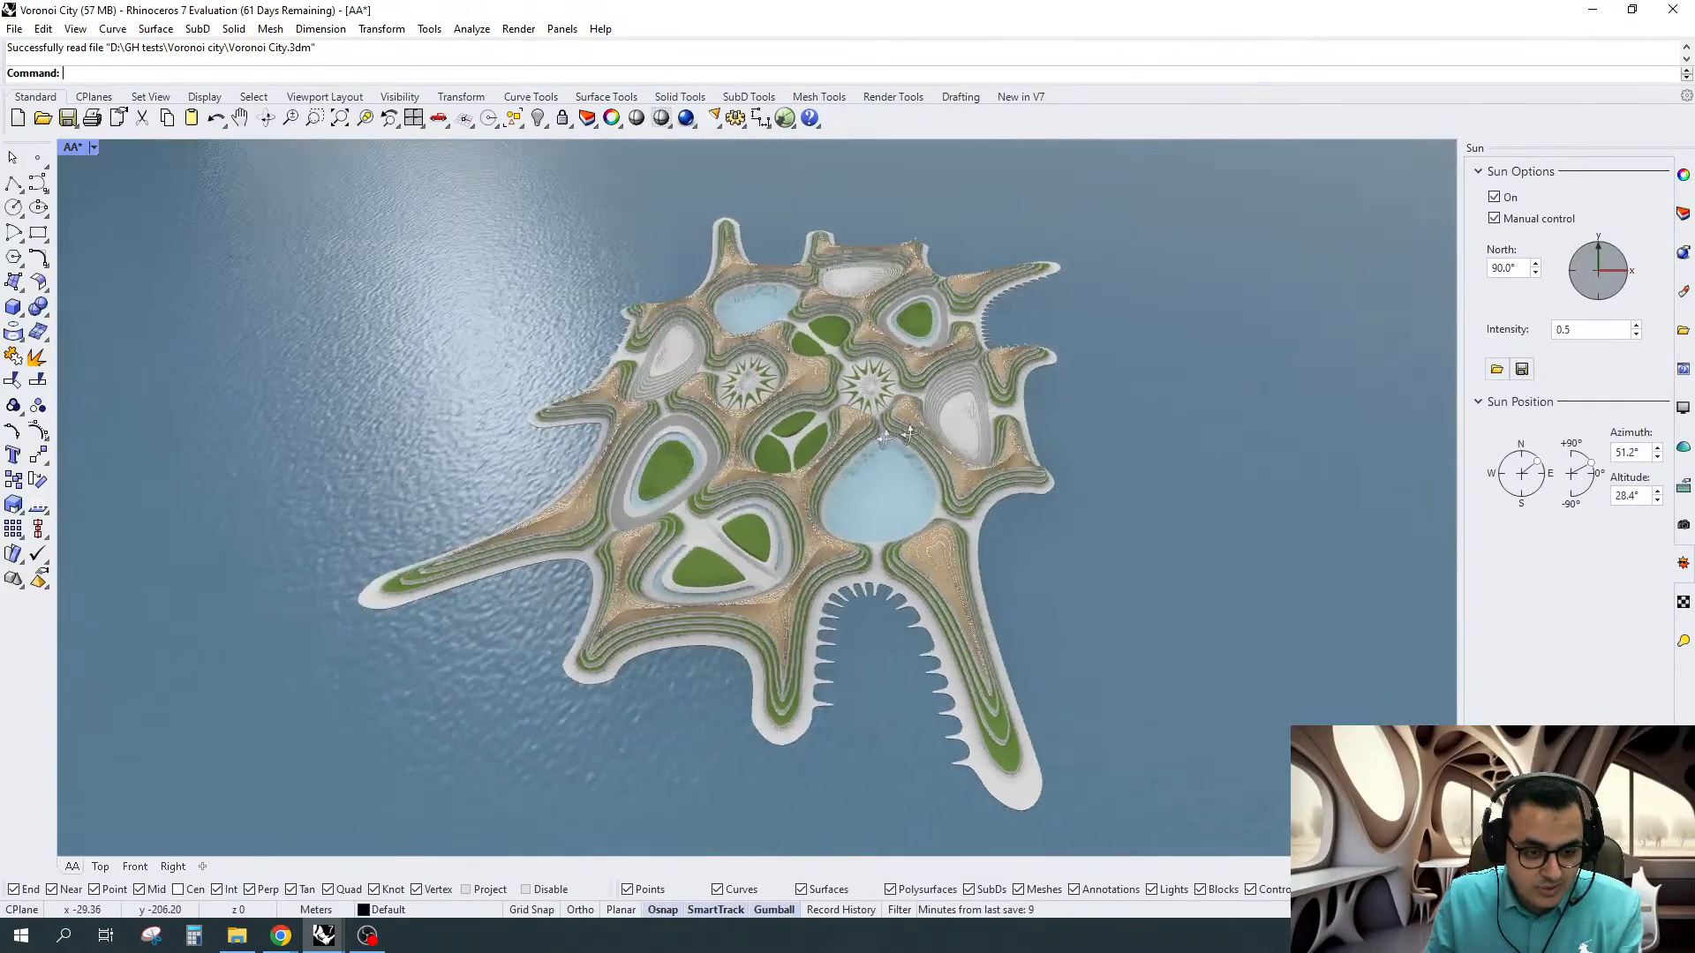
Turn on the Roof 1 layer, turn off the Roof 2 layer, and examine the smooth roof variant around the plazas
scroll(849, 444, up, 3)
scroll(849, 444, up, 5)
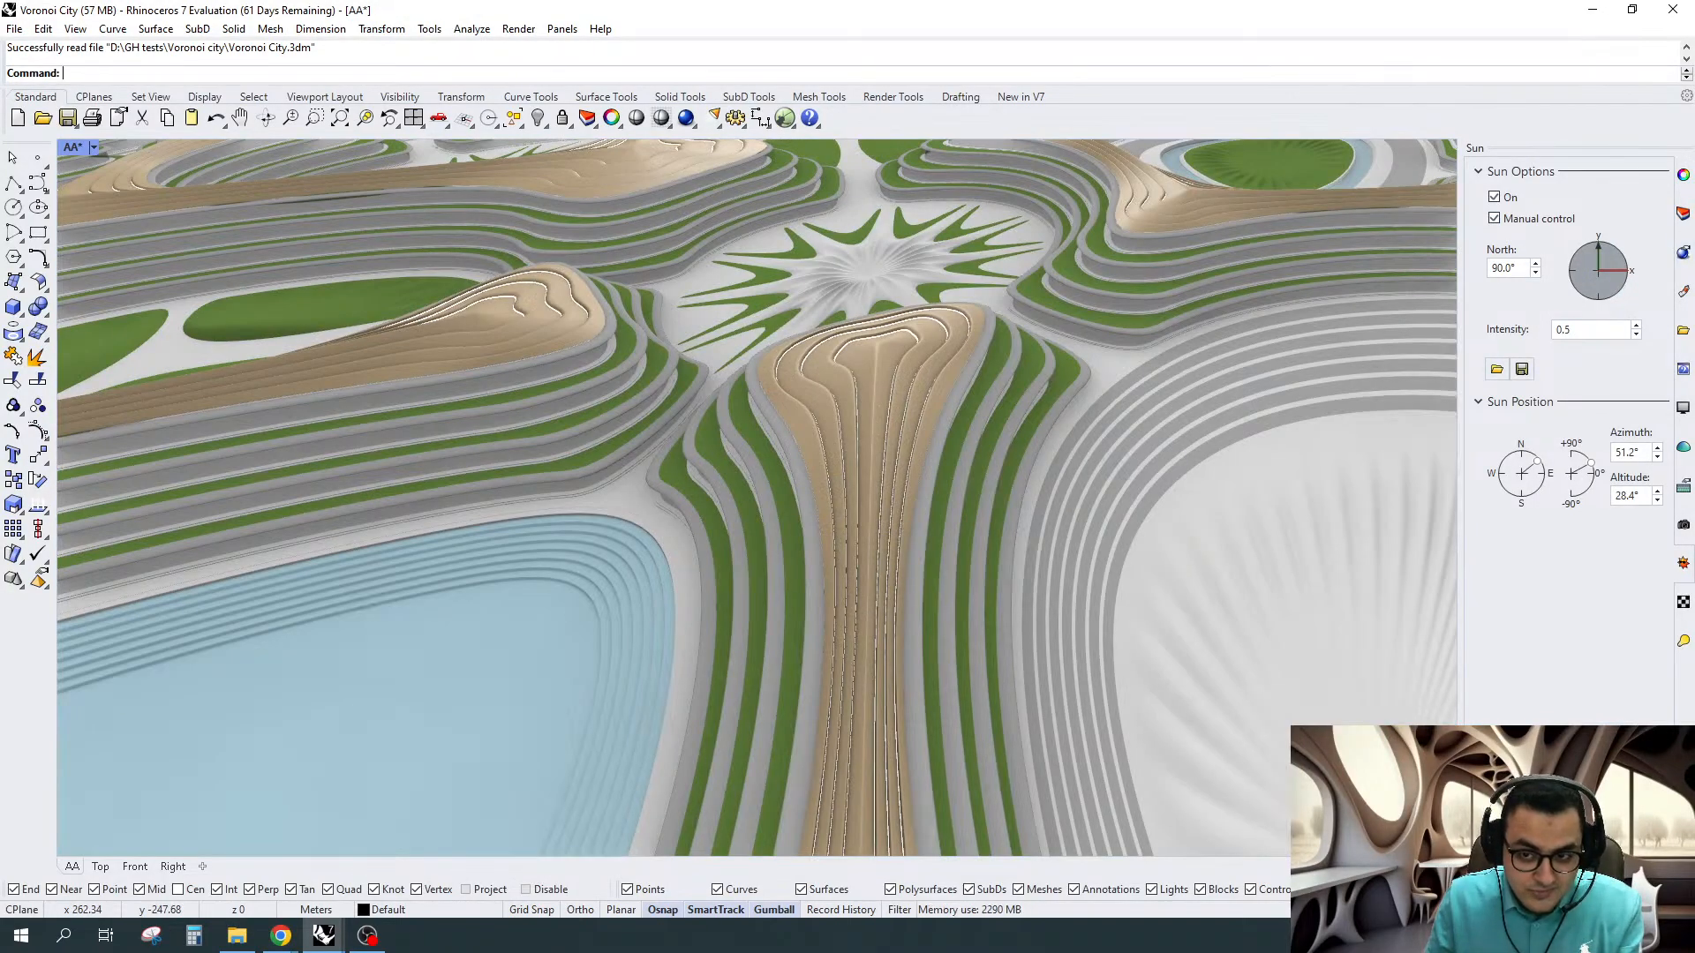
click(1683, 213)
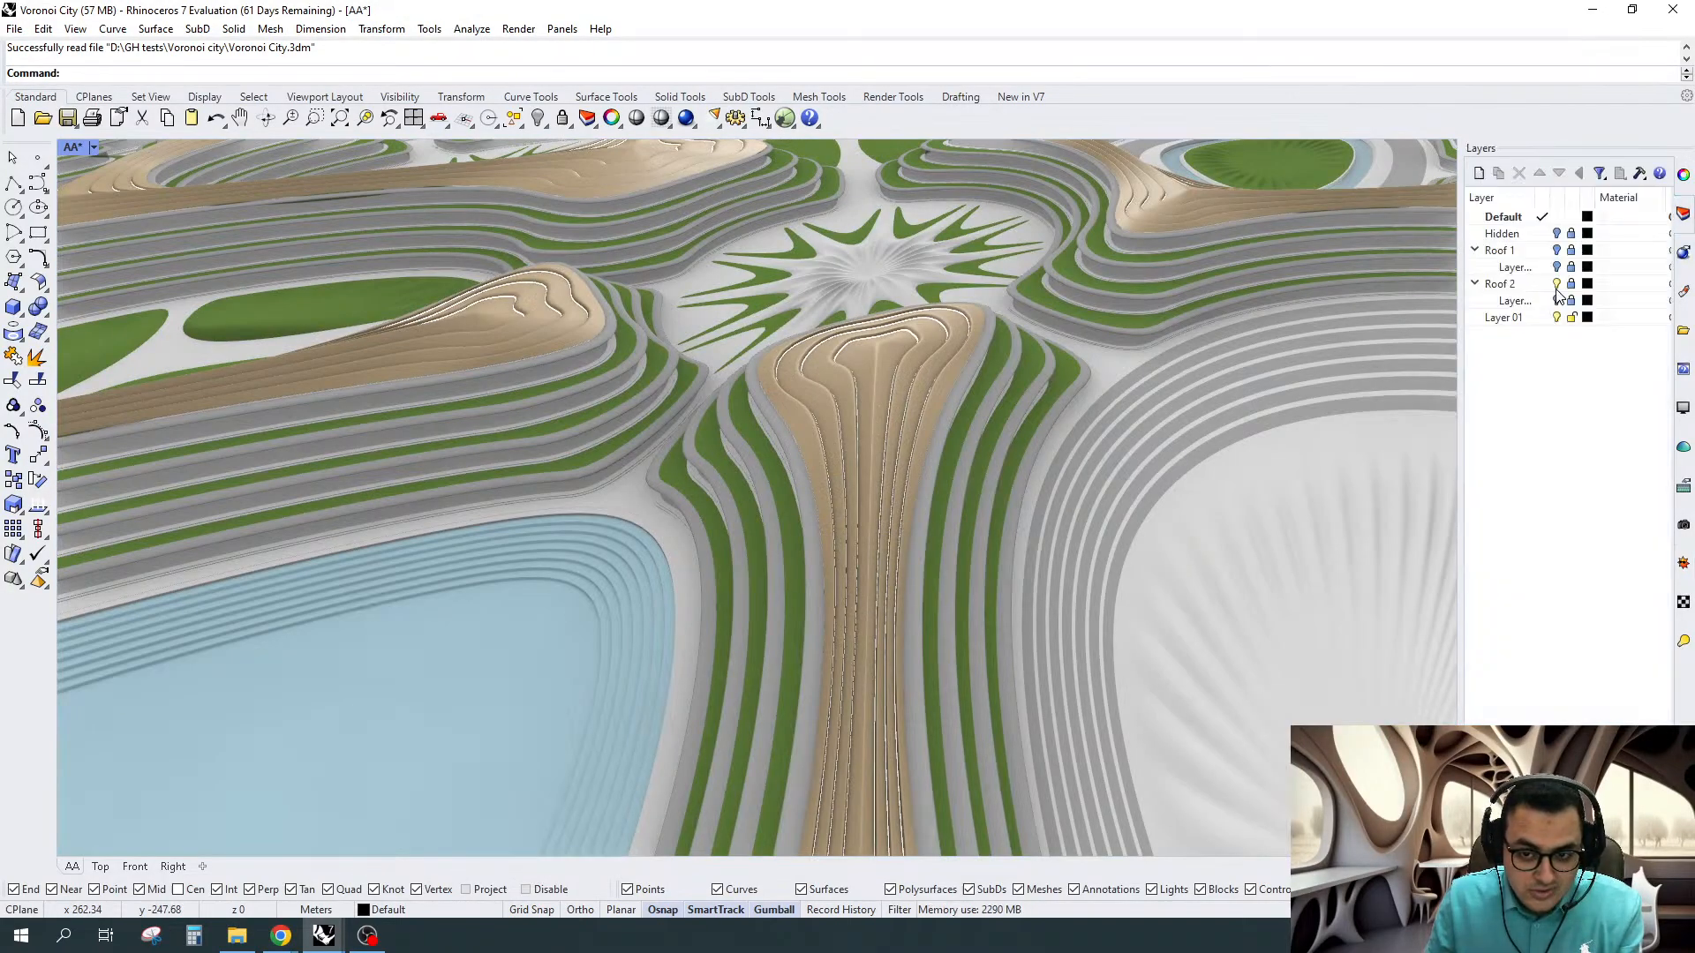
scroll(973, 357, down, 5)
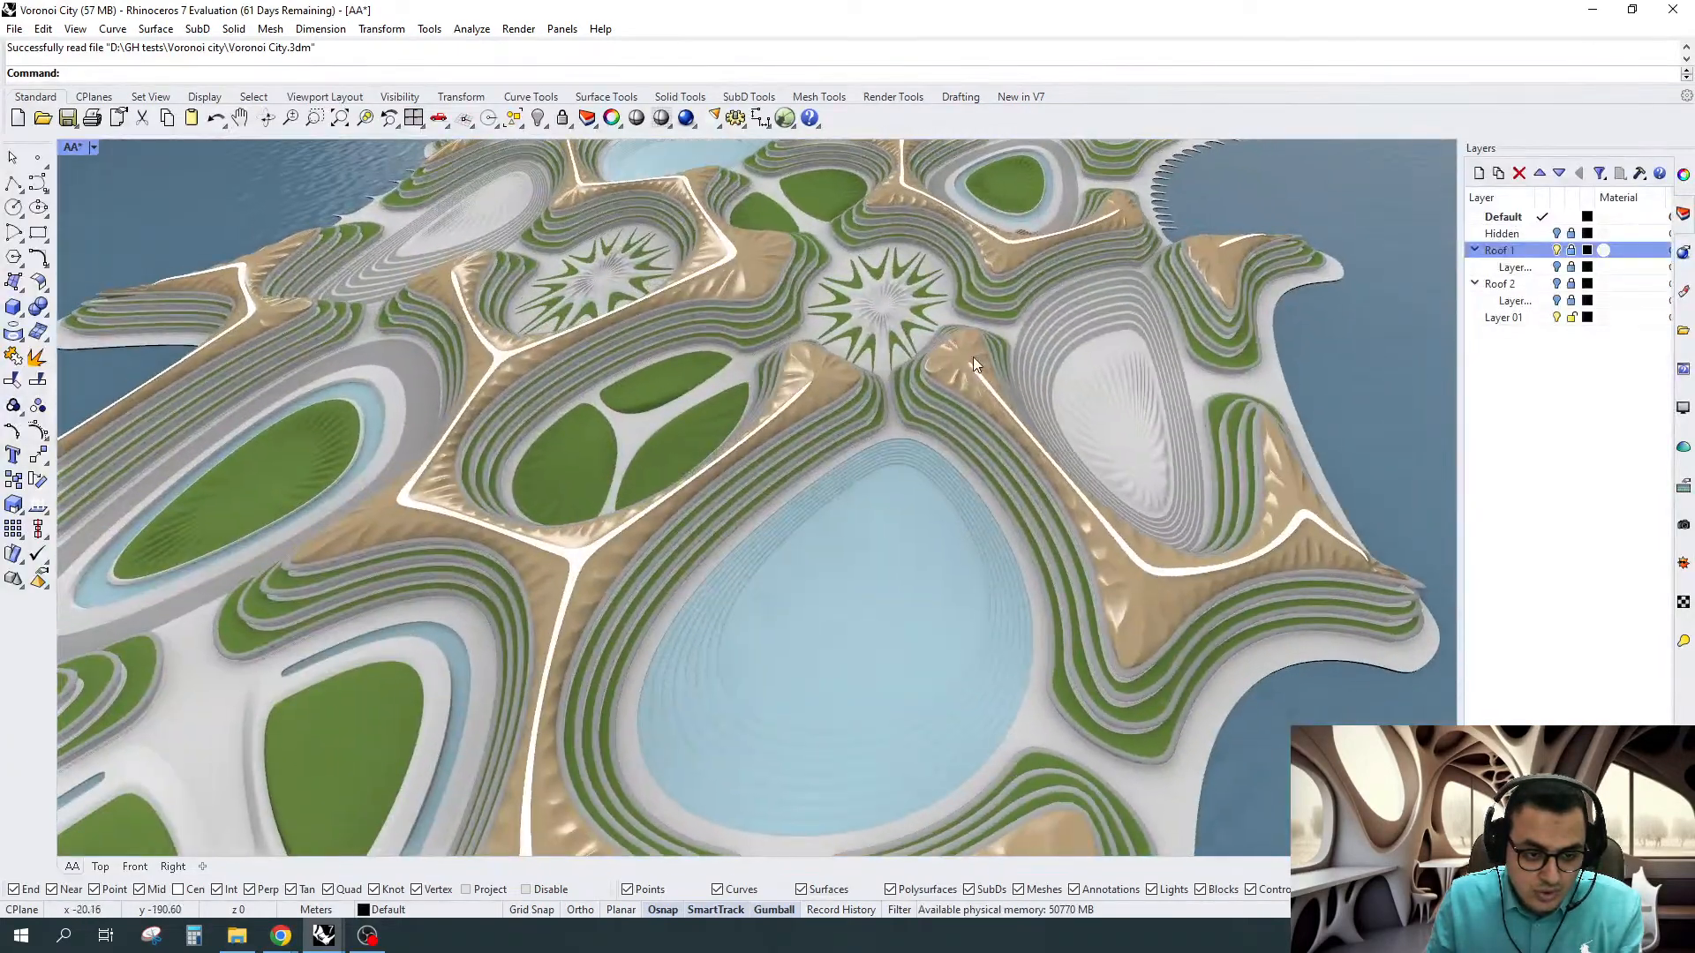
scroll(936, 347, up, 12)
scroll(936, 347, down, 5)
scroll(971, 373, down, 3)
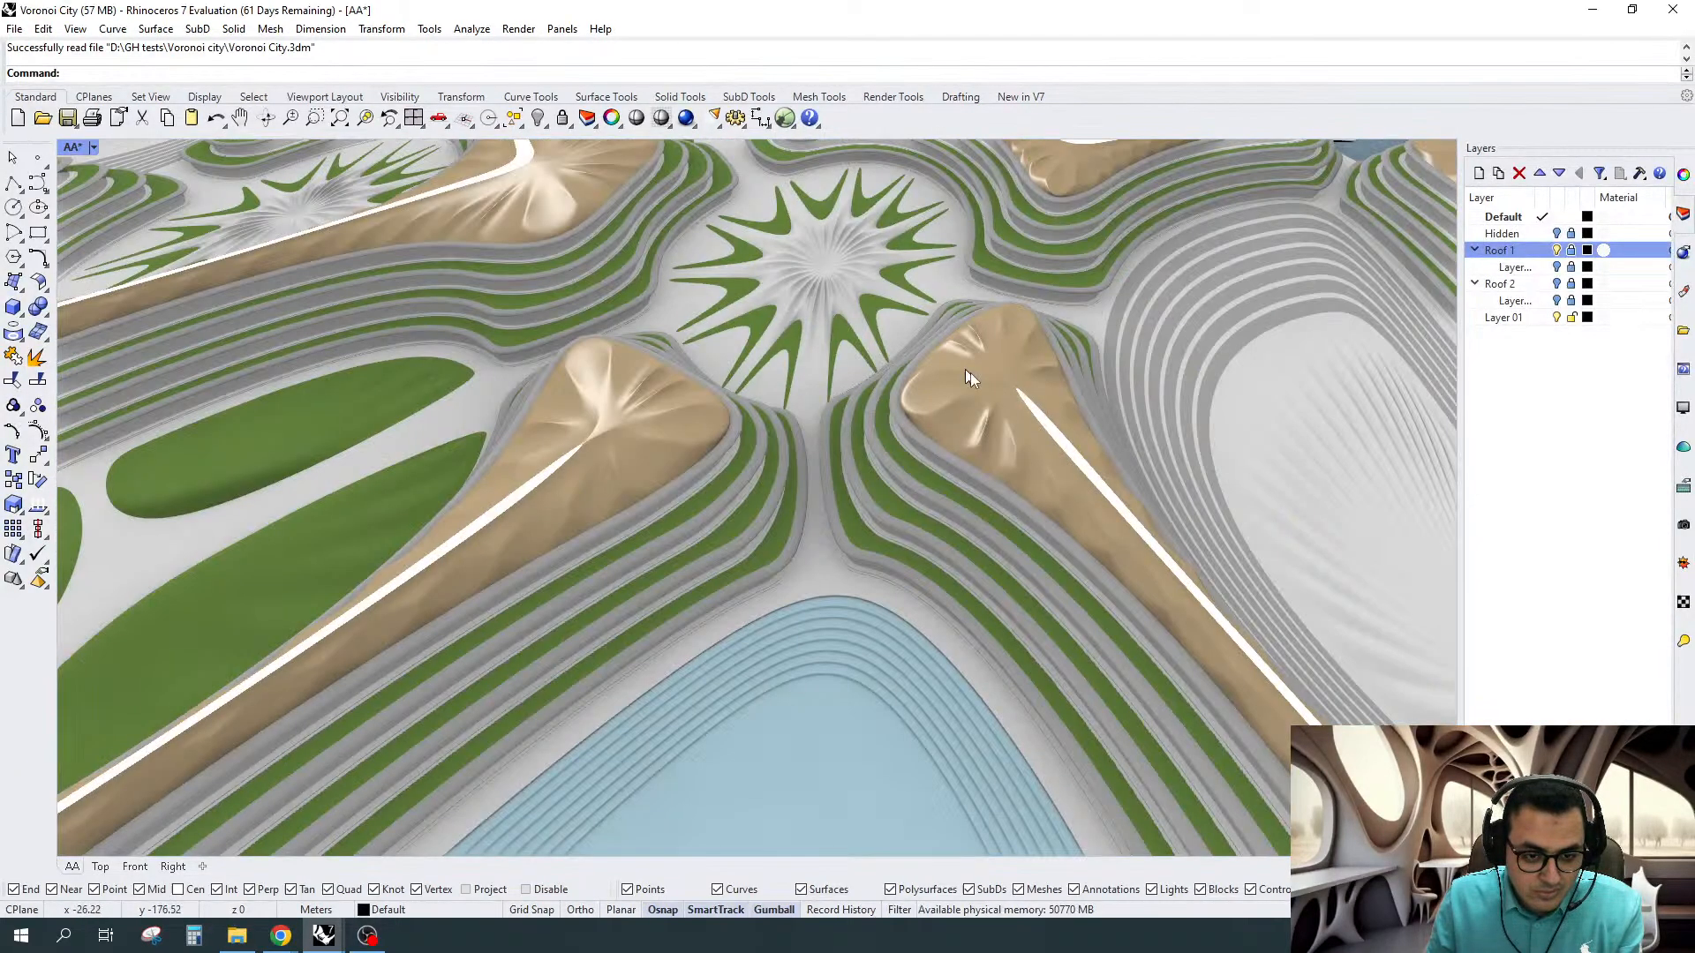
right_drag(971, 373, 765, 374)
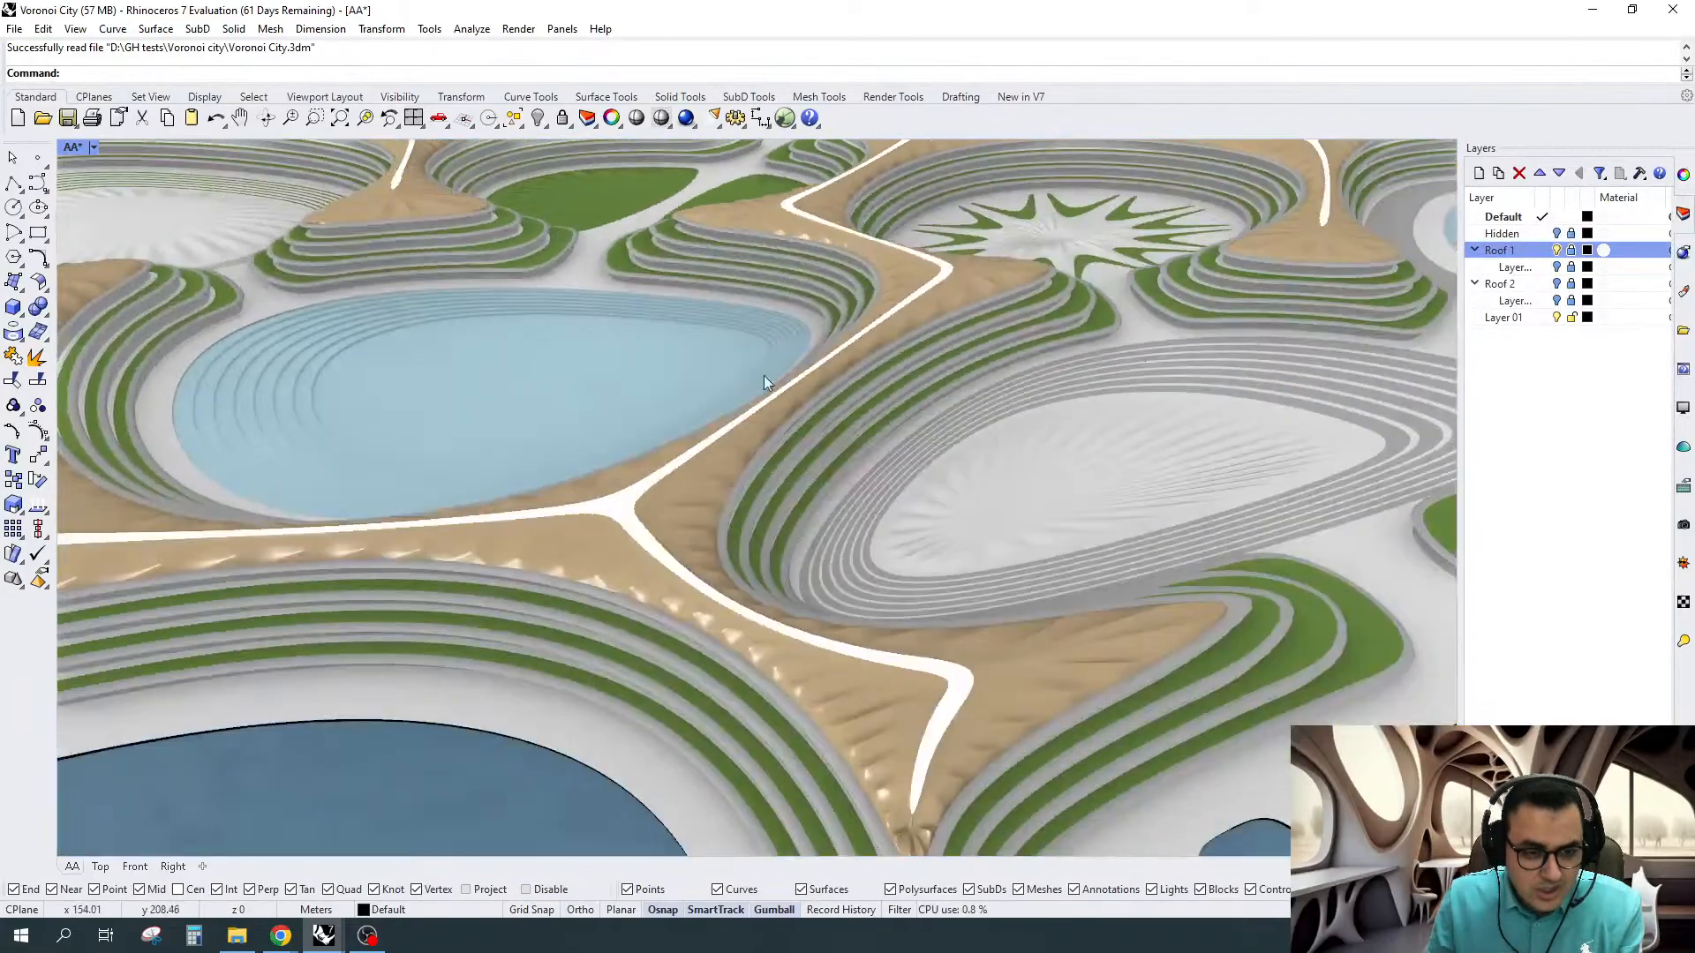
scroll(764, 374, down, 10)
right_drag(1081, 265, 1234, 325)
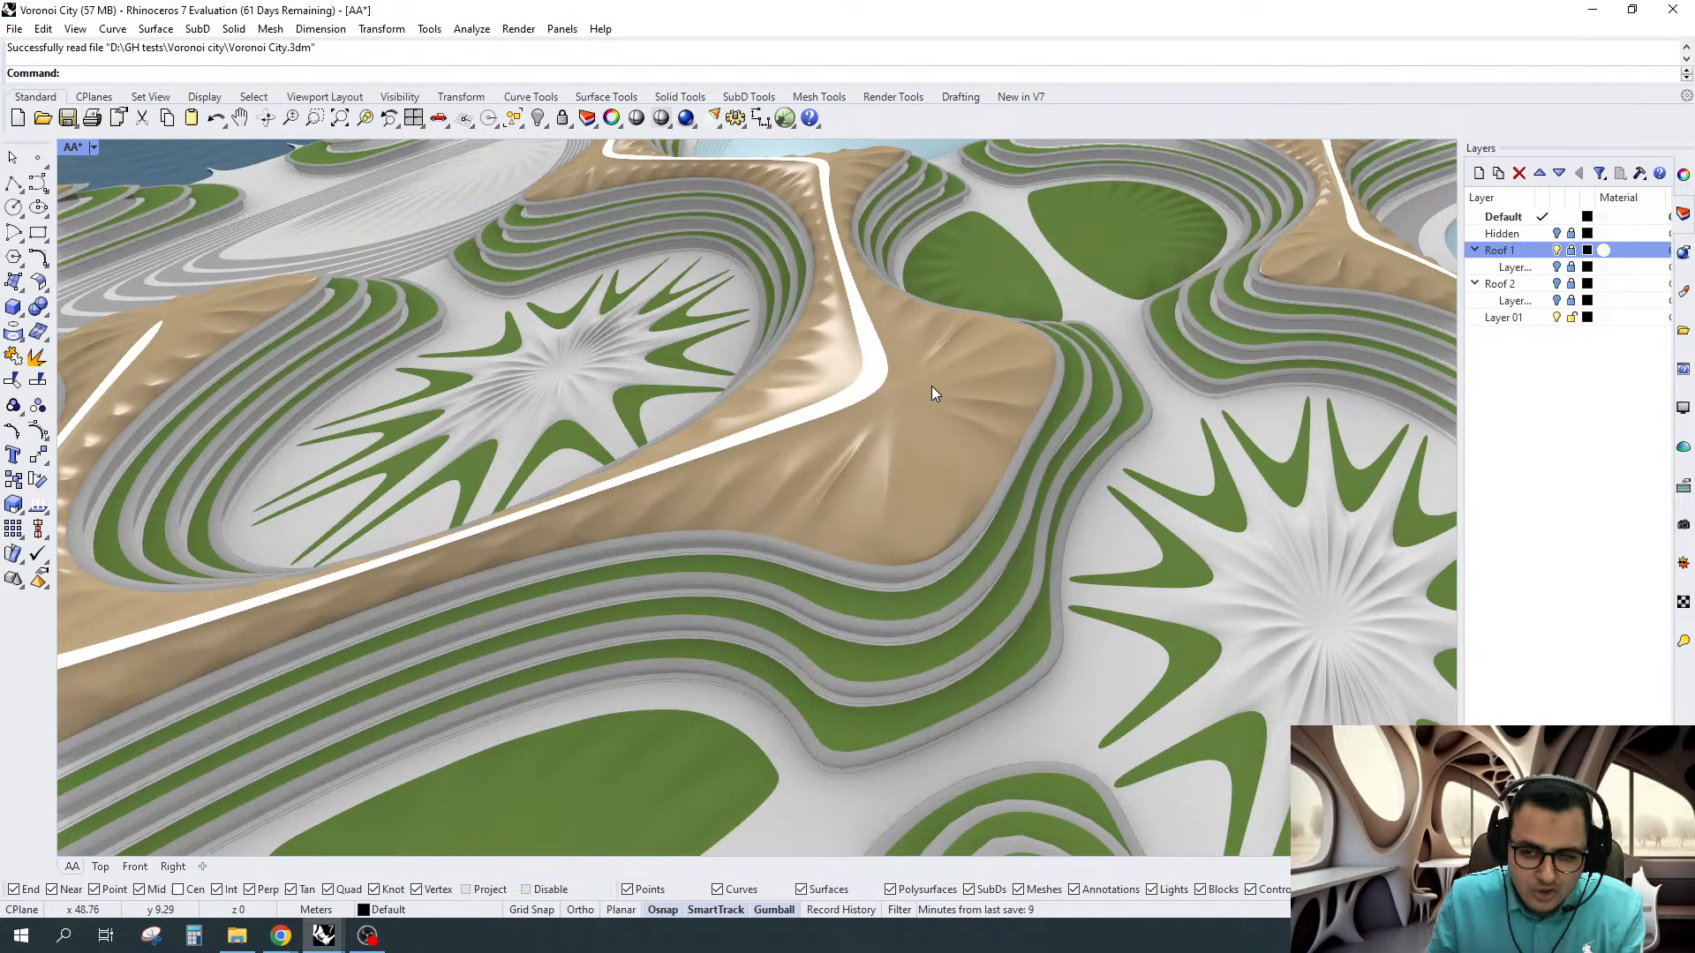
Turn on the Roof 2 layer and turn off the Roof 1 layer
click(1556, 288)
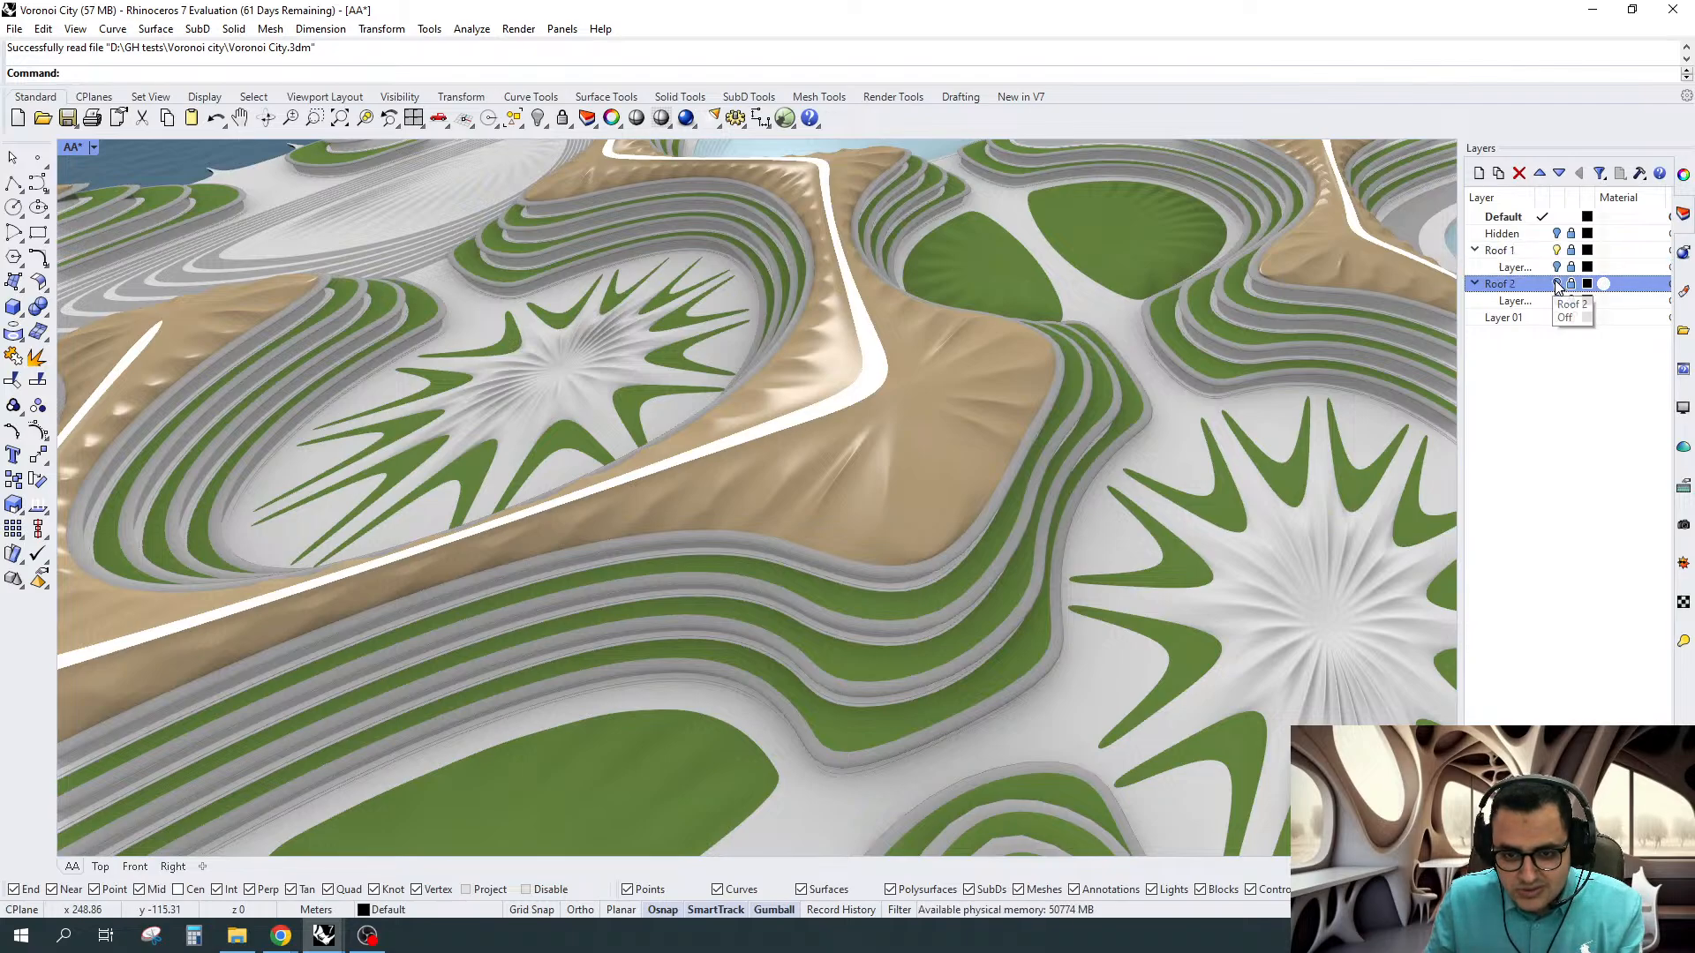
click(1559, 251)
scroll(803, 347, down, 4)
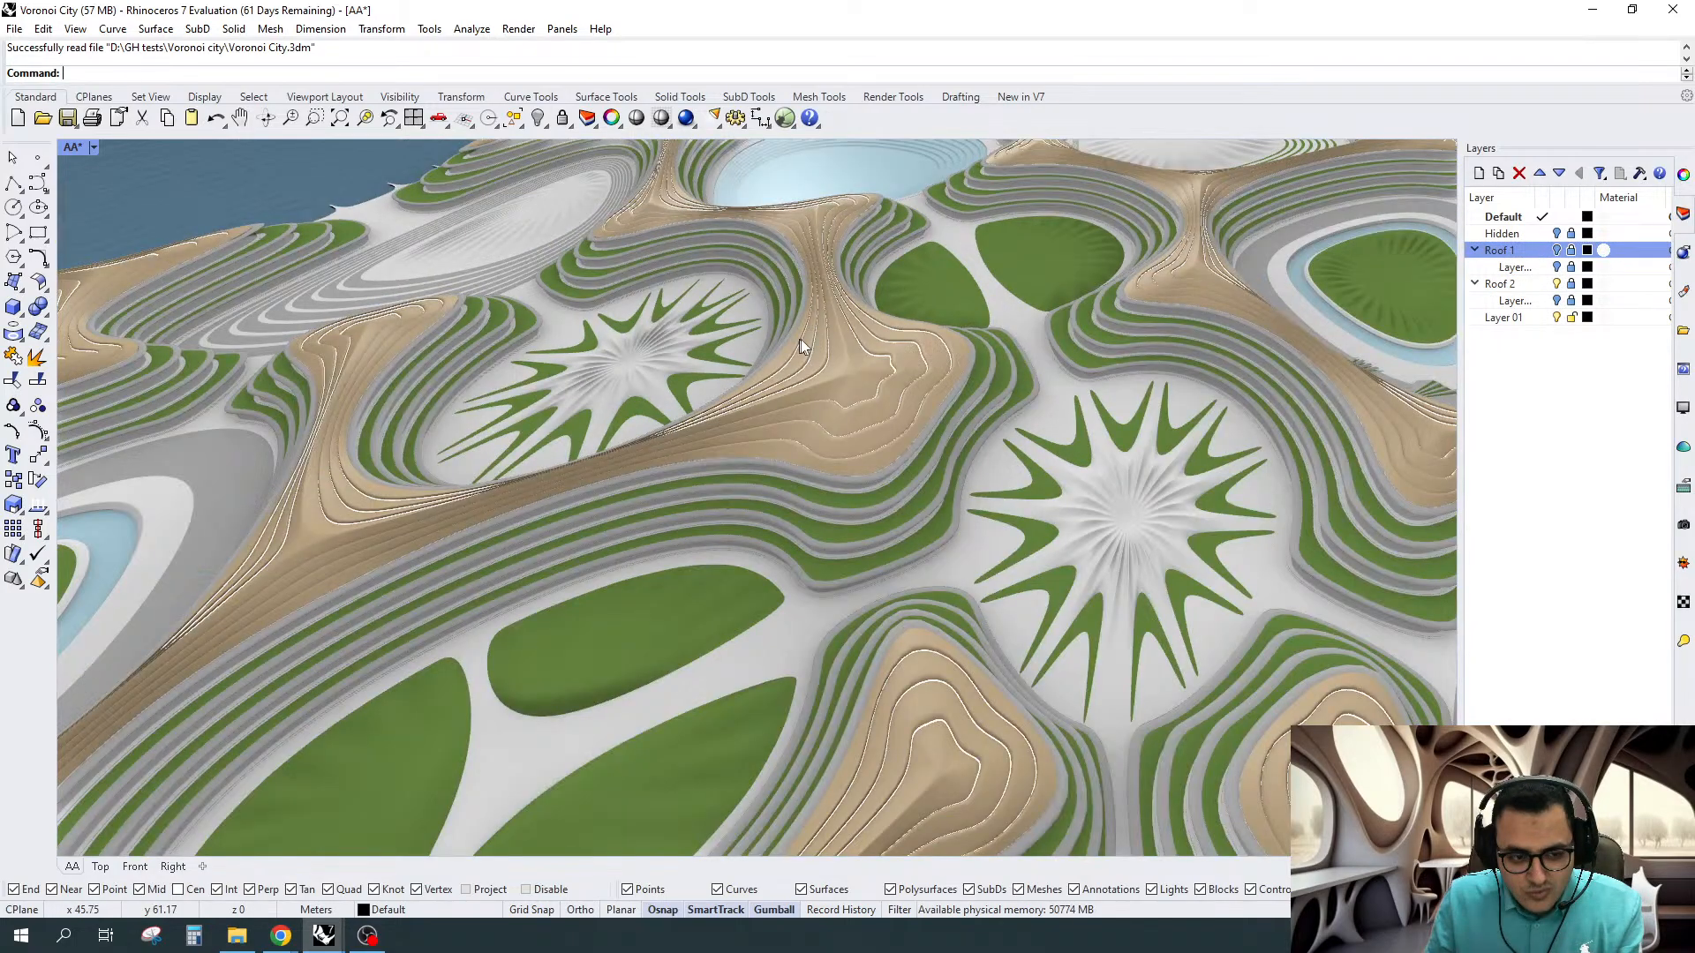
Examine the stepped Roof 2 variant across the city, from close-ups of the roof ridges to an overview of the whole island
shift+right_drag(924, 746, 902, 561)
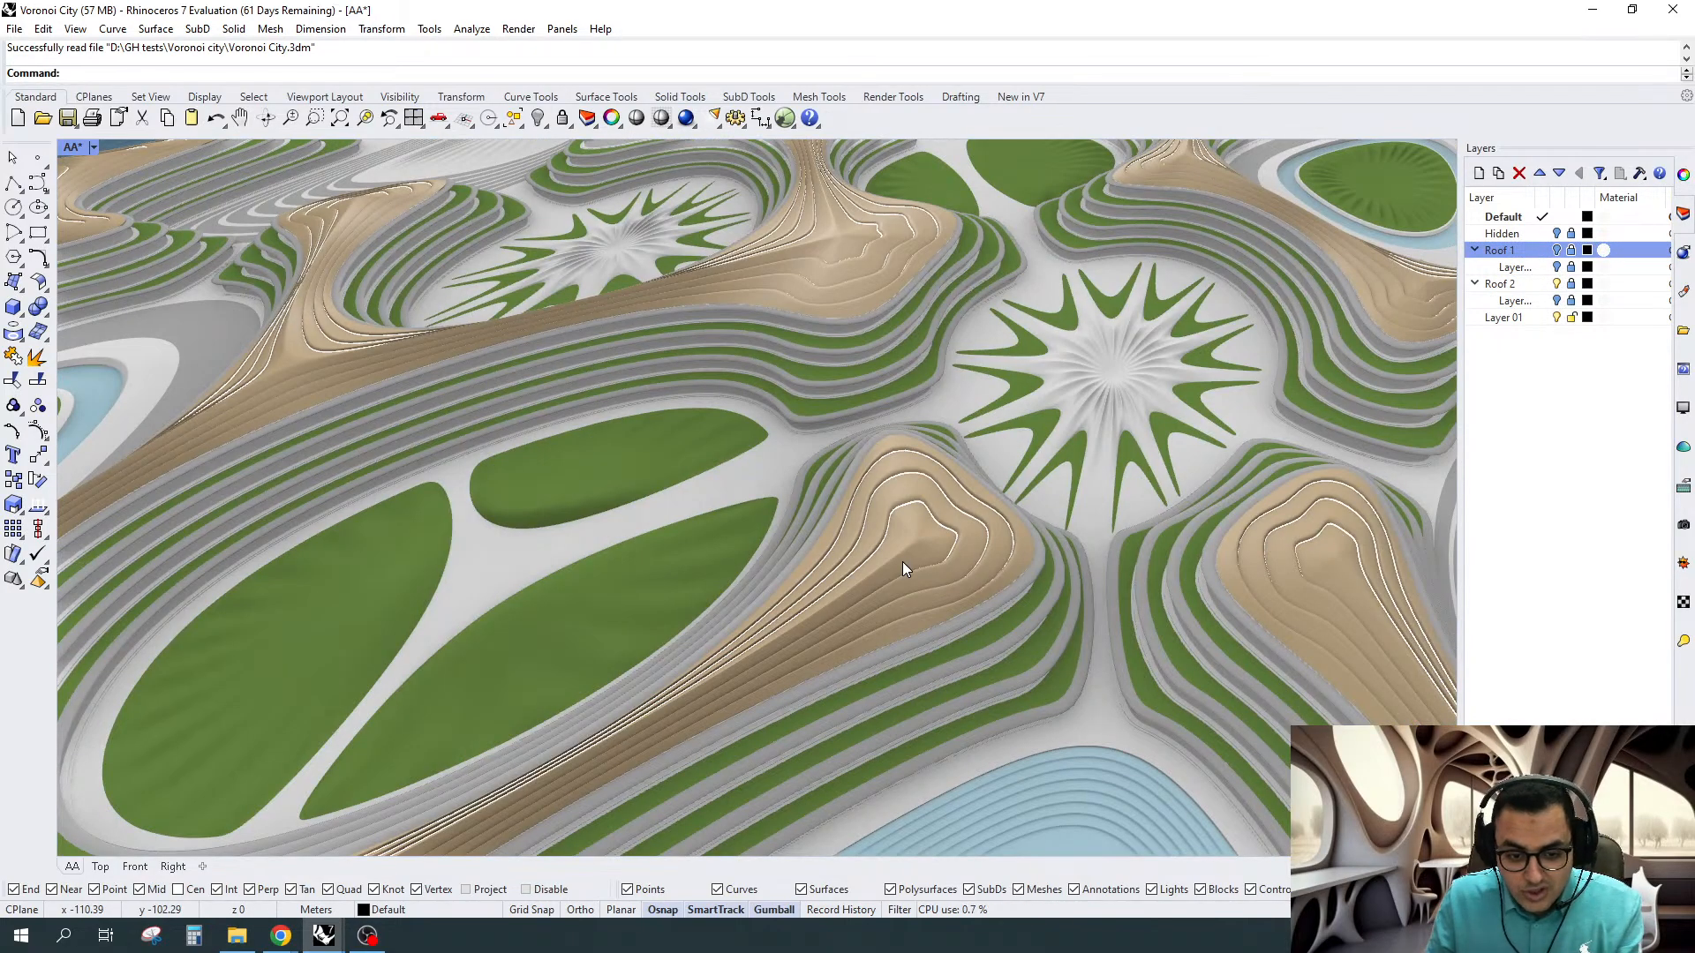
scroll(923, 337, down, 3)
right_drag(923, 335, 923, 501)
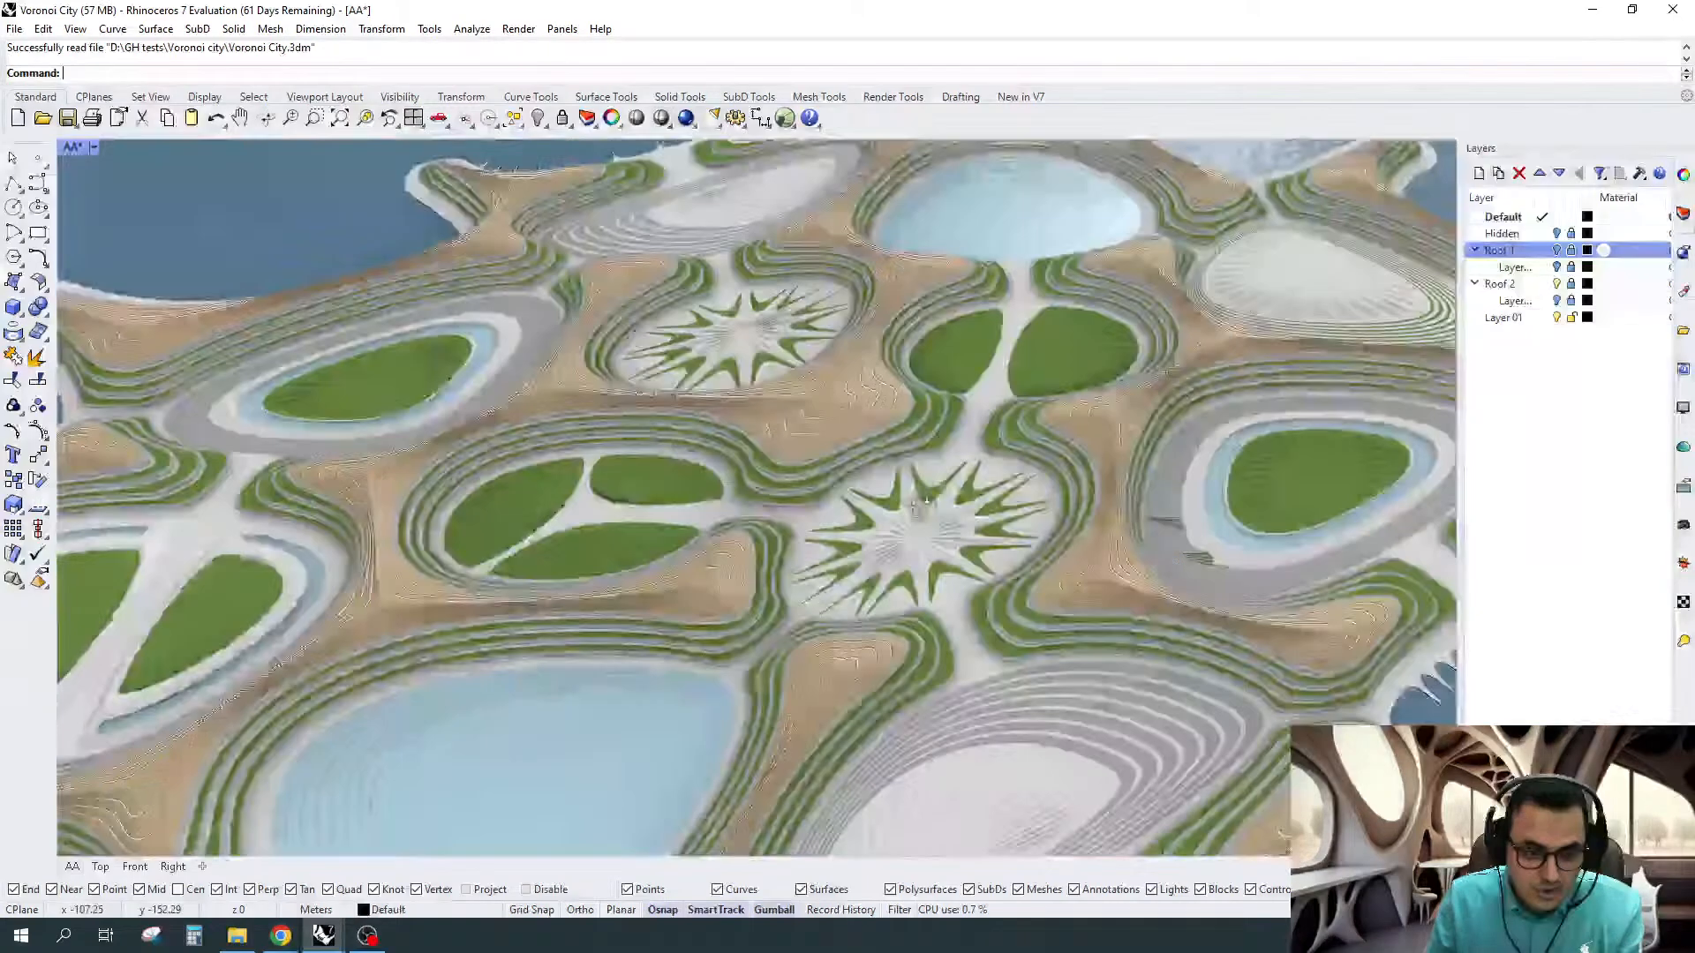
scroll(1048, 424, up, 5)
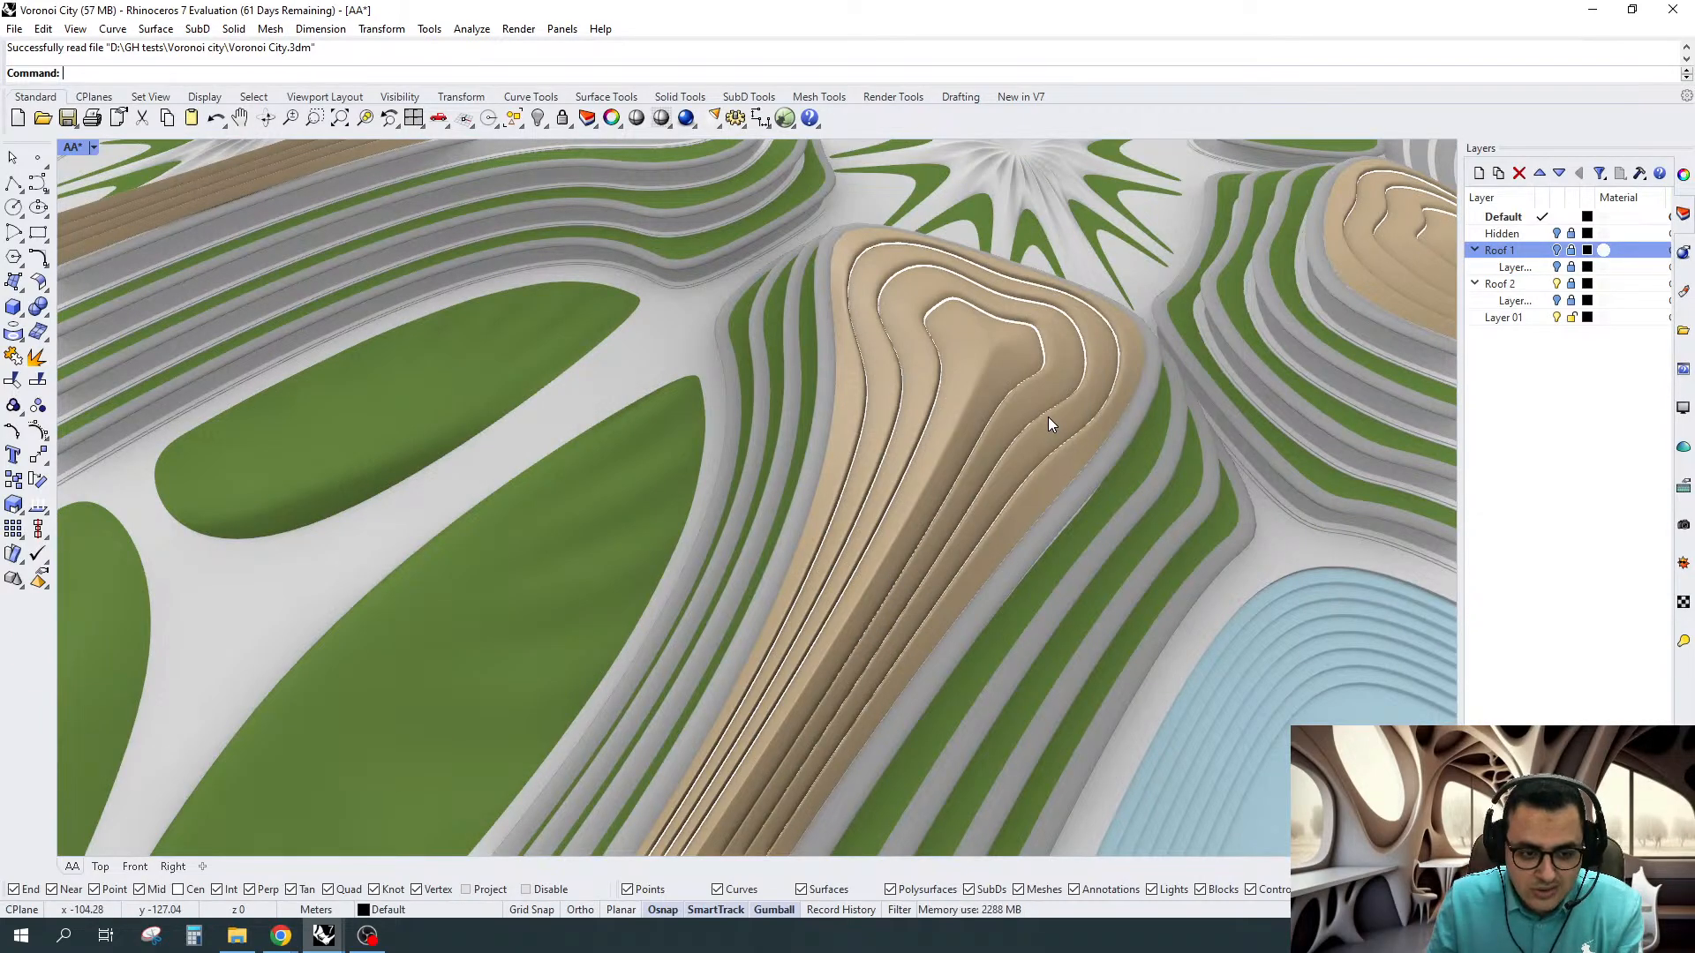
scroll(1003, 395, down, 4)
scroll(1004, 394, down, 6)
right_drag(1003, 395, 893, 527)
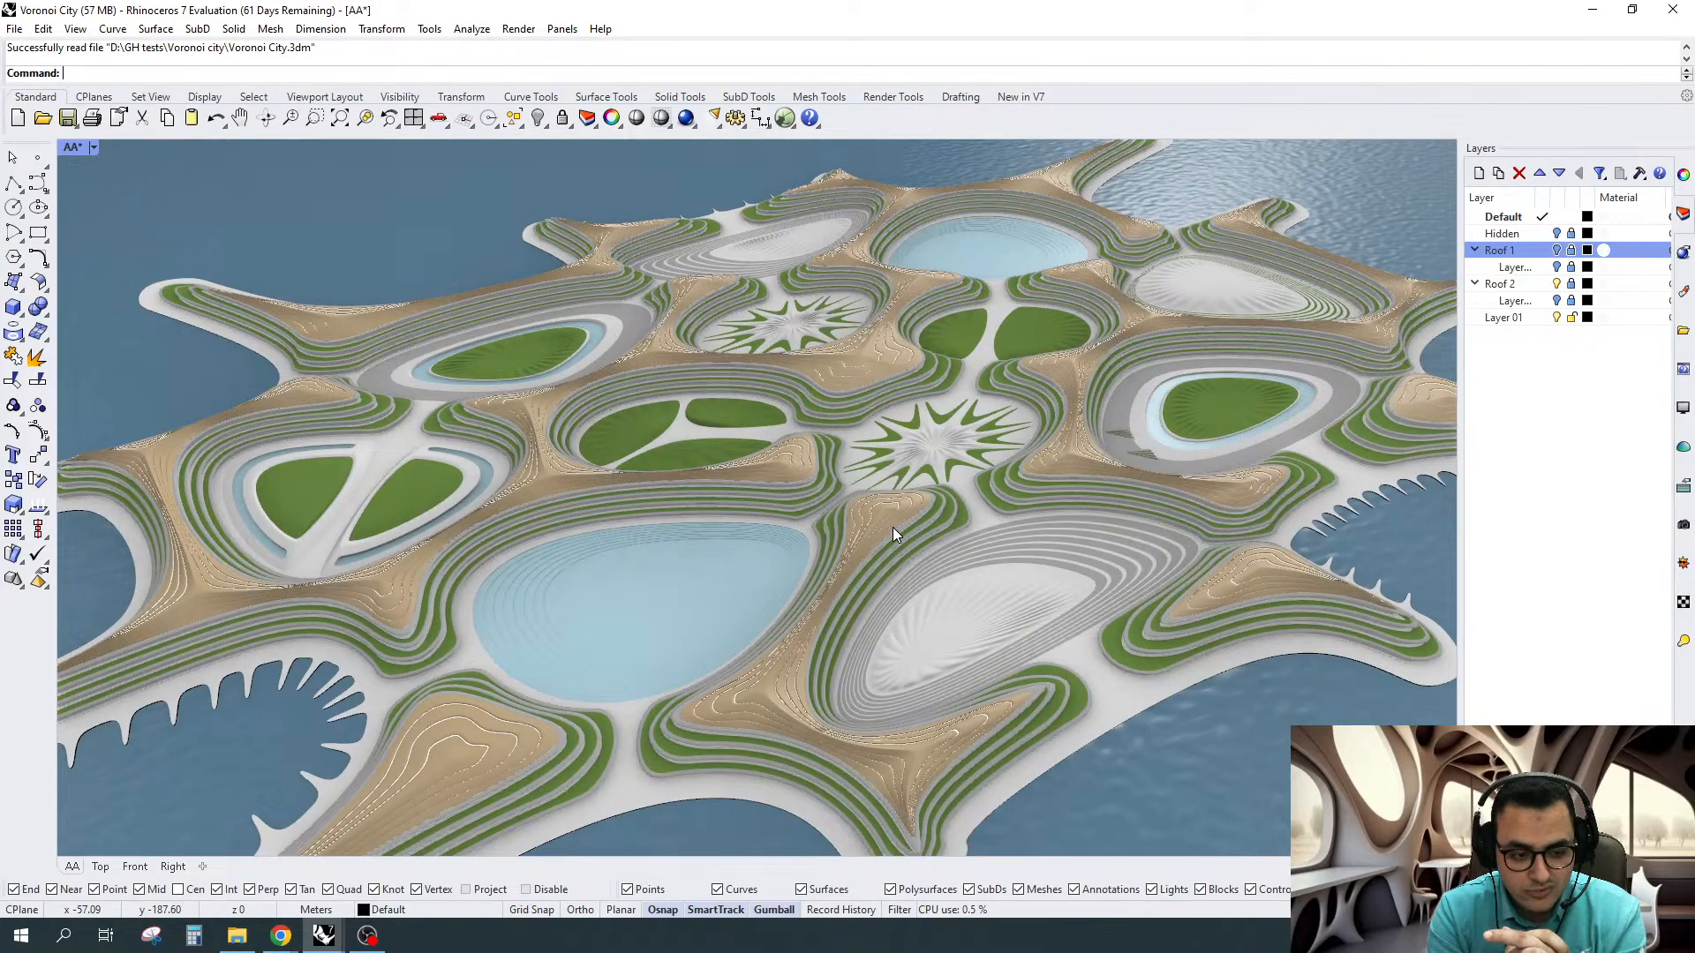
scroll(893, 527, down, 4)
right_drag(892, 527, 958, 583)
scroll(845, 389, up, 9)
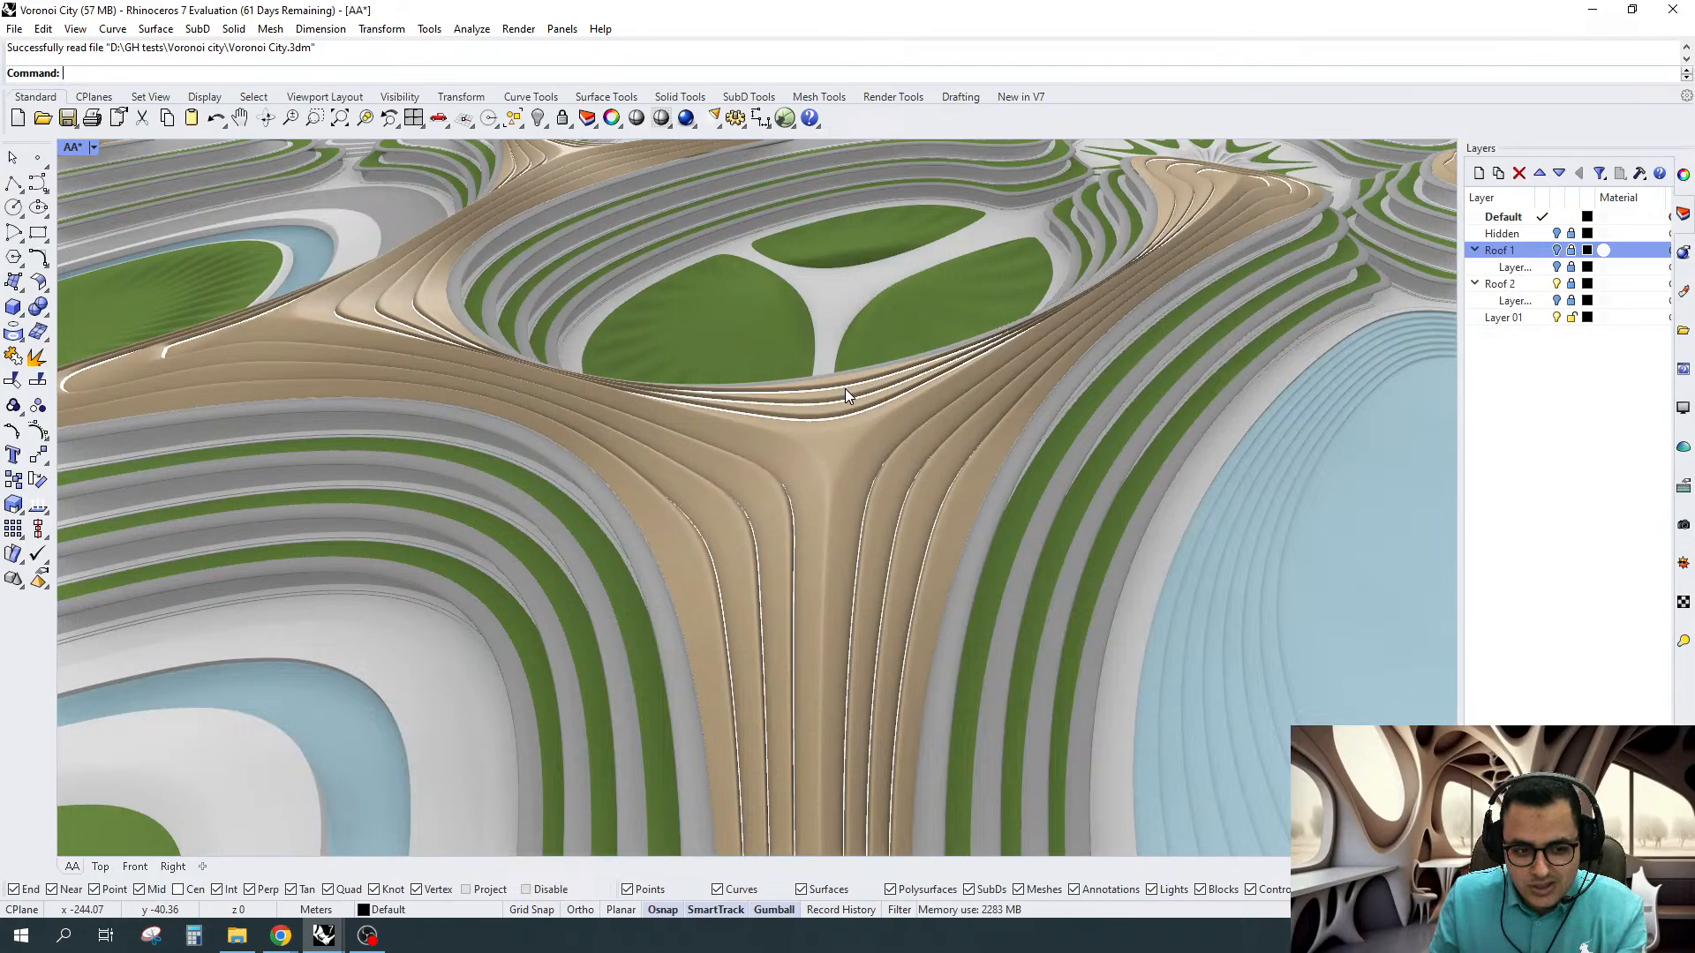
scroll(845, 389, down, 8)
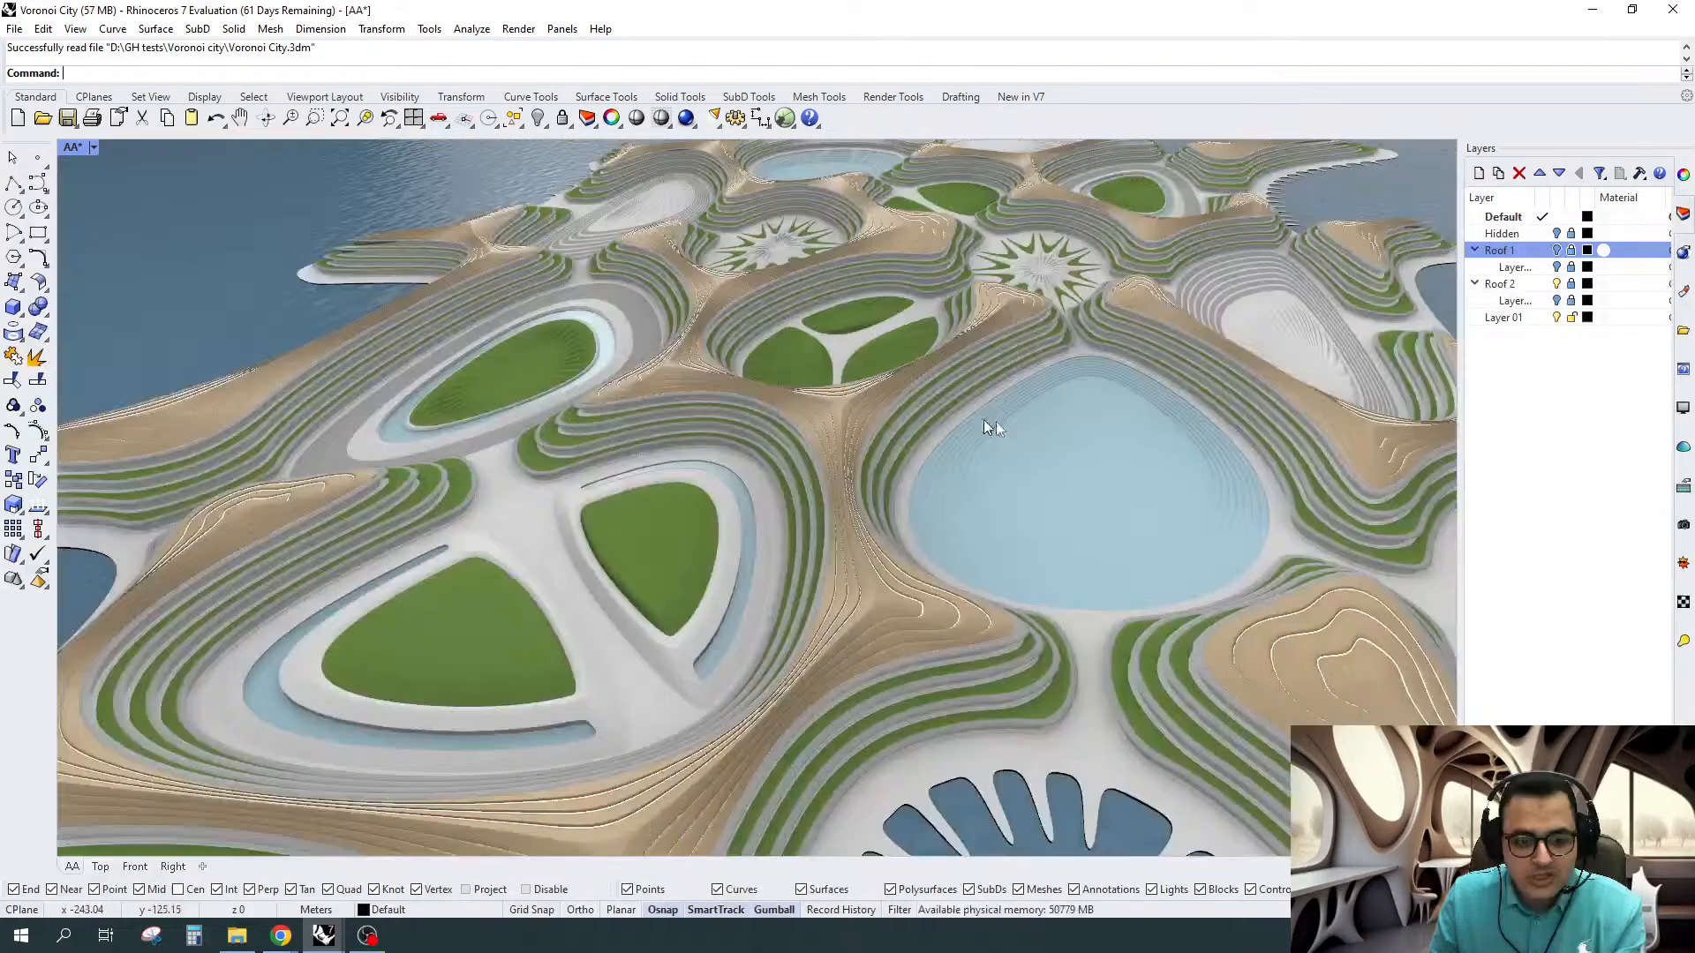
right_drag(984, 421, 1105, 524)
scroll(1105, 524, up, 3)
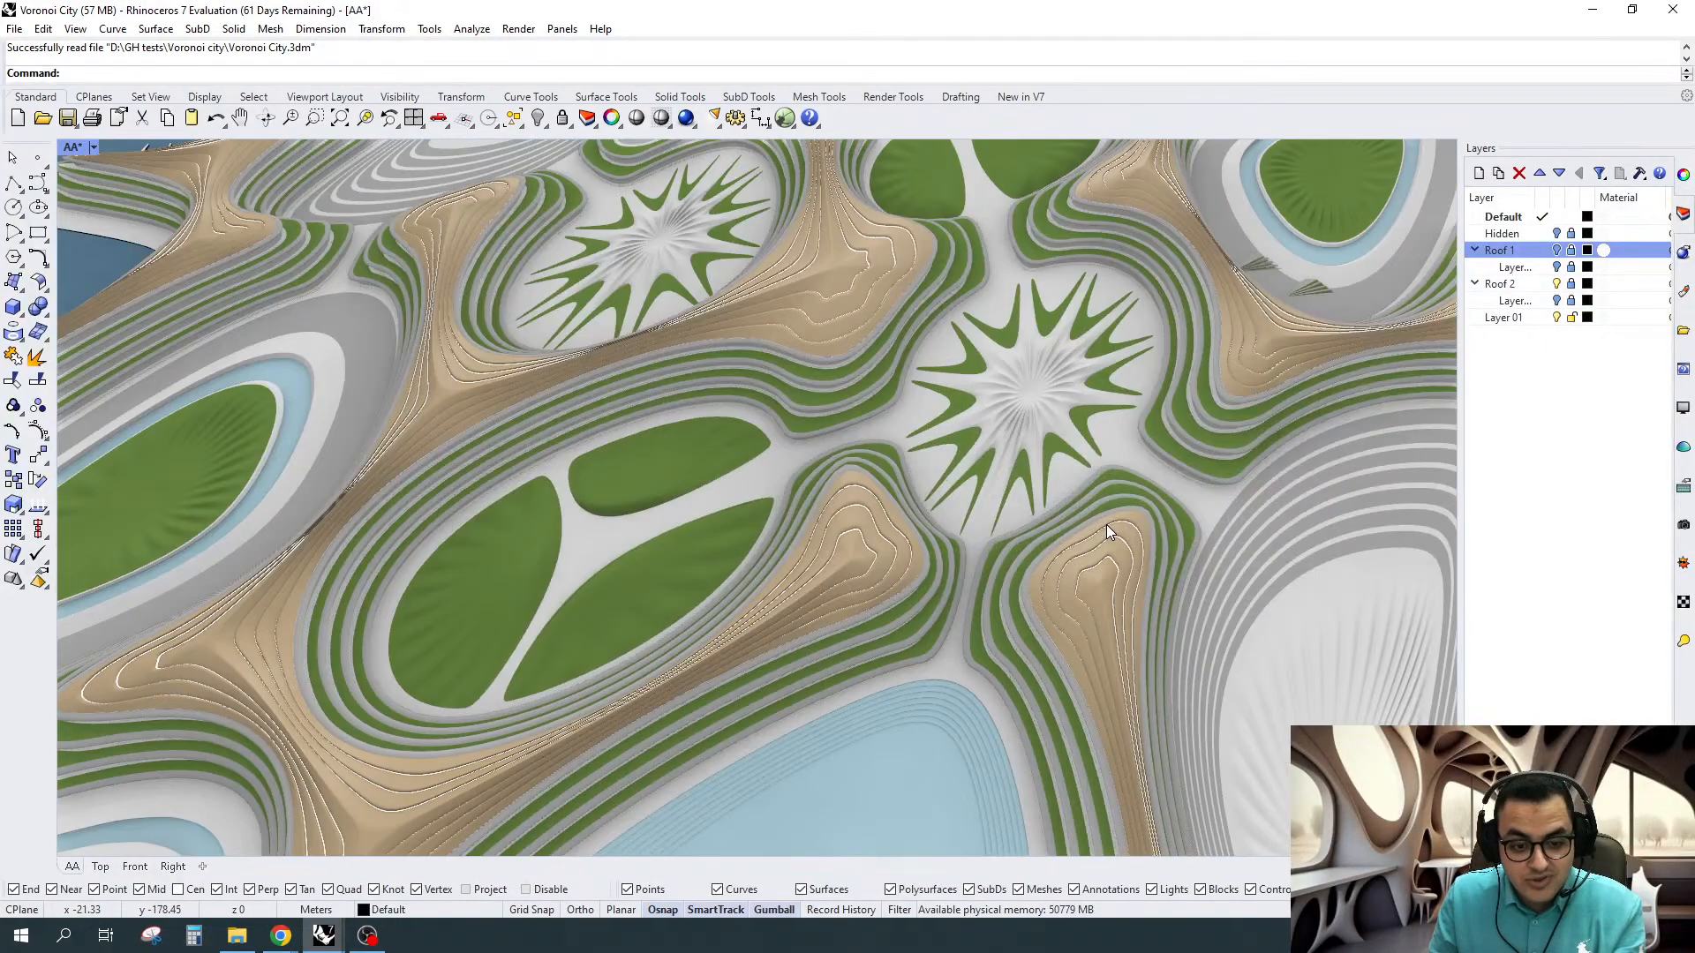
right_drag(1105, 524, 1072, 477)
scroll(976, 466, down, 10)
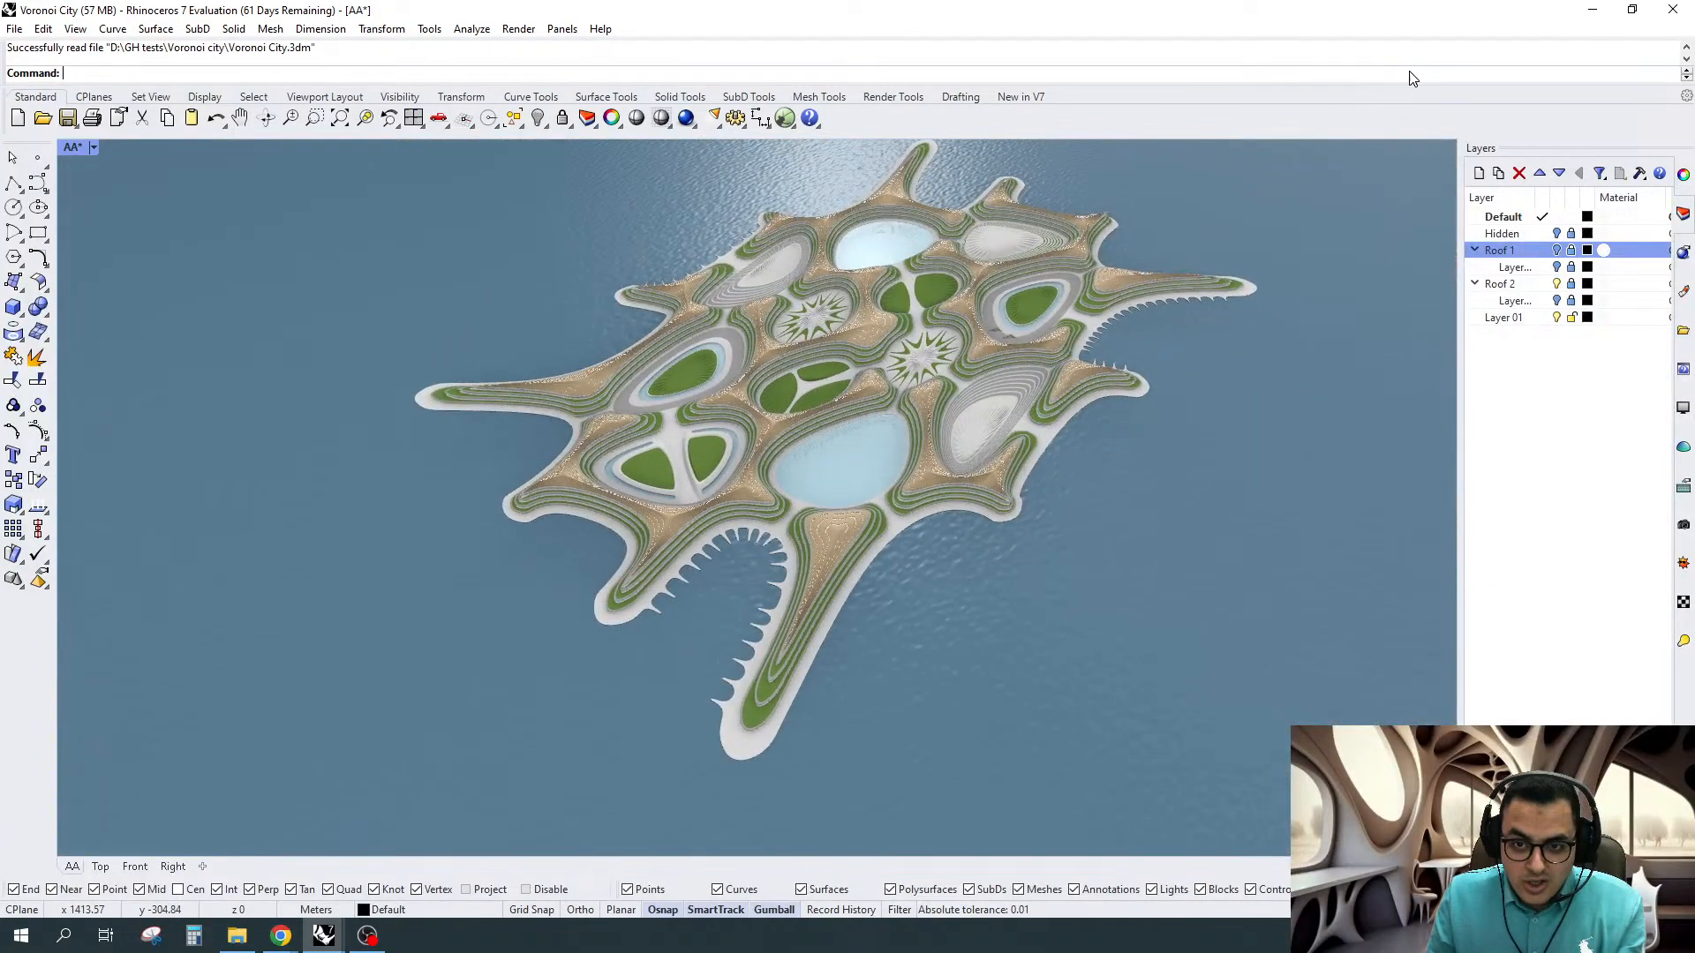
Restore the Voronoi City window to a smaller size, move it out of the way, and switch to the Fluid Voronoi model
double_click(1533, 8)
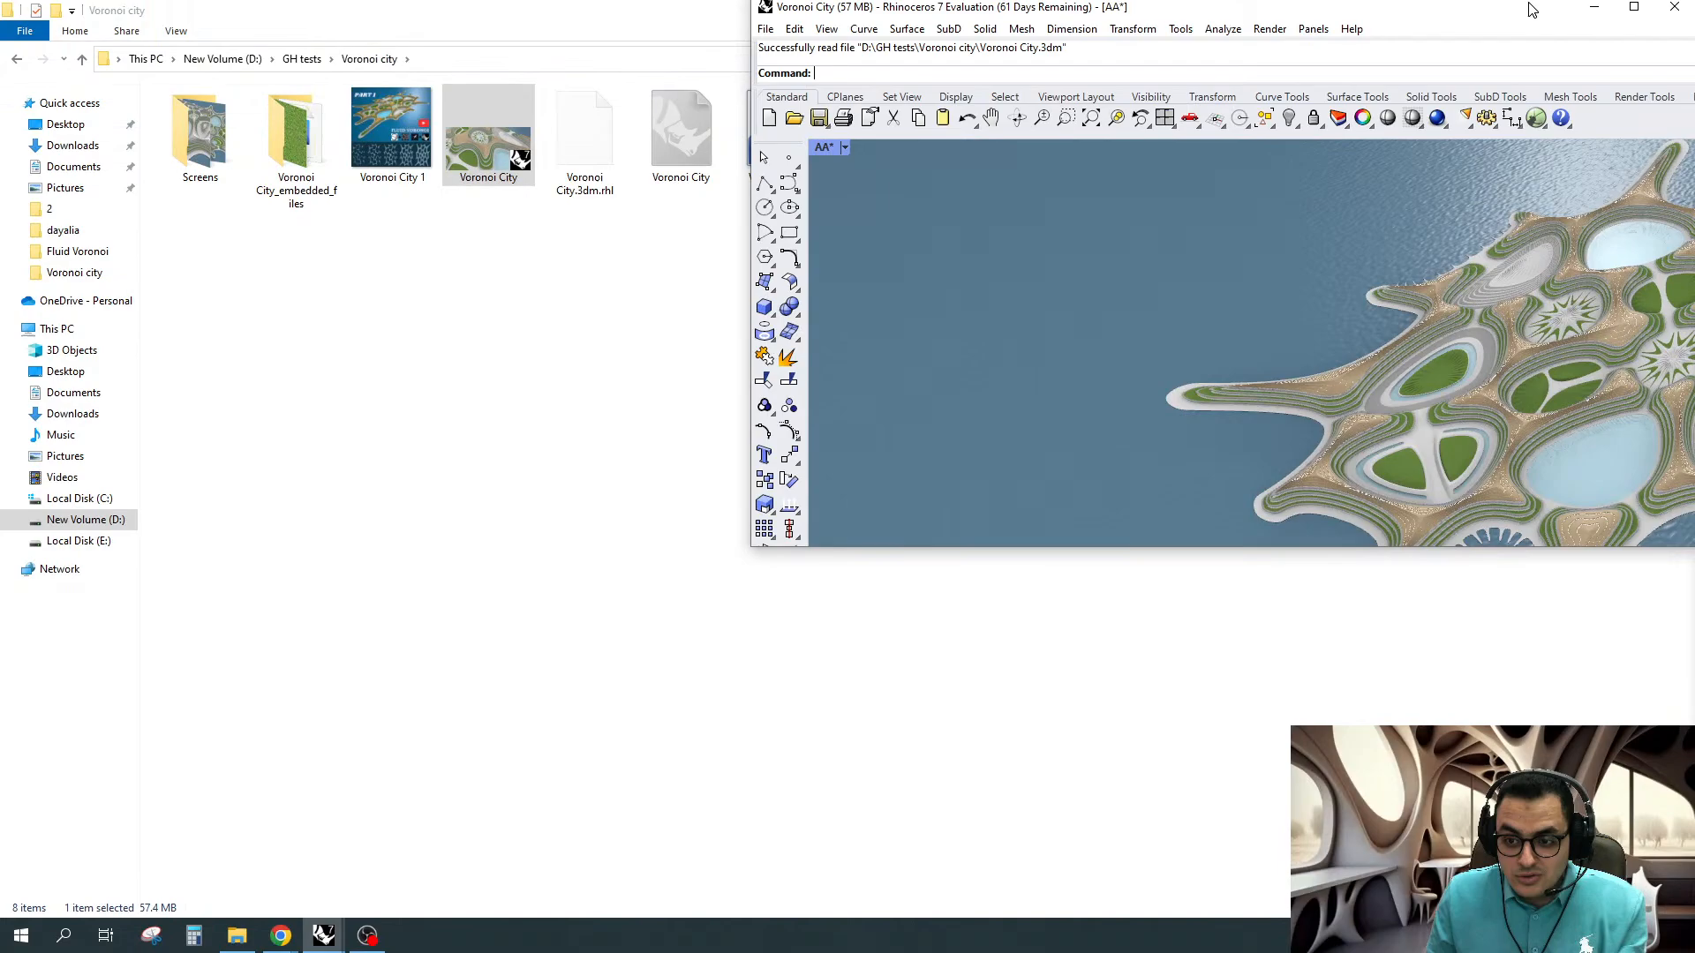
drag(1532, 8, 1386, 77)
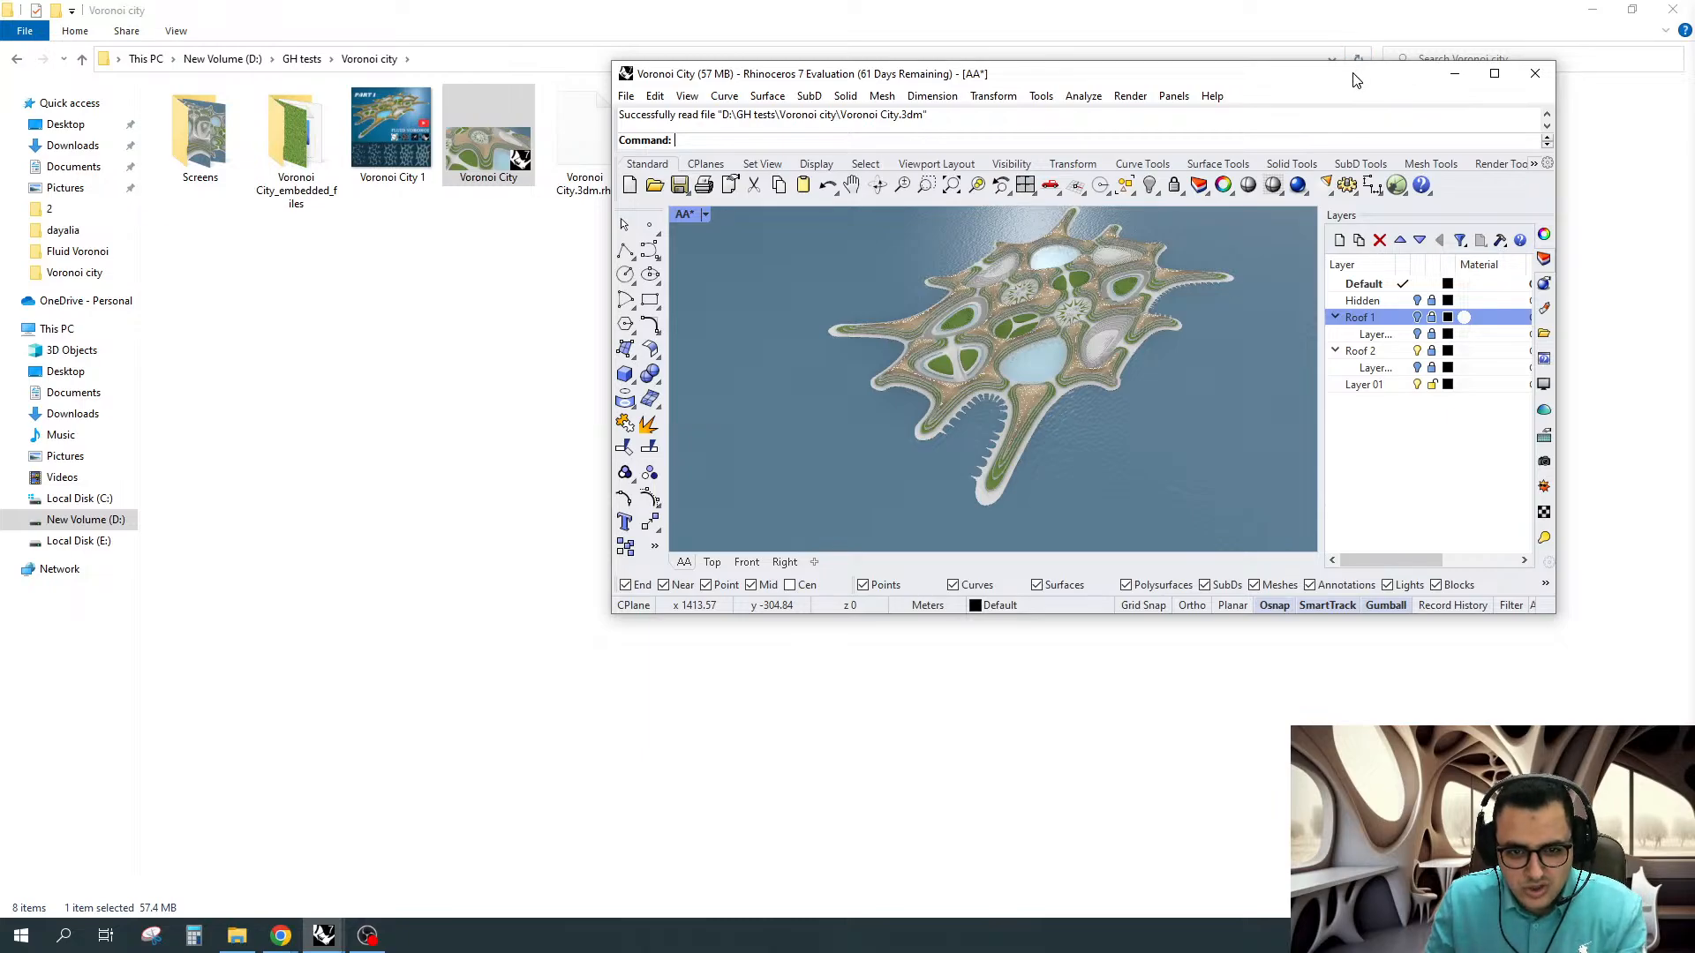
click(1454, 73)
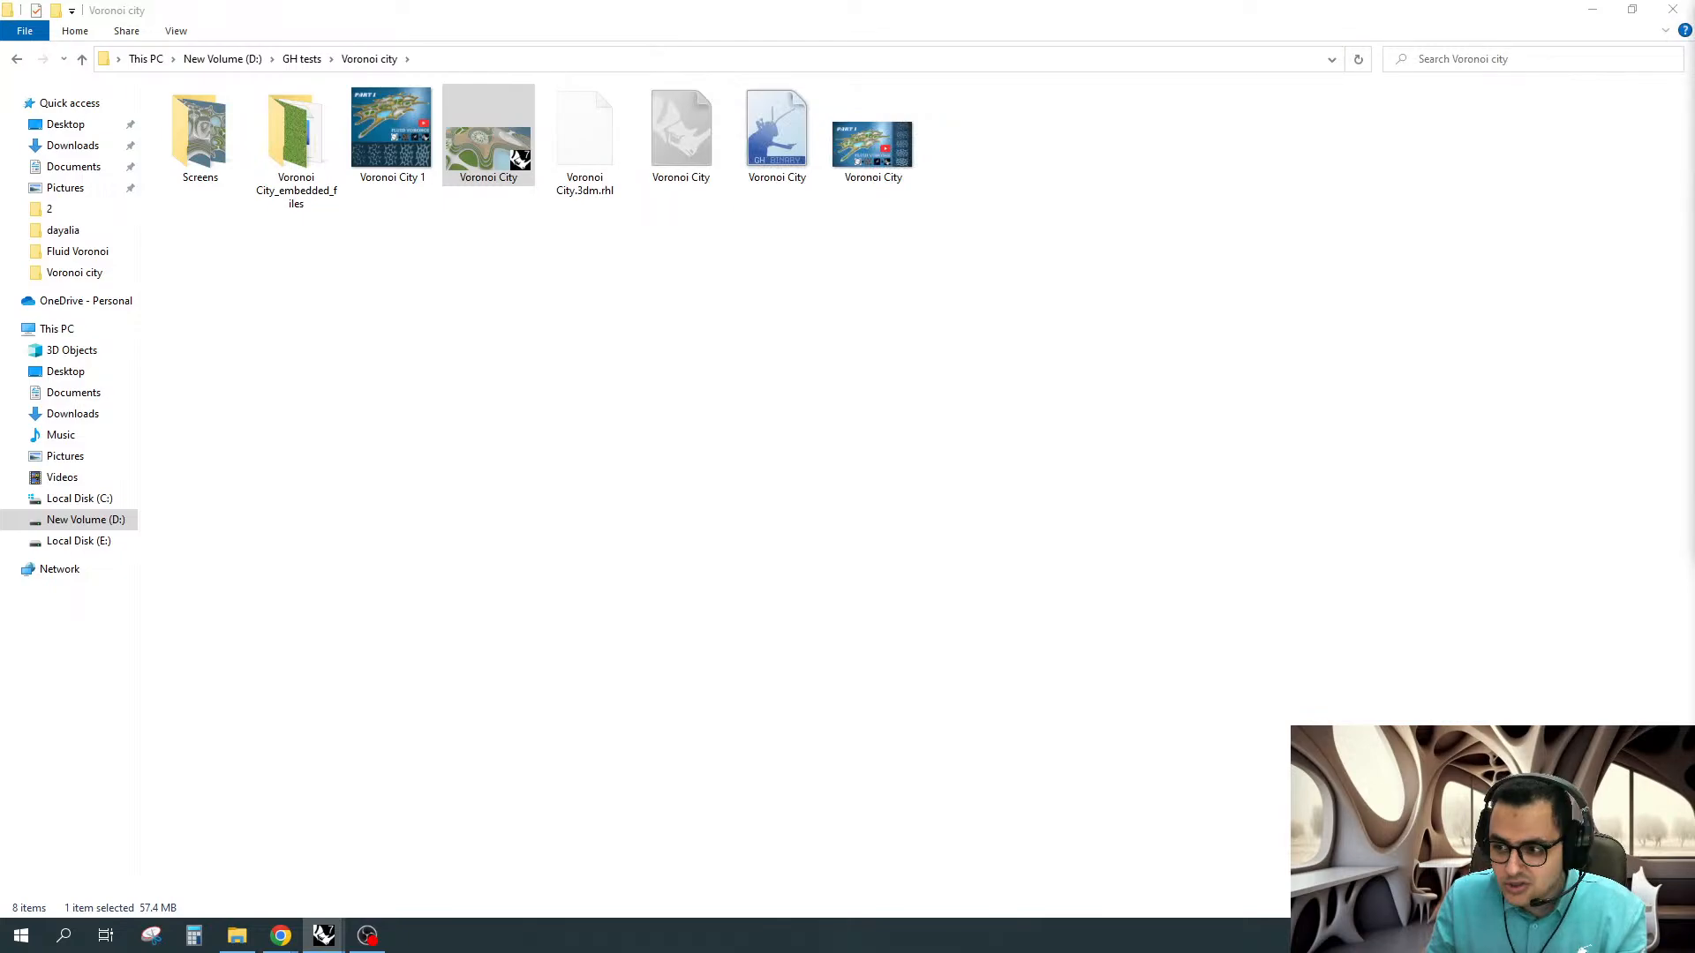
click(1595, 9)
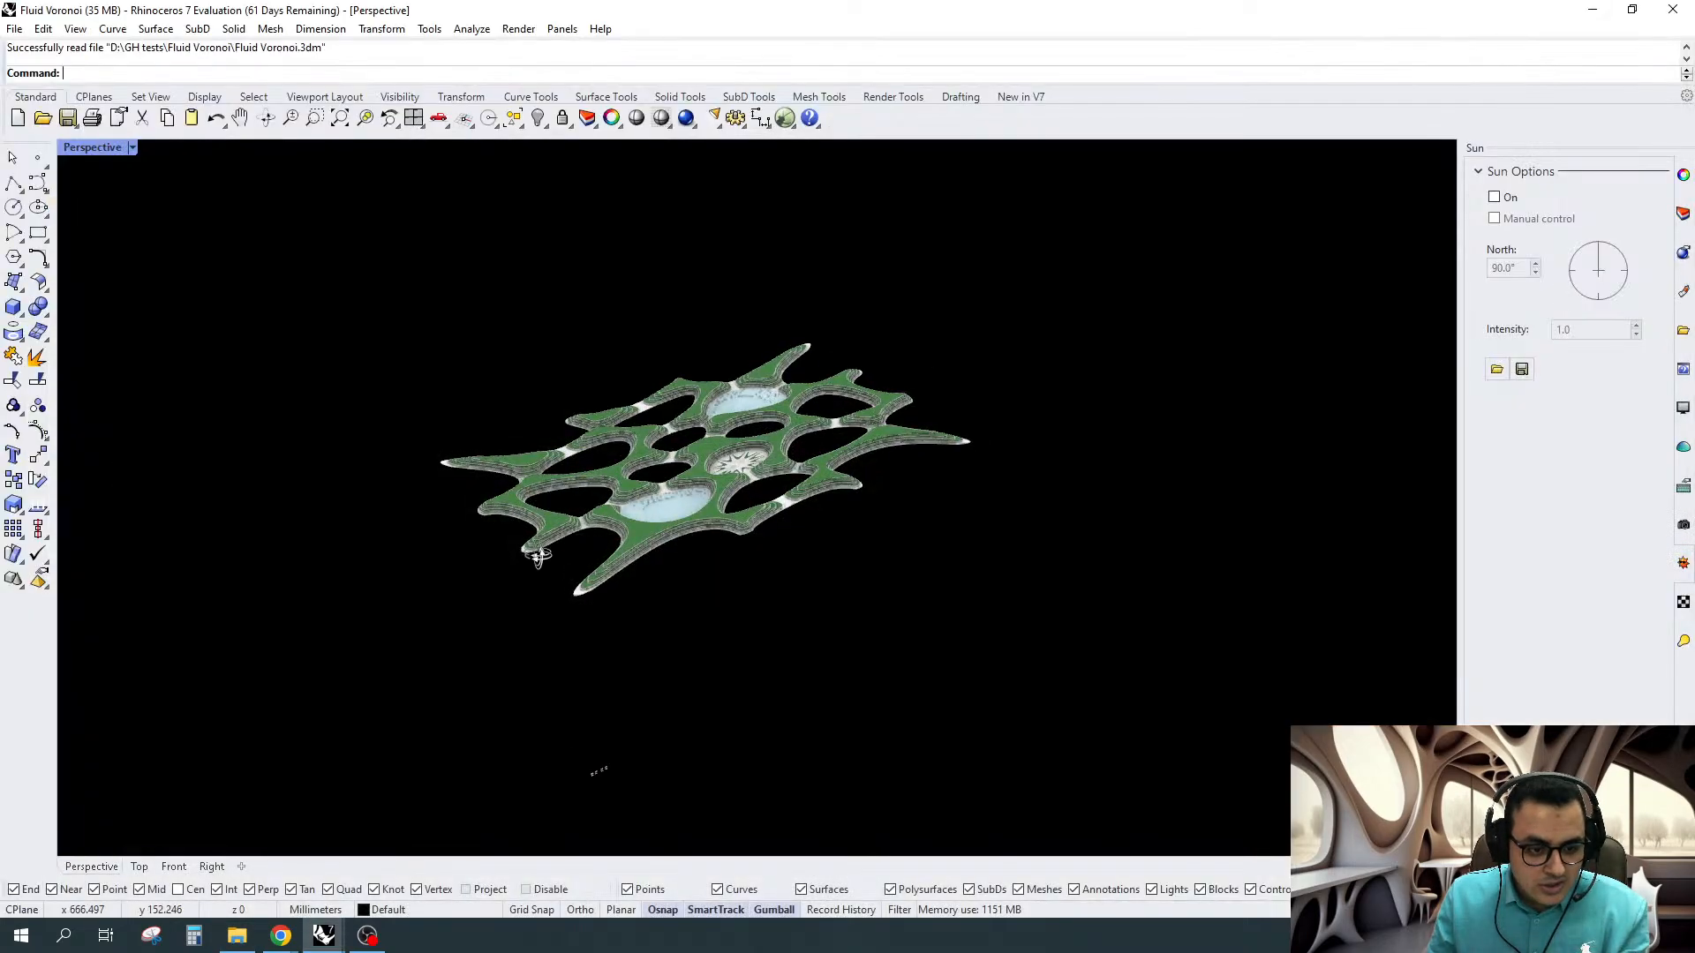
Inspect the Fluid Voronoi model and place the smaller Voronoi City window beside it for comparing the two designs
scroll(592, 432, up, 5)
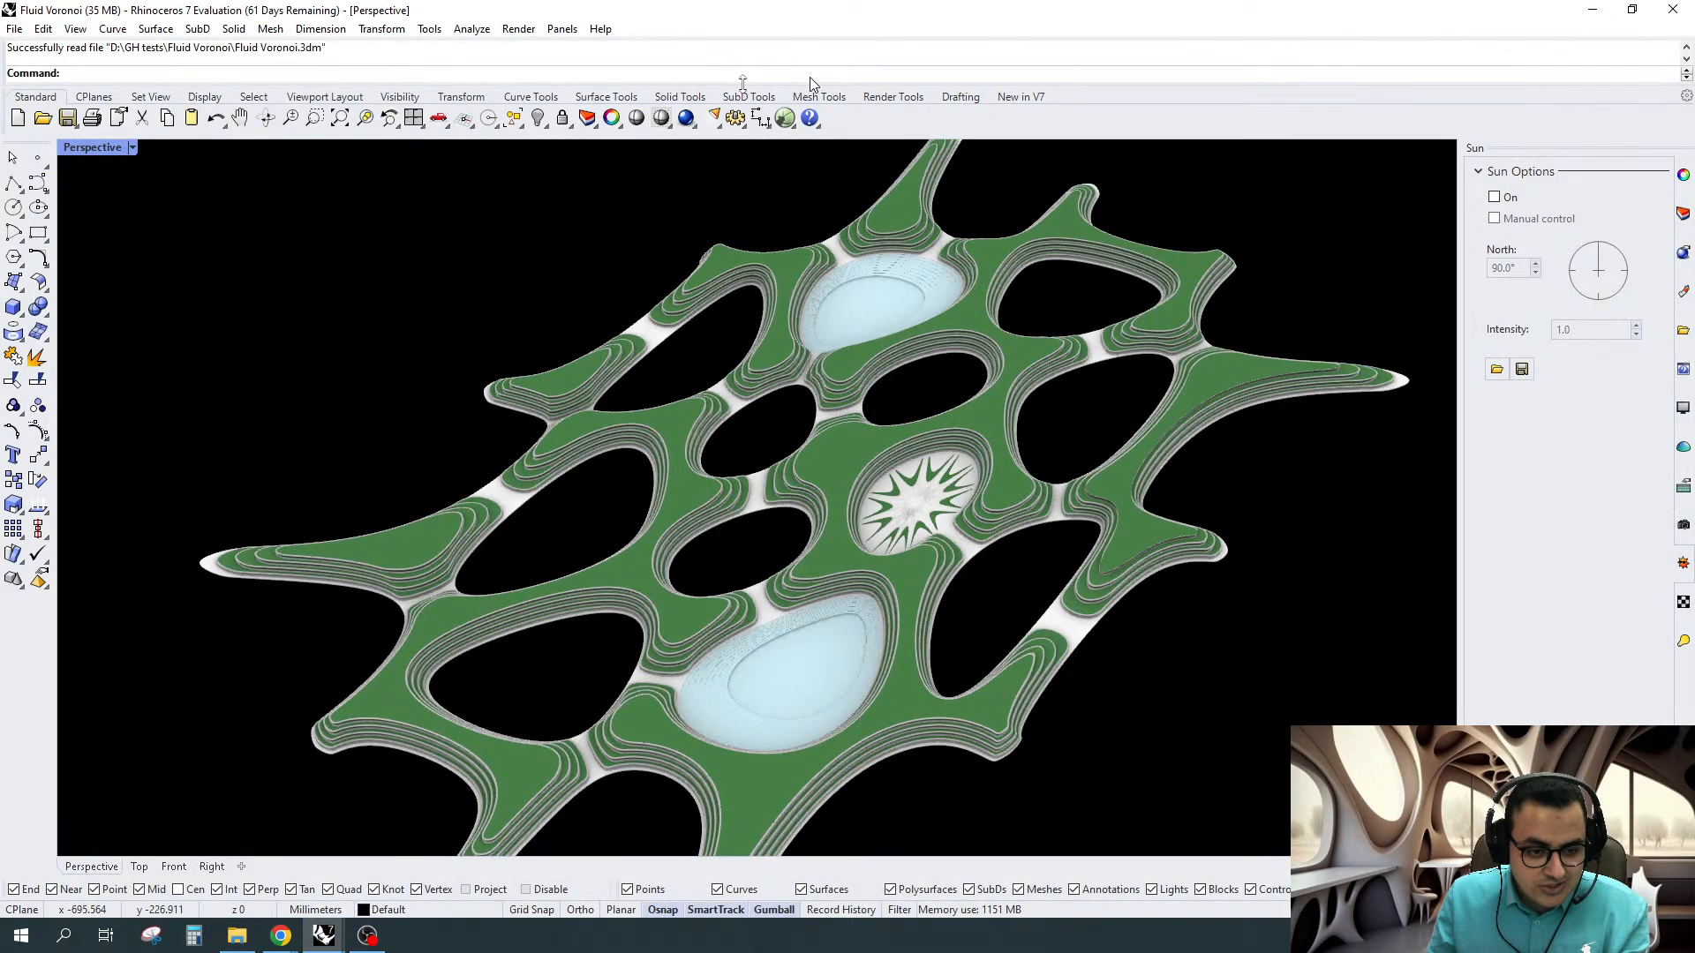
right_drag(1018, 404, 977, 424)
scroll(978, 425, down, 5)
scroll(1024, 240, up, 10)
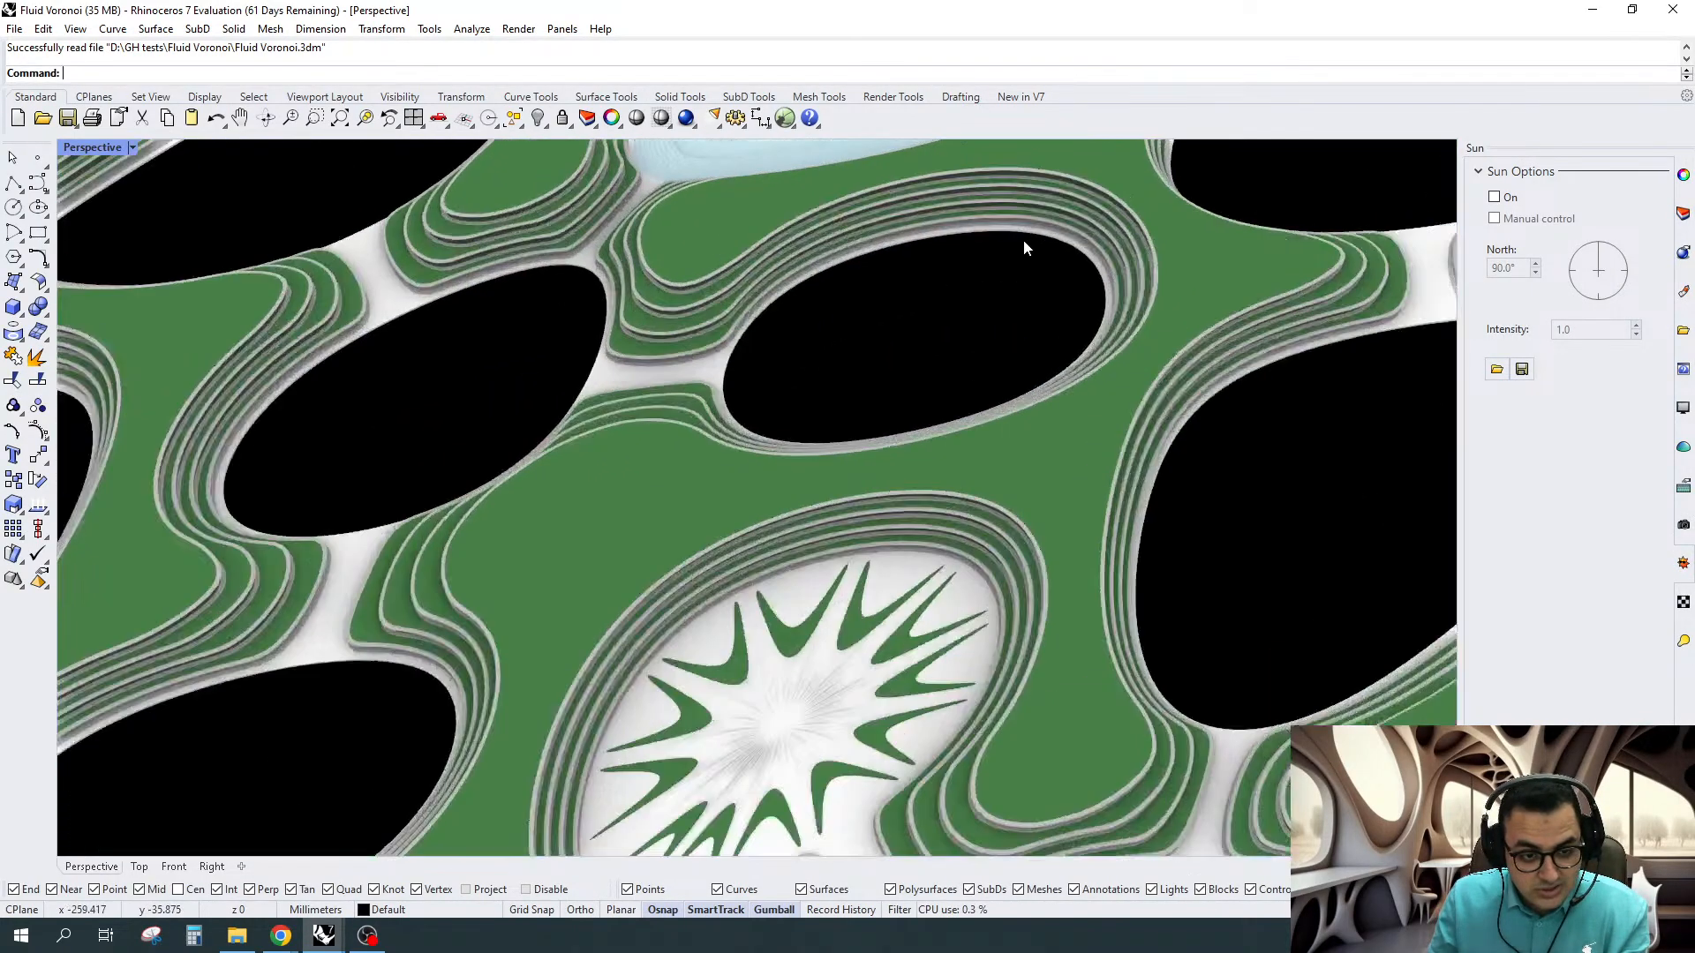
scroll(1024, 240, down, 6)
drag(1694, 208, 720, 190)
right_drag(896, 485, 852, 547)
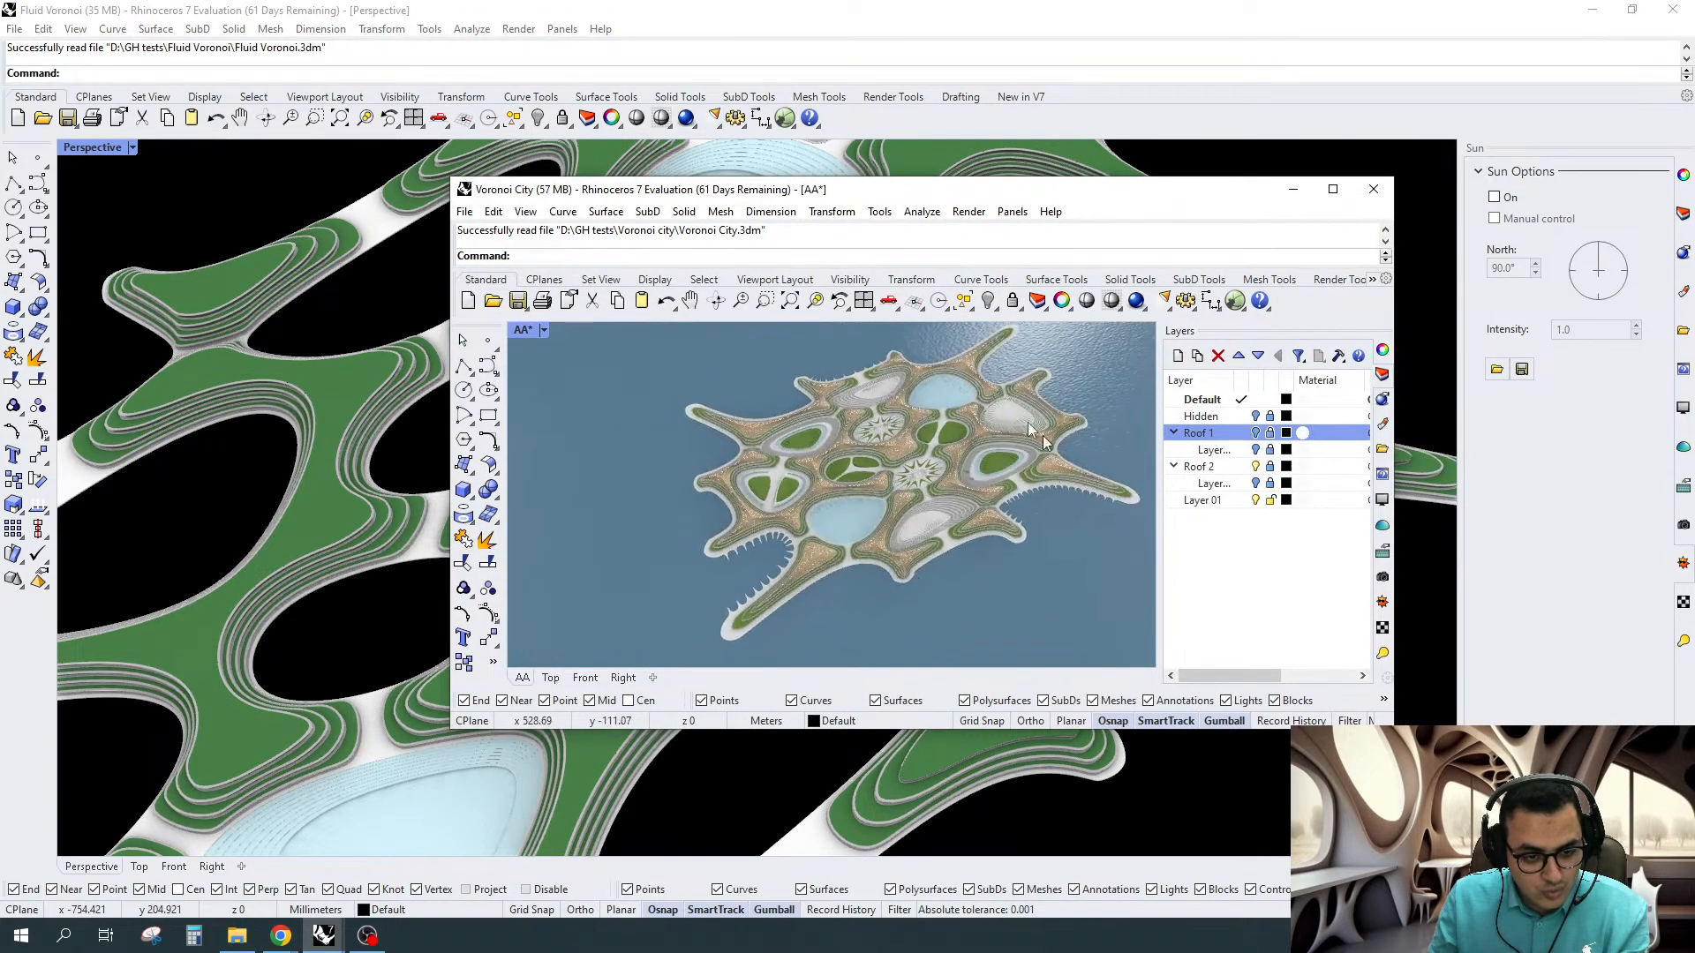
right_drag(891, 489, 883, 500)
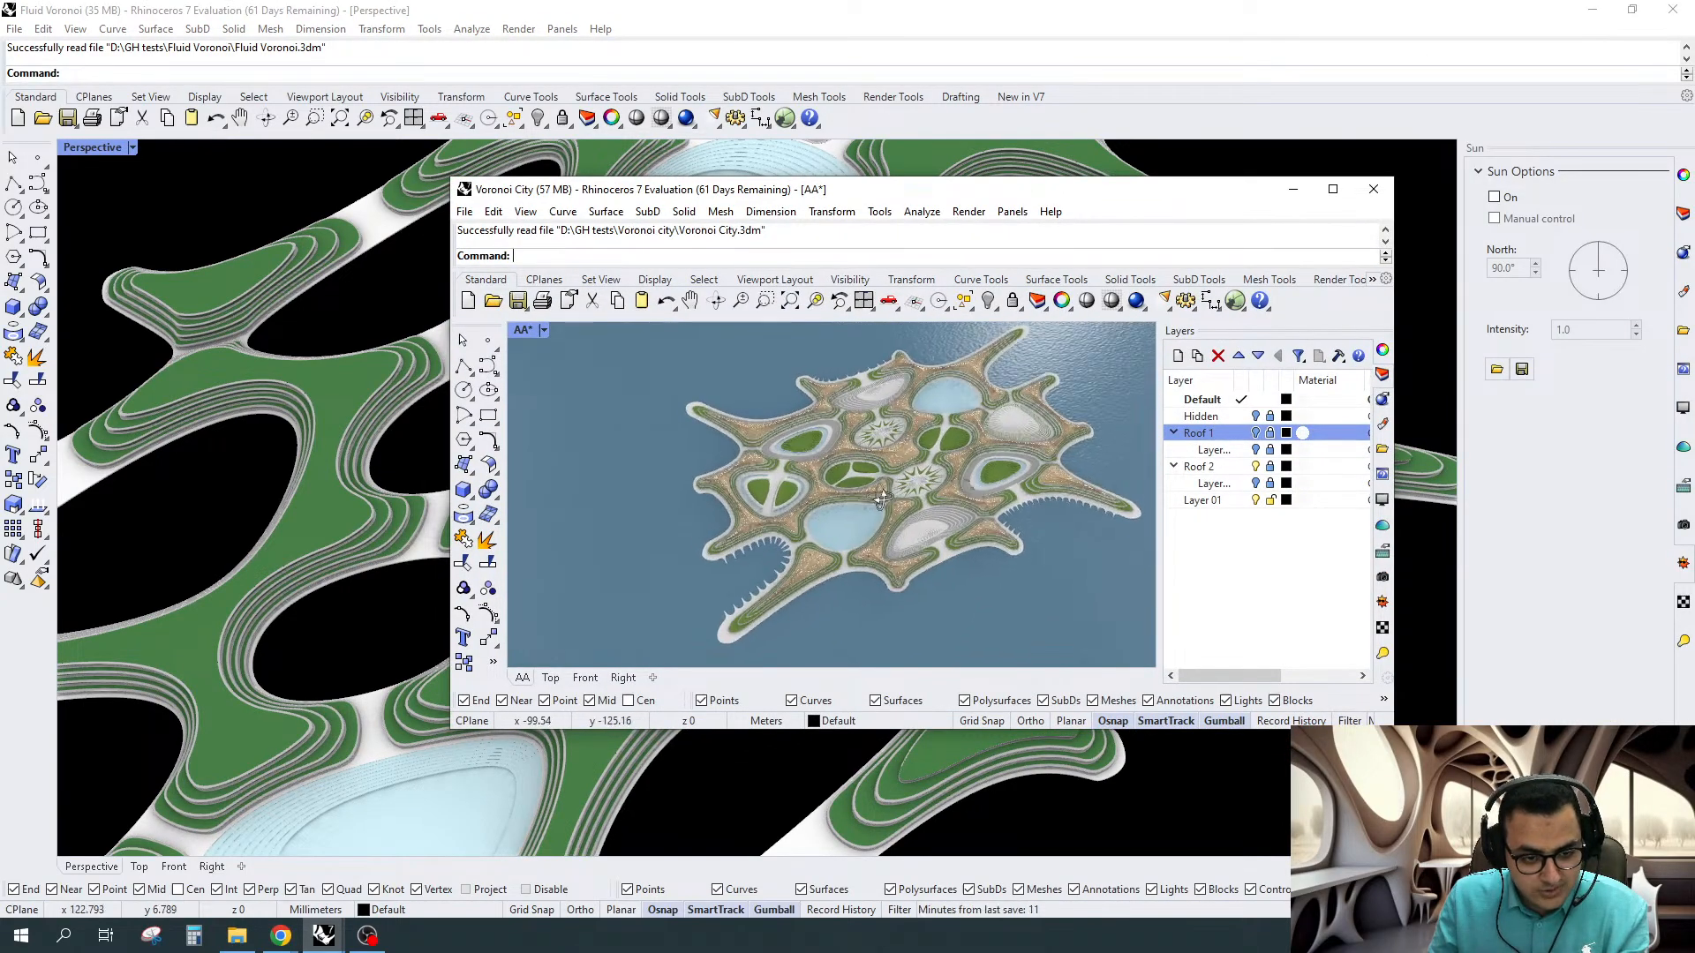
drag(959, 194, 1526, 88)
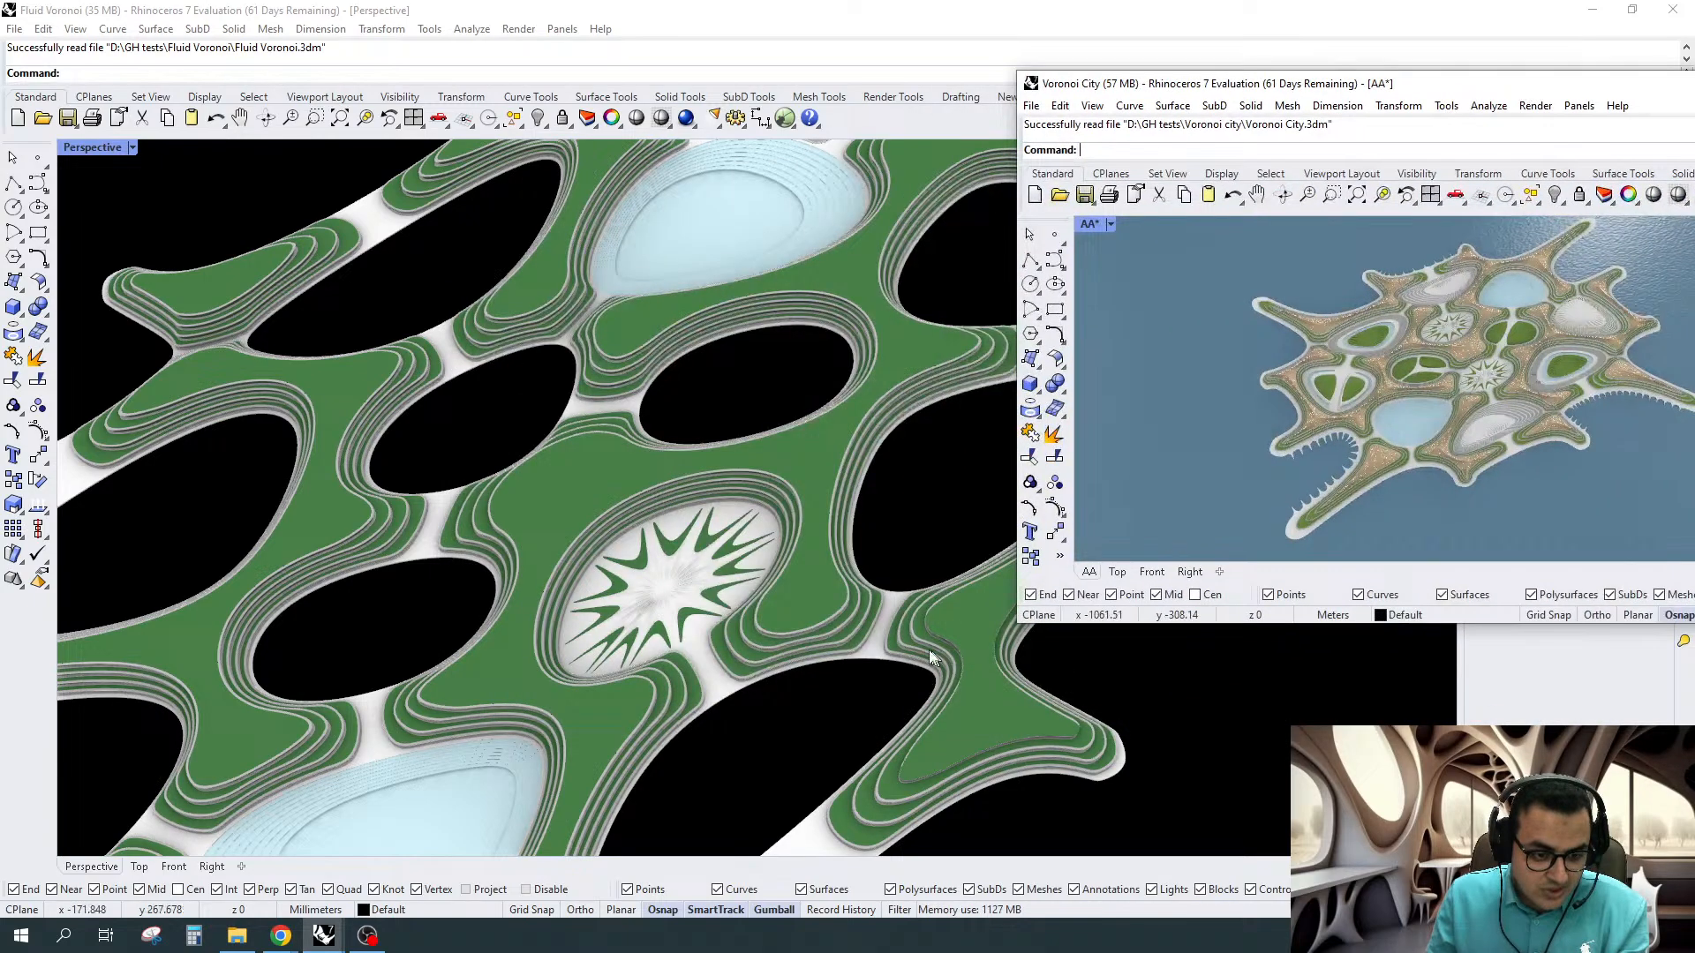
Select the star-patterned plaza surface together with all its green V-shaped SubD pieces and group them
click(686, 586)
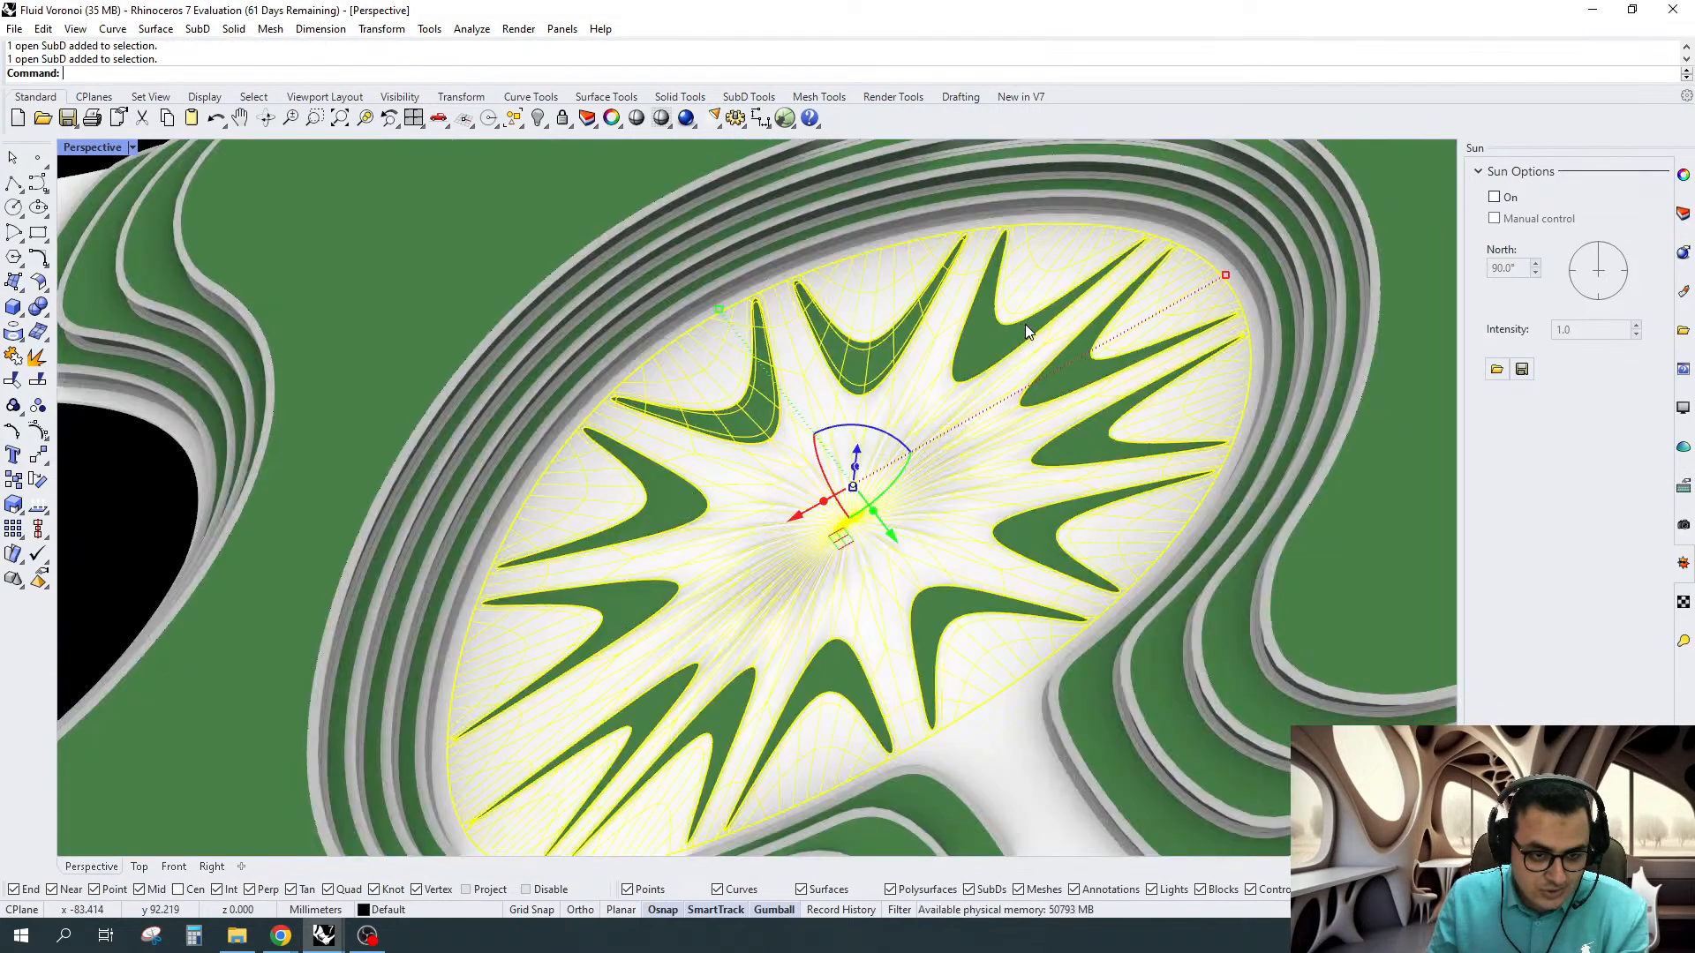
shift+click(1024, 329)
shift+click(1048, 390)
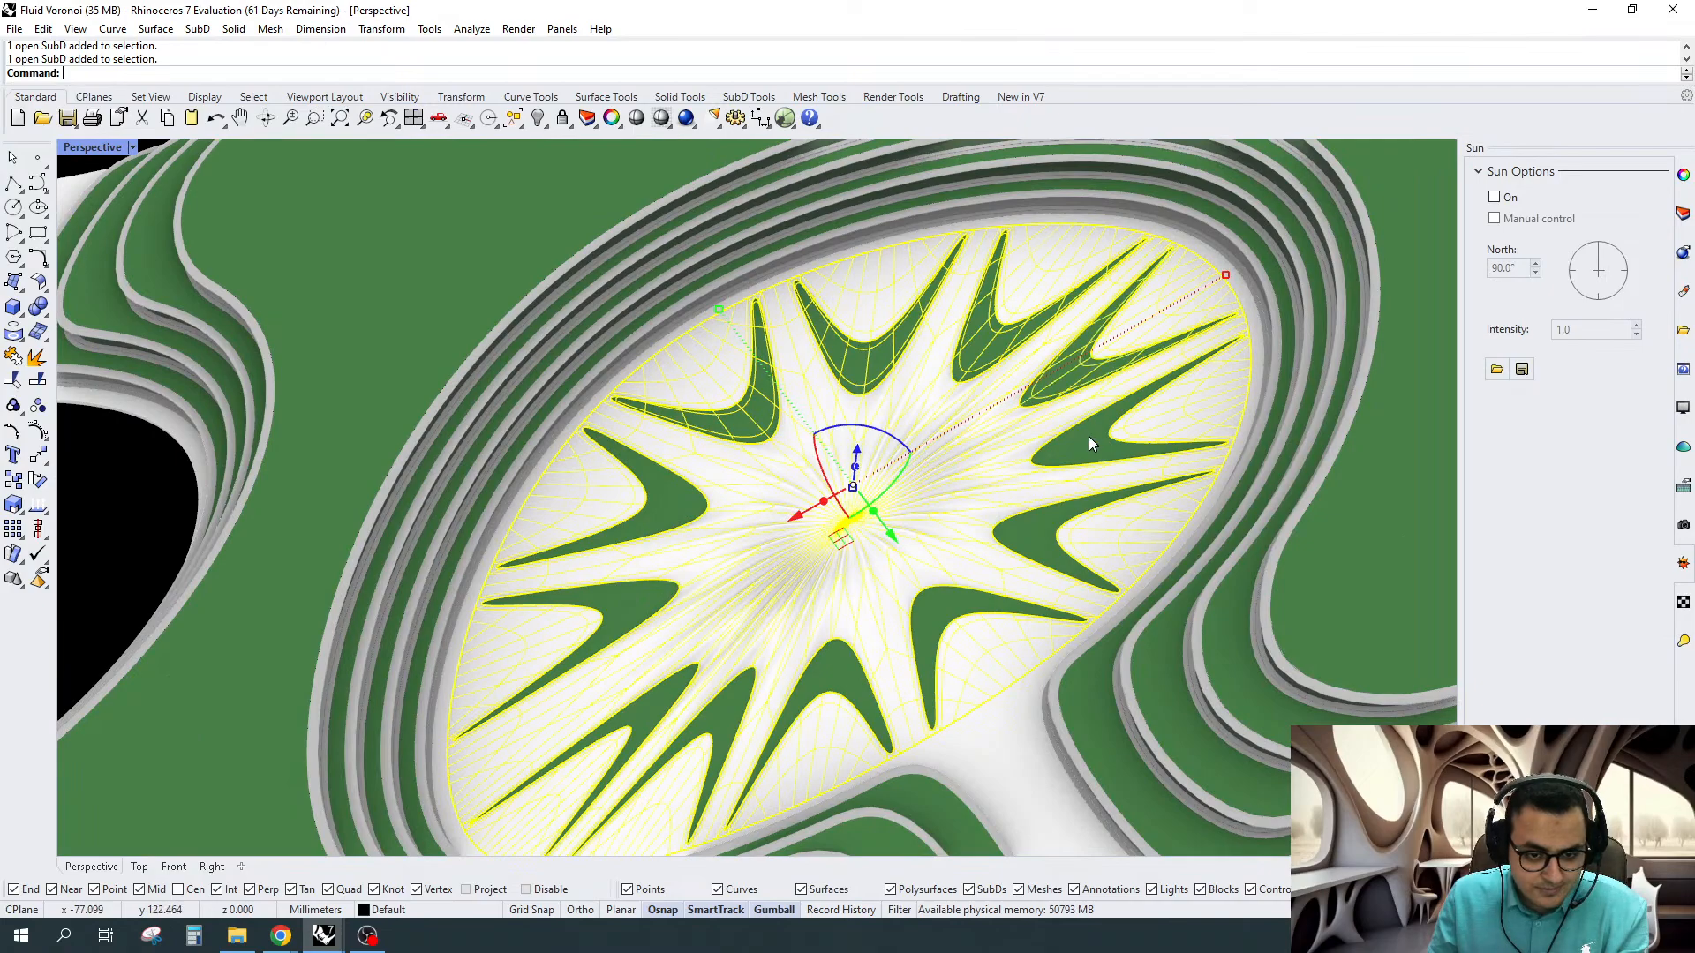
shift+click(1091, 443)
shift+click(1055, 542)
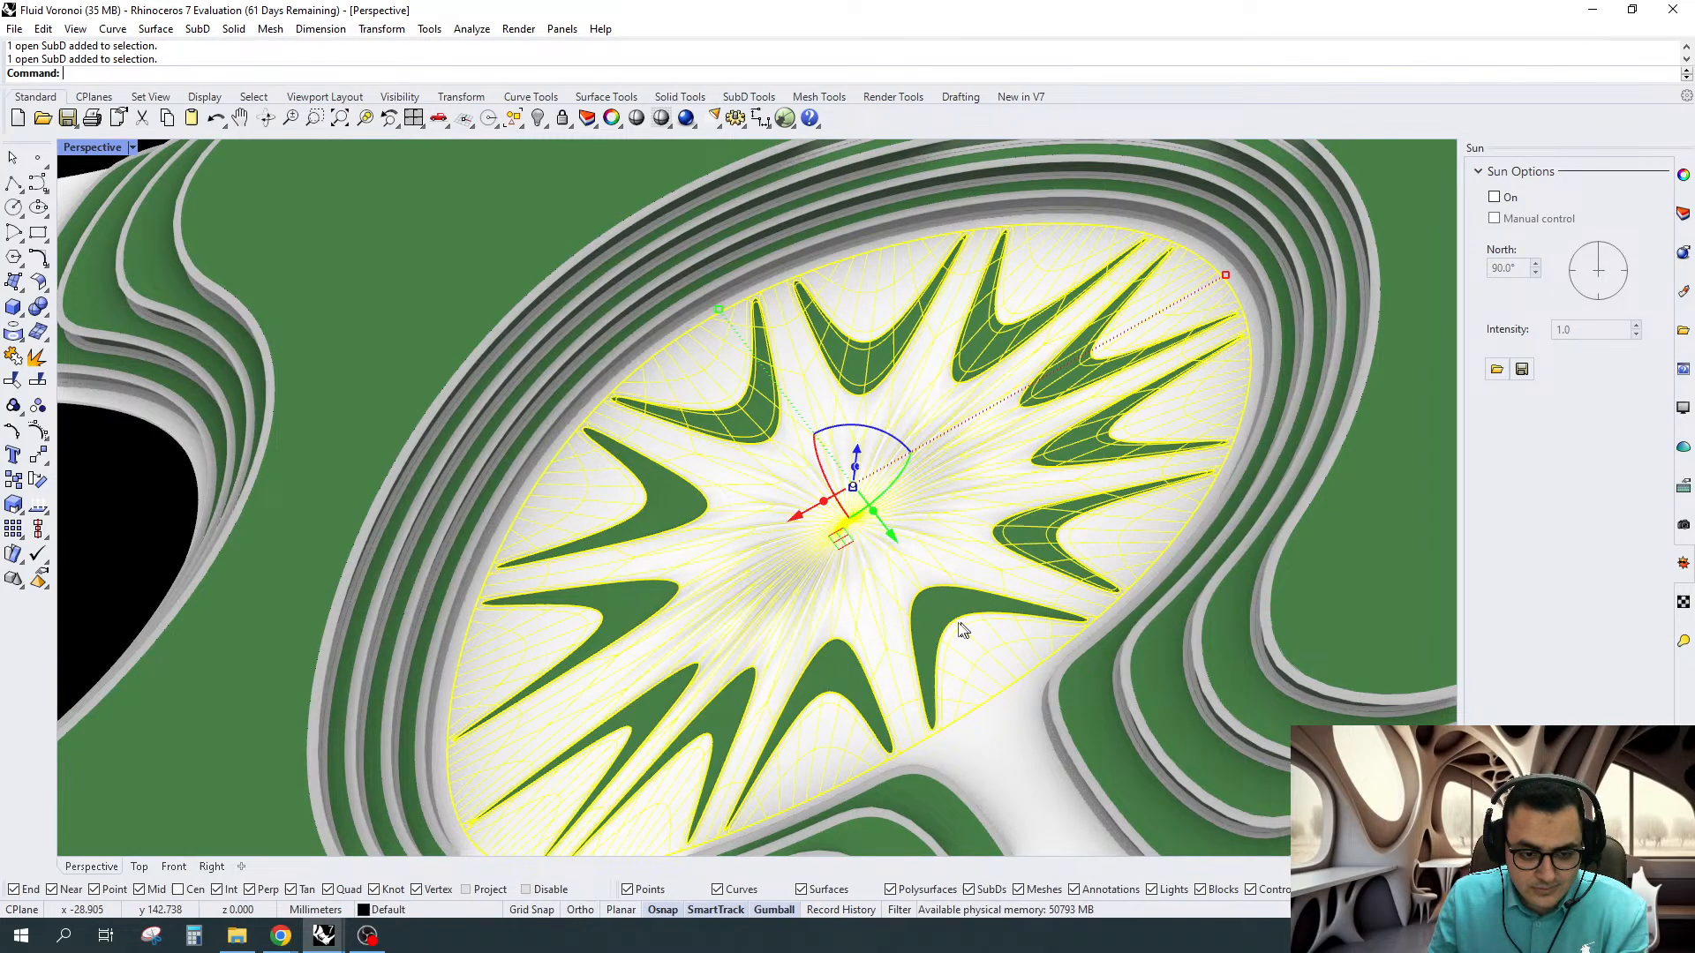
shift+click(642, 605)
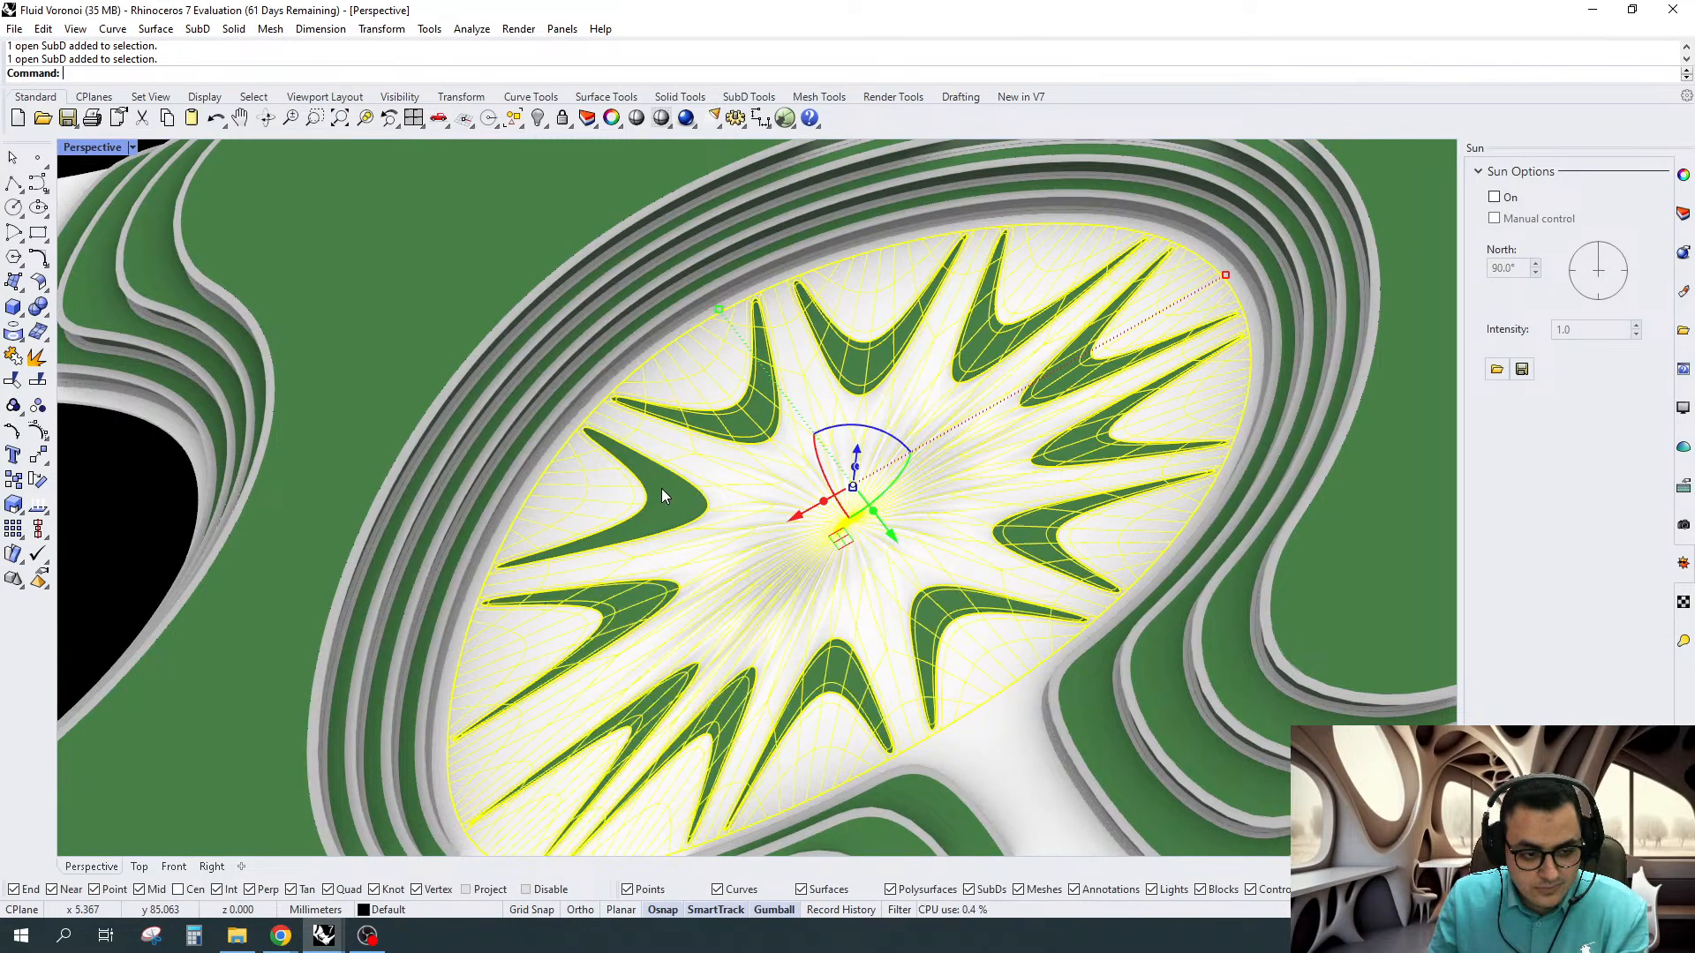
shift+click(660, 490)
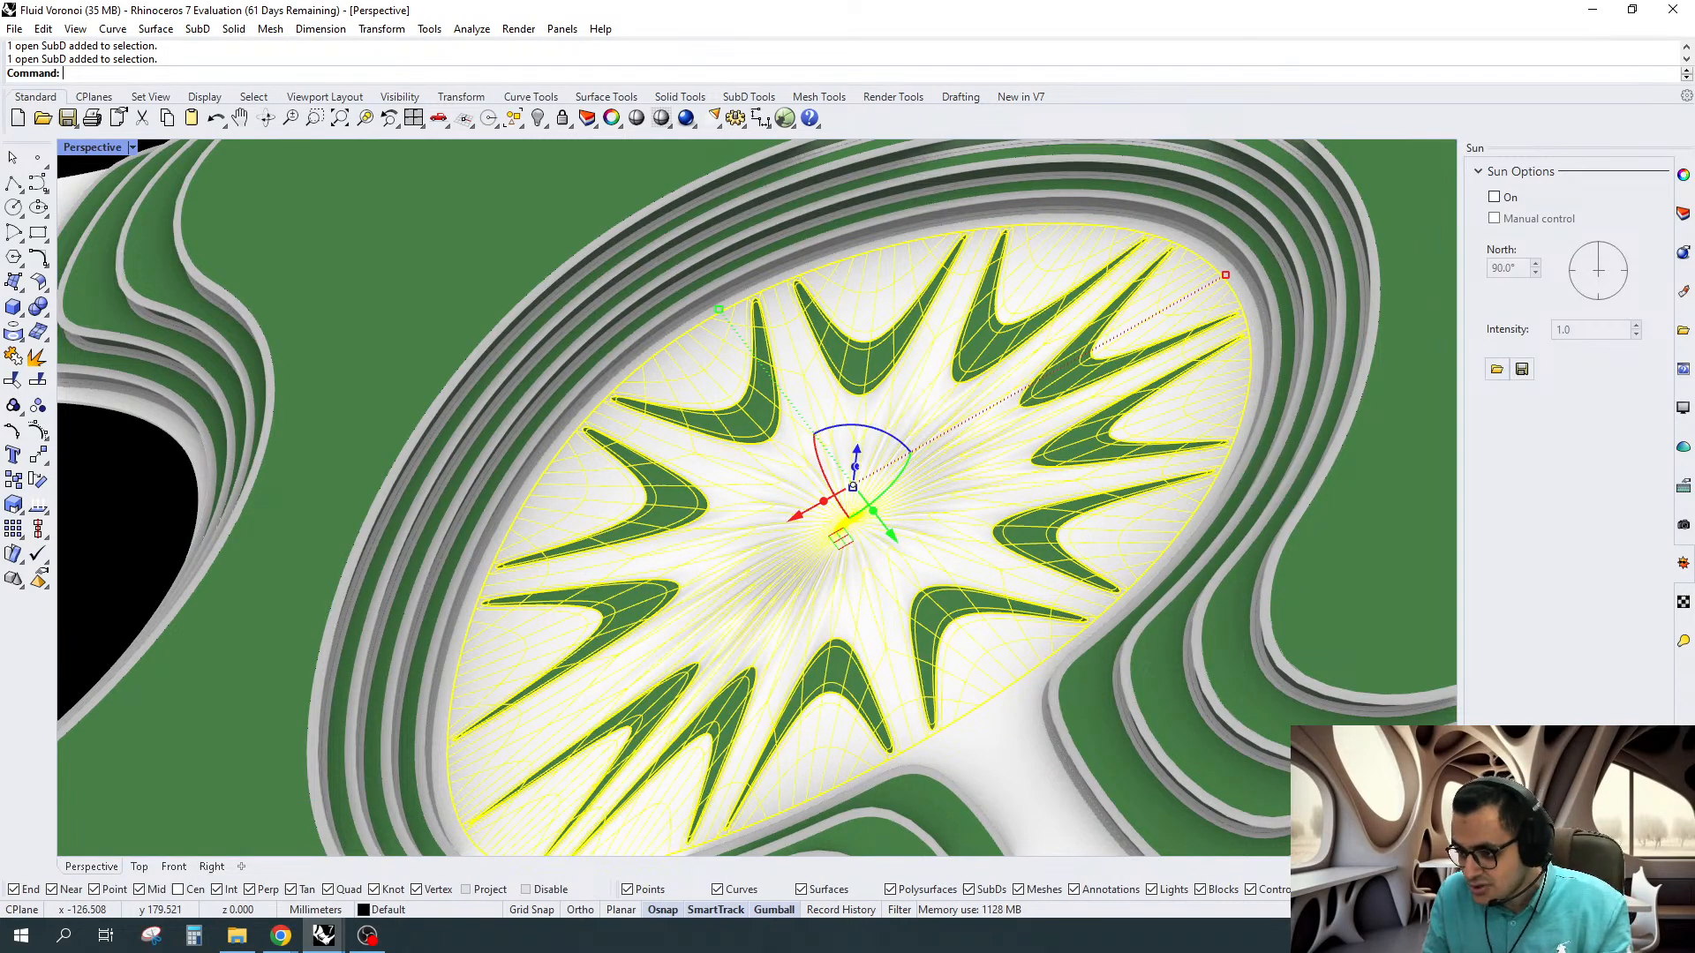
scroll(980, 472, down, 4)
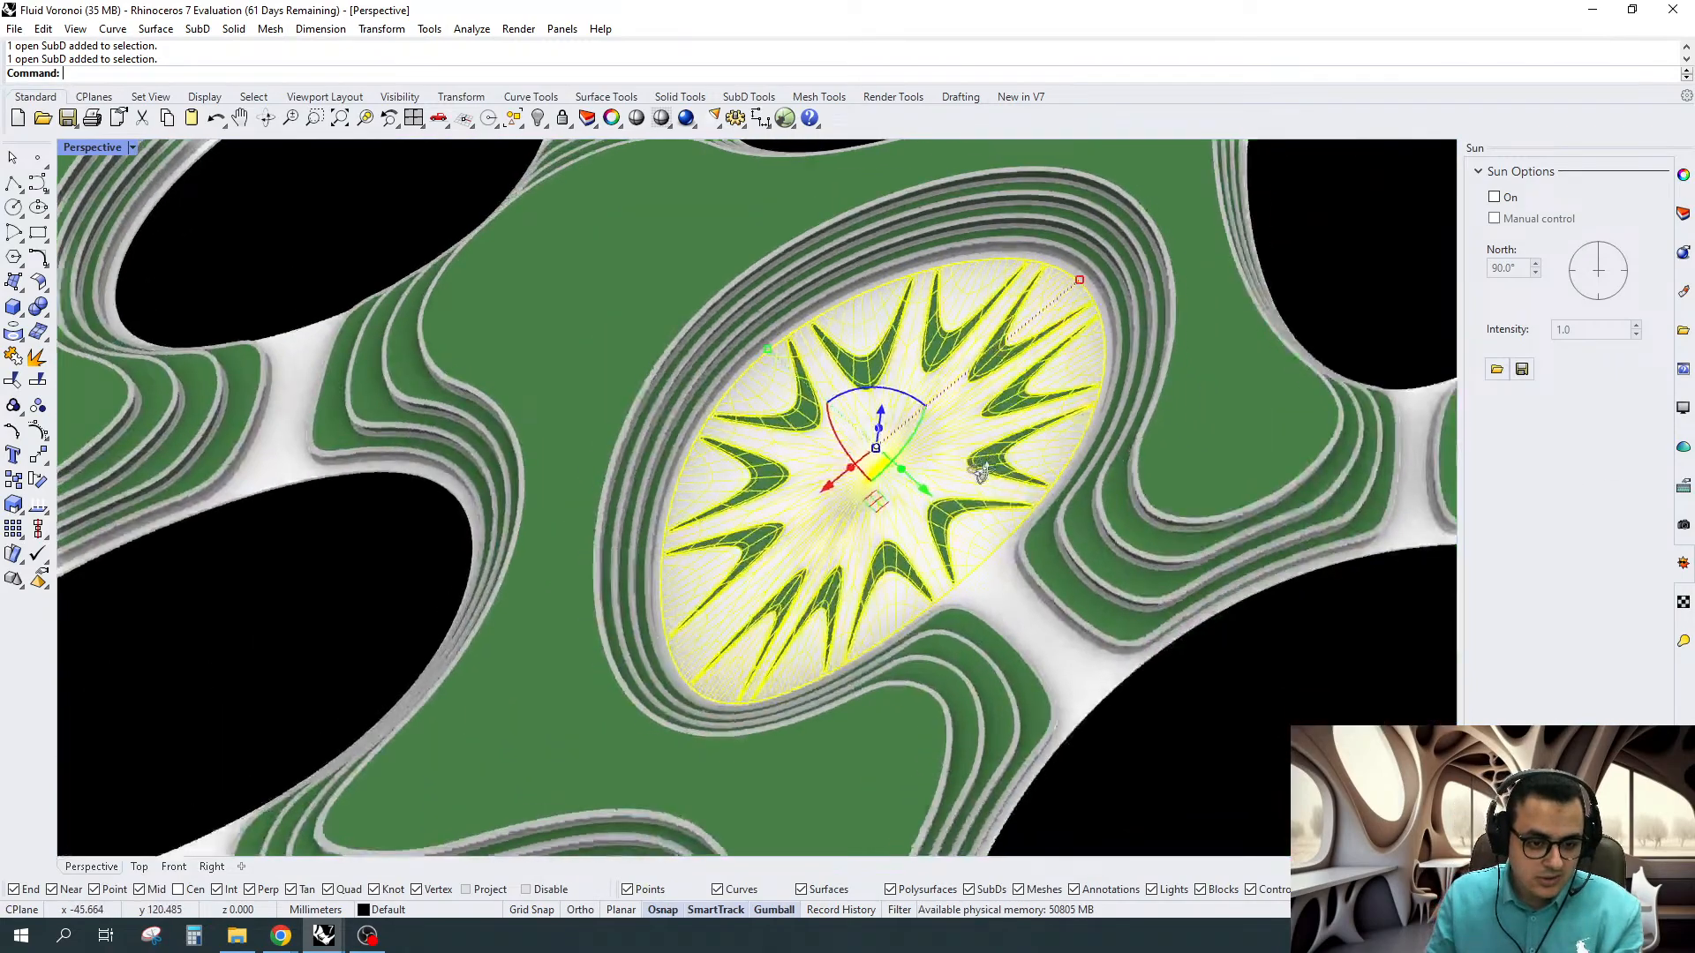
scroll(957, 447, down, 2)
key(ctrl+g)
scroll(816, 448, down, 2)
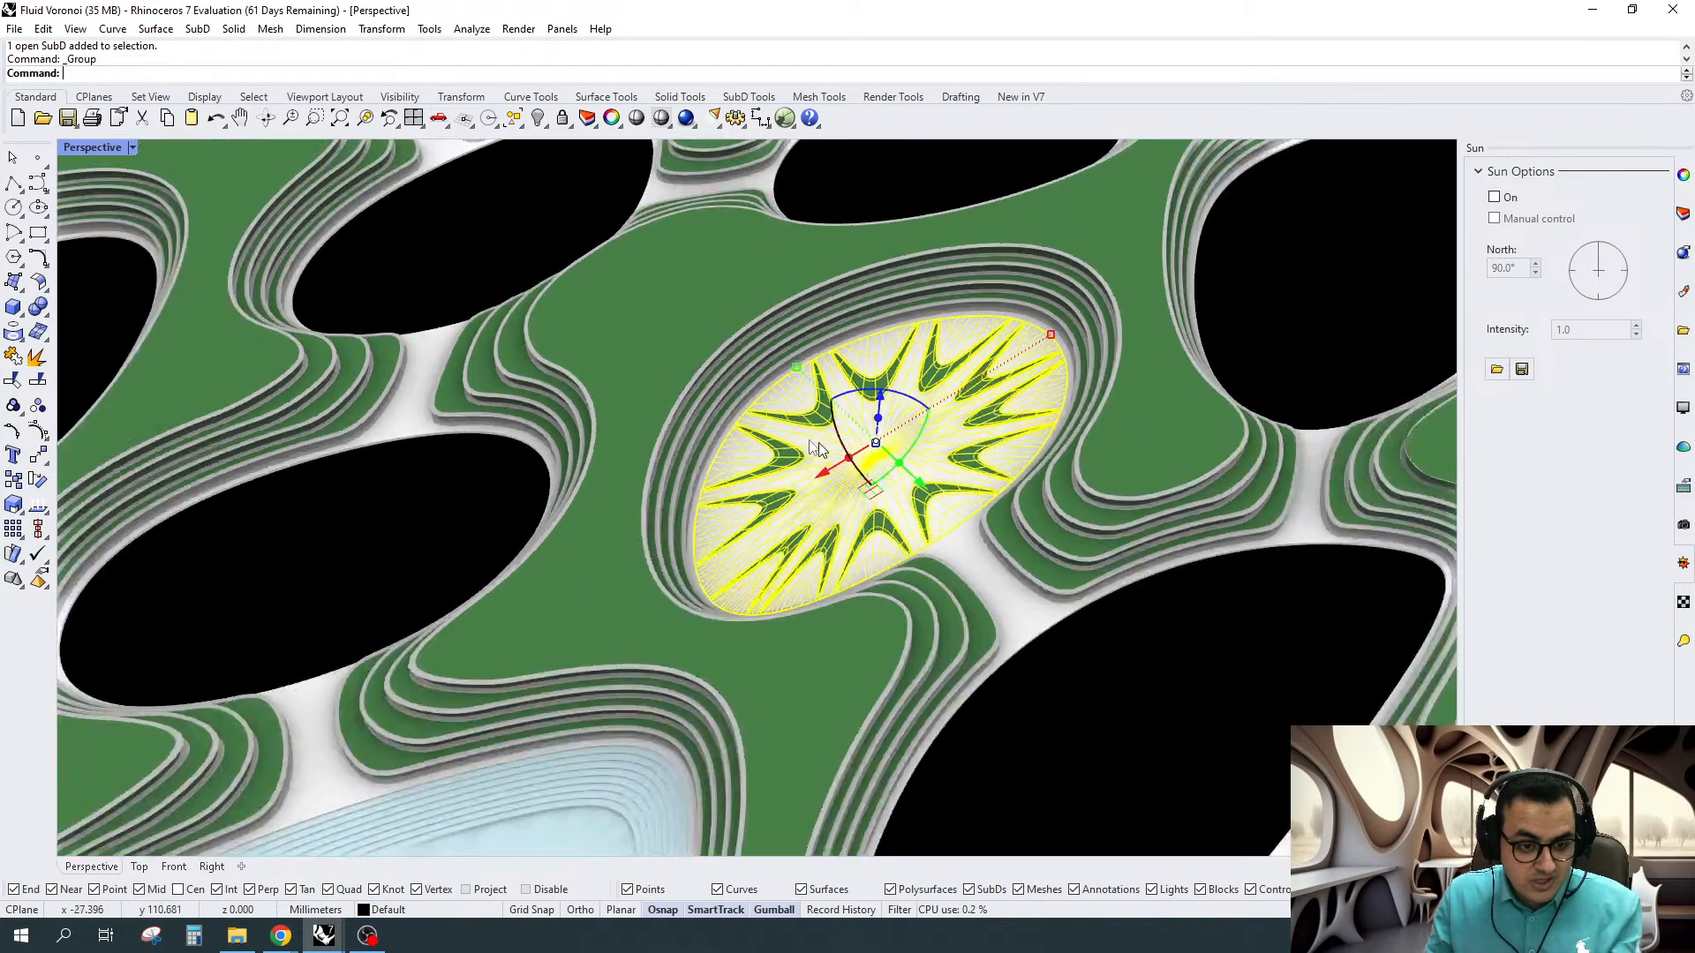
Rotate a copy of the grouped star-patterned plaza 180 degrees about the origin to place it in the opposite cell
scroll(818, 448, down, 3)
text(rotate)
key(Return)
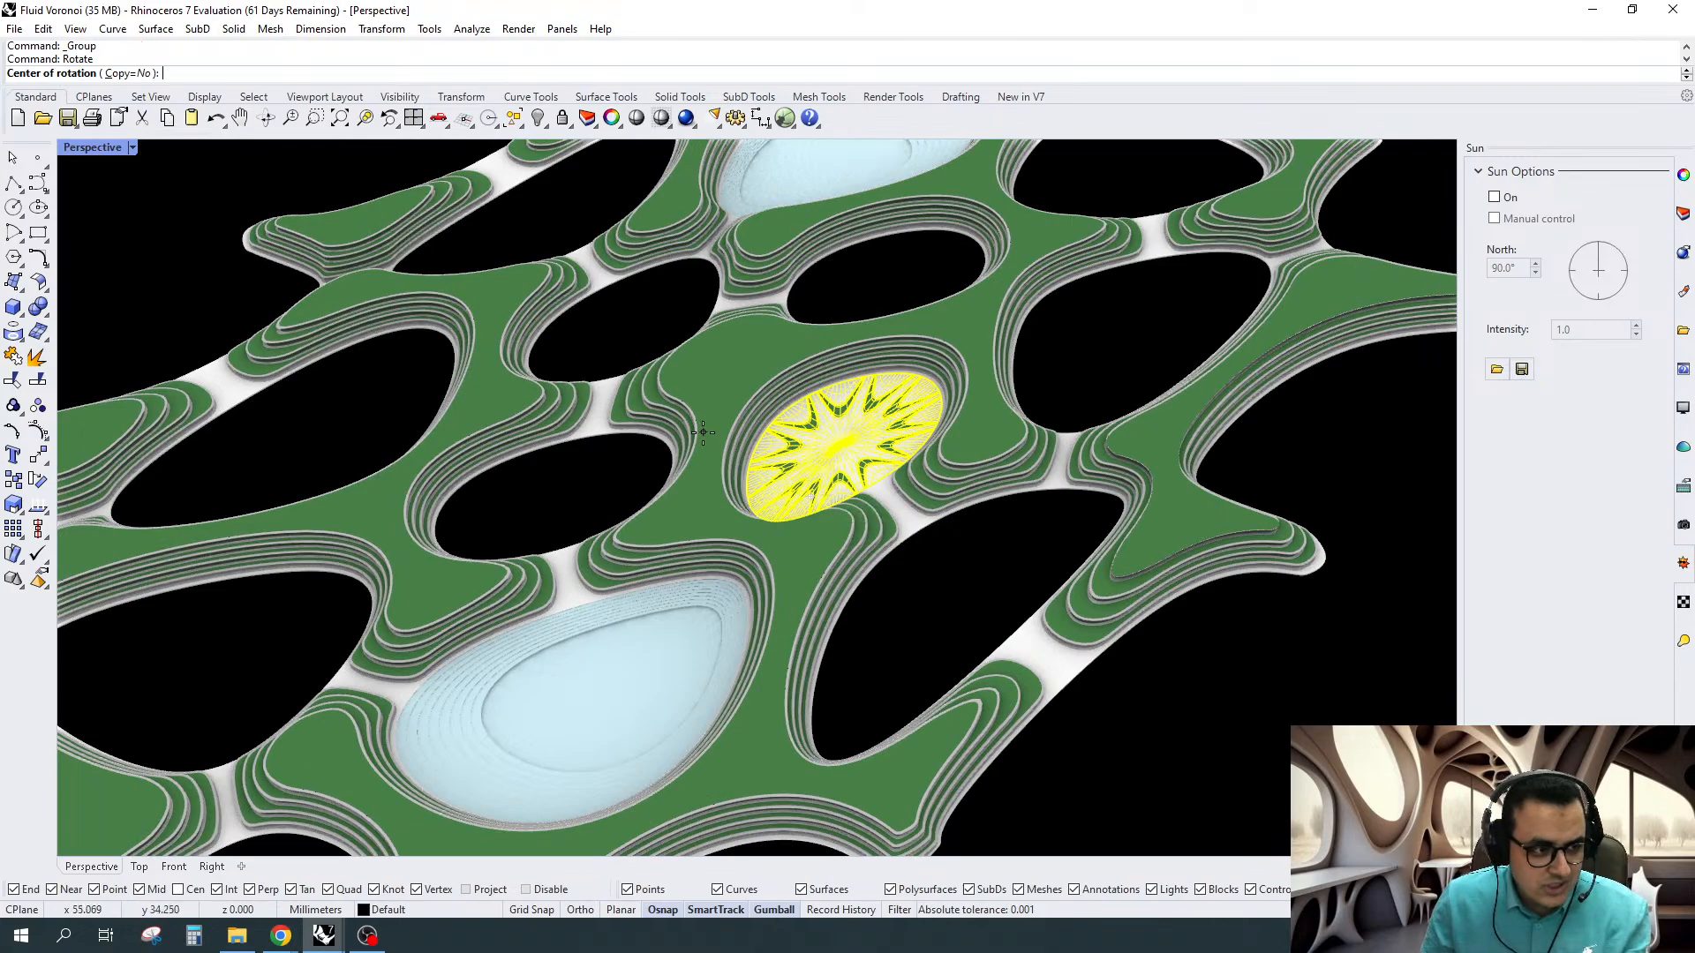
right_drag(1165, 537, 823, 433)
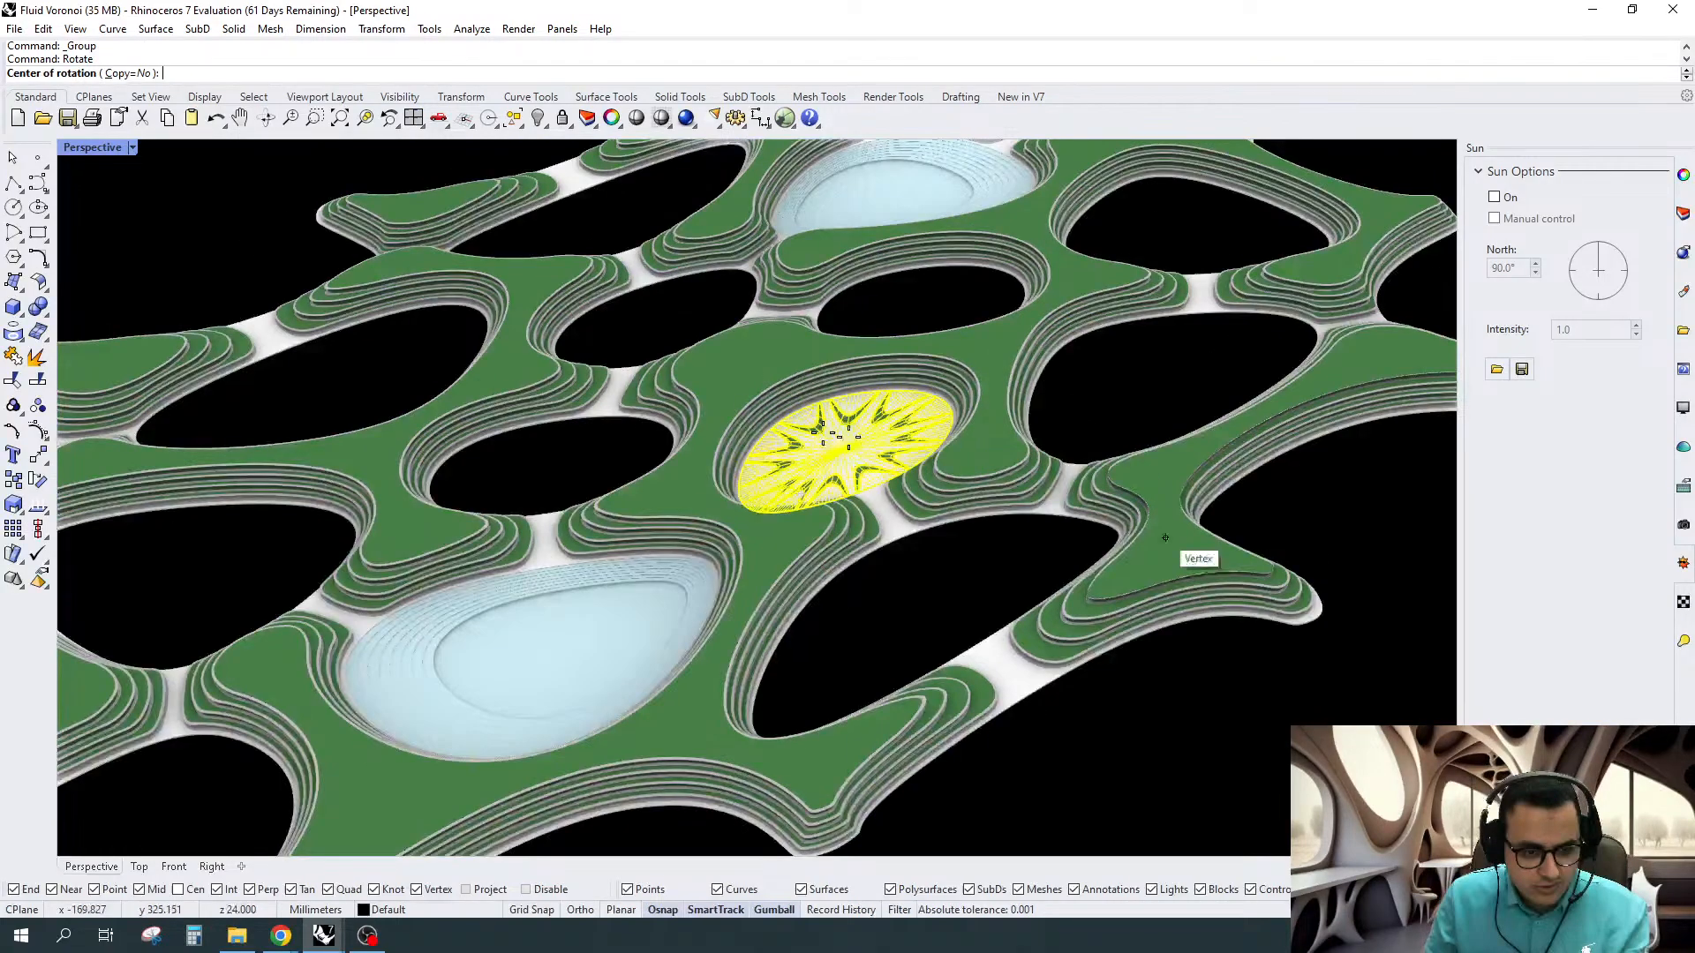
scroll(1165, 538, down, 2)
text(0)
key(Return)
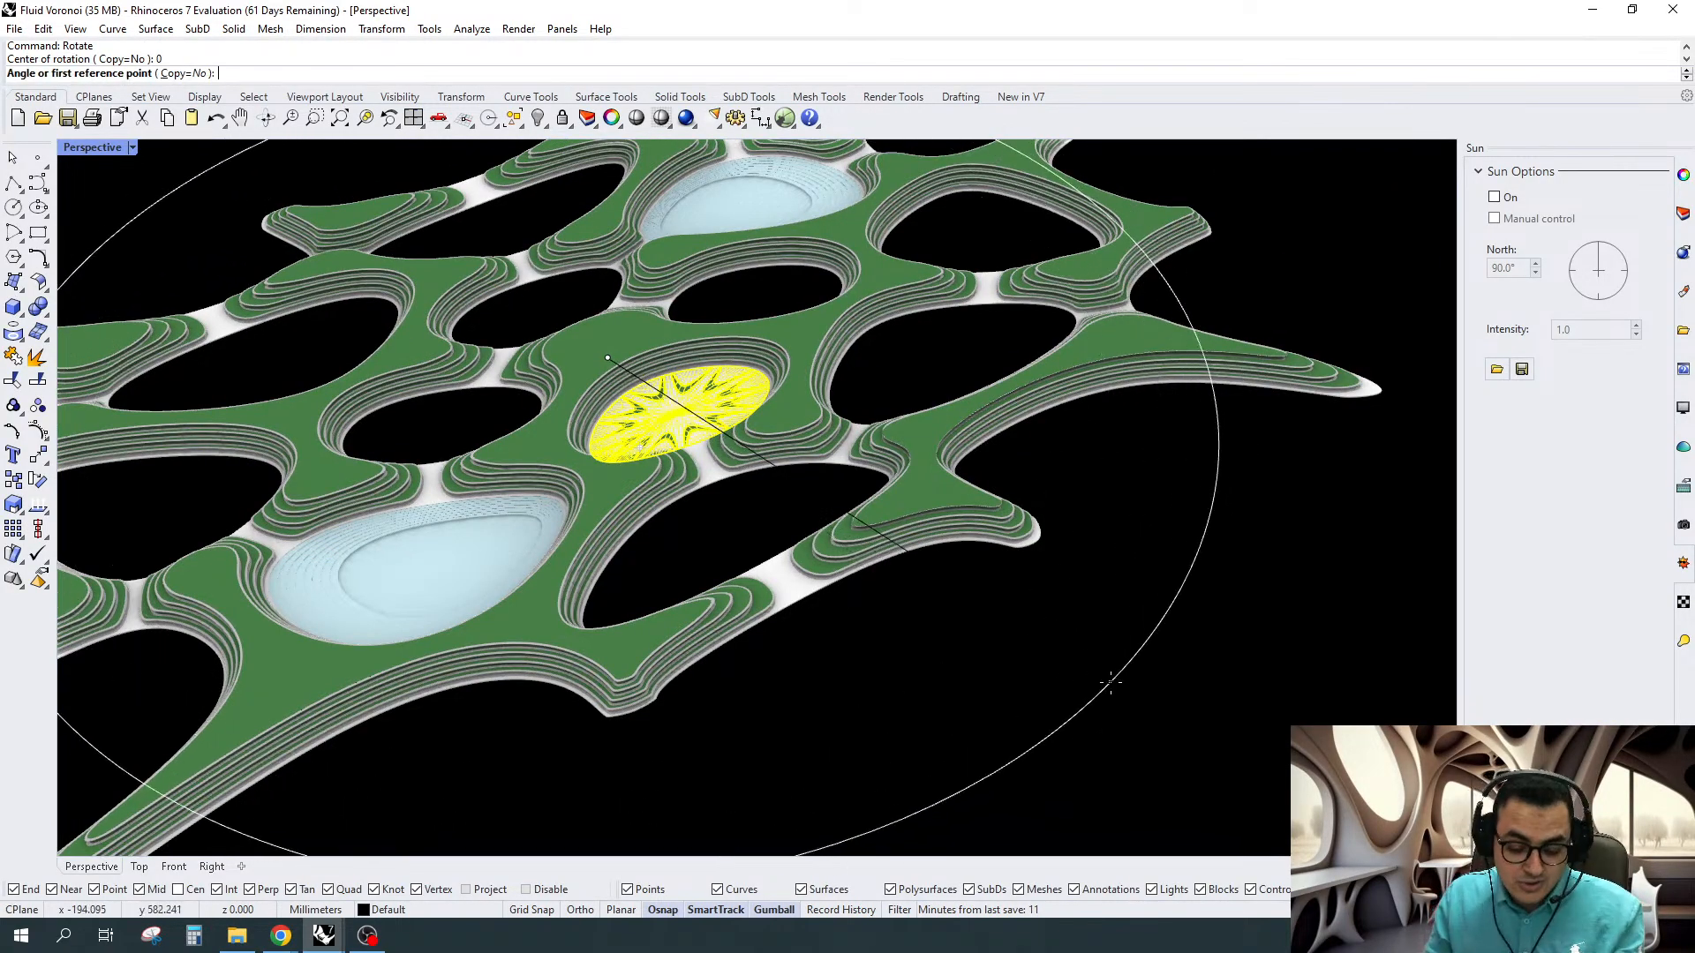
key(F8)
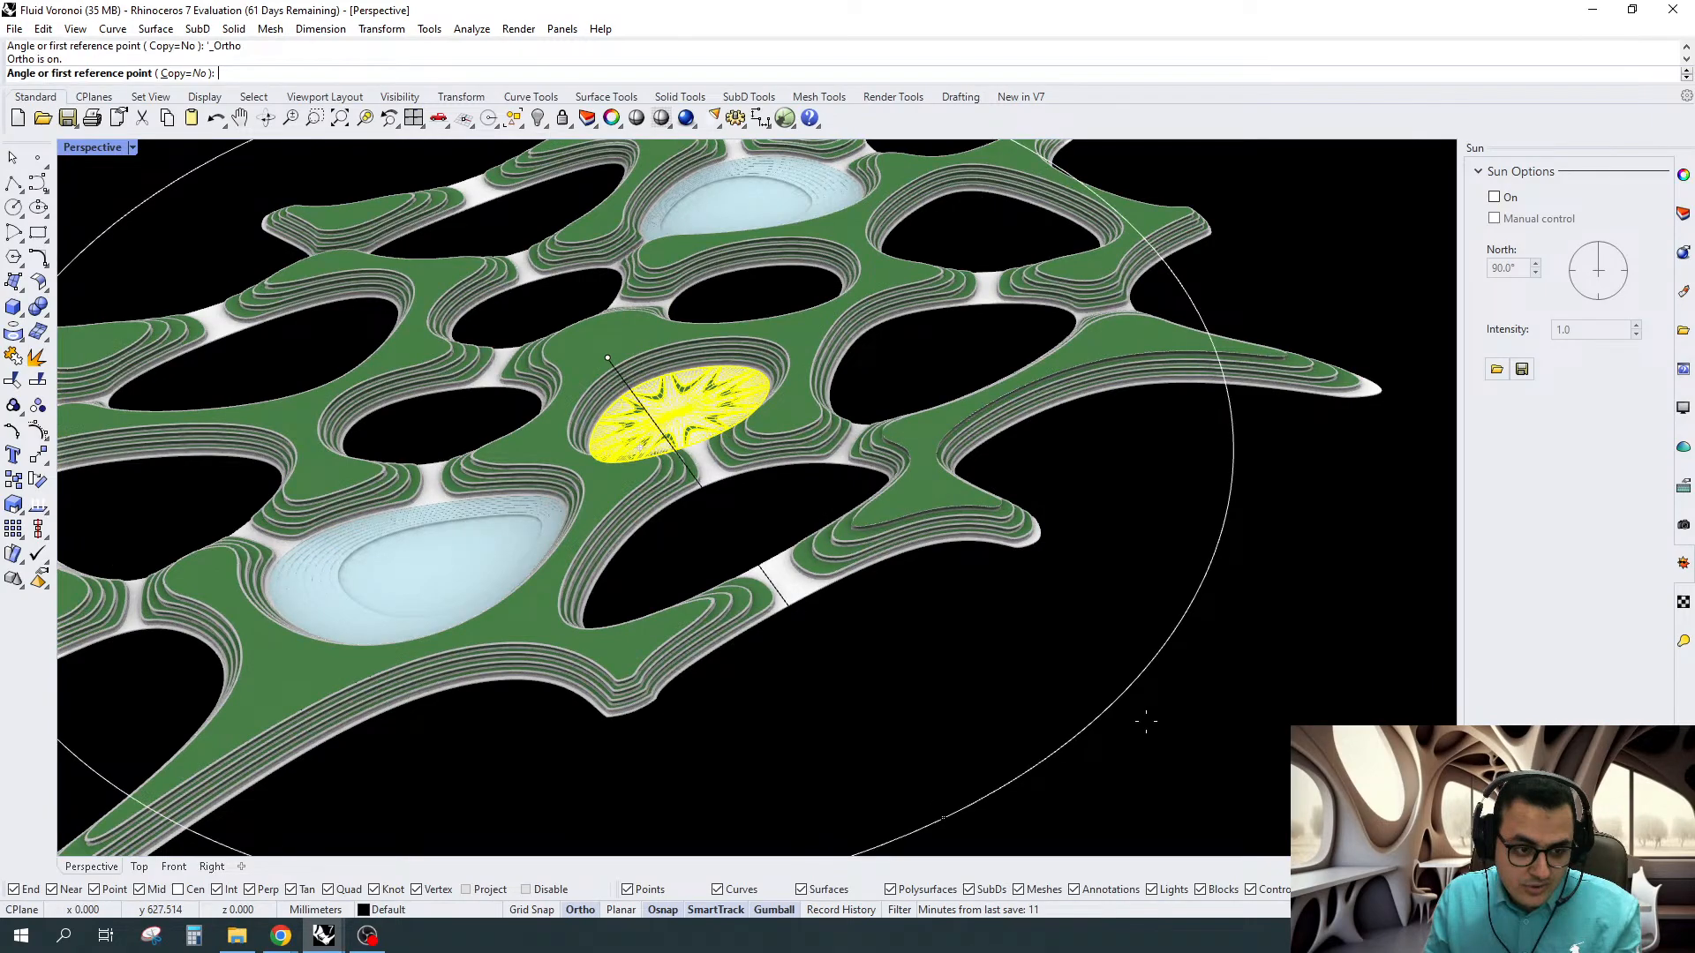
scroll(1145, 722, down, 5)
click(1145, 722)
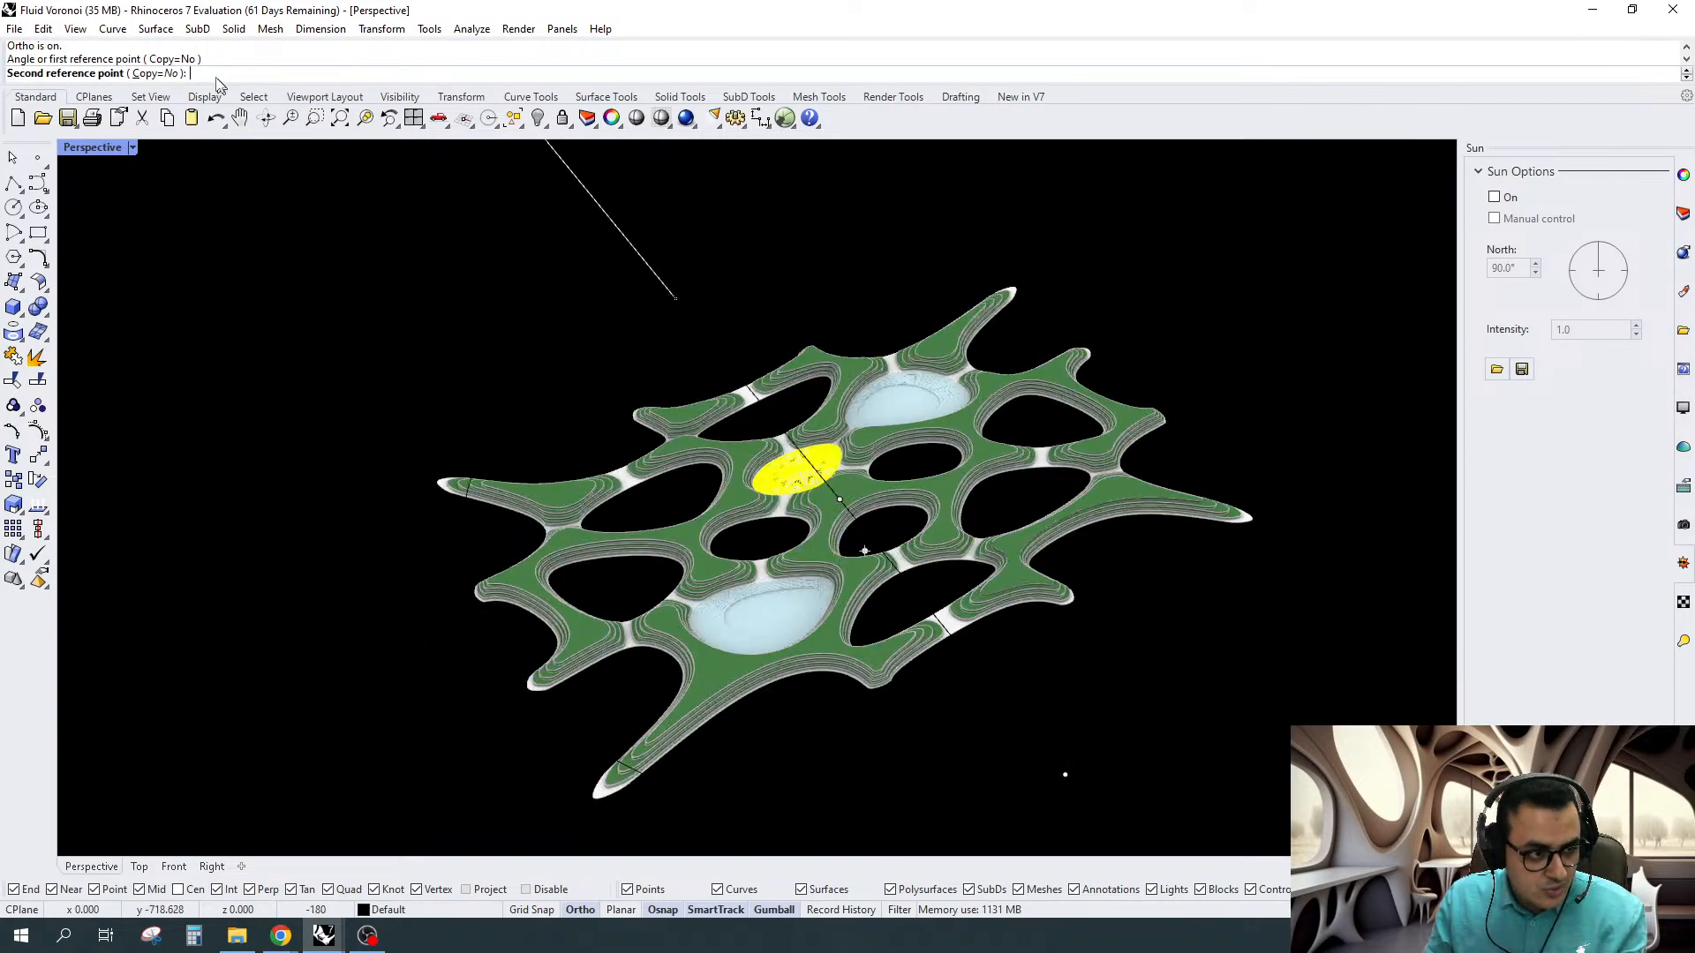
click(175, 74)
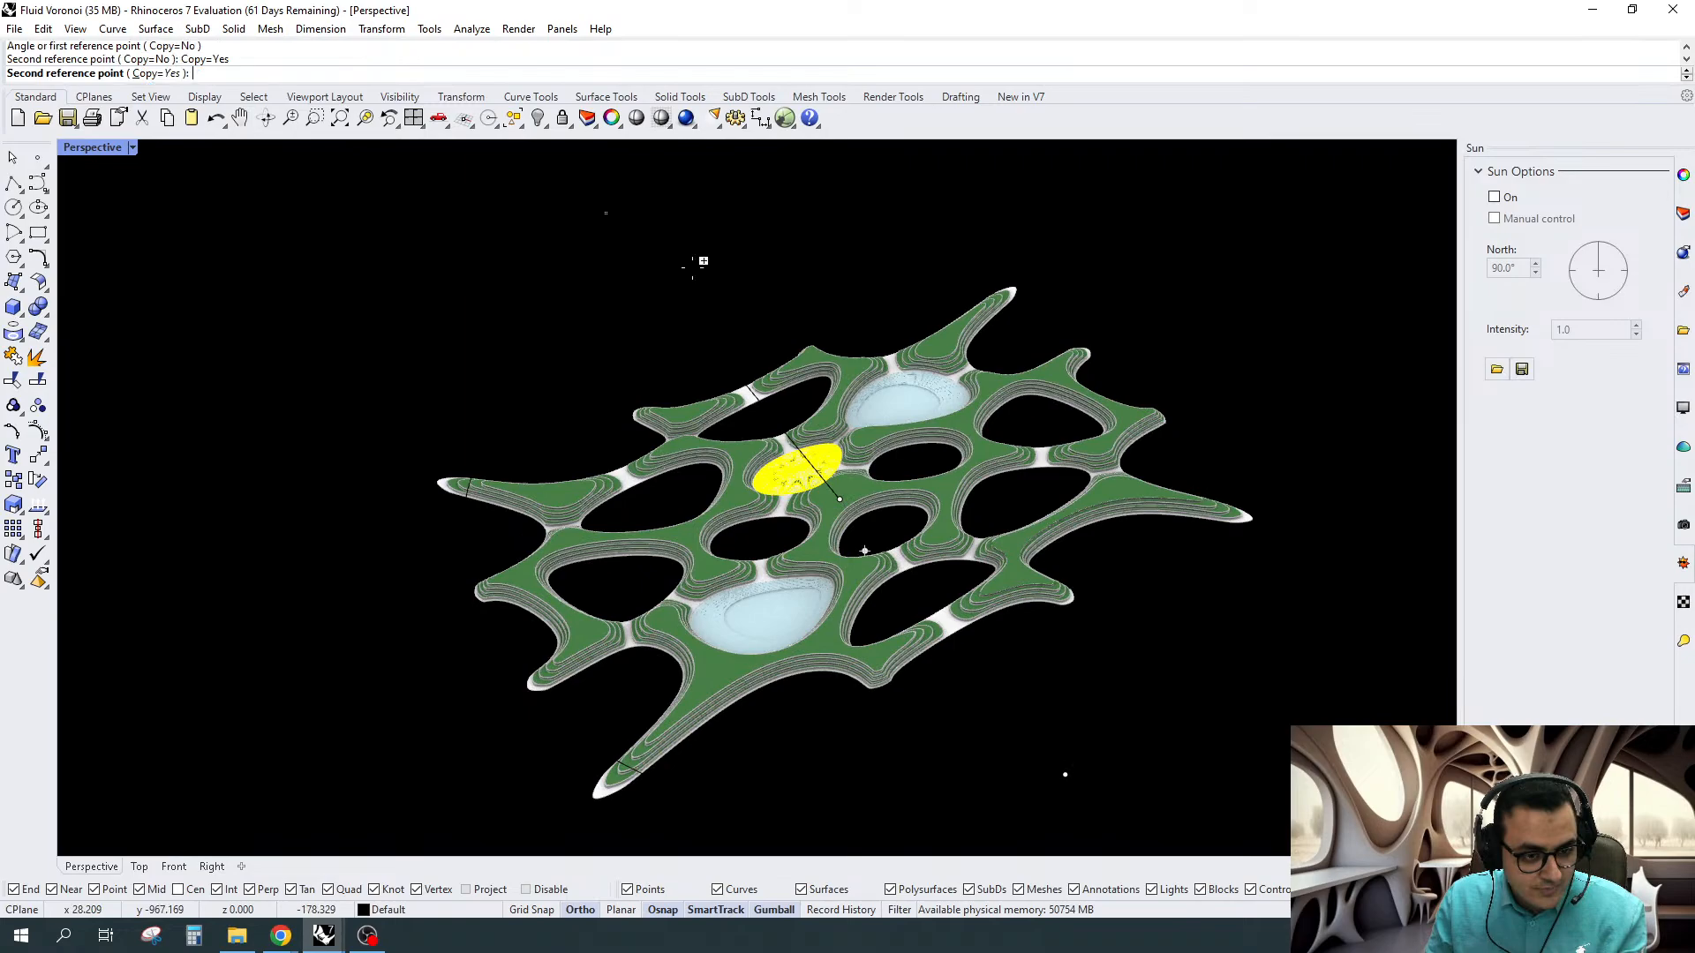
click(442, 530)
right_click(441, 541)
click(443, 546)
scroll(830, 545, up, 6)
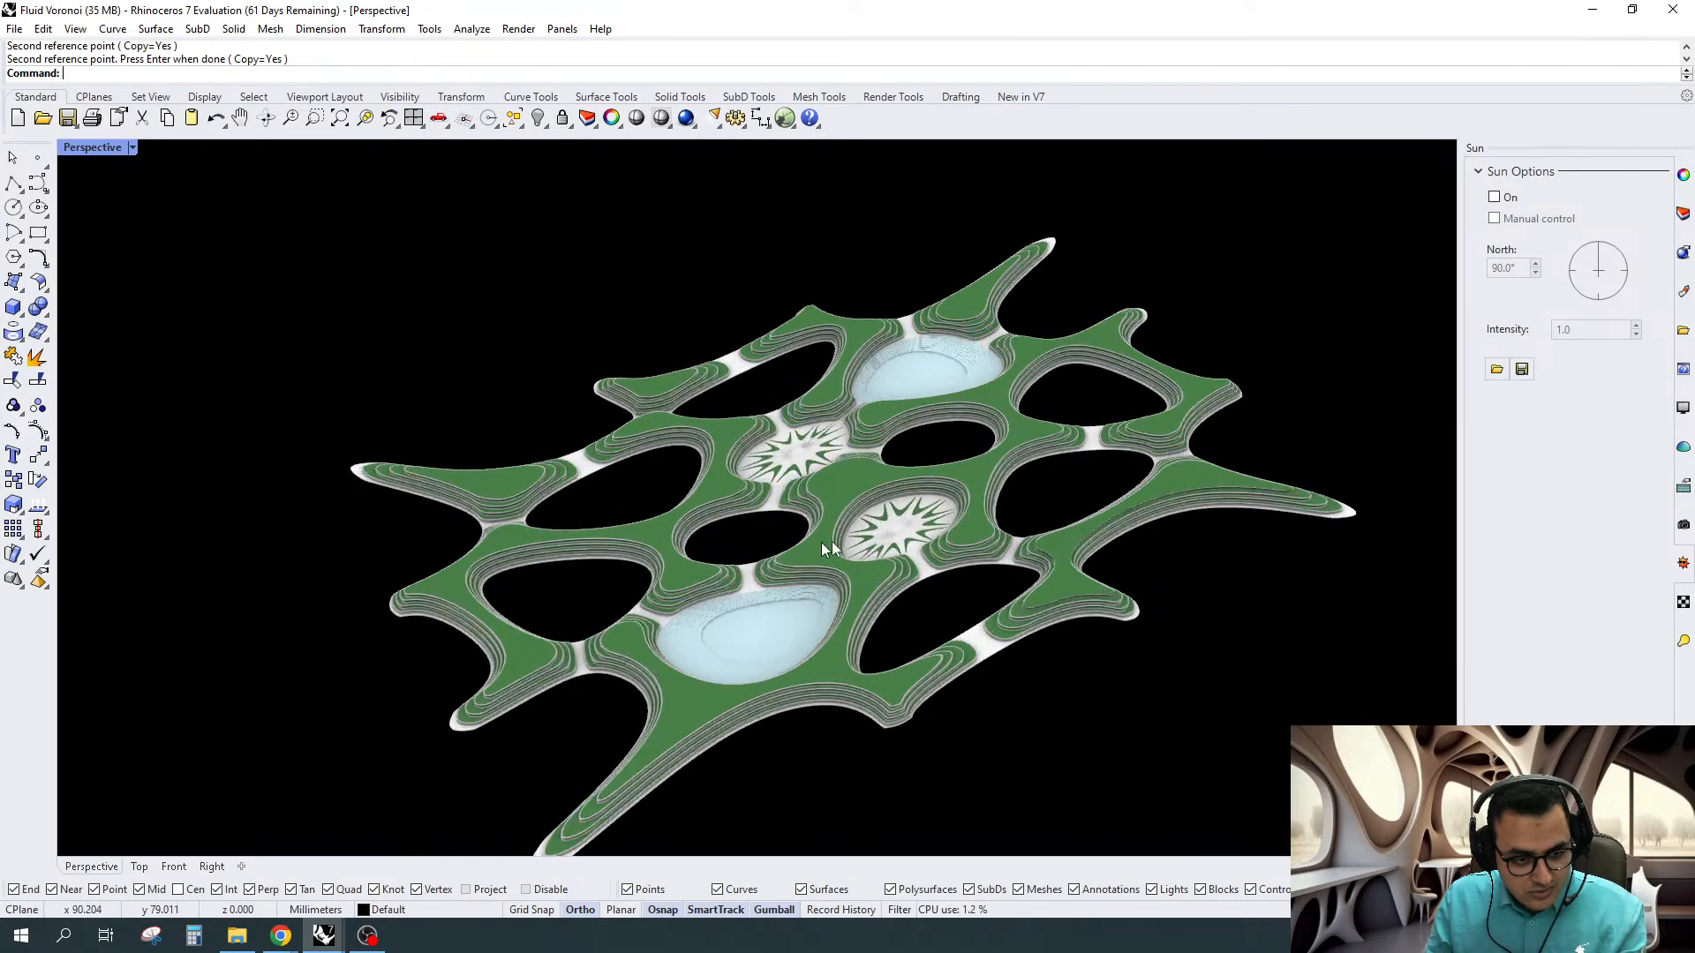
Inspect the two star plazas and the large empty cell, and compare them with the ringed green oval cell in the Voronoi City model
shift+right_drag(845, 548, 583, 421)
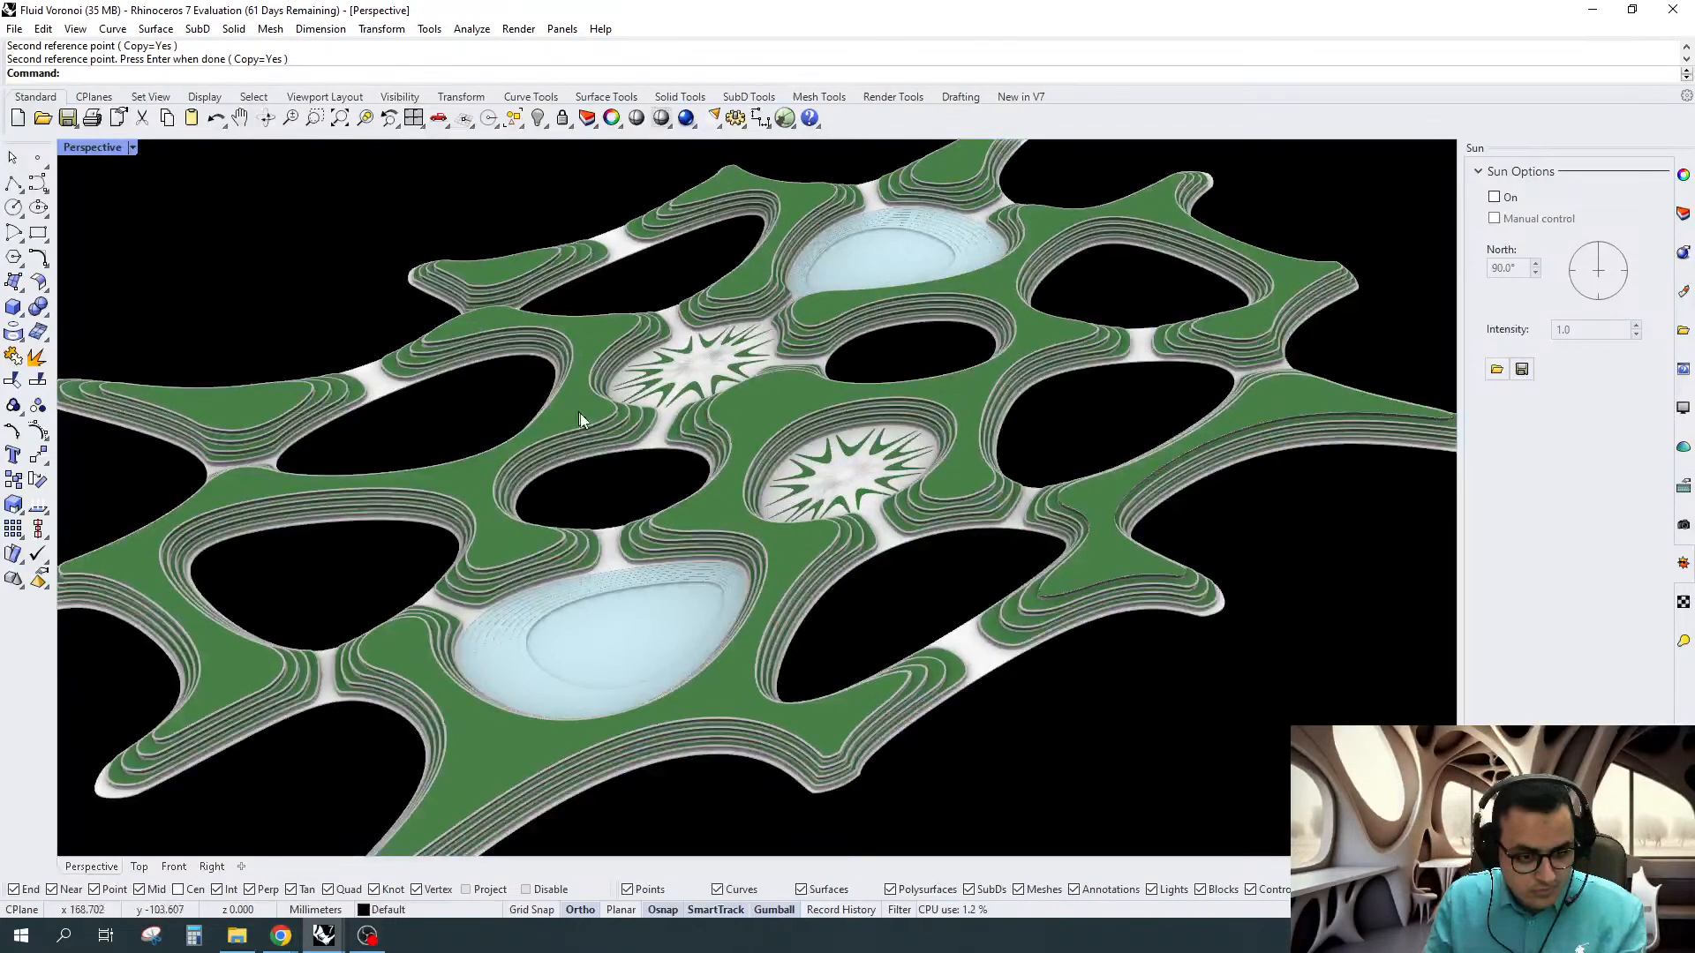
scroll(669, 482, down, 5)
scroll(871, 400, up, 3)
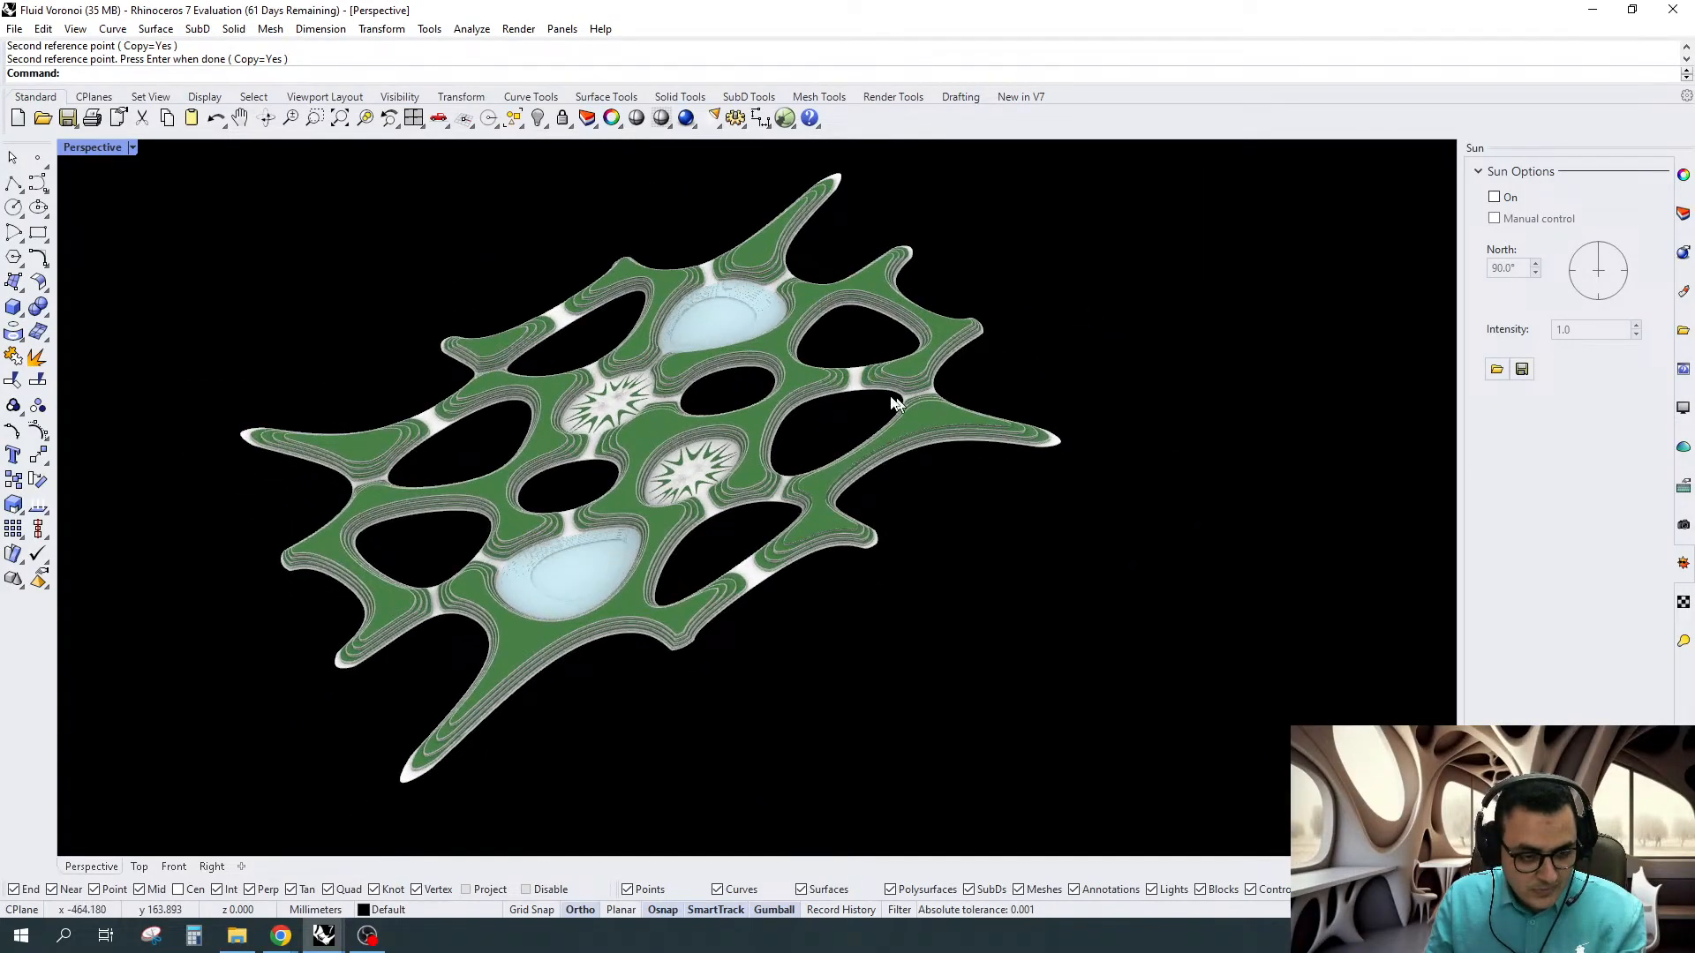
scroll(872, 401, up, 5)
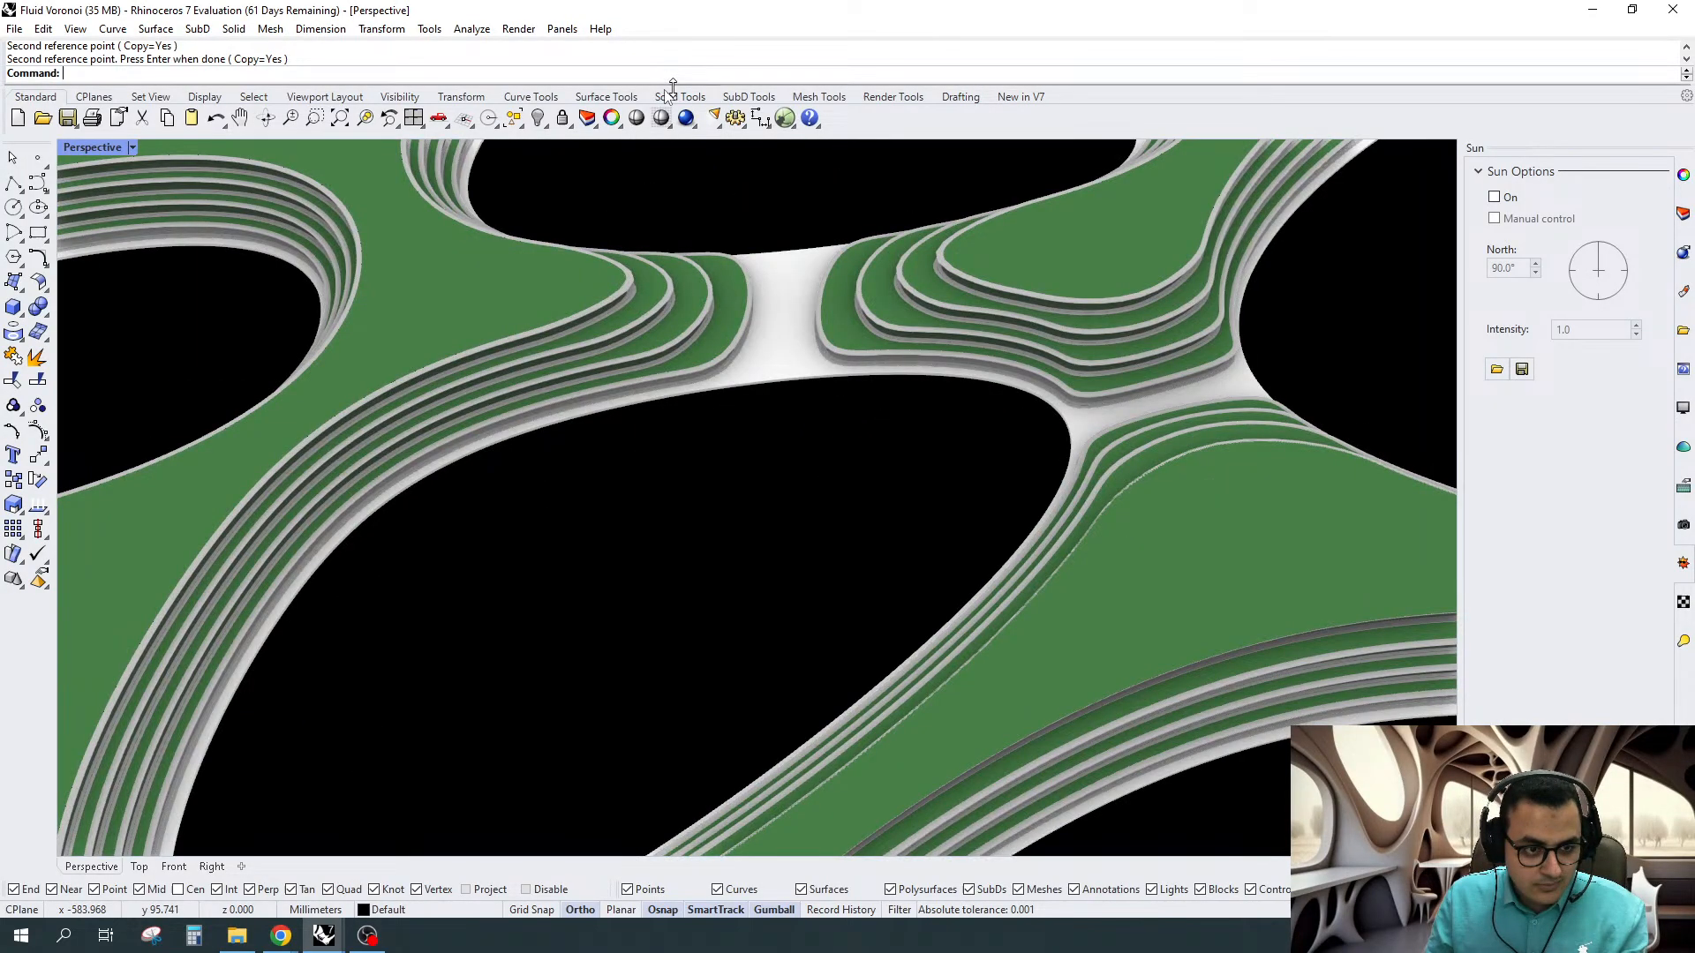
click(680, 96)
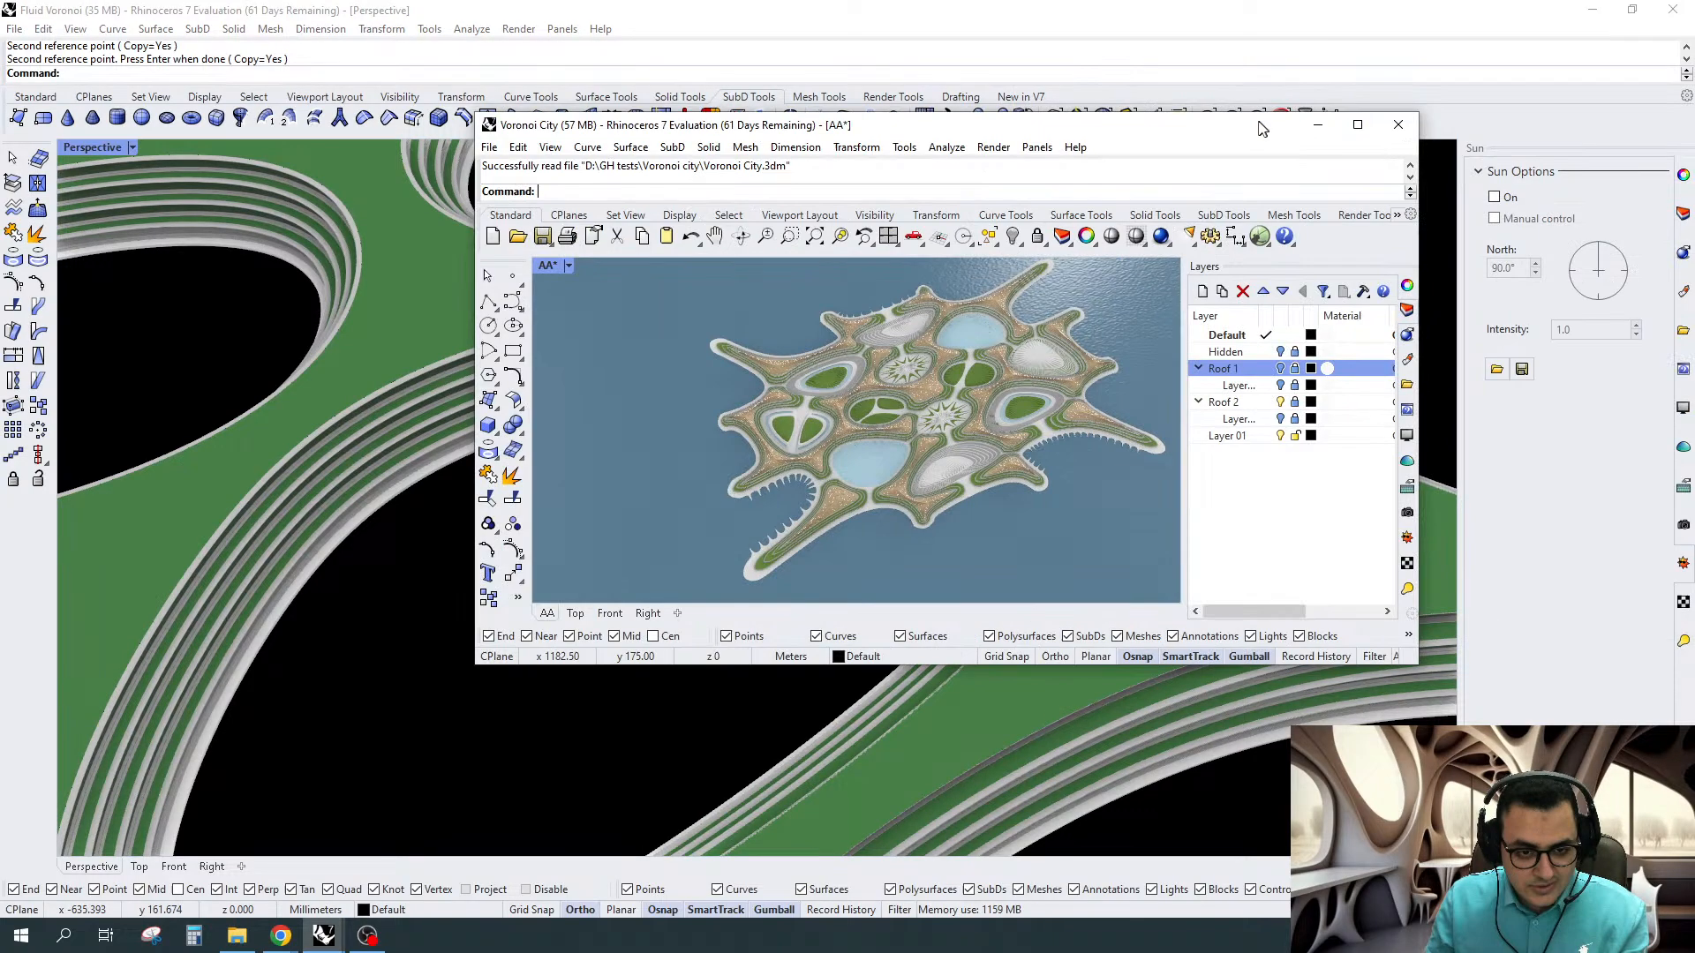
drag(1262, 130, 1227, 141)
scroll(1021, 323, up, 5)
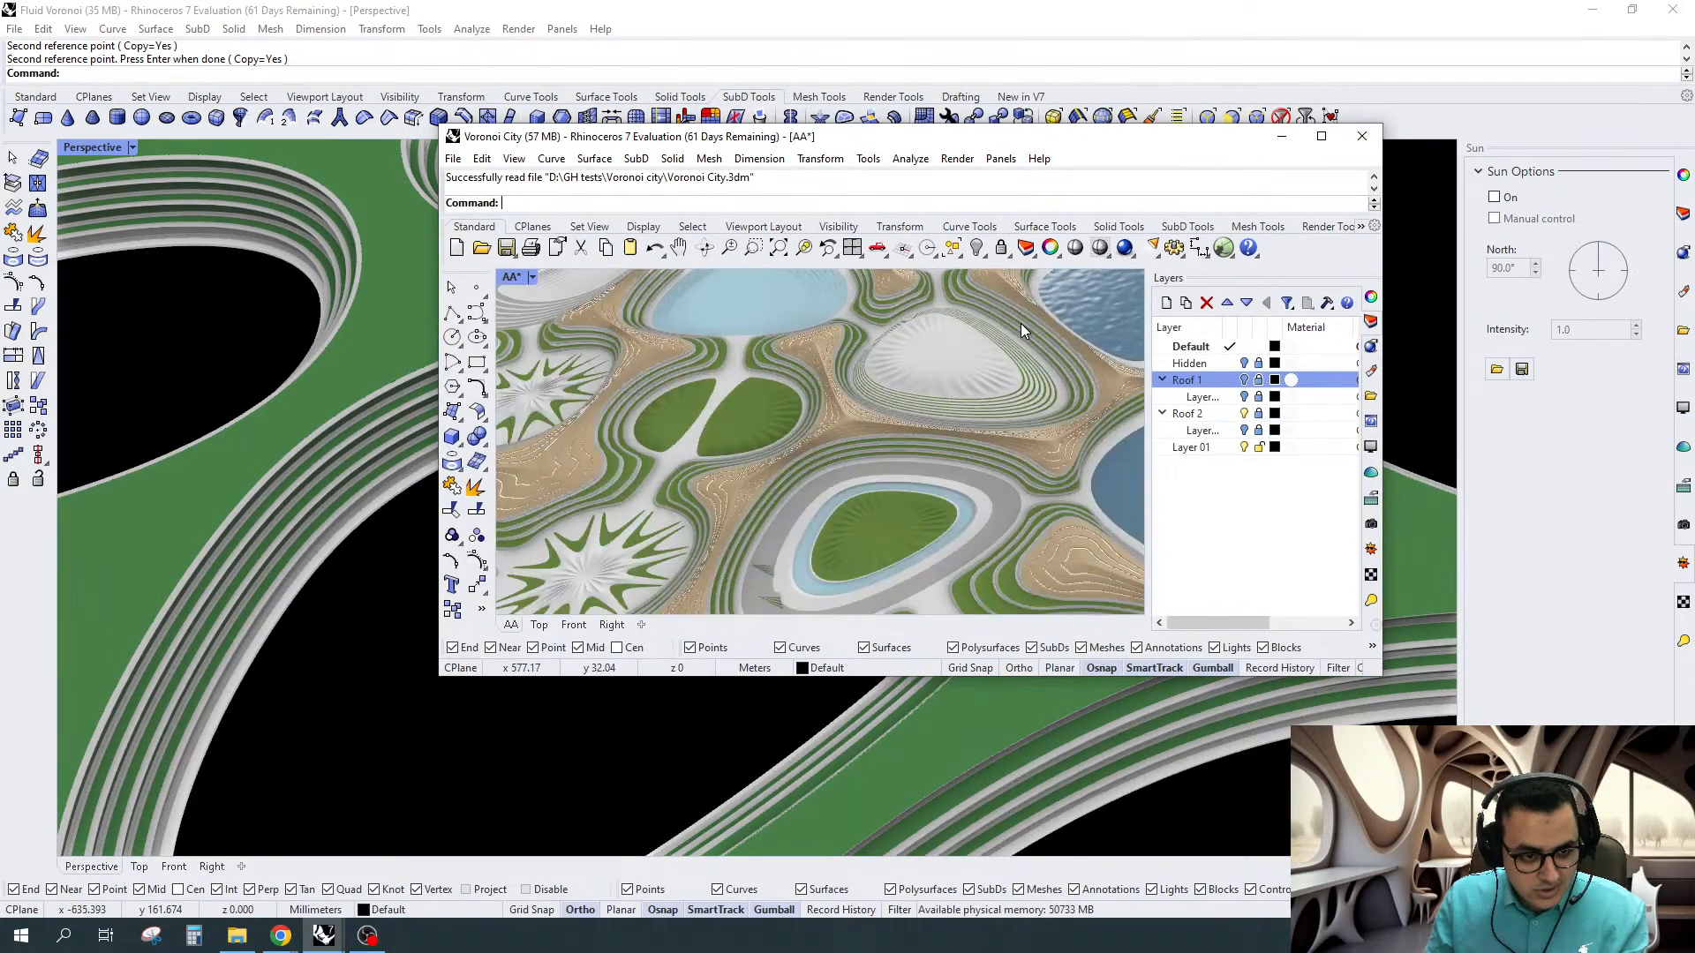
scroll(1020, 323, down, 5)
scroll(269, 377, down, 3)
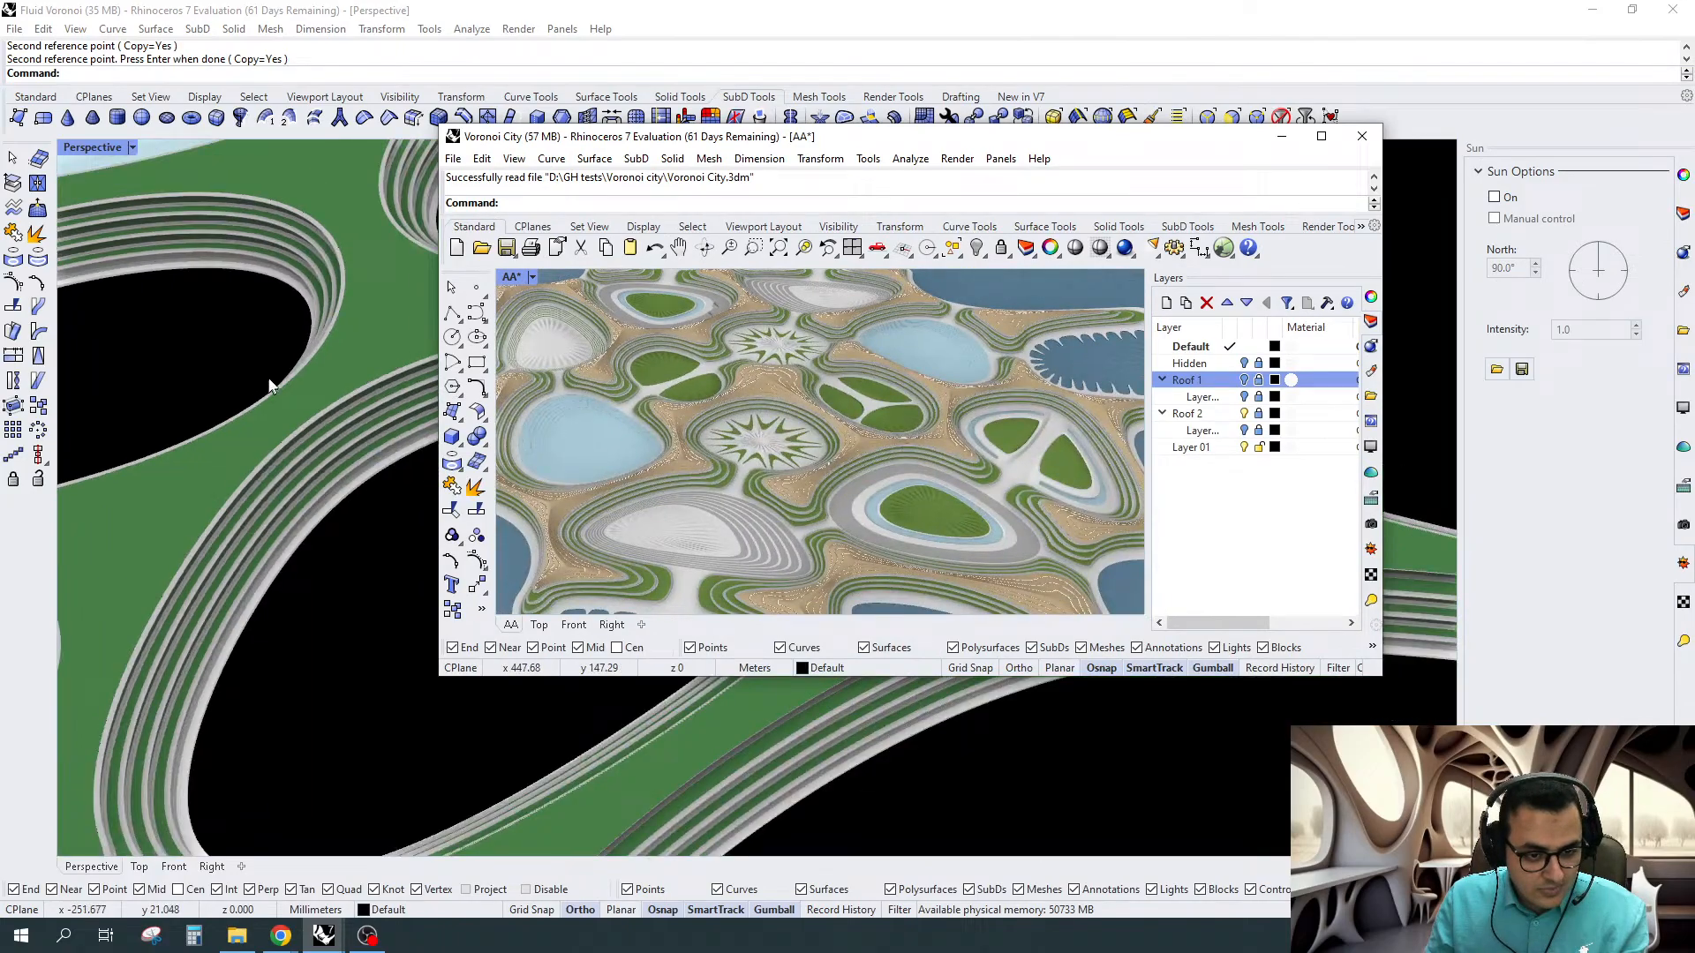
scroll(883, 397, down, 5)
scroll(936, 400, up, 8)
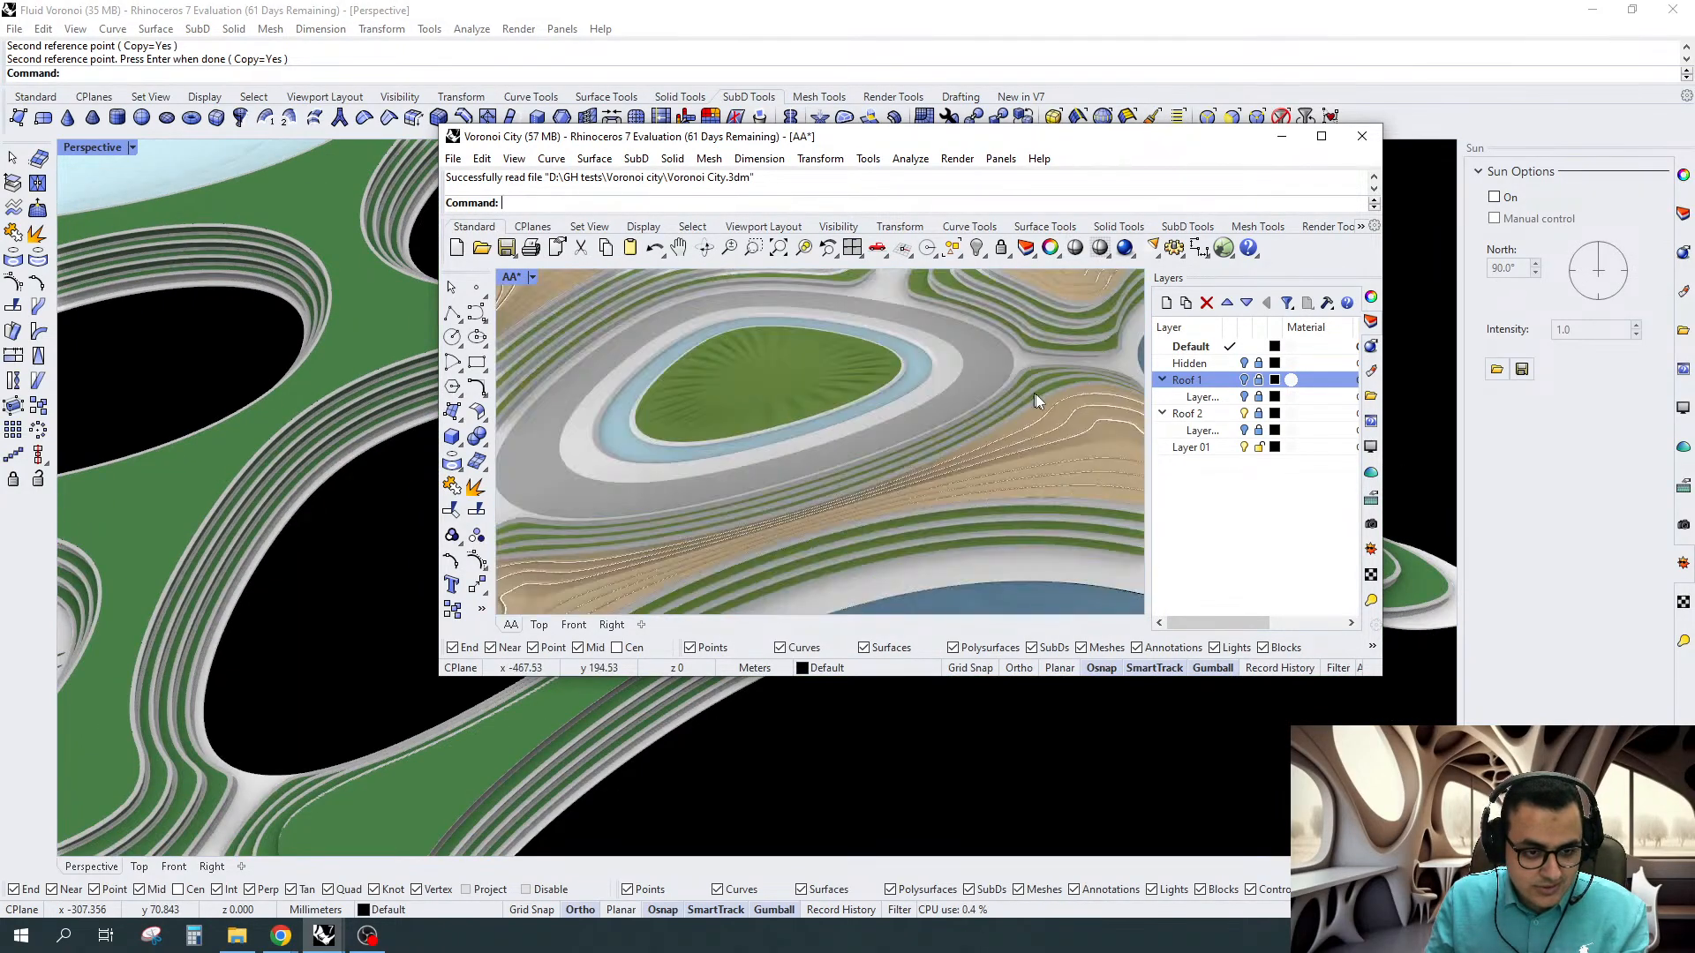
scroll(1099, 319, up, 3)
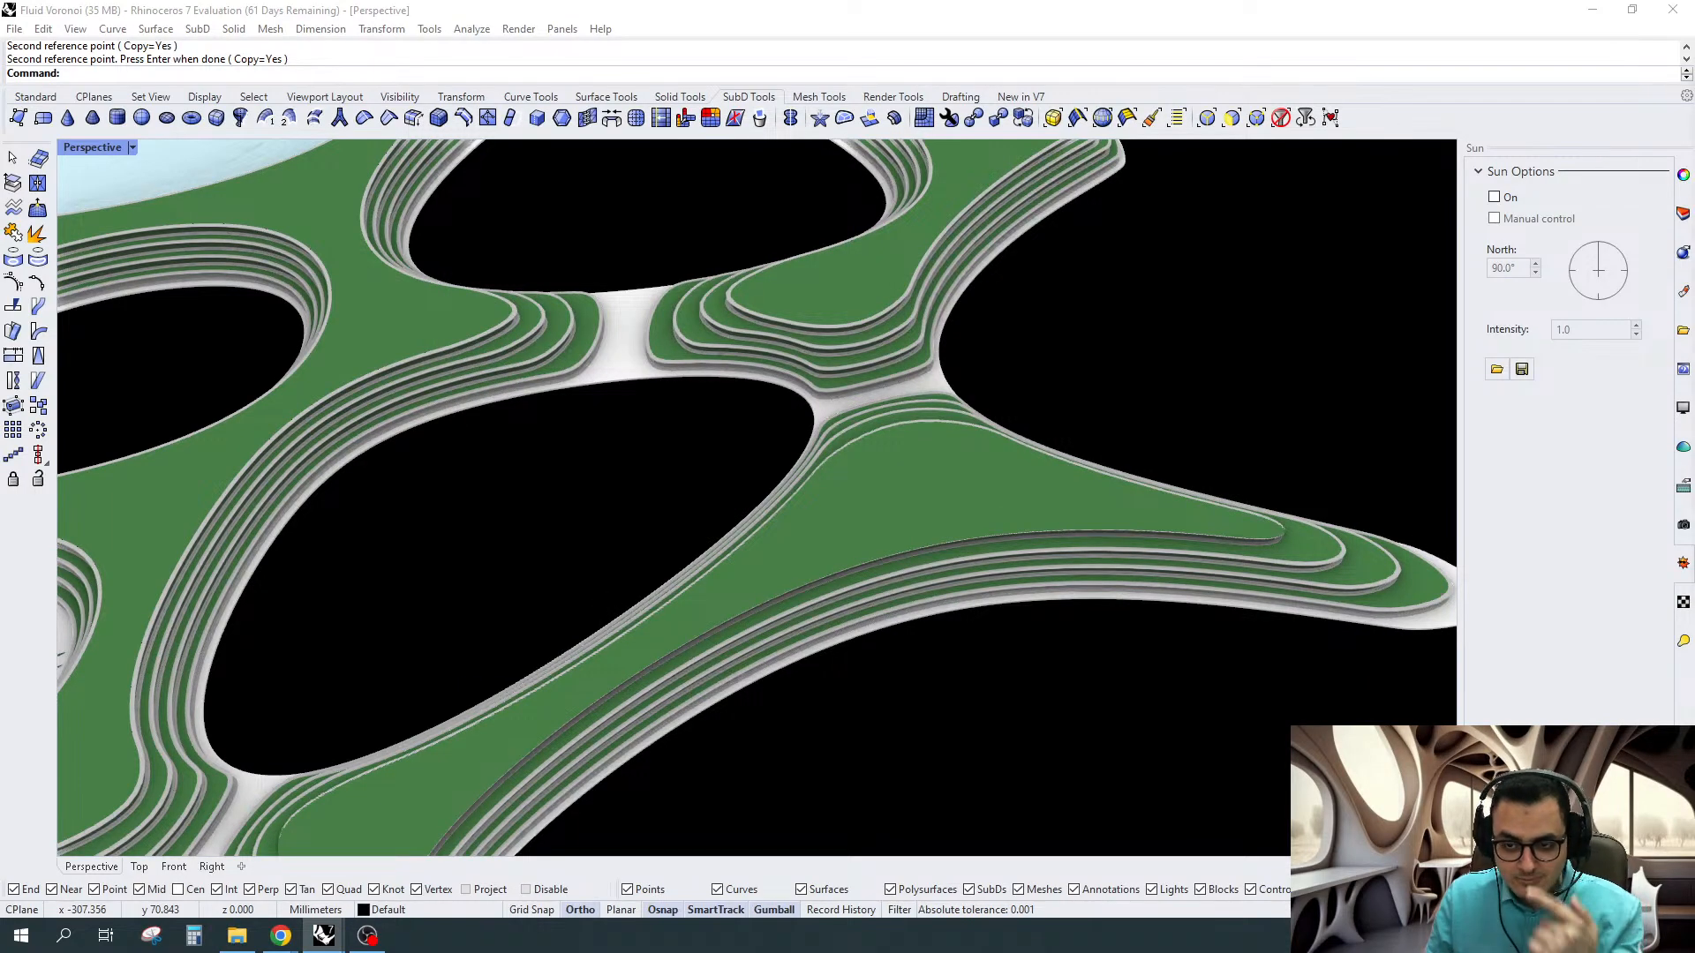
Select the SubD face loop around the large empty cell beside the star plazas and copy it 50 mm upward
scroll(978, 429, down, 2)
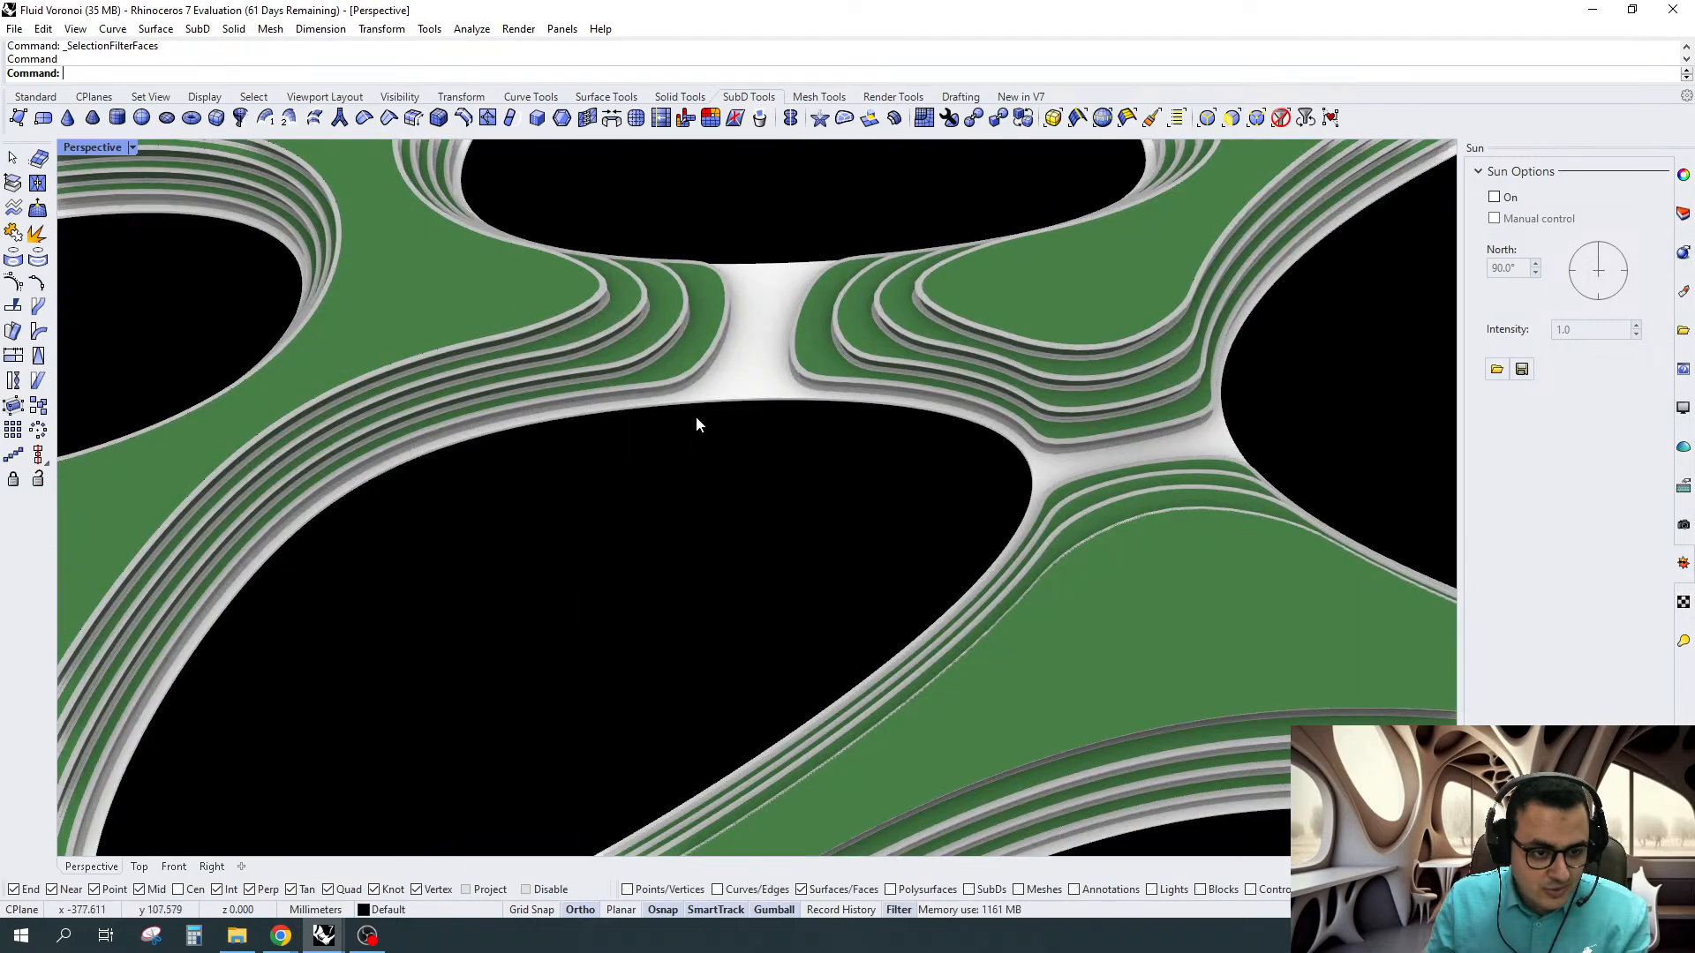
ctrl+shift+click(765, 393)
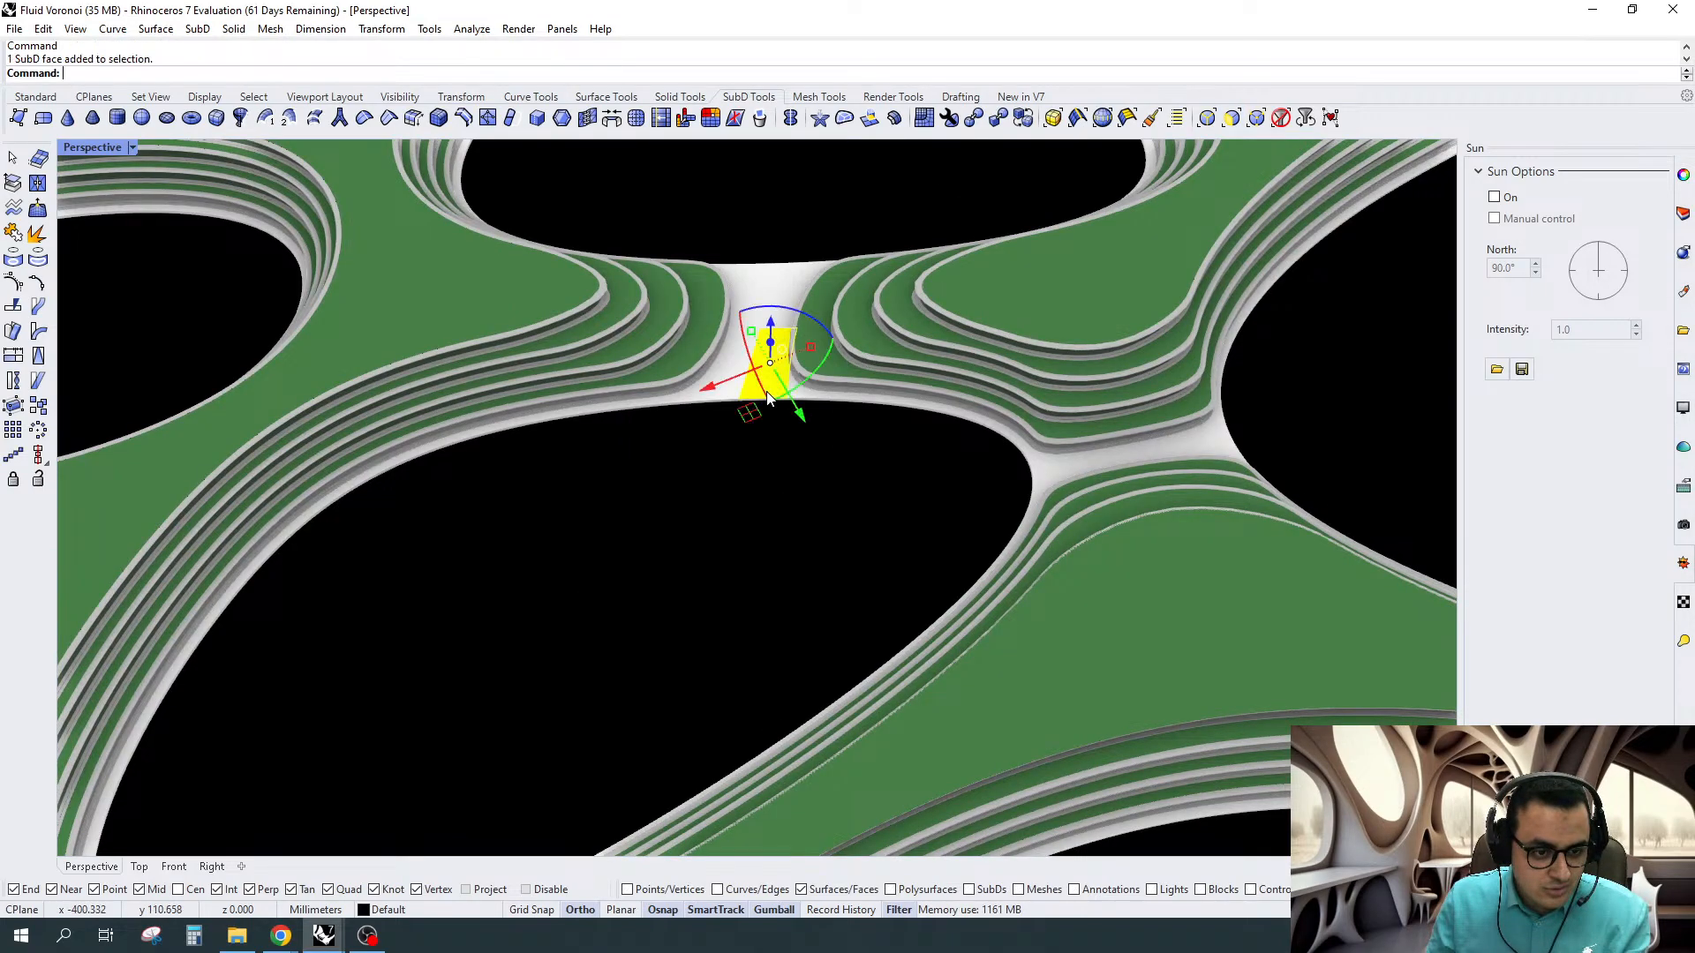
ctrl+shift+double_click(765, 395)
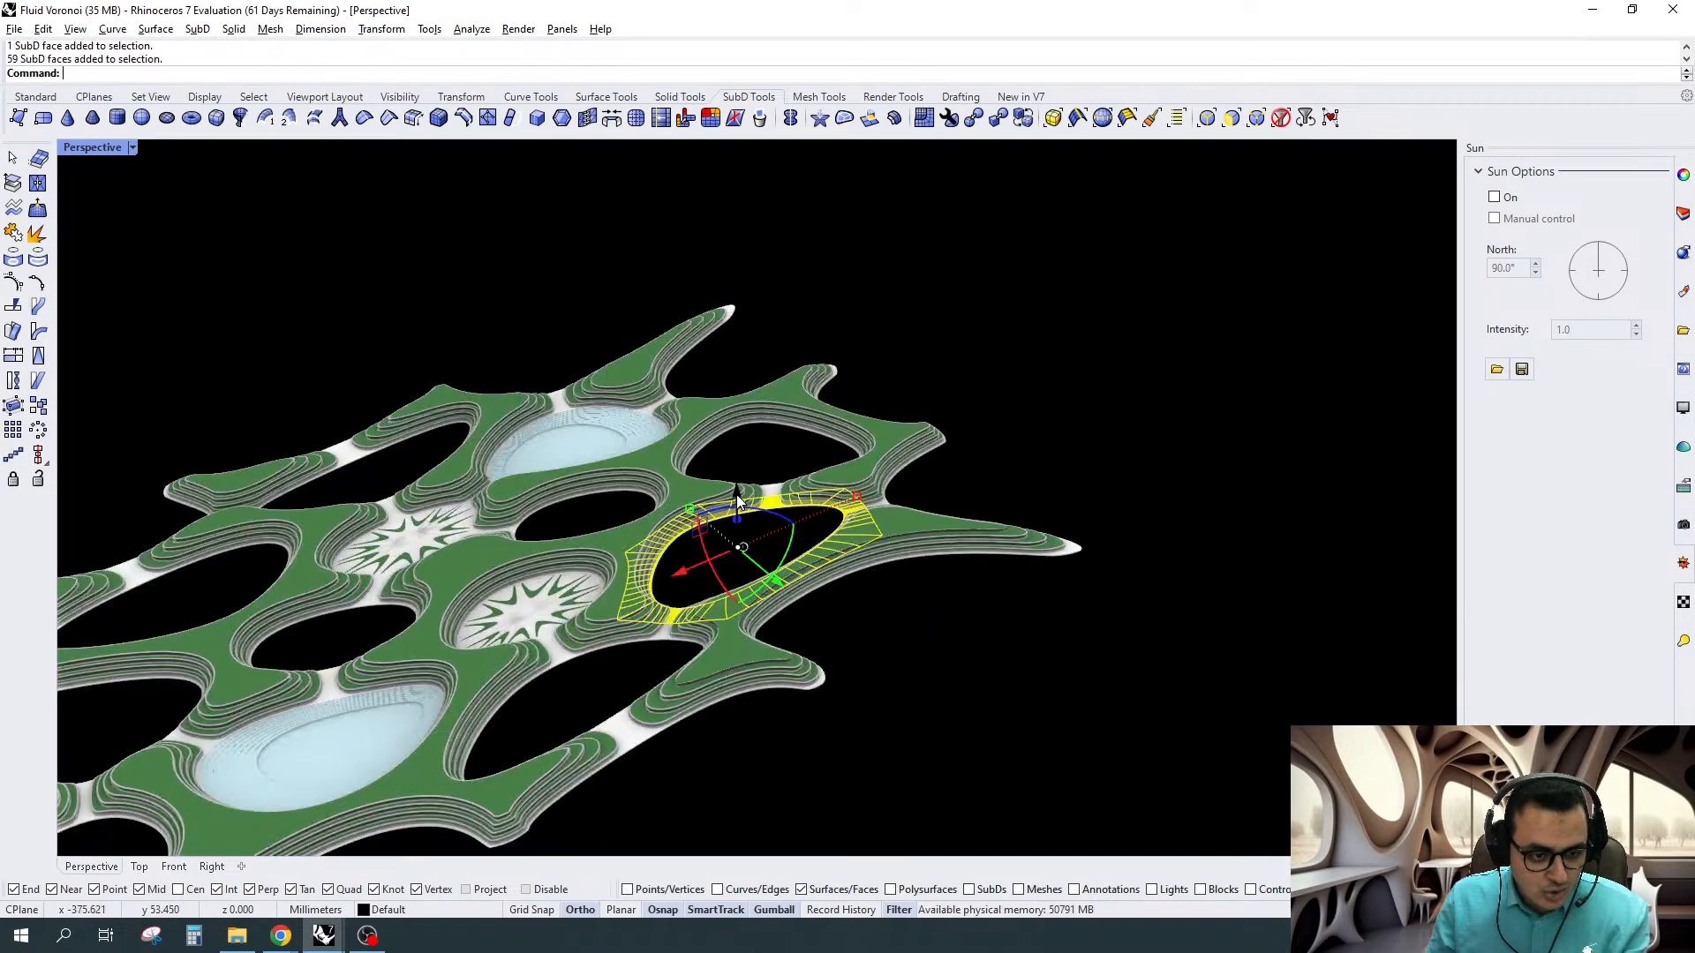
click(737, 494)
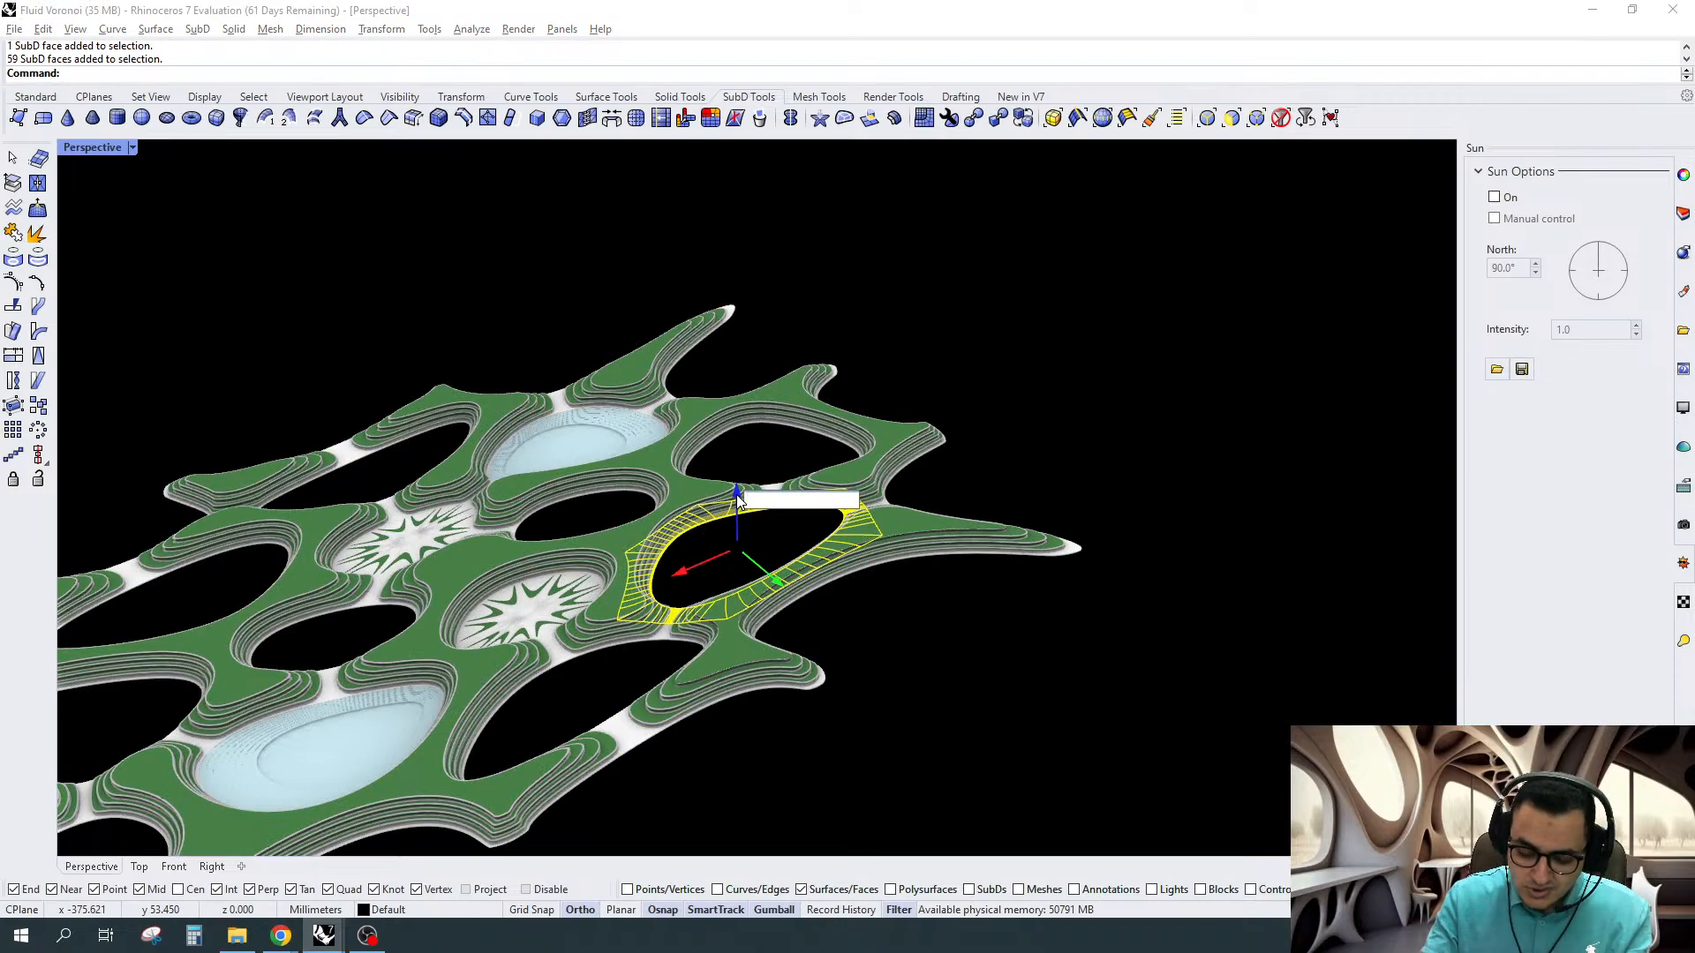
text(50)
key(Return)
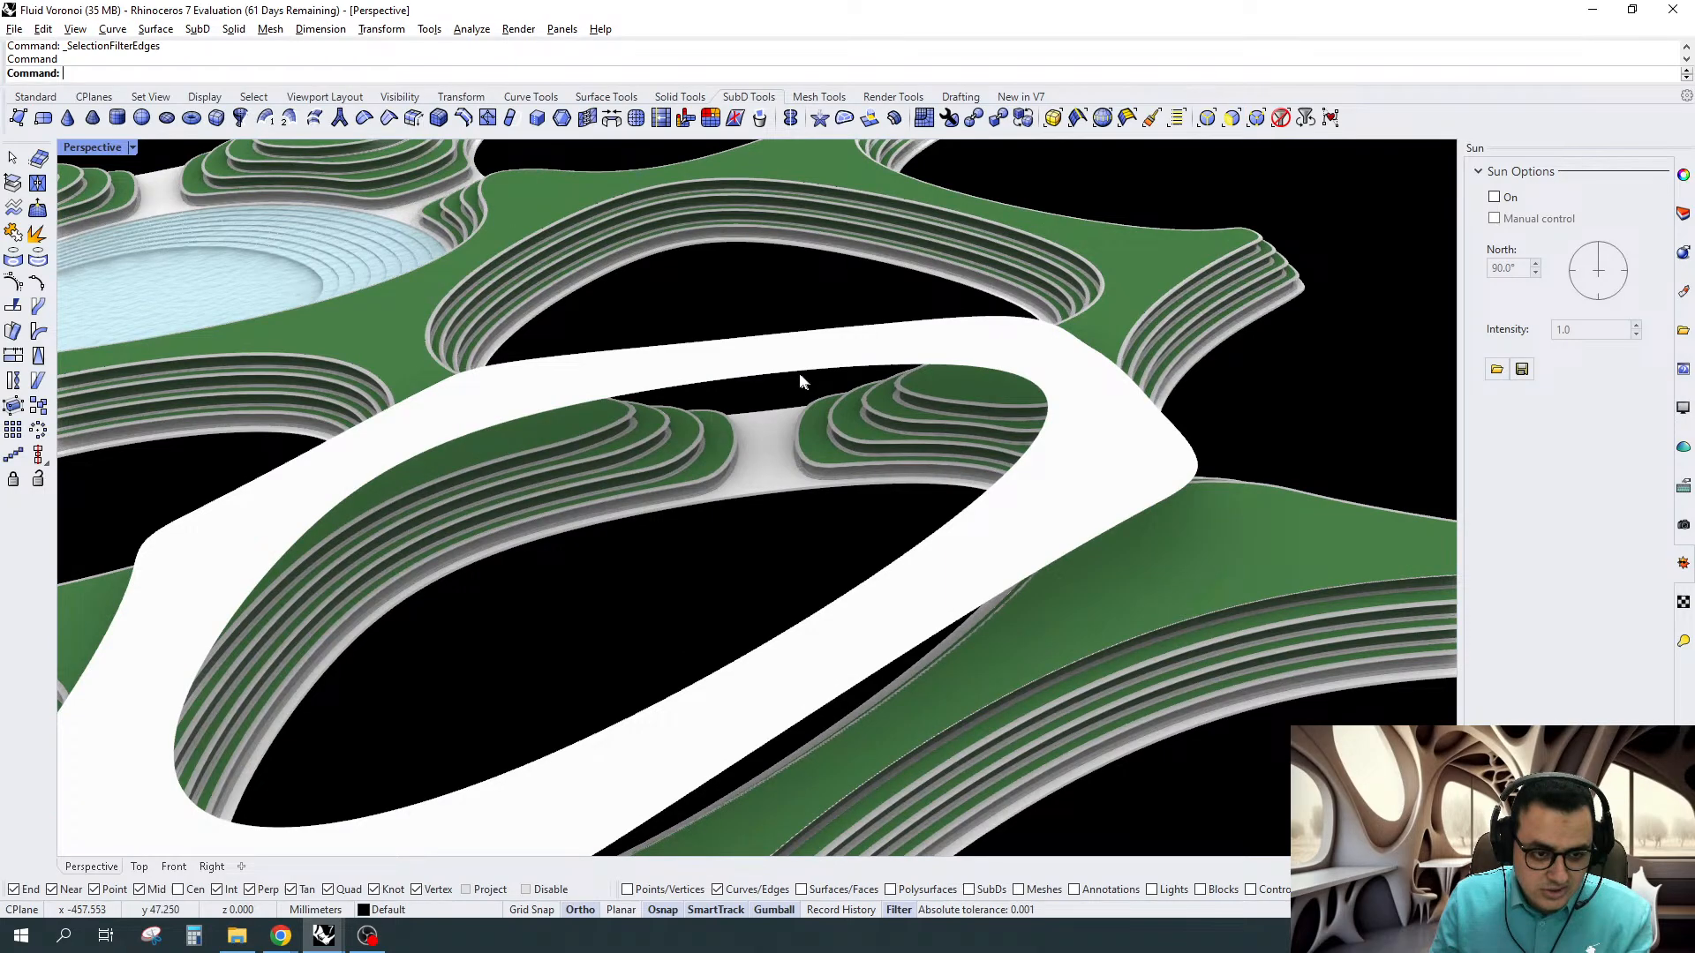
Fill the inner edge loop of the raised ring and remove the surrounding ring faces, keeping only the oval cap
double_click(801, 378)
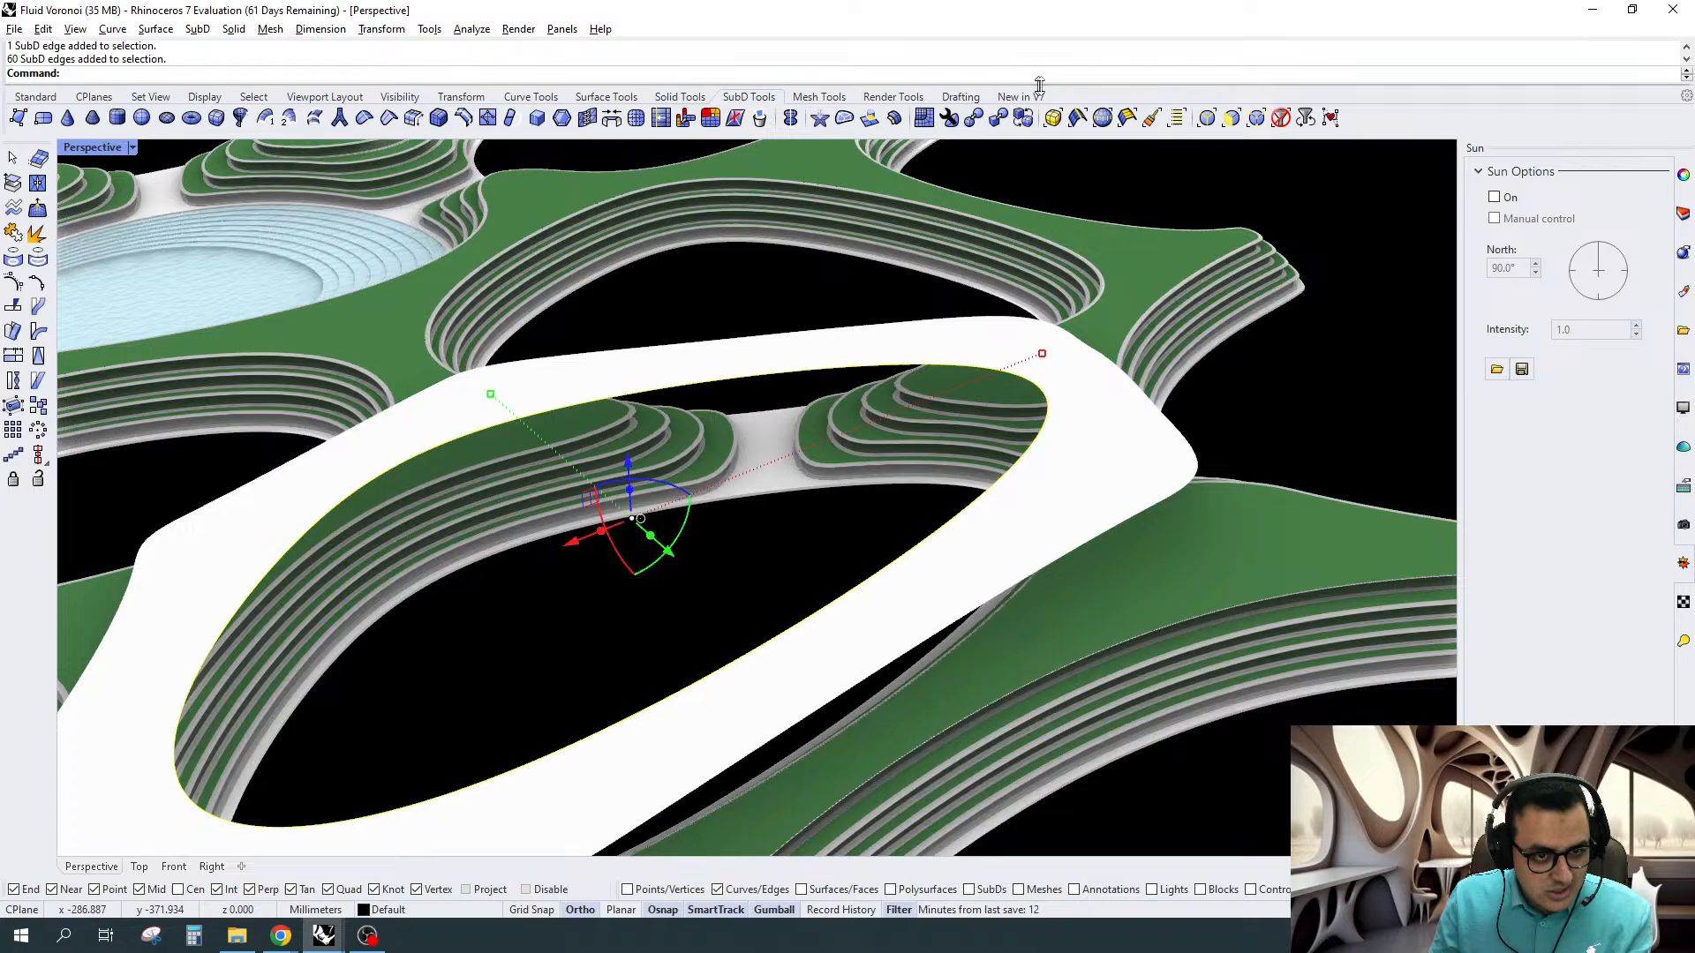
click(869, 118)
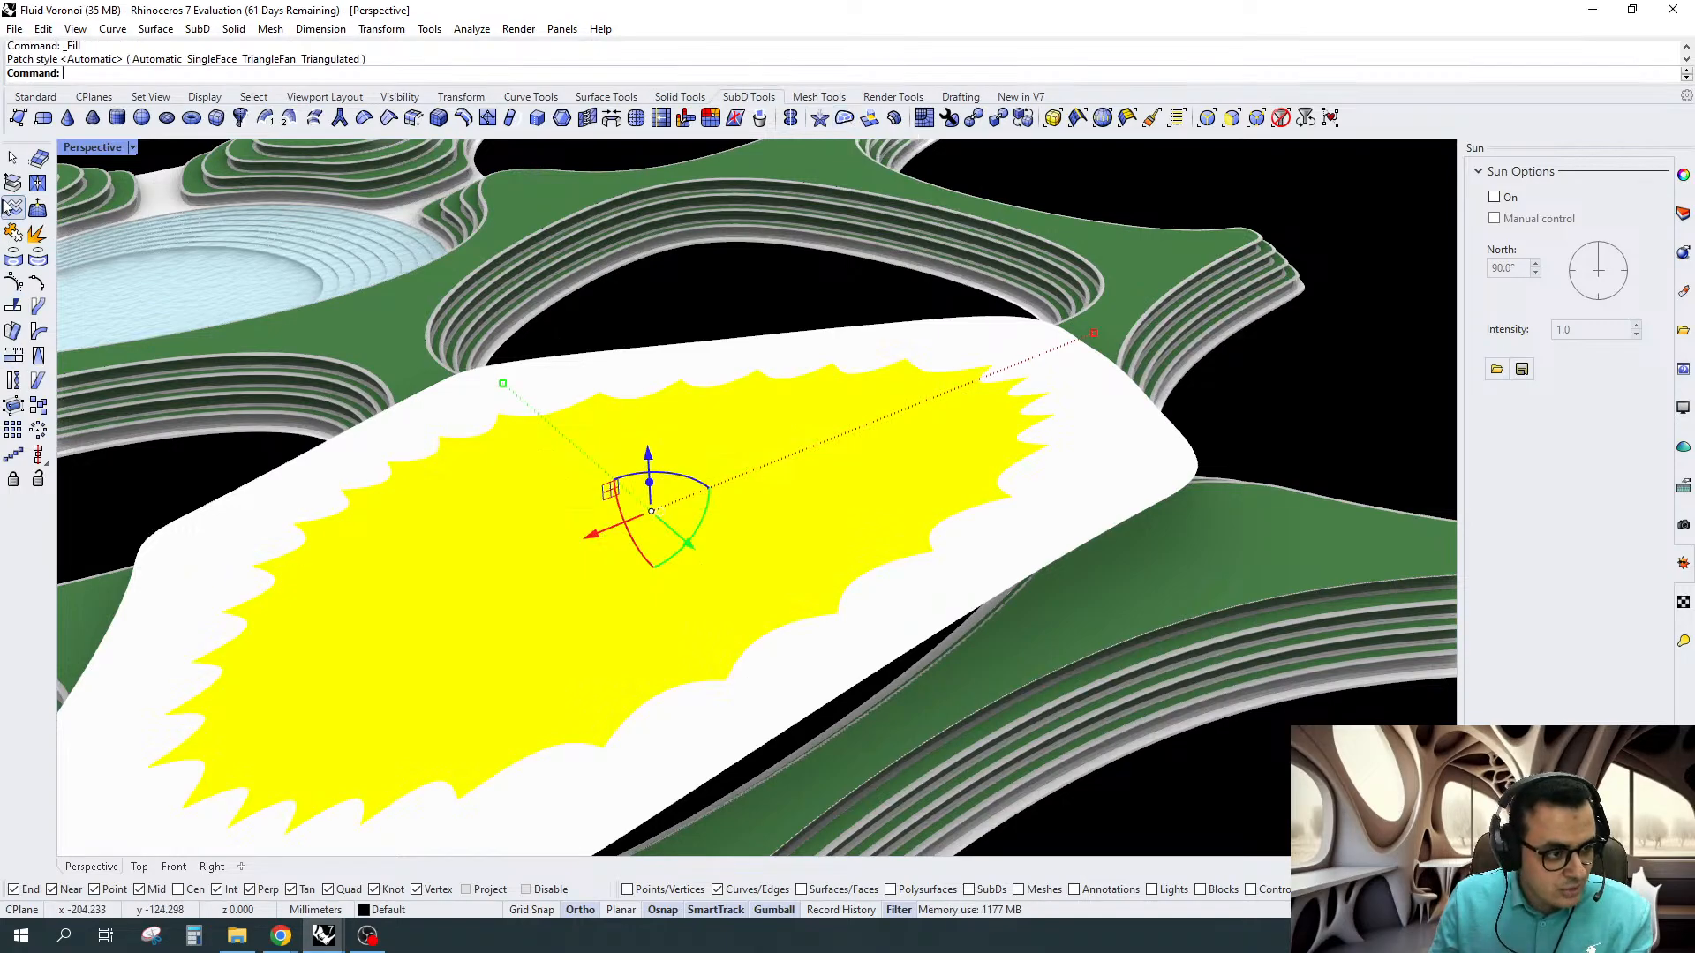
click(13, 183)
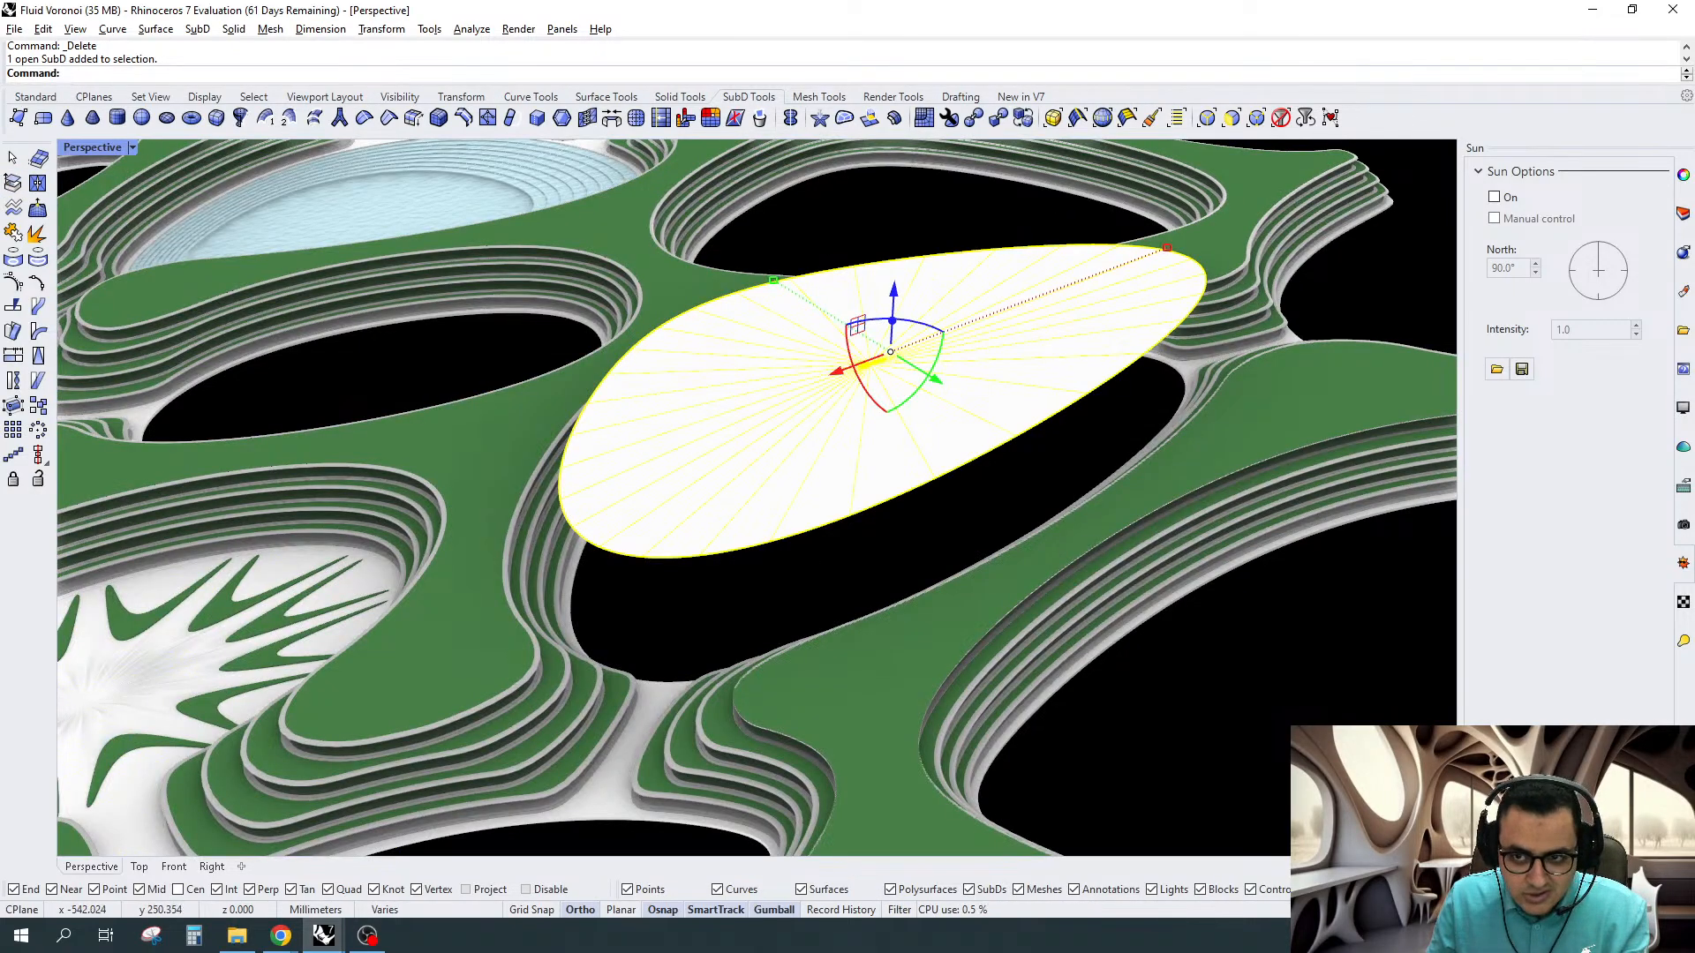
Compare the white oval cap with the Voronoi City reference cell and check it in flat and smooth SubD display
drag(1694, 206, 737, 192)
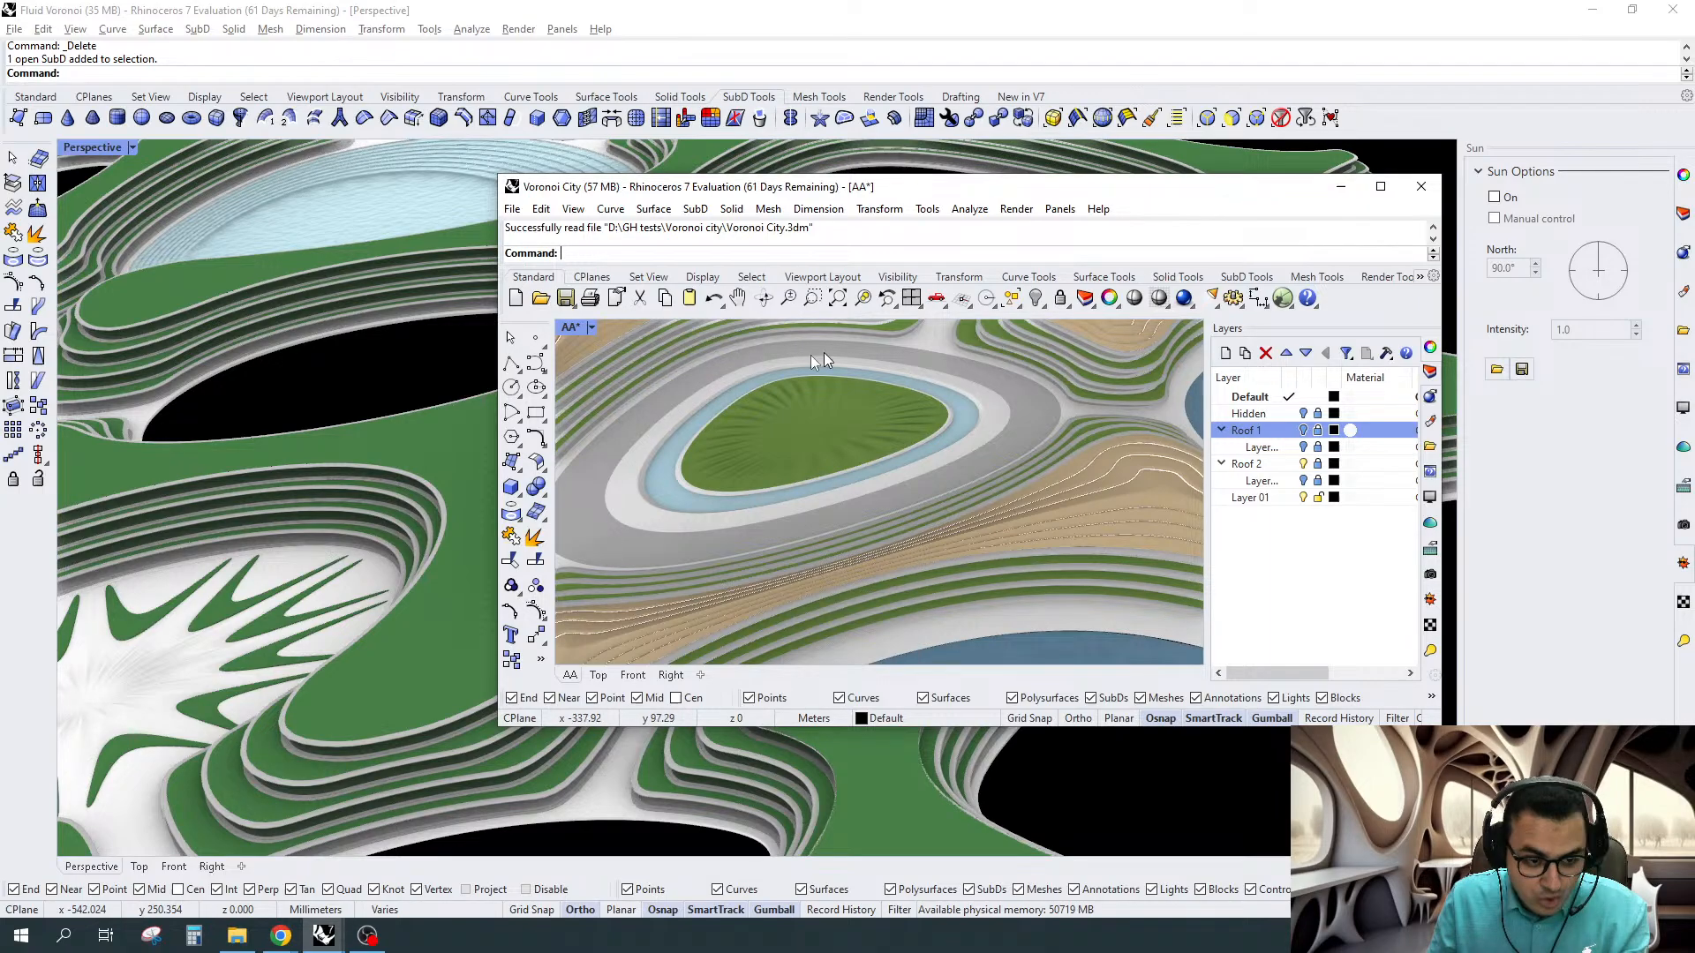
key(alt+Tab)
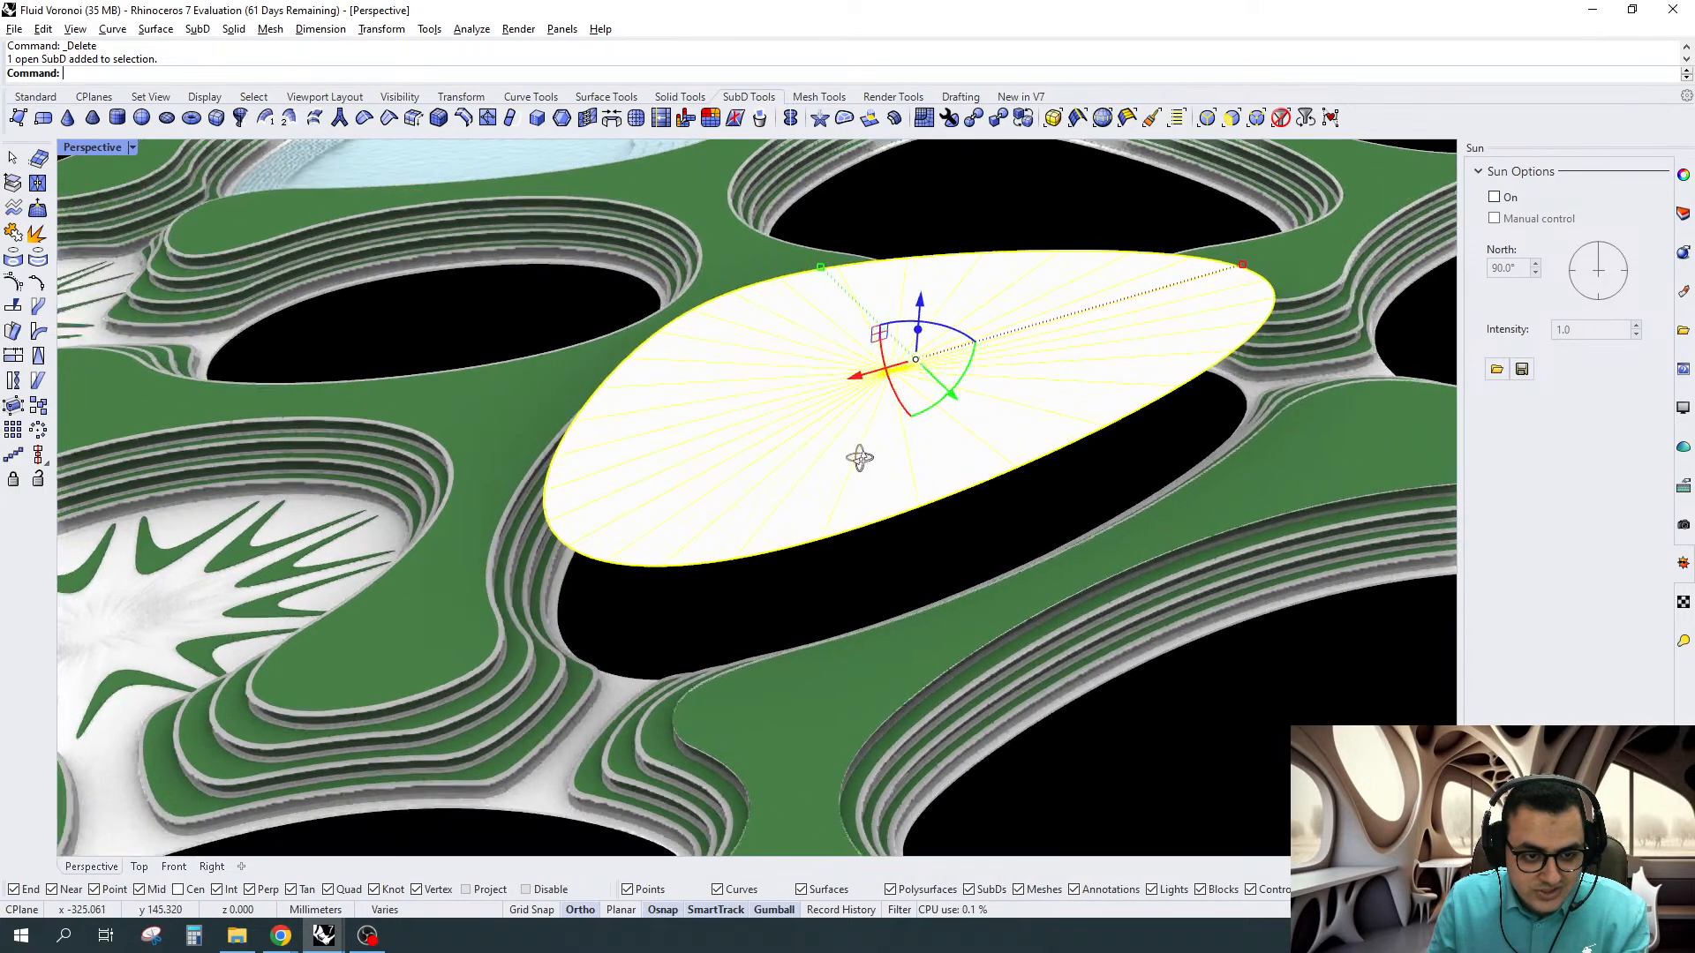
right_drag(860, 458, 897, 499)
key(Escape)
click(883, 448)
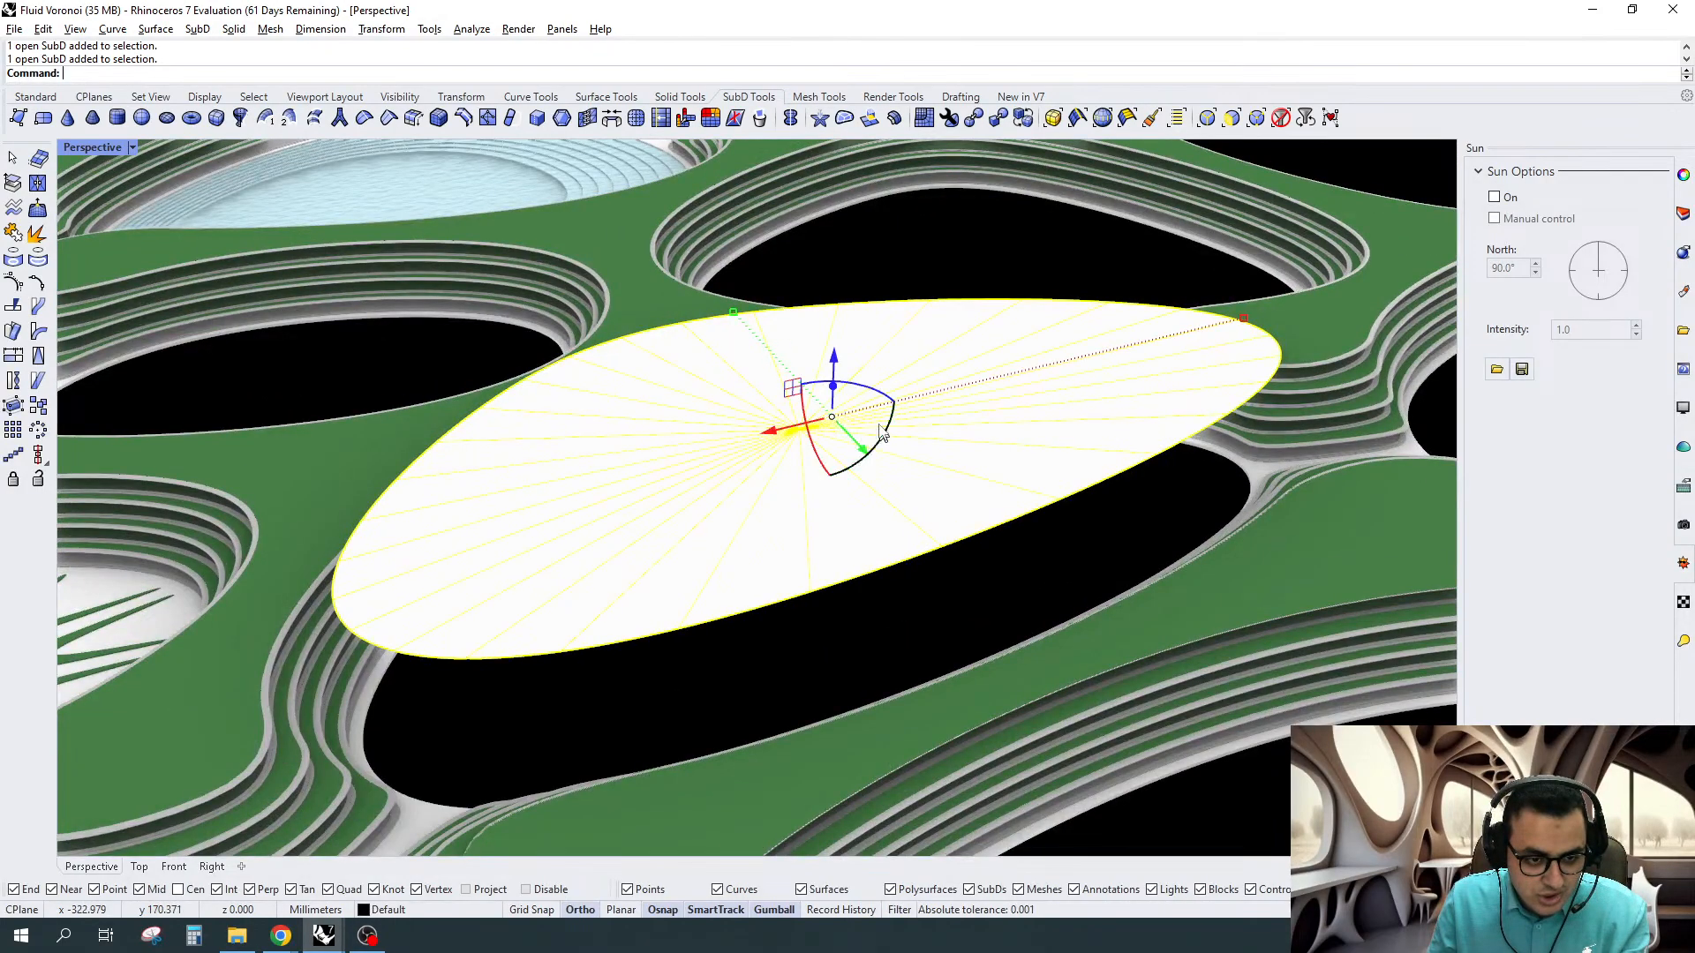
key(Tab)
key(Tab)
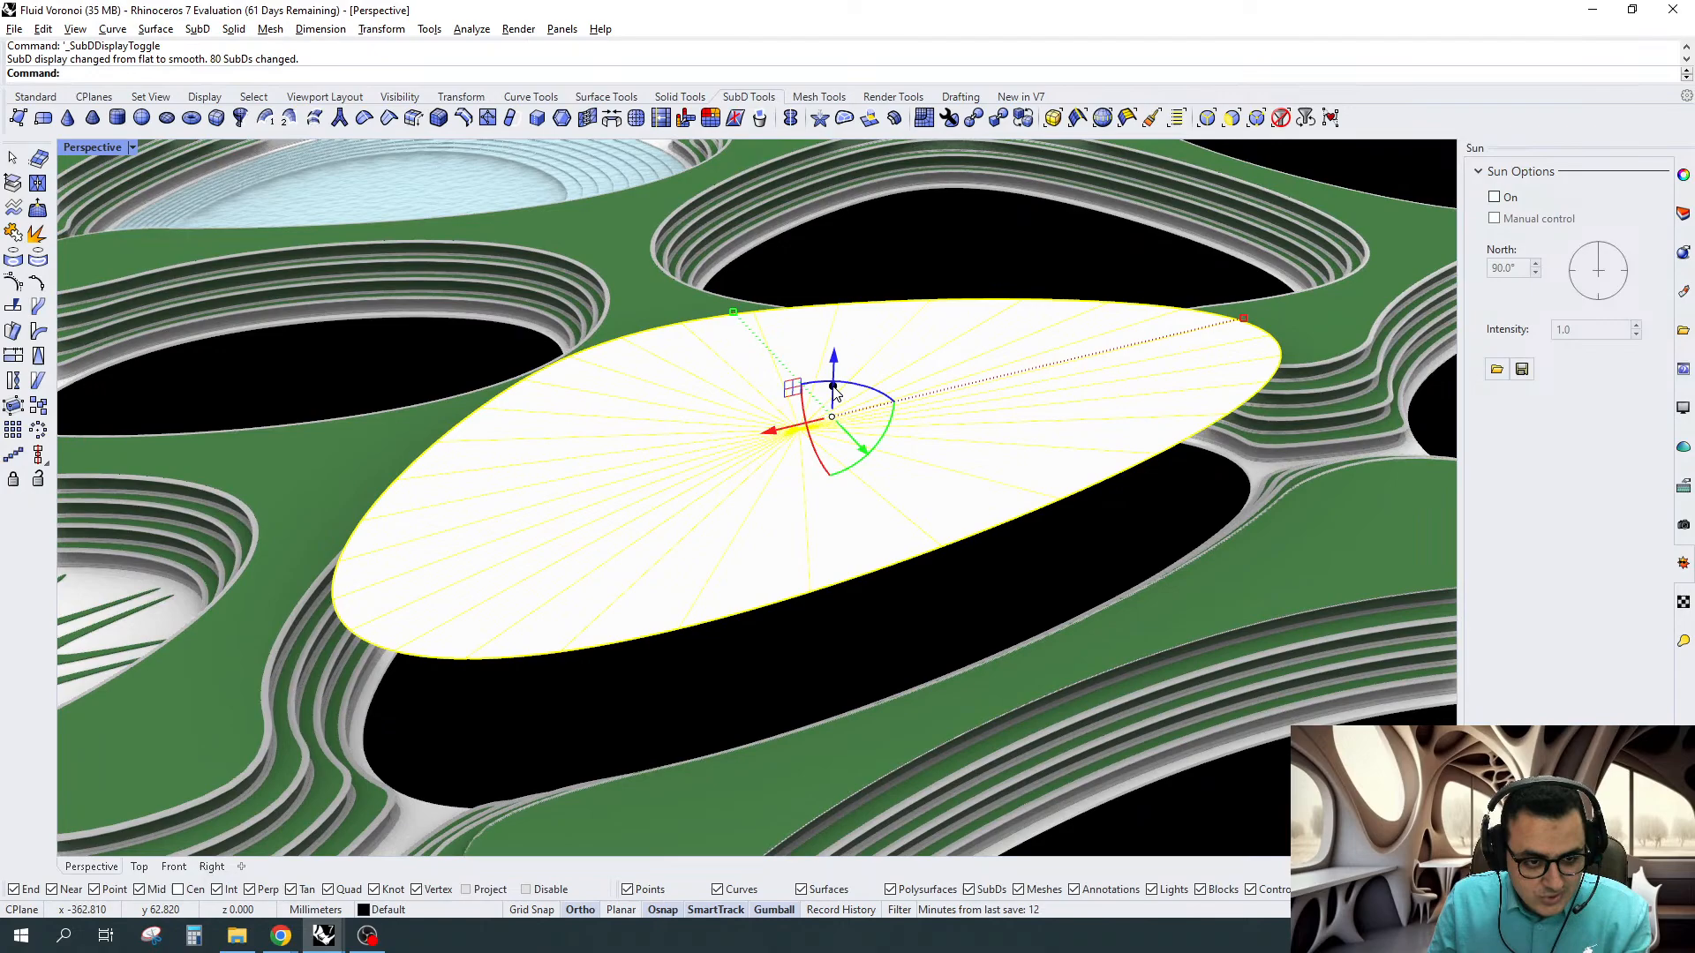
Extrude the white oval SubD upward into a slab and switch the SubD display to flat
right_drag(835, 392, 930, 375)
key(Tab)
key(Escape)
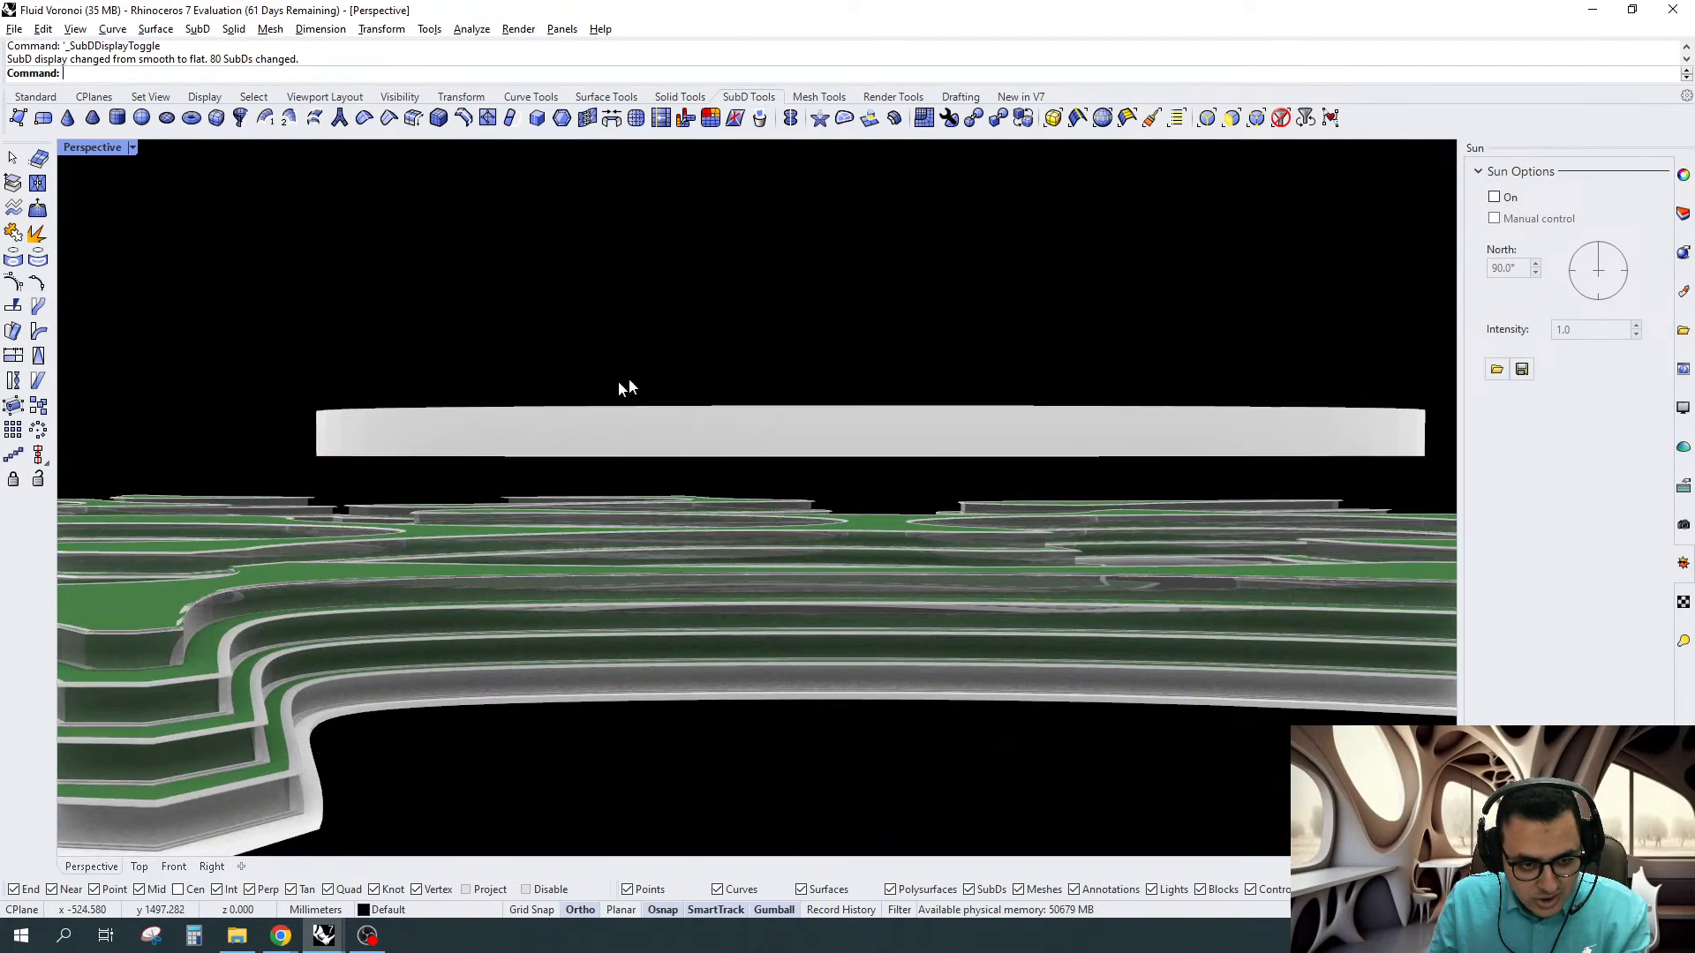
scroll(617, 382, down, 2)
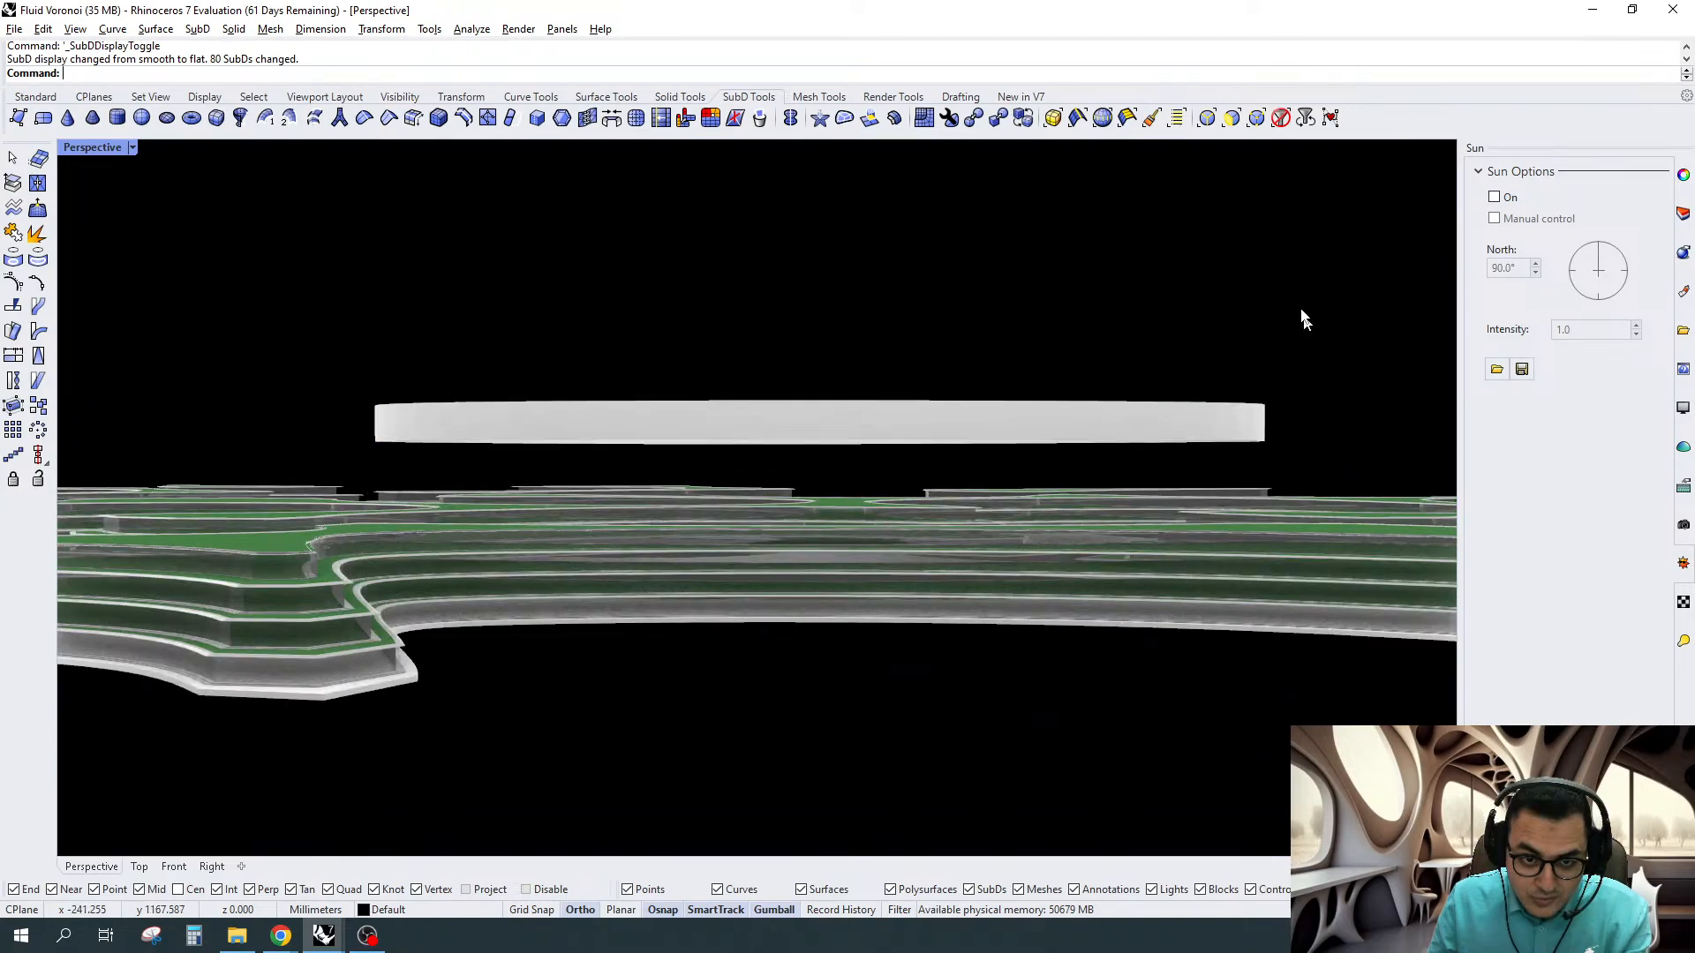
Select the top faces of the oval slab, scale them inward to a smaller oval and lower them slightly
ctrl+shift+drag(243, 340, 1136, 415)
right_drag(707, 328, 774, 344)
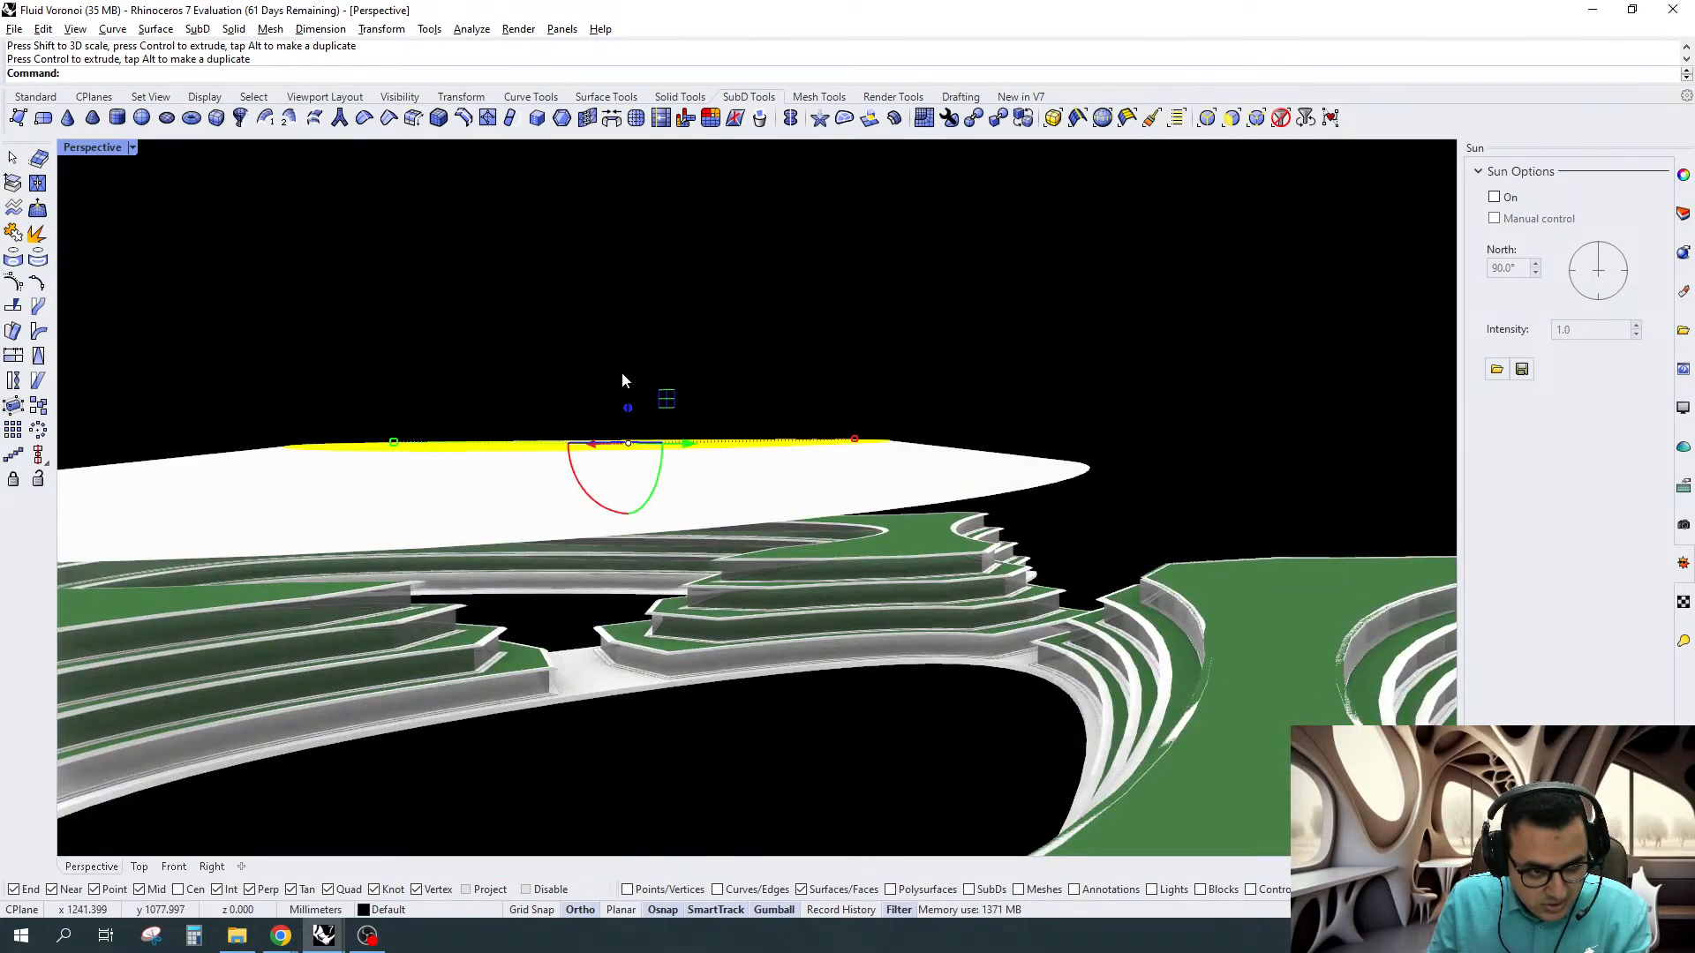
drag(624, 373, 630, 404)
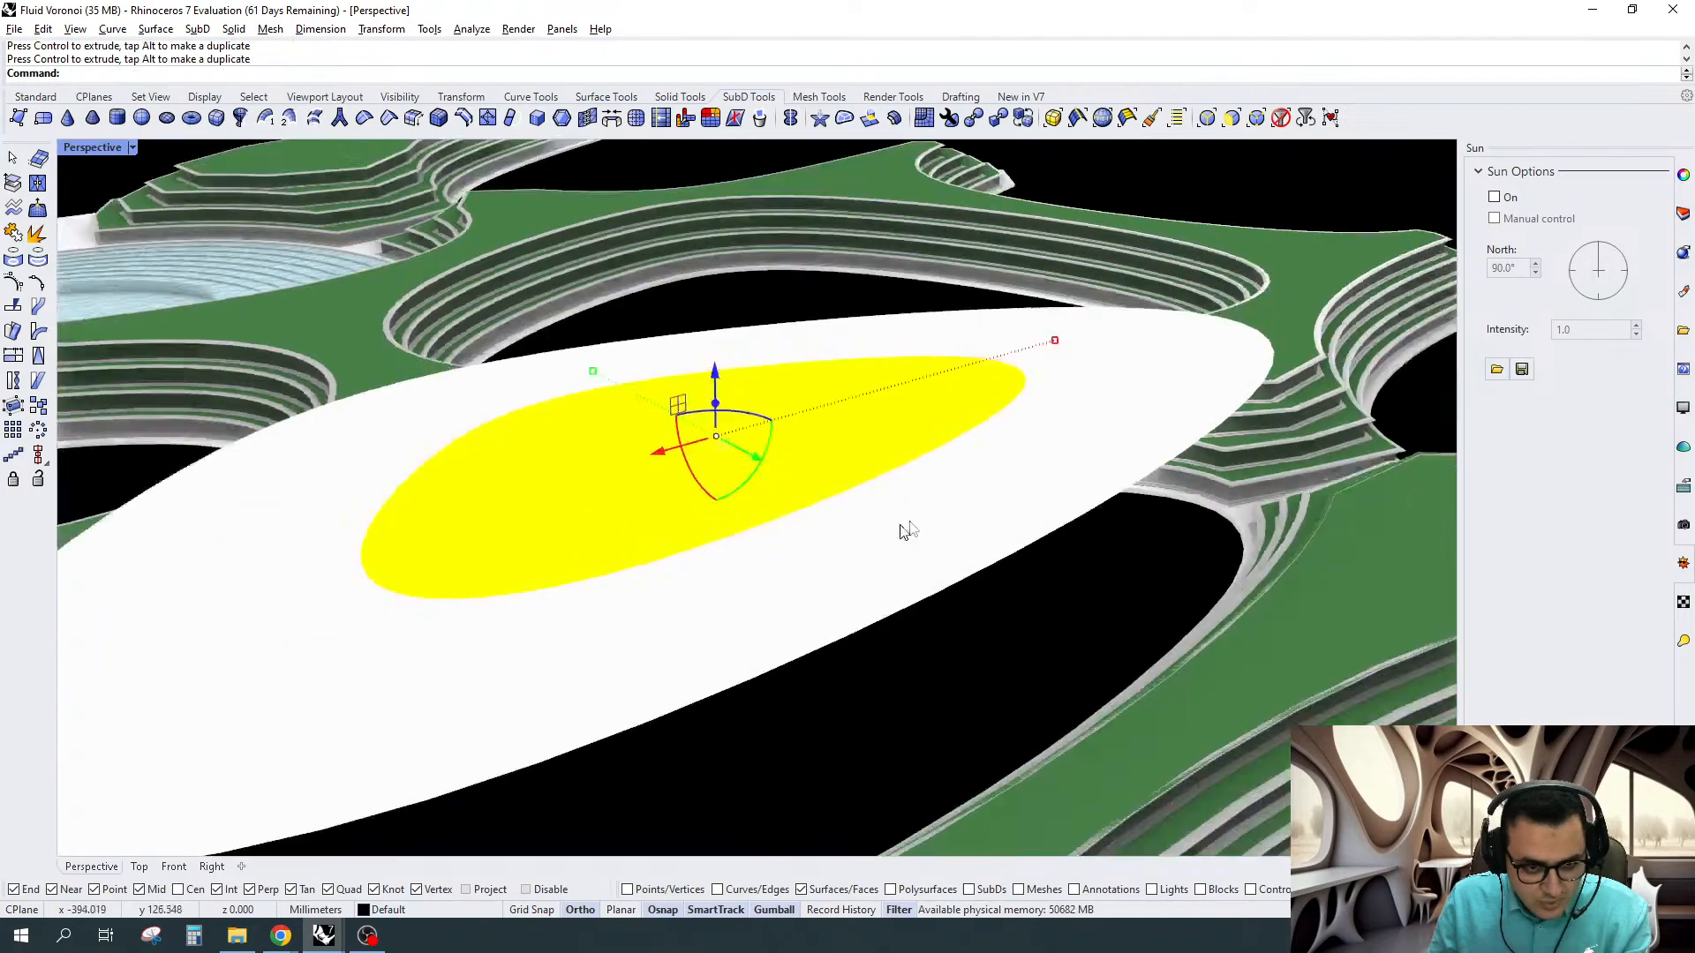
key(Escape)
Relocate the white oval SubD's gumball origin to a vertex on its near outer edge, keeping the default axis directions
click(906, 548)
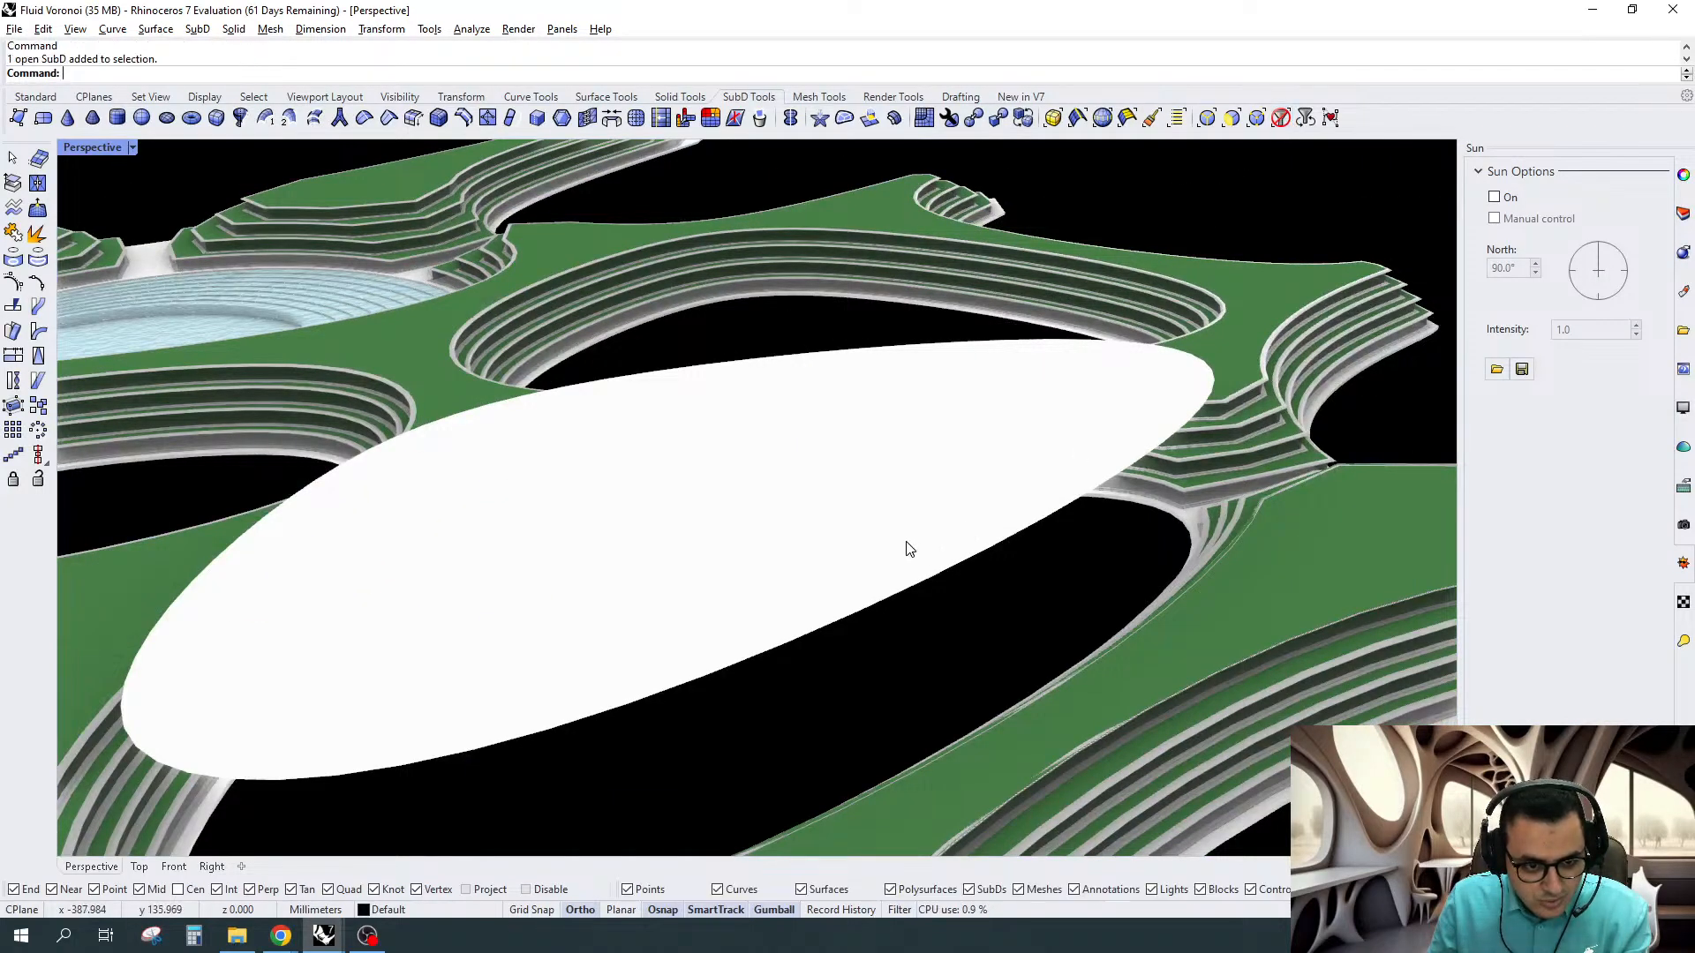
right_drag(909, 550, 899, 663)
text(GumballRelocate)
key(Return)
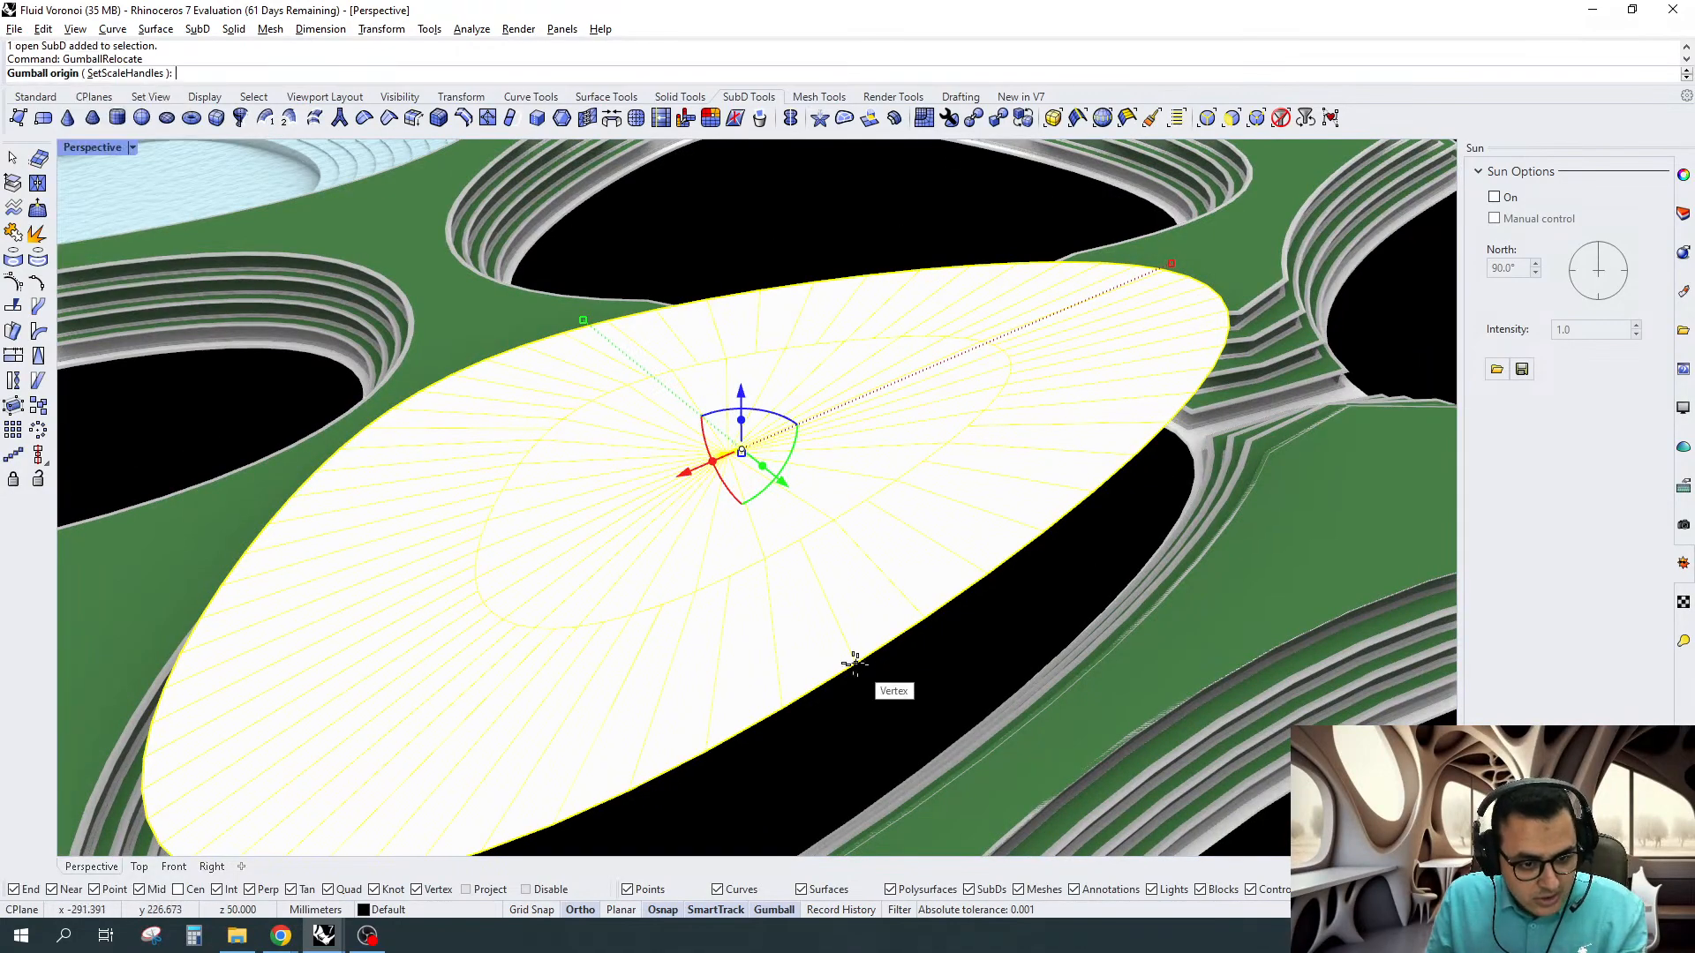
click(853, 670)
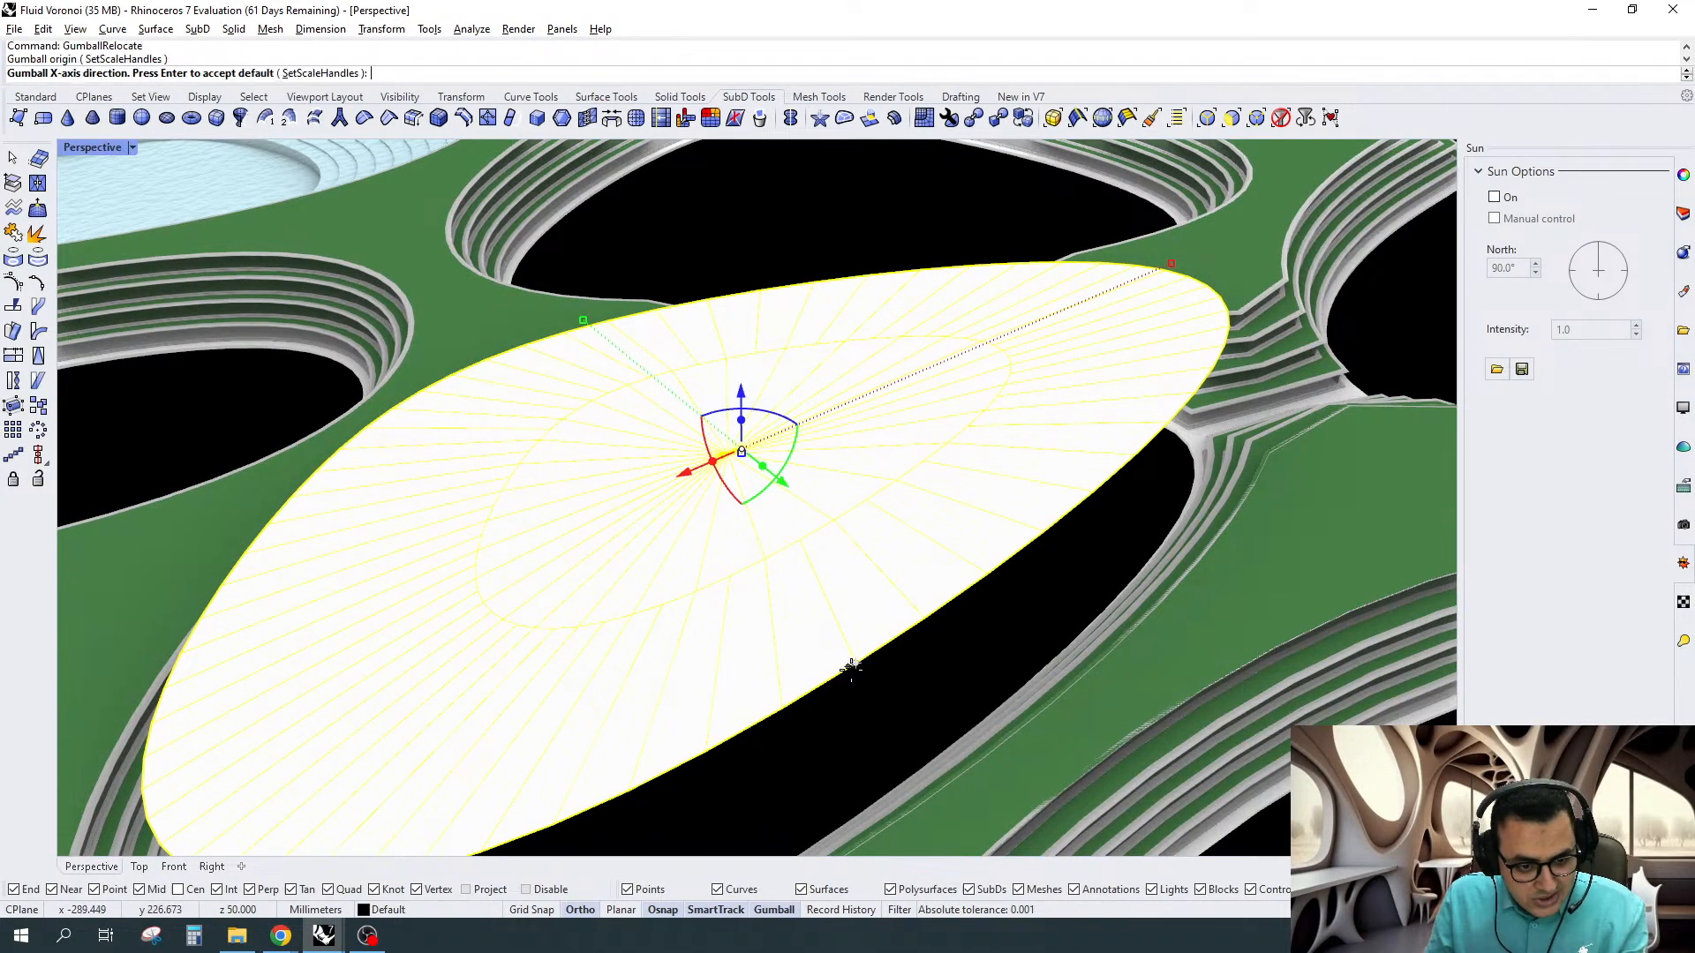
key(Return)
key(Return)
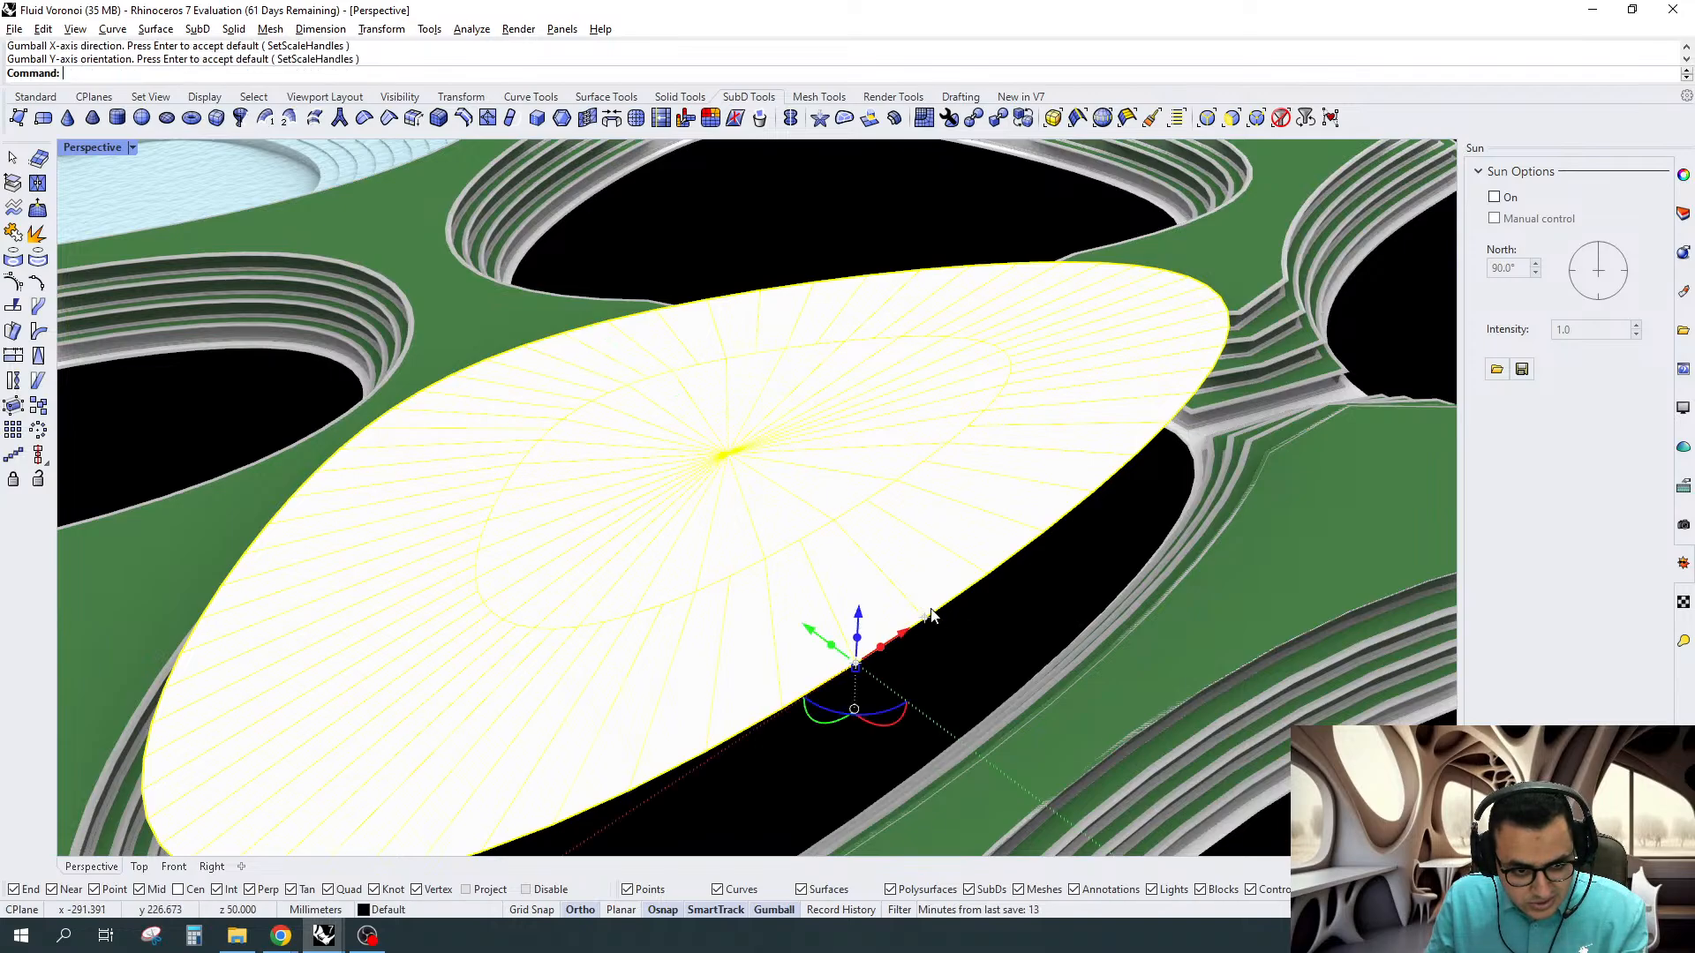
Try a slight gumball transform of the white oval SubD from its near-edge origin and undo it
drag(856, 668, 856, 670)
key(Escape)
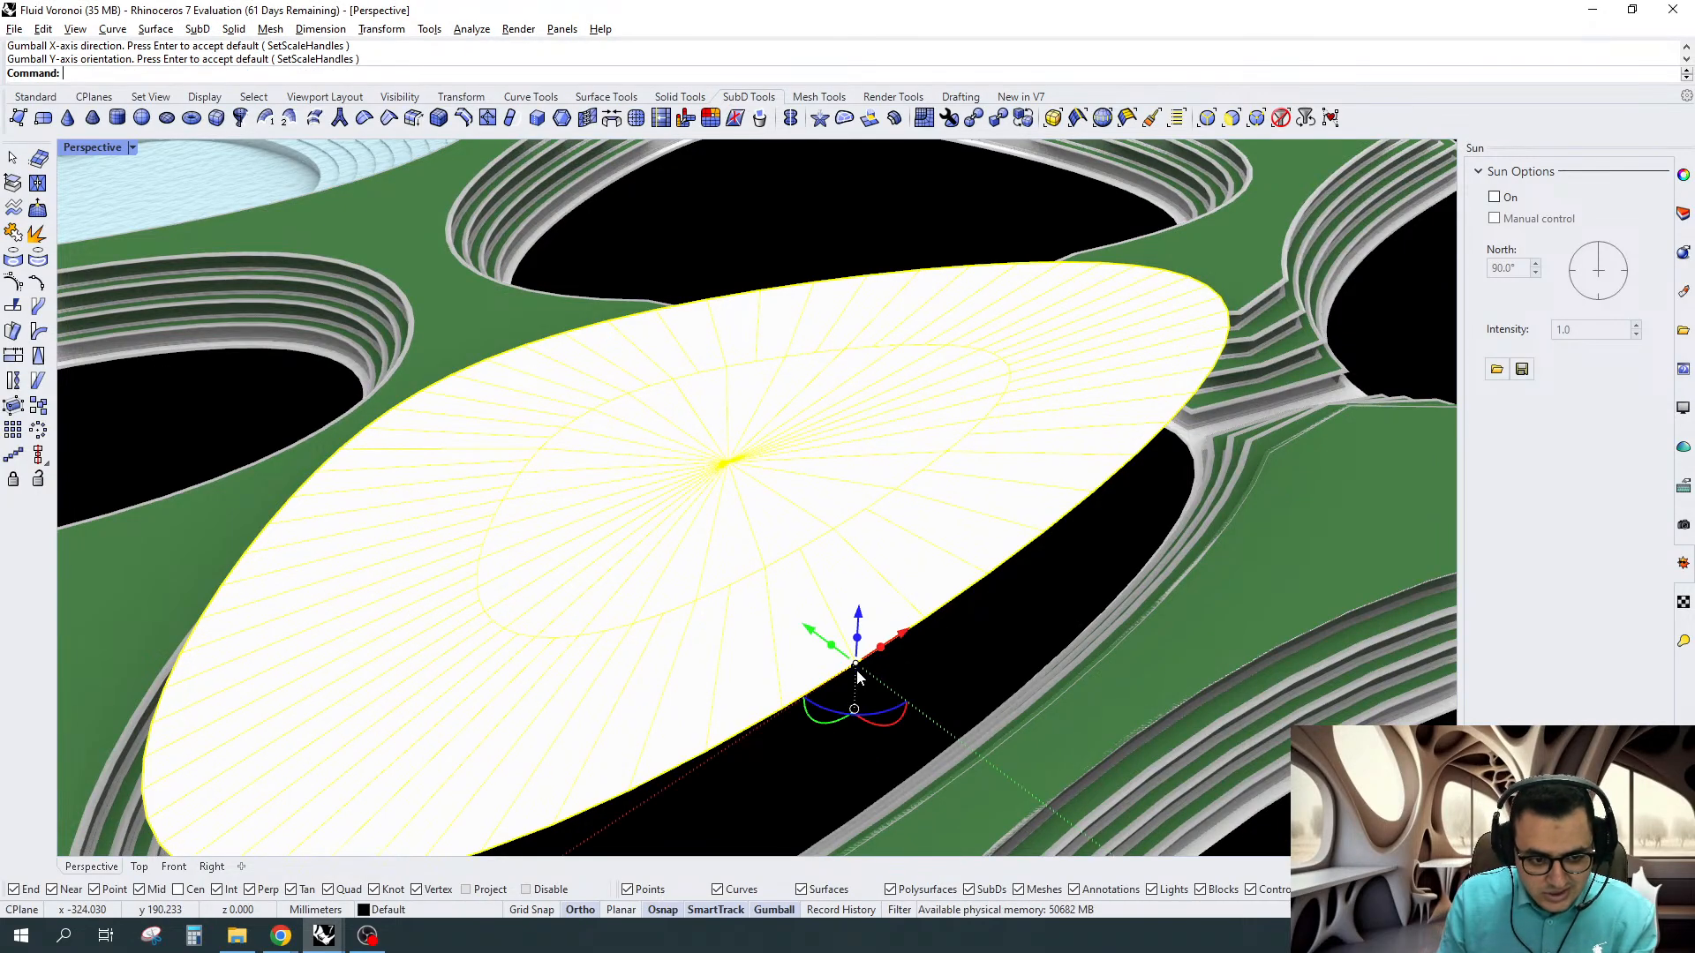
key(Escape)
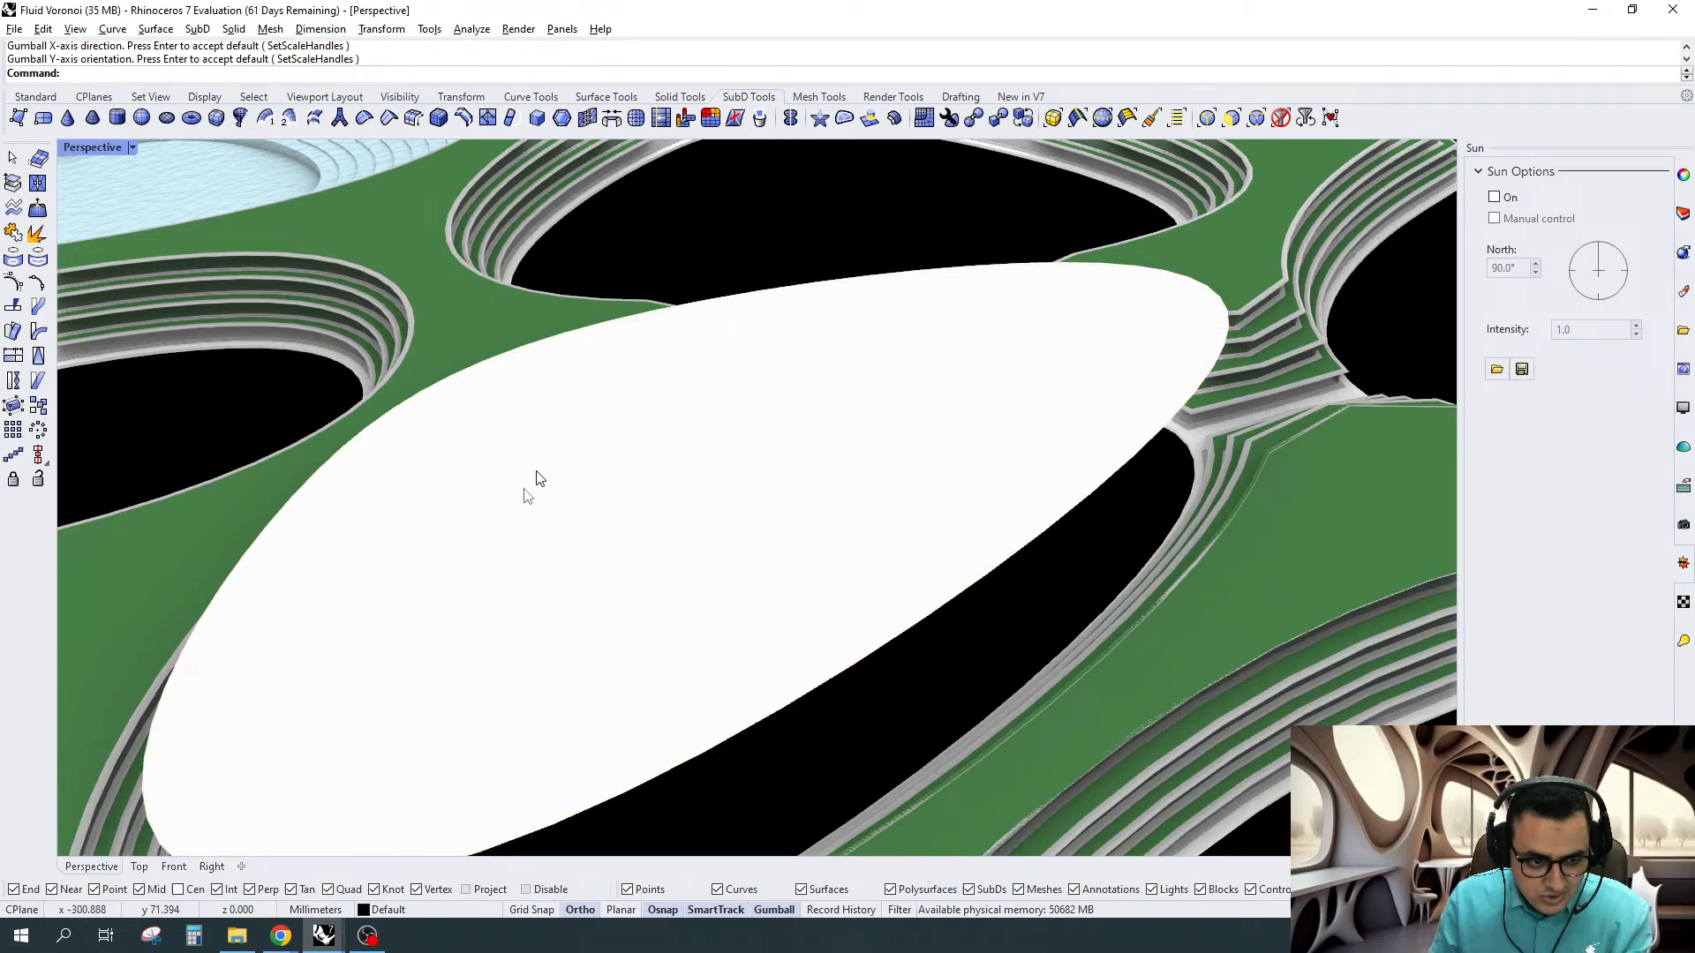
right_drag(540, 479, 881, 484)
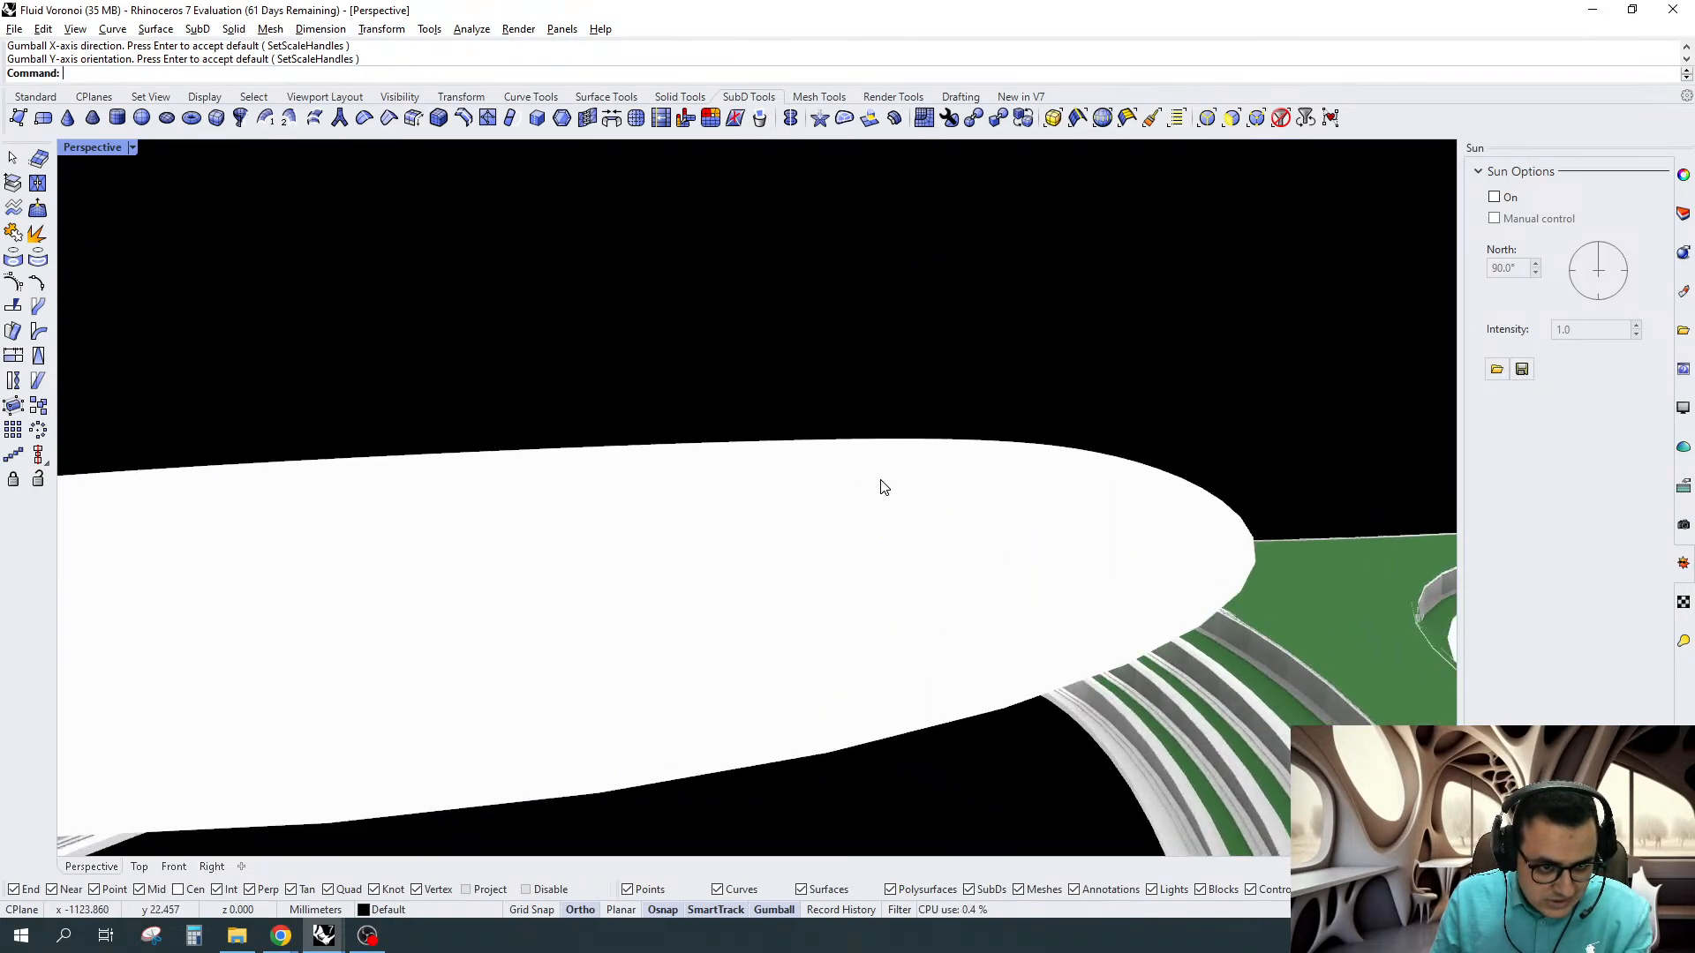
key(ctrl+z)
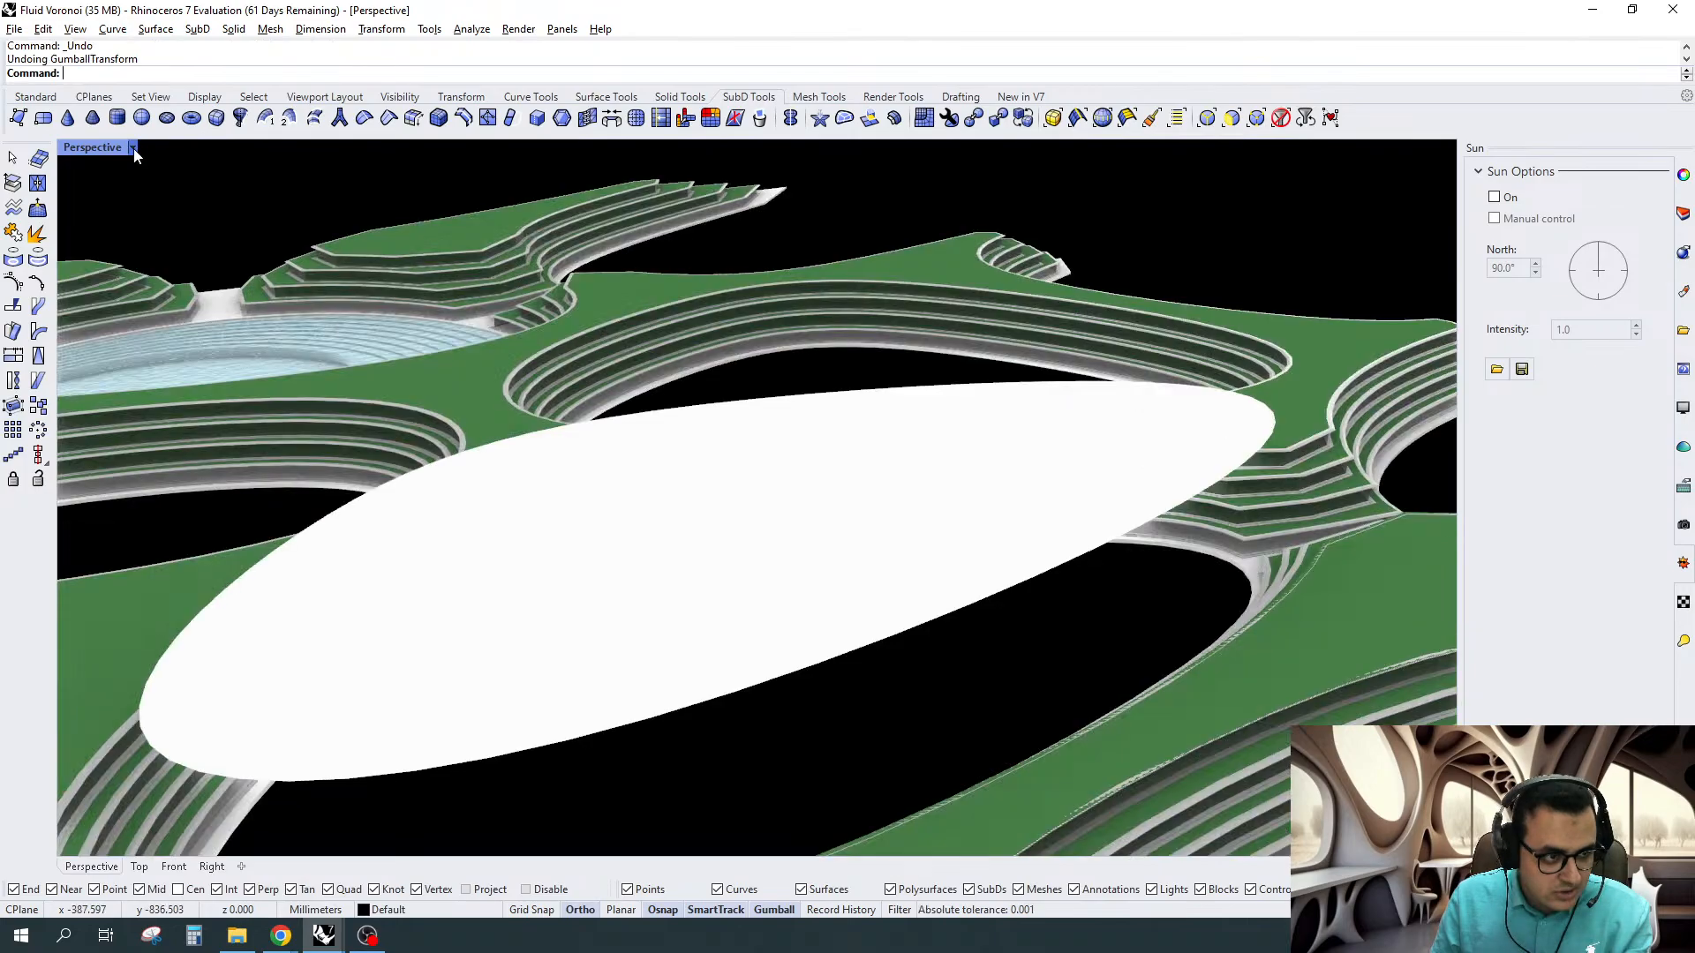
Set the Perspective viewport to the Shaded display mode to reveal the face edges of the oval SubD
click(131, 147)
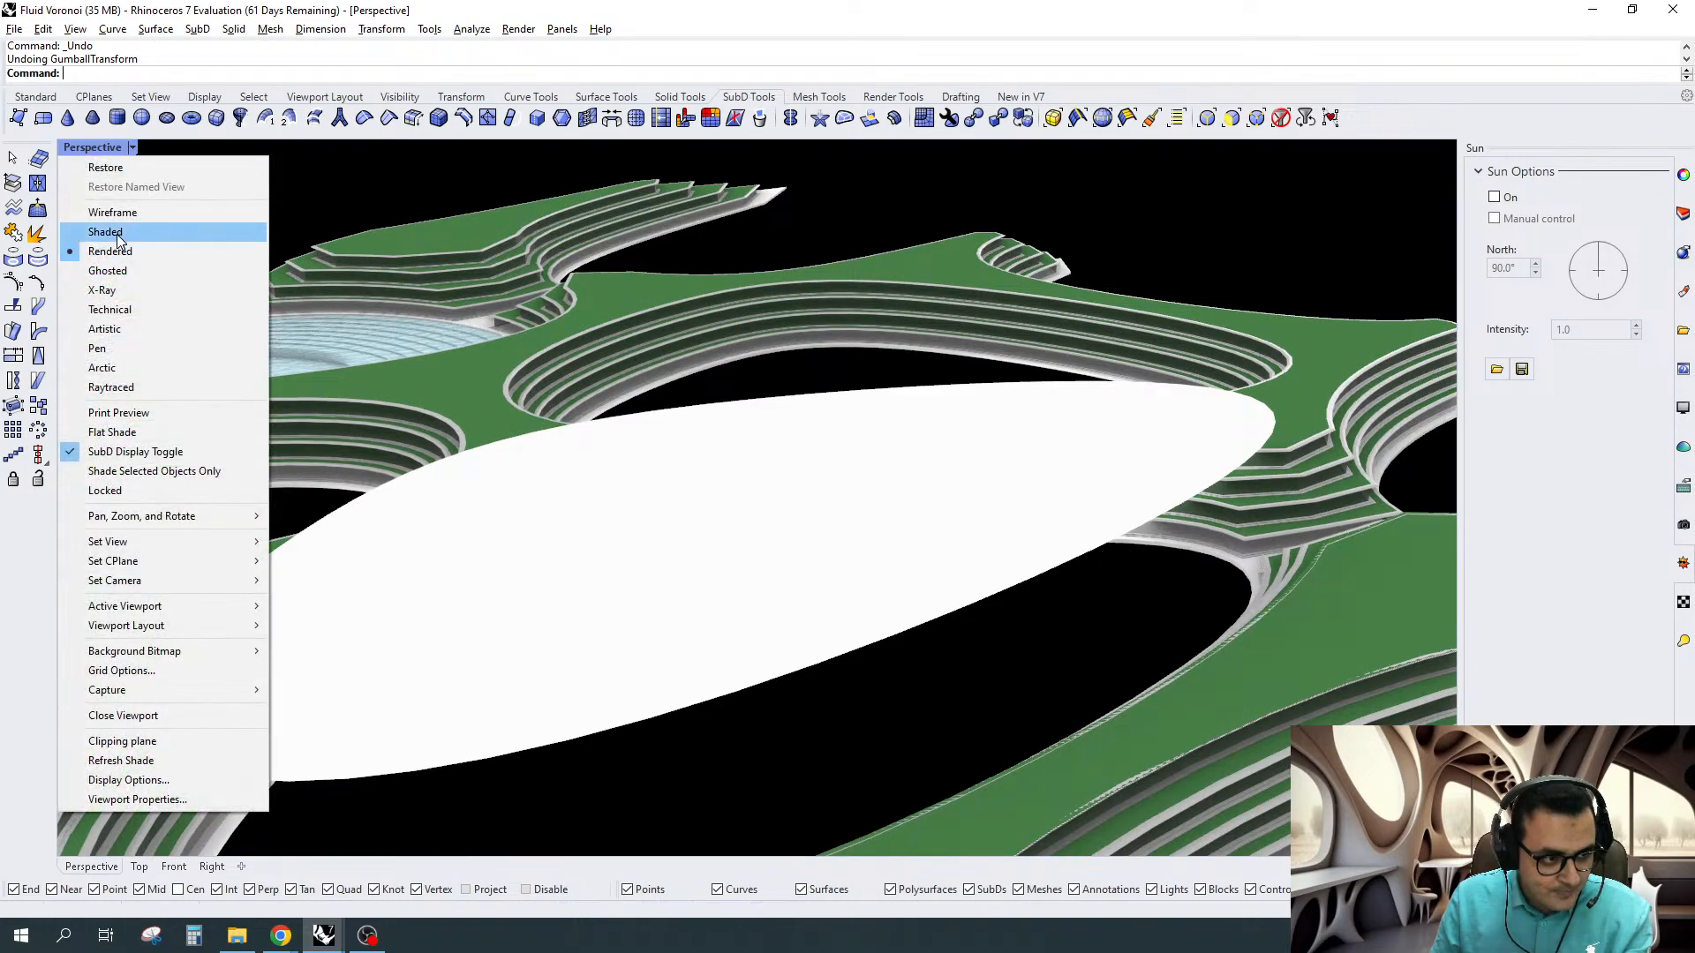
click(119, 233)
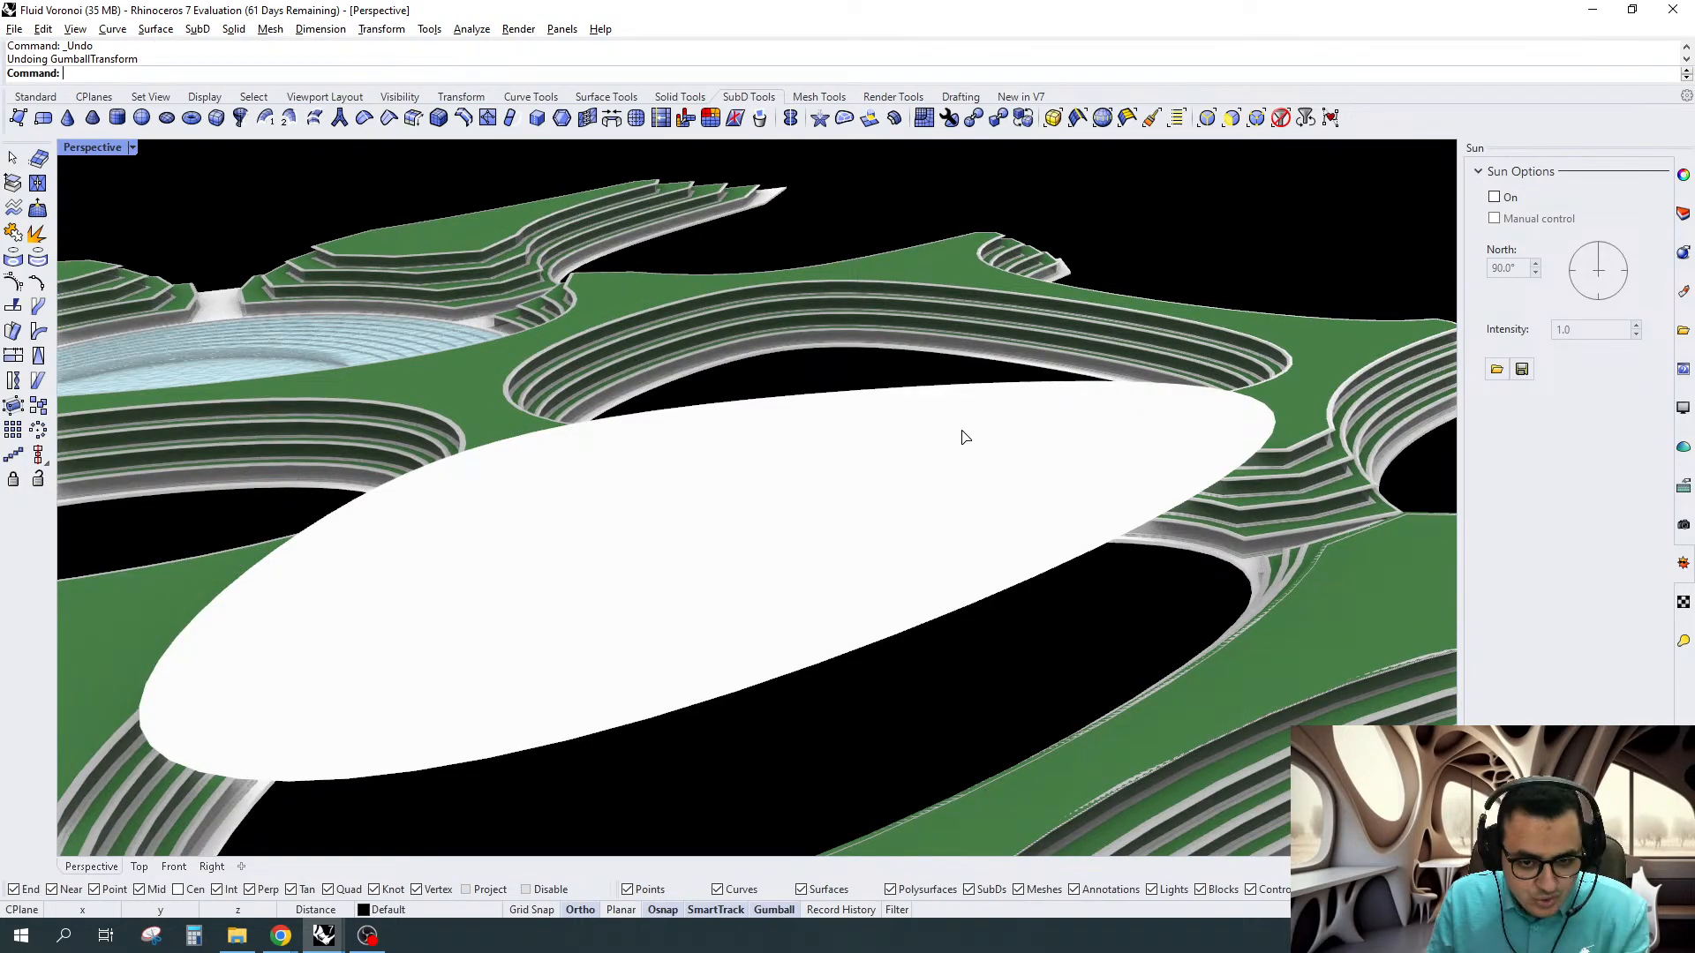
scroll(952, 482, up, 3)
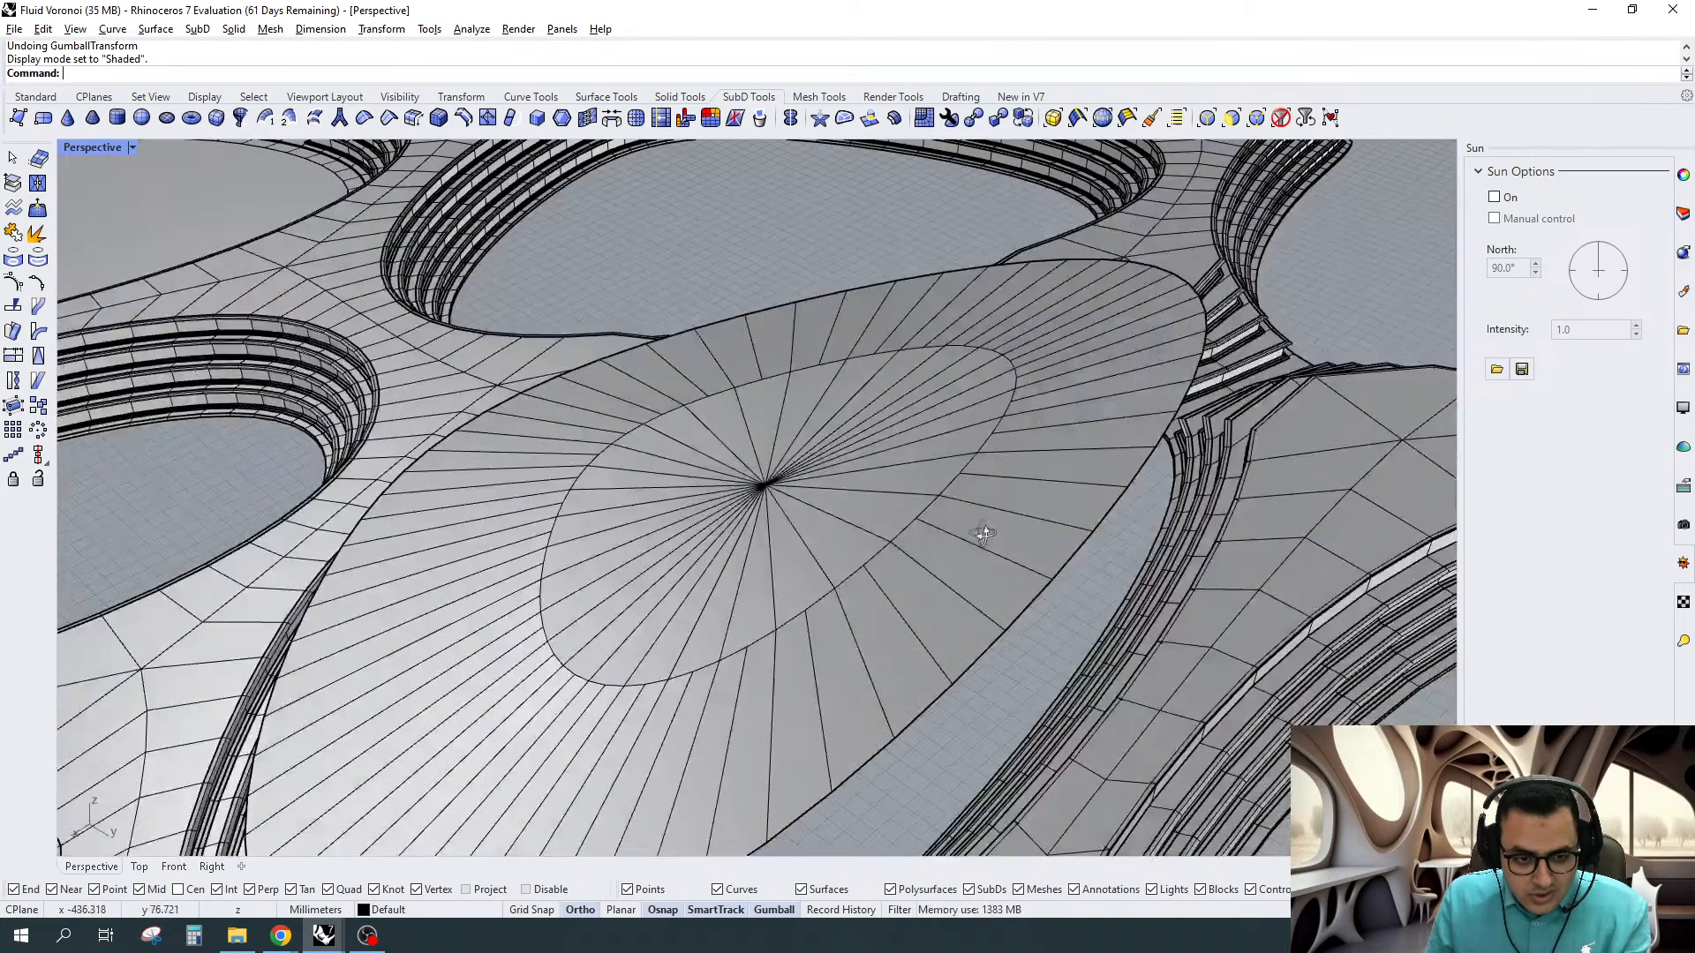
scroll(984, 534, up, 1)
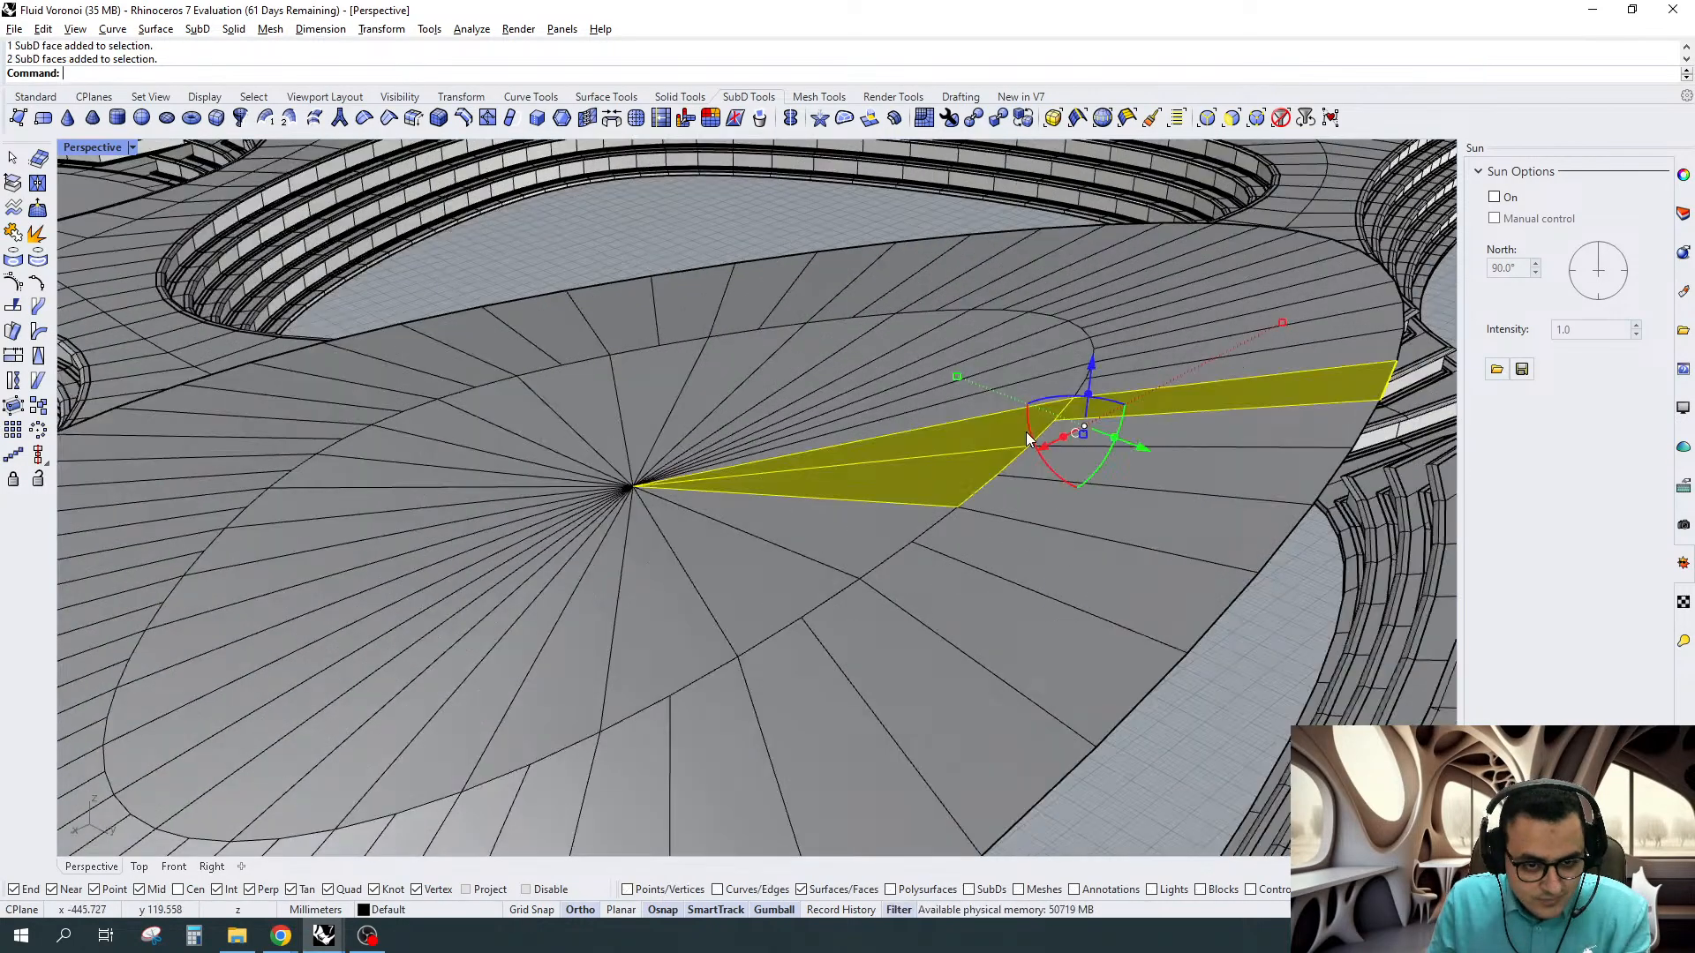
Extract the faces inside the smaller inner oval on top of the slab as a separate SubD
click(1005, 426)
key(Escape)
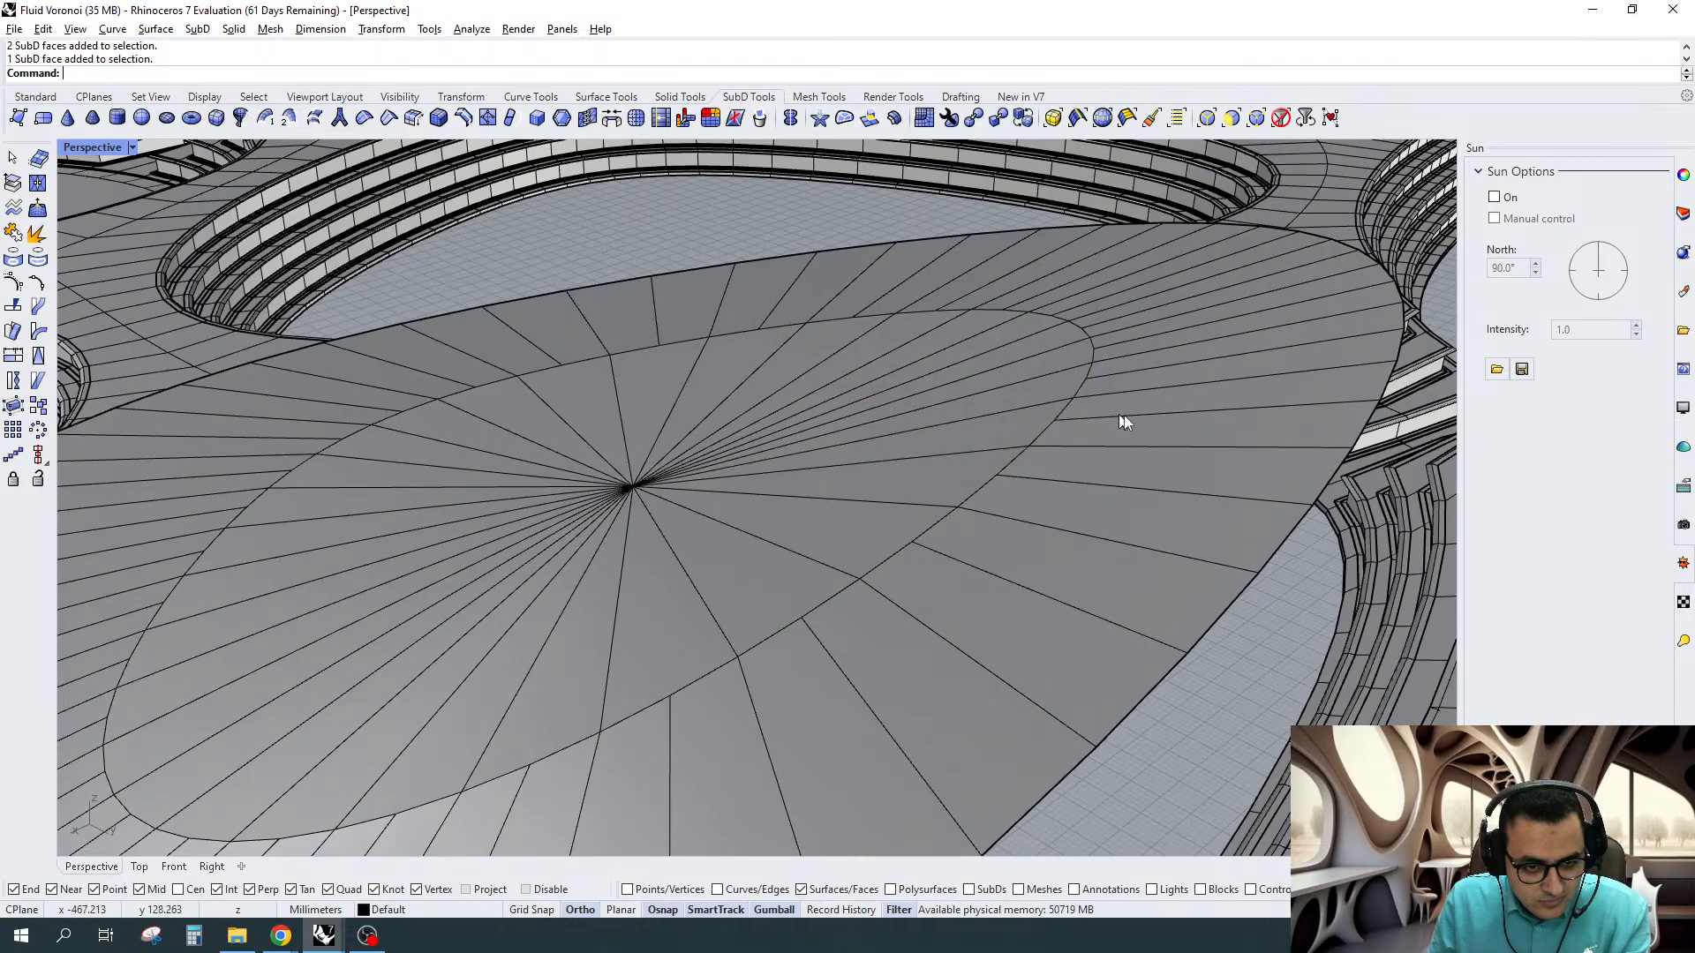
double_click(1120, 416)
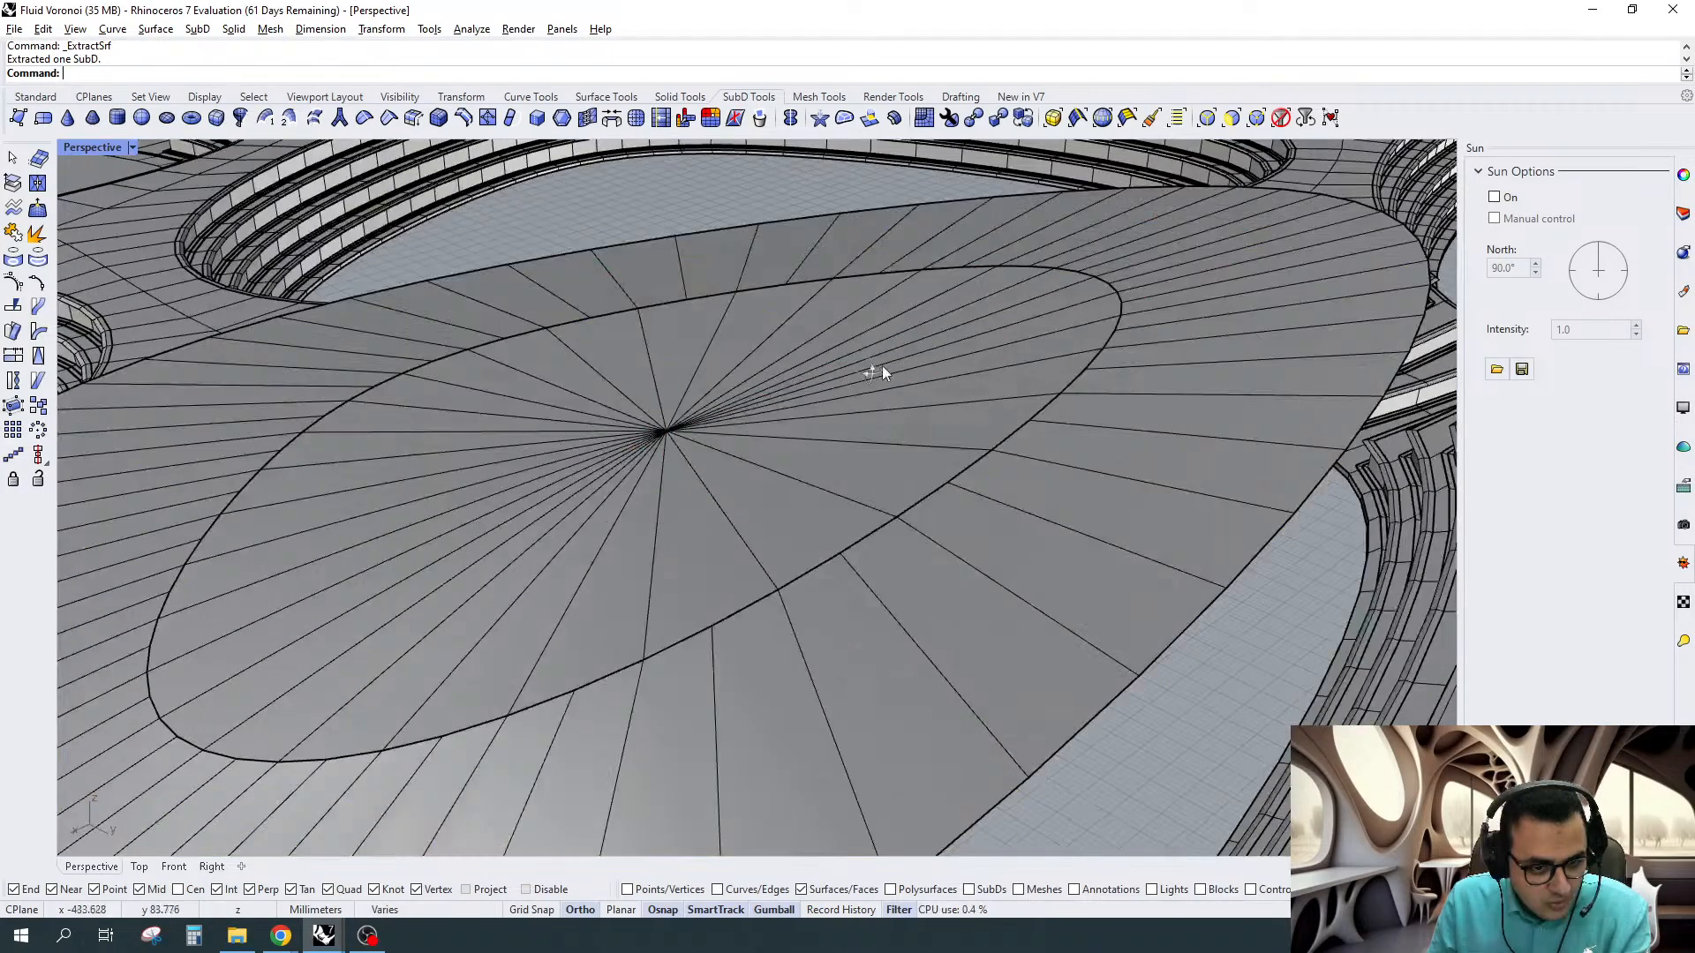
right_drag(882, 365, 802, 500)
scroll(805, 512, down, 5)
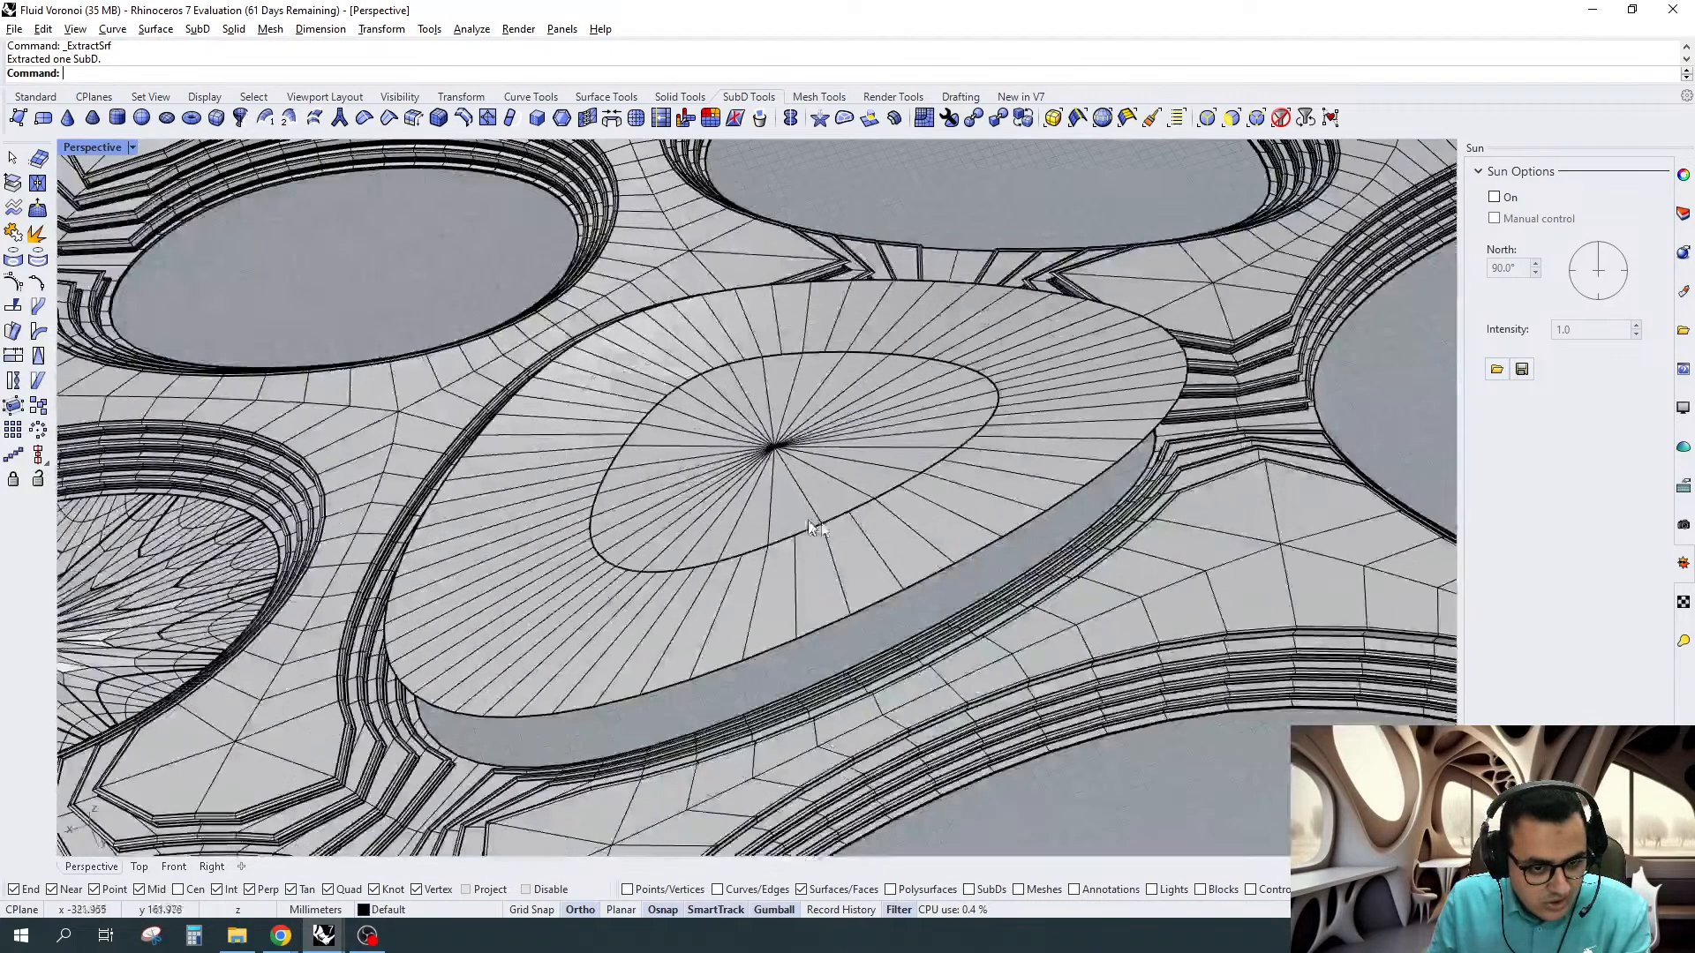
scroll(808, 520, up, 5)
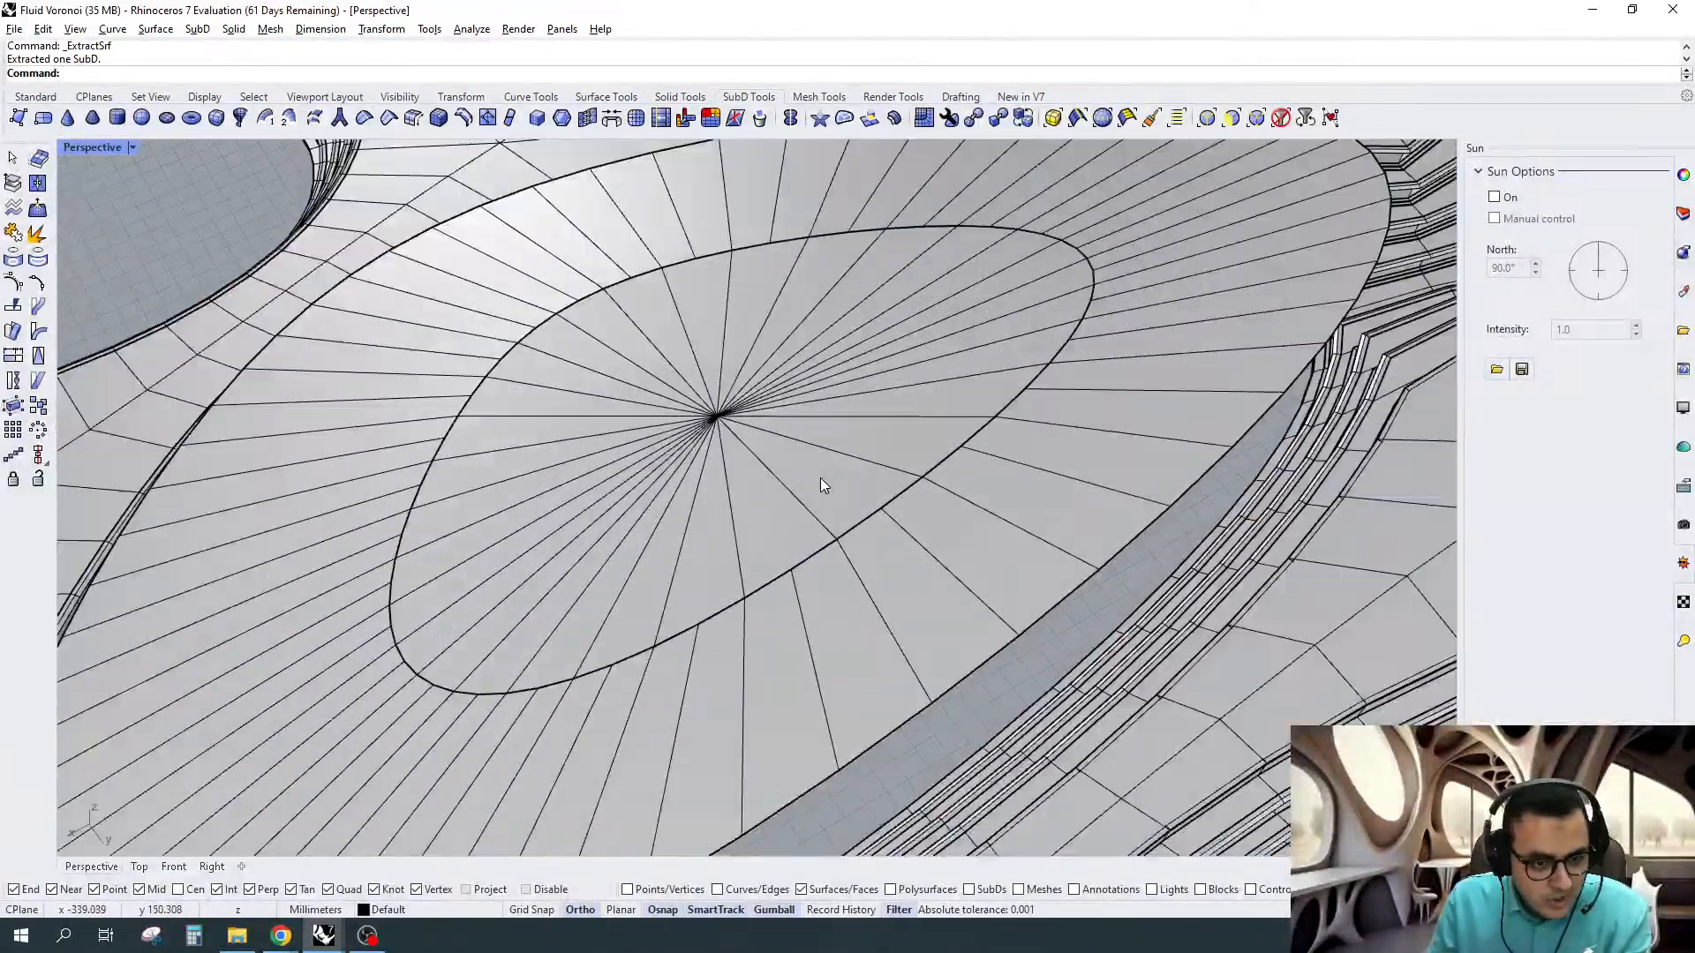
Insert an edge loop around the middle of the oval's outer ring of faces, using the Proportional offset mode
right_drag(819, 479, 1114, 352)
click(1103, 118)
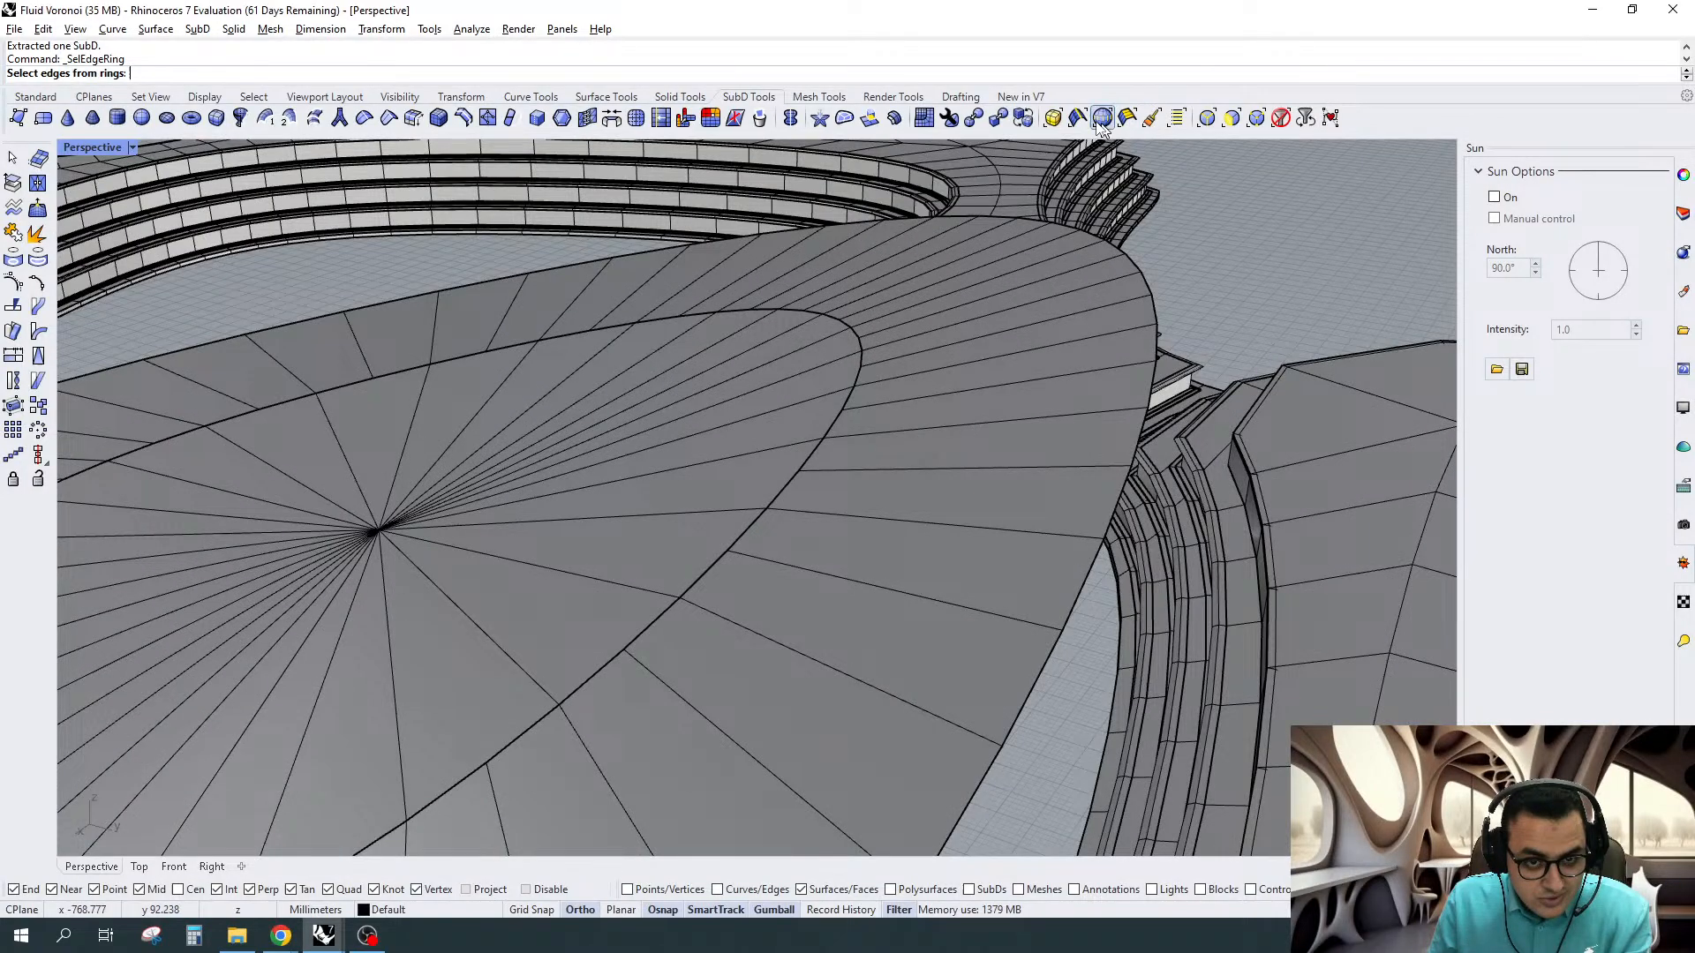
click(919, 609)
key(Return)
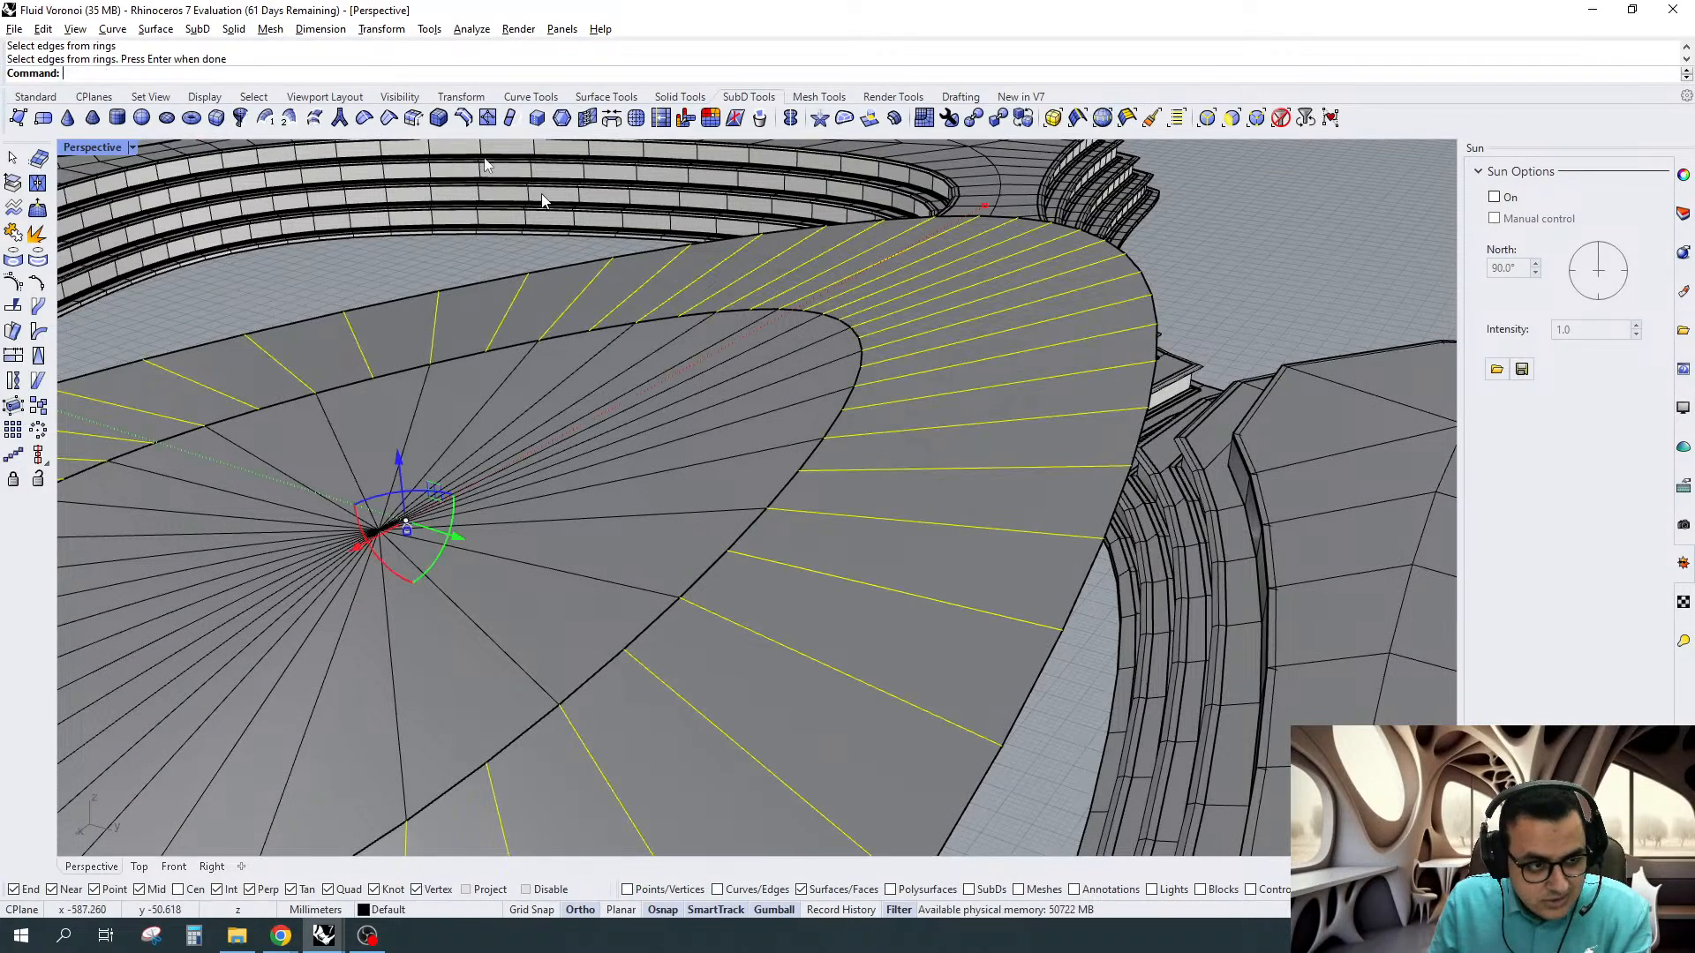
click(460, 120)
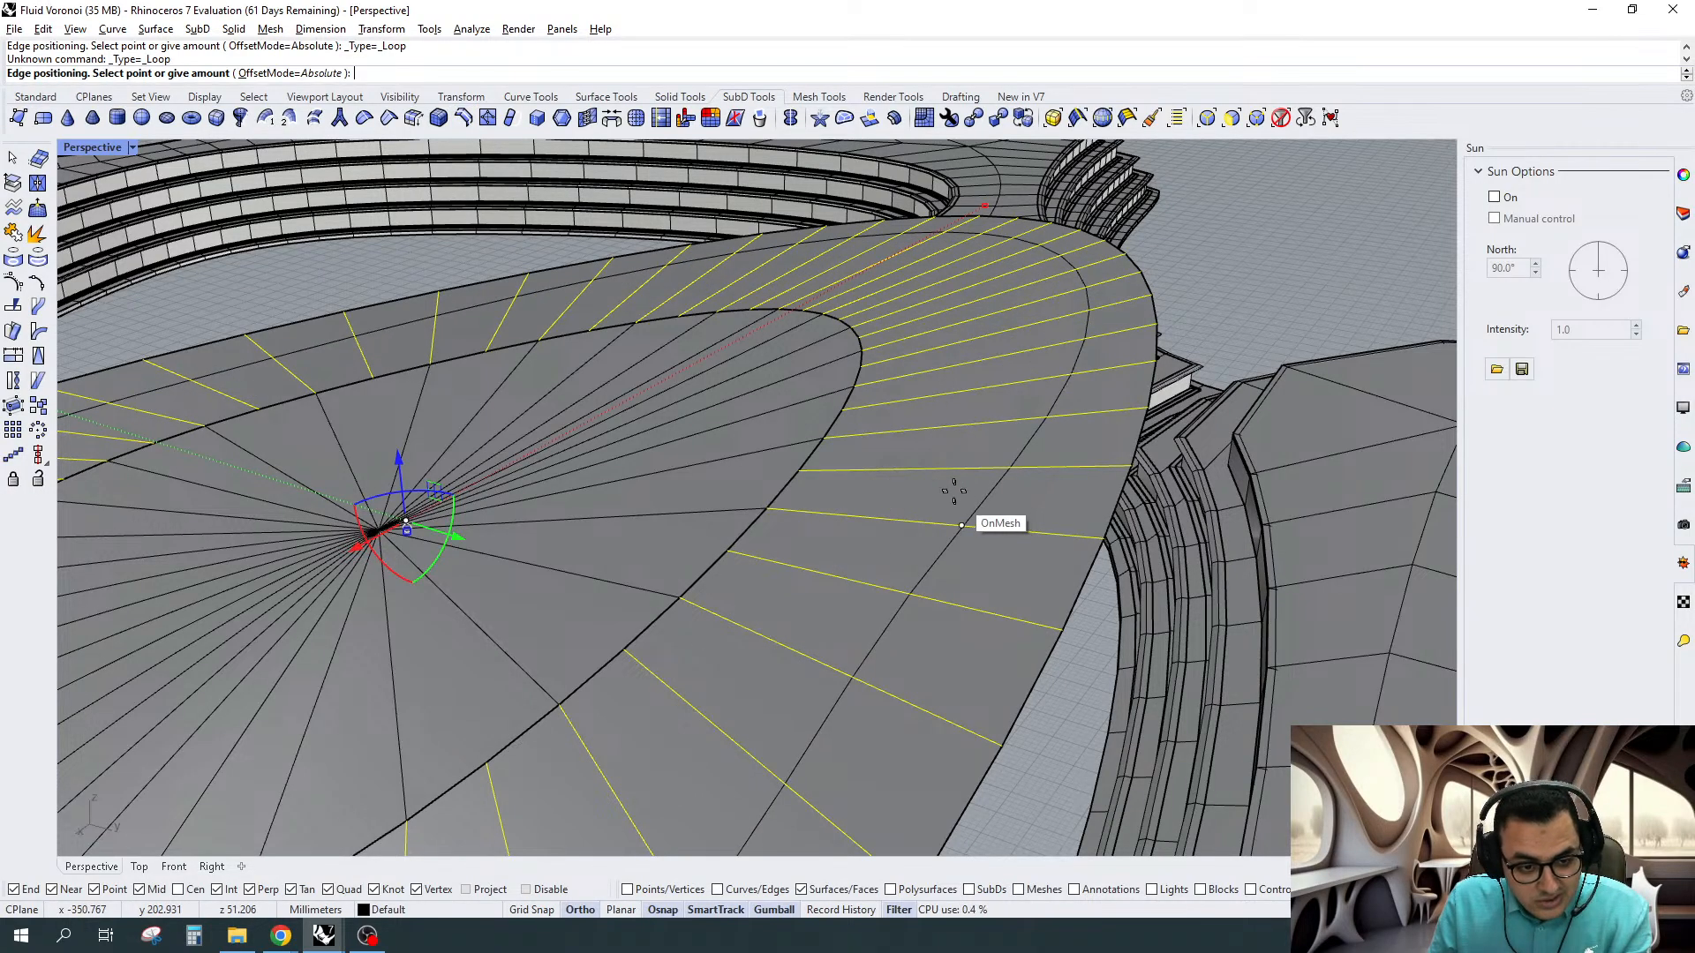
key(Tab)
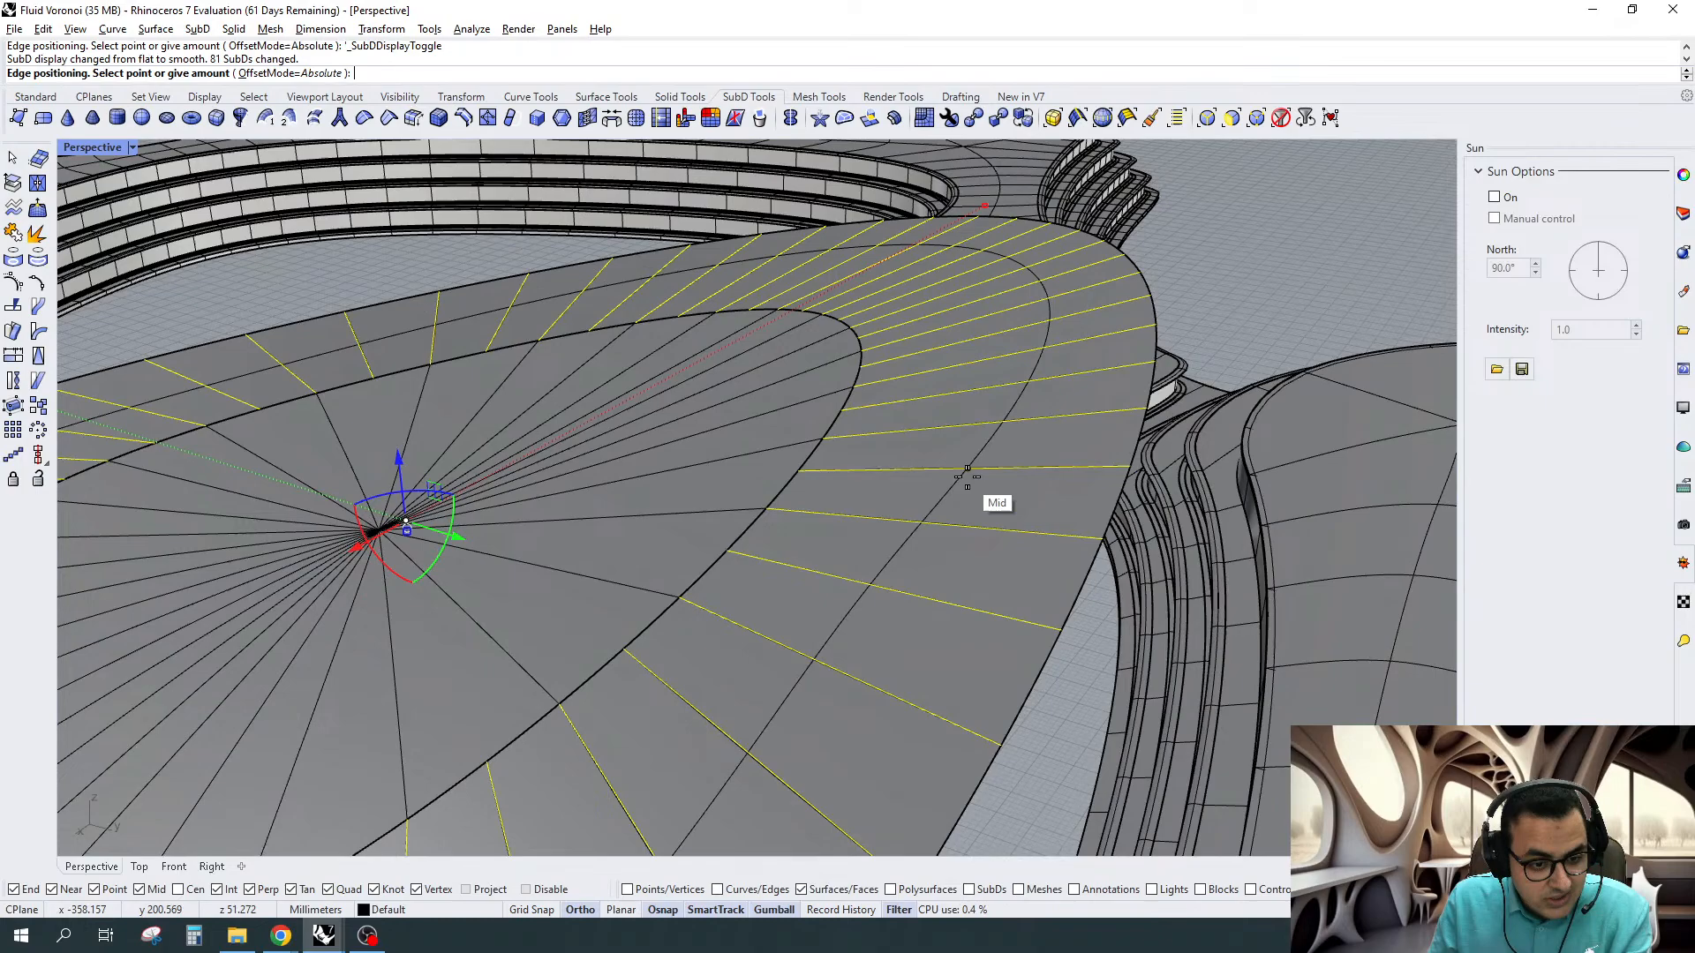
key(Tab)
click(289, 73)
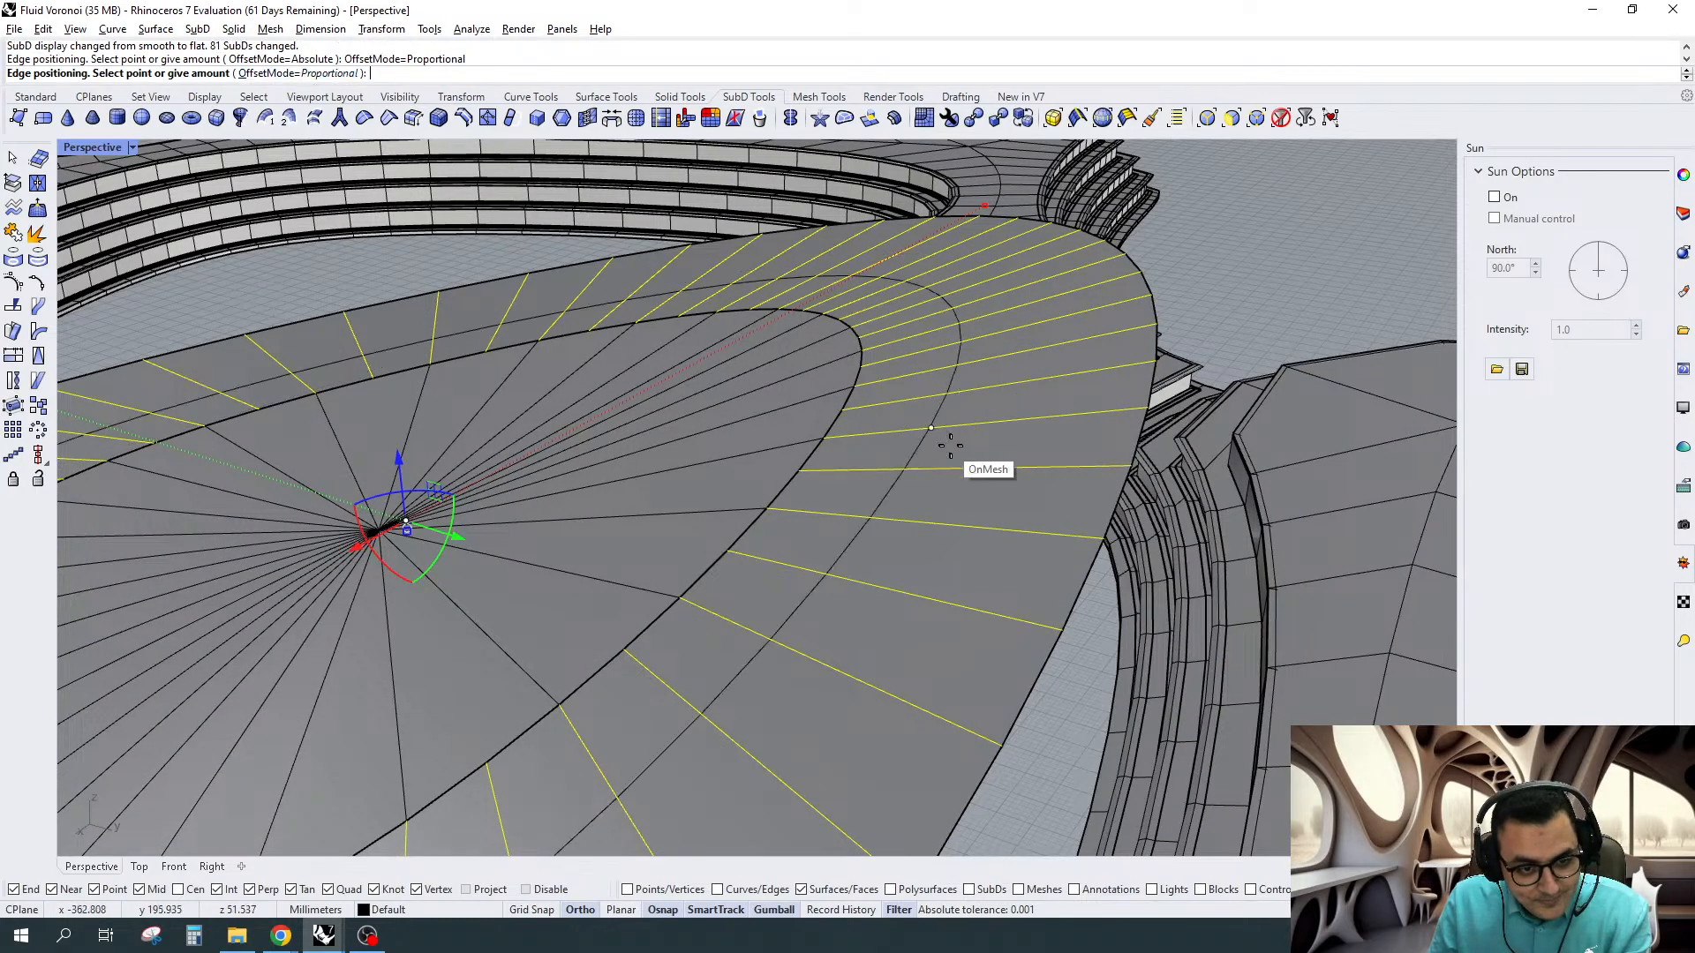
click(925, 524)
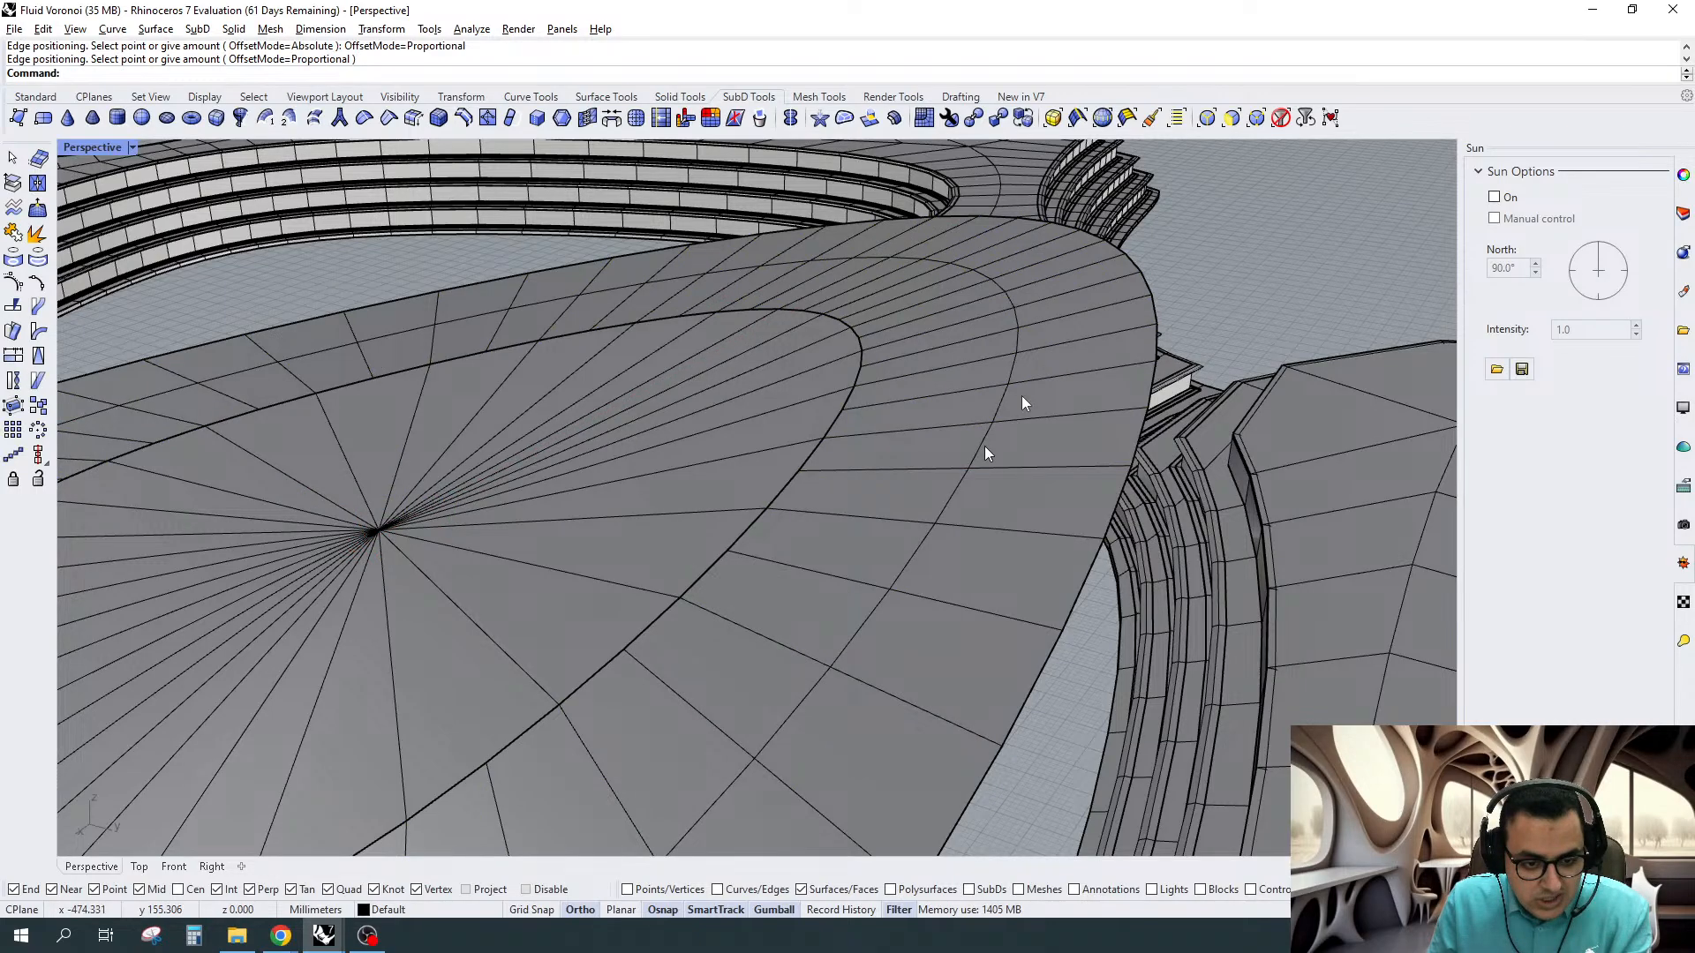
Select the edge ring between the inner oval and the middle loop and insert a proportional edge loop close to the inner border
double_click(944, 518)
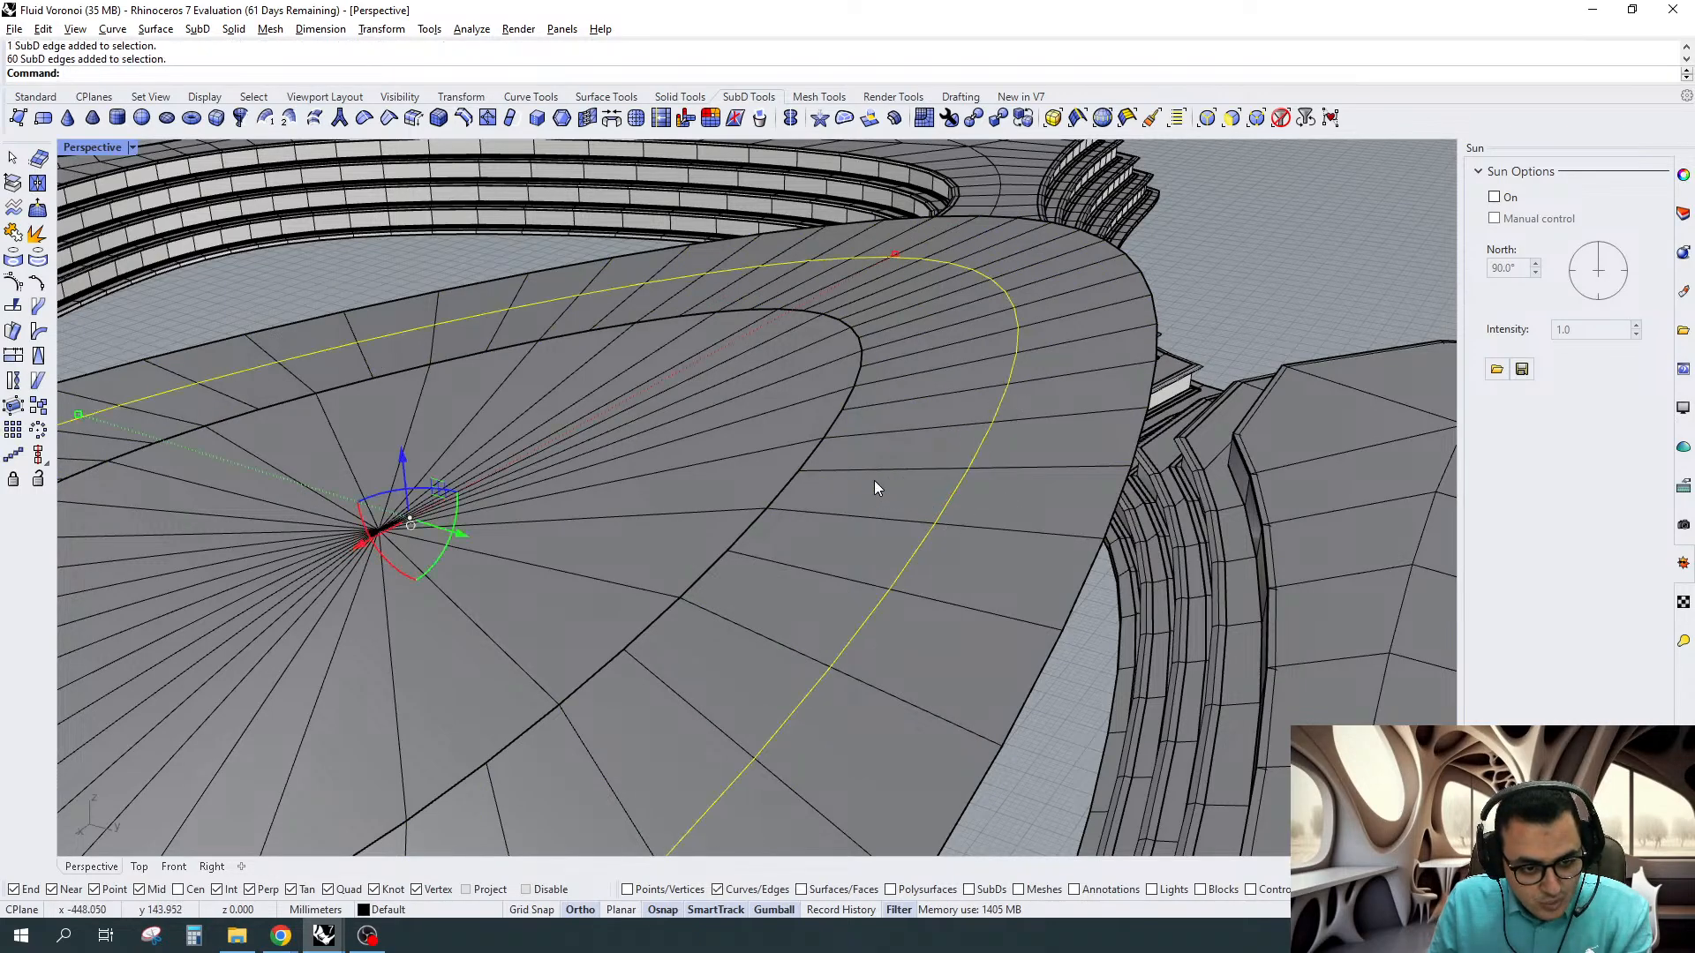
right_drag(874, 480, 915, 503)
scroll(916, 503, up, 3)
key(Escape)
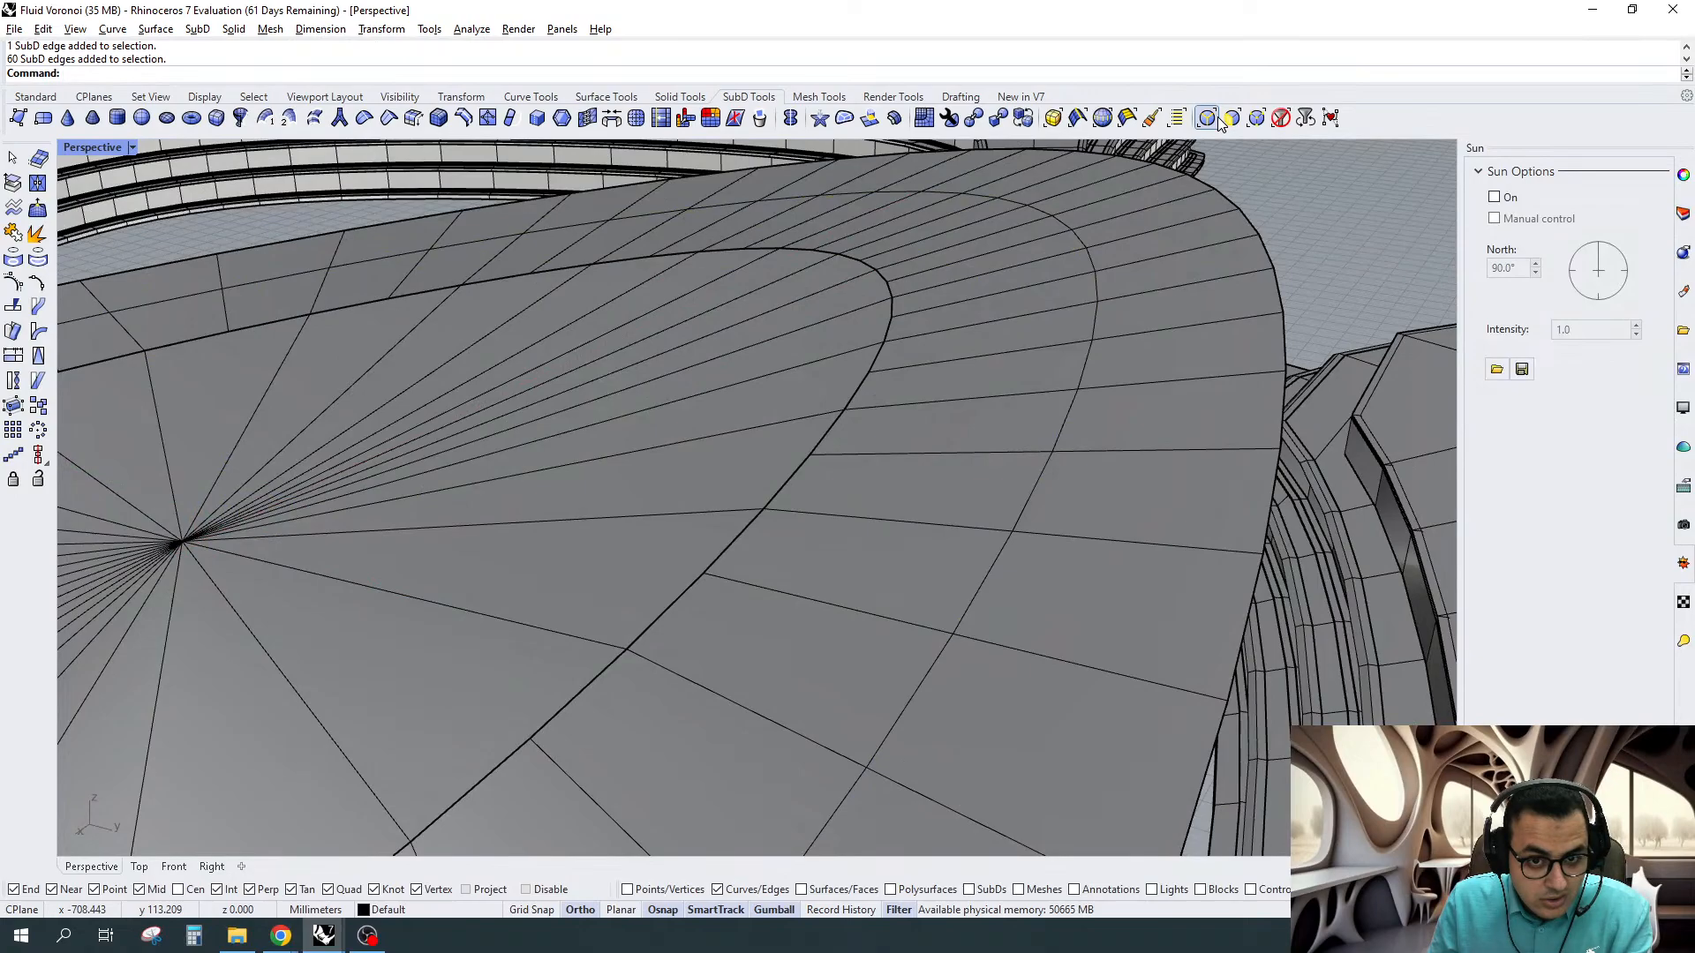
click(1207, 118)
click(918, 452)
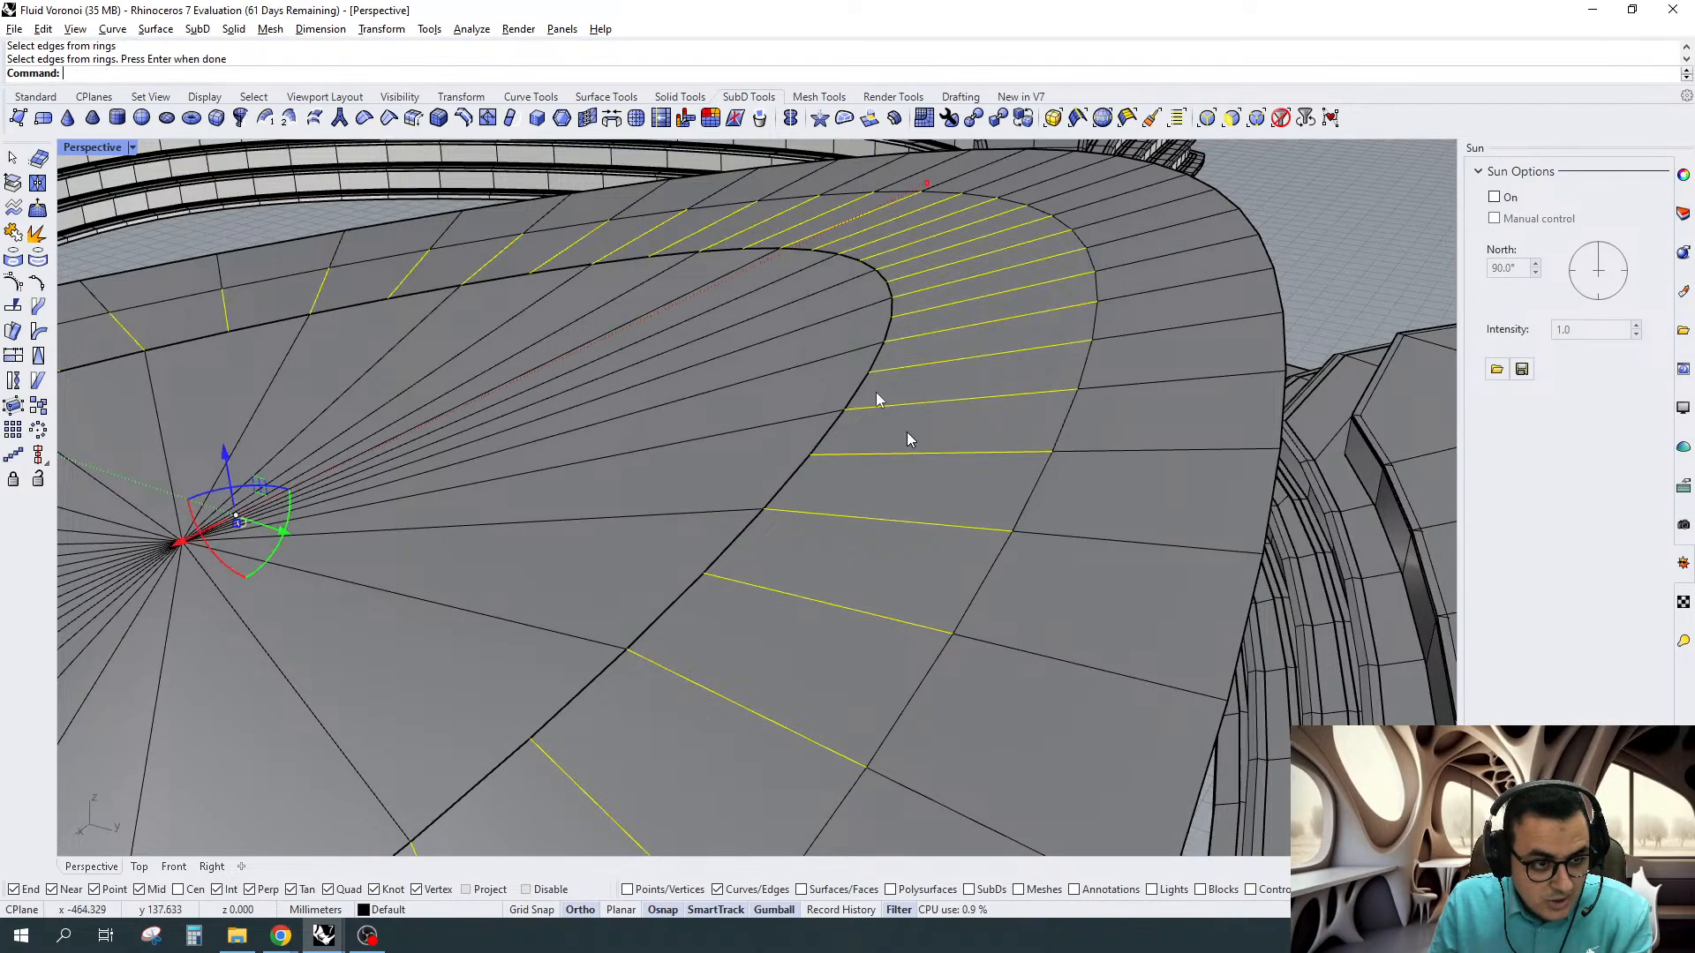
key(Return)
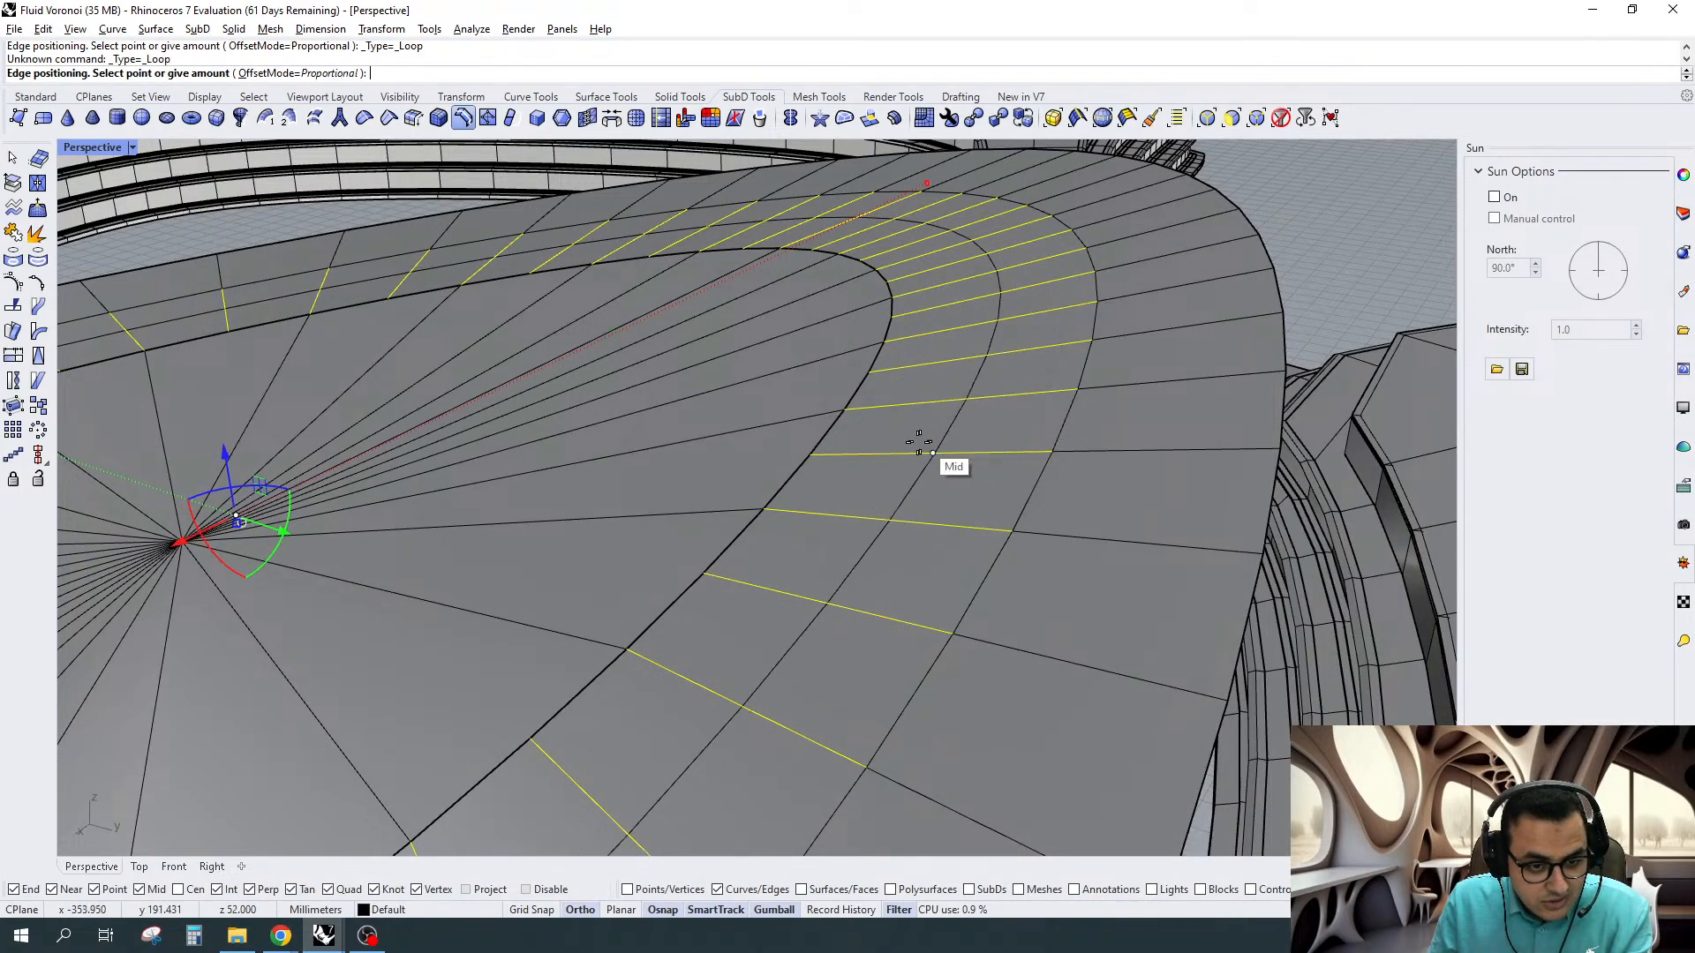
scroll(839, 454, up, 2)
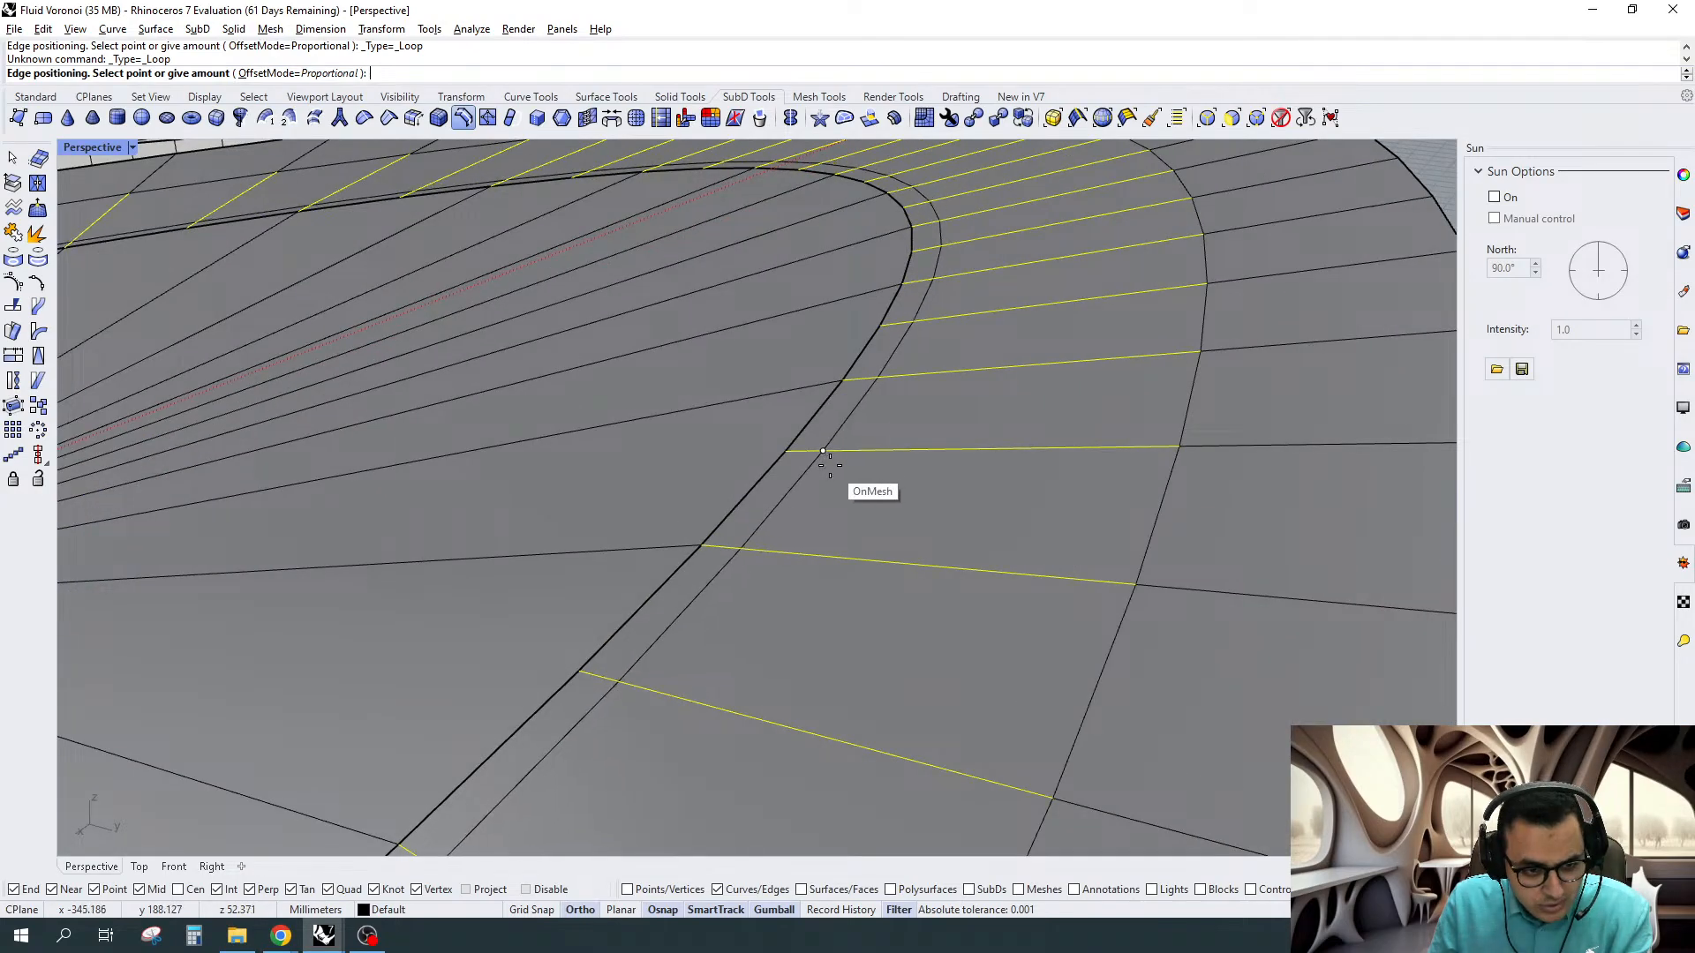
click(823, 451)
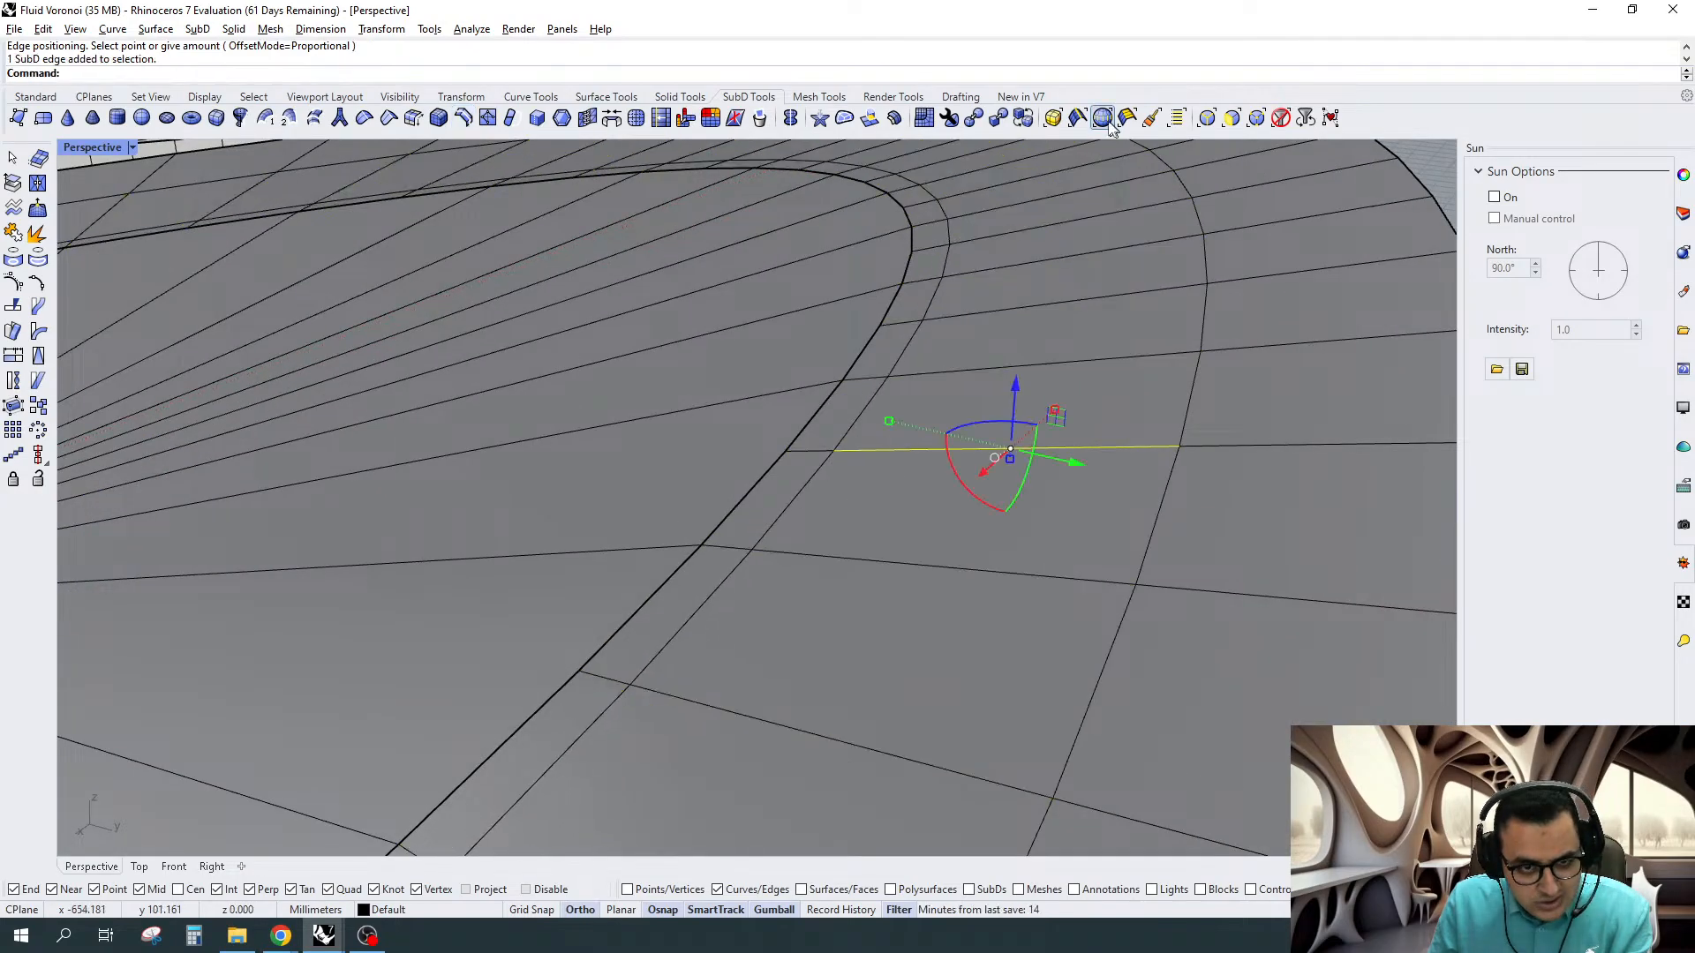
Insert another proportional edge loop around the wider band between the narrow inner strip and the middle loop
click(468, 118)
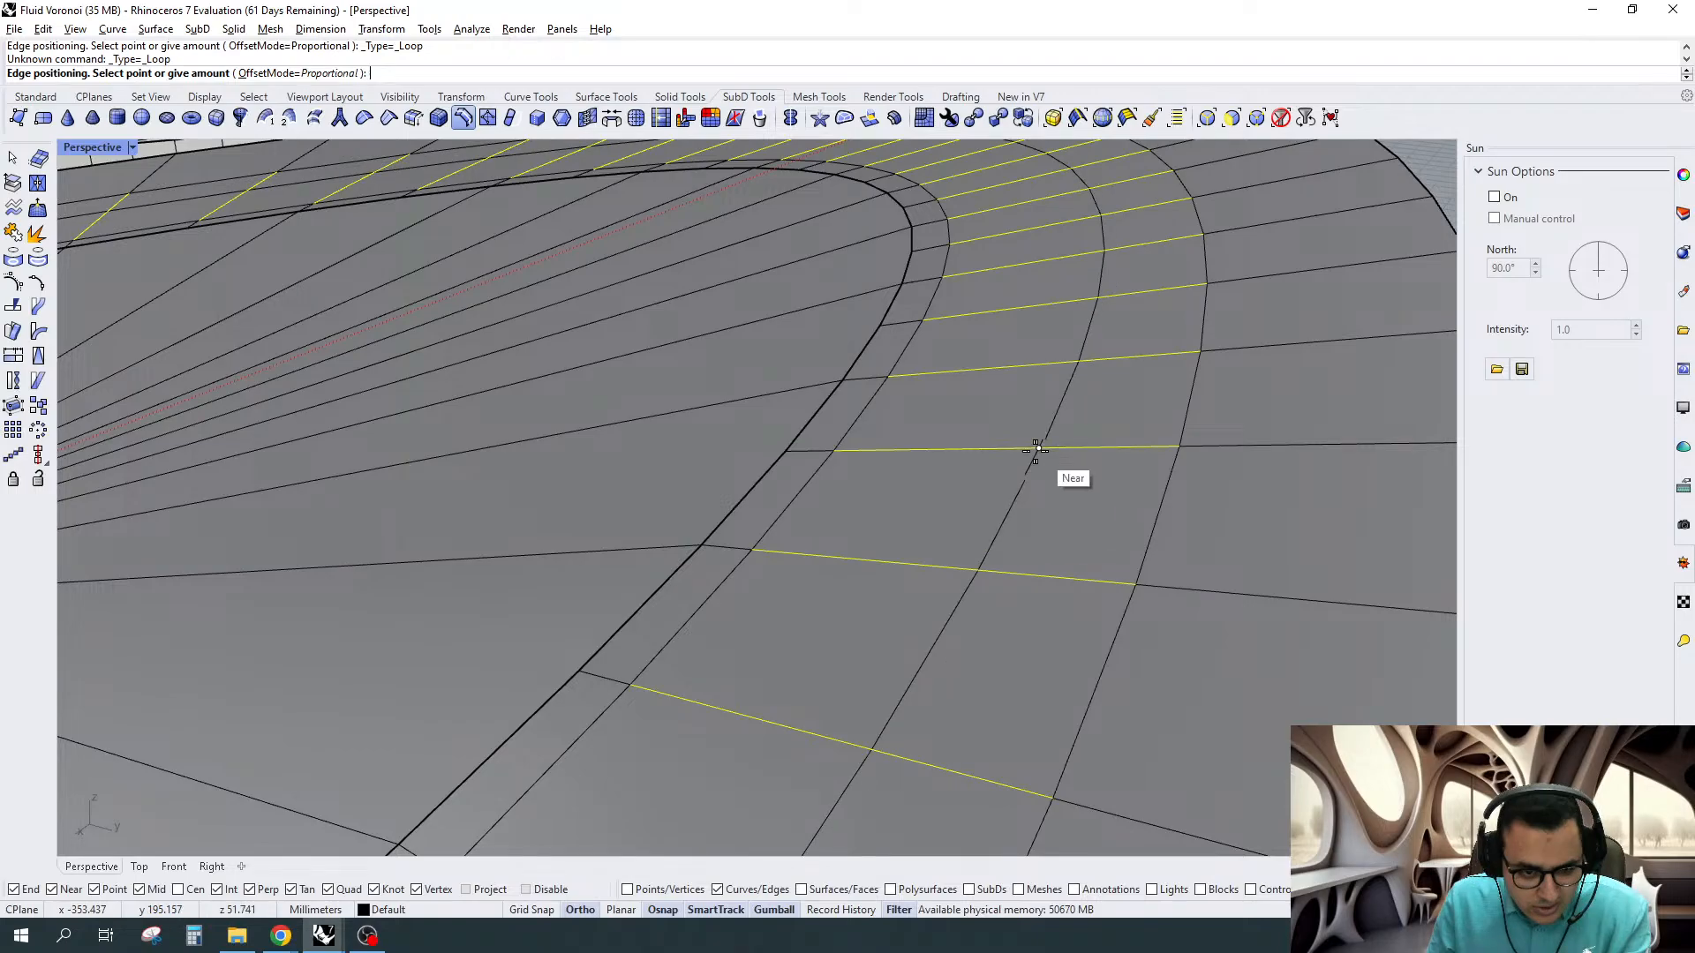
click(1023, 448)
scroll(1018, 301, down, 5)
scroll(1031, 353, up, 4)
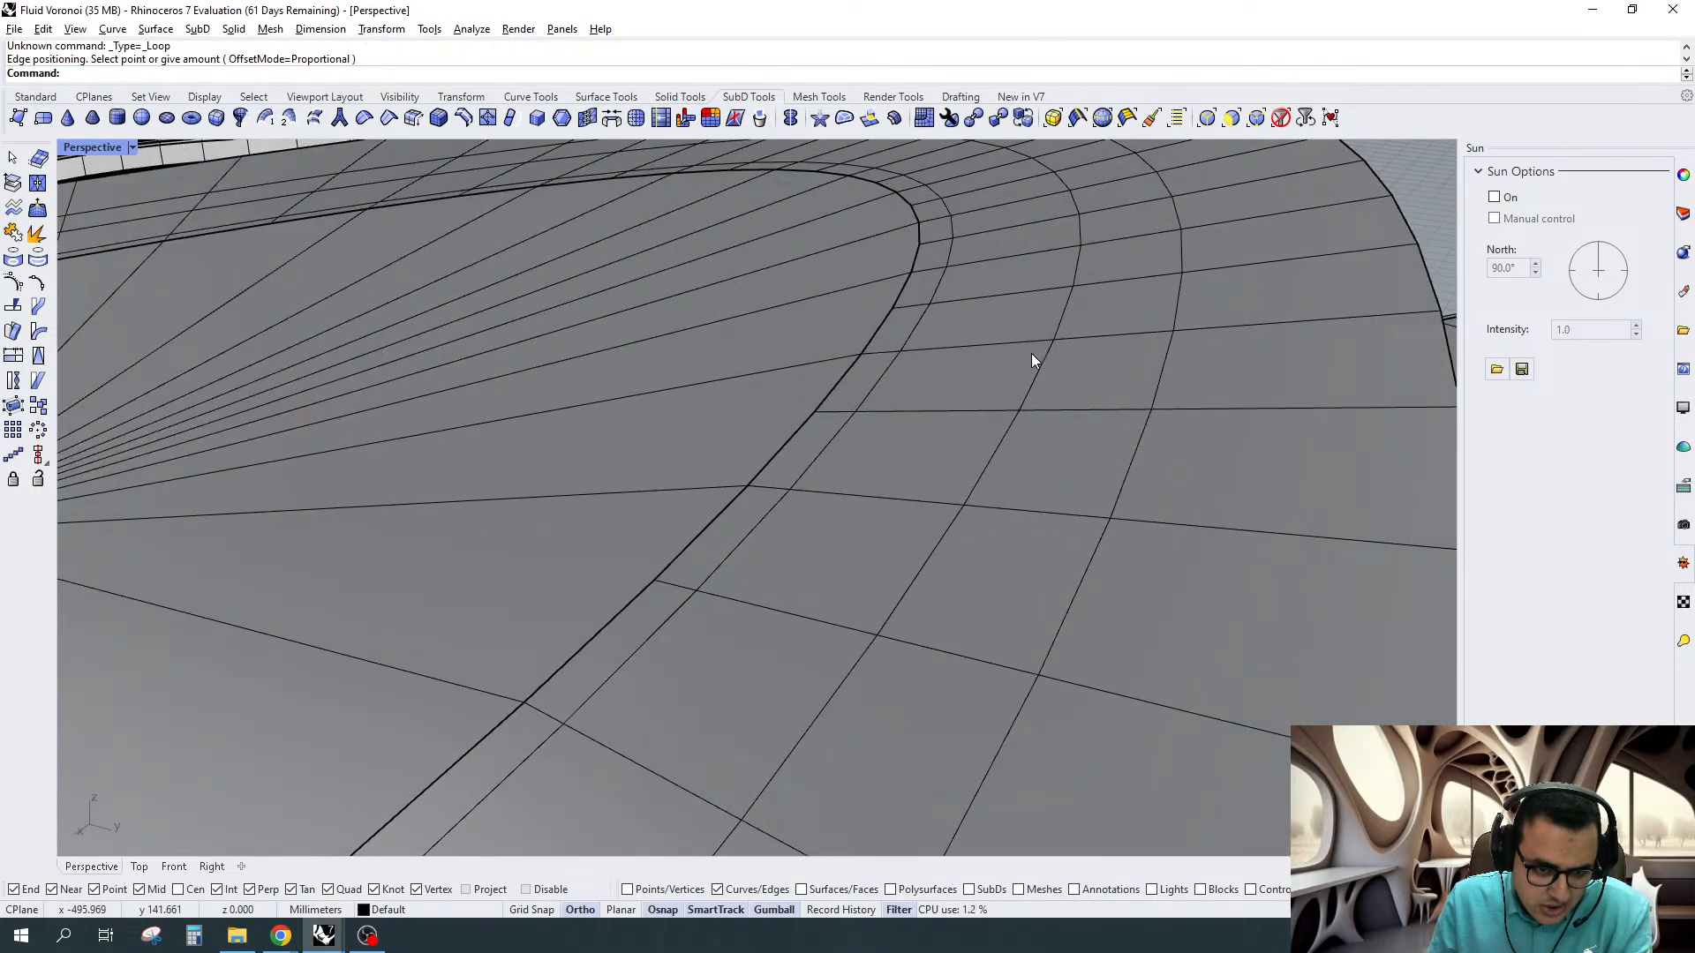
scroll(1148, 368, down, 2)
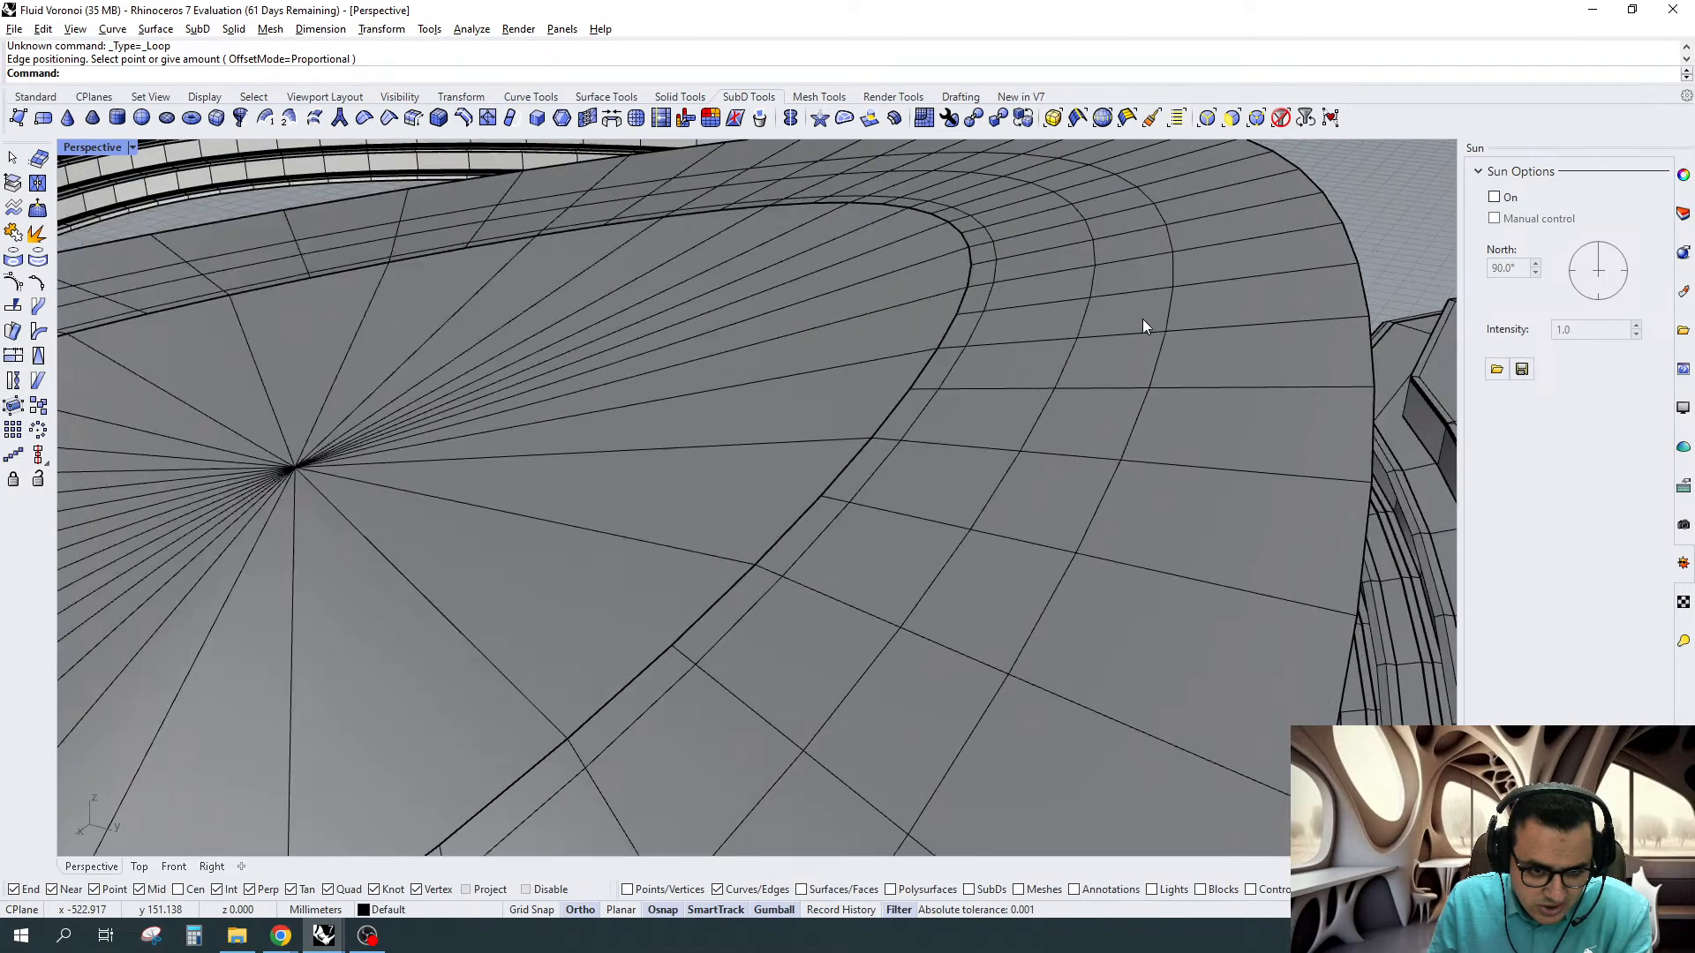
Clear the selection filter, select the face loop just outside the narrow inner strip and extrude it downward into a channel around the oval
right_drag(1142, 320, 1047, 402)
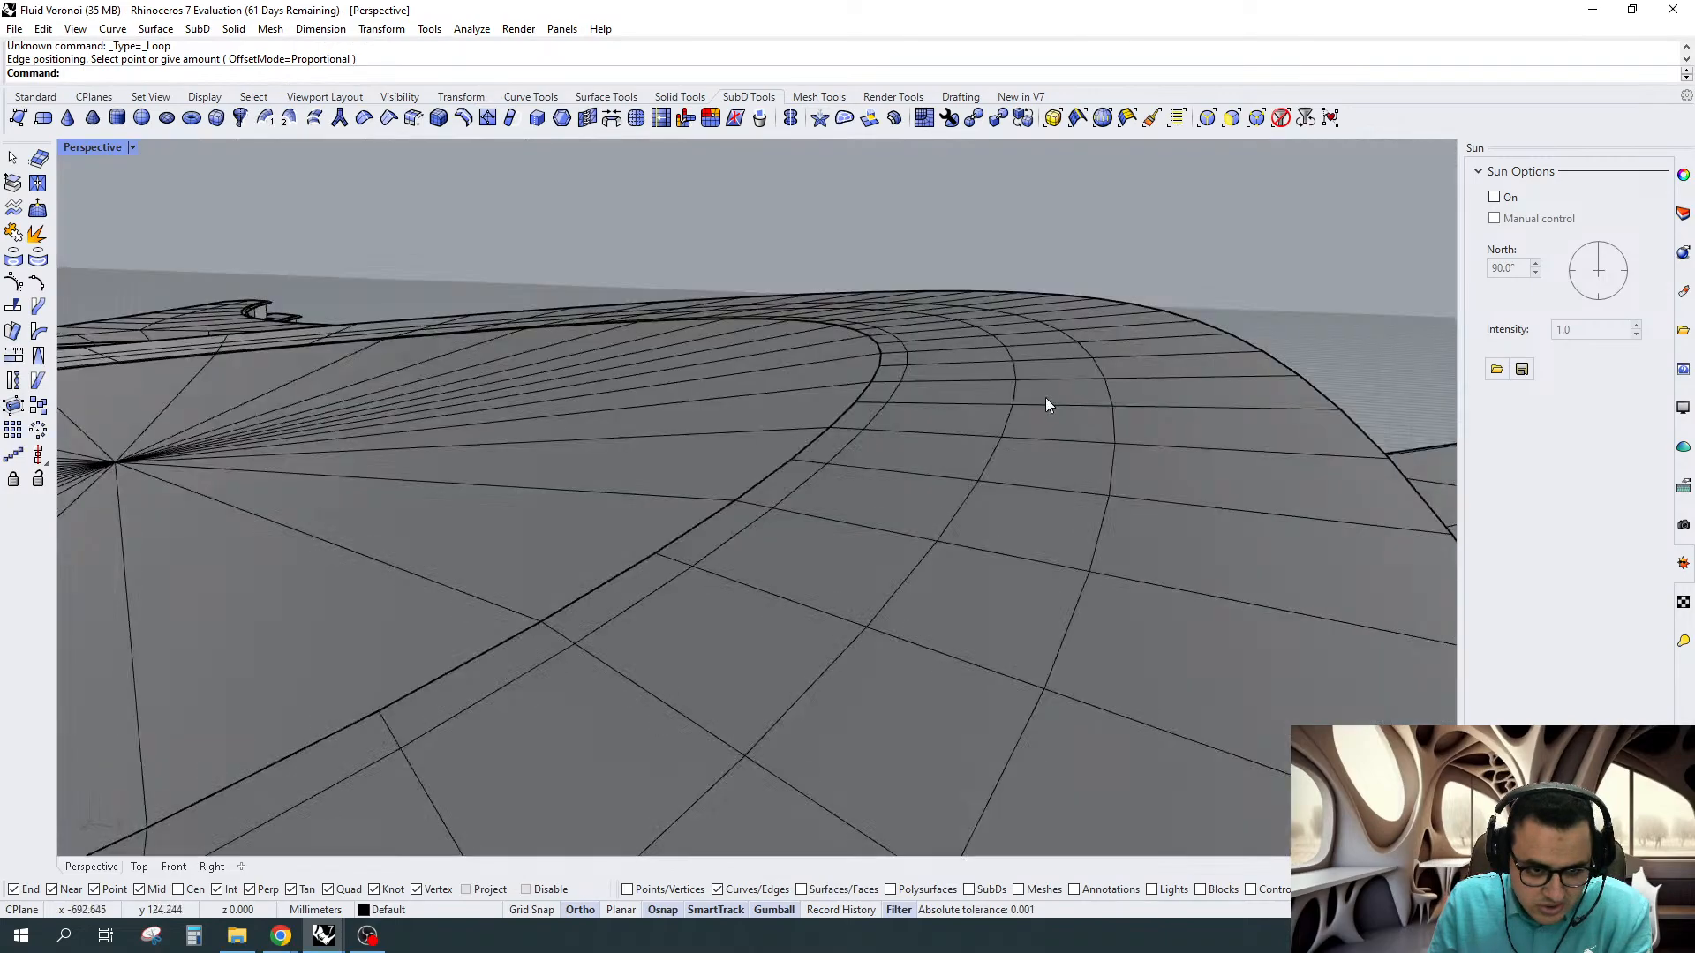
click(1281, 118)
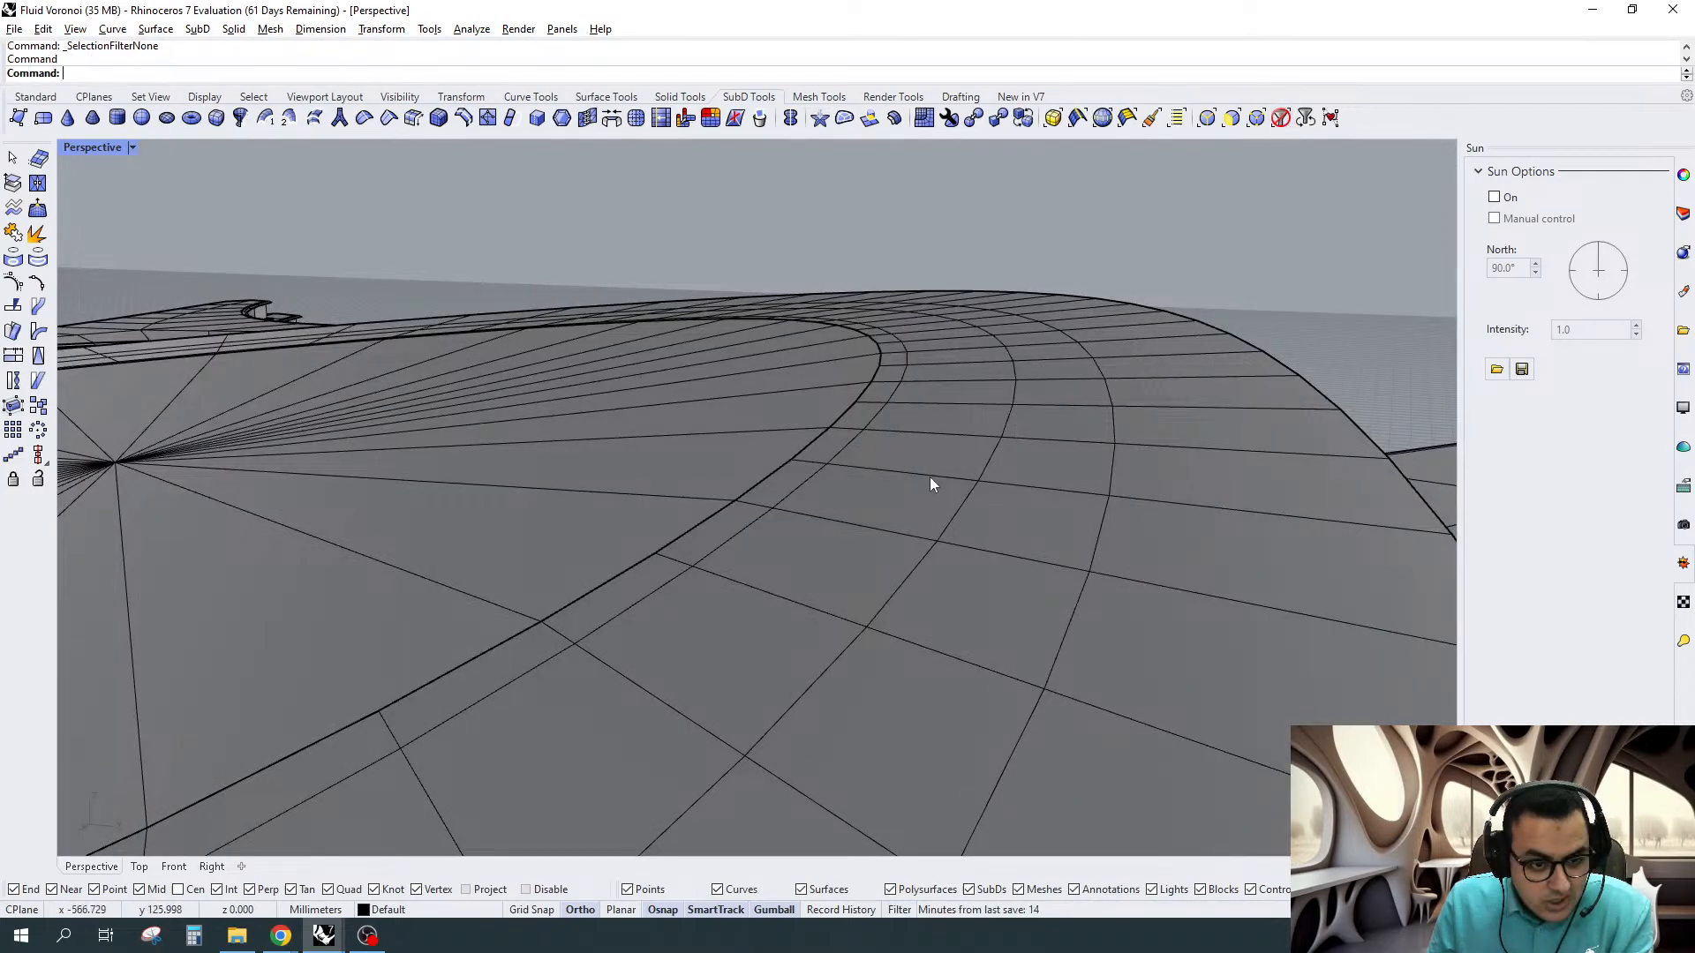
ctrl+shift+click(929, 485)
ctrl+shift+double_click(941, 450)
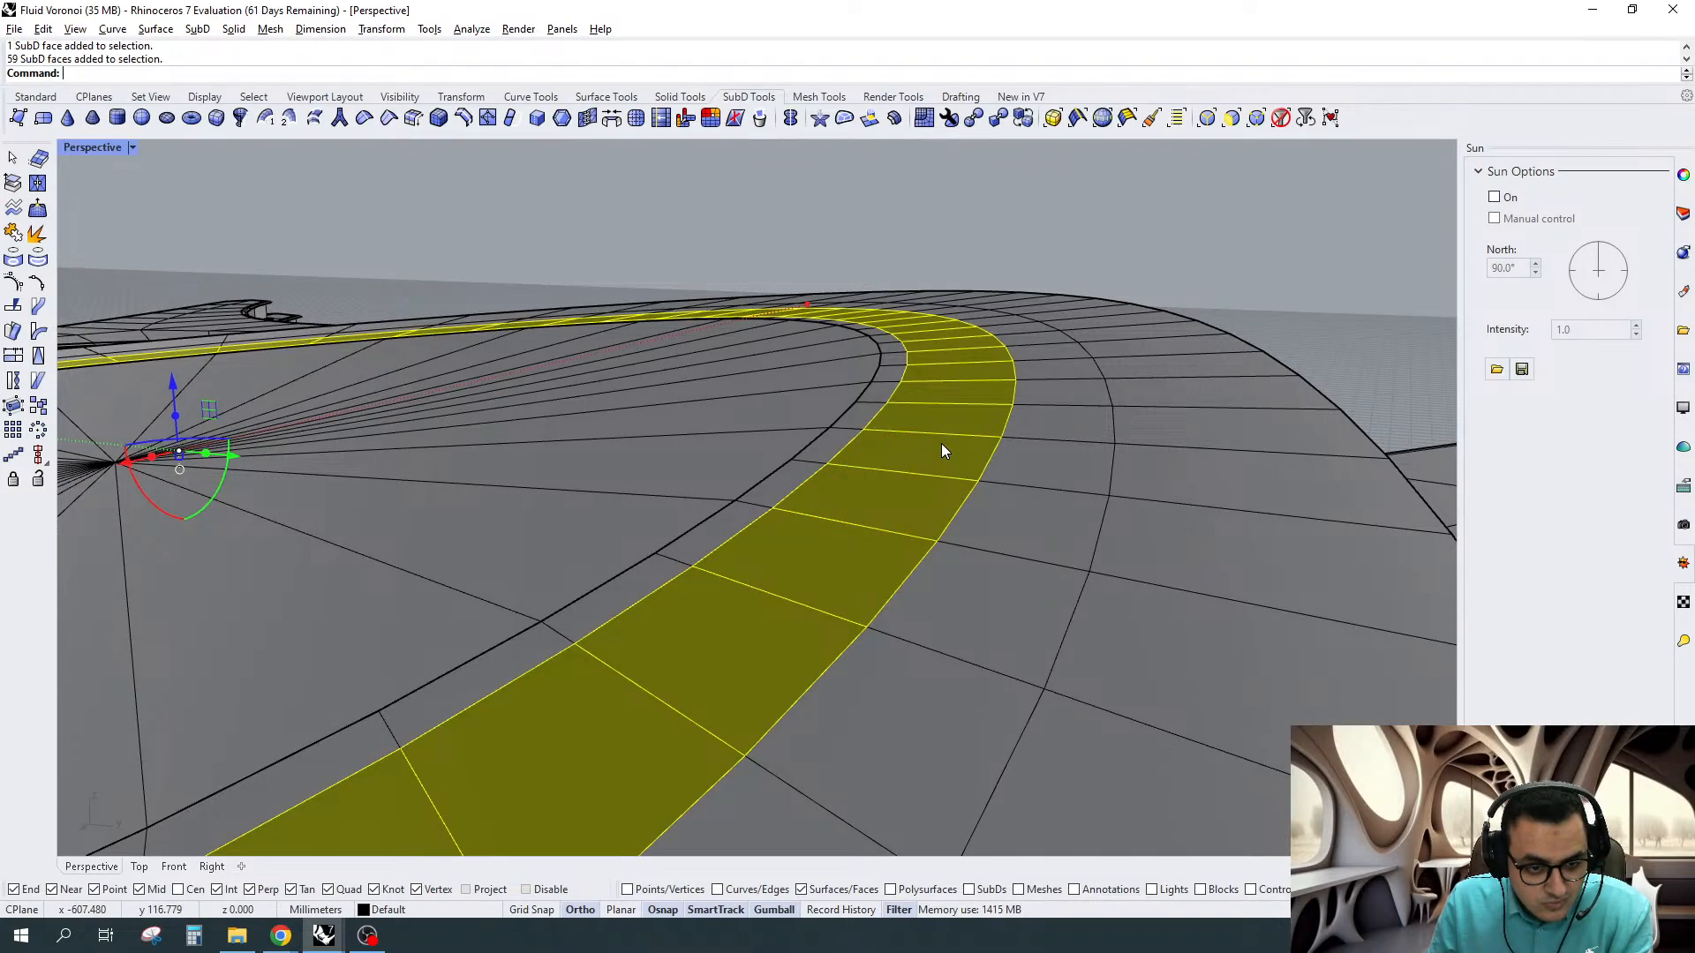
right_drag(941, 443, 591, 442)
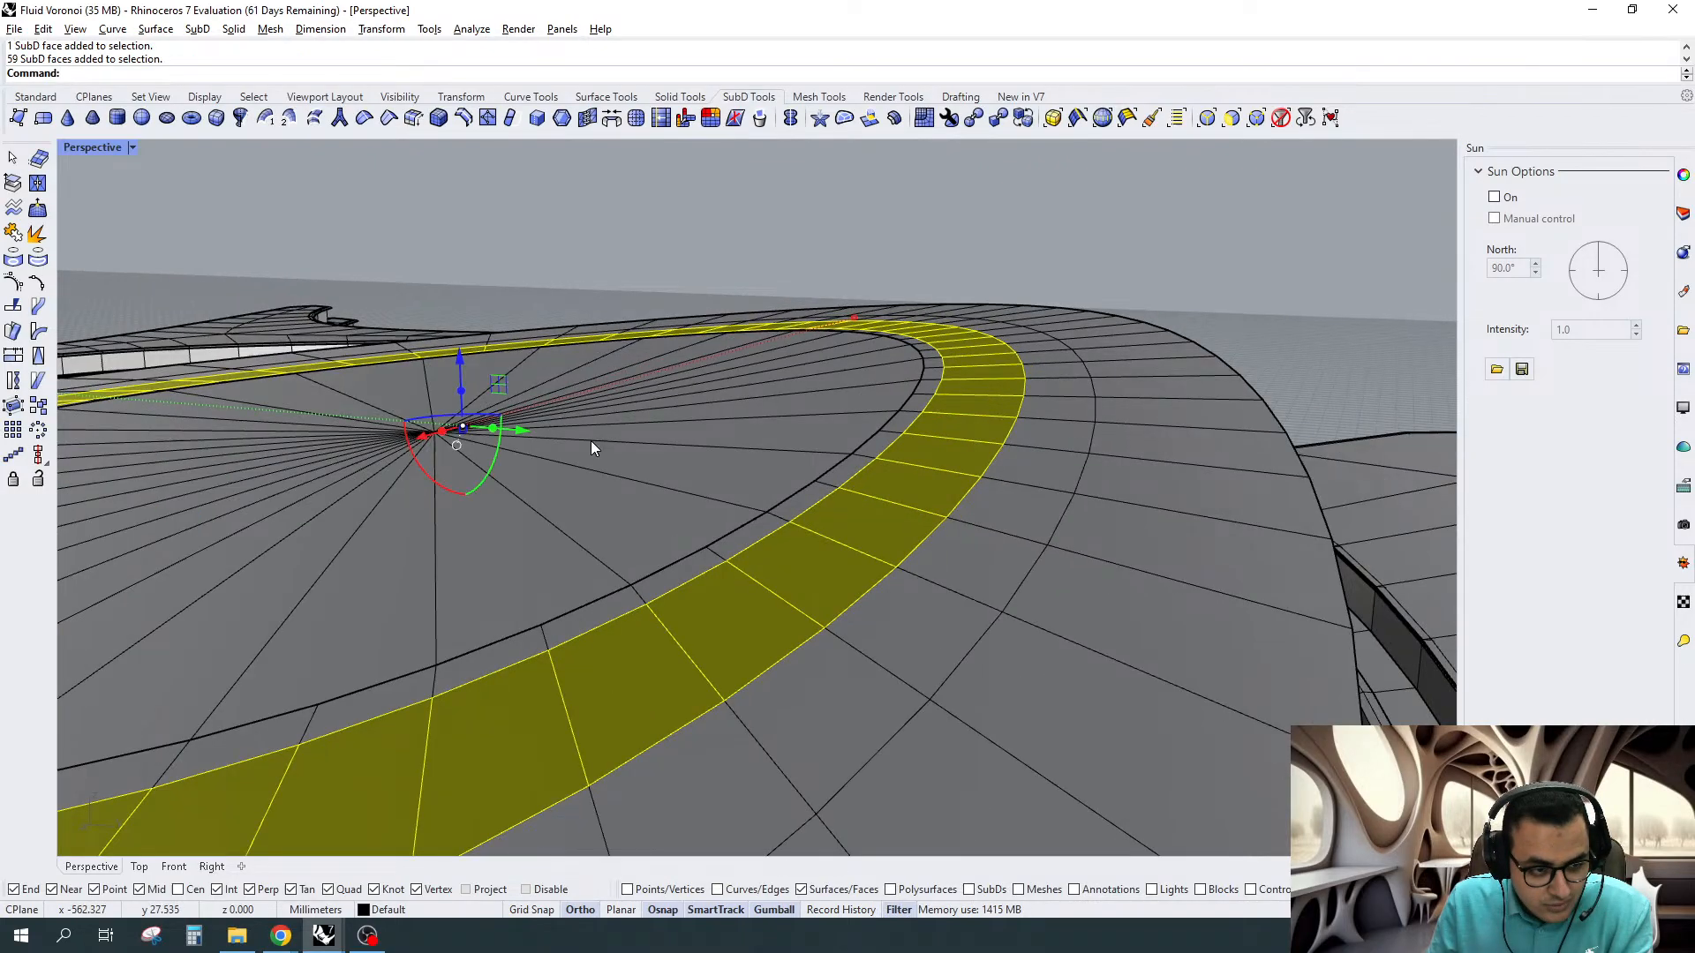
drag(460, 357, 461, 347)
right_drag(460, 346, 491, 368)
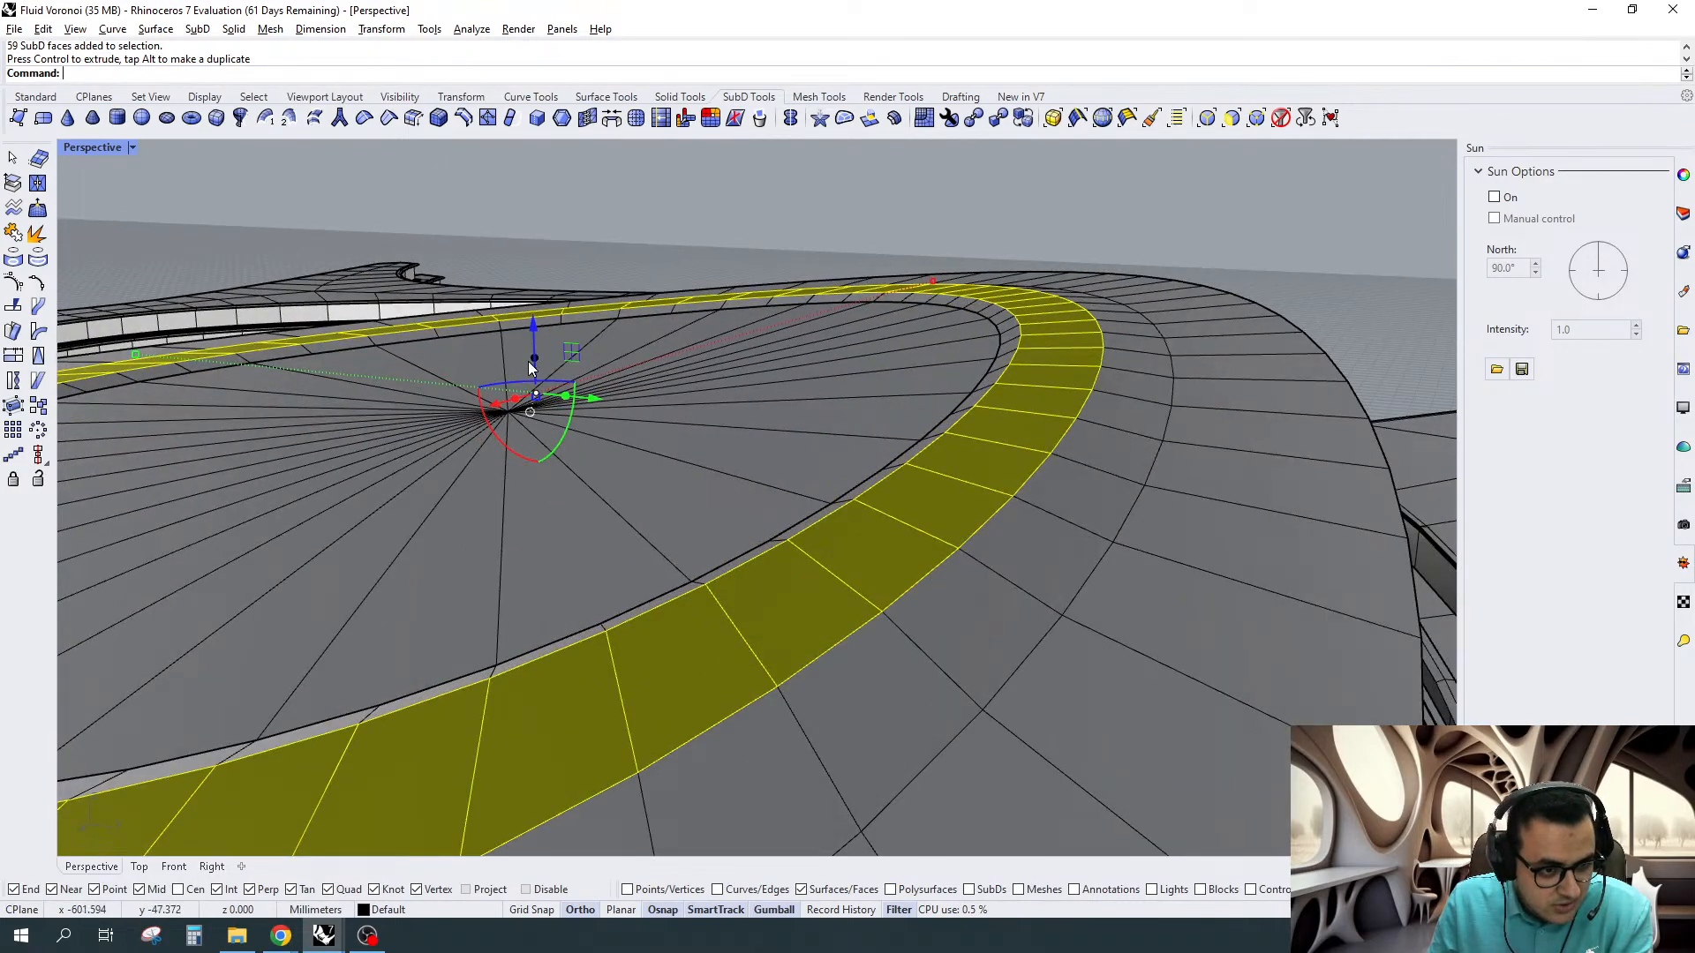
drag(530, 362, 533, 441)
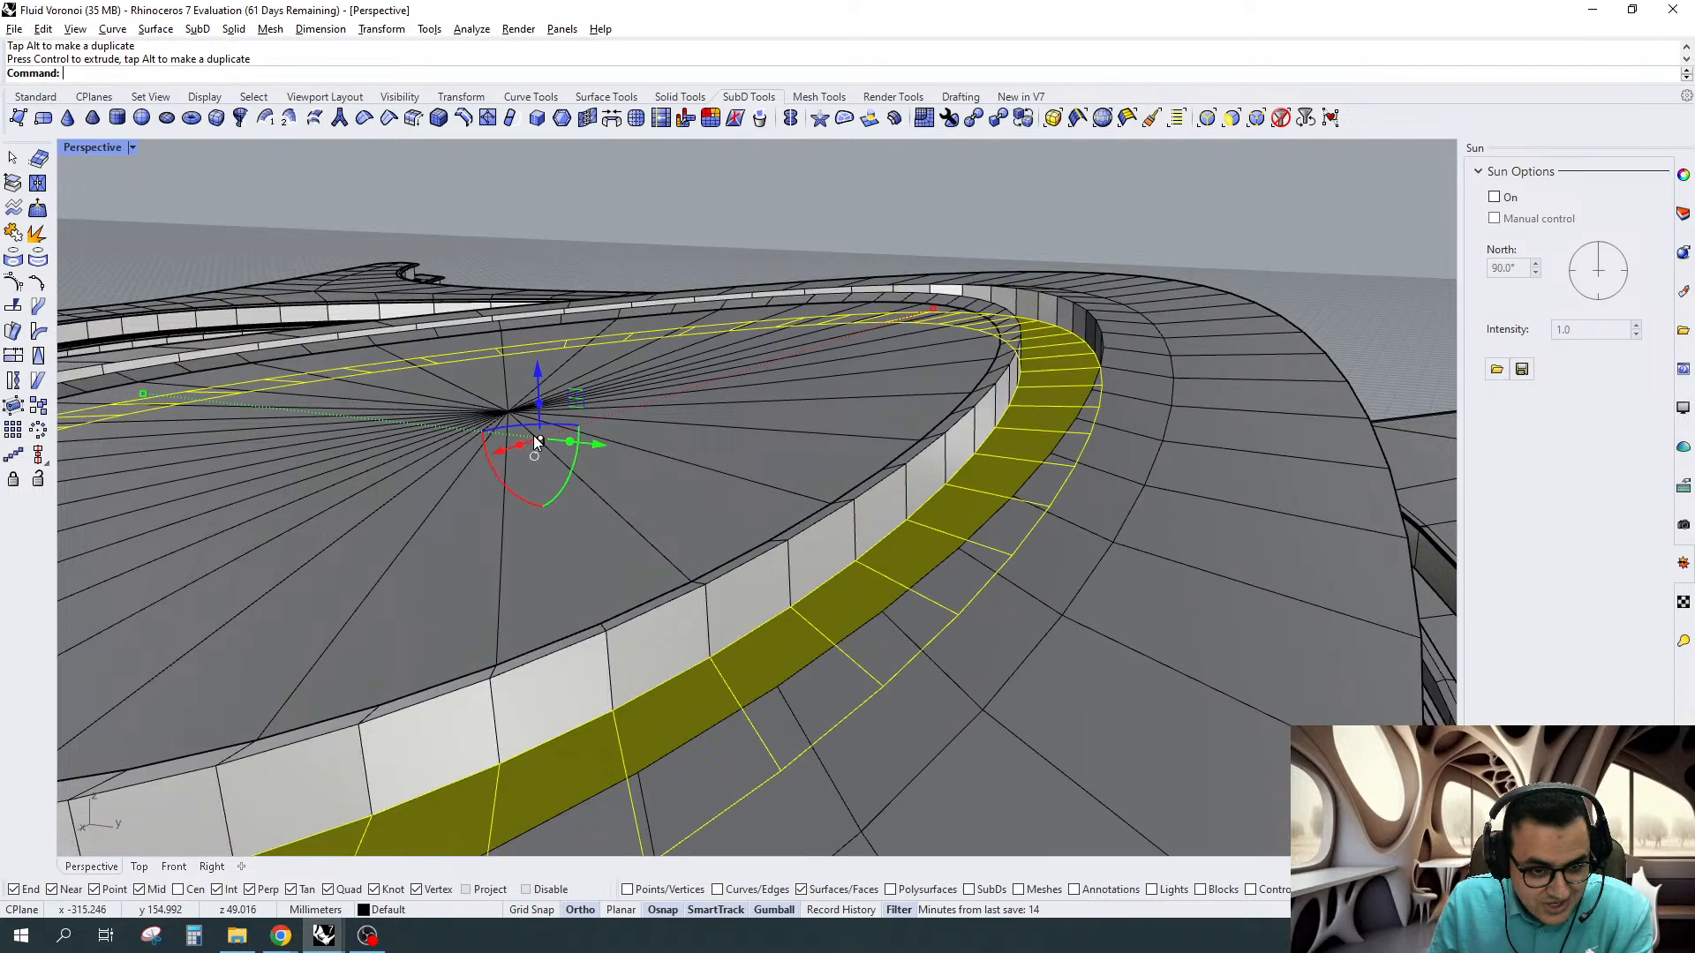
right_drag(533, 436, 1053, 435)
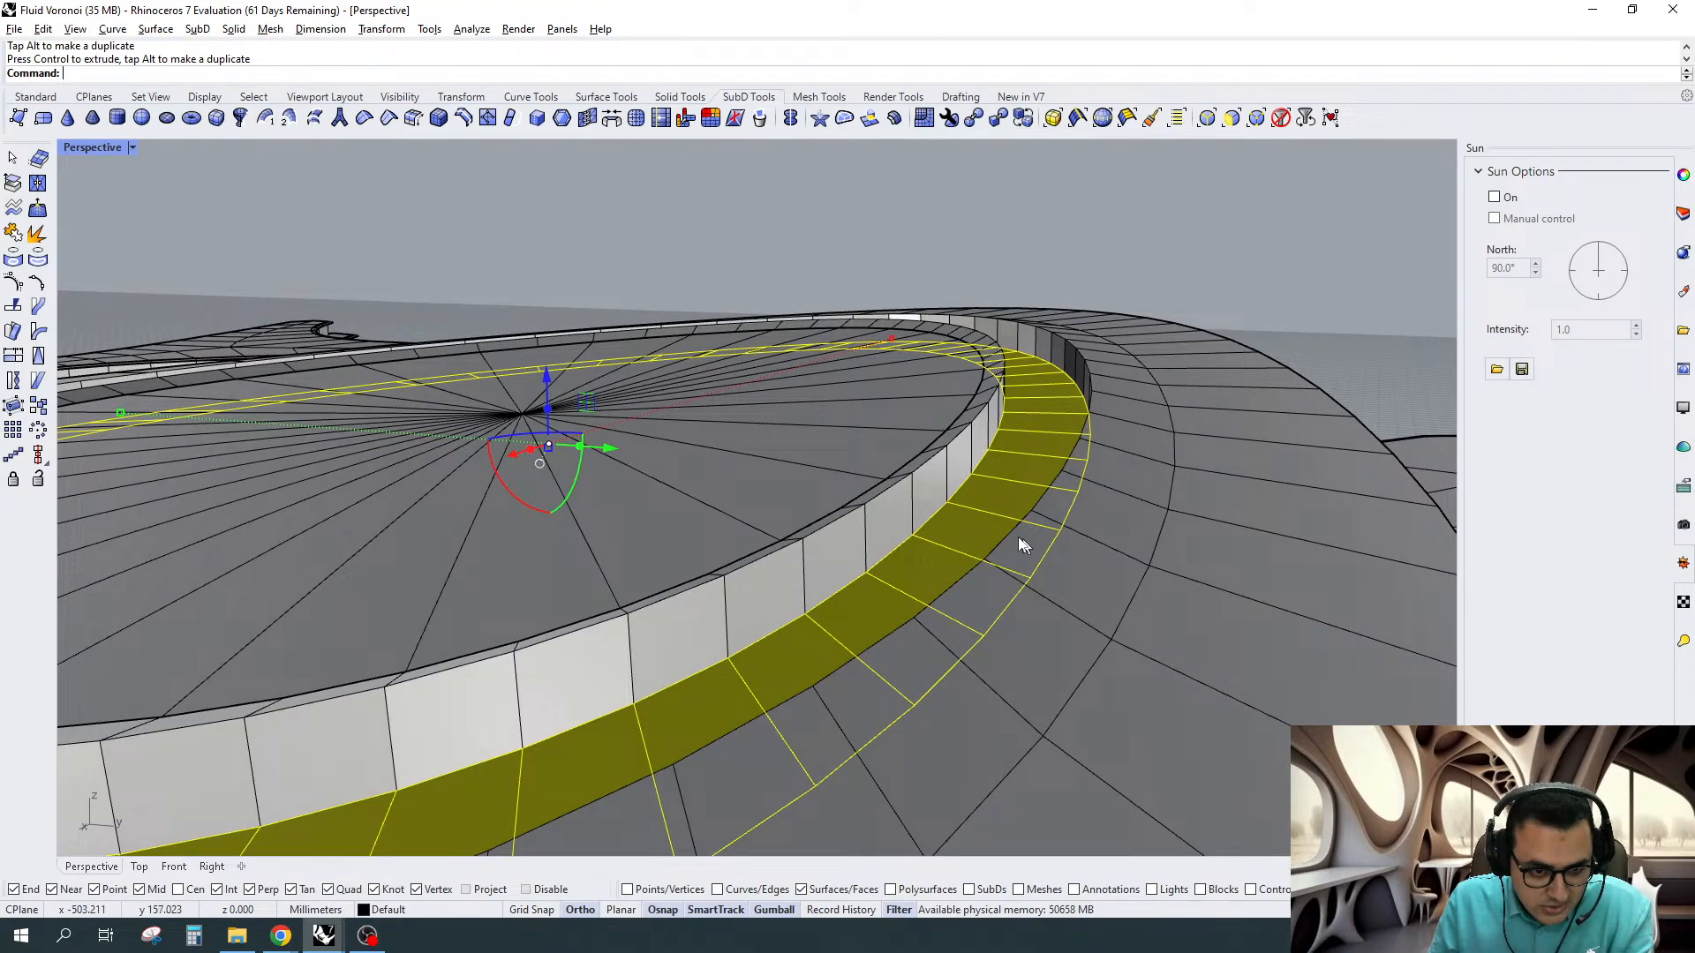
right_drag(1022, 545, 1052, 366)
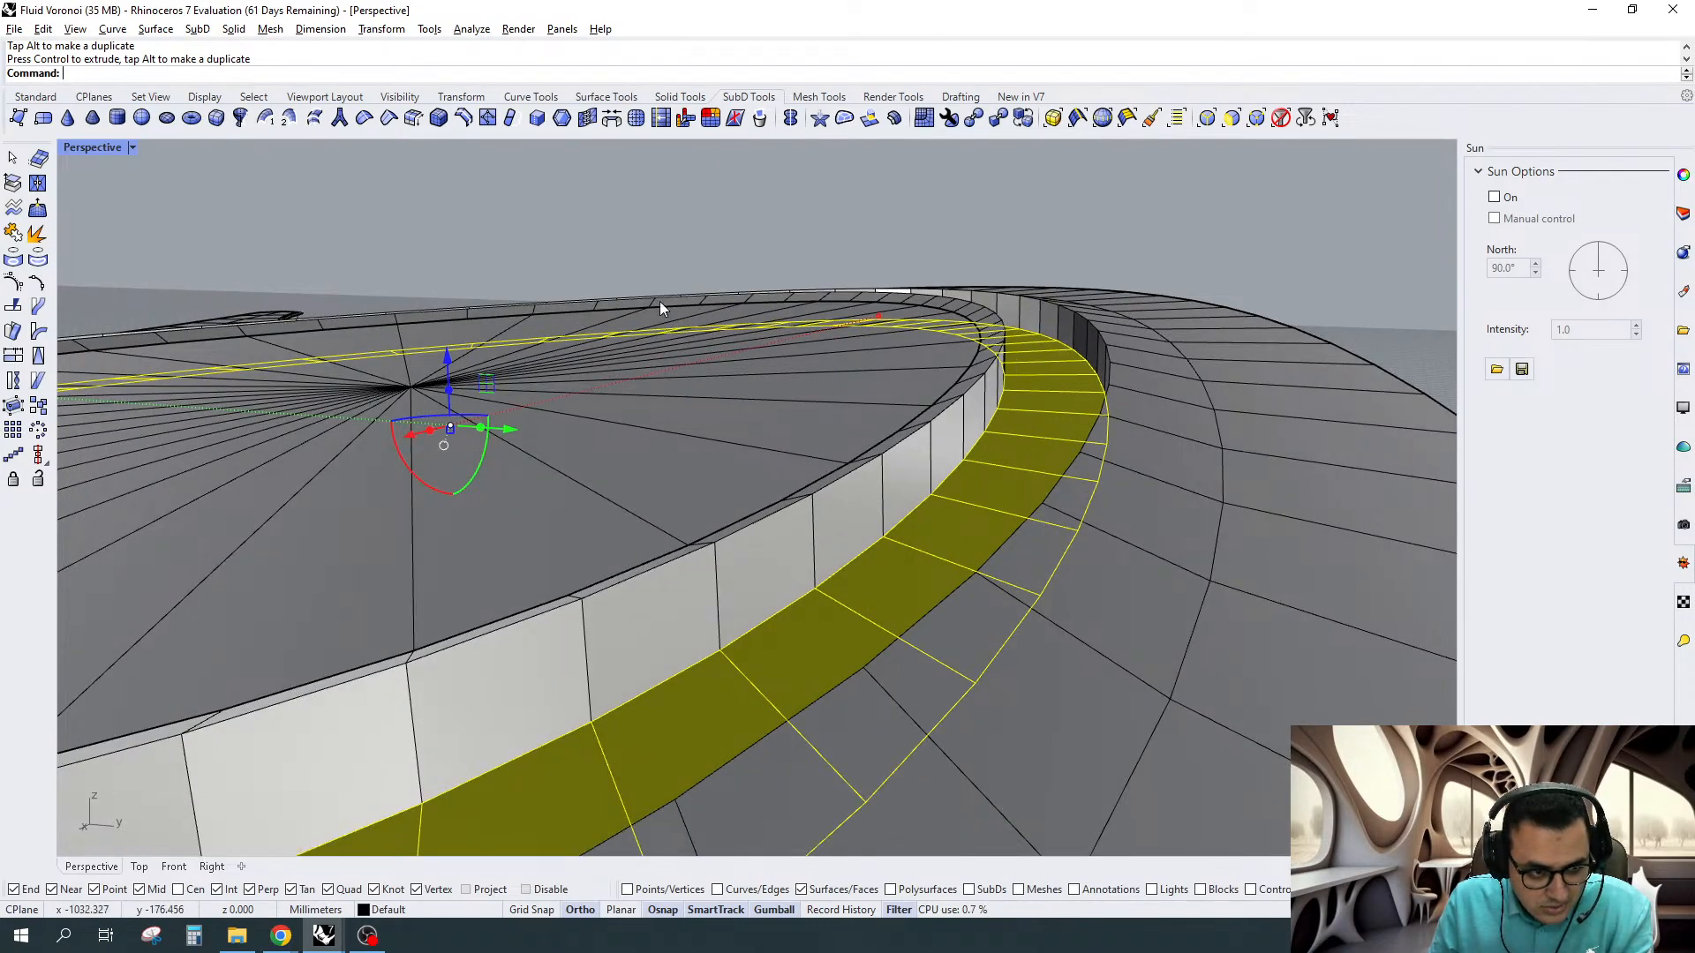
Raise the channel floor faces to make the channel shallower, and extrude them downward again to add a second row of wall faces
drag(448, 355, 452, 311)
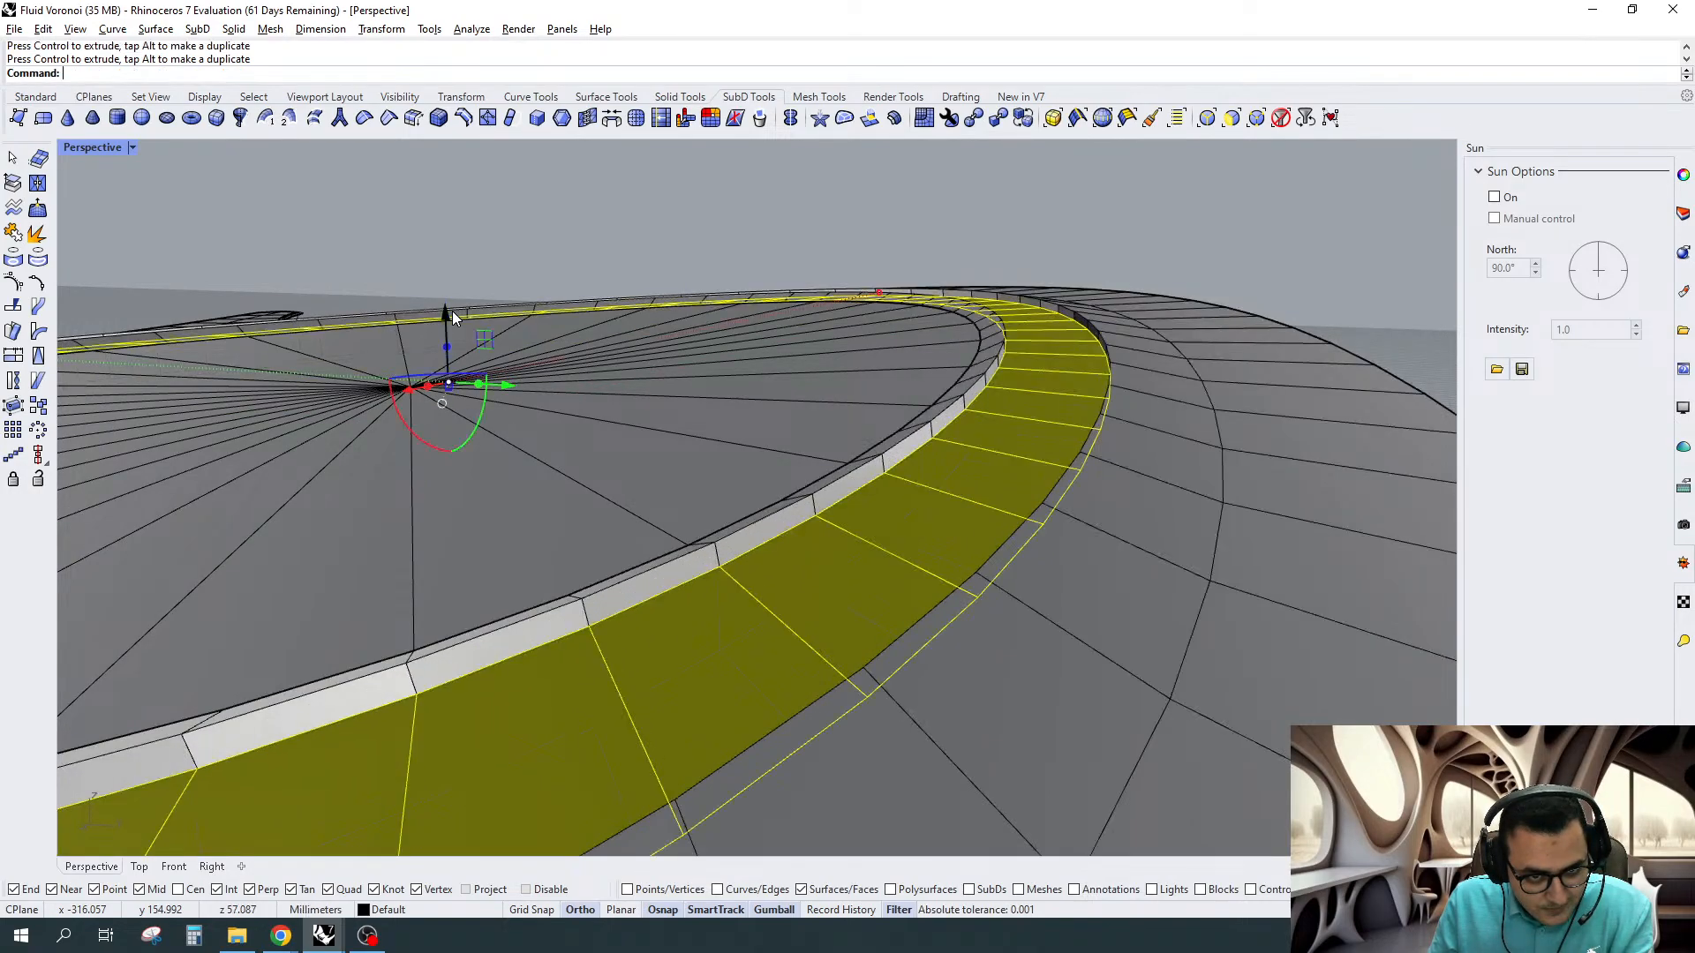
scroll(1051, 376, up, 4)
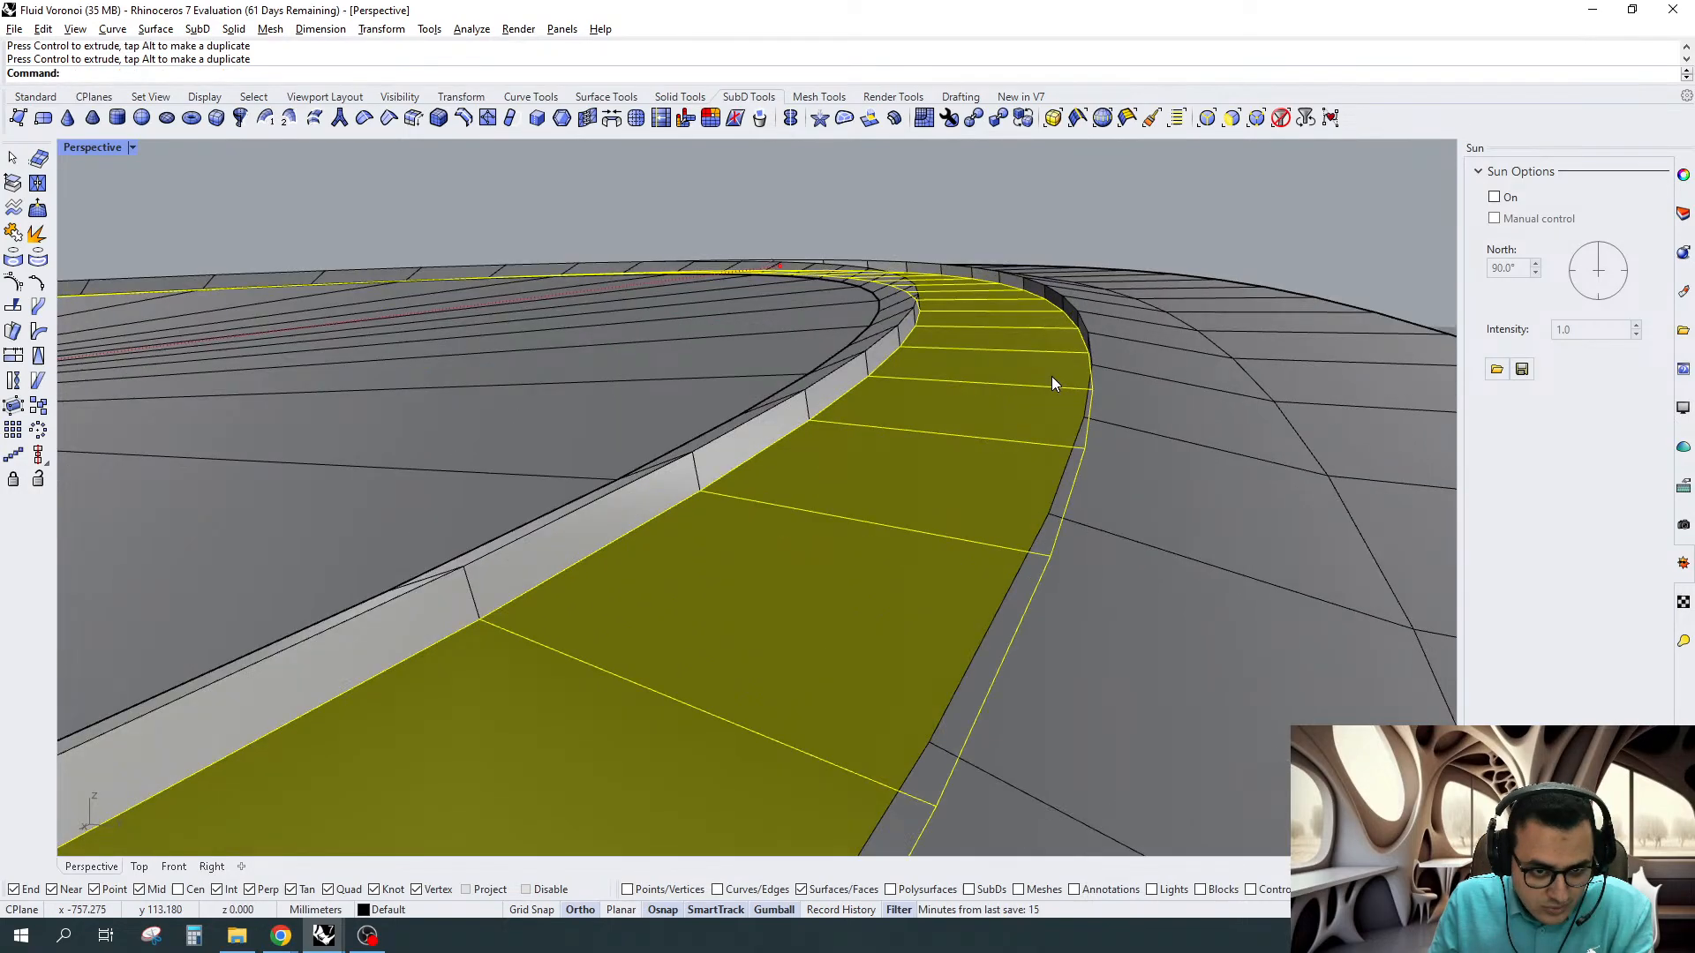
scroll(1052, 376, down, 3)
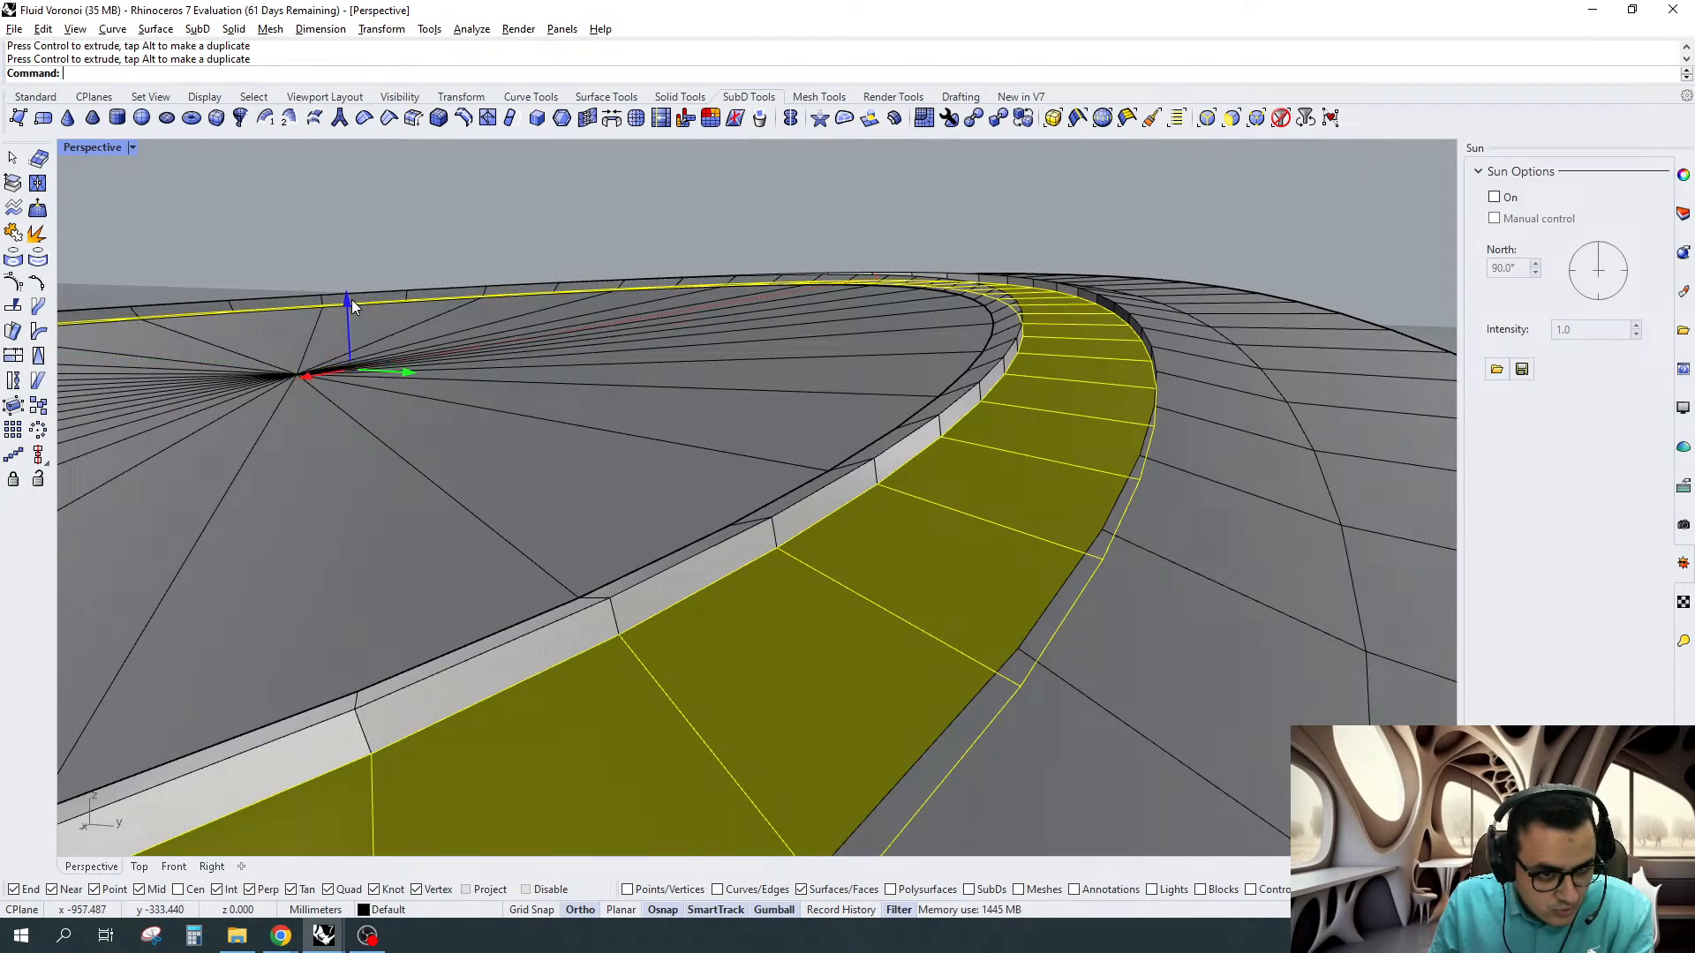
drag(351, 300, 369, 396)
right_drag(949, 531, 1014, 525)
key(Escape)
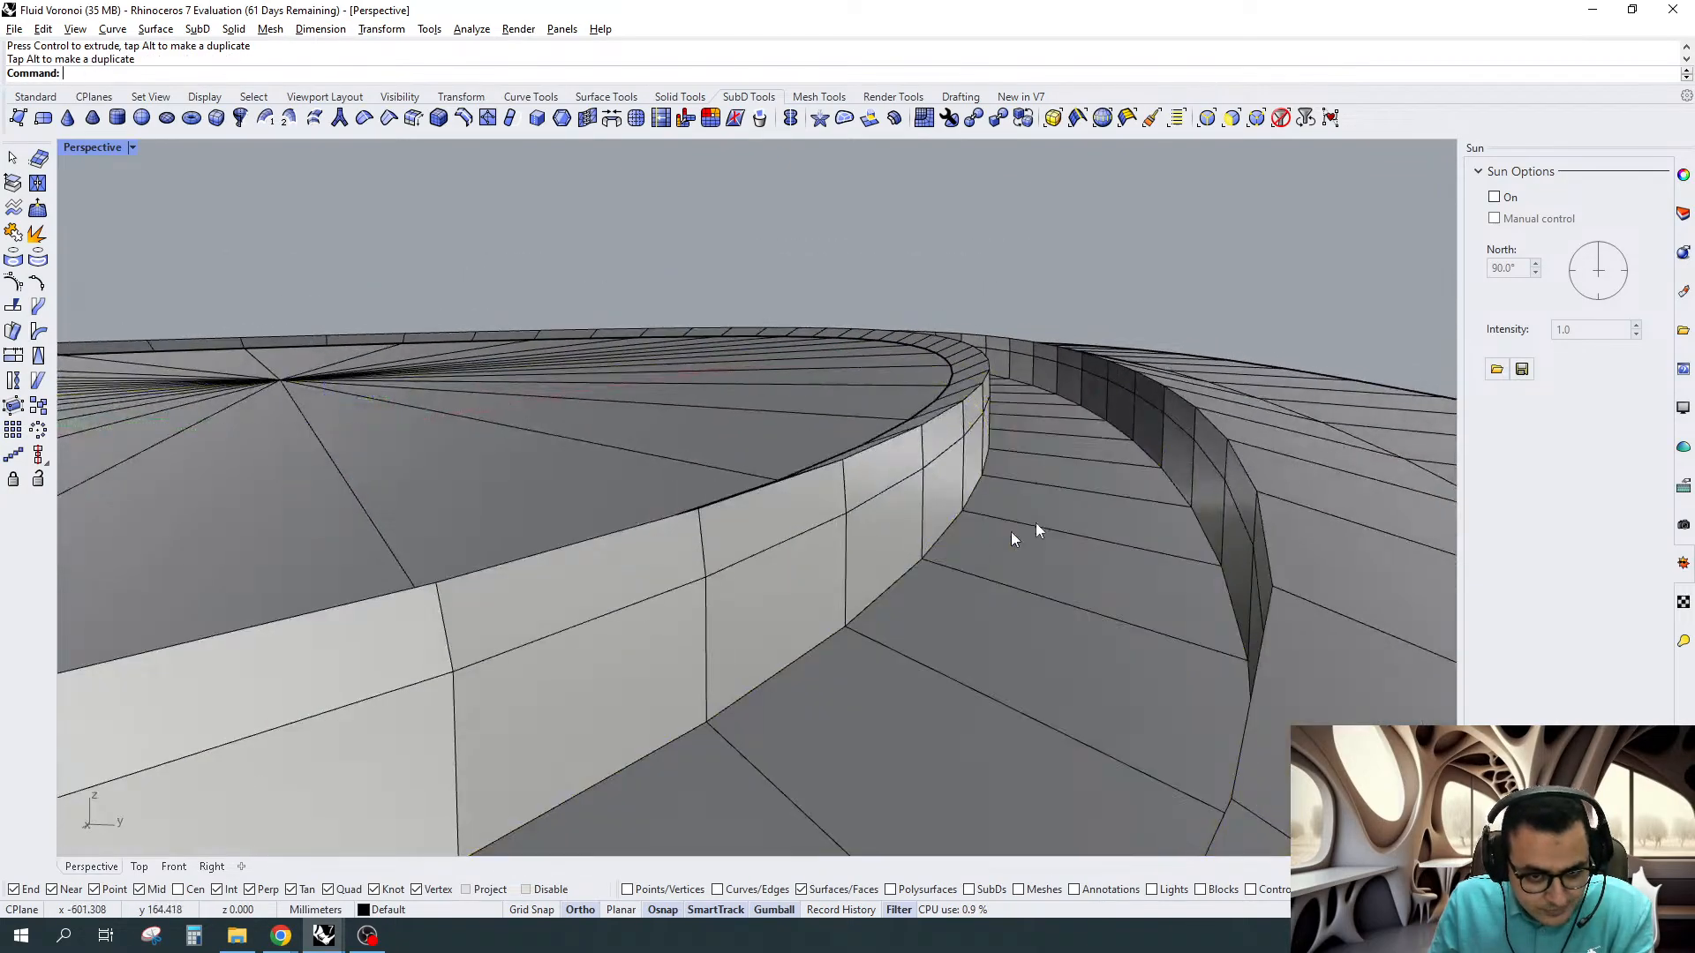
Filter to edges, select the upper rim edge loops on both sides of the channel and bevel them with 1 segment
click(1206, 118)
right_drag(892, 459, 924, 497)
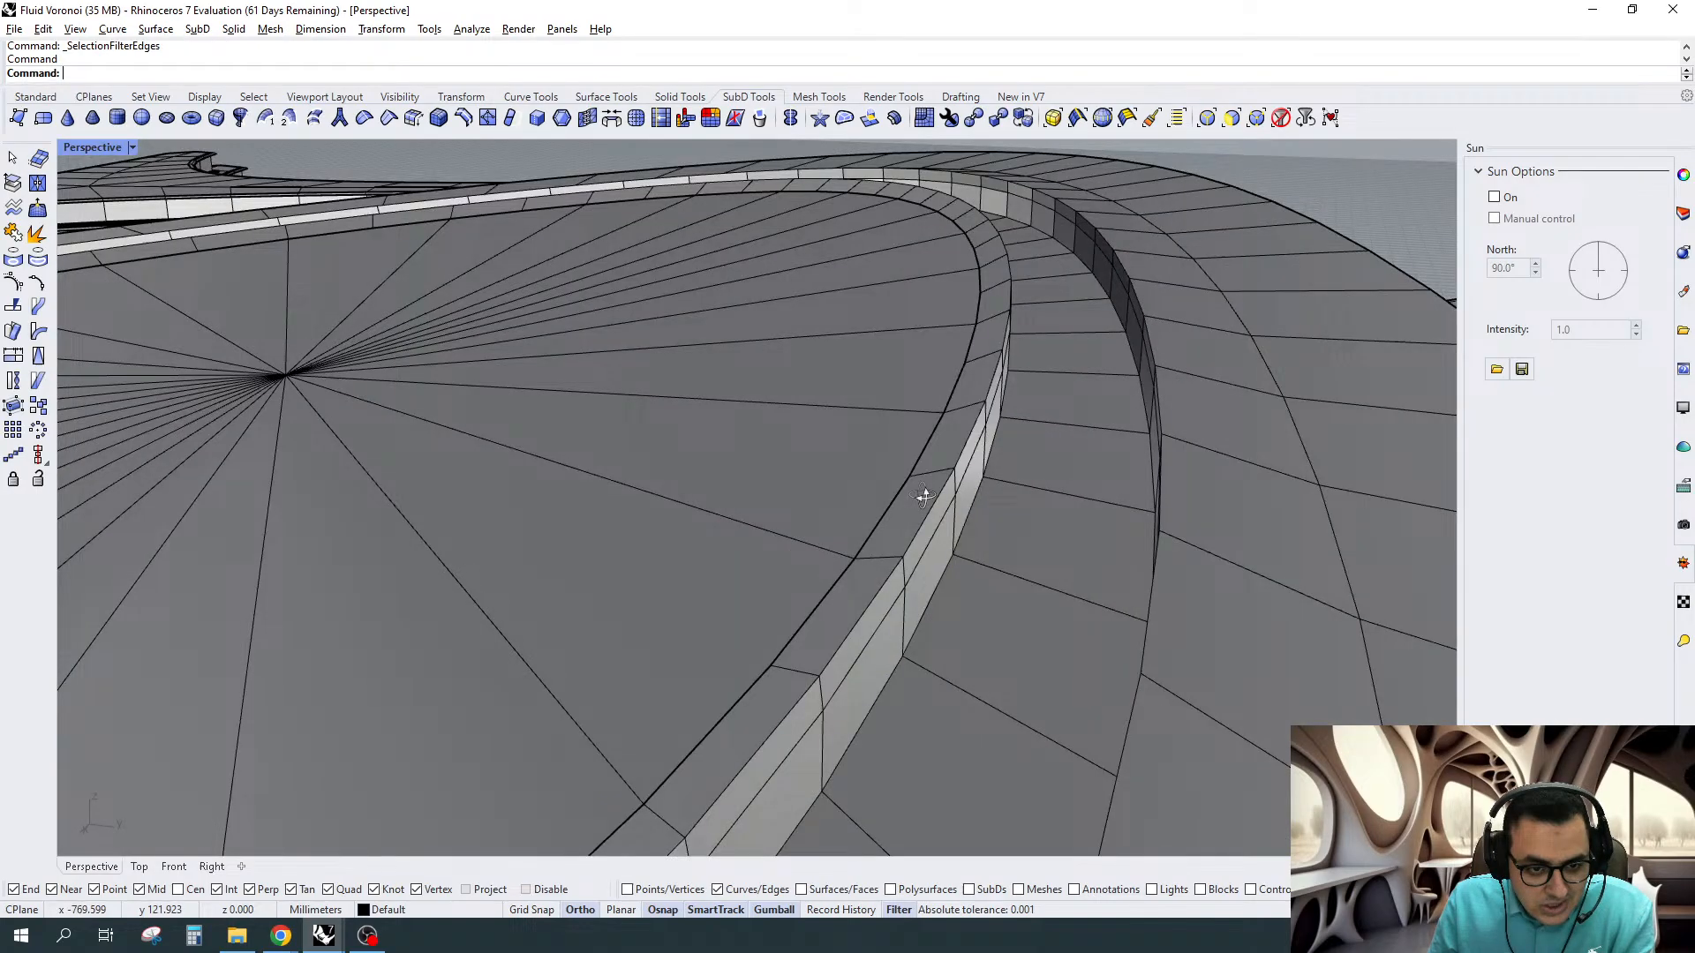
scroll(925, 491, up, 5)
double_click(925, 490)
scroll(895, 450, down, 4)
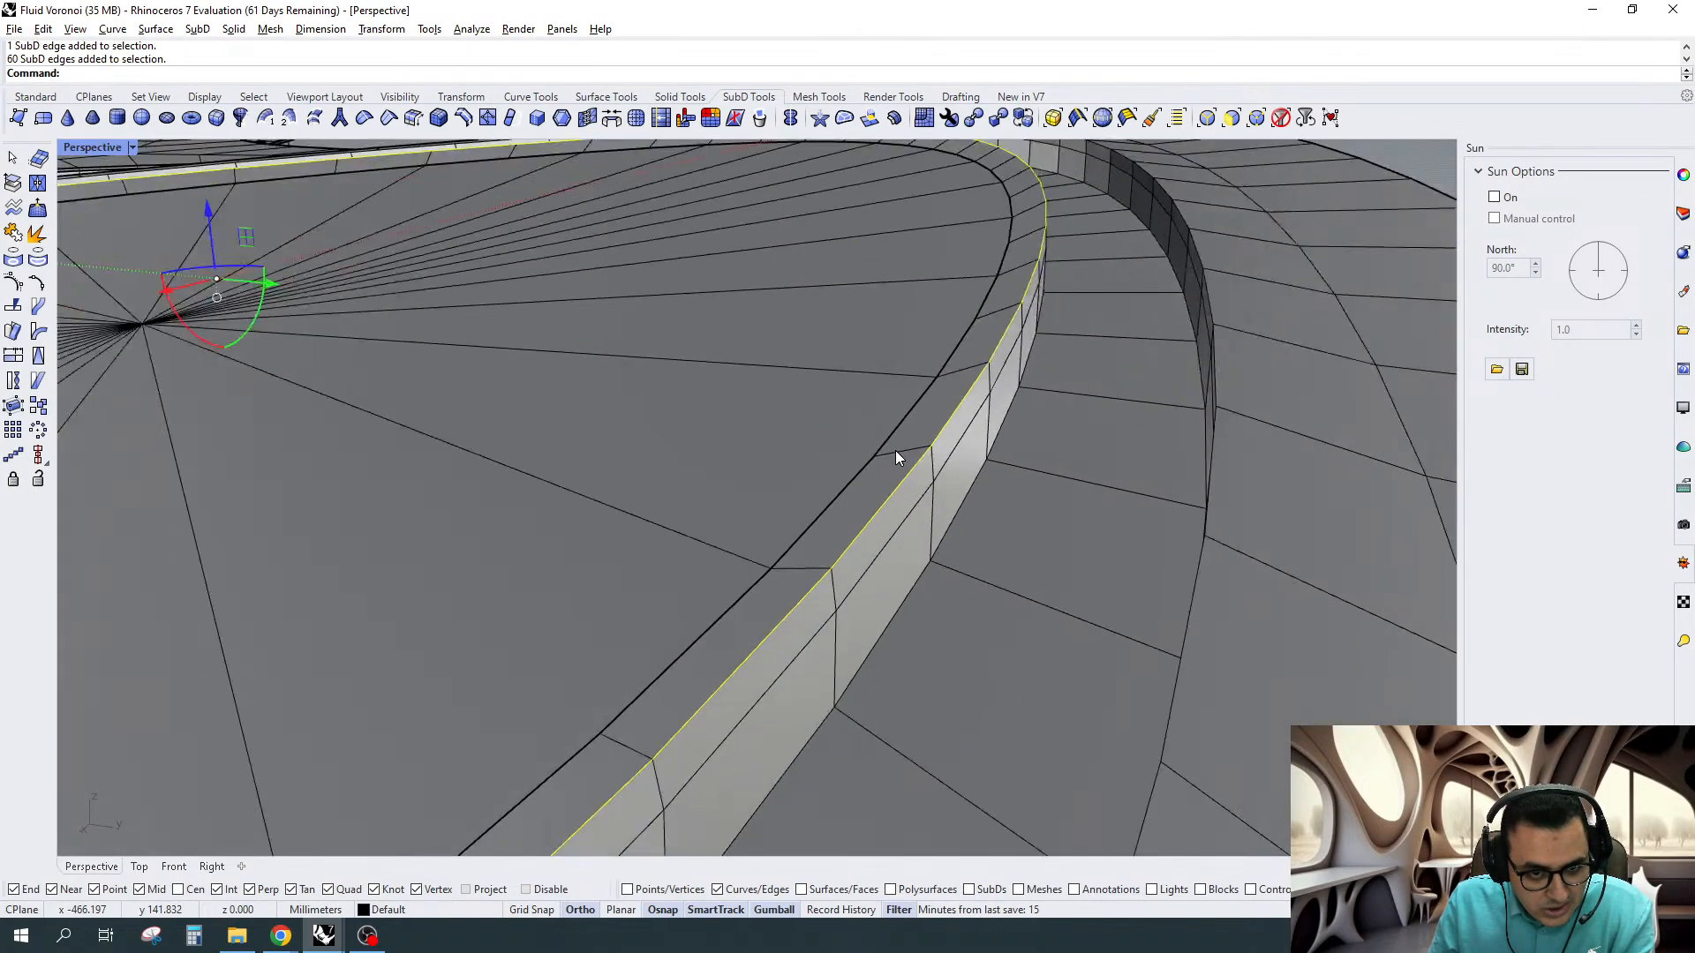
right_drag(896, 451, 1151, 438)
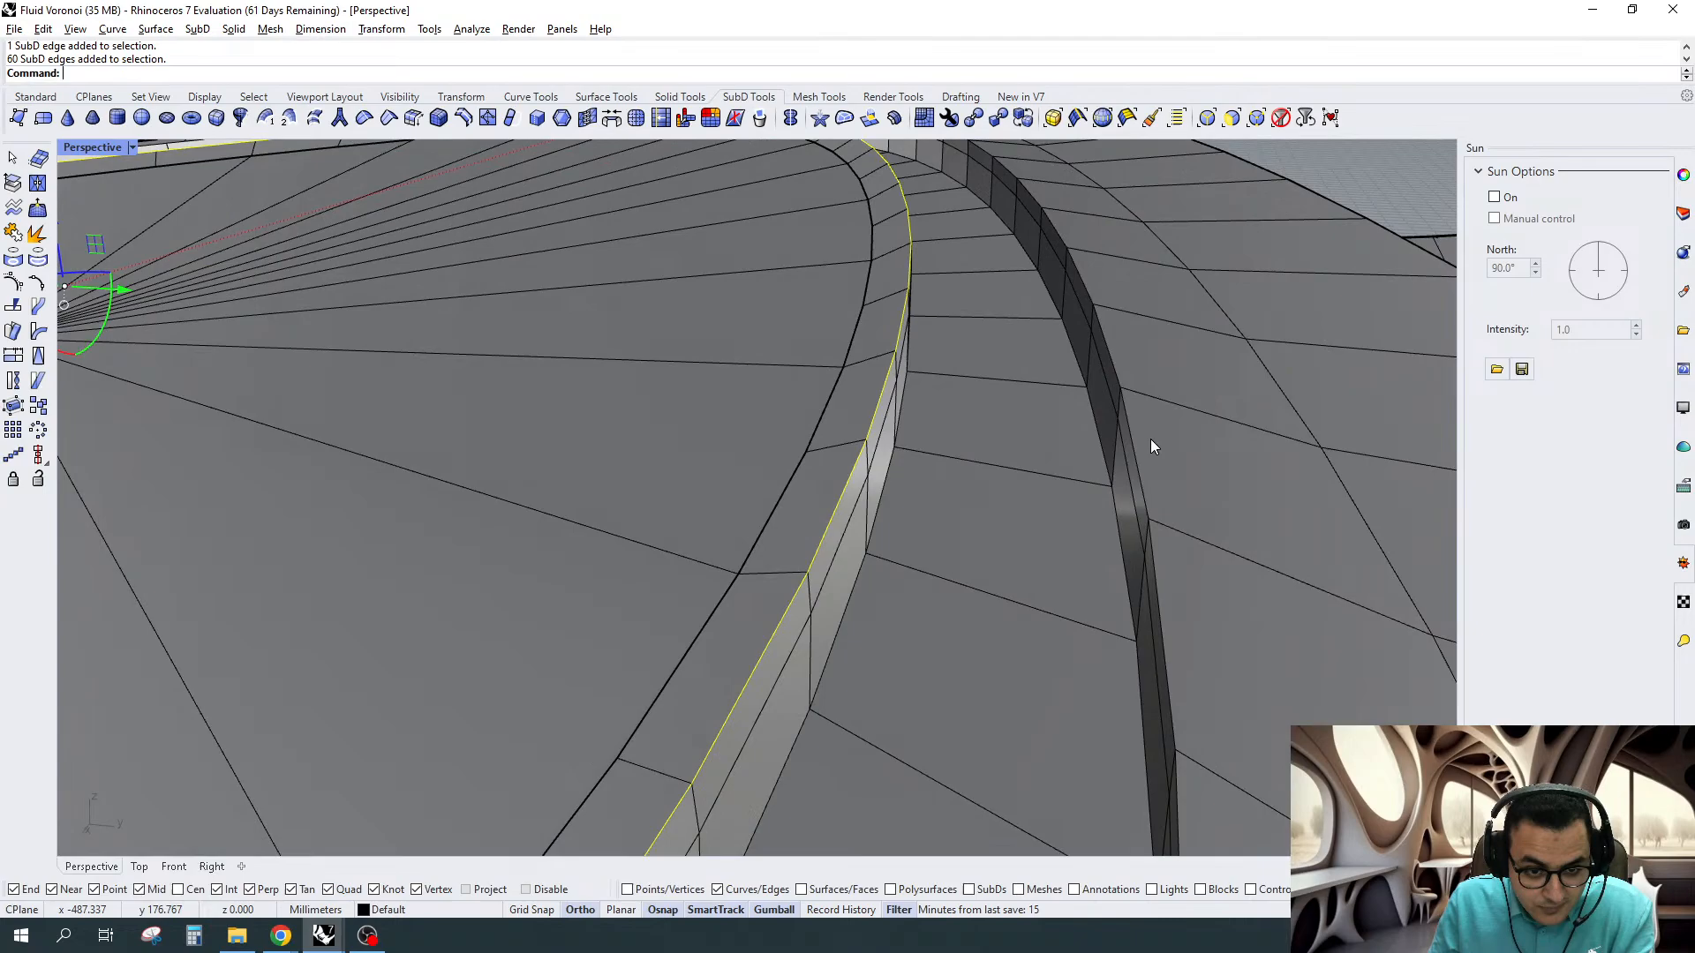
scroll(1151, 438, up, 3)
click(439, 118)
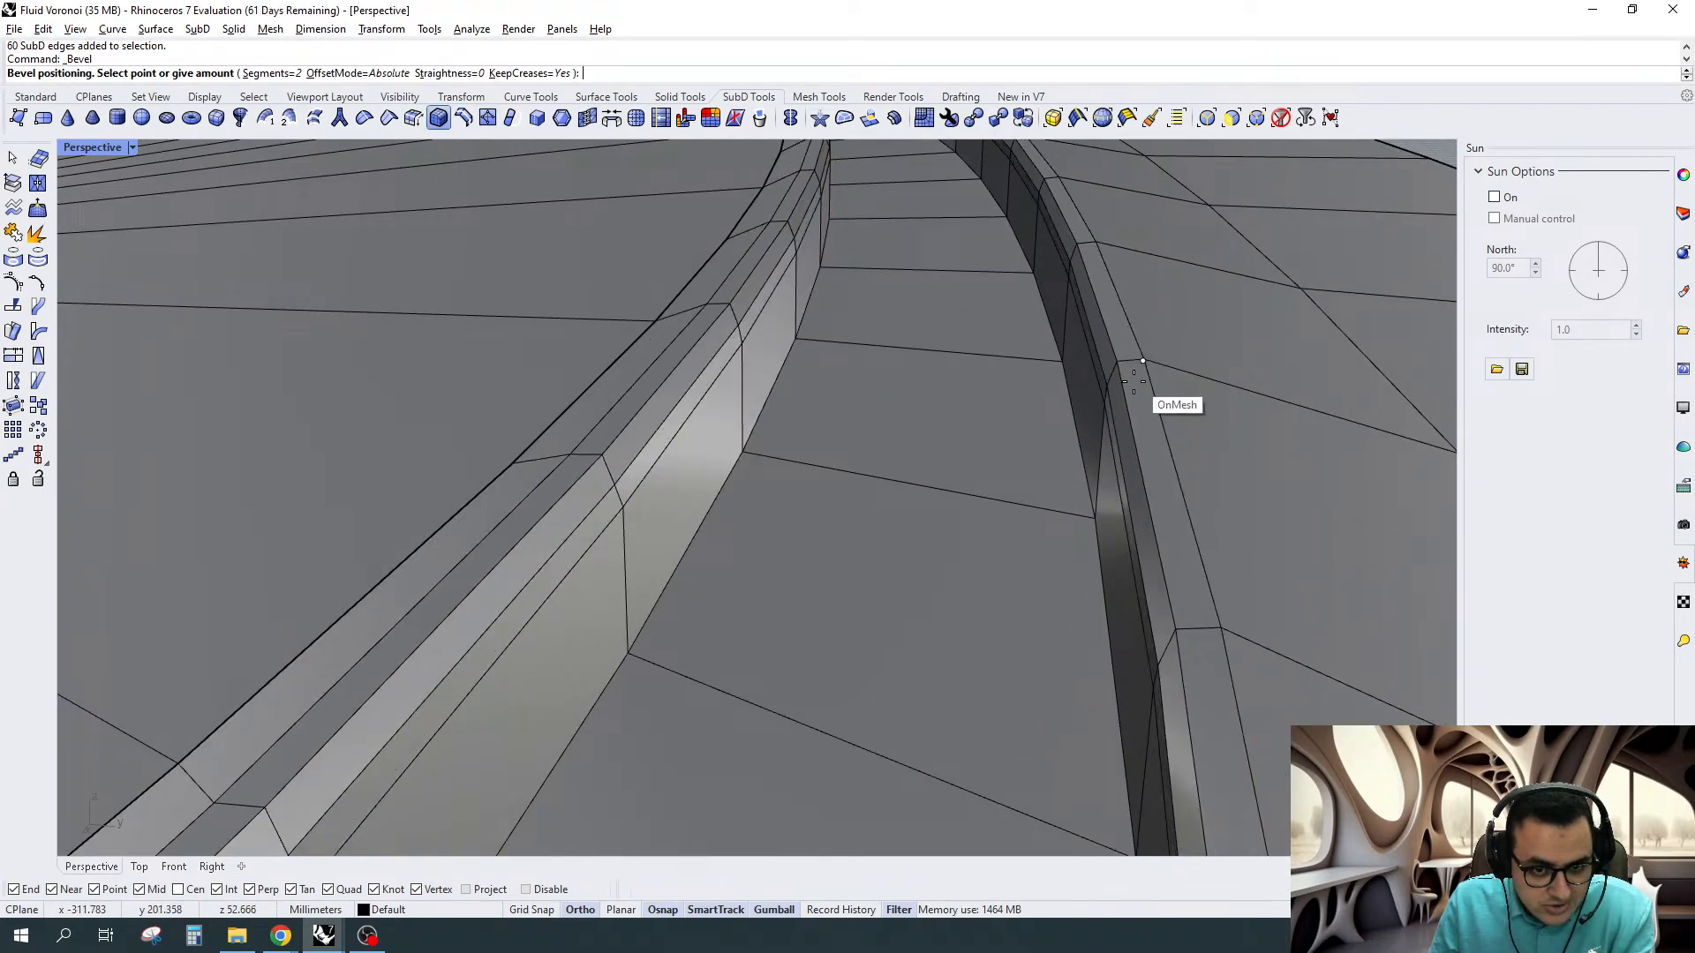
click(284, 72)
text(1)
key(Return)
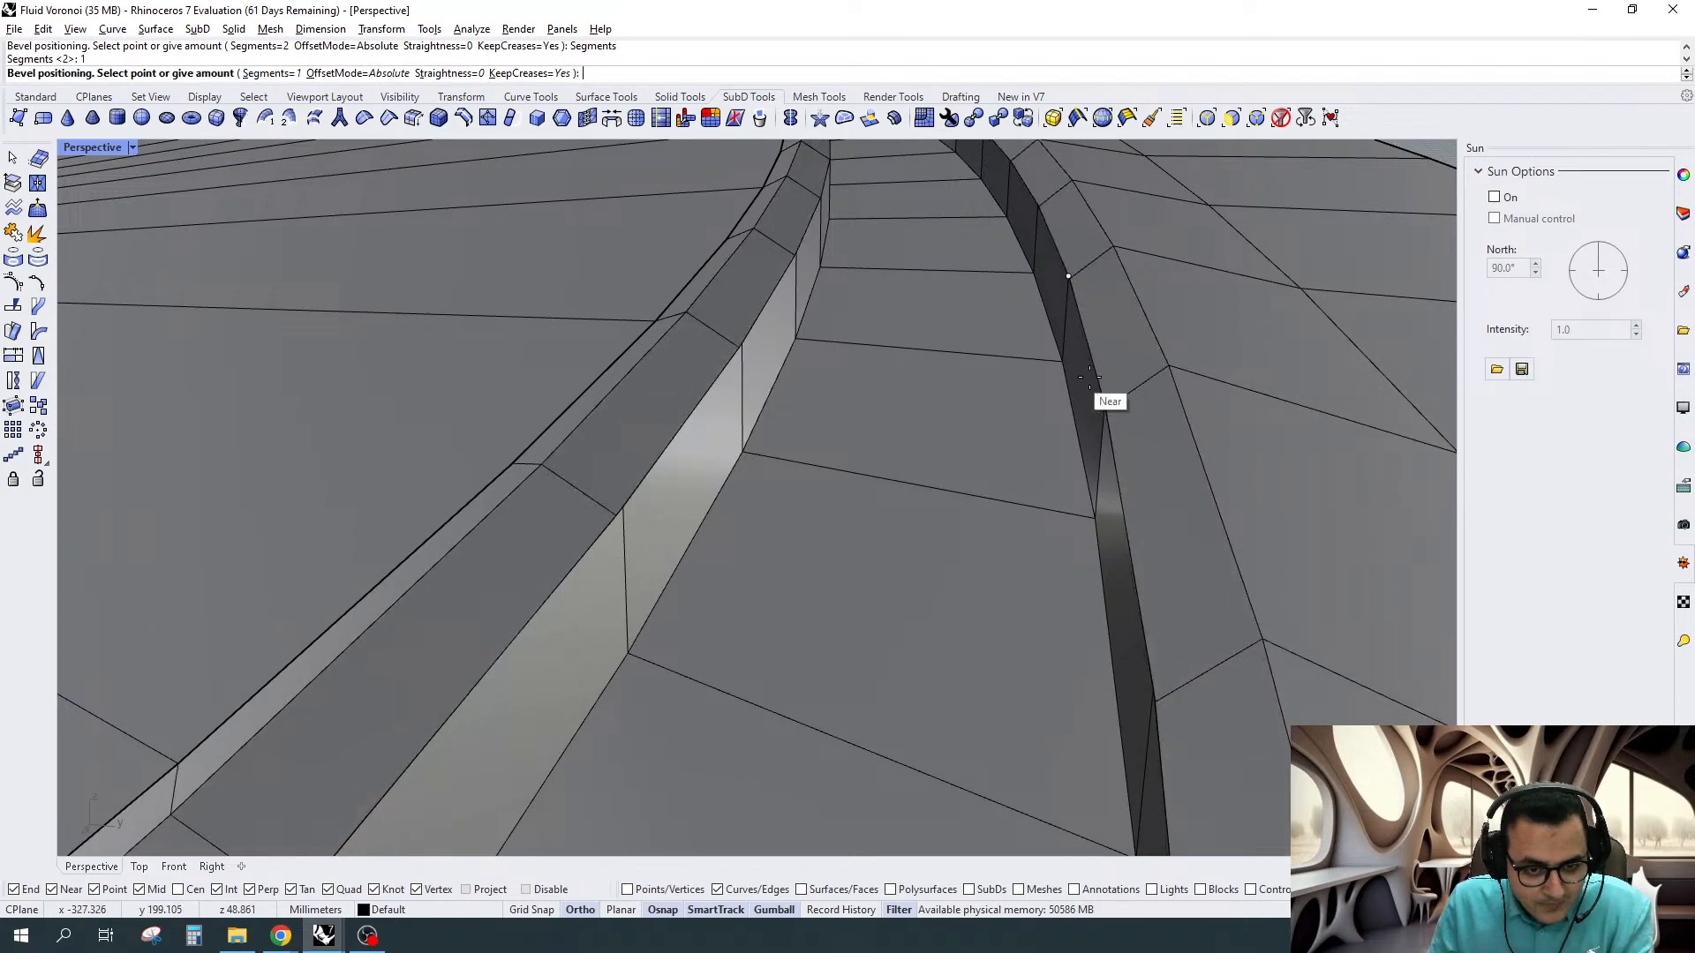
key(Tab)
mouse_move(1178, 382)
right_down()
mouse_move(1197, 356)
mouse_move(1158, 378)
right_up()
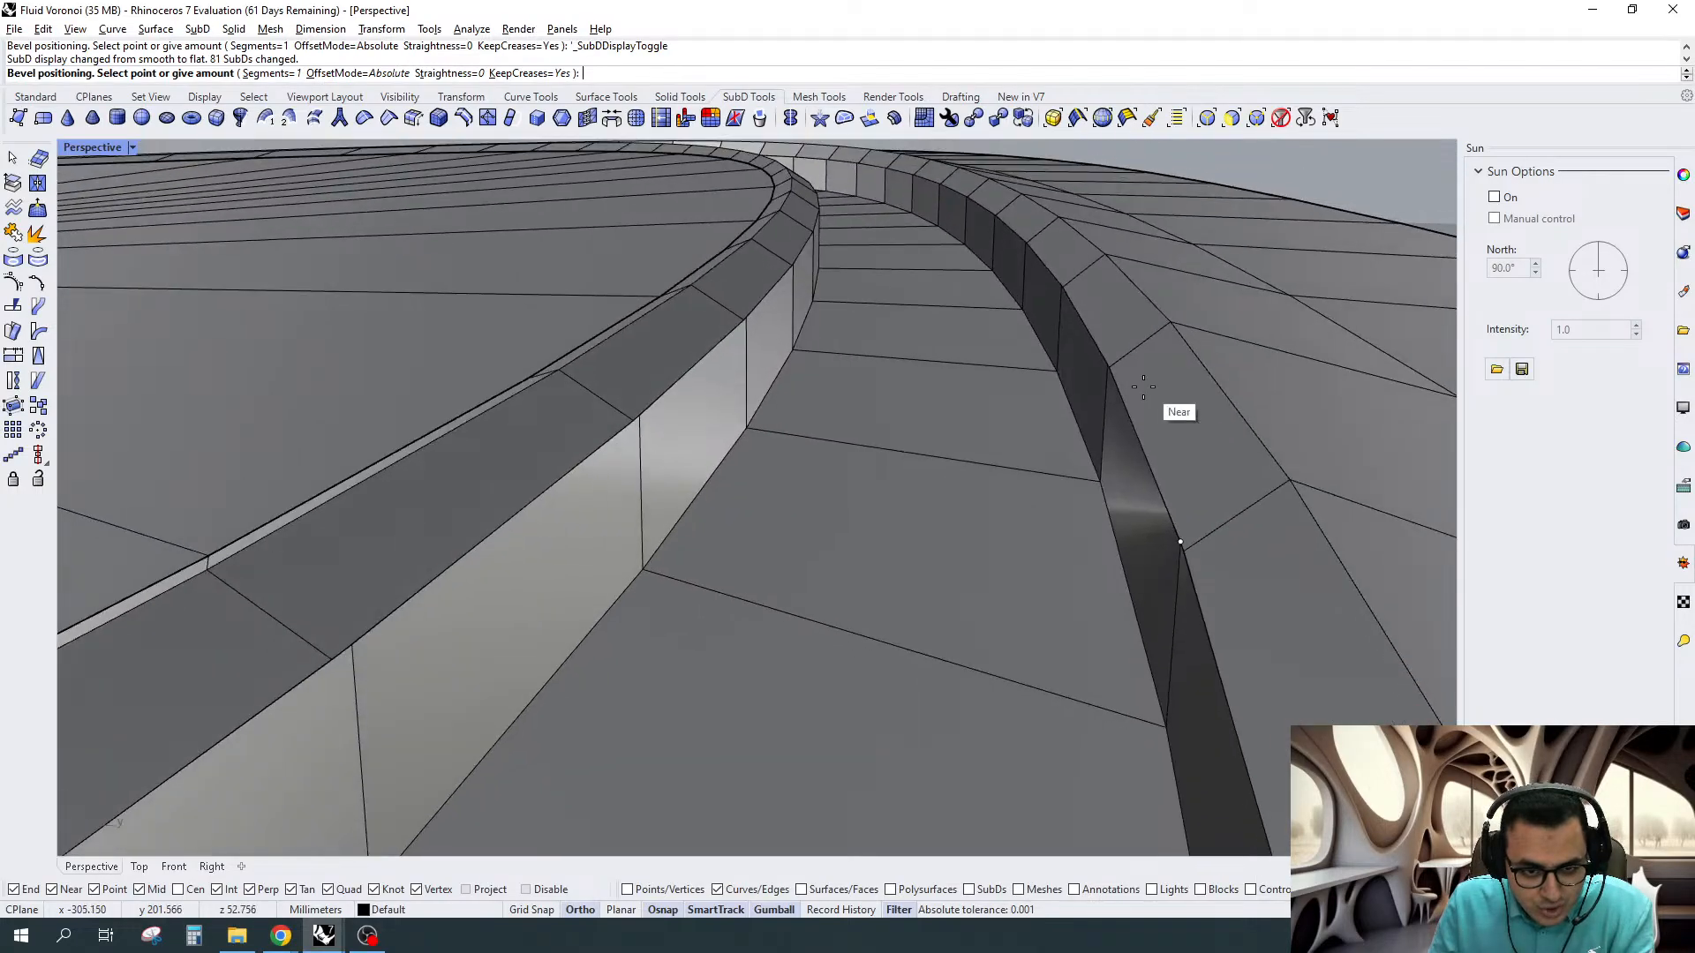
click(1128, 335)
right_drag(1131, 339, 1195, 370)
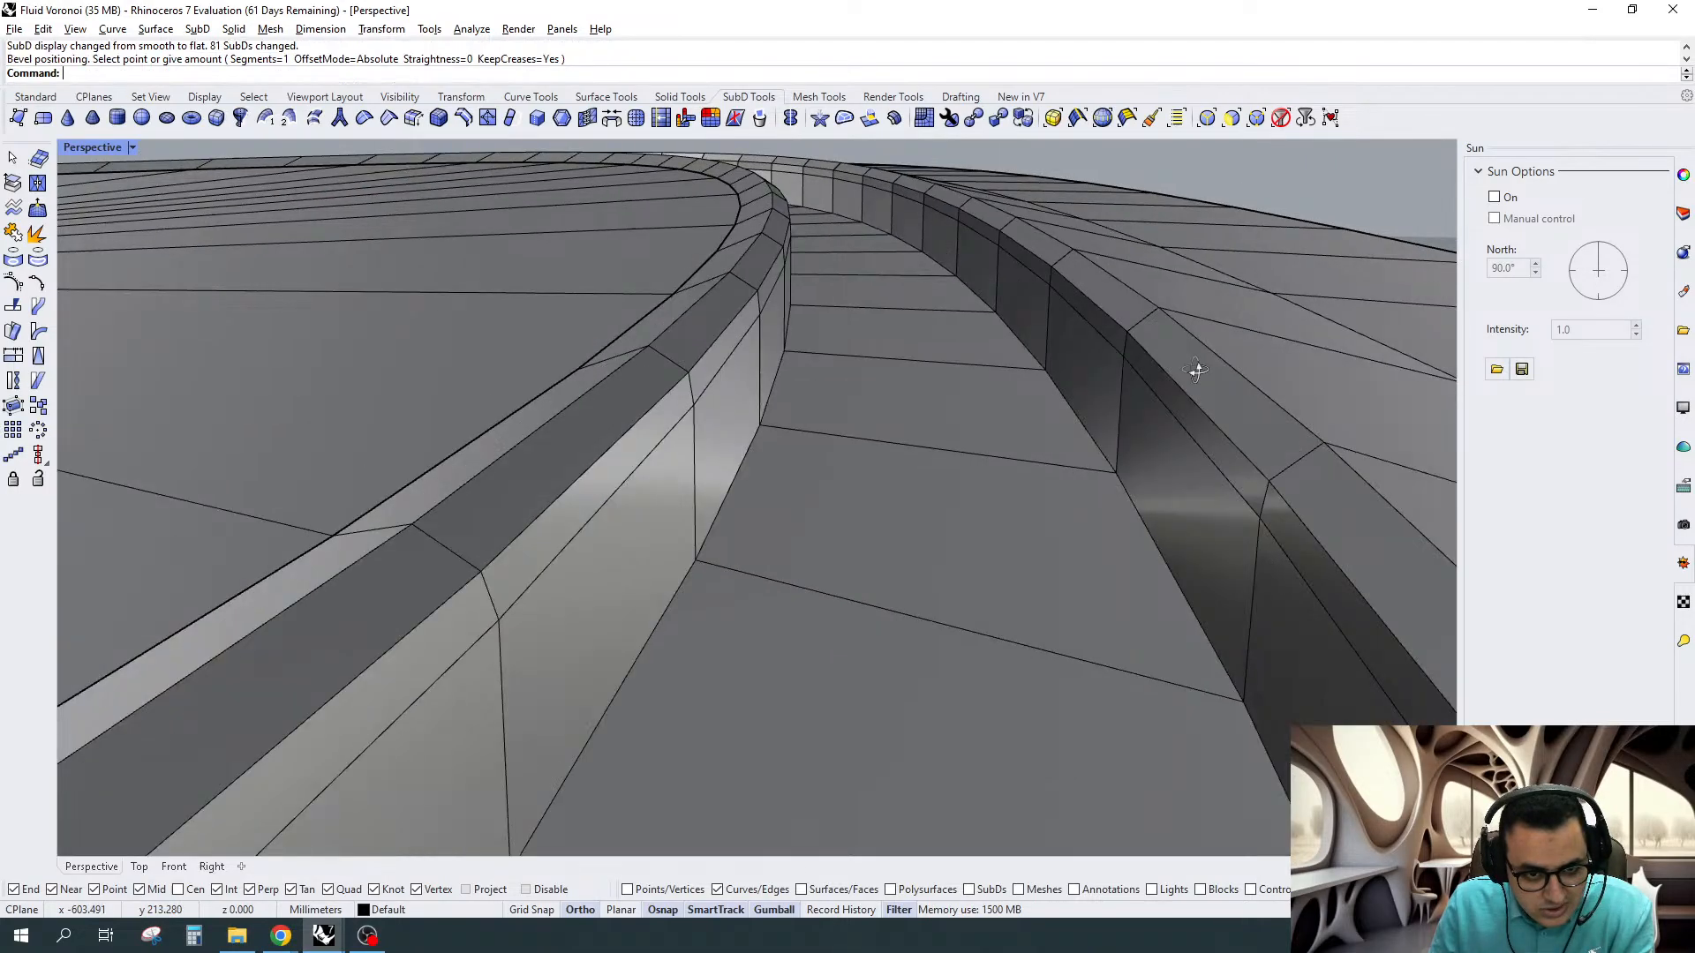
Check the bevelled channel in the smooth SubD display, return to the flat display and leave no edges selected
key(Tab)
right_drag(1058, 343, 1116, 313)
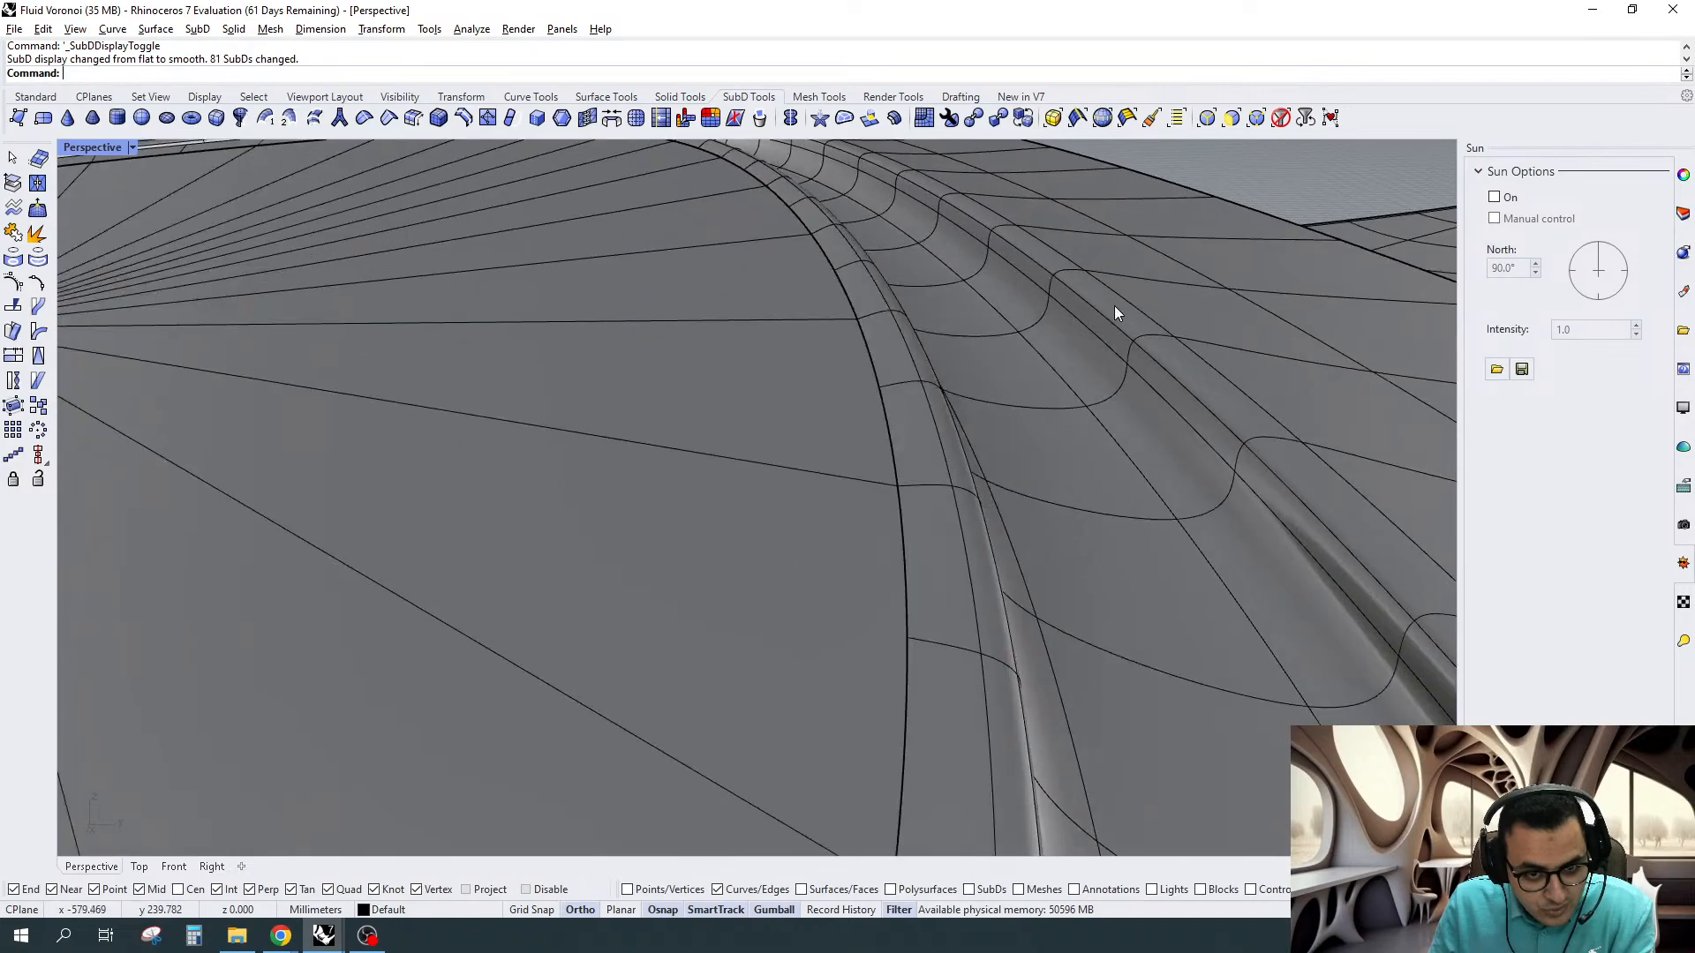
key(Tab)
double_click(1169, 337)
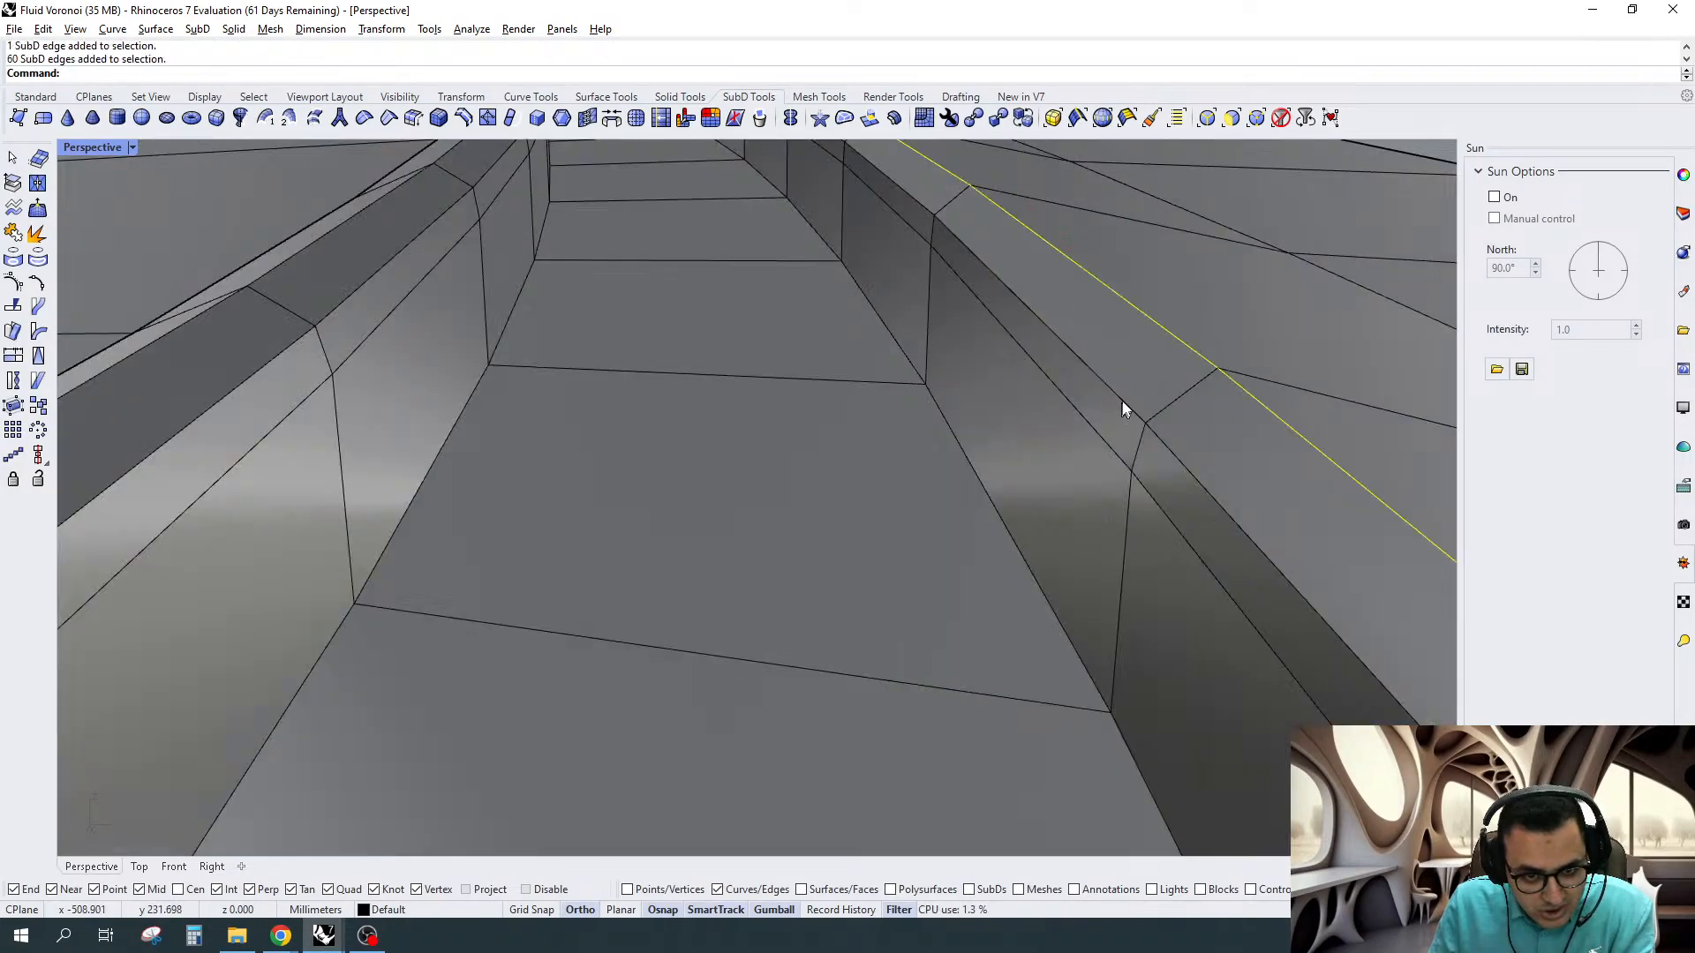
key(Escape)
Bring in the Voronoi City reference window, examine the water ring around the green mound and move the window away again
drag(1694, 167, 662, 151)
scroll(1049, 358, up, 8)
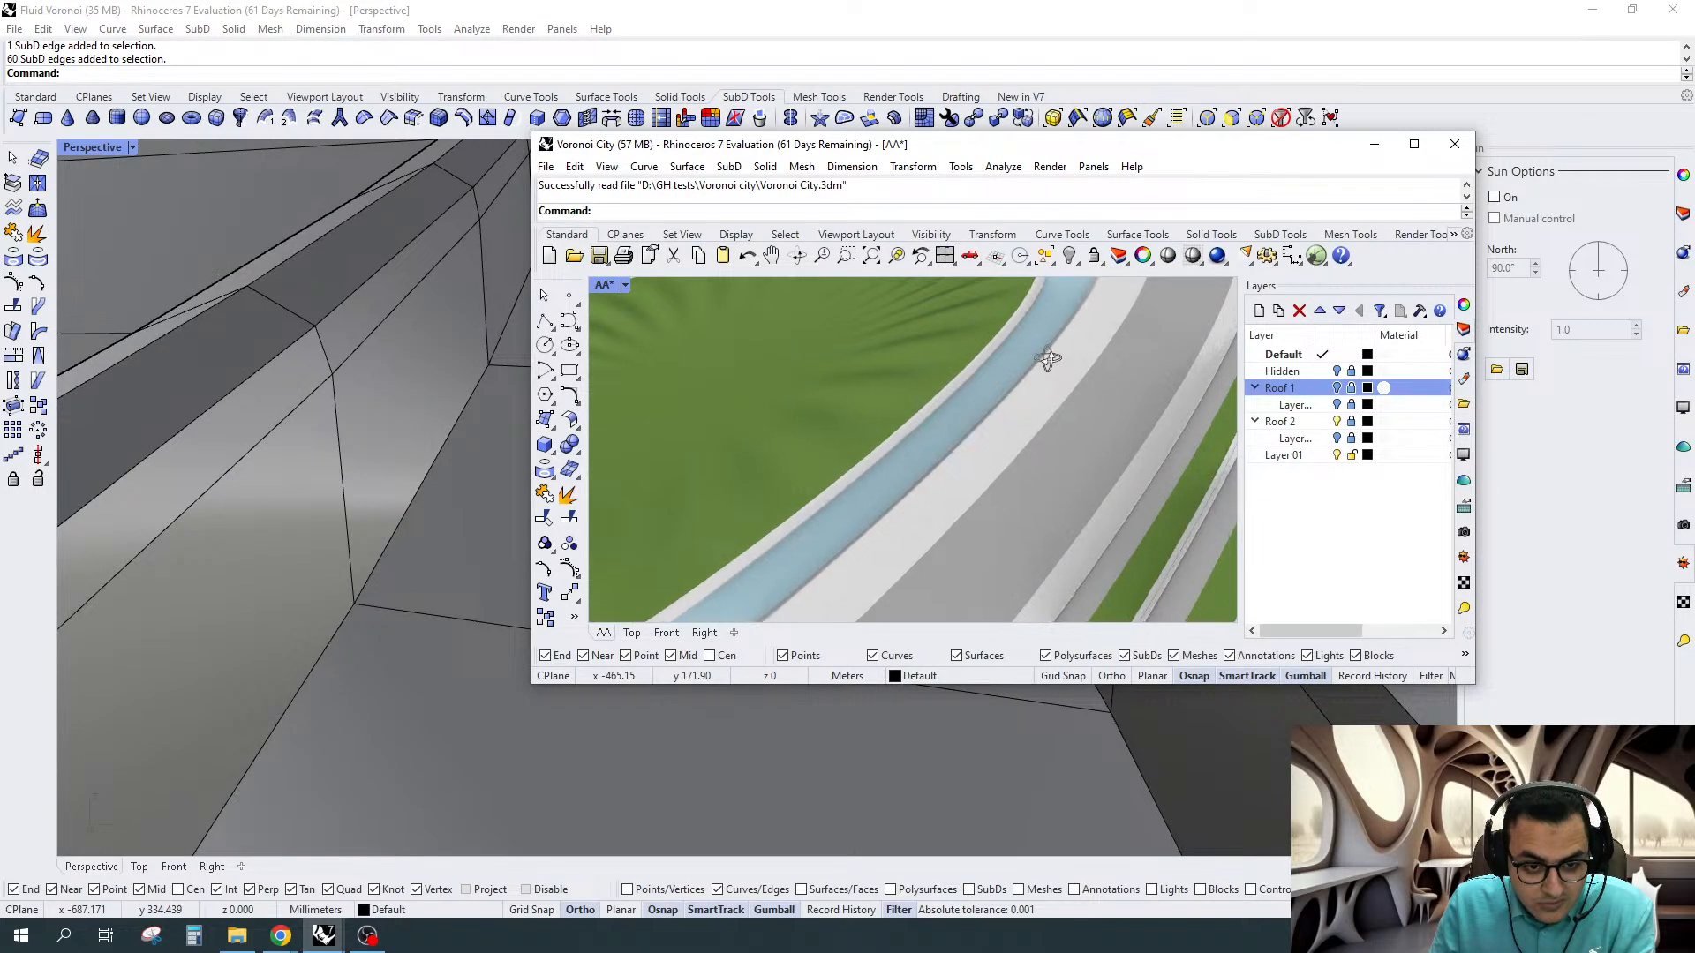
scroll(1049, 358, down, 10)
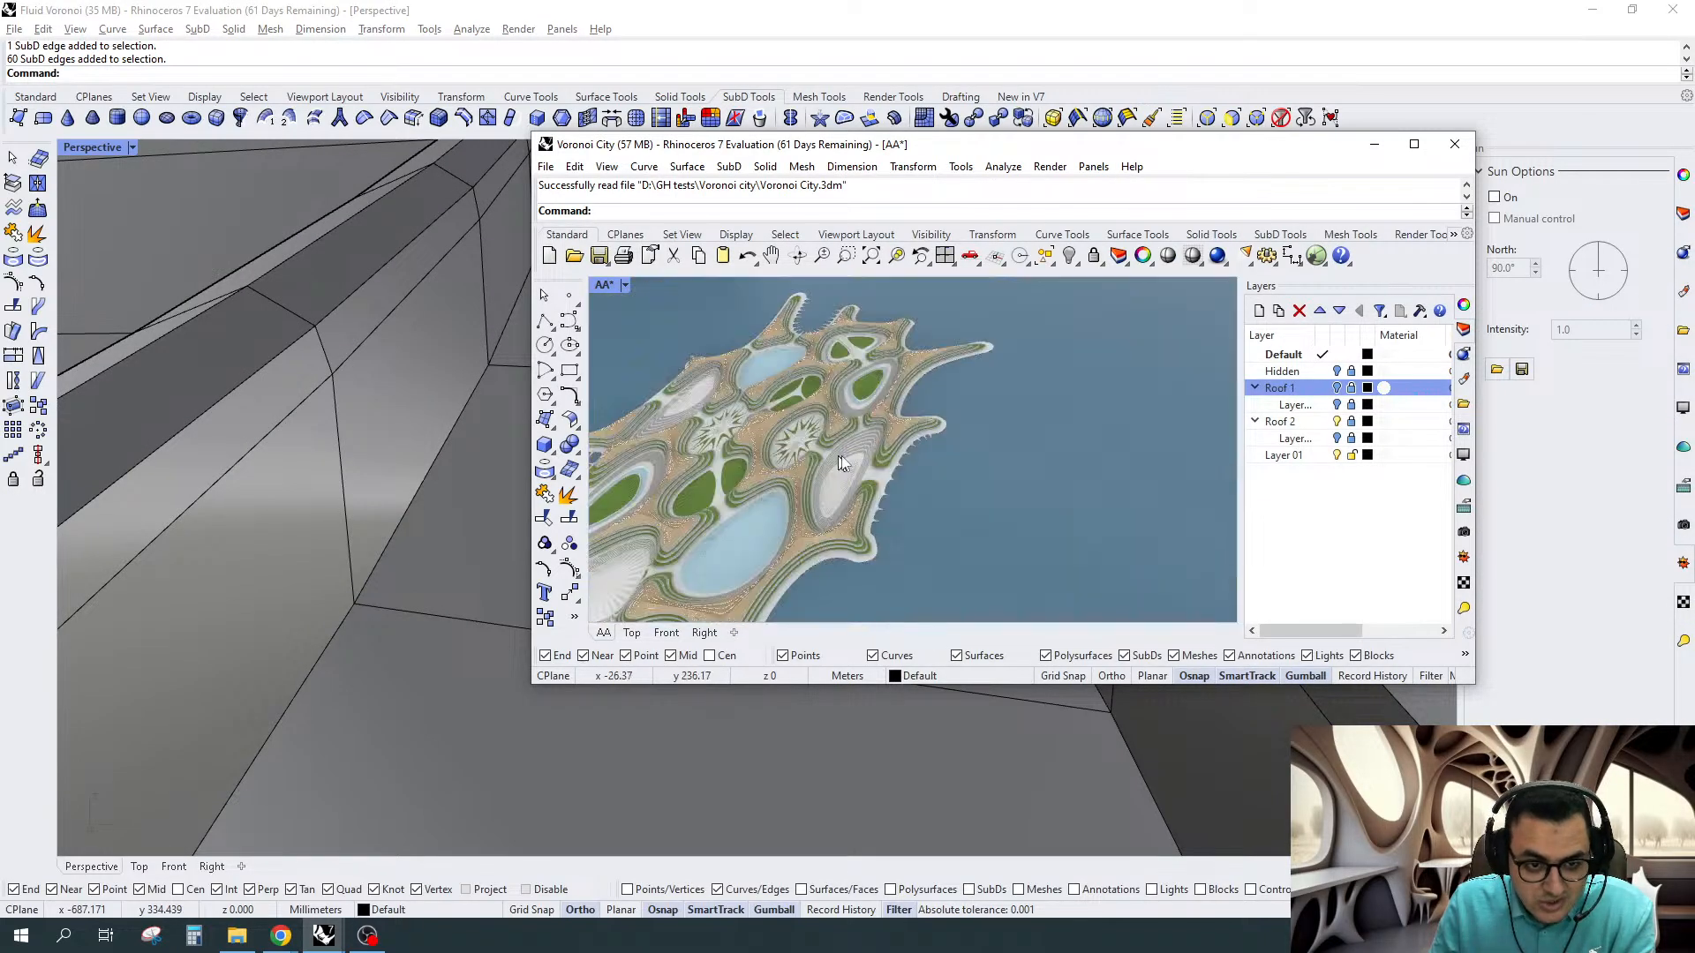
scroll(841, 462, up, 10)
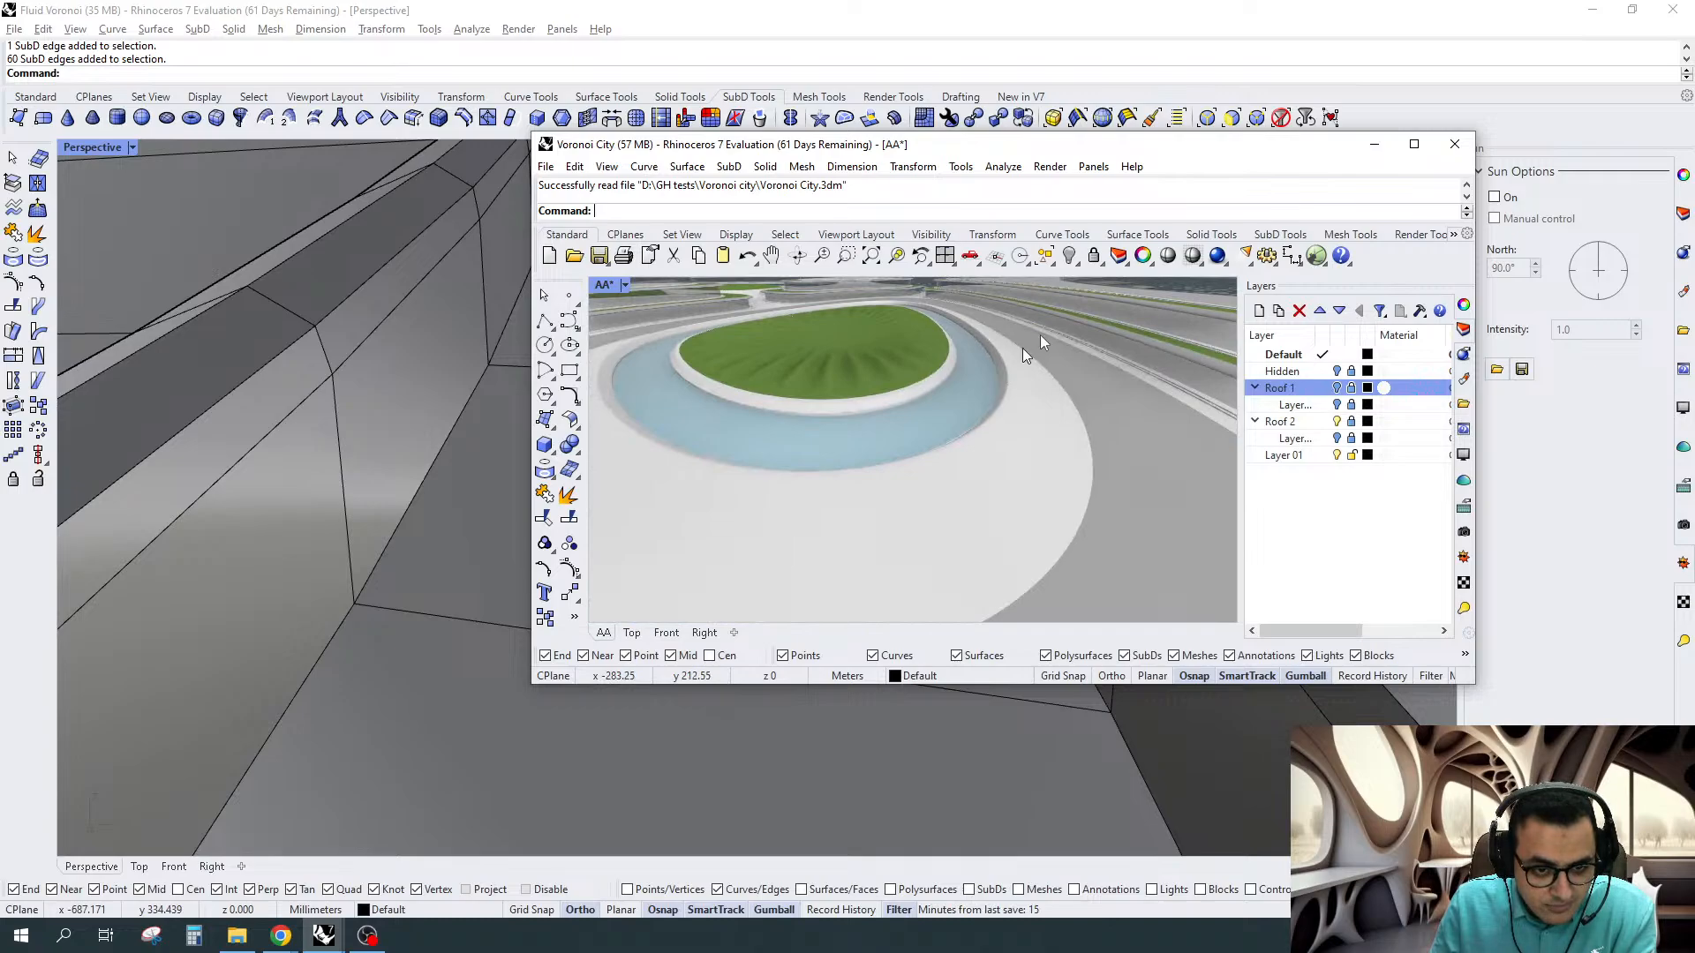
drag(1041, 145, 1694, 138)
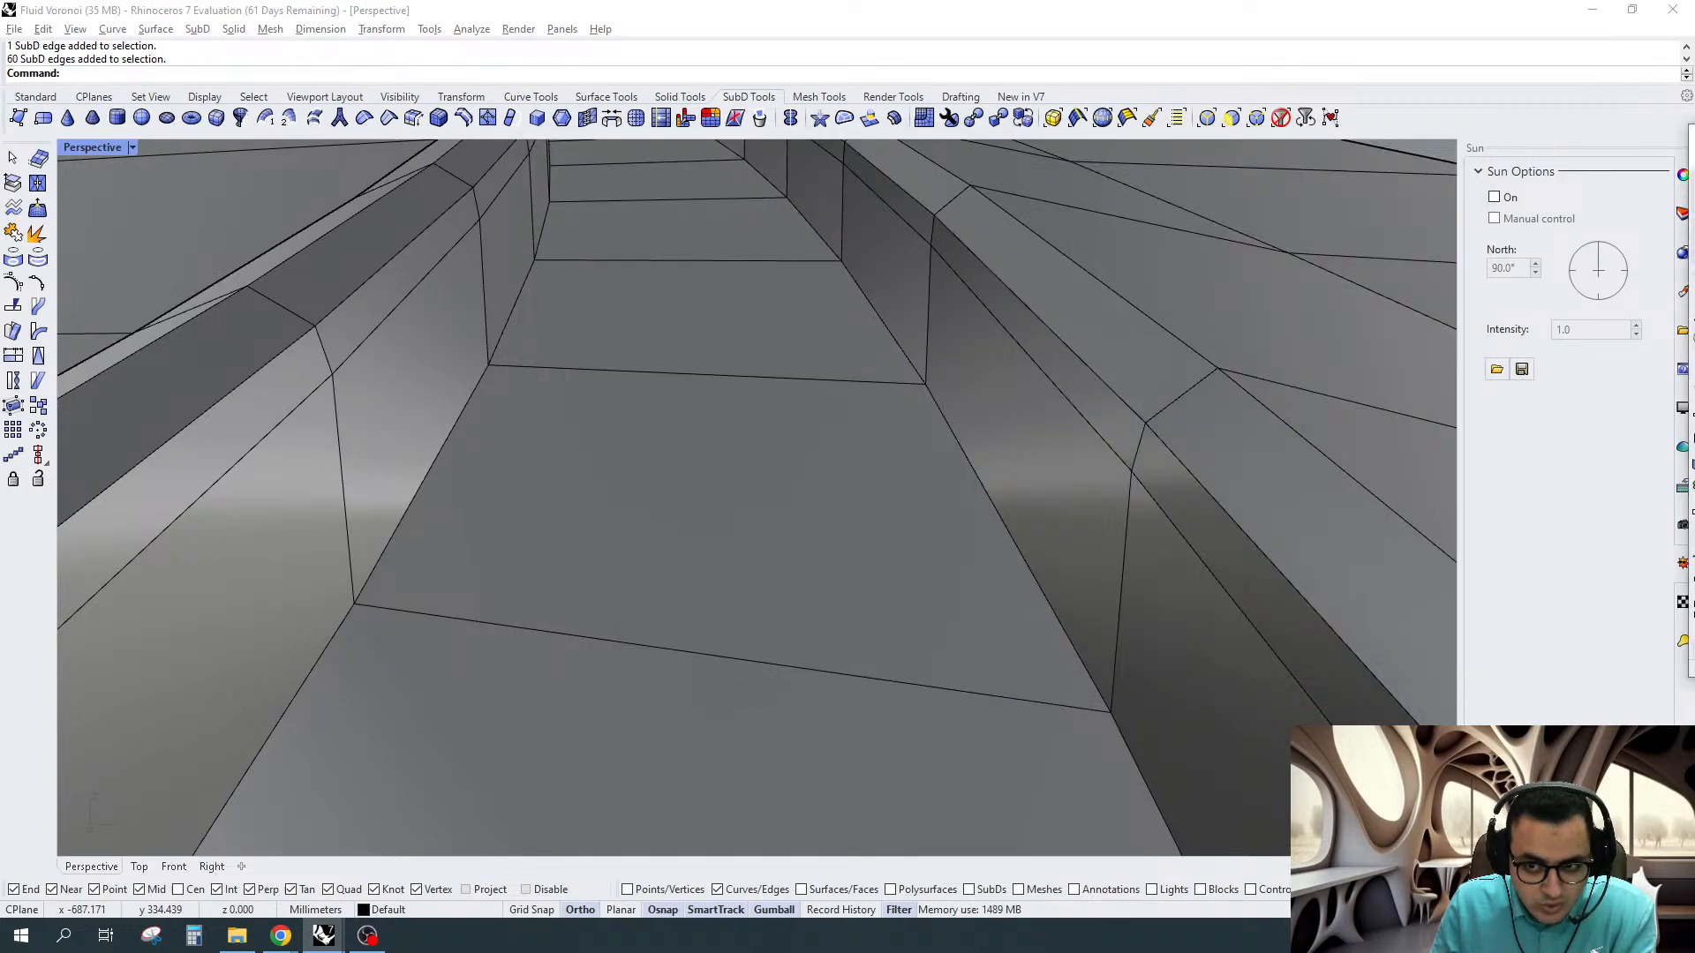
Select both border edge loops of the bevel strips on each side of the channel and apply a narrow one-segment bevel to them
double_click(1158, 330)
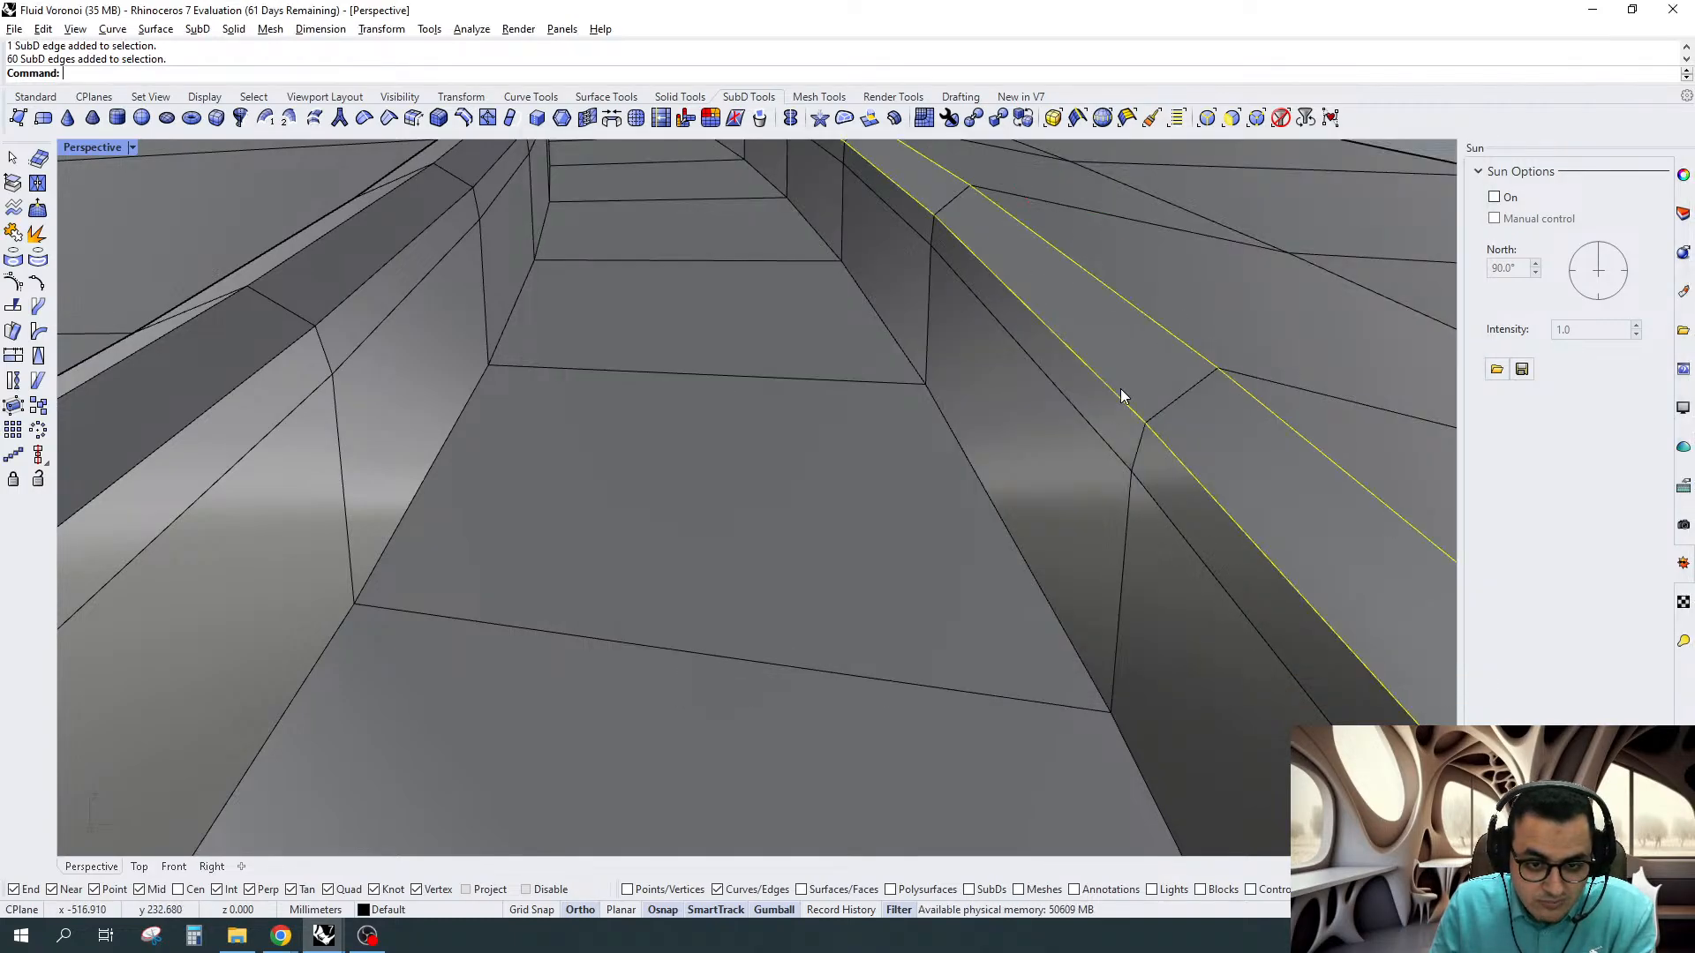
shift+double_click(306, 320)
shift+double_click(288, 259)
scroll(1059, 391, down, 4)
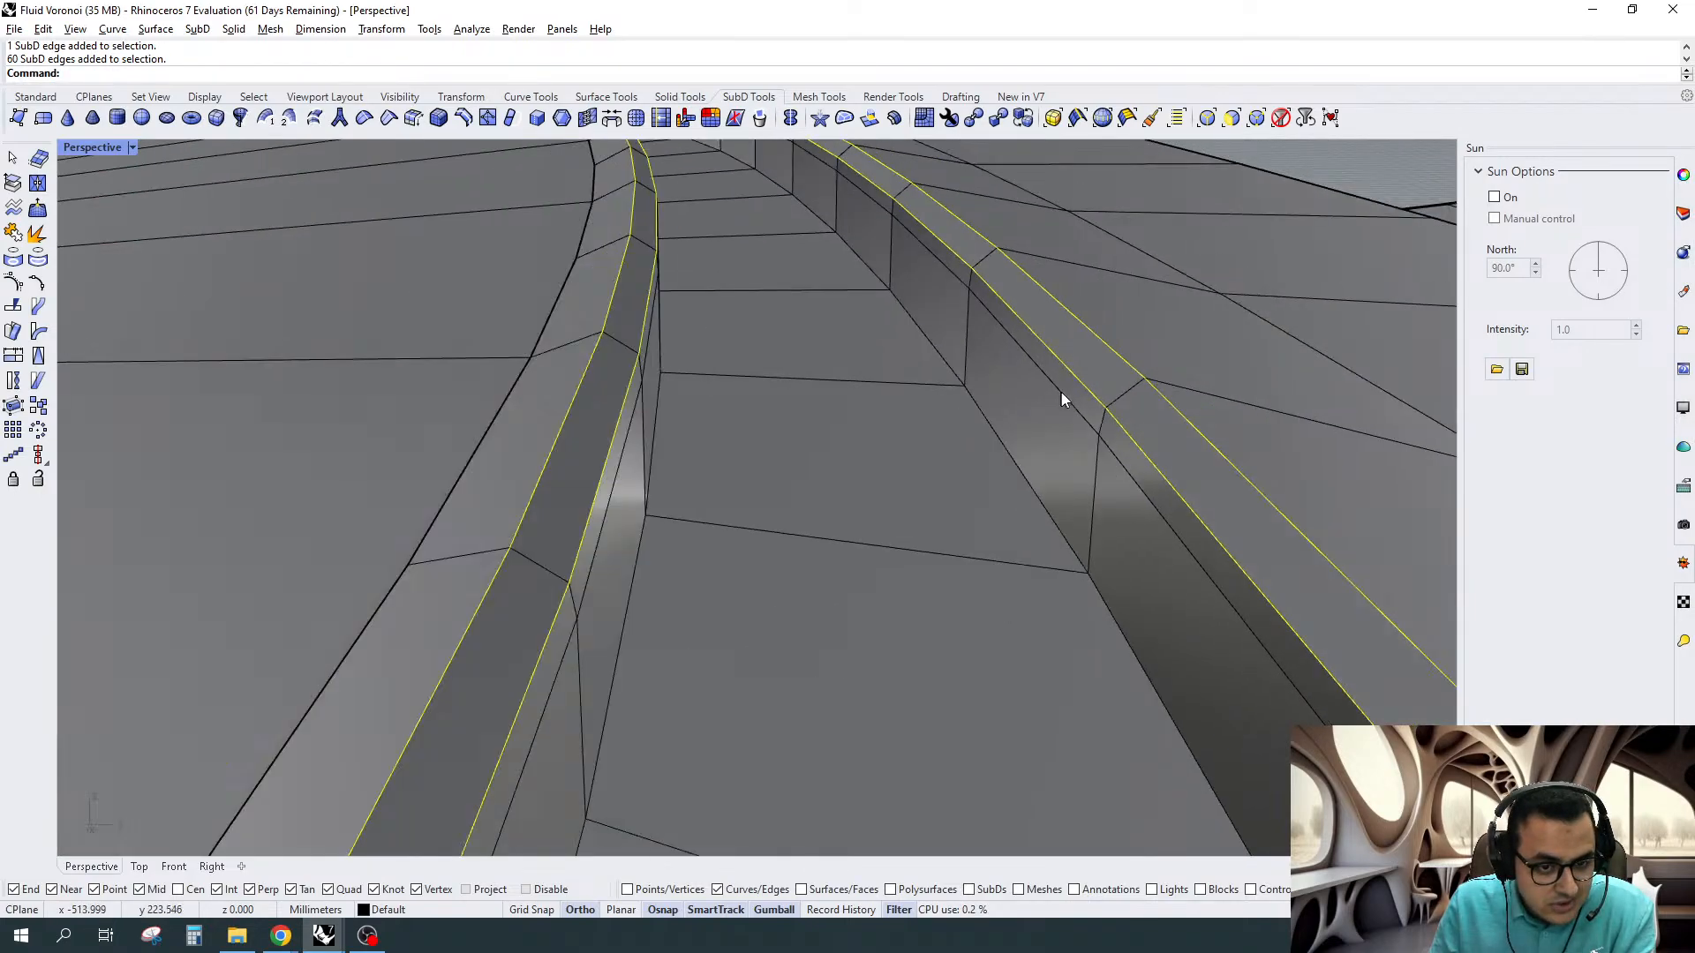
scroll(1062, 399, up, 3)
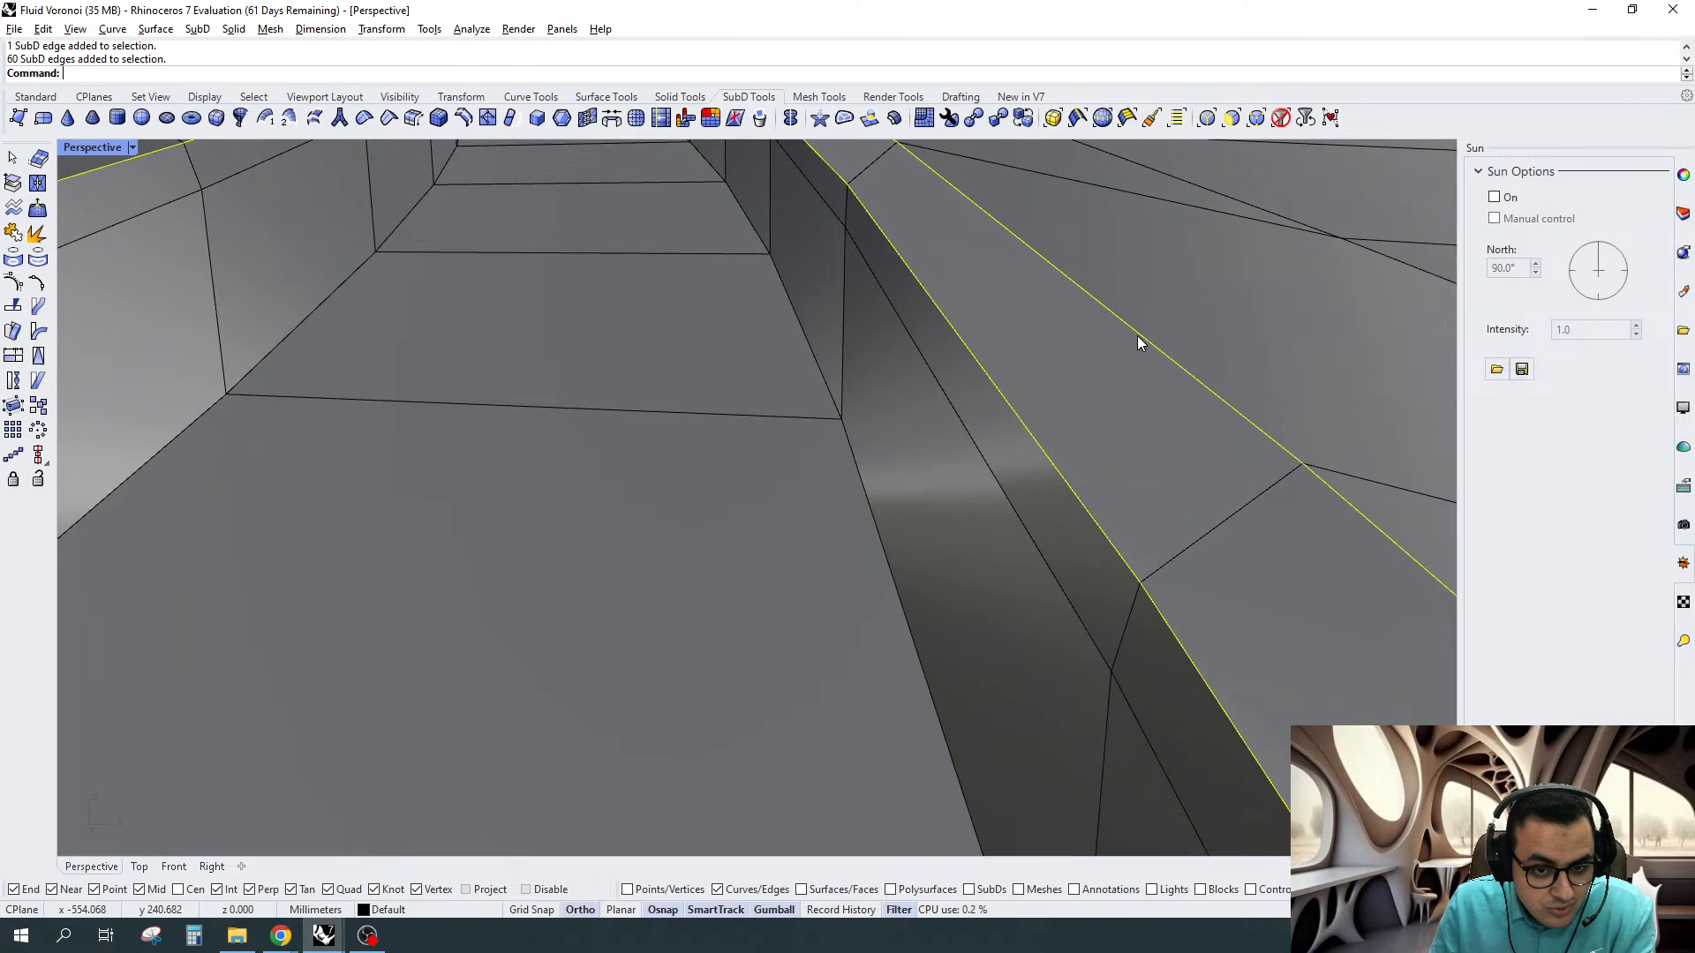
right_click(1137, 335)
click(1226, 327)
key(Tab)
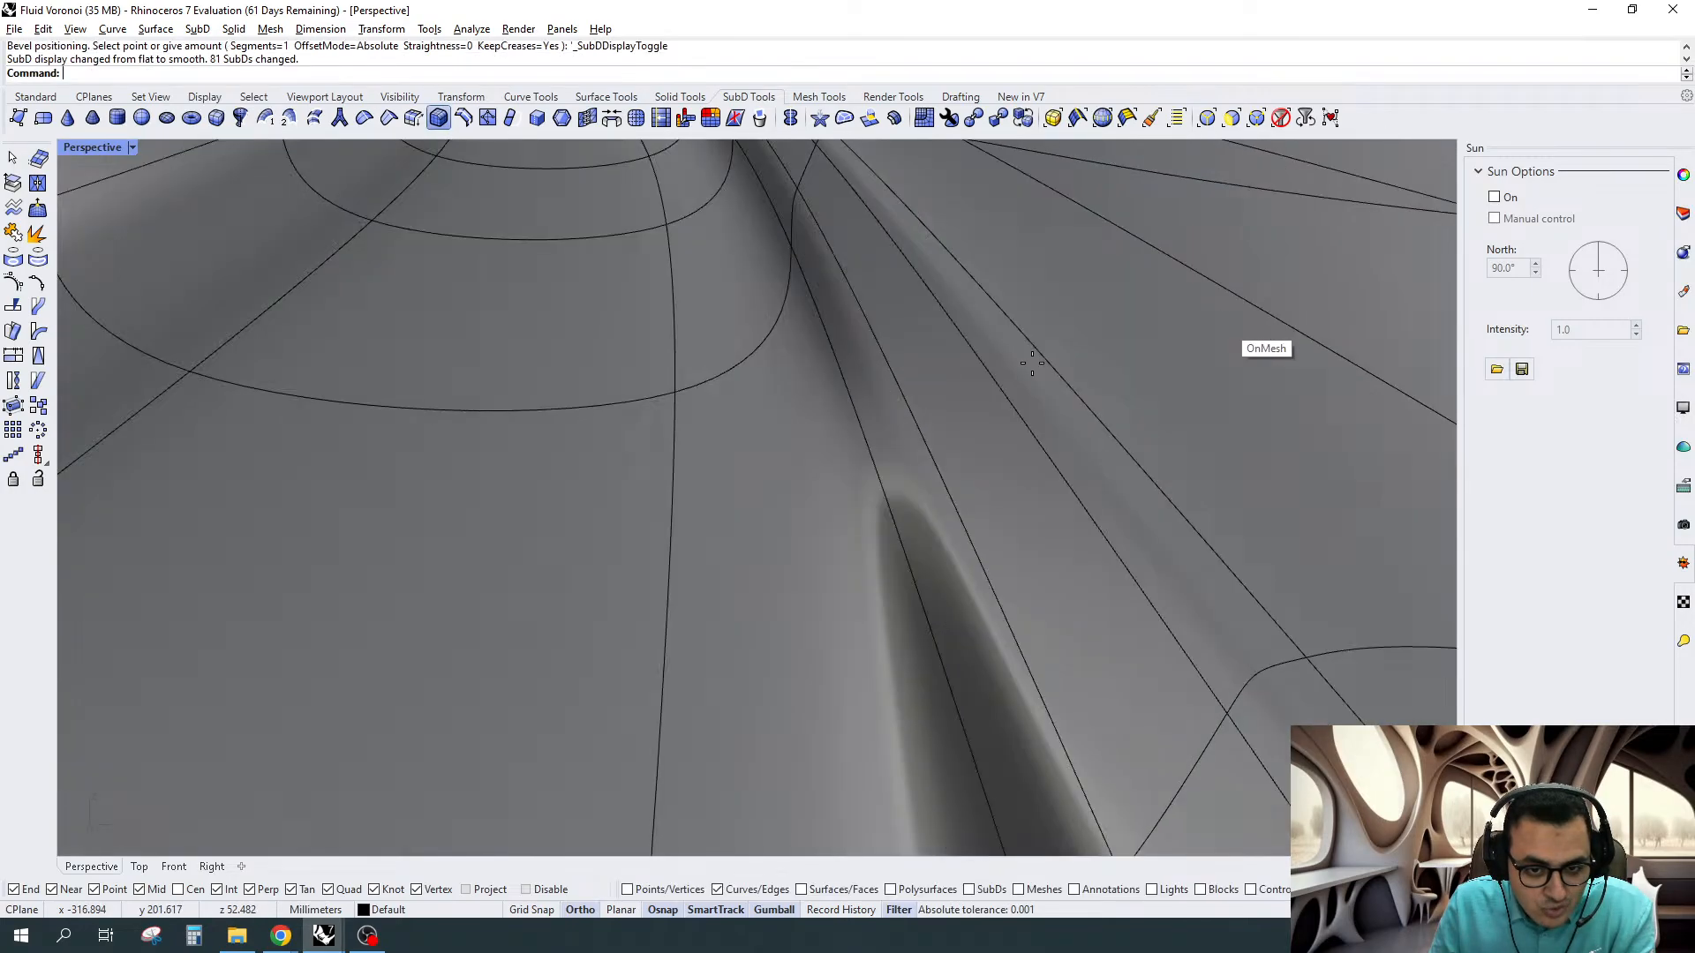
scroll(1002, 359, down, 2)
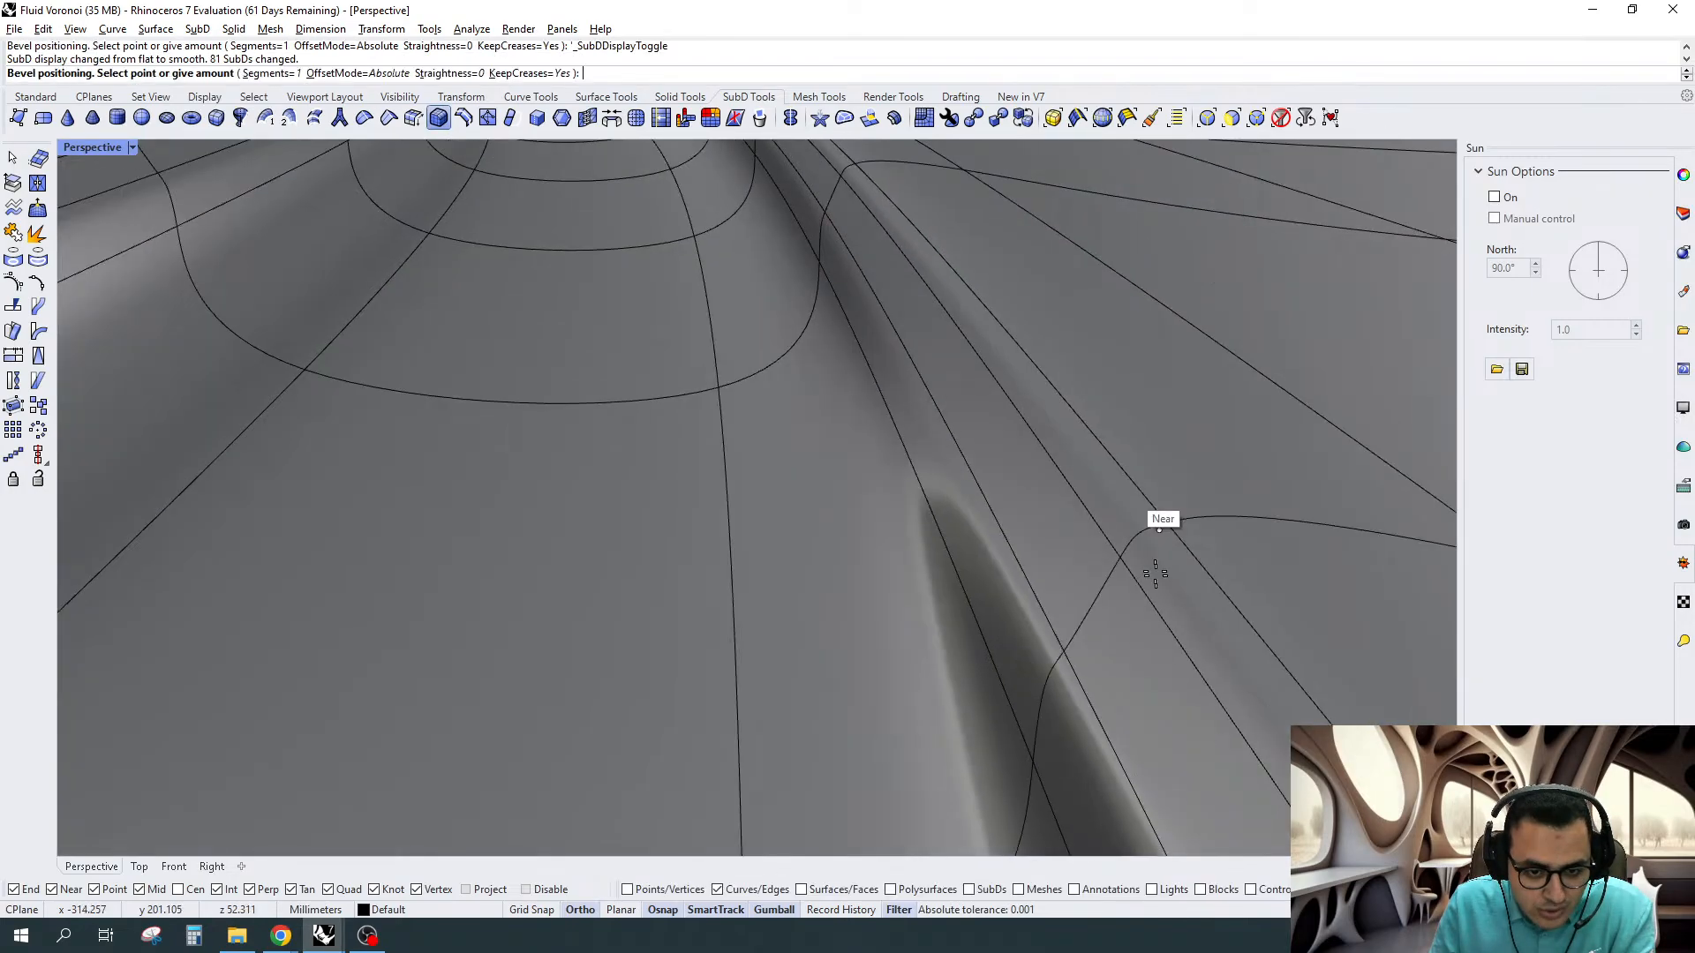
key(Tab)
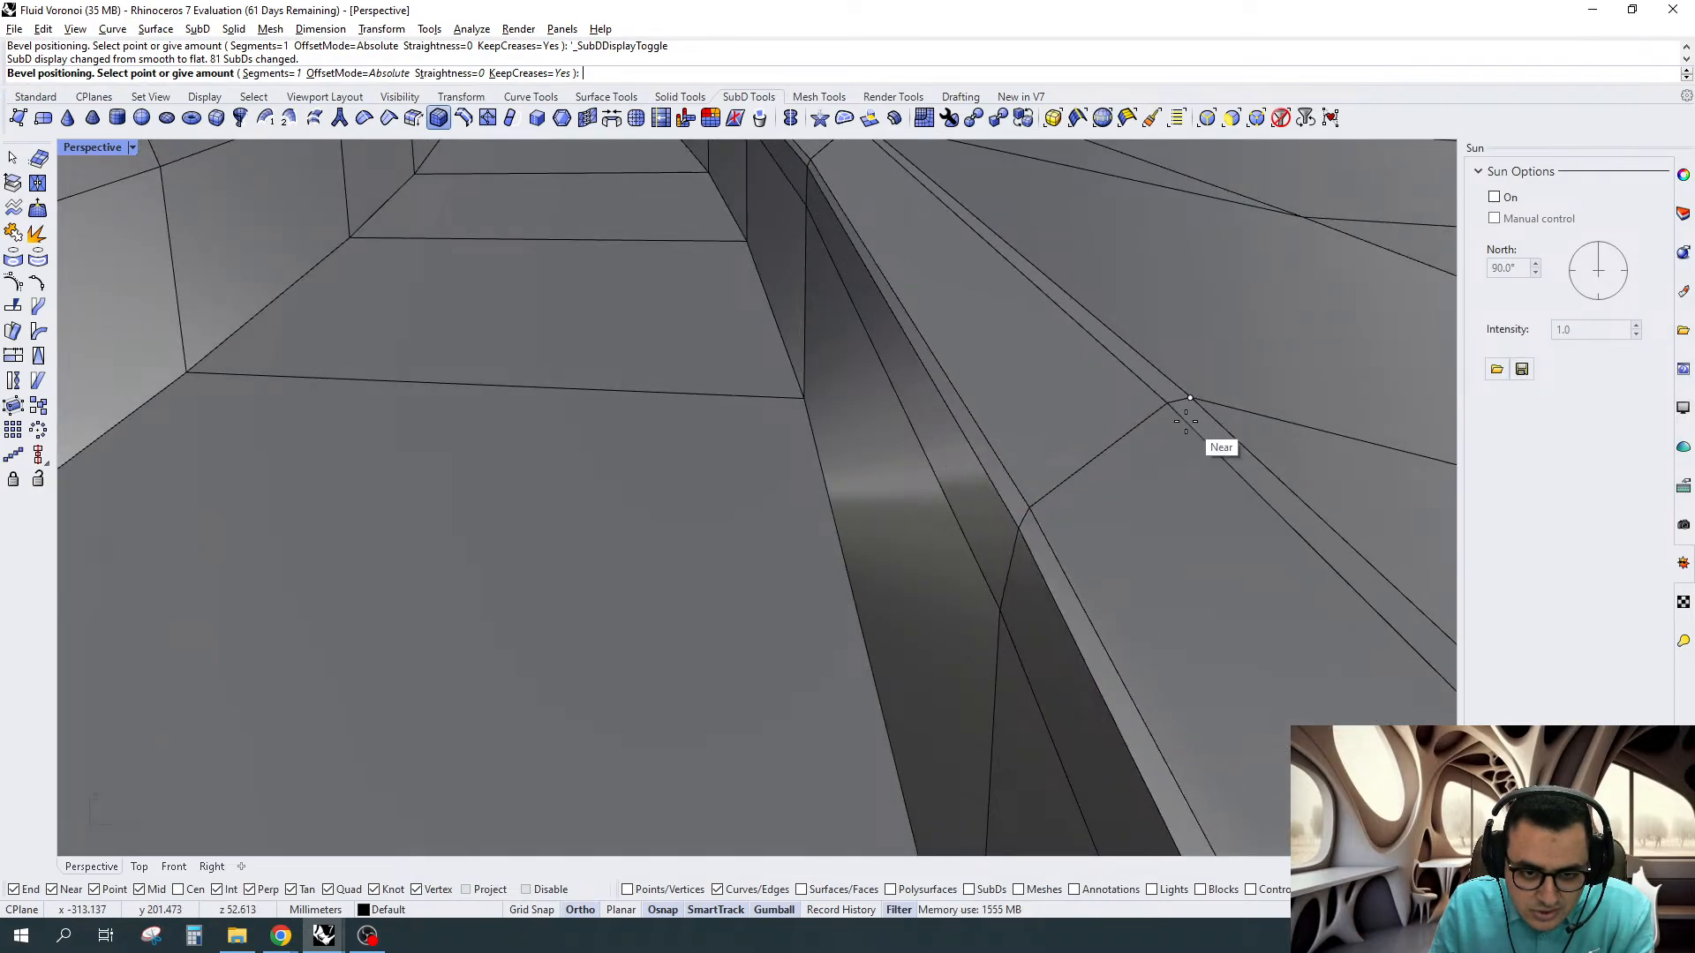
click(1185, 422)
Inspect the smoothed channel in the Rendered display mode and return to the Shaded mode
scroll(1137, 371, down, 3)
right_drag(1037, 351, 1063, 340)
key(Tab)
scroll(987, 316, up, 5)
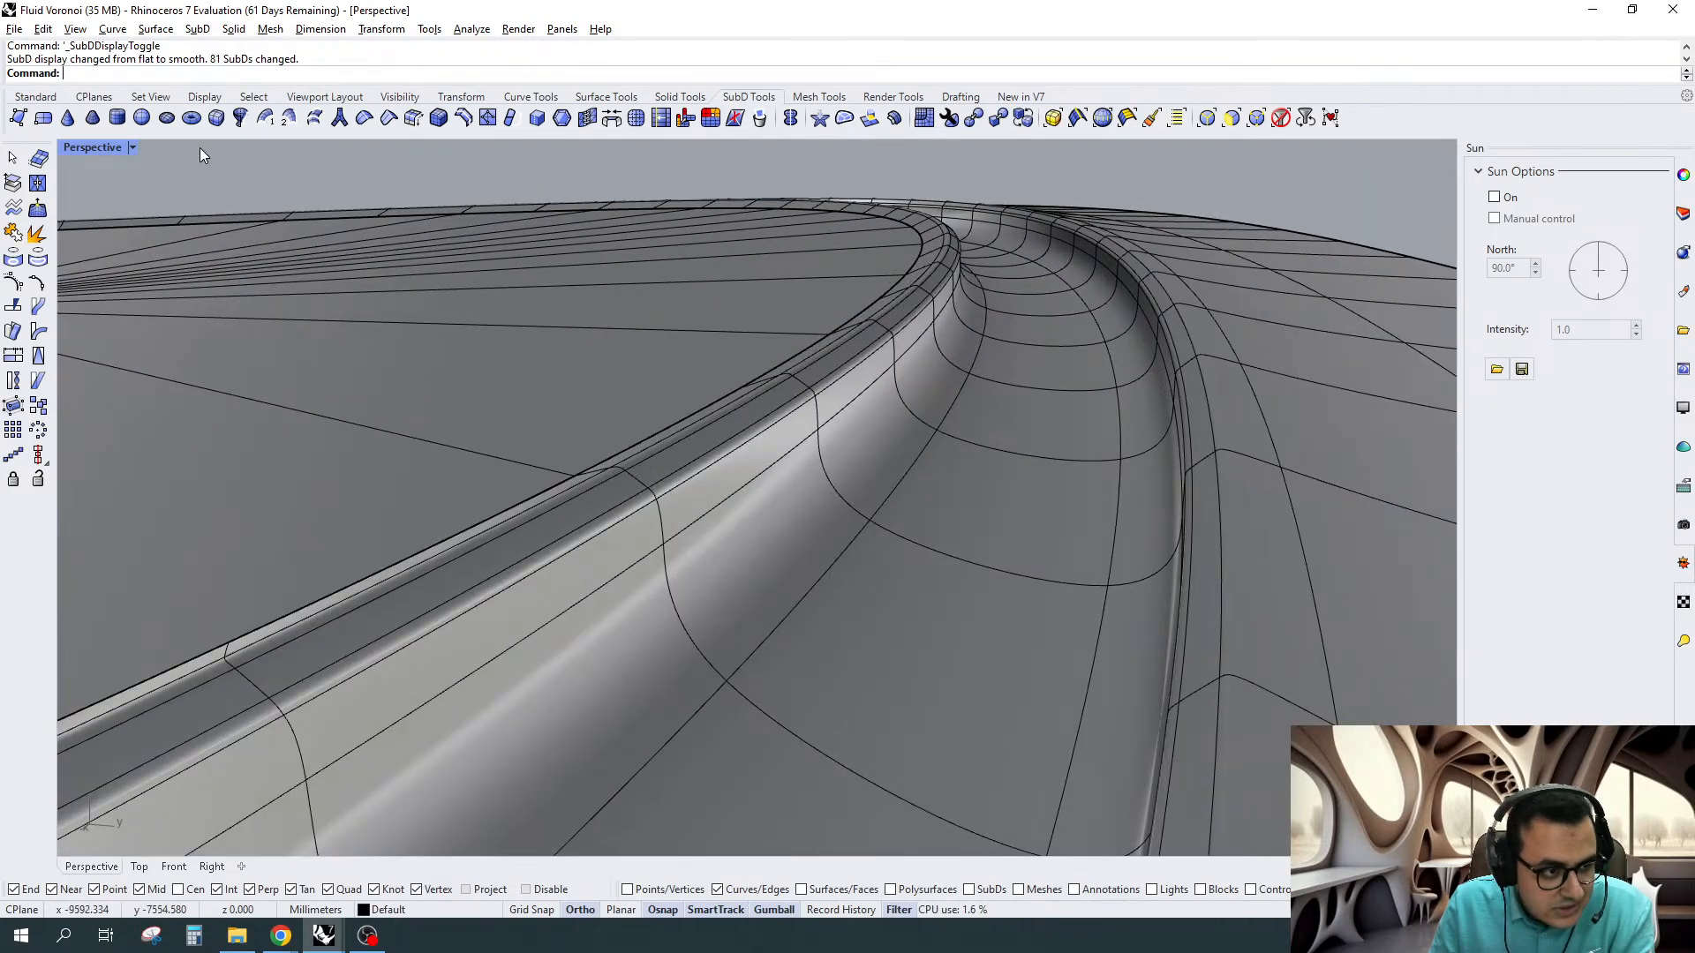
click(131, 148)
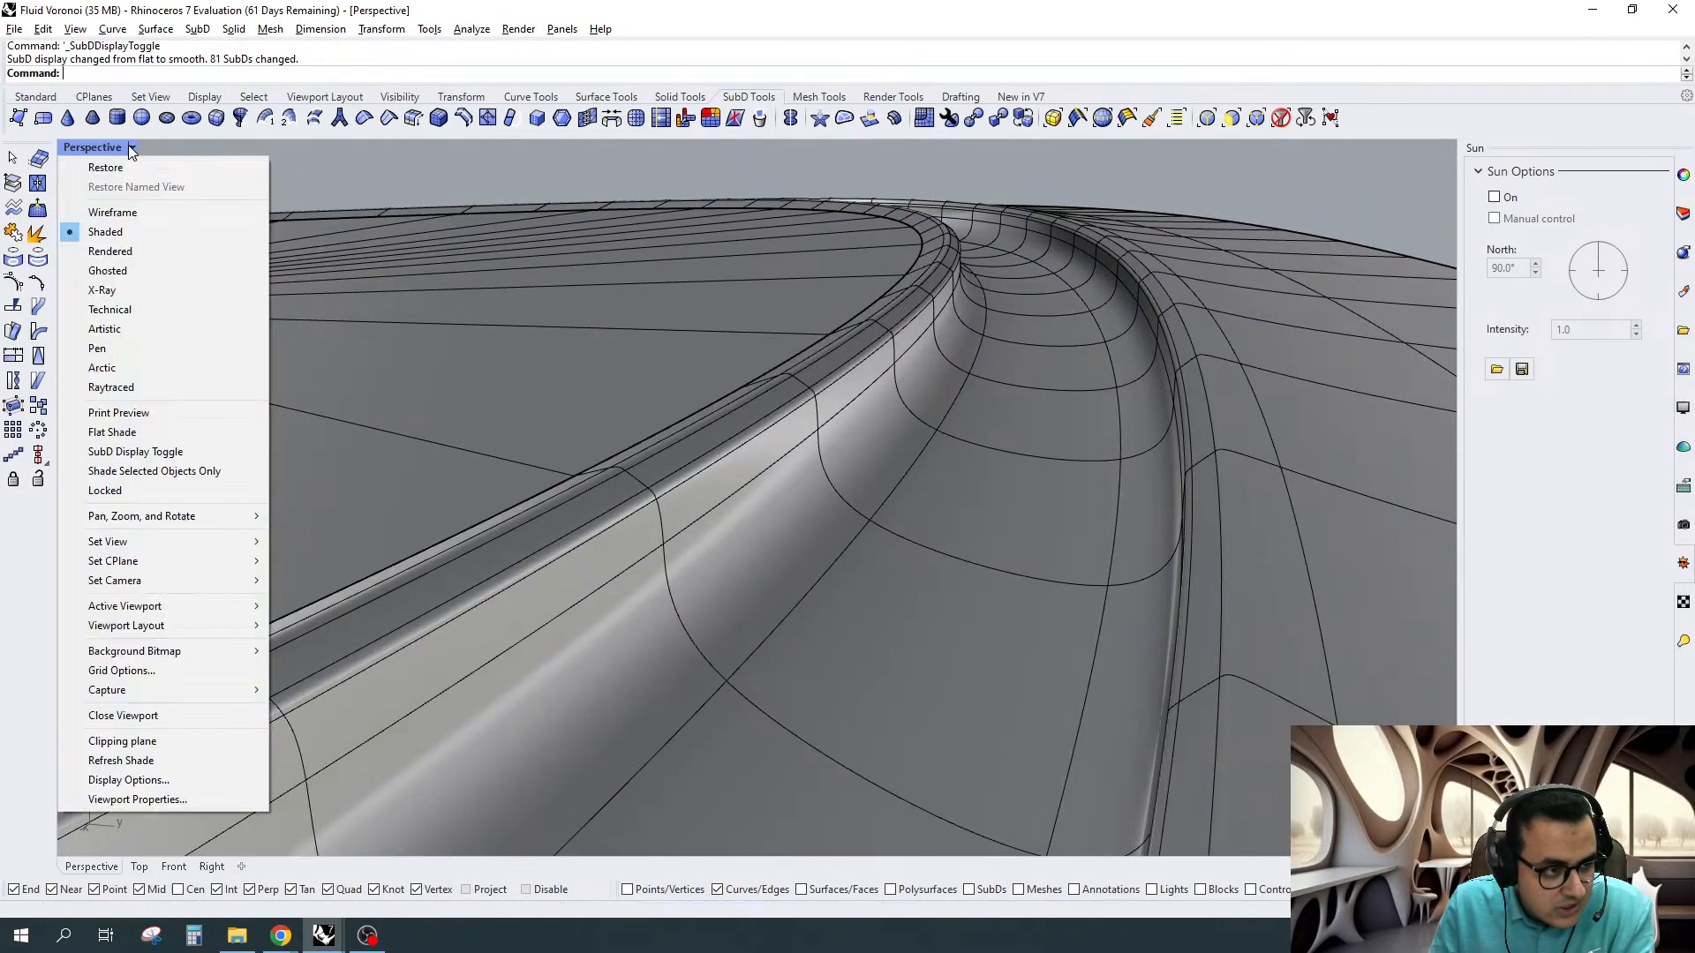
click(110, 252)
right_drag(927, 337, 972, 473)
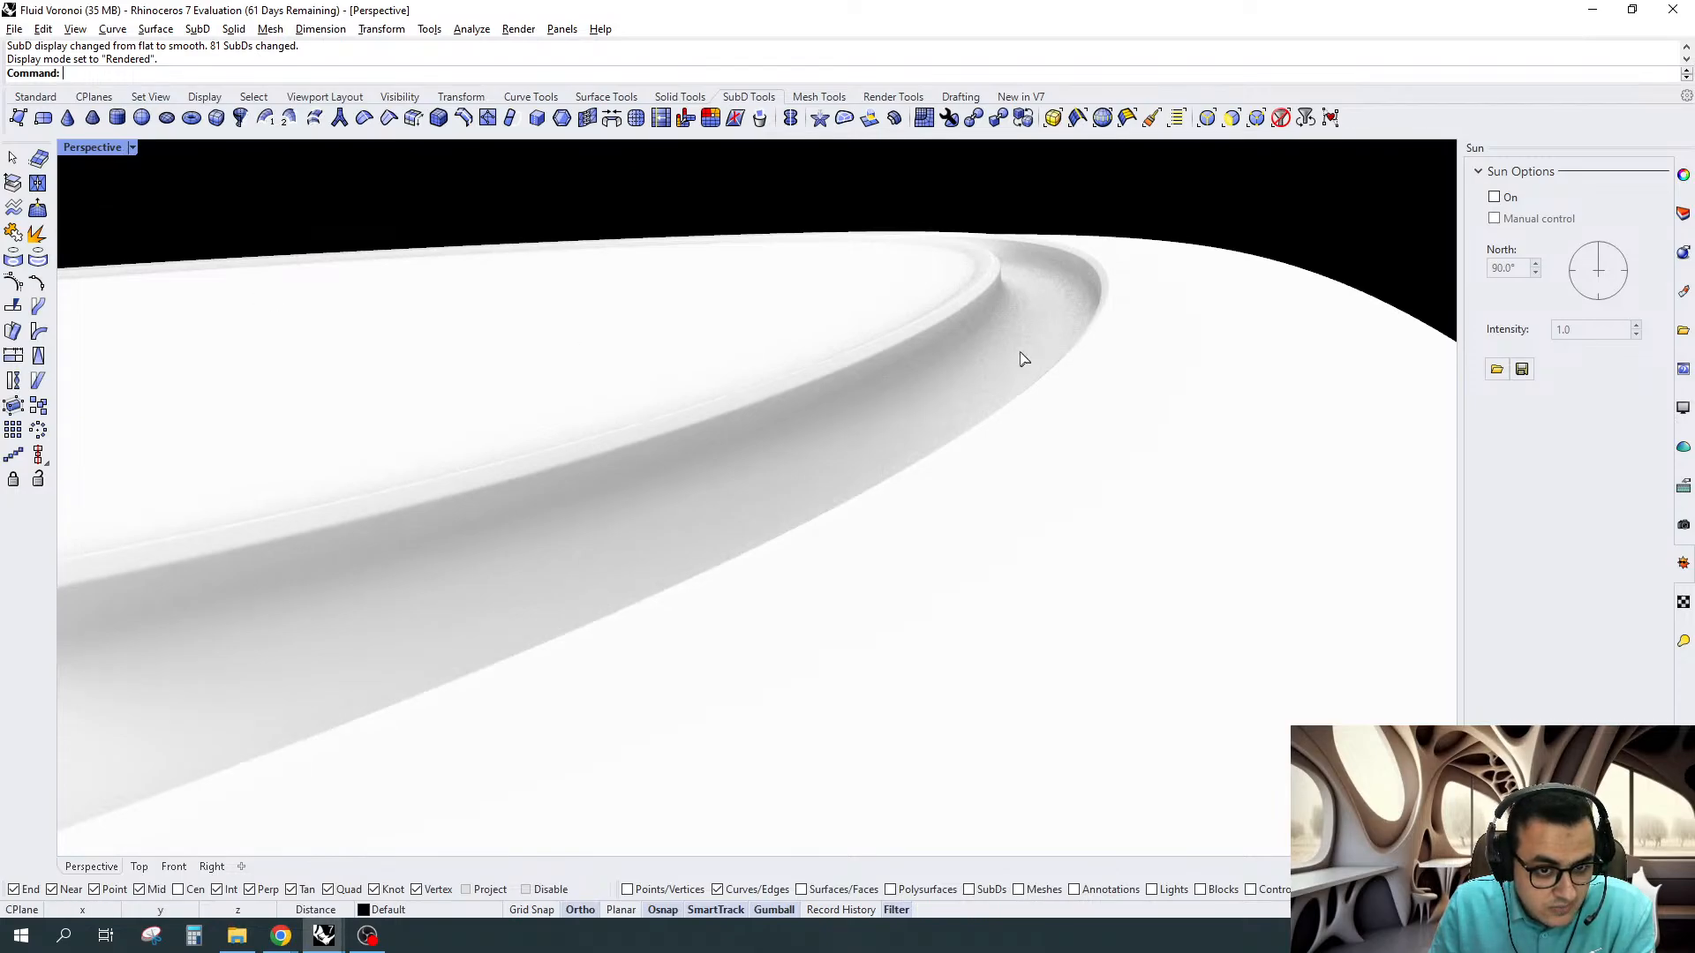
key(ctrl+alt+s)
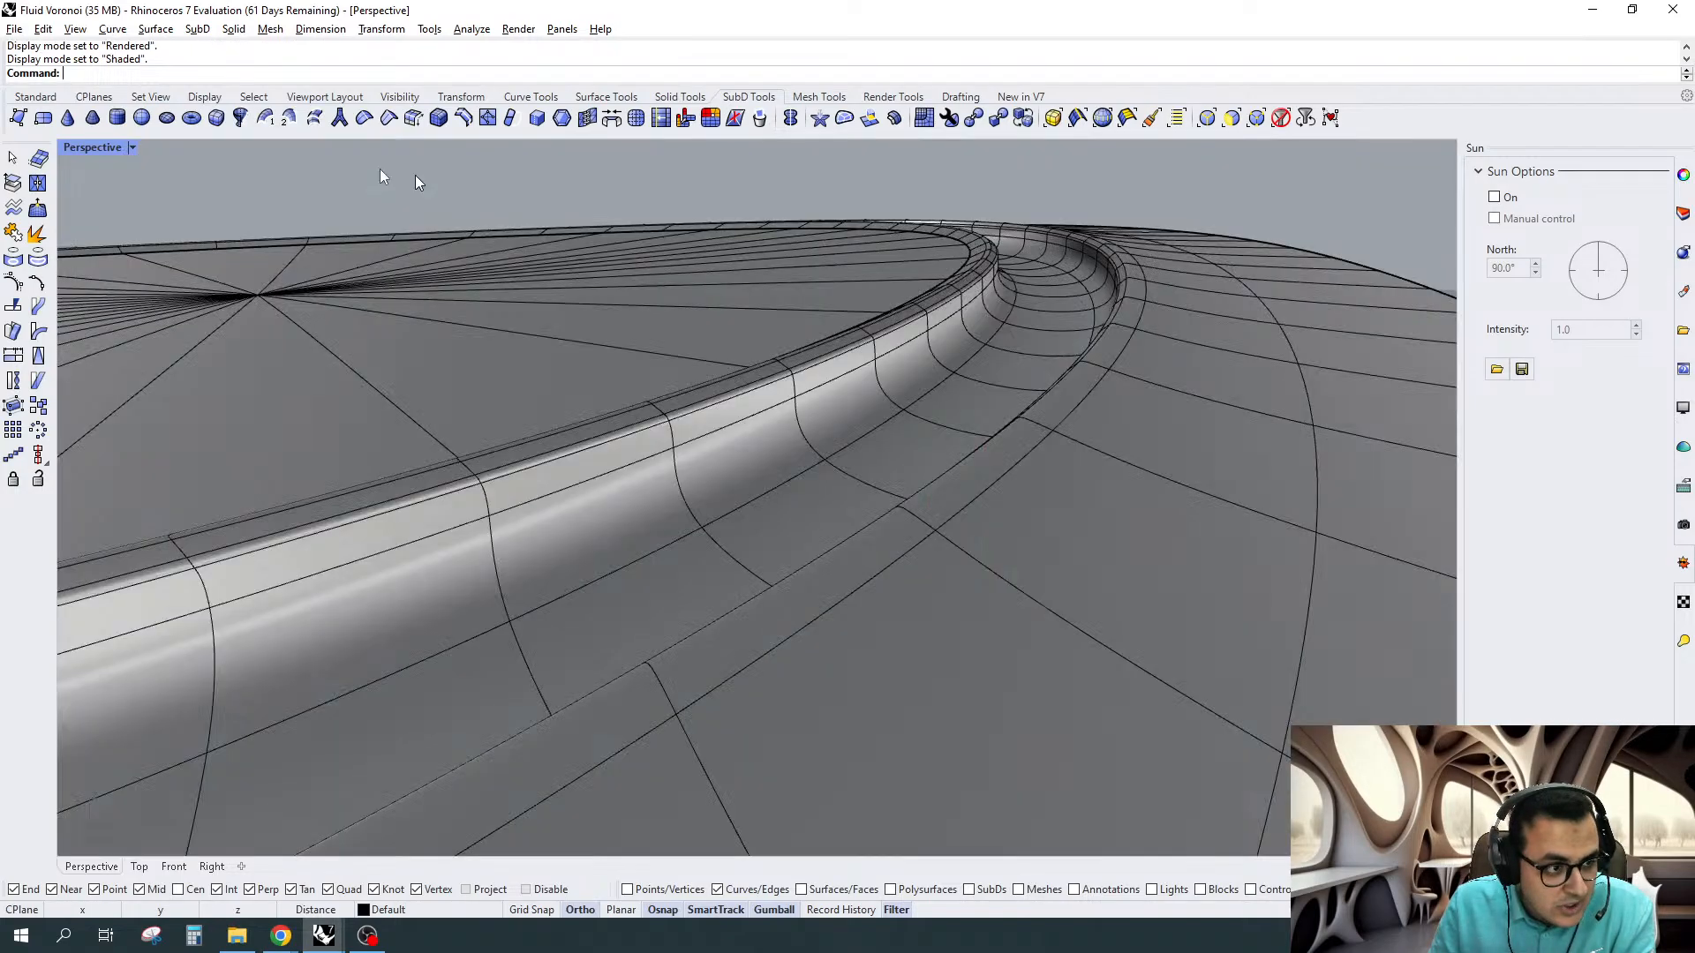
Select the upper wall edge loops on both sides of the channel and flatten them to one level with a vertical scale of 0
right_drag(865, 296, 986, 310)
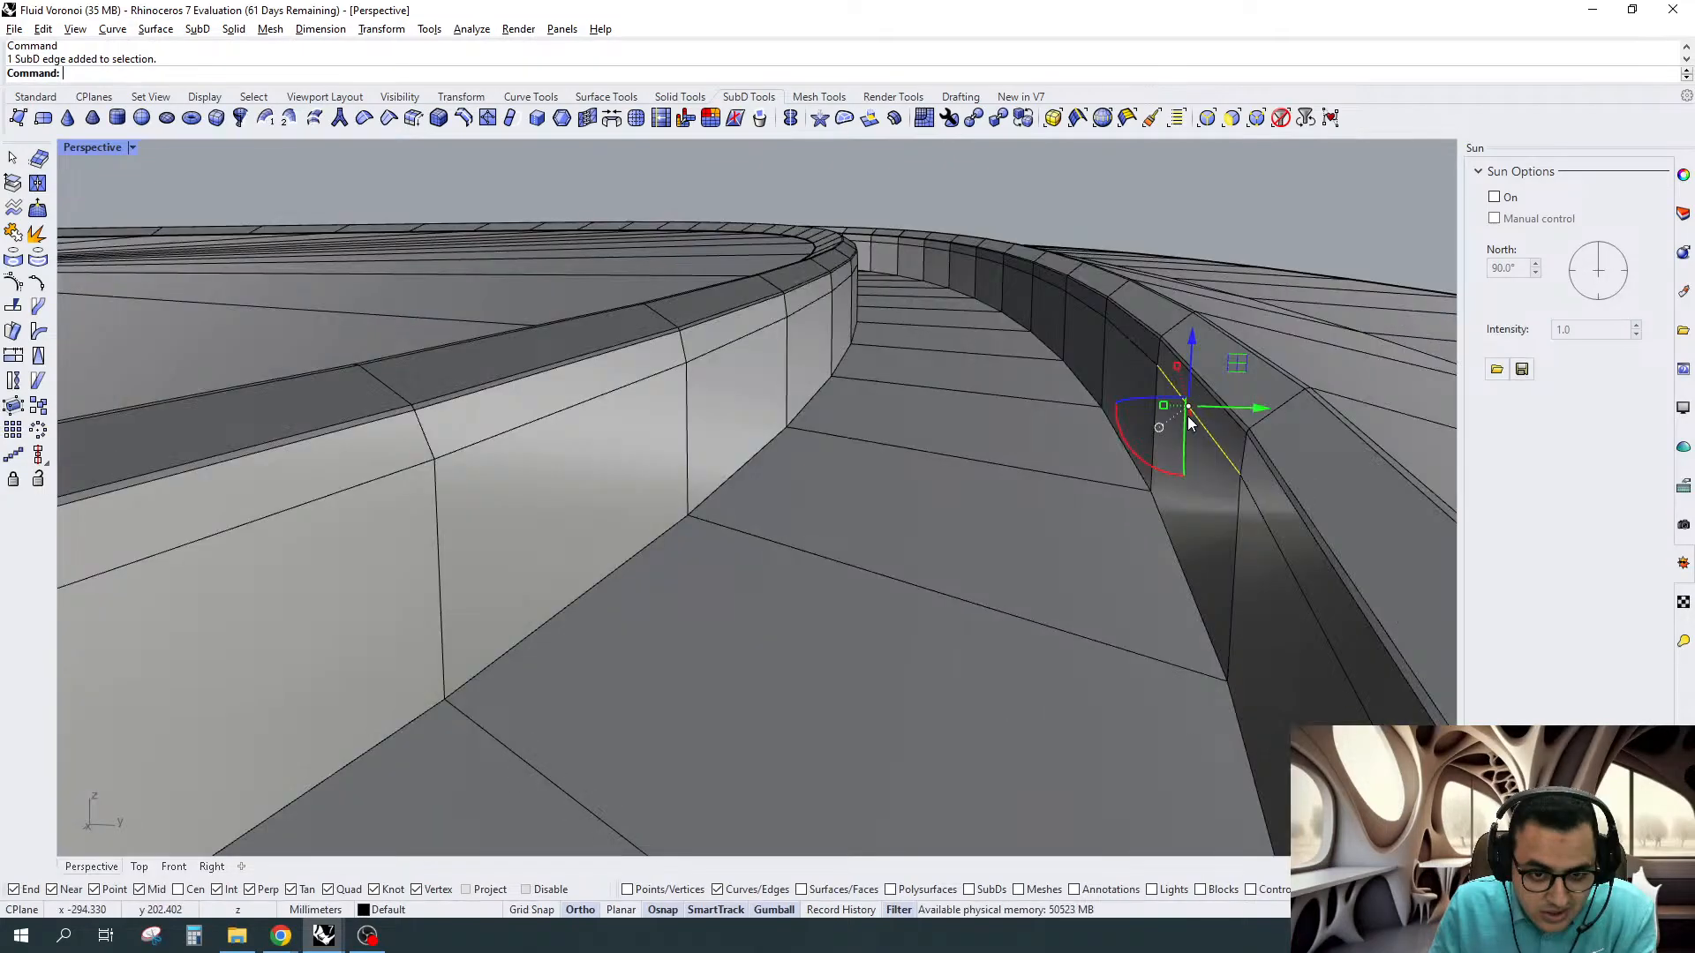
ctrl+shift+double_click(1188, 414)
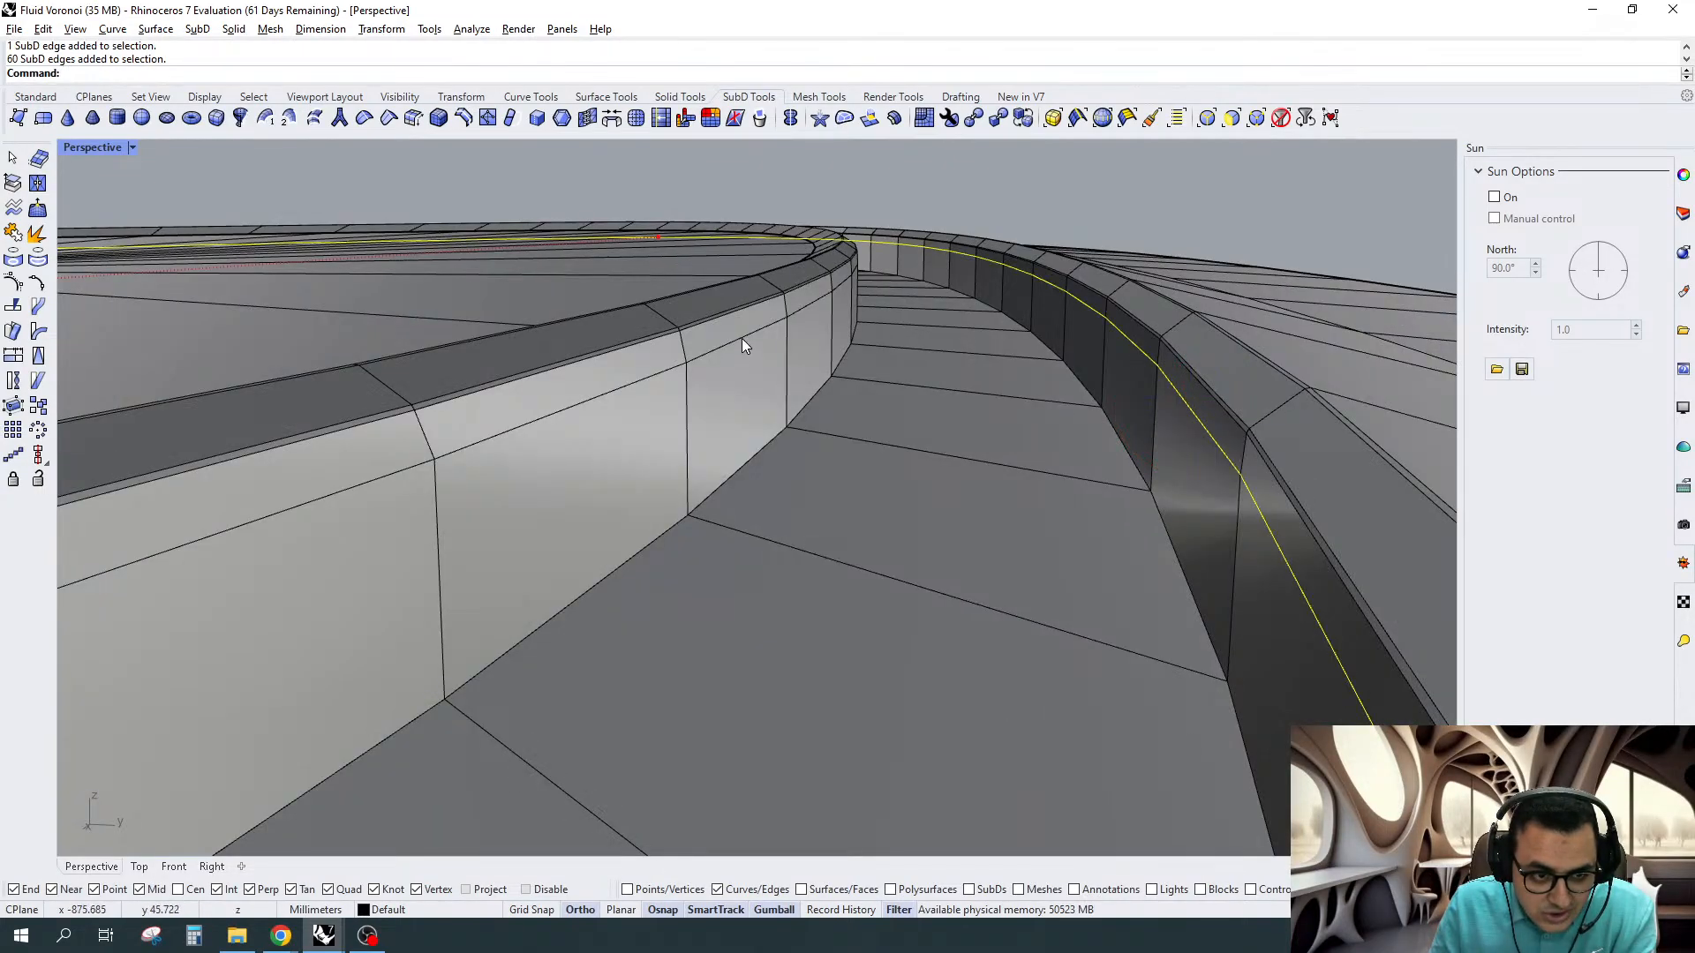
key(Tab)
right_drag(757, 337, 1101, 306)
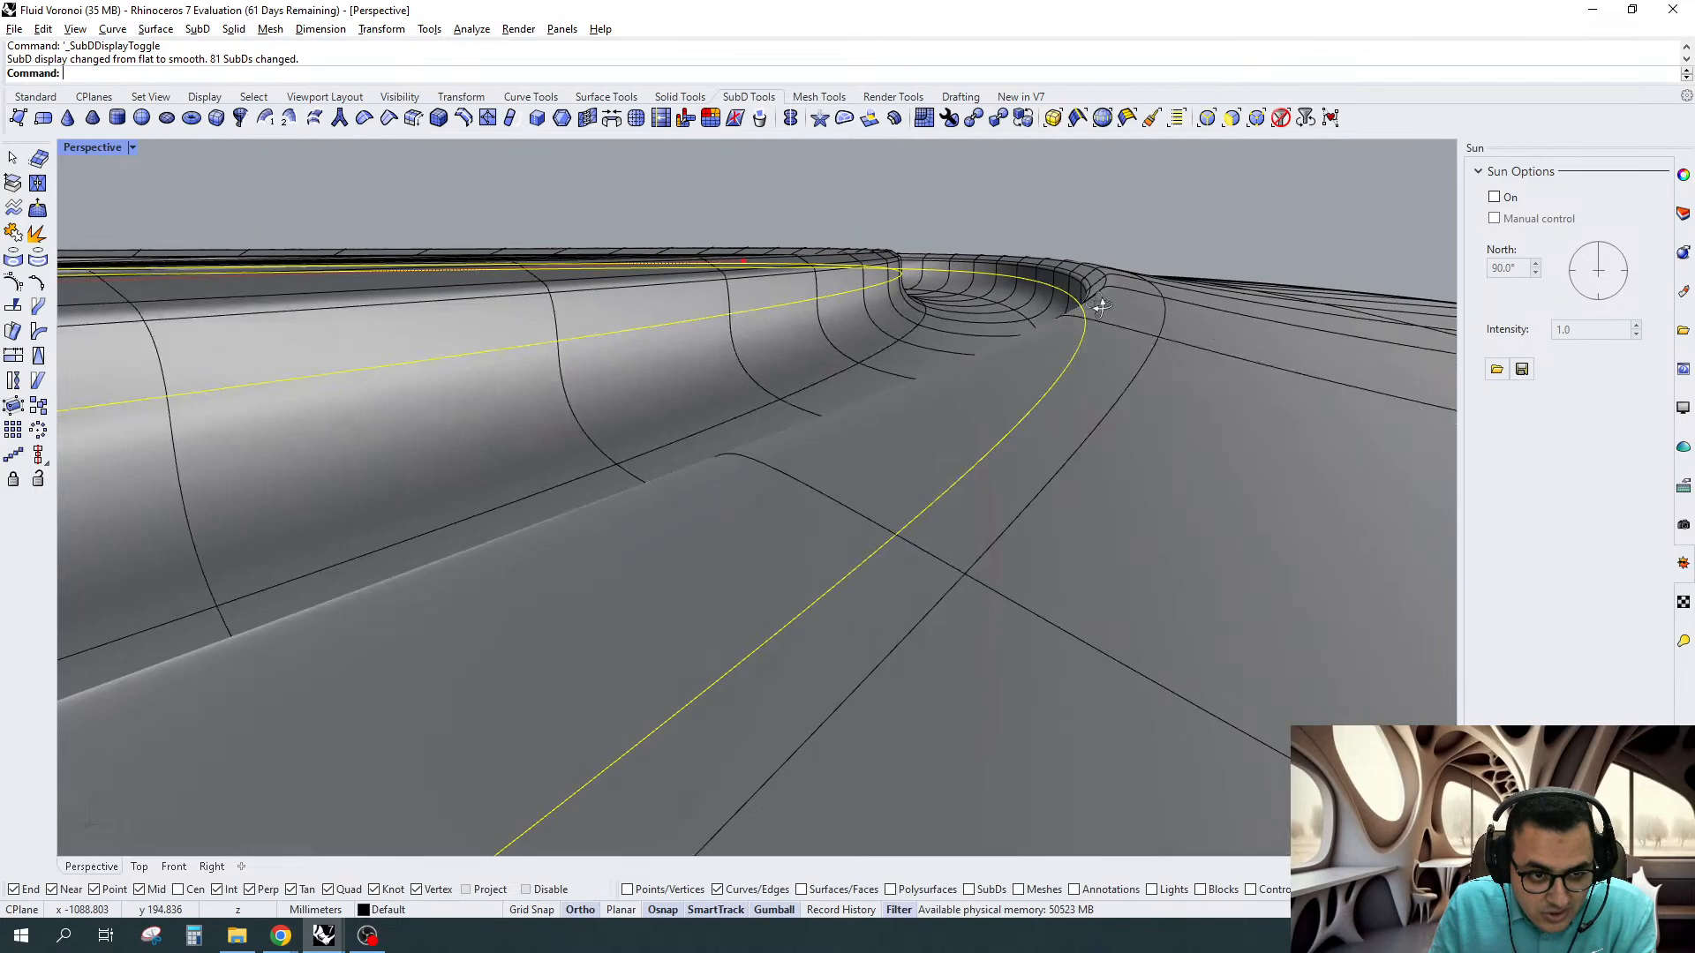
key(Tab)
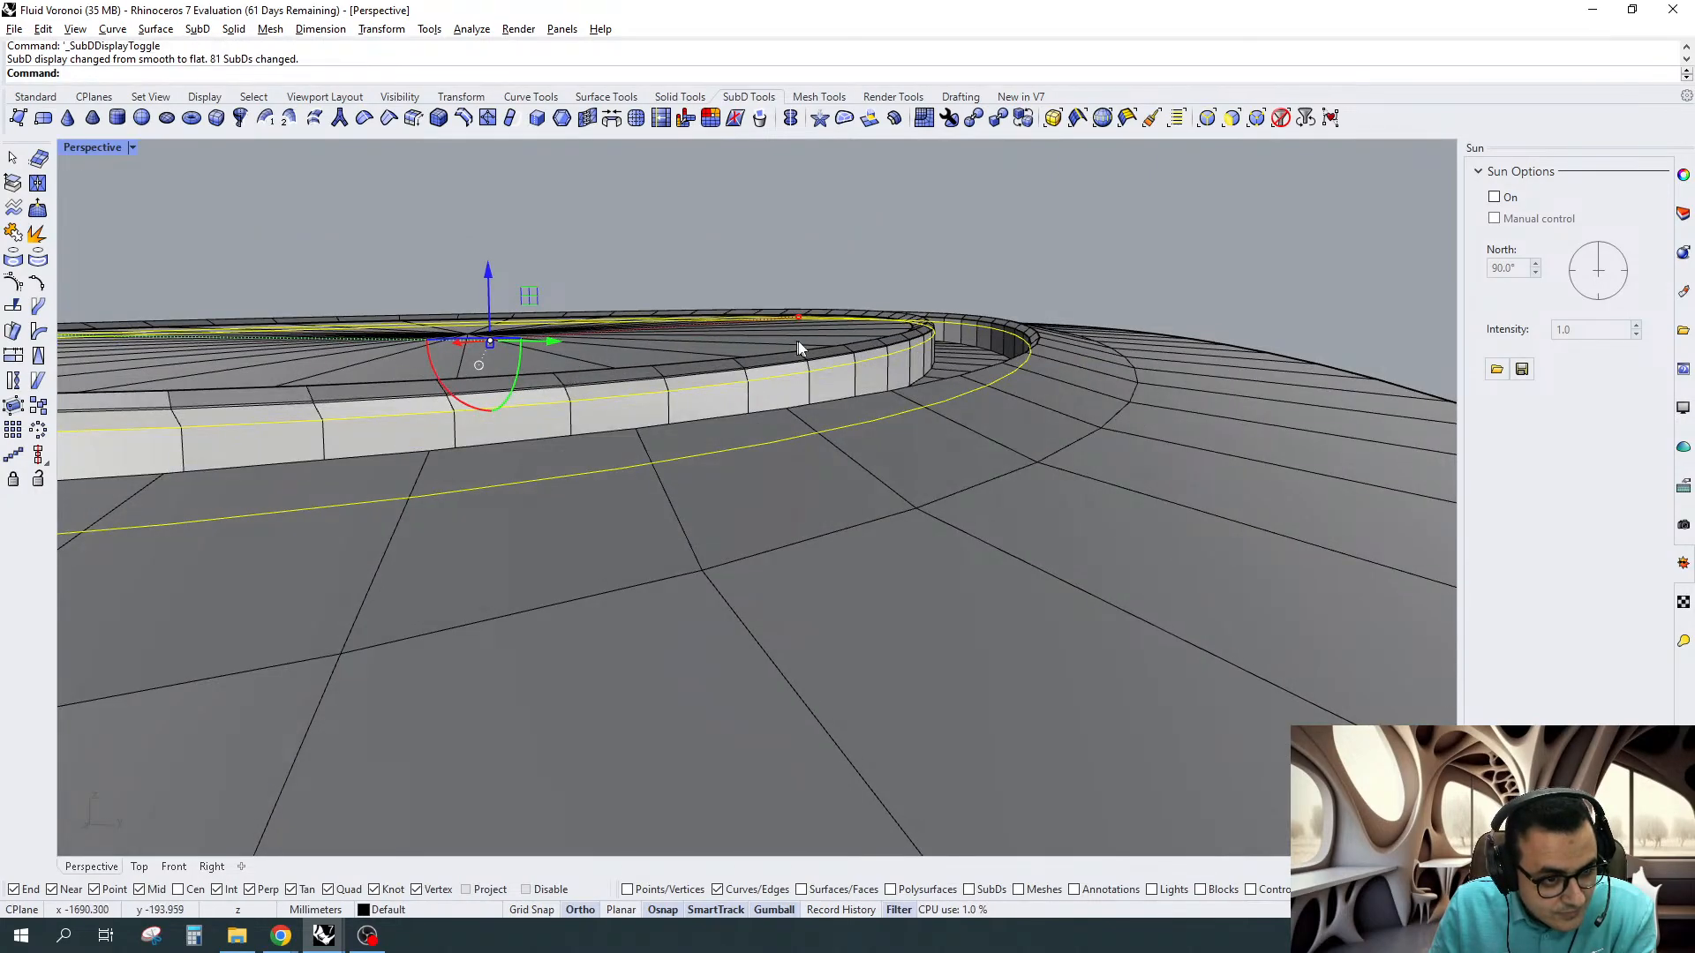
scroll(798, 341, up, 5)
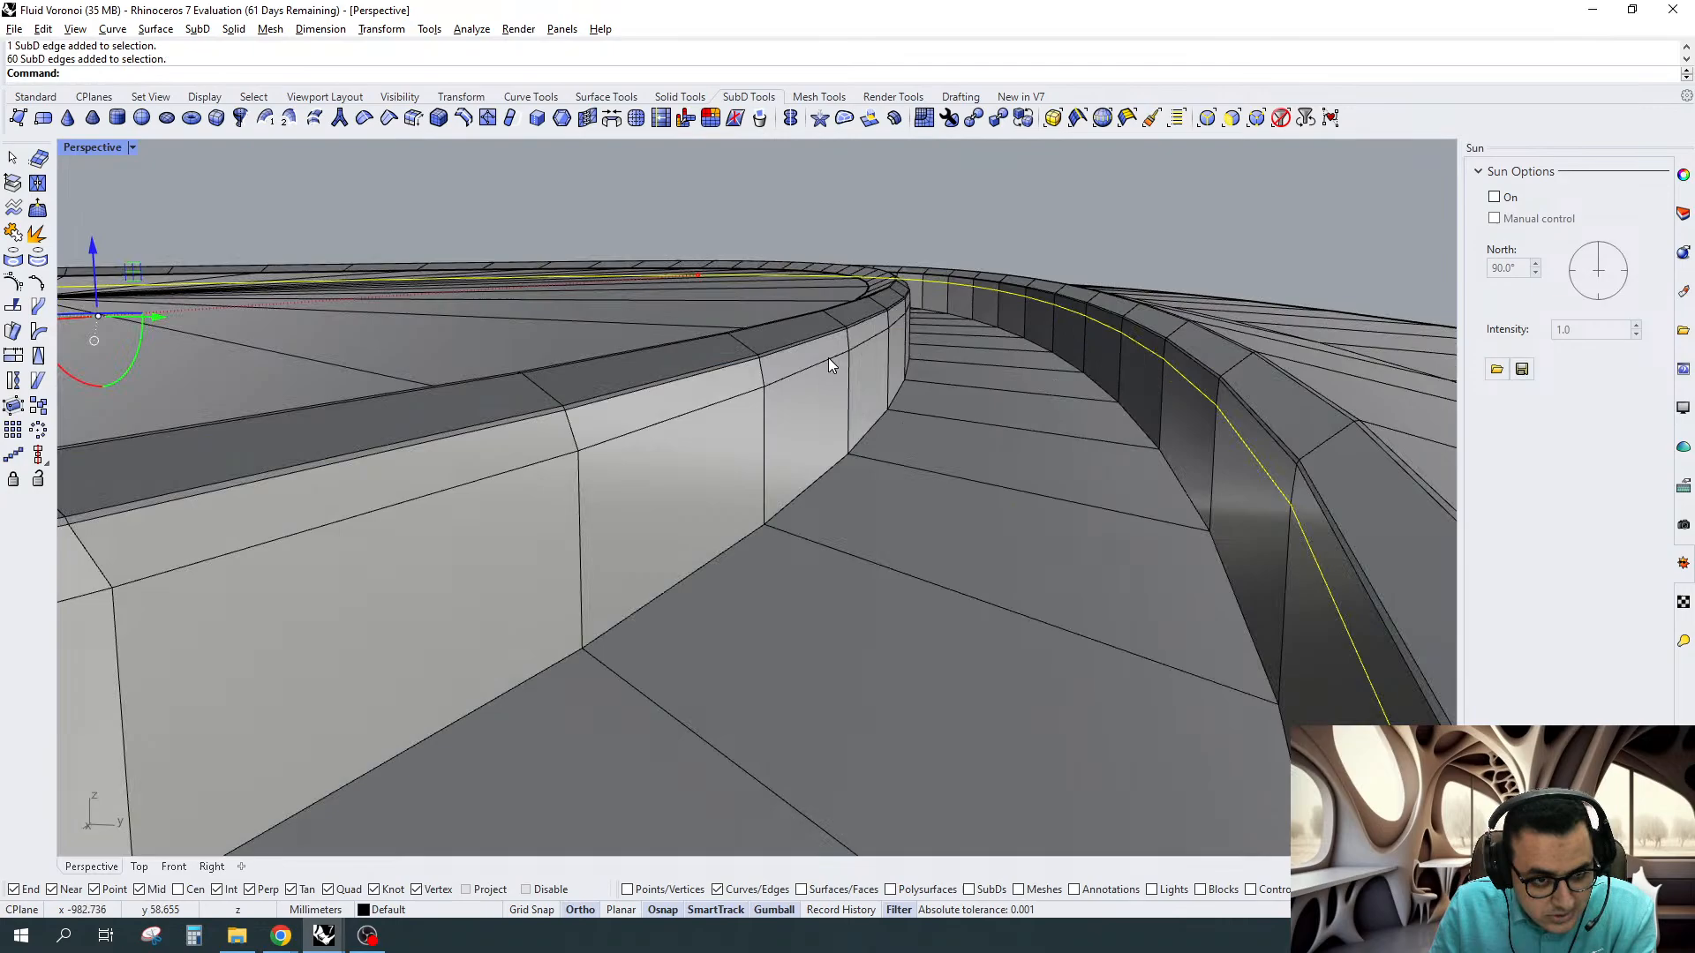
shift+double_click(828, 358)
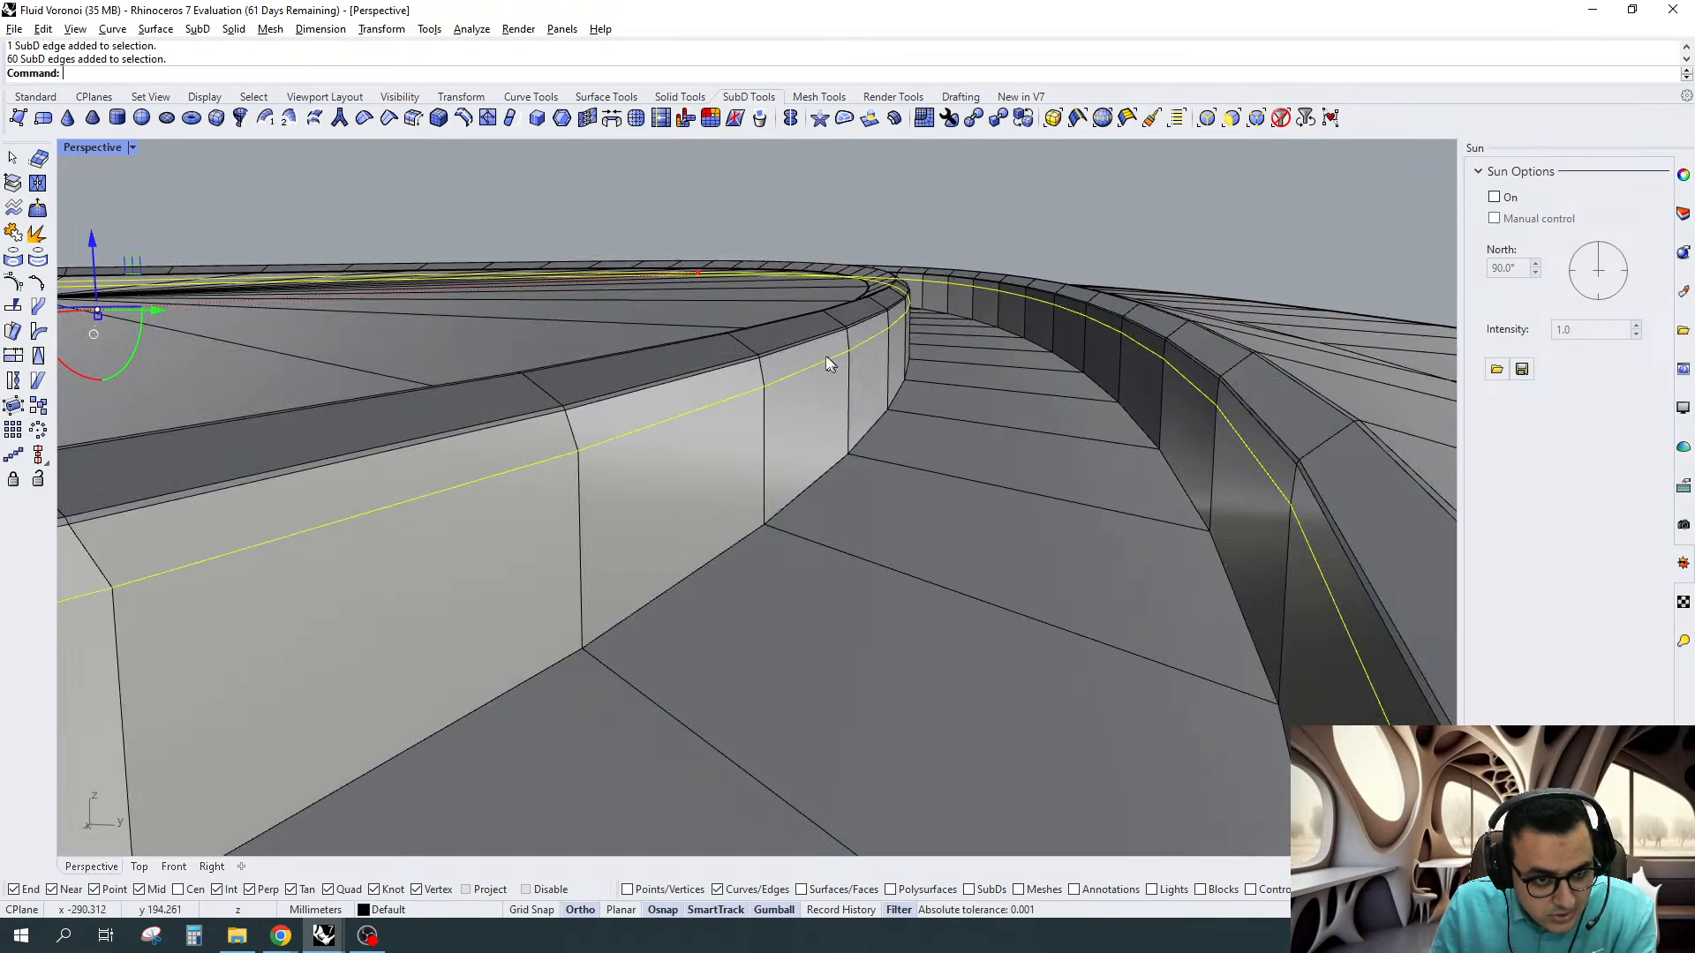
click(99, 318)
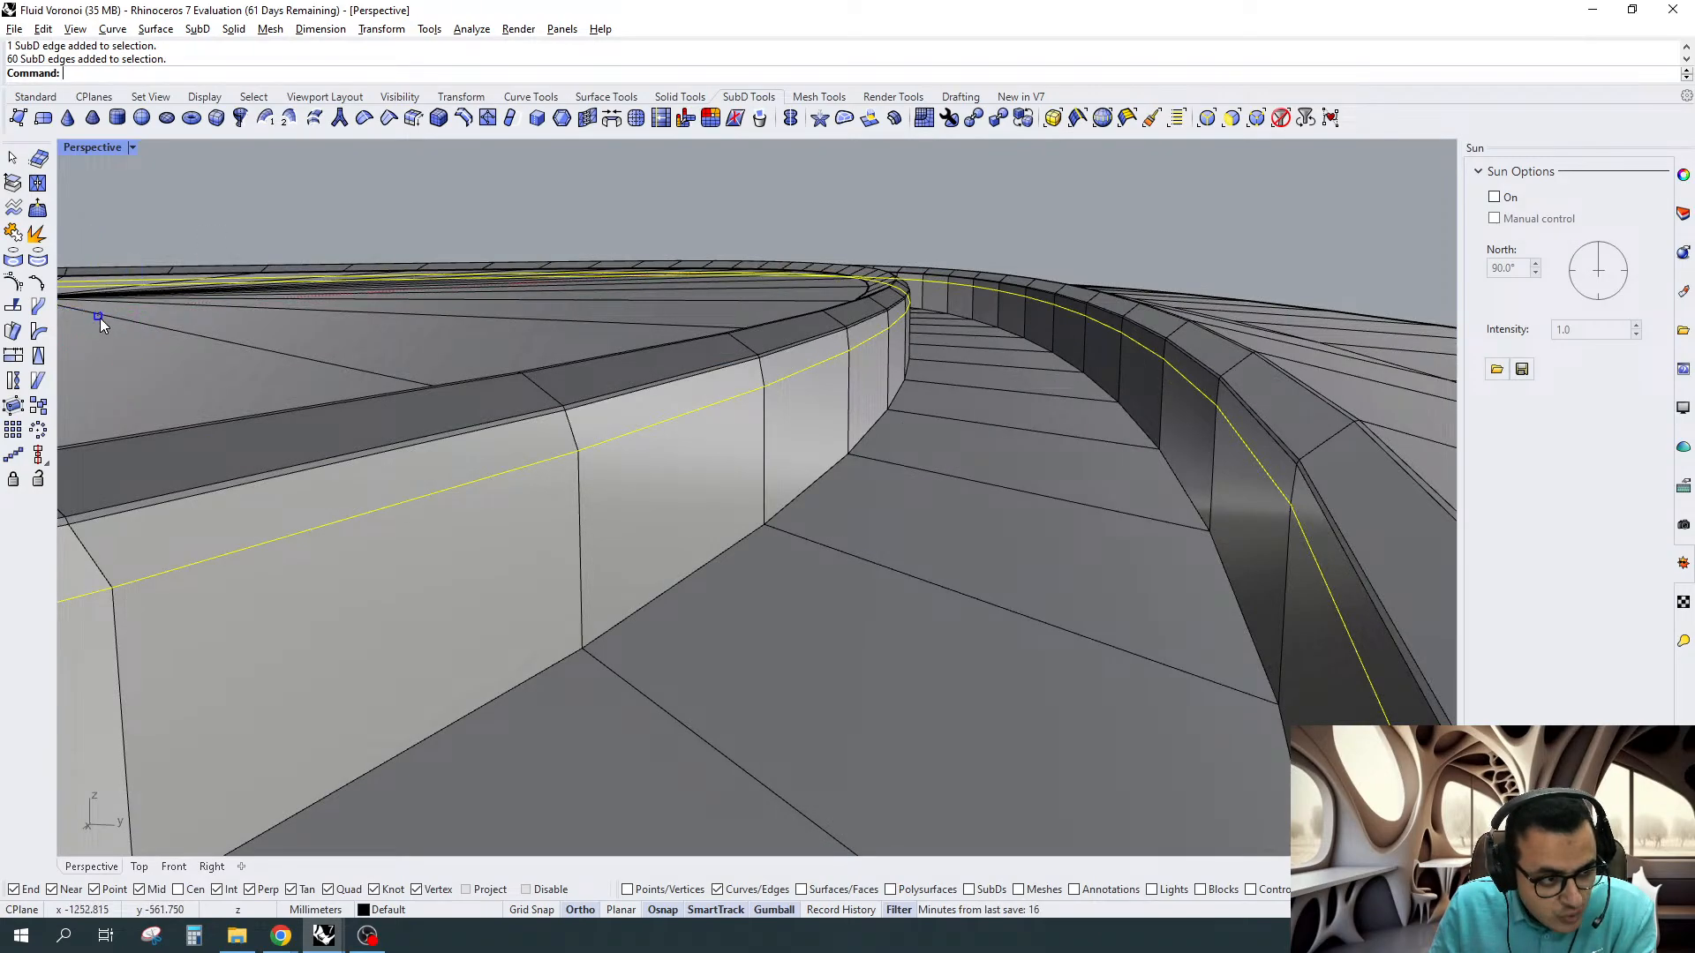
text(0)
key(Return)
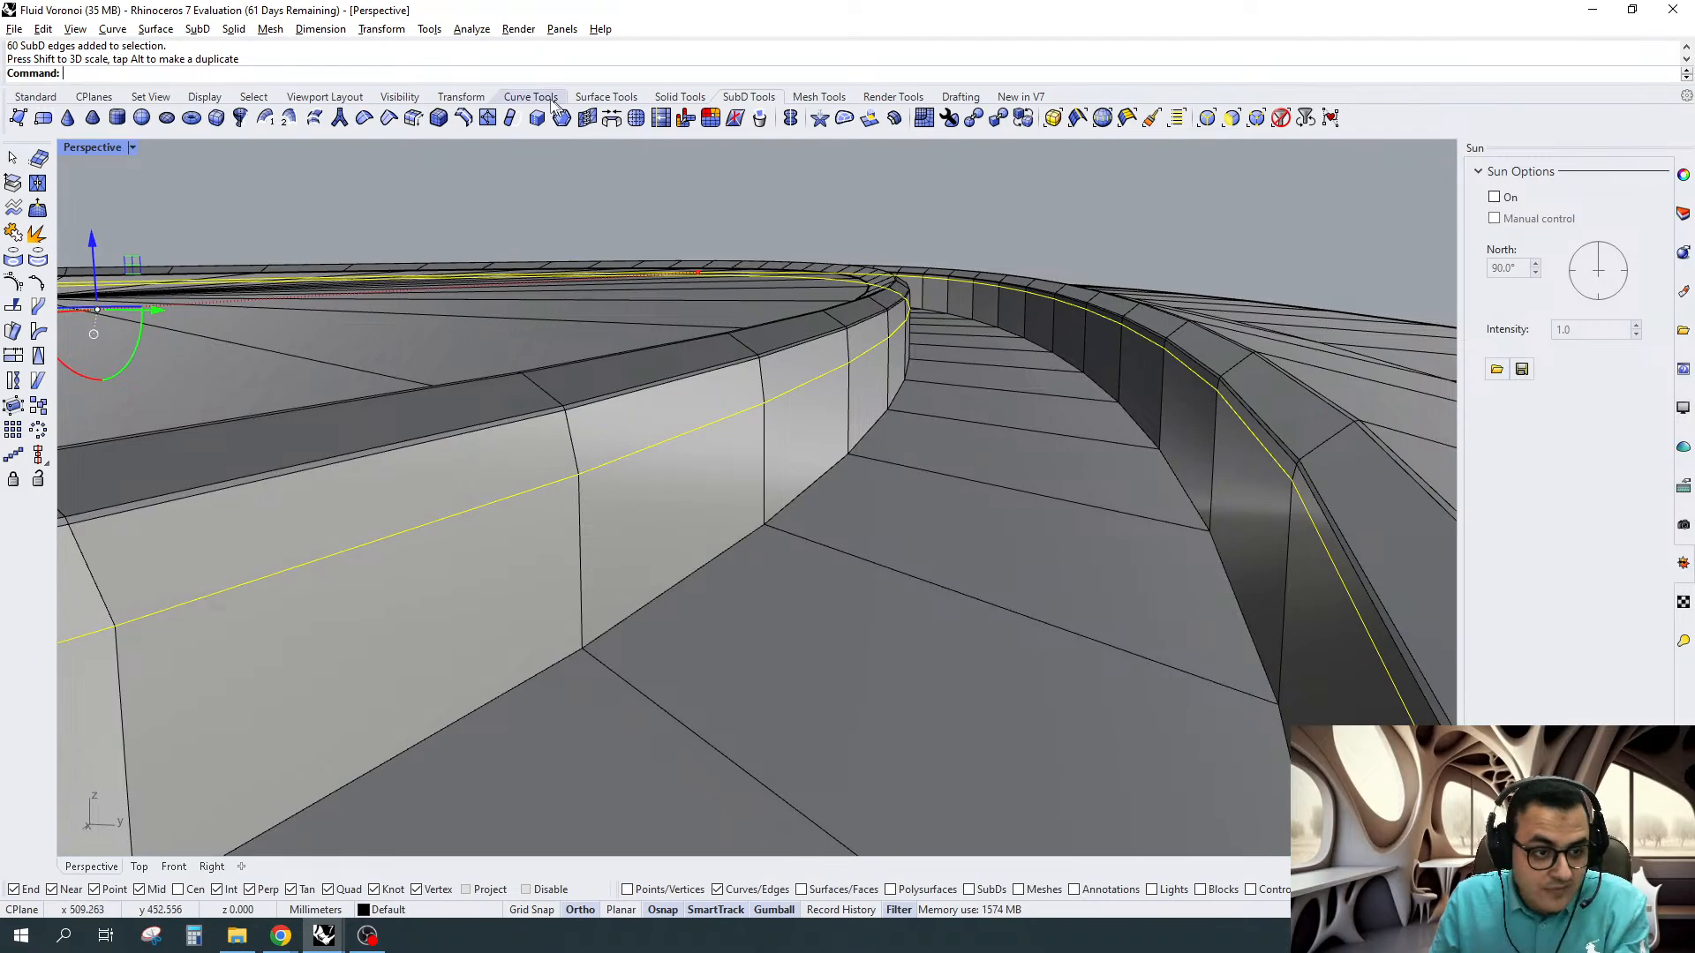
Crease the selected upper wall edge loops on both sides of the channel and compare the flat and smooth SubD displays, ending in smooth
click(372, 116)
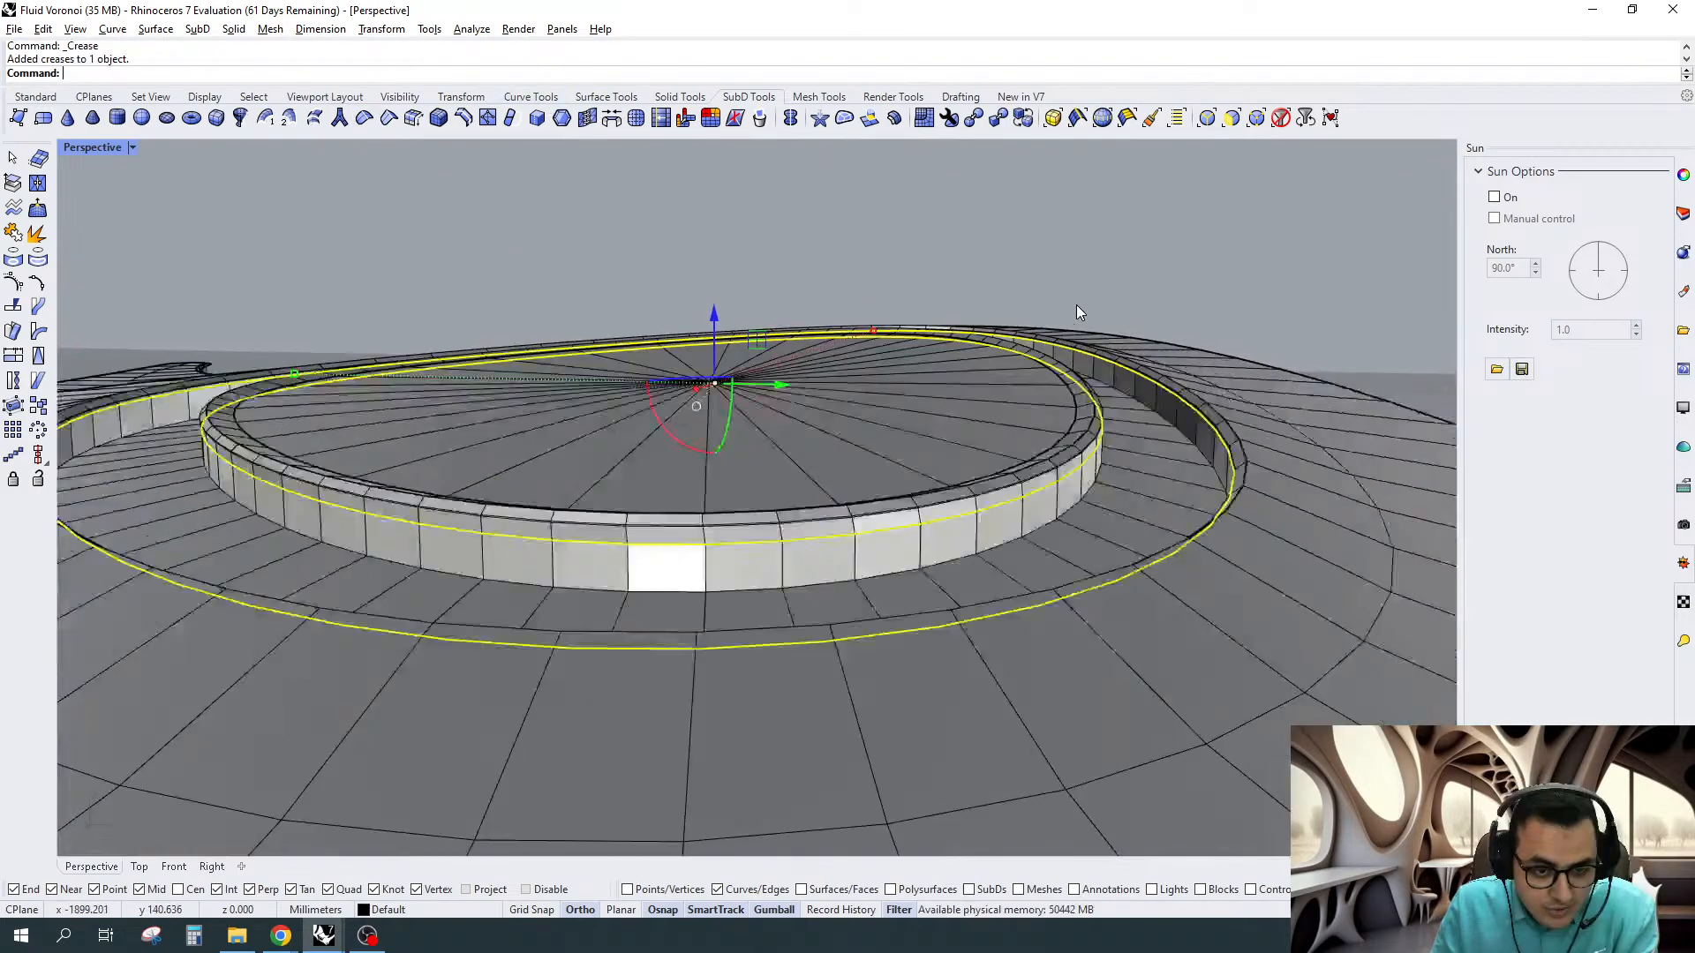
key(Tab)
right_drag(1077, 304, 1225, 436)
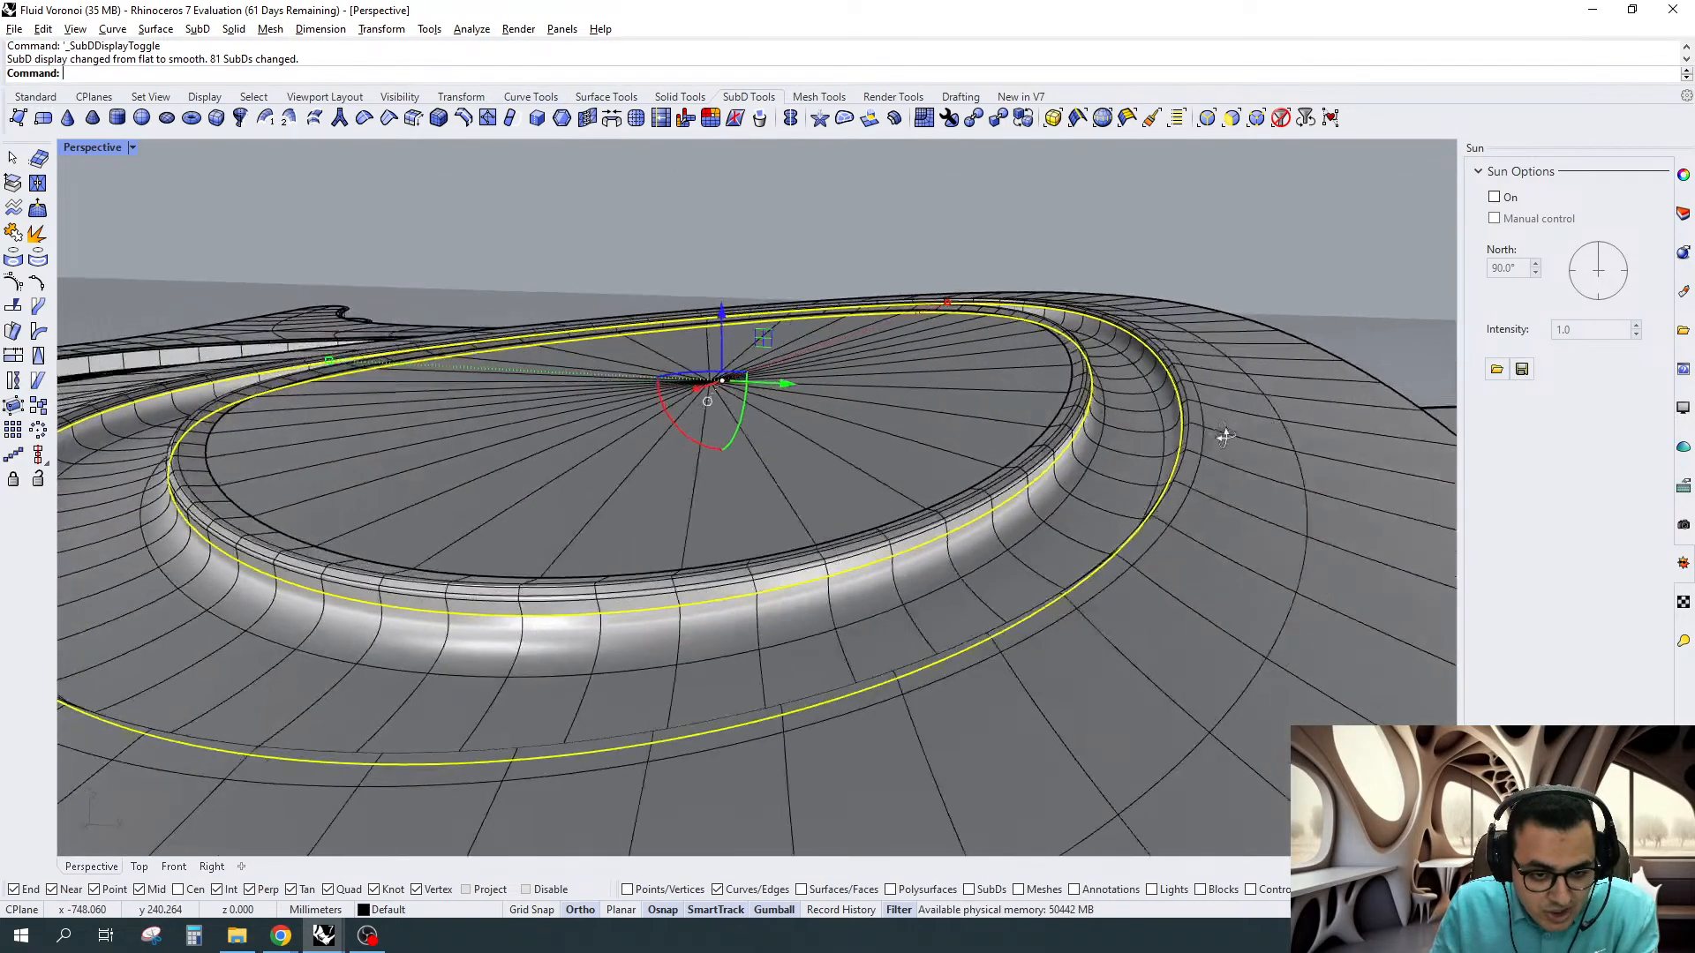
scroll(1094, 614, down, 4)
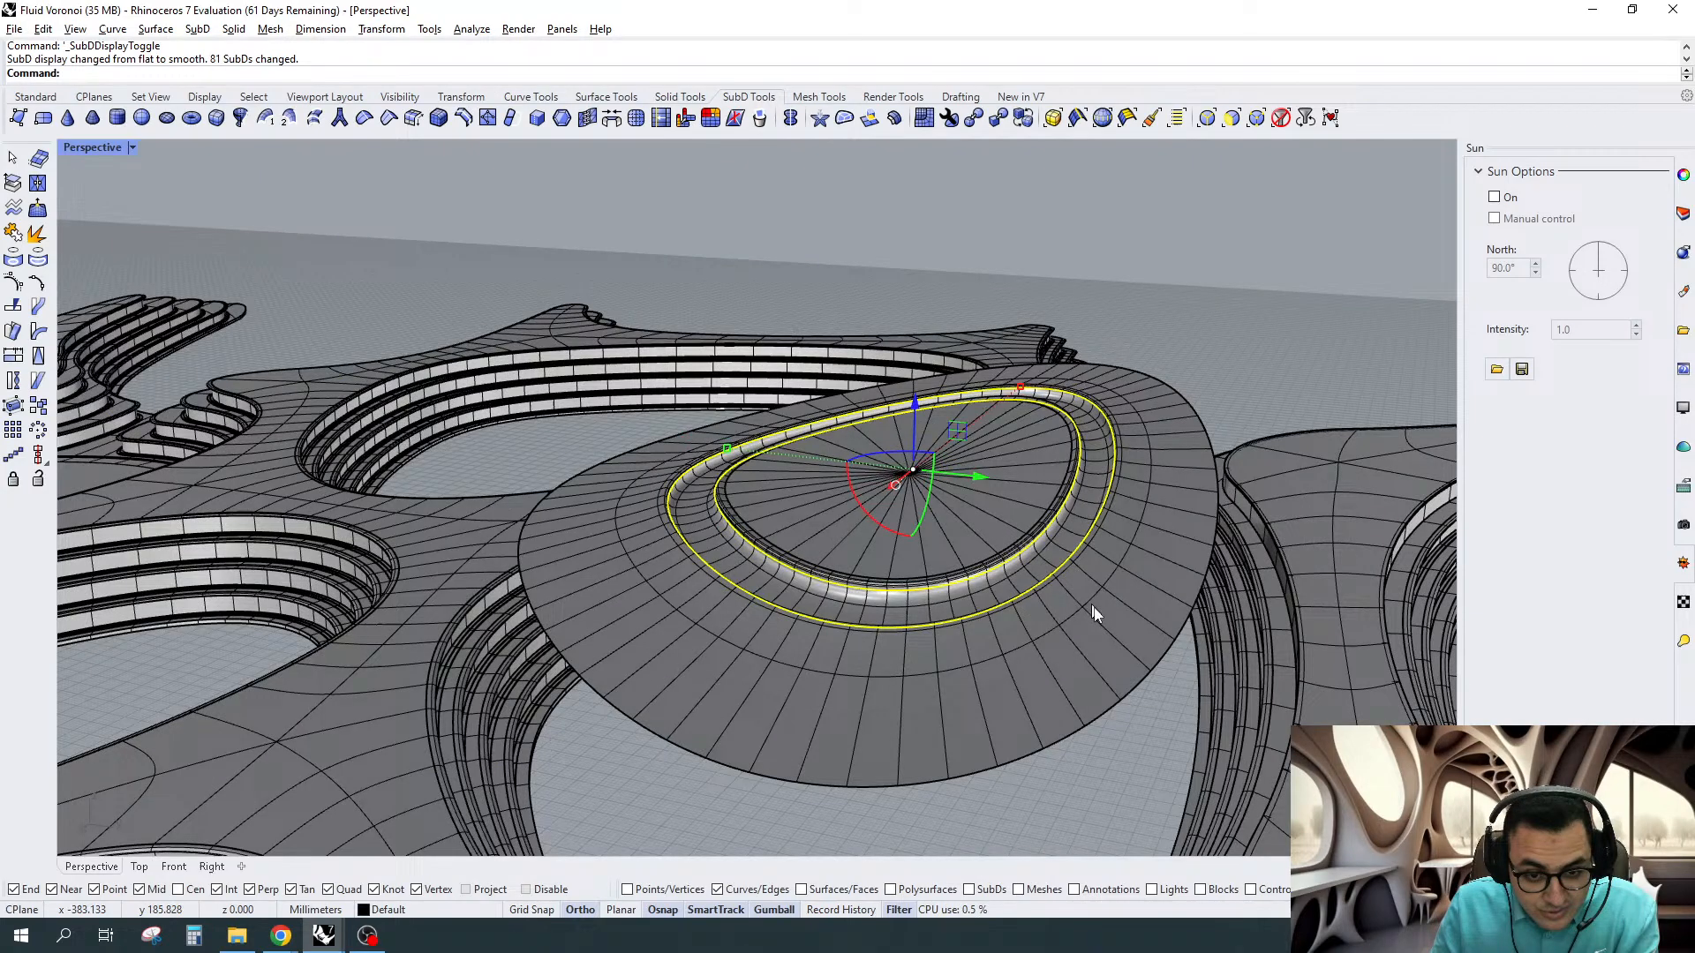
scroll(1148, 655, up, 4)
key(Tab)
key(Tab)
scroll(1050, 676, down, 4)
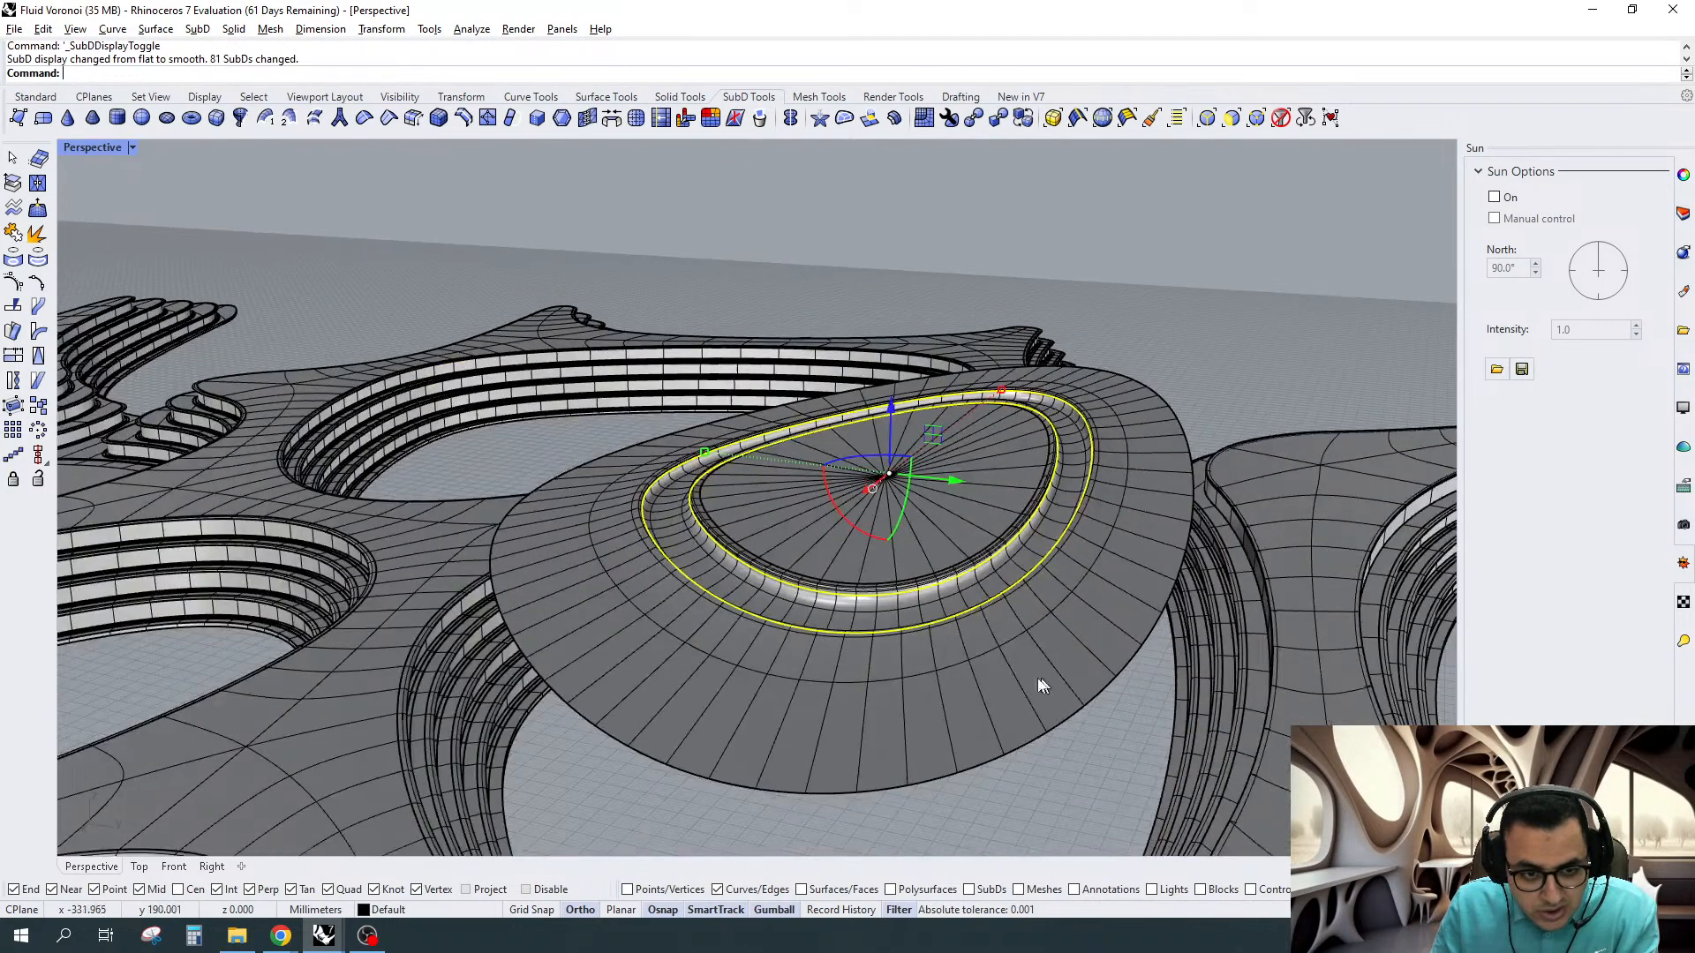
Copy the two selected channel edge loops 50 mm upward as curves and join the copies into closed curves
click(892, 408)
text(50)
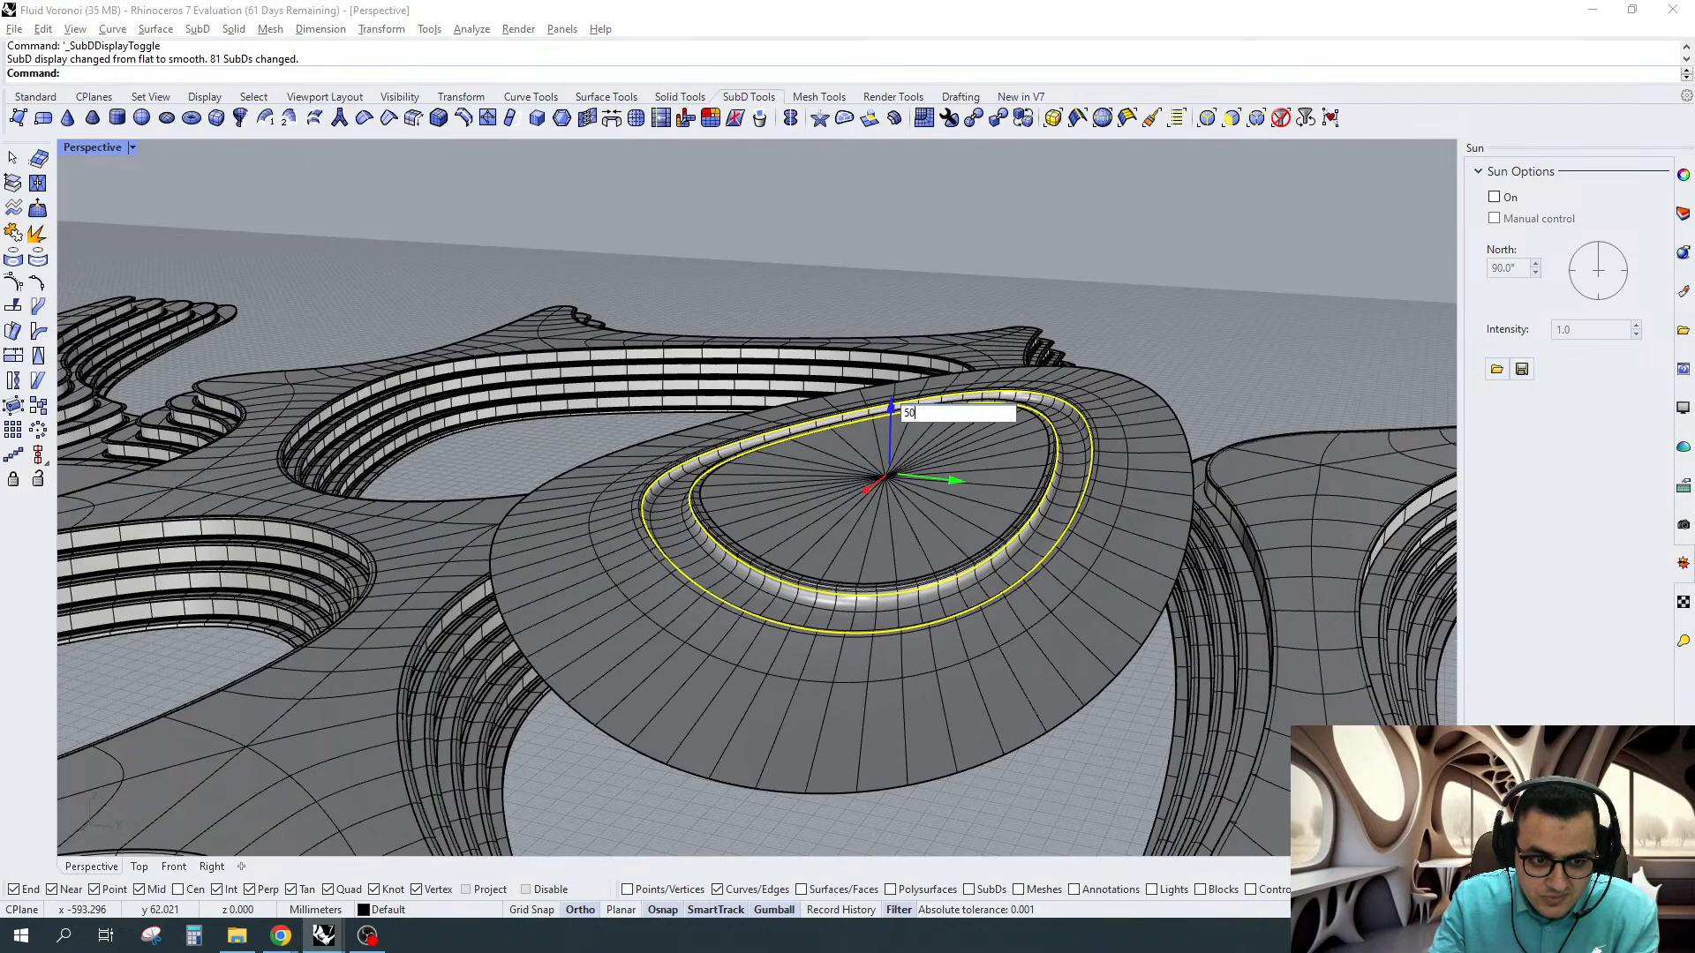
key(Return)
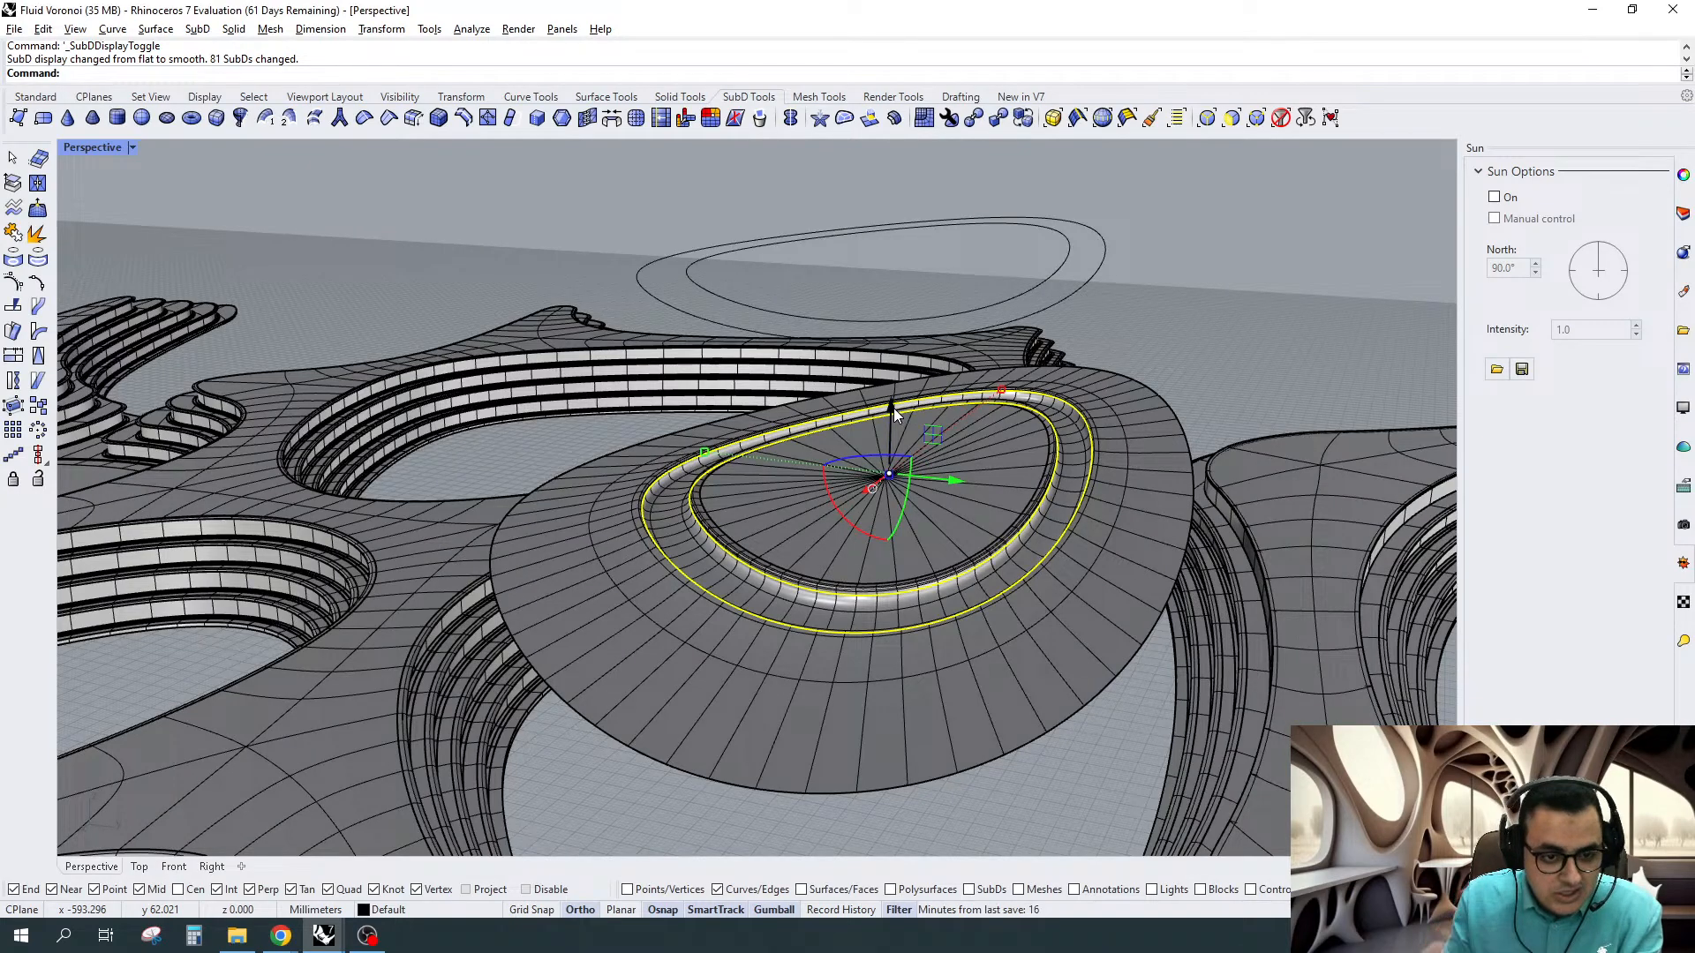
click(1281, 119)
right_drag(1123, 282, 1123, 277)
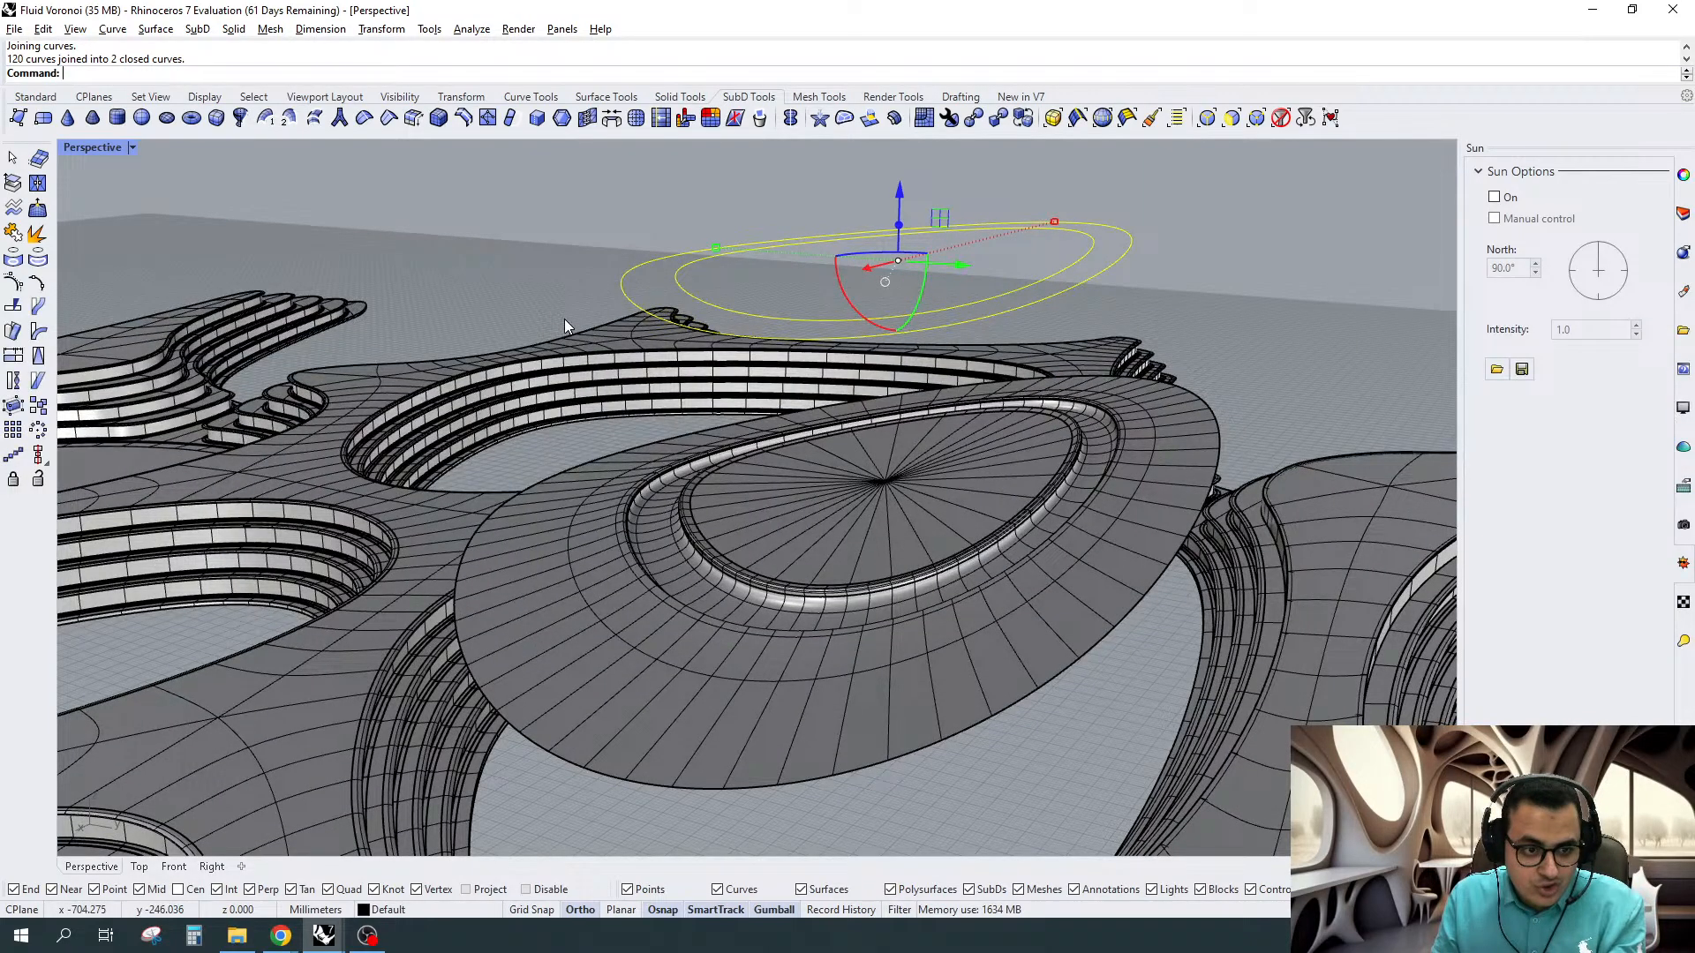
Create a planar surface between the two closed curves and move it down 50 mm into the channel
text(P)
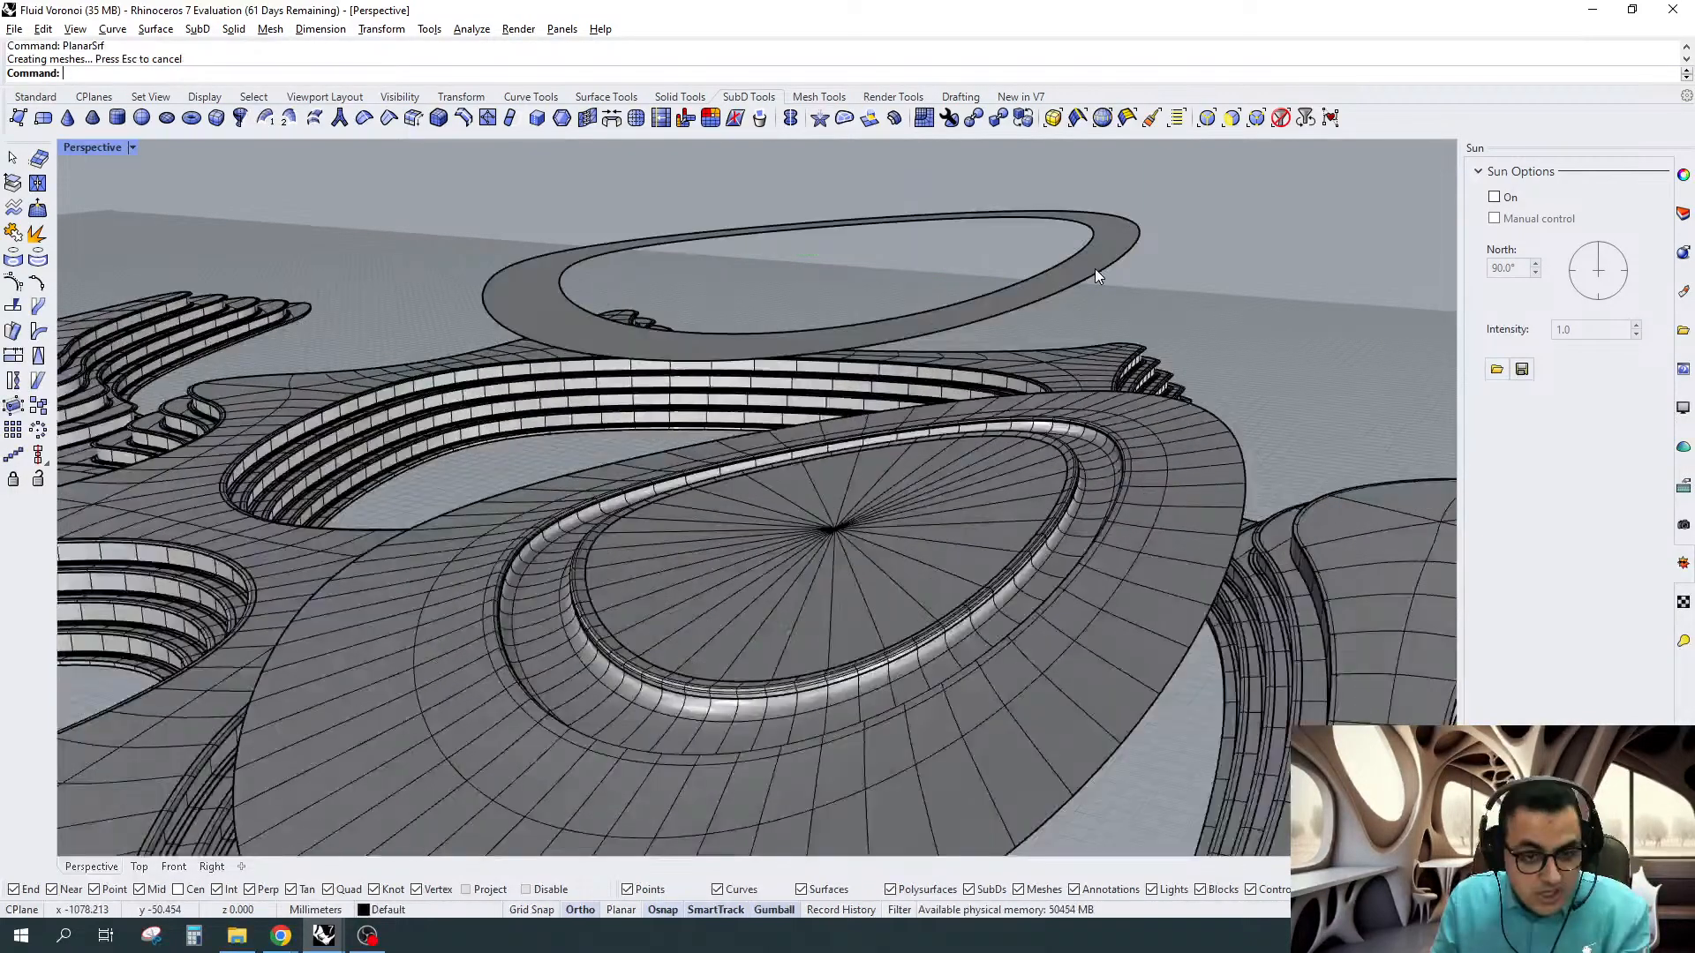
scroll(1095, 268, up, 3)
click(1095, 259)
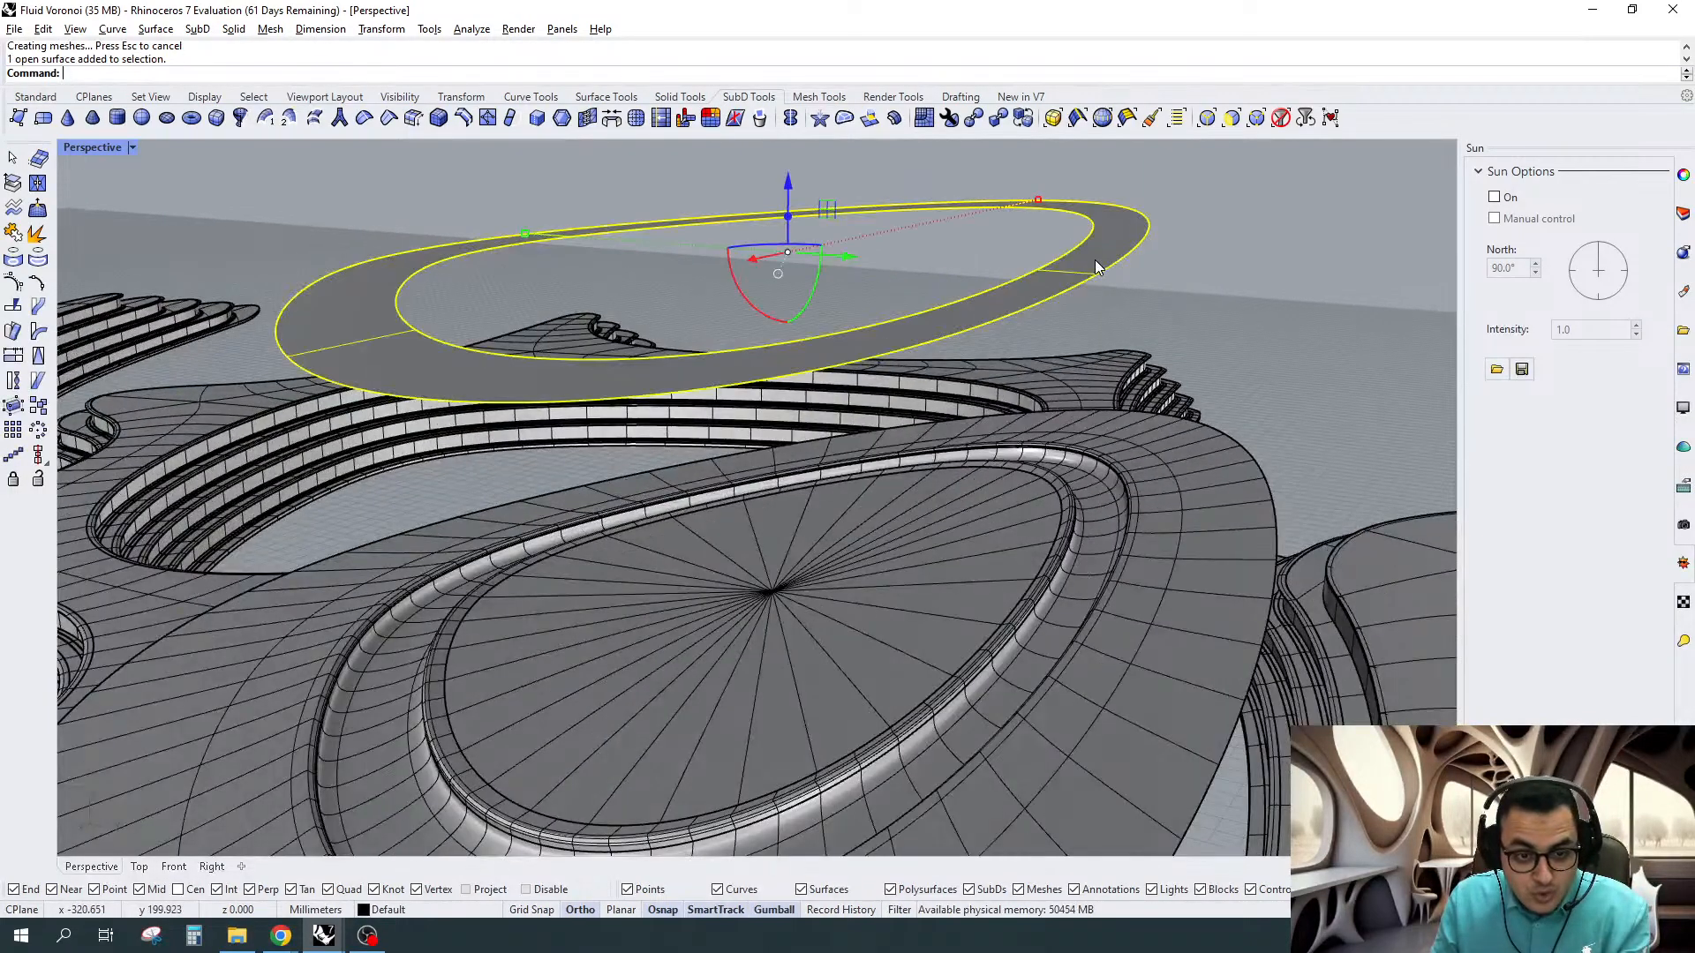
click(786, 181)
text(-5)
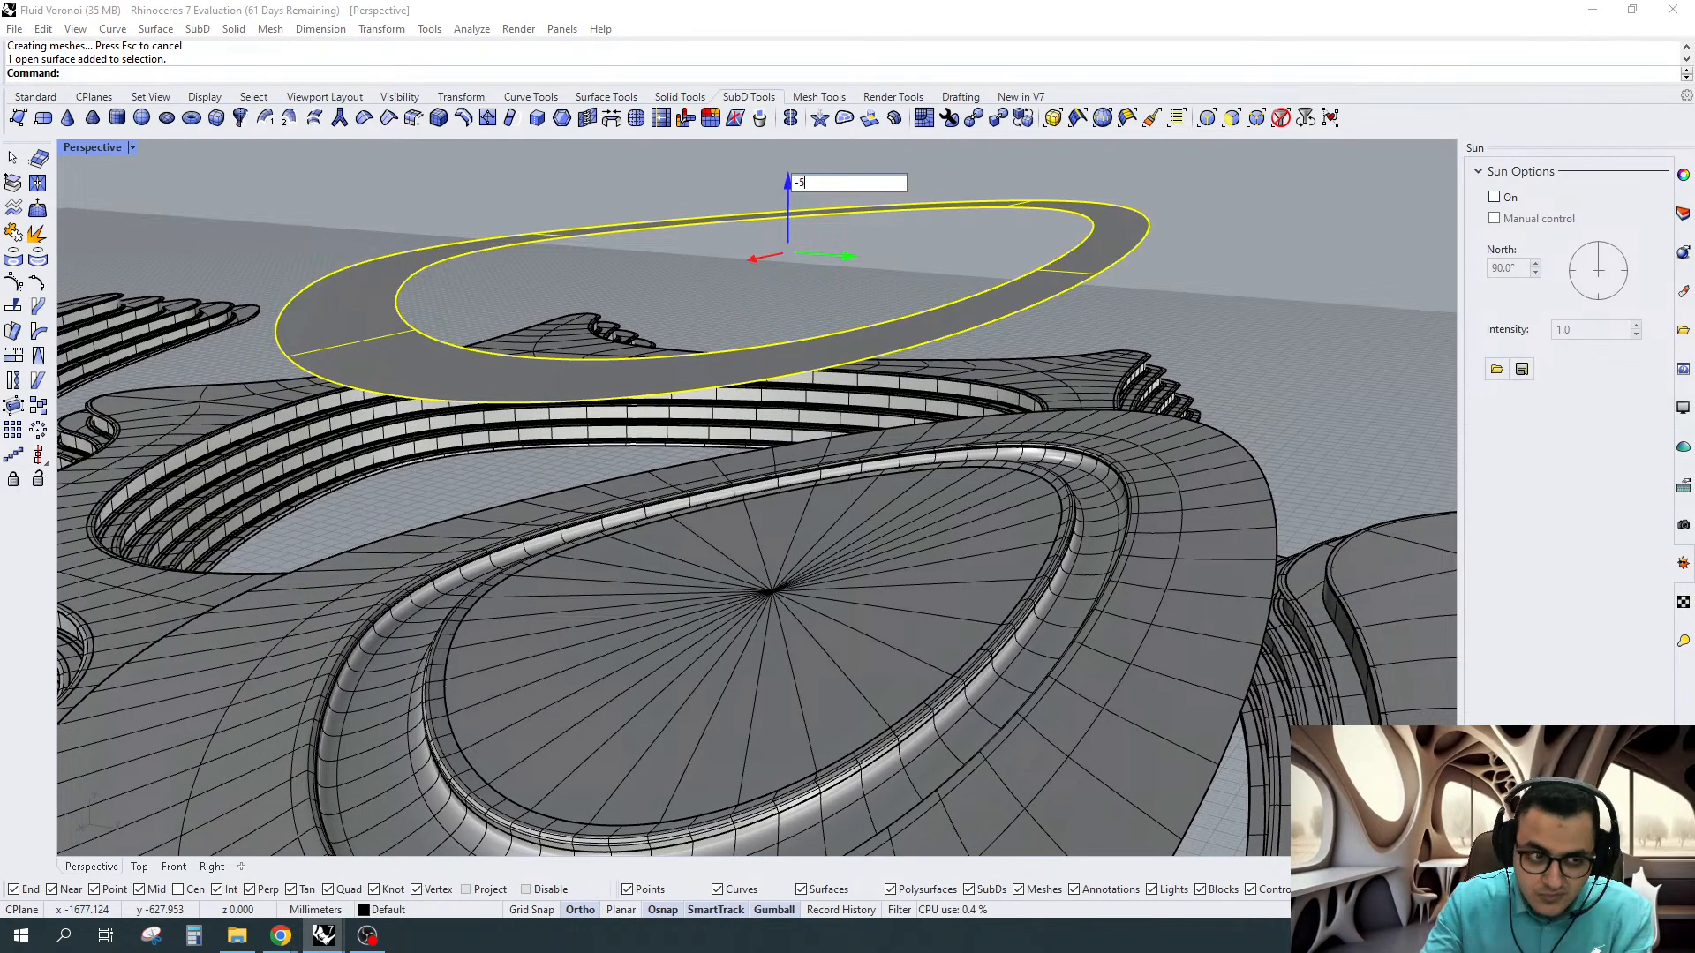
text(0)
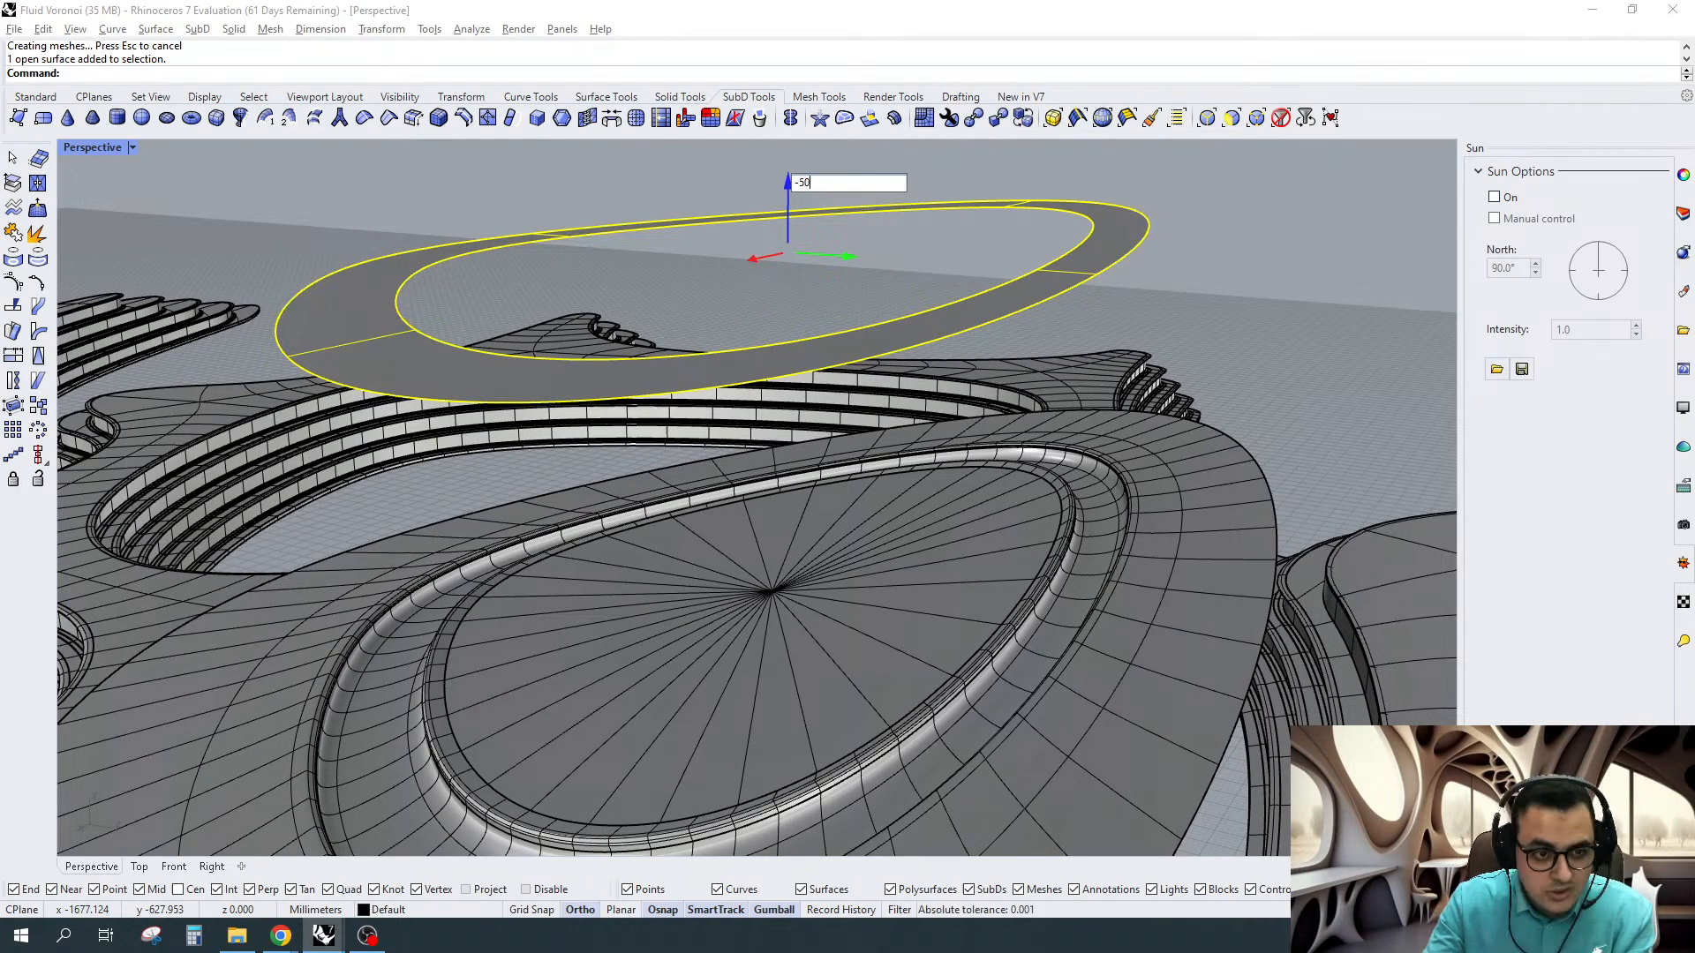
key(Return)
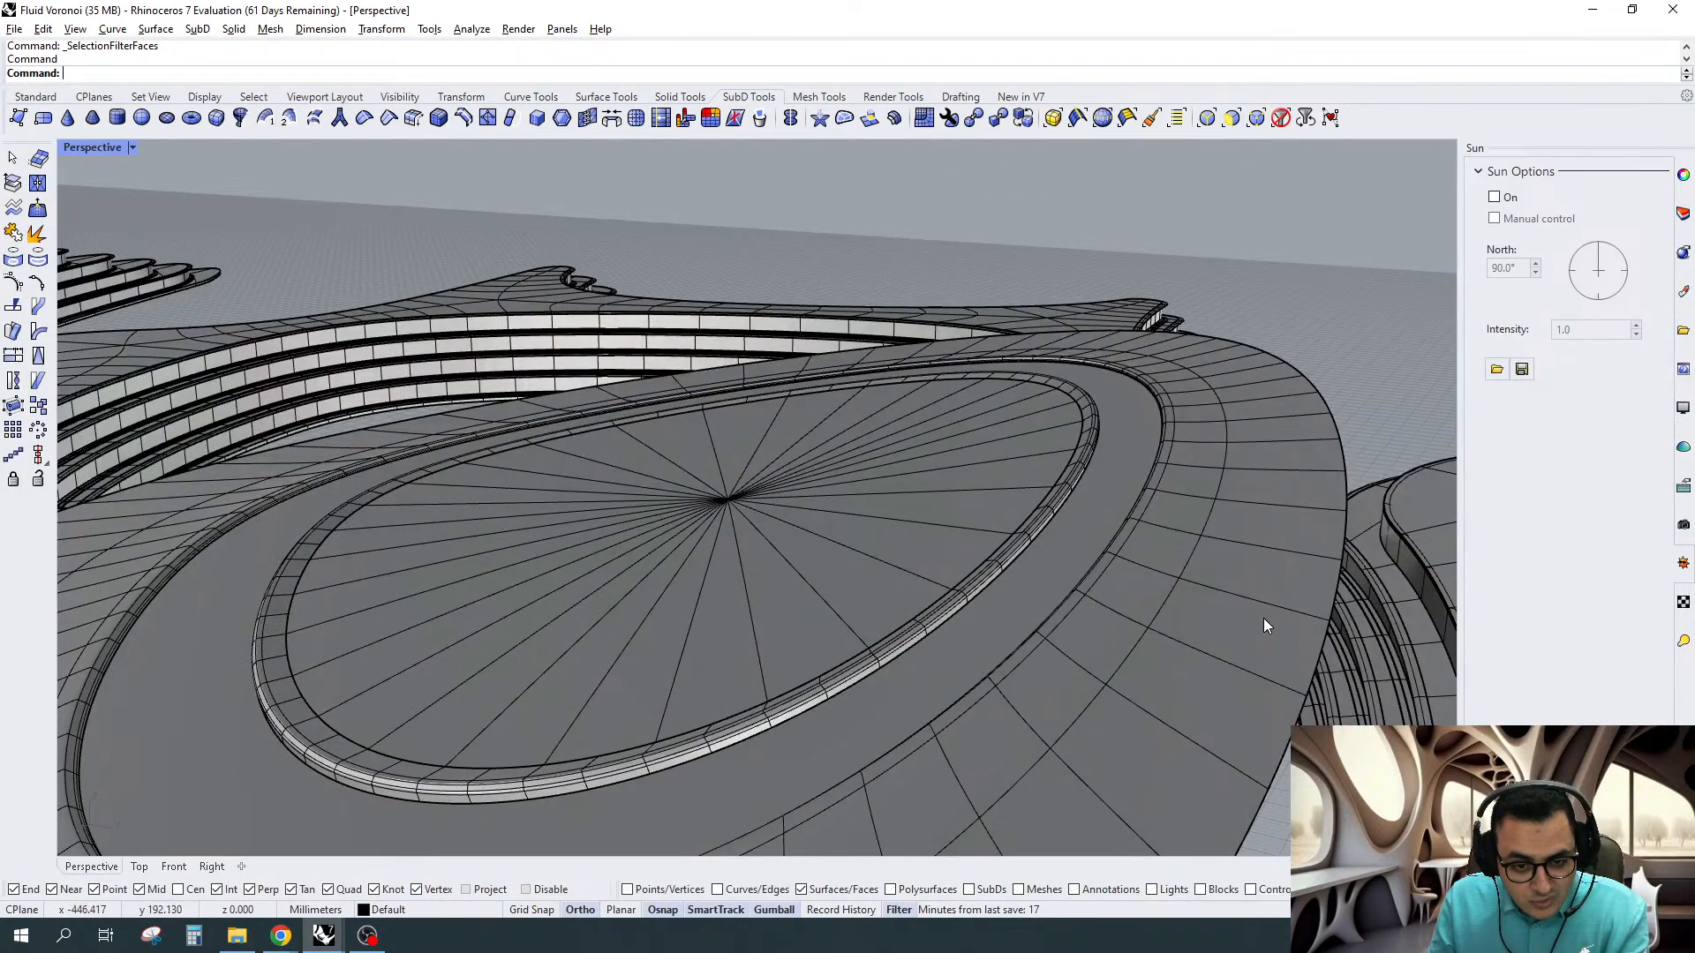
Extract the outermost ring of faces from the oval structure as a separate SubD and select it
ctrl+shift+click(1264, 613)
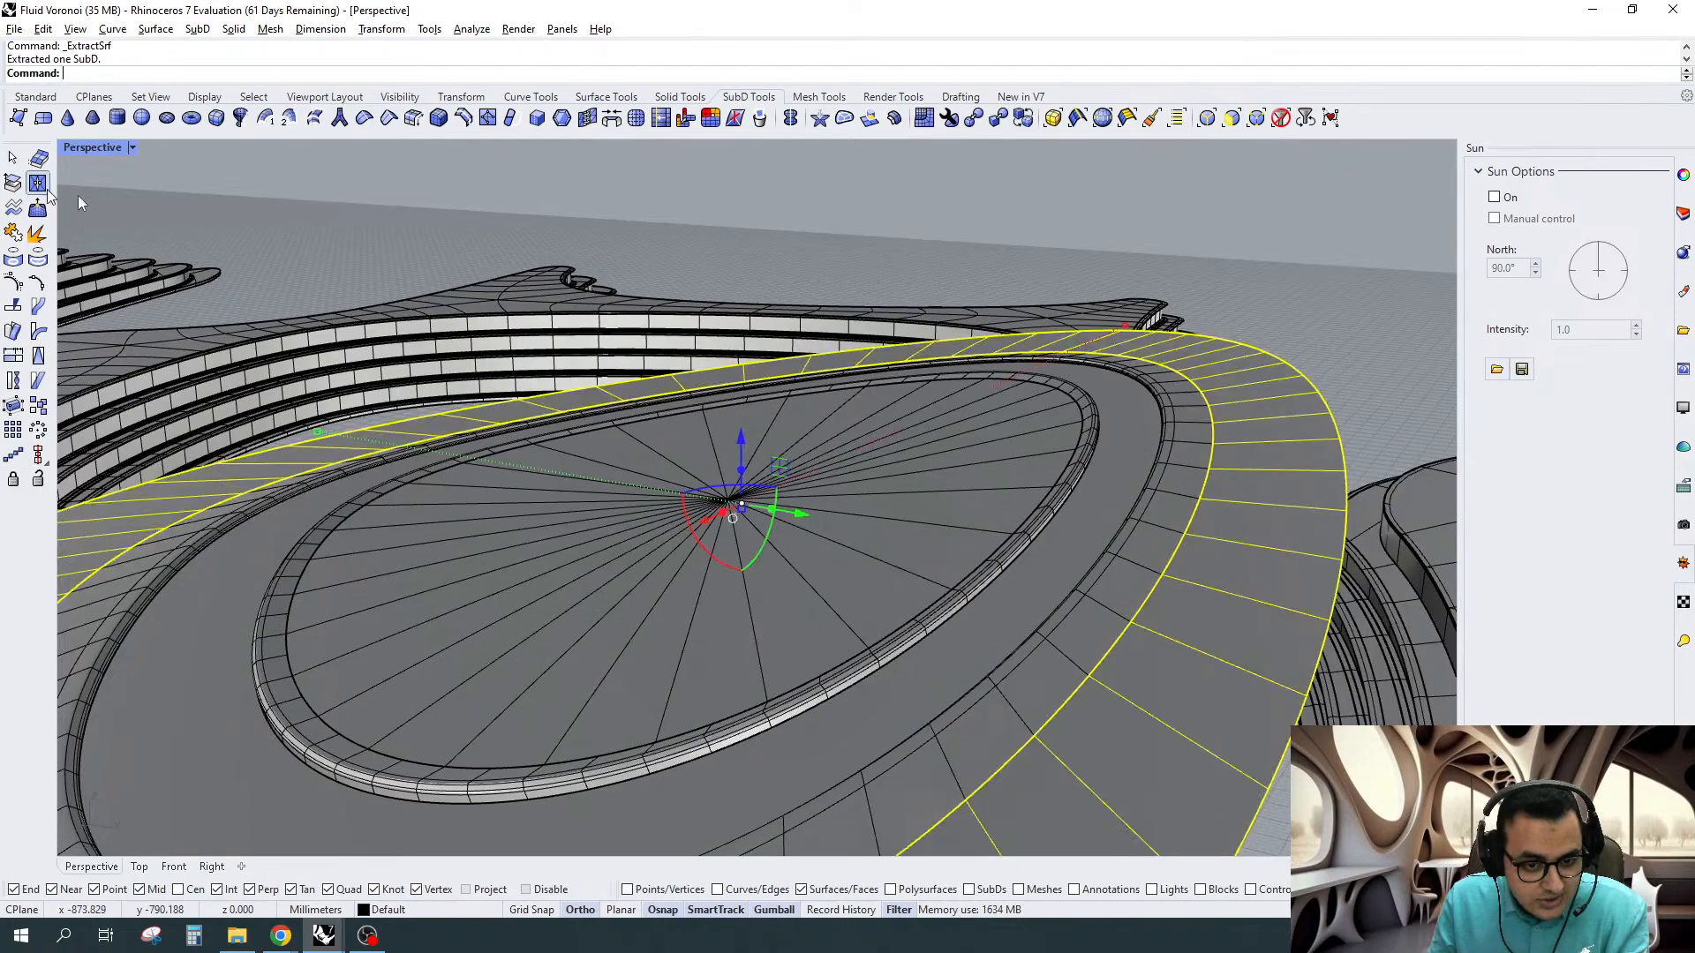
scroll(1143, 230, down, 3)
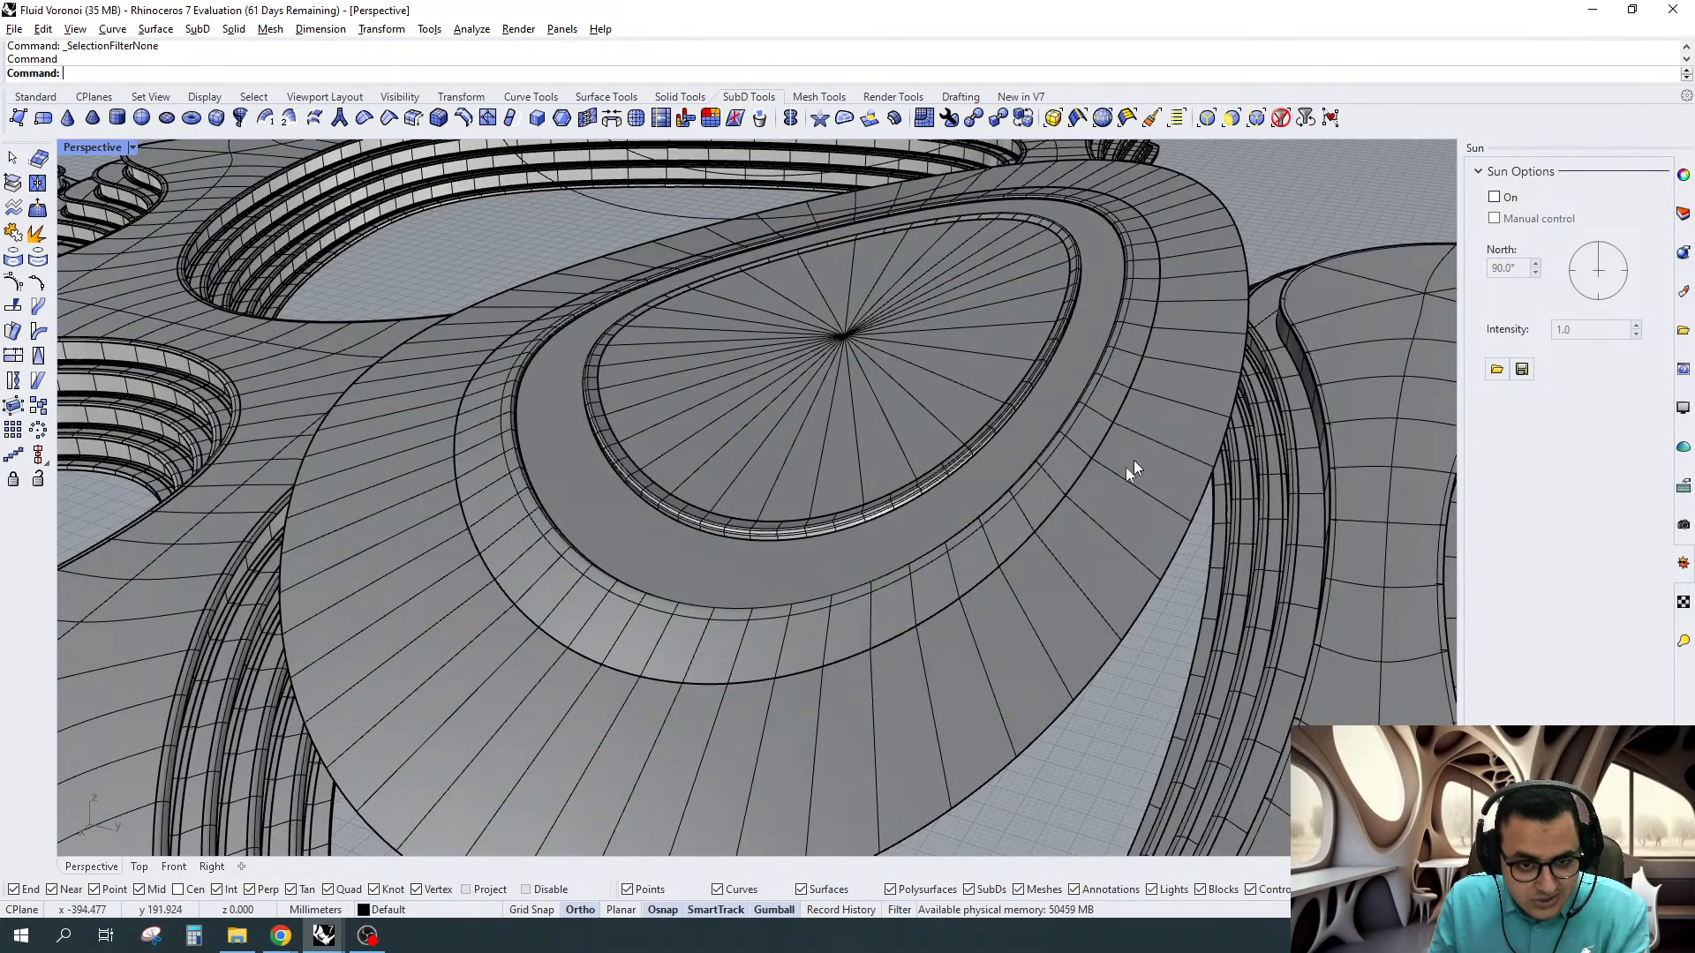
click(1120, 479)
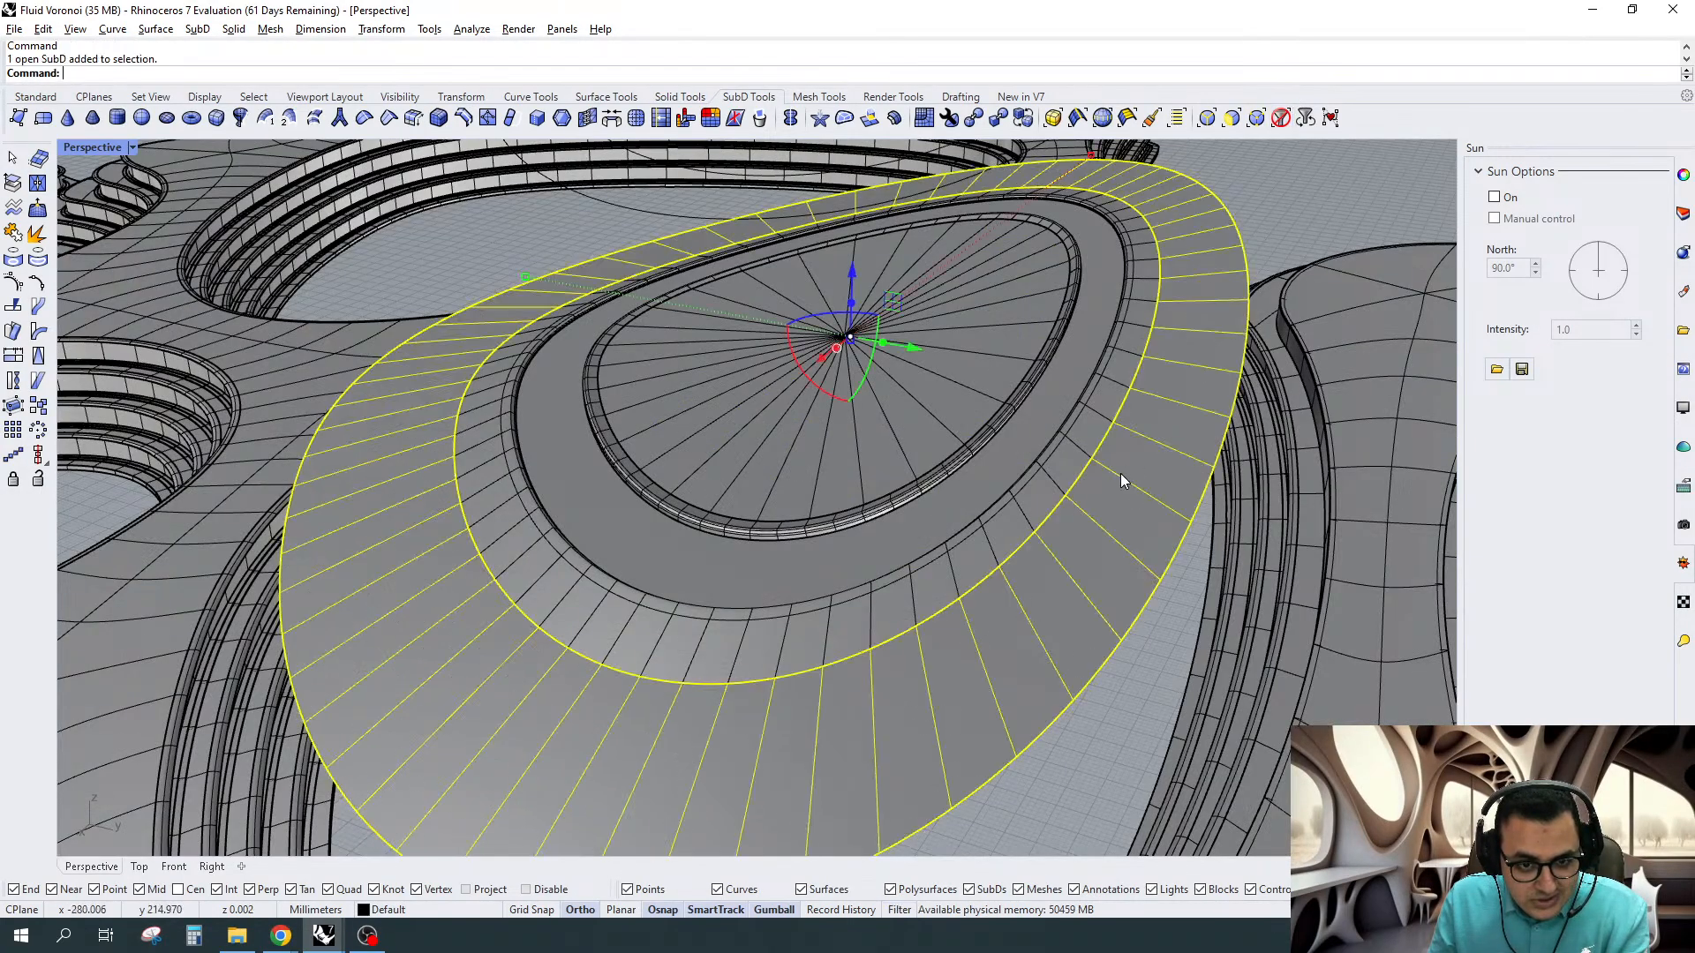
Look through the existing materials and set the Perspective viewport to the Rendered display mode
click(1682, 210)
click(1684, 298)
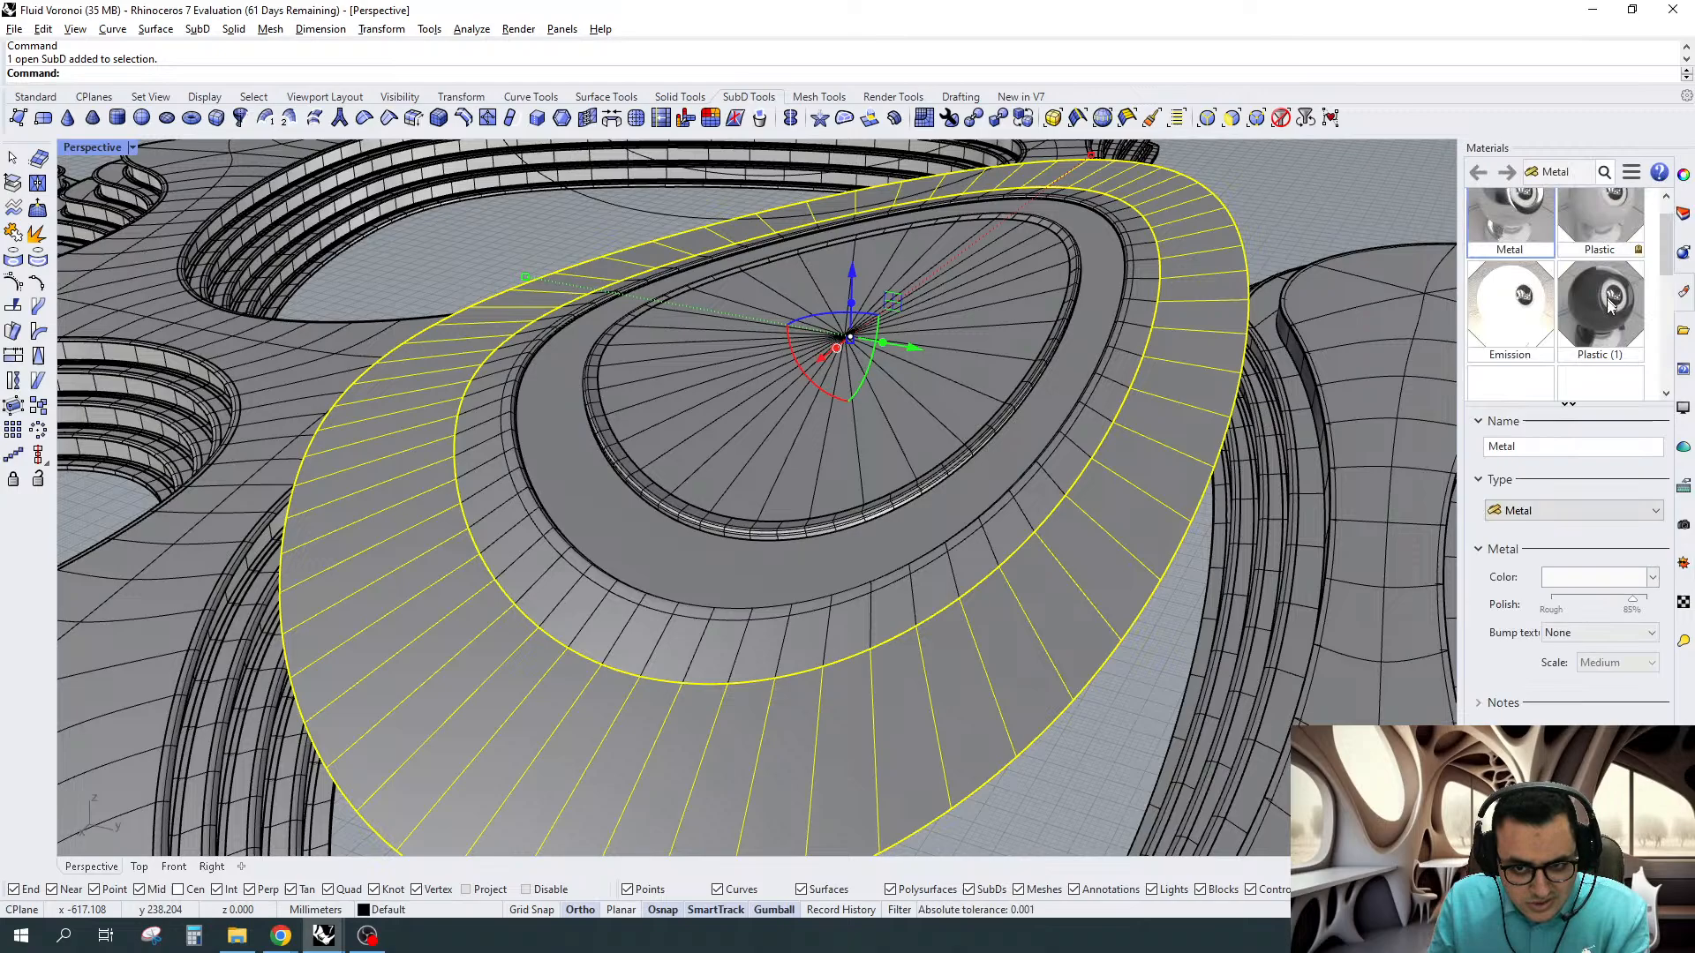
scroll(1006, 349, down, 6)
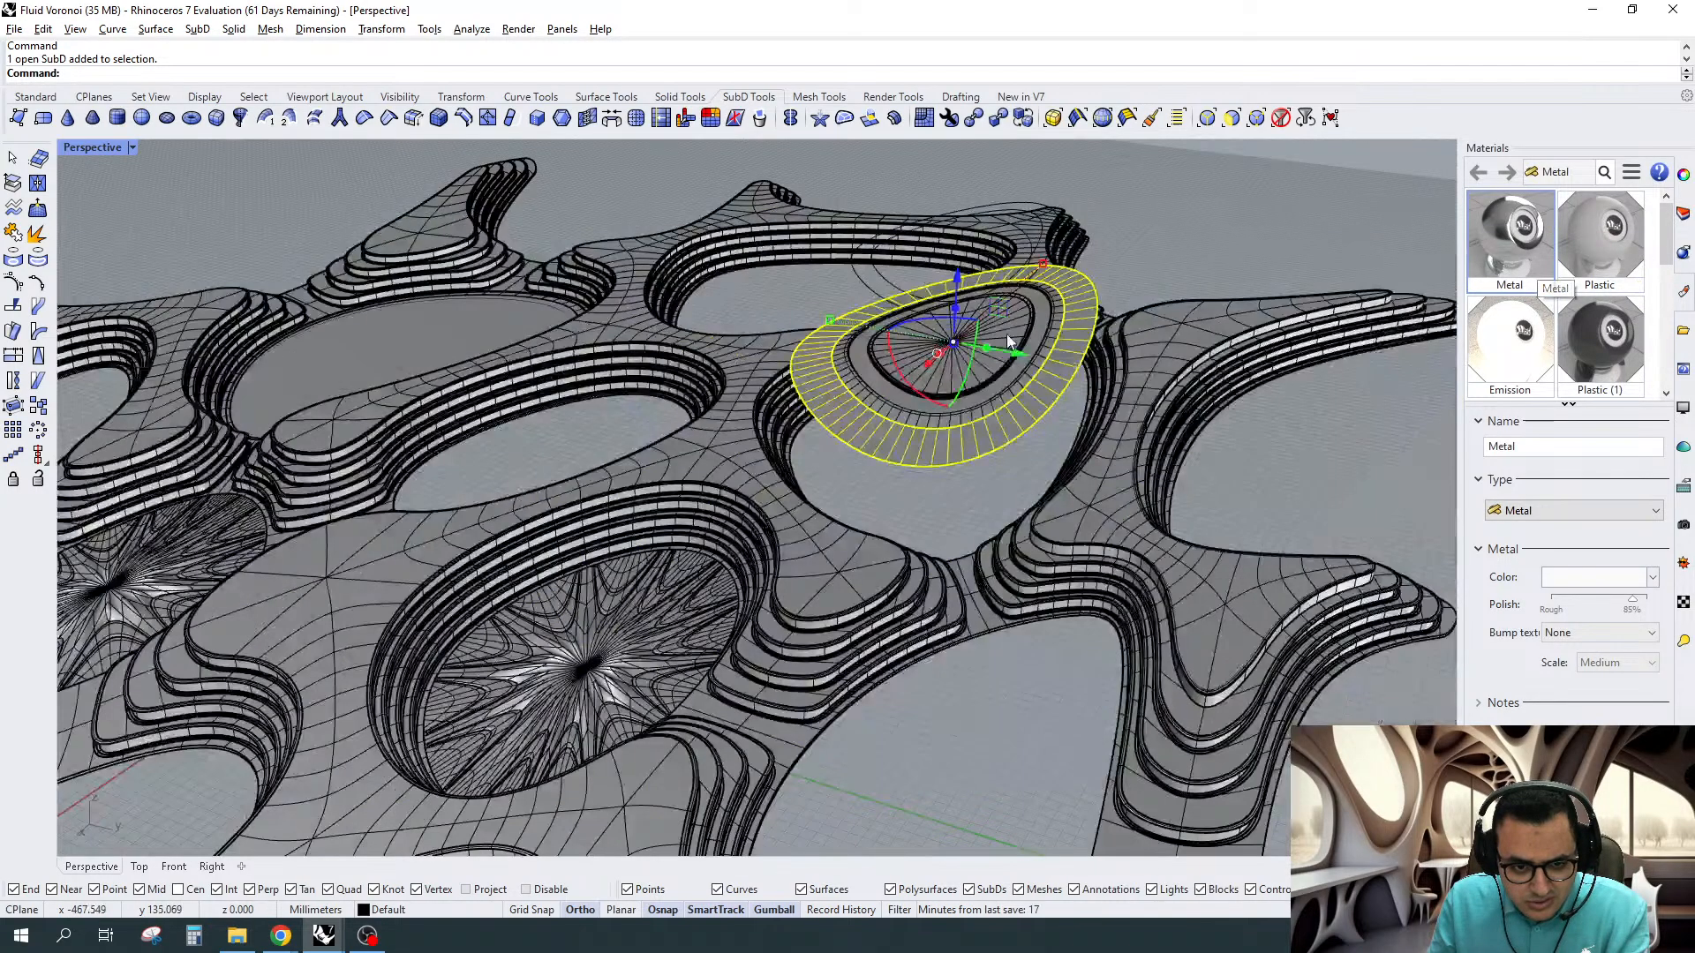
right_drag(1006, 334, 754, 387)
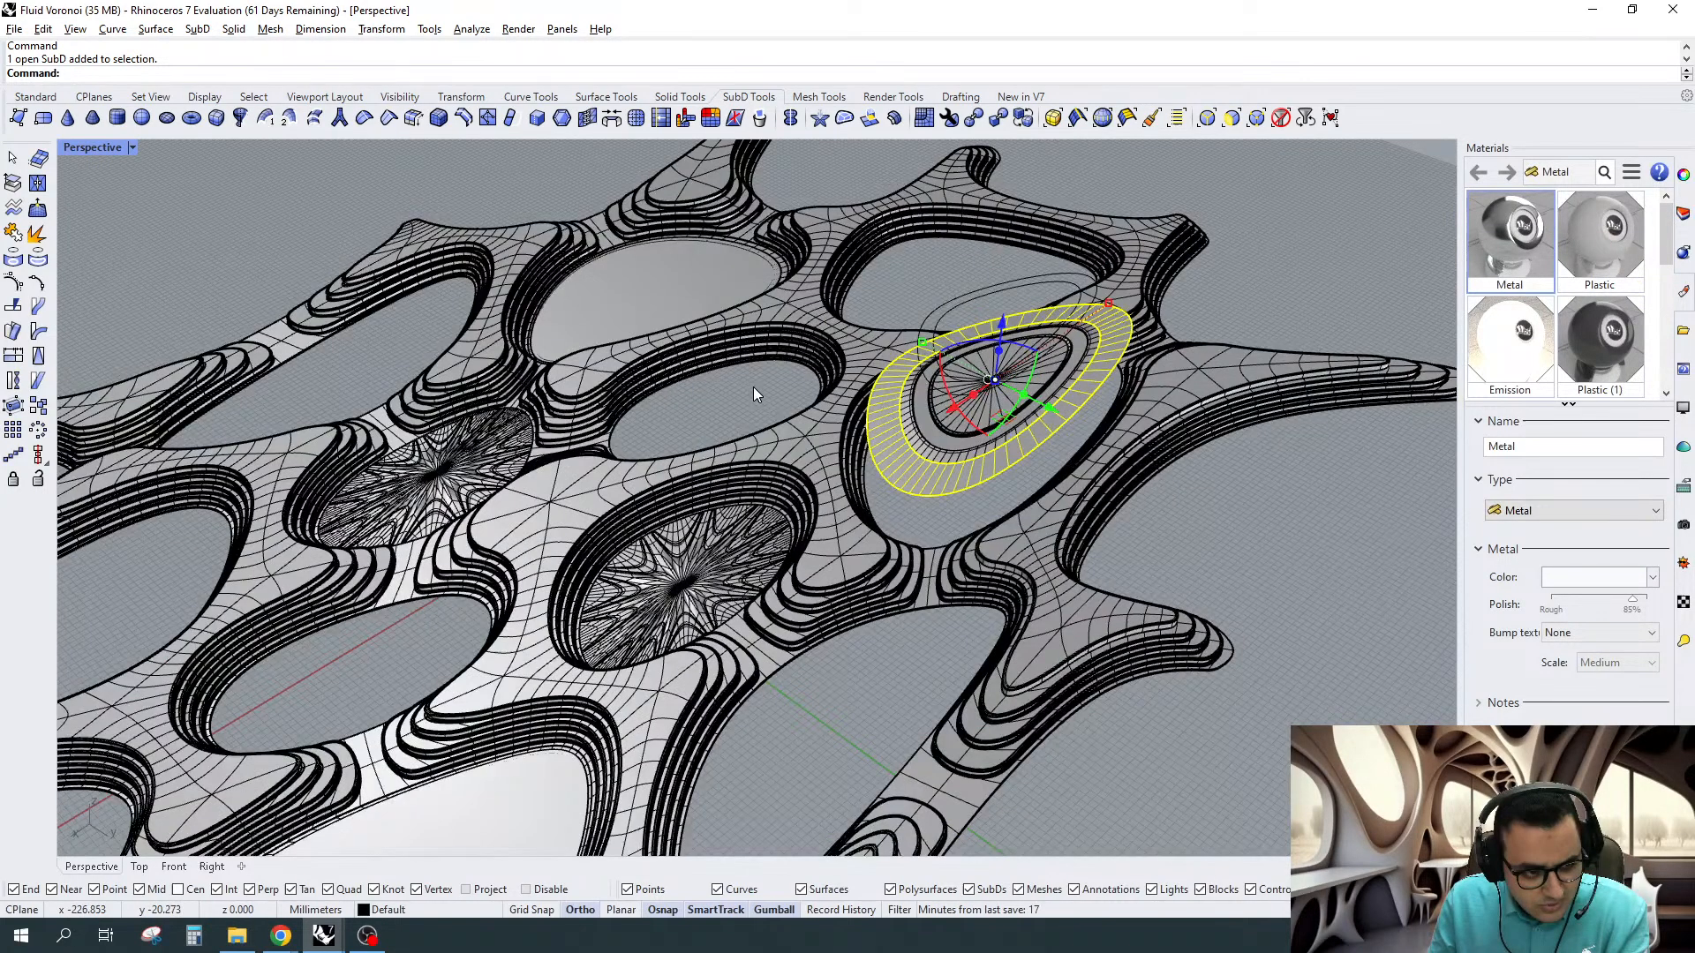
click(93, 147)
click(124, 254)
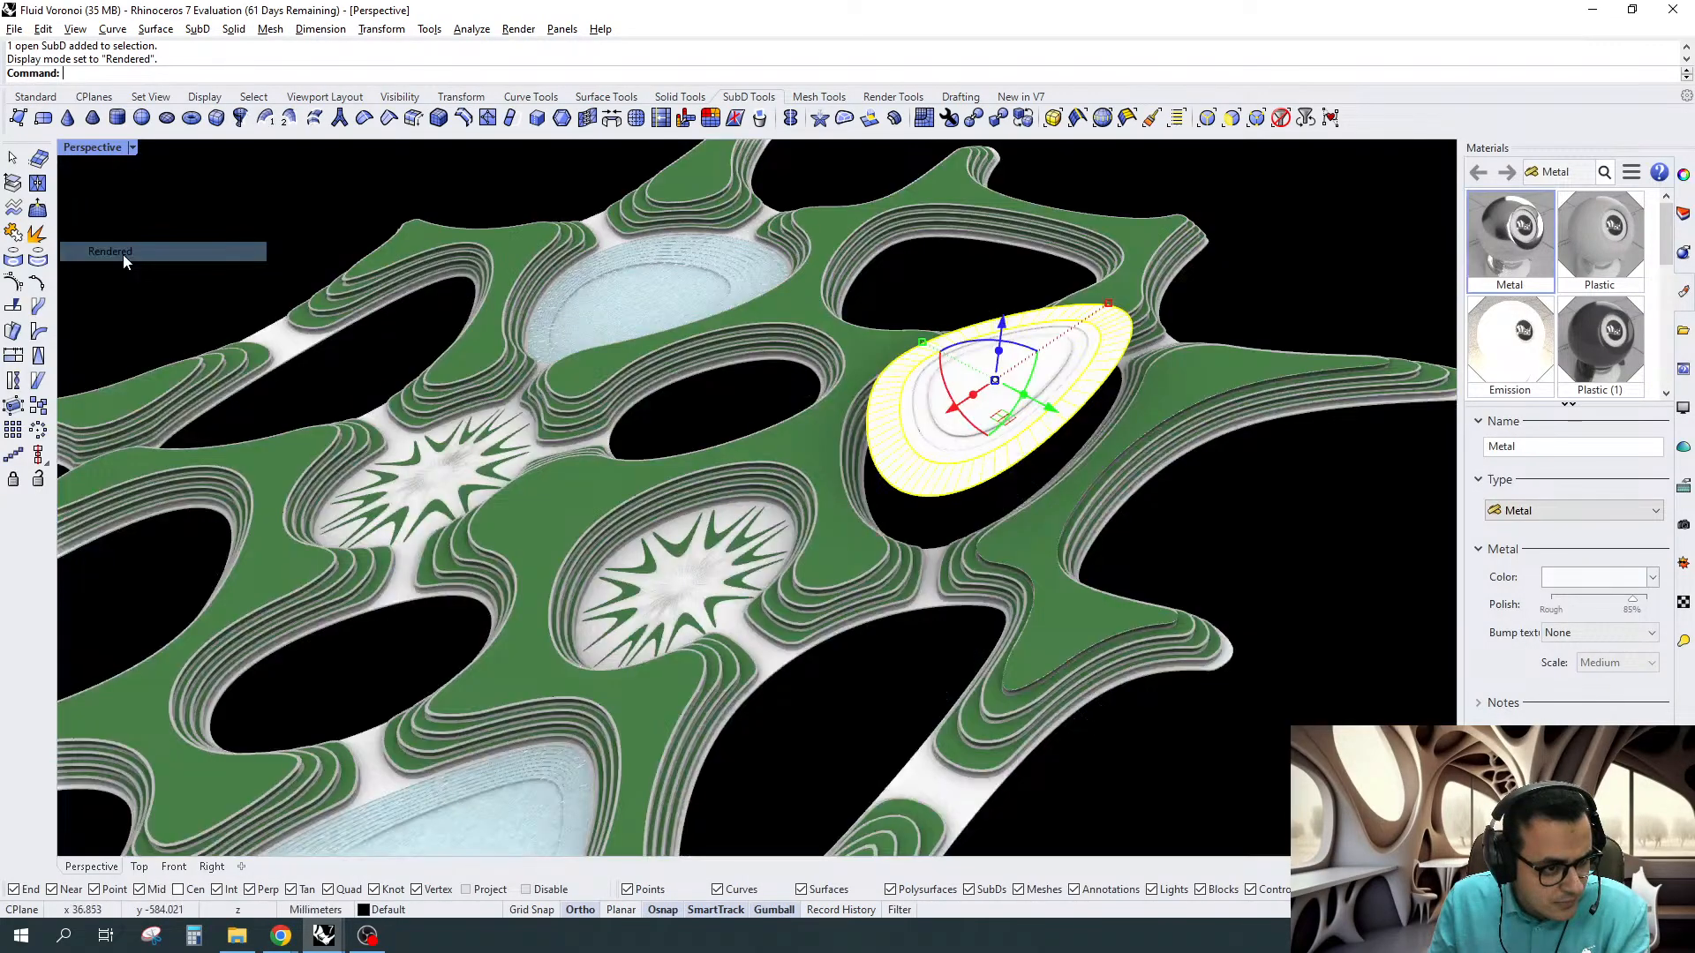
right_drag(1002, 459, 926, 448)
scroll(925, 448, up, 5)
Assign a new Custom material with a gray colour to the extracted outer ring
click(1684, 180)
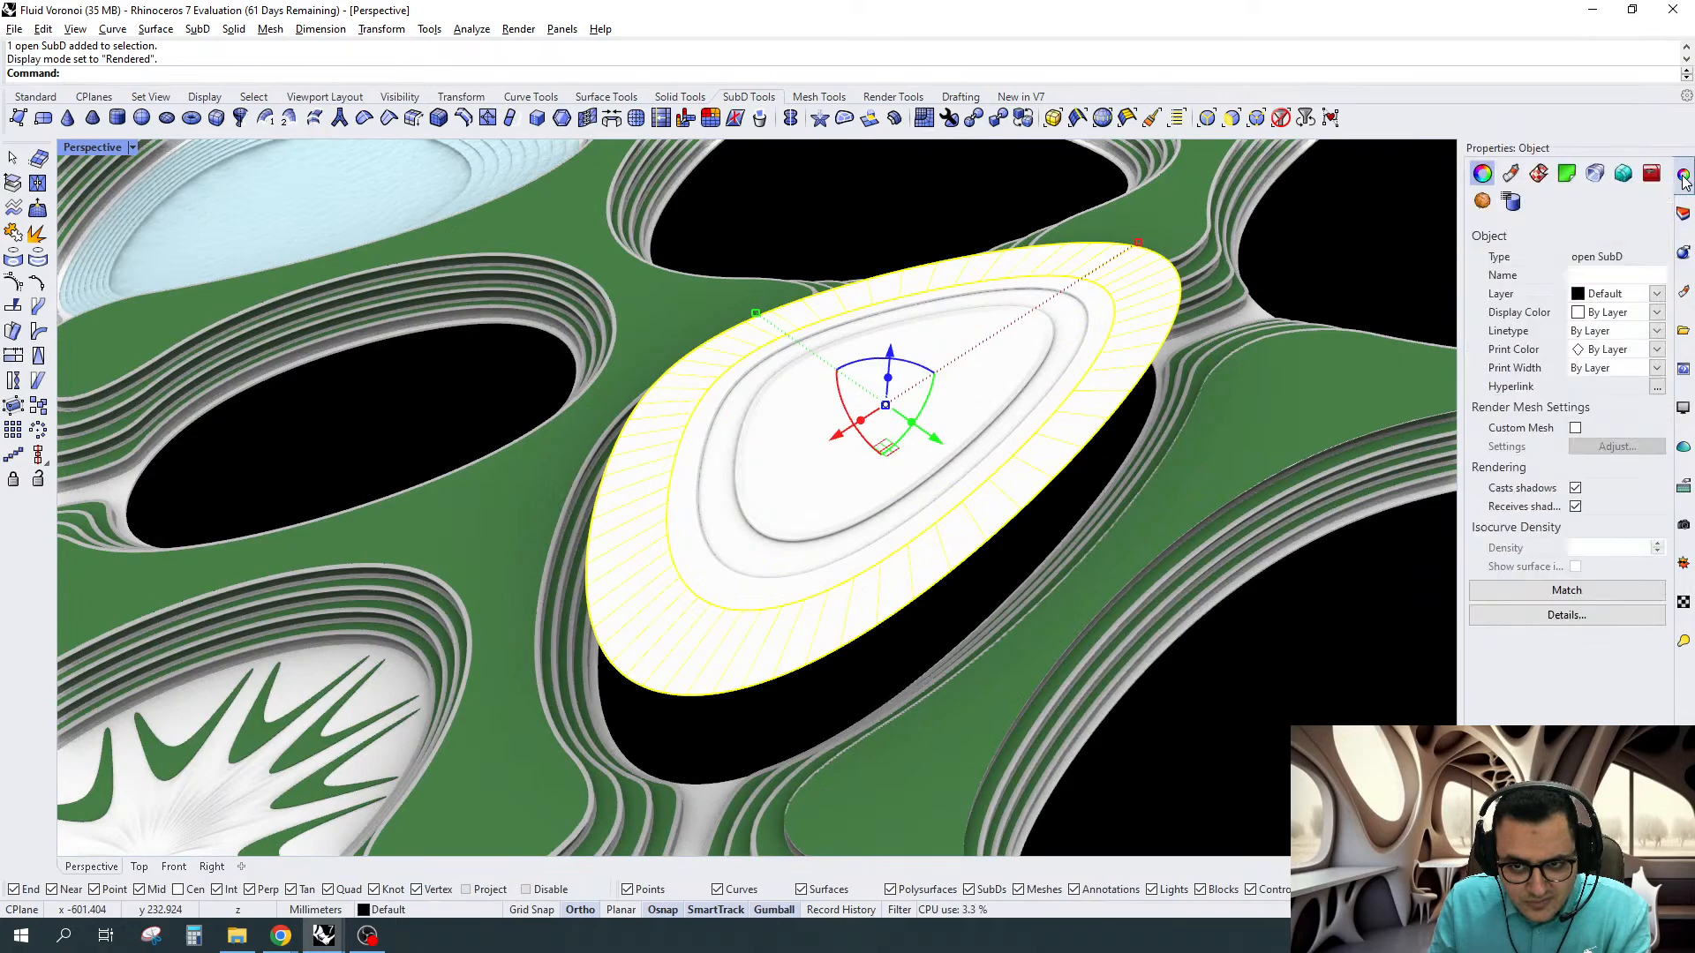
click(1510, 173)
click(1589, 249)
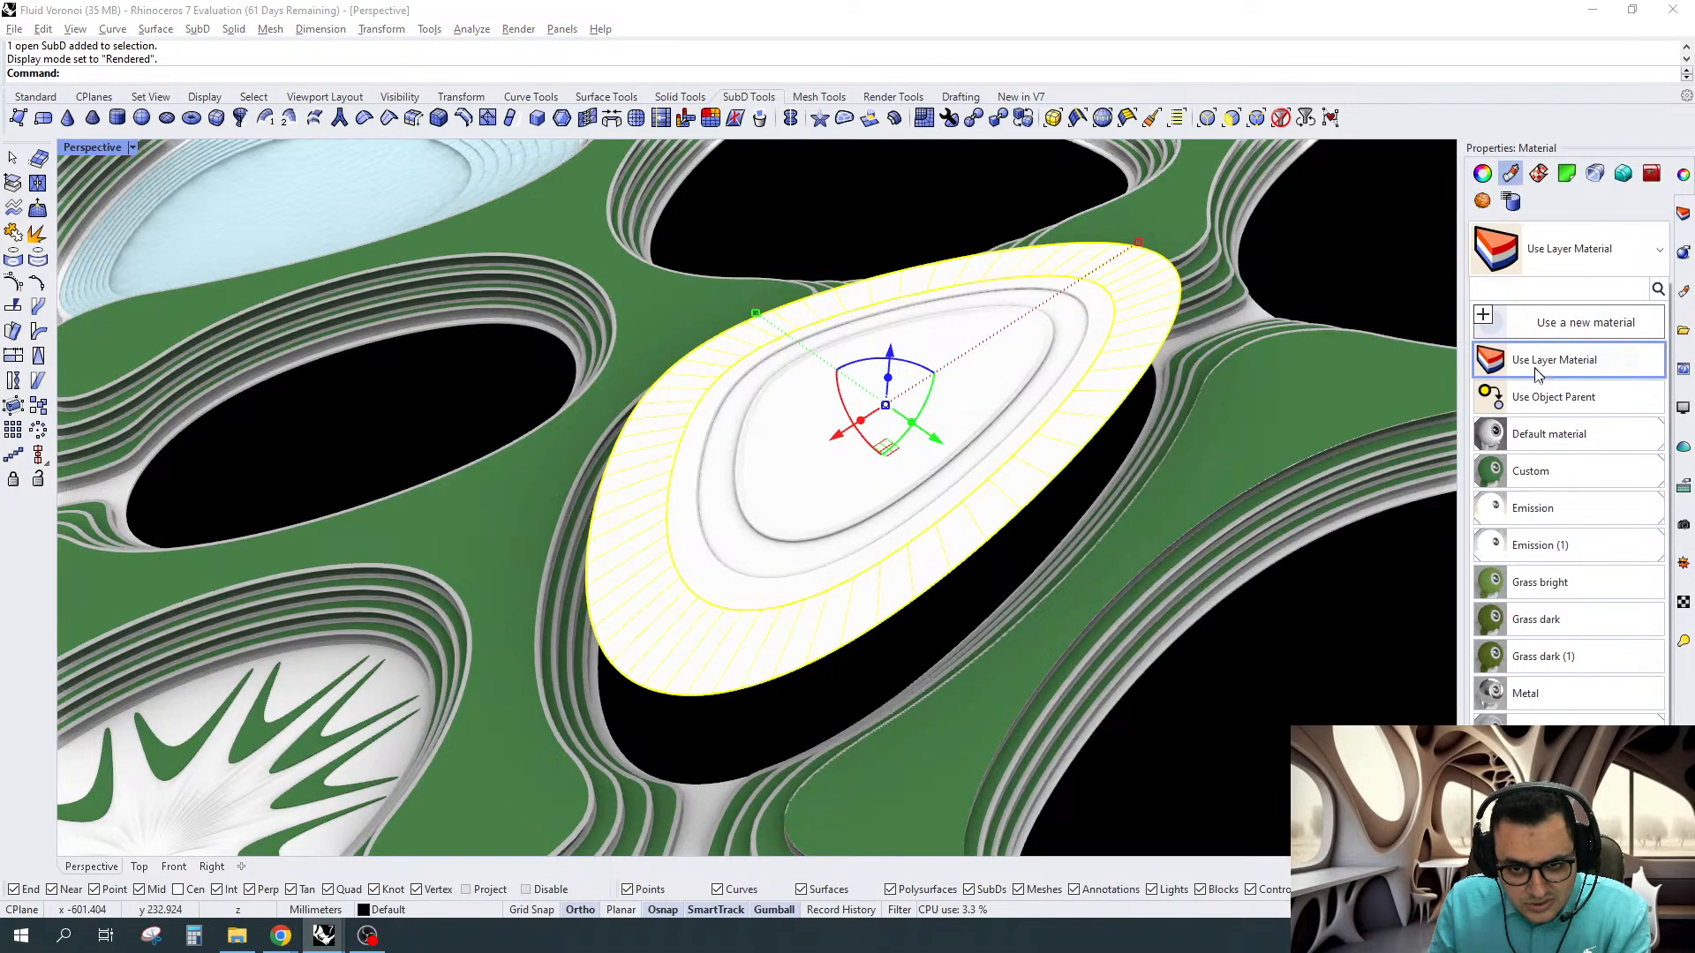
click(1551, 324)
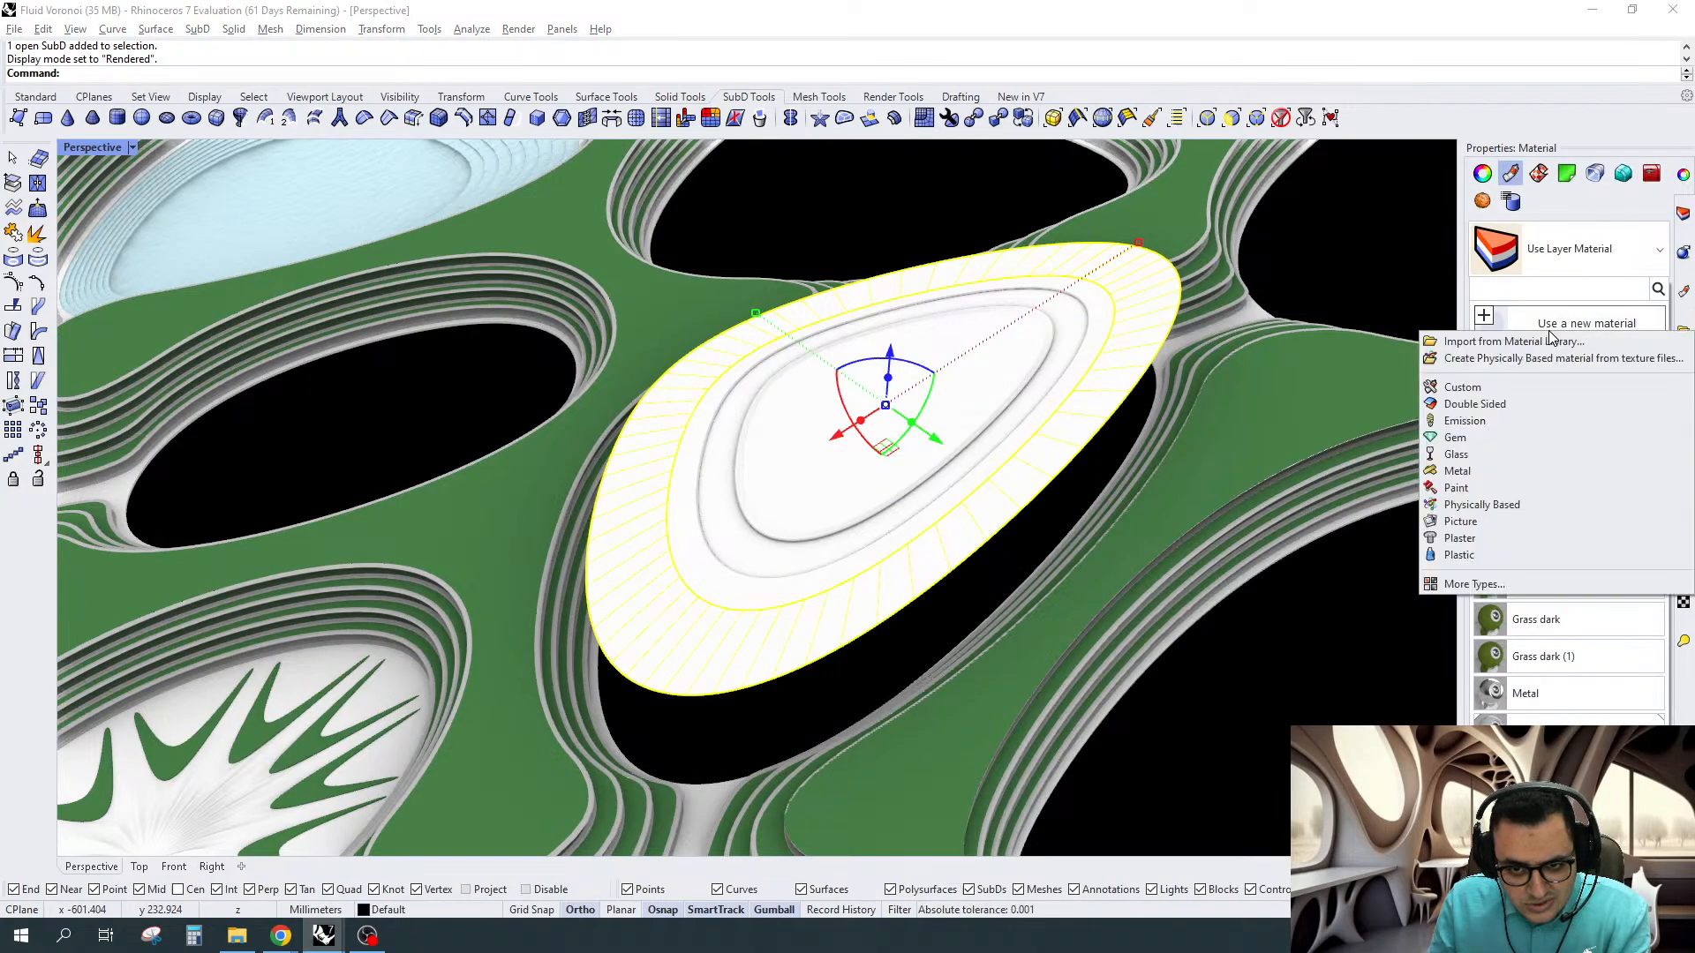
click(1488, 389)
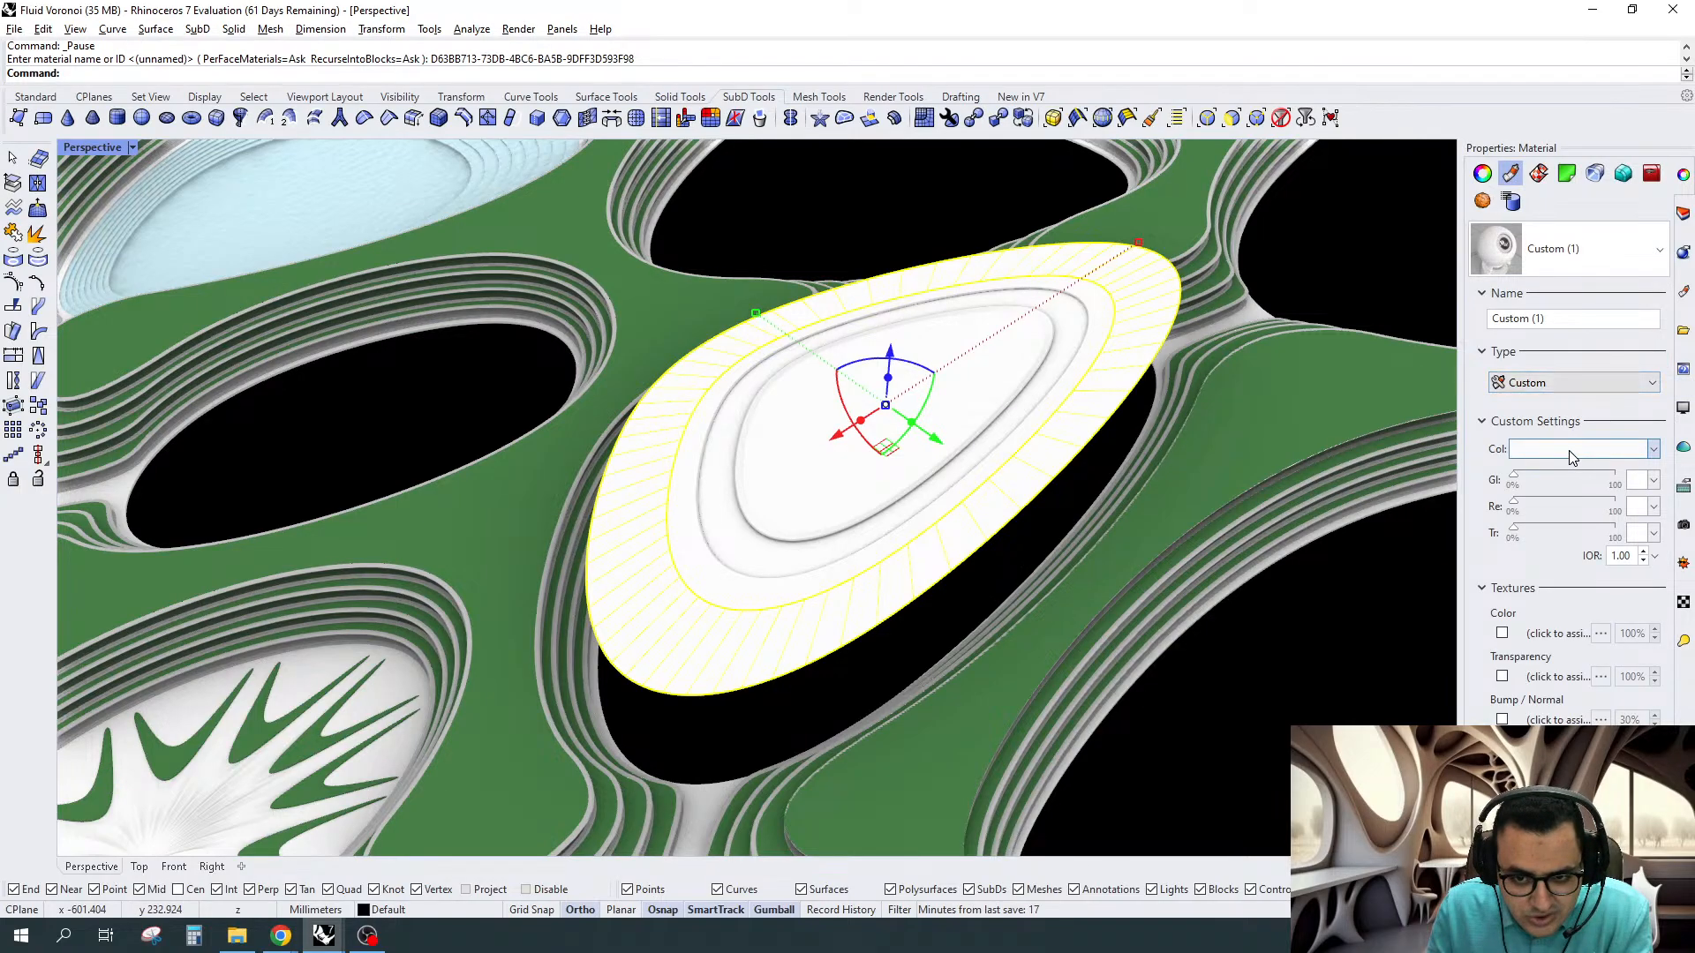
click(1570, 450)
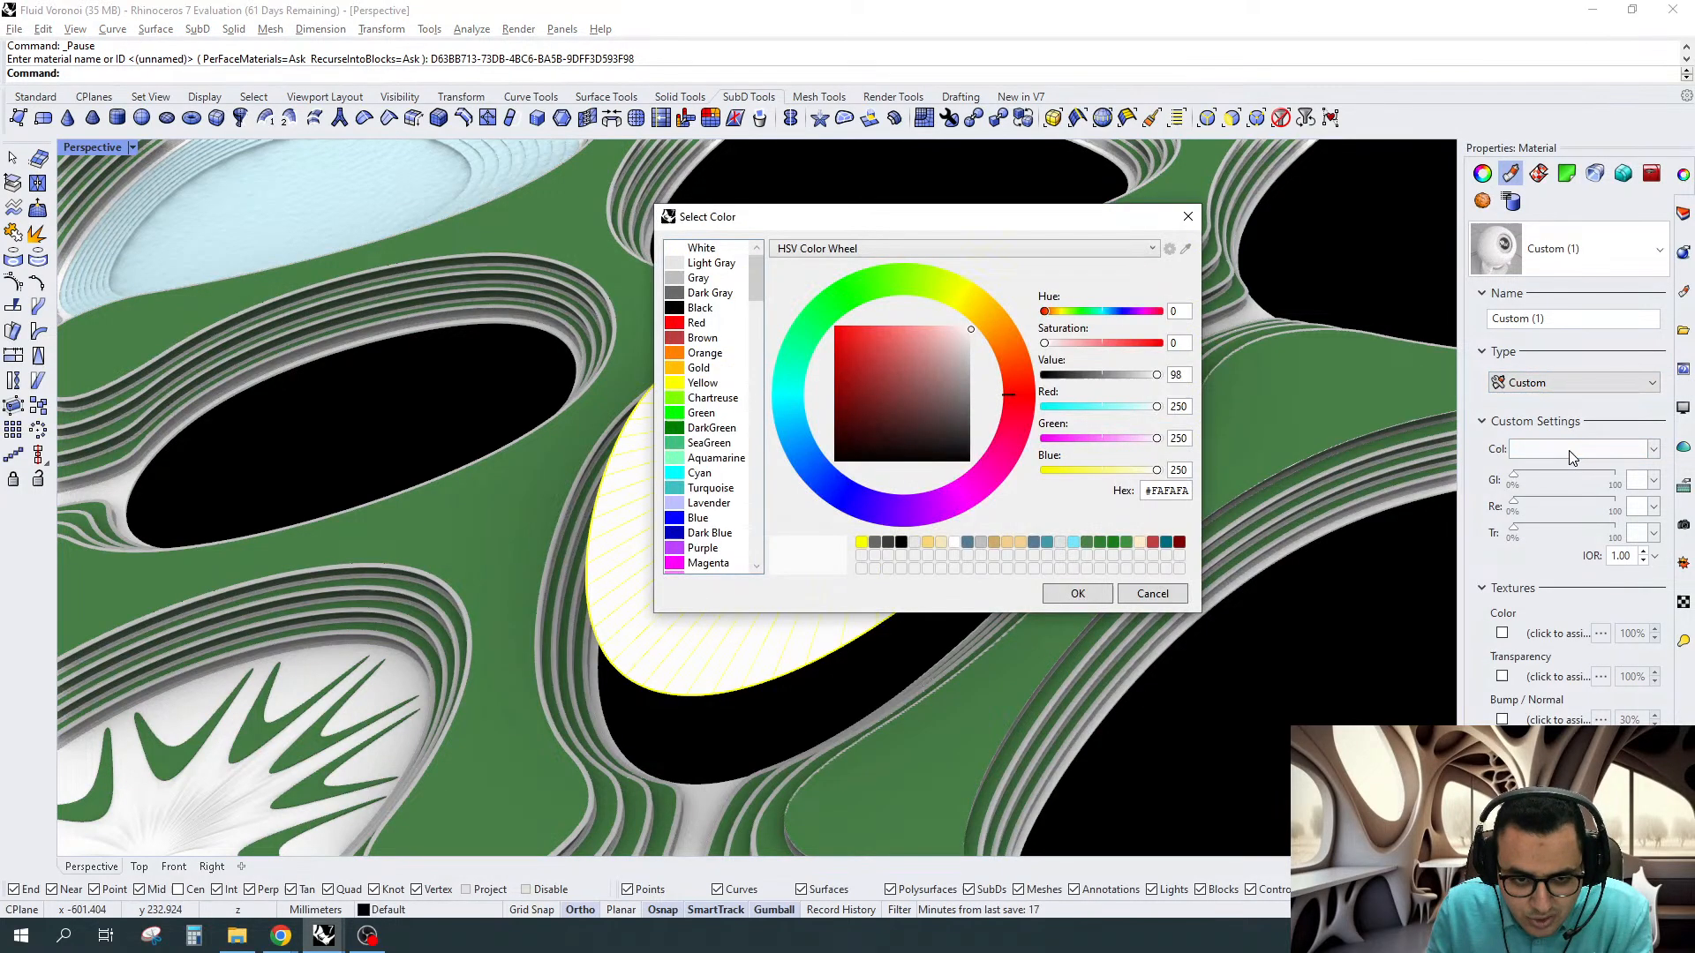
click(1079, 593)
right_drag(1079, 593, 1002, 539)
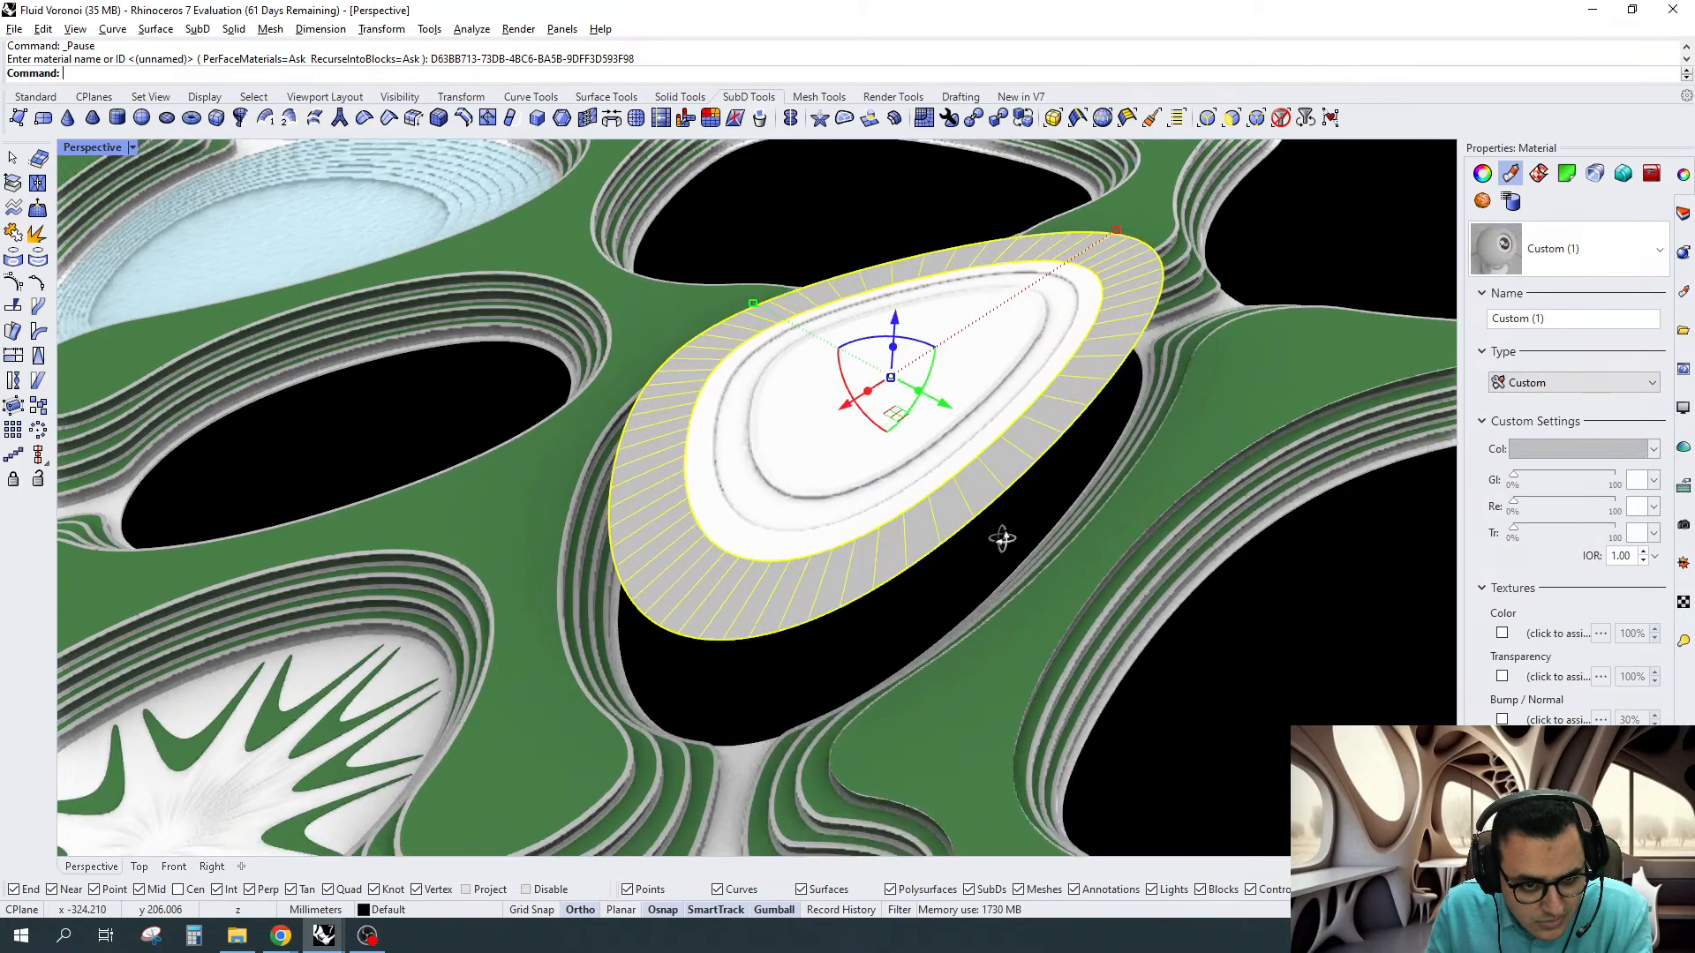
Match all properties of the planar surface in the channel to the blue water surface in the neighbouring basin
scroll(1055, 406, up, 8)
click(1056, 406)
scroll(1055, 406, down, 6)
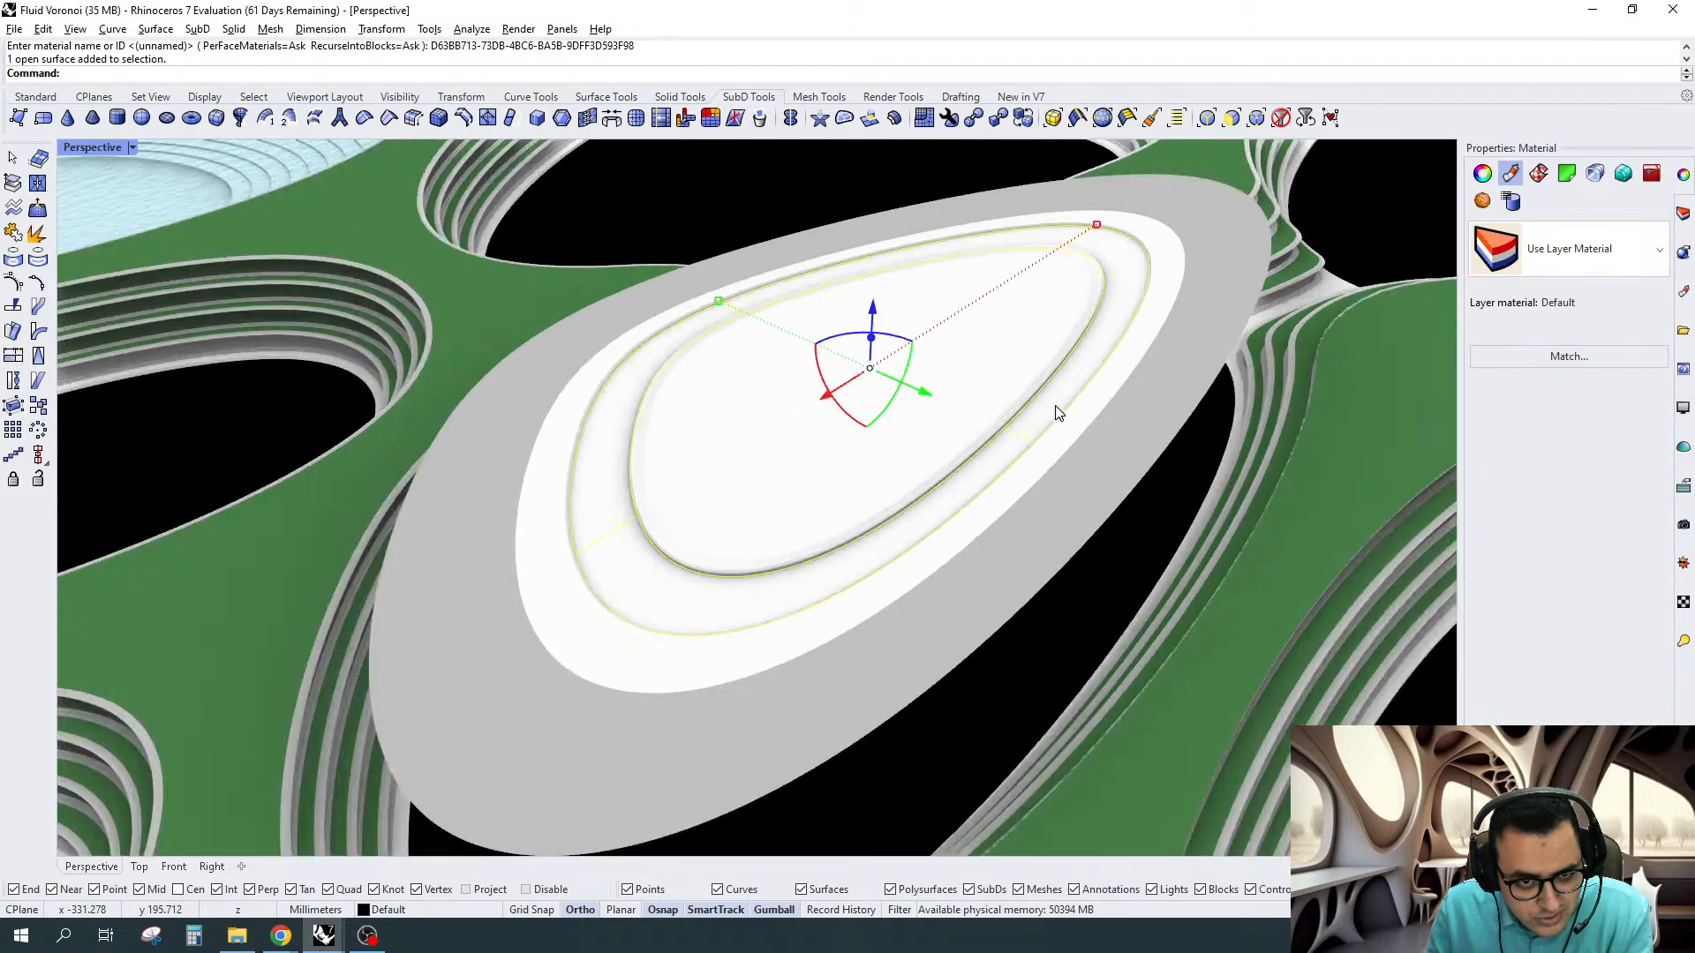
scroll(1057, 413, down, 2)
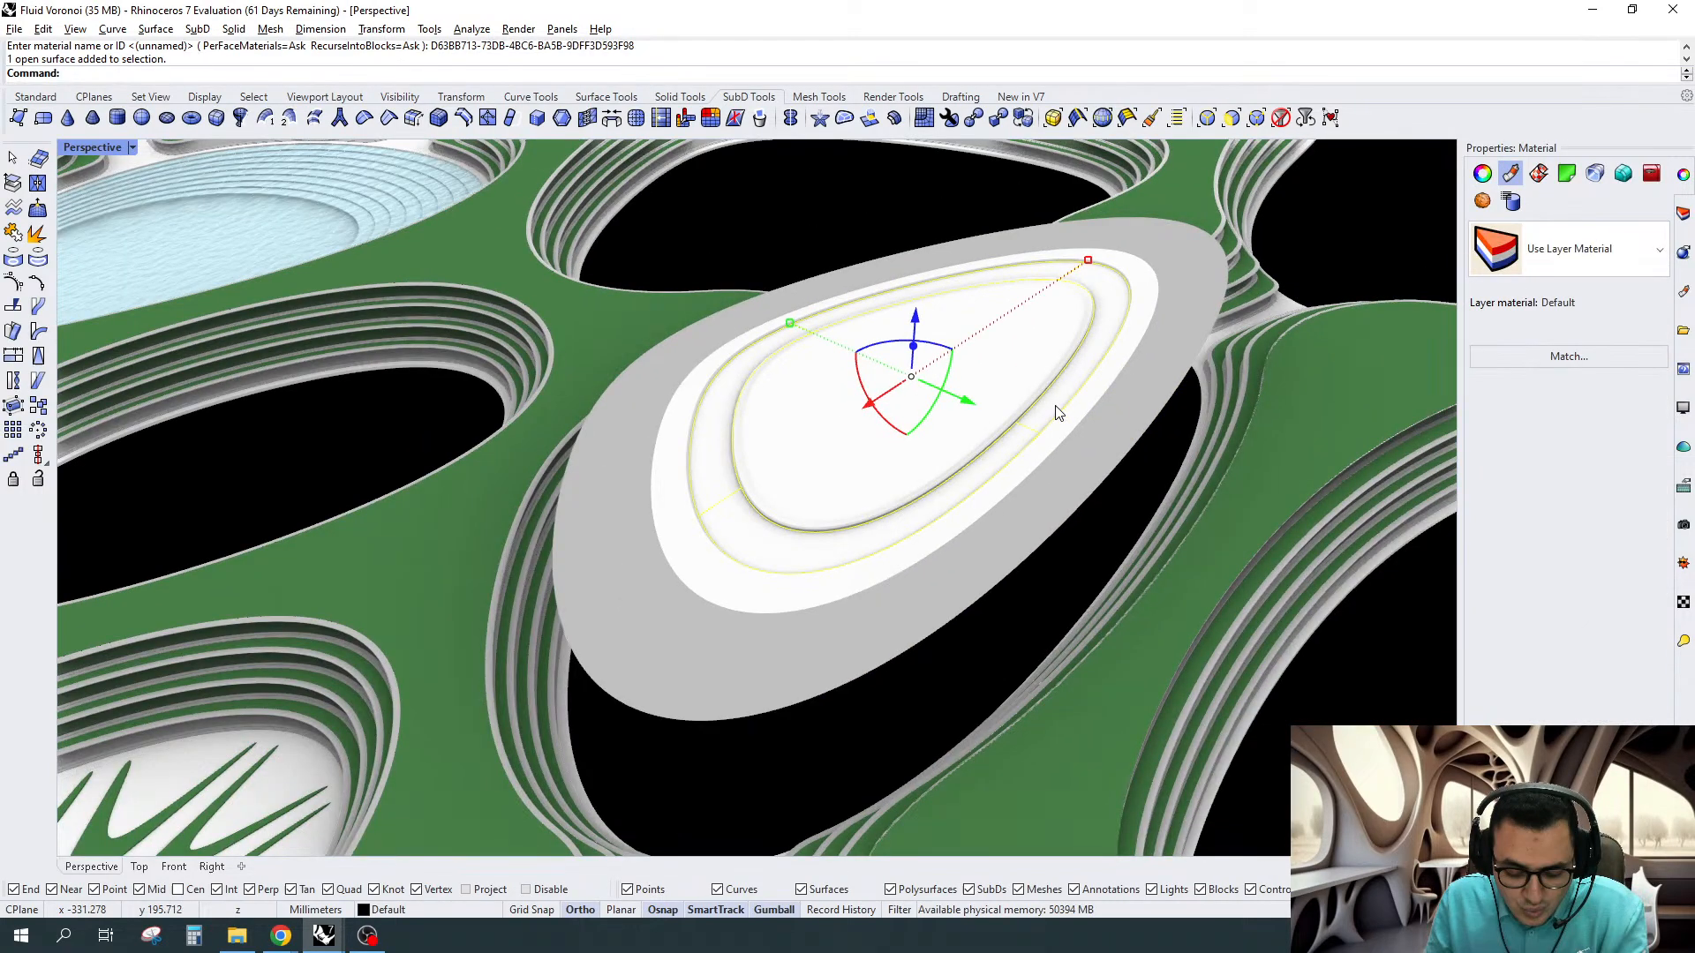
click(229, 234)
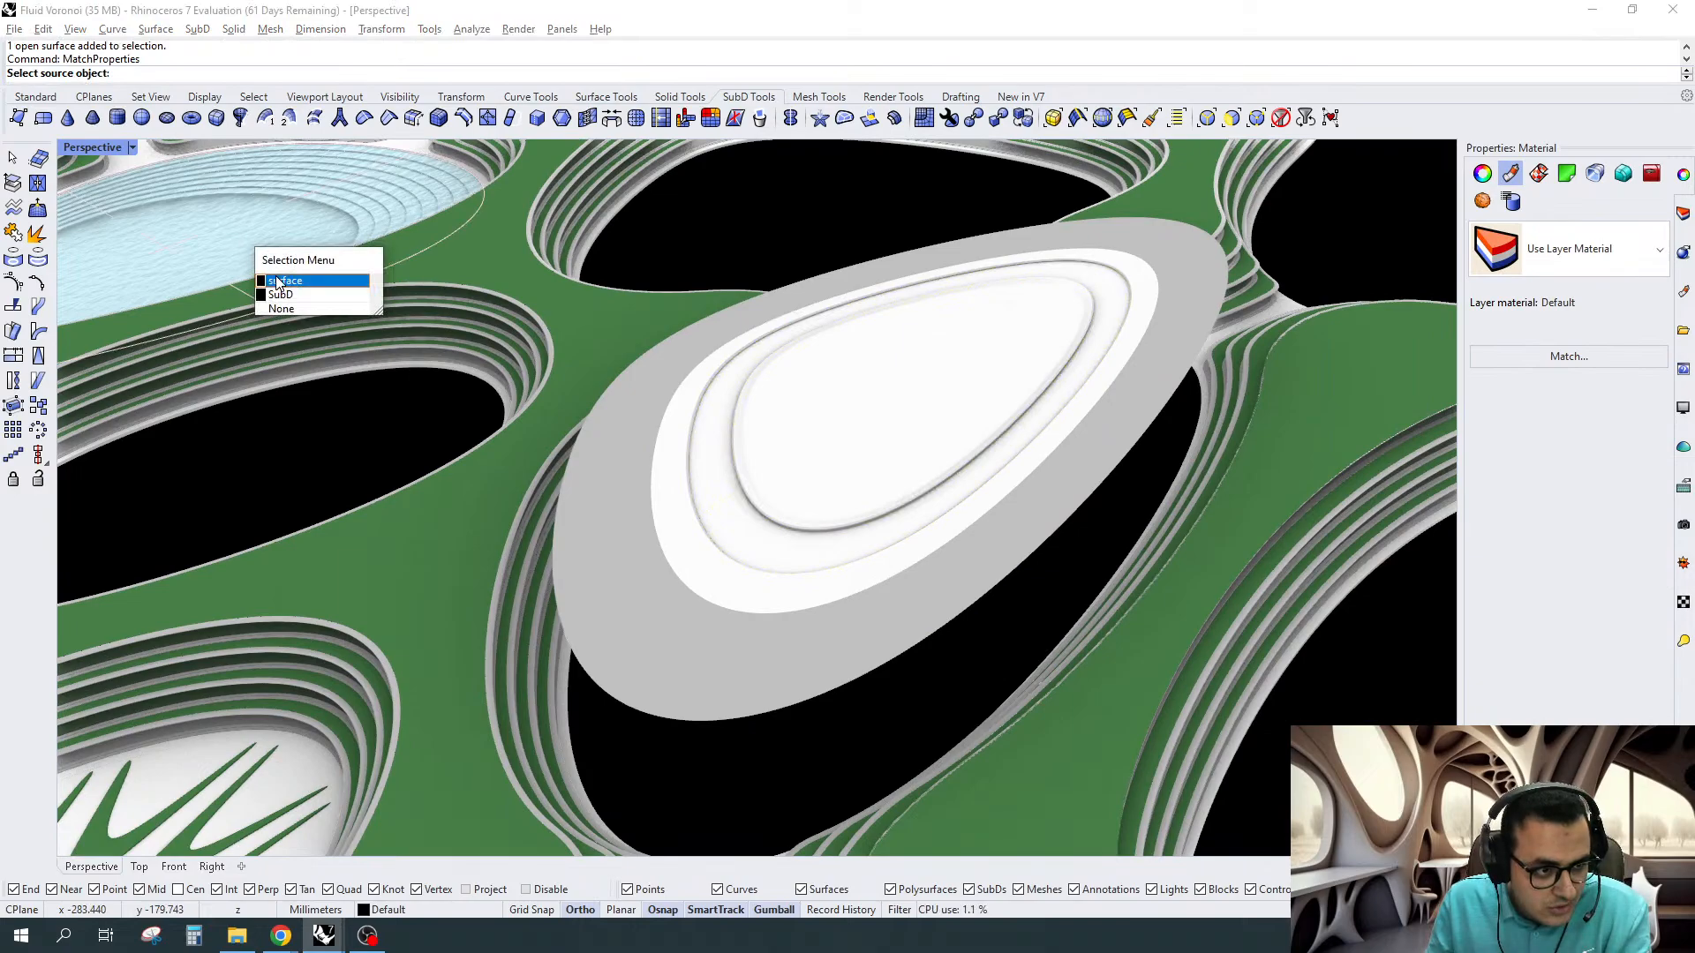
click(284, 280)
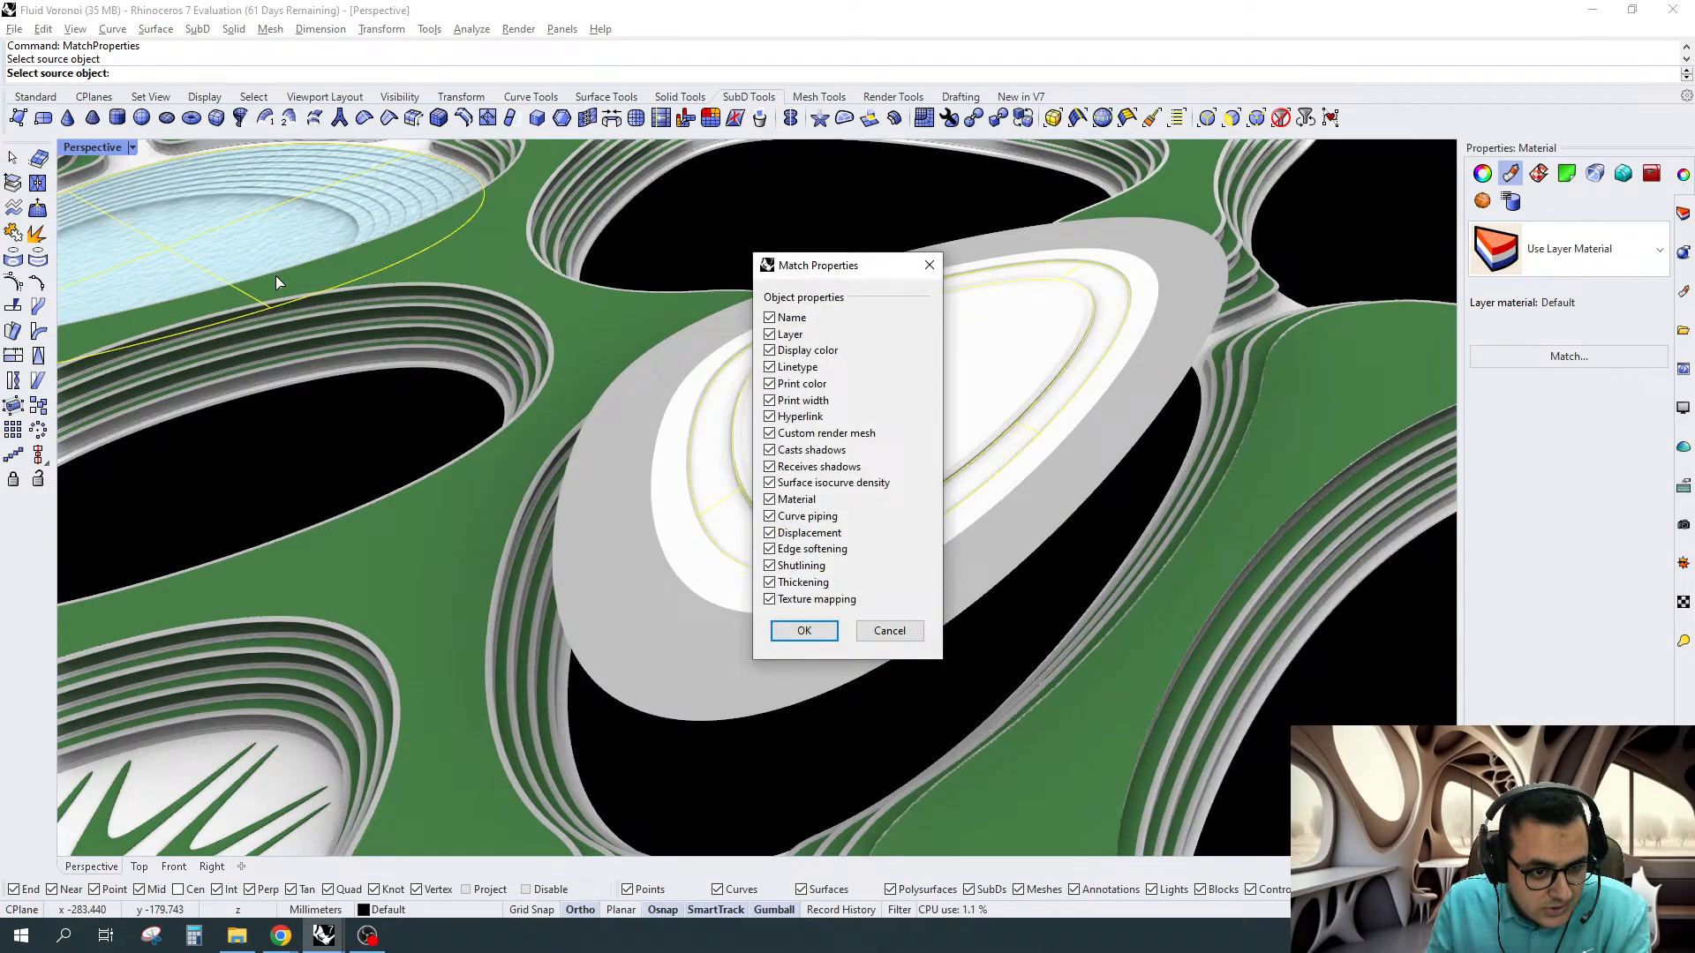
key(Return)
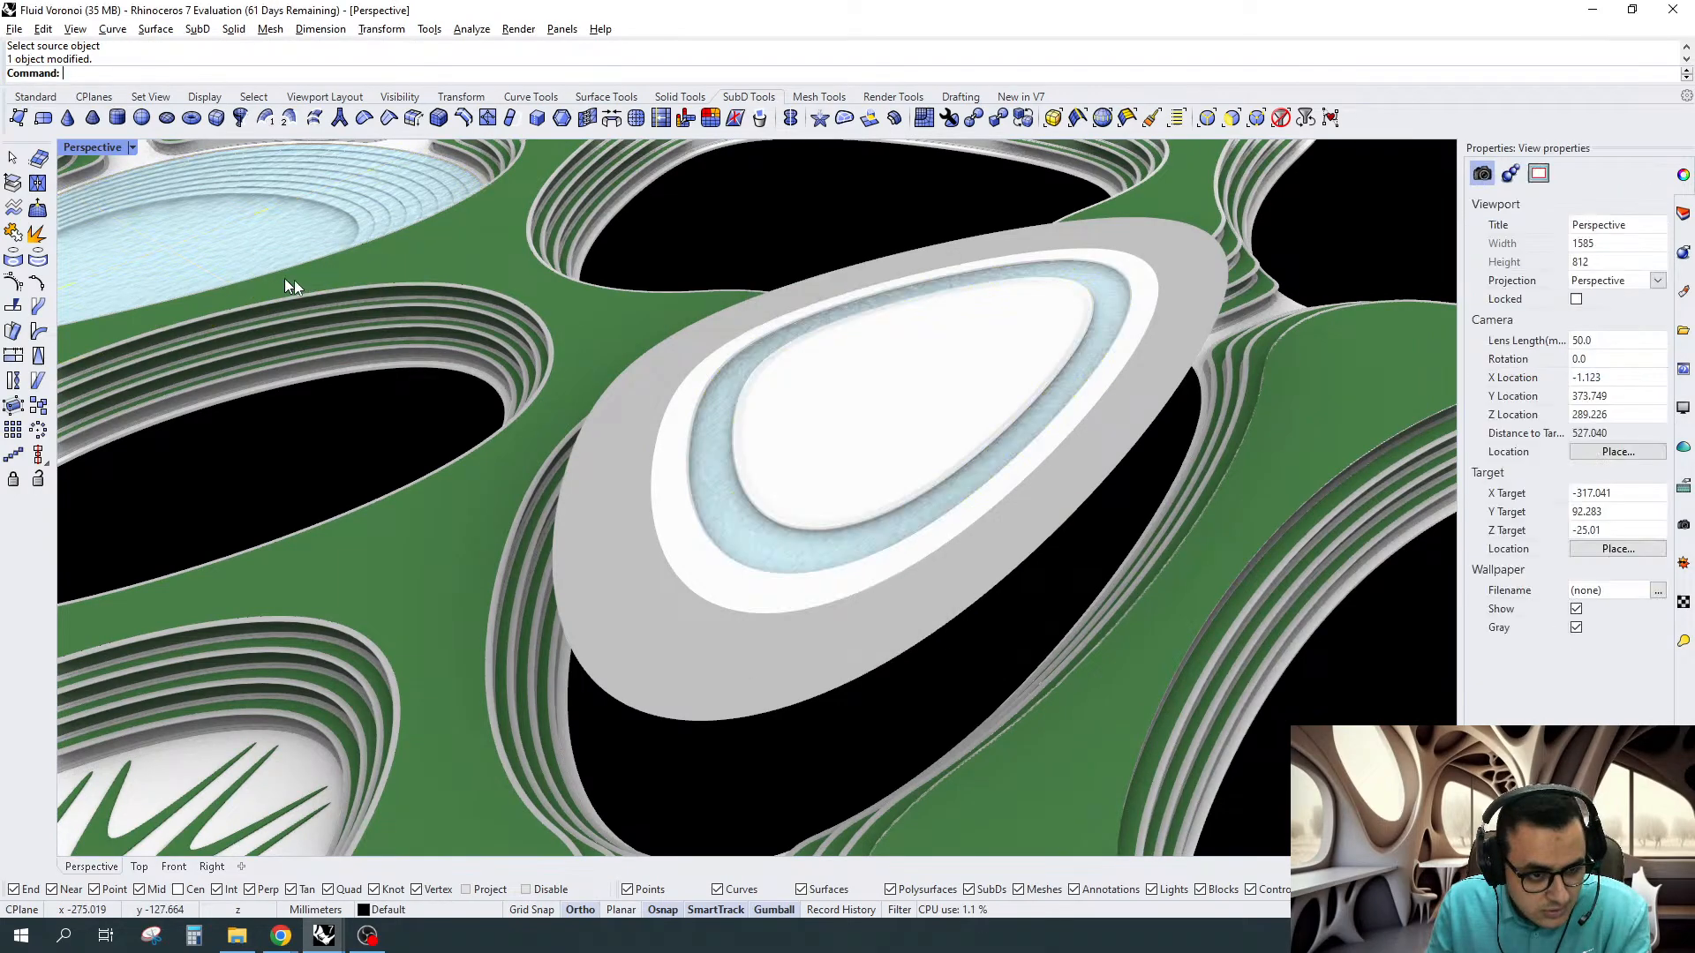
Select the oval disc of faces inside the water ring and isolate it
click(1010, 424)
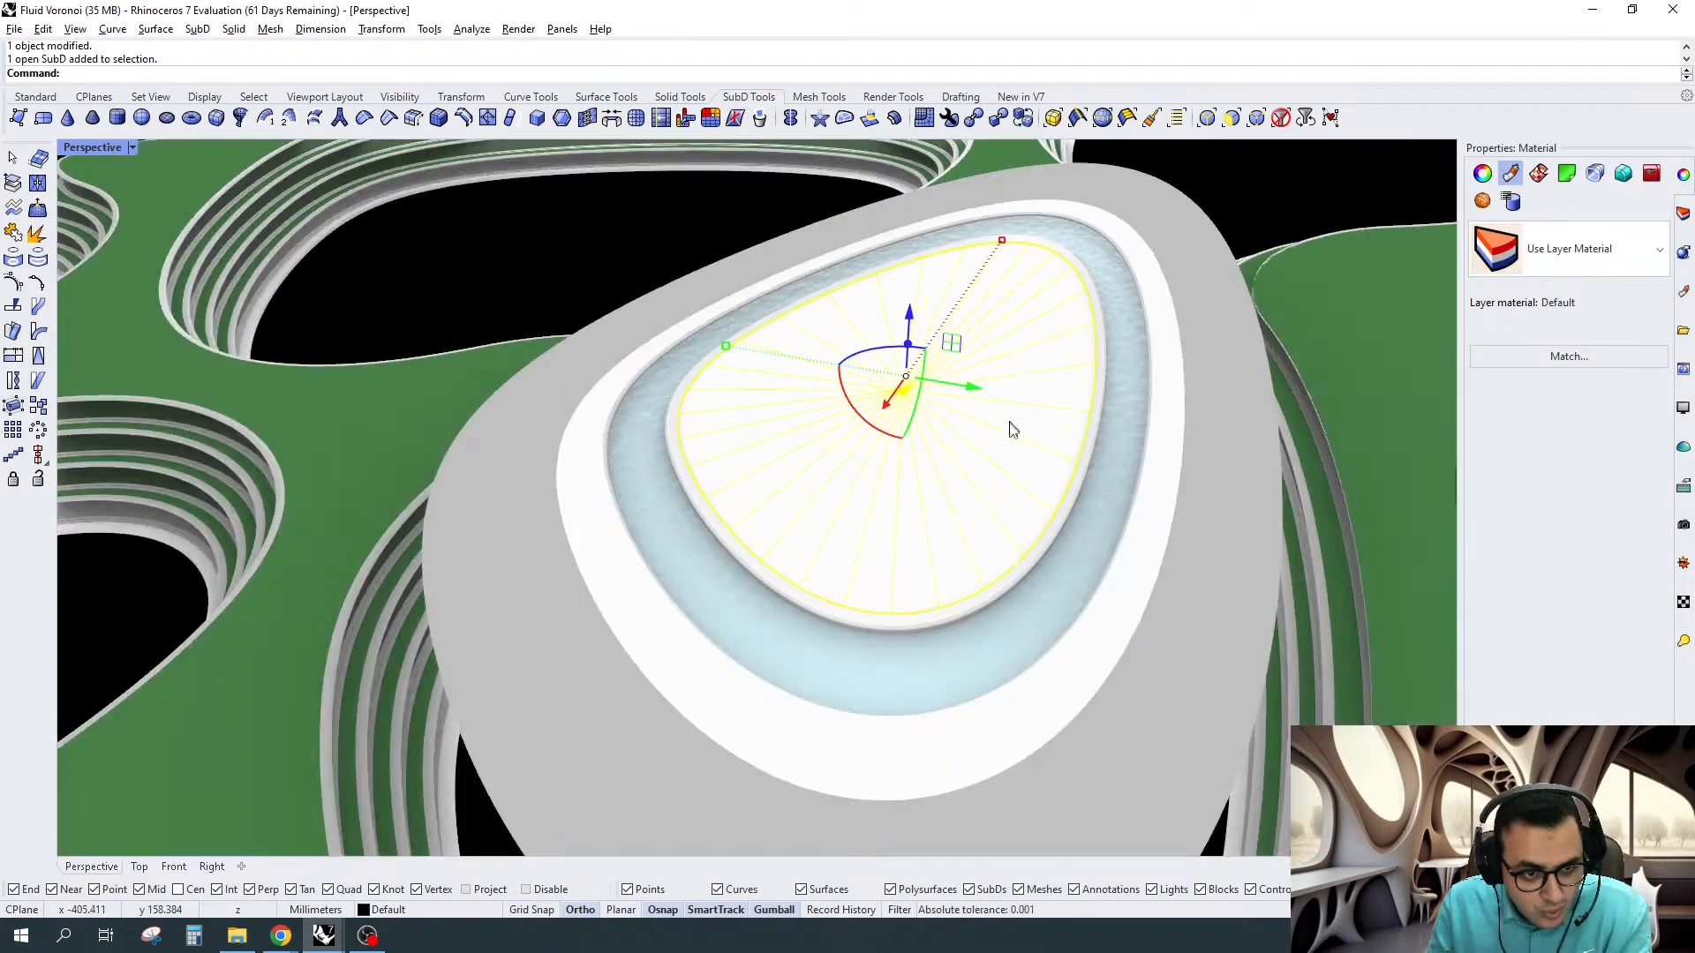
right_drag(1010, 424, 1021, 306)
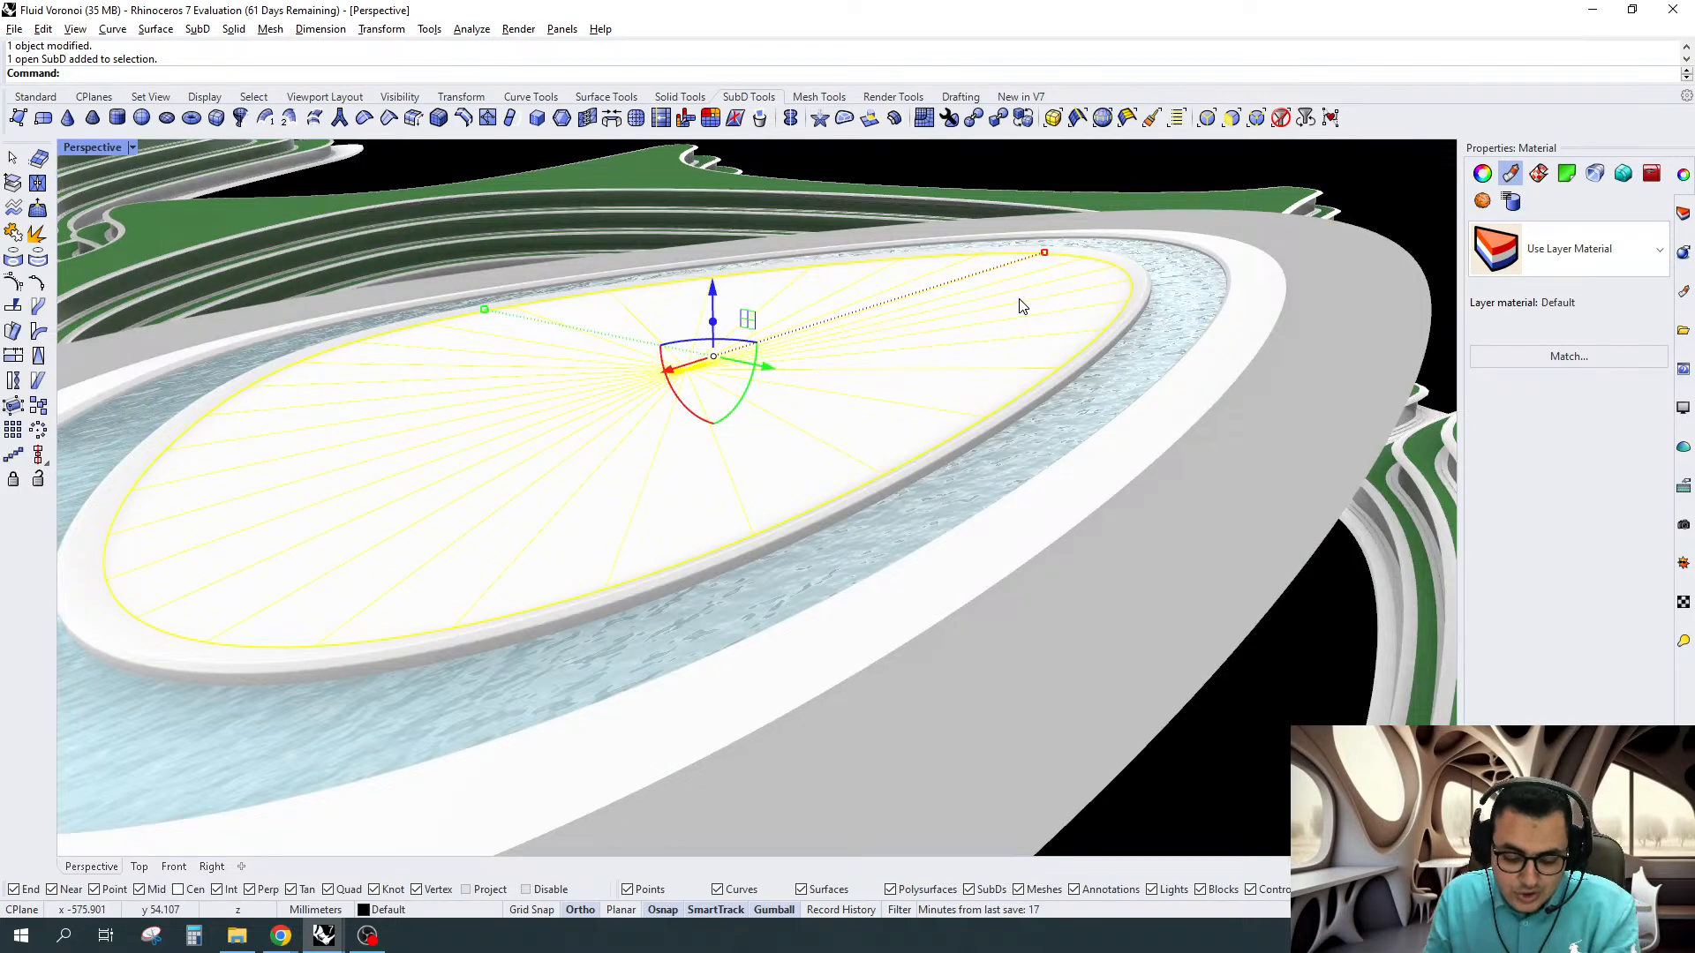
text(isolate)
key(Return)
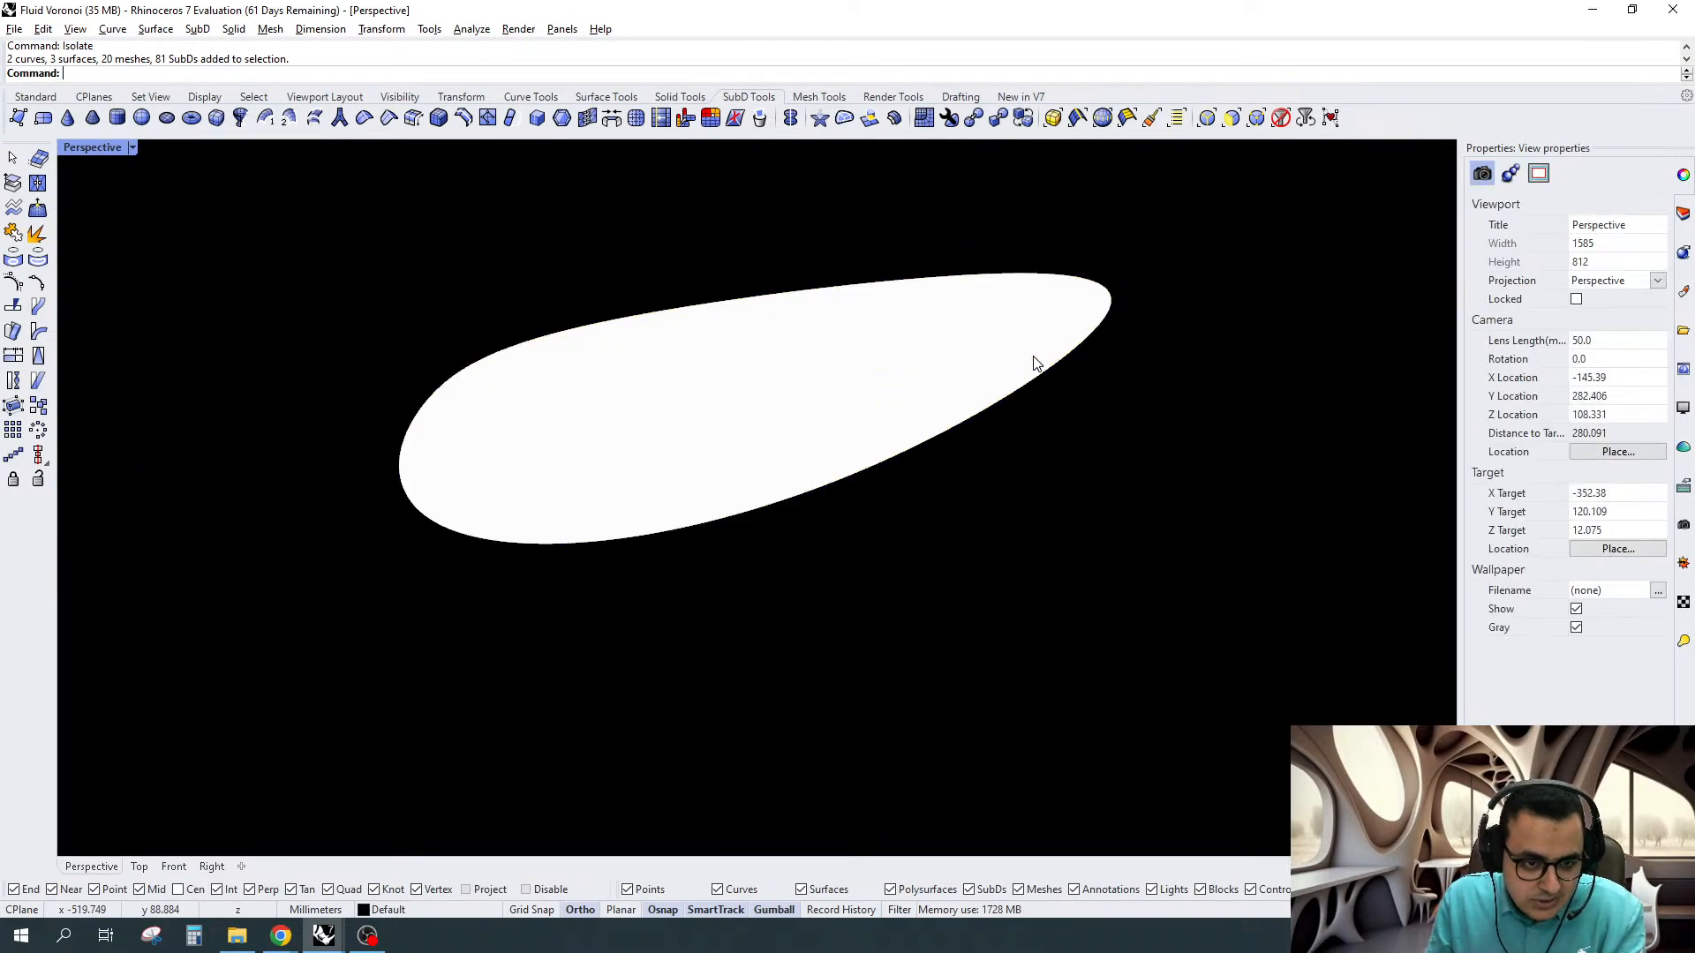
Set the Perspective viewport to Shaded display and show the isolated oval SubD disc in flat mode
scroll(869, 363, up, 3)
click(869, 363)
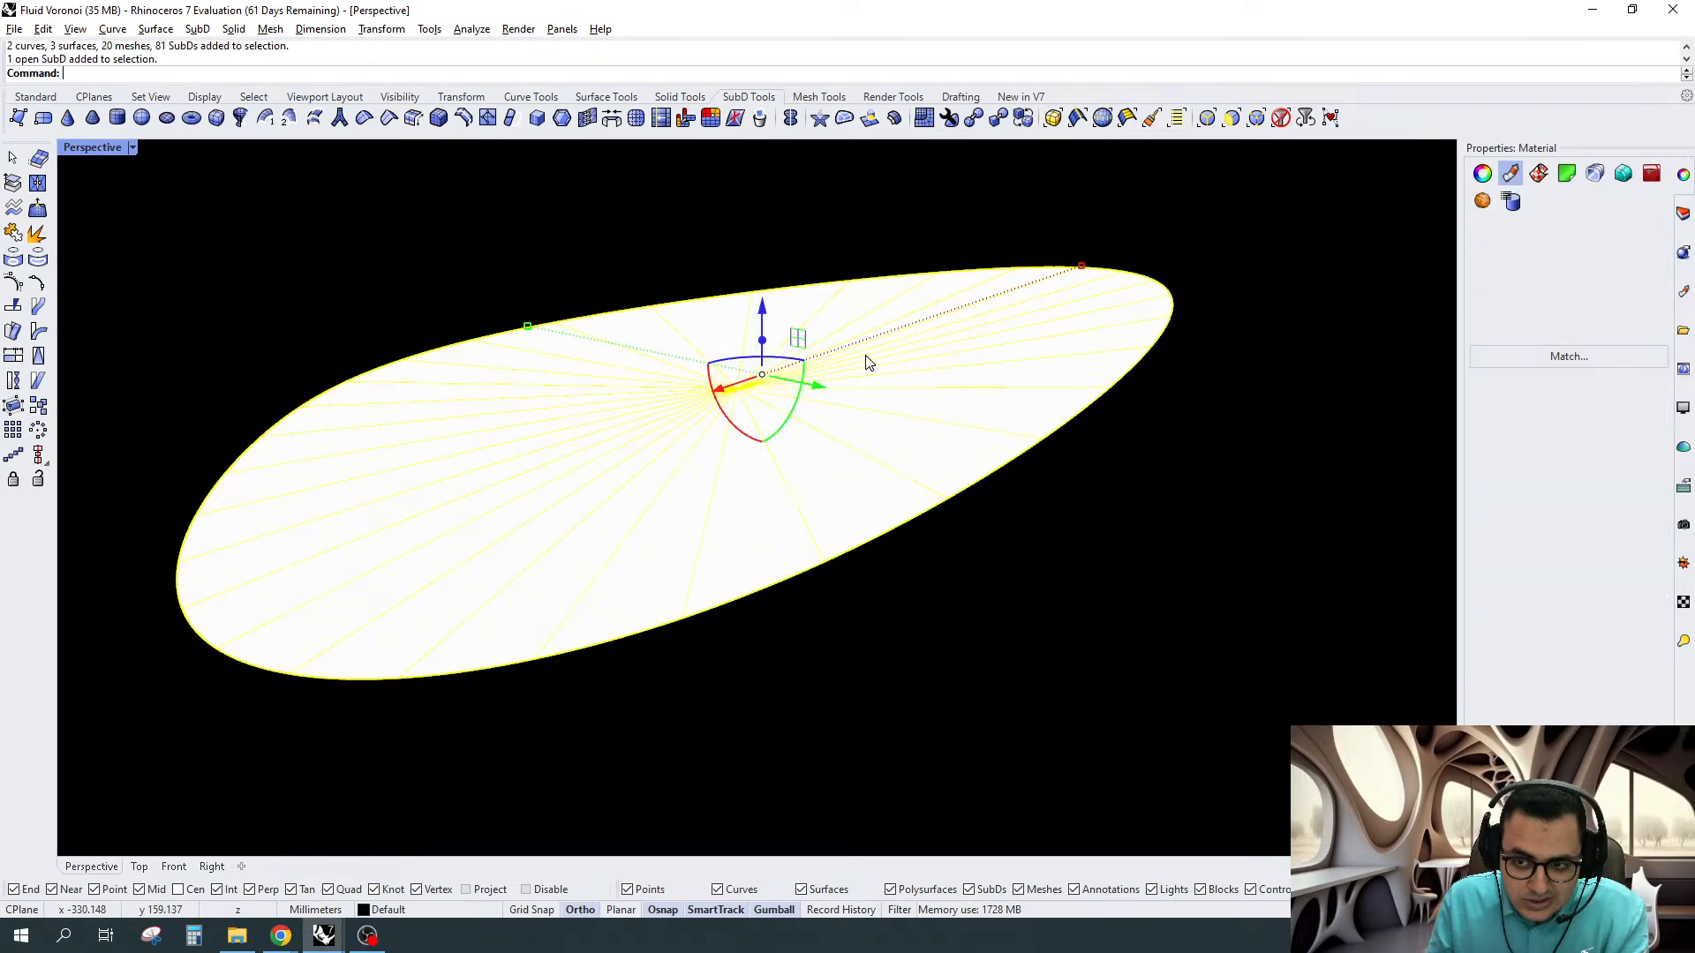
click(132, 146)
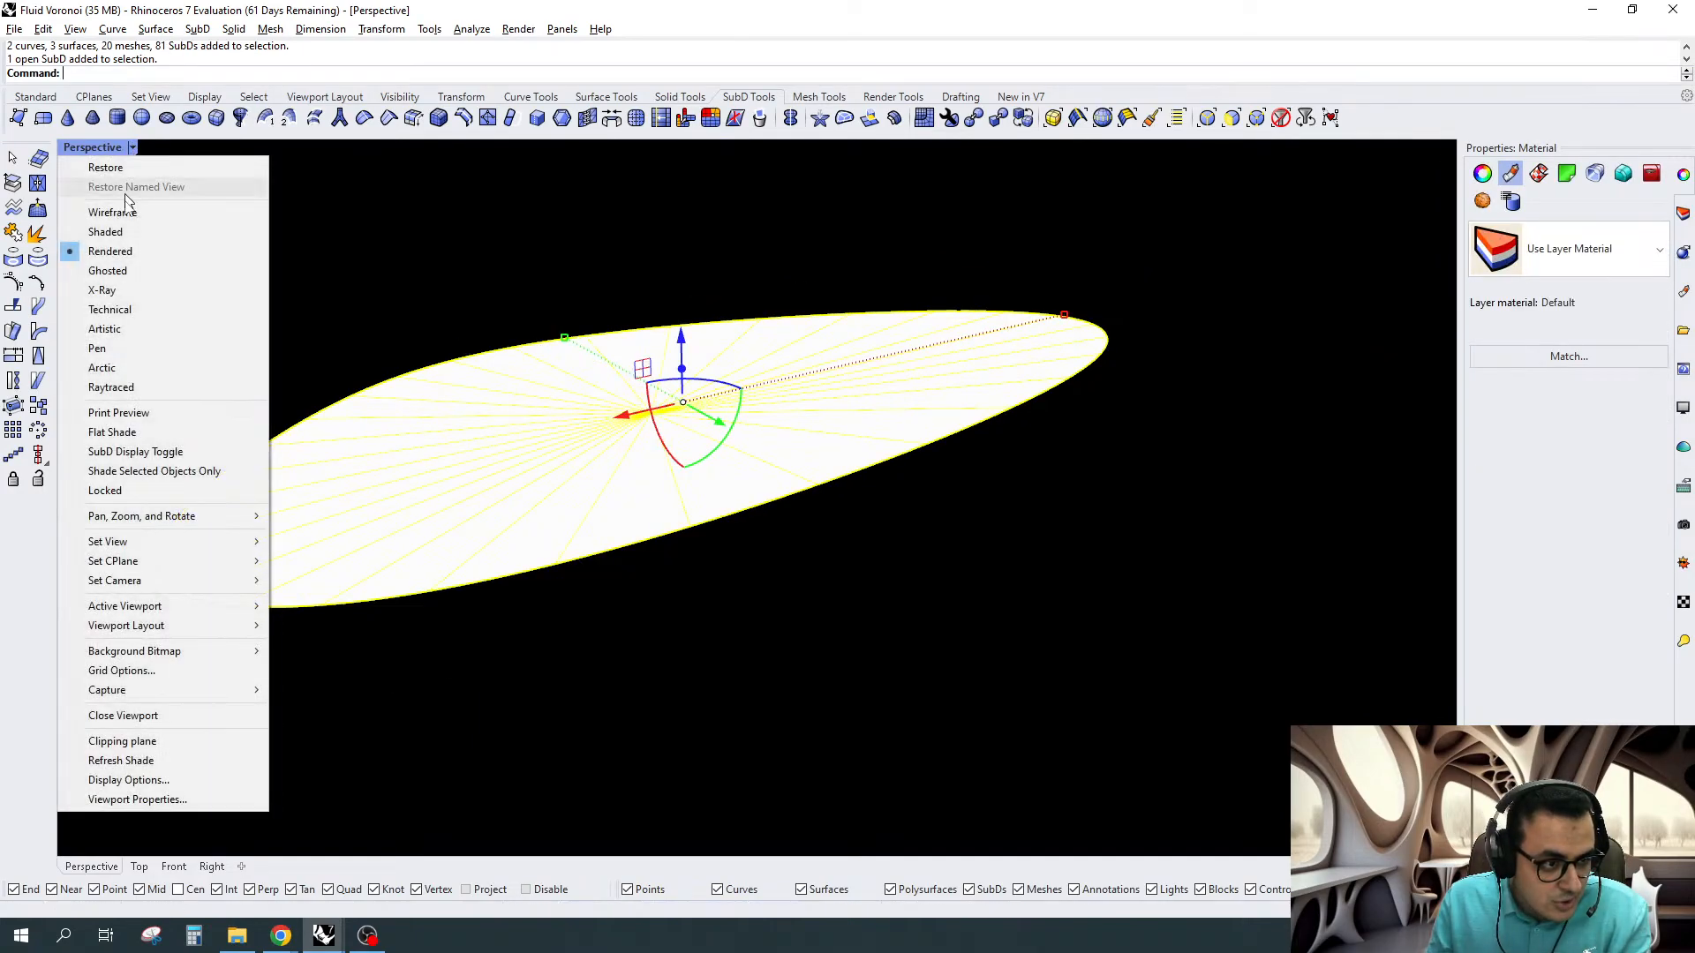
click(122, 251)
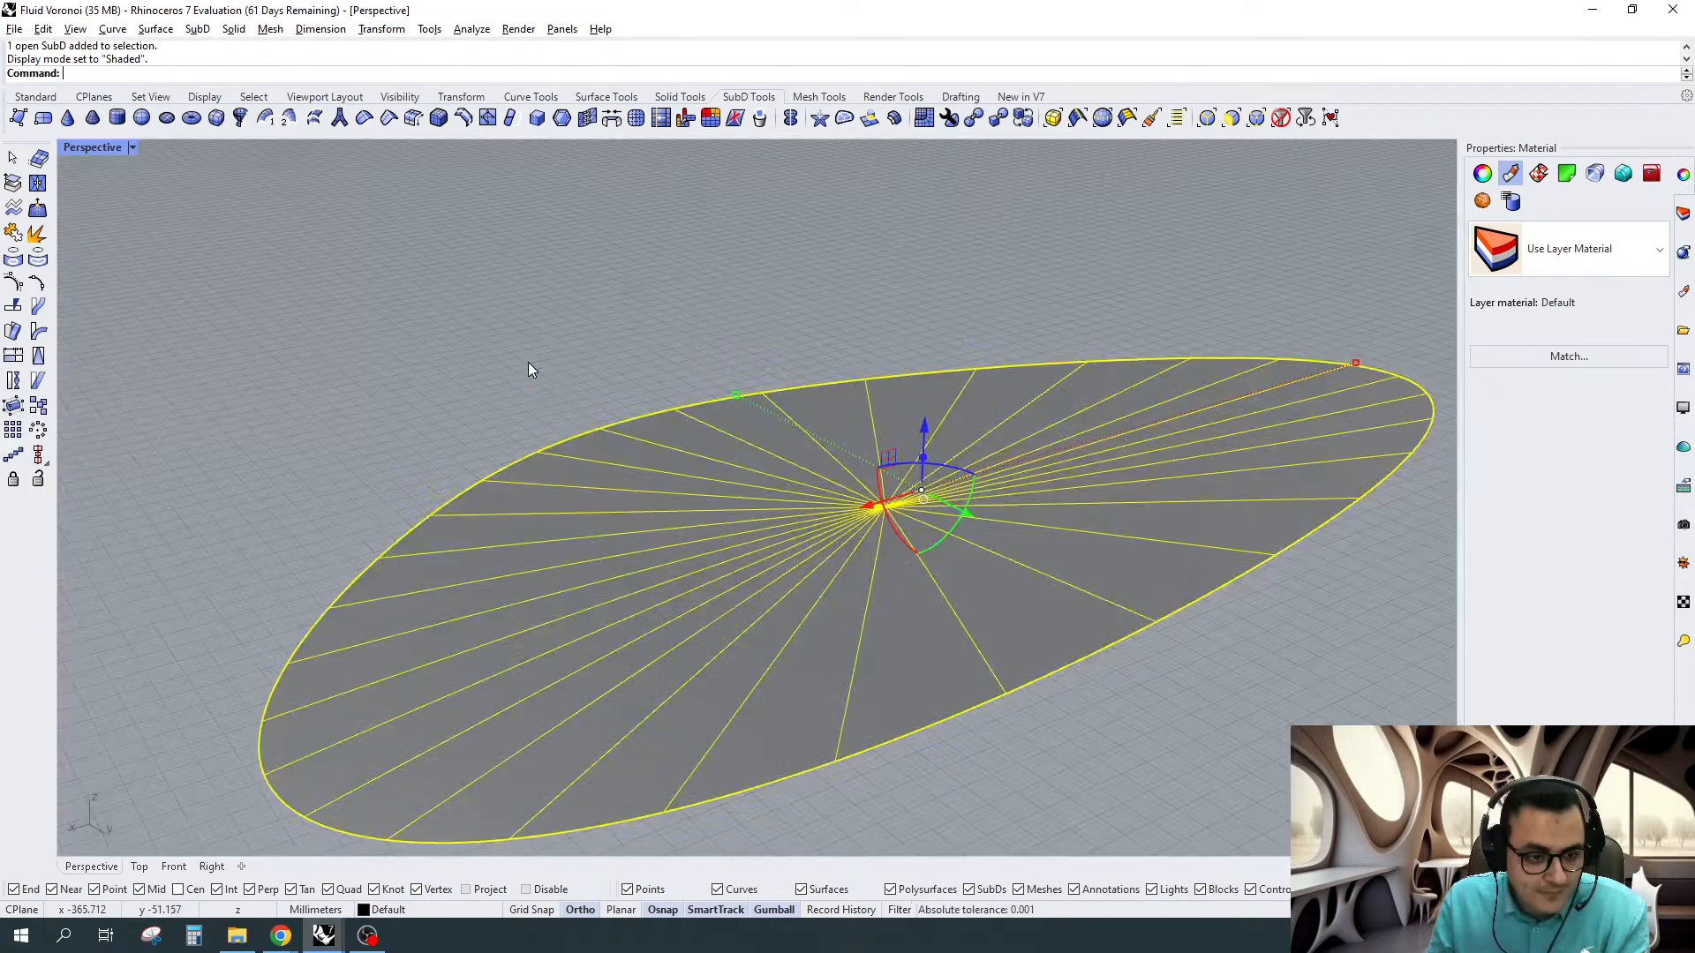
click(528, 363)
scroll(527, 363, down, 3)
key(Tab)
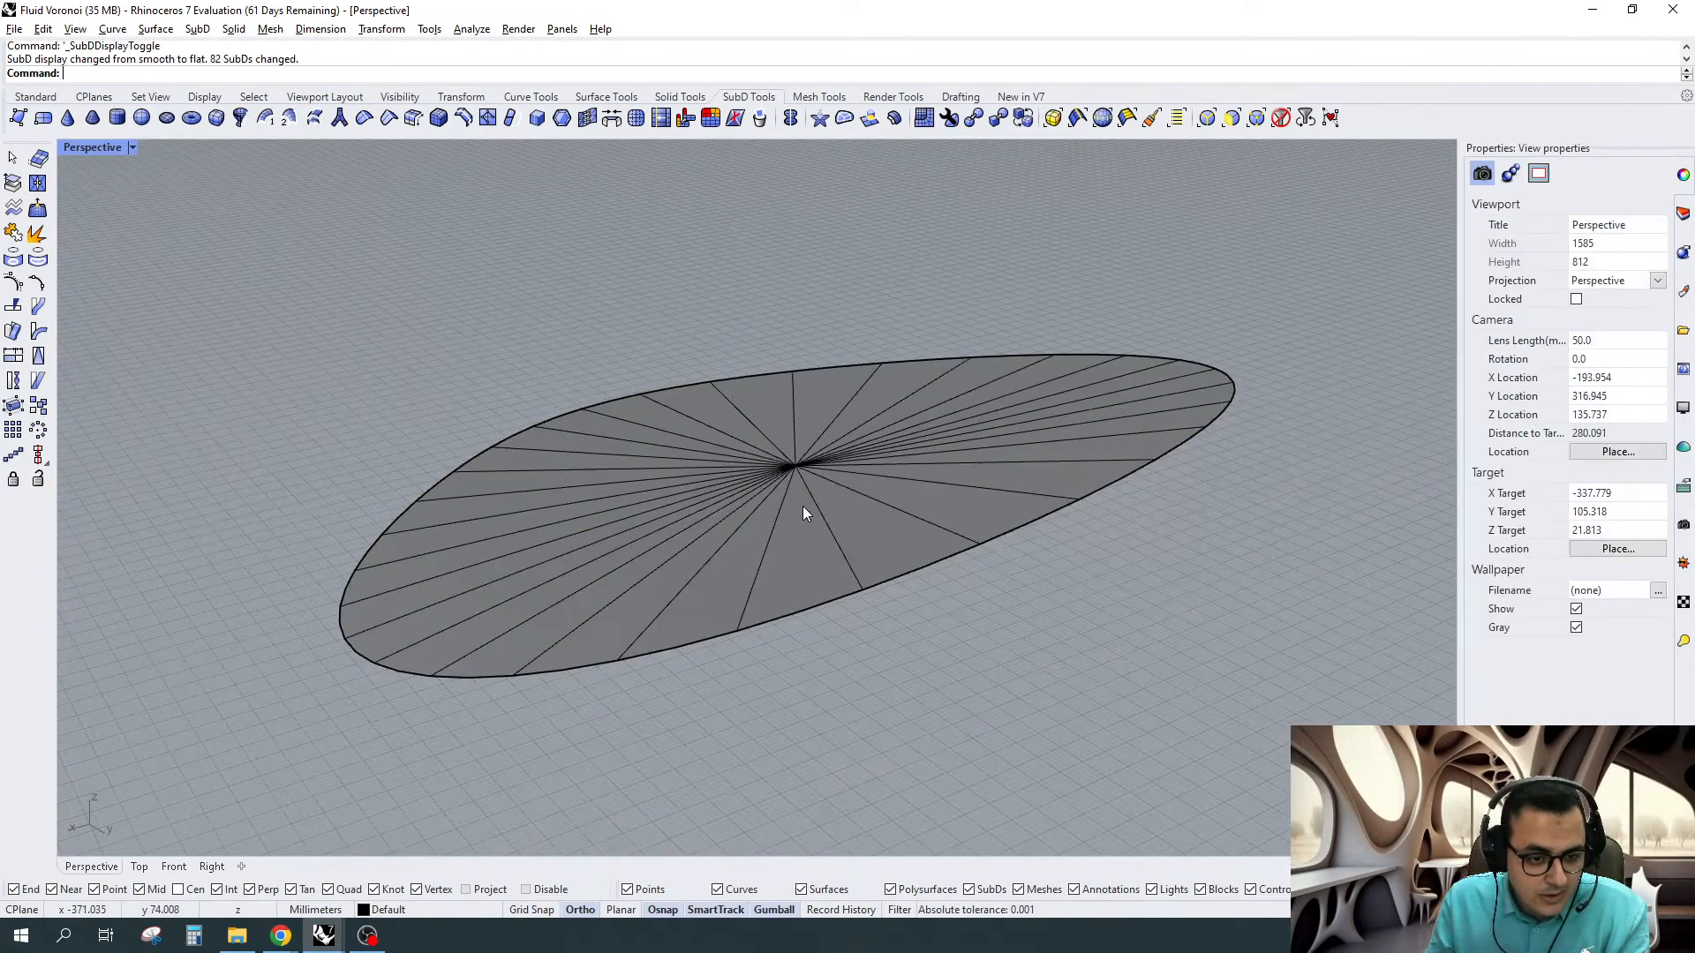
Select all faces of the oval disc, extrude them slightly upward and scale the raised faces inward
click(802, 506)
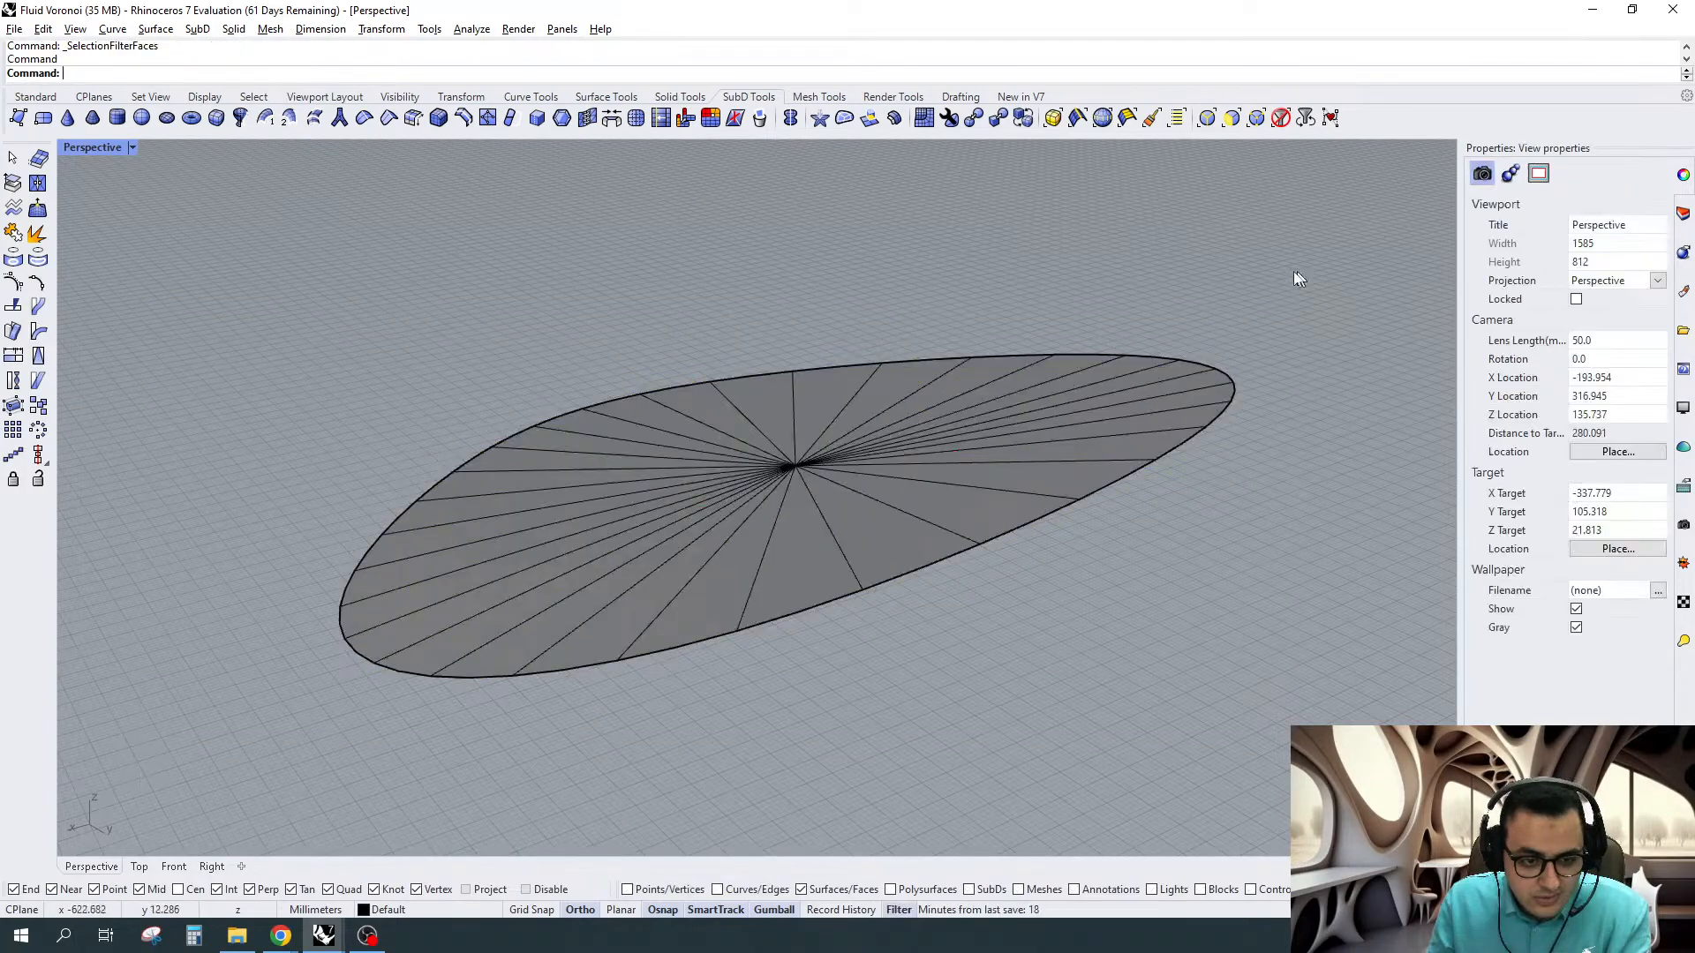
drag(1294, 276, 346, 720)
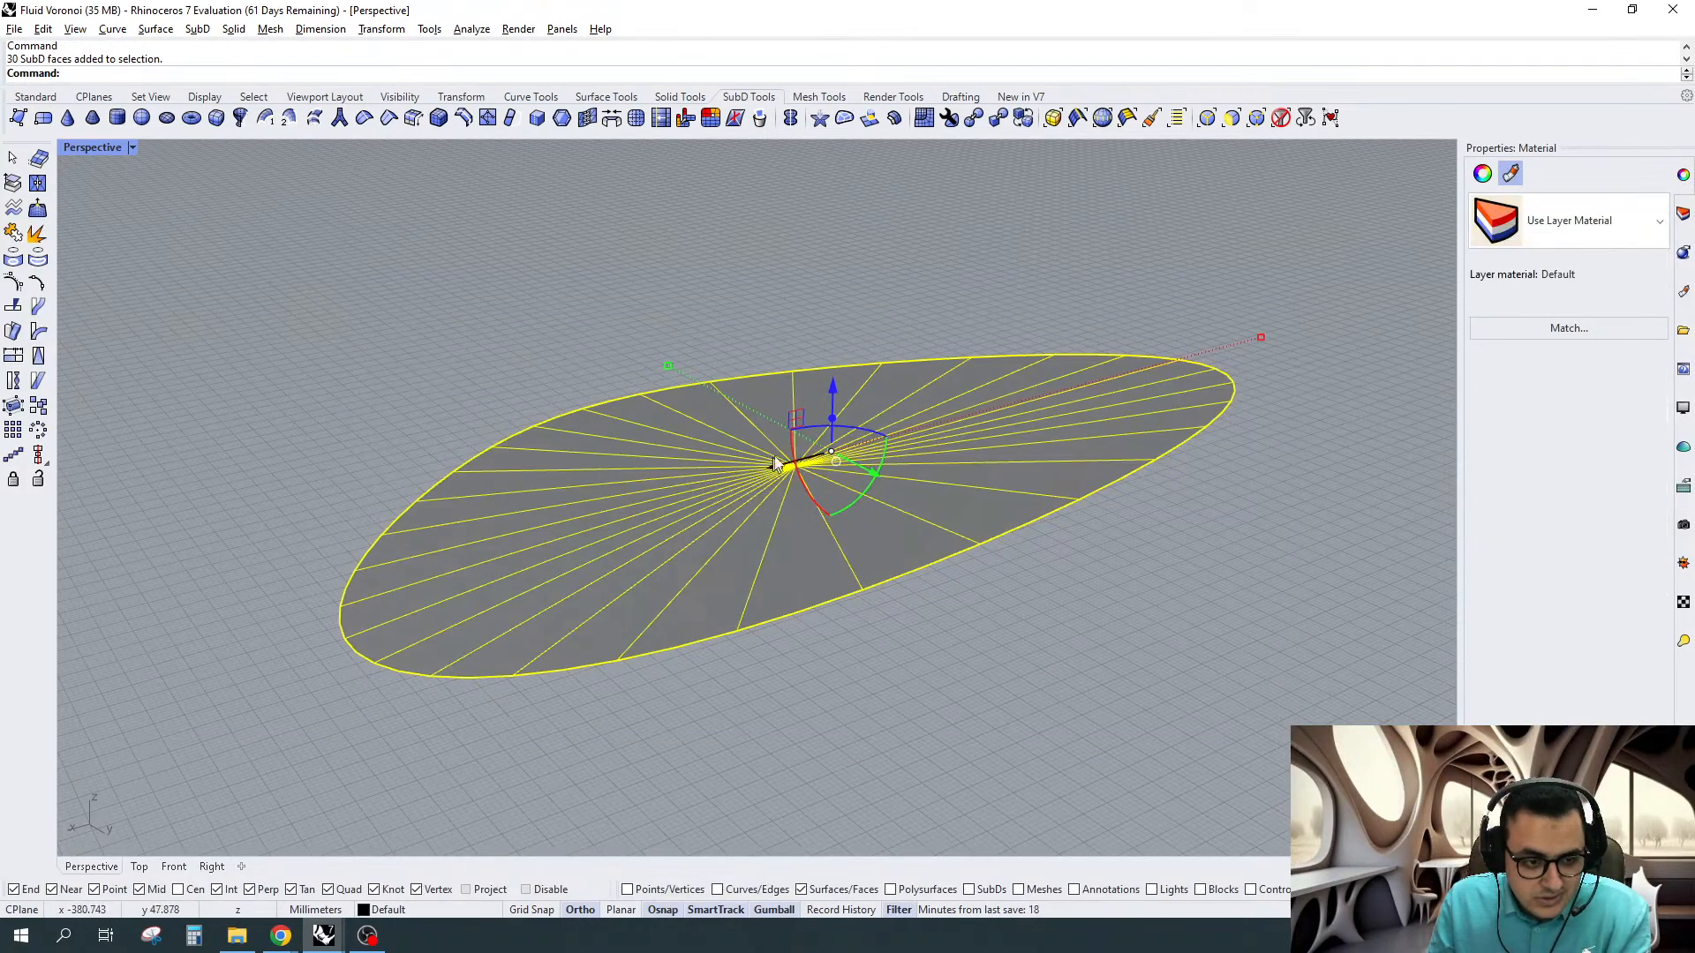
drag(832, 418, 829, 411)
right_drag(830, 410, 989, 393)
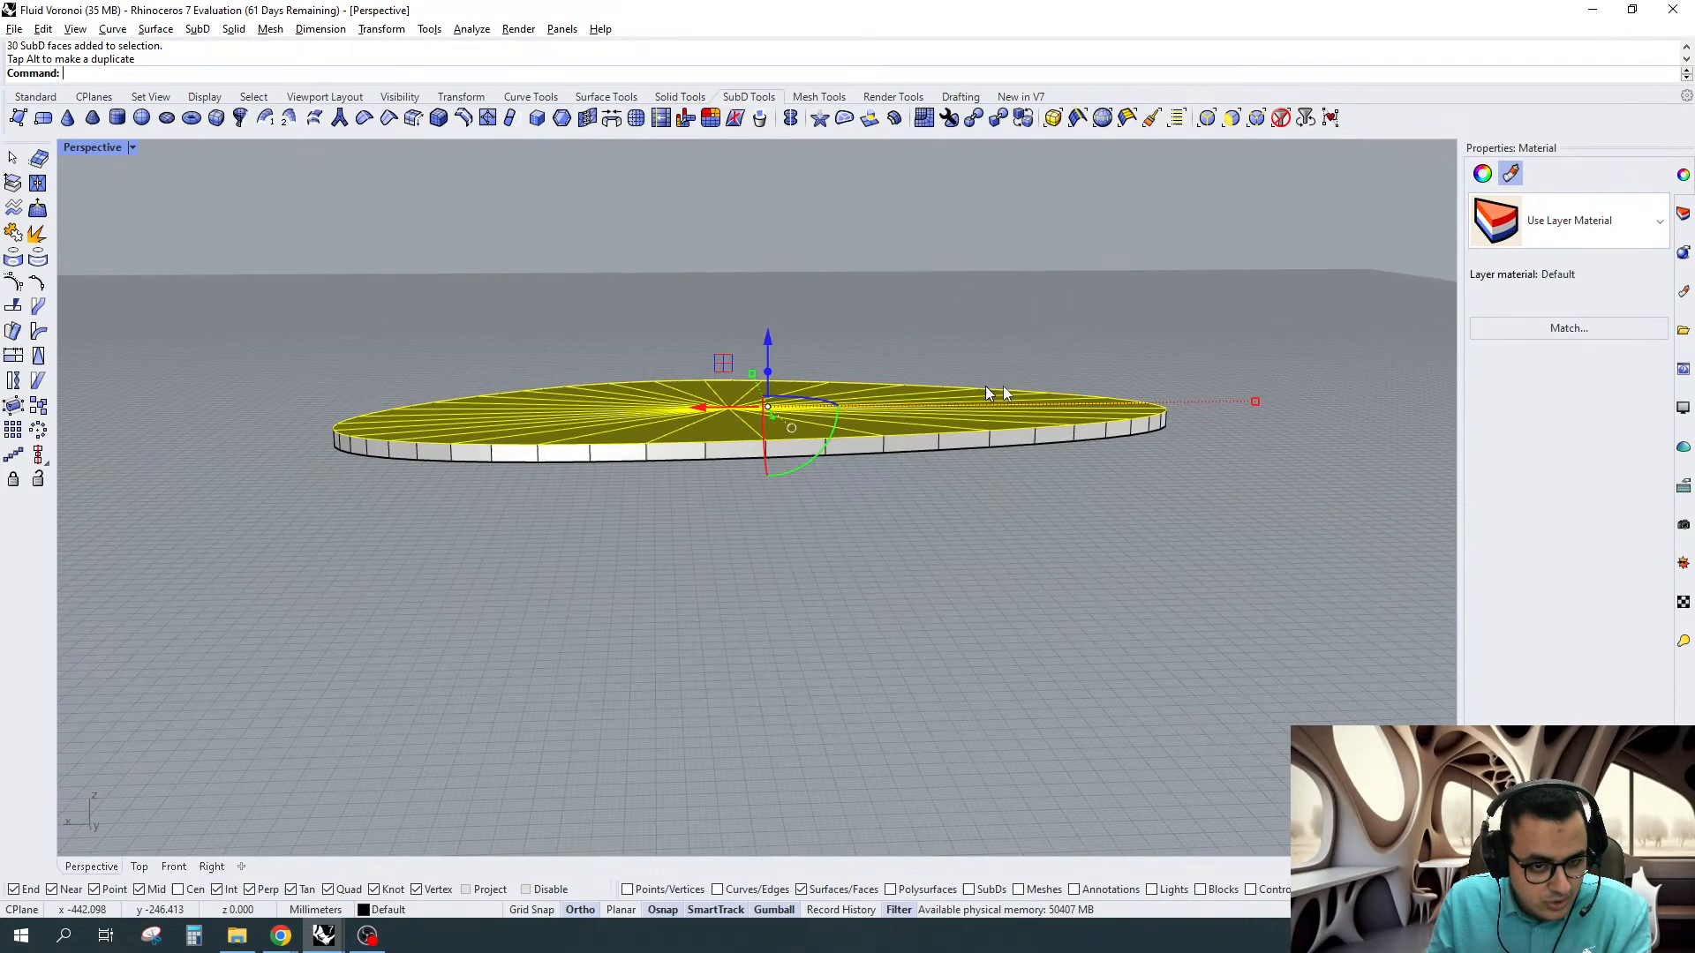
drag(1255, 401, 1197, 399)
right_drag(1197, 399, 908, 309)
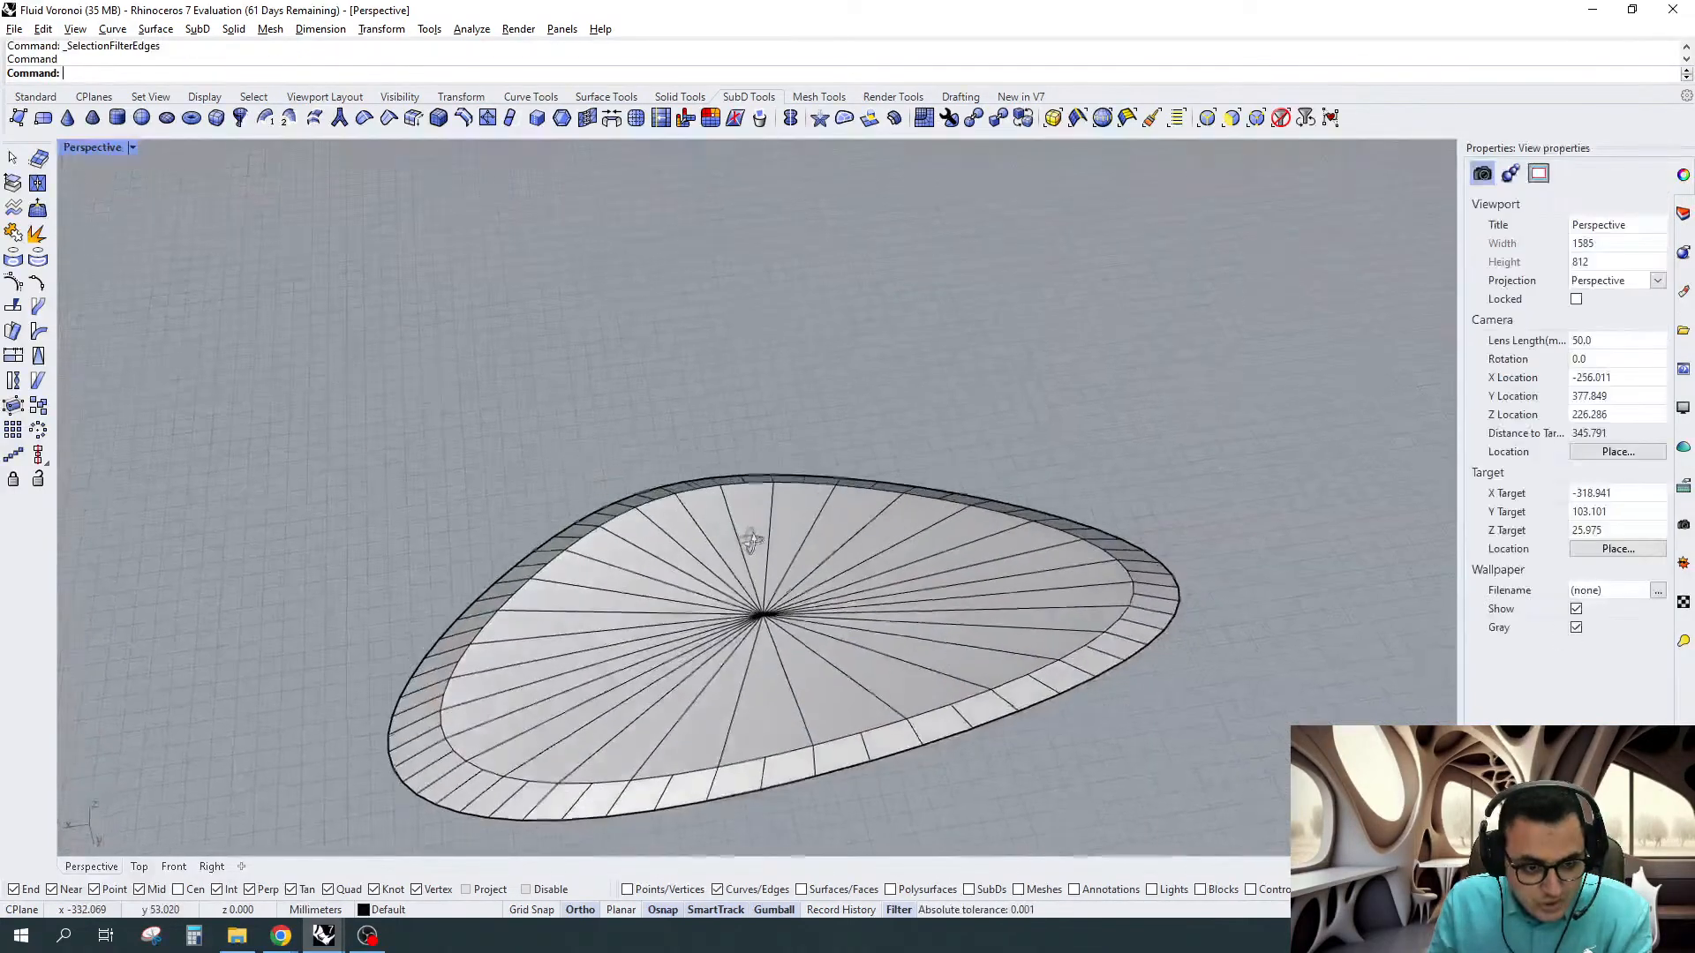
Select all radial edges on the disc's raised top and lower them slightly to form a scalloped rim
right_drag(753, 541, 805, 575)
scroll(805, 575, up, 5)
drag(810, 548, 732, 644)
right_drag(732, 644, 808, 583)
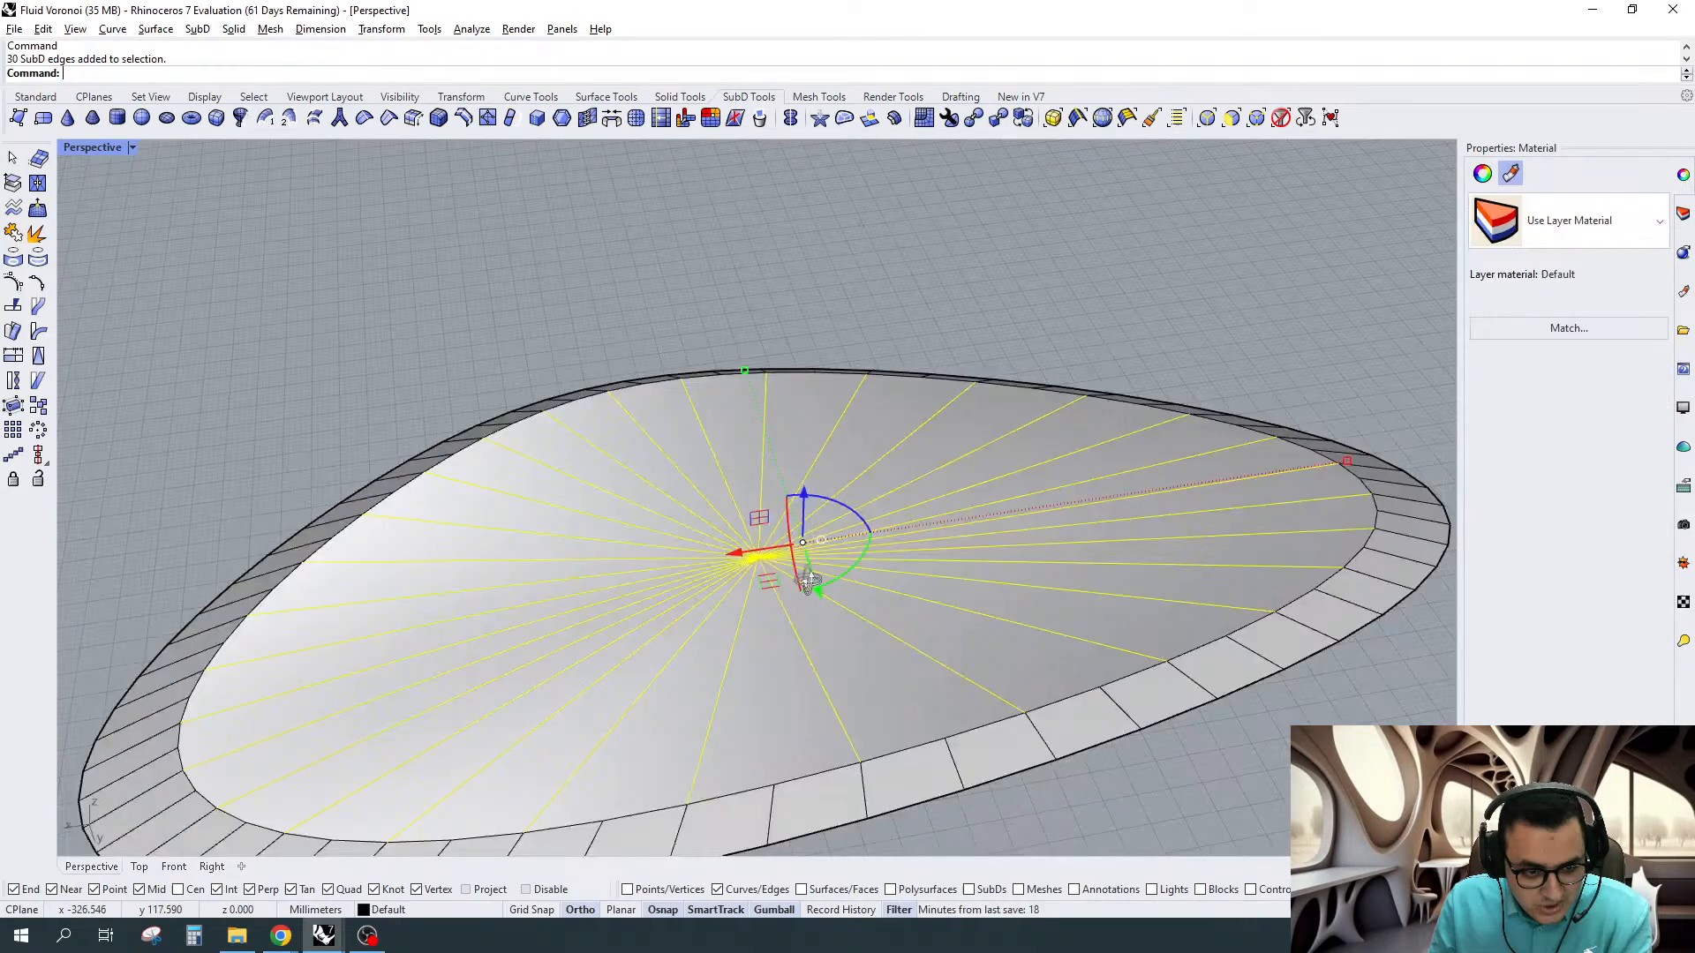
drag(784, 315, 786, 335)
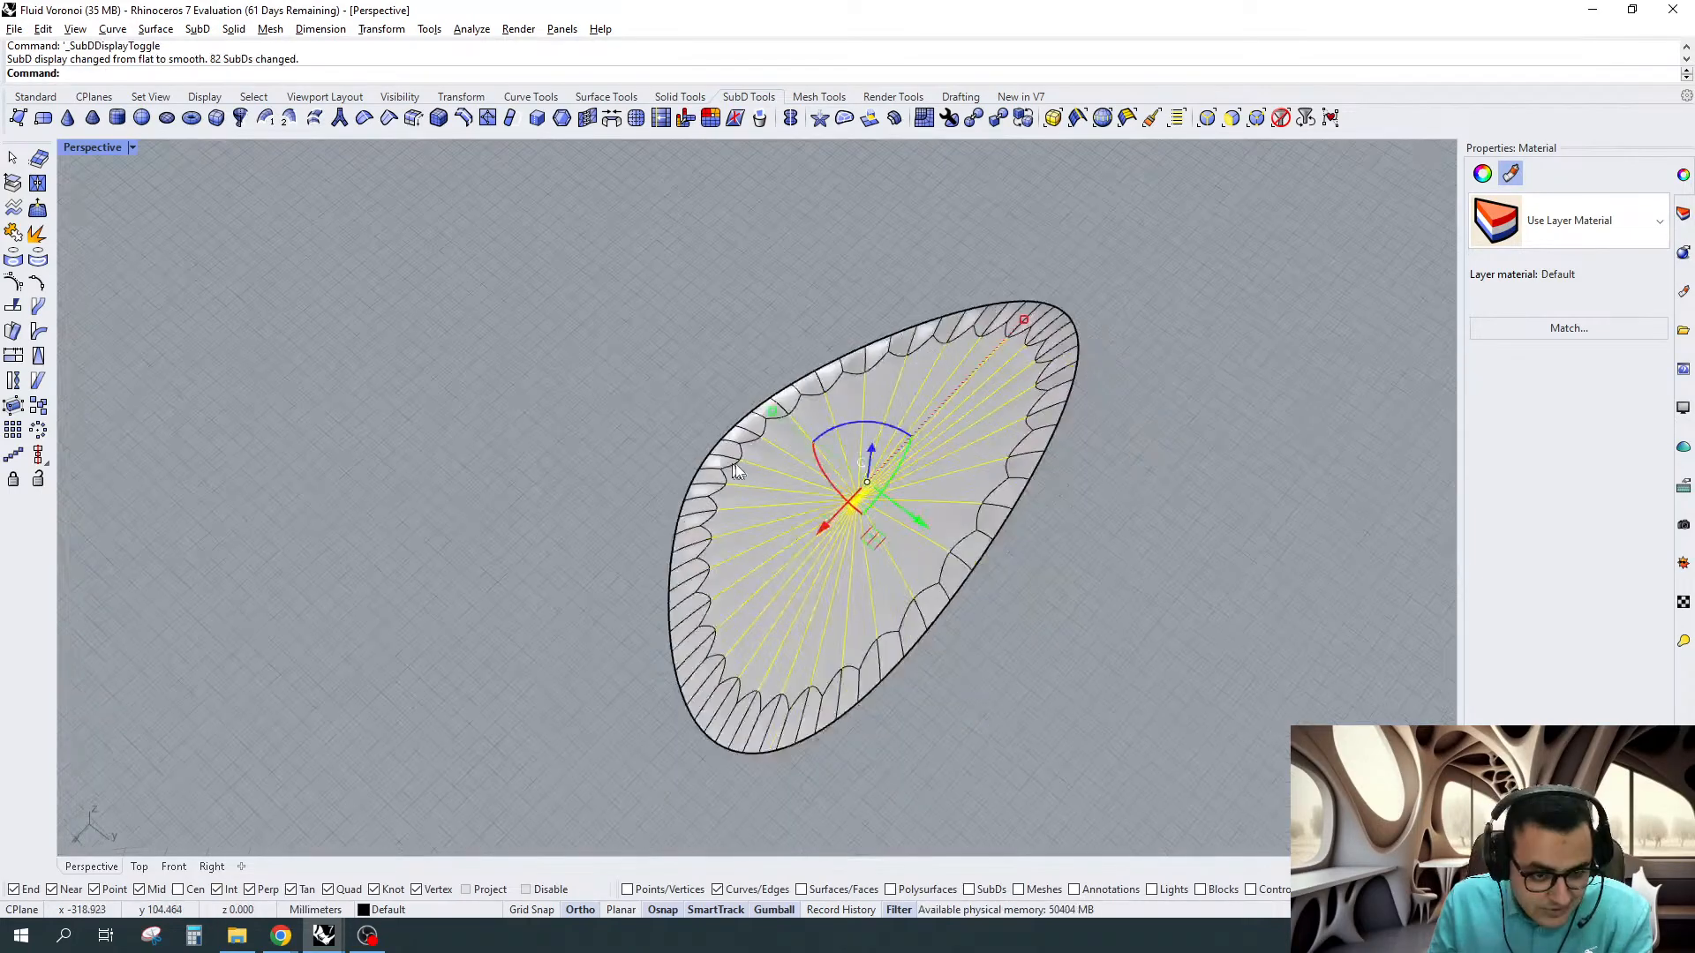
Set the Perspective viewport to Rendered display, clear the selection filter and select the whole disc
scroll(1189, 267, up, 5)
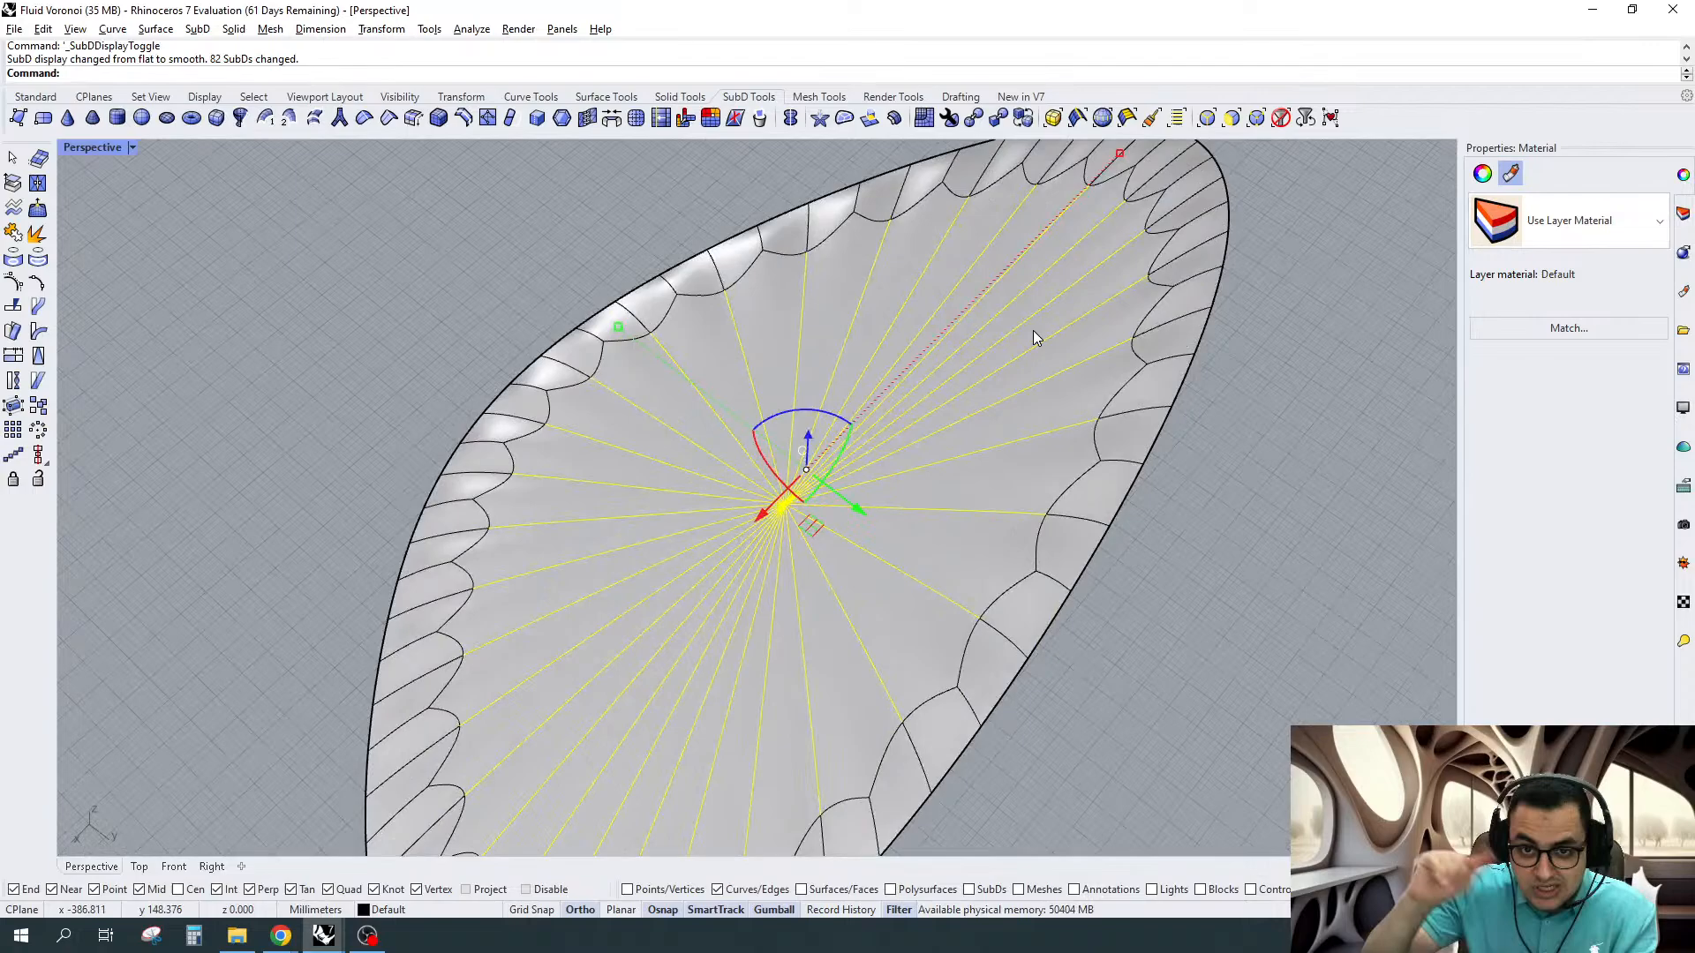
click(132, 148)
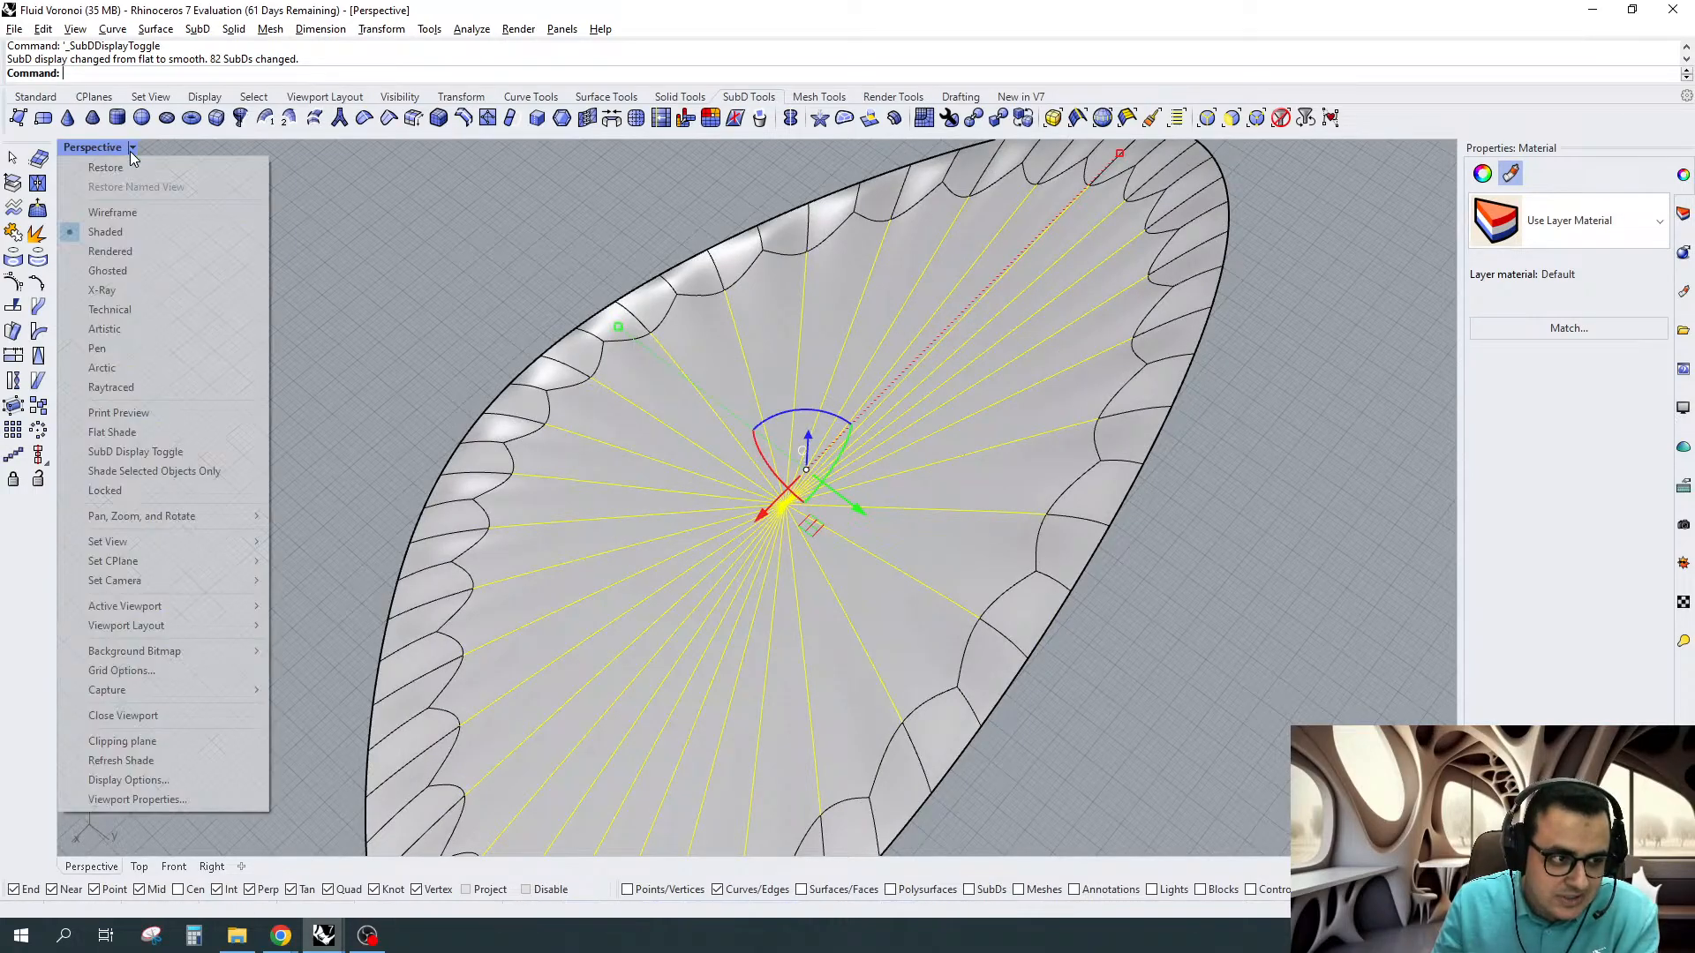
click(161, 251)
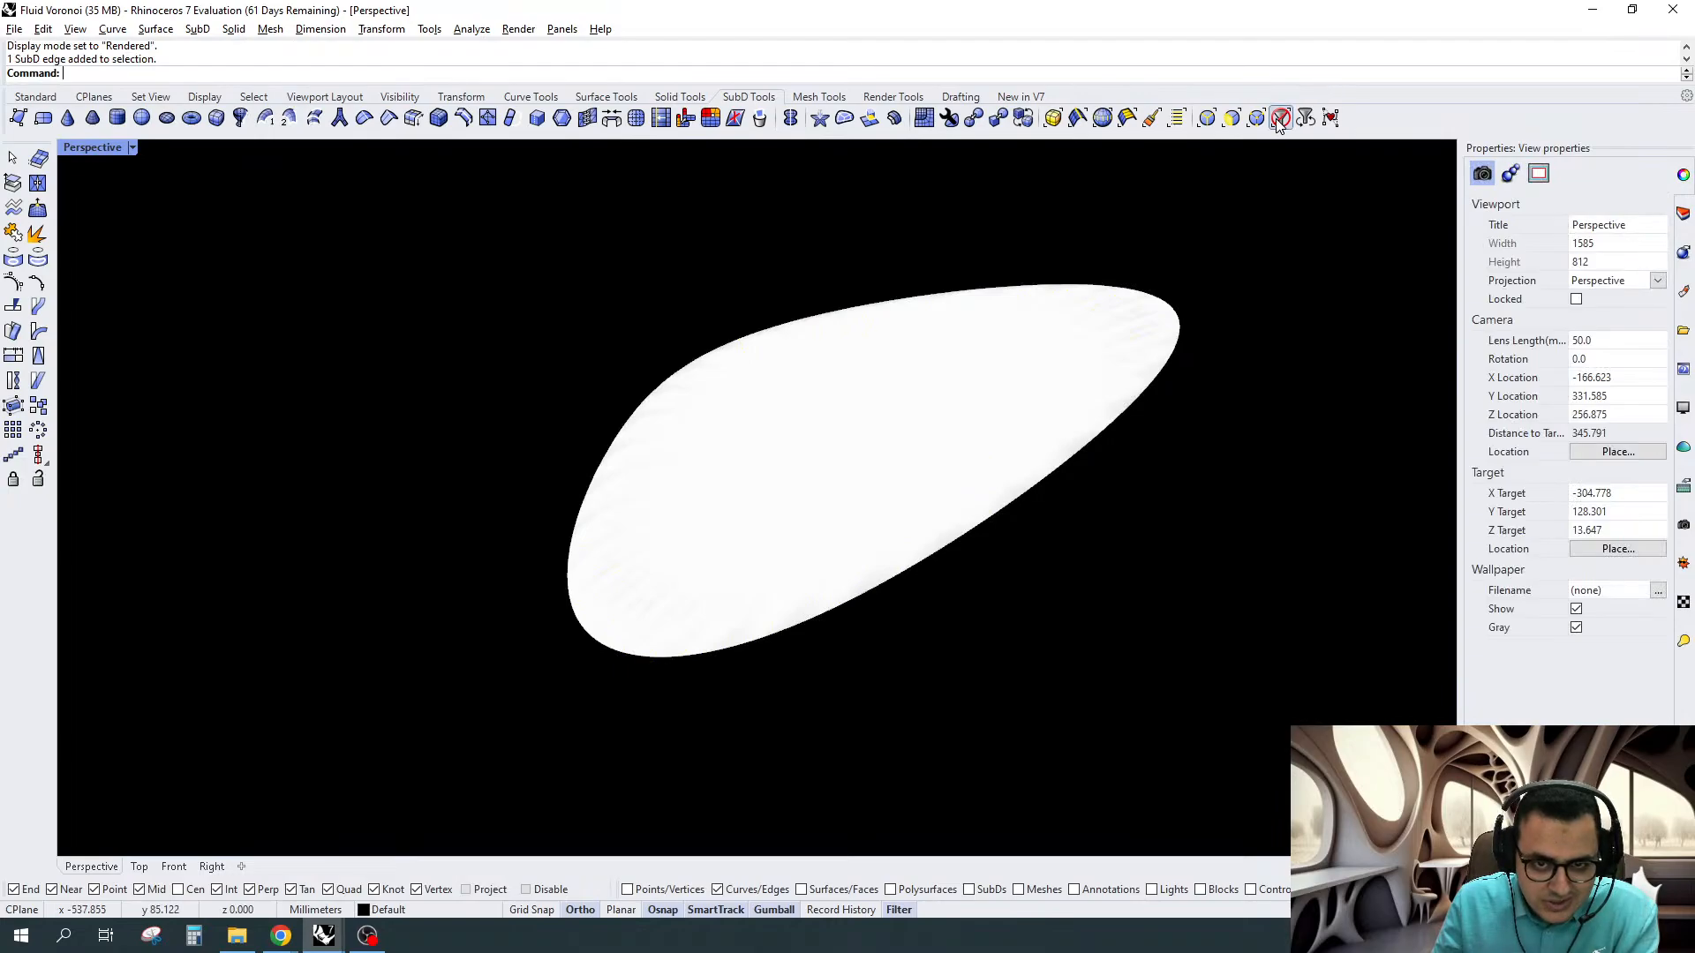
click(1280, 118)
click(924, 563)
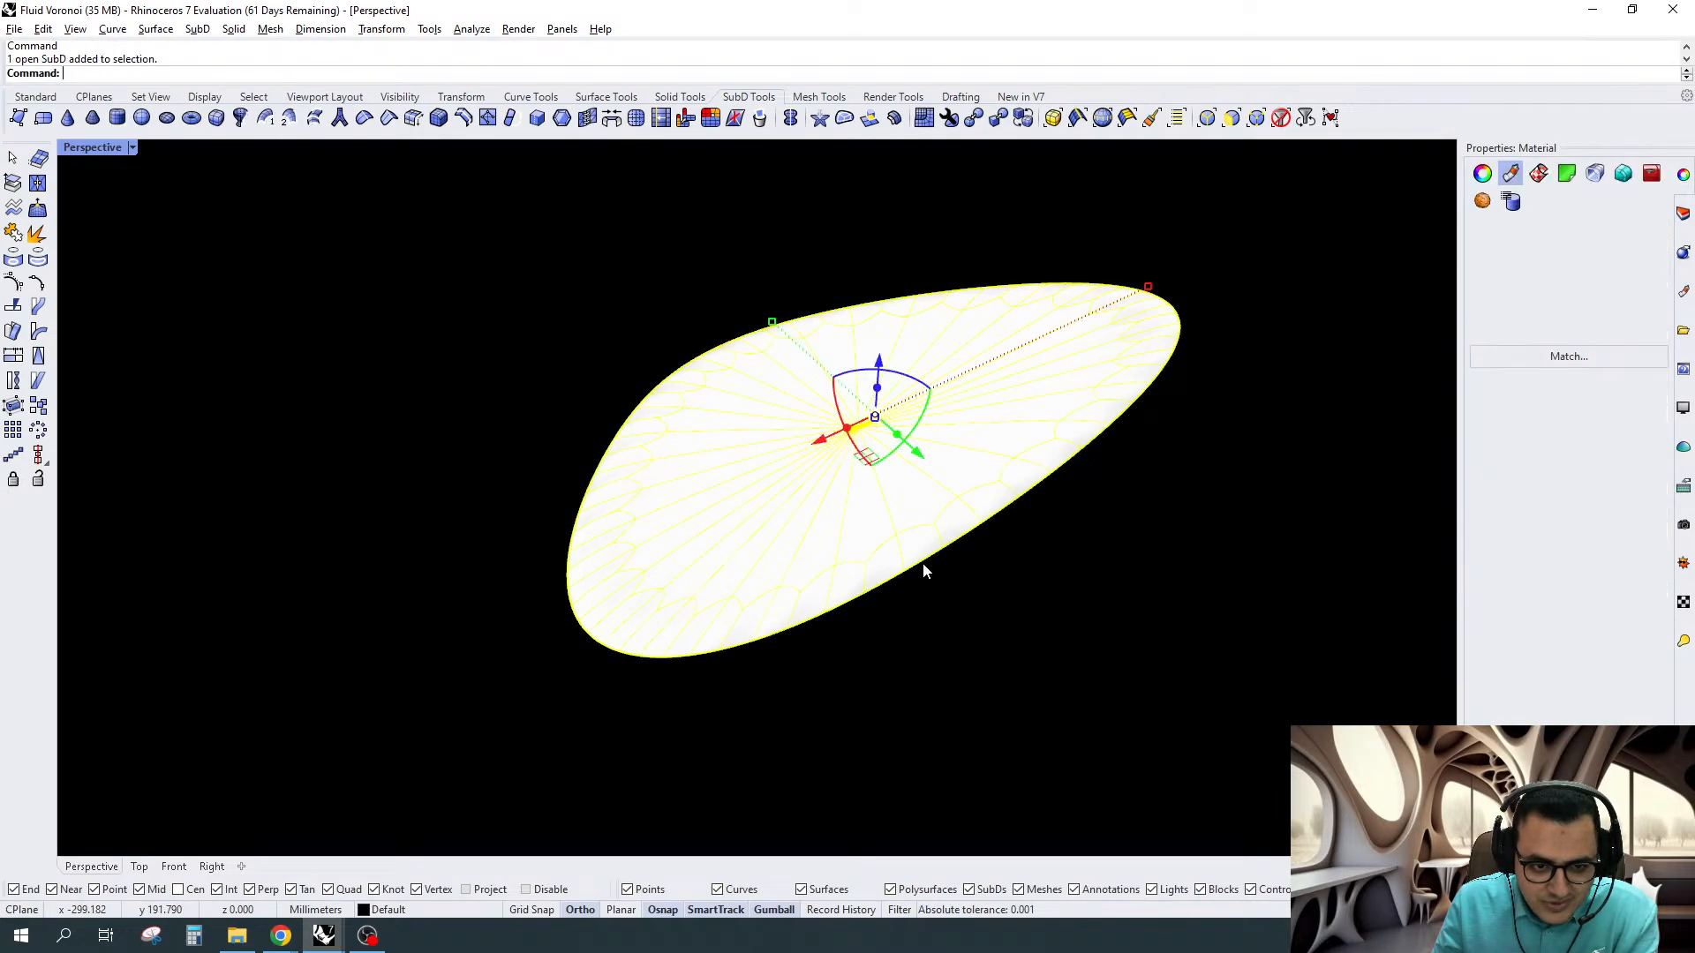
Set the intensity of both the Skylight and the Sun to 0.5
click(1682, 642)
click(1642, 205)
click(1642, 205)
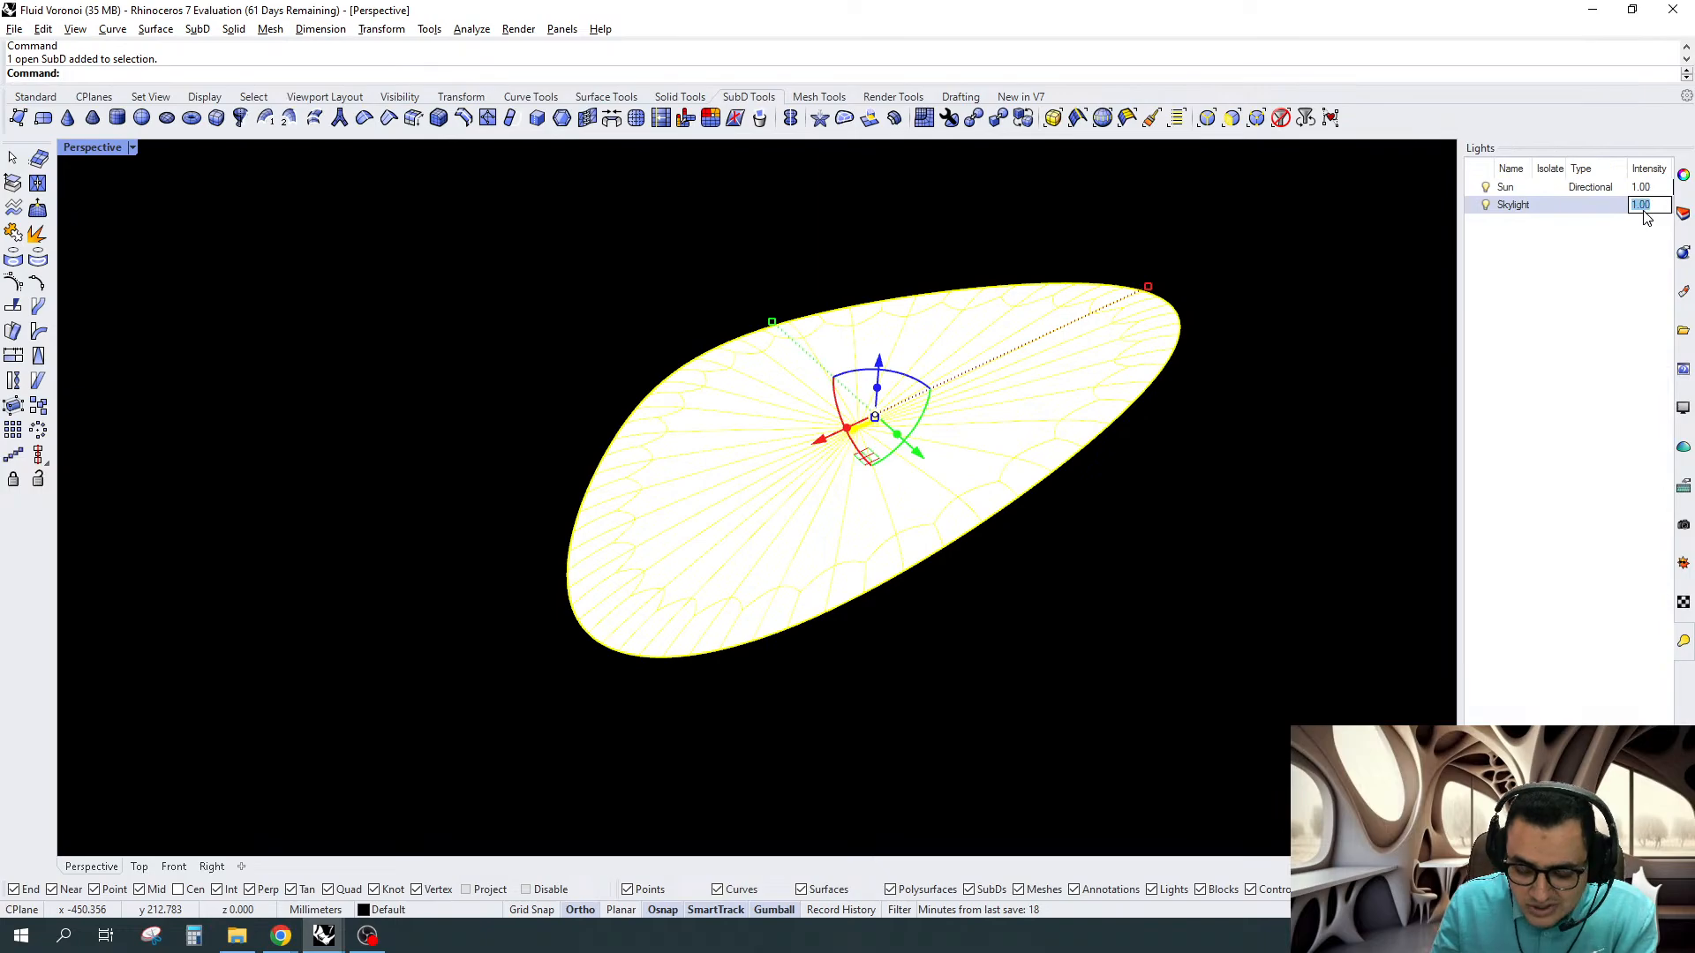
text(.5)
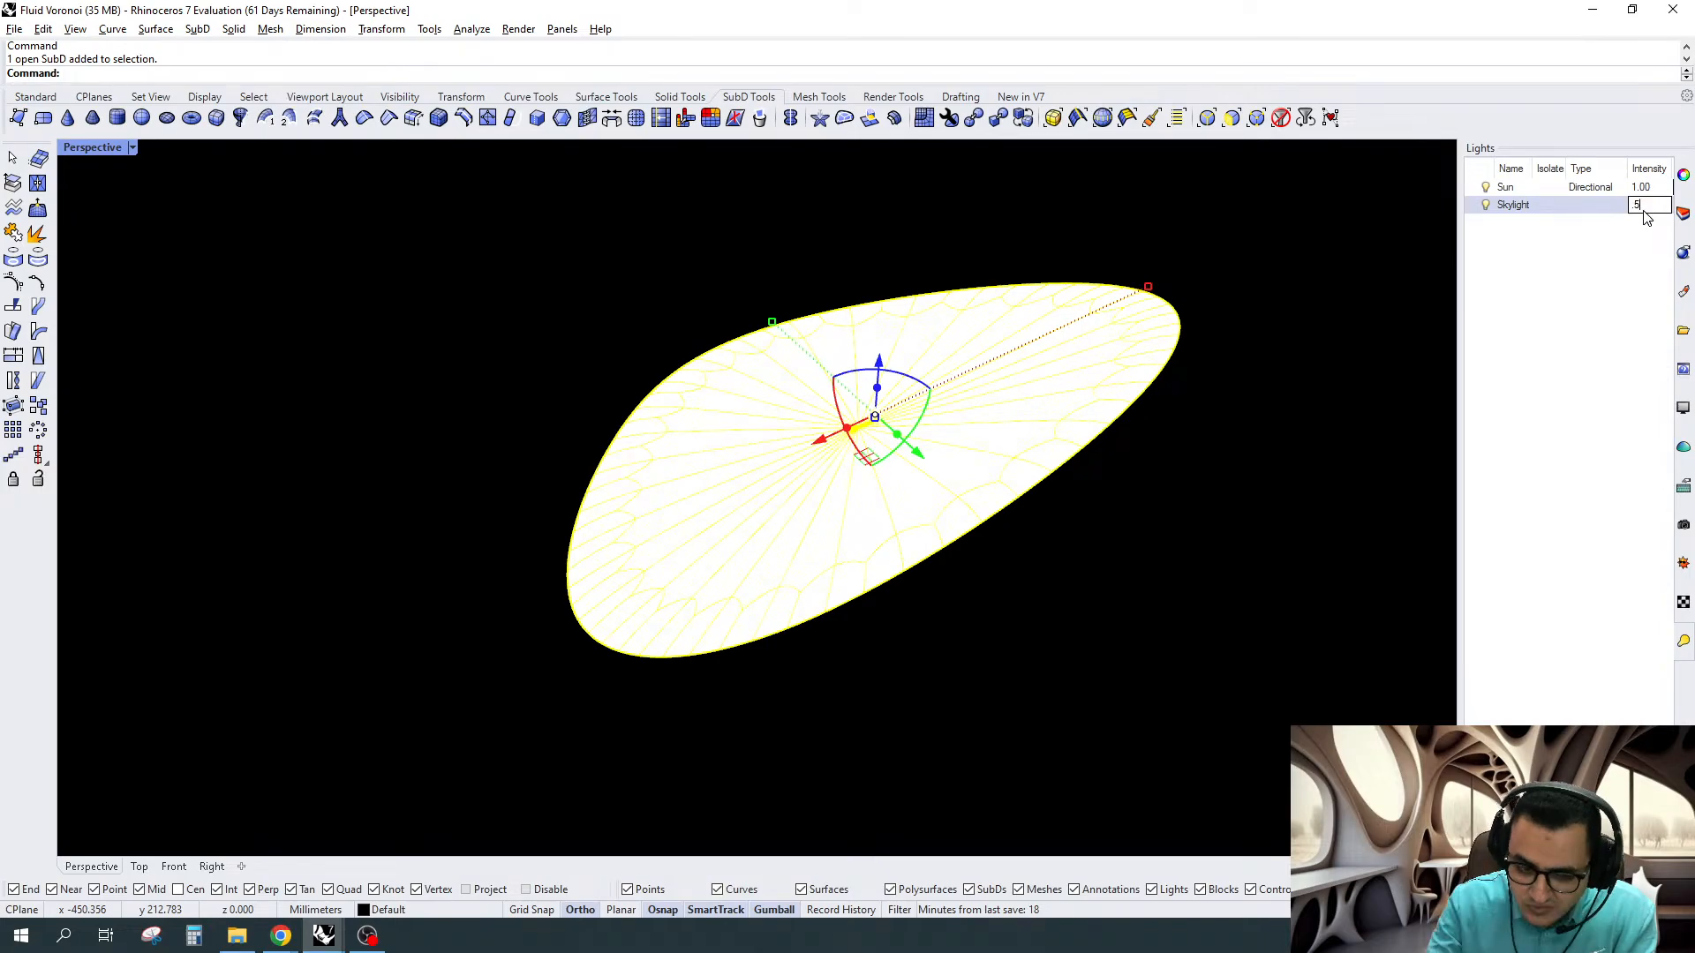
click(1642, 188)
click(1642, 188)
text(.58)
key(Return)
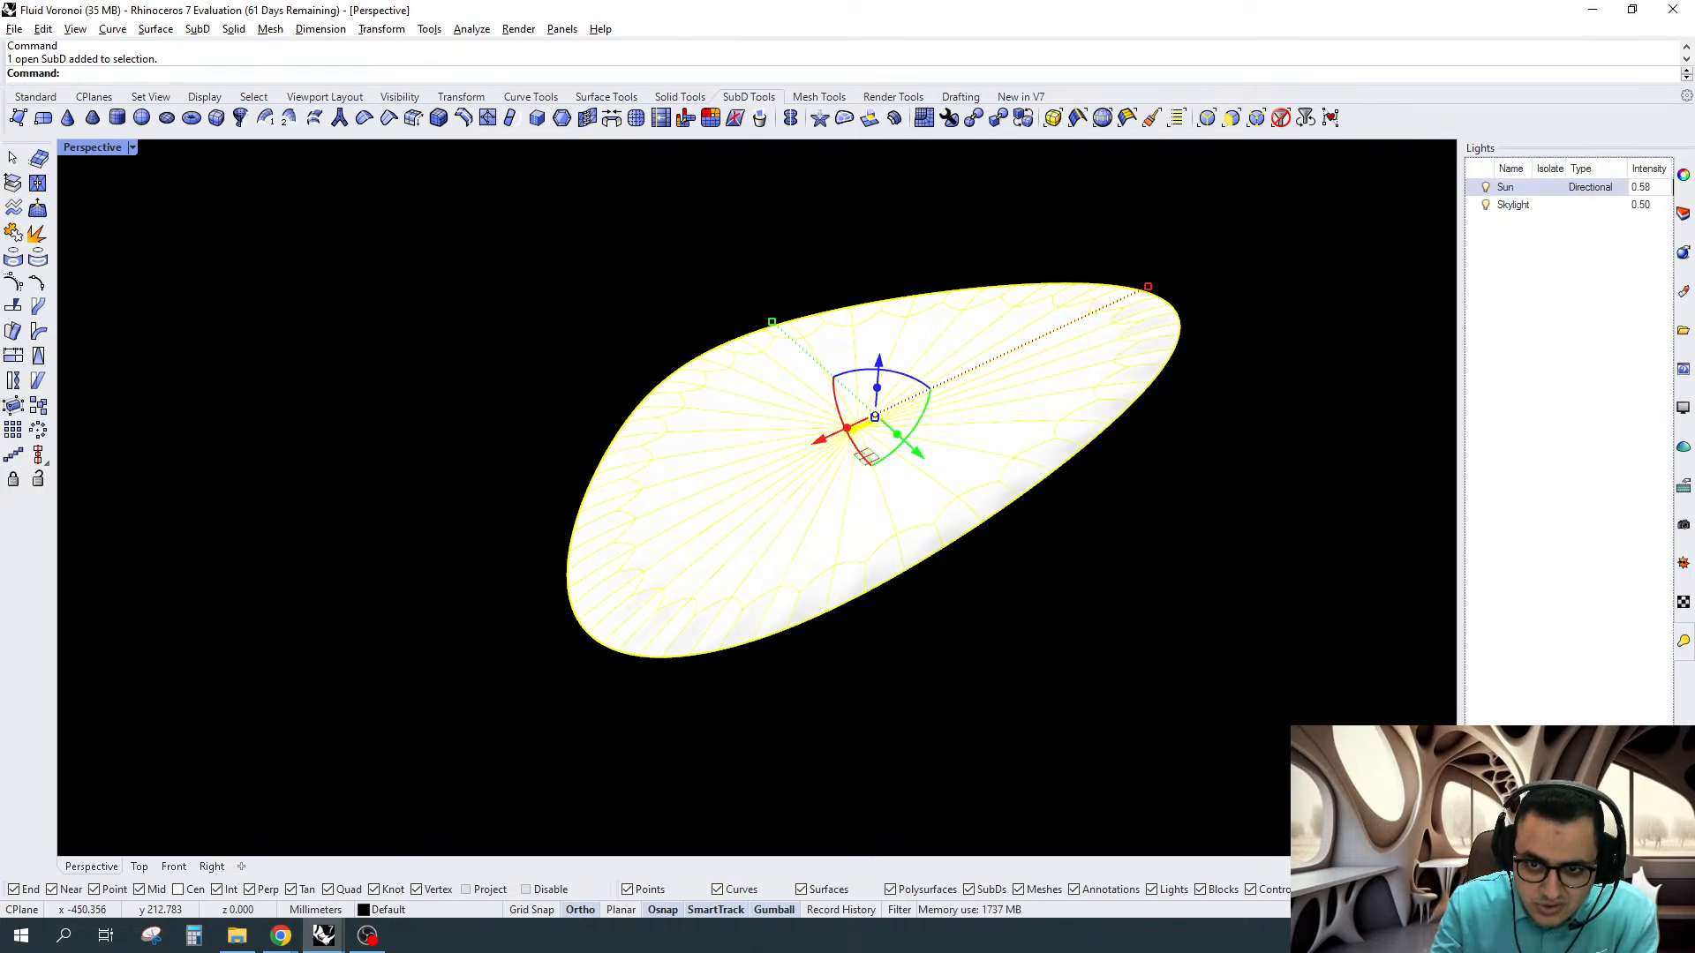
click(1656, 189)
text(.)
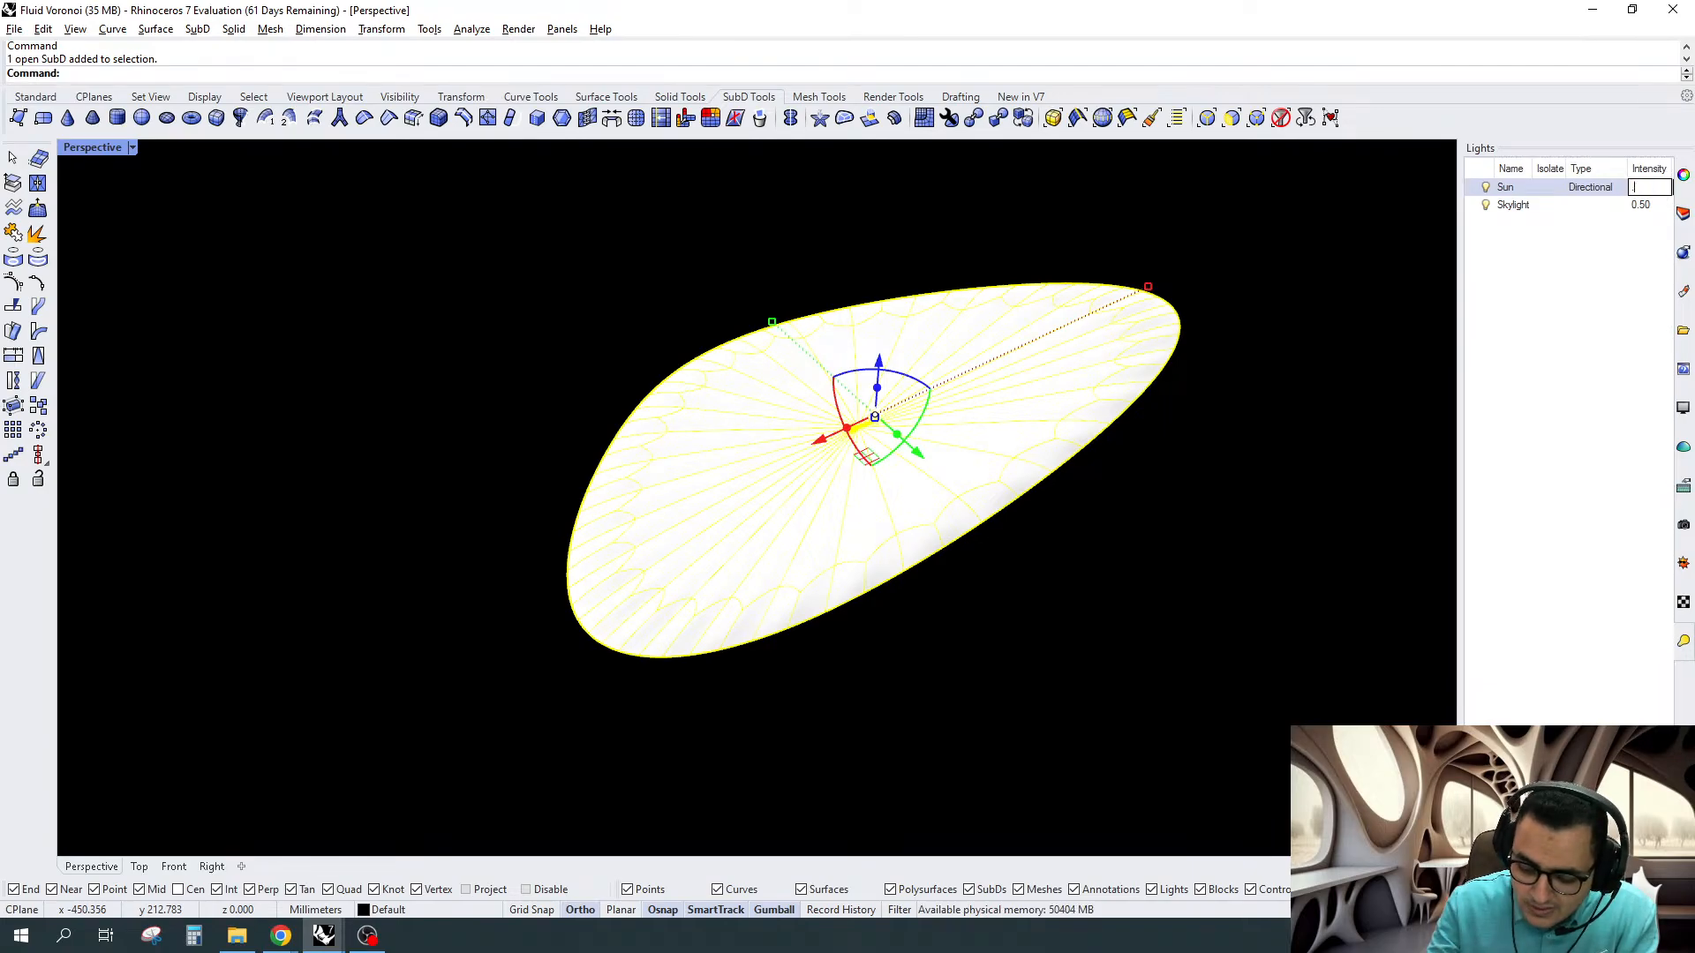
text(5)
key(Return)
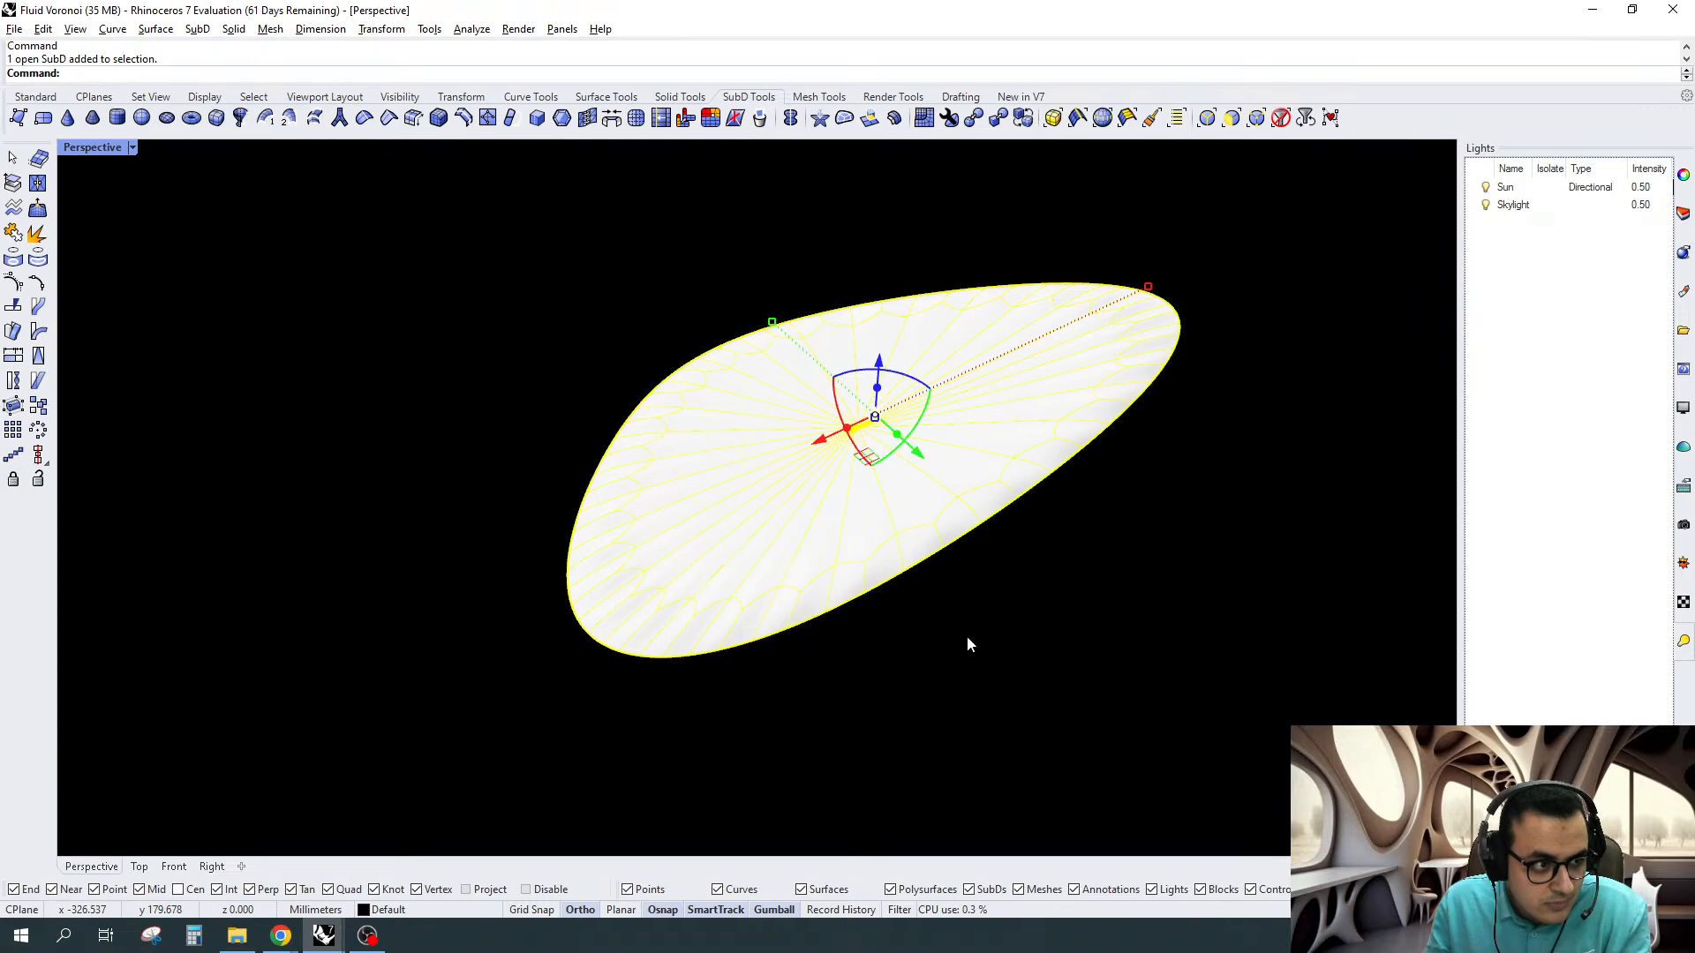
Show all hidden objects and inspect the scalloped disc inside the water ring
key(Escape)
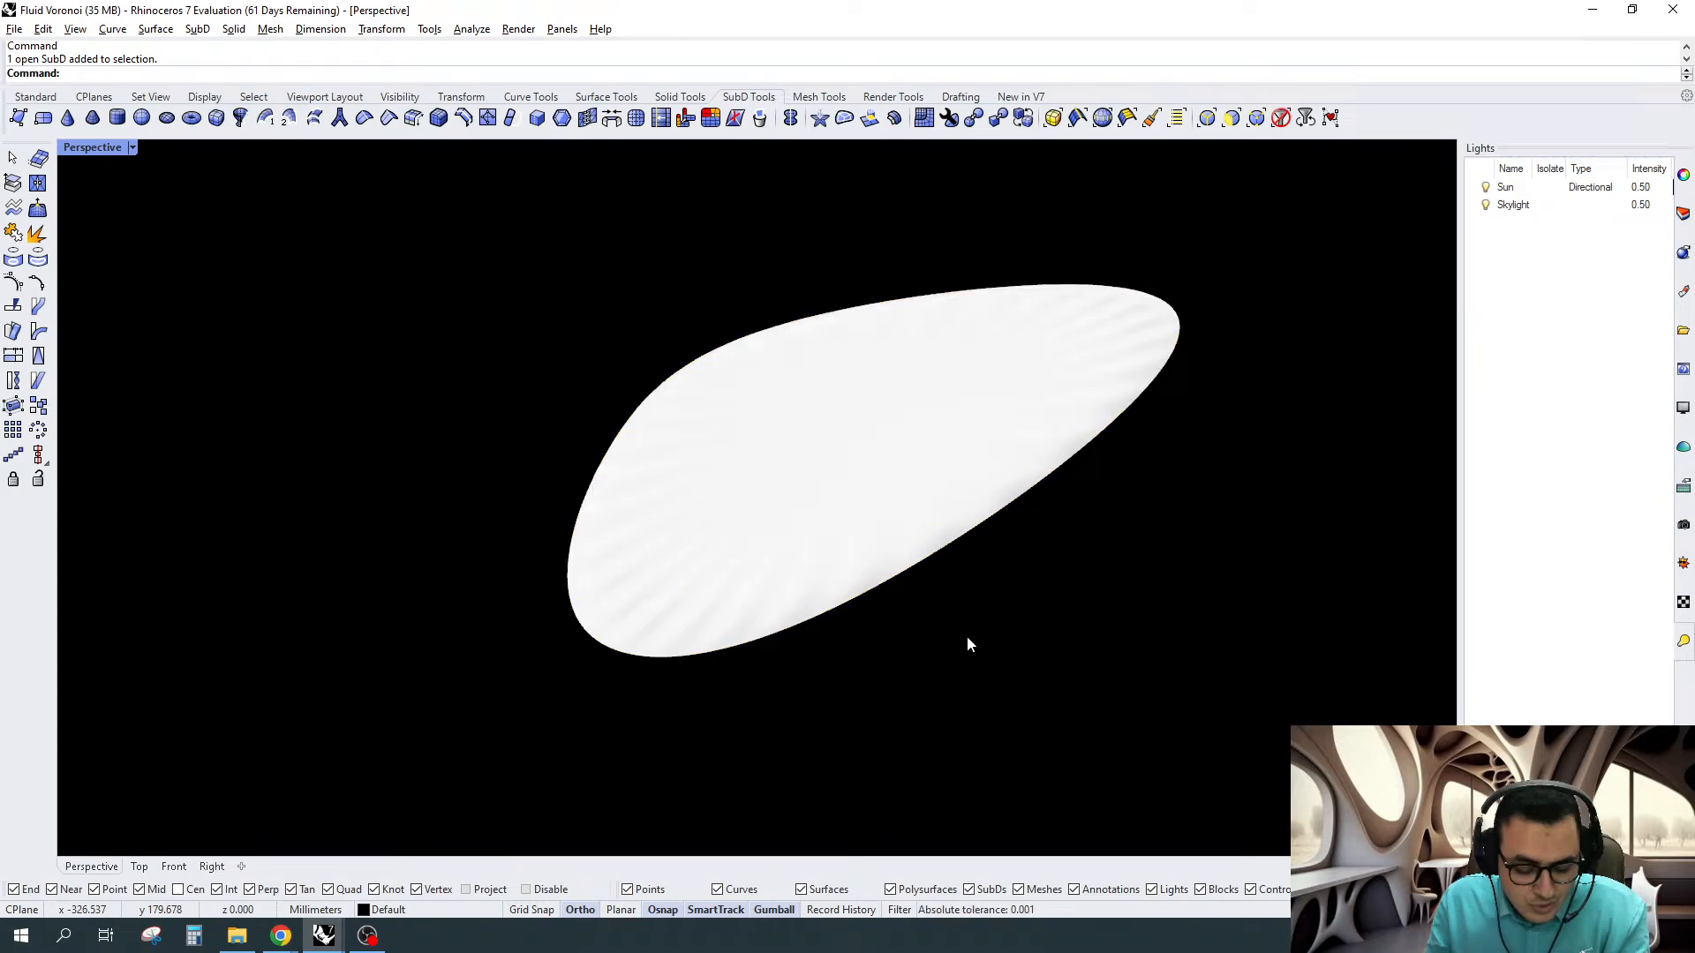
key(ctrl+alt+h)
scroll(993, 370, down, 3)
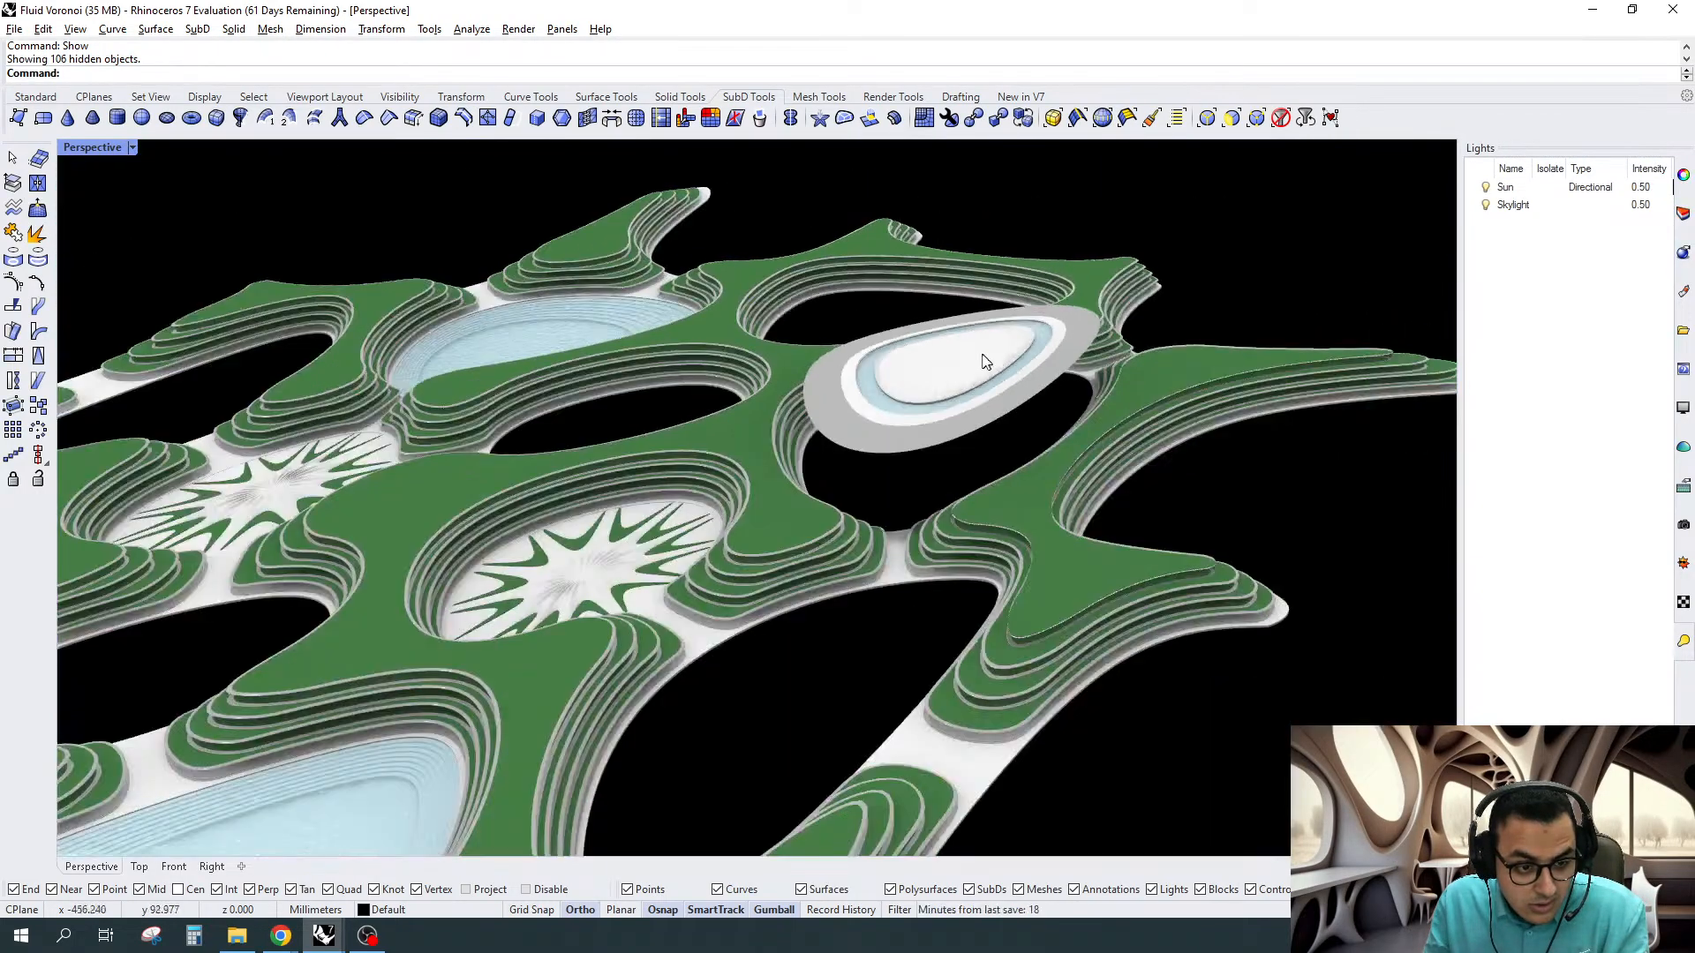
scroll(986, 362, up, 5)
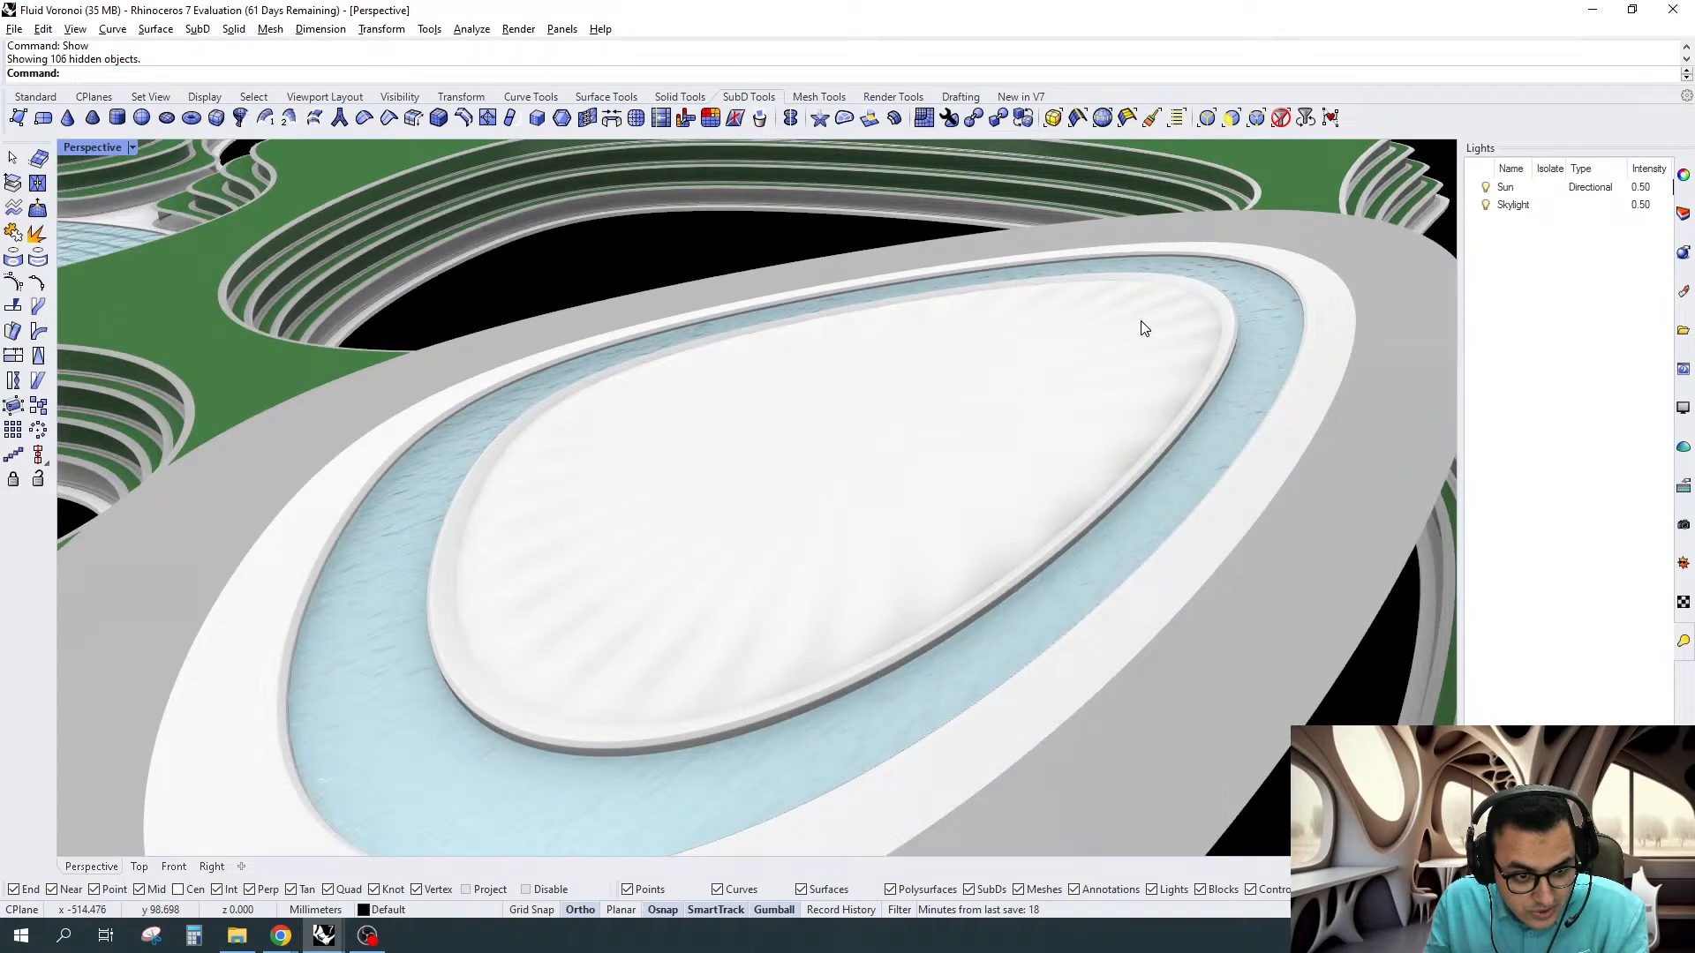
mouse_move(976, 424)
right_down()
mouse_move(952, 432)
mouse_move(970, 442)
right_up()
click(971, 444)
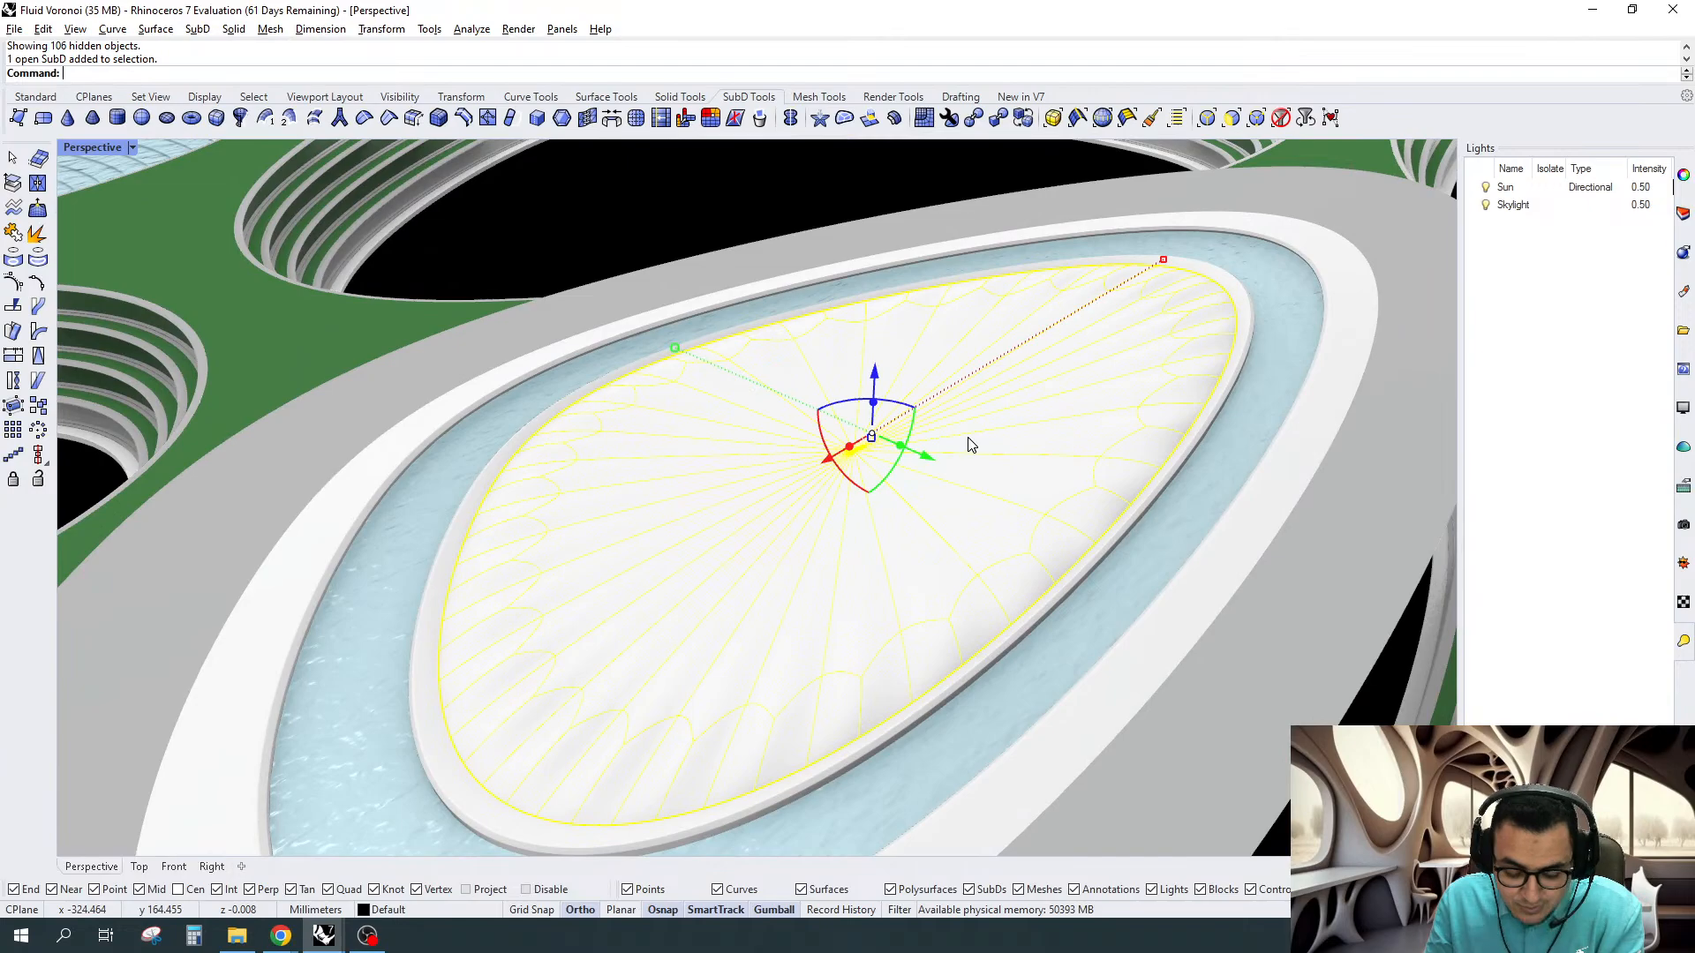
text(Isolate)
key(Return)
right_drag(957, 514, 878, 517)
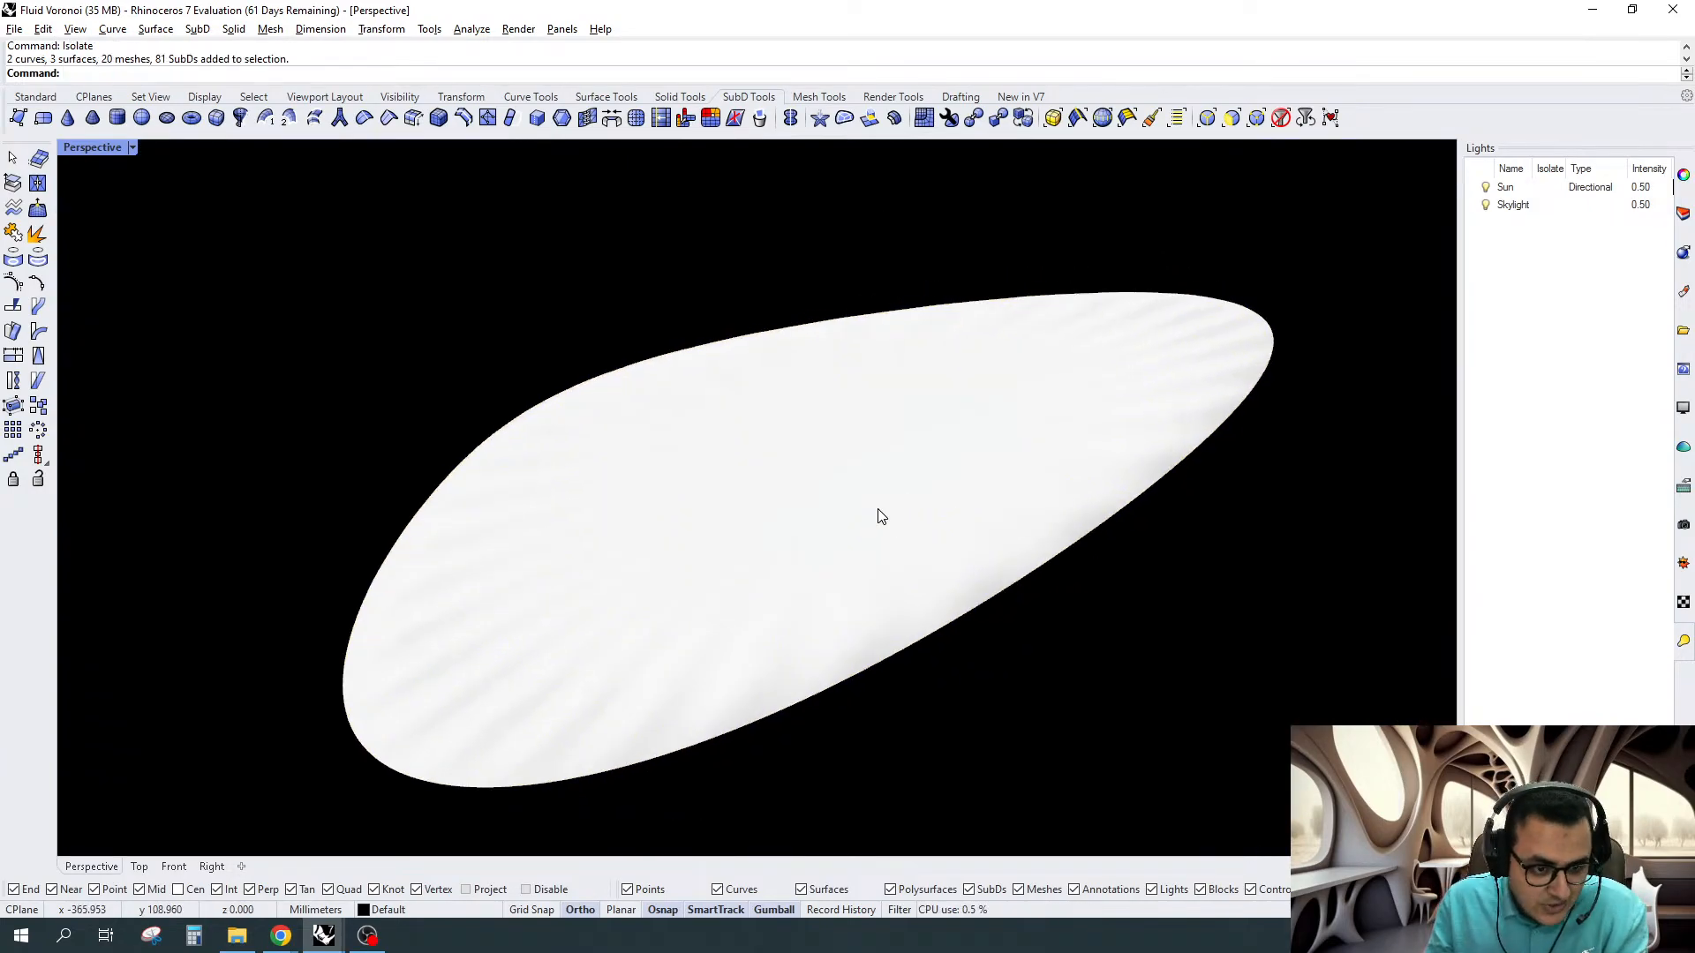
key(ctrl+z)
Match the central disc's properties to the green terrain surfaces and isolate the disc
text(M)
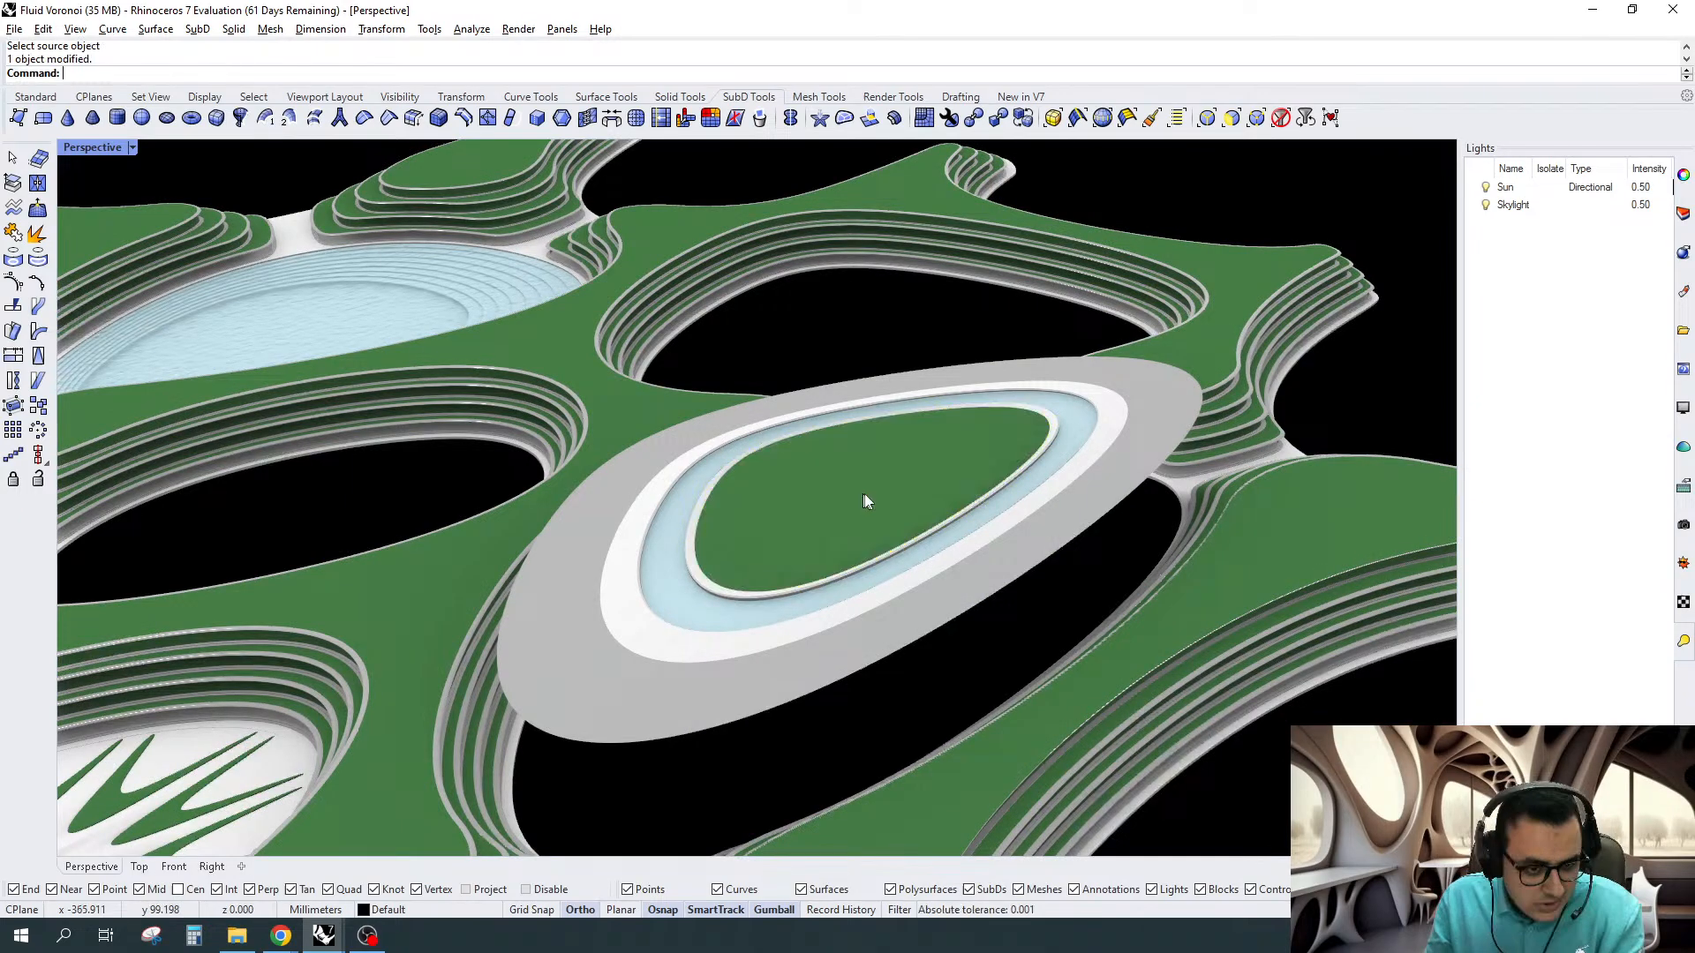
scroll(865, 494, up, 2)
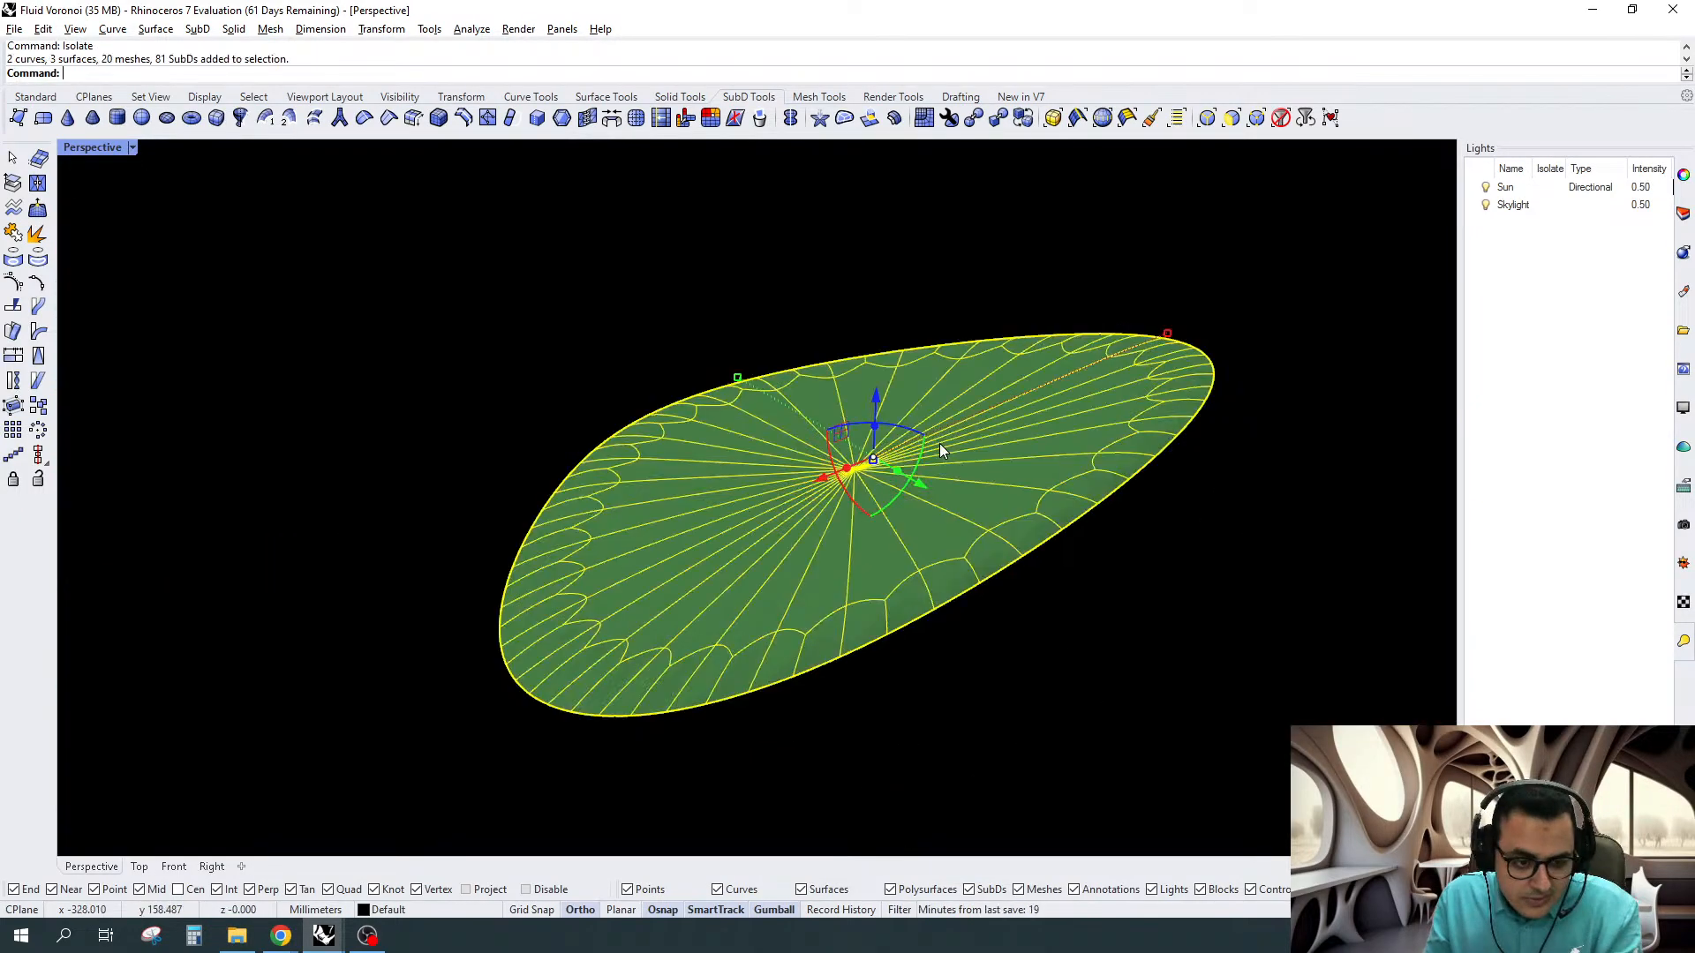
Show the isolated green disc in flat SubD mode and set the Perspective viewport to Shaded display
key(Escape)
right_drag(934, 500, 866, 473)
key(Tab)
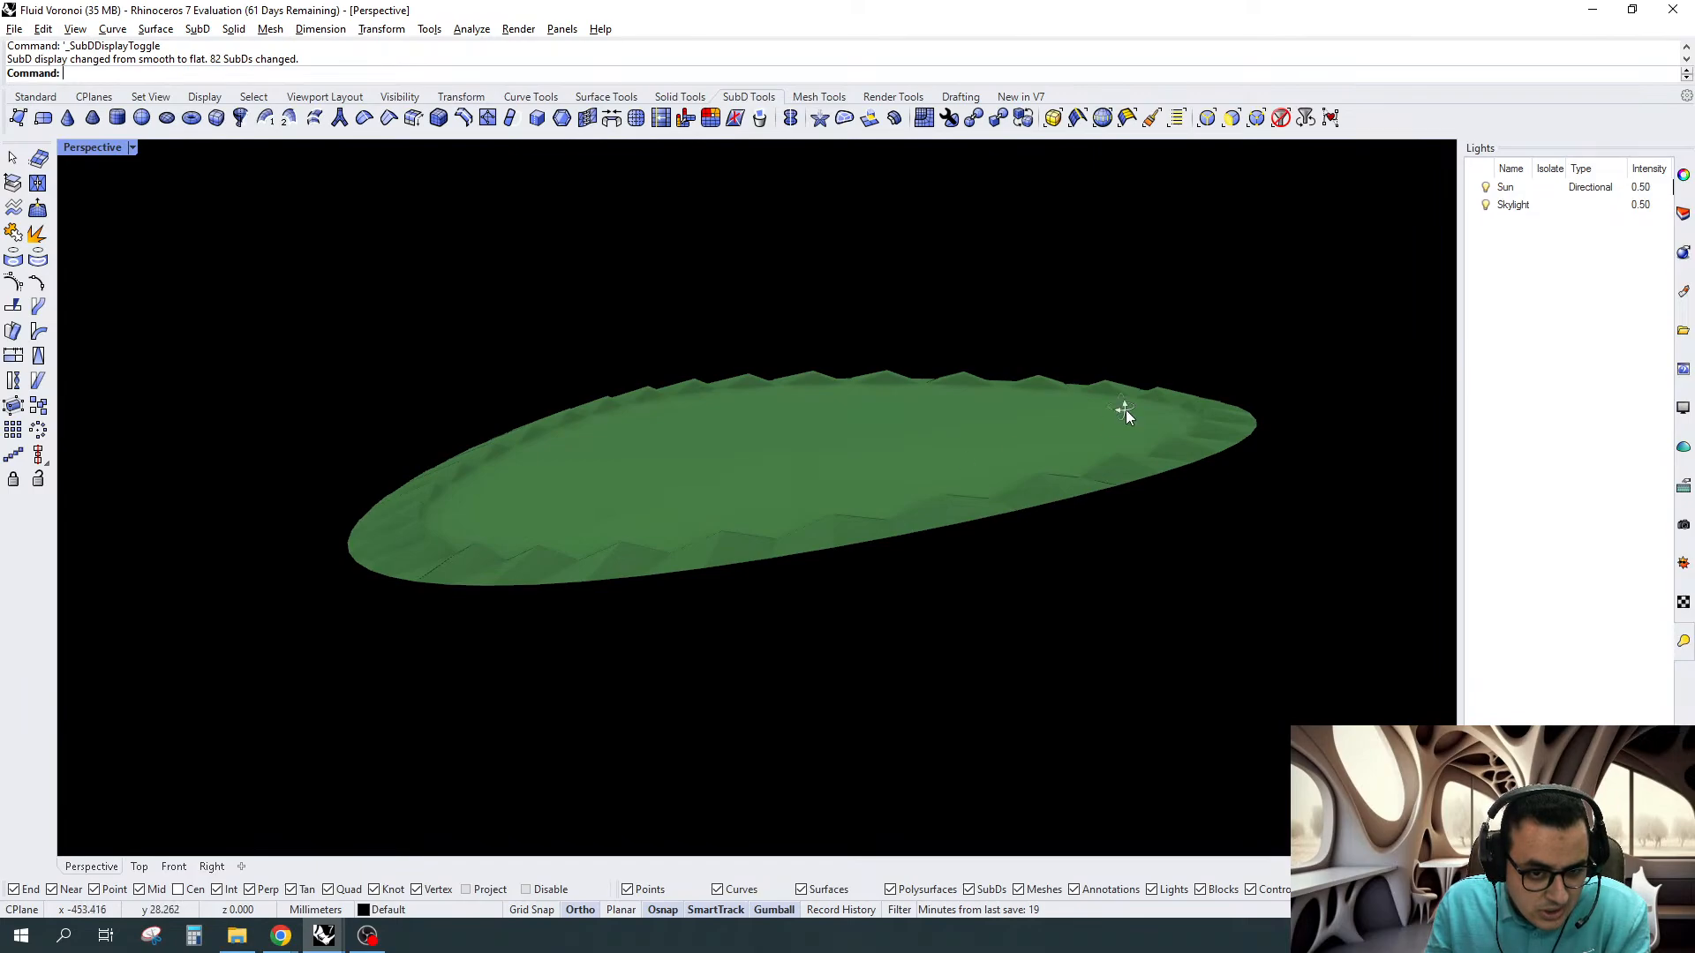
right_drag(1126, 410, 280, 188)
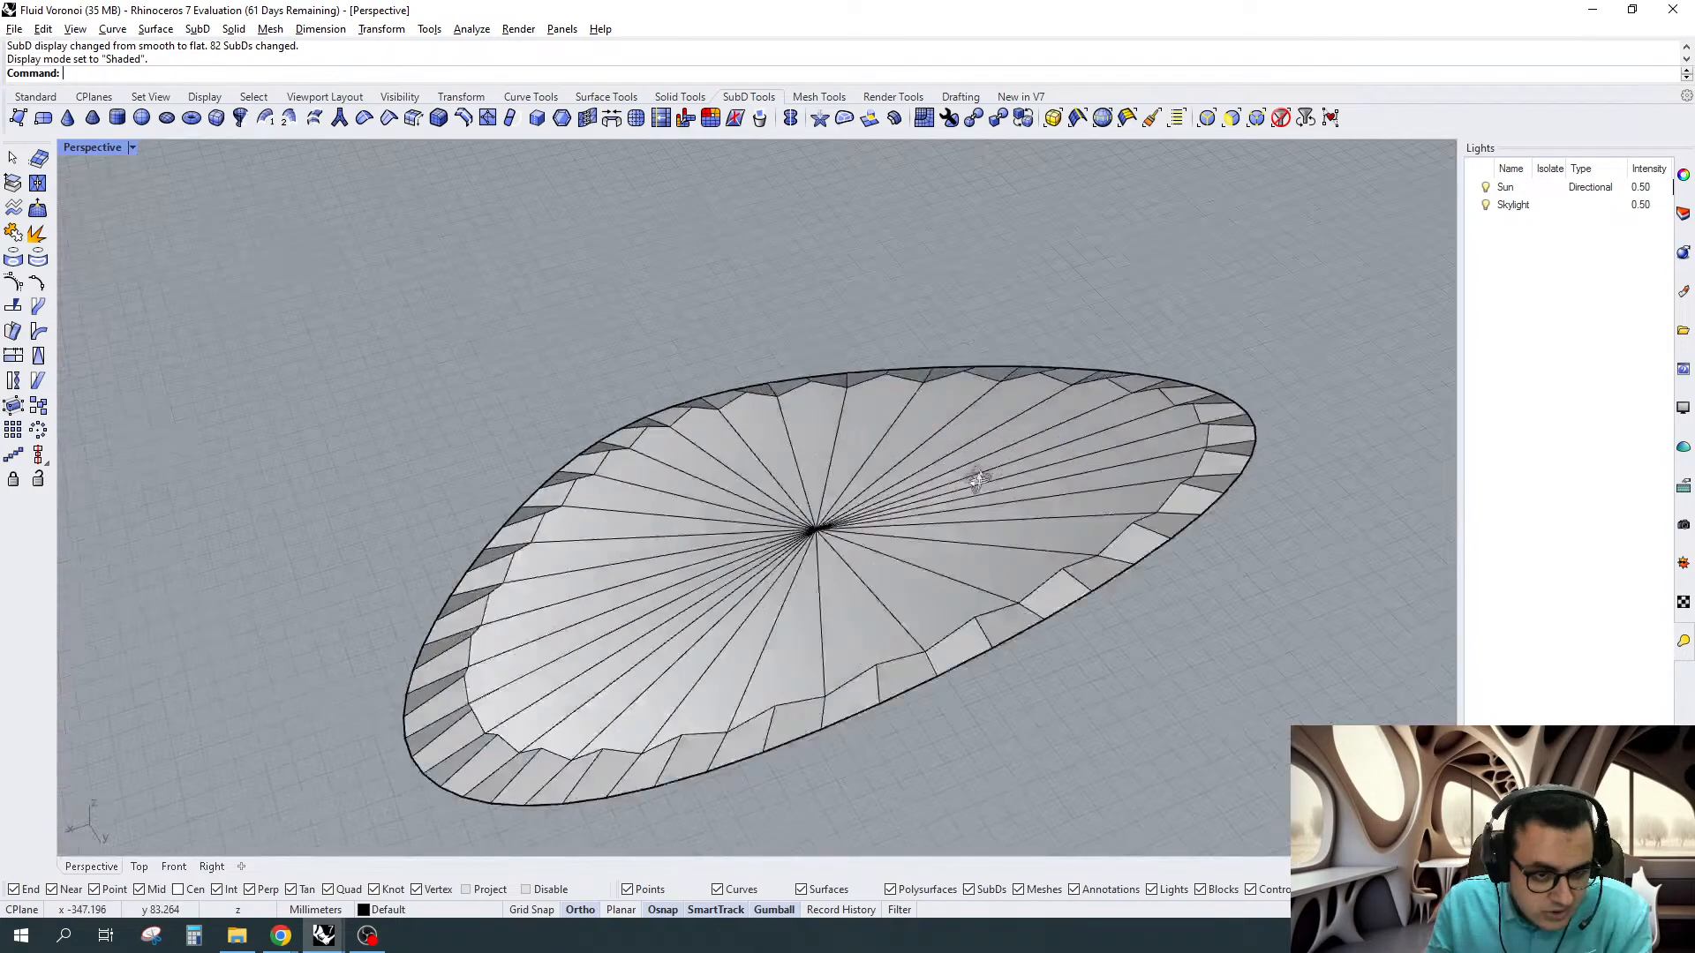
right_drag(980, 476, 947, 494)
scroll(947, 494, down, 8)
scroll(946, 494, up, 10)
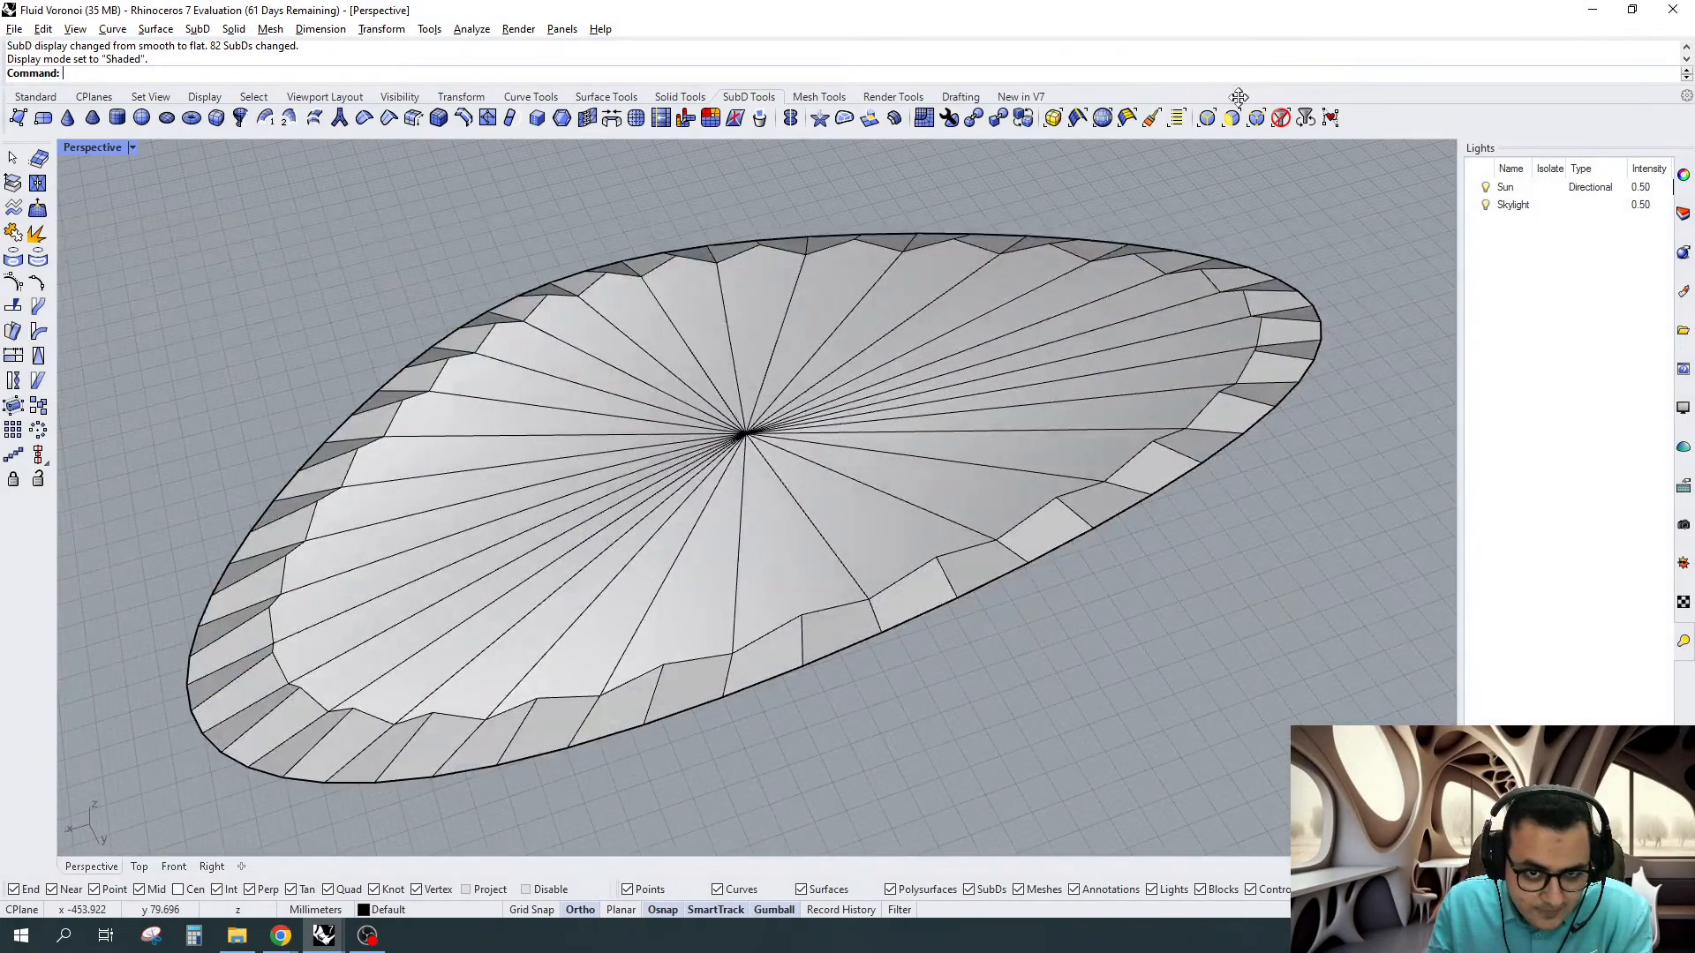
Select the disc's radial edges around the centre point and bevel them by a very narrow width with Segments=1
click(1207, 118)
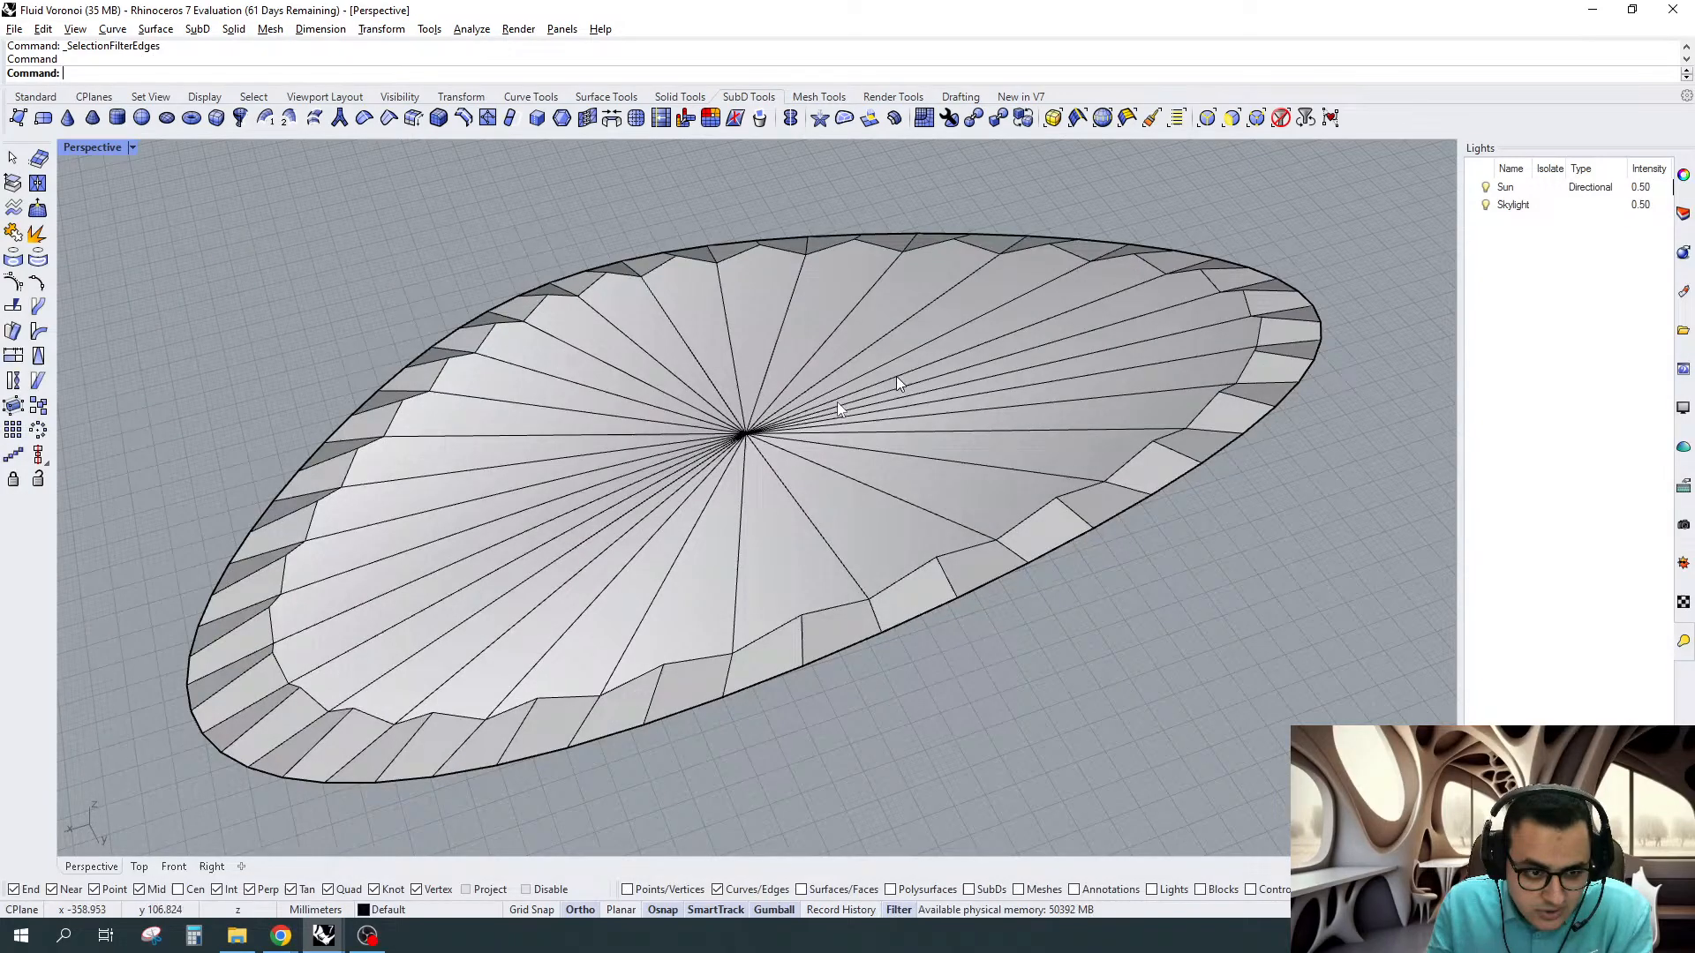
scroll(896, 376, up, 4)
drag(798, 348, 713, 505)
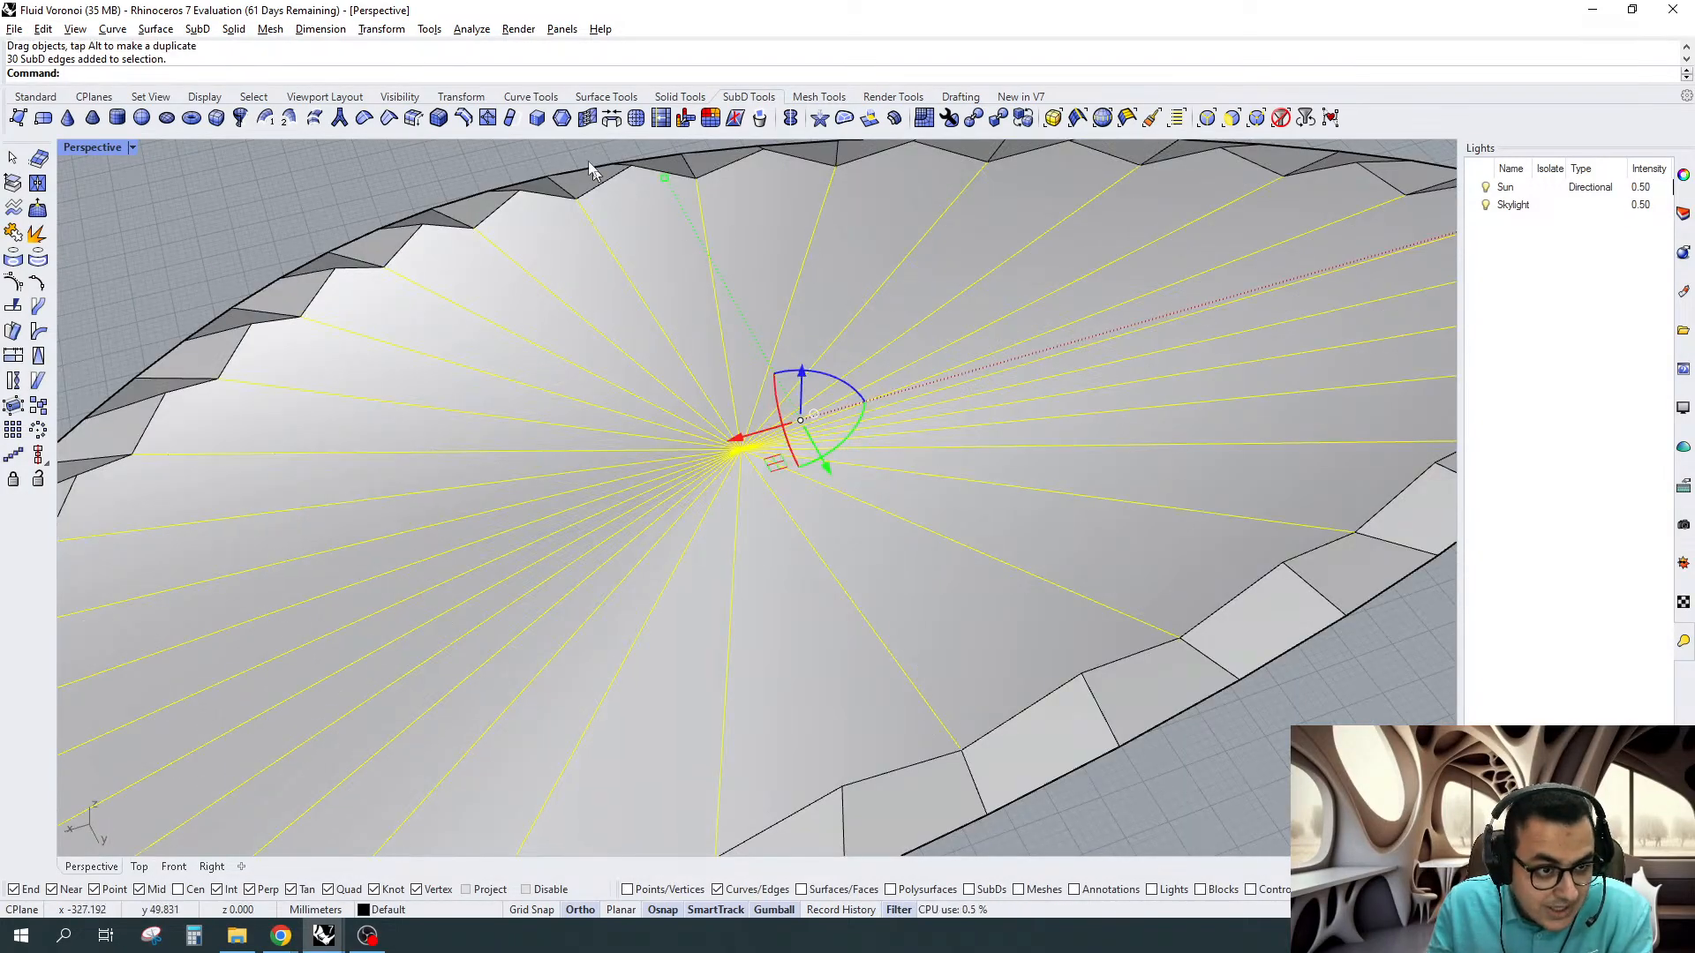
click(439, 117)
key(Tab)
scroll(764, 336, down, 3)
scroll(749, 388, up, 4)
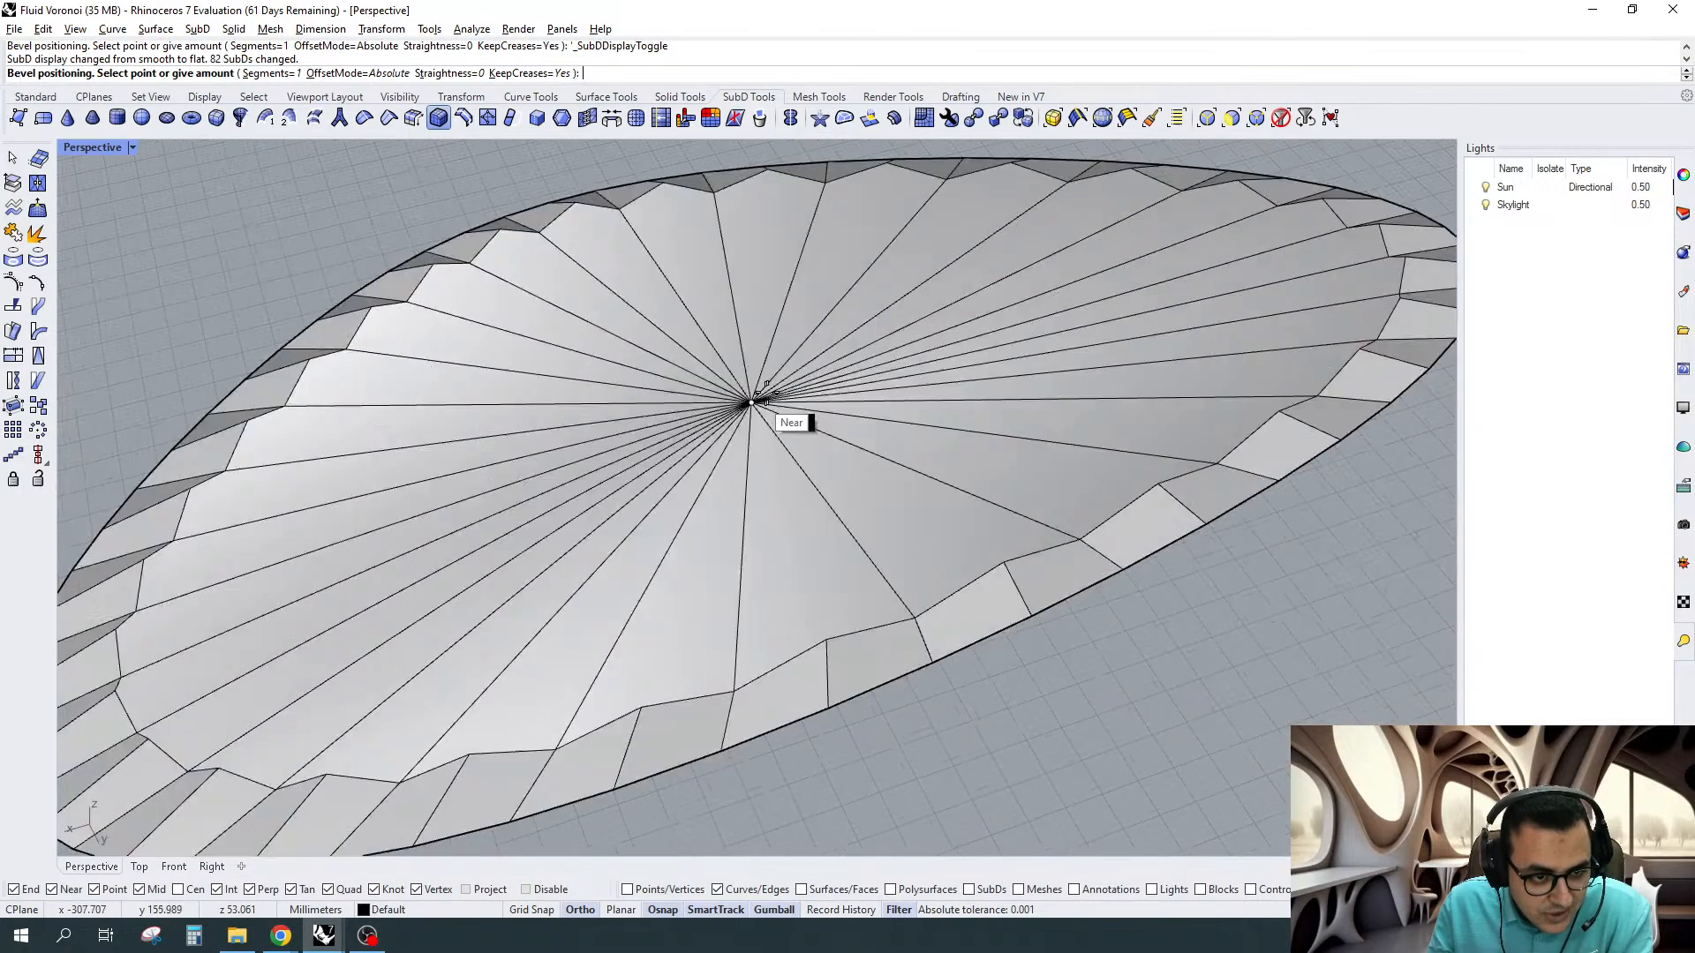
scroll(749, 404, up, 2)
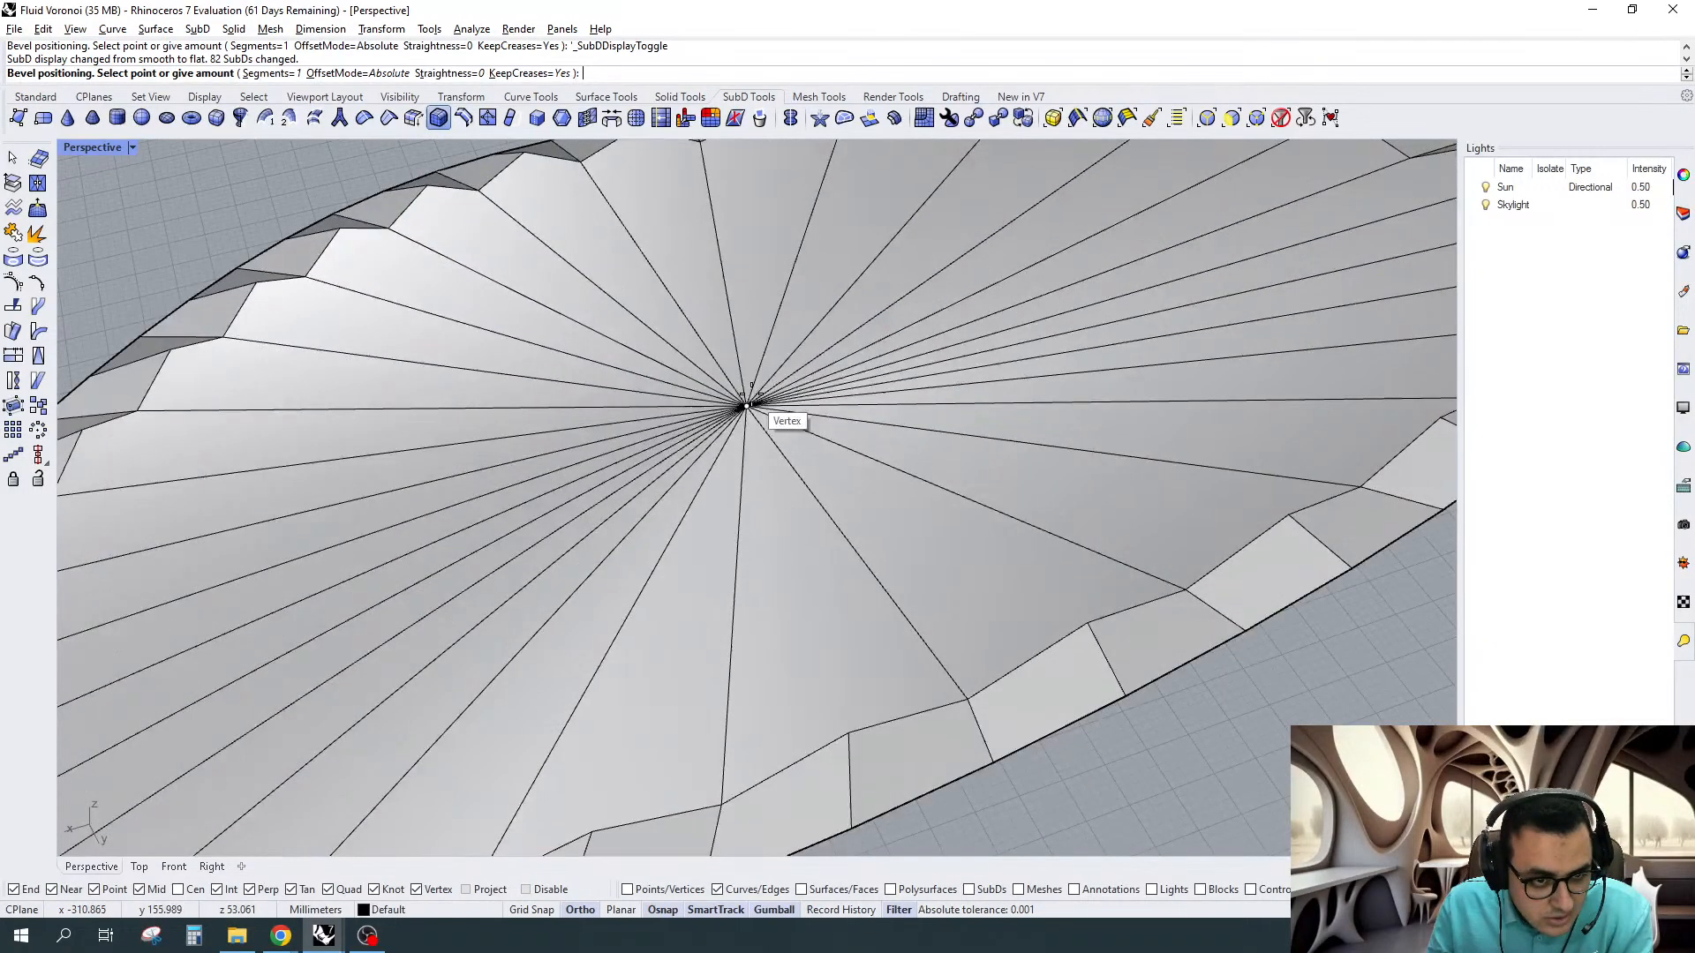
scroll(751, 395, up, 5)
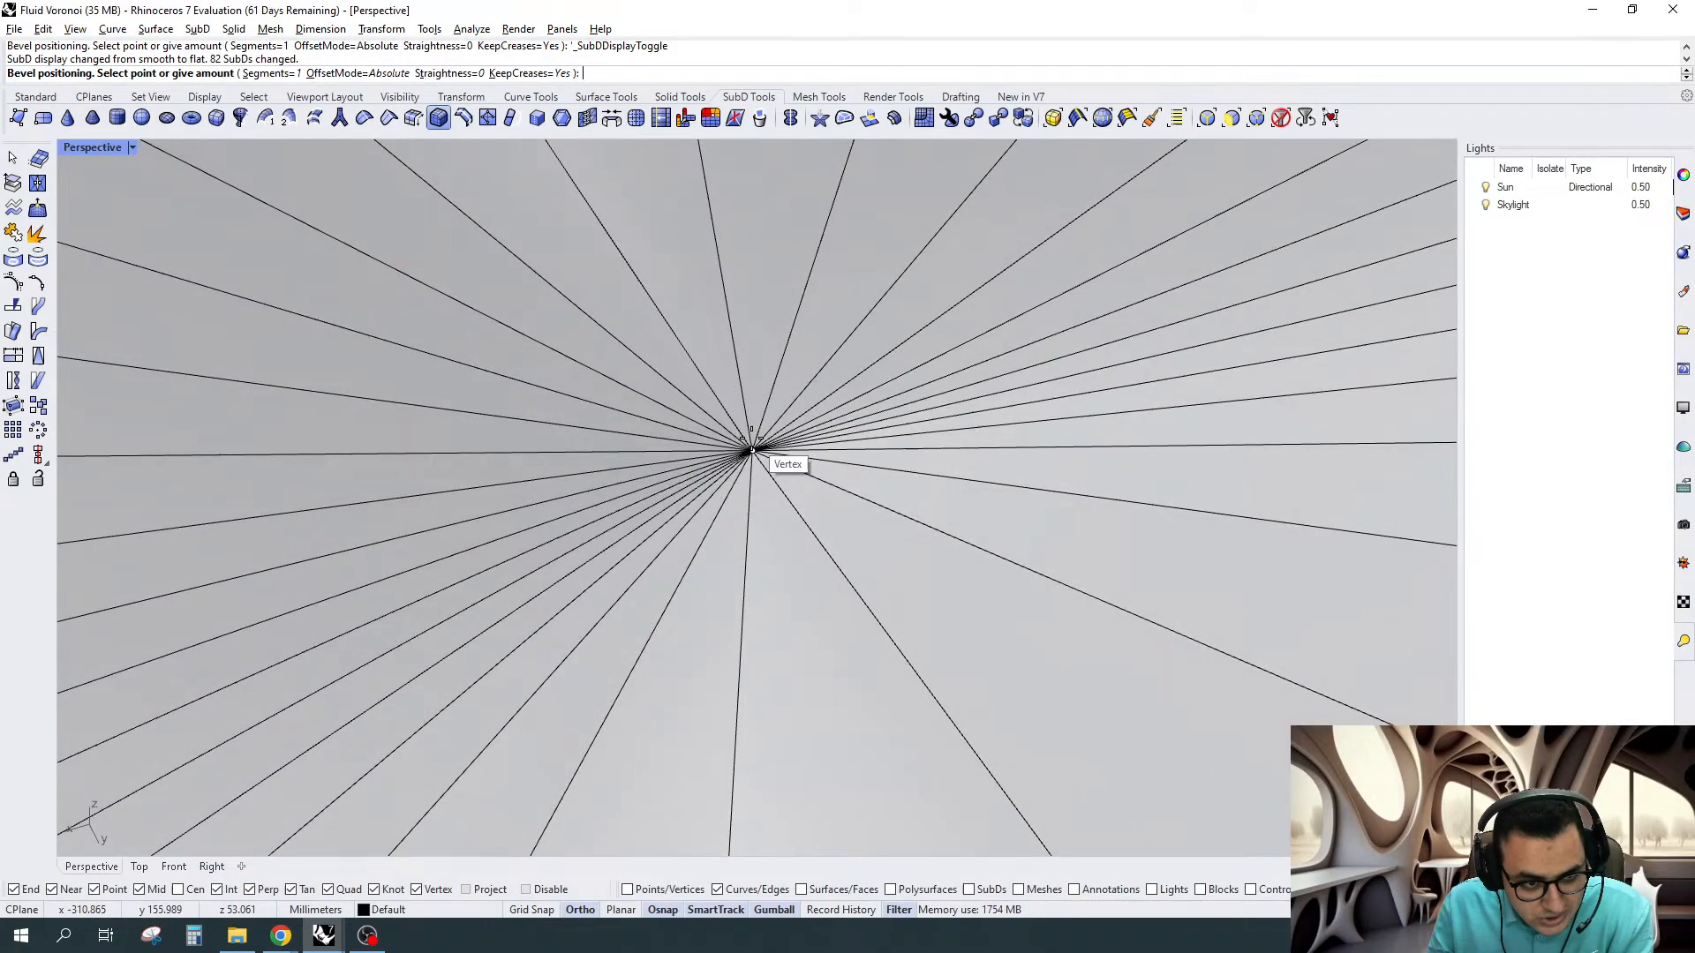
click(751, 439)
right_drag(751, 439, 794, 398)
scroll(829, 380, down, 7)
Select the ring of bevel vertices at the disc's centre and stitch them into a single point
click(1231, 117)
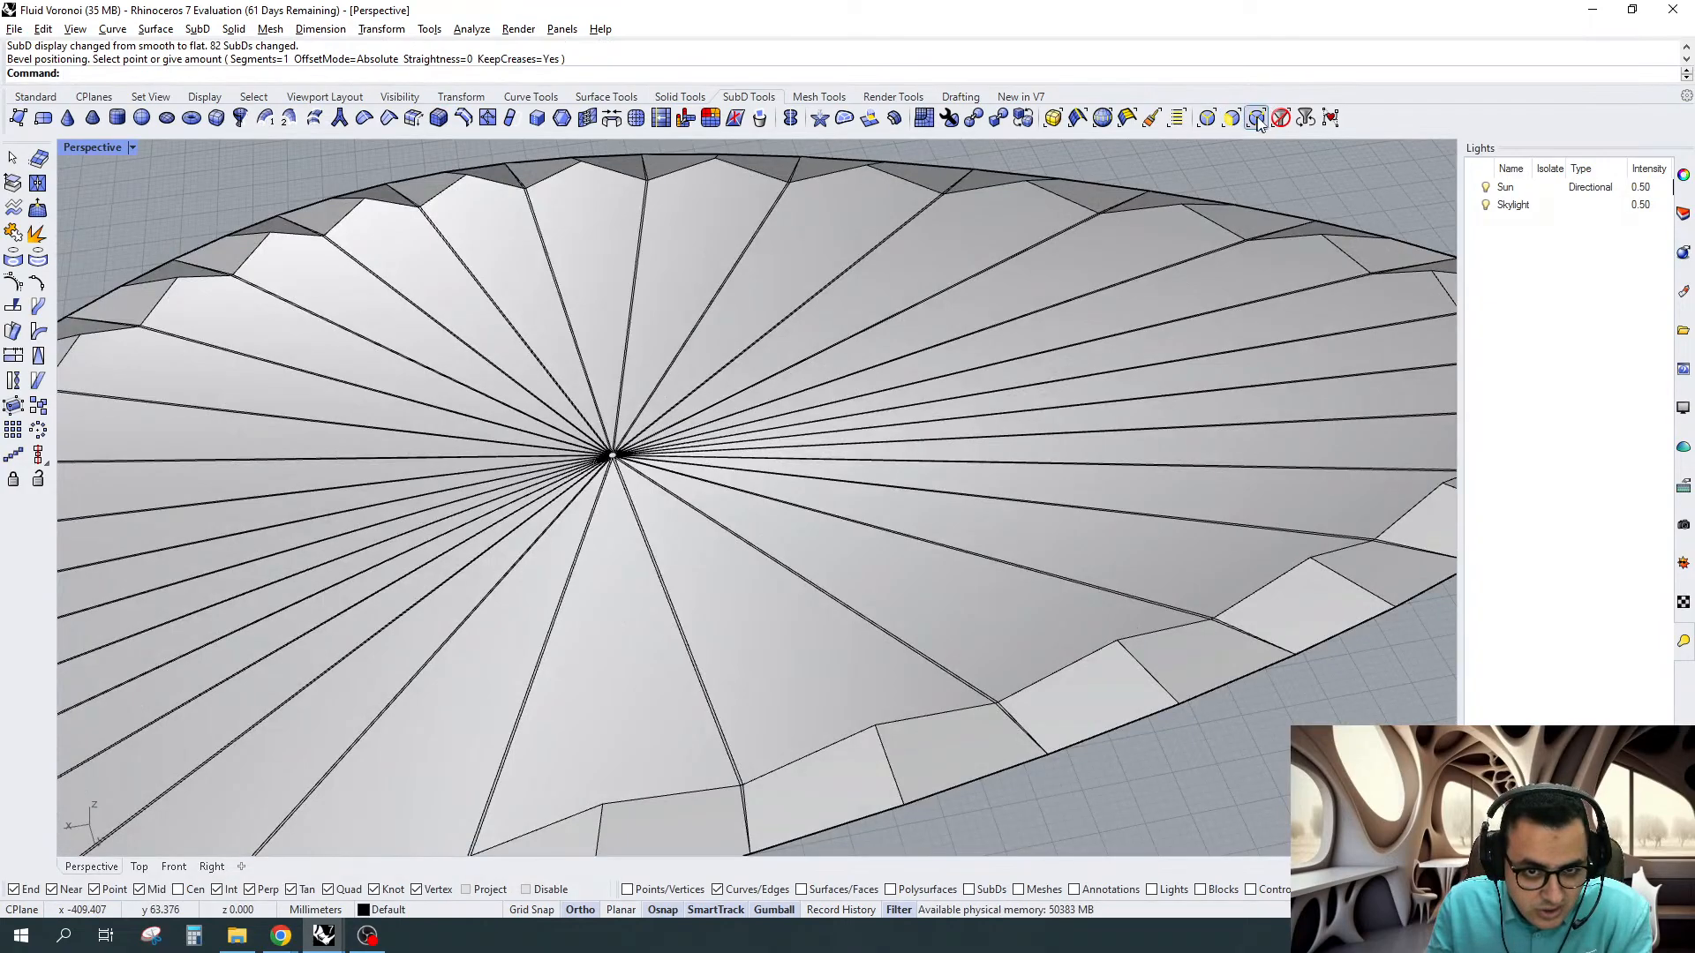
scroll(594, 395, up, 3)
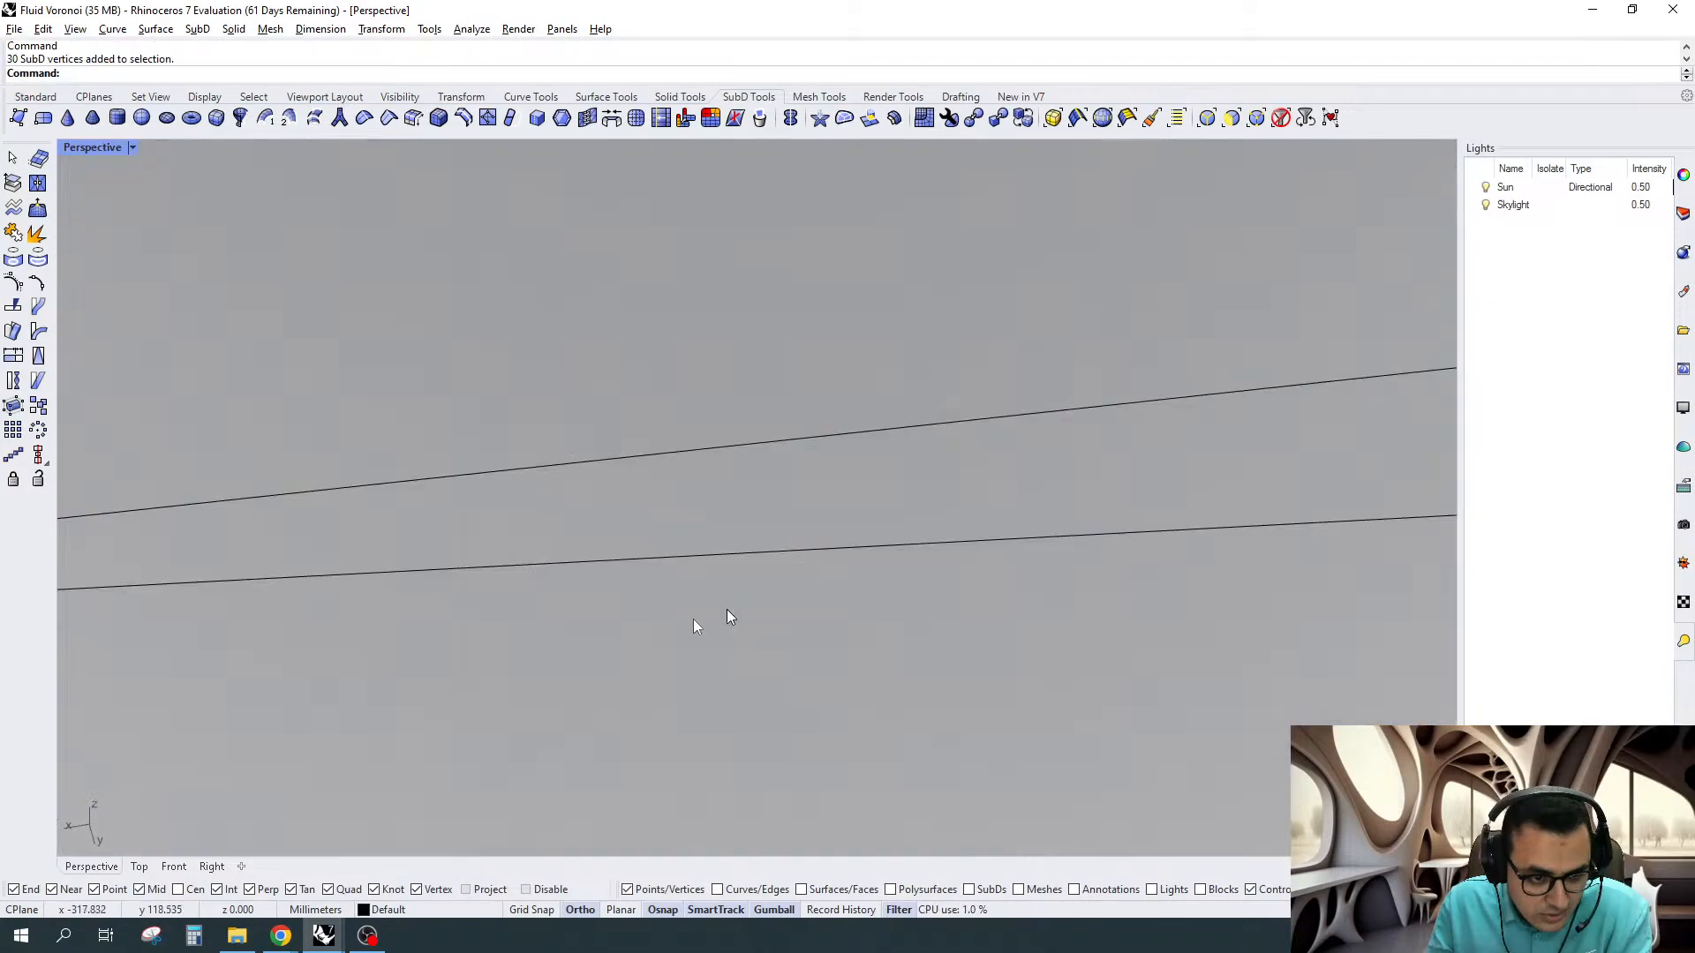
scroll(936, 521, down, 10)
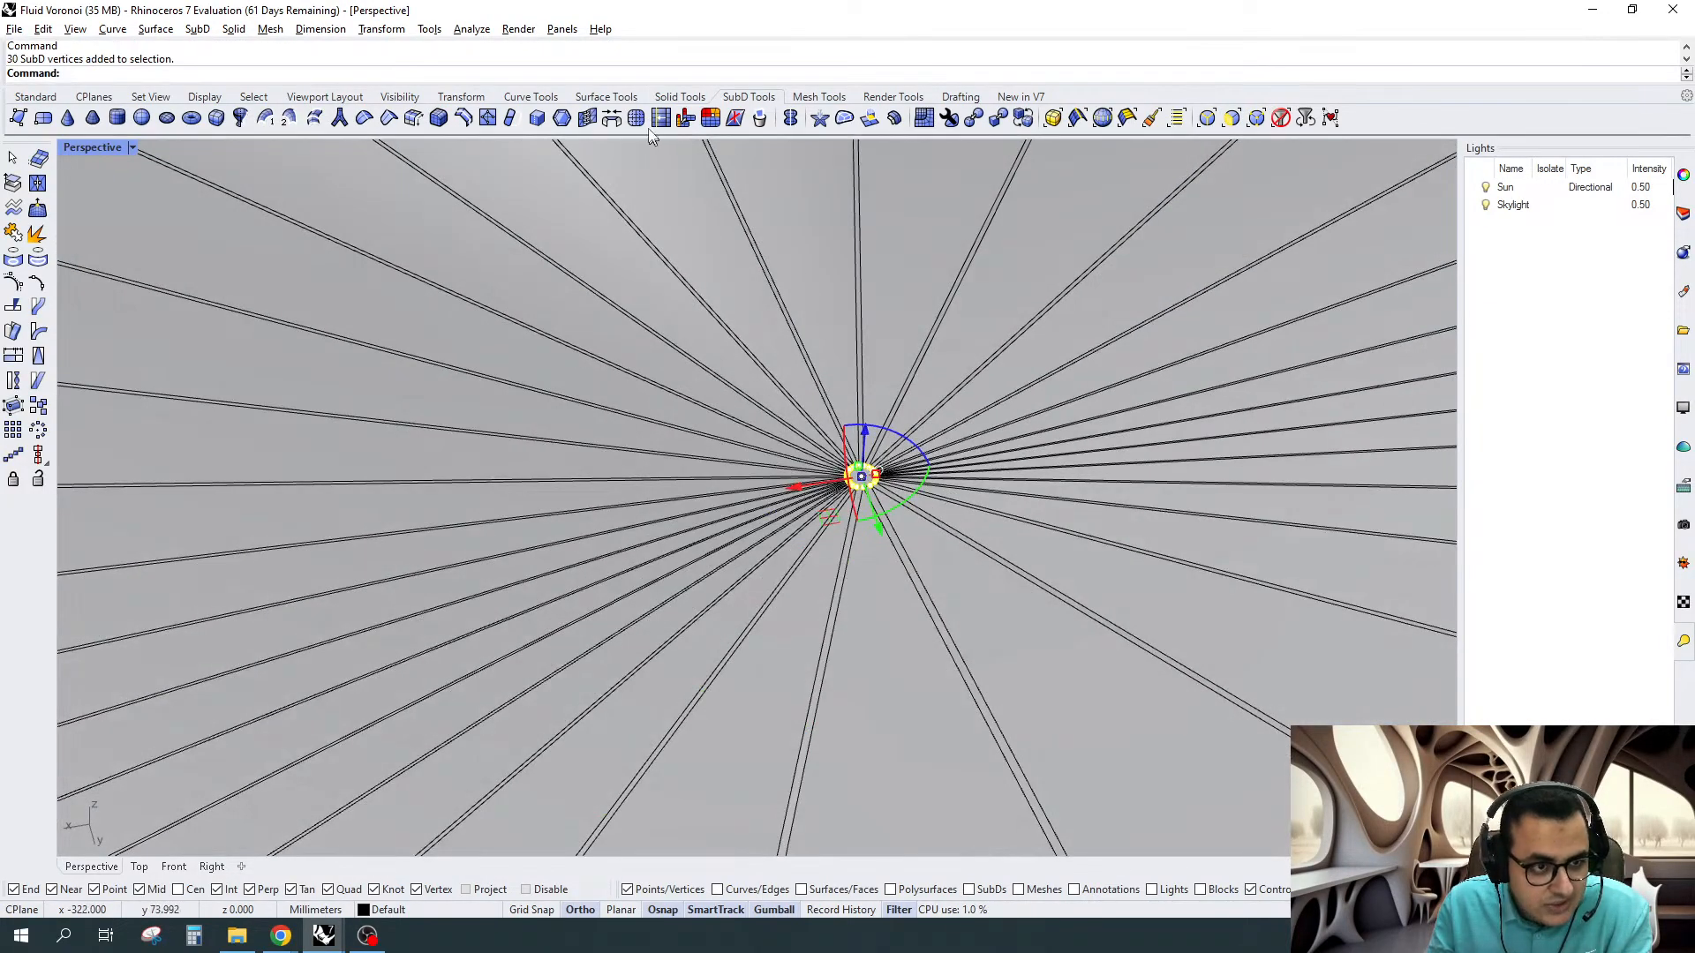
click(586, 118)
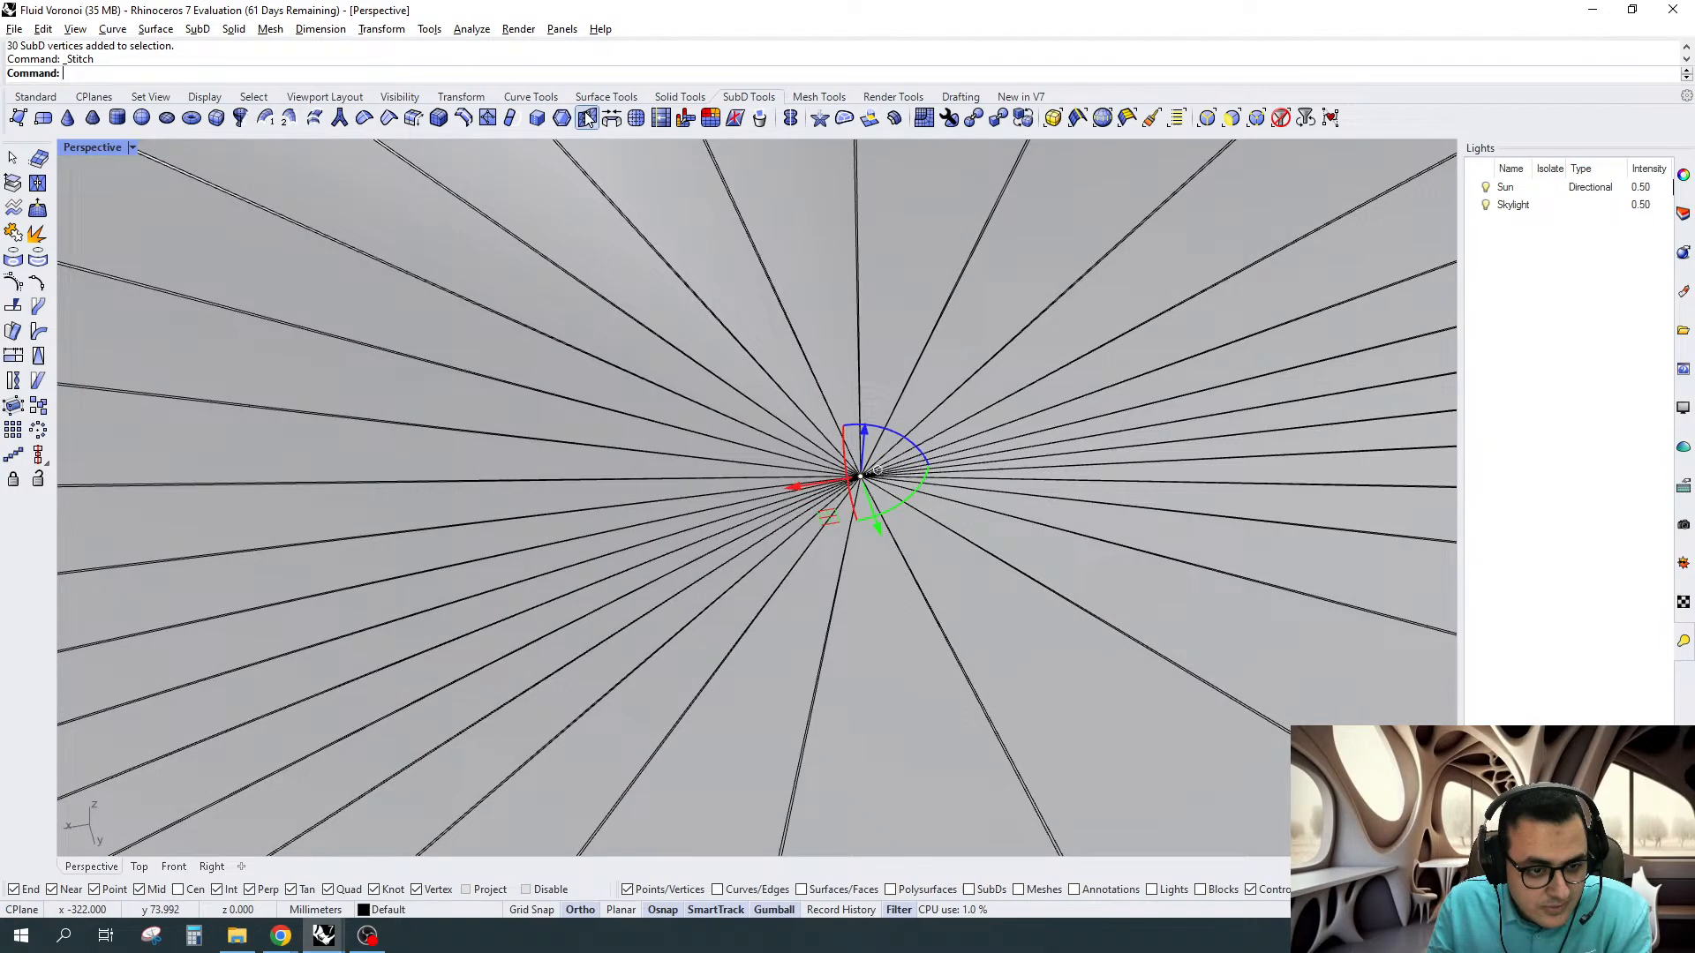
Return the disc to smooth SubD mode, set the Perspective viewport to Rendered display and inspect the radial grooves
key(Tab)
click(132, 147)
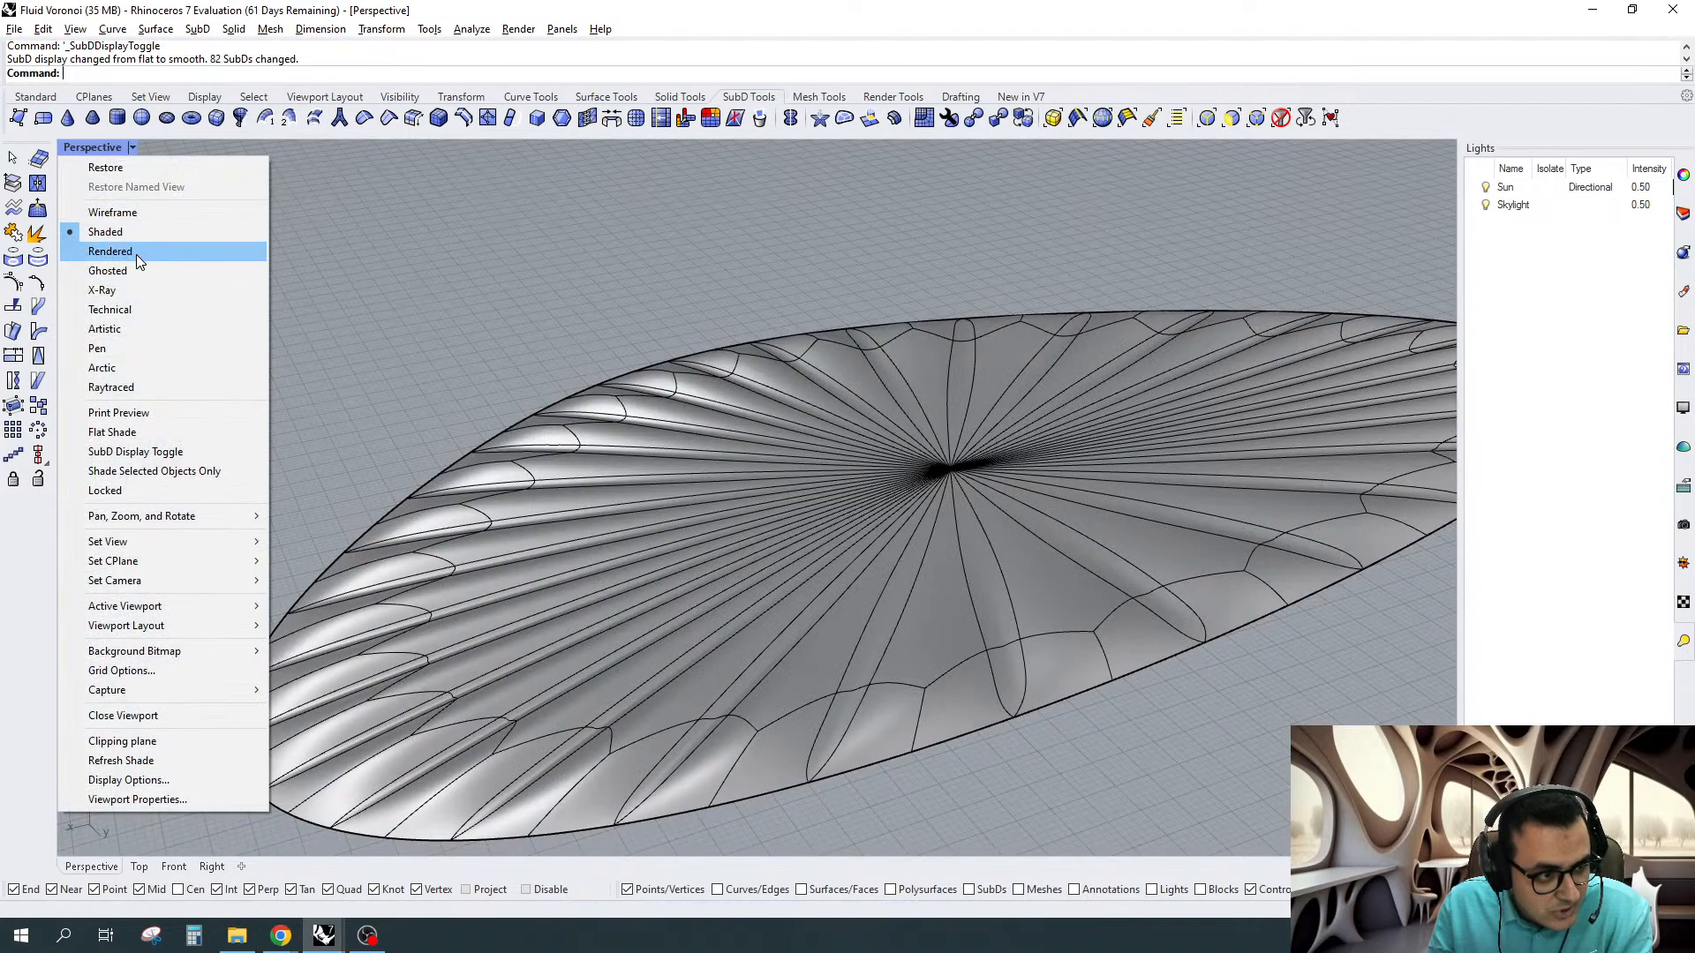
click(110, 251)
right_drag(794, 459, 1162, 277)
right_drag(1027, 403, 906, 409)
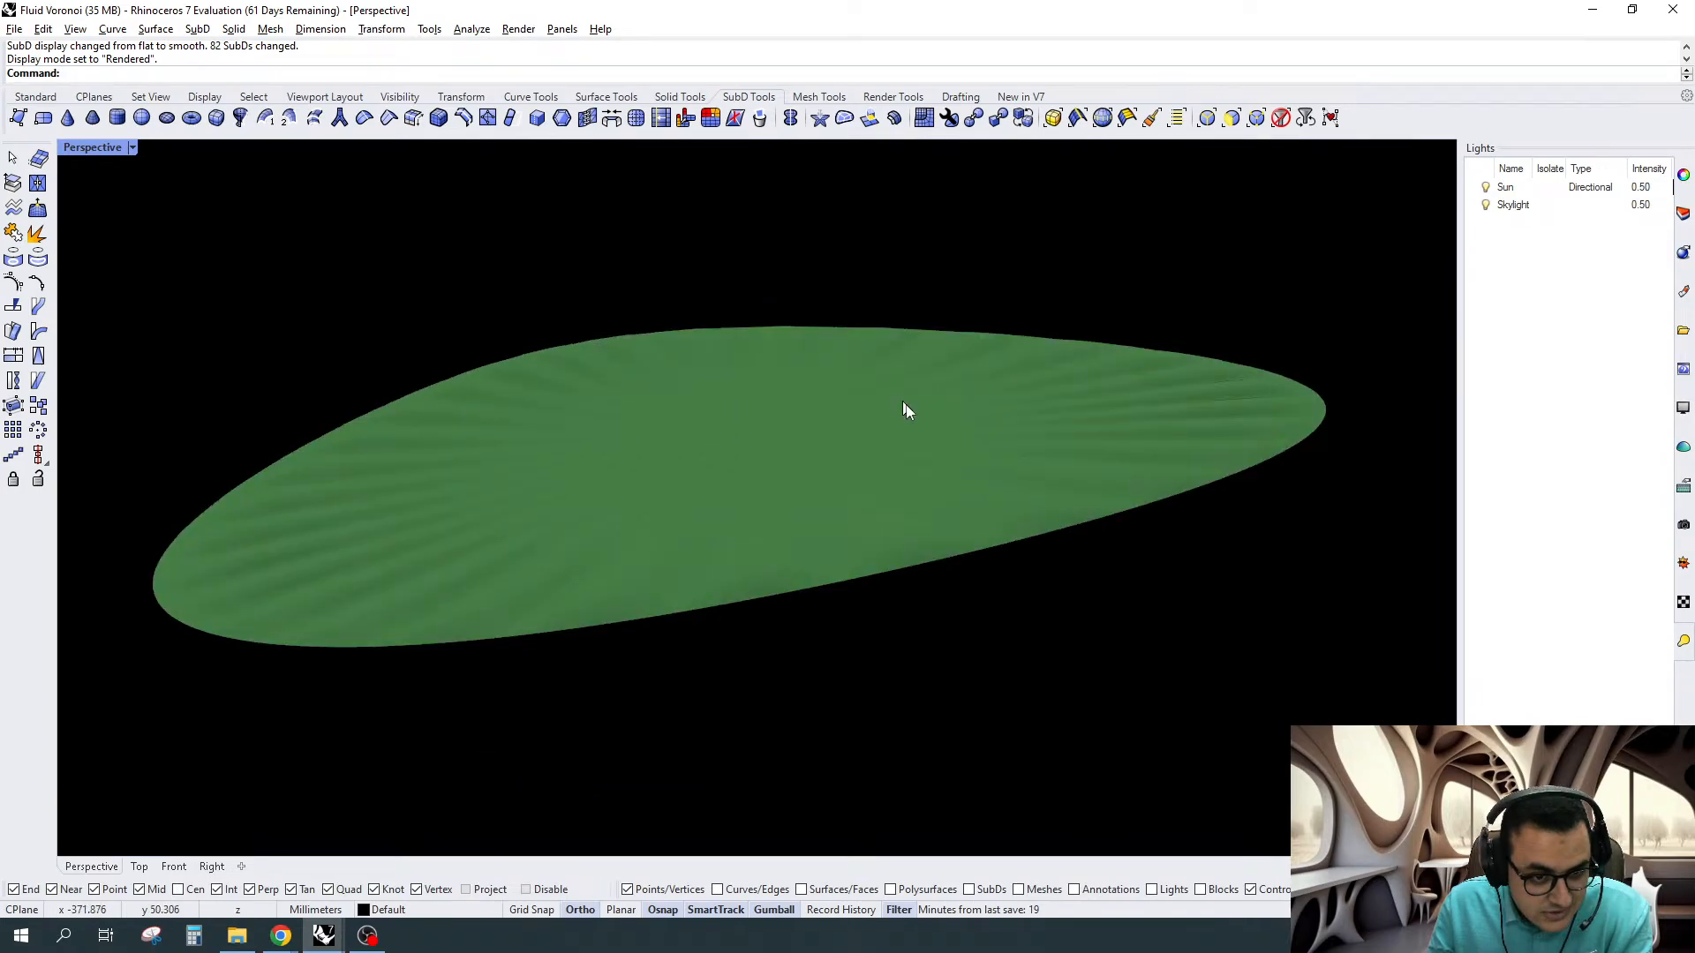
Show the disc in flat SubD mode, select its ridge vertices in the Front view and raise them slightly
key(Tab)
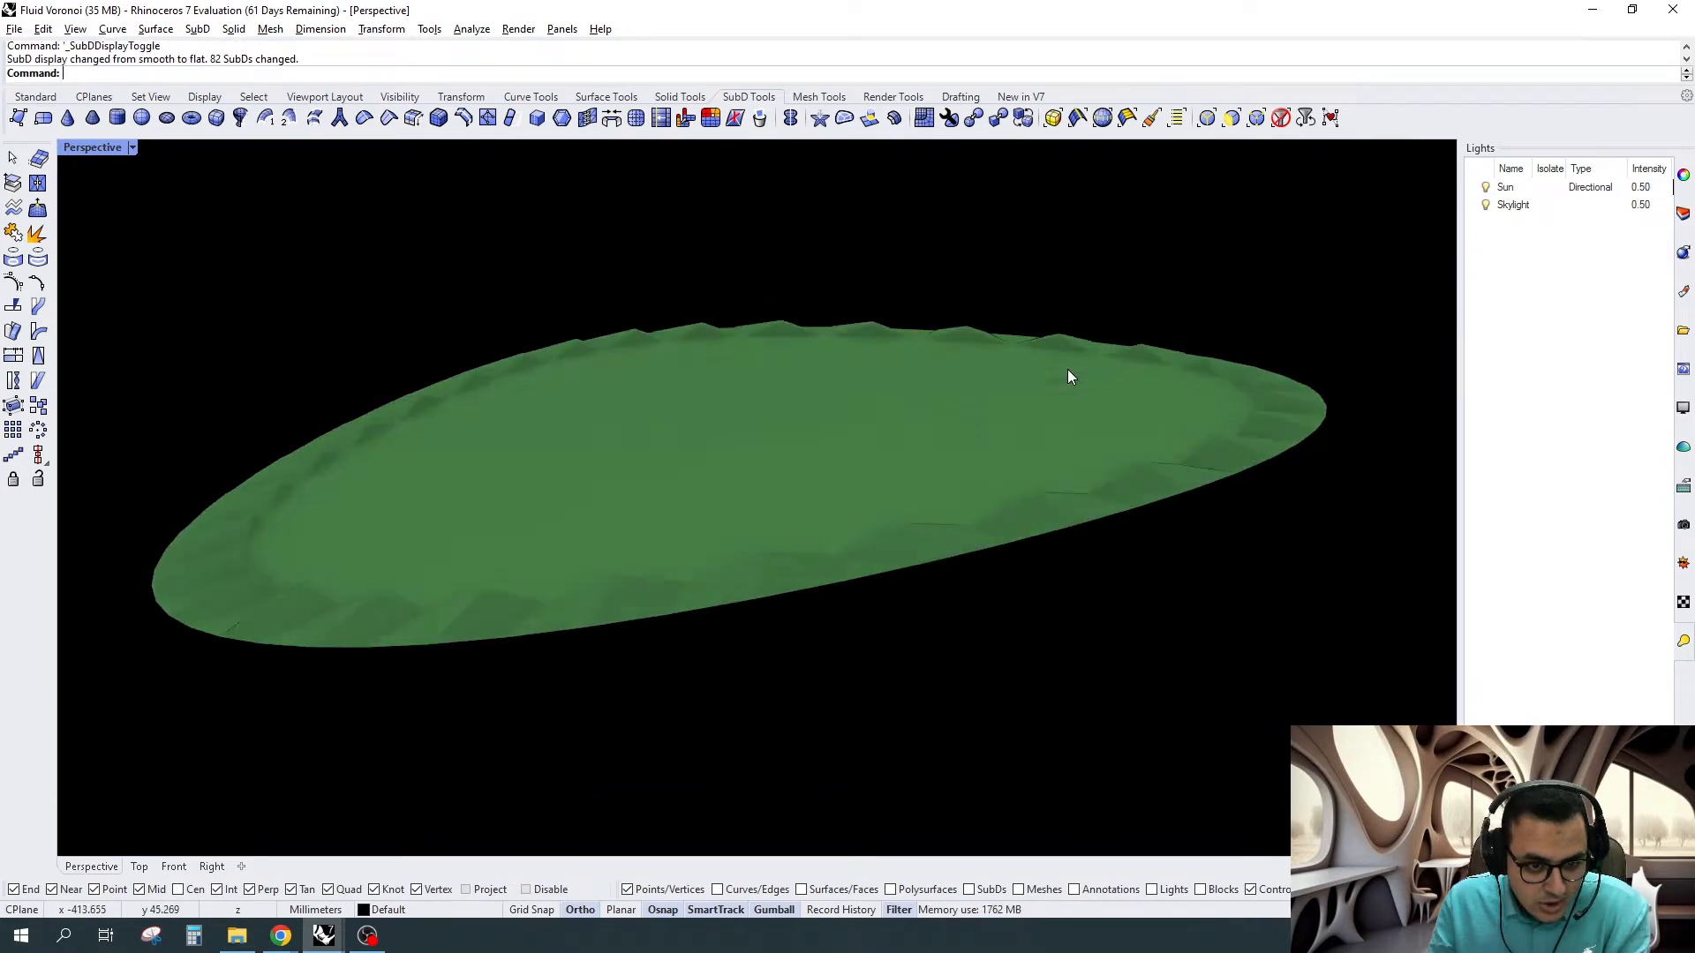
click(163, 871)
scroll(526, 468, up, 11)
right_drag(991, 385, 968, 364)
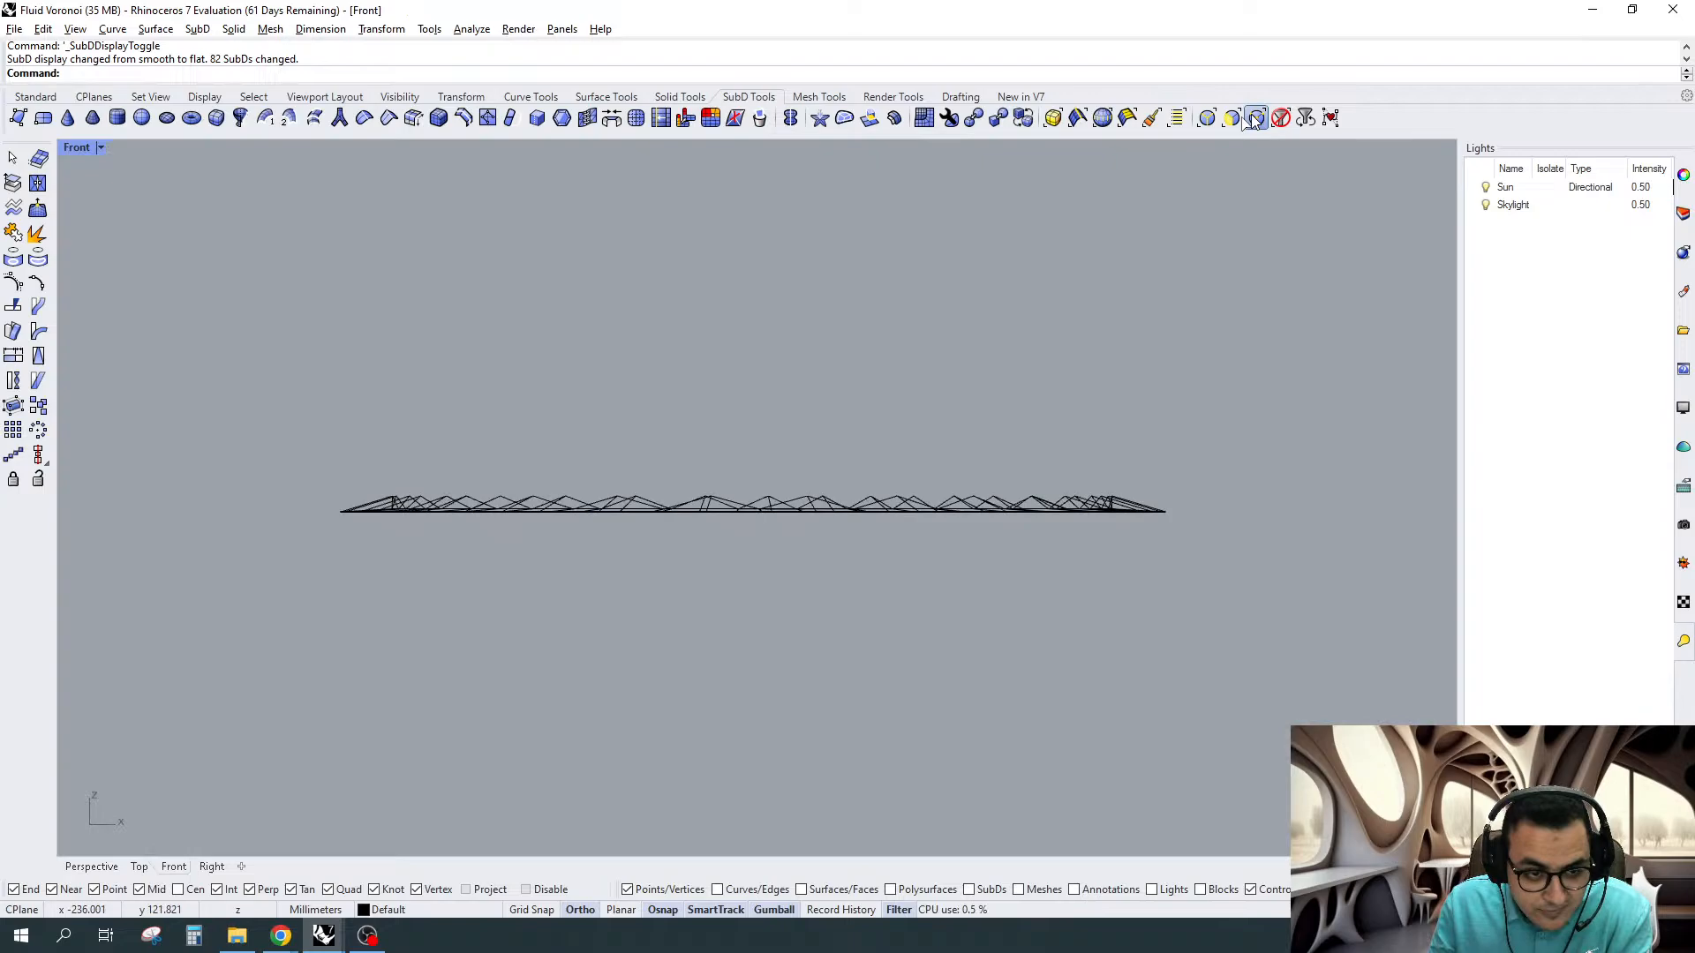
drag(304, 446, 1158, 503)
scroll(871, 517, up, 2)
drag(723, 422, 723, 414)
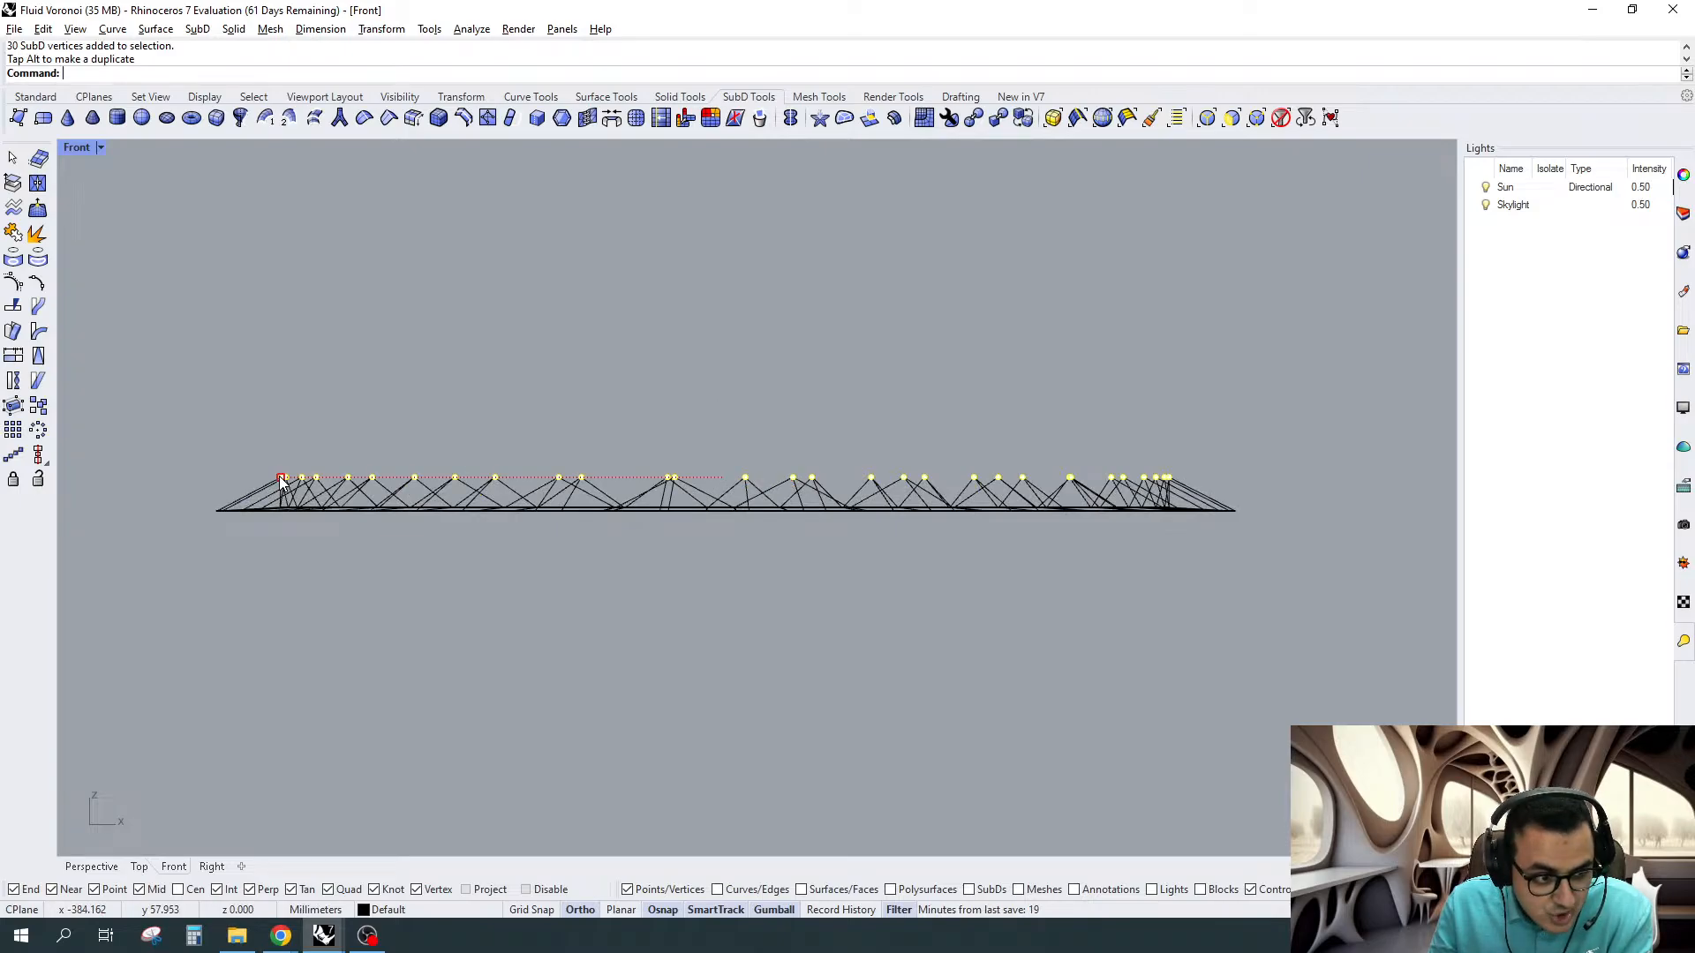
Scale the raised ridge vertices inward toward the disc's centre and check the smooth rendered result in the Perspective view
drag(281, 481, 397, 481)
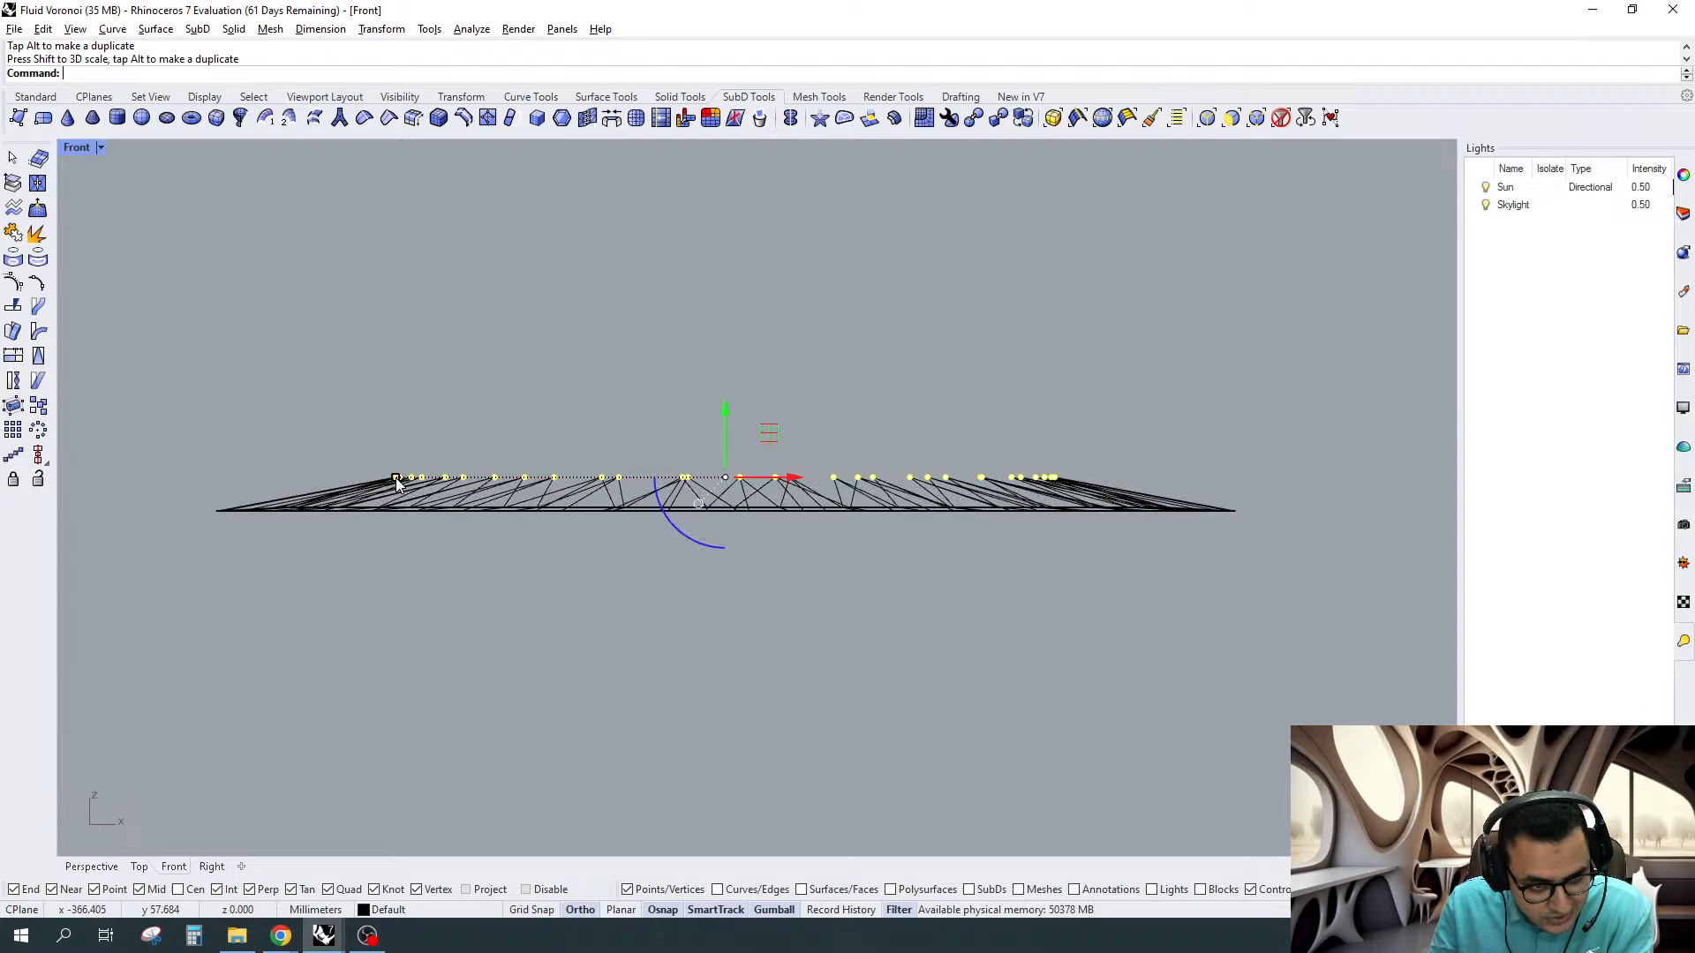
click(391, 545)
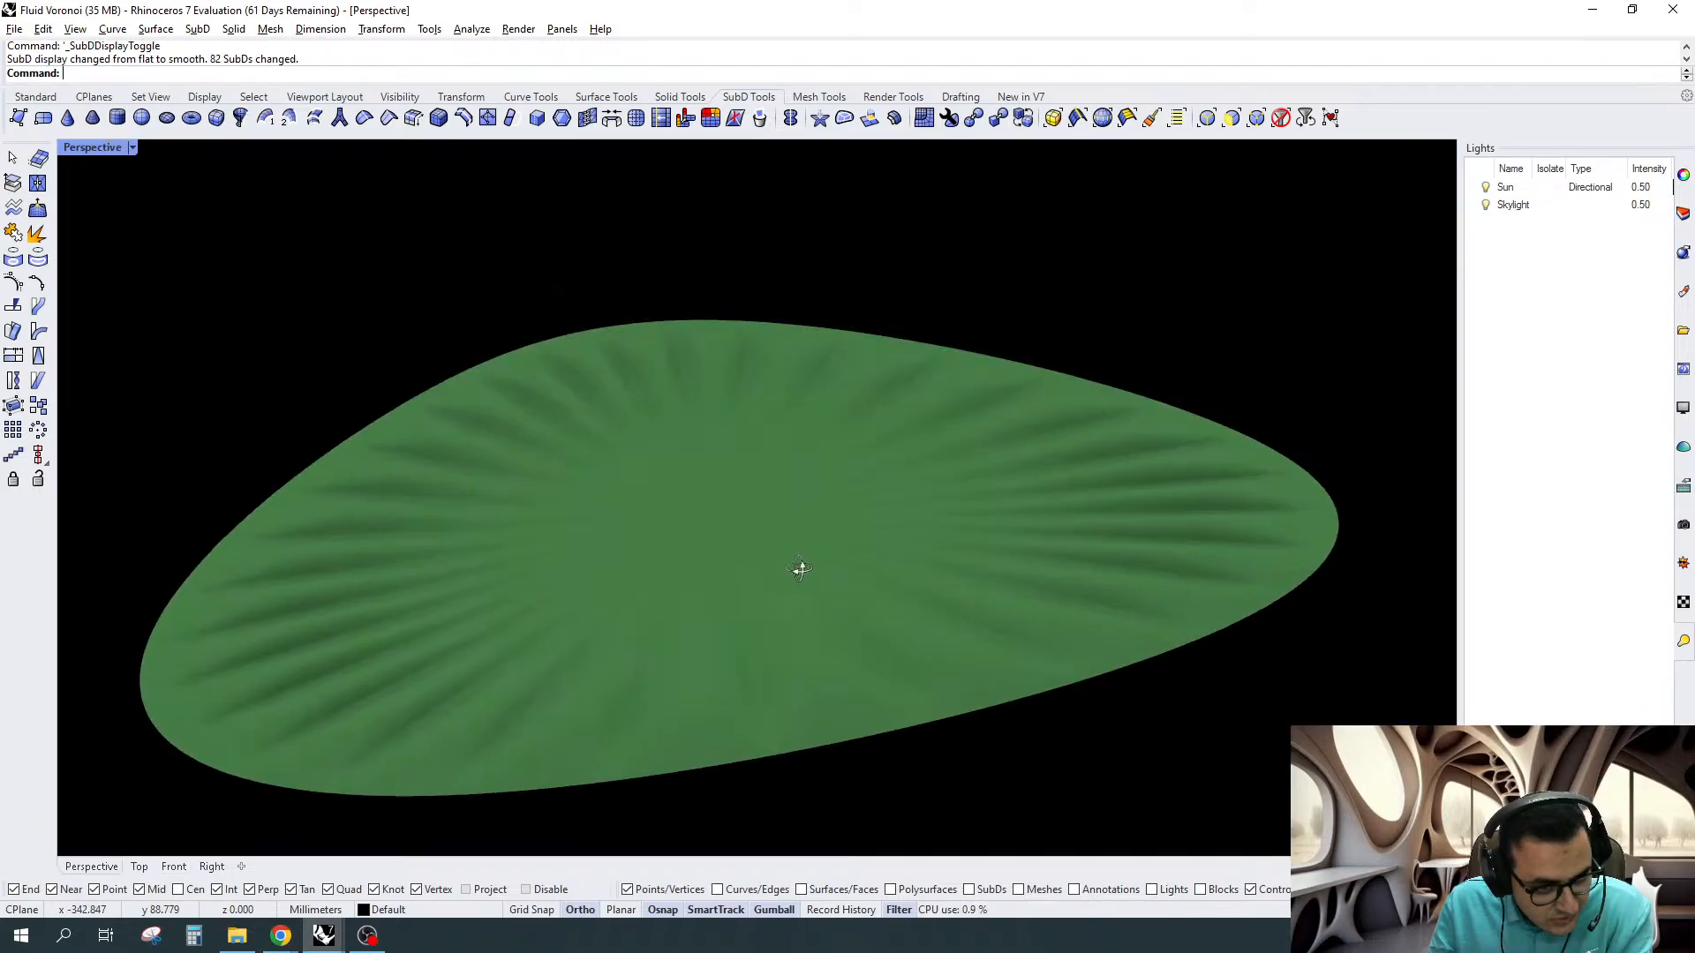
right_drag(799, 570, 909, 564)
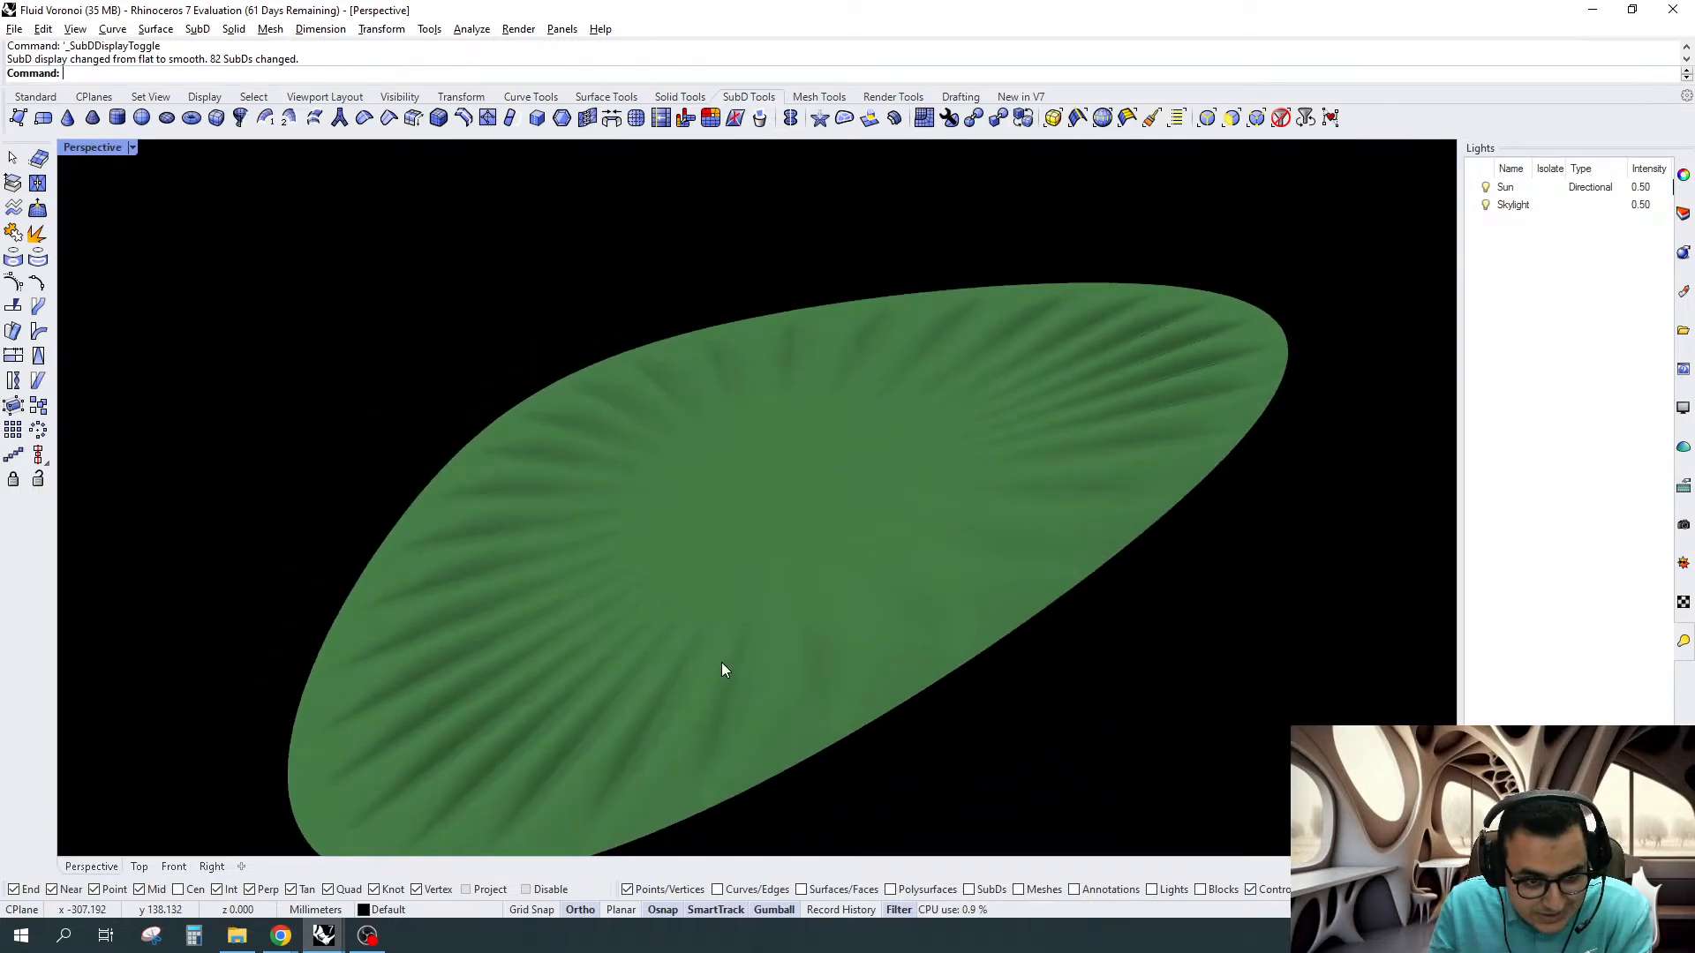
right_drag(722, 671, 1132, 300)
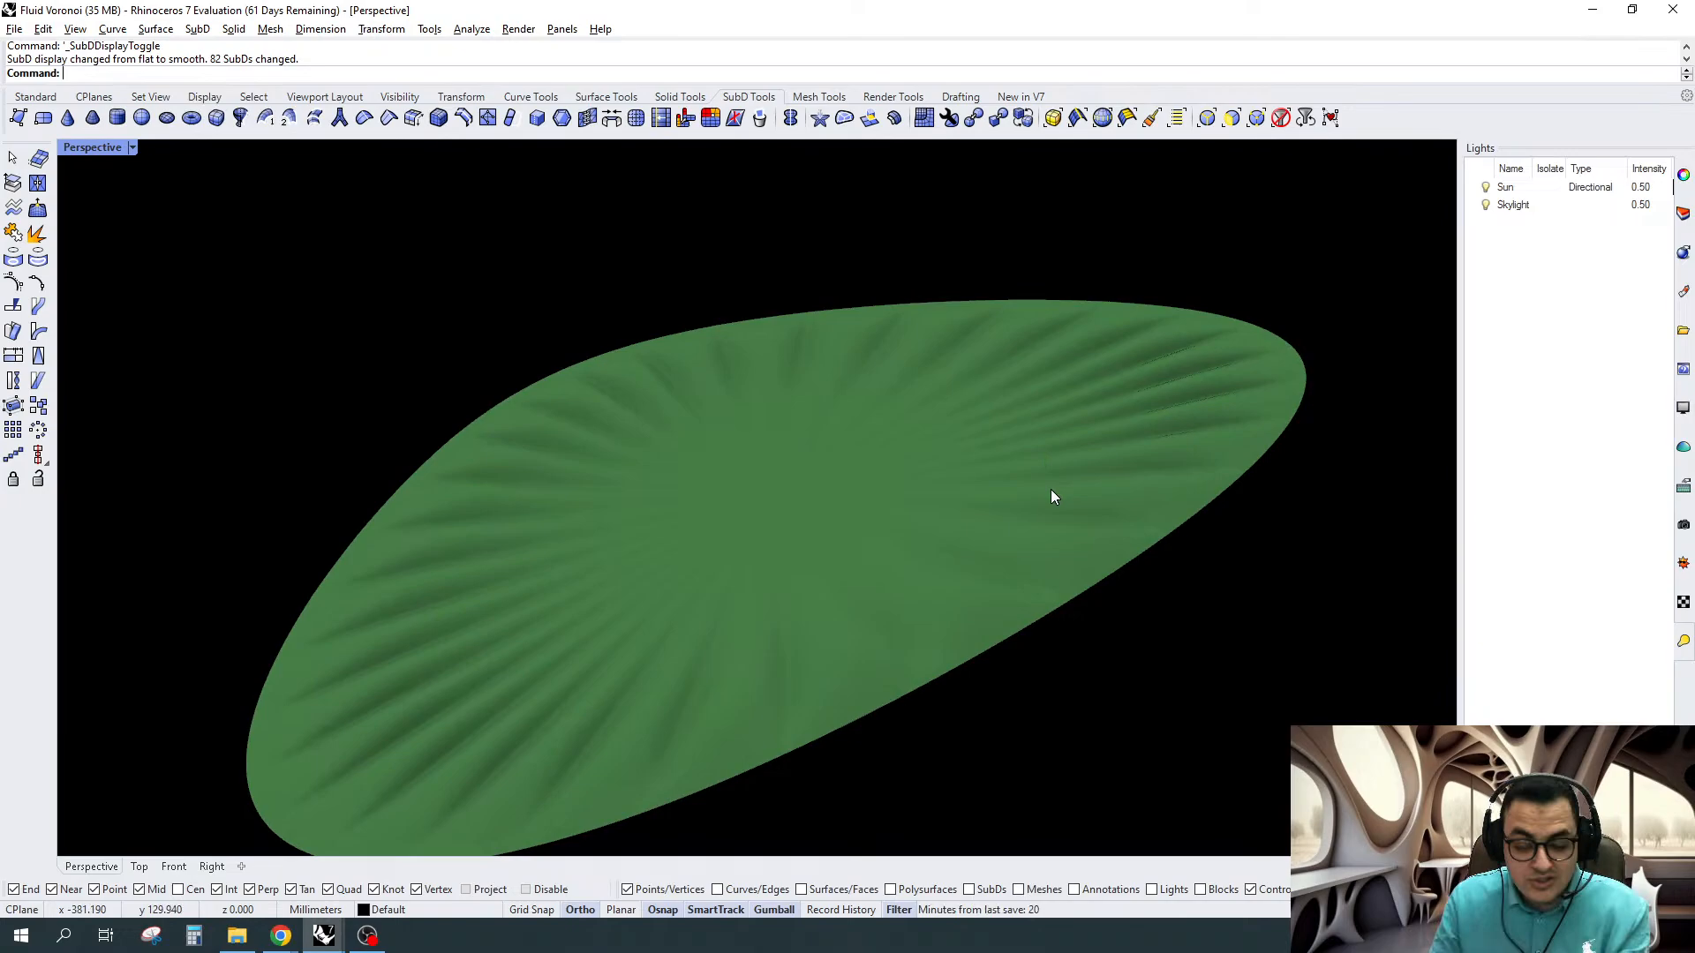
Show all hidden objects and clear the selection filter
scroll(1051, 489, down, 3)
text(Show)
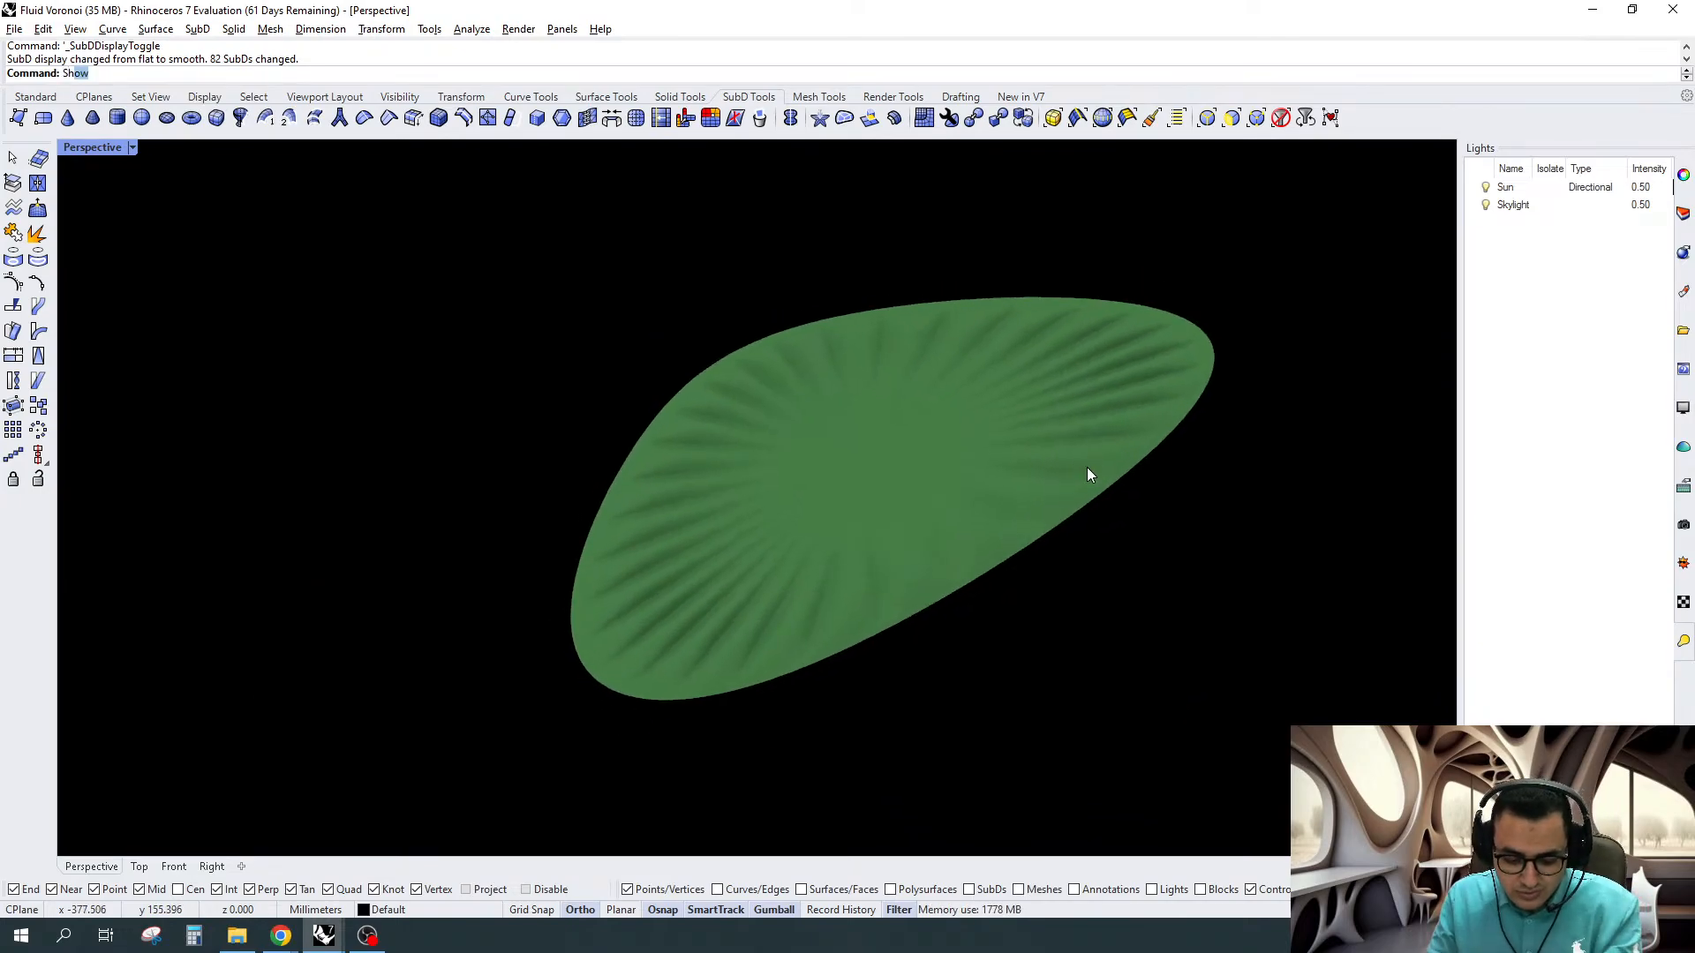
key(Return)
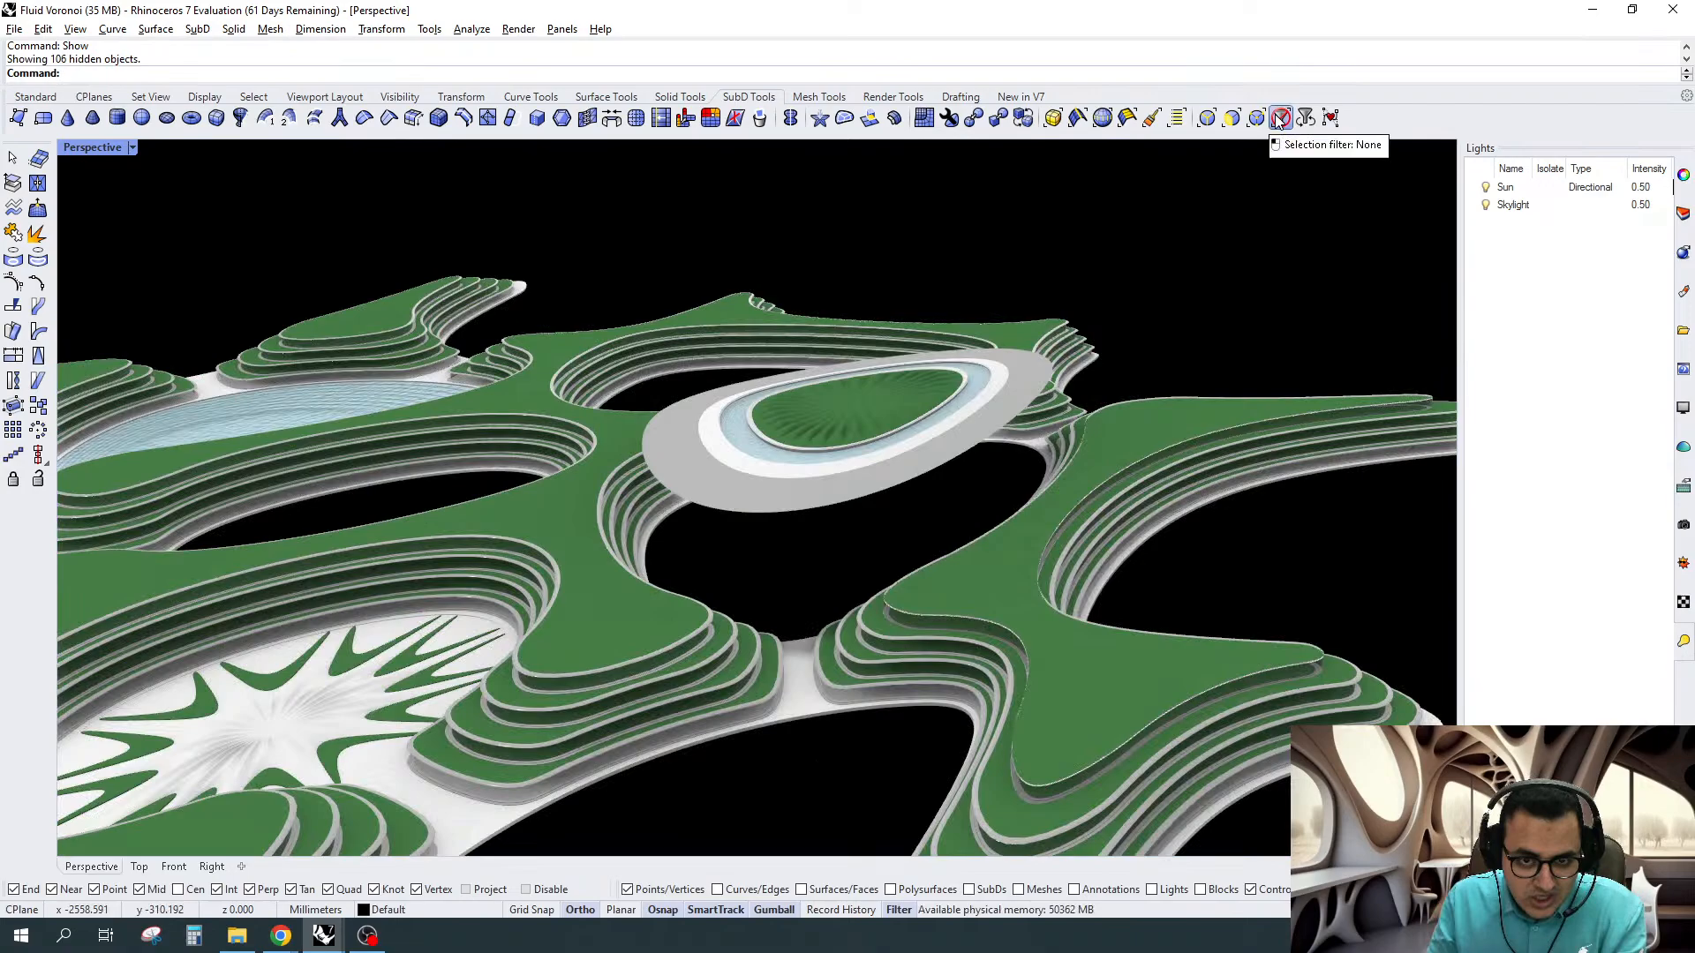
click(1280, 118)
Group the green disc, water ring and surrounding oval rings, and move the group vertically by -40
right_drag(958, 326, 922, 470)
scroll(927, 521, up, 4)
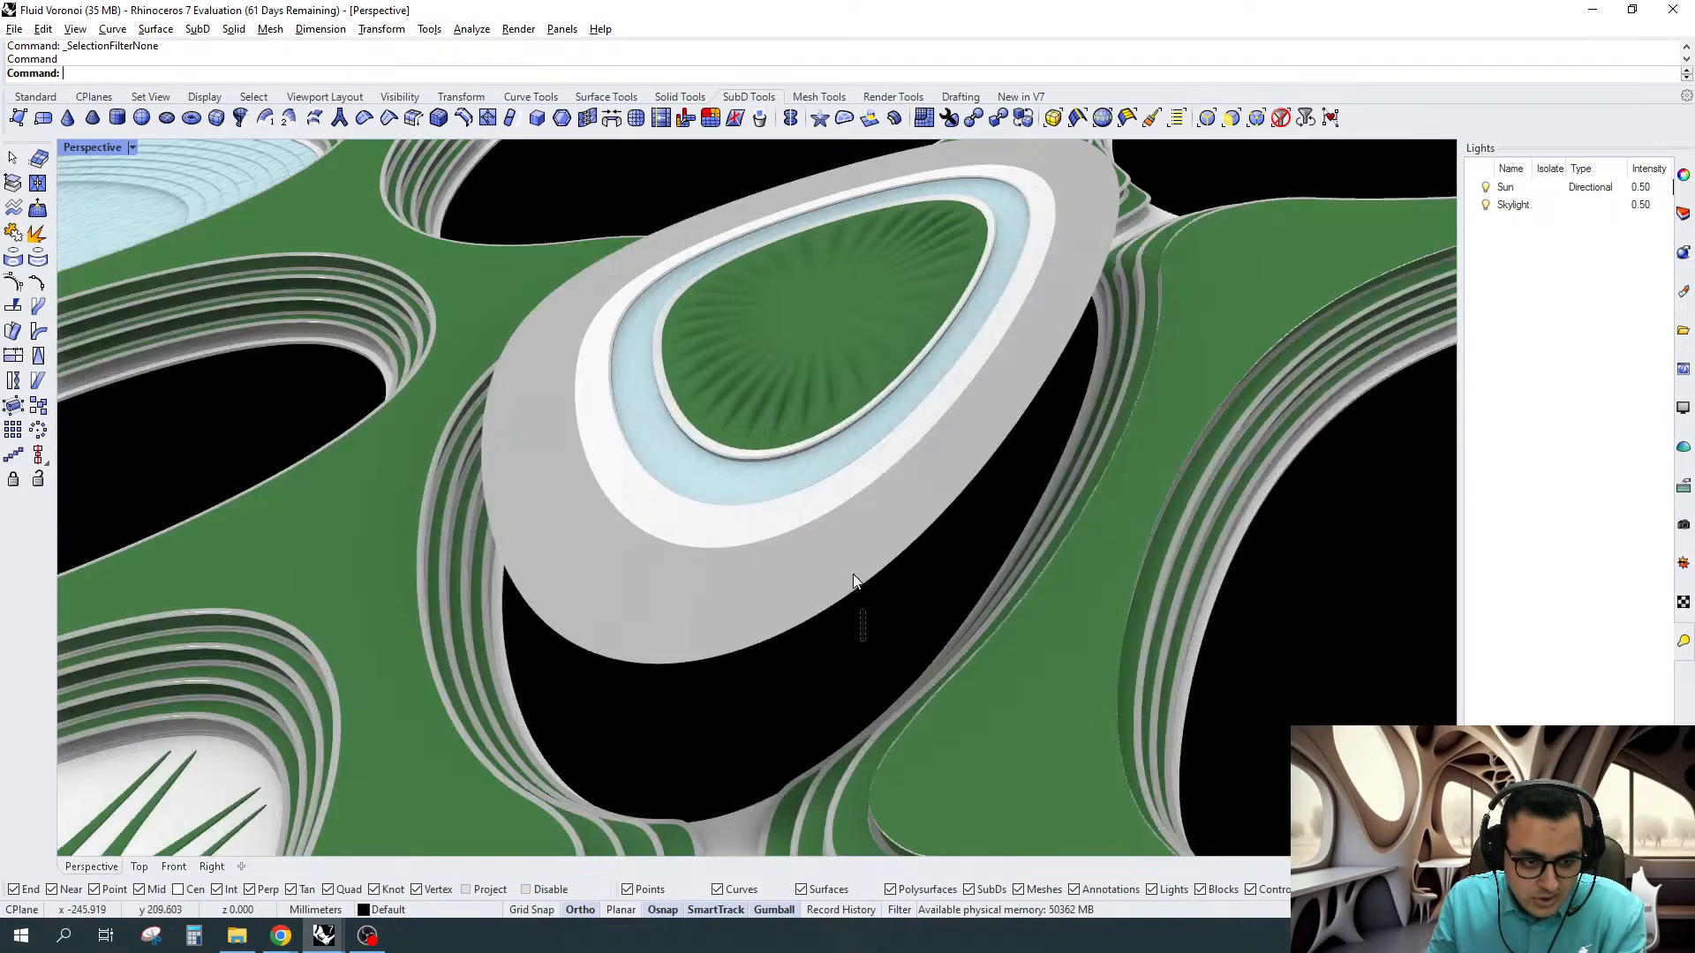
drag(852, 574, 763, 366)
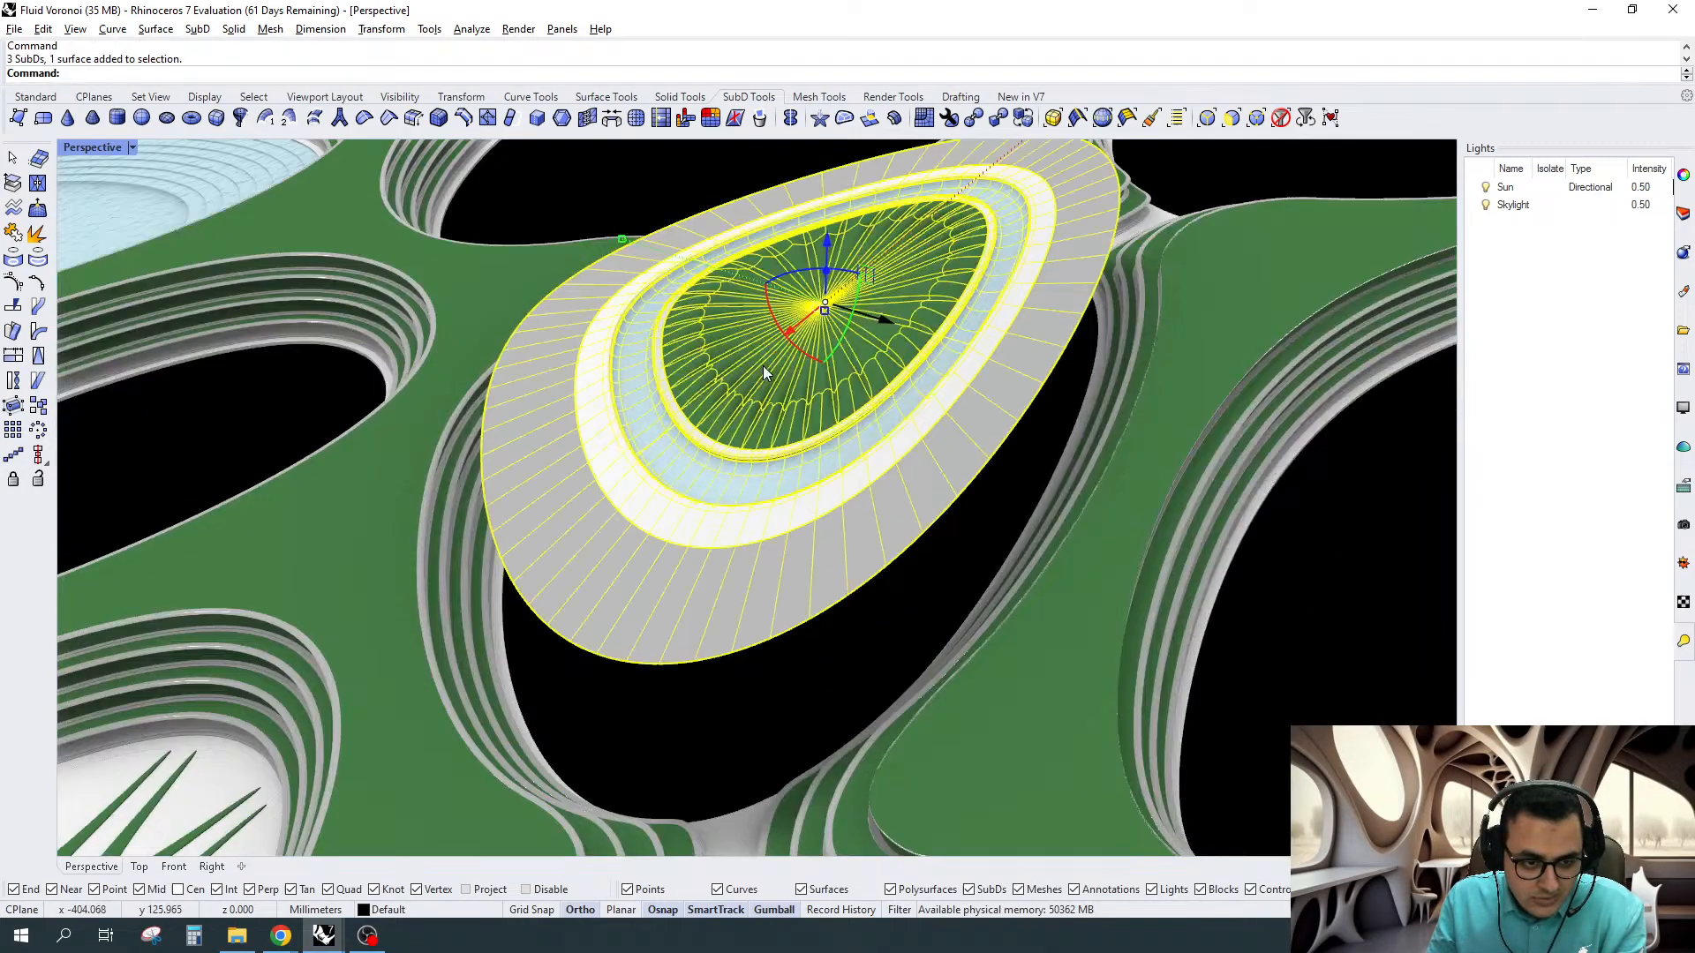
right_drag(763, 365, 910, 433)
key(ctrl+g)
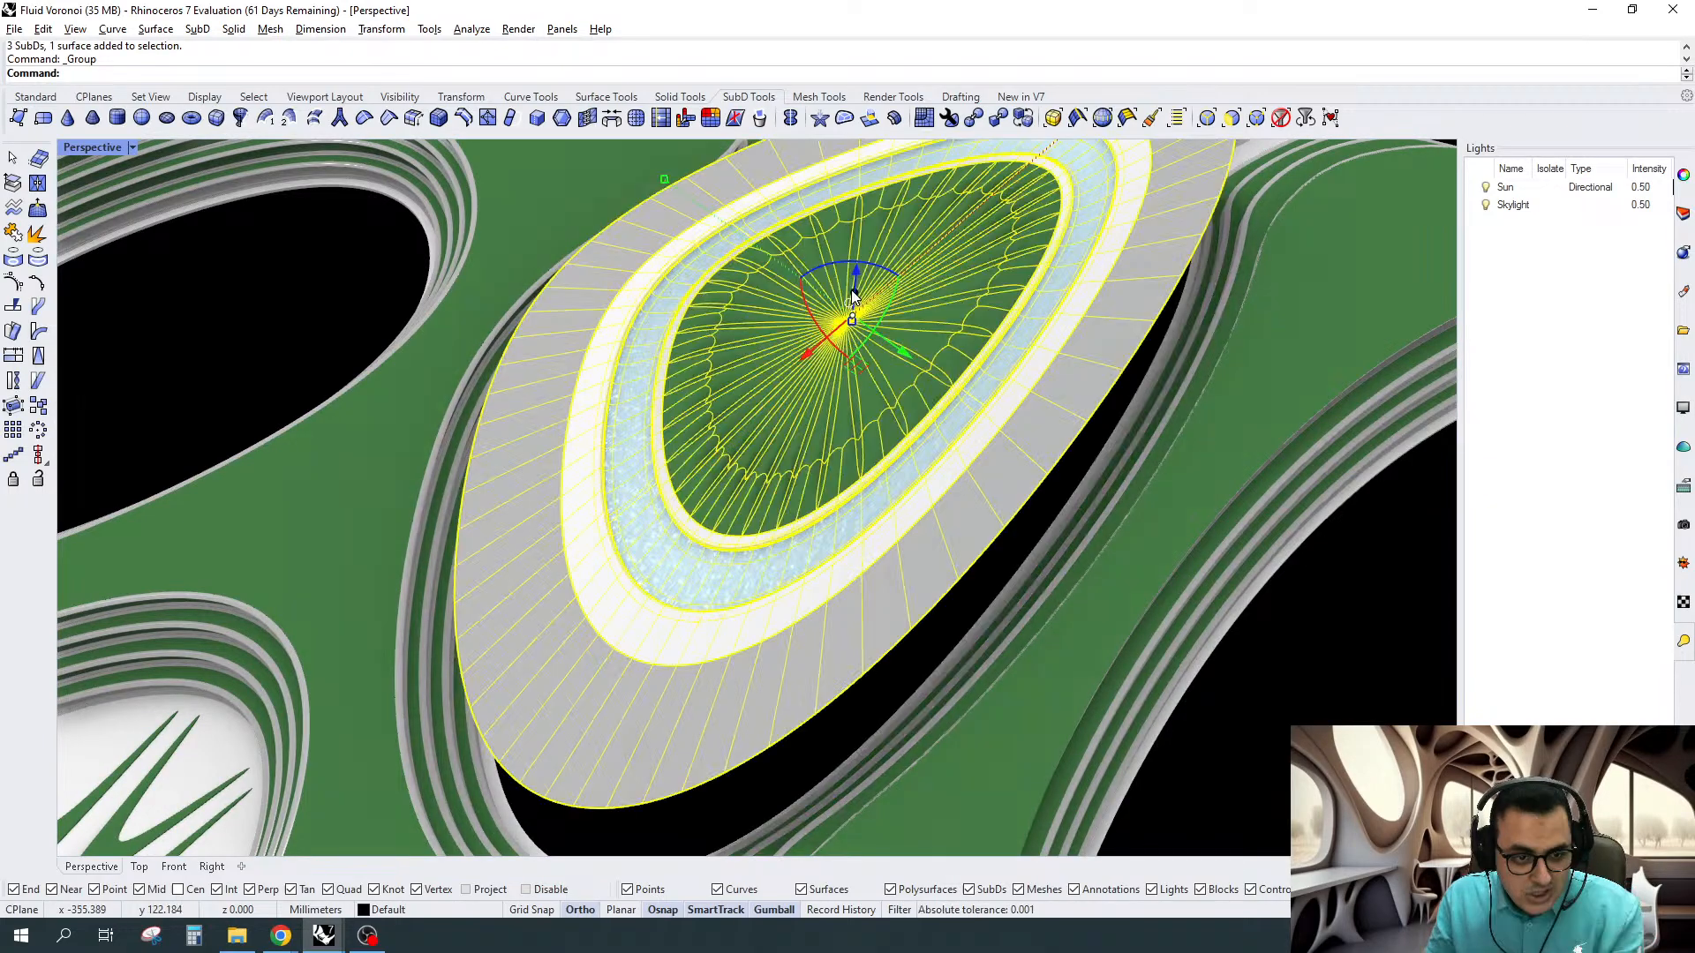
click(853, 269)
text(-40)
key(Return)
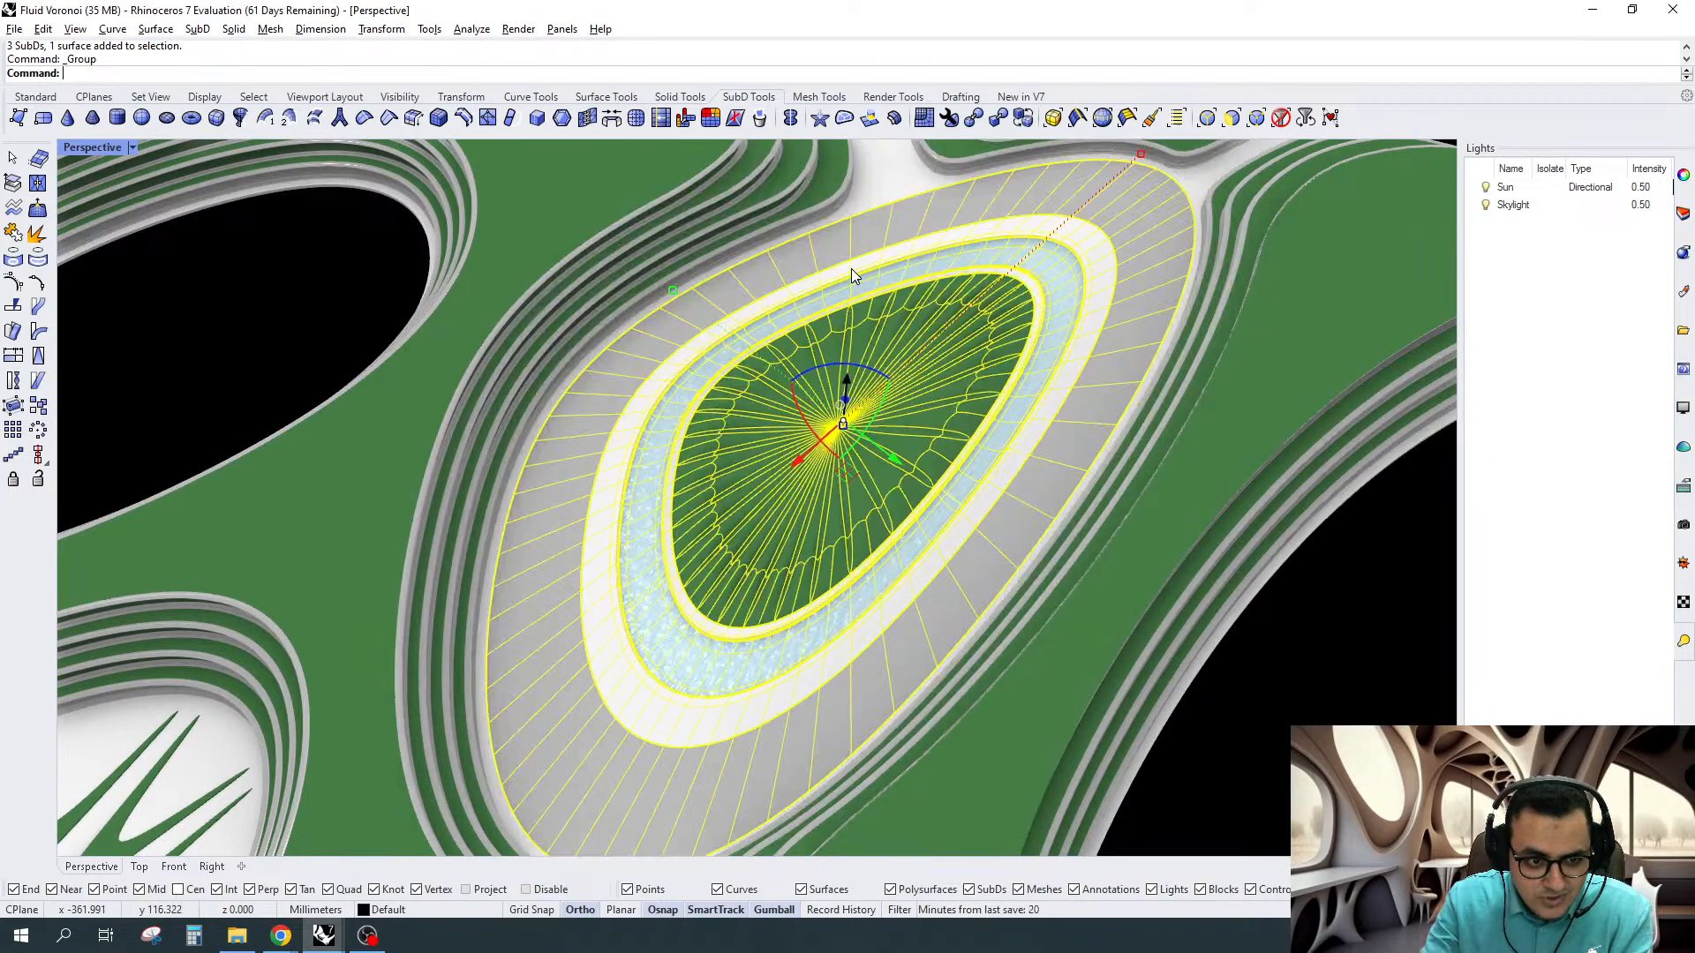
key(Escape)
Rotate a copy of the oval group by 180 degrees about the origin (0) into the opposite opening
scroll(924, 423, down, 6)
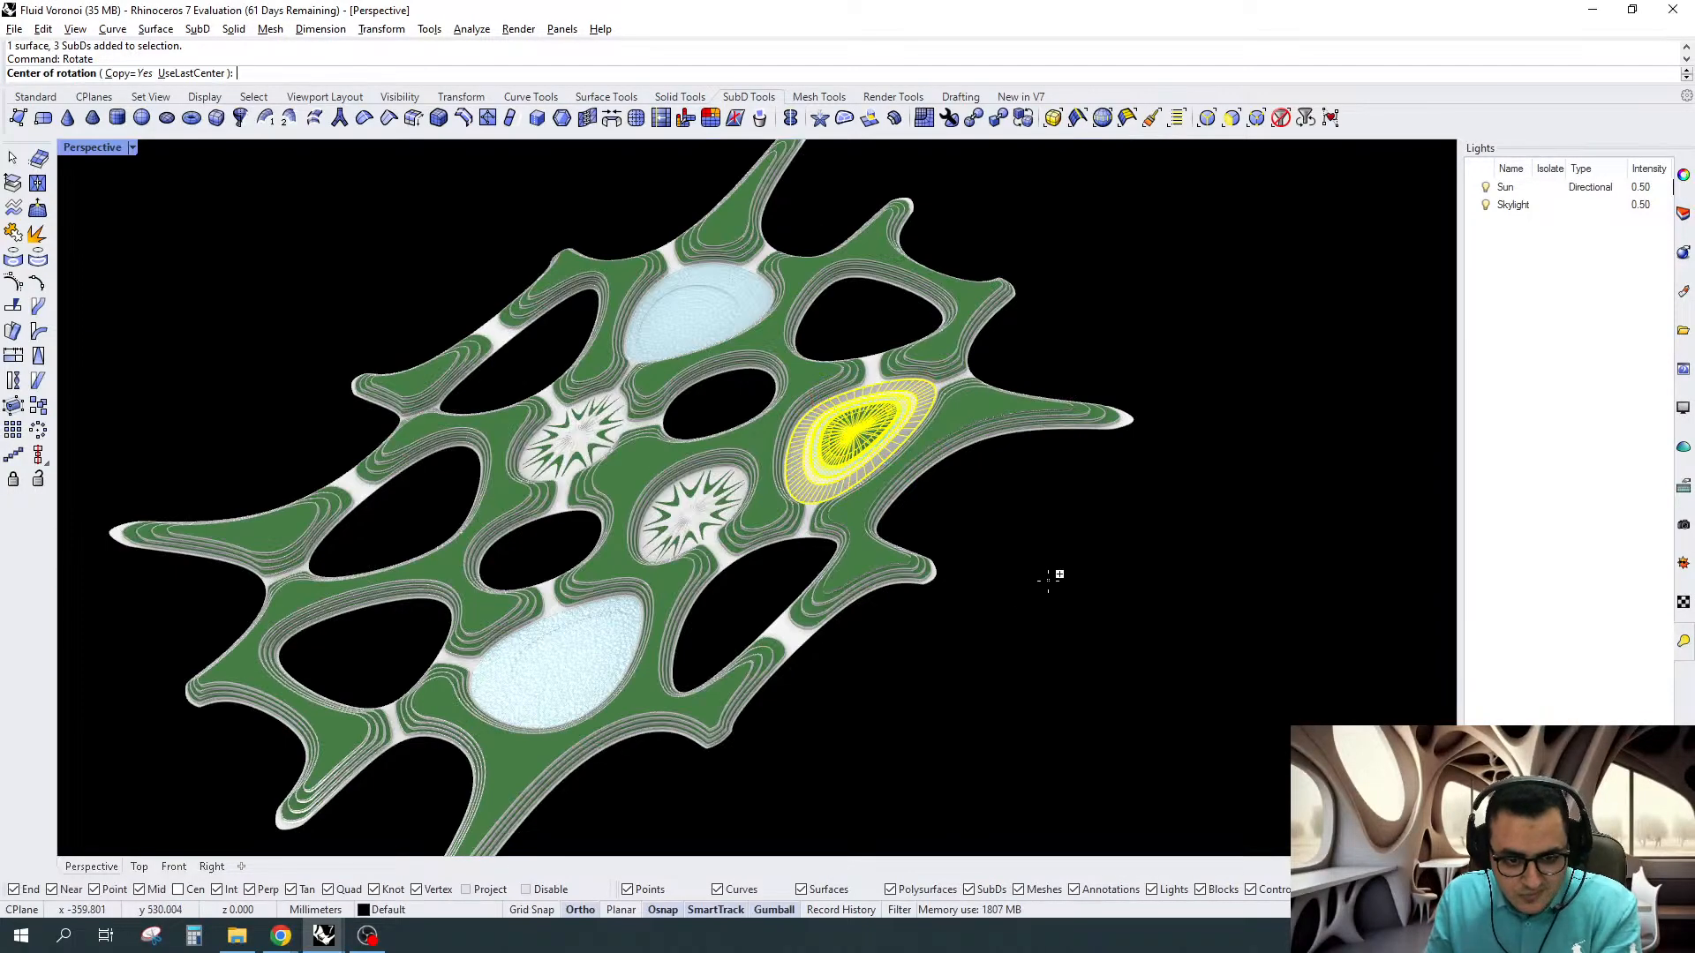
text(0)
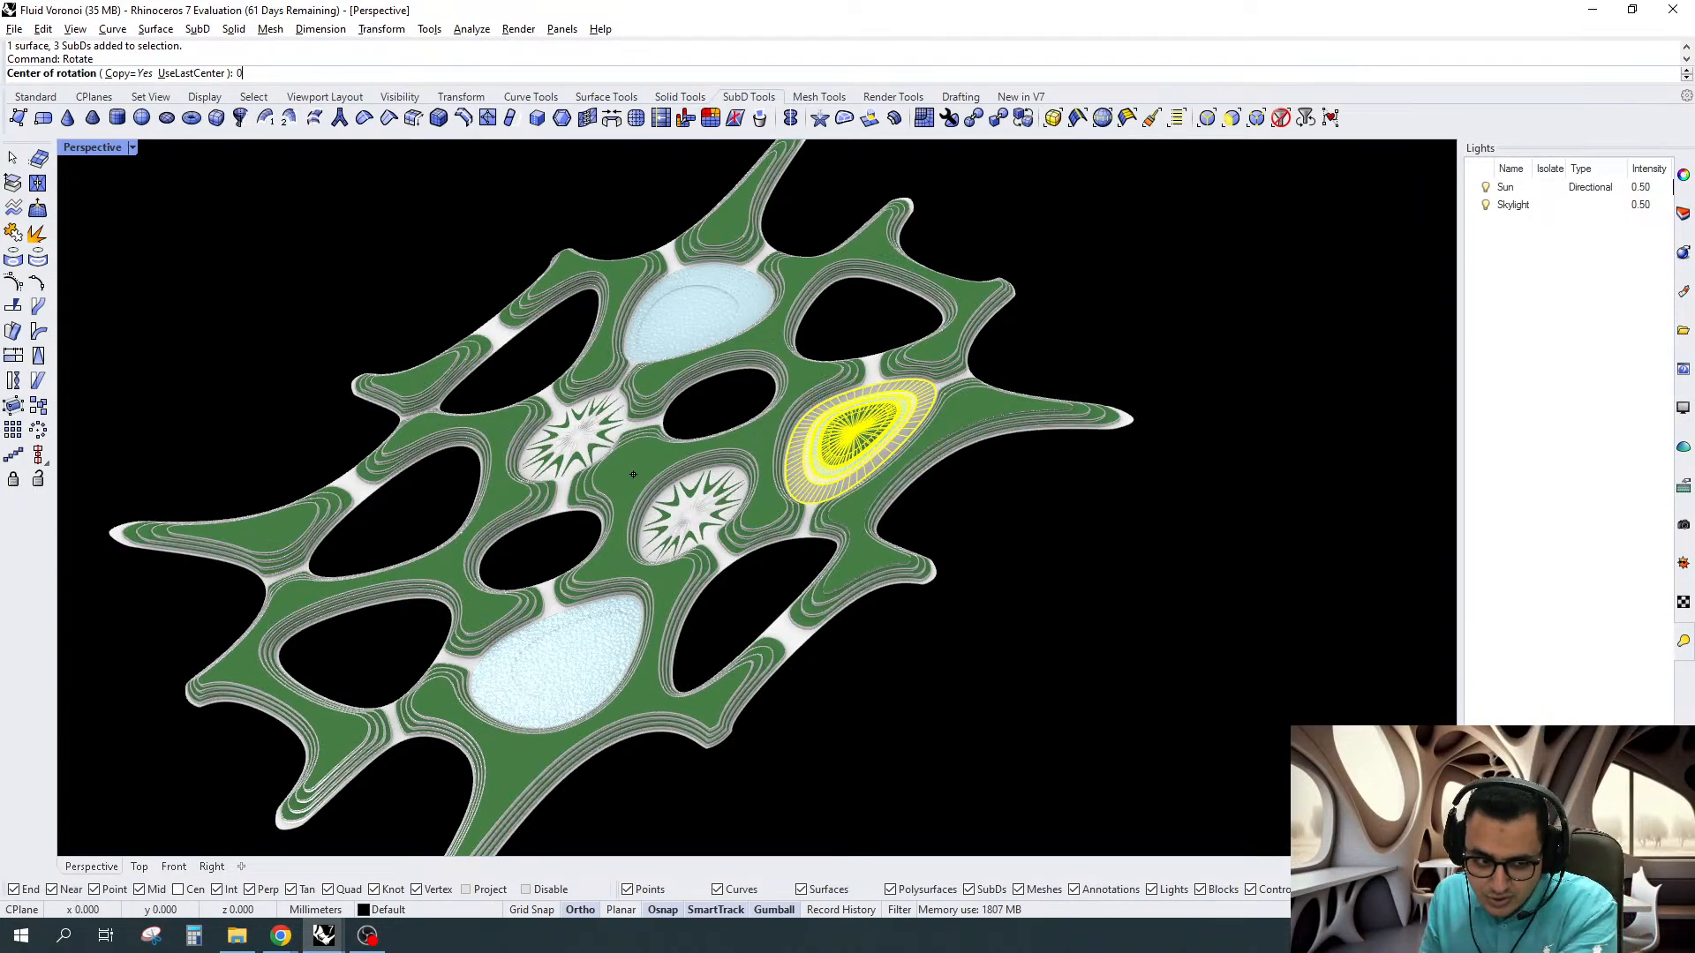
key(Return)
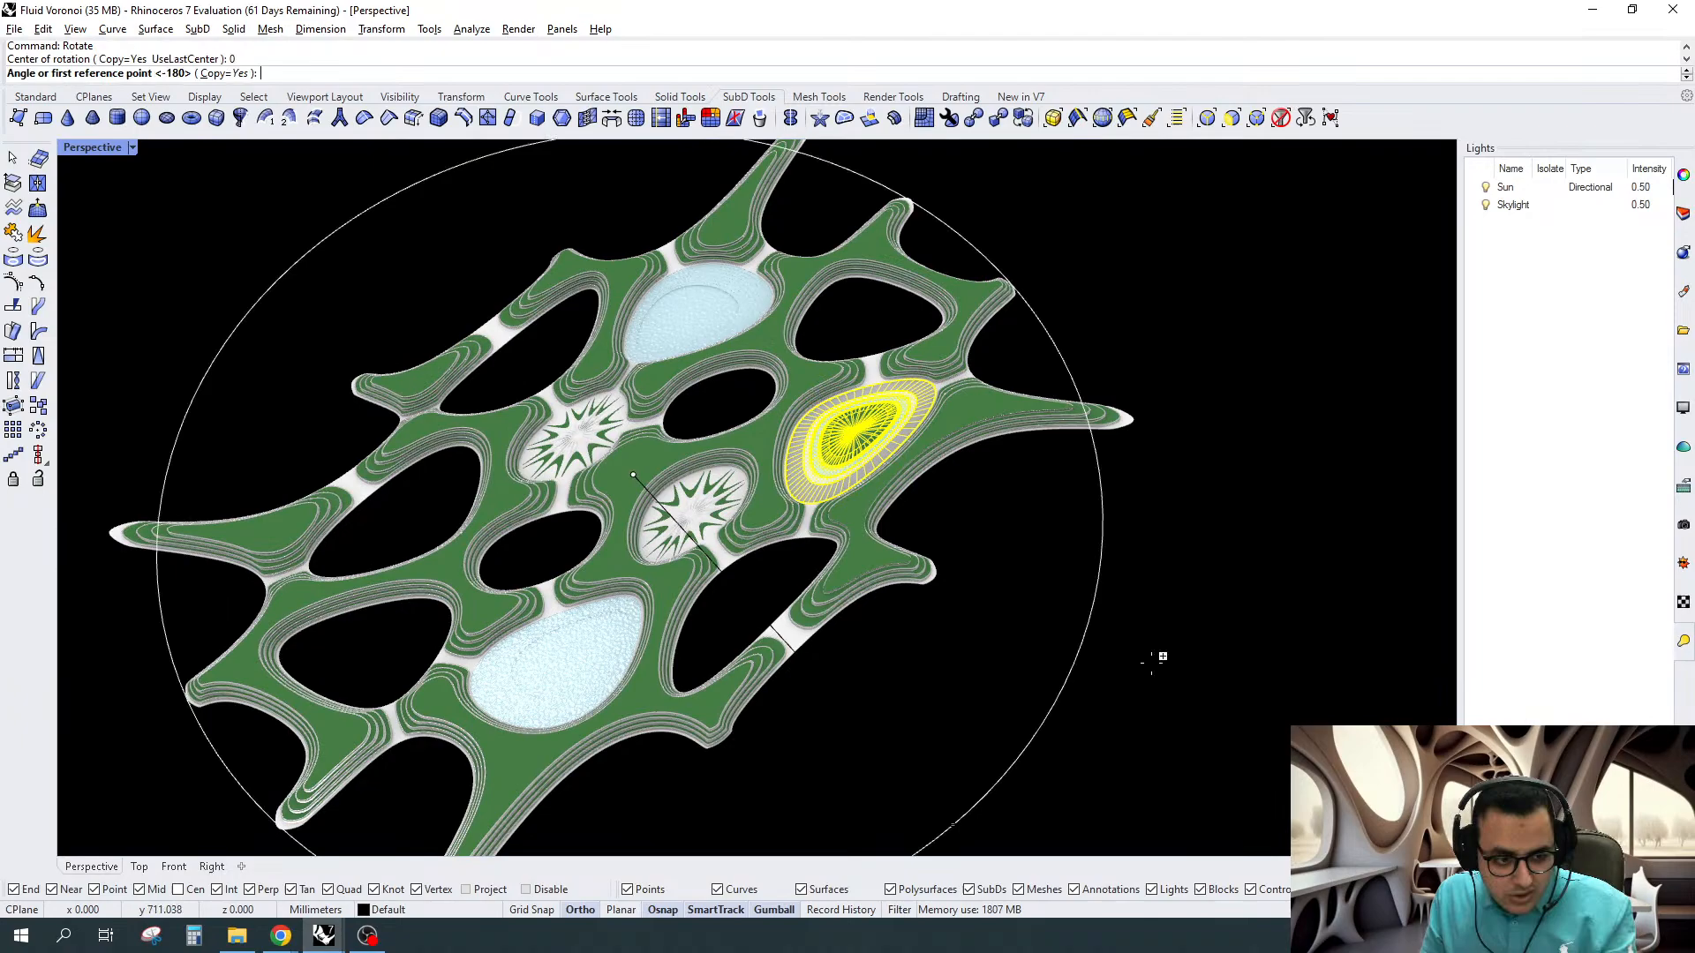
click(944, 816)
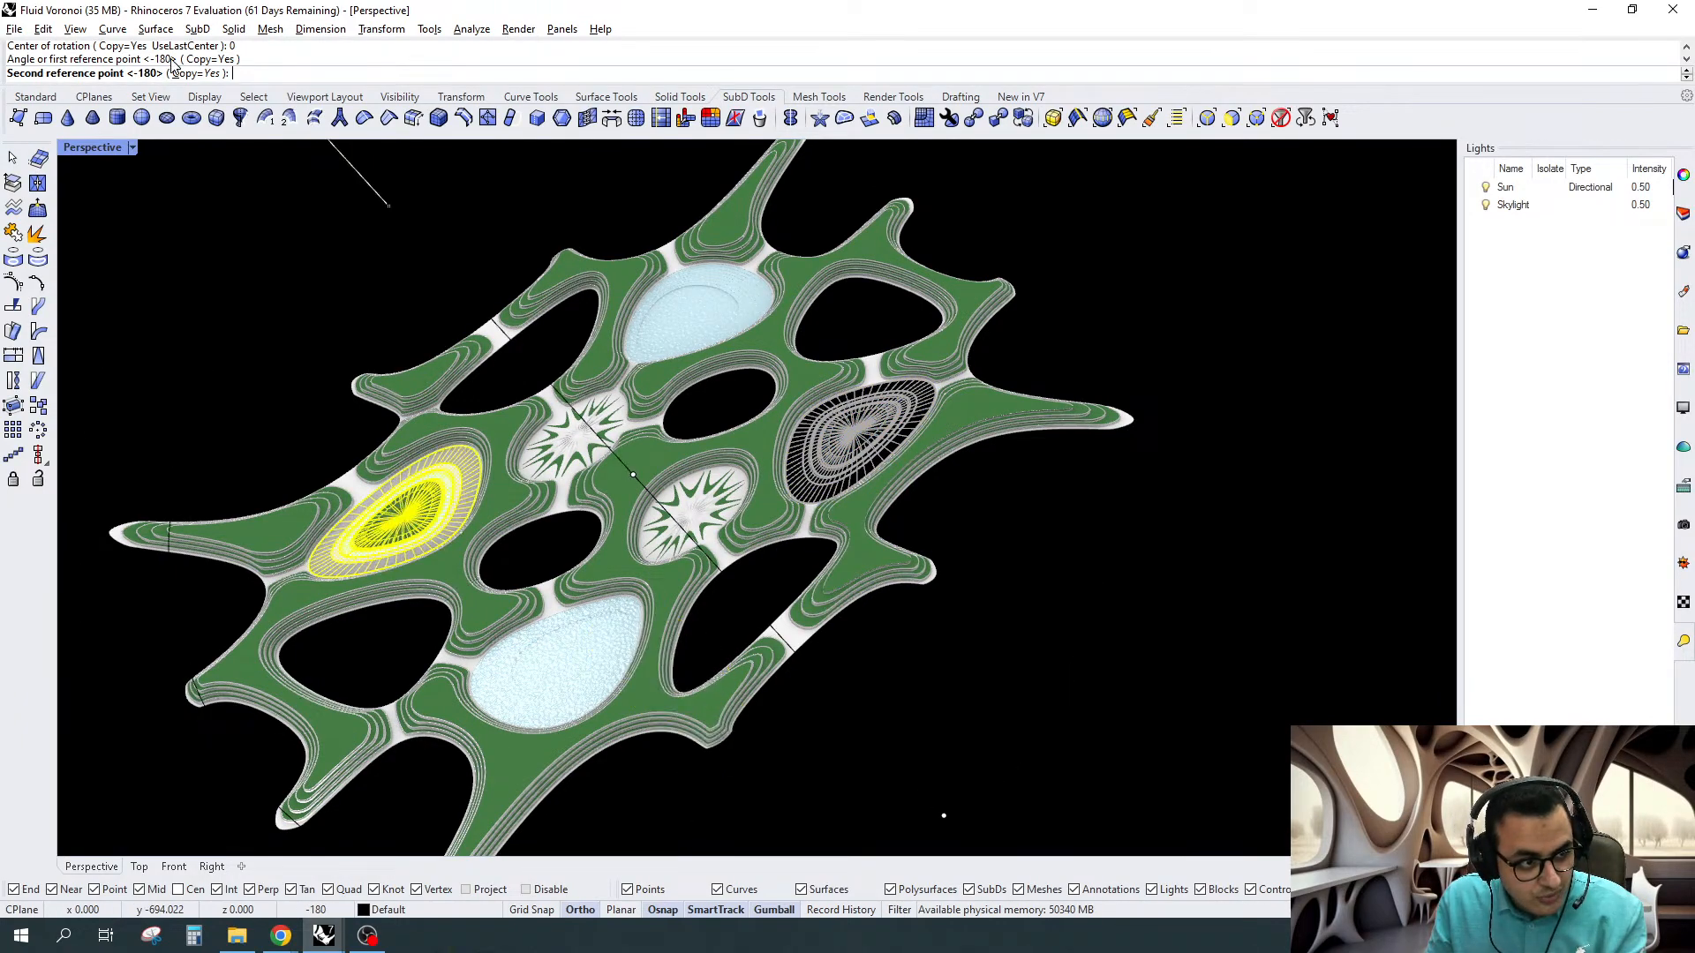
click(220, 282)
key(Return)
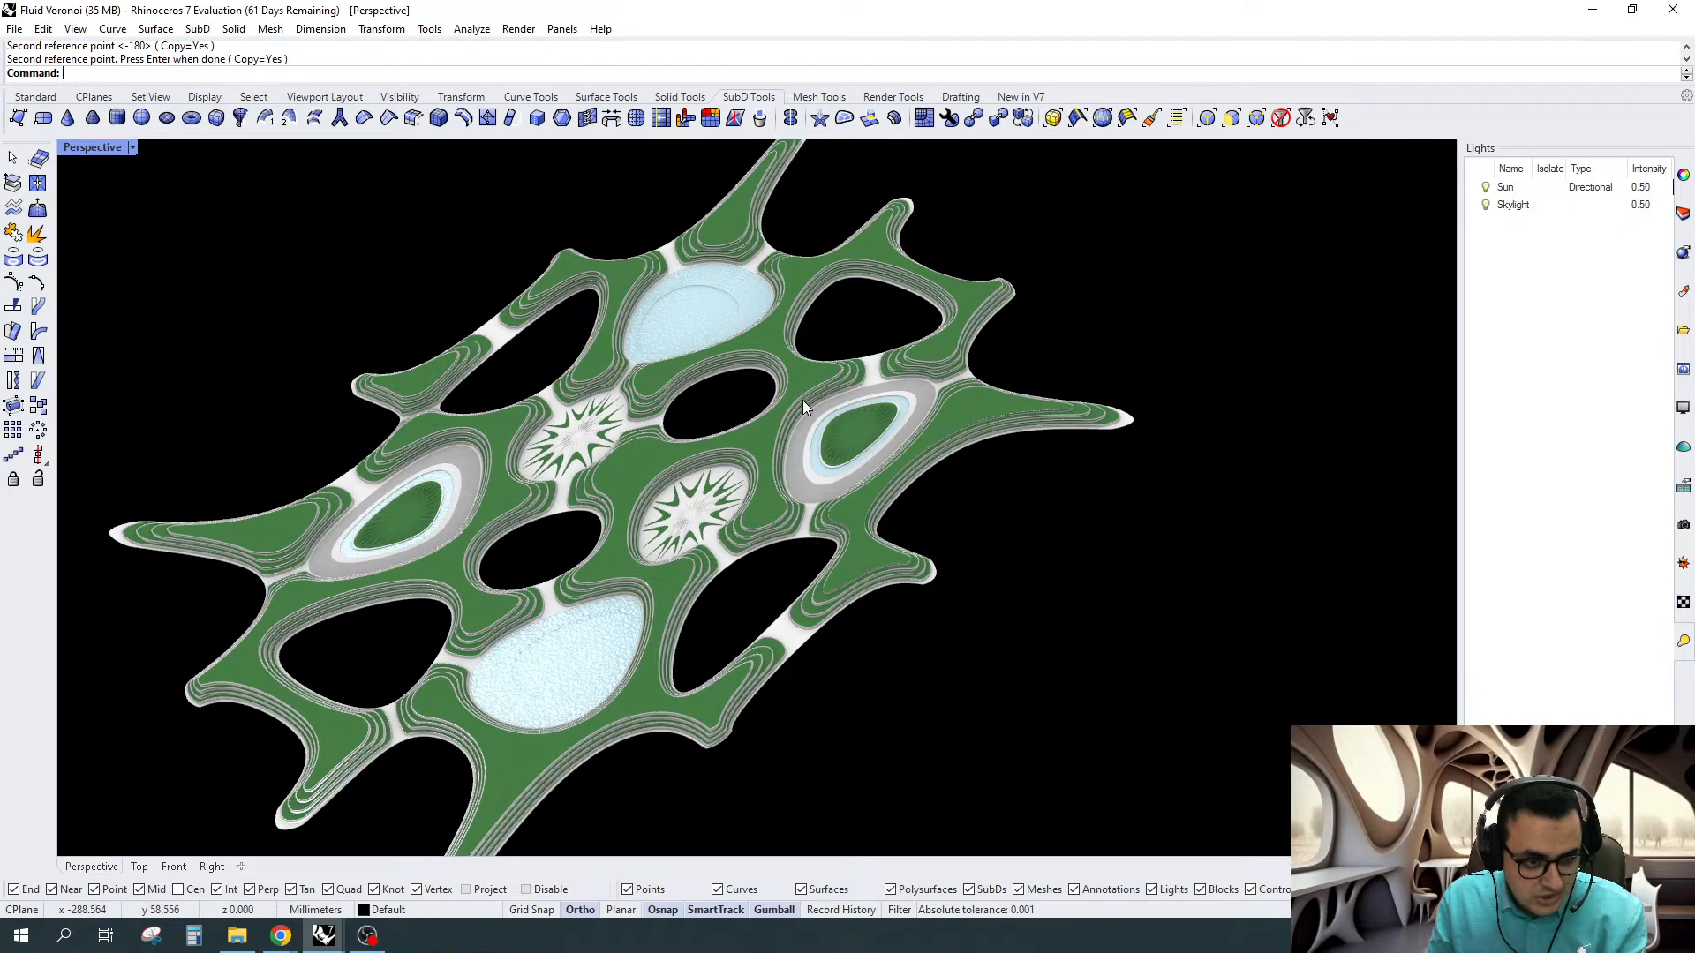
Examine the white stepped oval and its surroundings in the finished Voronoi City file, and return to the Fluid Voronoi model
scroll(802, 400, up, 5)
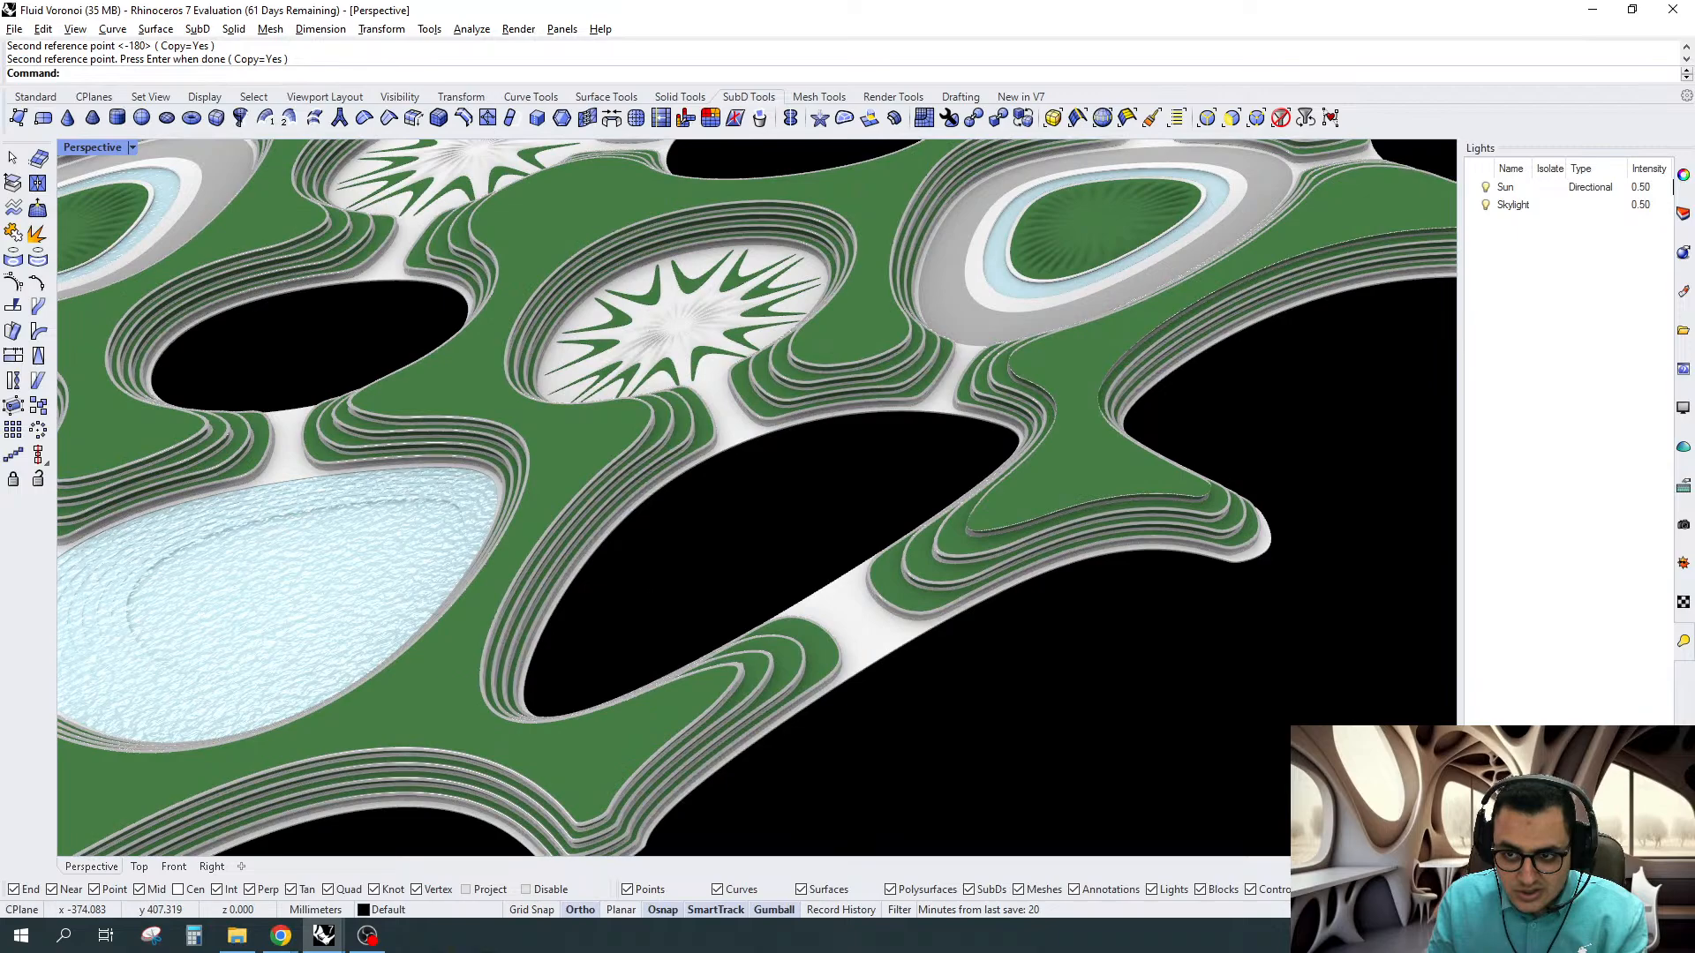
key(alt+Tab)
scroll(871, 412, down, 8)
right_drag(871, 411, 587, 536)
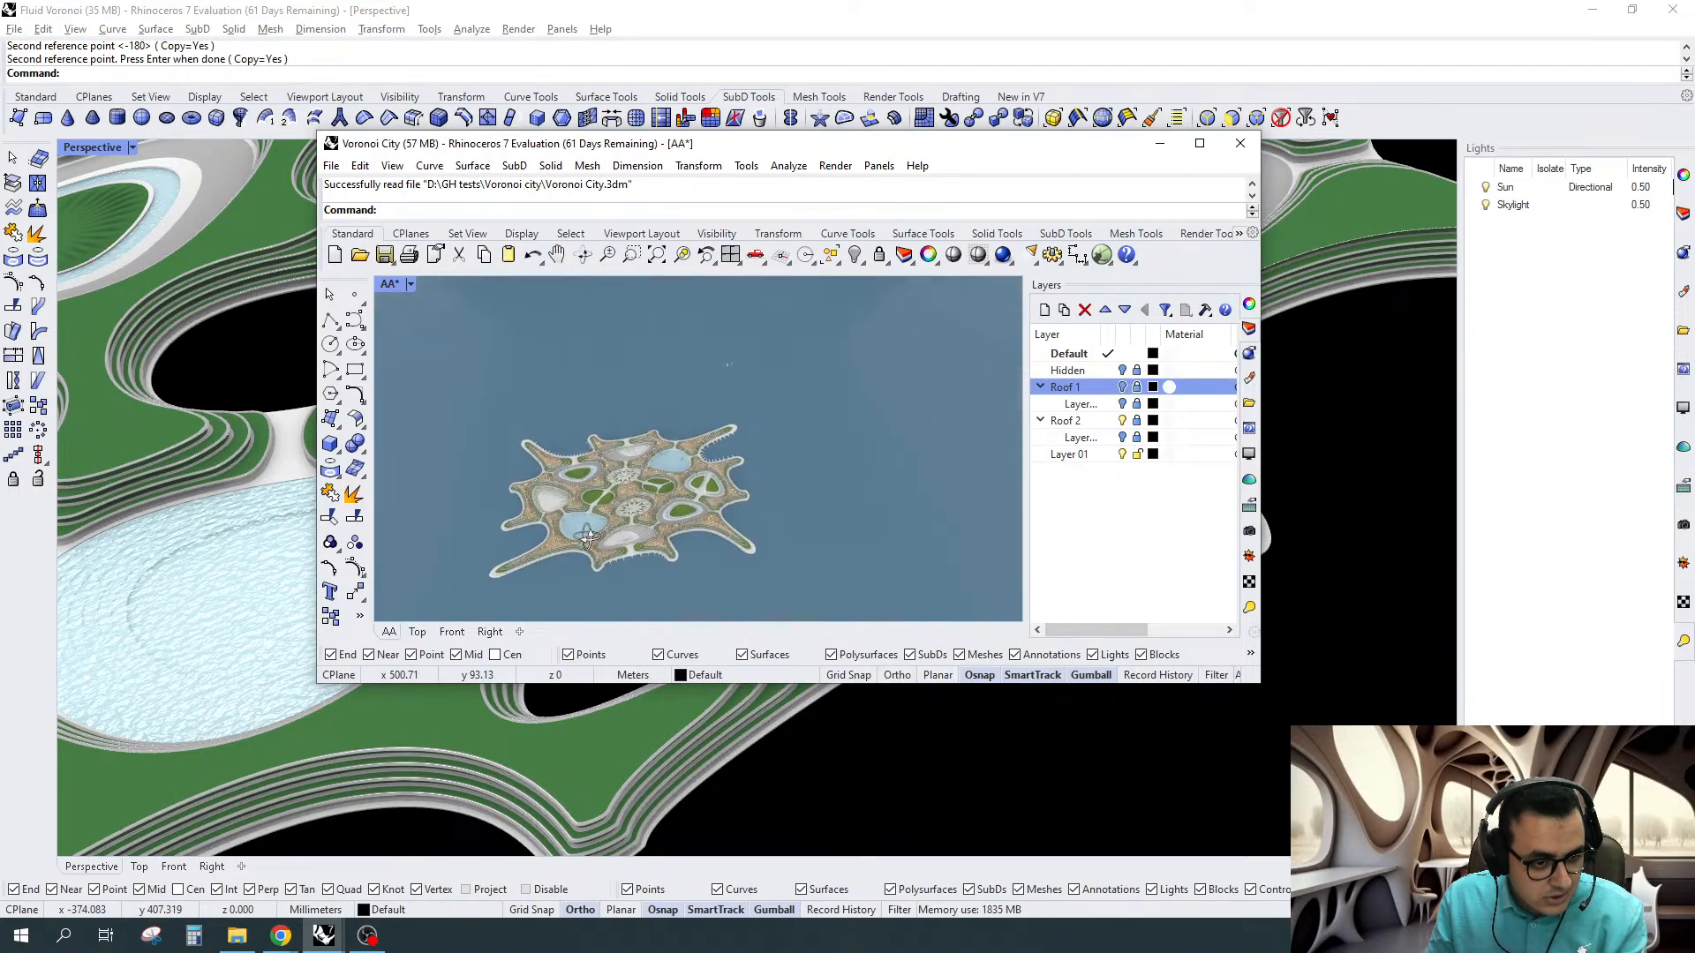
scroll(709, 440, up, 10)
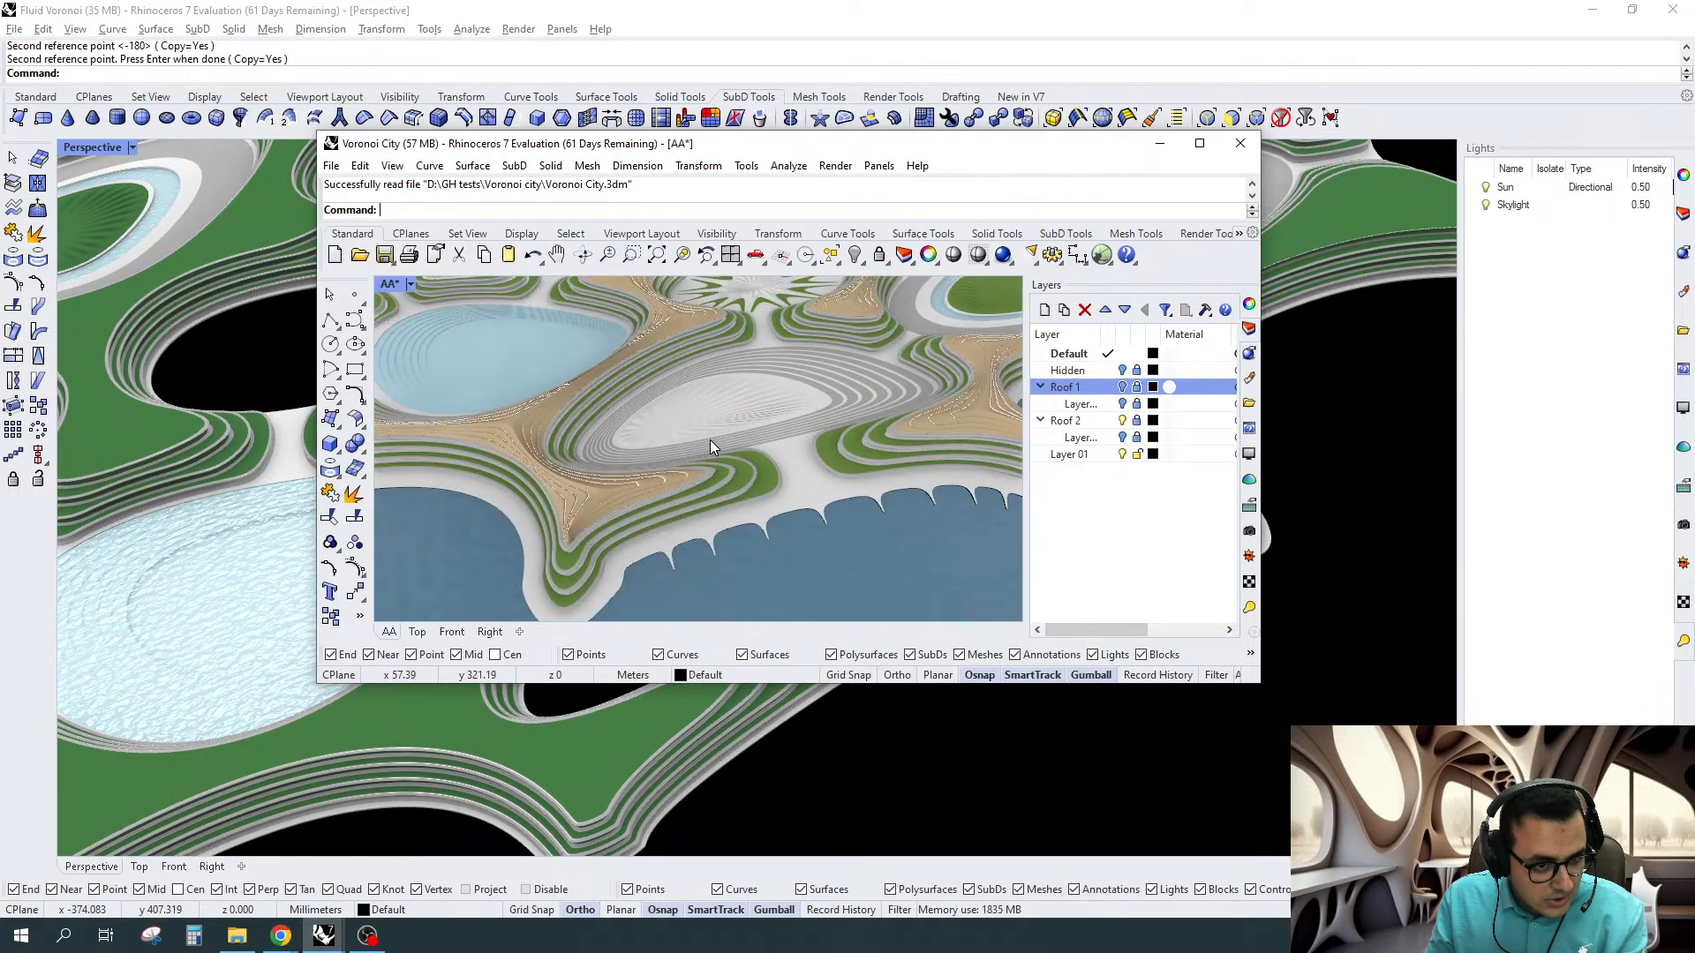
shift+right_drag(709, 440, 706, 567)
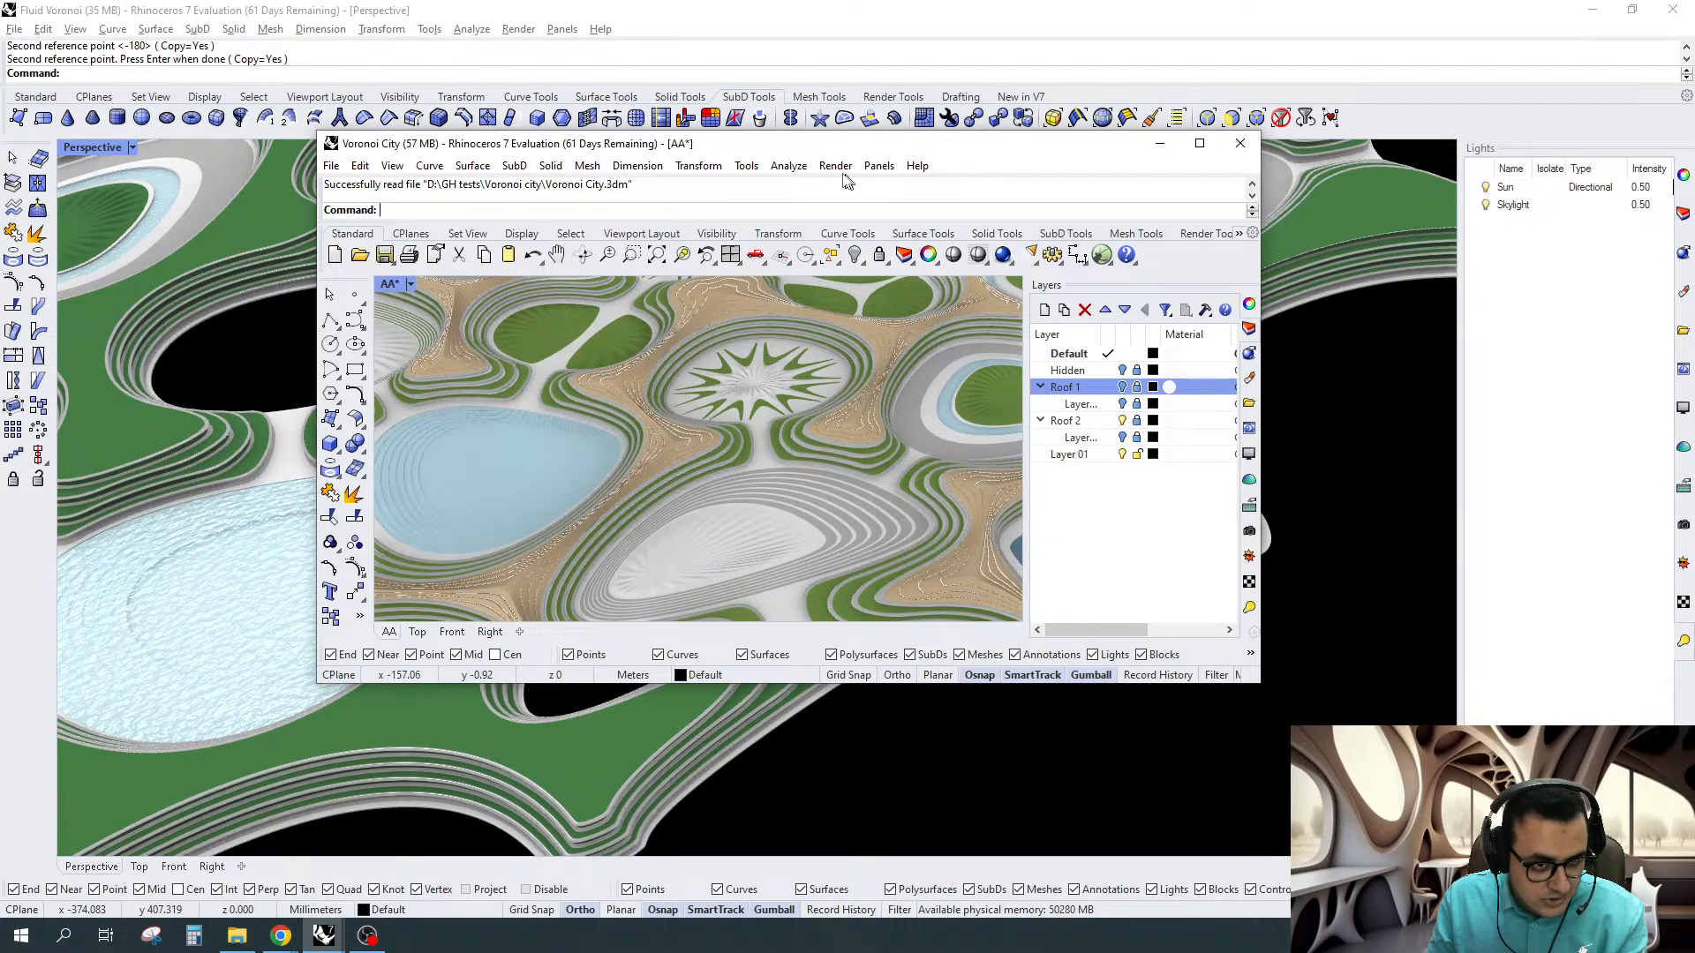
key(alt+Tab)
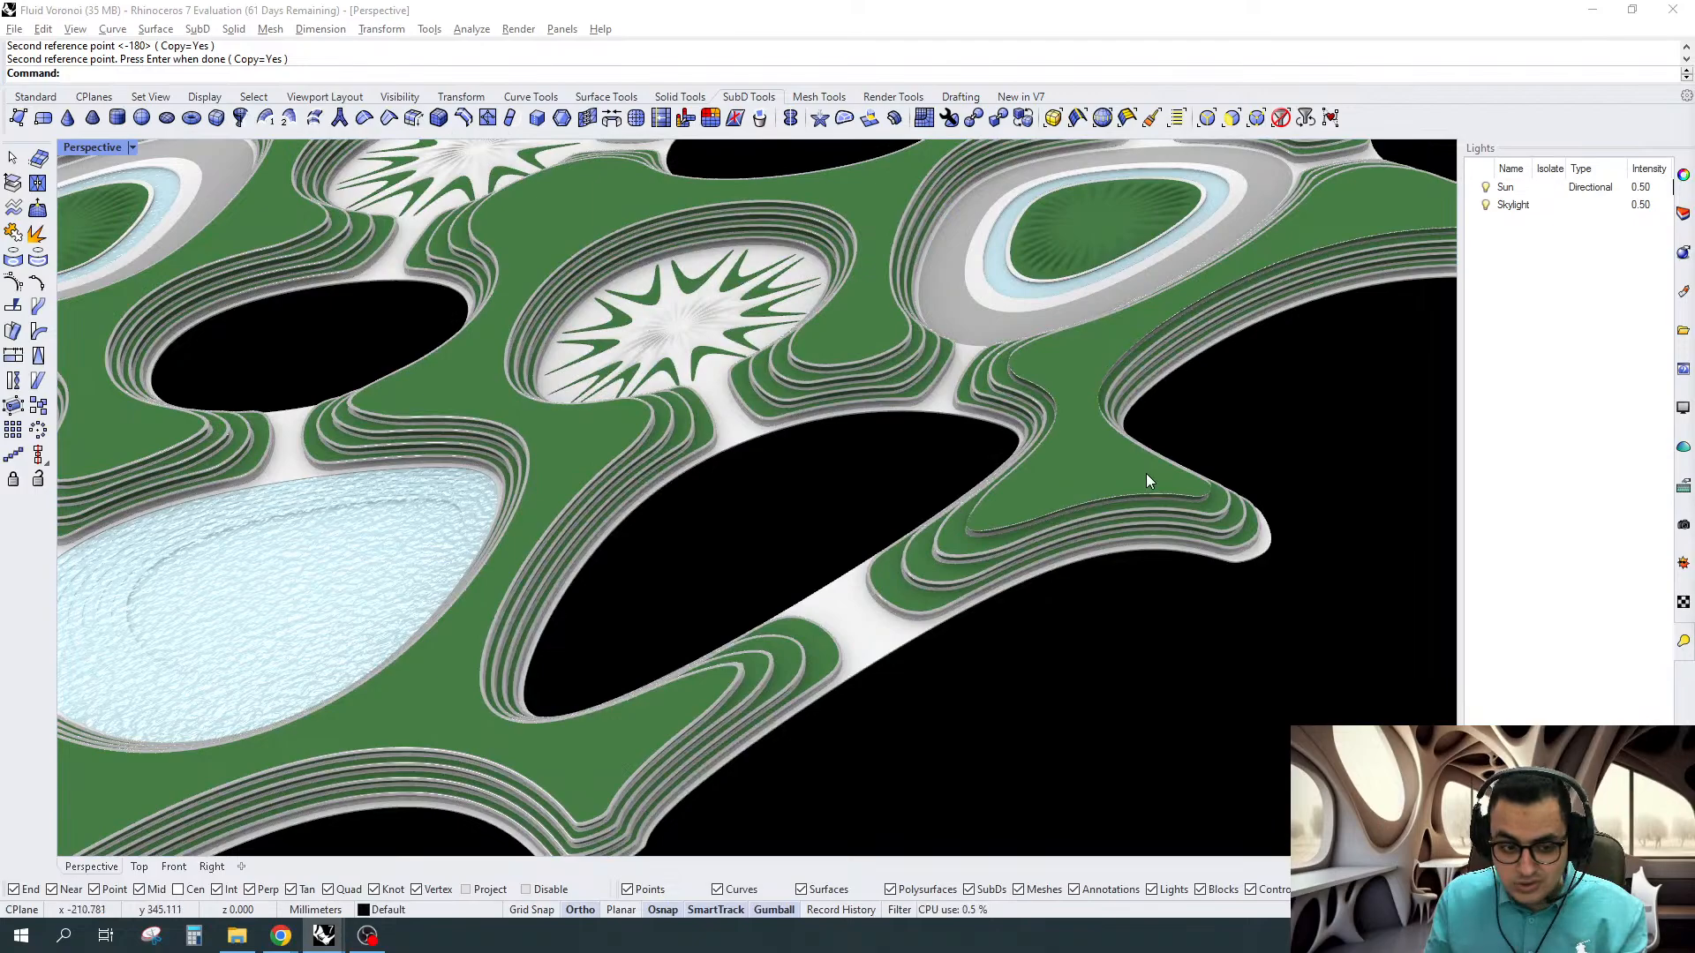
Examine the white base's loop of faces and thin edge around the empty oval opening
scroll(1146, 473, up, 3)
click(1232, 122)
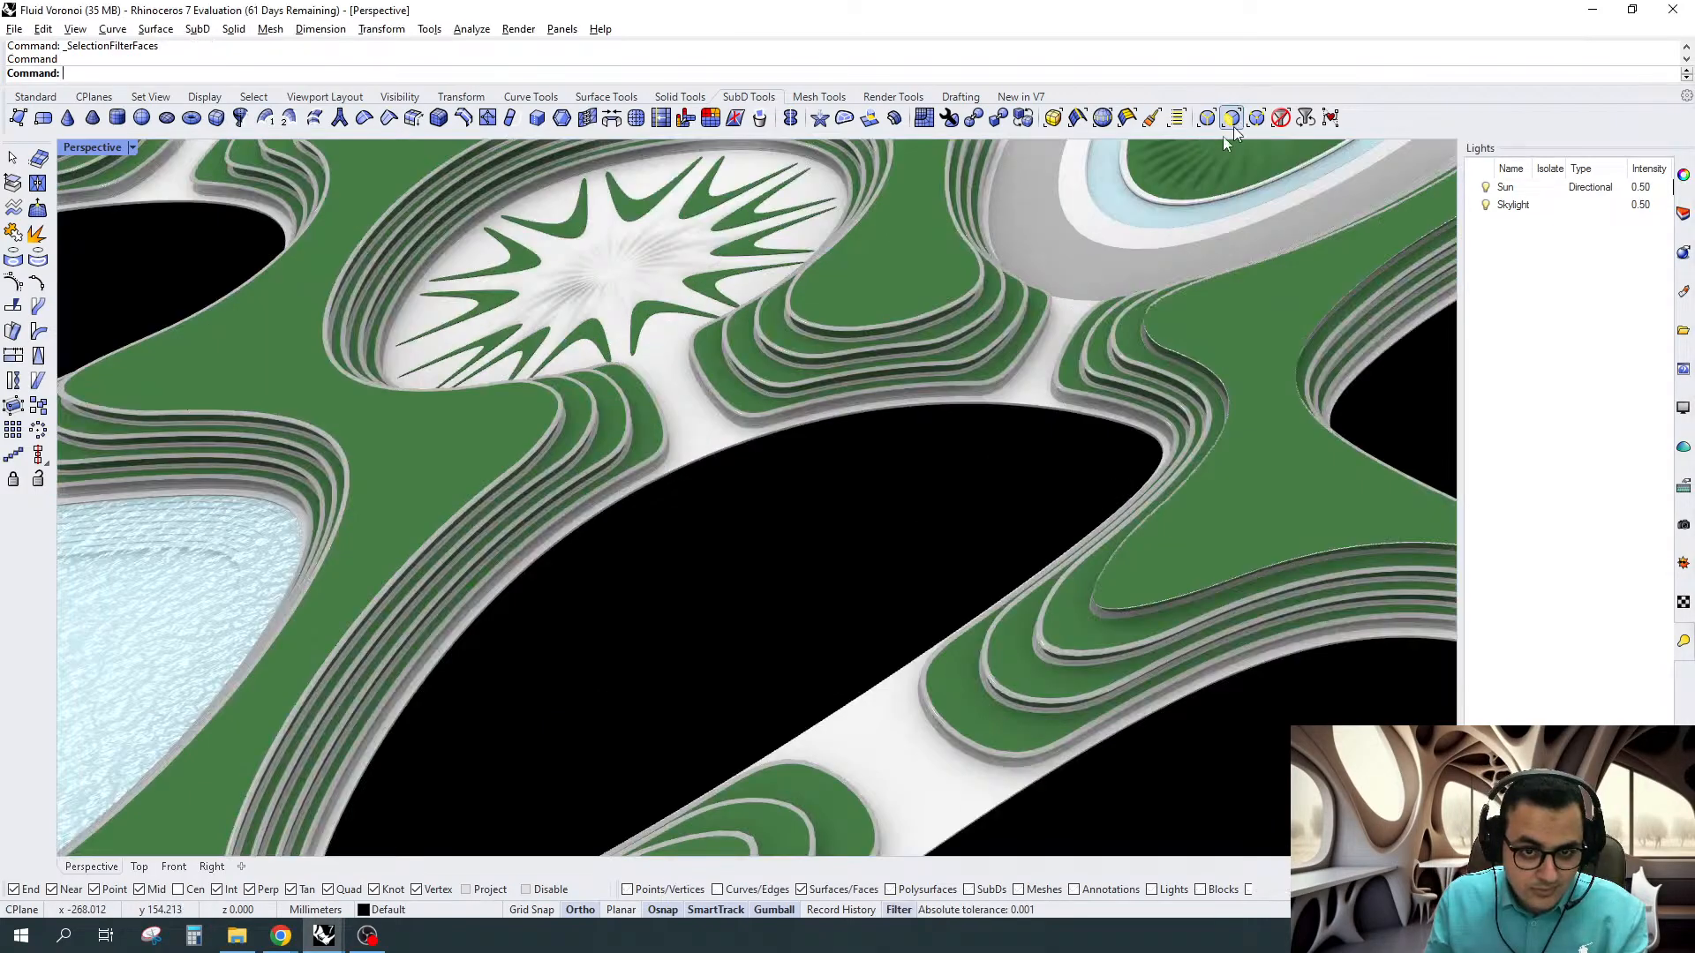
click(713, 418)
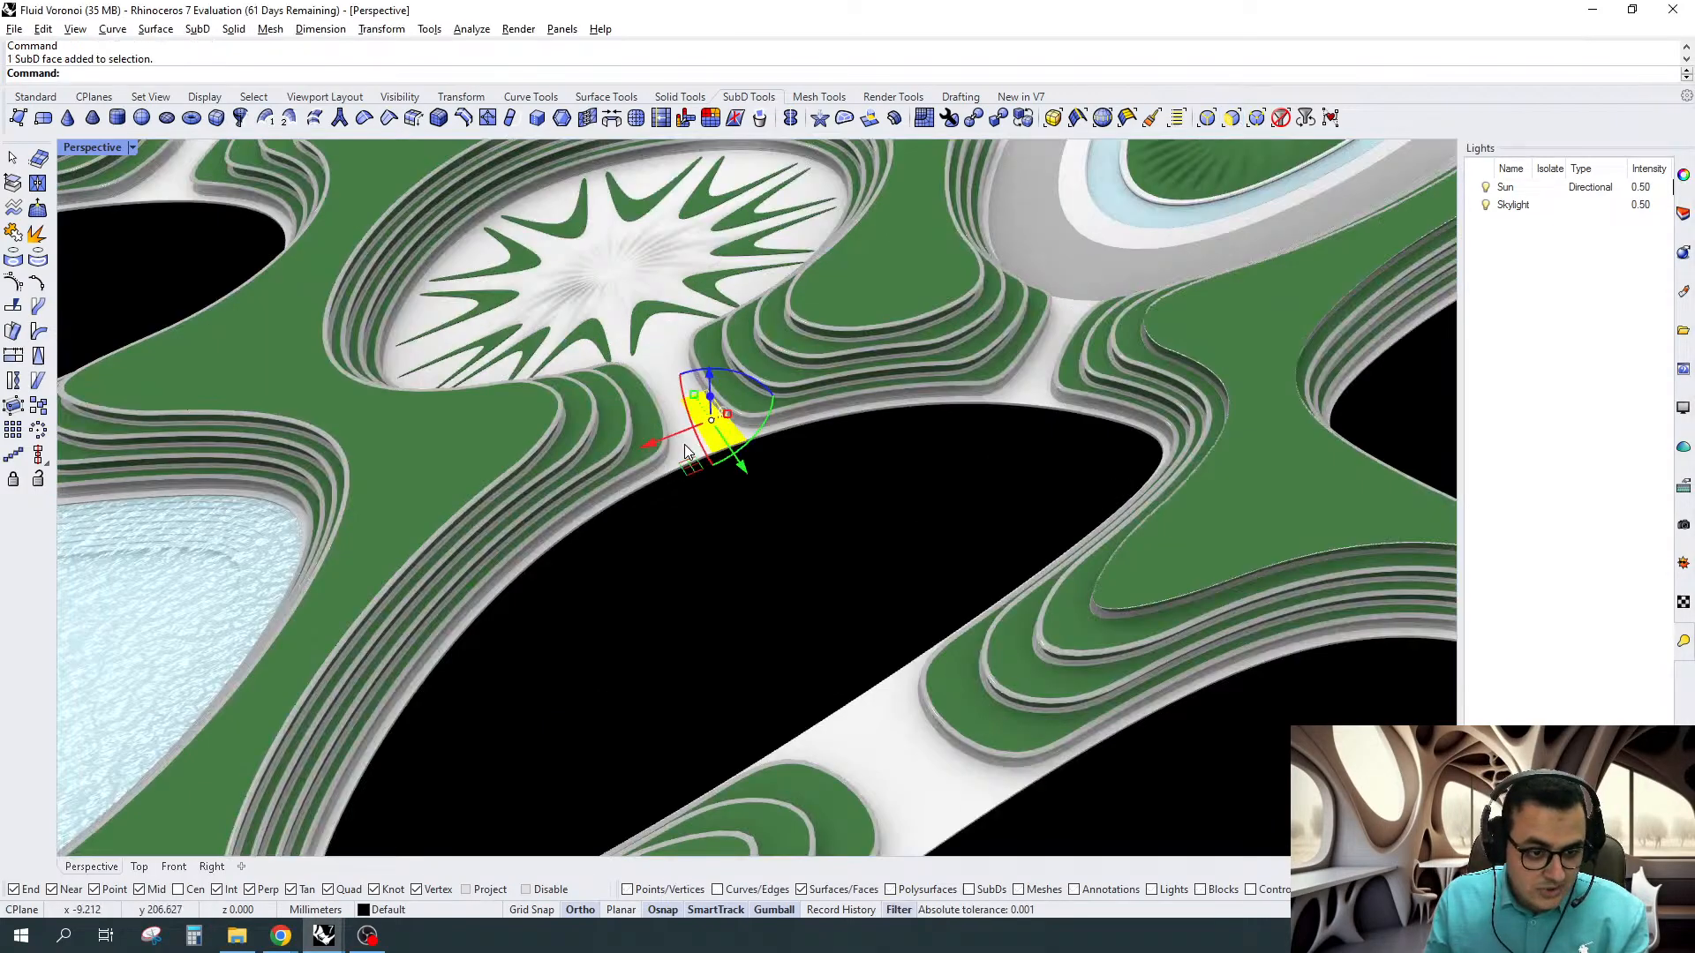
double_click(685, 443)
scroll(697, 444, up, 6)
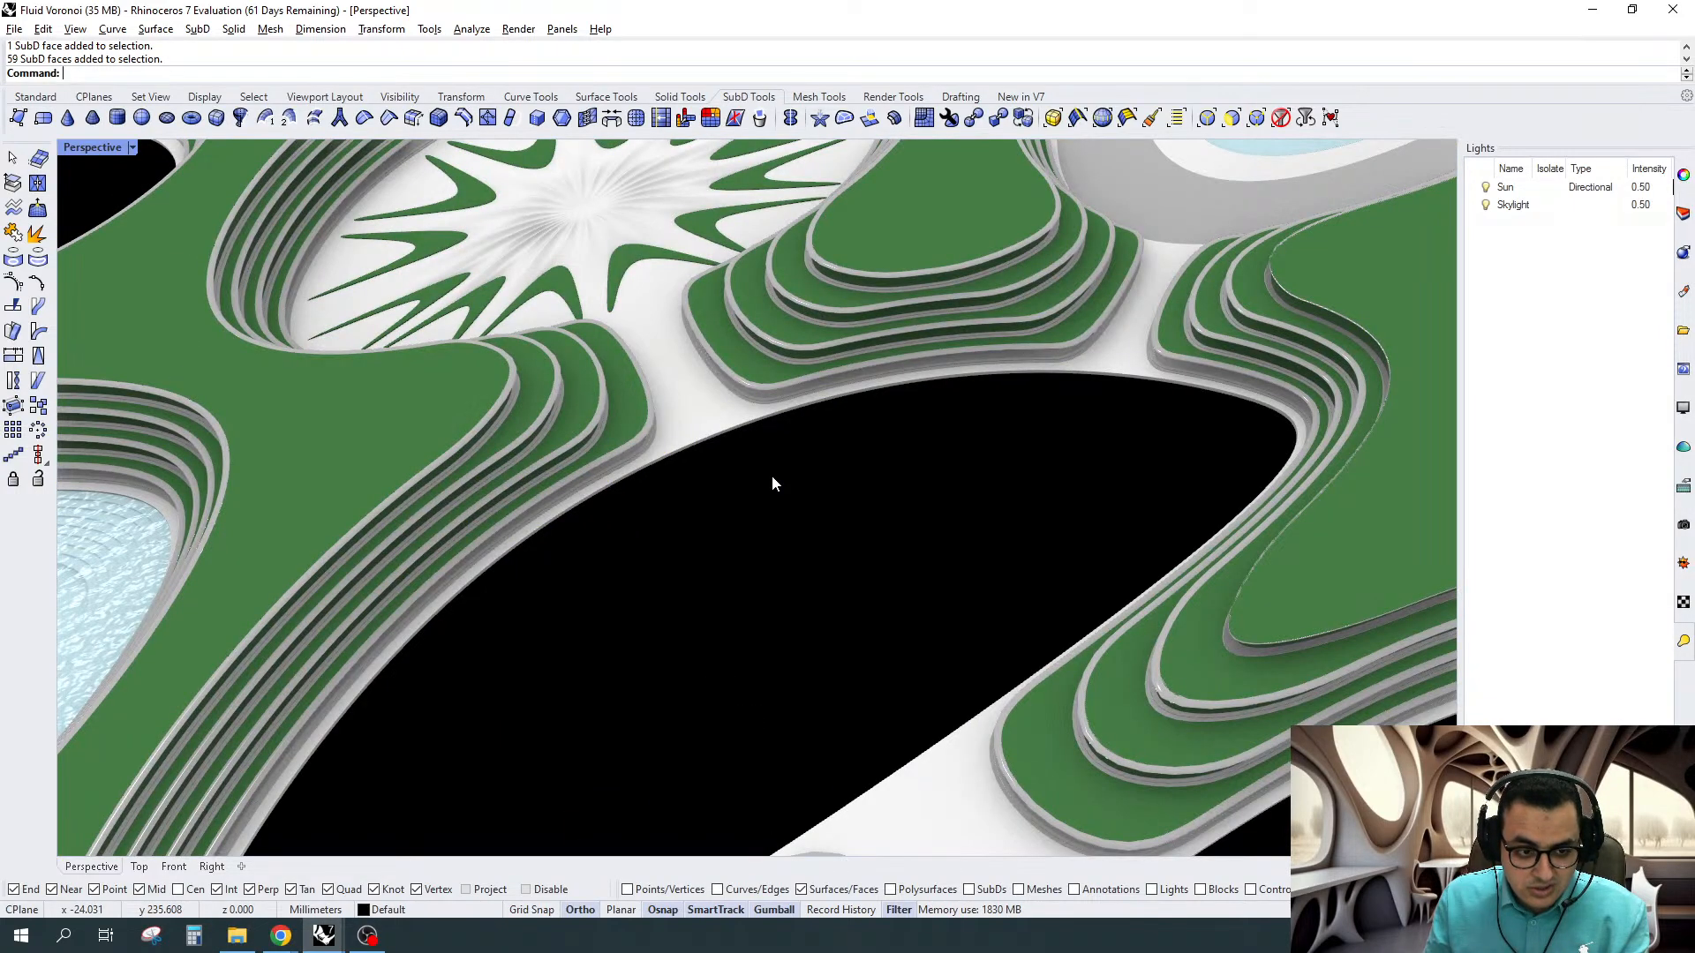
scroll(845, 393, up, 5)
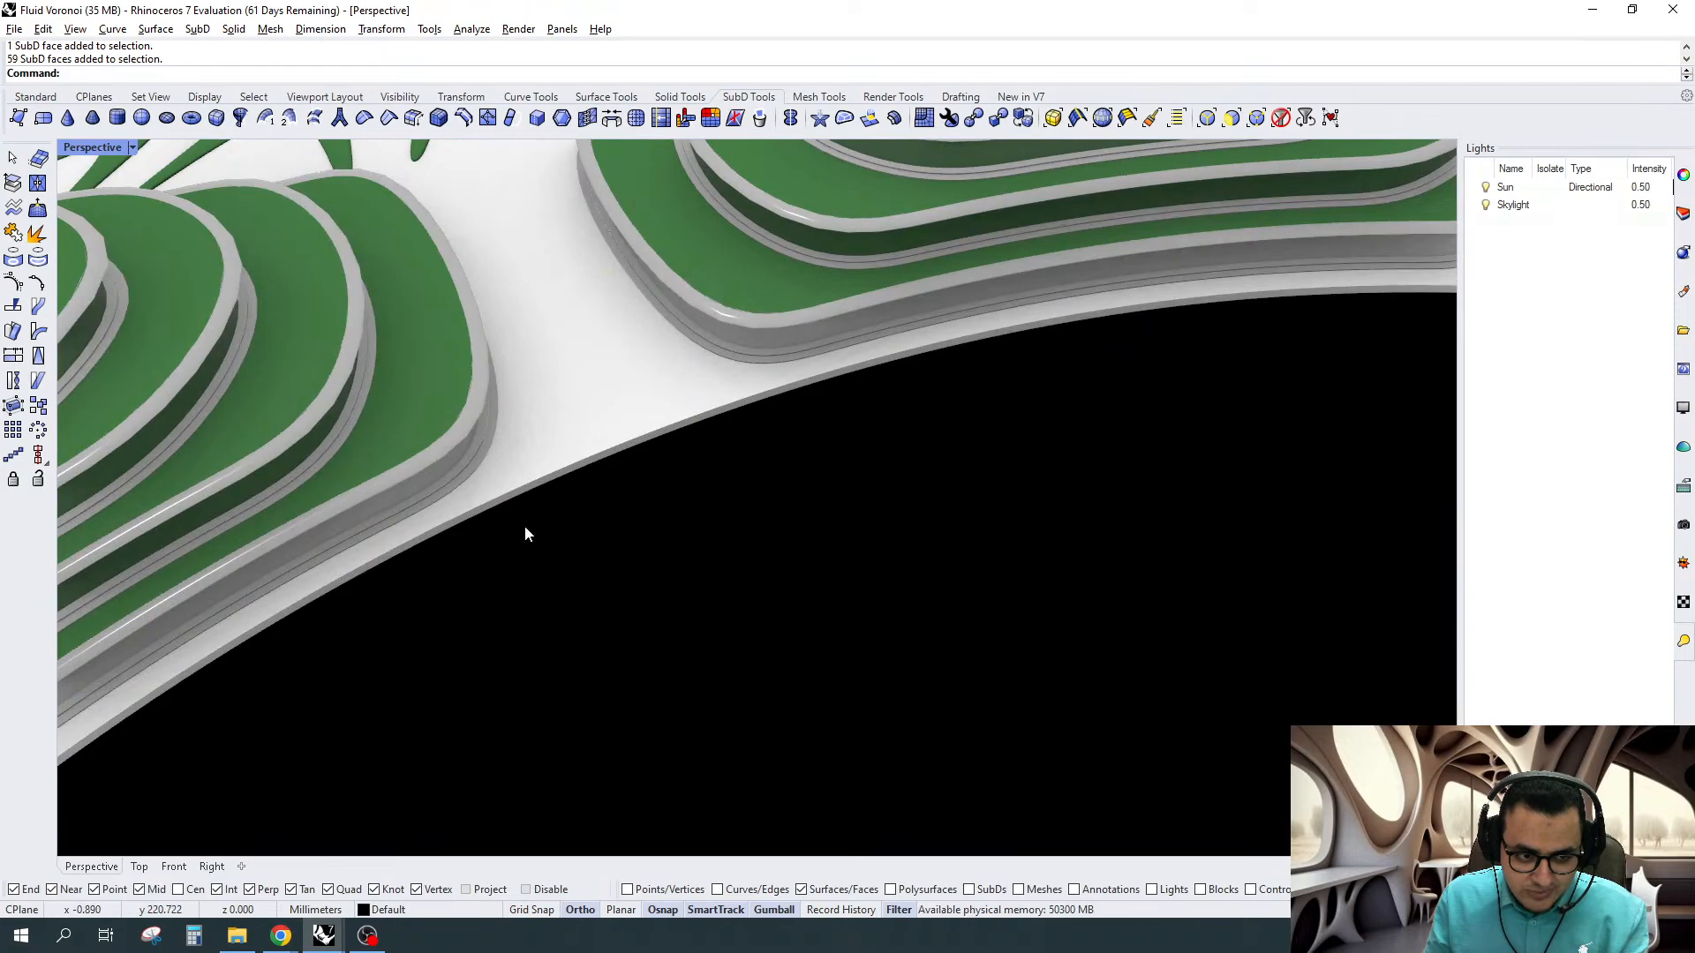
scroll(524, 527, up, 4)
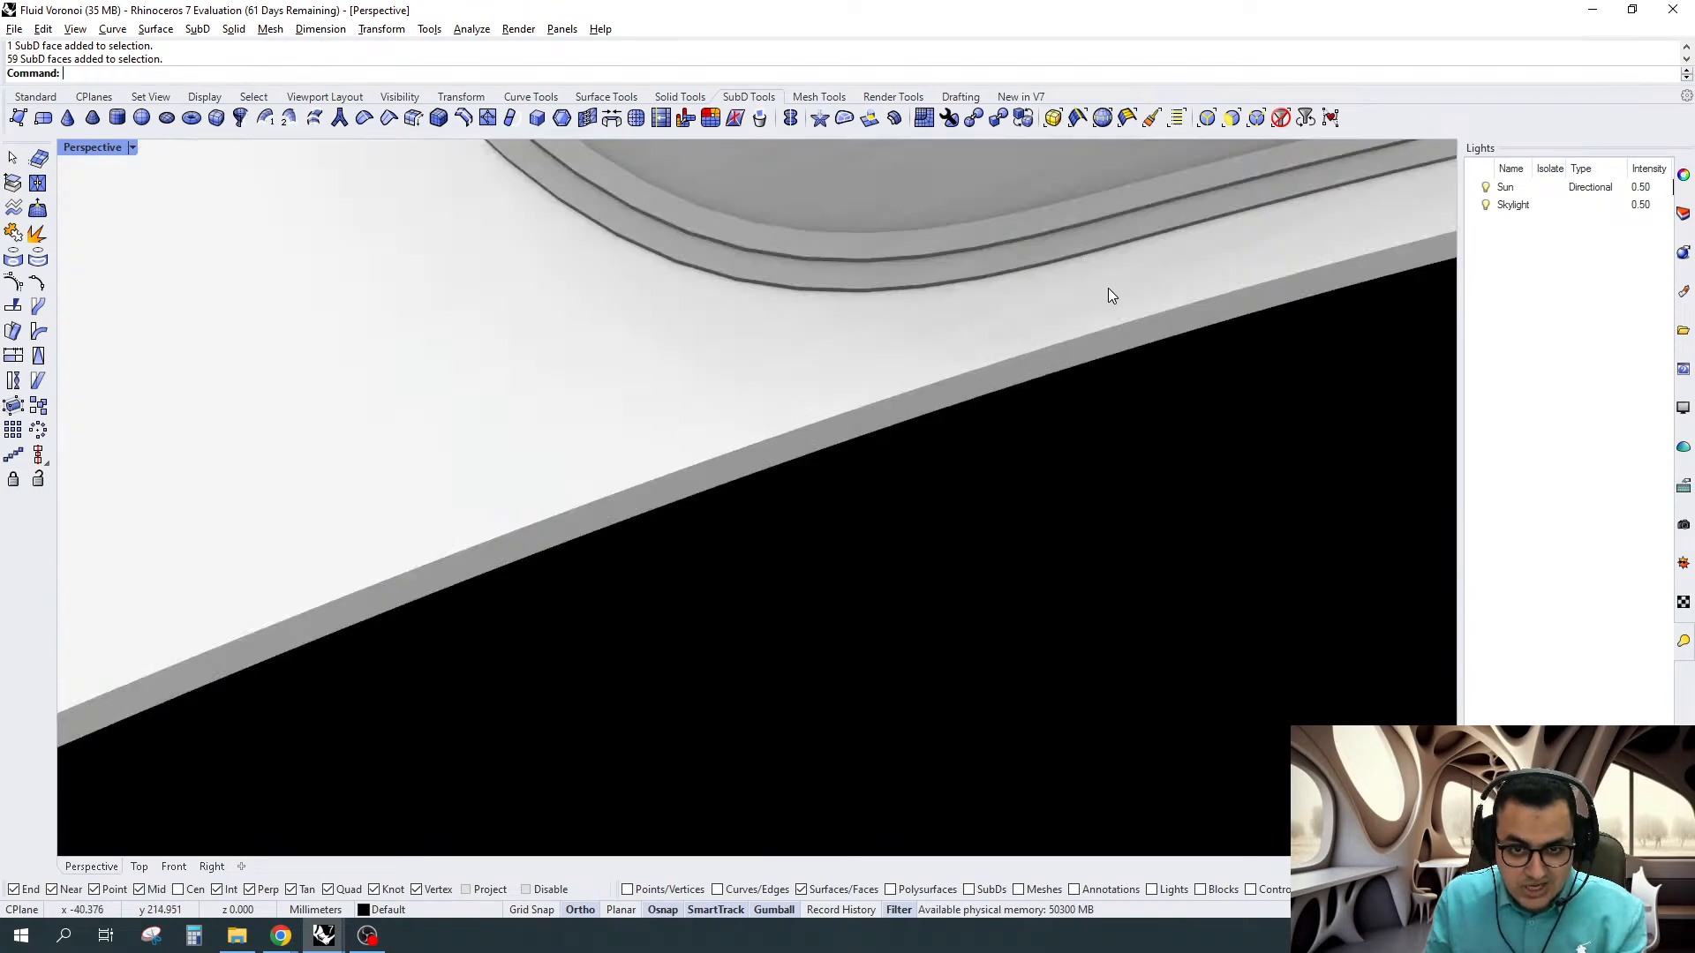
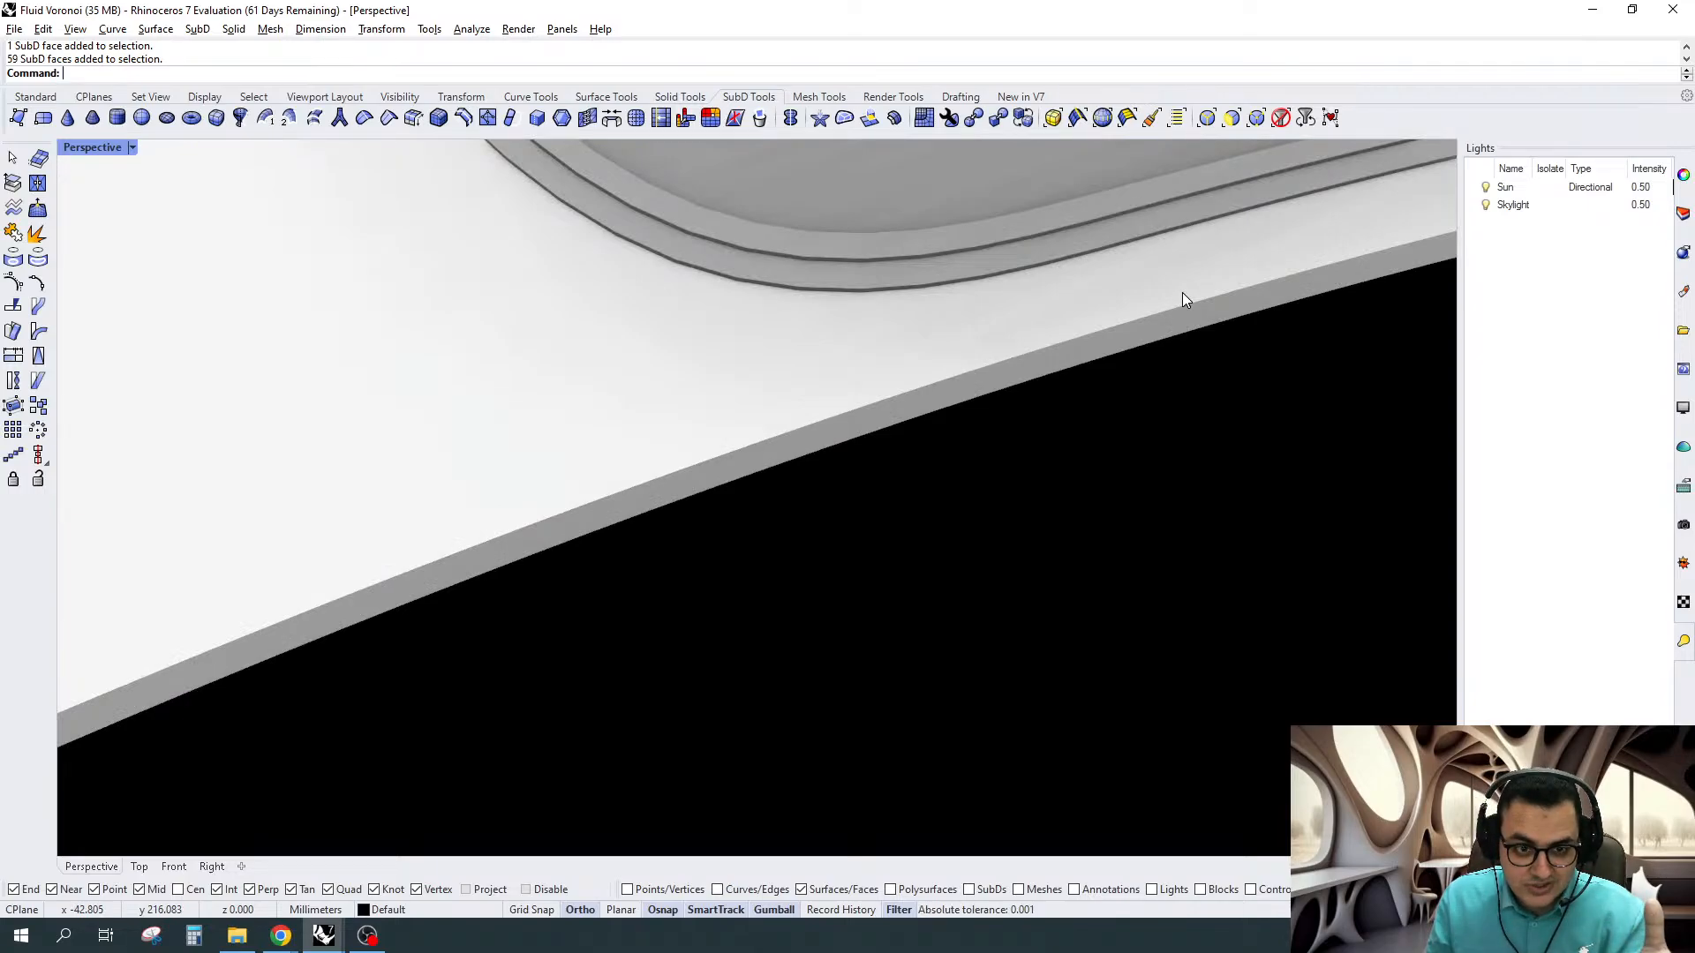
click(1281, 118)
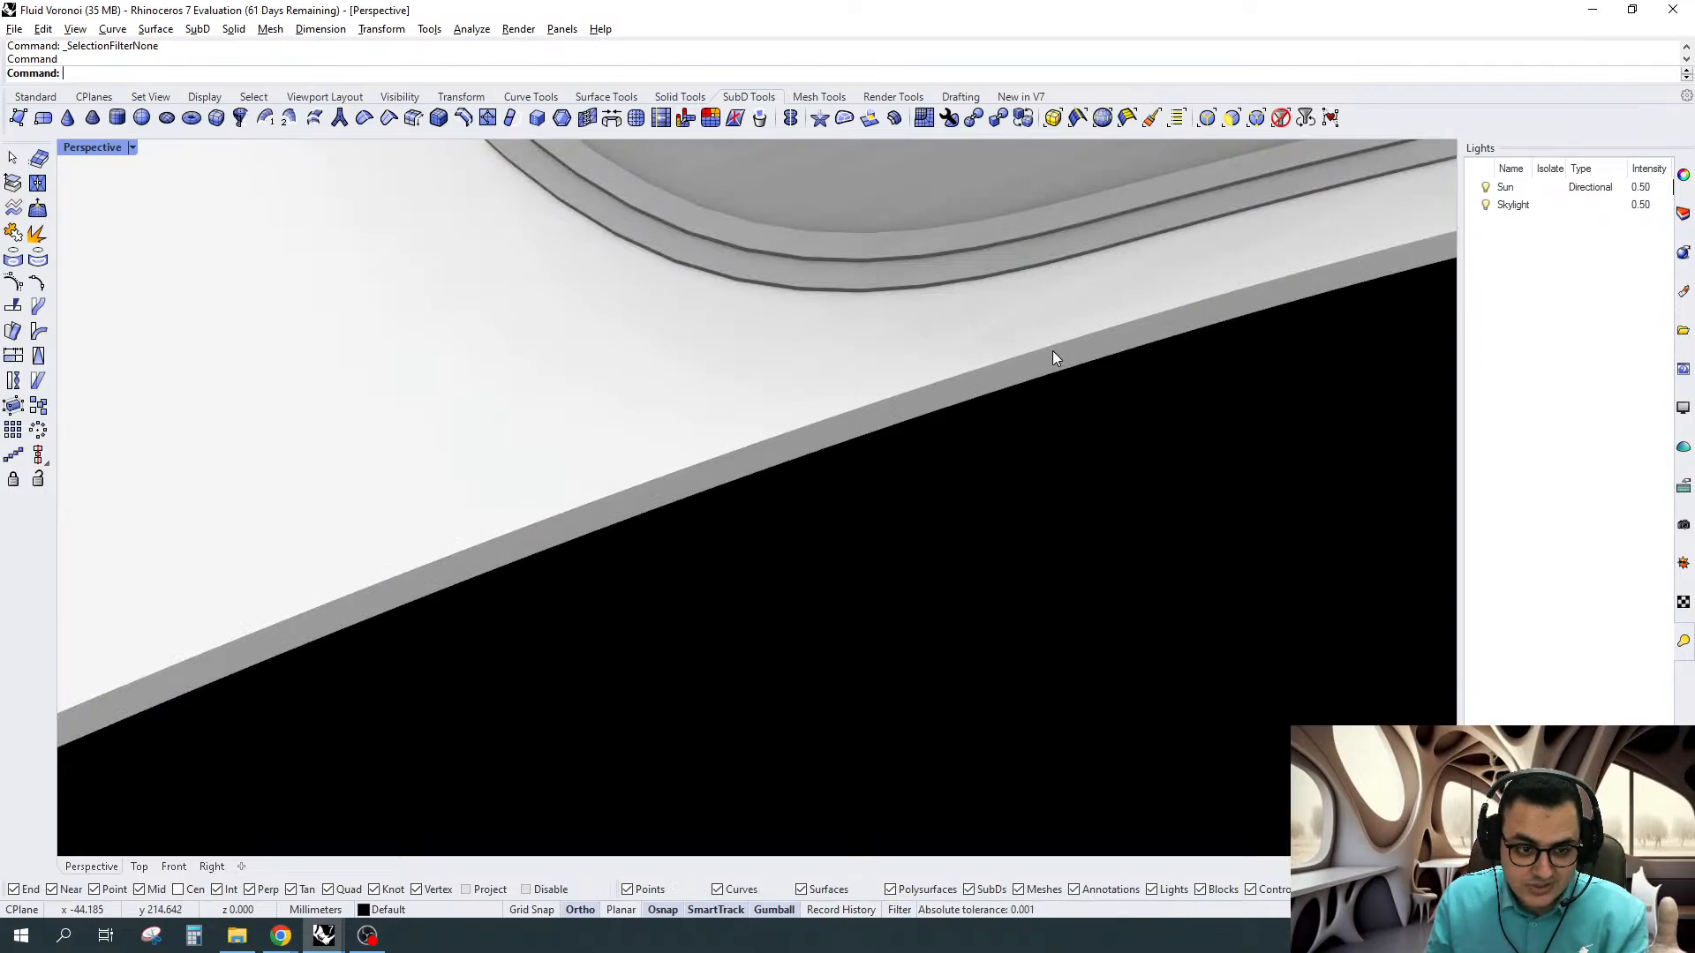
Select the loop of white base faces around the empty oval opening and raise a copy of it vertically by 50
click(1232, 120)
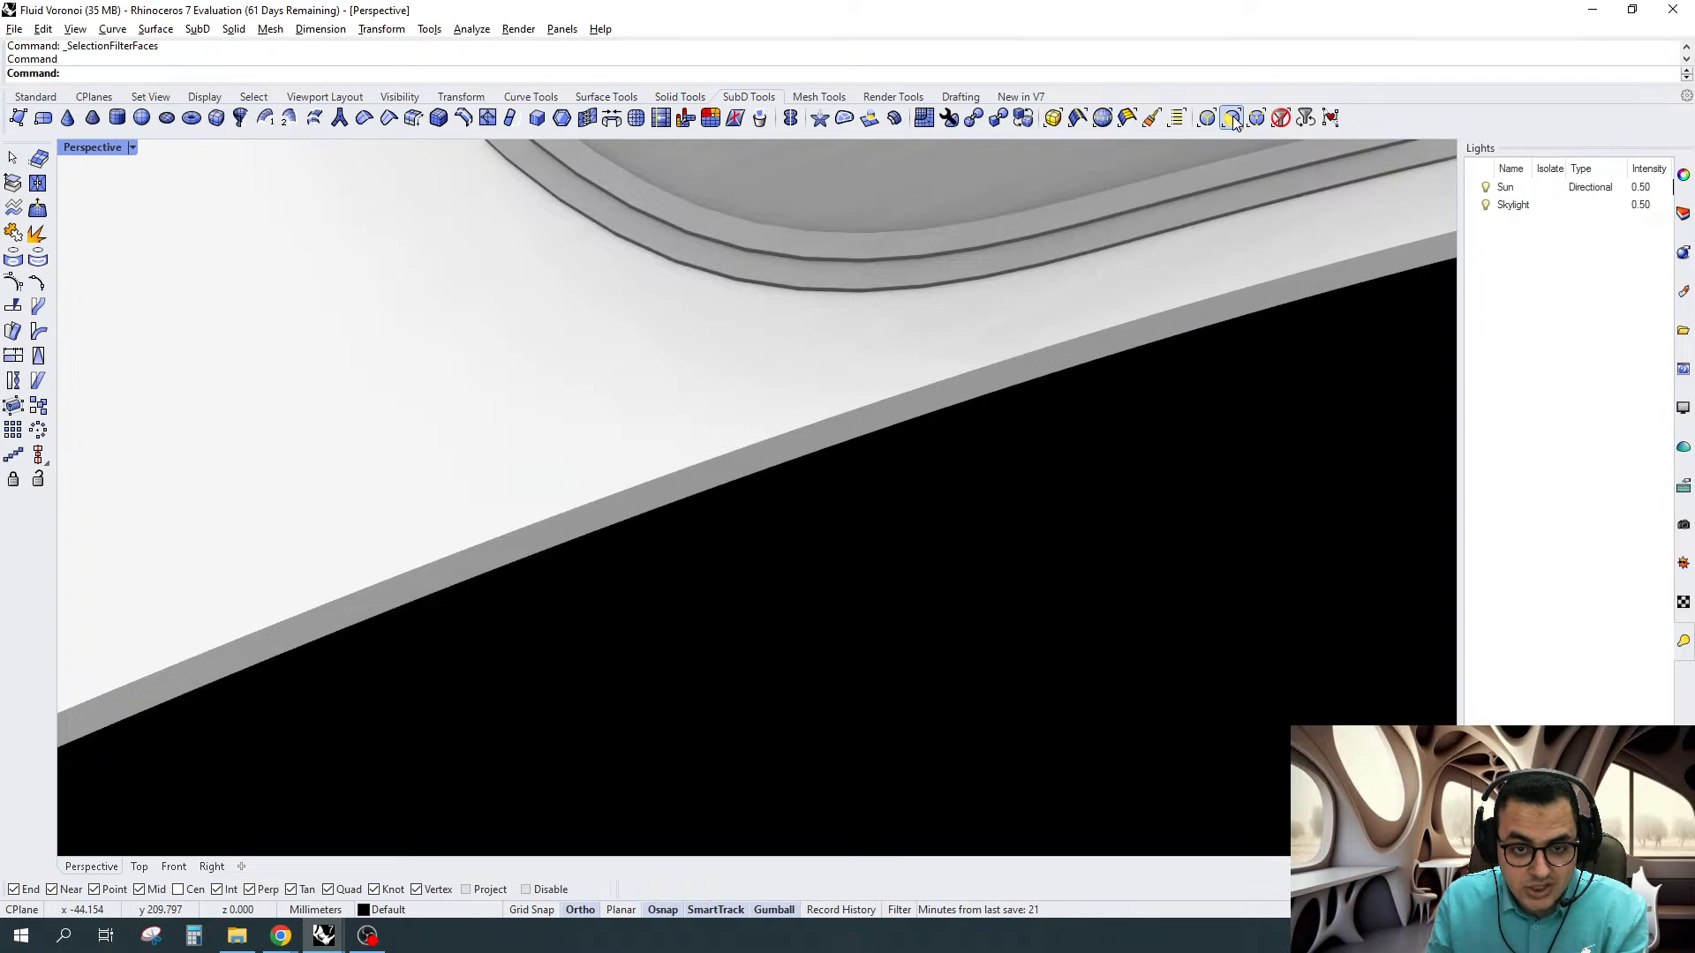
click(789, 408)
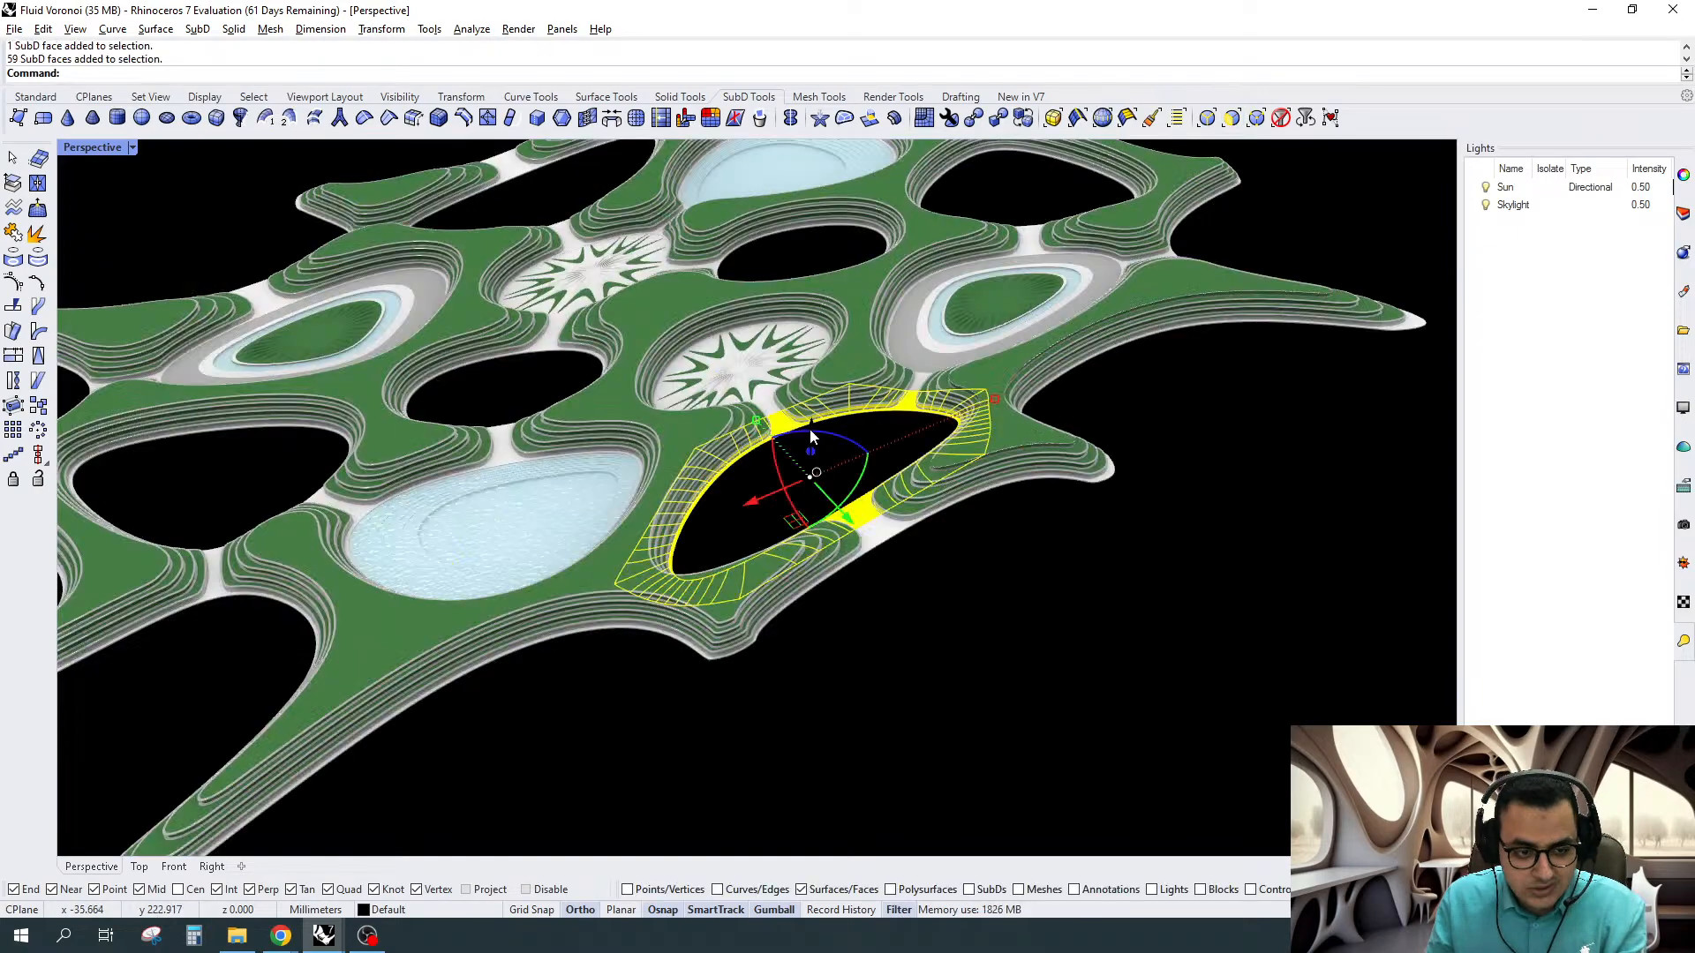
click(810, 430)
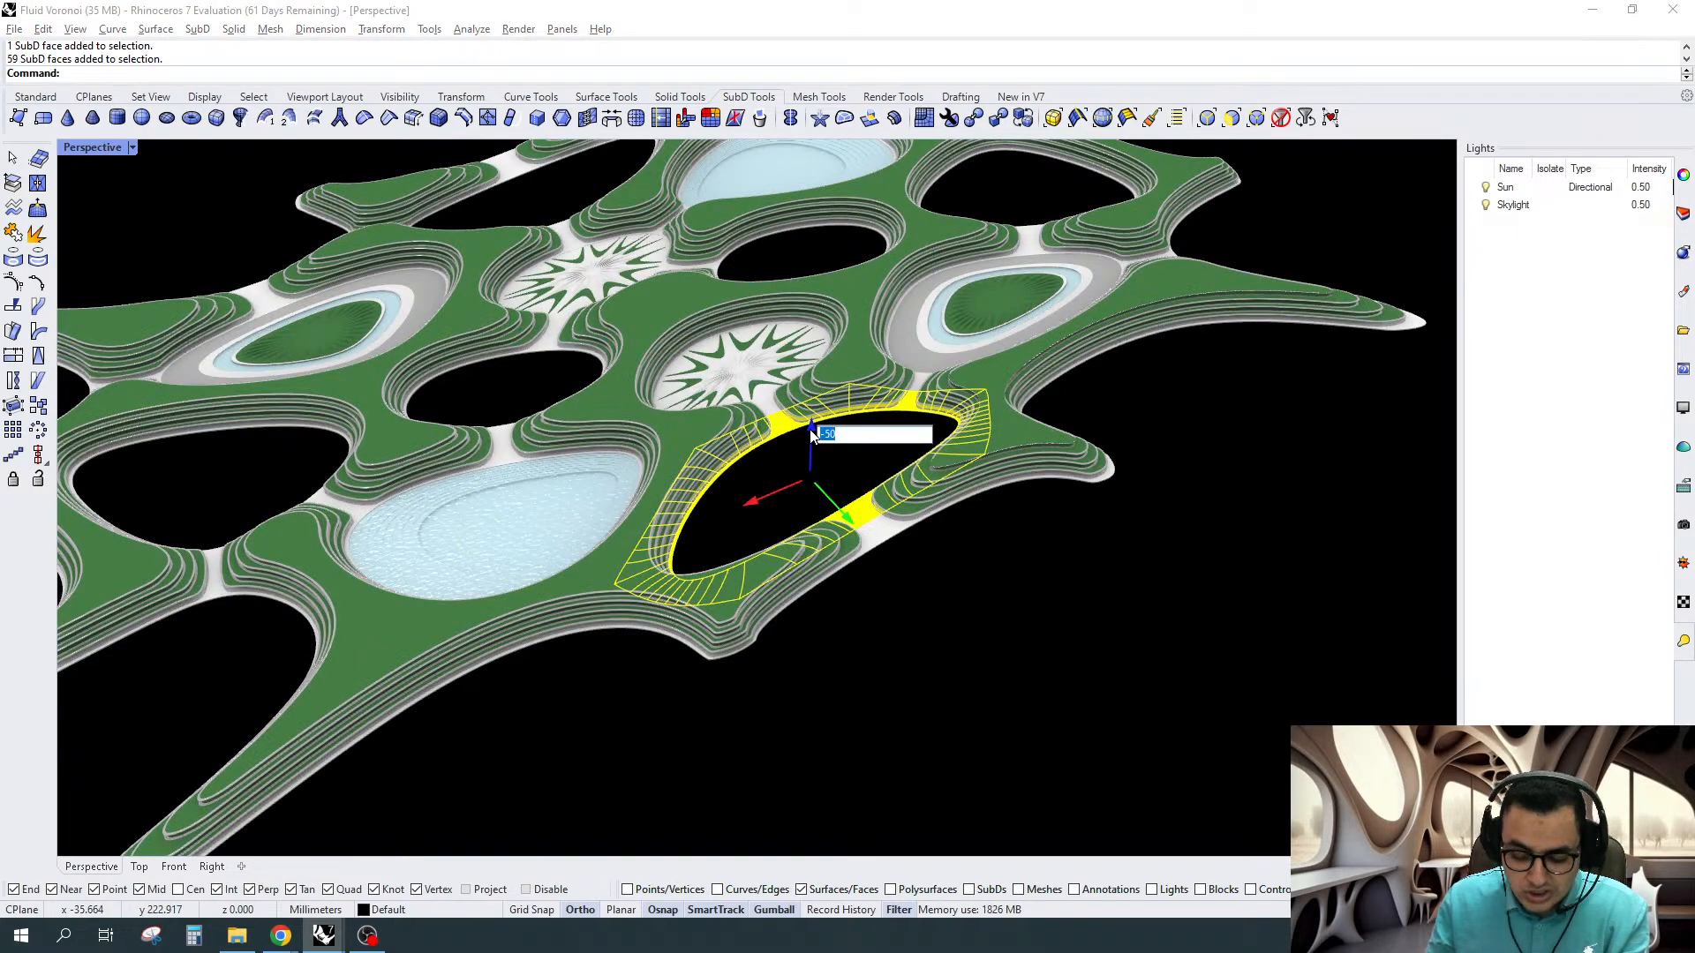
text(50)
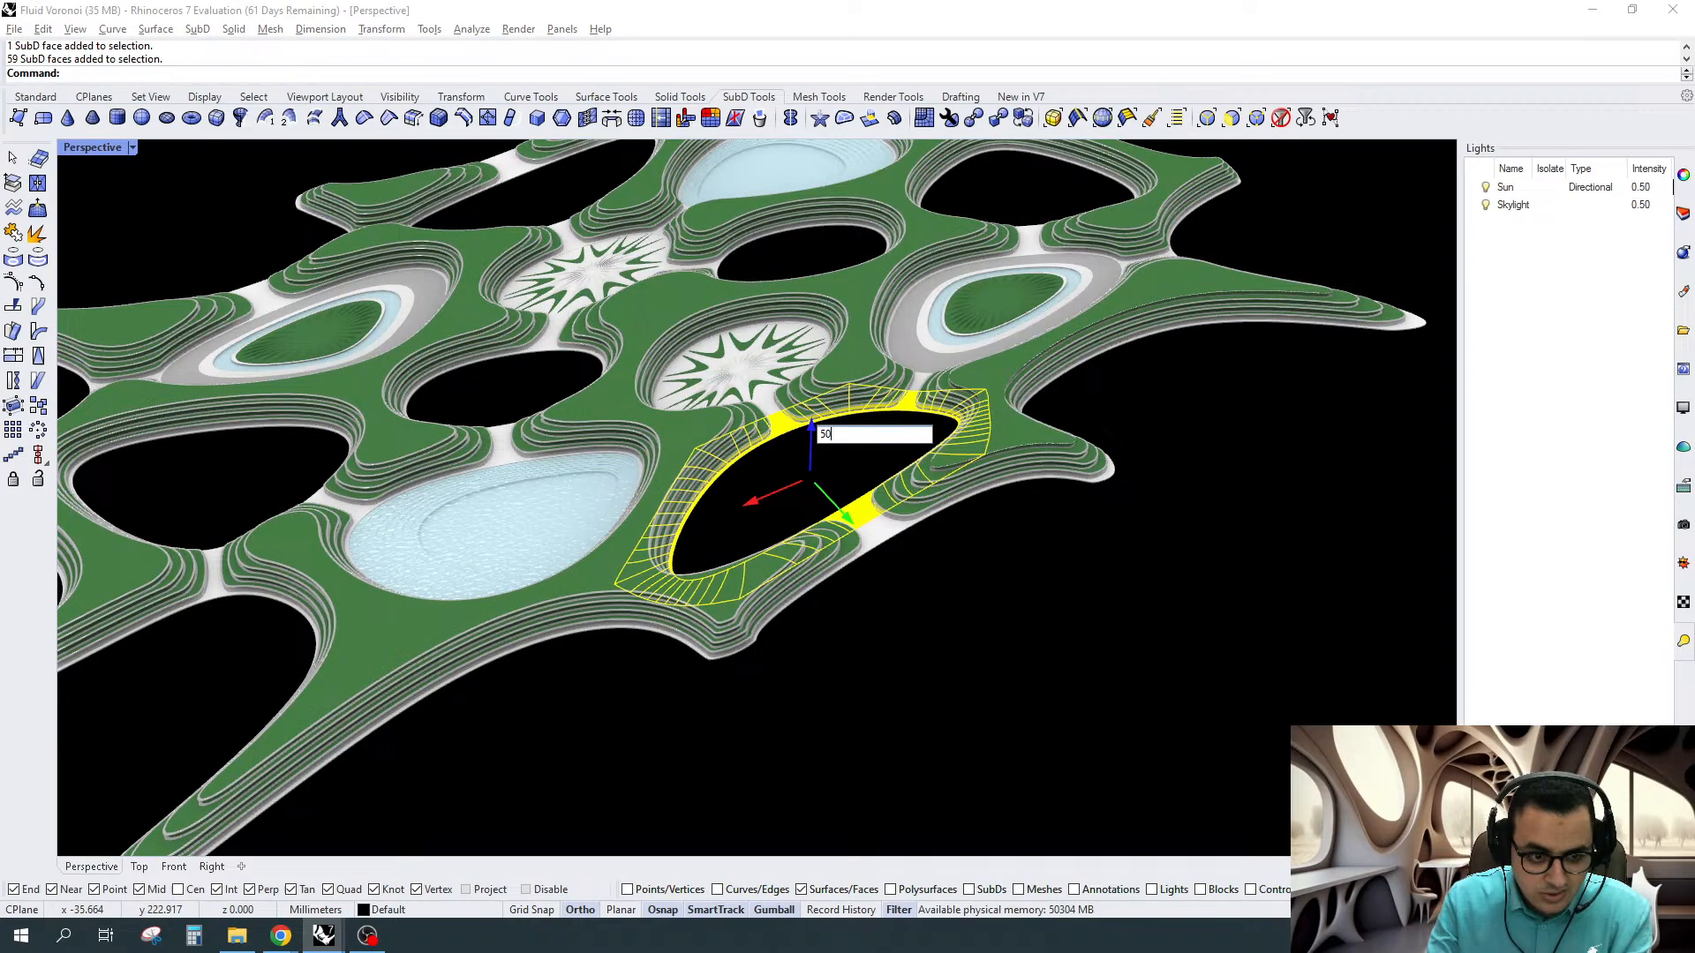
key(Return)
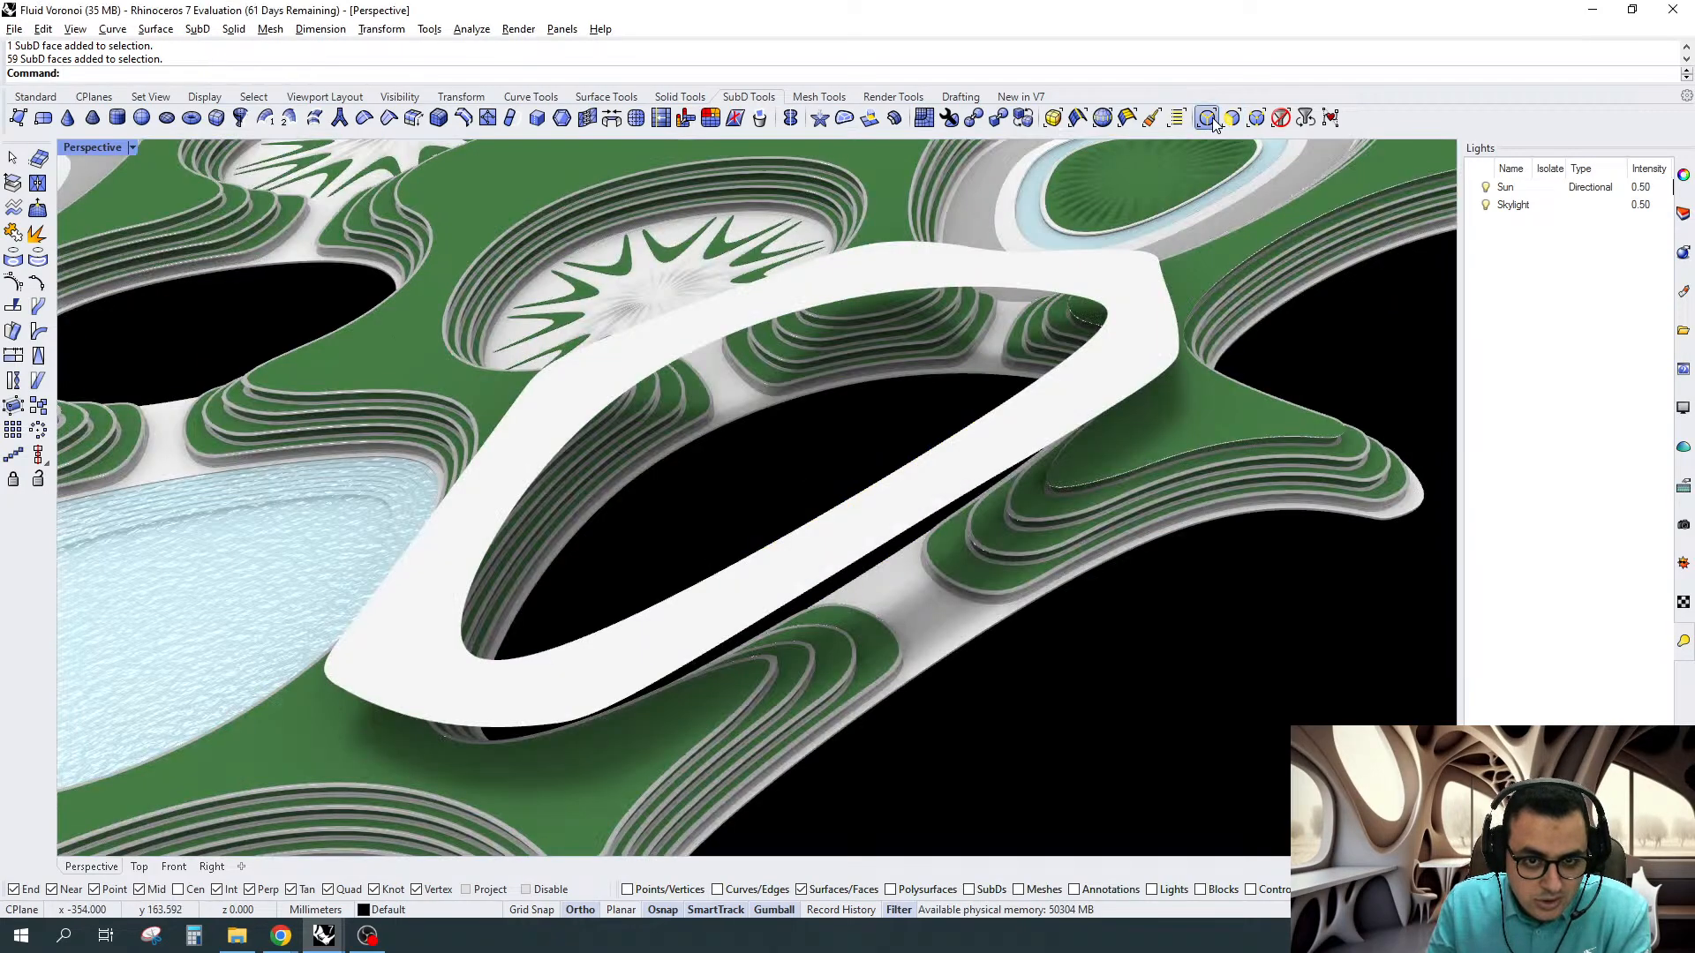
Fill the raised ring's inner edge loop using the Automatic patch style, and delete the surrounding ring
key(F3)
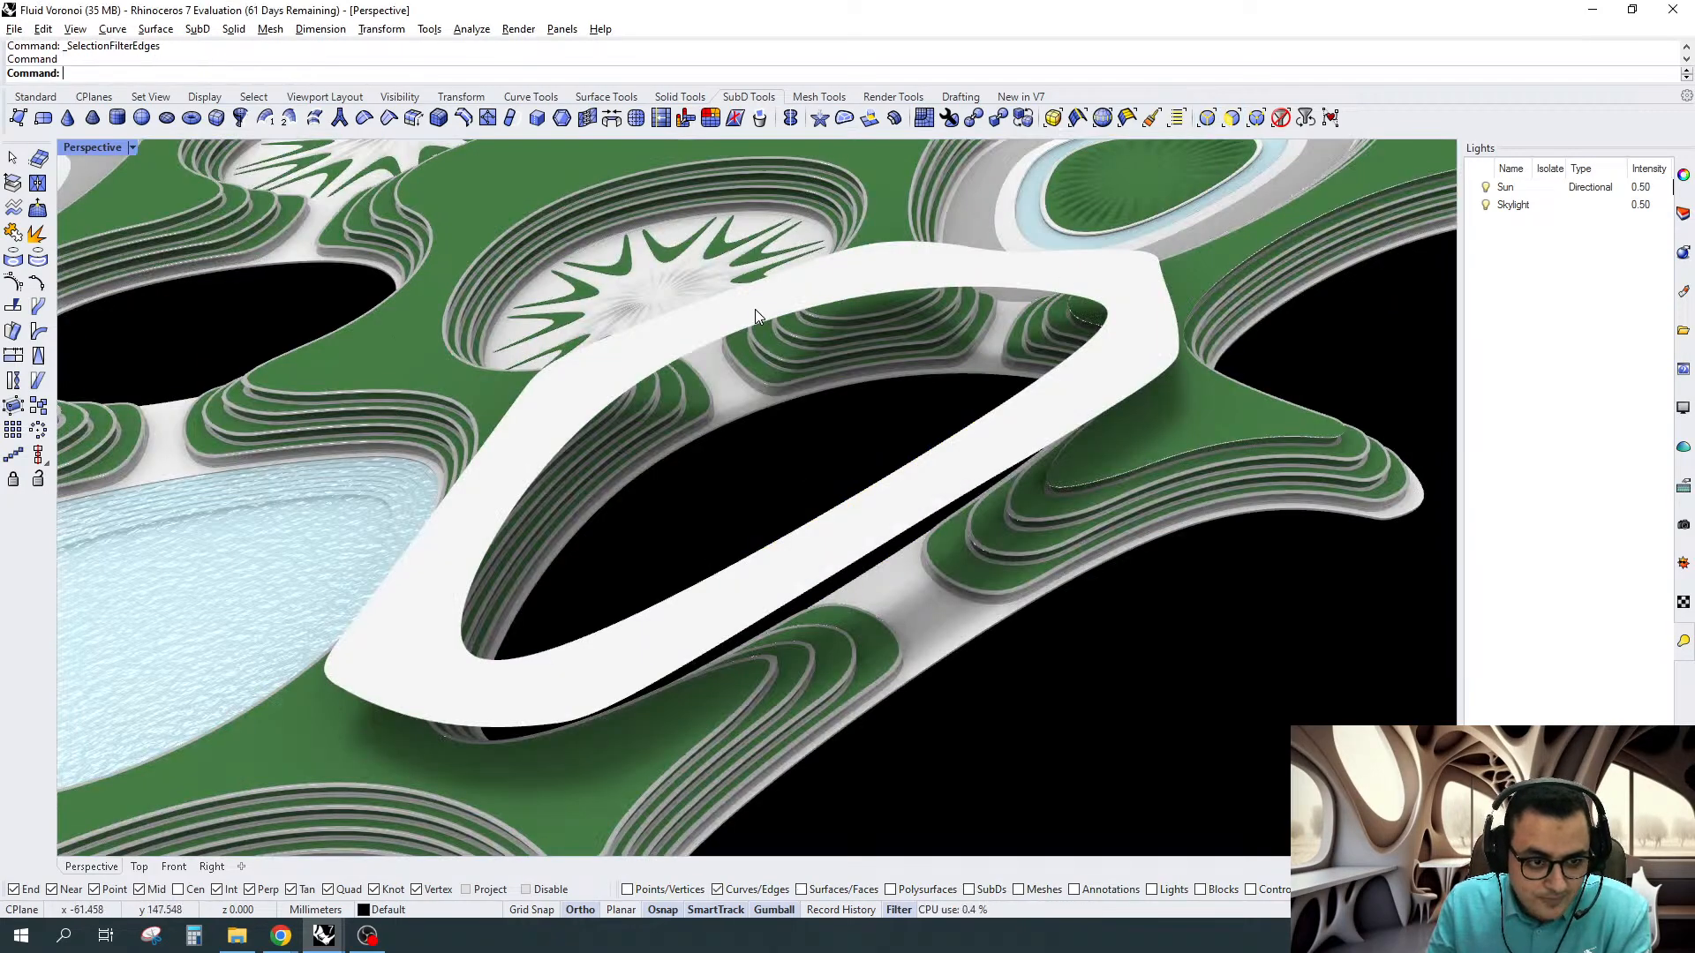
double_click(716, 346)
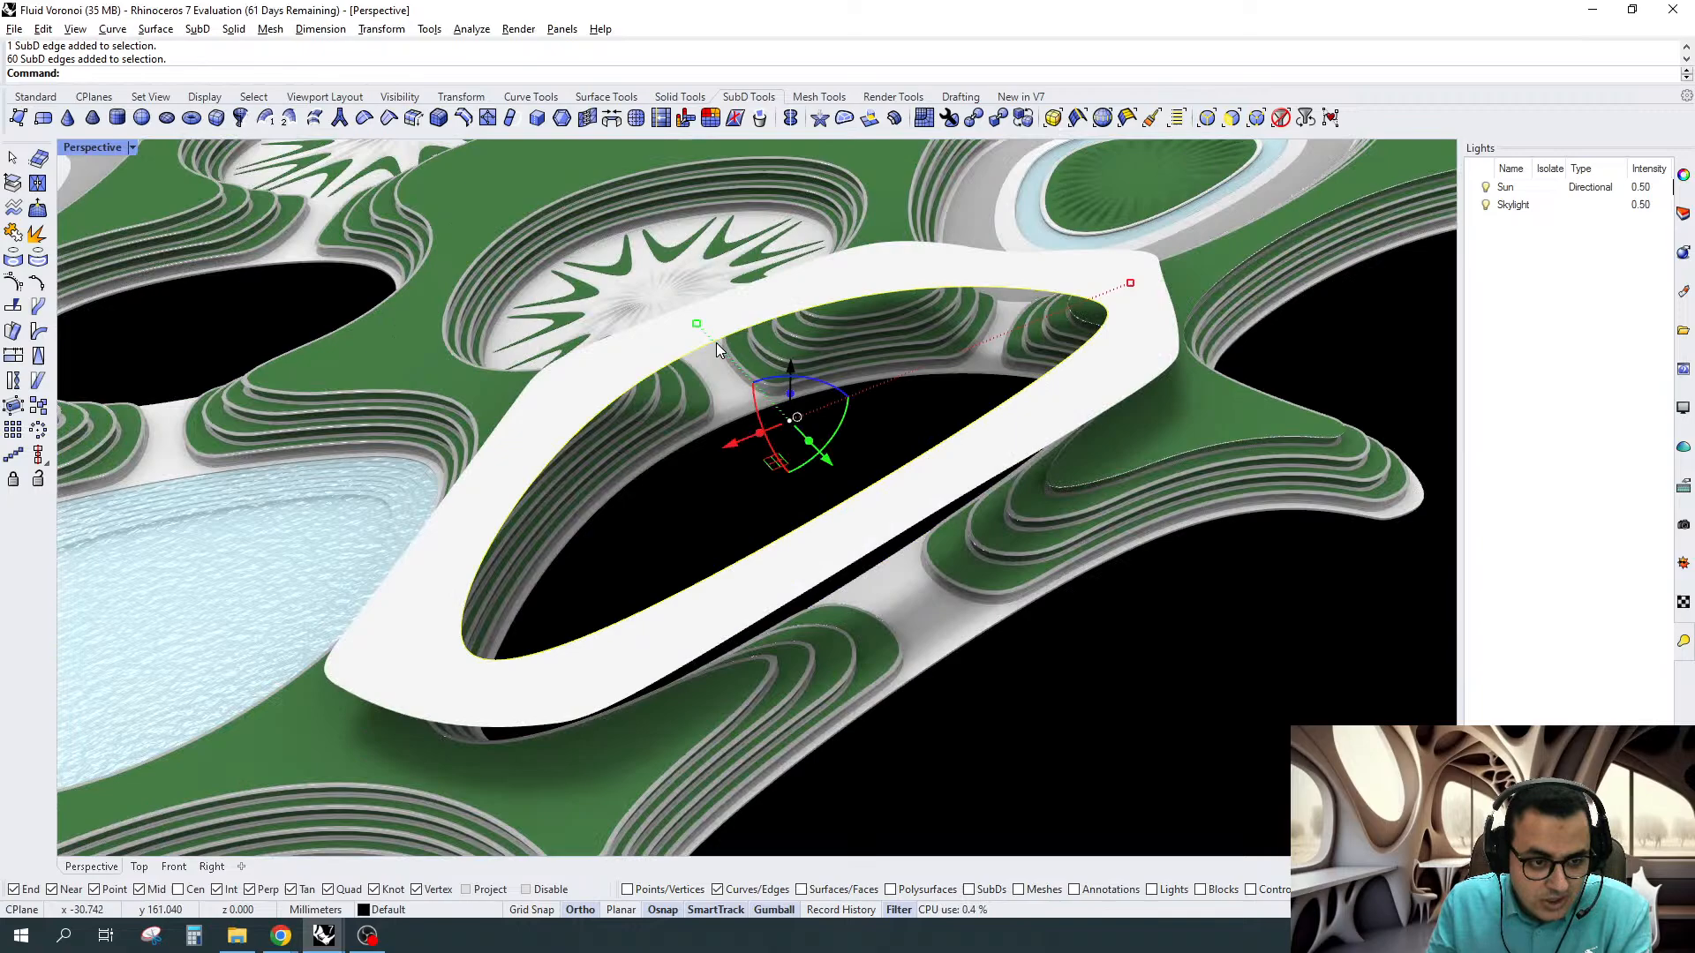
click(845, 119)
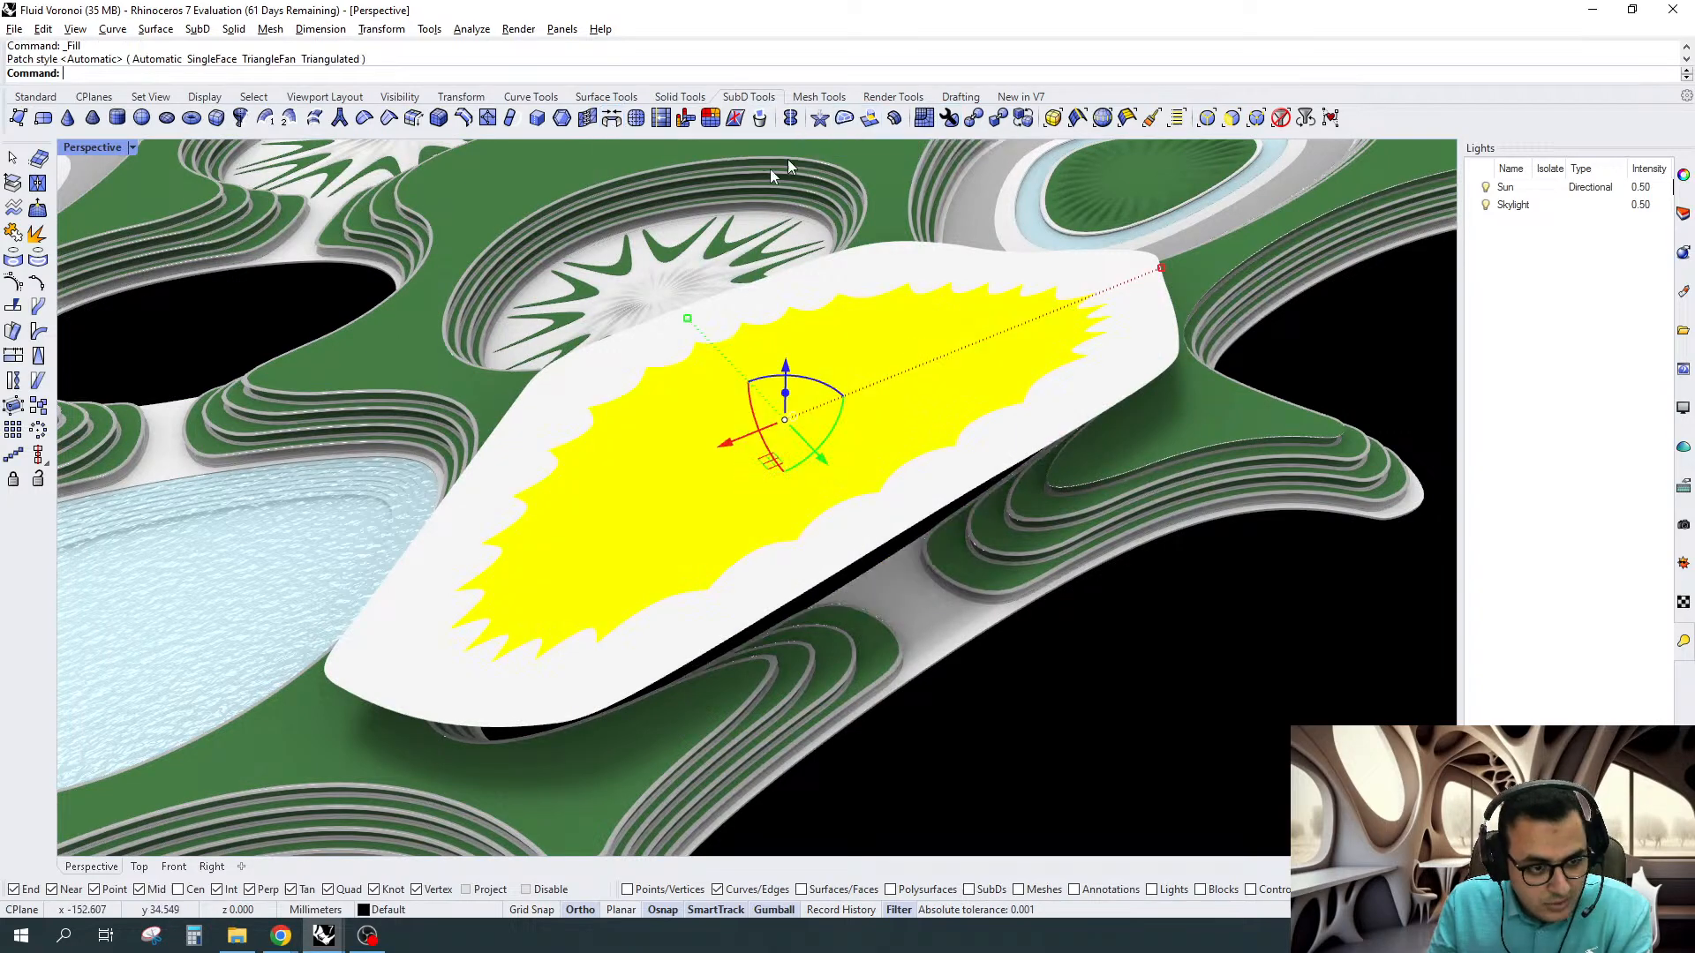
click(1139, 351)
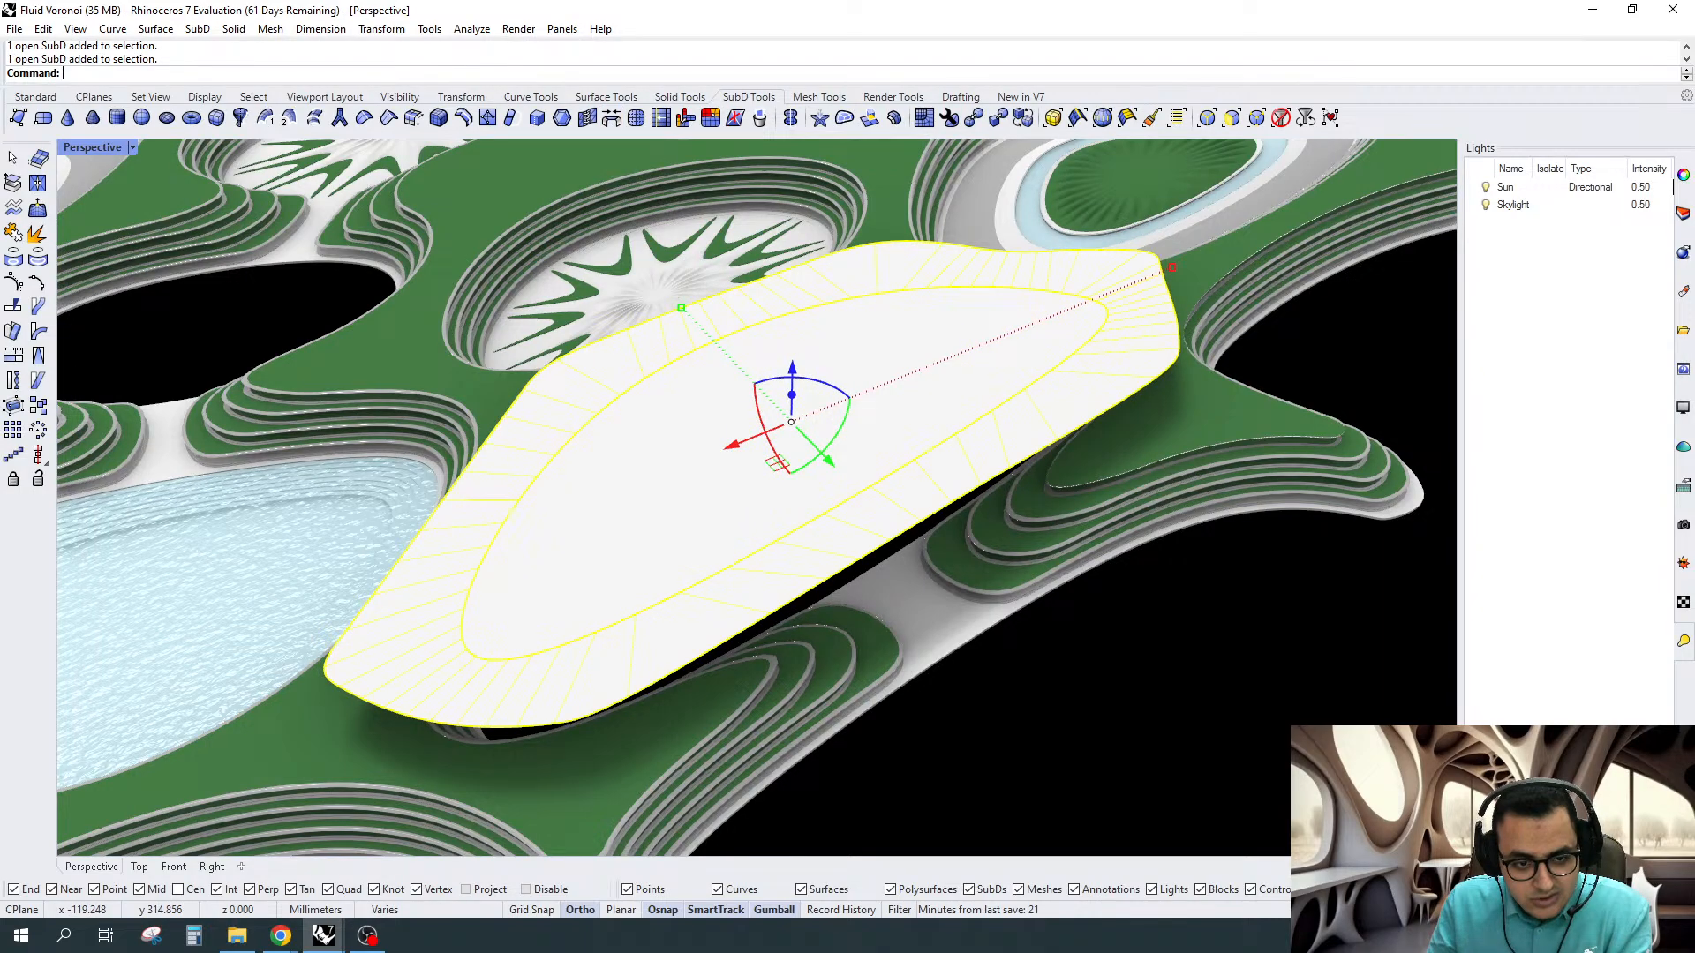
key(Delete)
Isolate the filled oval SubD surface from the rest of the model
scroll(1071, 385, down, 5)
right_drag(1072, 385, 848, 427)
click(902, 426)
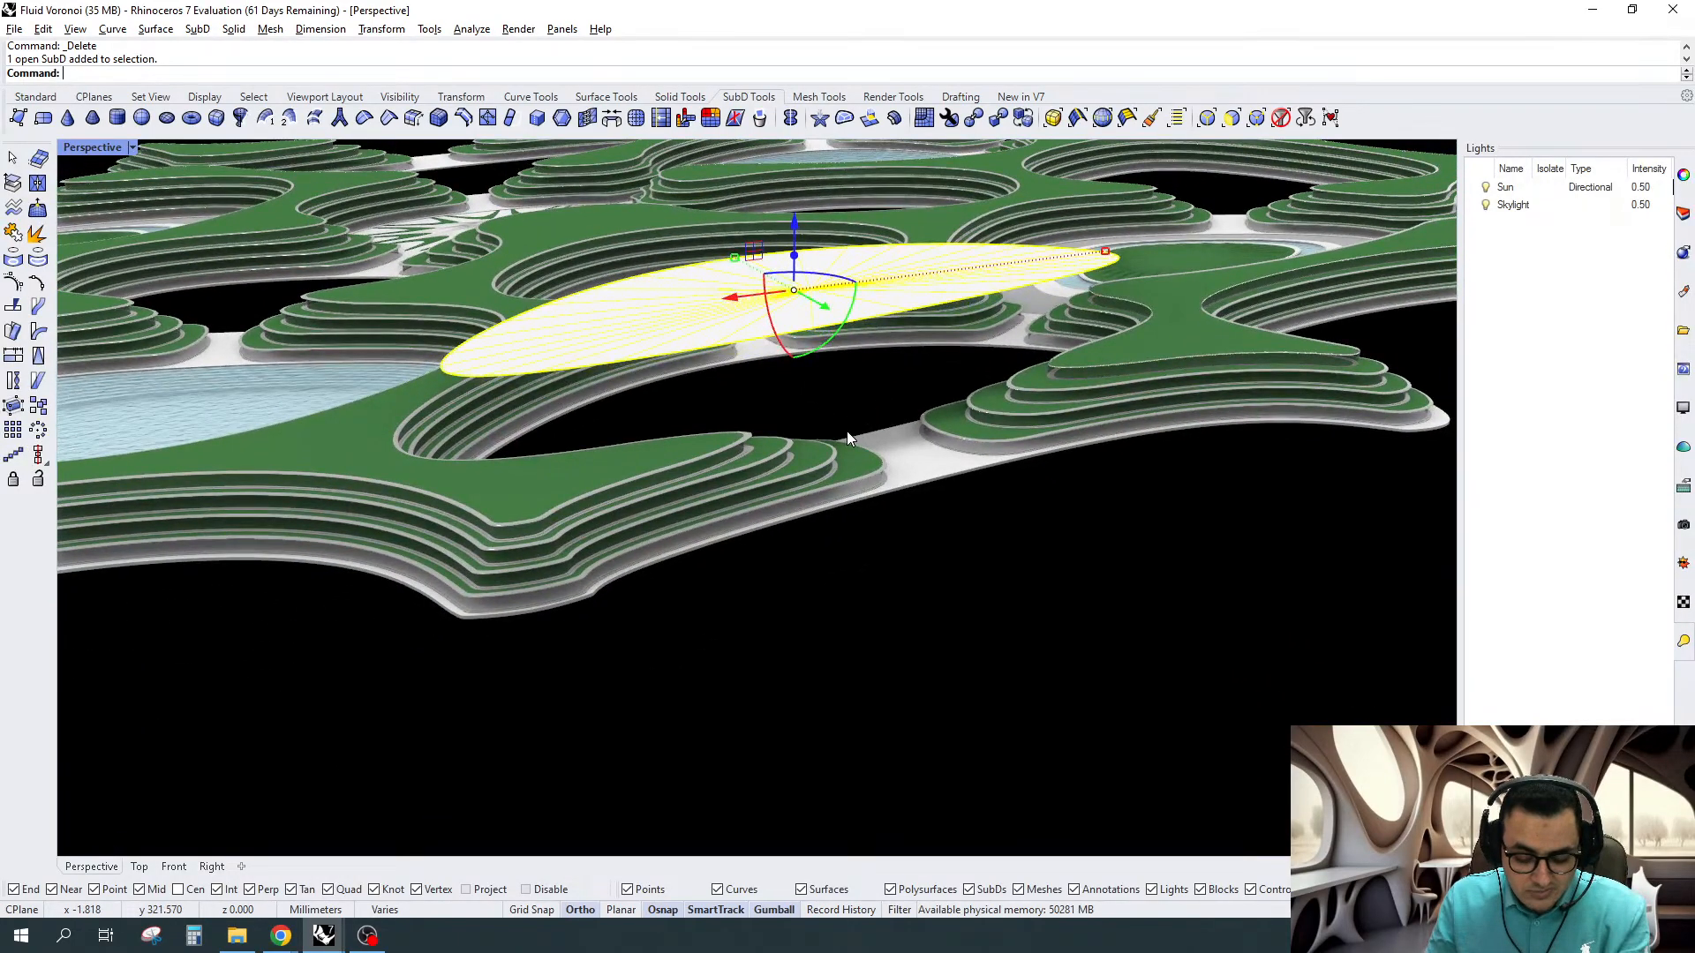
text(I)
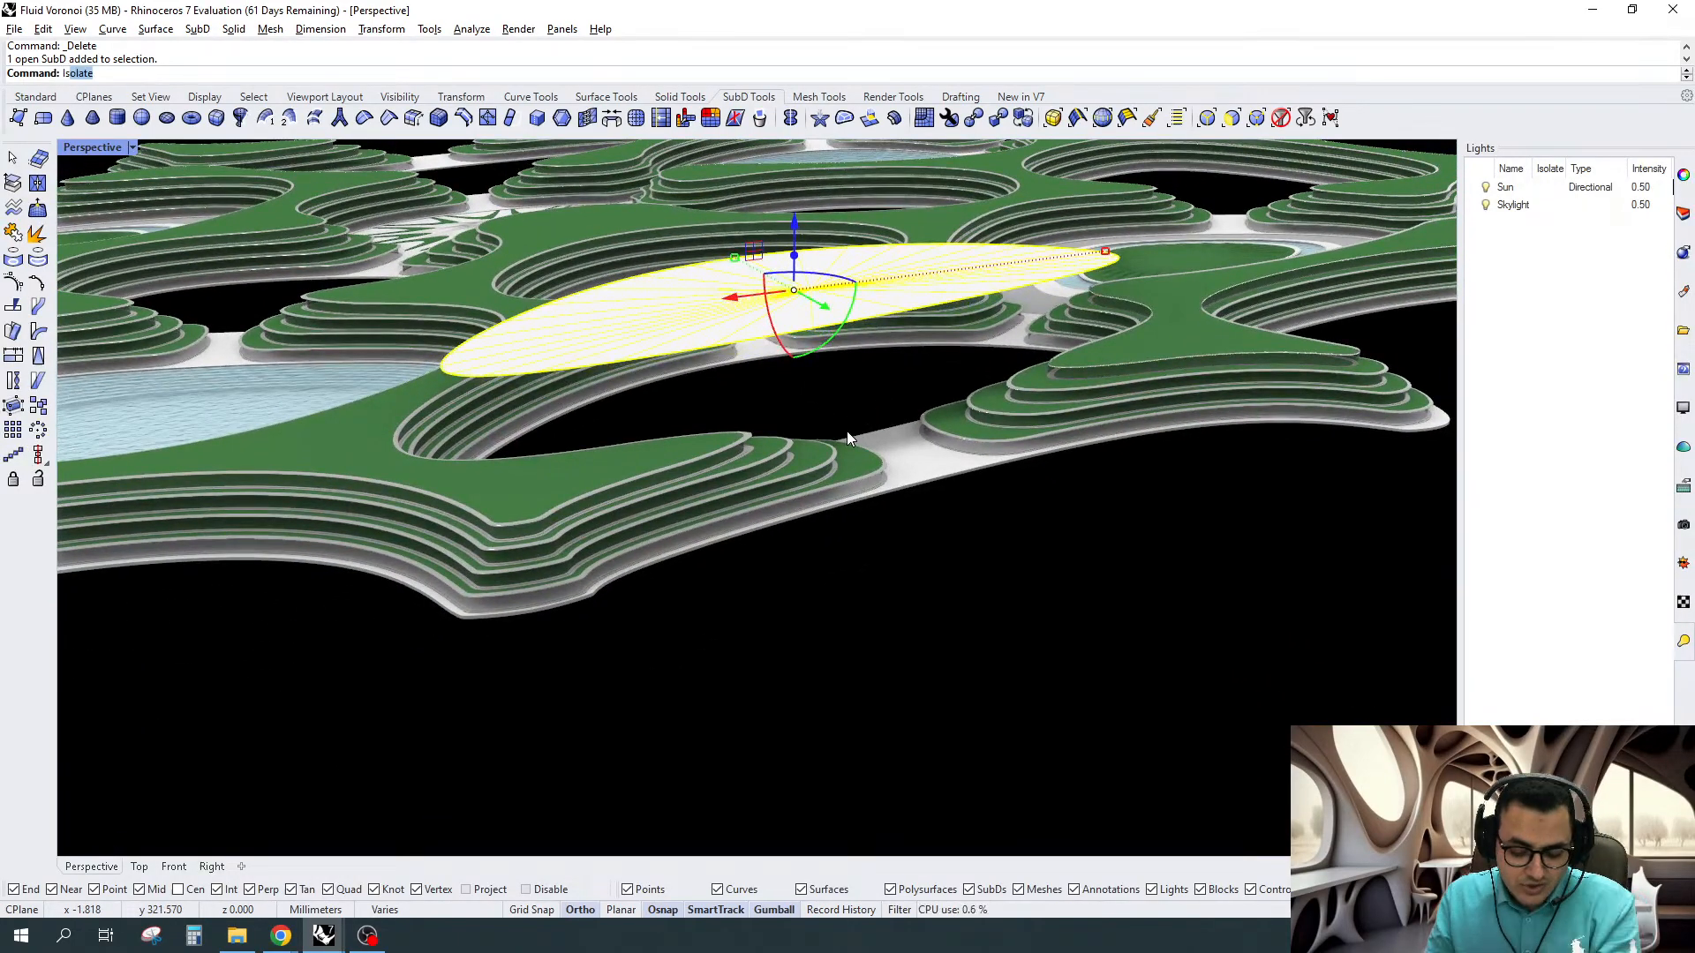
key(Return)
Extrude the isolated oval surface vertically into a thin slab and switch the SubD display from smooth to flat
scroll(824, 462, up, 5)
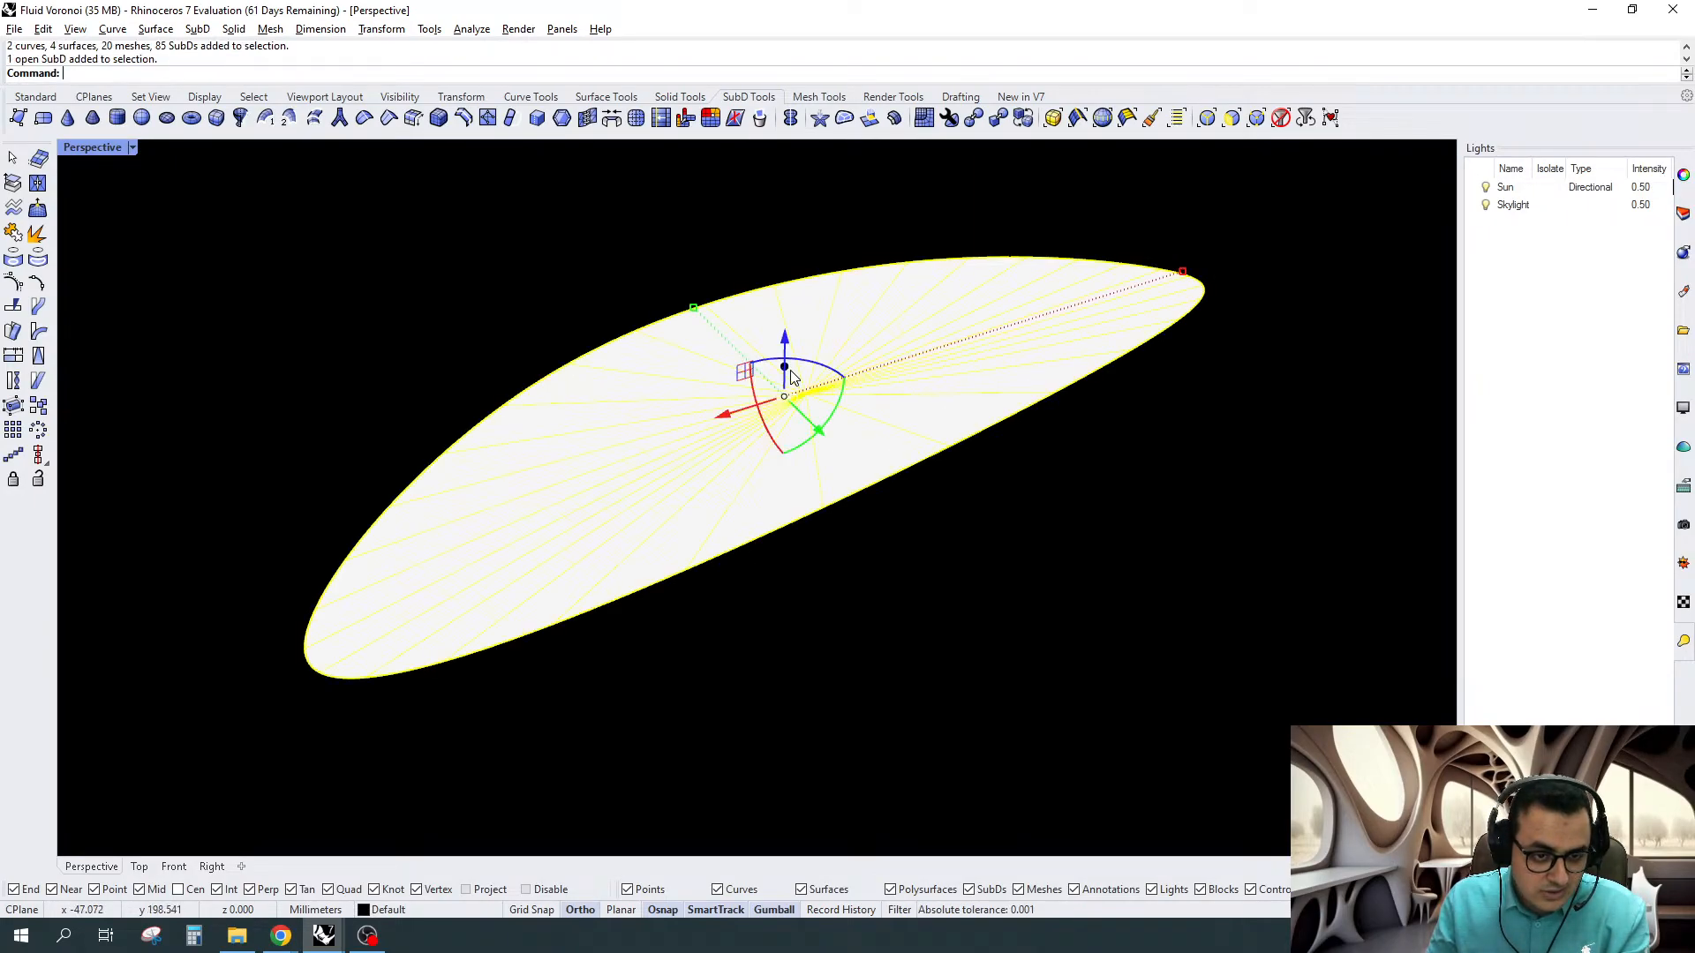
drag(785, 367, 786, 371)
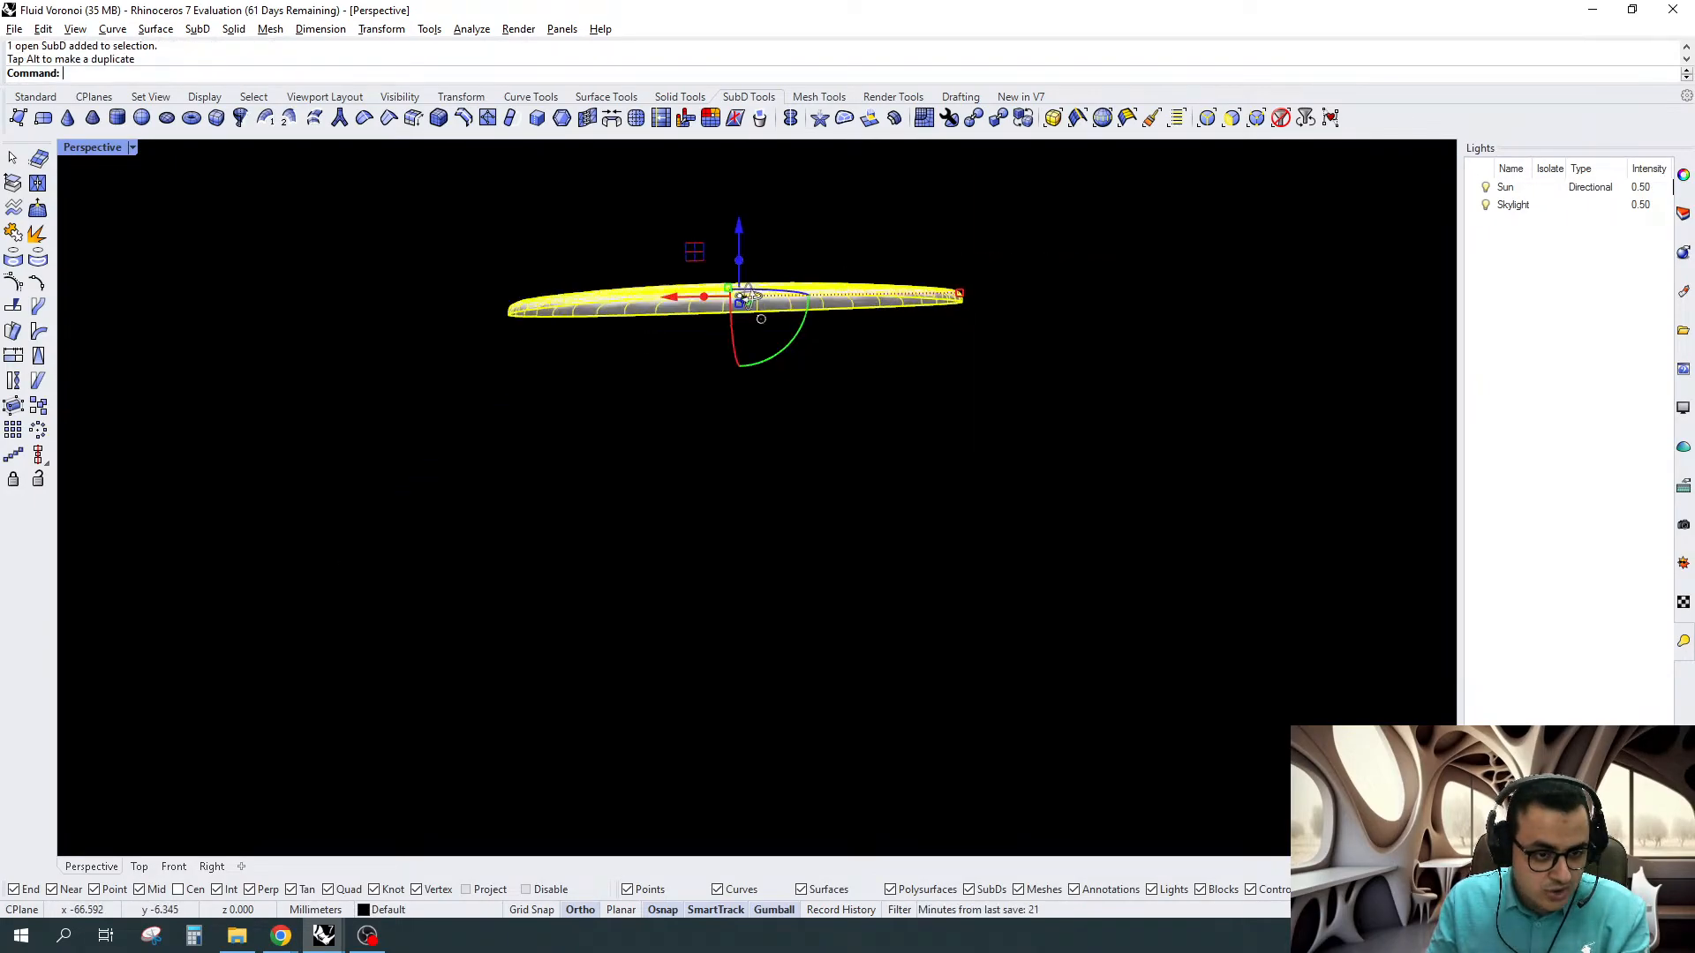
scroll(680, 228, up, 7)
key(Tab)
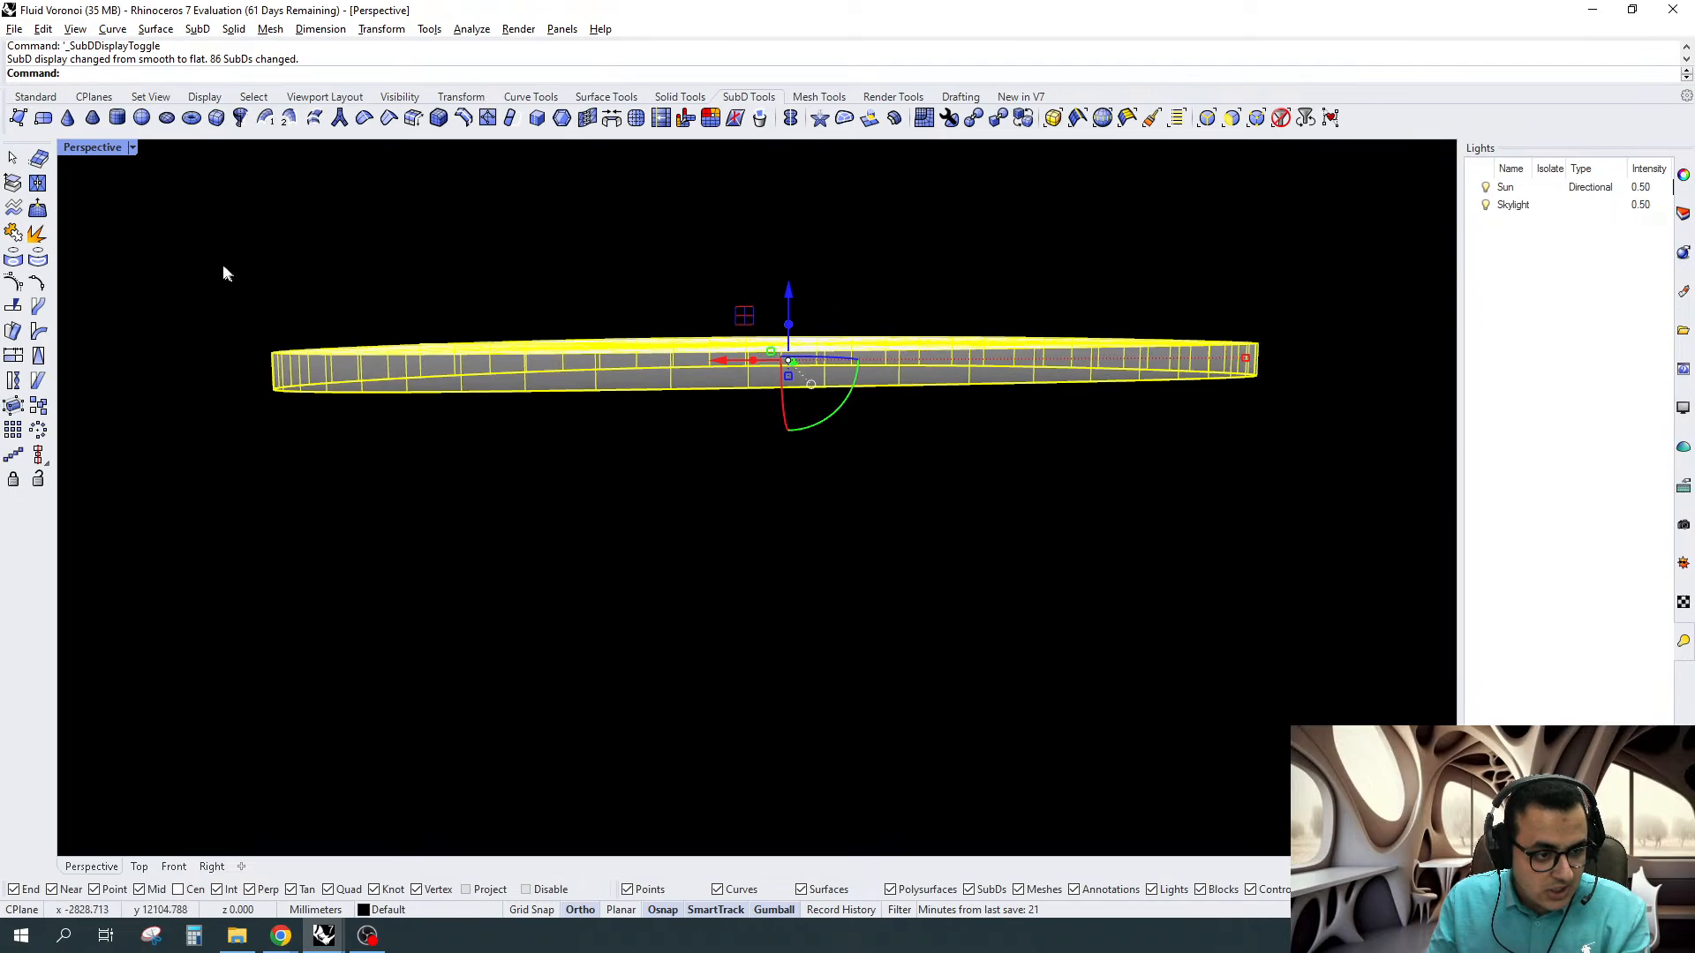
right_drag(529, 336, 530, 324)
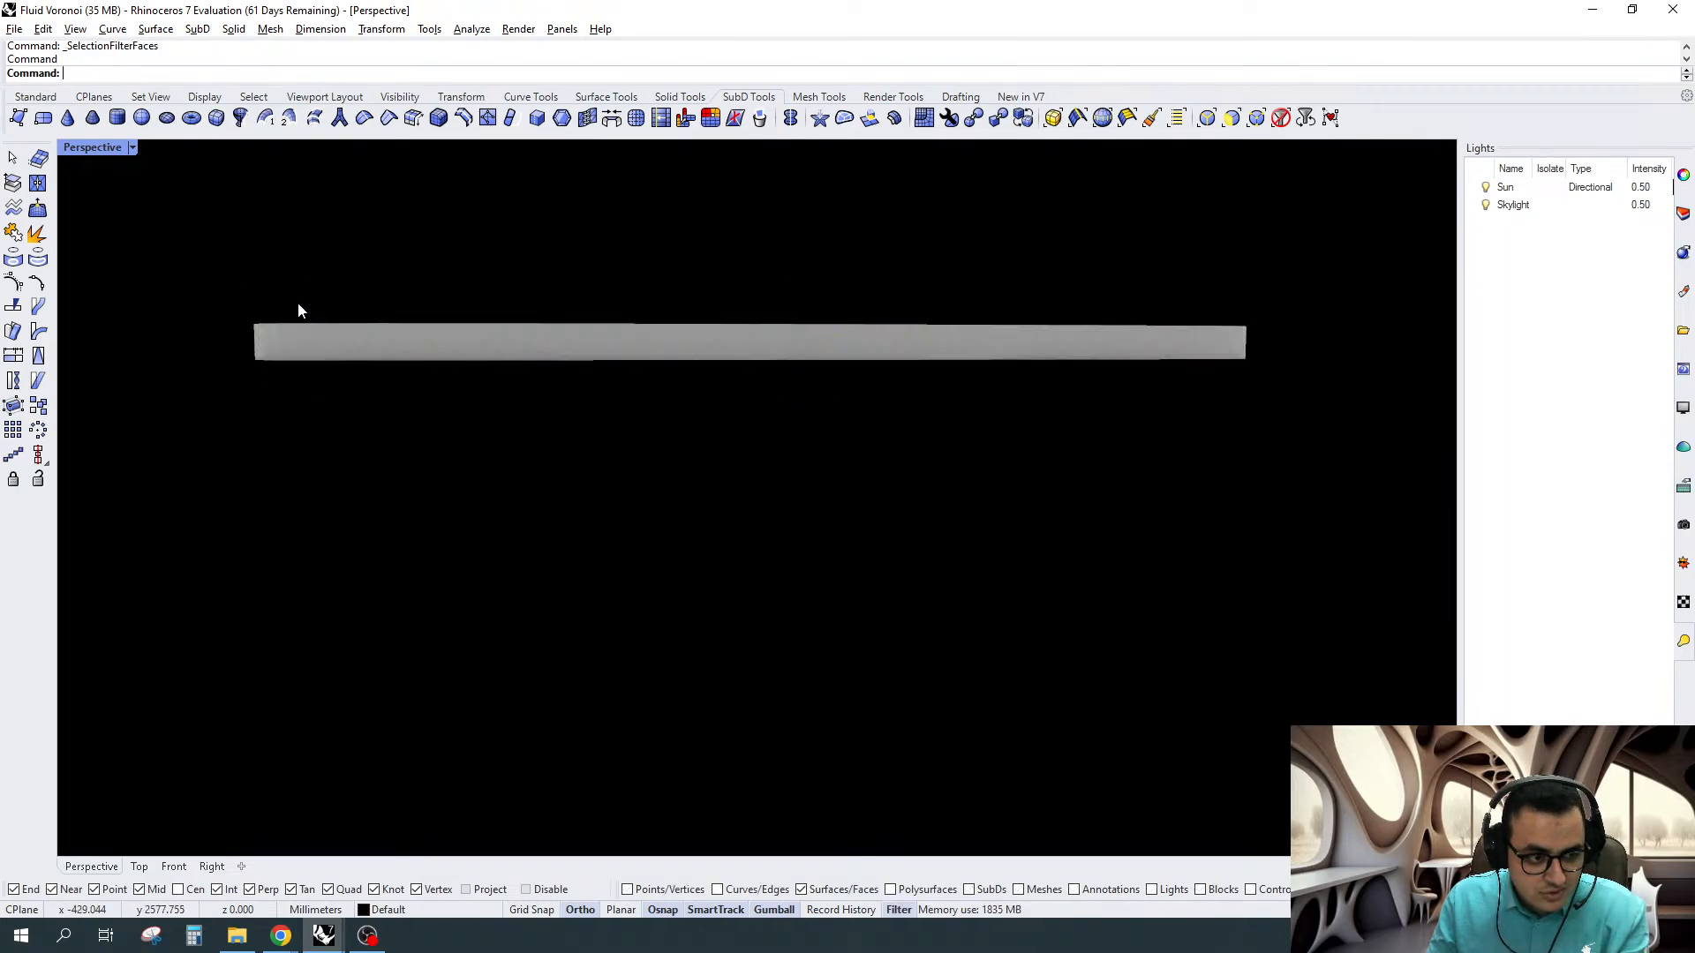
Select only the slab's top faces, scale them down in plan, and shift them toward one end of the oval
drag(183, 262, 1501, 353)
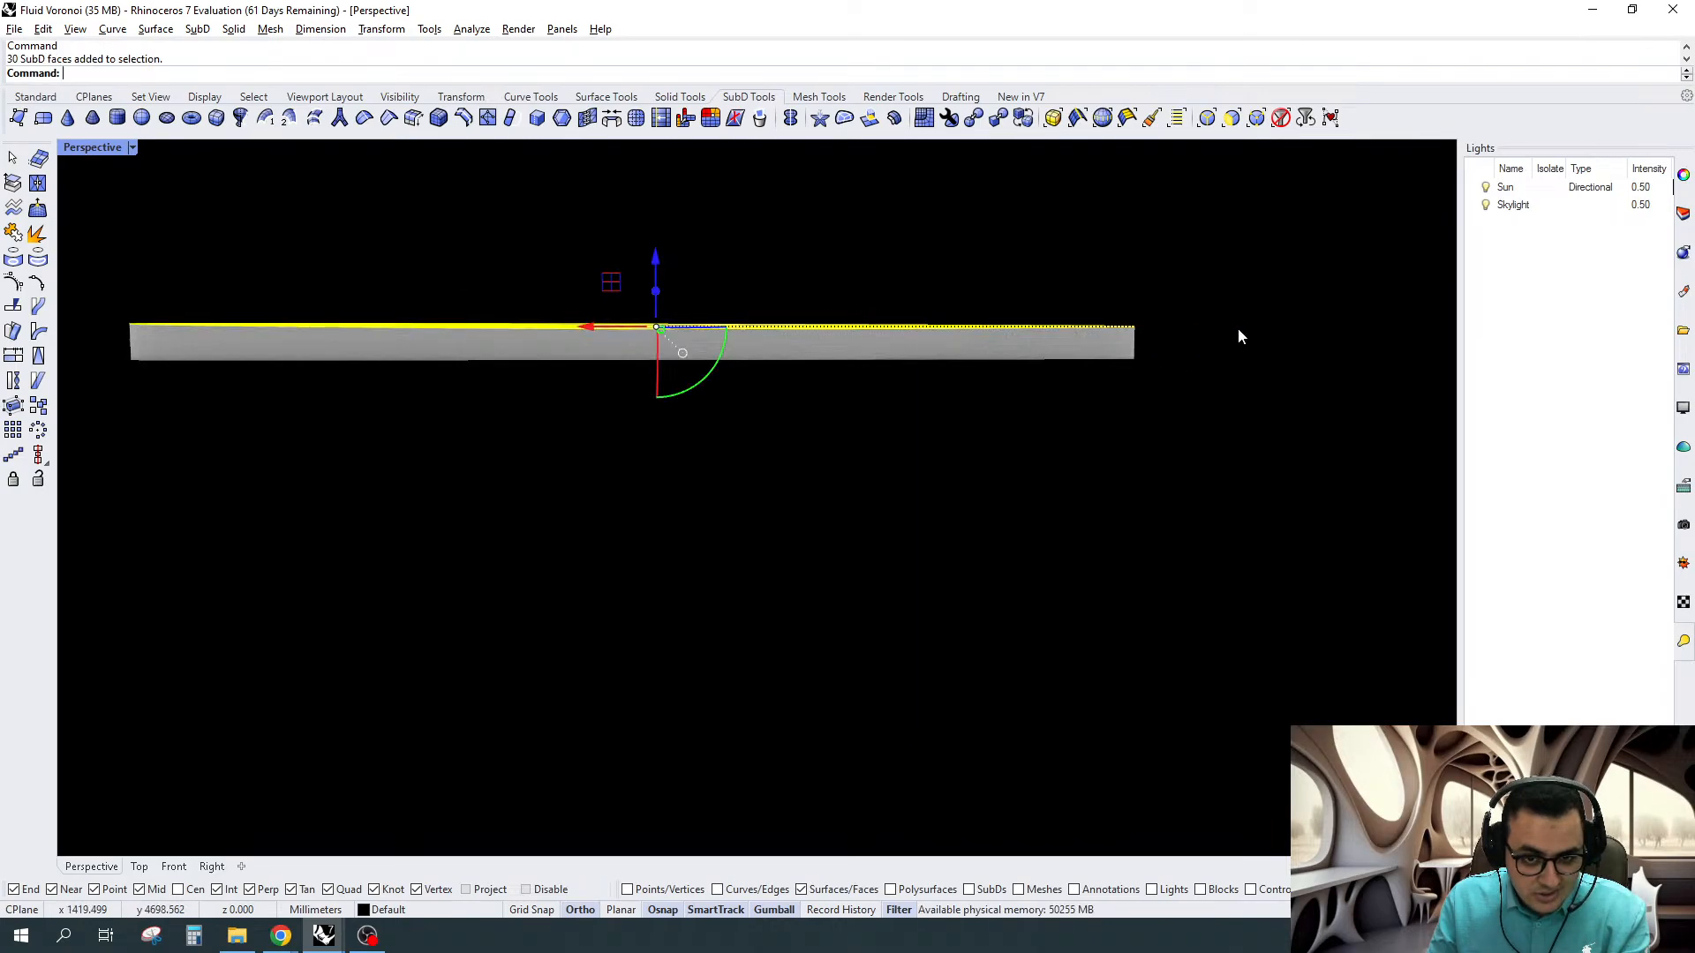
shift+drag(1238, 329, 998, 342)
right_drag(831, 259, 816, 521)
scroll(816, 521, up, 5)
drag(819, 565, 738, 589)
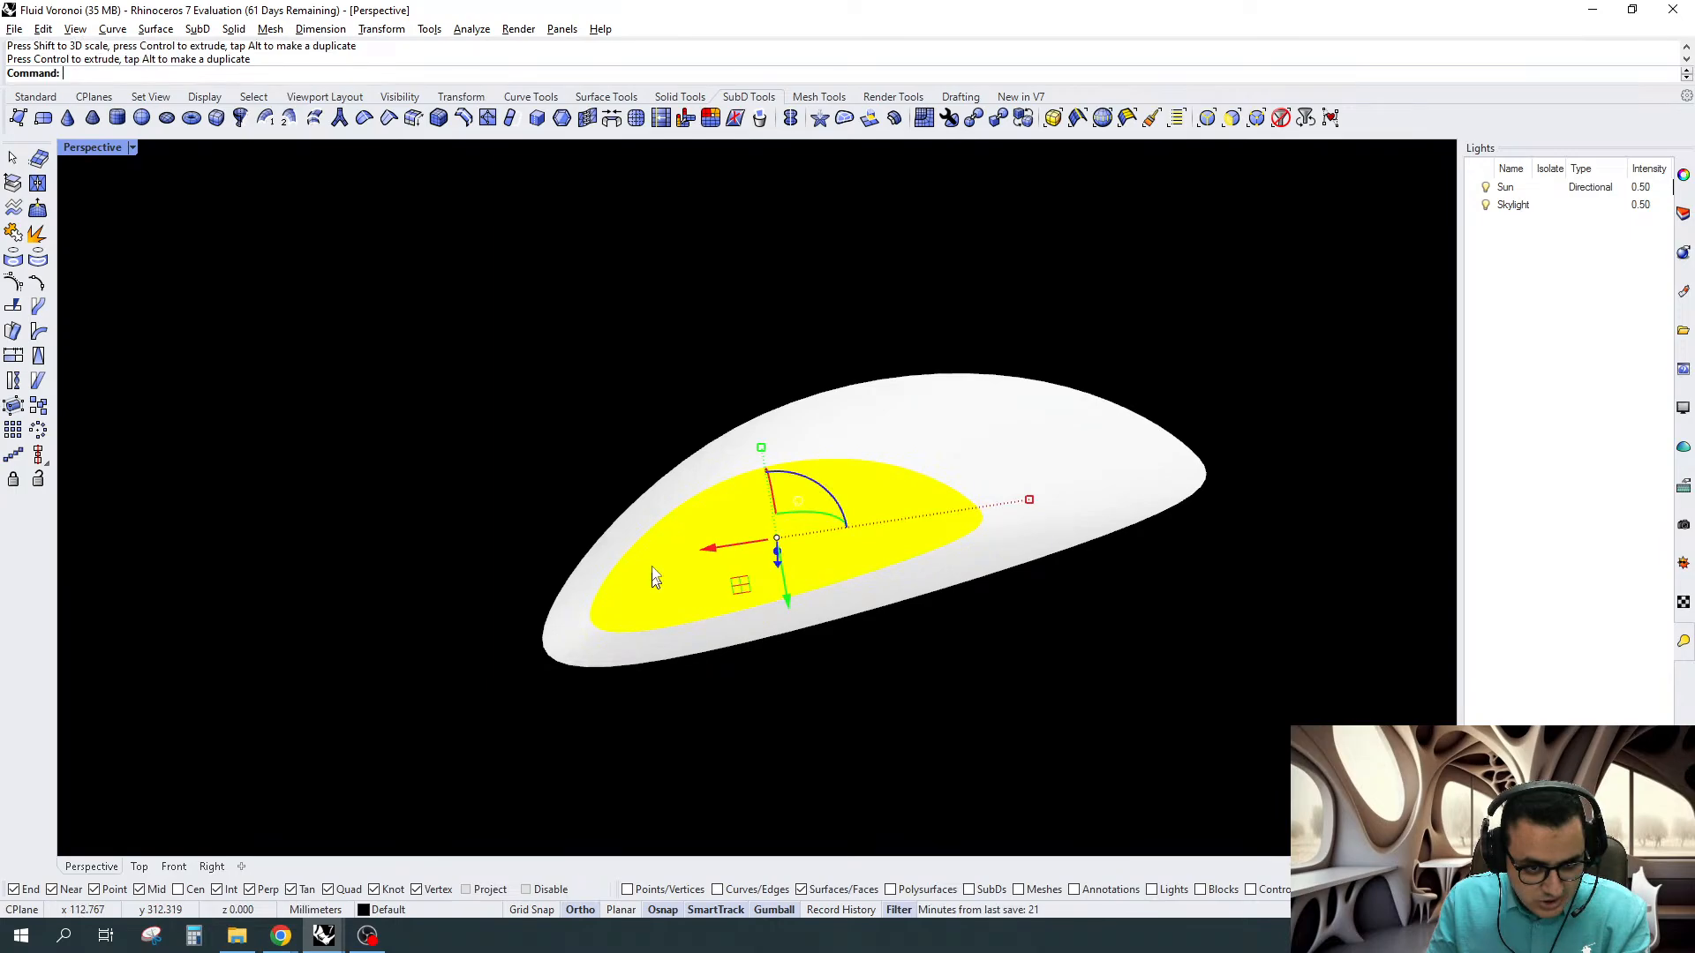
Compare the sloped oval with the white stepped oval in the finished Voronoi City file, and return to the Fluid Voronoi model
key(alt+Tab)
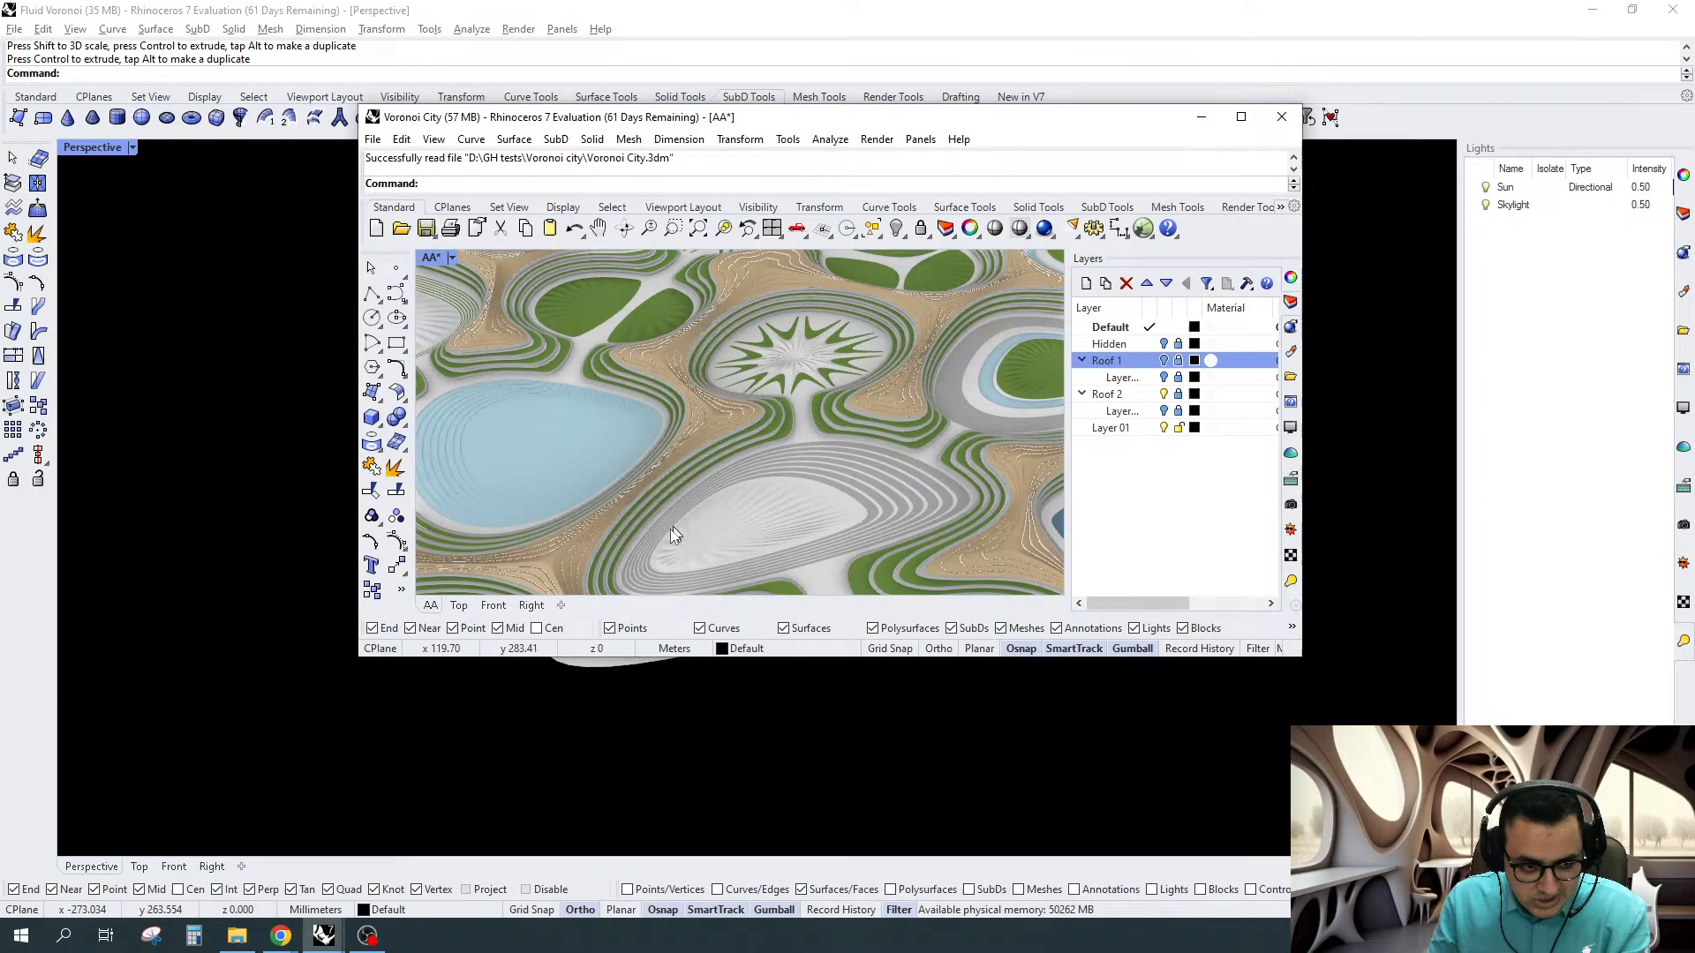
key(alt+Tab)
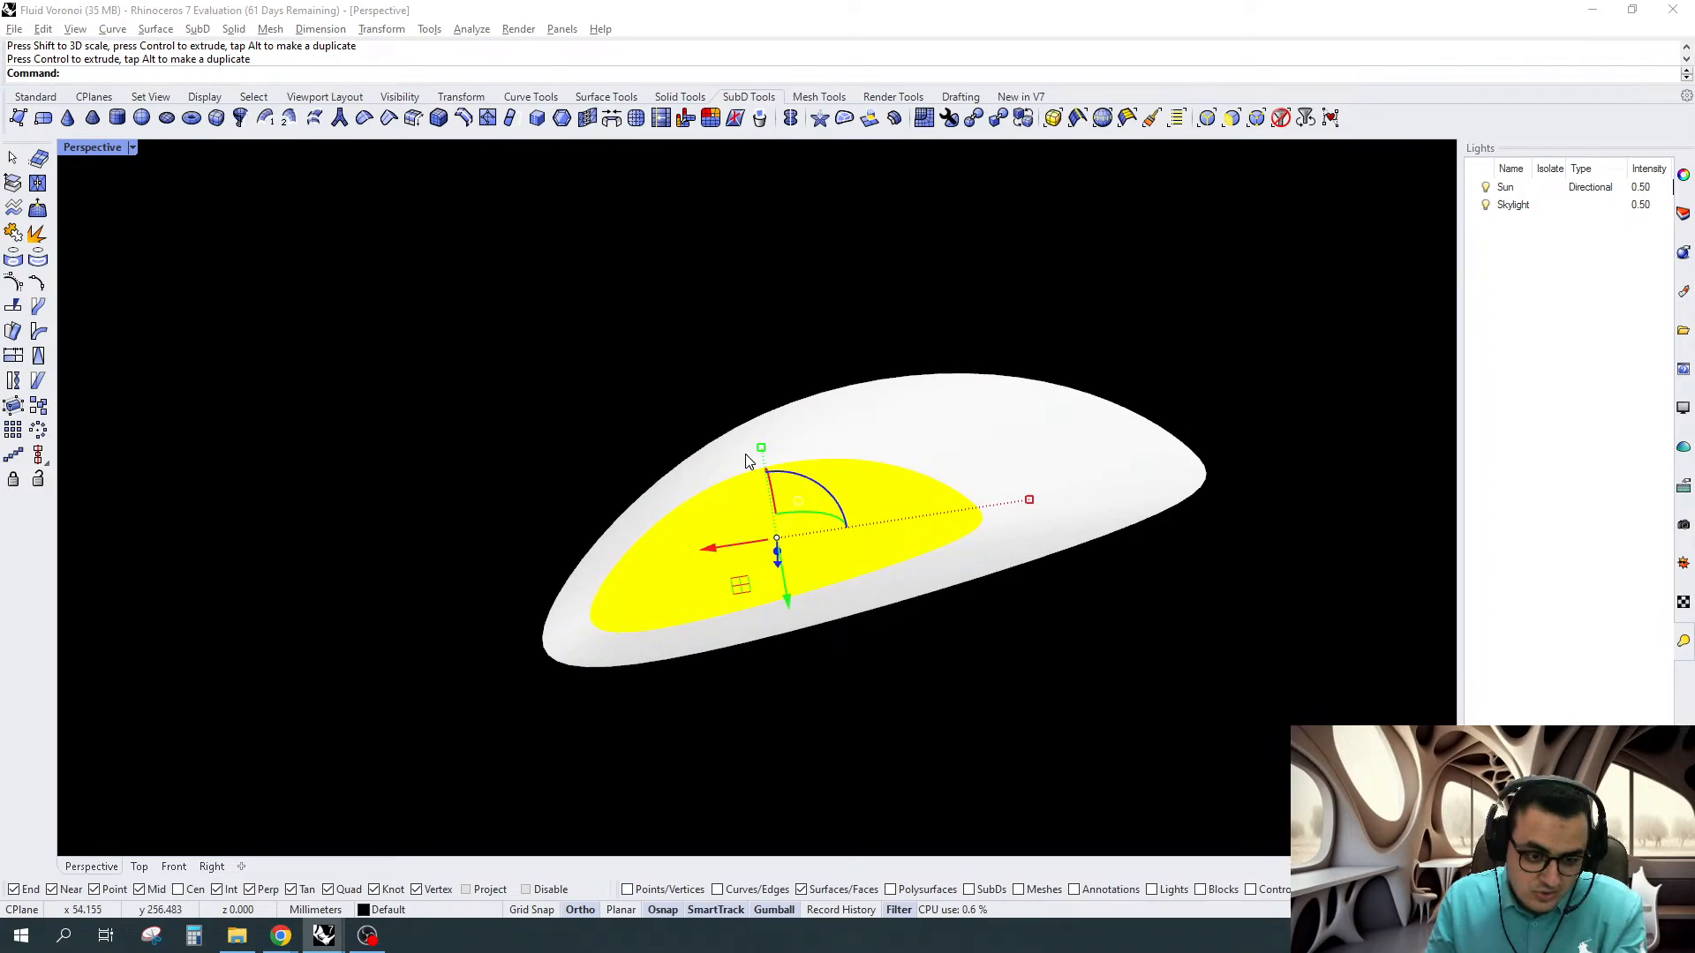
right_drag(745, 454, 784, 319)
scroll(1033, 240, up, 5)
click(1026, 234)
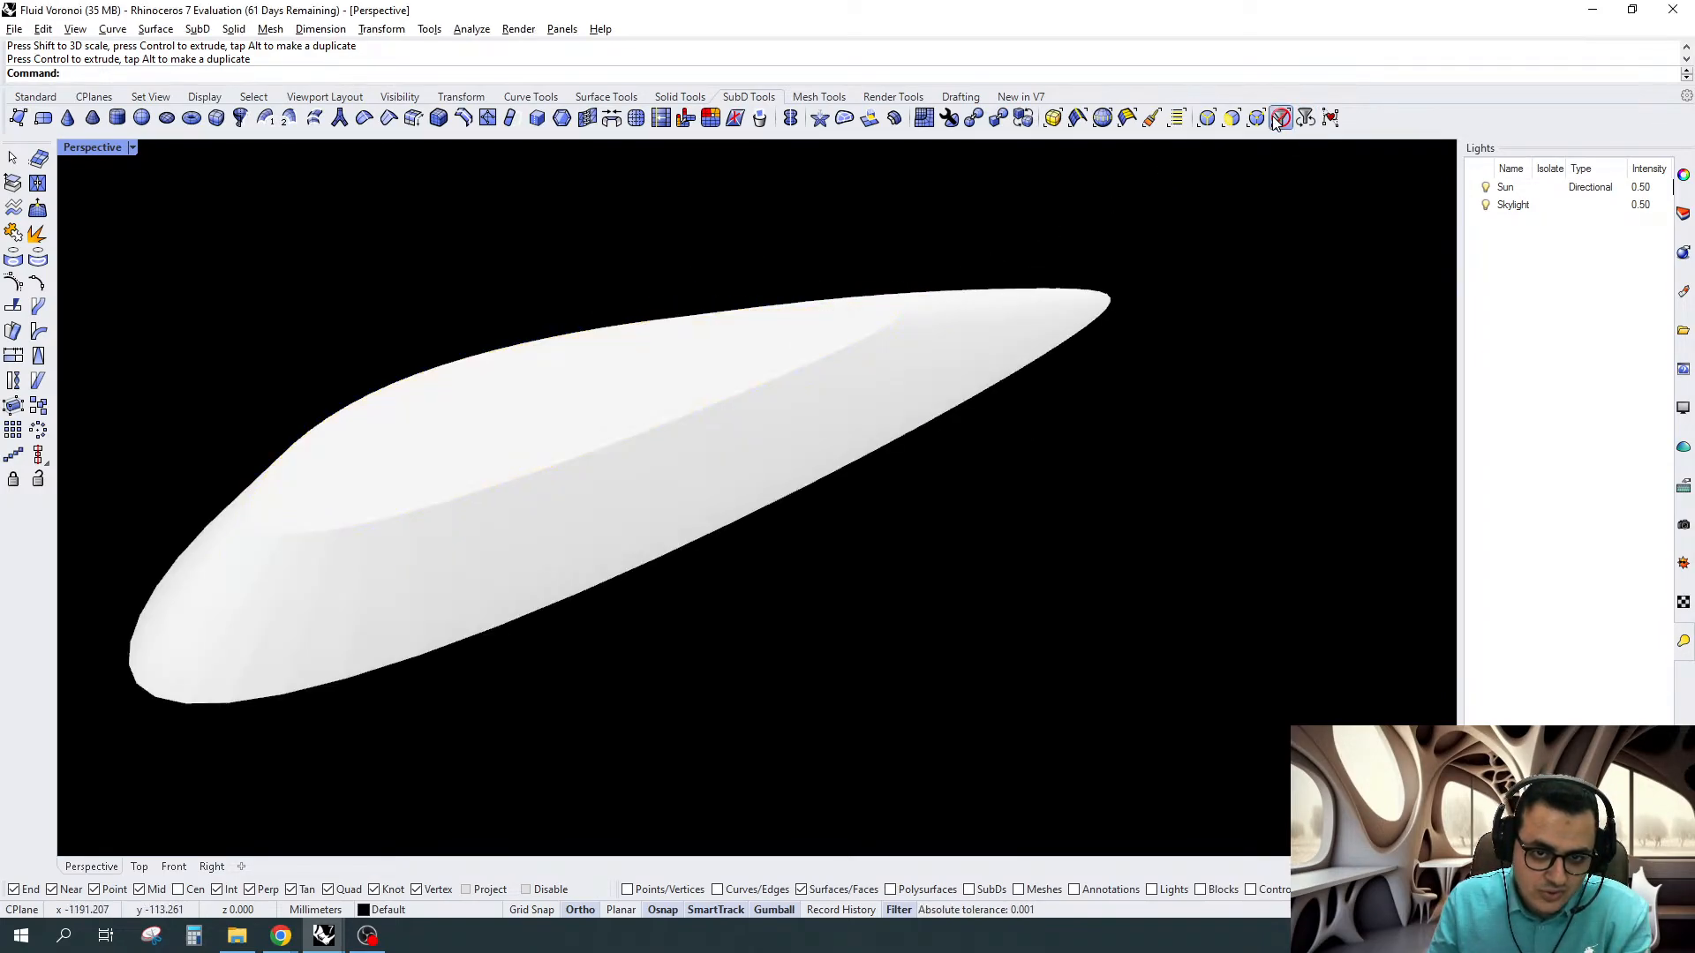
Relocate the oval's gumball to a point on its long outer edge, with the X axis aligned along that edge
click(800, 429)
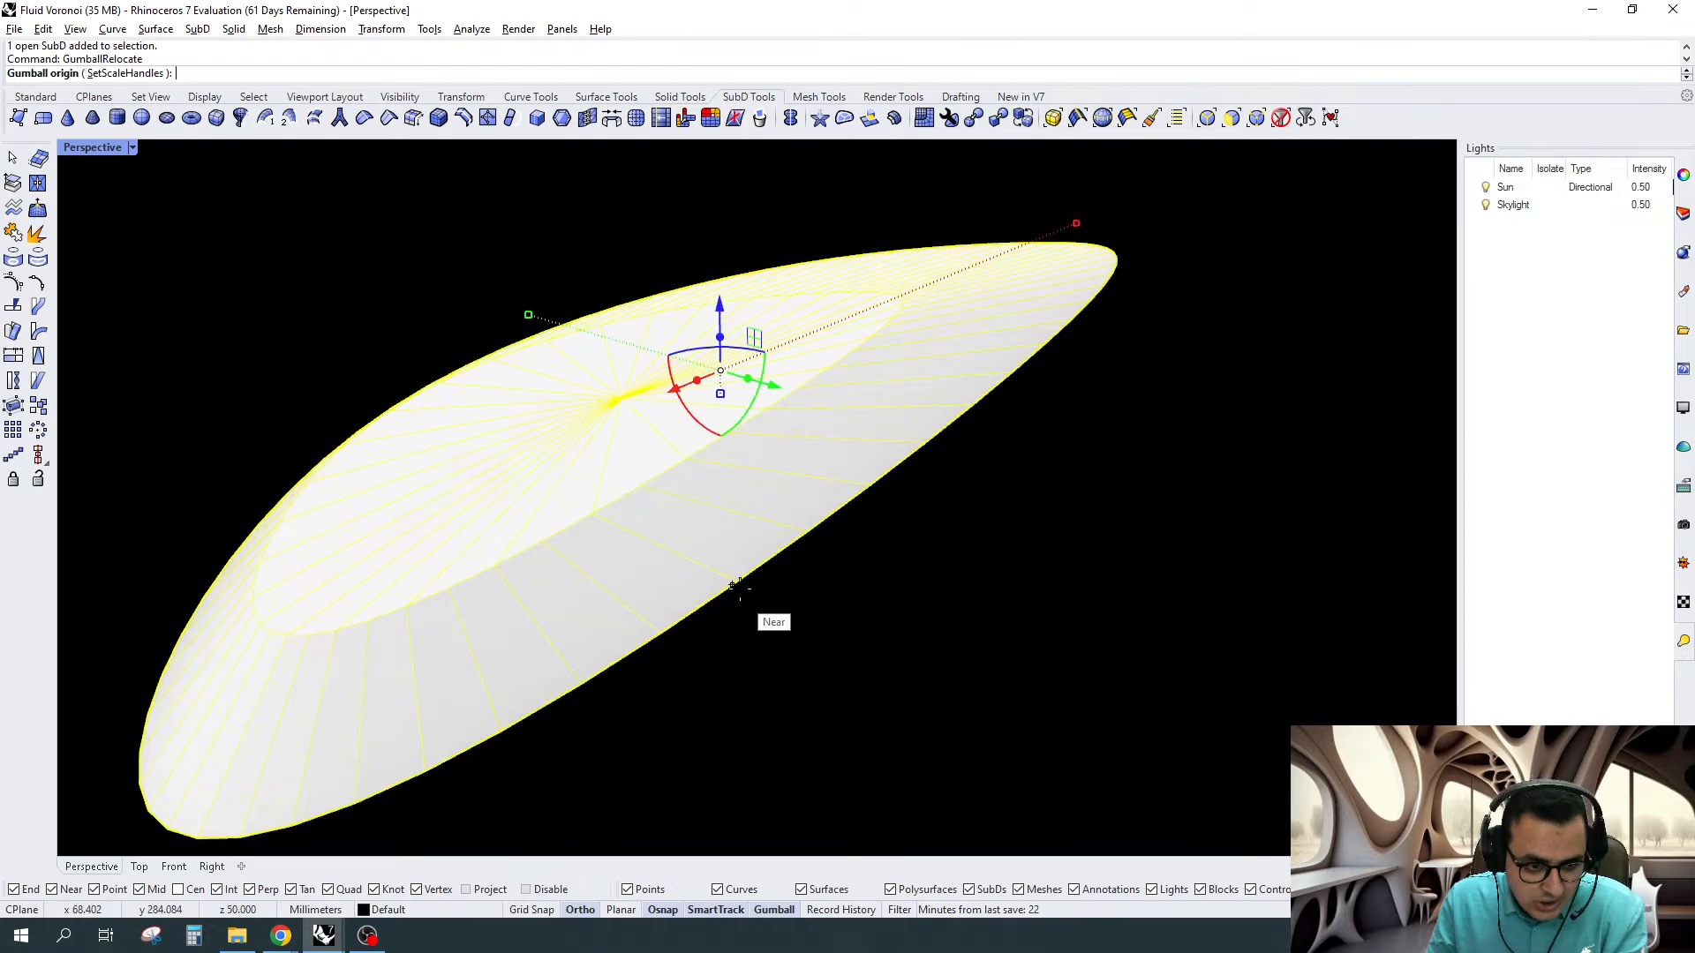
click(738, 581)
click(809, 529)
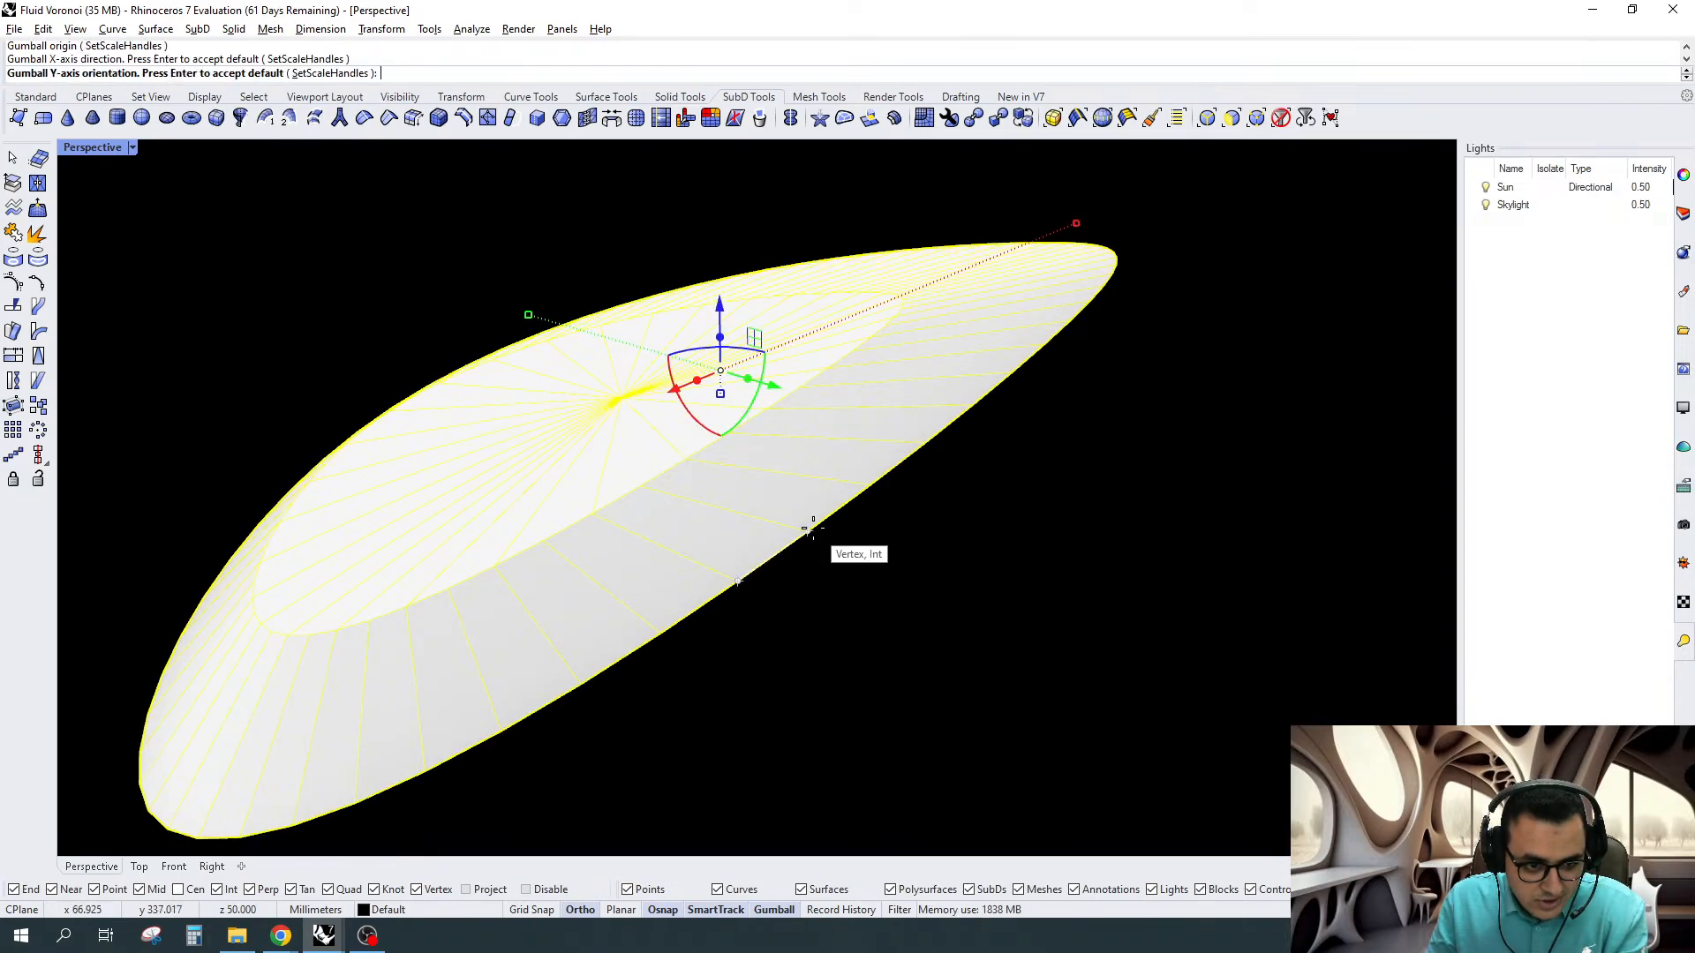
click(738, 612)
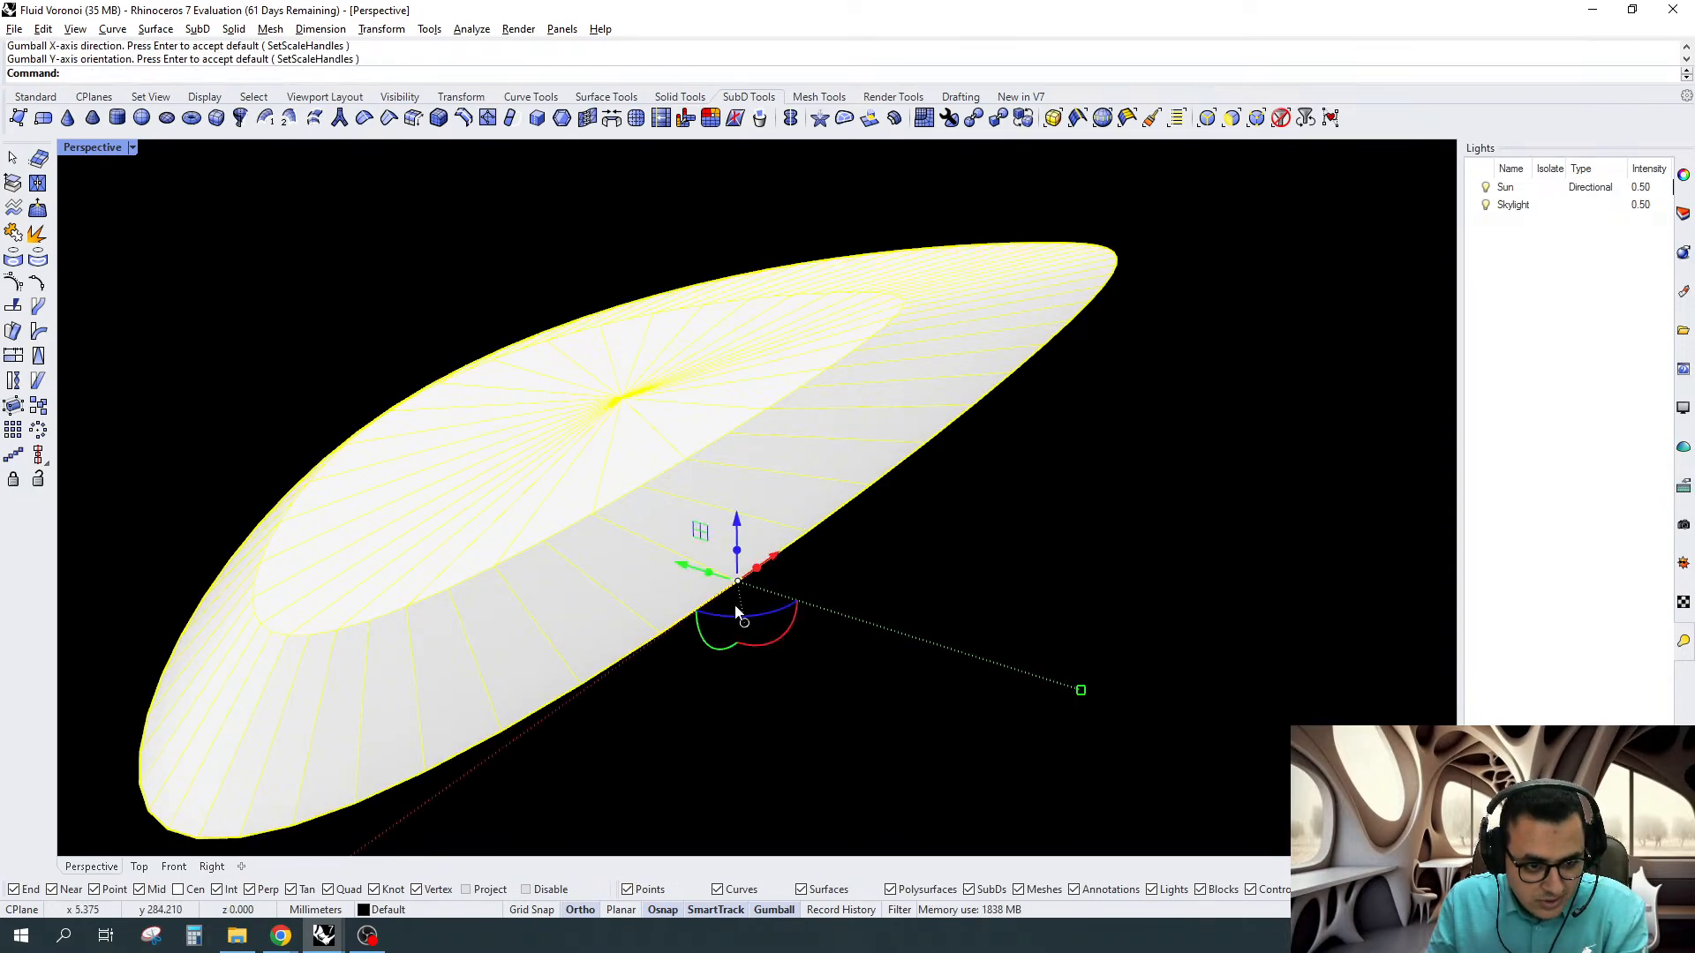
key(Escape)
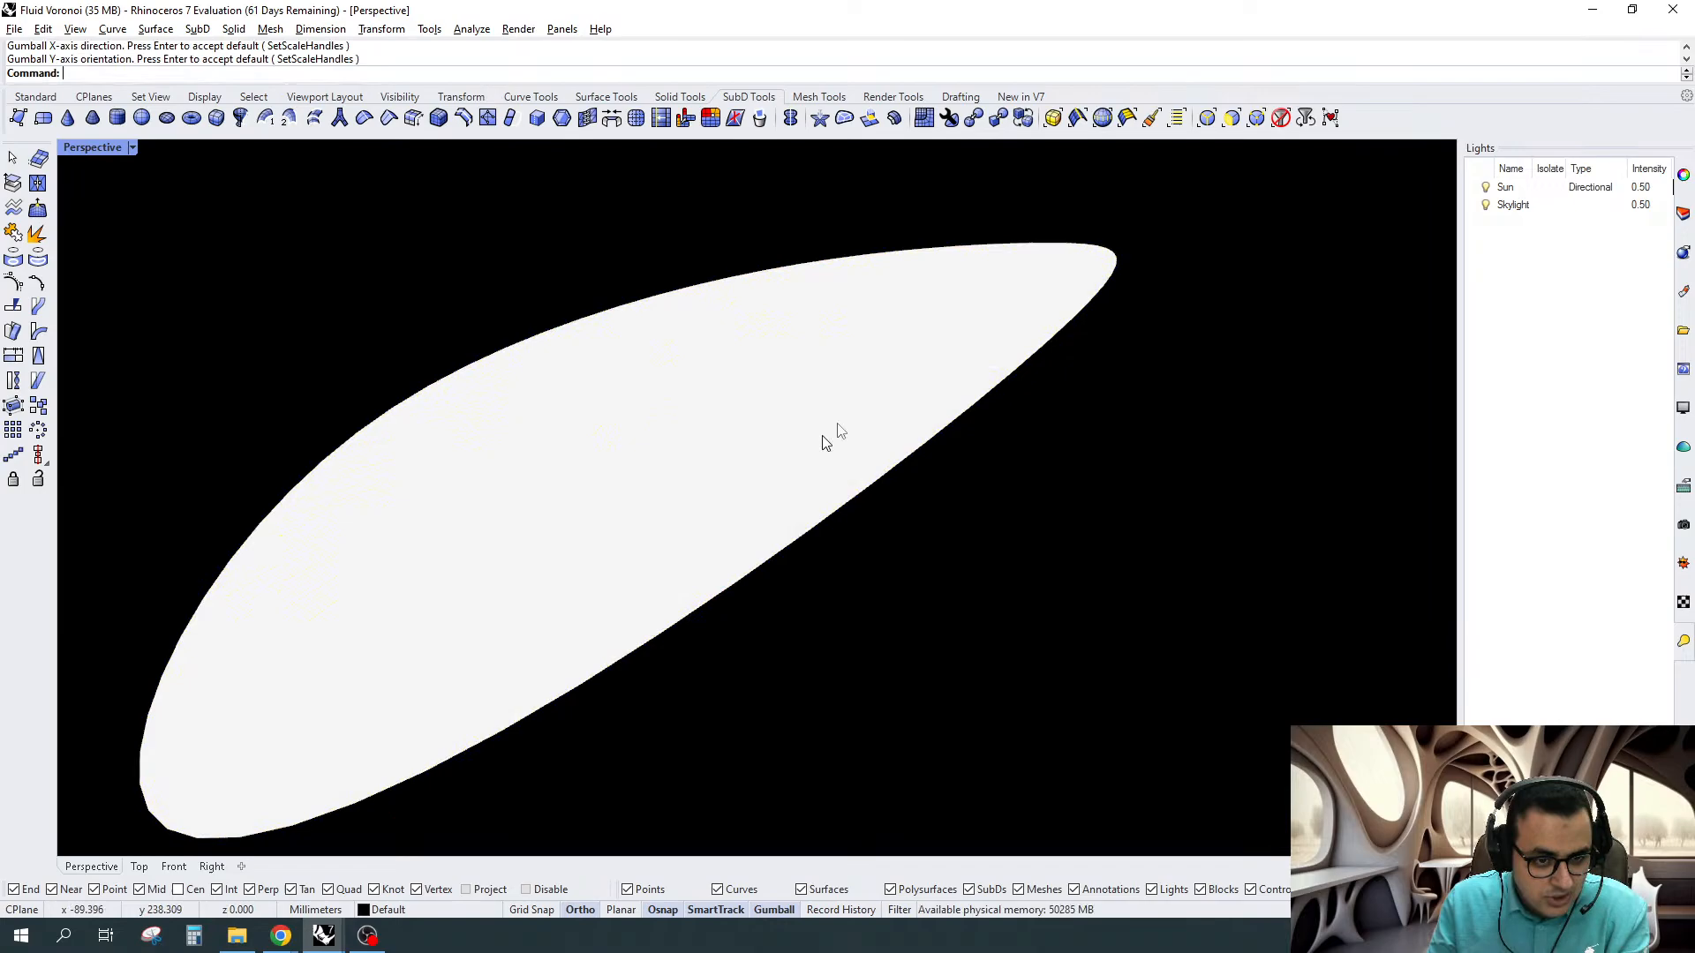
Set the viewport display to Shaded and extract the oval's sloped outer ring of faces as a separate SubD
click(134, 146)
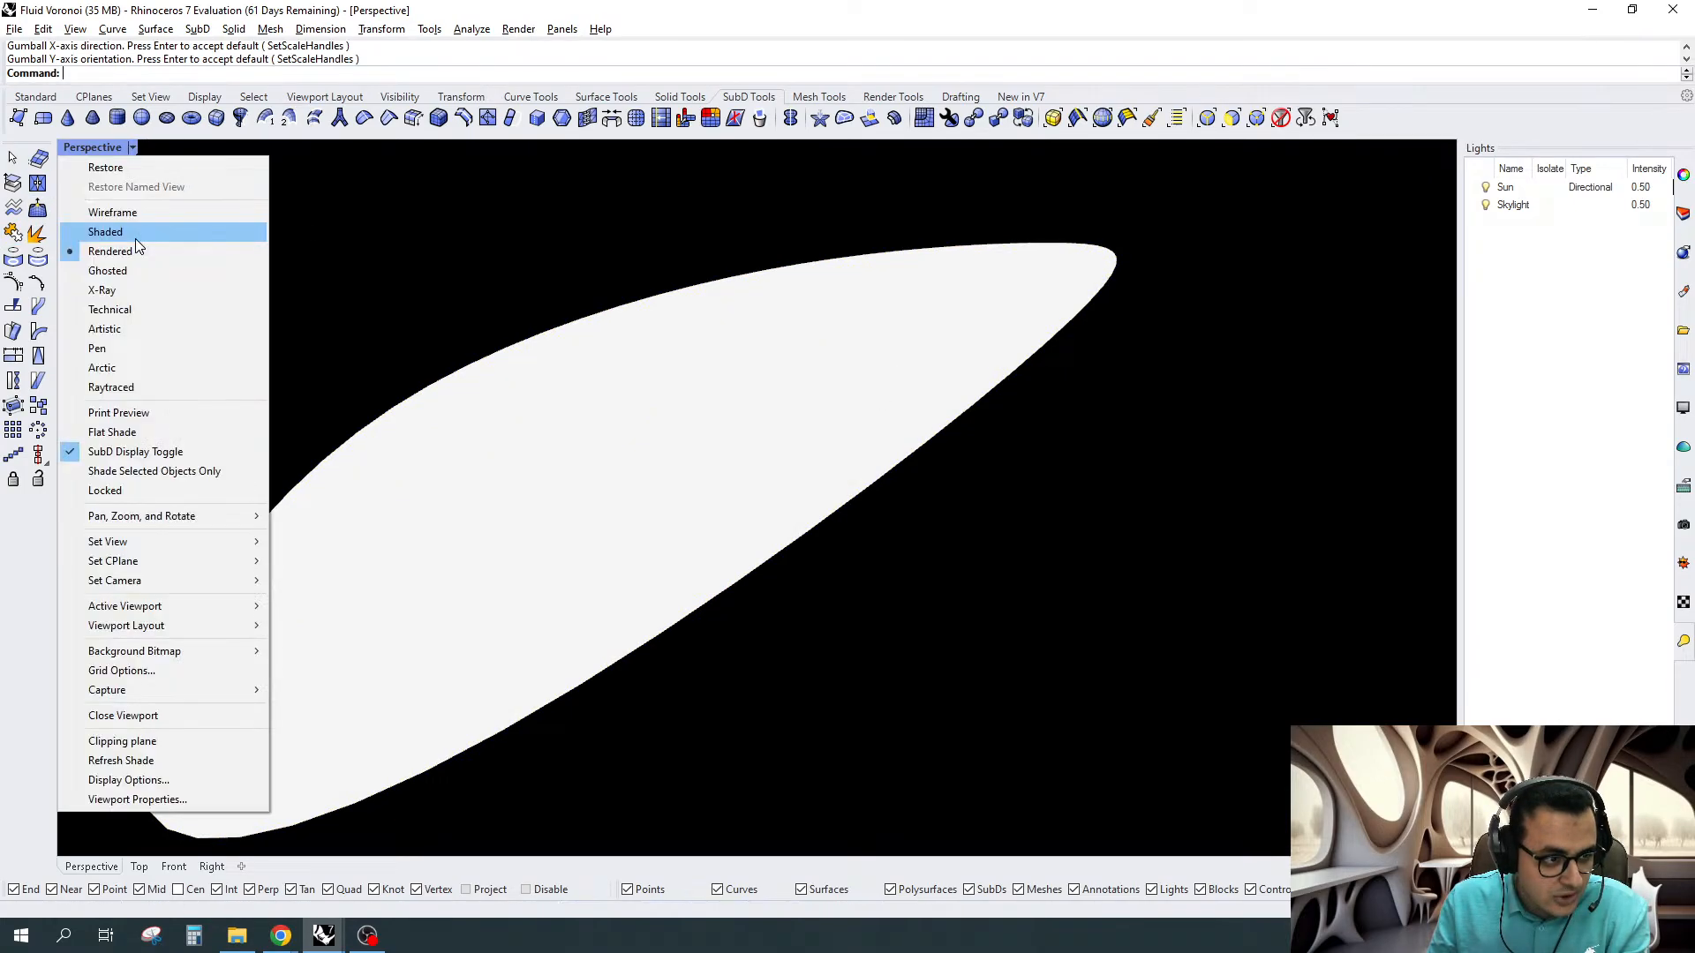
click(135, 233)
ctrl+shift+click(828, 485)
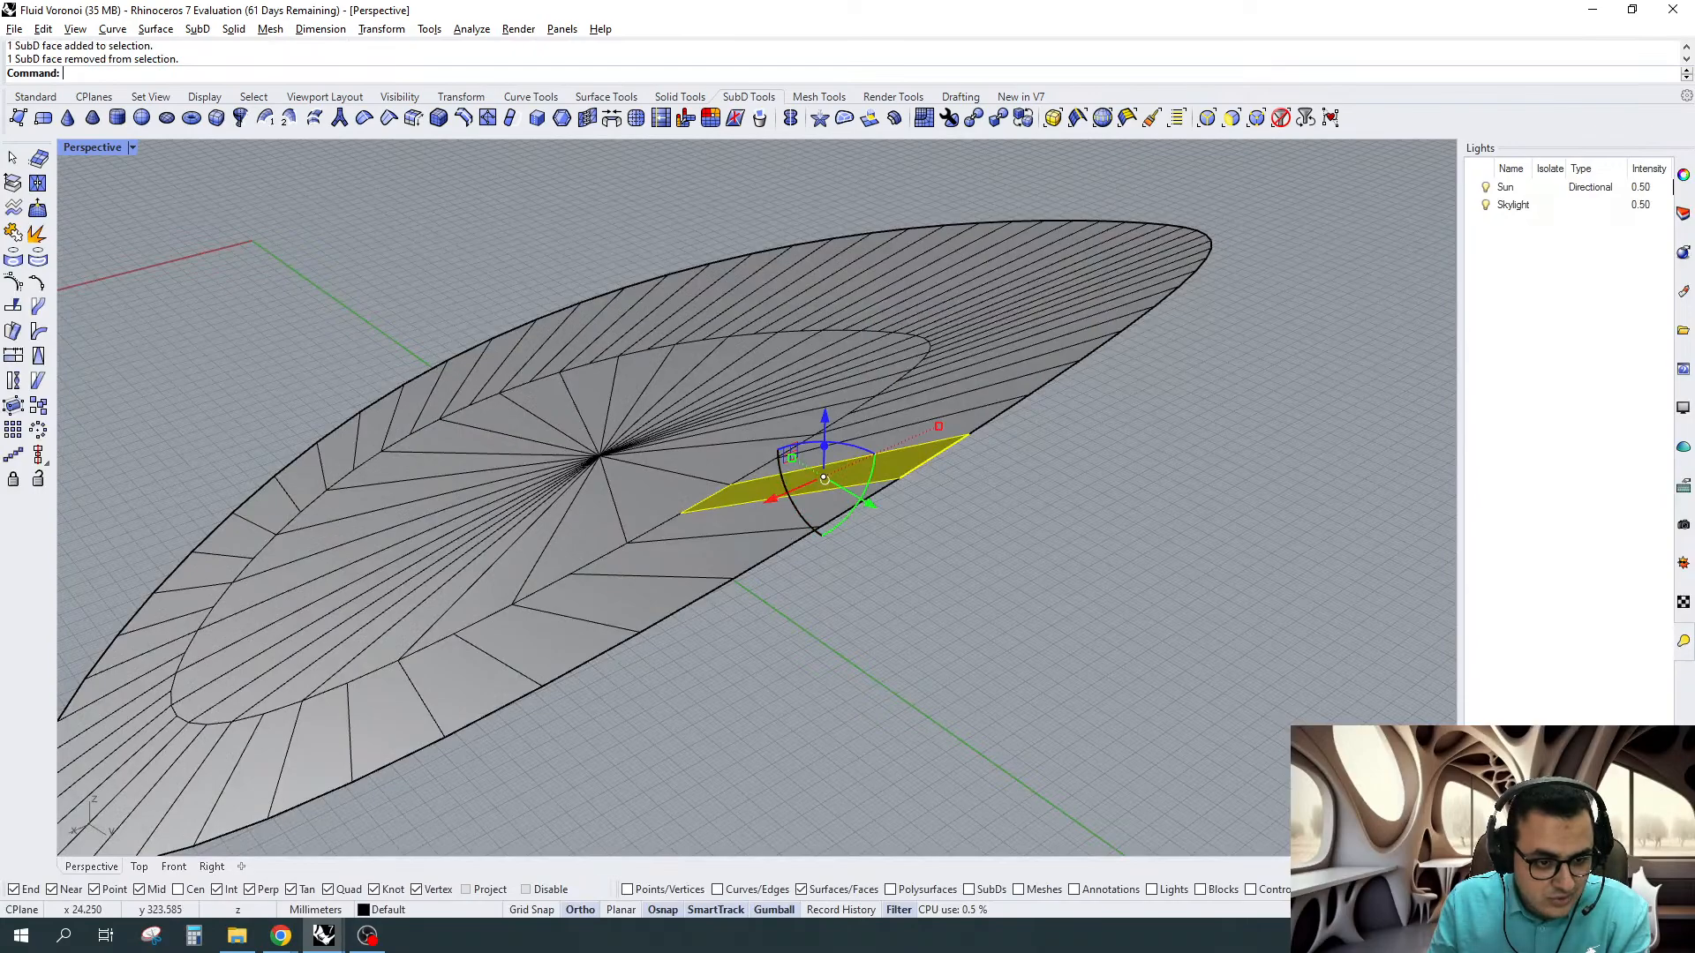
ctrl+shift+double_click(775, 516)
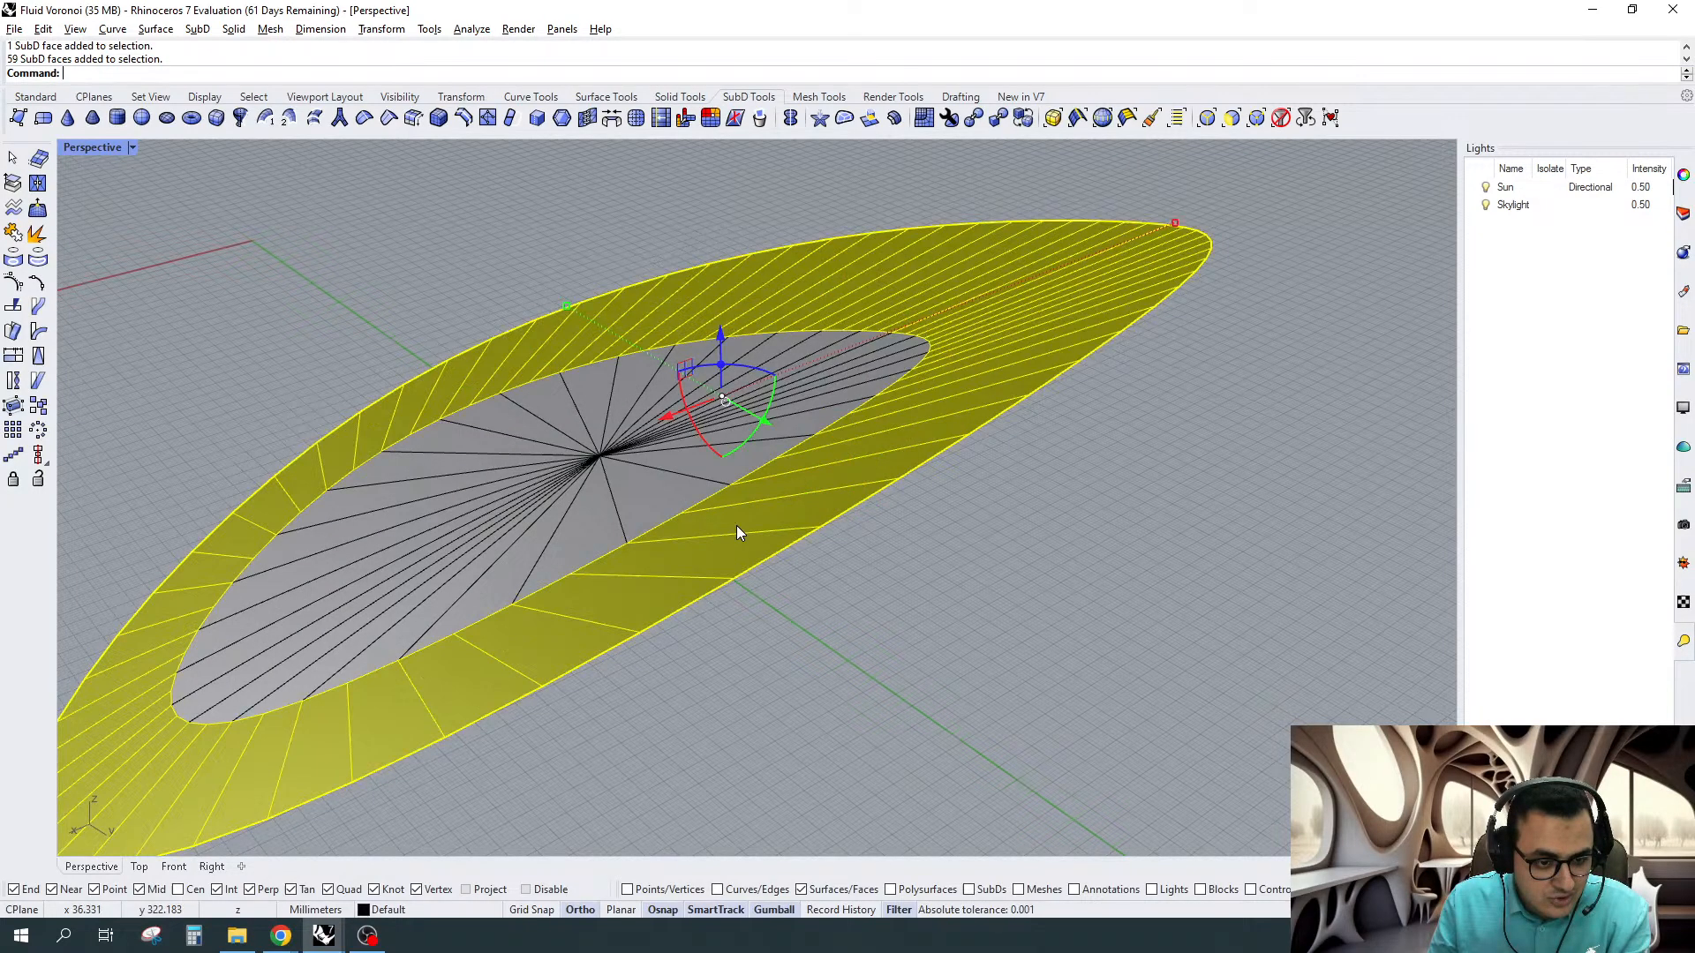
right_click(736, 528)
scroll(934, 404, down, 5)
right_drag(934, 404, 821, 521)
scroll(819, 526, up, 4)
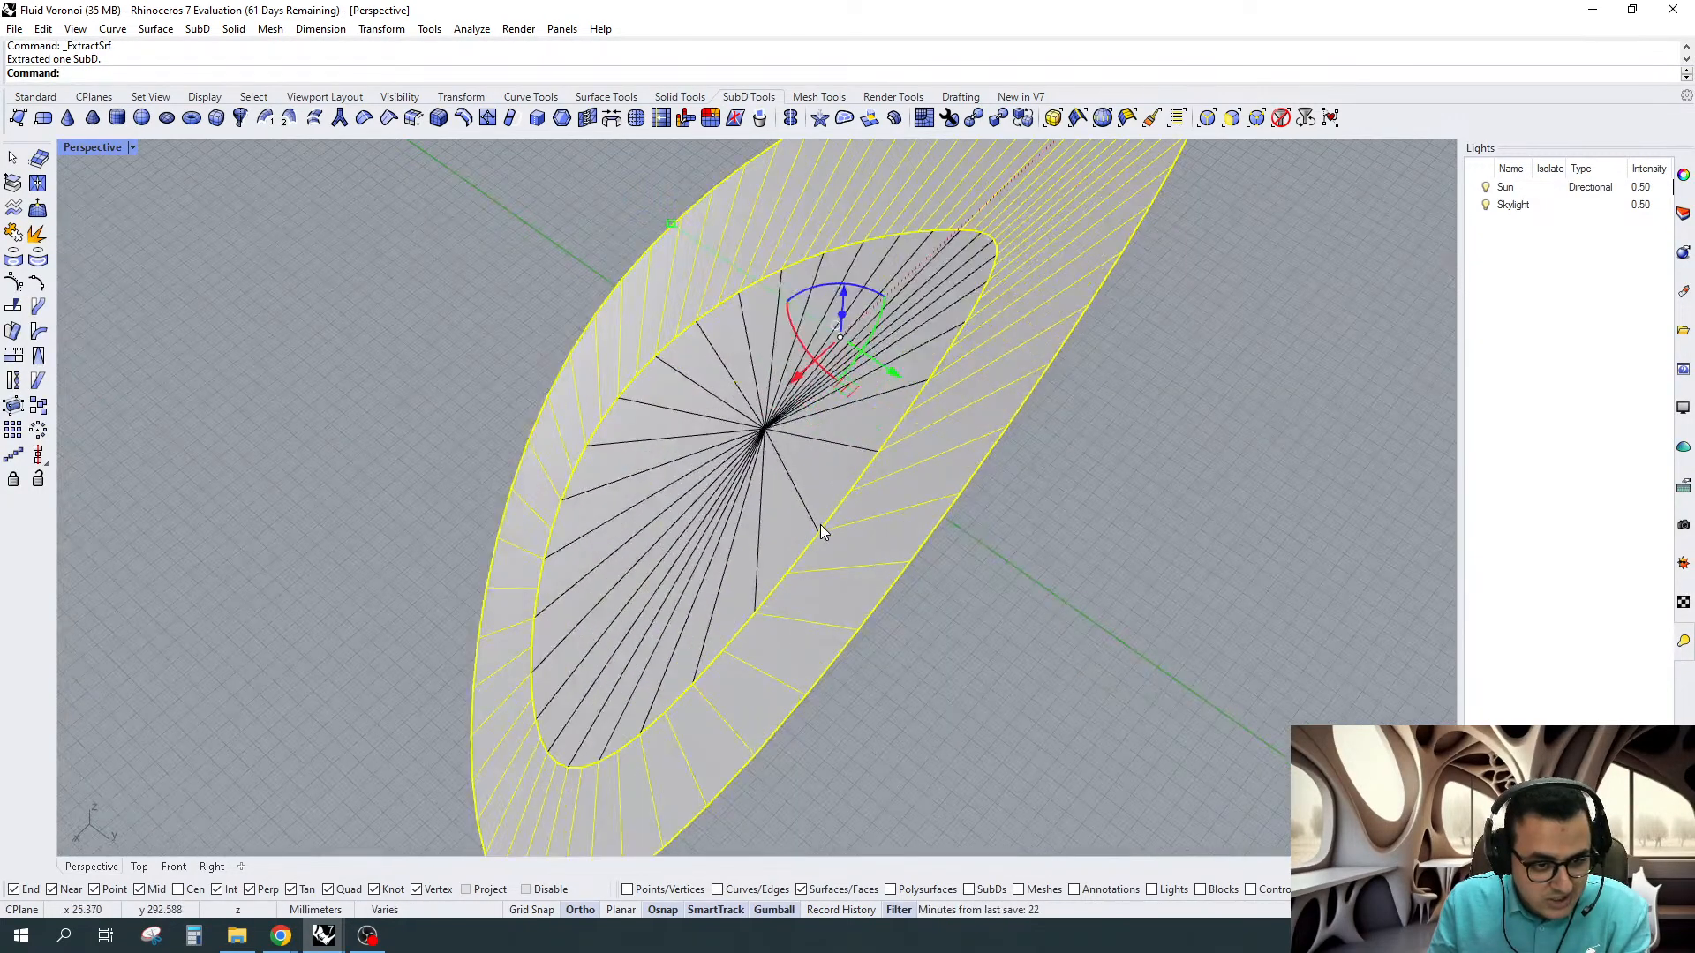
Select the ring of cross edges on the oval's sloped outer band and insert an edge loop about midway across it
key(F4)
click(946, 452)
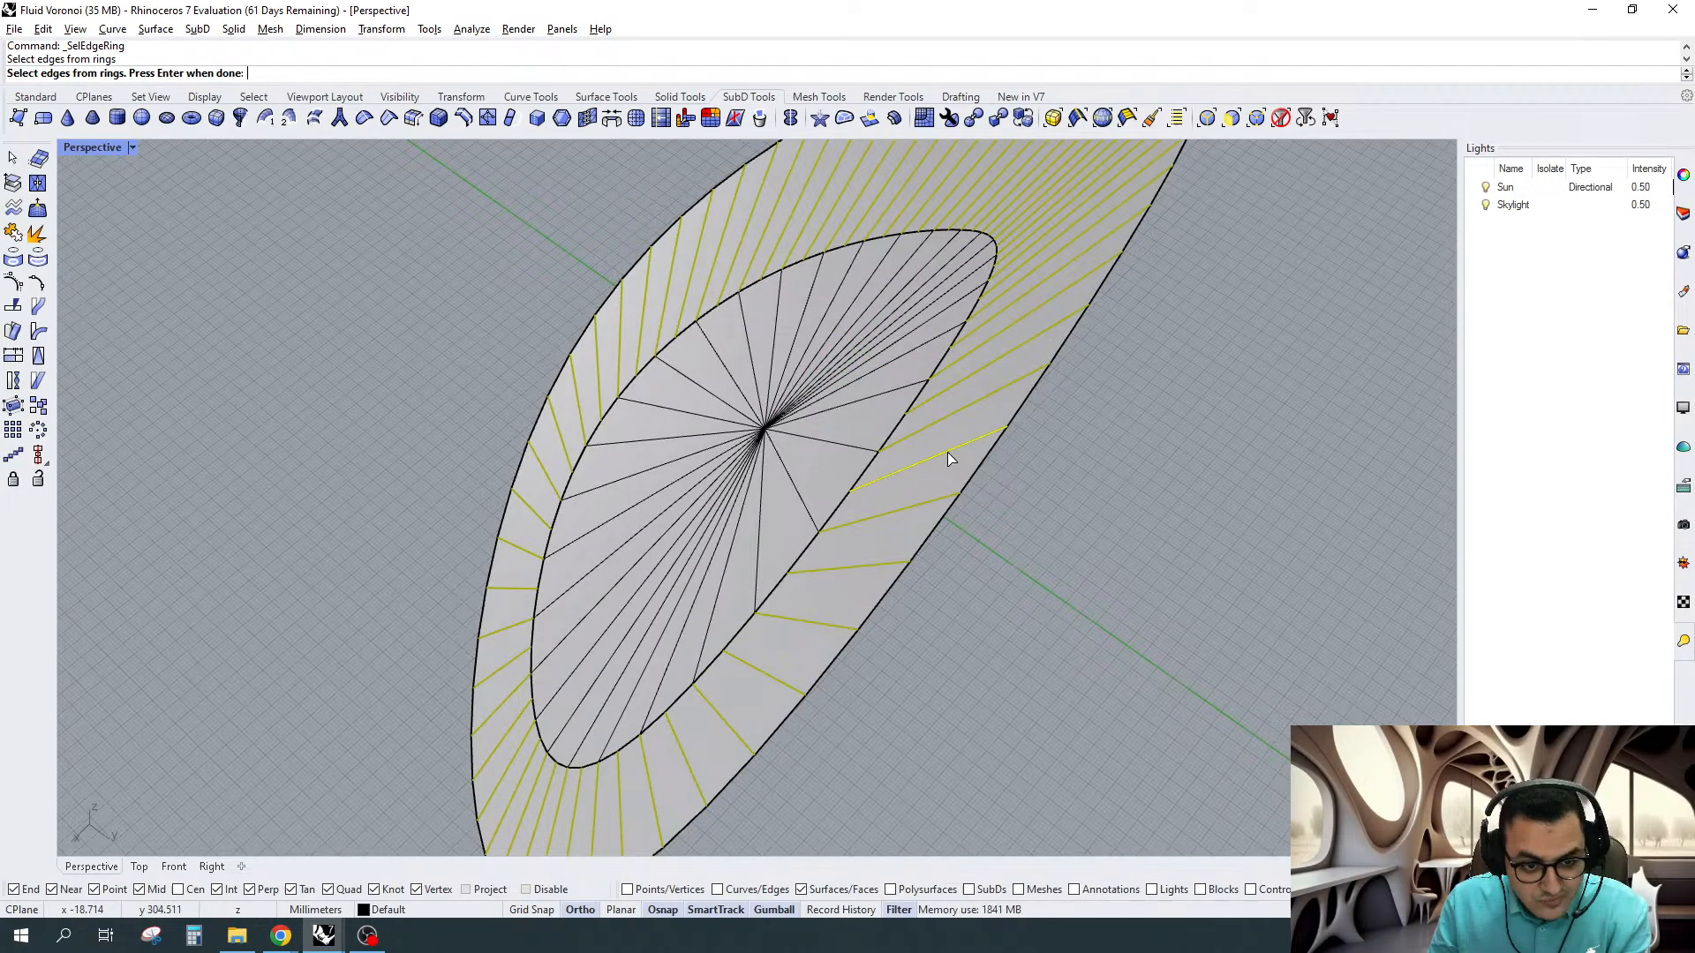
right_click(946, 452)
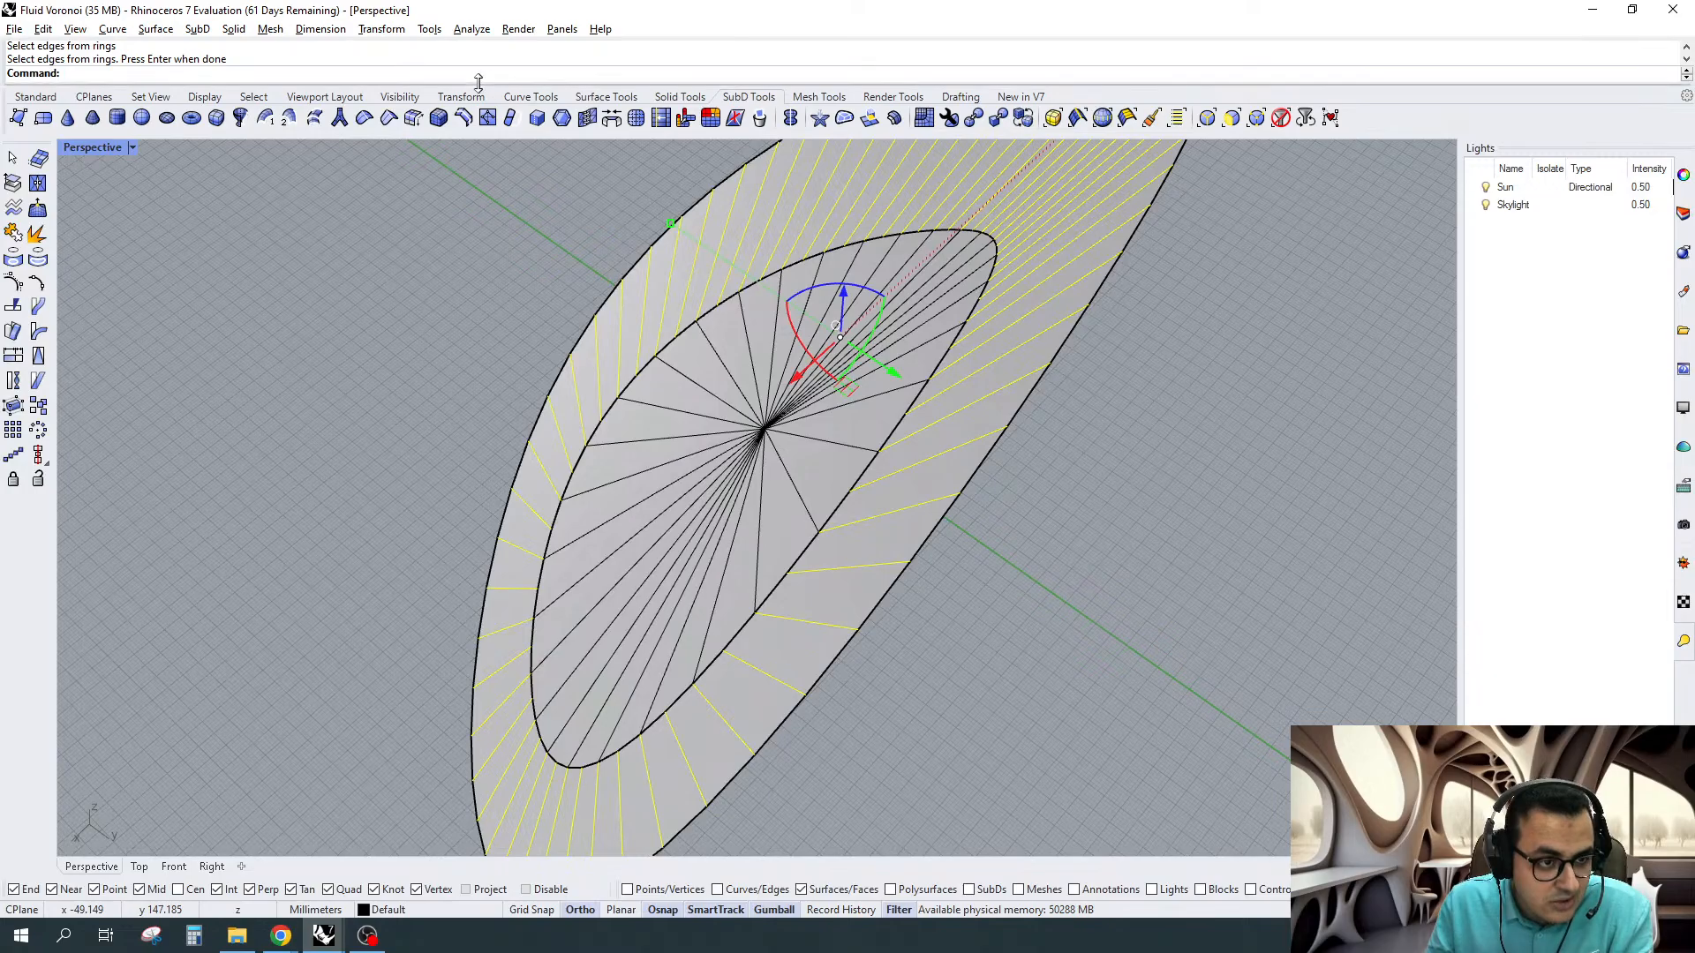
click(462, 117)
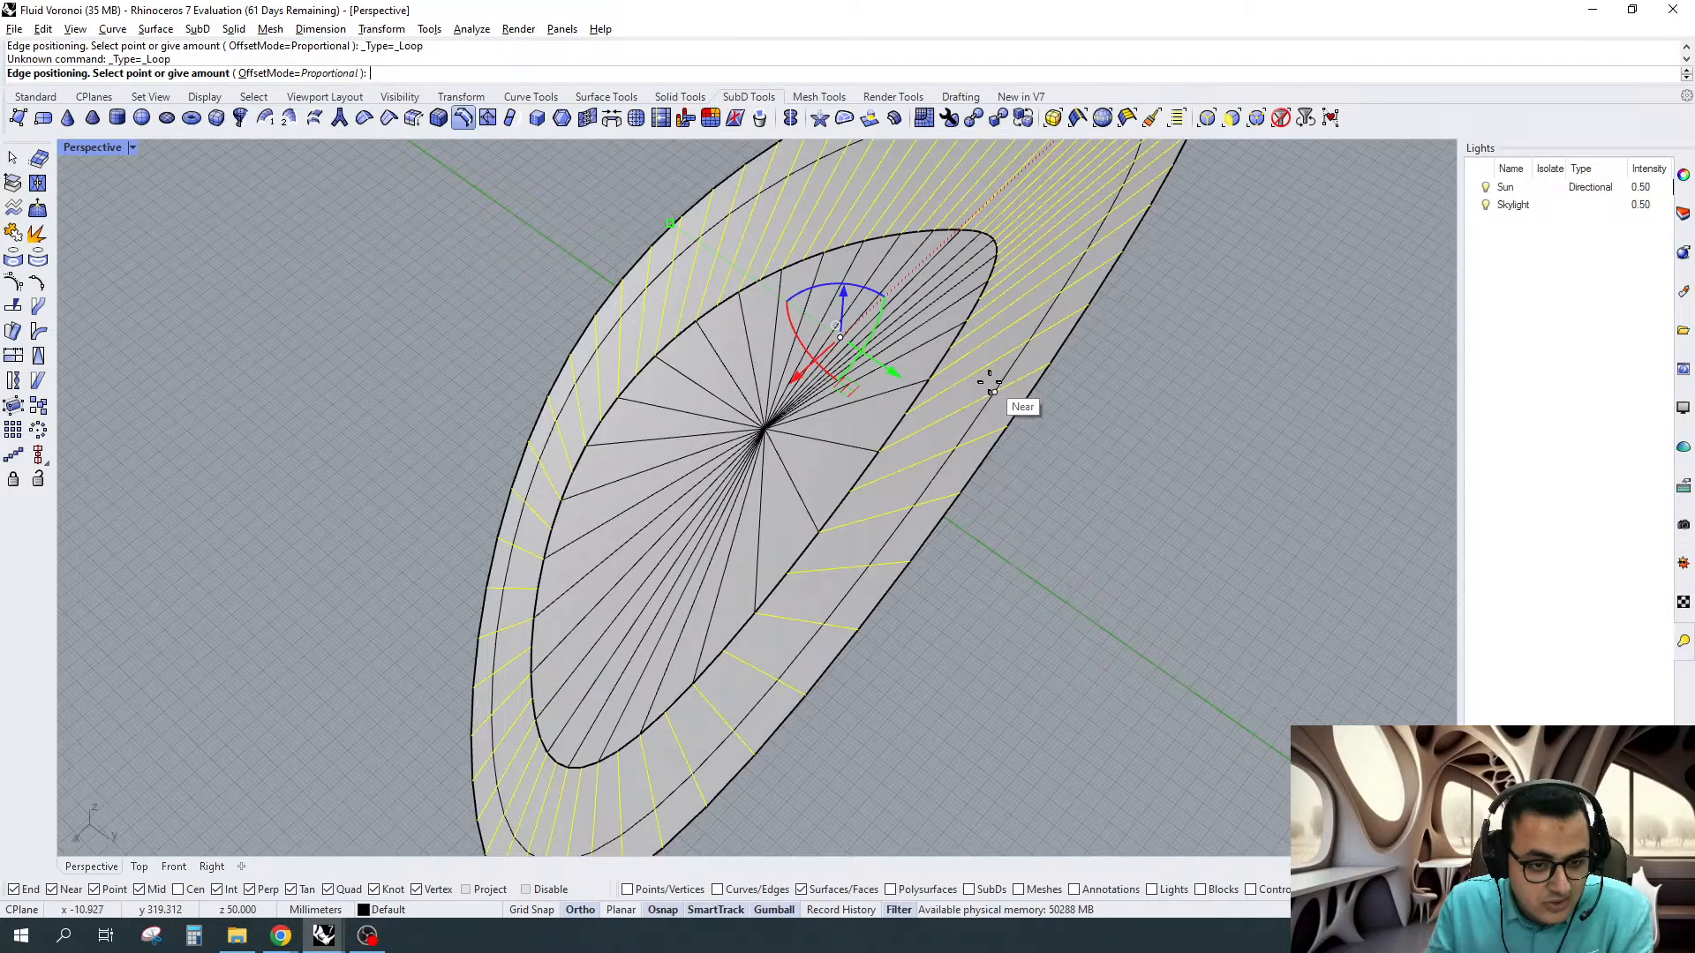
click(969, 398)
Subdivide the sloped band into eight roughly equal rings by inserting proportional edge loops on both sides of the existing loops
scroll(999, 369, up, 8)
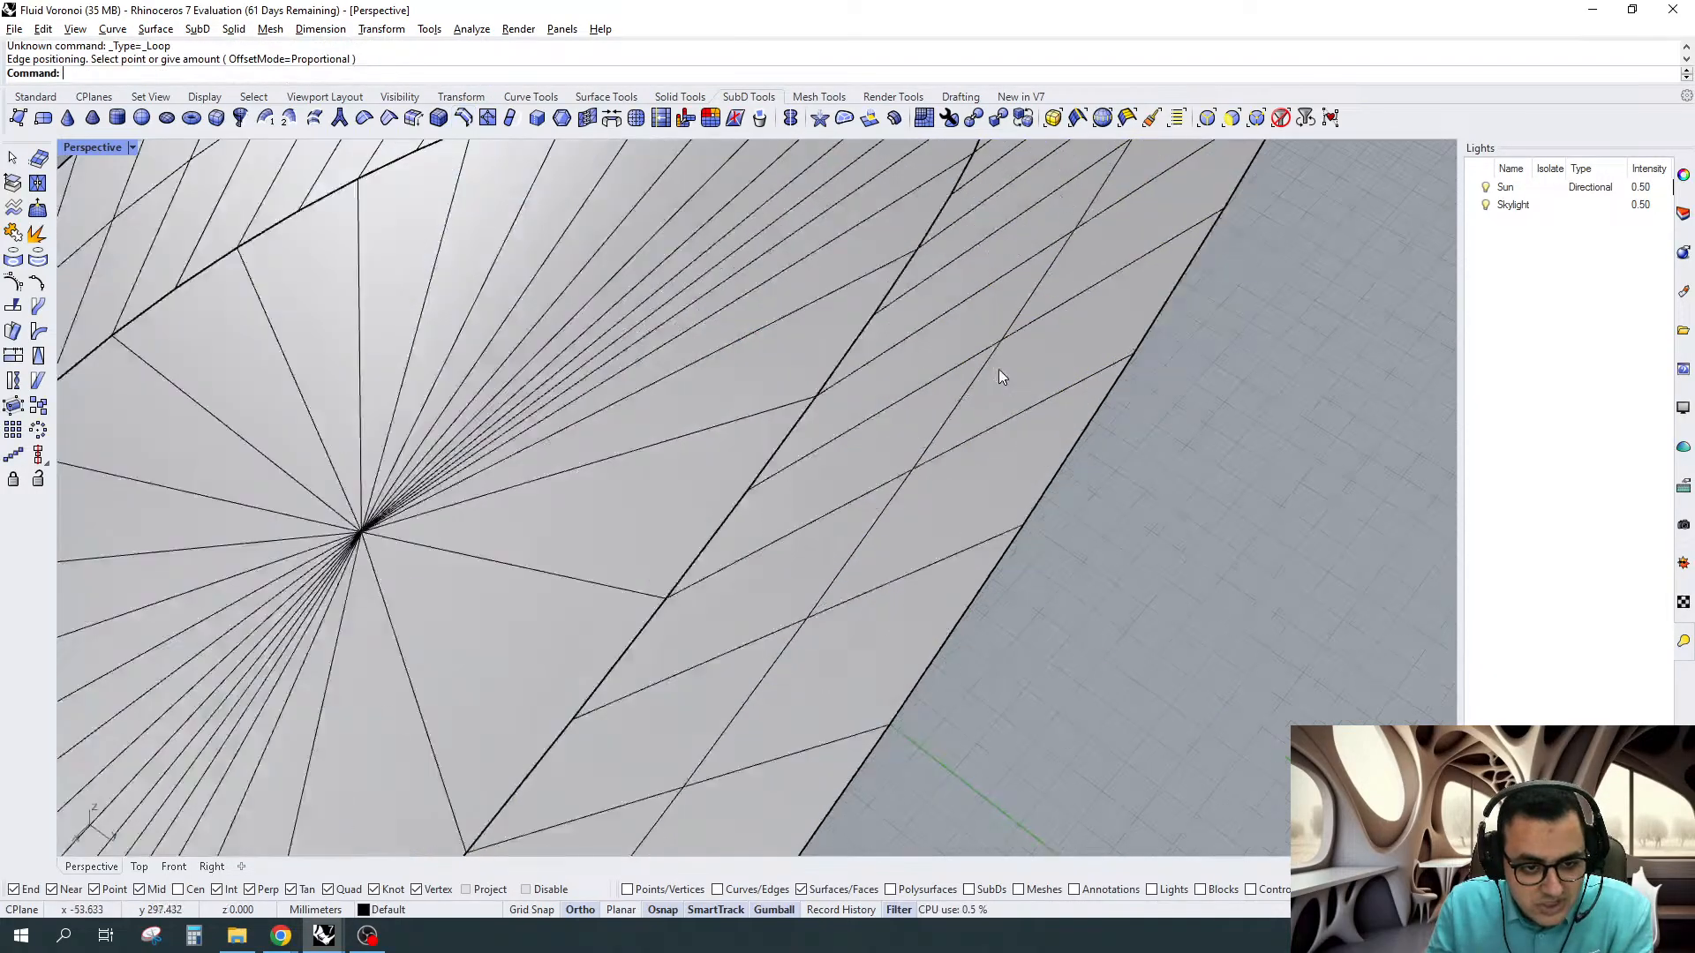
ctrl+shift+click(957, 409)
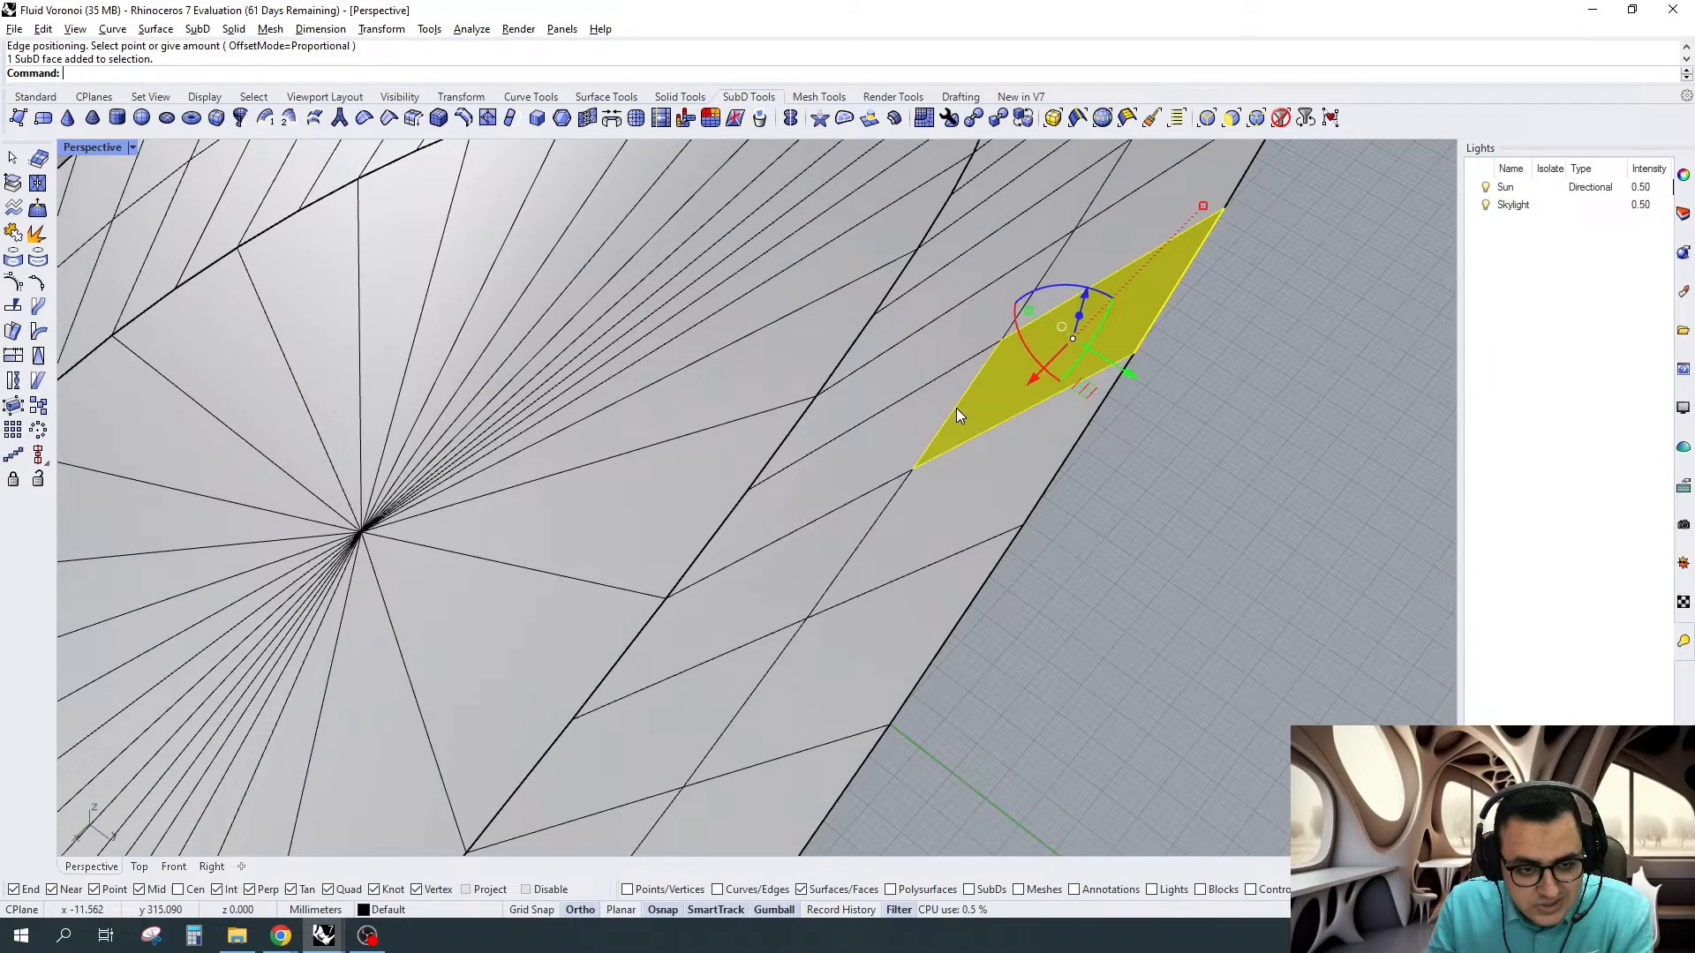
ctrl+shift+double_click(950, 415)
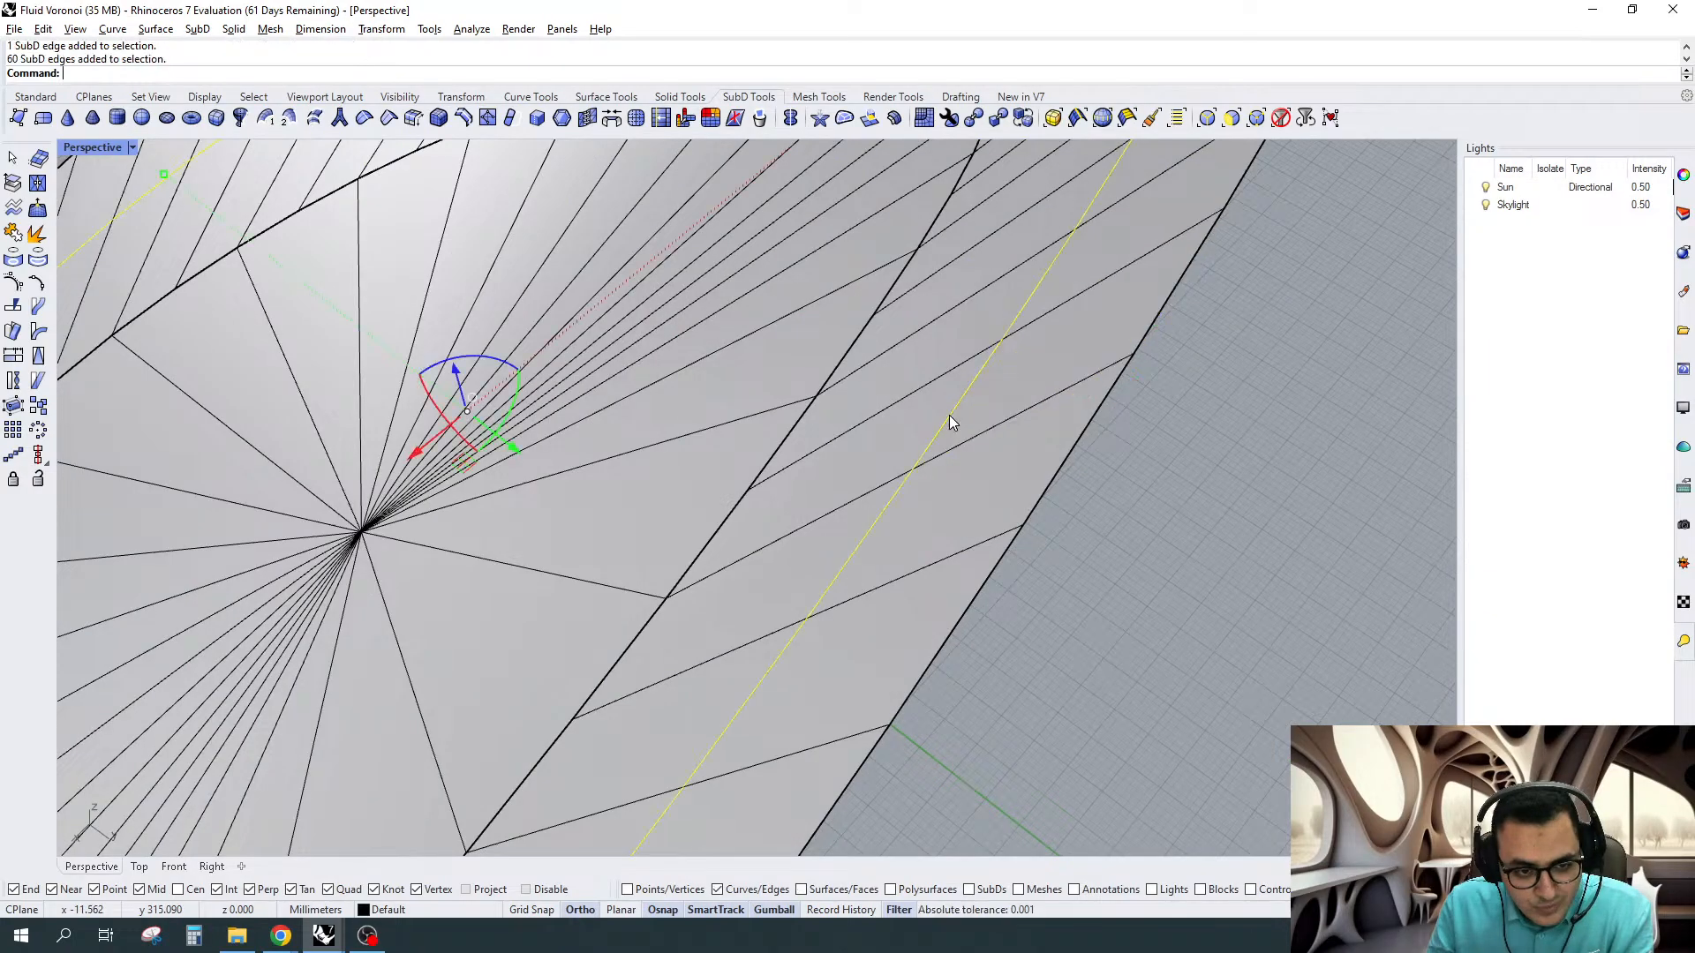
click(415, 118)
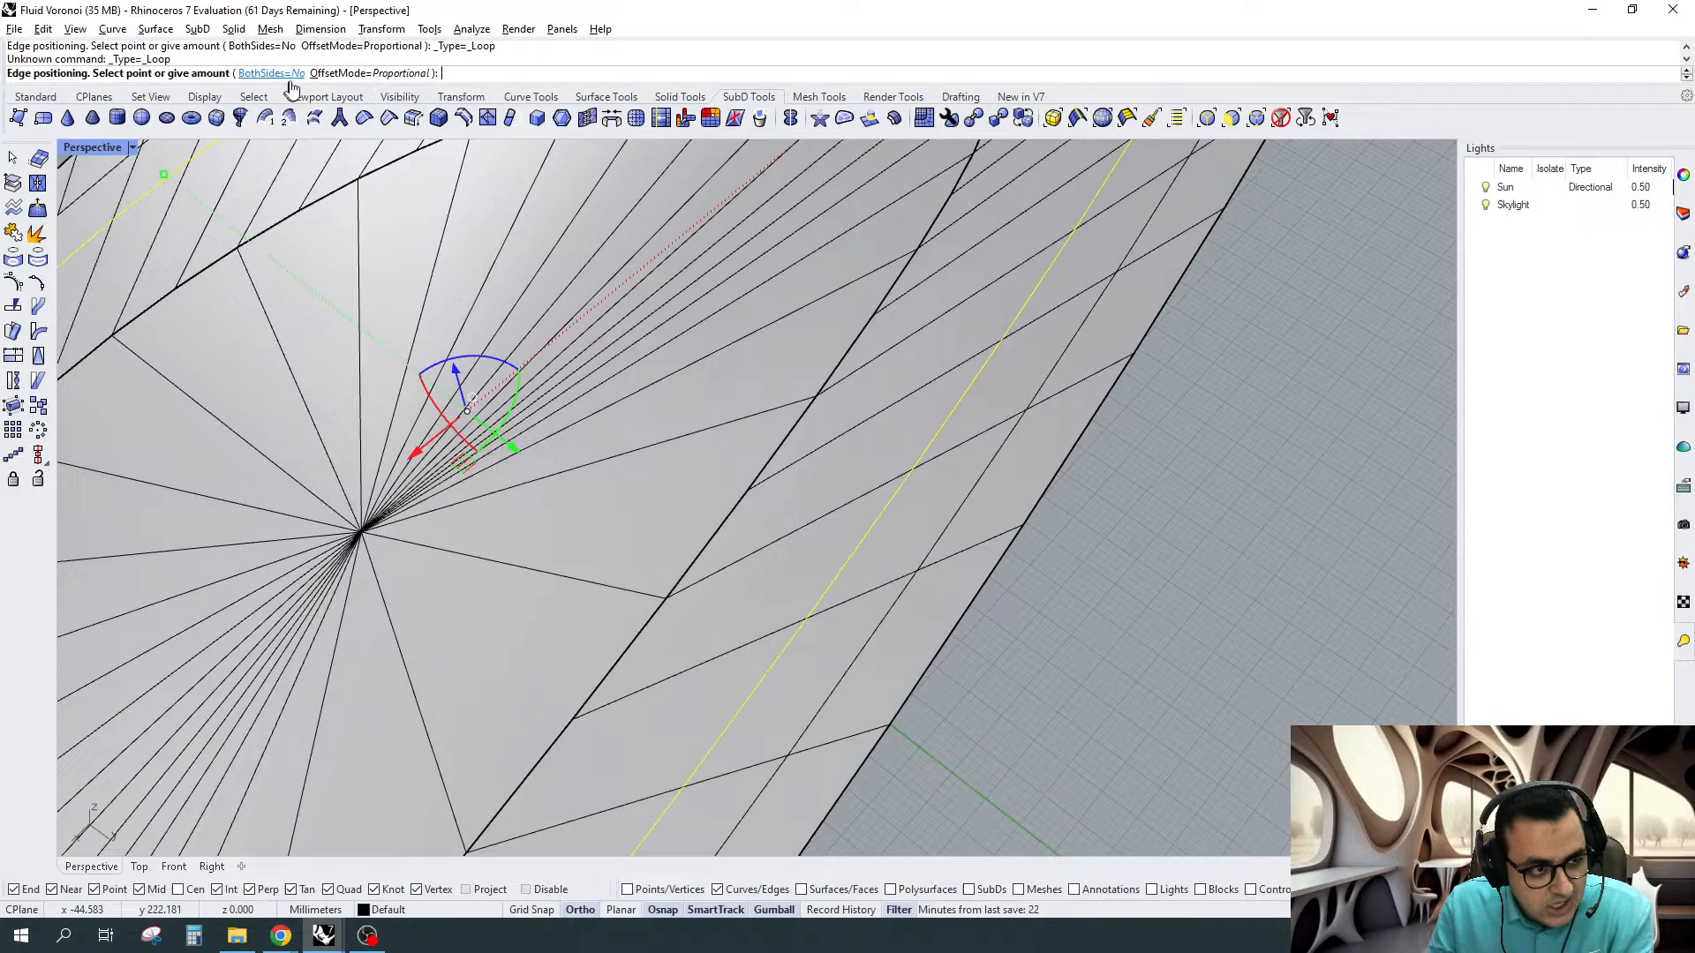
click(1009, 441)
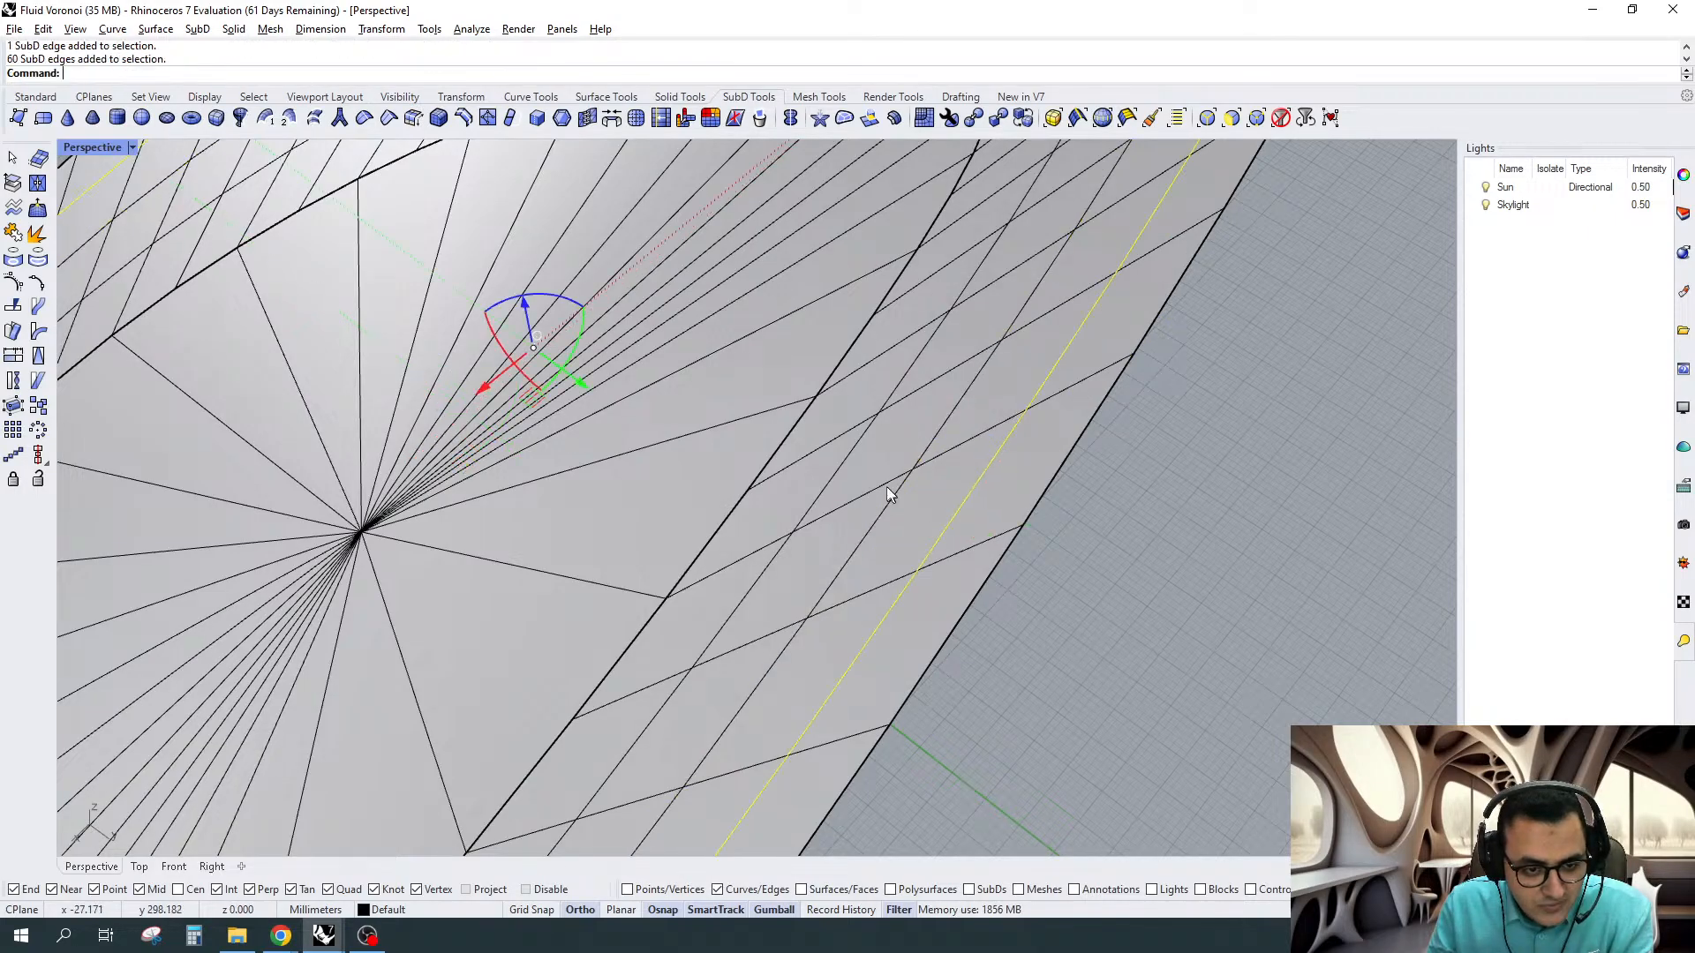
ctrl+shift+double_click(843, 464)
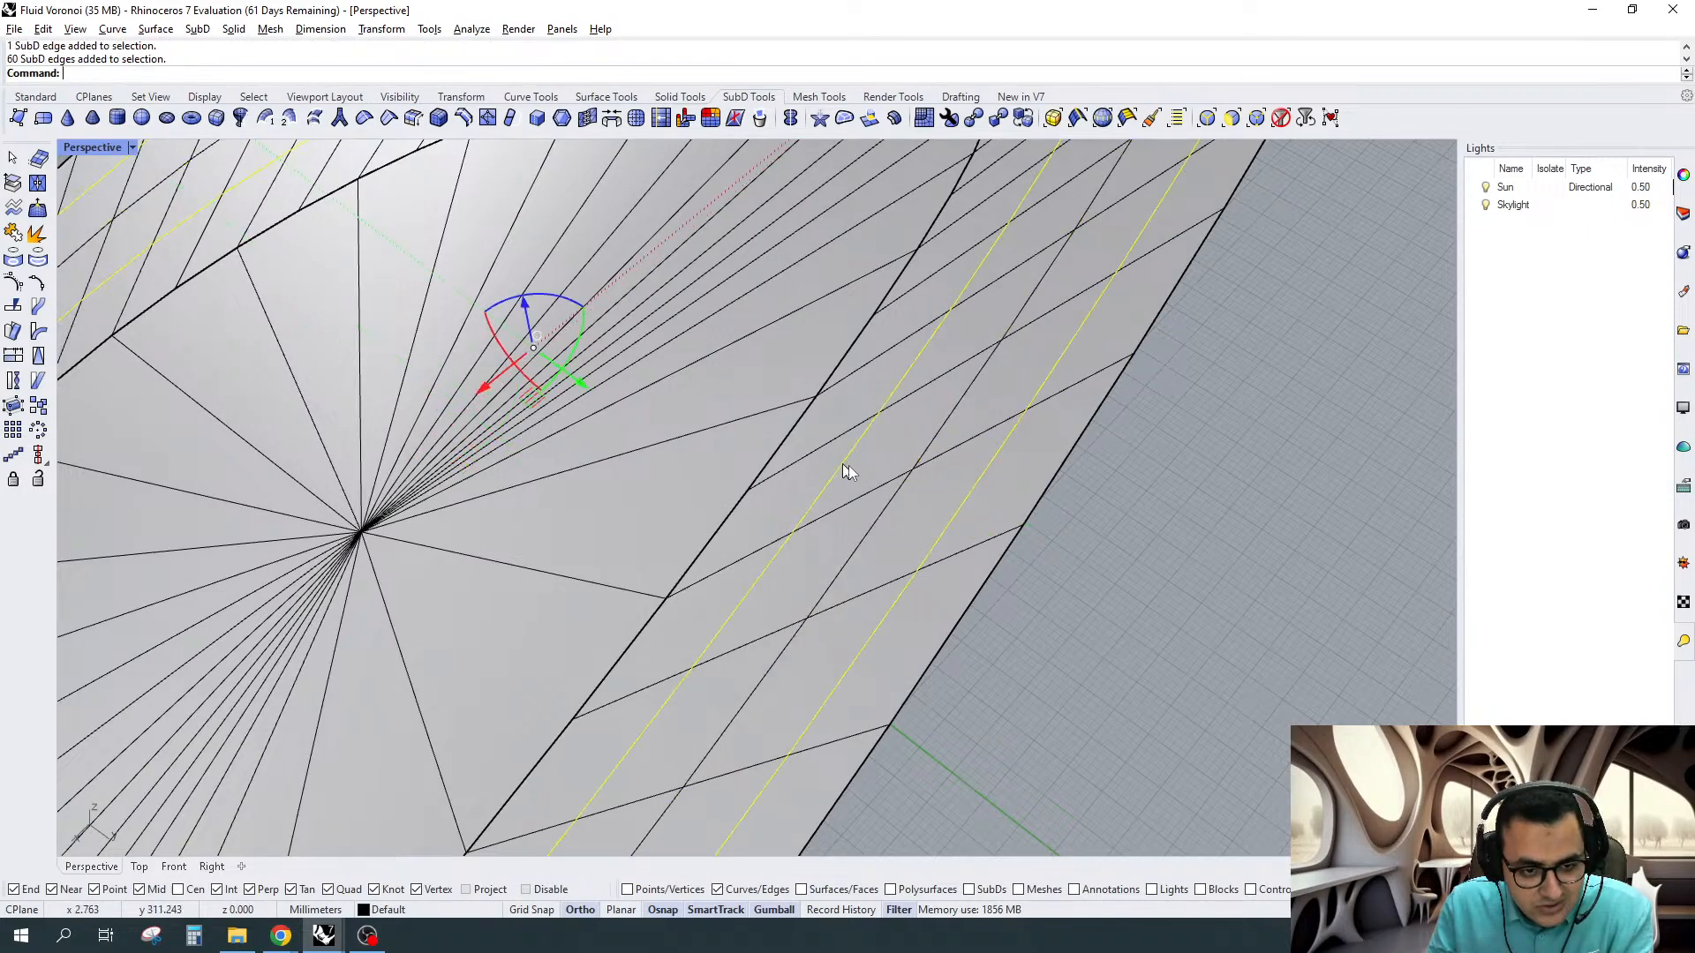
right_click(849, 465)
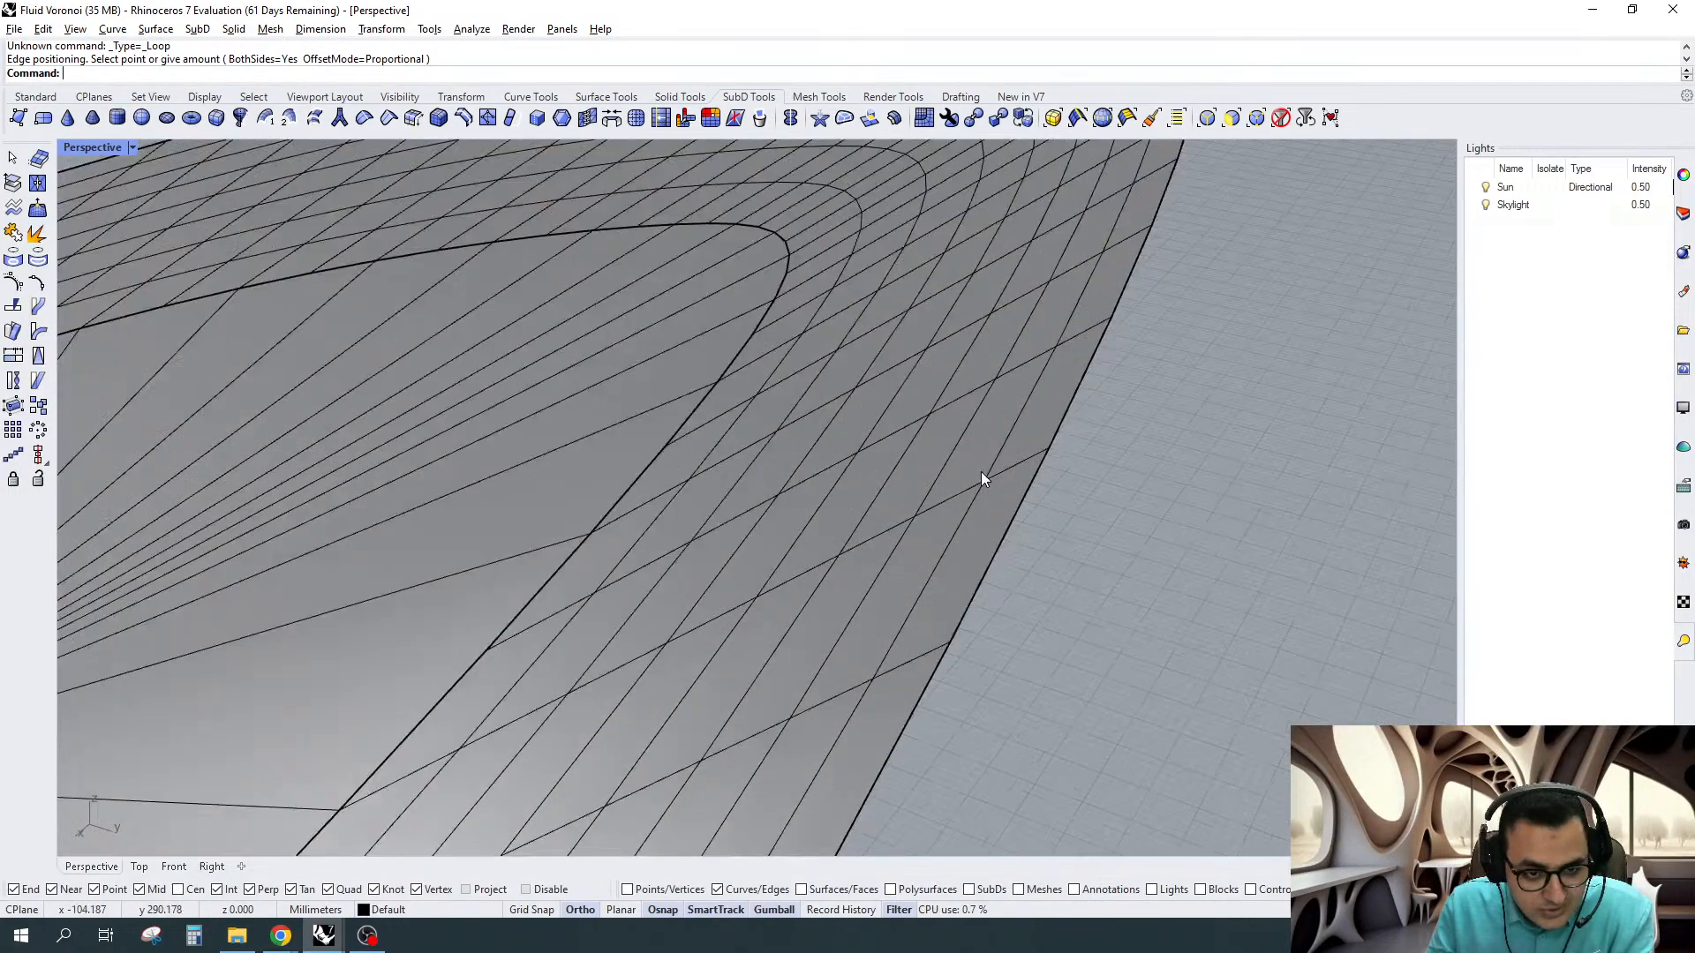
Insert closely spaced proportional edge loops on both sides of all seven inner loops of the sloped band
ctrl+shift+double_click(990, 476)
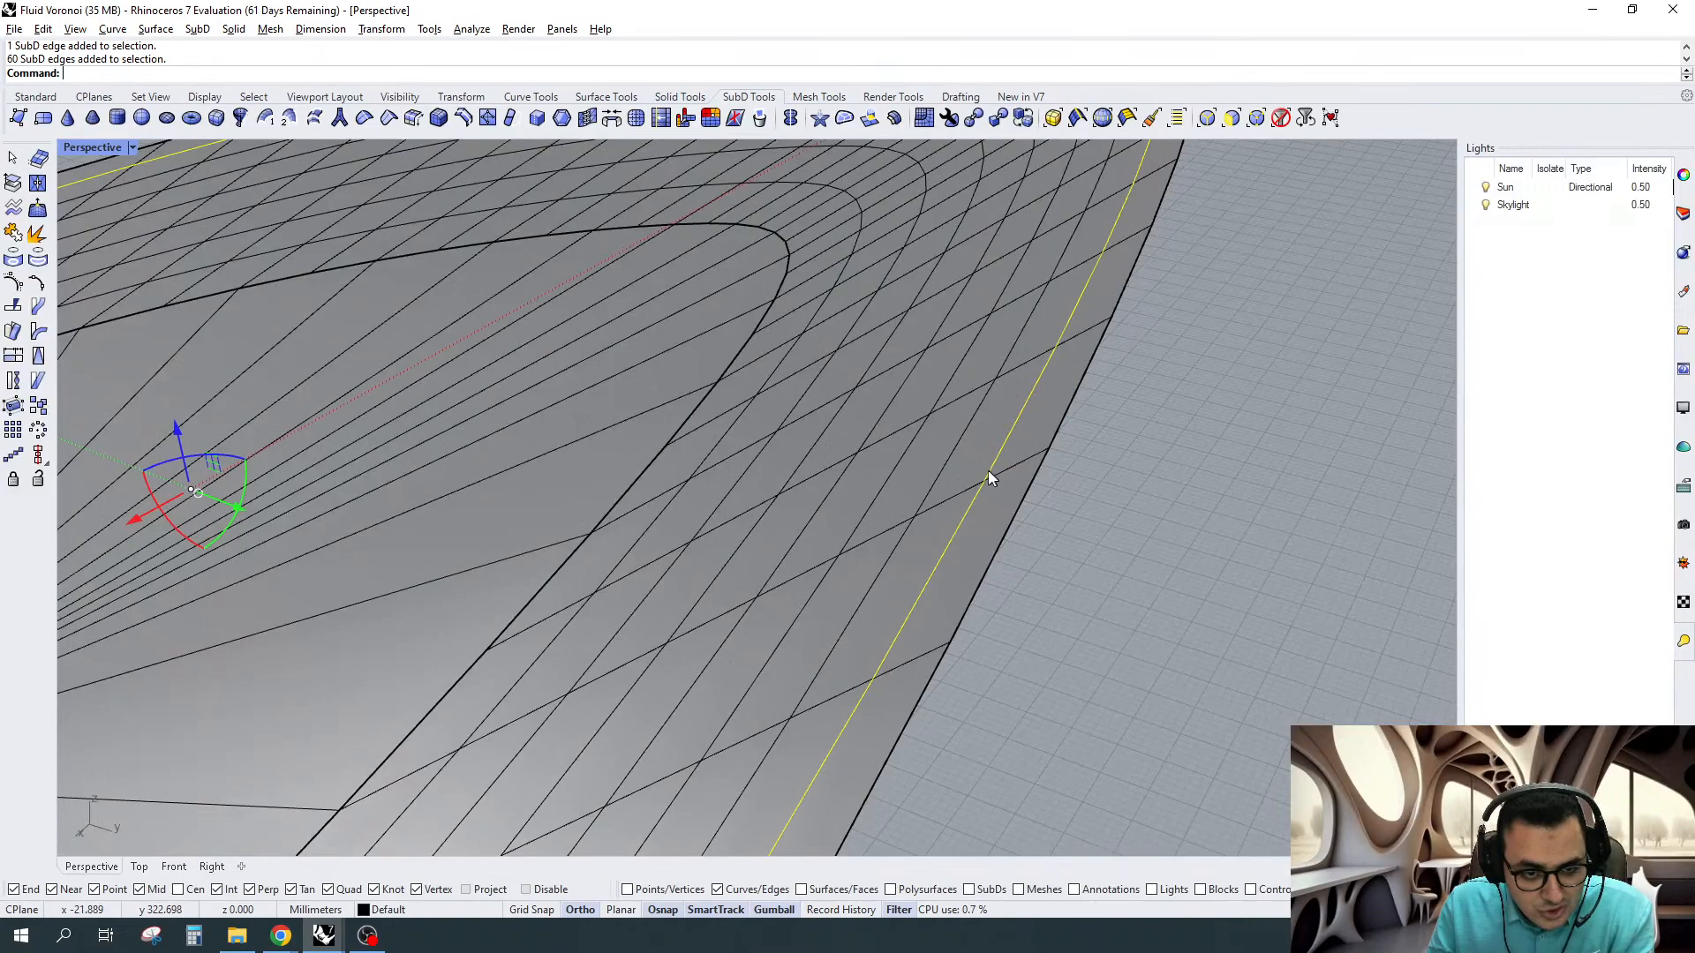
shift+double_click(920, 508)
shift+double_click(877, 499)
shift+double_click(803, 518)
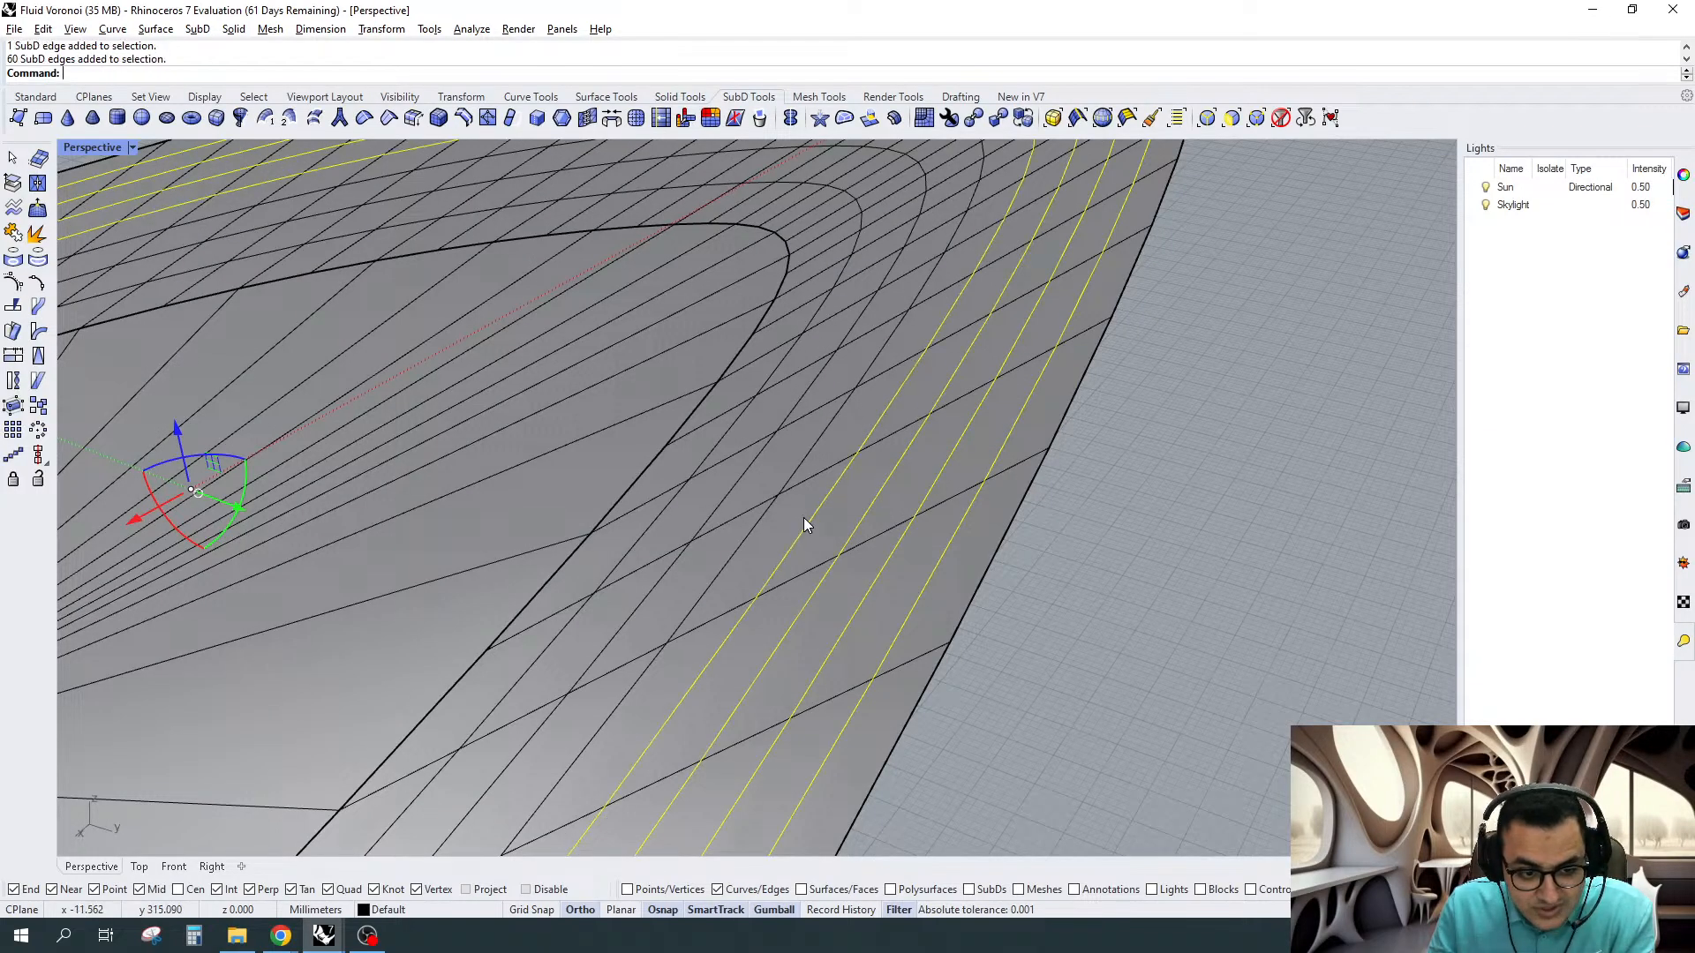
shift+click(742, 550)
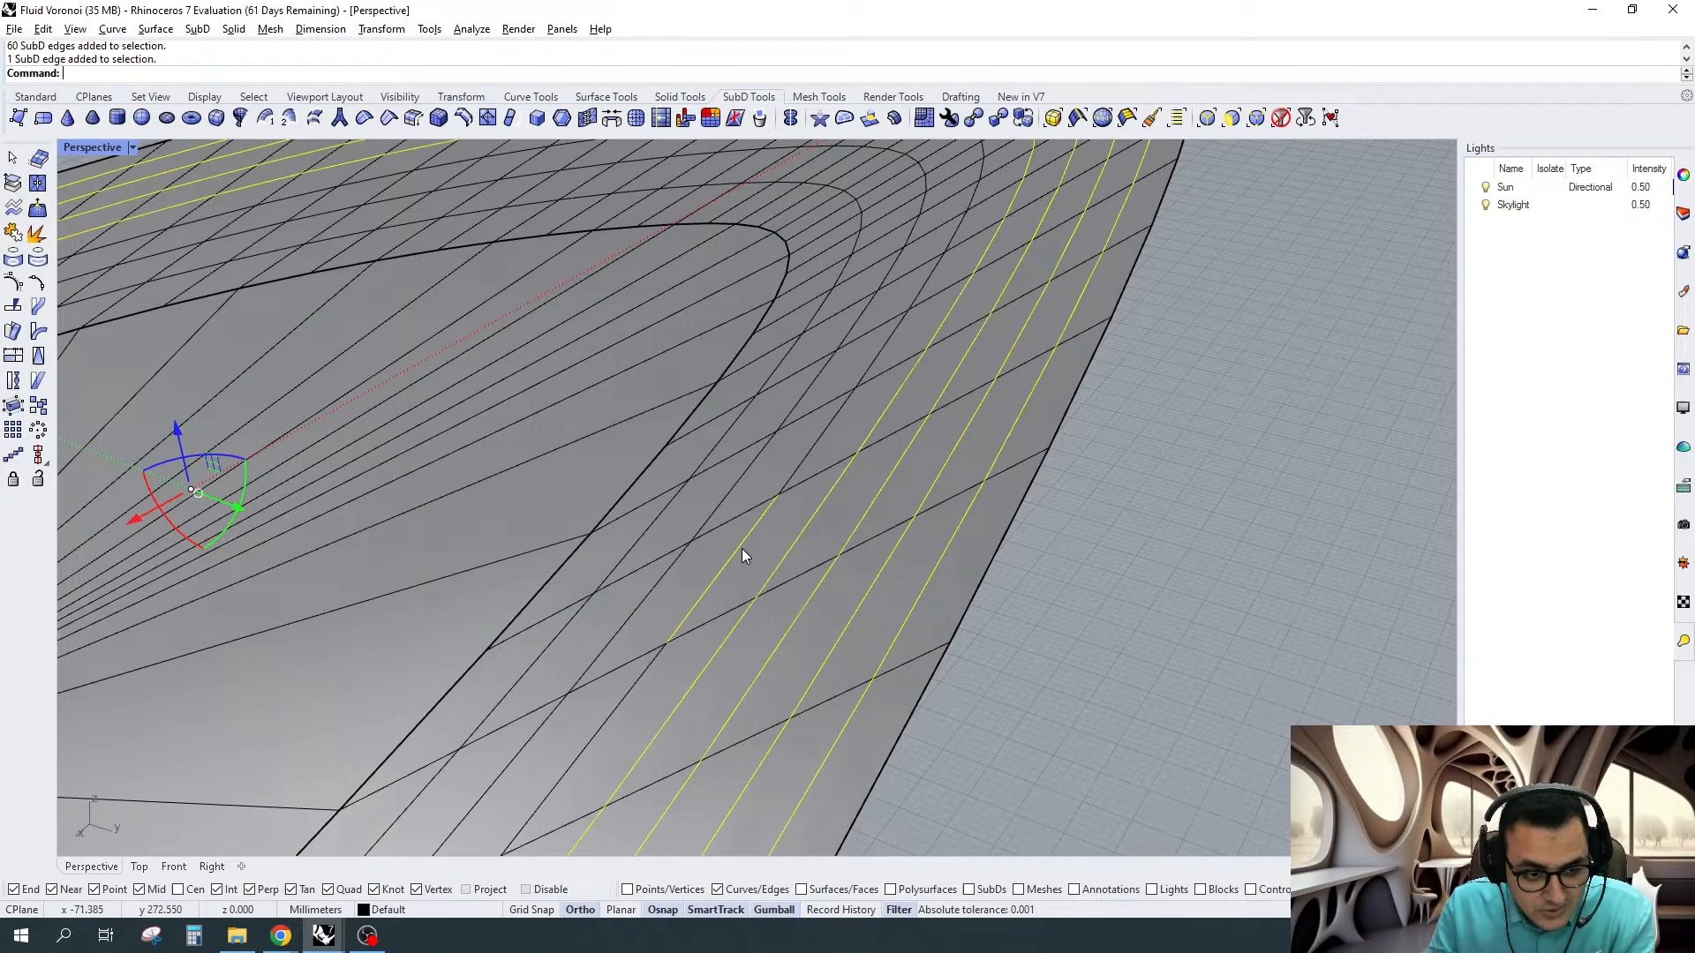
shift+double_click(742, 548)
scroll(1001, 477, up, 3)
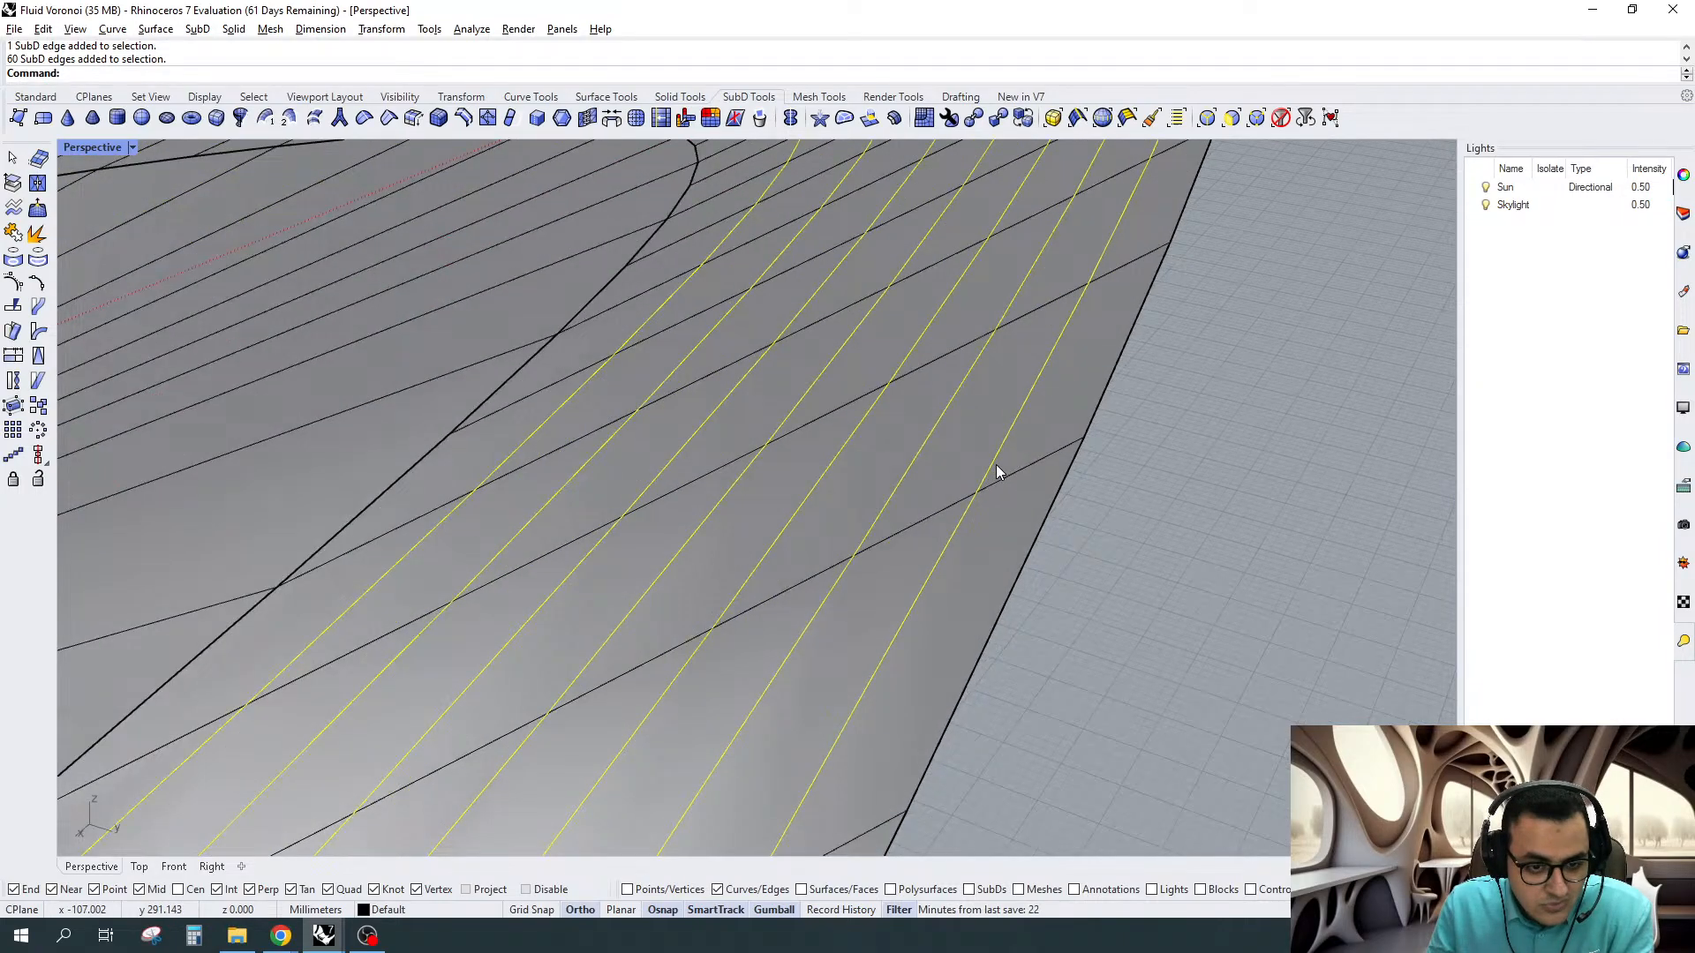
scroll(997, 472, up, 3)
click(462, 118)
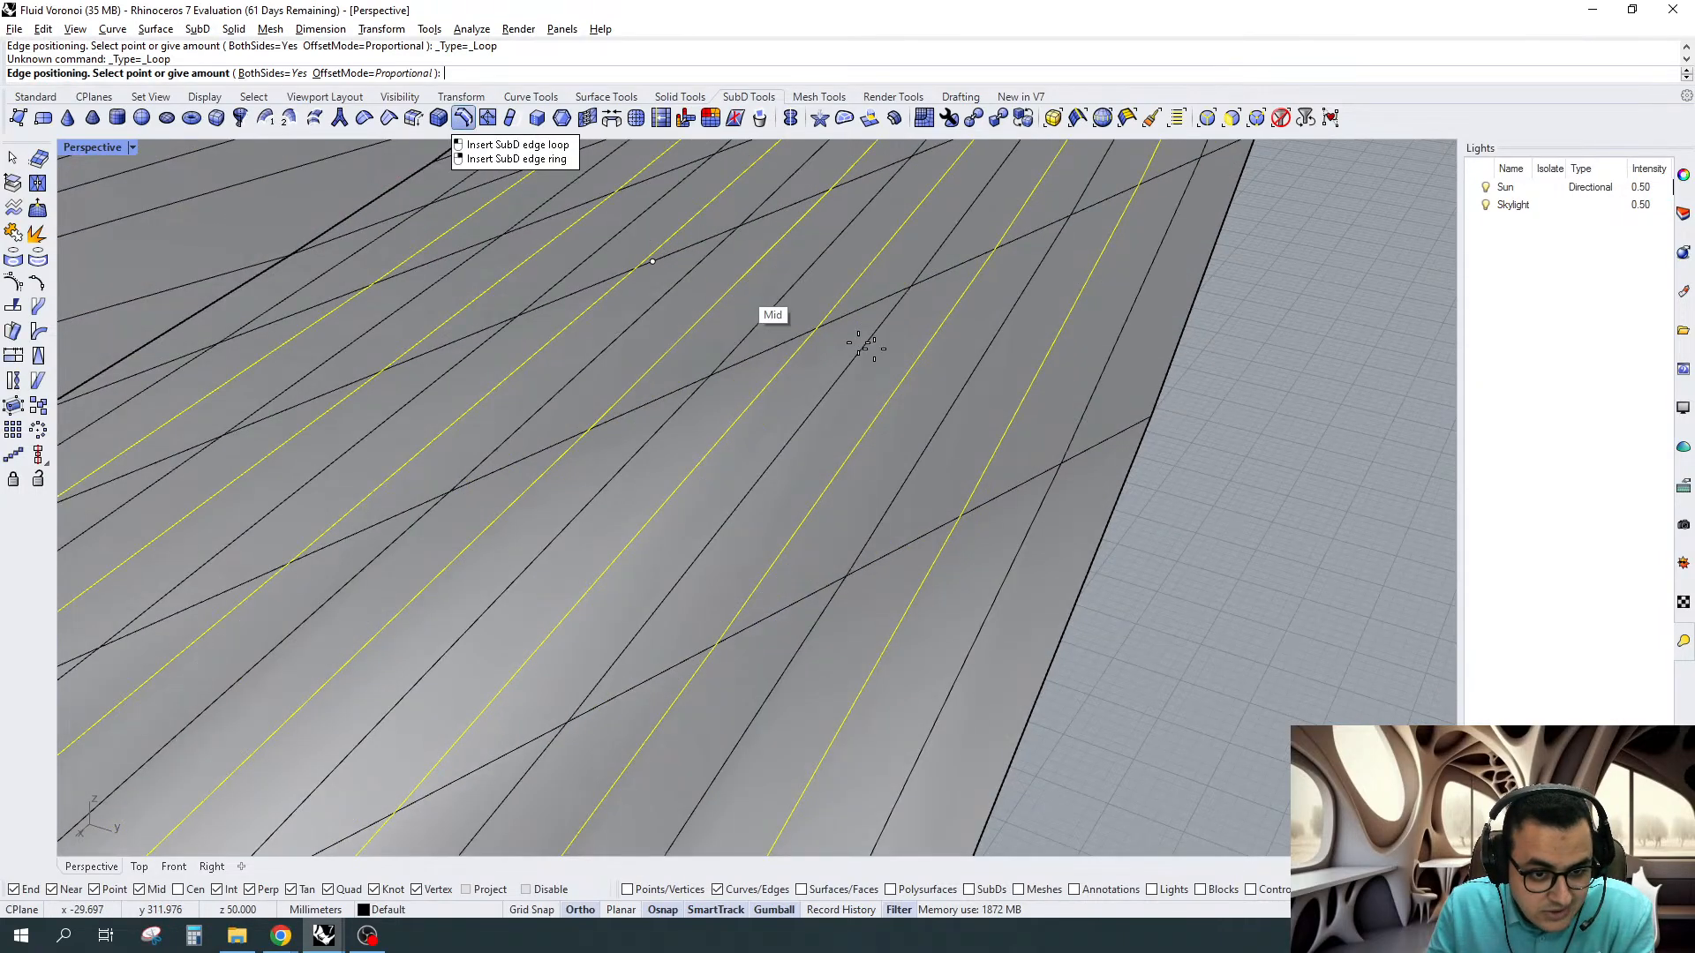
scroll(991, 509, up, 3)
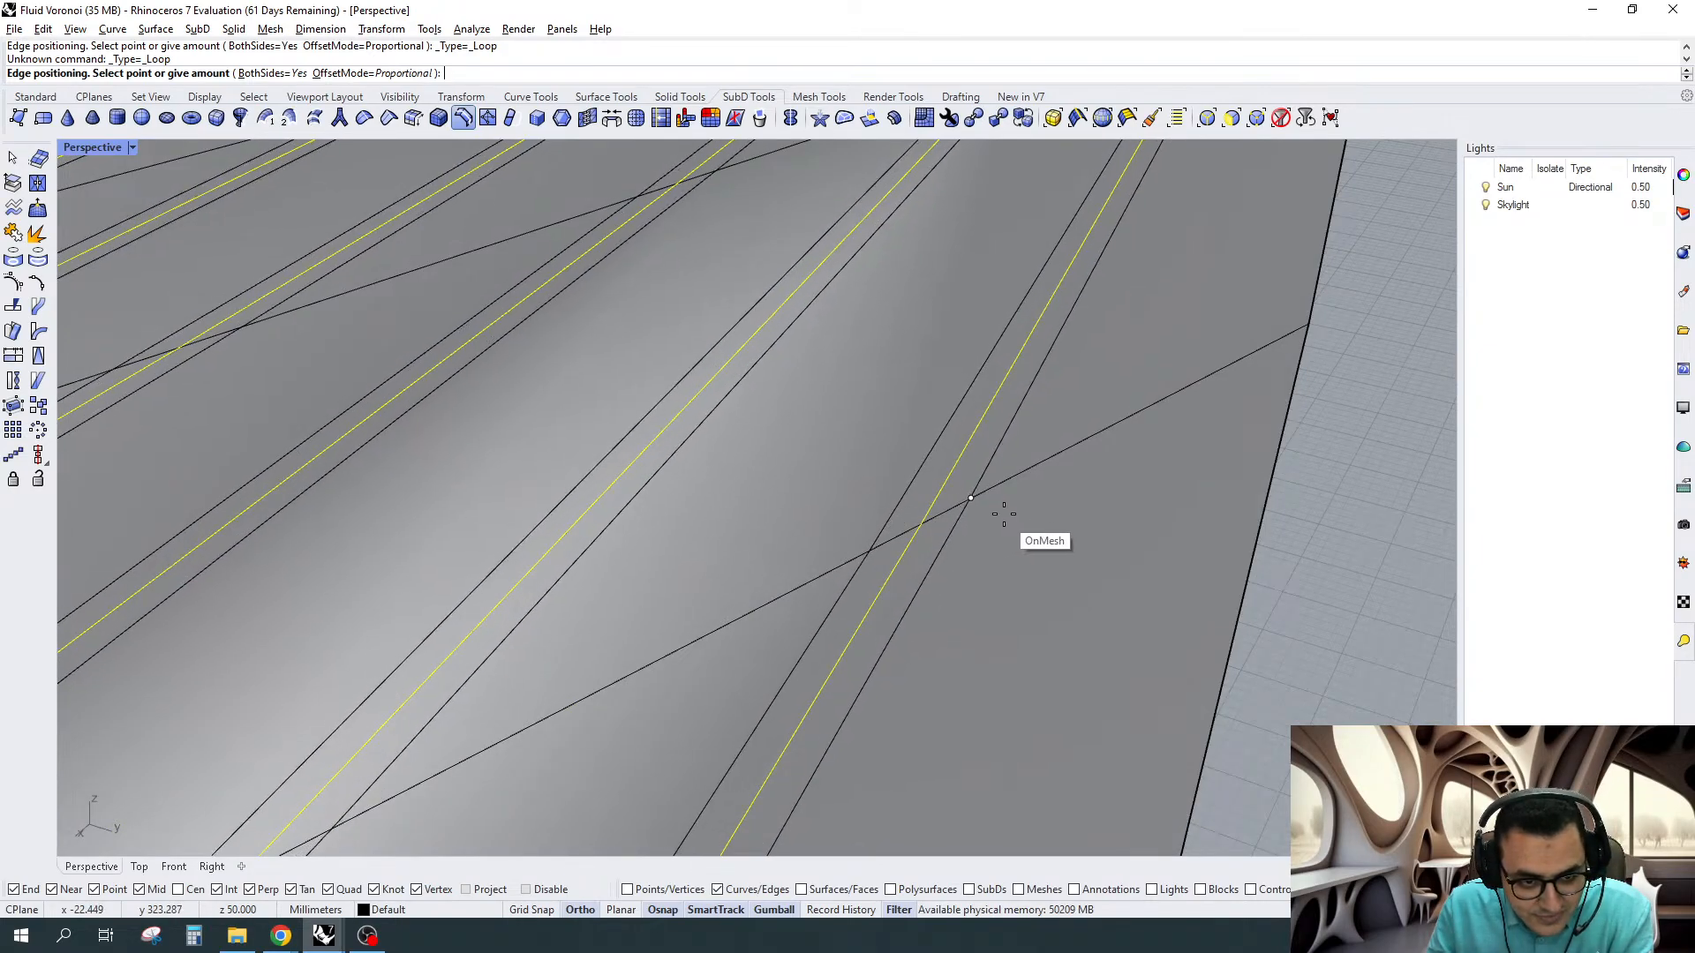
click(1003, 514)
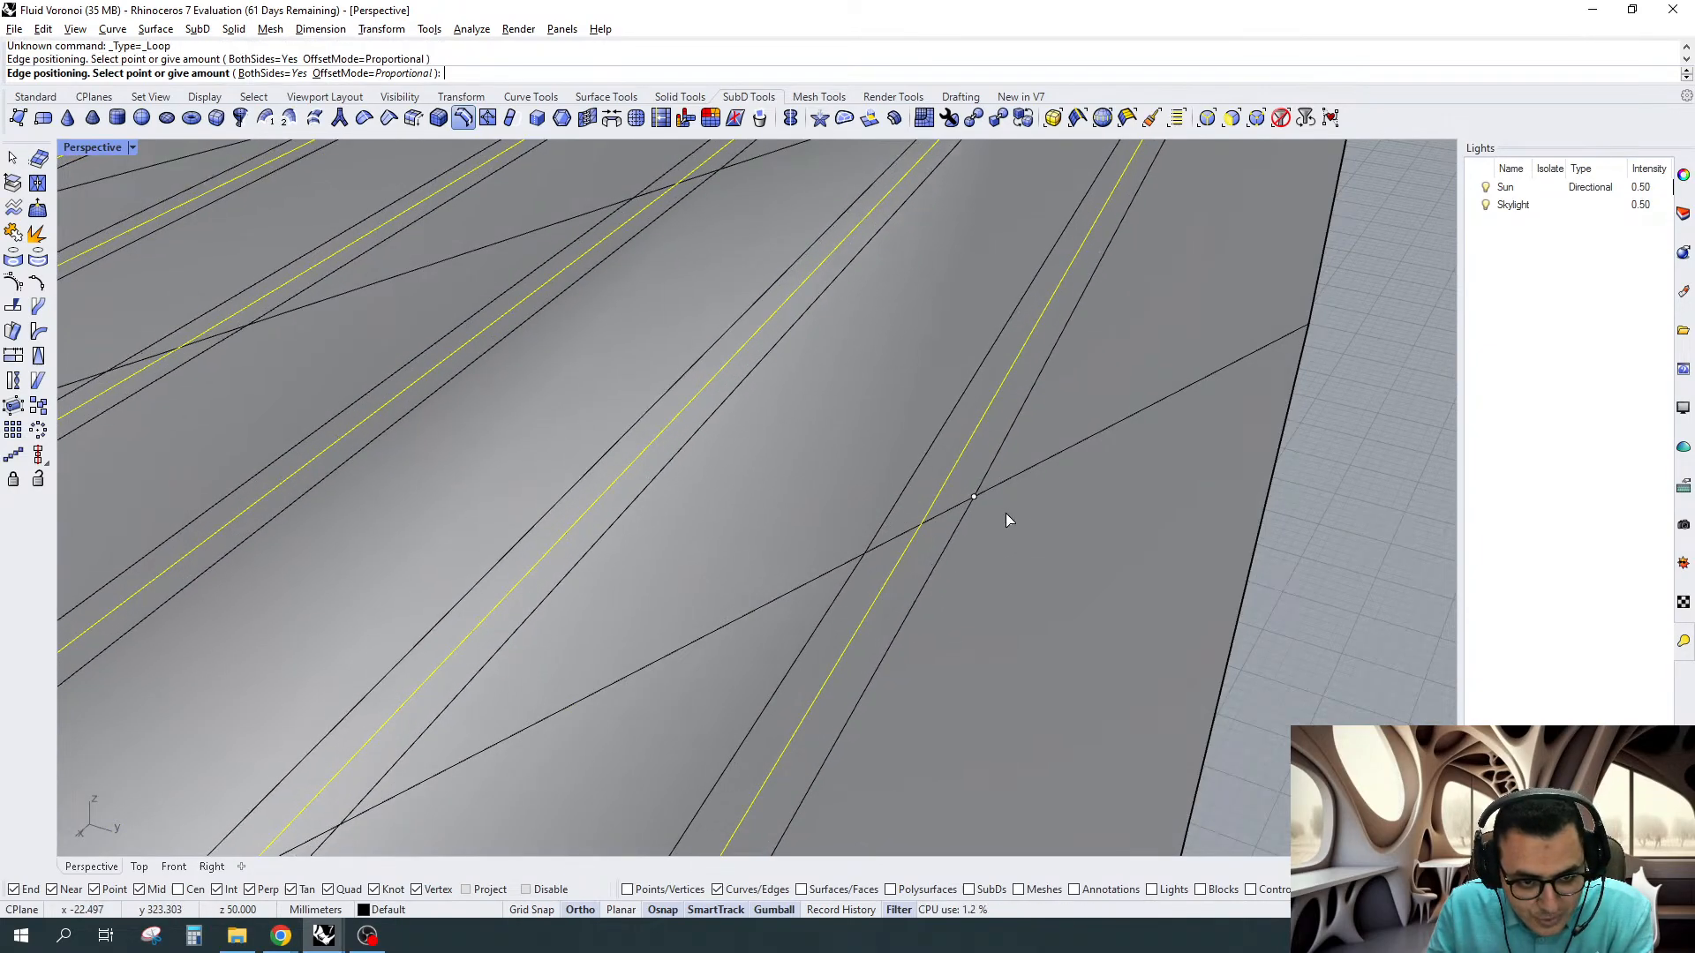
scroll(1100, 429, down, 5)
key(Escape)
Reselect the seven original loops with SelPrev and delete them, leaving only the paired loops beside them
text(Sel)
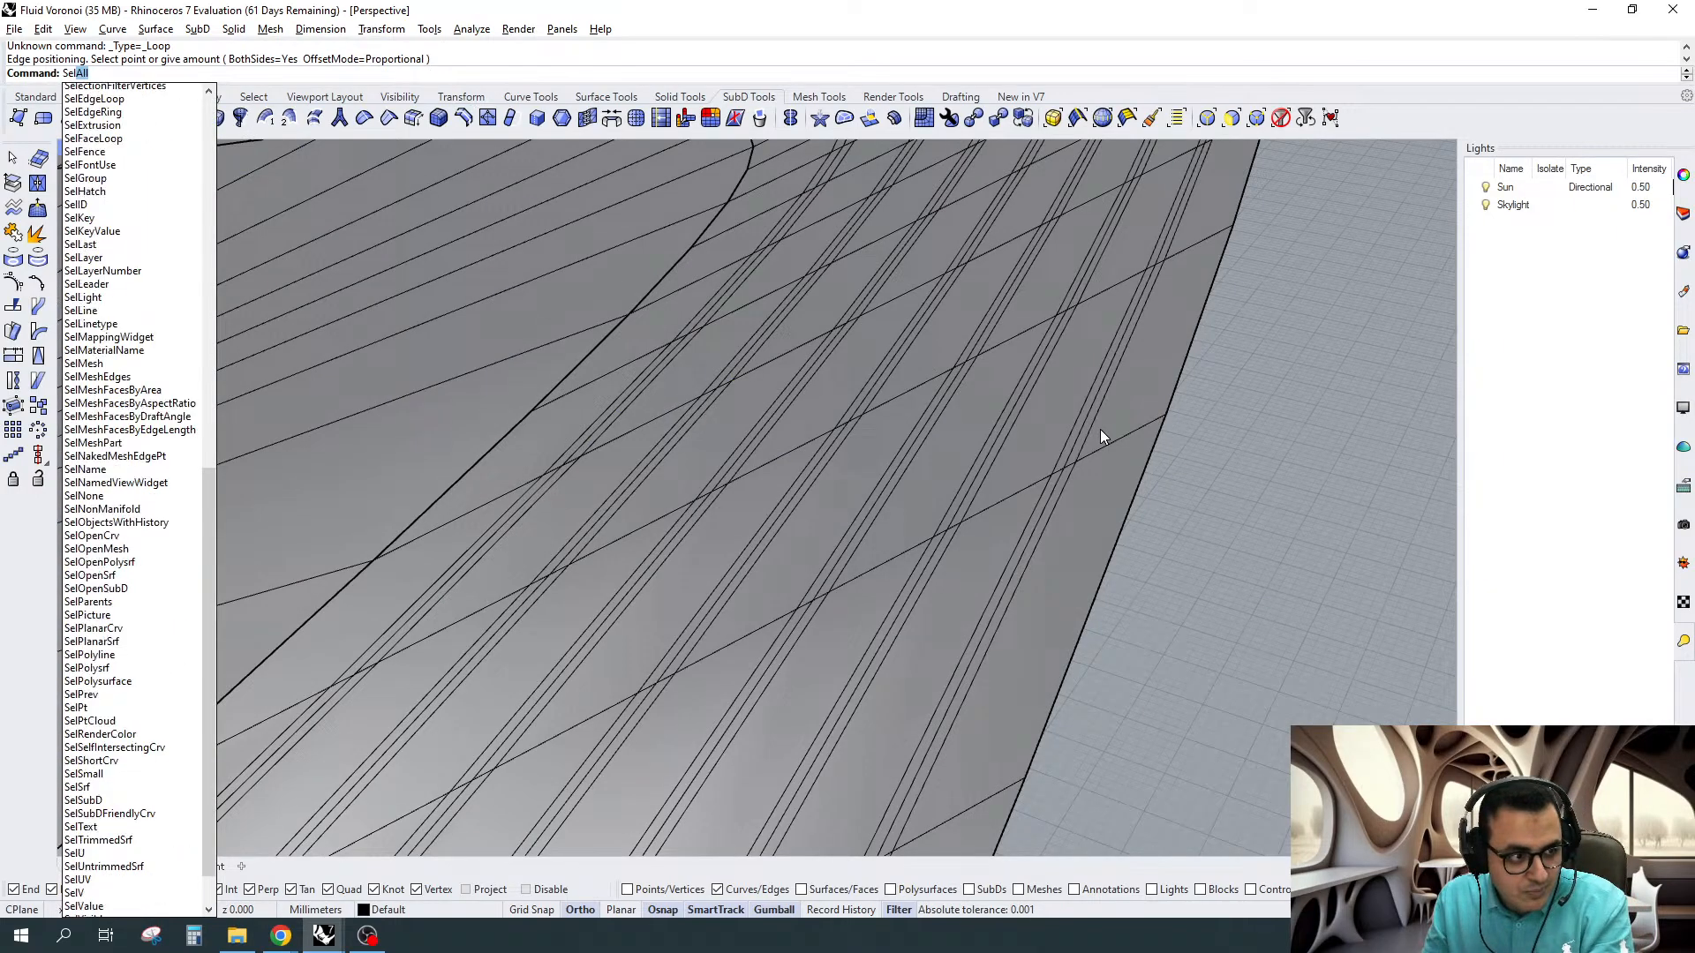
text(Prev)
key(Return)
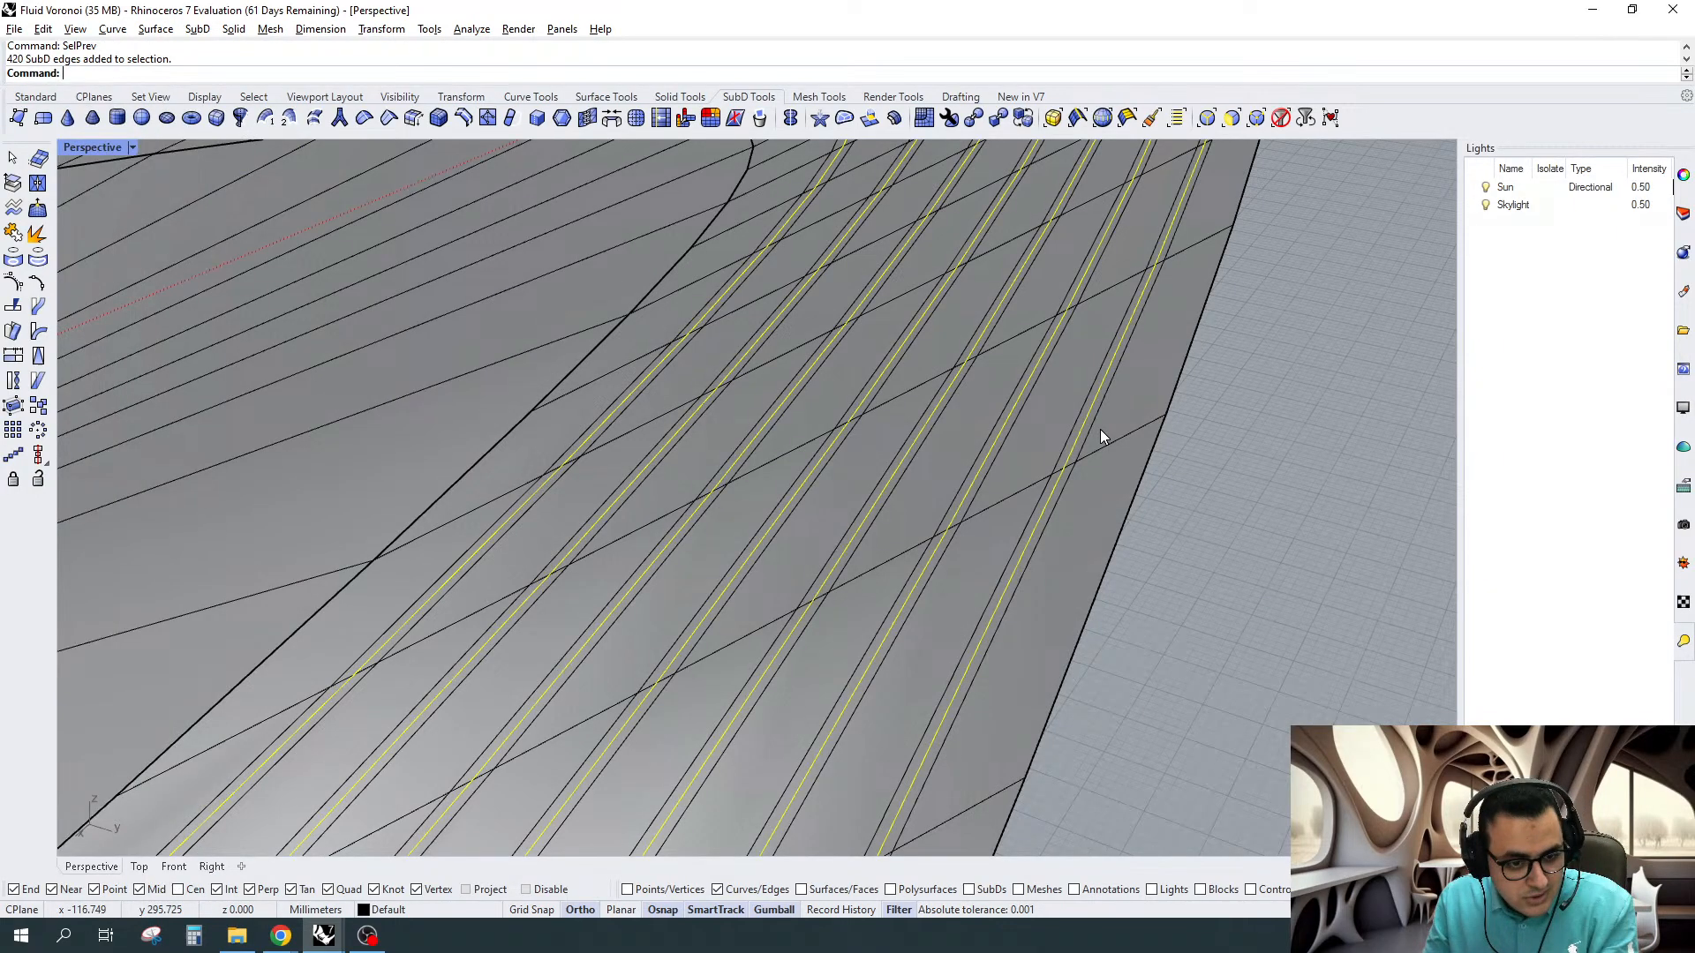
key(Delete)
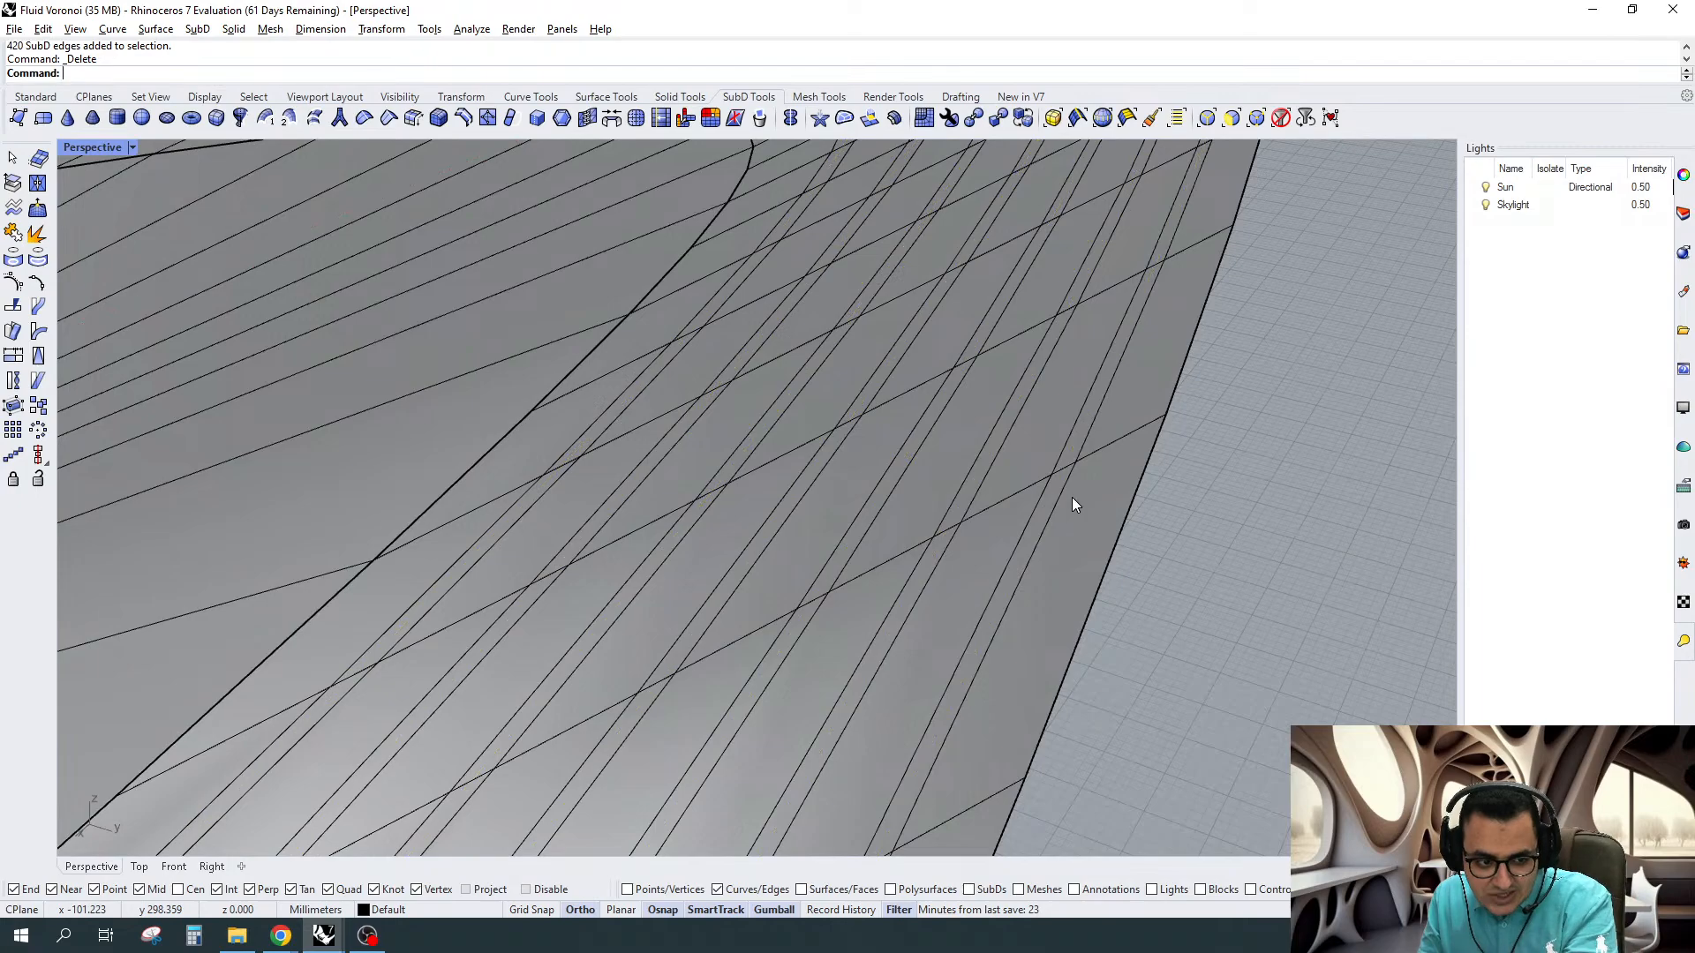
Select the seven narrow face strips between the paired loops, extract them as separate SubDs, and group them
scroll(1072, 496, up, 2)
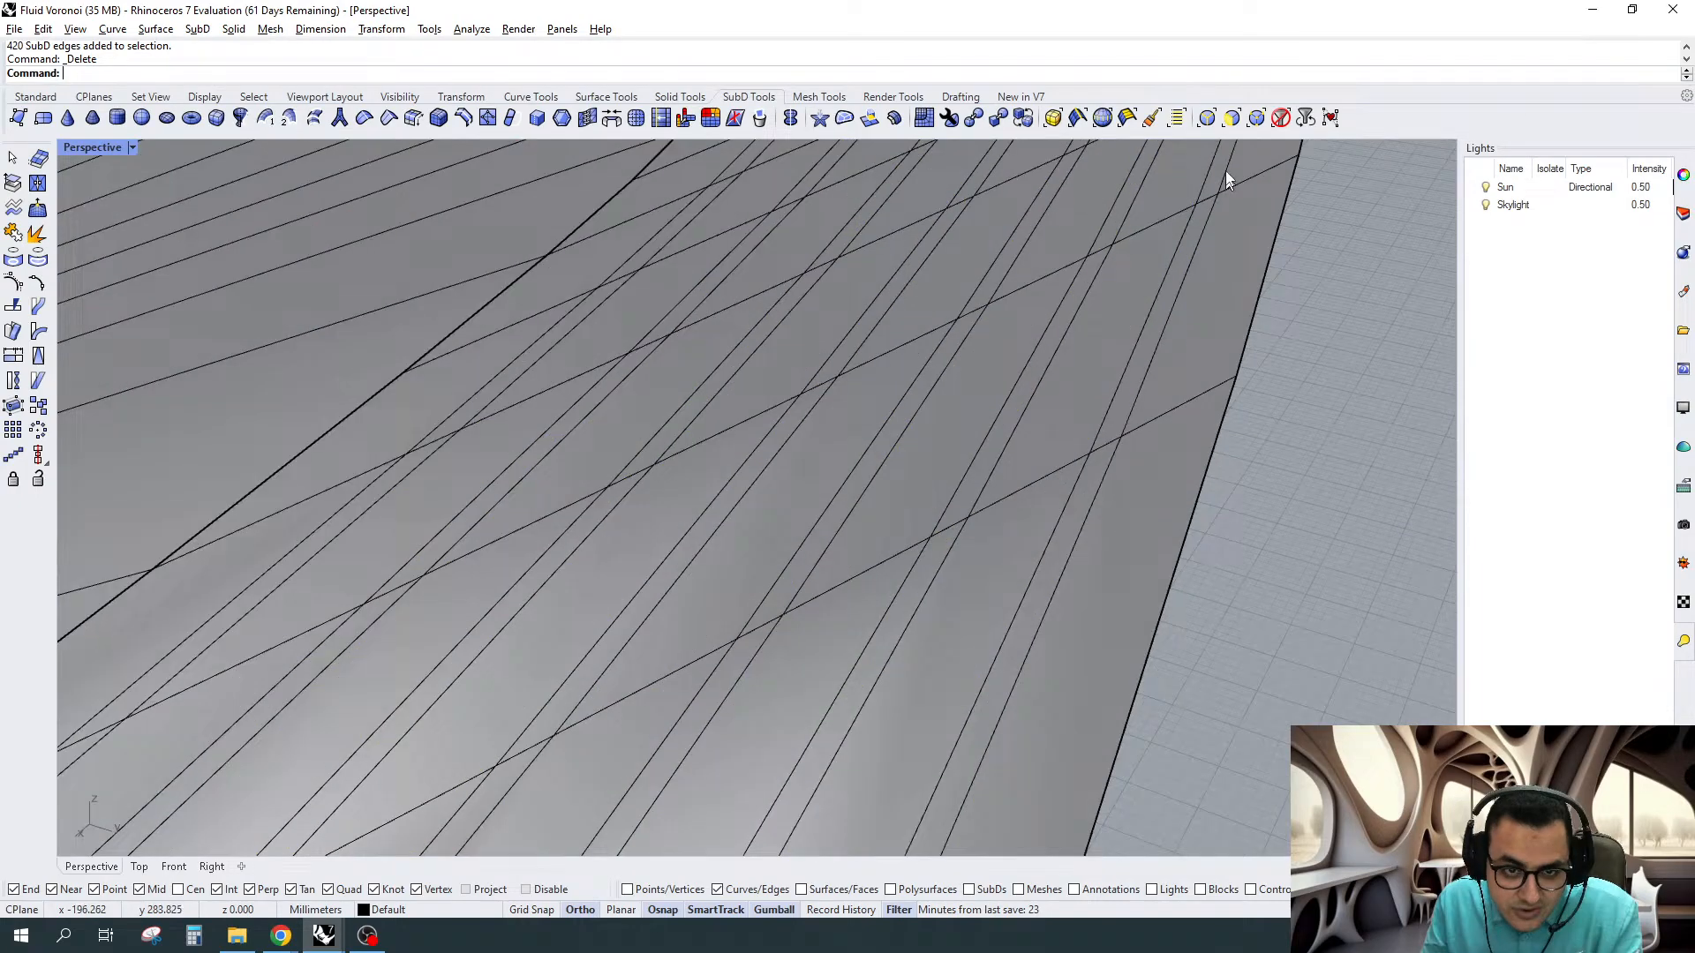
click(1126, 120)
click(1107, 442)
click(953, 522)
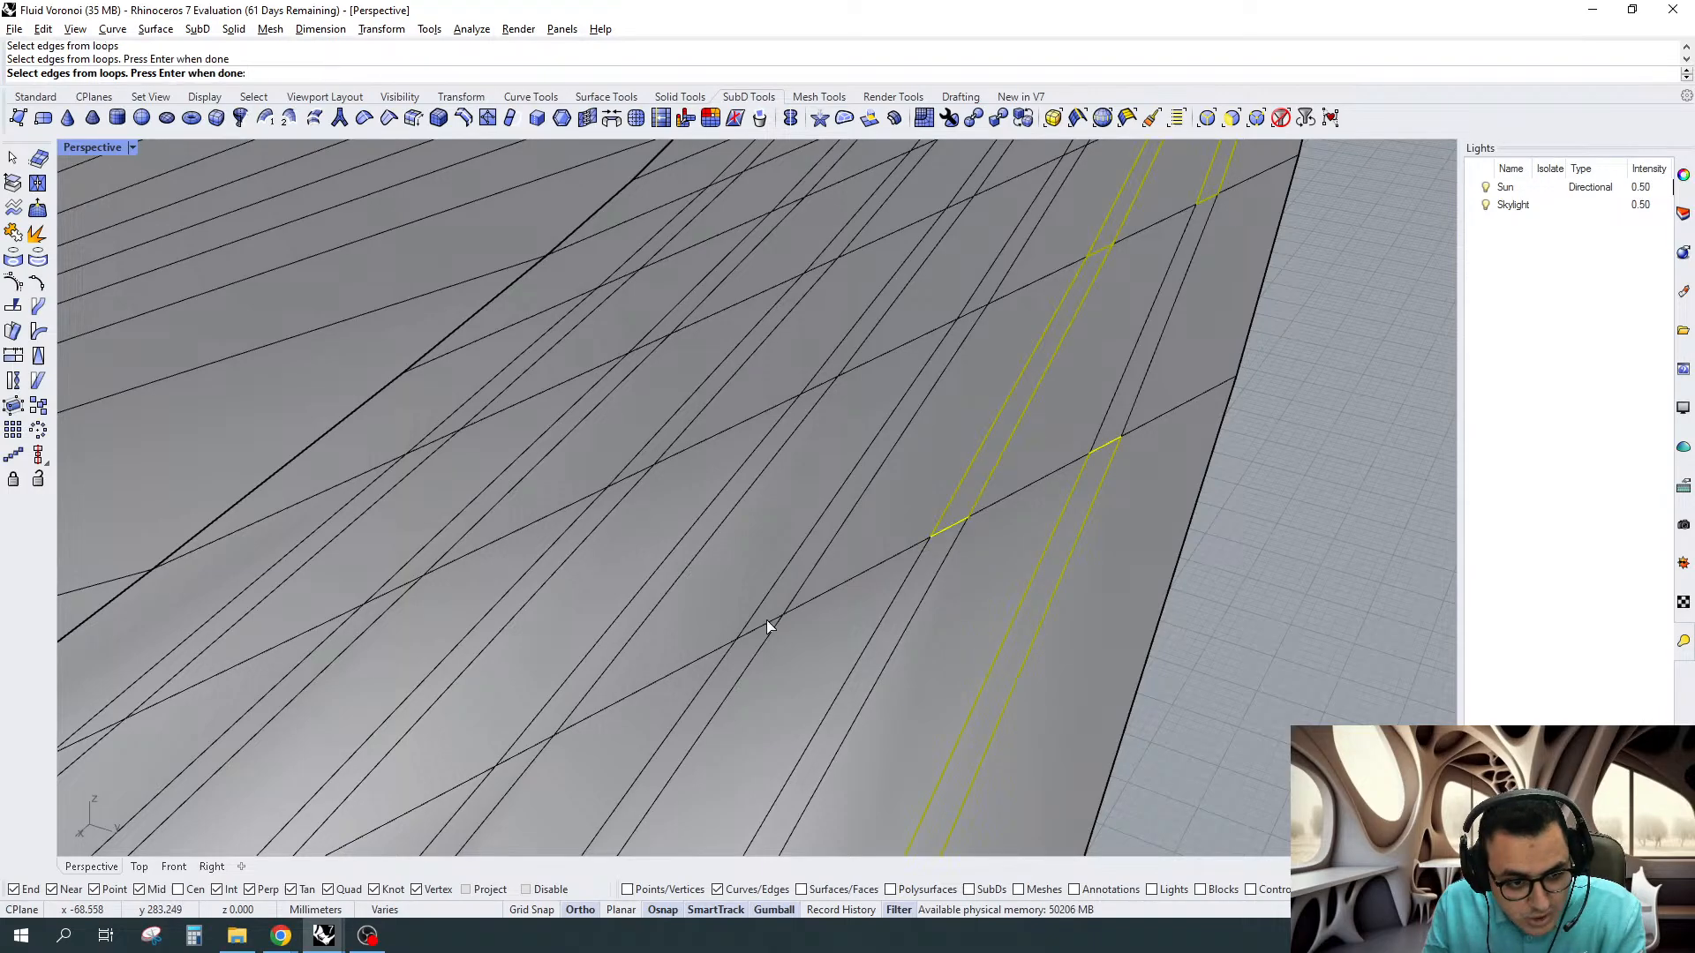
scroll(766, 620, down, 4)
scroll(594, 606, up, 4)
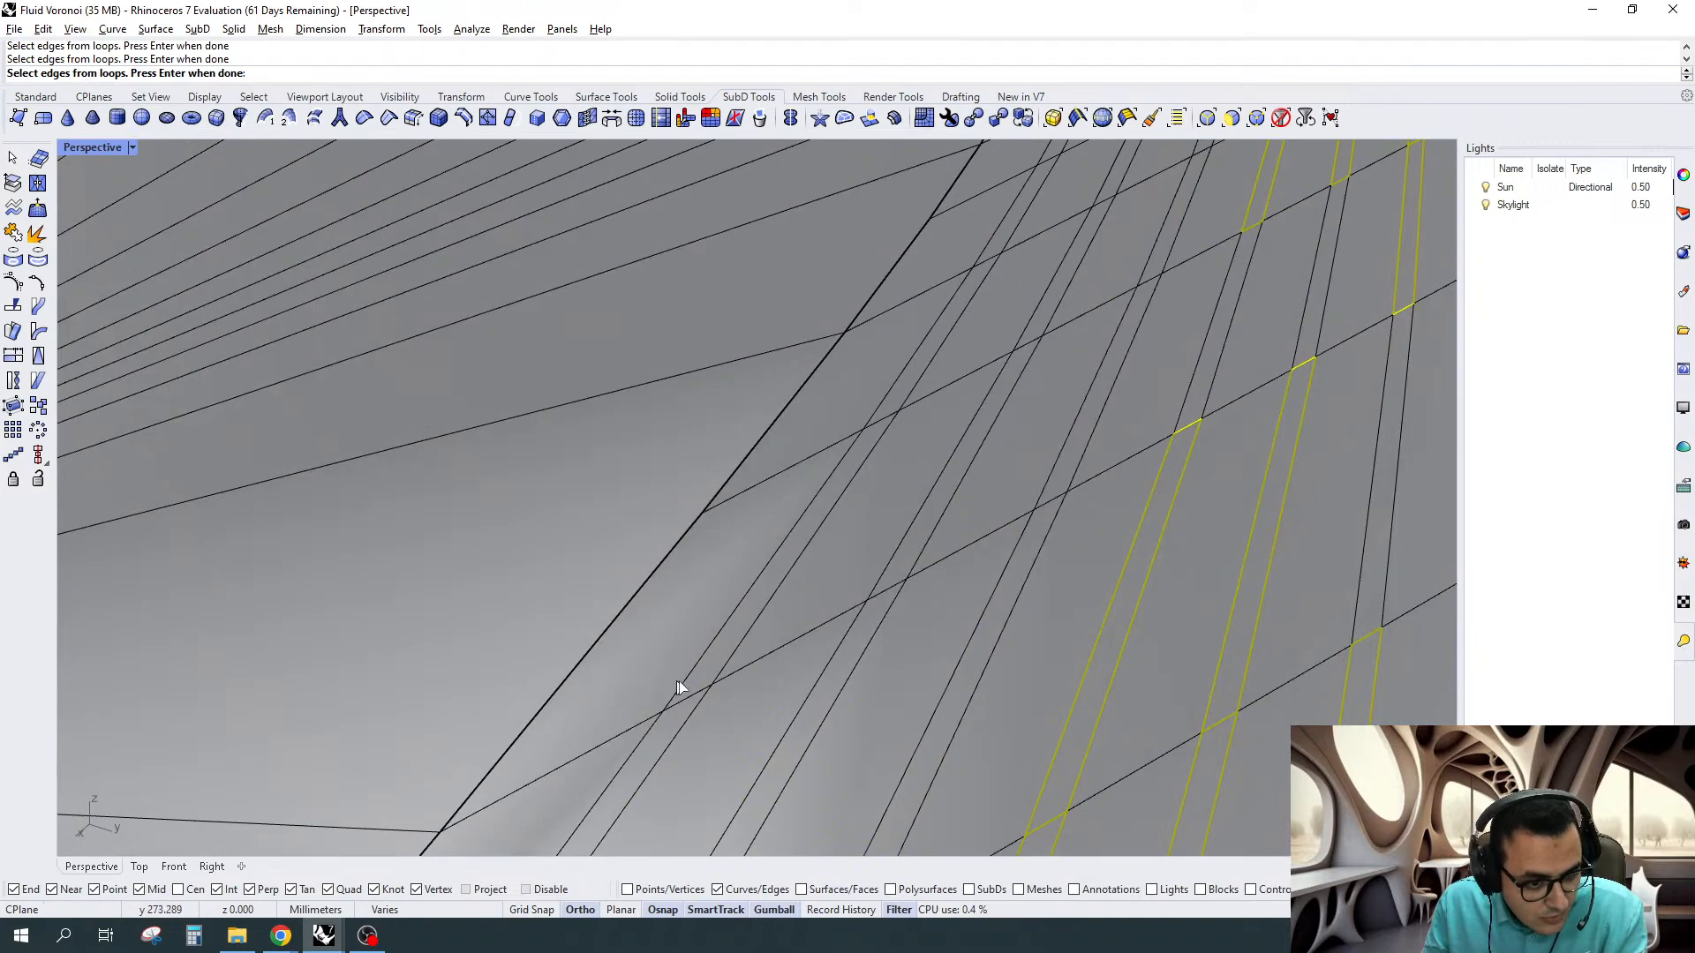
click(678, 687)
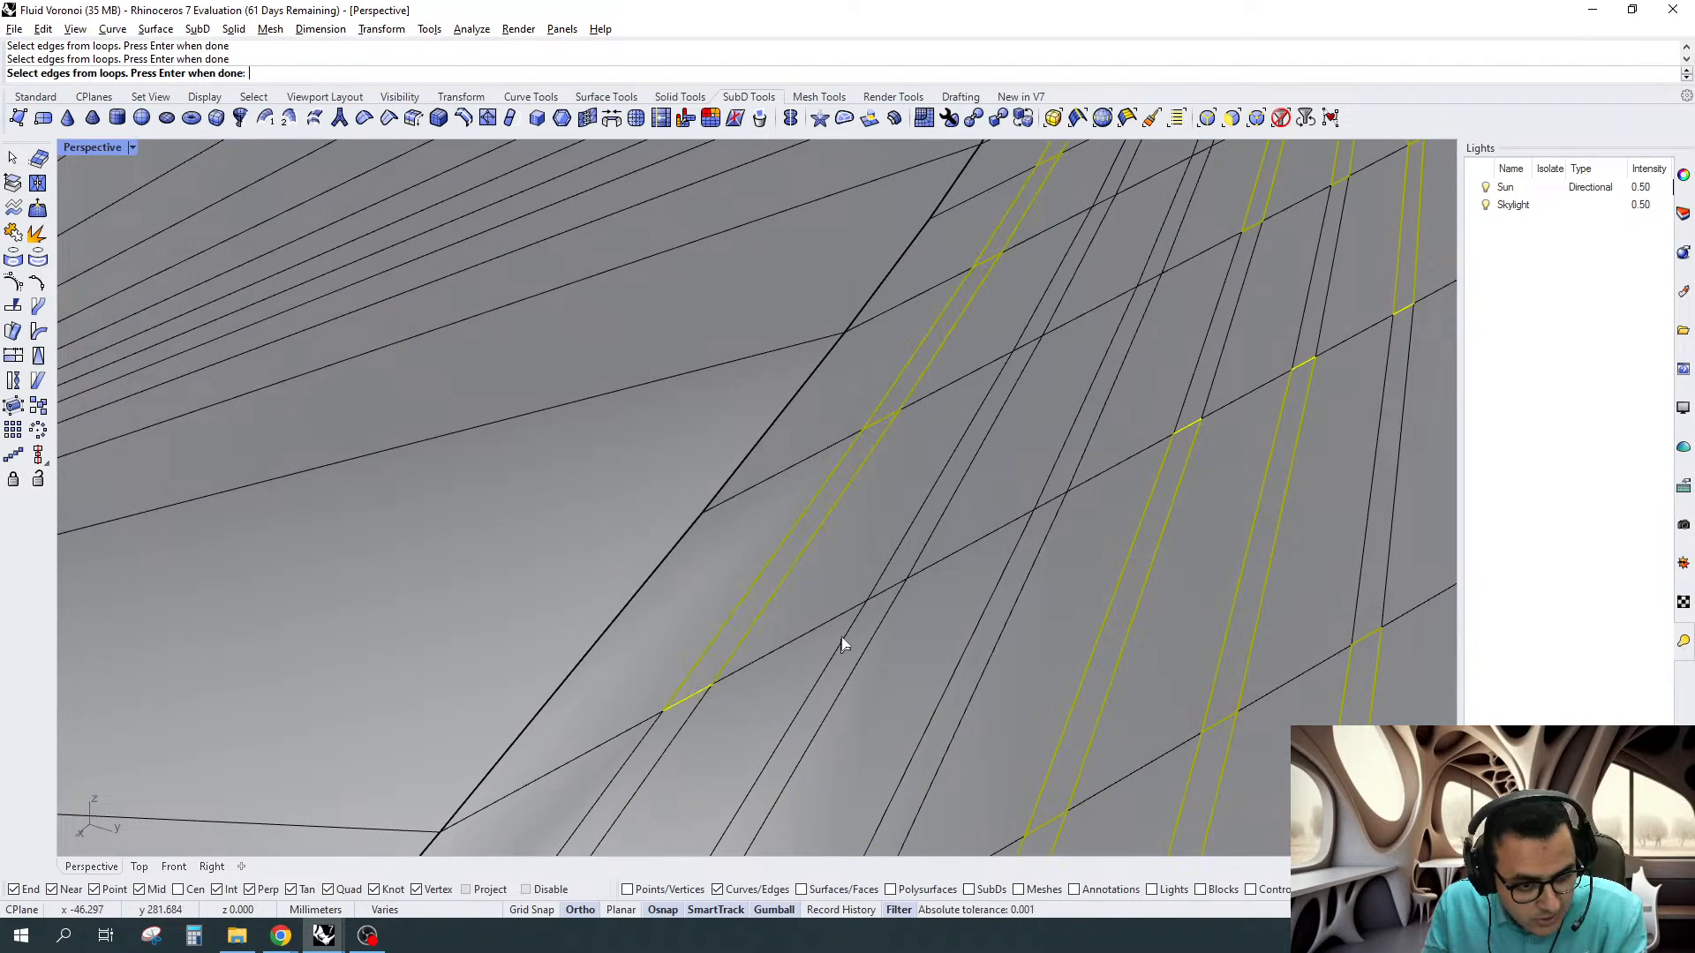
key(Return)
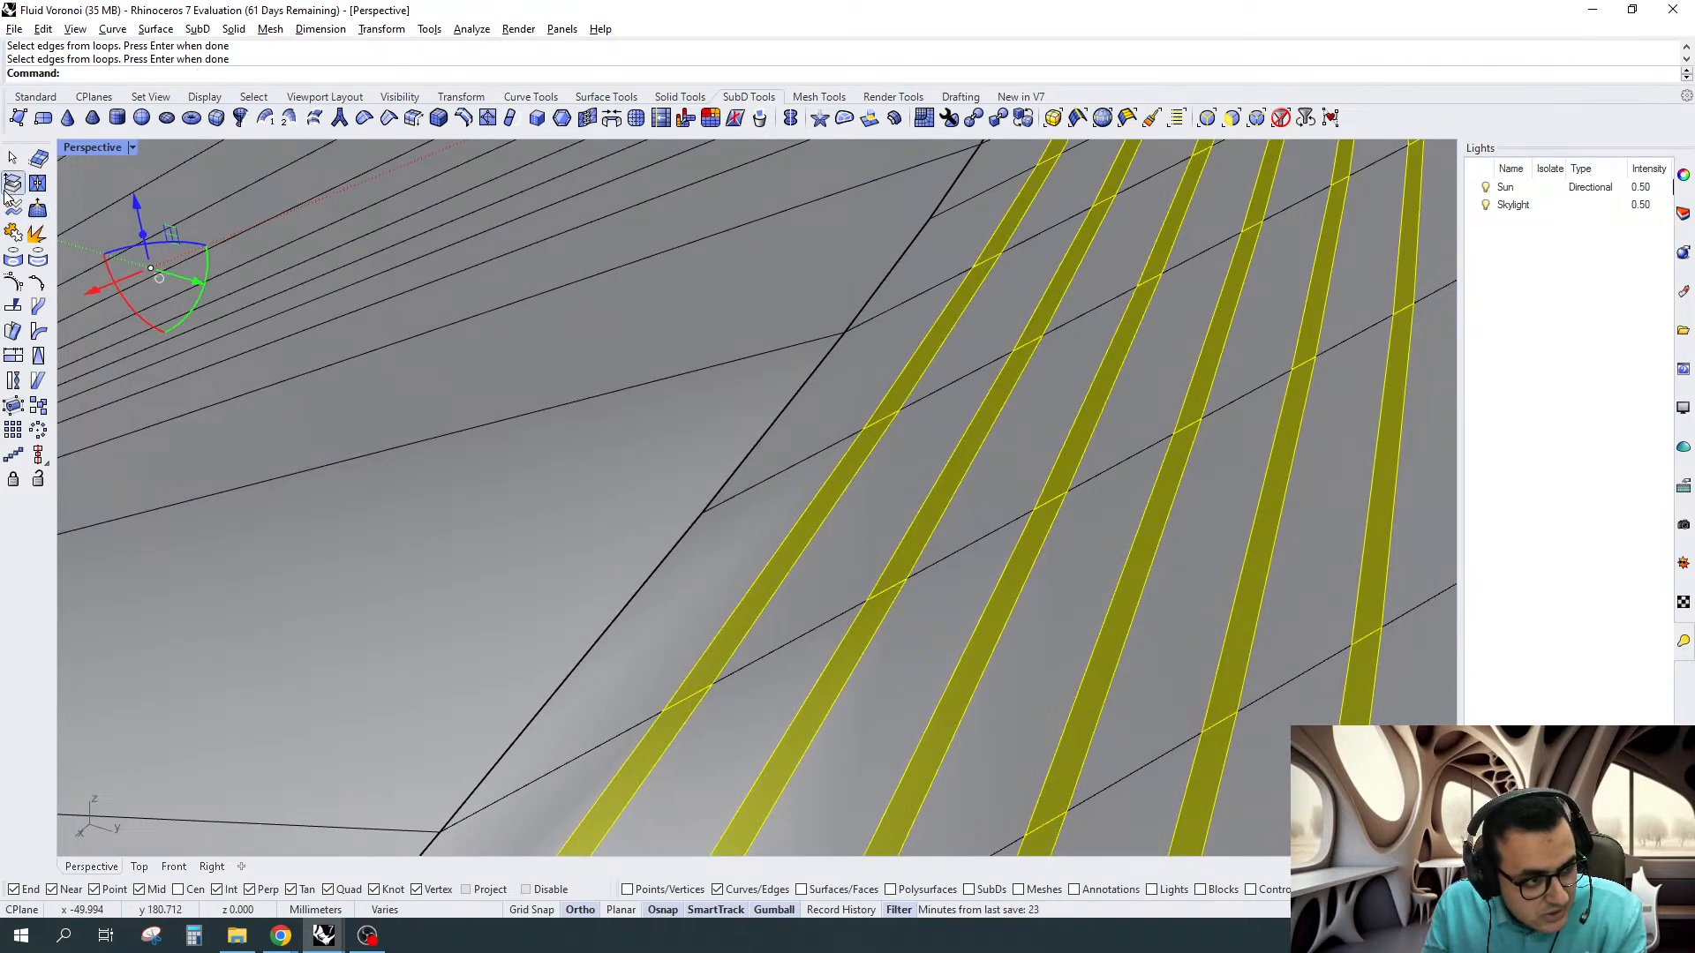
click(11, 186)
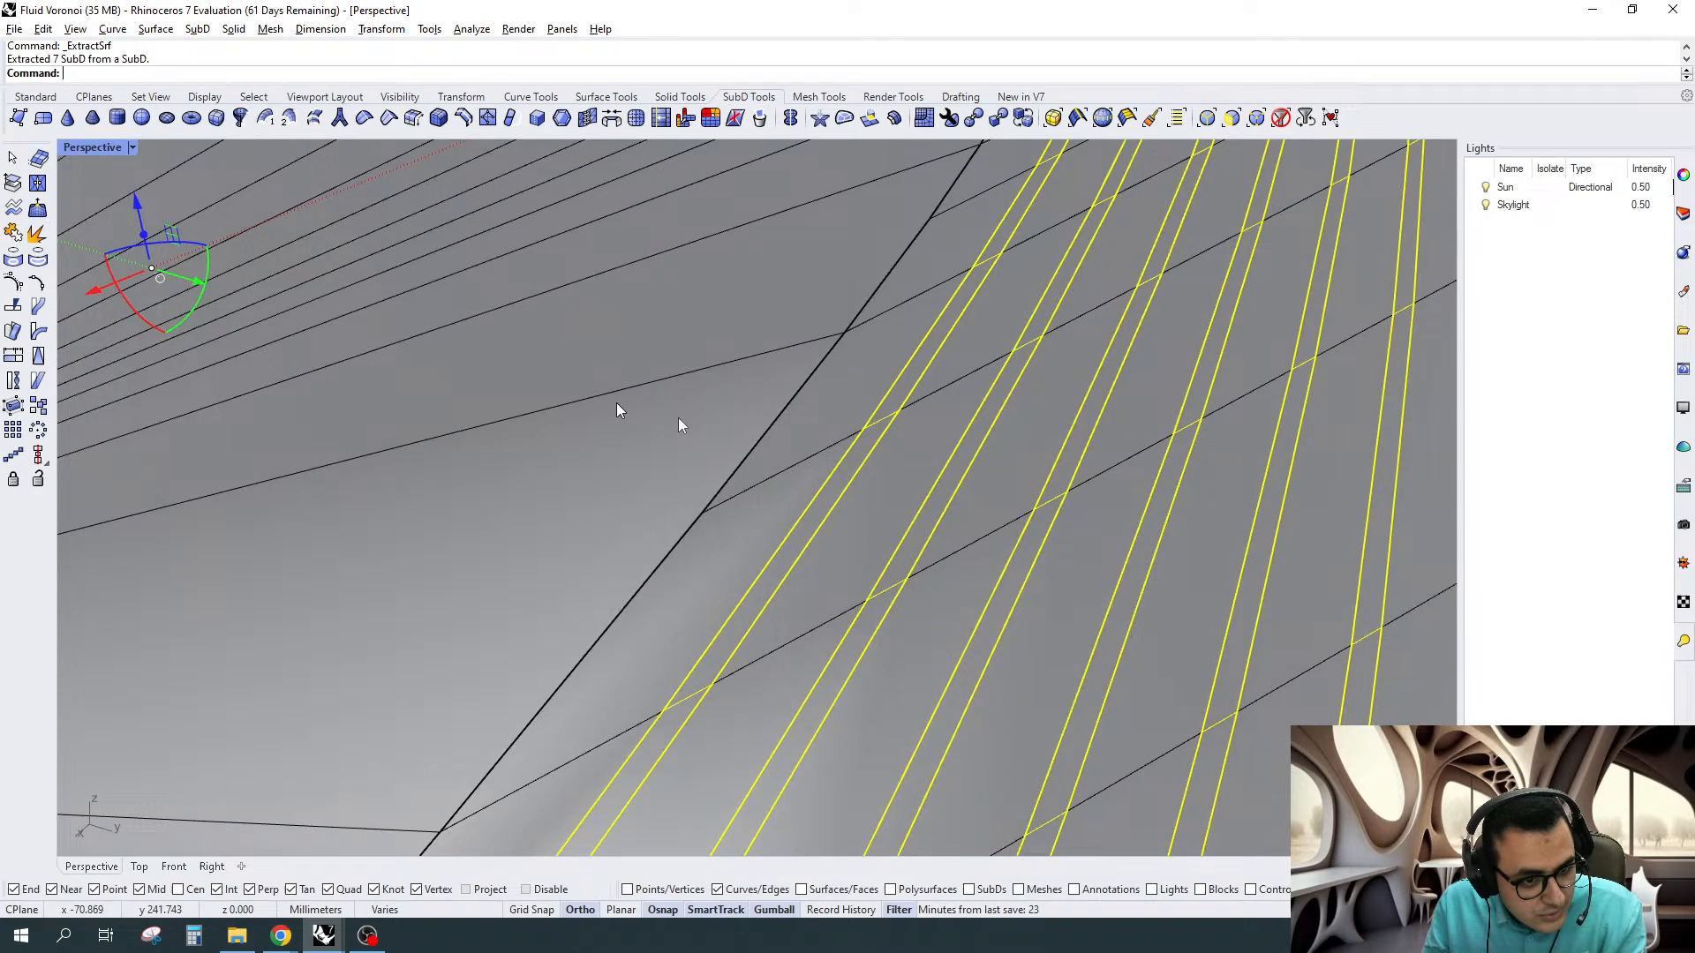
key(ctrl+g)
scroll(1038, 422, down, 6)
key(Escape)
Disable the sub-object selection filter and group the eight wide bands between and around the narrow strips
scroll(1042, 424, down, 9)
scroll(1114, 342, up, 5)
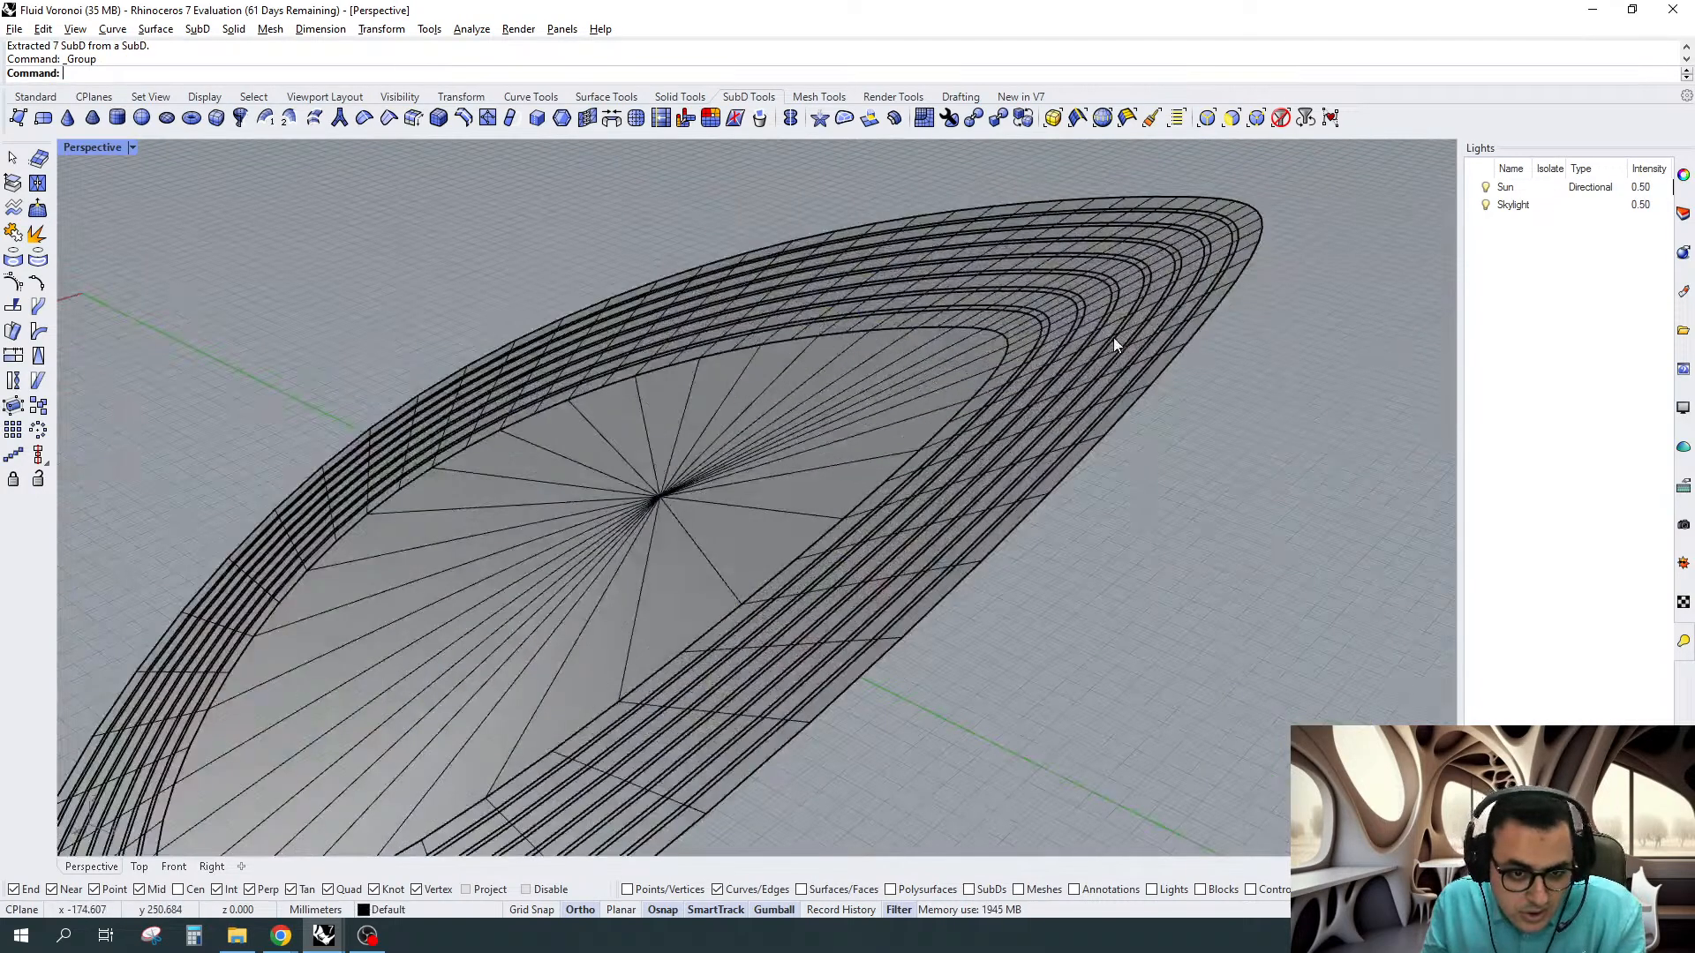
scroll(1255, 228, up, 5)
click(1253, 233)
key(Escape)
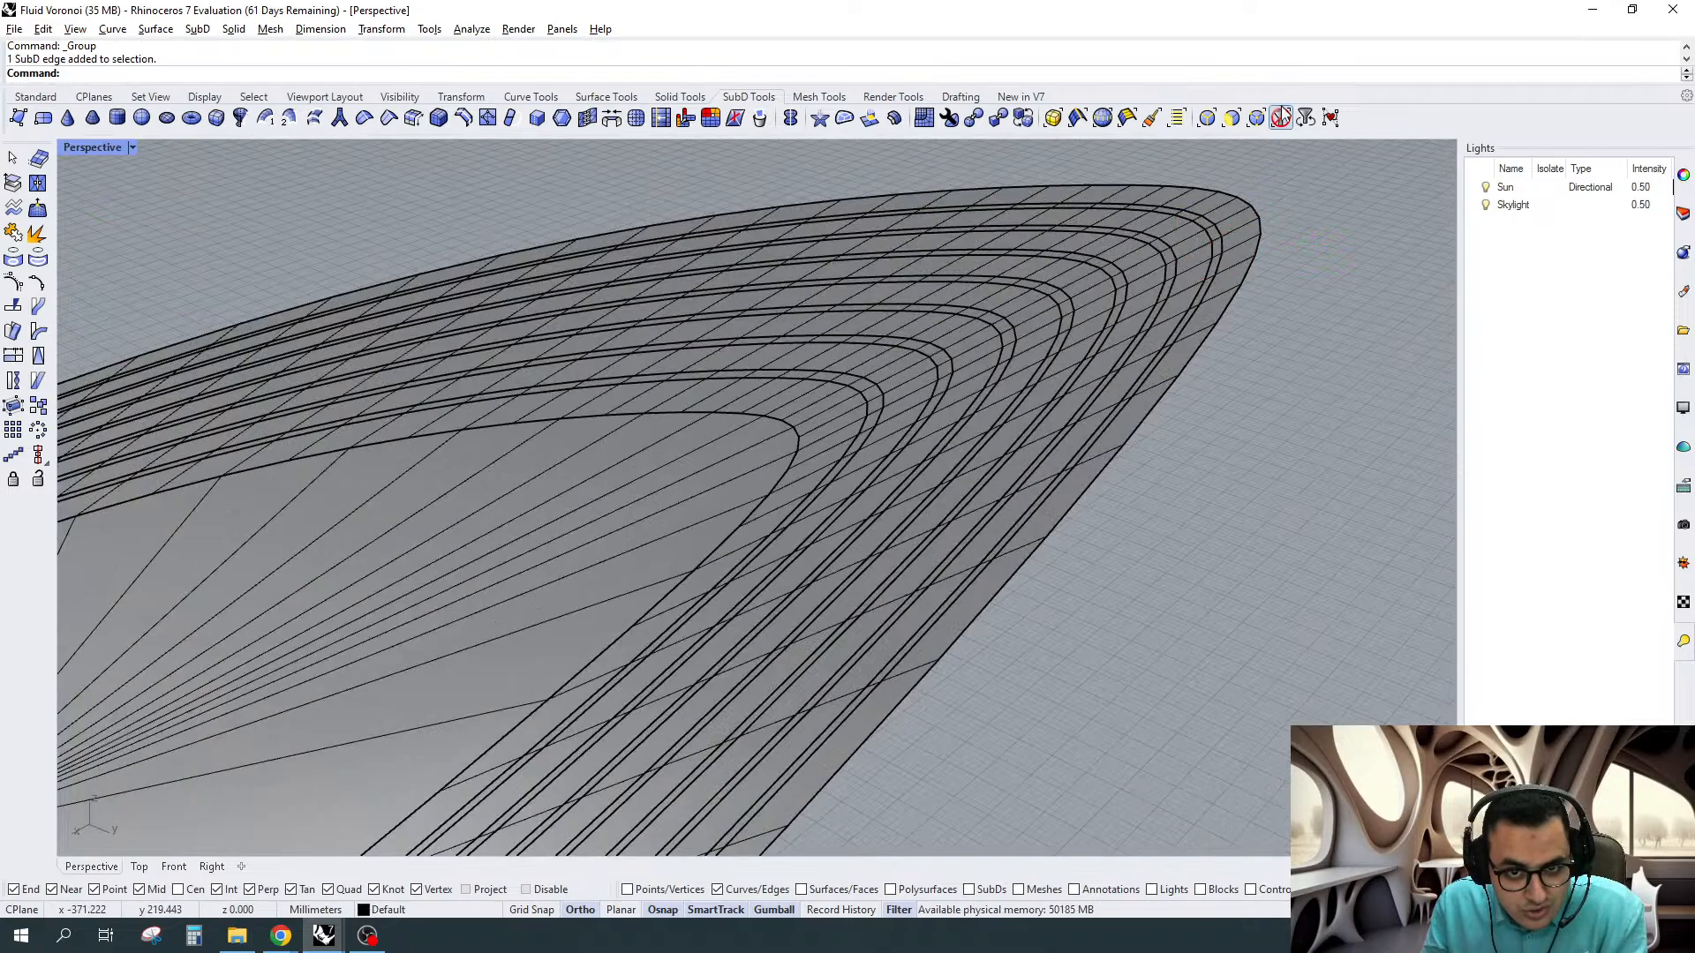
click(1281, 118)
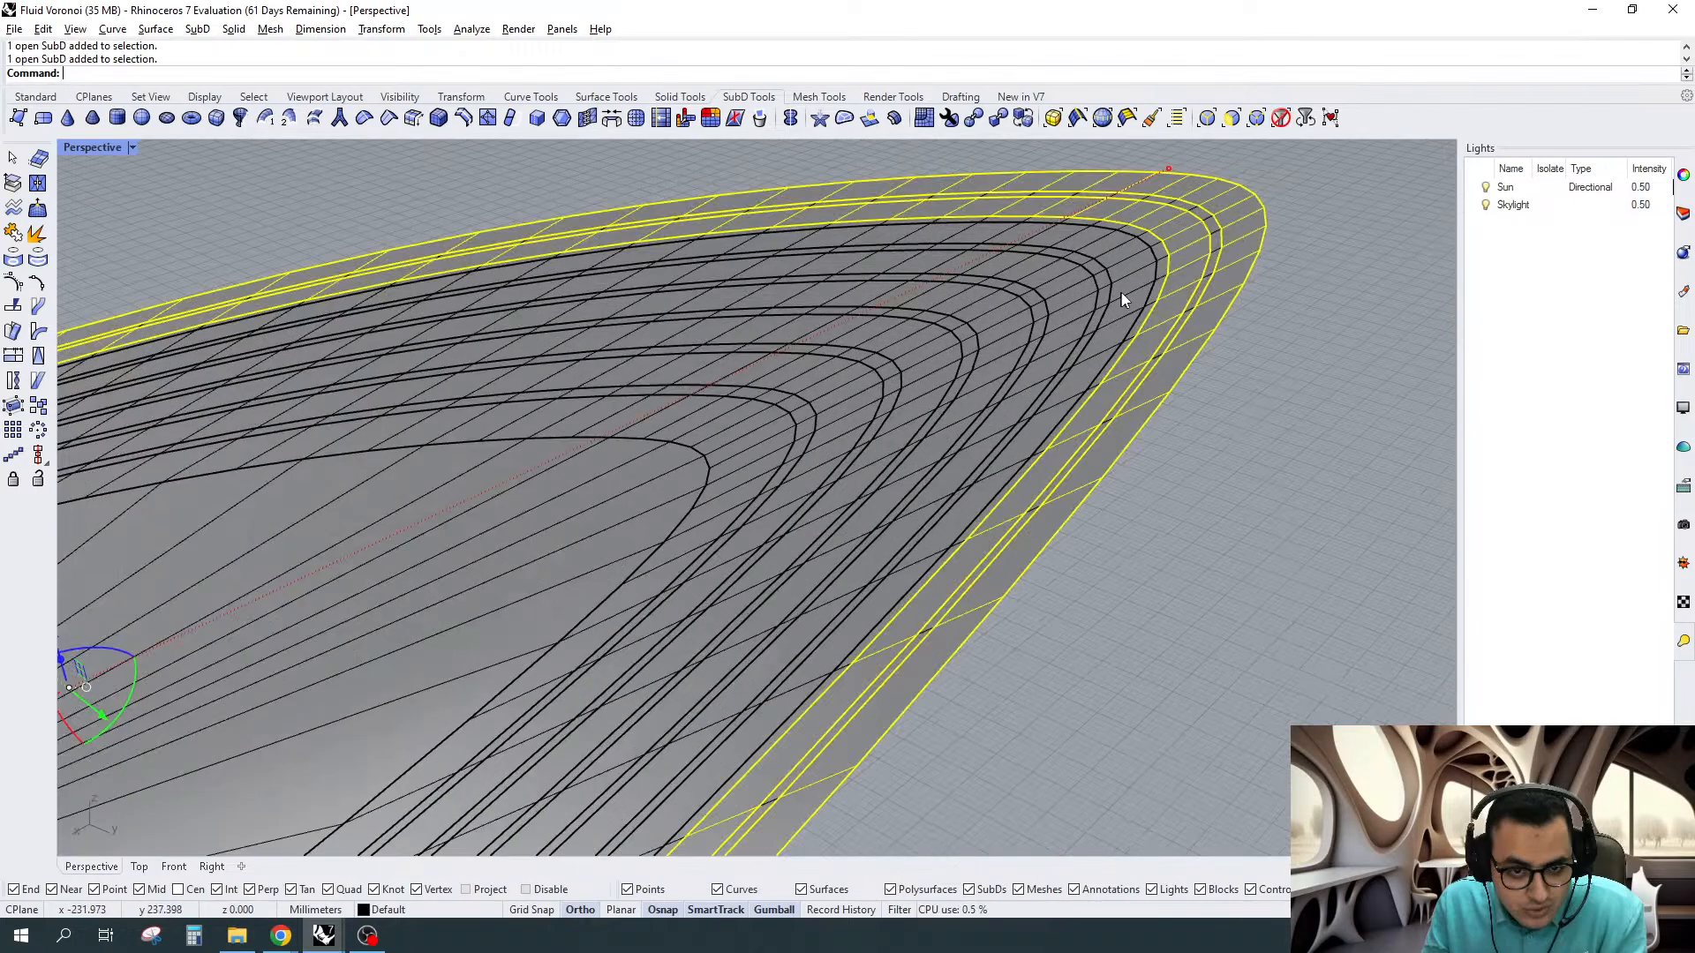
shift+click(1120, 294)
shift+click(1057, 318)
shift+click(987, 339)
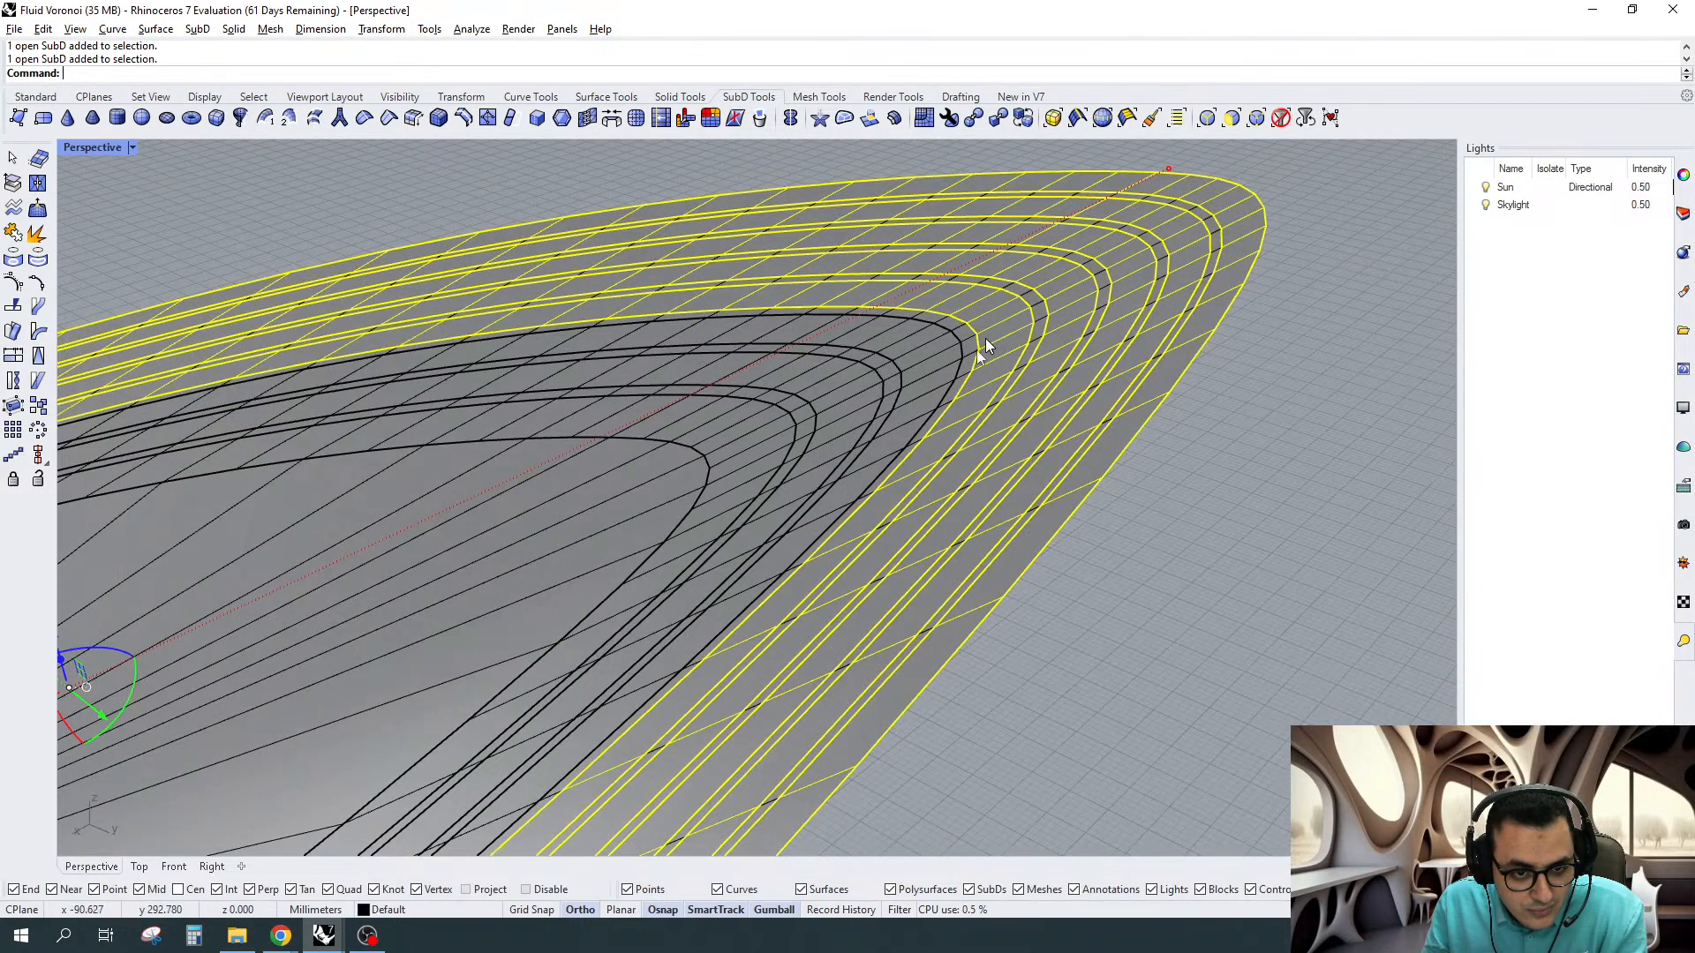
shift+click(902, 383)
shift+click(818, 421)
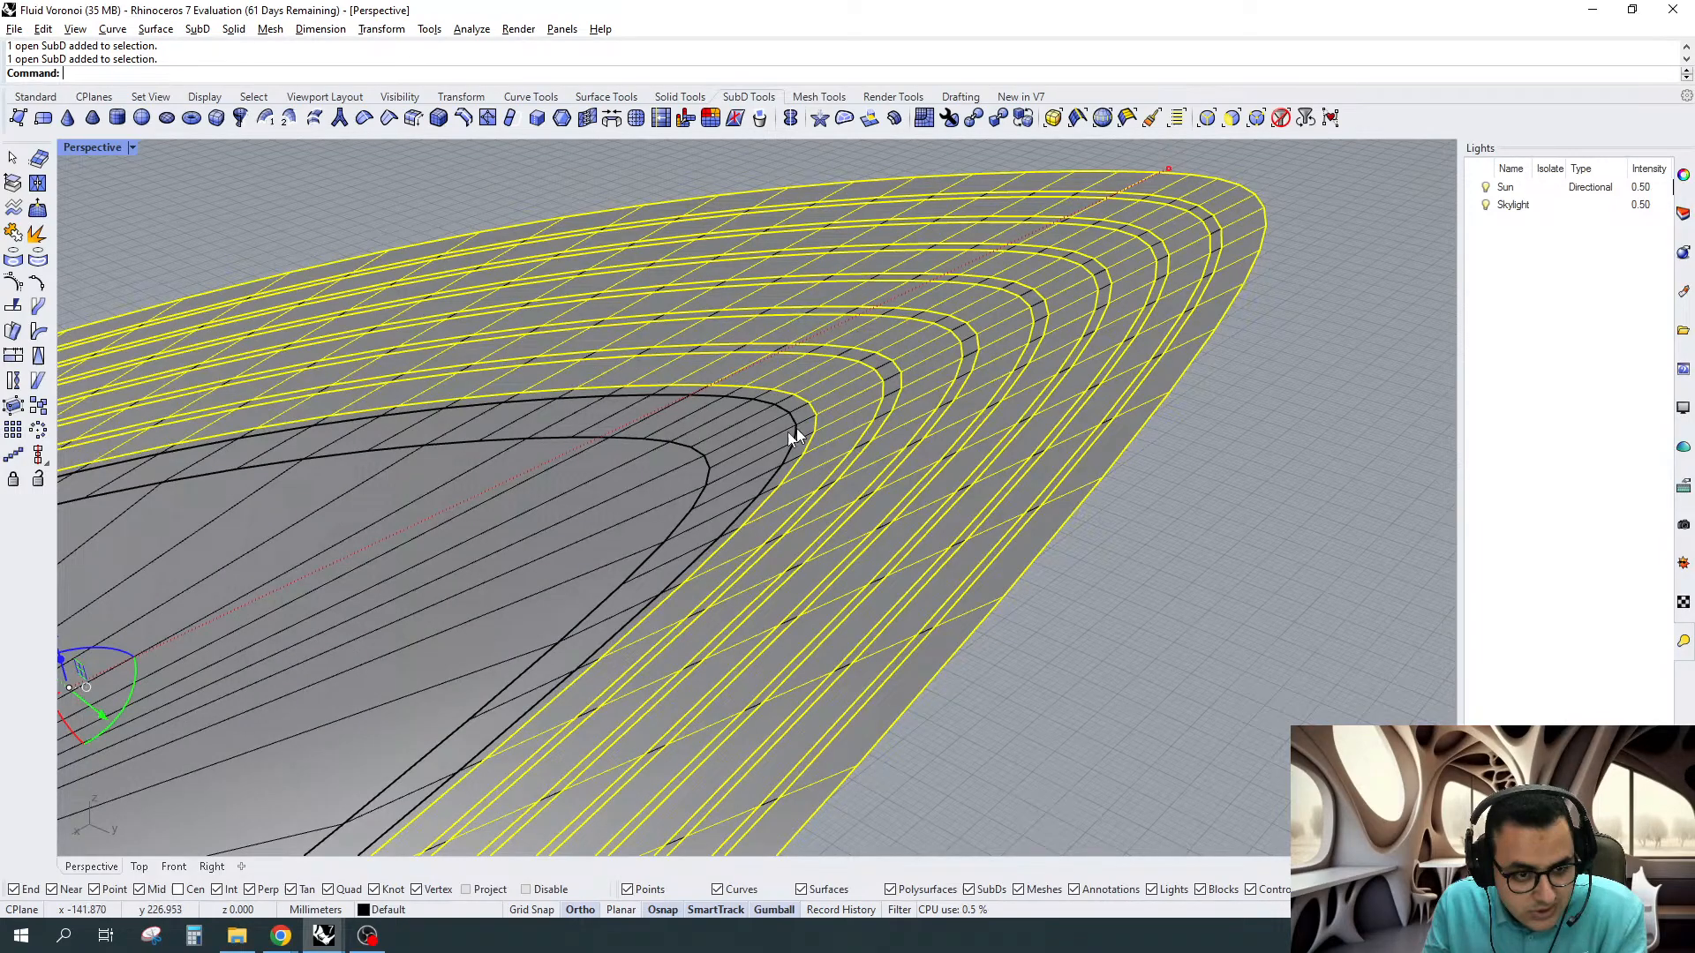
shift+click(796, 427)
key(ctrl+g)
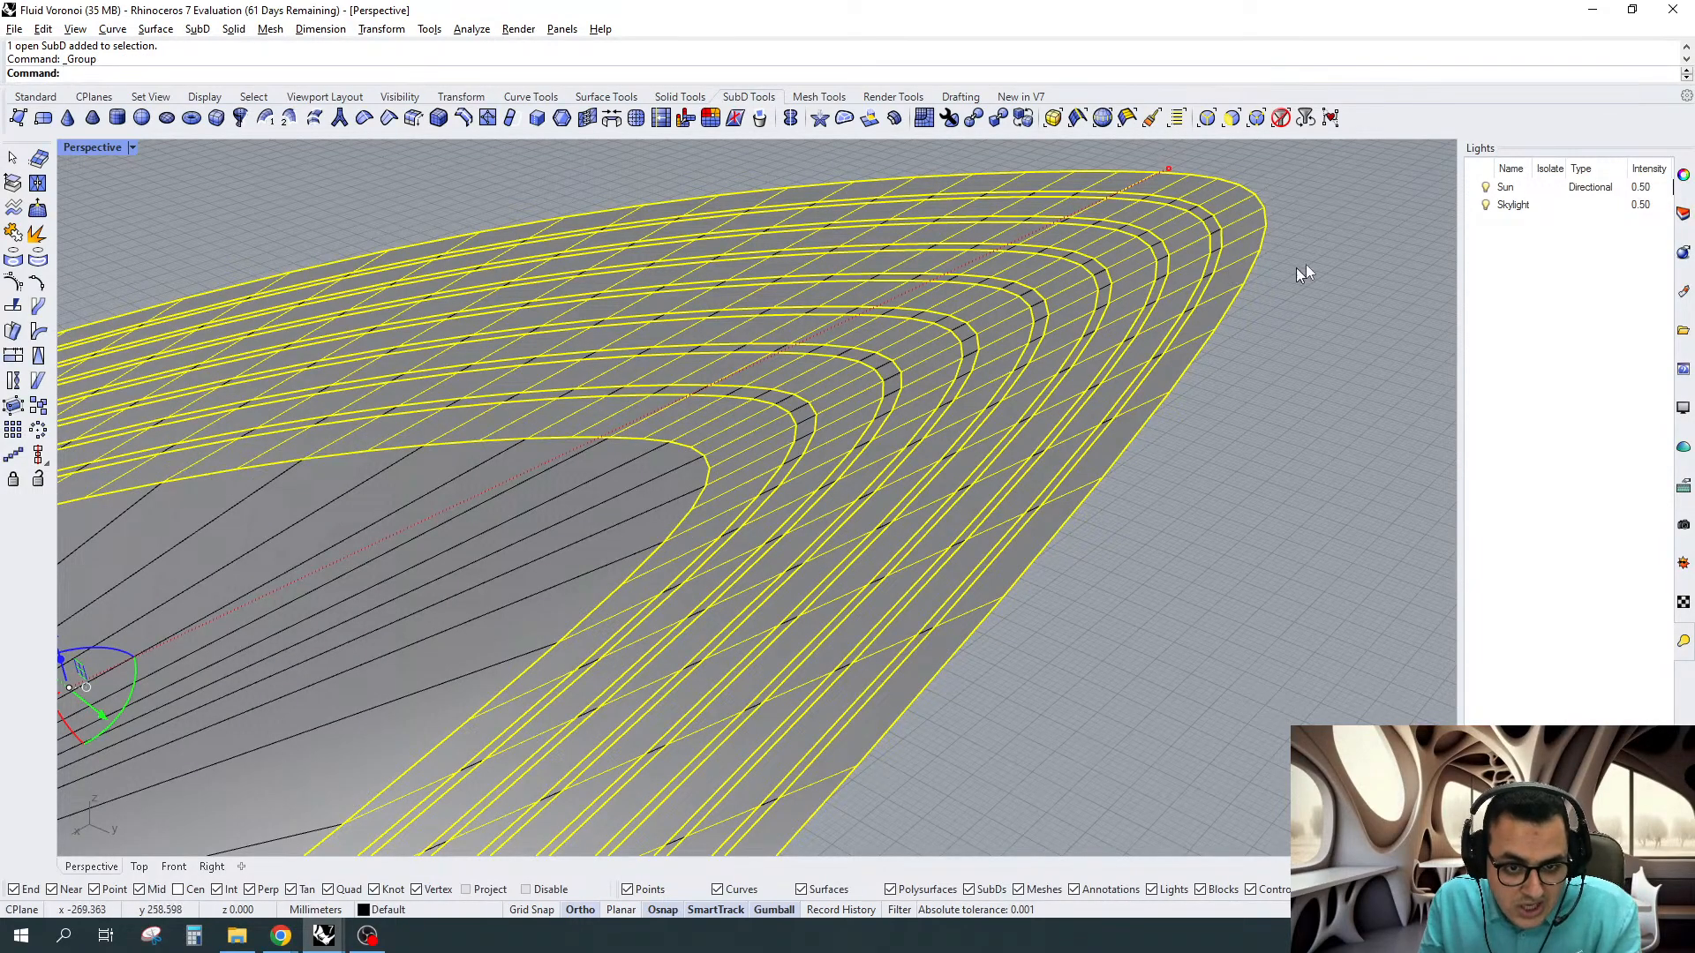
Show all hidden objects and match the properties of the eight wide bands to the neighbouring oval's outer ring
click(1682, 176)
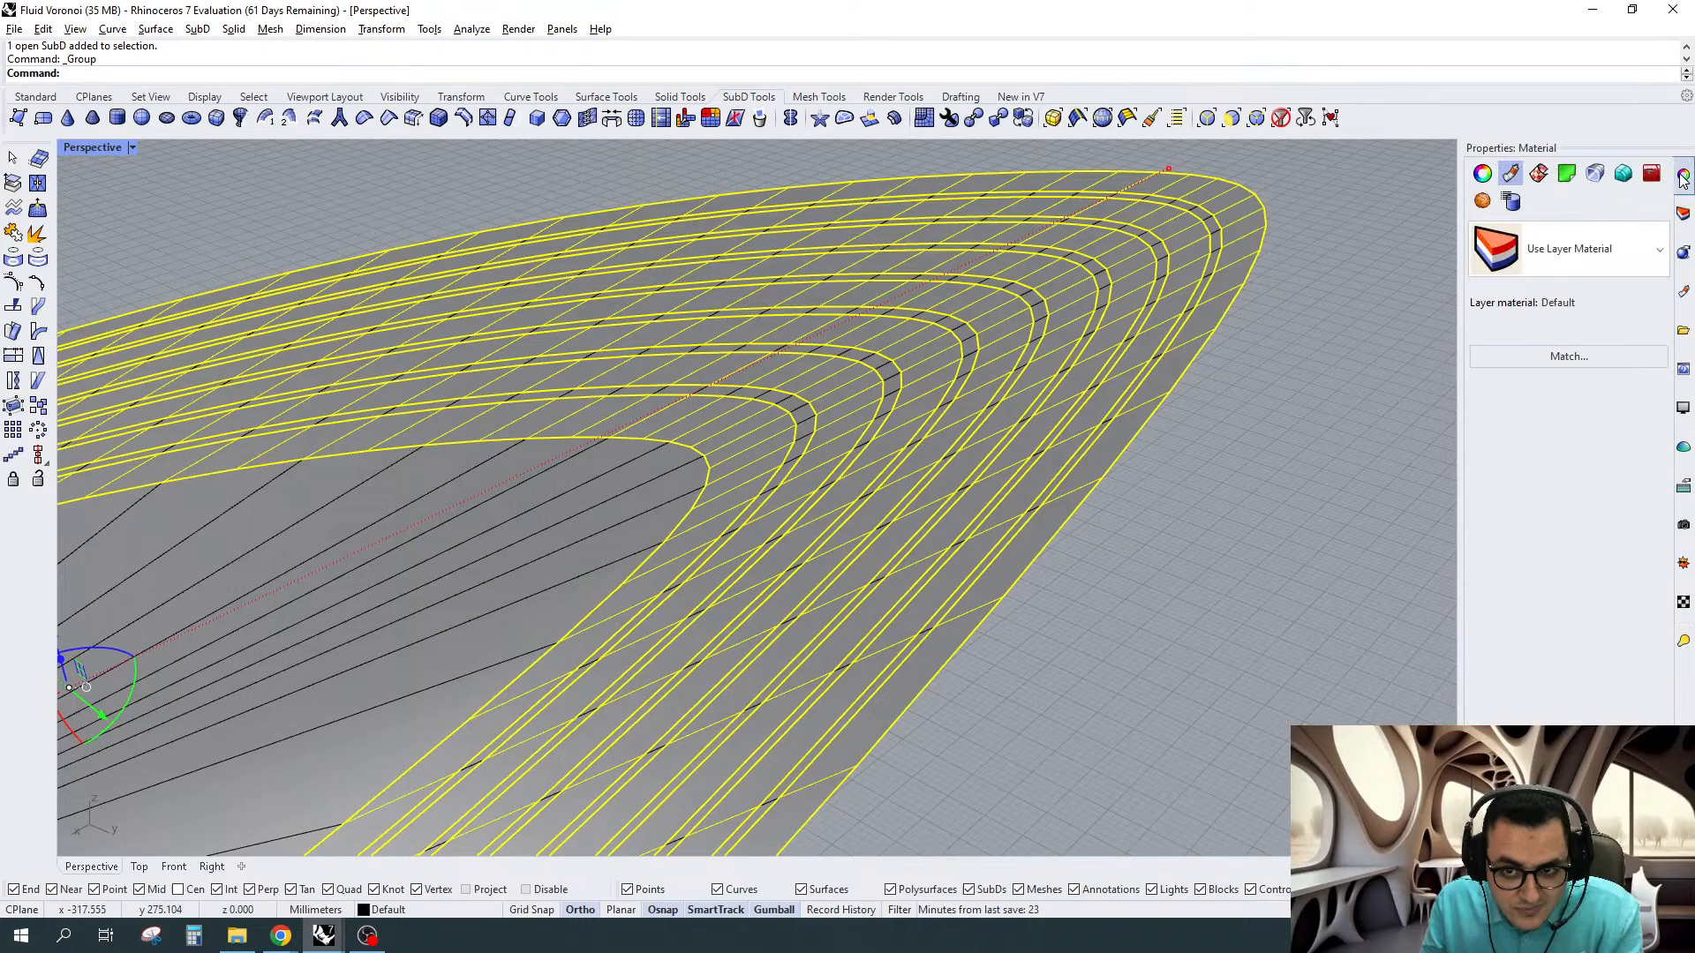
scroll(985, 453, down, 3)
text(show)
key(Return)
scroll(985, 454, down, 4)
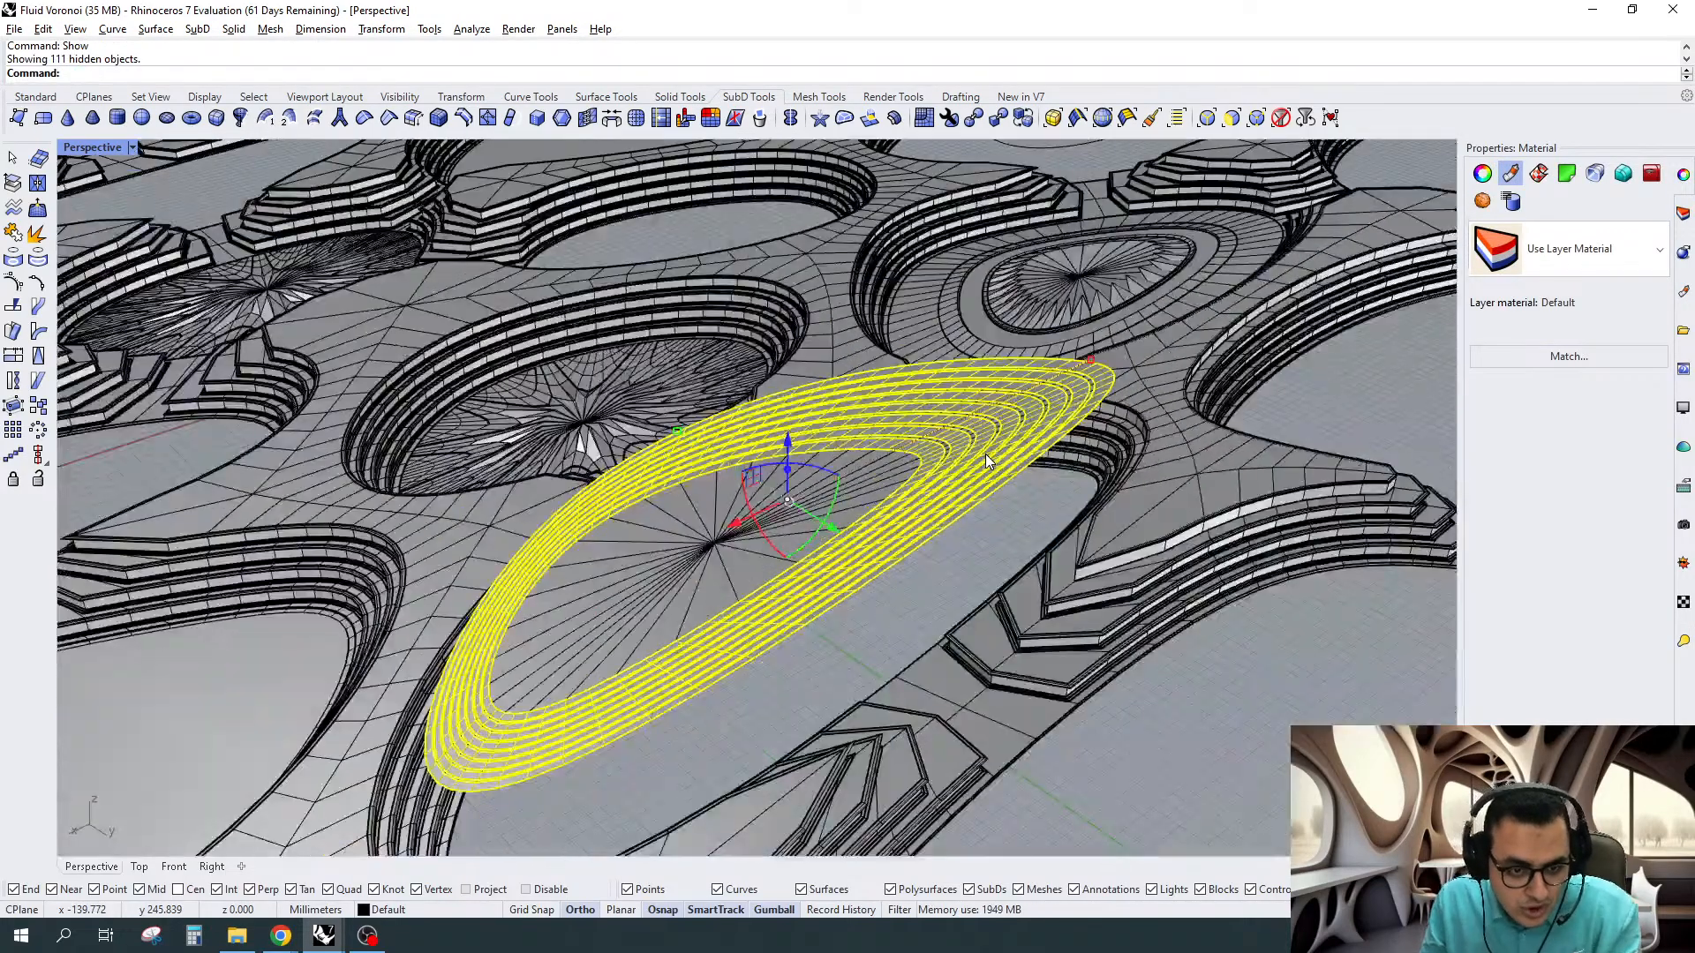
scroll(1038, 321, up, 2)
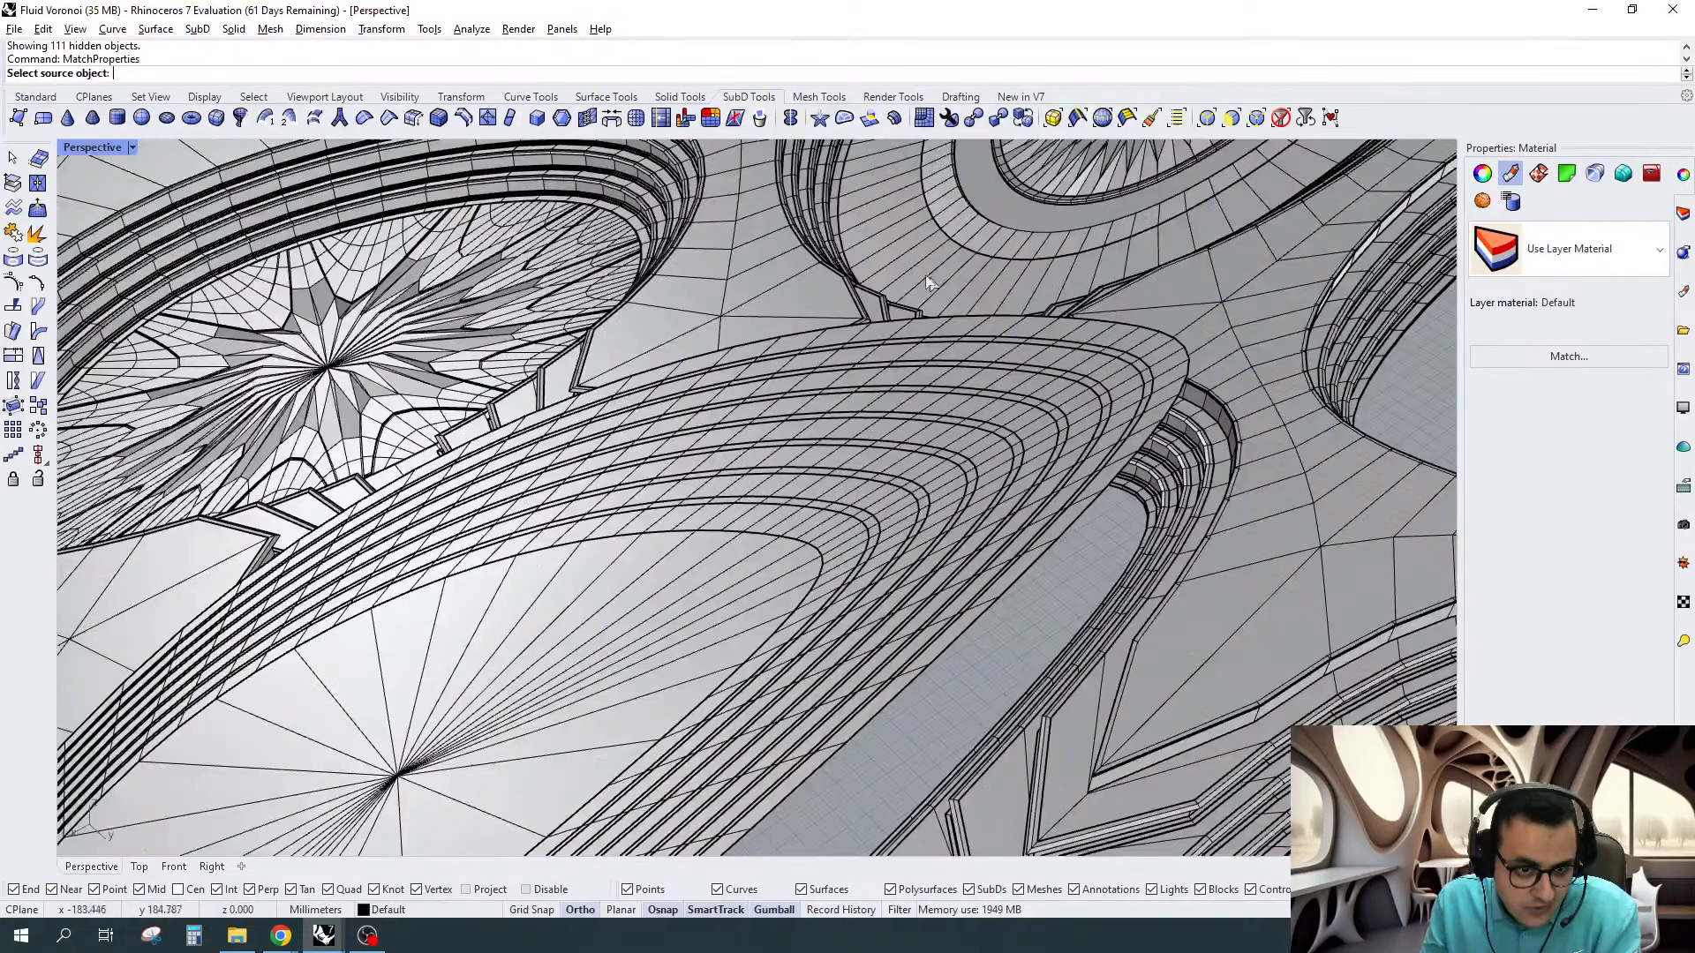
click(920, 265)
key(Return)
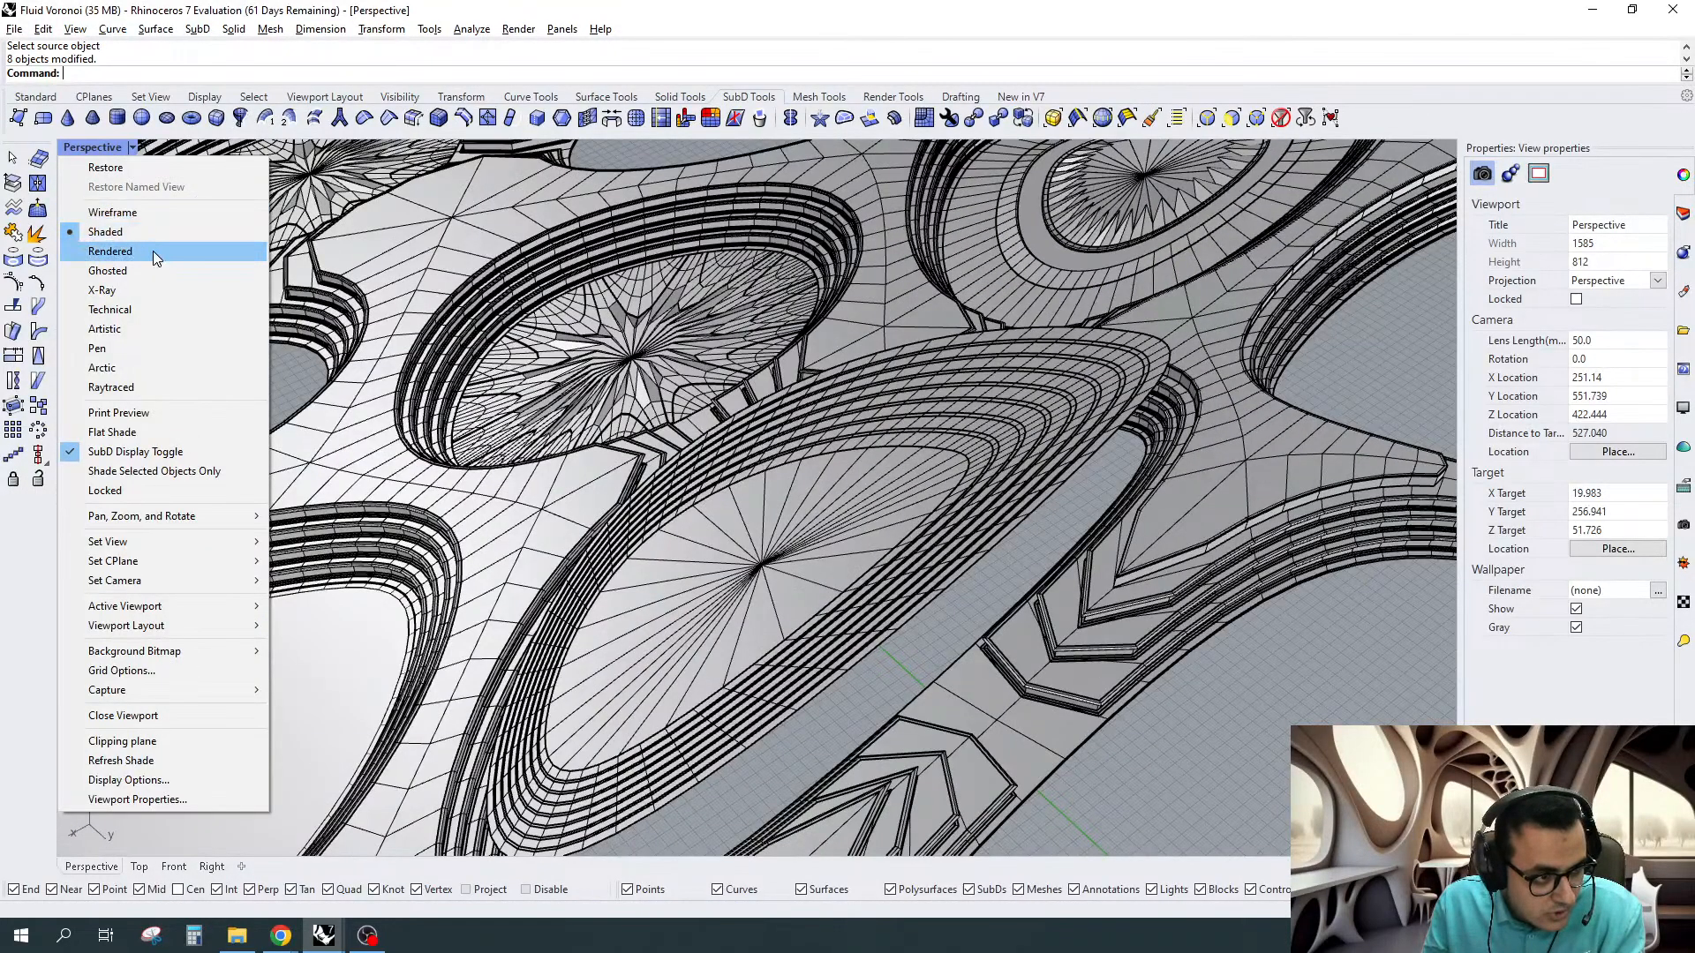
Set the perspective view to Rendered display to check the band materials
click(154, 252)
click(154, 252)
scroll(1002, 547, up, 3)
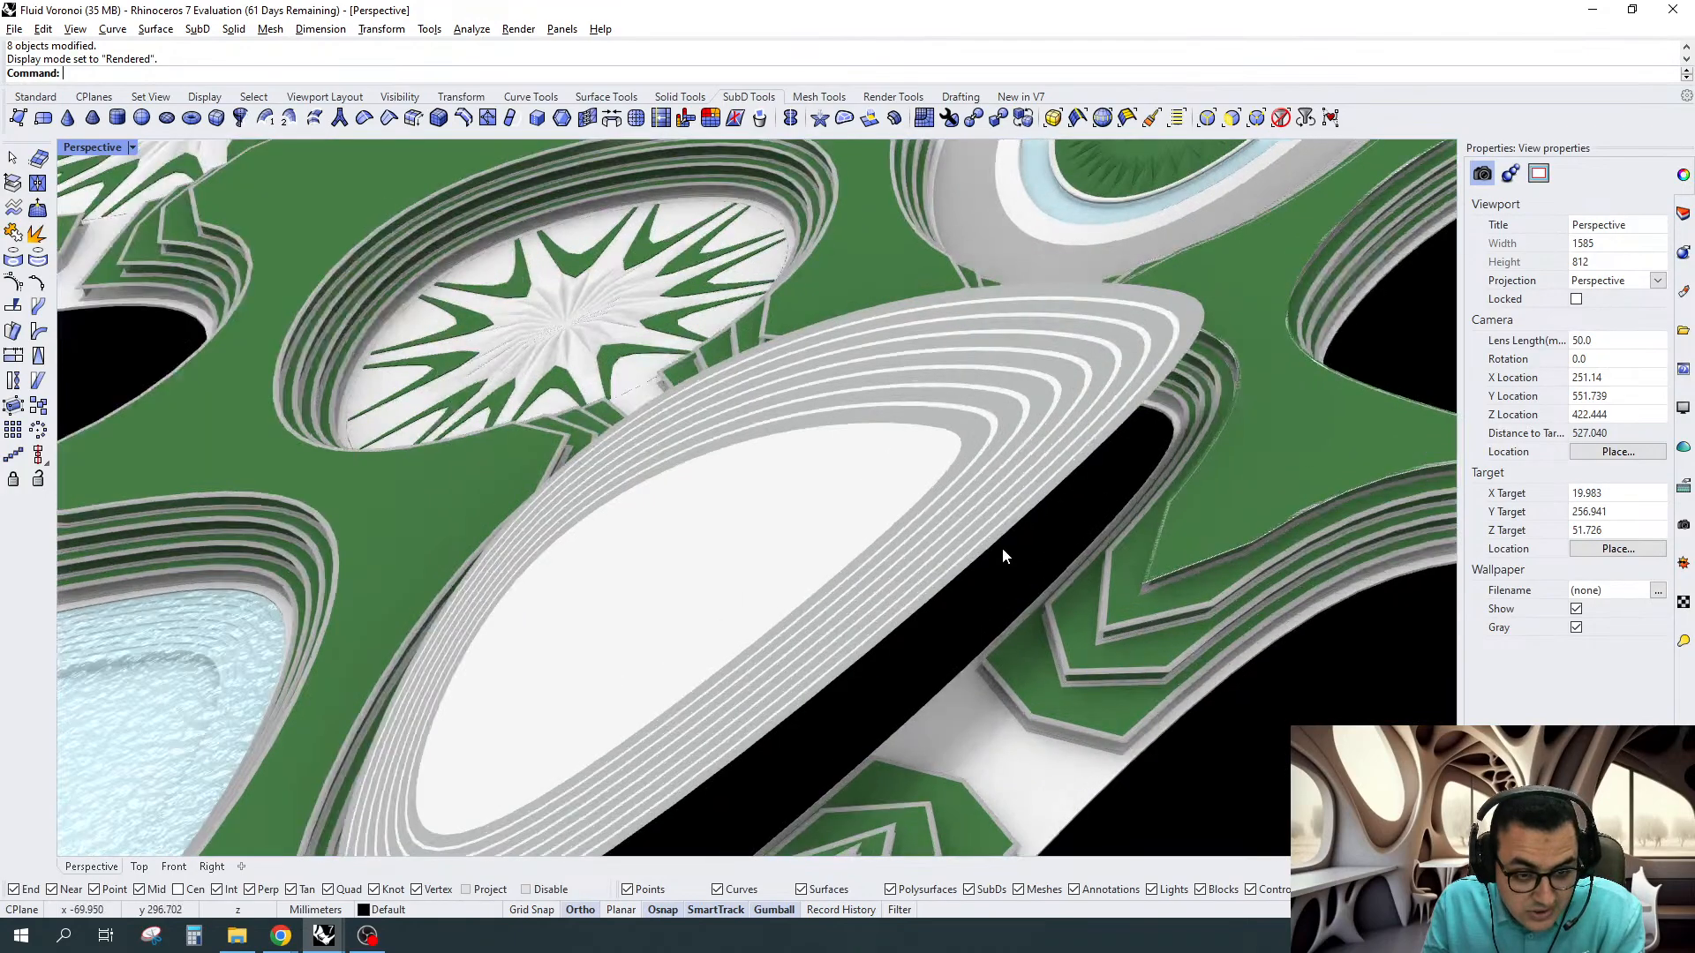
scroll(1001, 551, down, 5)
Examine the pleated central surface of the banded oval in the finished Voronoi City model for reference
click(745, 505)
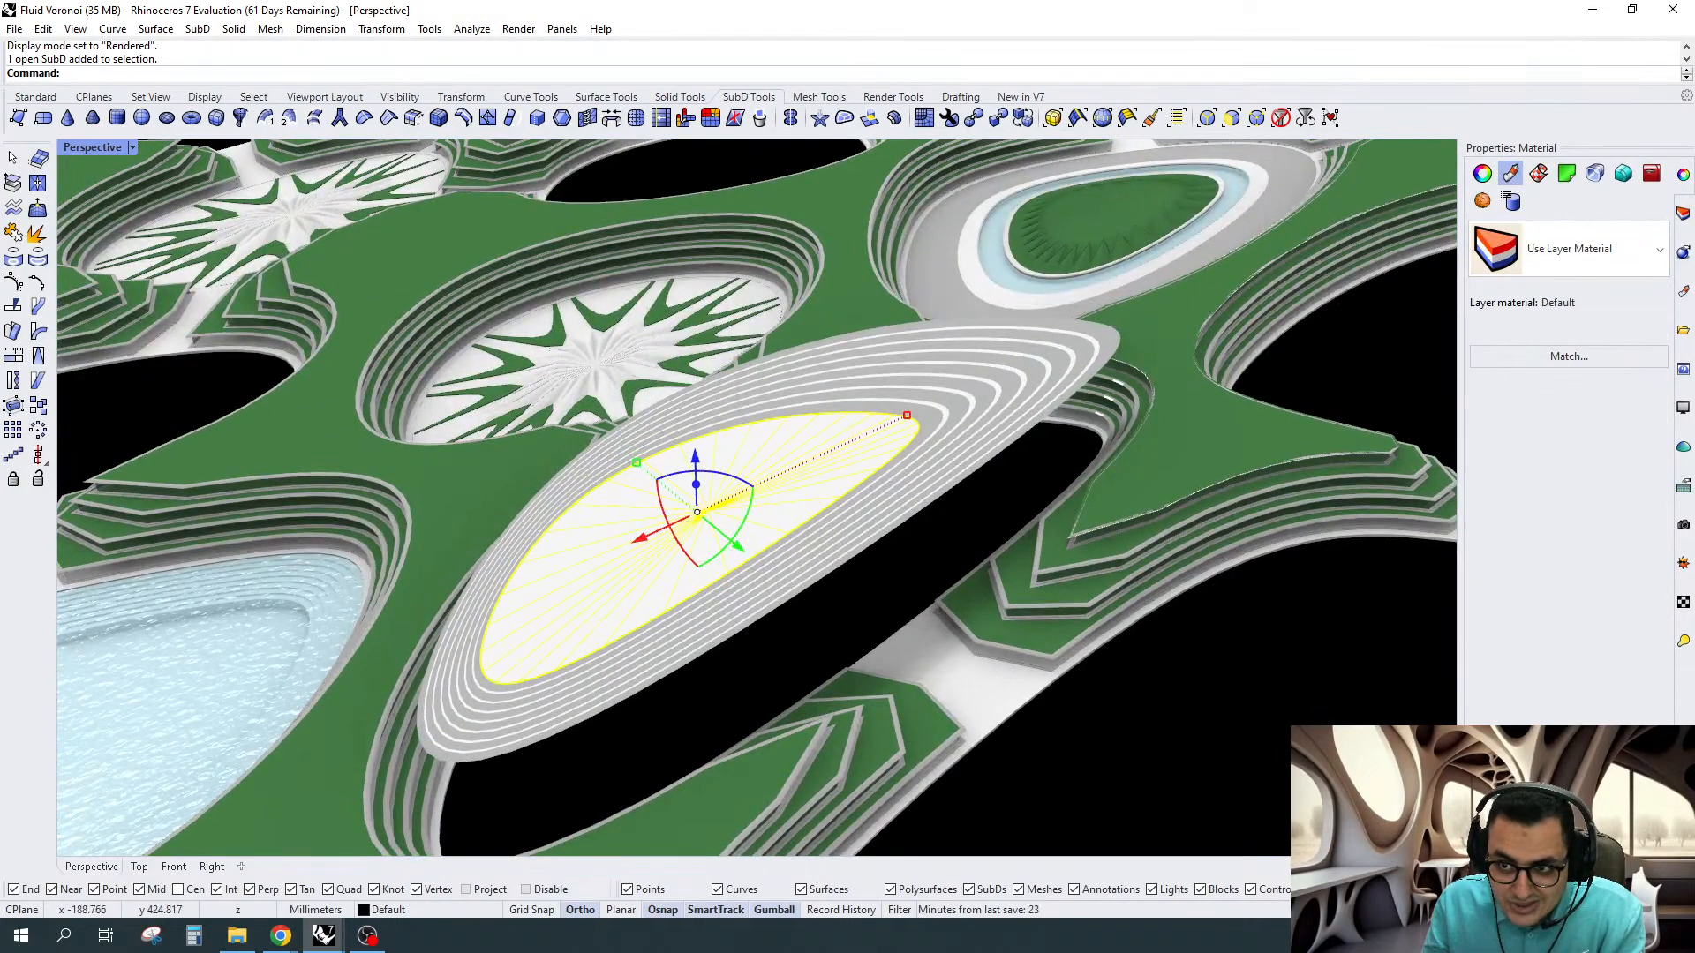
drag(1693, 97, 739, 122)
scroll(750, 551, up, 8)
scroll(722, 487, down, 8)
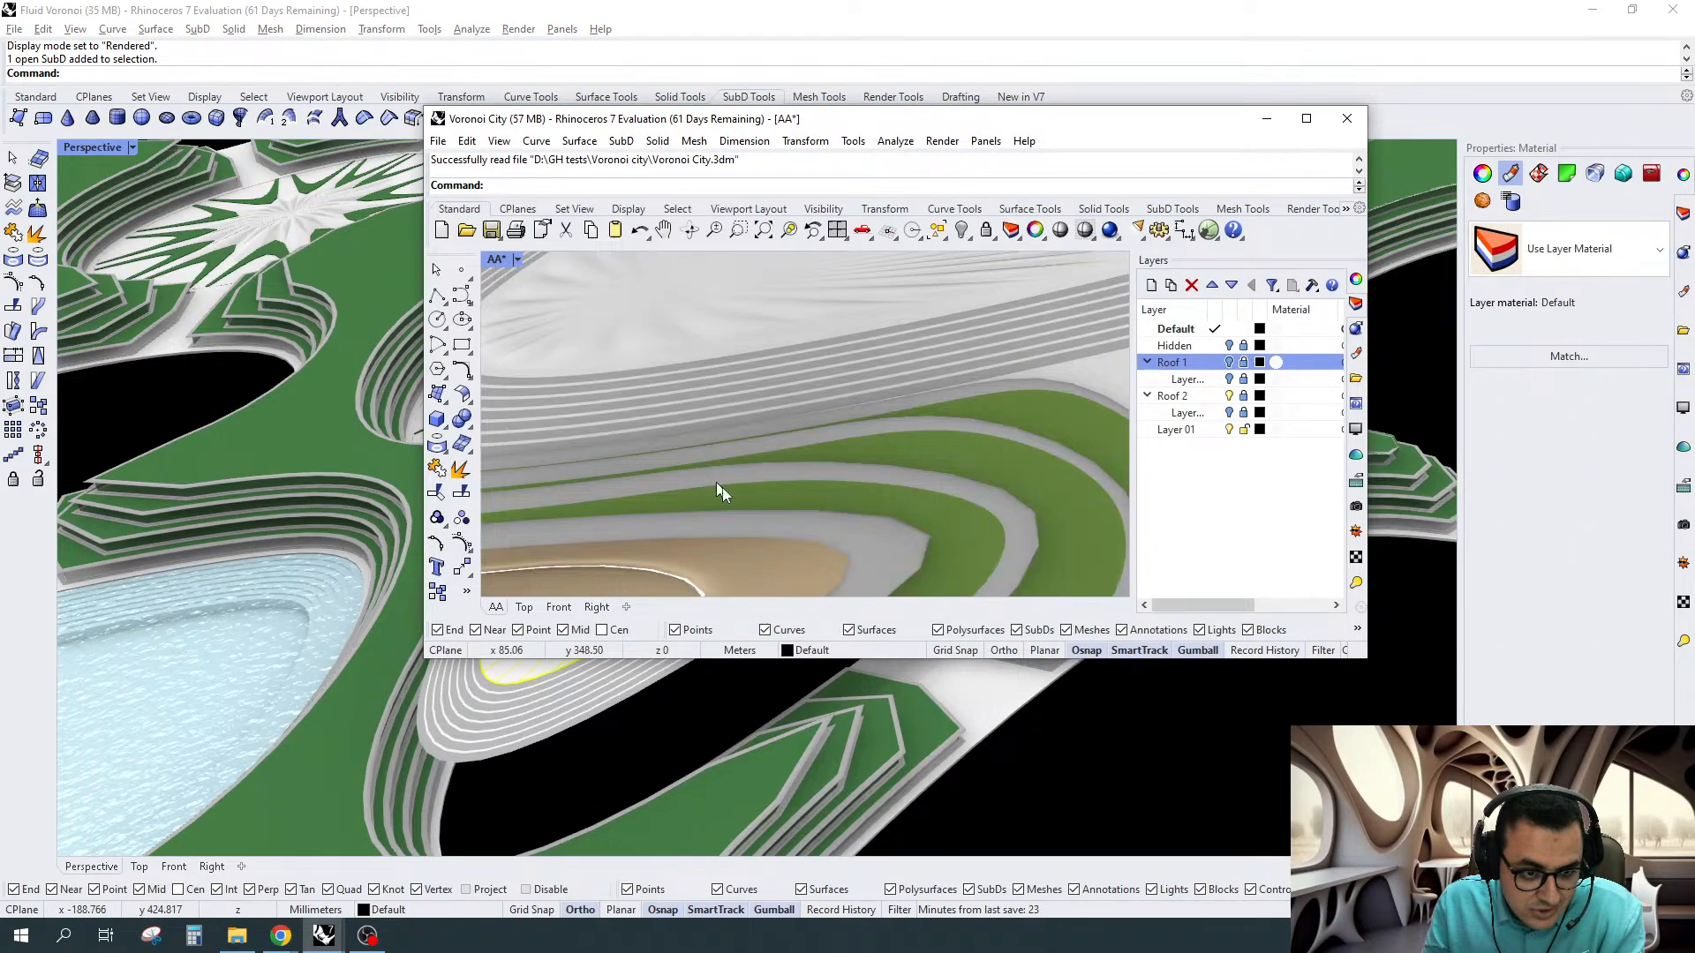
scroll(800, 380, up, 3)
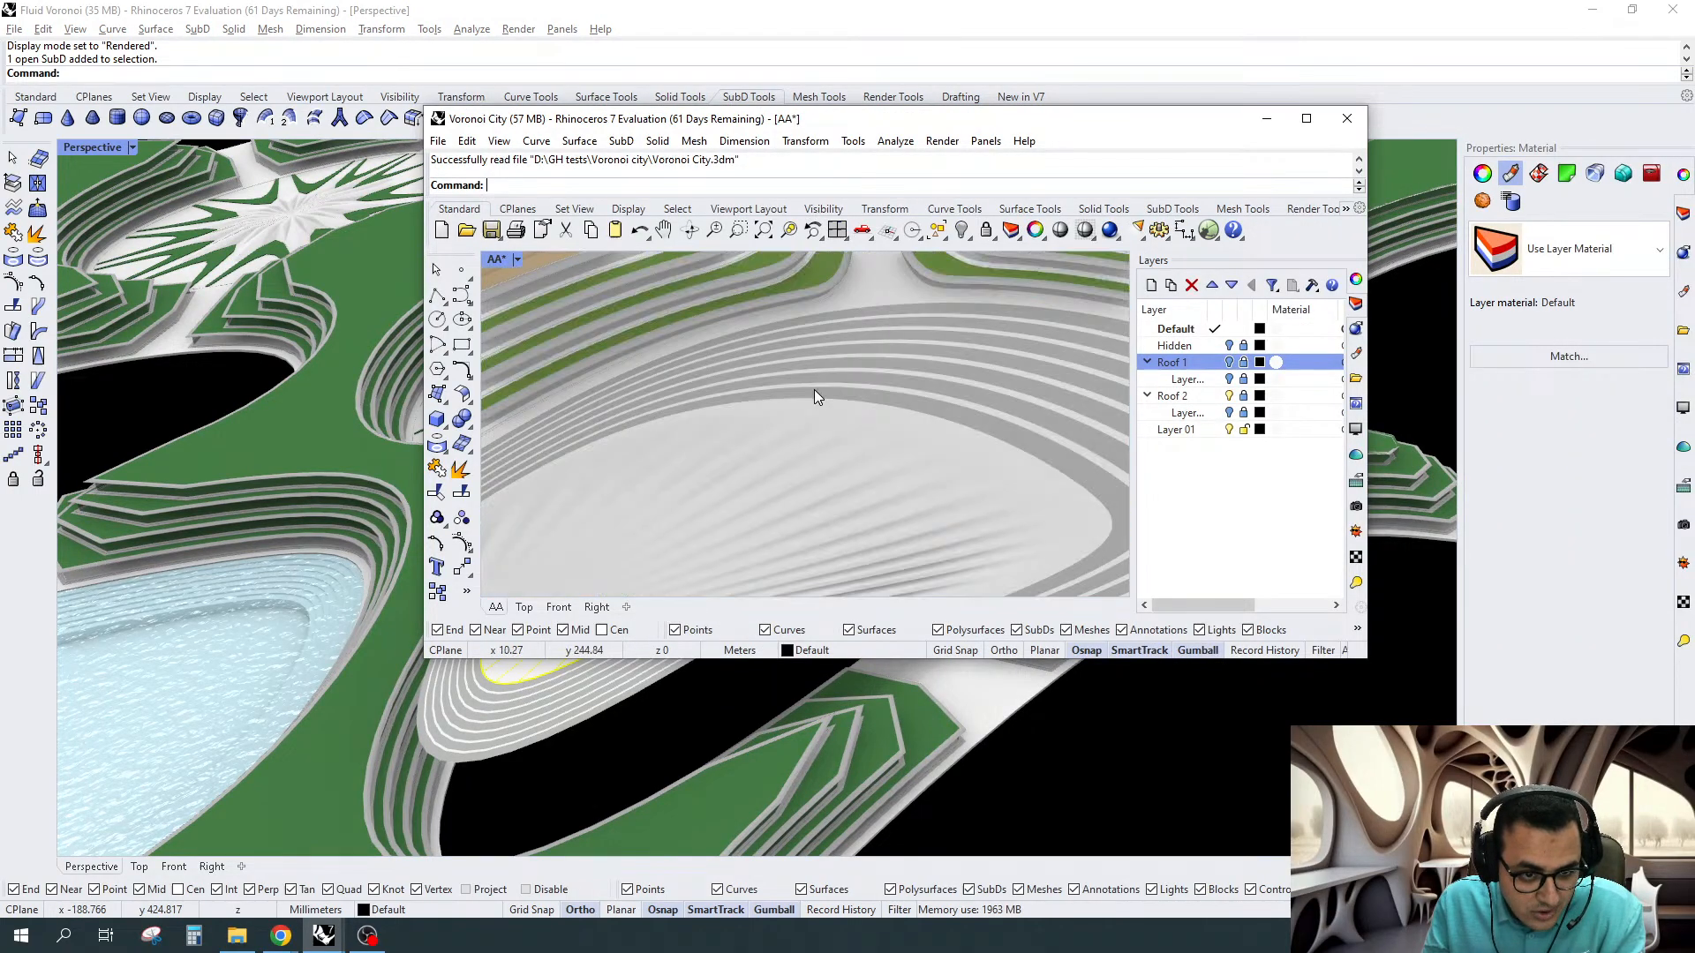
right_drag(814, 390, 746, 481)
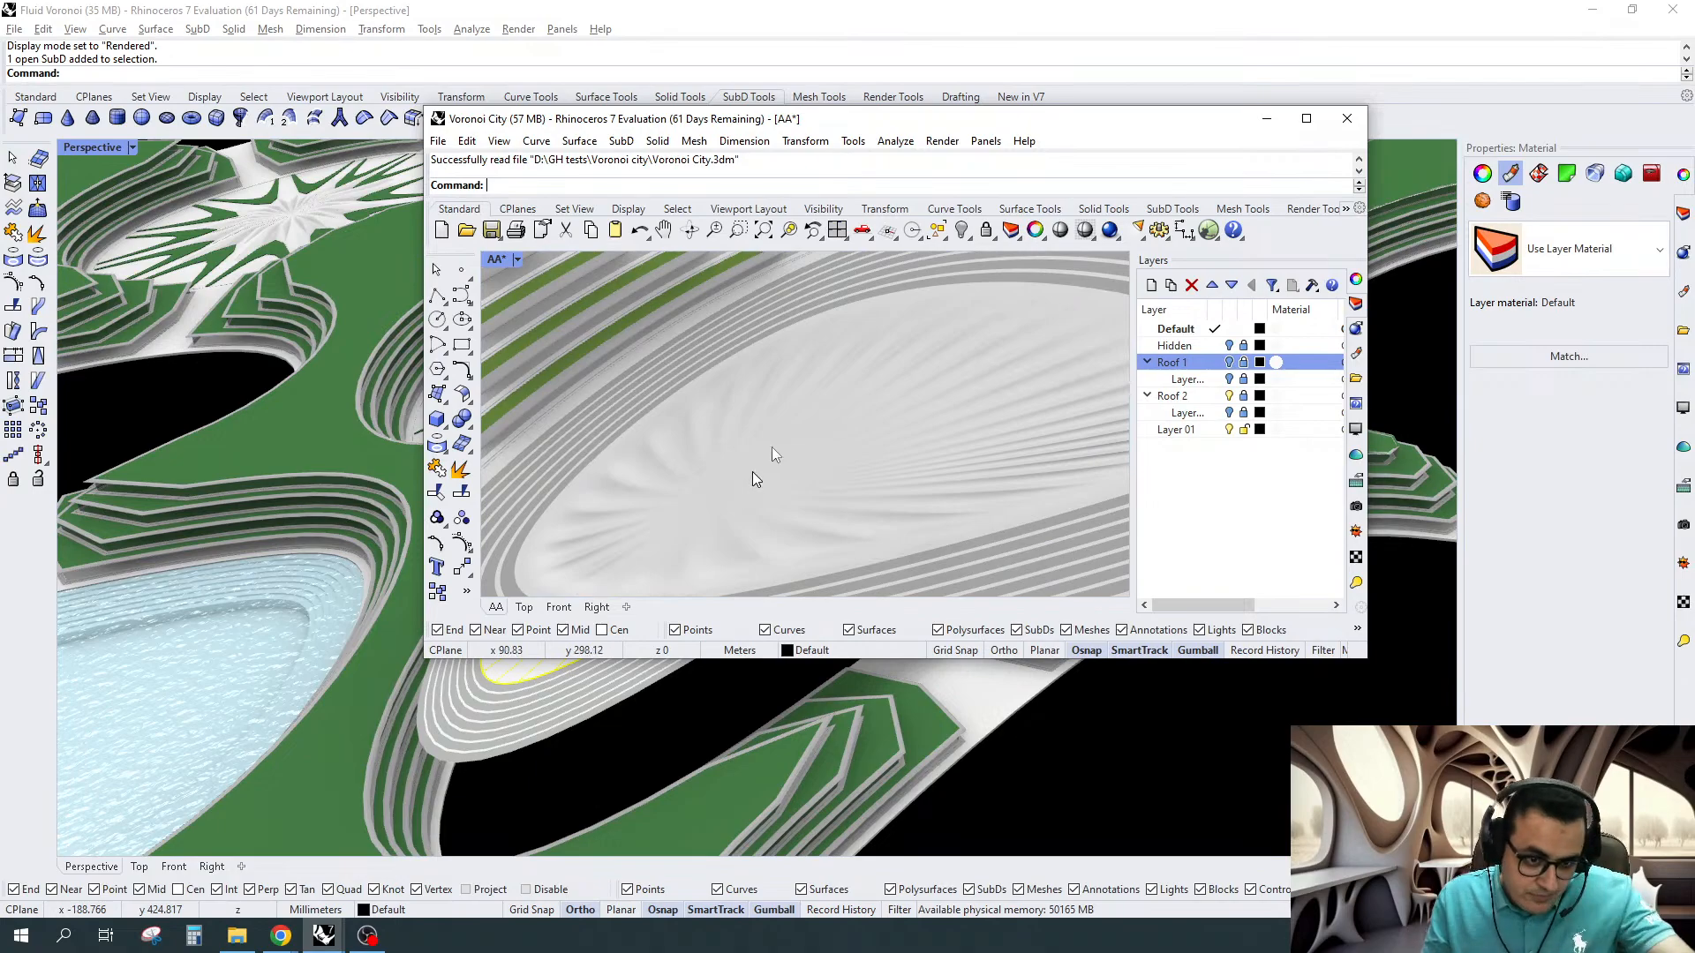
drag(914, 126, 1694, 126)
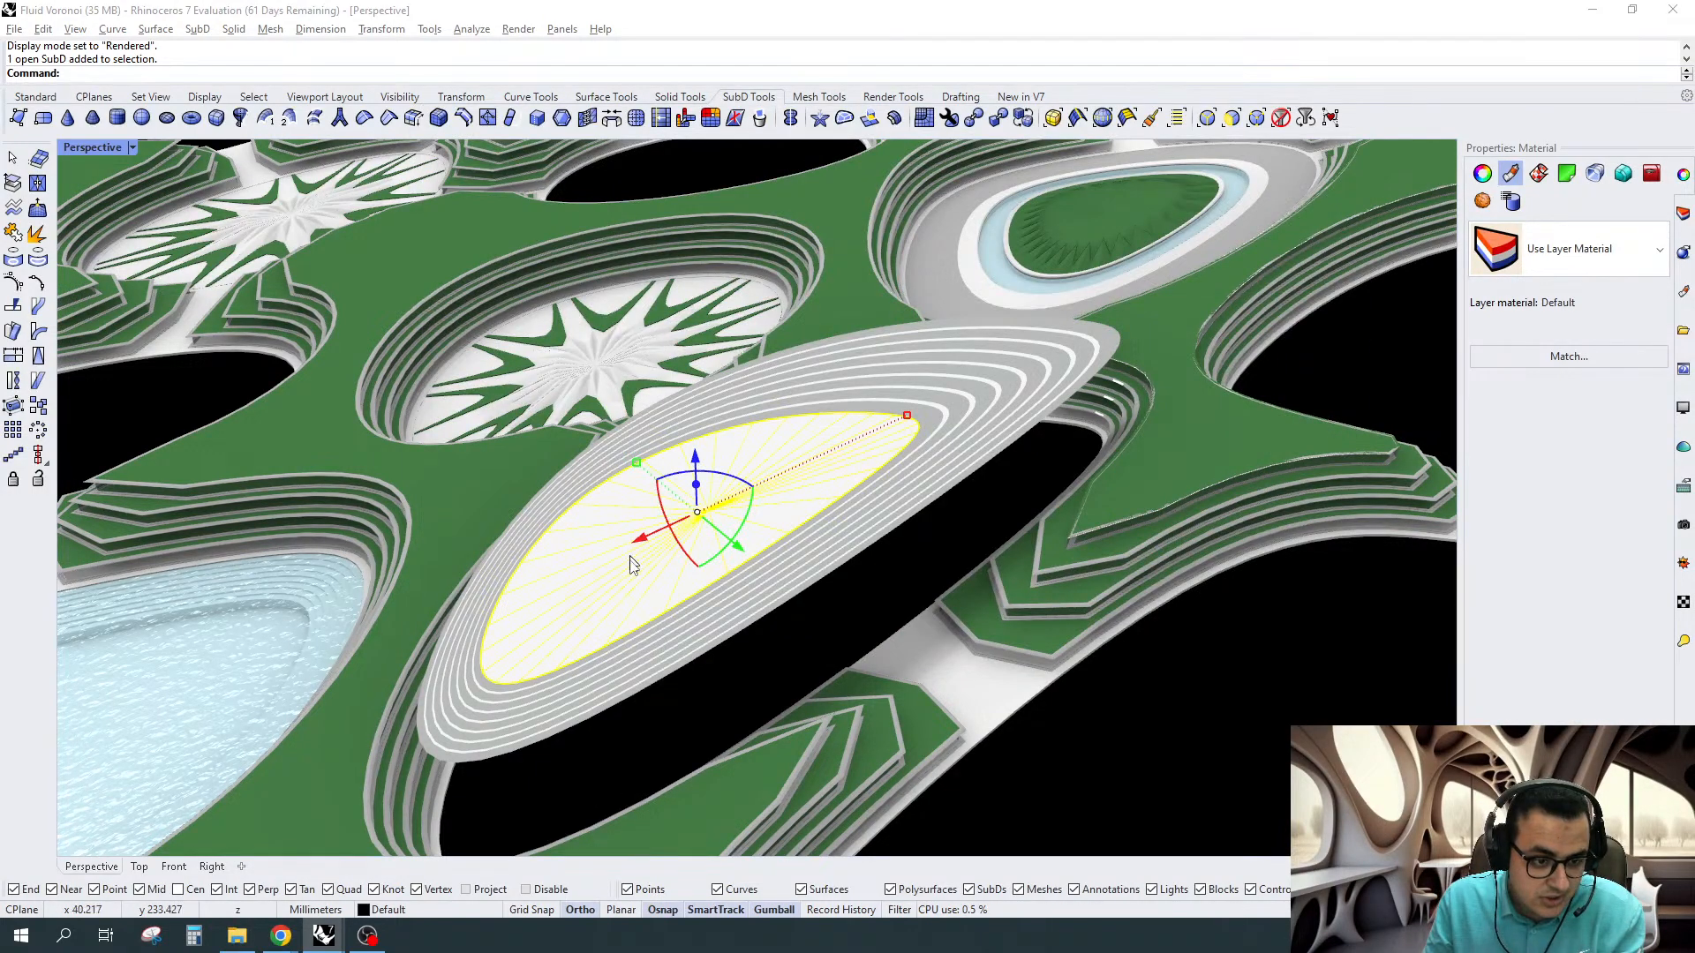
Isolate the central oval SubD inside the bands and set the view to Shaded display
key(Escape)
click(628, 615)
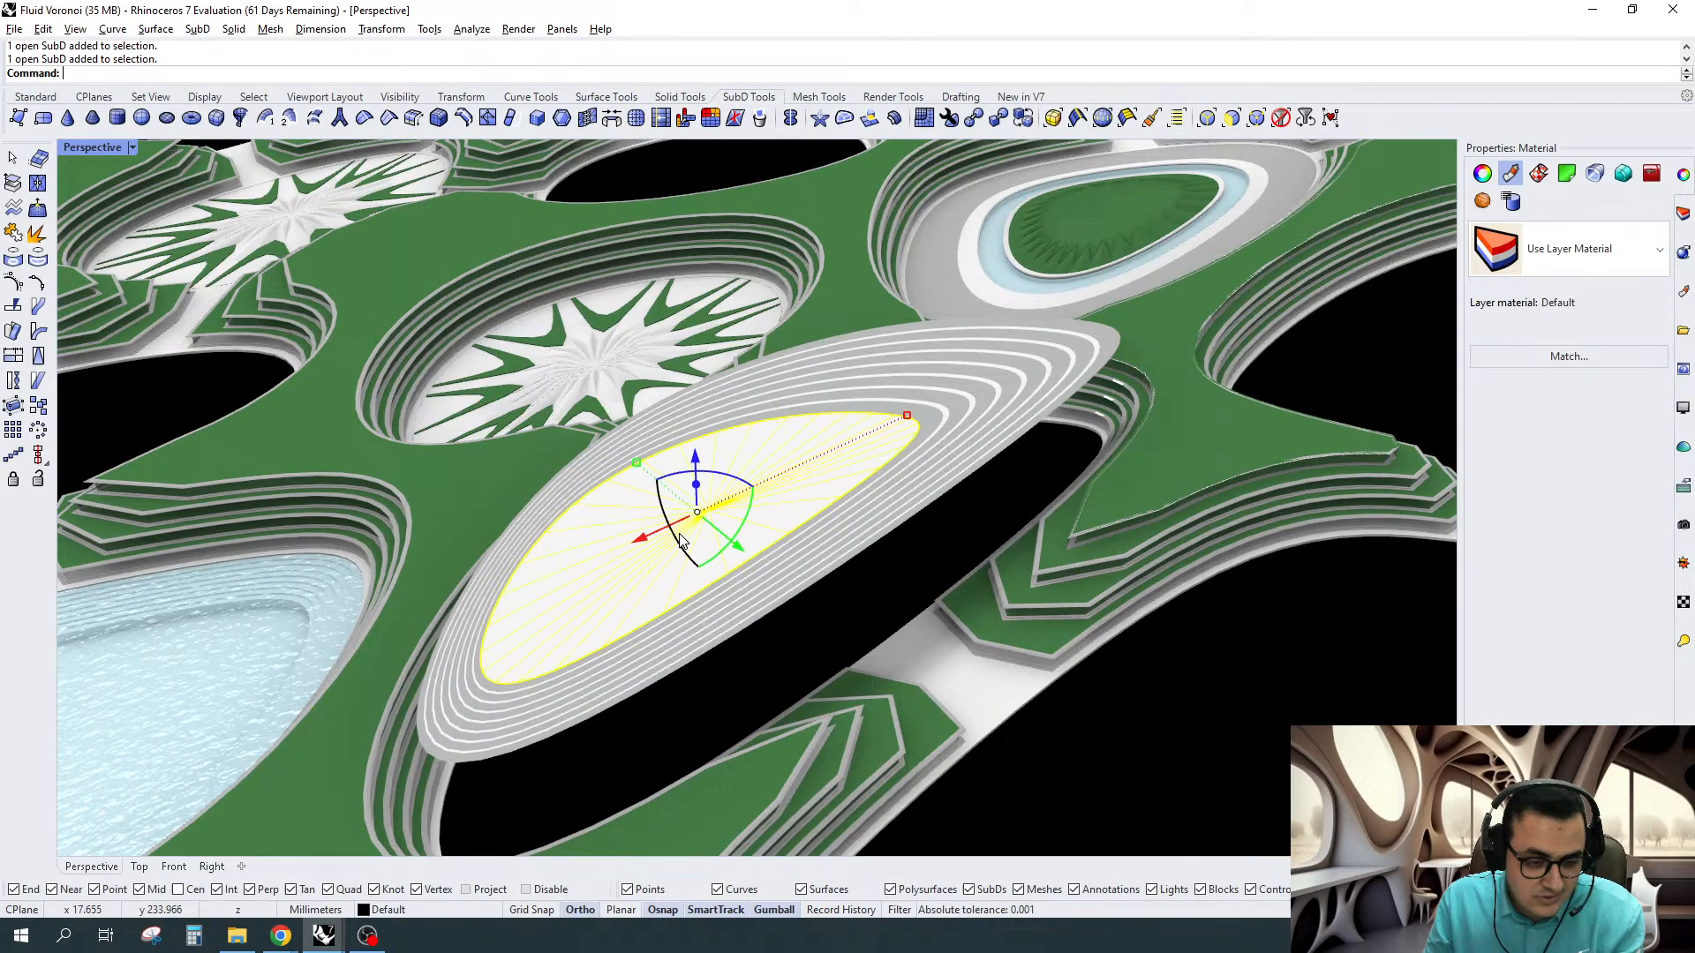
key(ctrl+shift+h)
click(92, 147)
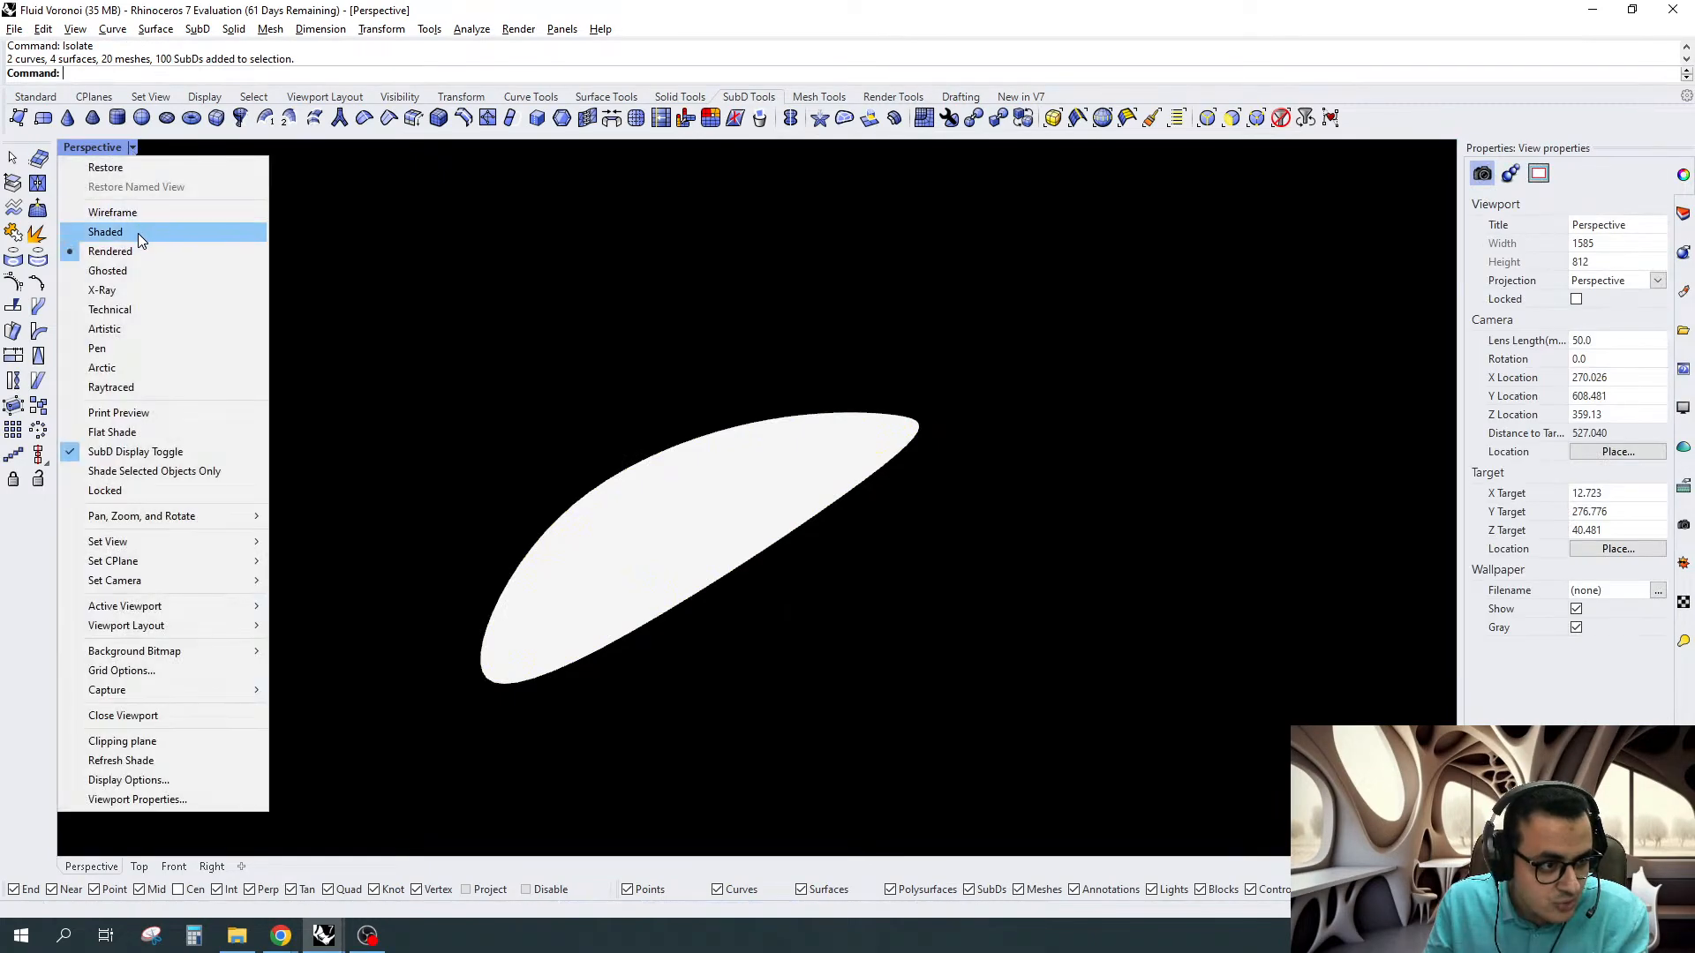
click(138, 231)
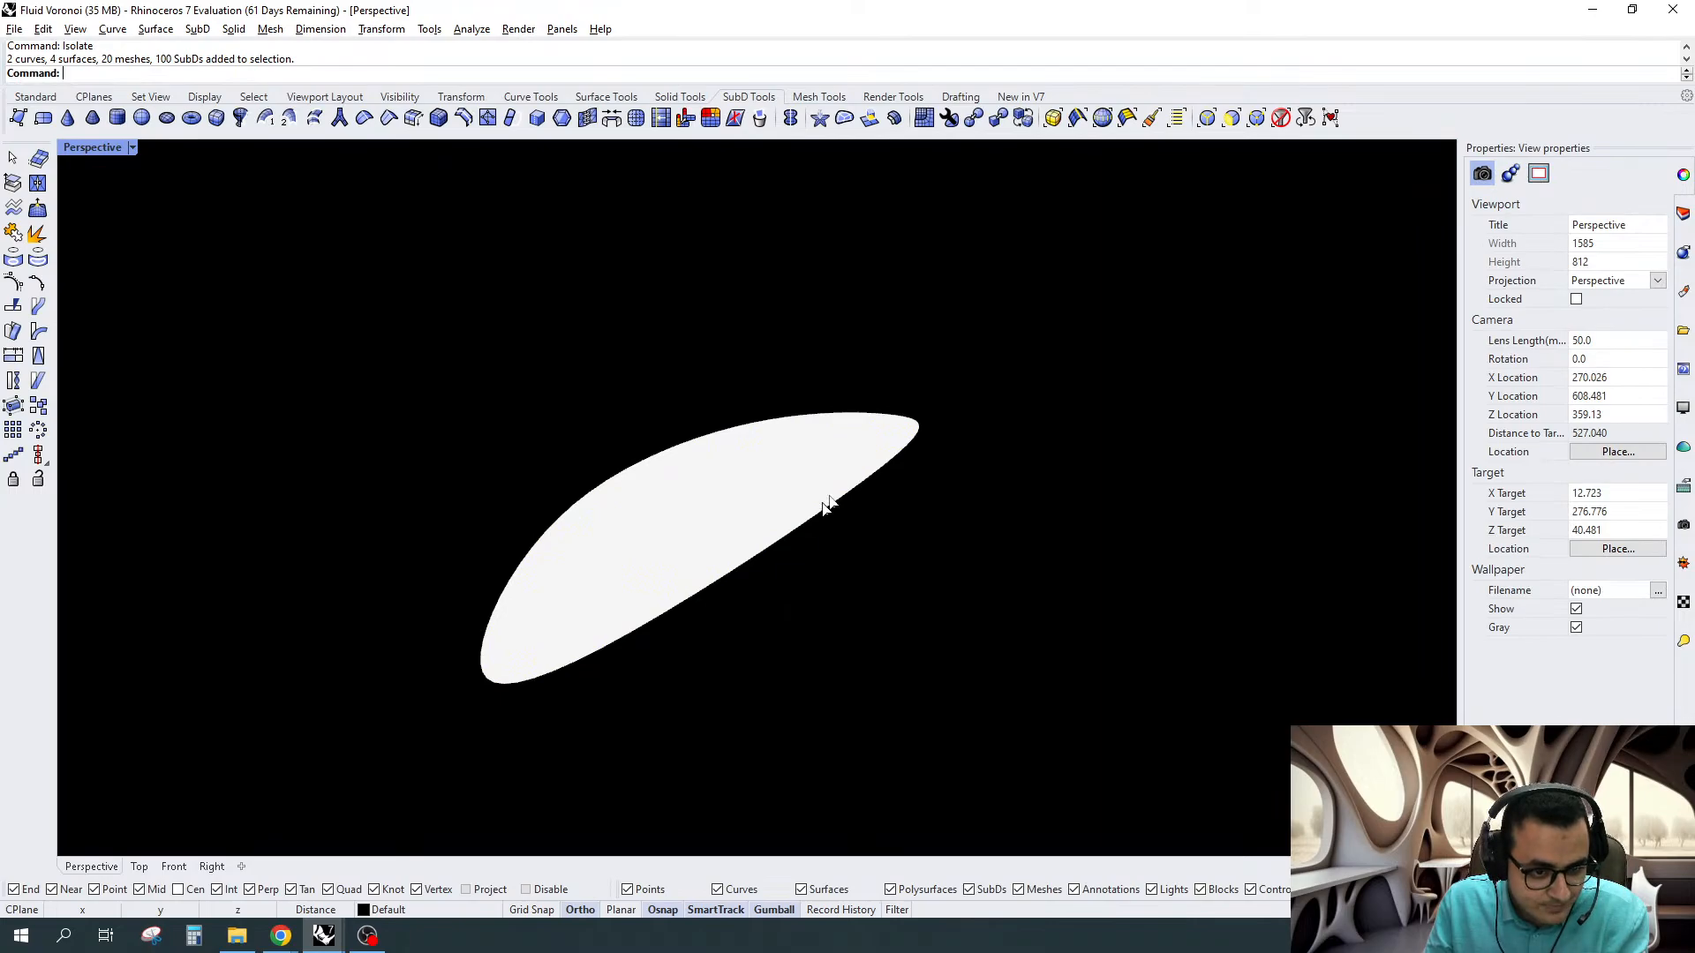
Extrude the isolated oval SubD slightly upward to give it a shallow vertical side
scroll(868, 488, down, 2)
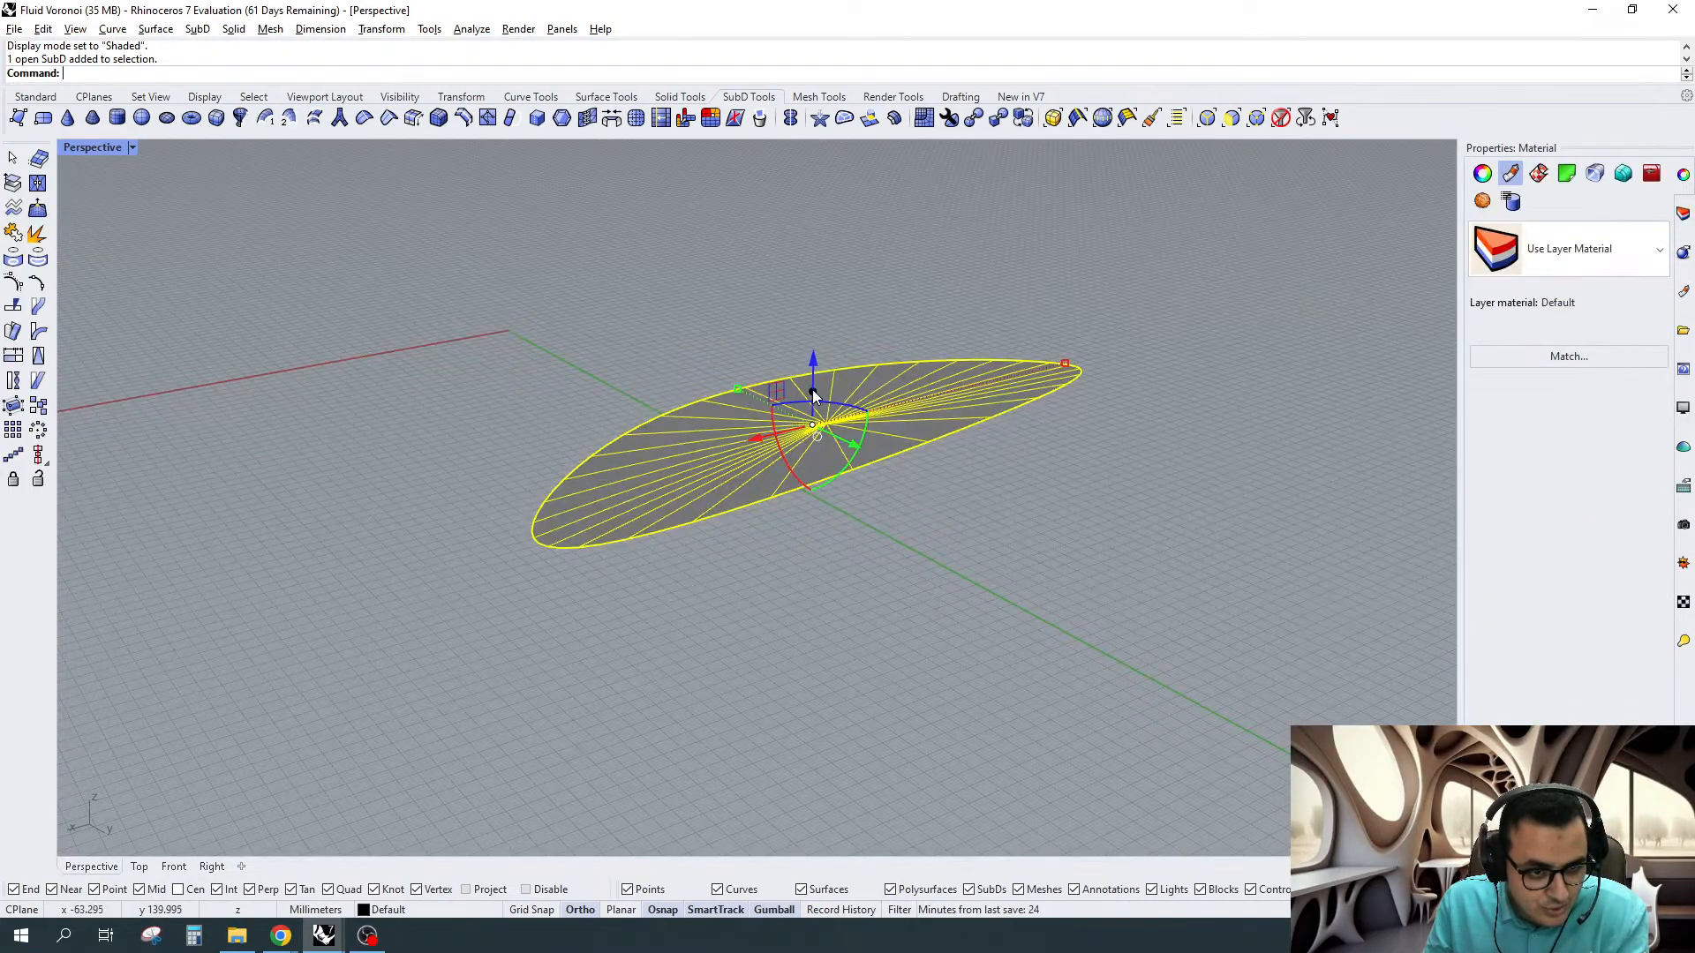
drag(811, 394, 813, 380)
right_drag(813, 380, 603, 446)
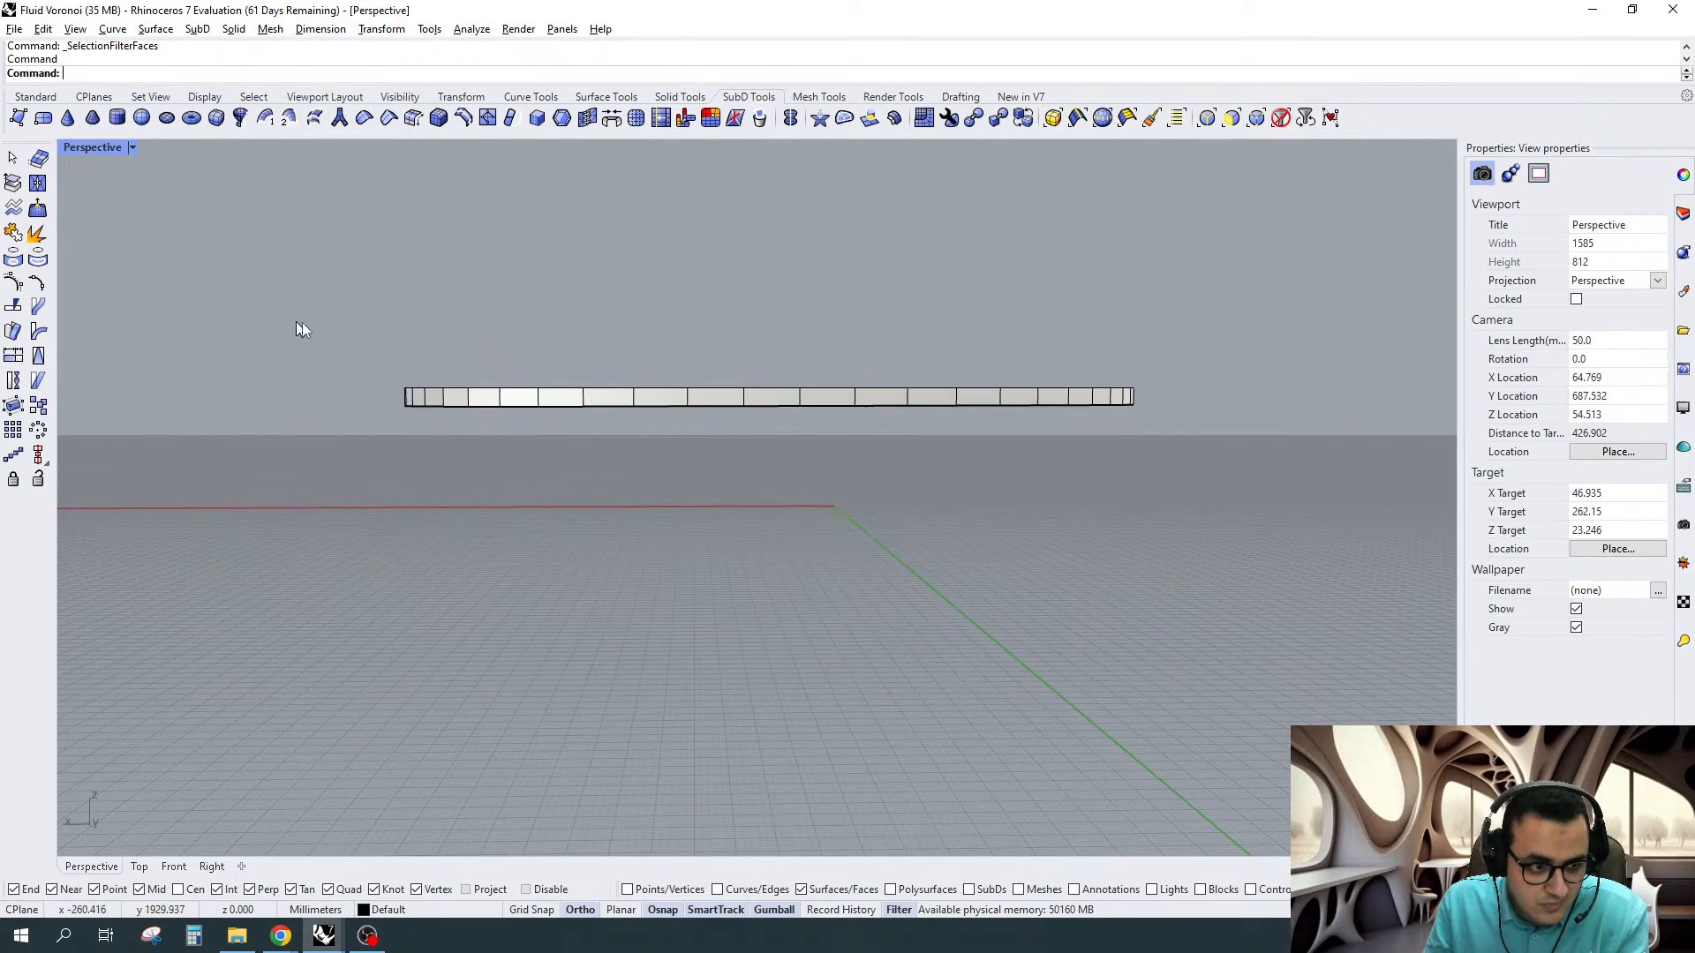
Select the 30 top faces and scale them inward to form a sloped rim around the oval
drag(296, 322, 1327, 386)
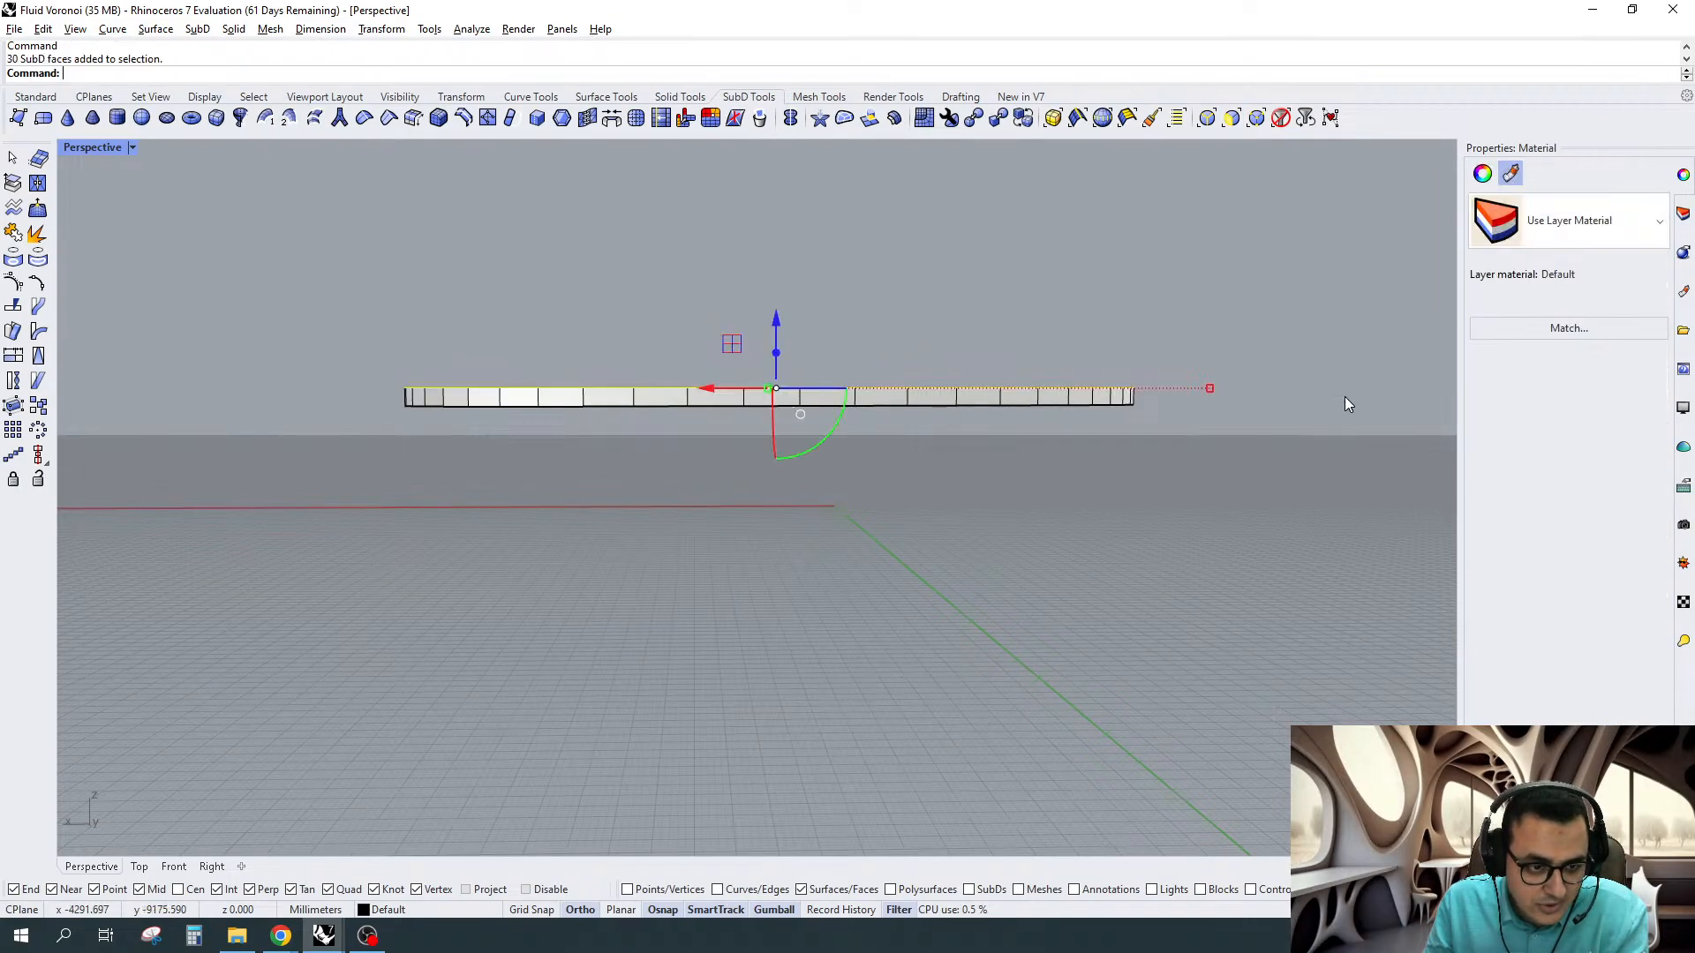
drag(1209, 389, 1064, 391)
right_drag(869, 380, 748, 578)
drag(748, 578, 662, 625)
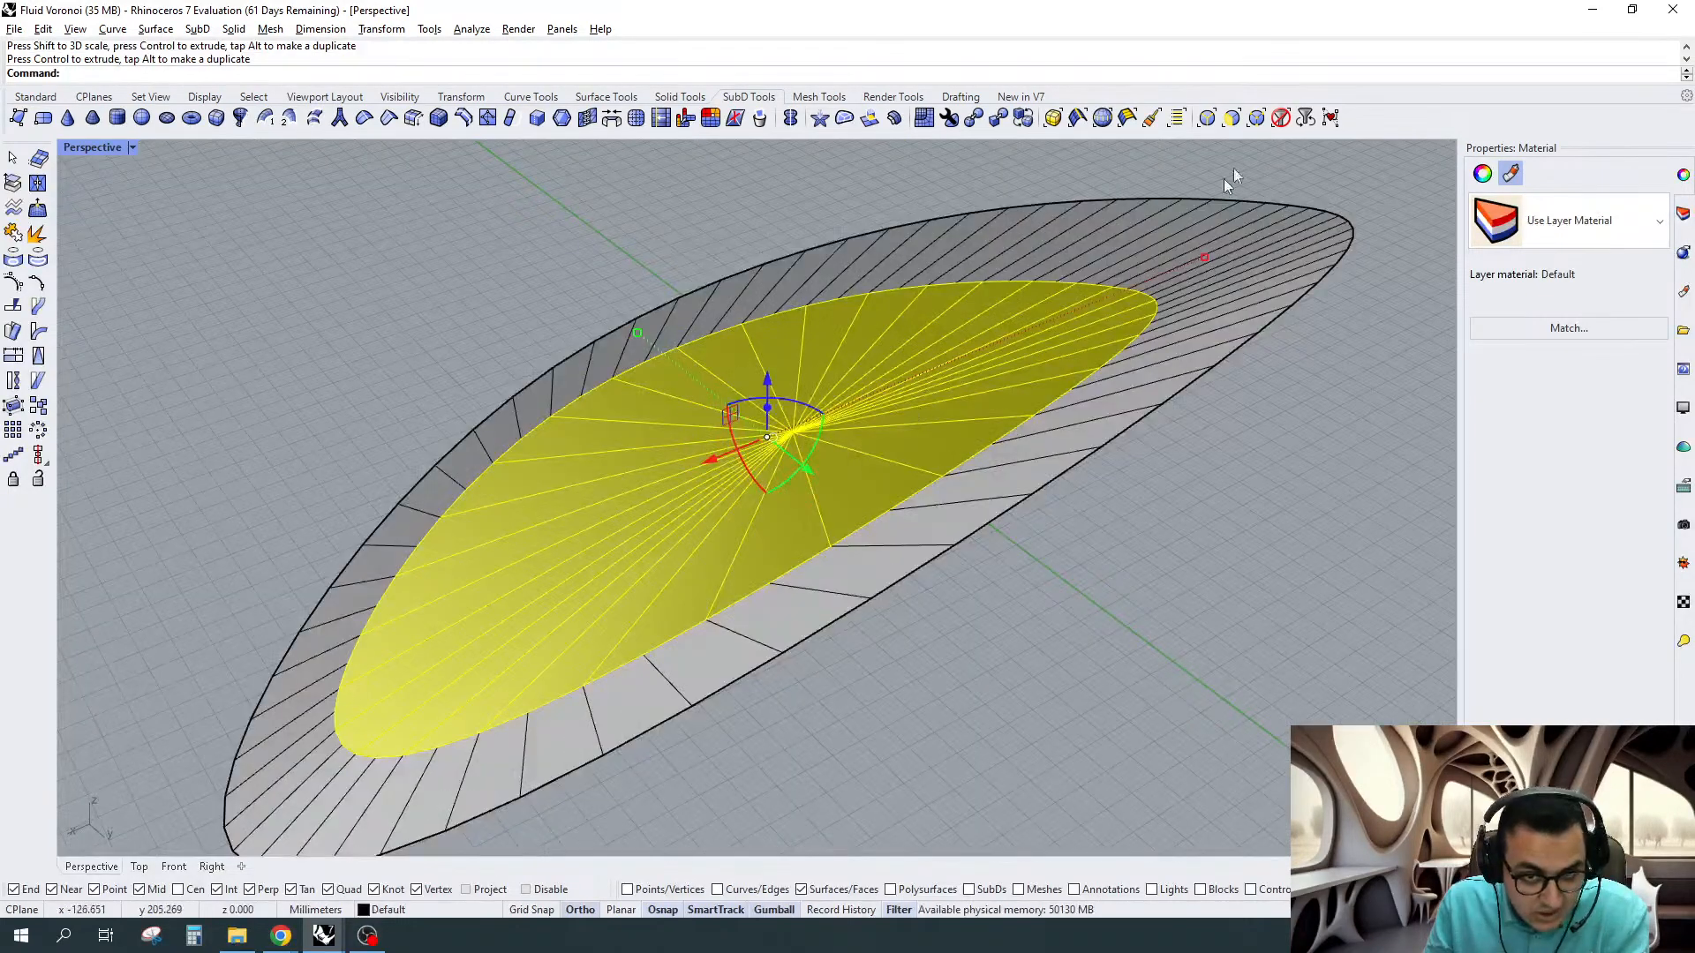
click(1225, 180)
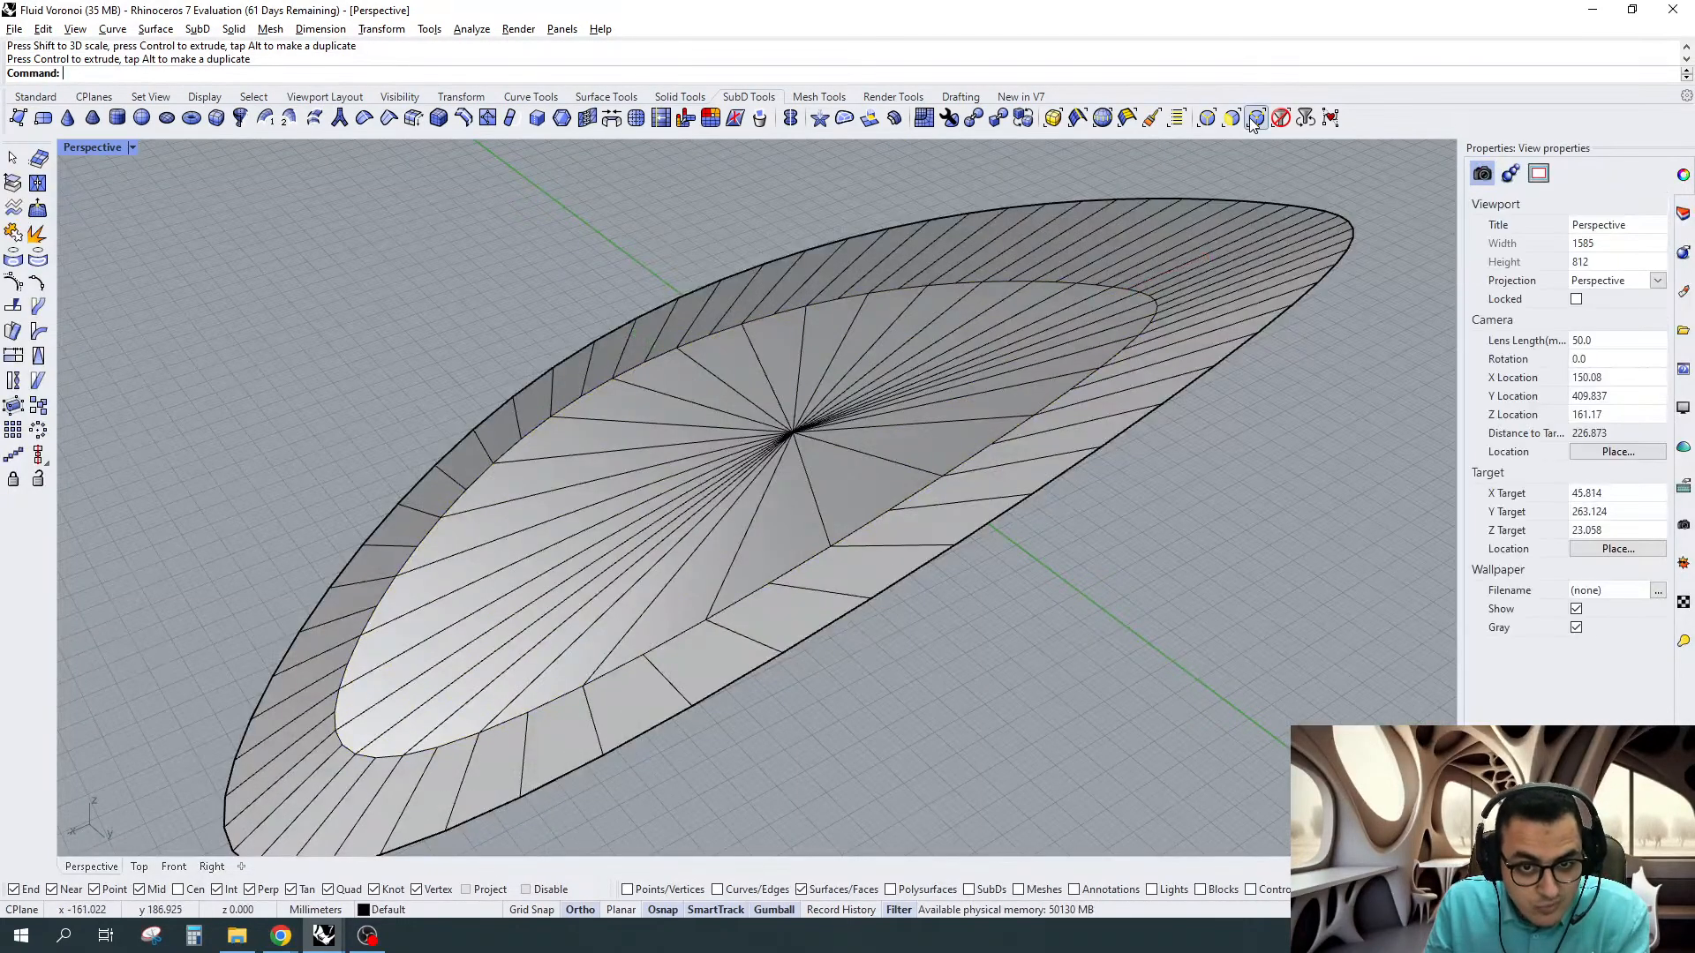
Filter for vertices and move the top's central vertex lengthwise toward the wider end of the oval
click(1256, 119)
click(795, 434)
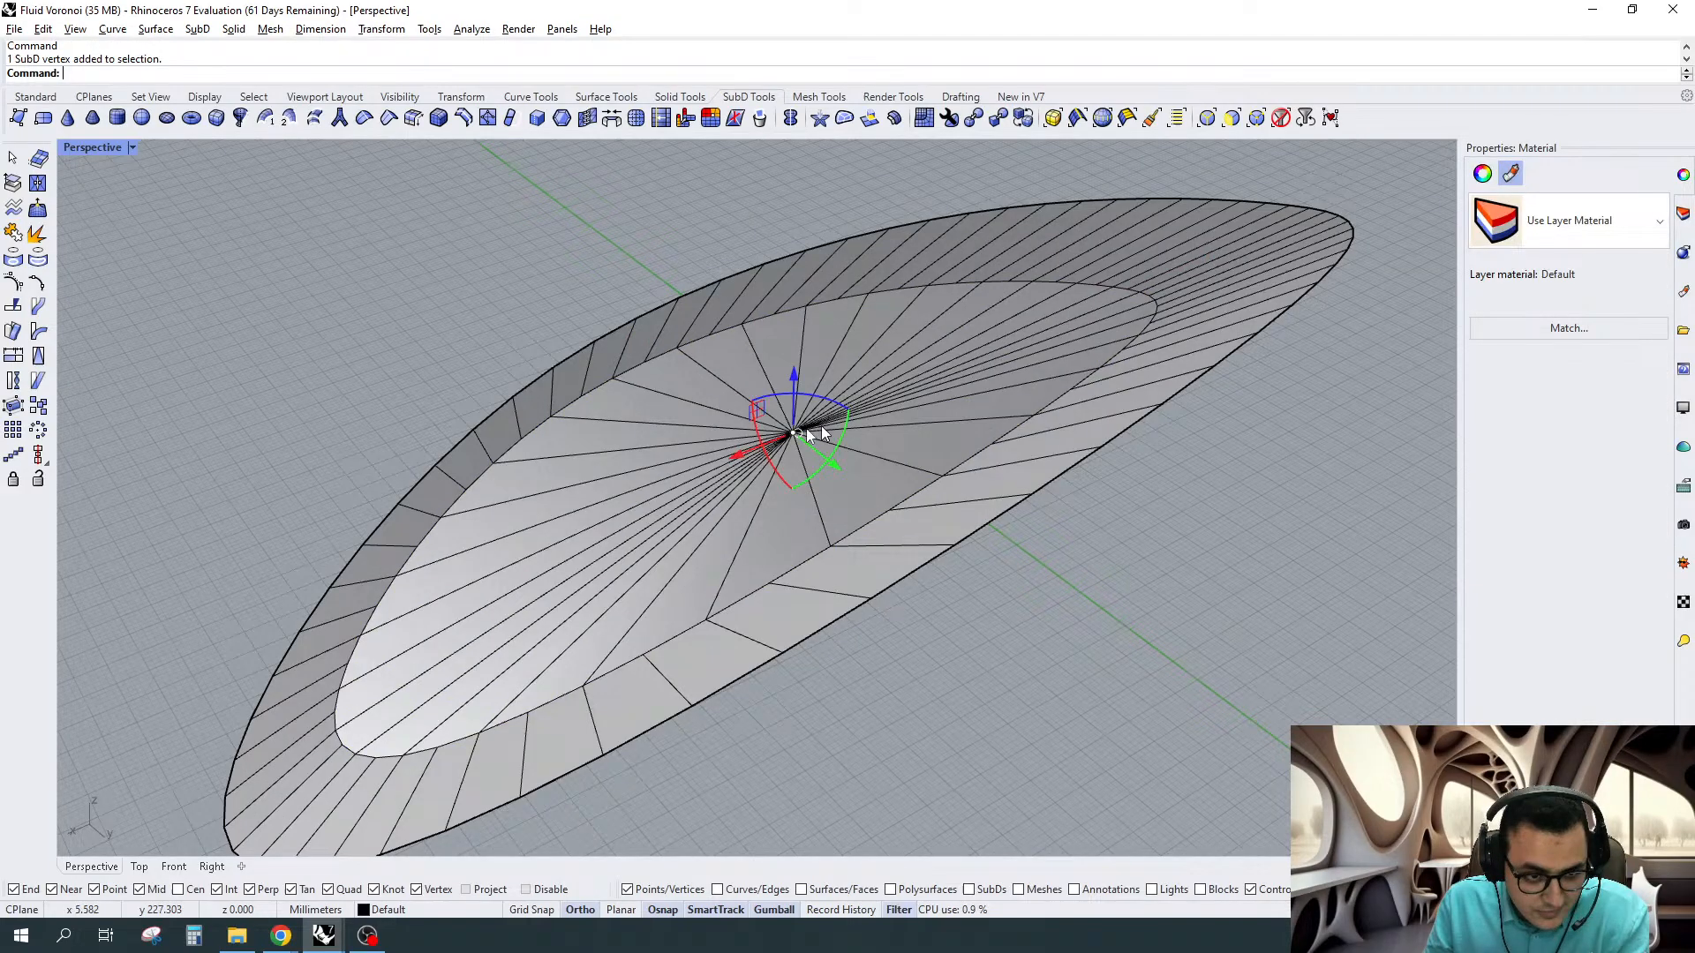
right_drag(822, 433, 806, 606)
drag(807, 607, 649, 743)
click(1191, 146)
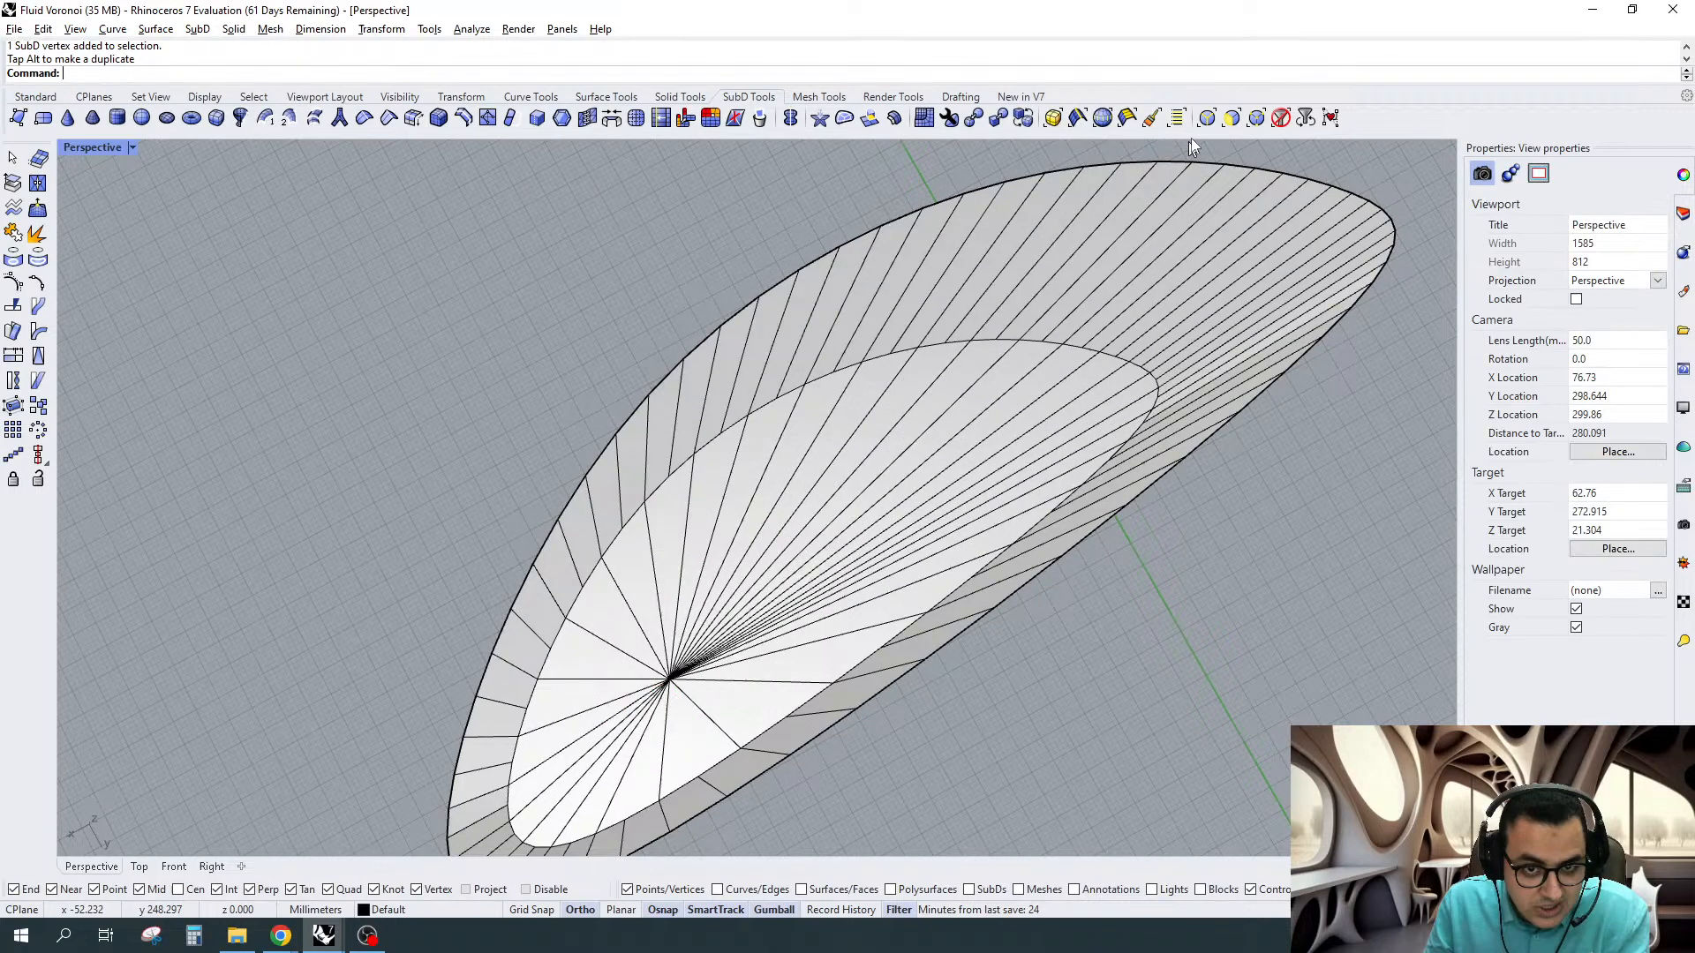
Filter for edges, select the 30 radial edges around the central vertex, and lower them slightly to form pleats
click(1207, 118)
scroll(753, 572, up, 2)
click(785, 511)
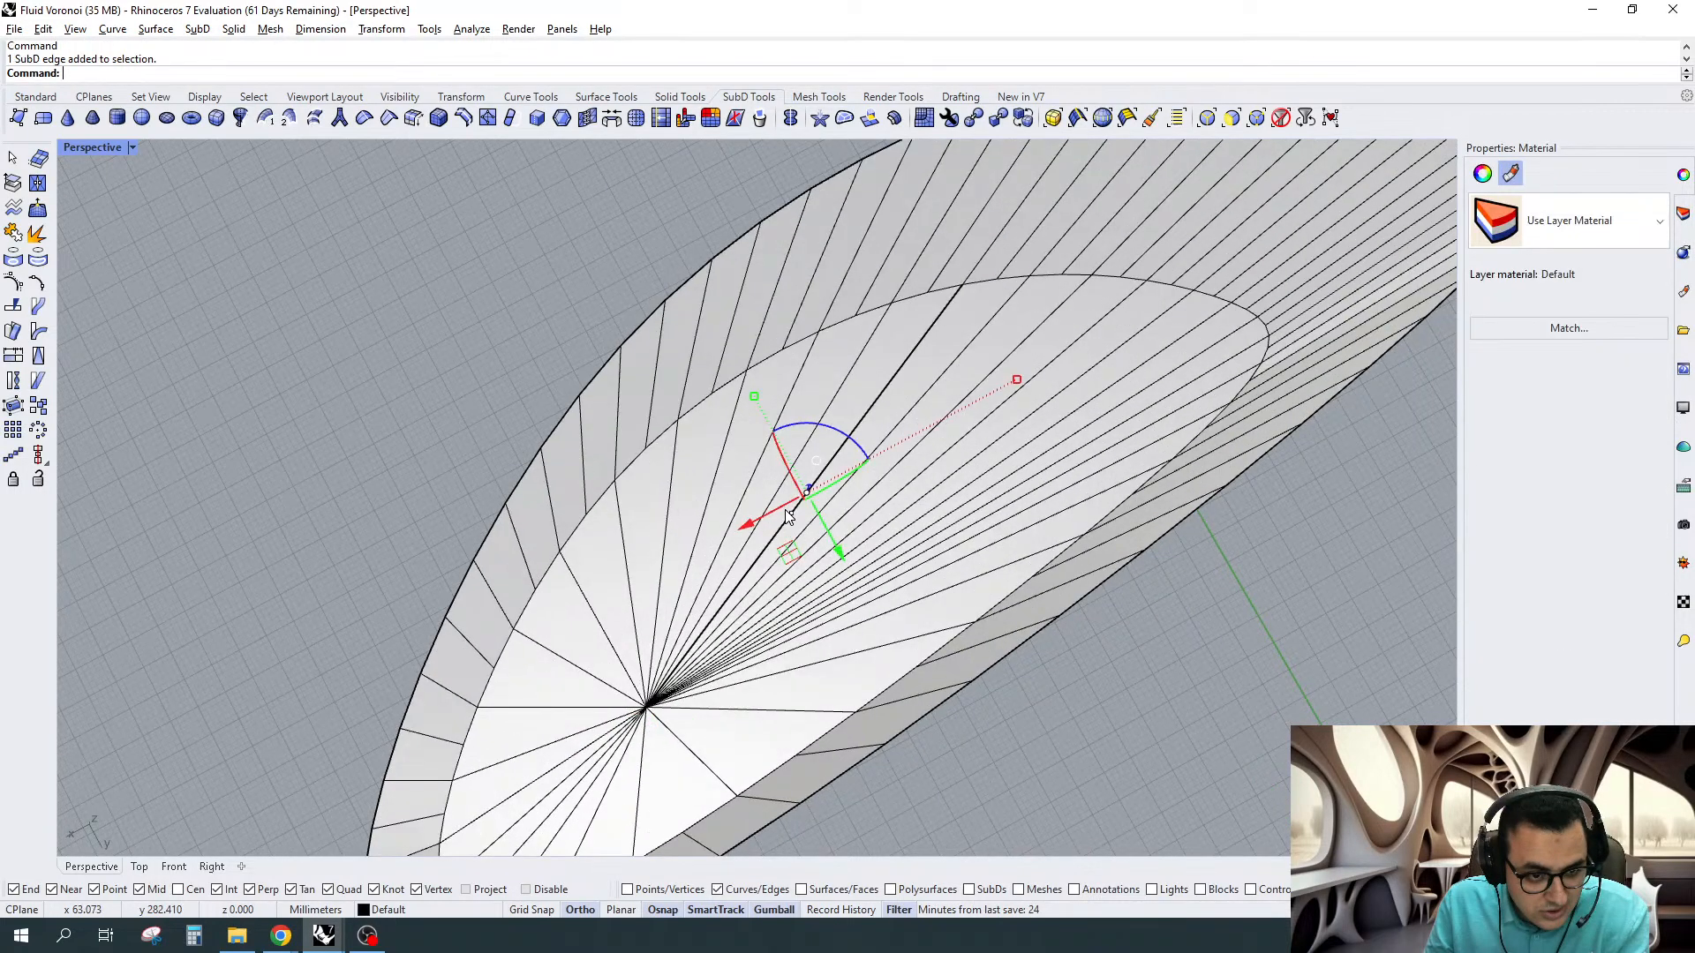
key(Escape)
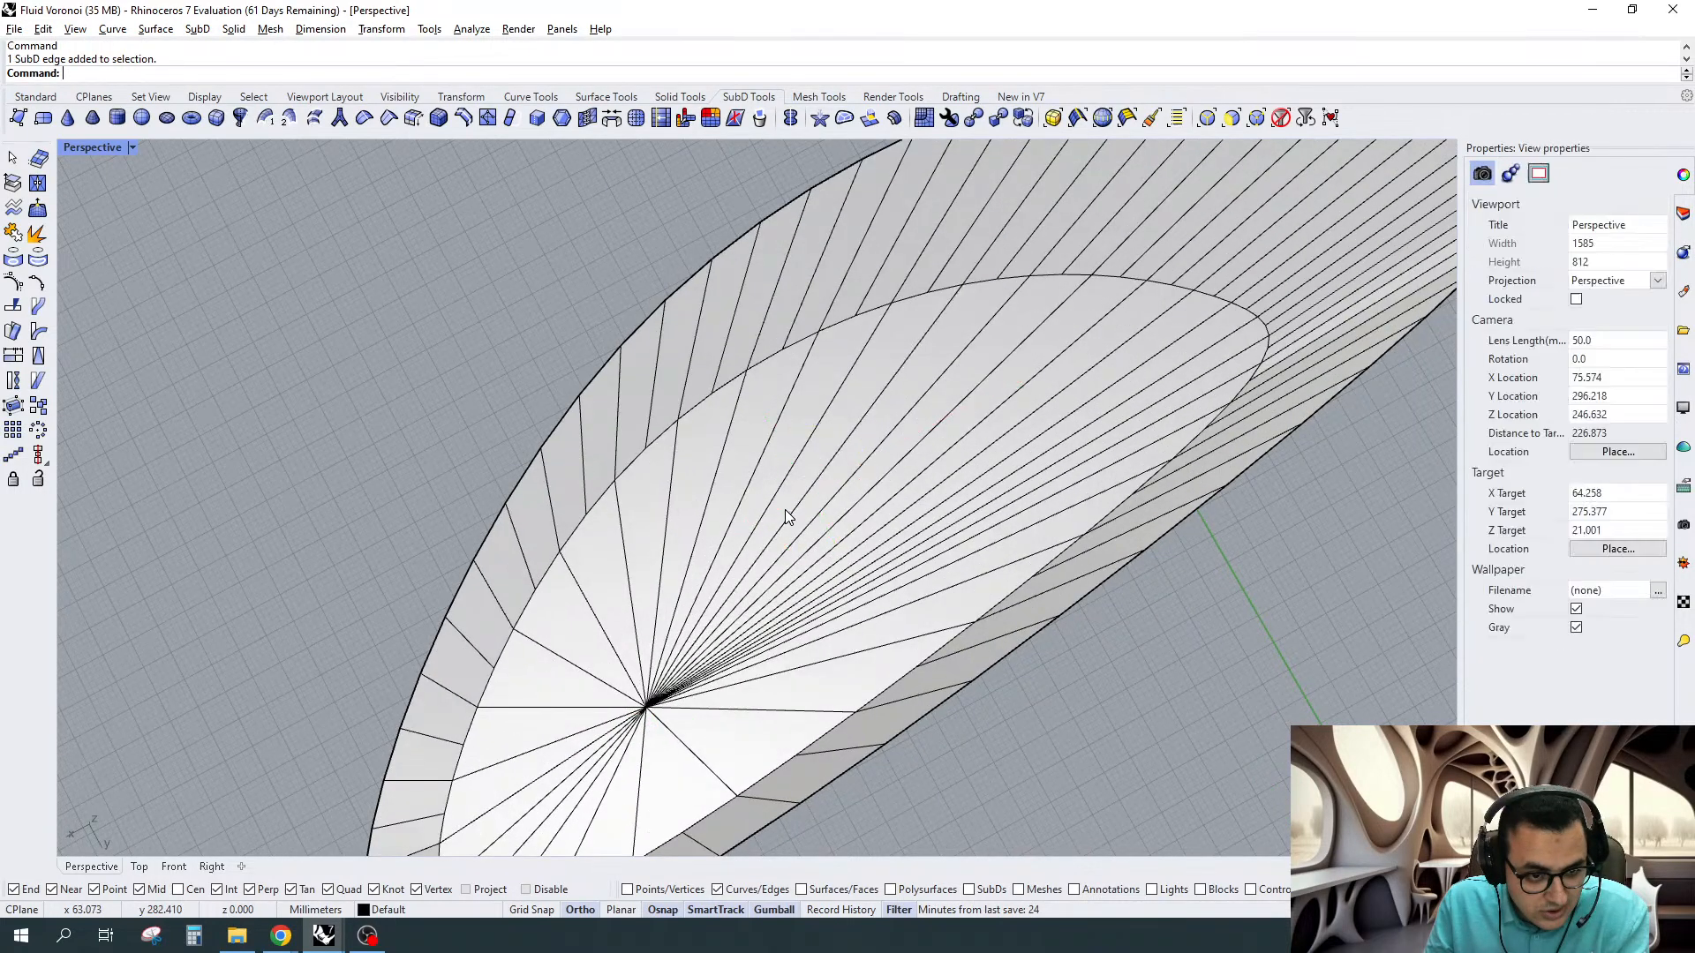
drag(798, 477, 615, 726)
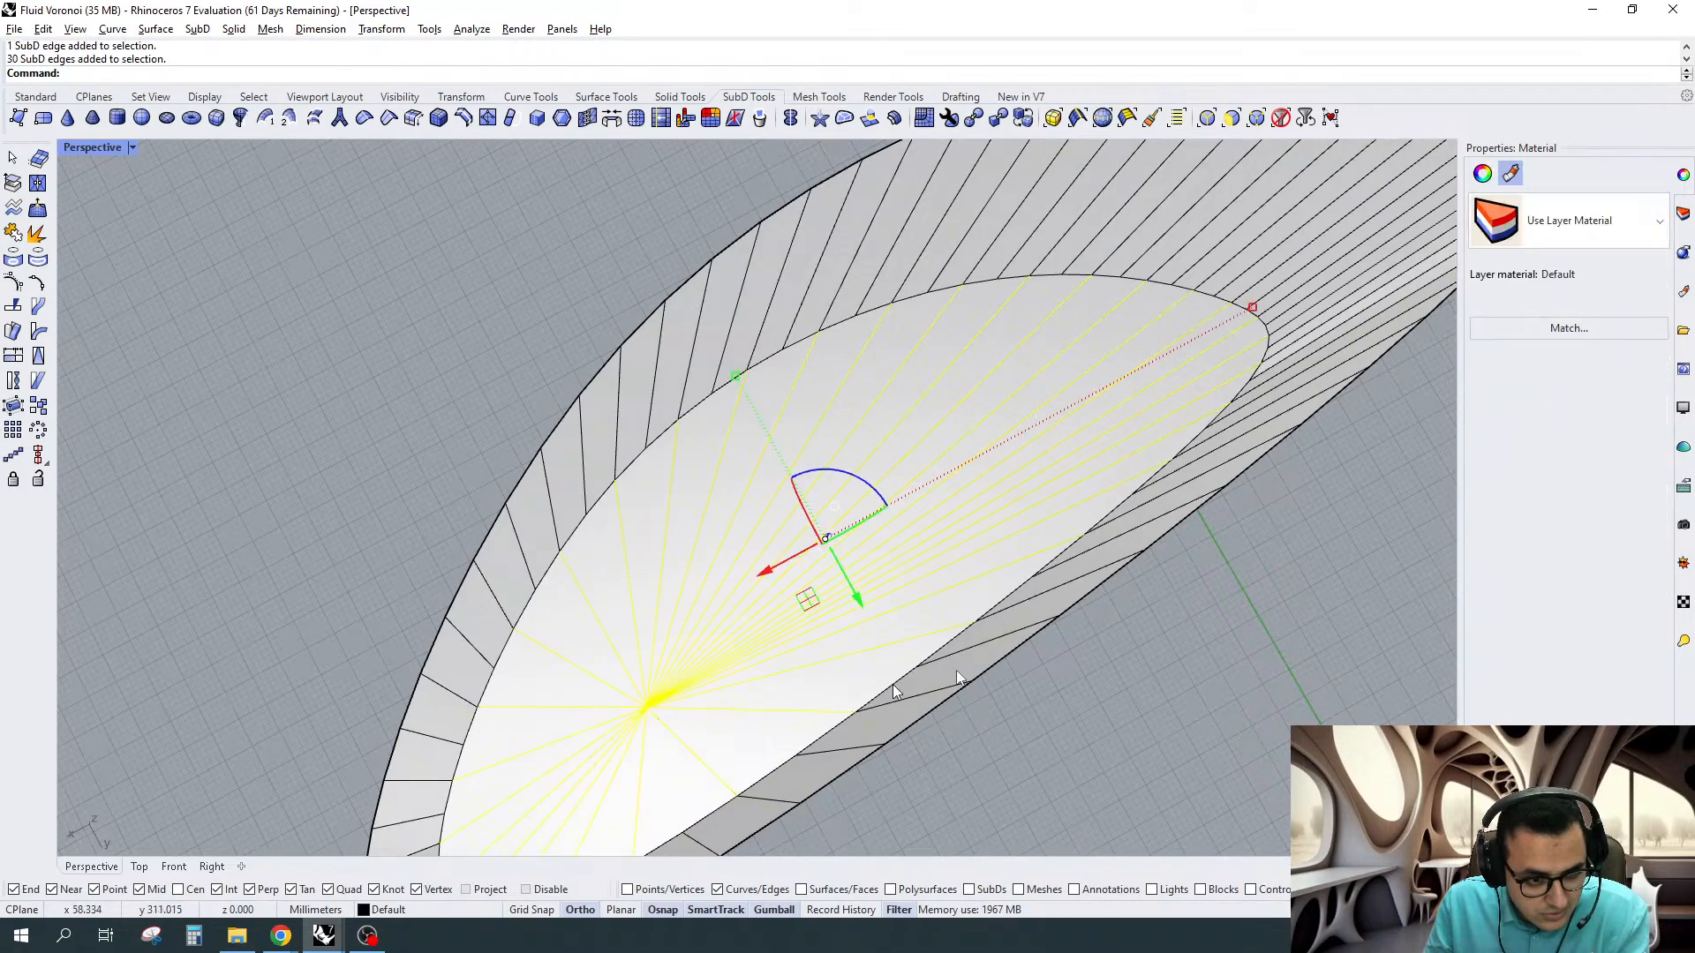
right_drag(956, 670, 867, 293)
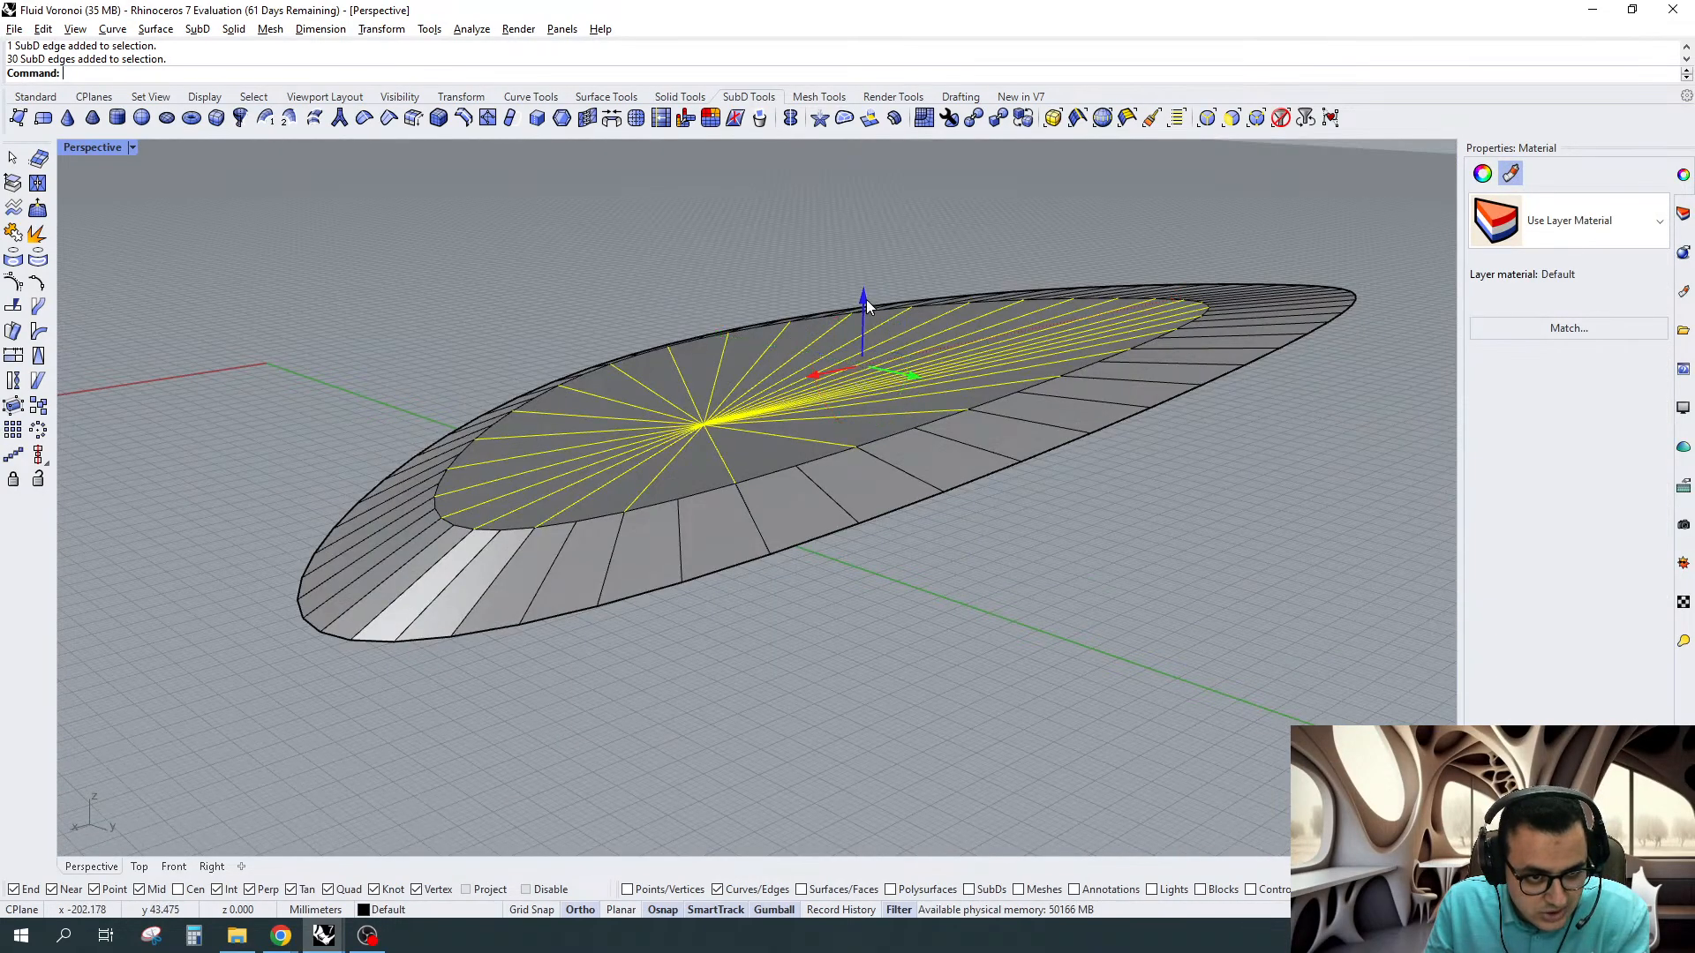
drag(866, 300, 871, 312)
right_drag(870, 313, 880, 477)
Bevel the 30 radial edges with one segment to split each into a narrow pair
scroll(880, 477, up, 5)
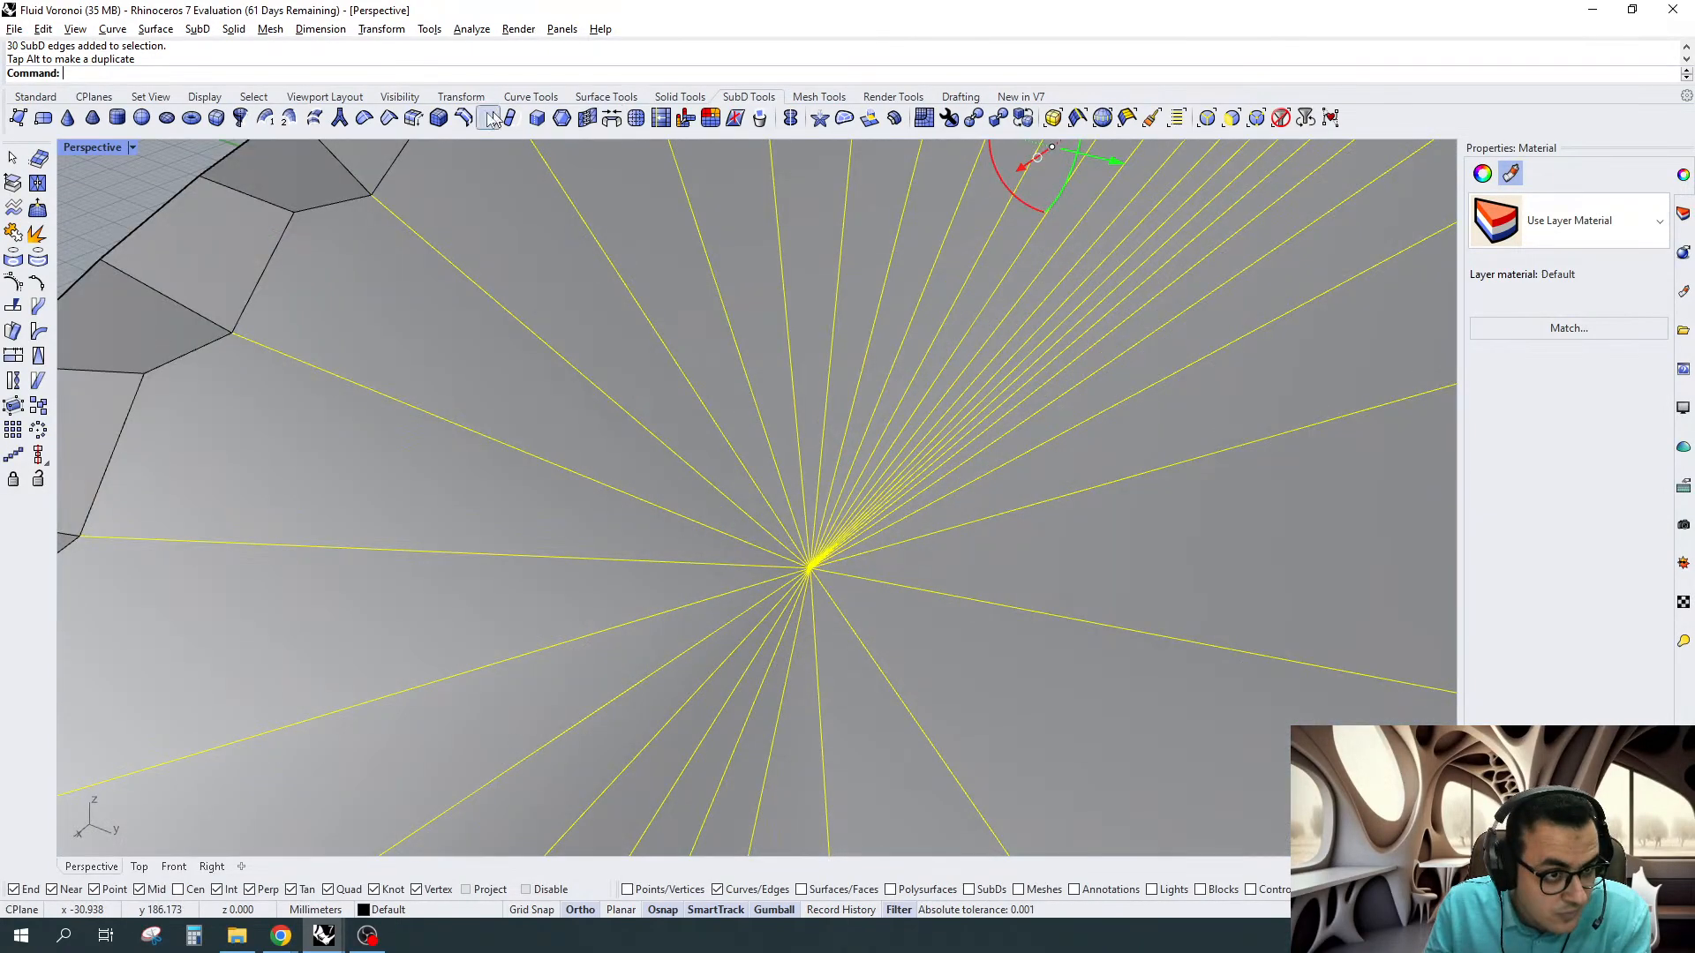
click(438, 118)
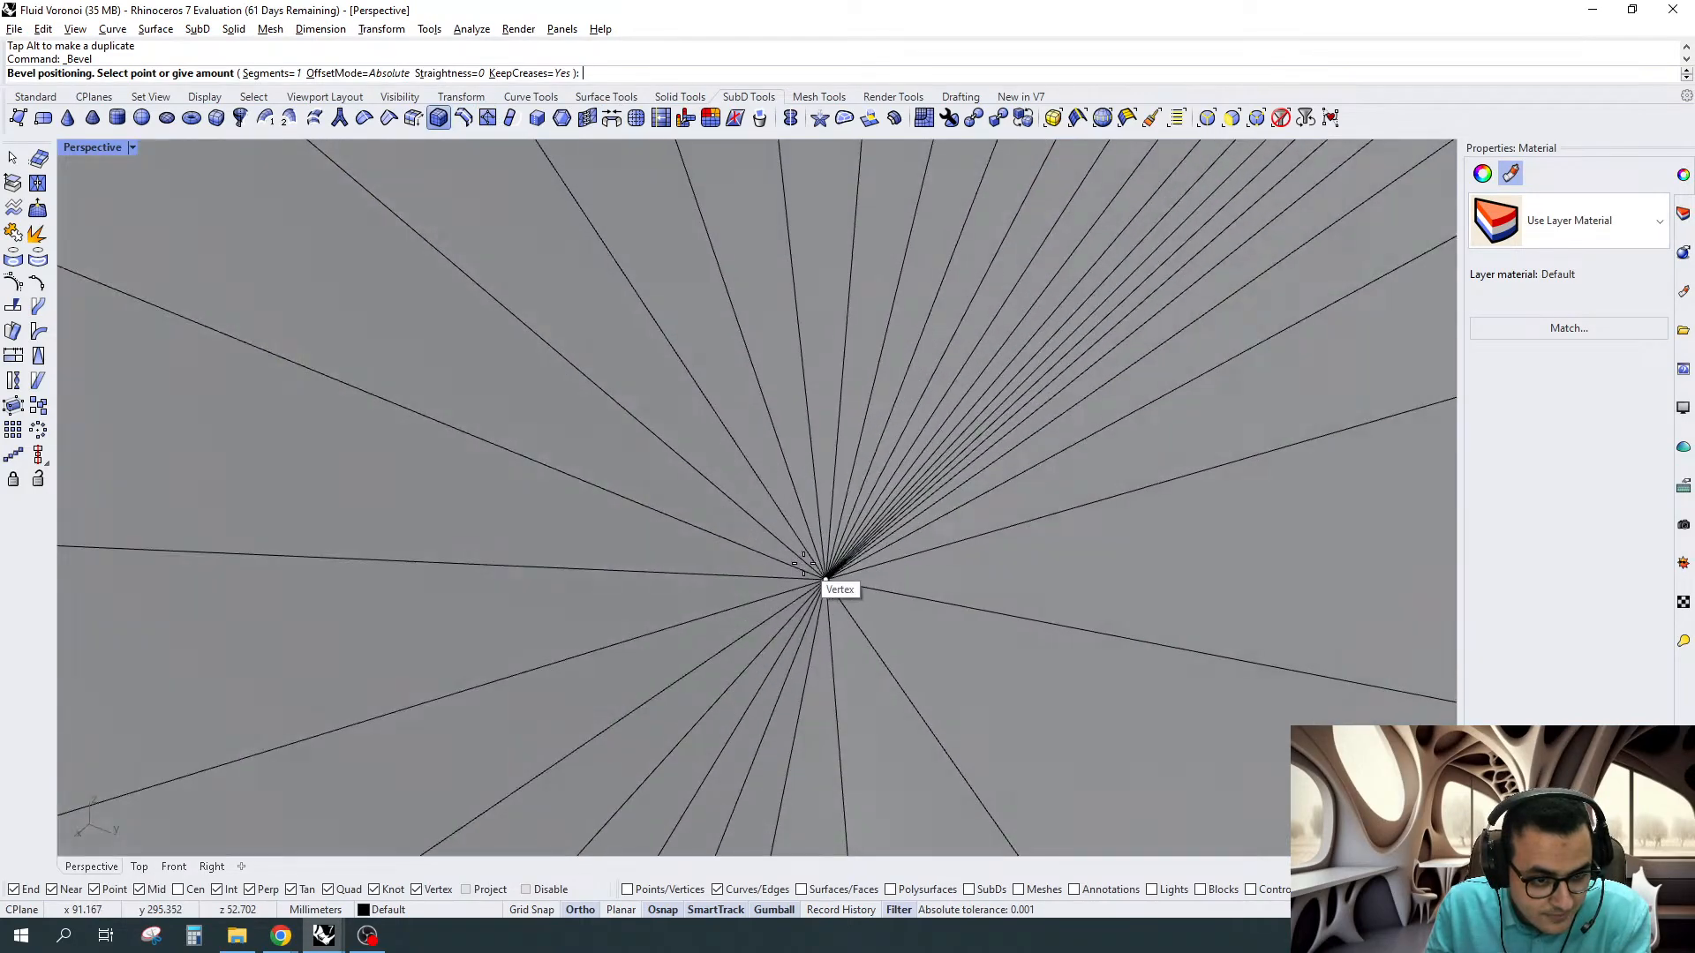
scroll(753, 547, down, 5)
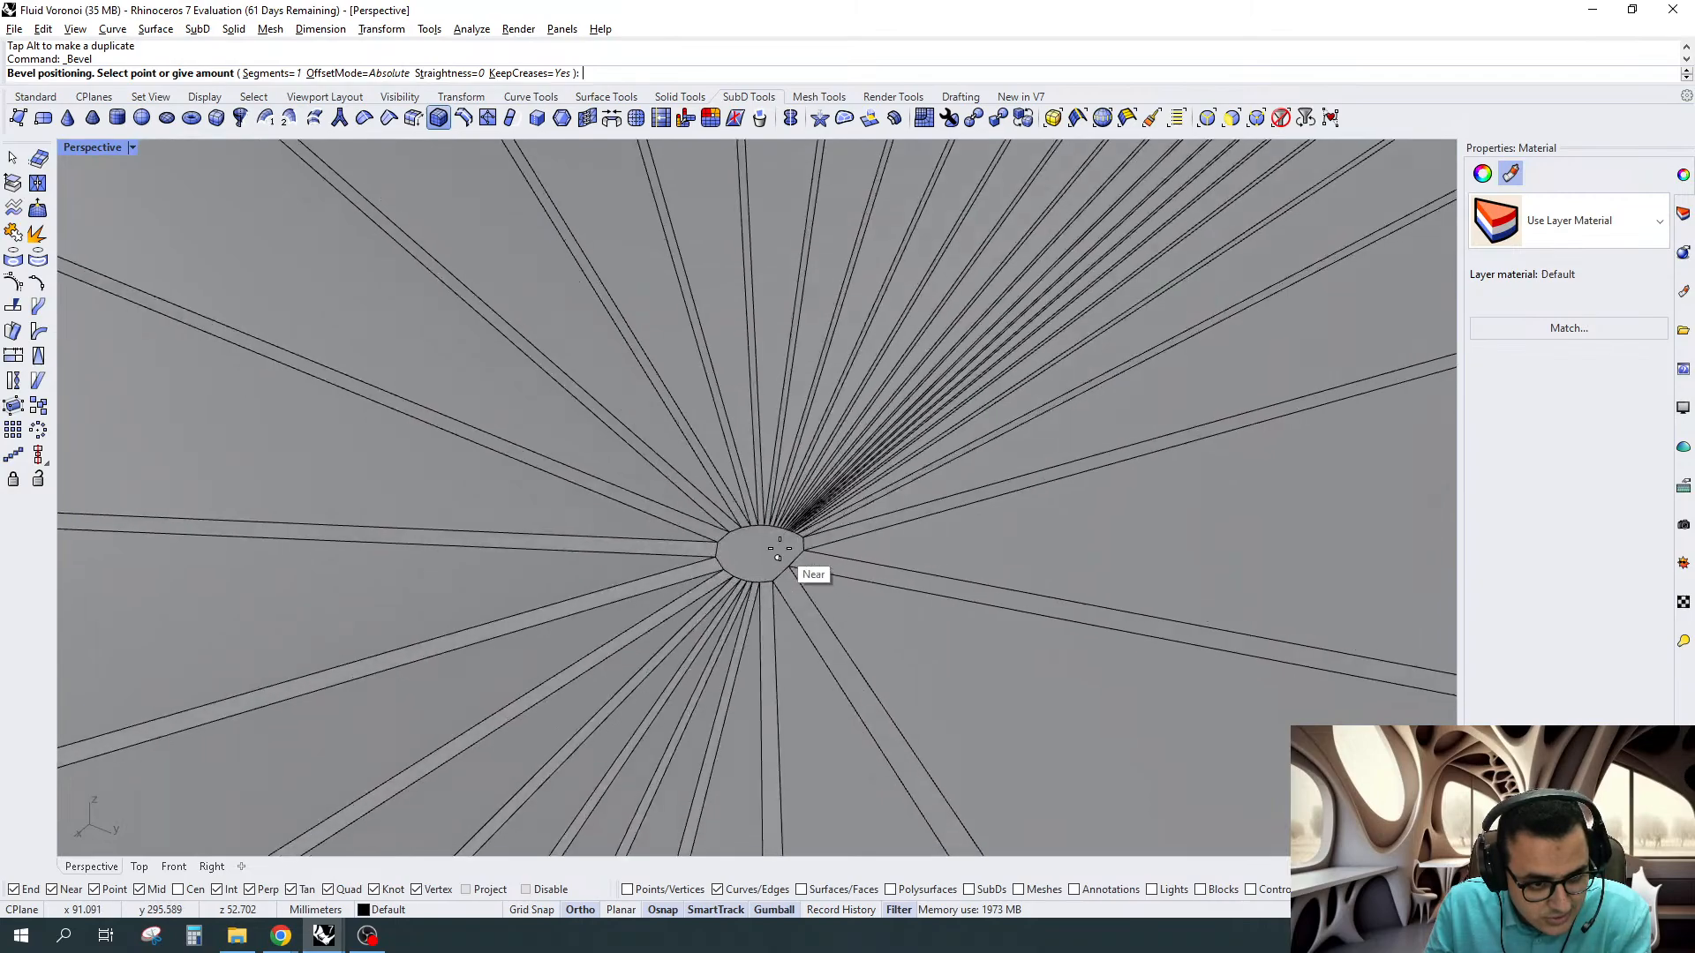
click(781, 548)
Filter for vertices, select the 30 vertices around the small central opening, and stitch them into one point
scroll(776, 540, down, 3)
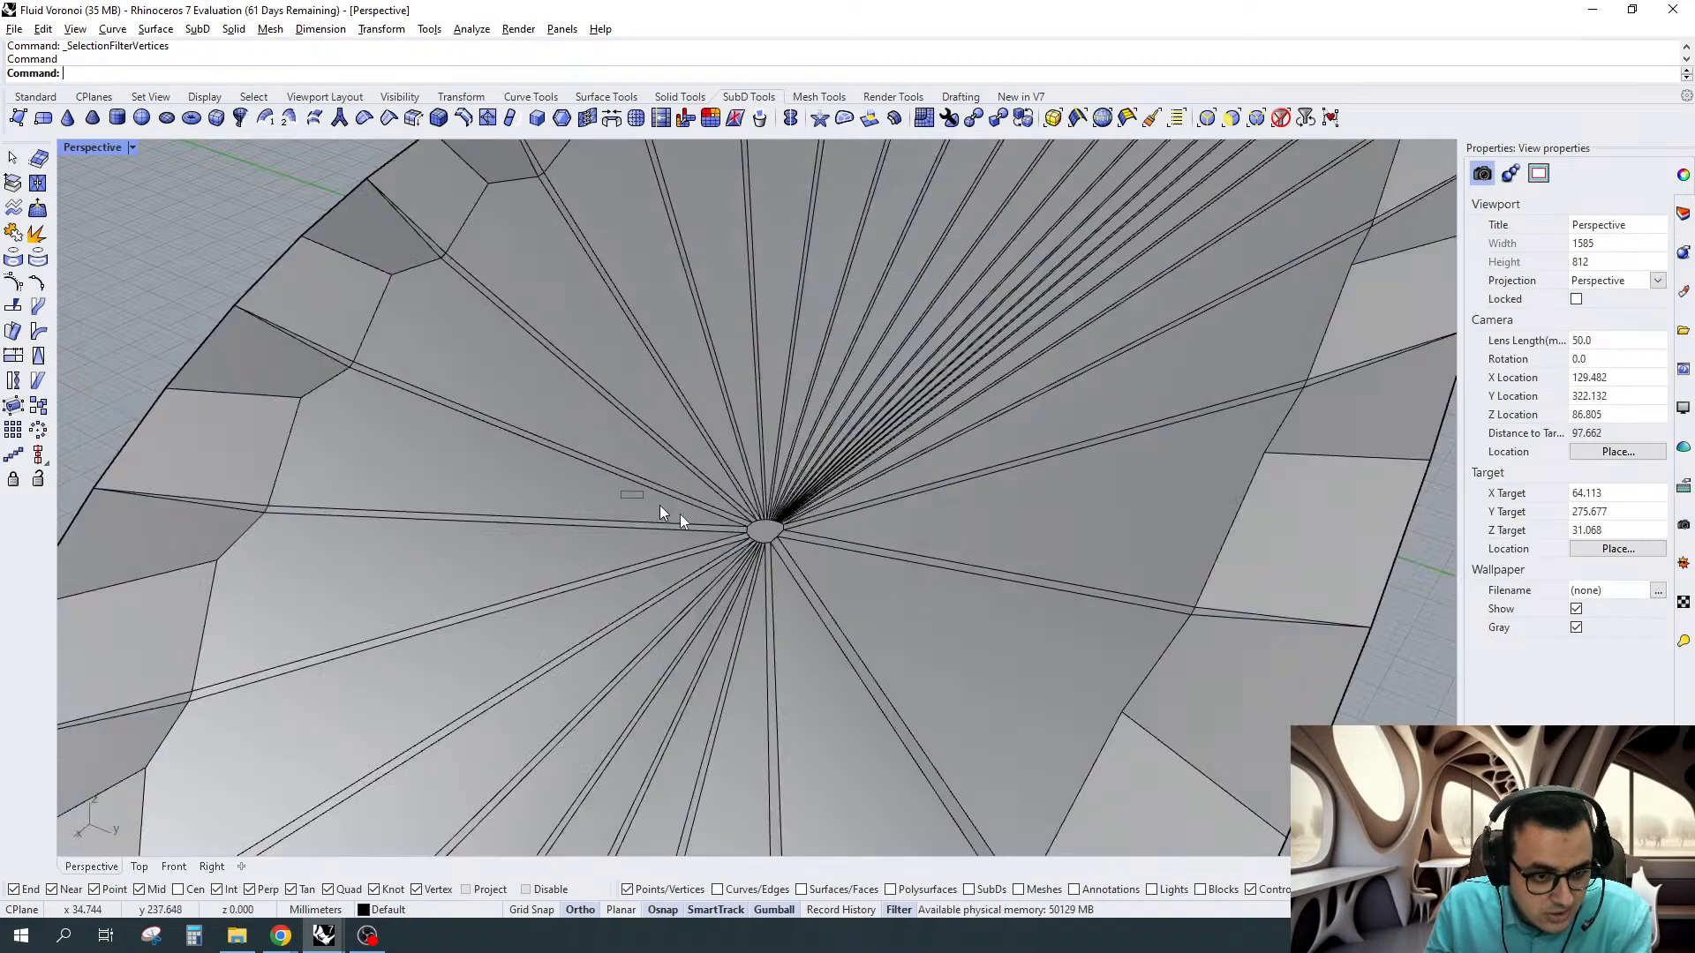
drag(675, 517, 904, 638)
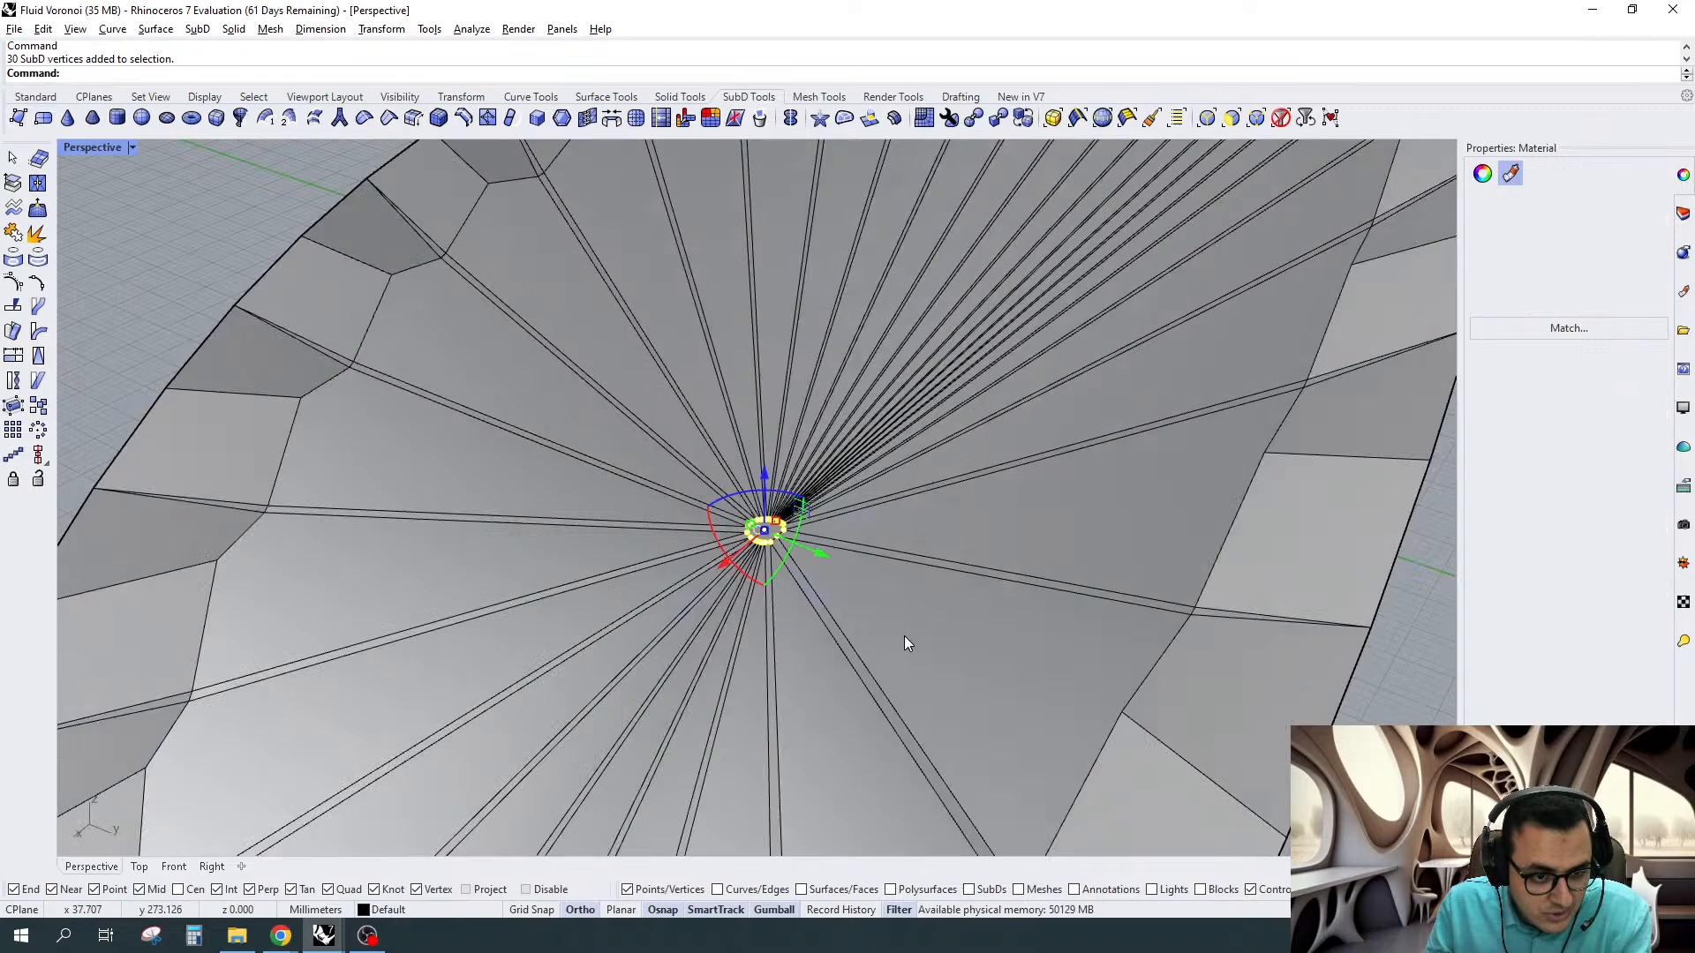
click(611, 117)
scroll(719, 468, down, 5)
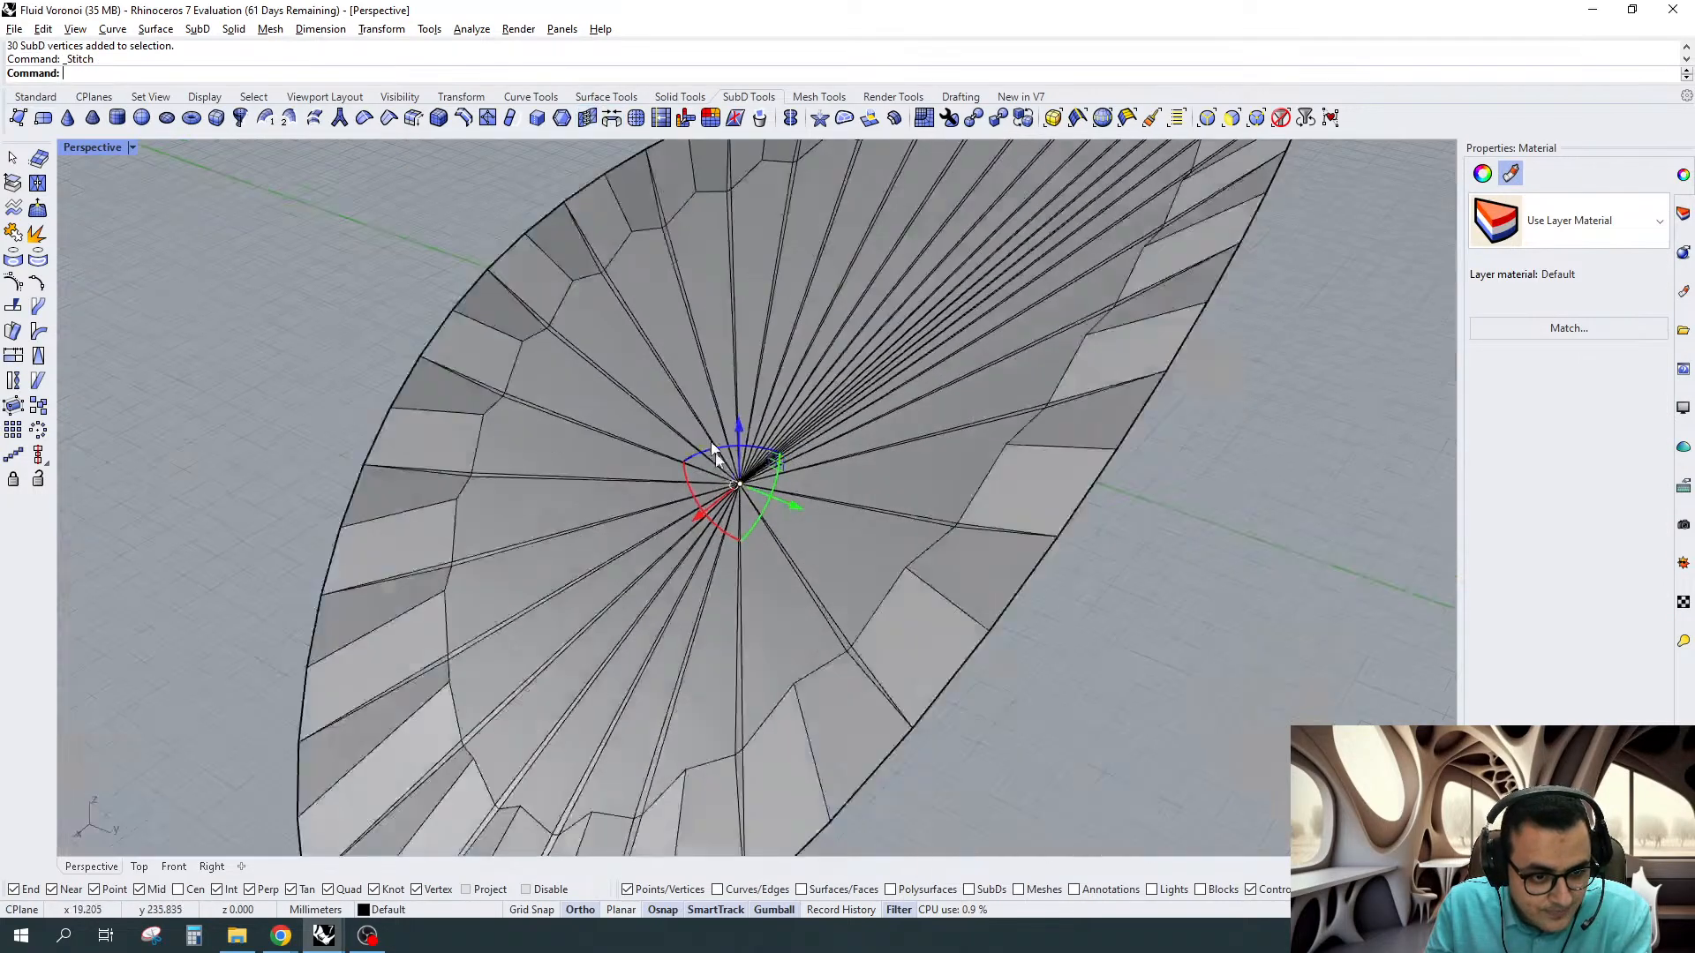
key(Escape)
Switch the SubD display to smooth and the view to Rendered, and inspect the pleated roof from several sides
key(Tab)
right_drag(720, 468, 783, 322)
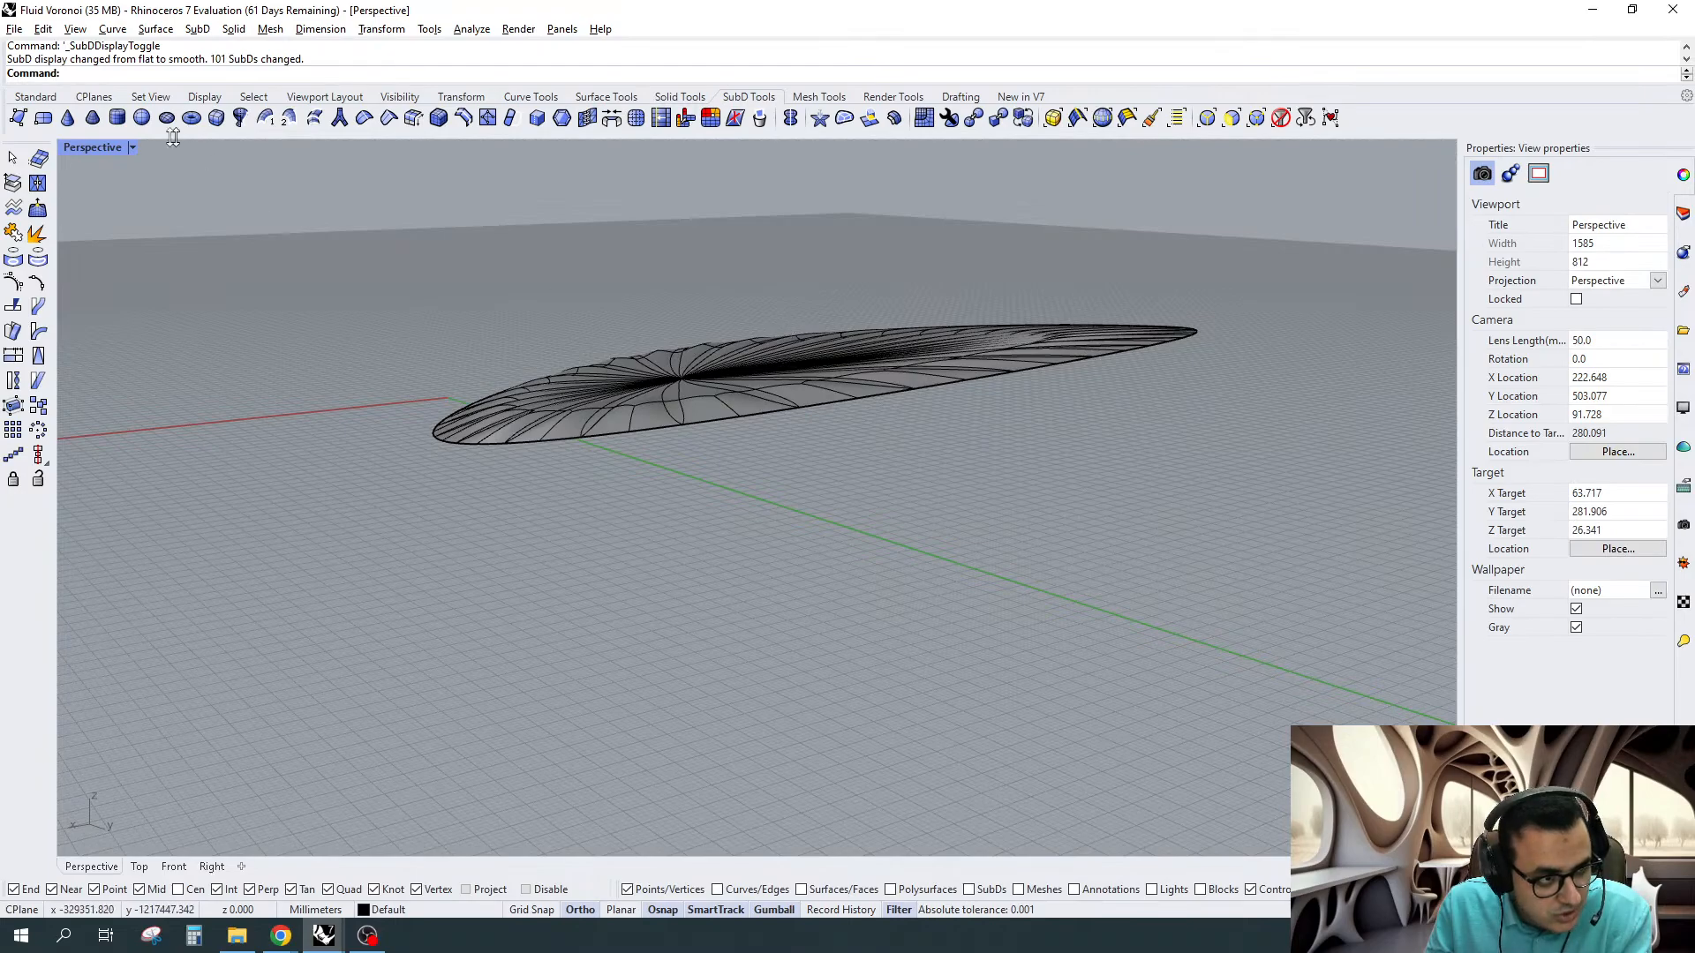
click(132, 148)
click(110, 252)
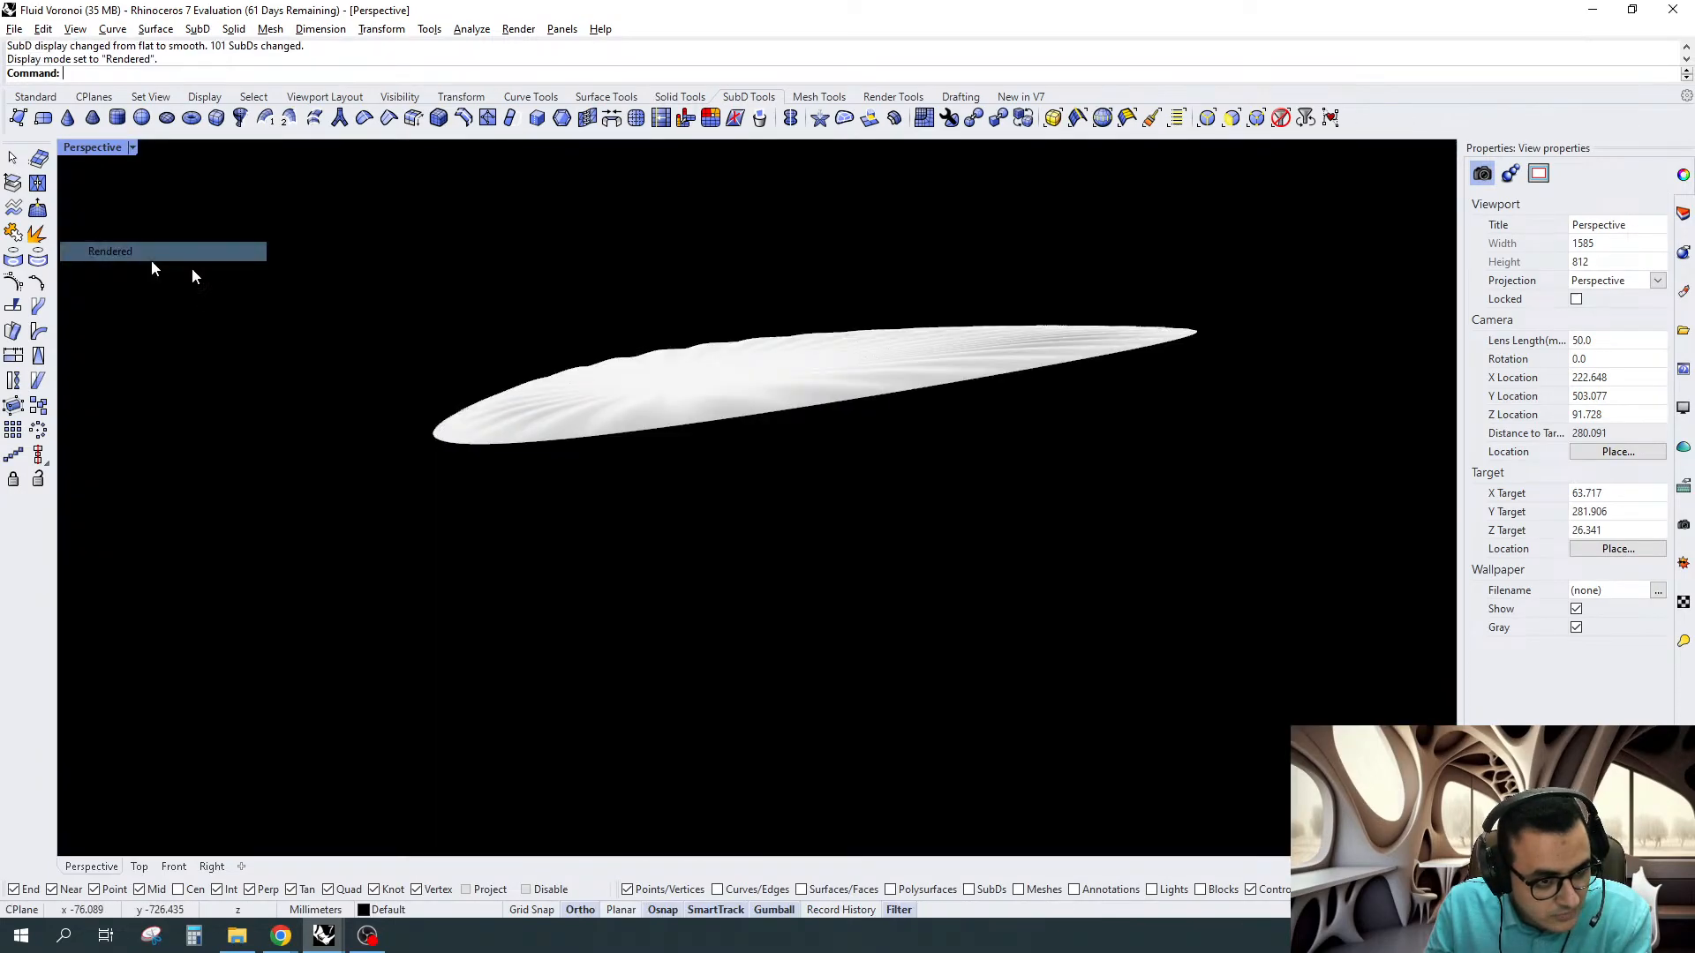
right_drag(193, 270, 1150, 382)
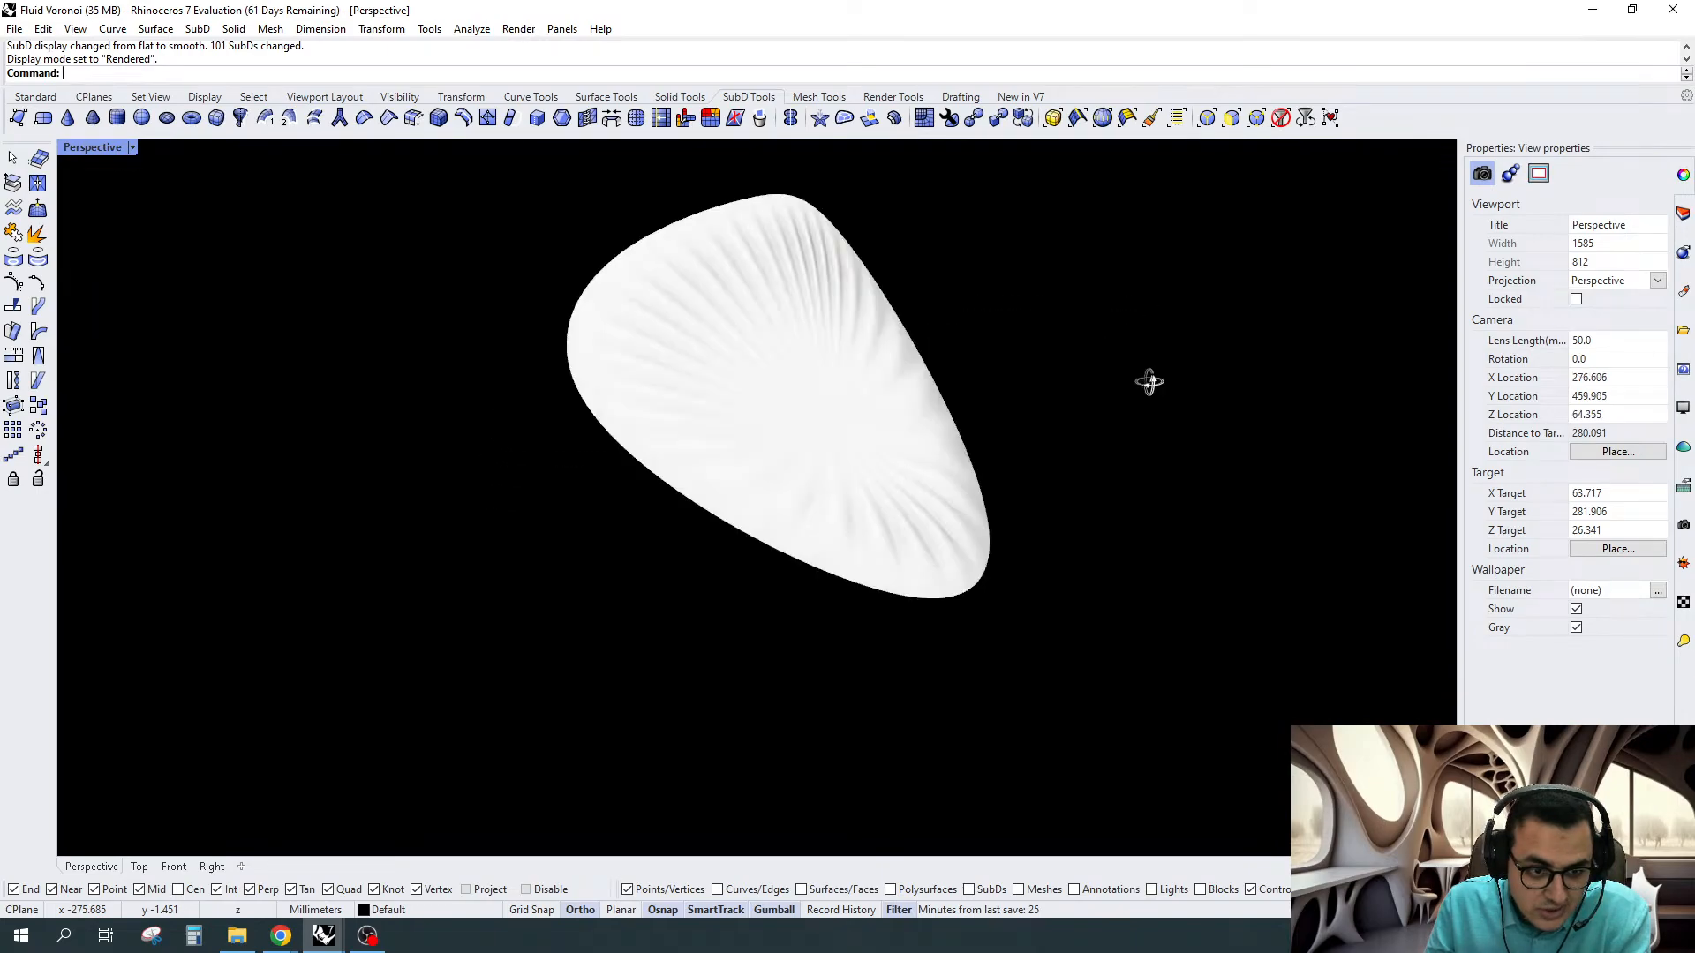
Show all hidden objects and disable the sub-object selection filter
text(Show)
key(Return)
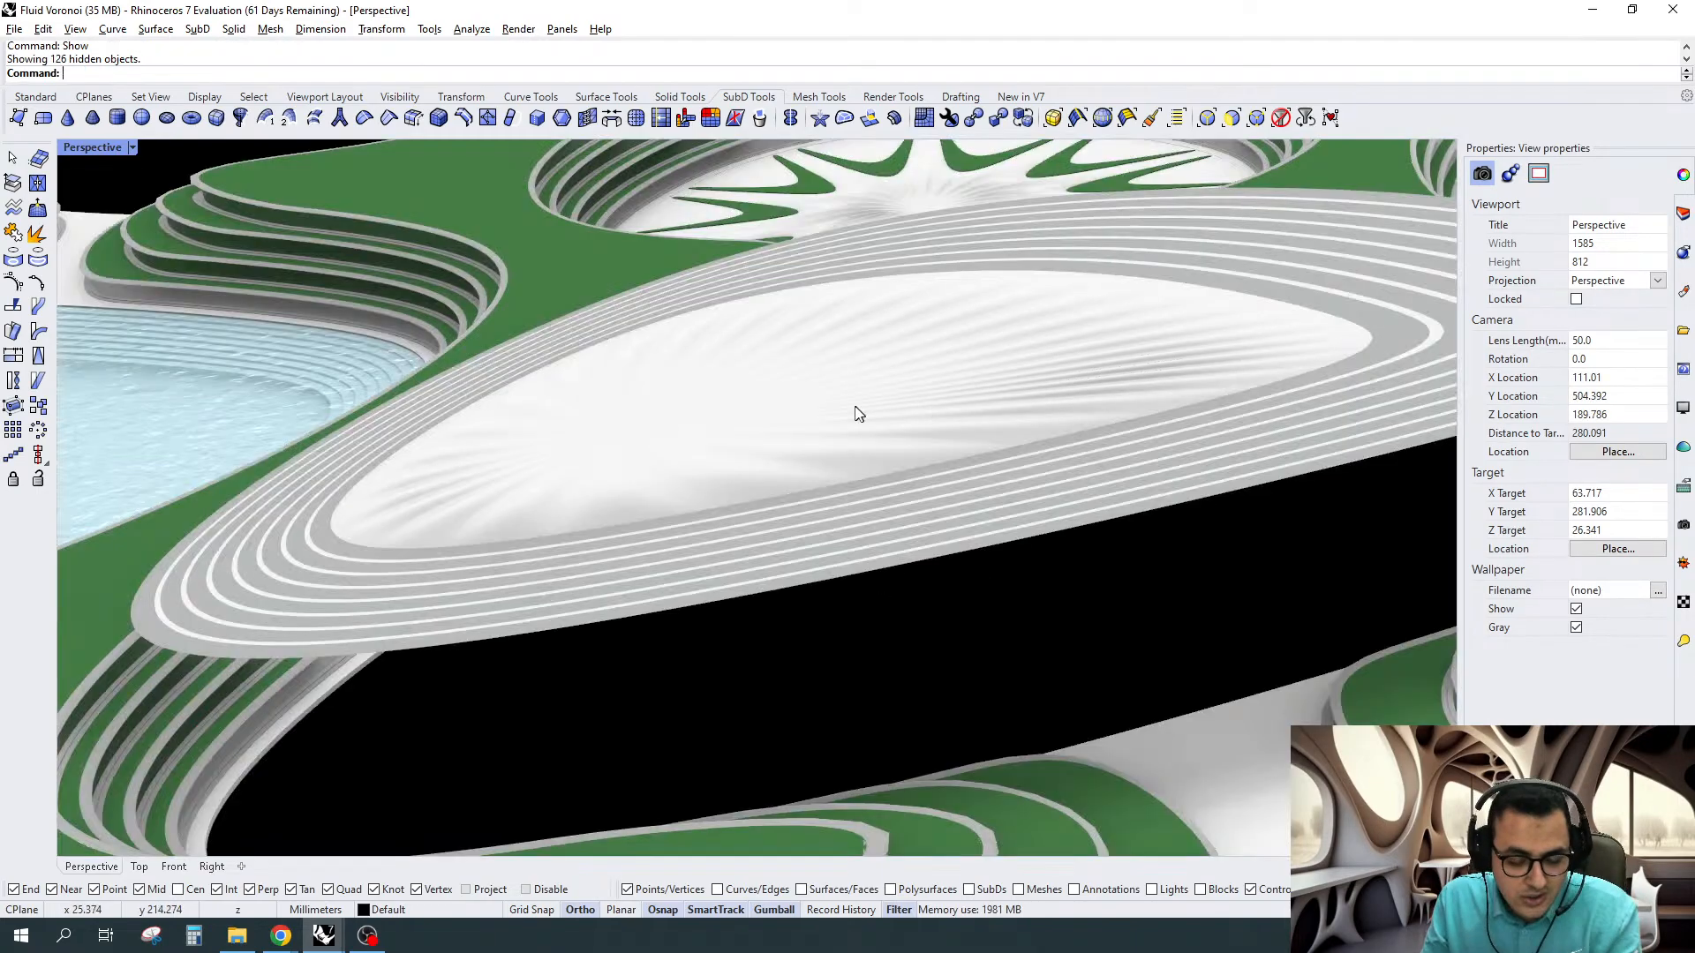
right_drag(817, 446, 897, 394)
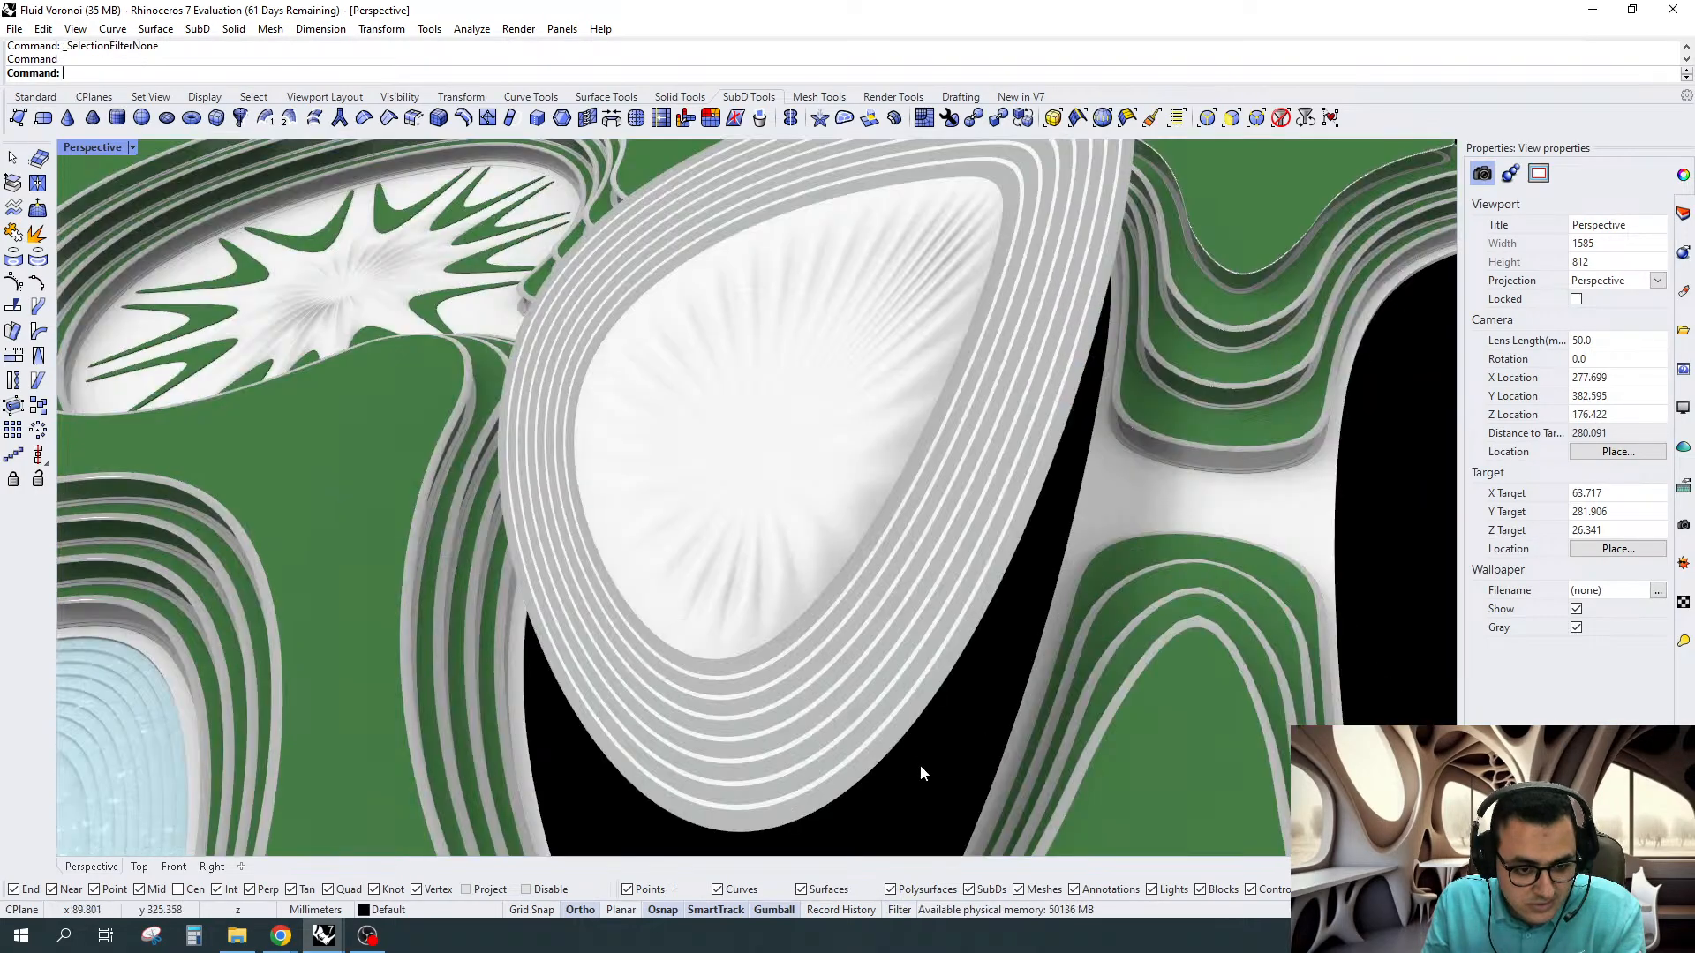
Group the 16 SubDs that form the banded oval with the pleated roof and lower the group into its opening
drag(914, 733, 786, 503)
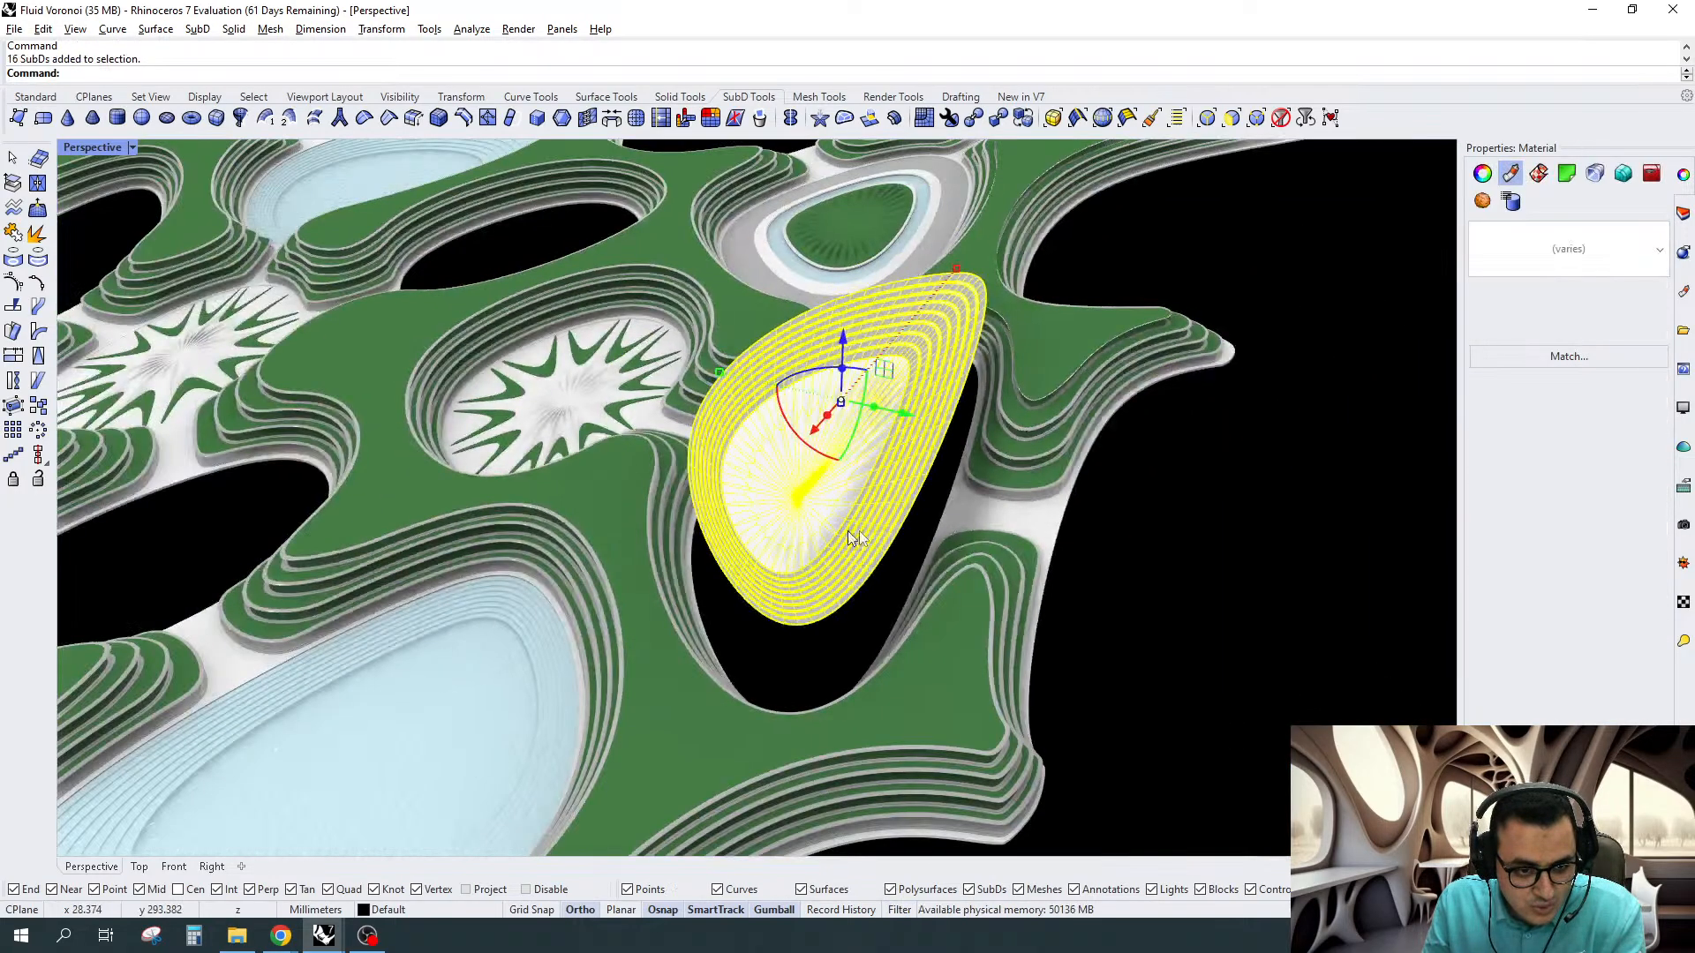
mouse_move(849, 531)
right_down()
mouse_move(891, 504)
mouse_move(865, 513)
right_up()
key(ctrl+g)
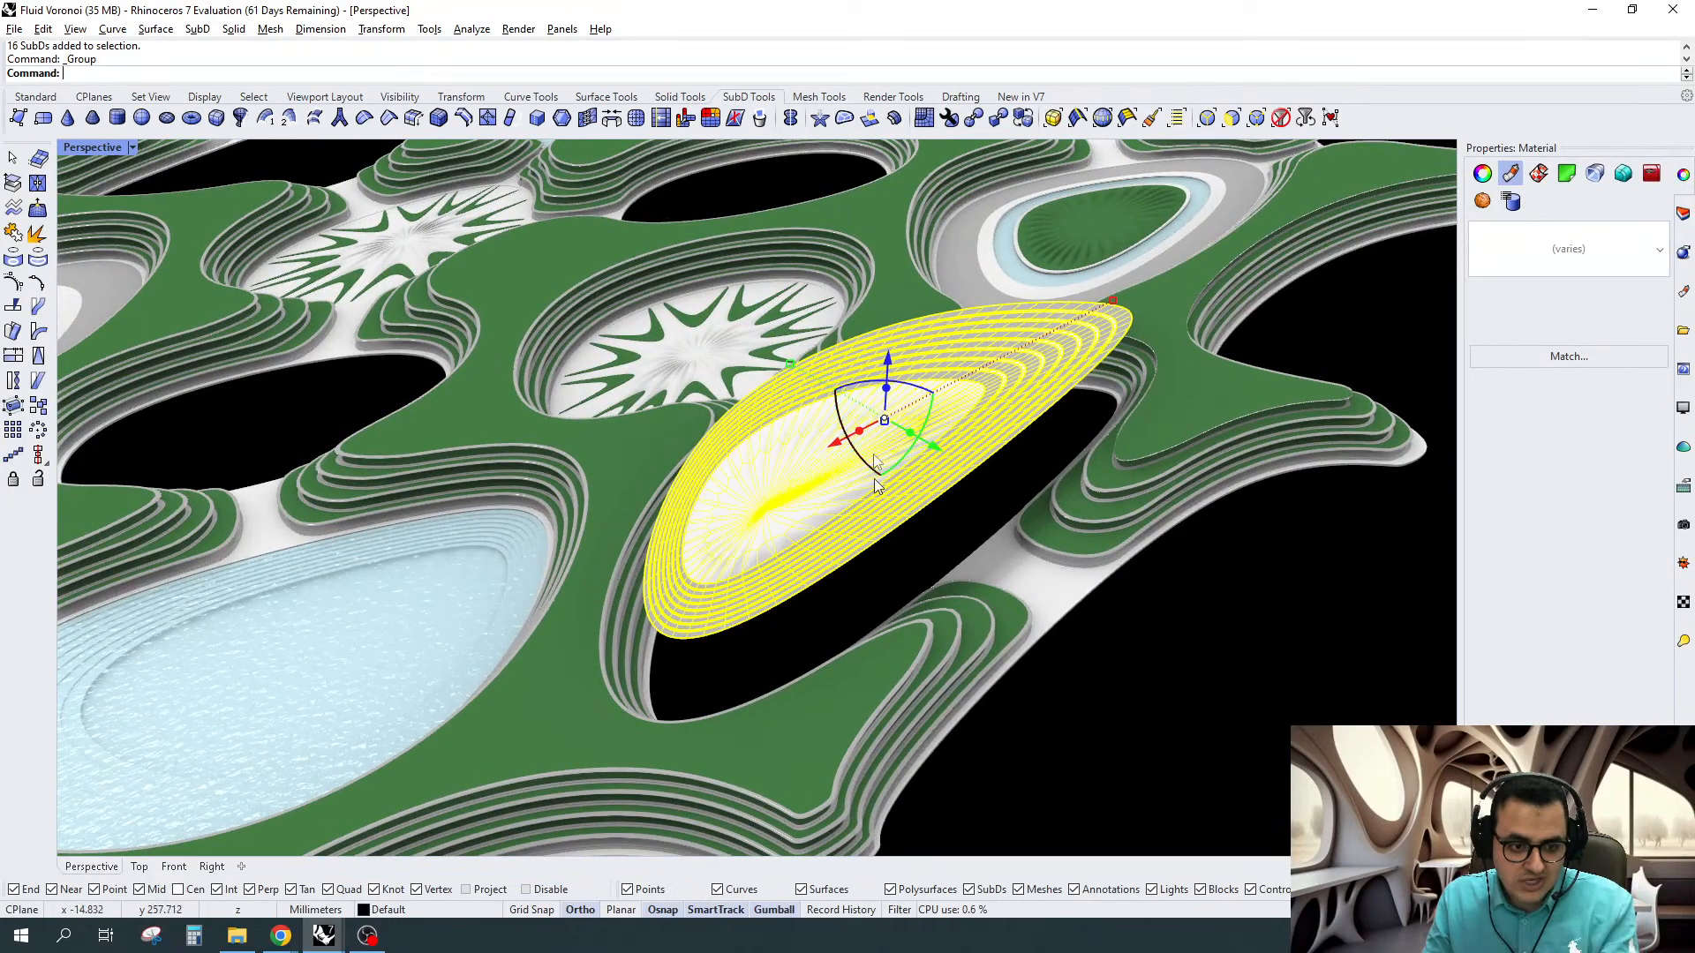
click(887, 358)
text(-)
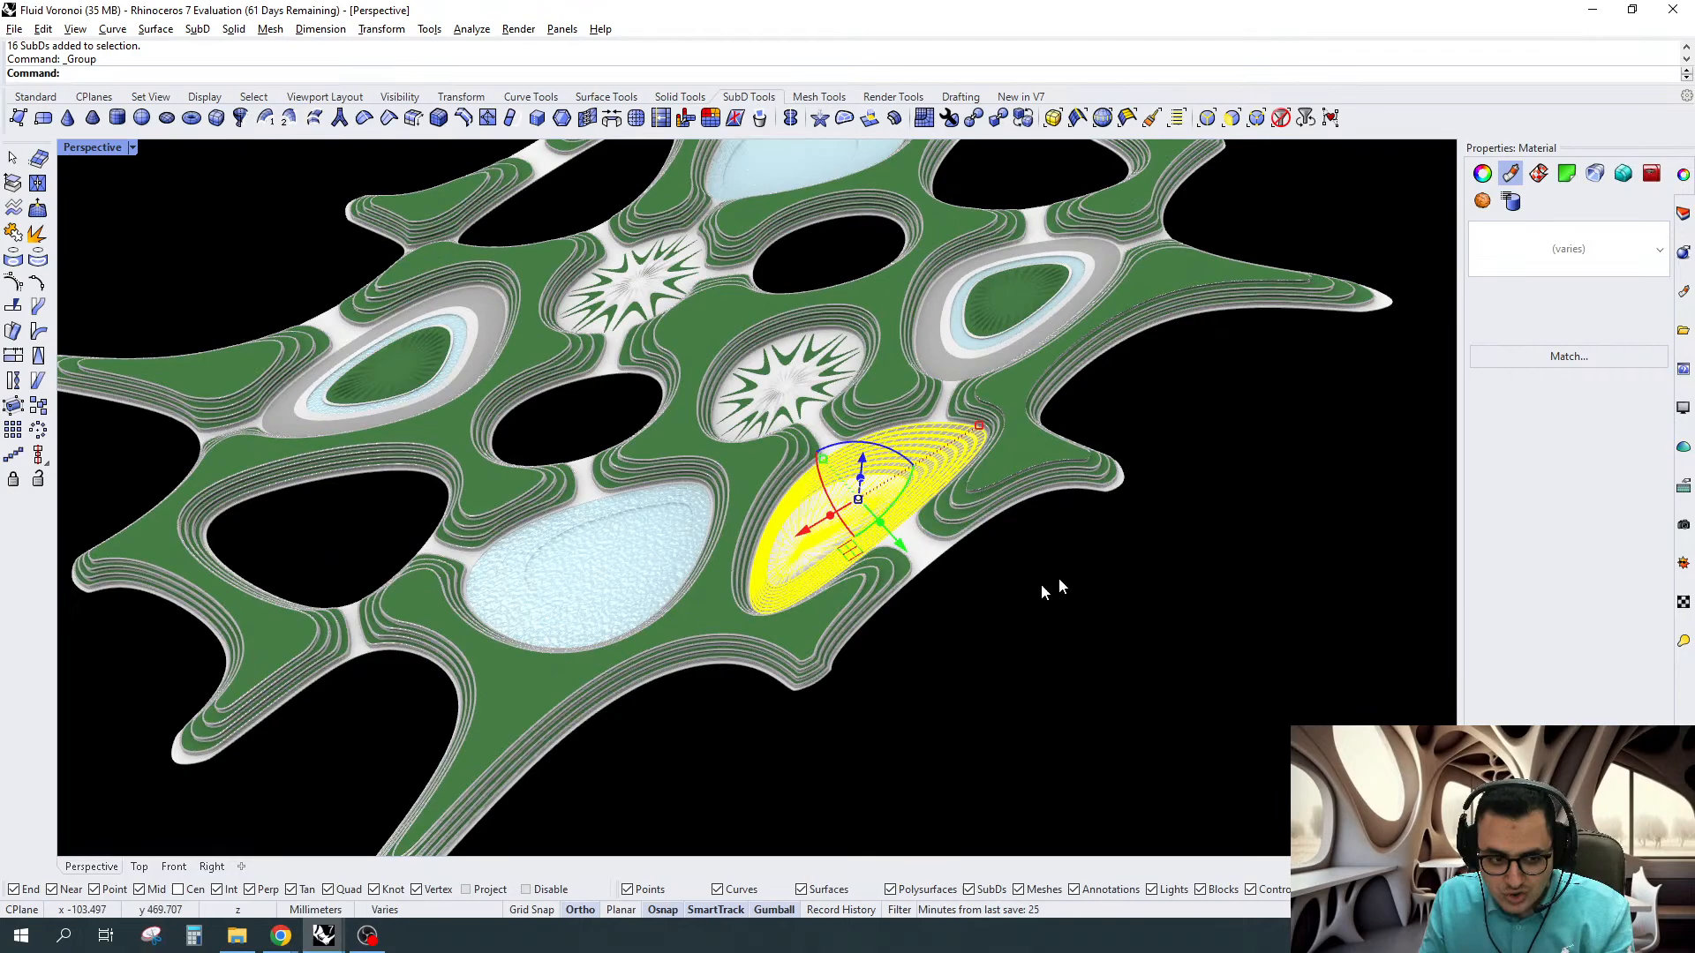
Rotate a copy of the grouped banded oval 180° about the origin into the matching opening on the opposite side
right_drag(1049, 587, 1024, 499)
scroll(1024, 499, down, 4)
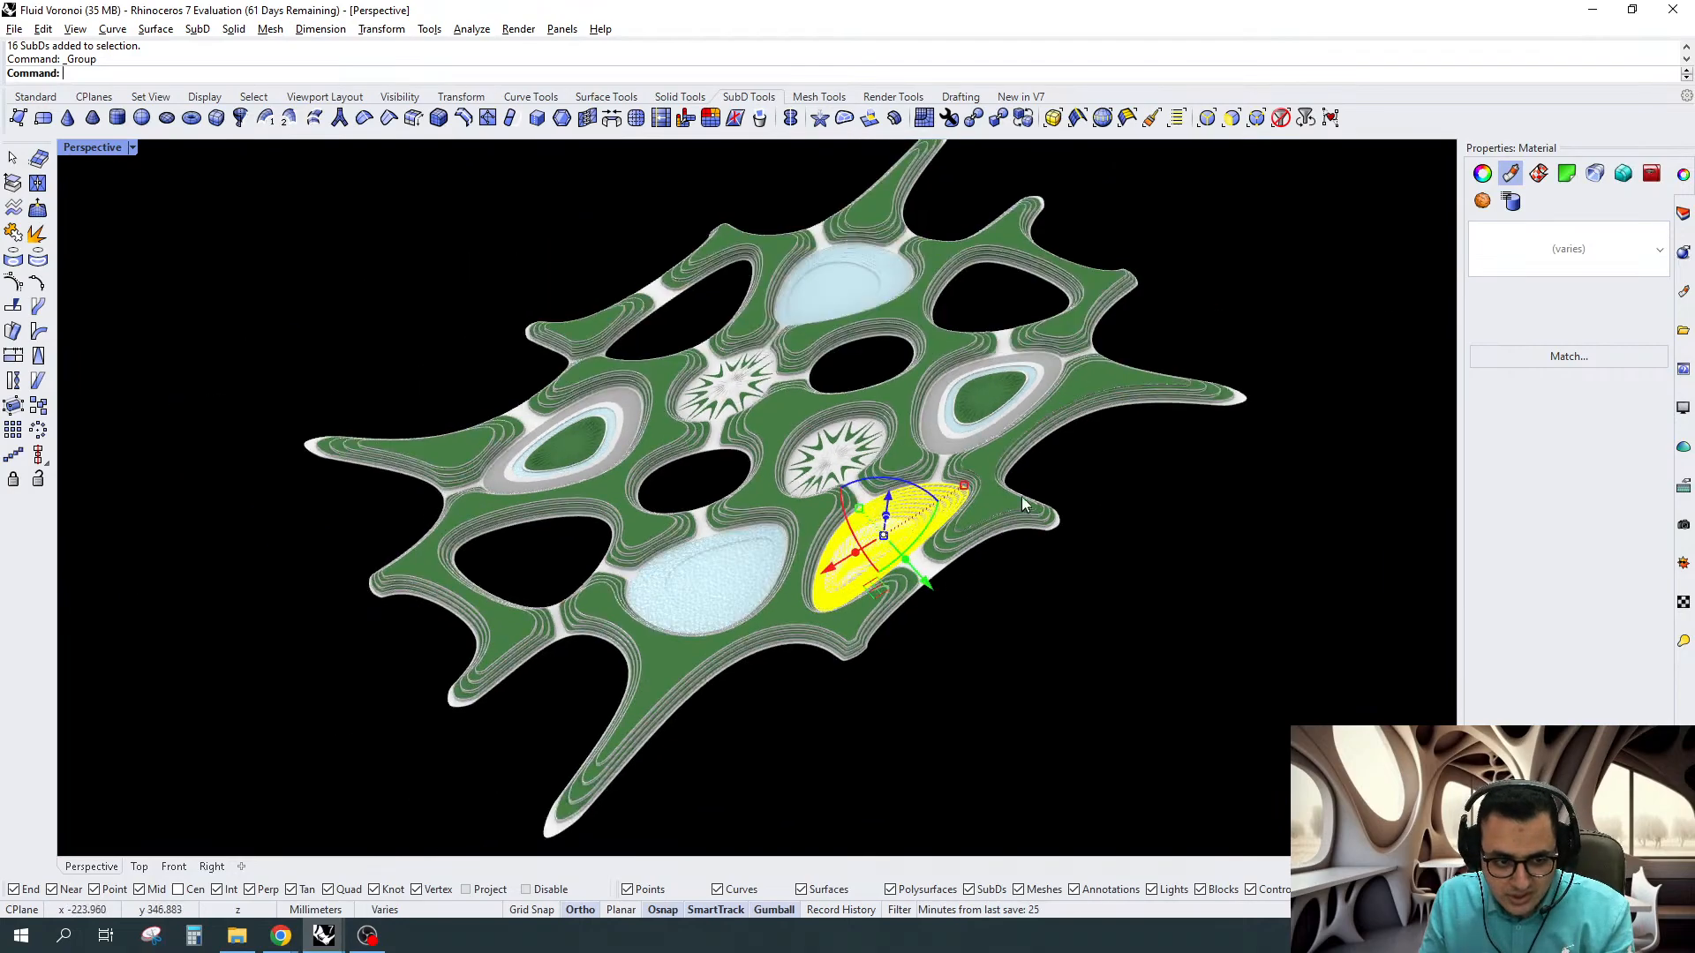
scroll(1024, 494, up, 2)
text(rotate)
key(Return)
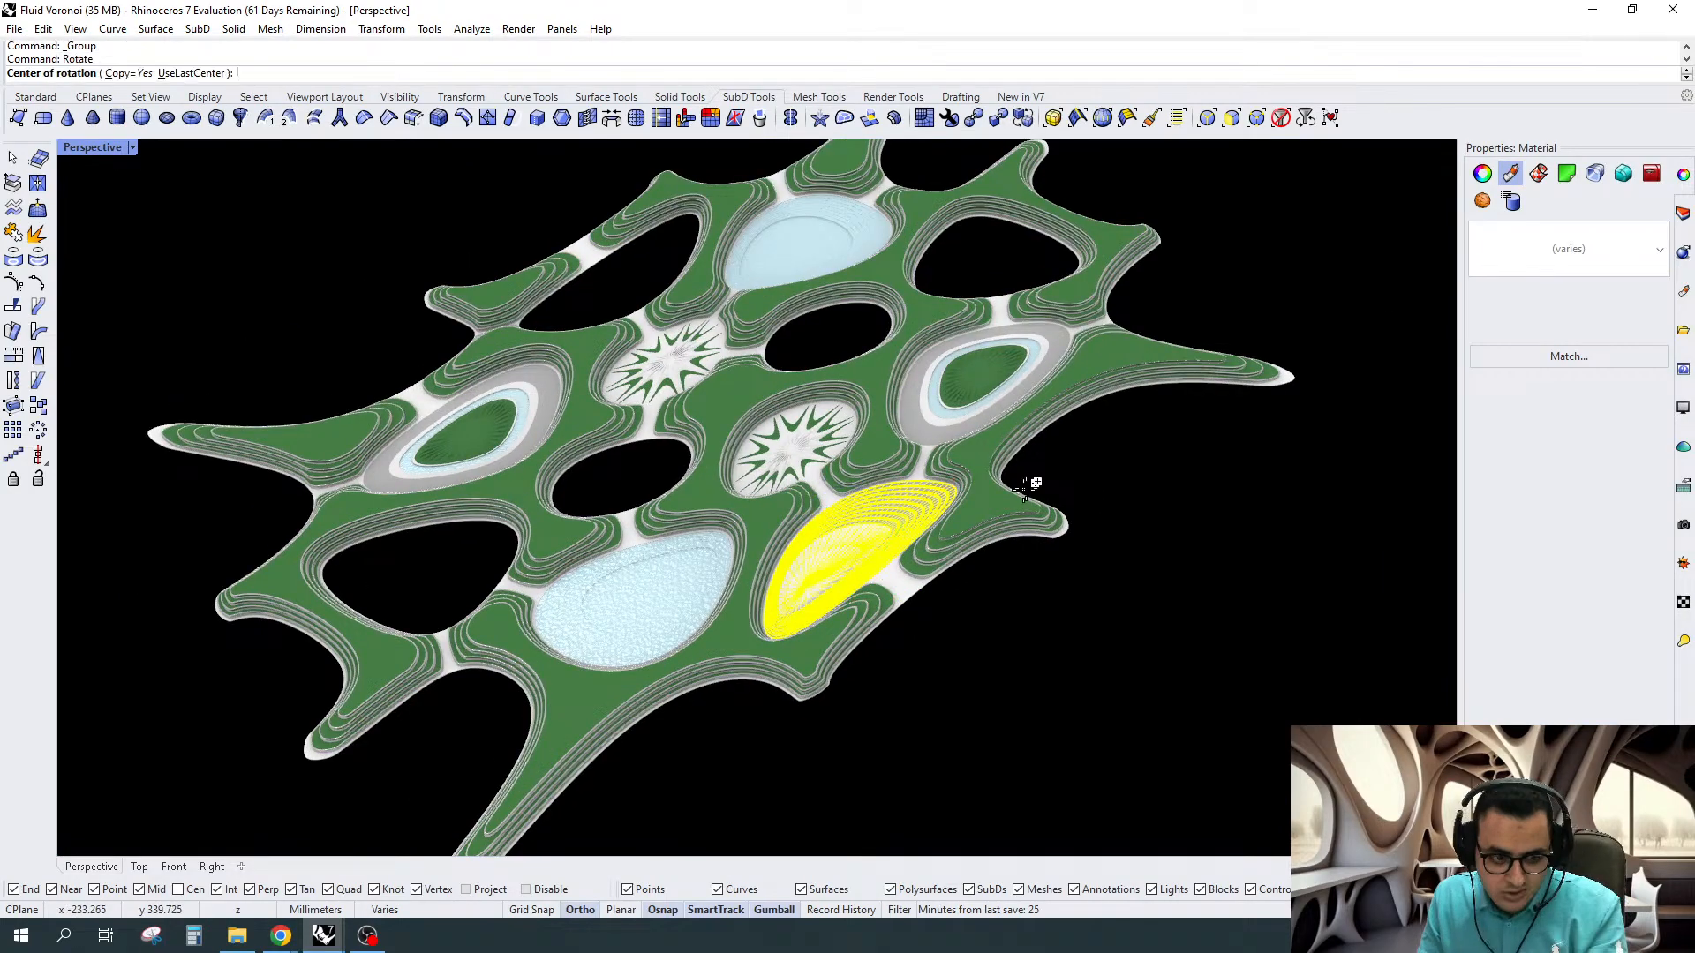
text(0)
key(Return)
click(1020, 732)
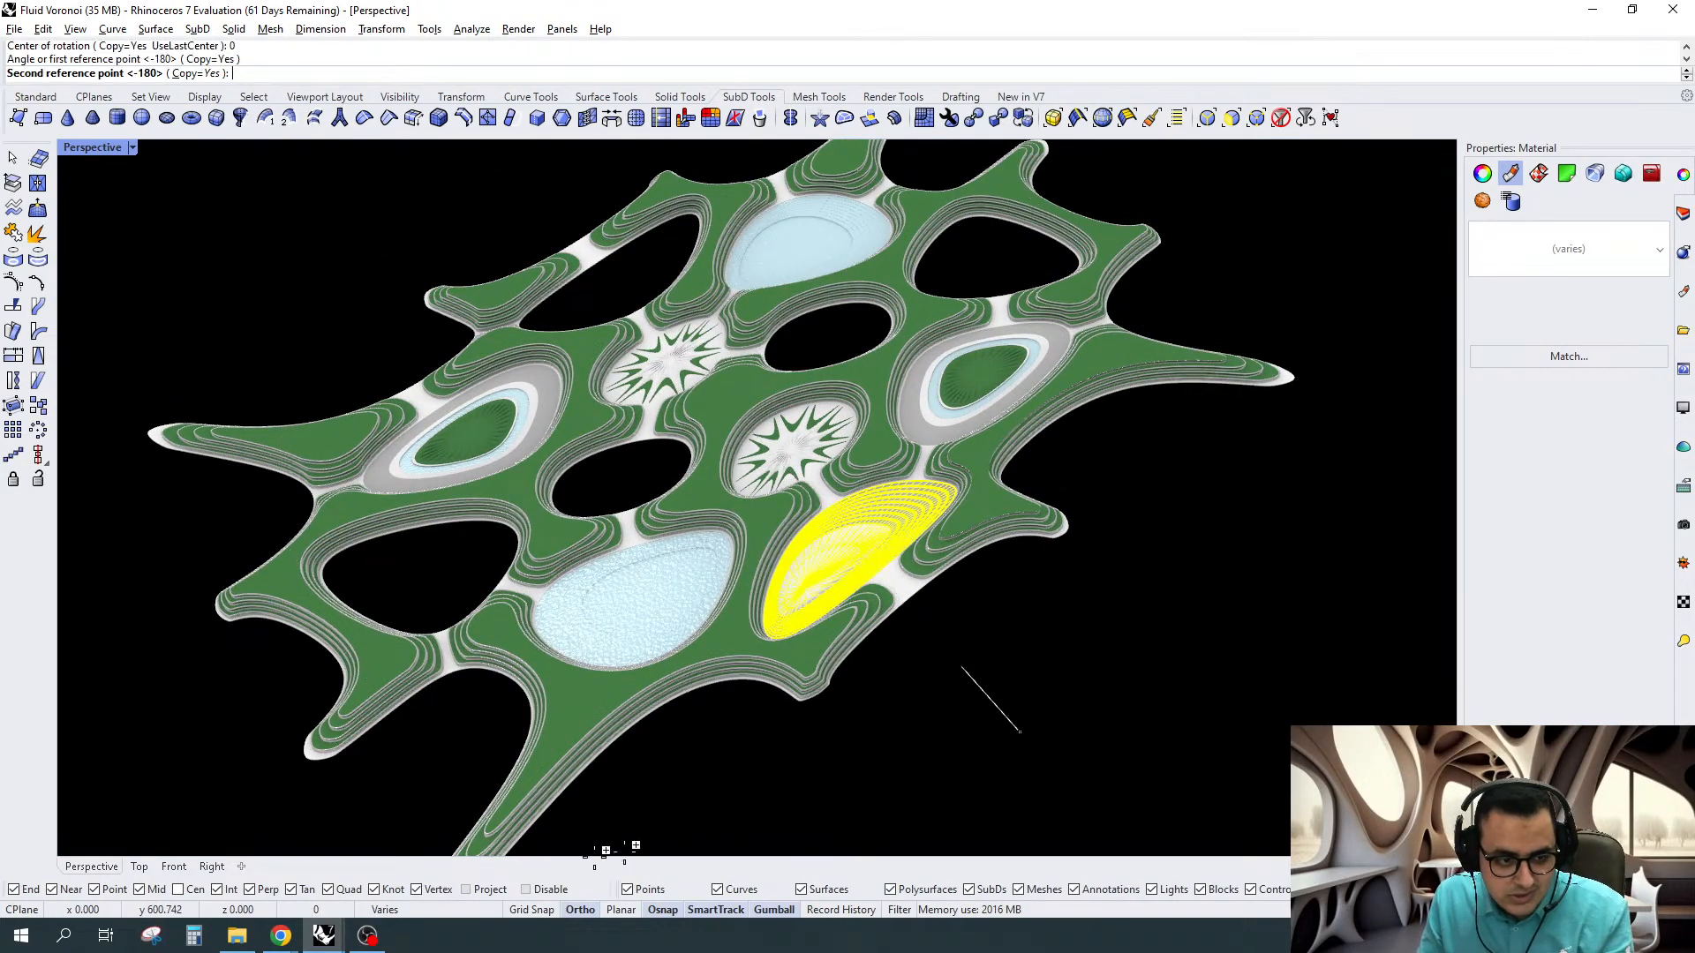
click(225, 240)
key(Return)
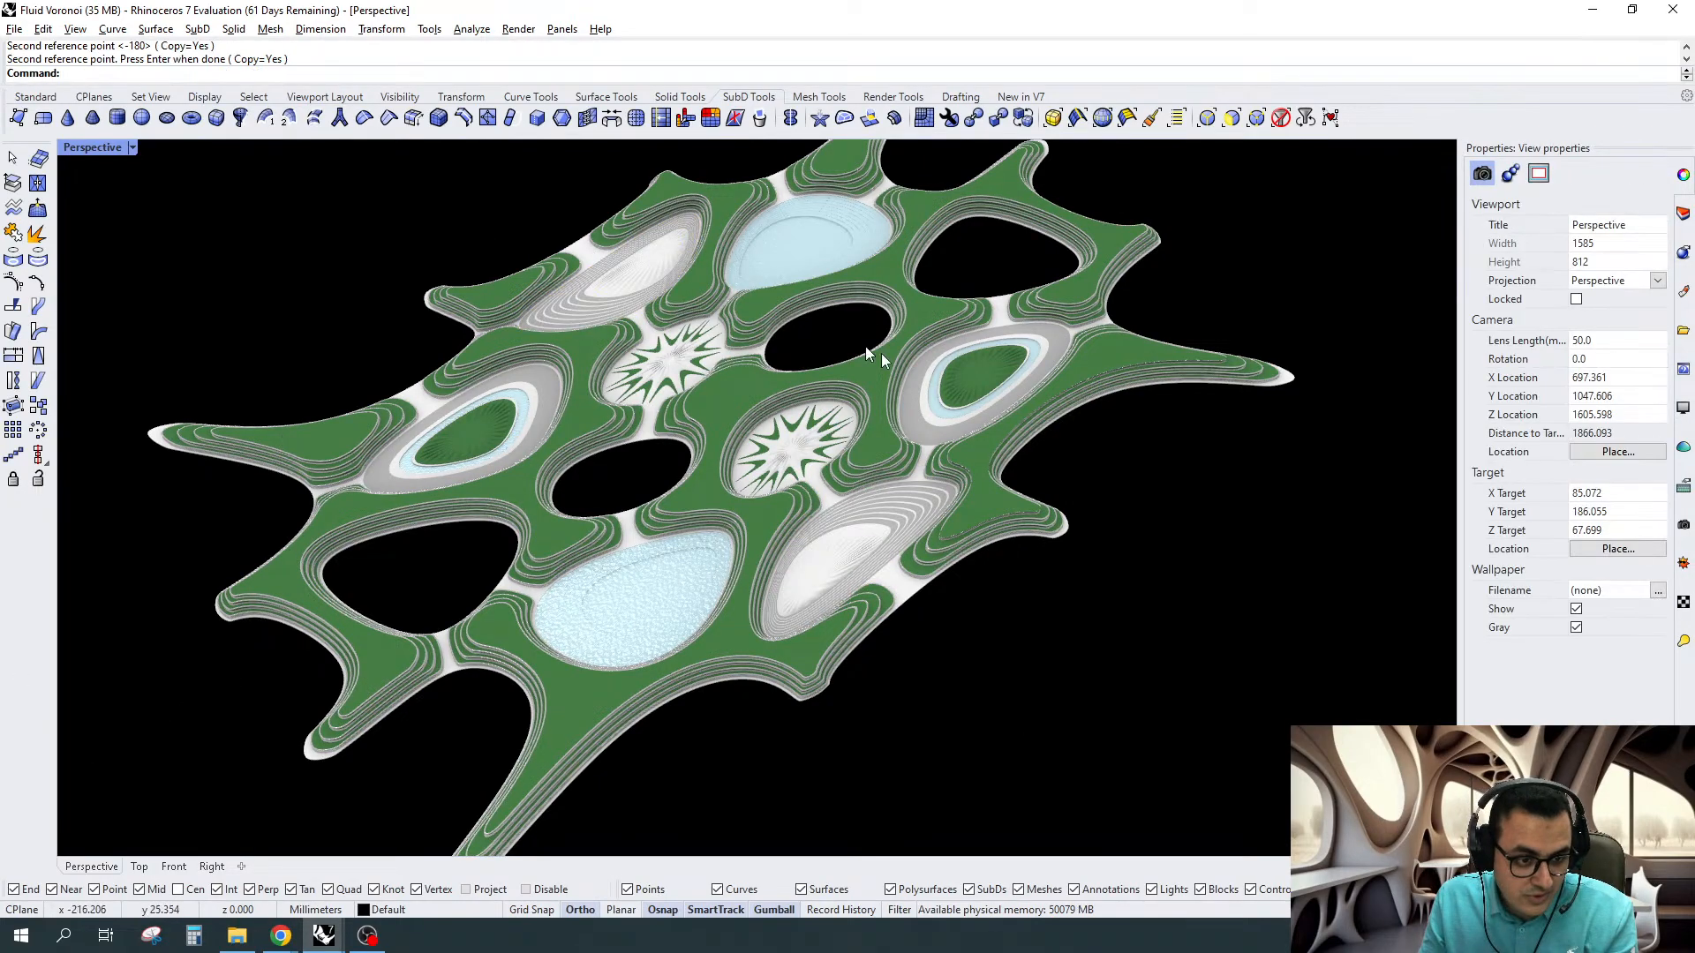
Switch to the finished Voronoi City model, maximize its window and examine how the remaining openings are filled
right_drag(924, 364, 856, 446)
scroll(856, 447, down, 2)
scroll(858, 448, up, 2)
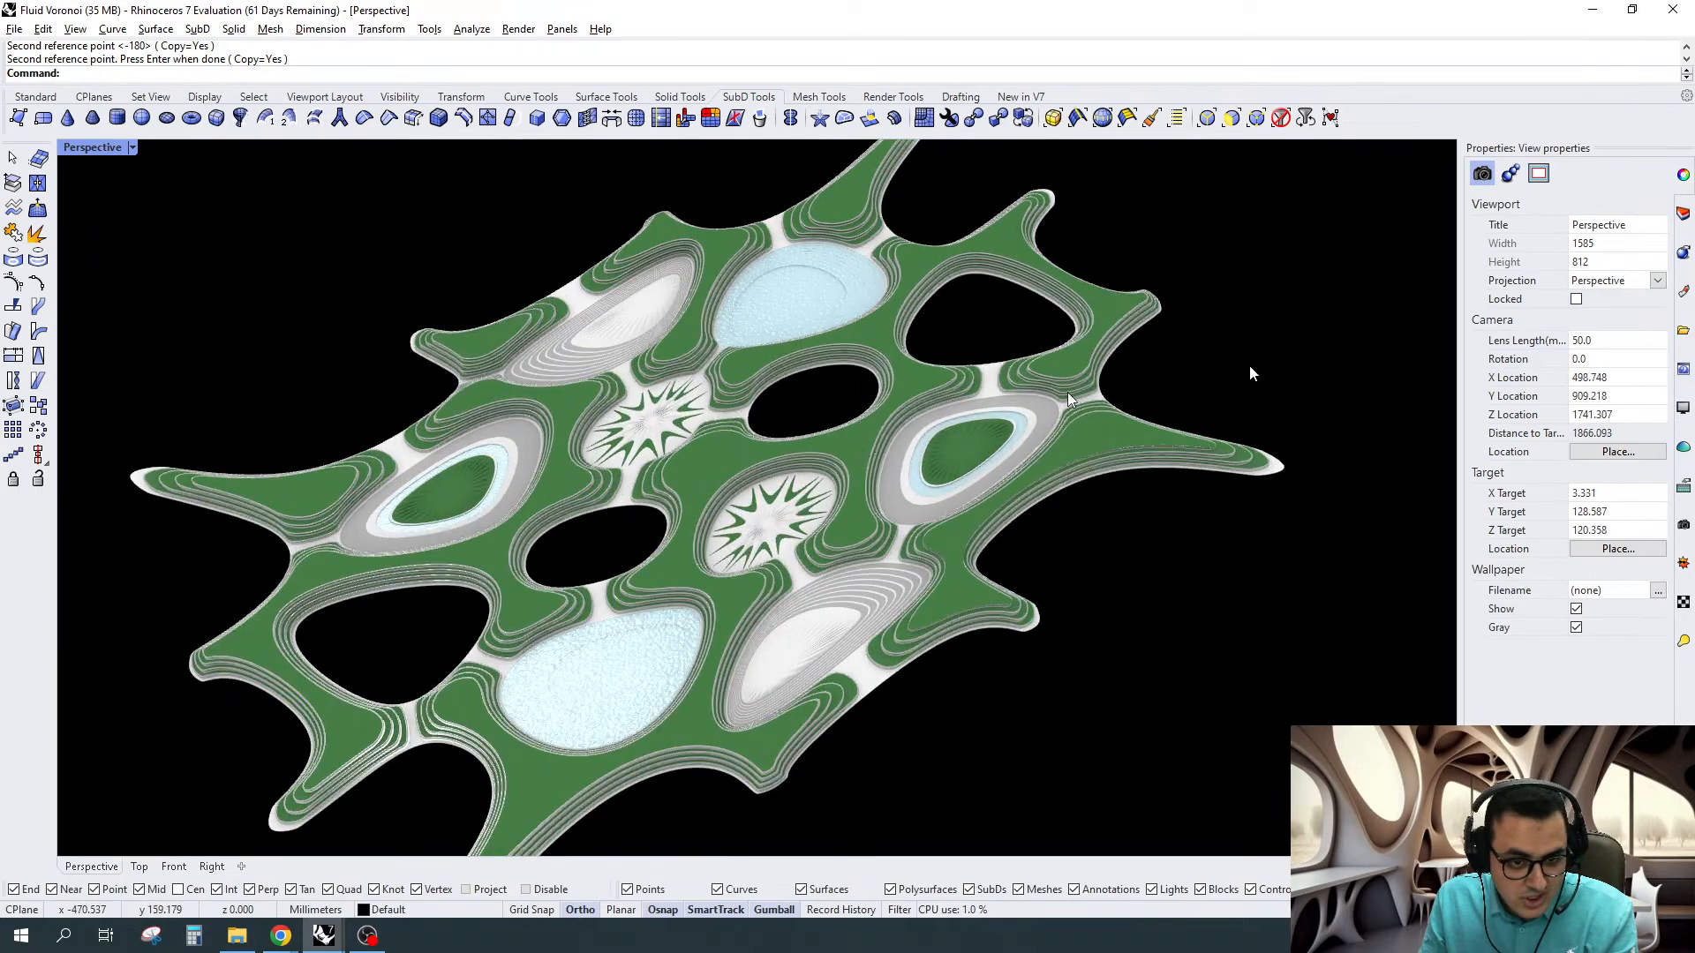
key(alt+Tab)
scroll(902, 547, down, 10)
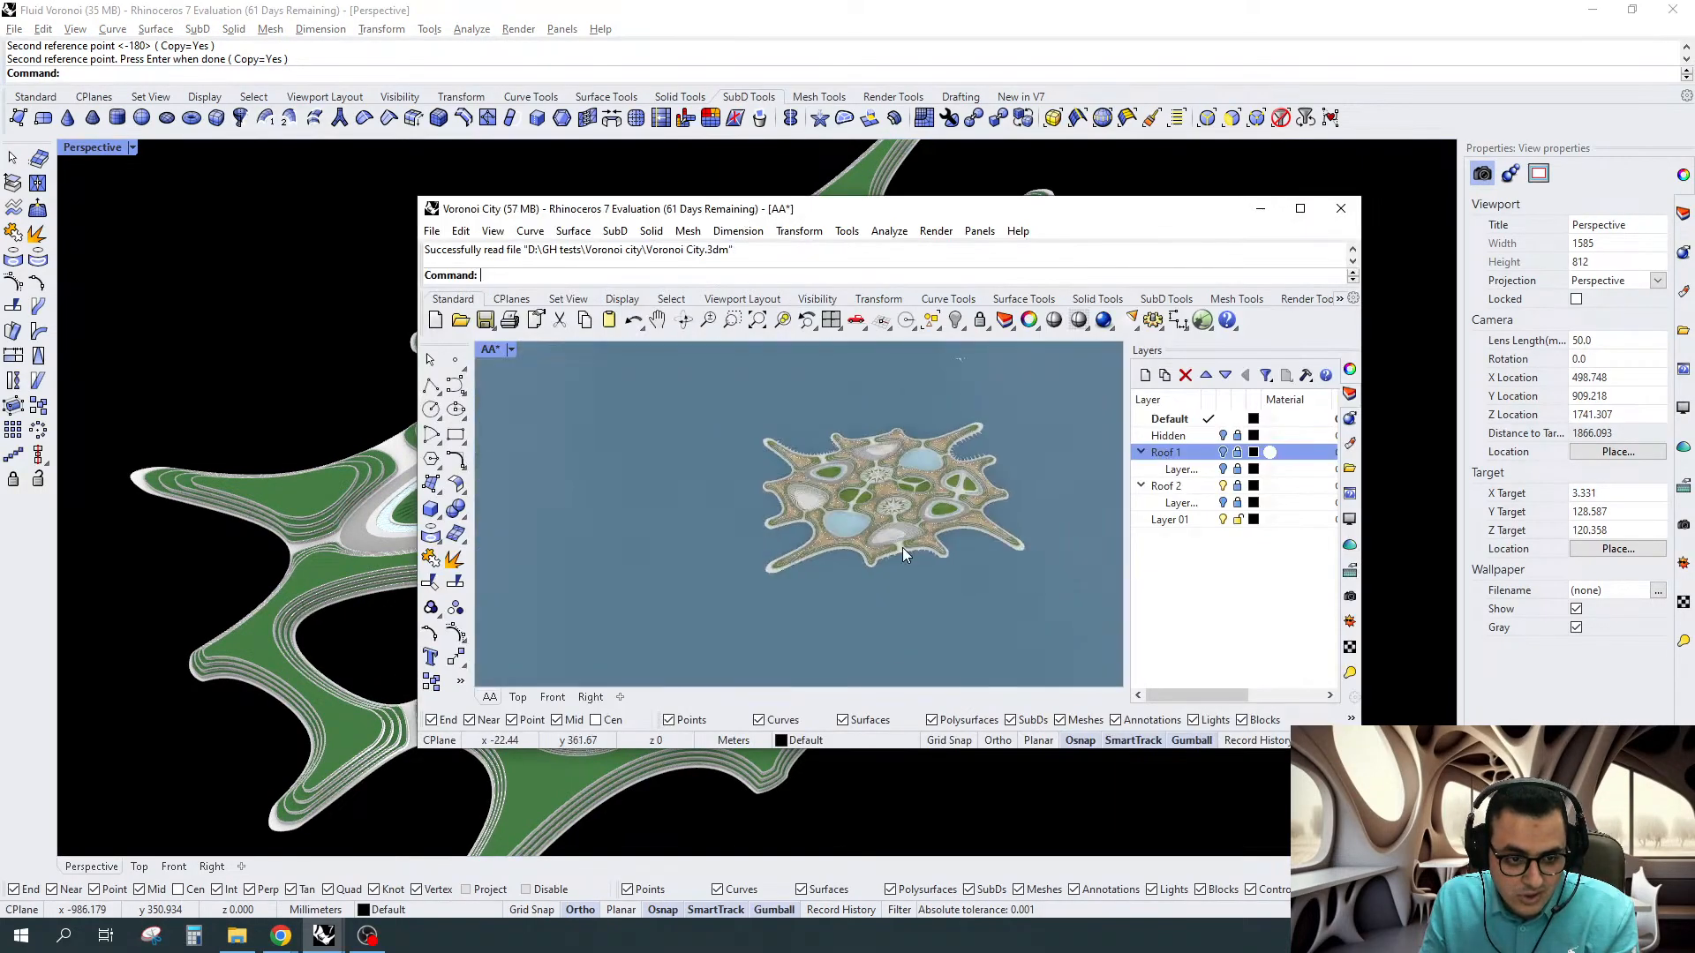
scroll(903, 548, up, 5)
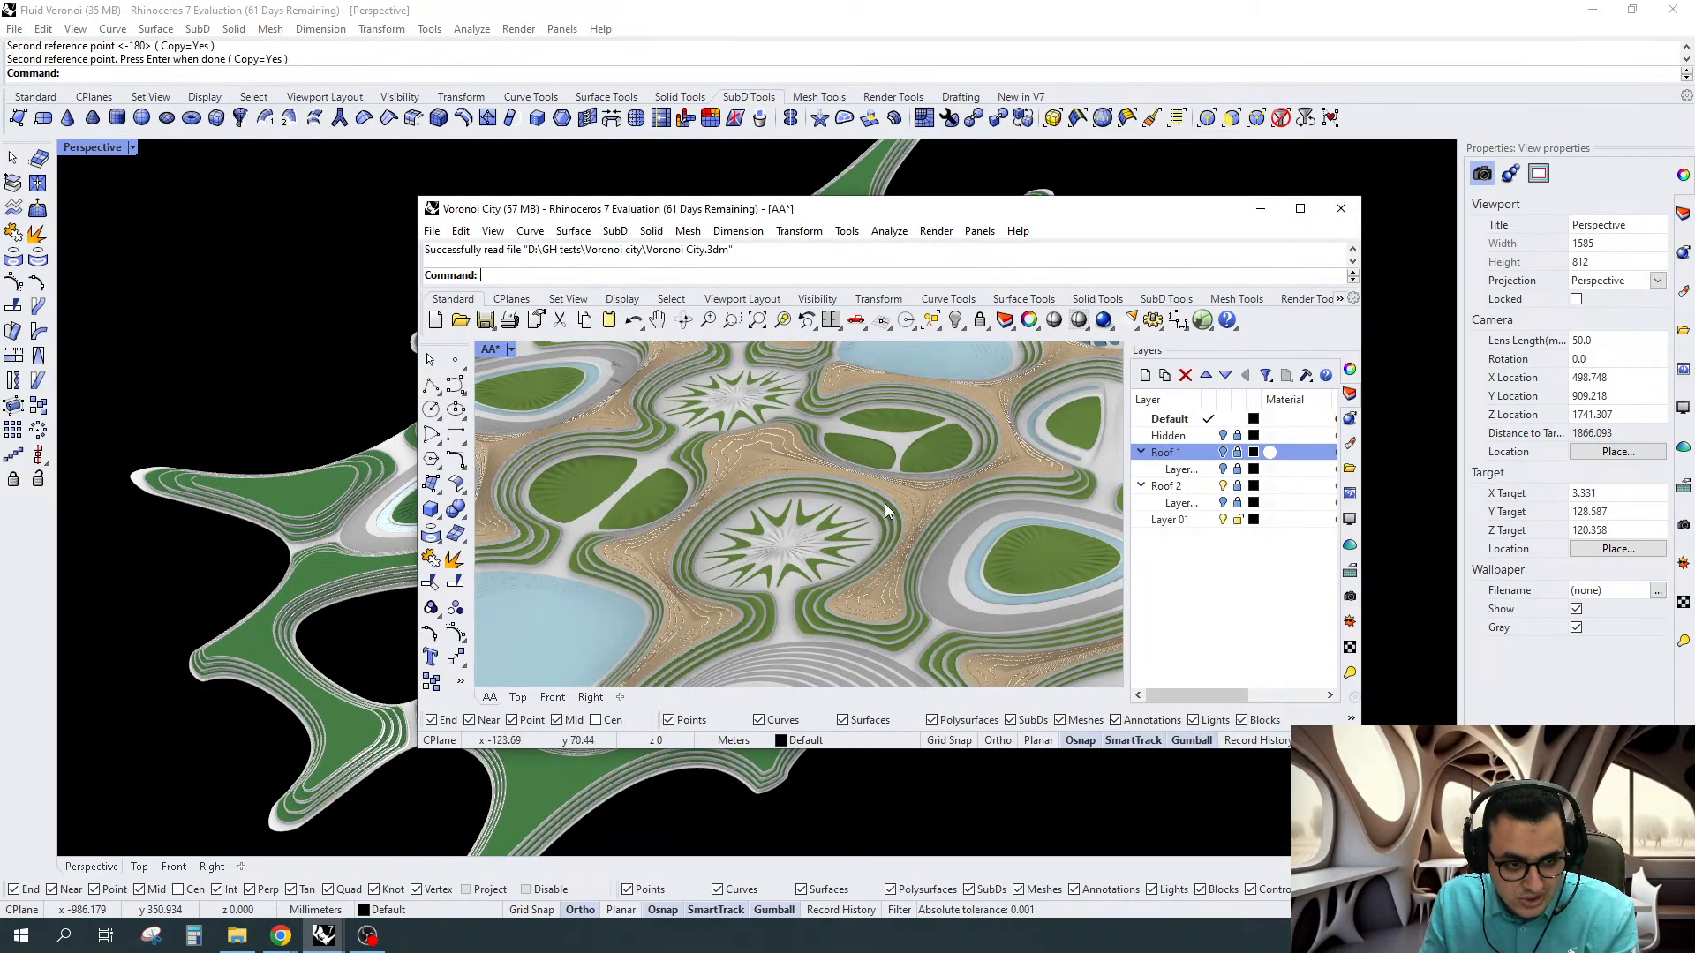
scroll(885, 503, down, 3)
scroll(929, 415, up, 3)
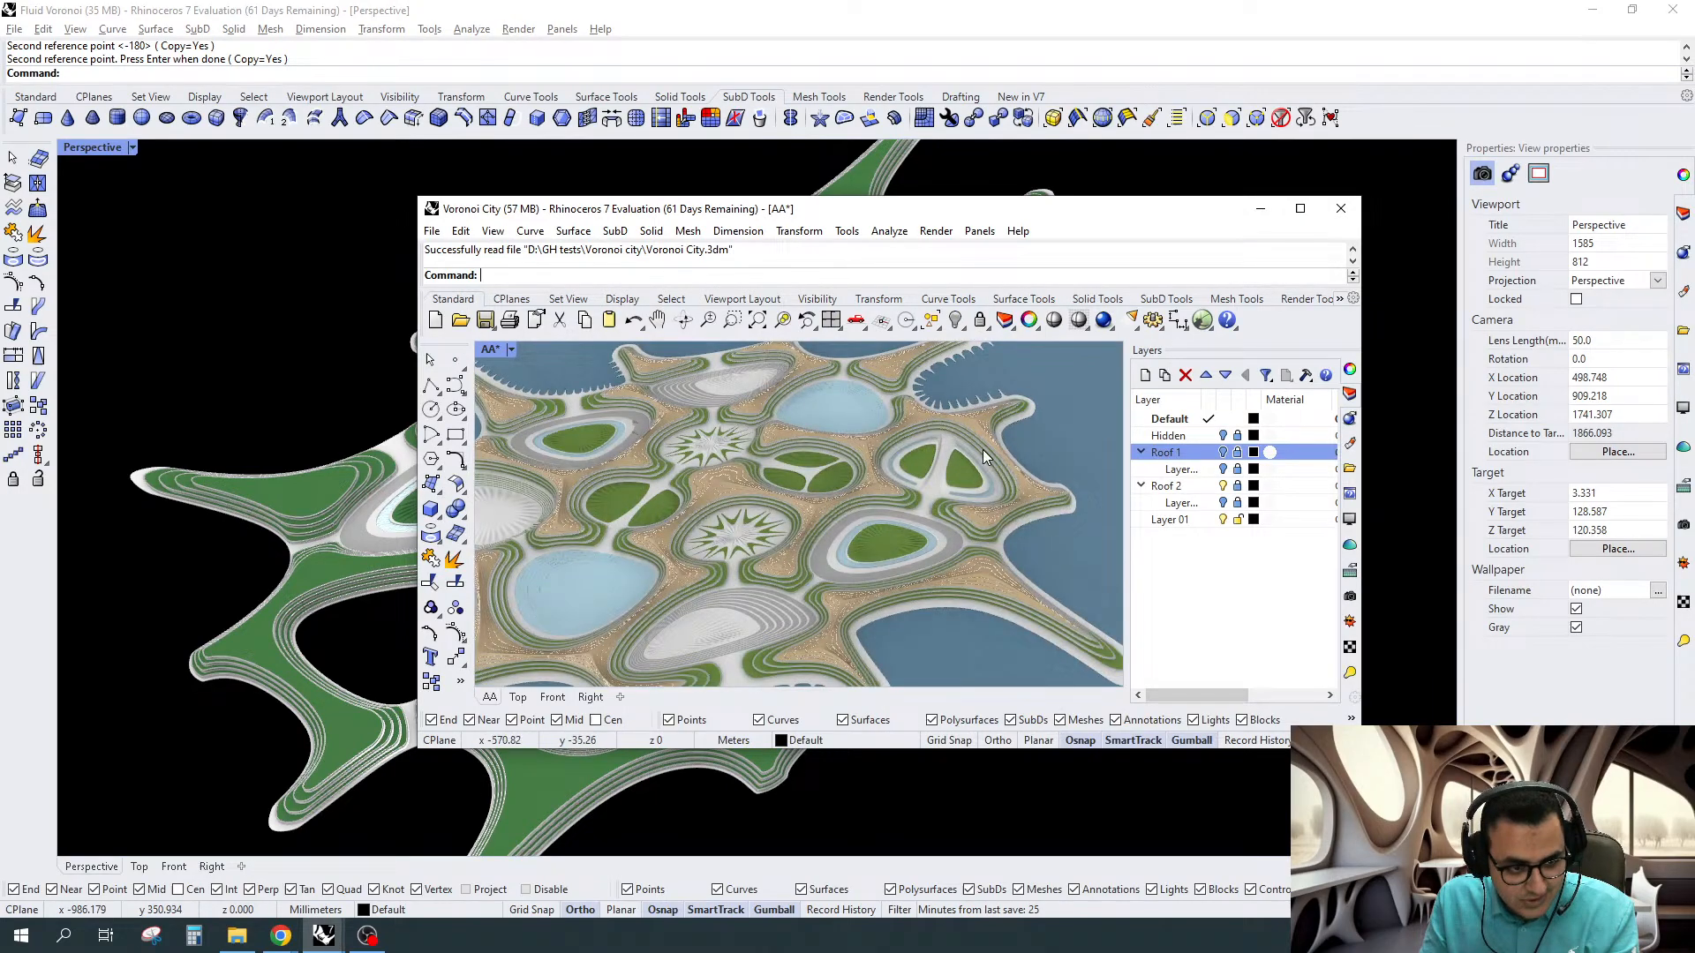
click(1300, 209)
scroll(1078, 438, down, 4)
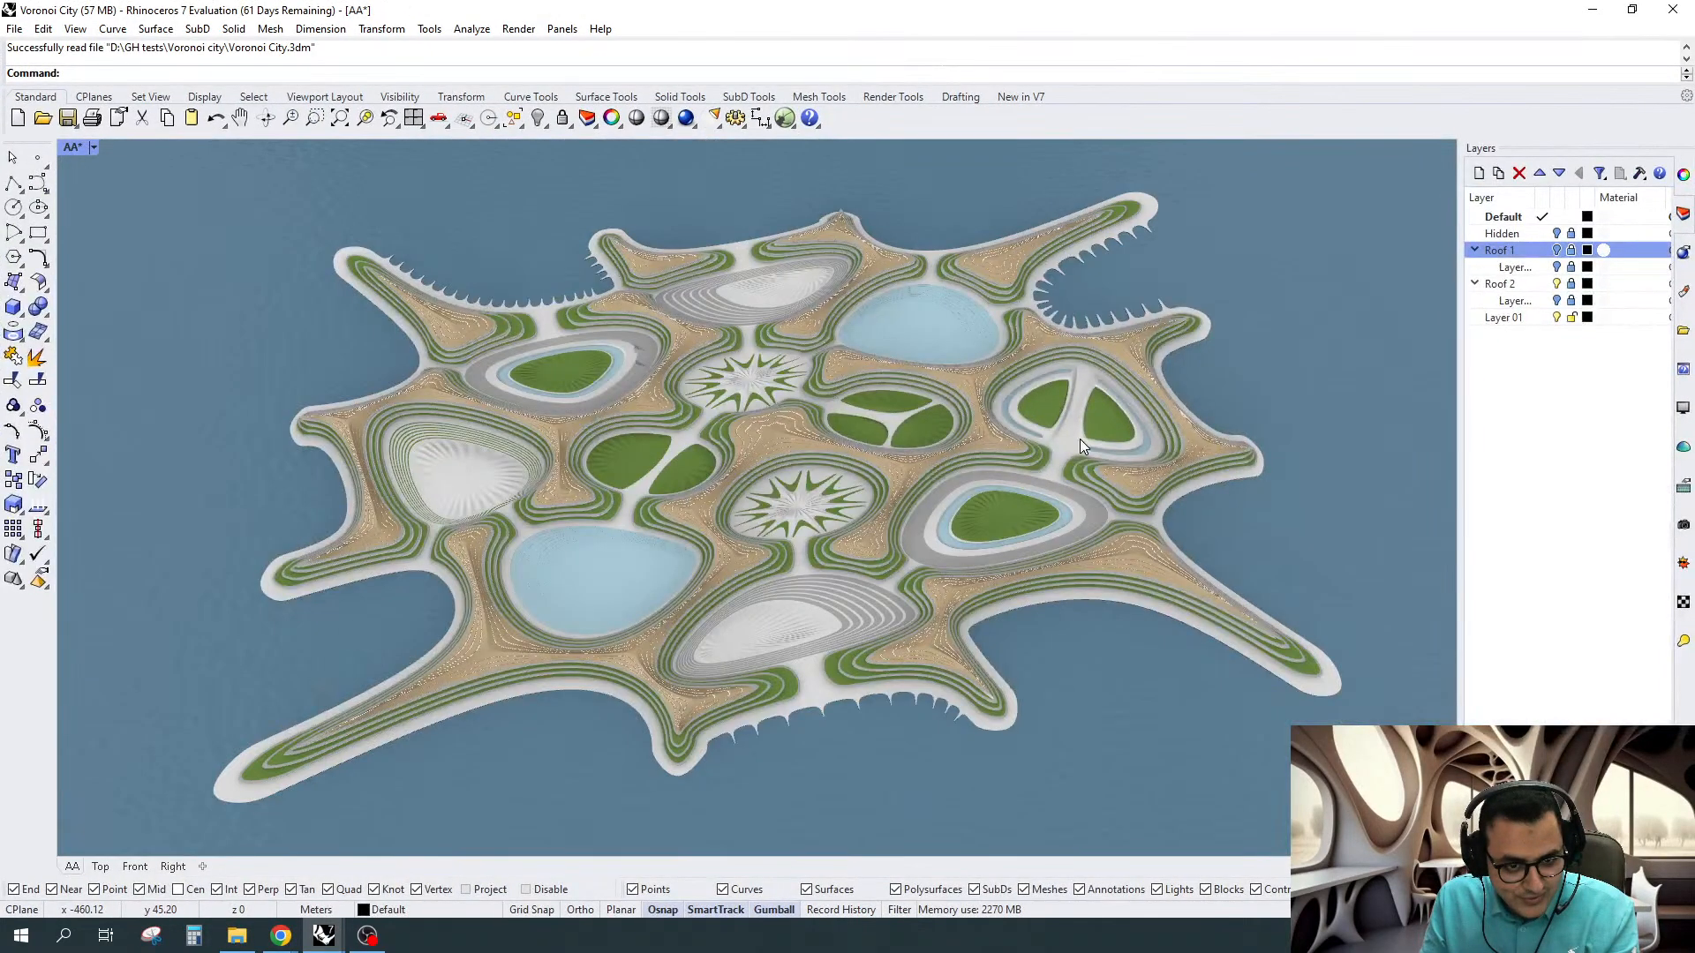
right_drag(1082, 445, 868, 491)
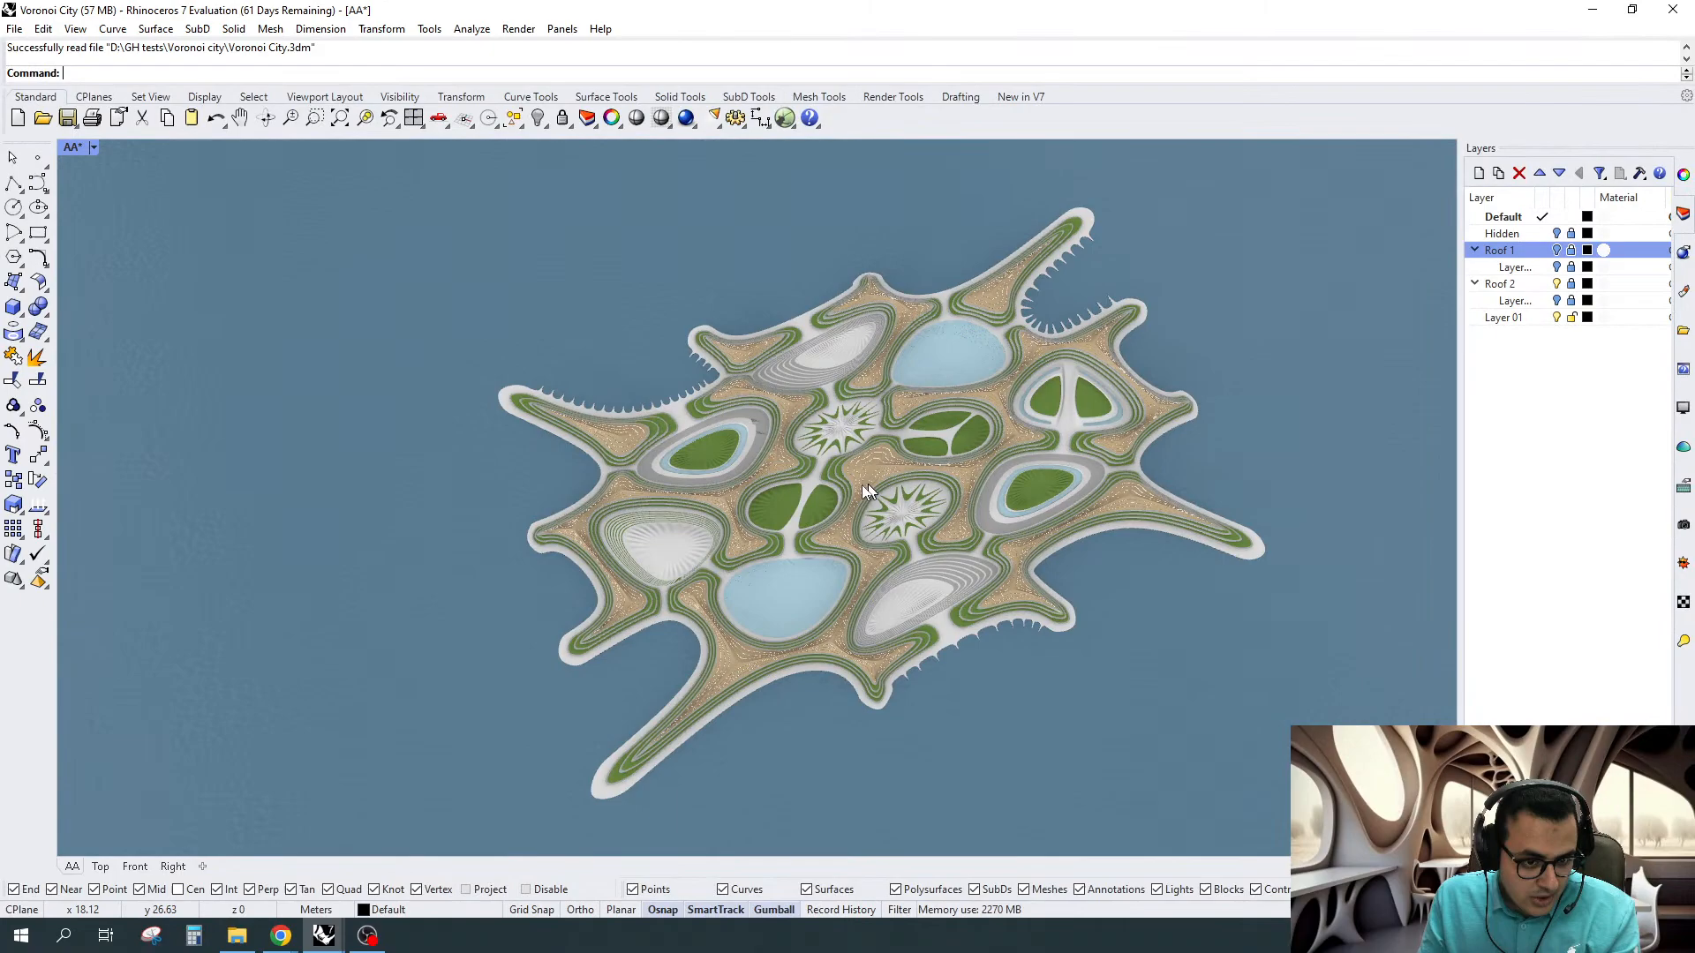
scroll(868, 491, up, 5)
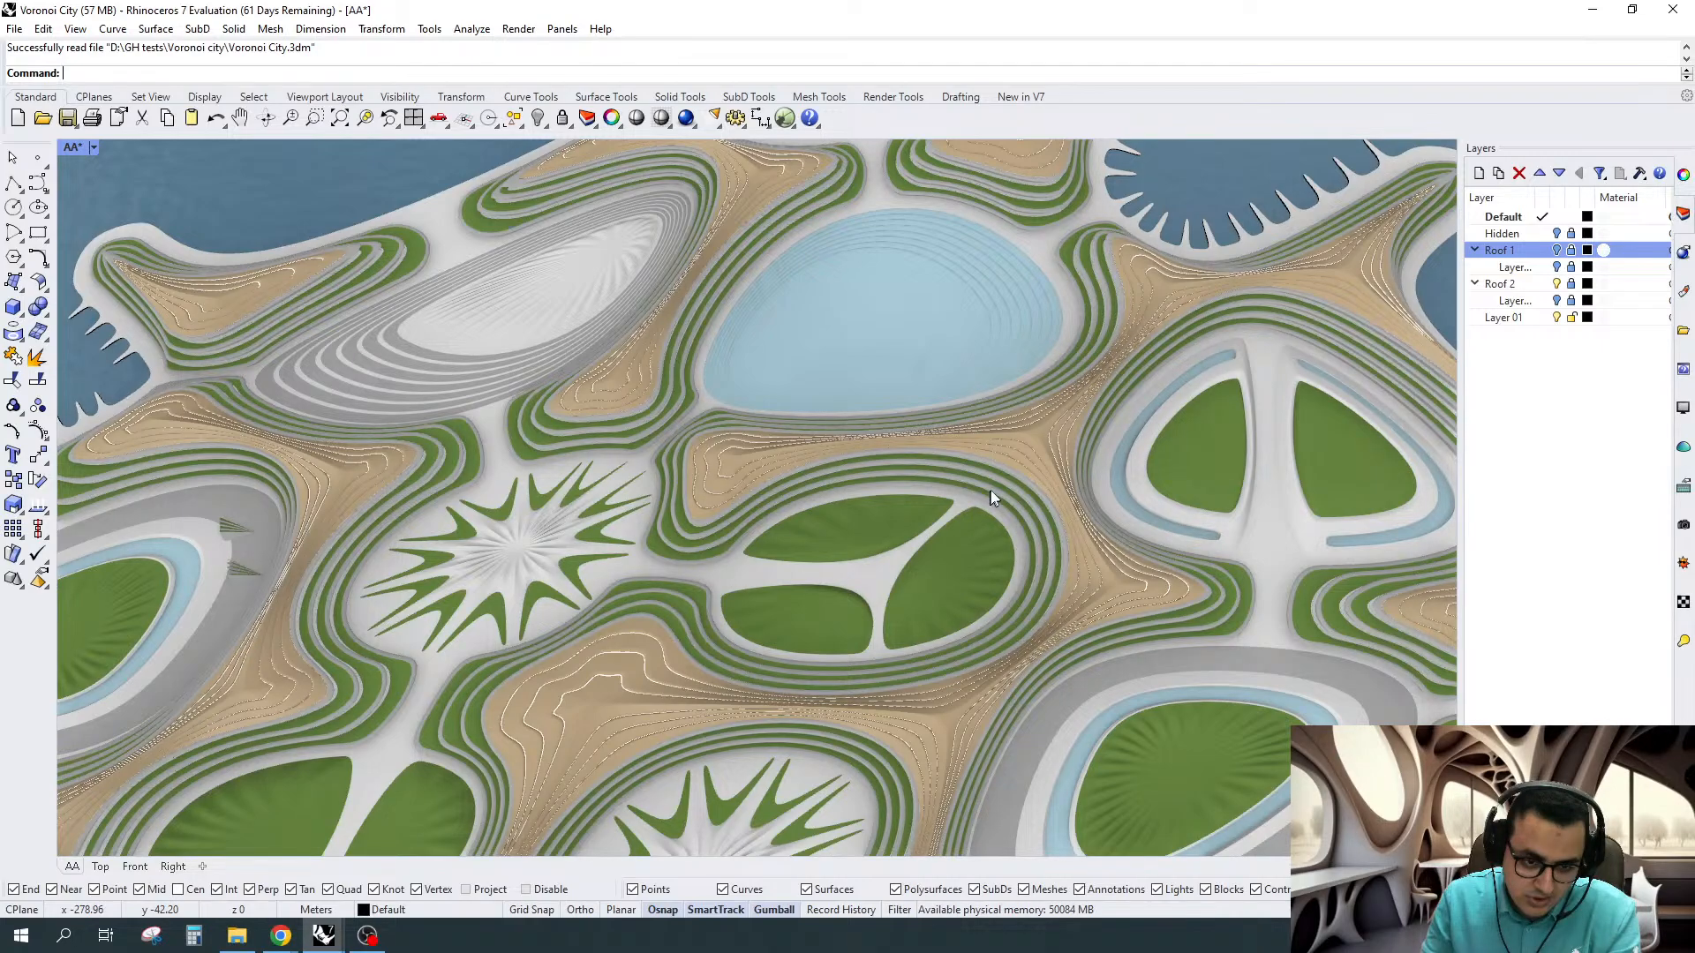
scroll(990, 494, down, 4)
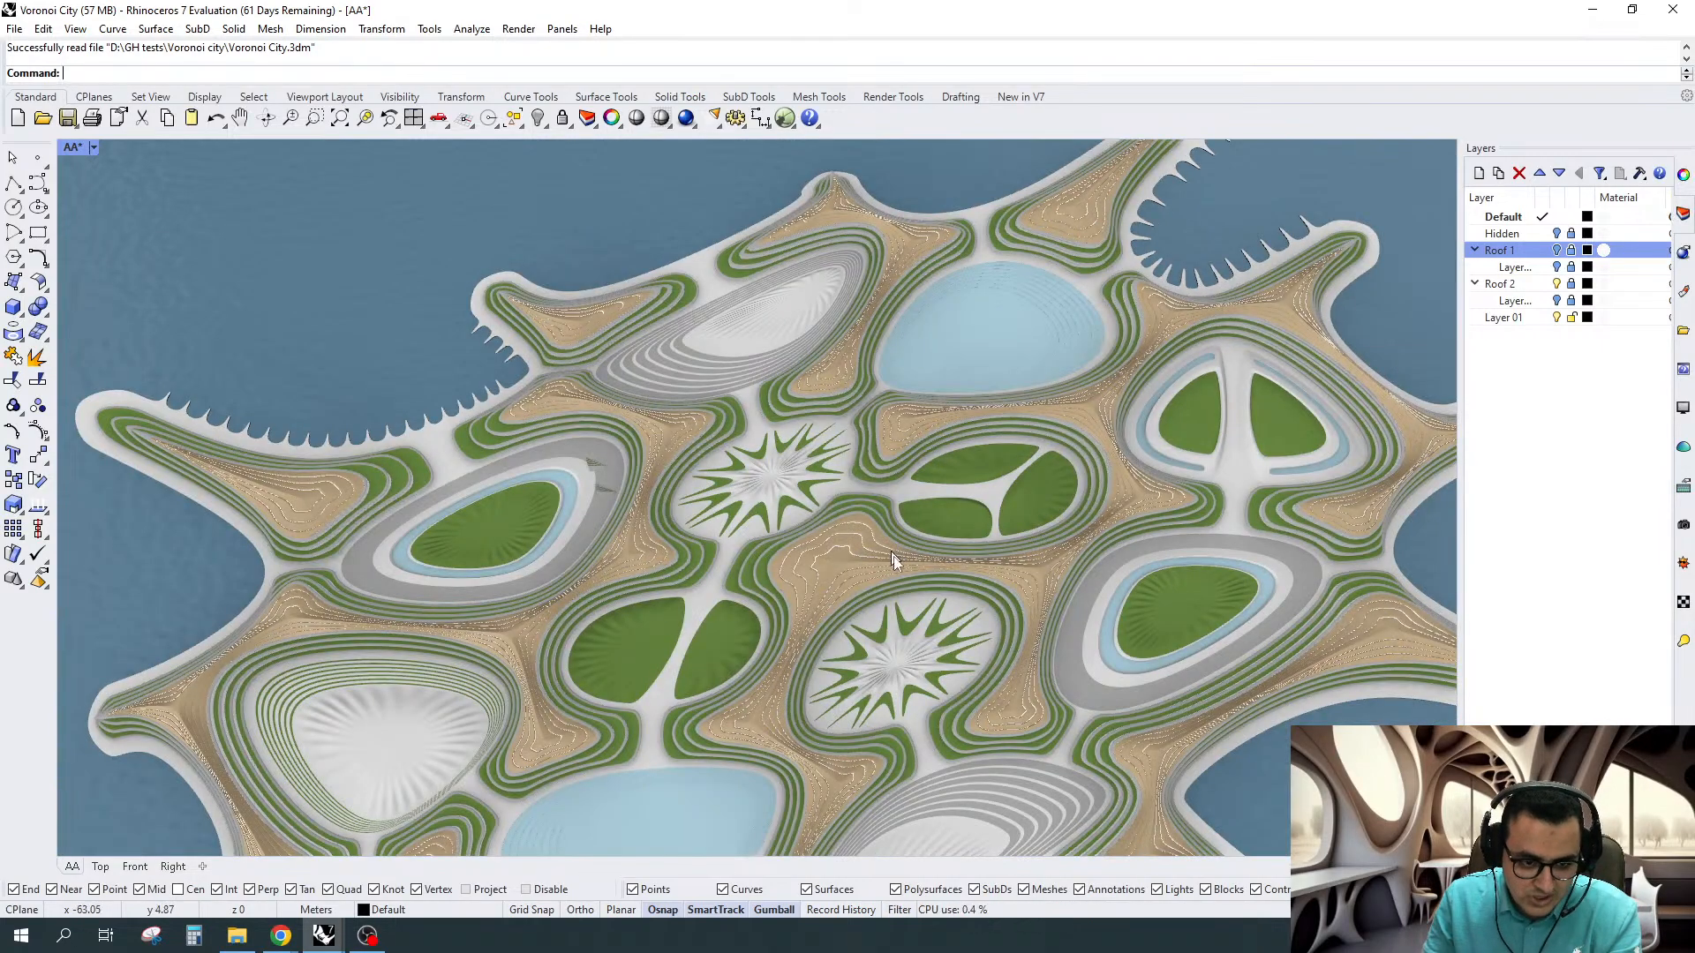
scroll(893, 556, down, 2)
scroll(494, 584, up, 2)
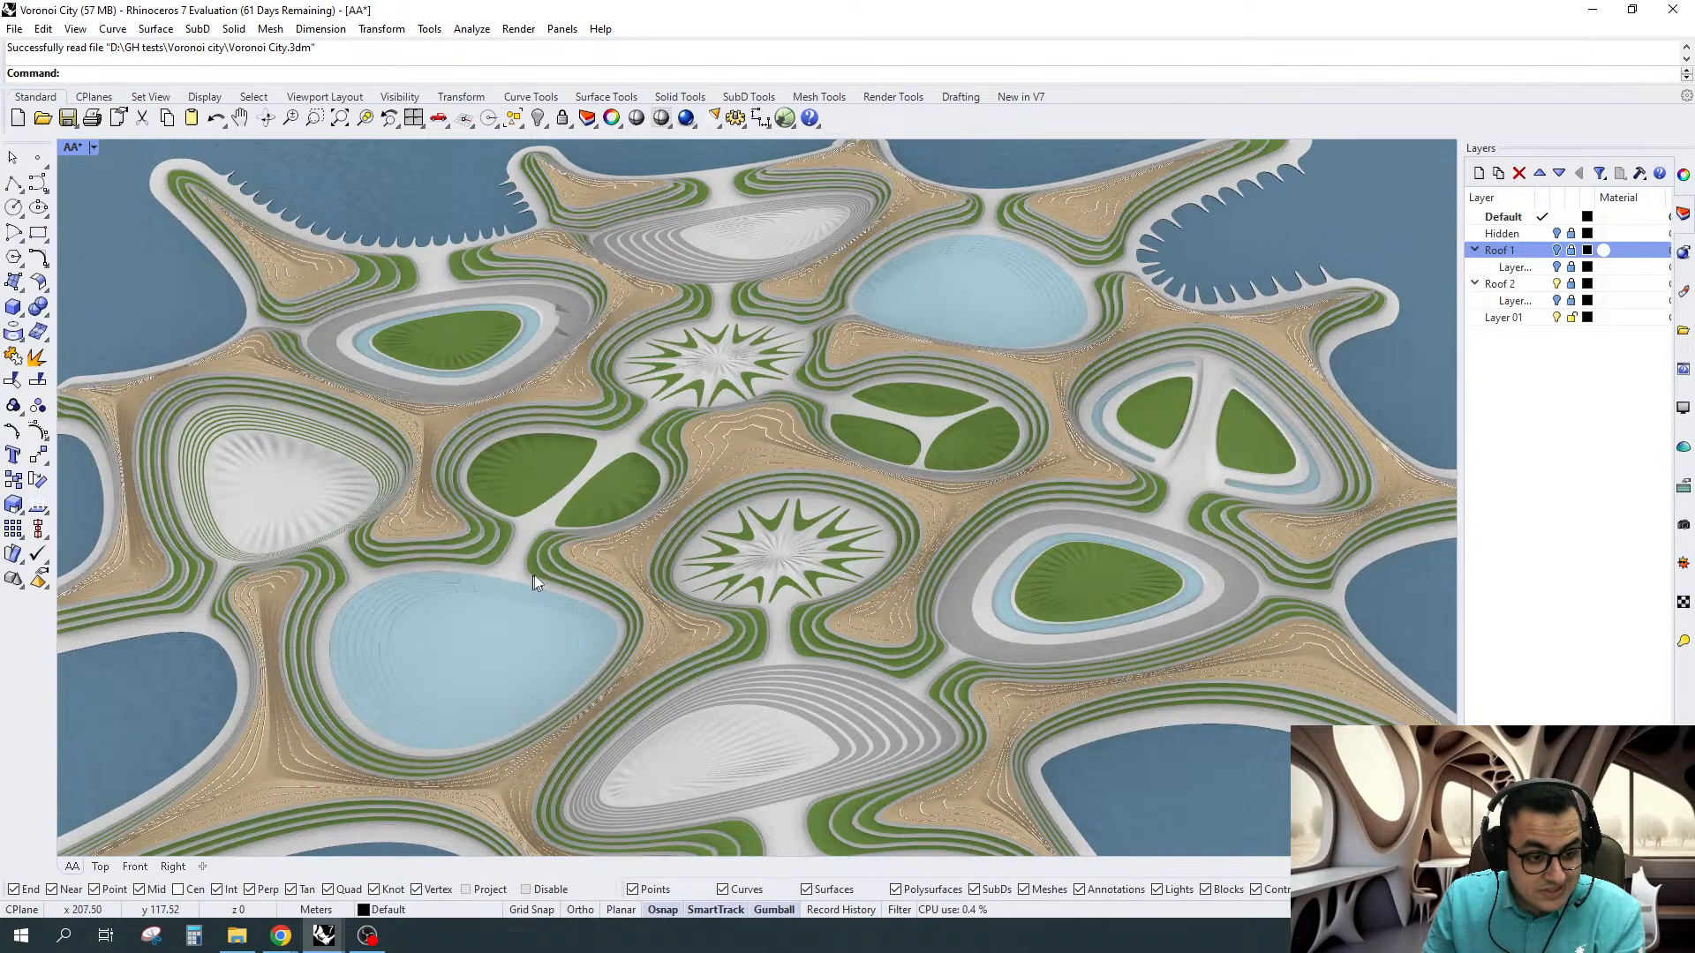
Select the bordering SubD of the two-part green oval and examine how the dividing strip splits it
click(538, 505)
scroll(539, 503, up, 5)
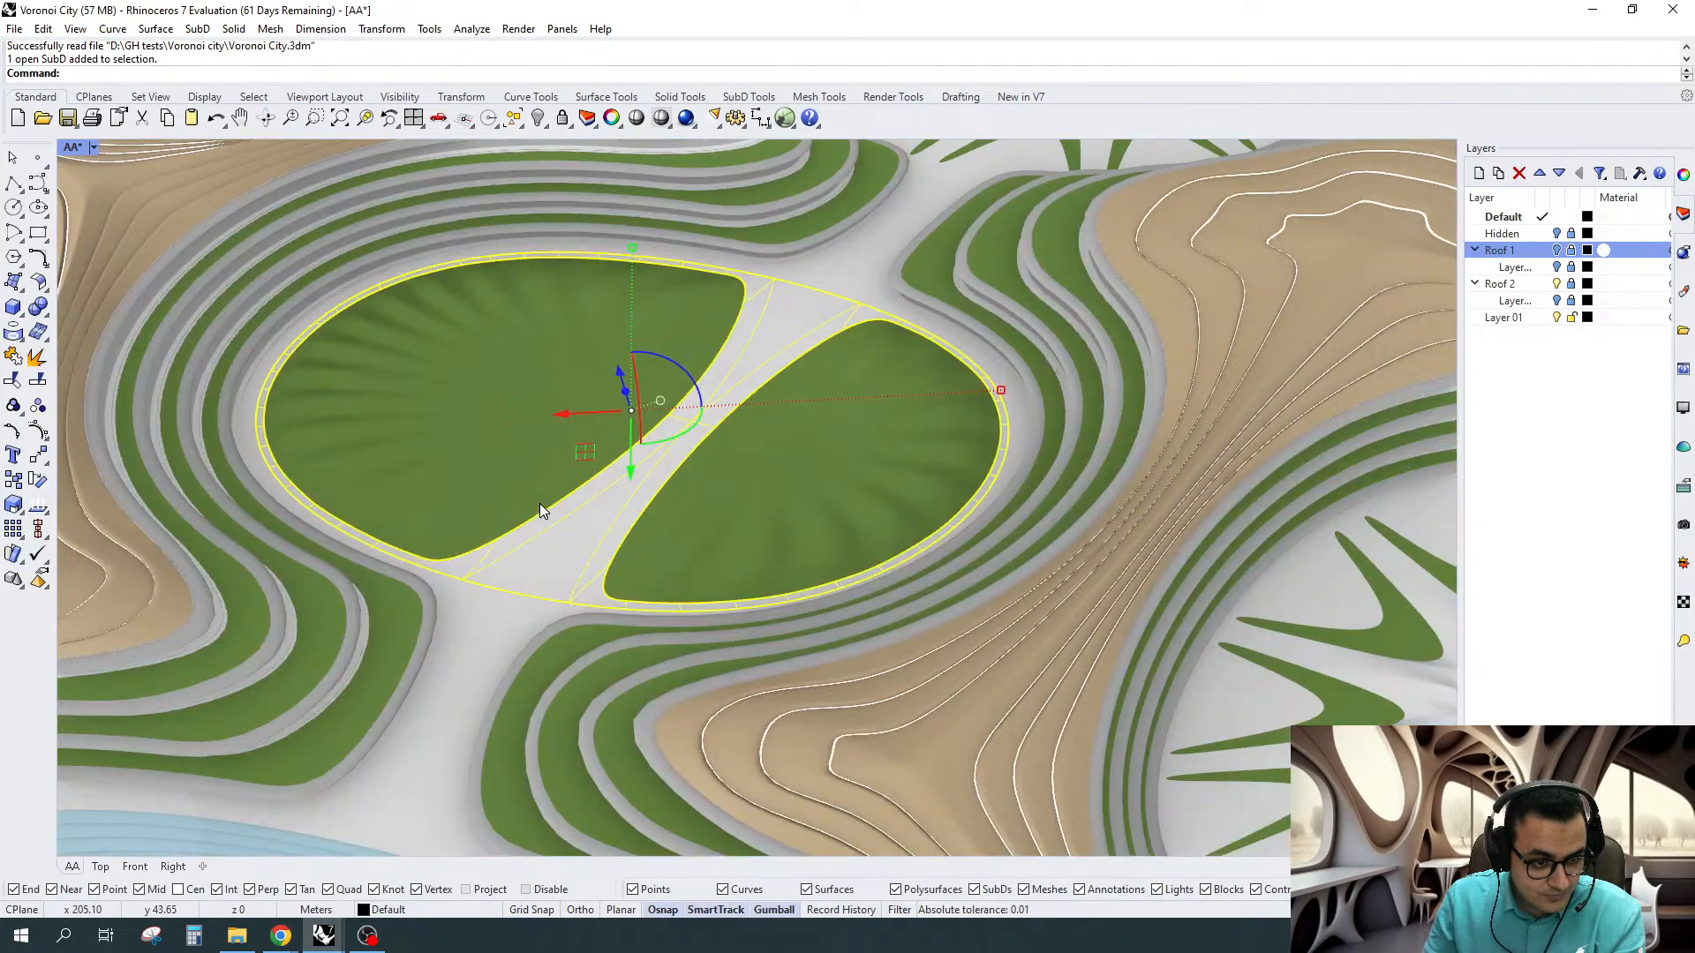
scroll(539, 504, down, 8)
scroll(535, 741, up, 3)
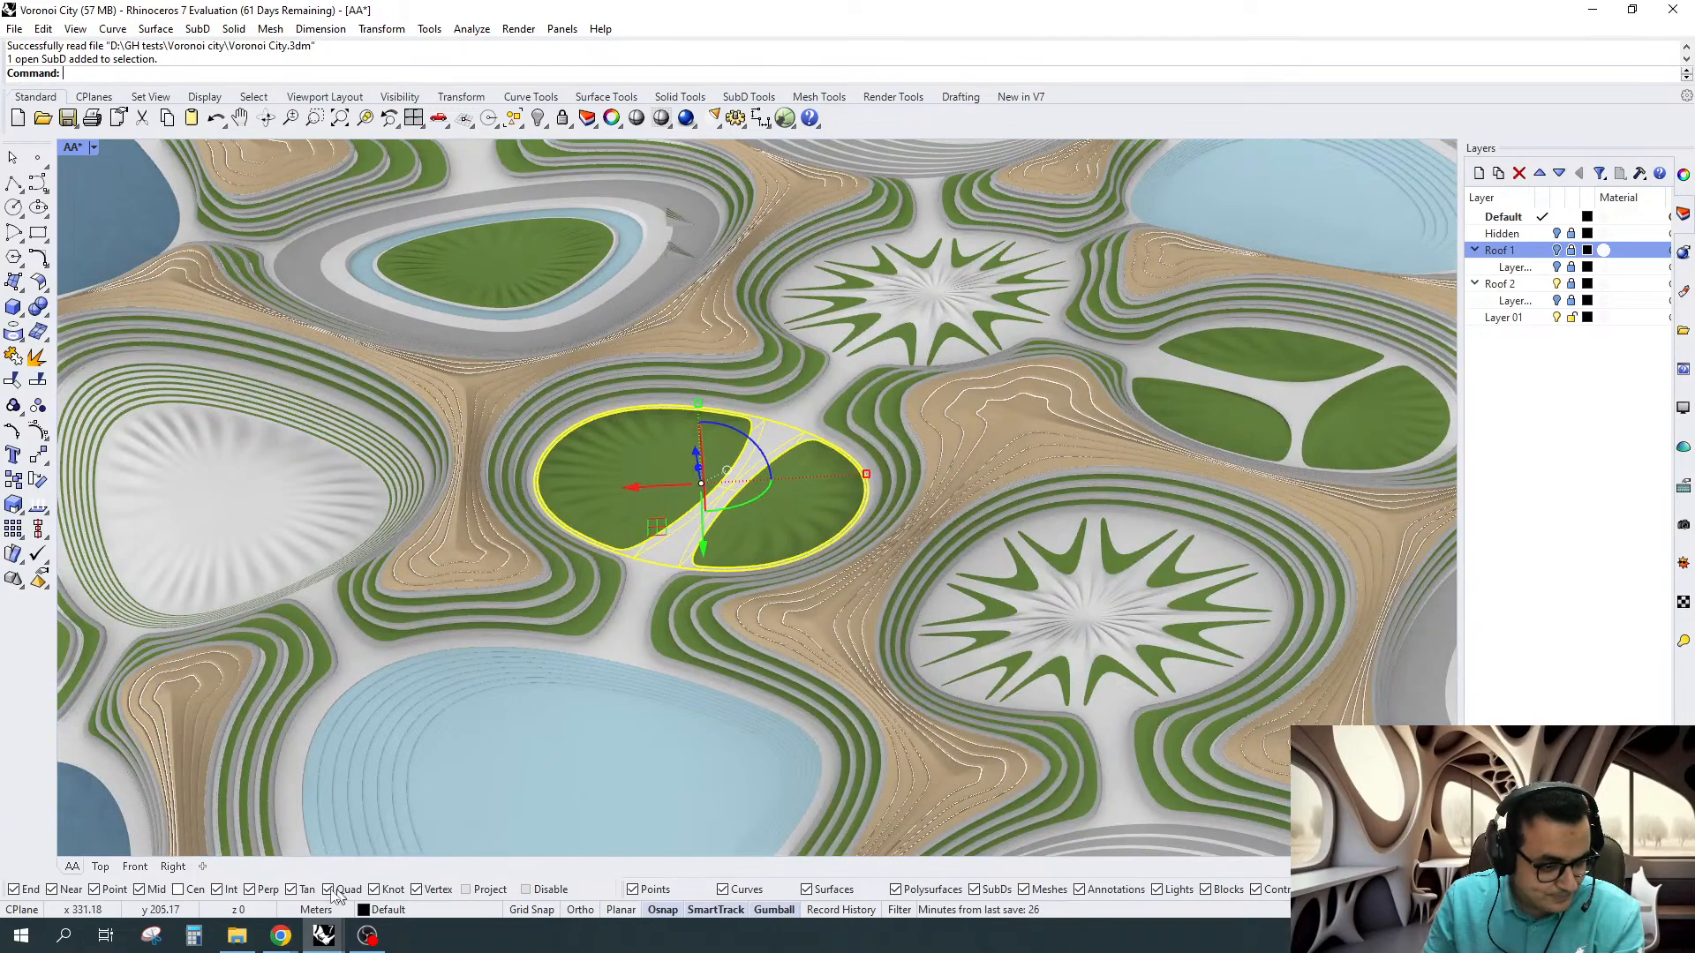
Return to the Fluid Voronoi model, select the face loop around the small oval opening and copy it 30 mm upward
click(323, 942)
scroll(549, 444, up, 2)
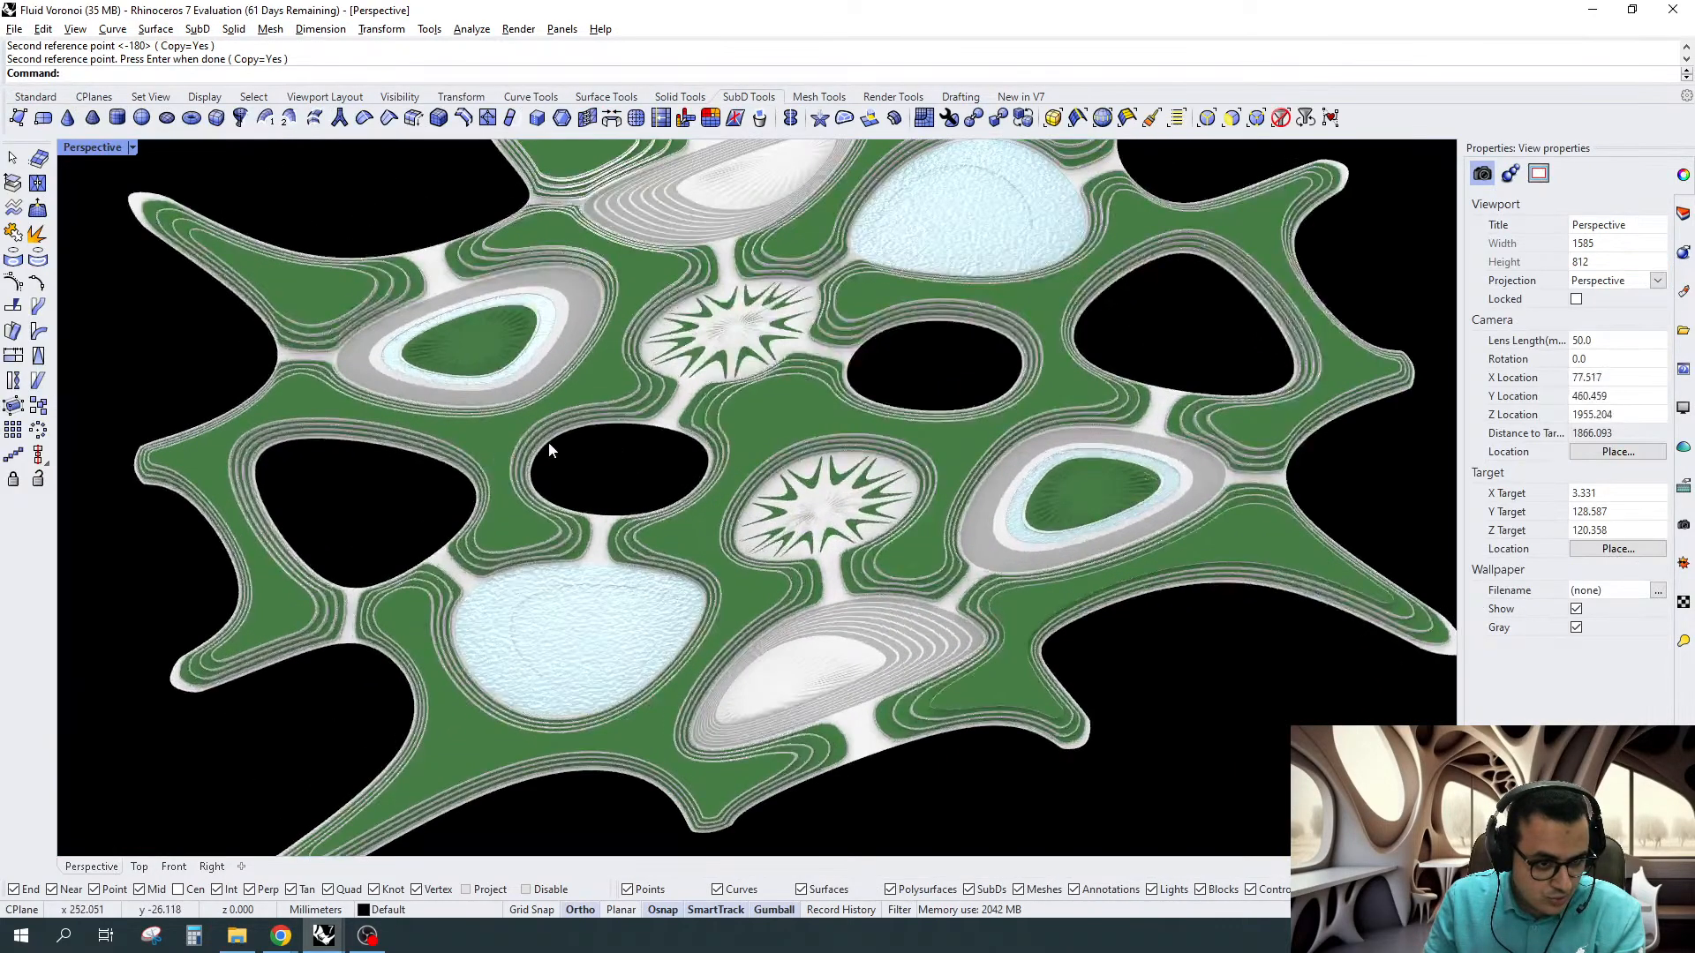
scroll(583, 445, up, 5)
ctrl+shift+click(817, 377)
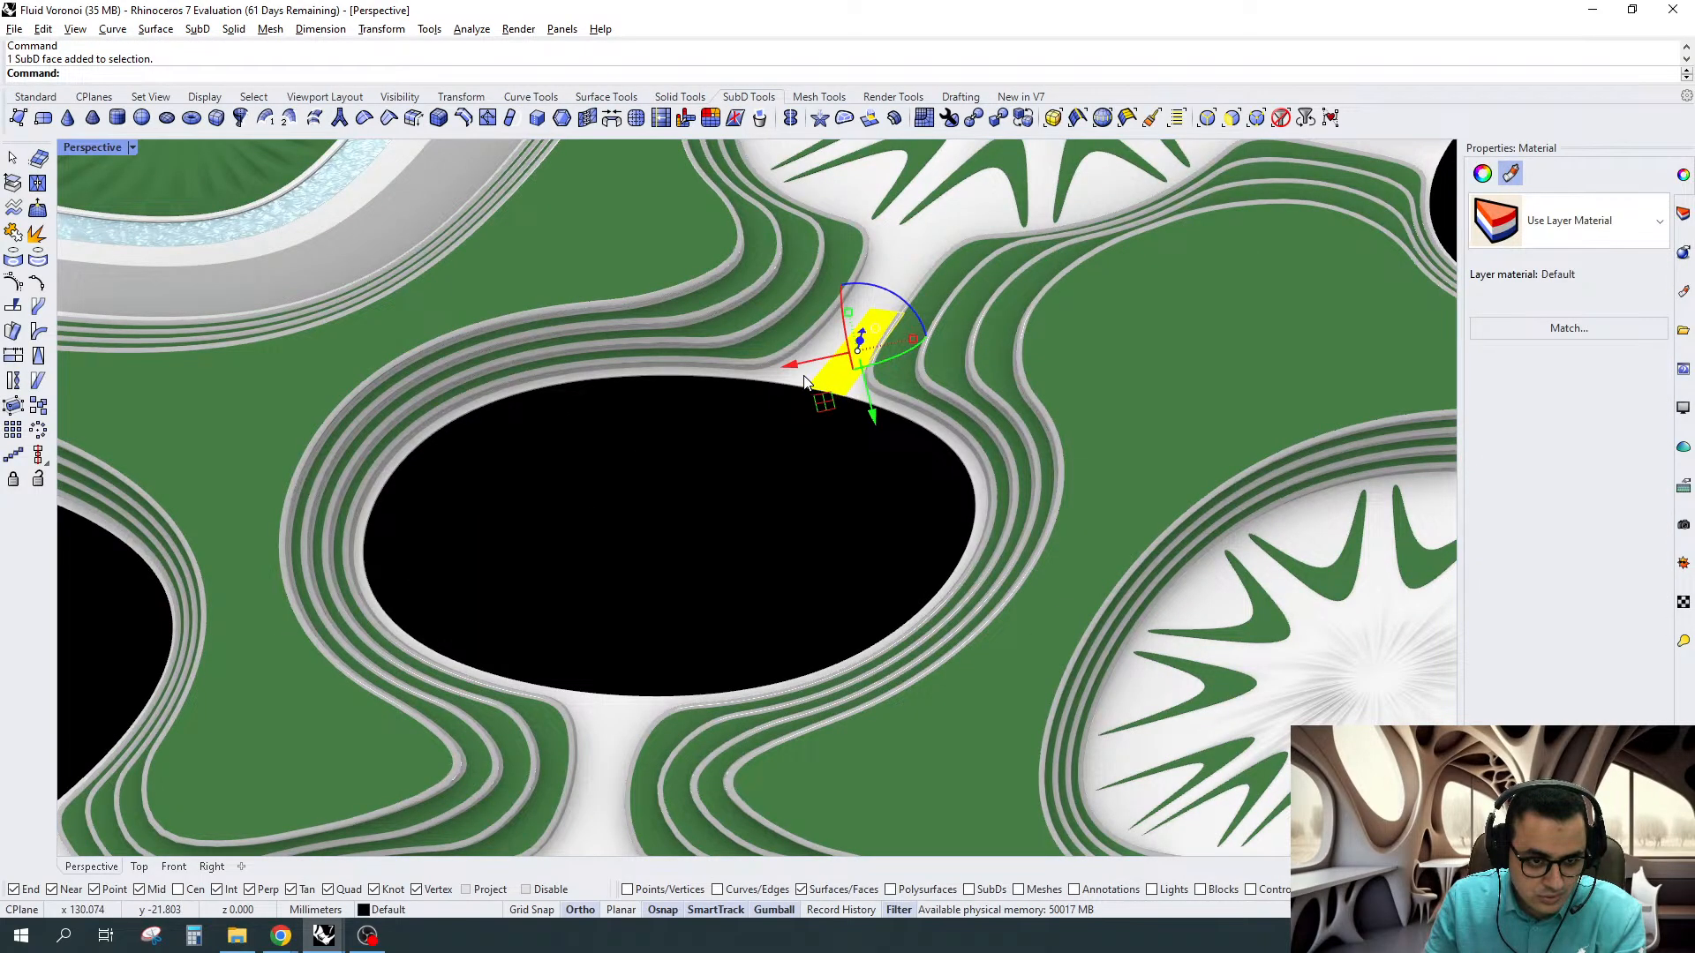
ctrl+shift+double_click(812, 380)
scroll(806, 382, down, 2)
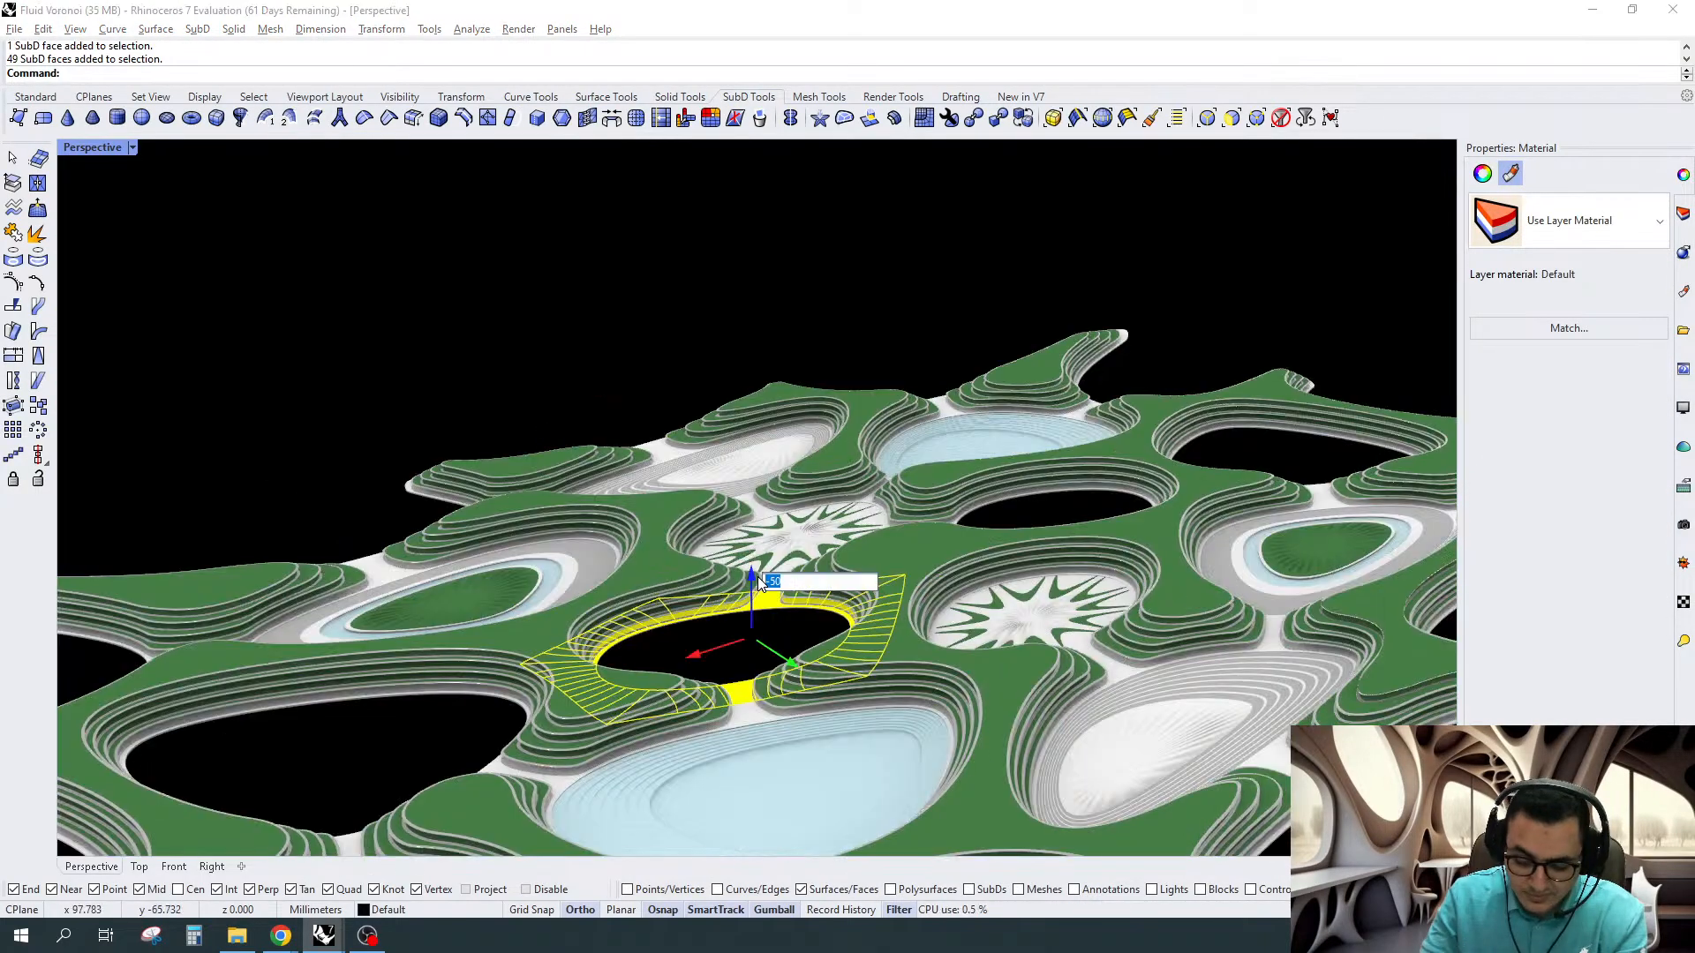
text(30)
key(Return)
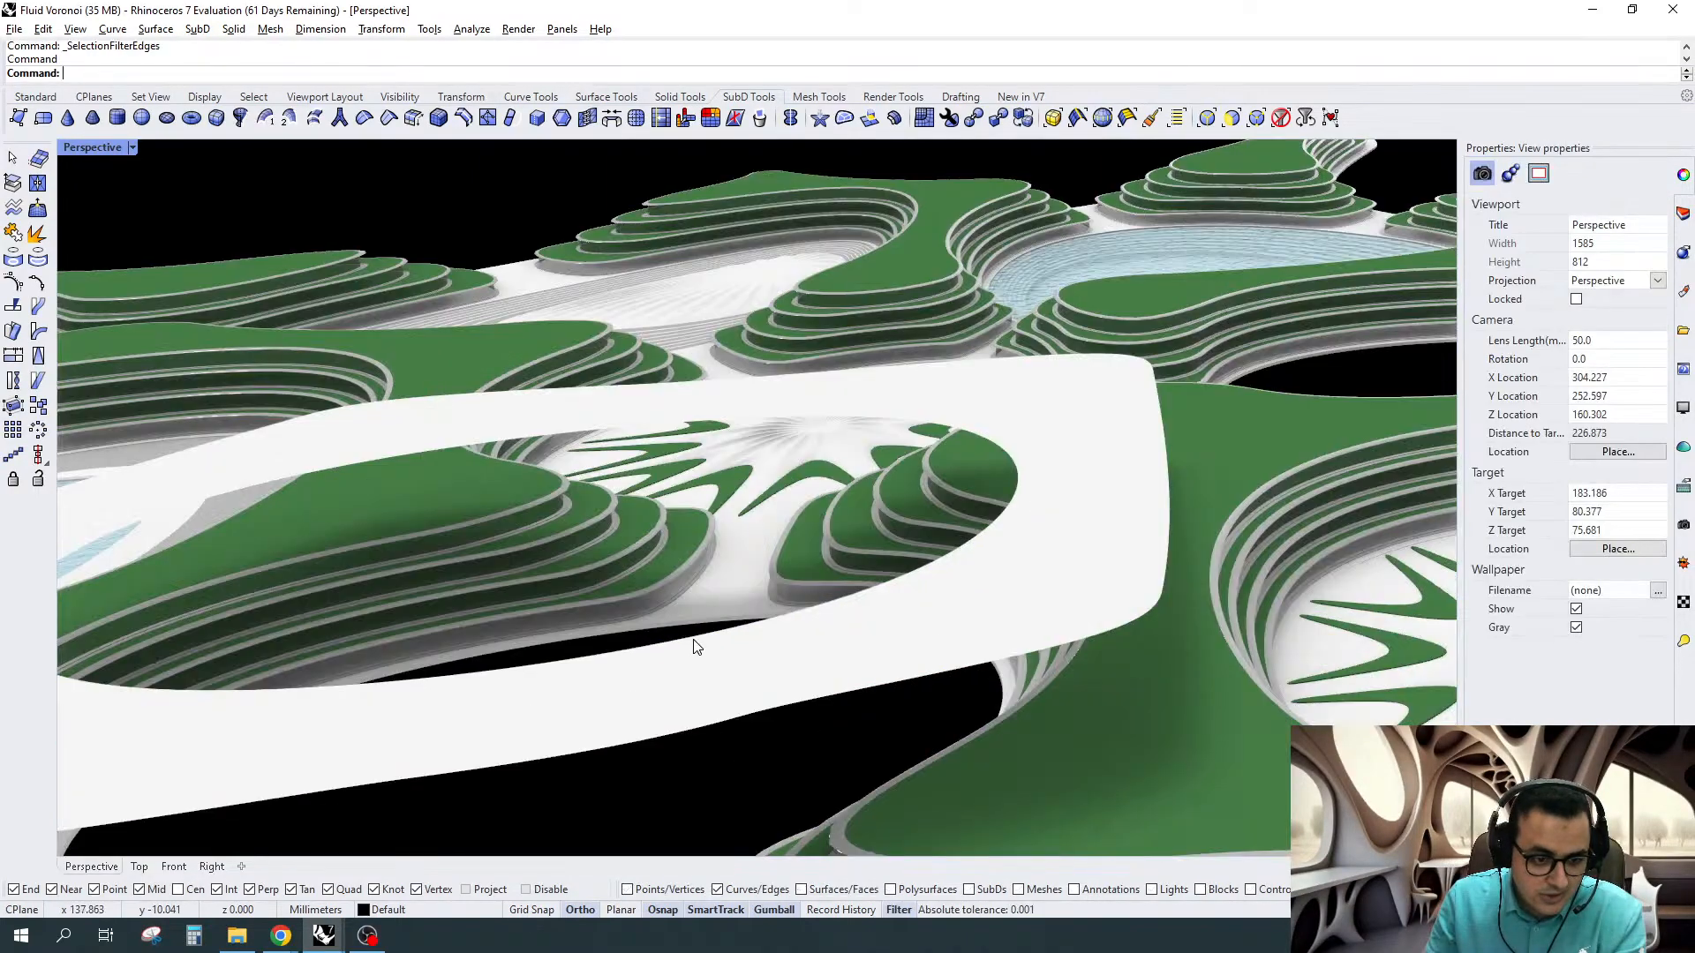
Fill the raised ring's inner edge loop and extract the fill as a separate SubD
ctrl+shift+double_click(693, 643)
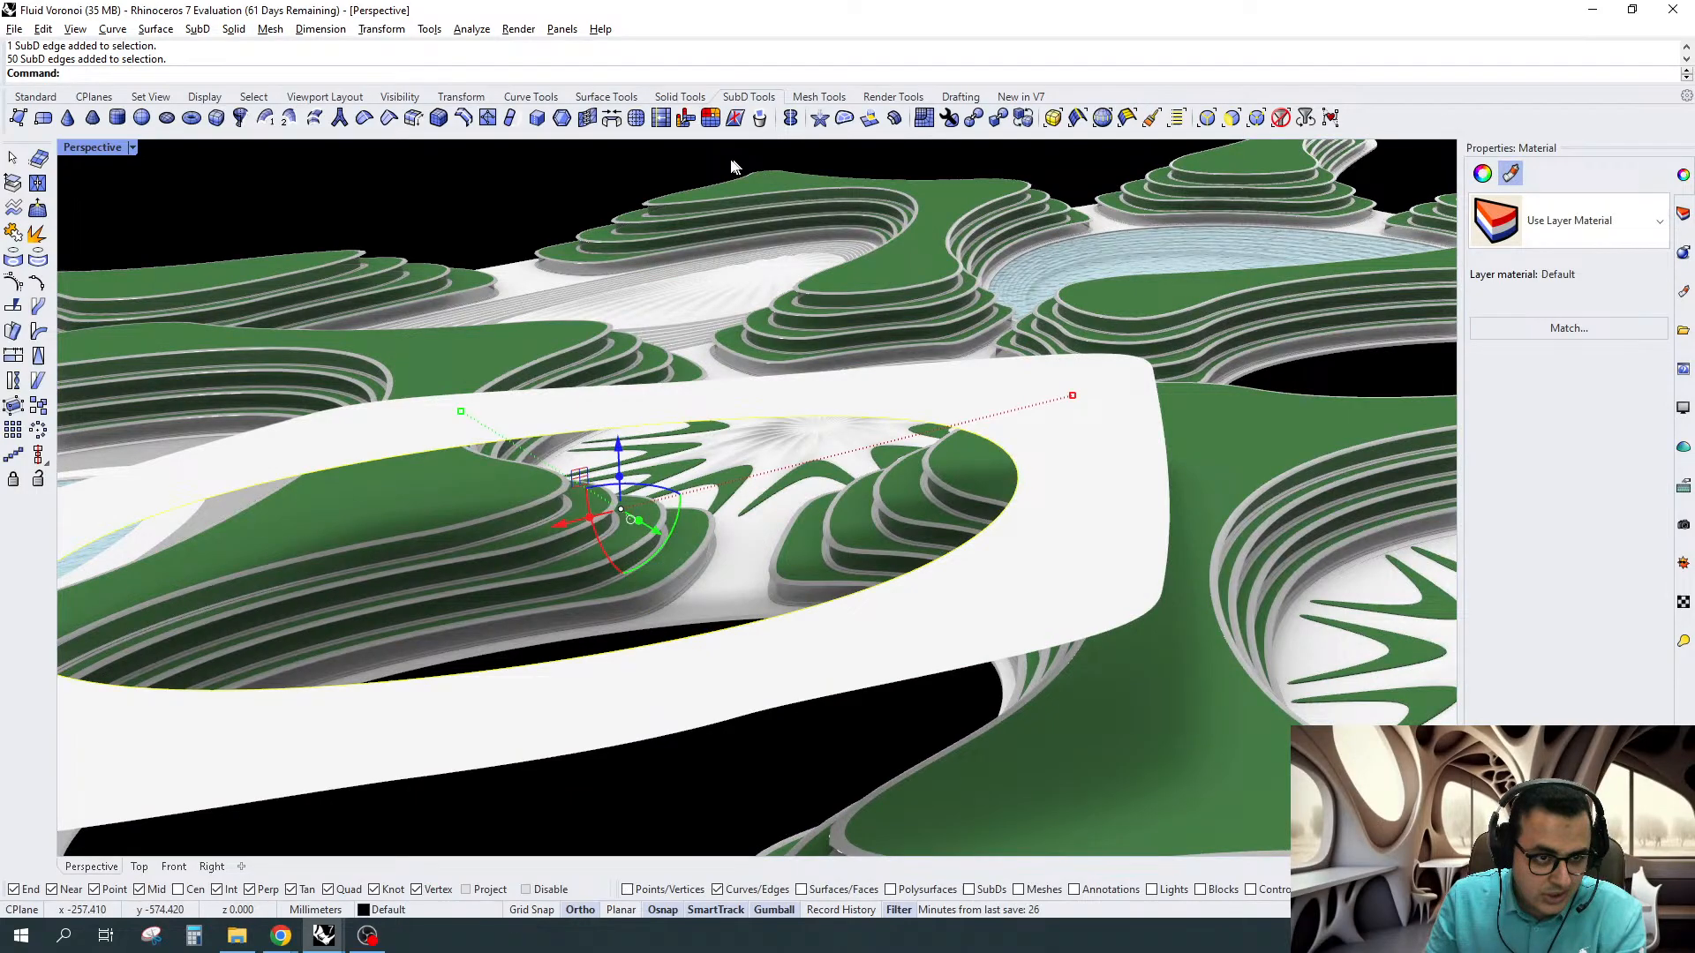
click(759, 119)
click(13, 183)
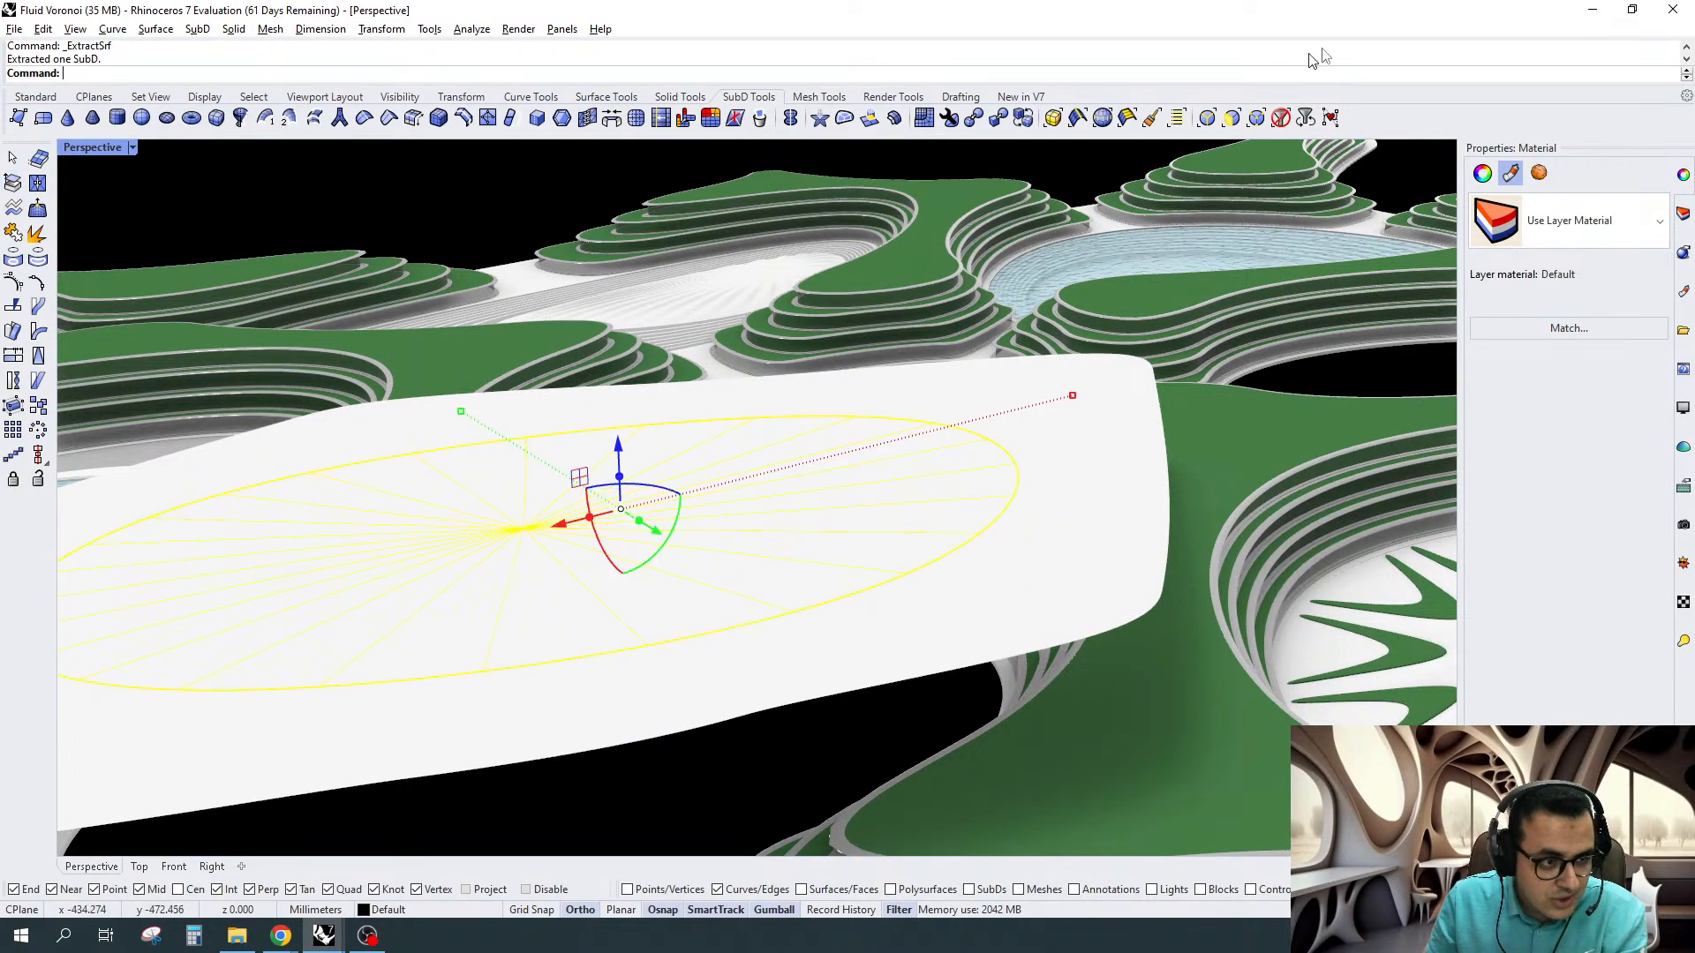
Disable the sub-object selection filter and delete the ring around the raised oval fill
click(1281, 118)
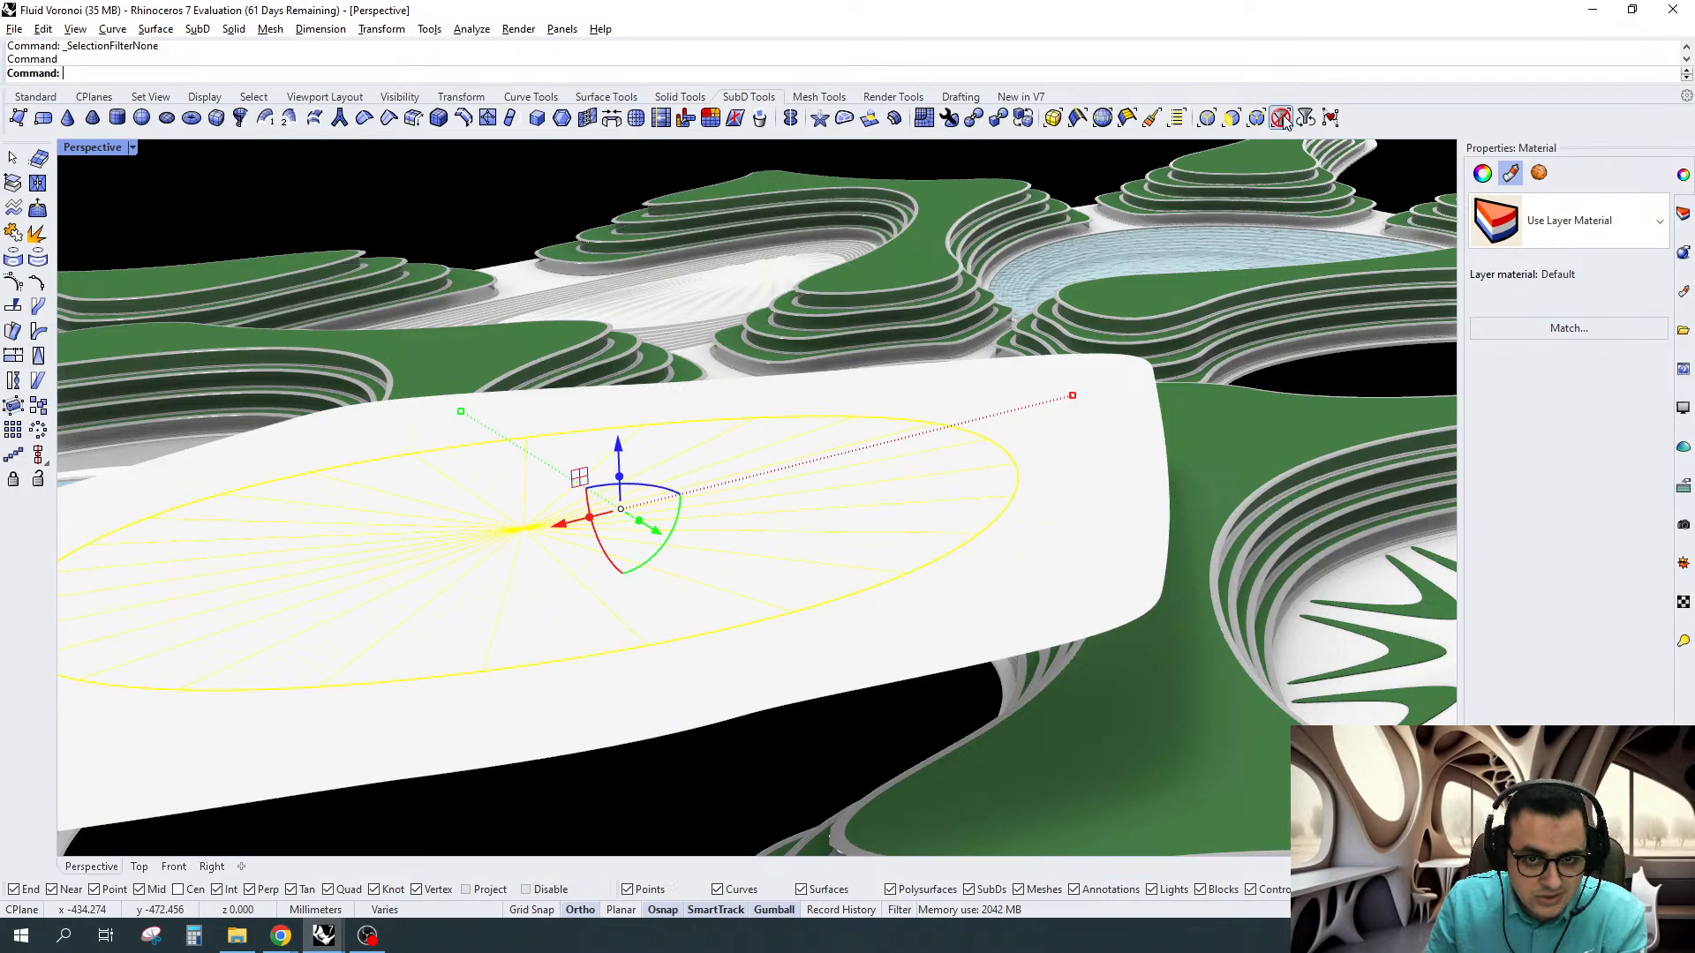
right_drag(798, 529, 852, 658)
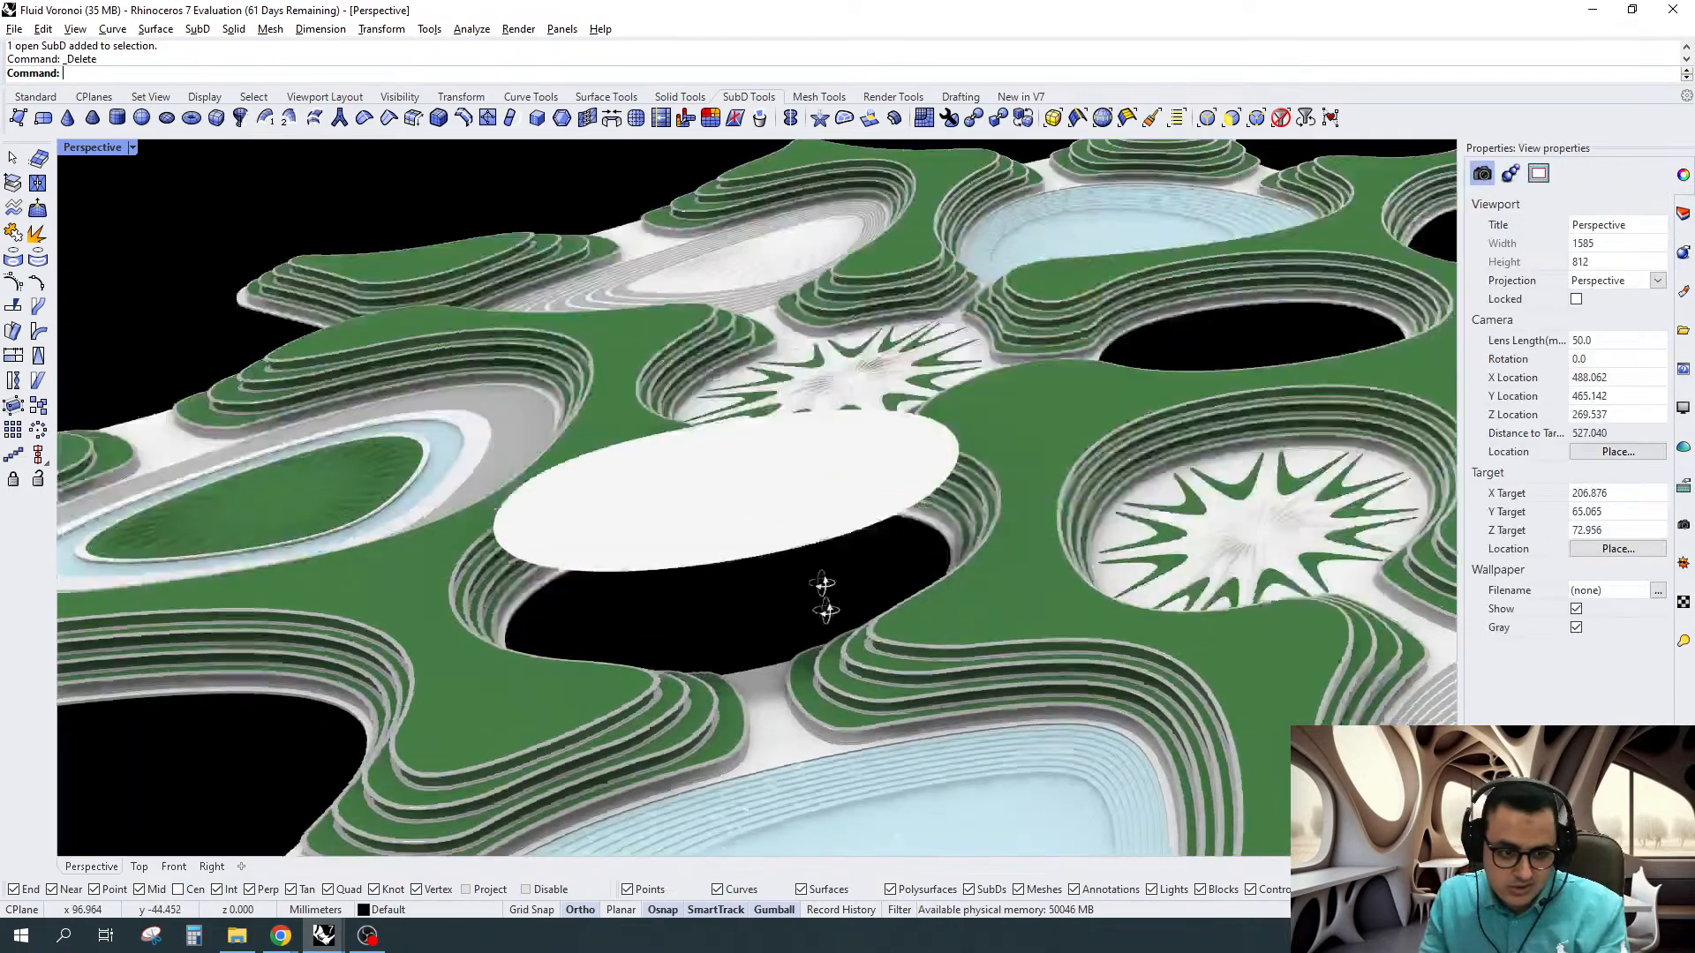
scroll(716, 458, up, 8)
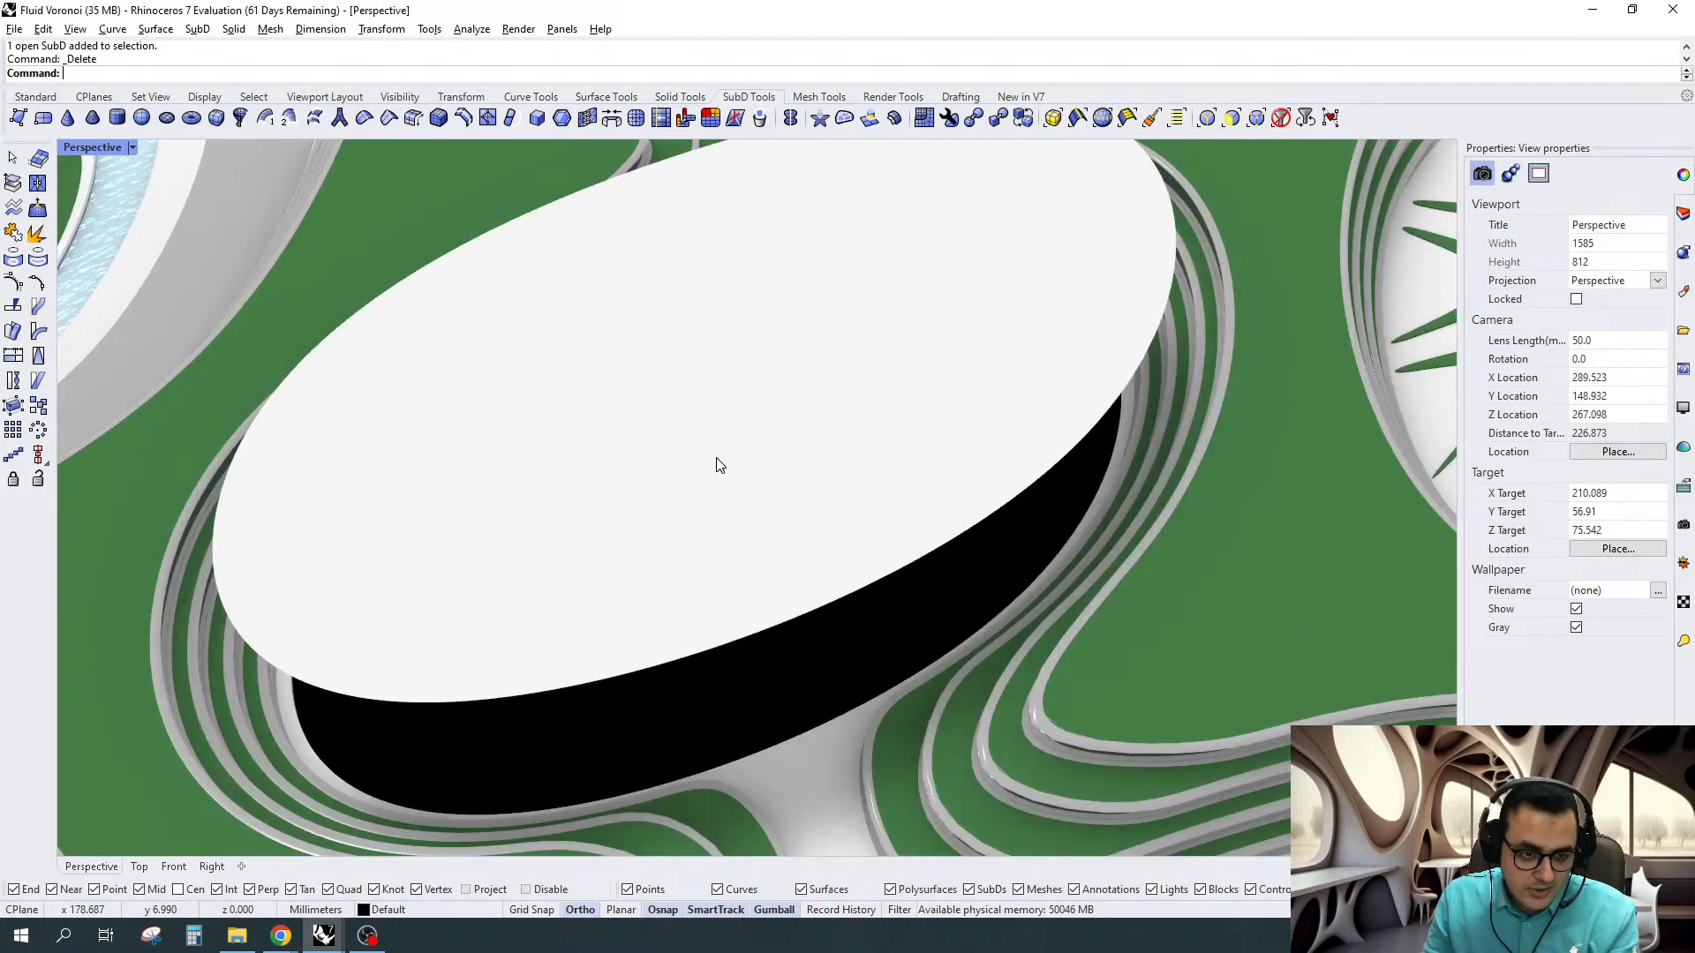
Locate the raised oval disc in the Top view by selecting it in Perspective, and clear the selection
click(138, 867)
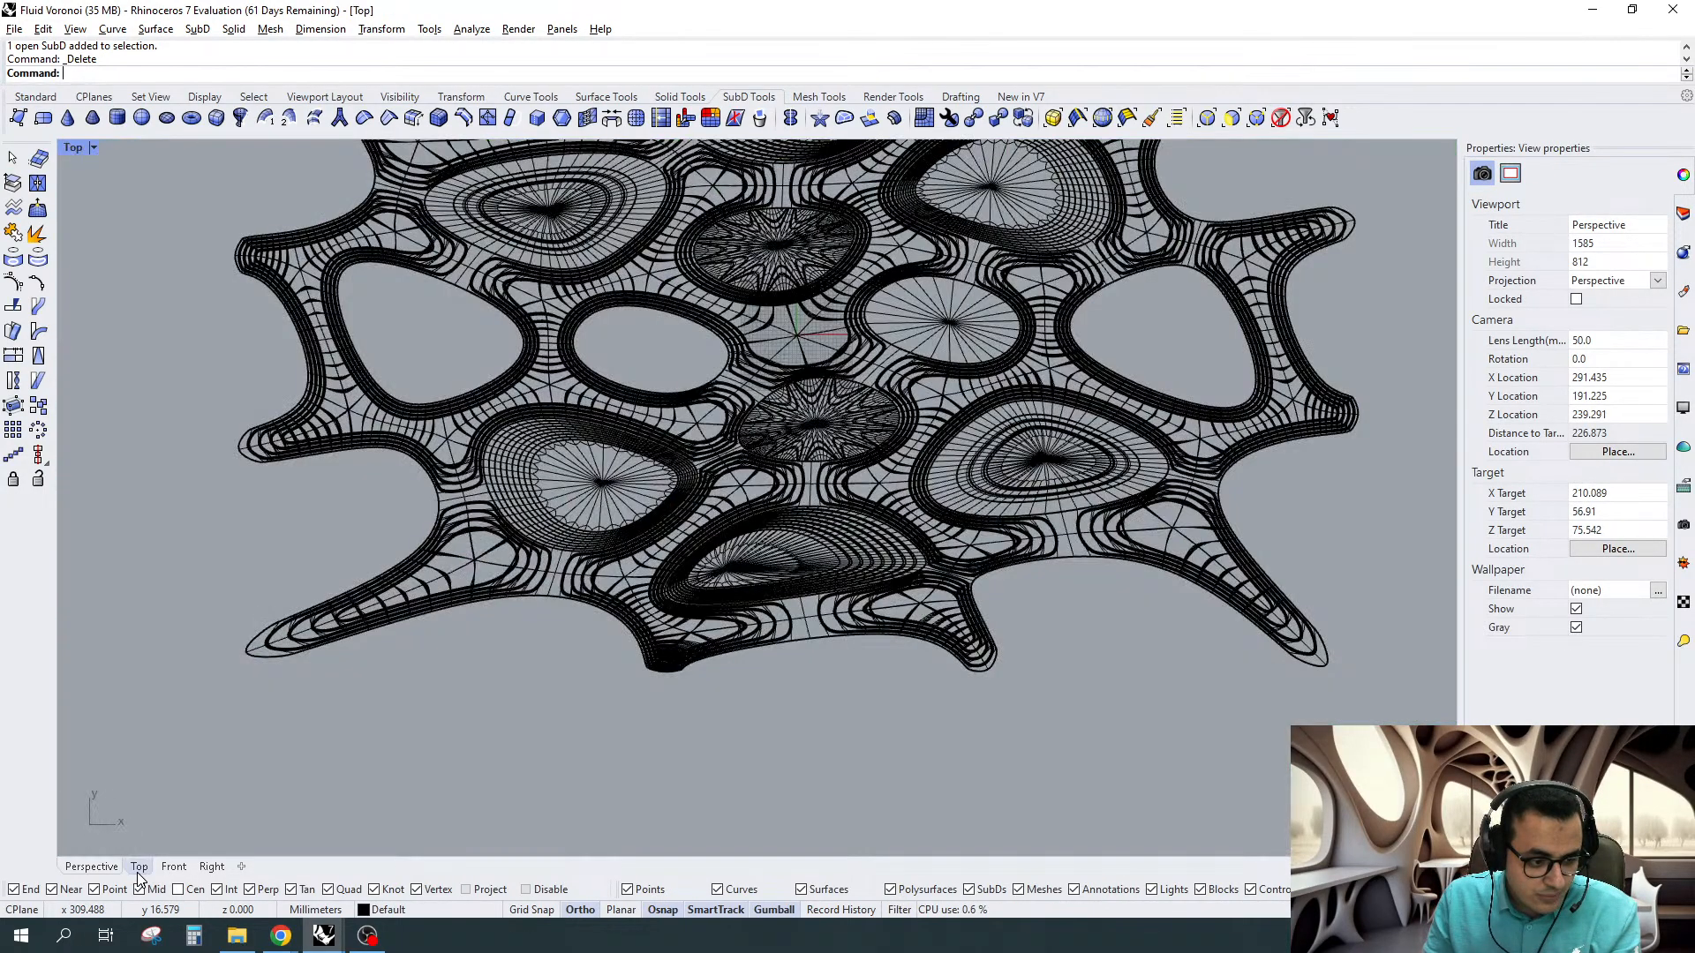
click(73, 870)
click(340, 570)
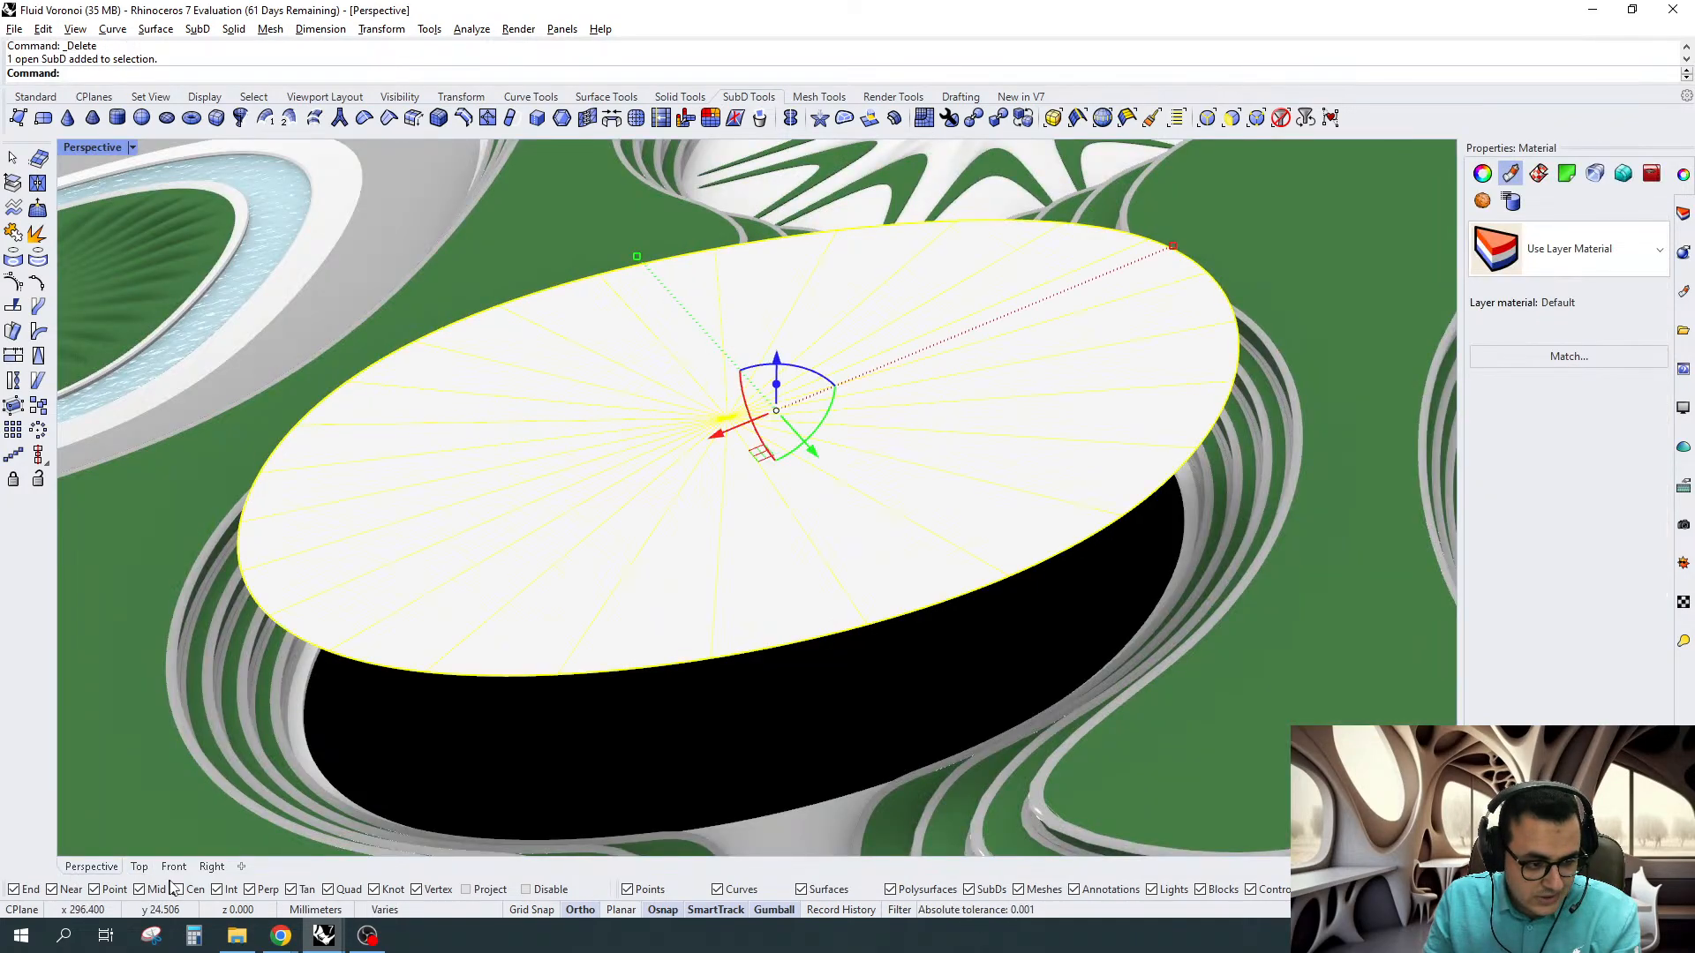
click(138, 867)
scroll(954, 406, up, 10)
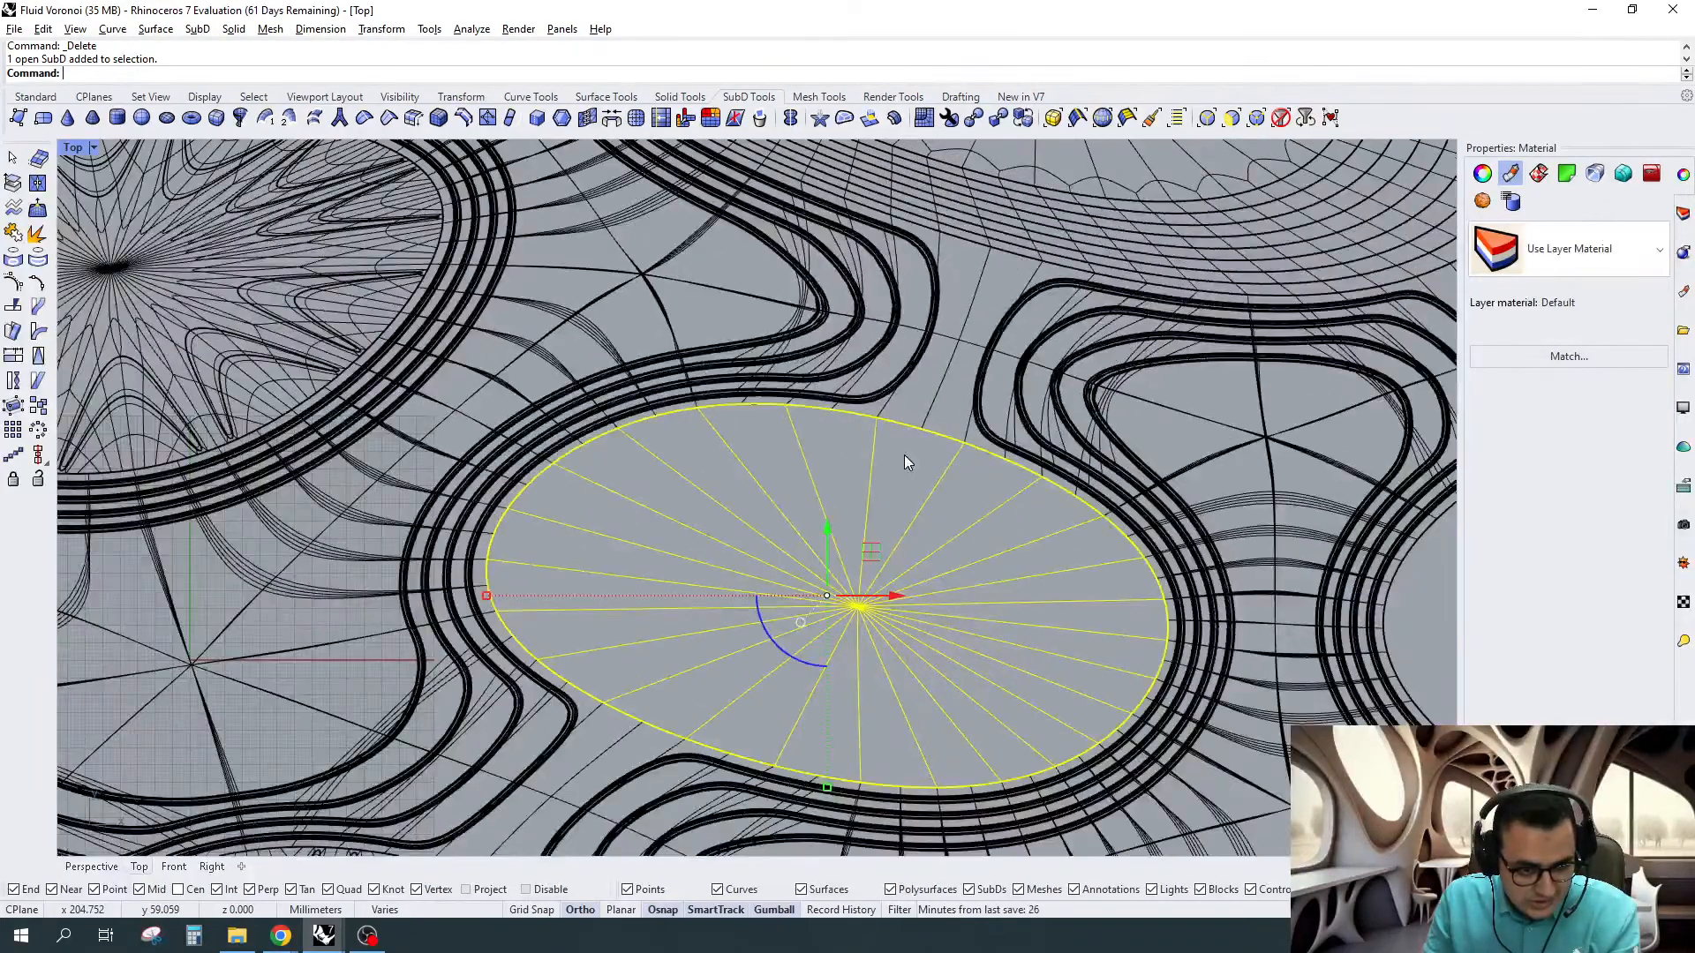
click(904, 455)
scroll(904, 469, up, 2)
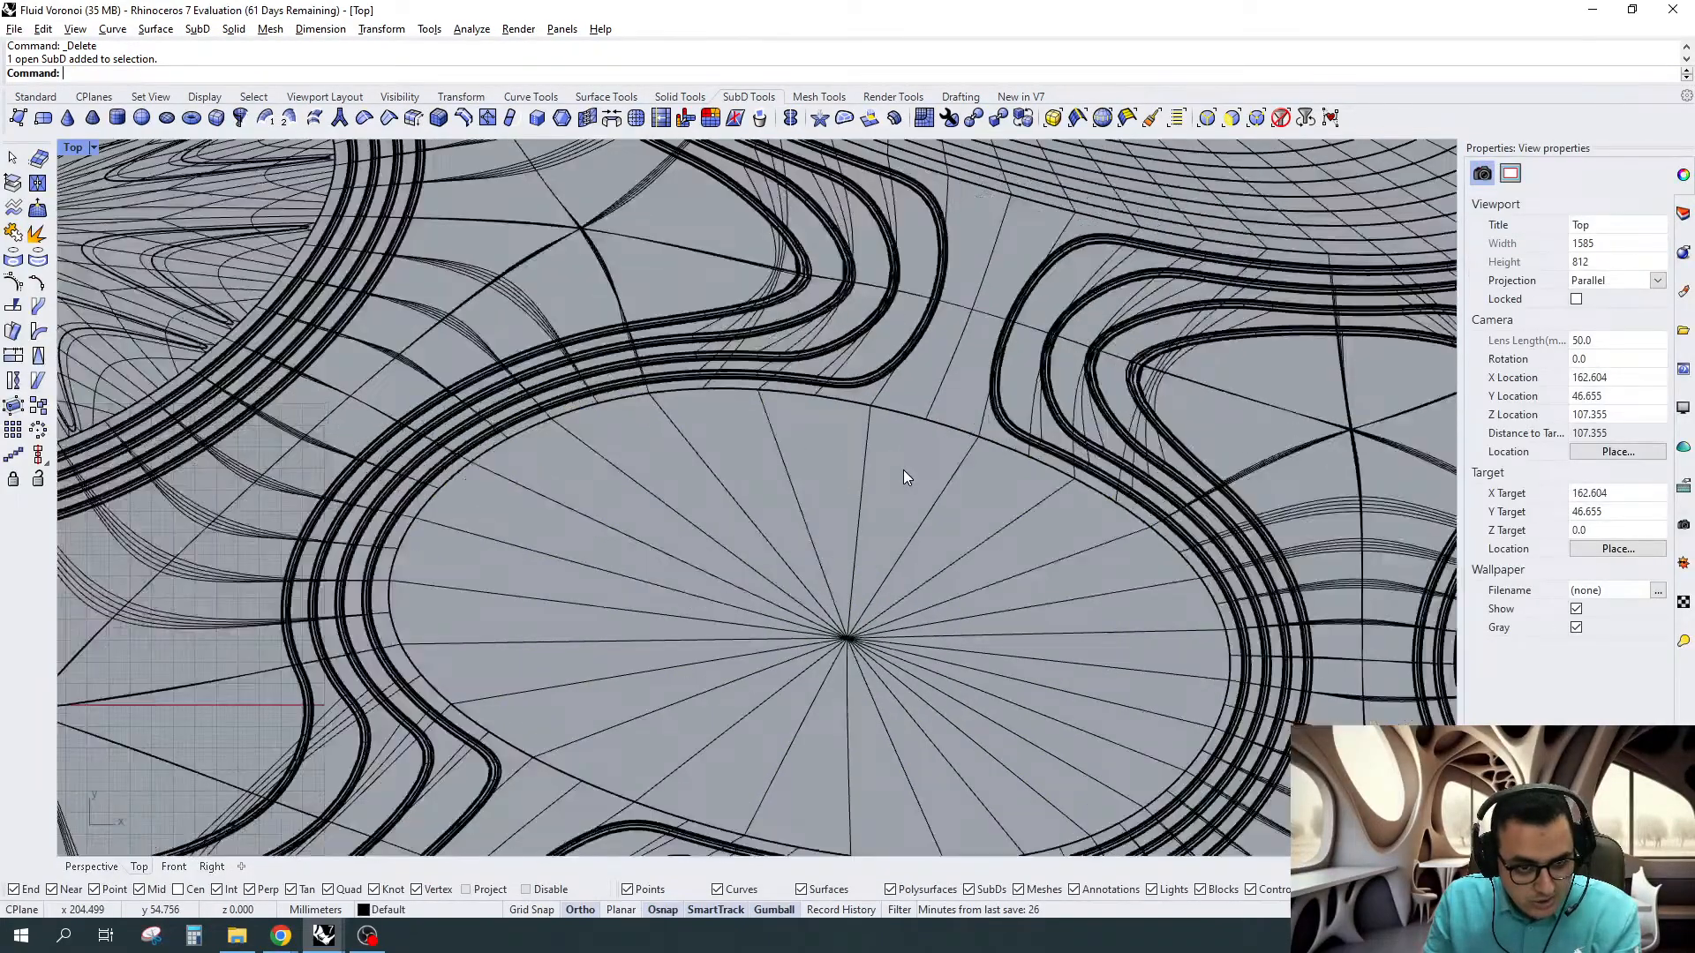
Filter for faces and select the disc's wedge faces, leaving out the wedges that face the two connecting bridges
click(1225, 119)
drag(1003, 489, 952, 828)
right_drag(975, 704, 1038, 618)
scroll(971, 671, up, 2)
drag(924, 714, 717, 650)
shift+drag(714, 575, 688, 302)
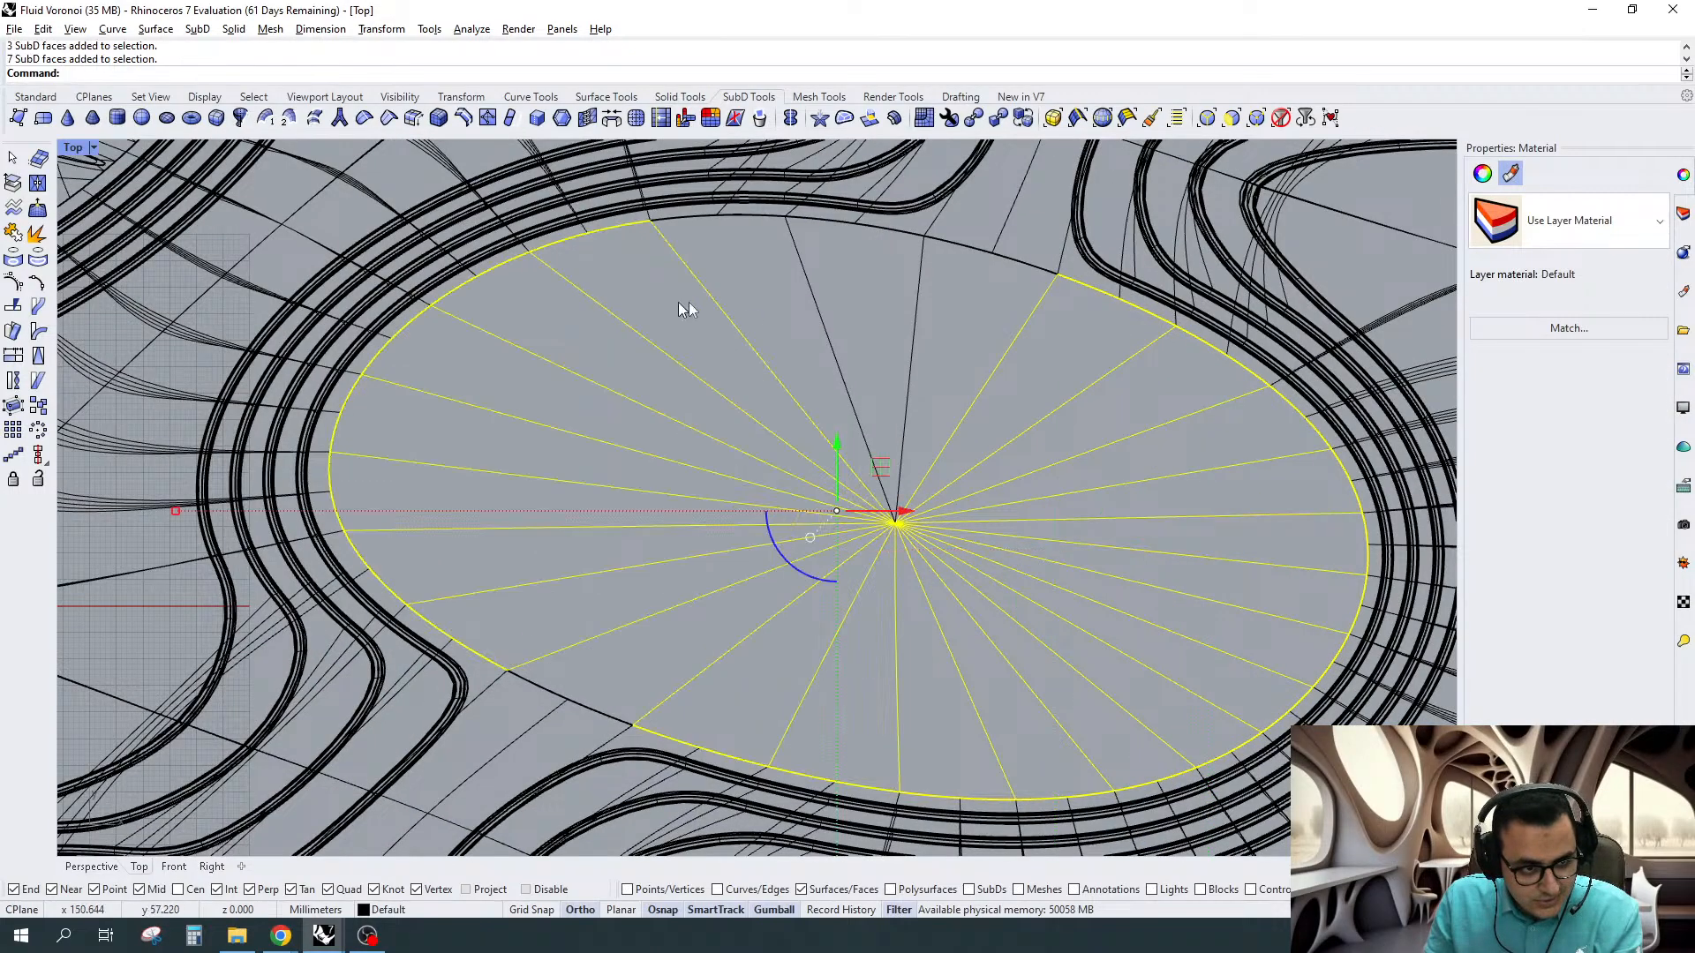
shift+drag(847, 273, 712, 338)
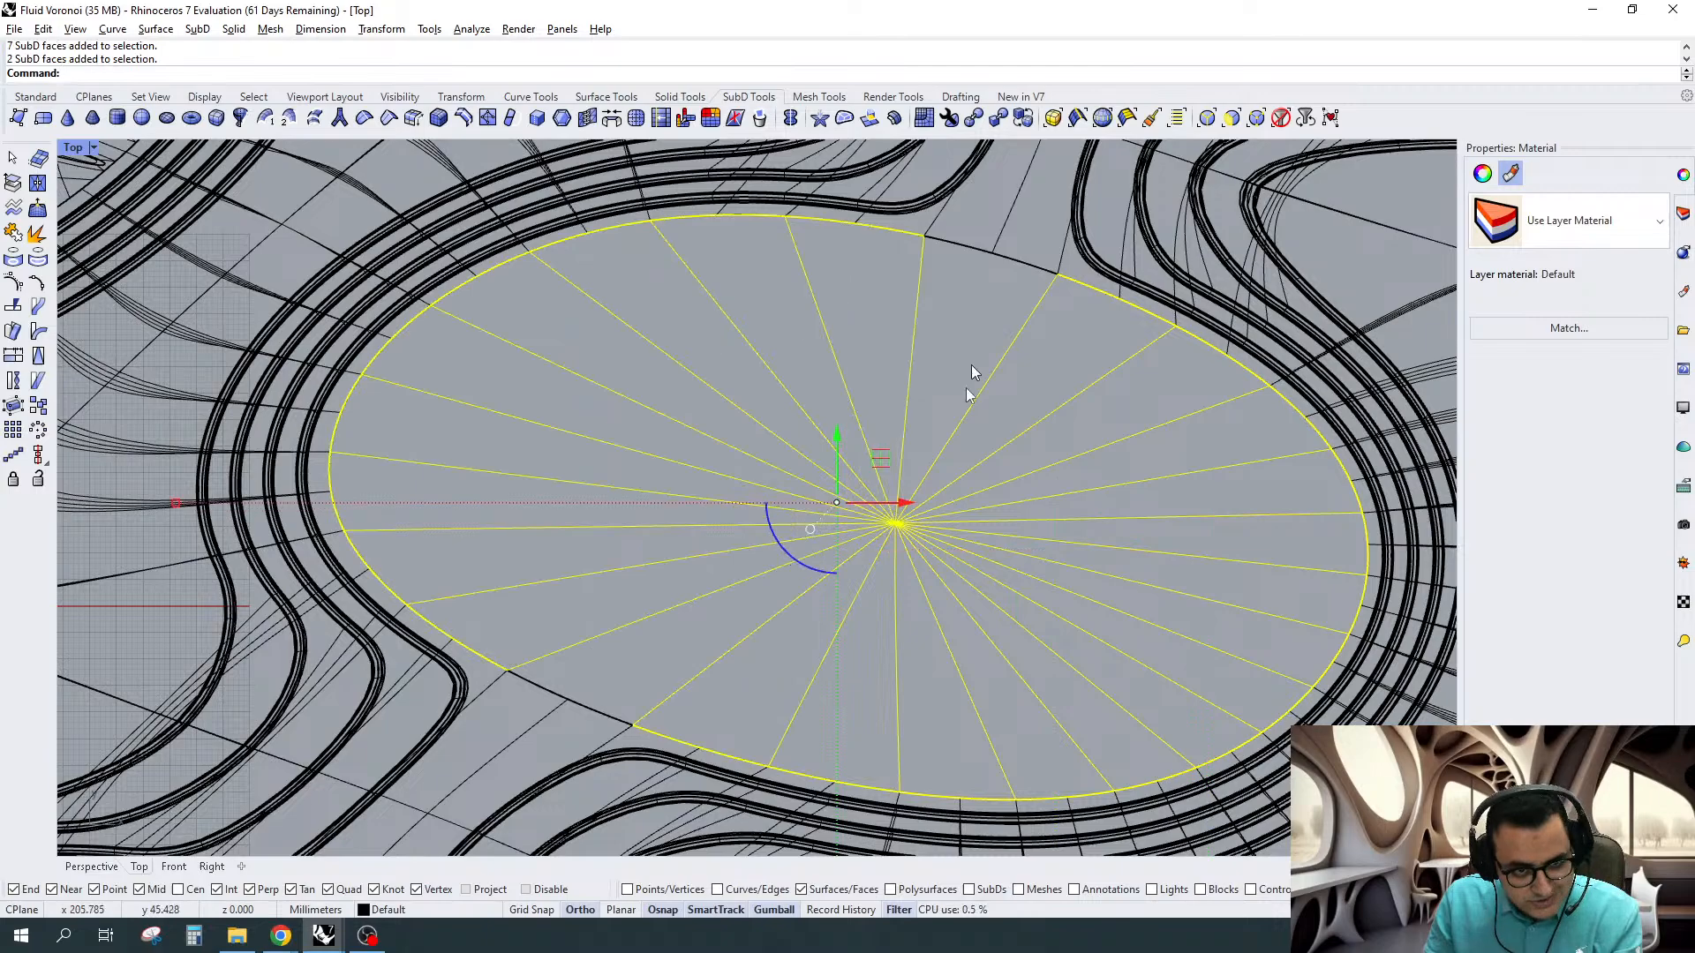
Deselect the wedge faces in the disc's left half and inset the right-half wedges as one group by 4 mm
scroll(955, 510, down, 4)
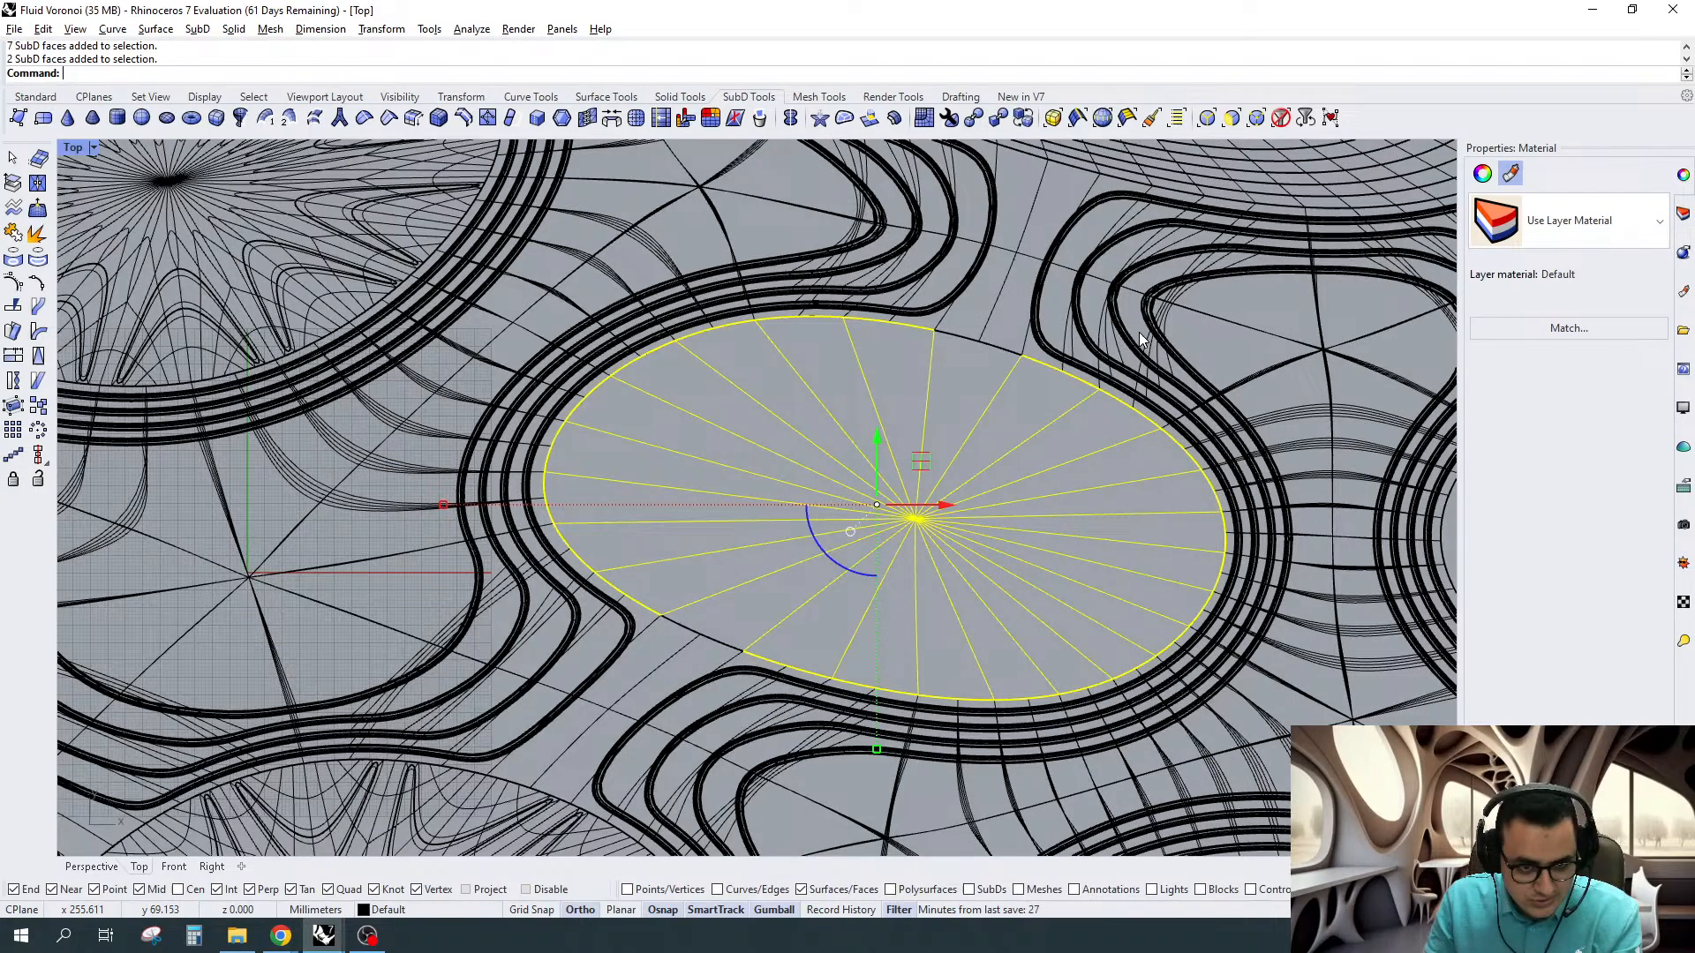
right_drag(1140, 333, 1117, 345)
drag(861, 388, 628, 502)
ctrl+drag(665, 587, 626, 530)
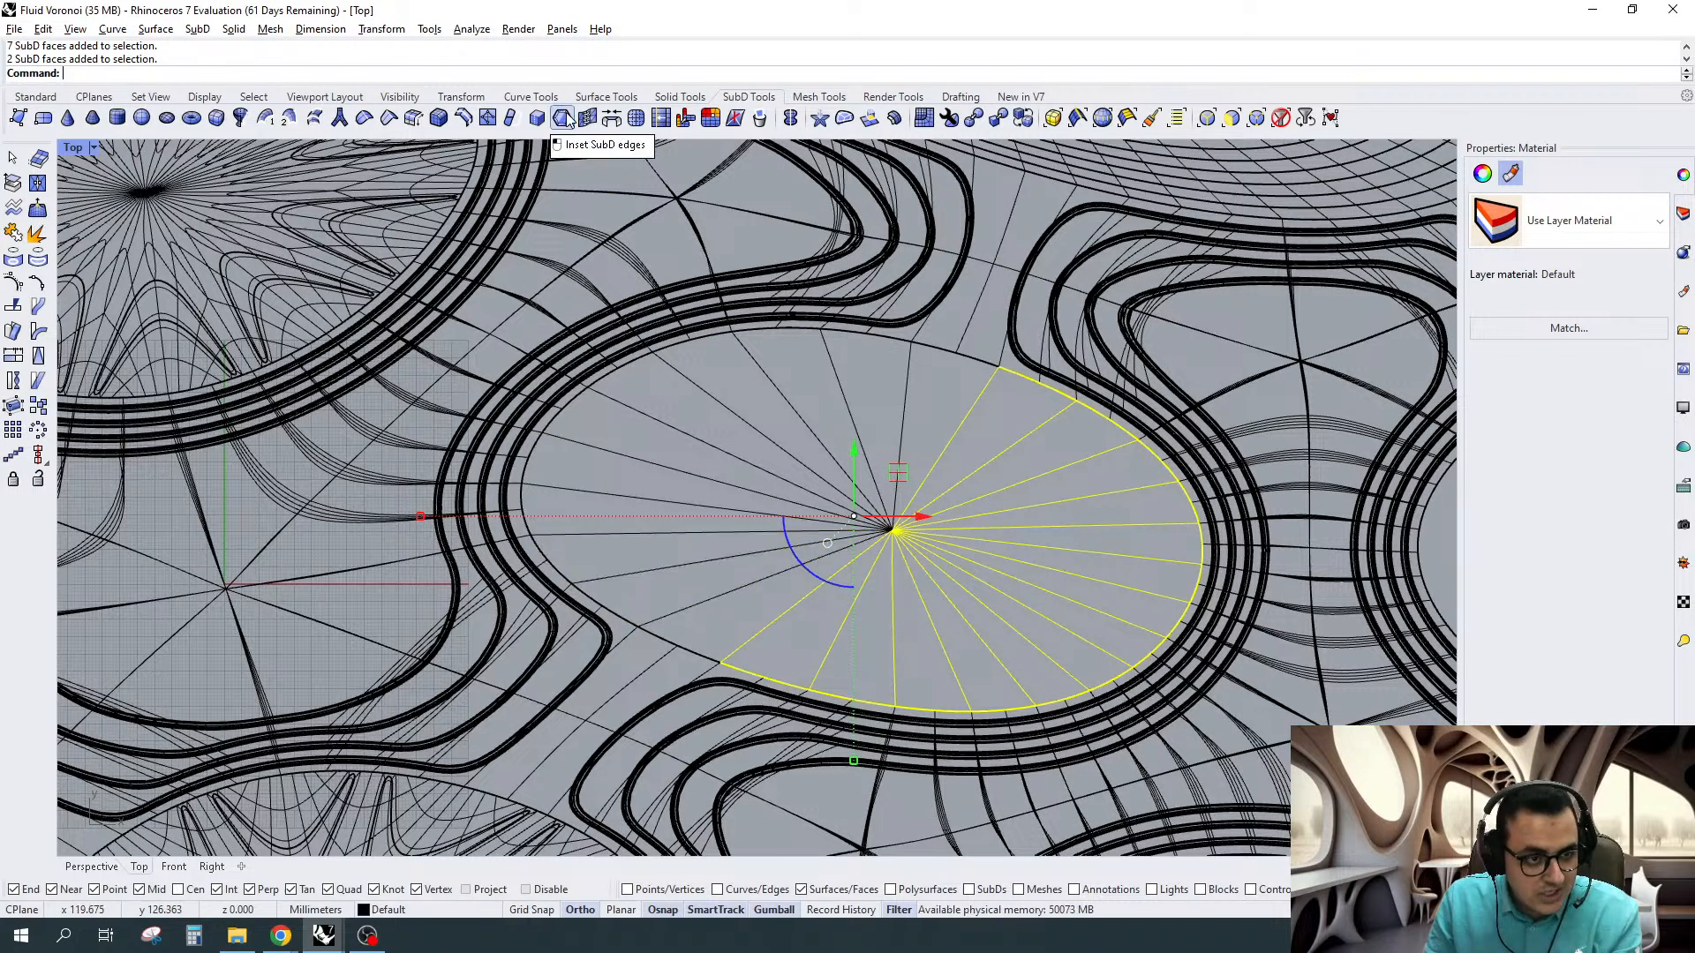
click(562, 117)
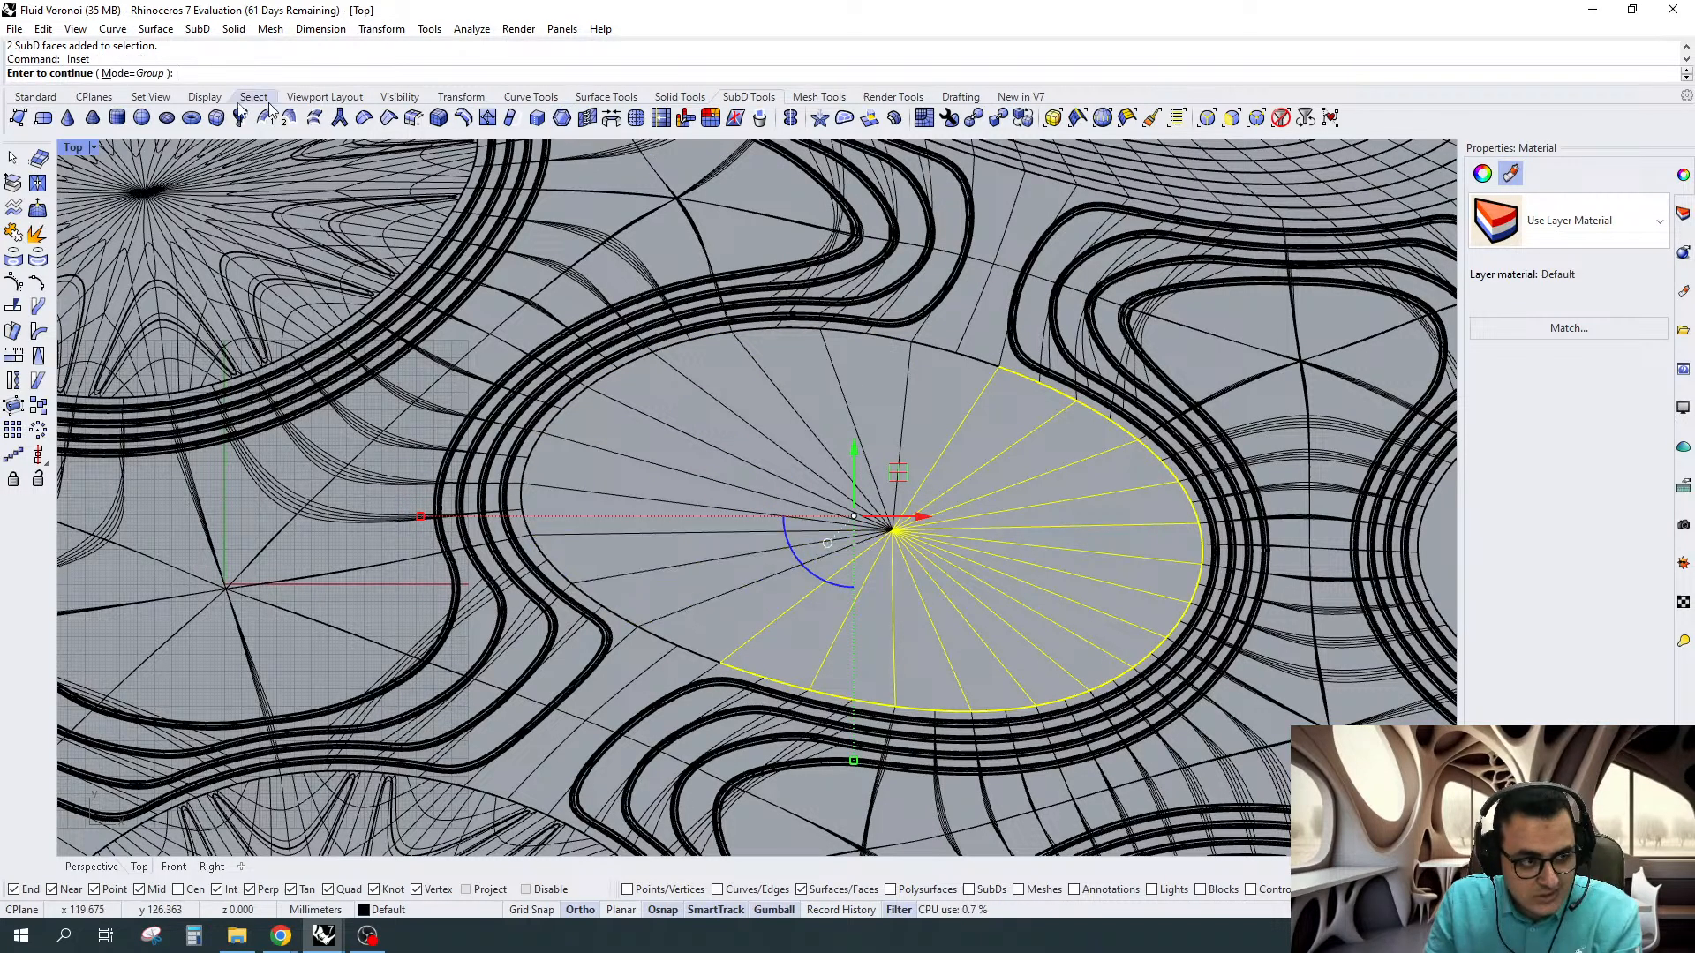
key(Return)
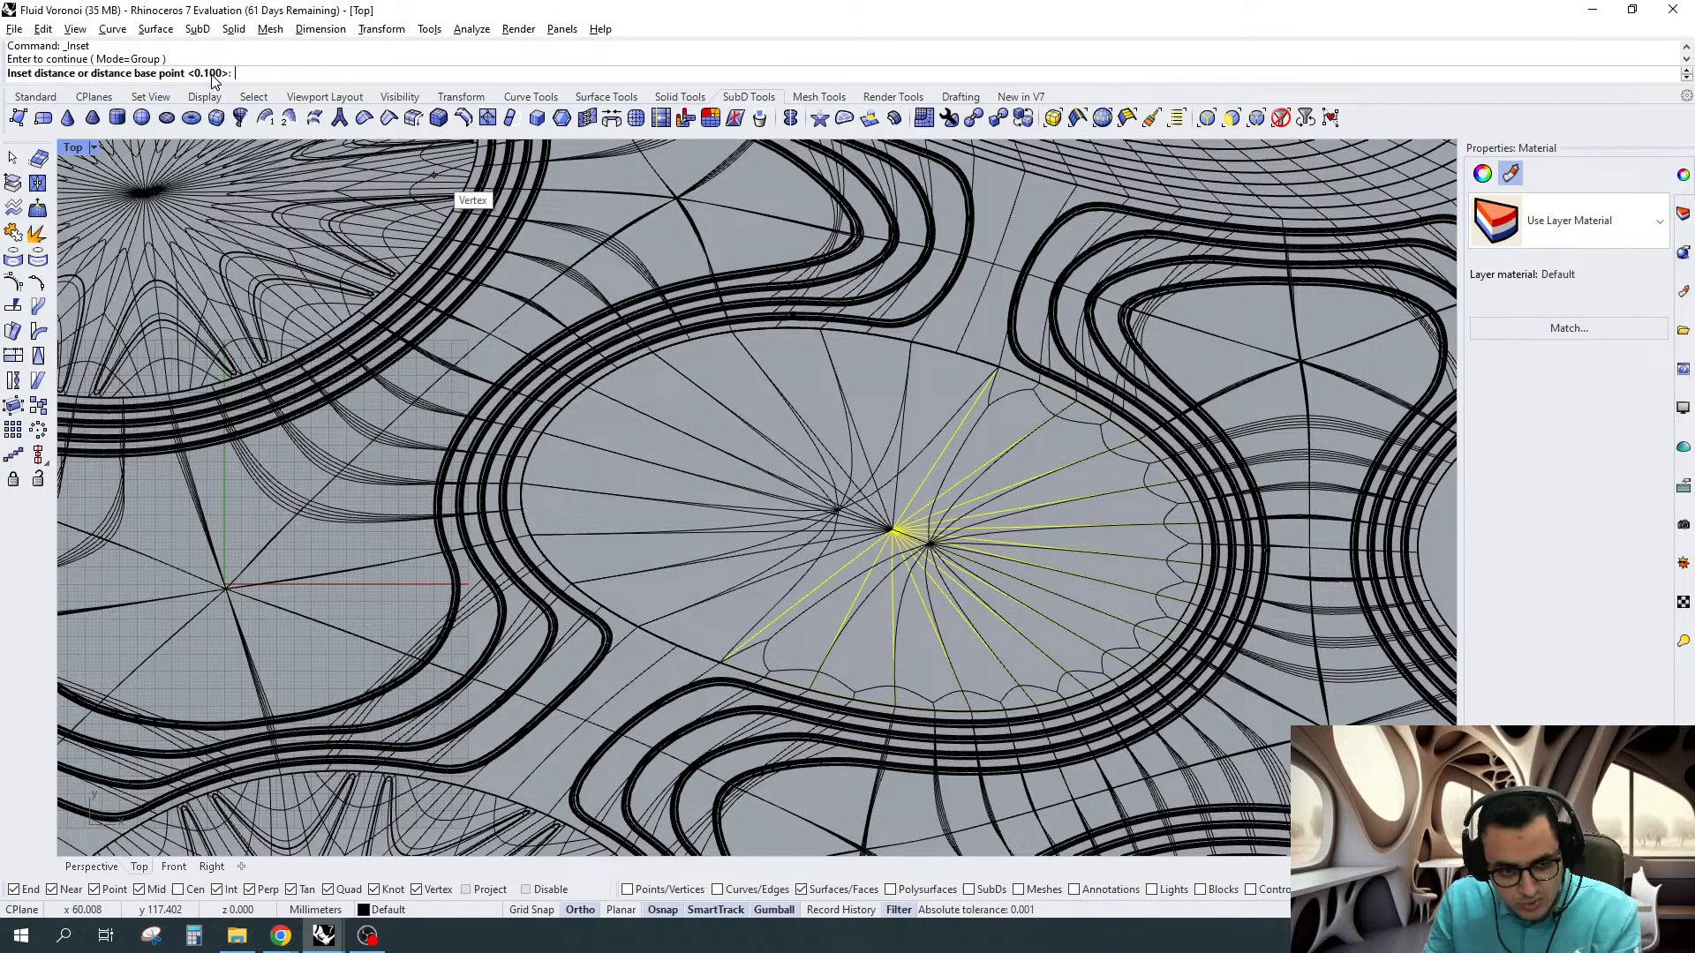
text(4)
key(Return)
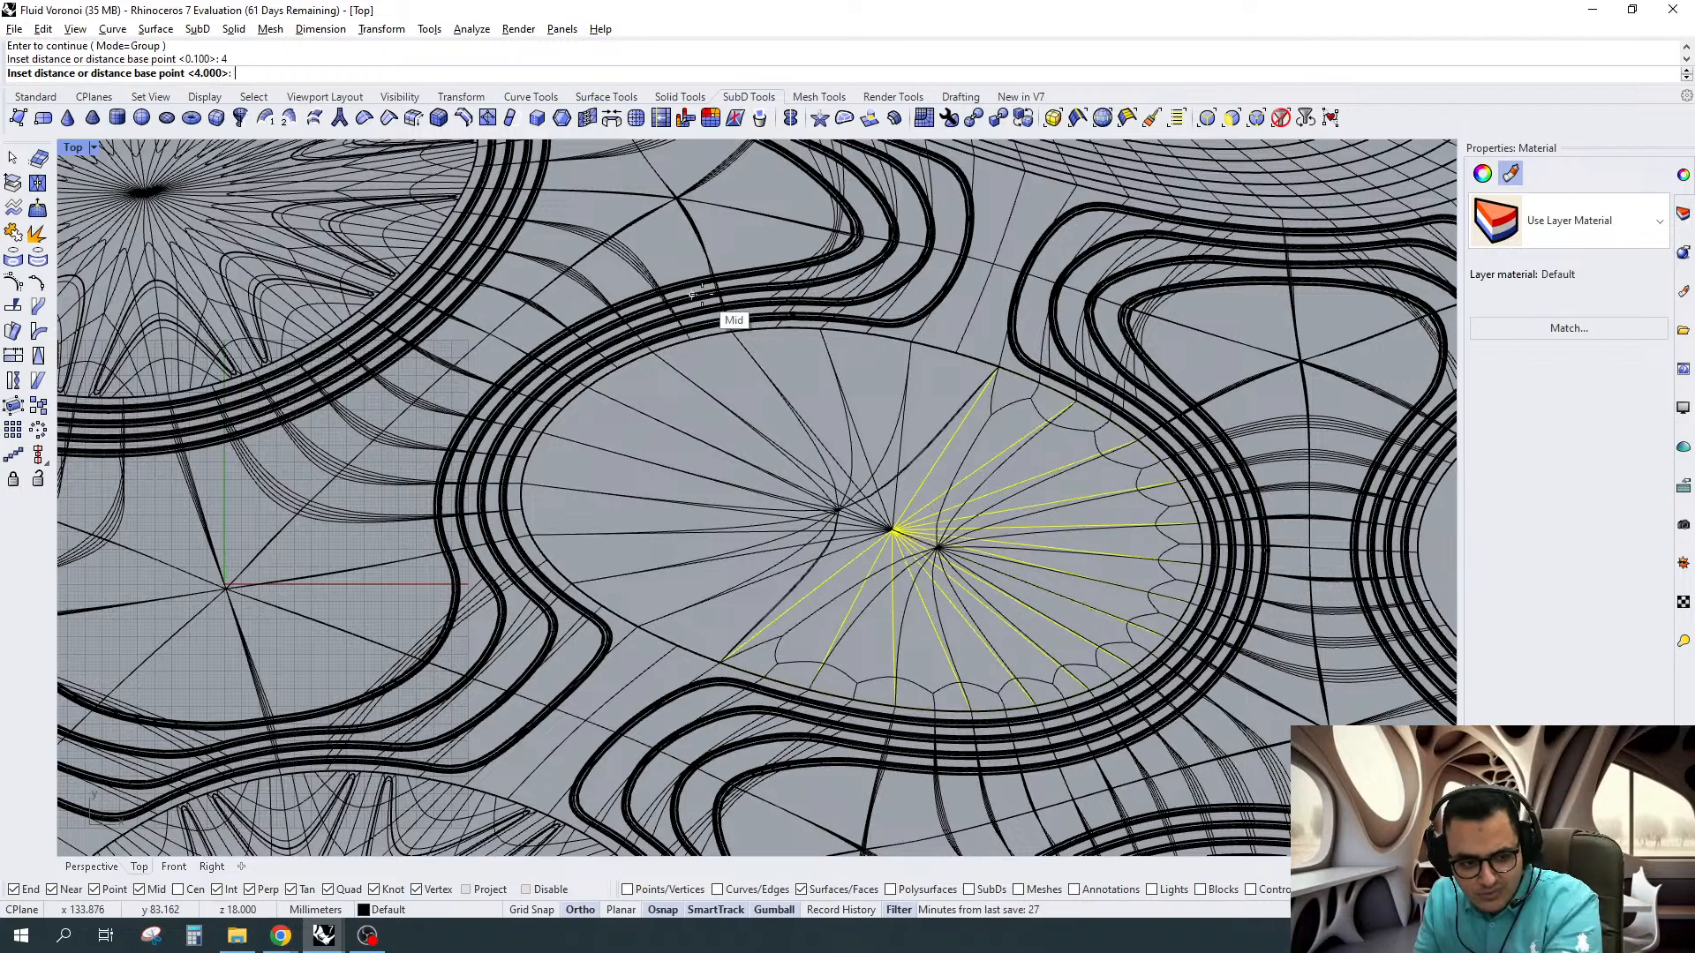
key(Return)
Switch the SubD display from smooth to flat and select the disc's left-half wedge faces between the two bridges
key(Tab)
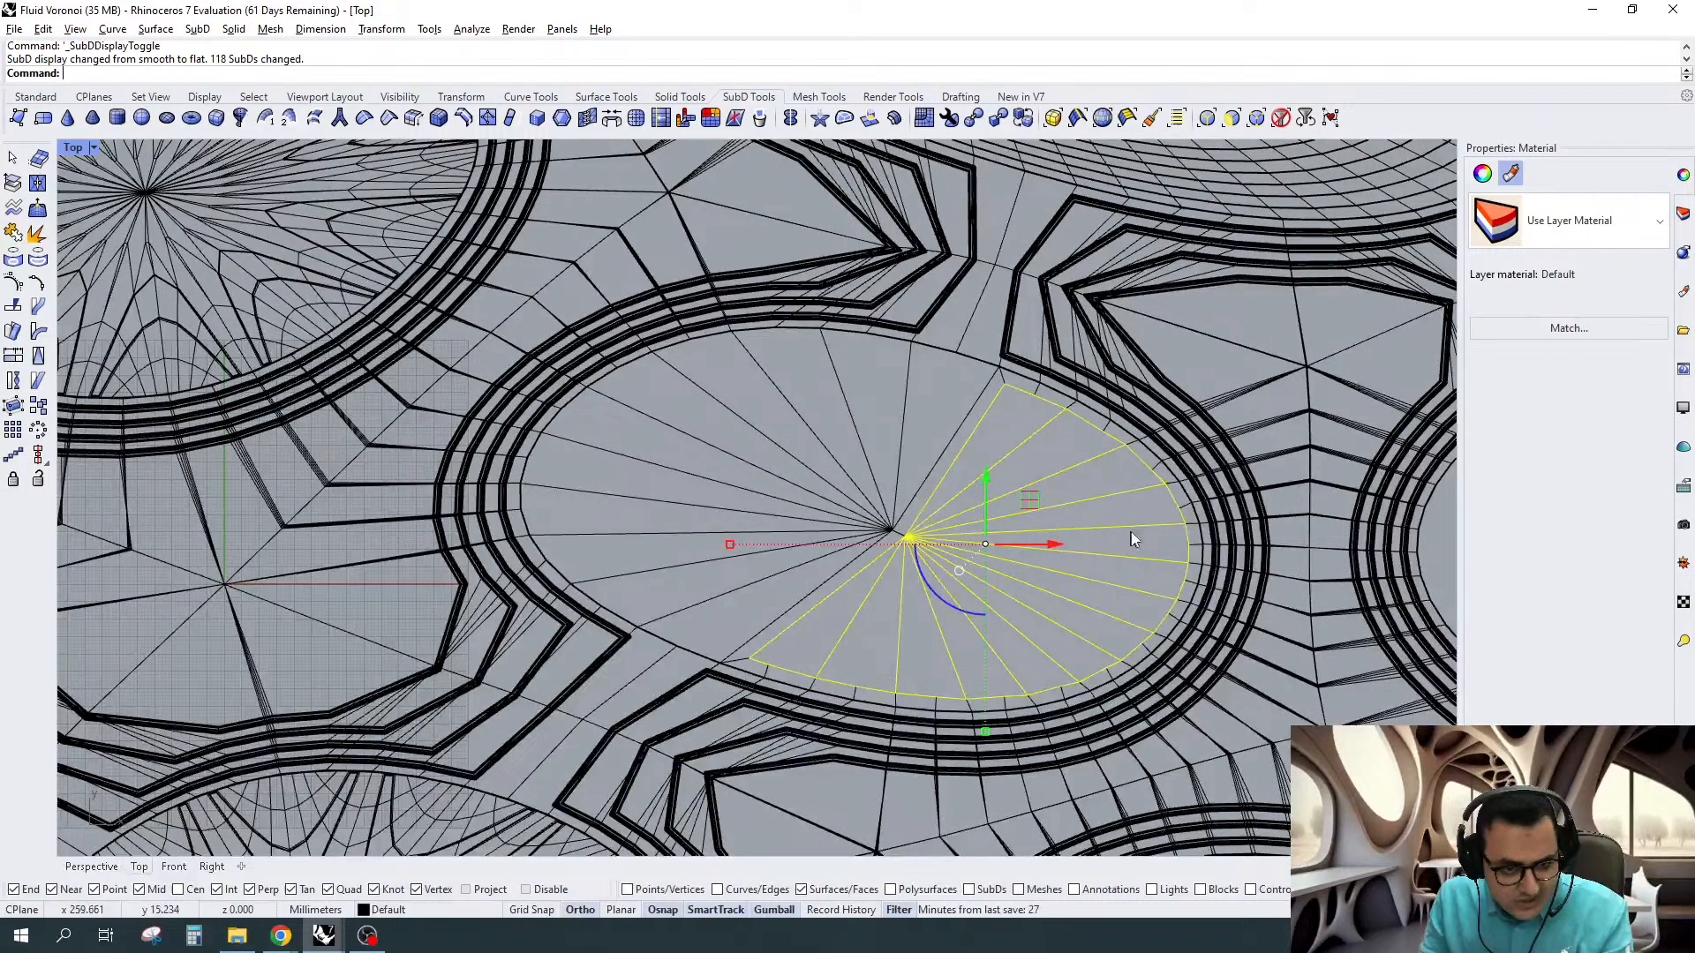
scroll(1134, 541, up, 1)
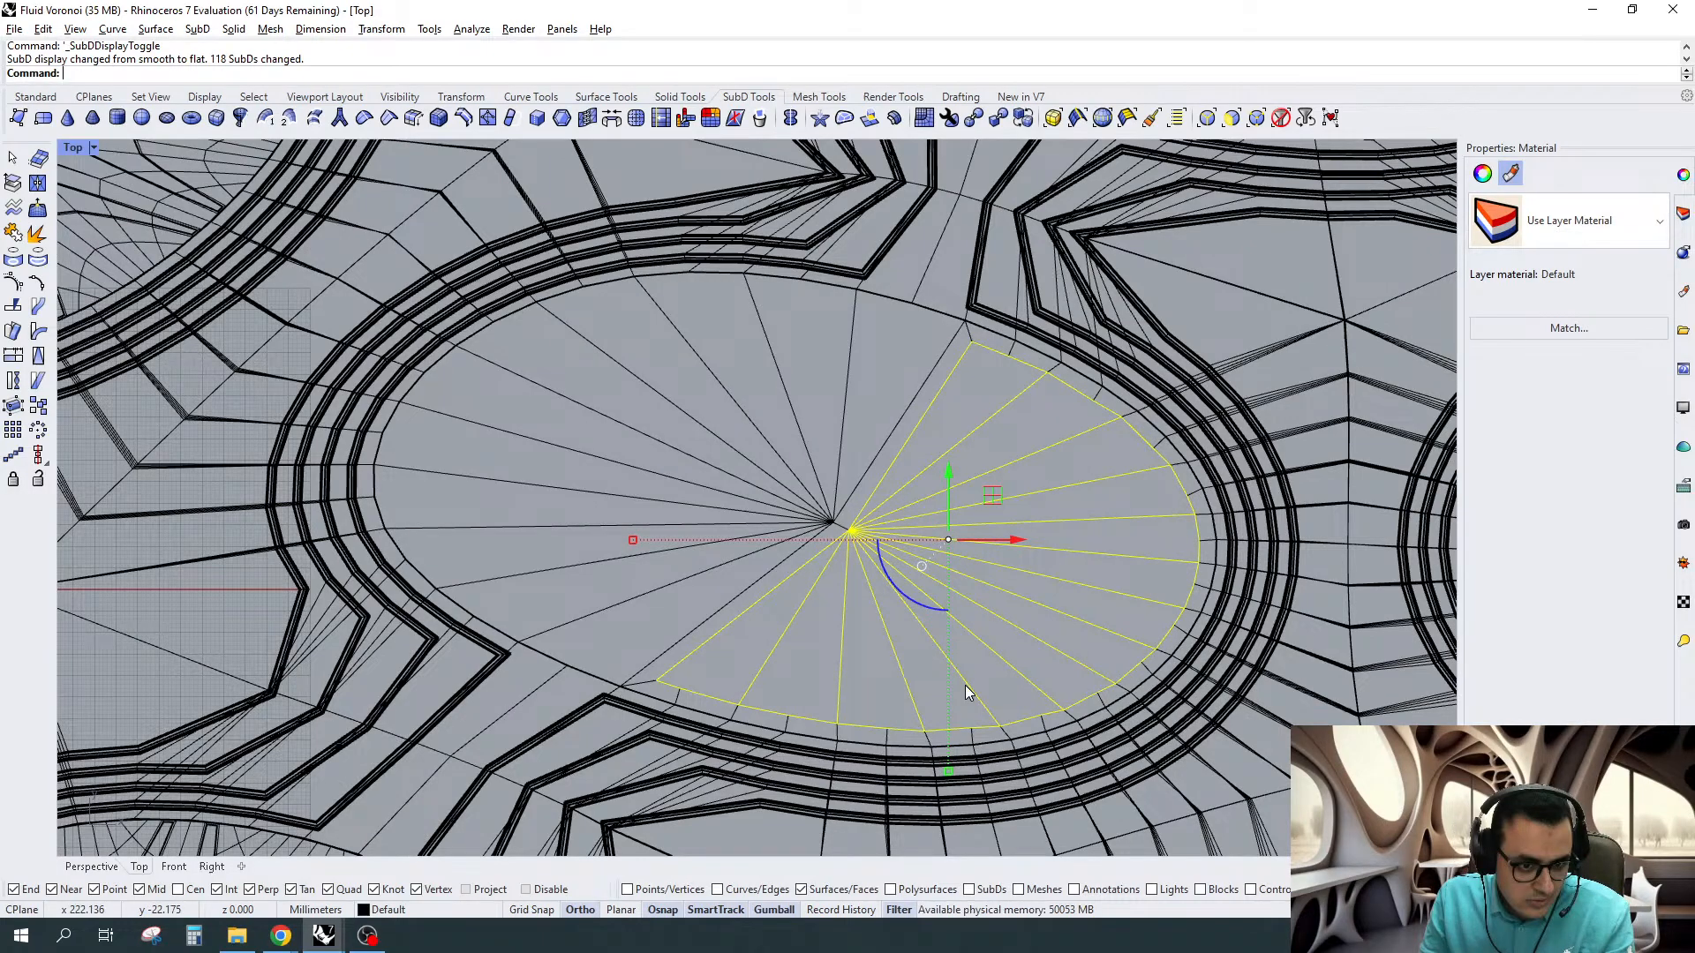
drag(813, 380, 461, 591)
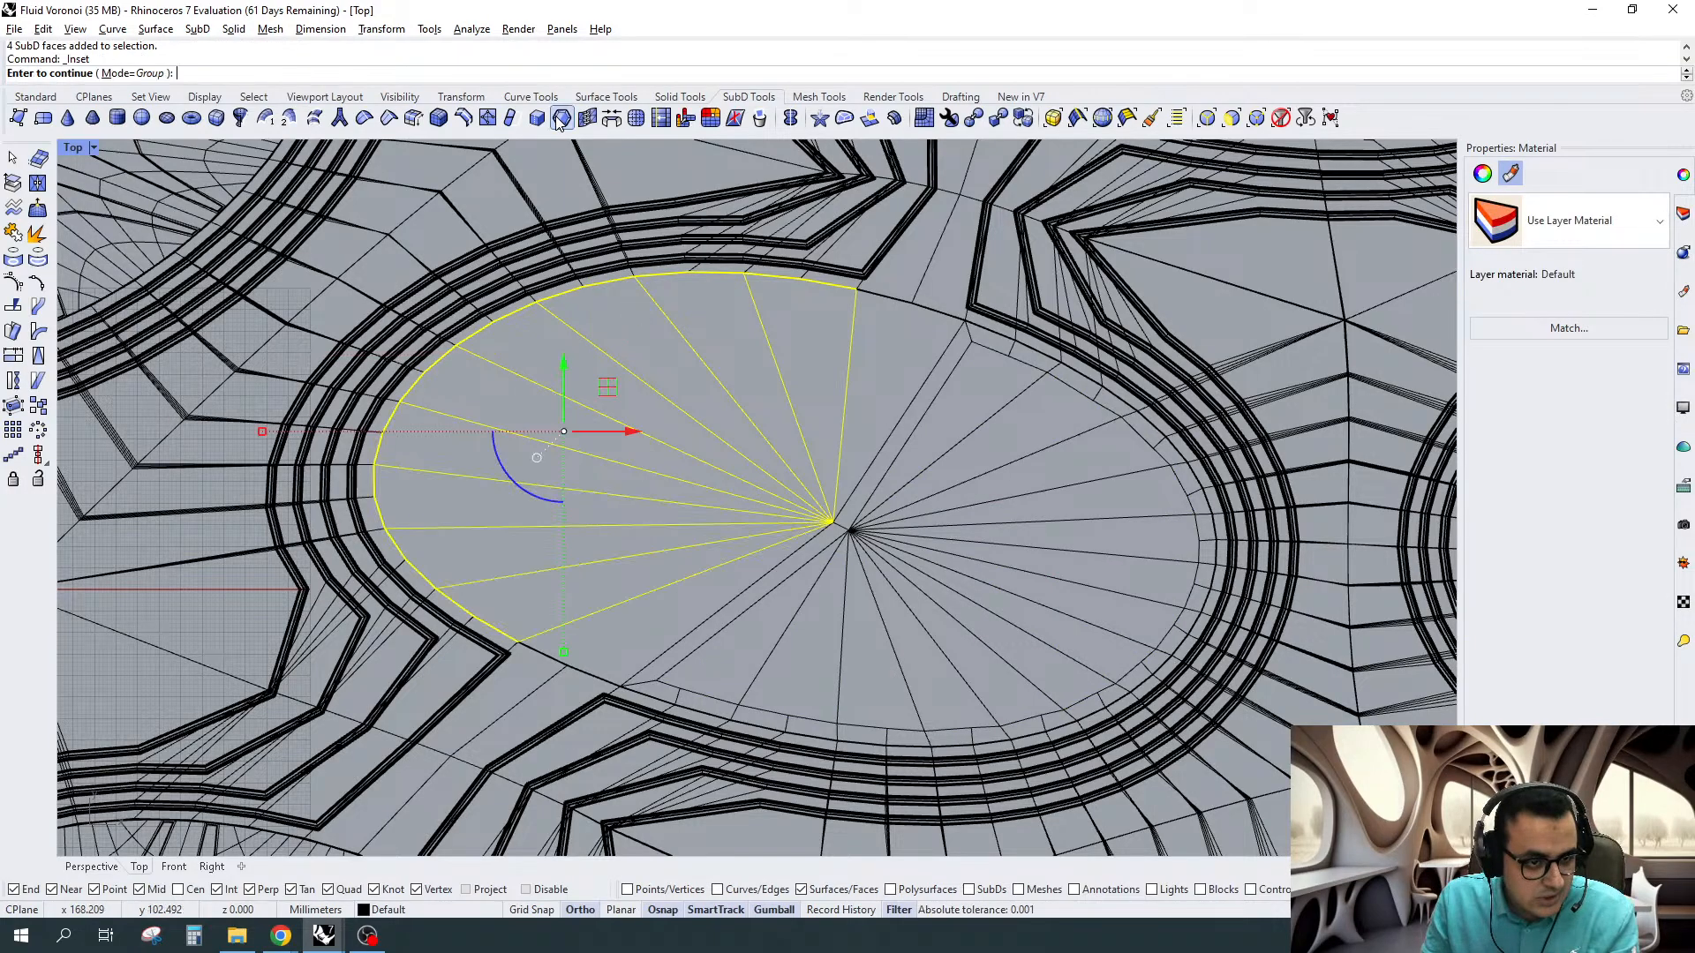
Inset the selected fan faces in the ellipse's left half as a group by 4 mm
click(562, 118)
key(Return)
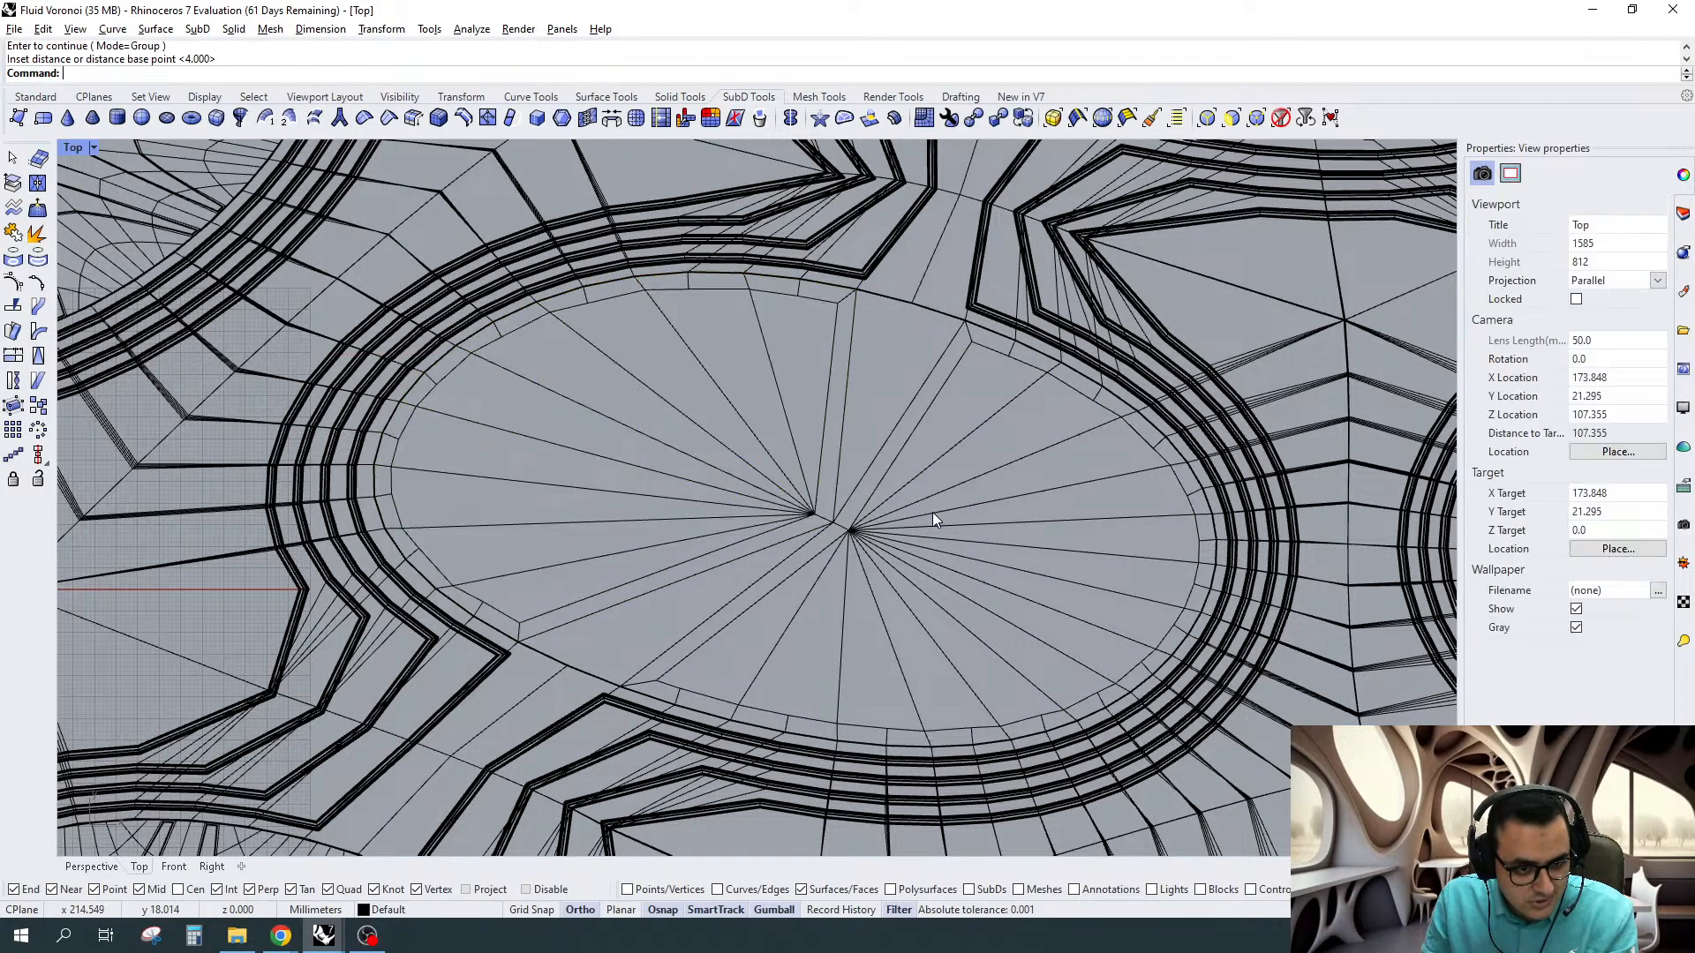
Try to extract the inset fan faces of both ellipse halves in one operation
drag(972, 401, 923, 681)
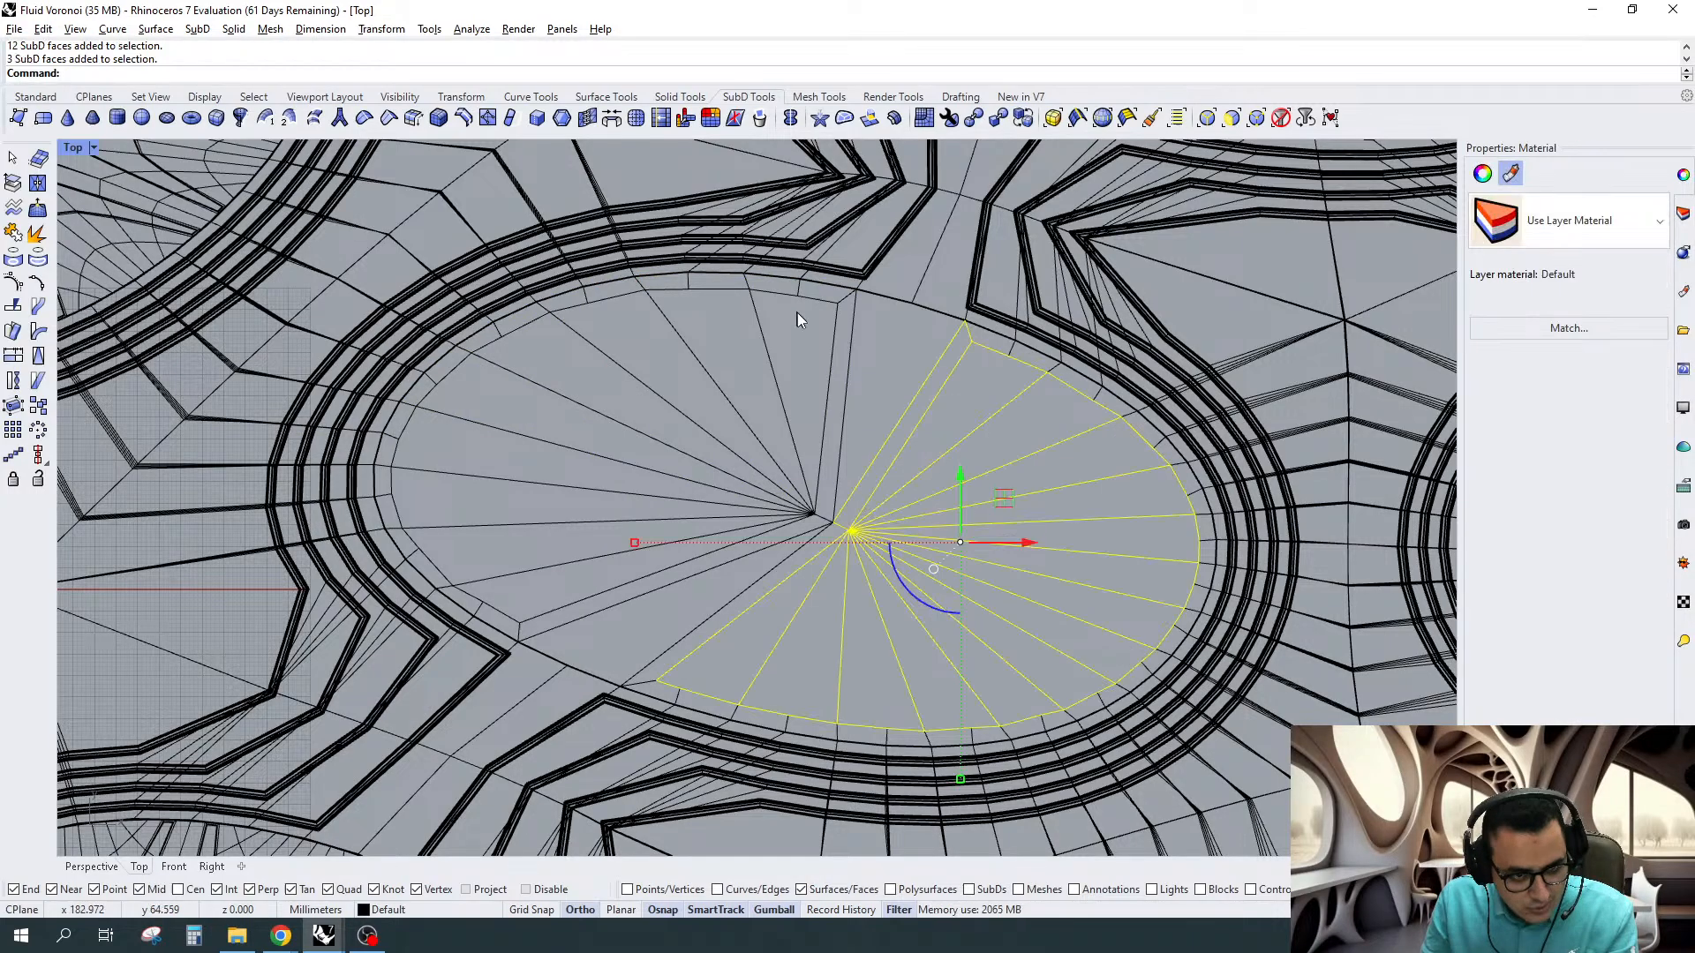
shift+drag(797, 312, 618, 388)
shift+drag(539, 402, 519, 596)
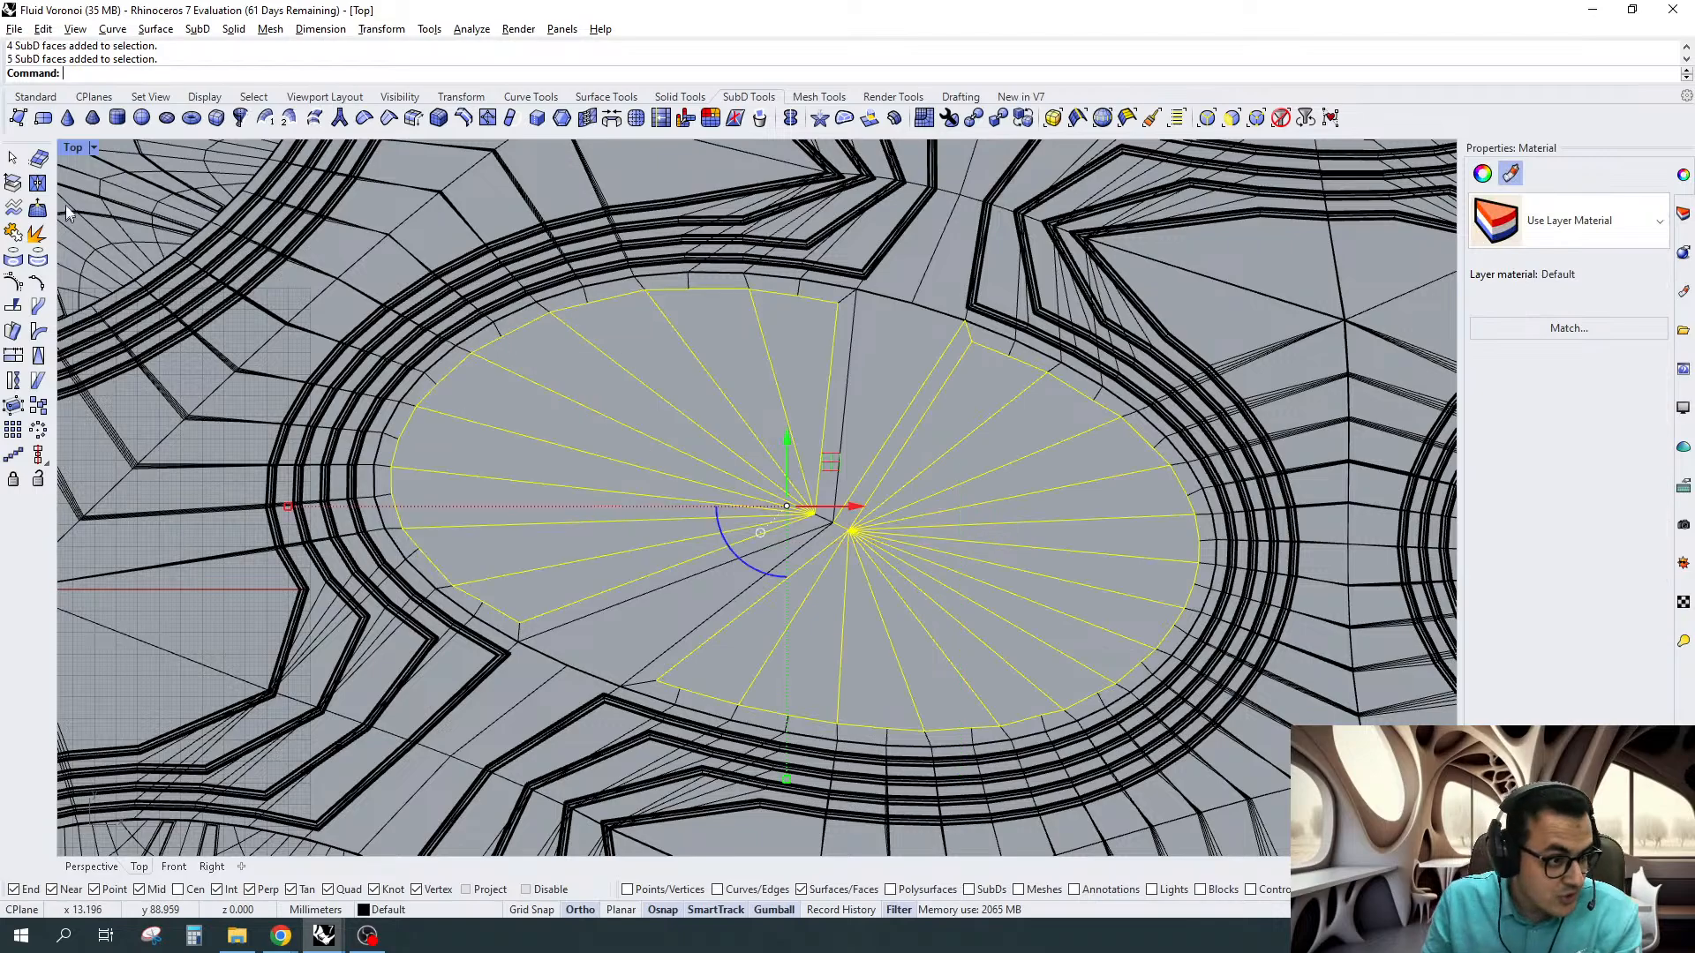
click(35, 98)
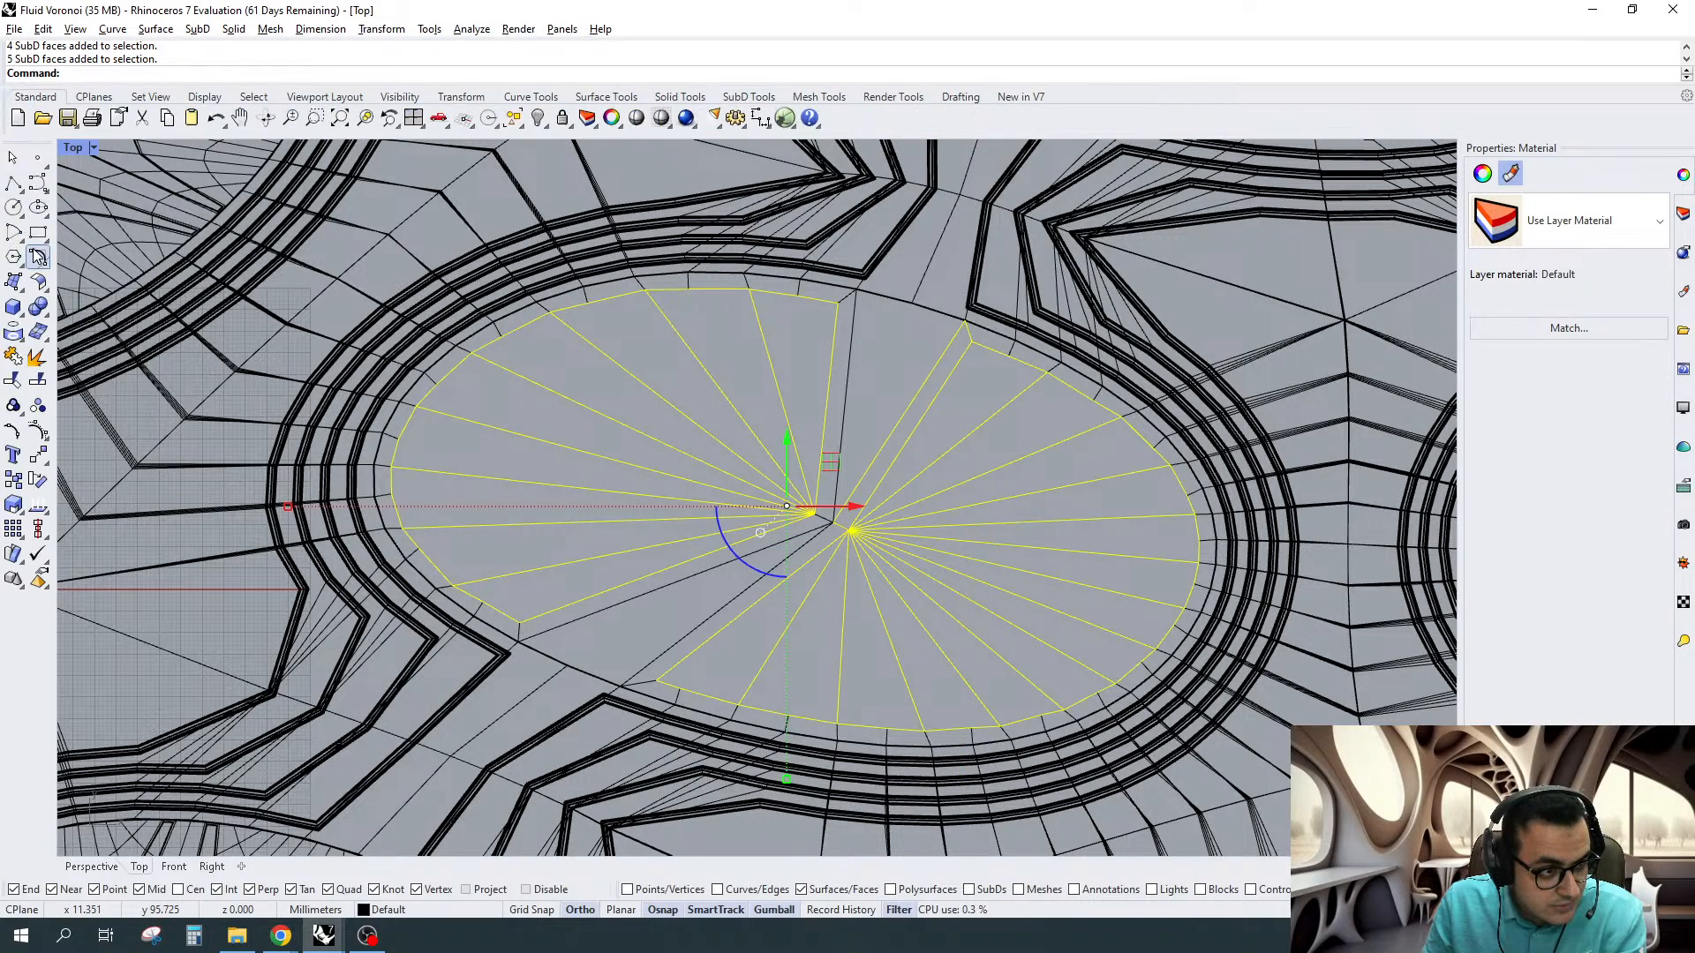
click(748, 98)
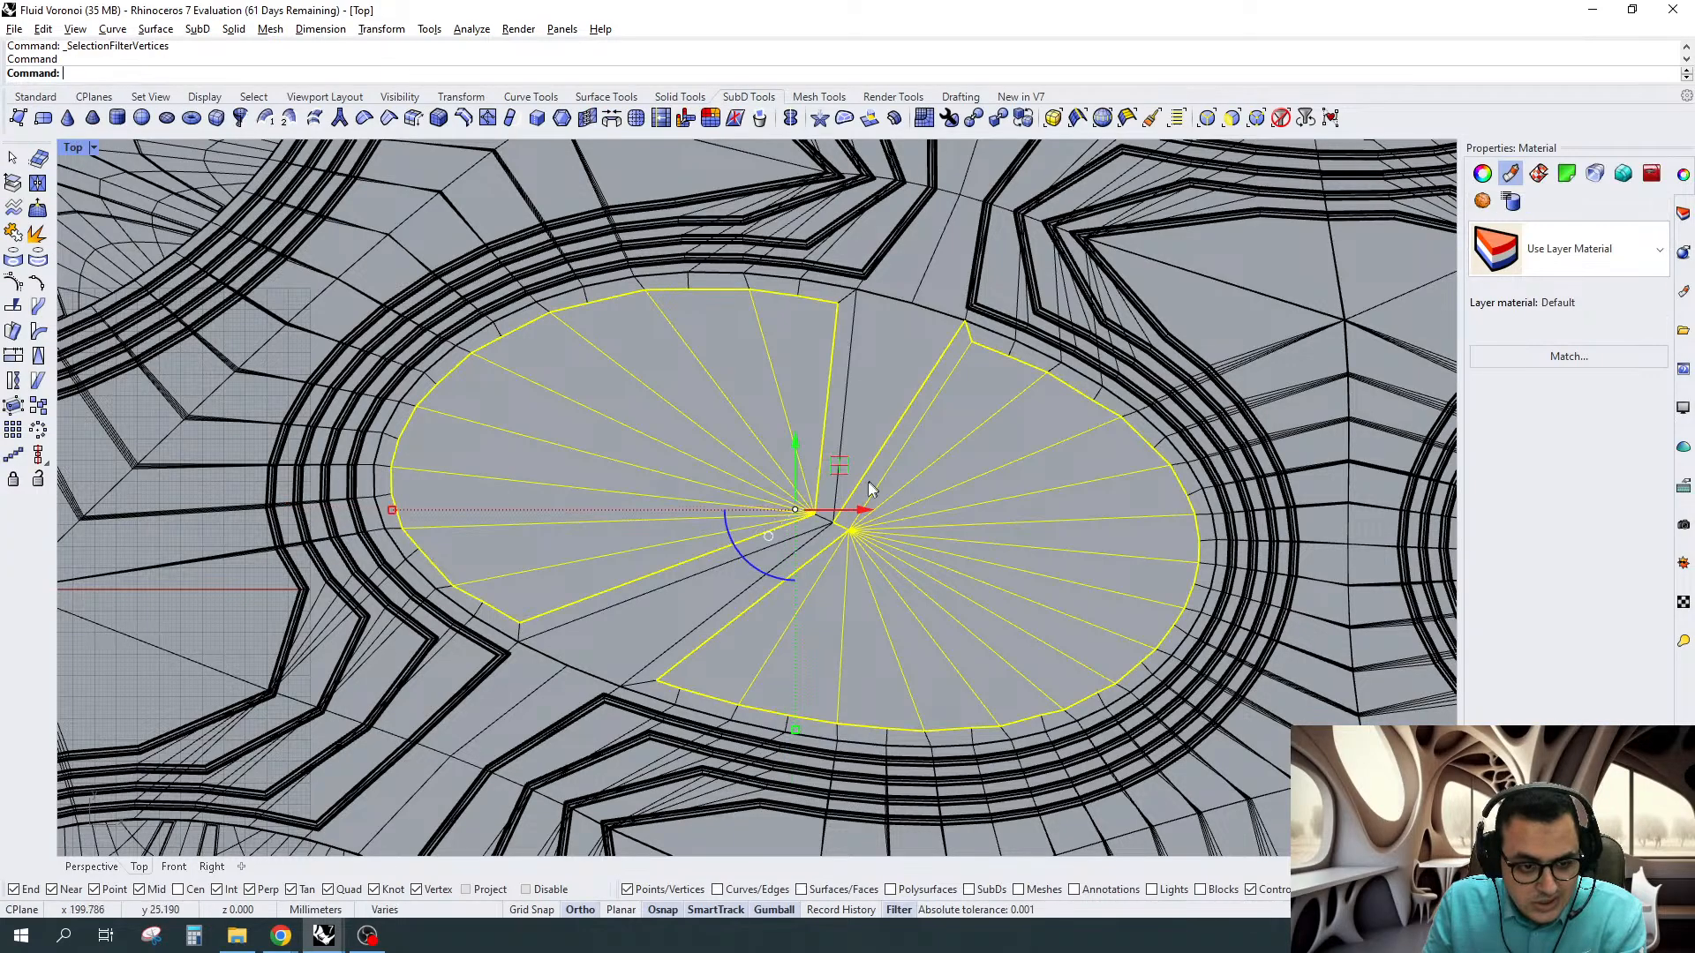
scroll(868, 484, up, 2)
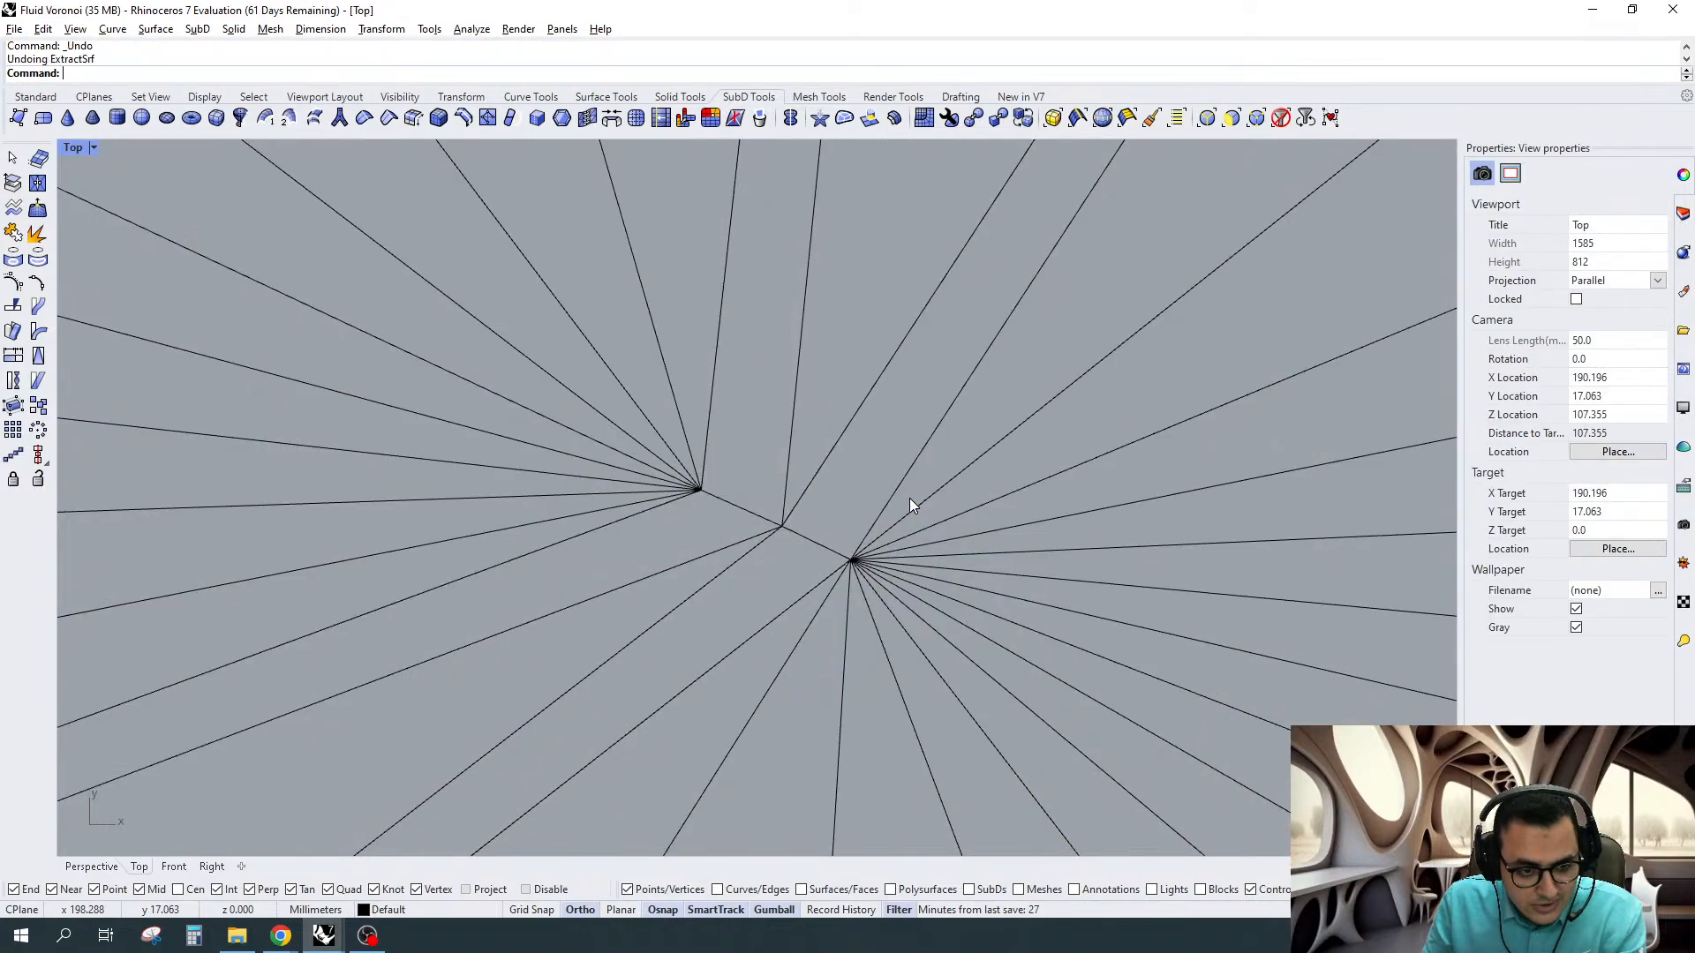
scroll(834, 481, down, 8)
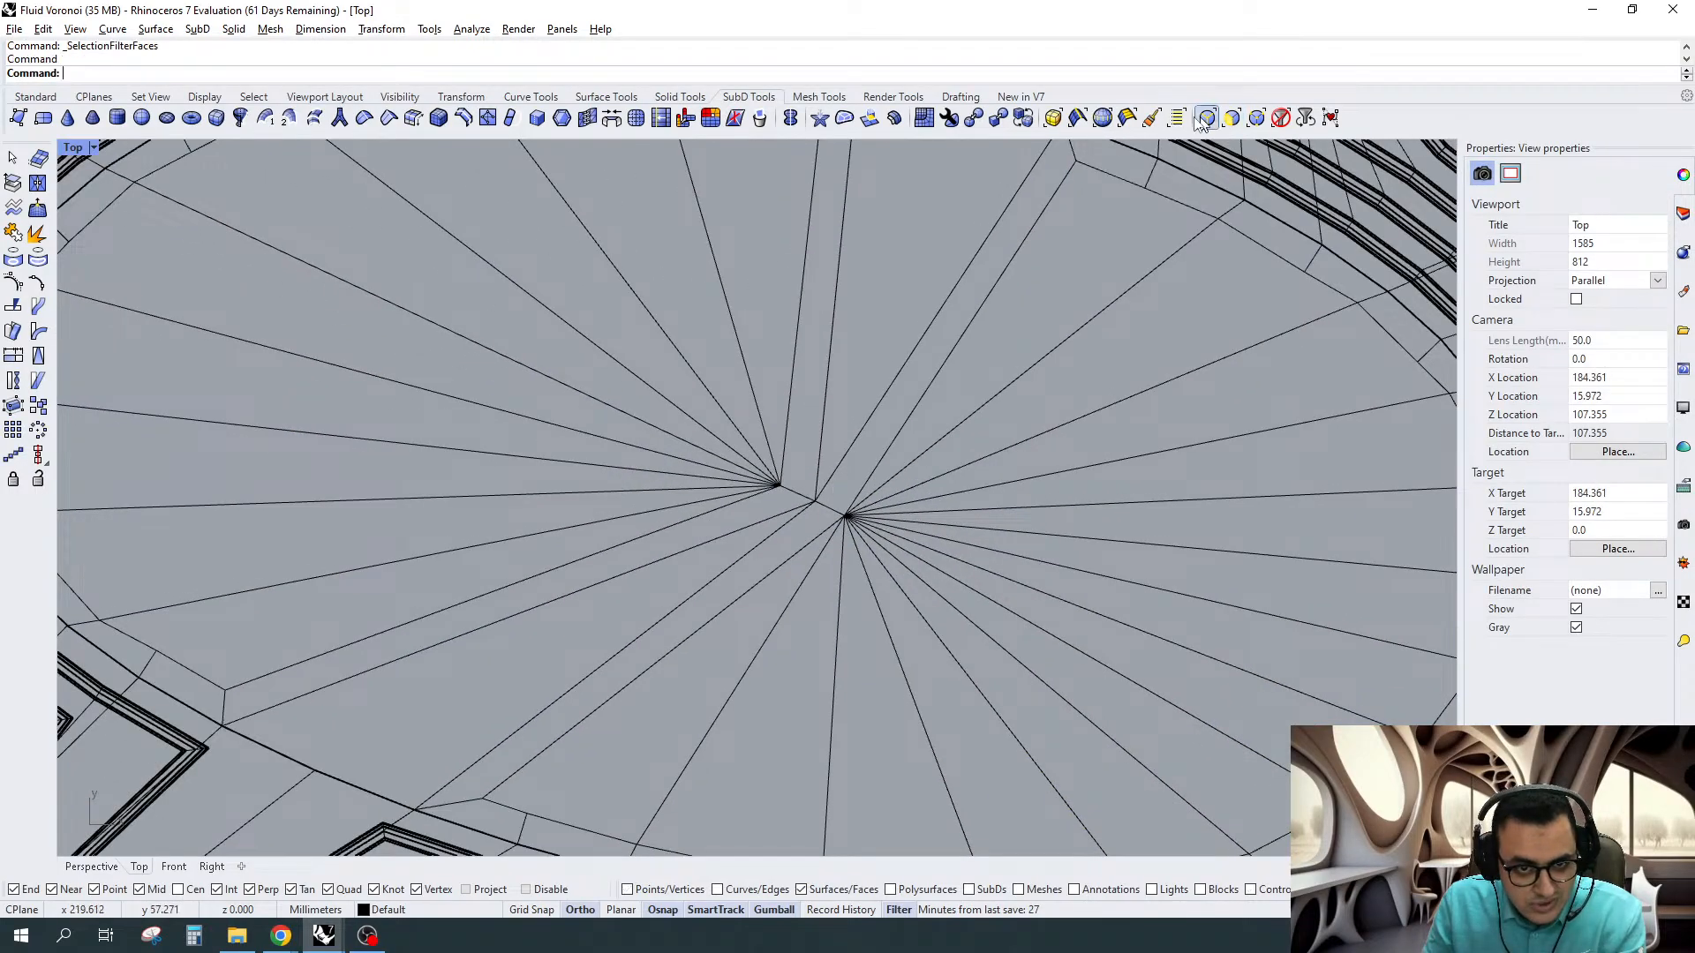
Brush-select the inset fan faces of the ellipse's right half and extract them as a separate SubD
click(1127, 119)
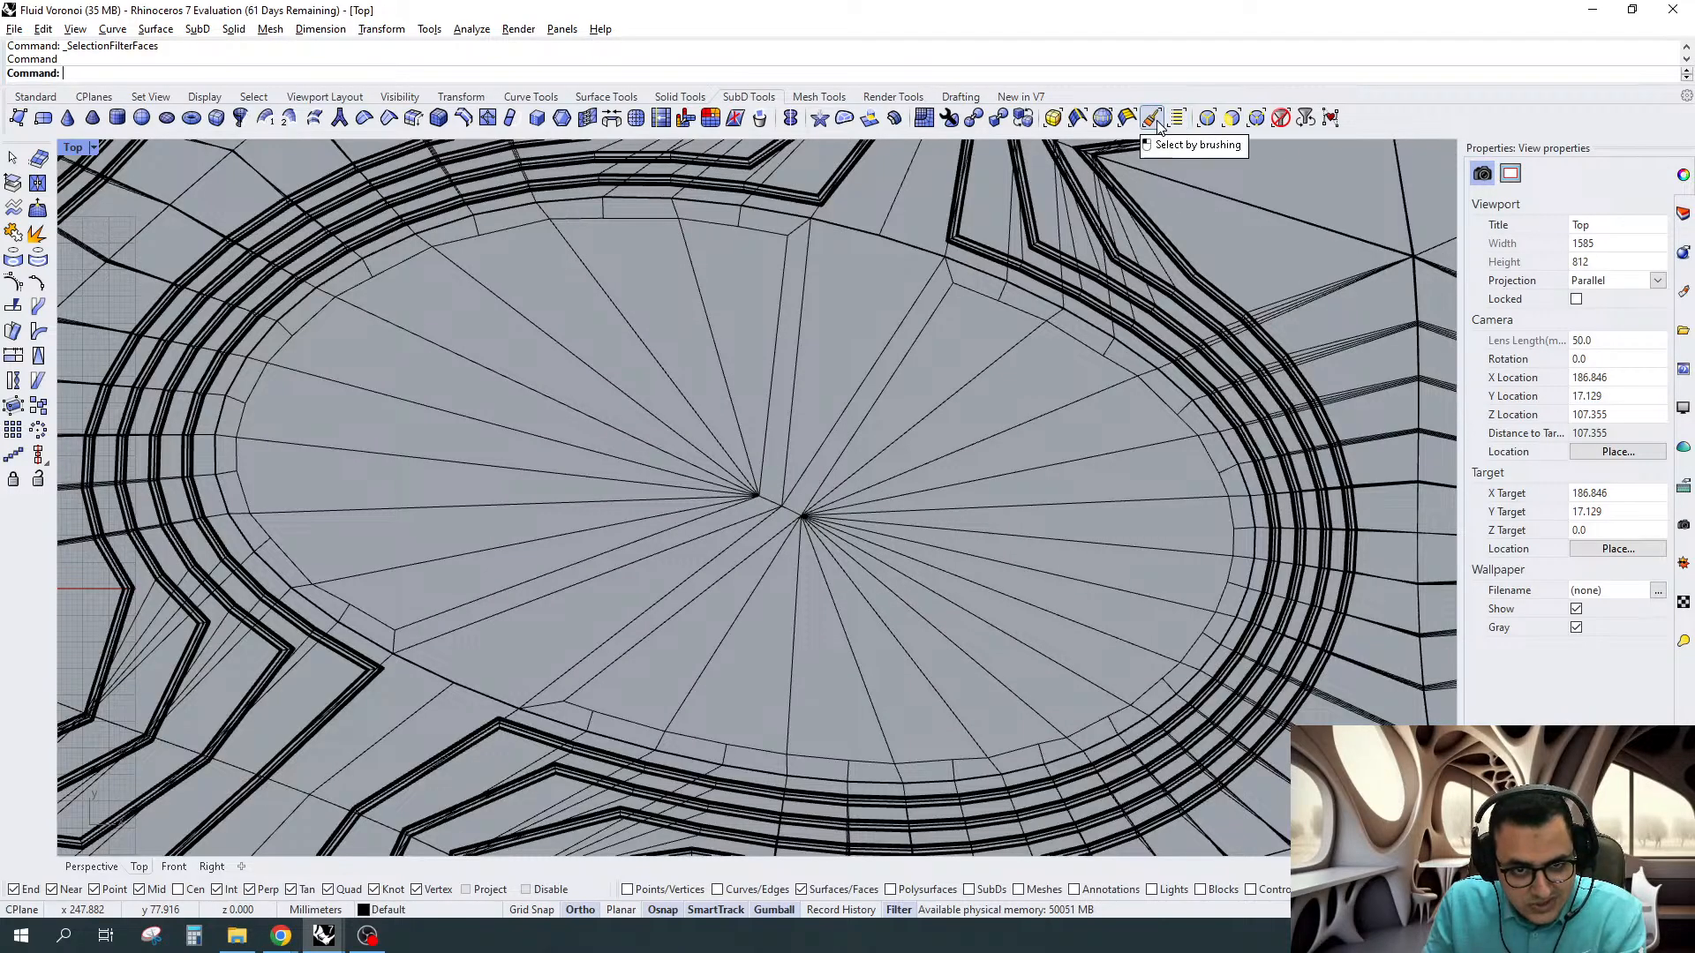
click(1231, 118)
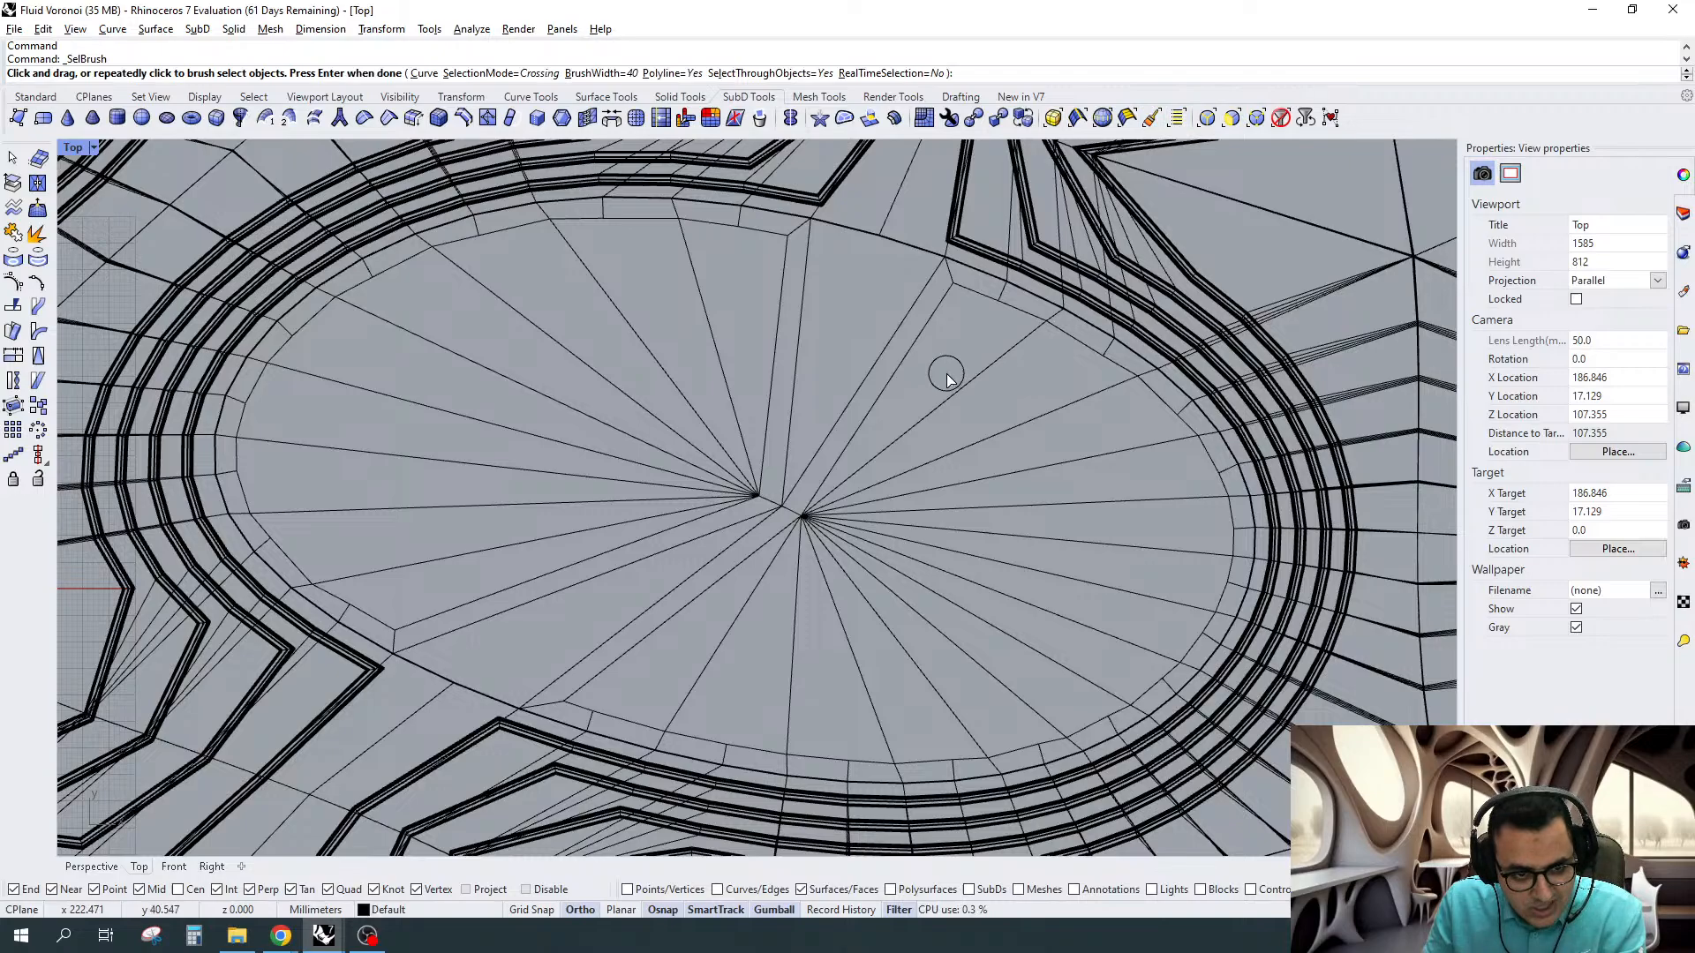
drag(946, 375, 691, 664)
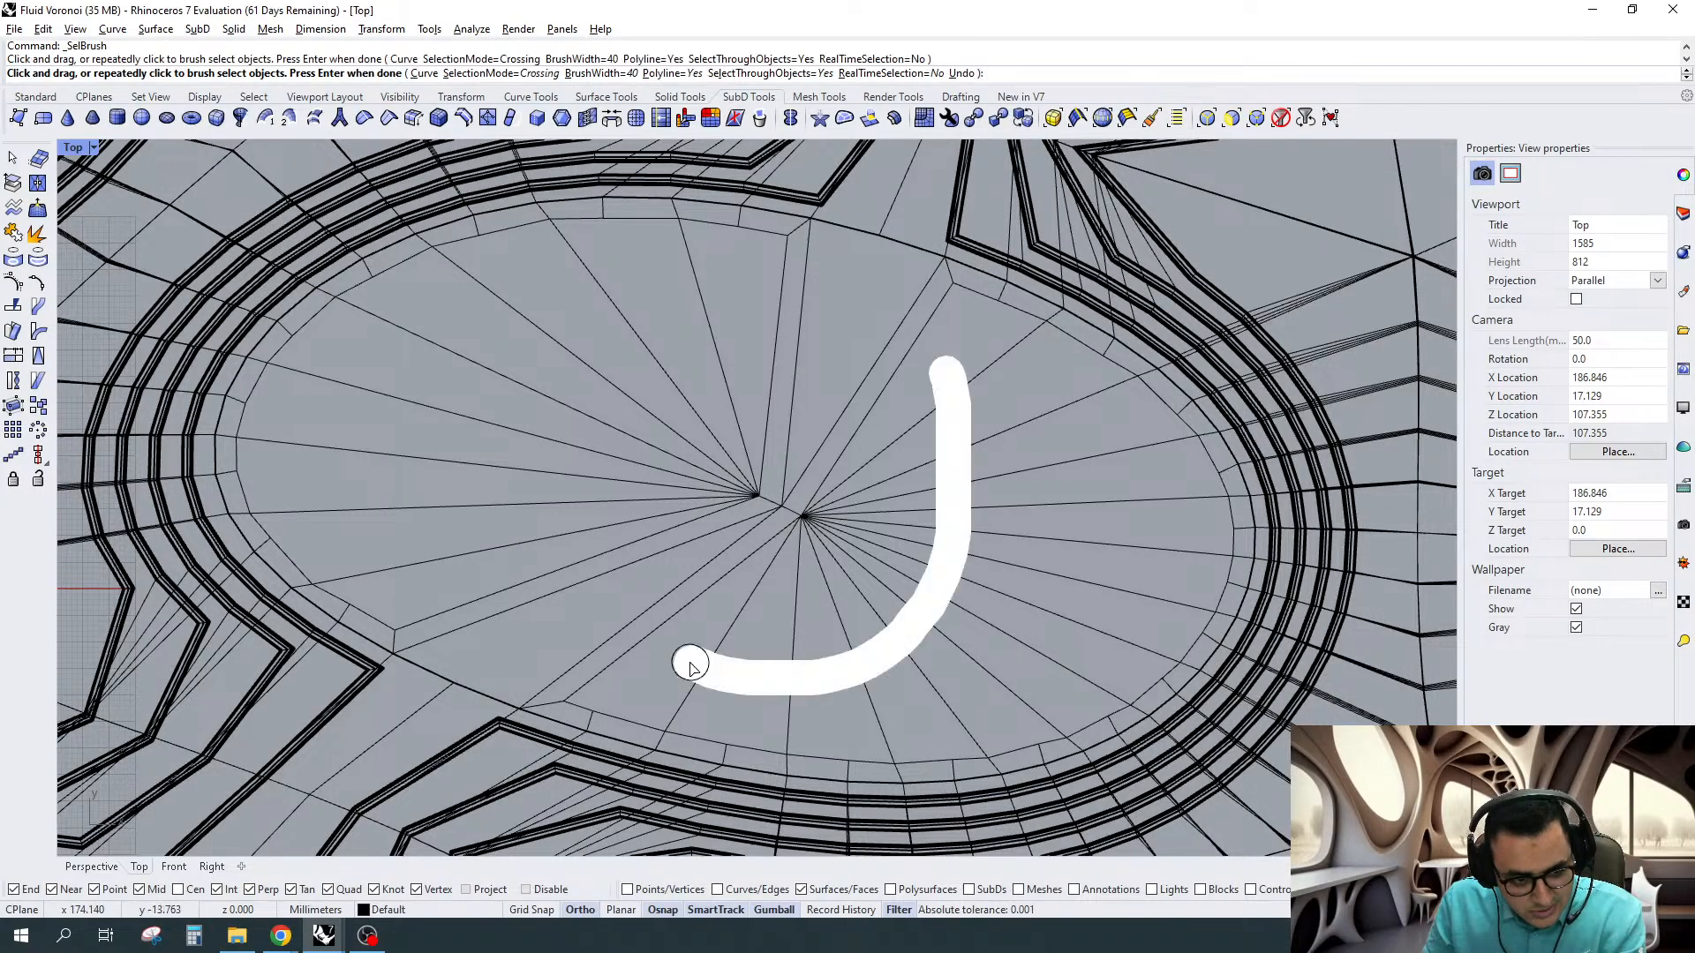
key(Return)
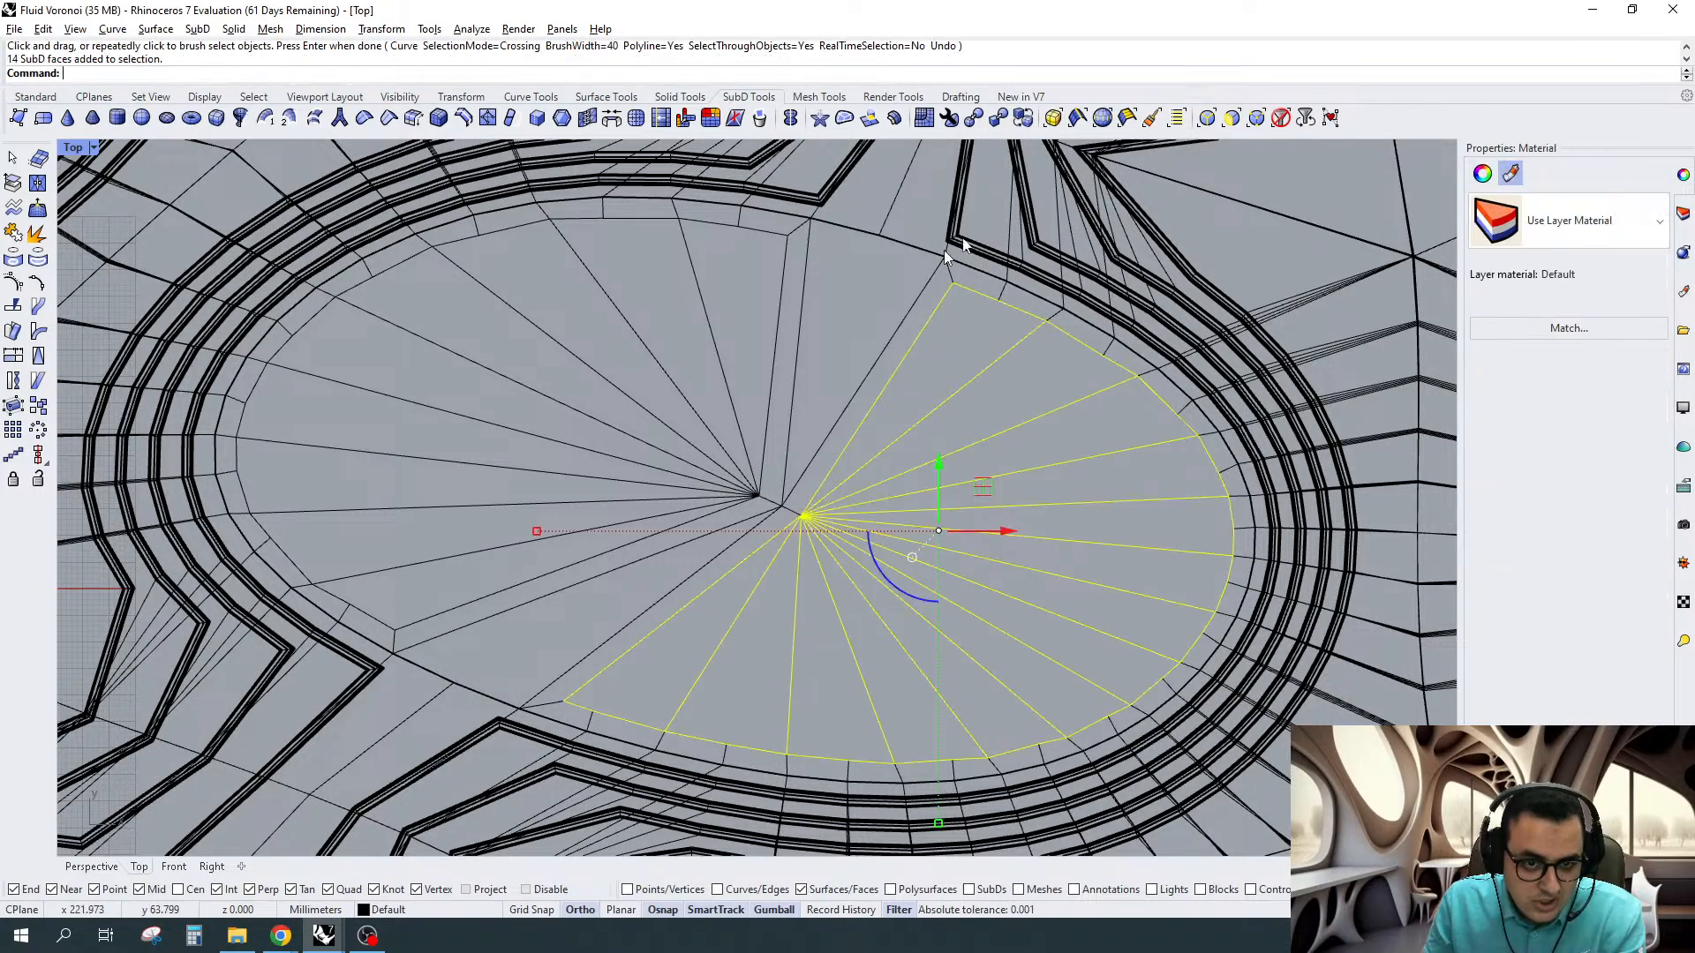
right_click(969, 505)
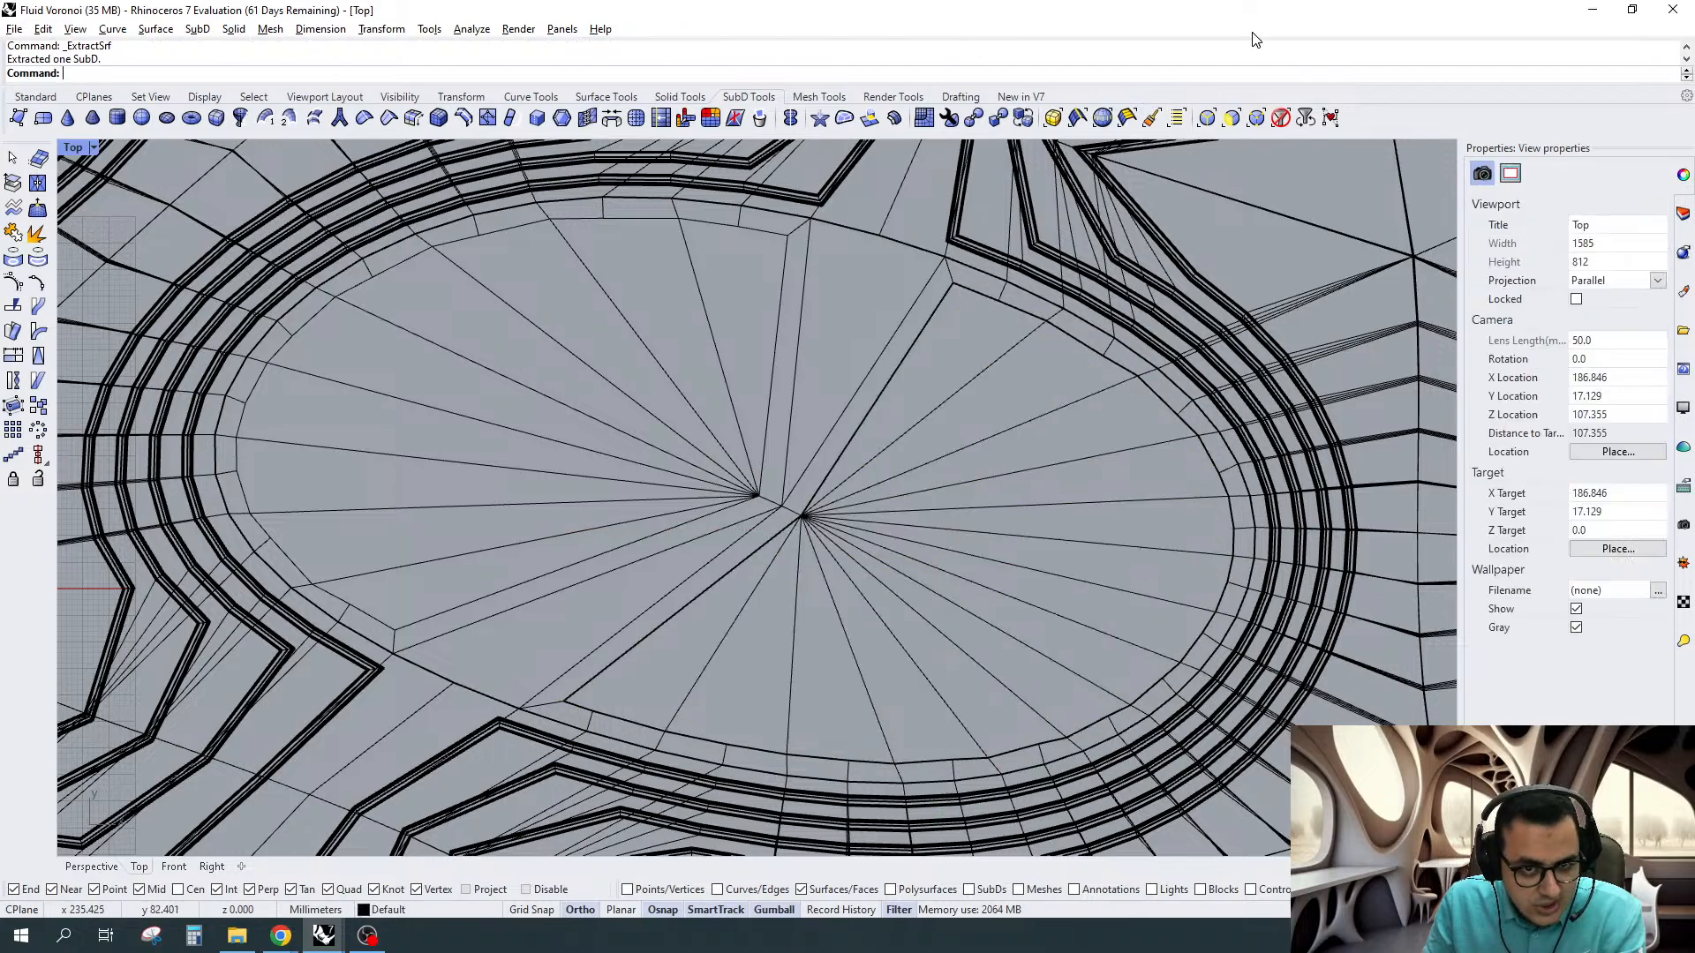
Brush-select the inset fan faces of the ellipse's left half and extract them as a separate SubD
click(1153, 119)
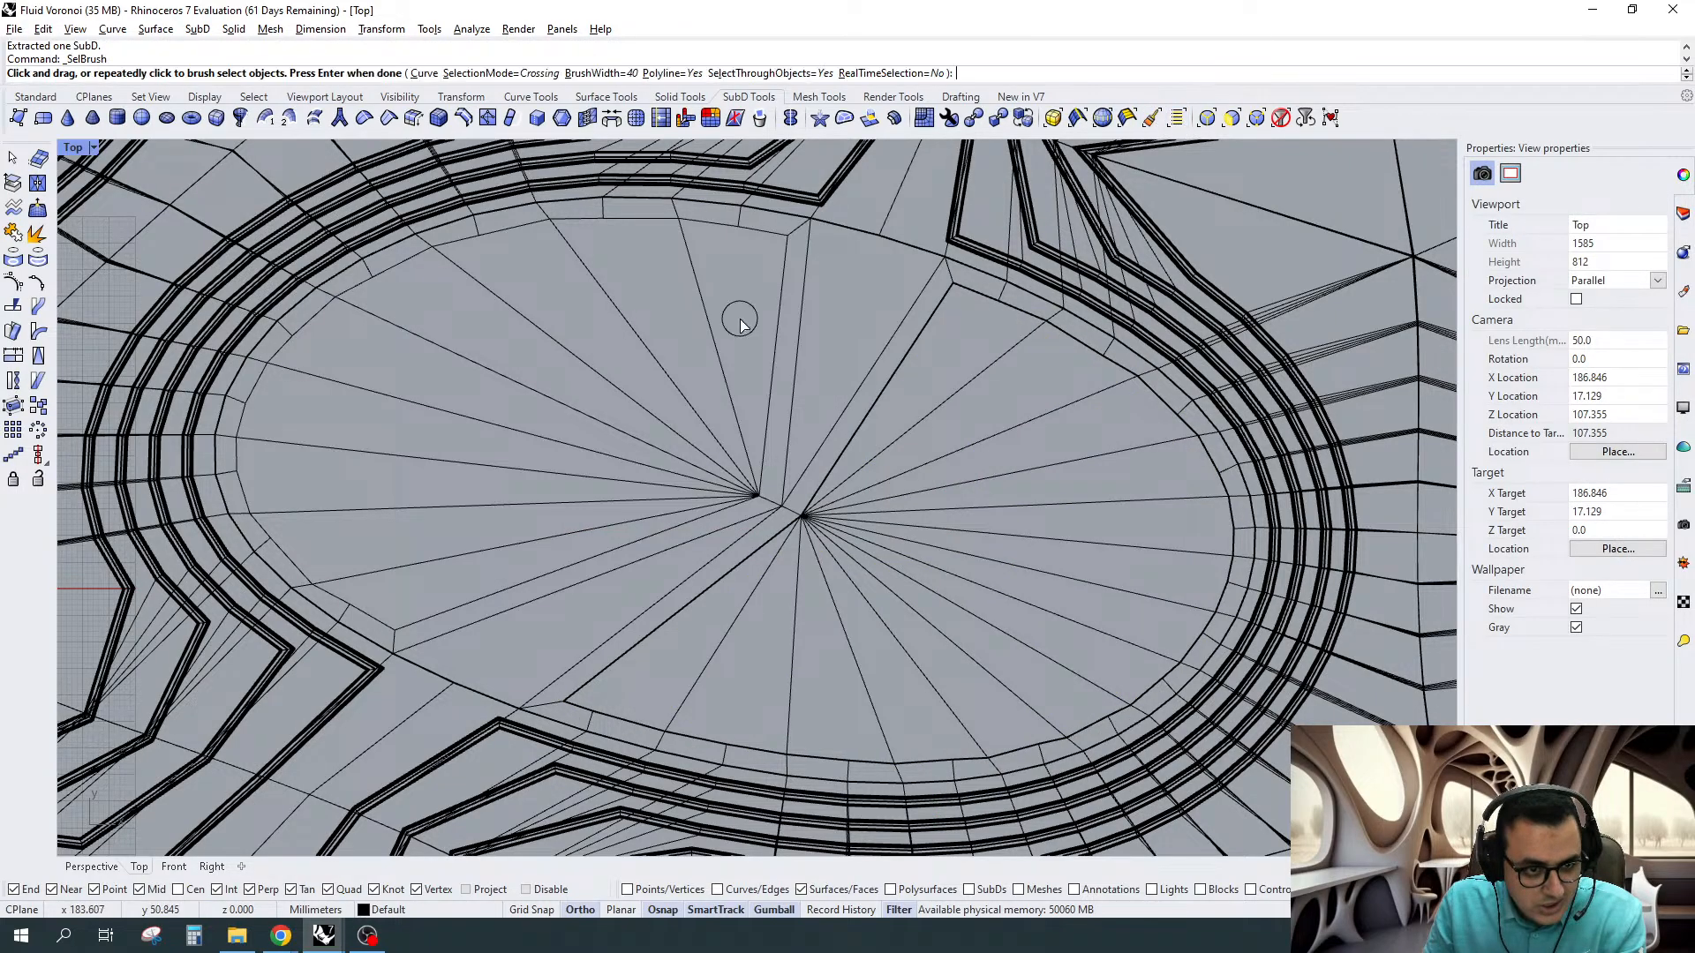
drag(741, 320, 623, 533)
right_click(622, 533)
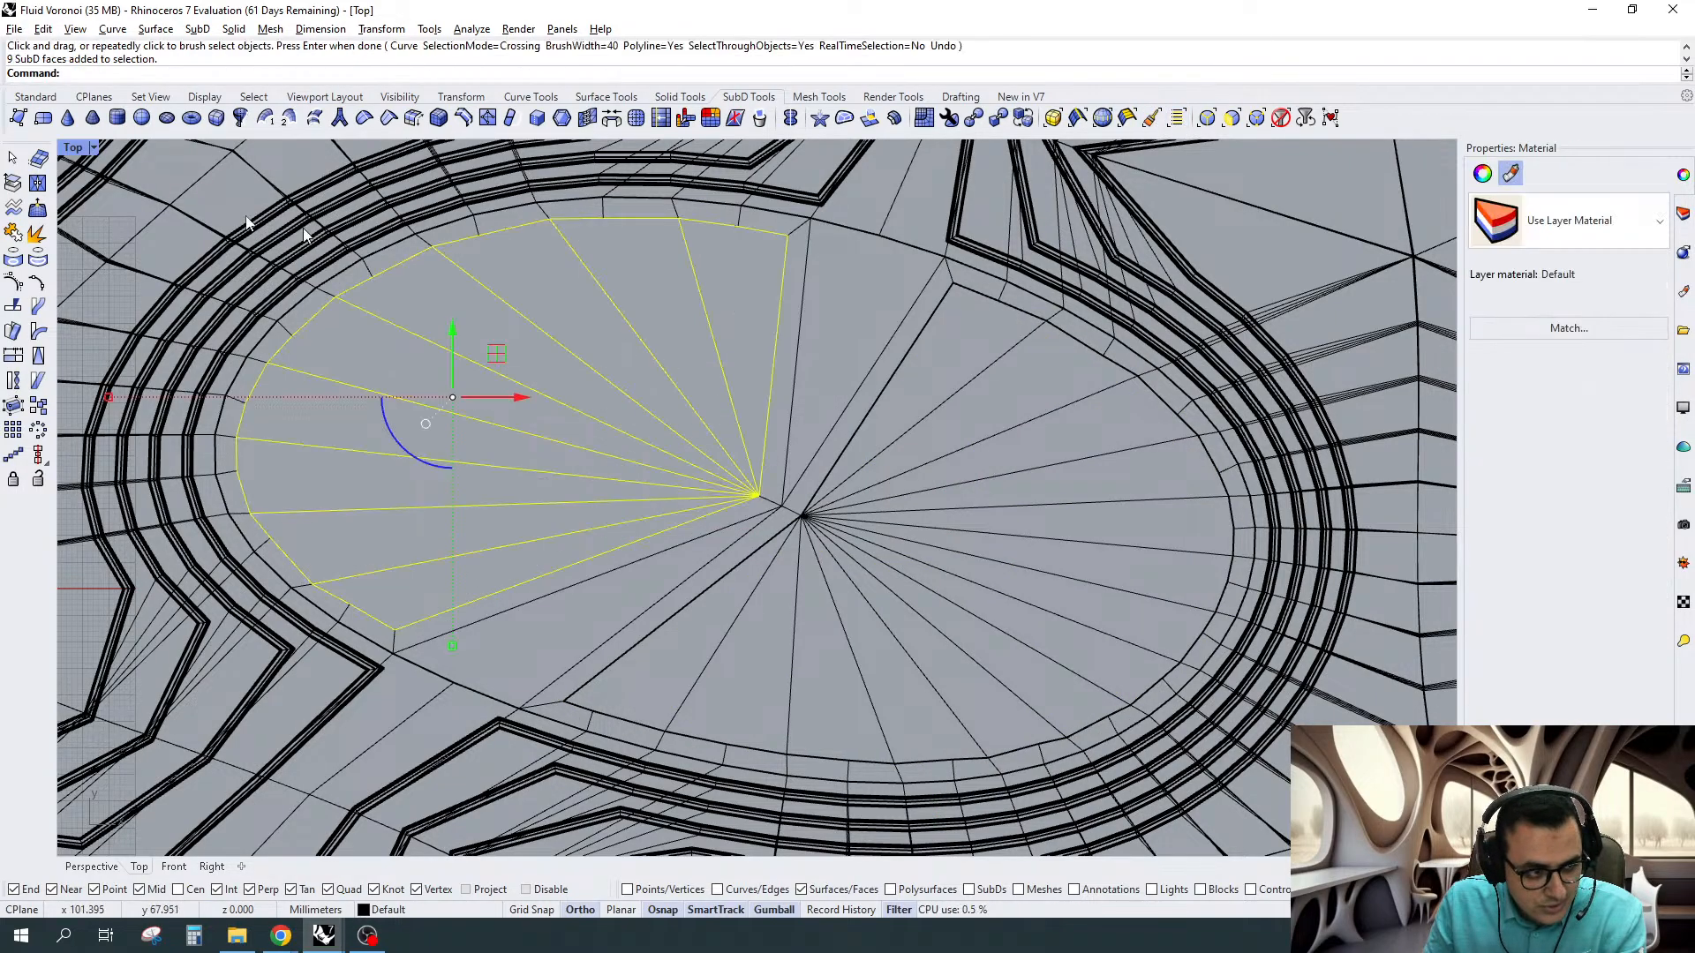
click(14, 184)
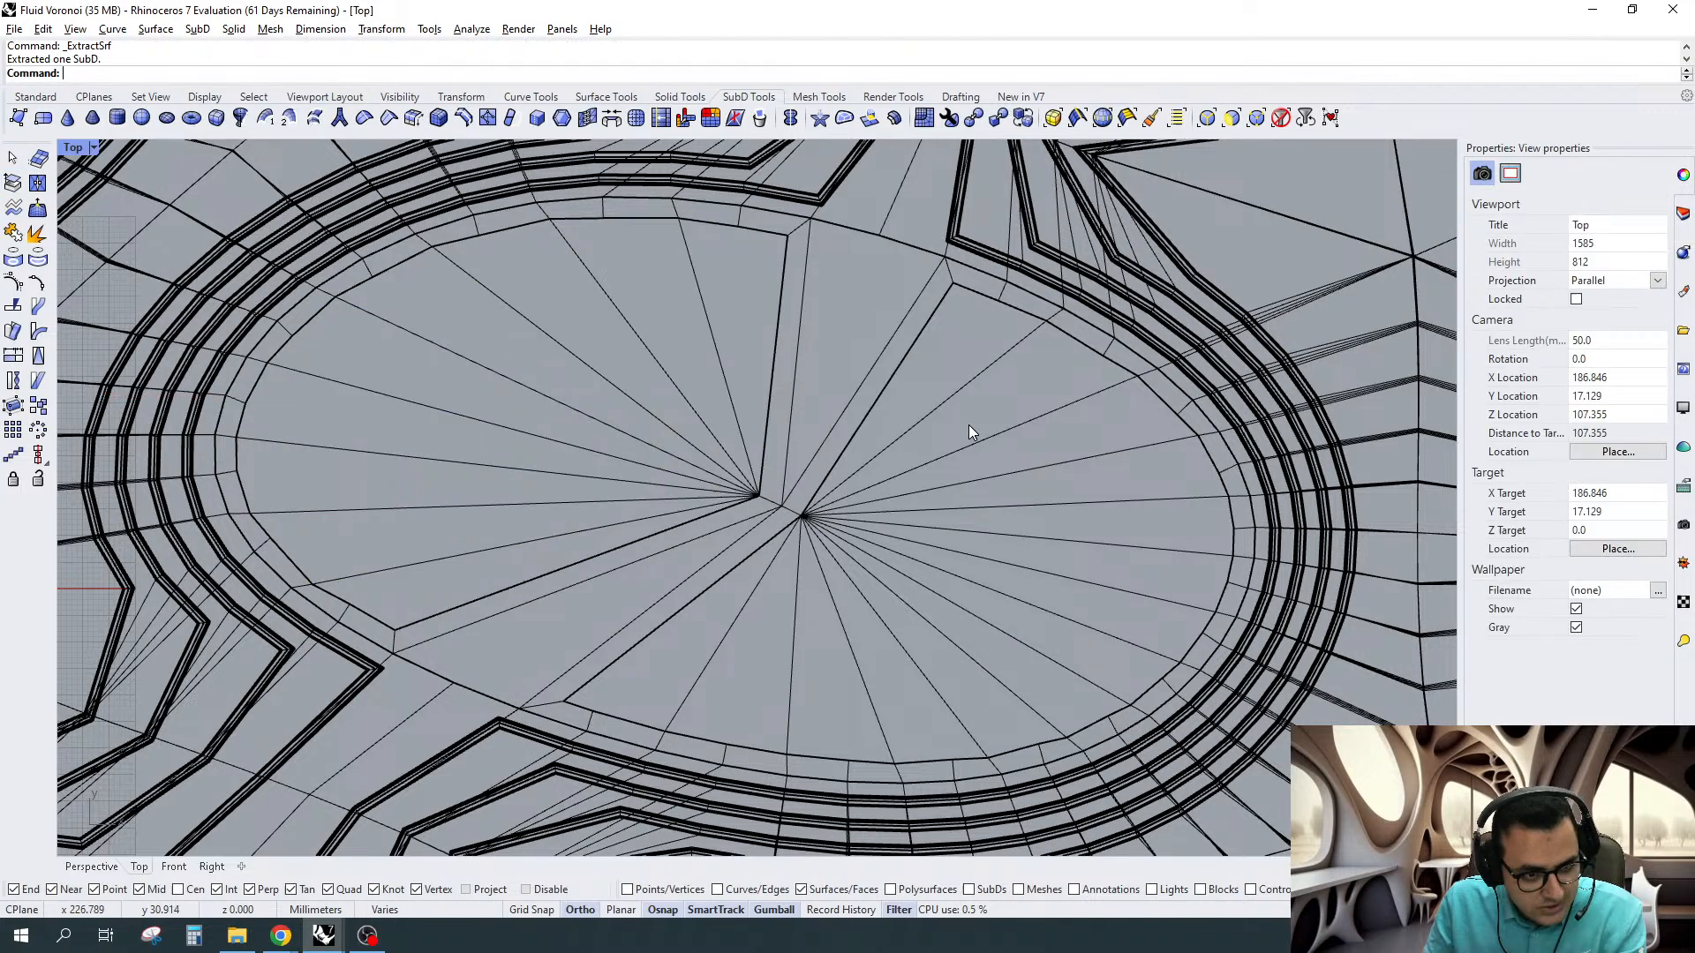
Select the SubD vertices at the ellipse's centre and move them toward its upper-left side
key(Tab)
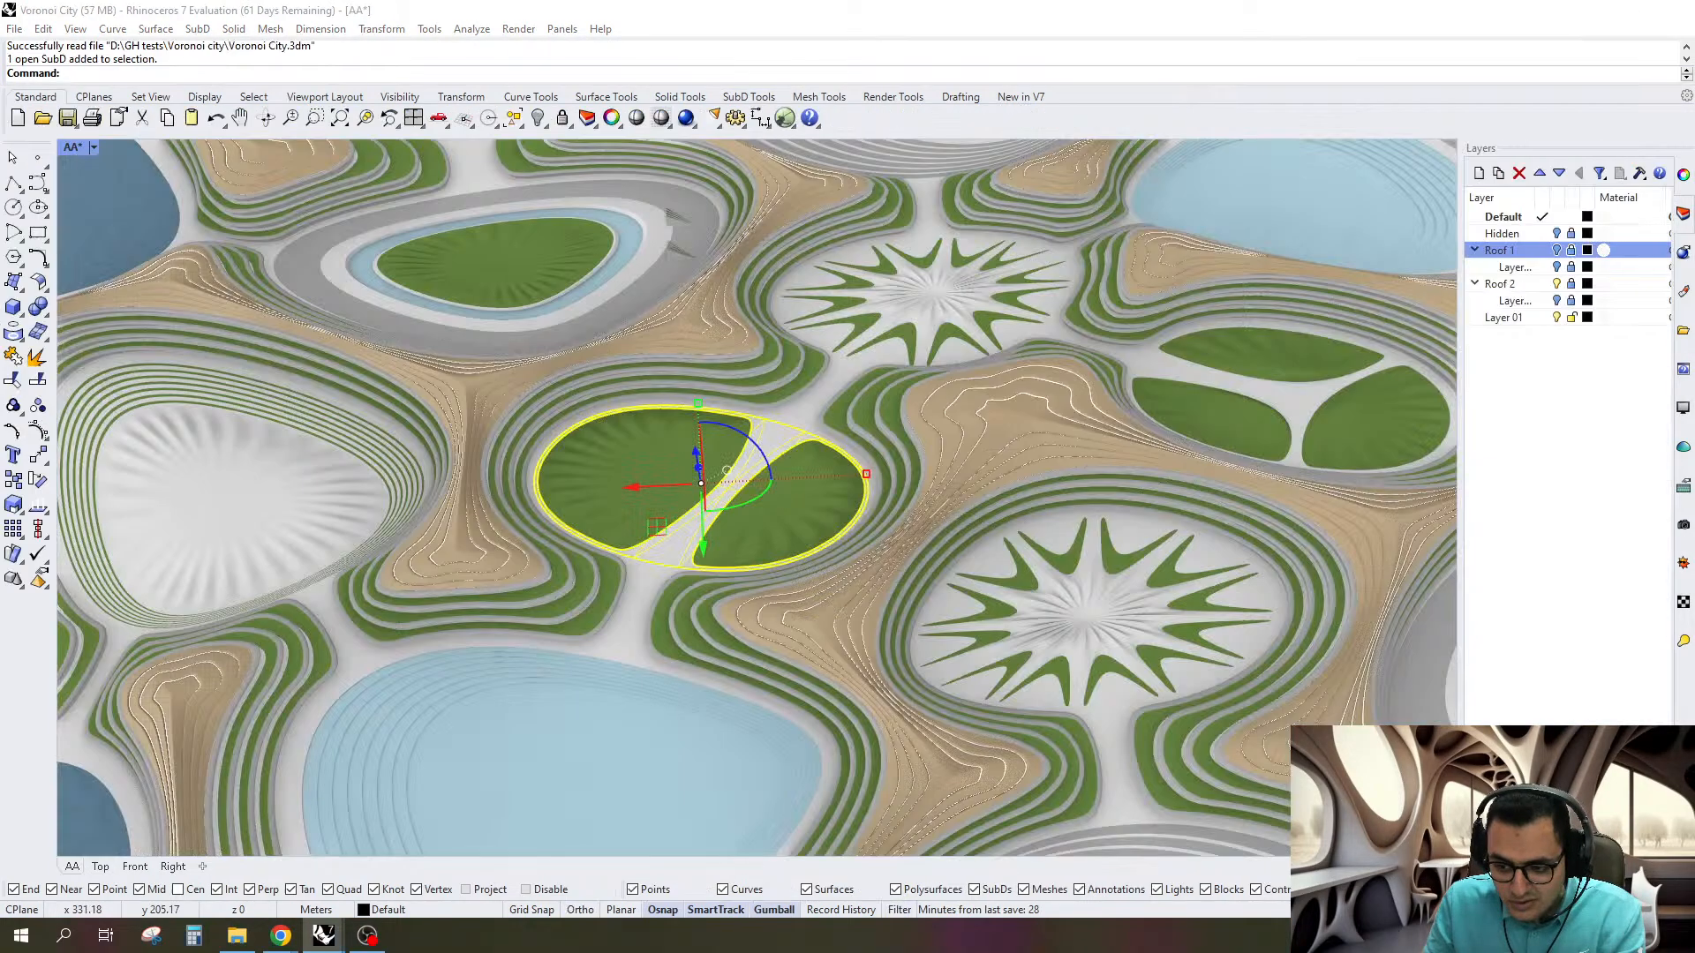
key(Escape)
scroll(697, 547, up, 4)
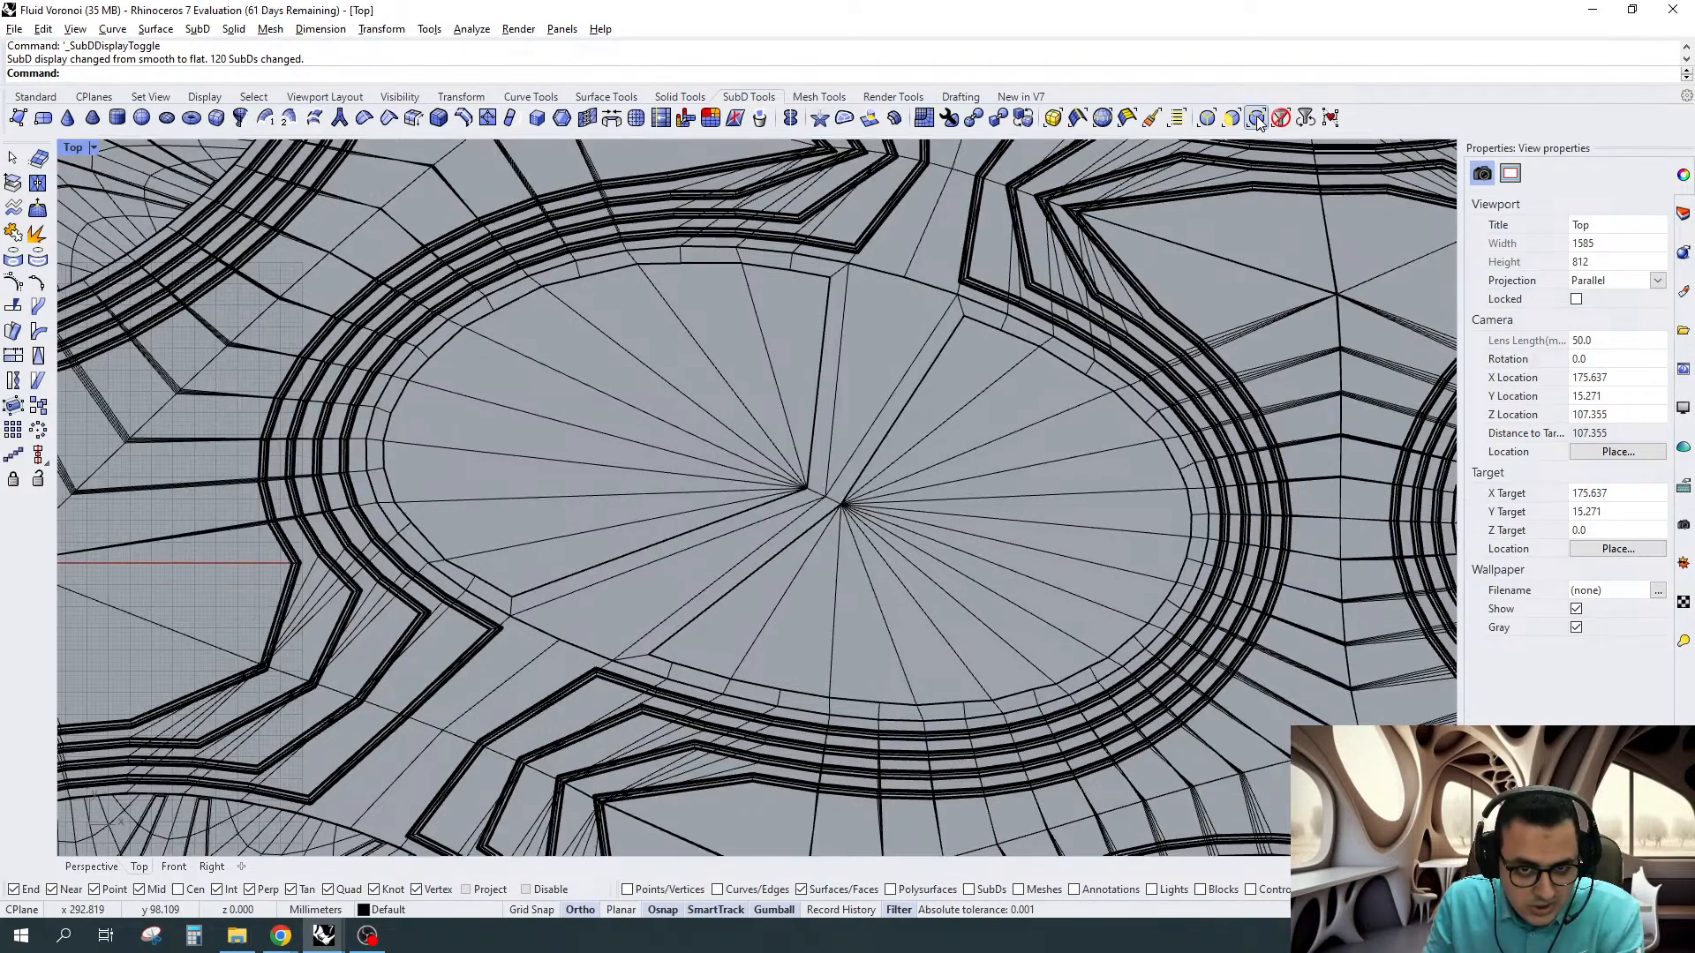
click(1256, 118)
scroll(844, 466, up, 2)
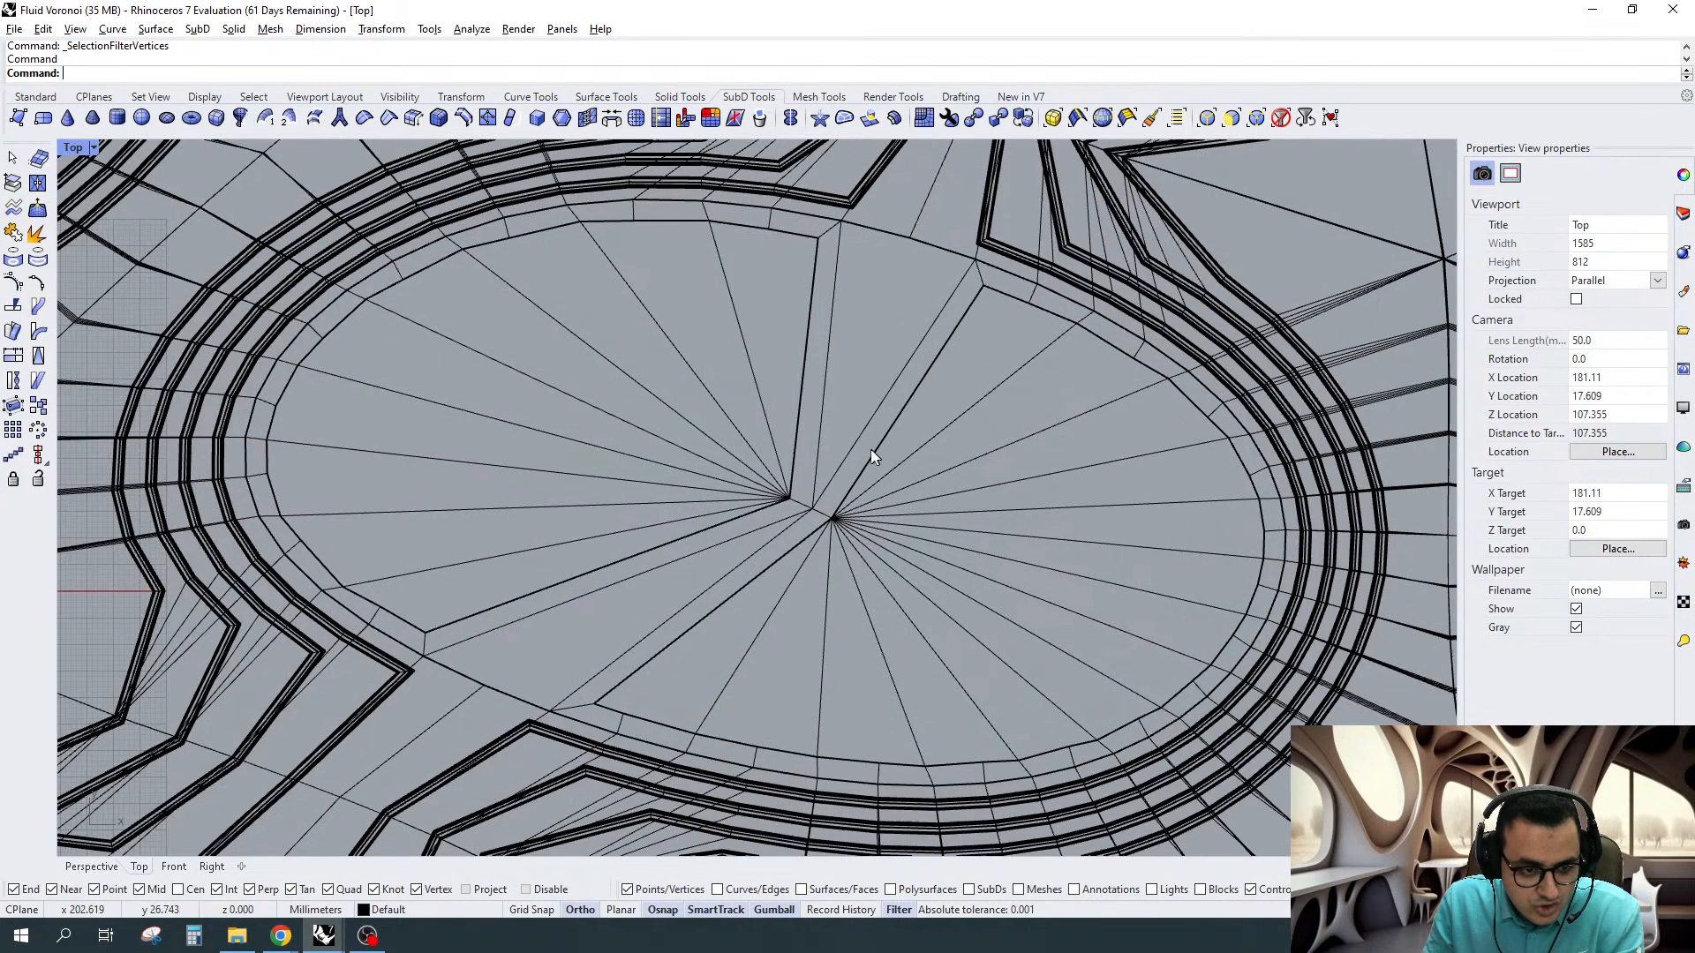
drag(654, 447, 1031, 623)
scroll(988, 607, down, 1)
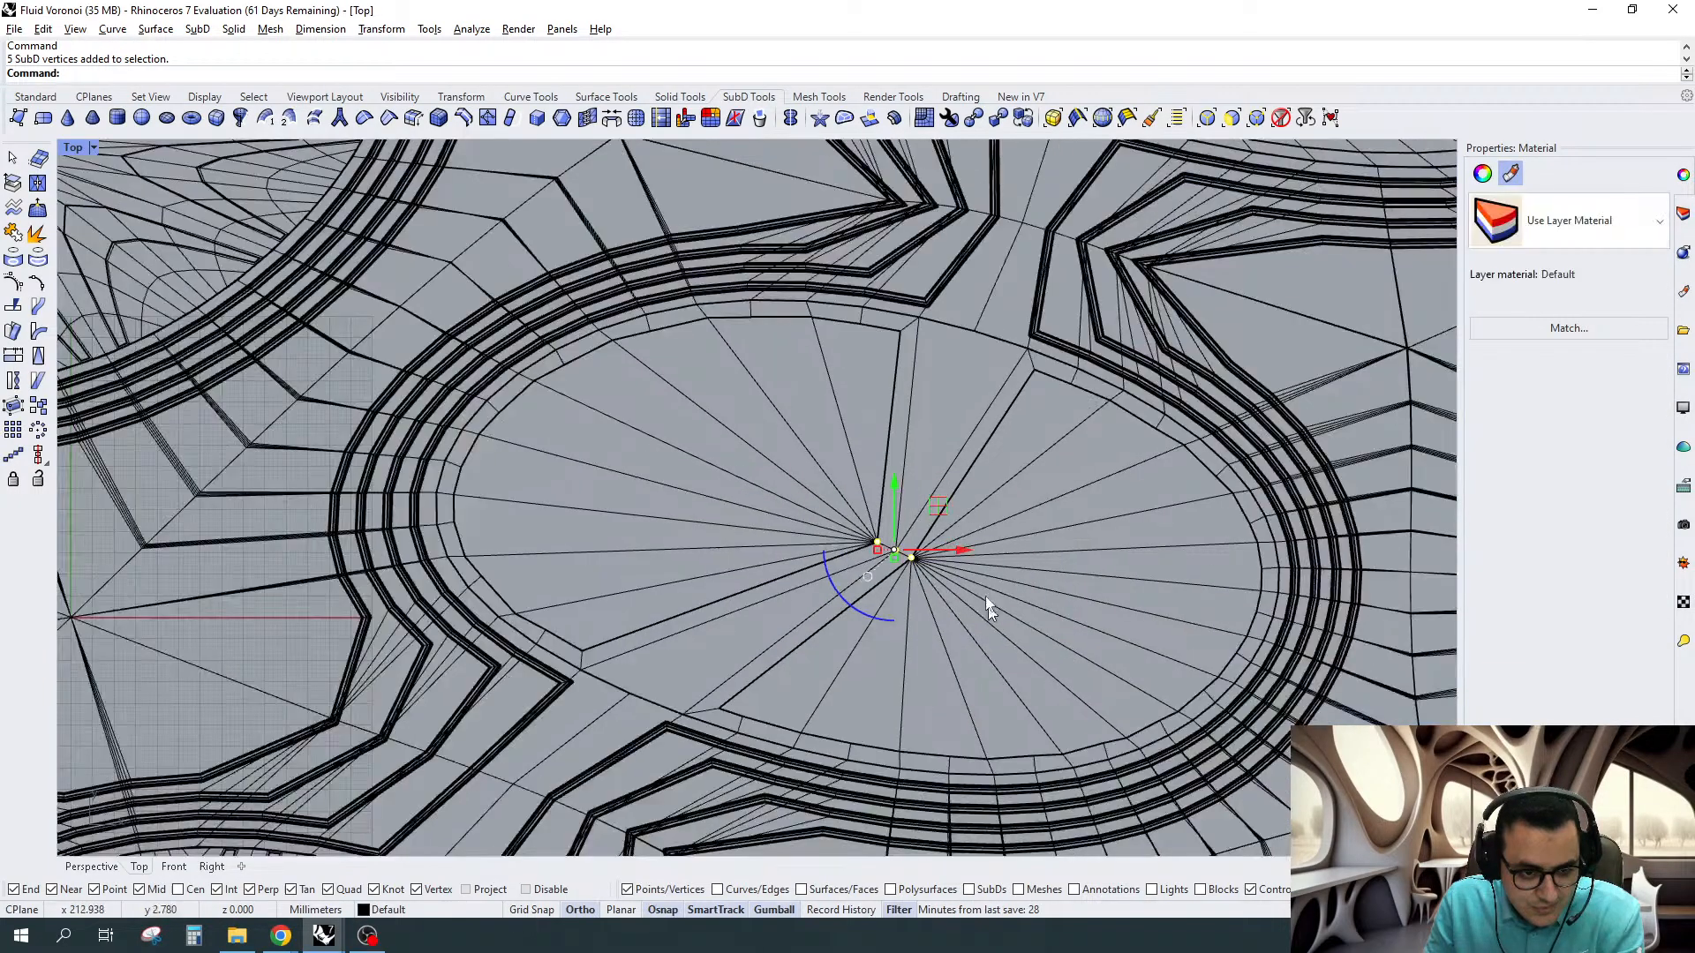
scroll(946, 513, up, 4)
drag(910, 521, 777, 456)
scroll(869, 533, down, 2)
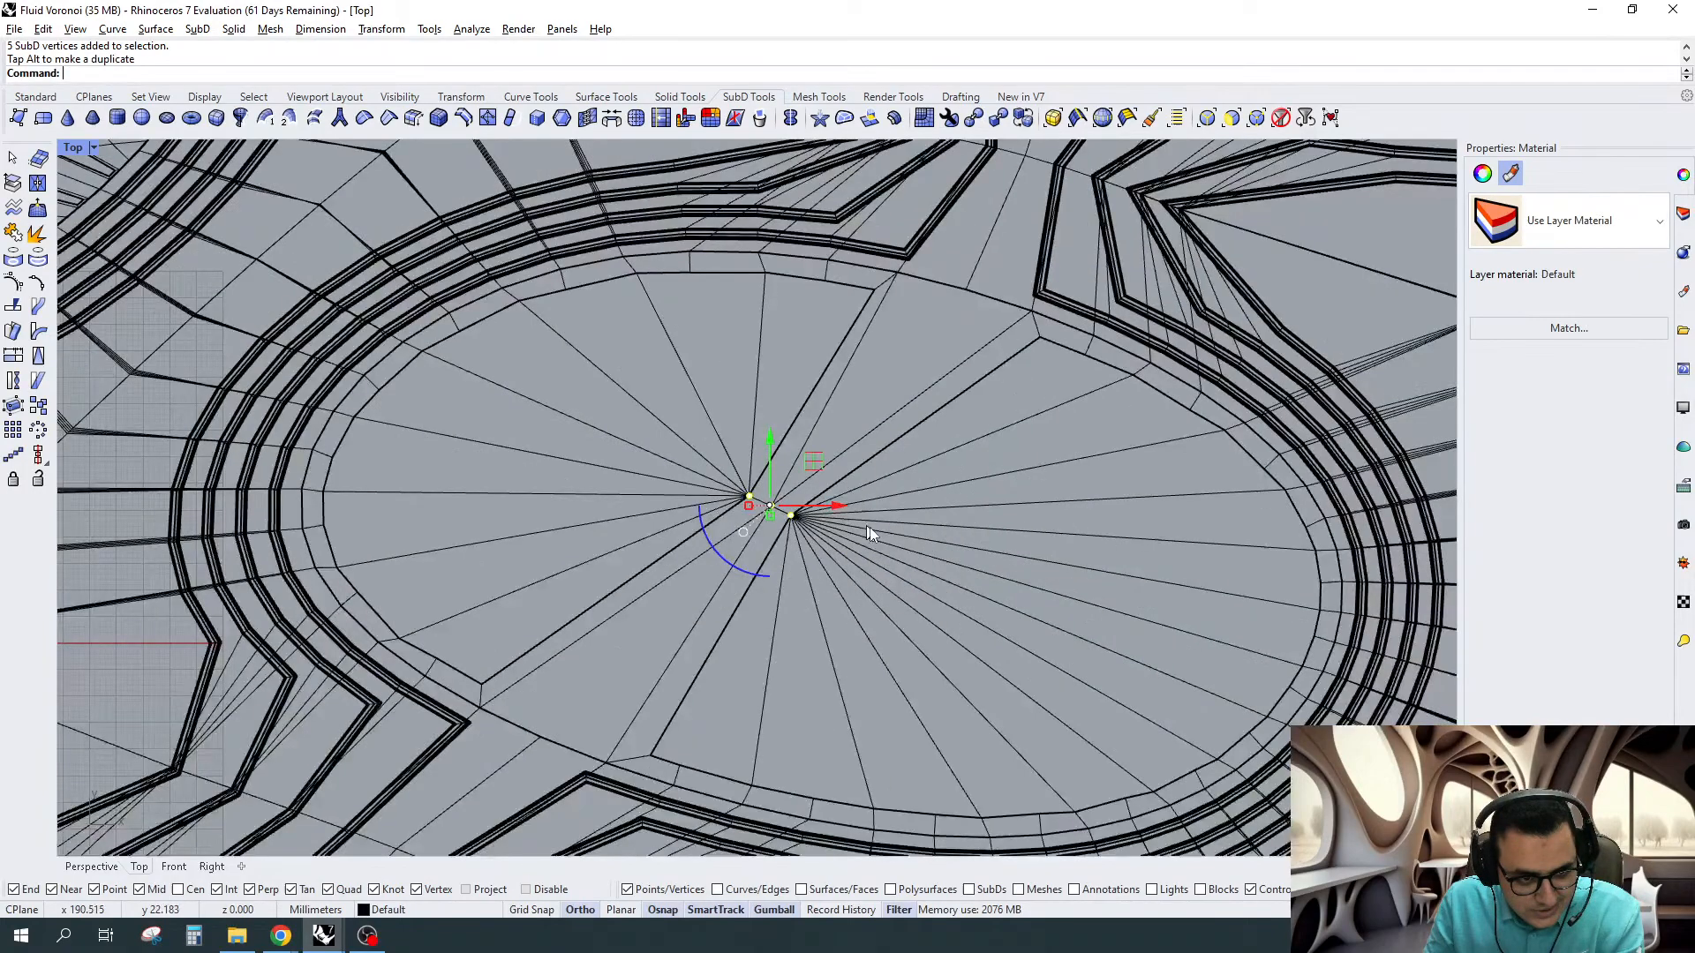
Scale the central vertices closer together and switch the SubD display to smooth
scroll(735, 484, up, 6)
shift+drag(761, 526, 792, 541)
key(Escape)
key(Tab)
scroll(867, 424, down, 3)
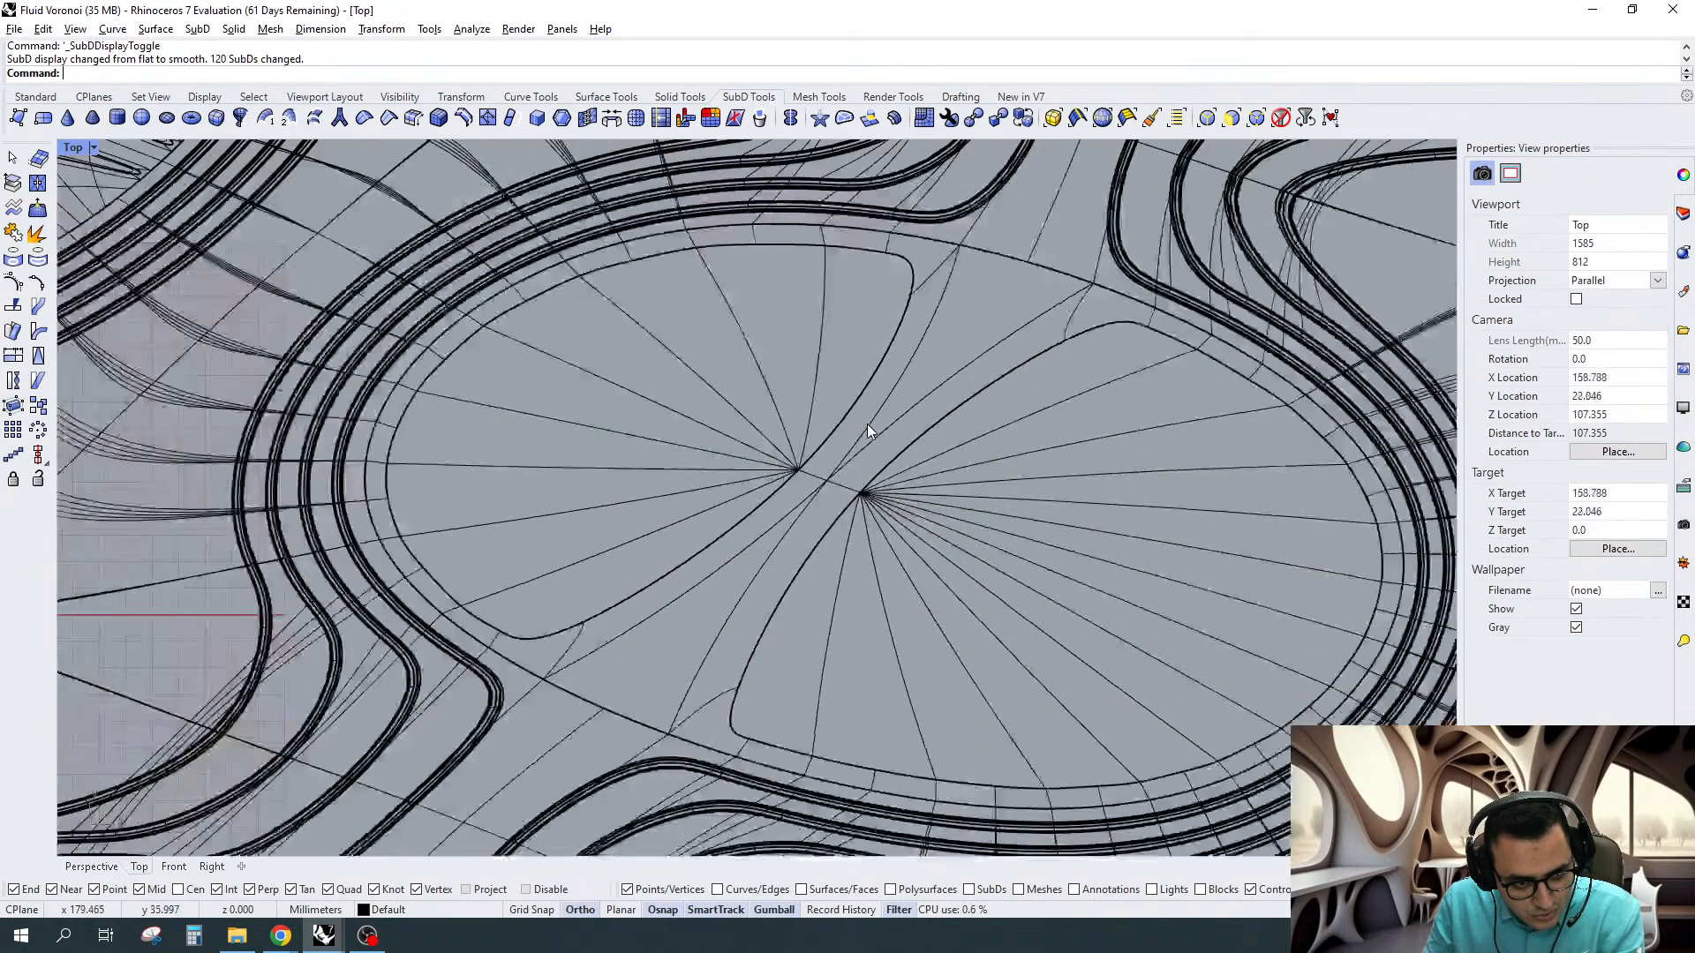
right_drag(867, 424, 947, 408)
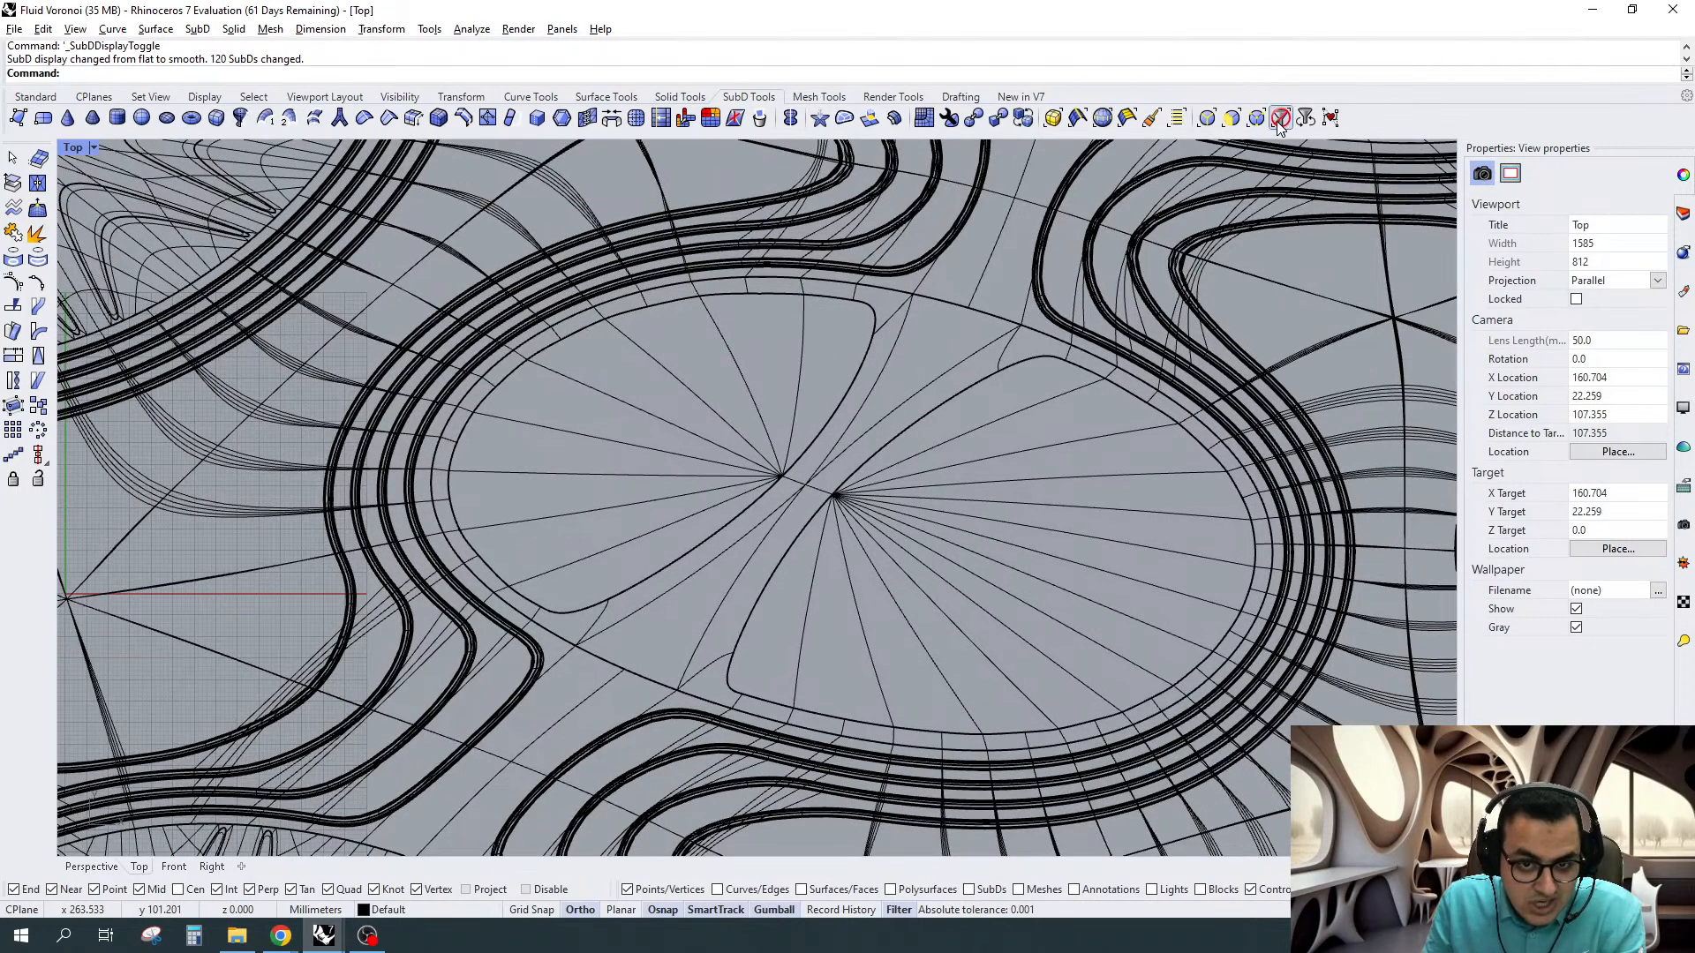
Match the properties of both extracted half SubDs to the neighbouring green terrace surface
click(975, 548)
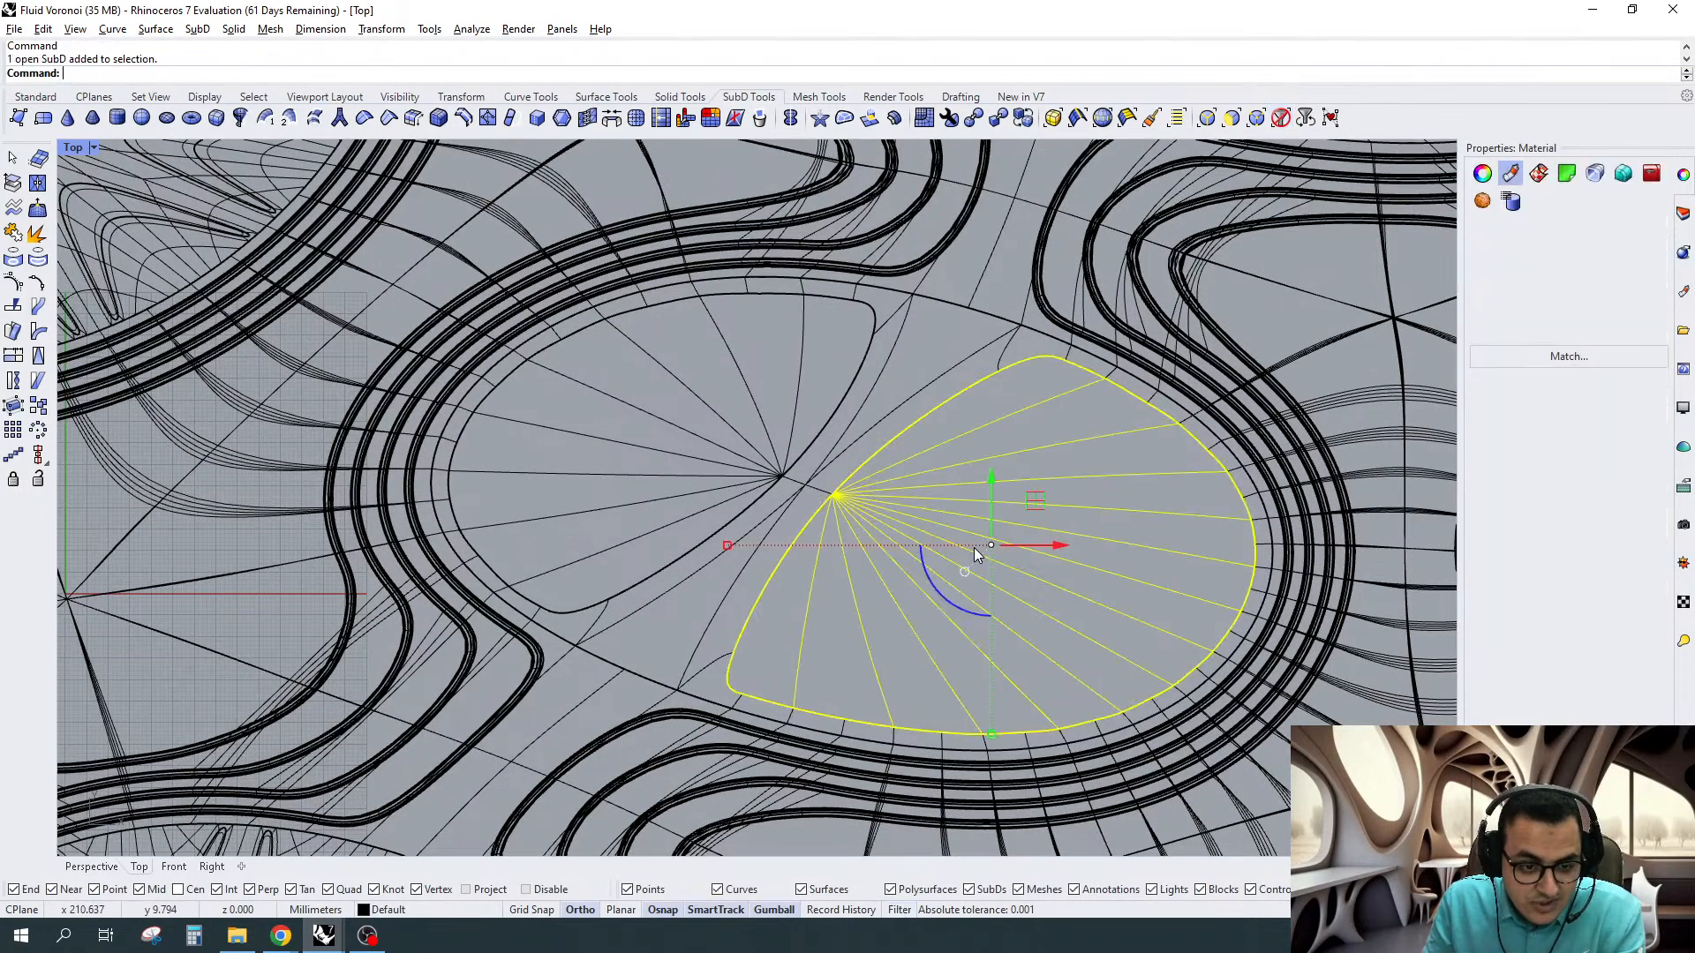
shift+click(683, 453)
click(91, 867)
right_drag(846, 589, 884, 540)
text(MatchProperties)
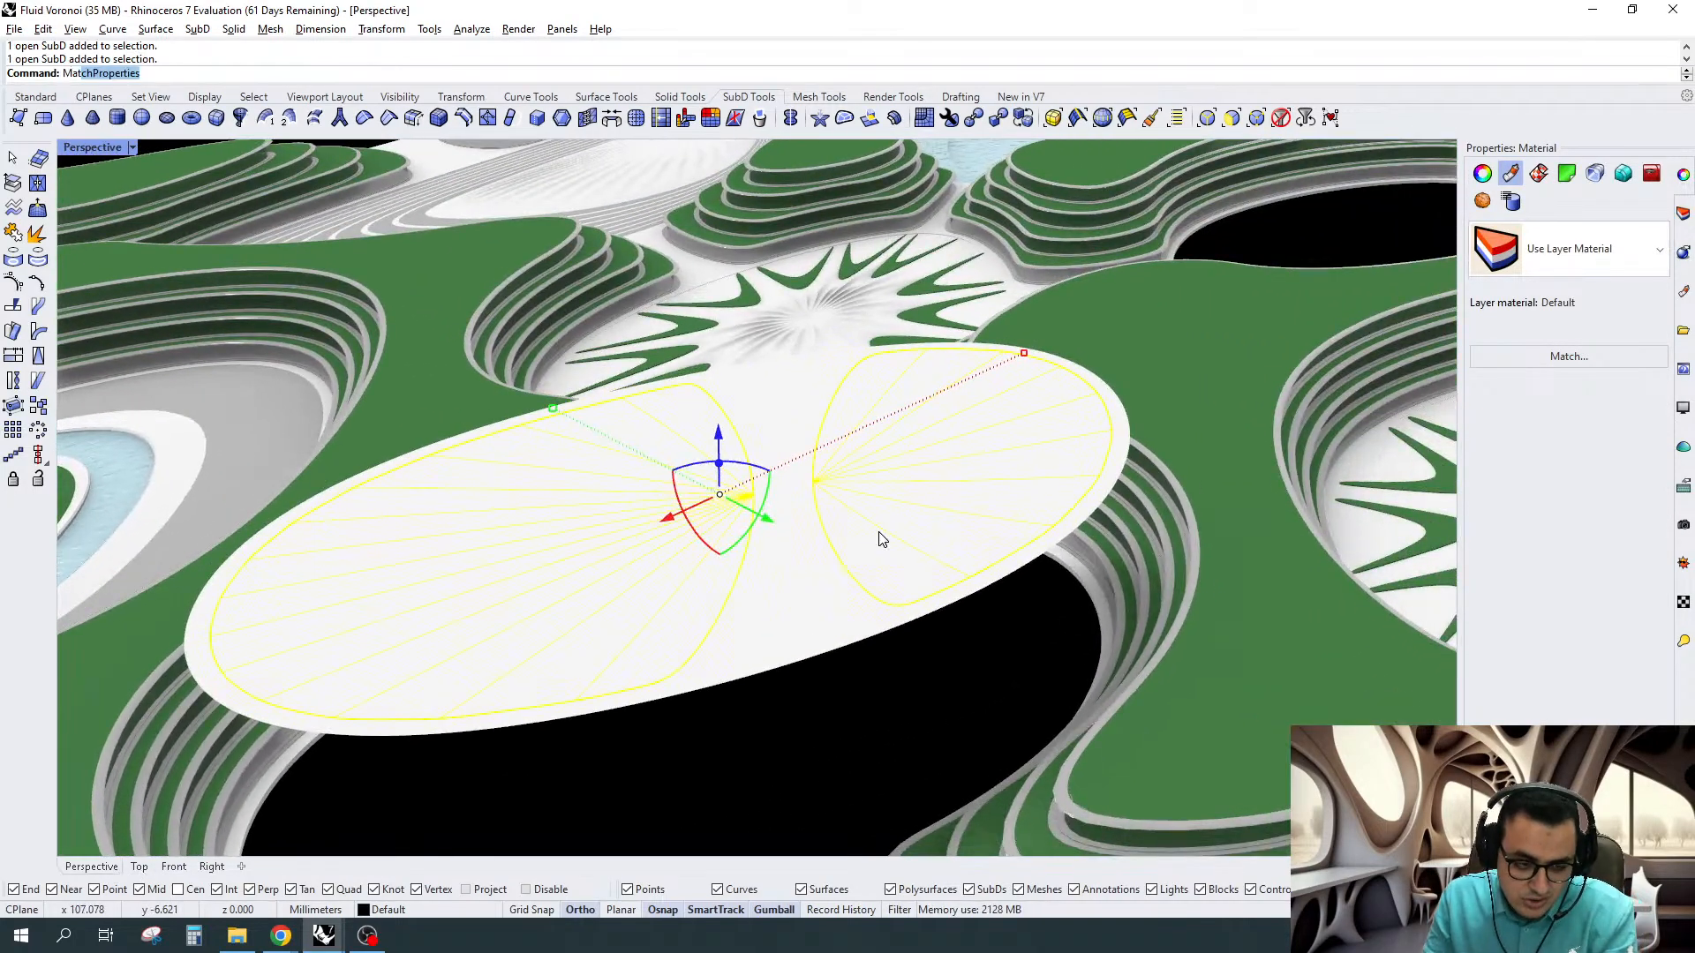
key(Return)
click(506, 395)
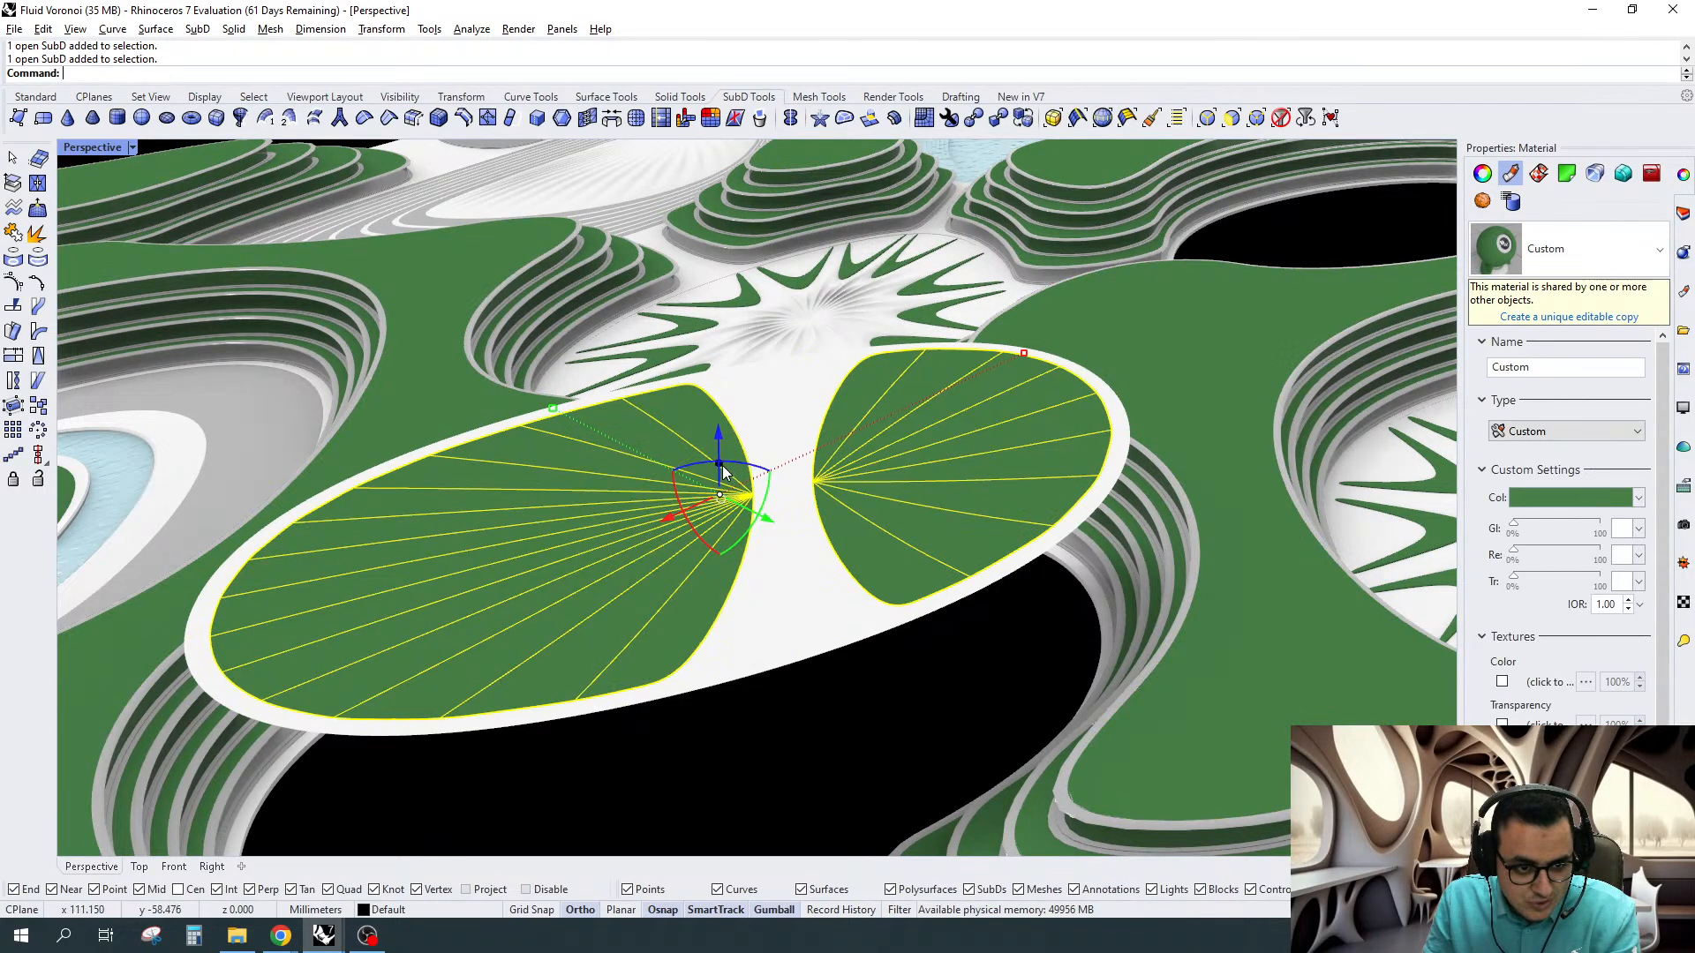
Extrude both green half SubDs slightly upward to give them thickness, and switch the SubD display to flat
drag(718, 458, 718, 448)
right_drag(901, 477, 1058, 508)
key(Tab)
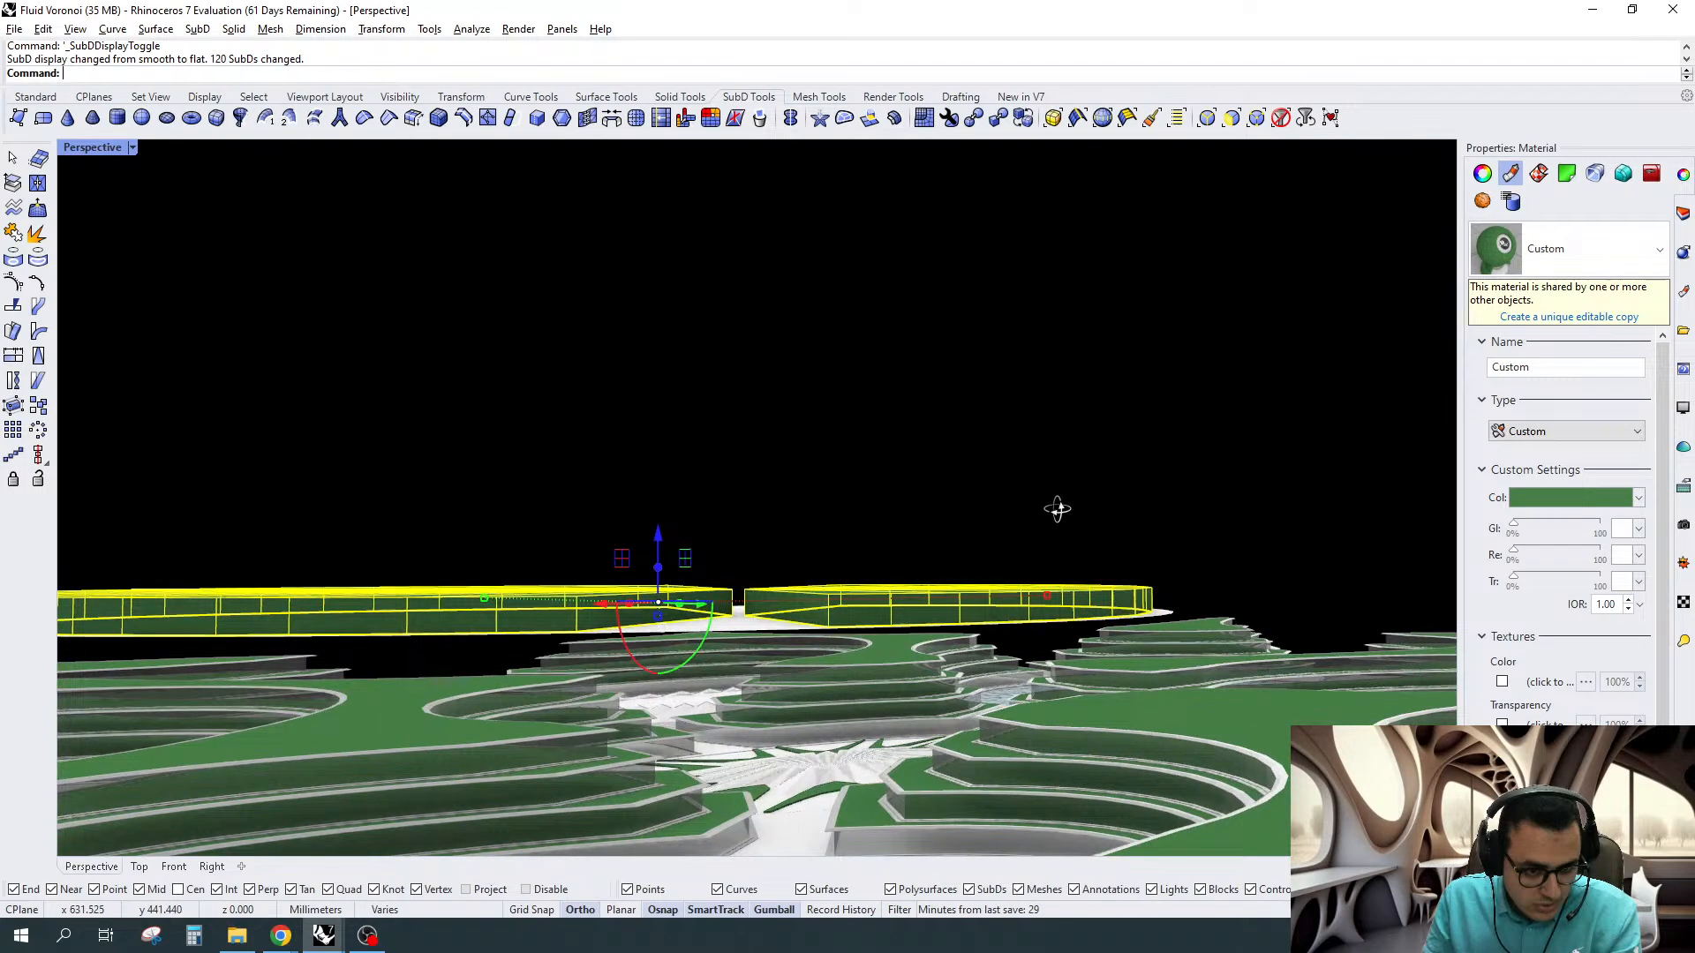
key(Escape)
click(139, 866)
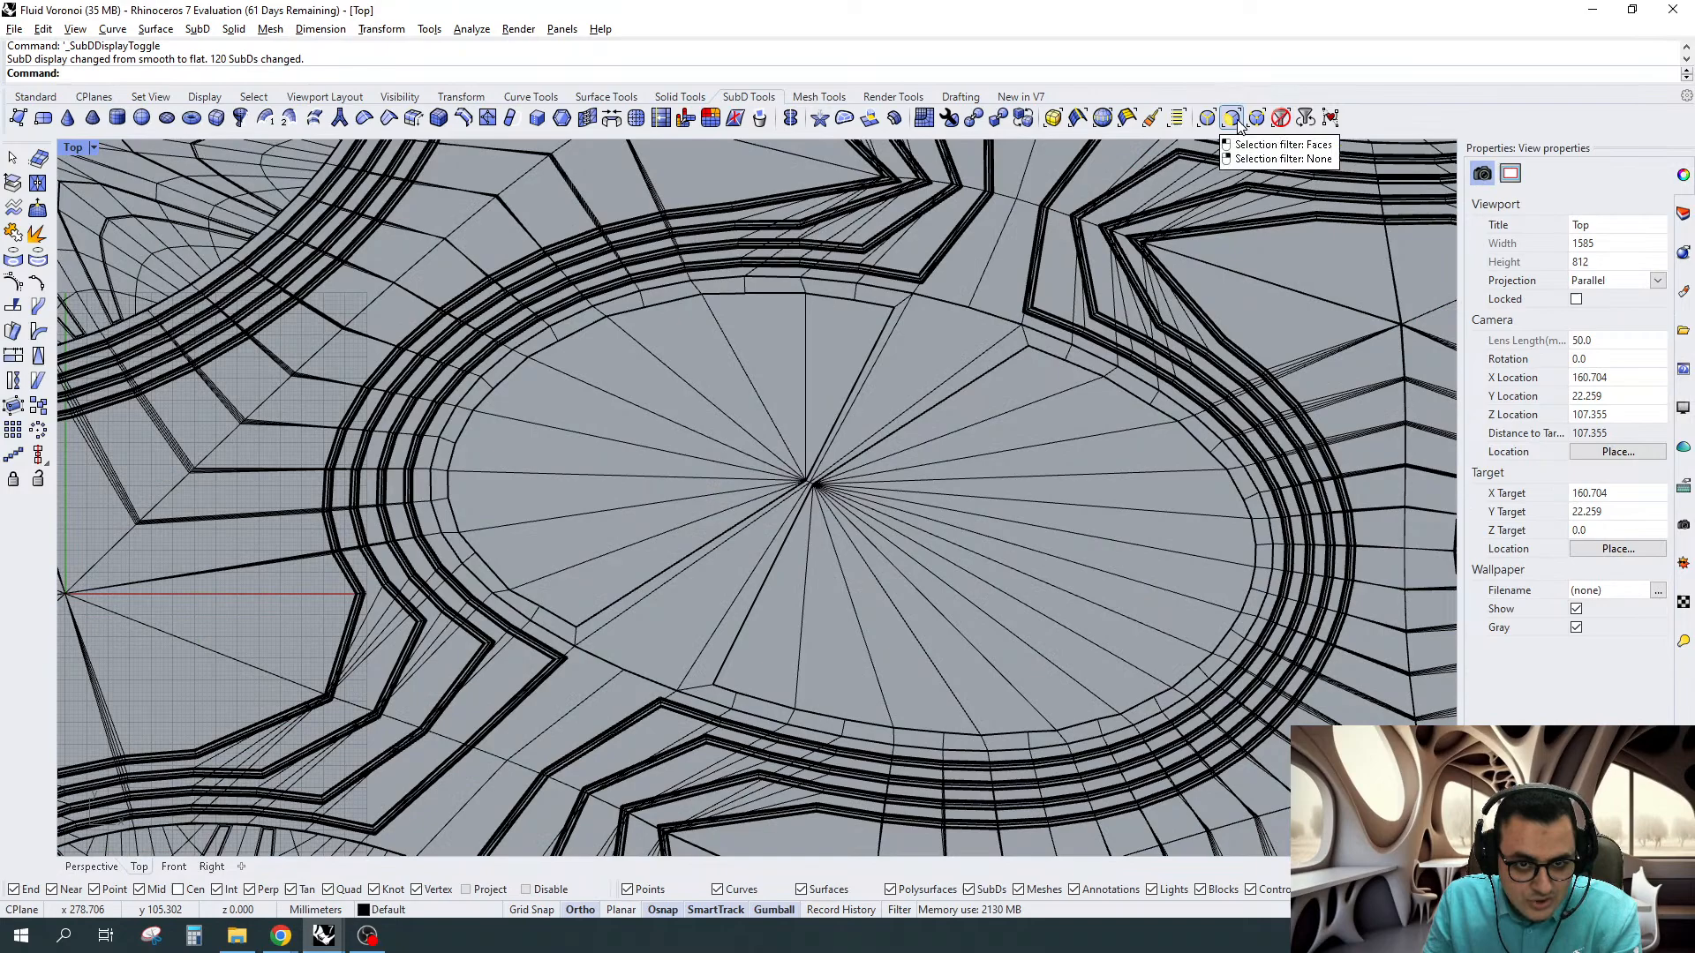
click(1238, 125)
mouse_move(982, 415)
mouse_down()
mouse_move(1041, 491)
mouse_move(800, 649)
mouse_up()
key(Return)
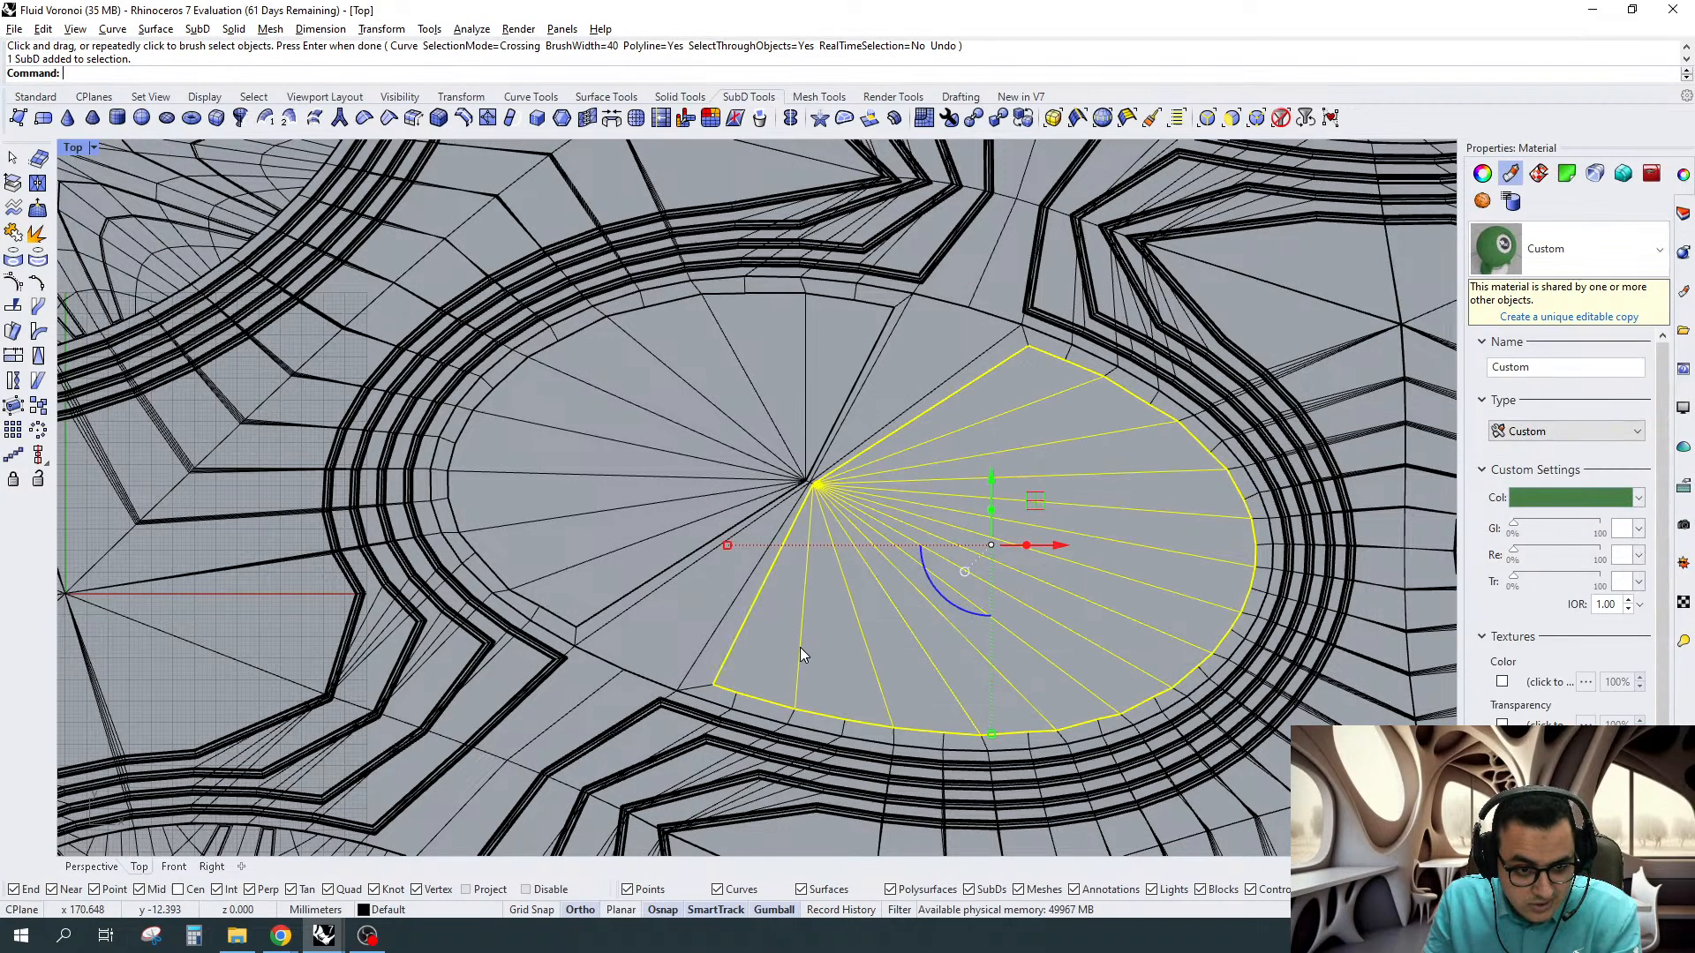
click(91, 866)
key(Escape)
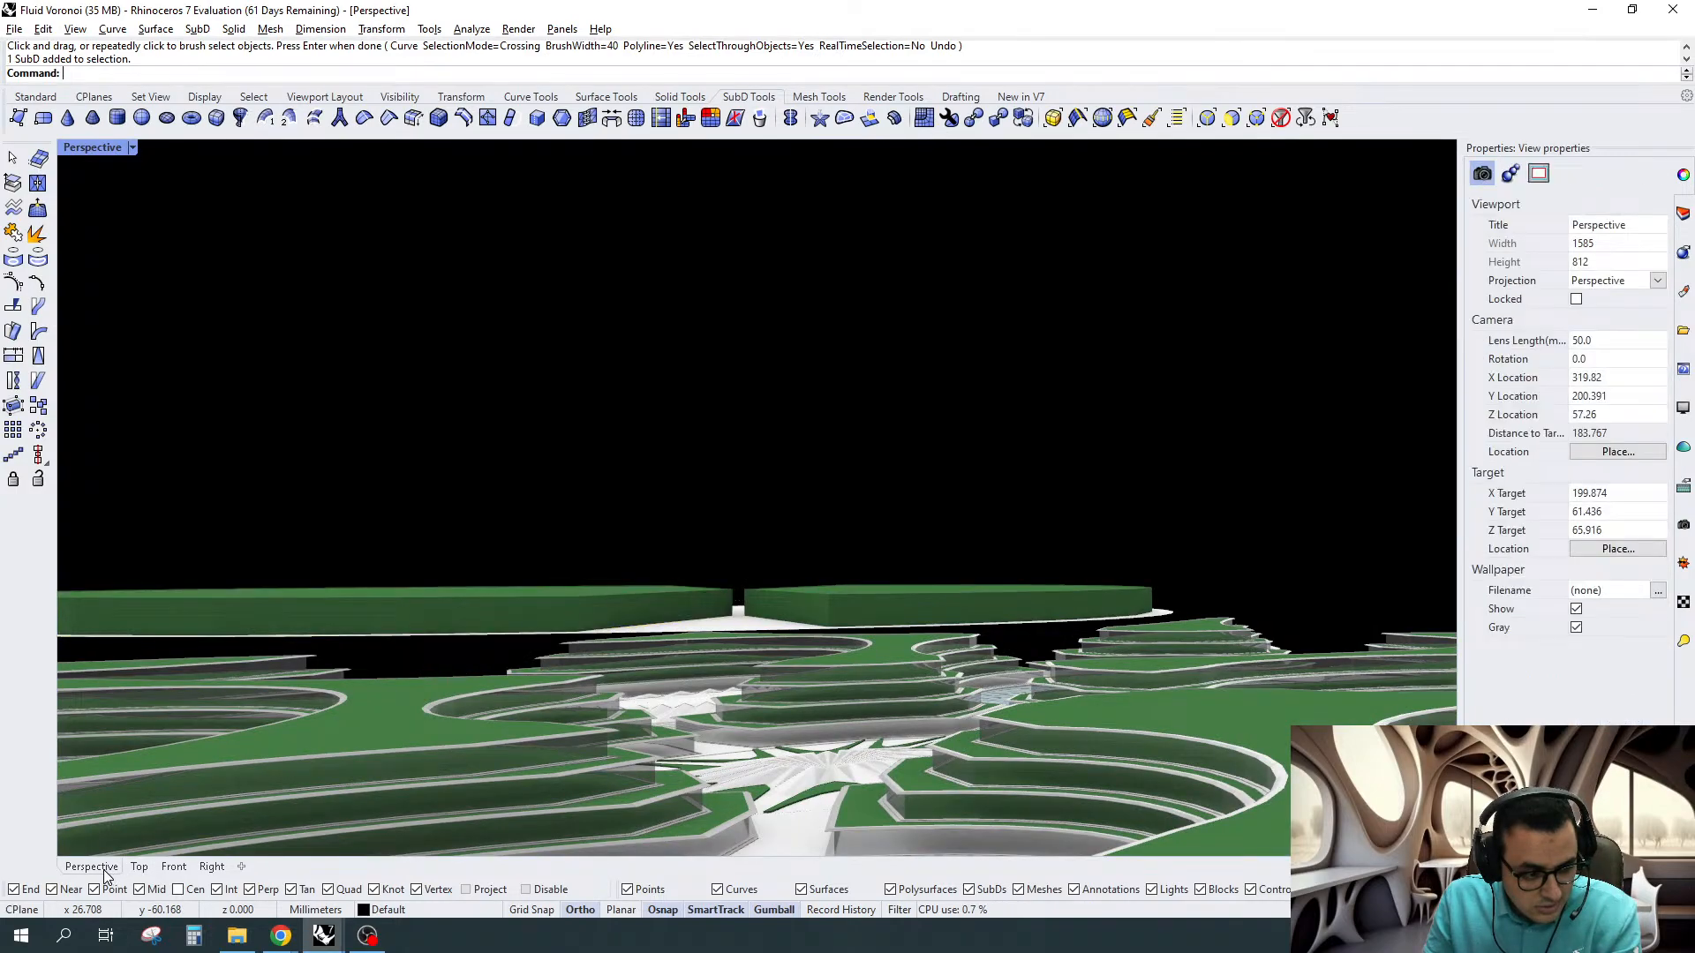
Brush-select only the top faces of the larger green half and scale them inward to taper its sides
click(138, 866)
click(1234, 117)
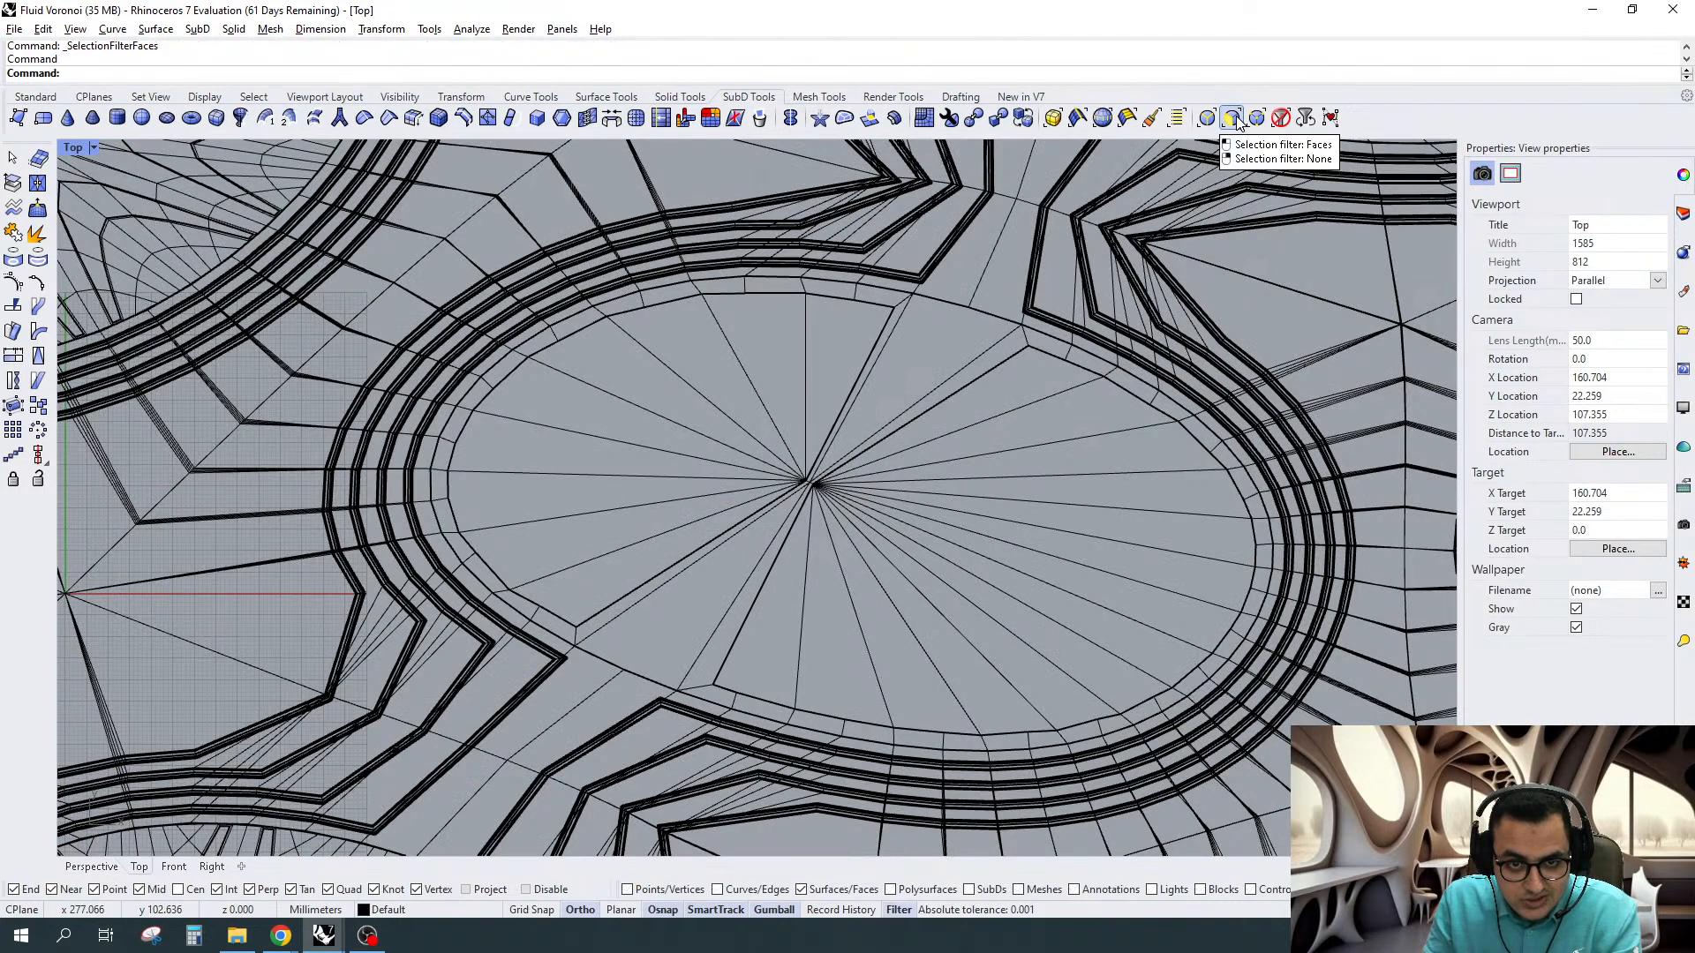
click(1152, 119)
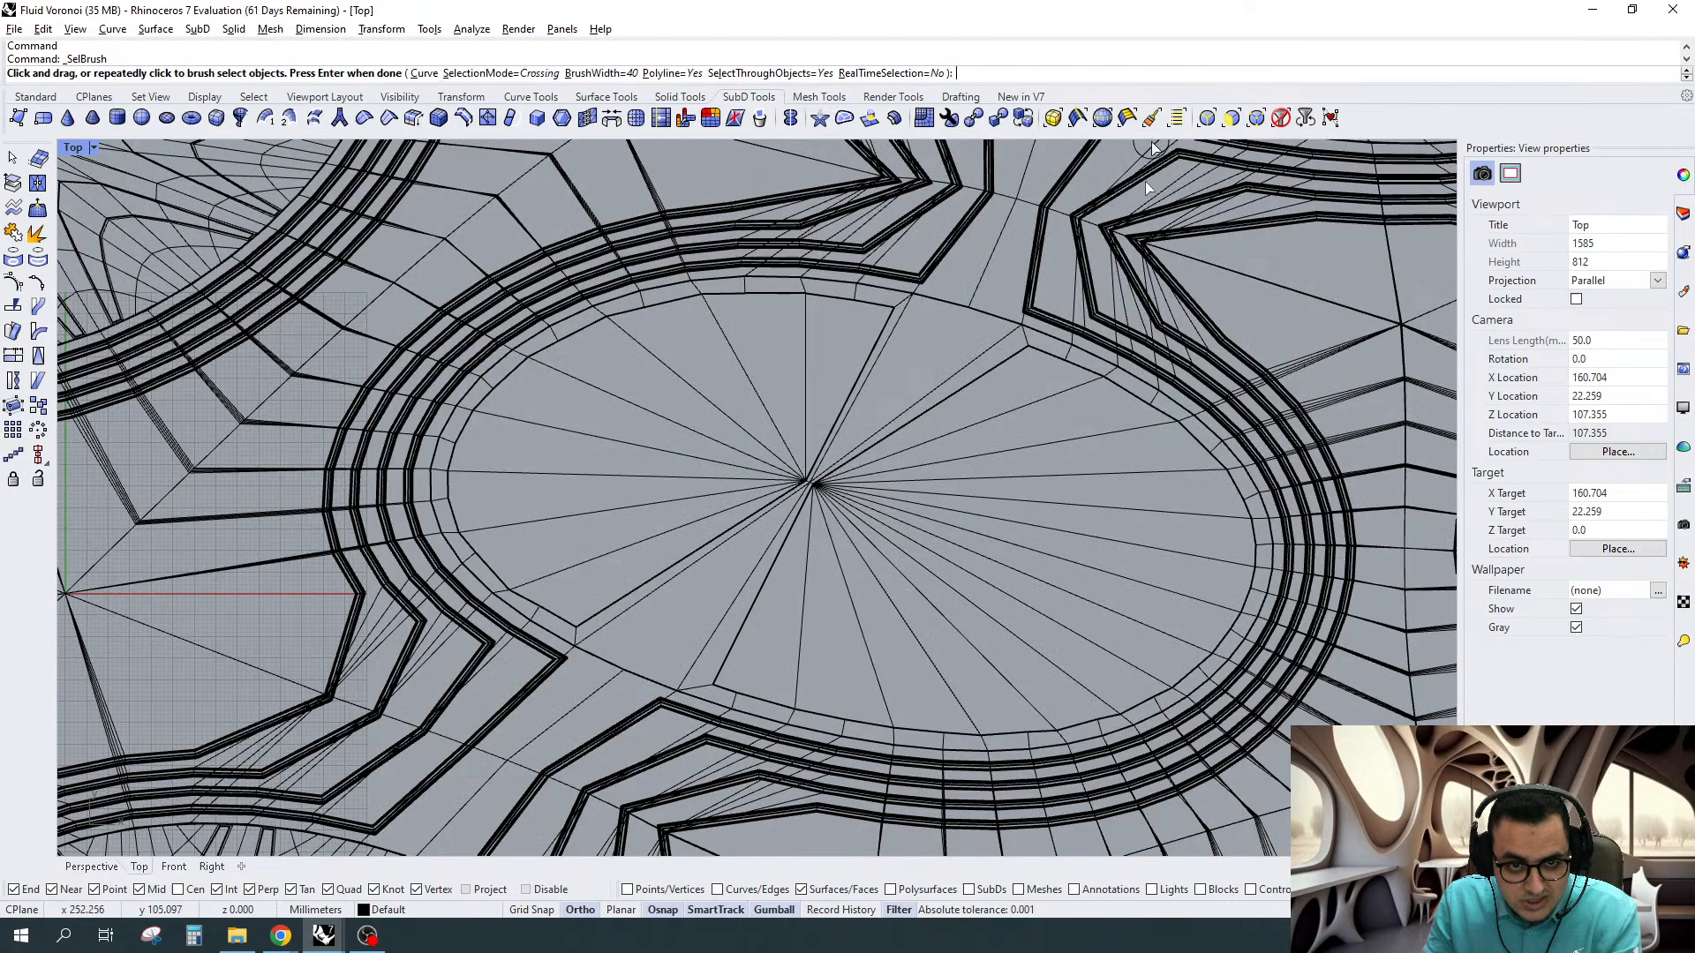
drag(1041, 375, 786, 654)
right_click(796, 649)
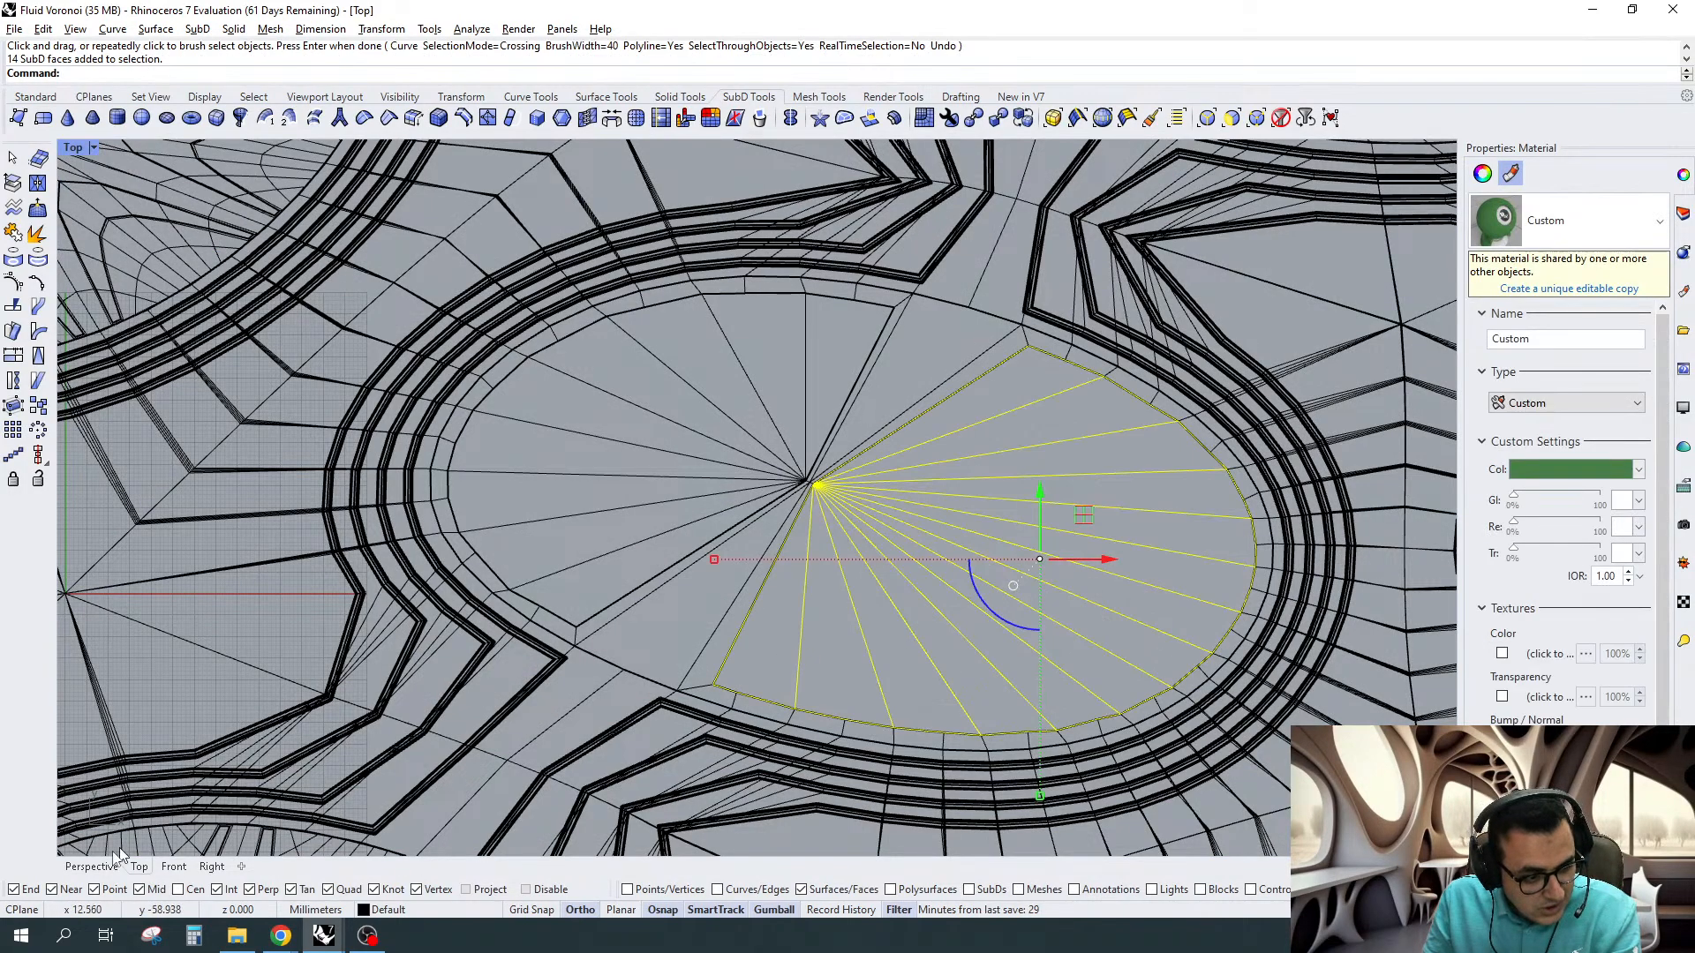
click(85, 867)
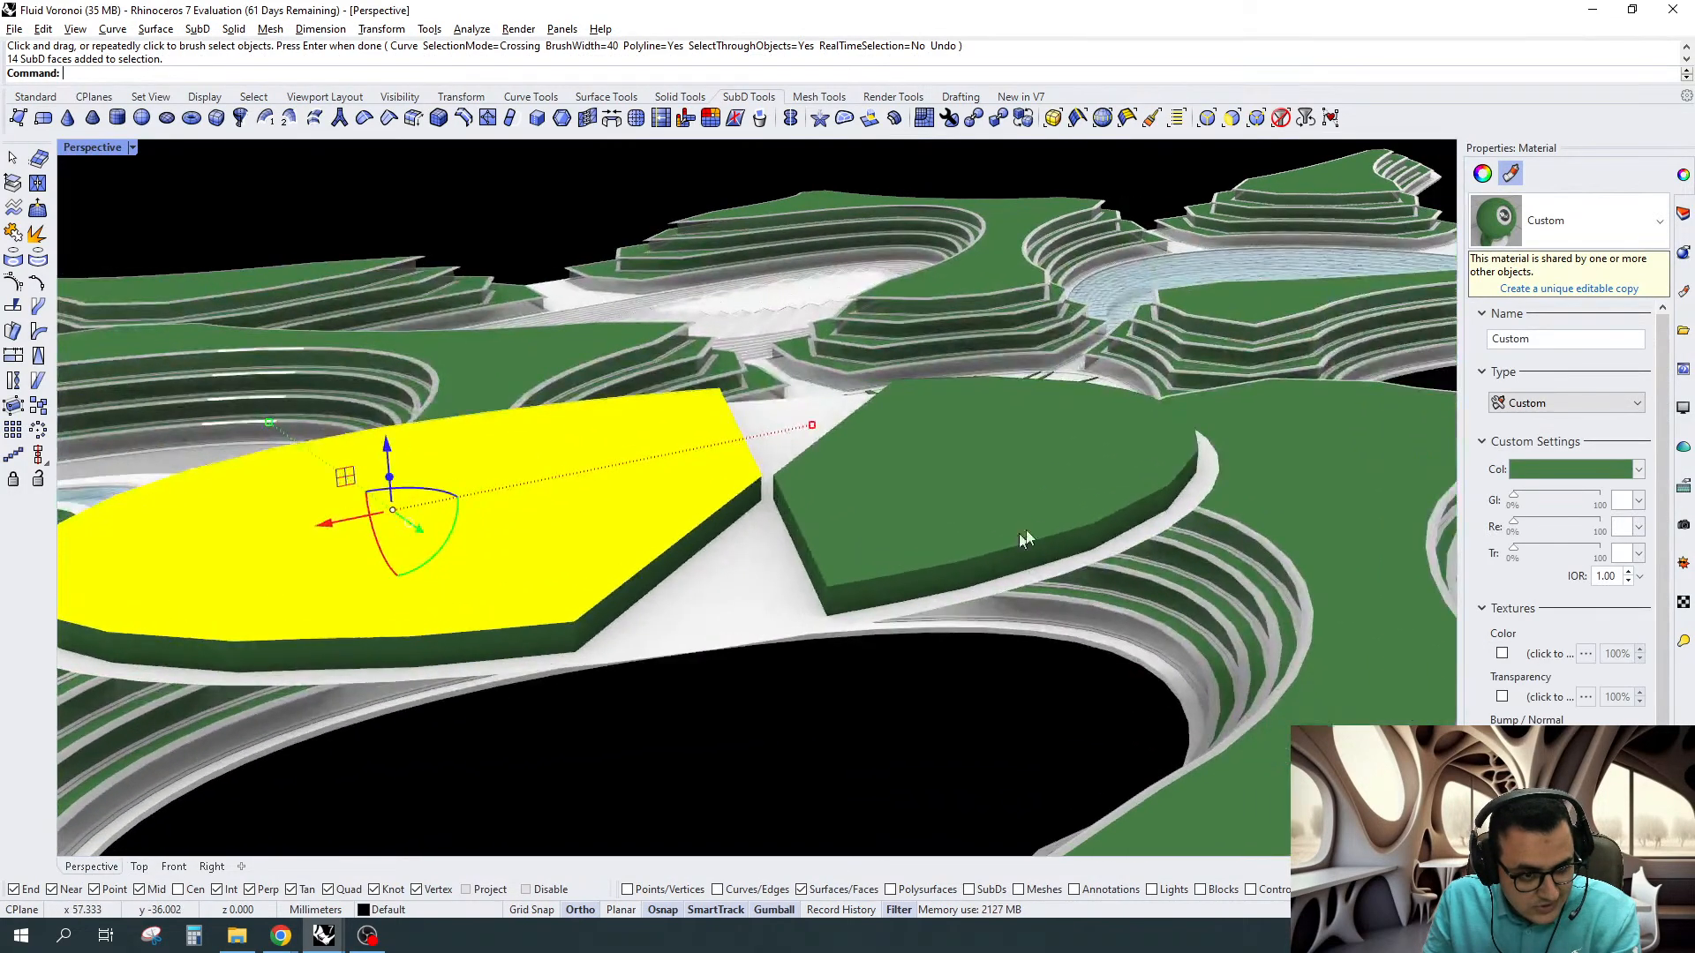
right_drag(1026, 529, 1060, 549)
shift+drag(954, 404, 890, 418)
scroll(533, 505, down, 2)
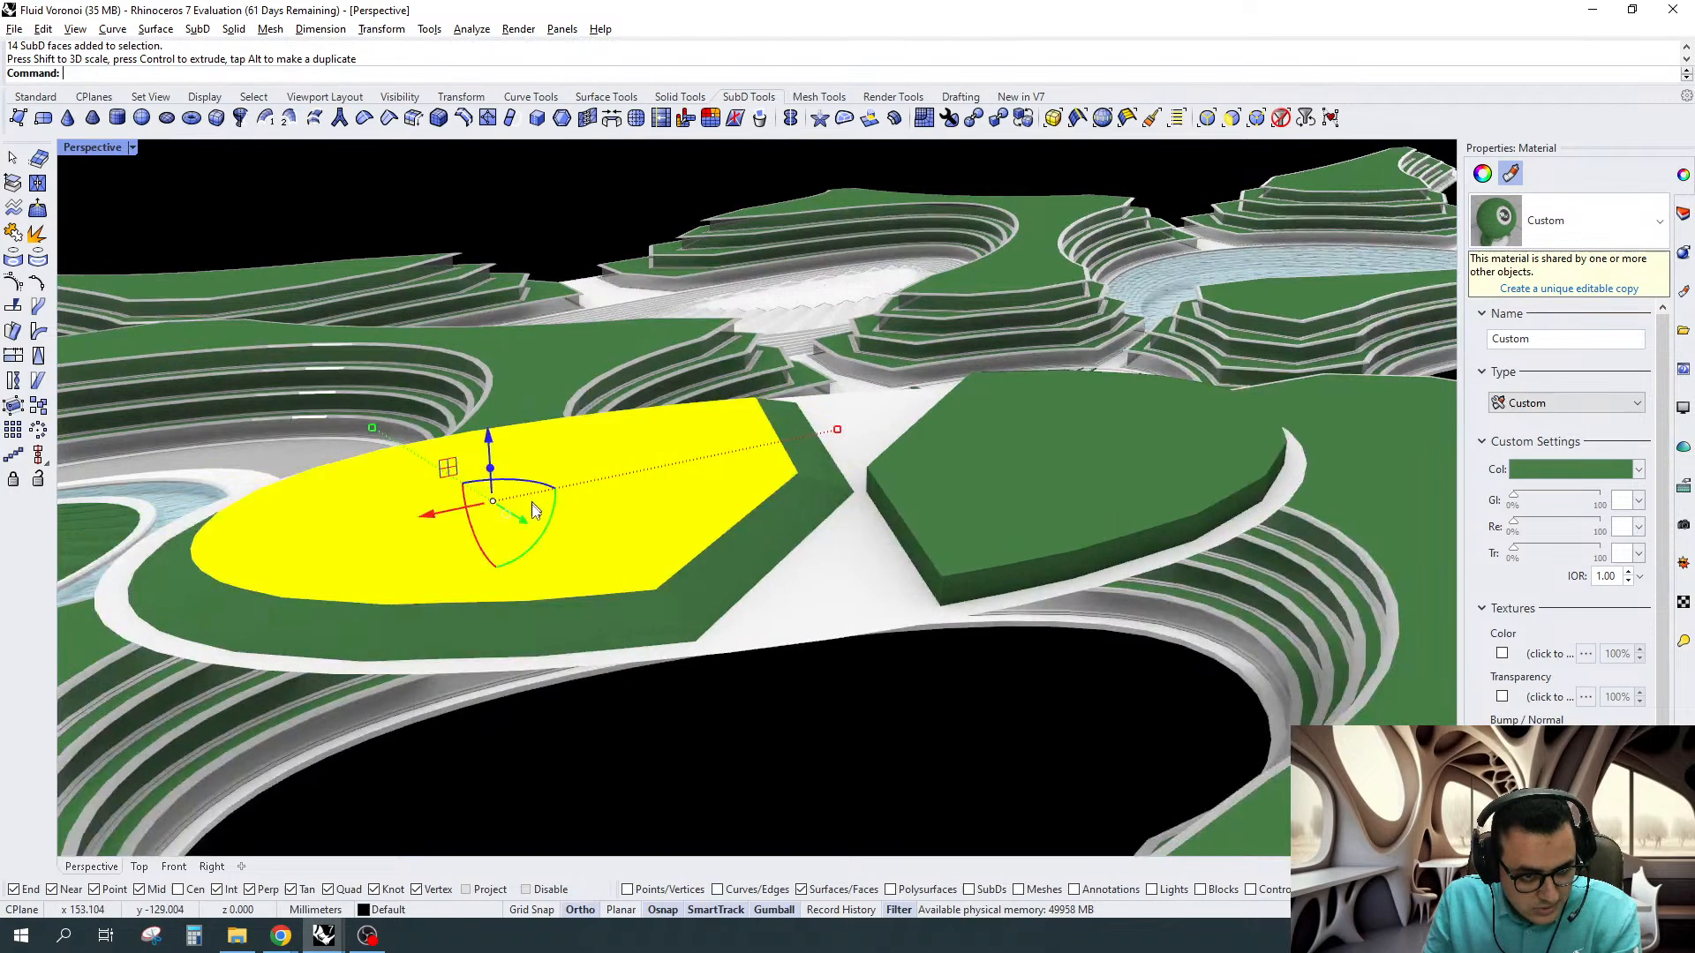
right_drag(533, 510, 459, 512)
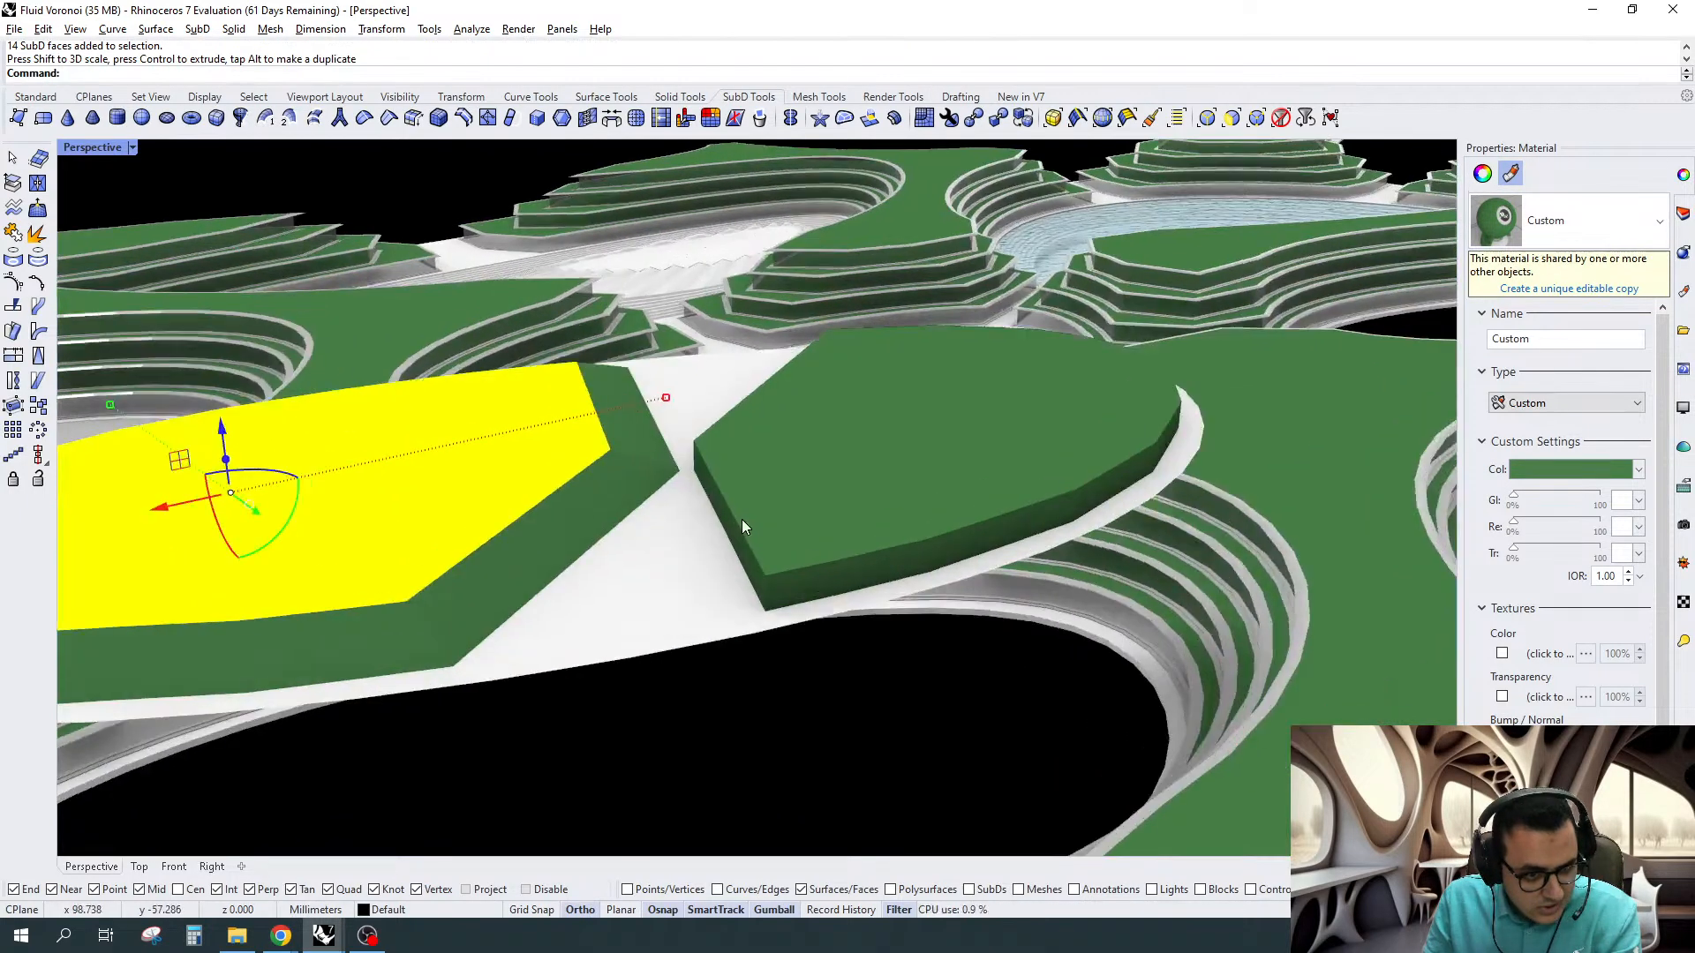
Brush-select only the top faces of the smaller green half and scale them inward to taper its sides
click(141, 868)
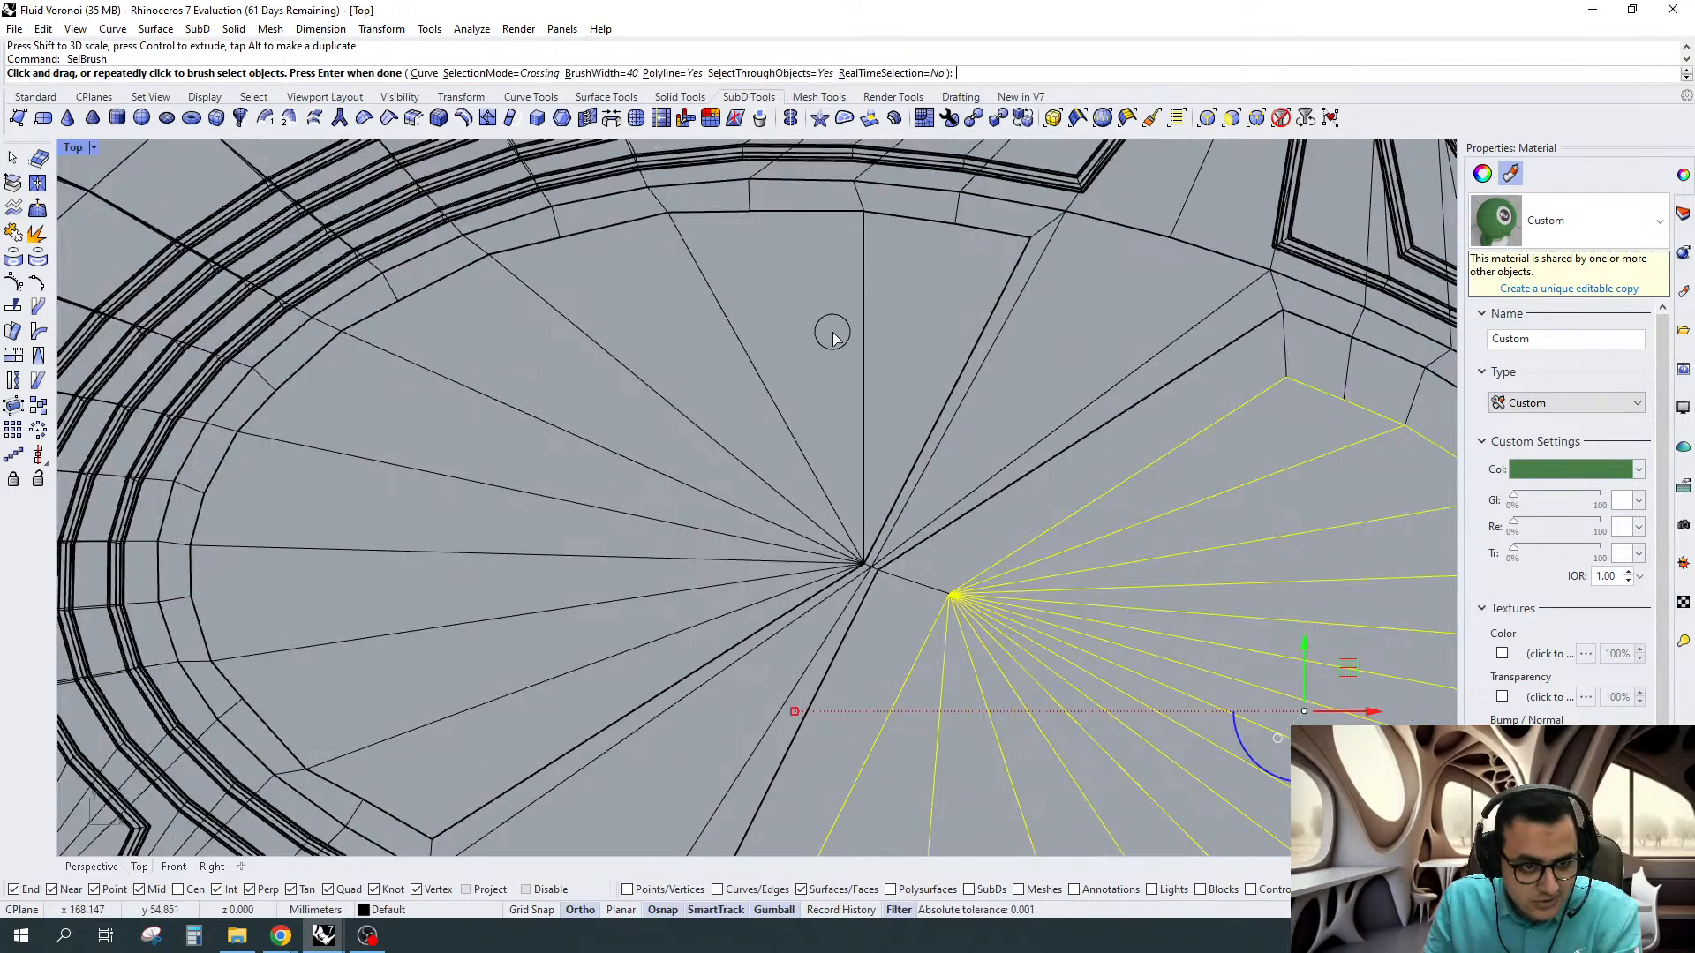
mouse_move(908, 315)
mouse_down()
mouse_move(839, 341)
mouse_move(400, 642)
mouse_move(467, 740)
mouse_up()
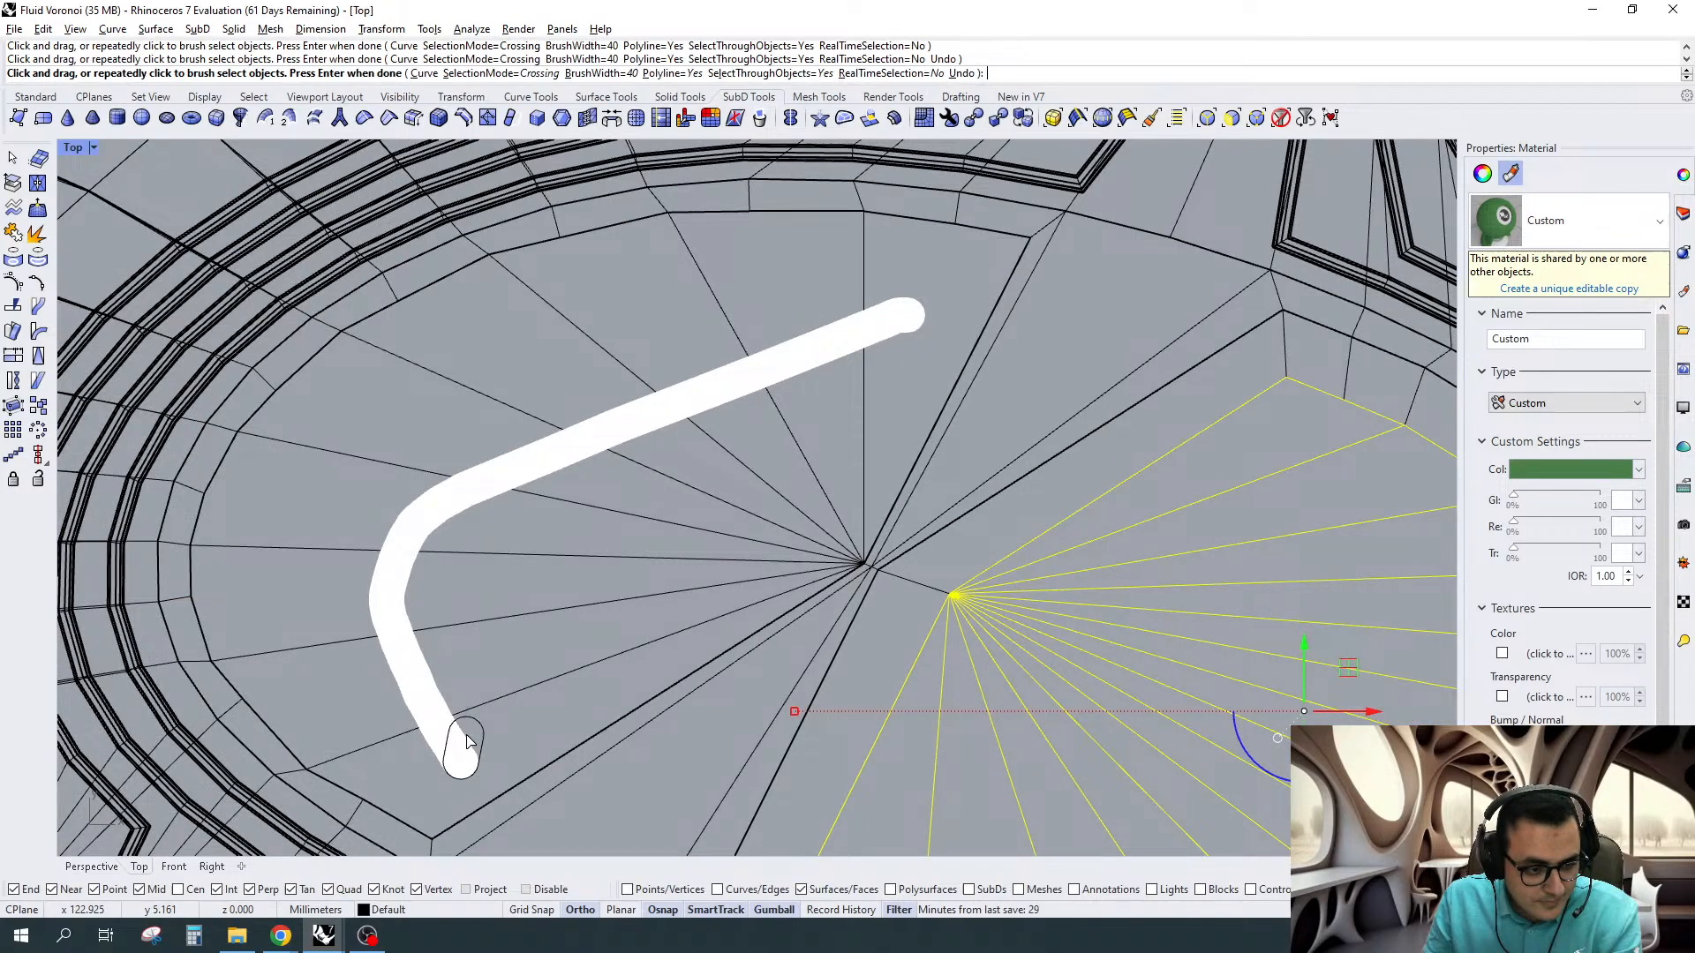
key(Return)
scroll(1051, 375, down, 2)
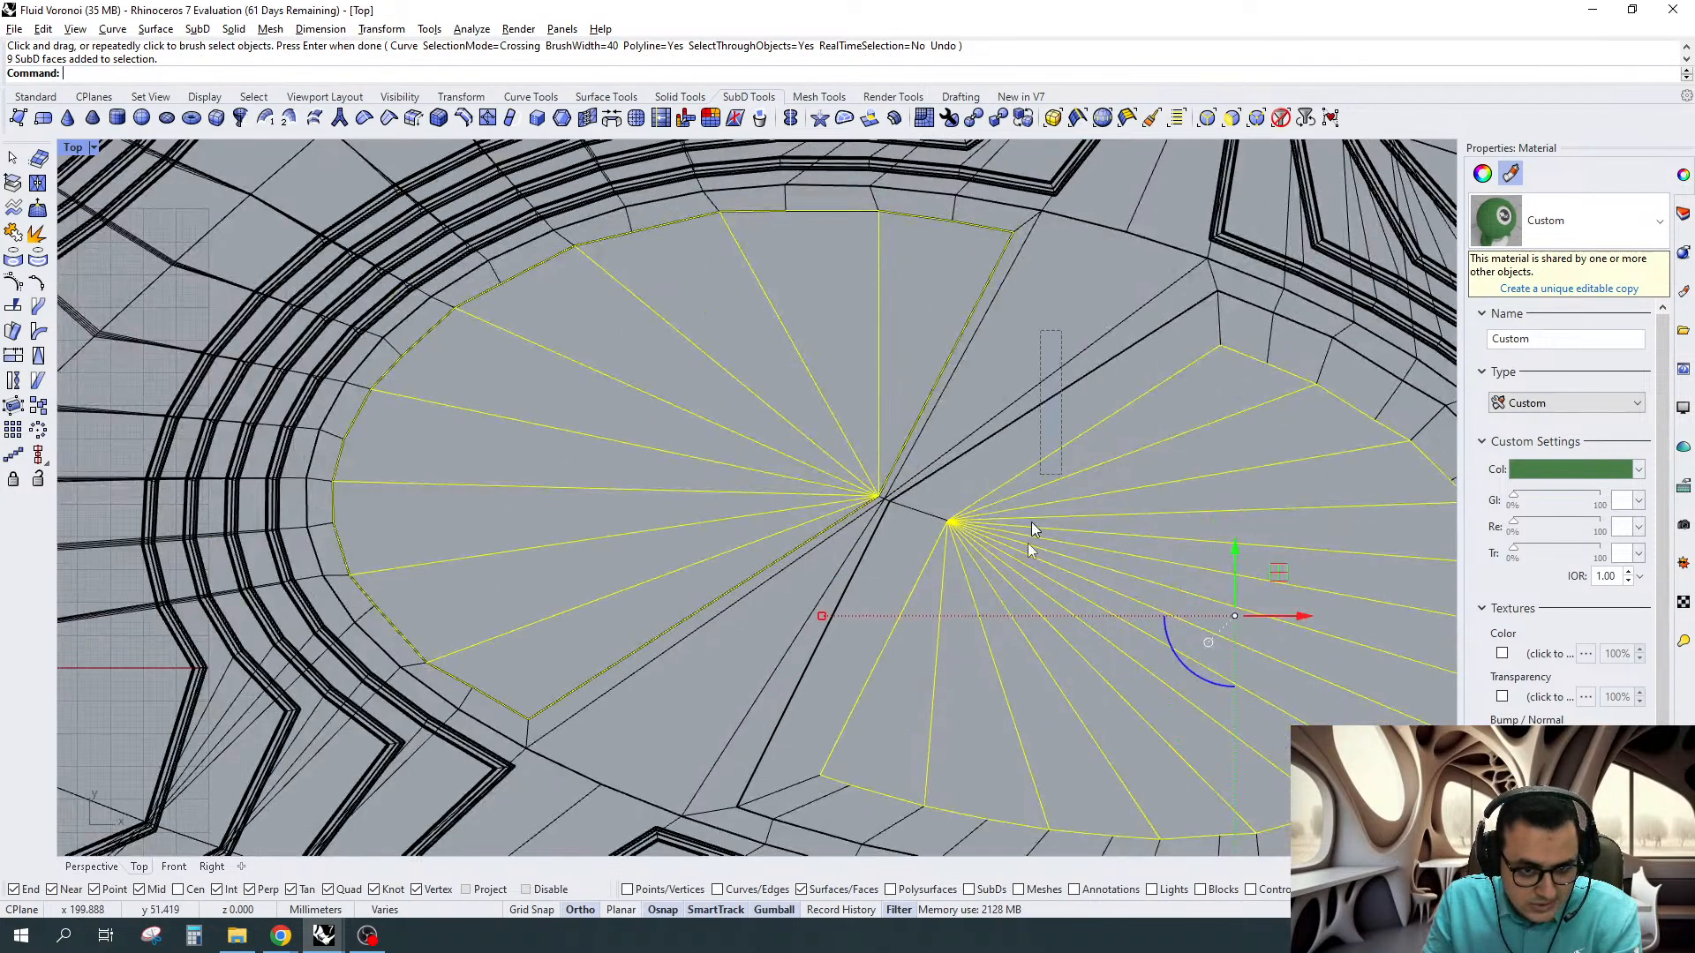
drag(1033, 527, 950, 717)
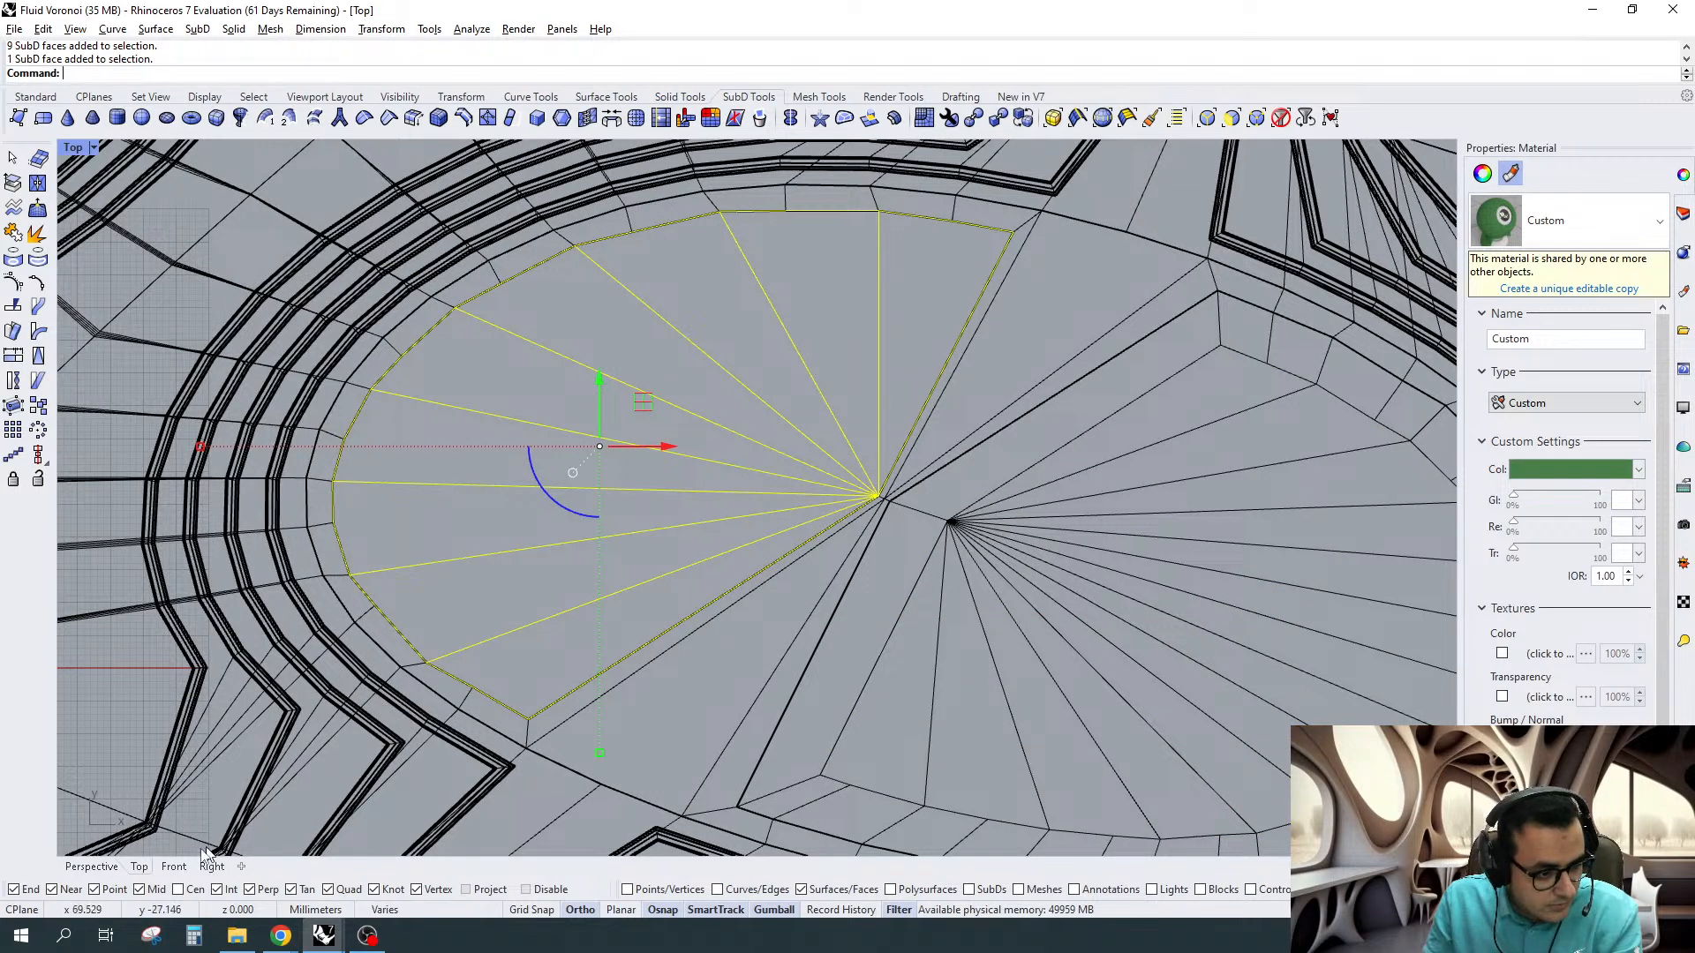
click(91, 866)
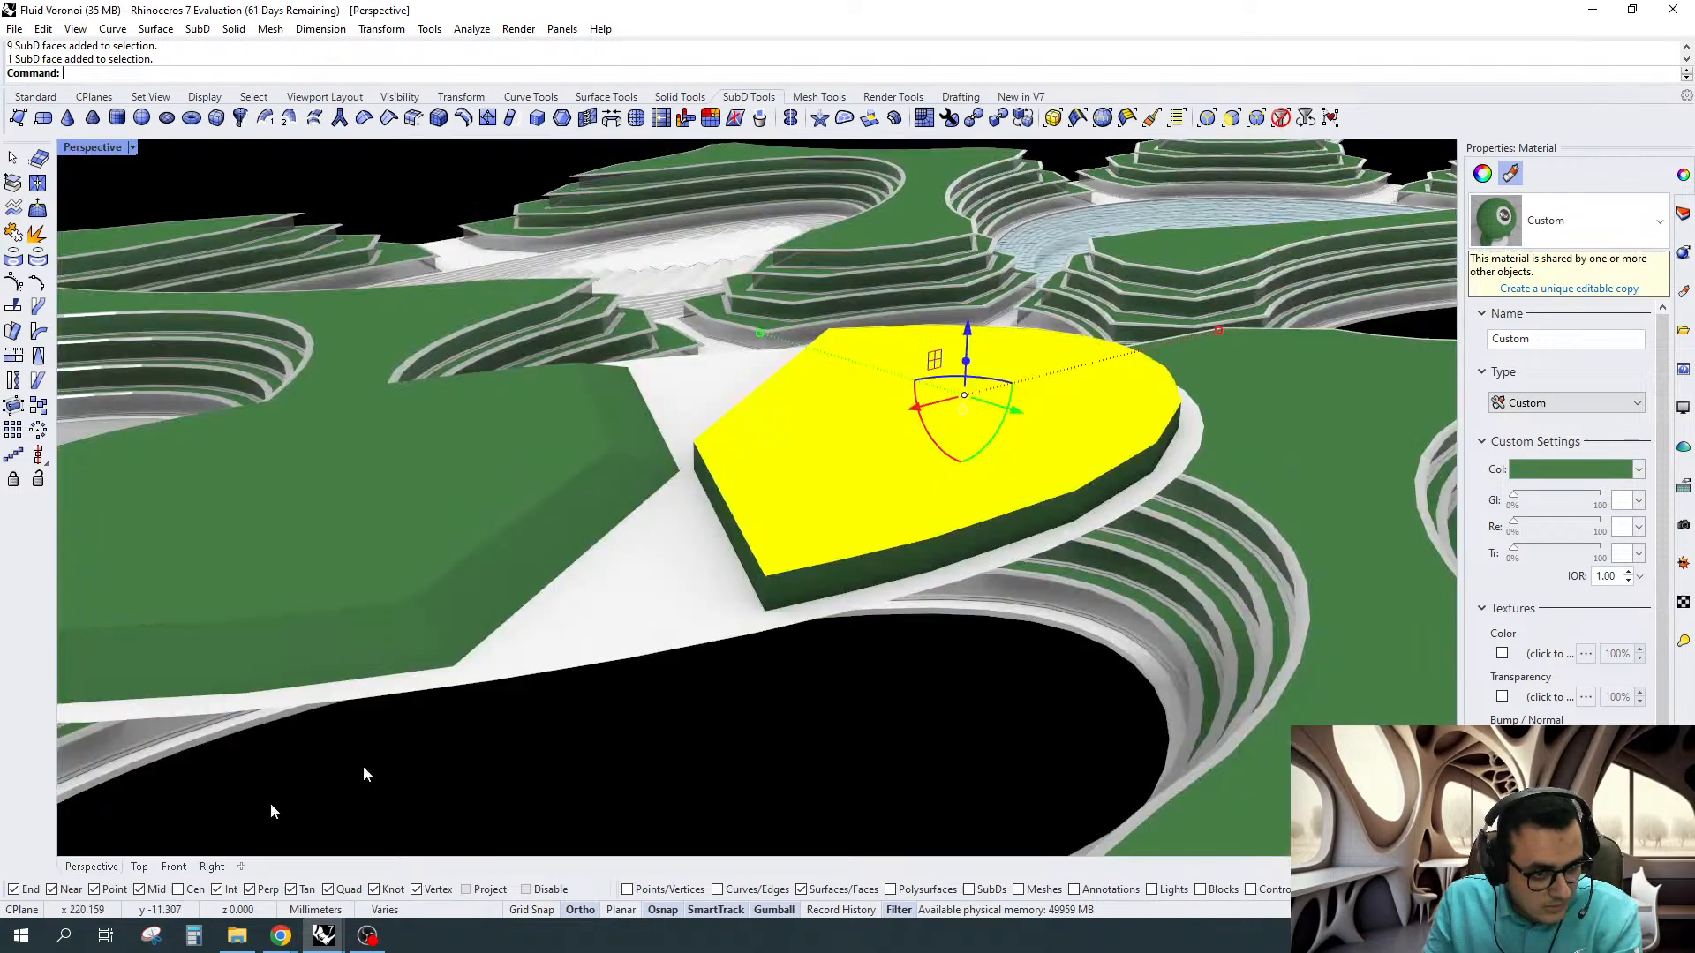
drag(1218, 331, 1181, 350)
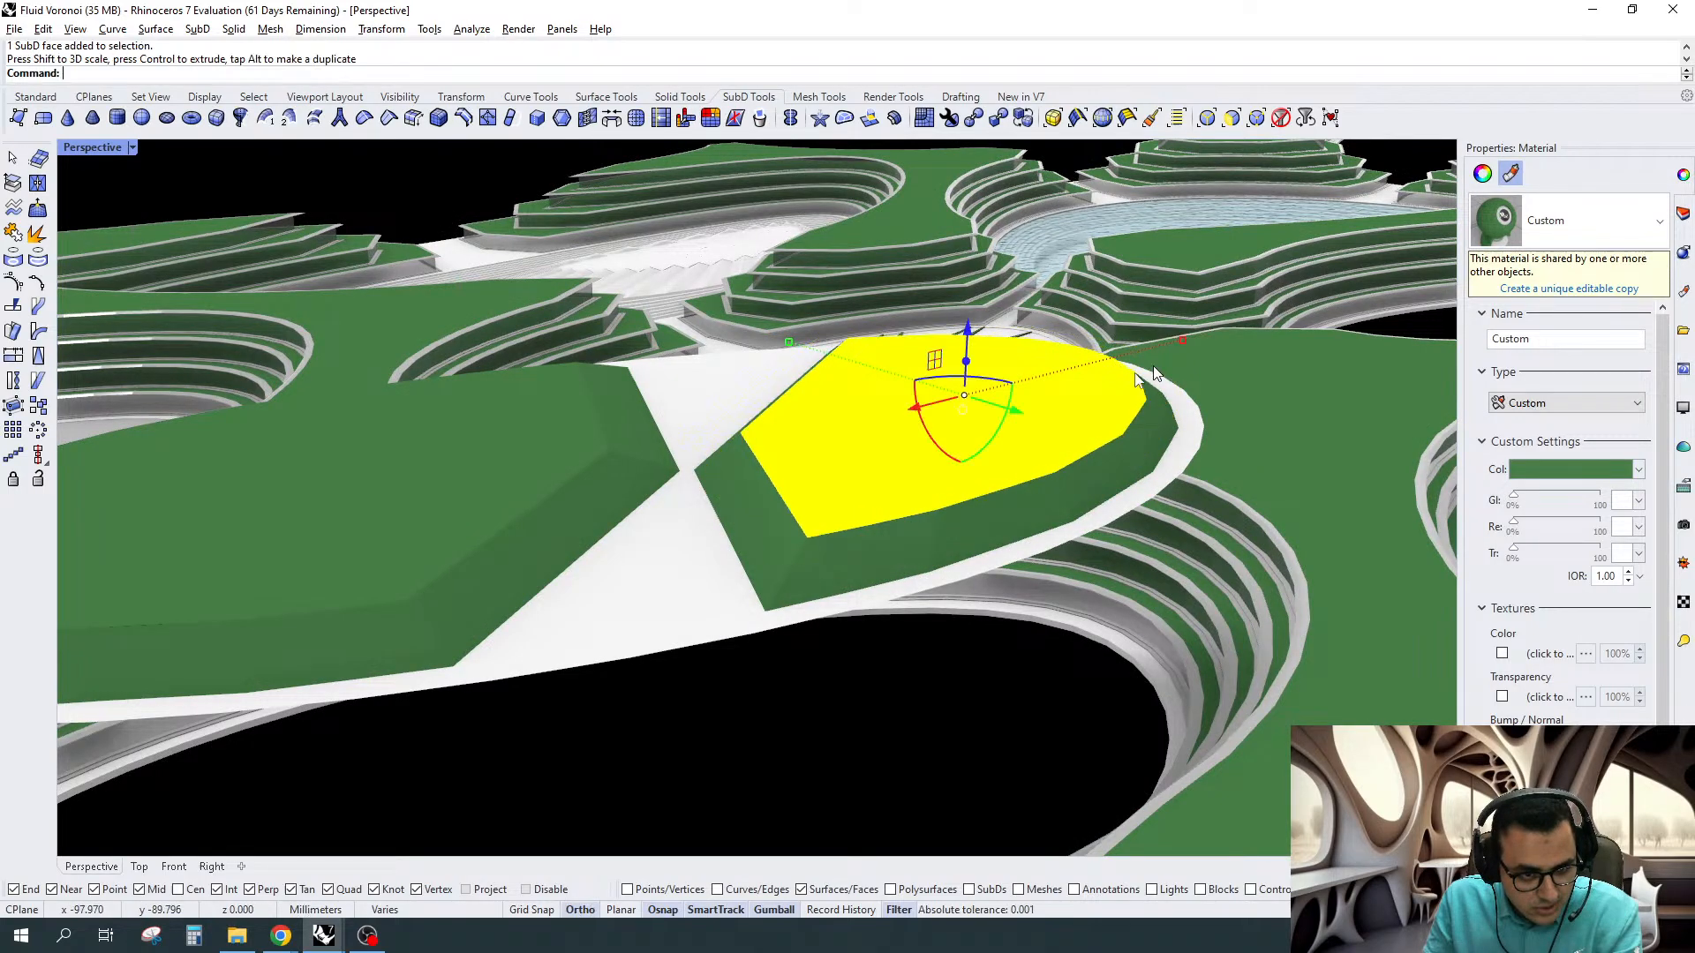
In shaded display, select the radial edges on both green tops, leaving out the short edges running to the inner corners
click(132, 147)
click(110, 231)
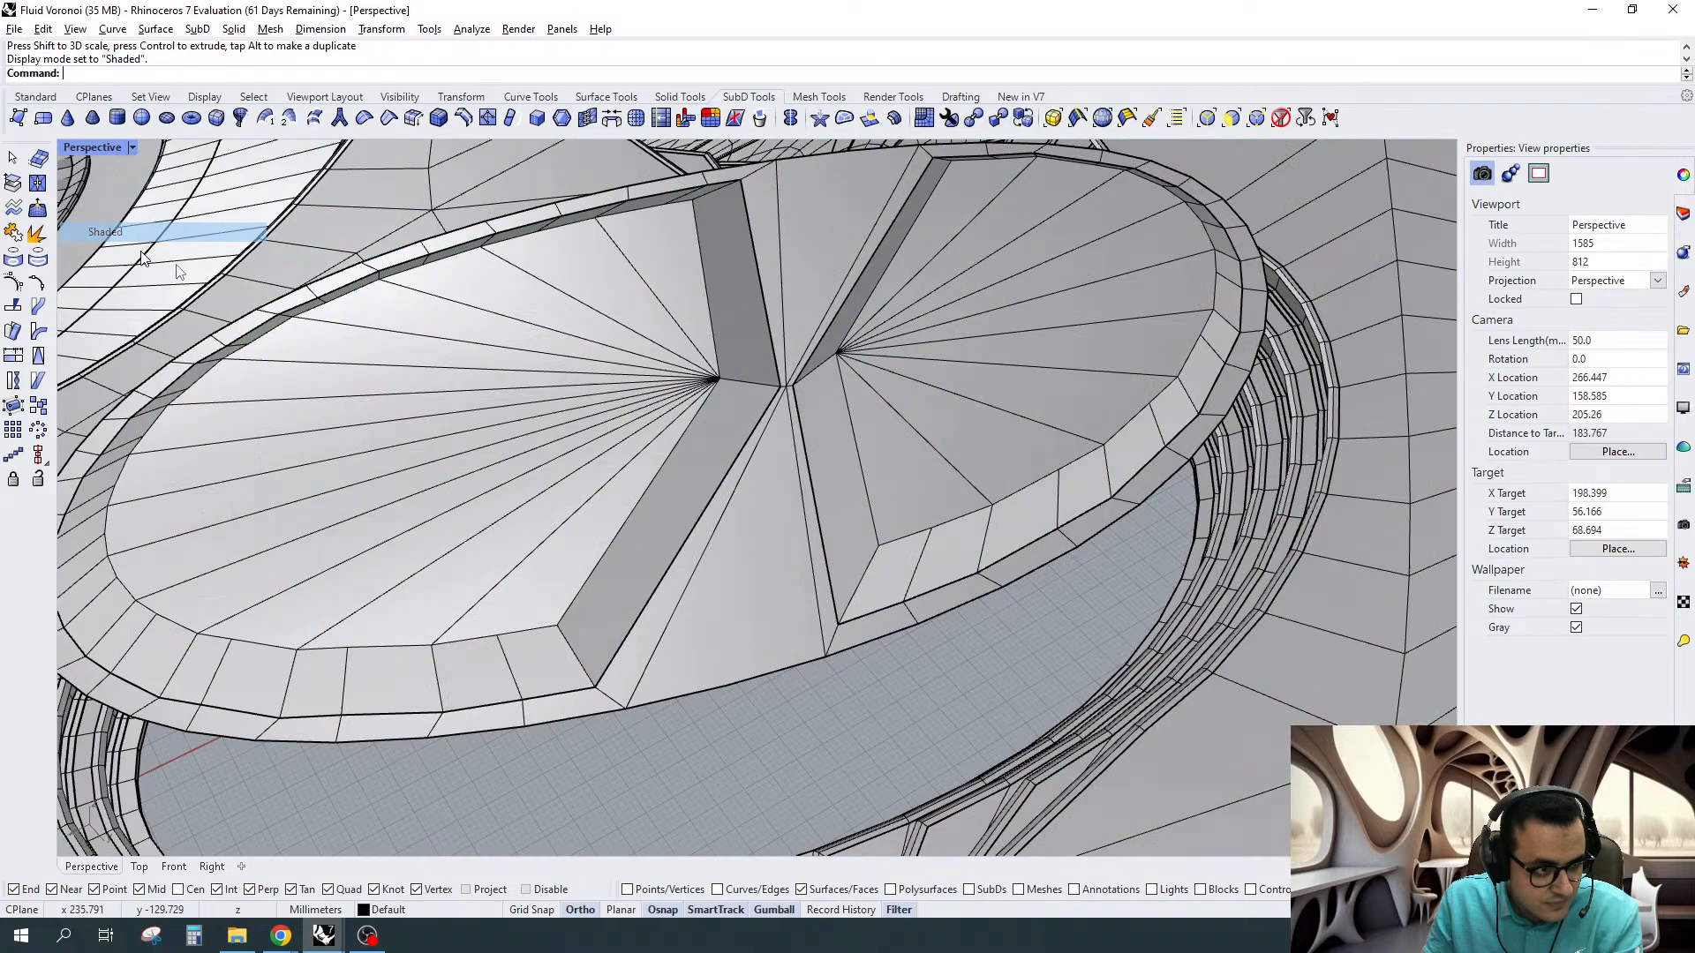
scroll(938, 431, down, 2)
right_drag(939, 431, 932, 508)
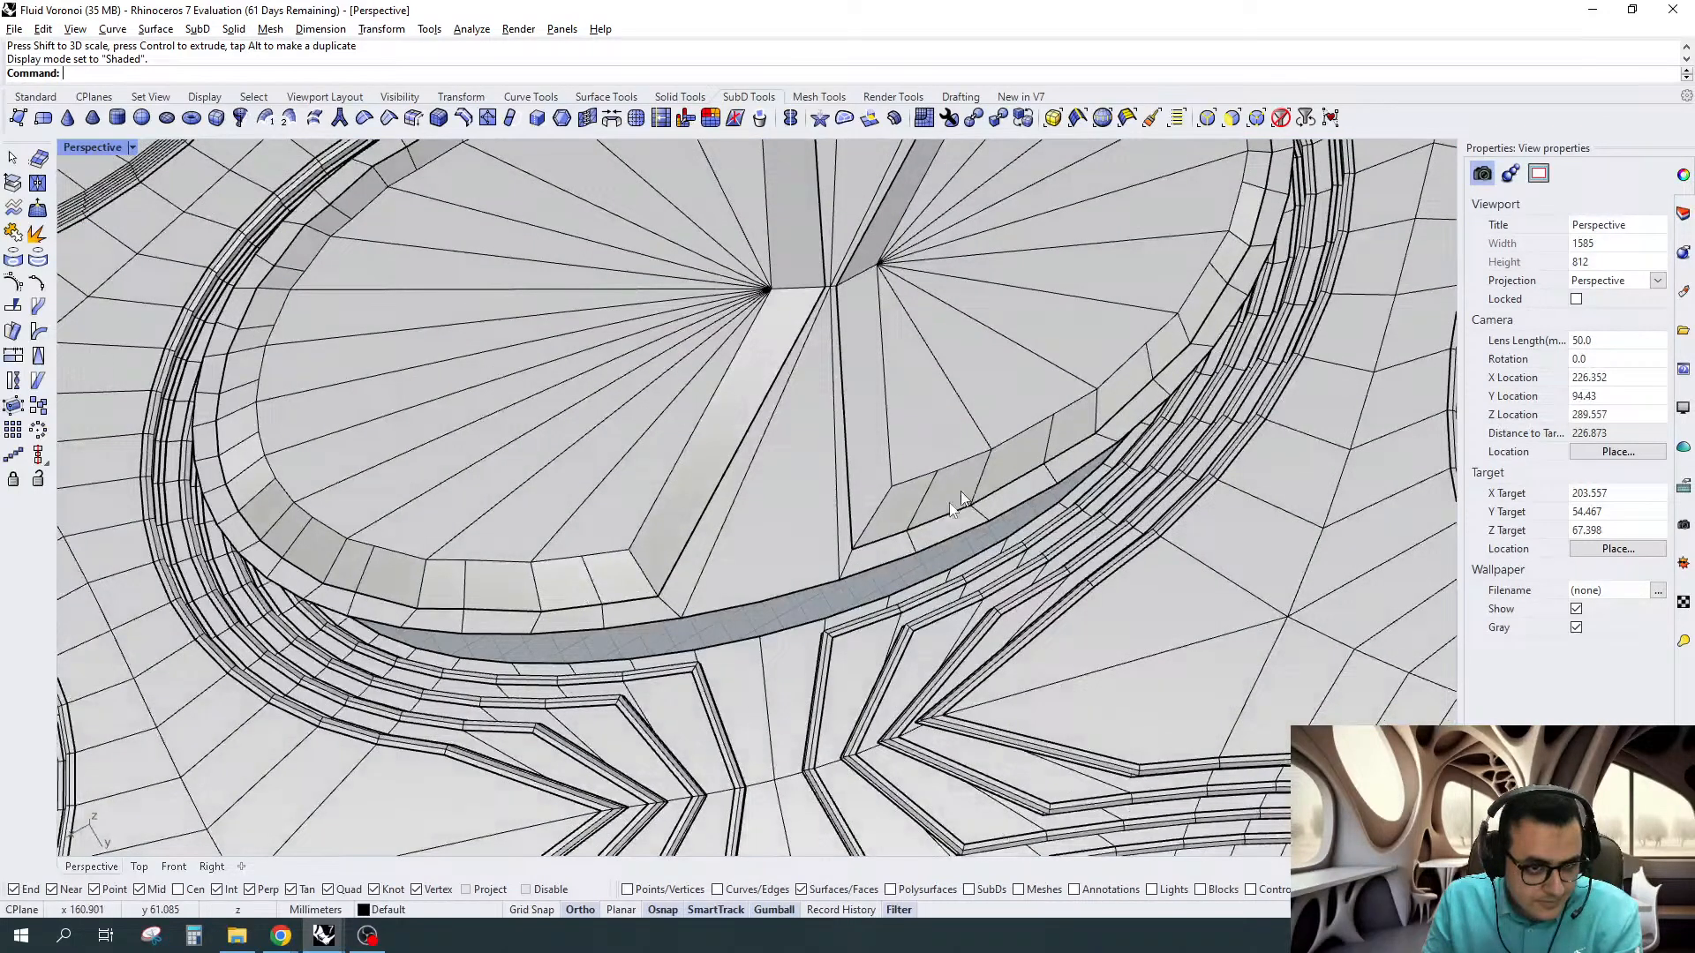
click(140, 866)
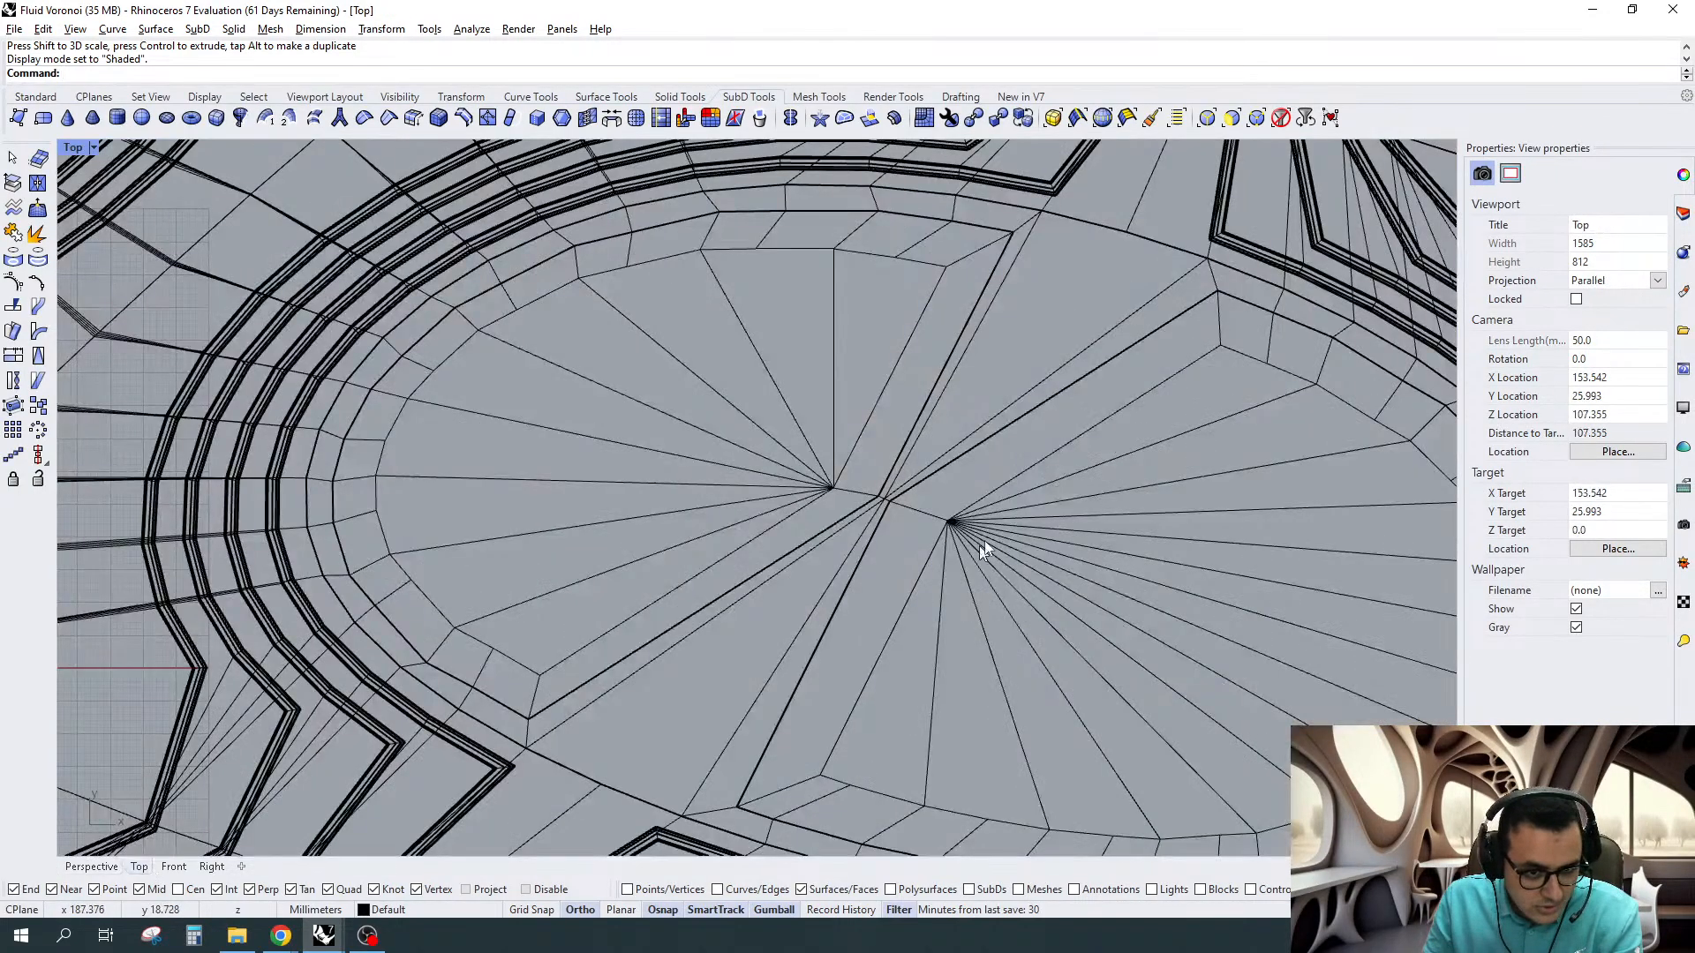
scroll(983, 538, up, 2)
double_click(902, 606)
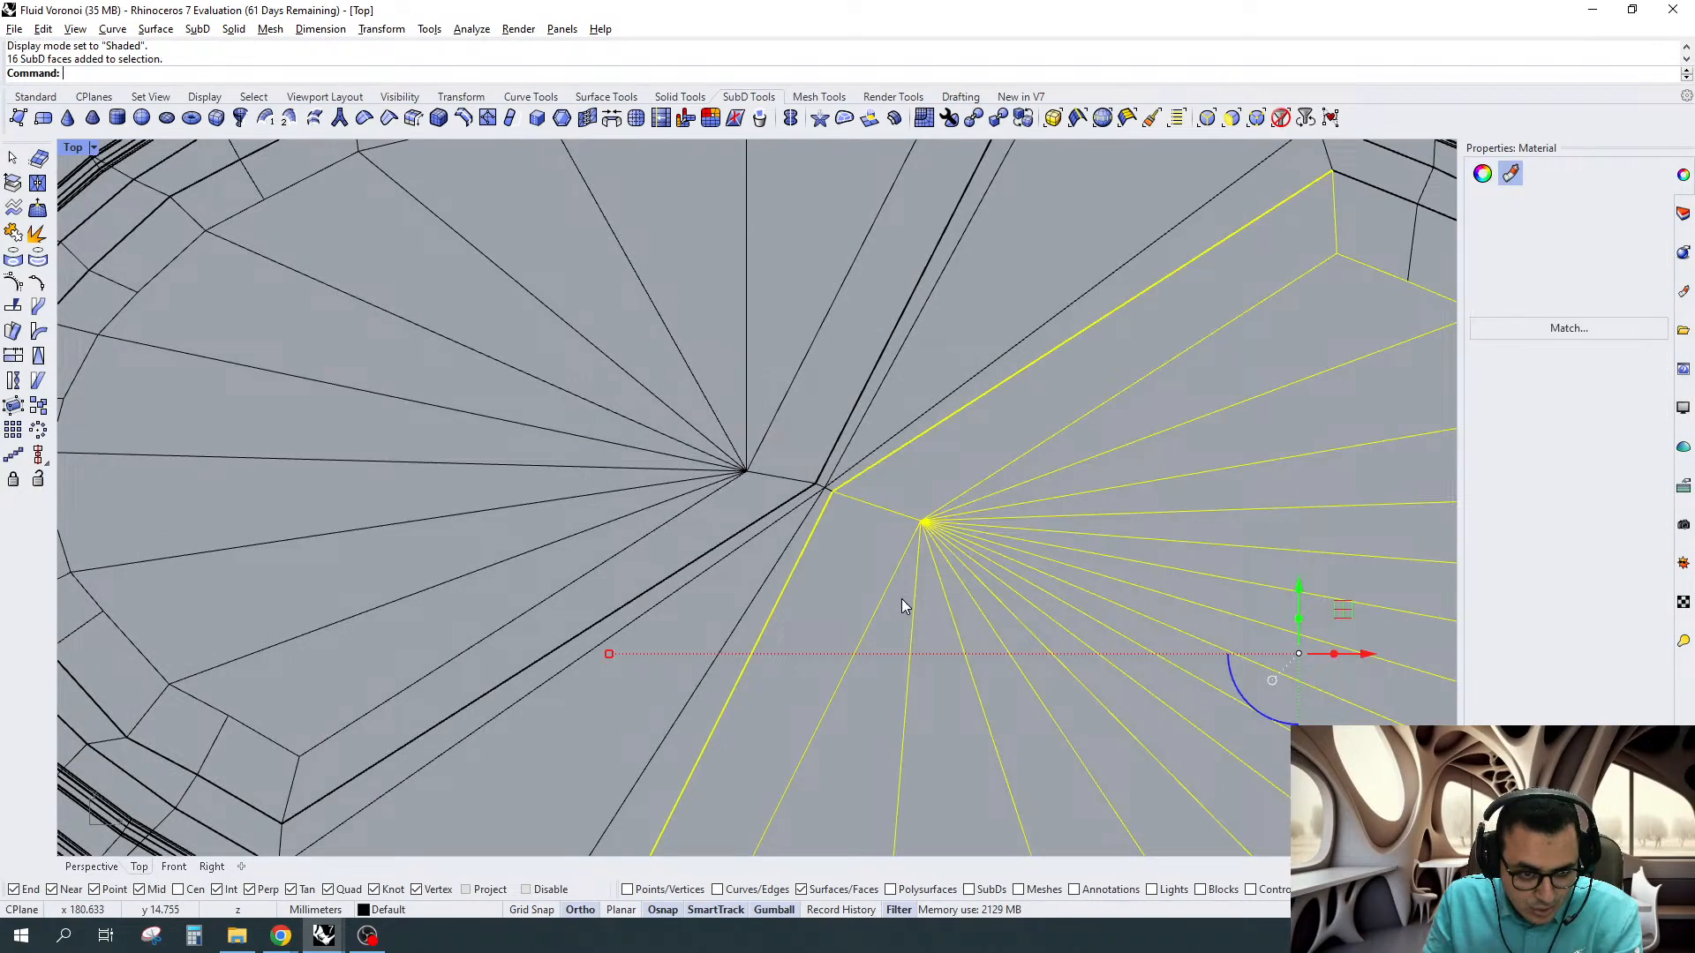
key(F2)
double_click(897, 538)
ctrl+click(855, 491)
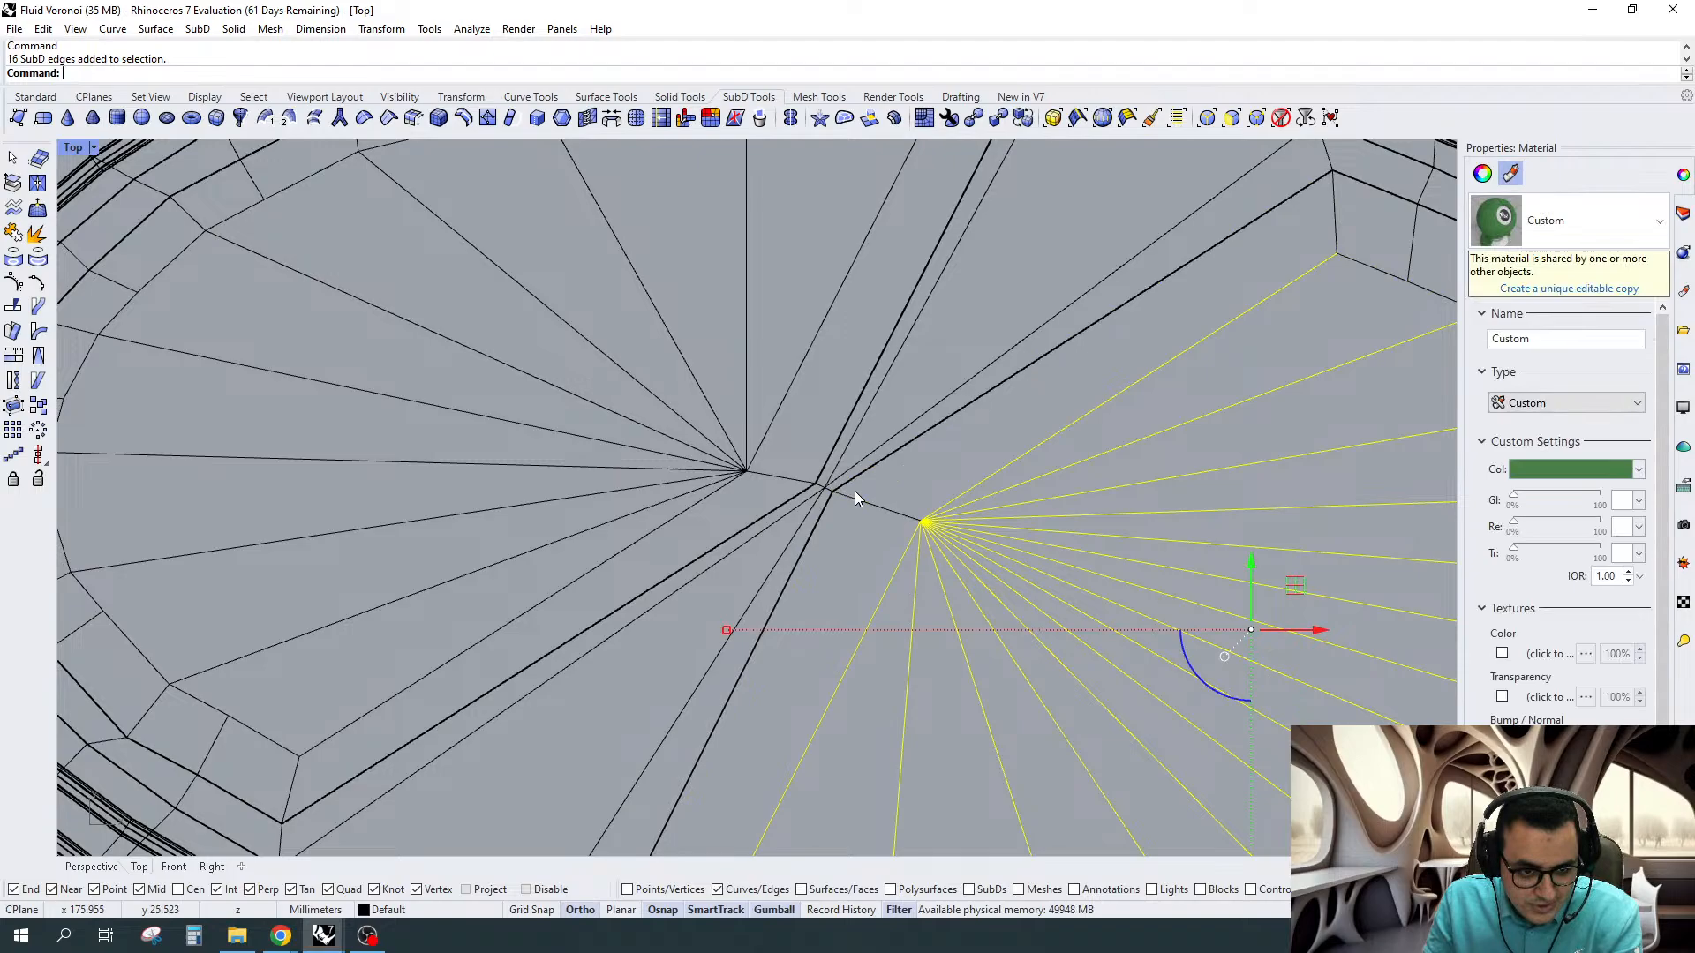
scroll(855, 491, down, 3)
scroll(742, 386, up, 3)
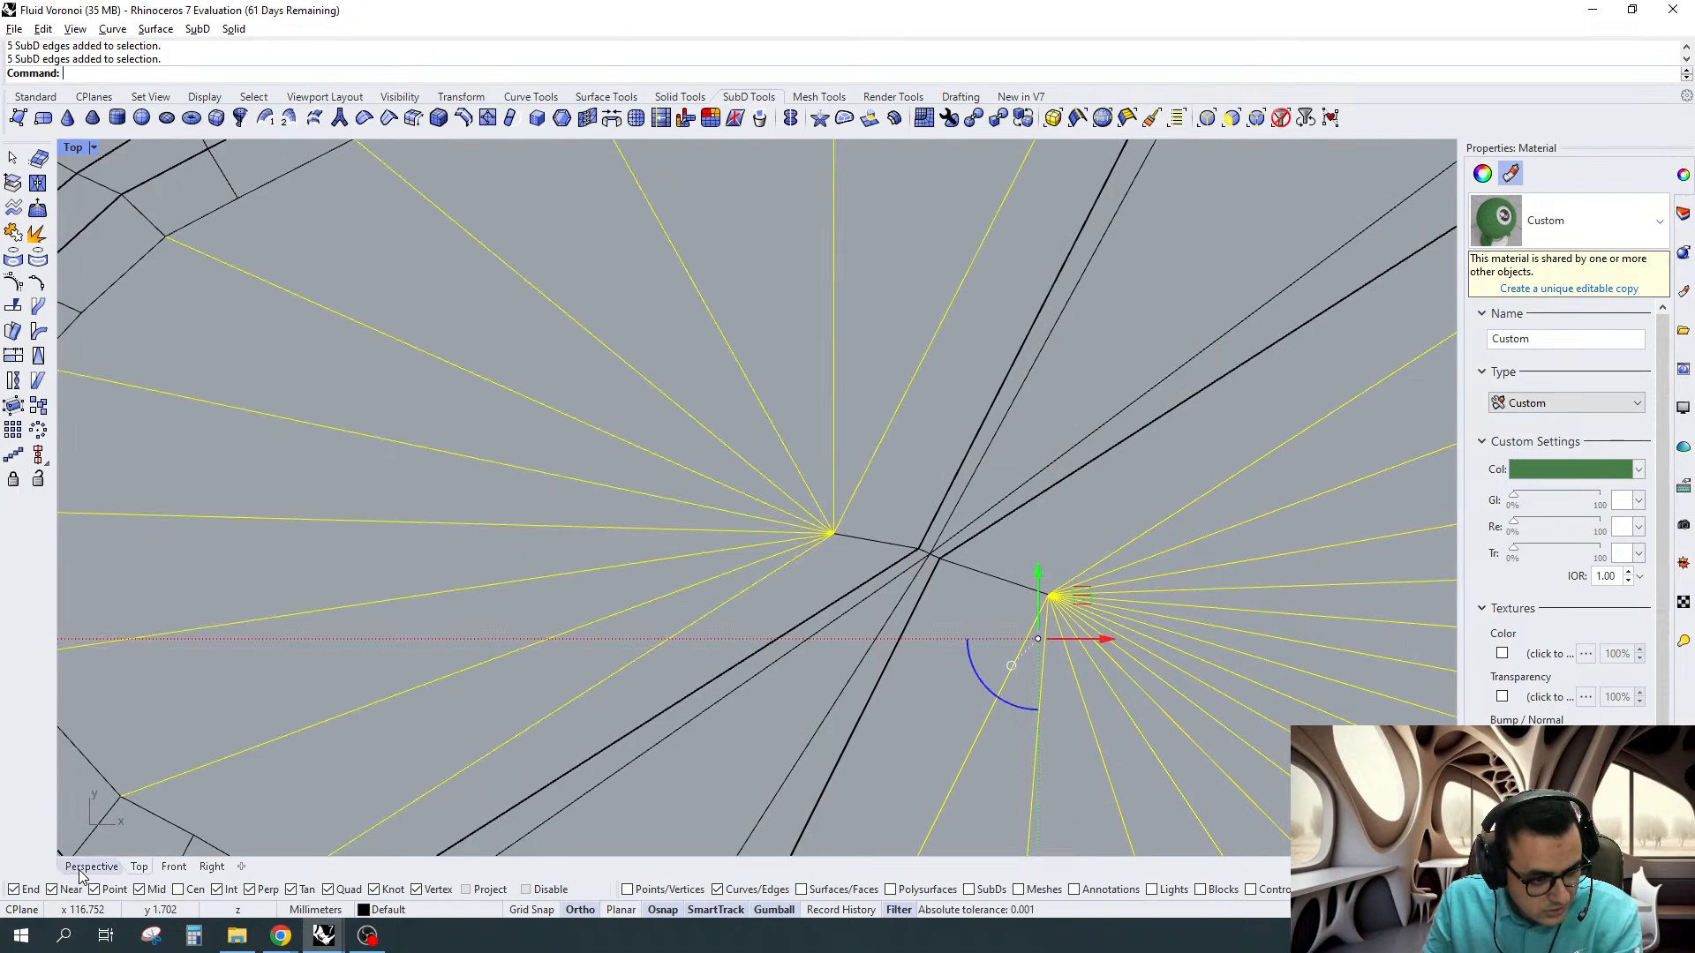
Lower the selected radial edges vertically to form valleys between peaks along the rims, and raise them back slightly
click(80, 871)
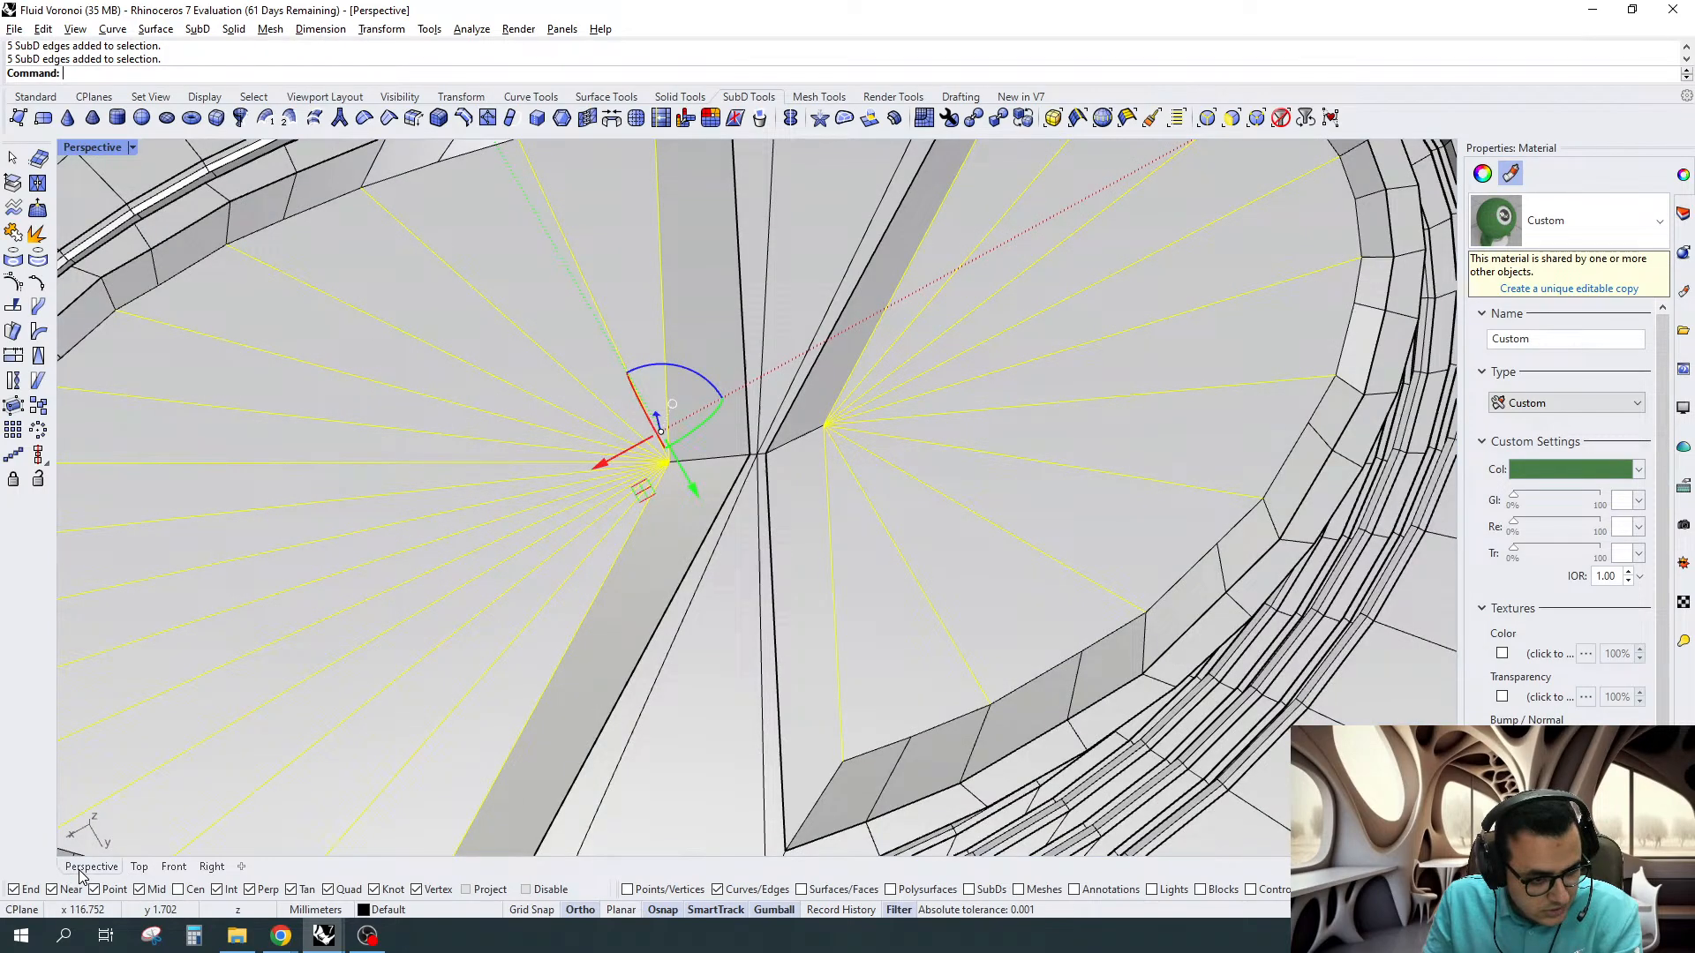
right_drag(358, 777, 399, 655)
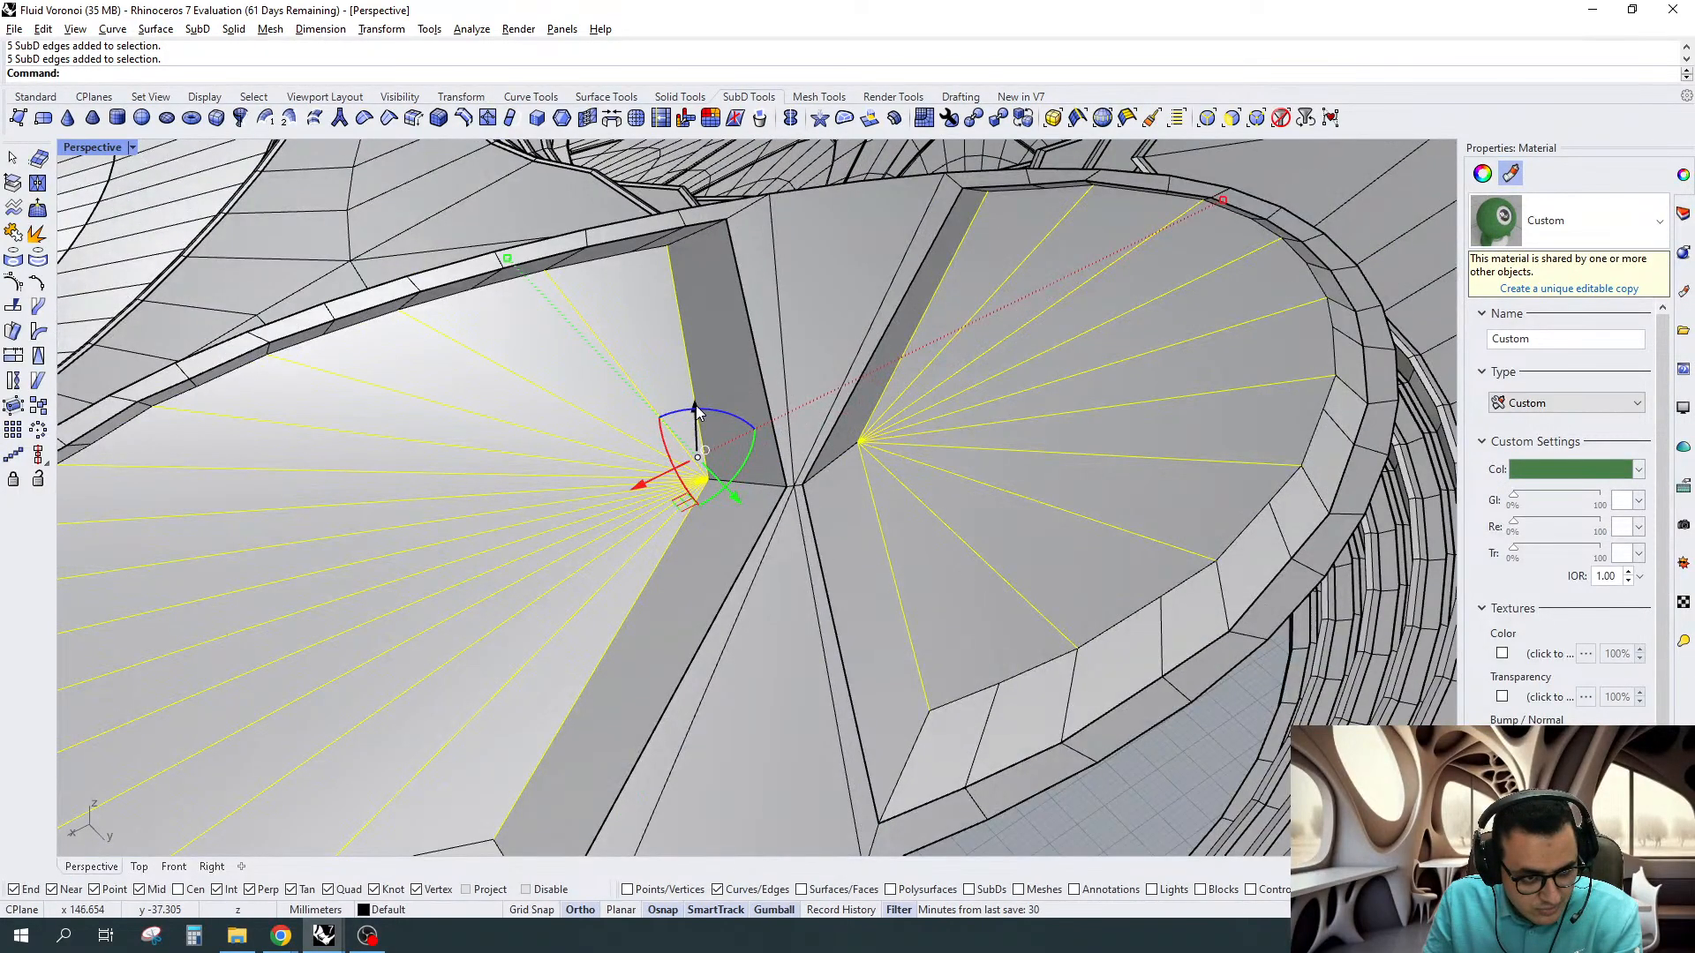
drag(697, 413, 713, 453)
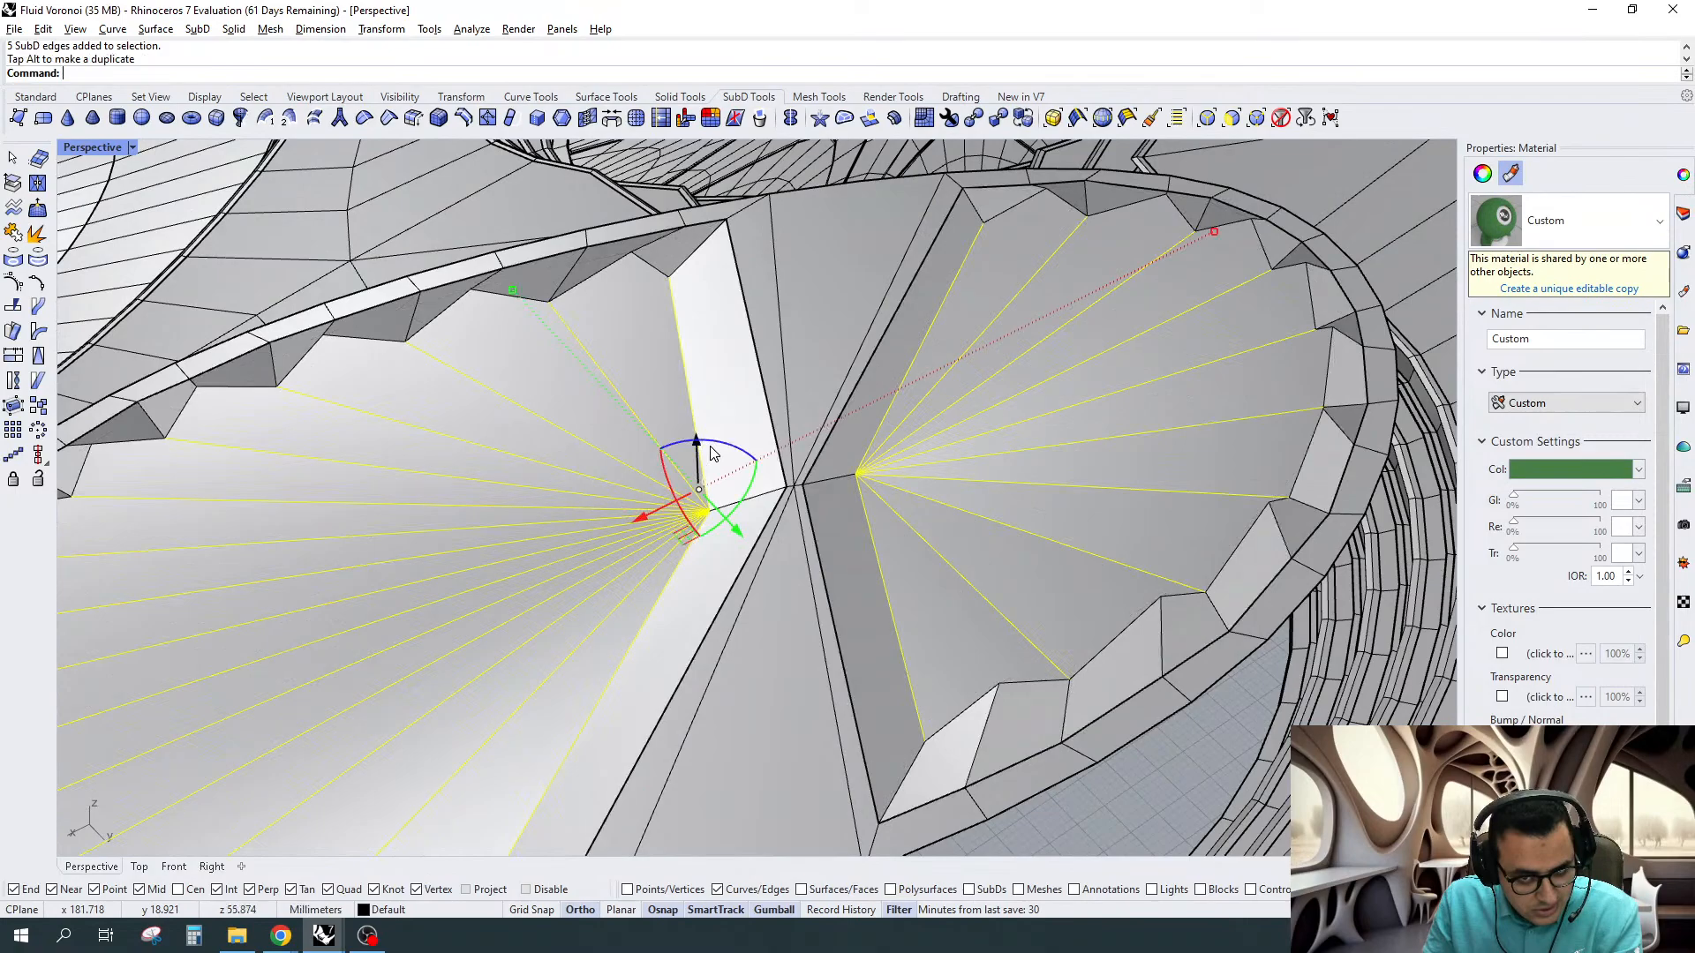
right_drag(1090, 450, 1135, 302)
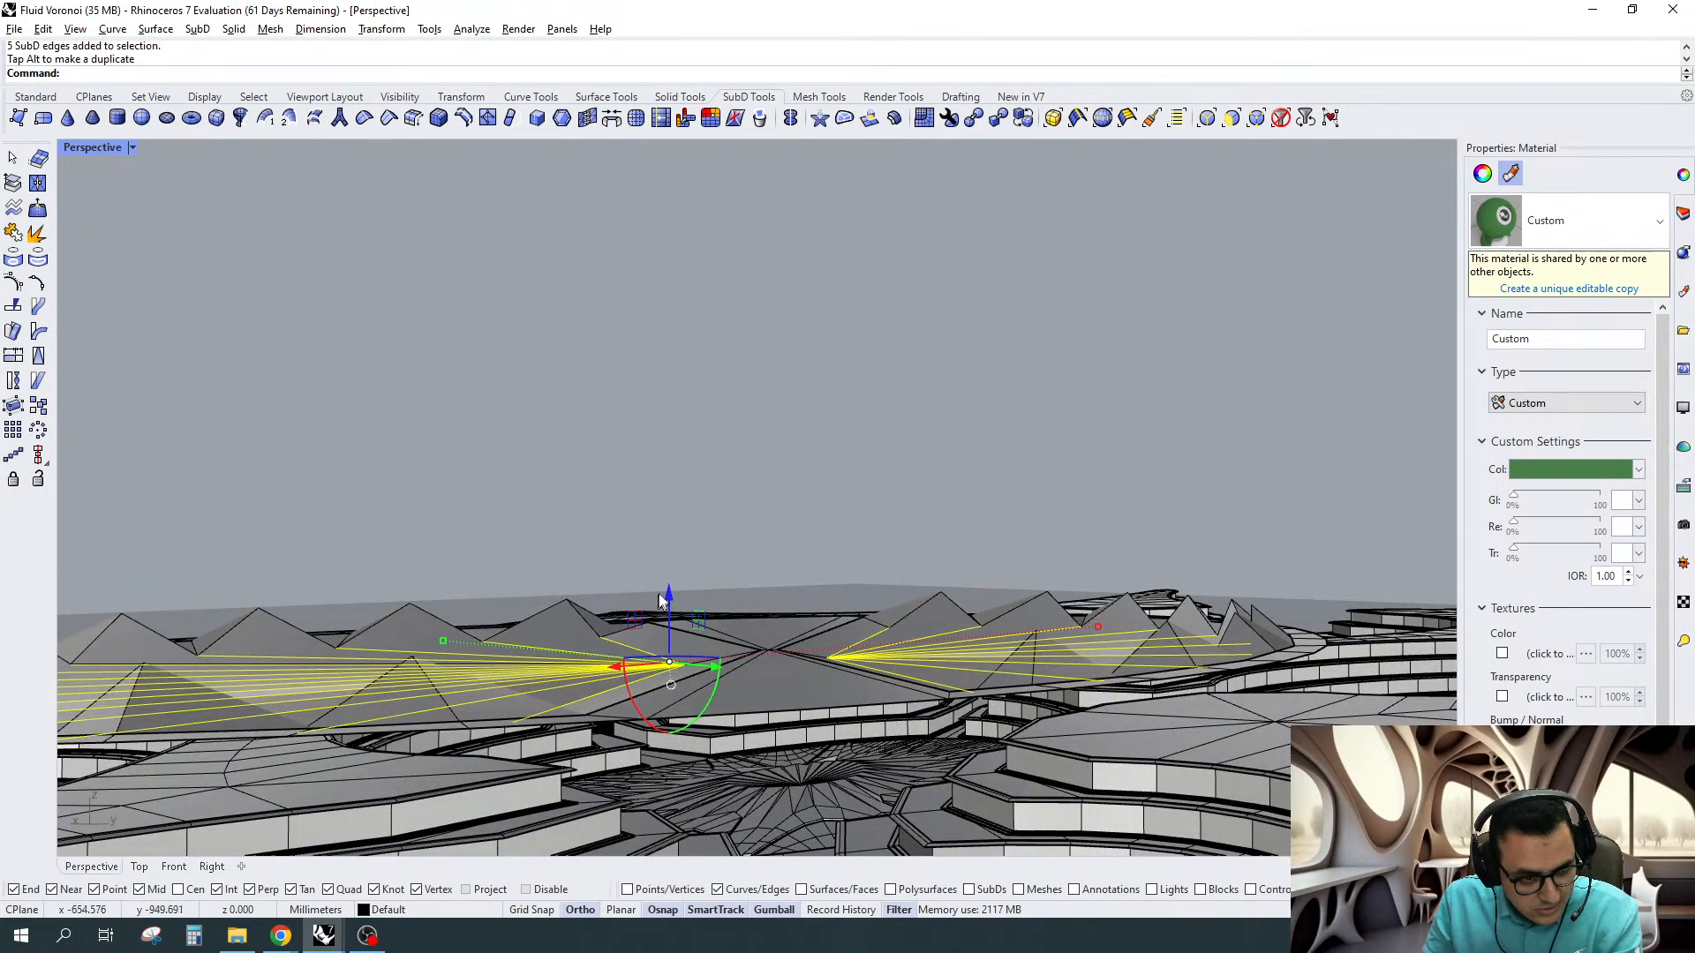
drag(660, 601, 668, 583)
right_drag(1087, 481, 1119, 684)
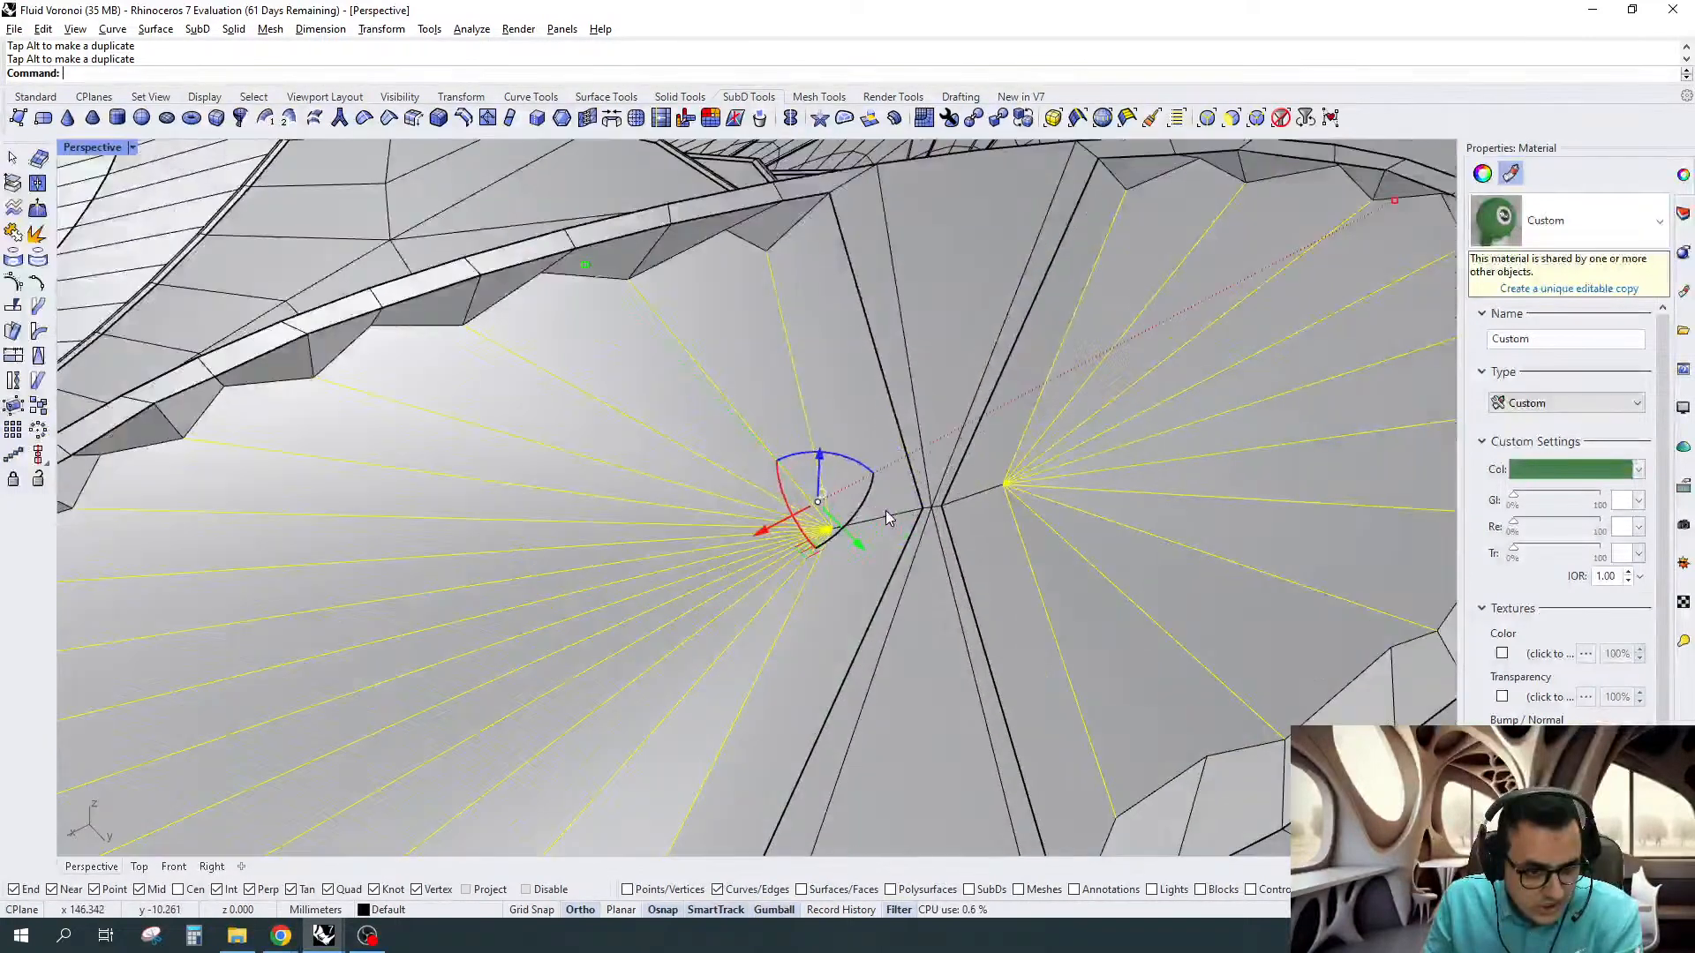
Bevel the selected radial edges narrowly with one segment and absolute offset
click(412, 118)
scroll(1002, 481, up, 5)
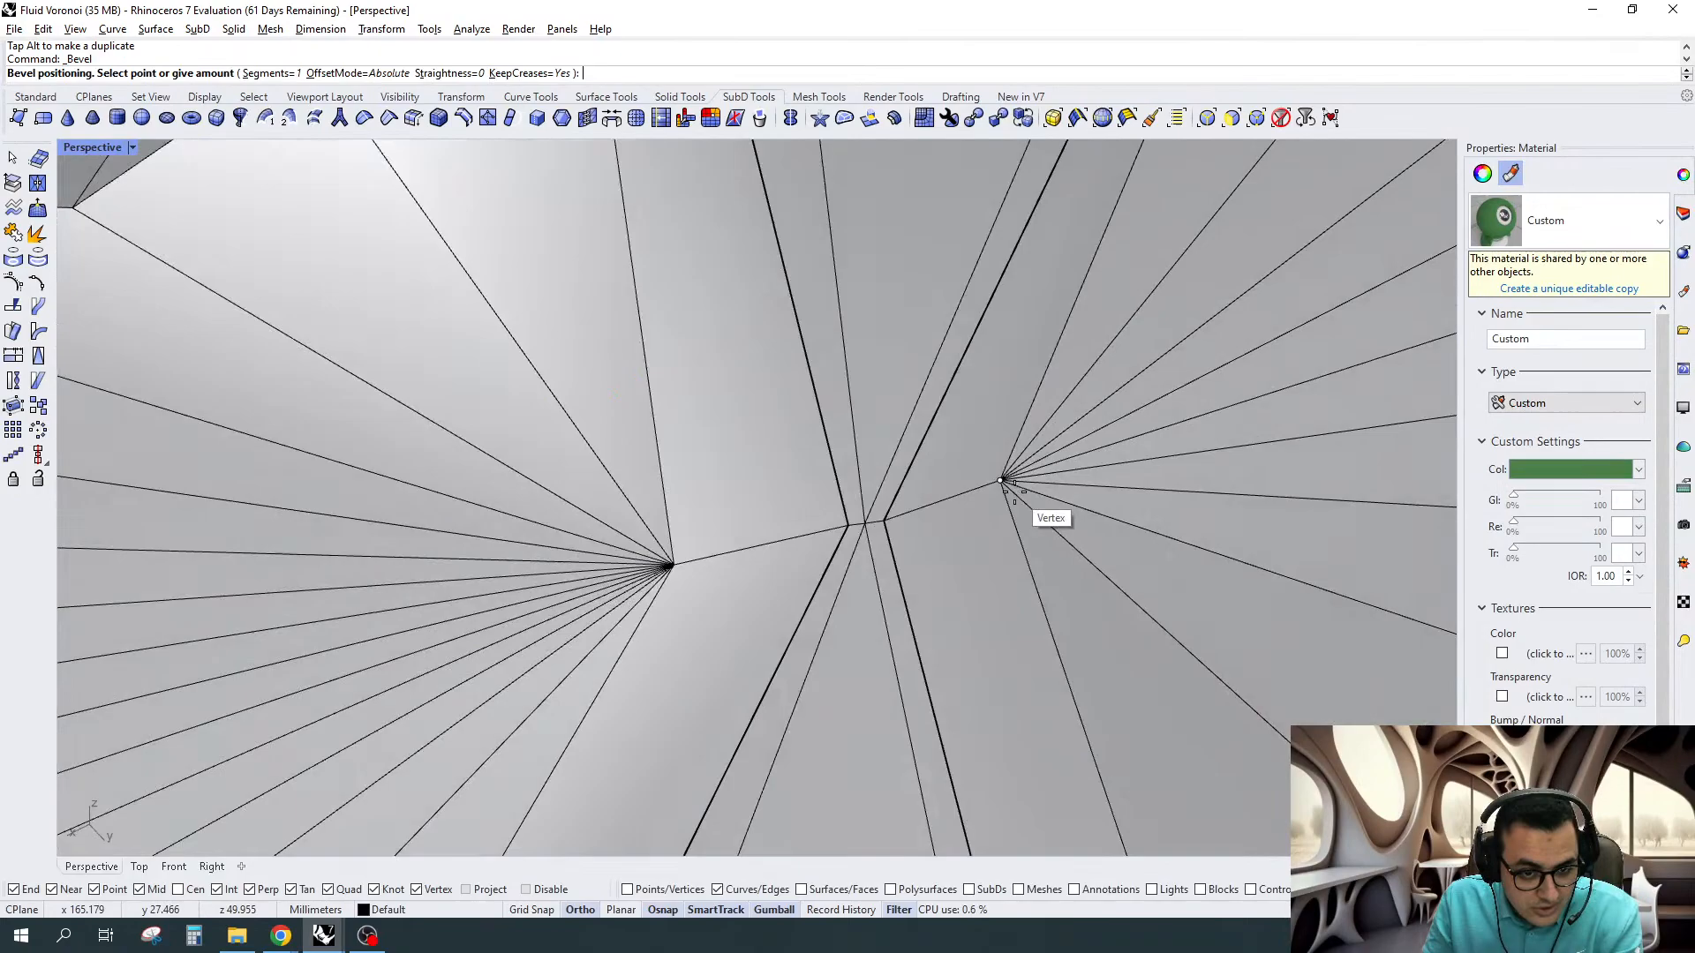
scroll(1000, 482, up, 4)
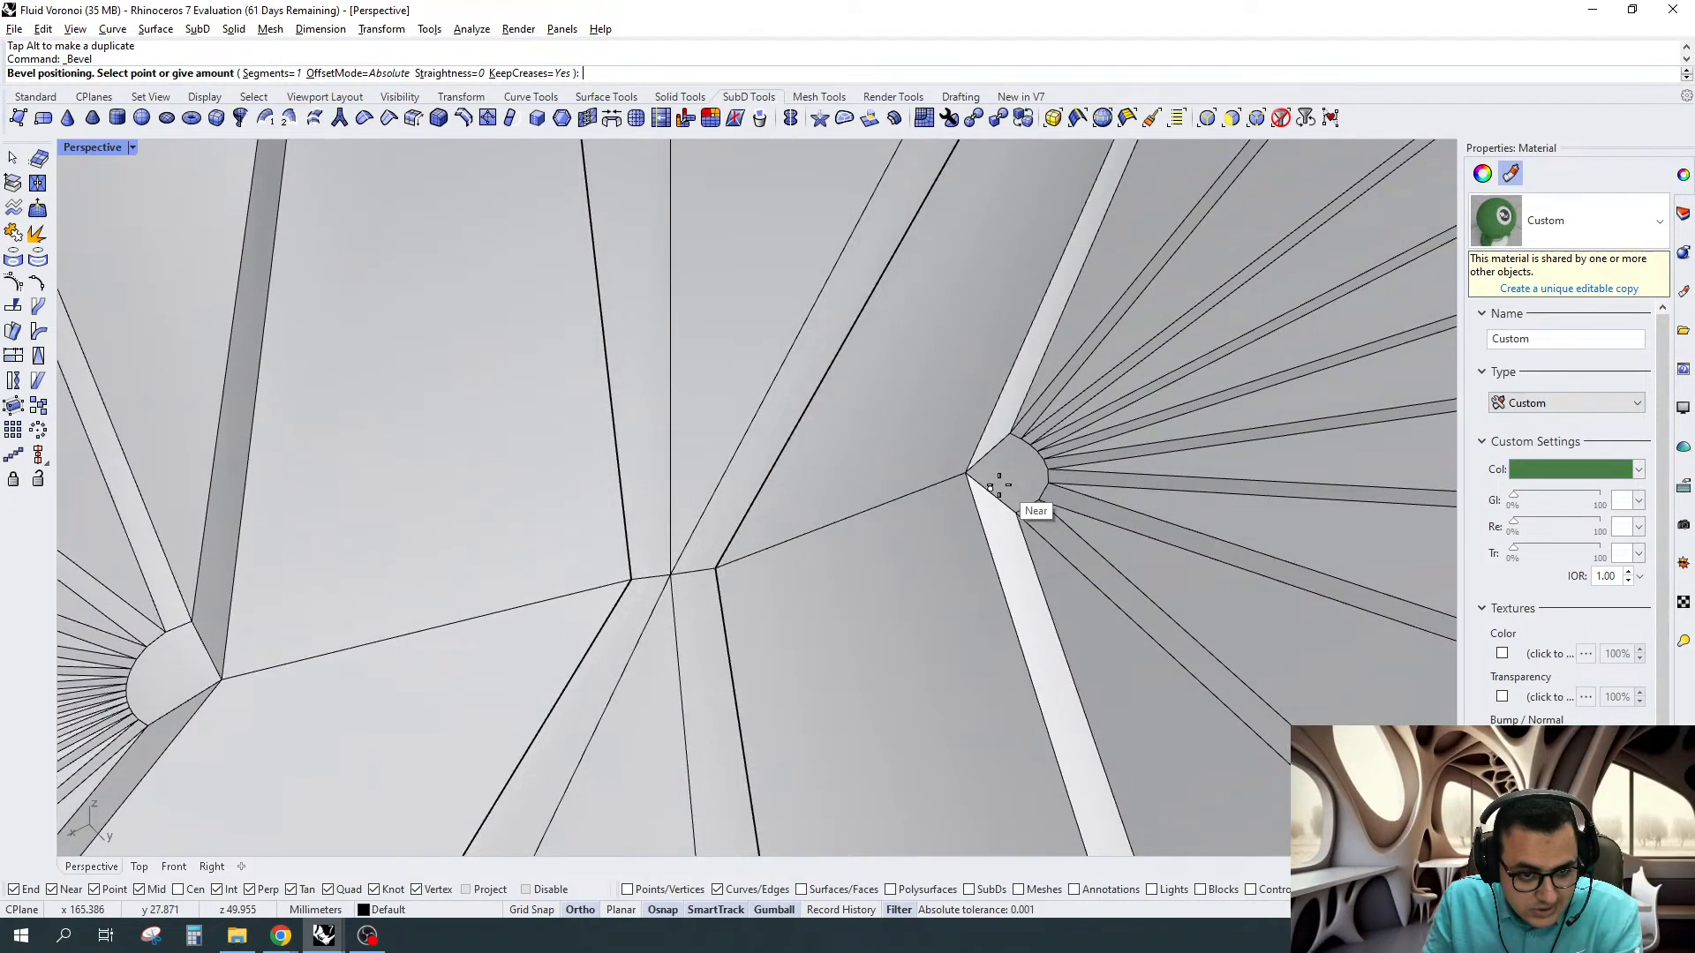
scroll(993, 477, down, 2)
key(Escape)
scroll(971, 453, down, 2)
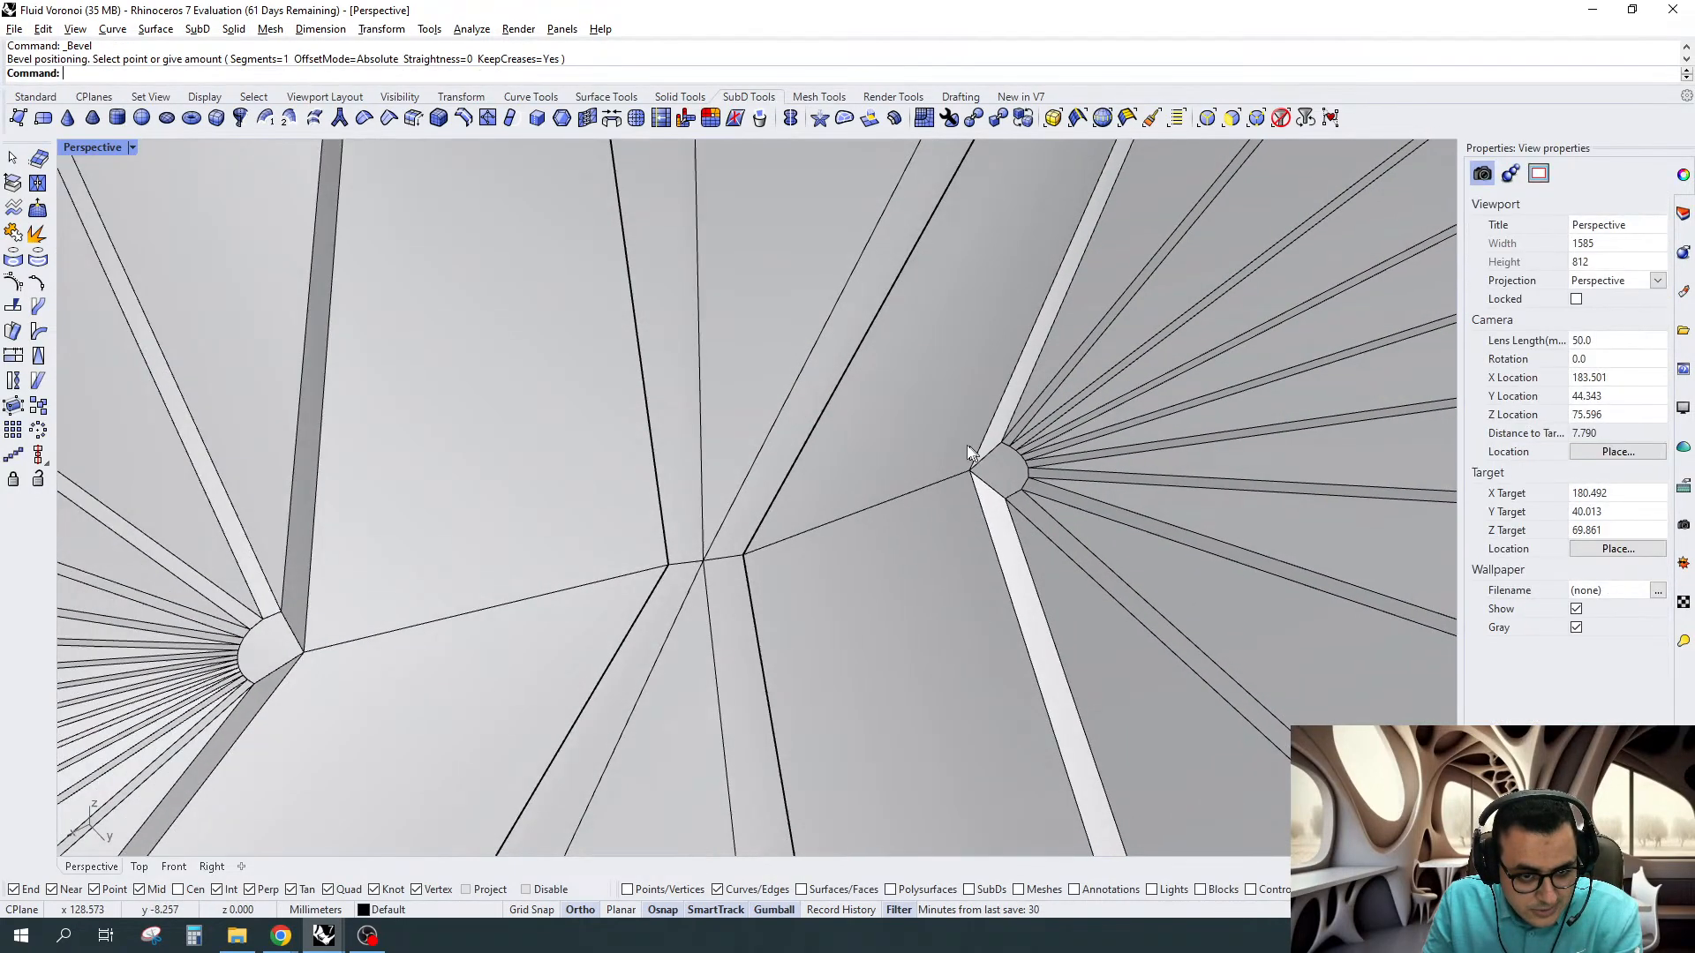
scroll(971, 453, down, 2)
Stitch the bevelled vertices at the centre of each green half into a single point, and switch the SubD display to smooth
key(F4)
right_drag(971, 453, 970, 605)
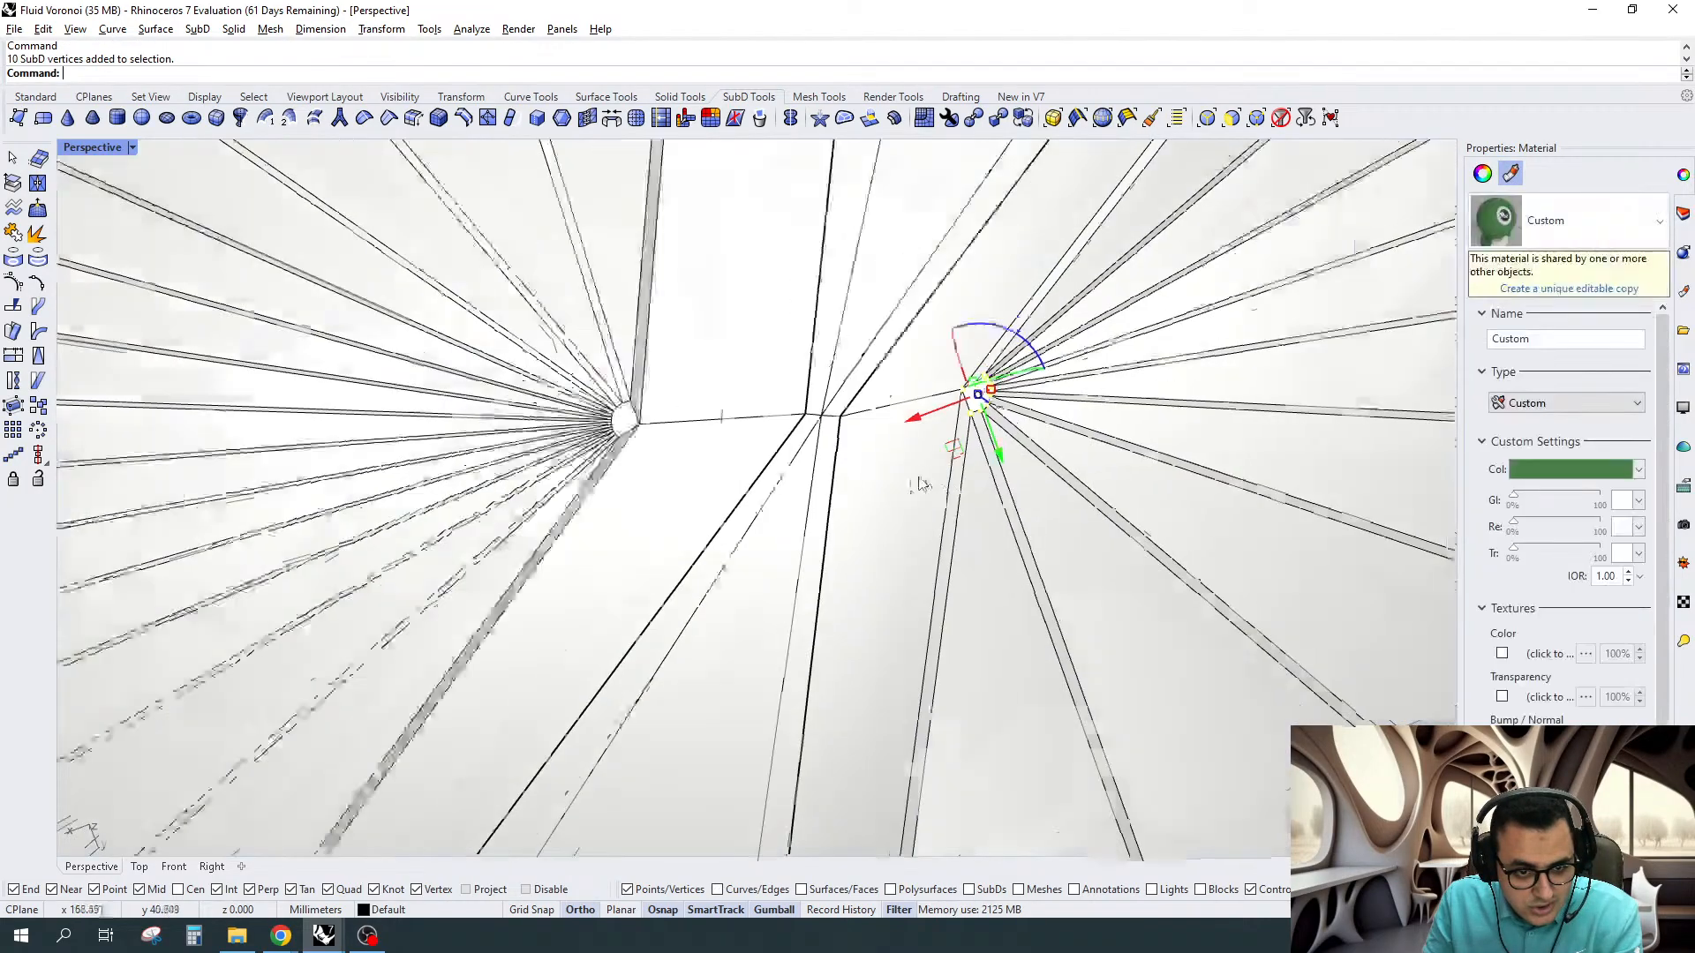
right_drag(919, 484, 969, 456)
scroll(951, 499, up, 5)
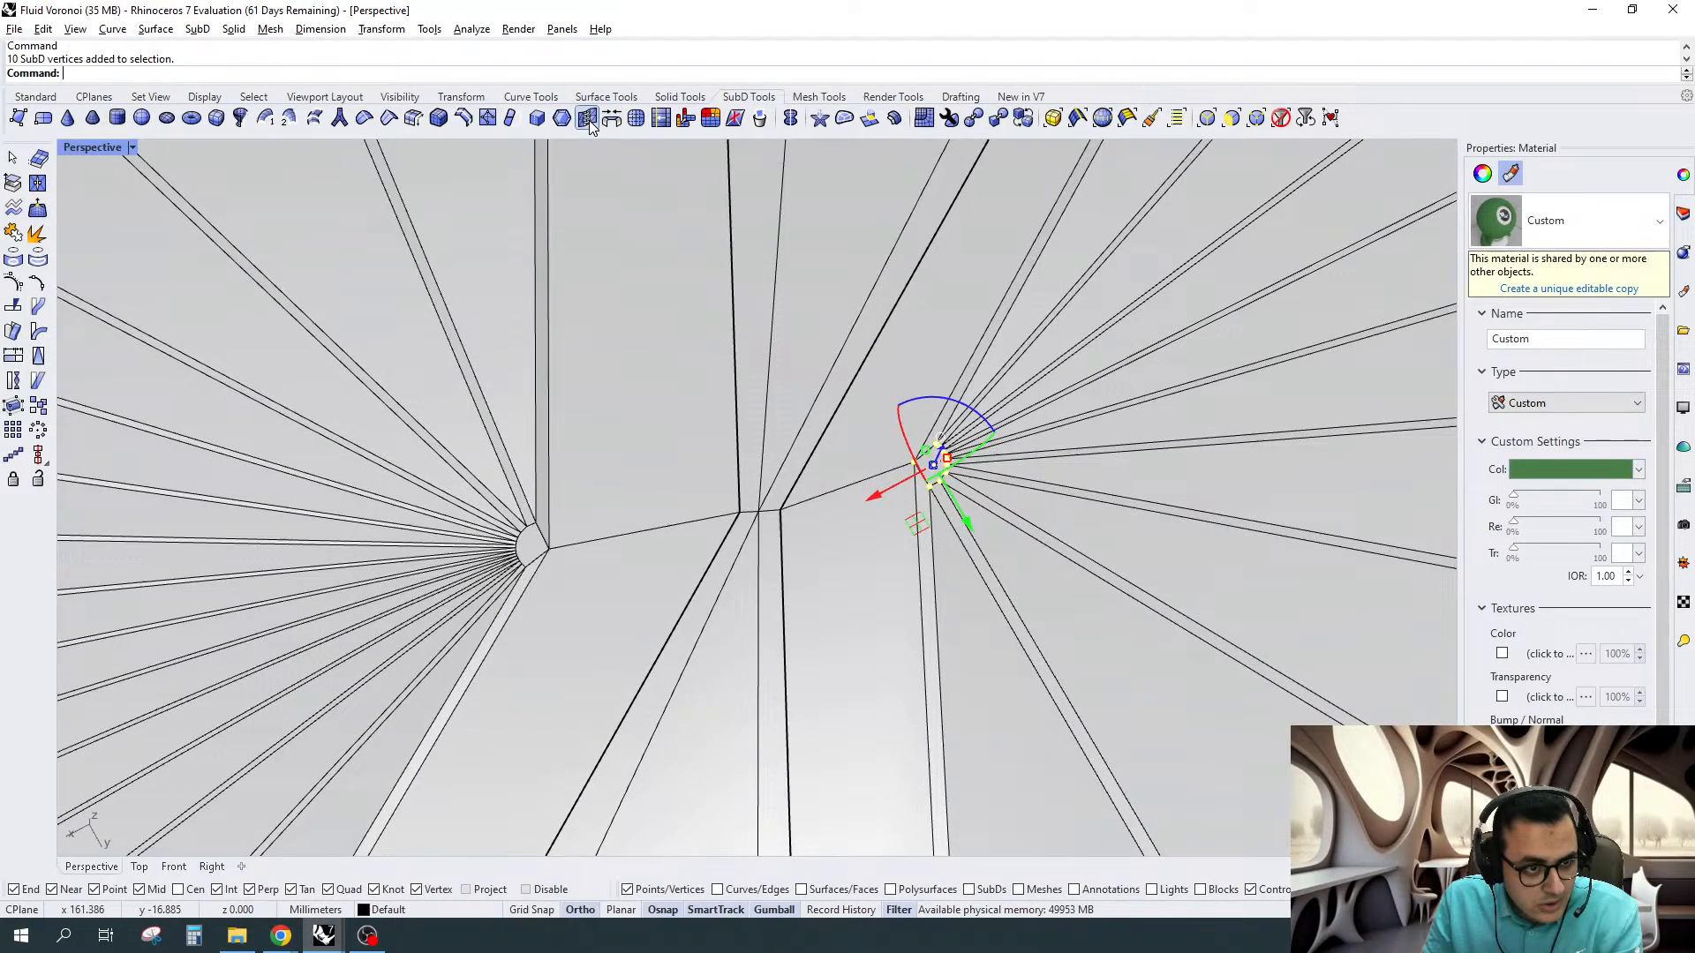
click(588, 119)
click(459, 490)
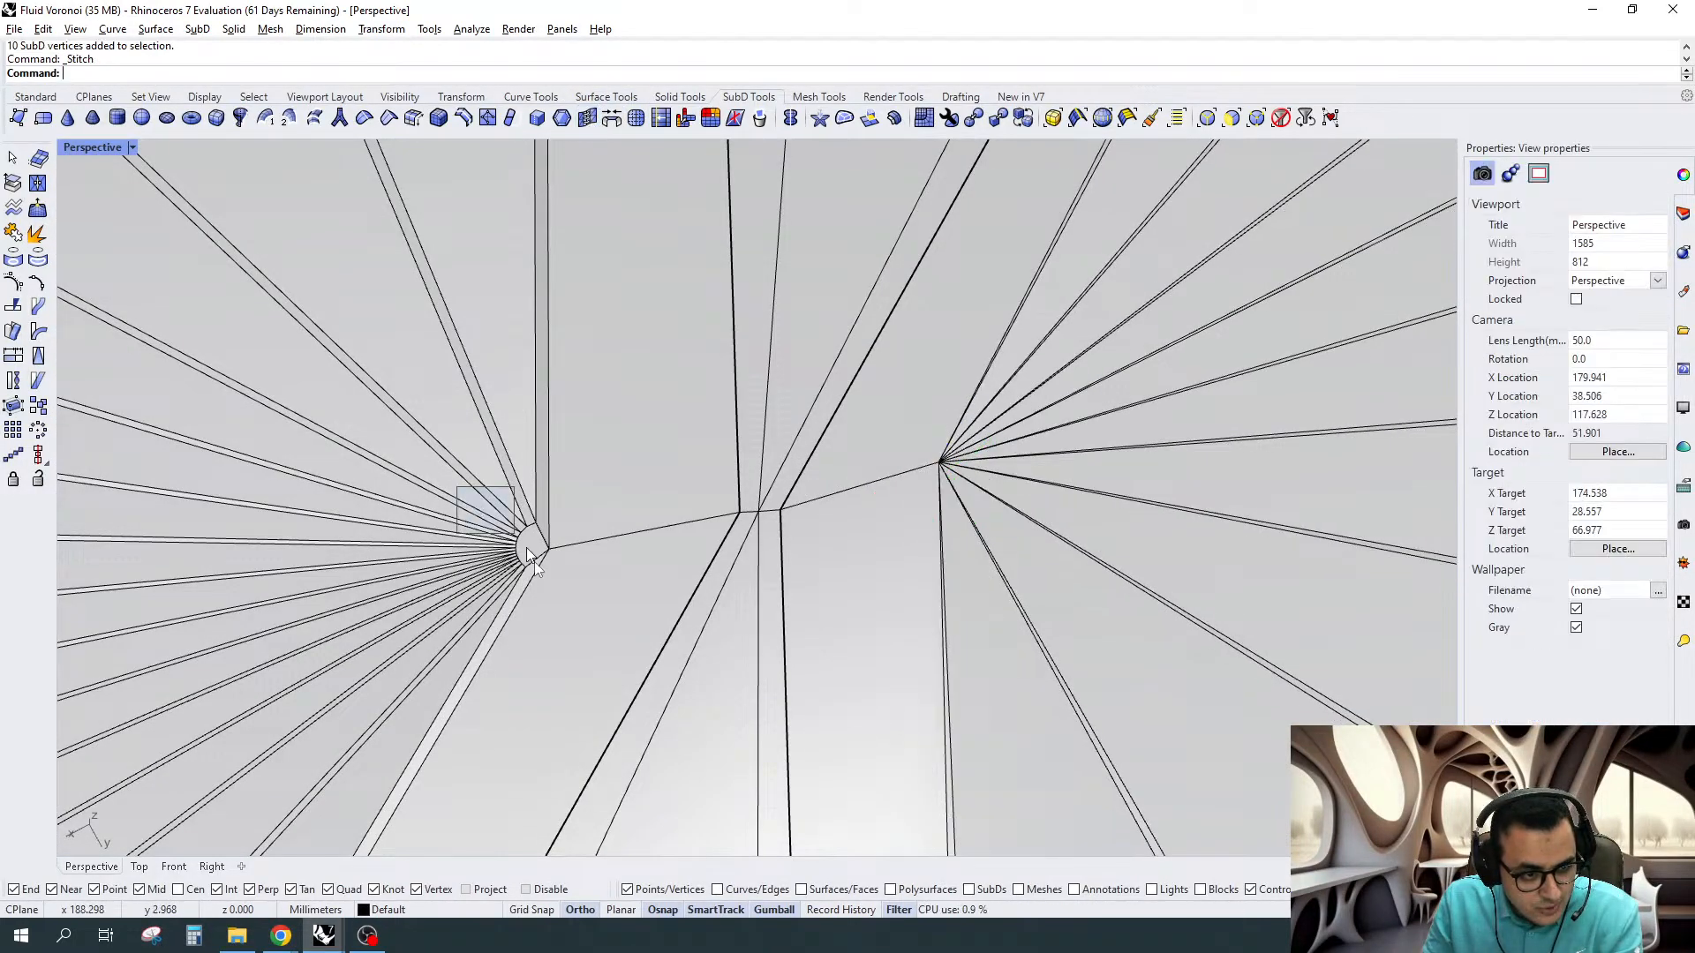
drag(457, 487, 526, 547)
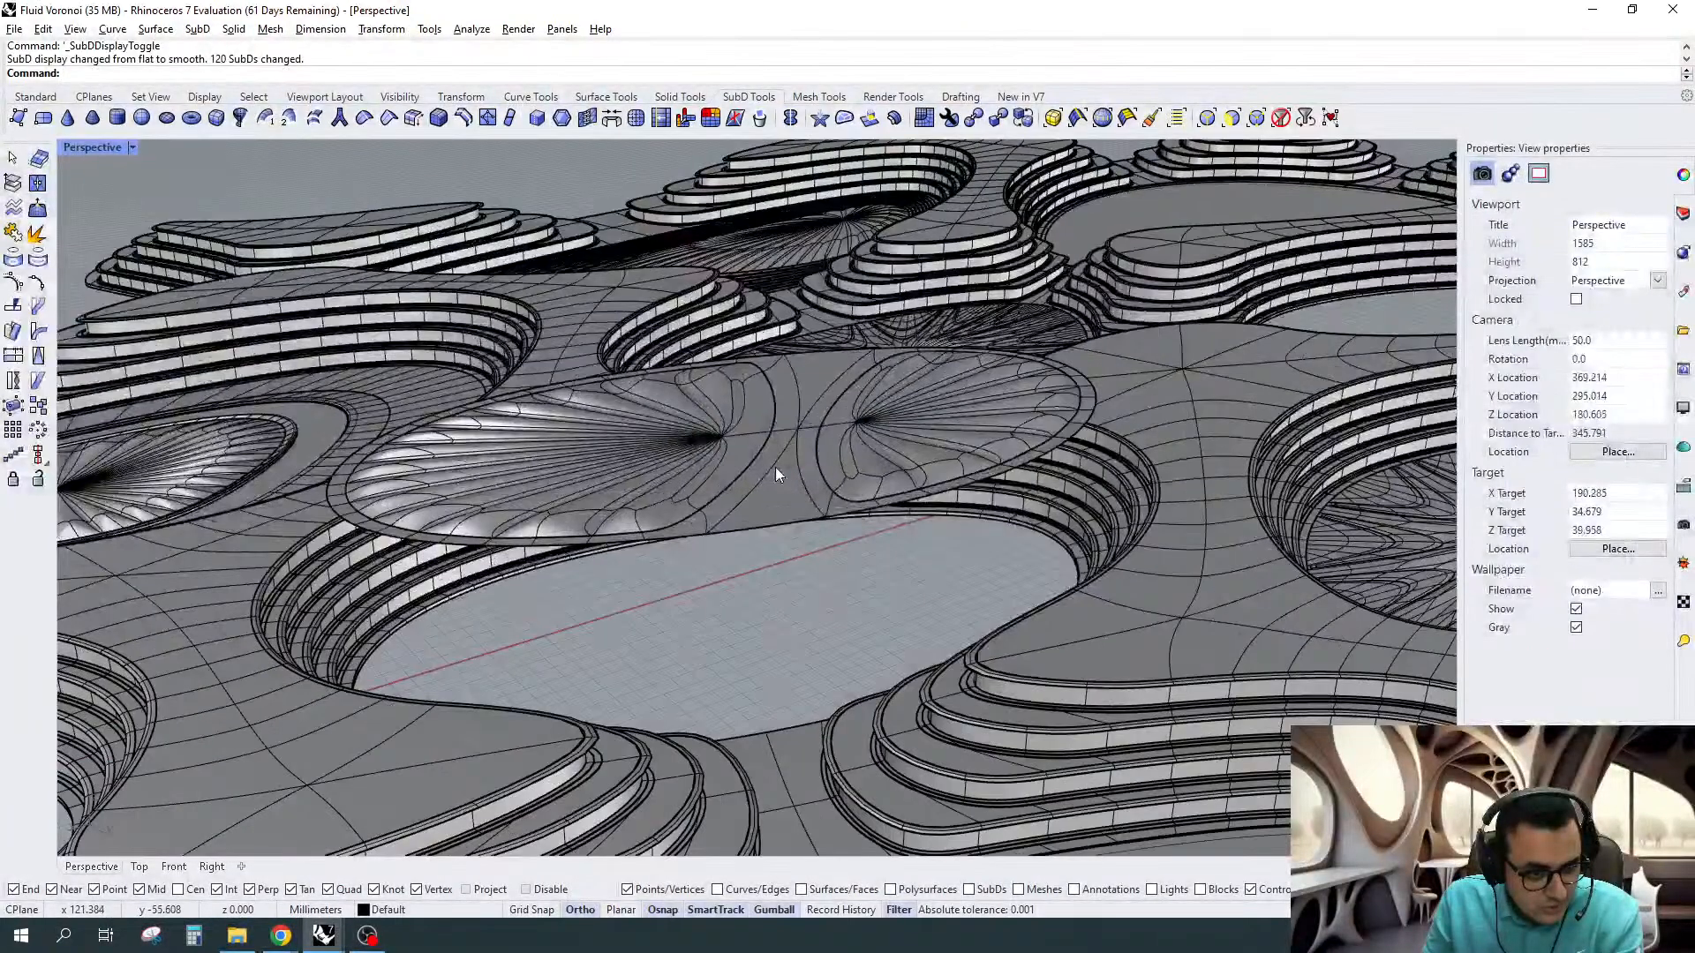
Set the perspective viewport to Rendered and examine the two green mounds from low and high angles
click(92, 147)
click(97, 252)
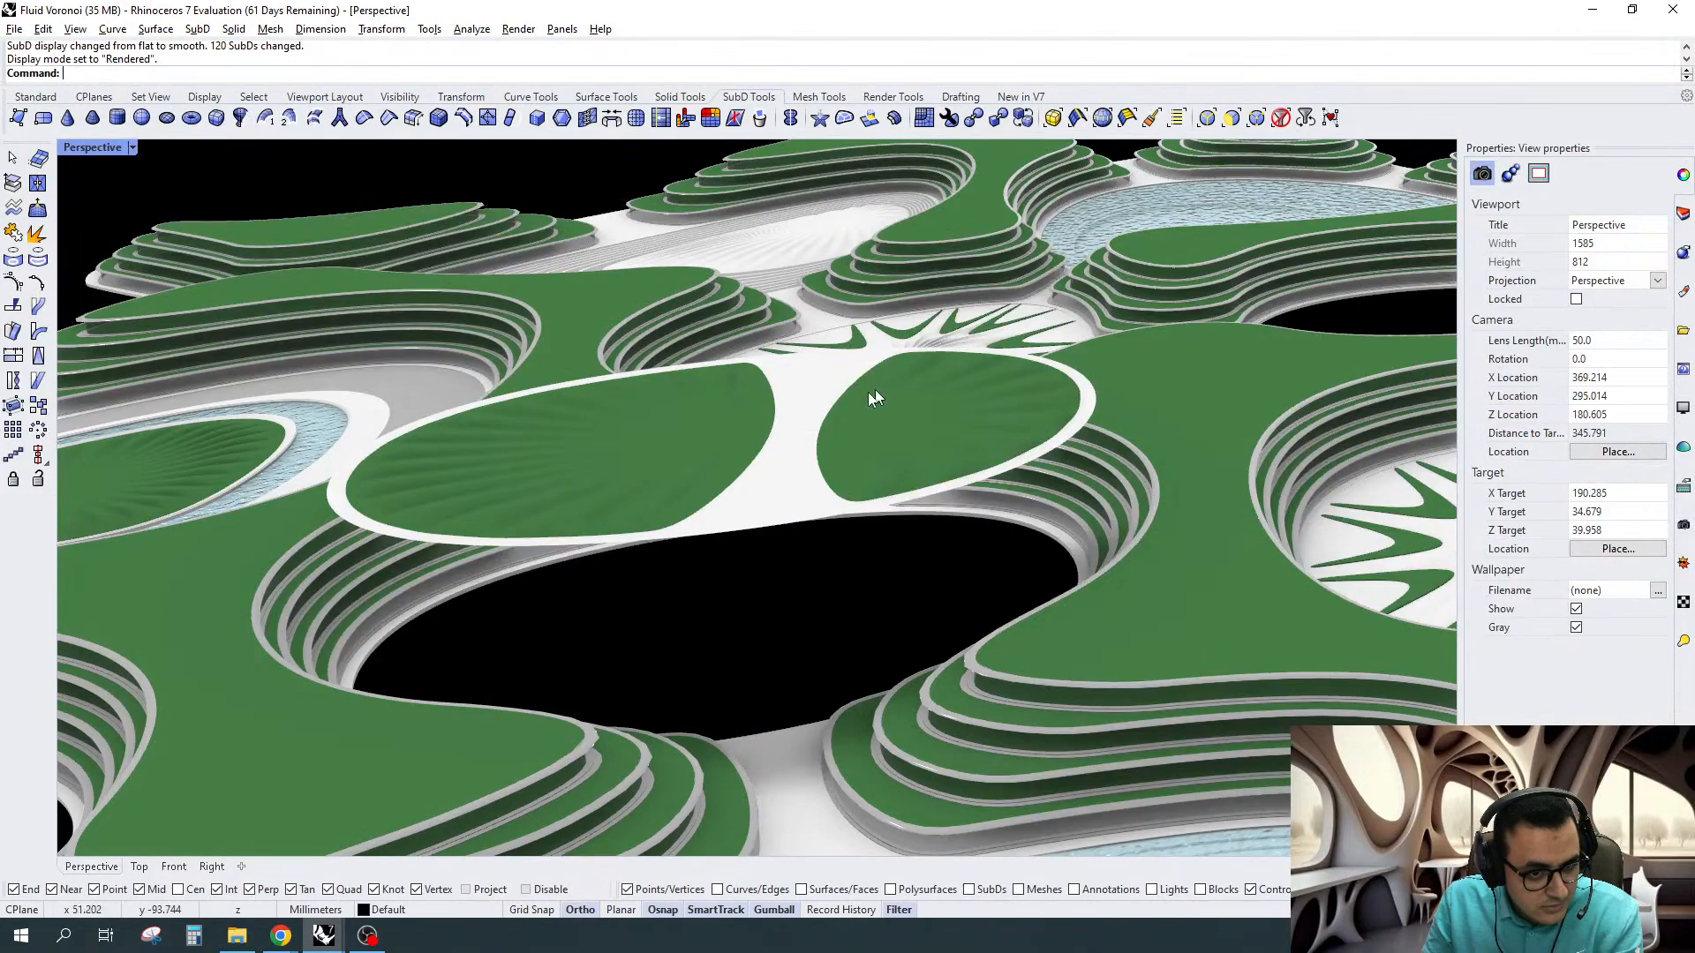
right_drag(874, 398, 910, 415)
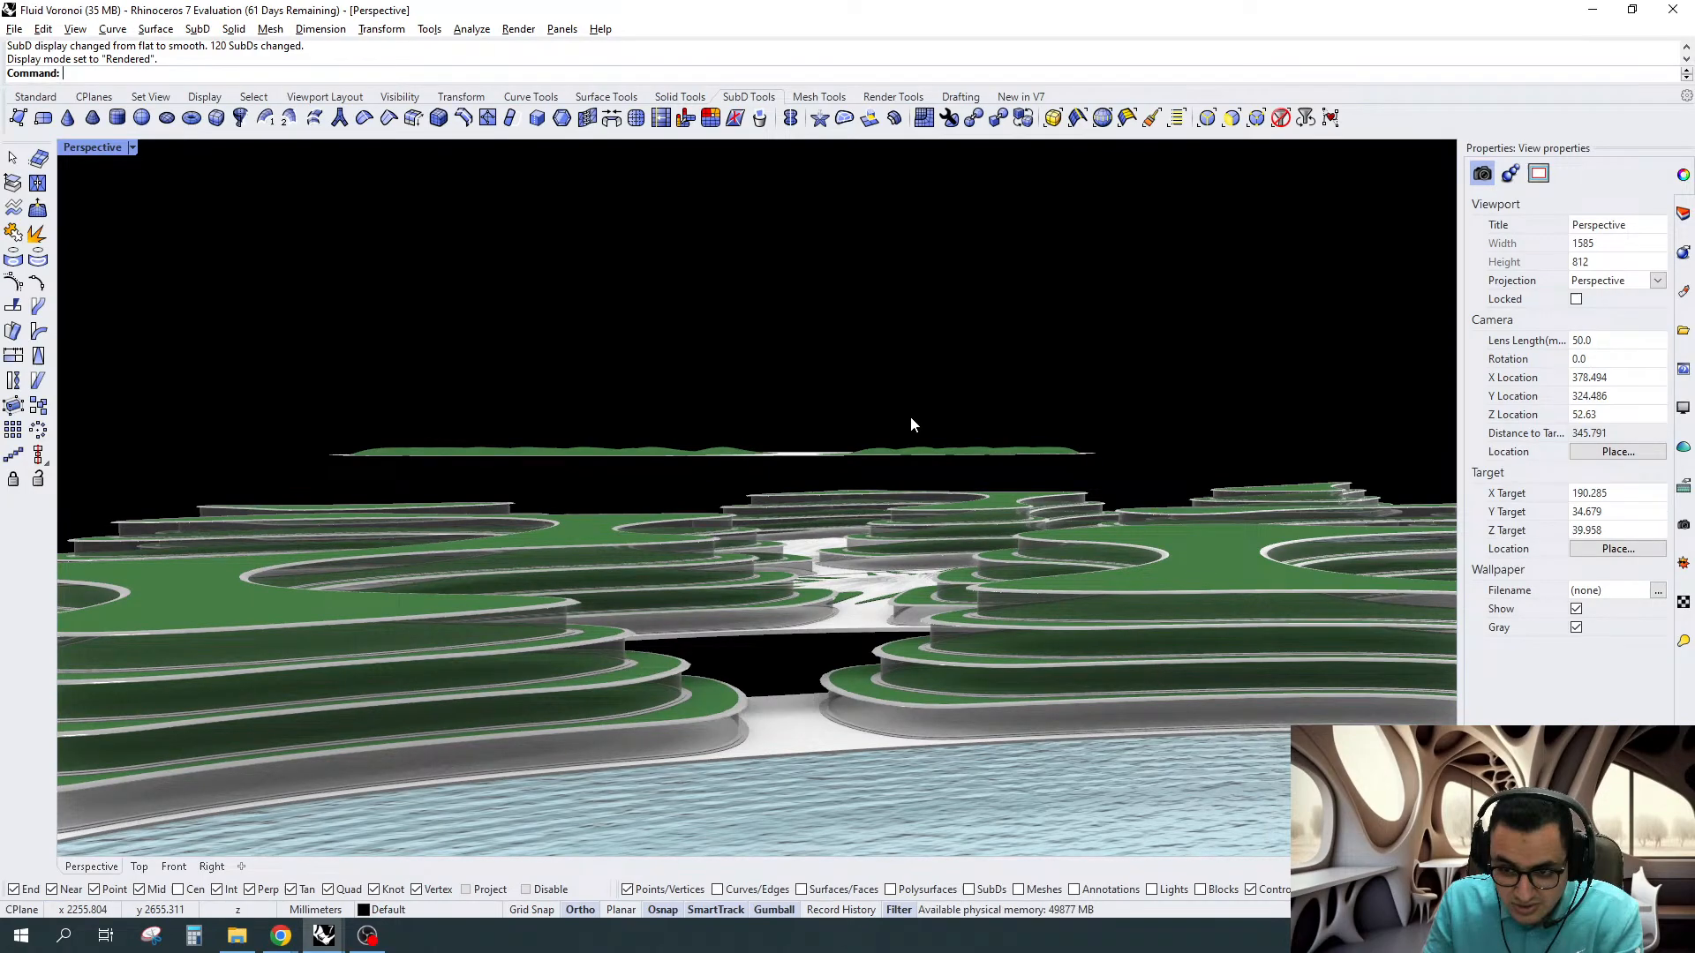
right_drag(912, 425, 837, 474)
Select both green half SubDs in flat display and relocate their gumball to the white surface's outer edge between them
click(1257, 118)
click(962, 441)
shift+click(641, 442)
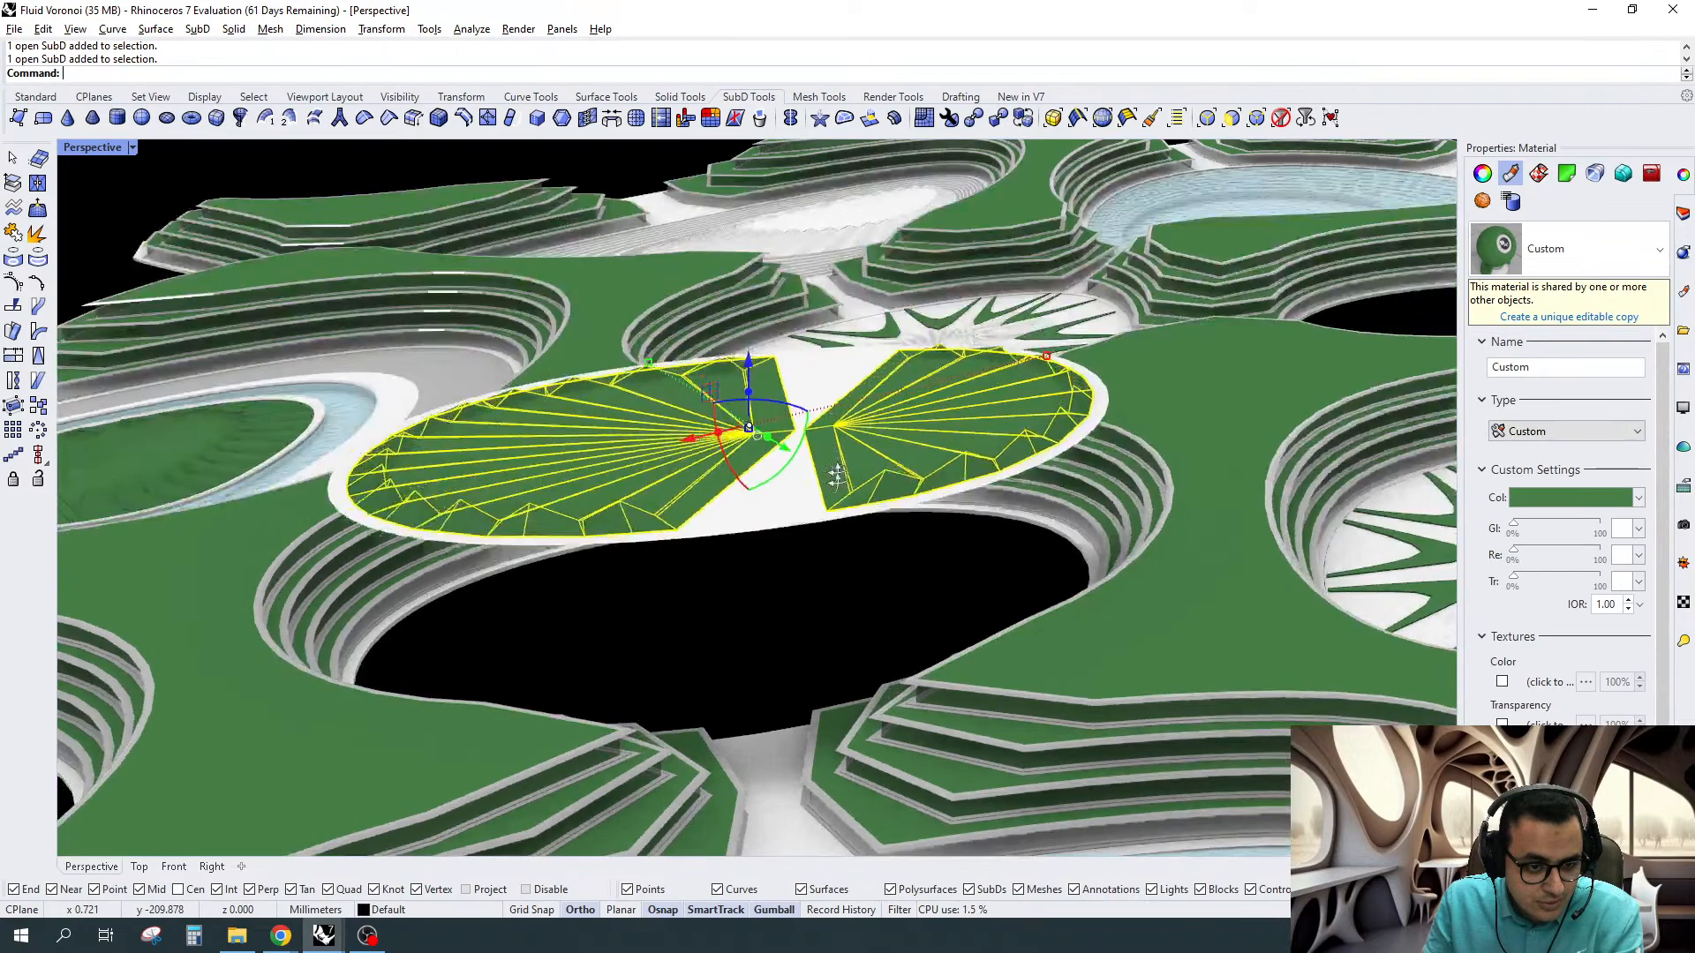
scroll(835, 477, up, 5)
text(g)
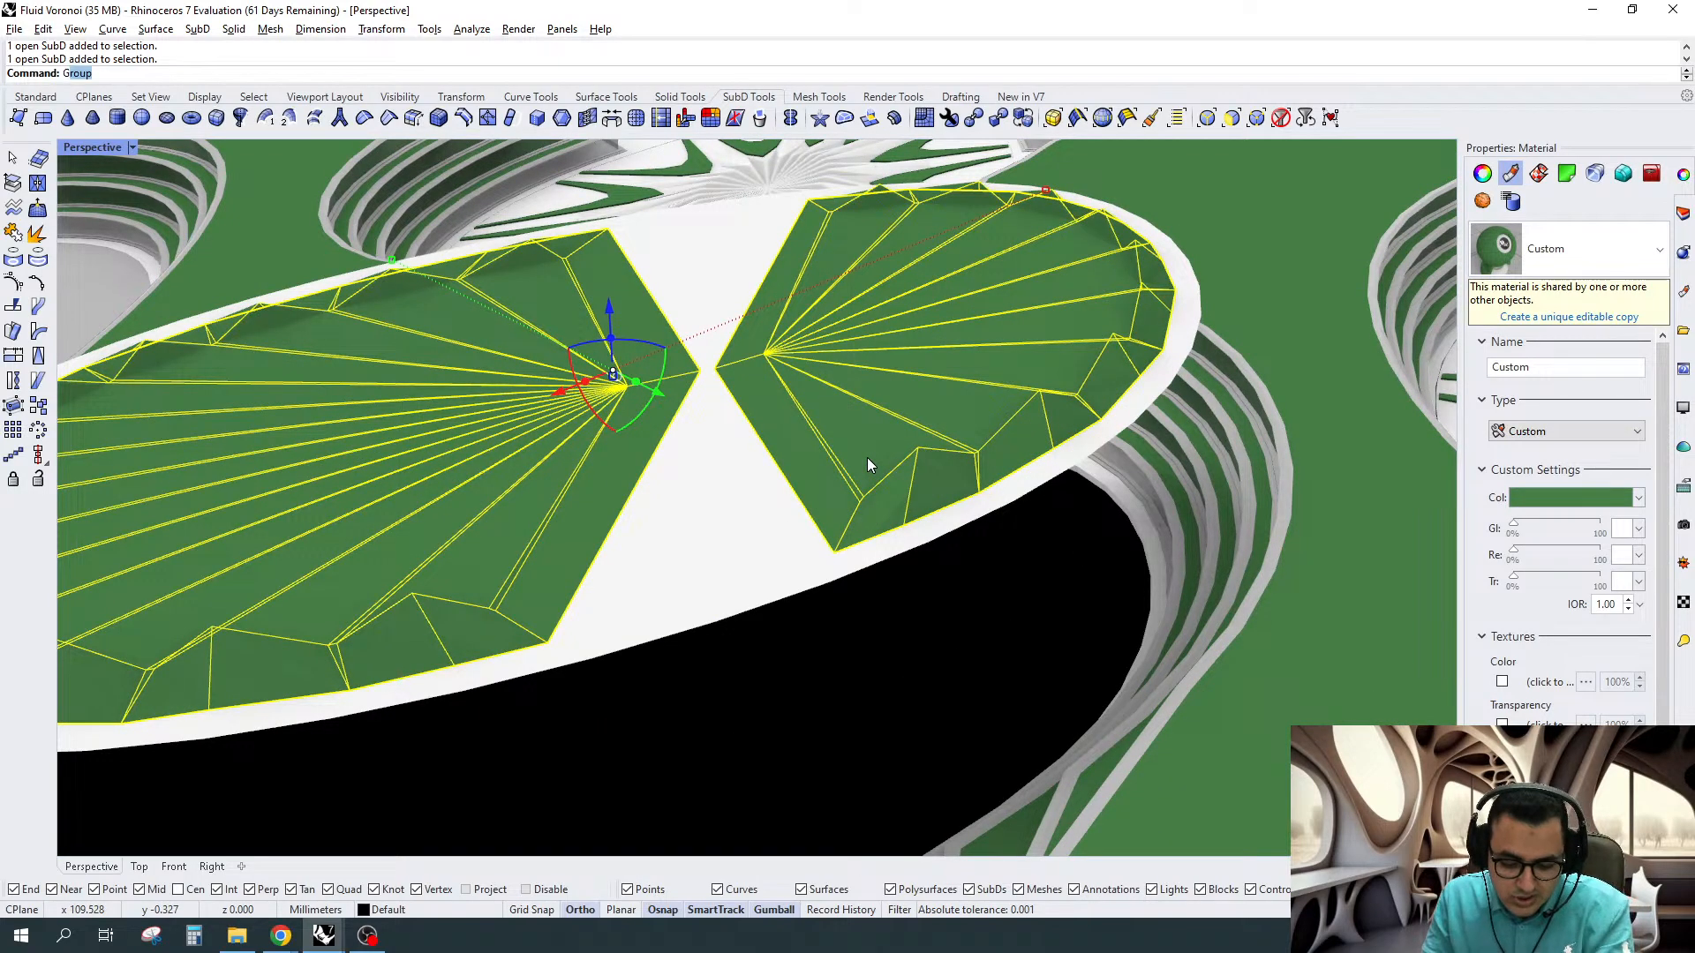
key(Return)
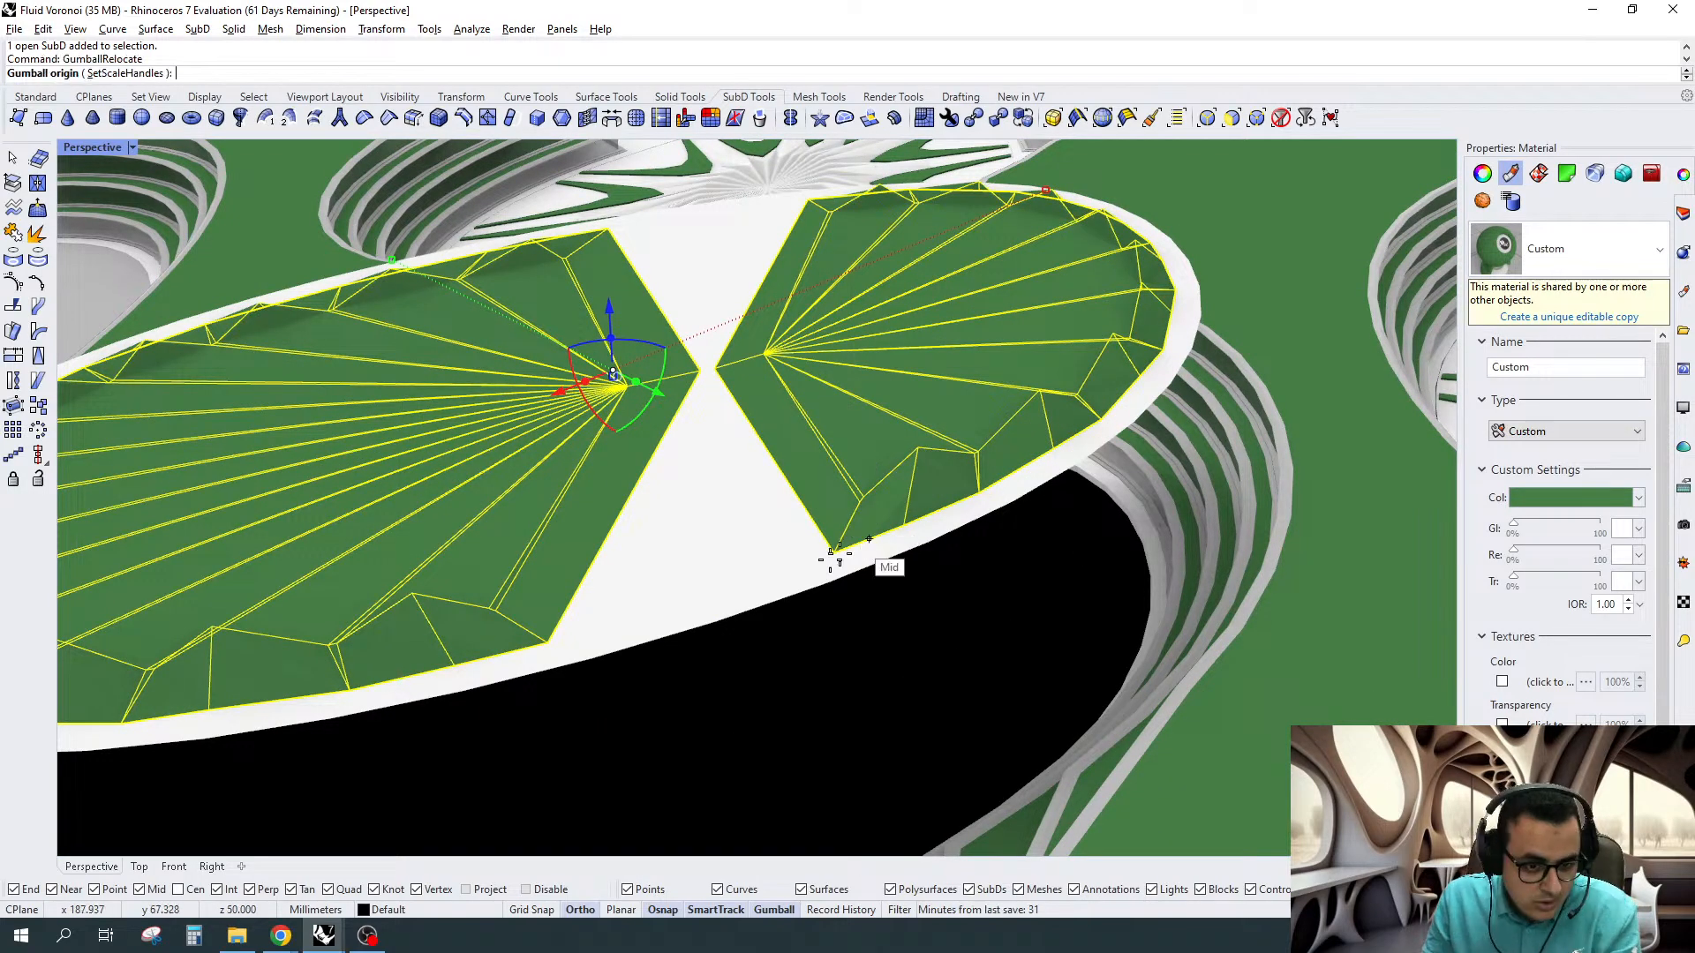
click(715, 625)
key(Return)
key(Return)
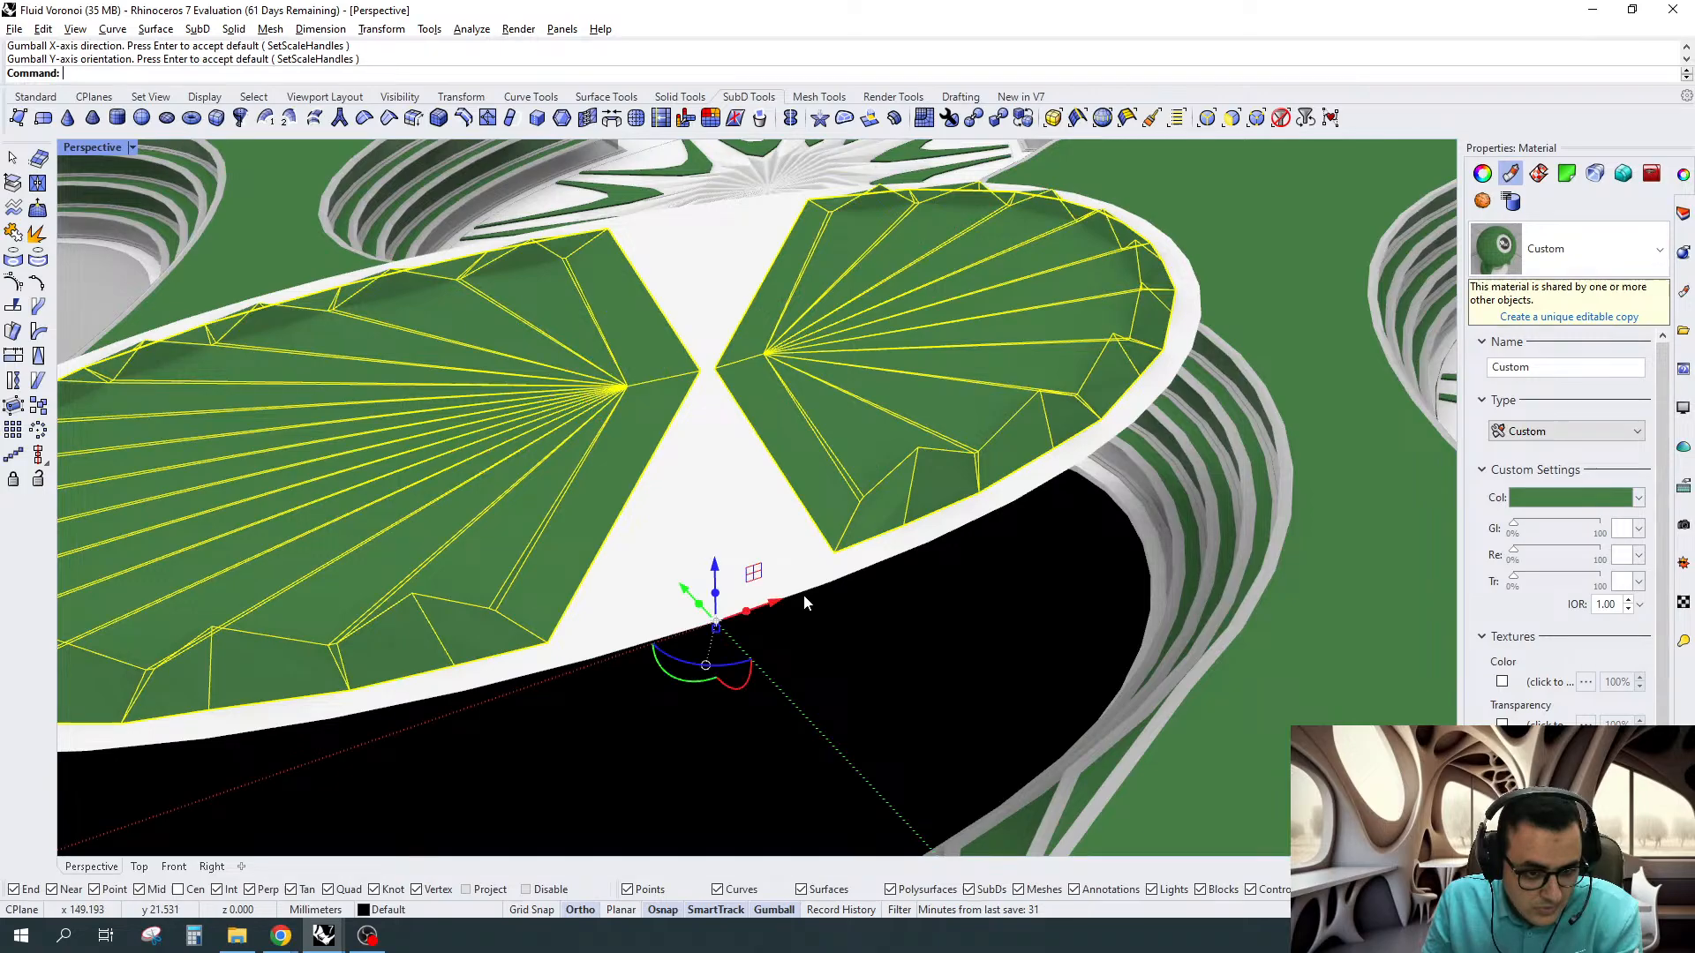
Try scaling both green halves taller from the relocated gumball, inspect them in smooth display, and undo the scaling
drag(716, 630, 718, 632)
right_drag(1006, 605, 967, 540)
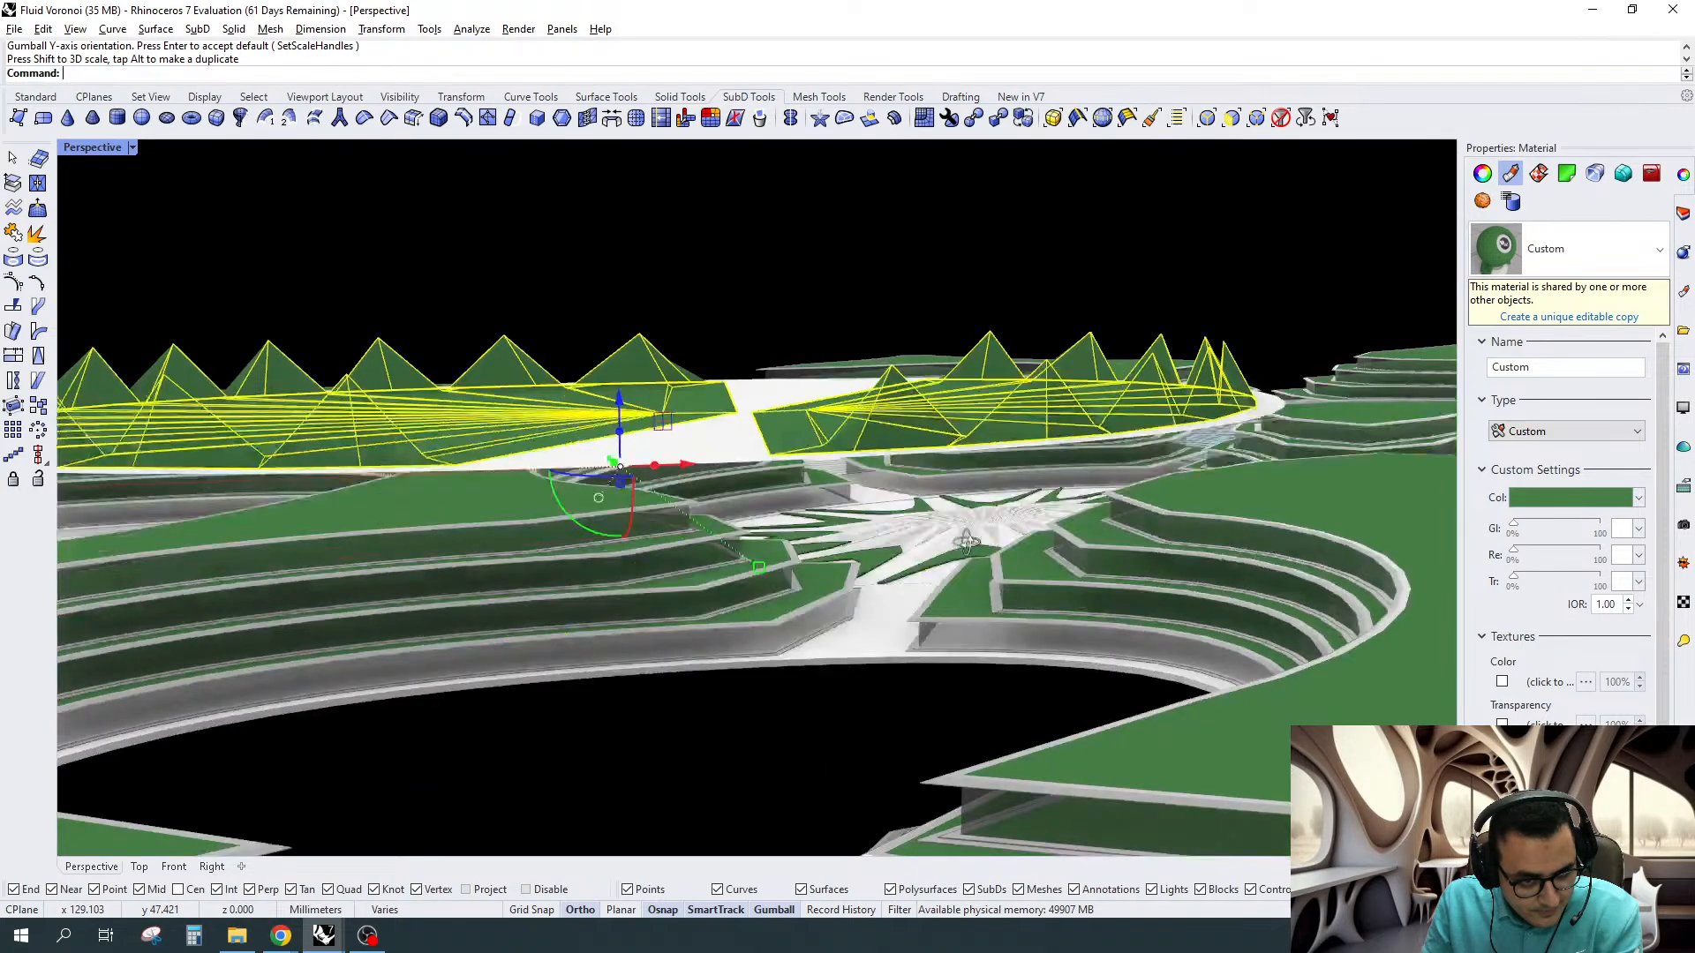
key(Escape)
key(Tab)
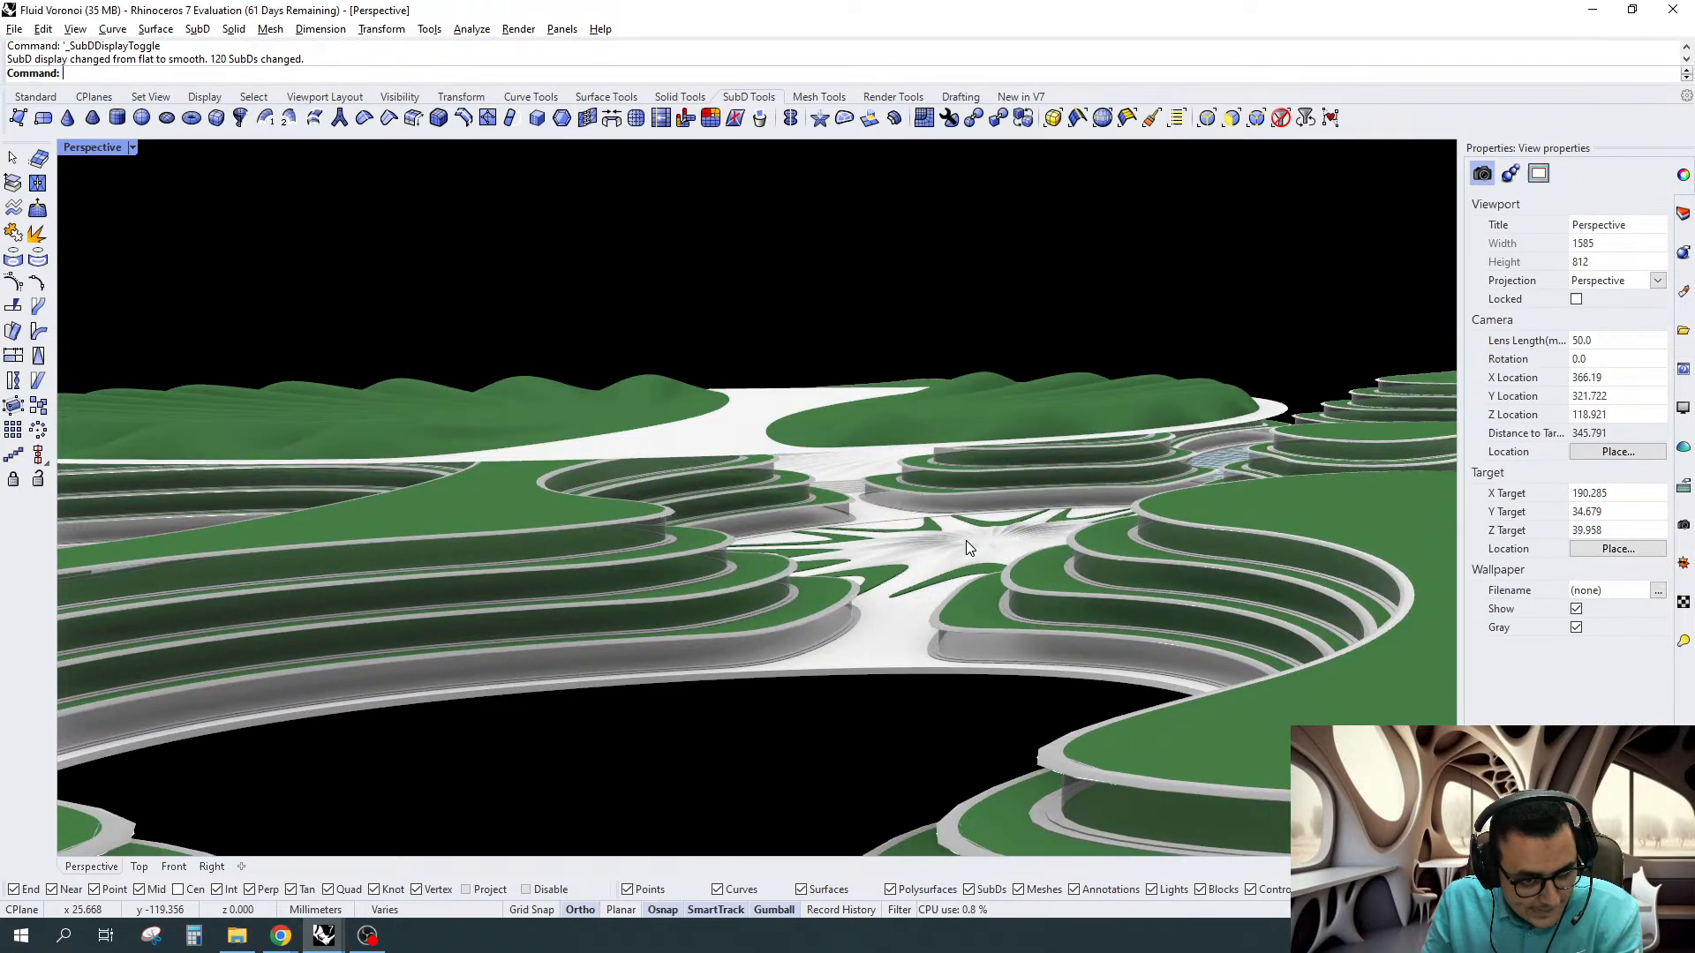
scroll(662, 388, up, 6)
right_drag(662, 398, 759, 488)
key(ctrl+z)
In the Front view with flat SubD display, select the peak vertices of both green mounds and raise them slightly
click(876, 461)
shift+click(450, 602)
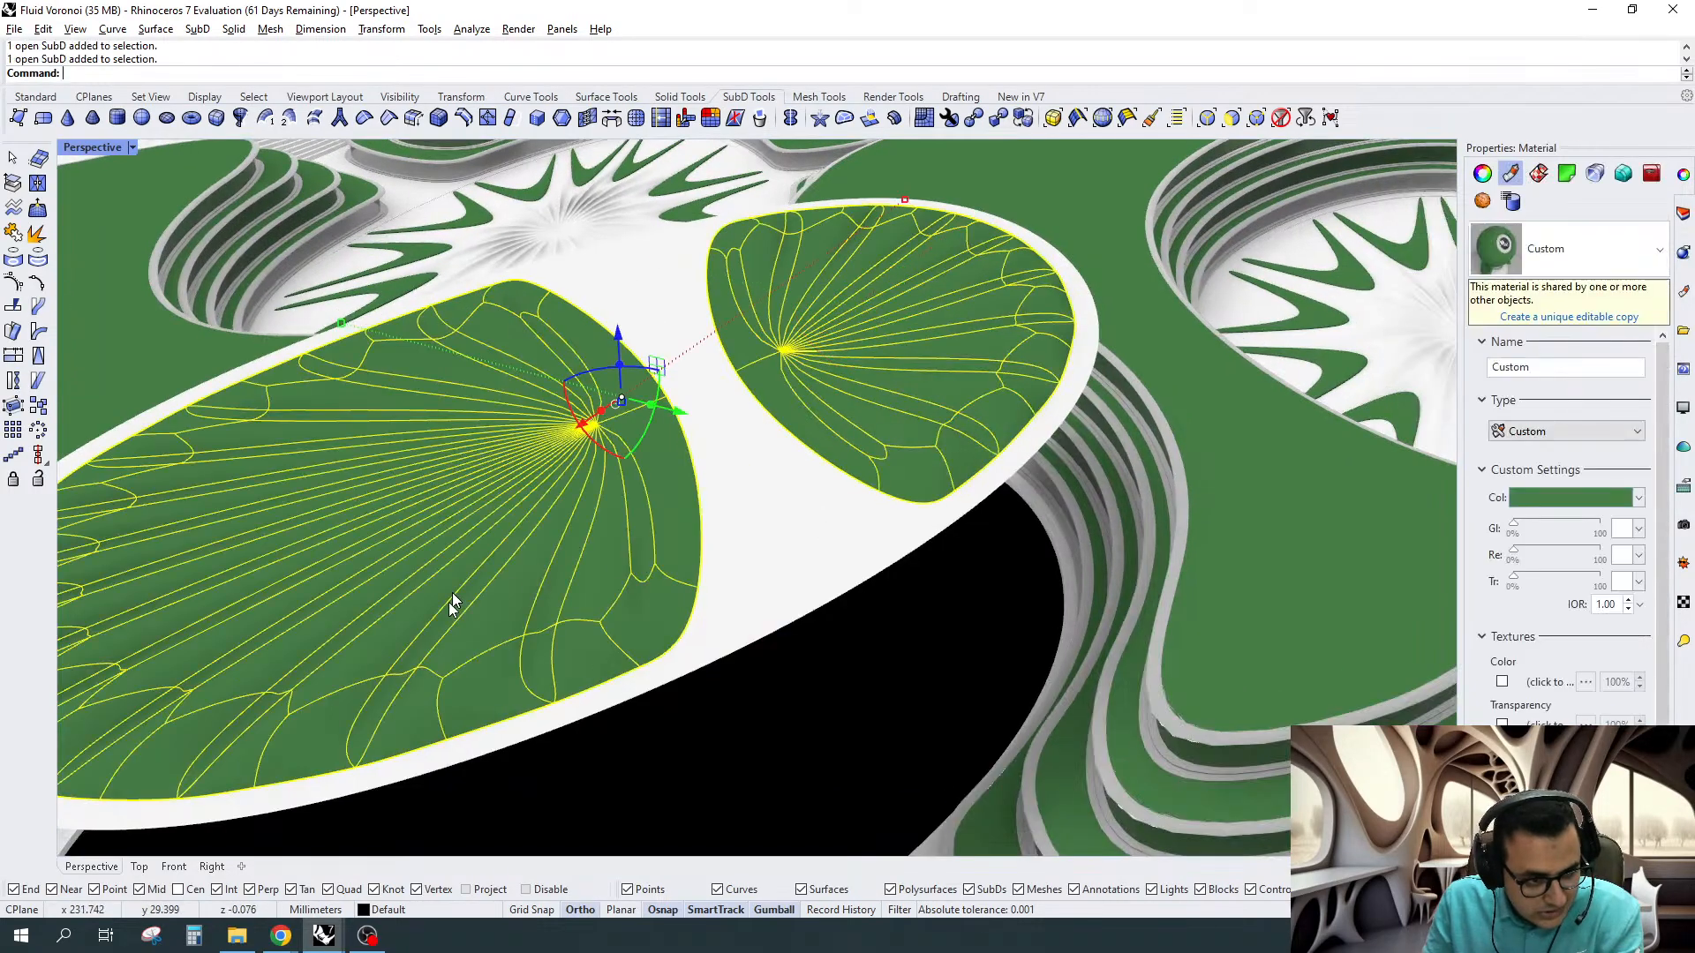
click(164, 868)
key(Escape)
key(Tab)
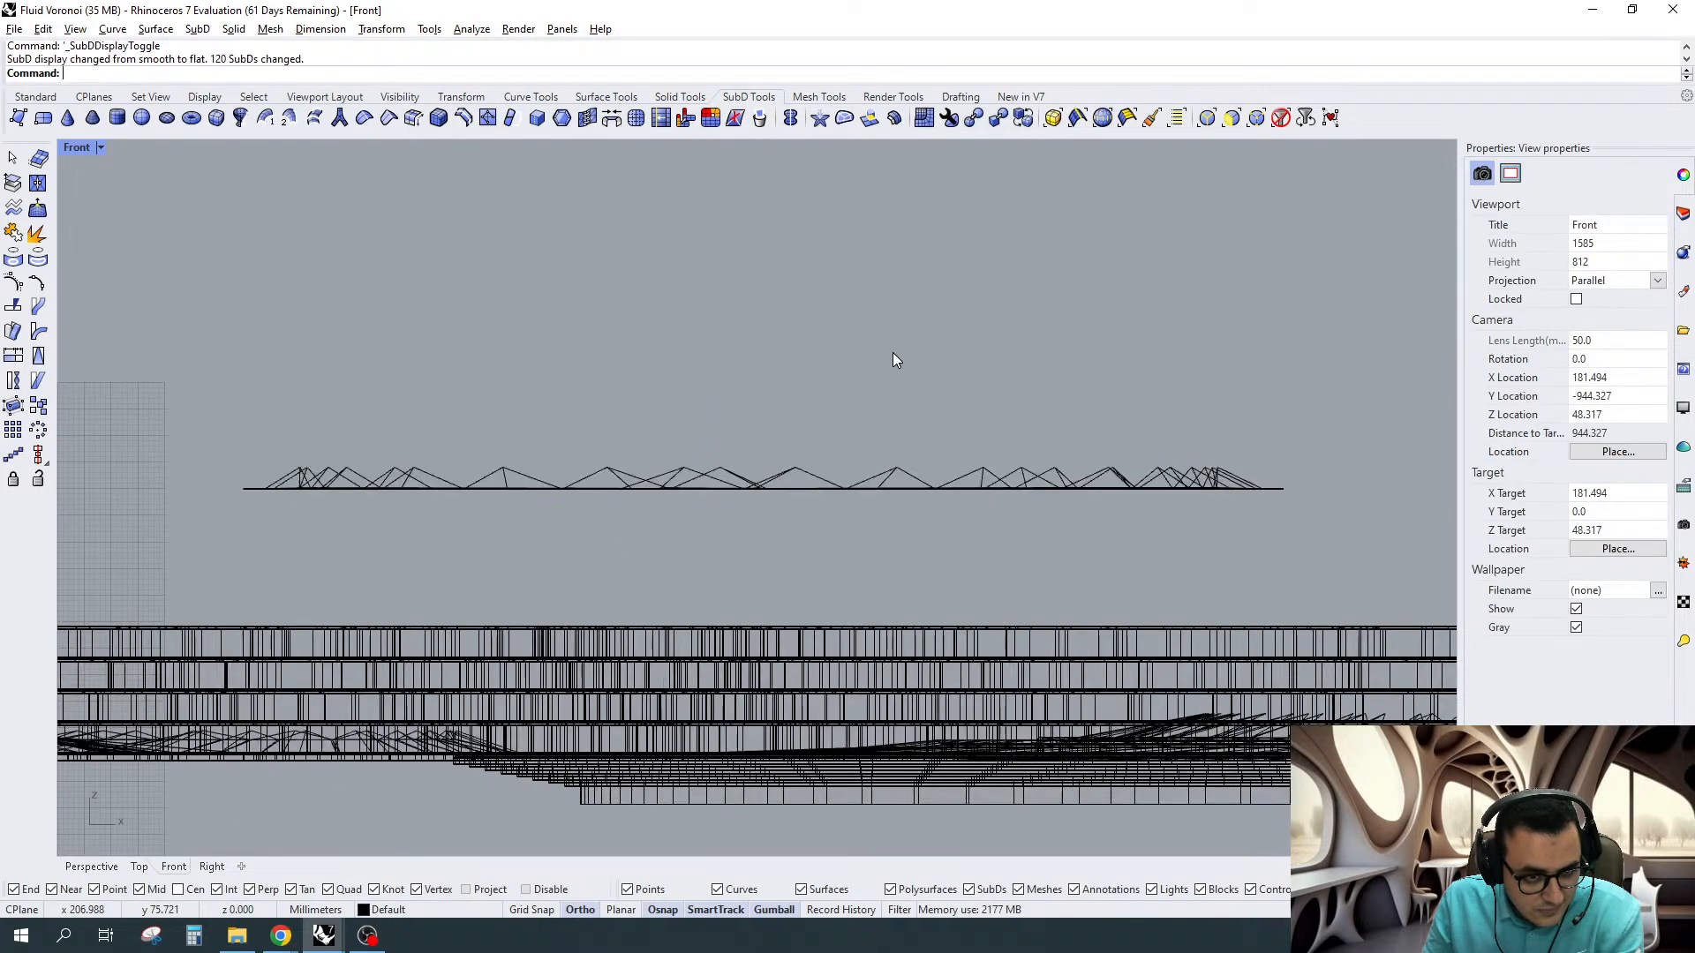
click(1255, 118)
drag(236, 434, 1347, 479)
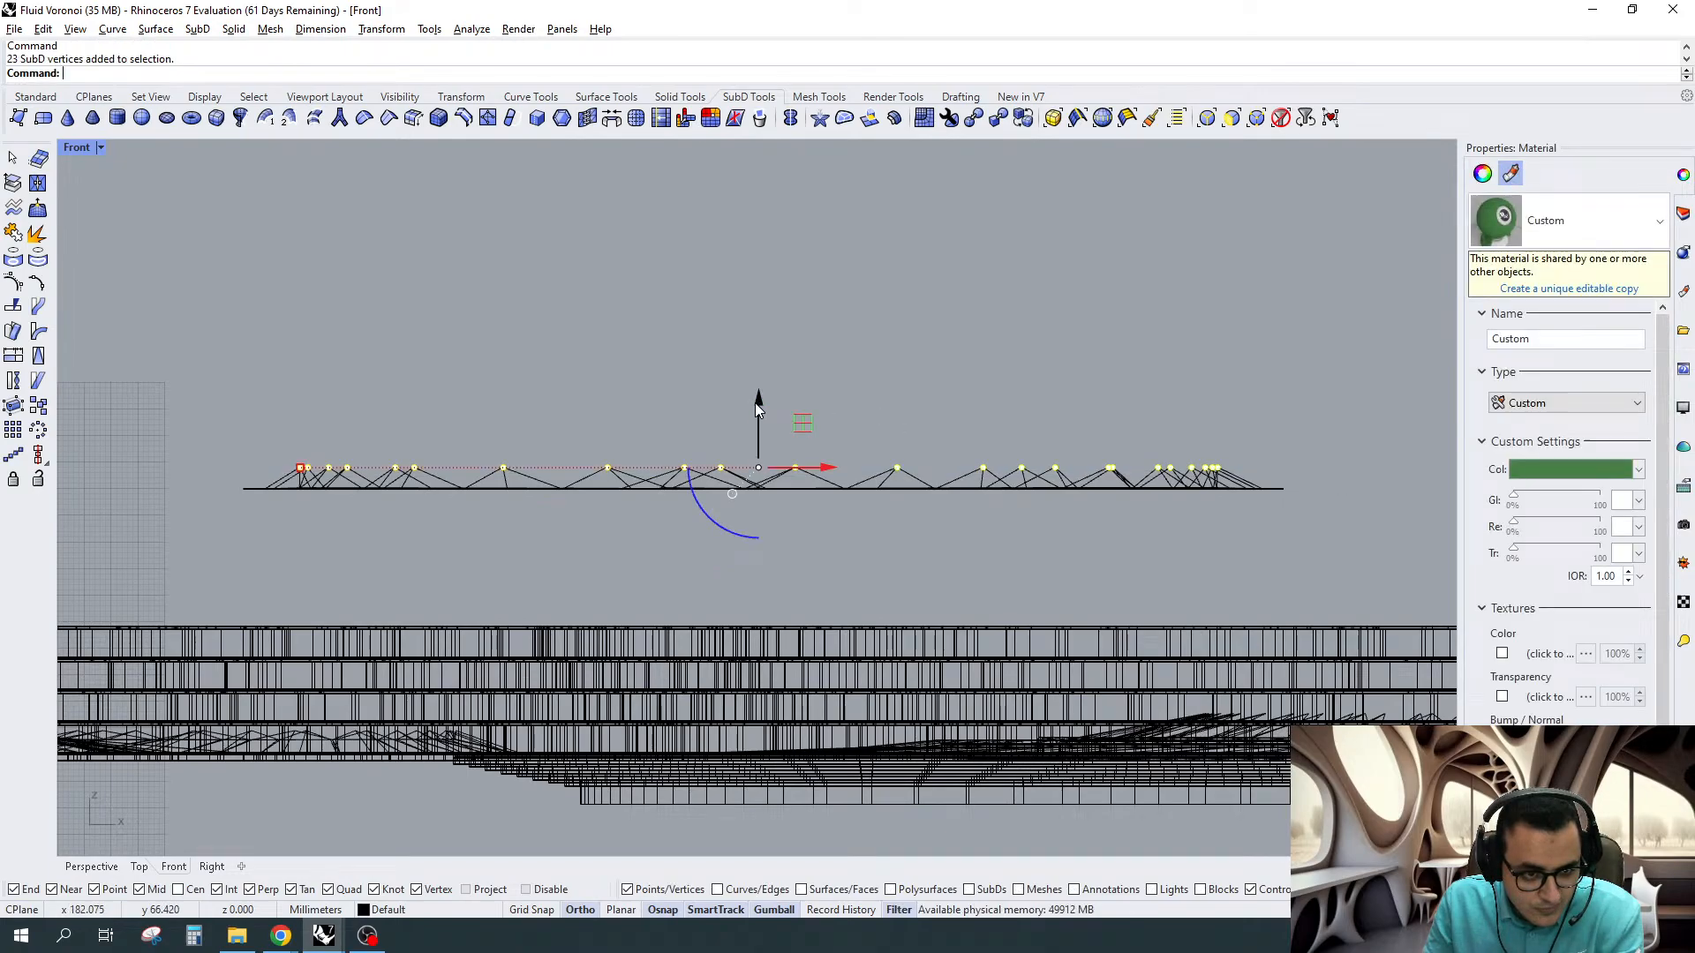
drag(755, 402, 761, 397)
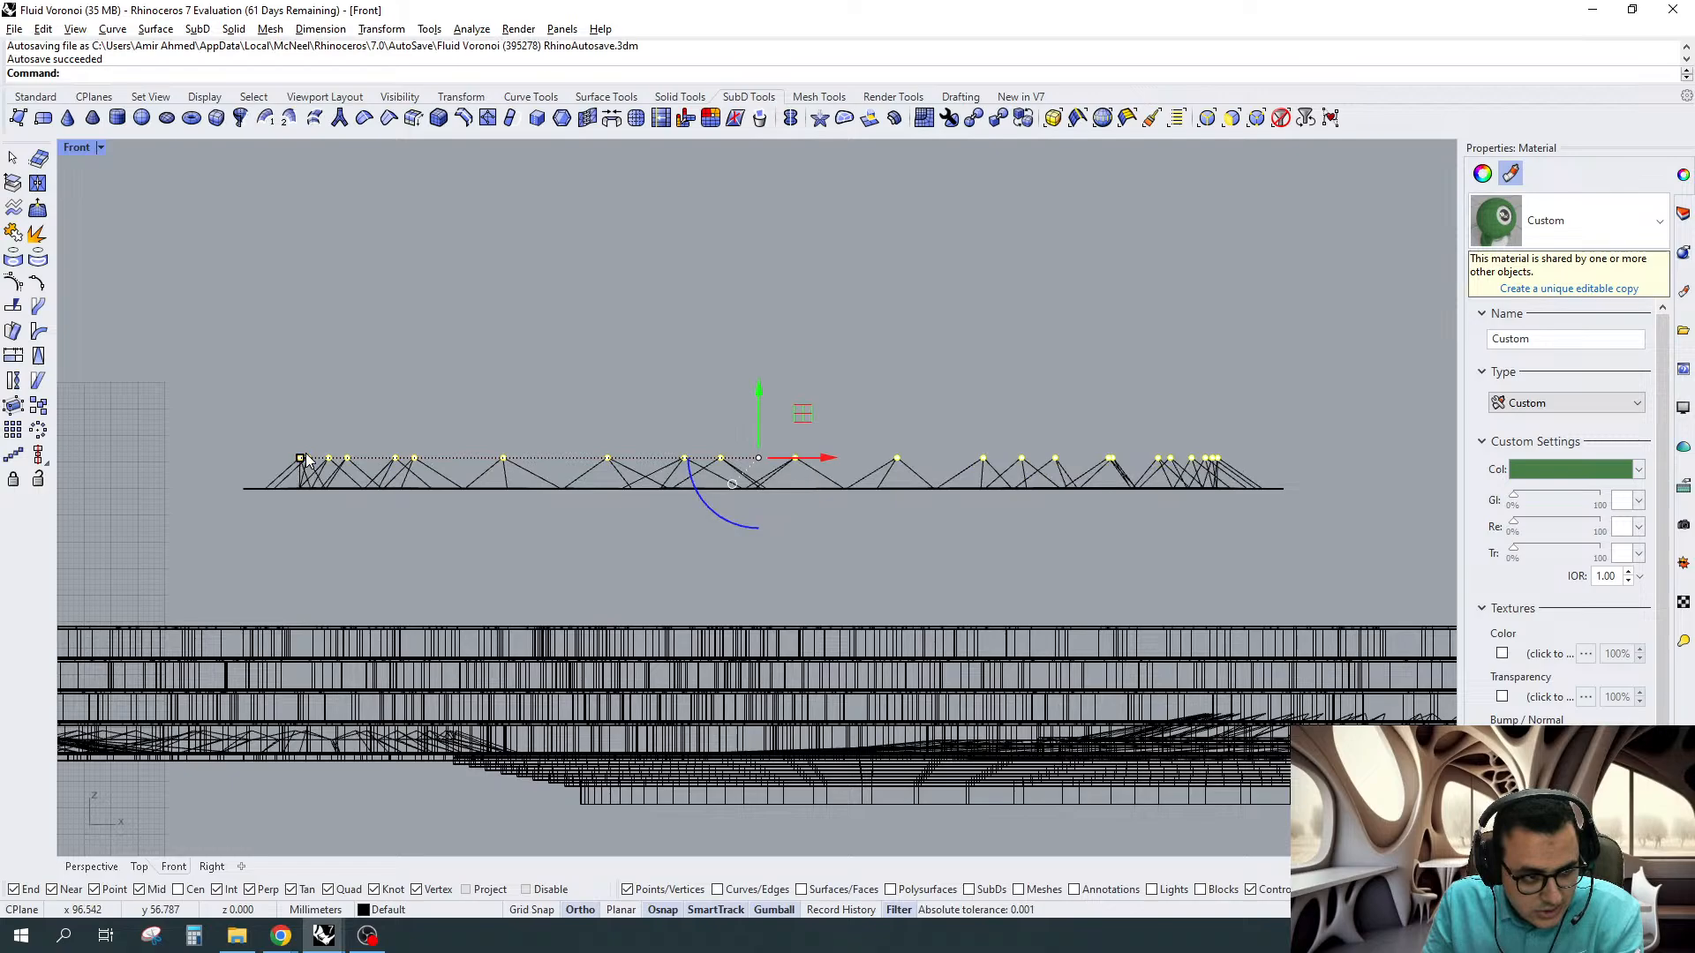
Scale the raised peak vertices inward horizontally, and return to smooth SubD display in the Perspective view
drag(306, 460, 375, 460)
key(Escape)
click(102, 868)
mouse_move(847, 442)
right_down()
mouse_move(804, 436)
mouse_move(855, 439)
mouse_move(853, 465)
right_up()
key(Tab)
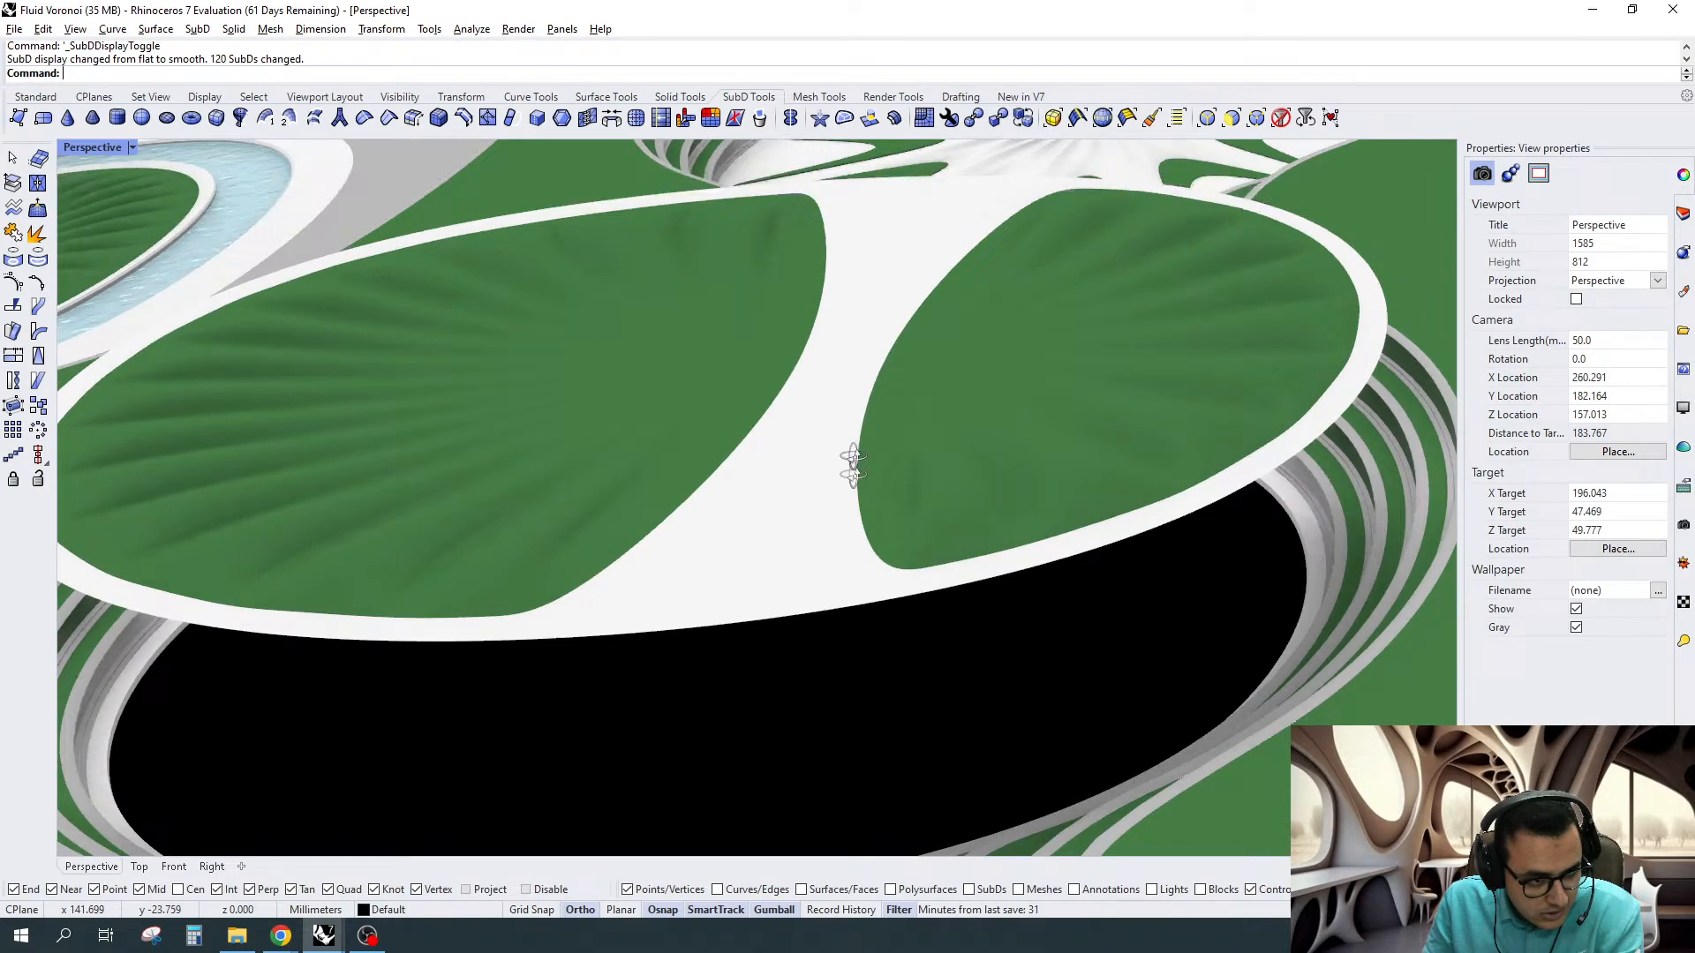
Group the two green mounds with their white elliptical surface and move the group down 50 mm
scroll(852, 465, down, 5)
click(819, 427)
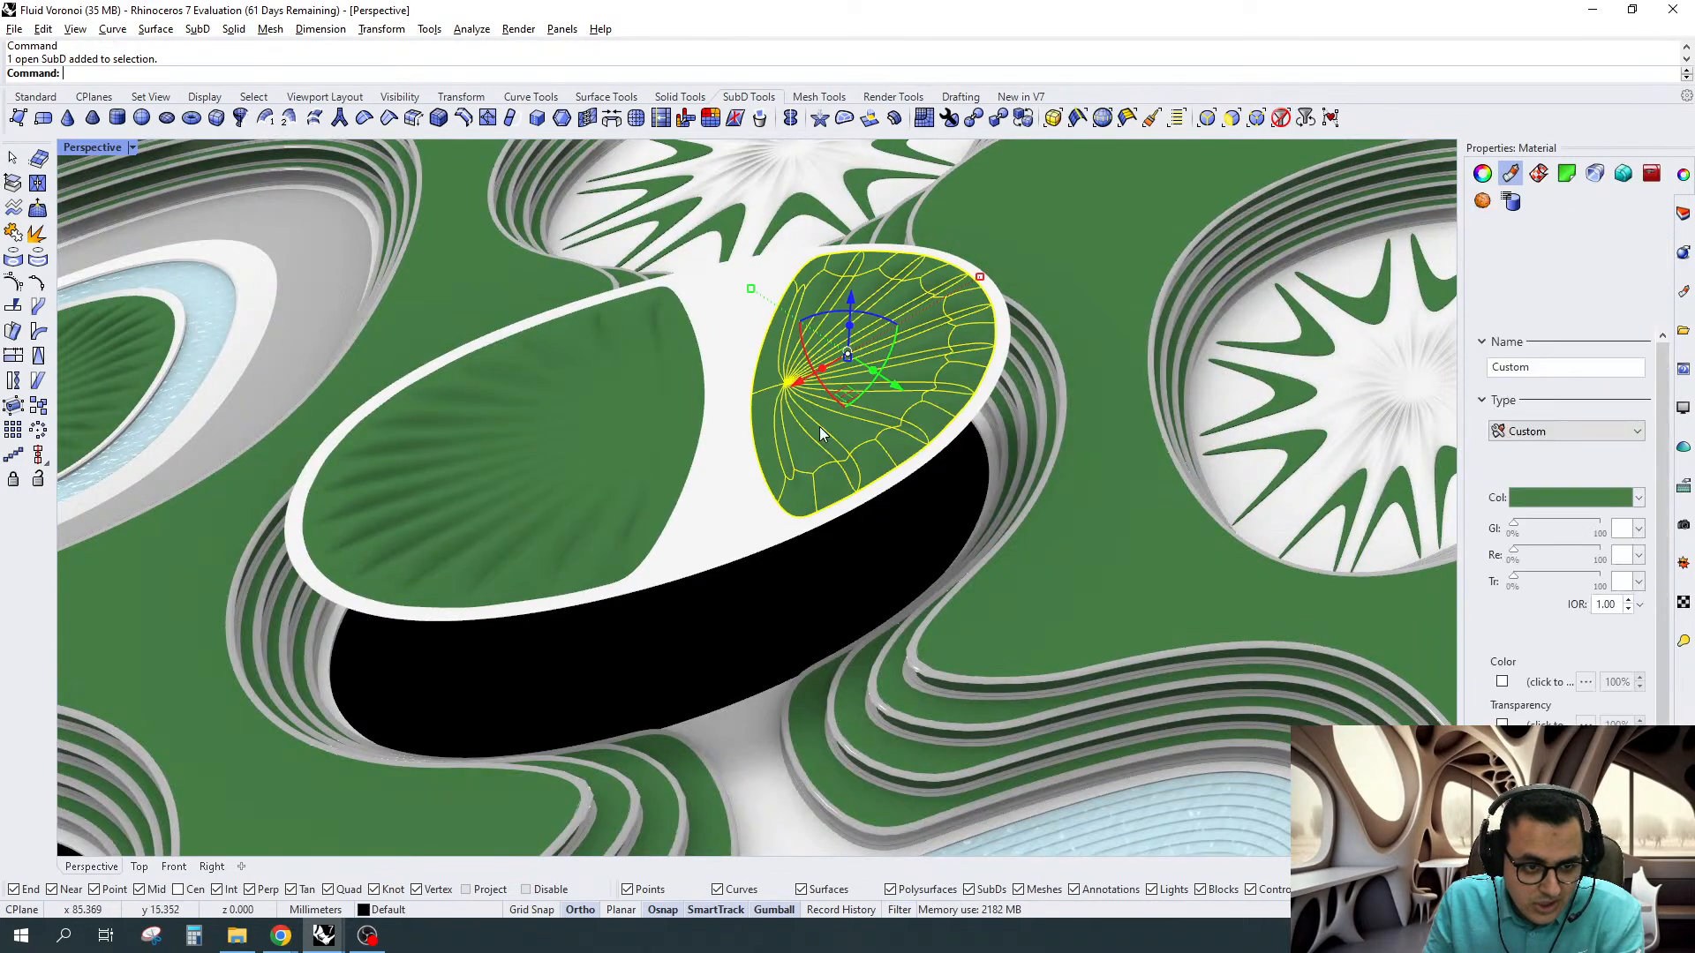
shift+click(722, 502)
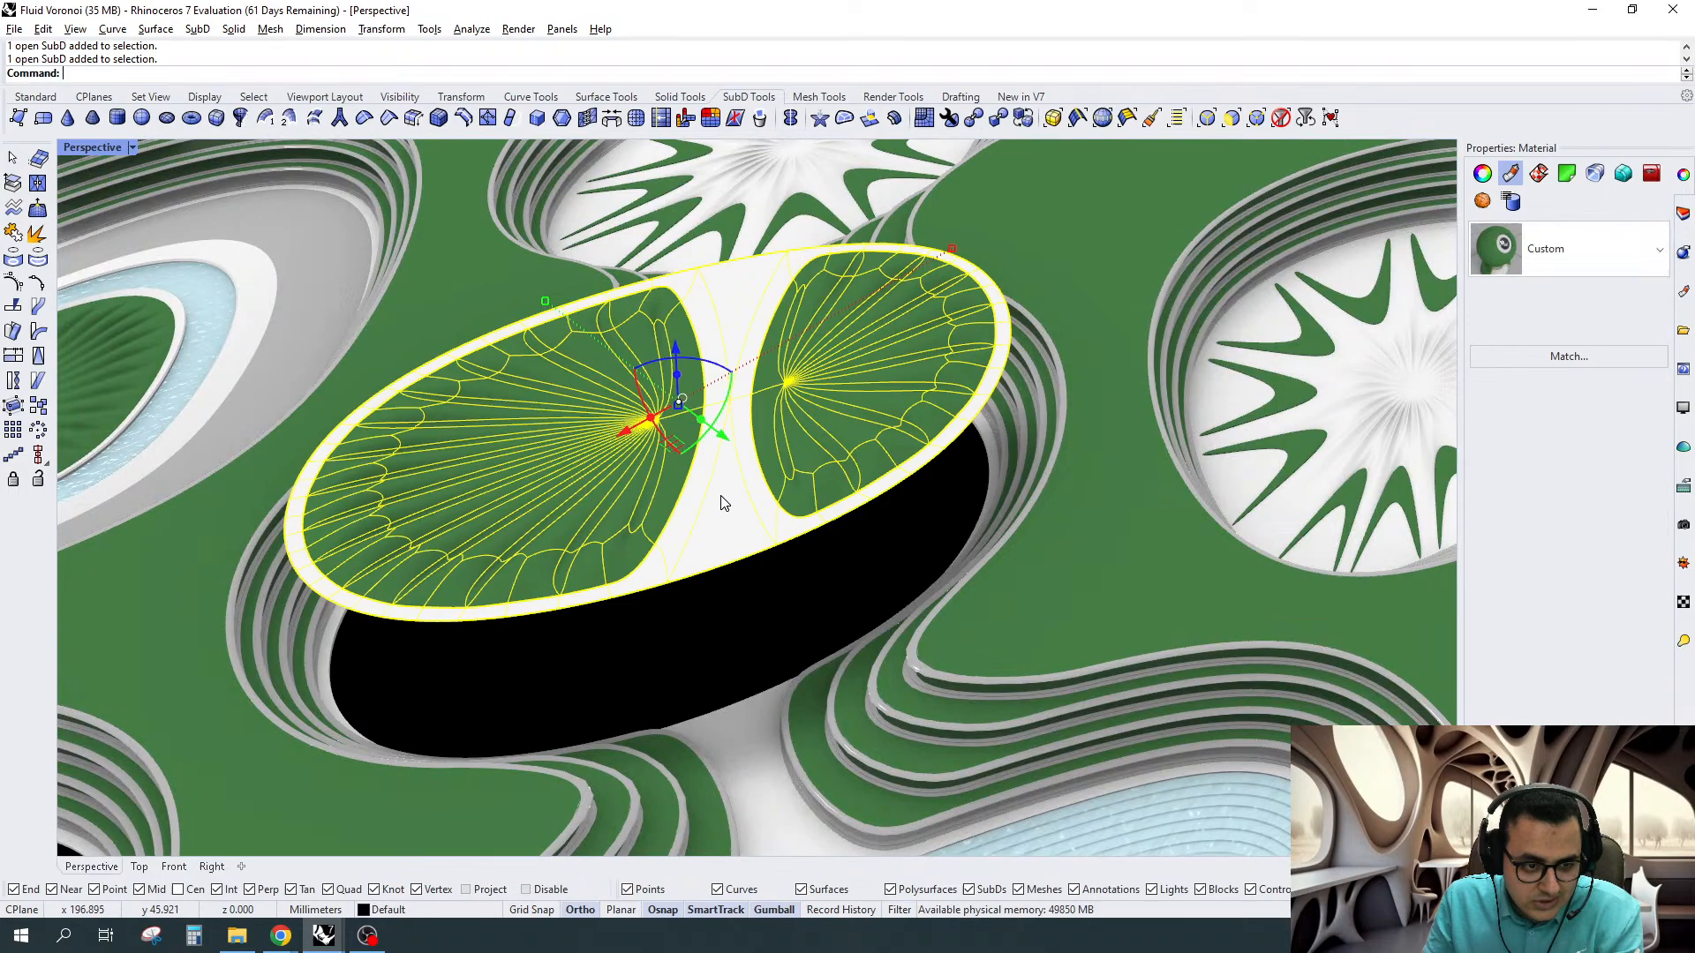
key(ctrl+g)
click(676, 346)
text(-)
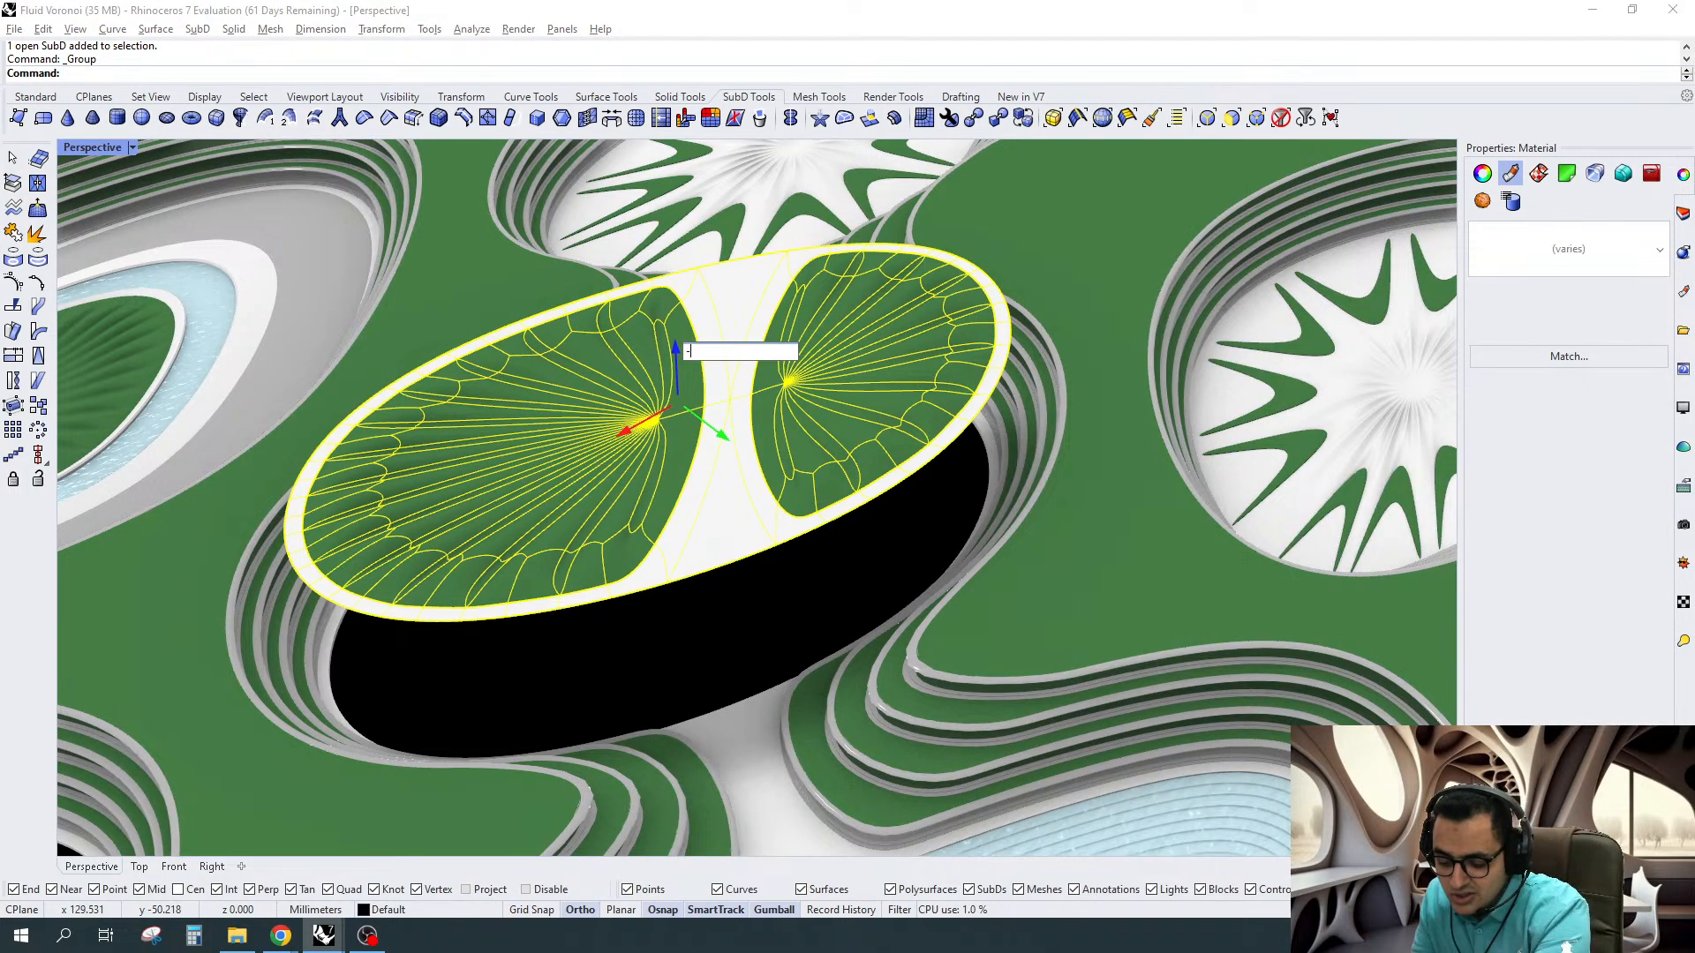
text(50)
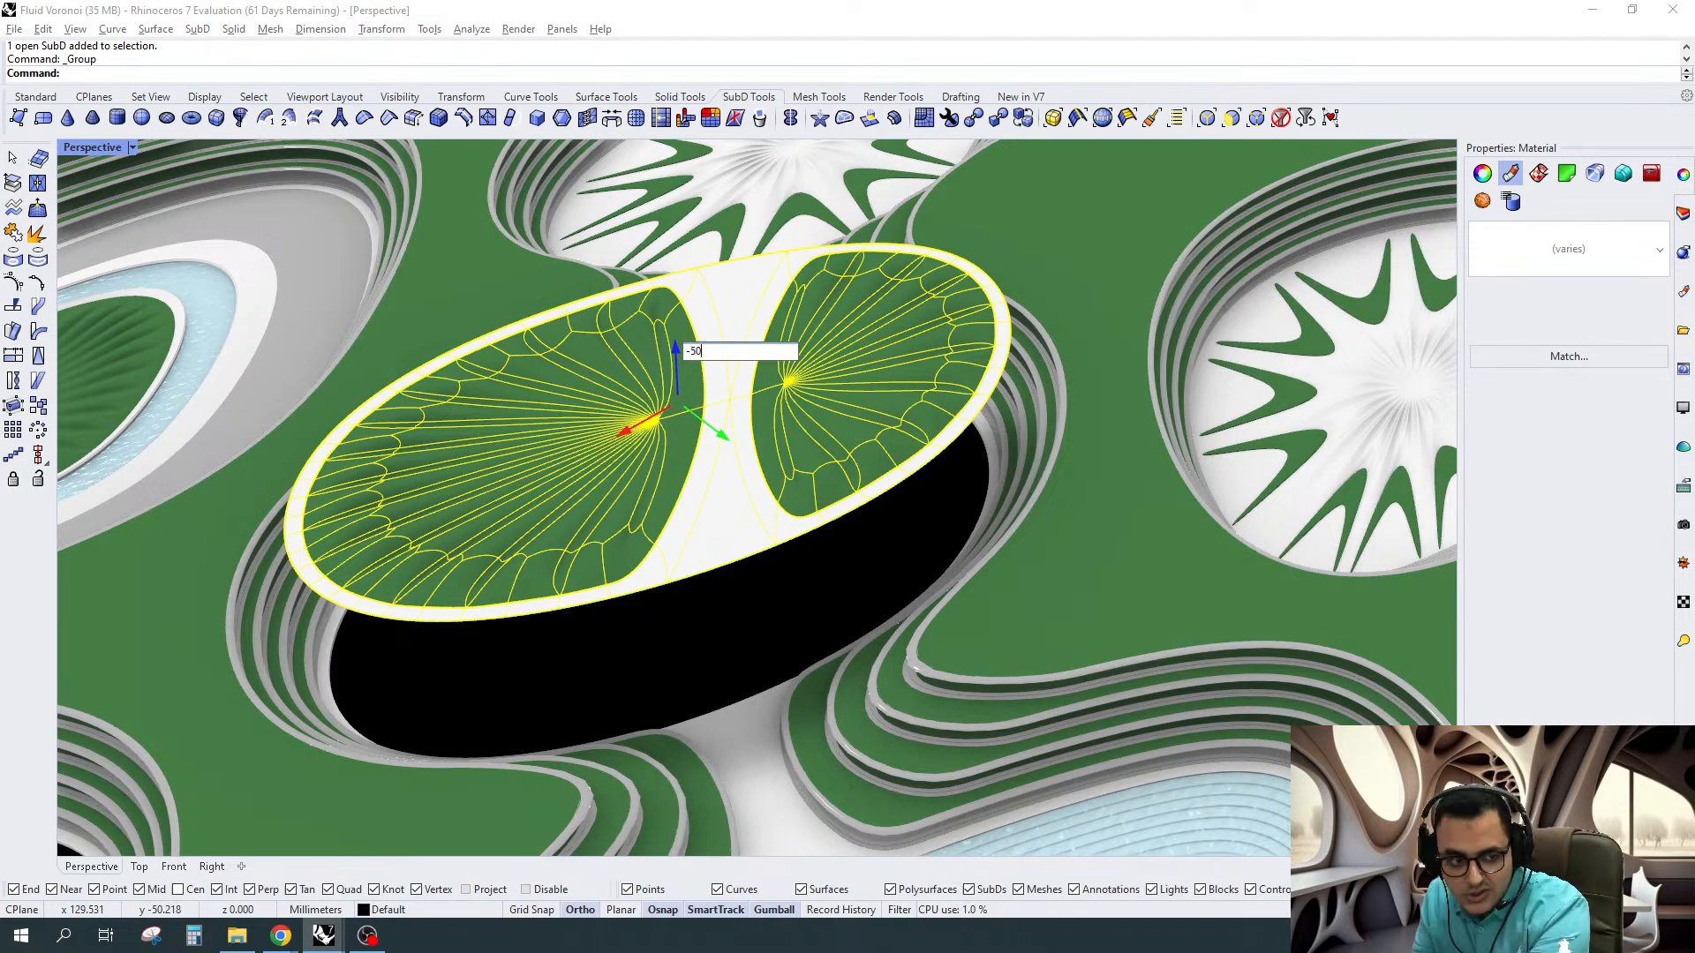
key(Return)
scroll(633, 566, down, 5)
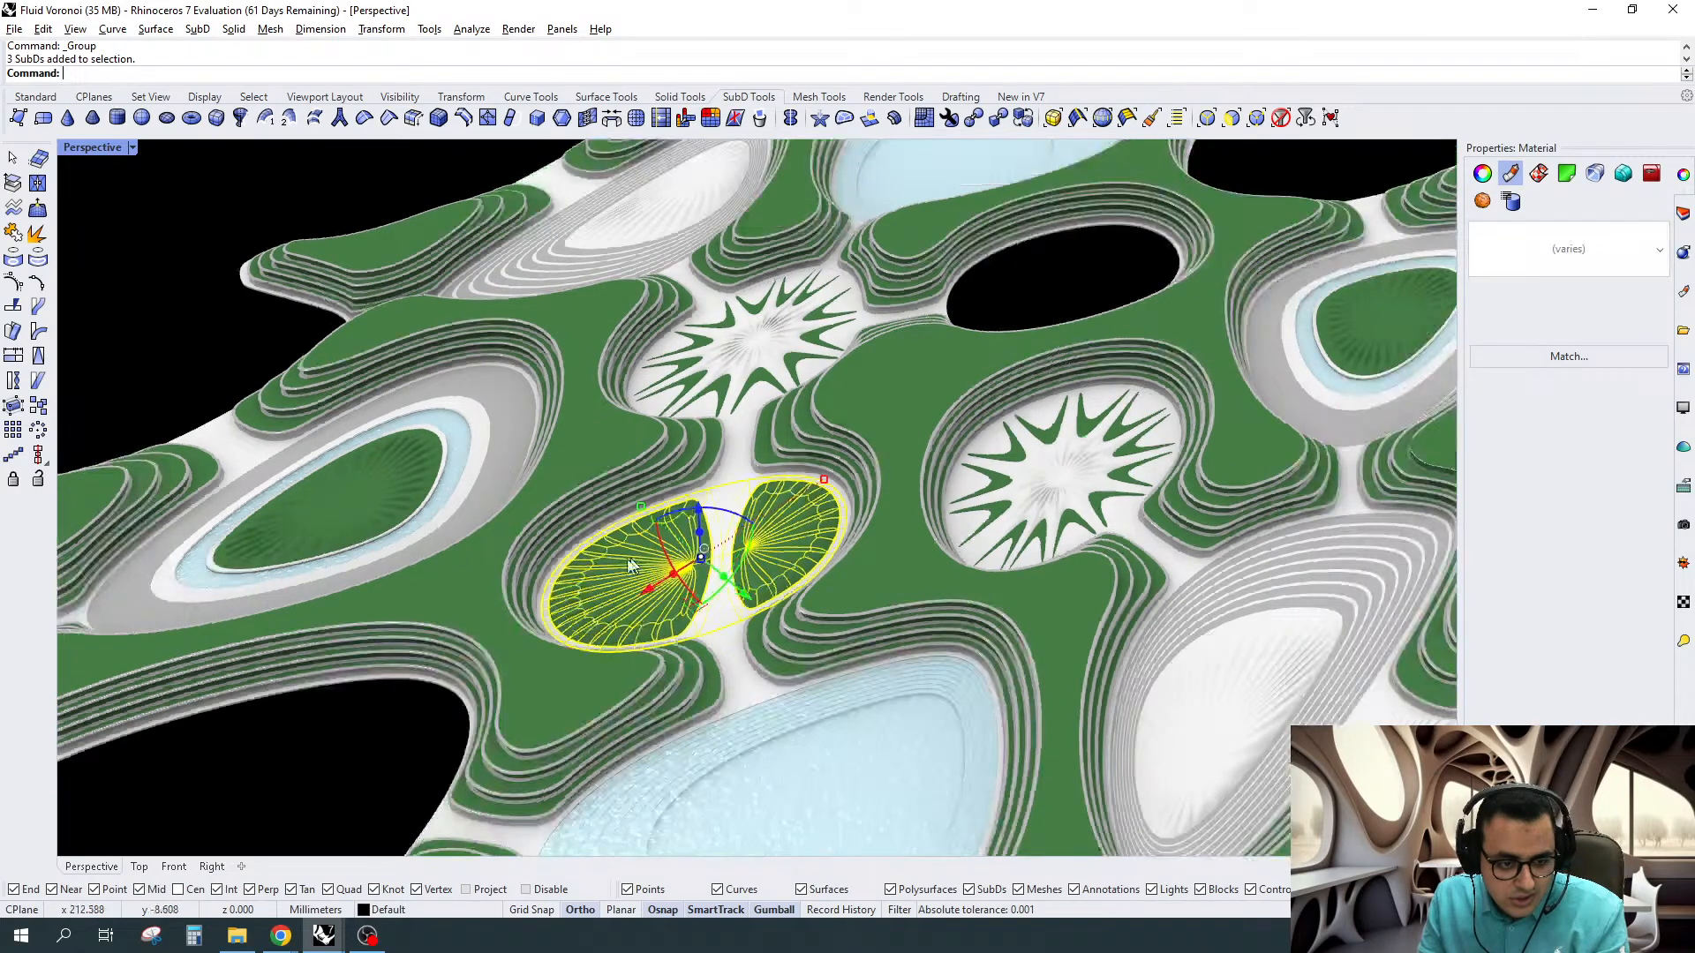
Select the lowest white face loop around the empty elliptical opening and copy it 20 mm upward
scroll(881, 496, up, 5)
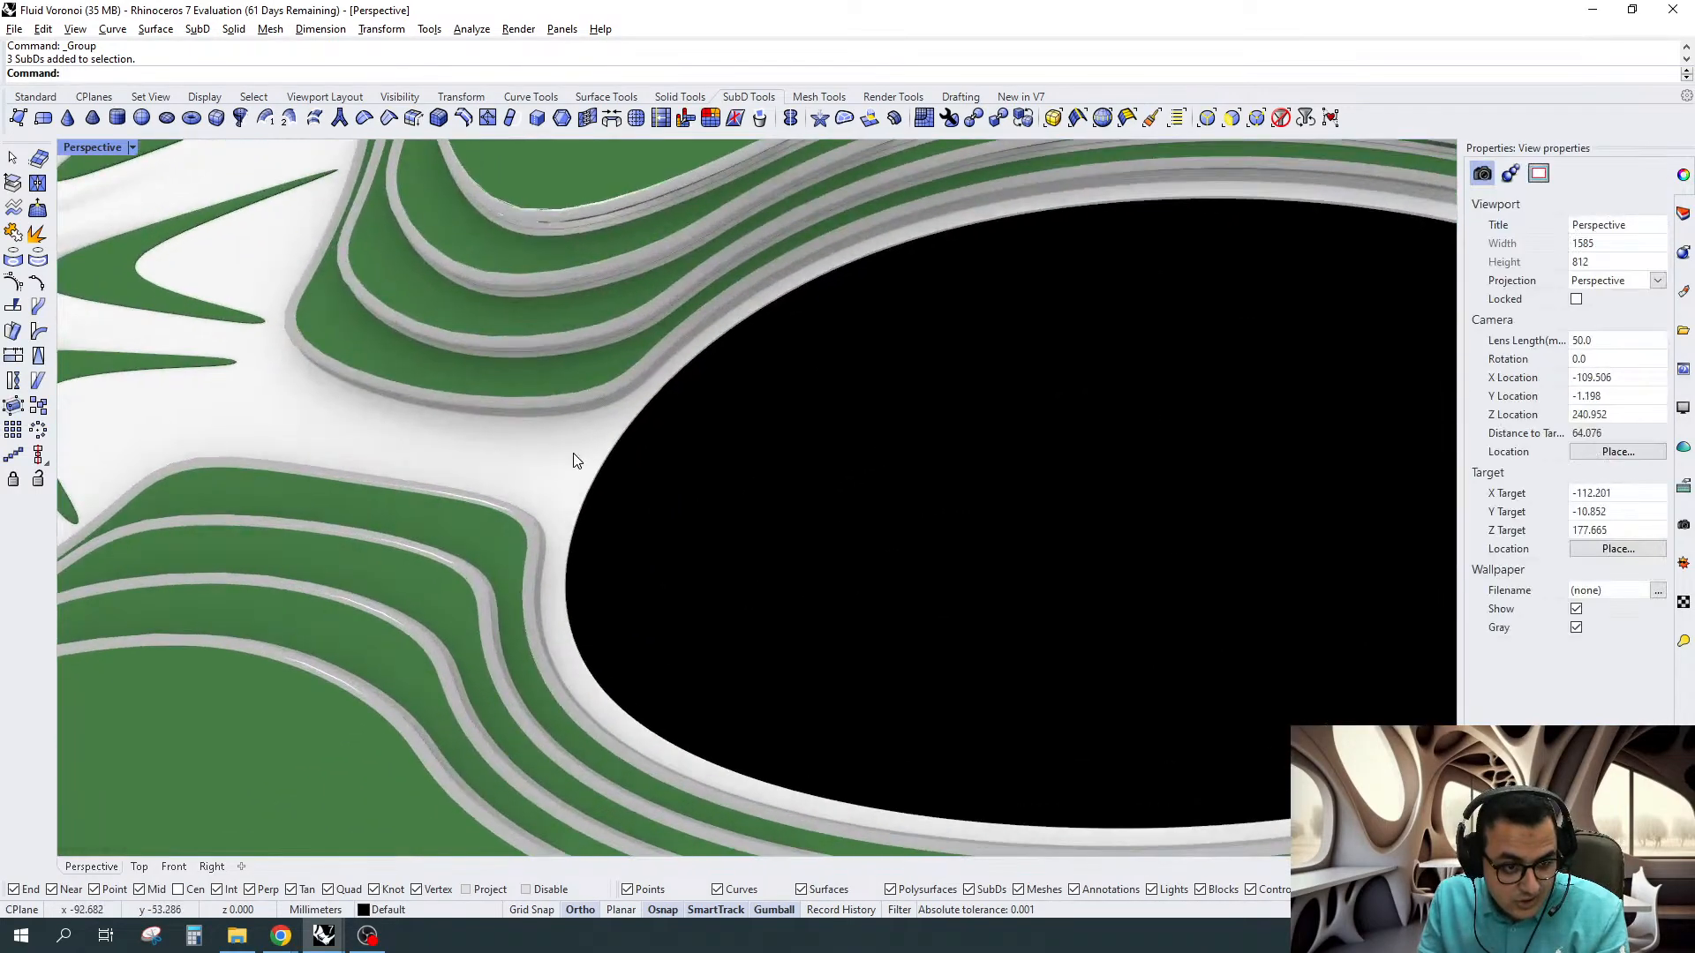
click(576, 458)
click(1064, 235)
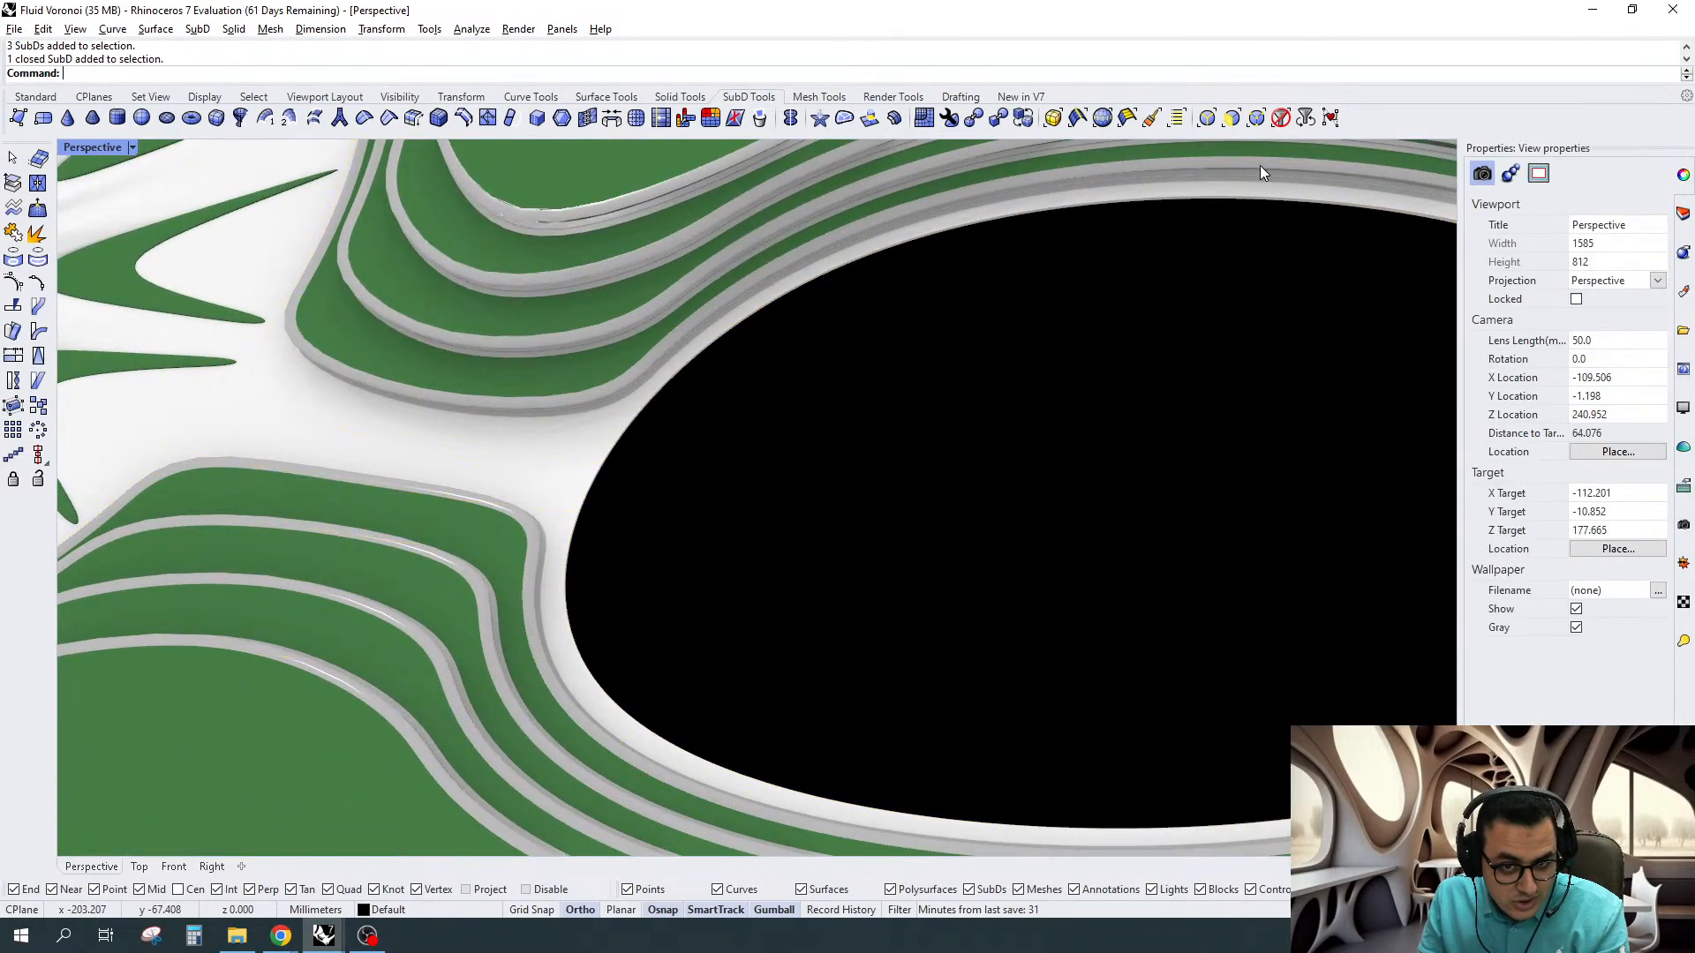
click(1232, 118)
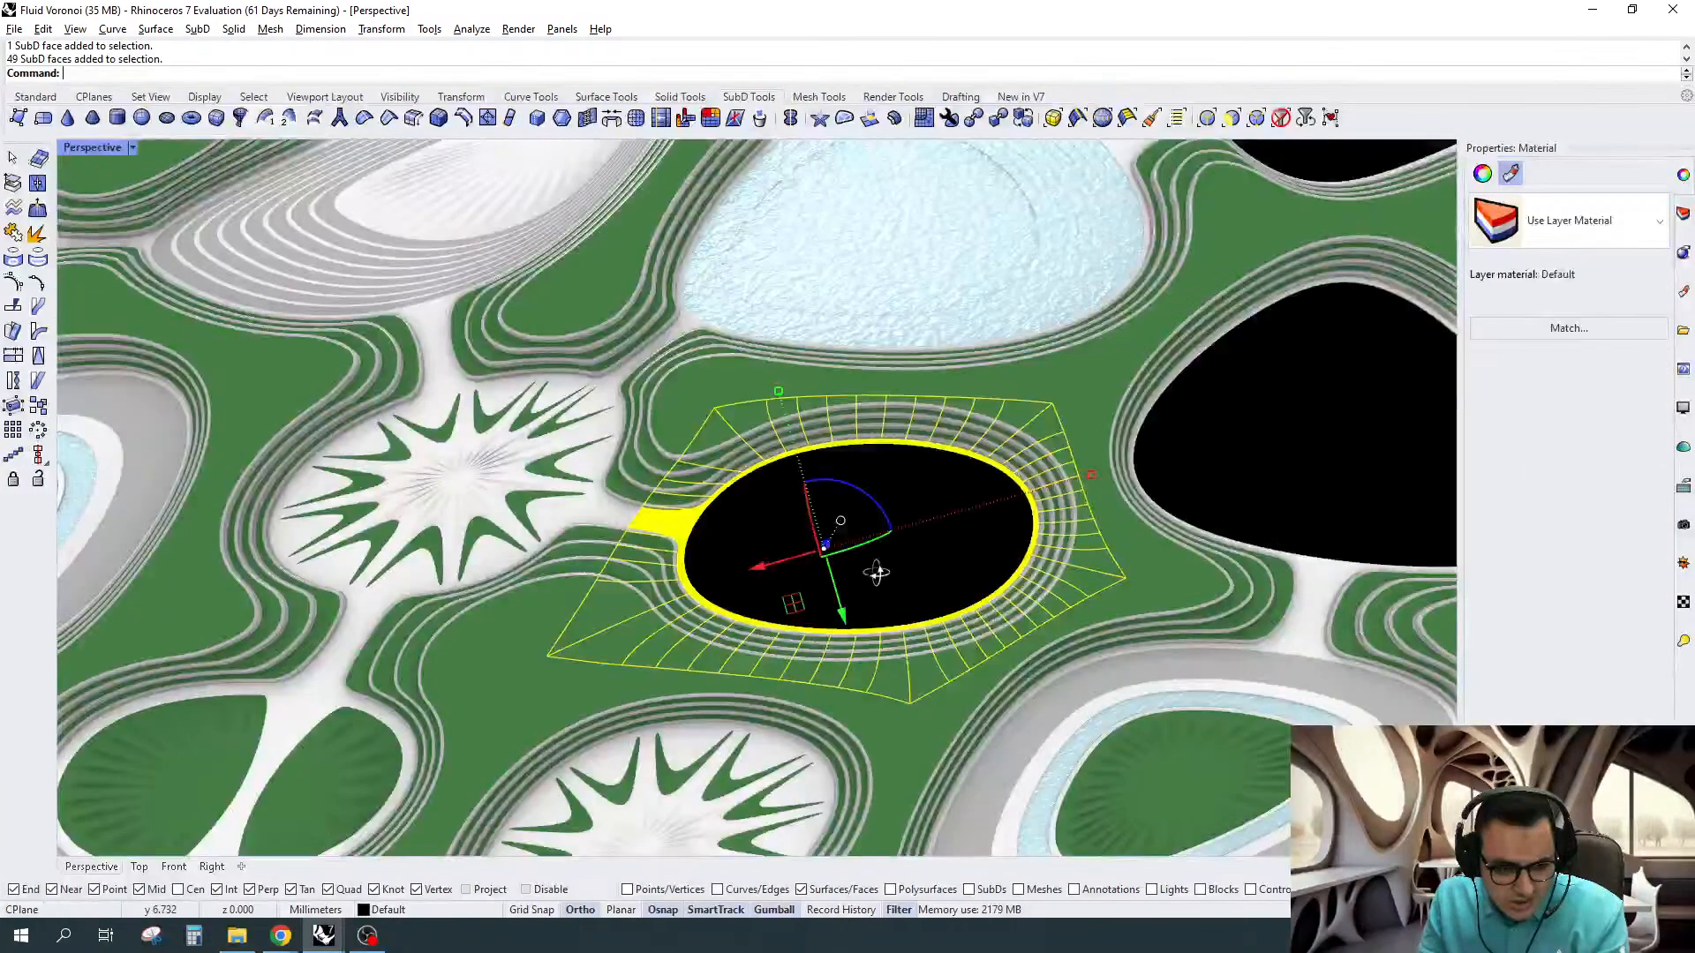
right_drag(879, 636, 895, 544)
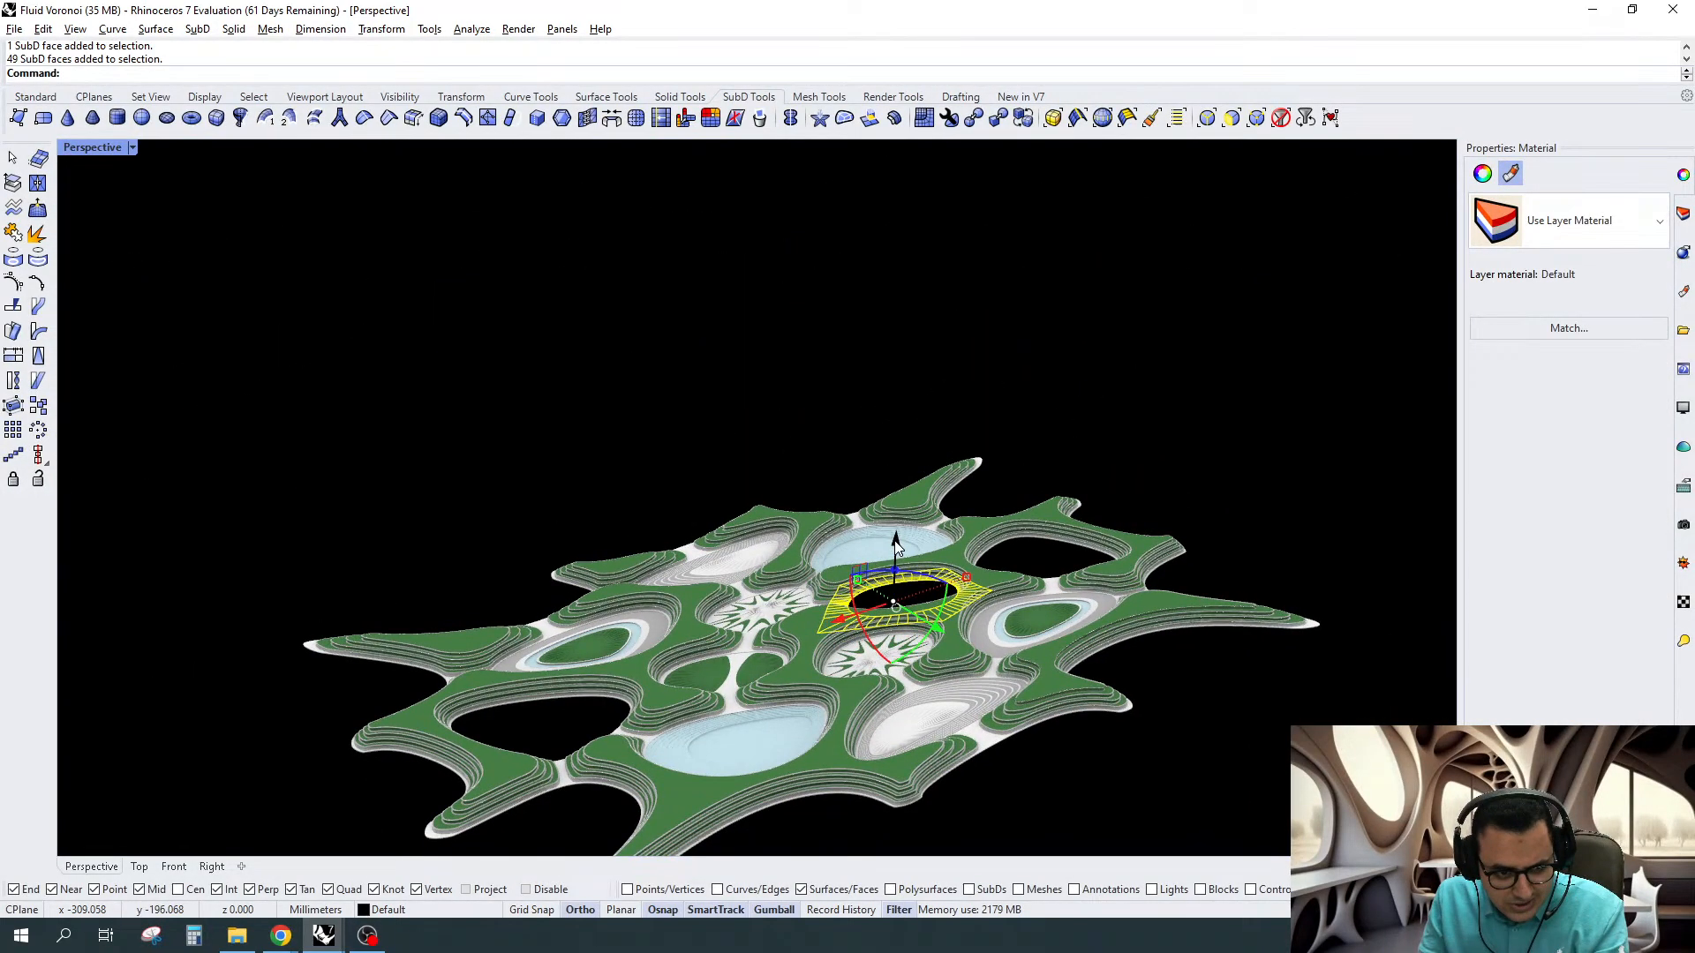
click(895, 548)
text(20)
key(Return)
right_drag(948, 540, 934, 572)
scroll(936, 572, up, 3)
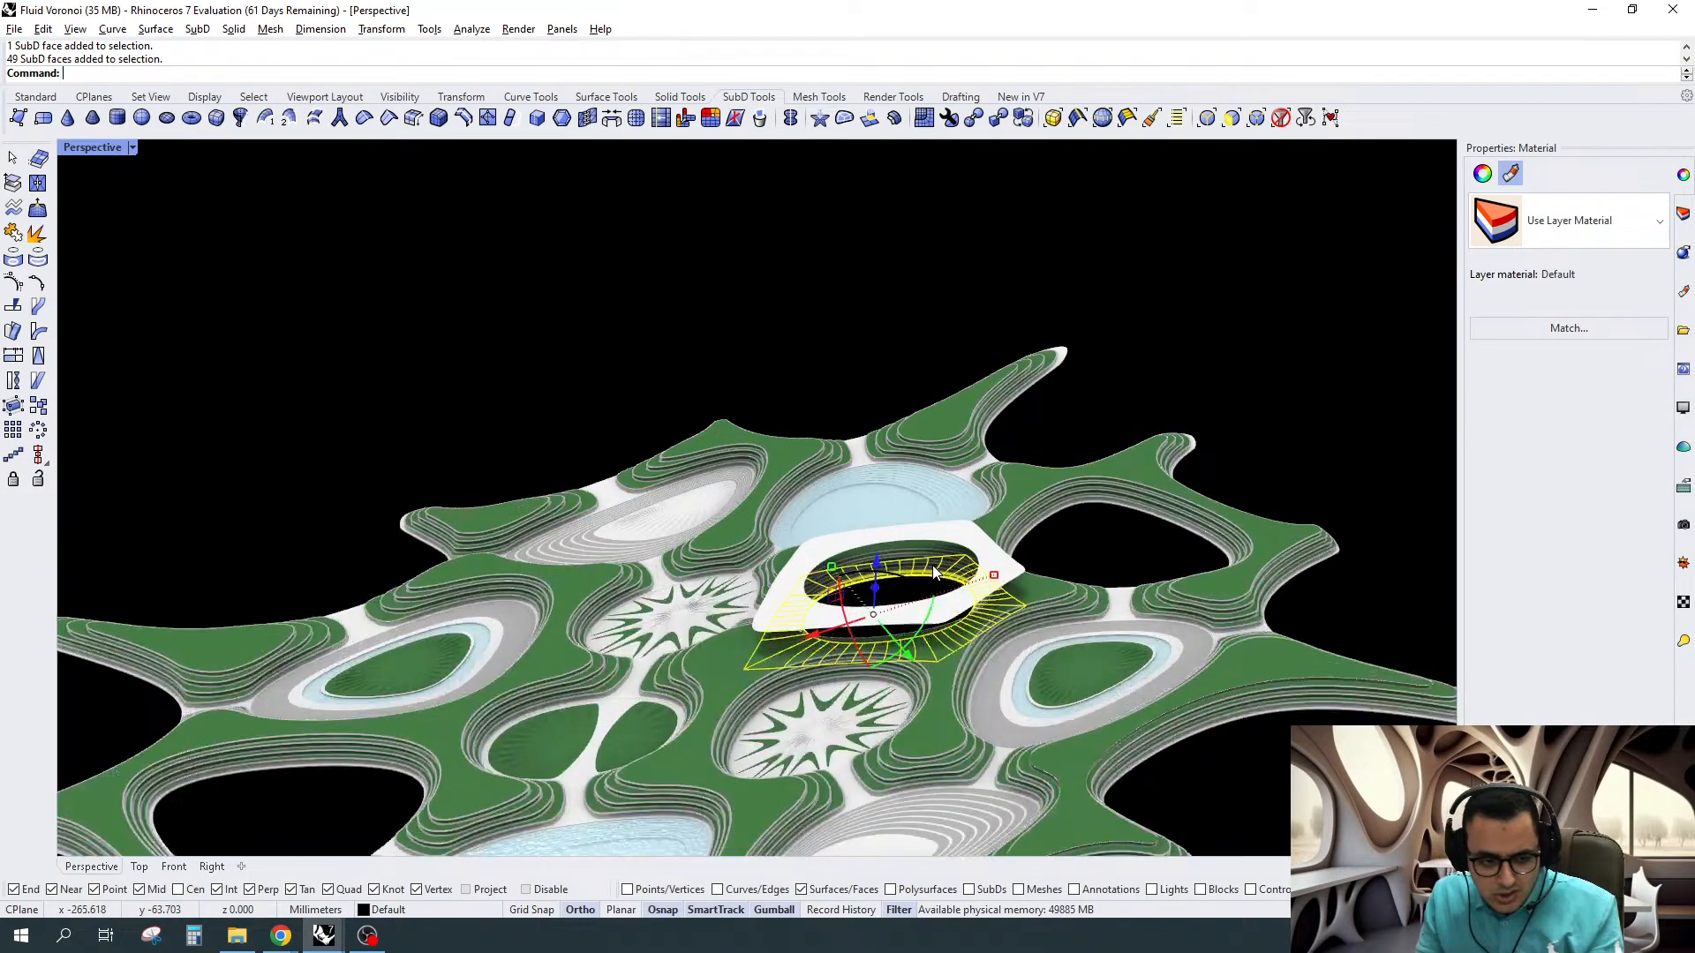
Select the inner edge loop of the copied white ring and fill its opening with SubD faces
click(1234, 118)
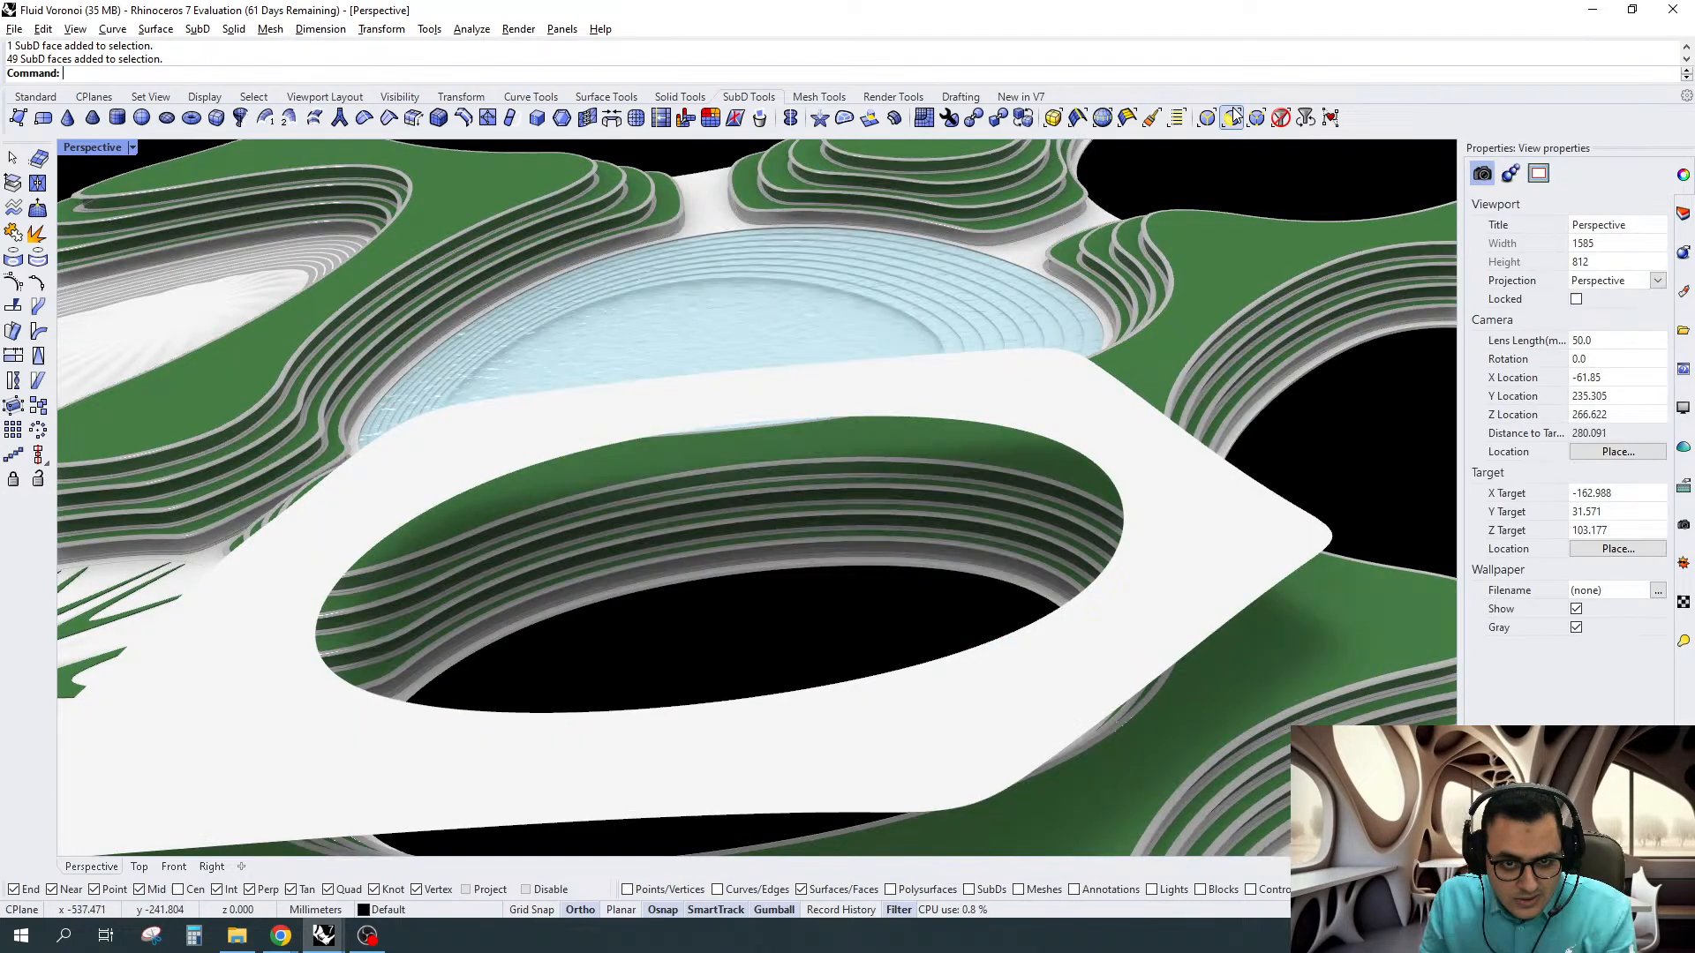
click(1234, 117)
double_click(1021, 431)
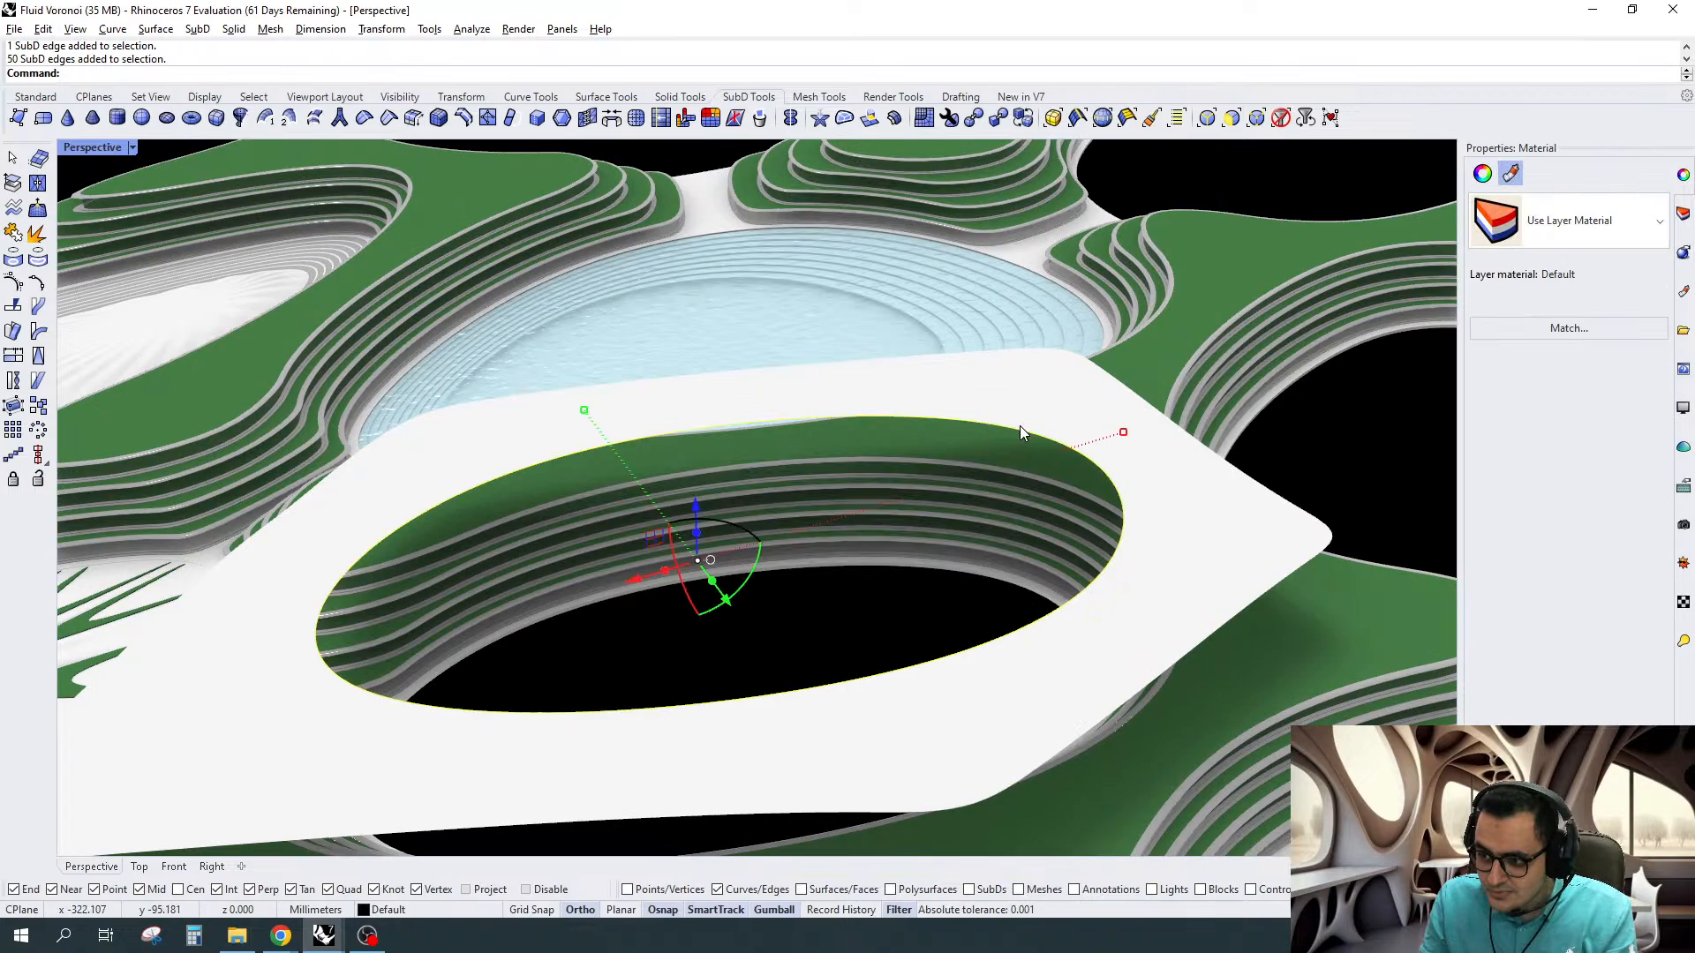
click(845, 116)
key(Return)
Extract the filled ellipse as a separate SubD and delete the copied white ring around it
click(13, 183)
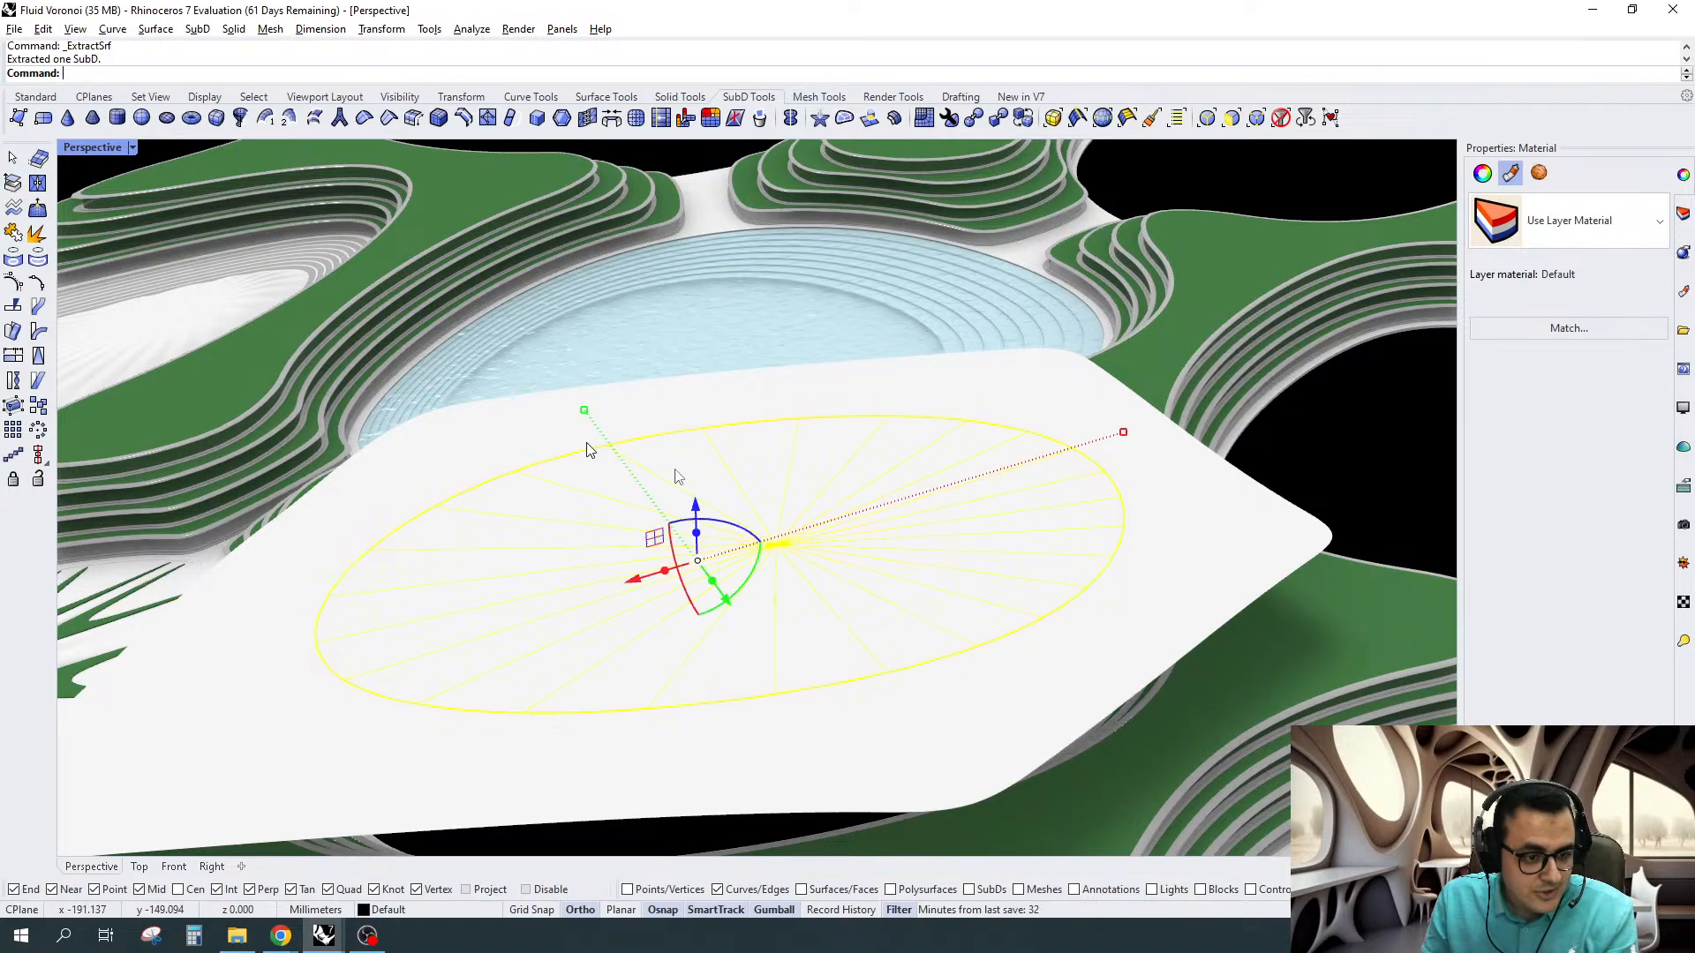
click(1191, 594)
key(Delete)
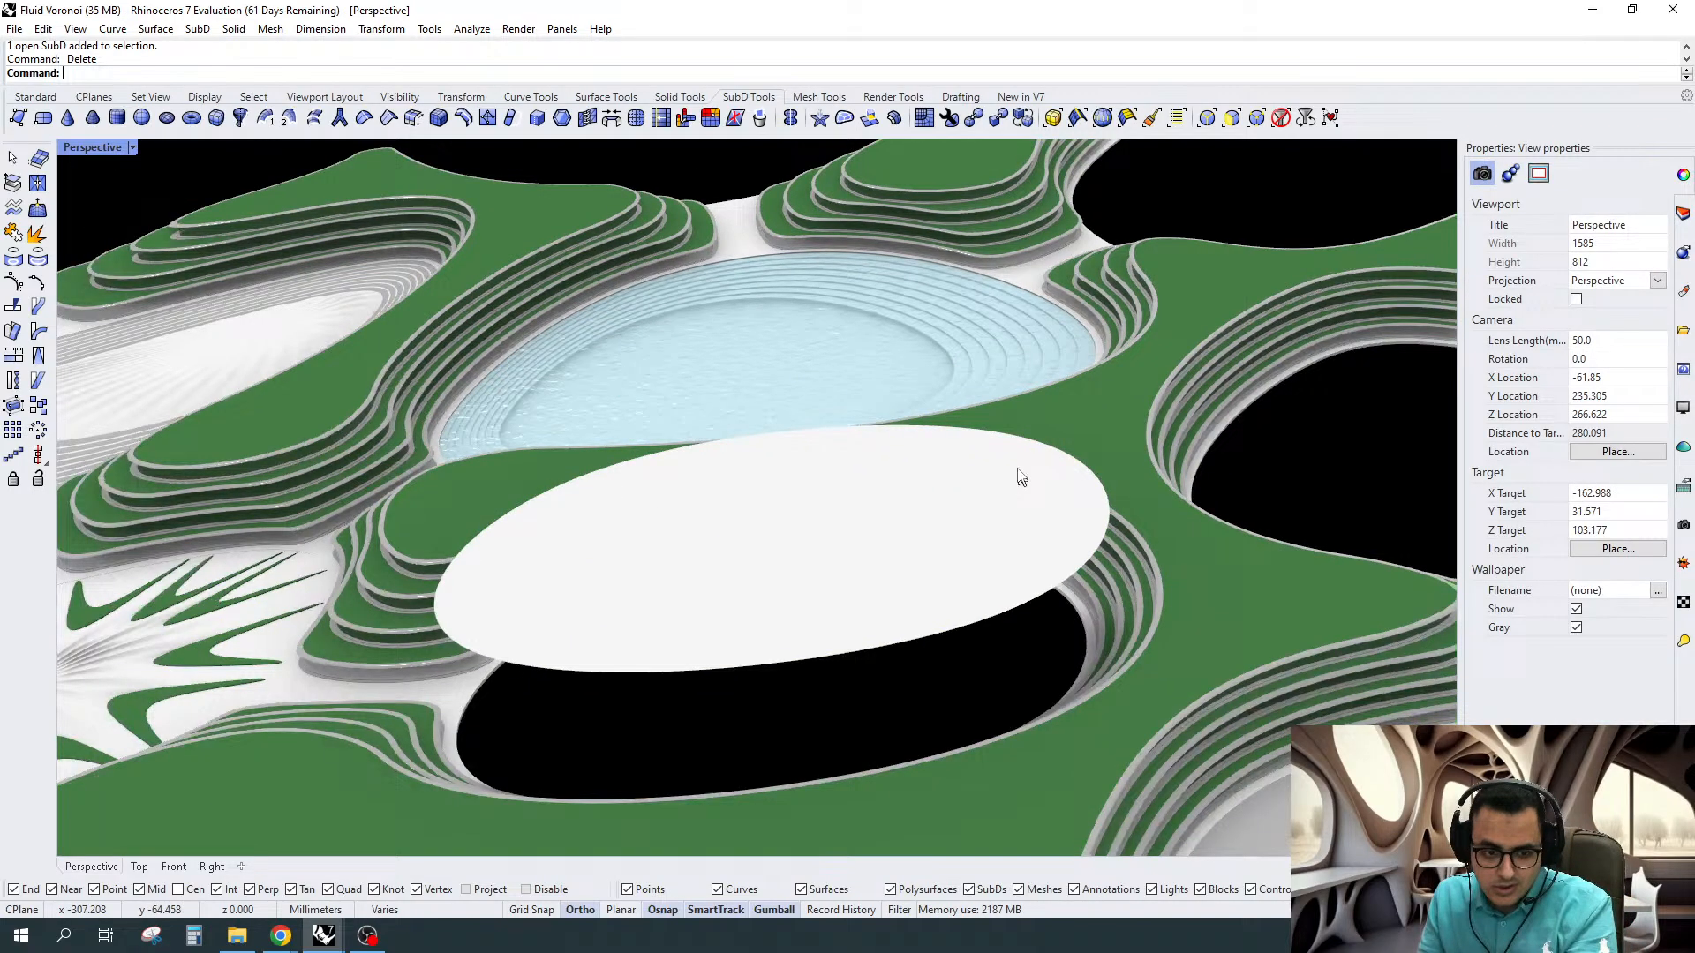
In the Top view, select the upper-right group of radial faces on the new ellipse and inset it by 4 mm
click(1080, 242)
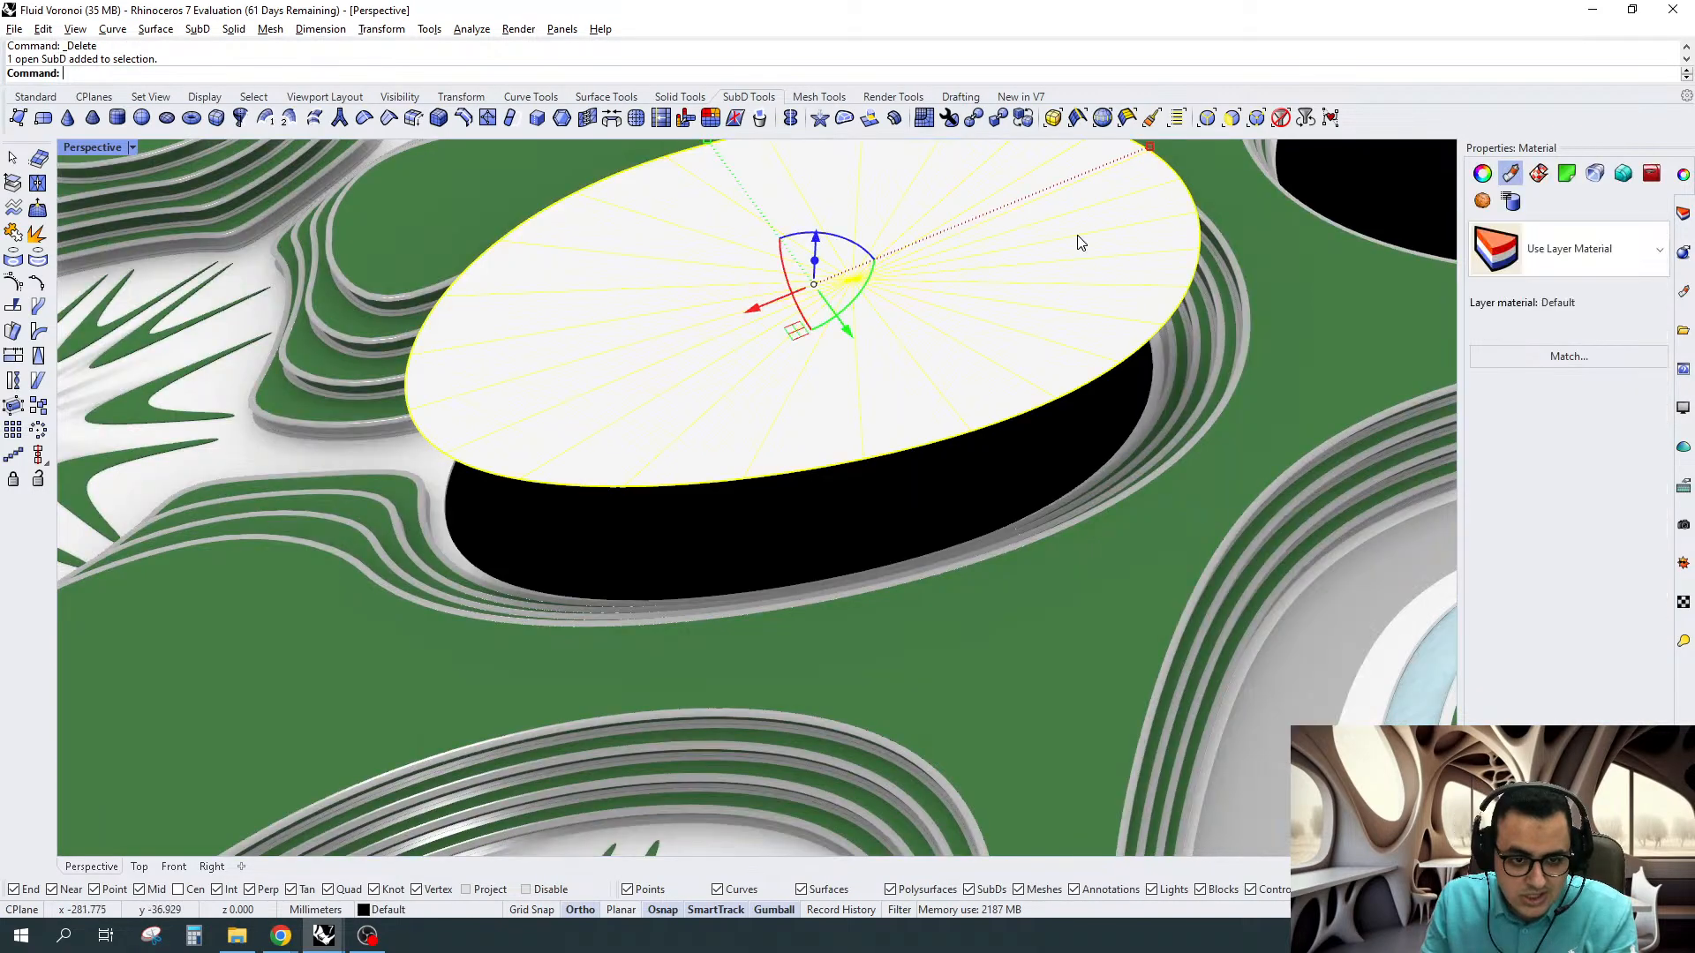
click(1281, 118)
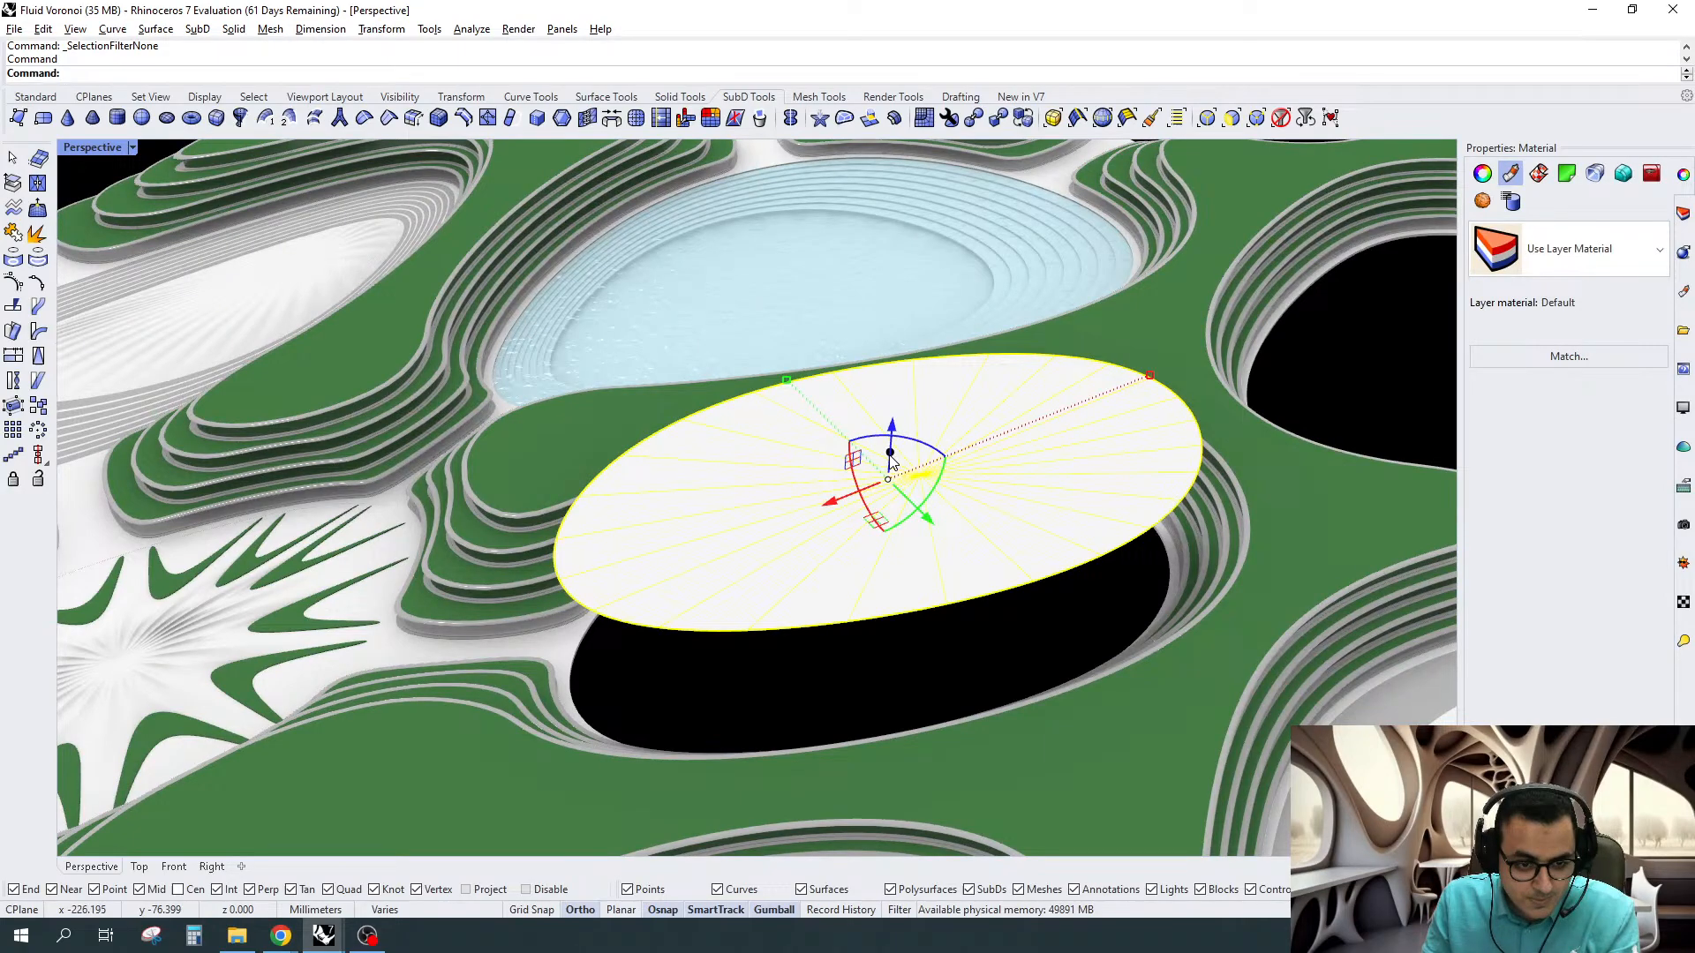
click(139, 867)
scroll(833, 389, down, 5)
scroll(719, 538, up, 5)
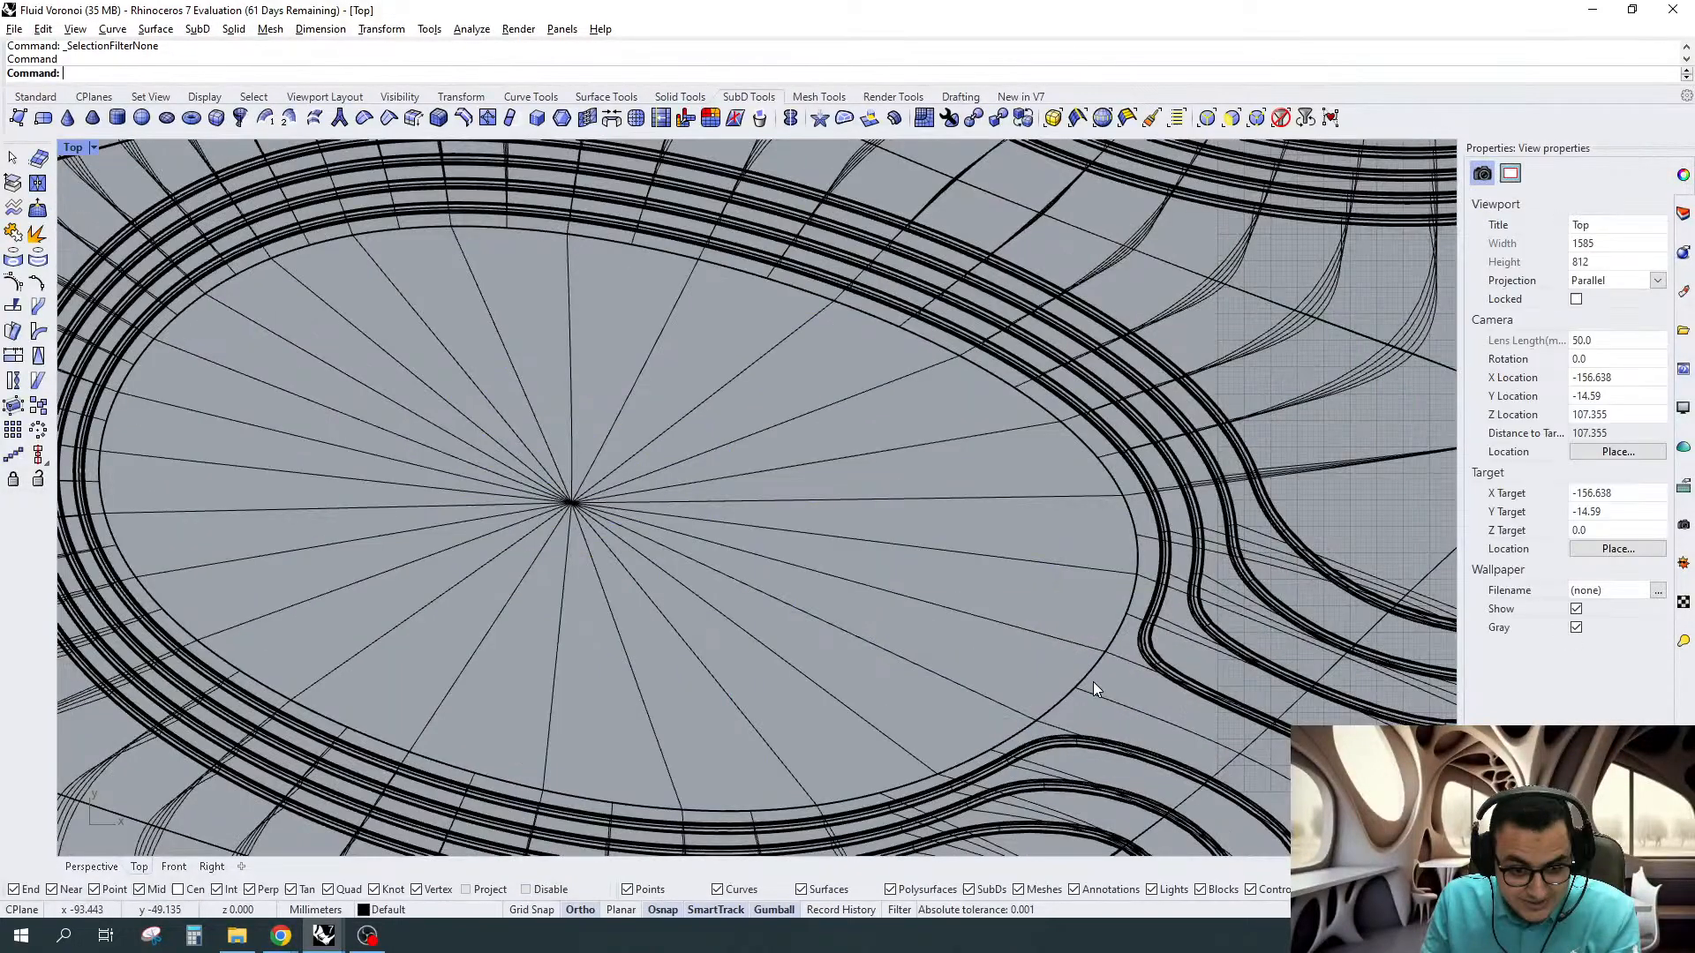
click(1230, 120)
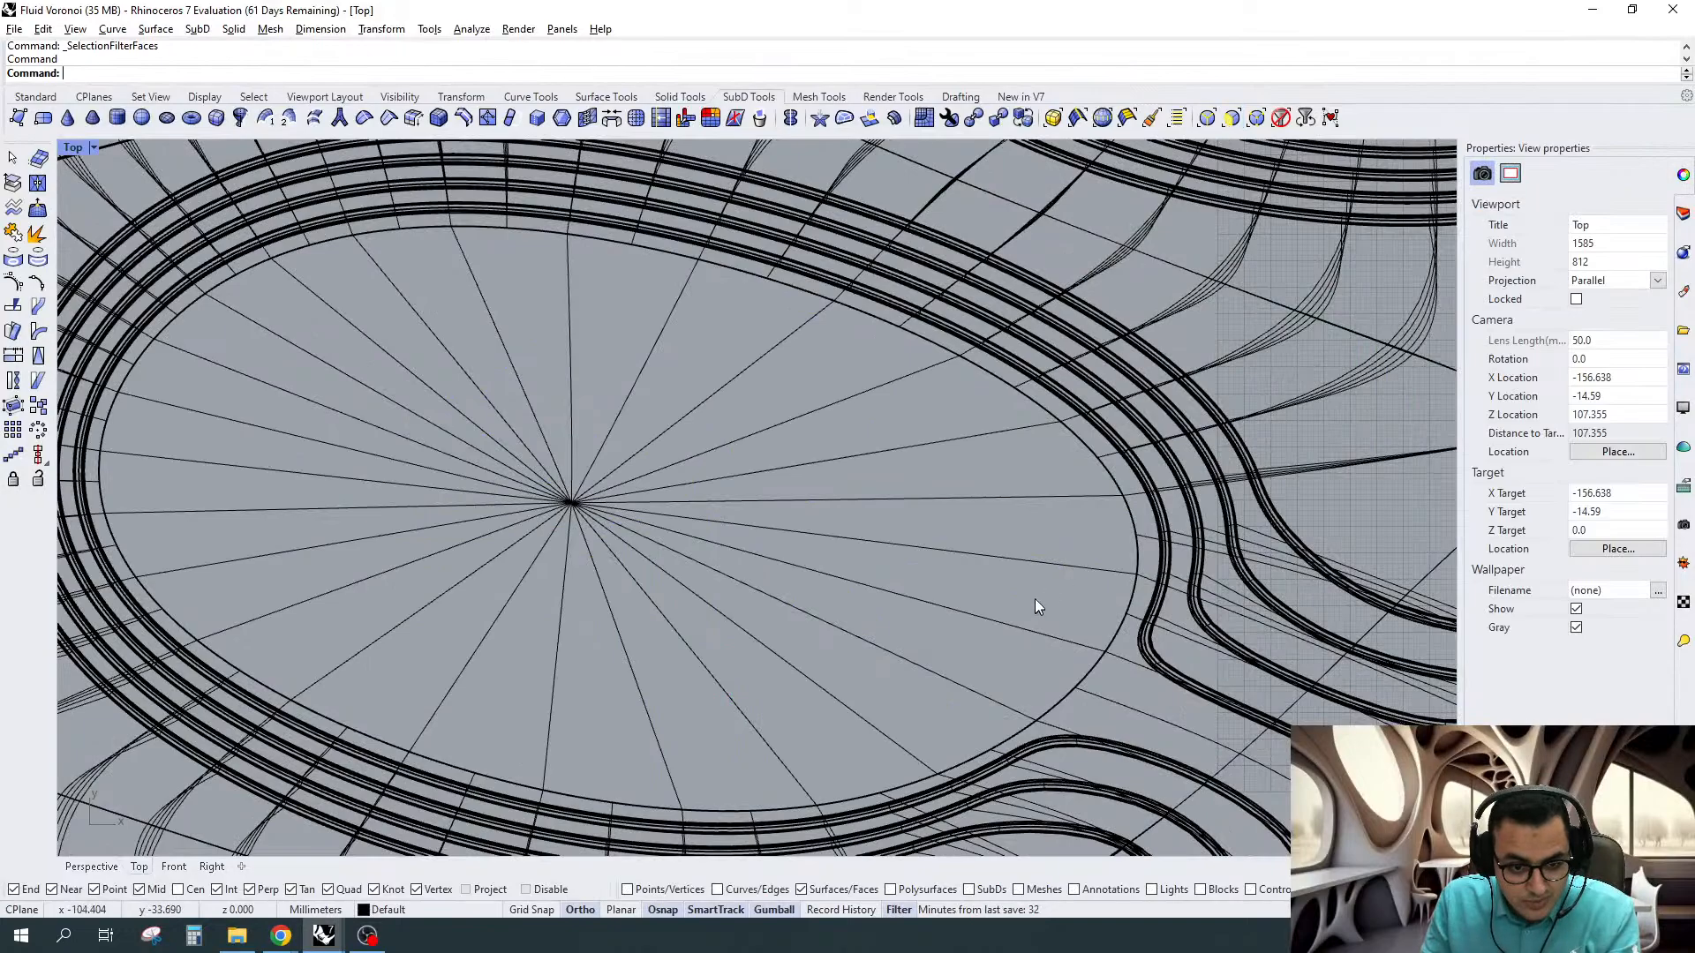
drag(1037, 598, 599, 304)
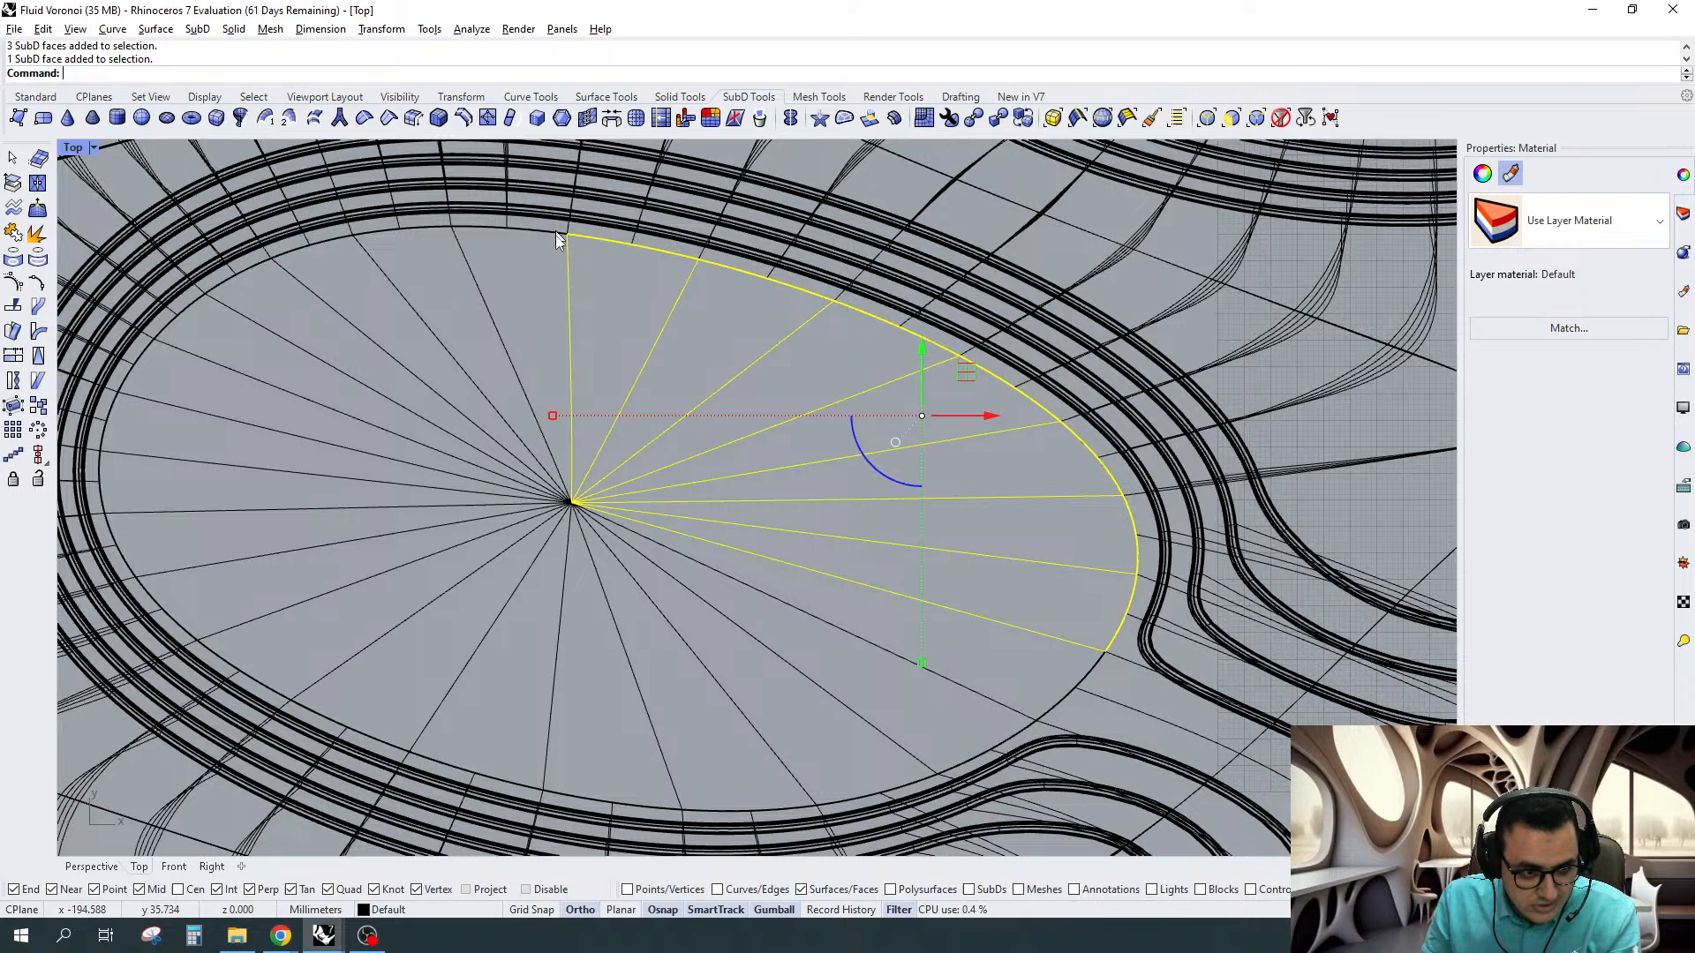
right_drag(674, 579, 804, 601)
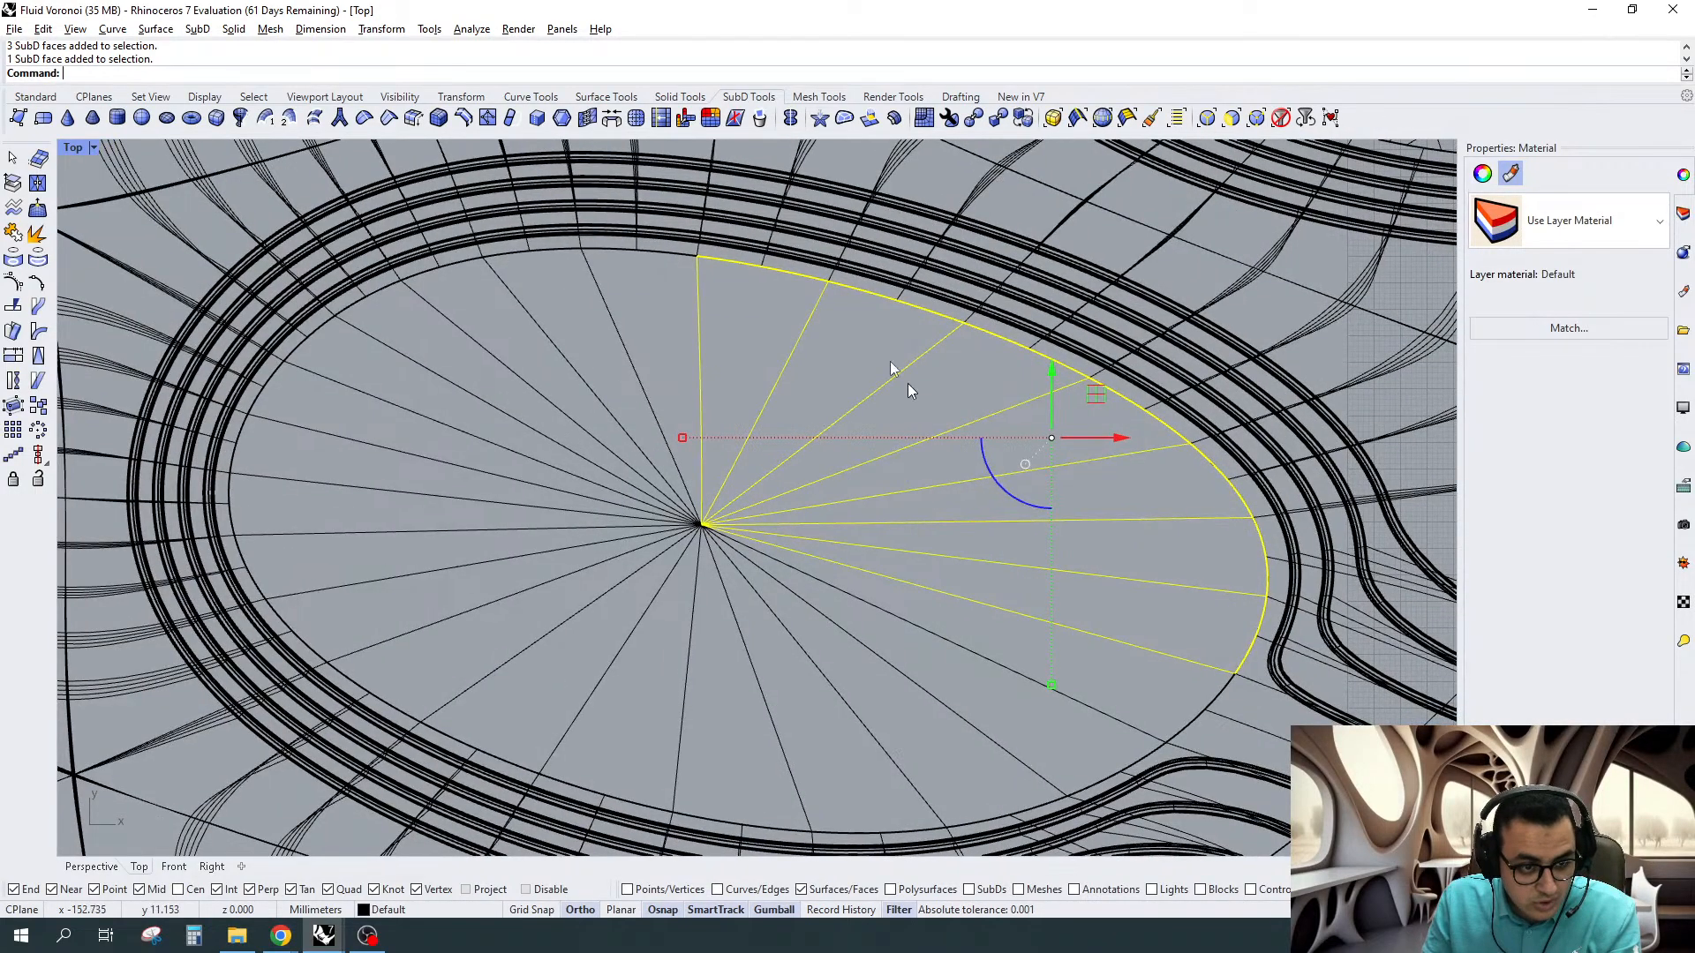
click(562, 118)
key(Return)
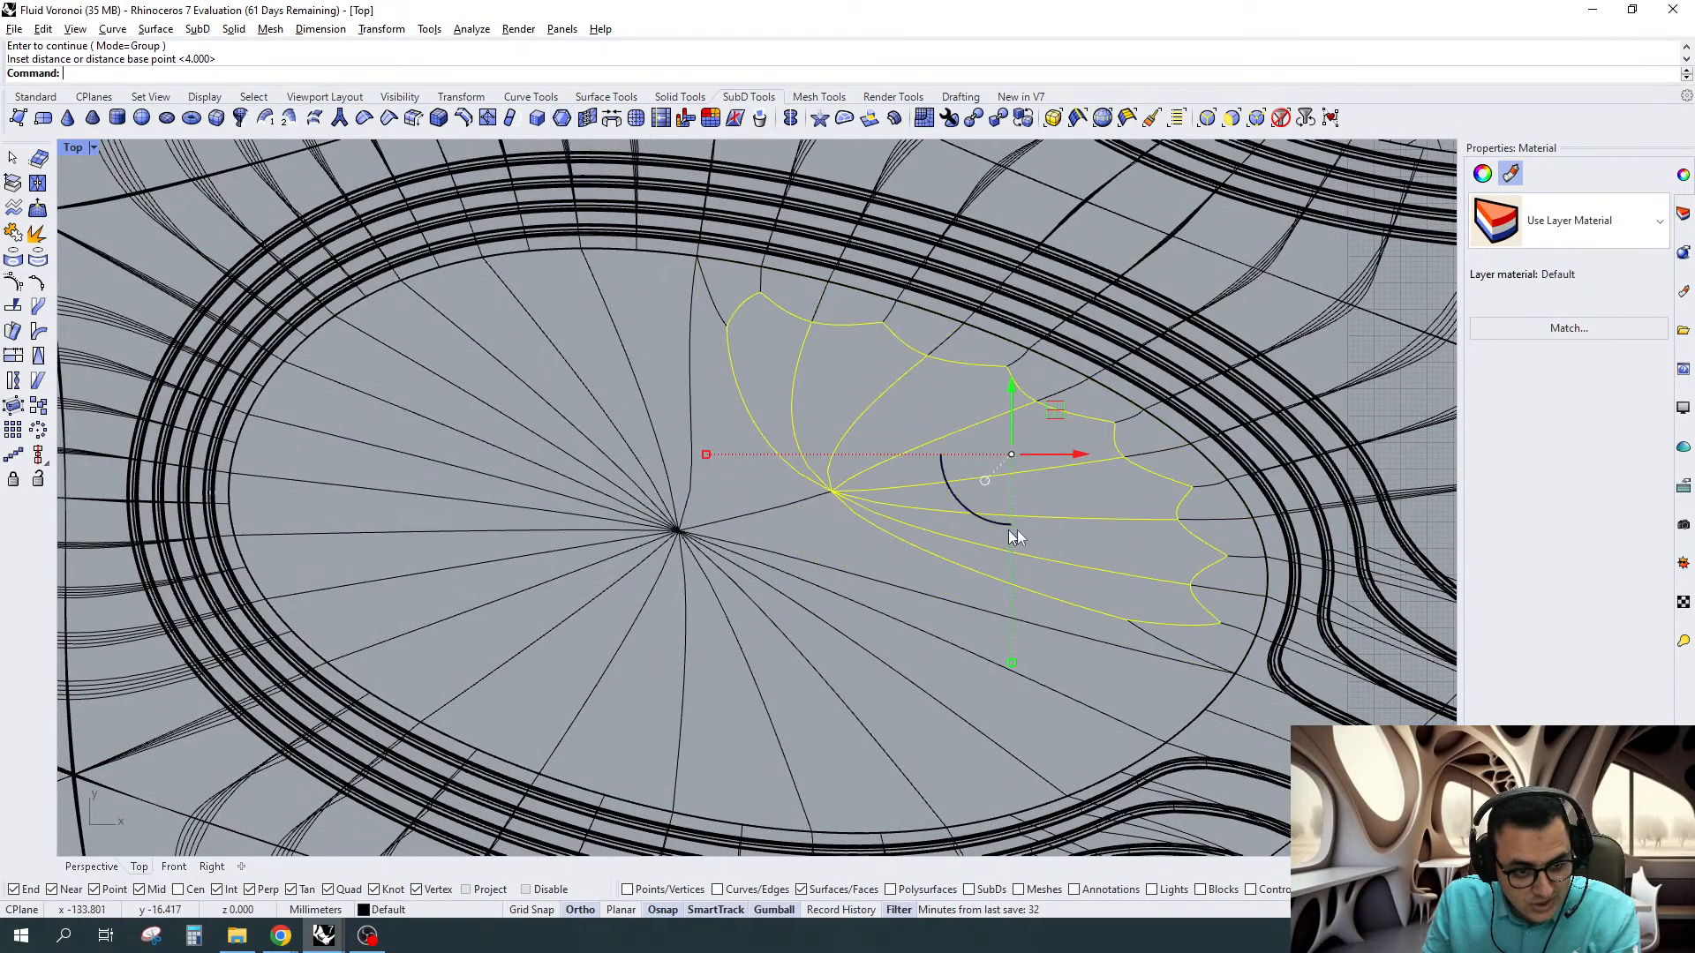
Switch to flat SubD display, select the ellipse's left-hand radial faces, and inset them as a group by 4 mm
key(Escape)
key(Tab)
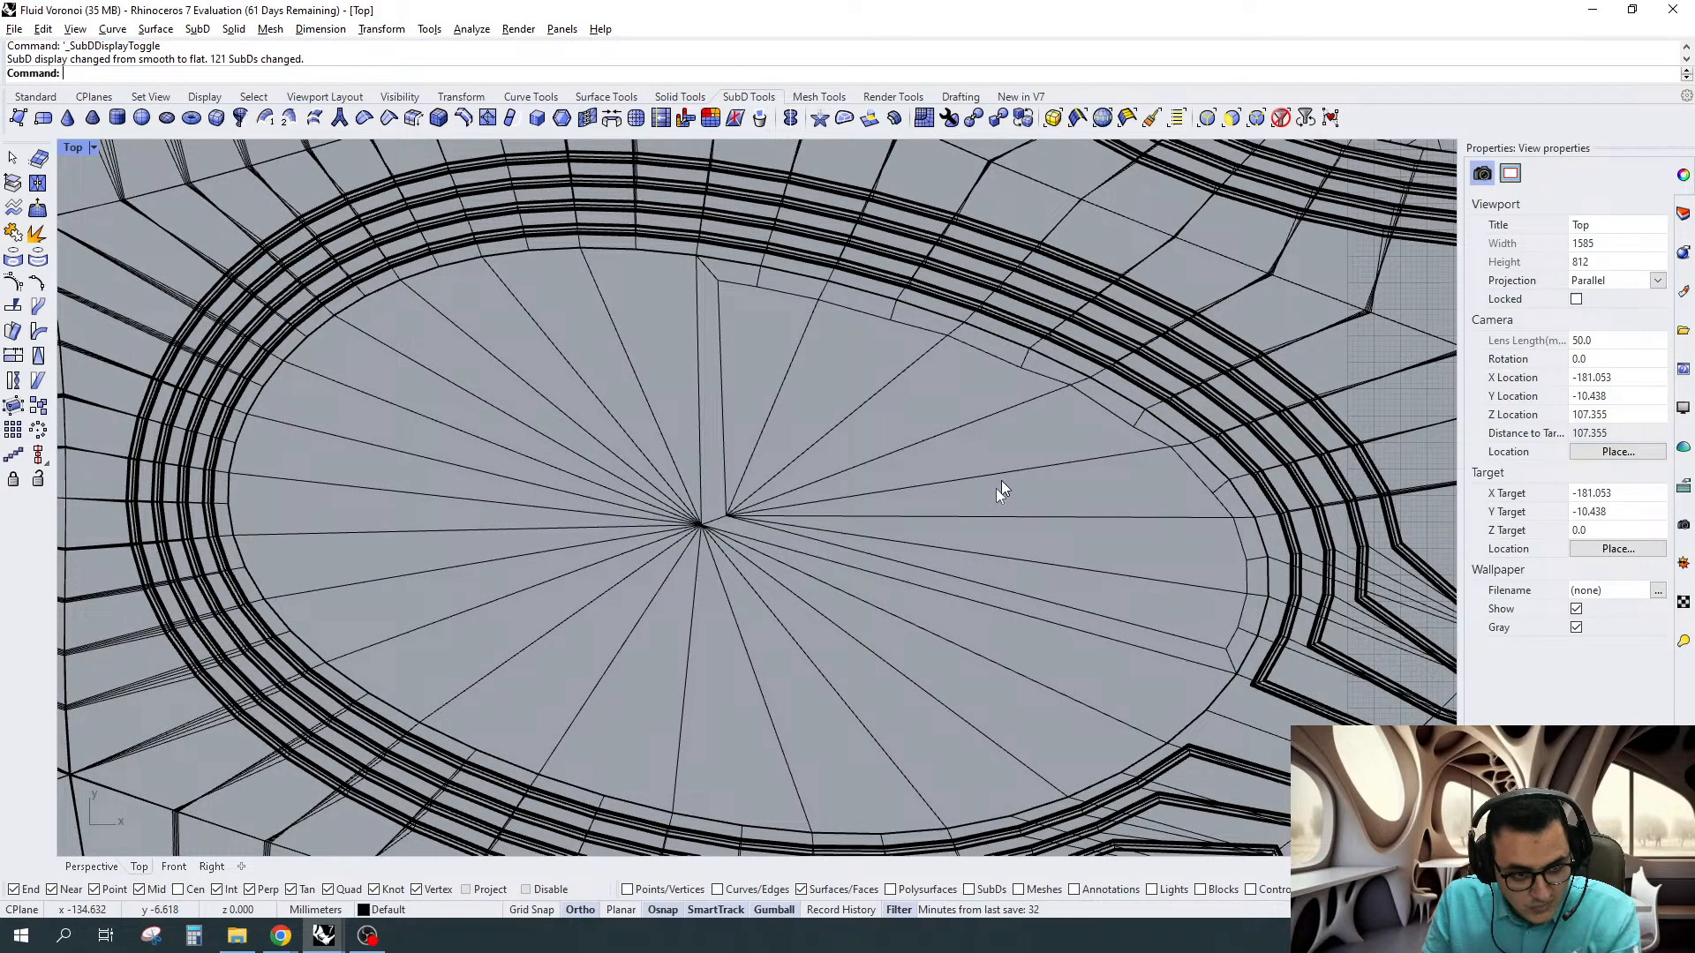
drag(659, 330, 359, 468)
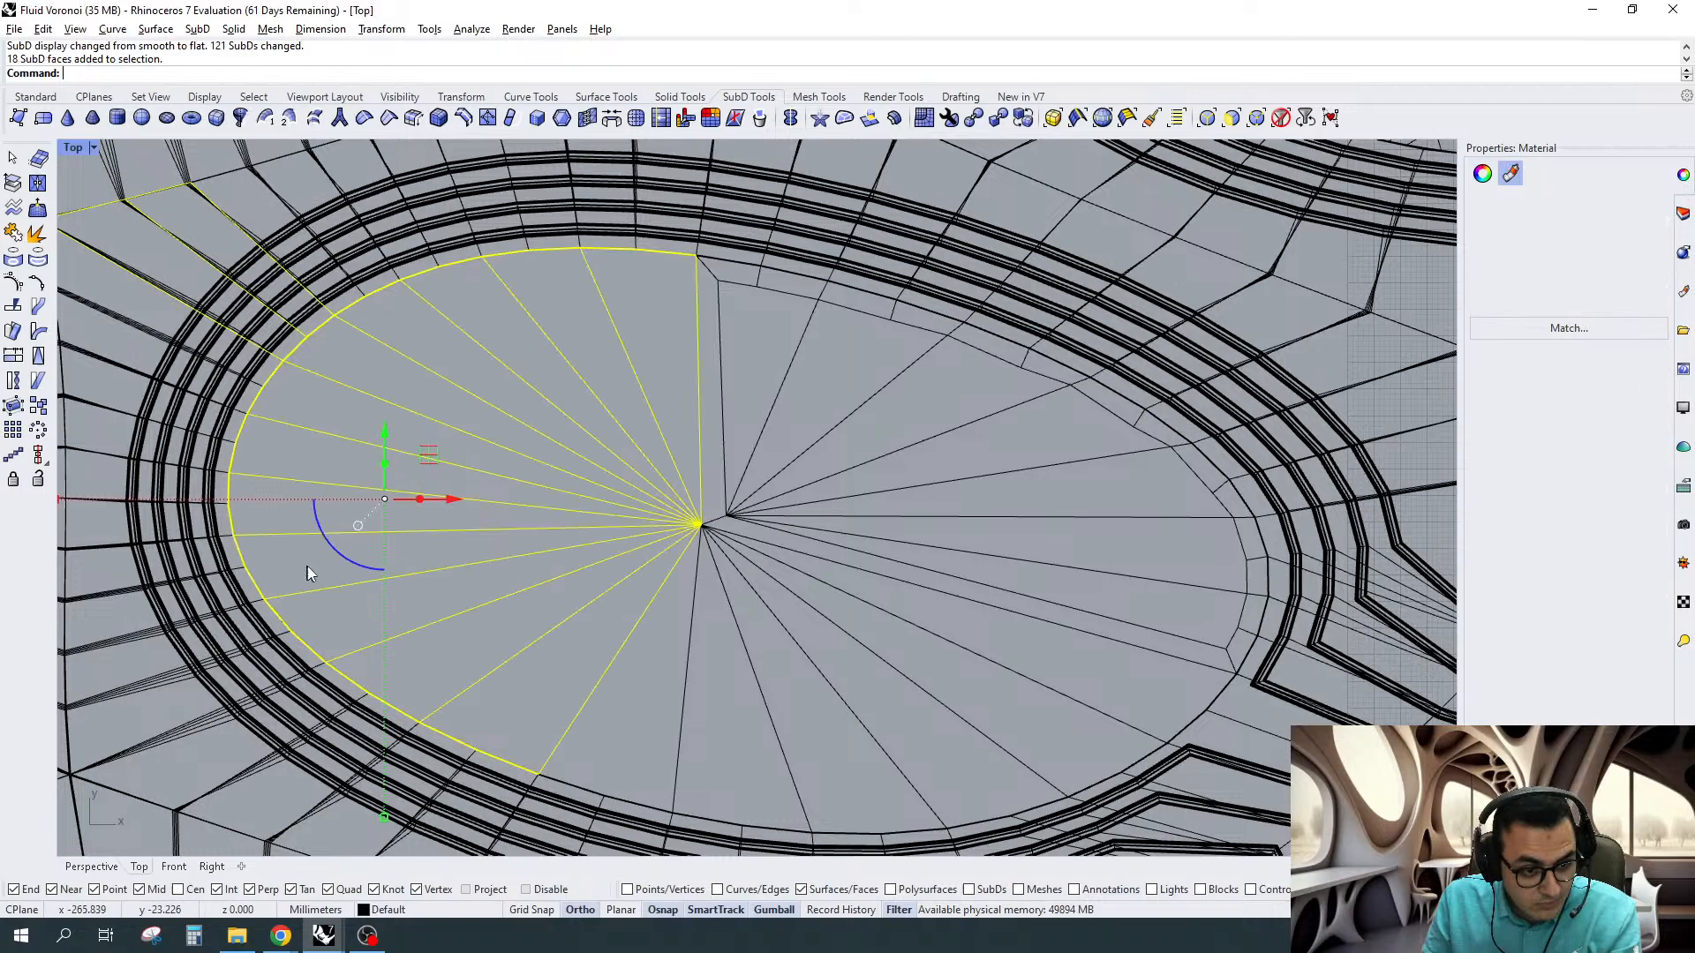
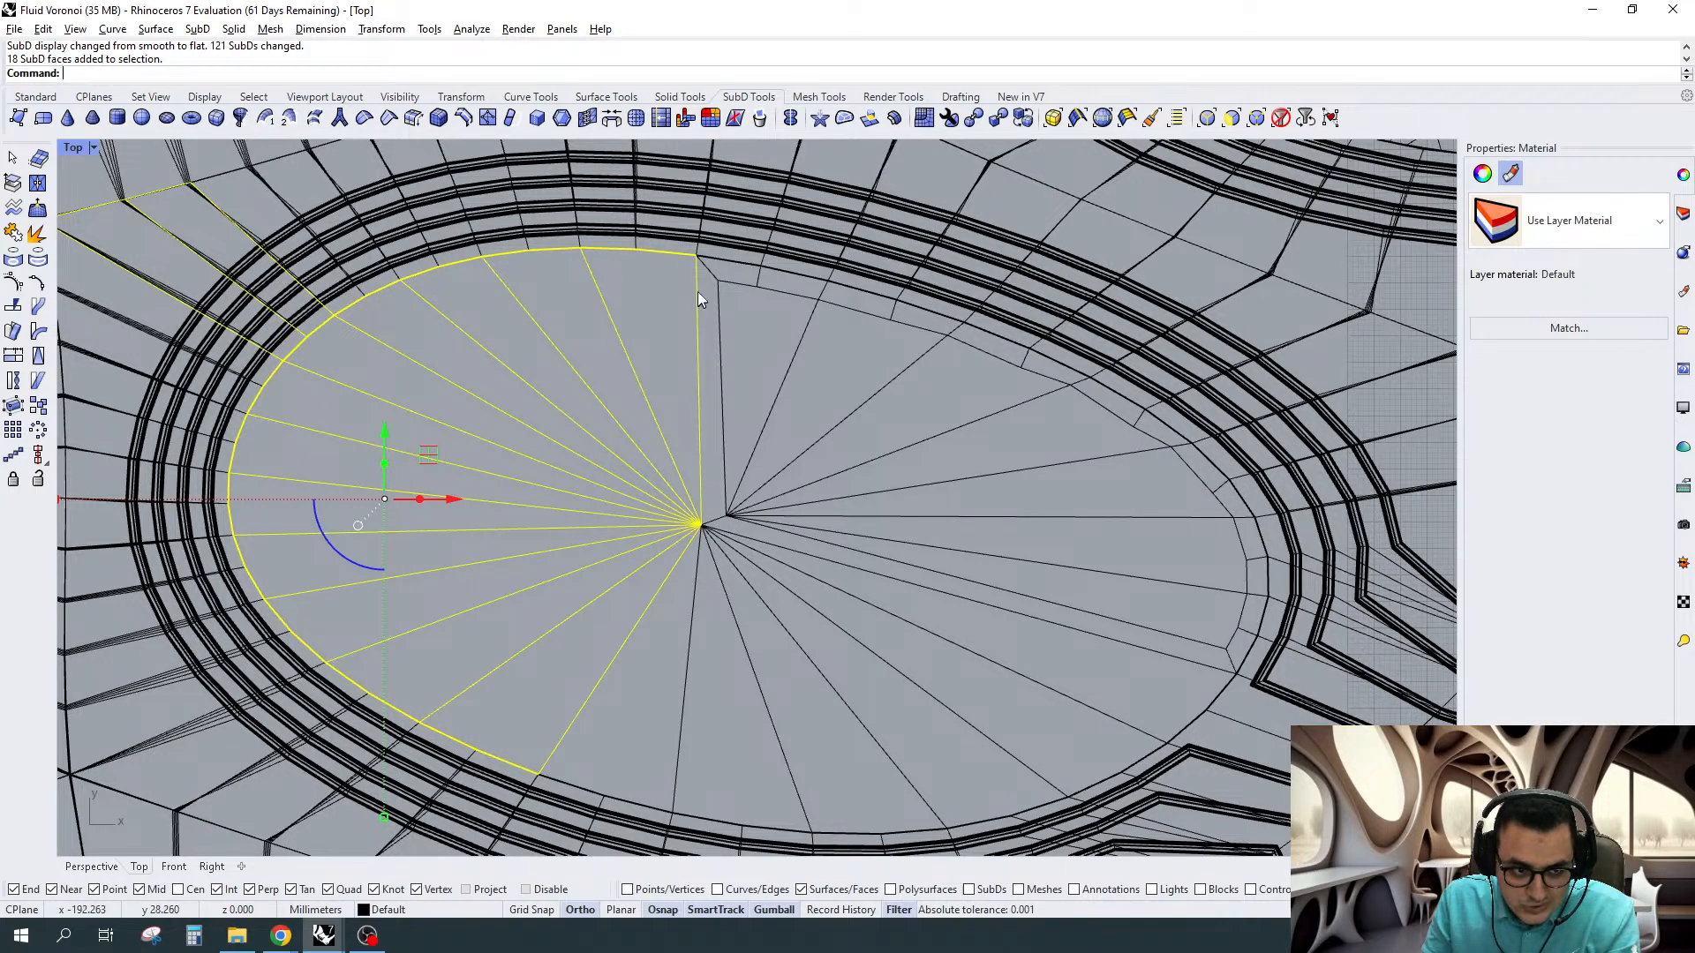
scroll(697, 291, up, 3)
scroll(788, 490, down, 5)
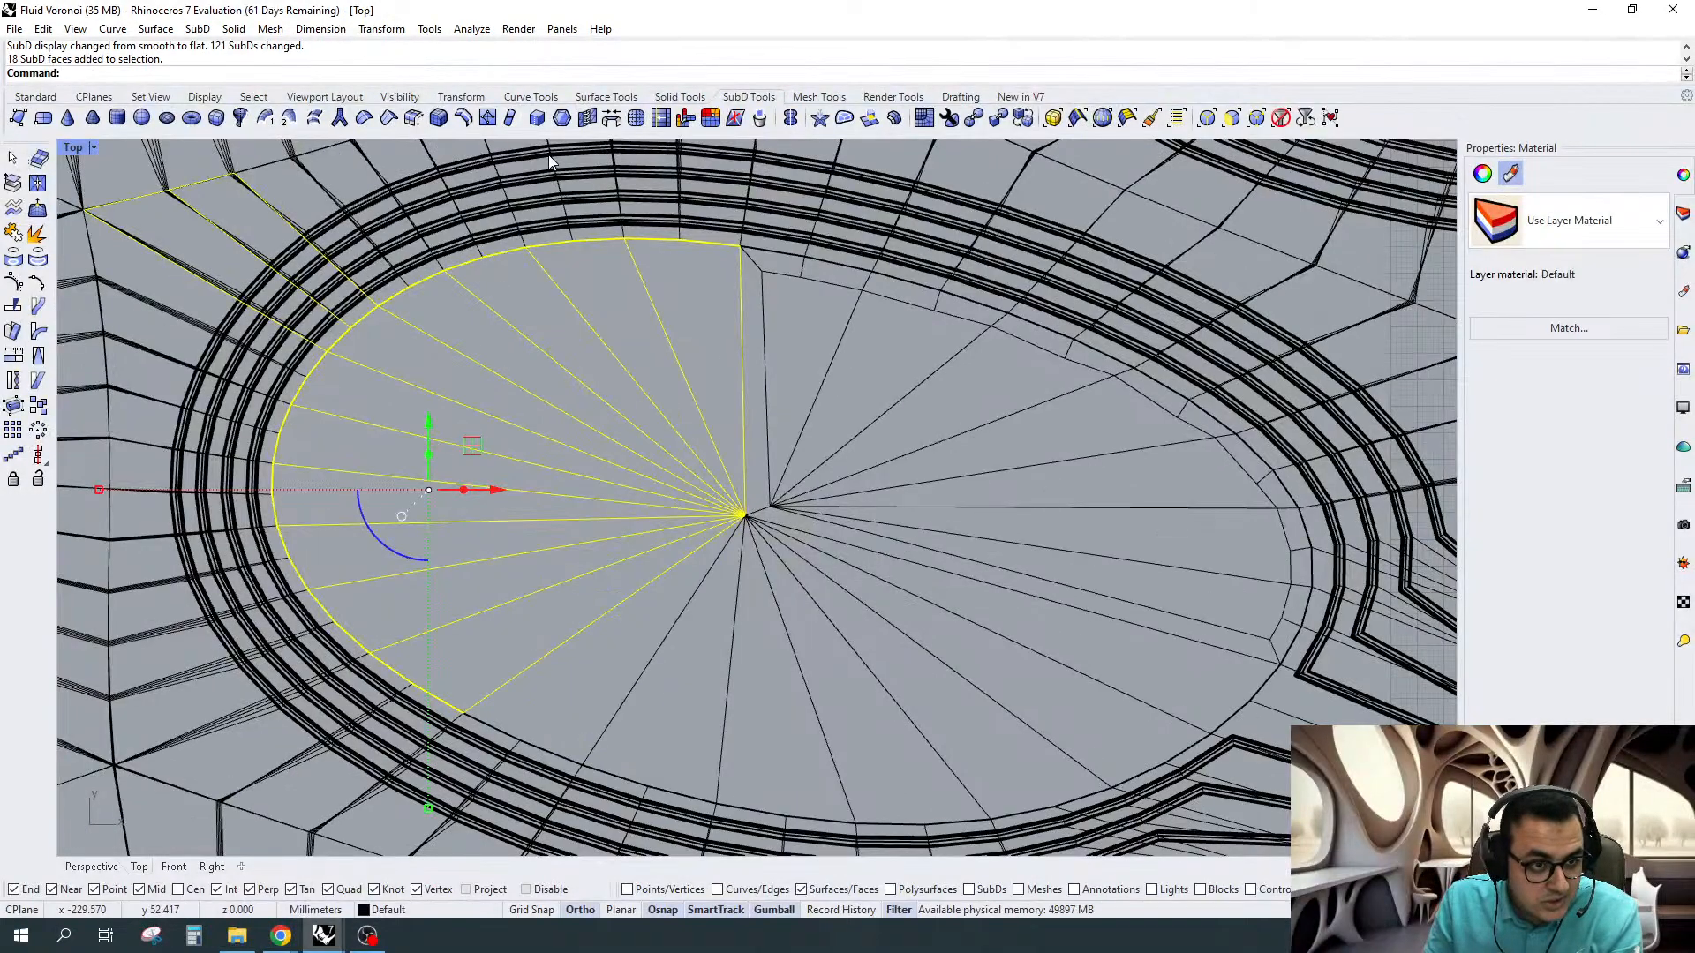
click(561, 117)
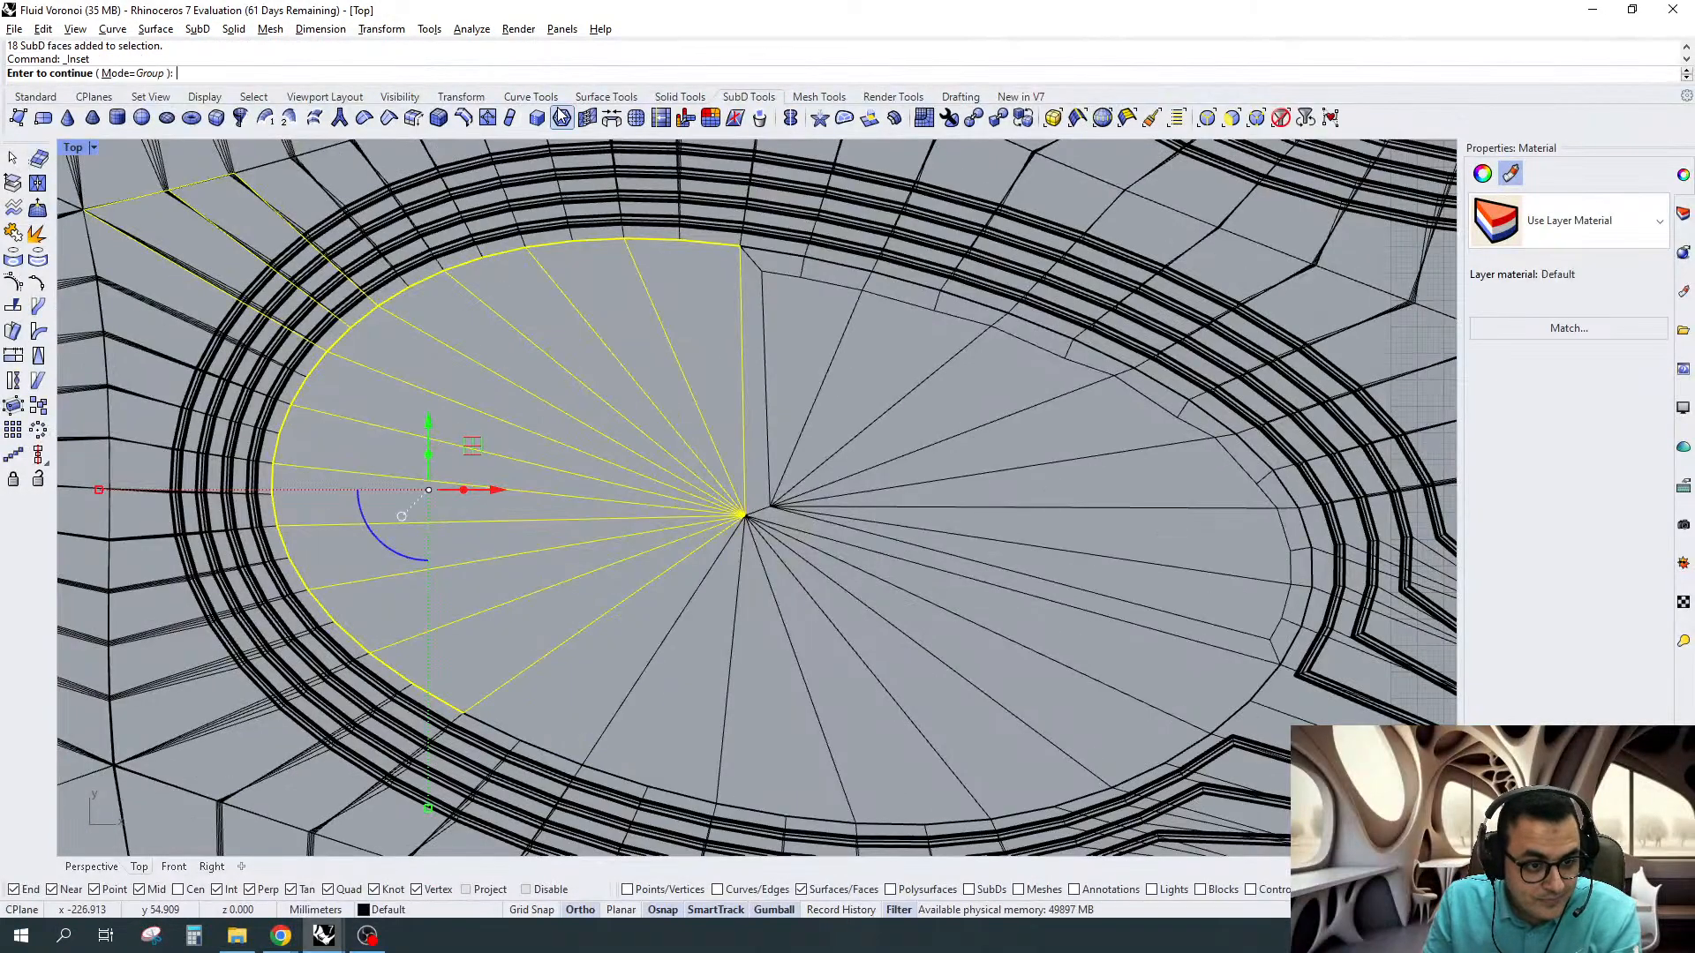
key(Return)
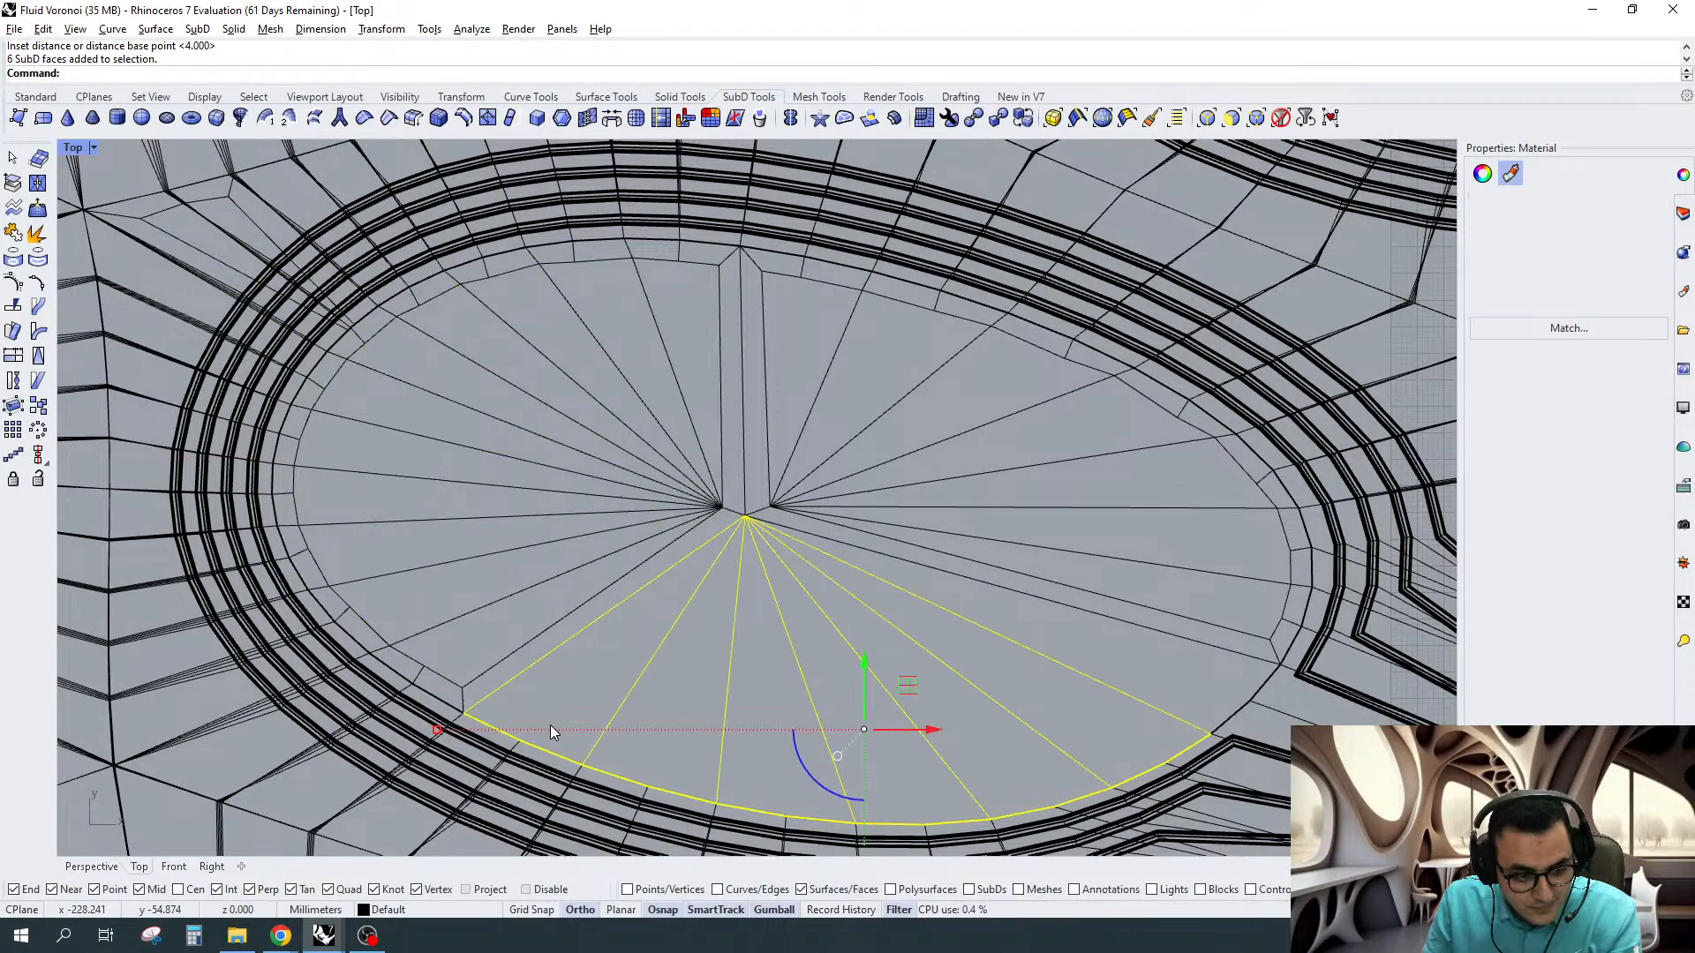
Inset the ellipse's lower radial faces by 4 mm as a group and extract the three inset segments as separate SubDs
key(Return)
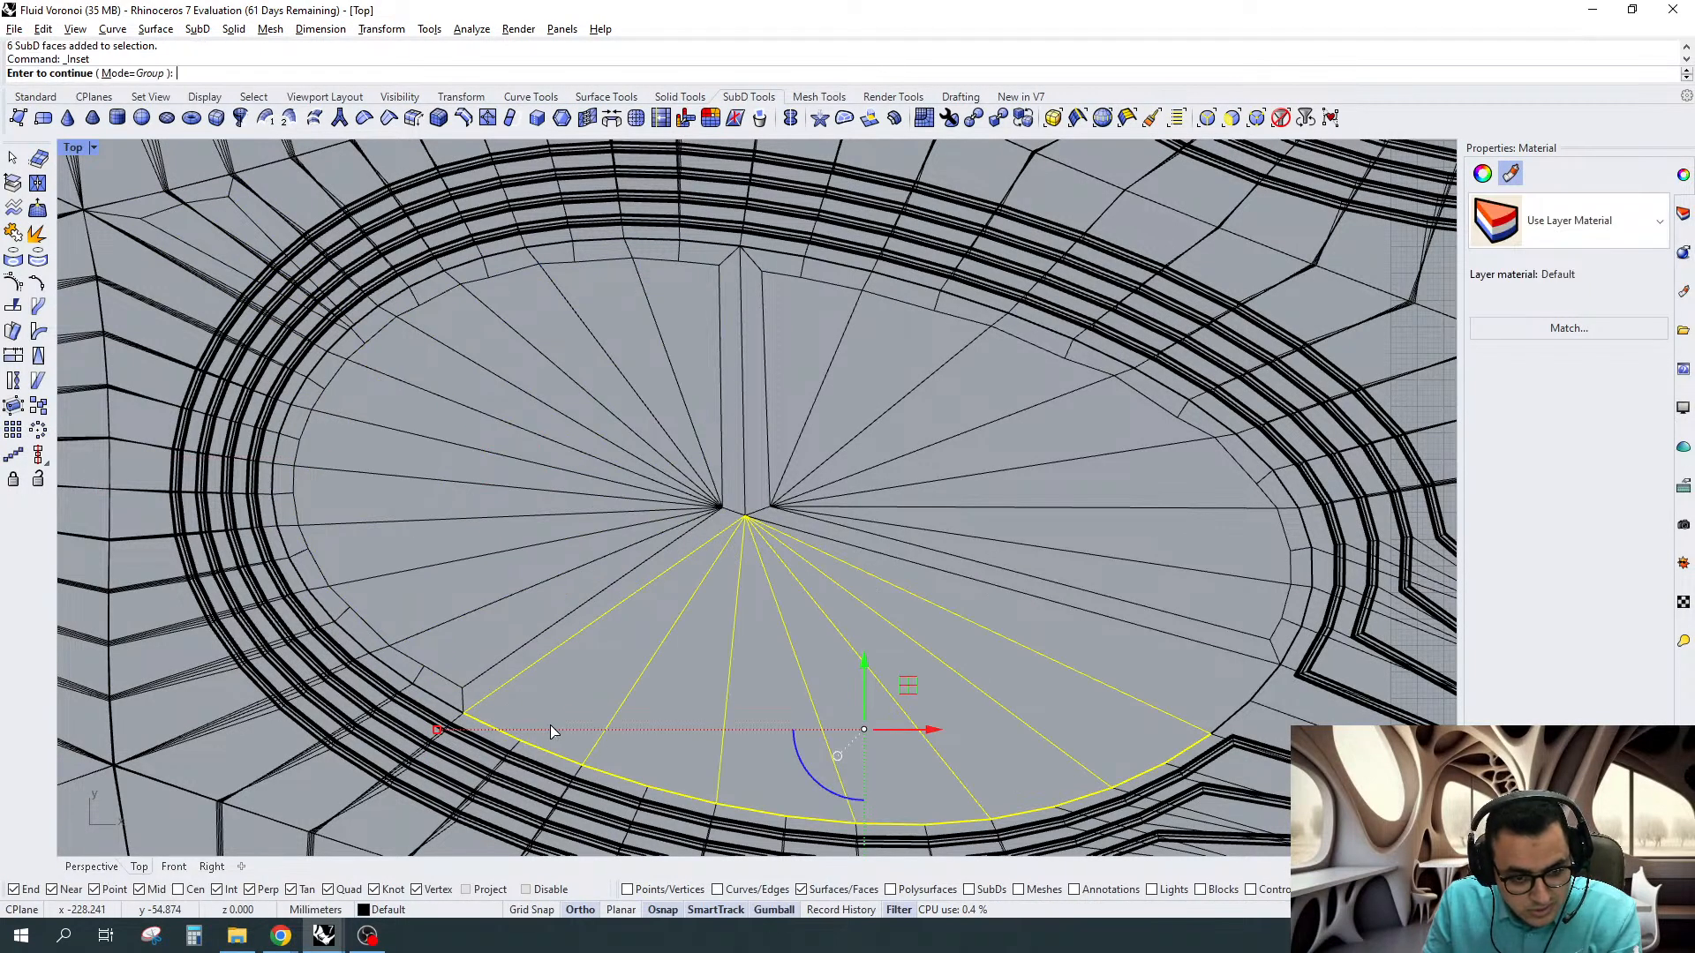
key(Return)
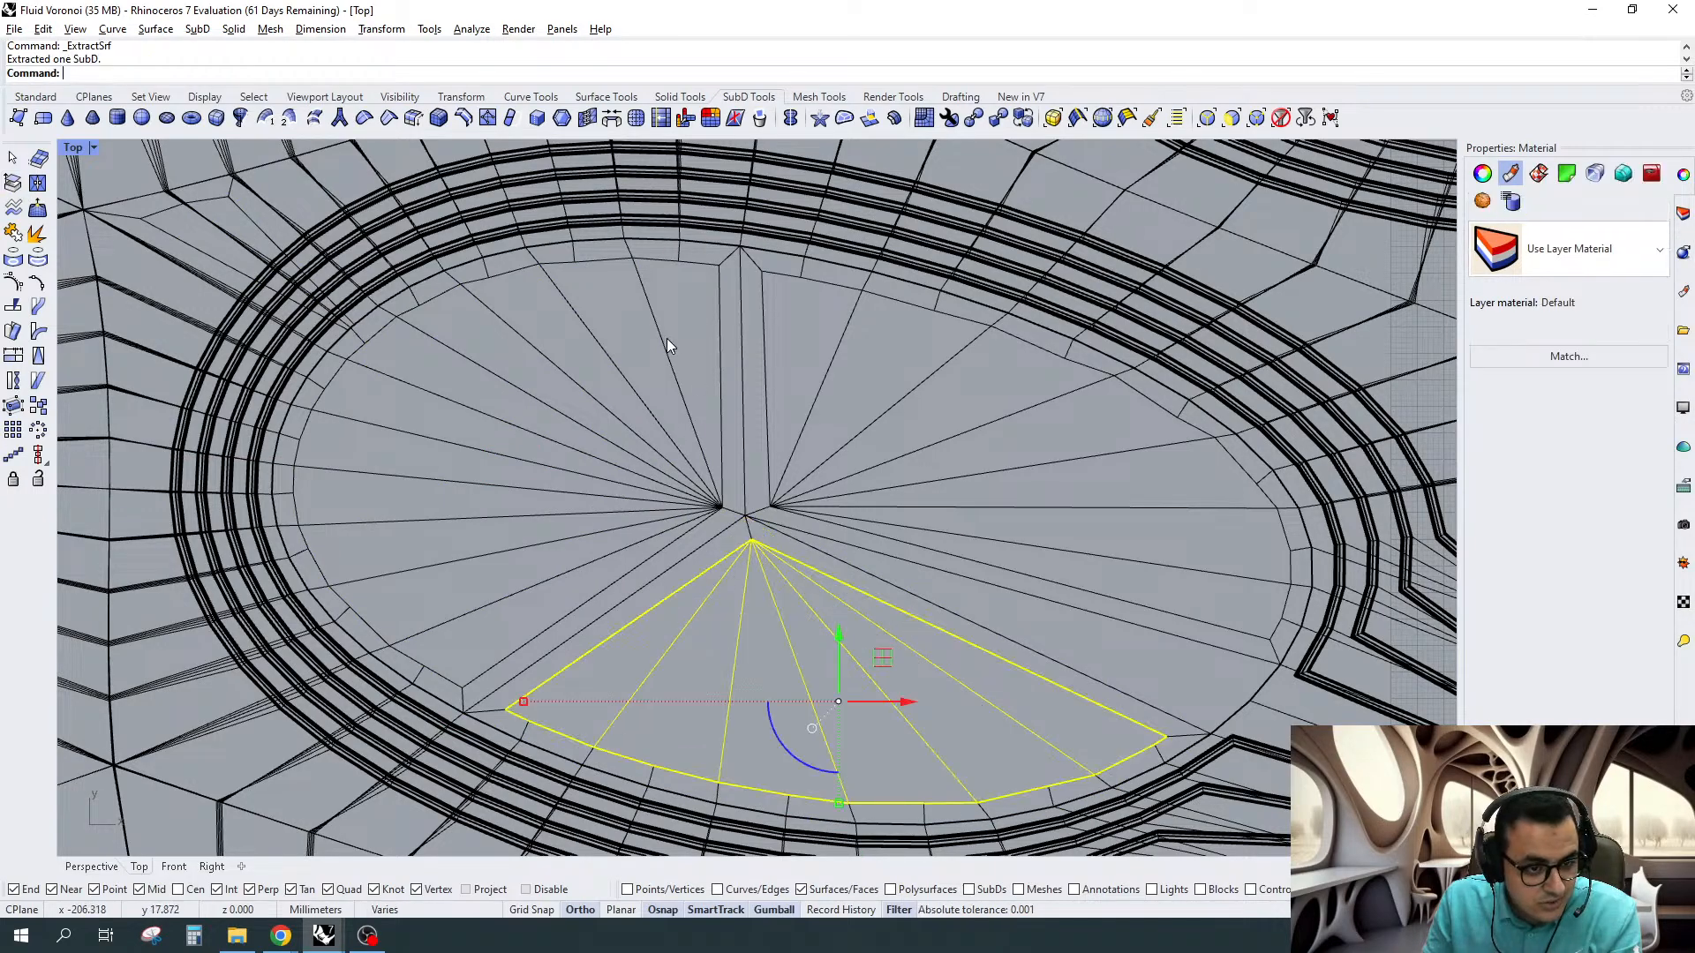
drag(673, 322, 431, 528)
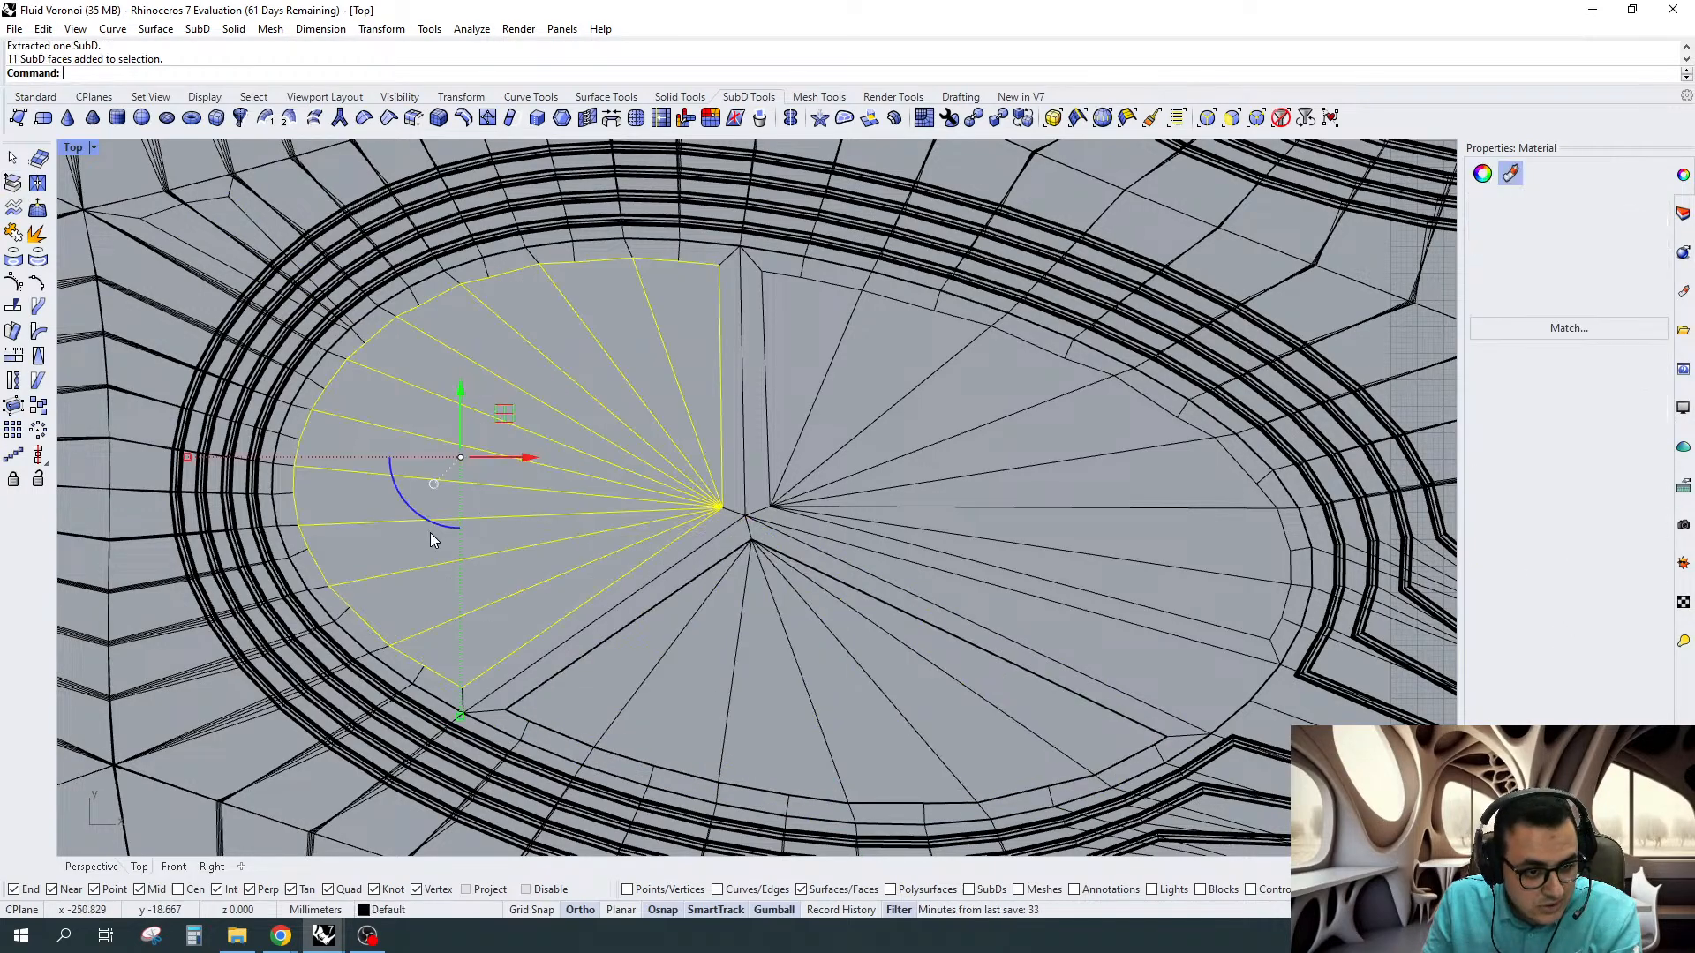
key(Return)
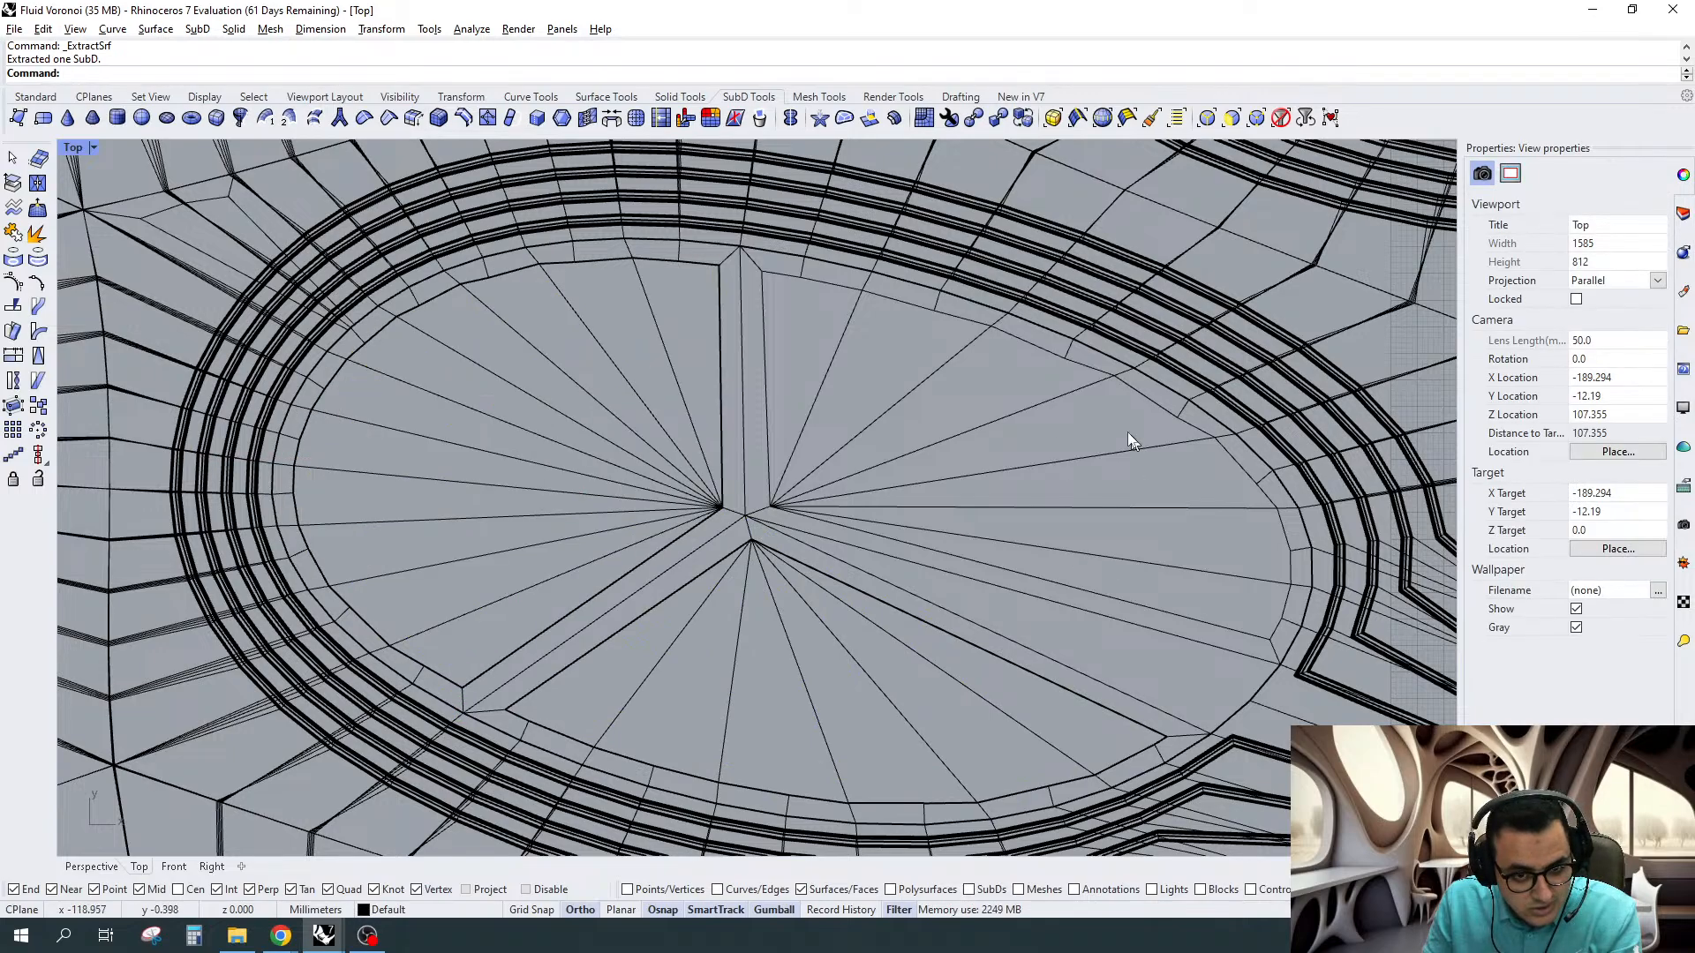
drag(1134, 415, 796, 510)
key(Return)
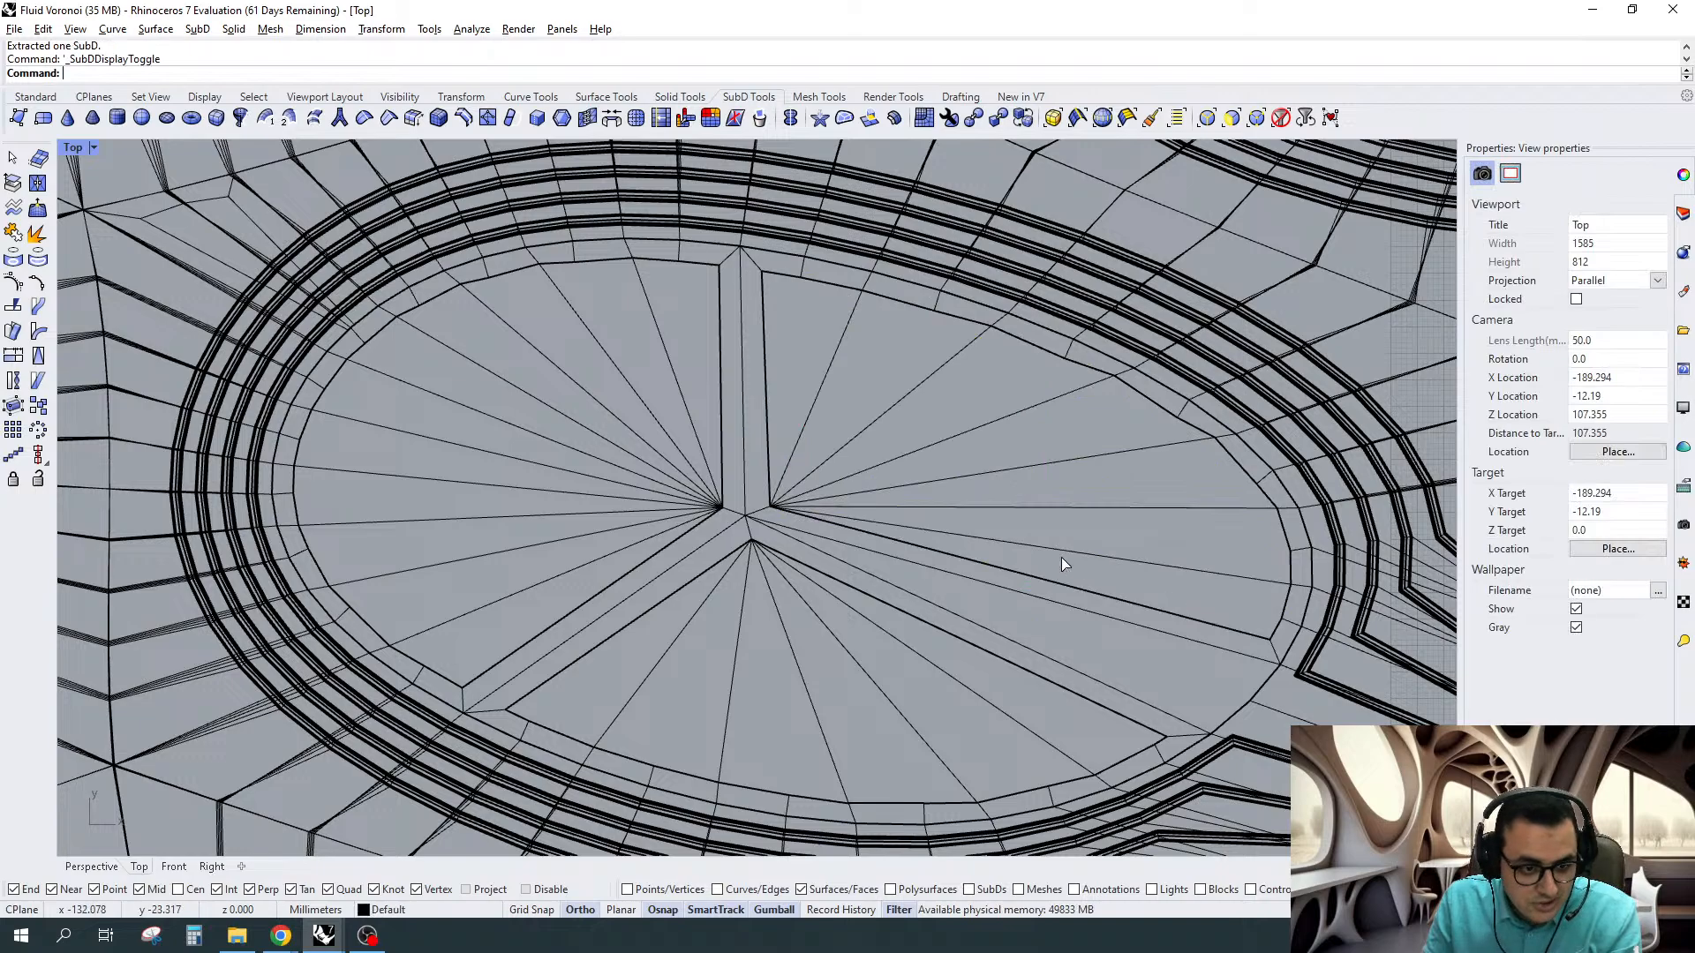
key(Tab)
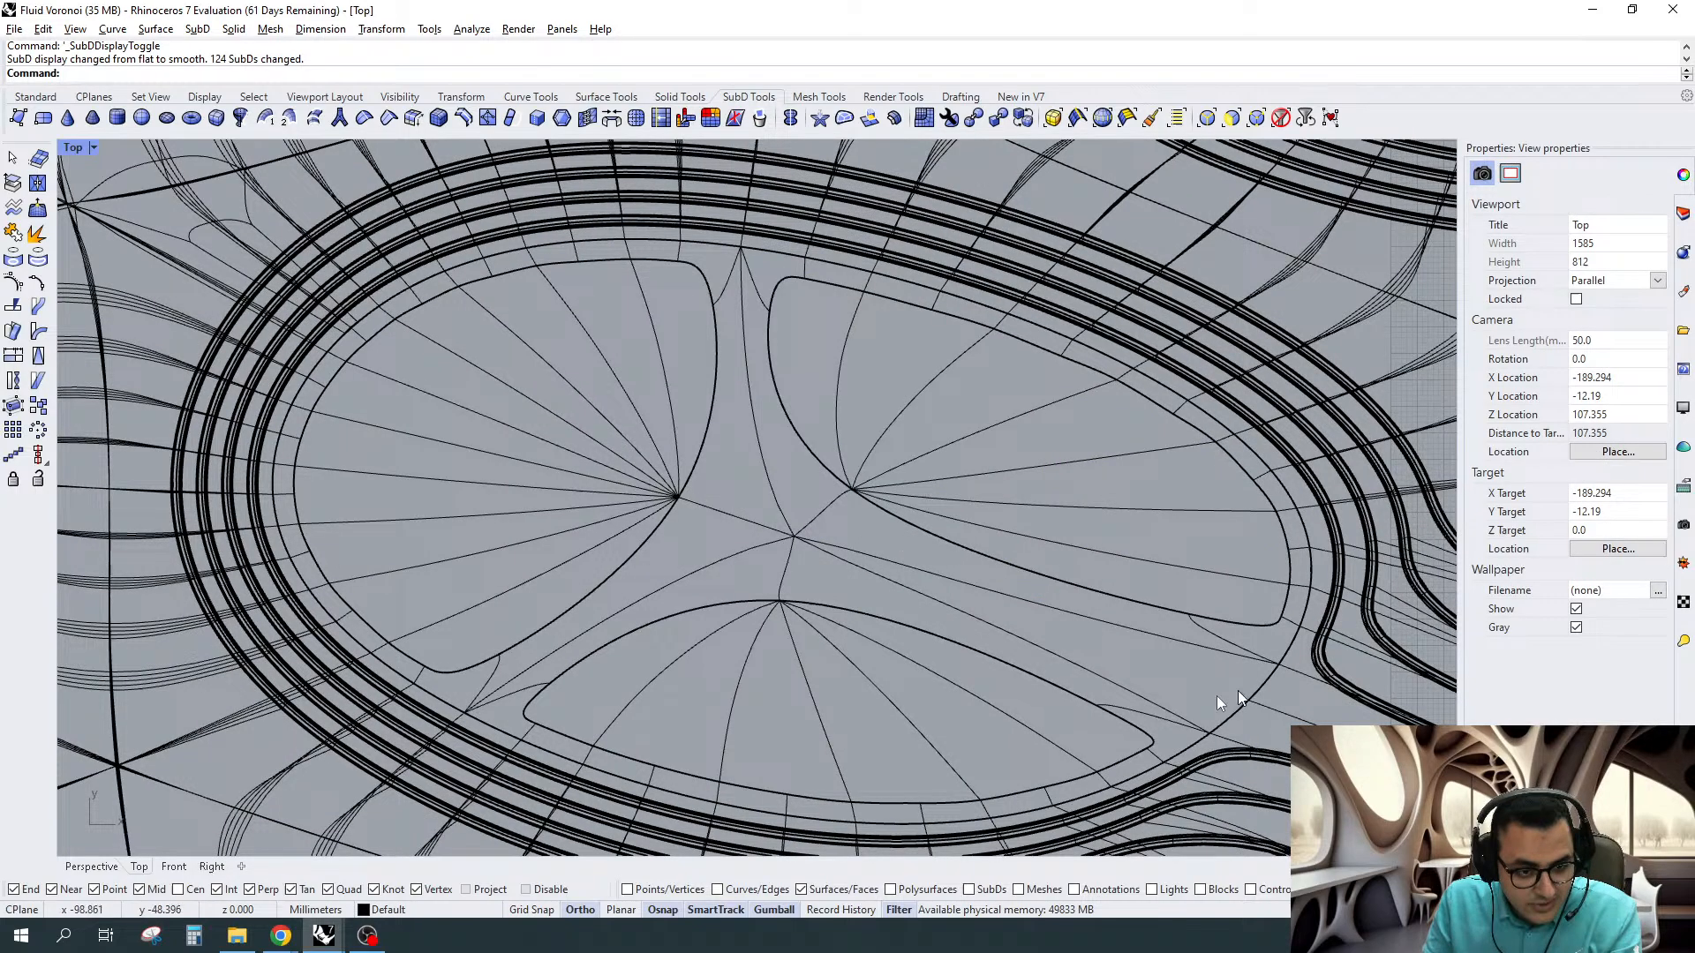
In the Perspective view, select the three extracted segments and match their properties to the neighbouring green terrace
click(90, 868)
click(1024, 455)
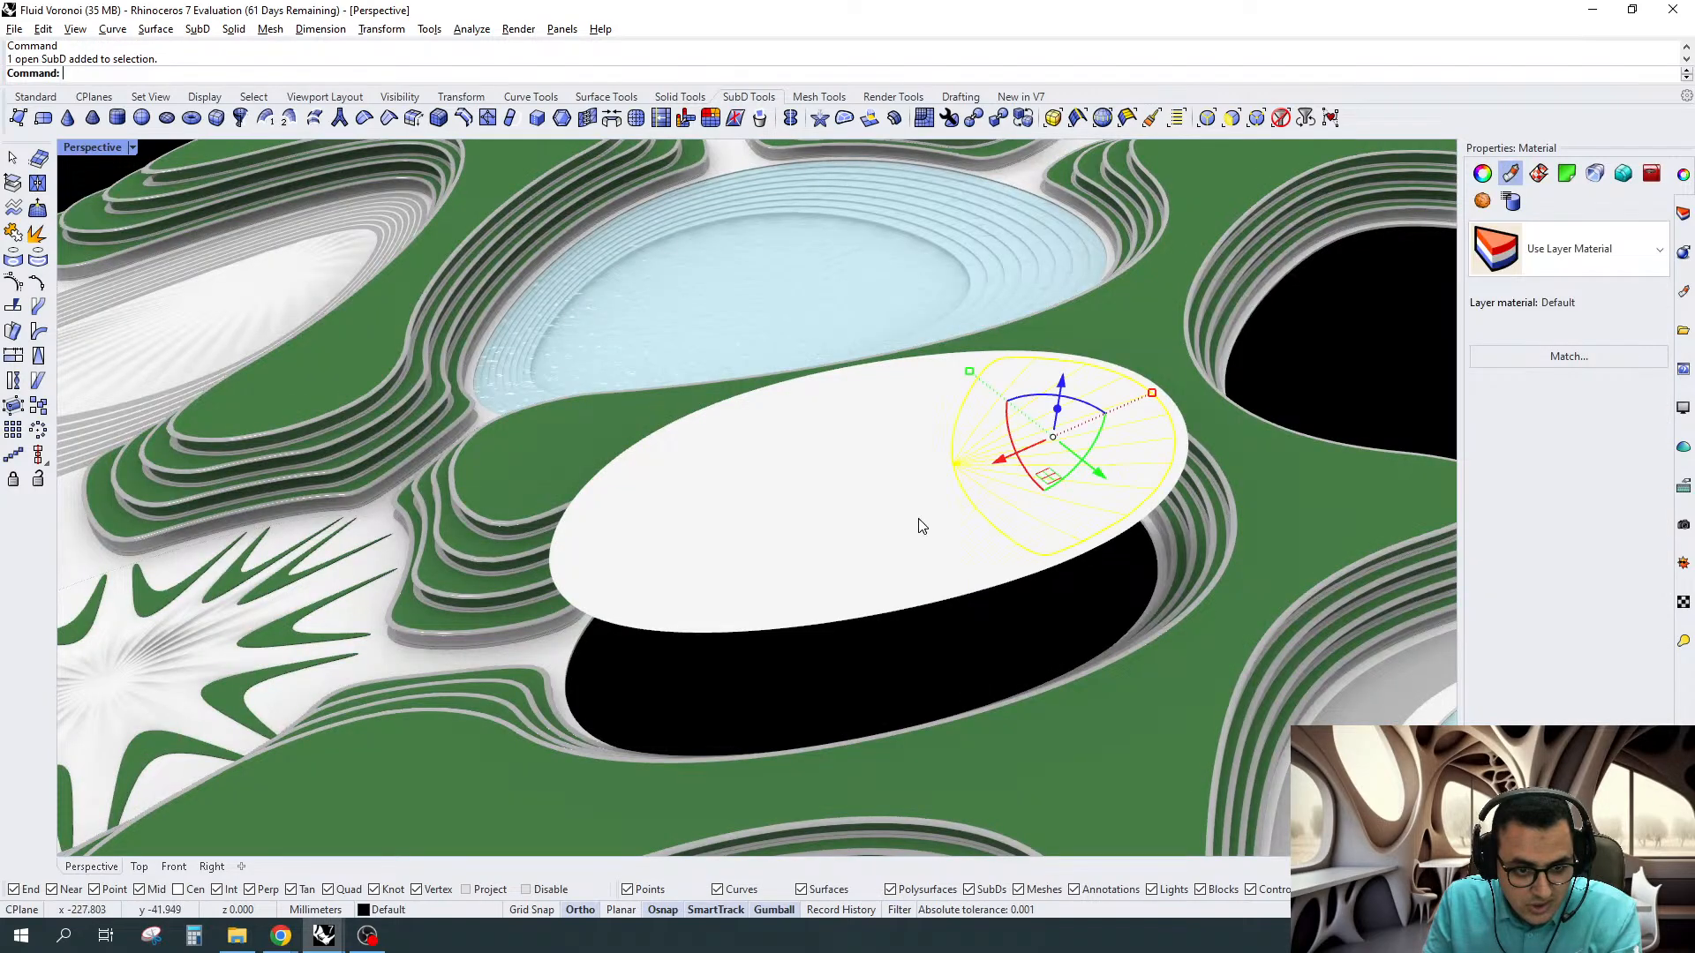
shift+click(827, 589)
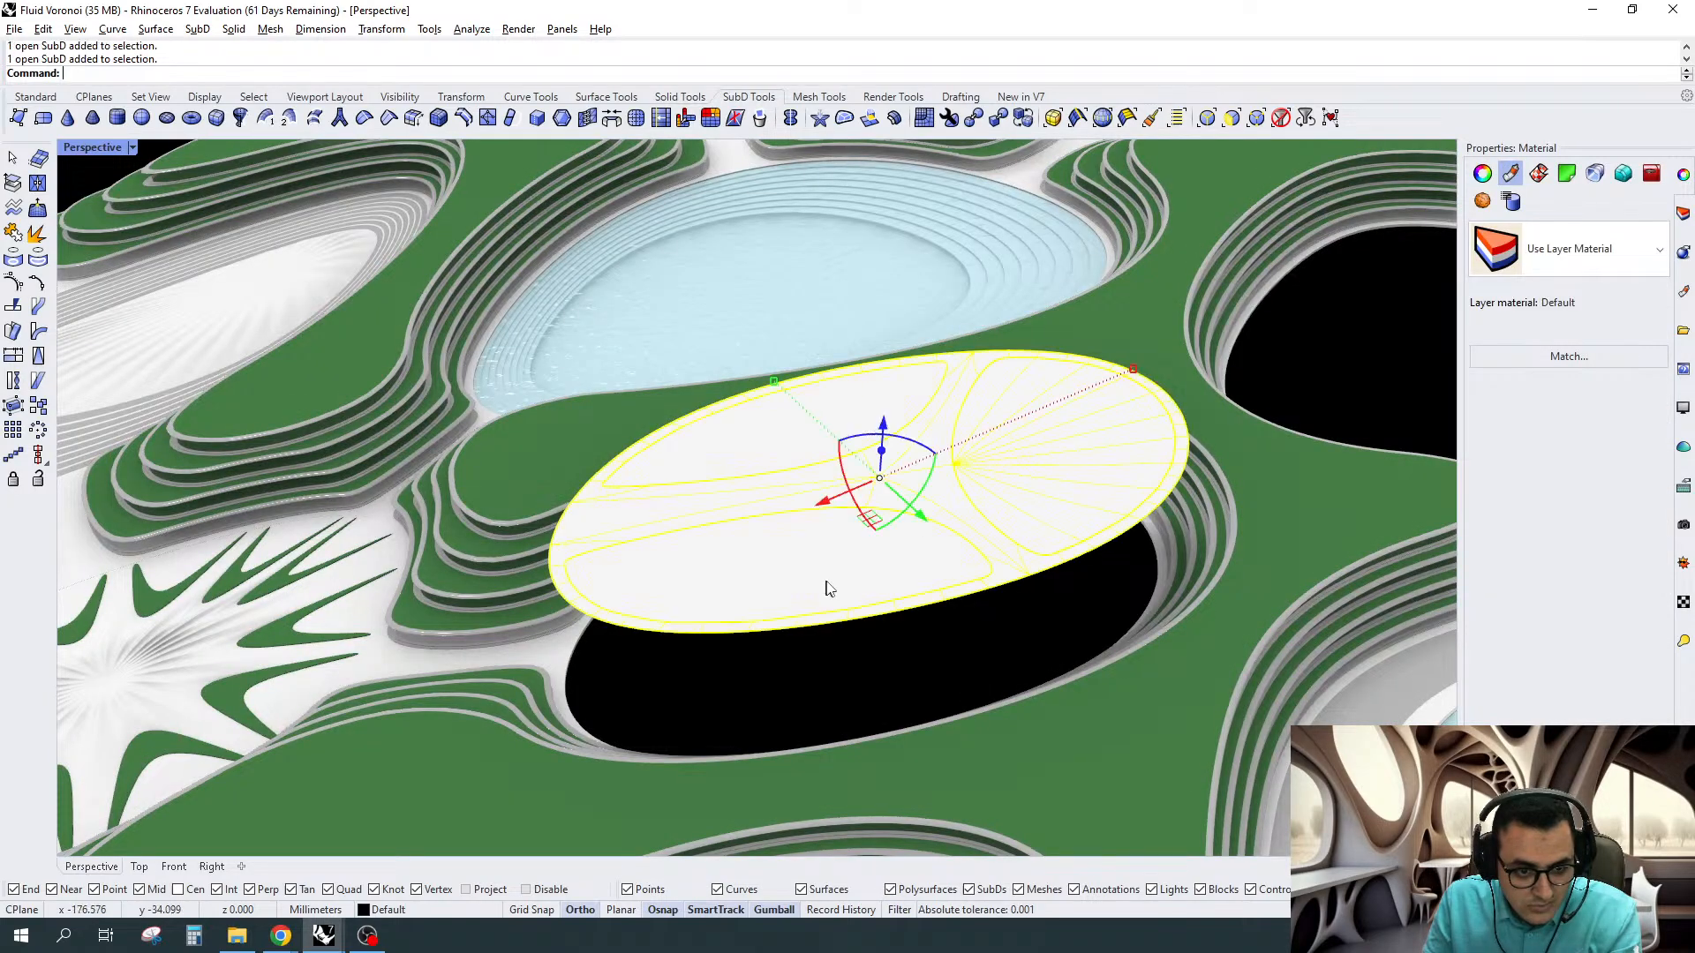
shift+click(829, 589)
shift+click(801, 439)
ctrl+click(807, 622)
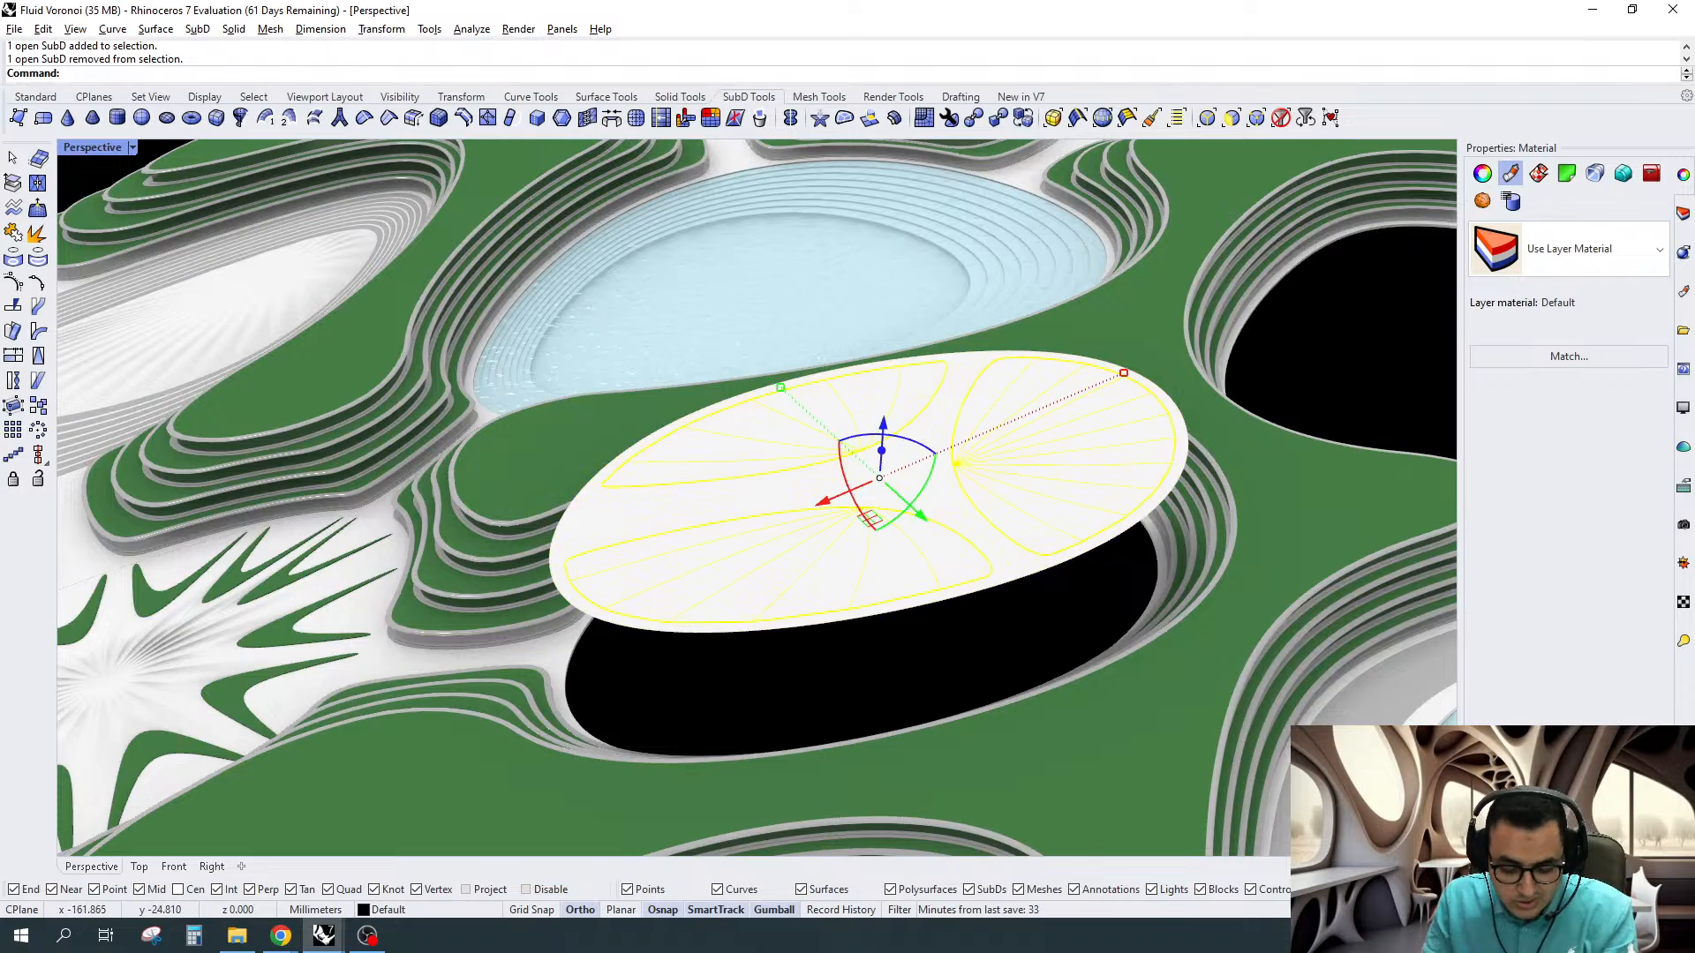
key(Return)
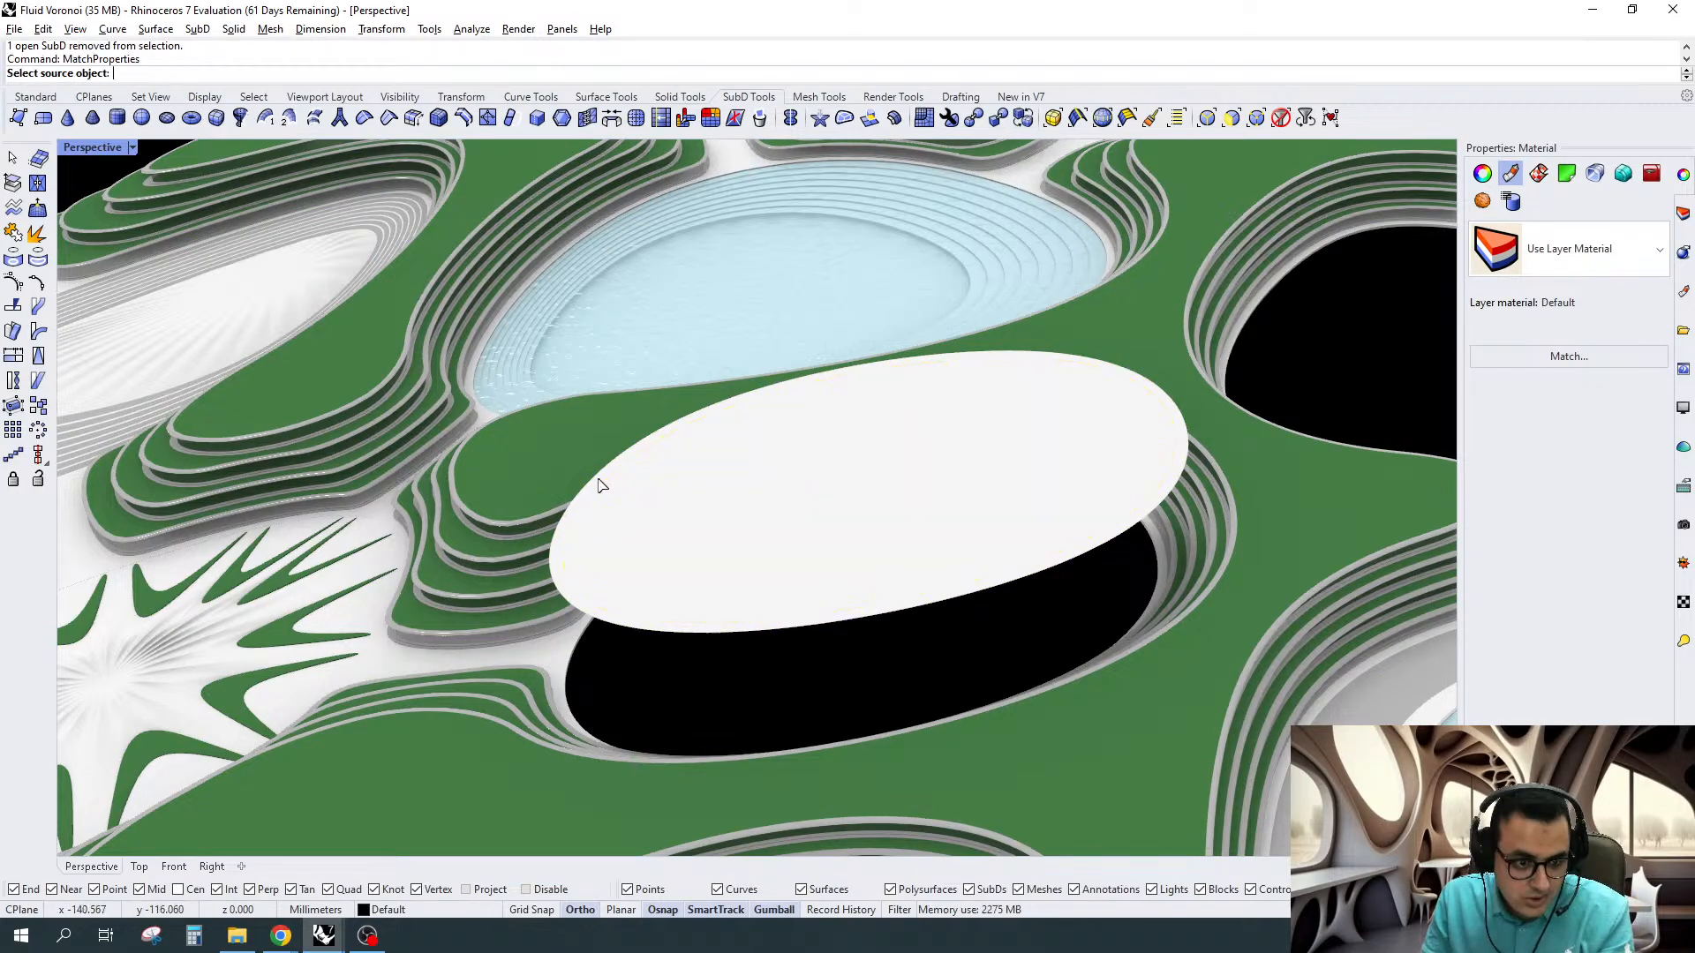
click(537, 463)
In flat SubD display, select the segments' inner corner vertices at the ellipse's centre and scale them uniformly closer together
scroll(882, 500, down, 7)
right_drag(883, 500, 1048, 513)
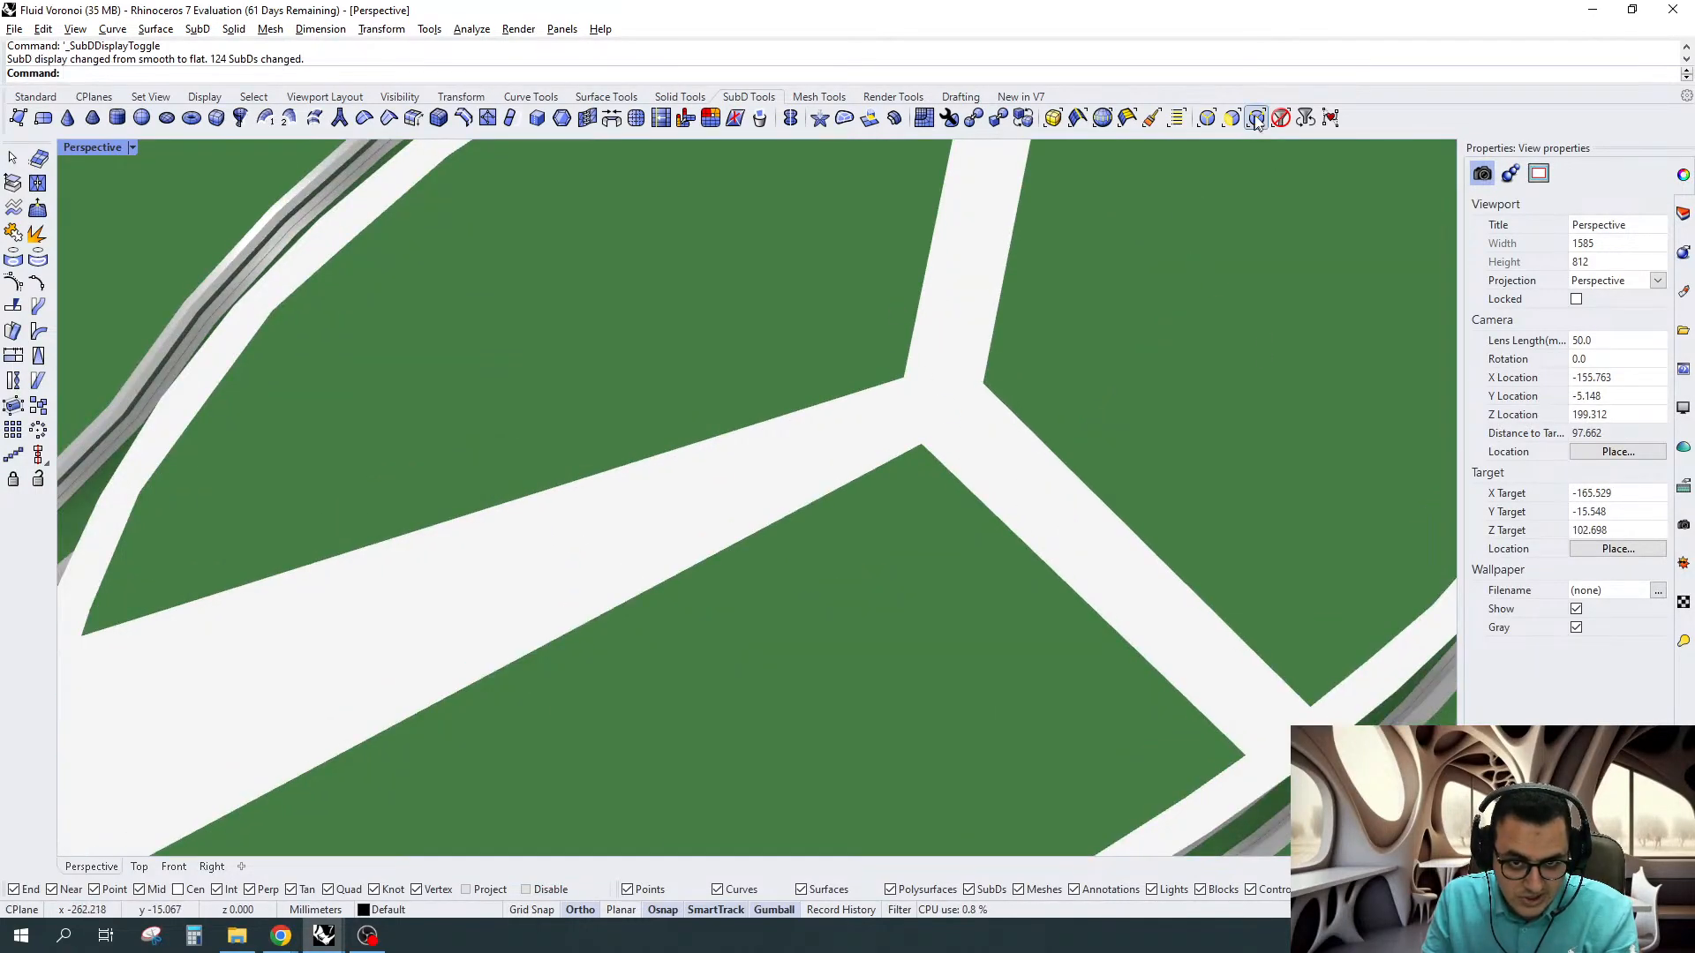
click(1257, 119)
drag(867, 331, 1047, 592)
scroll(956, 333, up, 4)
shift+drag(963, 379, 940, 403)
key(Tab)
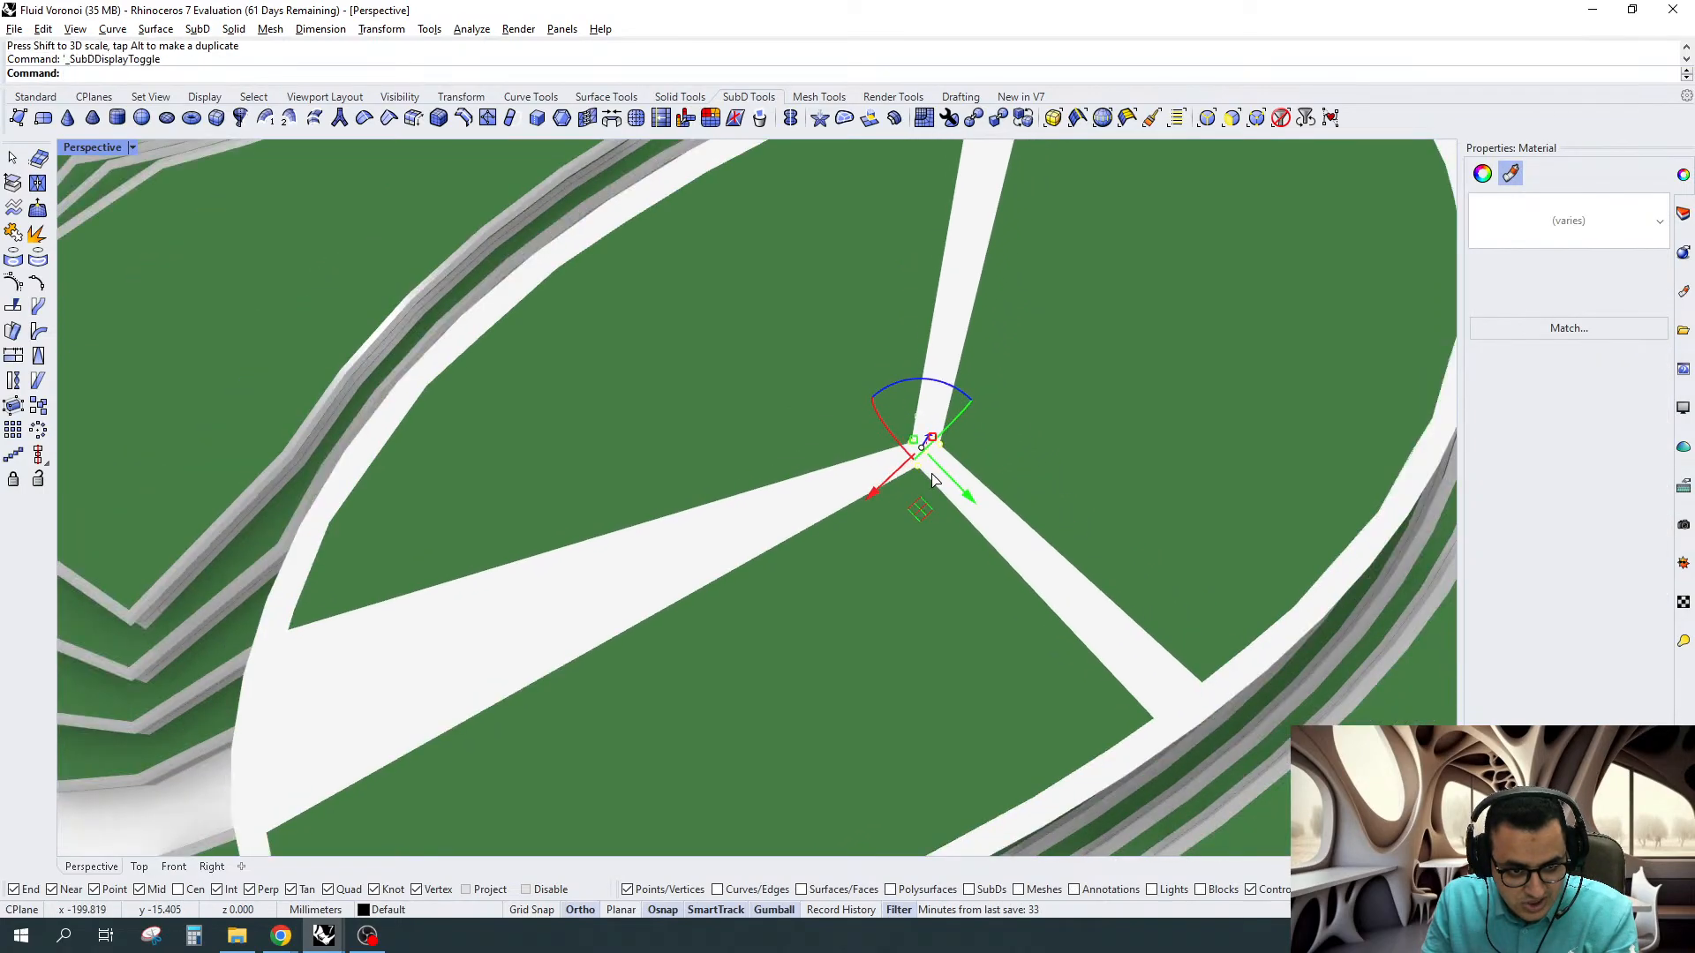
scroll(895, 519, down, 5)
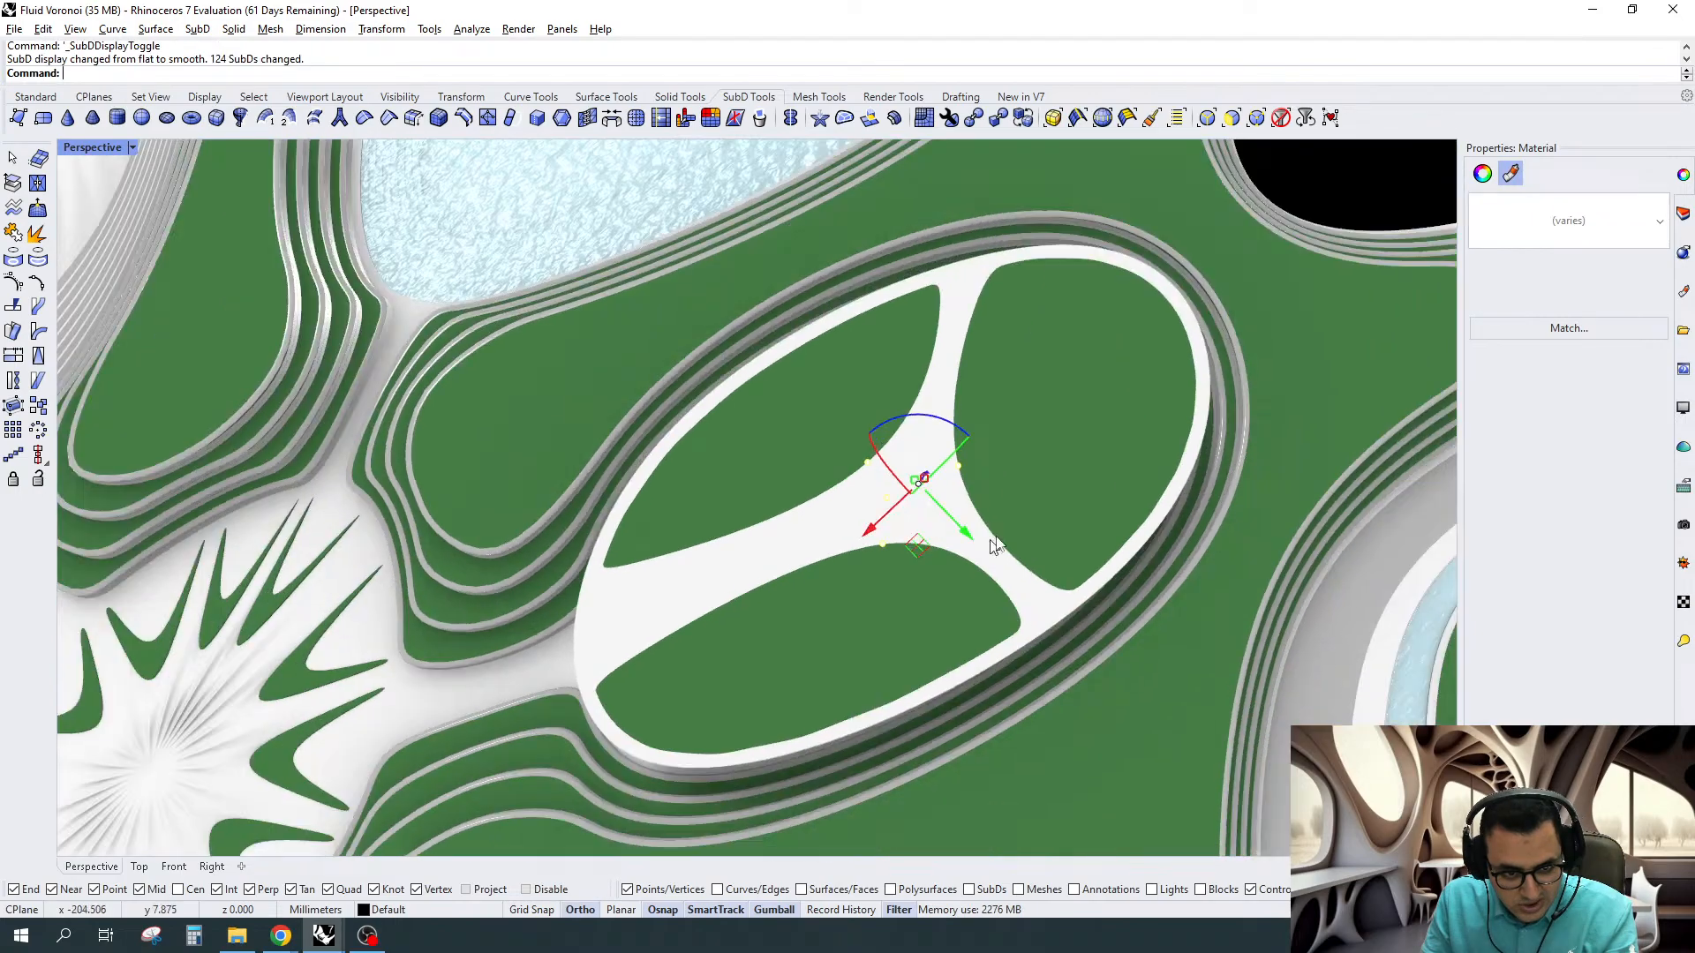
scroll(996, 545, up, 3)
key(Tab)
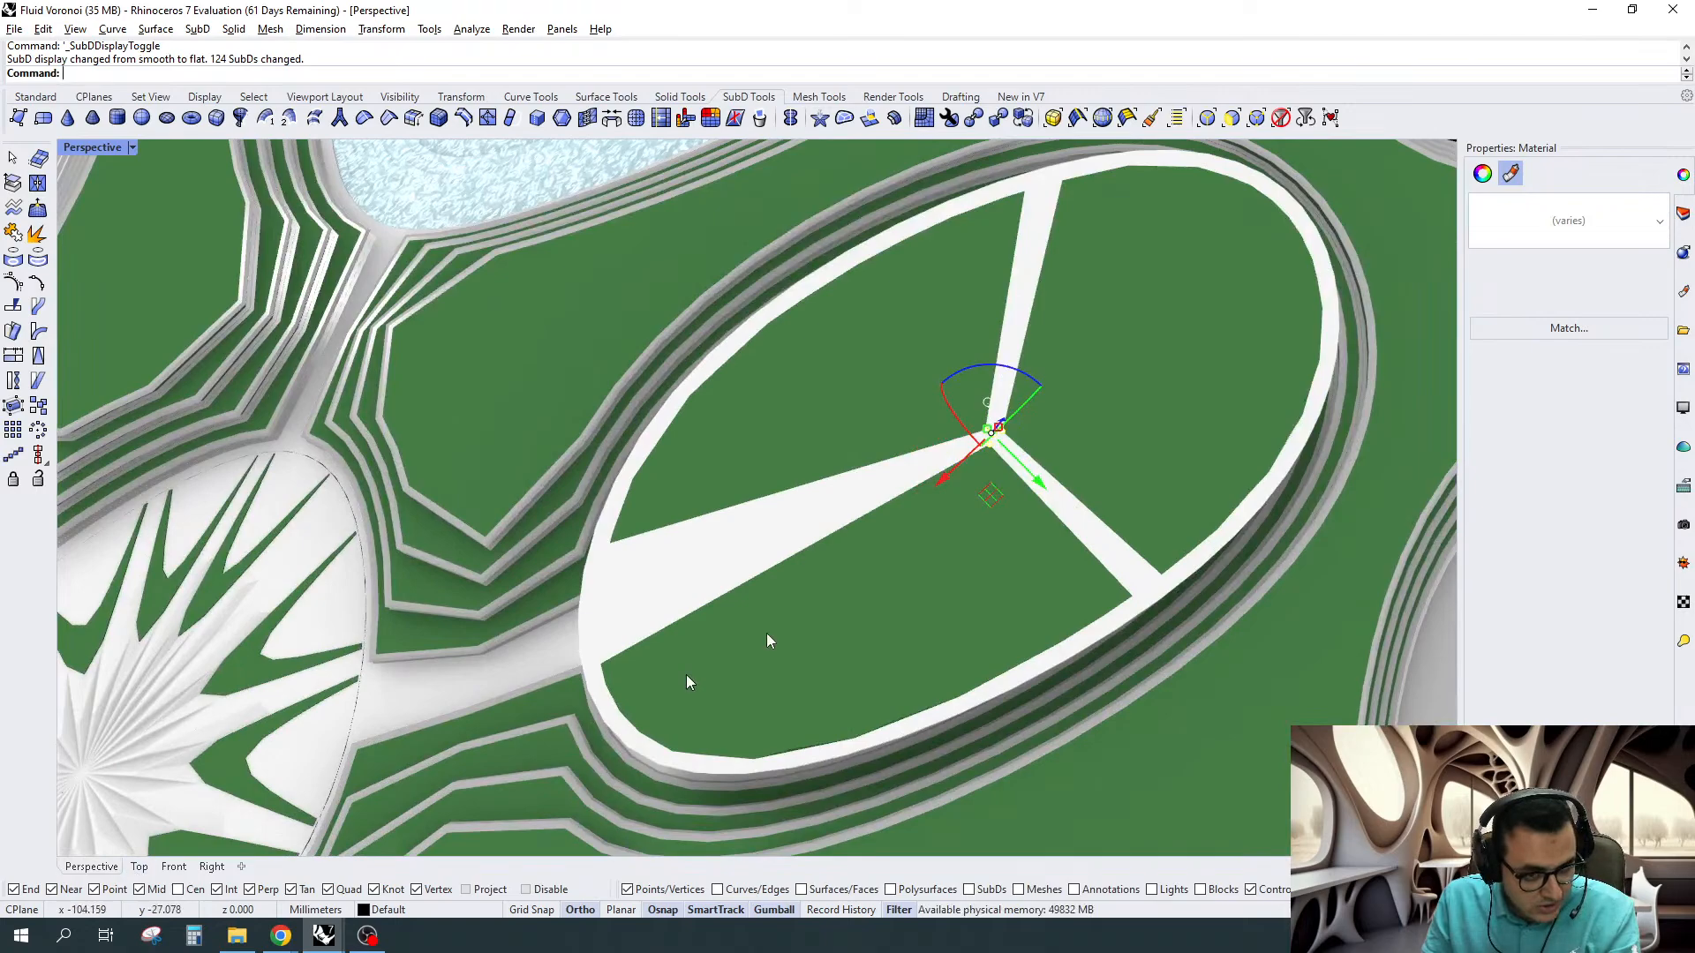
key(Escape)
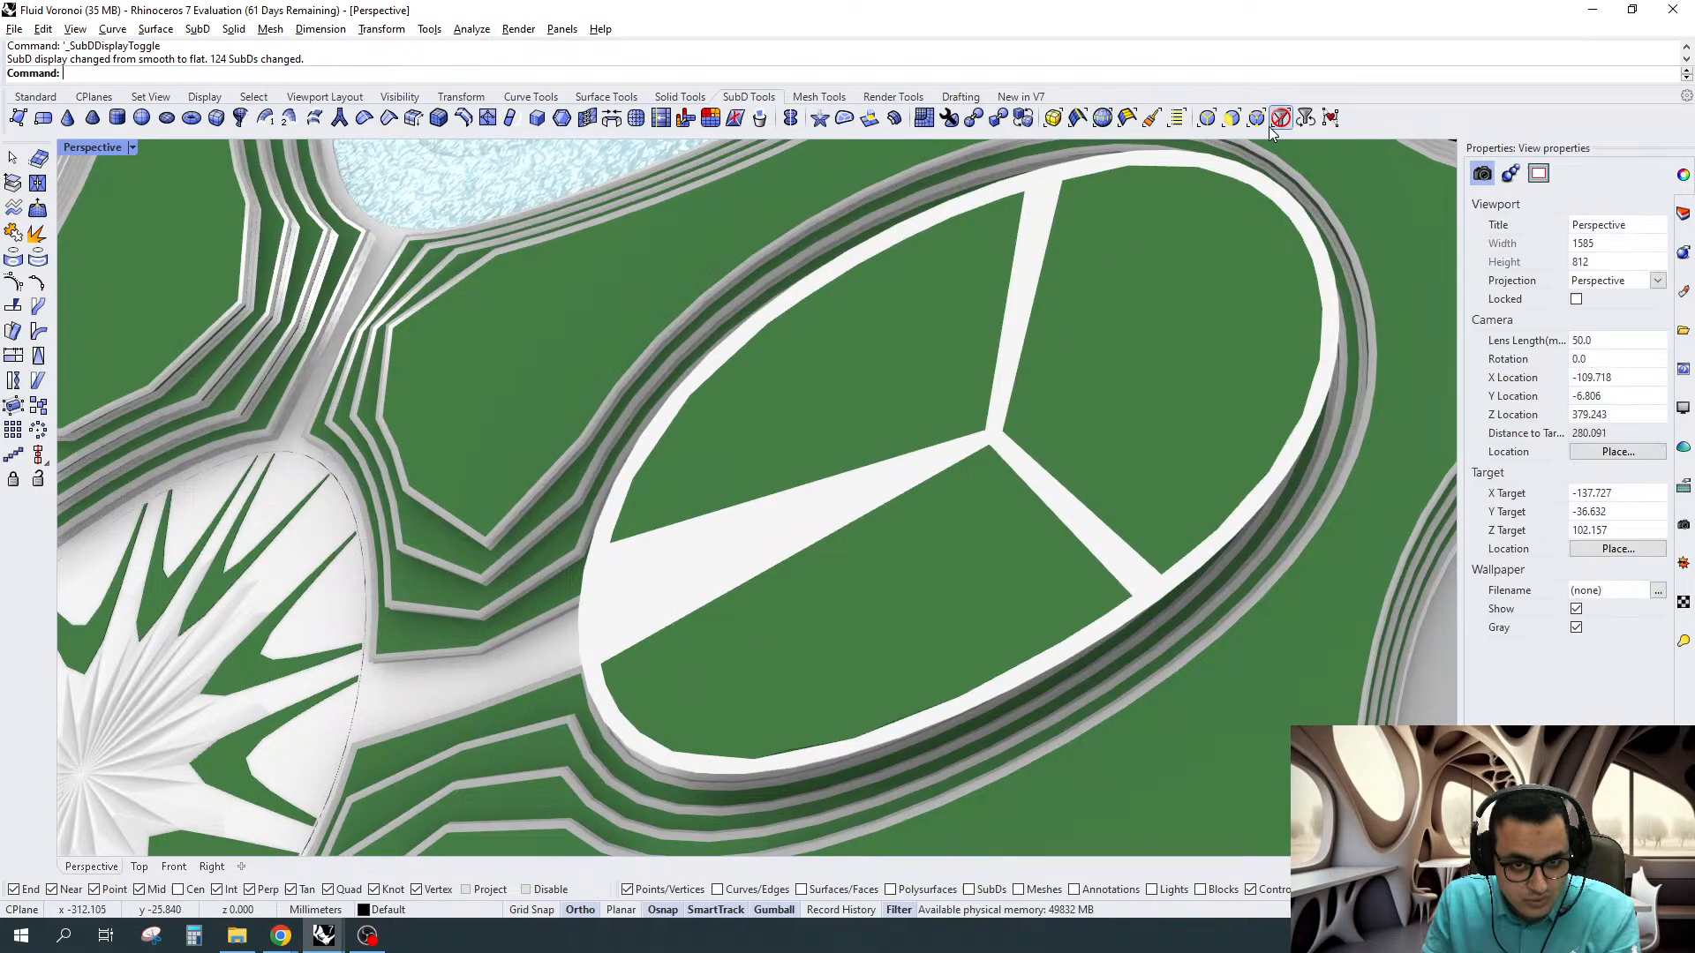
Clear the selection filter, select the three green segments and extrude them upward into raised slabs above the white base
click(1278, 120)
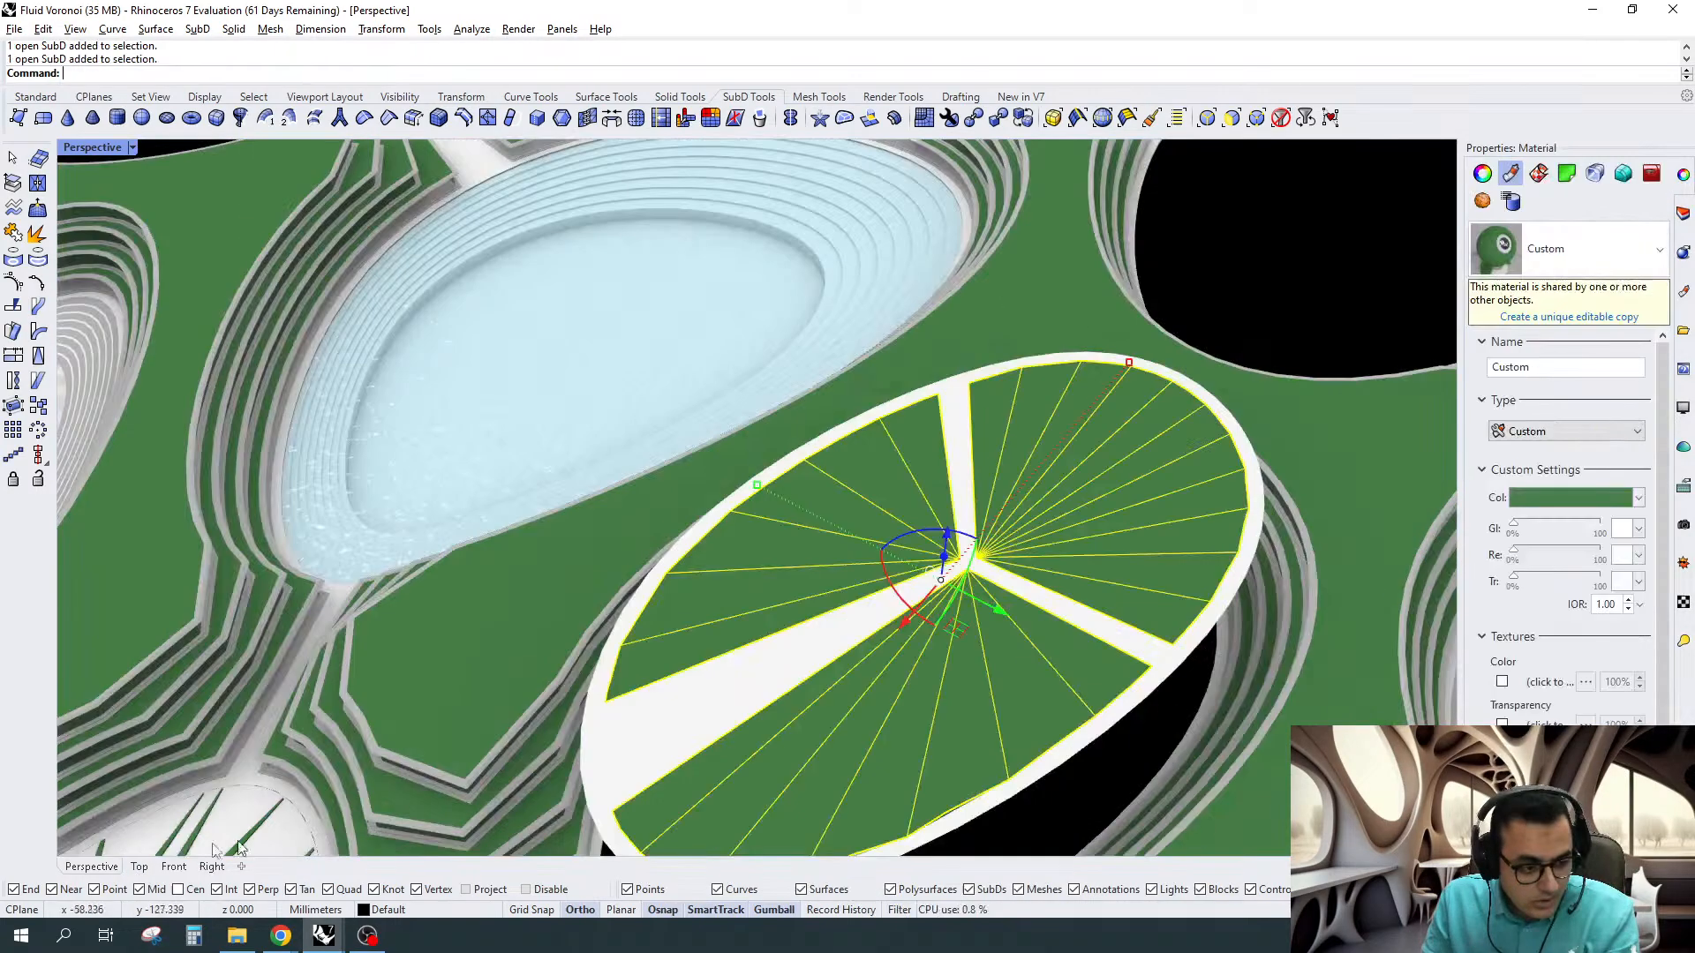
click(138, 867)
scroll(899, 450, down, 4)
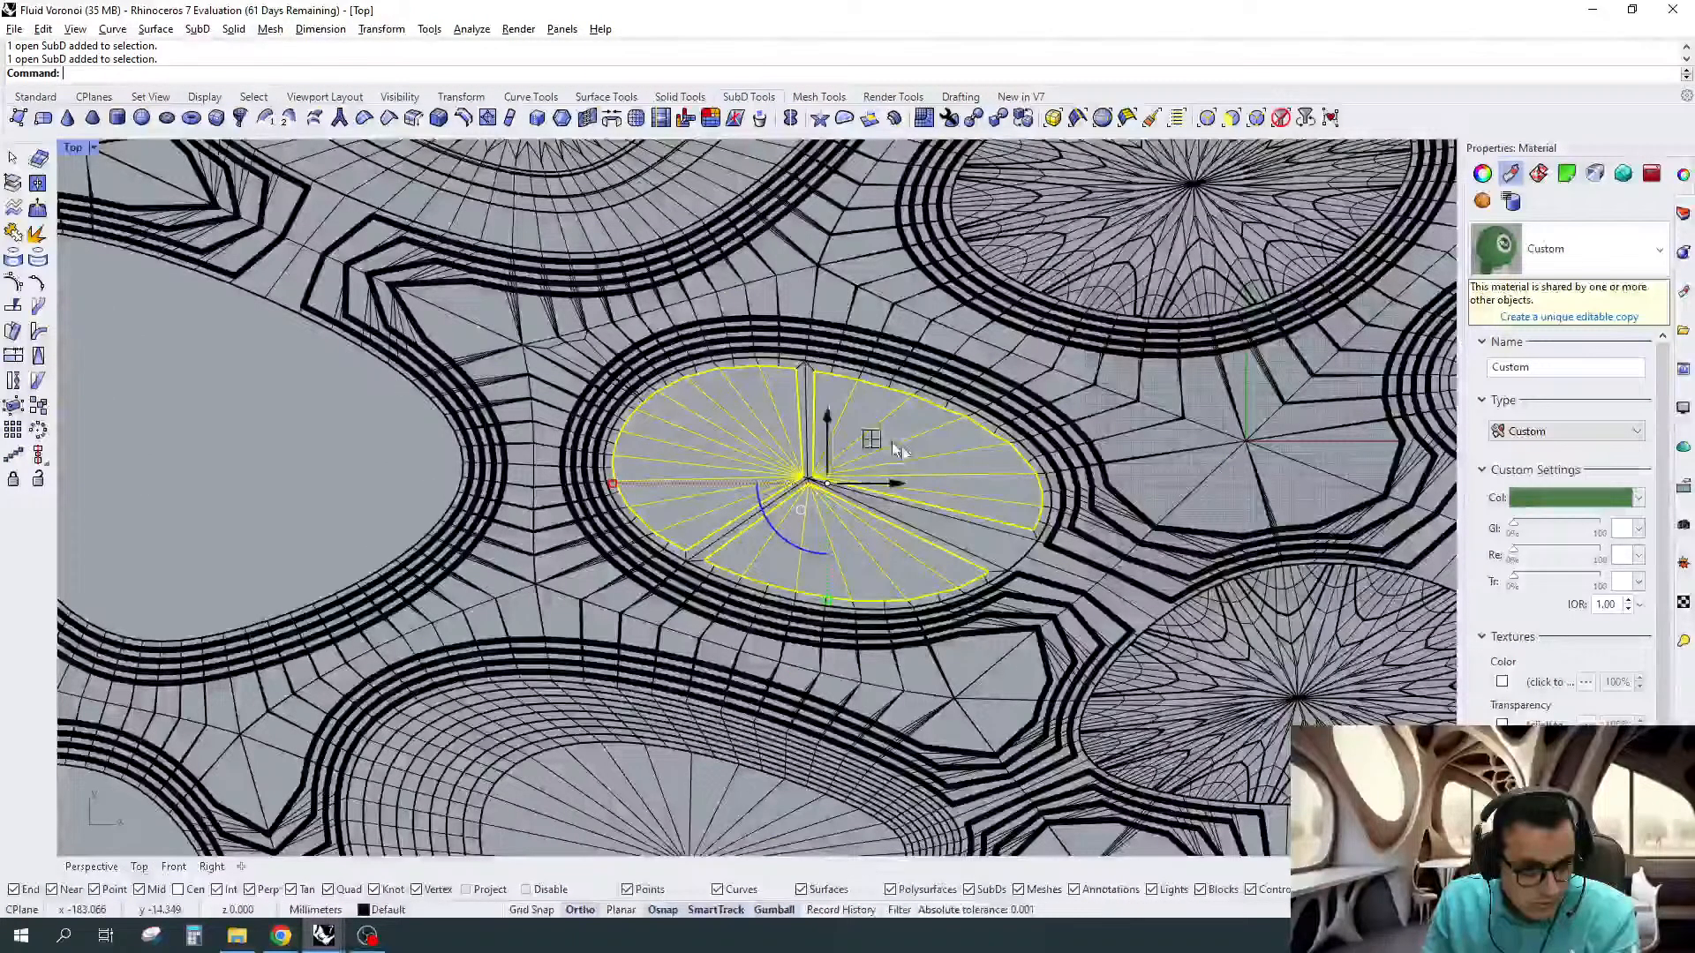
click(90, 867)
scroll(991, 503, down, 5)
right_drag(988, 505, 947, 565)
scroll(953, 542, up, 6)
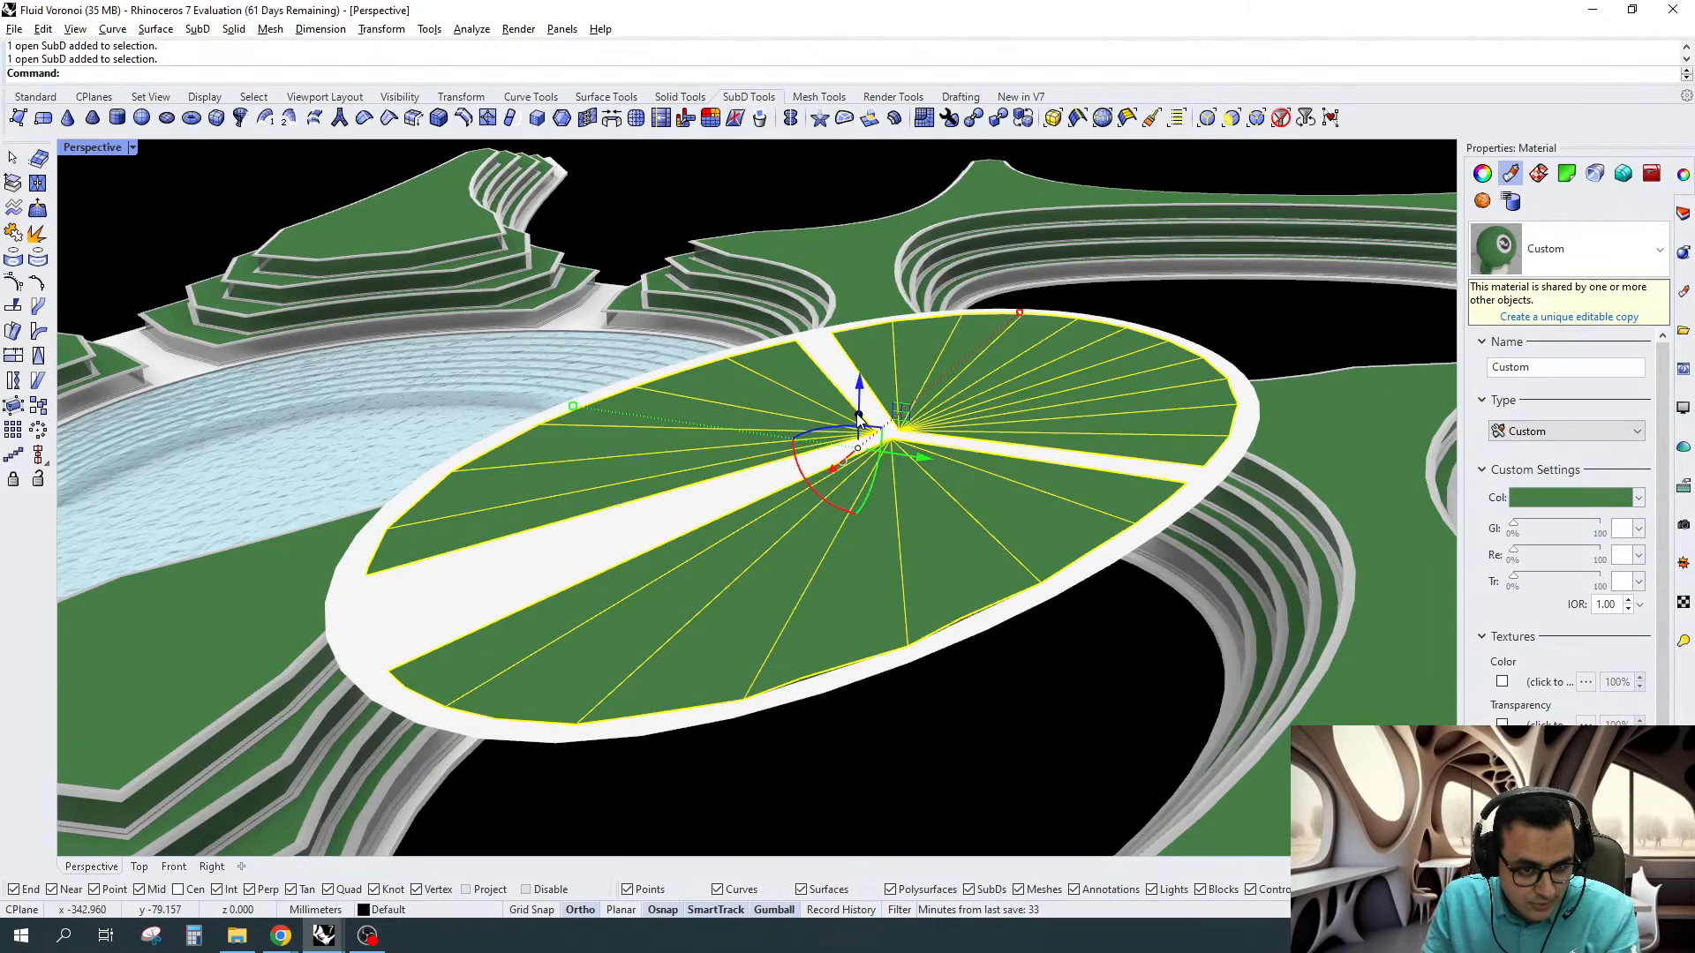
drag(859, 417, 861, 389)
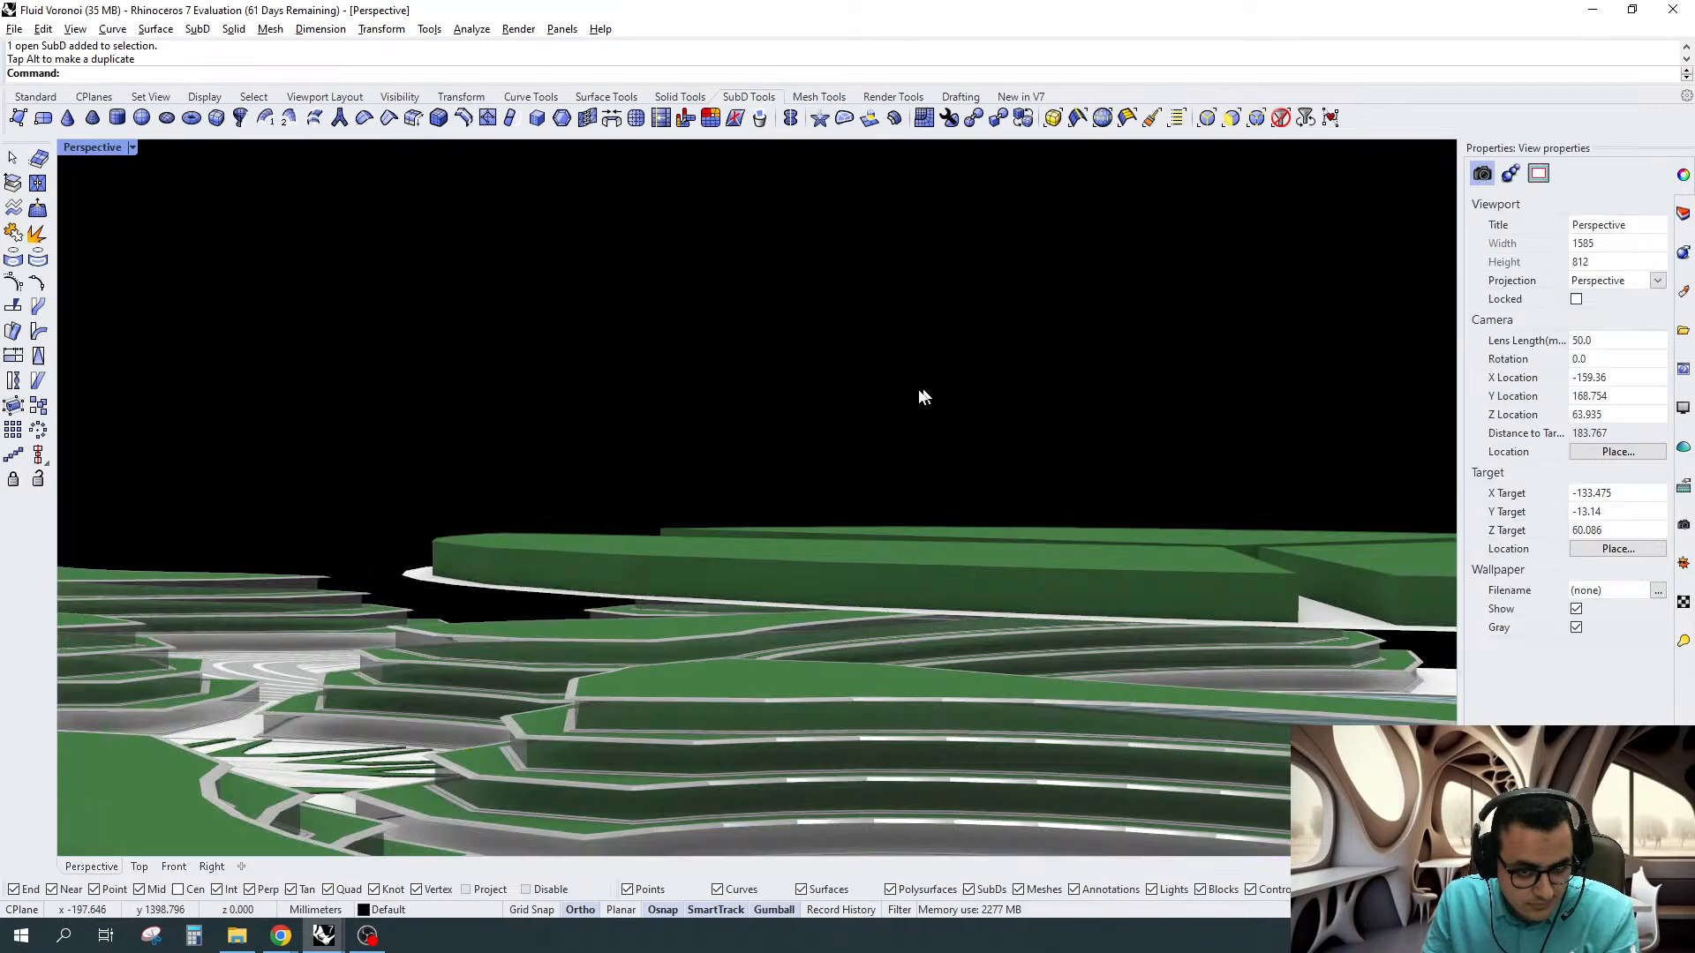
right_drag(923, 397, 116, 873)
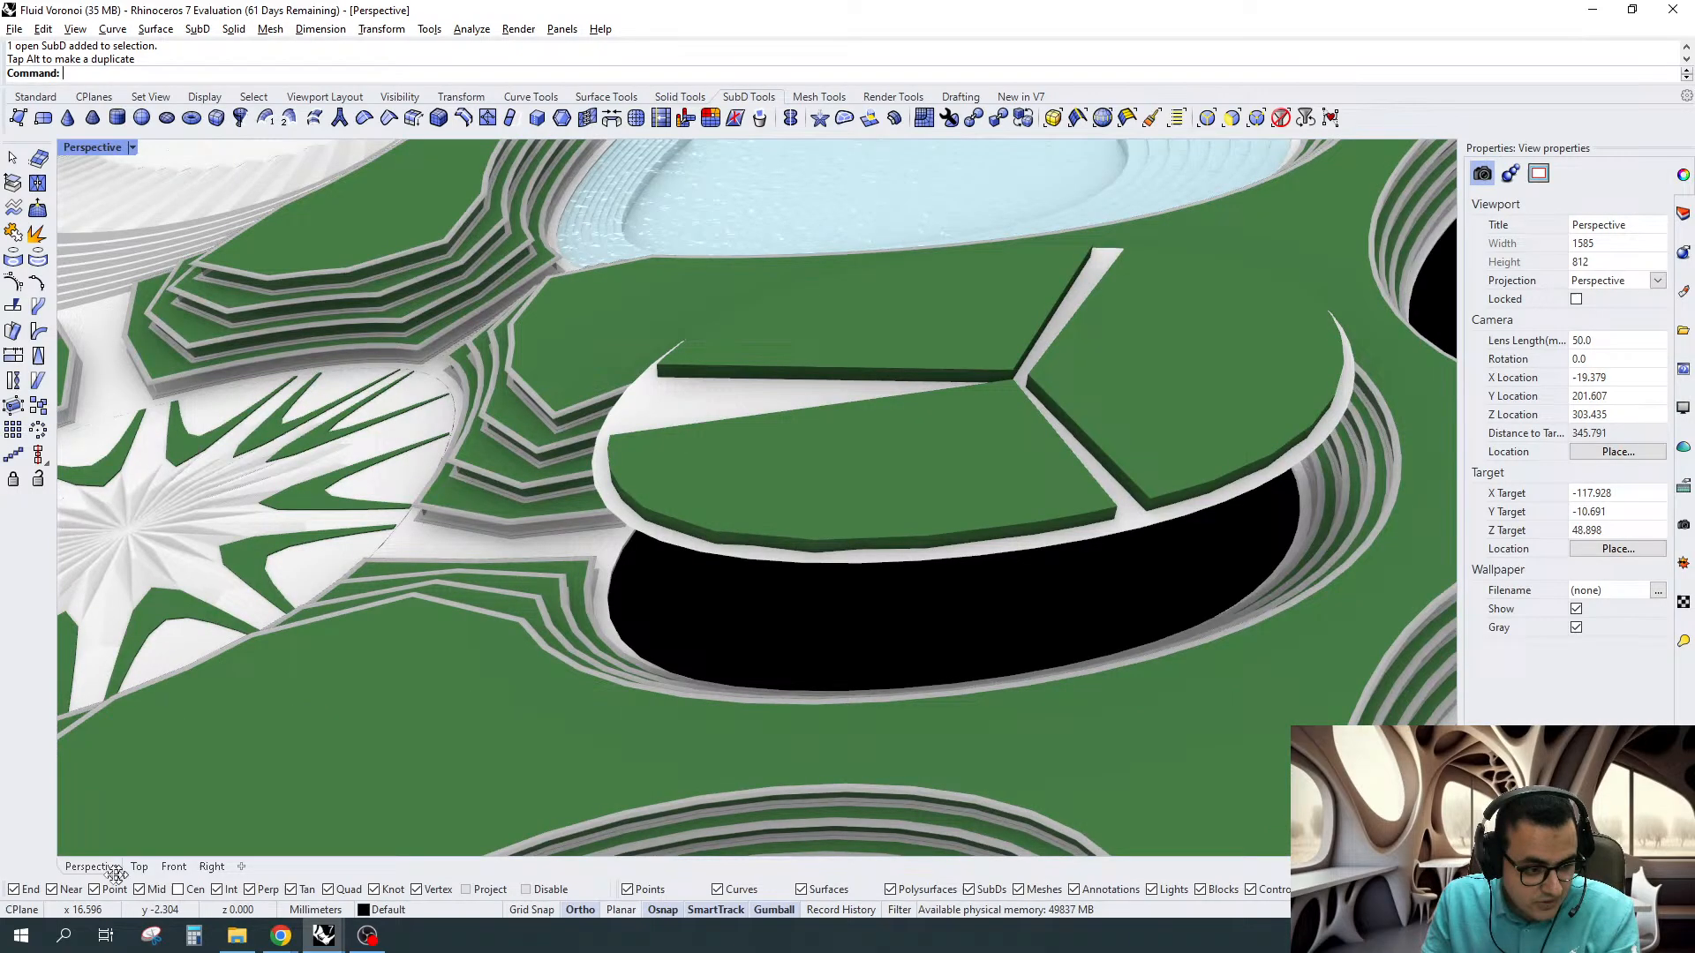
In the Top view, select the right-hand segment's radial faces, scale them by 0.75 and shift them slightly within the outline
click(140, 867)
click(1230, 119)
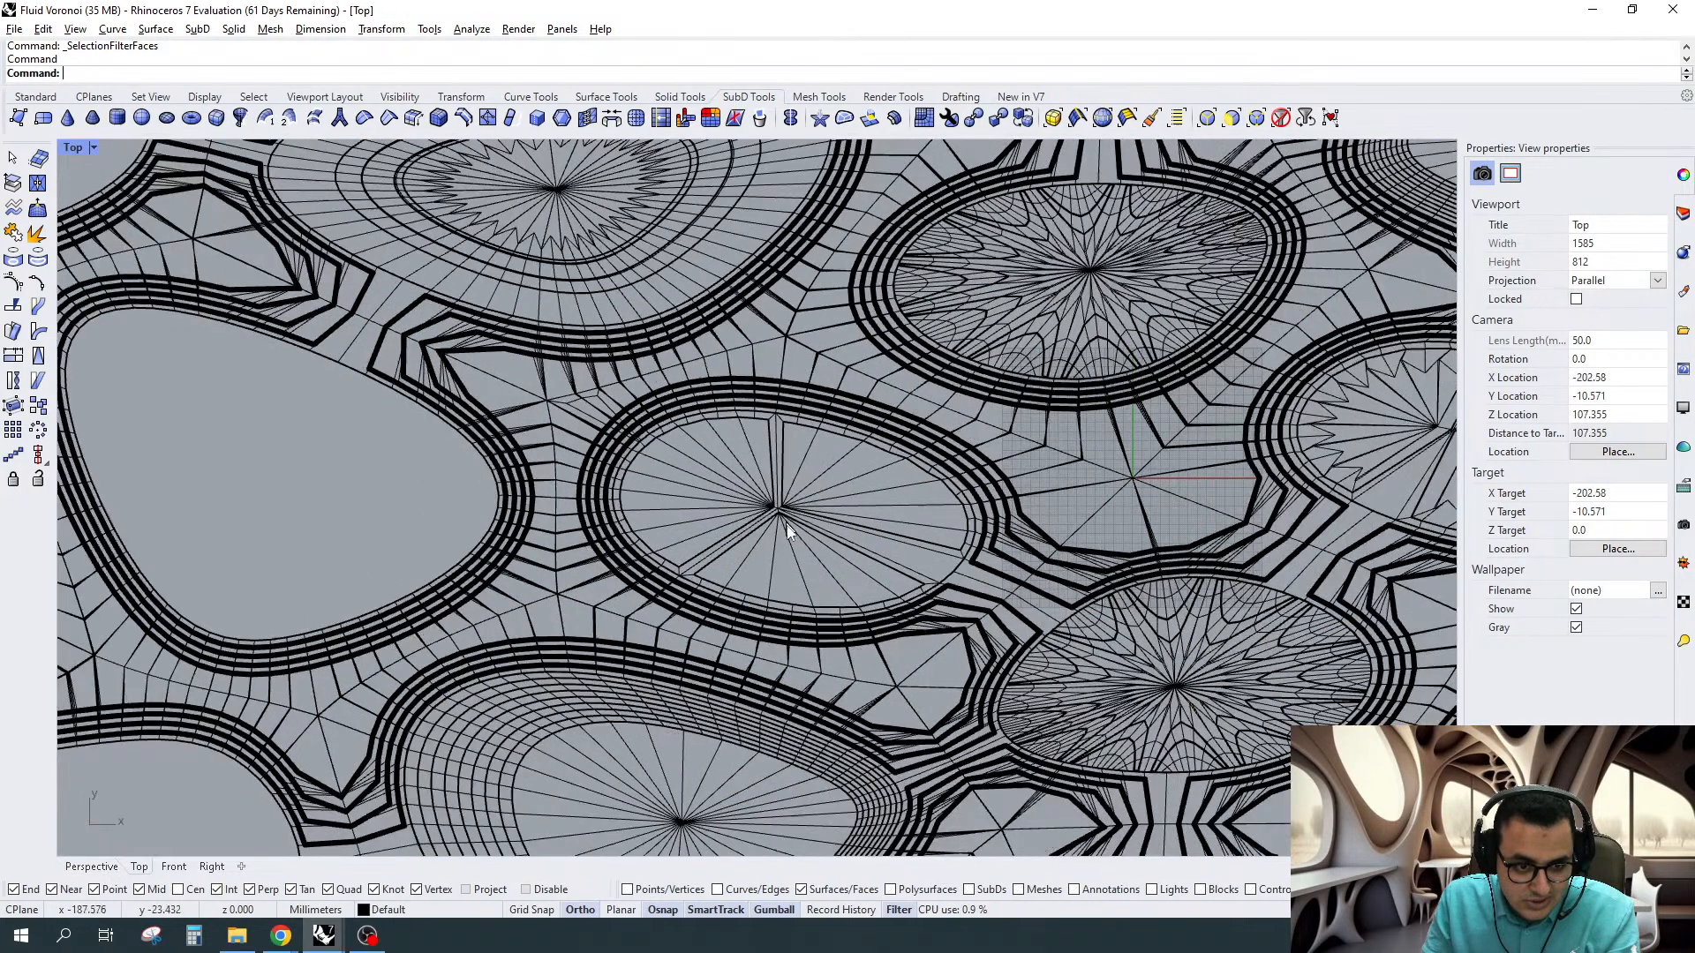
scroll(788, 530, up, 5)
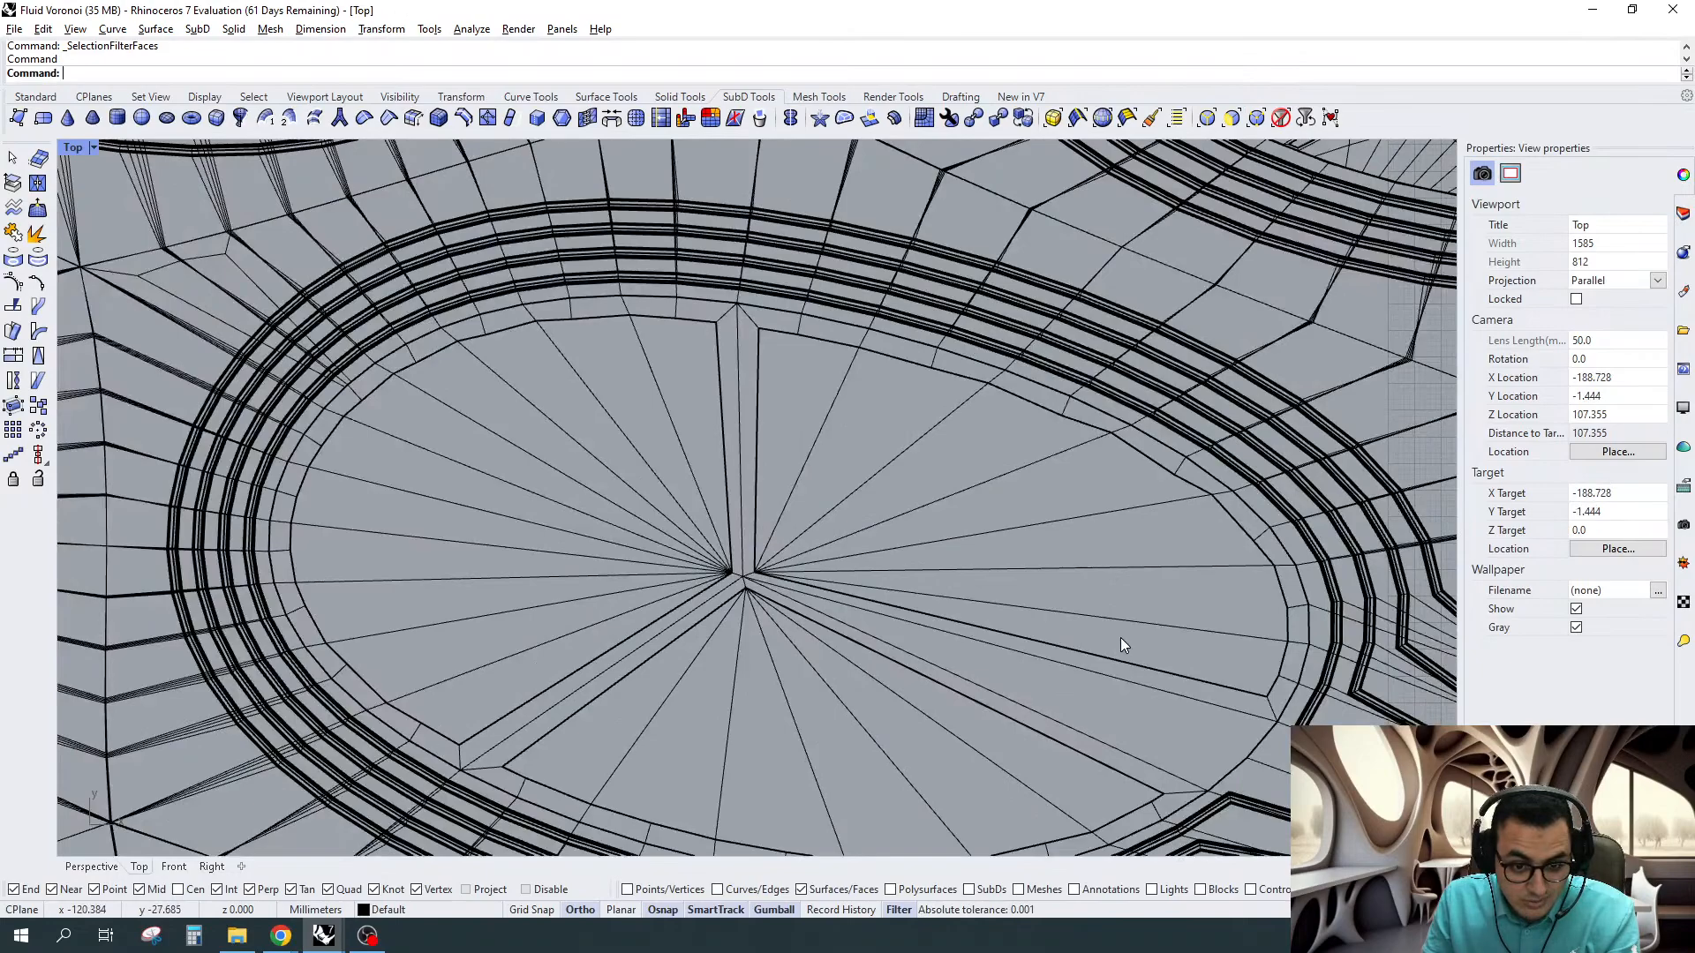
drag(1120, 637, 764, 481)
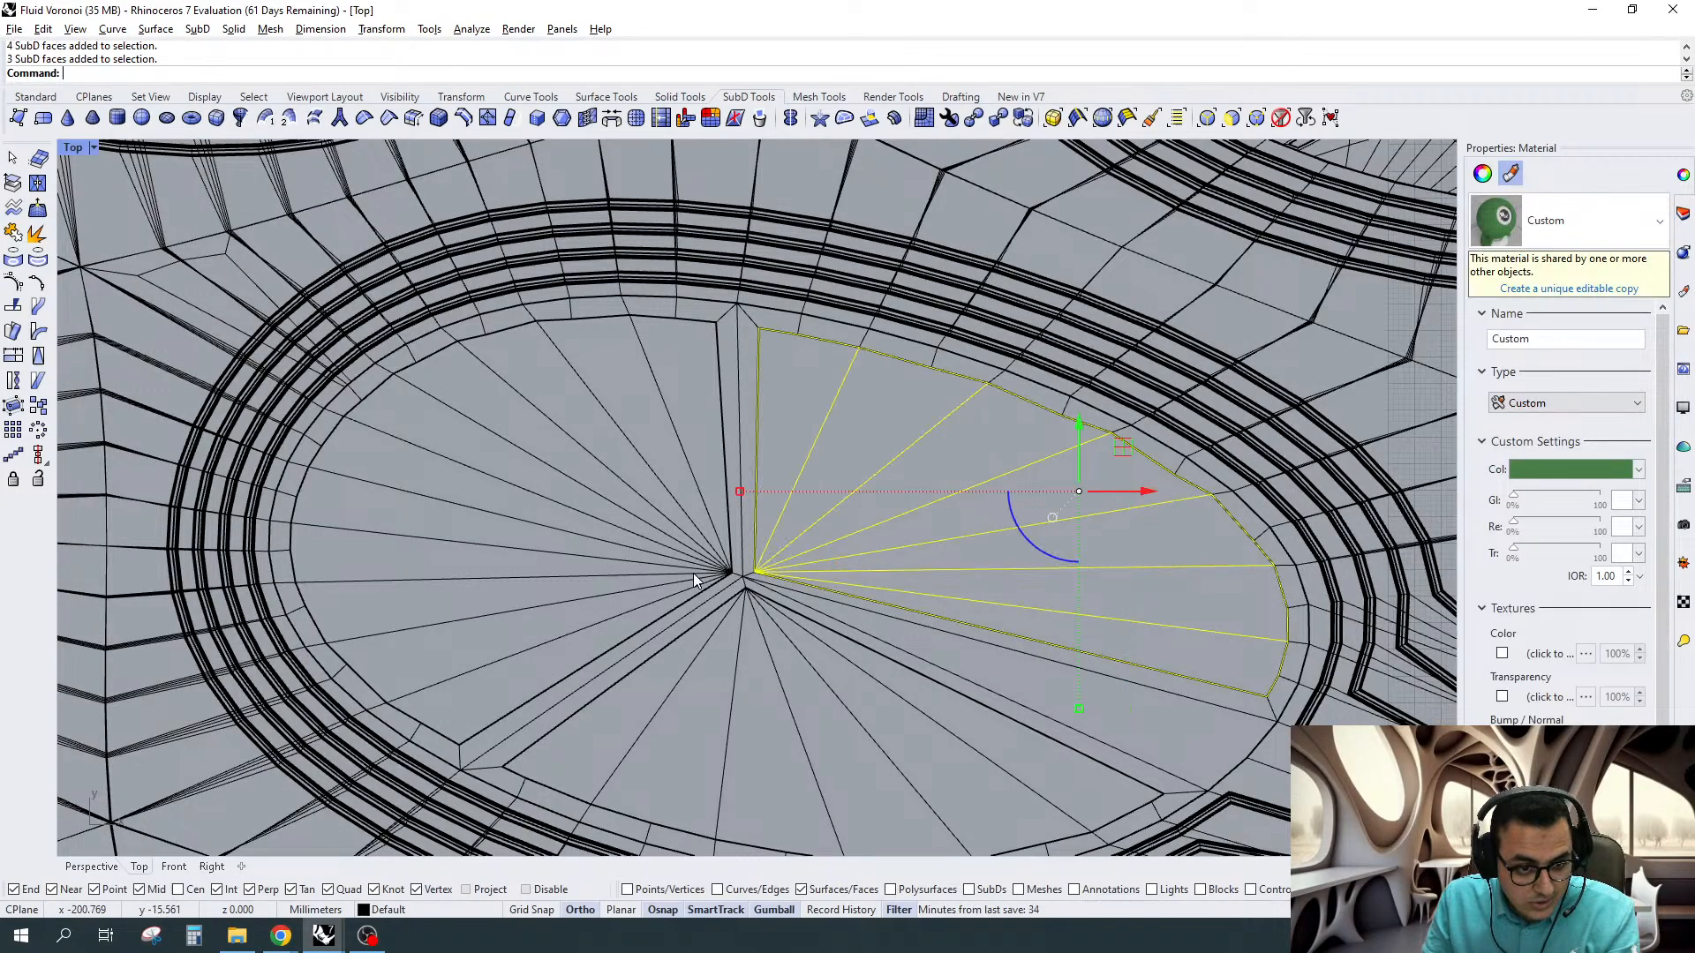
click(740, 491)
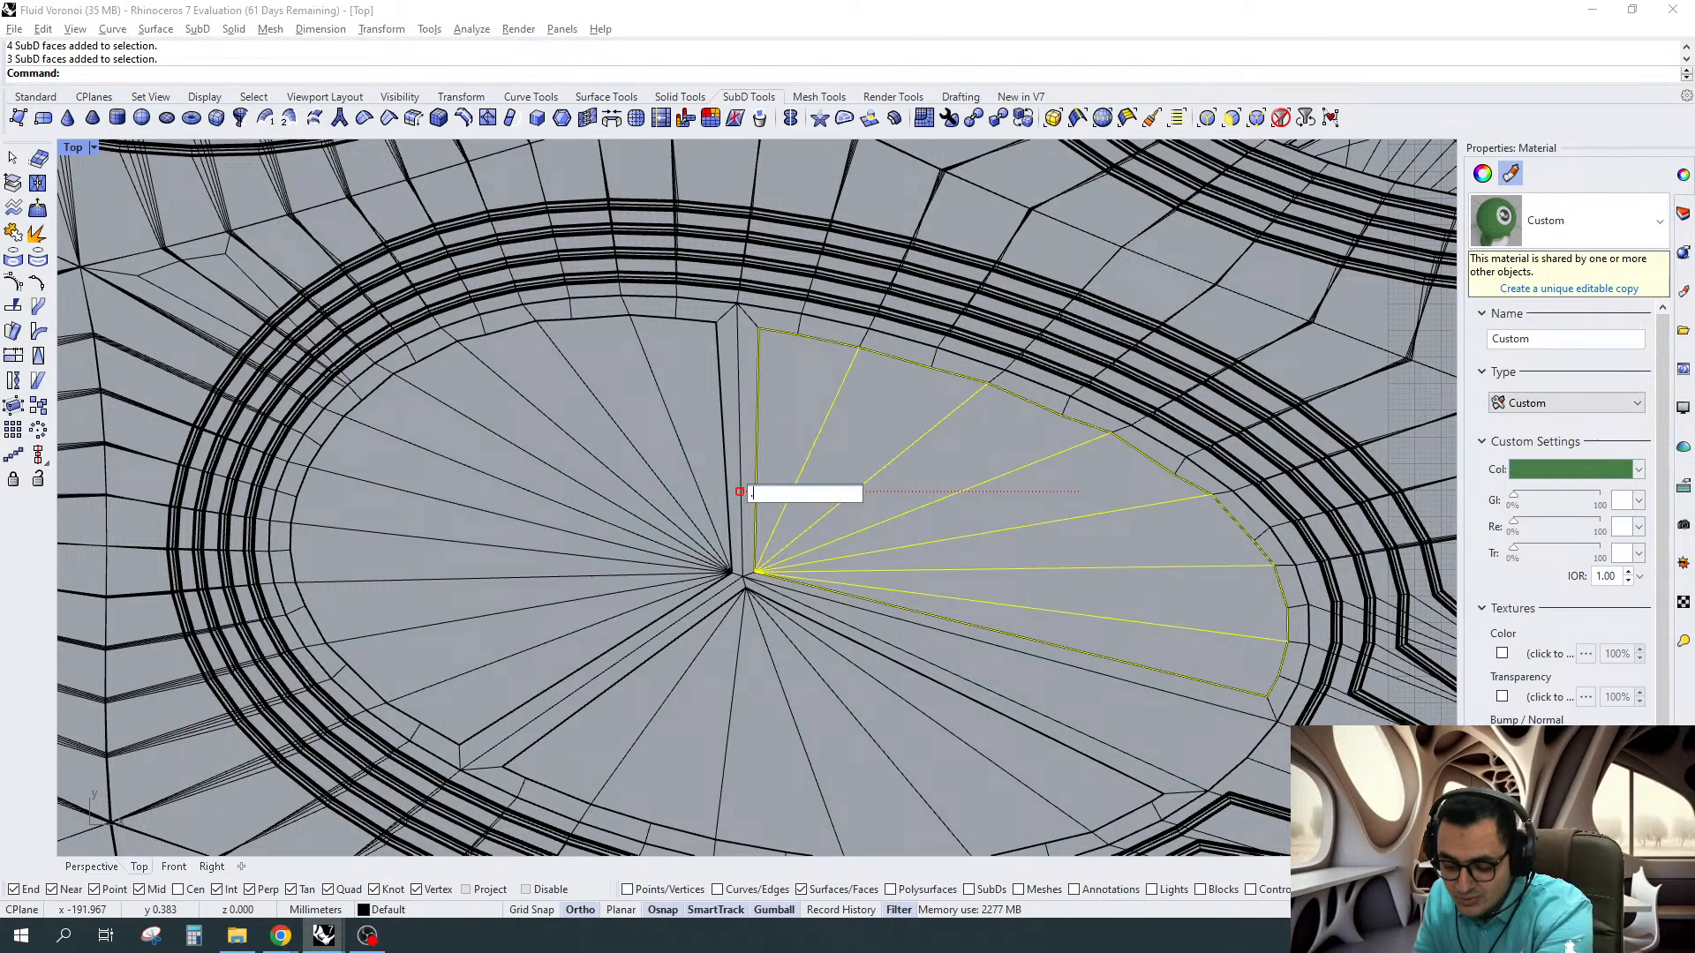
text(.75)
key(Return)
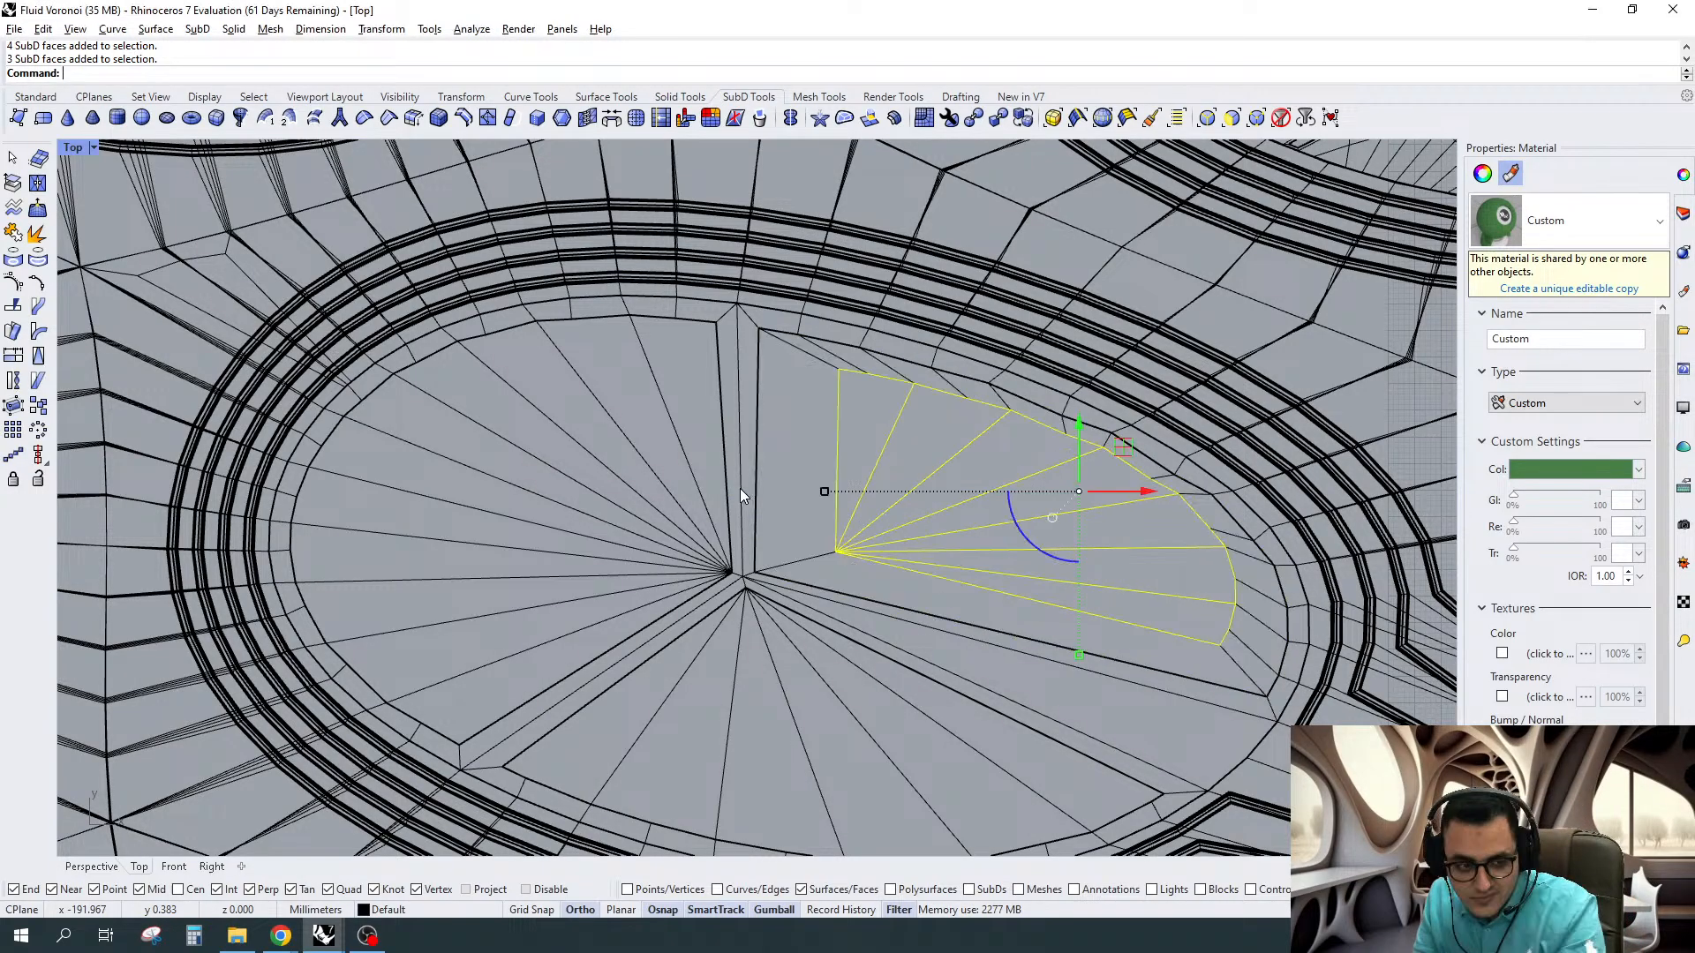
mouse_move(1121, 446)
mouse_down()
mouse_move(1071, 462)
mouse_move(1095, 459)
mouse_up()
Select the left-hand segment's radial faces, scale them by 0.75 and move them about 6 mm toward the ellipse's centre
scroll(696, 454, up, 2)
drag(694, 406, 438, 535)
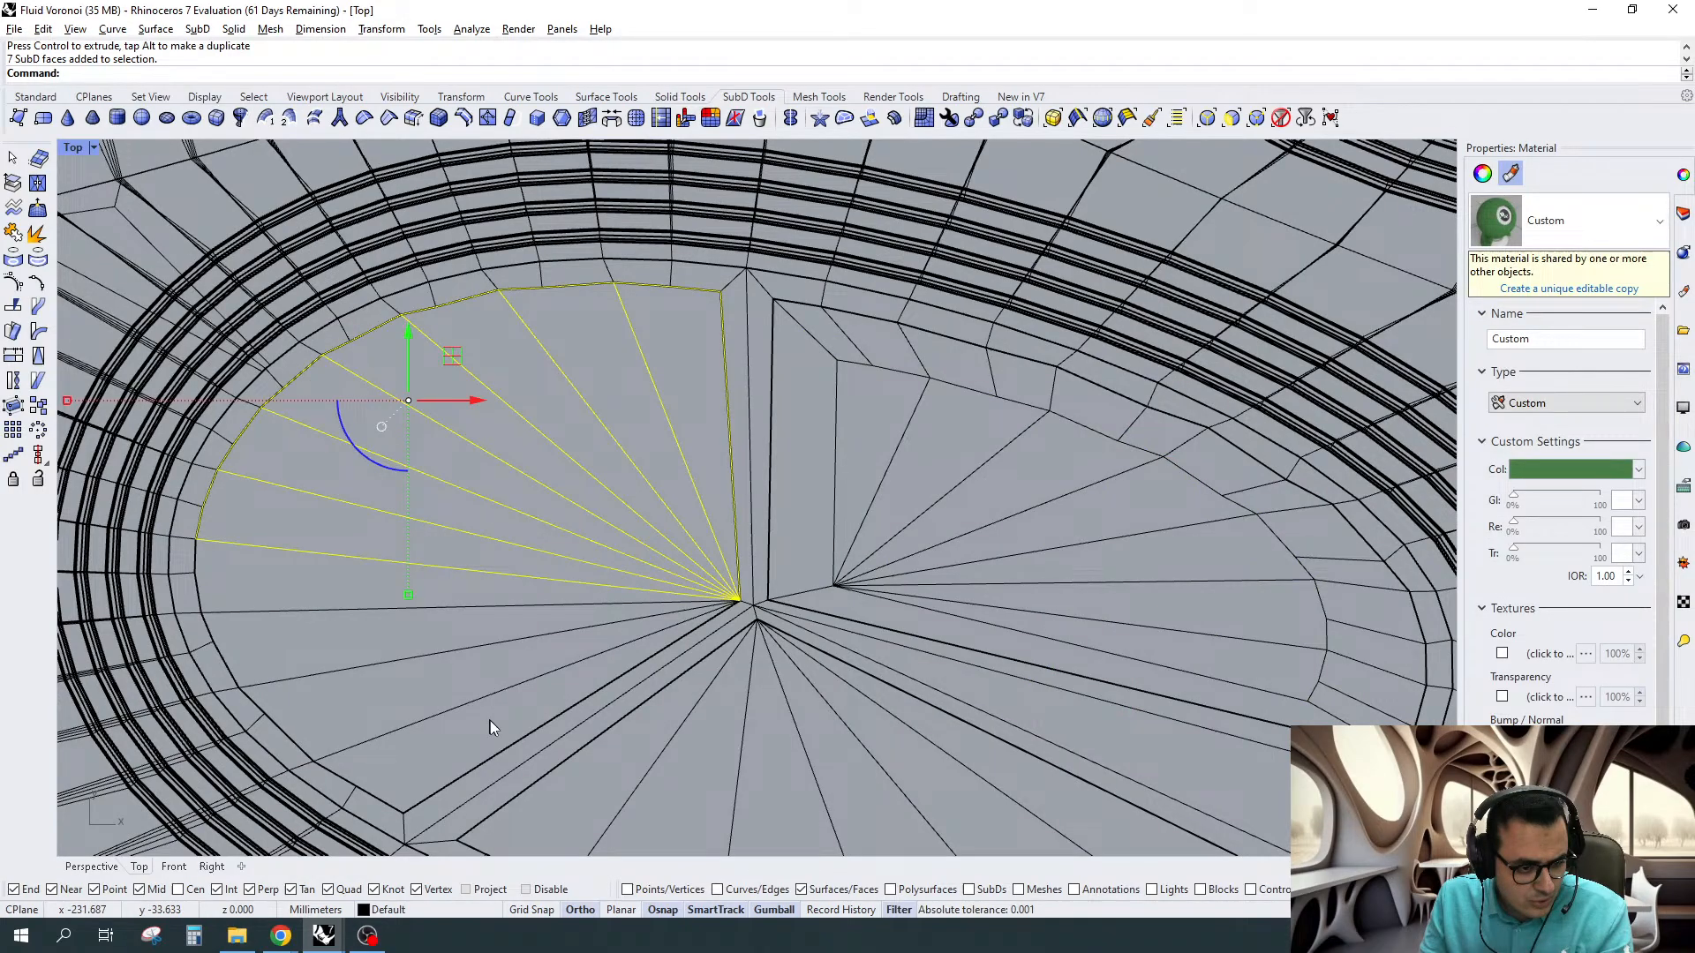
shift+drag(489, 723, 353, 569)
right_drag(146, 542, 353, 527)
shift+click(266, 512)
key(Return)
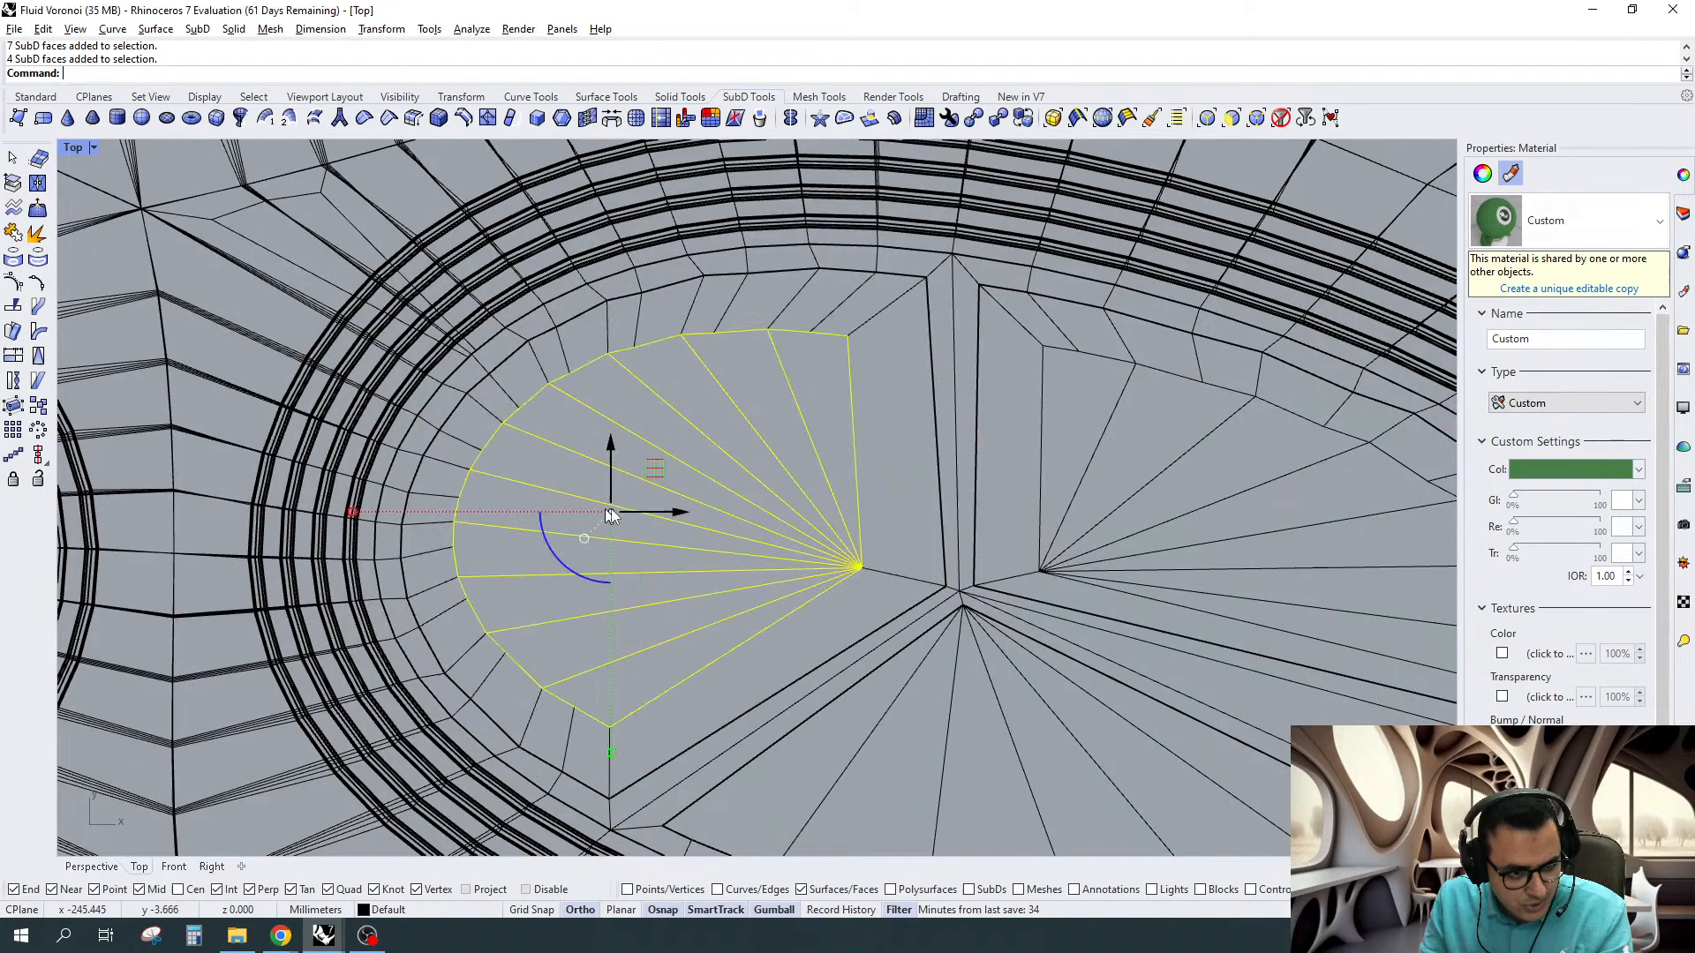
drag(611, 516, 722, 522)
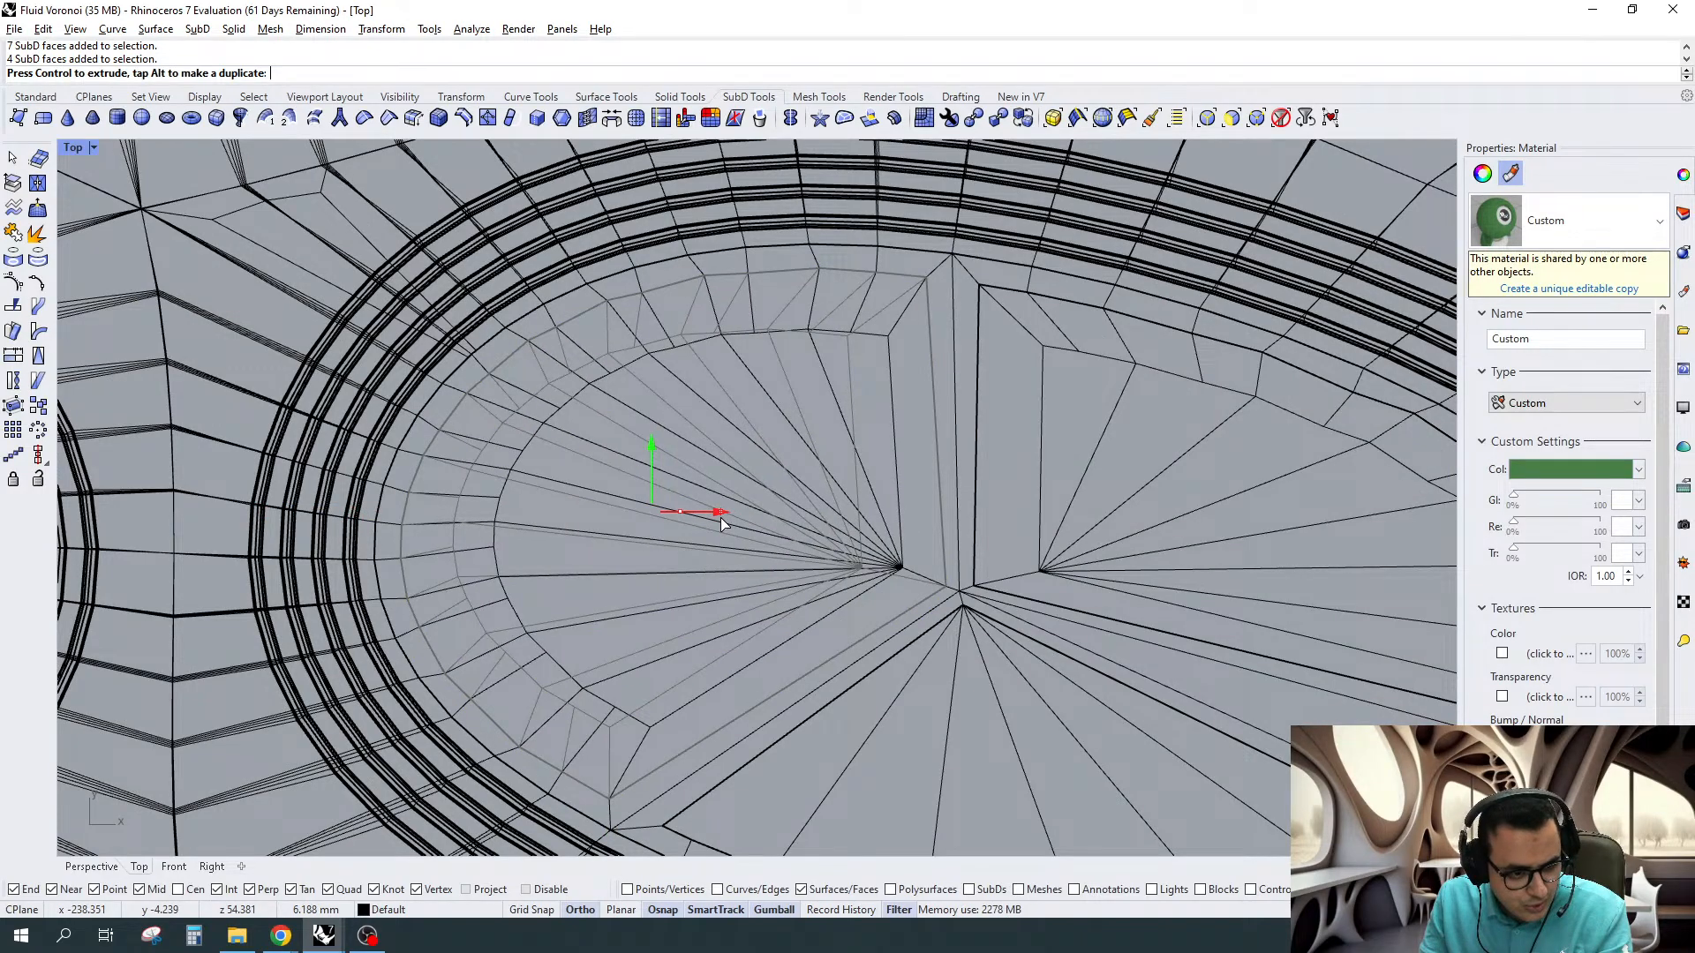
drag(722, 523, 722, 523)
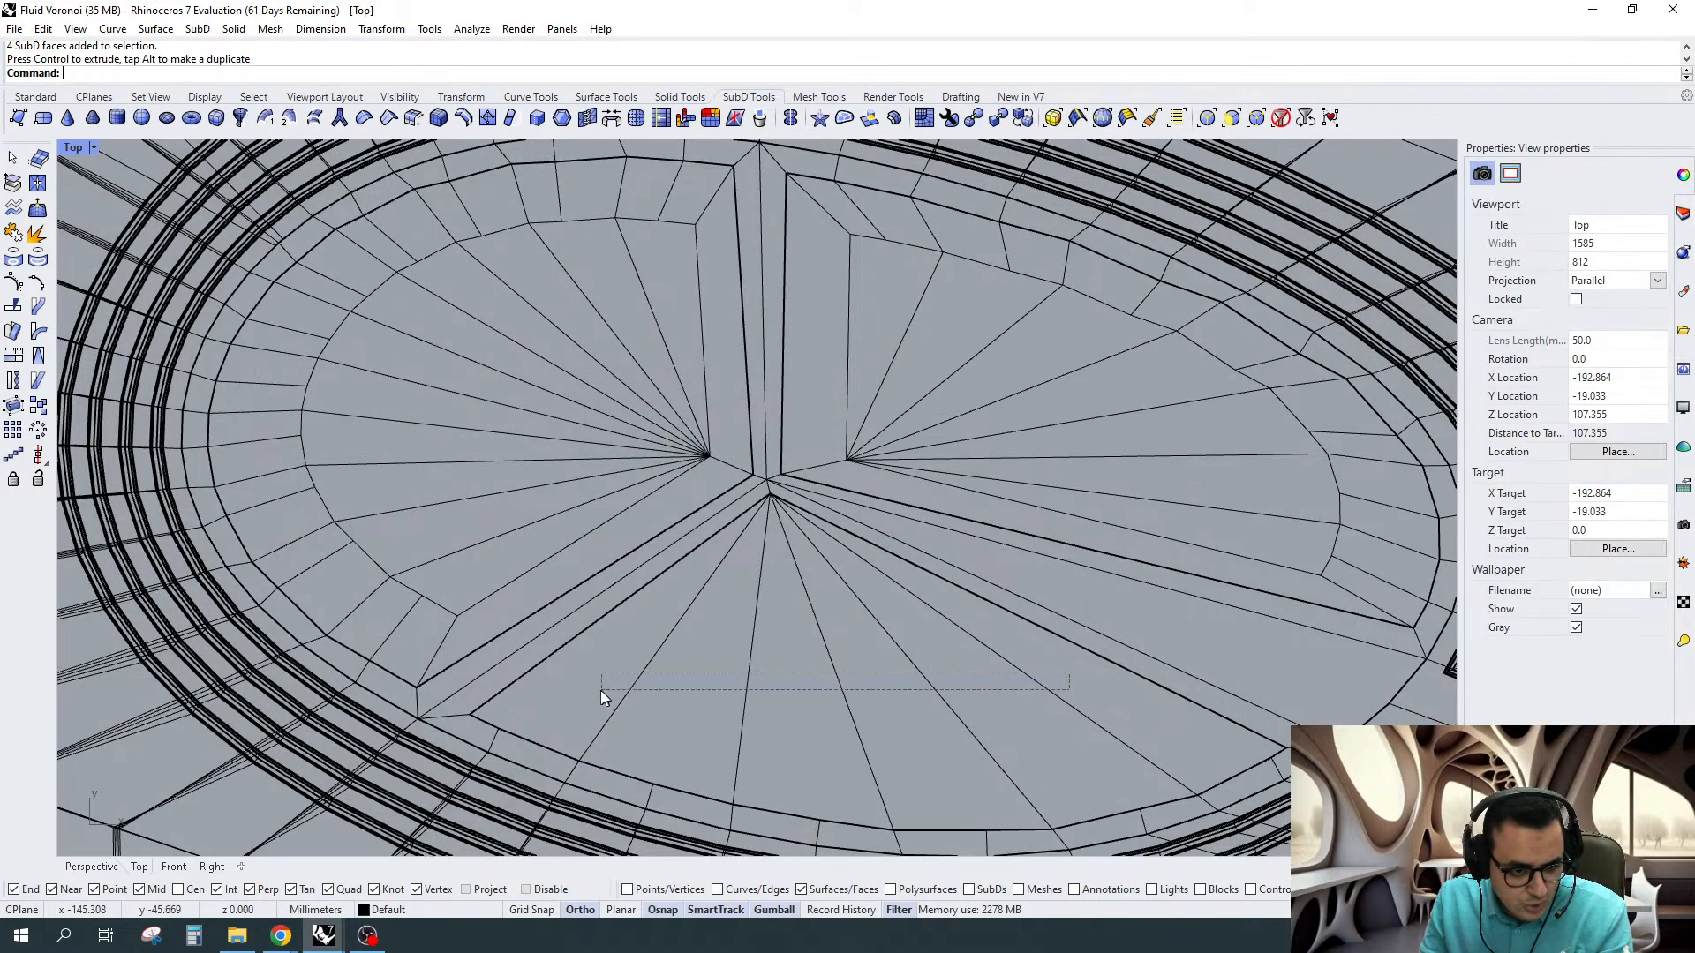
Select the lower segment's radial faces and scale them by 0.75
click(659, 659)
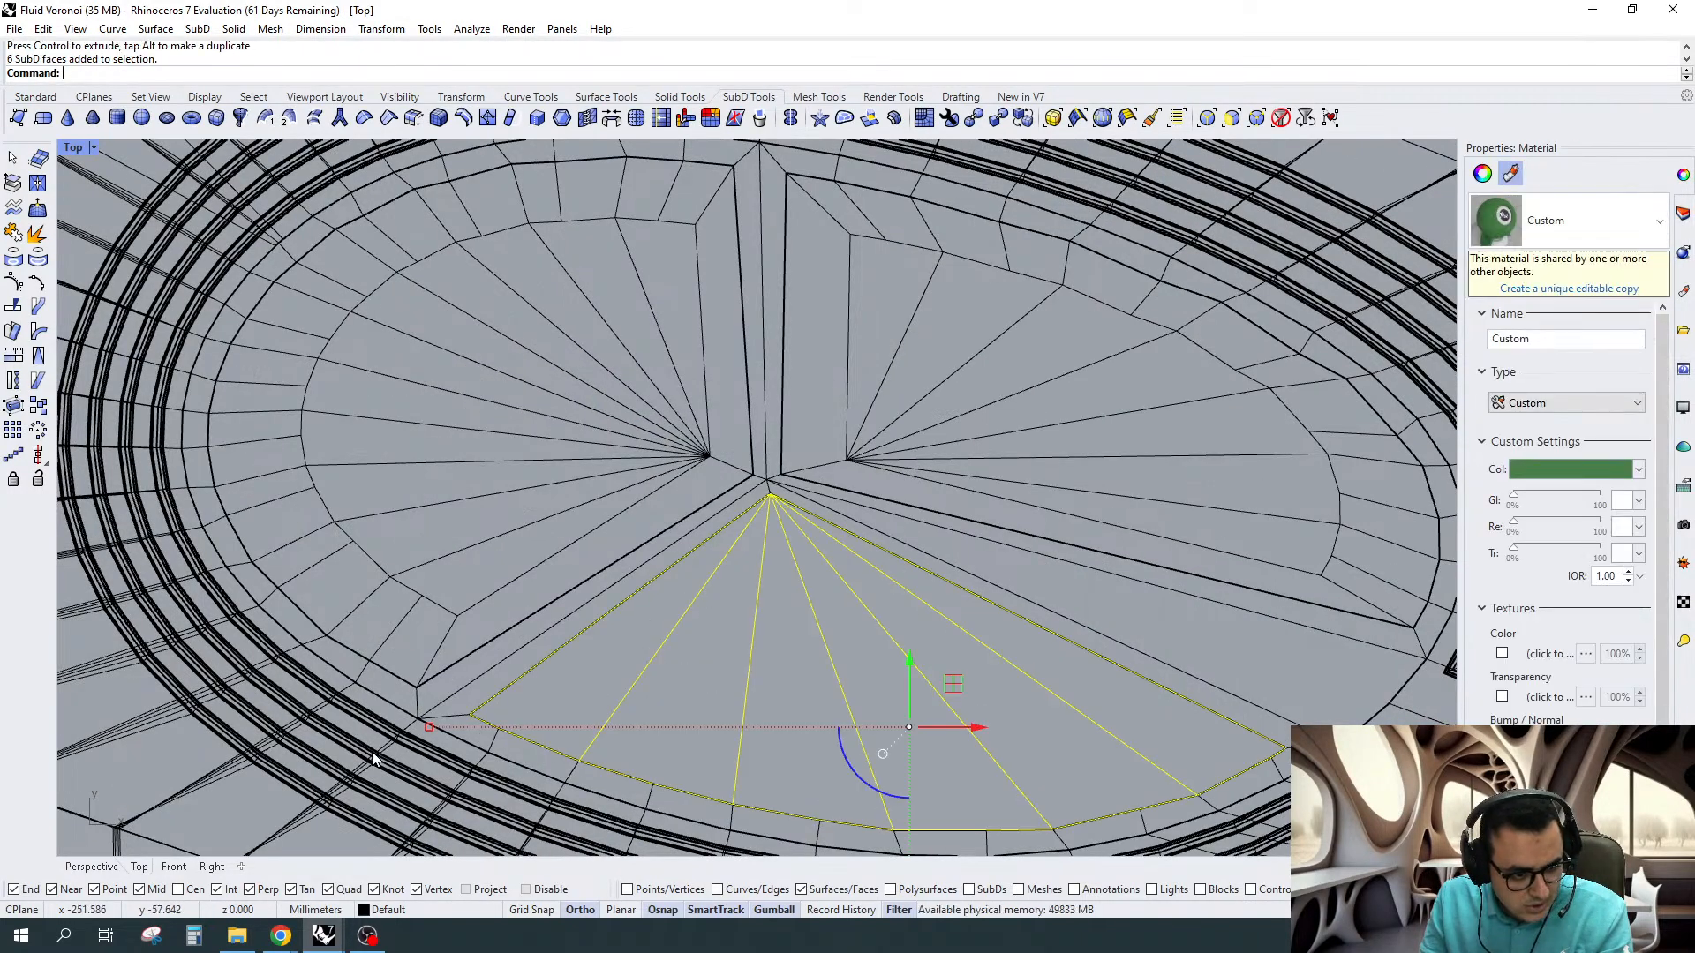
click(429, 727)
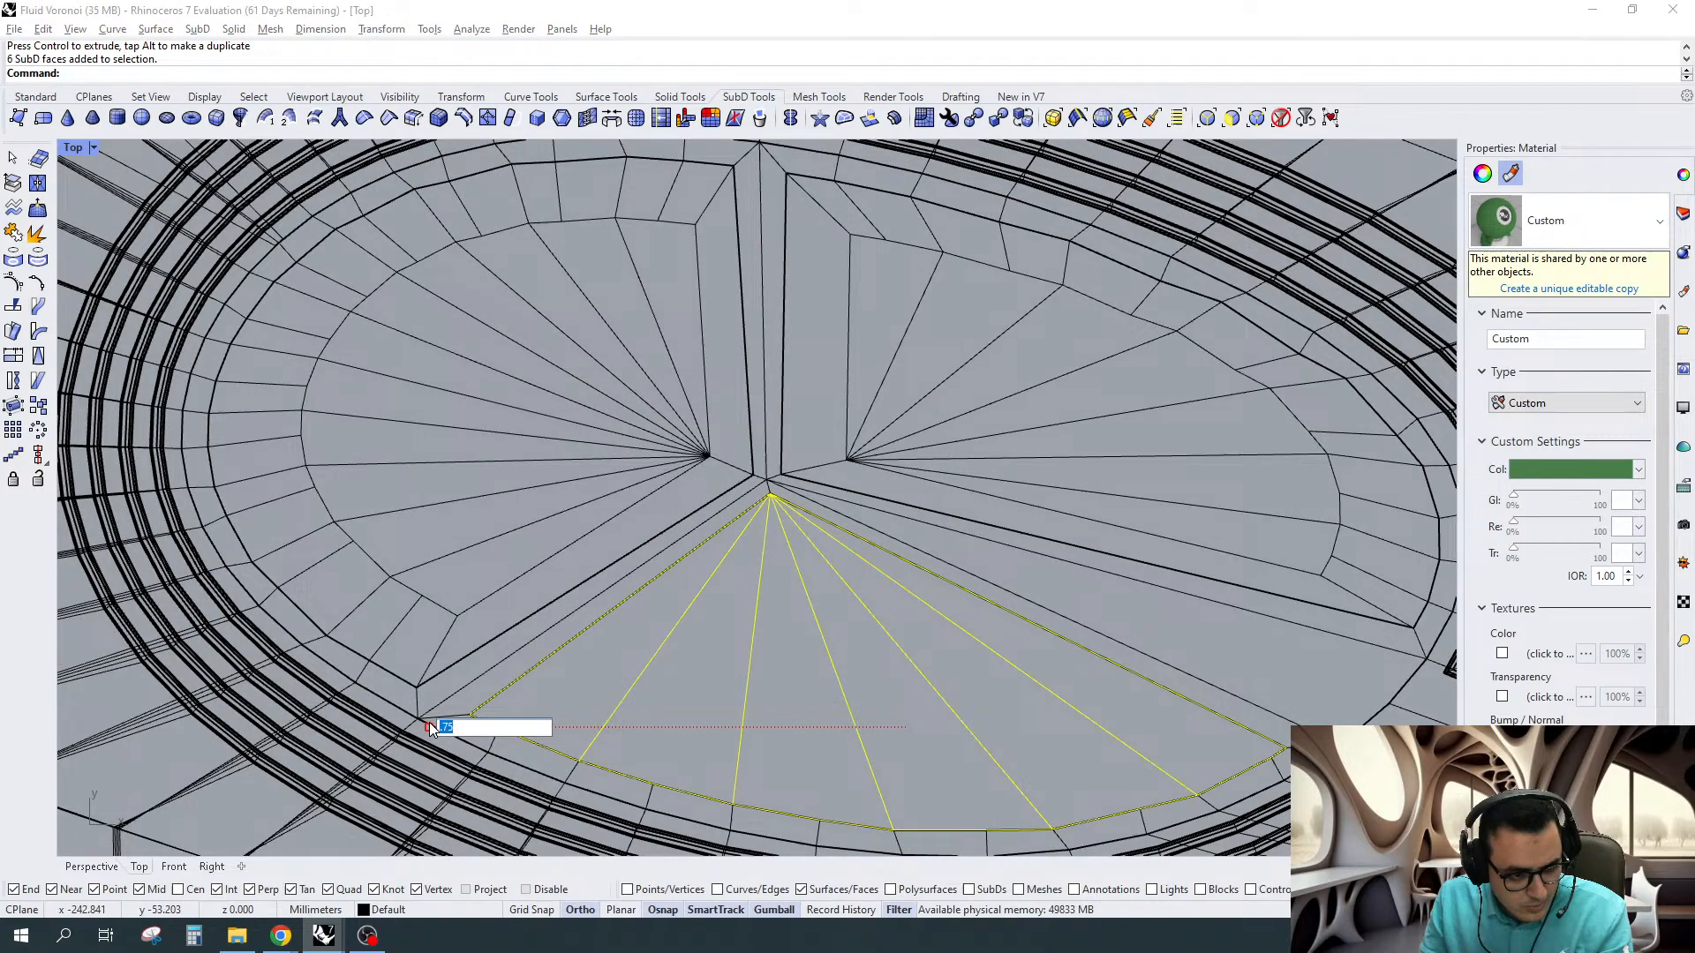
key(Return)
scroll(874, 632, down, 2)
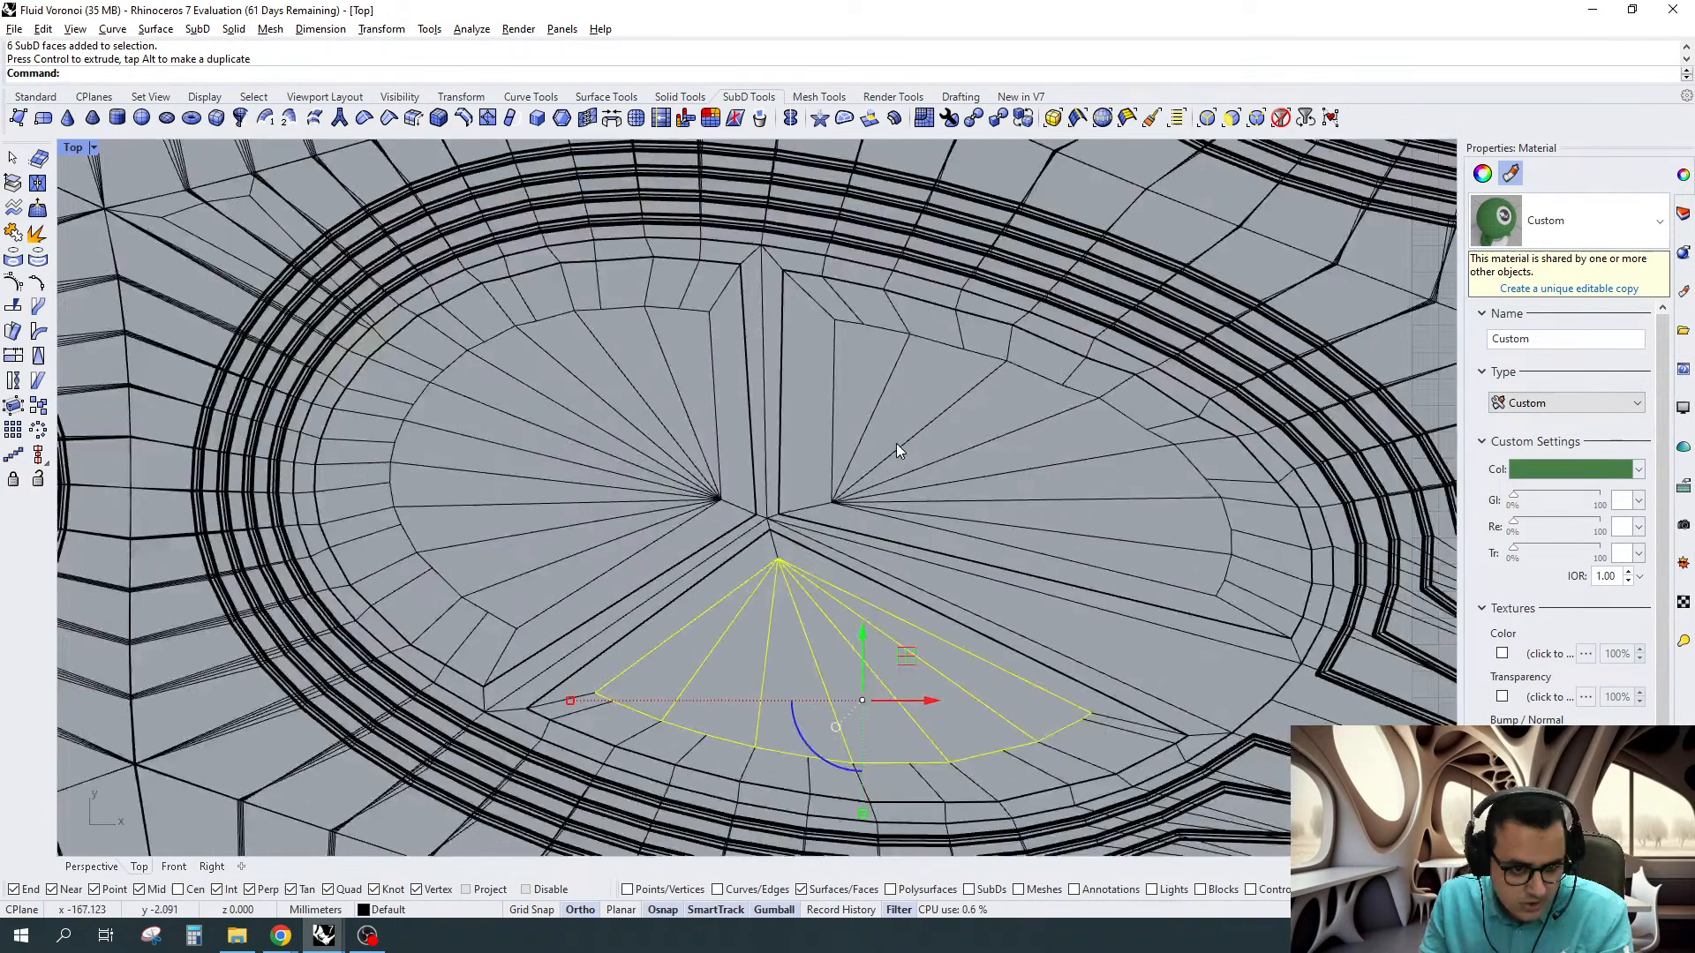
key(Escape)
Limit selection to SubD edges and, in the Top view, select the radial edges of all three green segments
scroll(897, 443, up, 2)
key(F4)
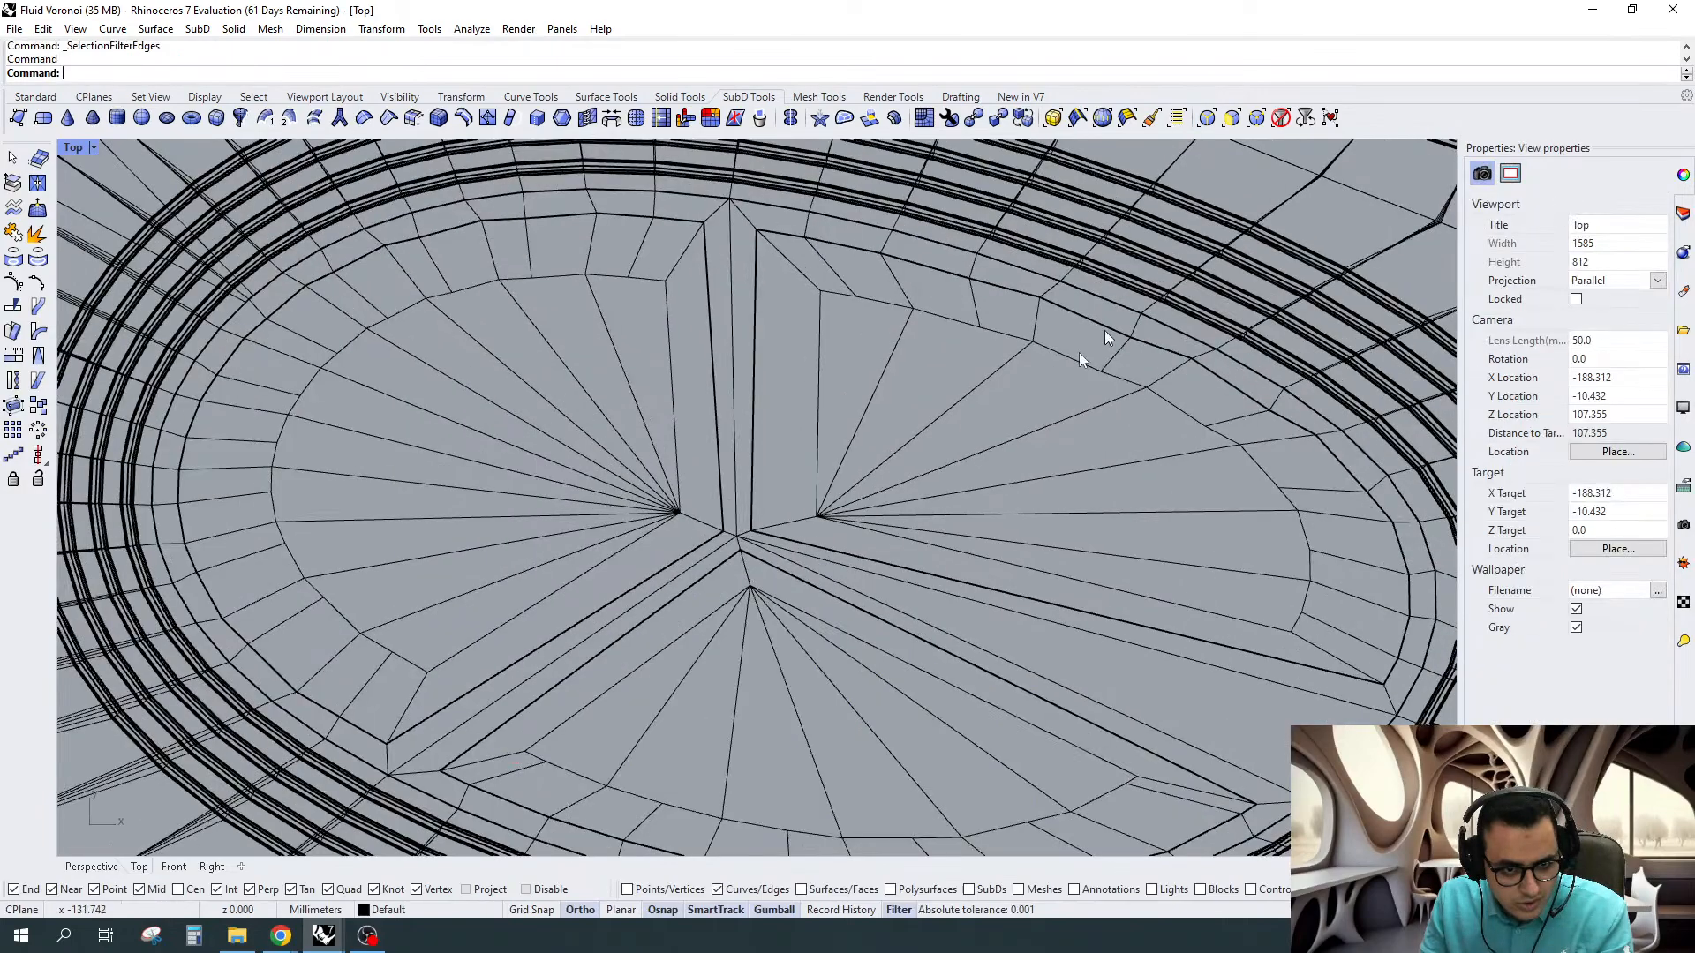
drag(1034, 394, 817, 521)
scroll(794, 521, up, 6)
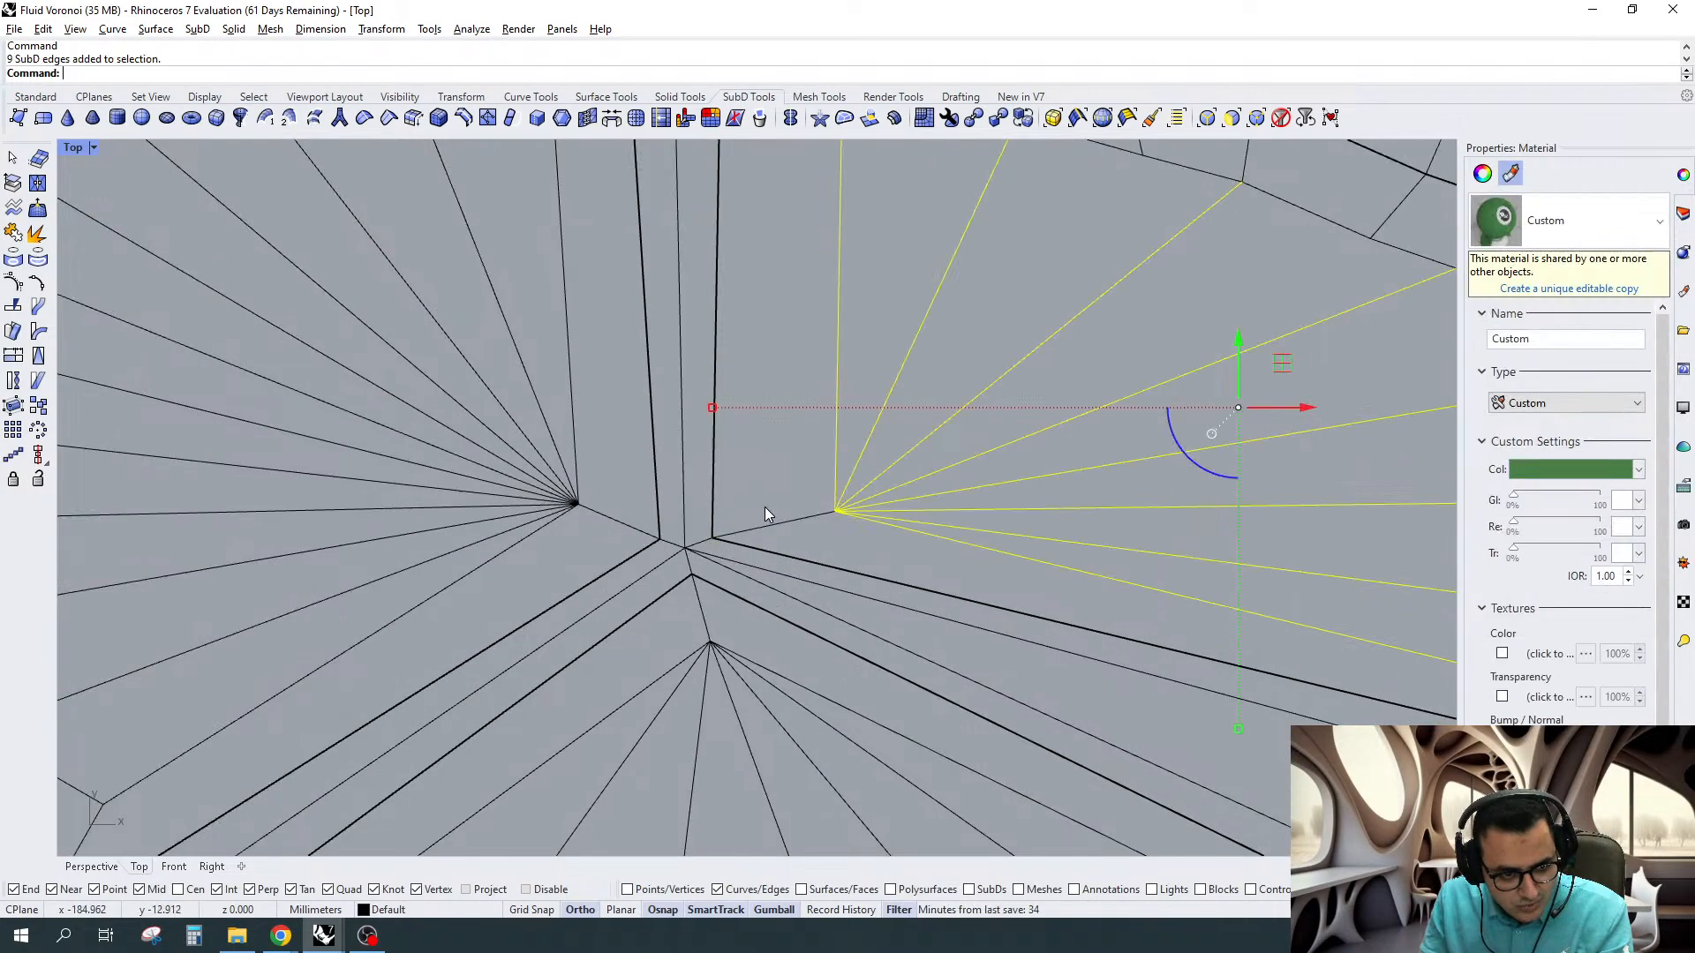
scroll(763, 505, down, 7)
scroll(628, 497, up, 9)
shift+drag(803, 424, 687, 509)
shift+drag(856, 434, 814, 521)
scroll(722, 556, down, 3)
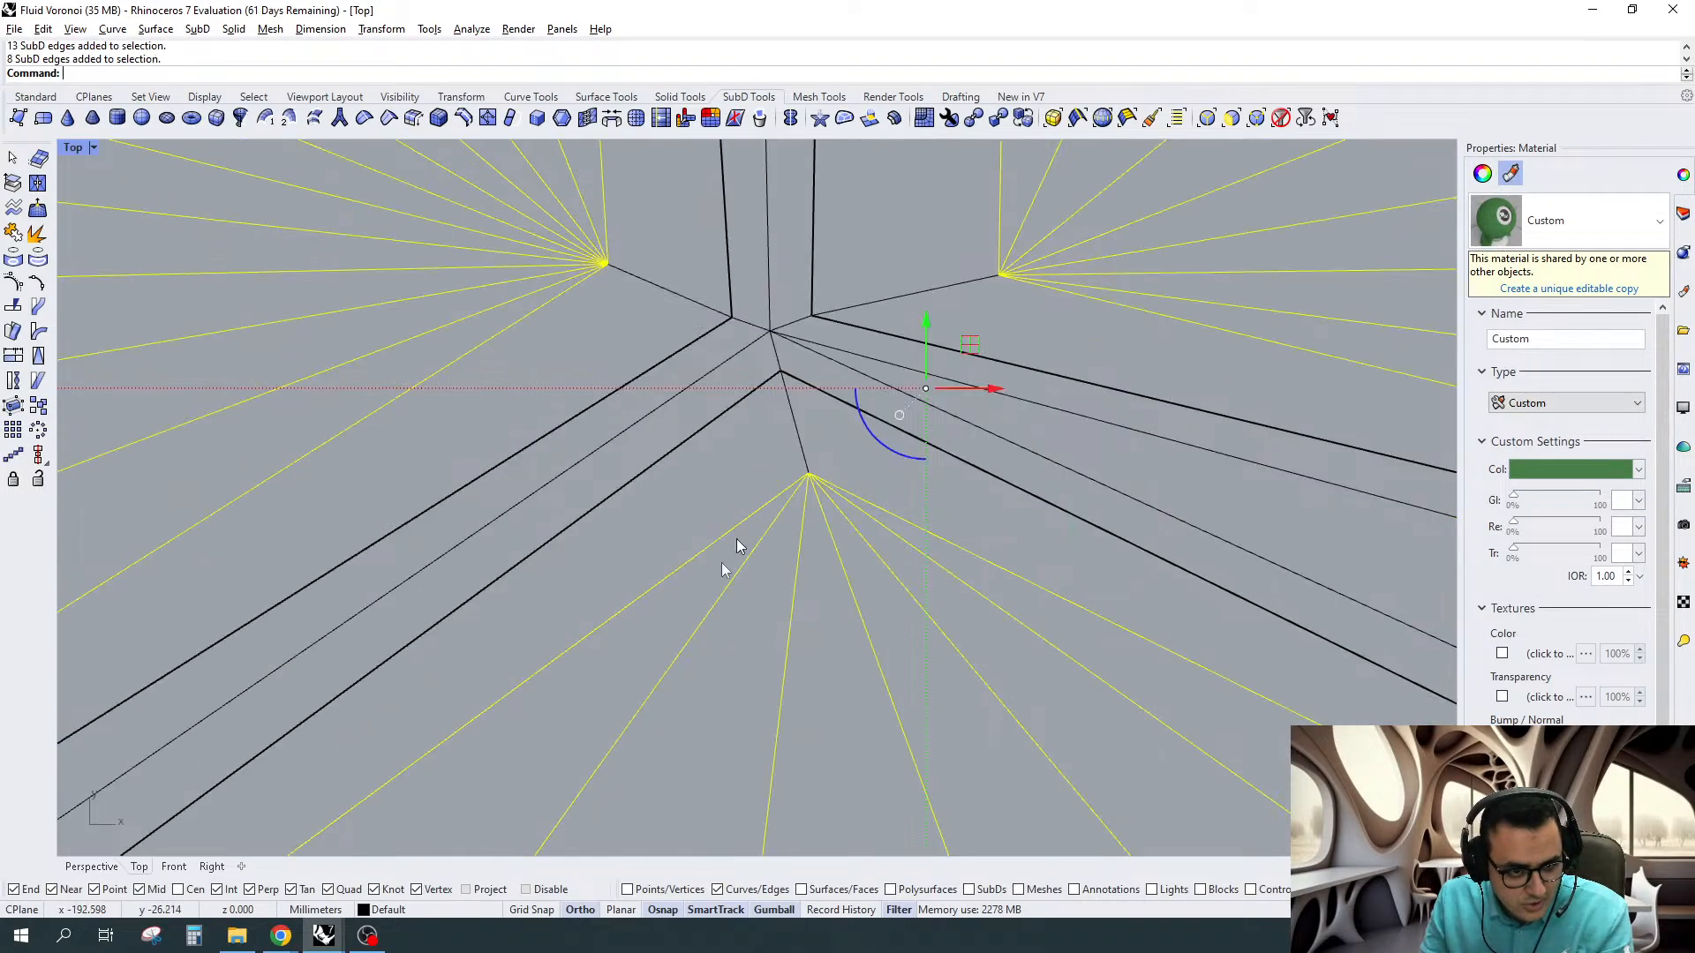
In the Perspective view, move the selected radial edges slightly downward
click(91, 866)
scroll(896, 484, down, 4)
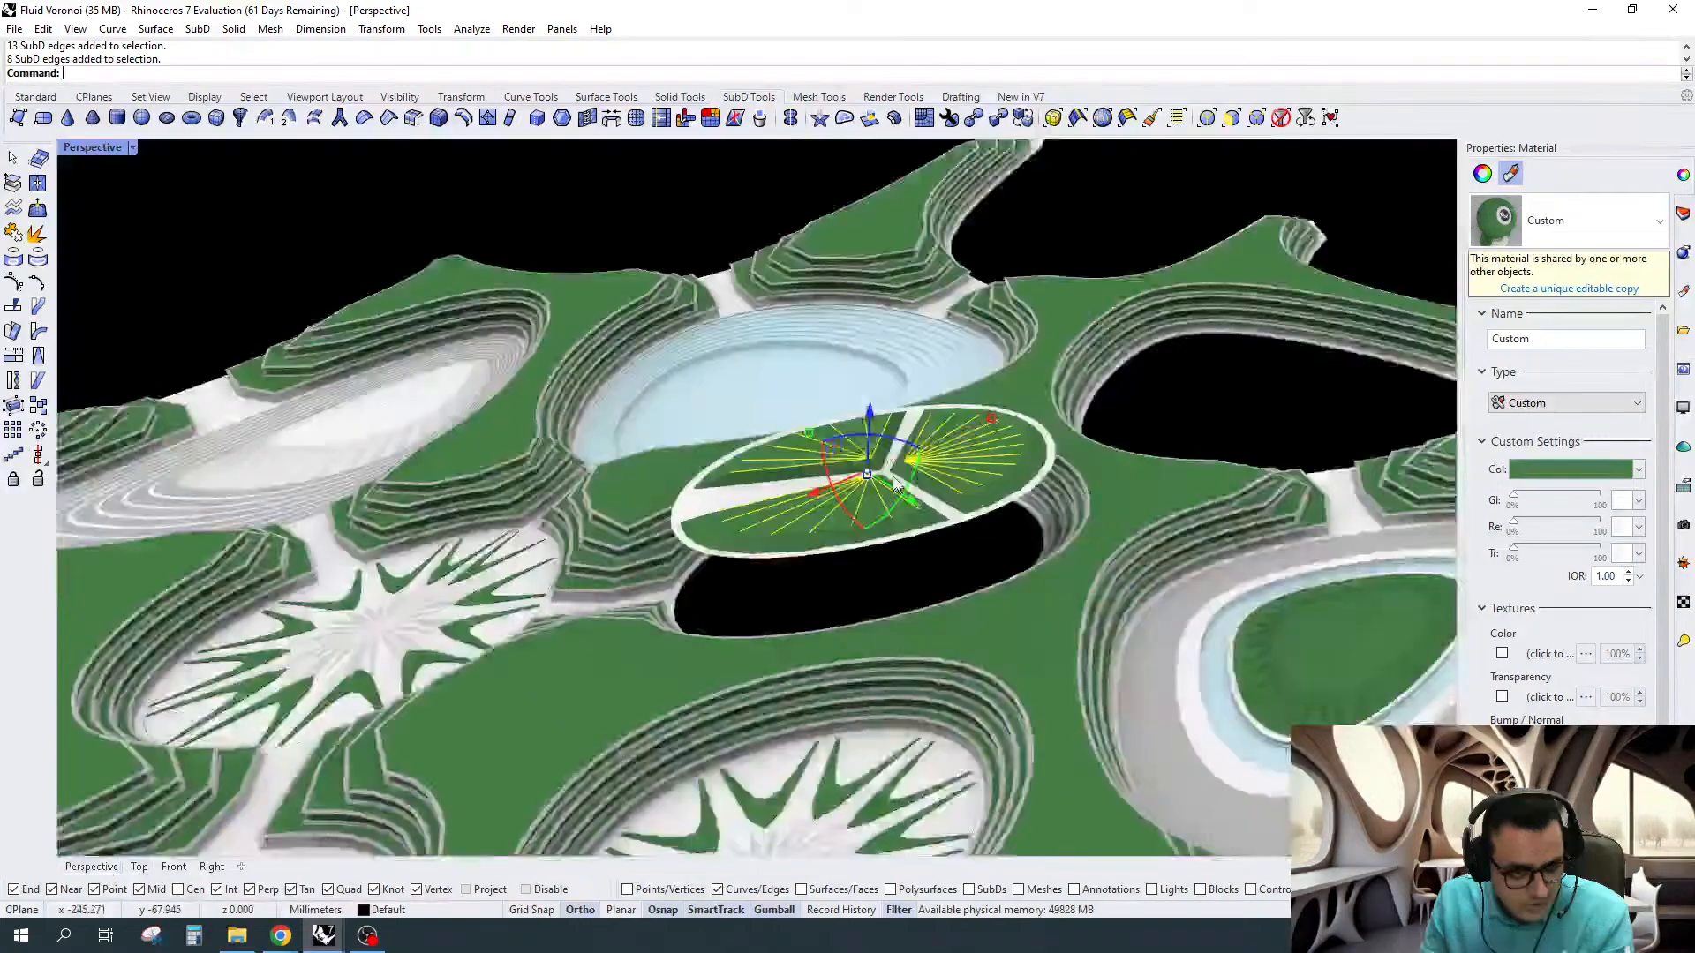
scroll(892, 477, up, 7)
drag(839, 416, 840, 429)
right_drag(964, 465, 1080, 391)
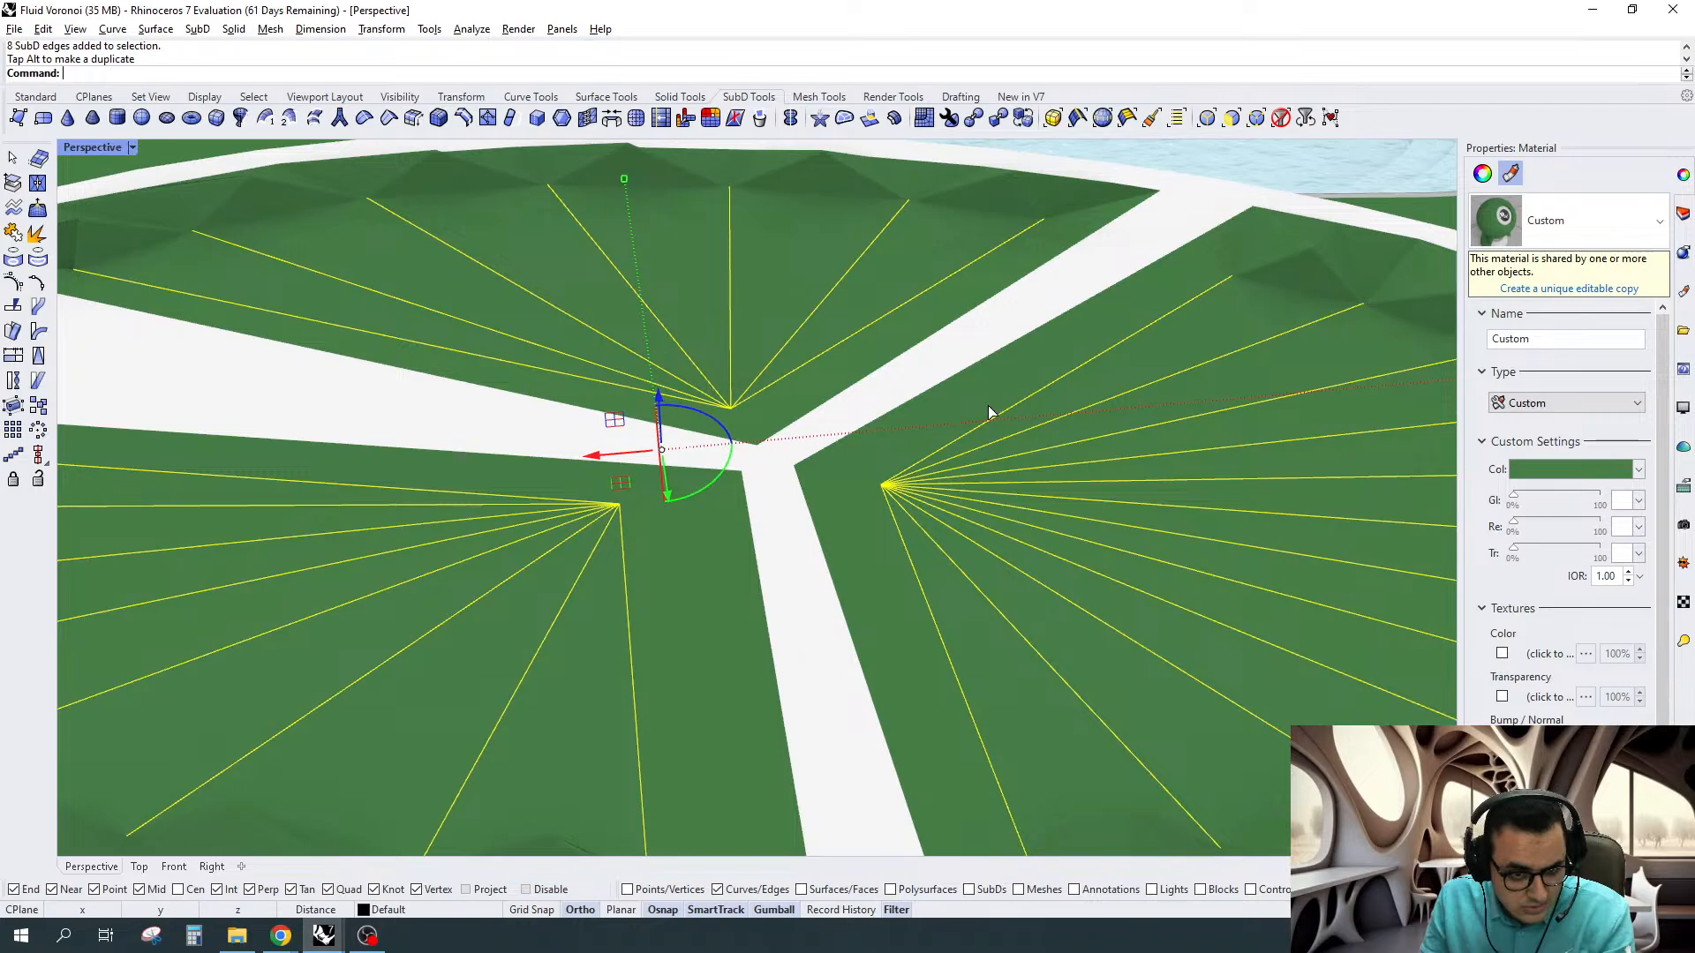
Switch to Shaded display and bevel the selected radial edges with one segment and a small absolute offset
key(ctrl+alt+s)
right_drag(902, 487, 898, 502)
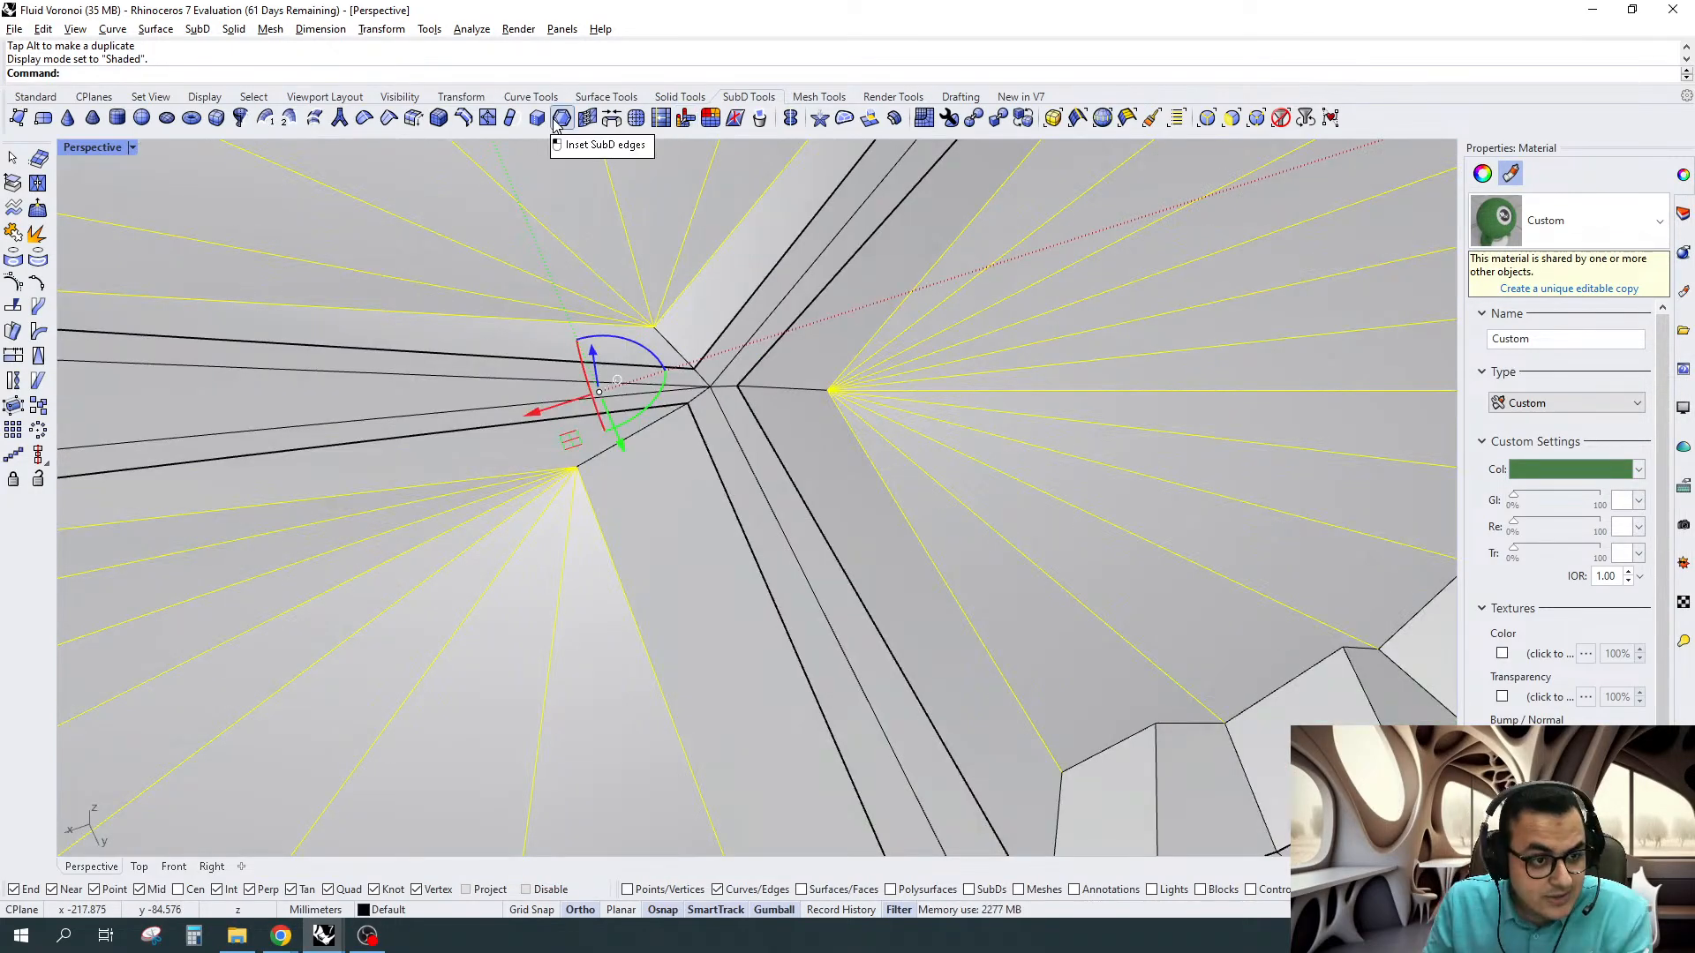
click(439, 118)
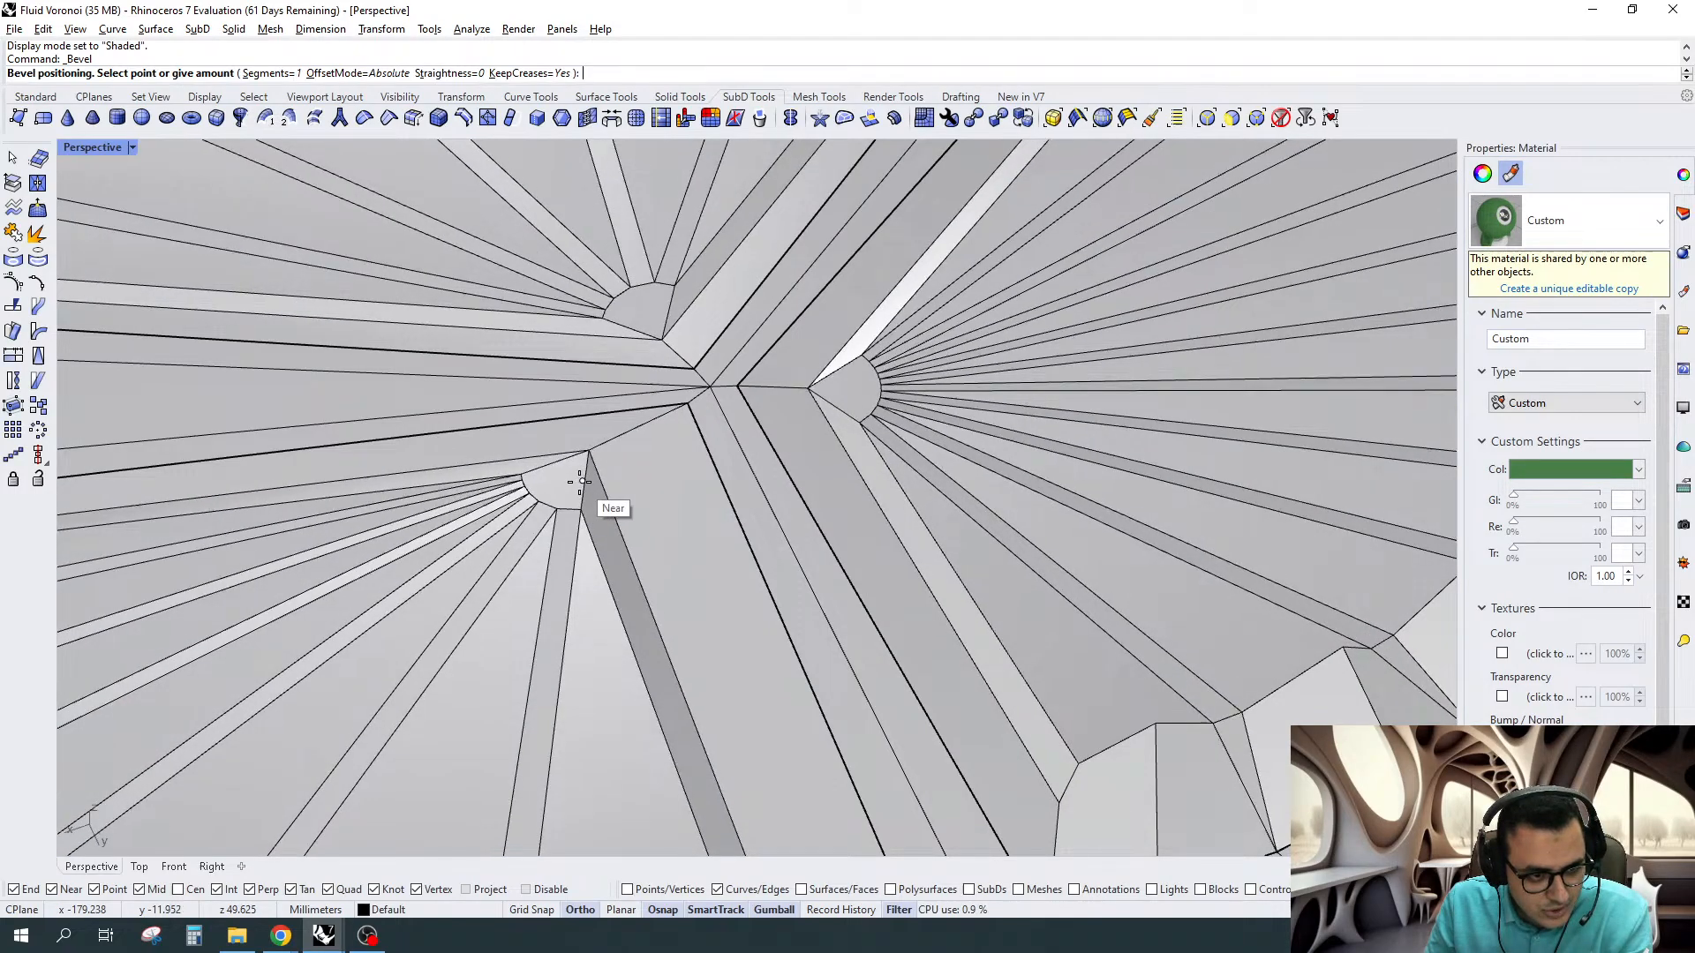
scroll(579, 481, up, 6)
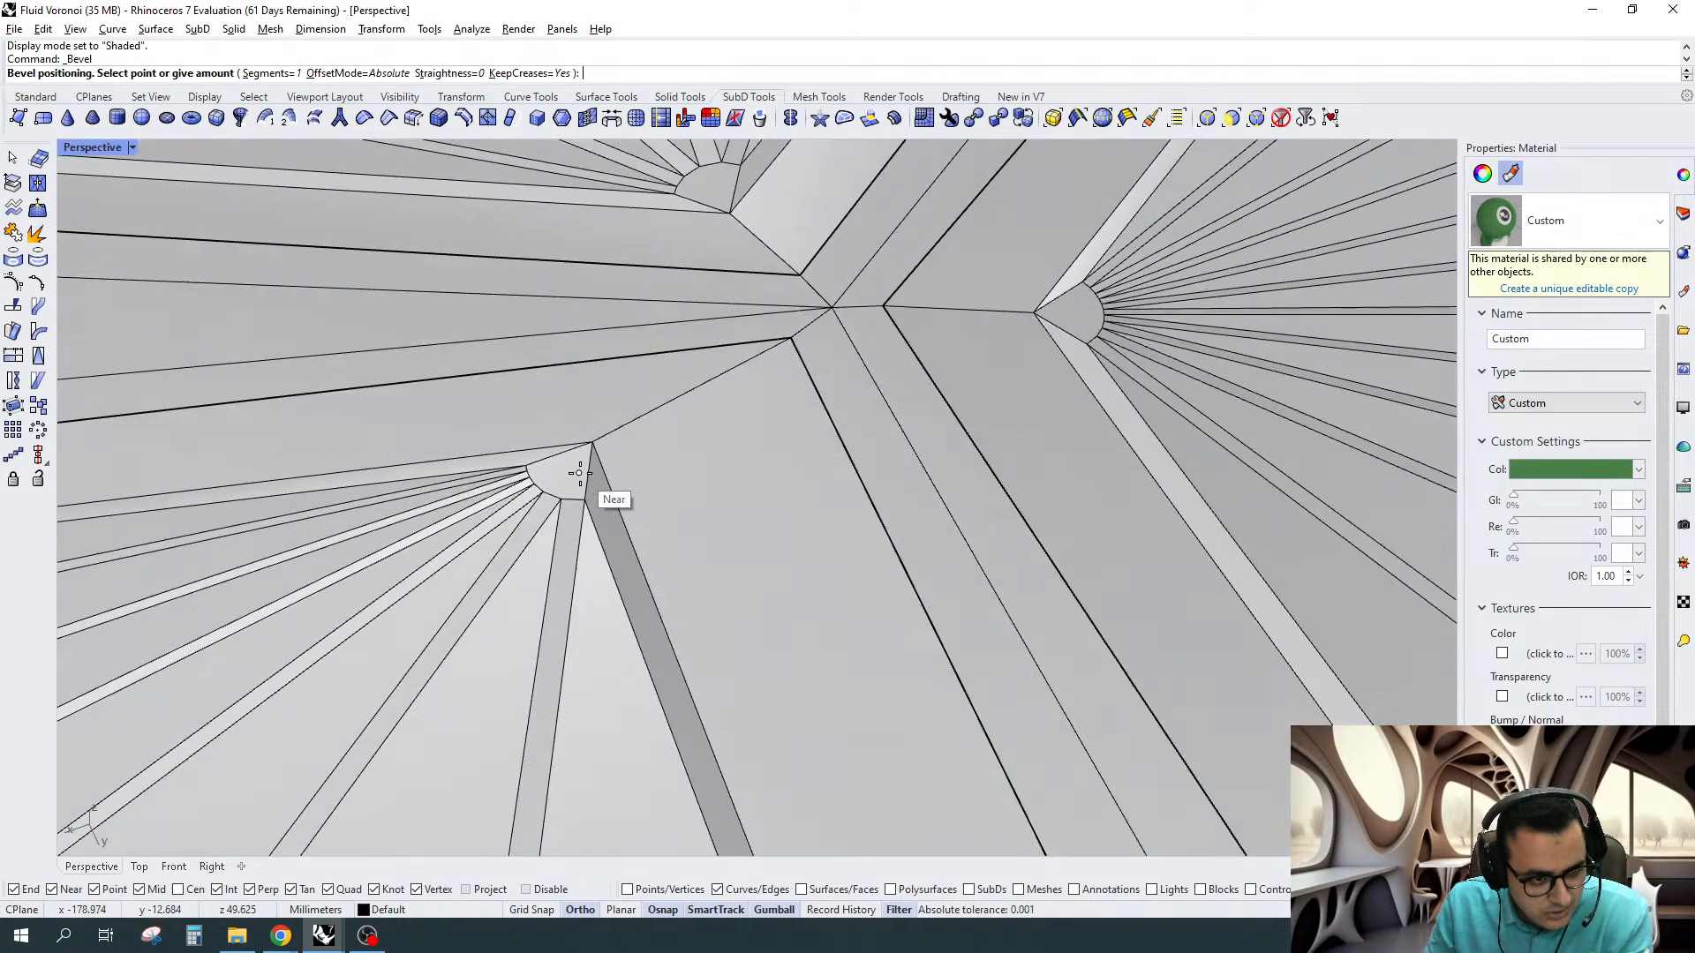
click(580, 474)
scroll(731, 442, down, 5)
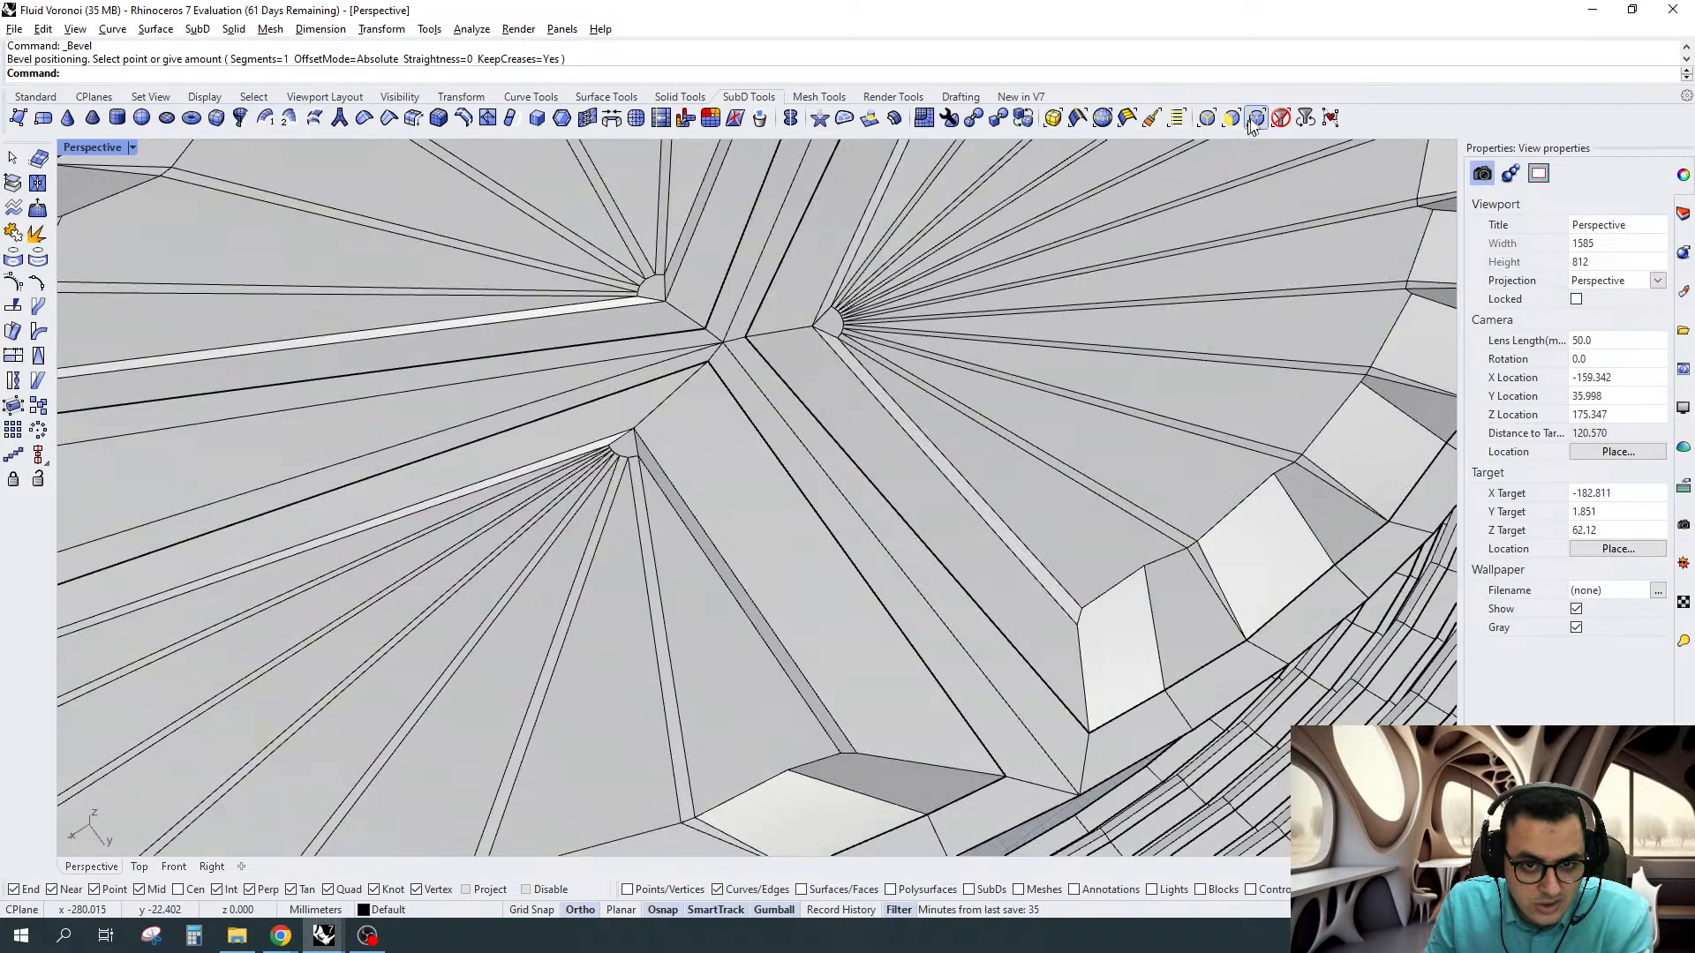
Limit selection to vertices and stitch the beveled fan vertices of each segment into a single point
click(1256, 117)
right_drag(630, 353, 620, 395)
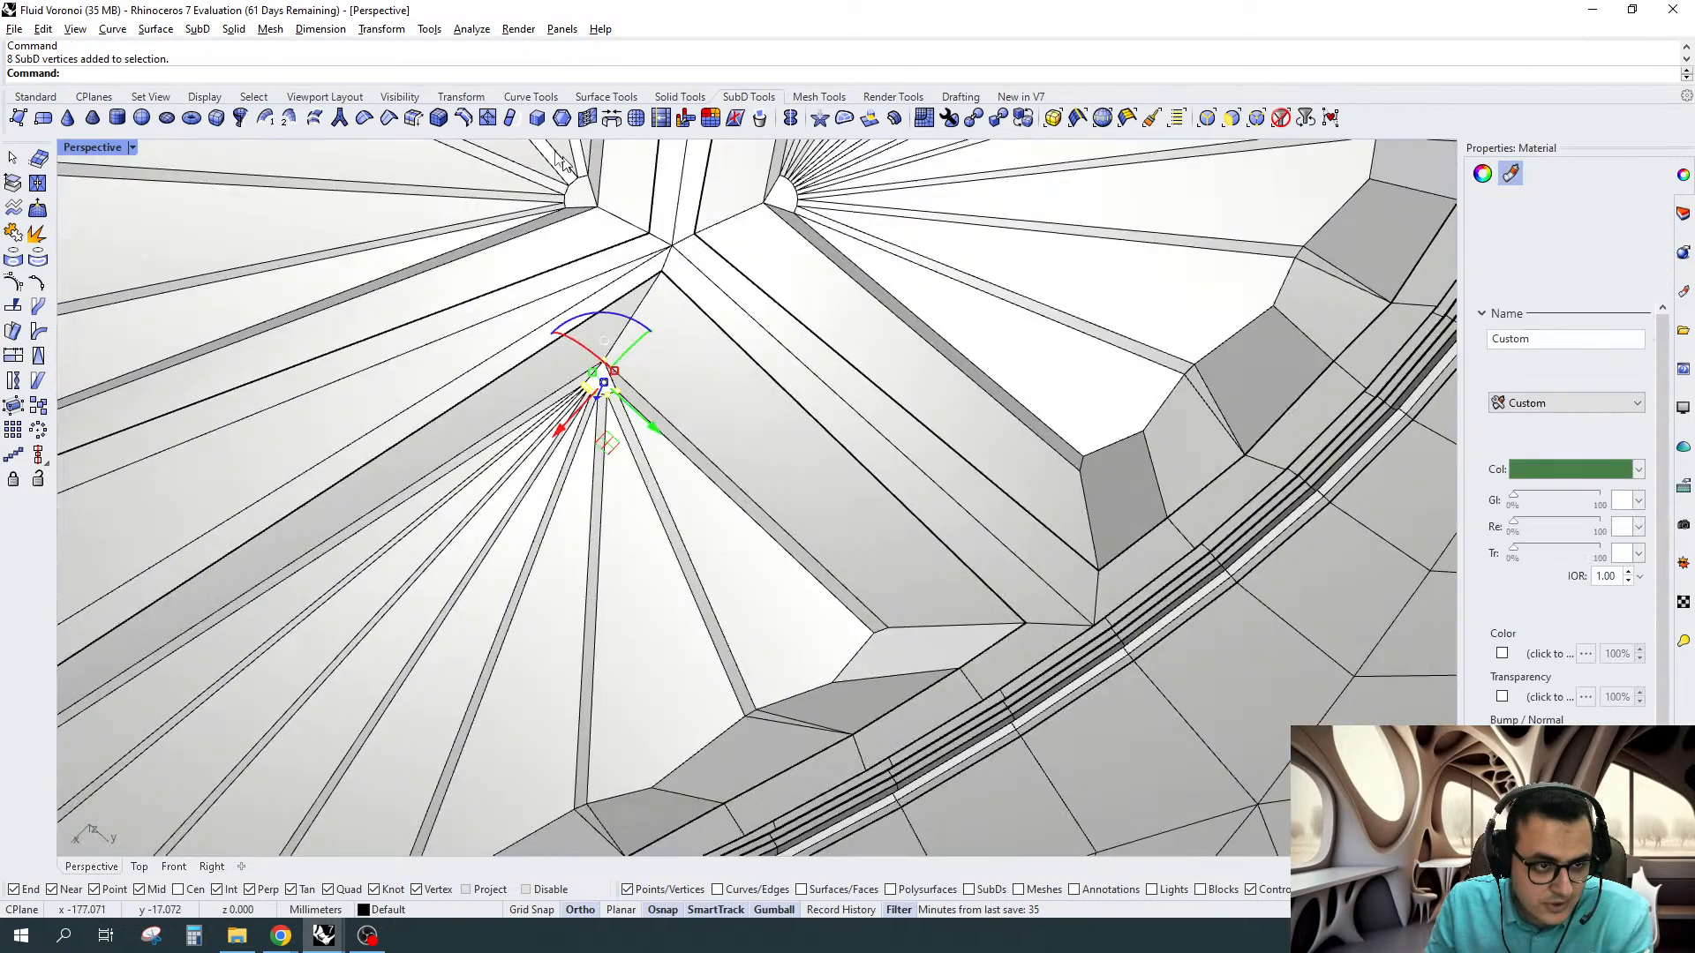
click(610, 120)
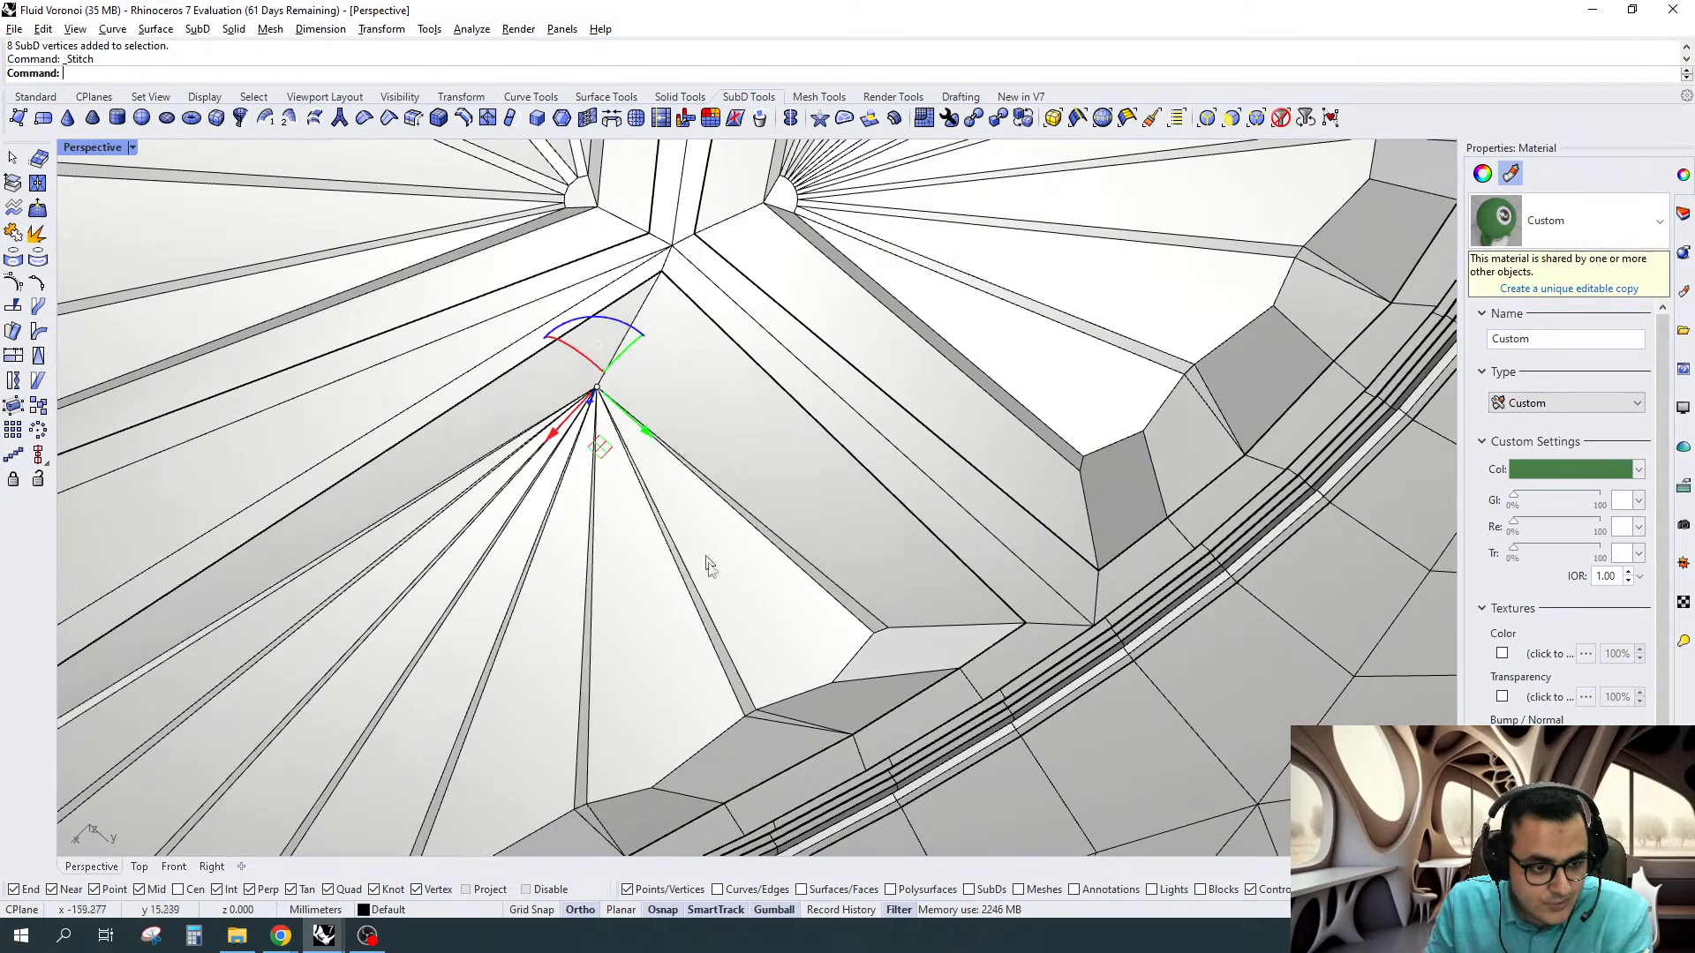
scroll(715, 592, down, 5)
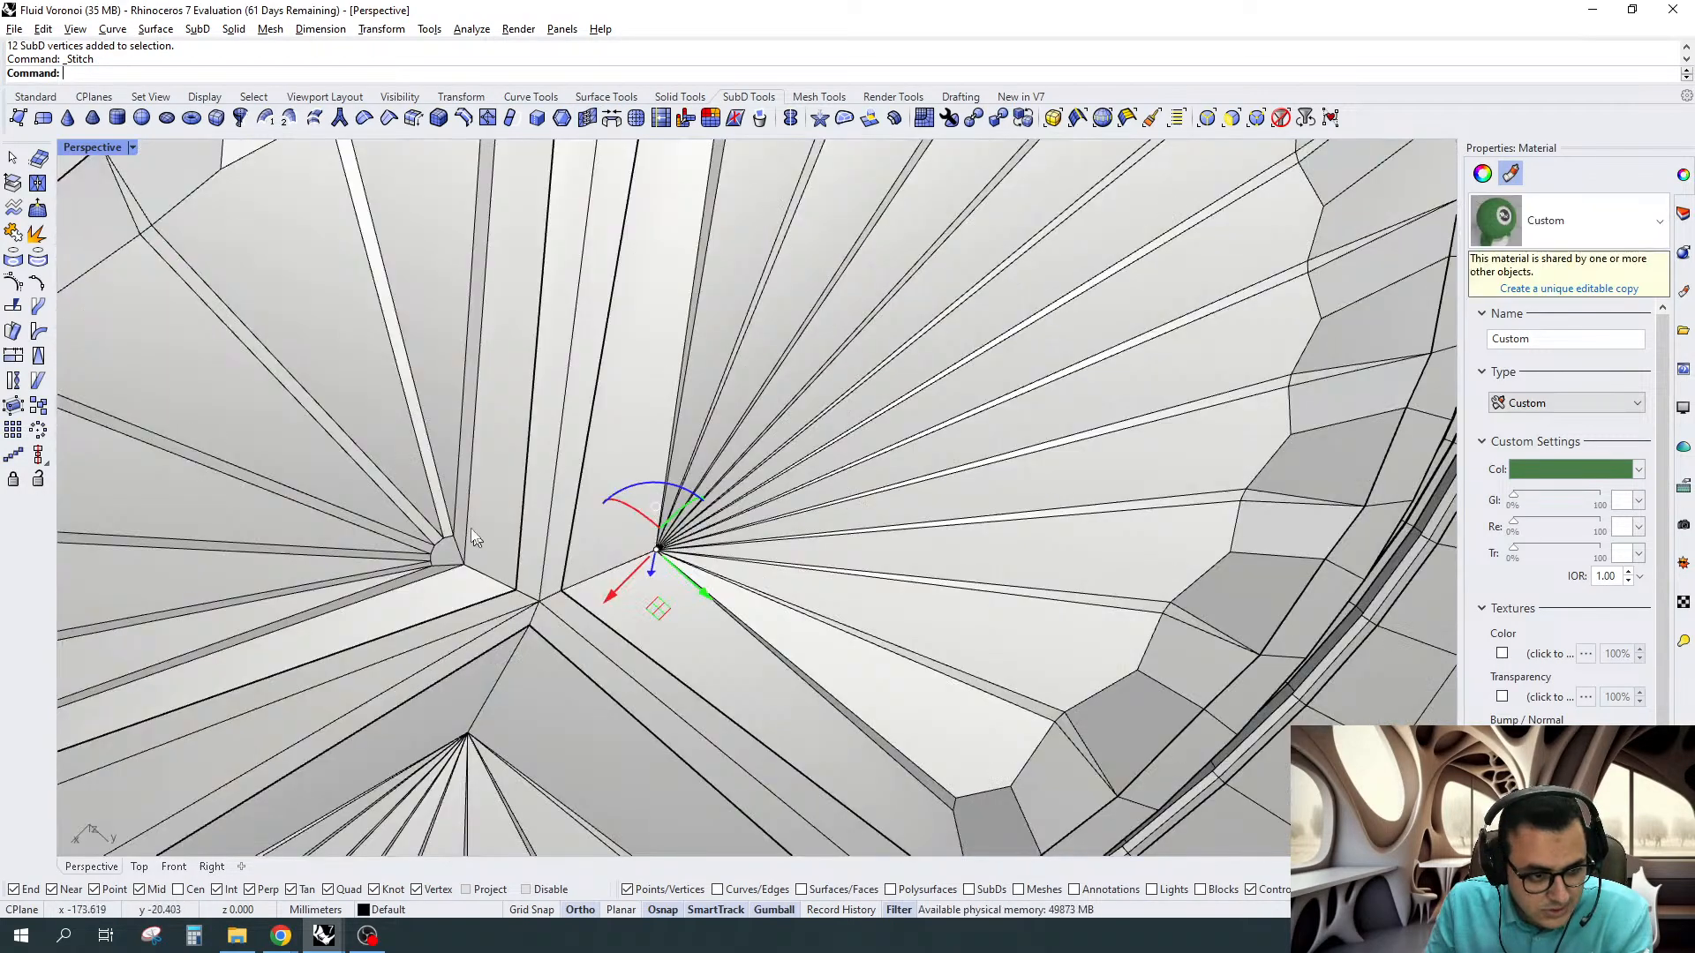
click(353, 494)
drag(353, 495, 481, 590)
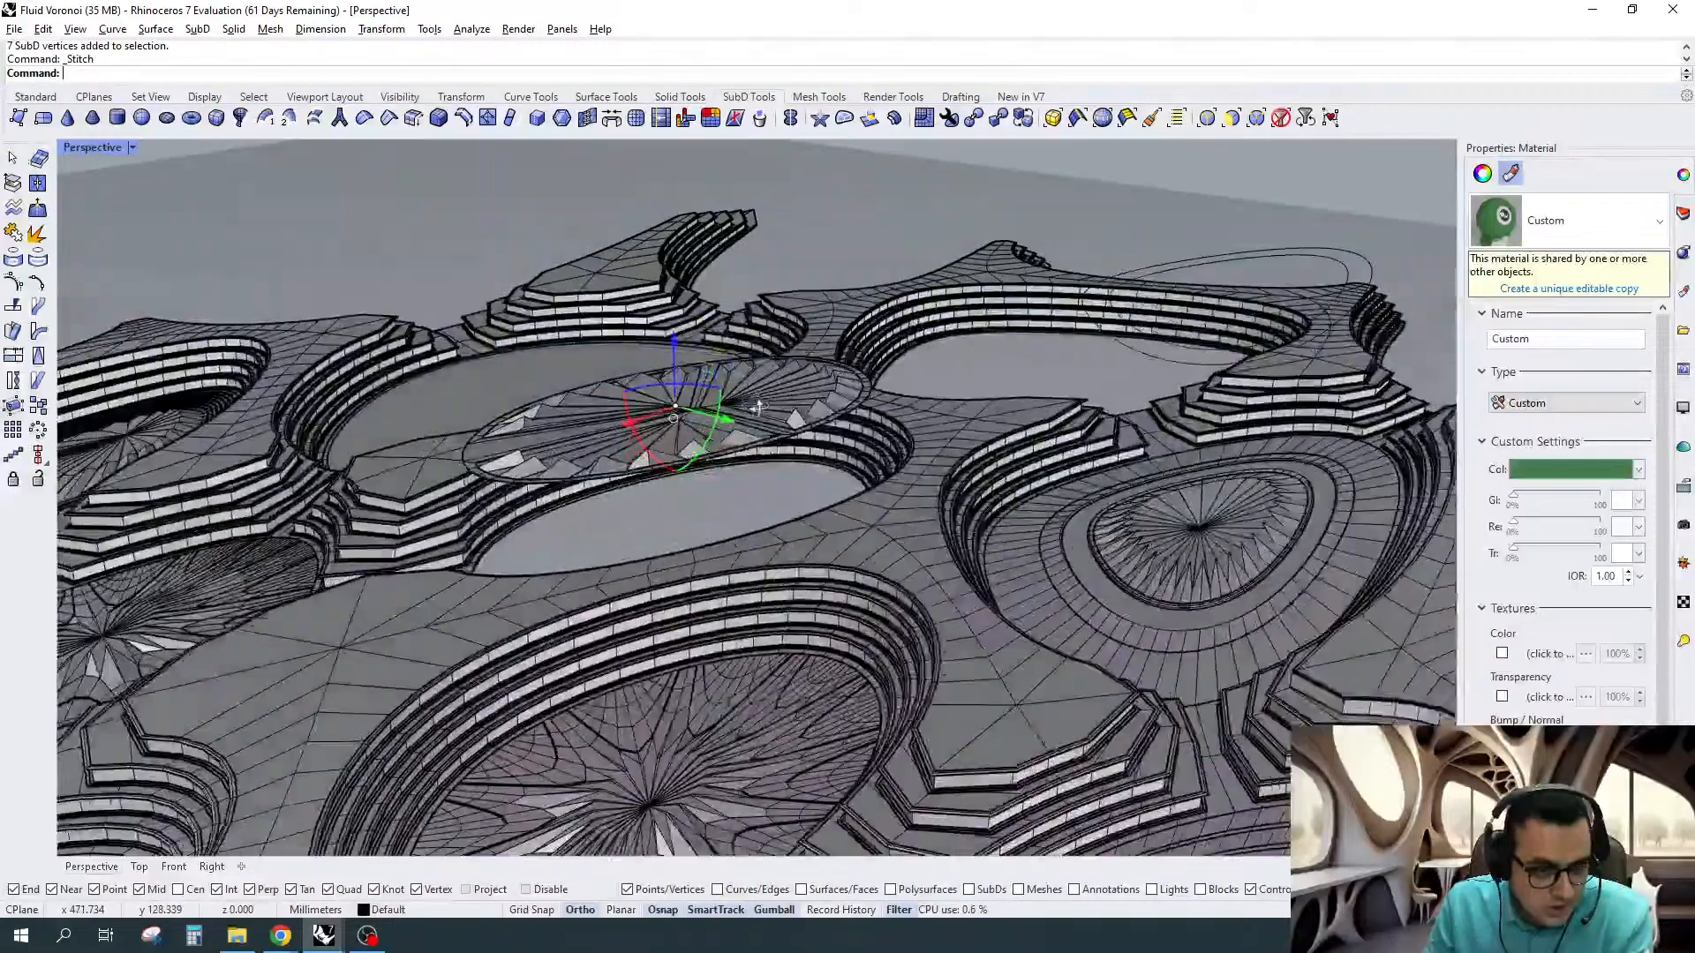
Switch the SubDs to smooth display and set the Perspective view to Rendered
key(Tab)
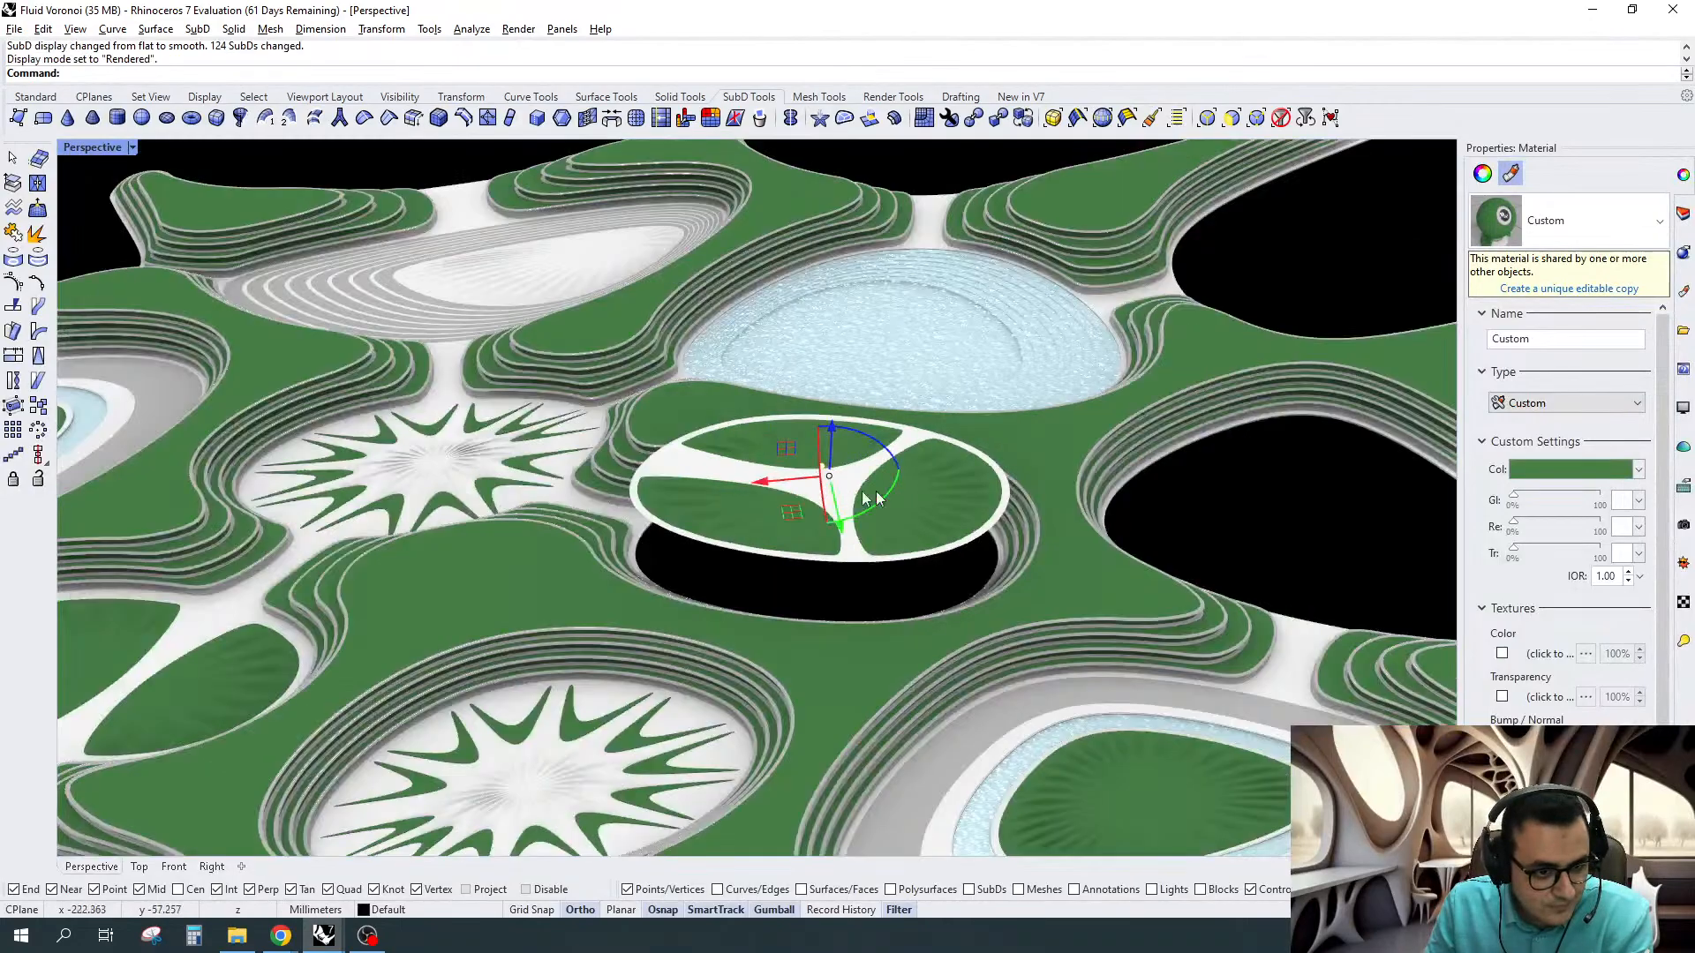
mouse_move(874, 497)
right_down()
mouse_move(668, 596)
mouse_move(932, 437)
mouse_move(868, 524)
right_up()
scroll(933, 437, down, 7)
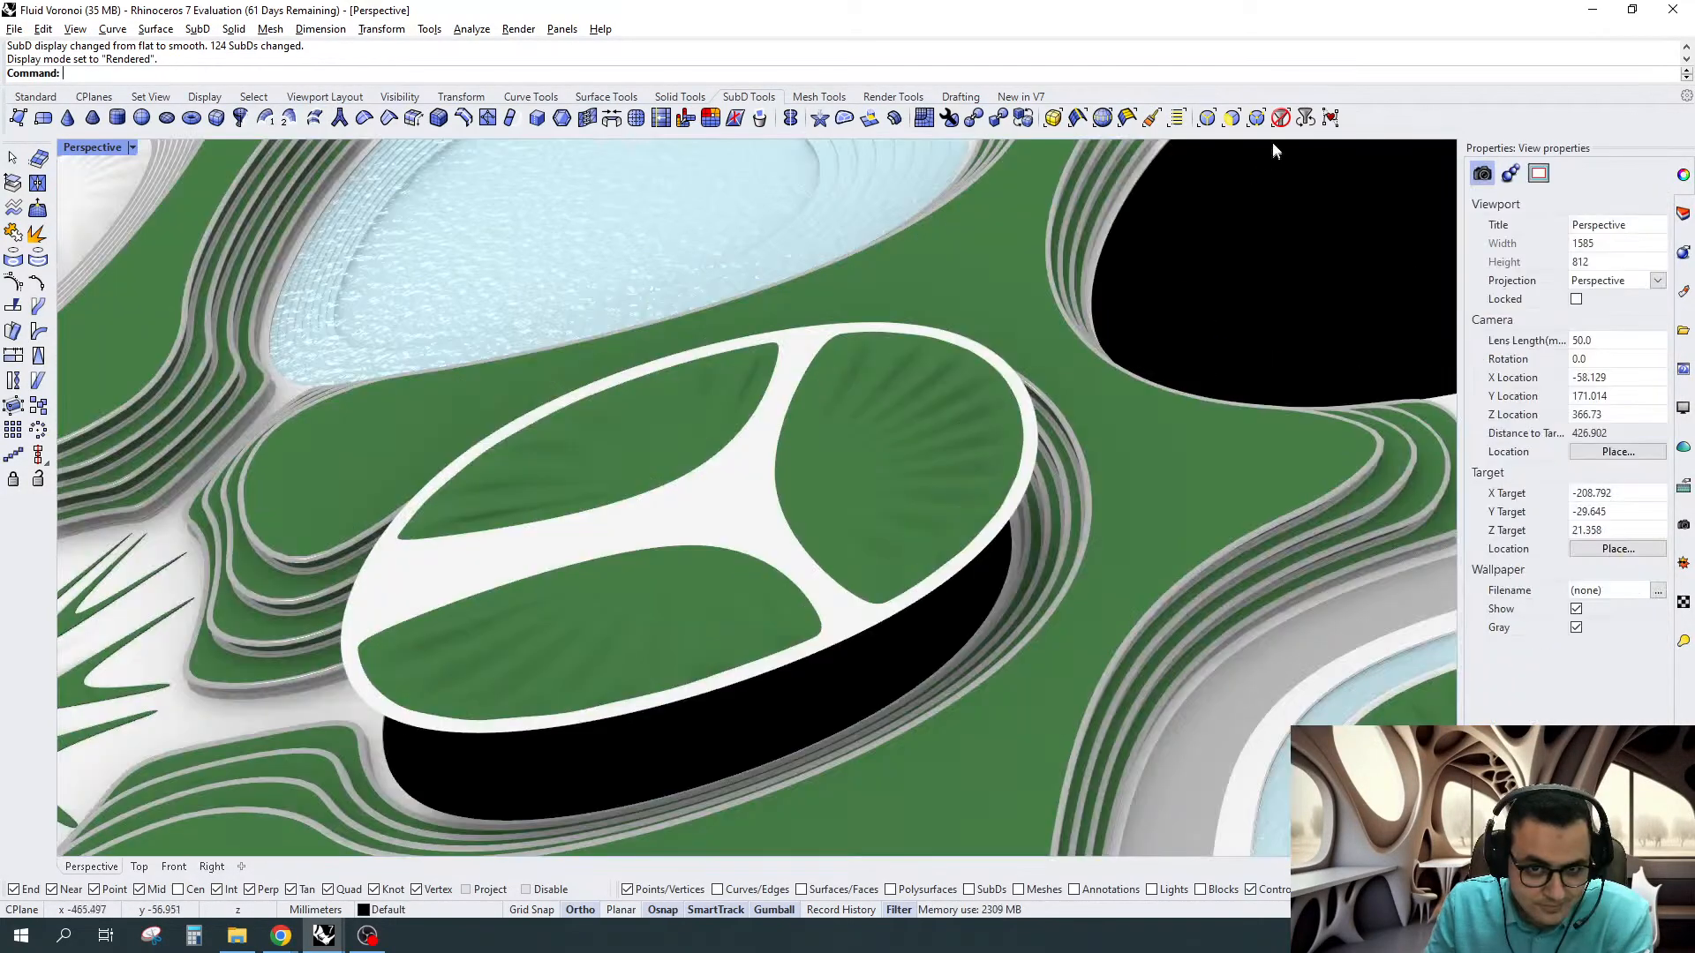
Select the white base and its three green slabs, group them and lower the group into the elliptical opening
click(891, 513)
shift+click(650, 625)
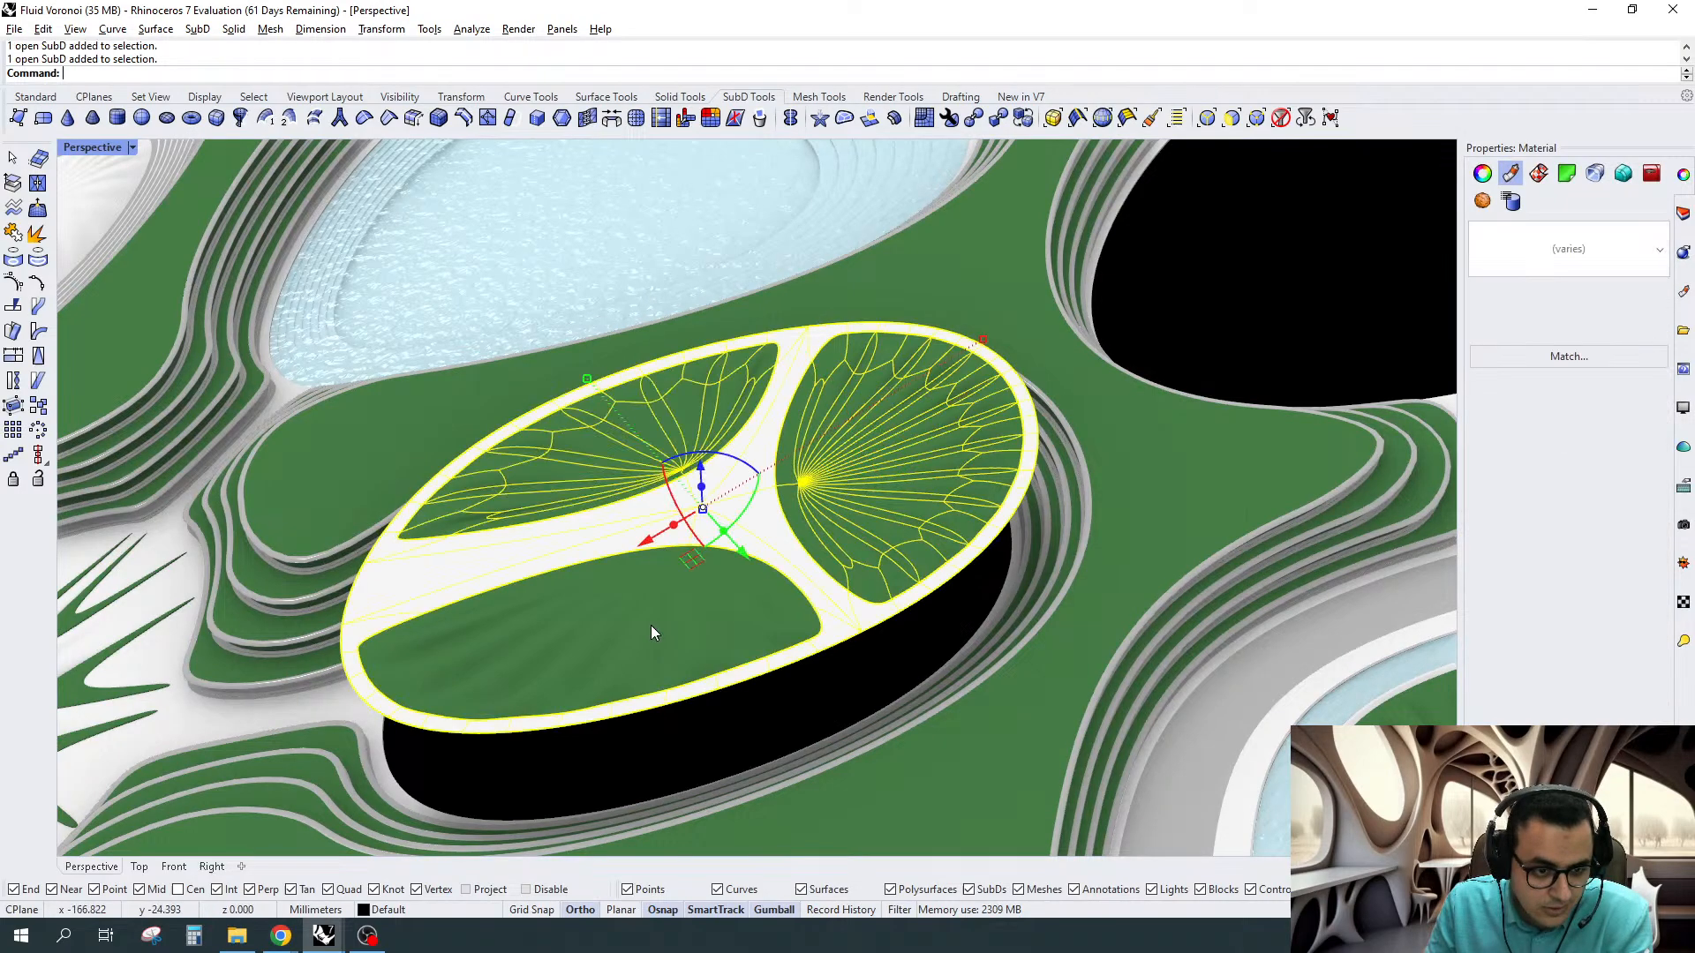
key(ctrl+g)
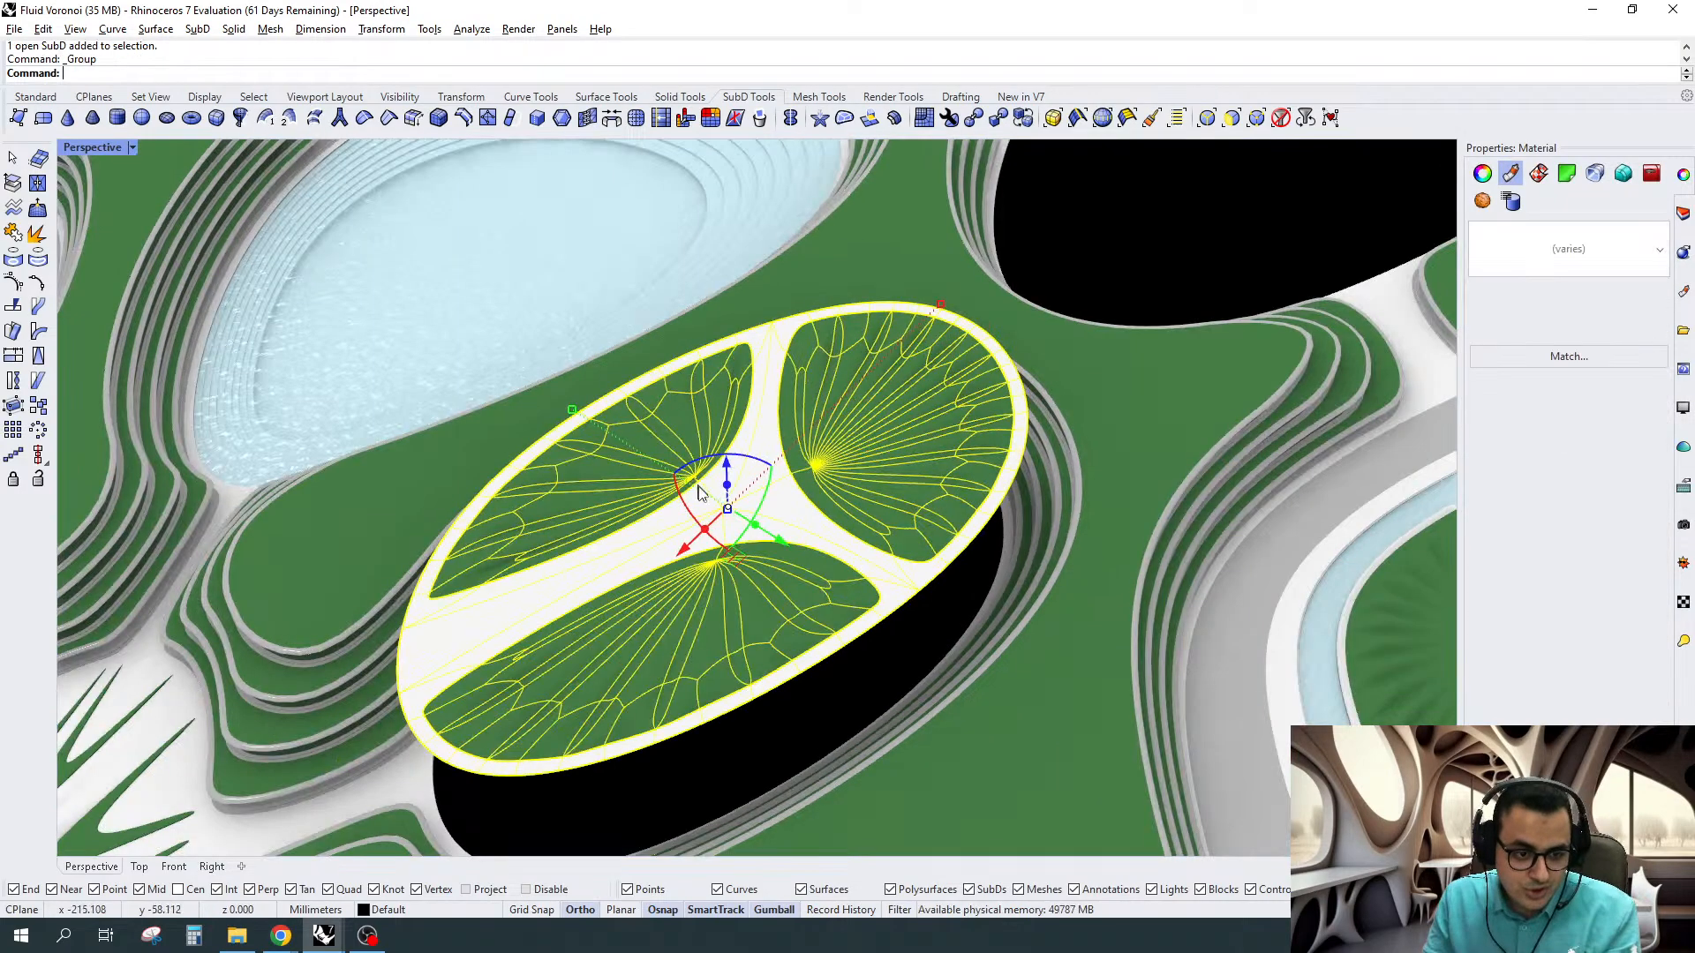
click(727, 468)
text(-5)
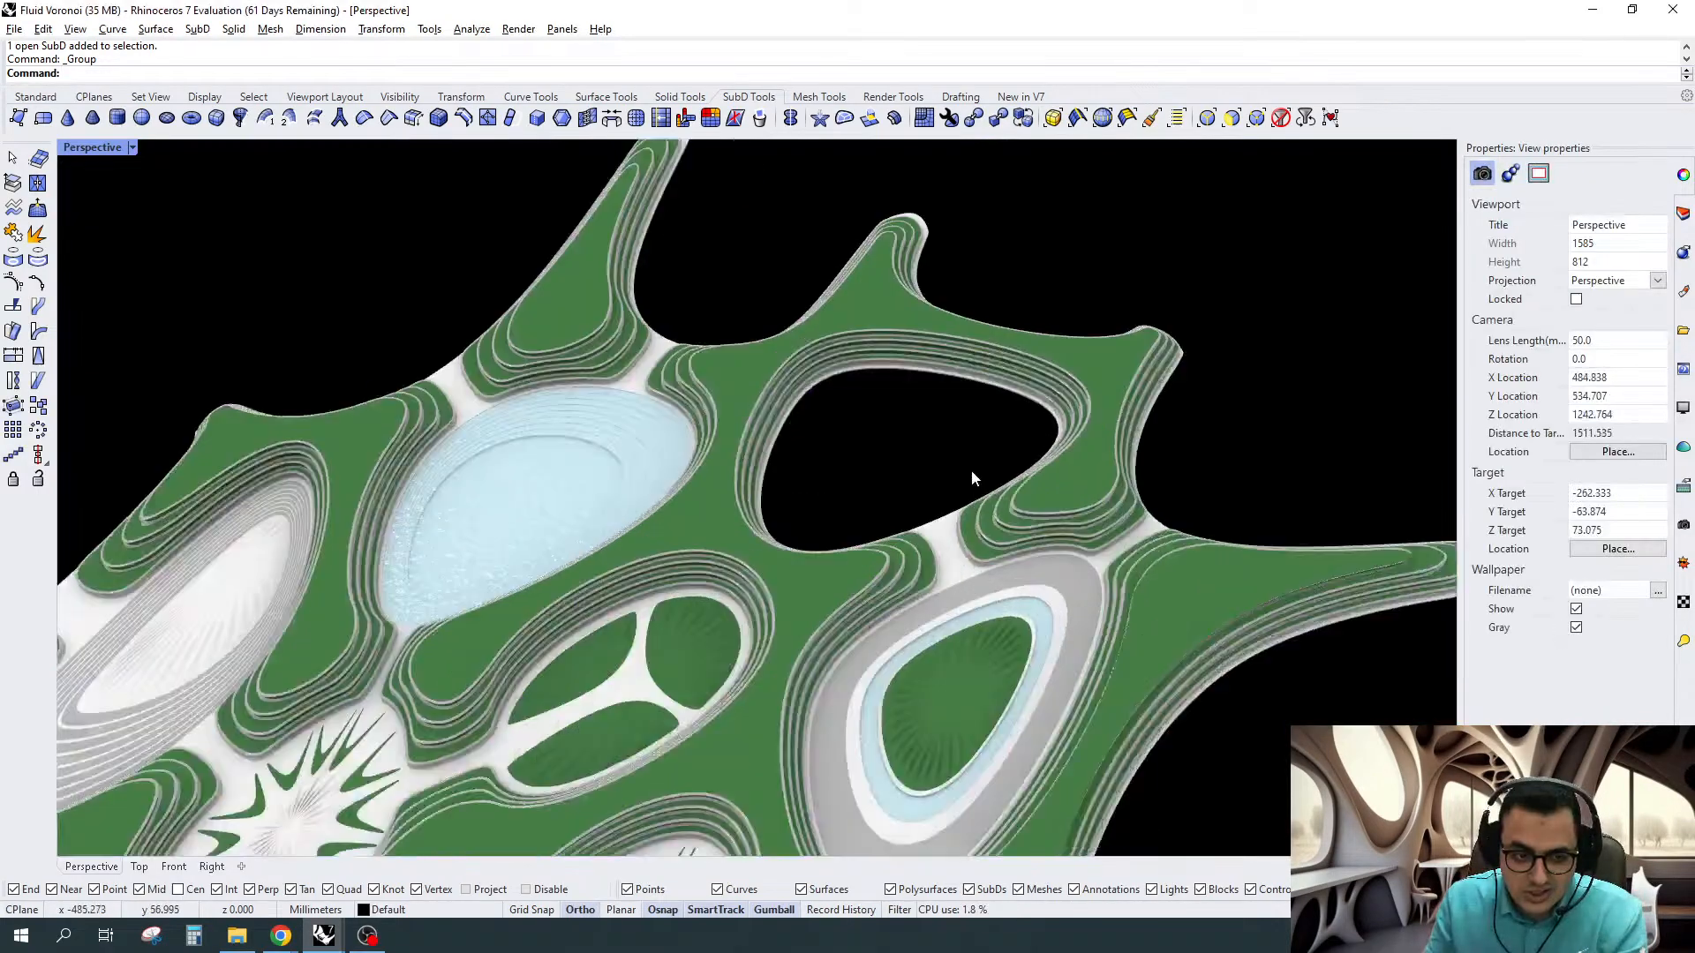
Limit selection to SubD faces and select the face ring around the empty cell beside the blue pond
scroll(971, 477, up, 3)
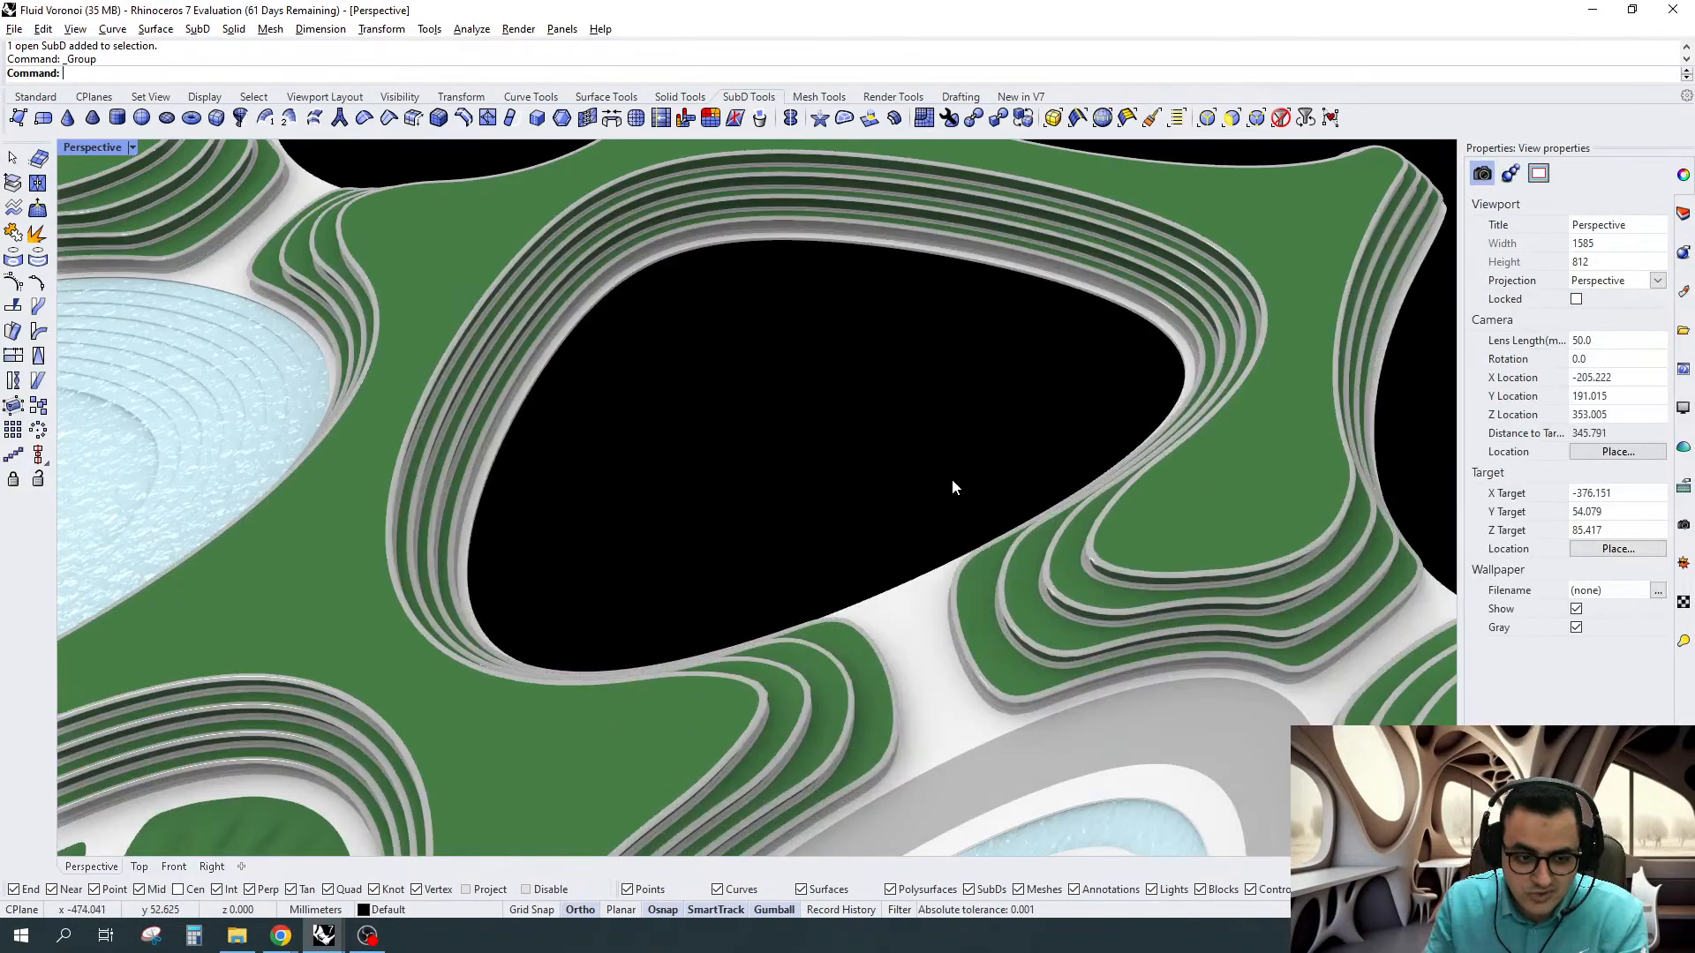
click(1232, 119)
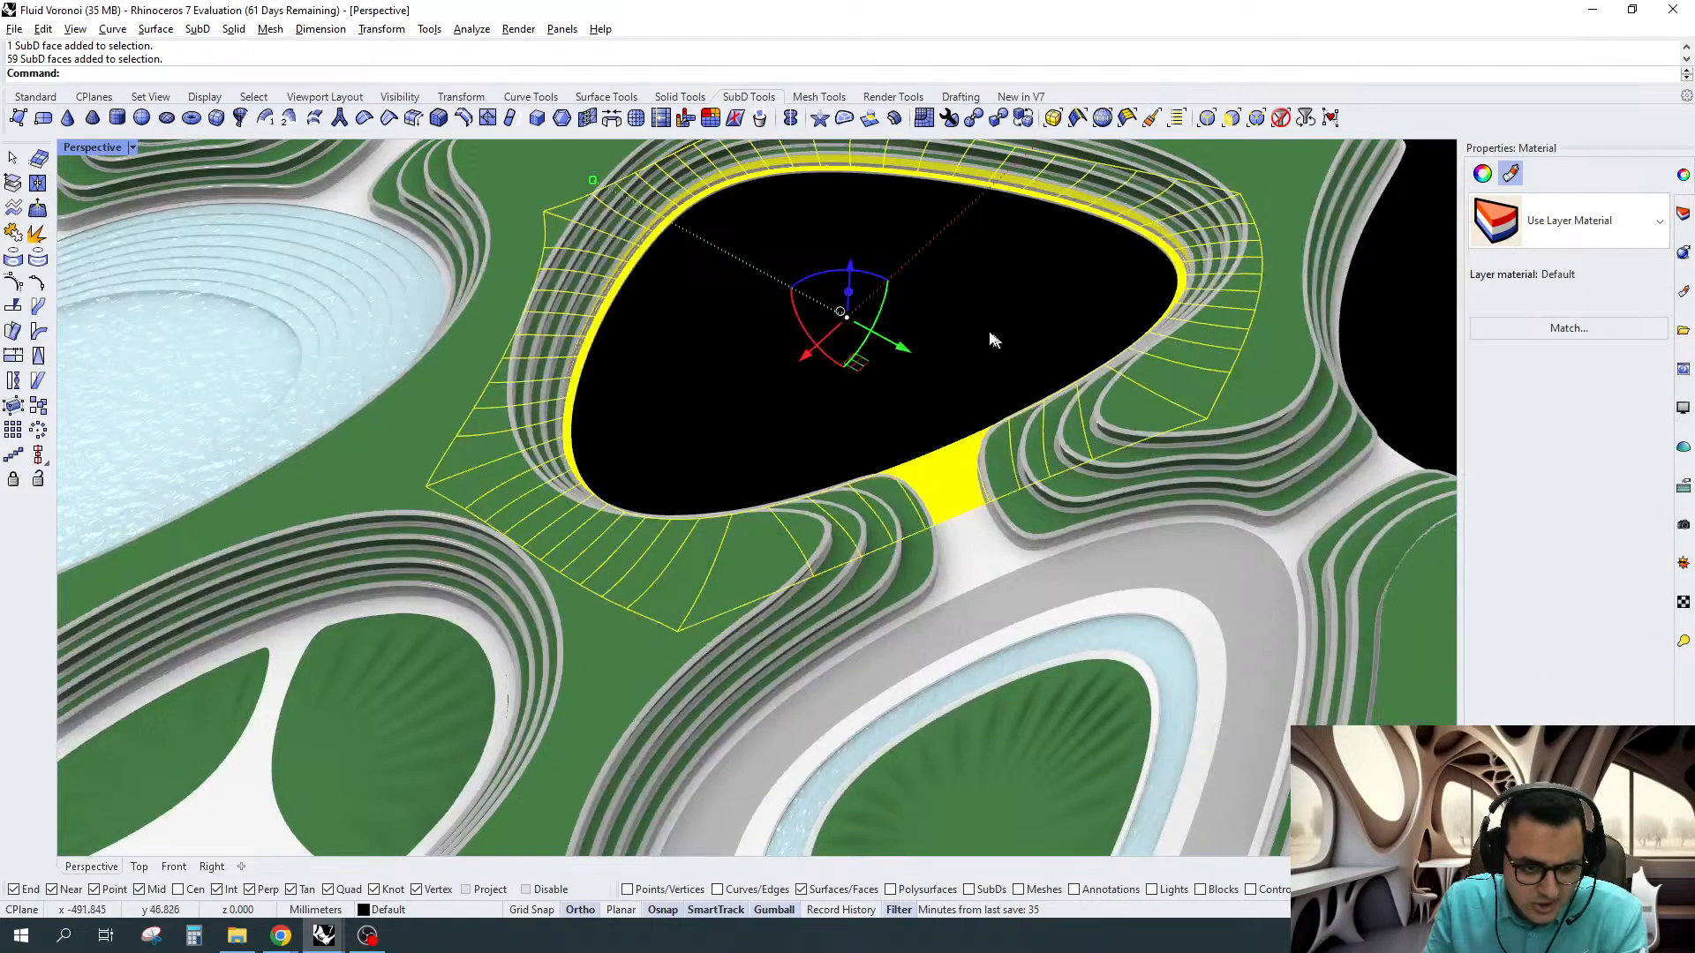
Switch to the Voronoi City model and examine how its split green cells and rippled white cell are built
scroll(870, 413, down, 5)
scroll(871, 413, up, 3)
scroll(870, 407, up, 2)
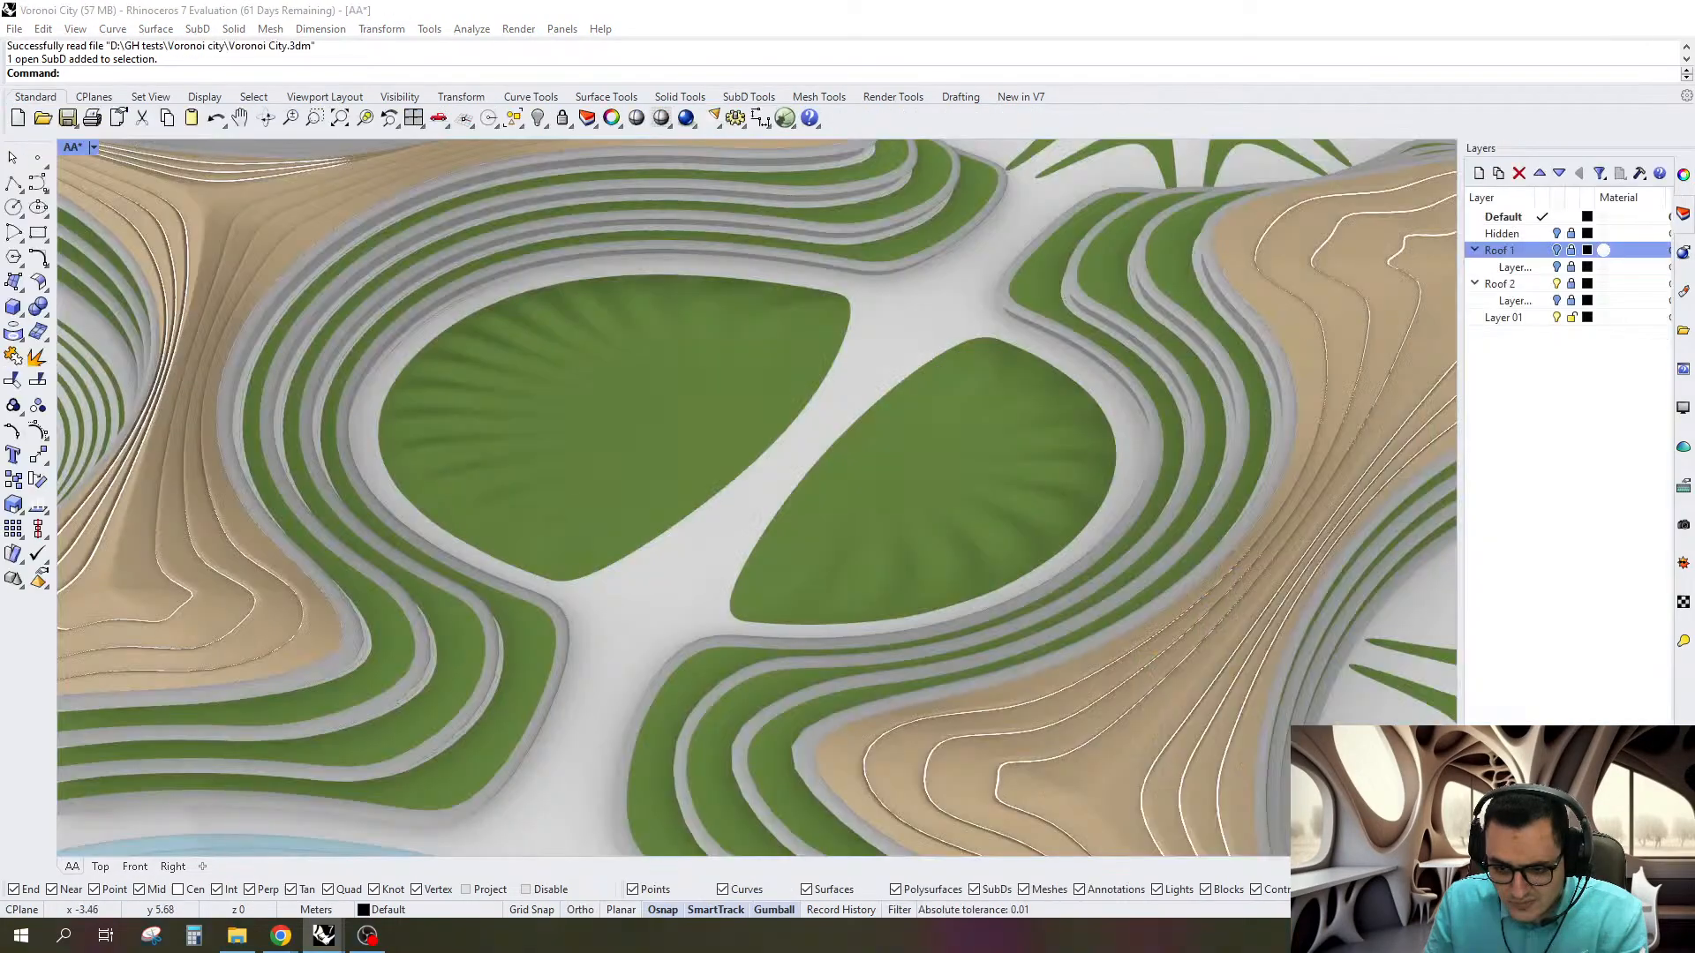
scroll(698, 459, down, 6)
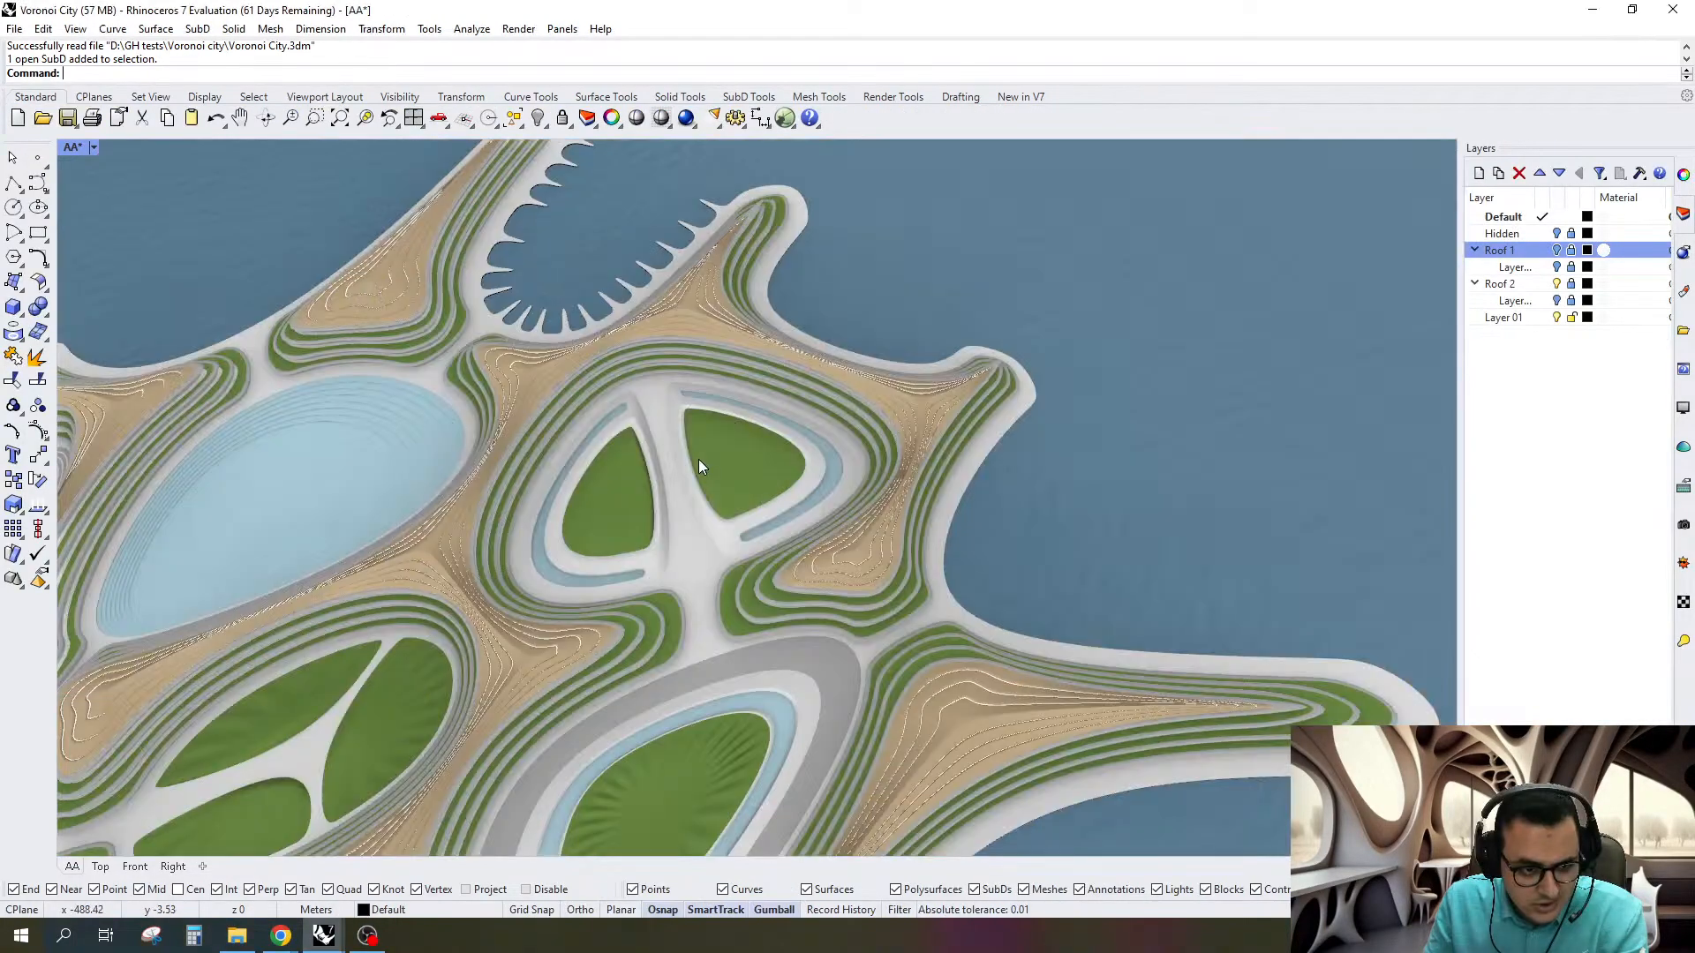
scroll(784, 509, down, 3)
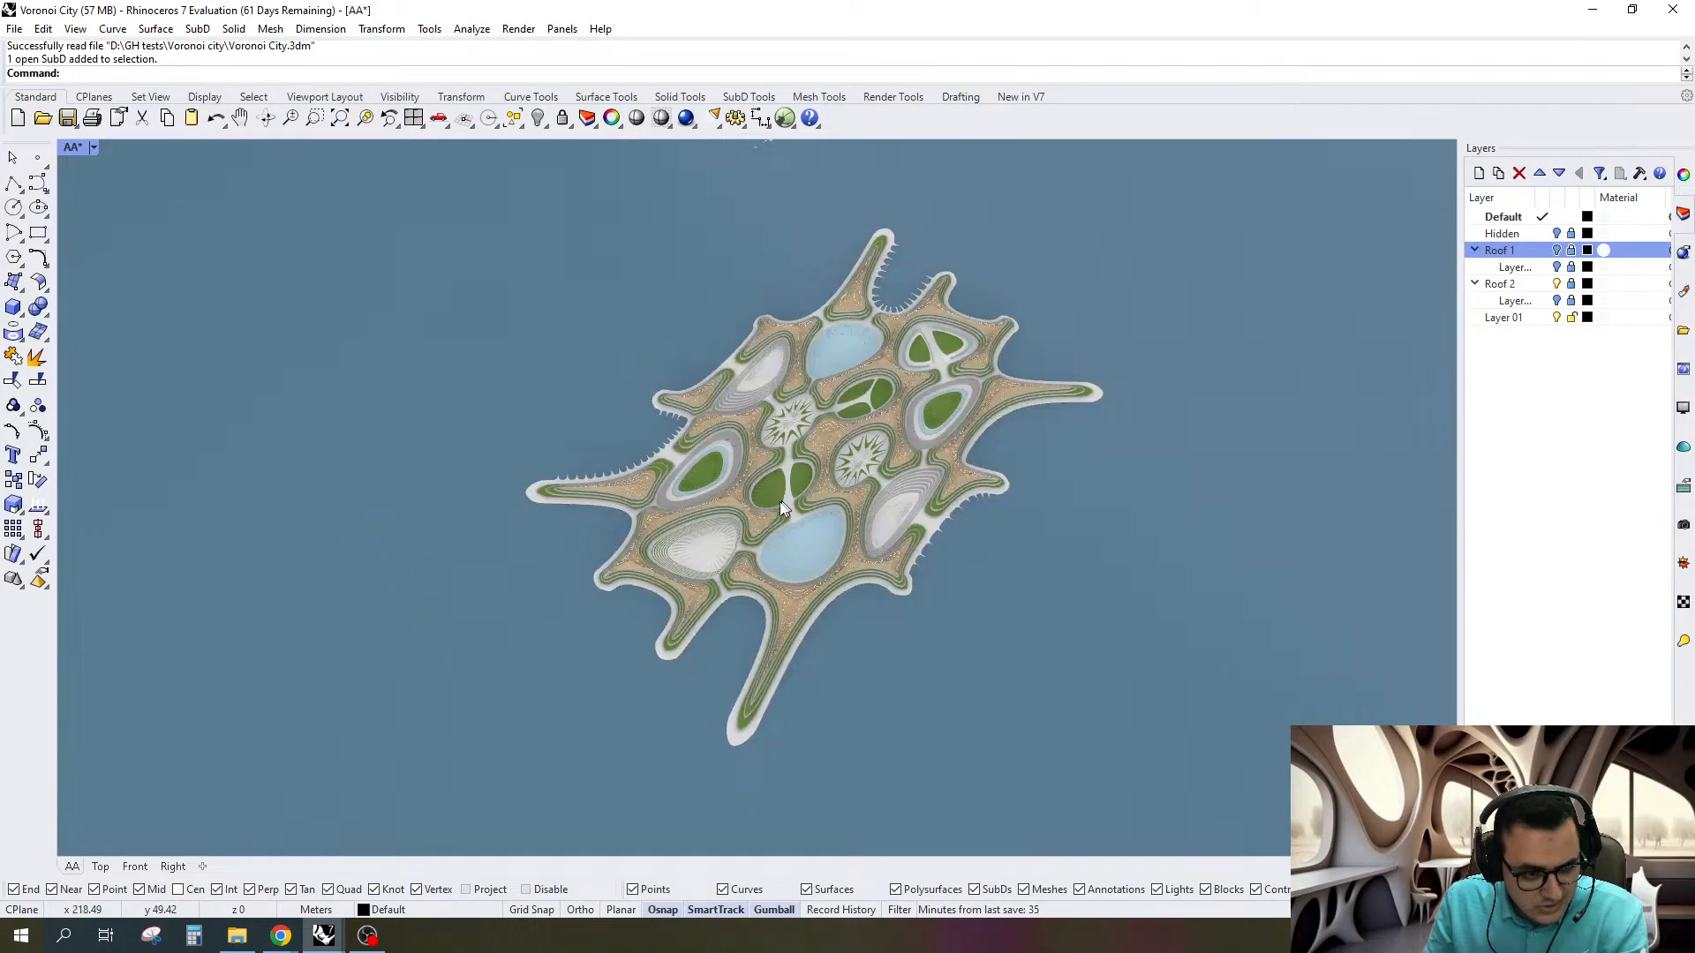
scroll(782, 508, up, 6)
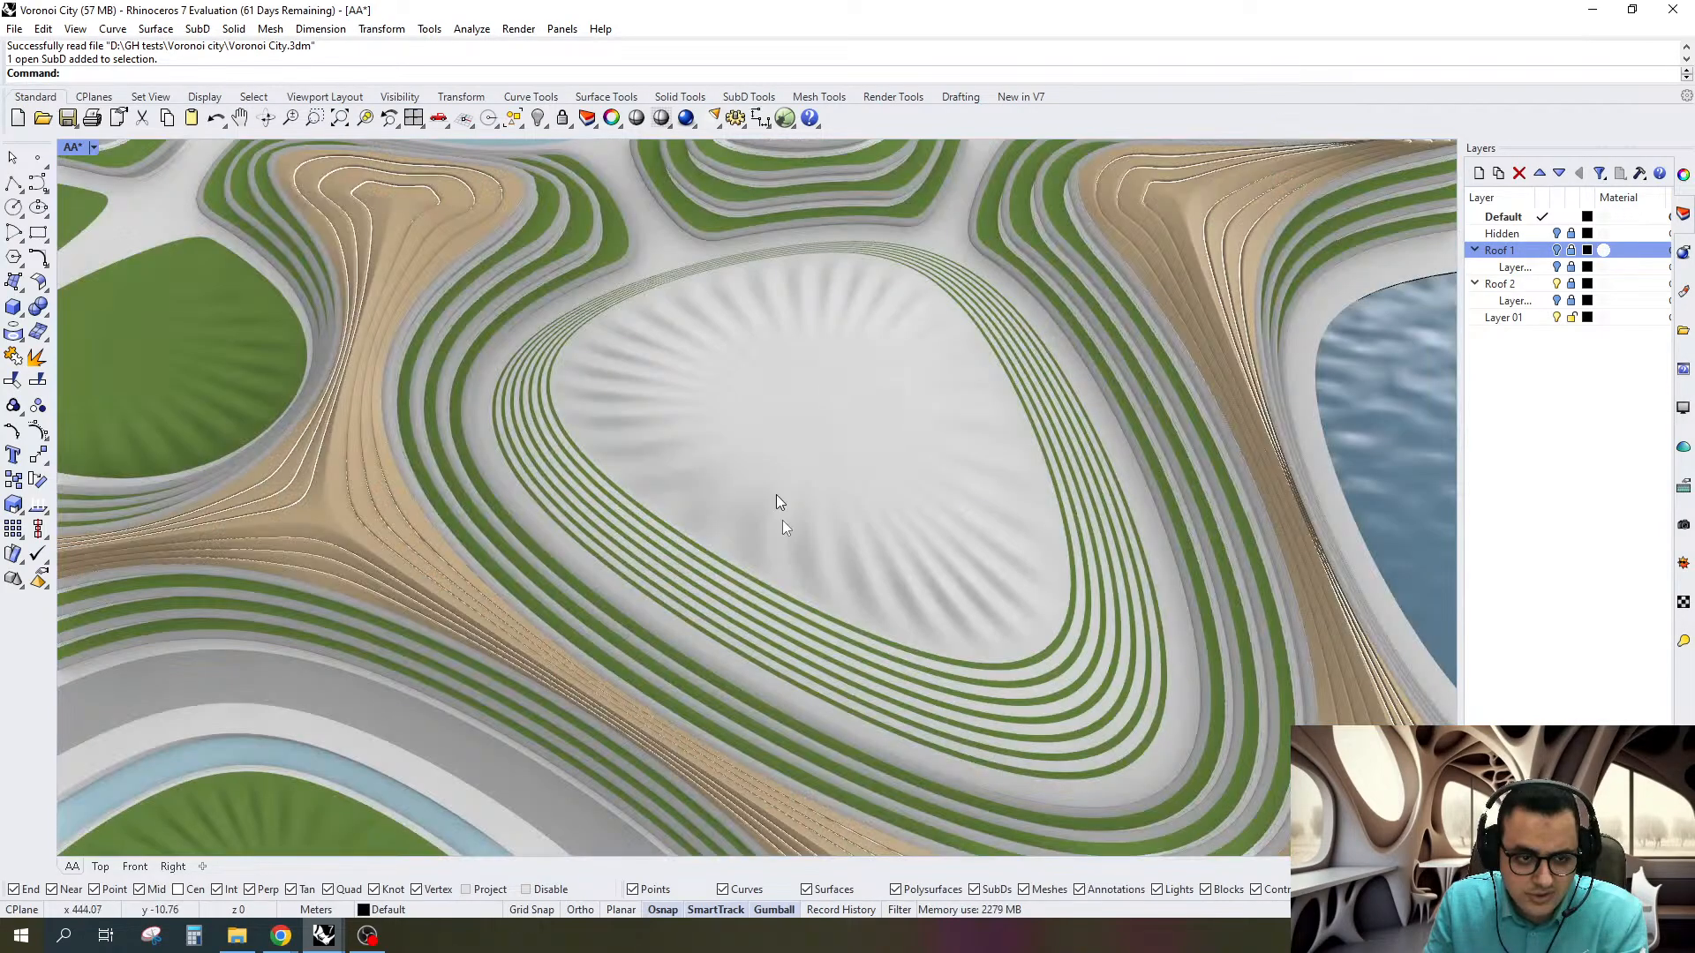
scroll(794, 494, down, 1)
right_drag(640, 406, 596, 432)
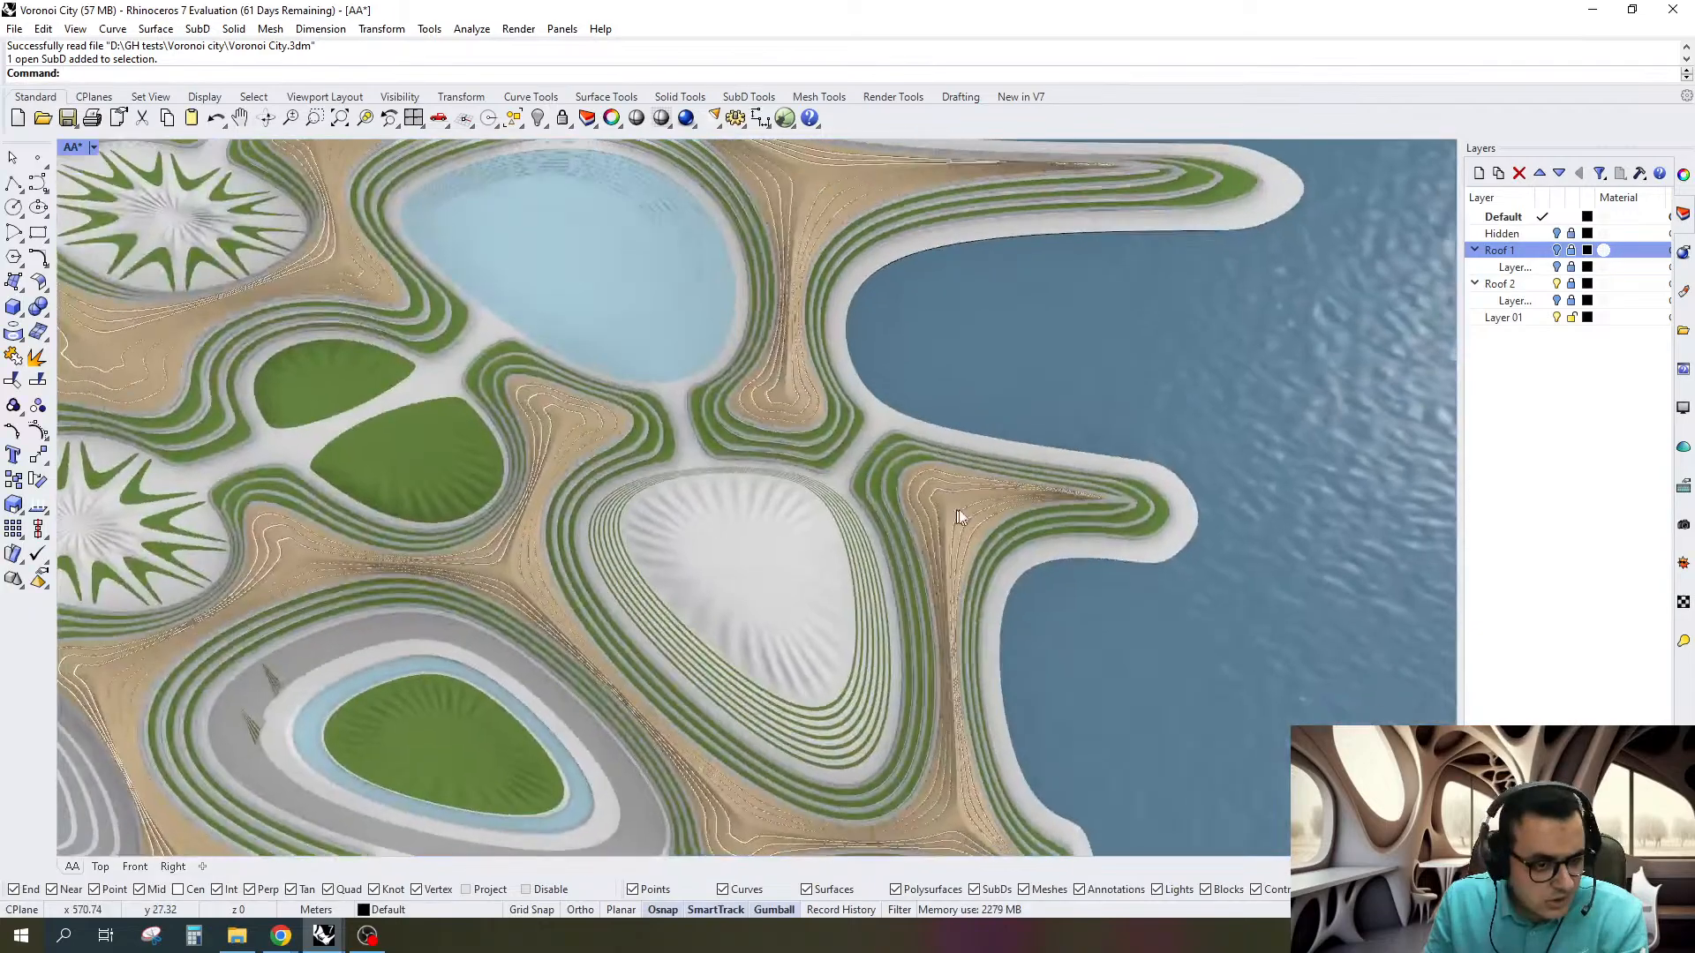
scroll(744, 575, down, 10)
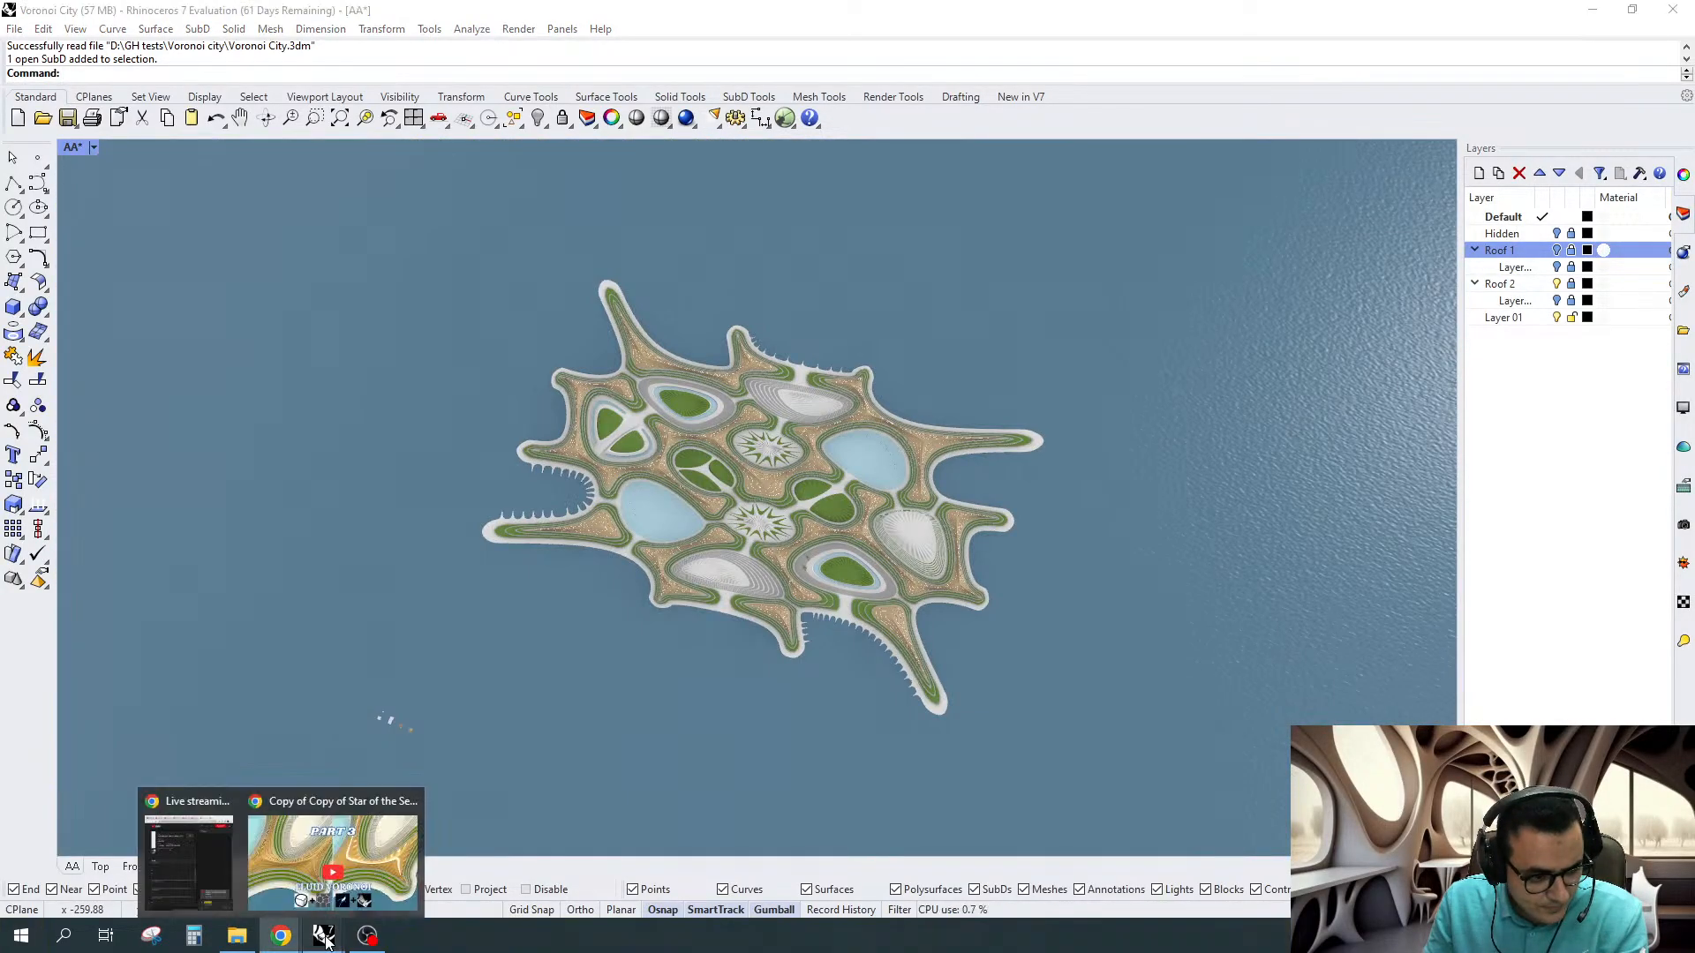
Return to the Fluid Voronoi file and select the face ring around the other empty cell, at the landscape's opposite end
mouse_move(323, 936)
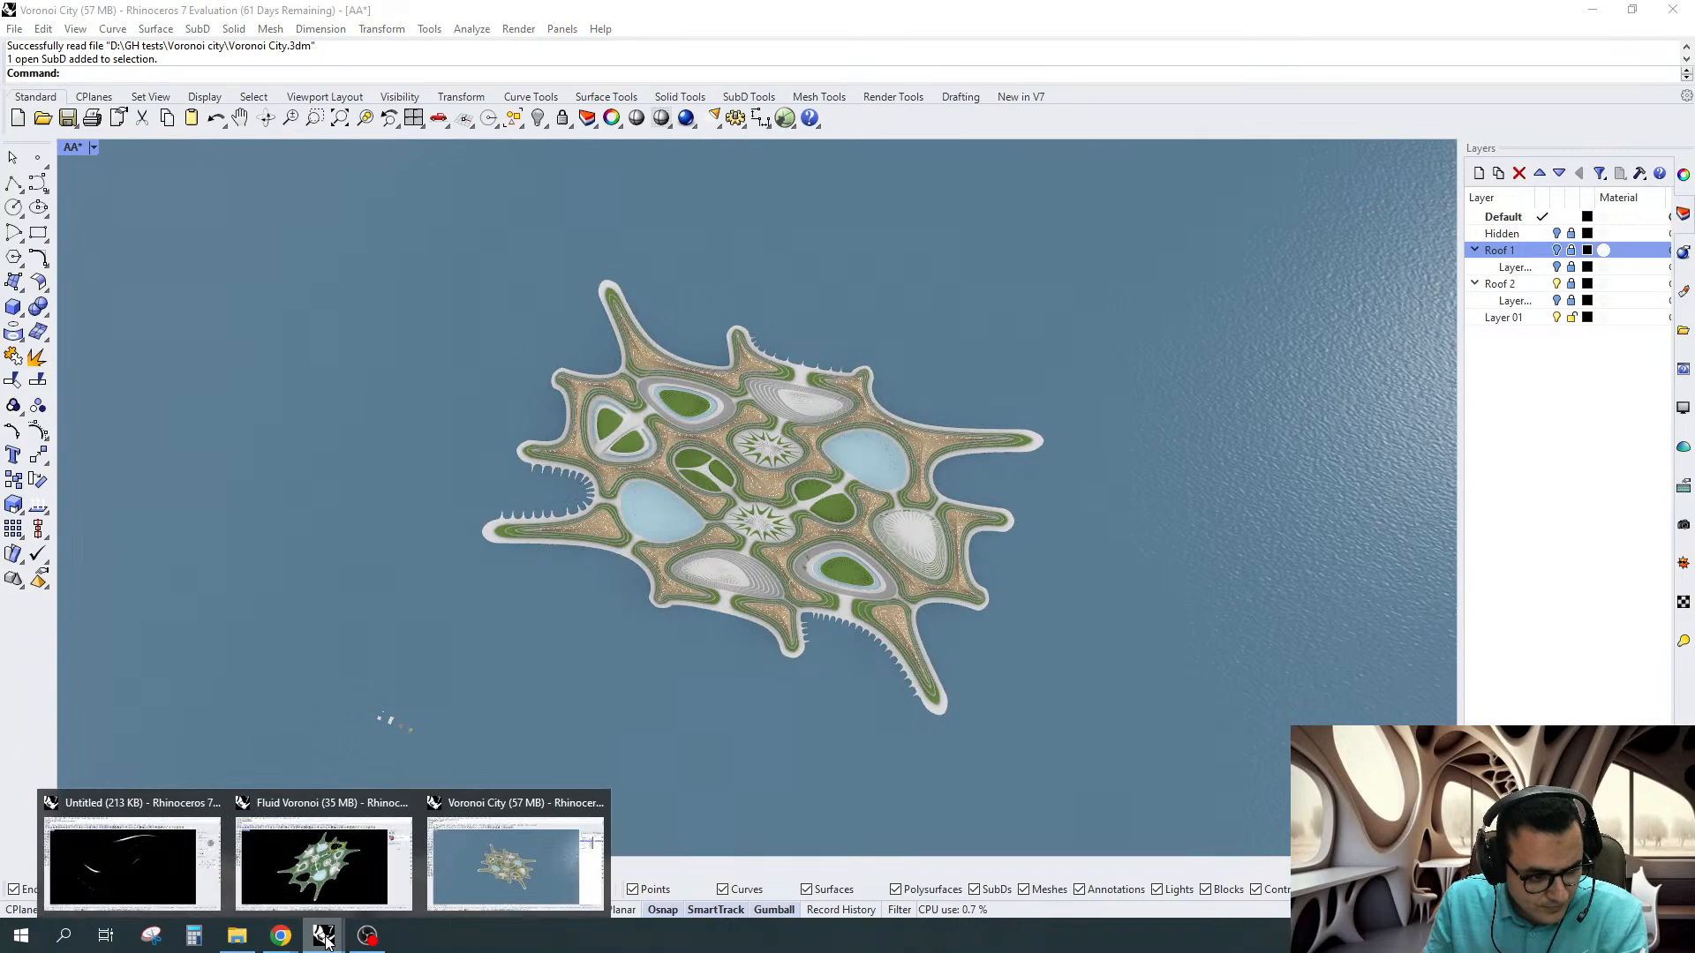
click(410, 861)
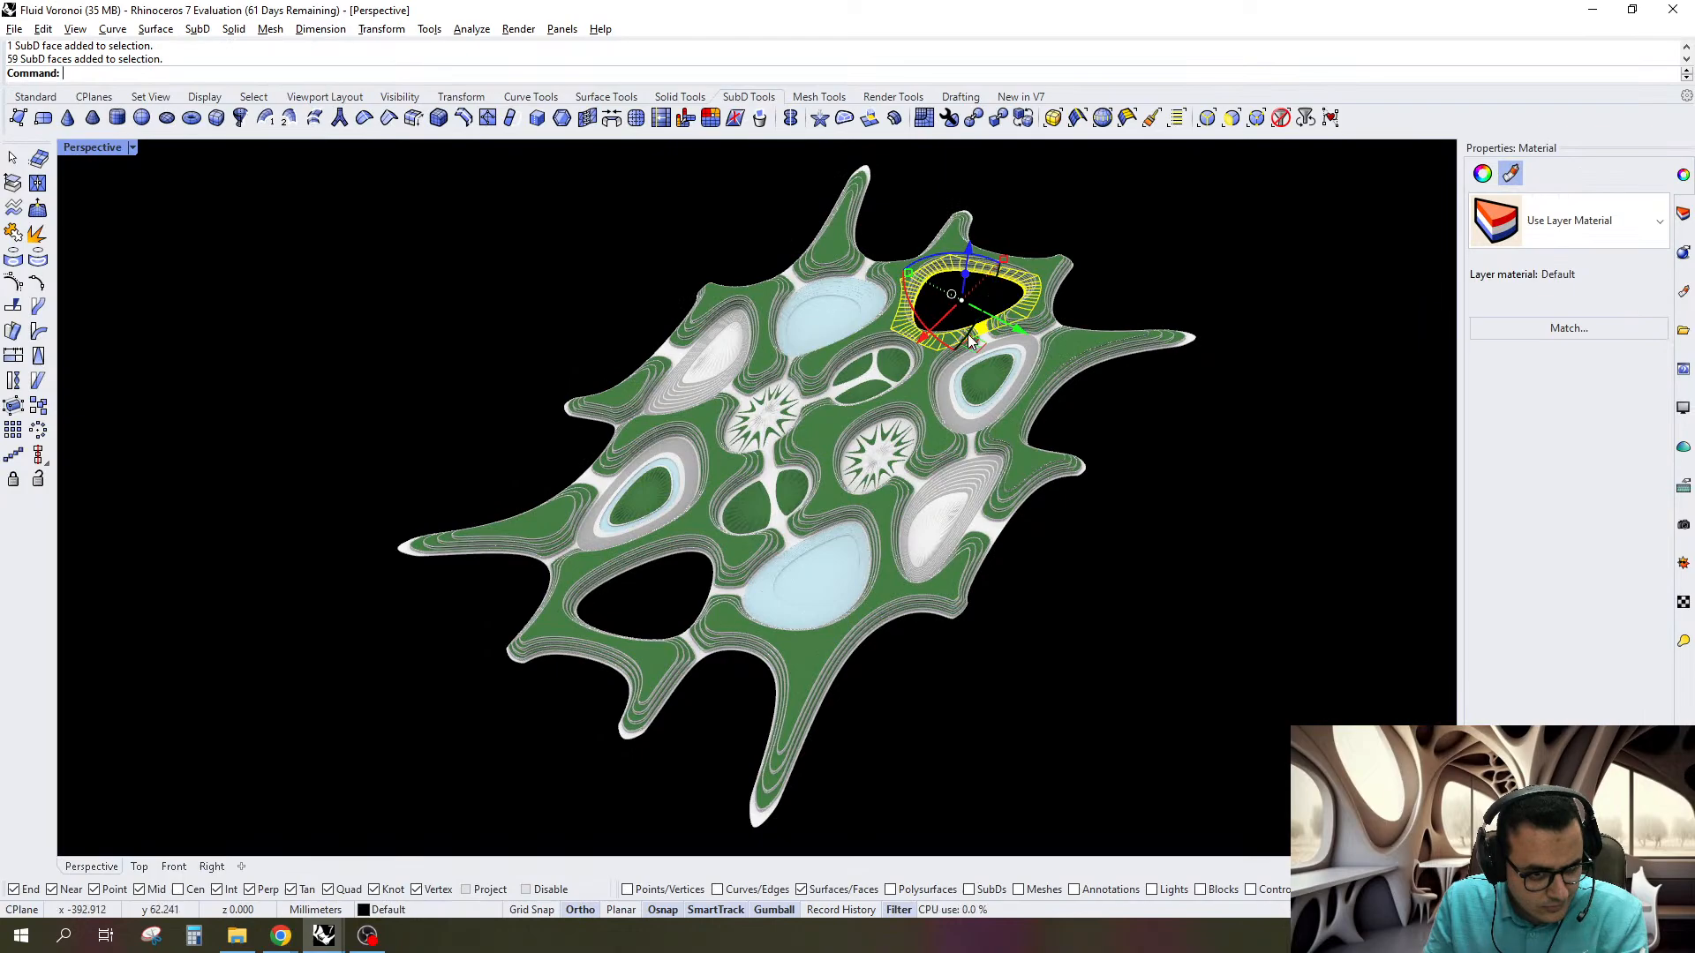
scroll(473, 678, up, 6)
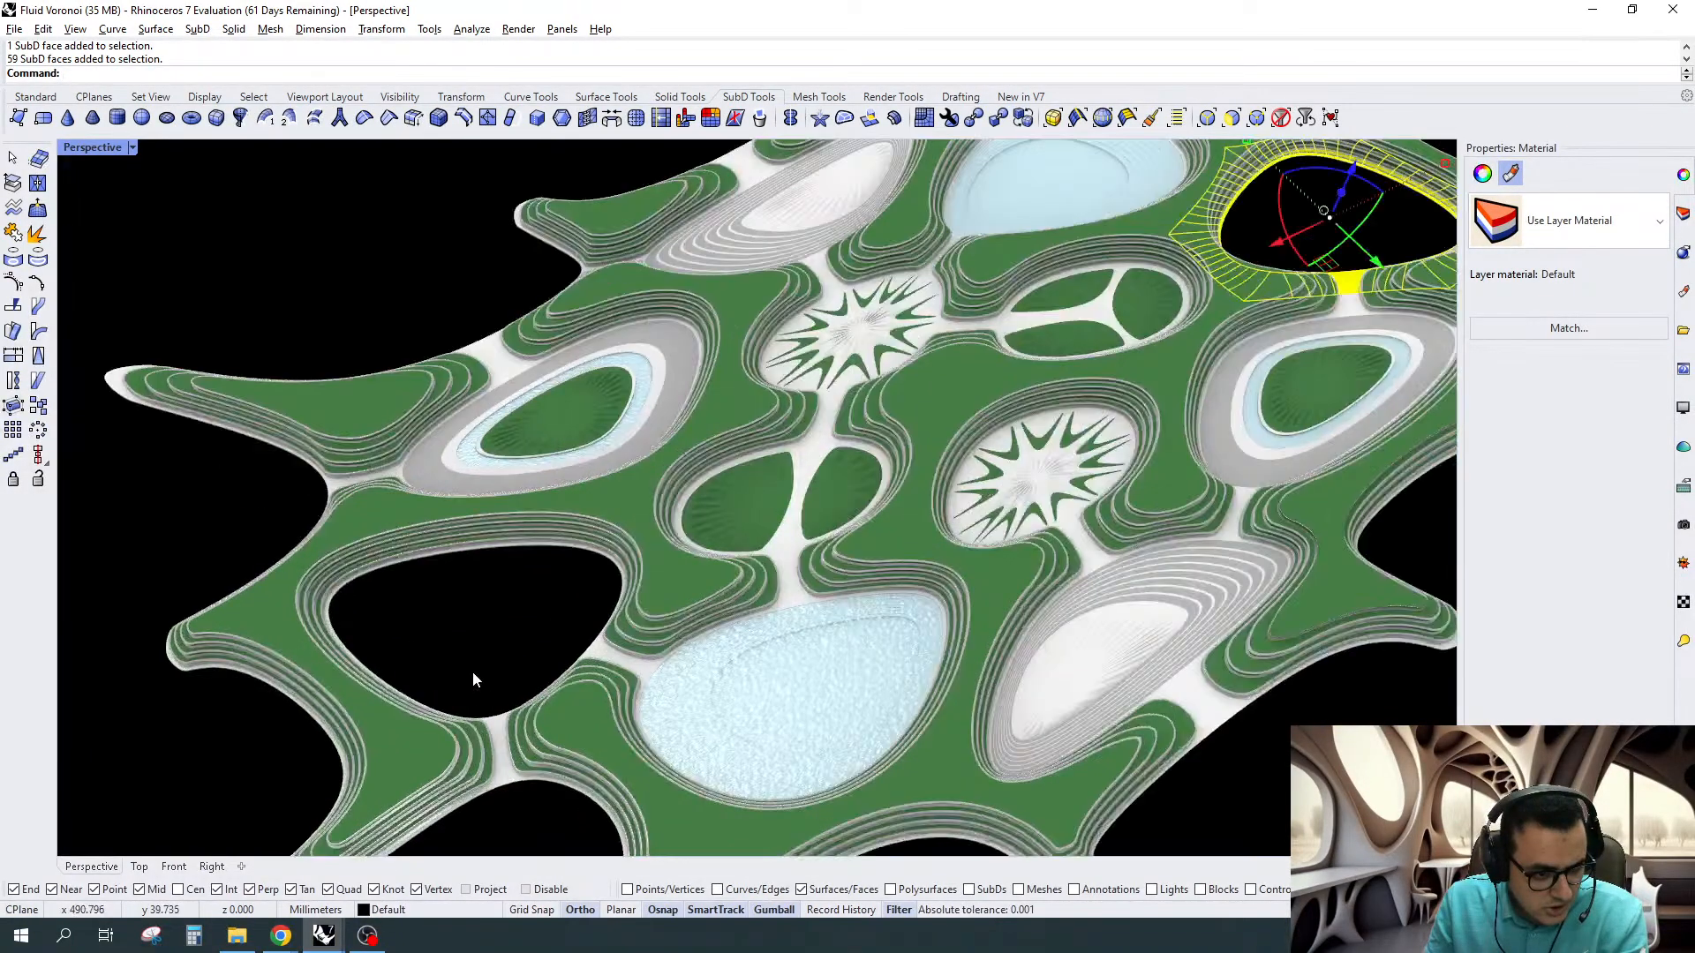
scroll(589, 640, up, 10)
ctrl+shift+click(646, 690)
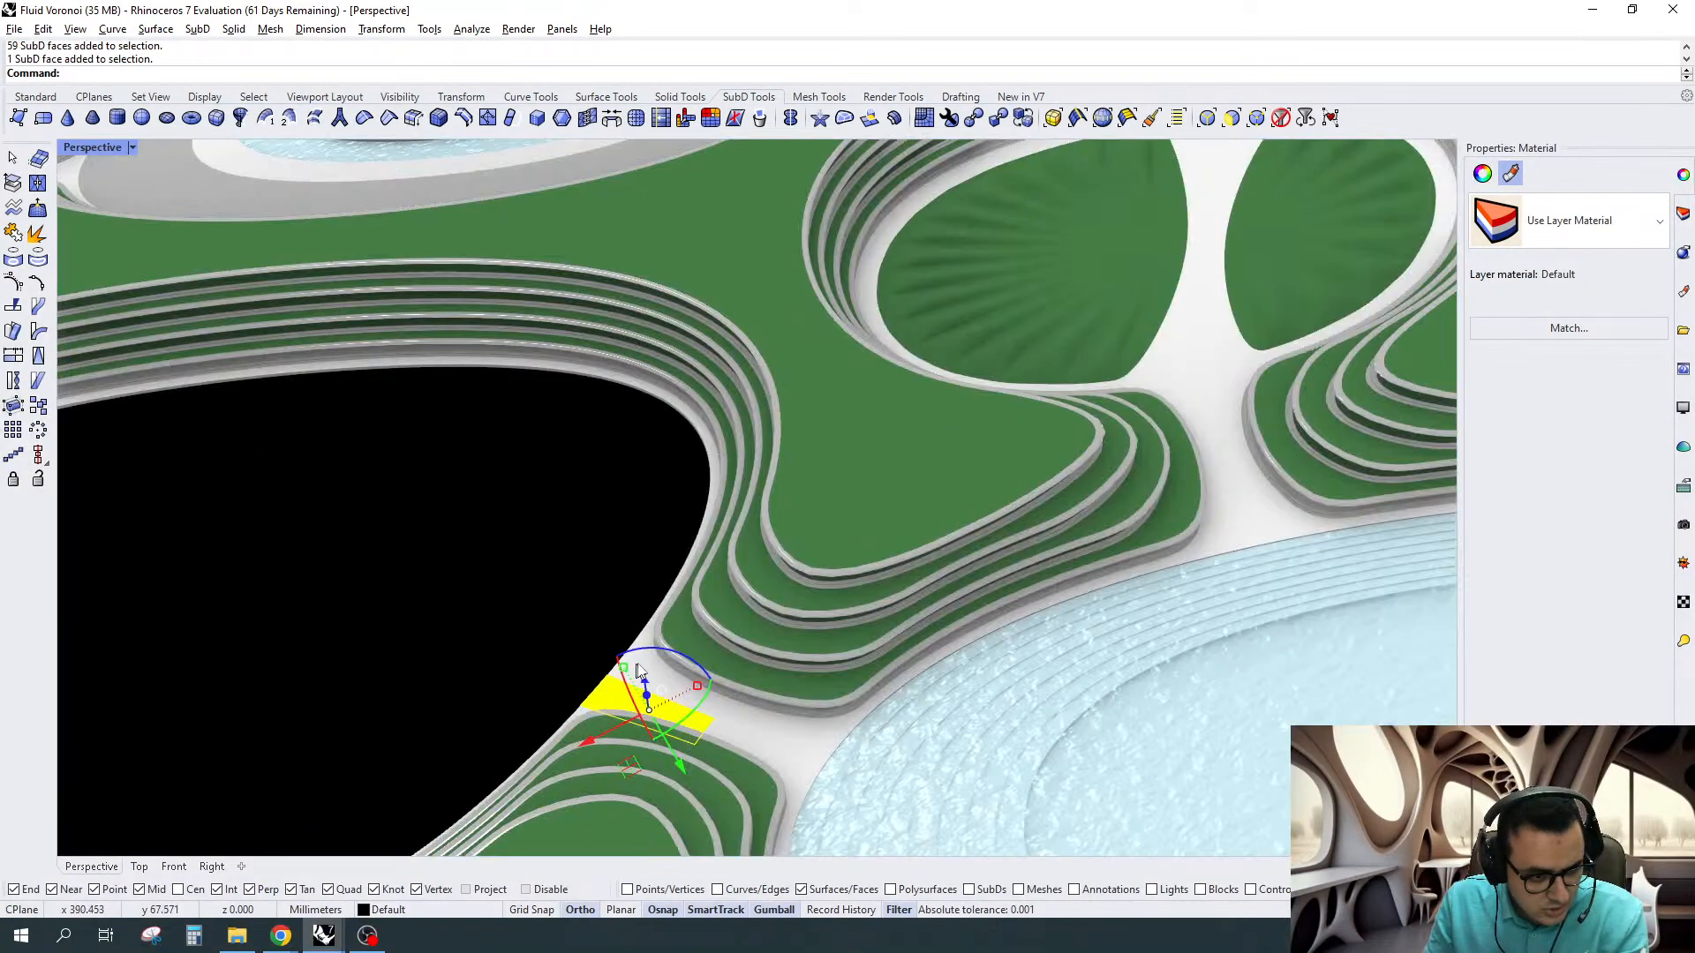
ctrl+shift+double_click(643, 662)
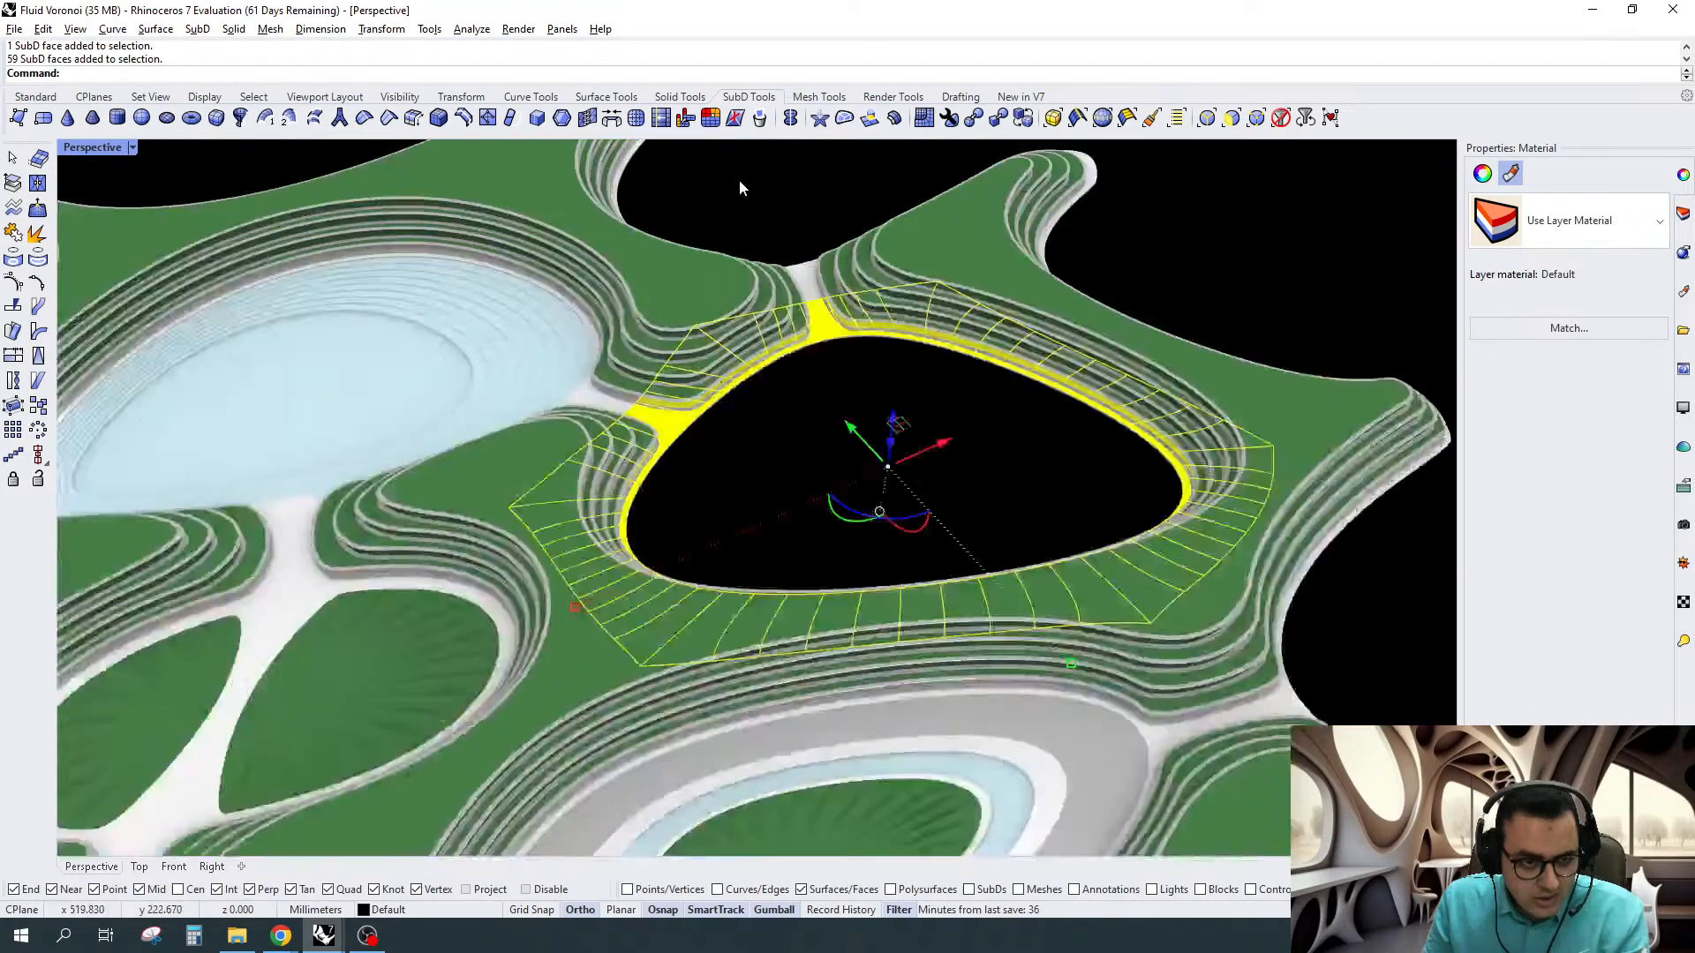
Place a copy of the selected face ring above the empty cell as a separate raised band
right_drag(739, 179, 935, 479)
drag(936, 479, 928, 488)
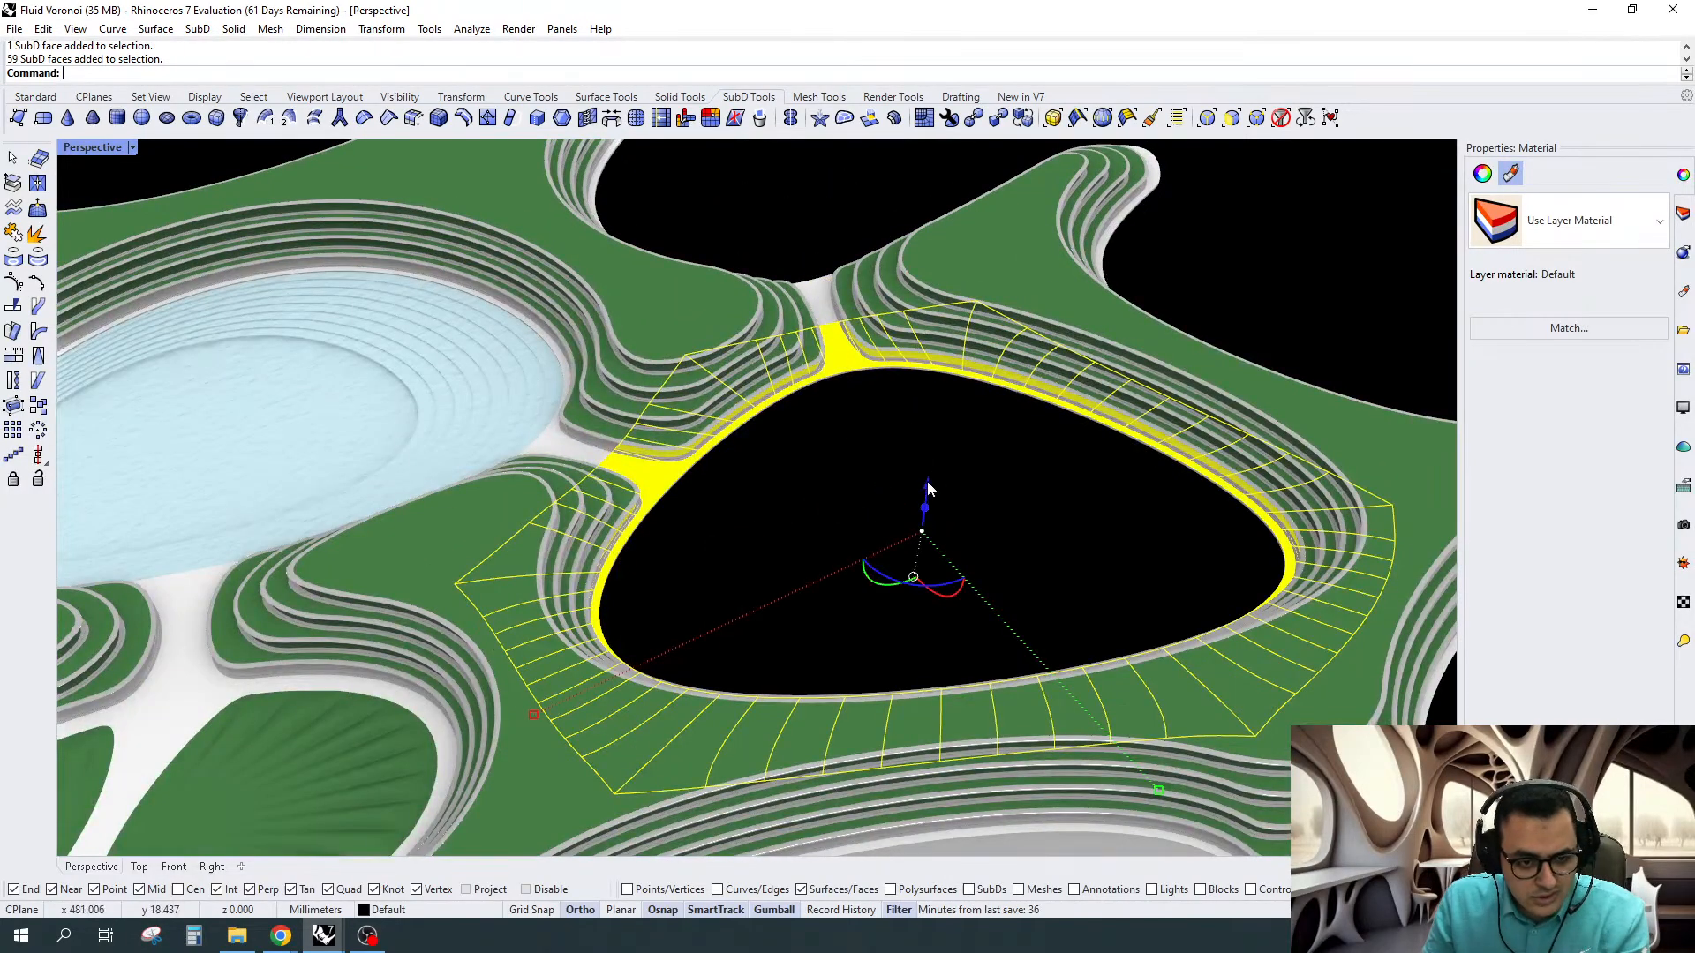
scroll(927, 487, up, 5)
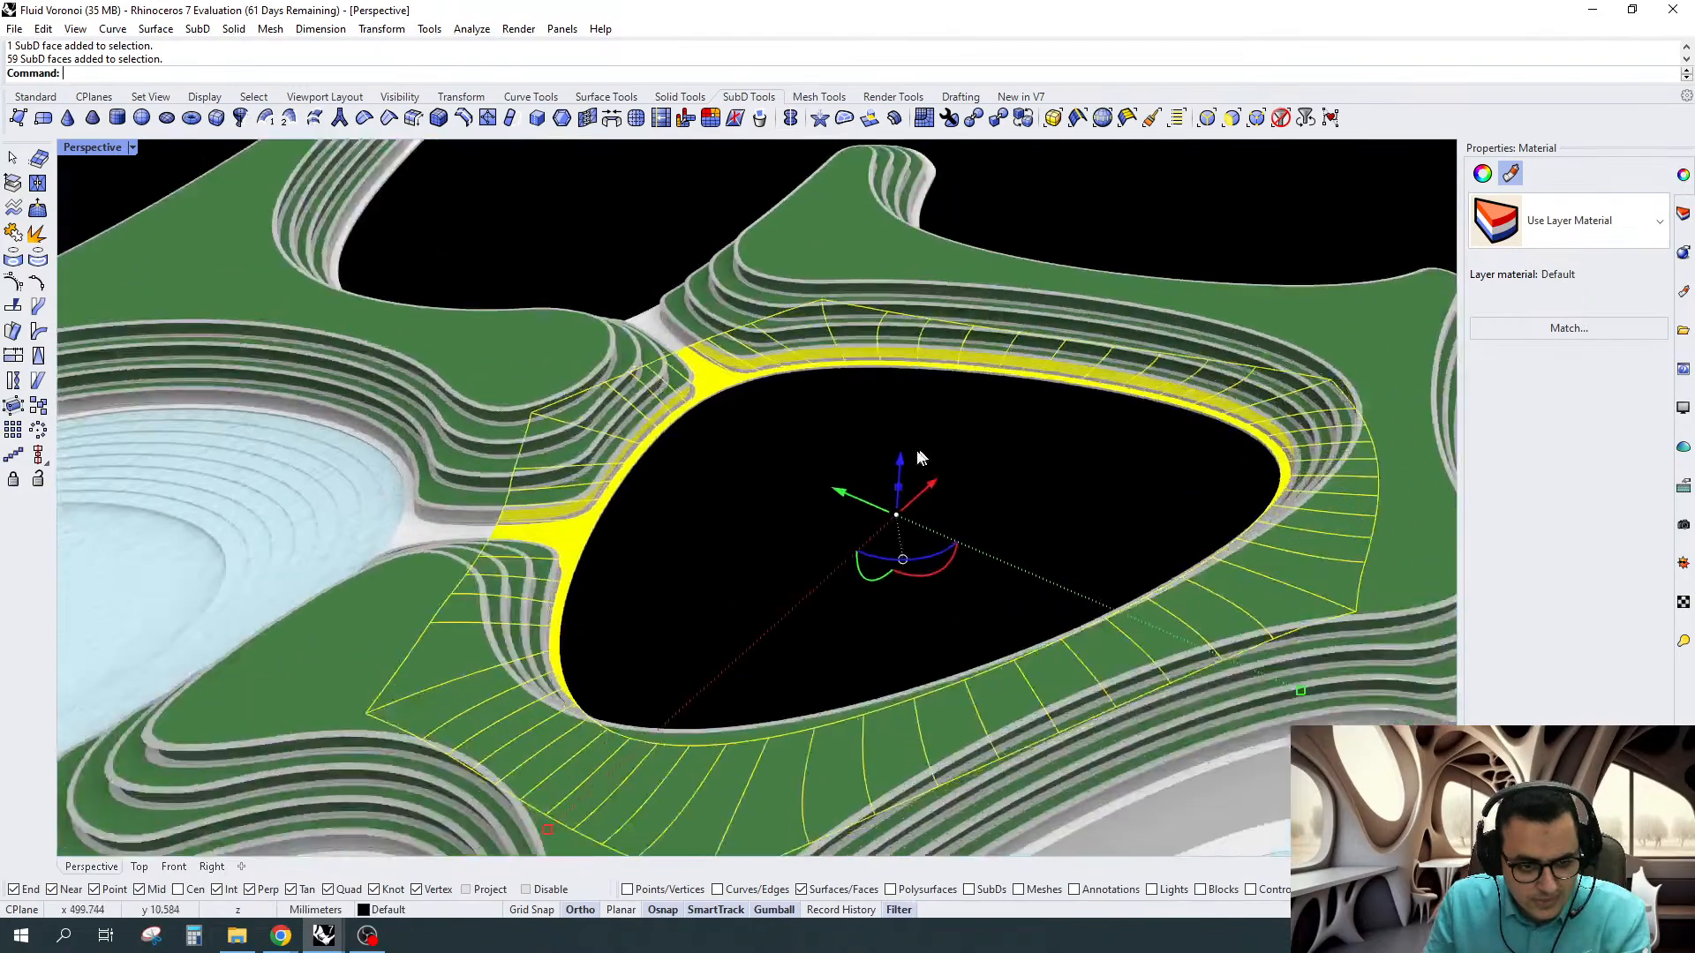
click(885, 528)
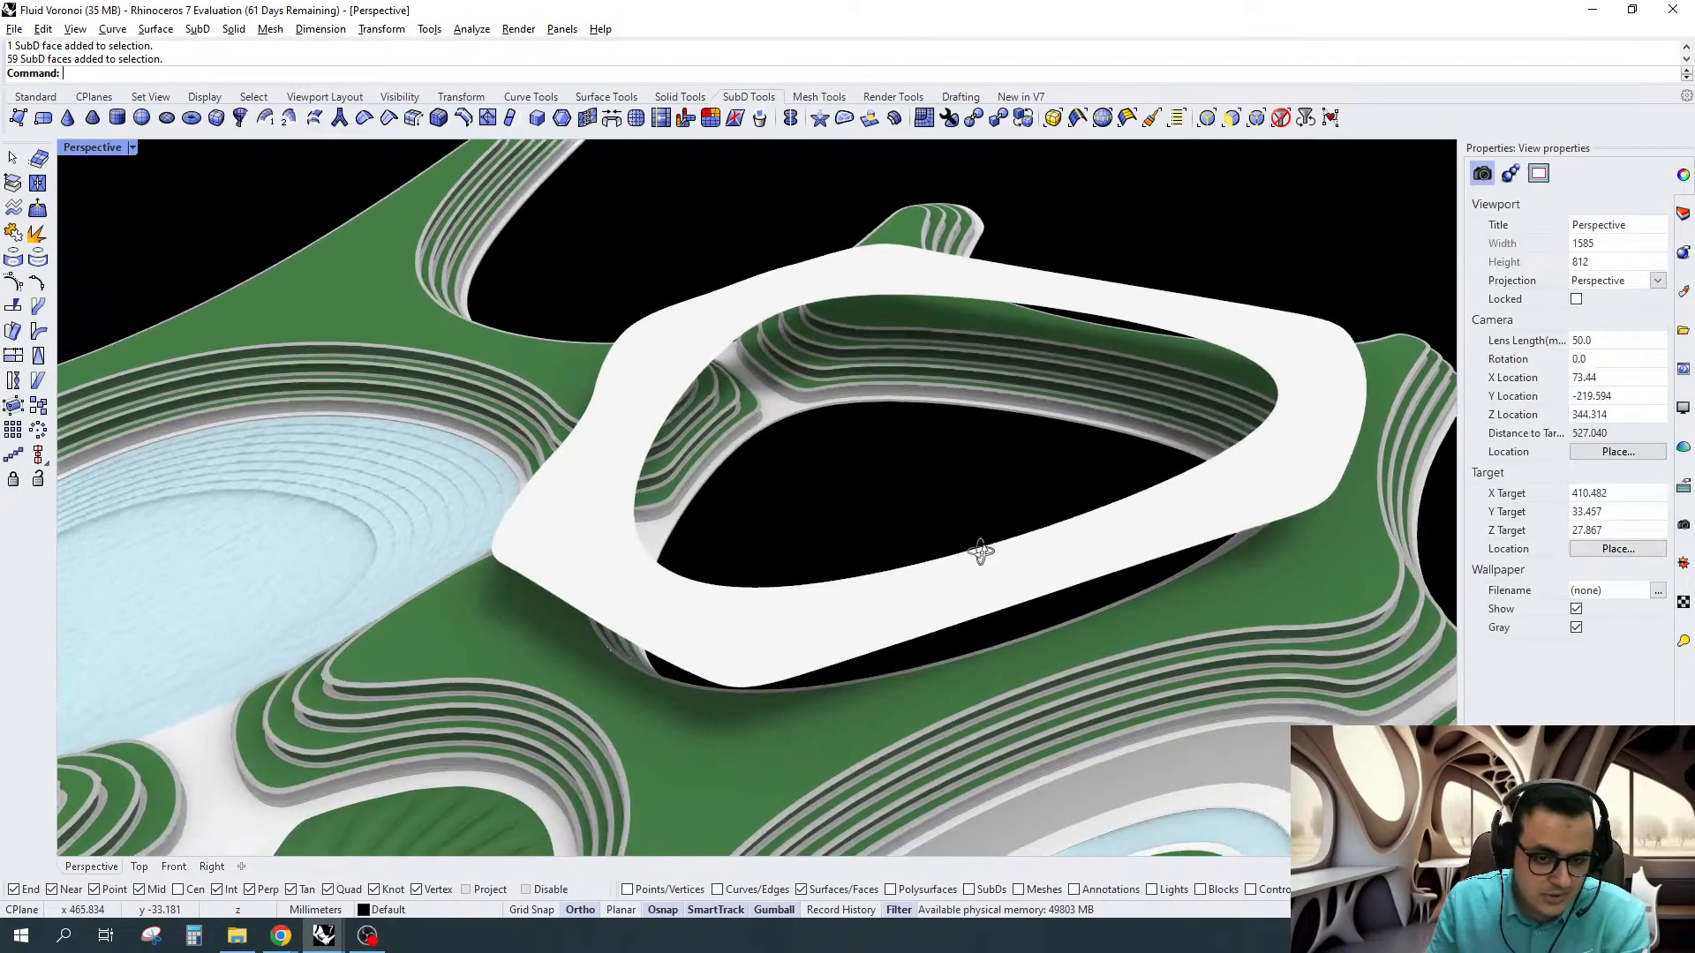
Select the inner edge loop of the raised band and fill its opening with SubD faces
key(ctrl+e)
double_click(1048, 304)
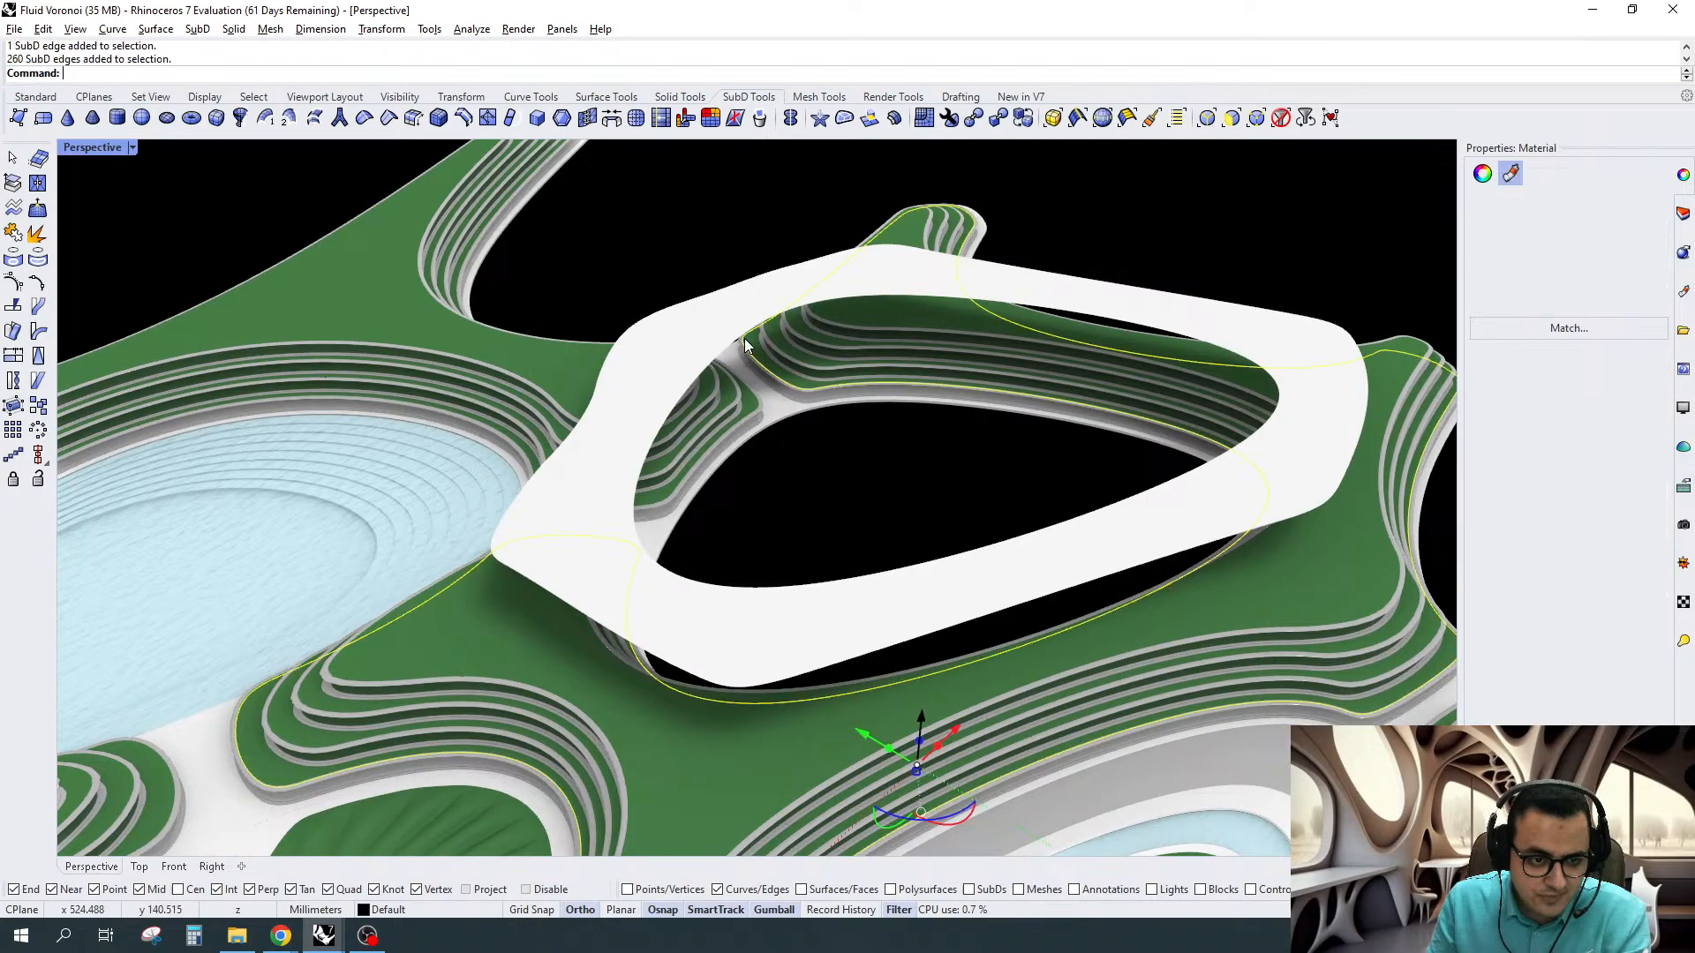
double_click(744, 337)
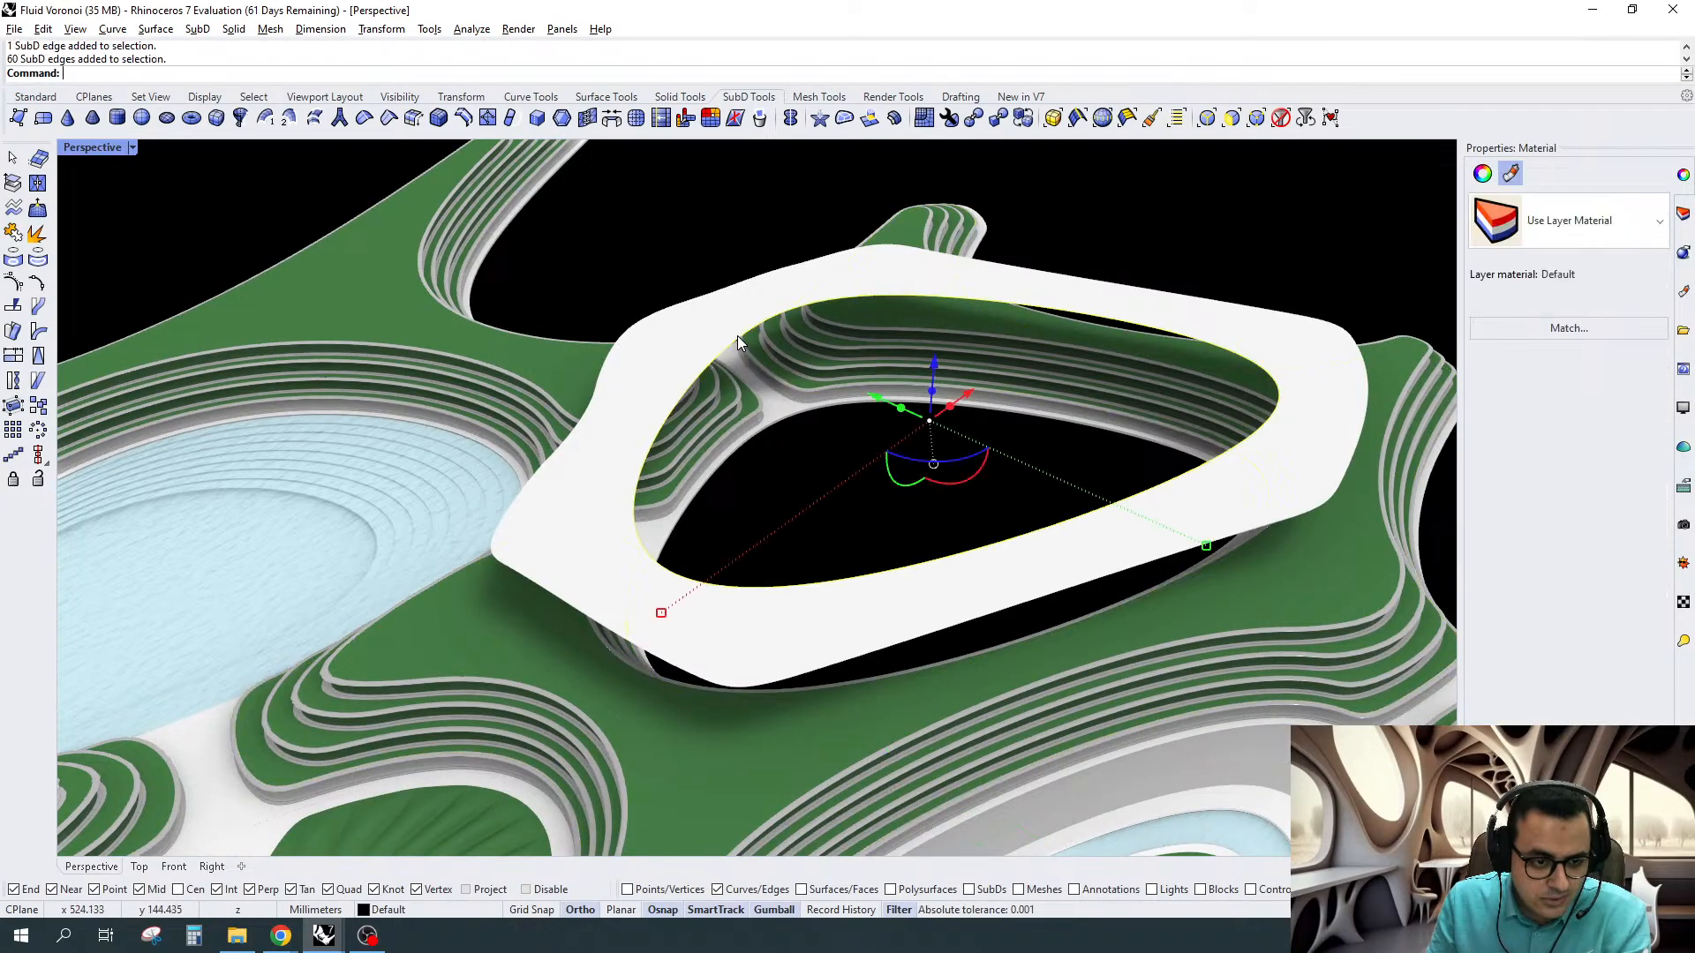
click(844, 119)
key(Return)
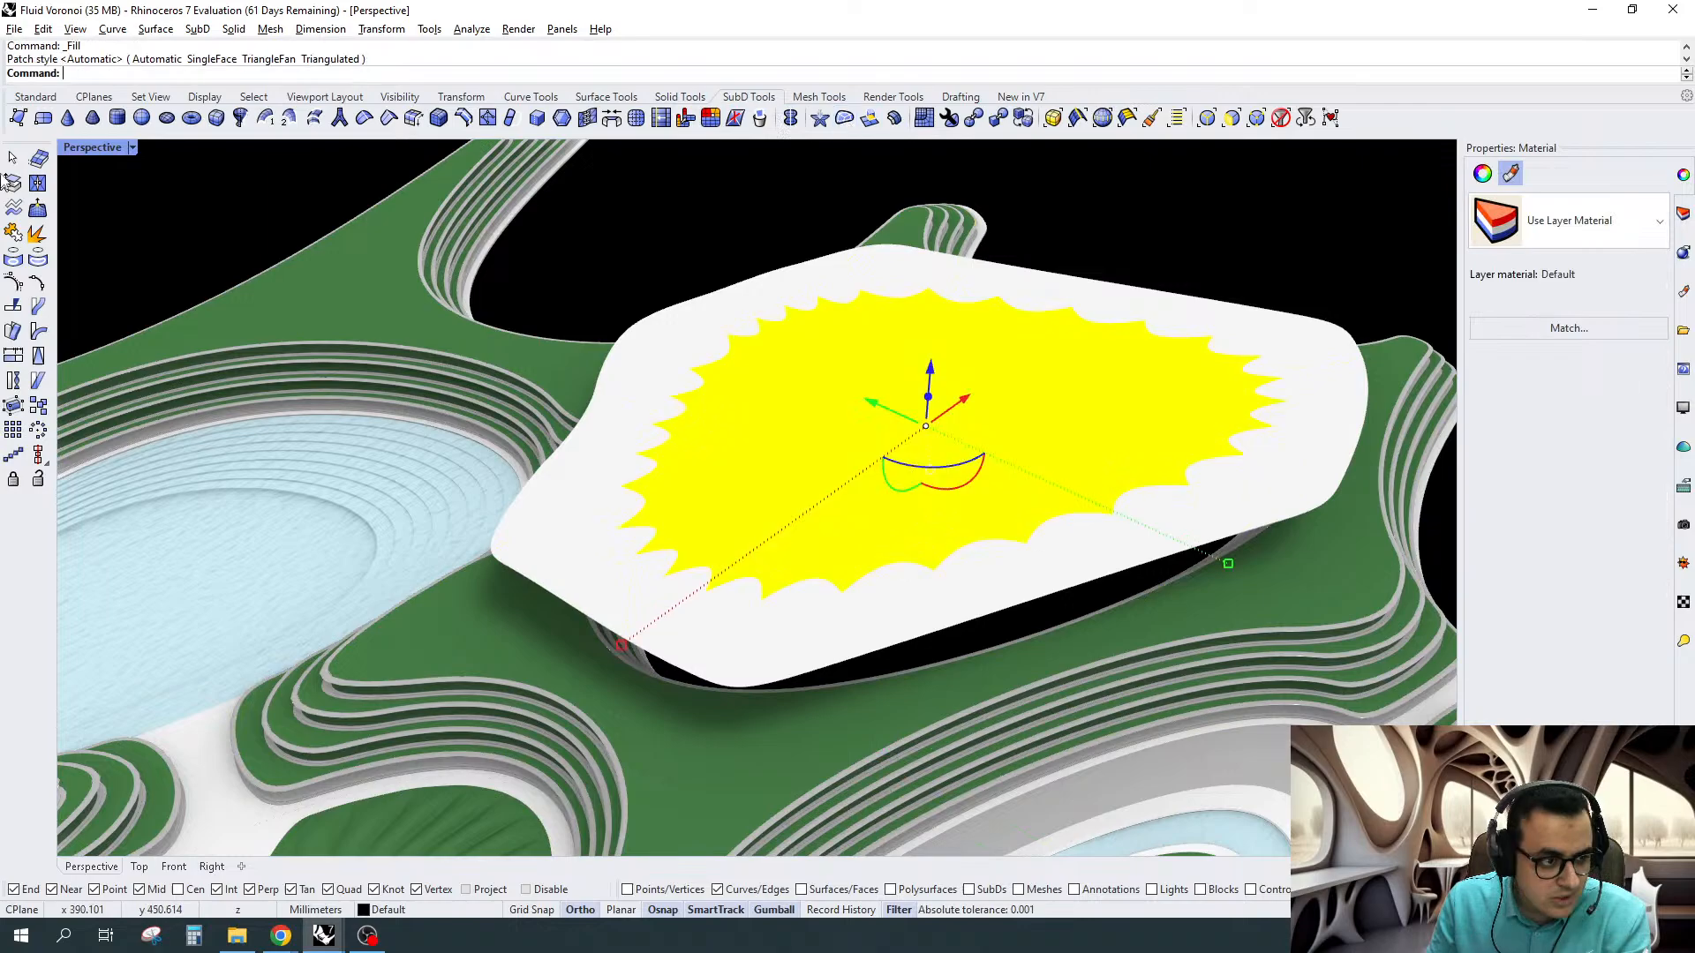
Separate the filled cap from the surrounding band and delete the band, keeping only the cap above the empty cell
key(Delete)
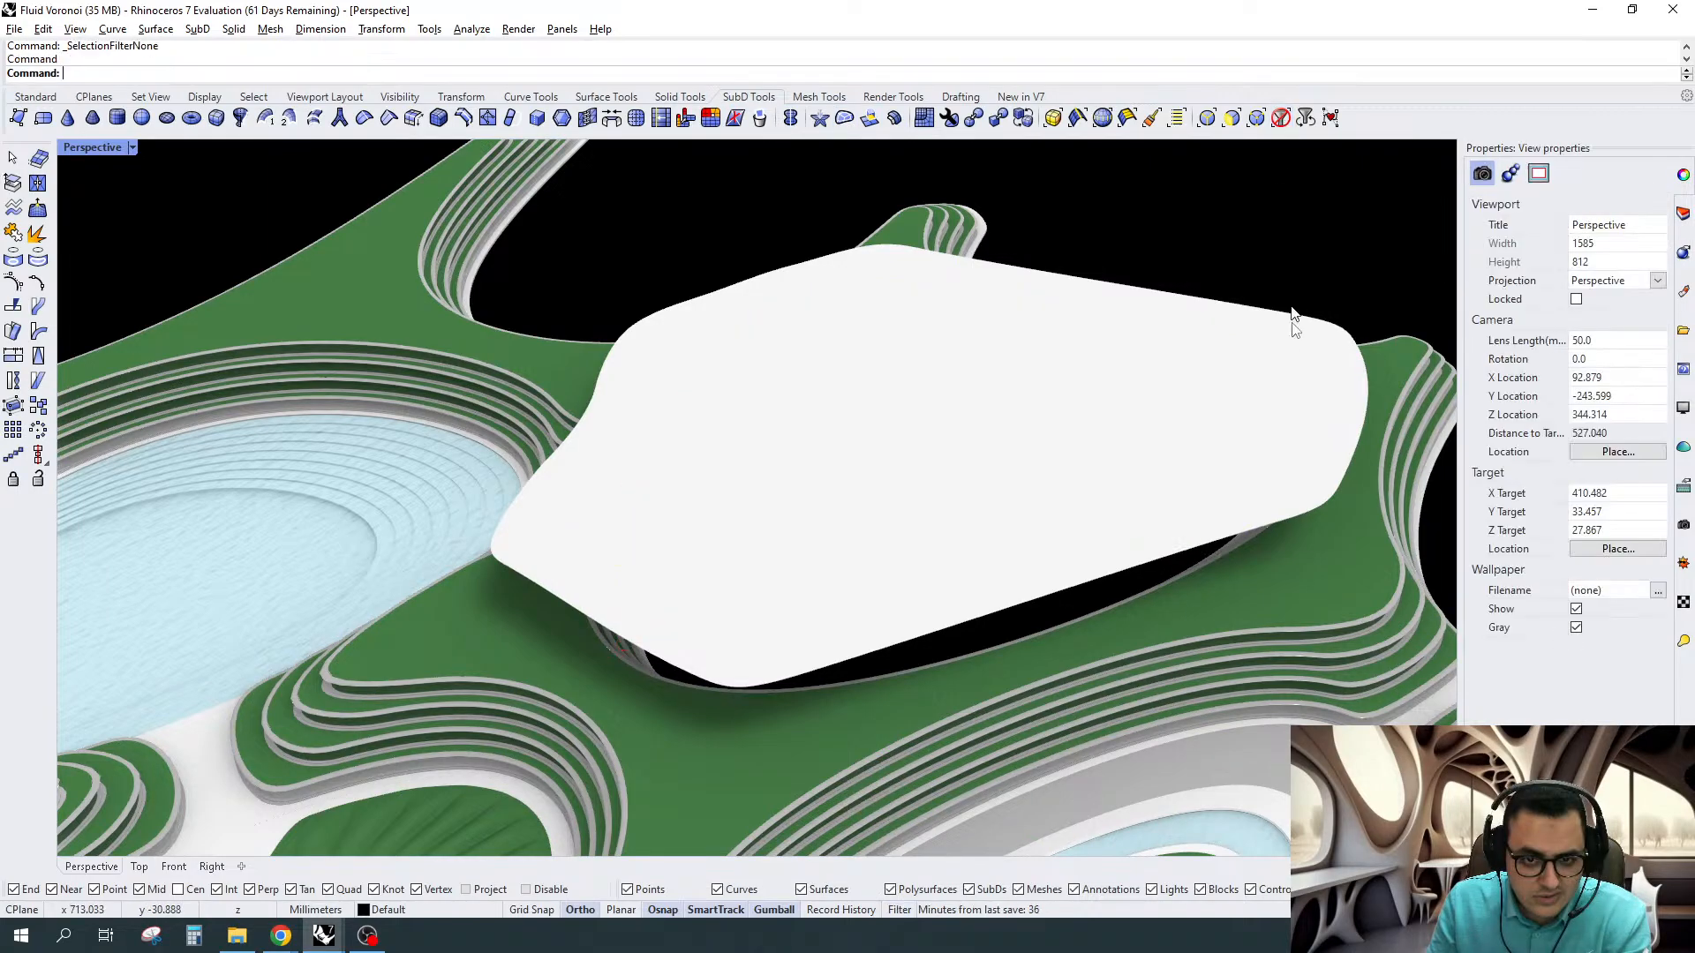
click(1312, 378)
key(Delete)
right_drag(1313, 381, 1028, 457)
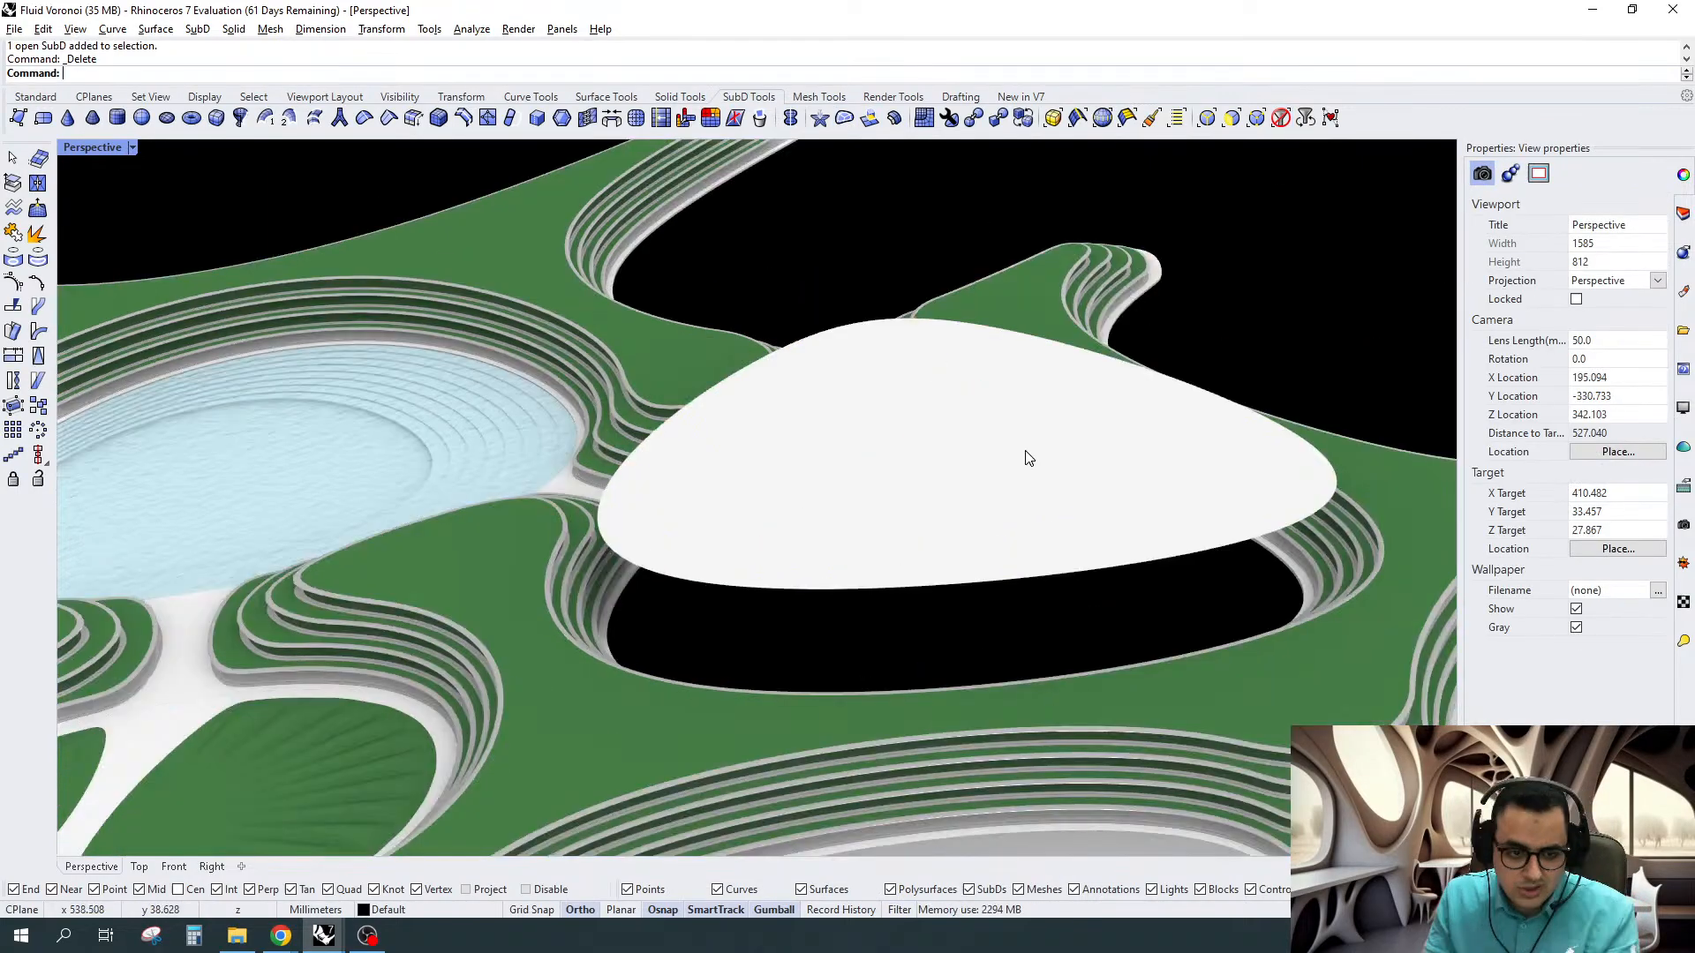
Extrude the cap upward into a thin slab and show the SubDs in flat display
click(1029, 457)
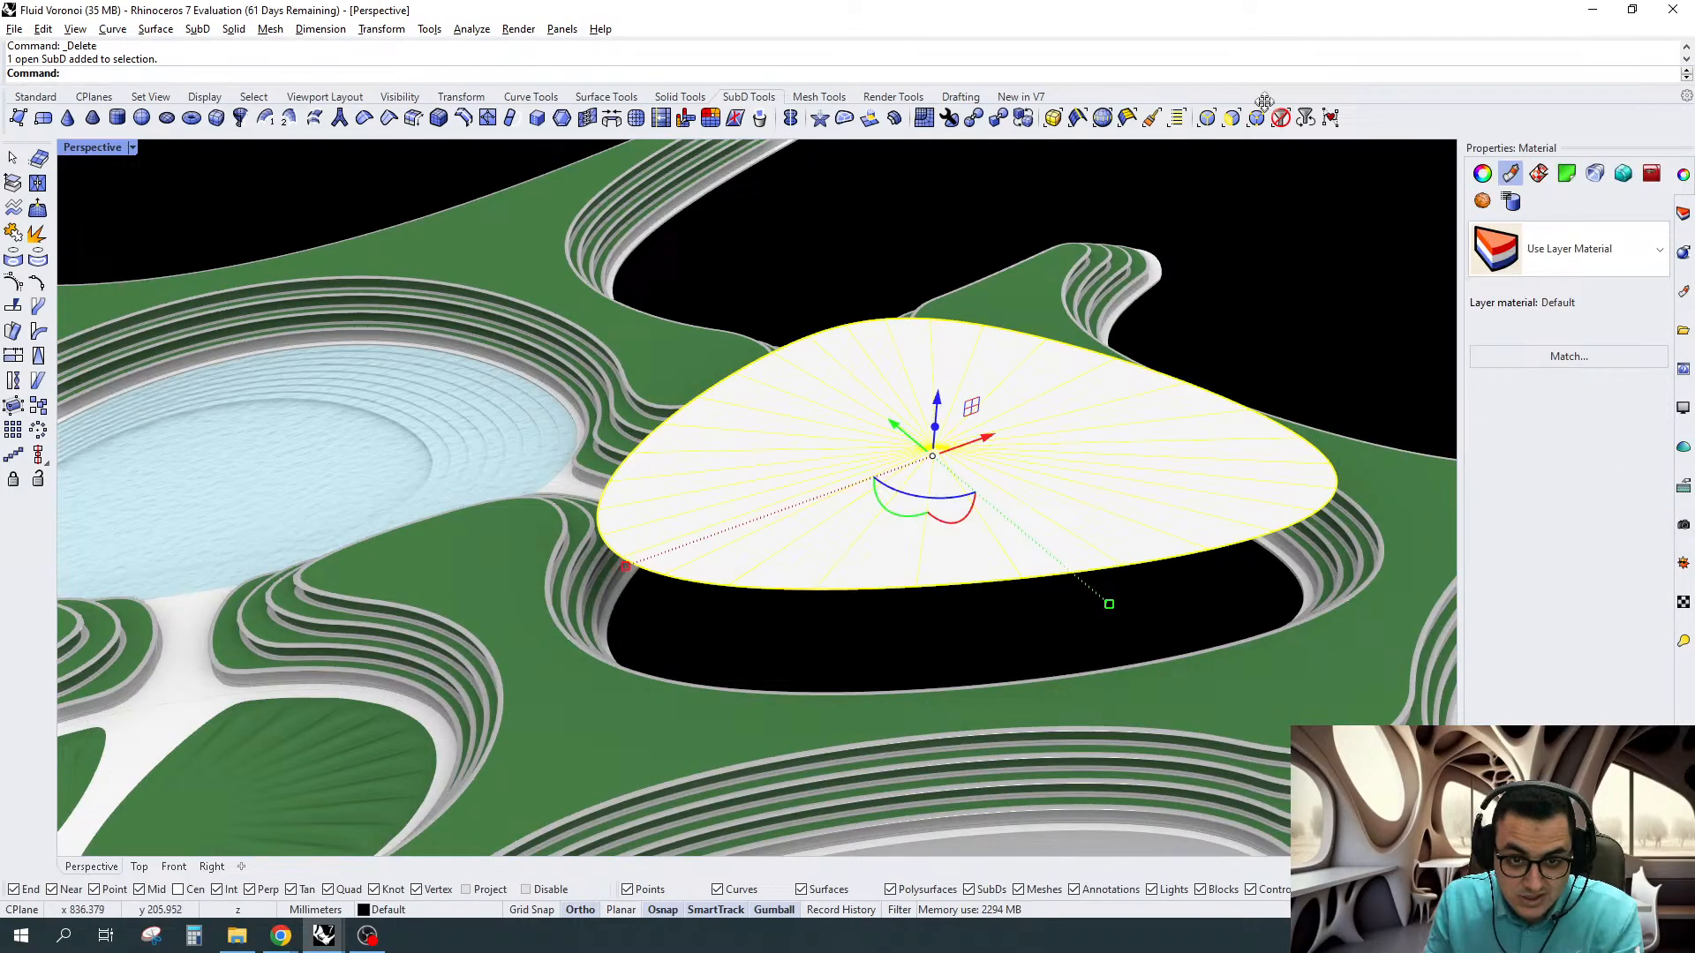
scroll(965, 387, down, 10)
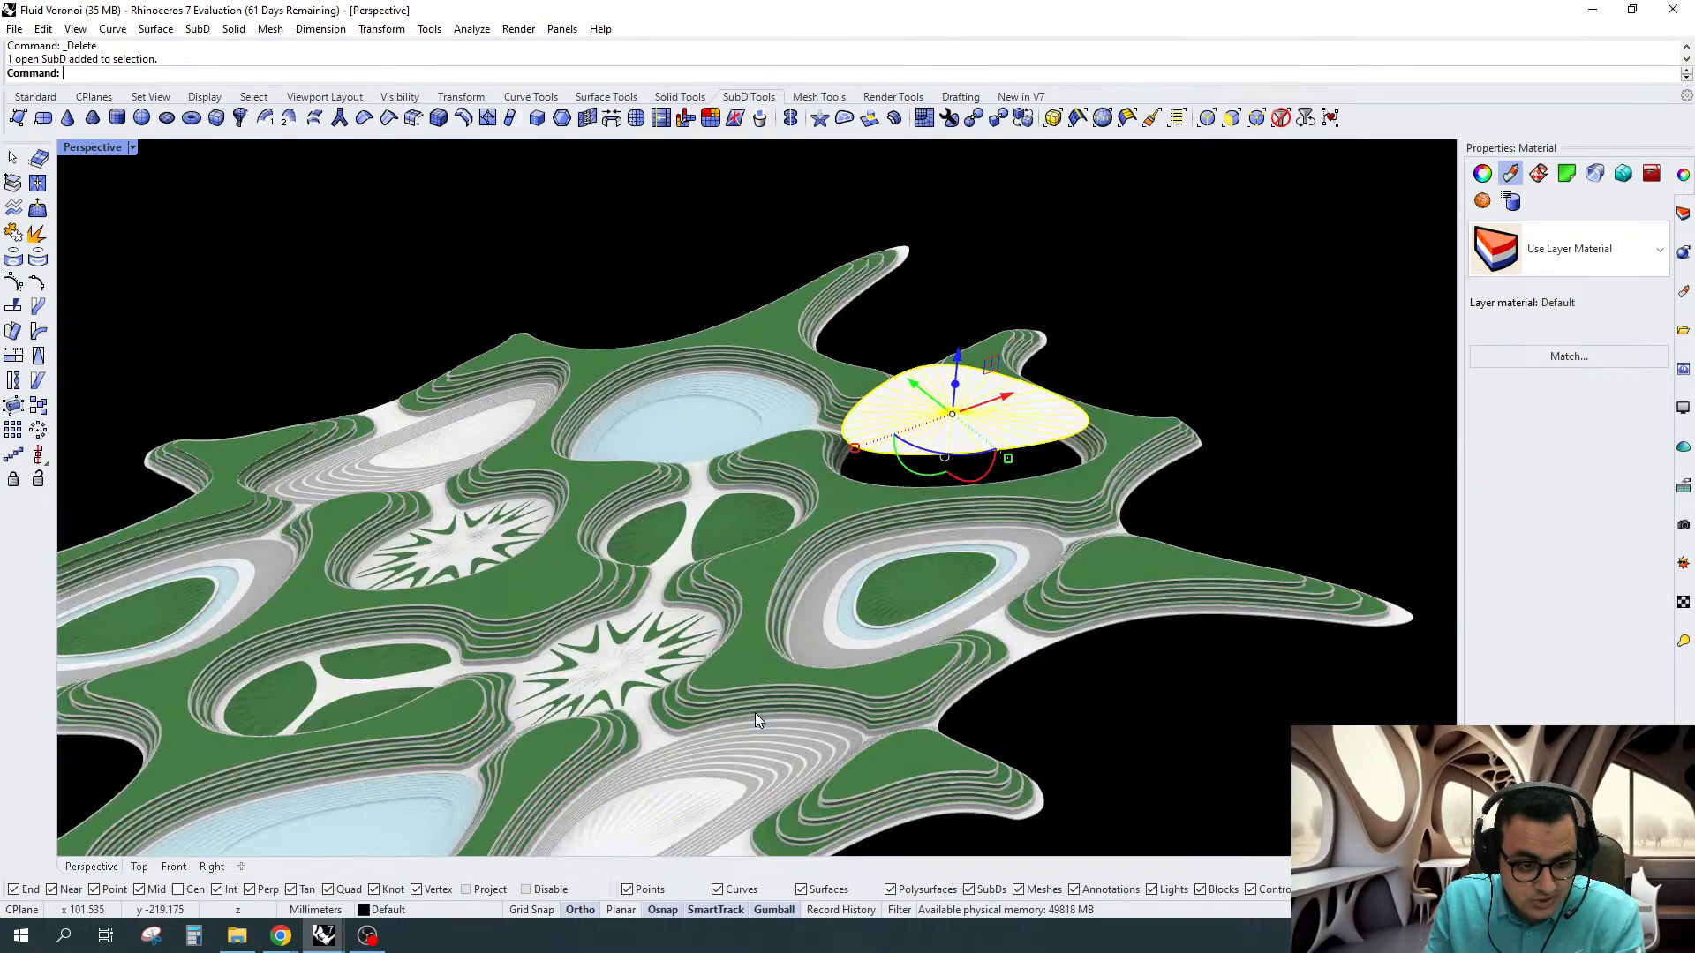
scroll(978, 397, up, 13)
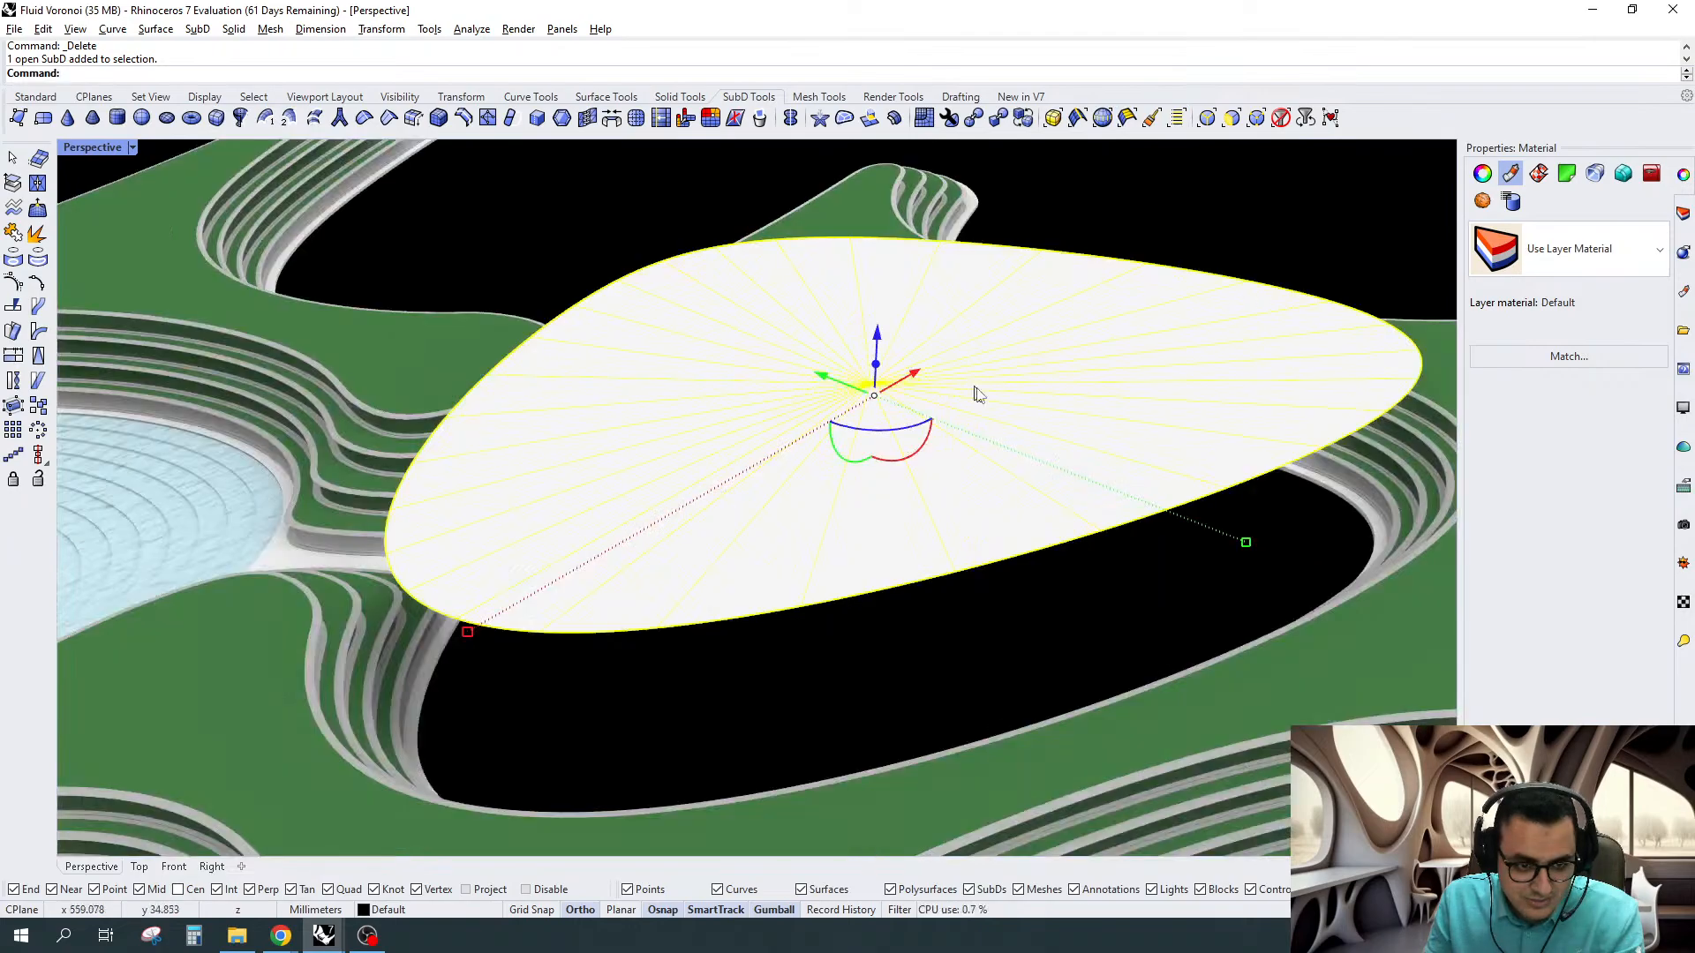
scroll(978, 393, down, 8)
scroll(1033, 362, up, 8)
click(1217, 228)
click(1111, 410)
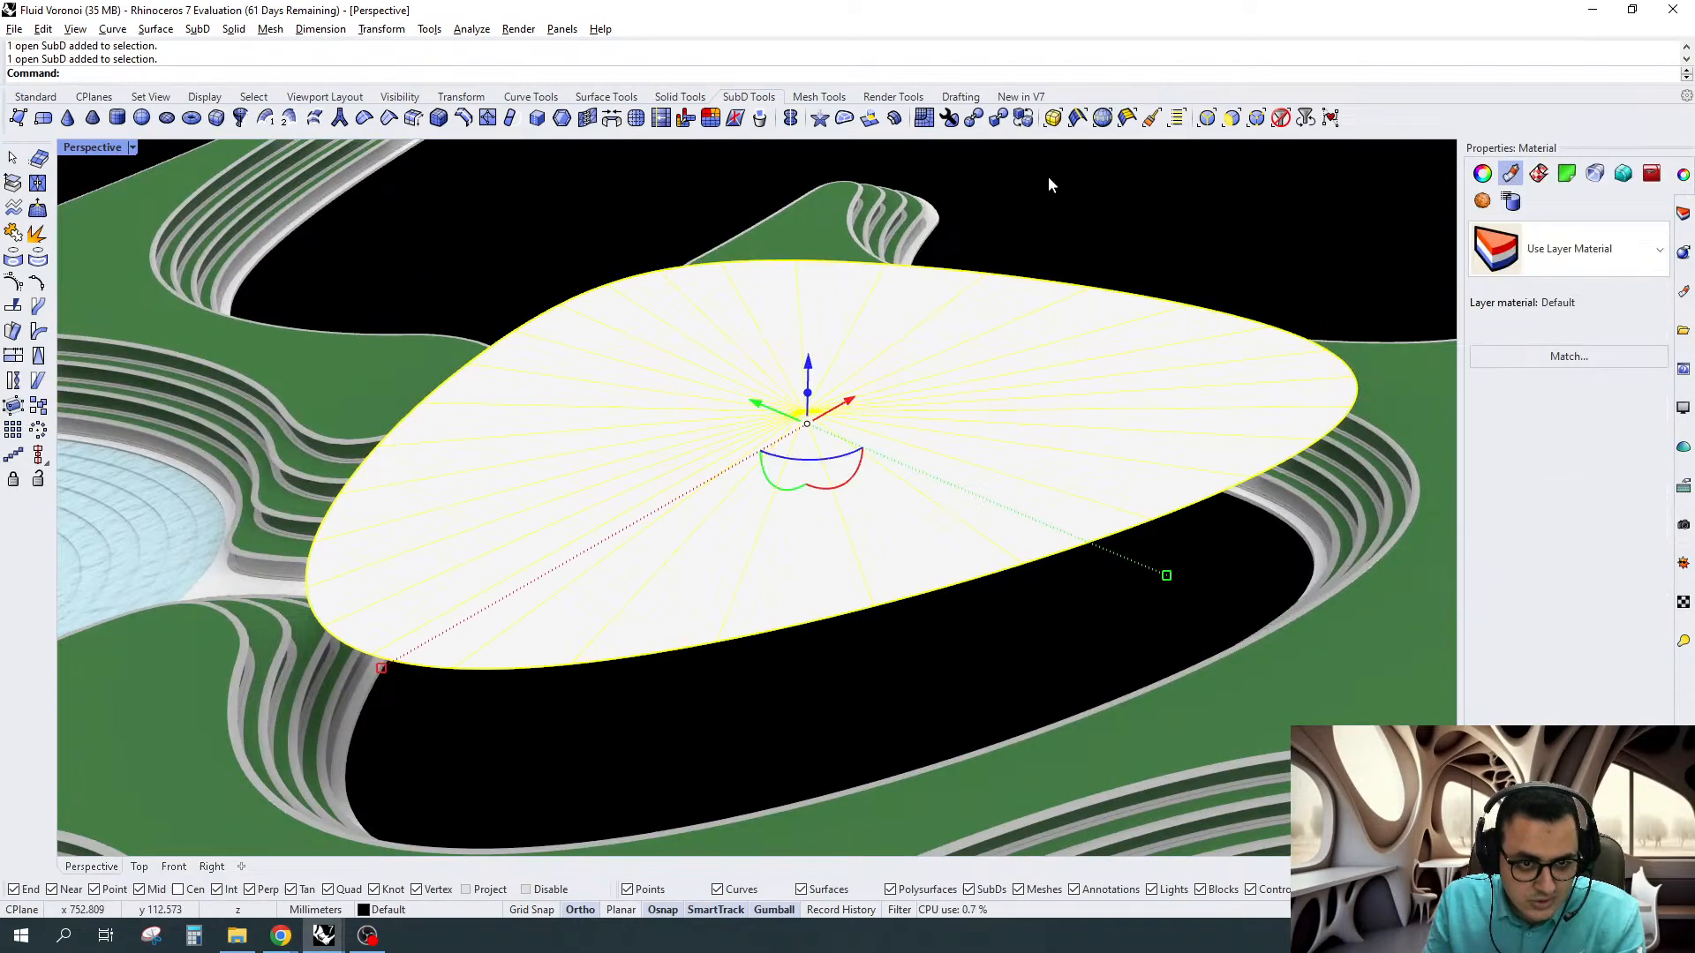
right_drag(1049, 182, 1214, 268)
key(Tab)
Select the slab's top faces, scale them inward and shift them off-centre toward the blue pond
drag(386, 298, 1280, 385)
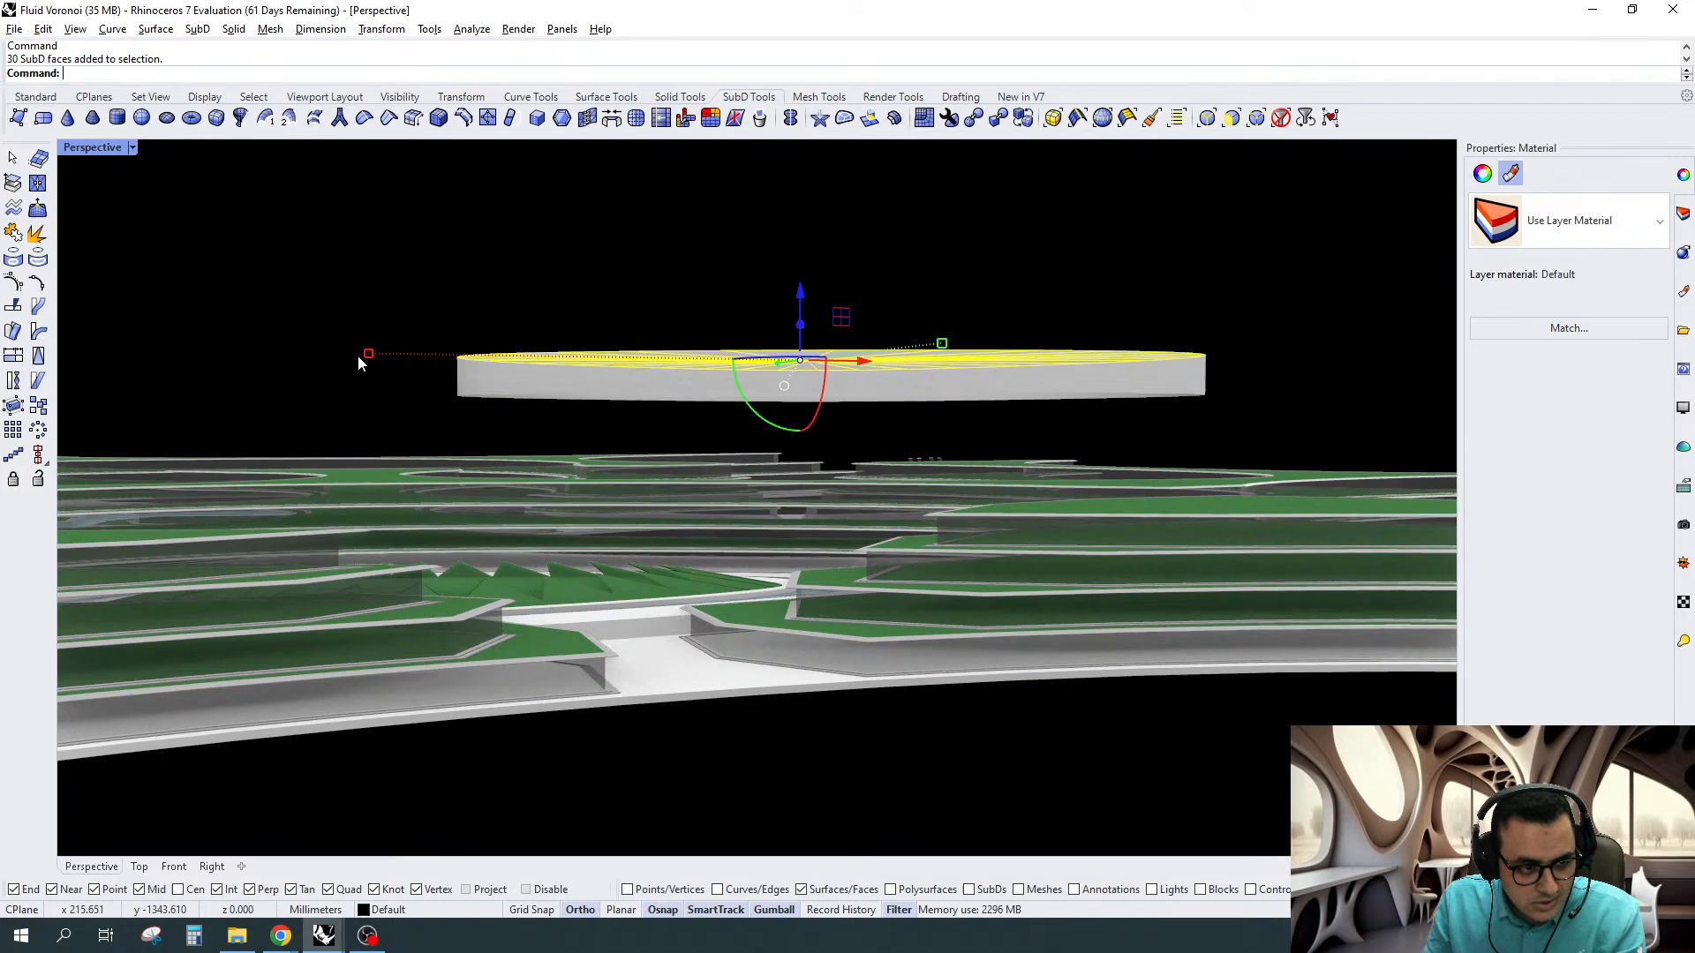
drag(367, 355, 441, 361)
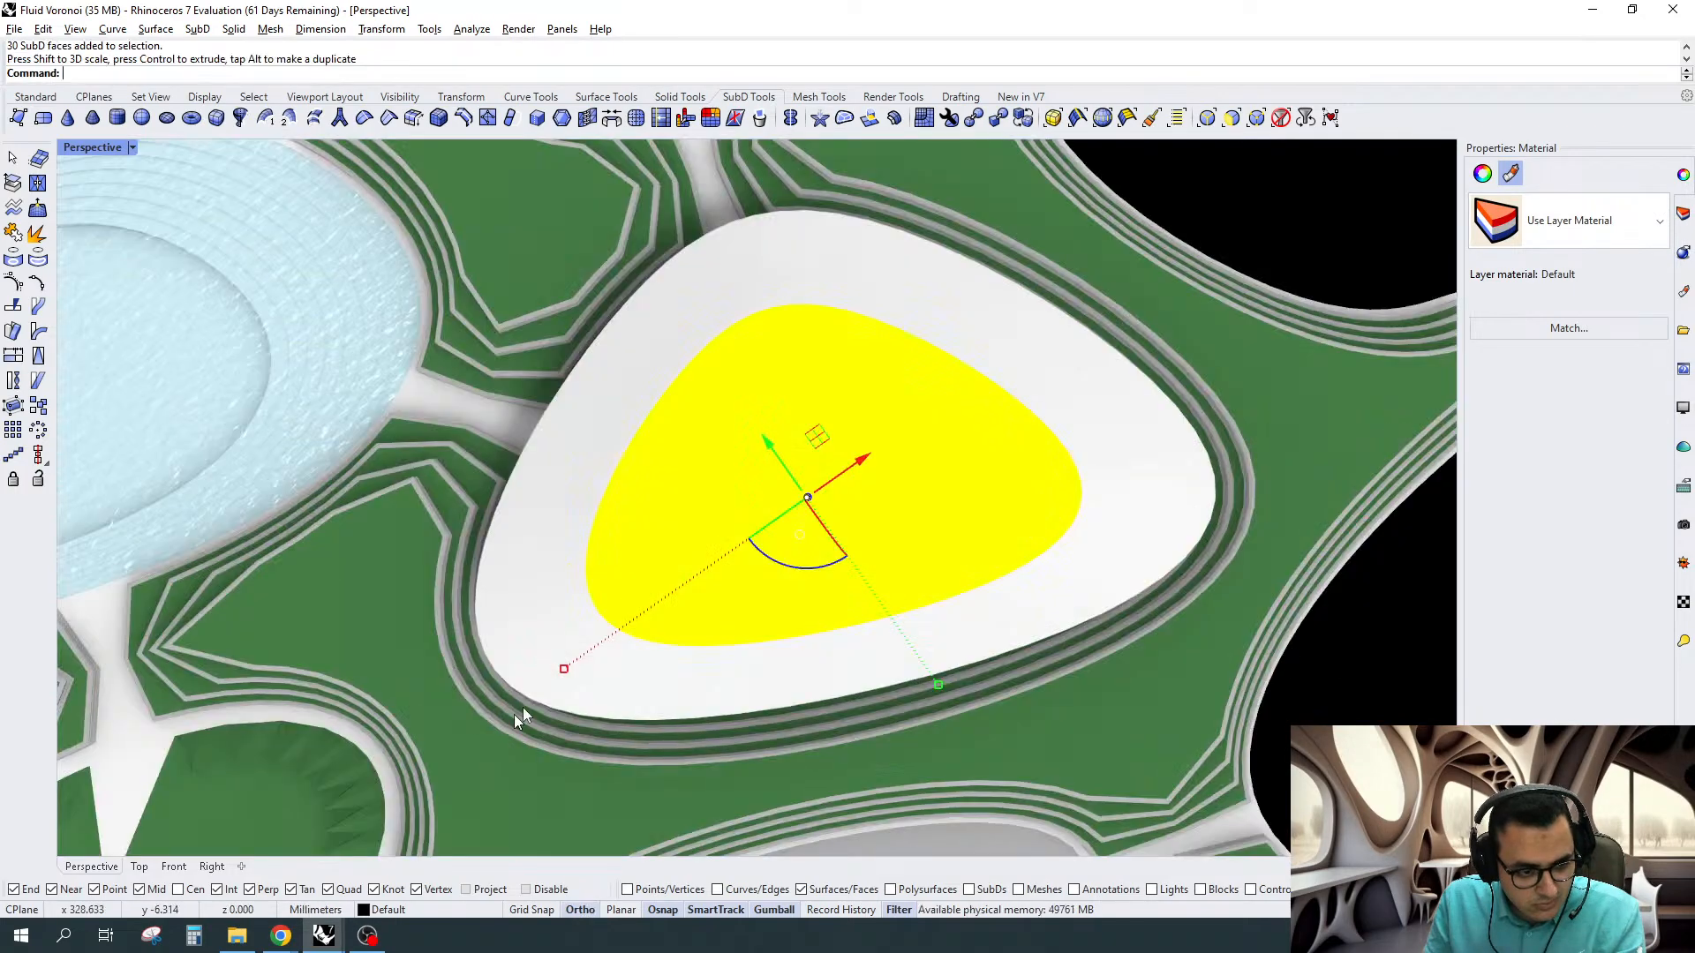
drag(564, 669, 572, 662)
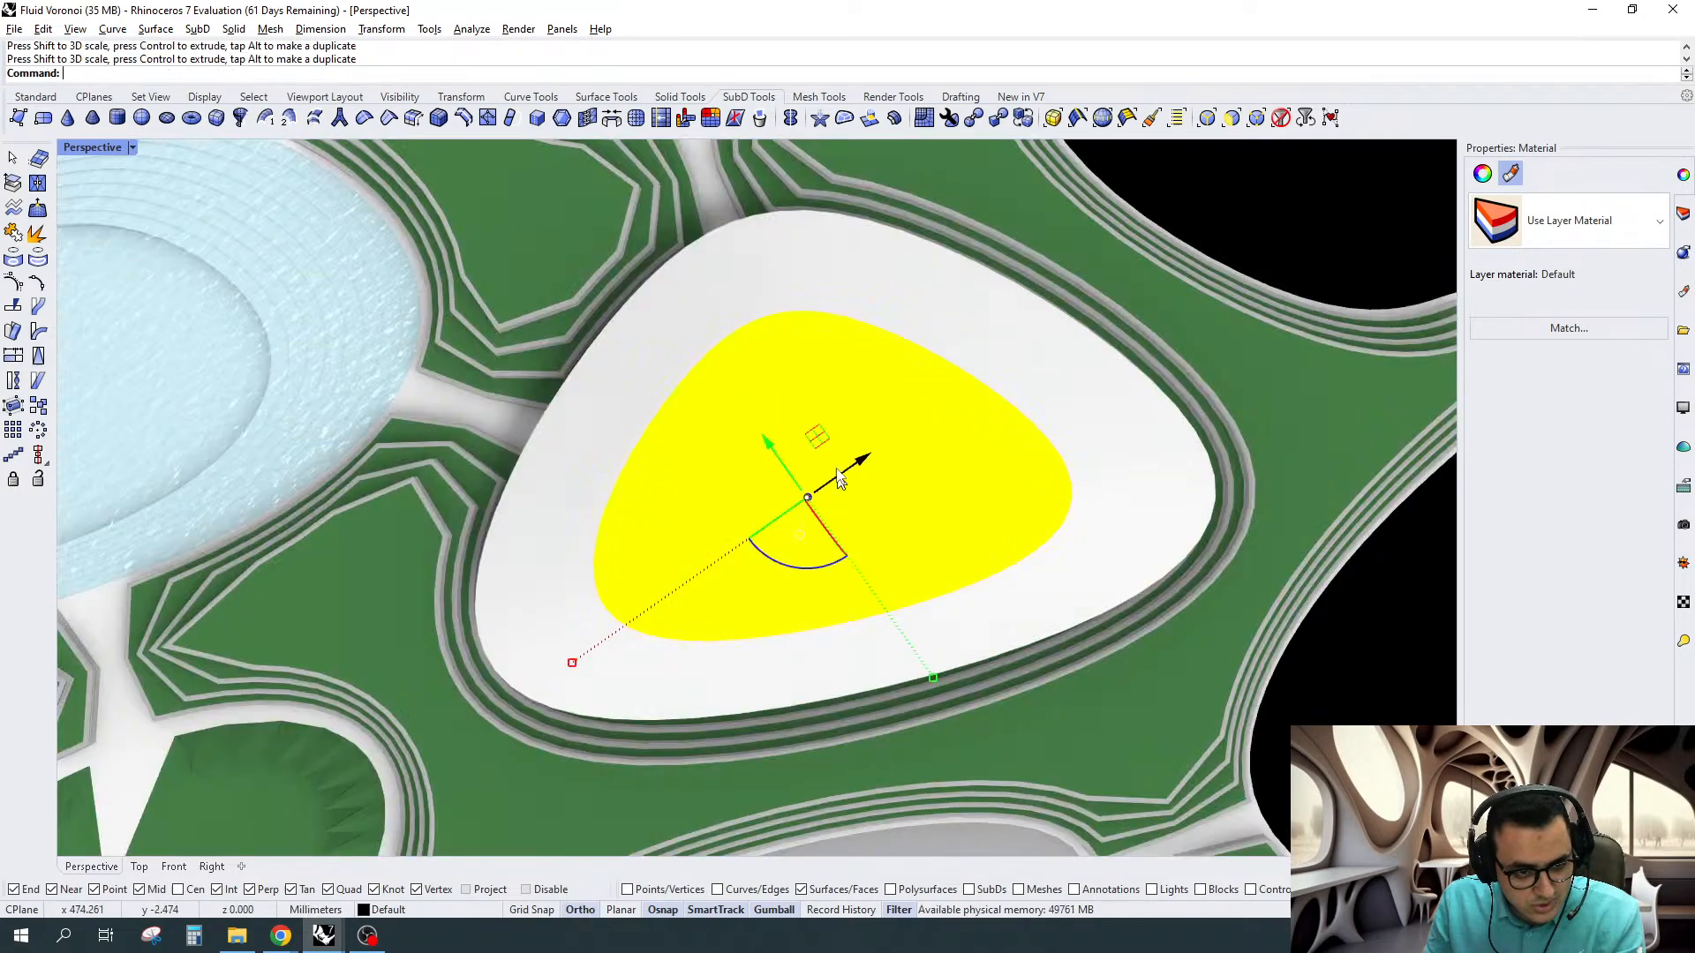
drag(838, 477, 746, 418)
right_drag(746, 418, 1030, 324)
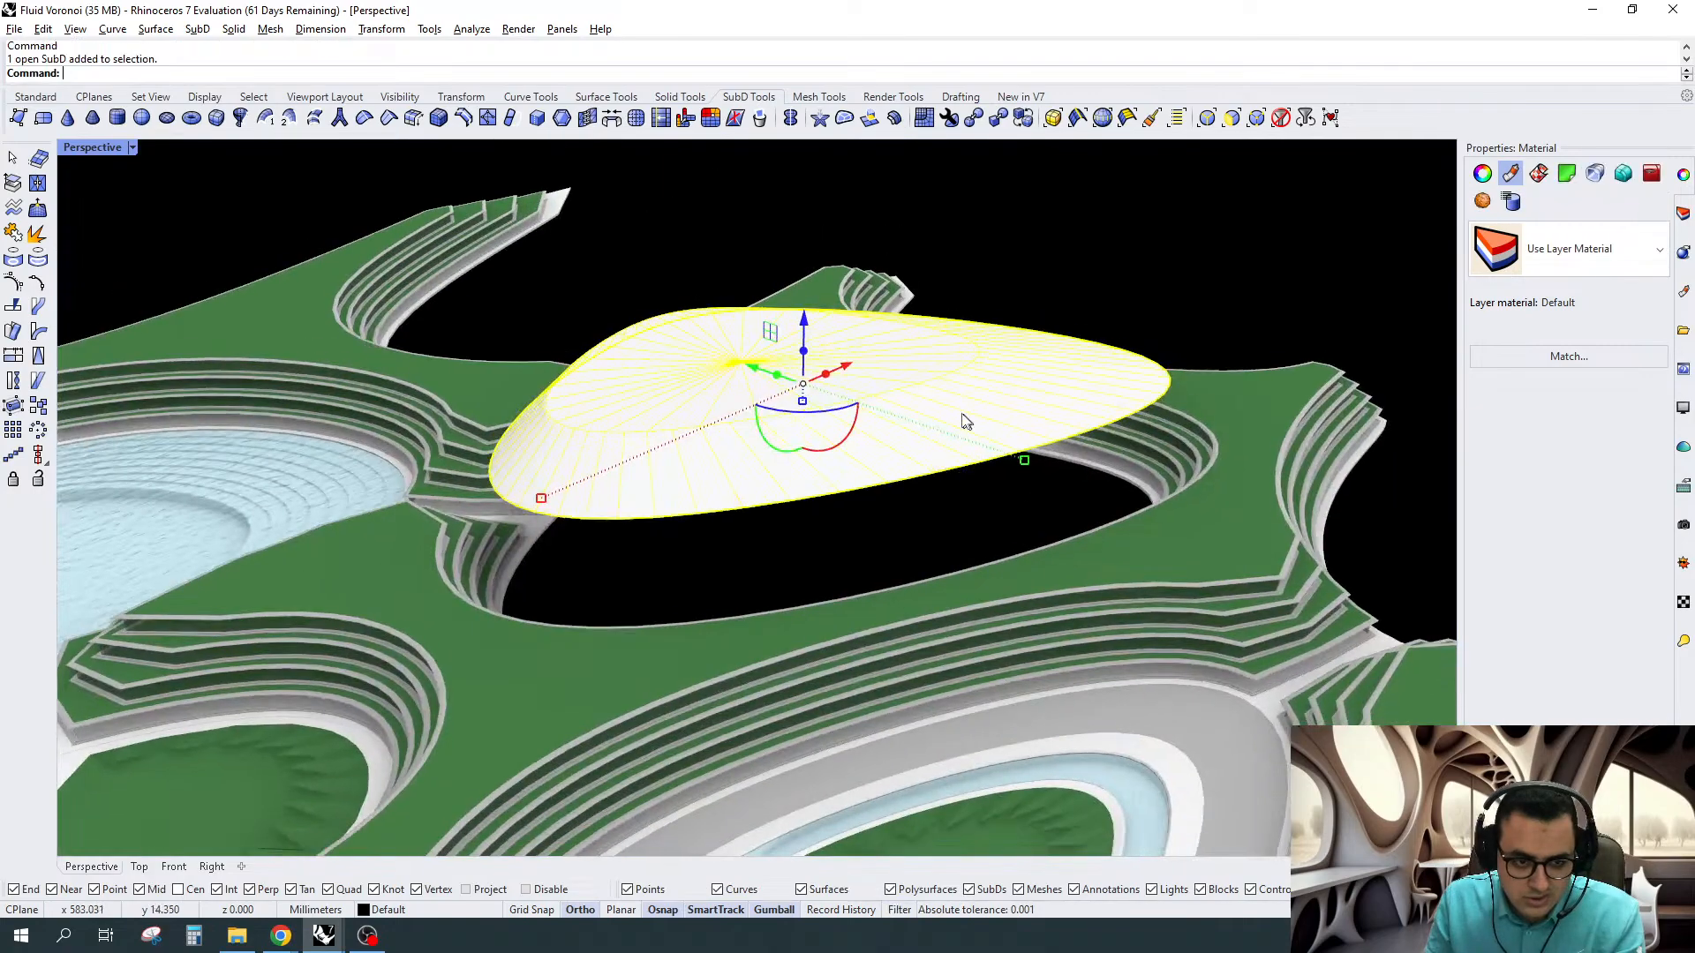
Relocate the gumball to the slab's lower rim and flatten the whole SubD by scaling its height to 0
scroll(963, 415, up, 4)
right_drag(968, 448, 967, 470)
key(Tab)
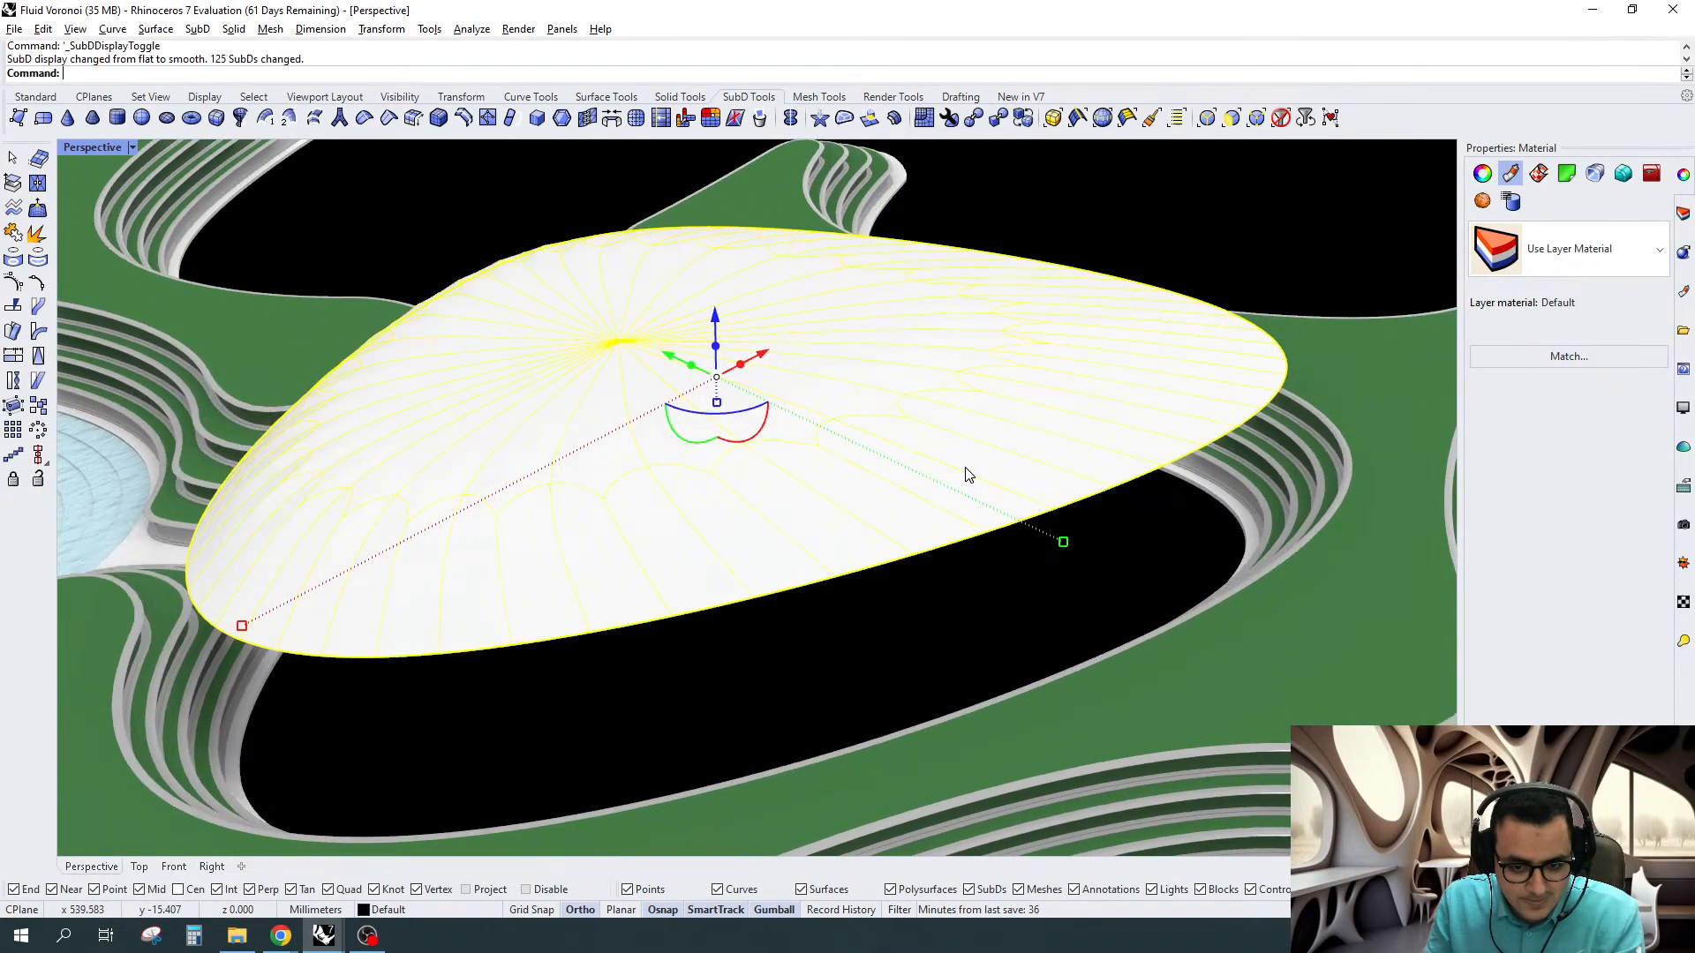
key(Tab)
right_click(969, 475)
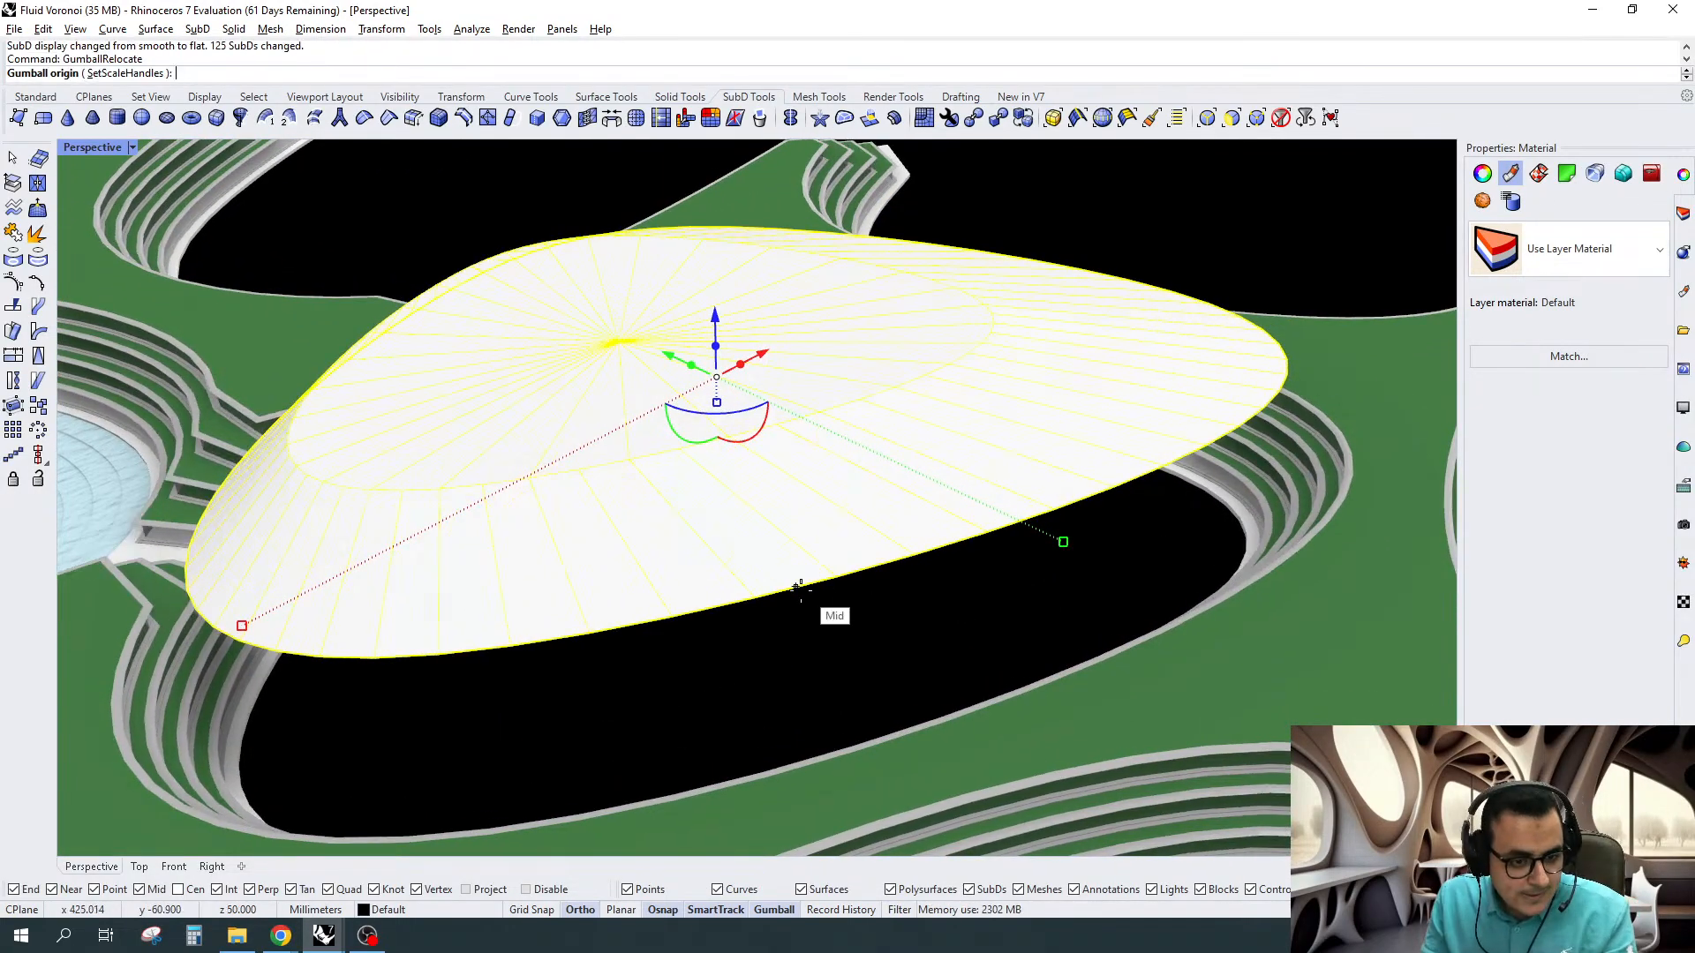
click(795, 586)
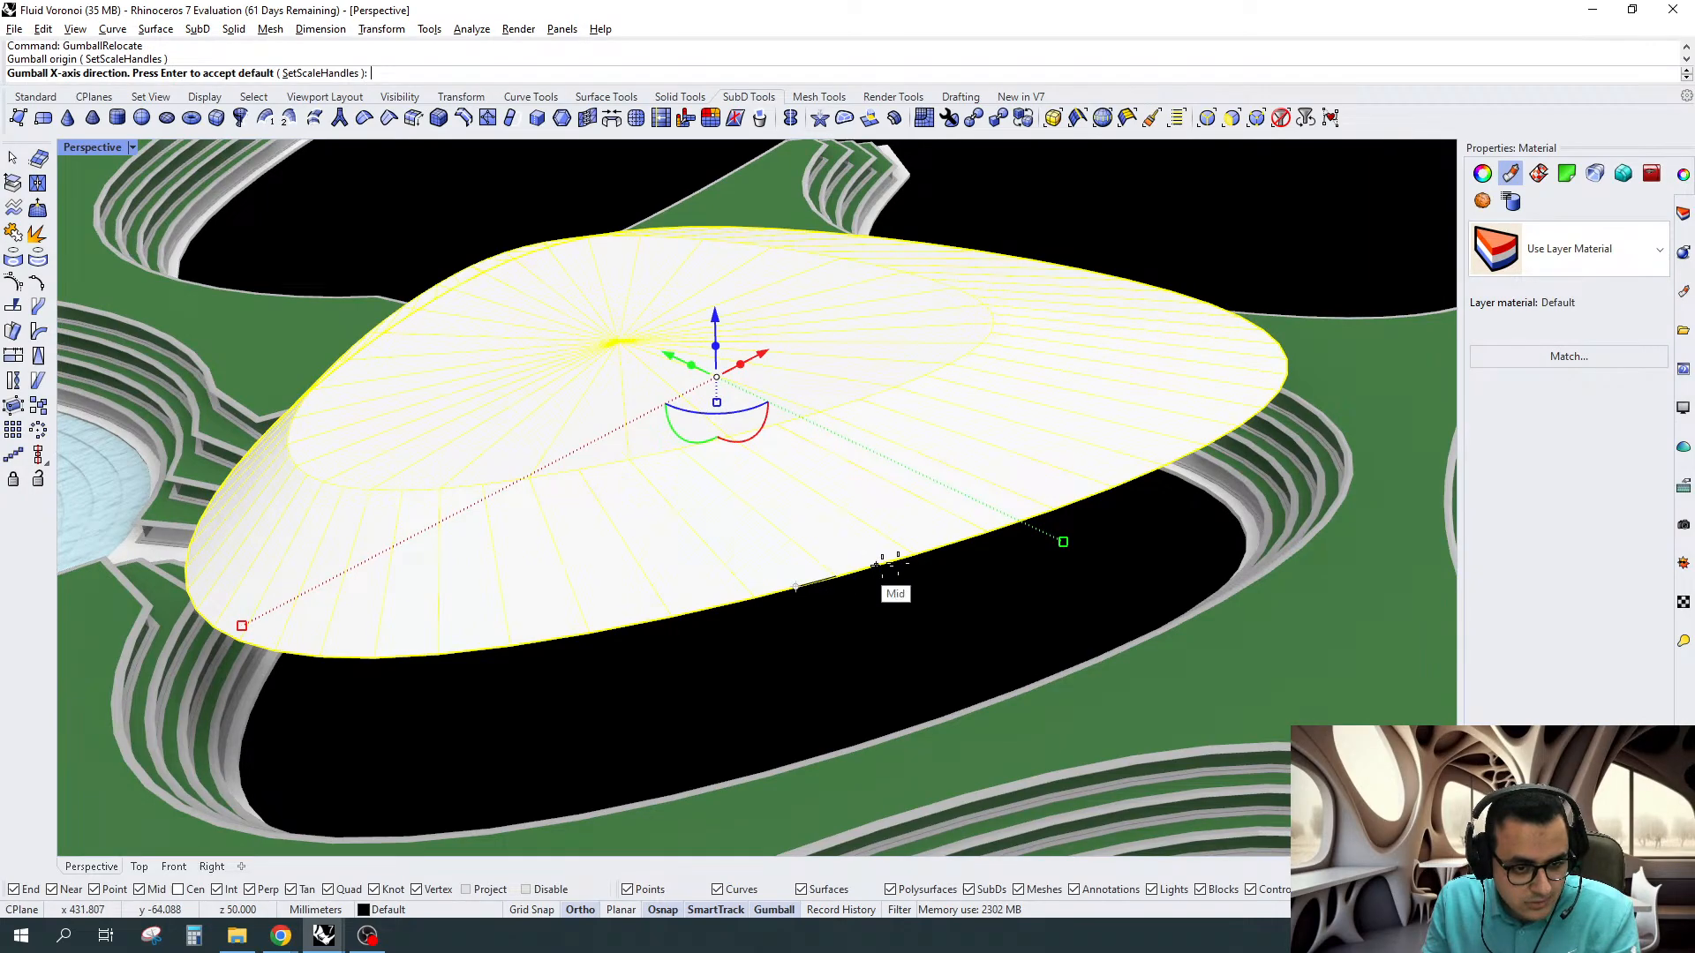
right_click(890, 565)
right_click(889, 565)
click(795, 614)
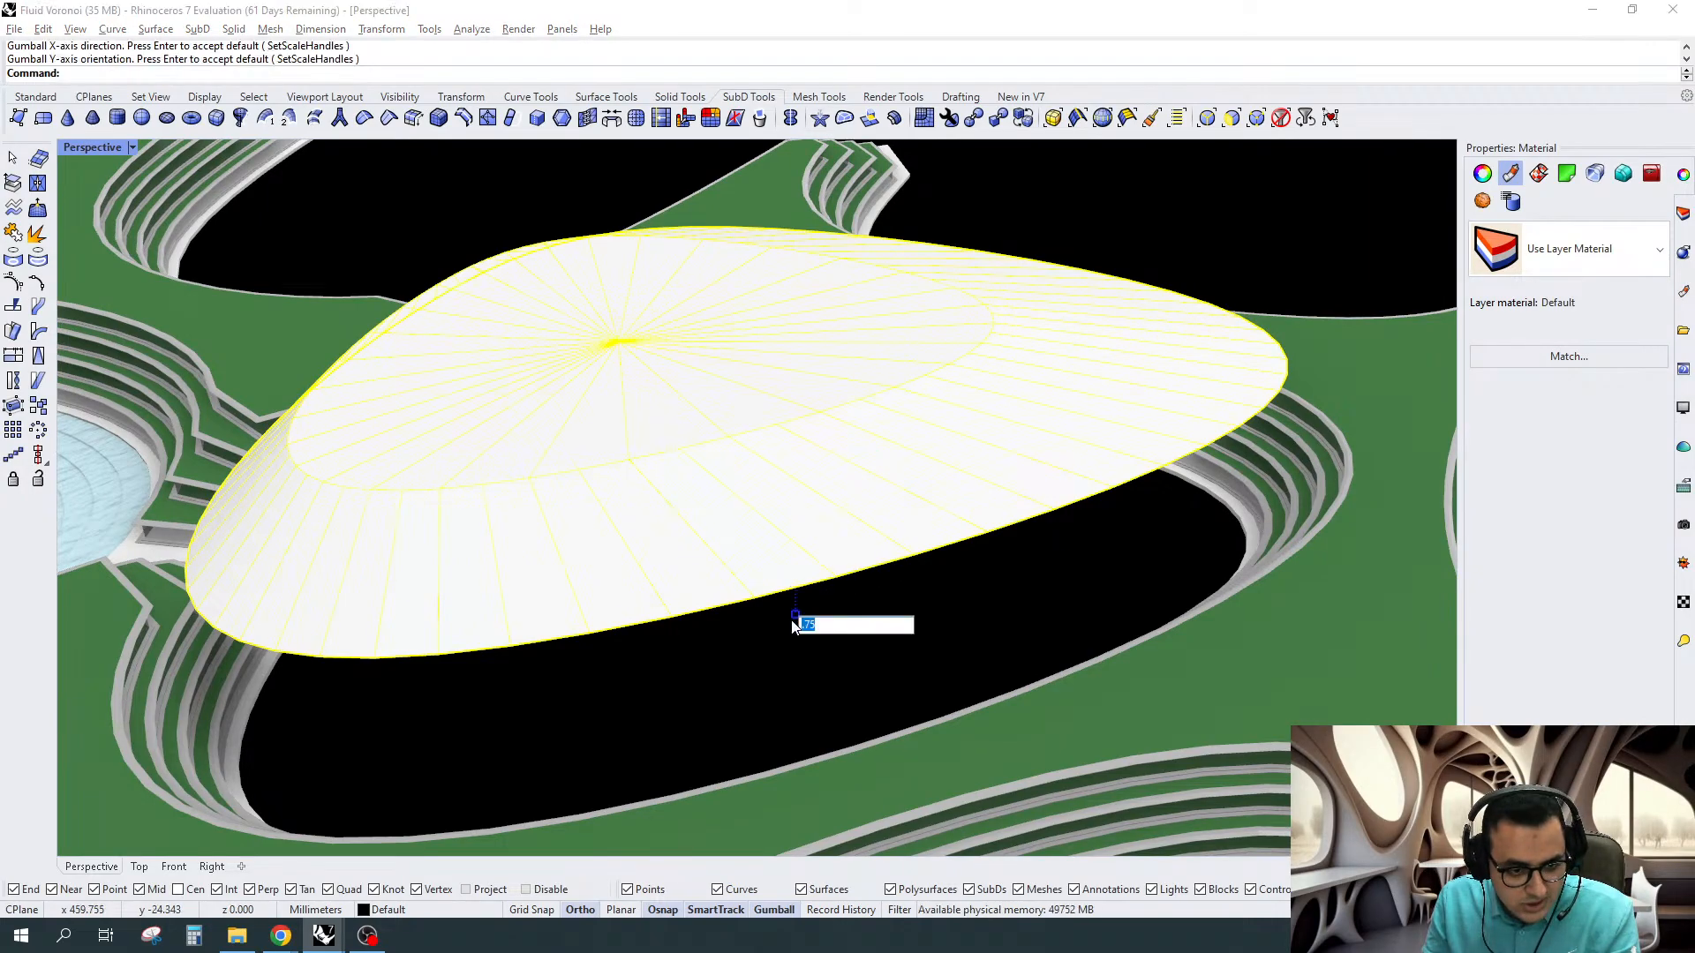
text(0)
key(Return)
key(Escape)
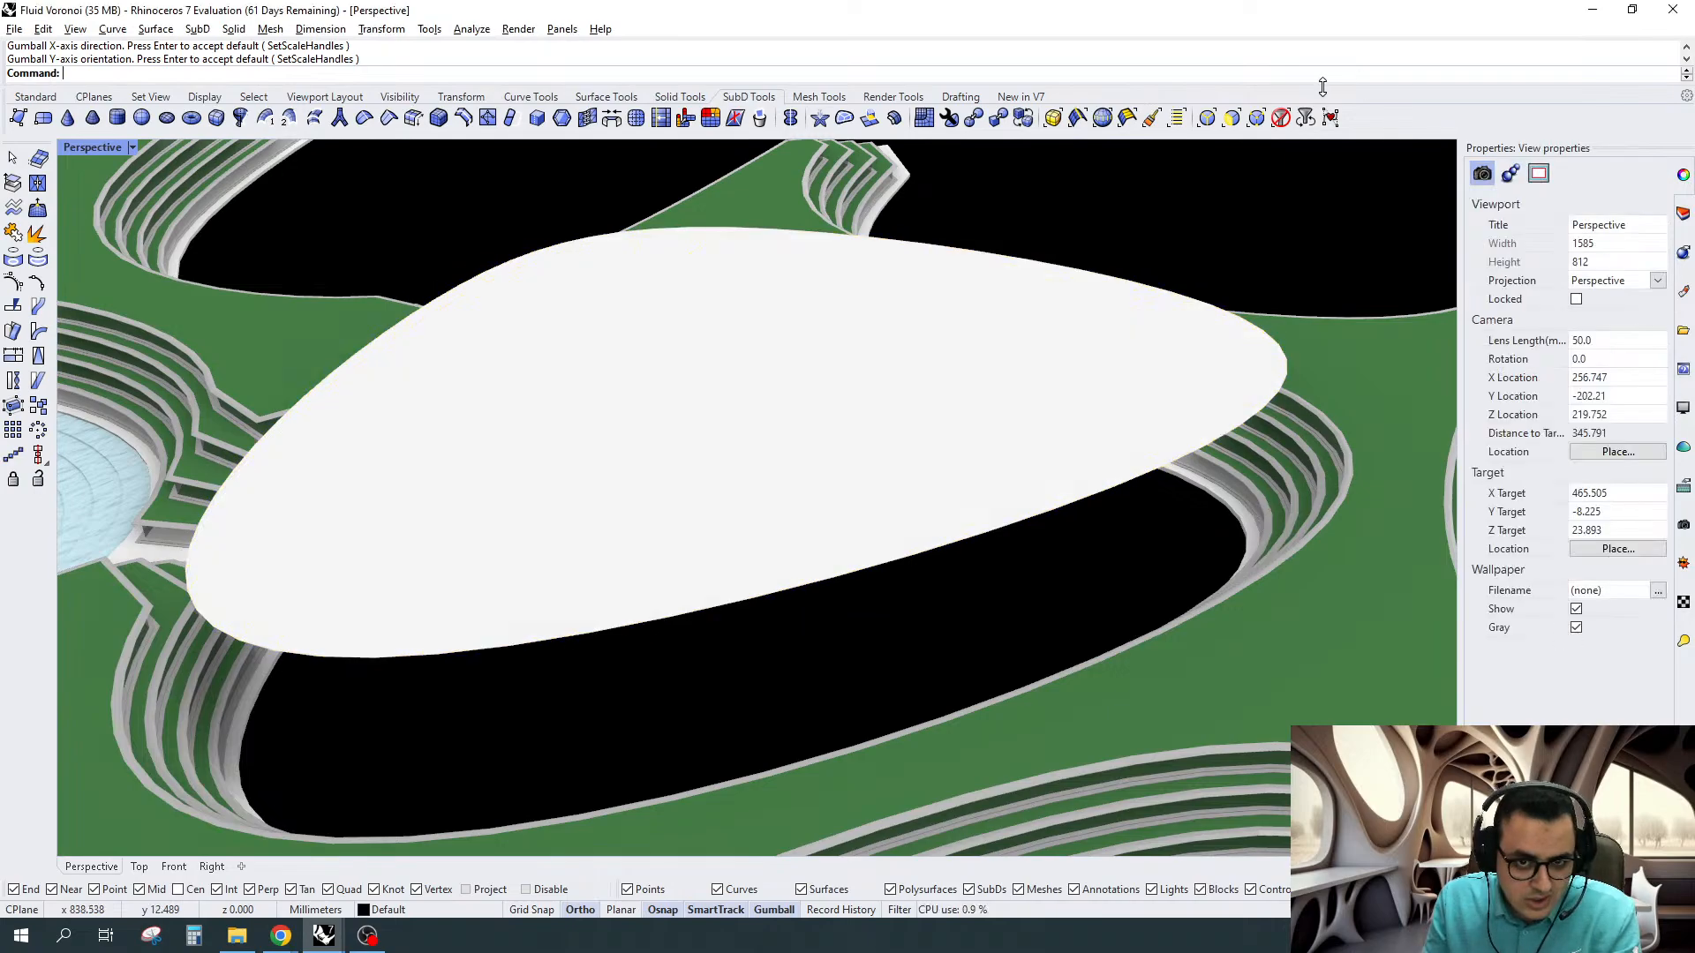
Select the face ring around the flattened inner cap and extract it as a separate SubD
click(1233, 118)
click(867, 505)
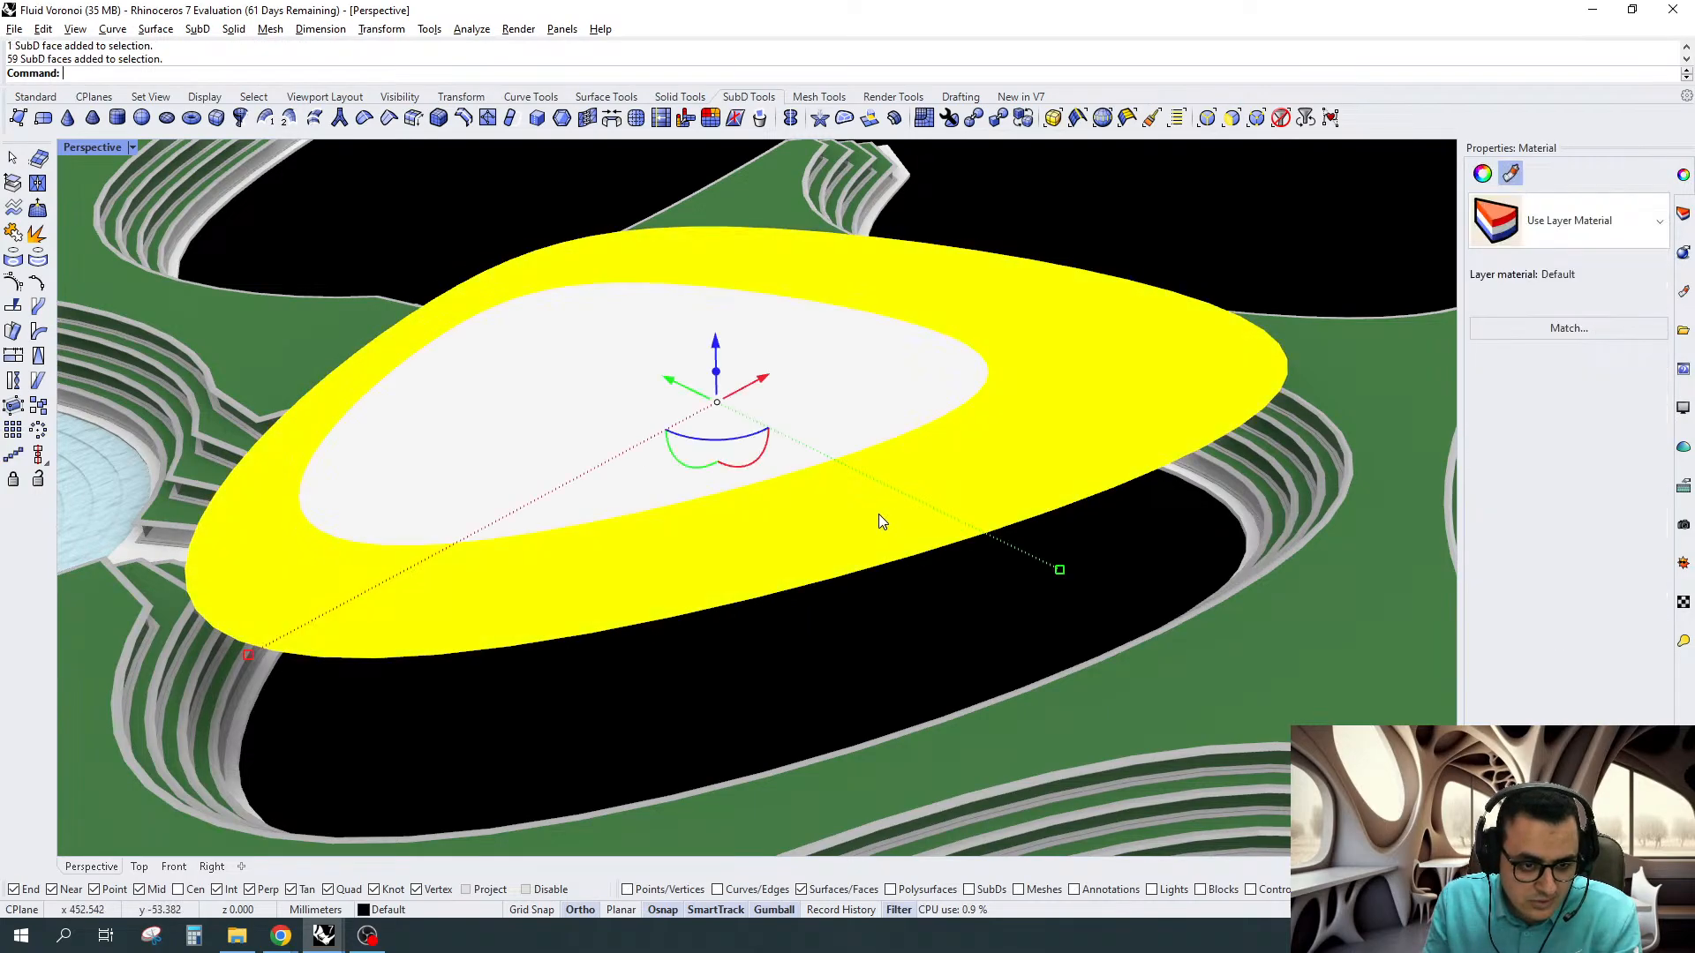
click(12, 183)
right_drag(734, 375, 784, 371)
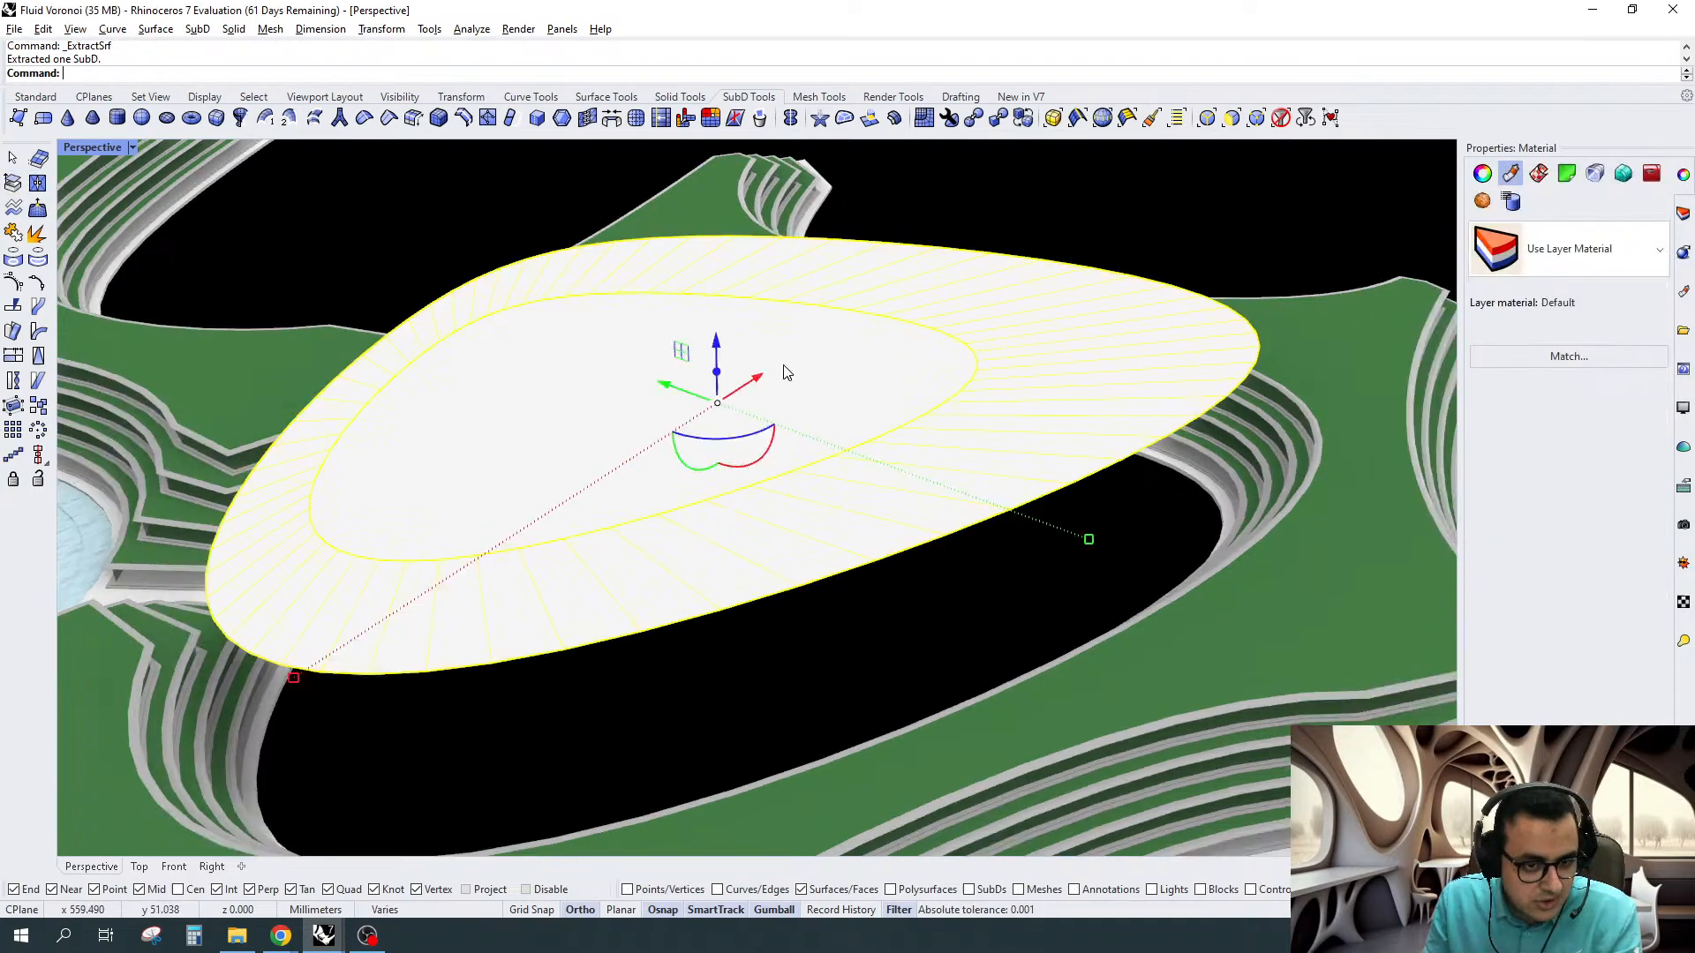
click(785, 372)
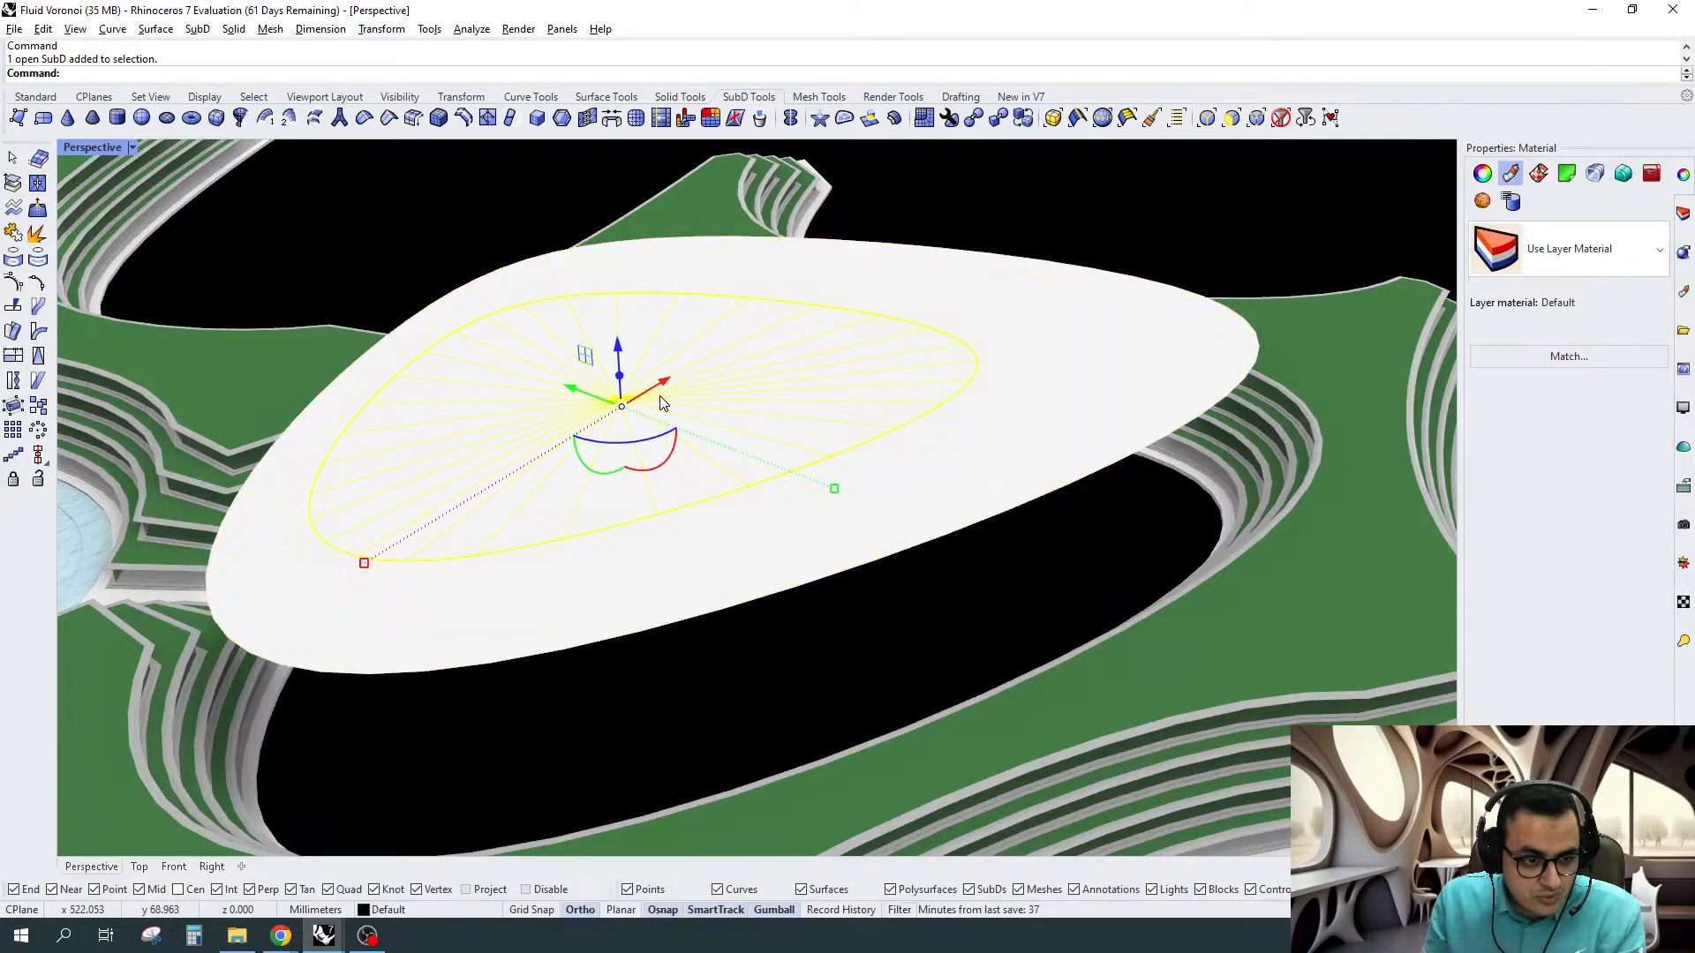
scroll(620, 389, up, 3)
drag(620, 389, 619, 366)
right_drag(728, 490, 769, 422)
key(Escape)
key(ctrl+z)
key(Escape)
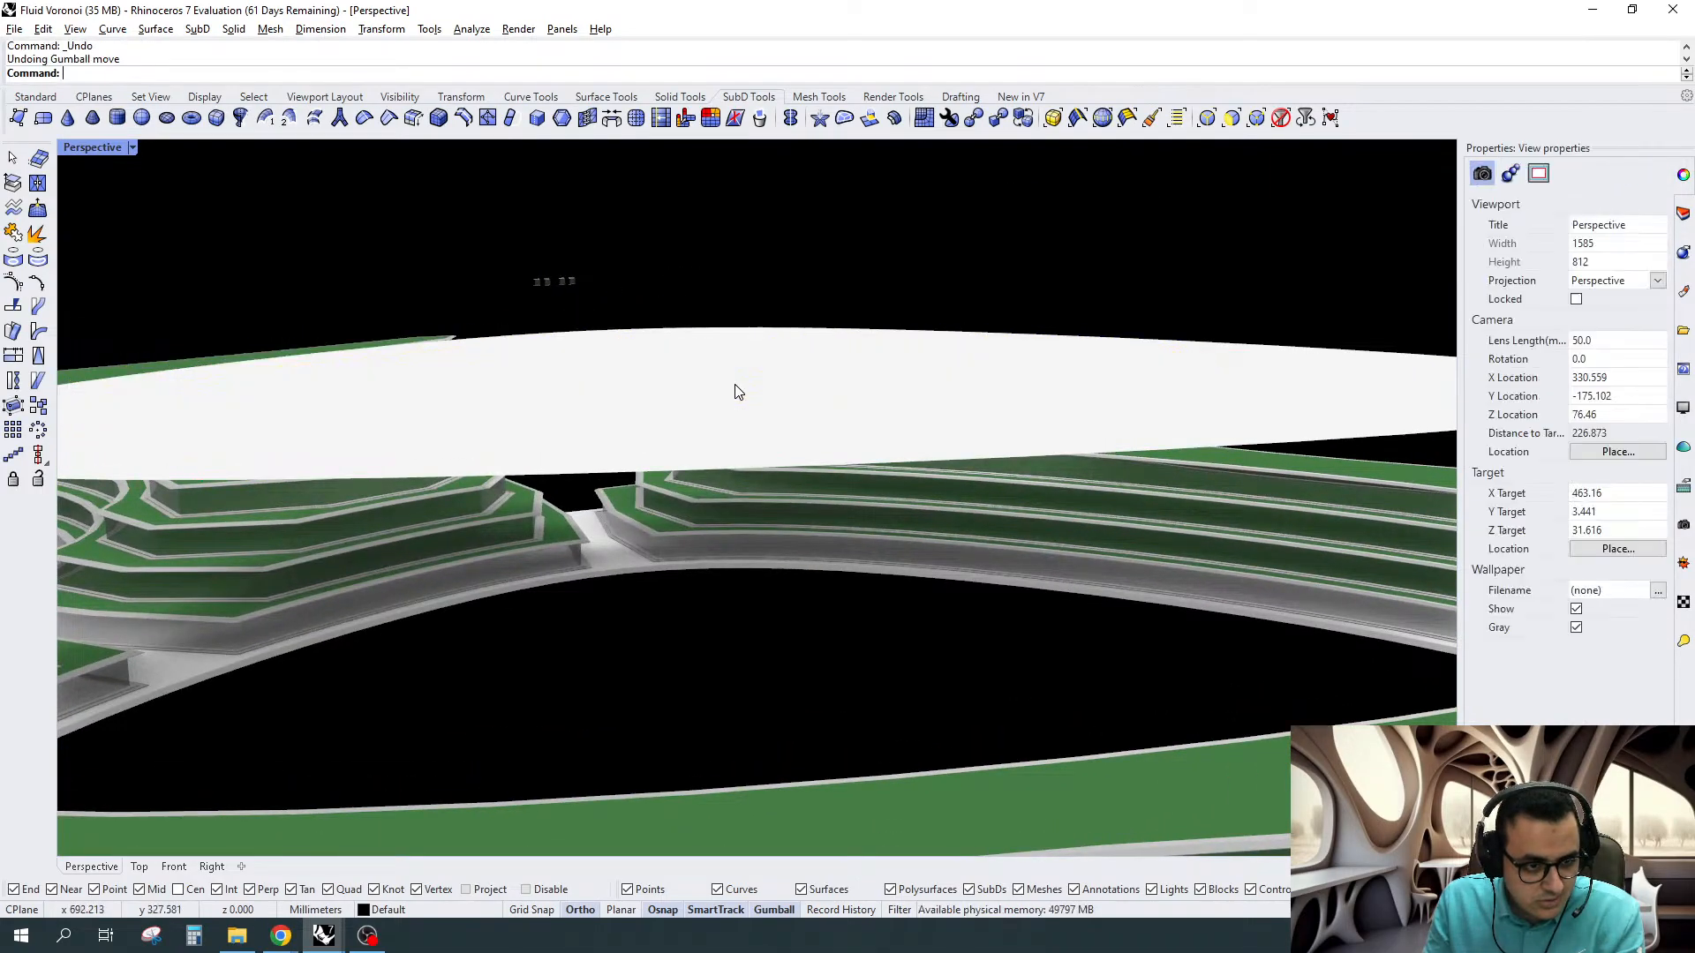
Extrude the inner cap upward by a small height above the white ring
click(732, 378)
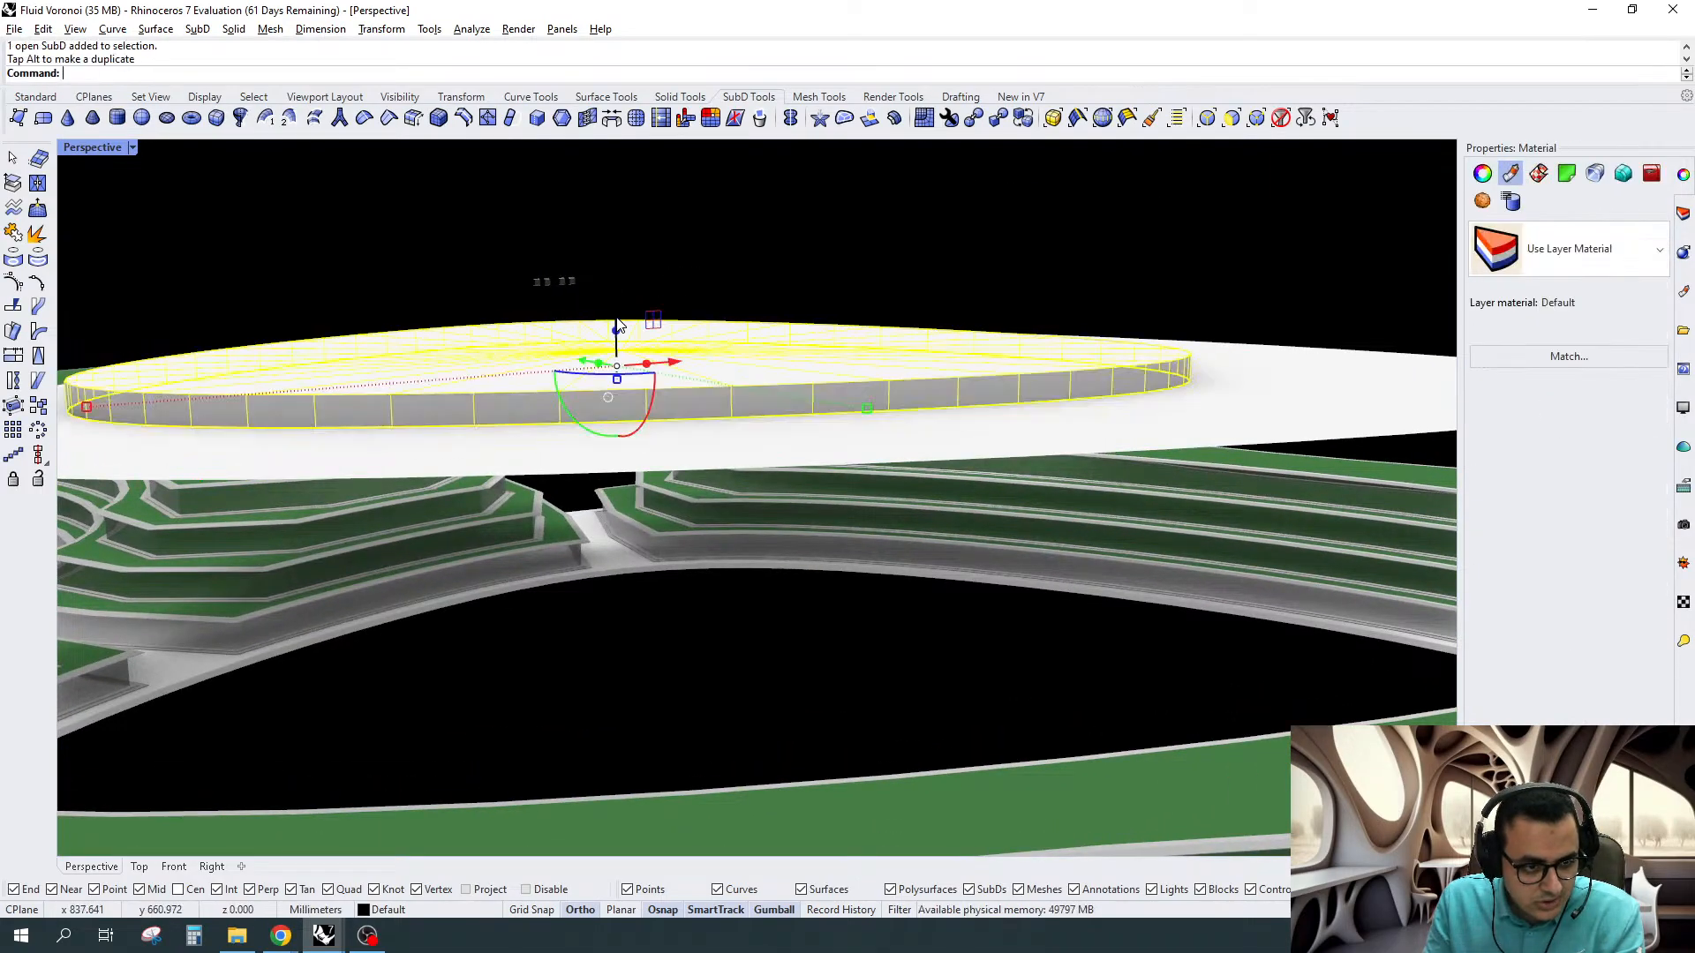
right_drag(707, 353, 680, 321)
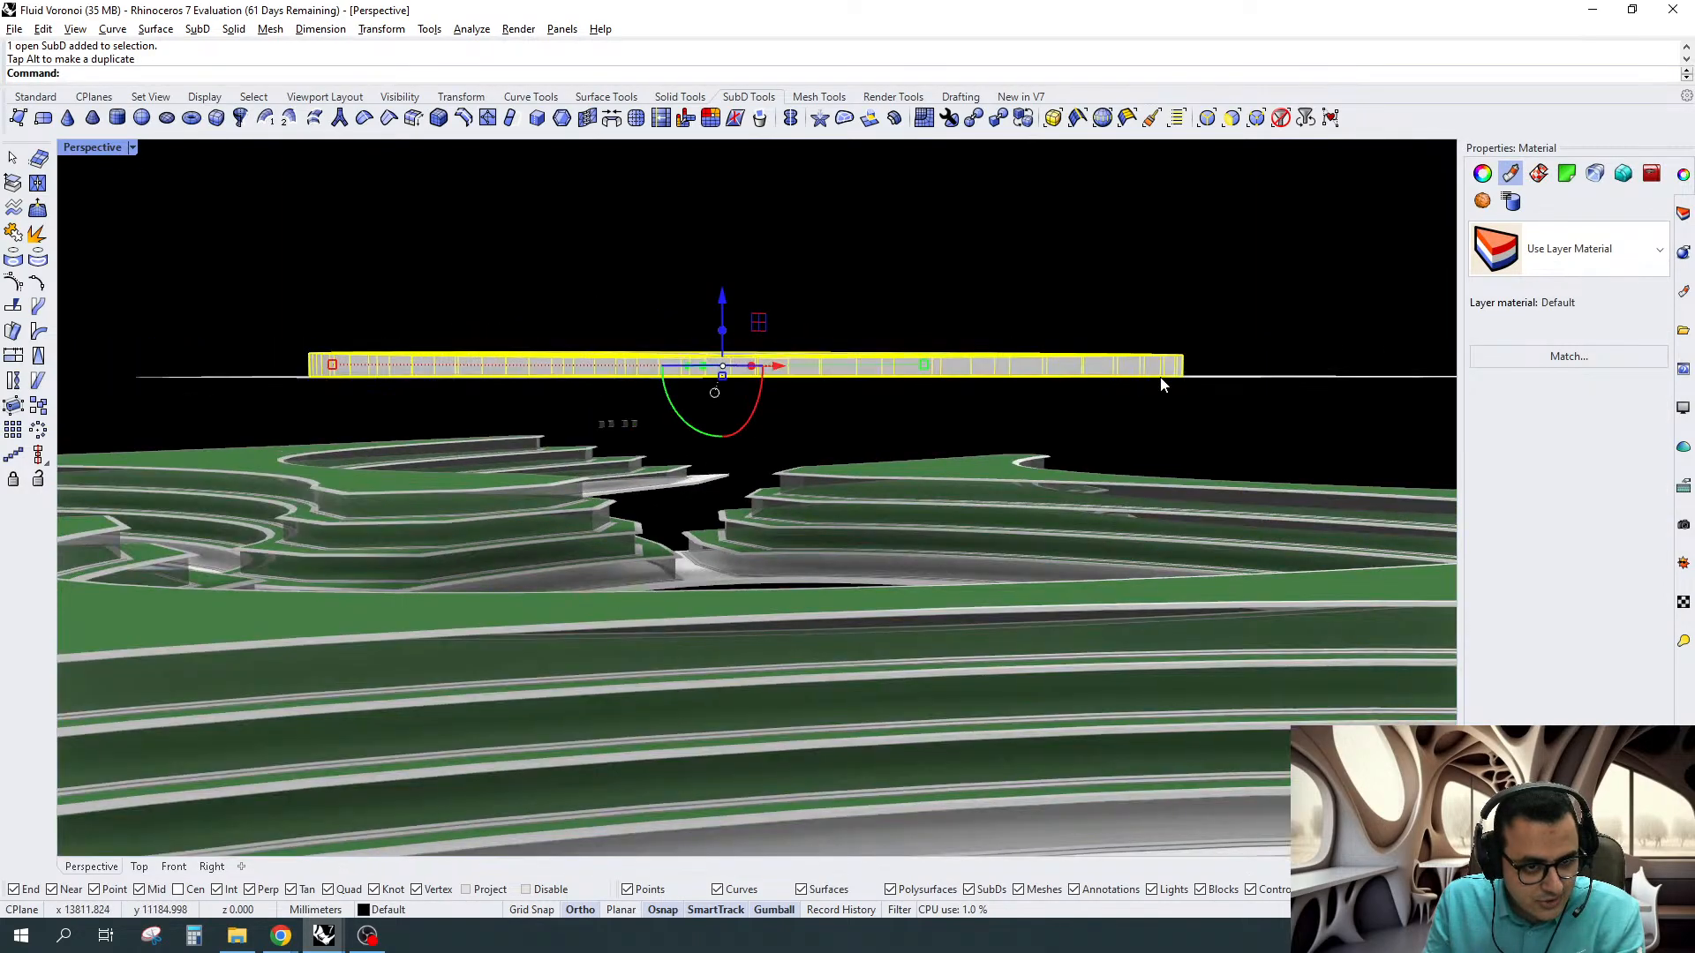
click(936, 293)
scroll(935, 292, up, 2)
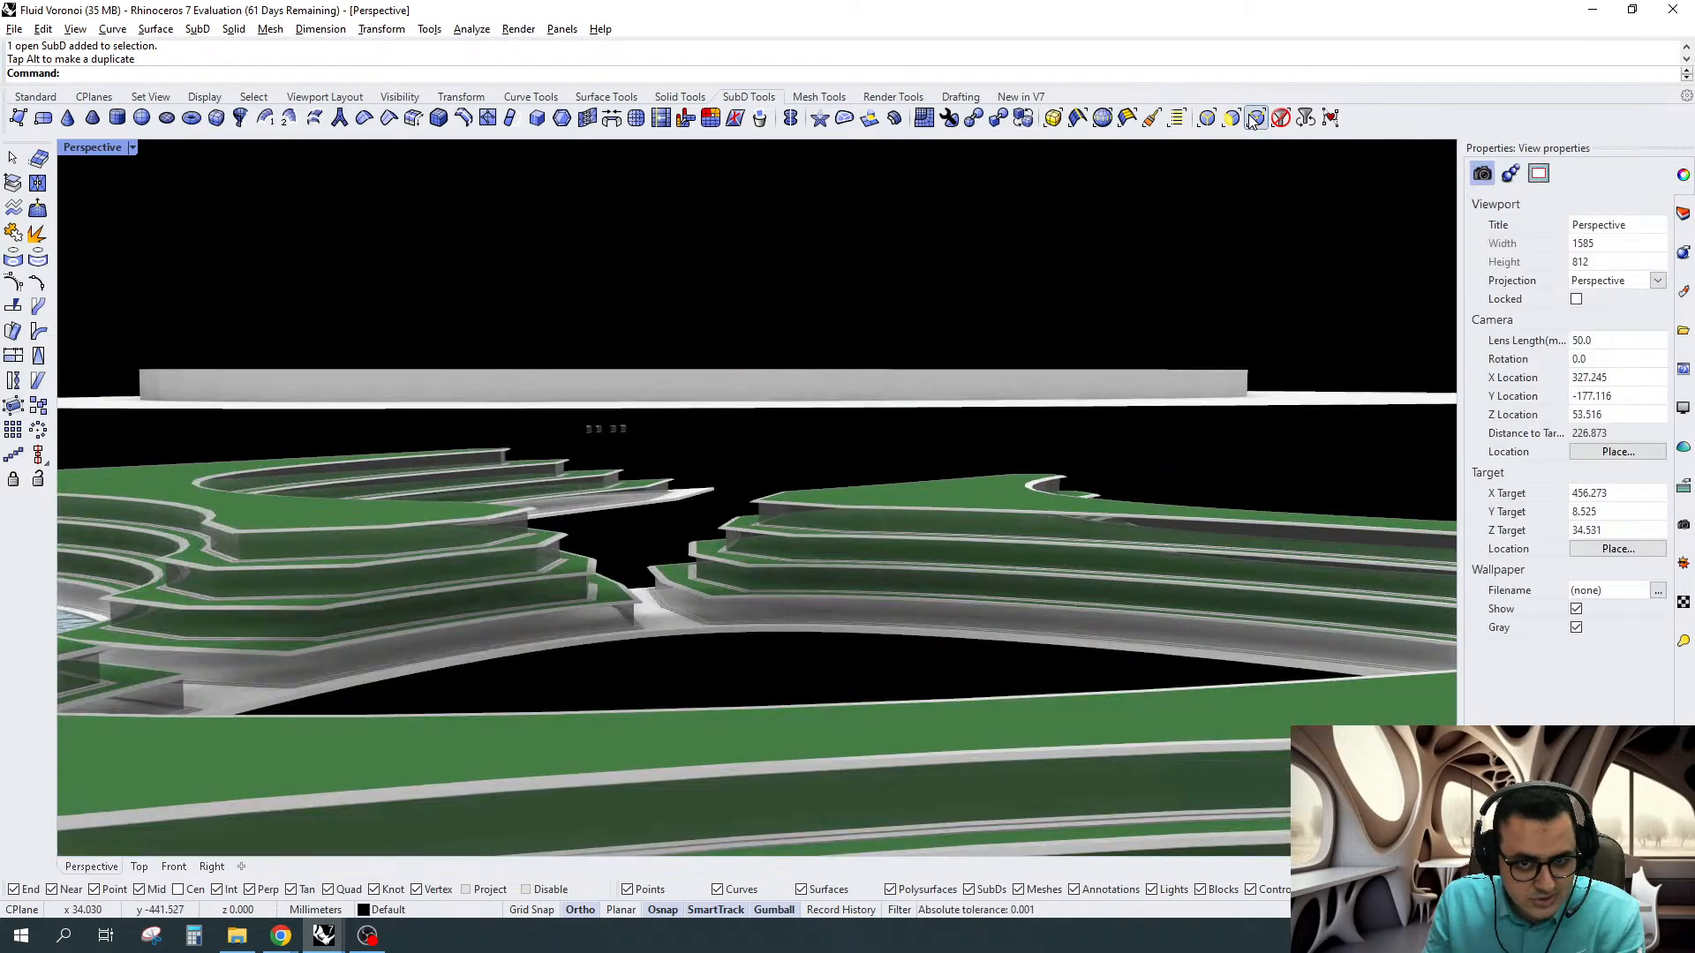
Limit selection to SubD faces, select the extruded cap's top faces and scale them inward to slope its sides
click(1231, 118)
drag(78, 322, 1385, 377)
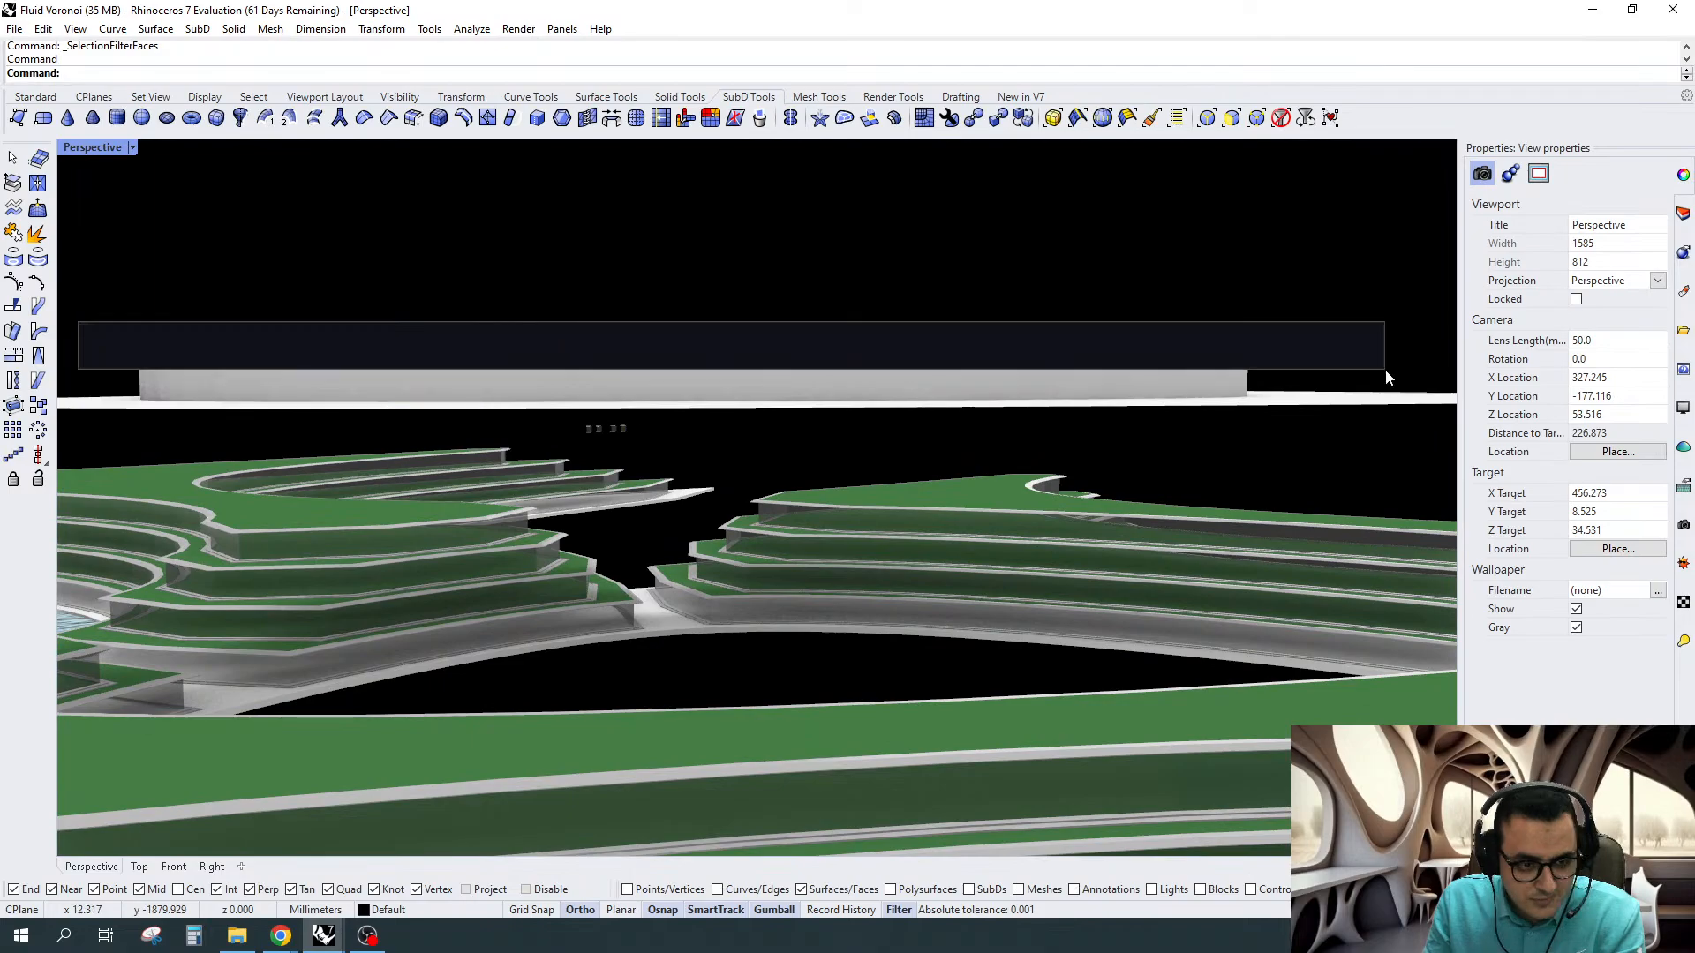
drag(1385, 377, 1385, 377)
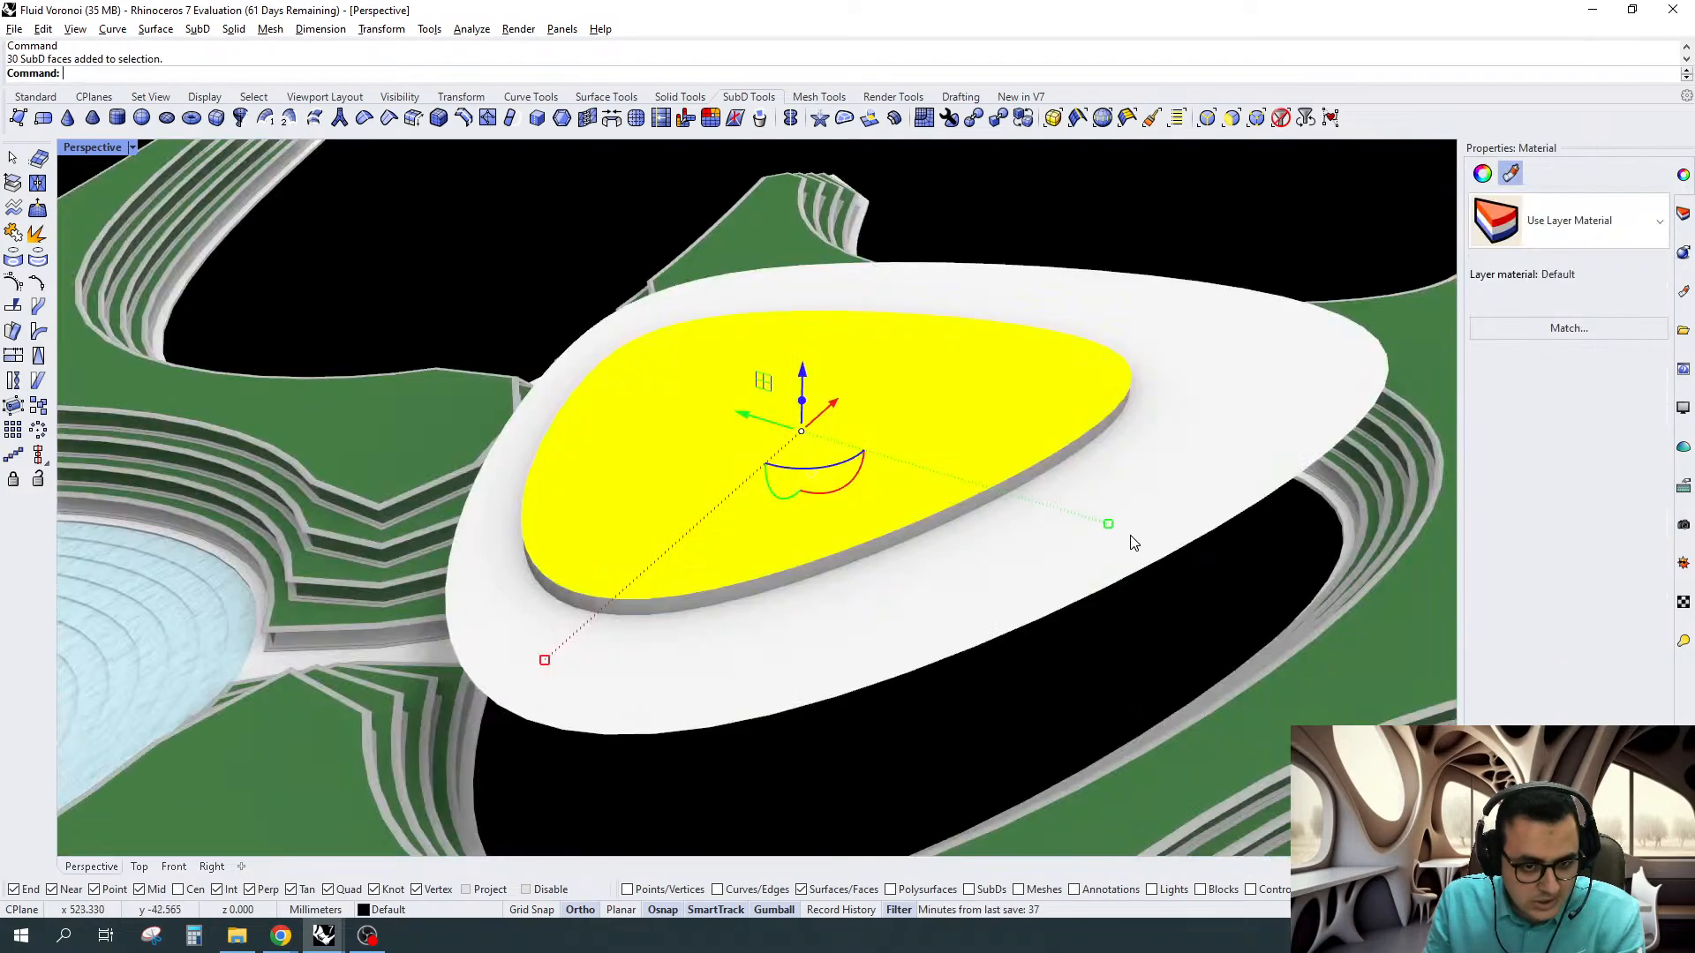
drag(1108, 523, 1046, 510)
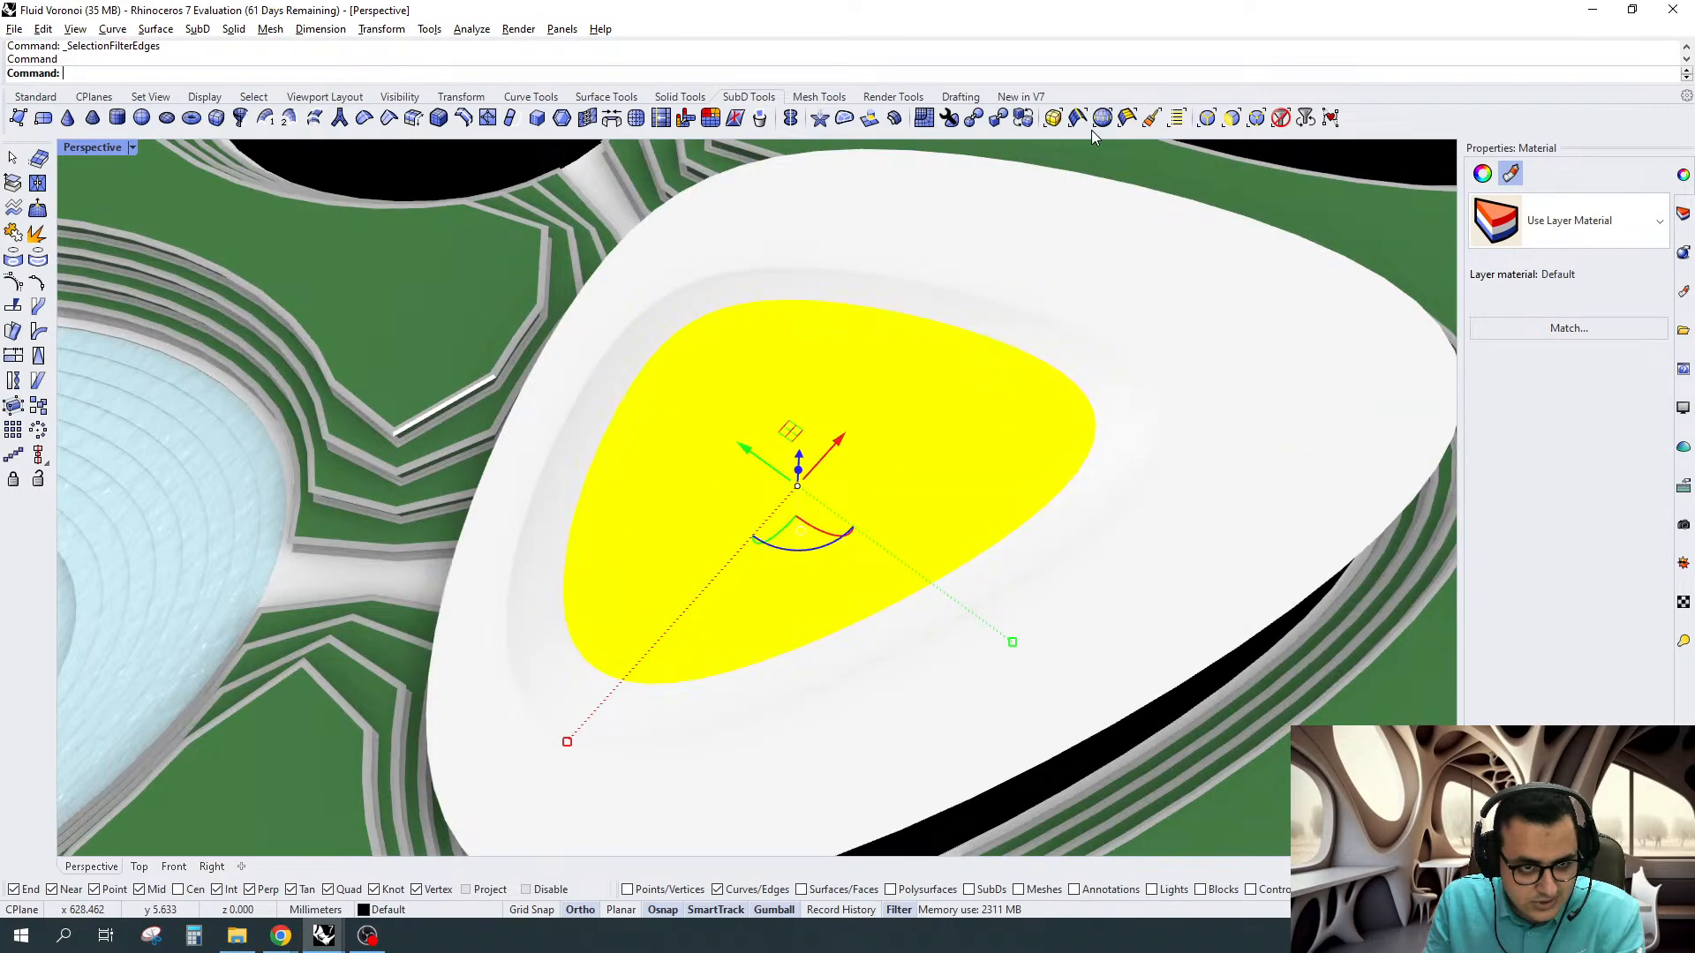
Set the viewport to Shaded display, select the radial edges meeting at the cap's centre and lower them slightly
click(133, 148)
click(167, 232)
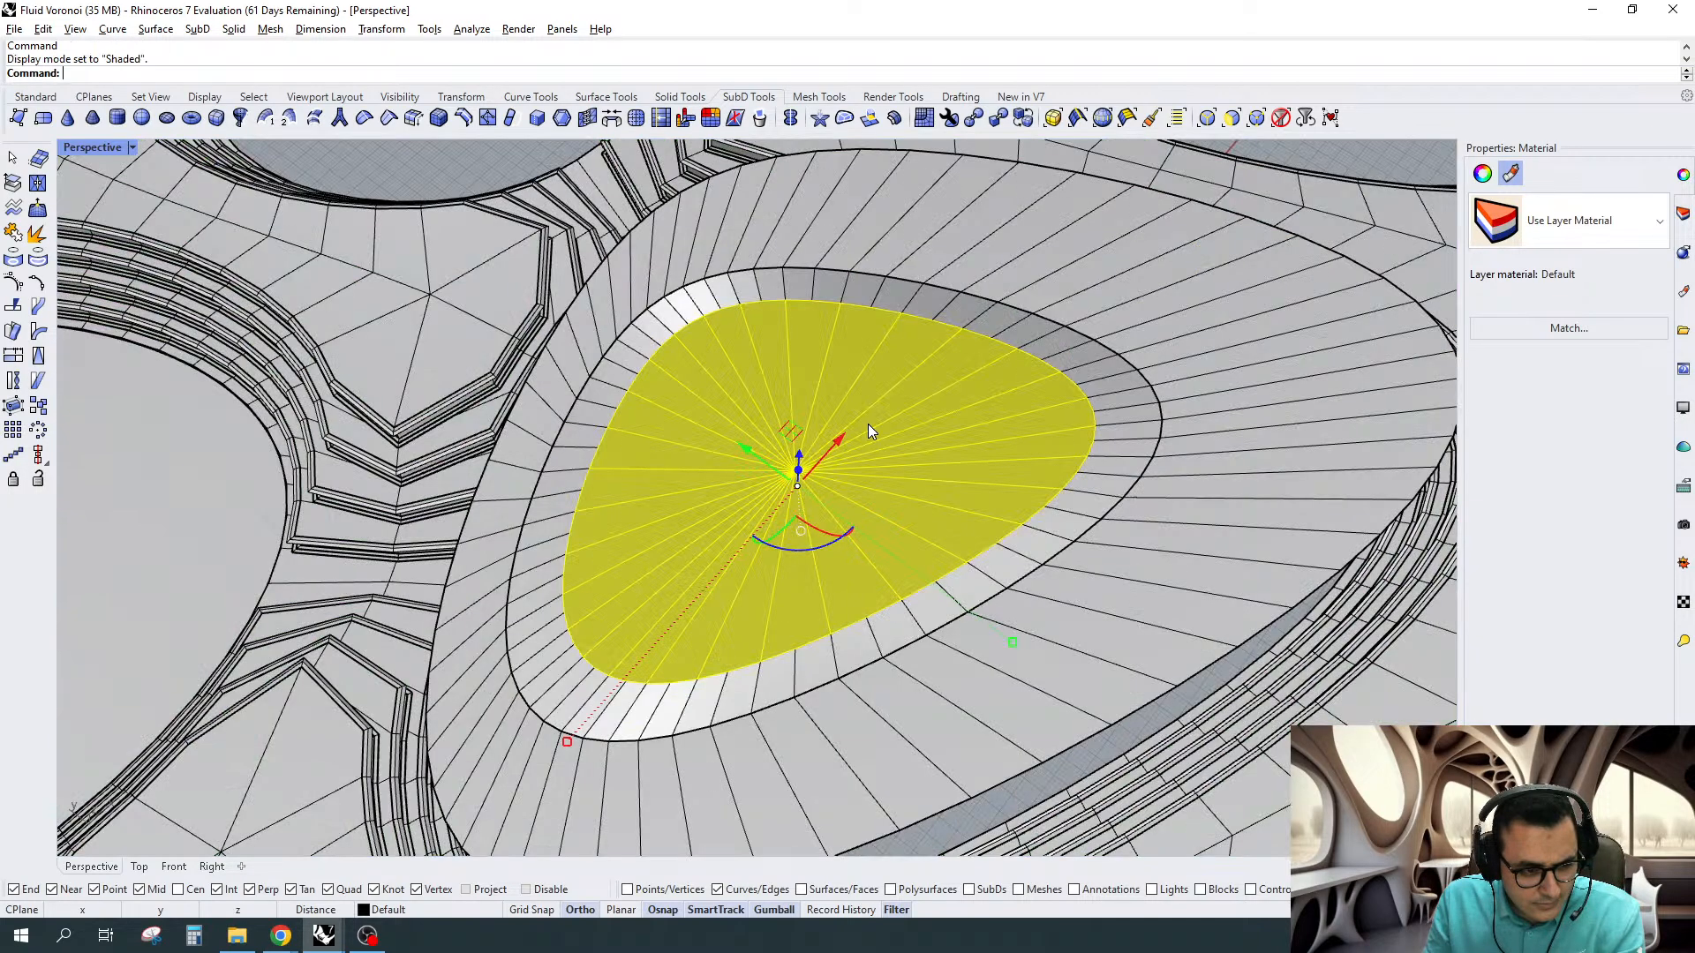
key(Escape)
right_drag(866, 424, 826, 515)
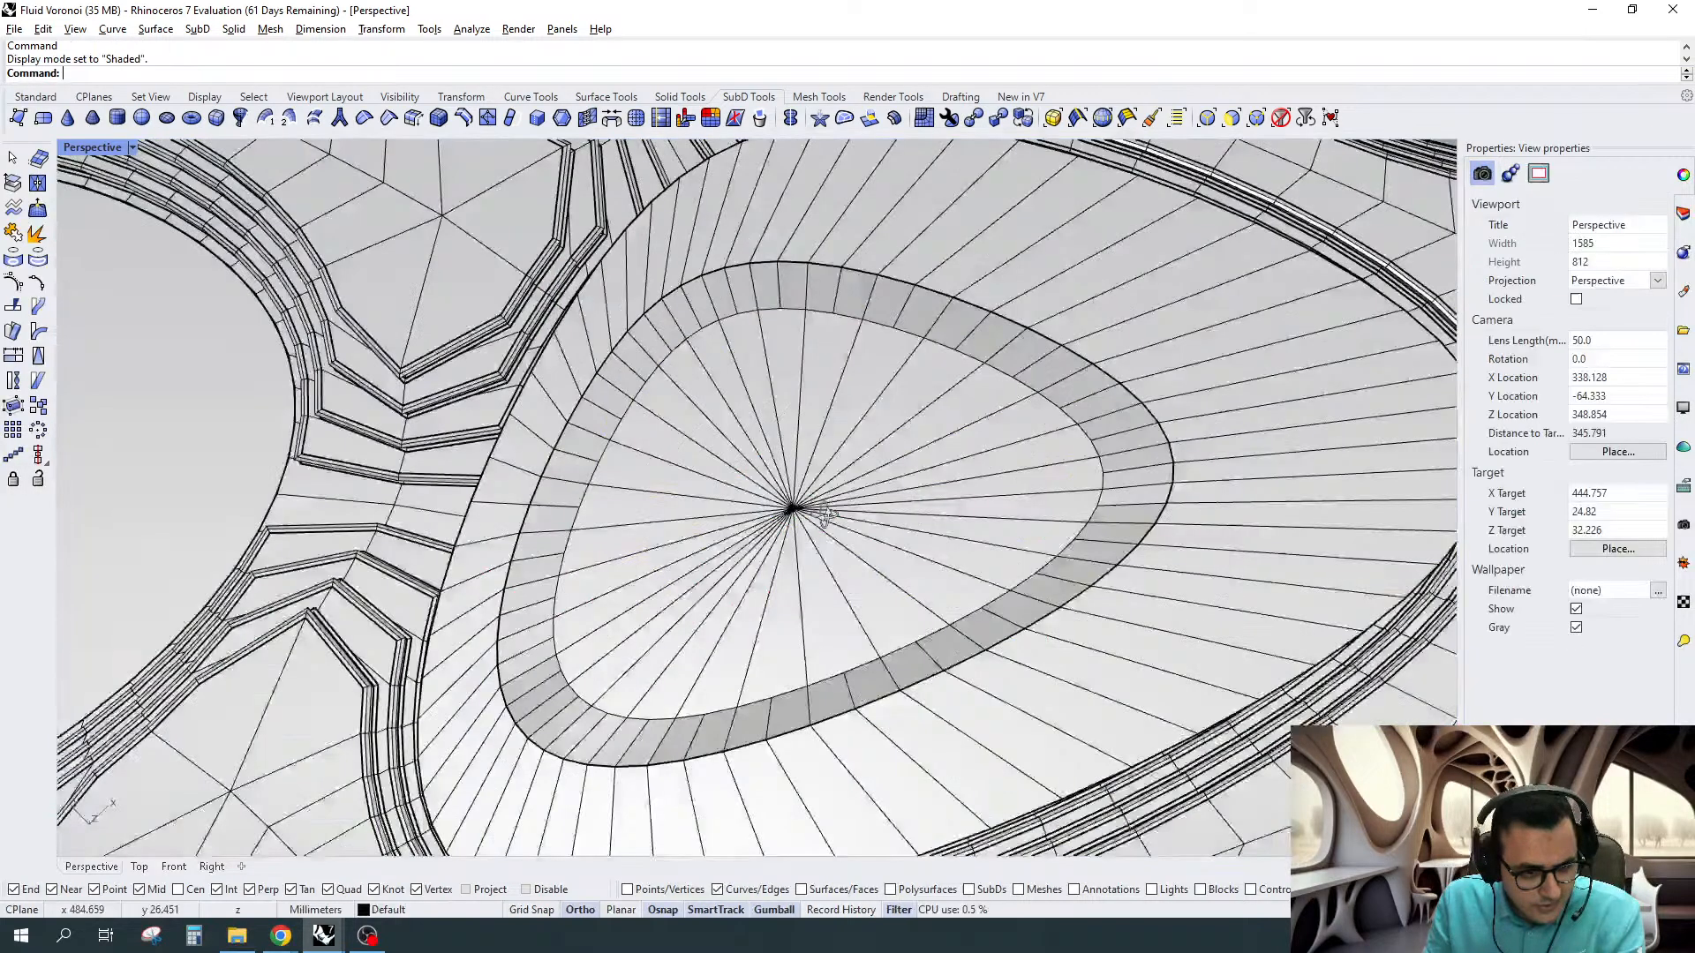
scroll(808, 513, up, 3)
ctrl+shift+drag(826, 538, 764, 484)
right_drag(821, 529, 879, 395)
drag(790, 330, 790, 348)
Bevel the radial edges narrowly with 1 segment, absolute offset, straightness 0 and creases kept
right_drag(953, 284, 964, 362)
click(440, 118)
scroll(764, 354, up, 5)
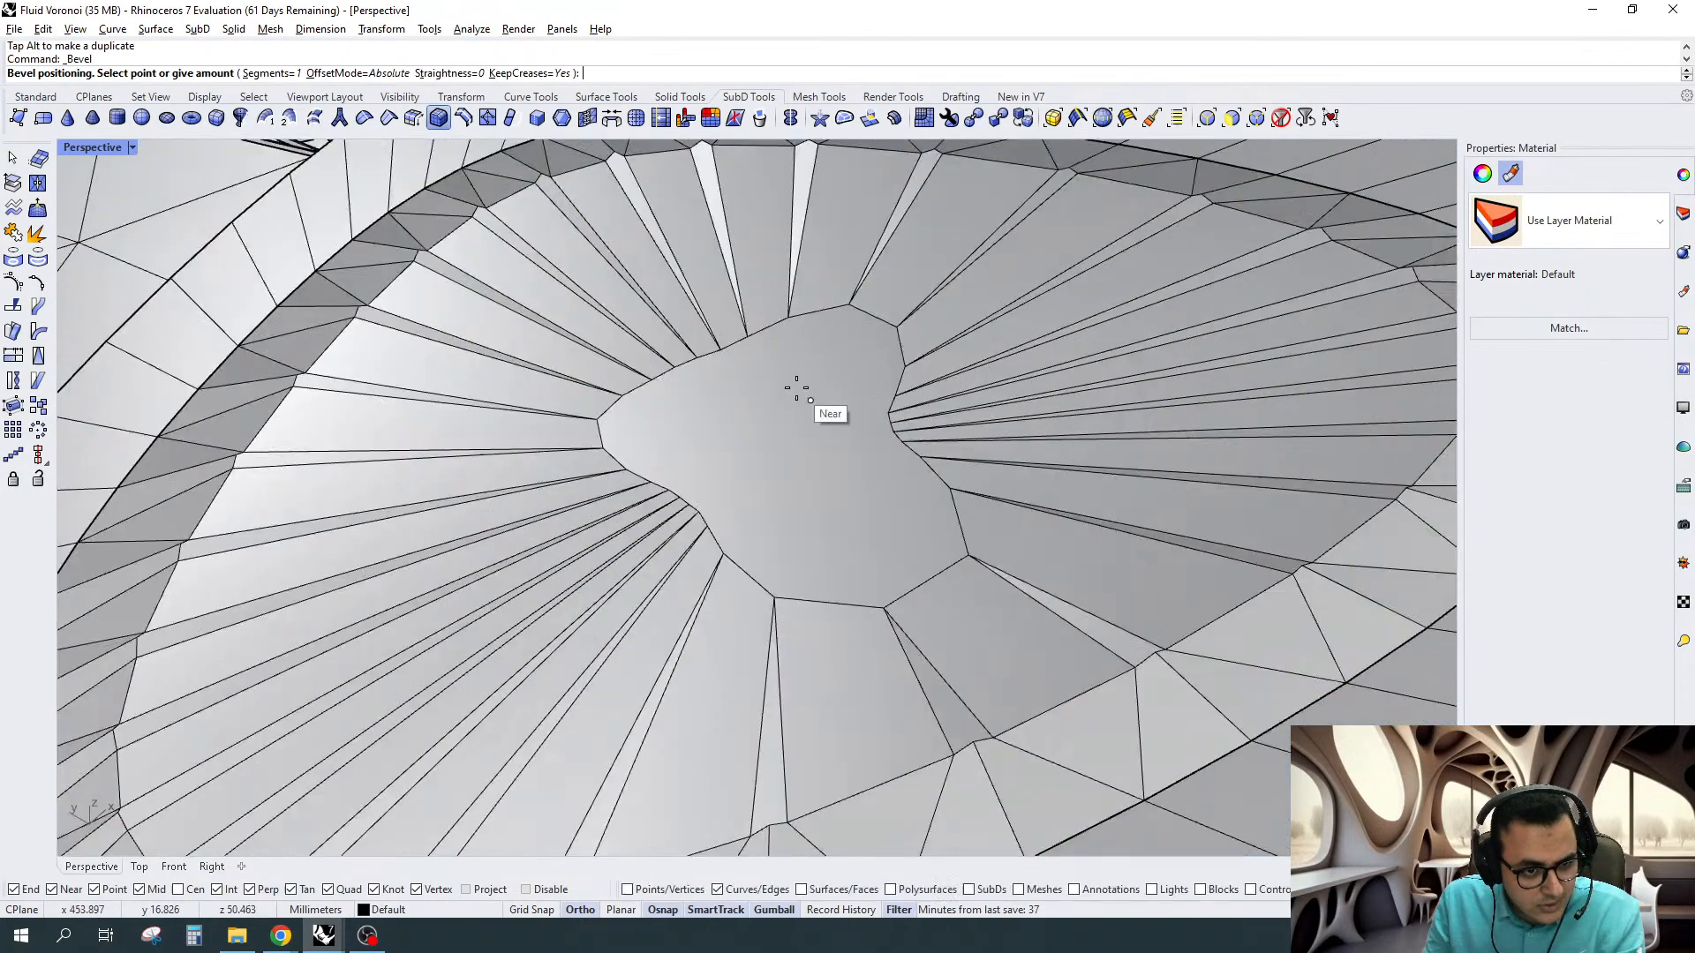
key(Tab)
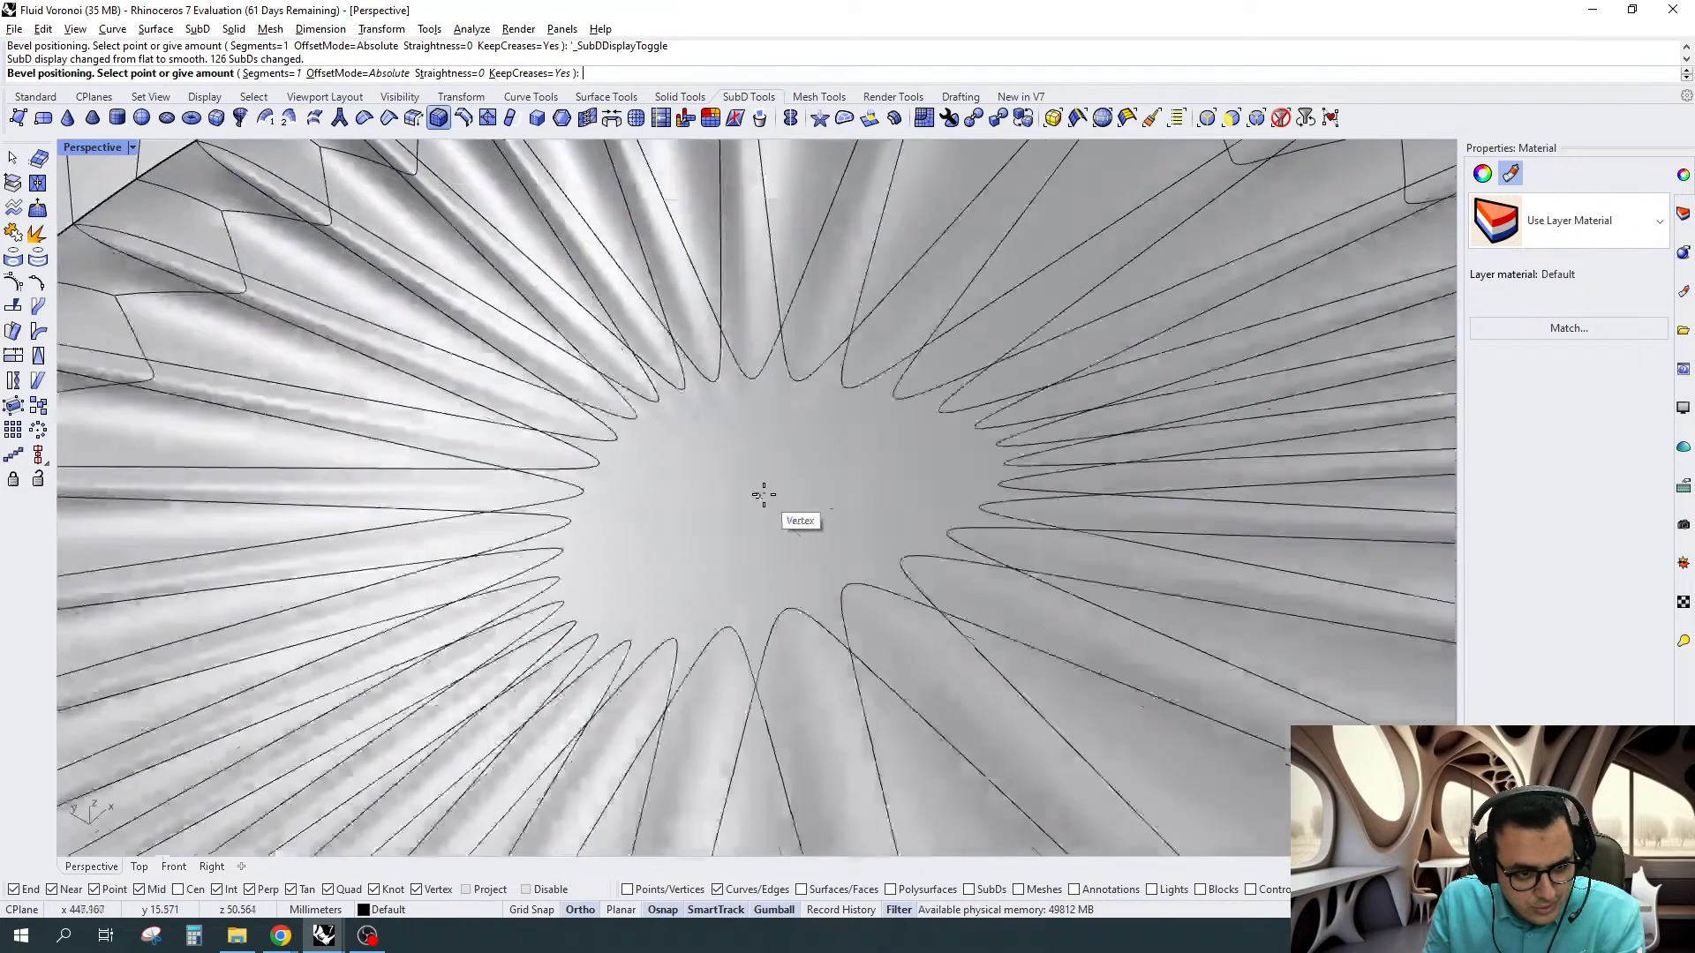
key(Tab)
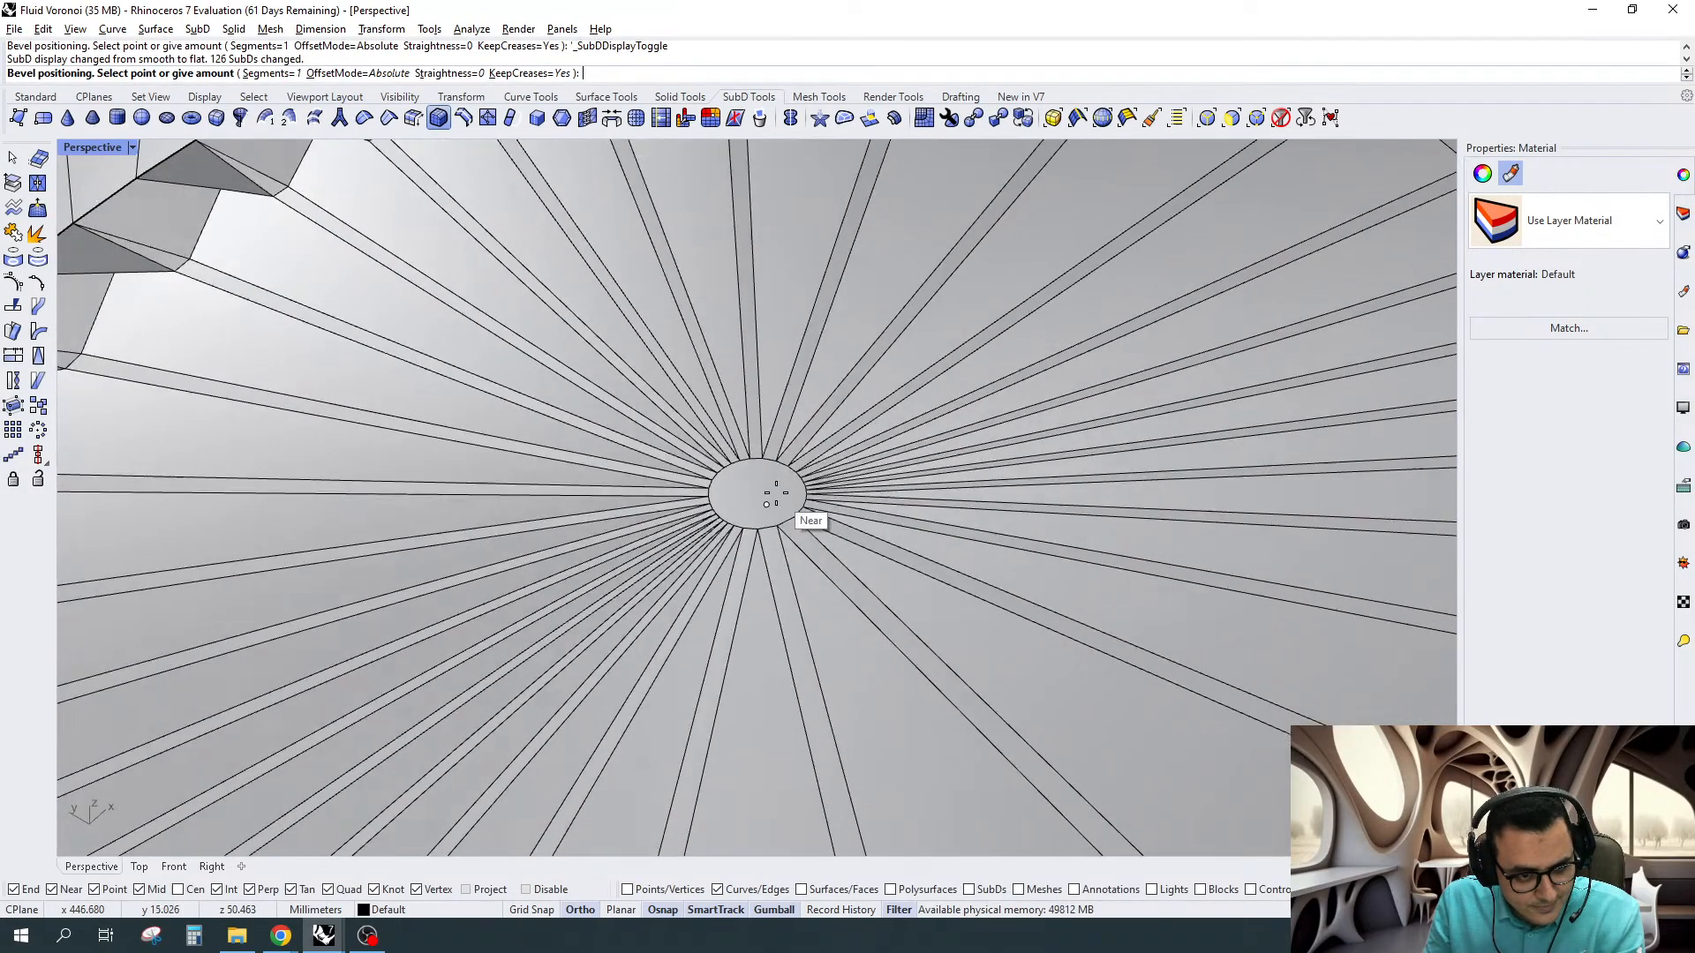
key(Escape)
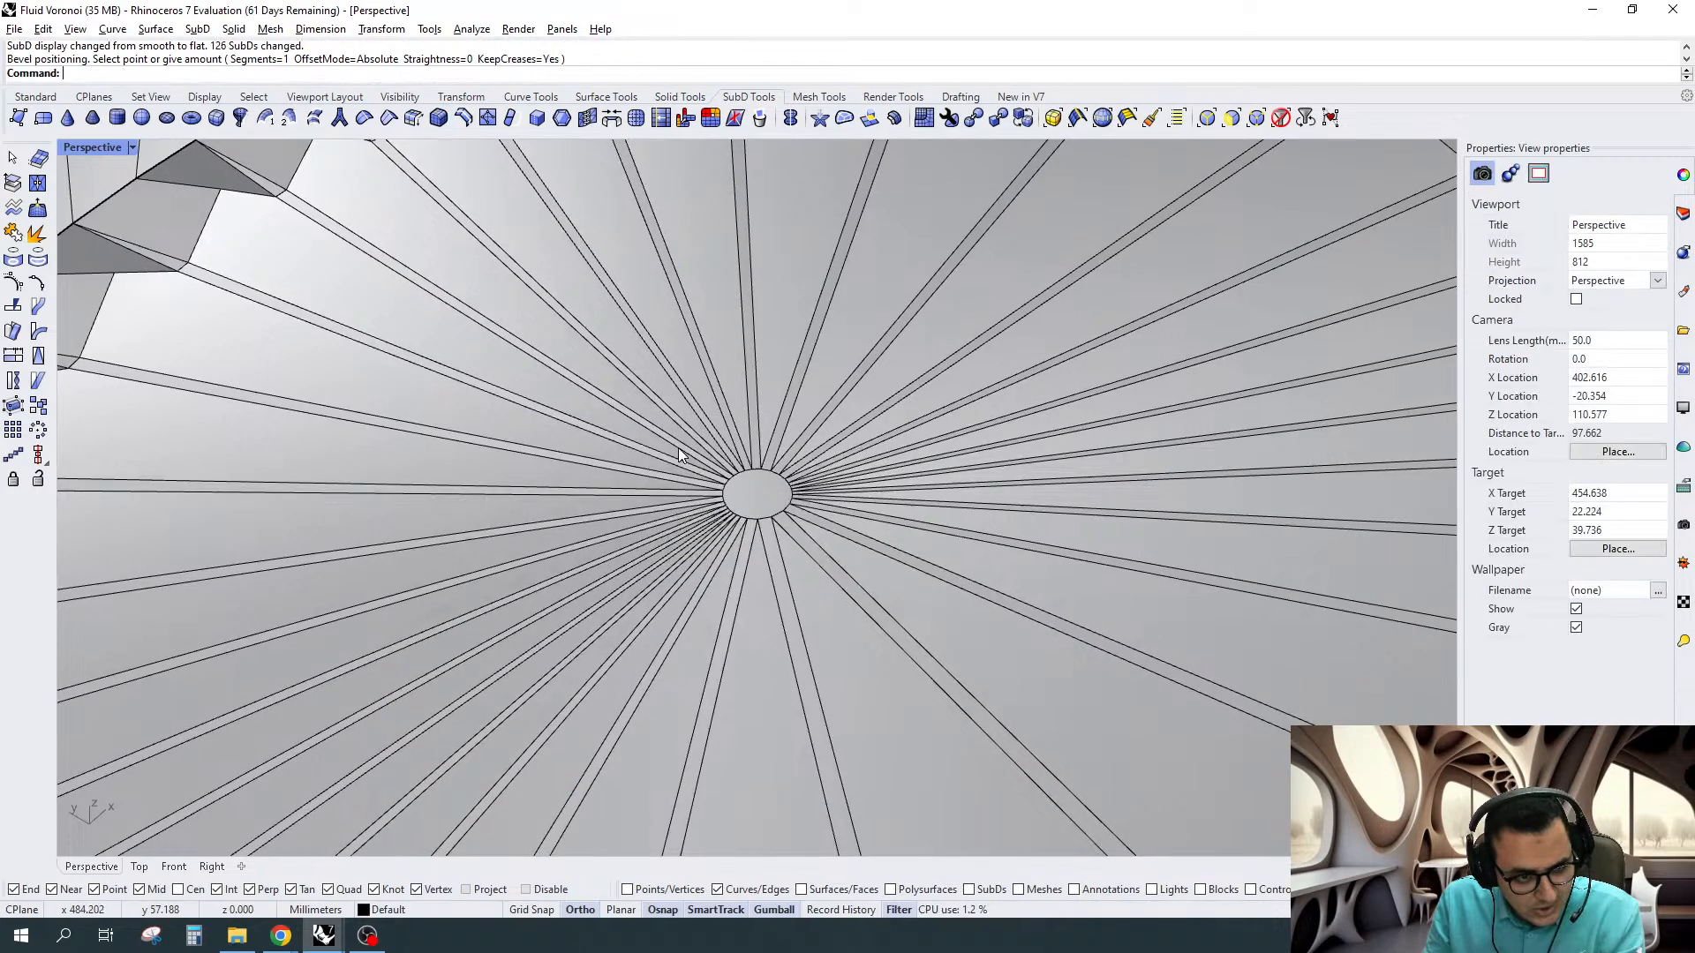
Limit selection to SubD vertices, stitch the vertices around the cap's centre into one point and show the SubDs in smooth display
click(1256, 117)
right_drag(922, 424, 922, 463)
drag(693, 490, 826, 622)
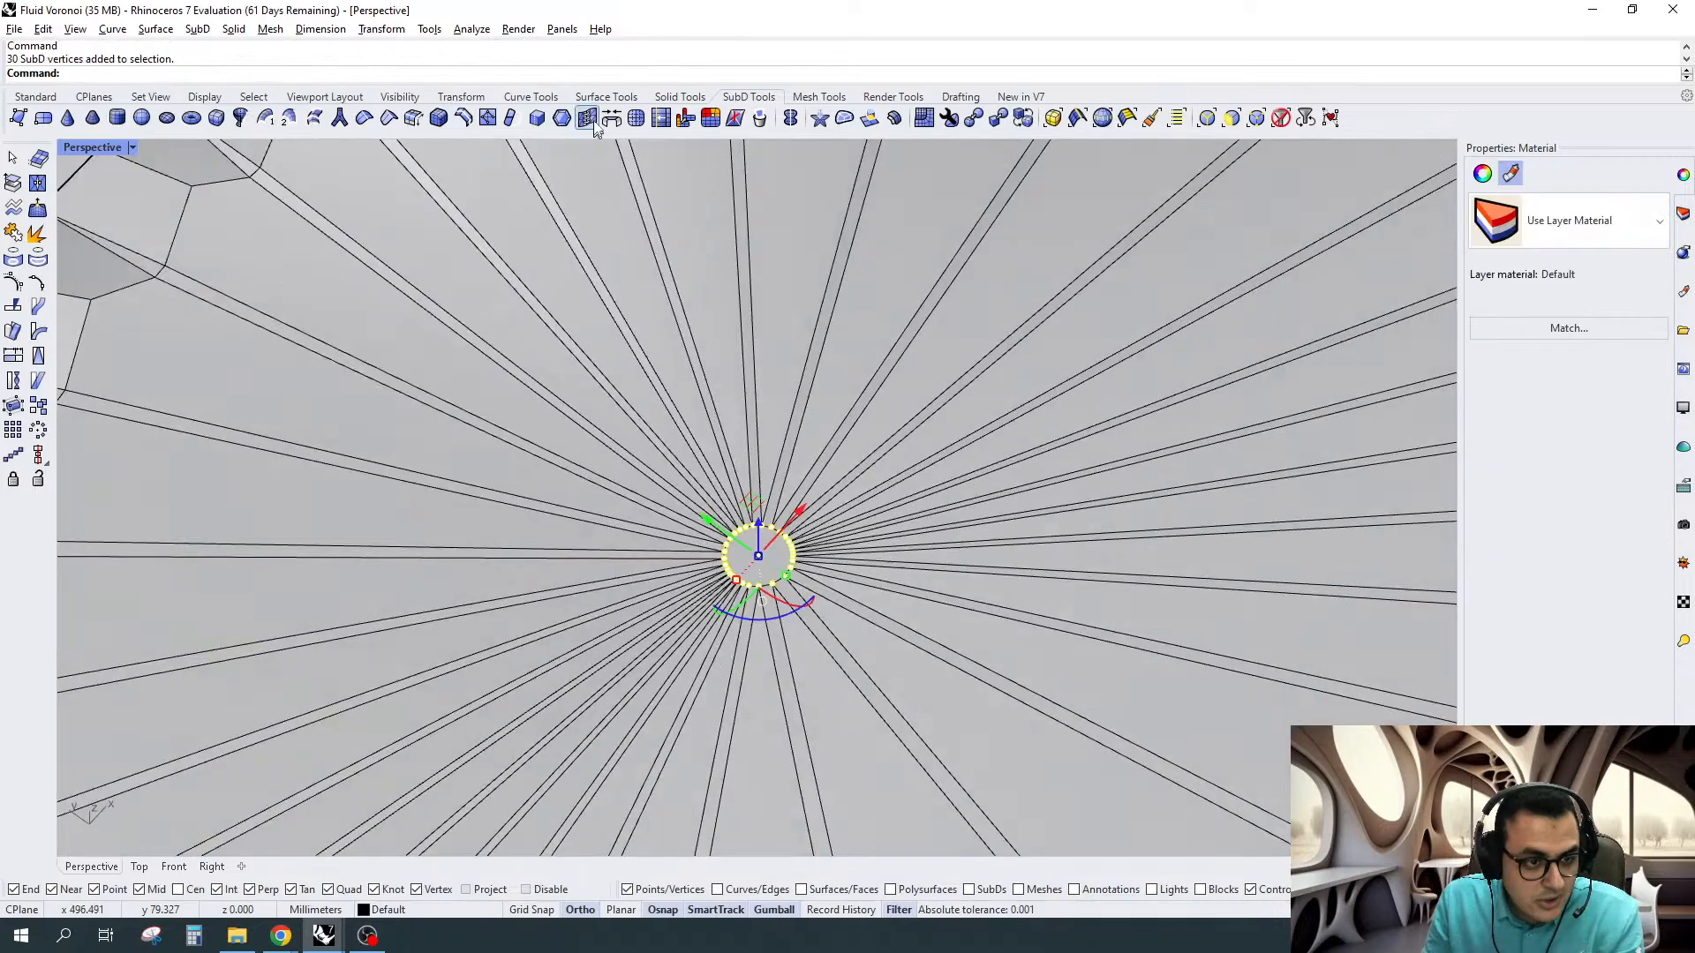
click(586, 120)
scroll(780, 472, down, 2)
scroll(780, 476, down, 5)
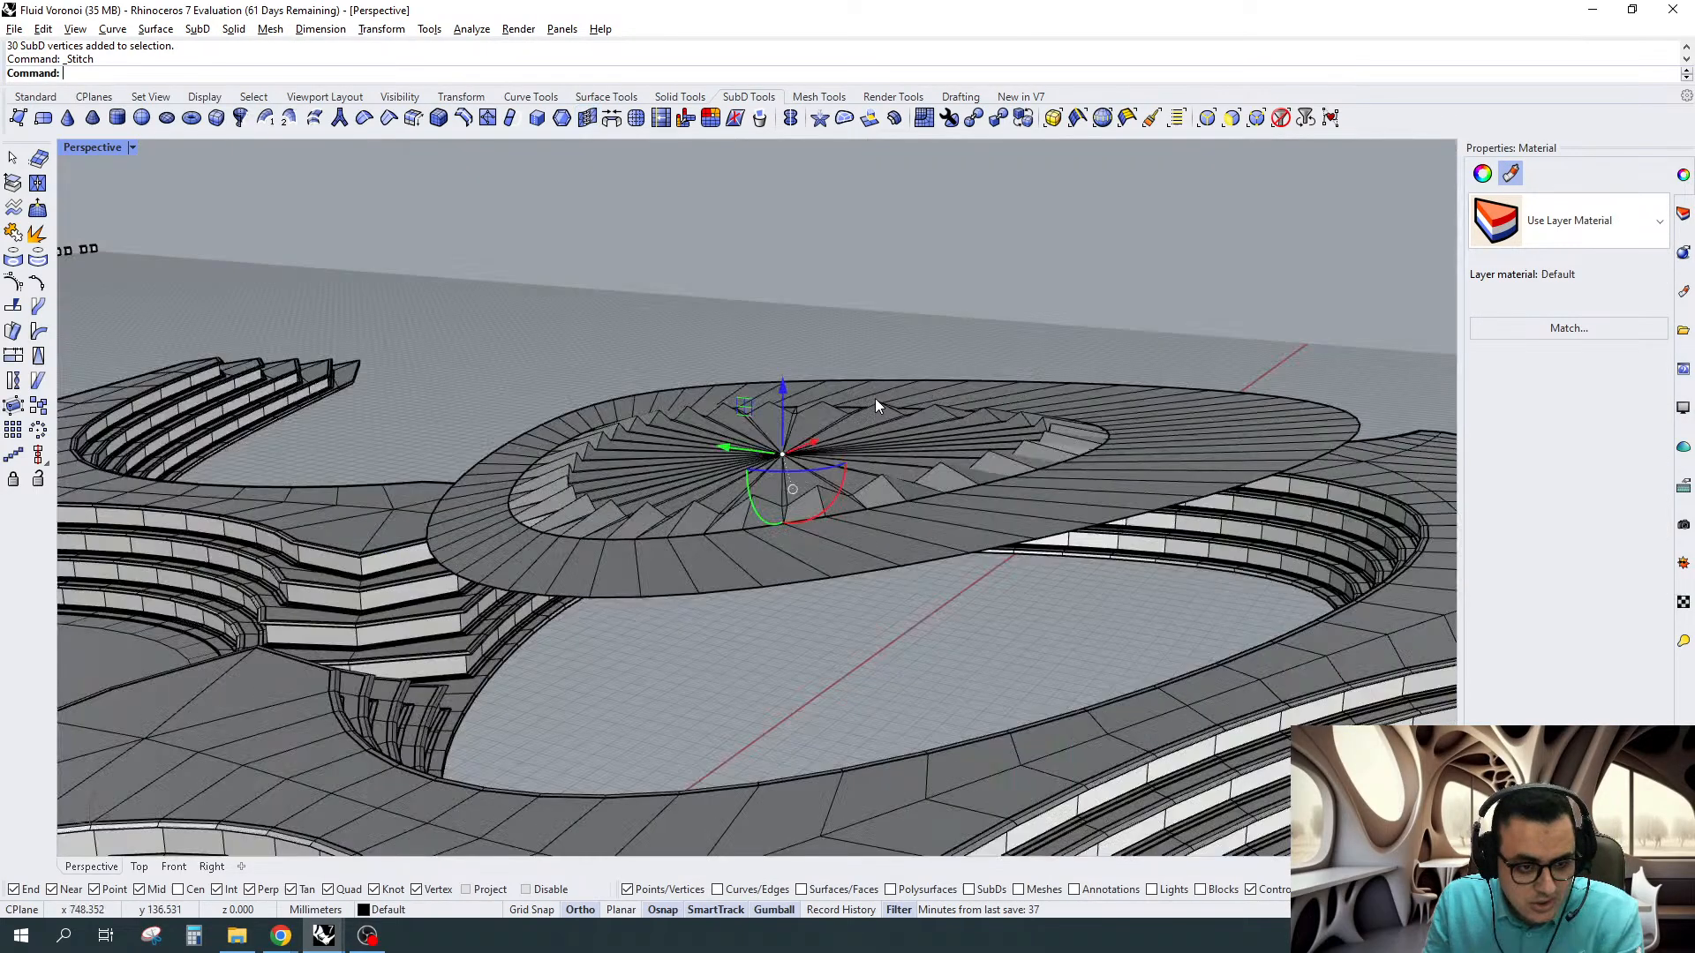
key(Tab)
scroll(875, 400, down, 4)
right_drag(876, 400, 892, 512)
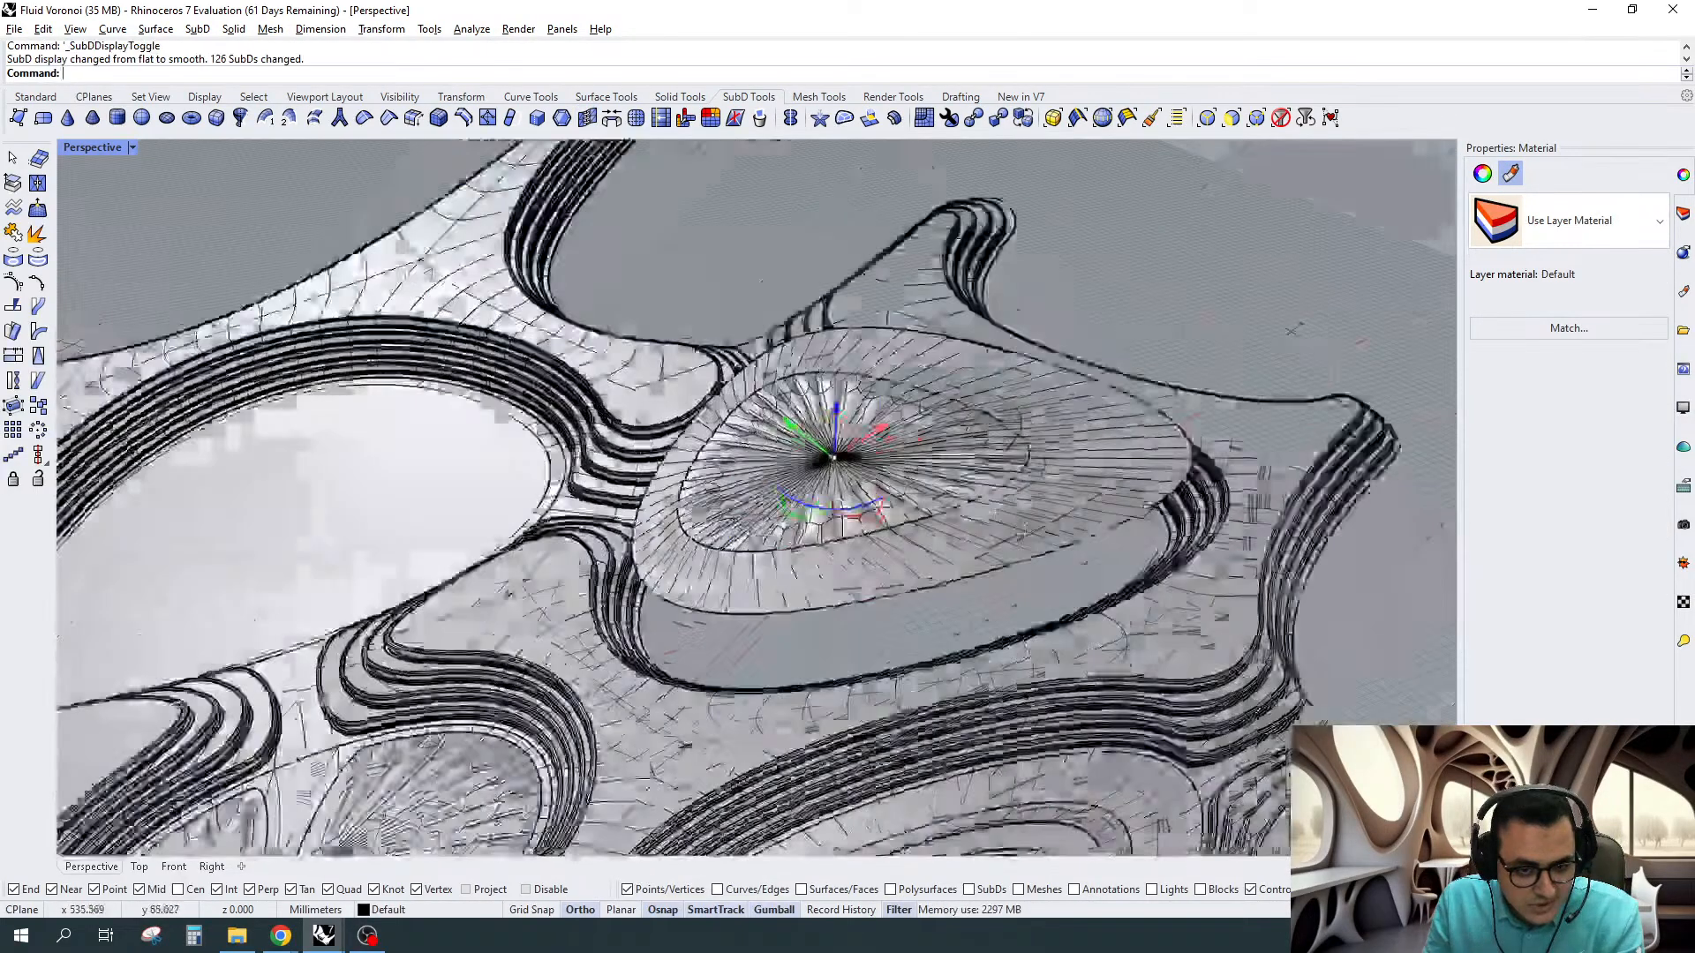
Select the radial edges of the white ring, switch to flat display and insert one edge loop at their midpoints
scroll(891, 494, up, 7)
click(1015, 464)
click(1128, 120)
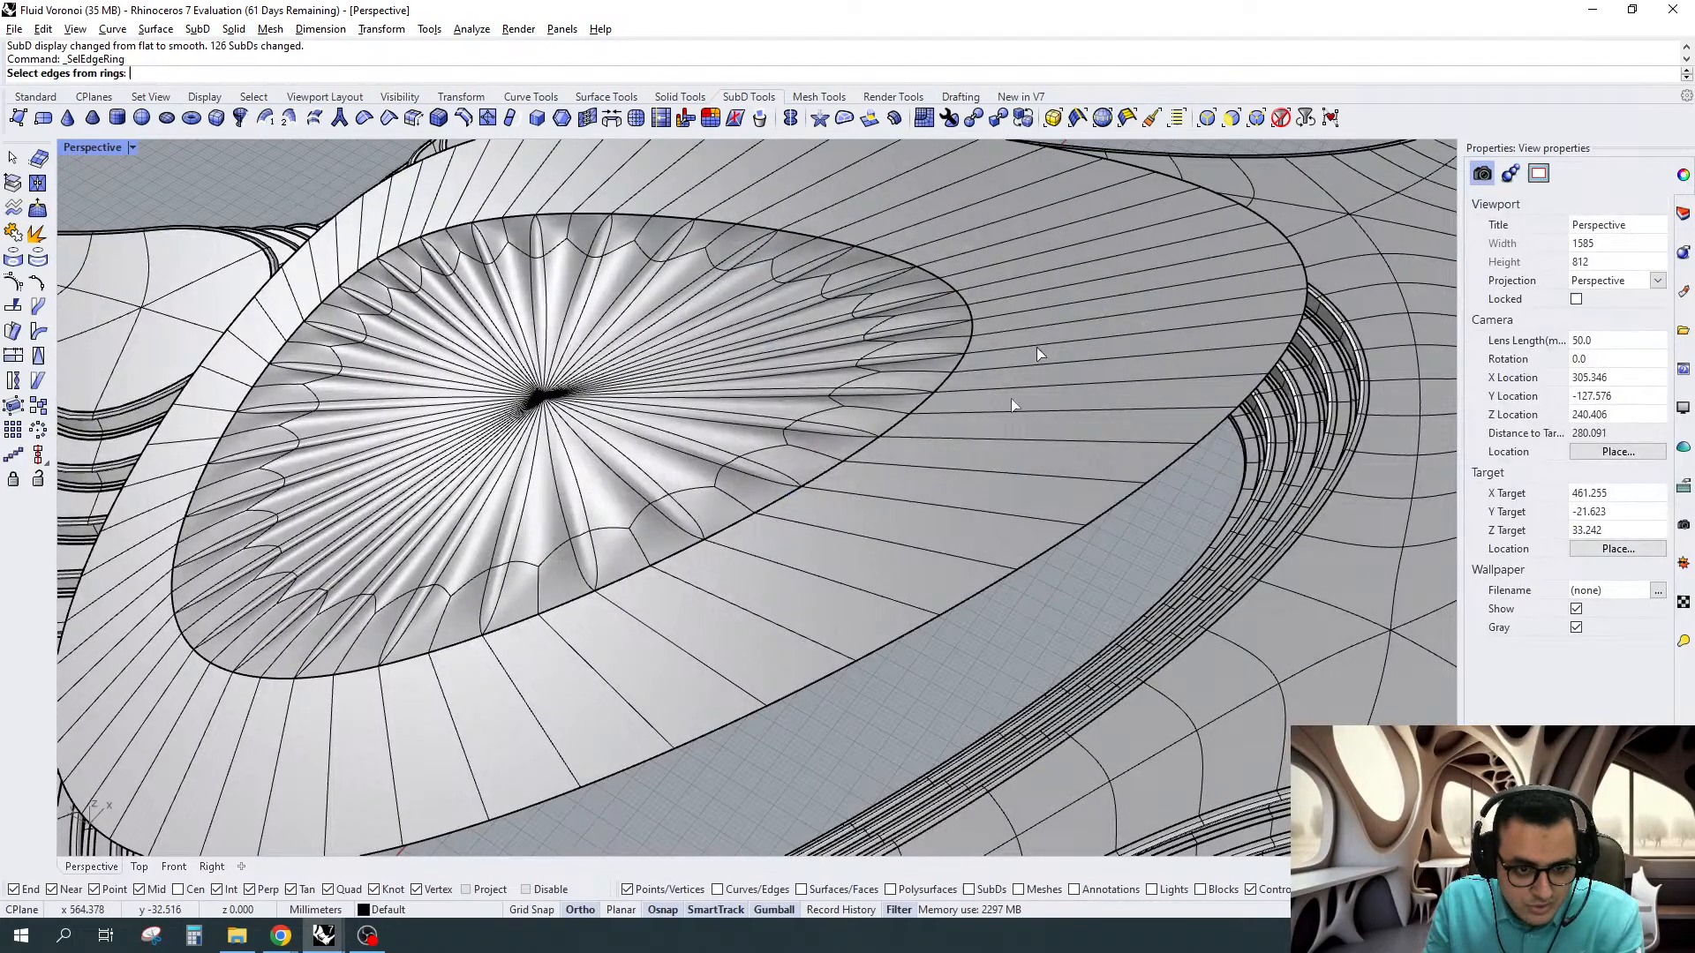
click(1011, 410)
key(Return)
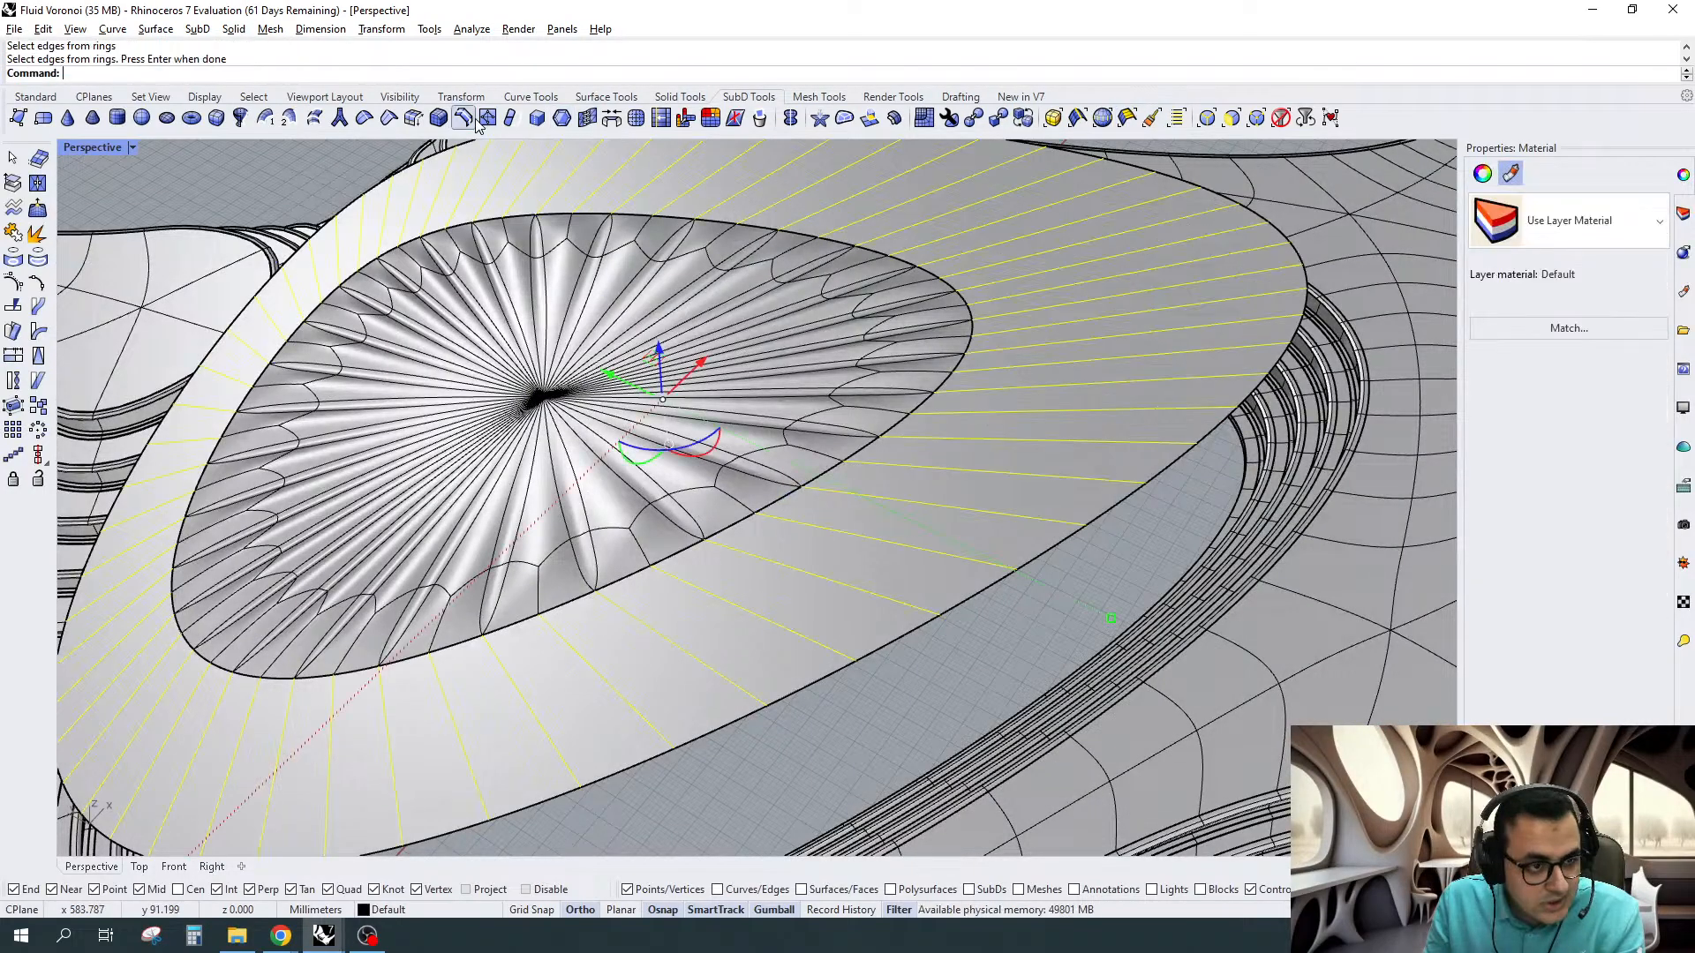
click(464, 120)
key(Tab)
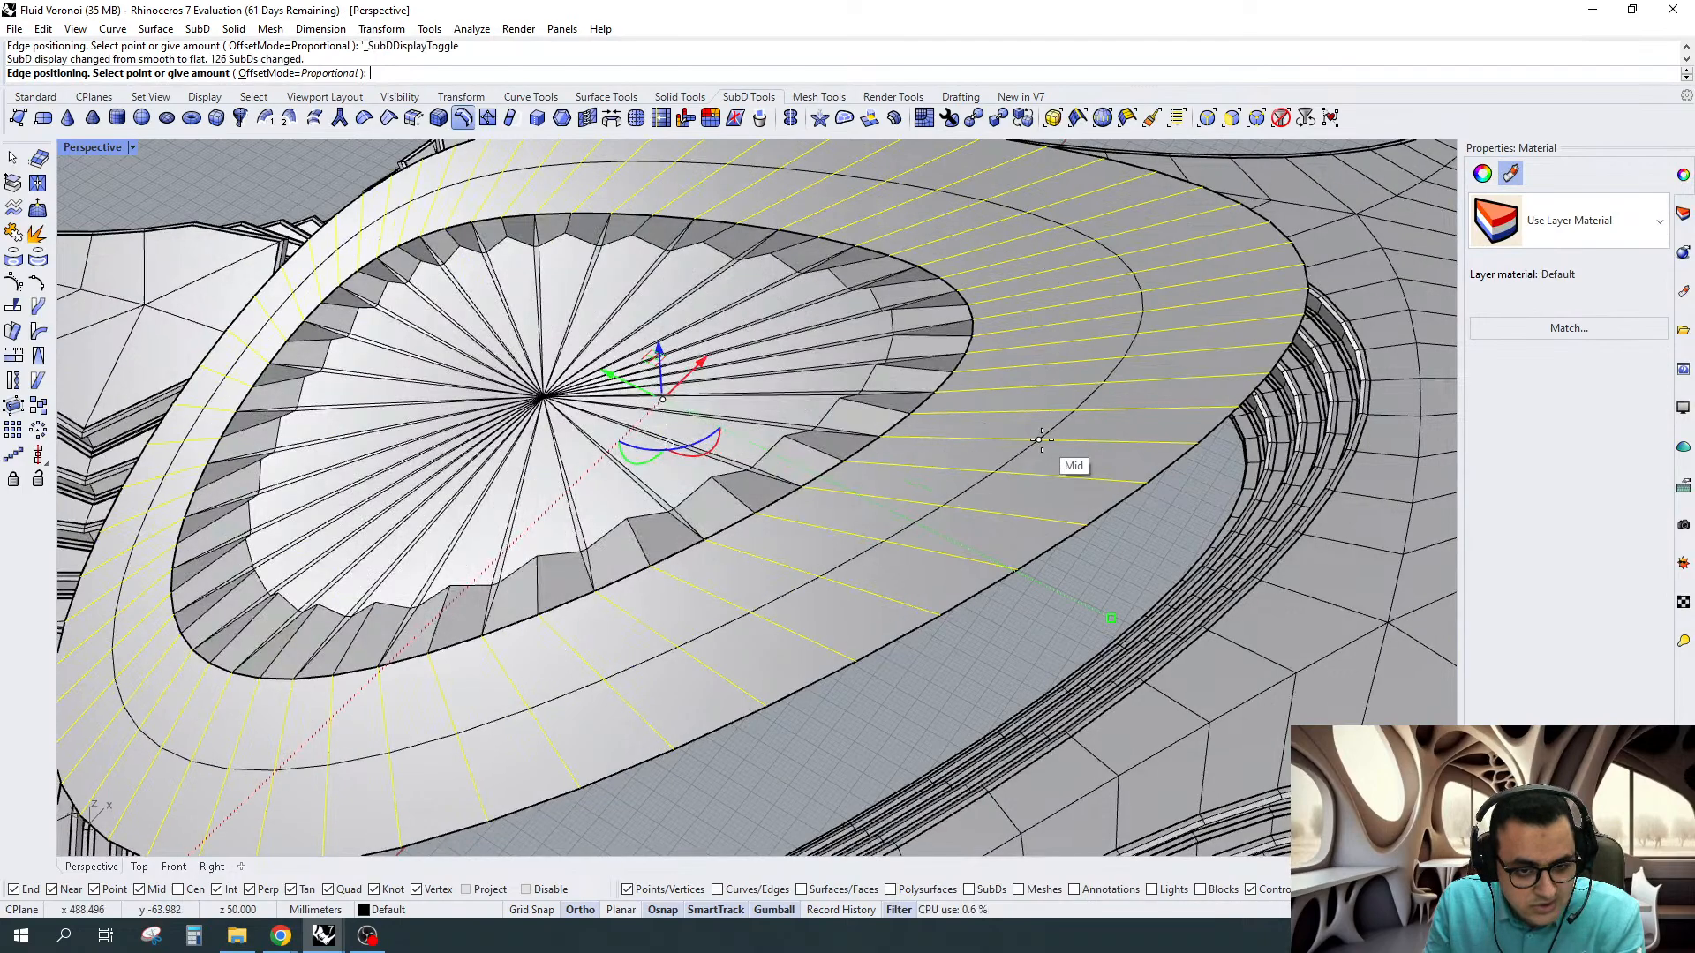
click(1042, 440)
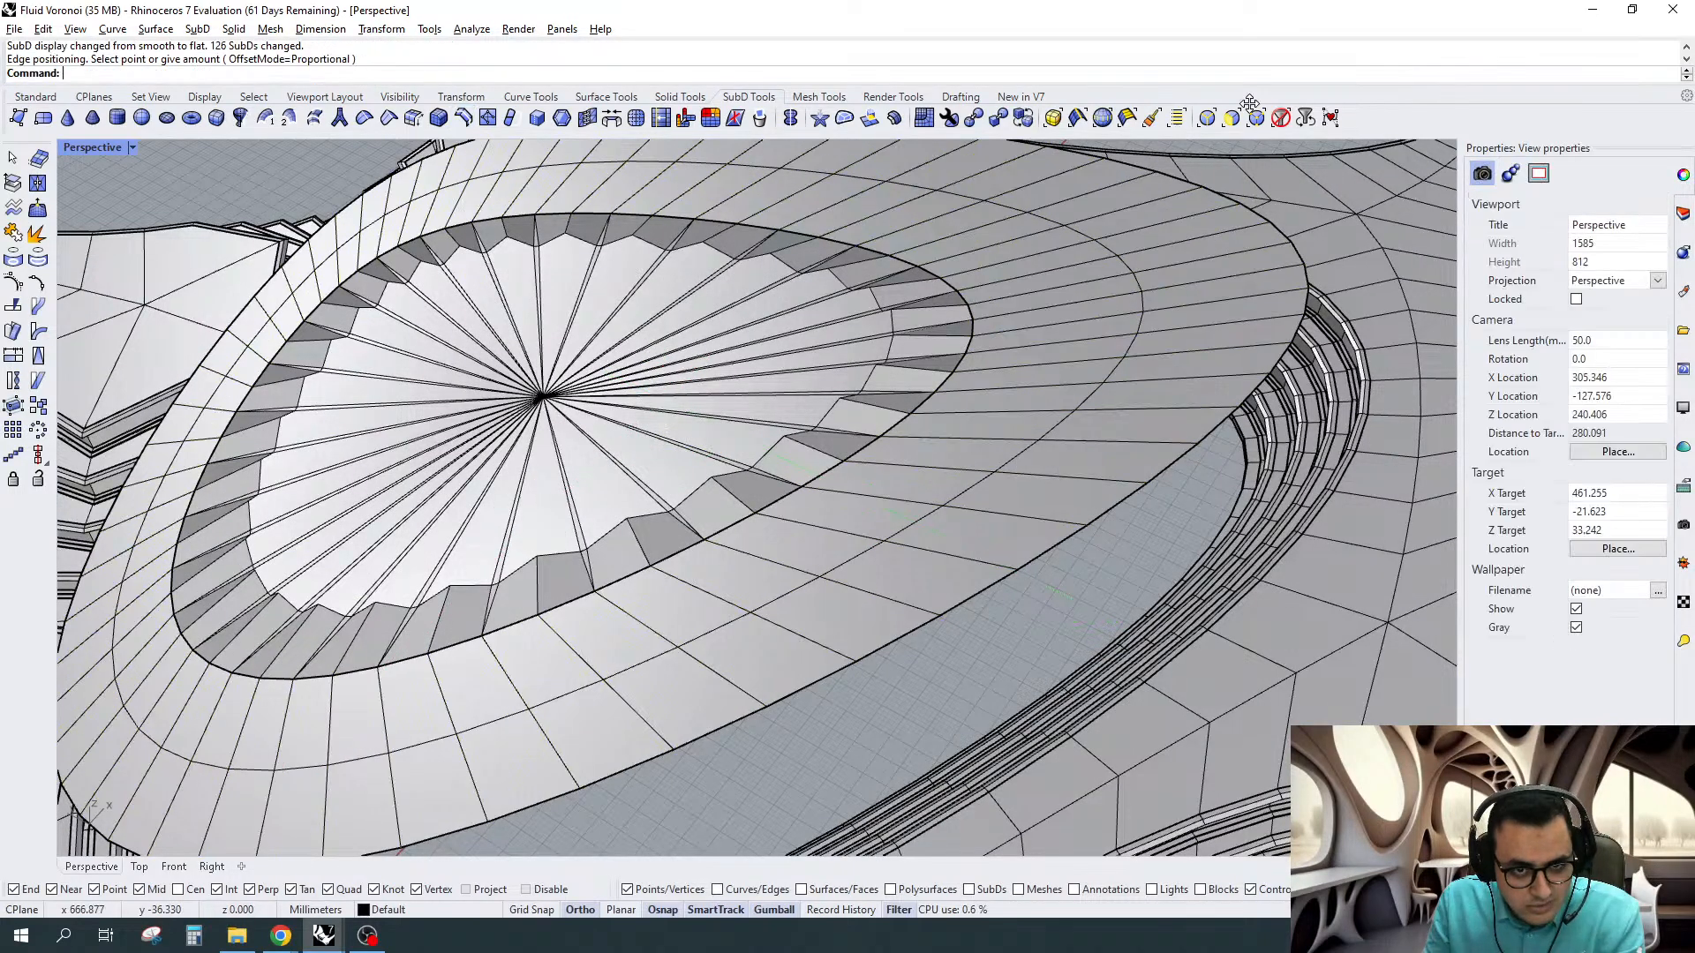
Insert edges on both sides of the ring's middle loop and again around the resulting loops, making seven concentric loops
click(1209, 117)
double_click(1002, 461)
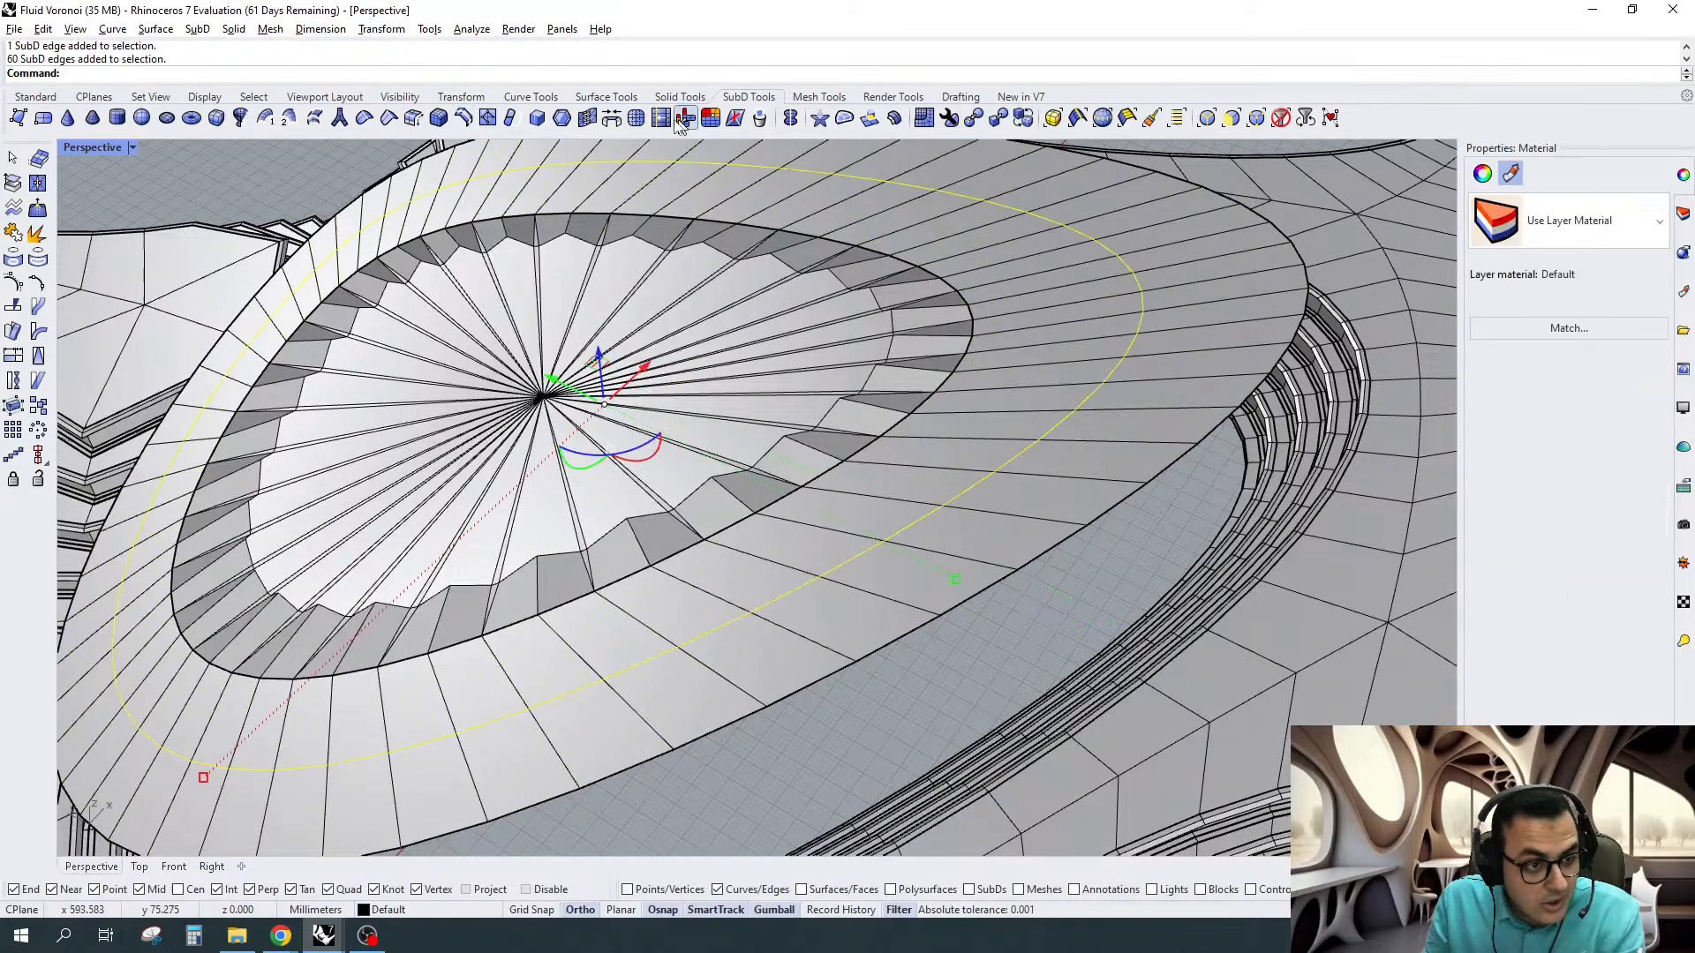
click(685, 117)
scroll(1165, 468, up, 2)
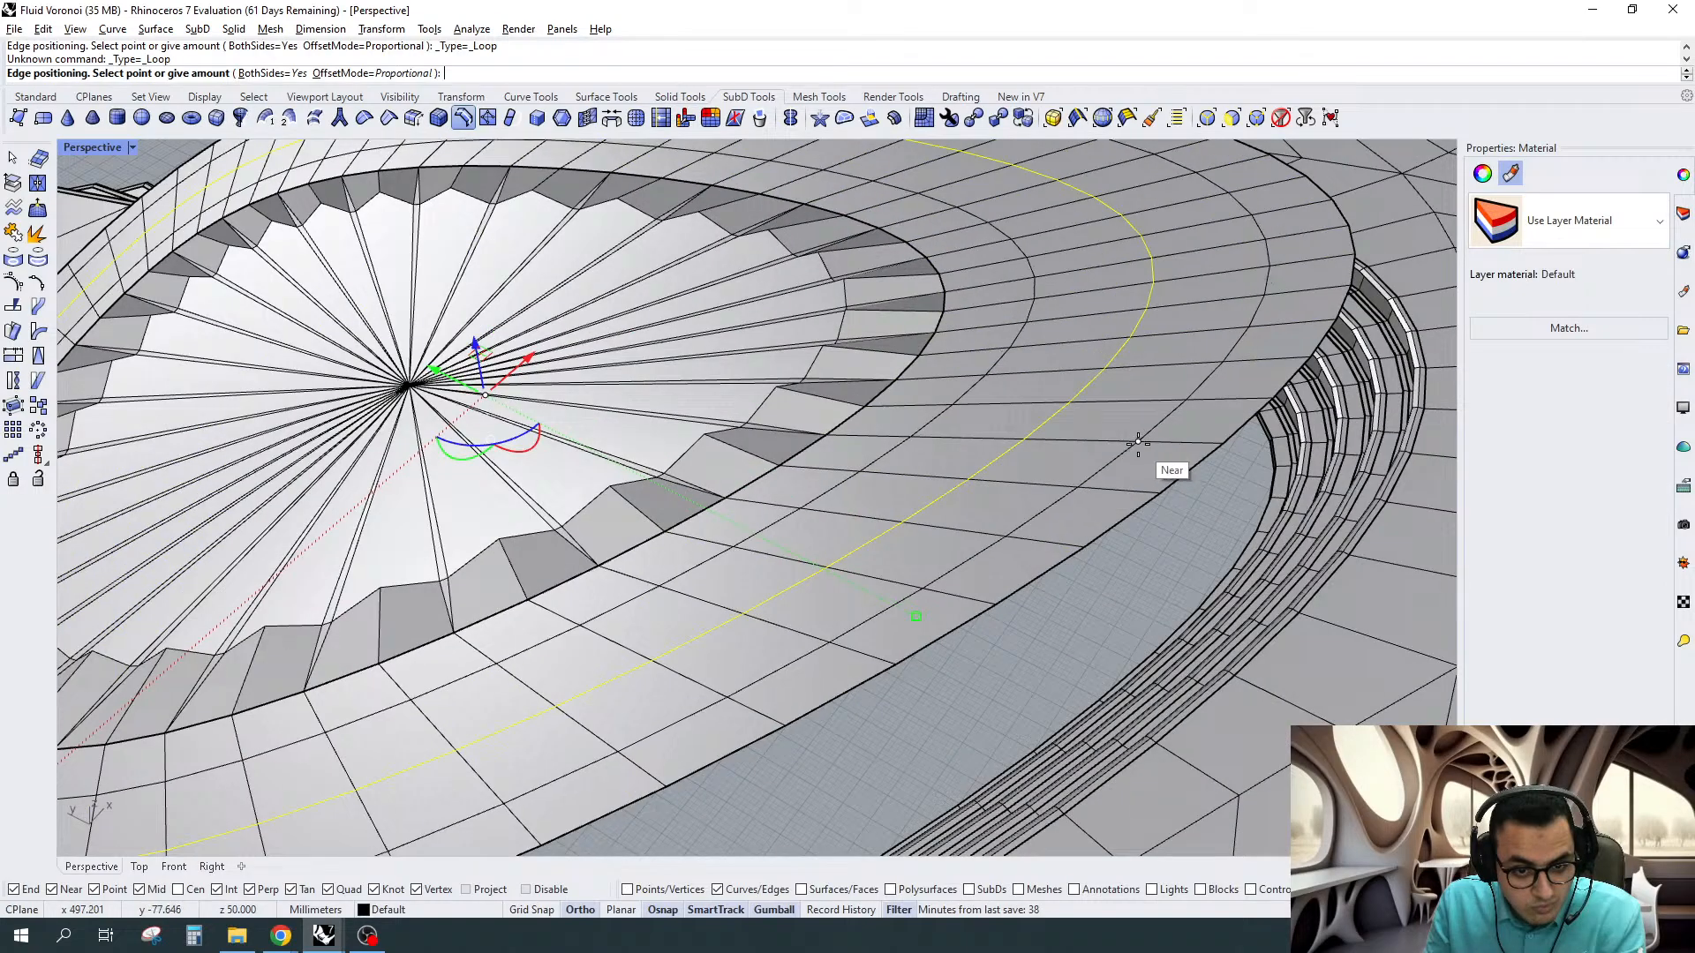
key(Escape)
key(Escape)
double_click(1149, 424)
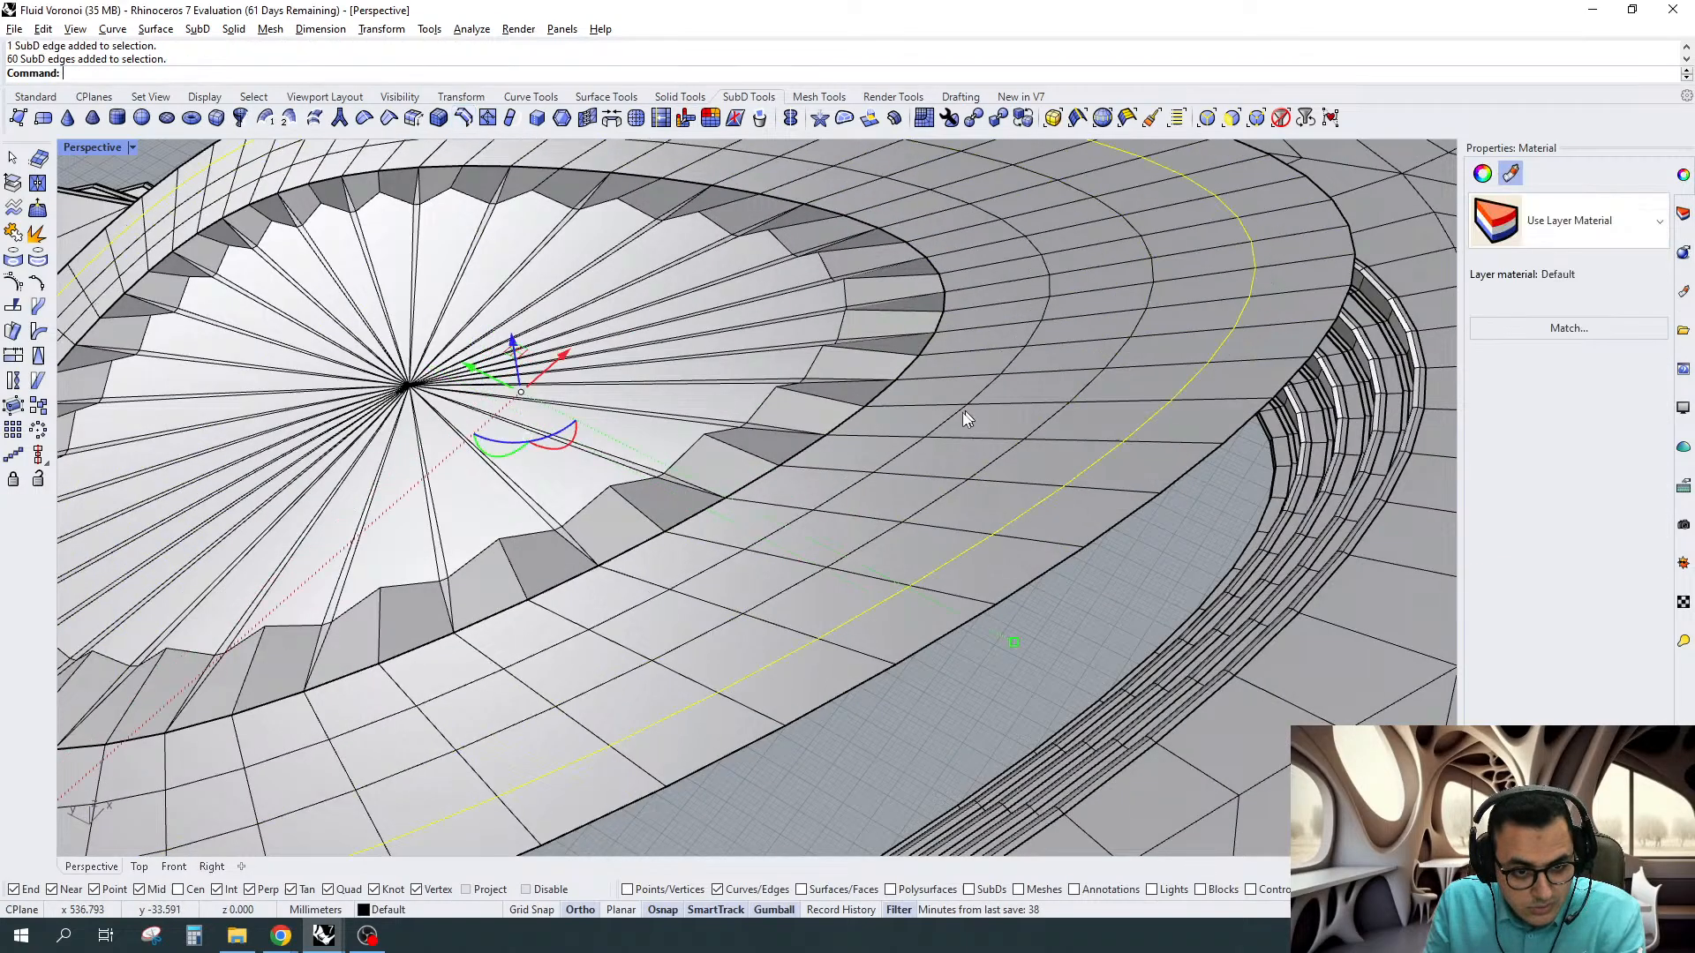
key(Escape)
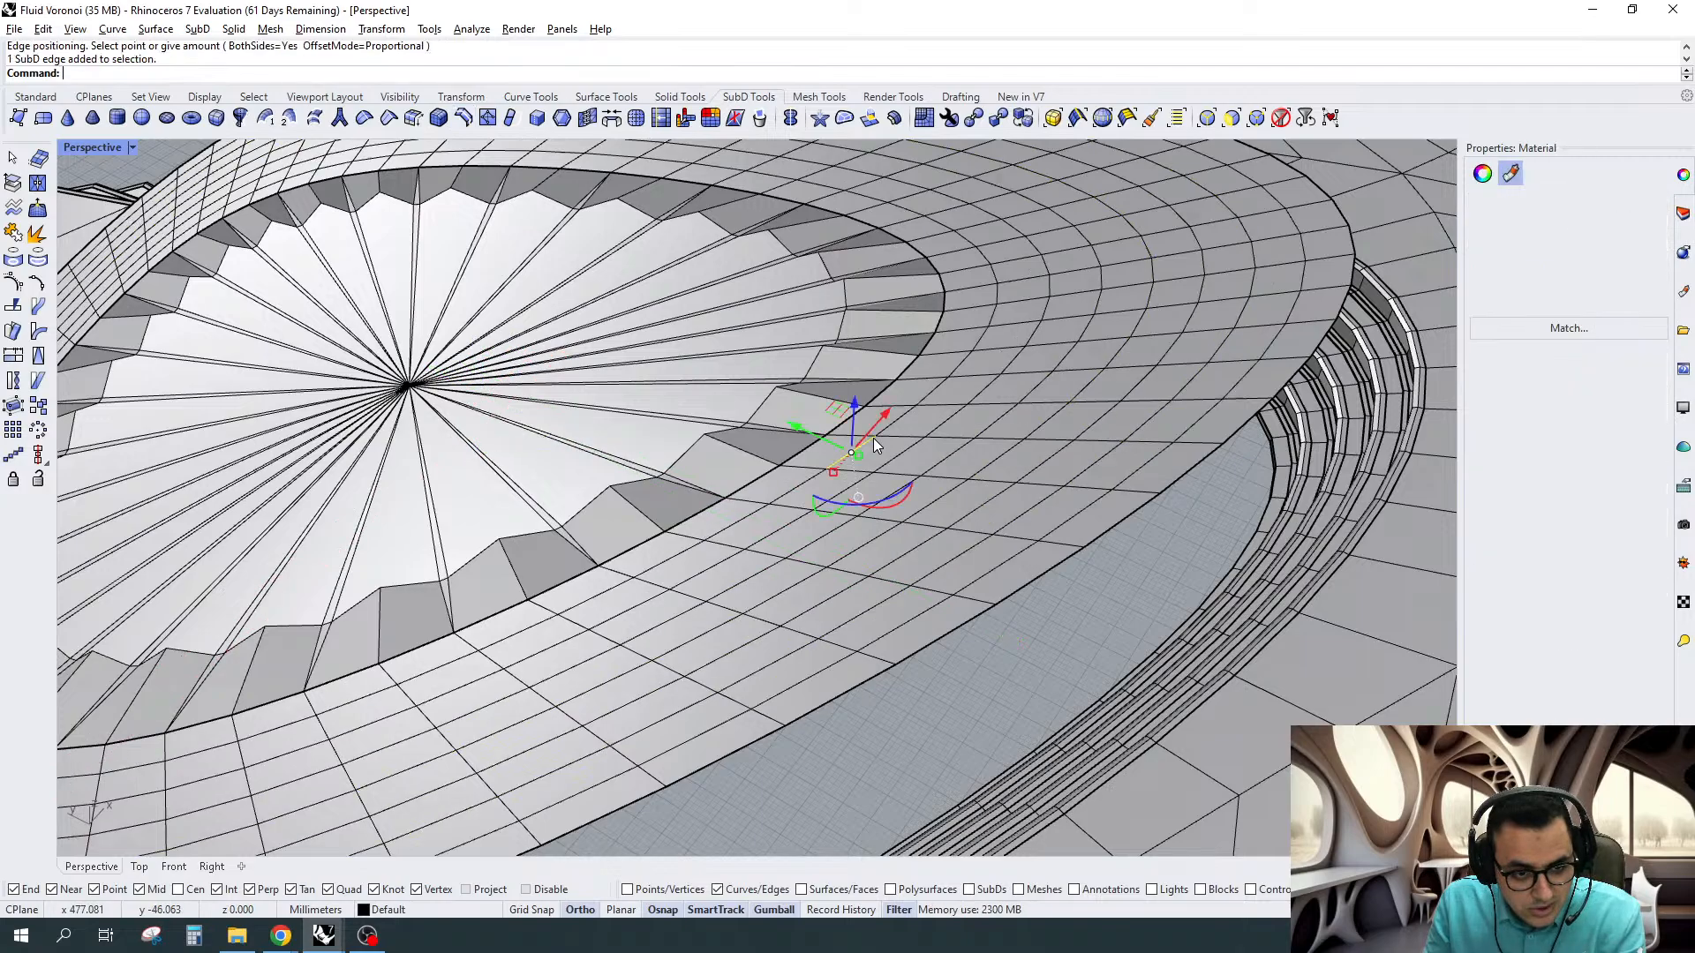
Select all seven concentric loops on the white ring and insert edges on both sides with a proportional offset of 0.15
double_click(872, 437)
shift+double_click(897, 453)
shift+double_click(938, 462)
shift+double_click(973, 470)
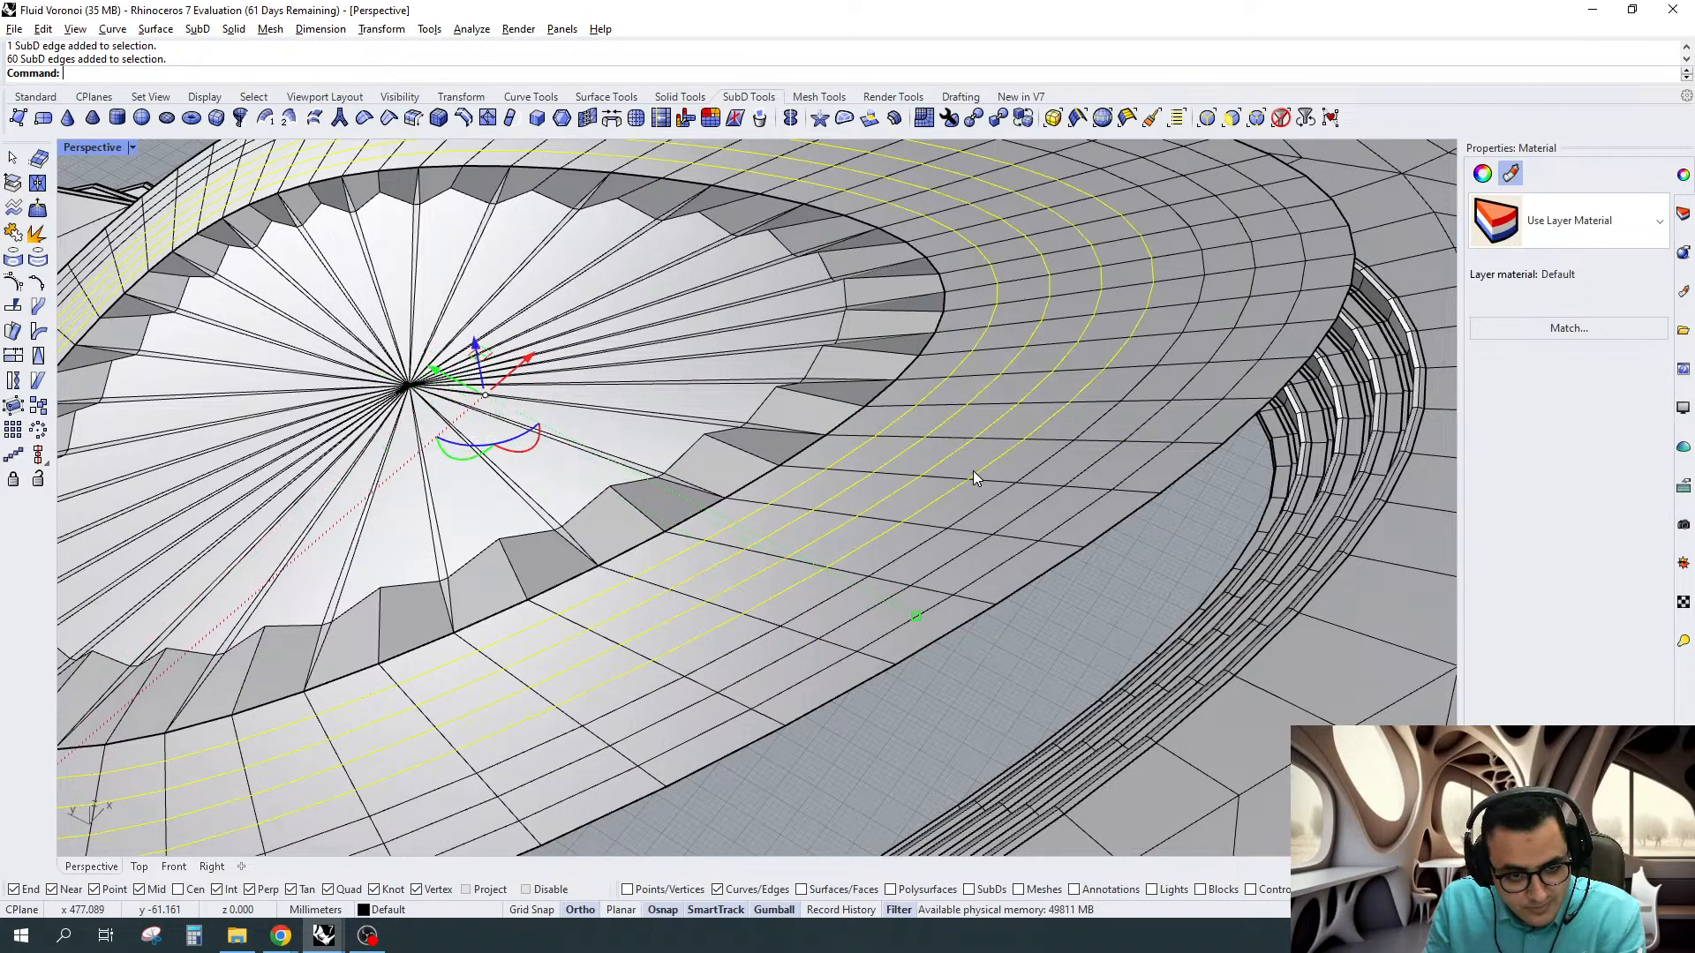
shift+double_click(1030, 473)
shift+click(1083, 474)
shift+double_click(1146, 475)
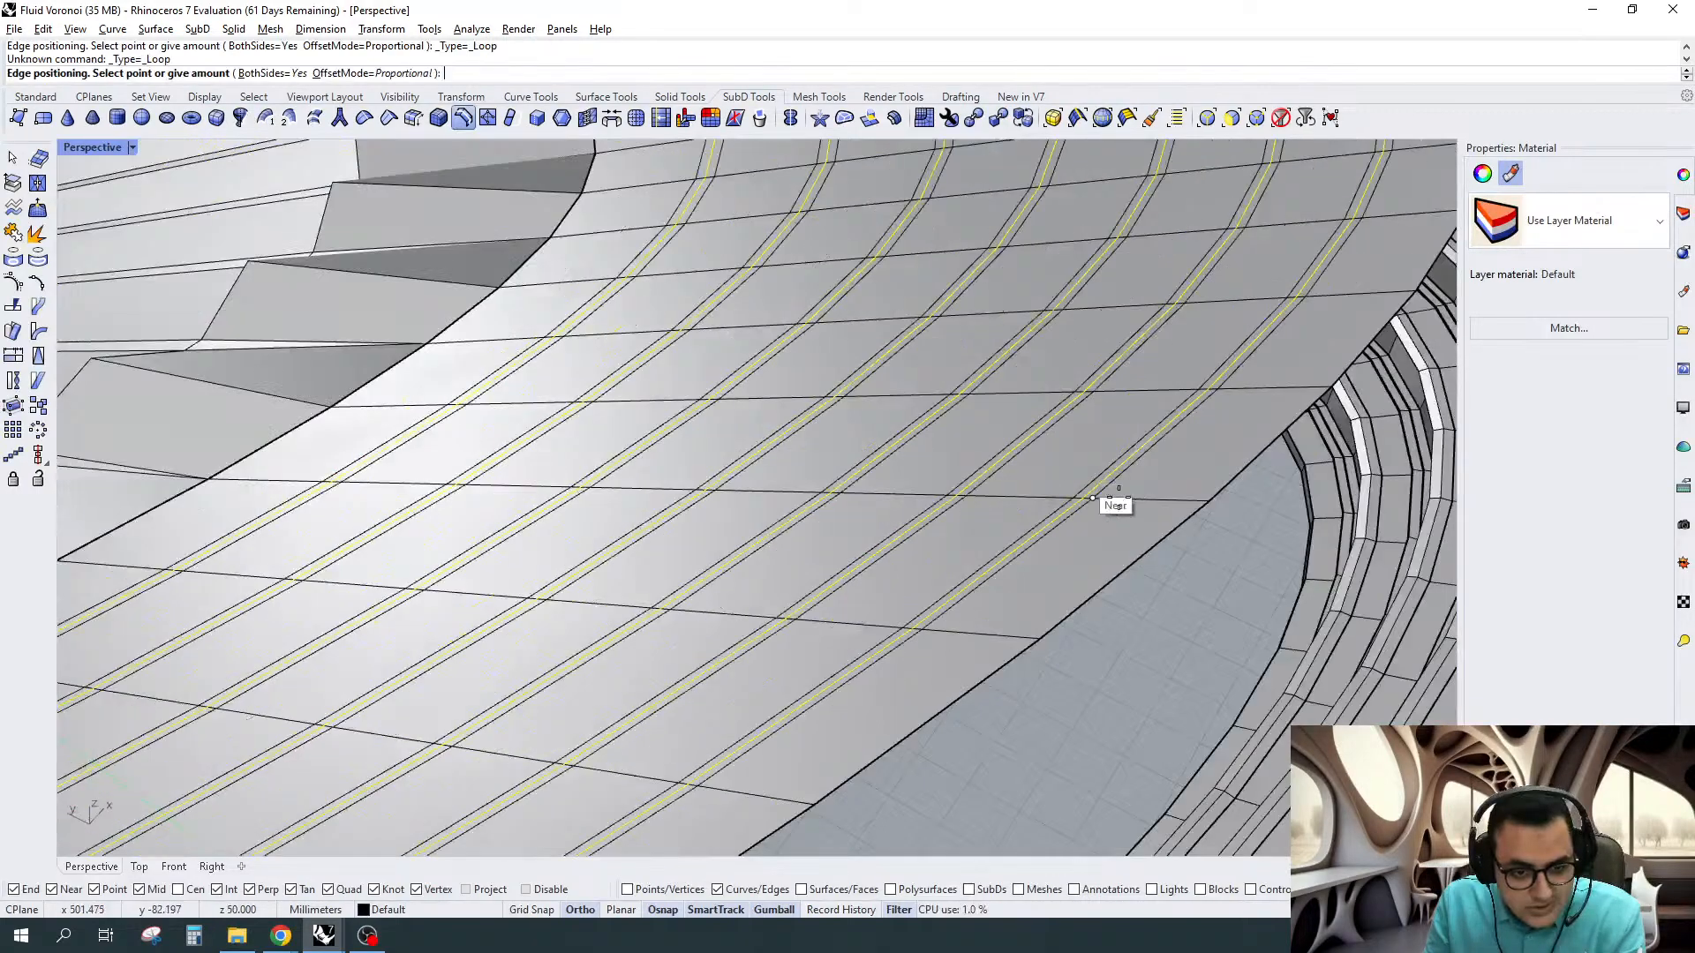
scroll(1113, 503, up, 4)
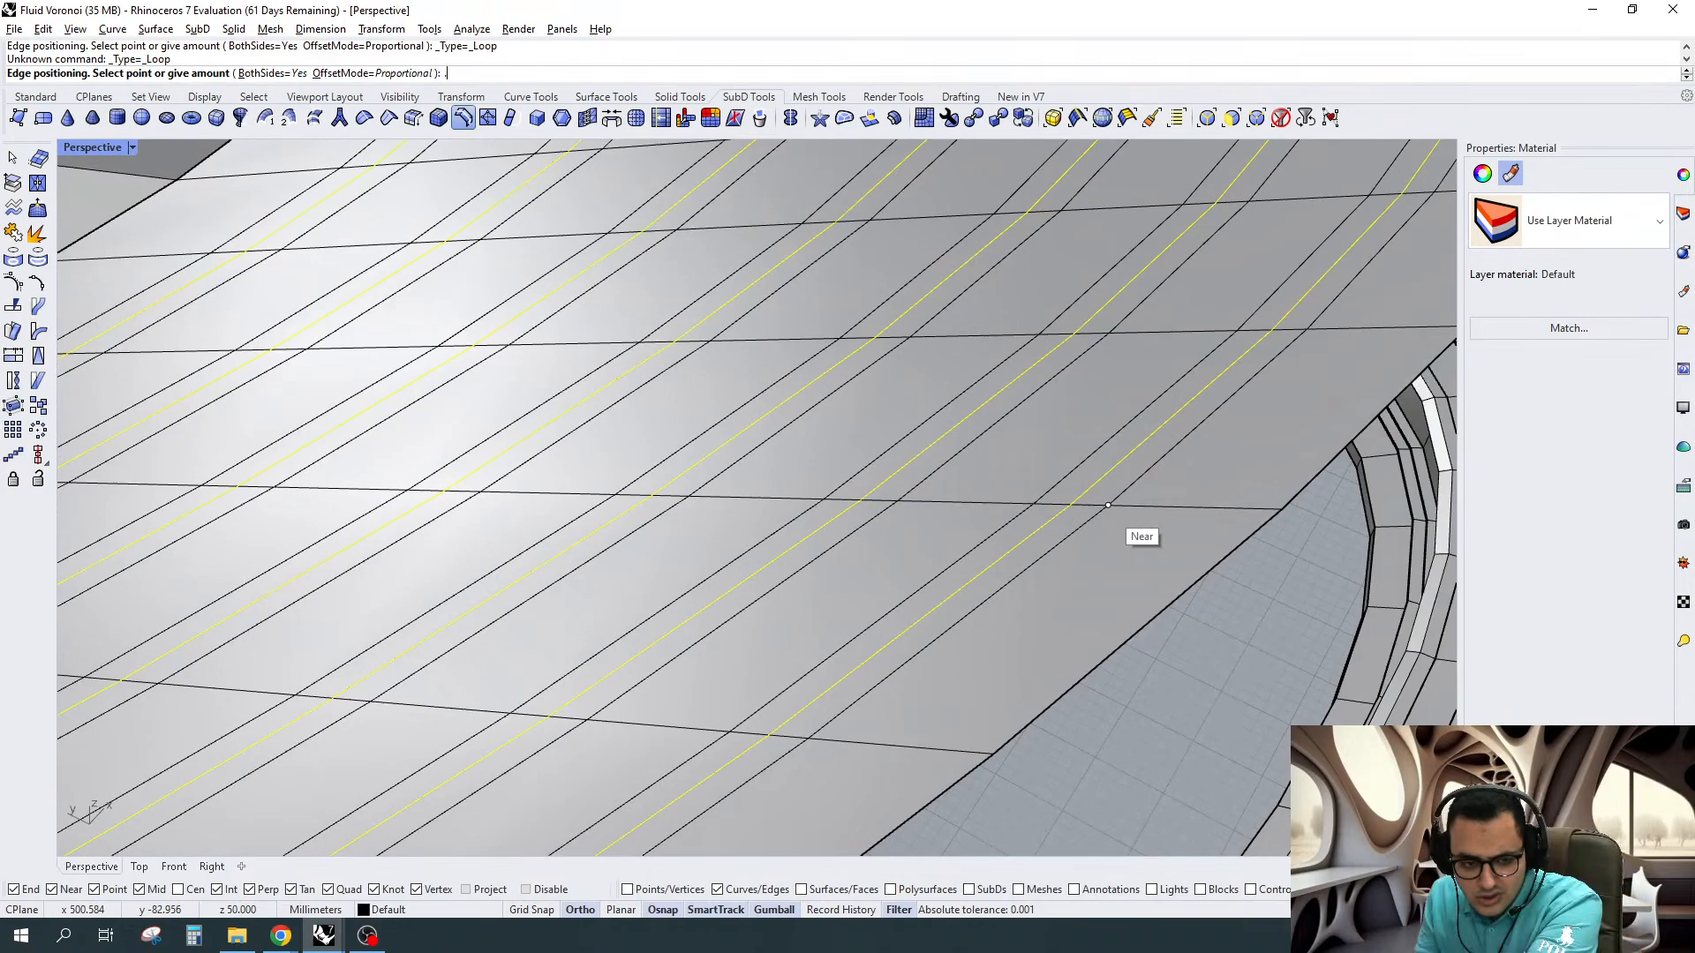
text(.1)
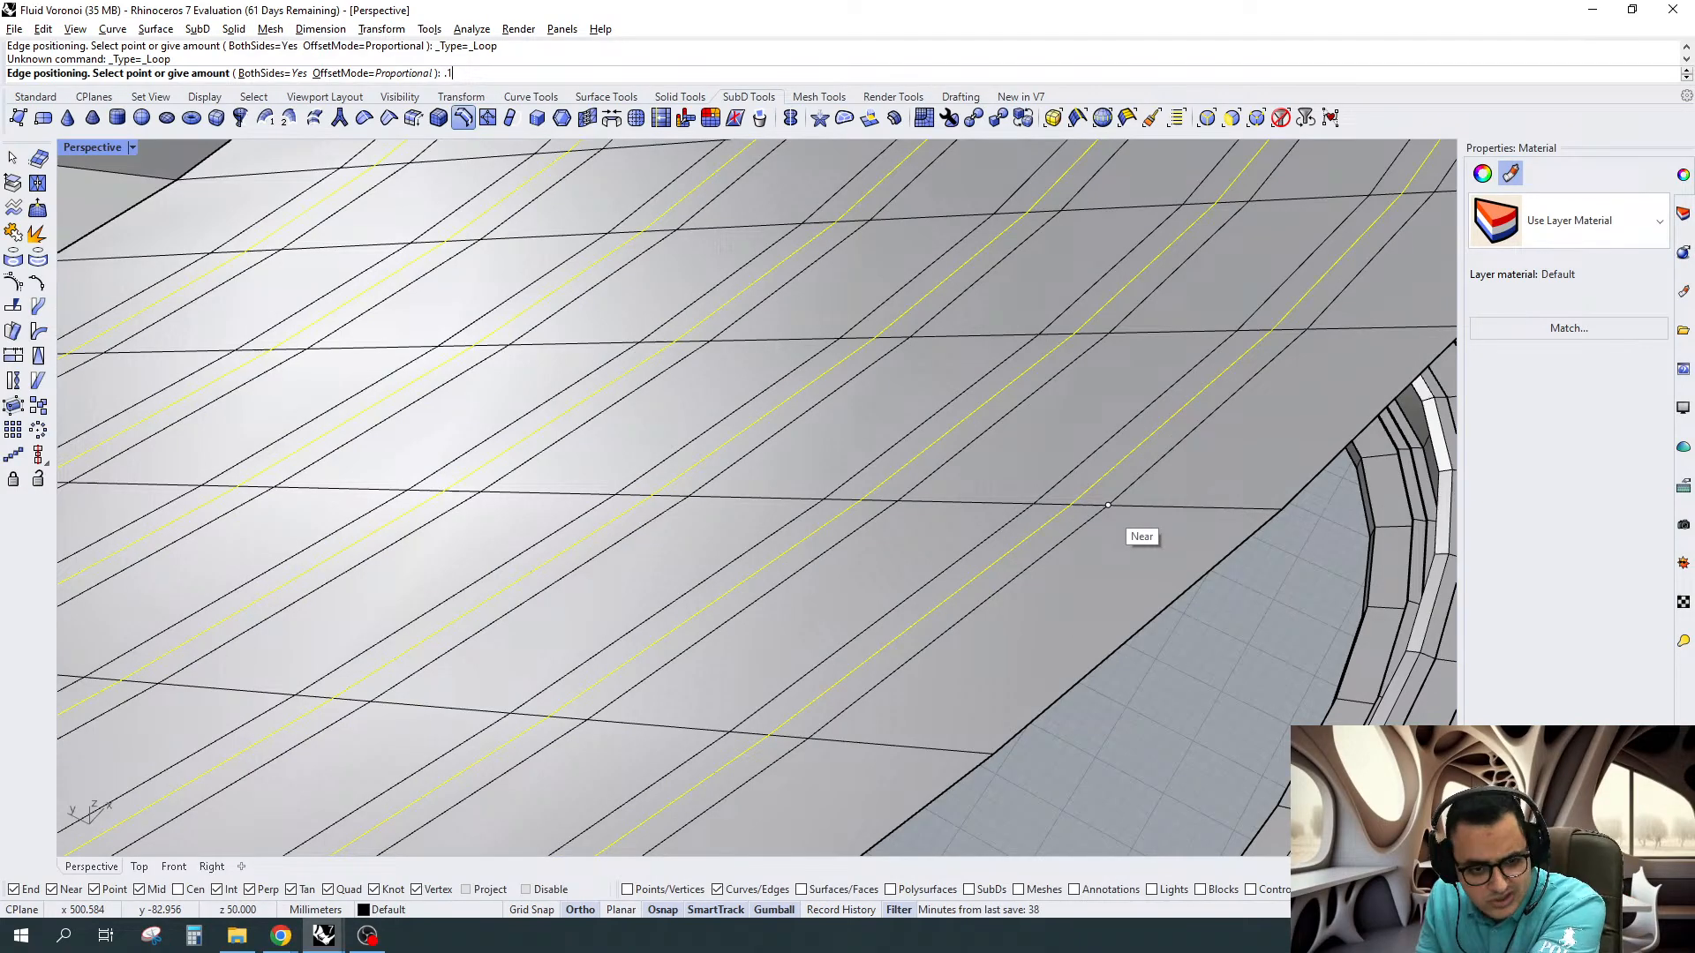
text(5)
key(Return)
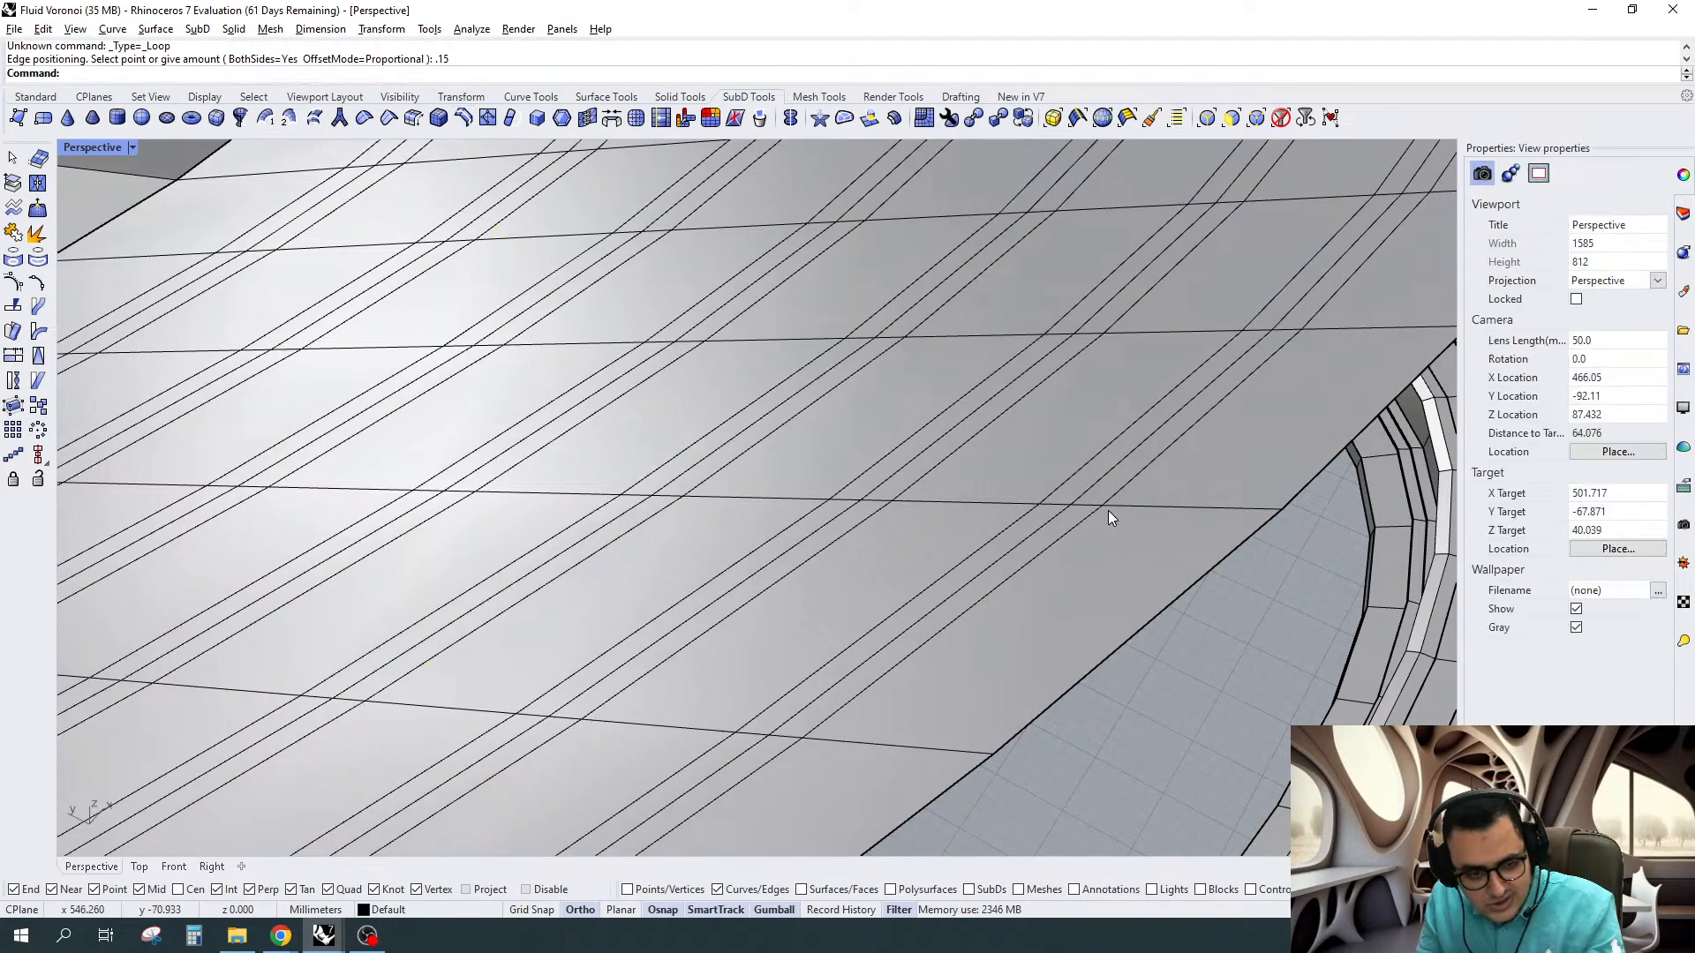
Reselect the seven original loops with SelPrev and delete them, keeping the offset edges as narrow strips
text(SelAll)
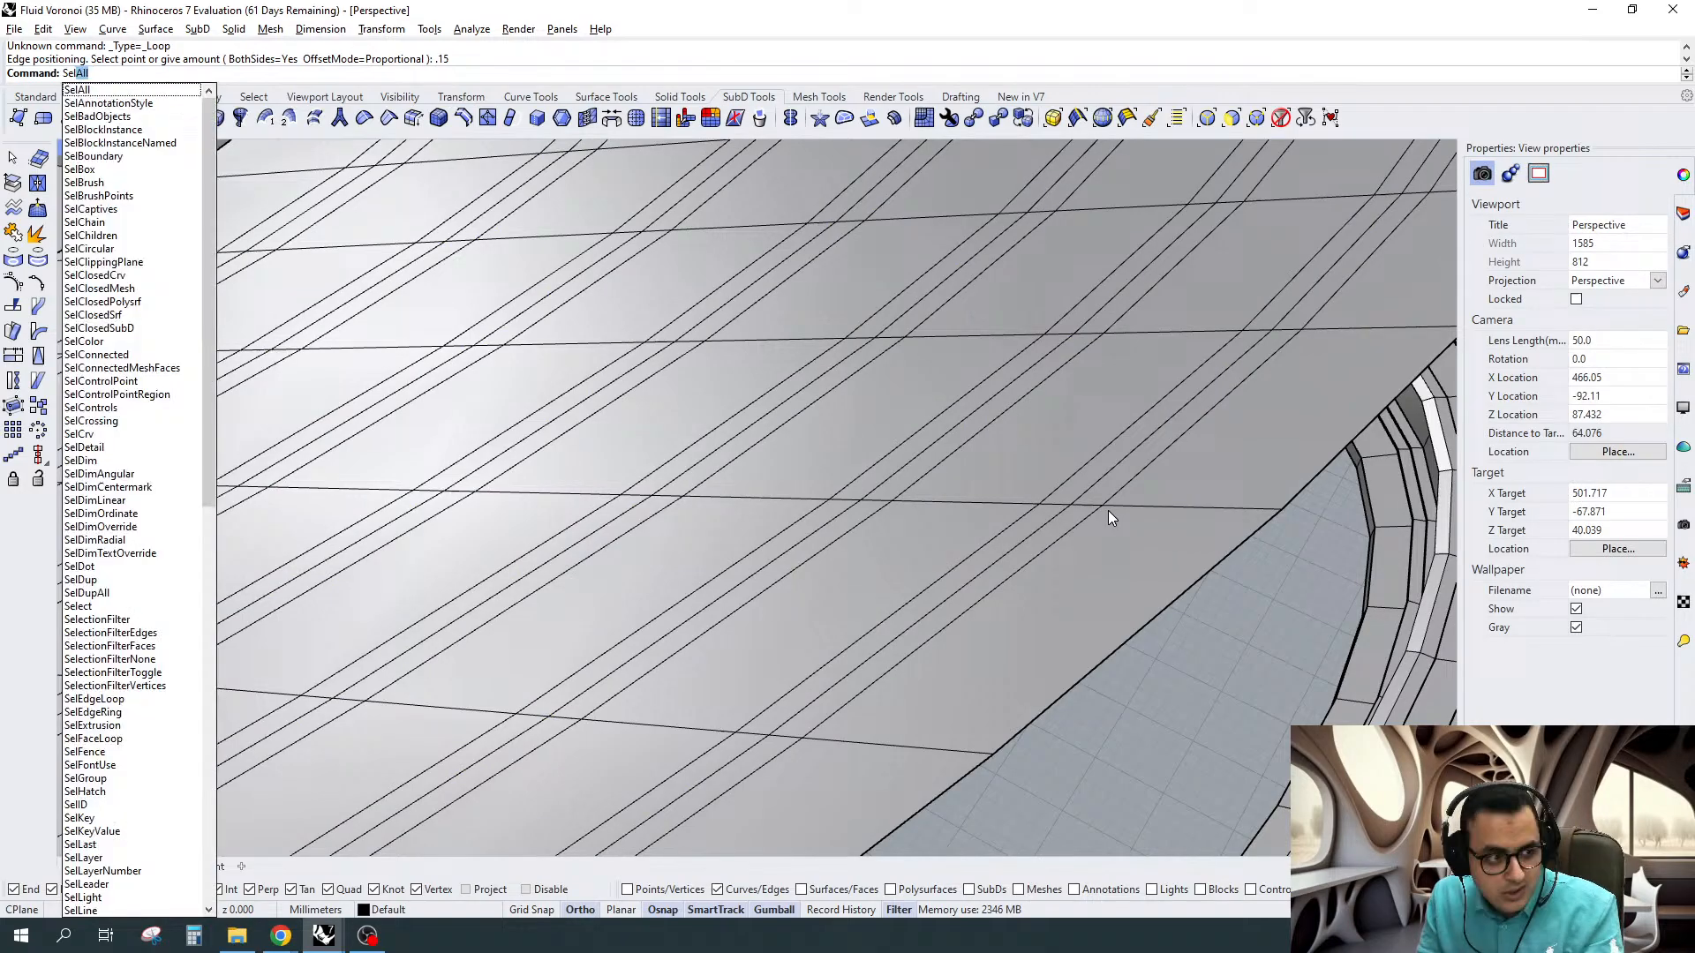
key(Return)
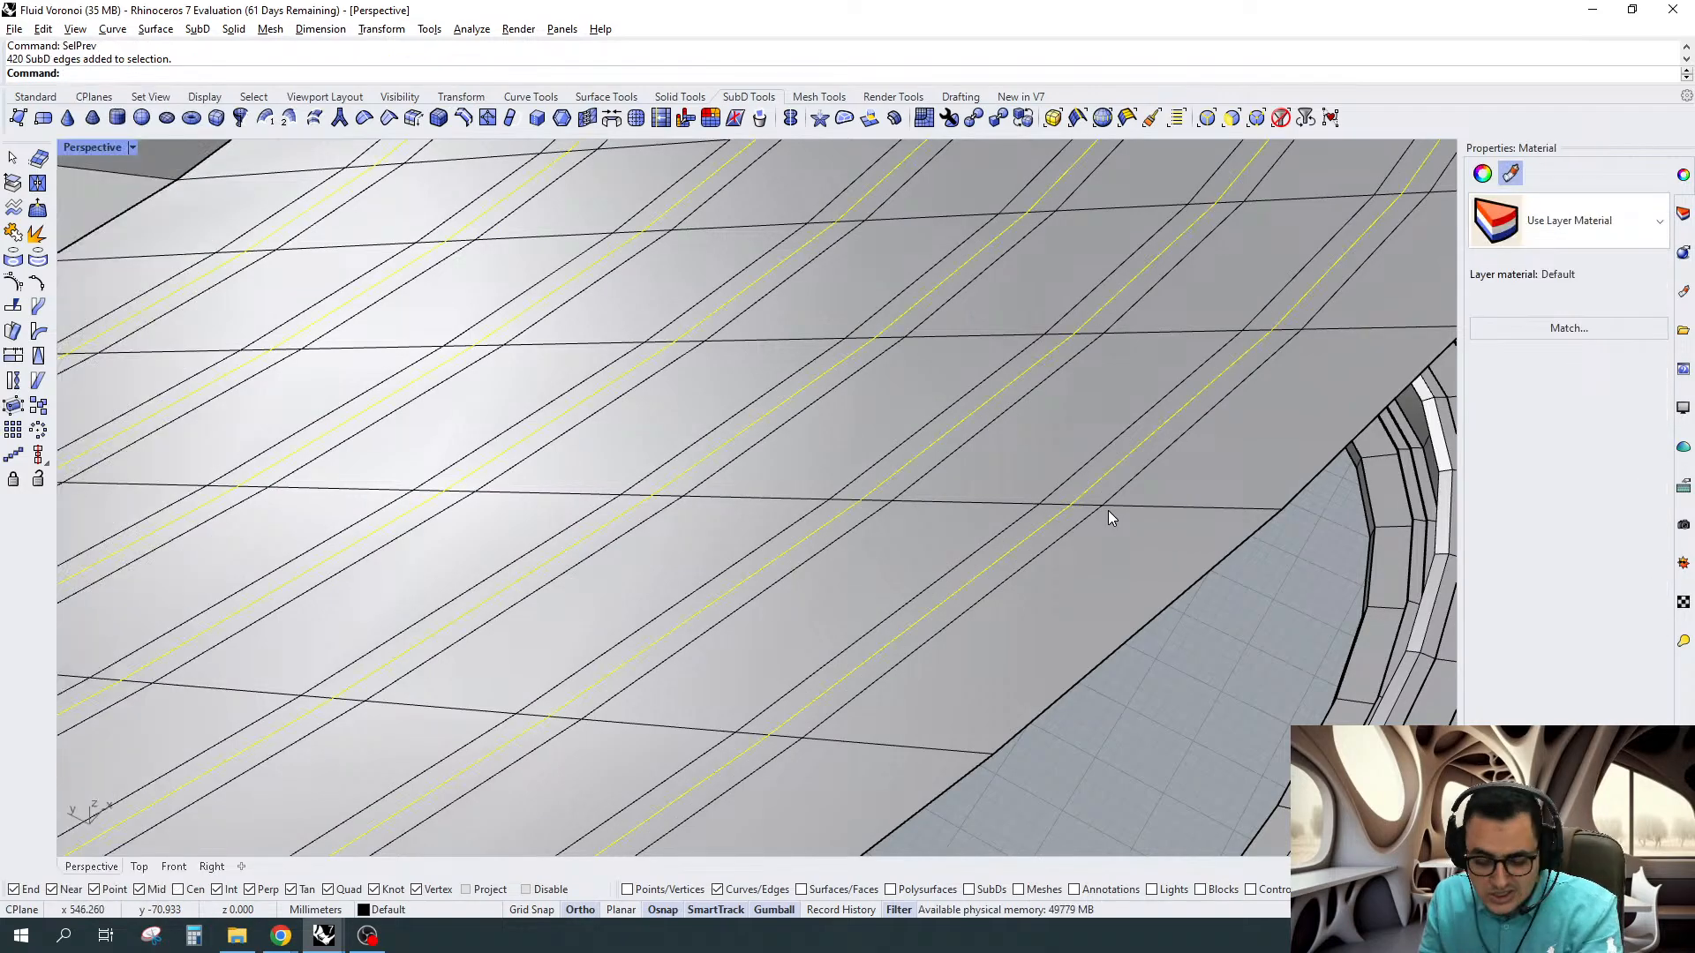
key(Delete)
Try to select the wide face loops between the narrow strips and extract them from the ring
scroll(1096, 507, down, 2)
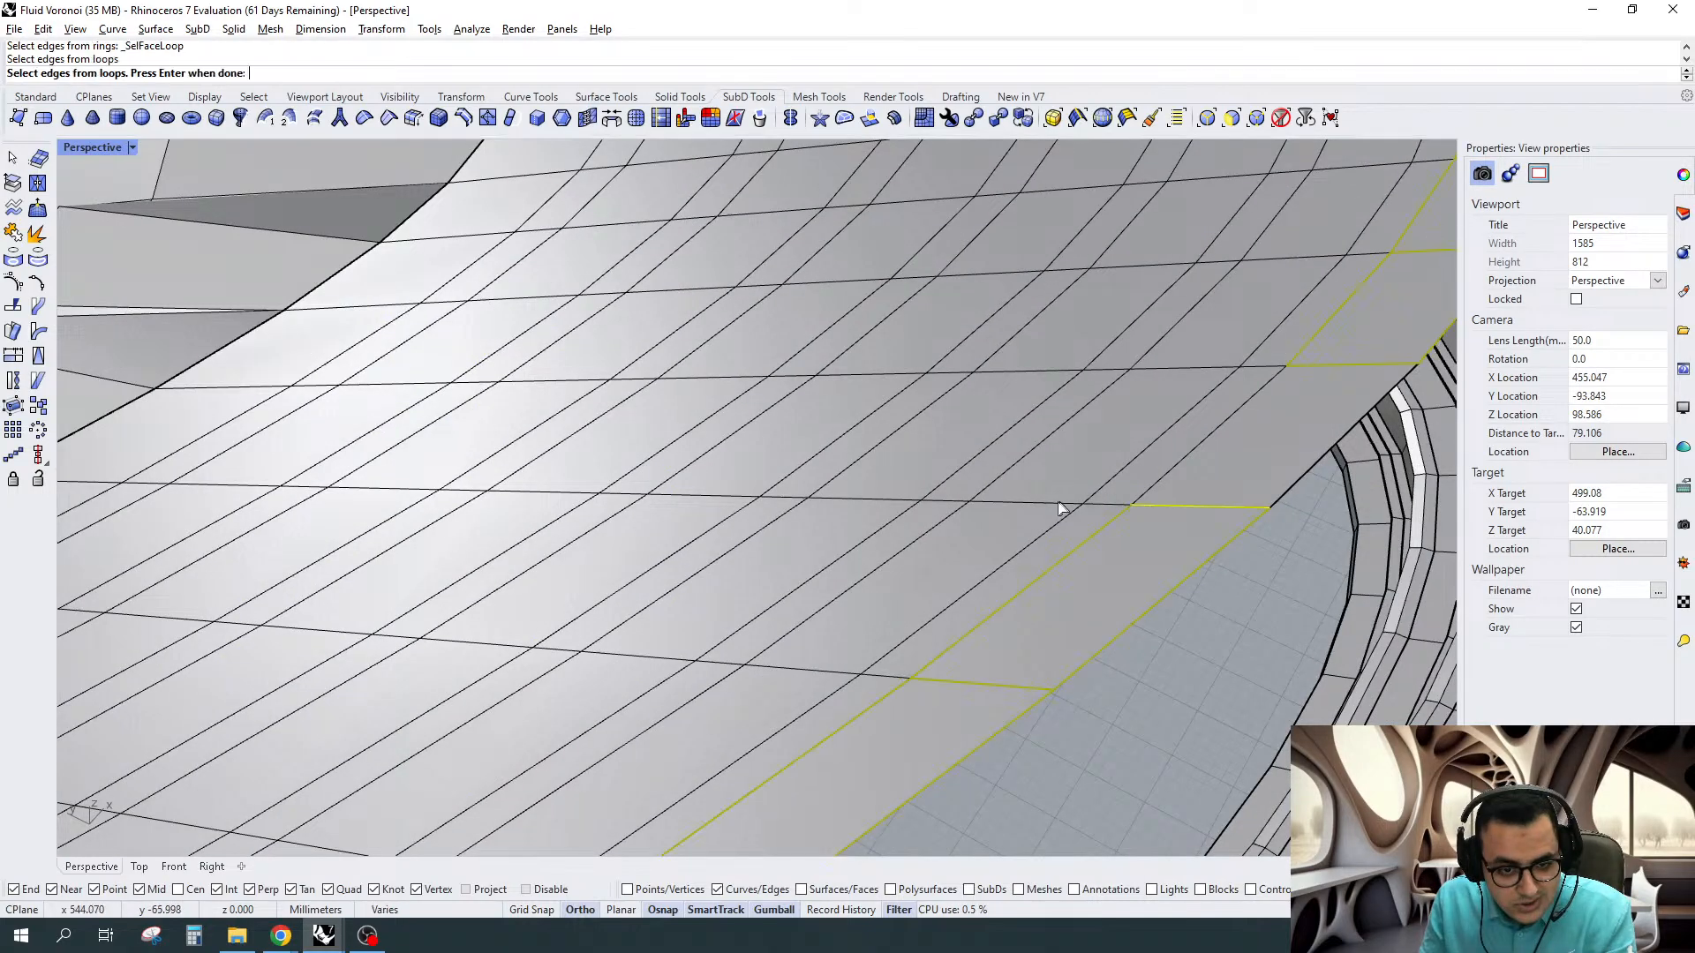
click(1058, 504)
click(859, 500)
click(739, 499)
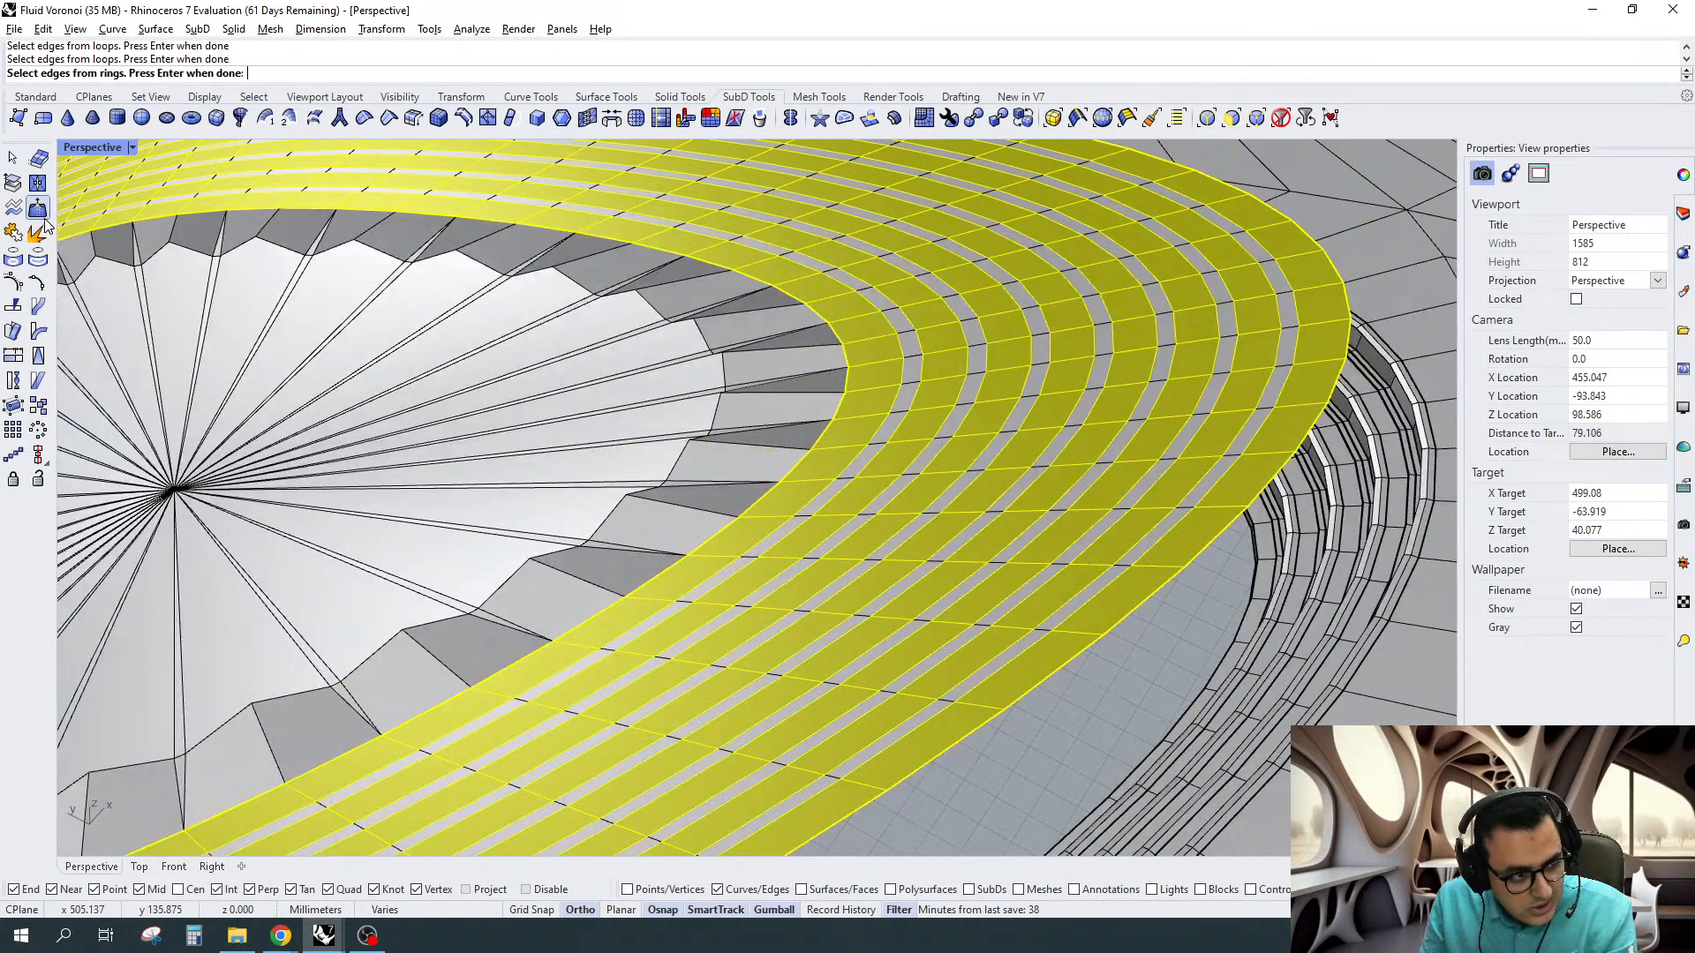
click(13, 182)
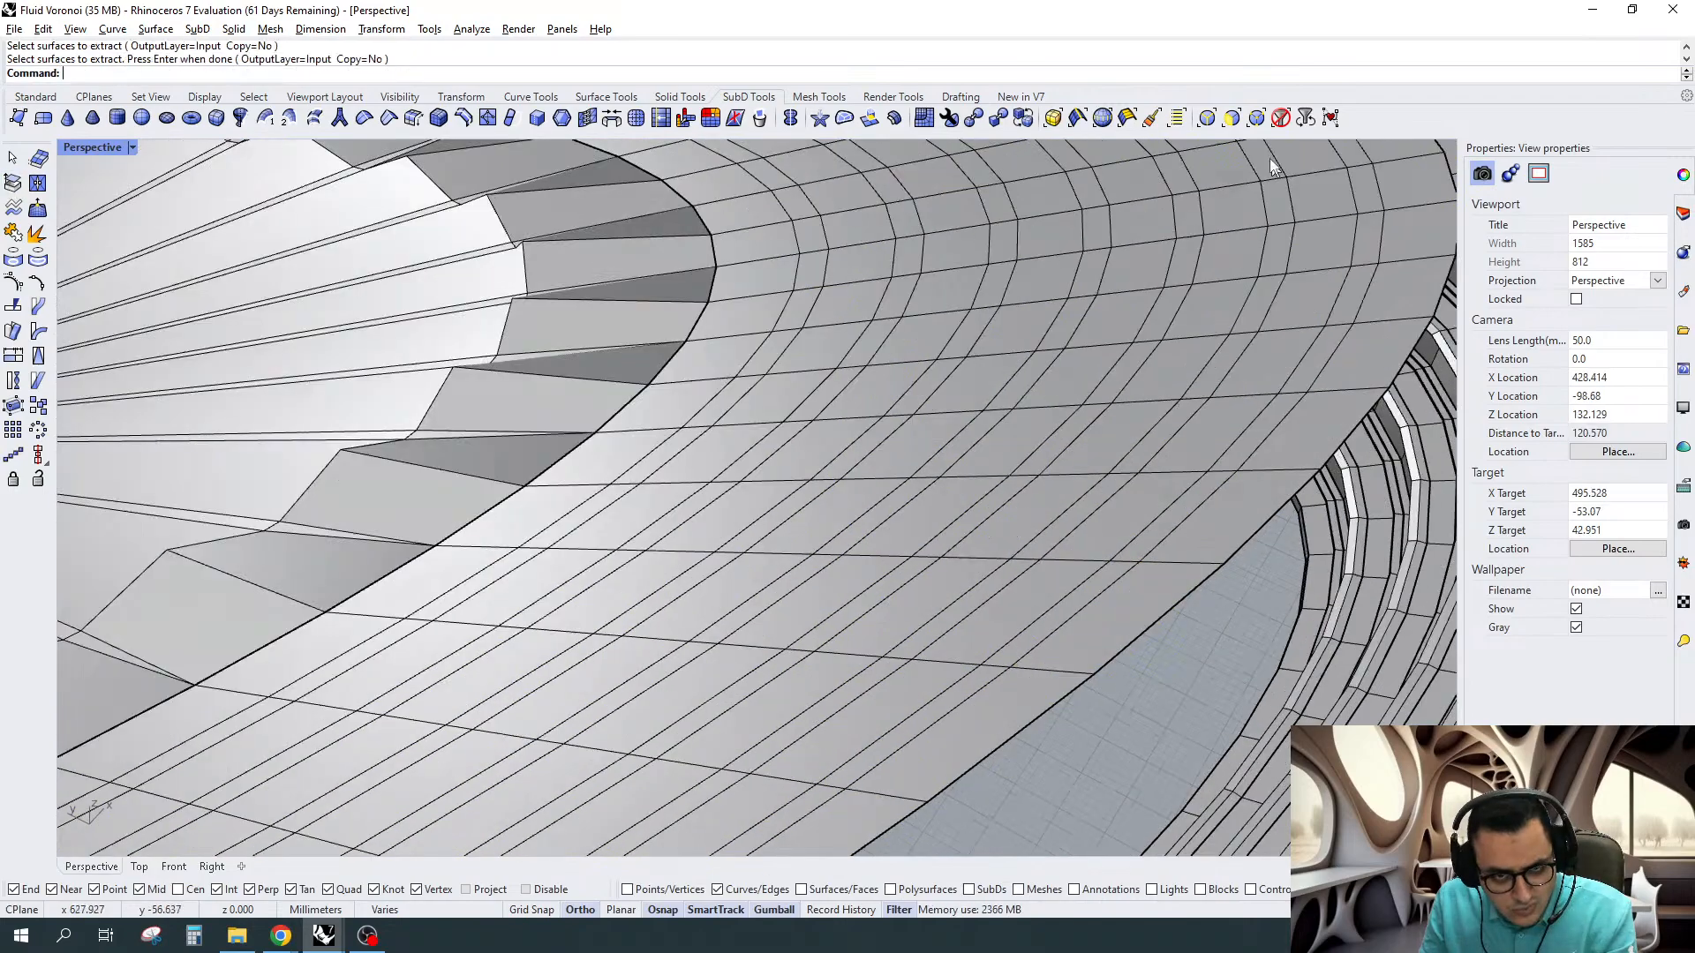
key(Return)
click(1171, 563)
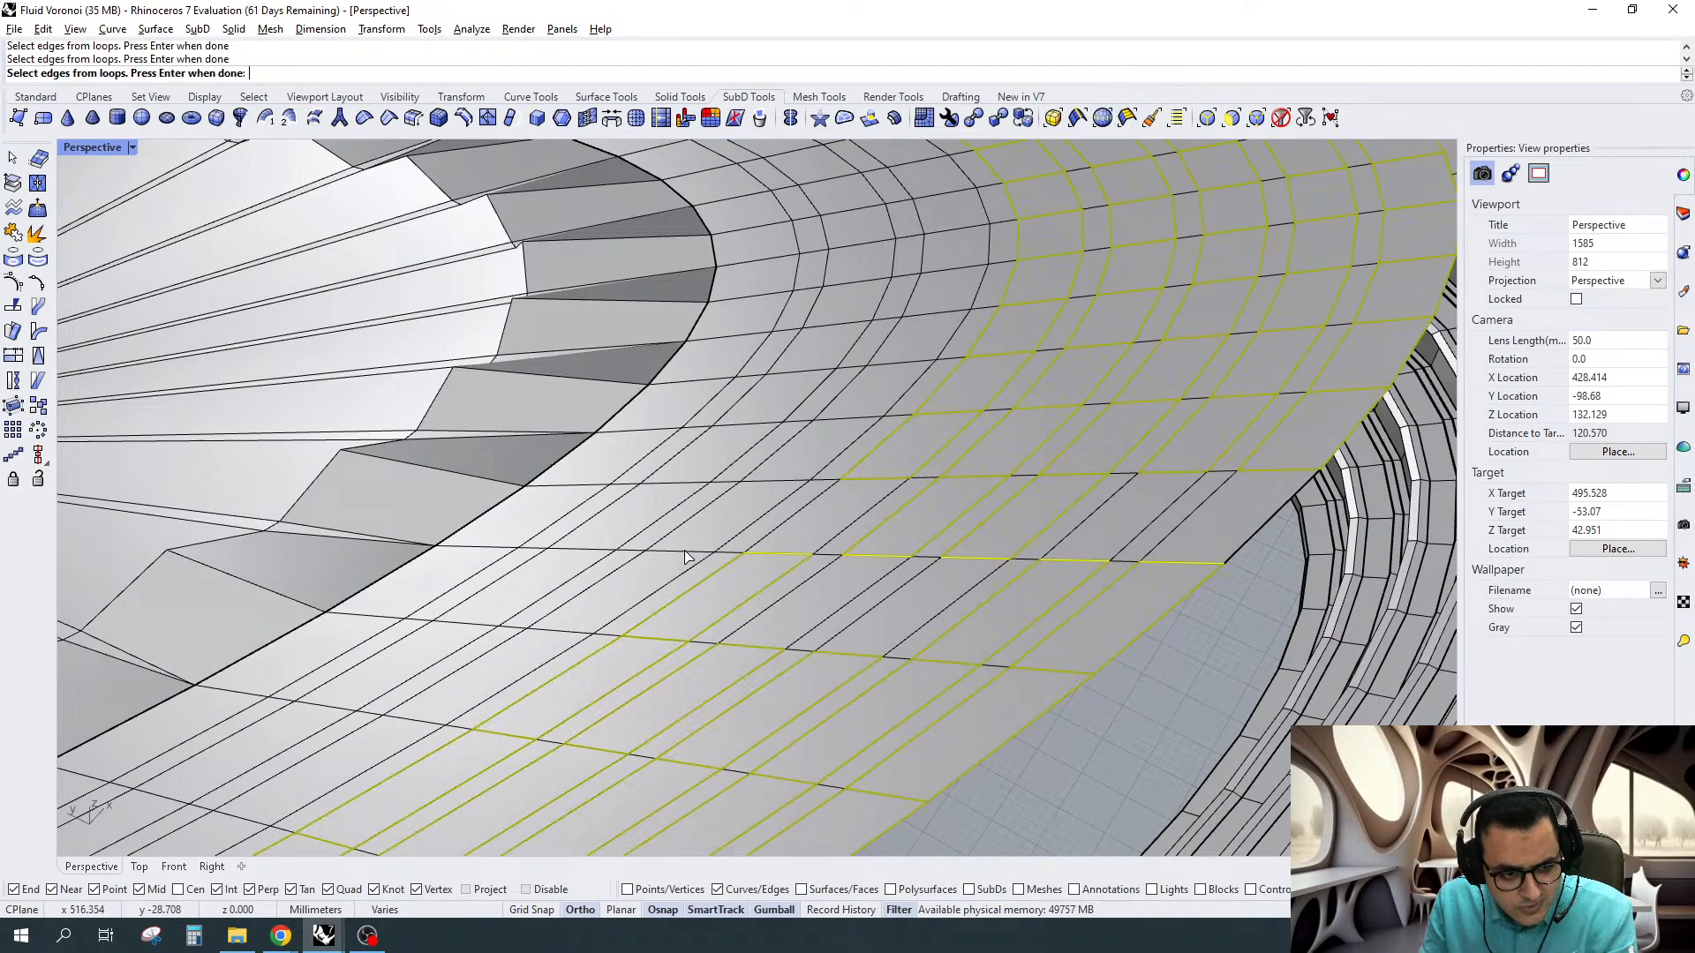
click(679, 552)
click(482, 549)
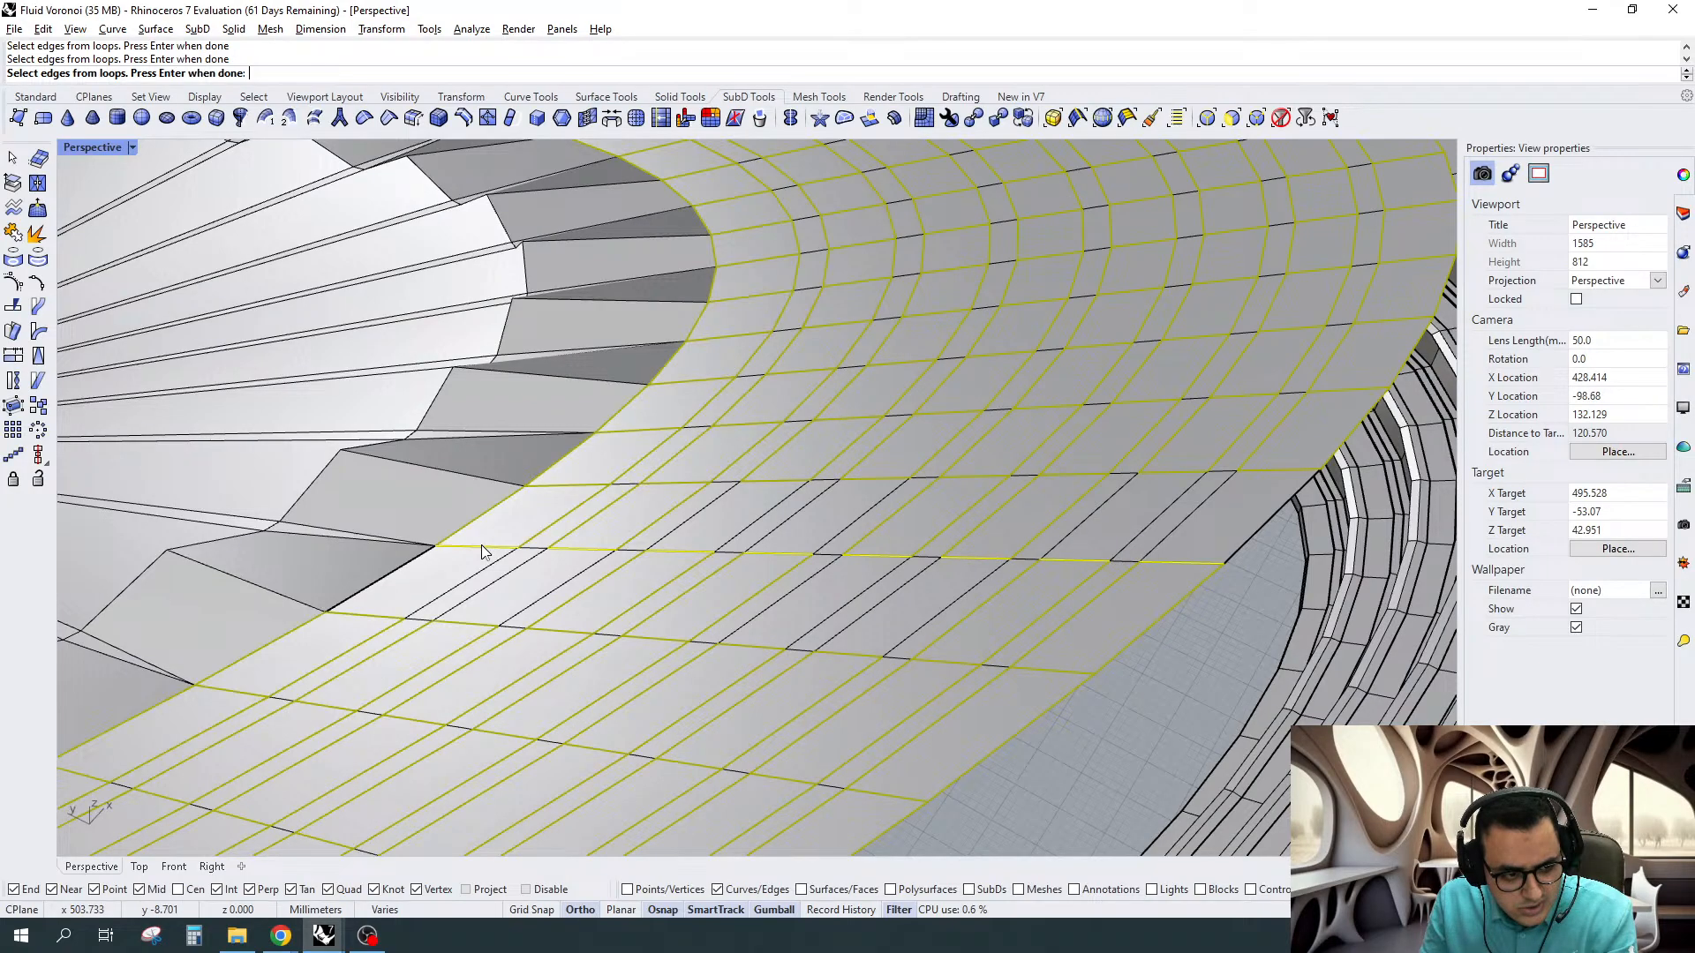
key(Return)
key(Escape)
key(Escape)
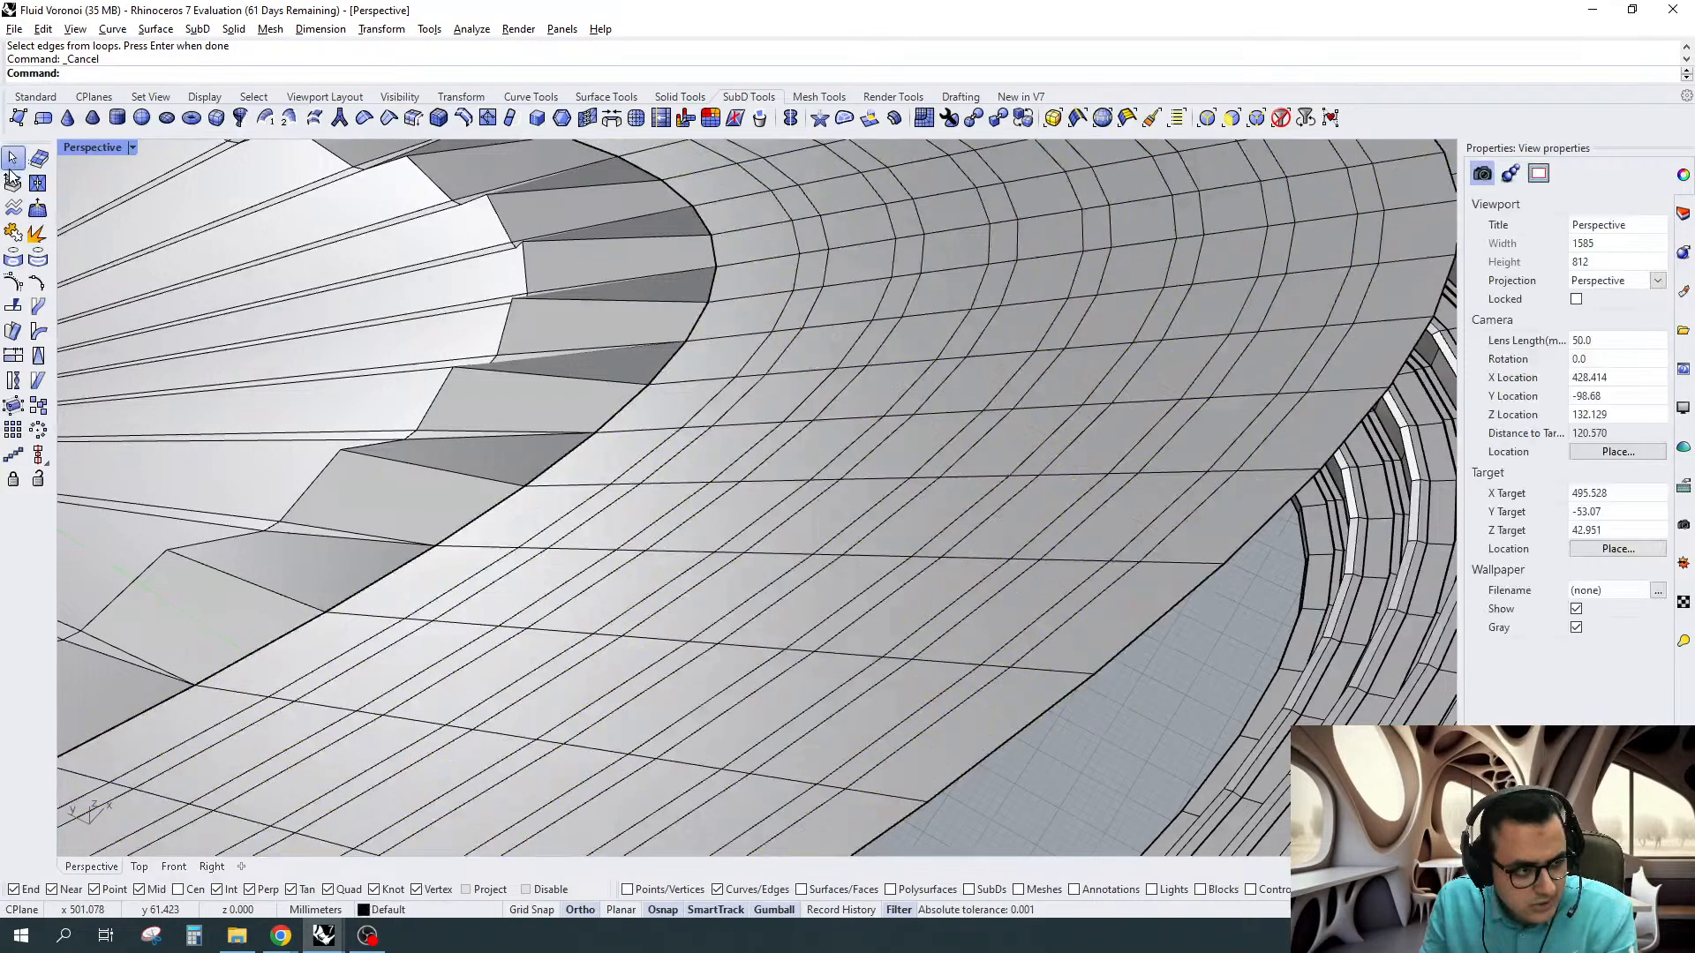
Limit selection to SubD faces, extract the eight wide face loops of the white ring and group them
click(1101, 118)
click(1157, 563)
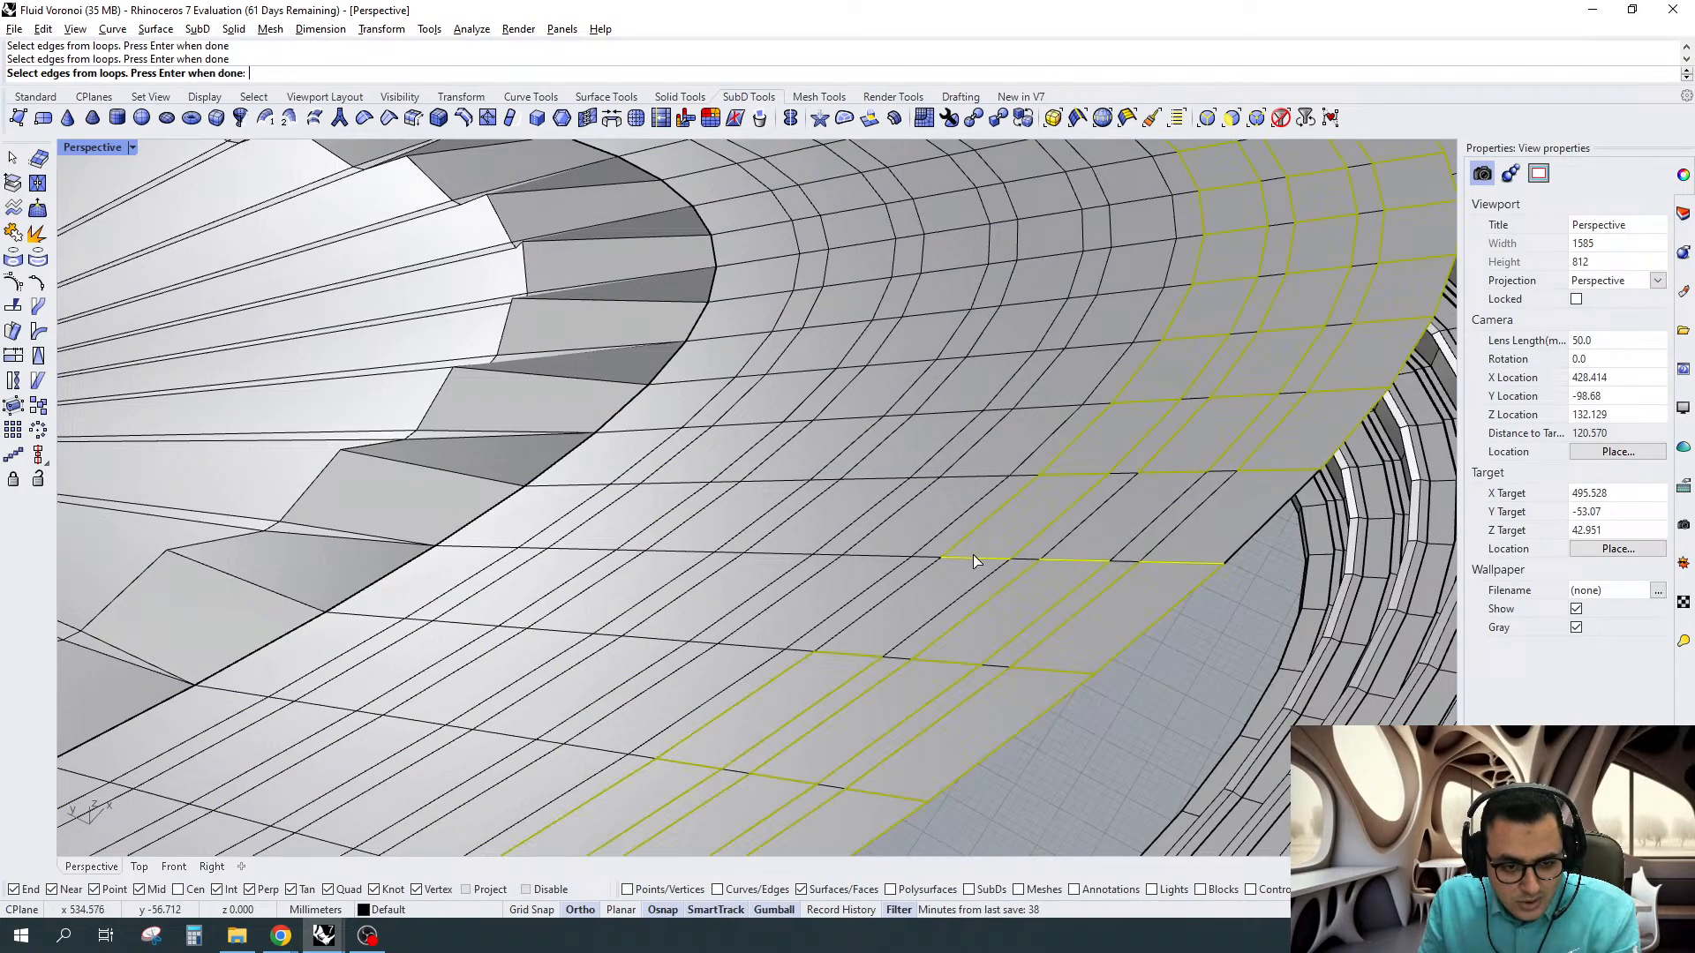
click(863, 561)
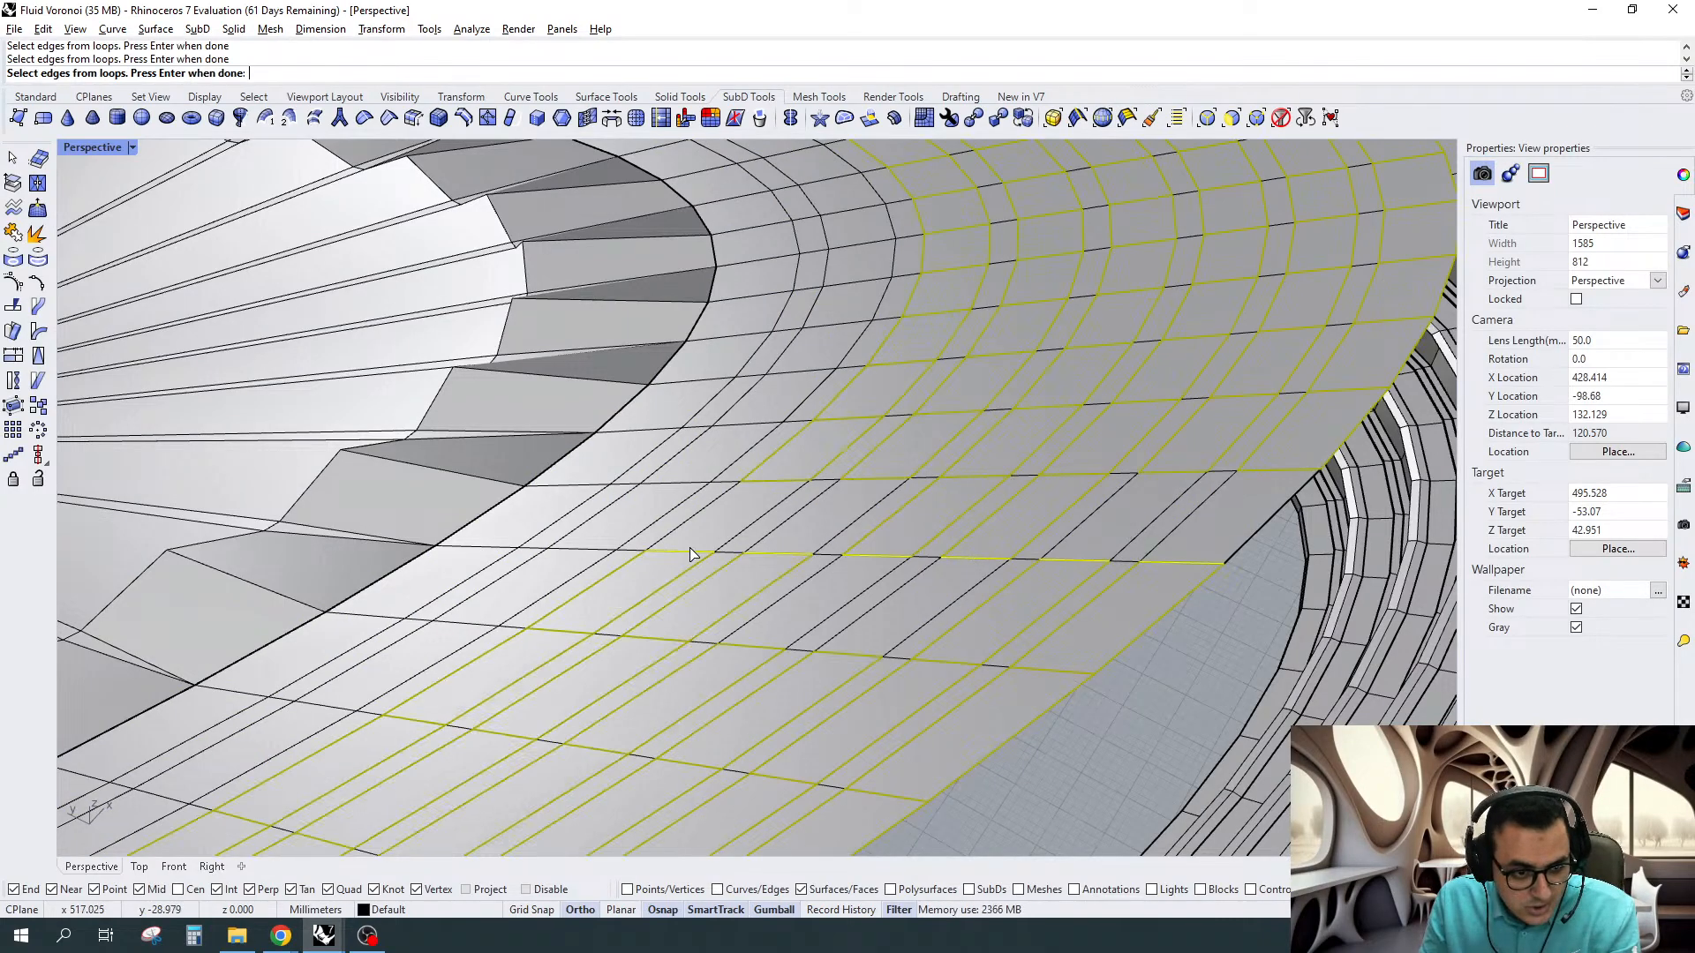
click(579, 556)
key(Return)
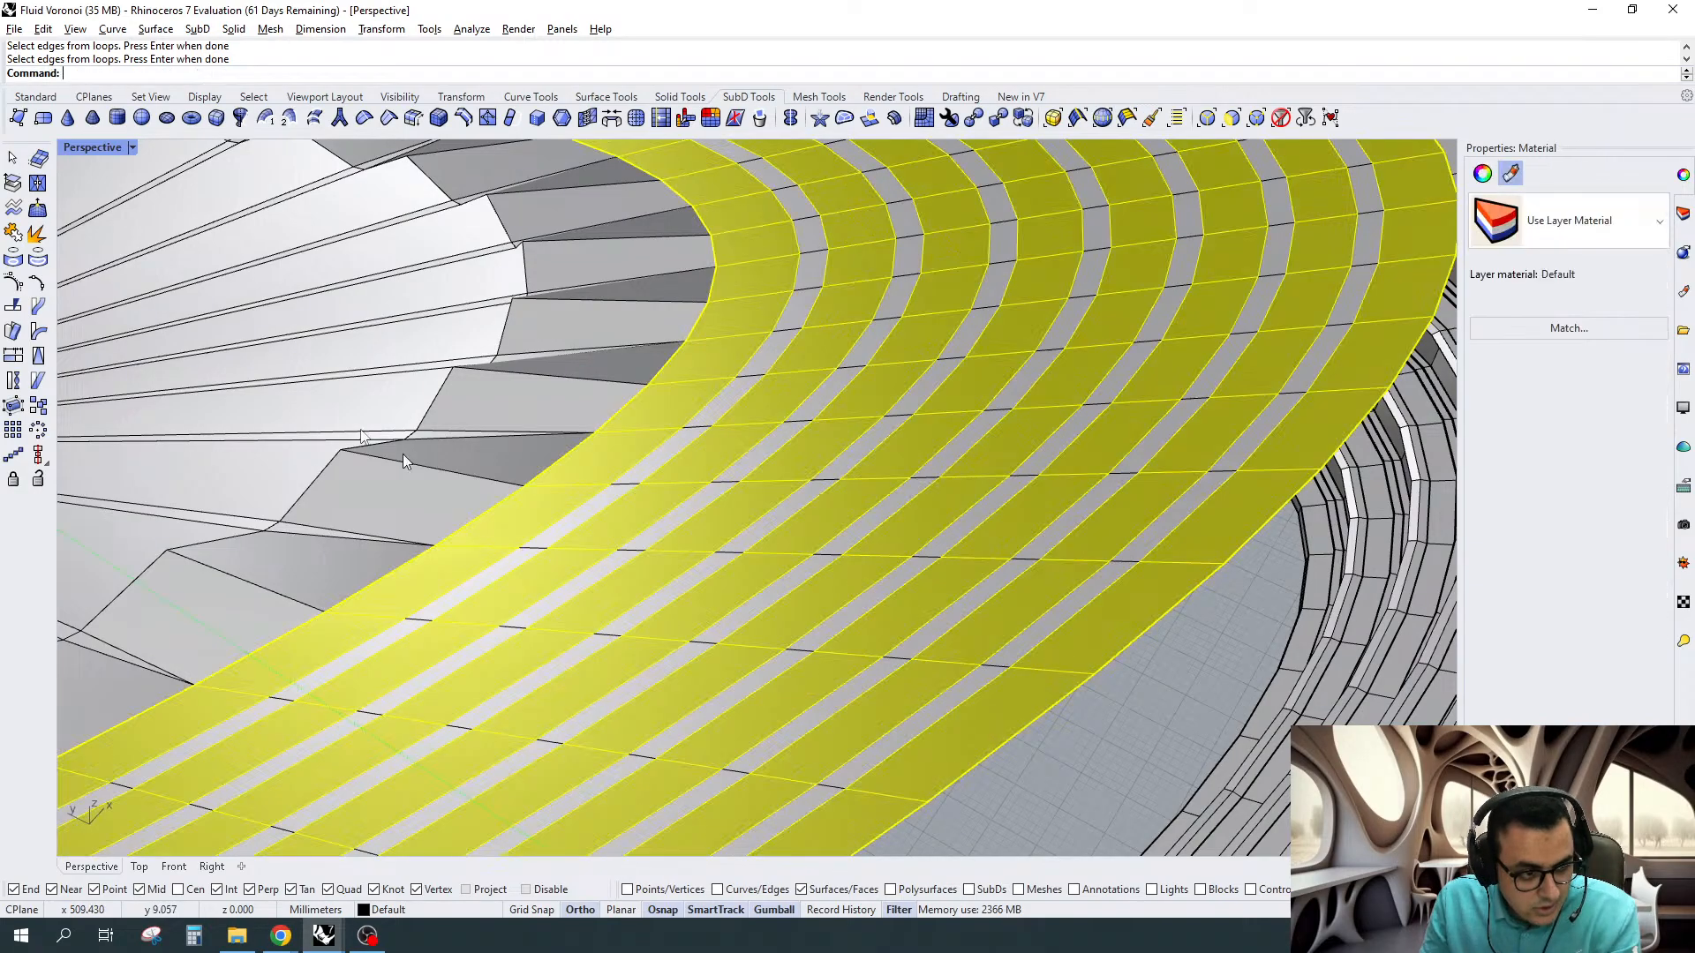
click(8, 177)
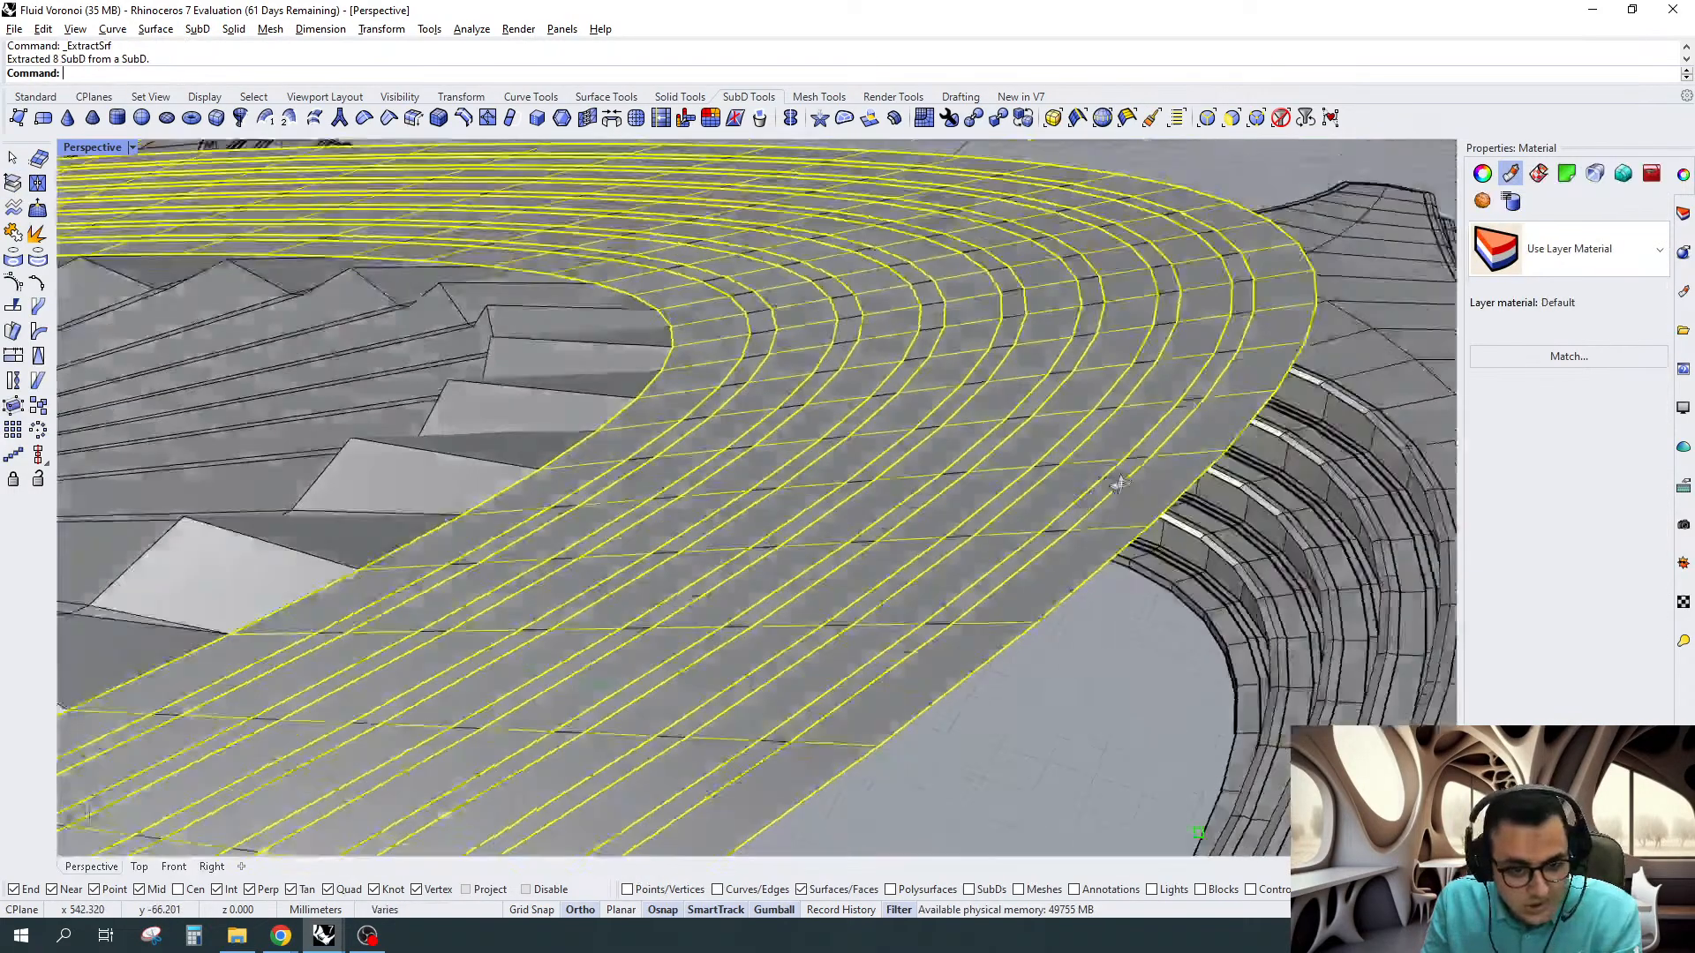
right_drag(1121, 491, 1085, 477)
key(ctrl+g)
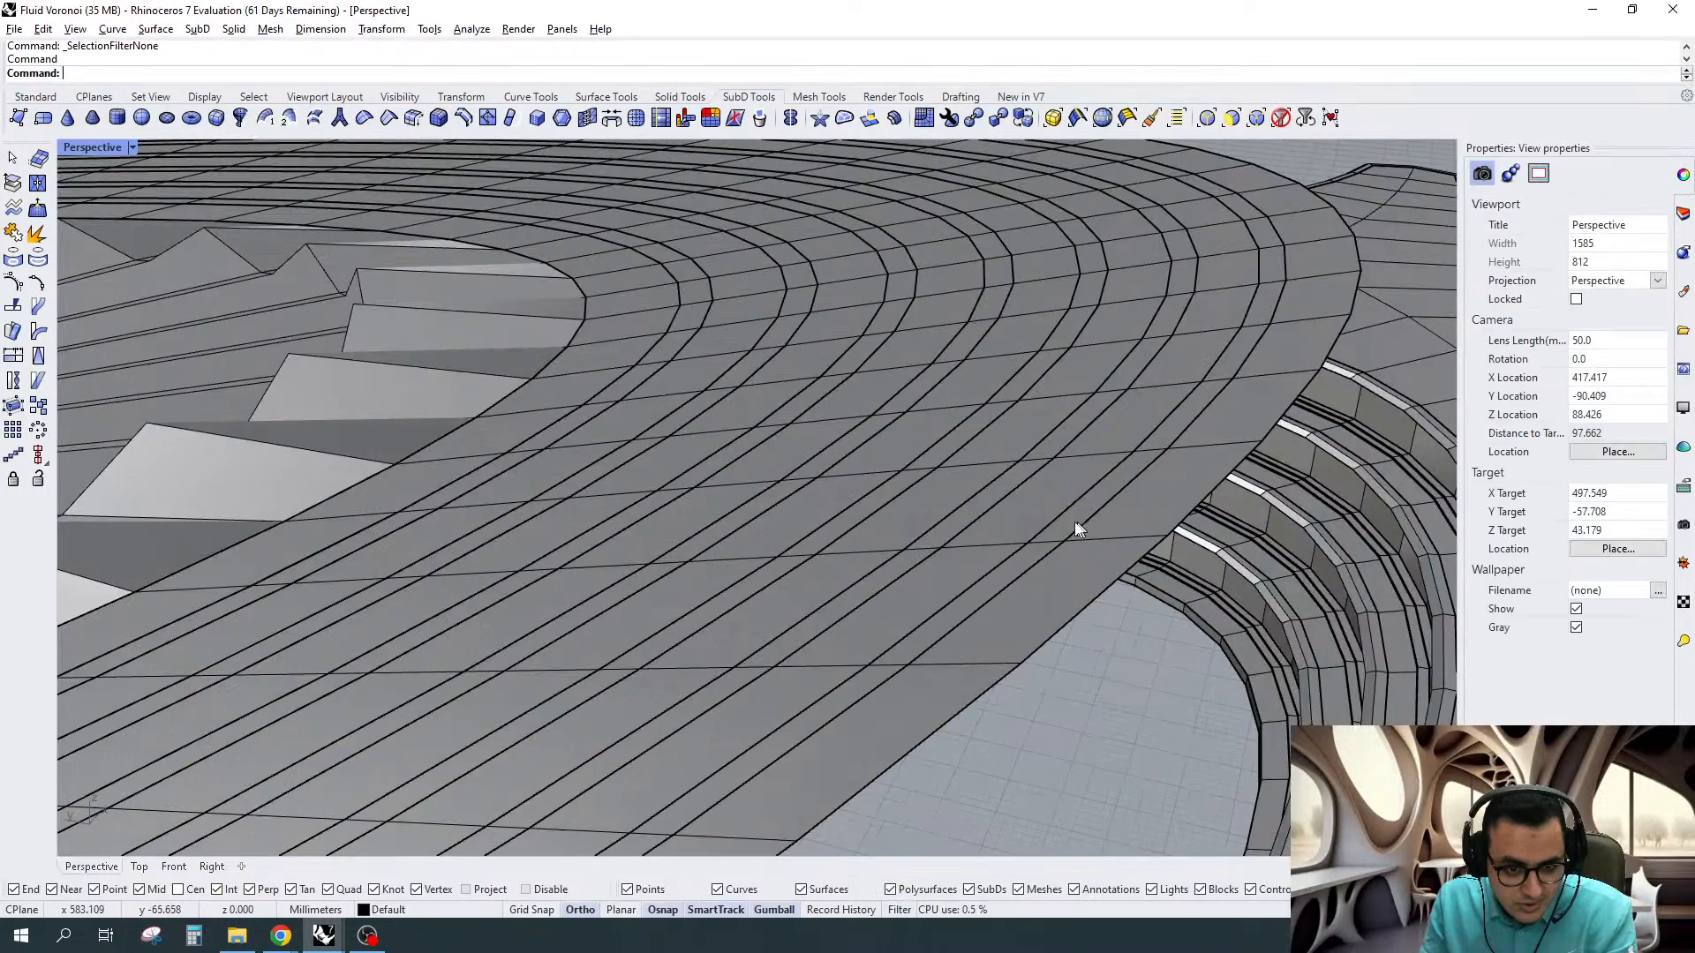
With the selection filter cleared, select the seven narrow strips between the wide bands and group them
click(1068, 529)
shift+click(945, 533)
shift+click(781, 530)
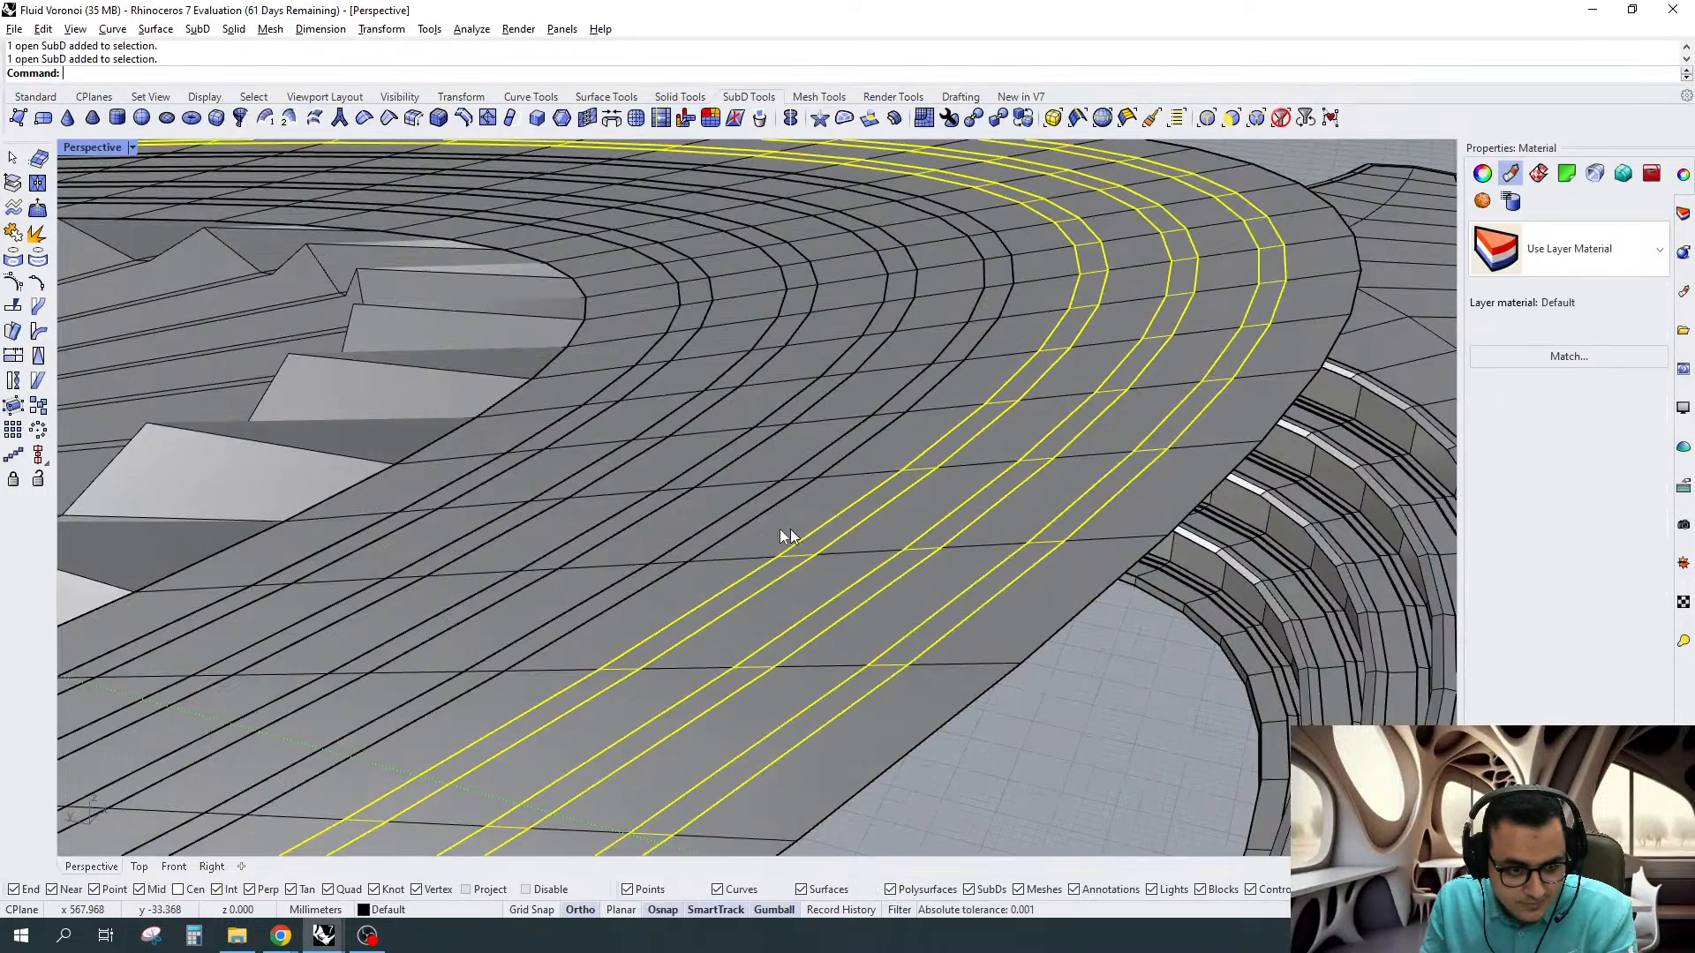
shift+click(720, 528)
shift+click(611, 525)
shift+click(501, 518)
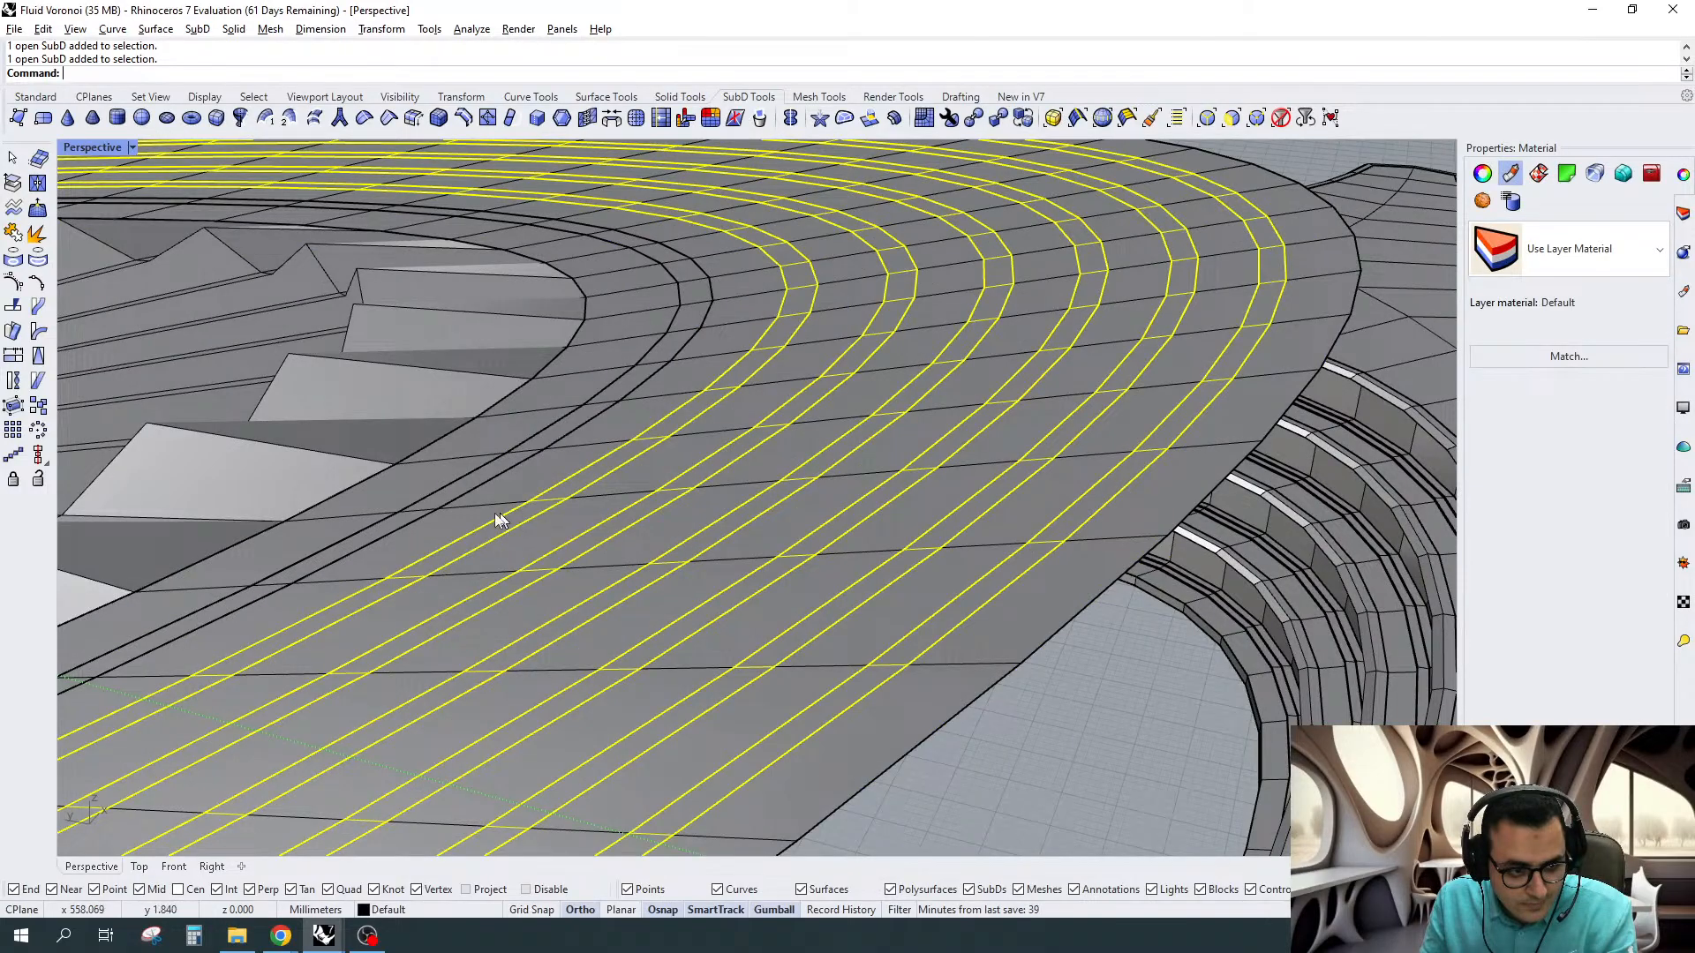
shift+click(428, 504)
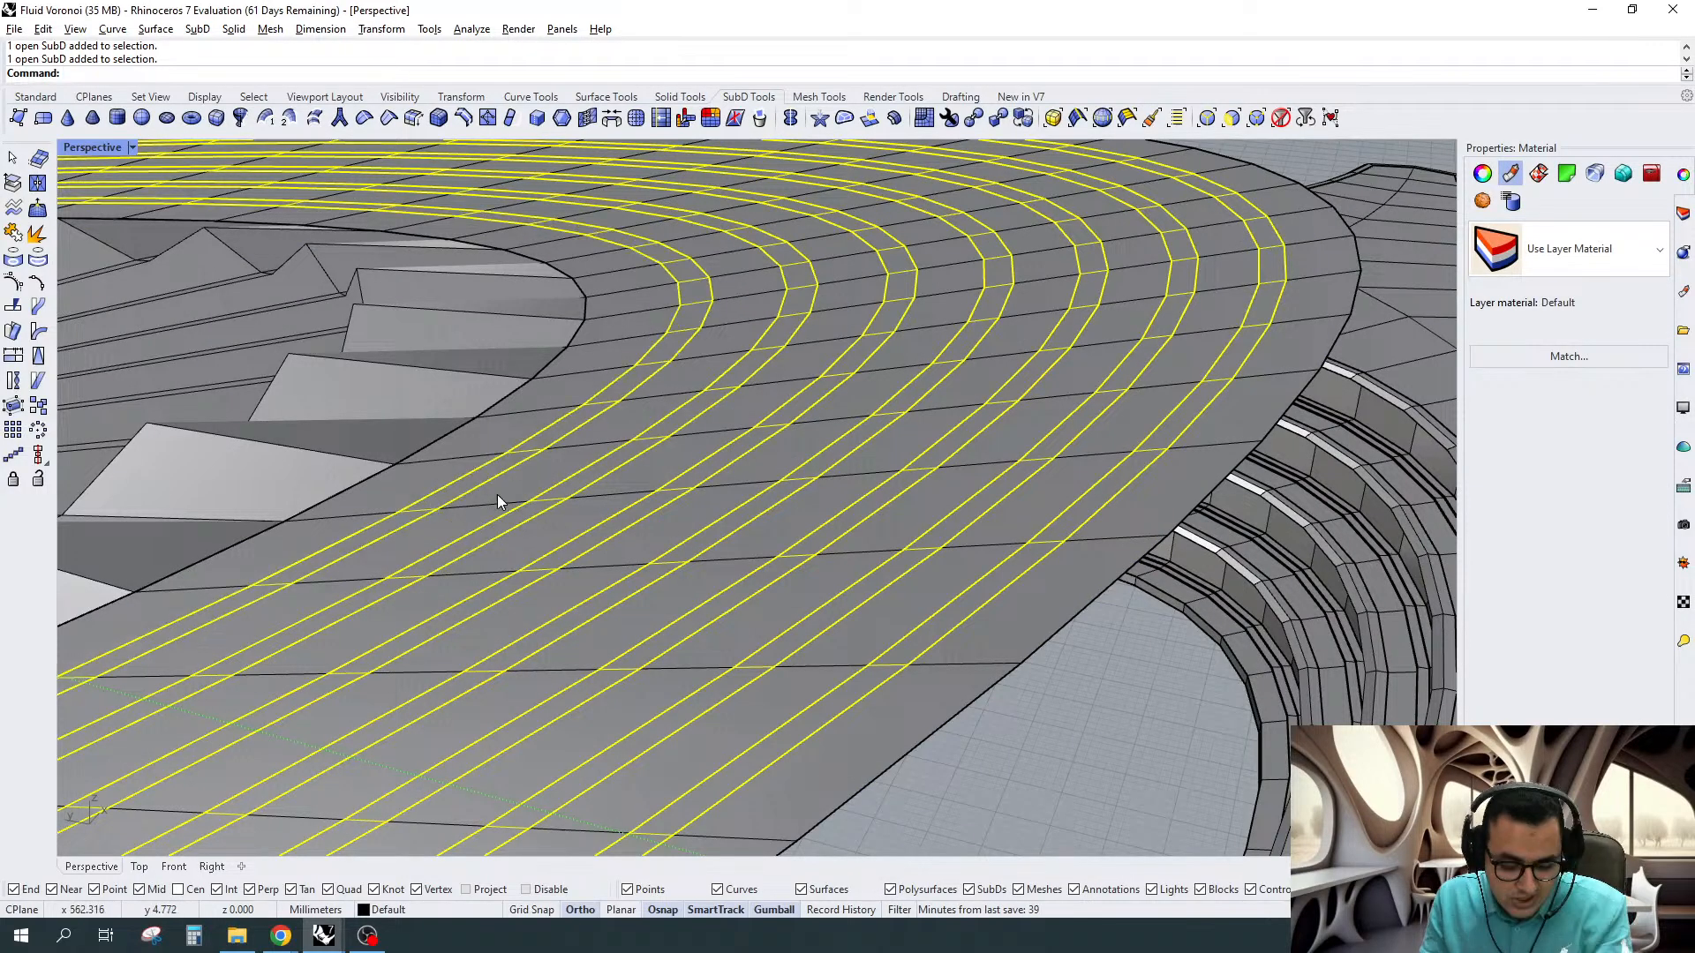
key(ctrl+g)
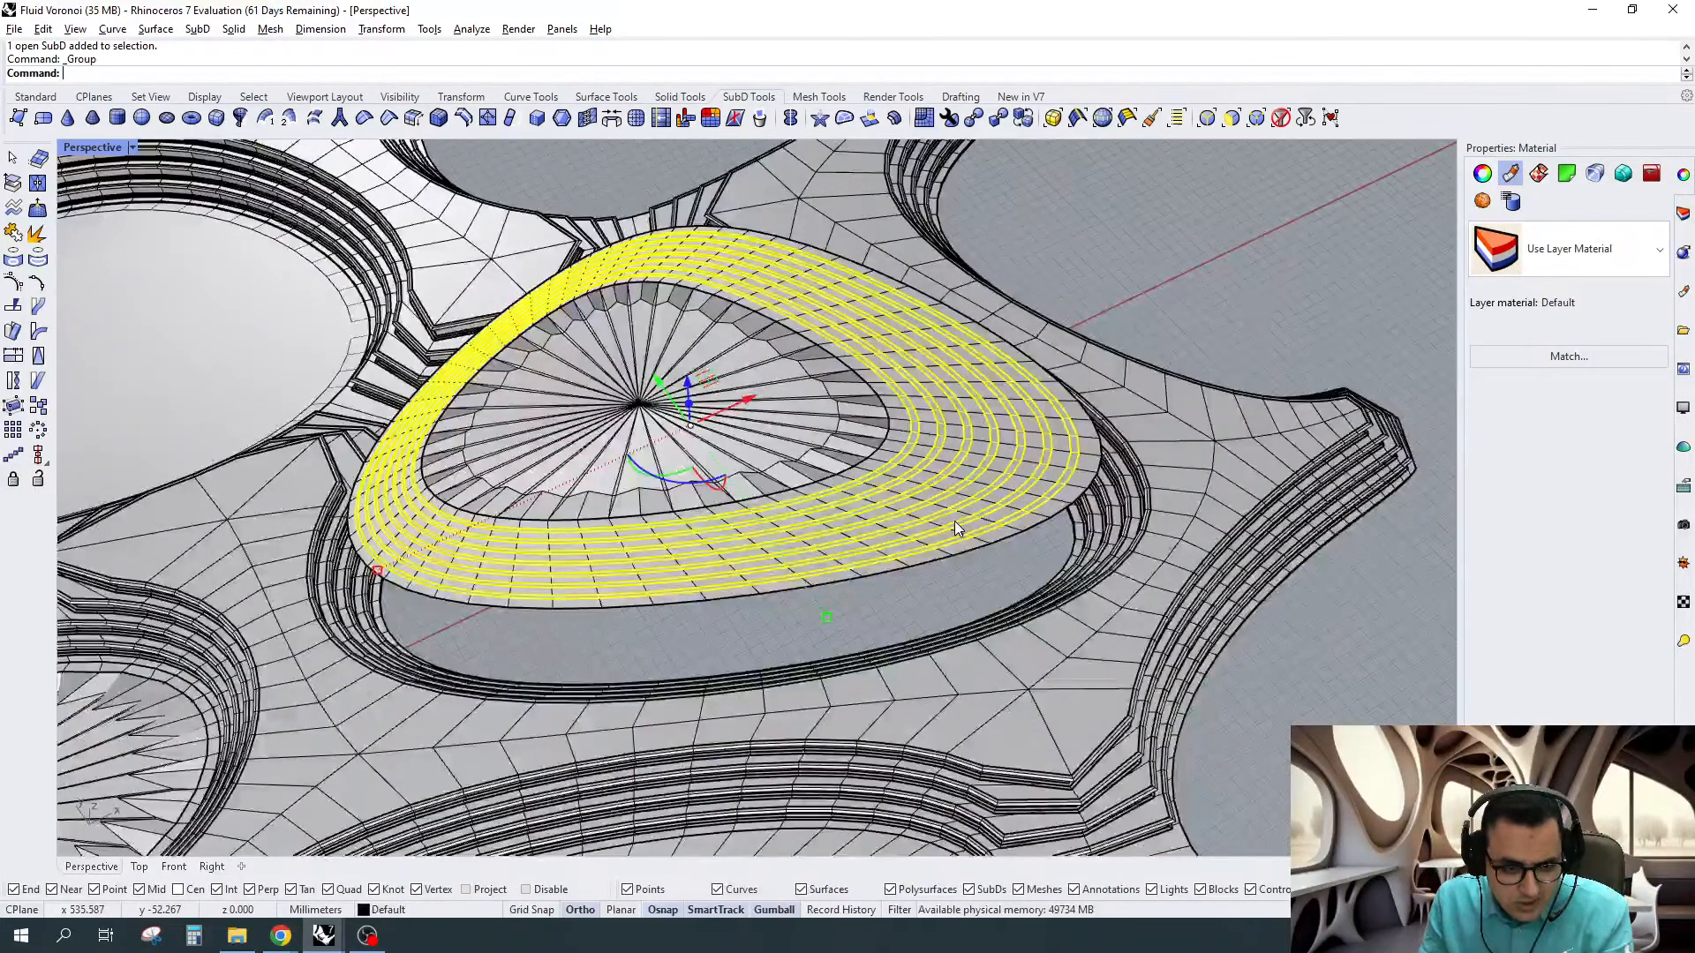
Switch to the Voronoi City reference file and examine the striped ring around the white rippled cap
scroll(955, 520, up, 2)
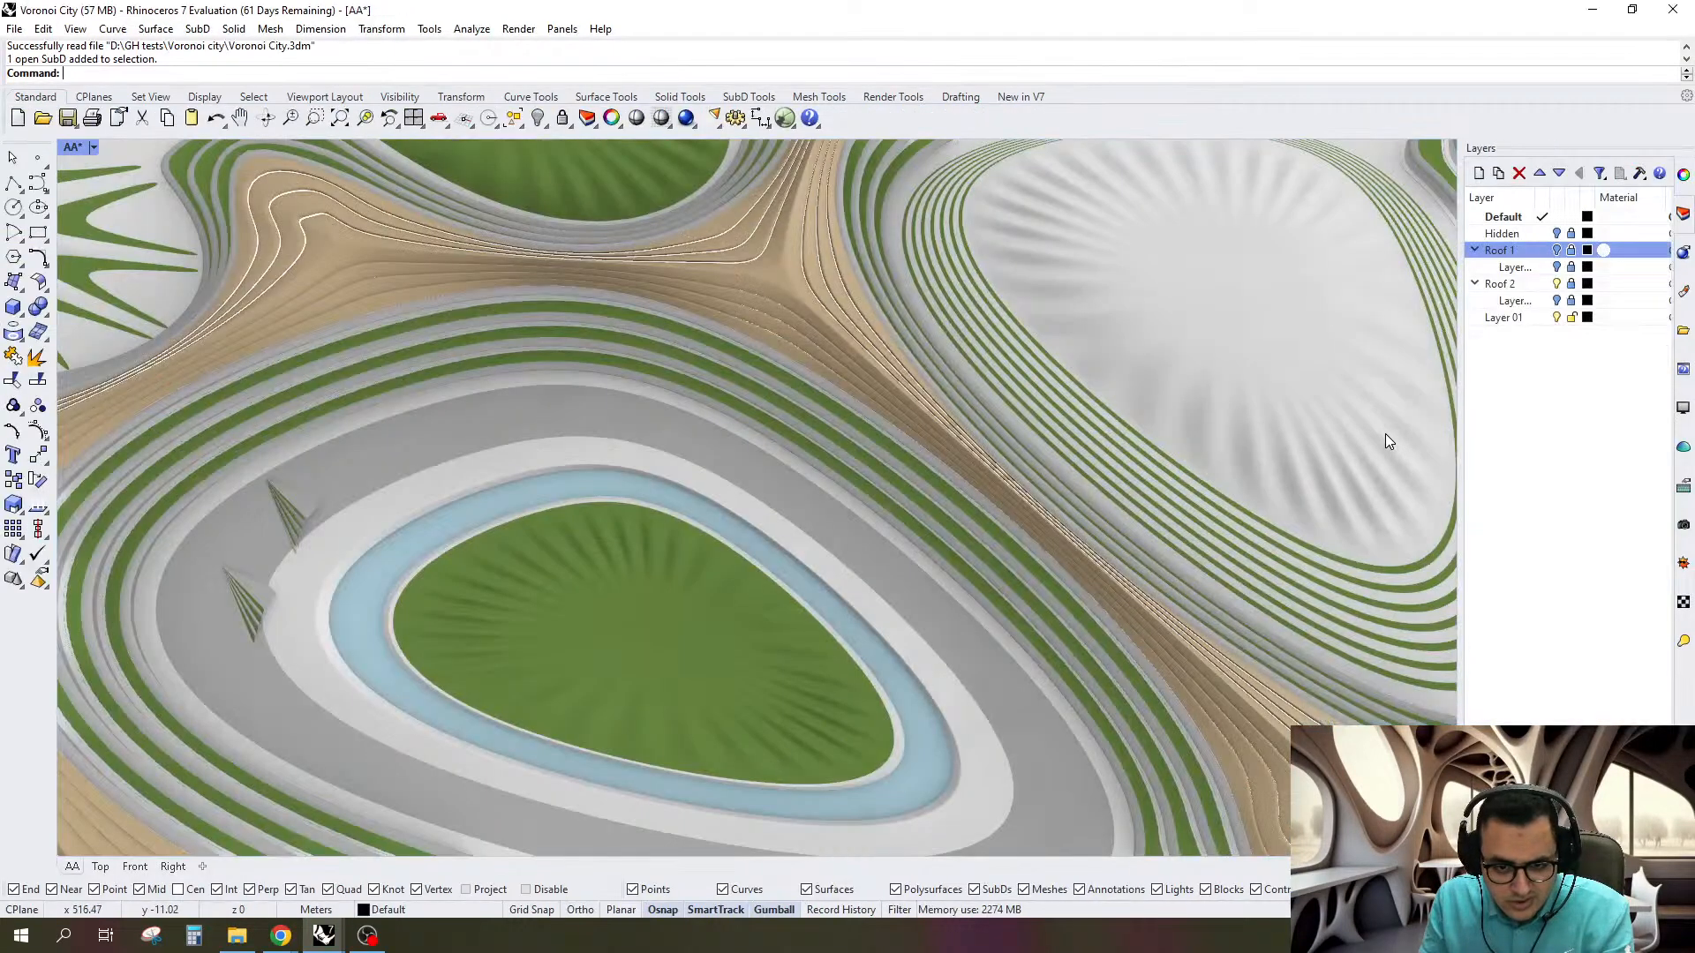
shift+right_drag(1215, 476, 911, 434)
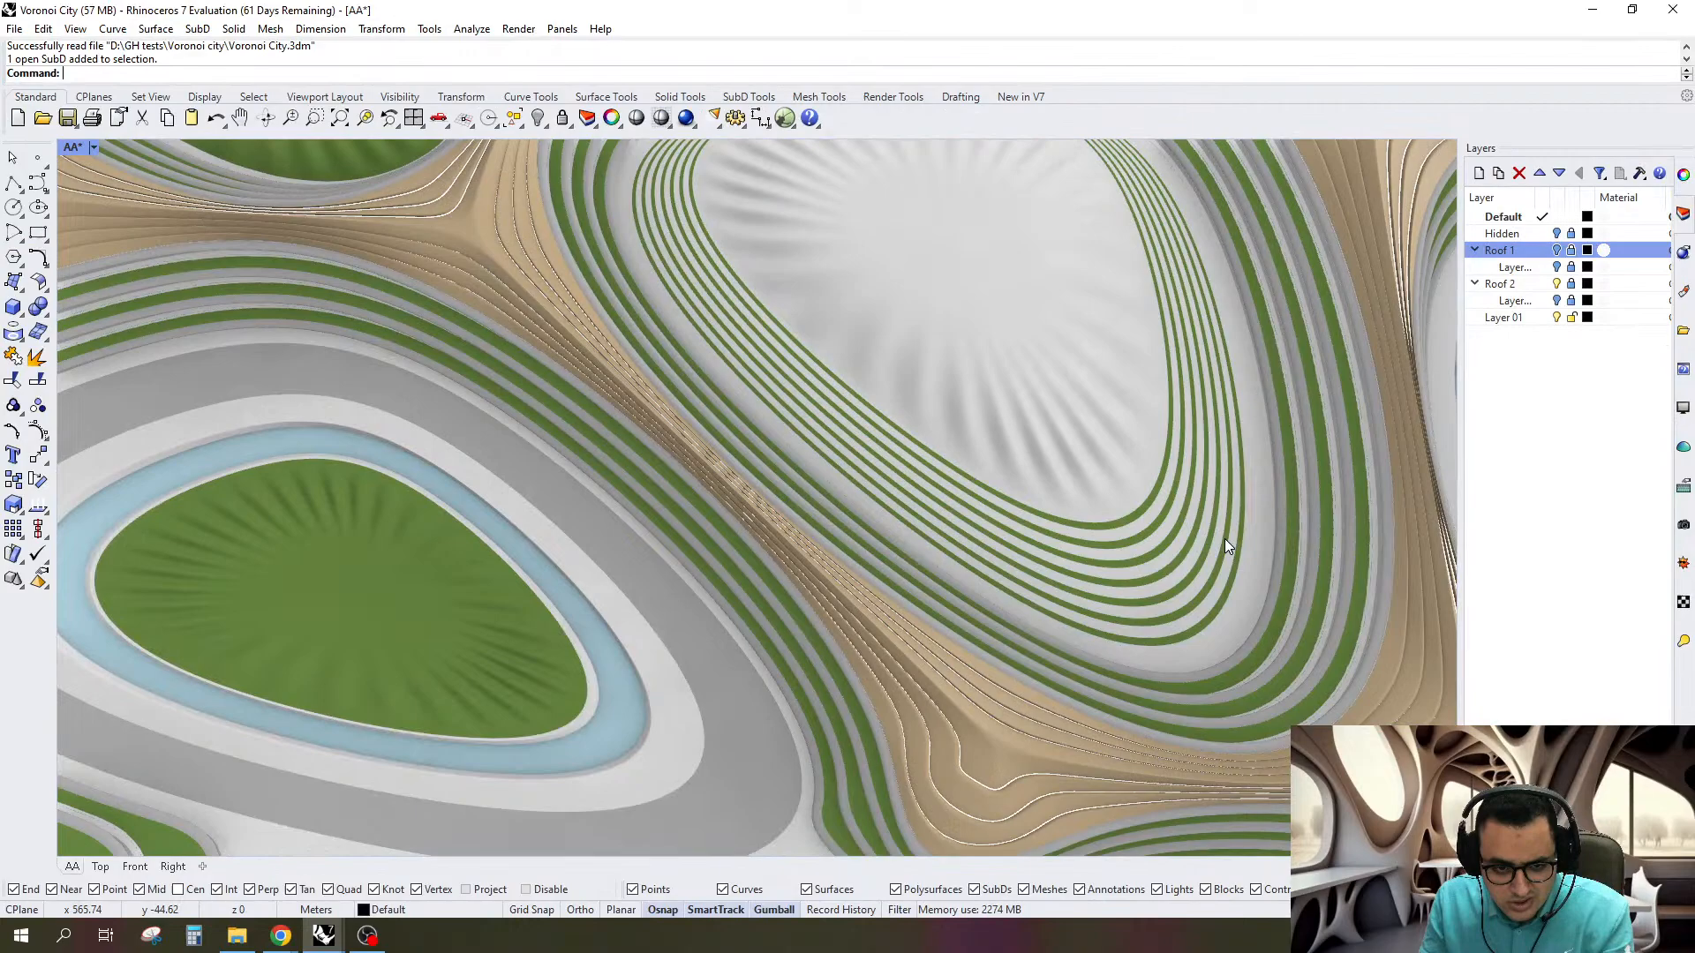
Match the properties of the grouped eight wide ring bands to the green terrain surface
scroll(1225, 538, up, 8)
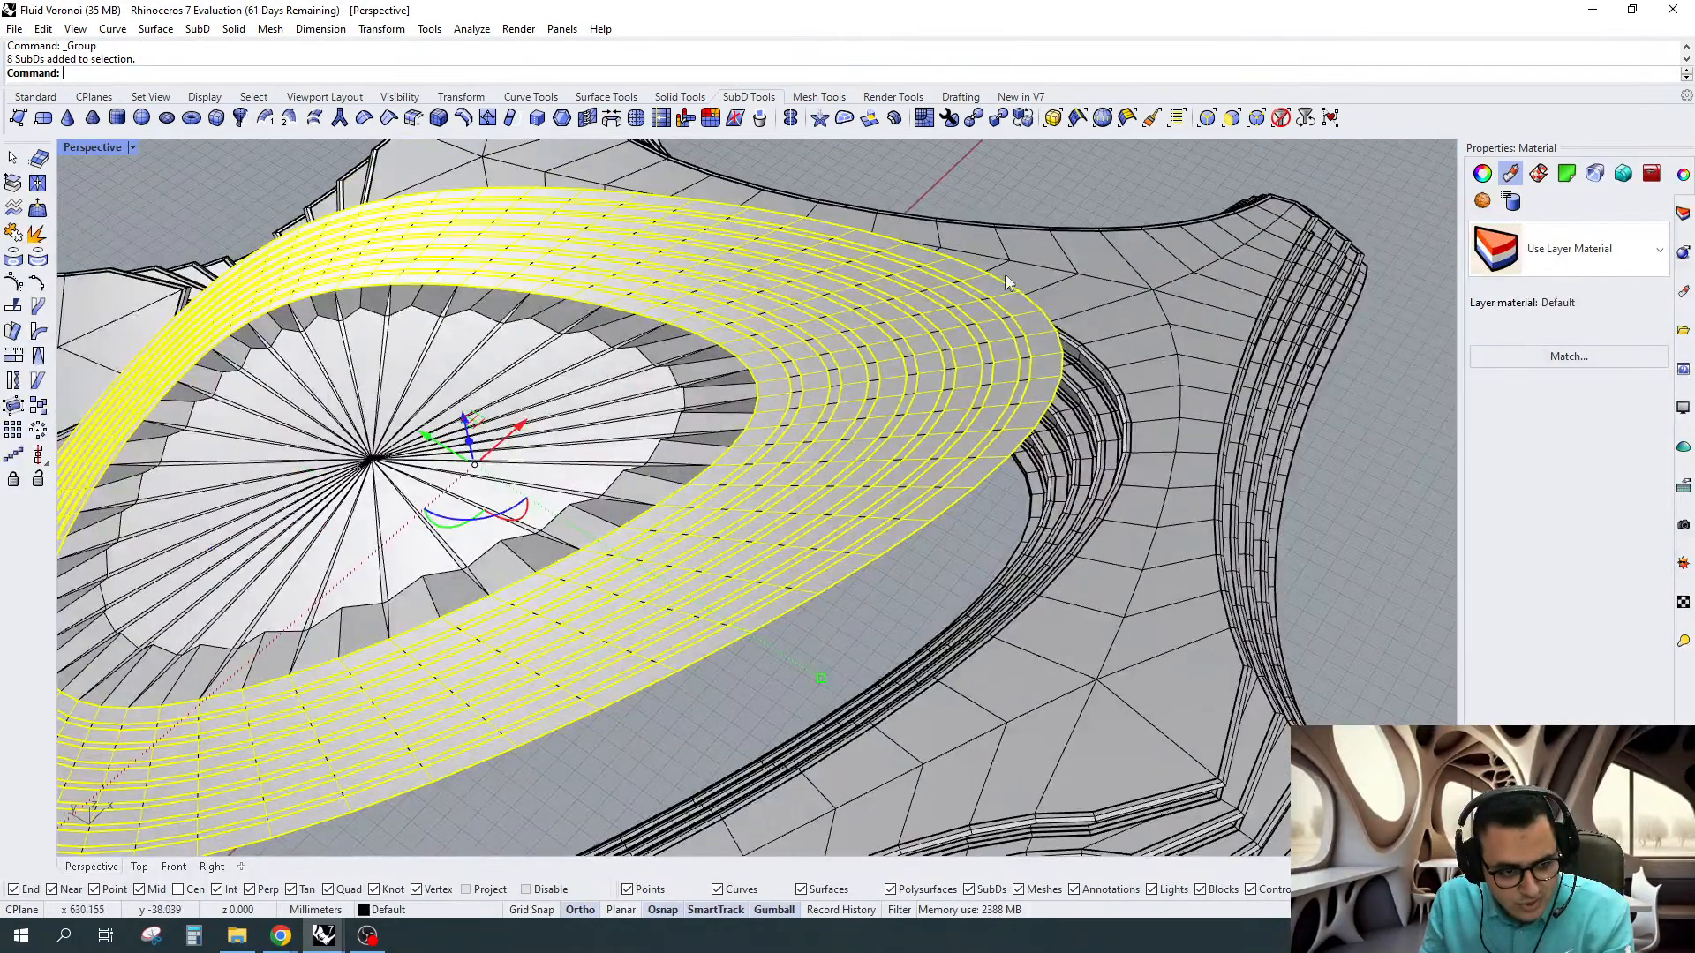
scroll(1007, 277, down, 4)
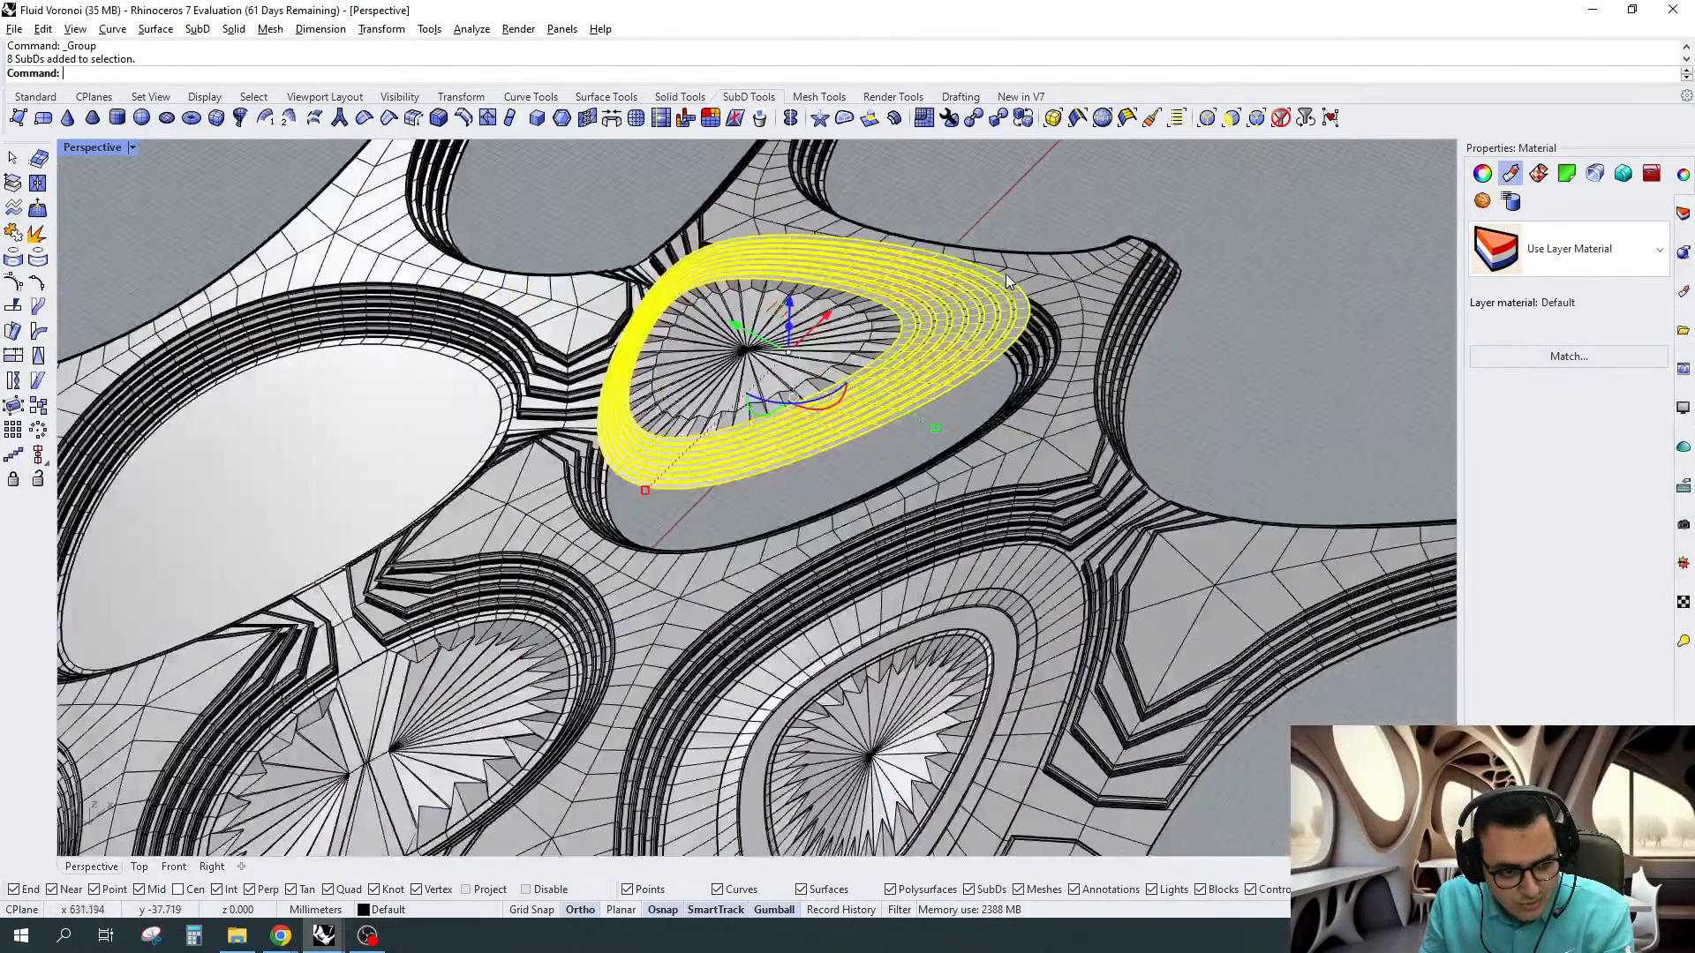
text(ma)
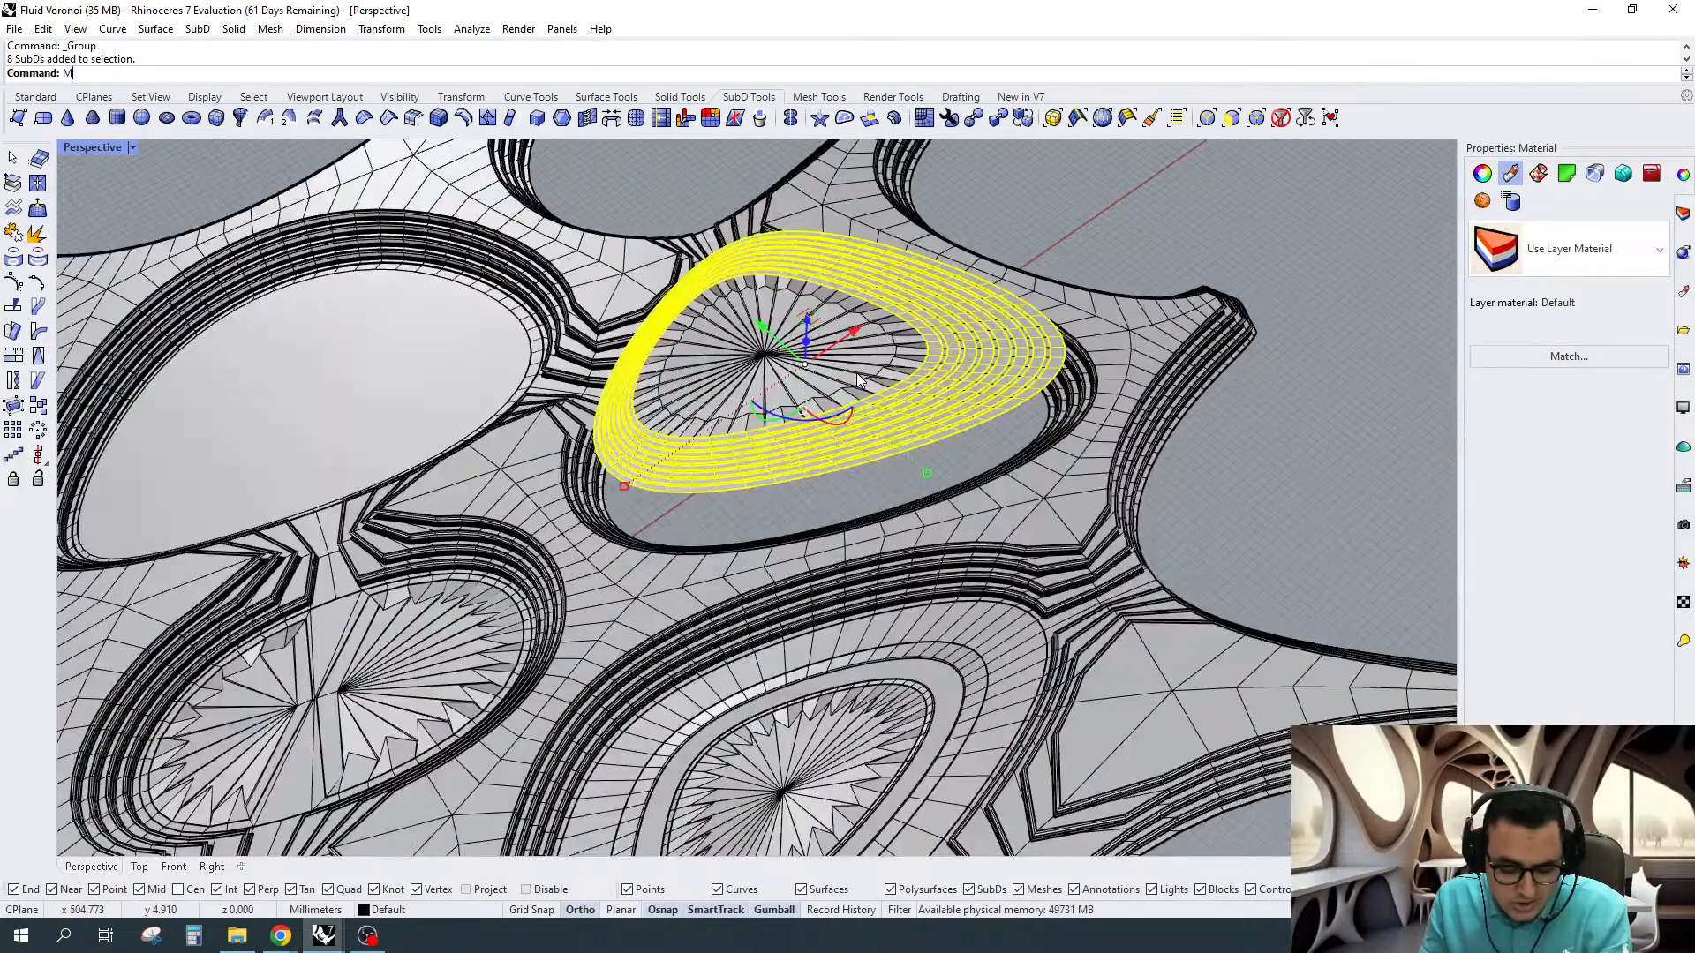
key(Return)
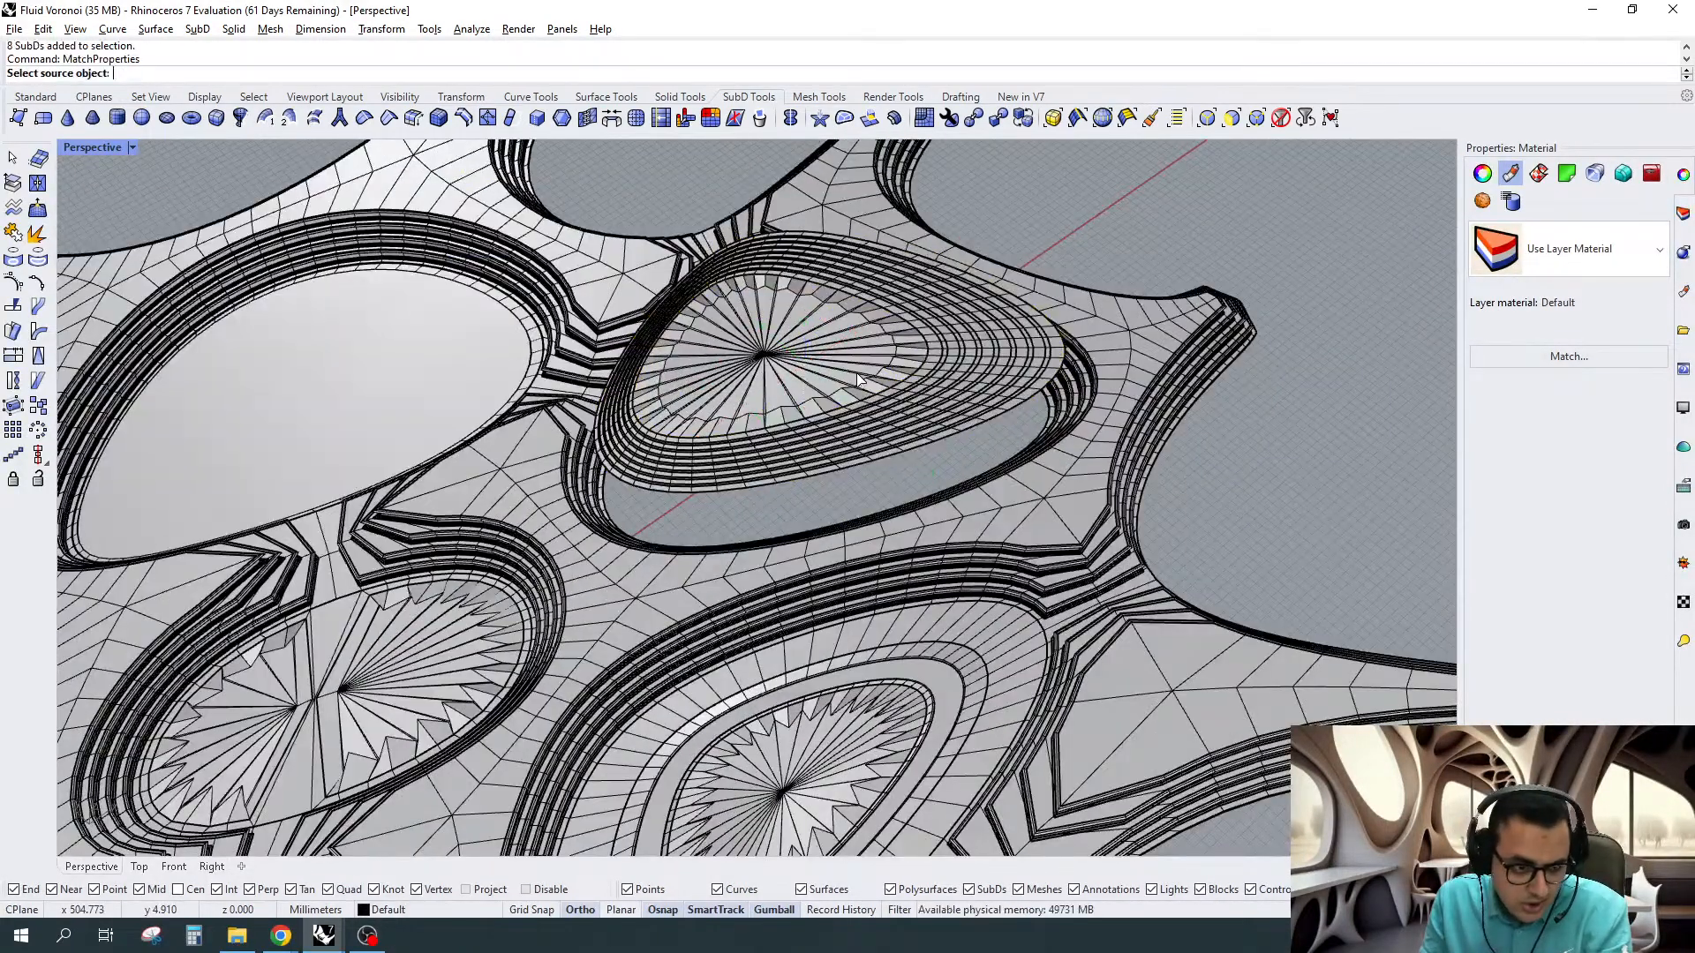
scroll(632, 606, up, 2)
click(632, 607)
scroll(632, 606, up, 2)
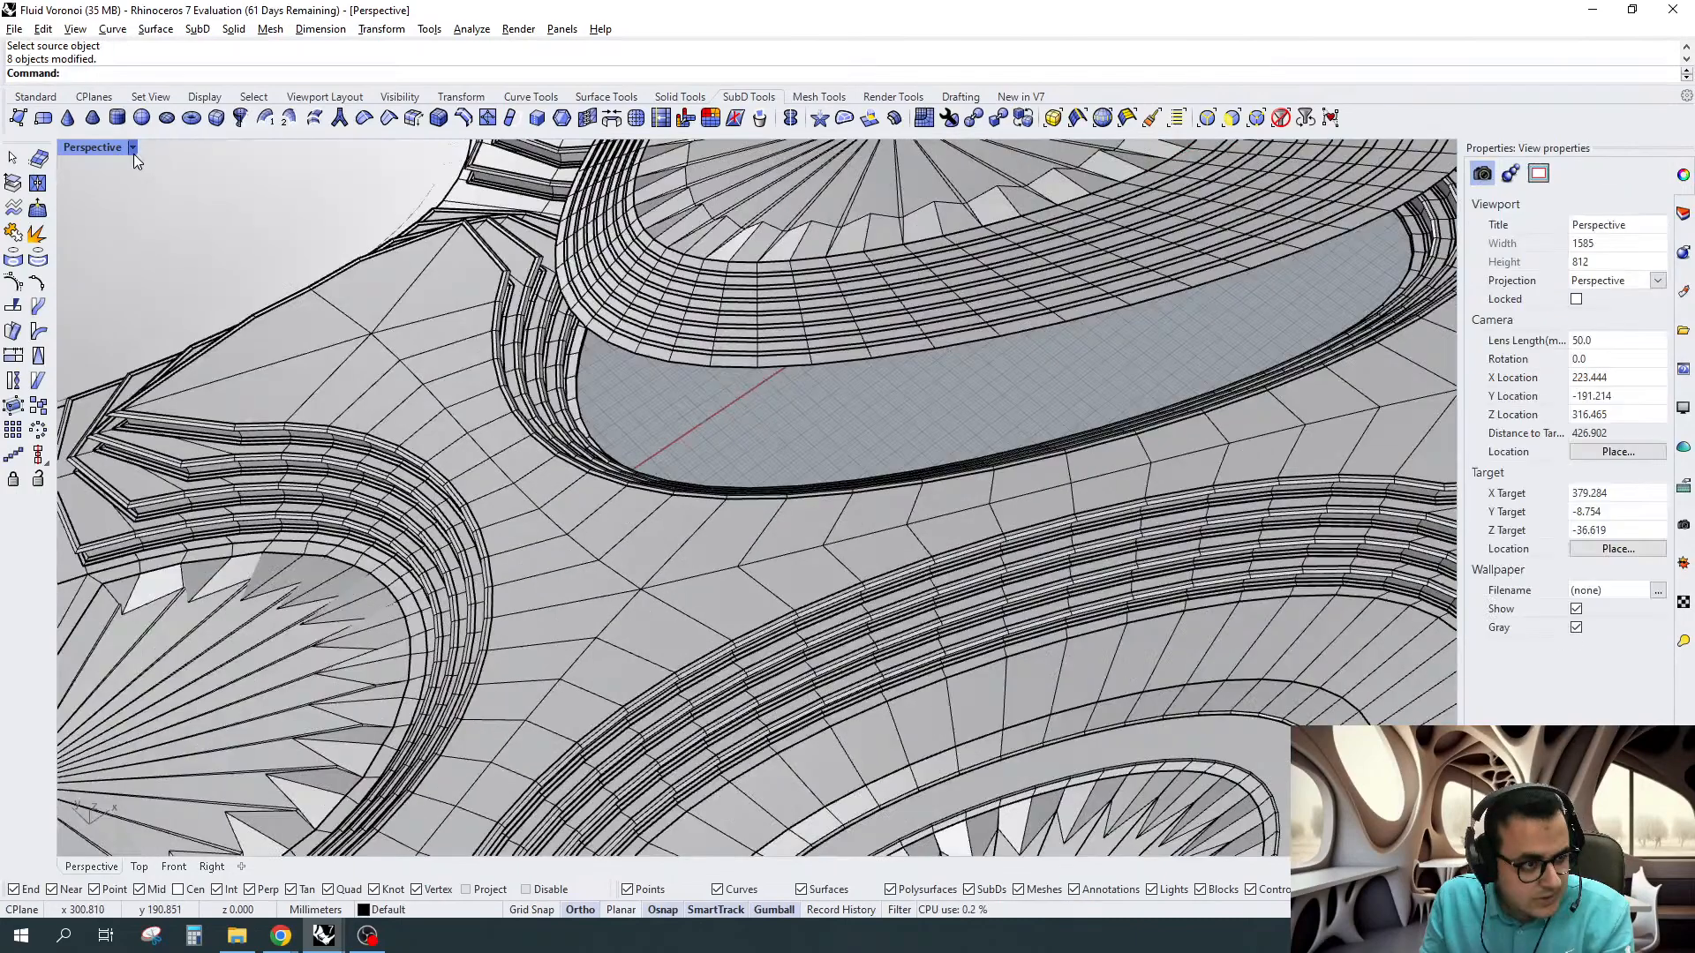
Set the perspective view to Rendered display and examine the ring's stripes against the surrounding terraces
click(133, 147)
click(139, 251)
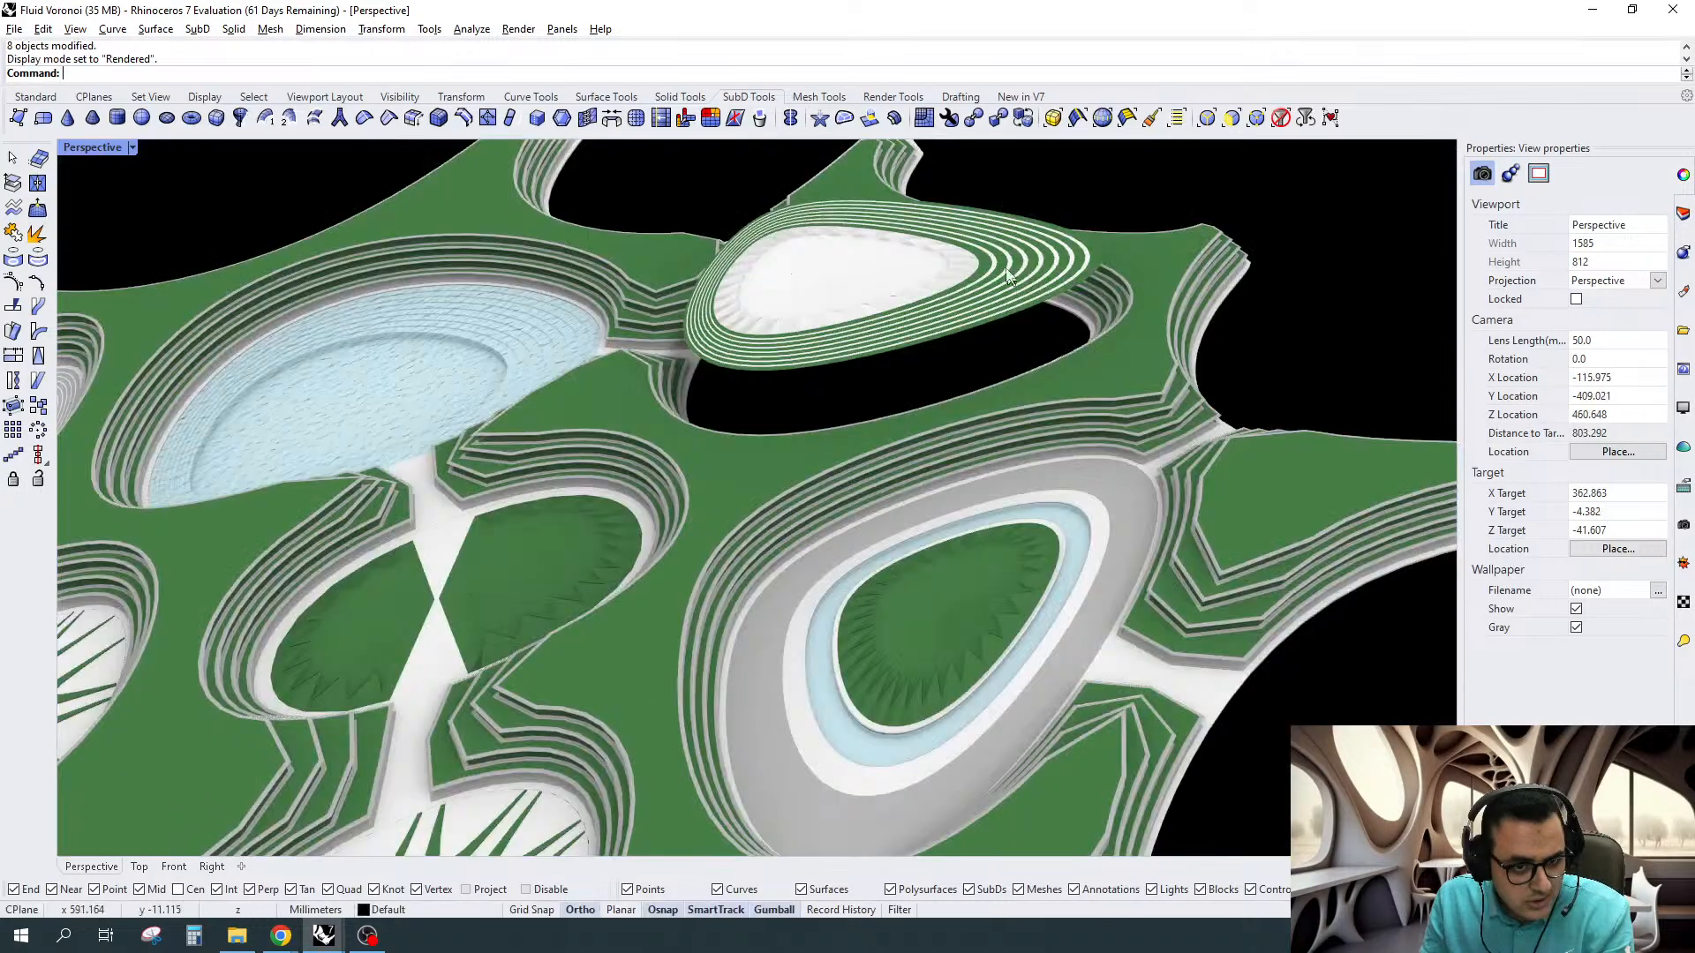
scroll(1068, 229, up, 5)
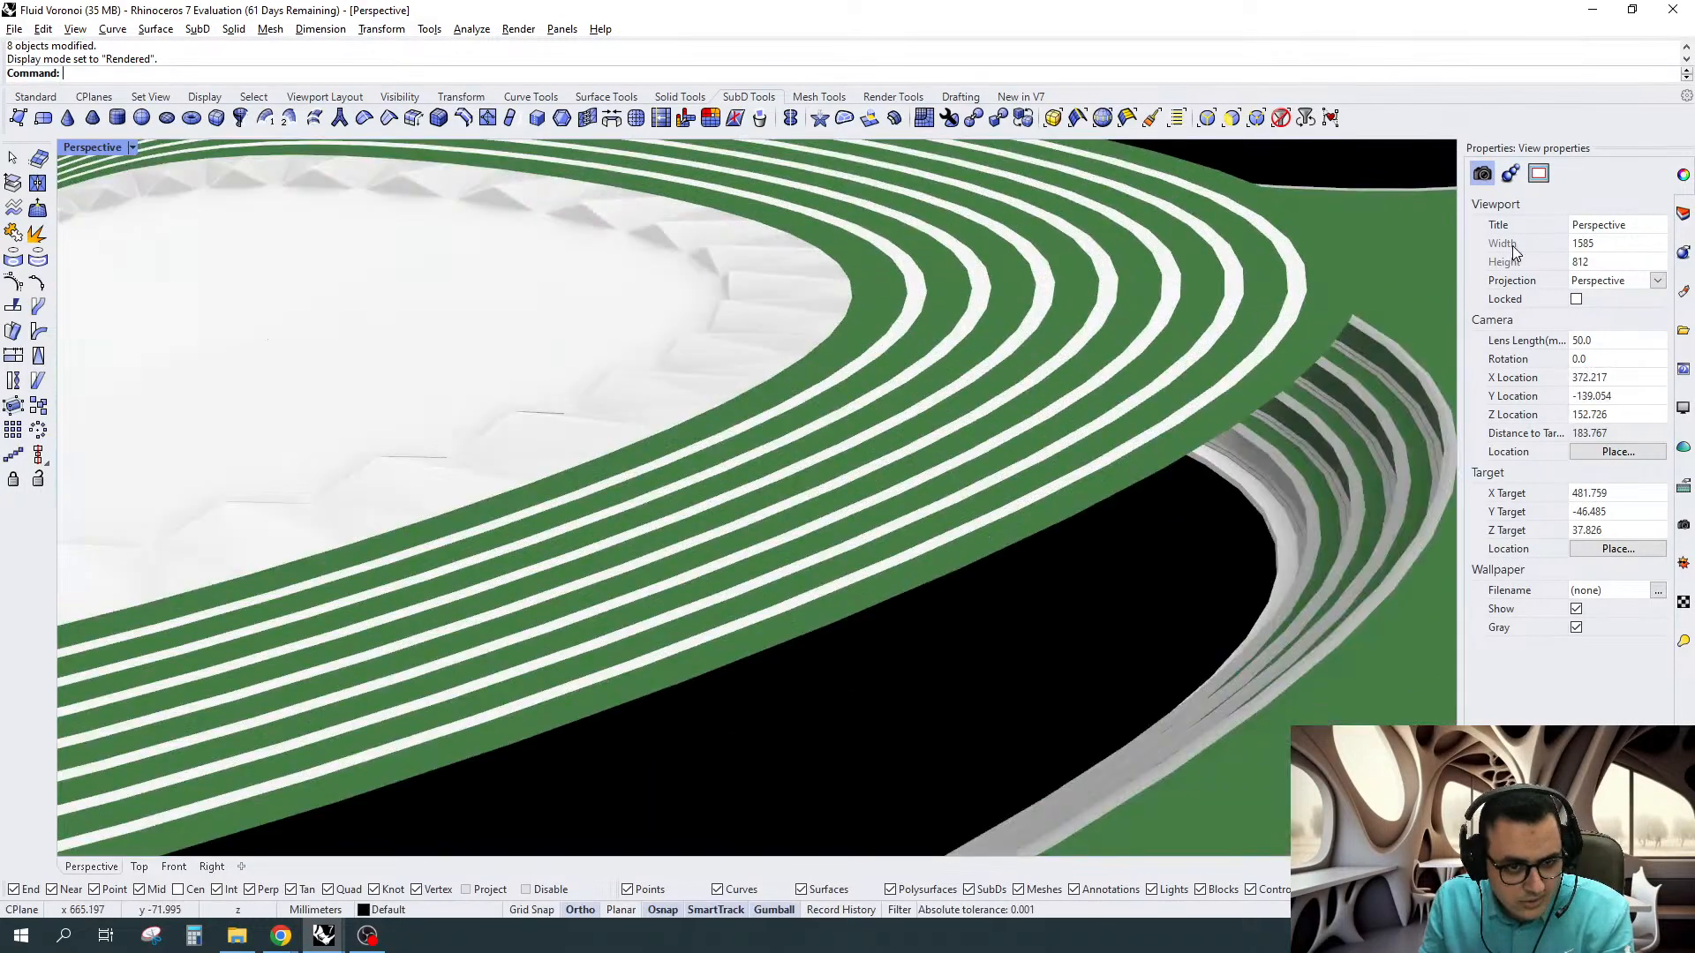
right_drag(1068, 230, 1062, 301)
scroll(746, 519, down, 6)
right_drag(755, 517, 913, 475)
scroll(925, 424, up, 6)
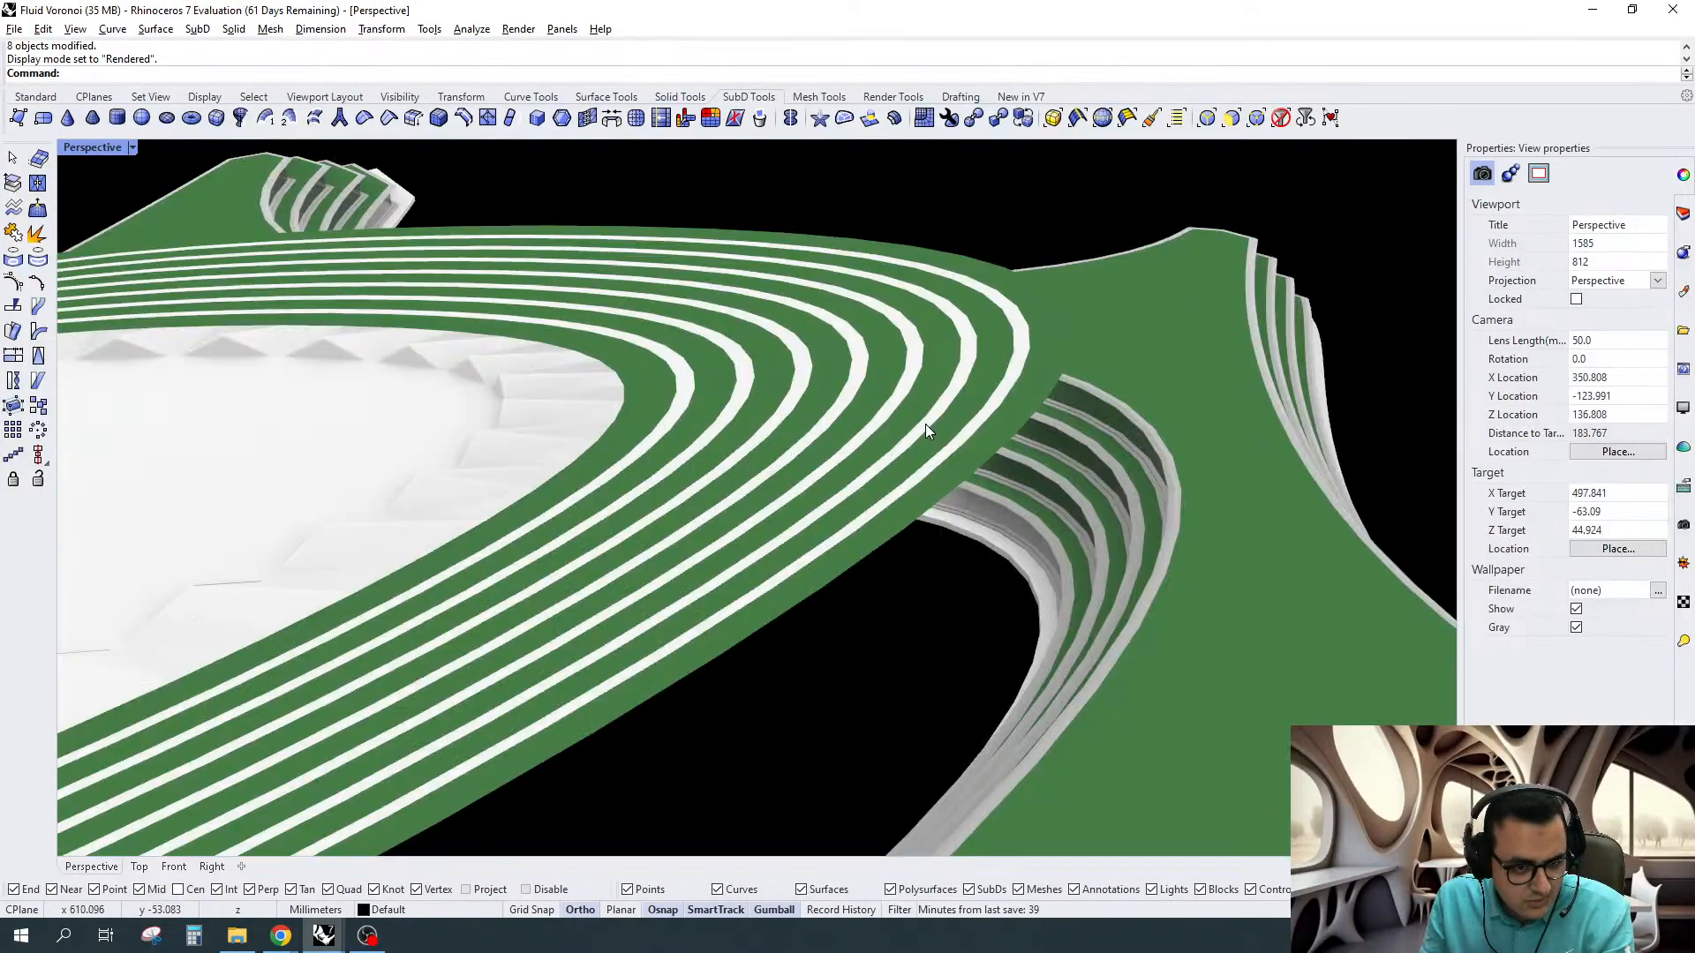
scroll(965, 276, down, 7)
scroll(962, 272, down, 9)
right_drag(962, 272, 950, 420)
scroll(925, 353, up, 11)
right_drag(928, 353, 964, 376)
Group the striped ring with its white rippled cap and lower the group vertically into the cell
click(475, 183)
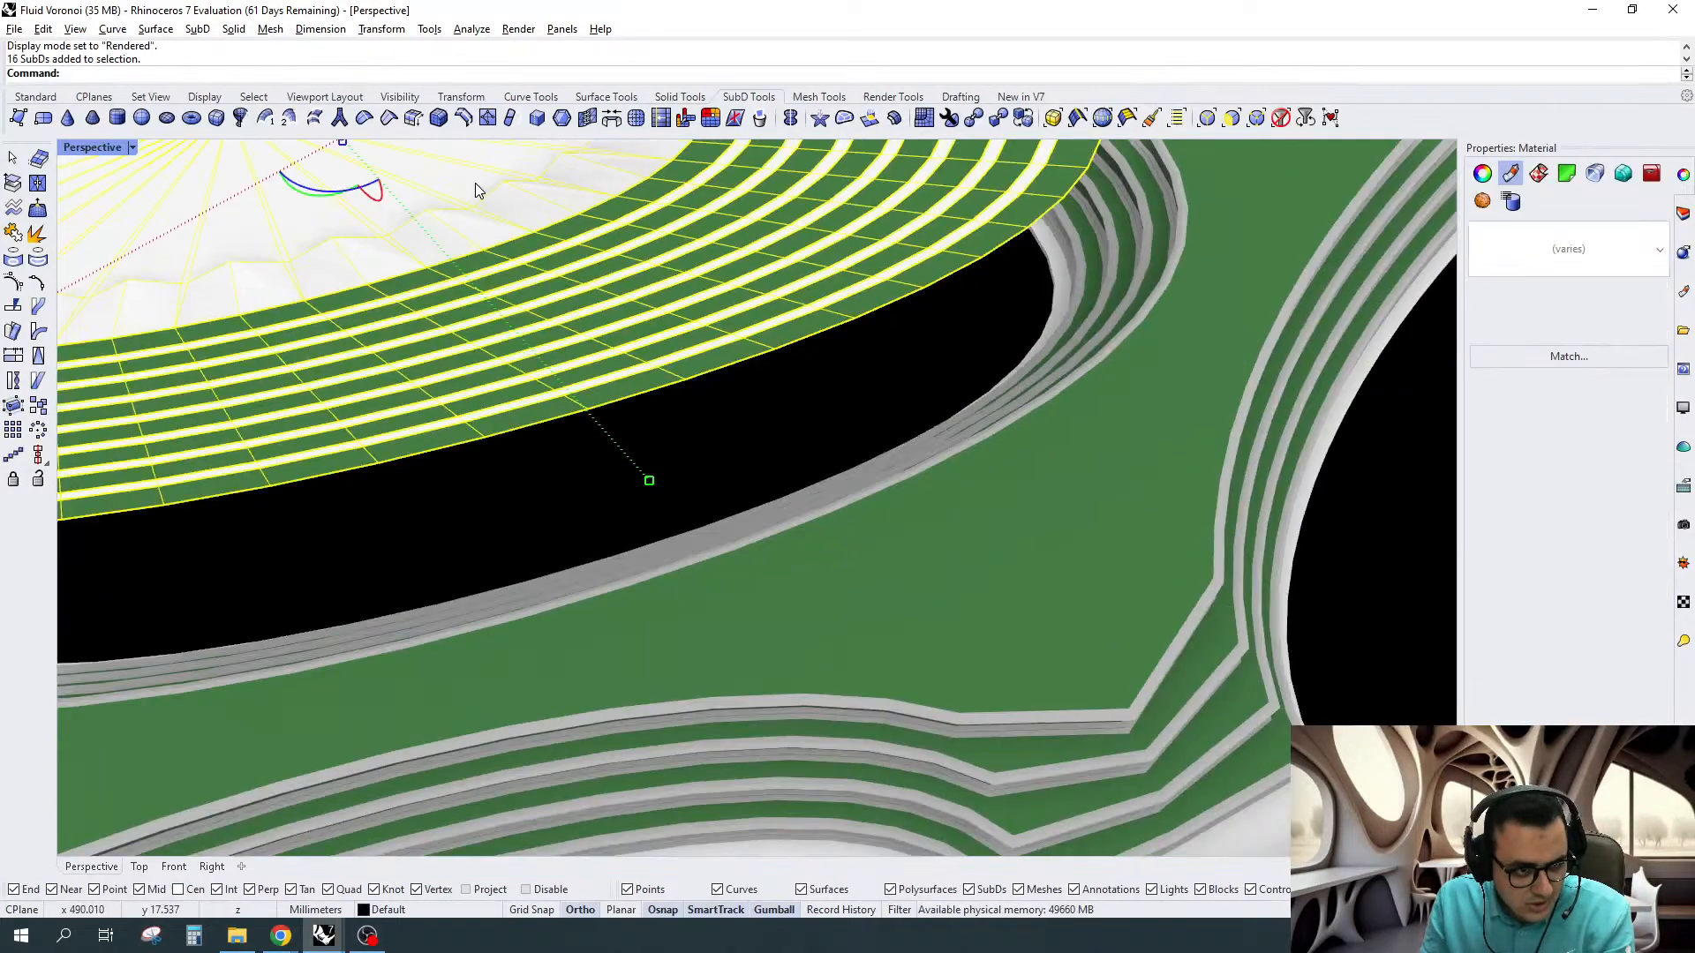
scroll(806, 425, down, 10)
right_drag(803, 425, 767, 323)
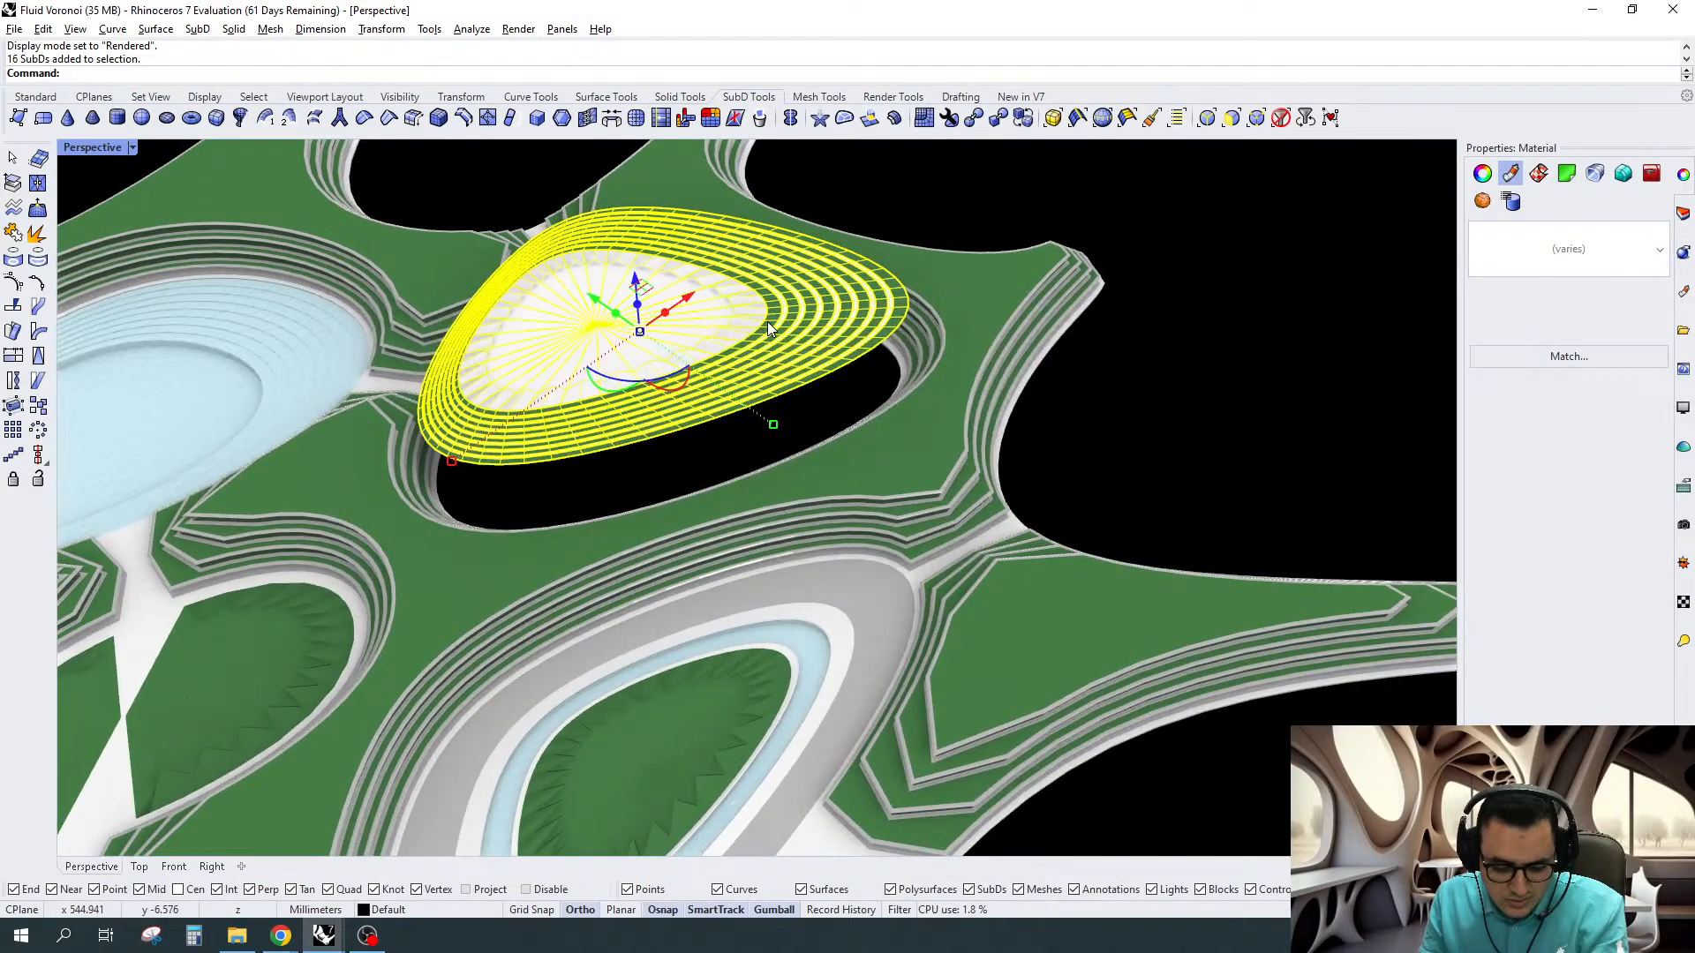
key(ctrl+g)
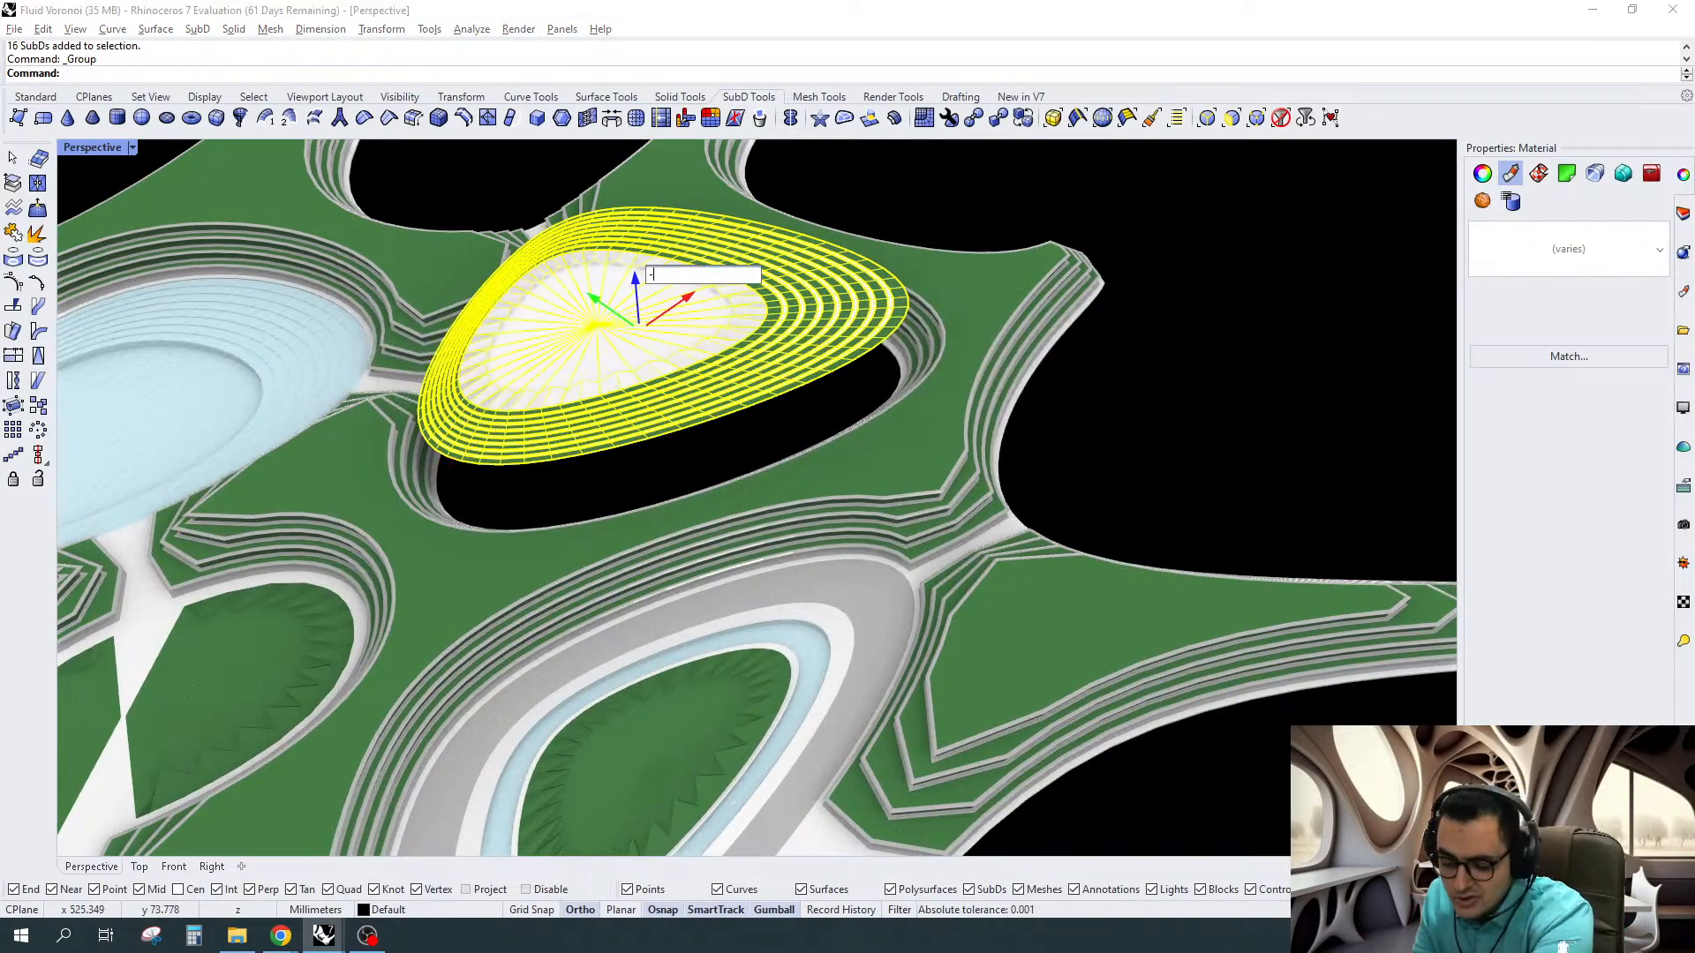
right_drag(647, 265, 627, 391)
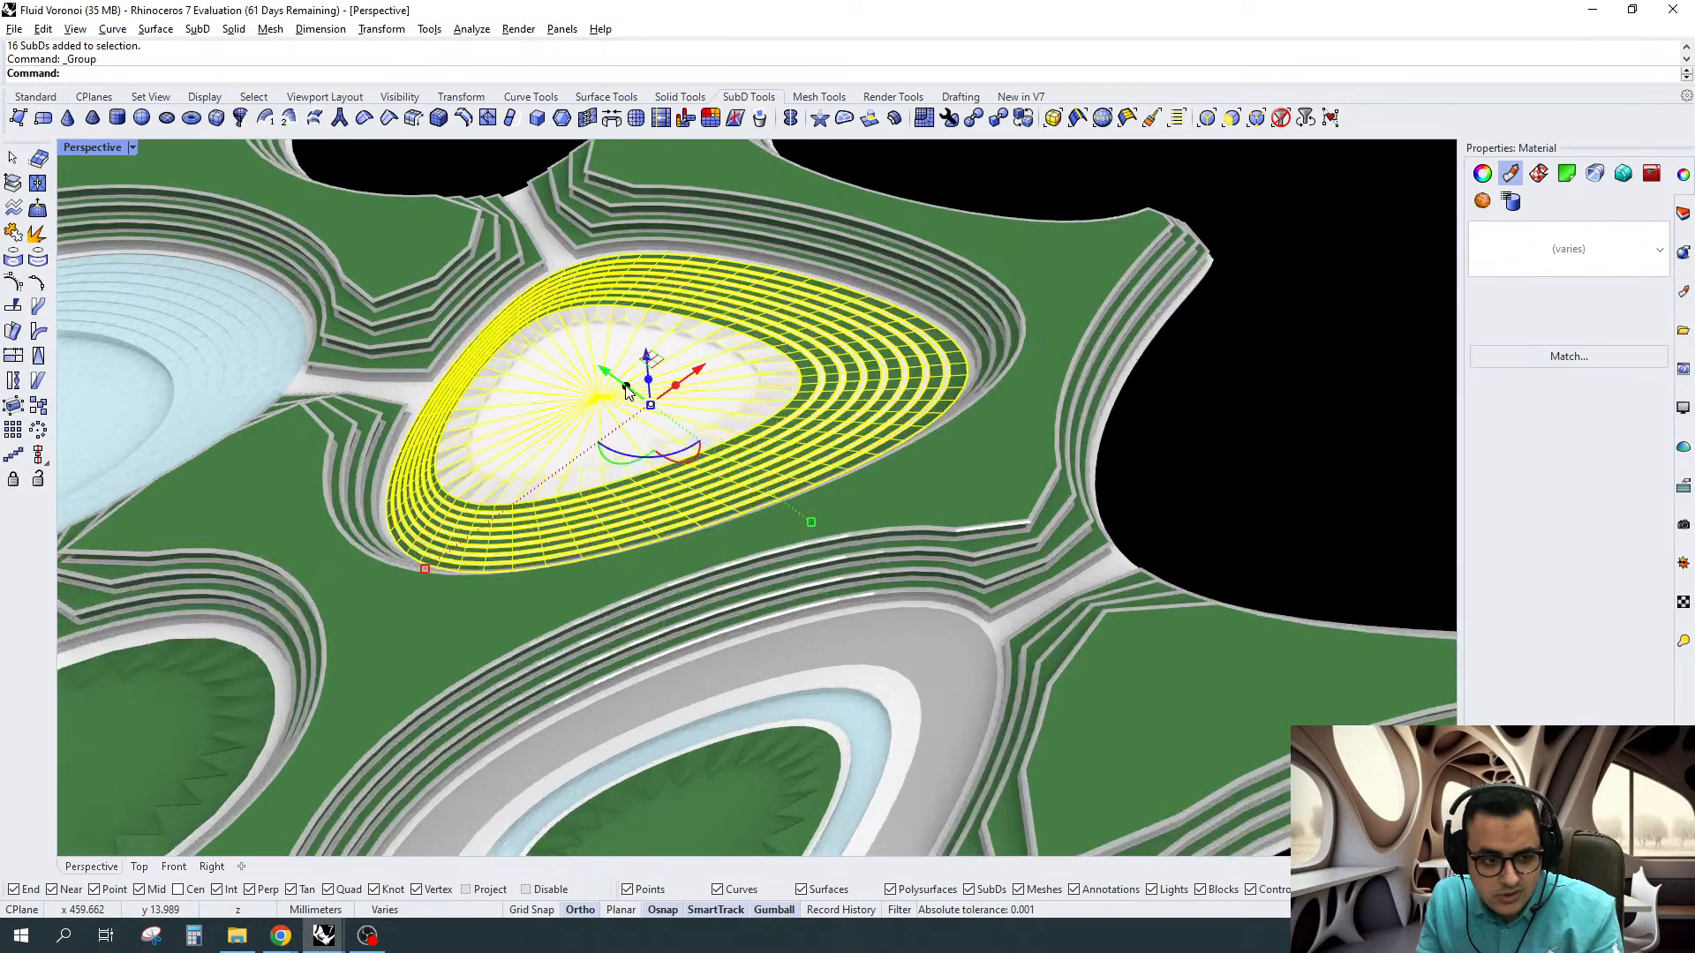
Deselect the grouped roof and switch the SubD display from flat to smooth
click(1236, 275)
scroll(1035, 295, down, 6)
key(Tab)
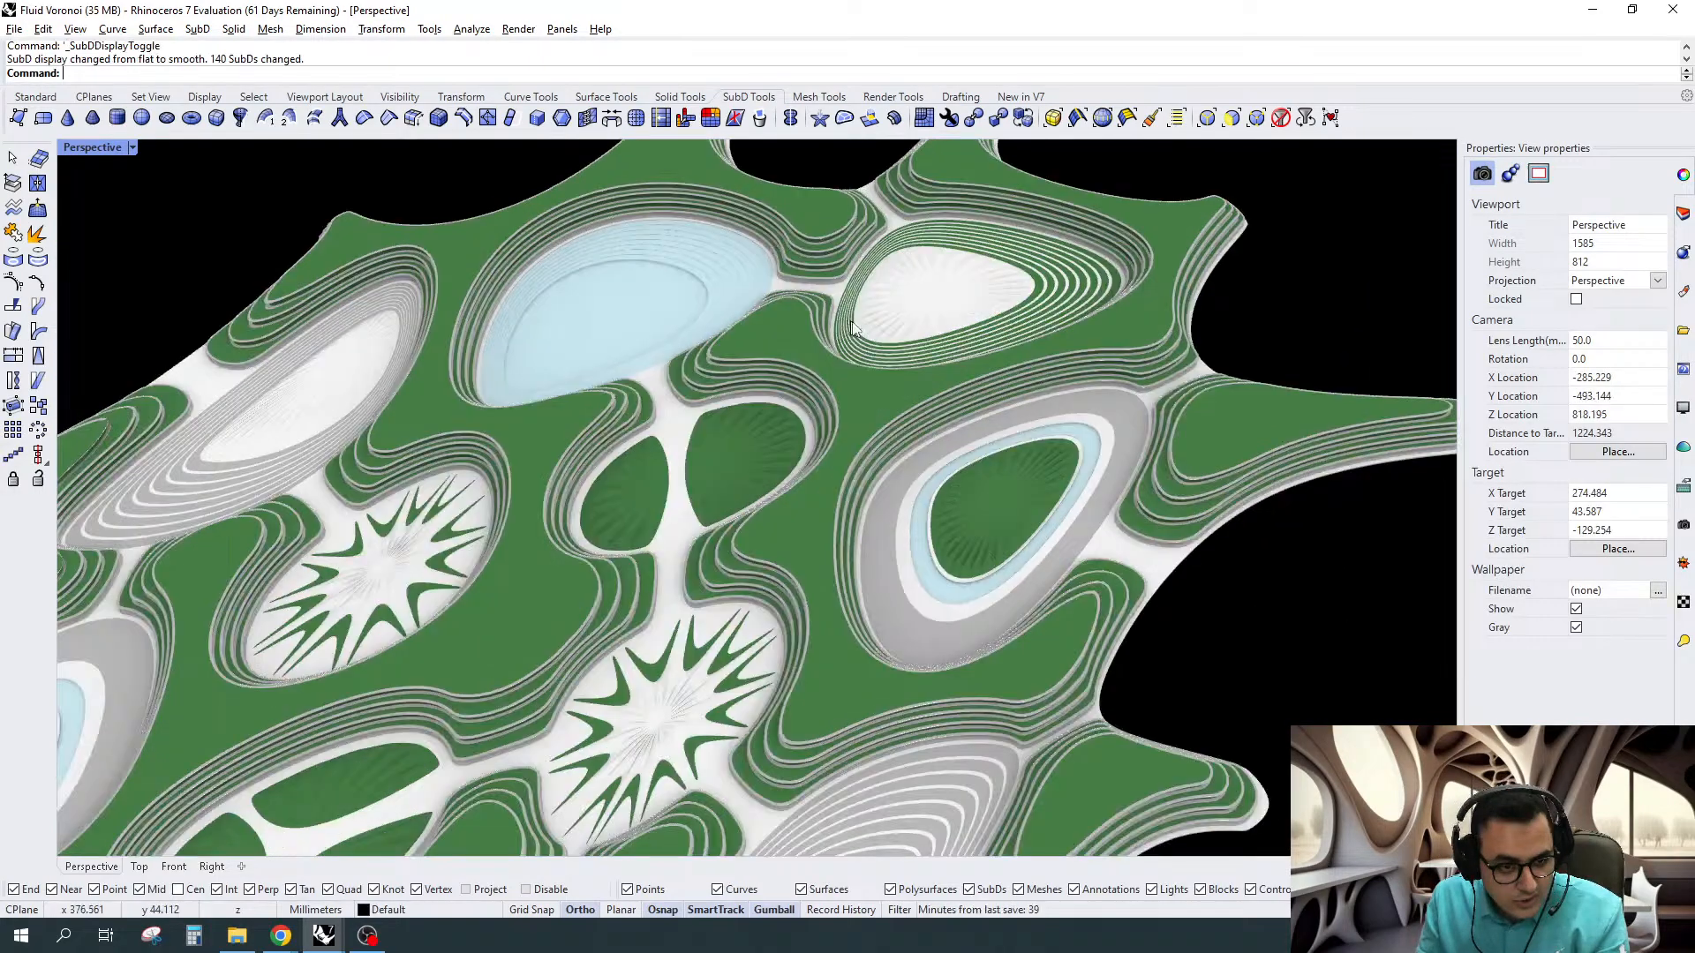
scroll(579, 556, down, 5)
With selection limited to SubD faces, select the full white face loop bordering the next empty cell
scroll(582, 532, up, 10)
scroll(583, 532, up, 5)
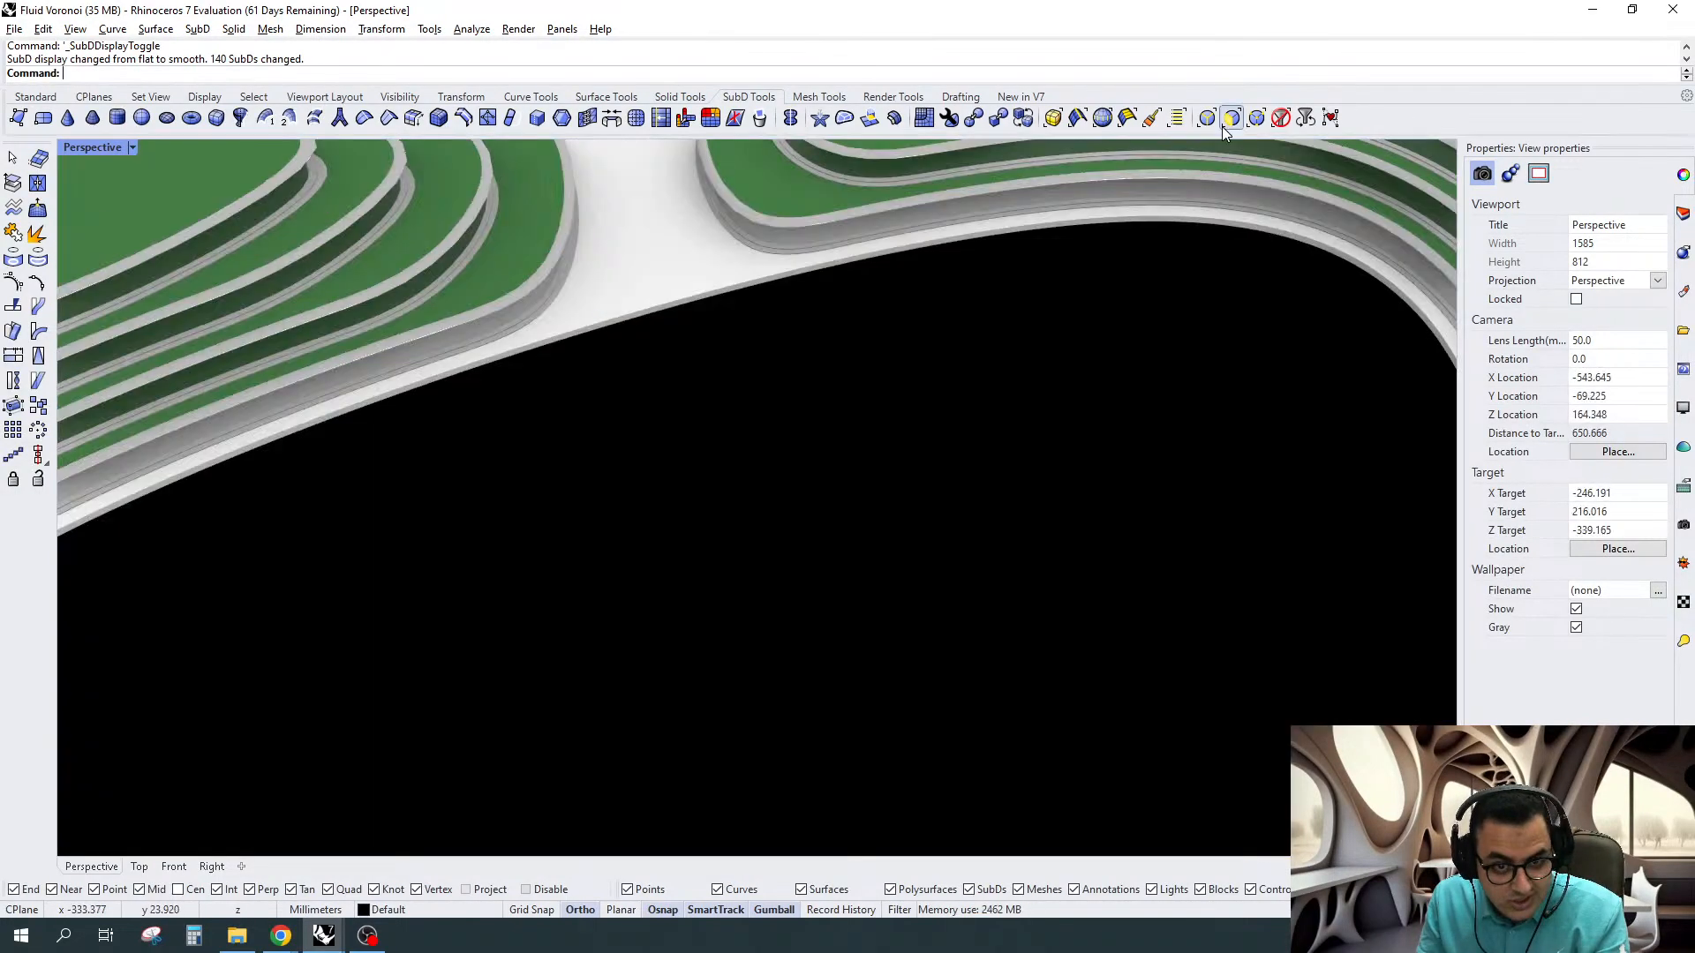
ctrl+shift+click(681, 297)
ctrl+shift+double_click(639, 304)
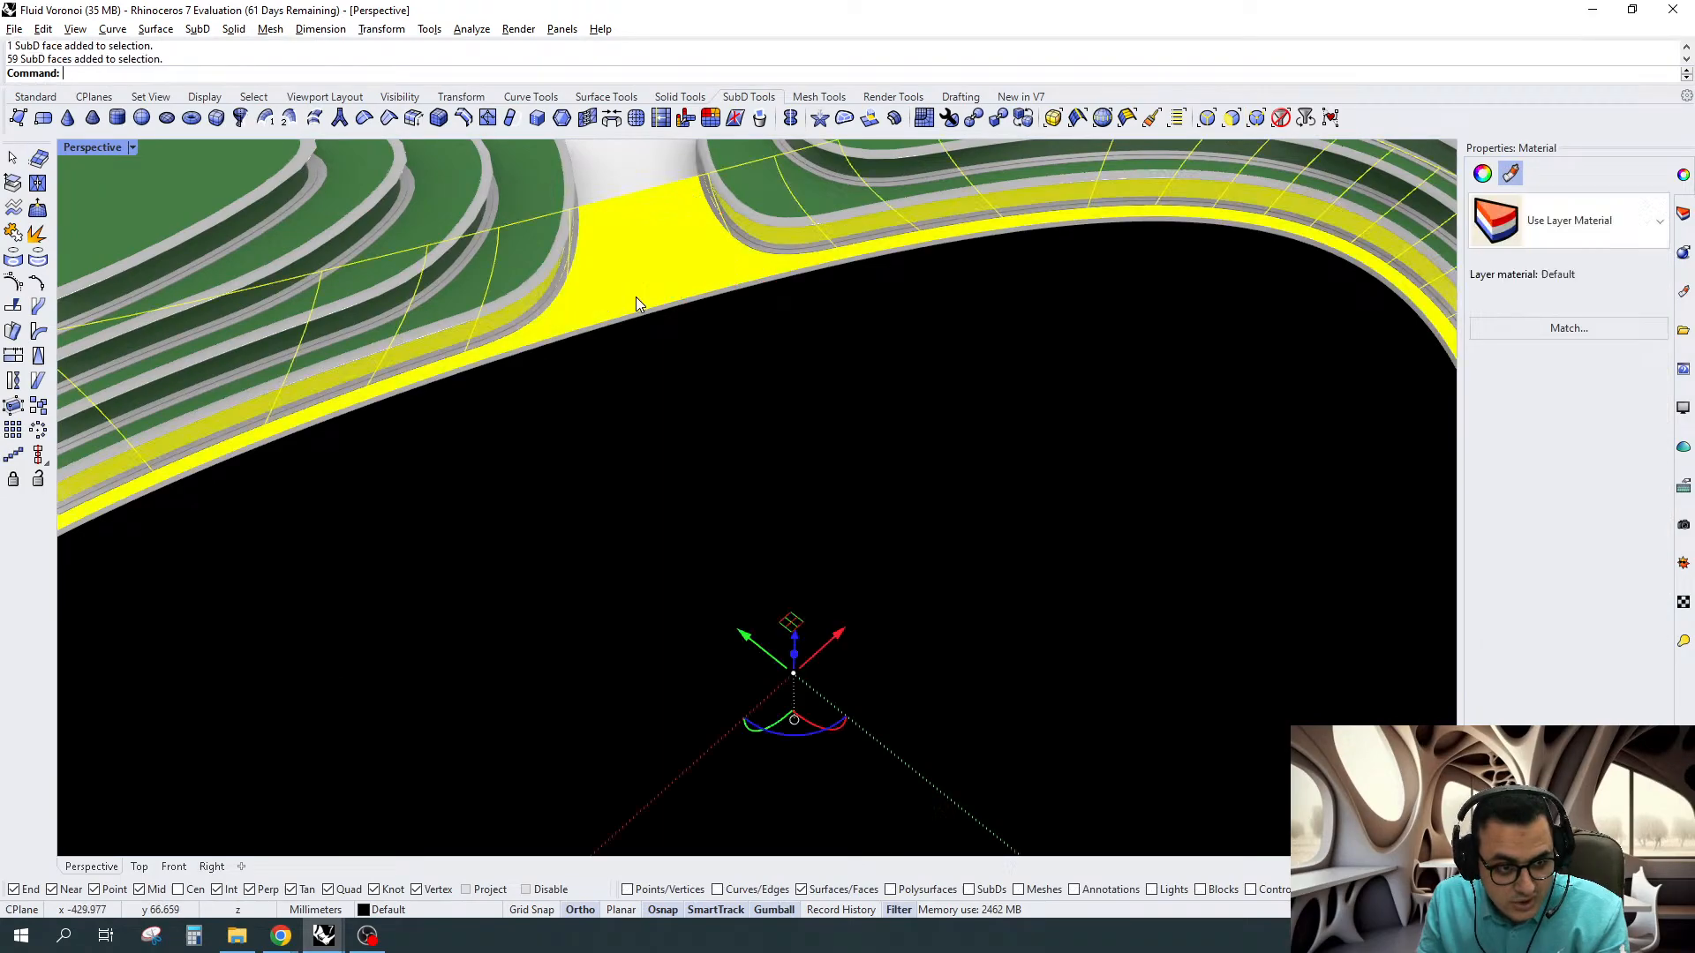
scroll(635, 296, down, 6)
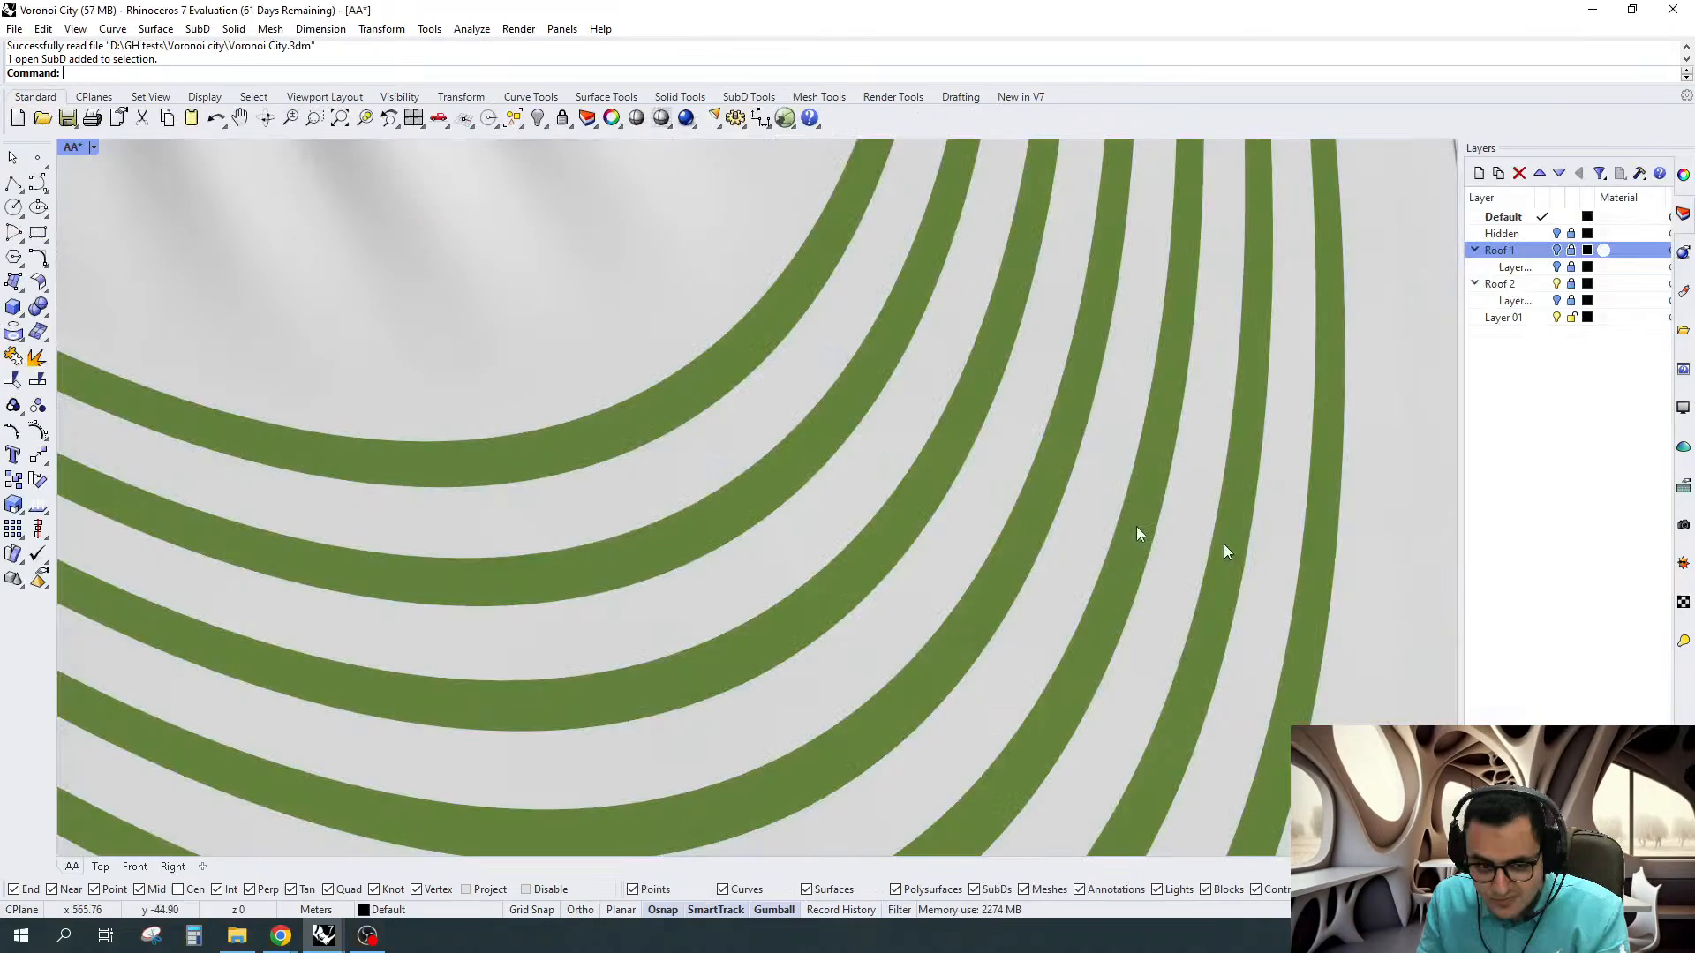
Examine the Voronoi City reference cell with two green lobes and curved water channels, then return to the Fluid Voronoi file
scroll(1137, 530, down, 10)
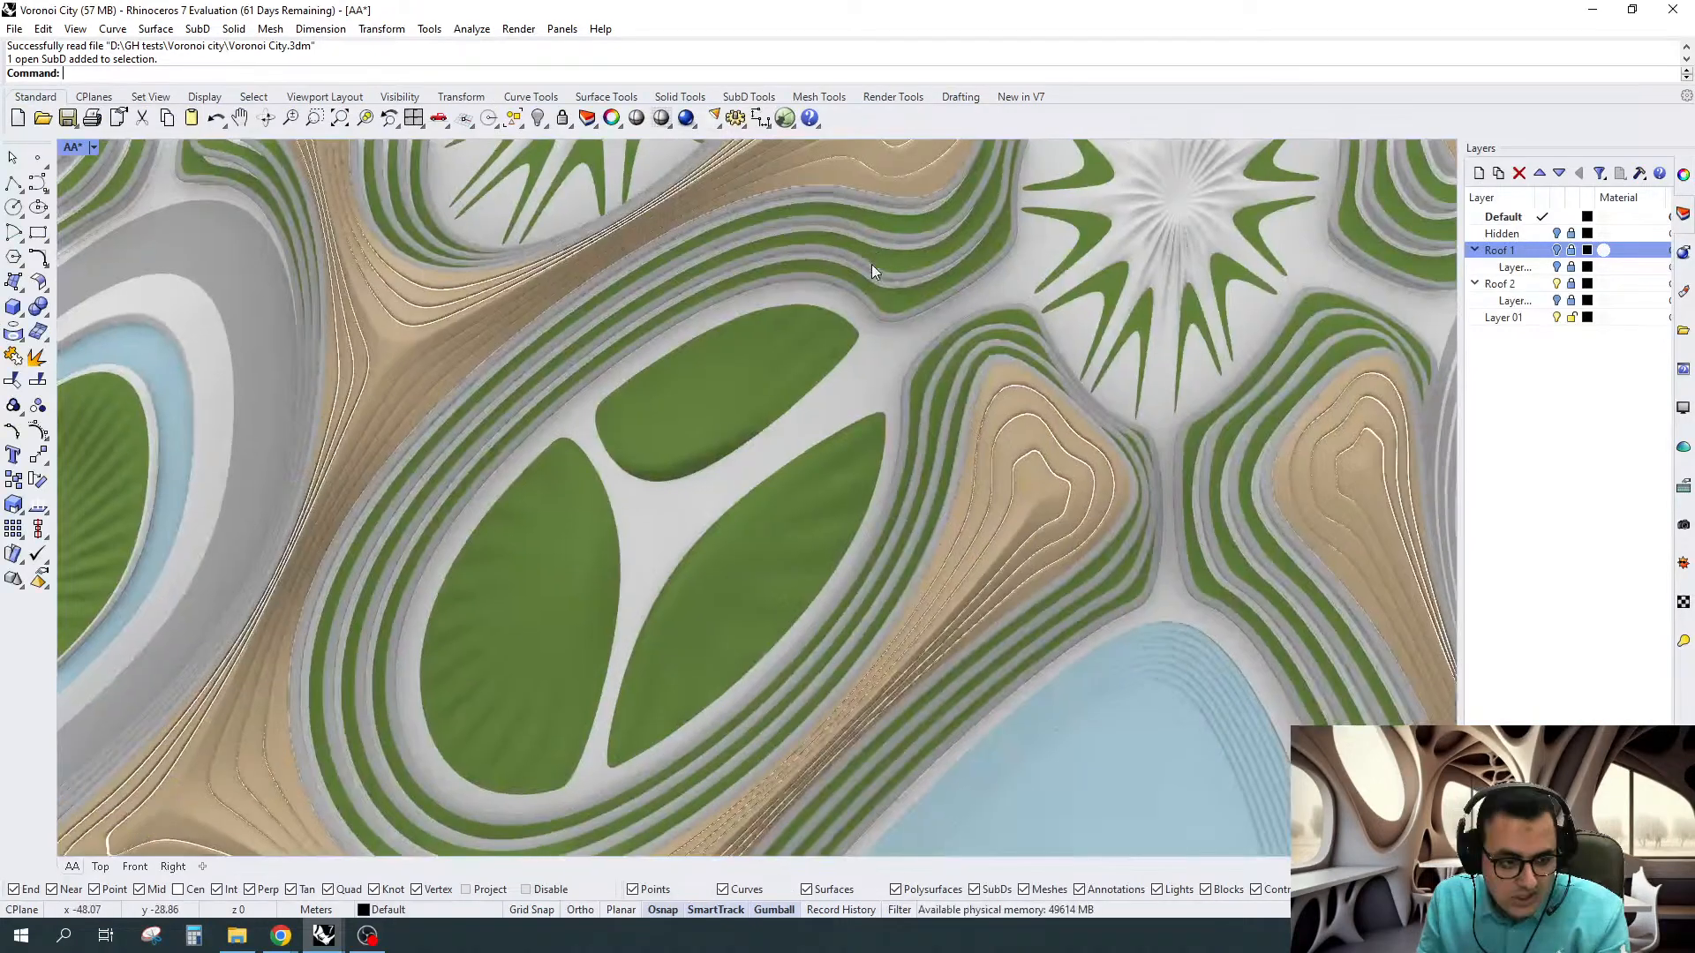
scroll(1050, 388, up, 10)
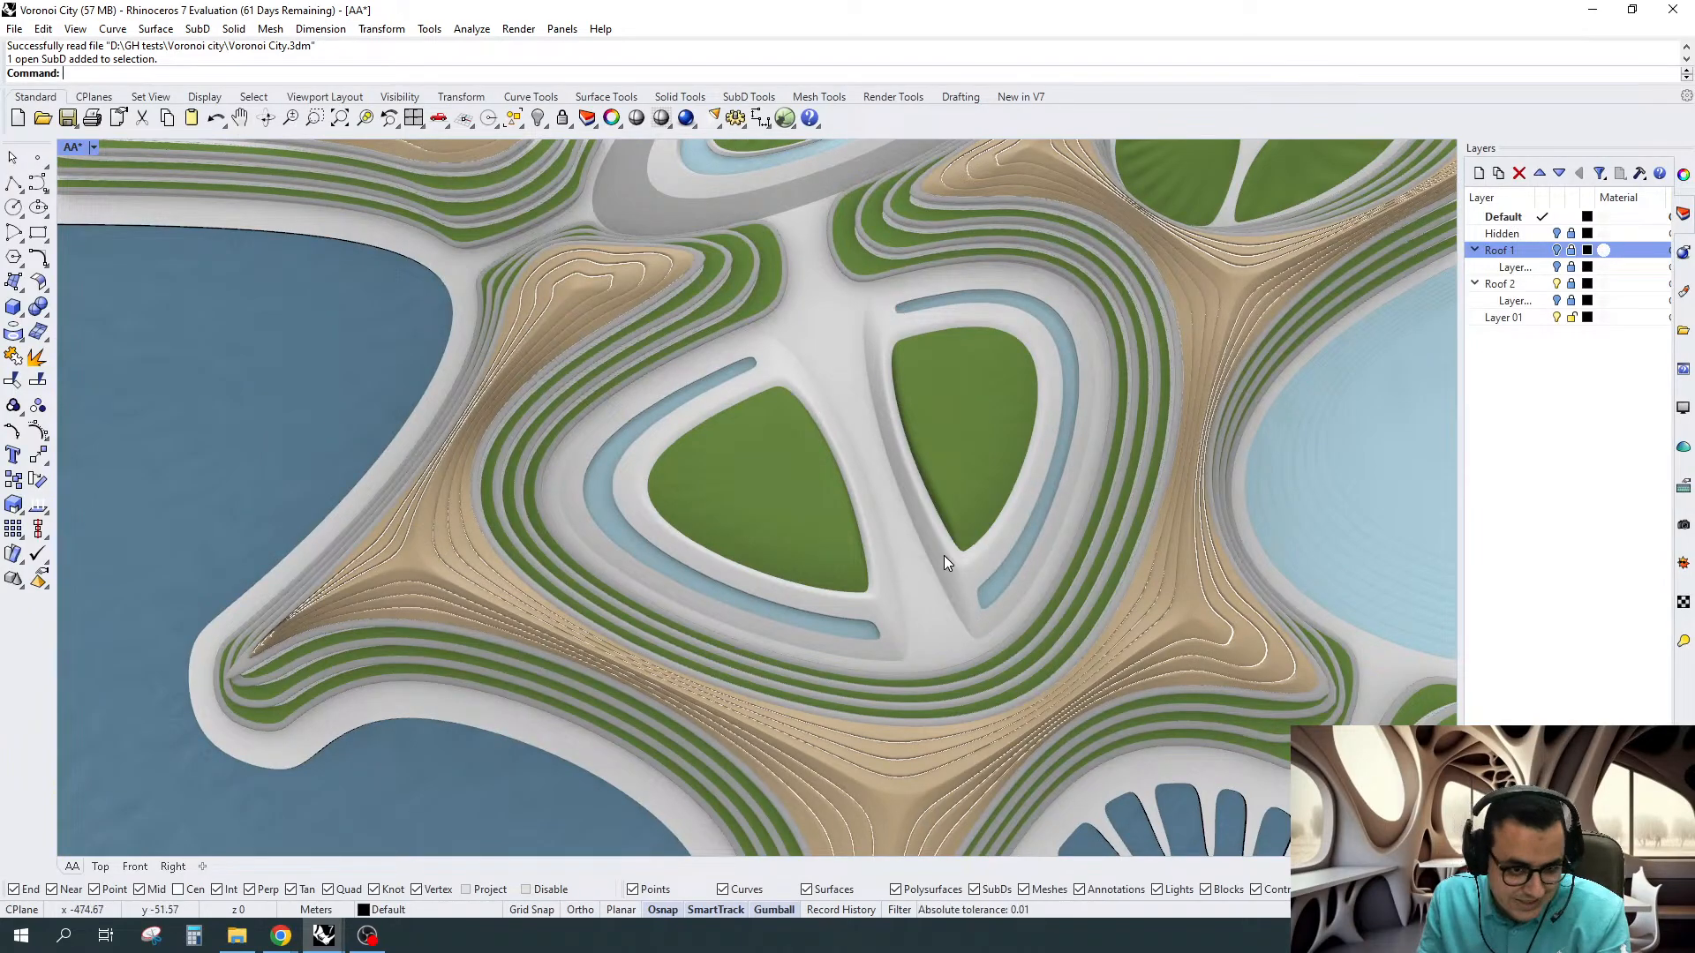
click(916, 352)
shift+click(753, 484)
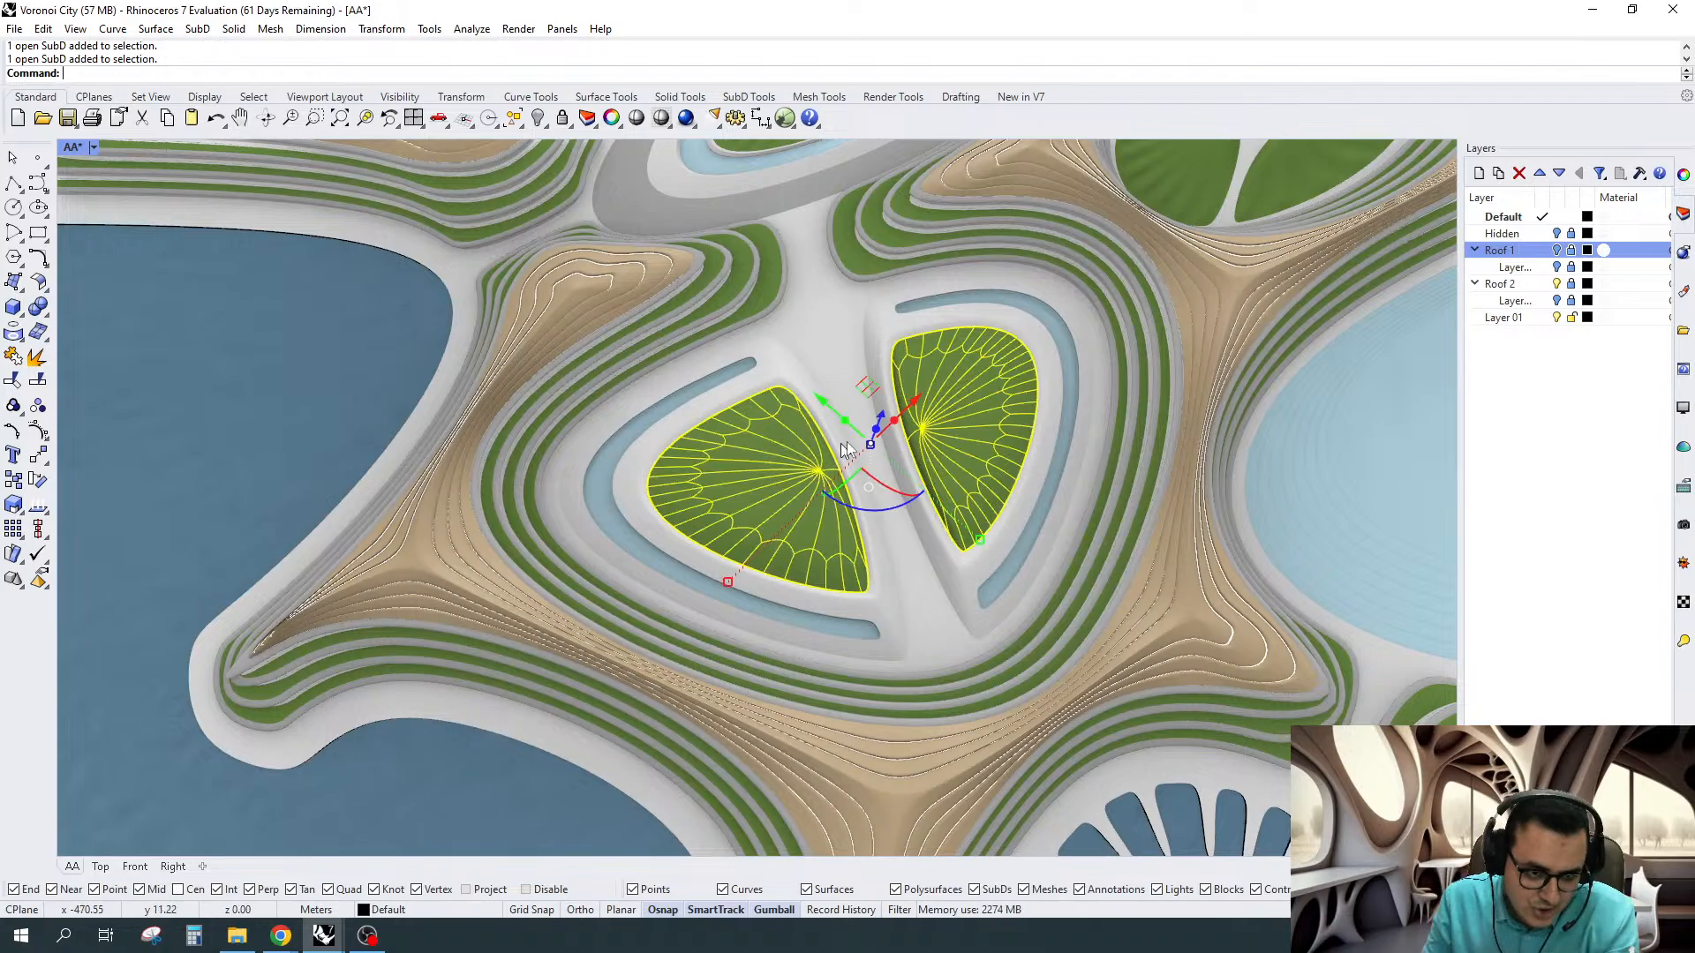
key(Escape)
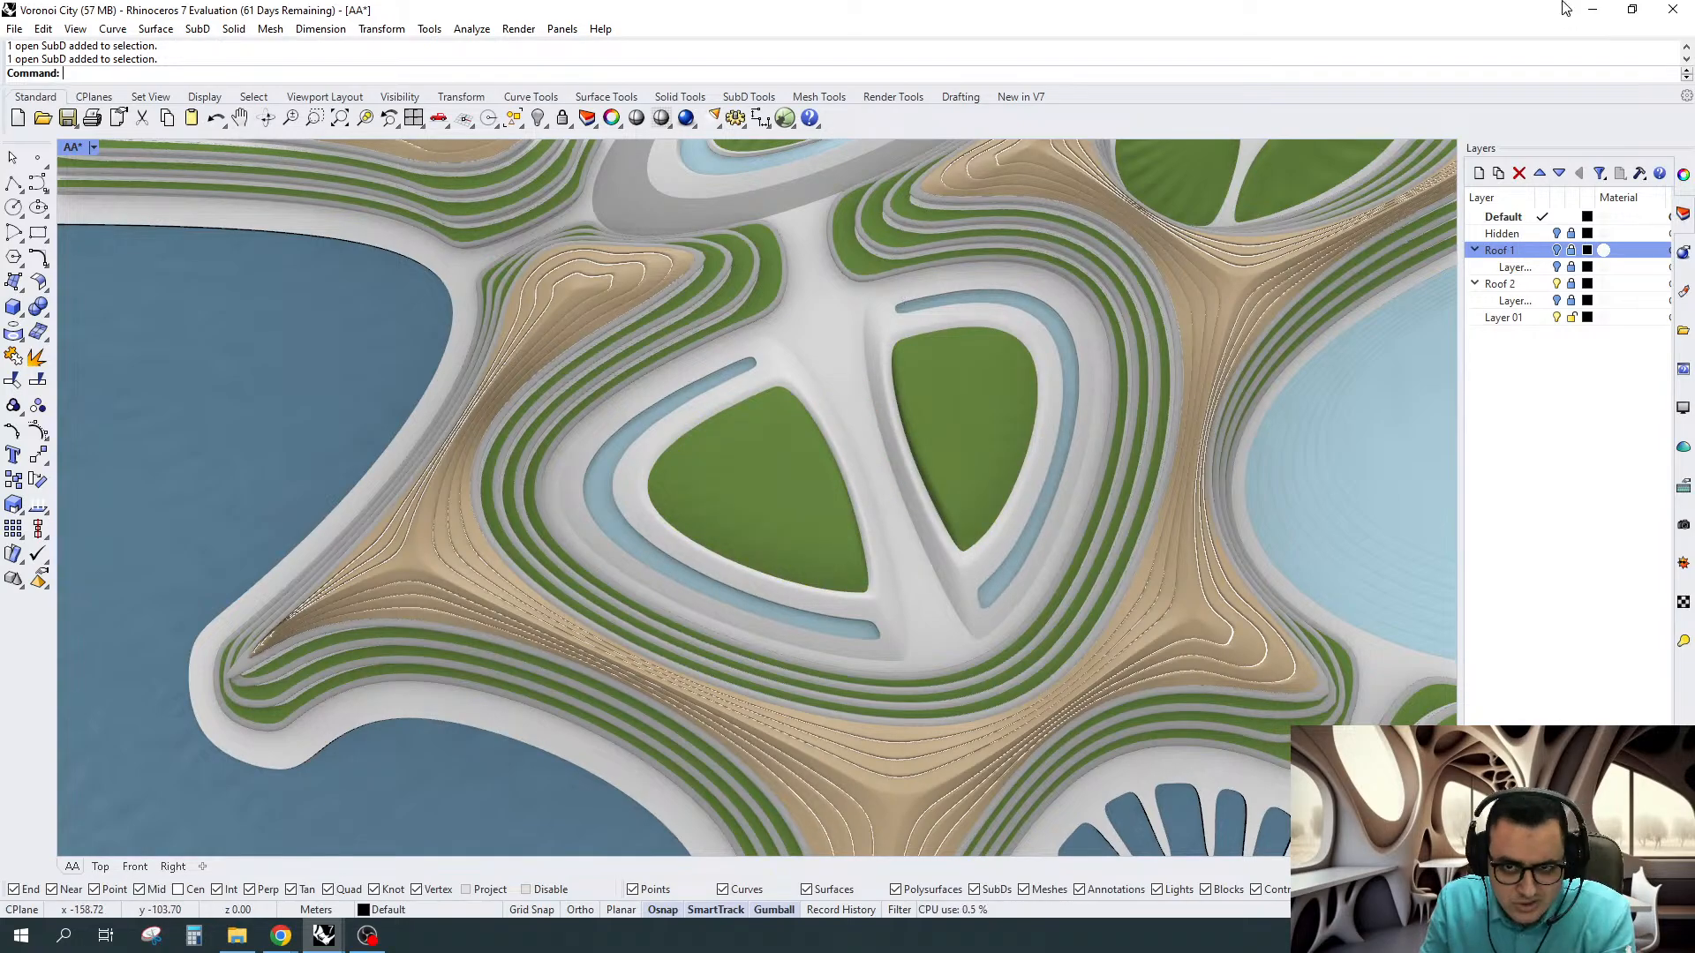
click(1630, 12)
click(1595, 8)
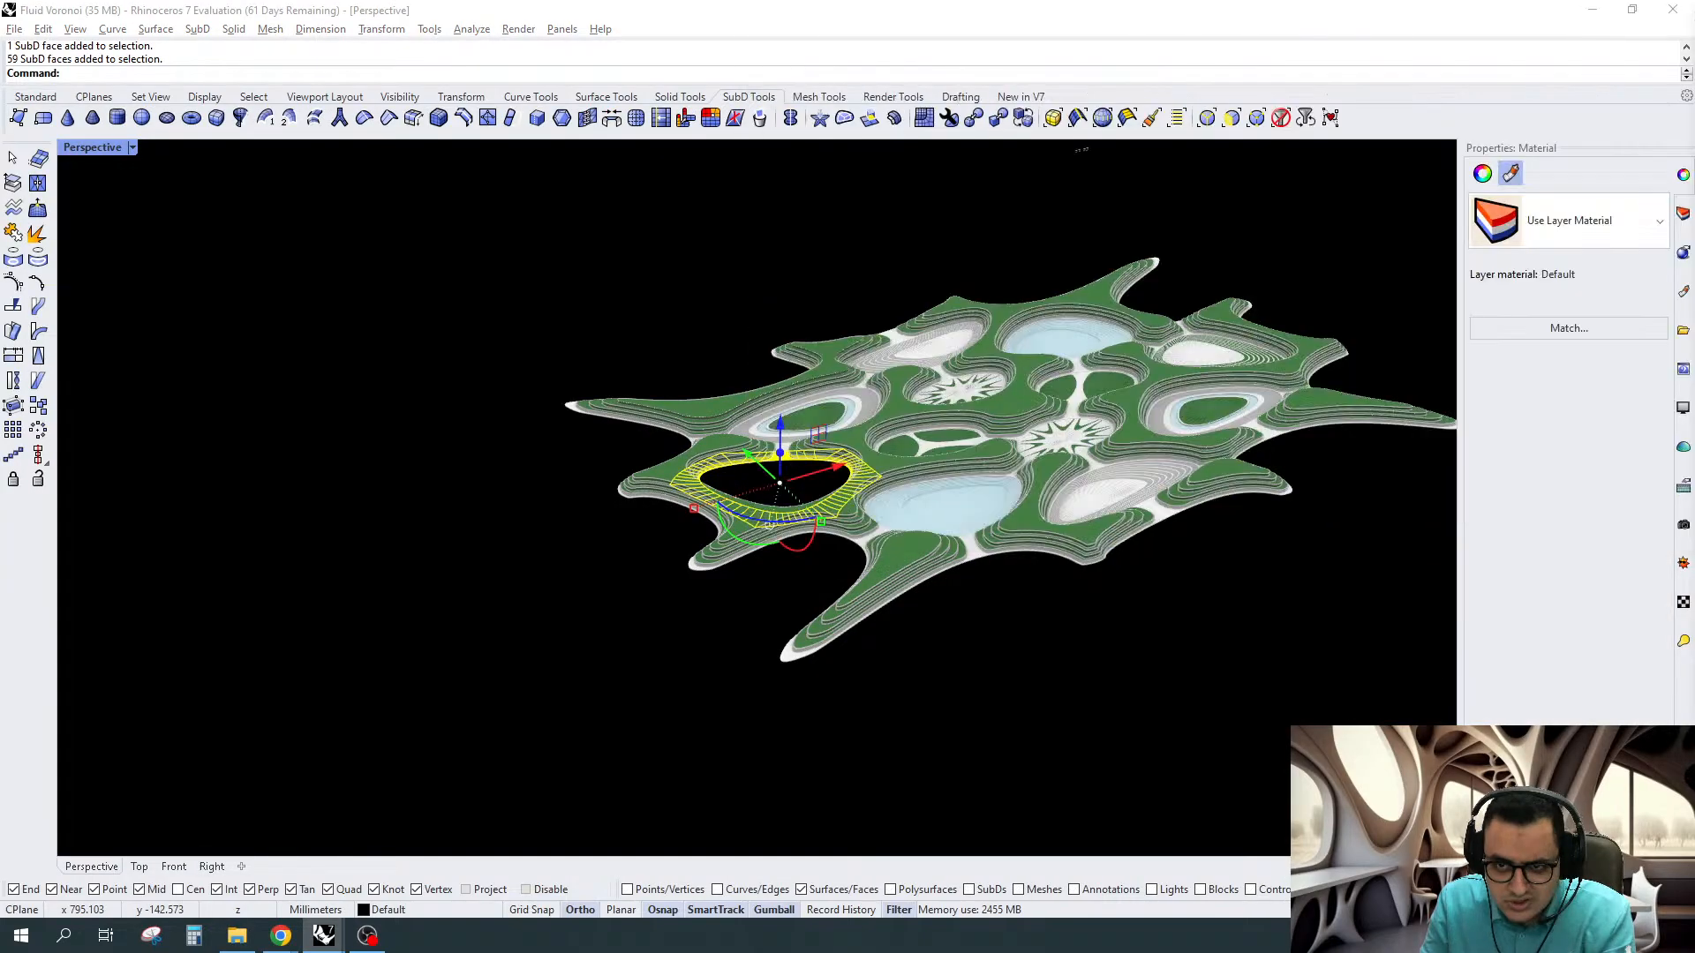
Copy the selected face loop vertically upward by 50 above the empty cell
right_drag(887, 523, 753, 422)
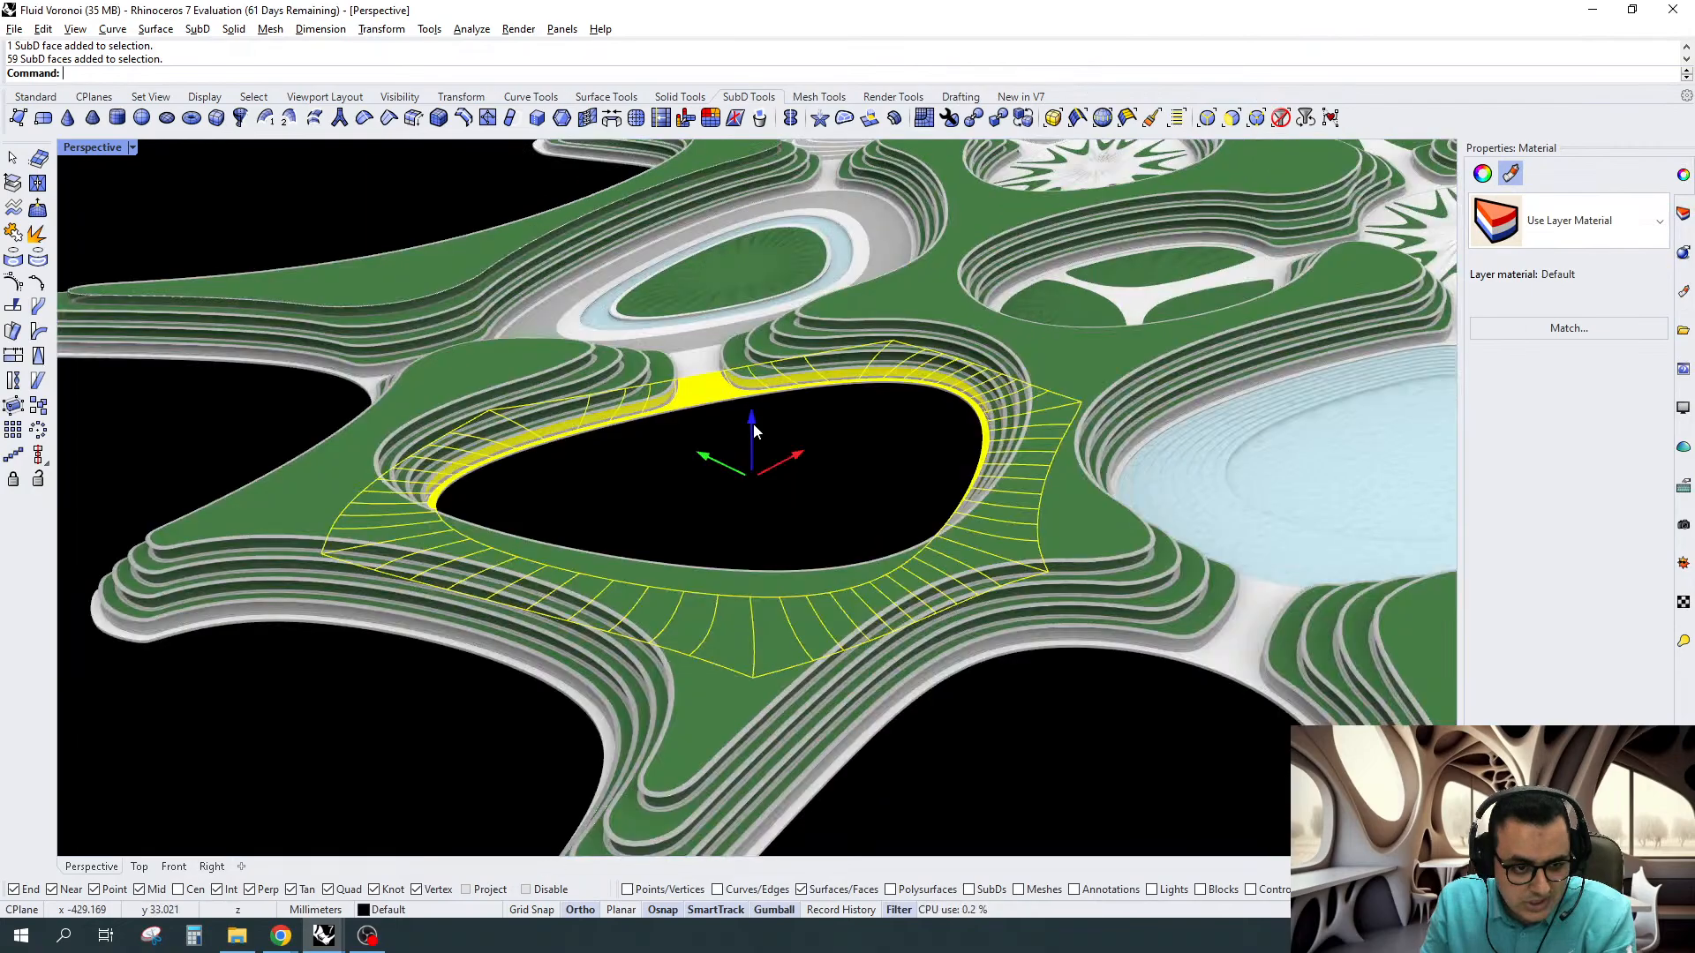
click(753, 420)
text(50)
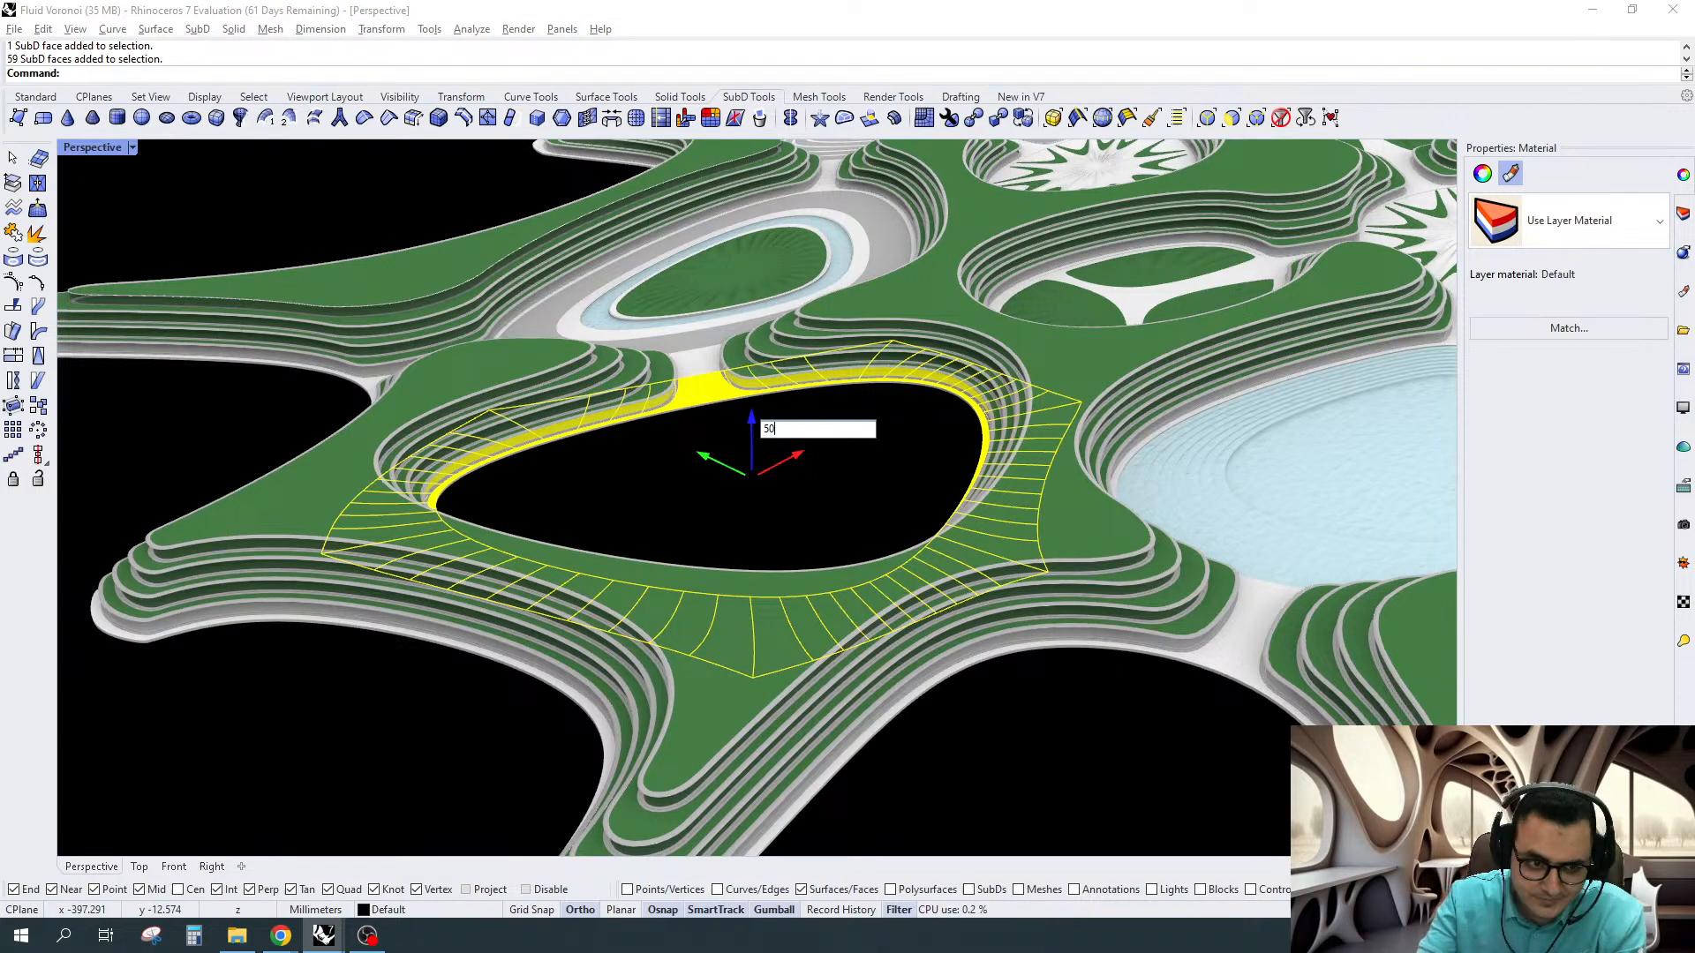
key(Return)
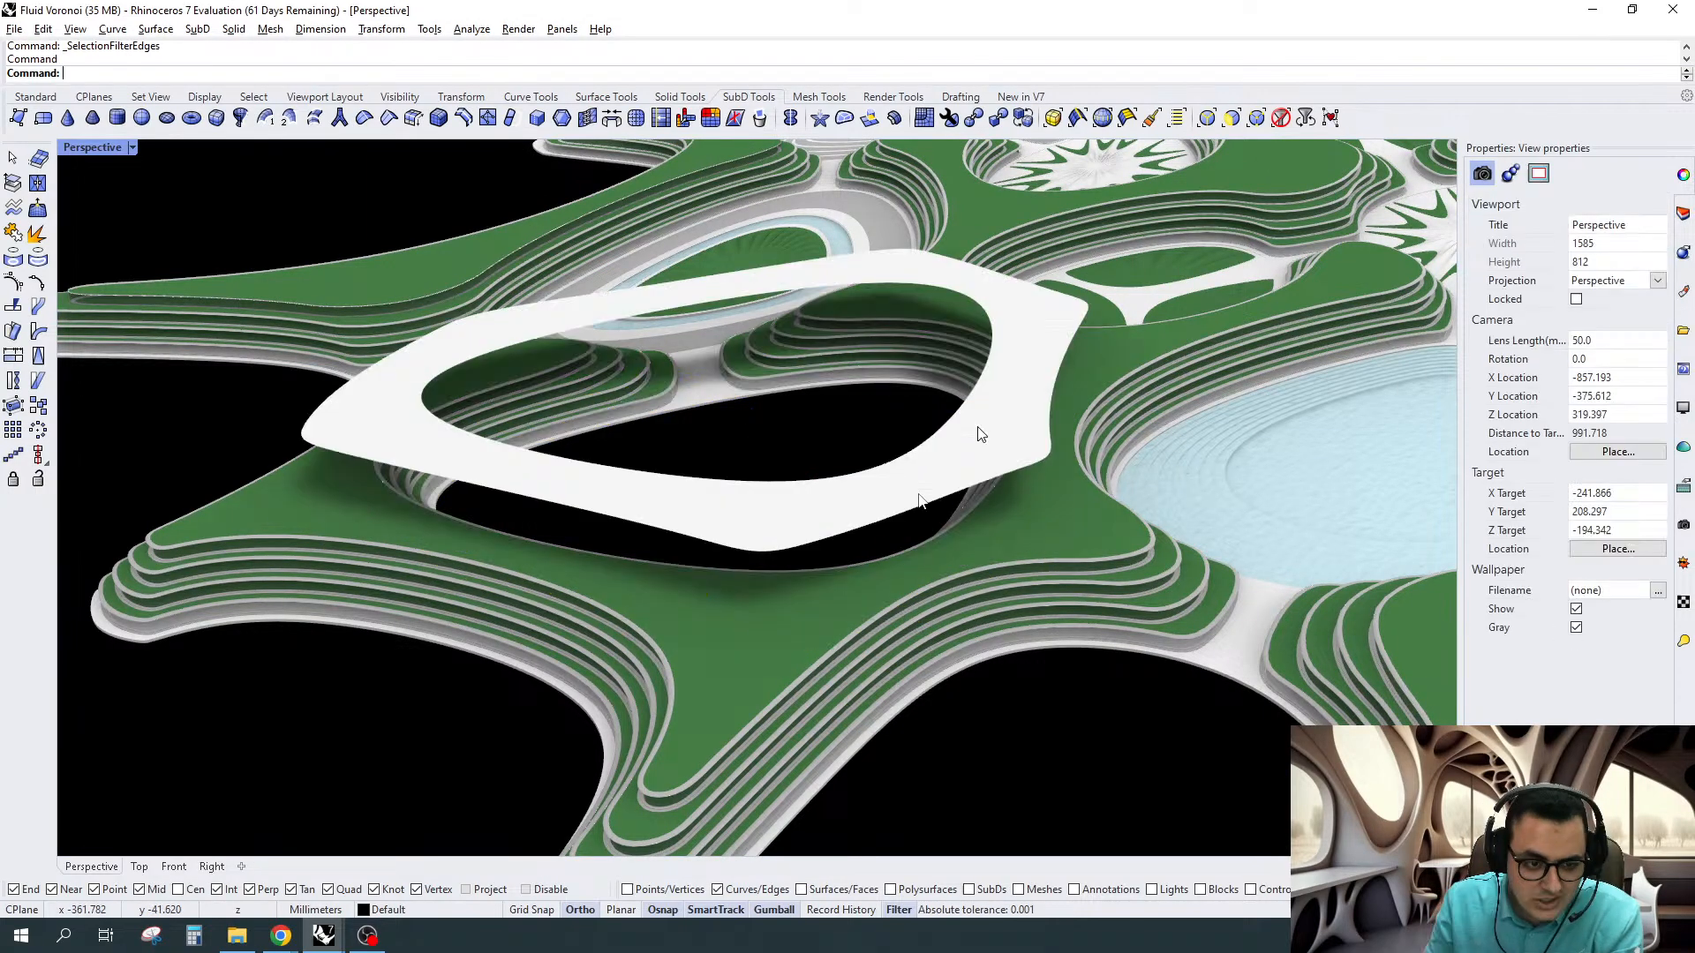
Fill the copied ring's inner edge loop with the Automatic patch style and extract the fill as a separate SubD
double_click(965, 407)
click(869, 118)
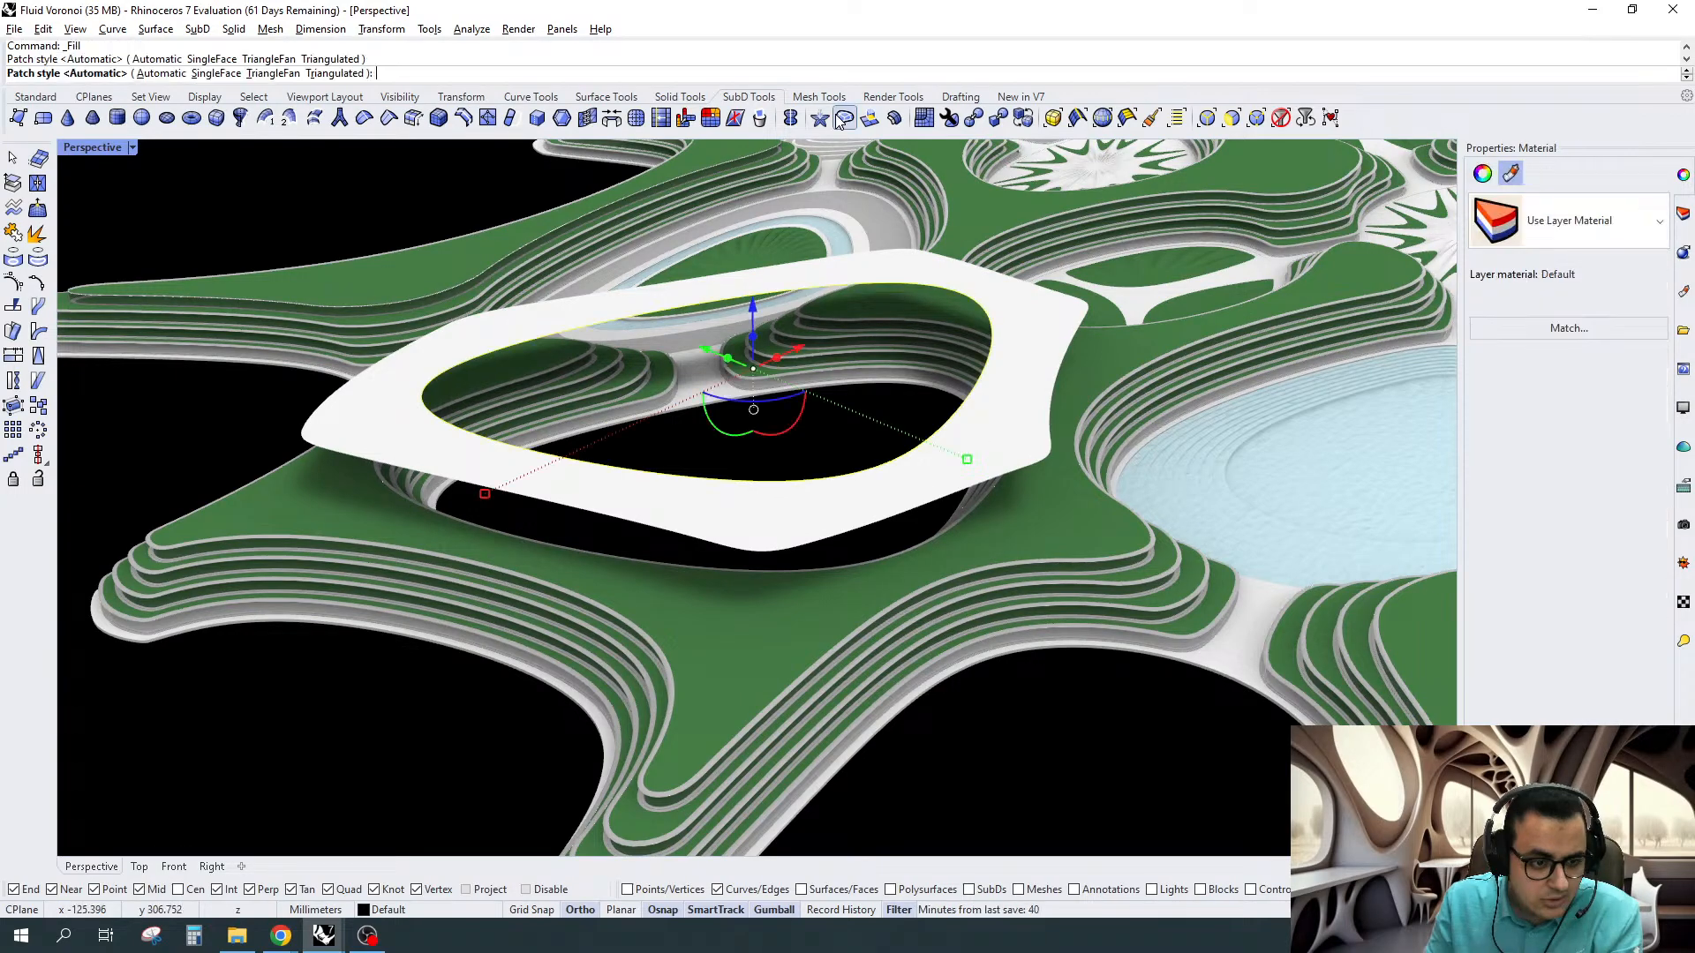
key(Return)
click(12, 183)
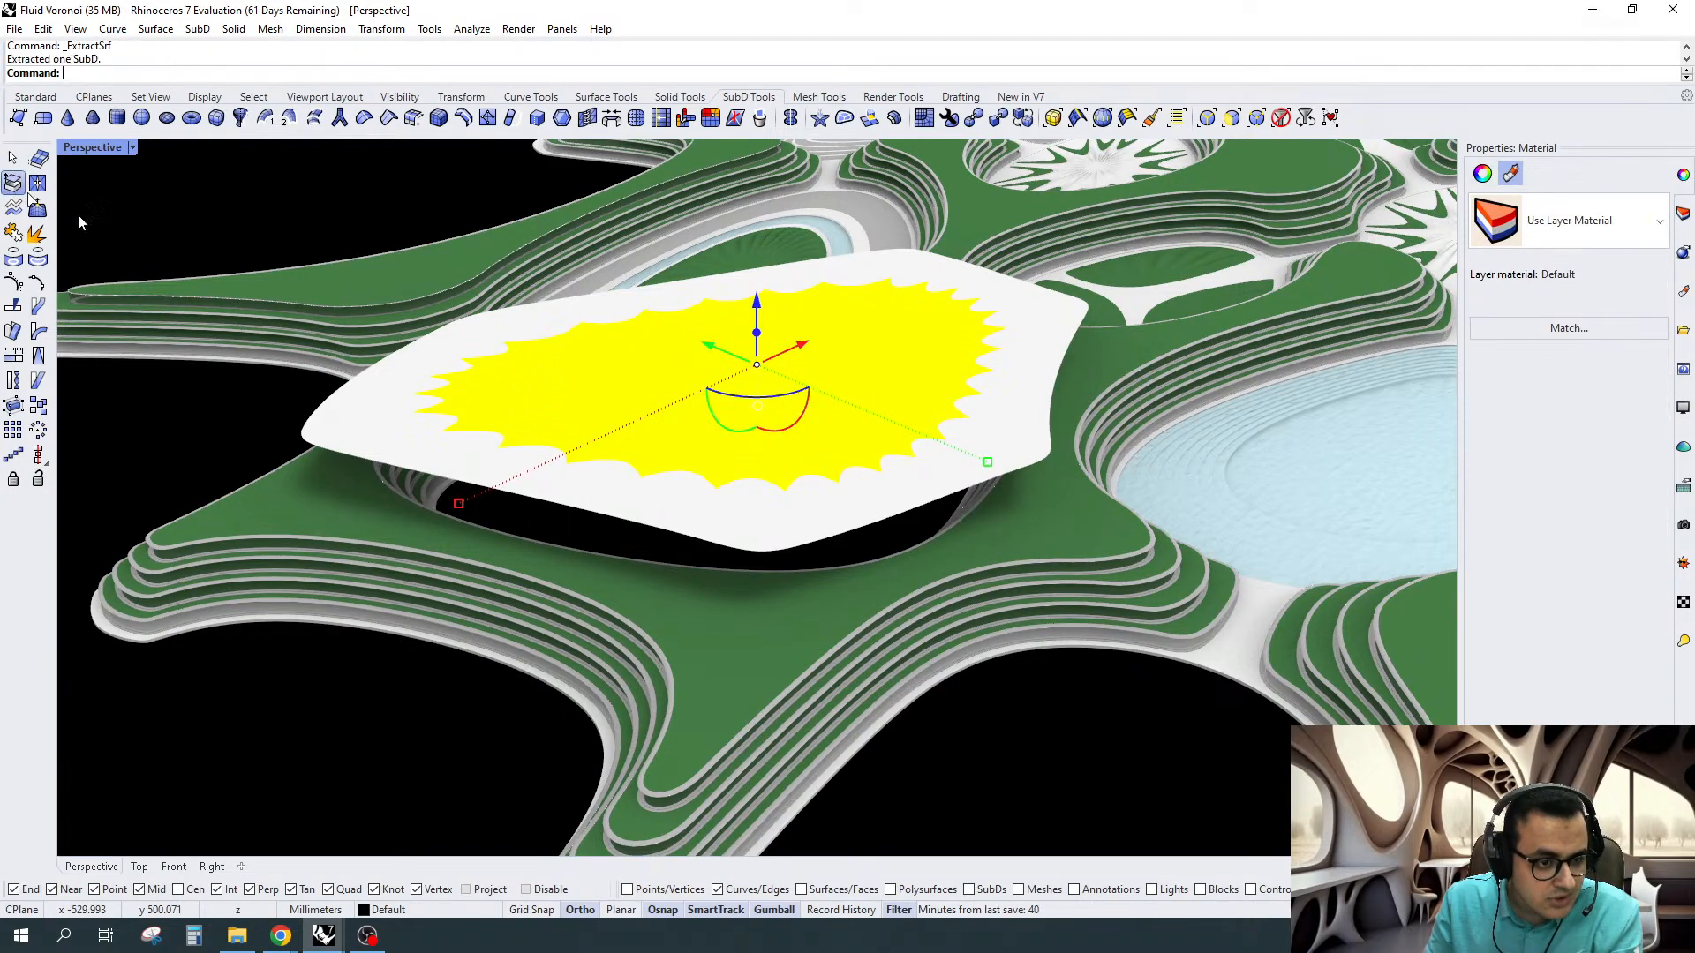
Clear the selection filter and delete the copied ring surrounding the extracted cap
click(1257, 118)
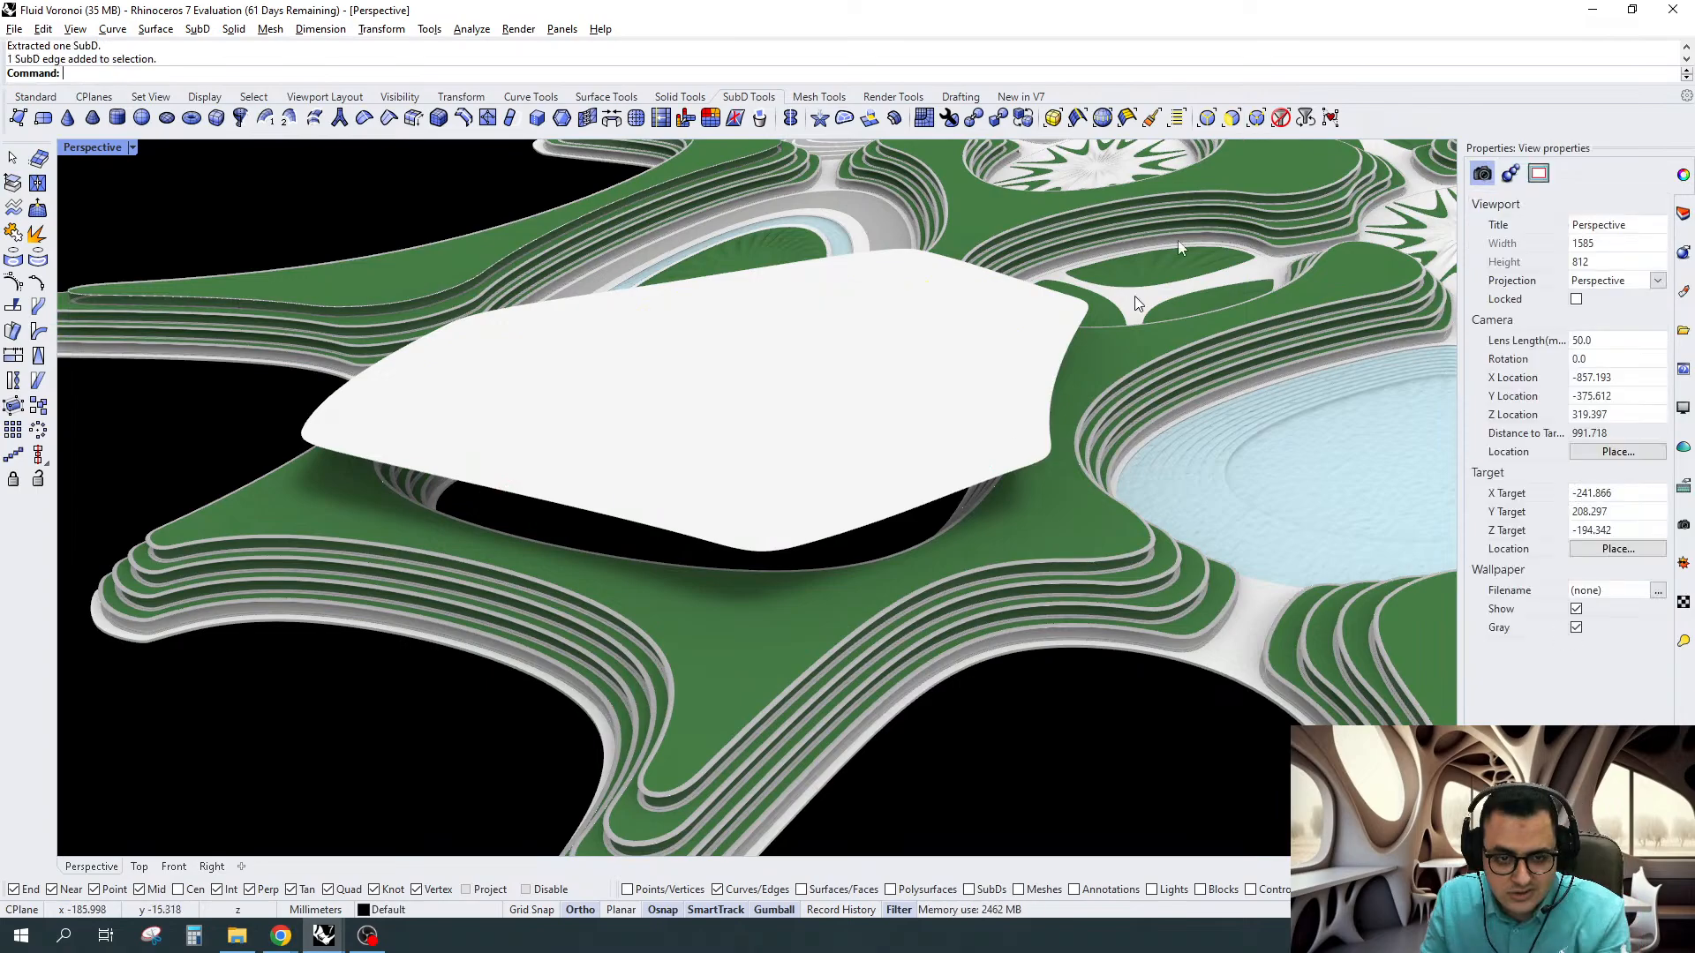
click(1007, 428)
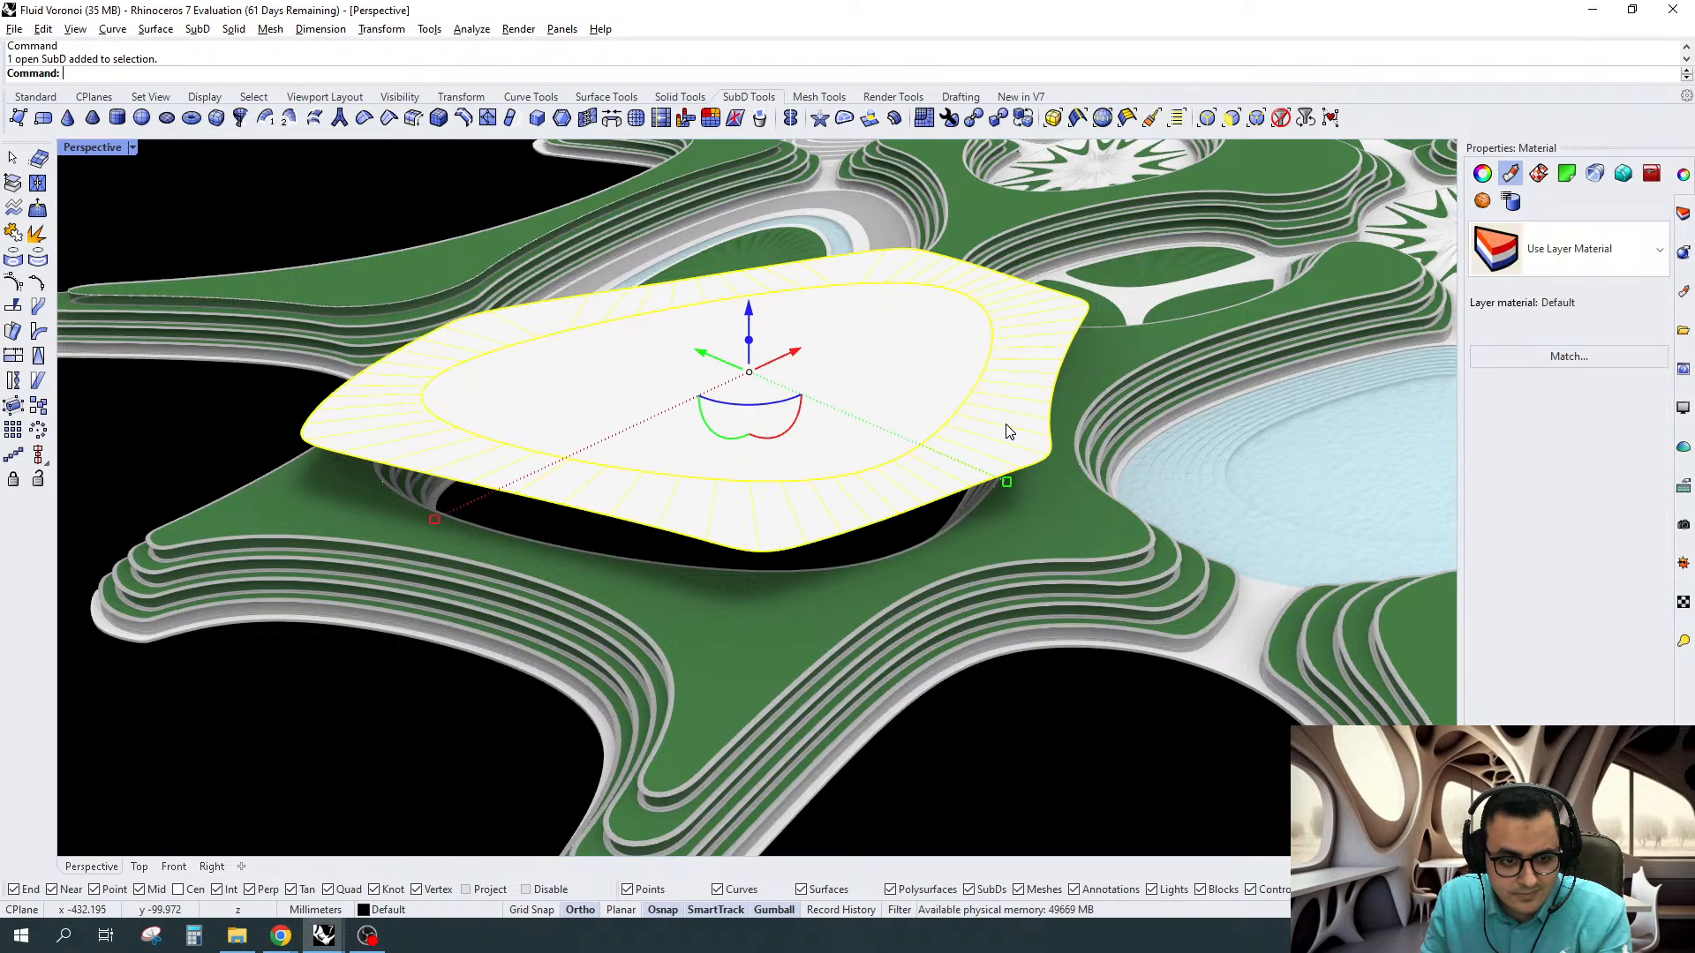
key(Delete)
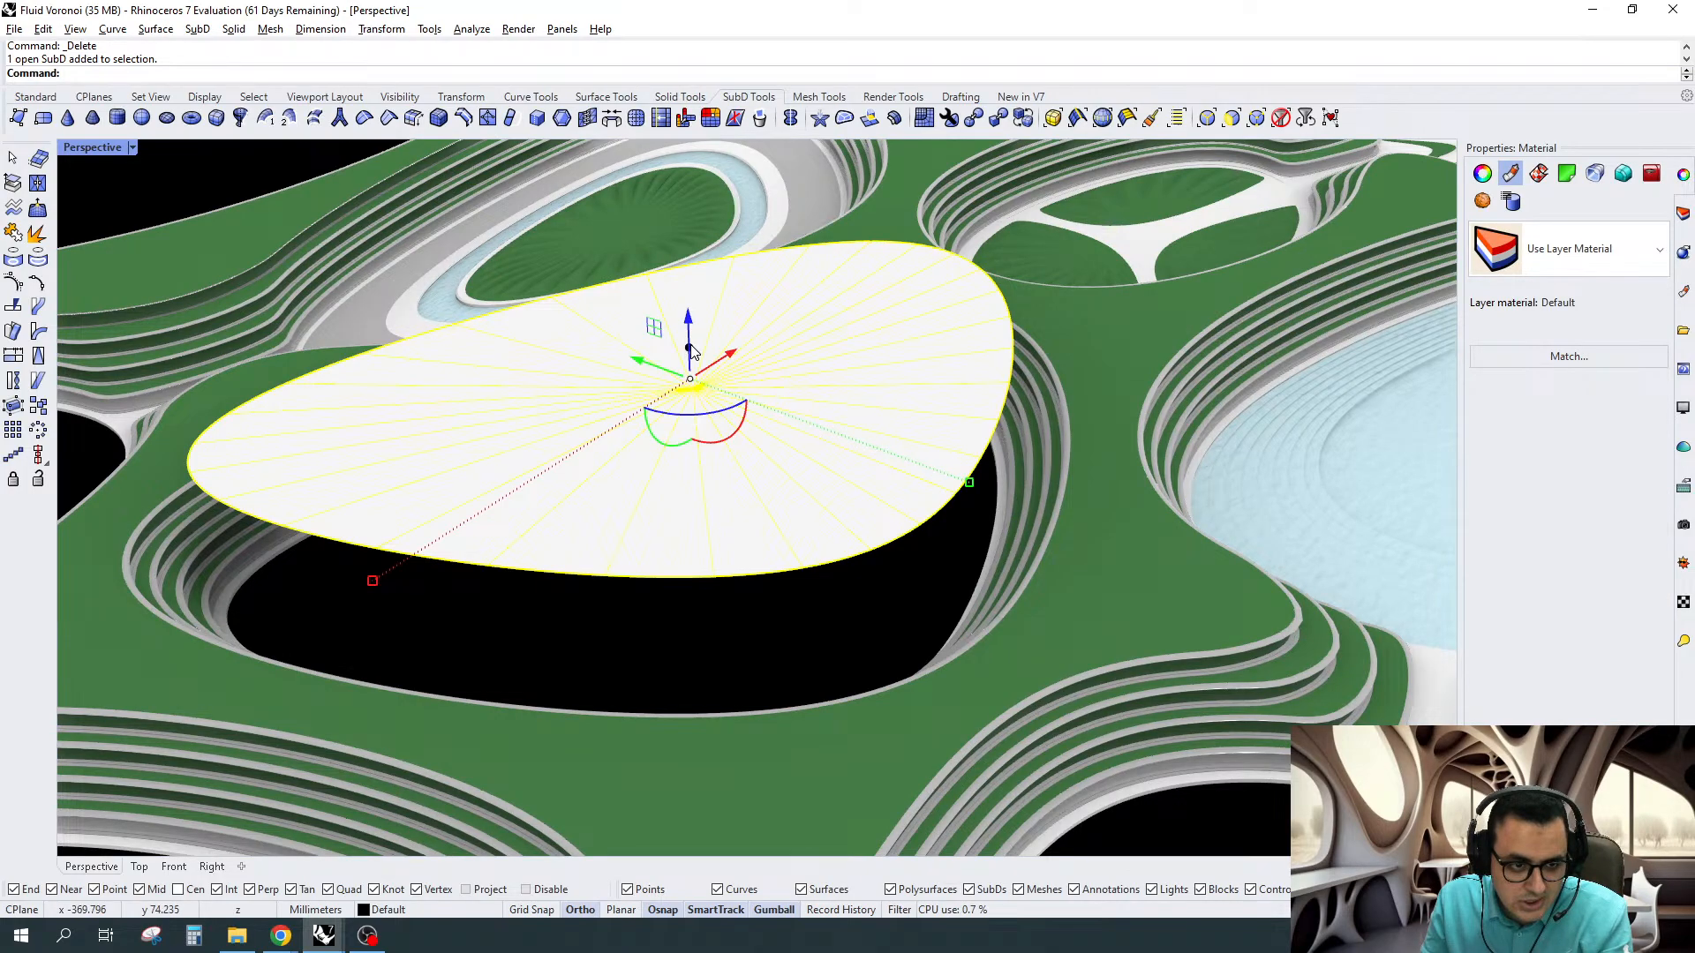
Select the fan of faces forming the right half of the extracted cap in the top view
click(139, 866)
scroll(708, 533, down, 5)
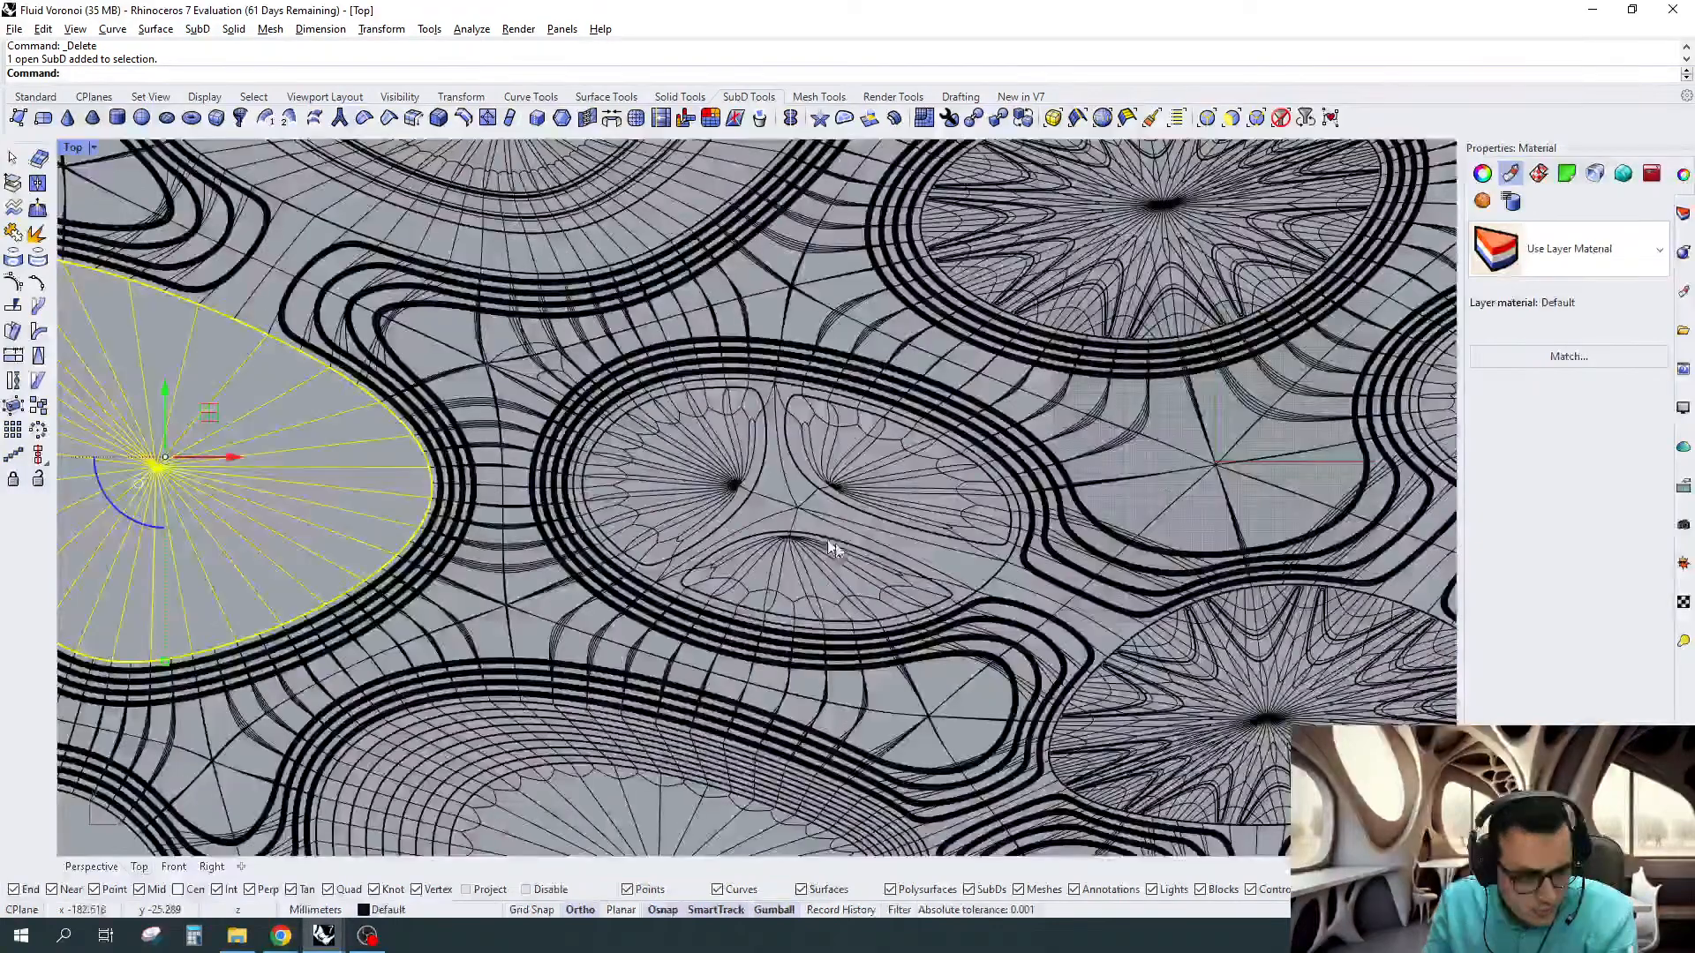
right_drag(134, 417, 713, 489)
scroll(713, 489, up, 4)
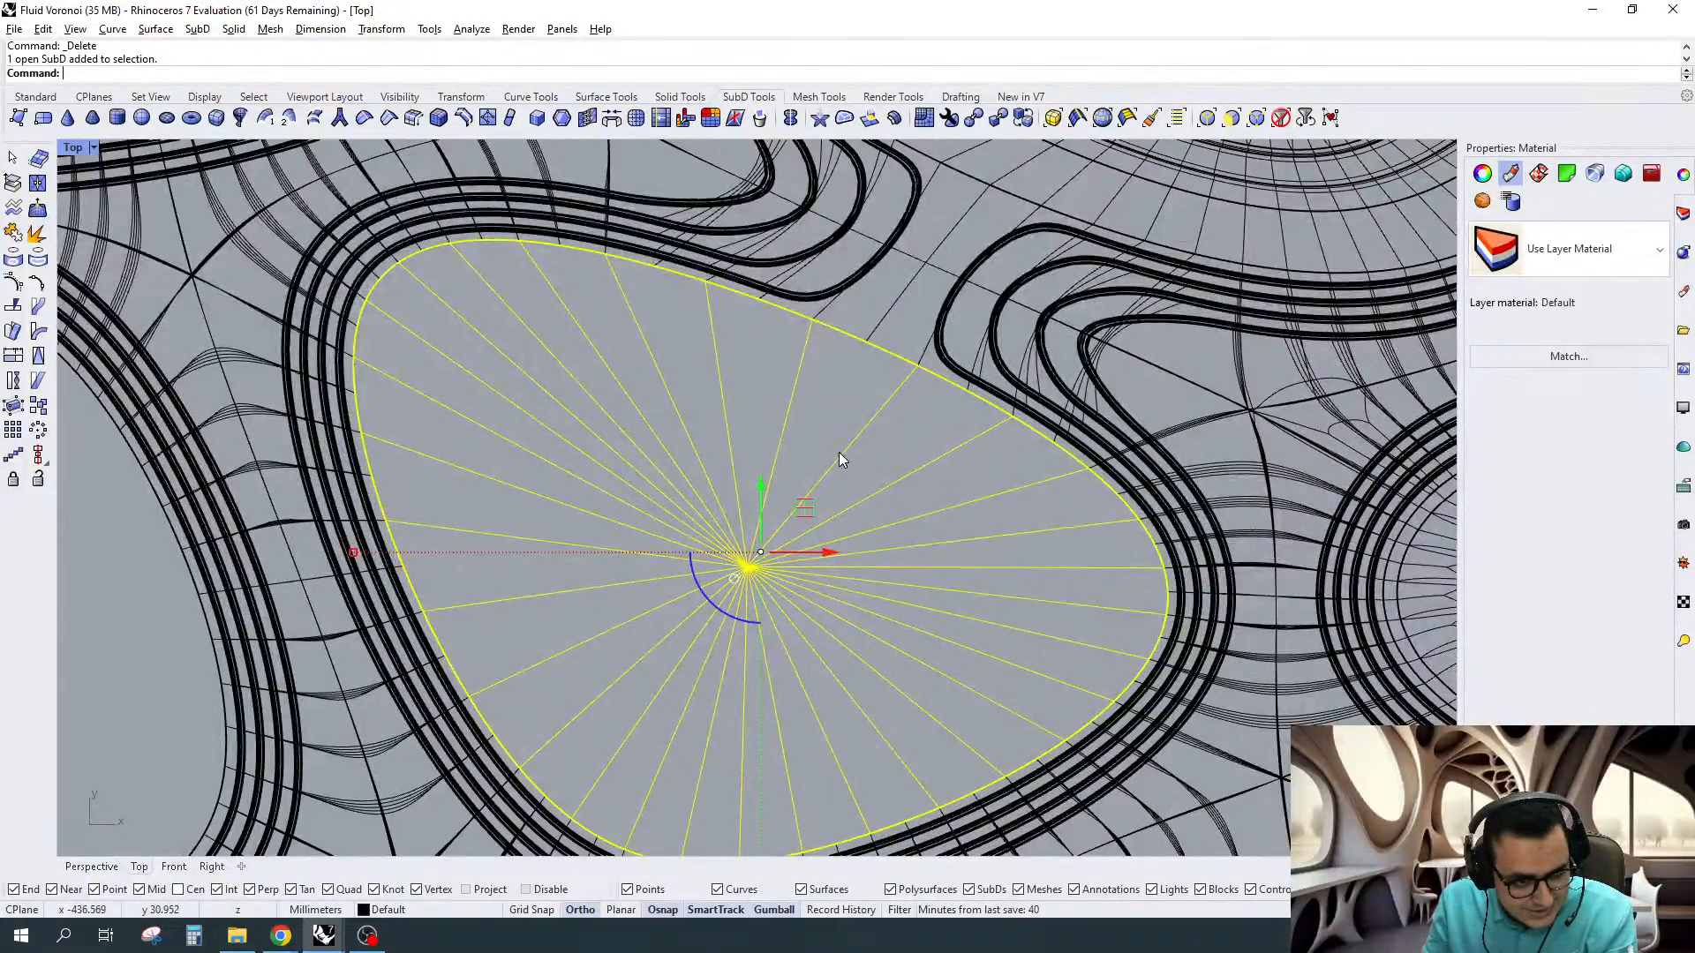
scroll(839, 452, down, 1)
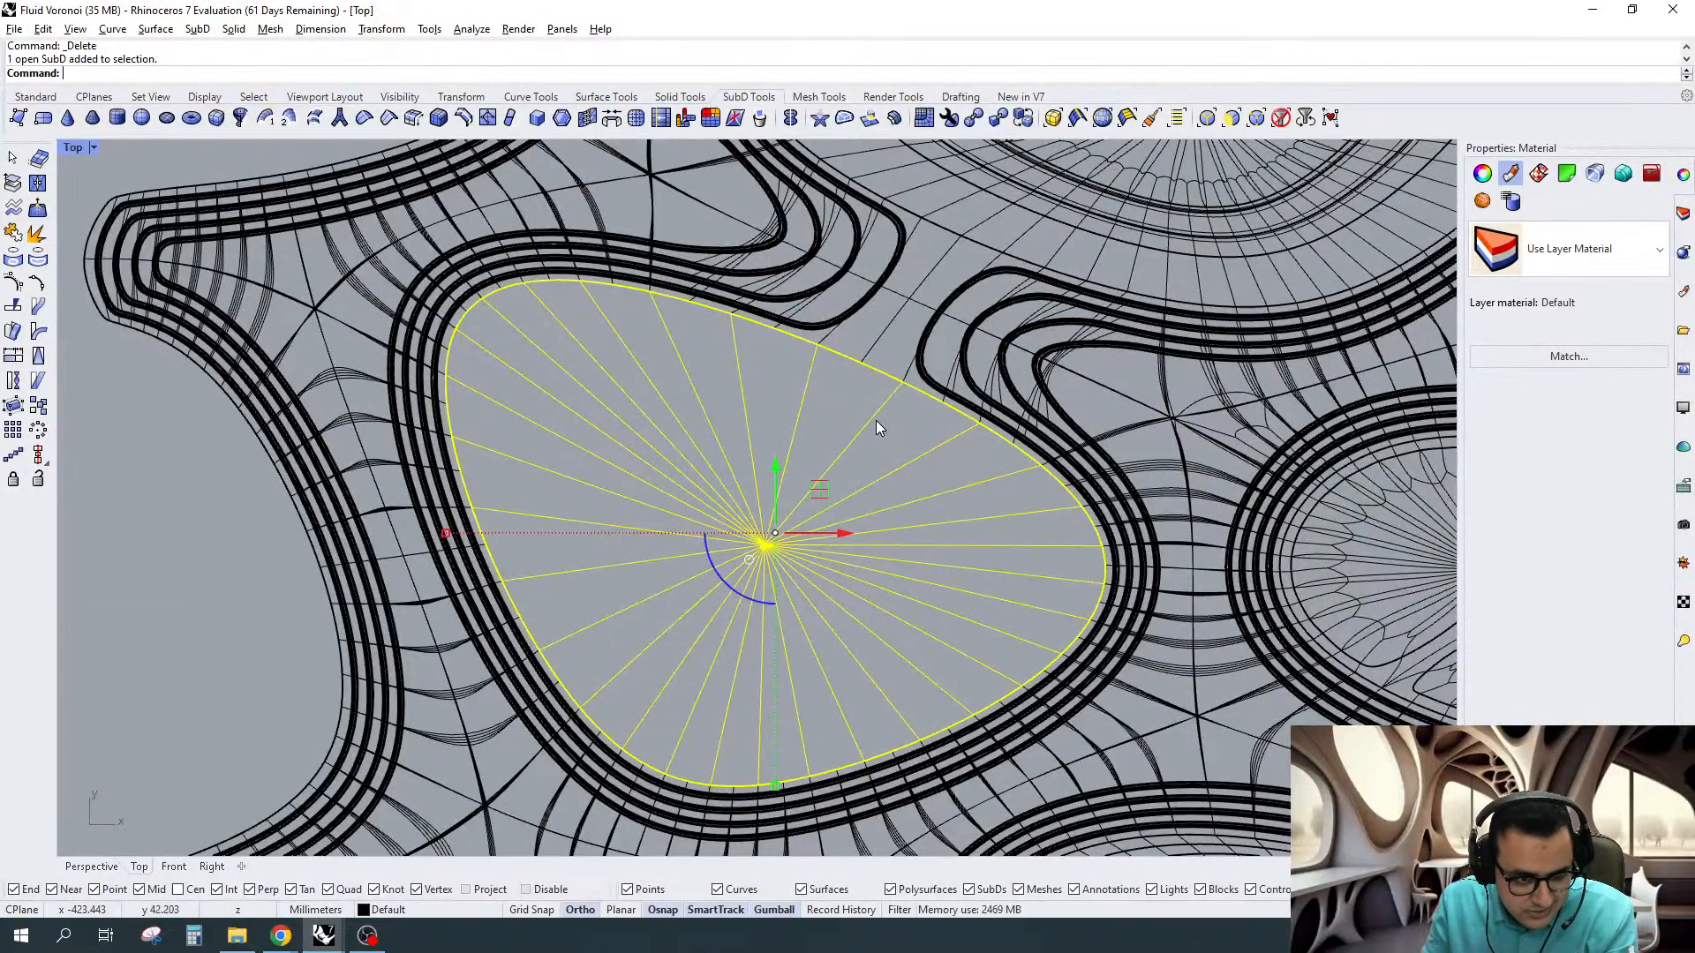
key(Escape)
right_drag(1027, 200, 995, 177)
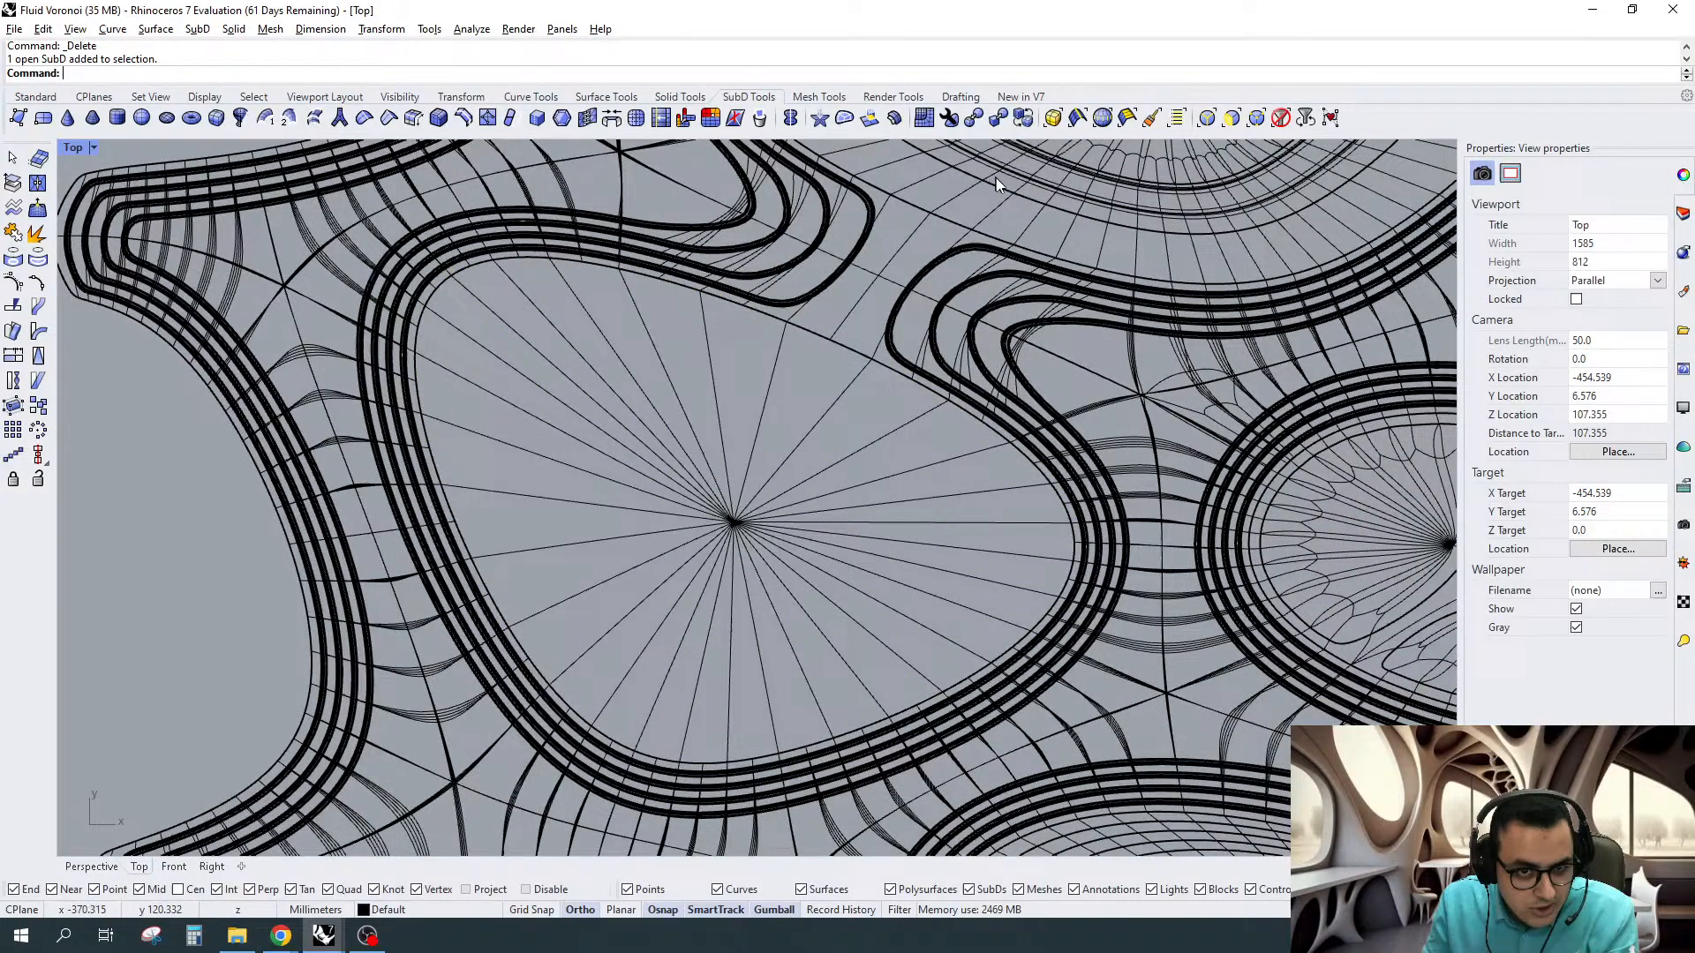
click(1231, 118)
drag(884, 405, 643, 720)
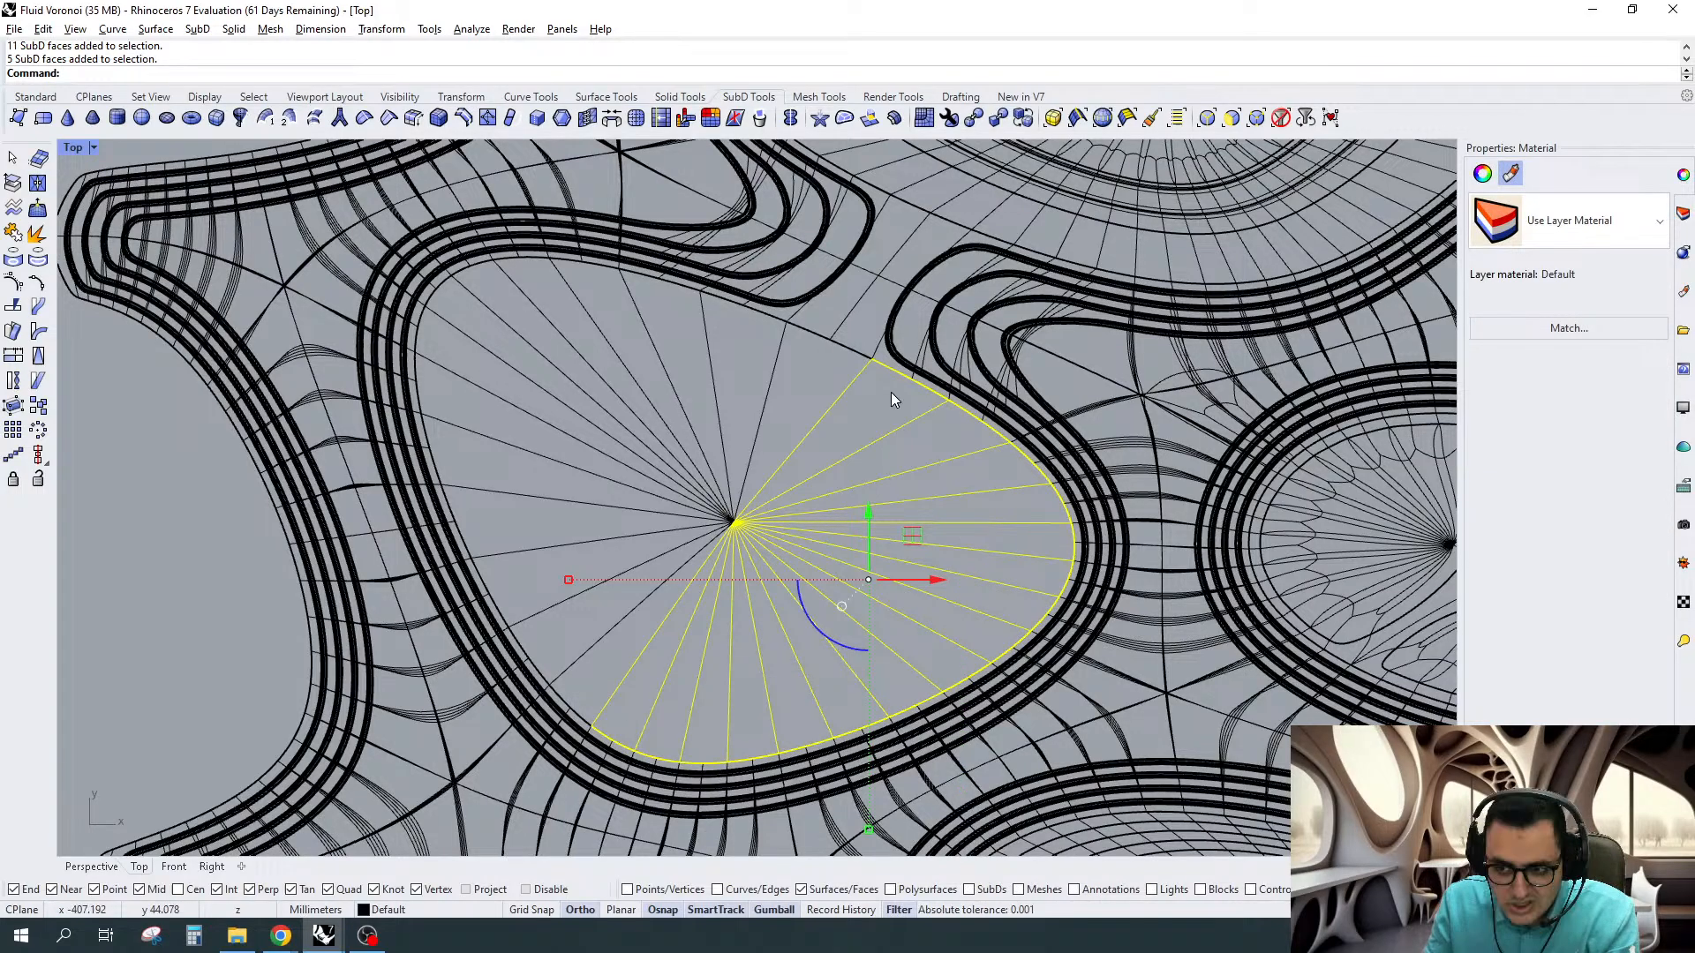
scroll(892, 392, down, 5)
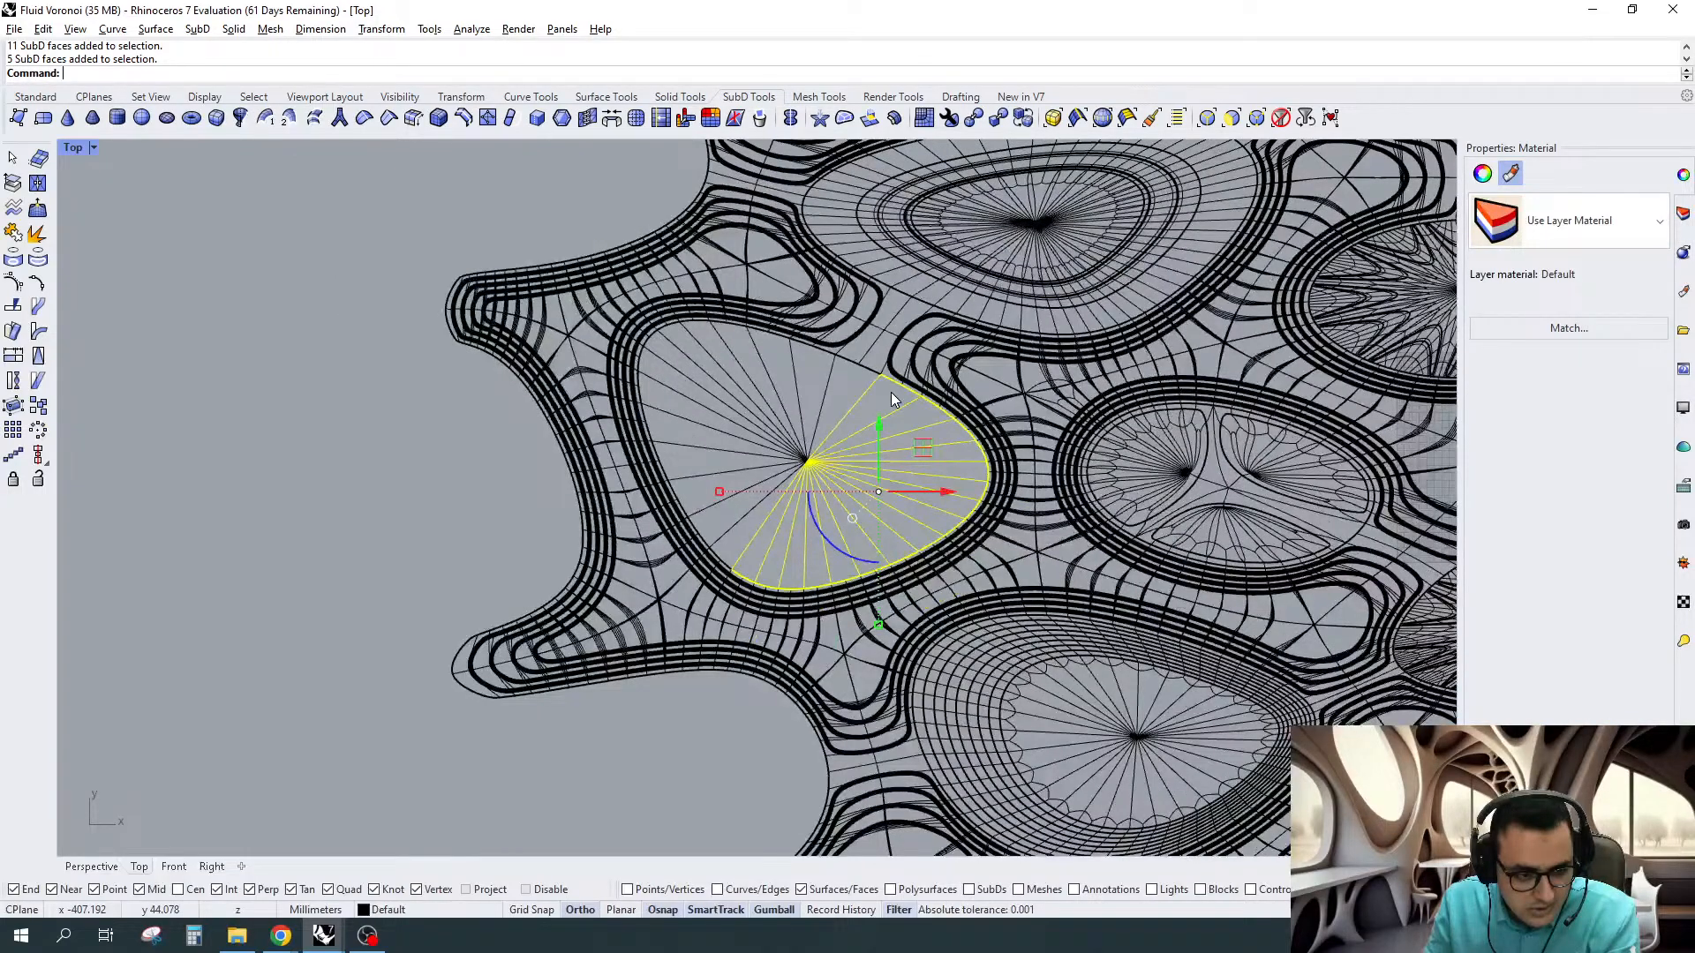
scroll(788, 542, up, 5)
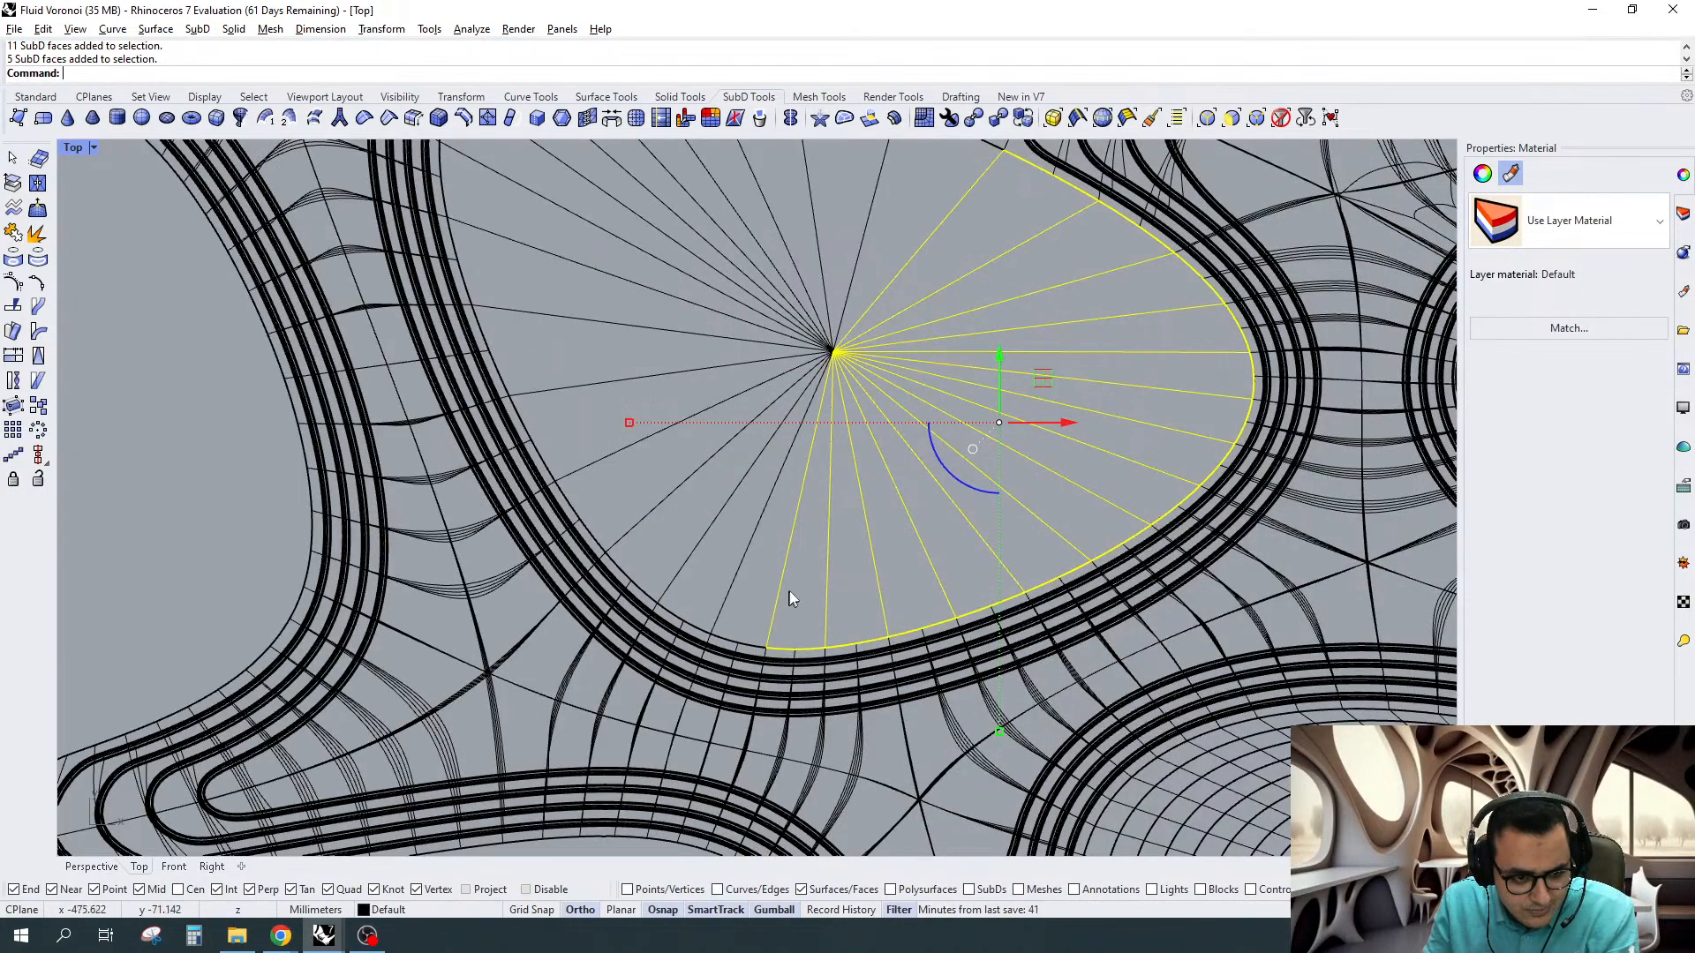
shift+click(745, 632)
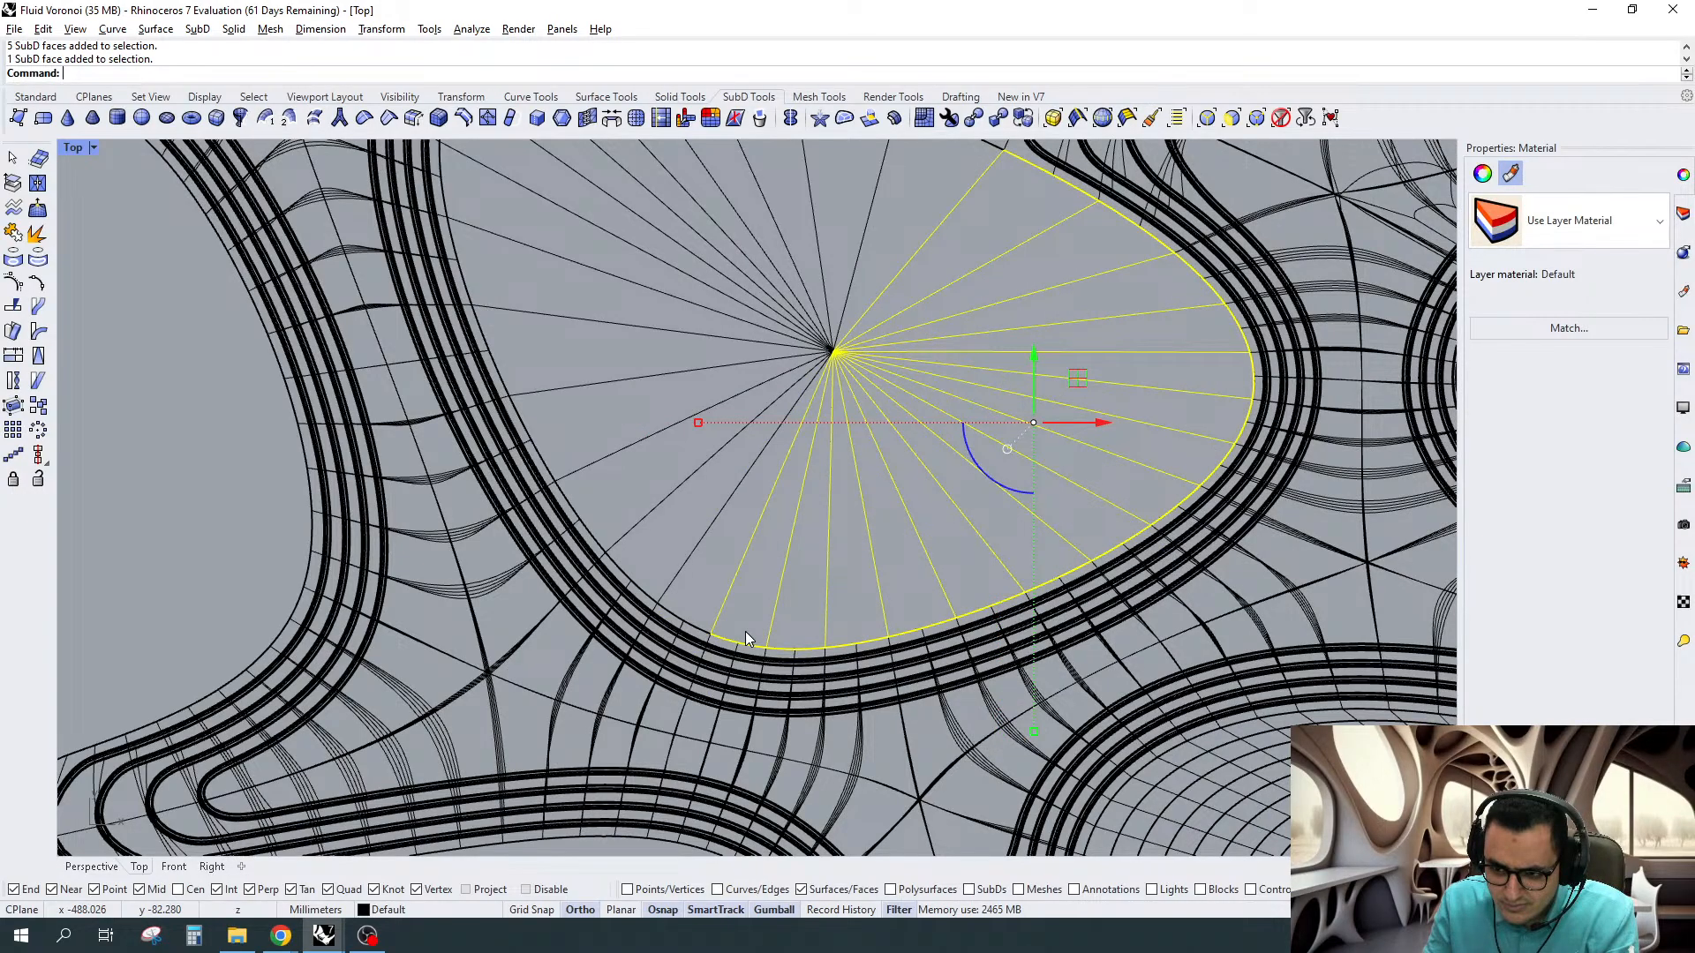
mouse_move(750, 599)
mouse_down()
mouse_move(706, 560)
mouse_move(751, 596)
mouse_up()
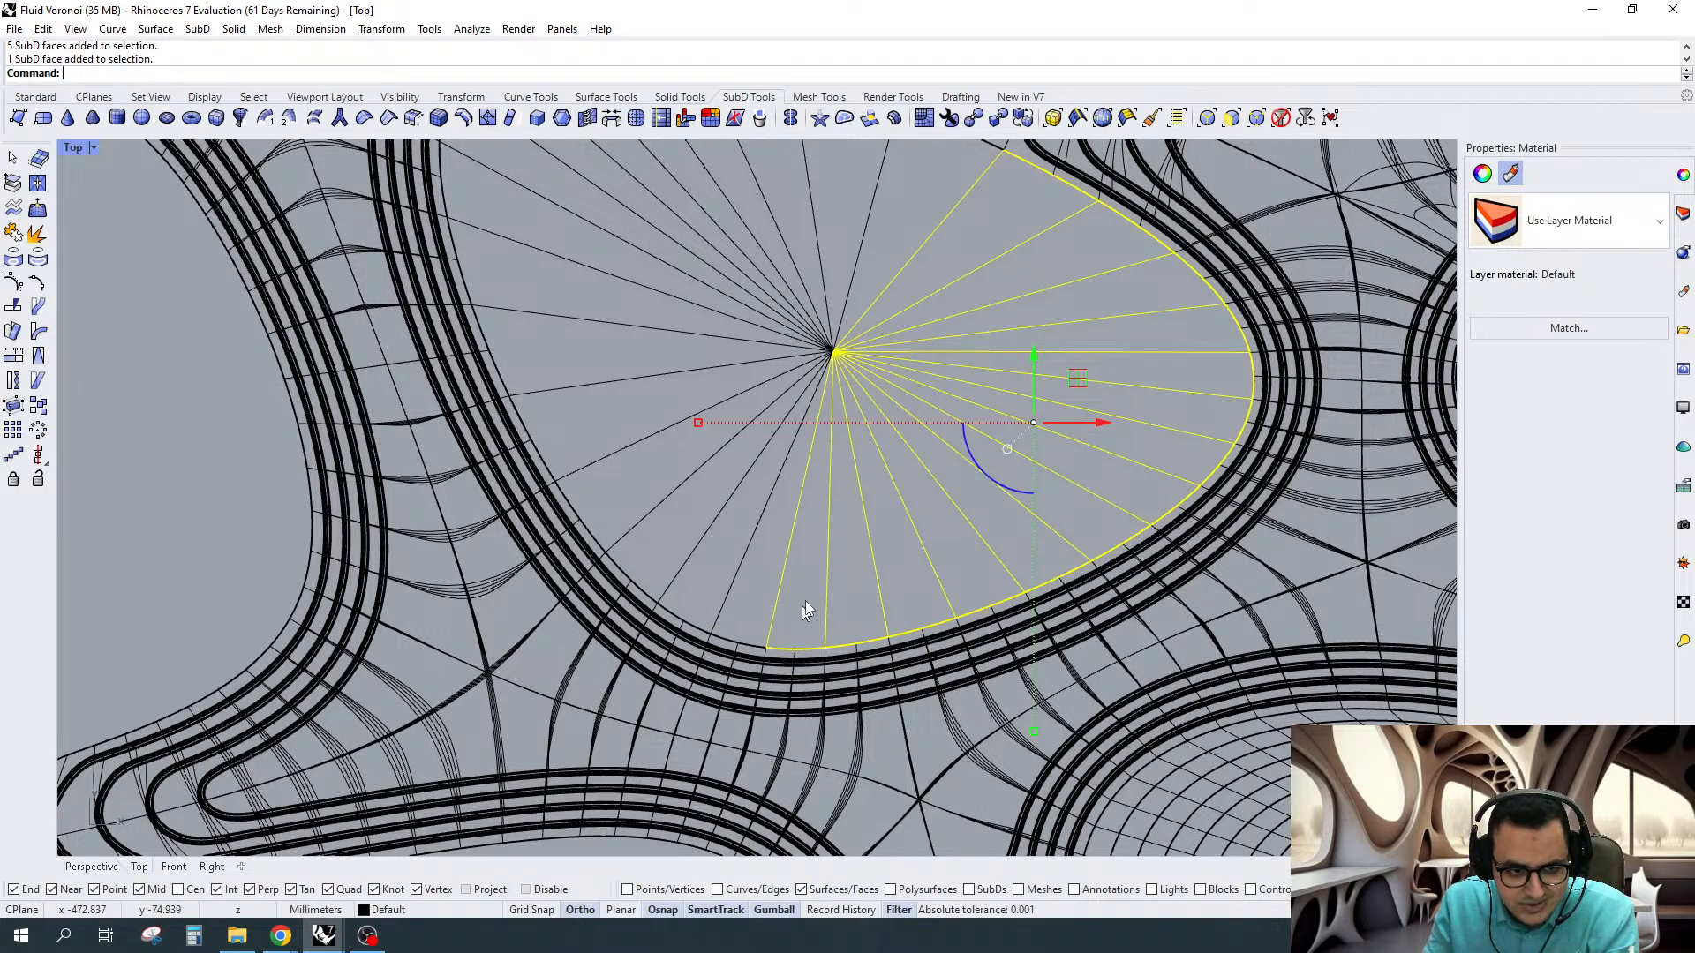
right_drag(924, 184, 903, 269)
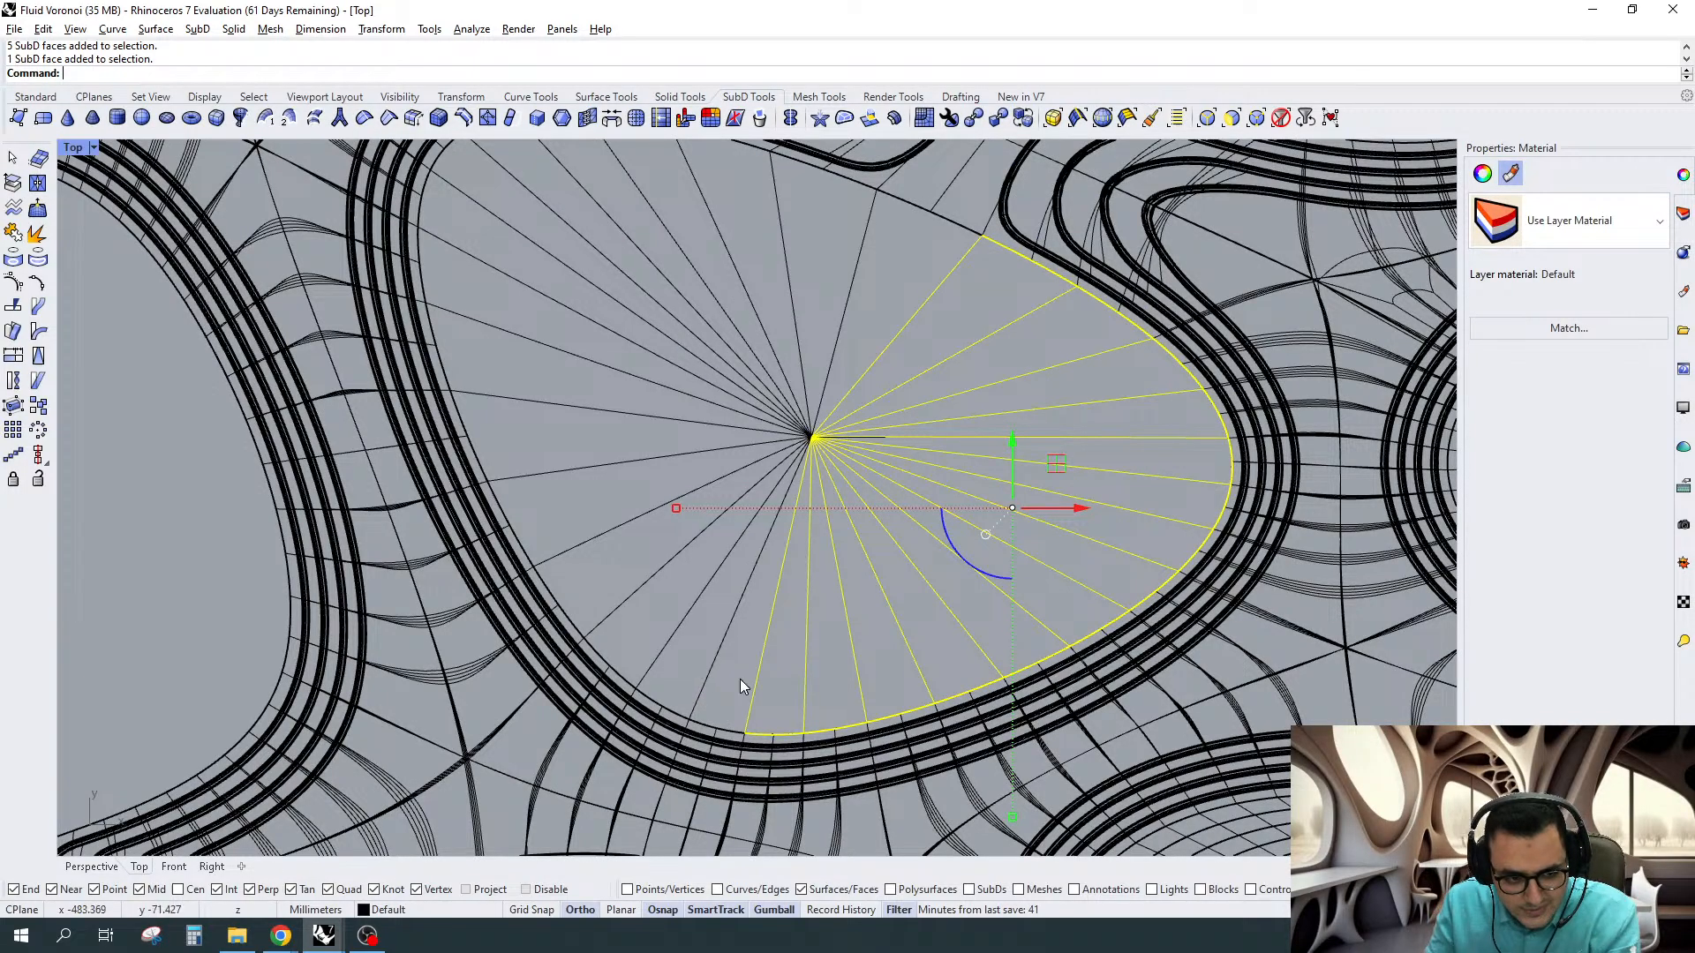
Inset the selected cap faces as a group by 4 and show the SubDs in flat display
click(561, 118)
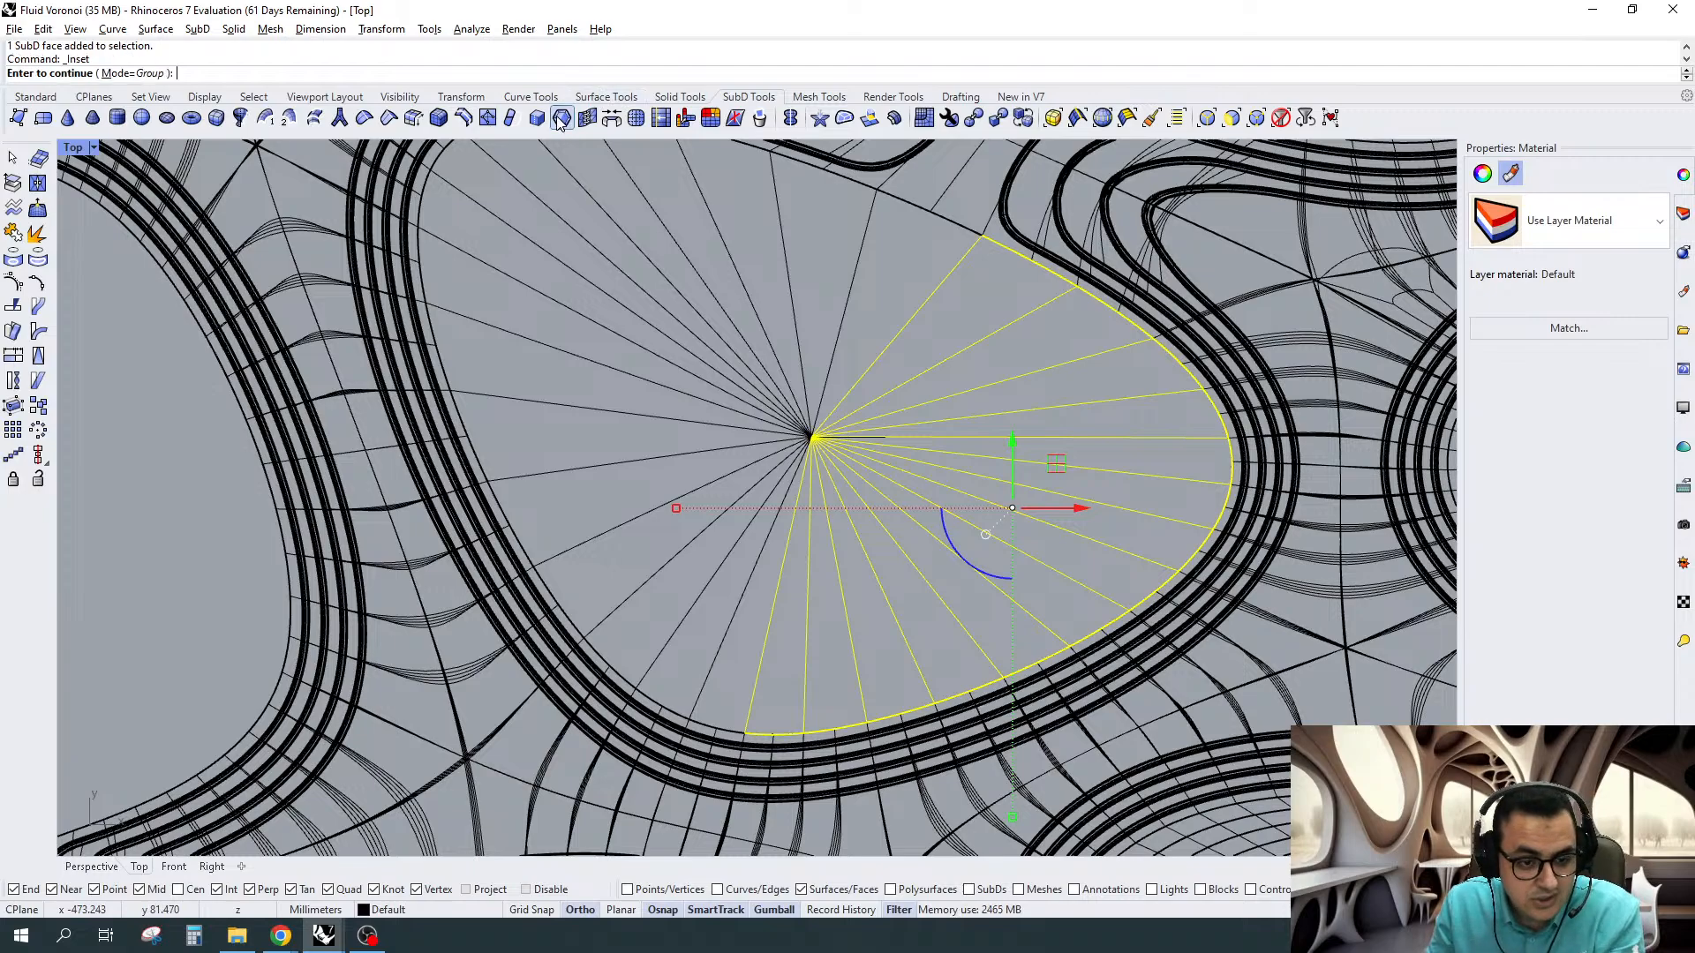
key(Return)
key(Return)
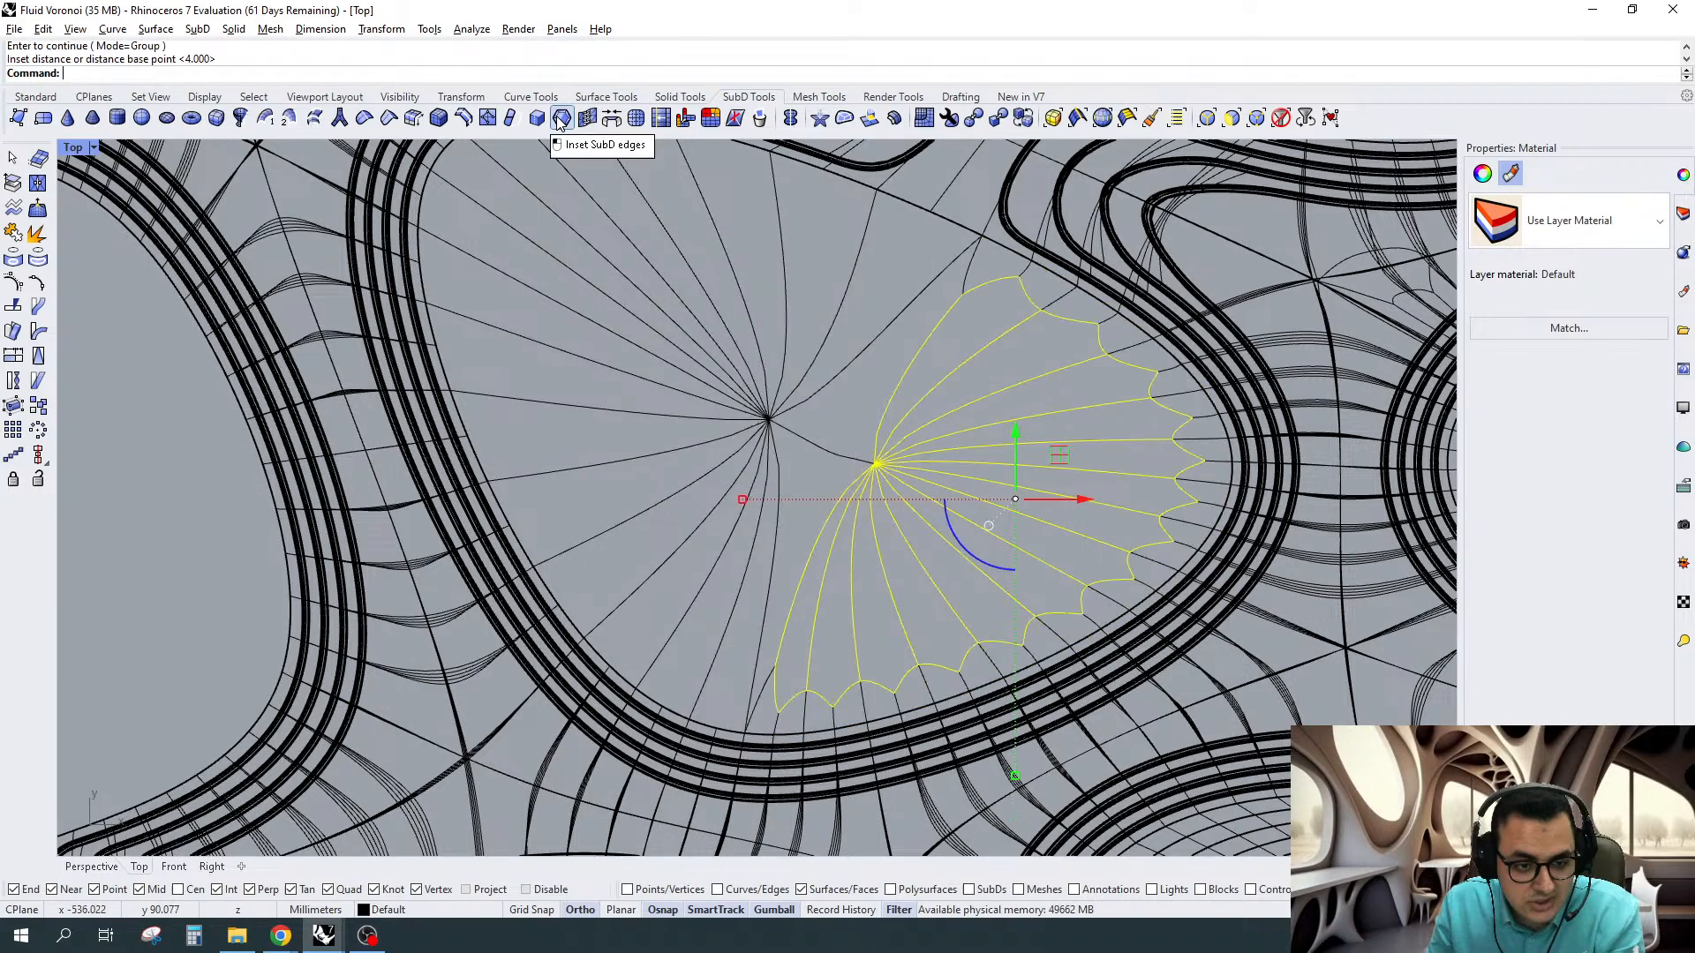
key(Tab)
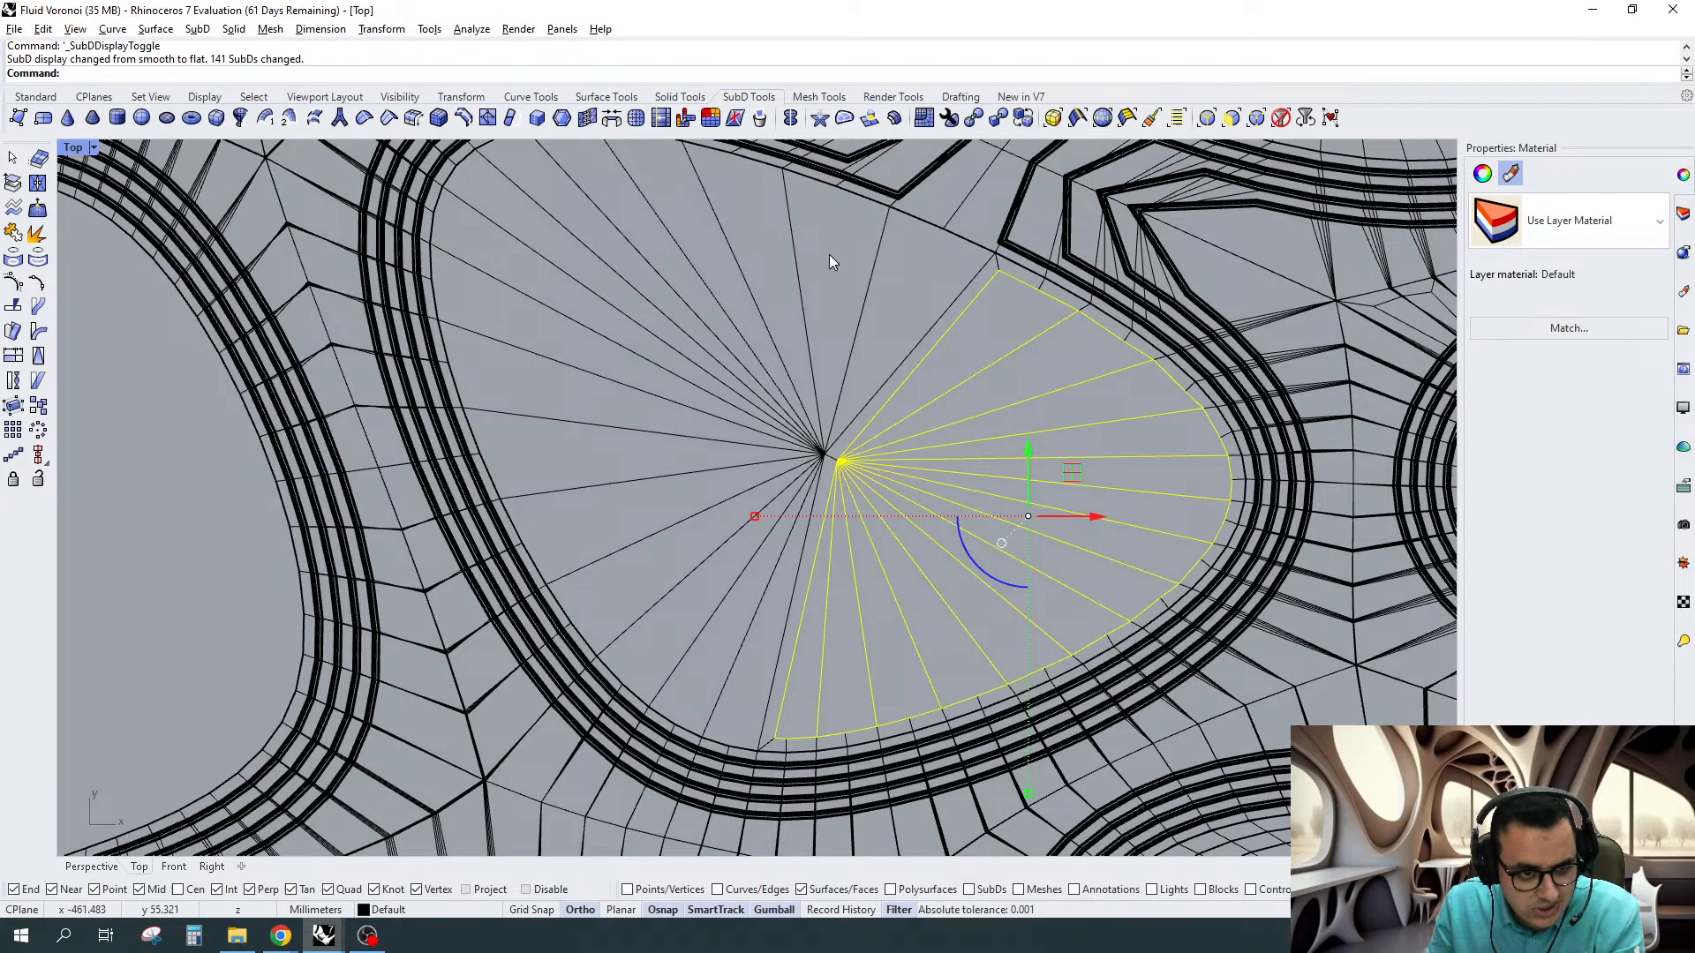
Scale the inset right lobe uniformly by 0.7 and move it back toward the cap's centre
click(754, 515)
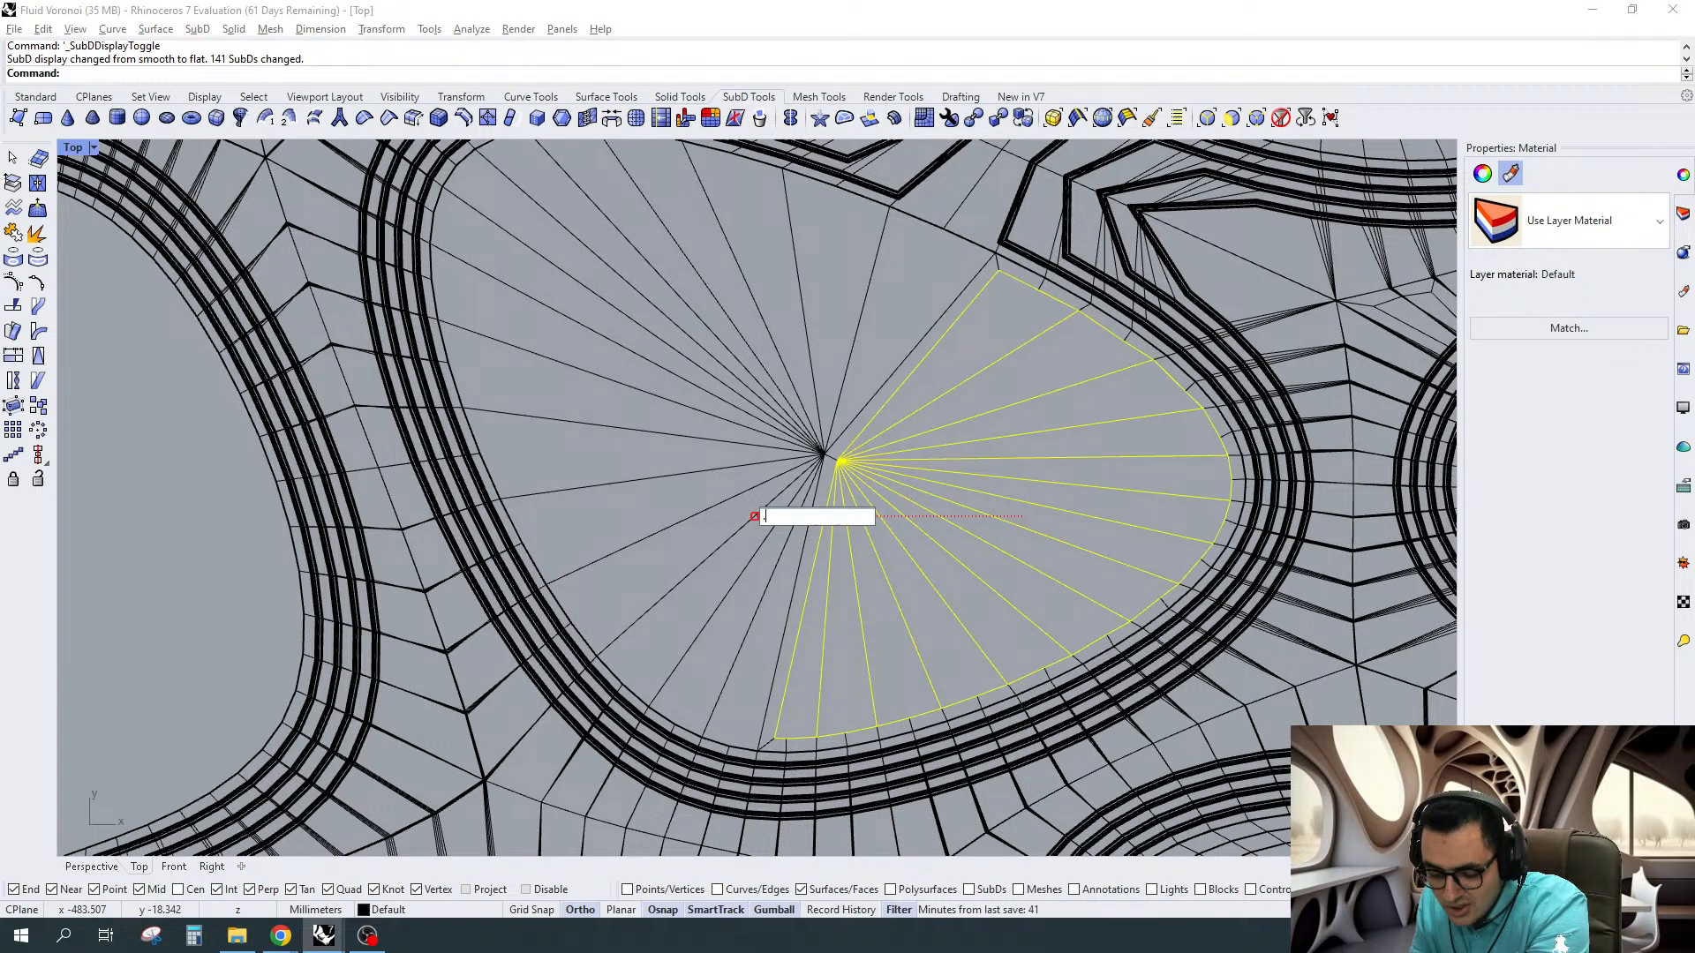
text(.)
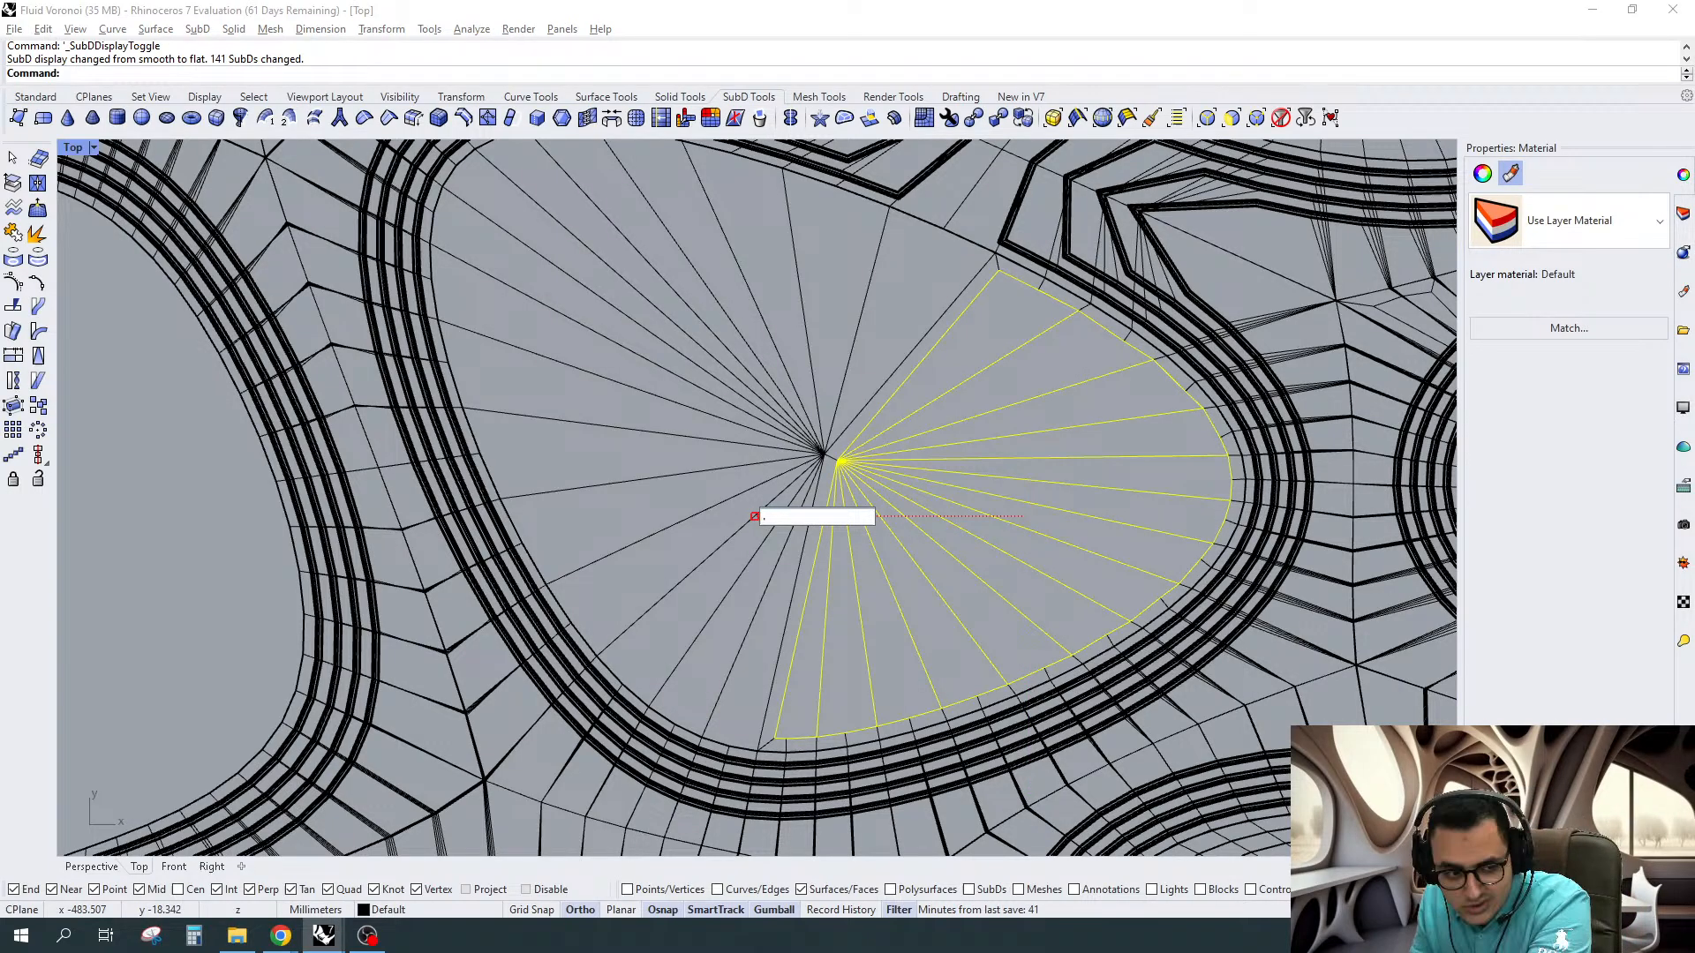
text(7)
key(Return)
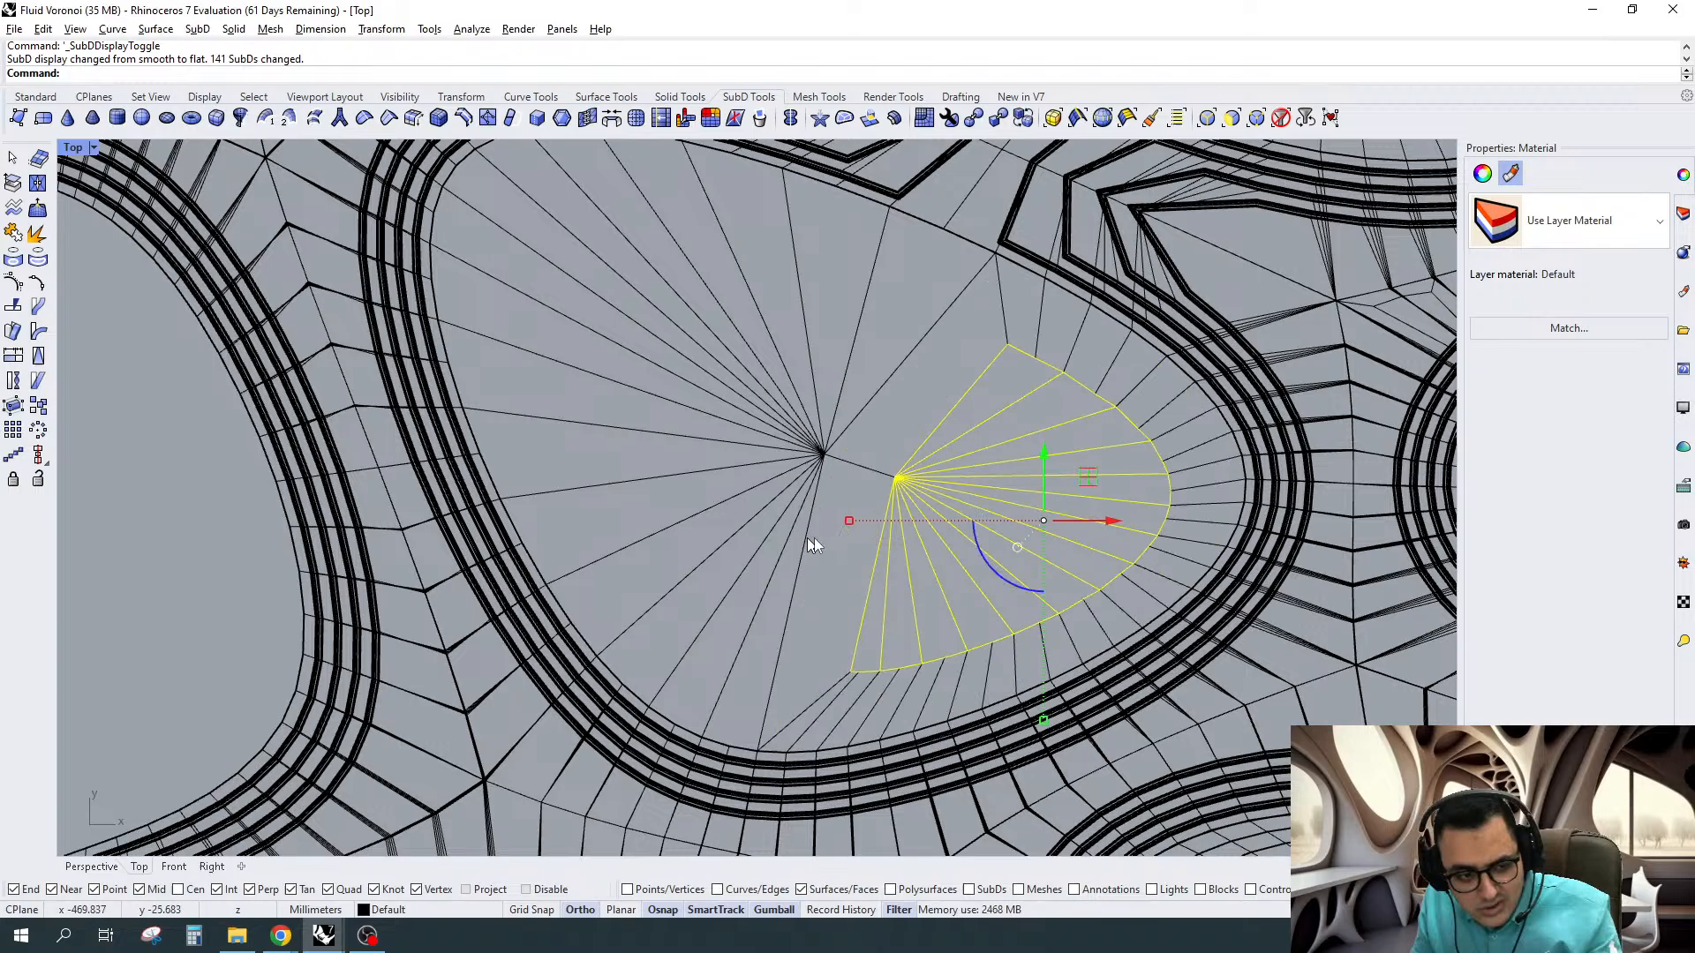
drag(1087, 477, 1036, 463)
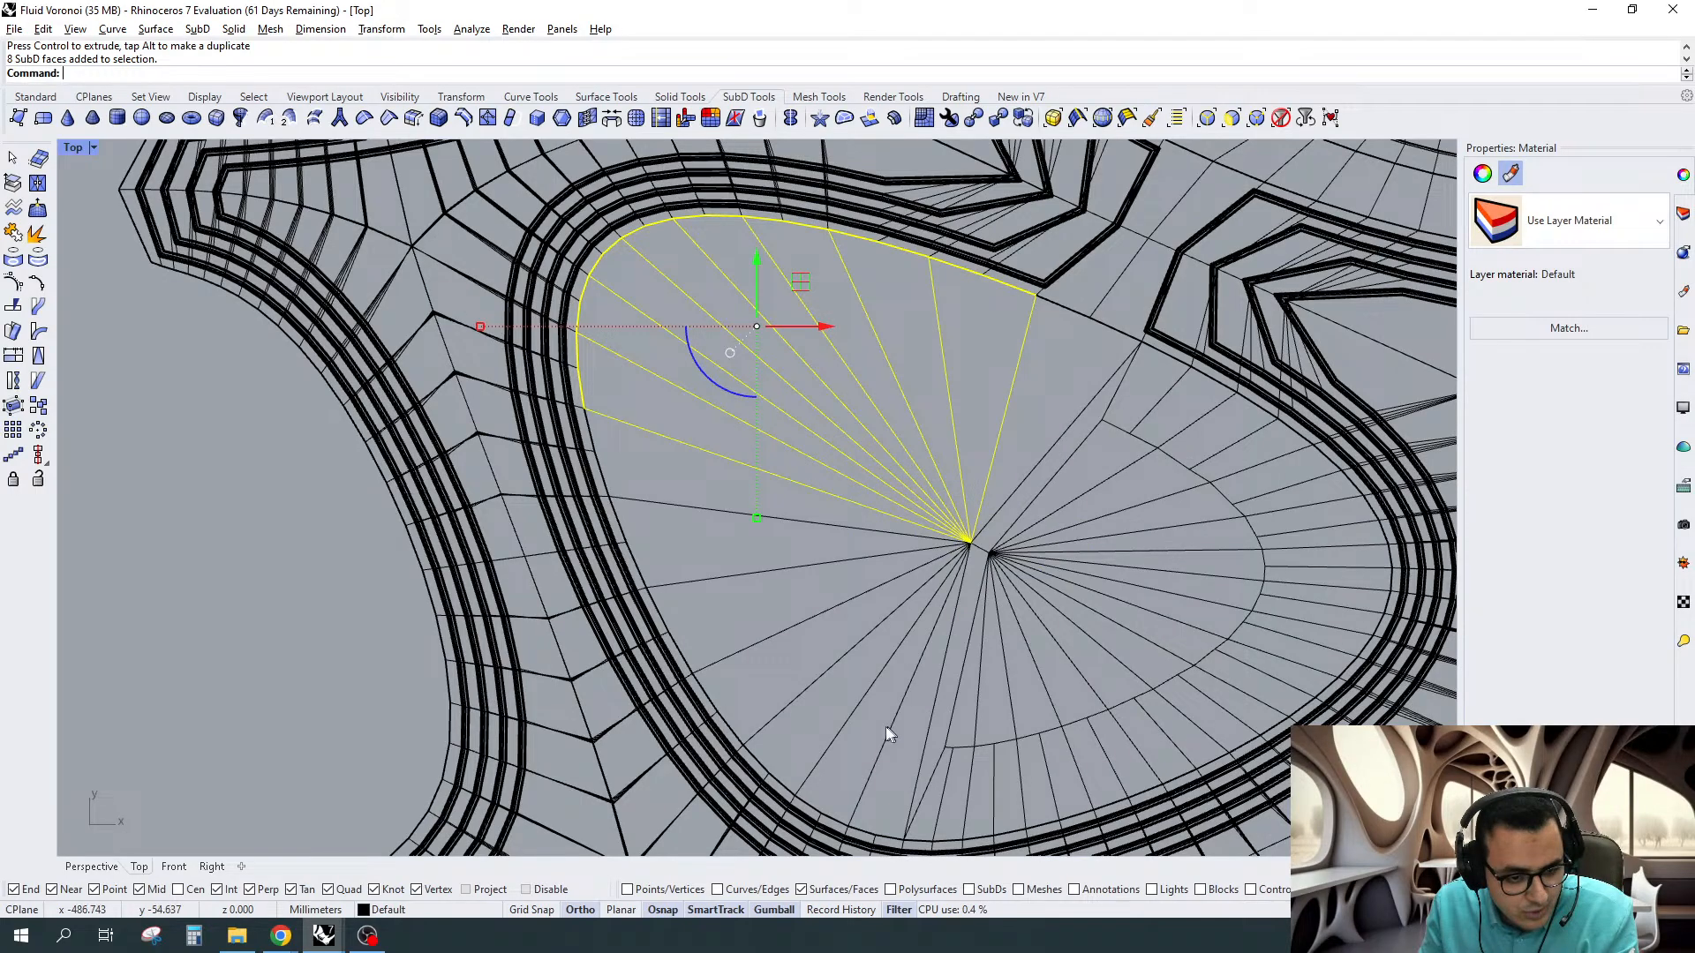
Select the fan of faces on the cap's opposite half and inset it as a group by 4
ctrl+shift+drag(886, 727, 821, 755)
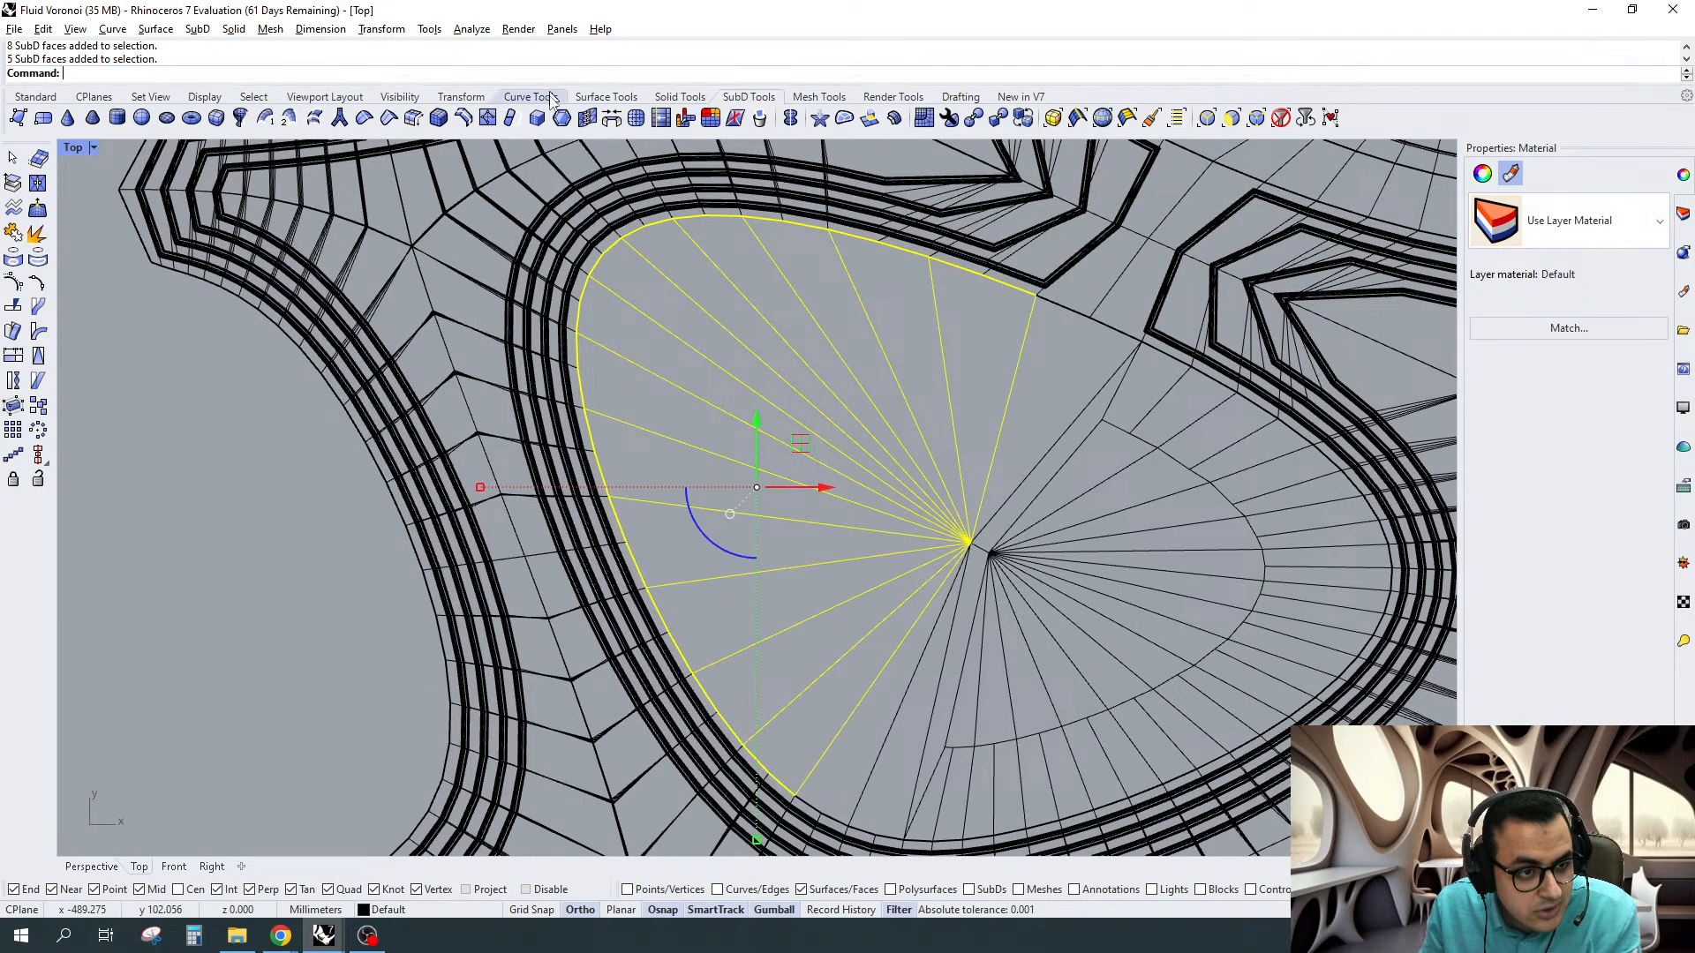
click(561, 118)
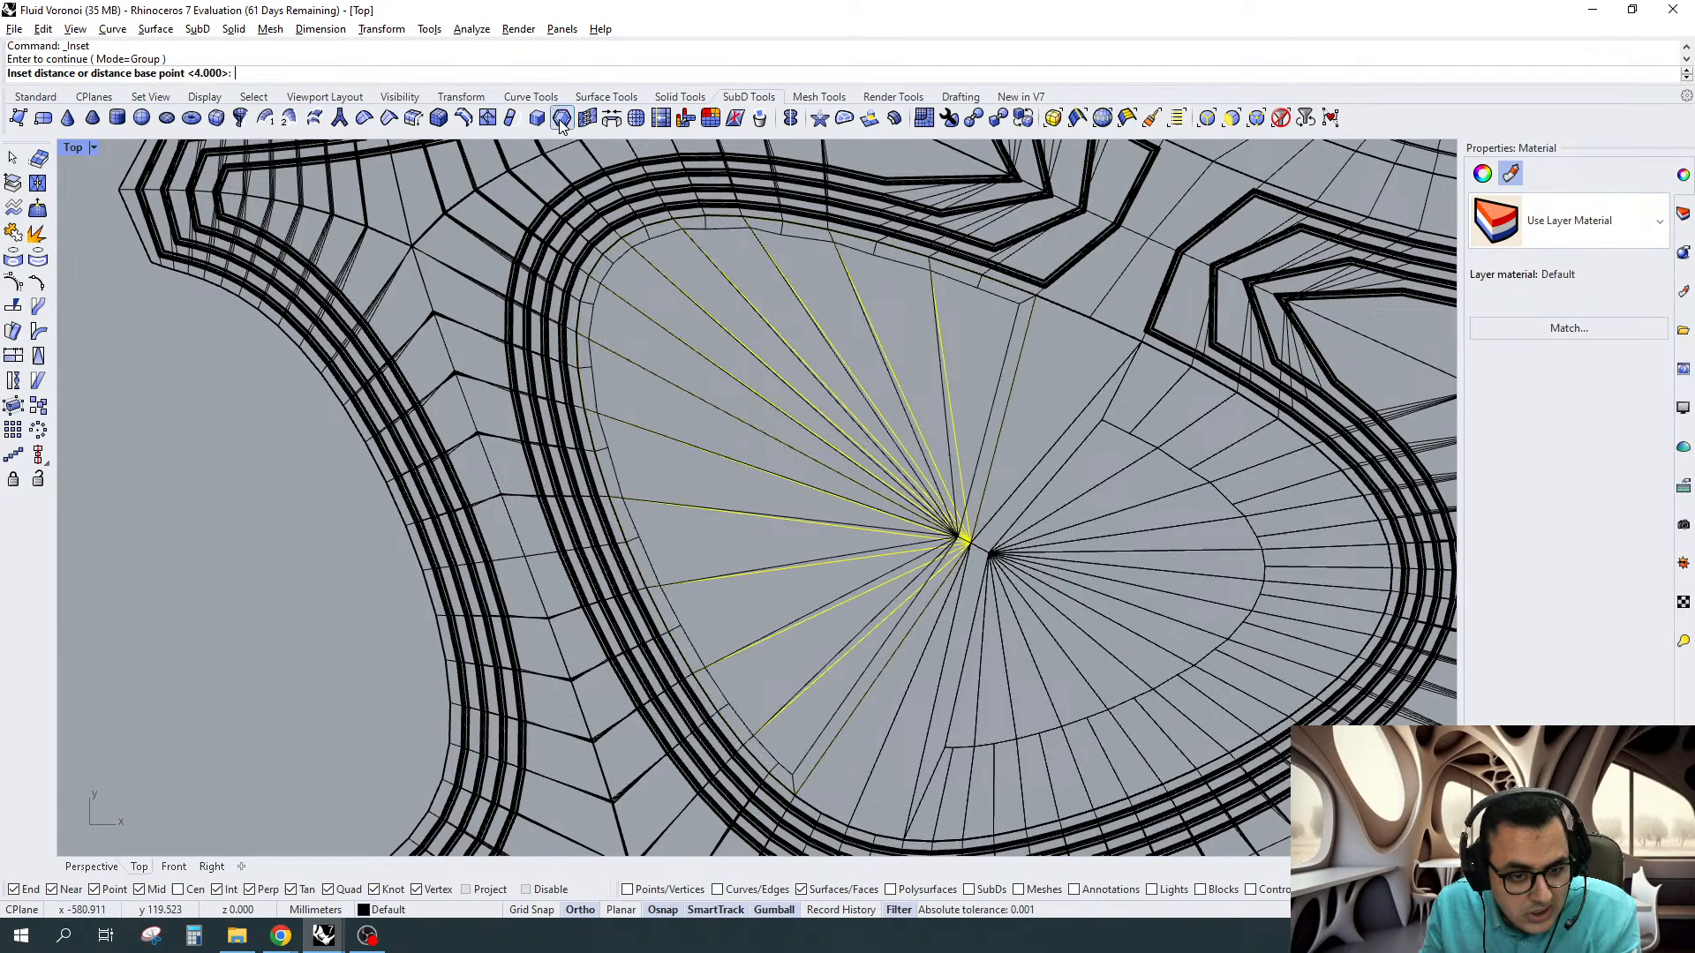
key(Return)
Scale the inset left lobe uniformly by 0.7 and move it closer to the cap's centre
click(502, 488)
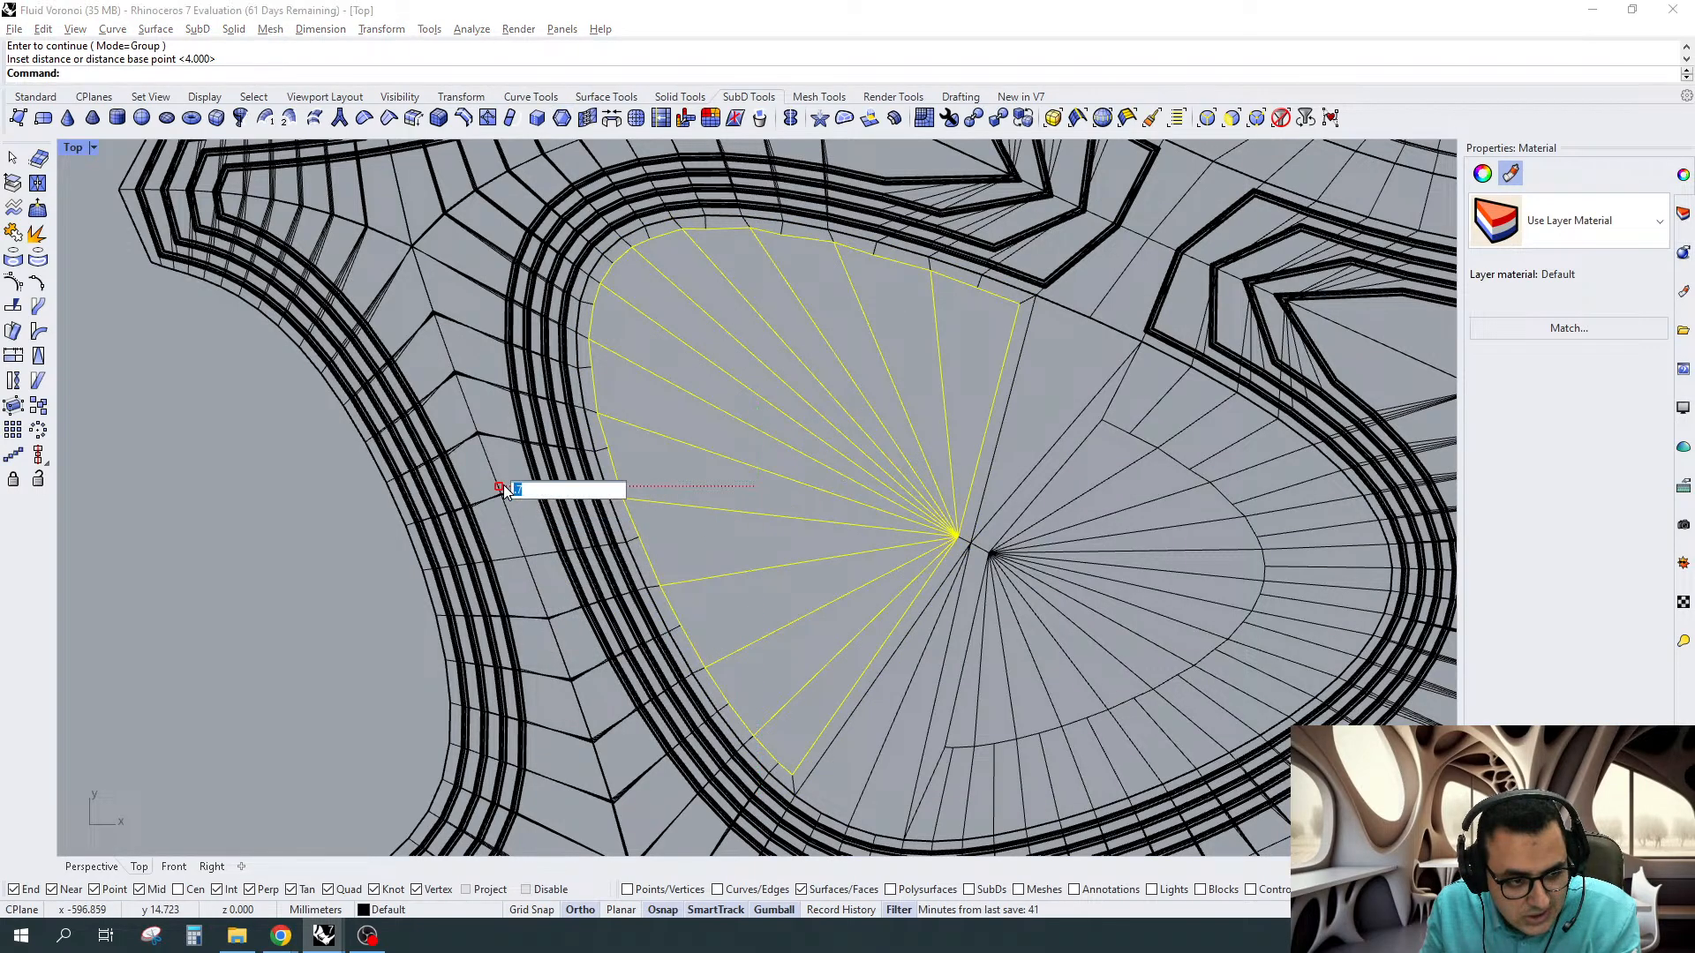
key(Return)
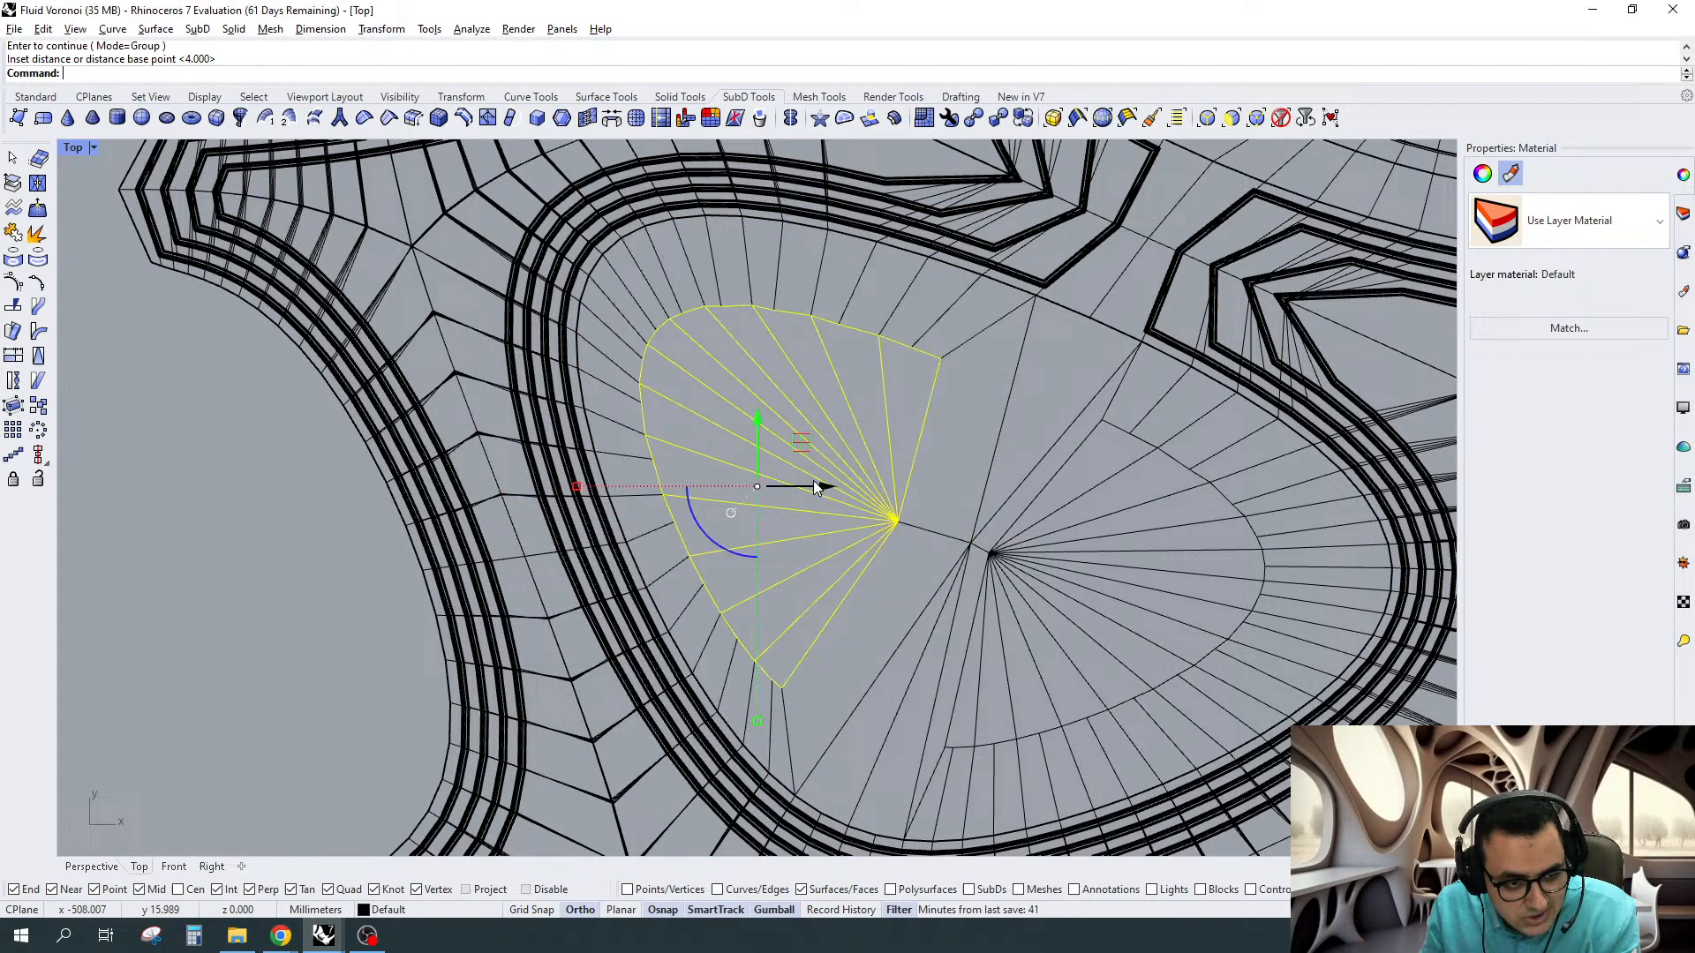
drag(804, 446, 856, 460)
right_drag(1127, 320, 1007, 228)
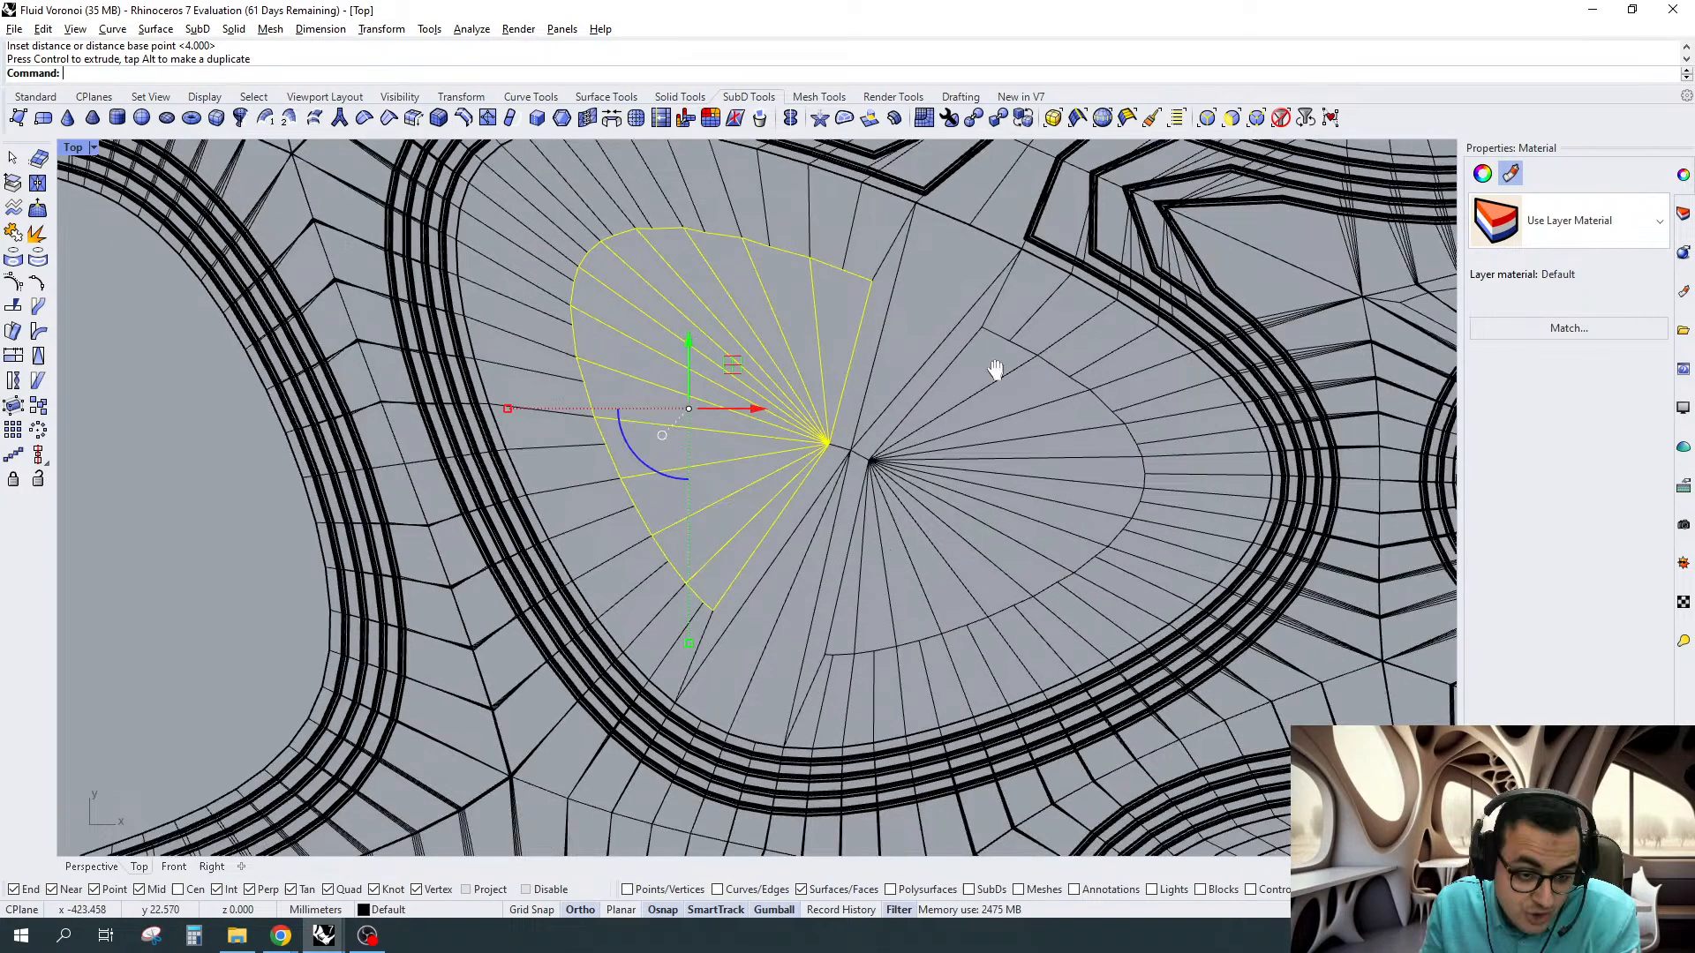
right_drag(996, 370, 967, 346)
Try to extract the faces of both inset lobes as separate SubDs
key(Escape)
click(1231, 120)
scroll(964, 332, up, 2)
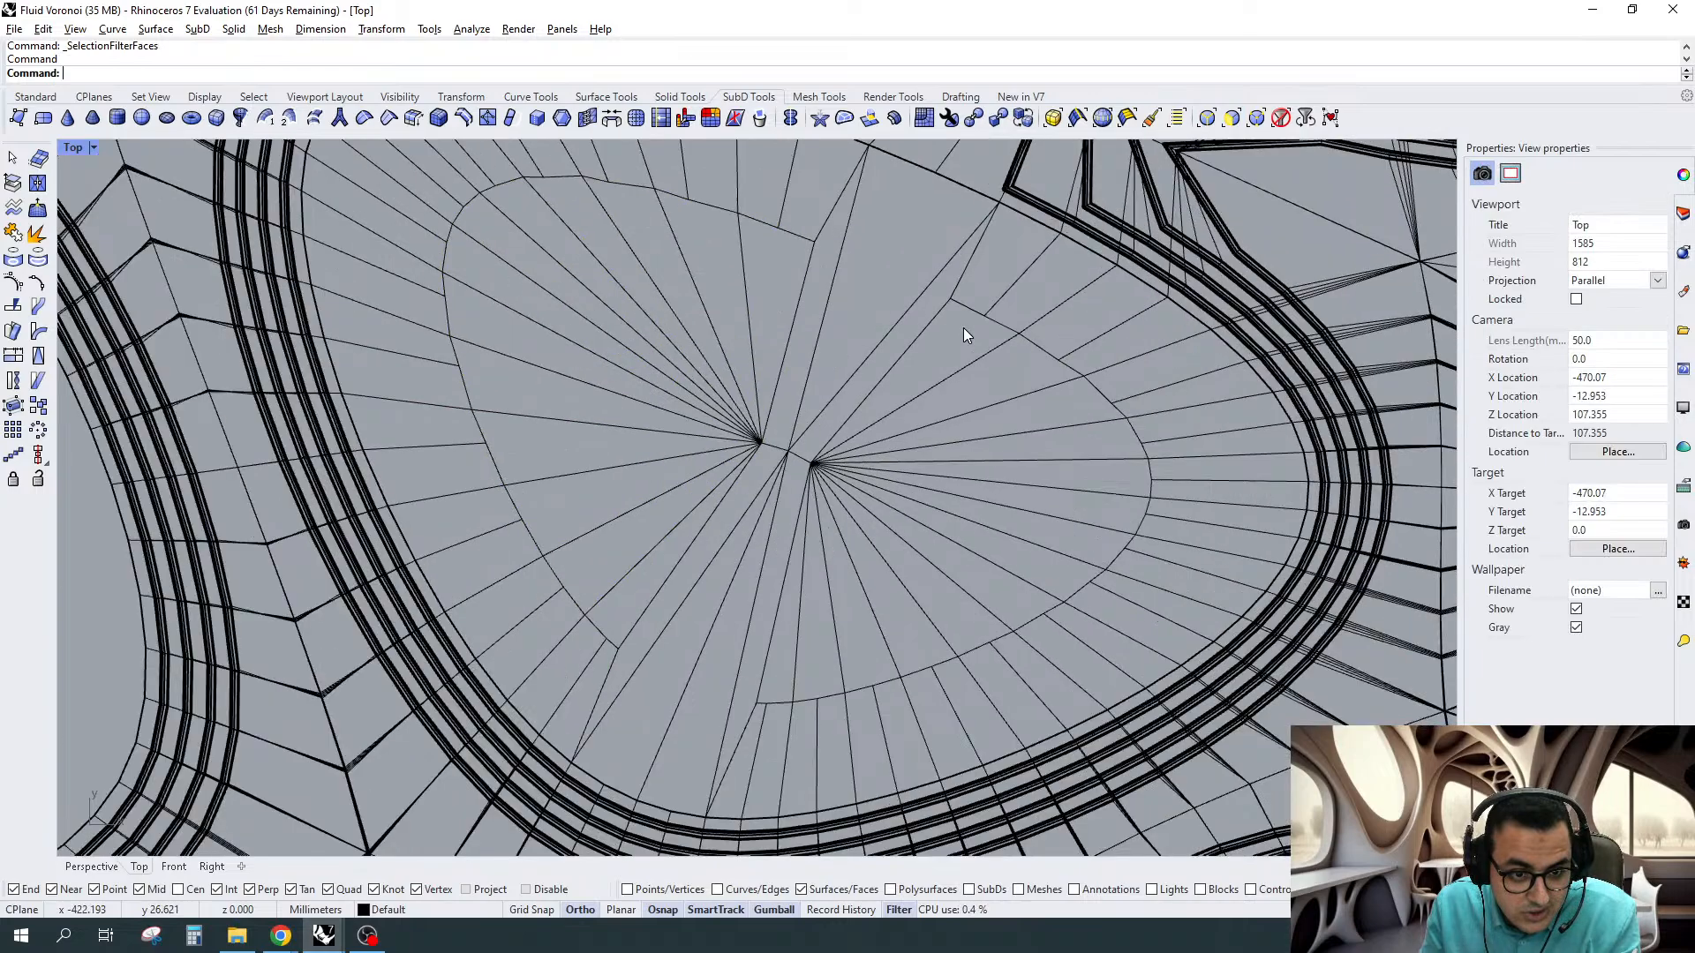
scroll(964, 333, up, 1)
drag(968, 338, 930, 695)
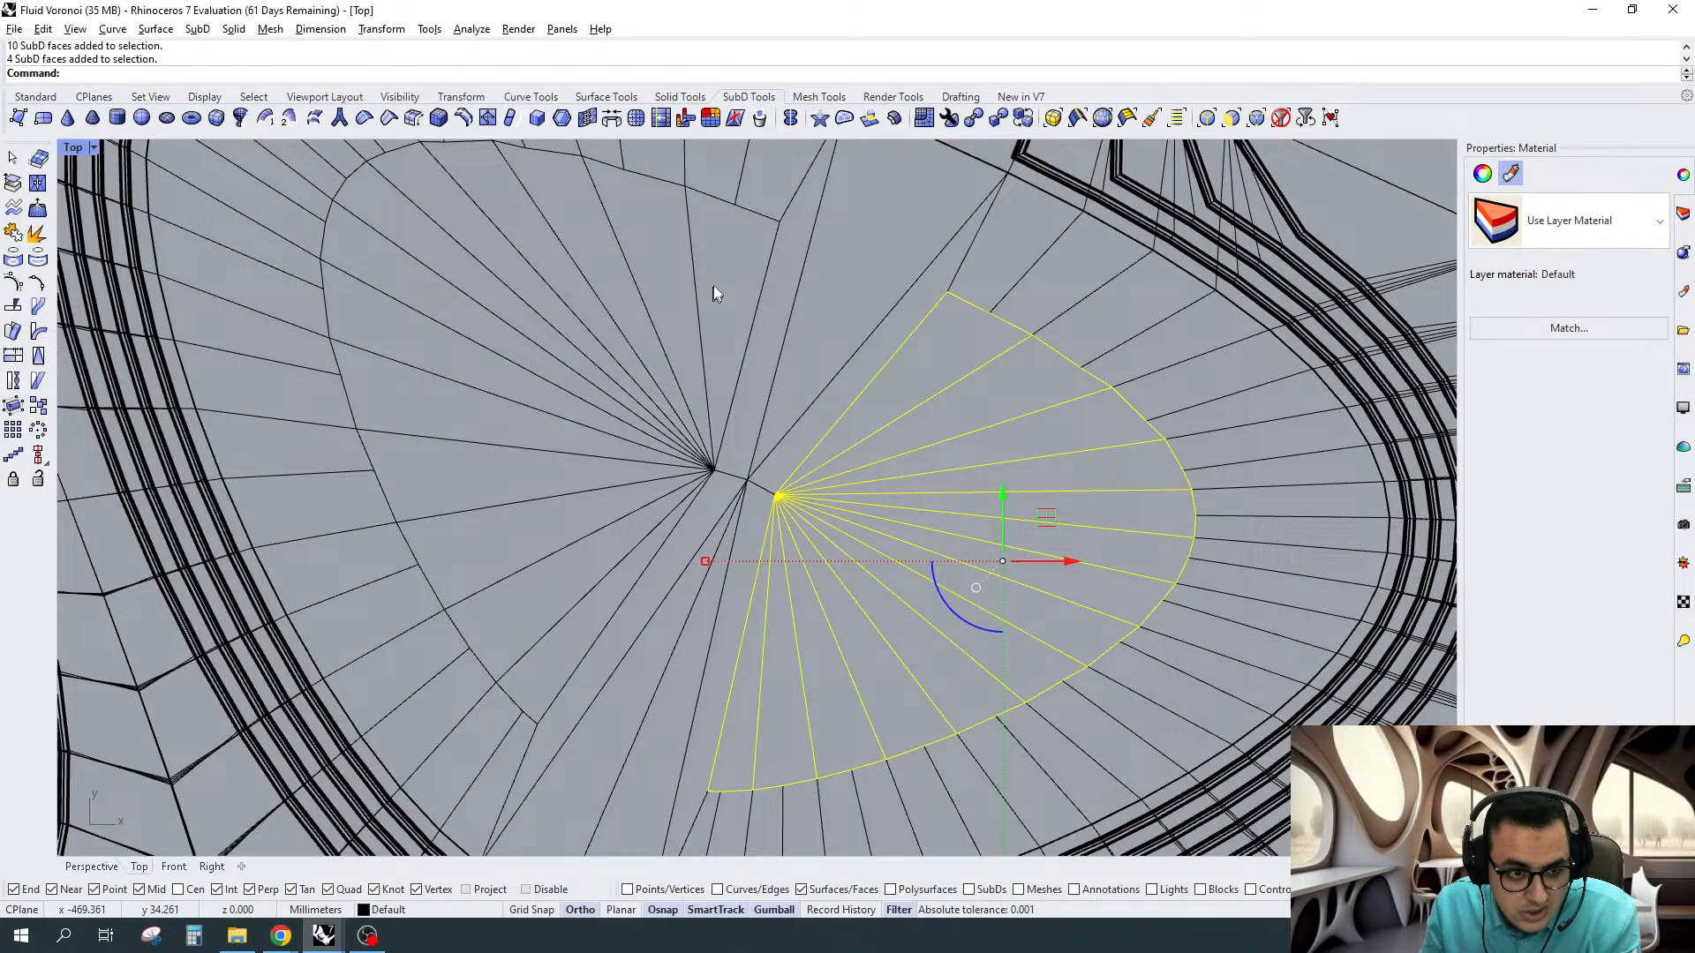
mouse_move(715, 294)
shift+mouse_down()
mouse_move(542, 373)
mouse_move(254, 261)
shift+mouse_up()
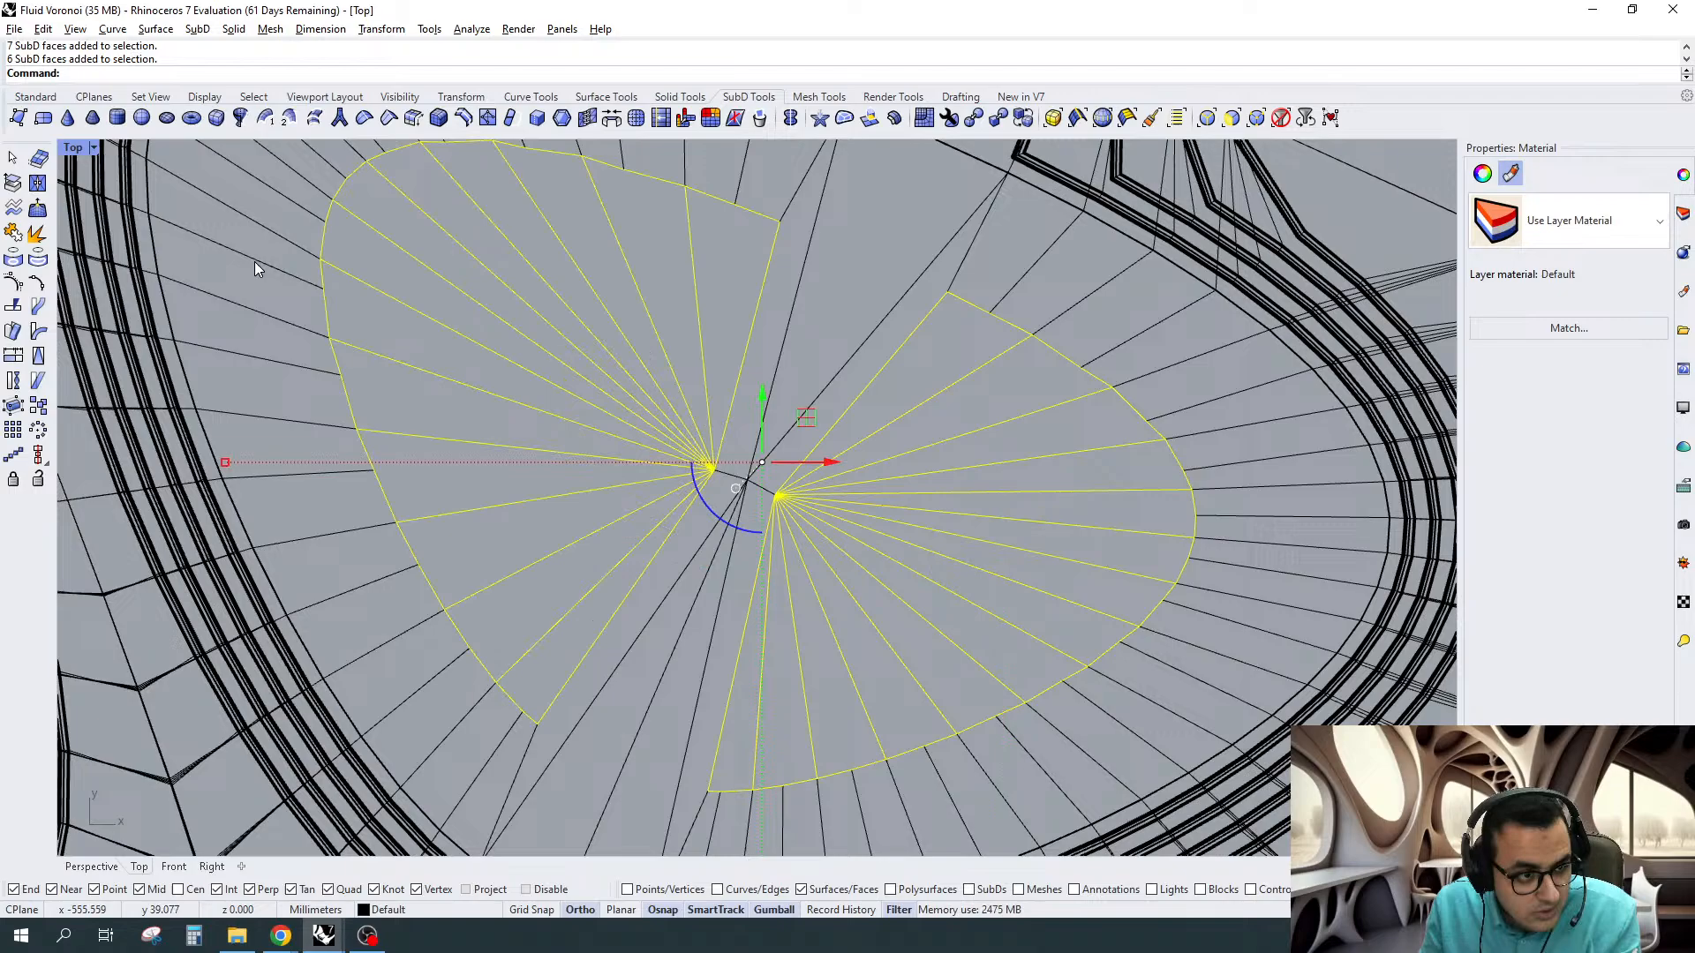
click(12, 183)
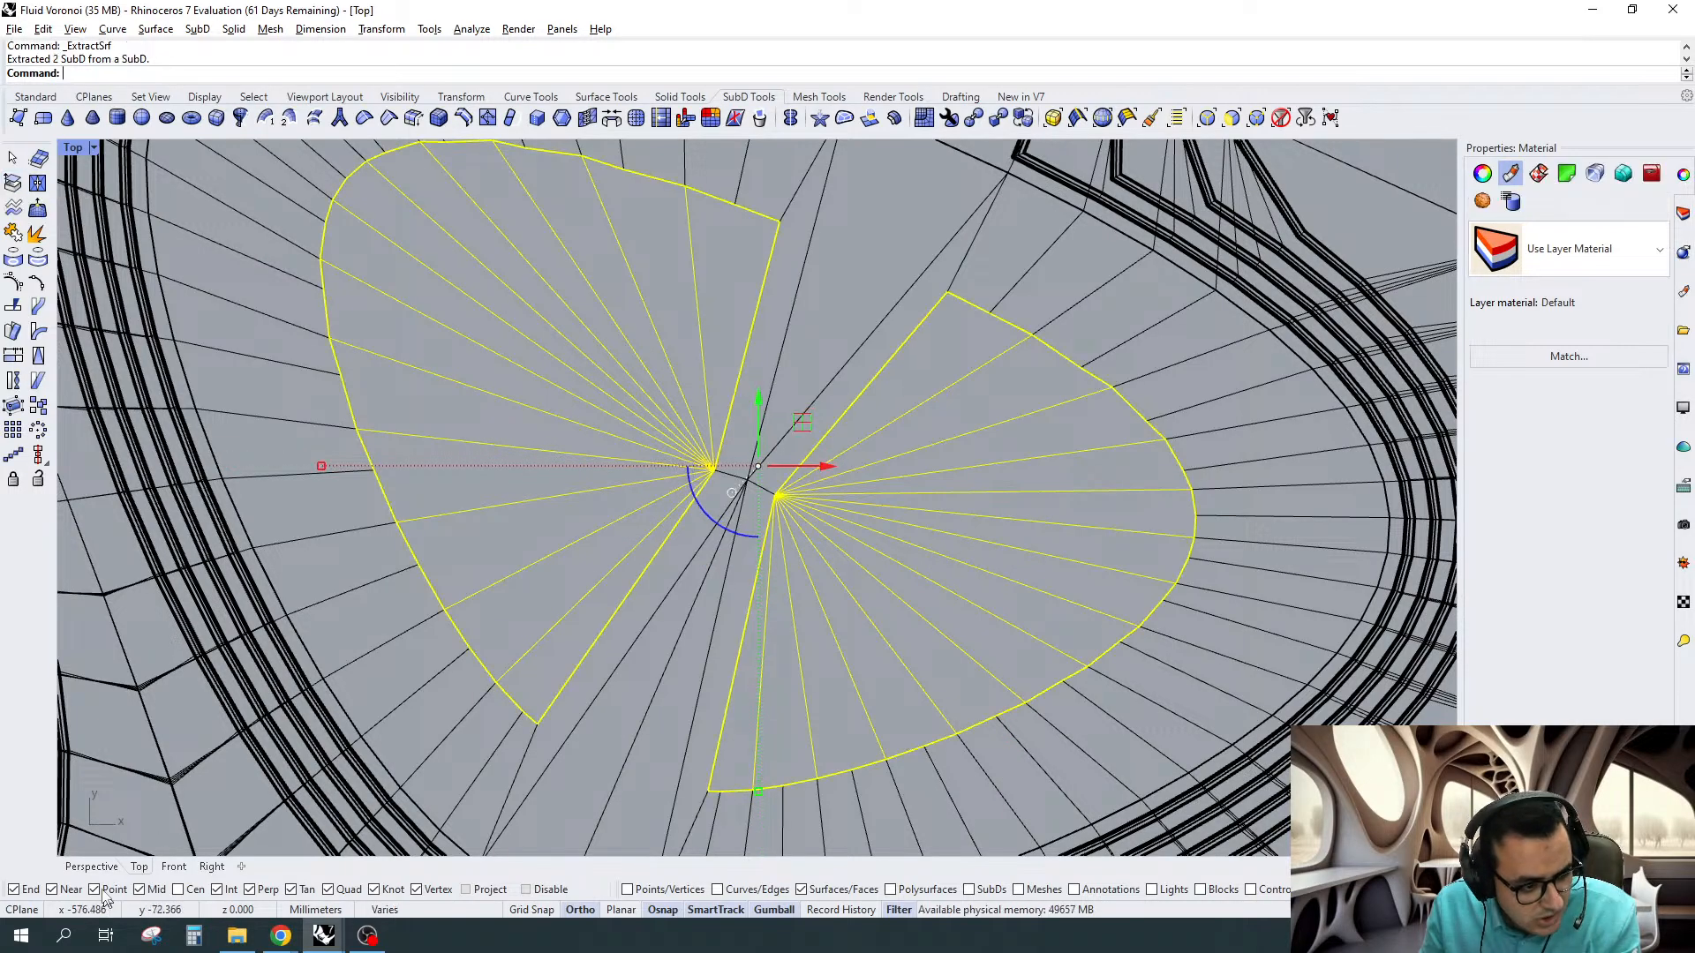
click(91, 868)
scroll(617, 386, up, 5)
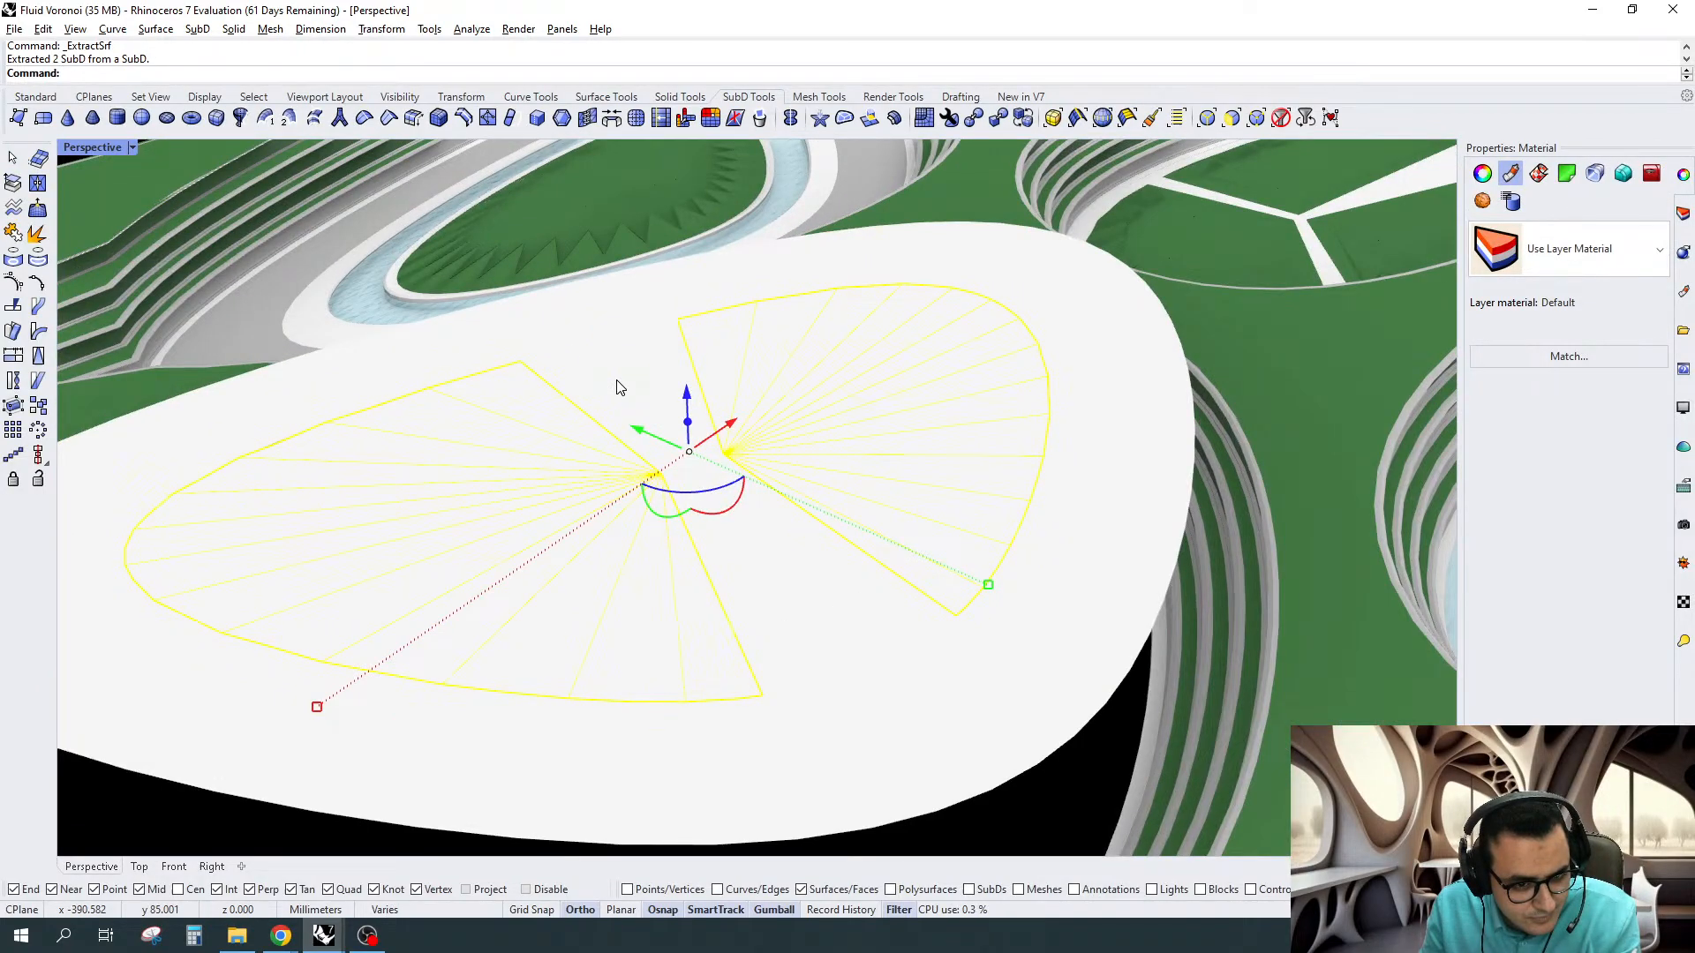
key(ctrl+z)
Select the faces of both inset lobes and raise them vertically above the channel between them
click(136, 868)
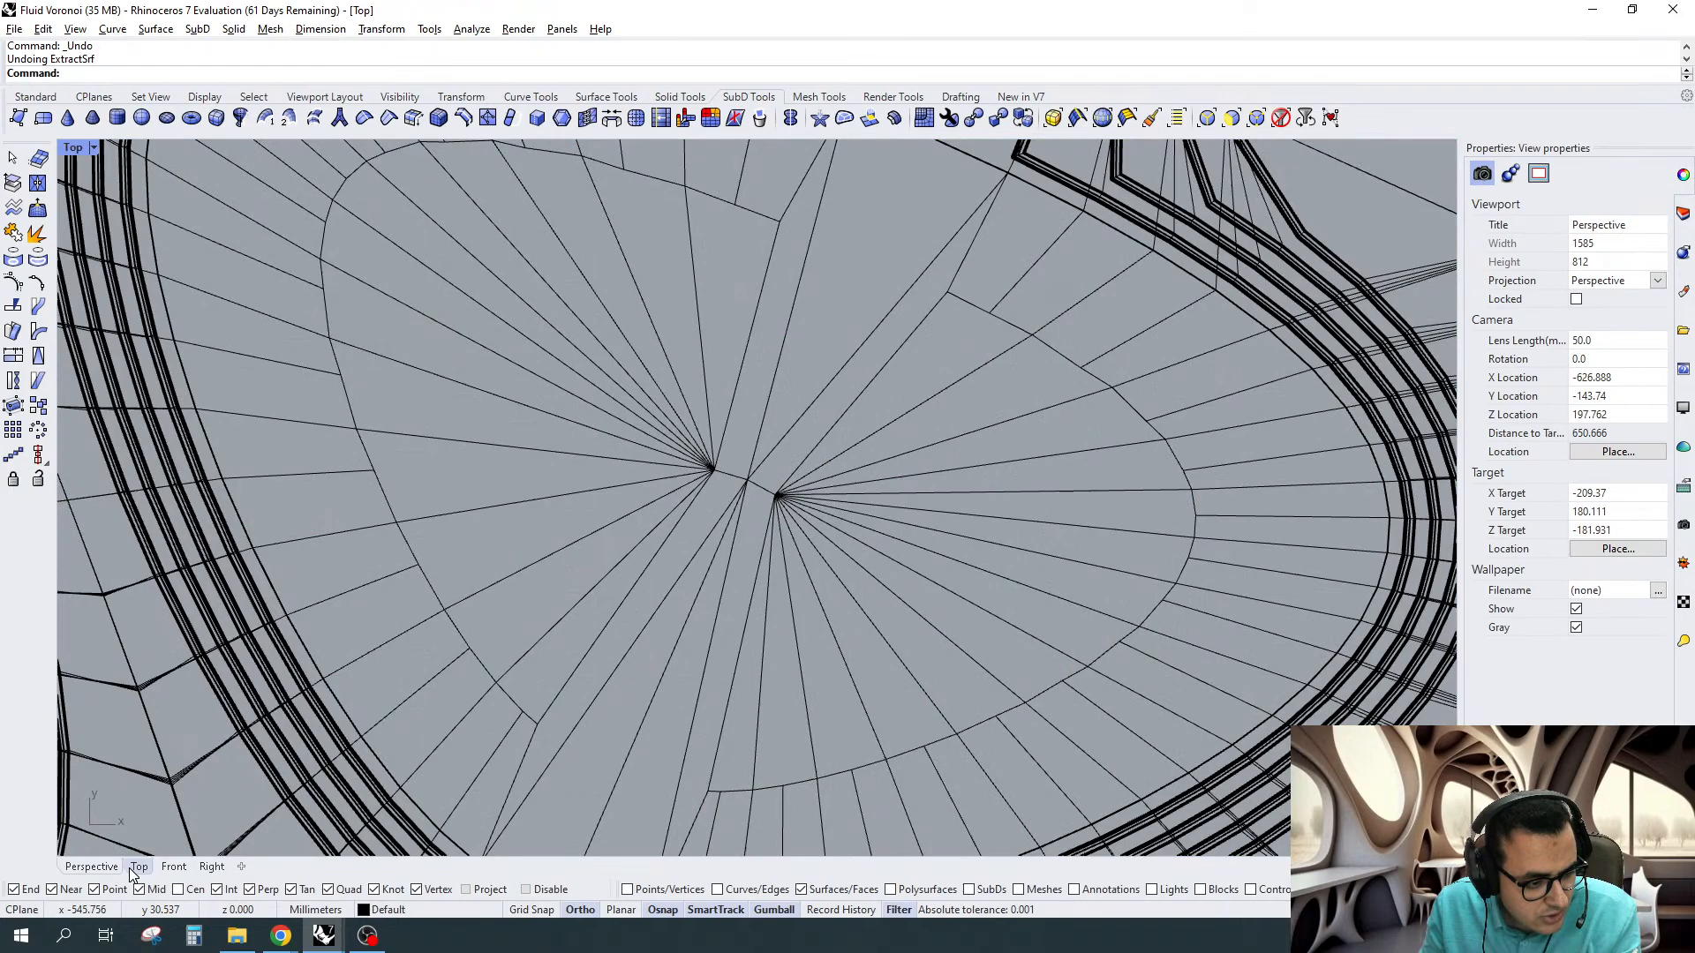
ctrl+shift+drag(987, 370, 744, 678)
ctrl+shift+drag(716, 349, 565, 432)
ctrl+shift+drag(570, 635, 544, 423)
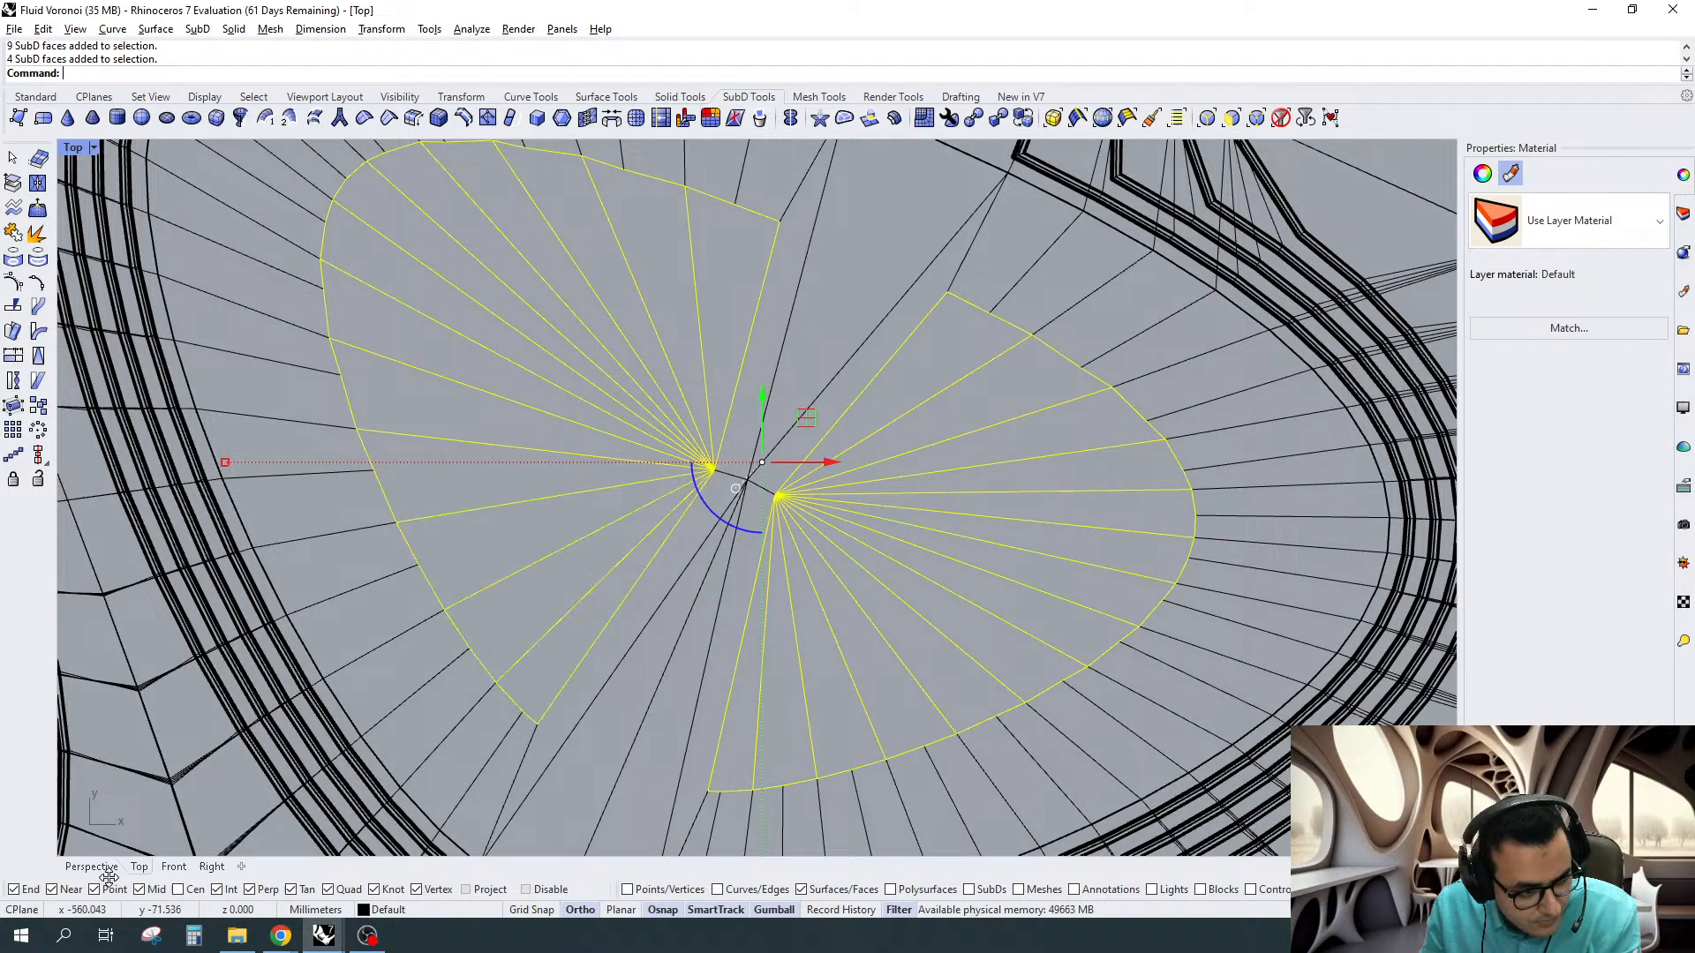
click(91, 866)
scroll(677, 373, up, 3)
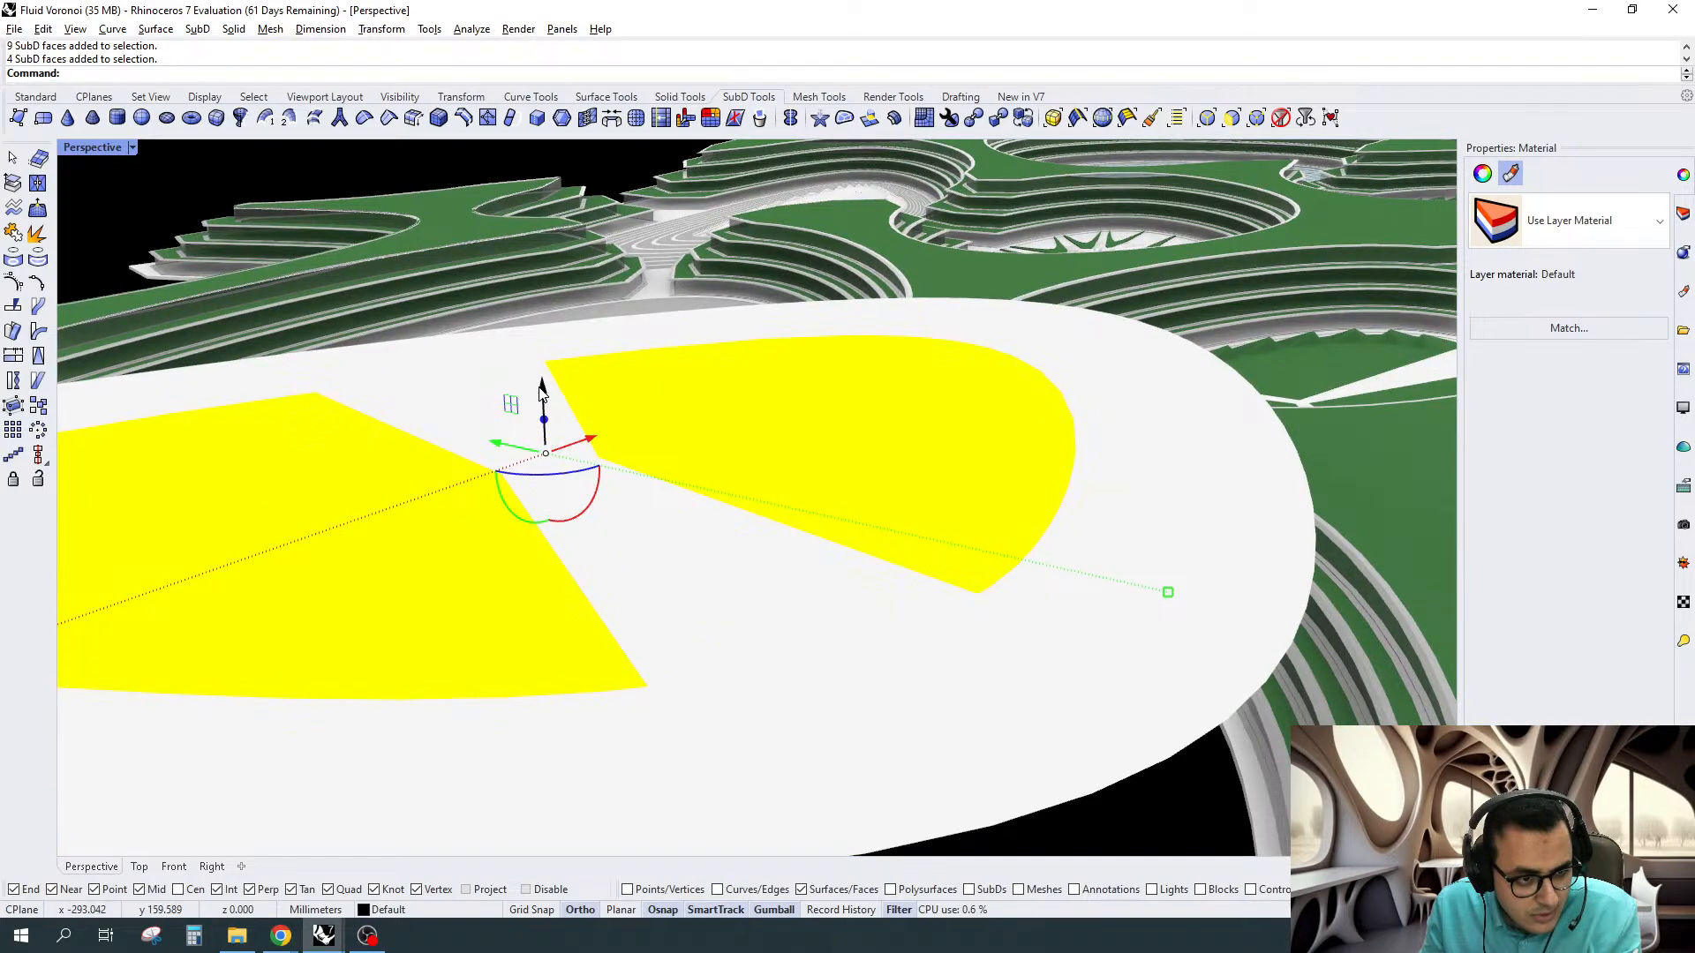
key(Tab)
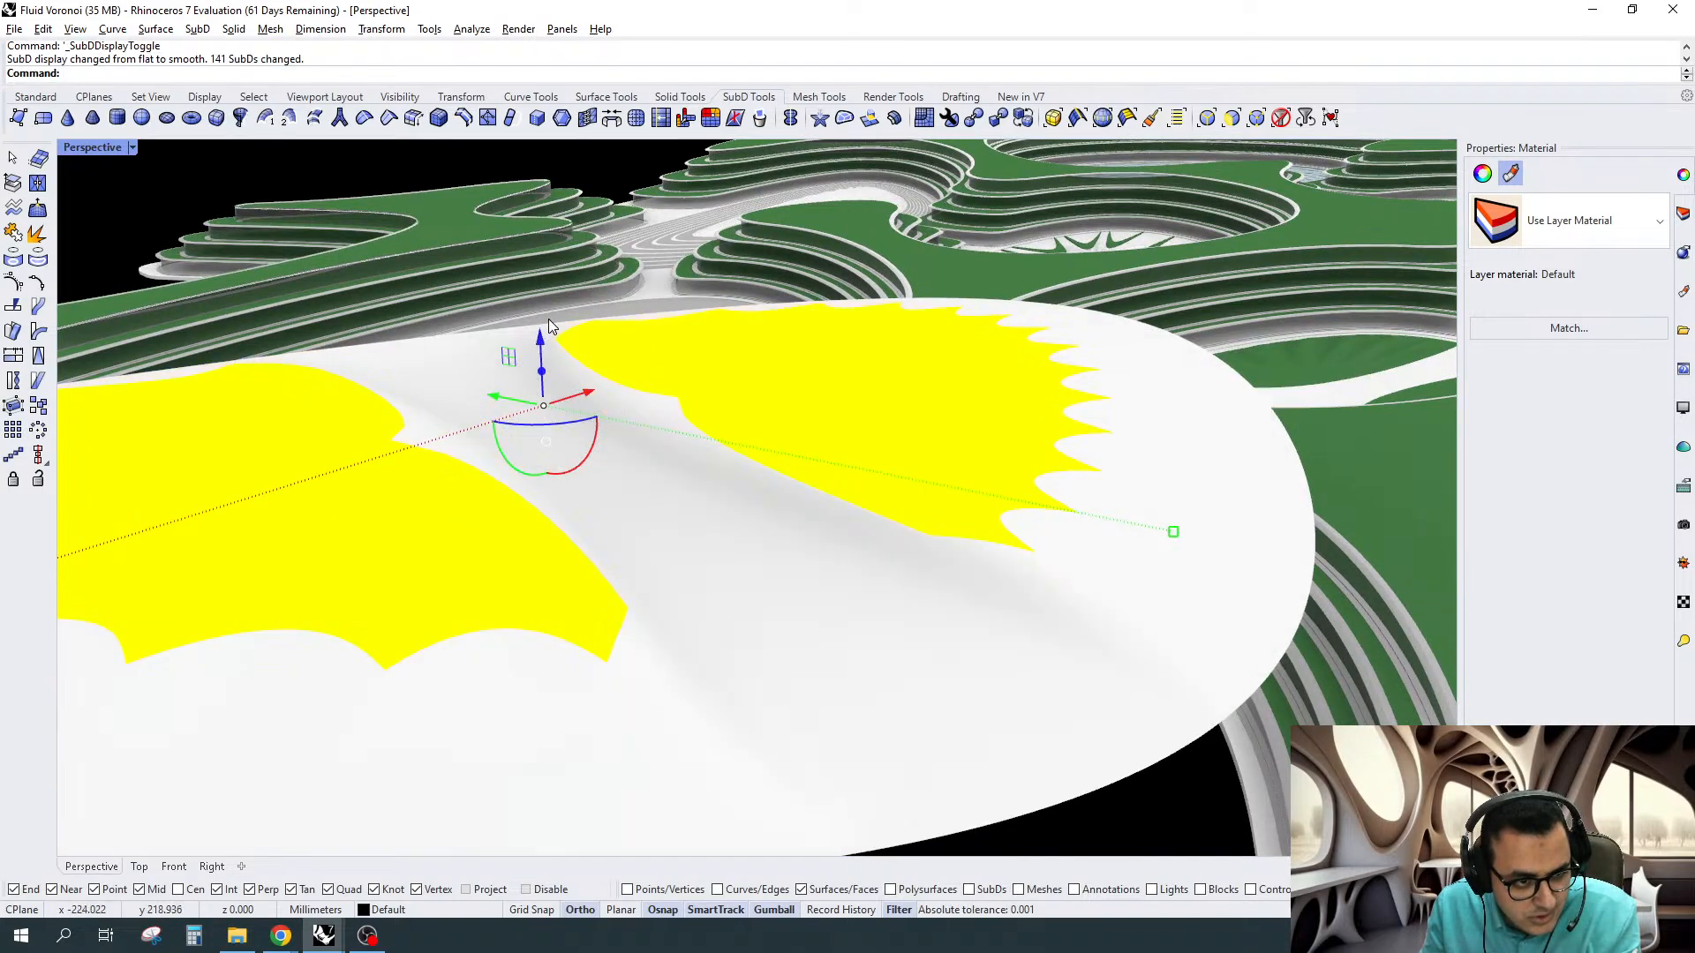
drag(549, 326, 541, 336)
key(Tab)
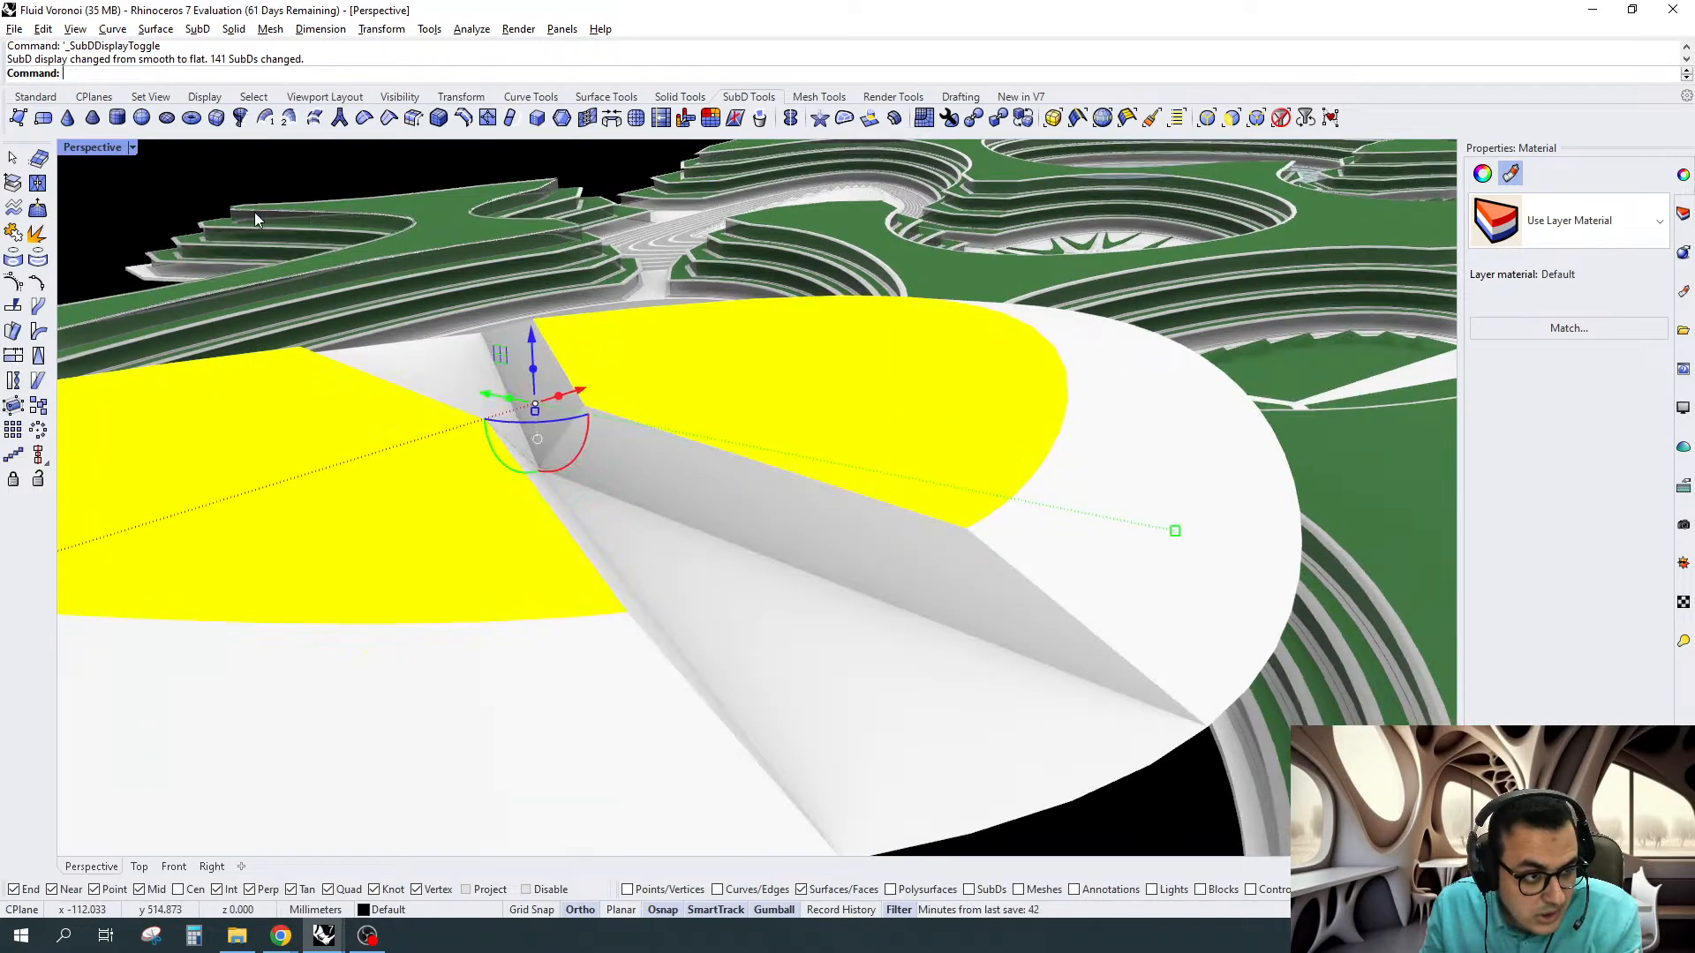
Switch the Perspective view to a shaded display with visible edges and isolate the two-lobed cap SubD, filling the view with it
click(132, 147)
click(114, 233)
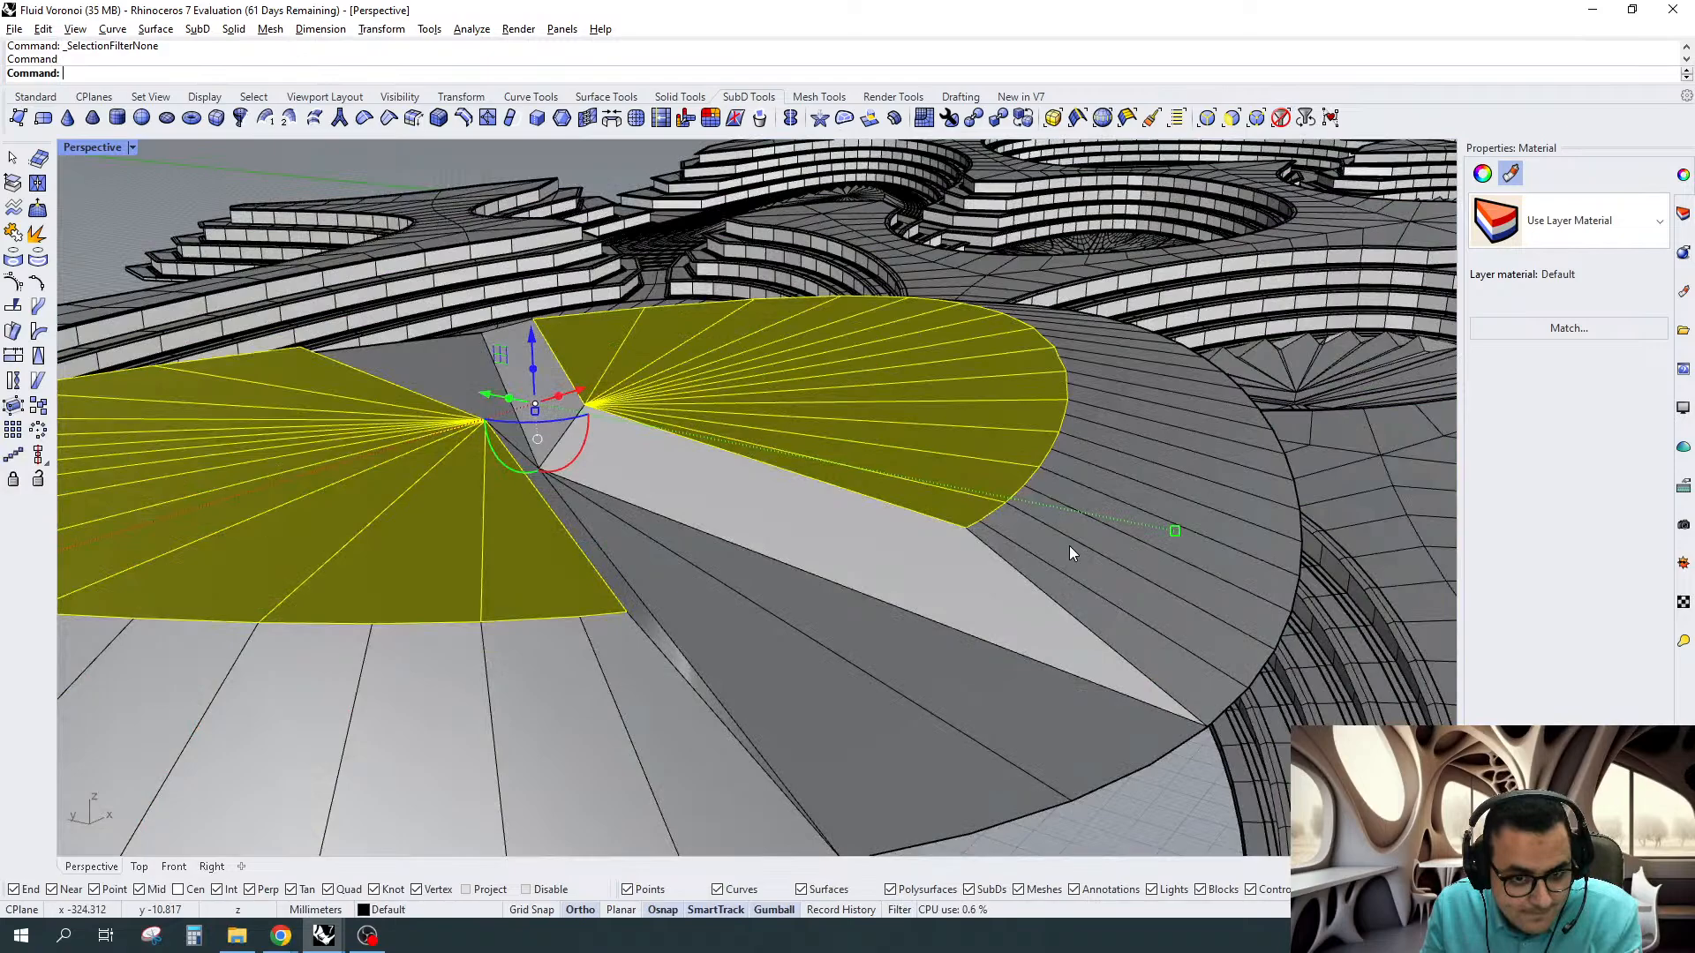
click(1069, 549)
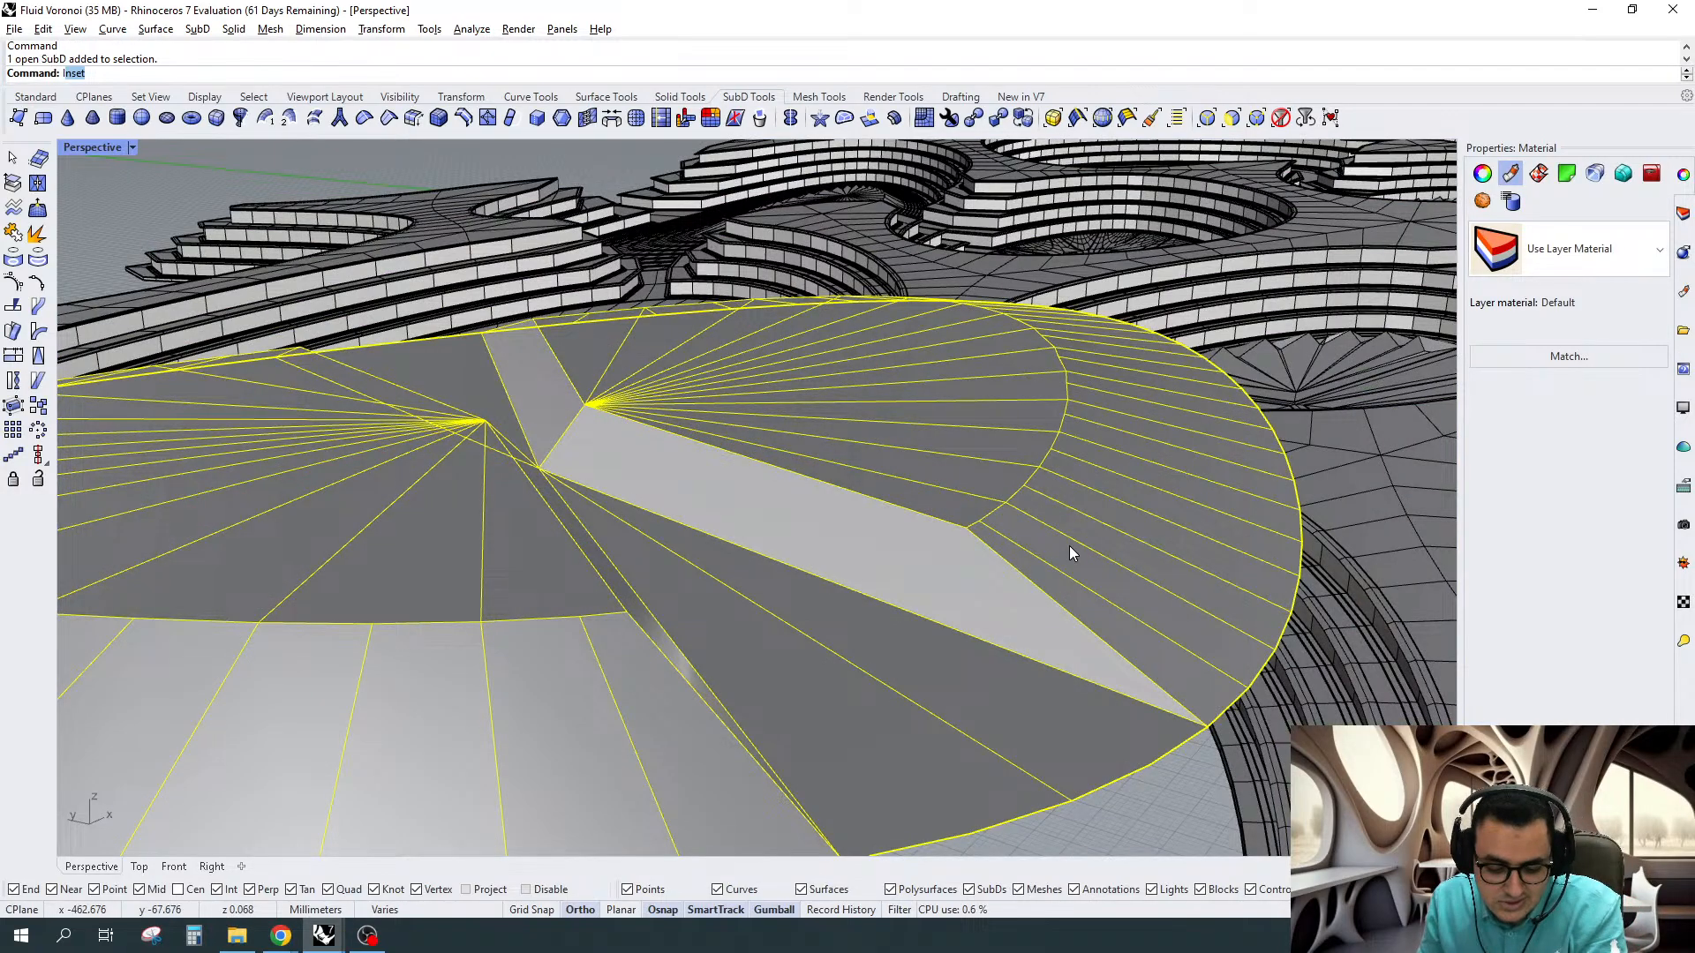
text(solat)
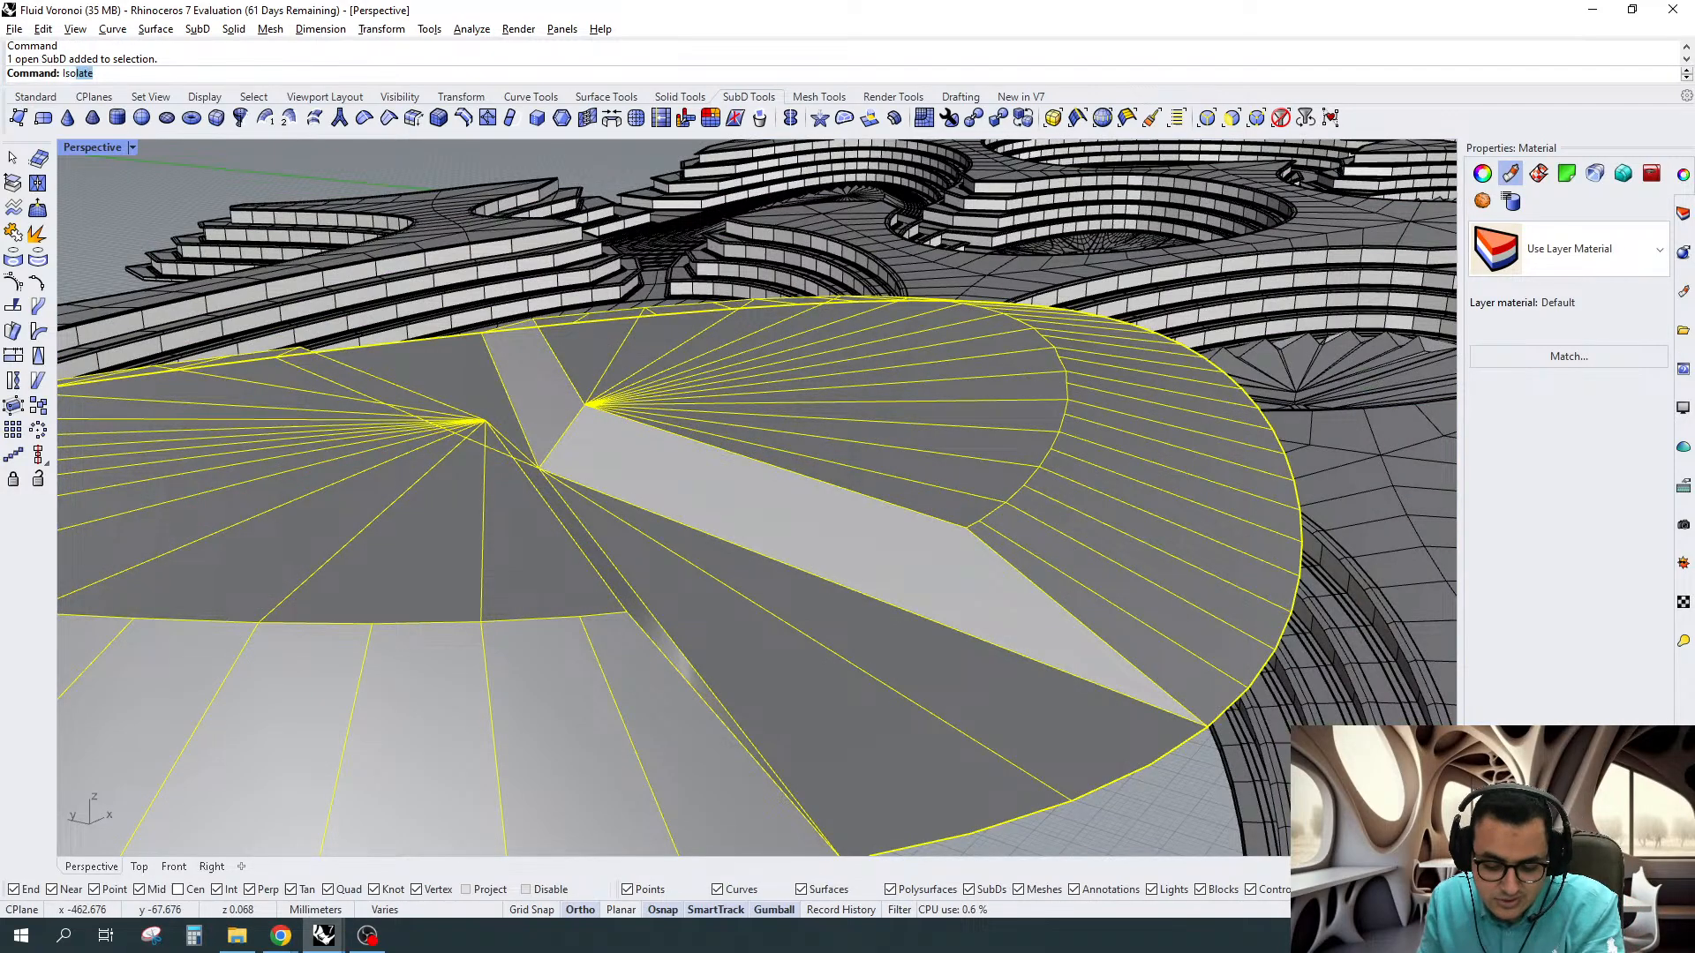
key(Return)
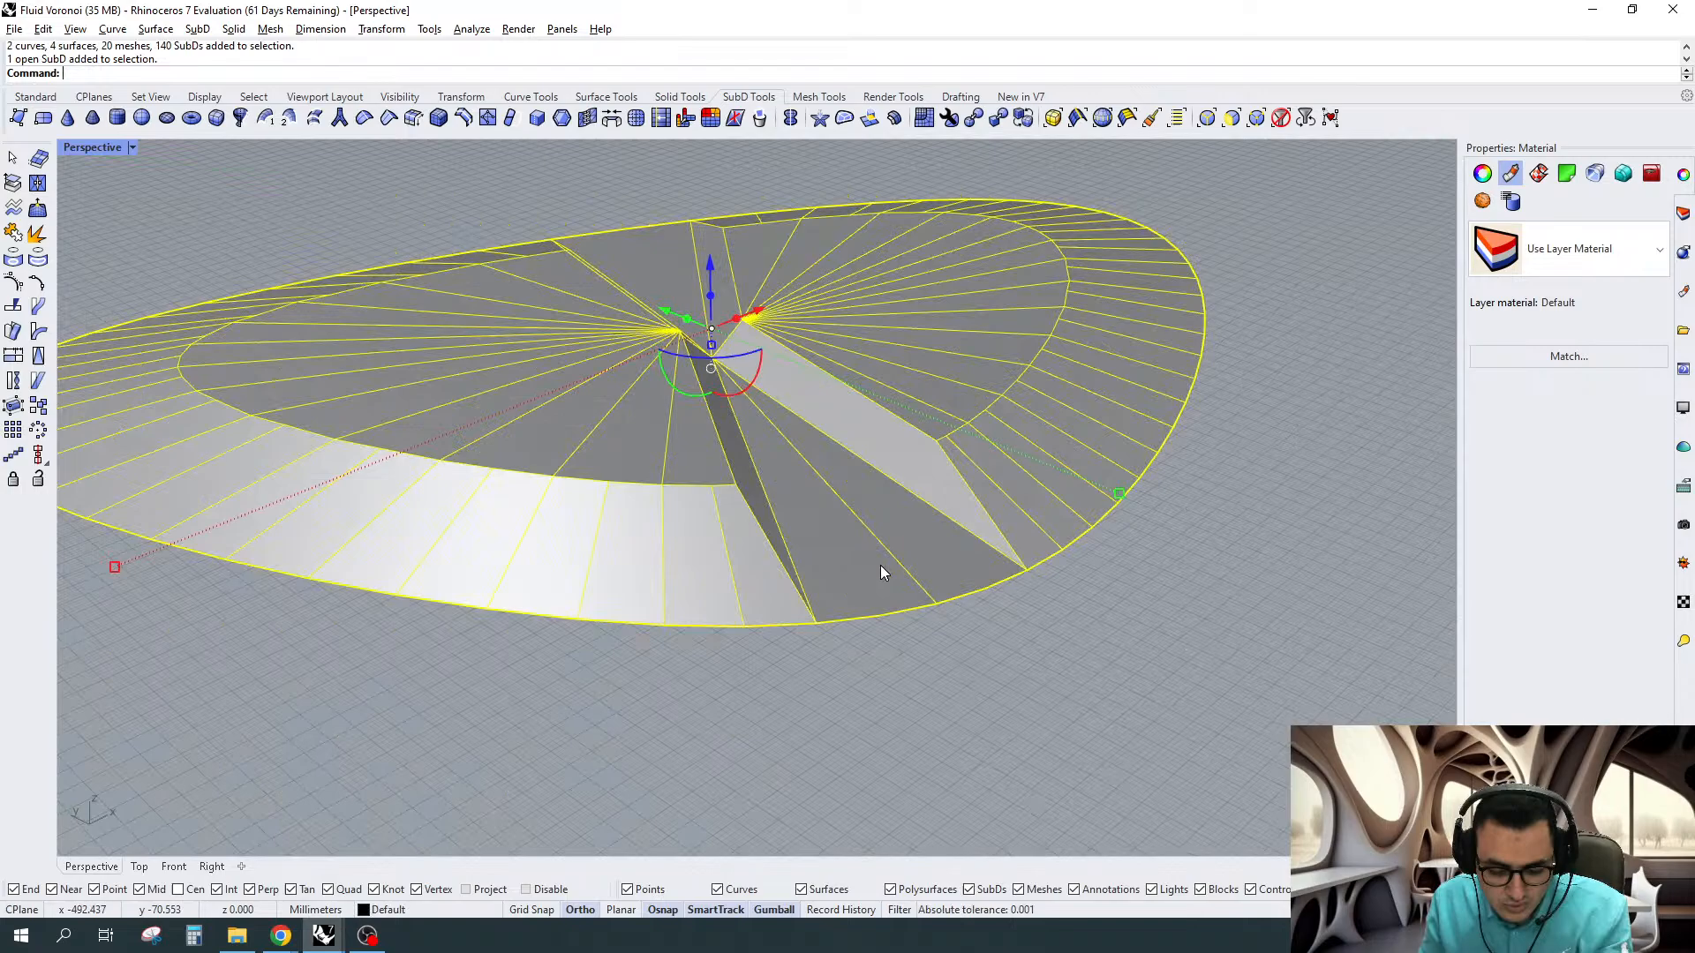
text(z)
key(Return)
text(s)
key(Return)
key(Escape)
Insert an edge loop about midway through the ring of sloped faces around the cap's right lobe
right_drag(881, 565, 907, 628)
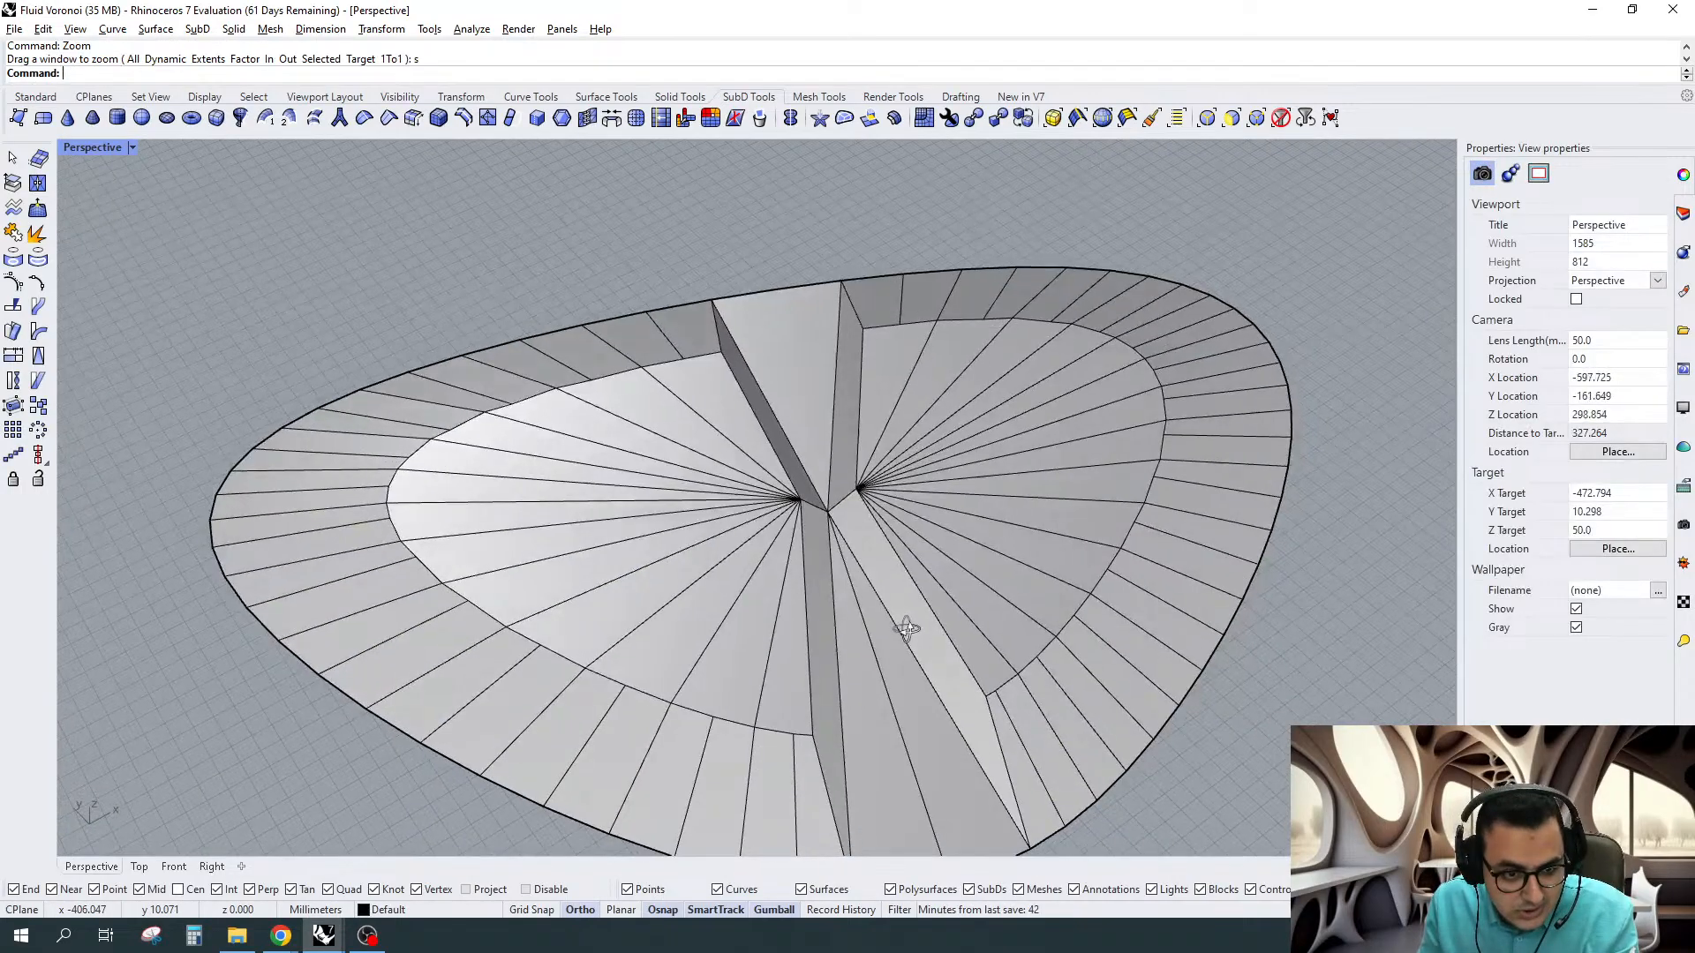
scroll(906, 628, up, 2)
ctrl+shift+click(867, 360)
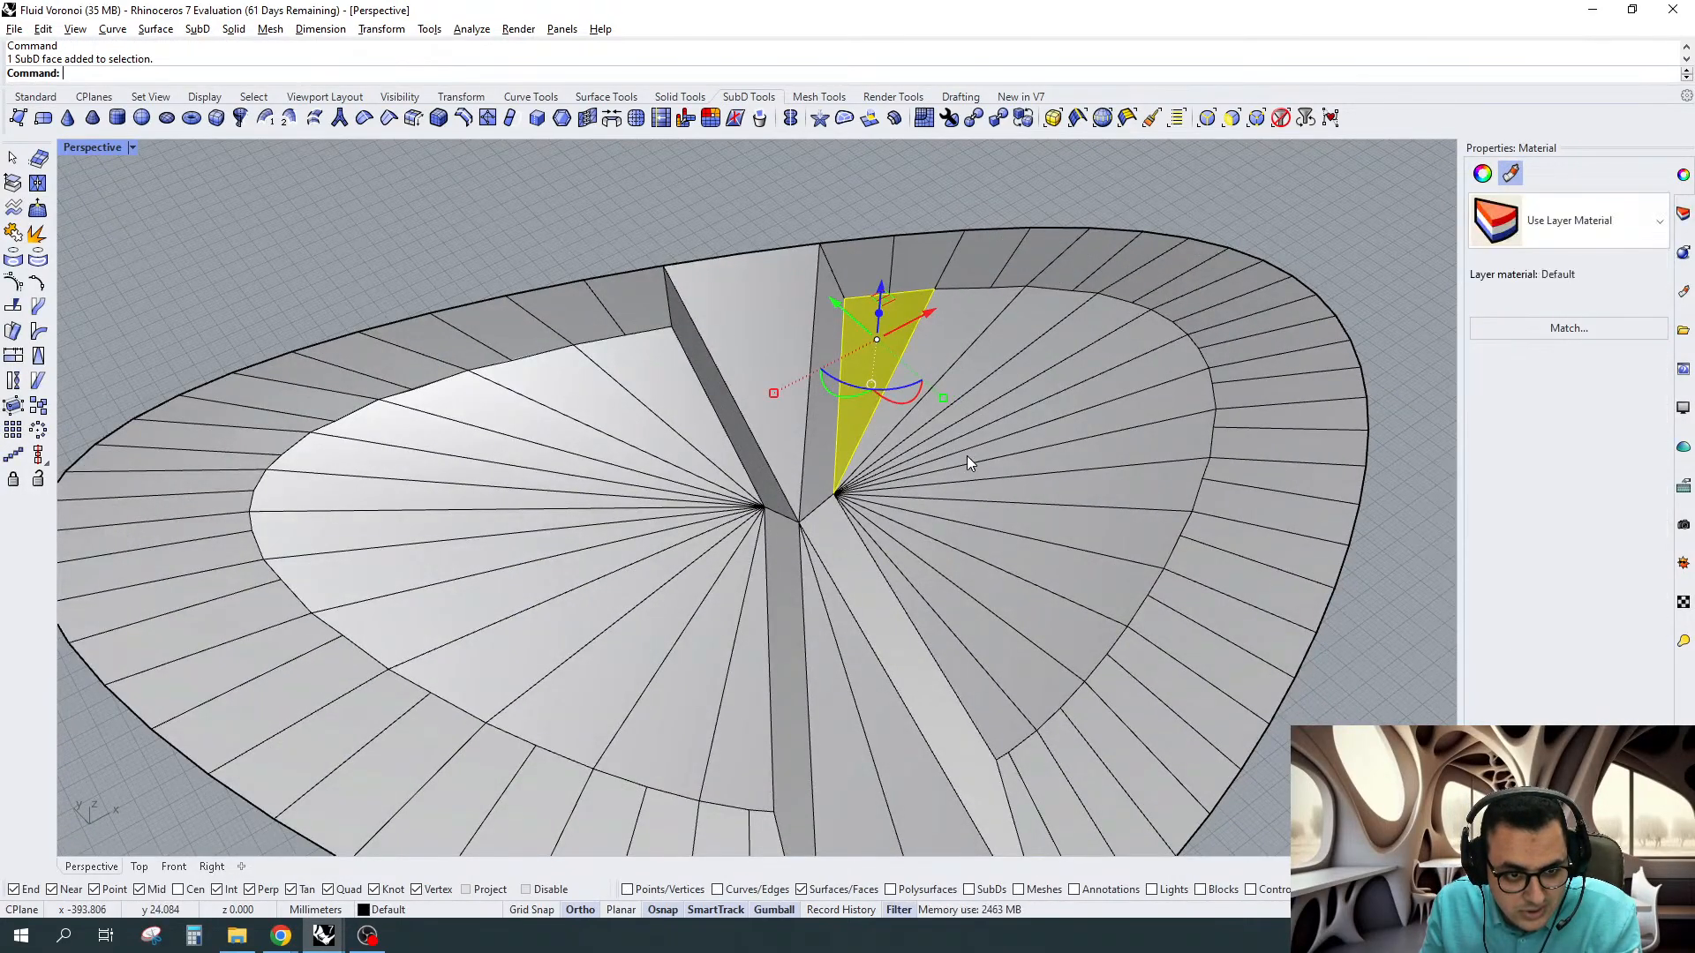
key(Escape)
right_drag(1151, 668, 1180, 583)
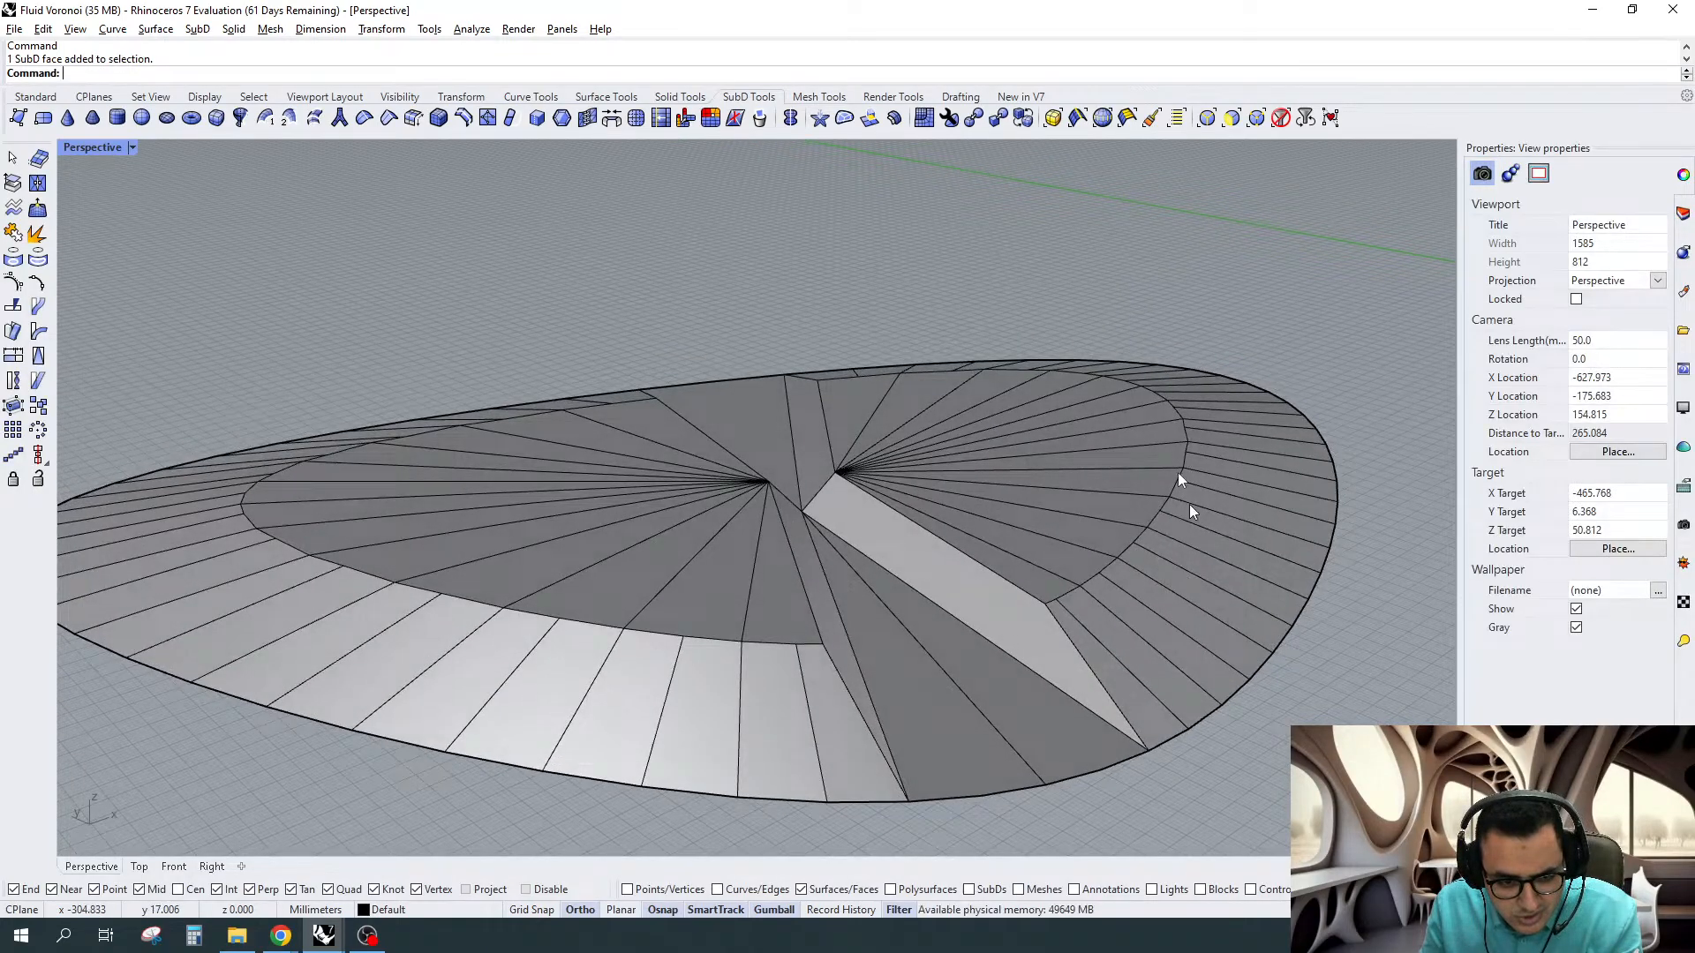
scroll(1189, 505, up, 2)
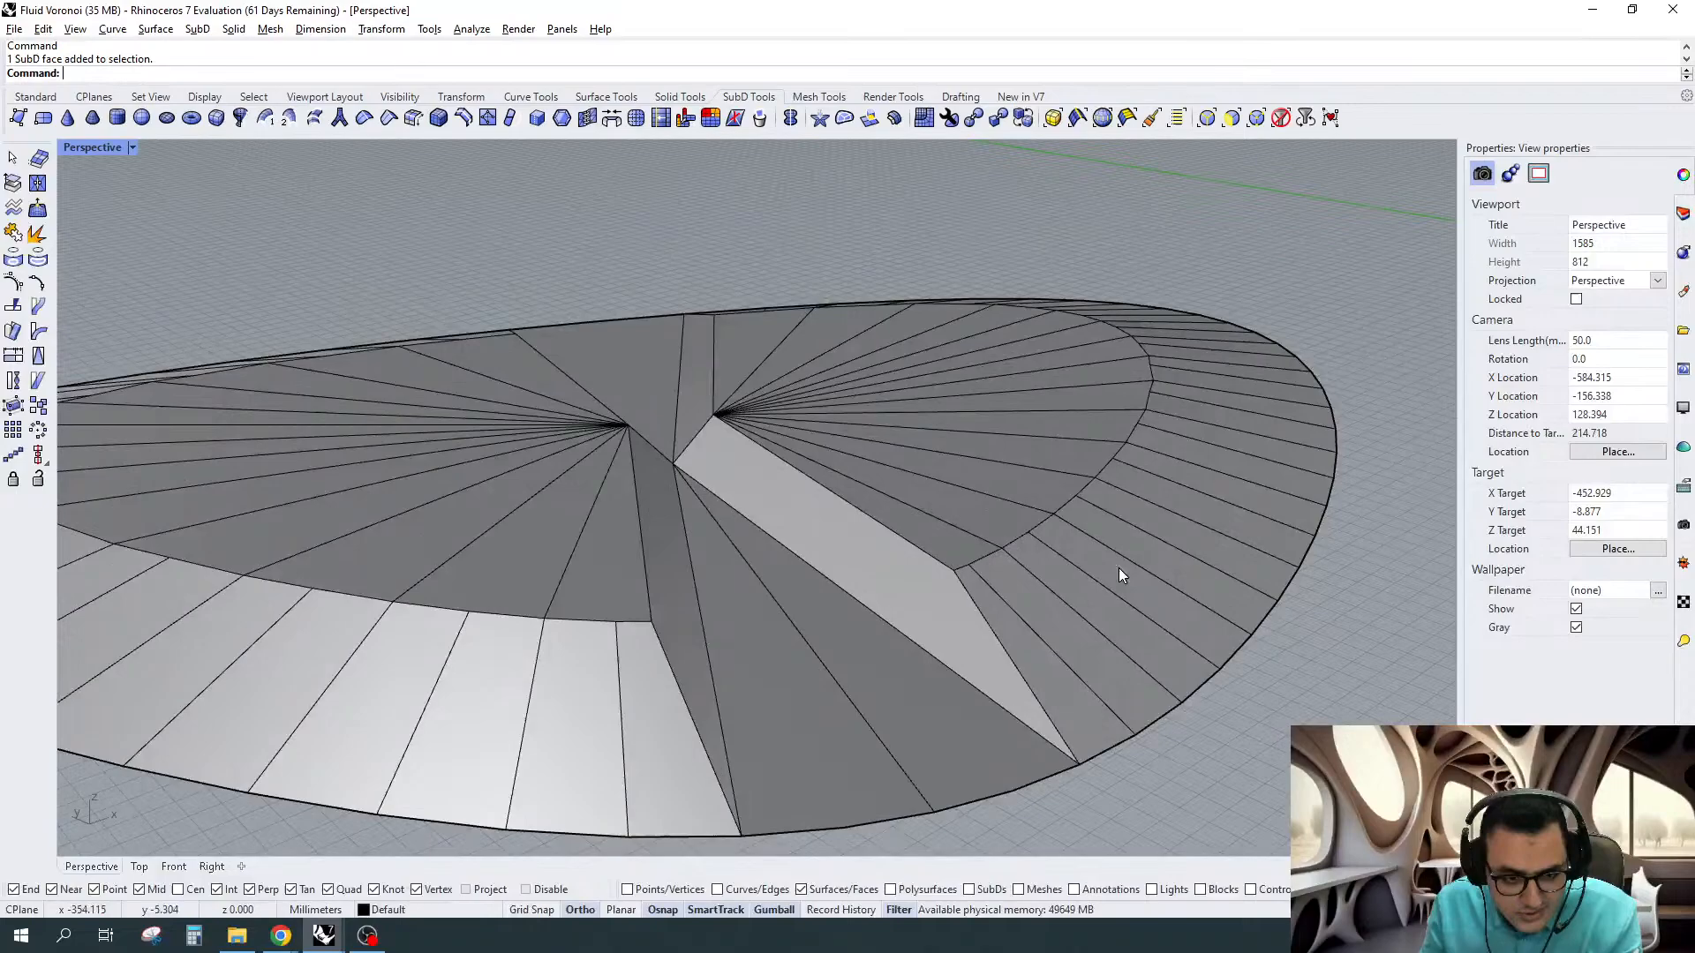
double_click(1120, 570)
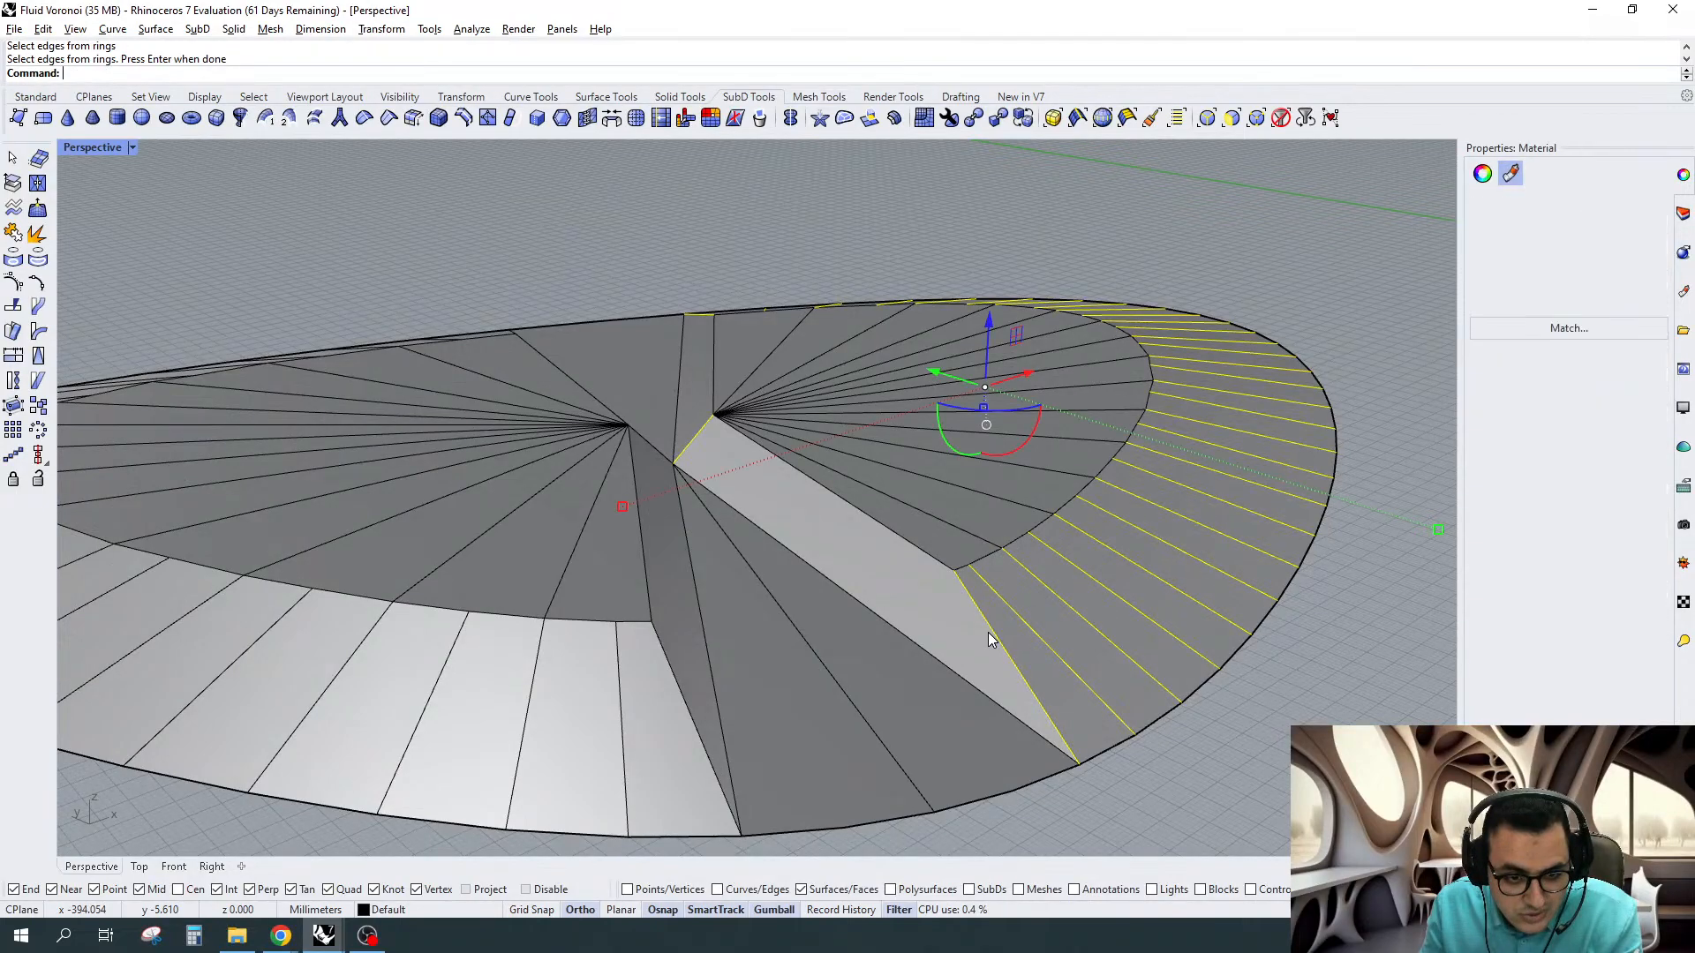
click(576, 128)
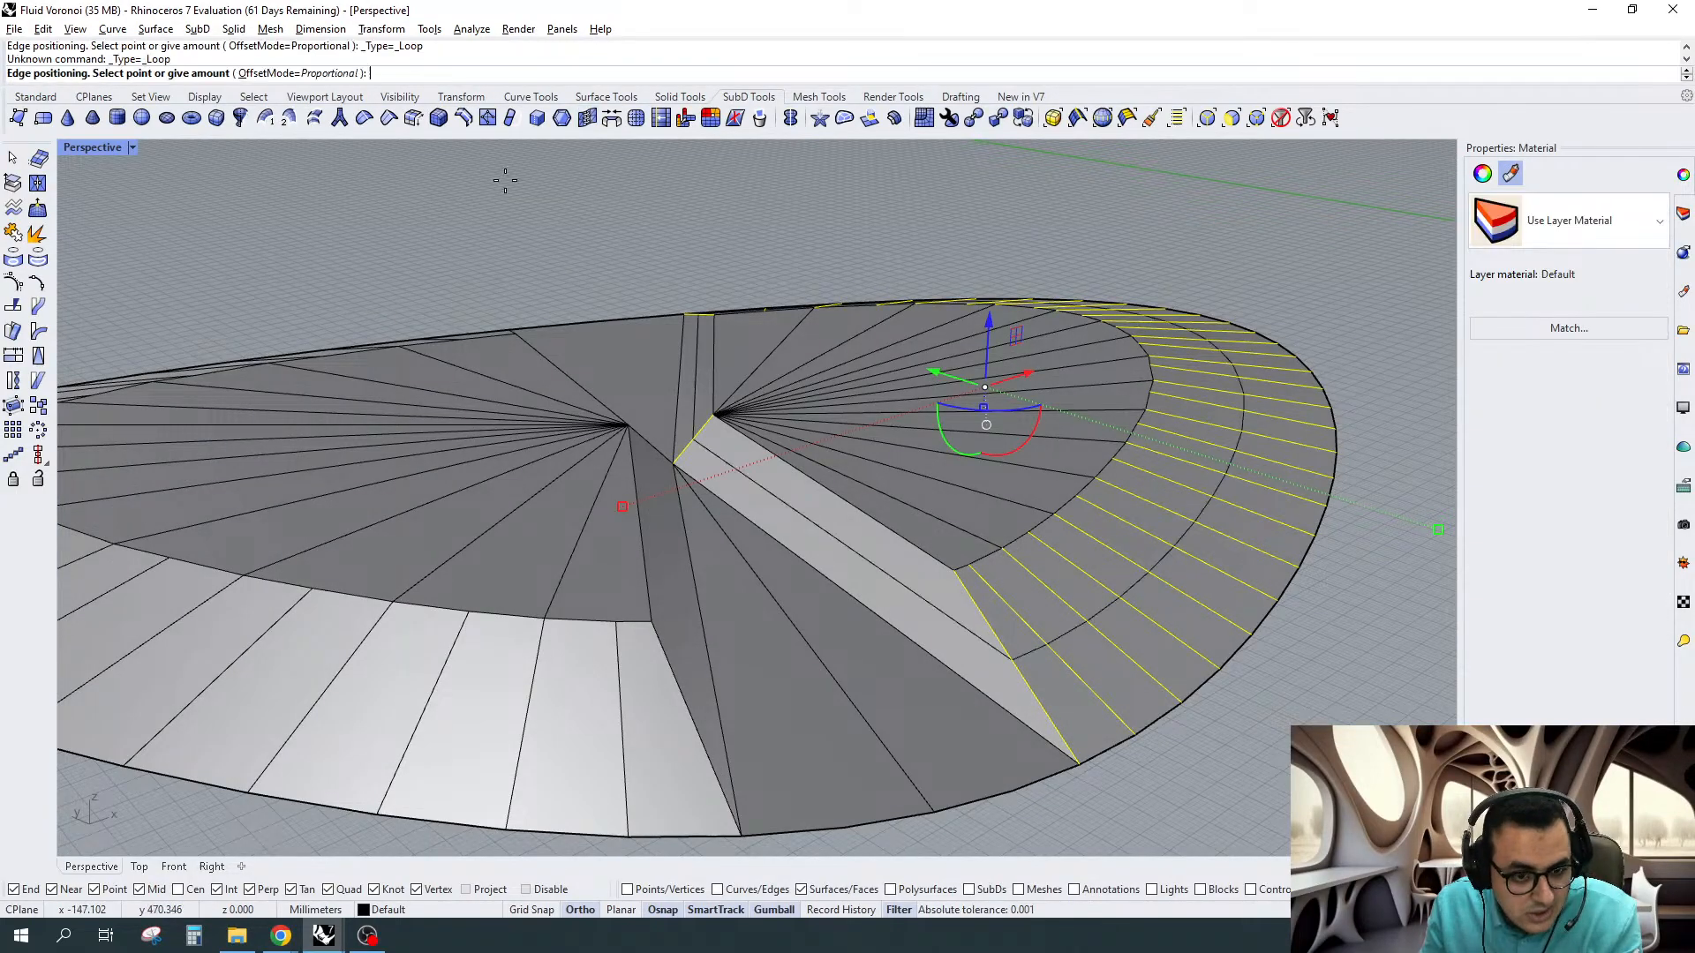
key(Escape)
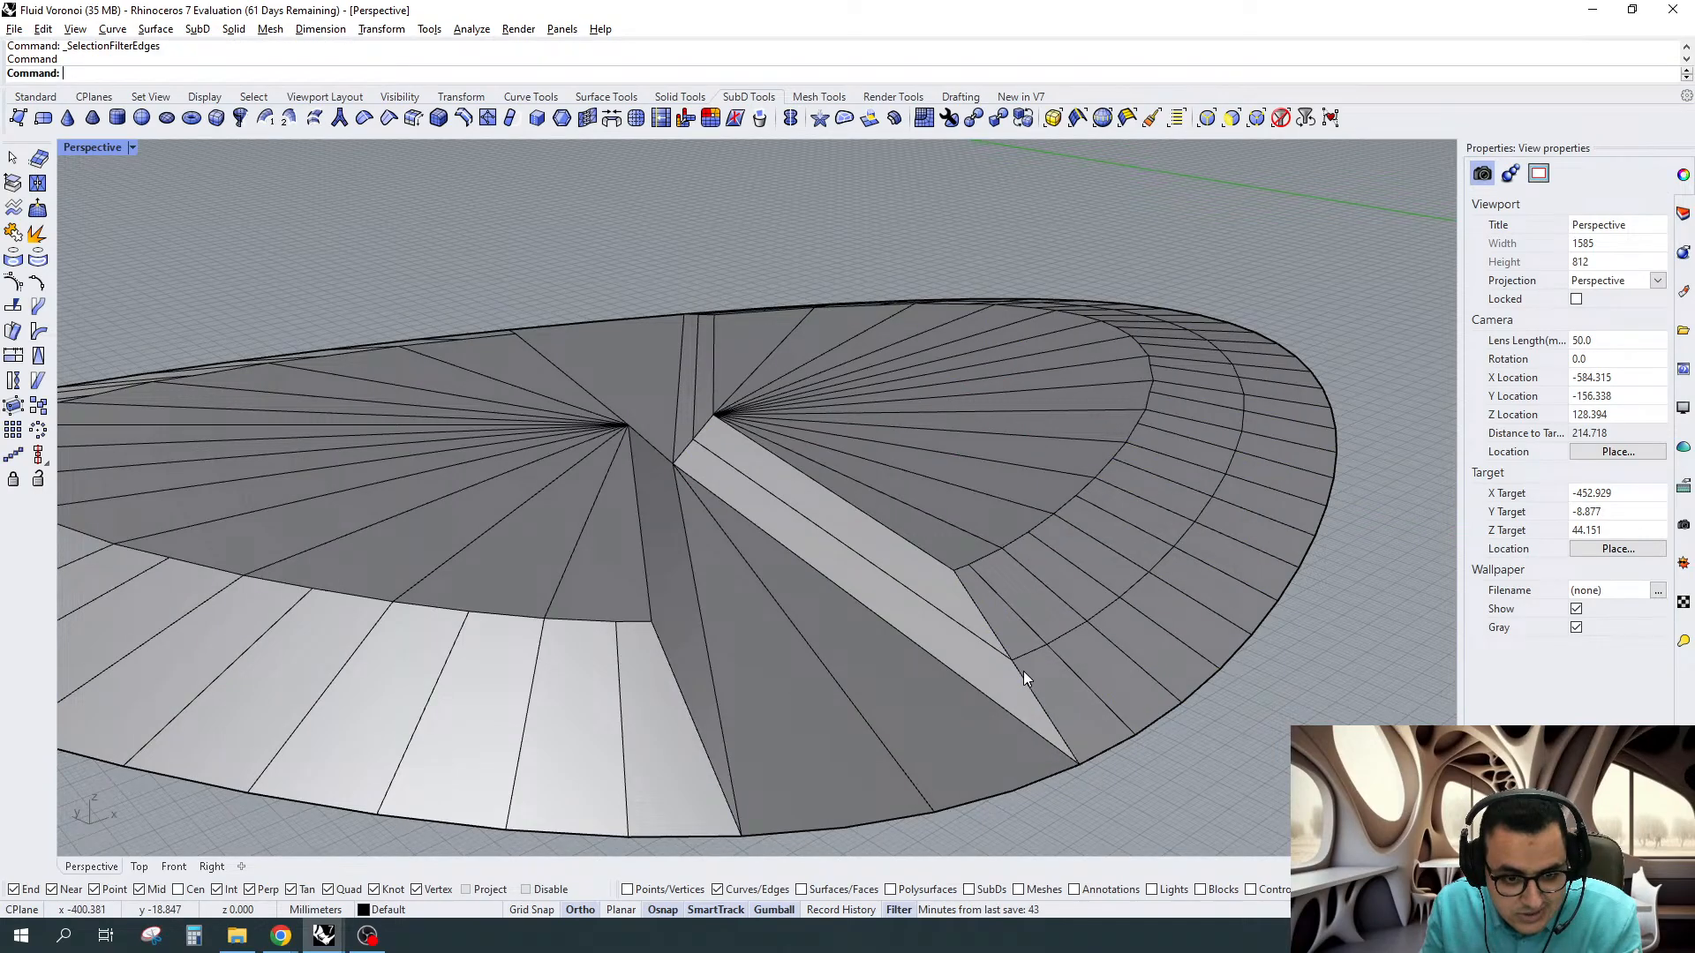
Offset the right lobe's middle edge loop to both sides by a proportional 0.33 and delete the original loop
double_click(1023, 672)
right_drag(1024, 671, 1087, 698)
scroll(1086, 691, up, 2)
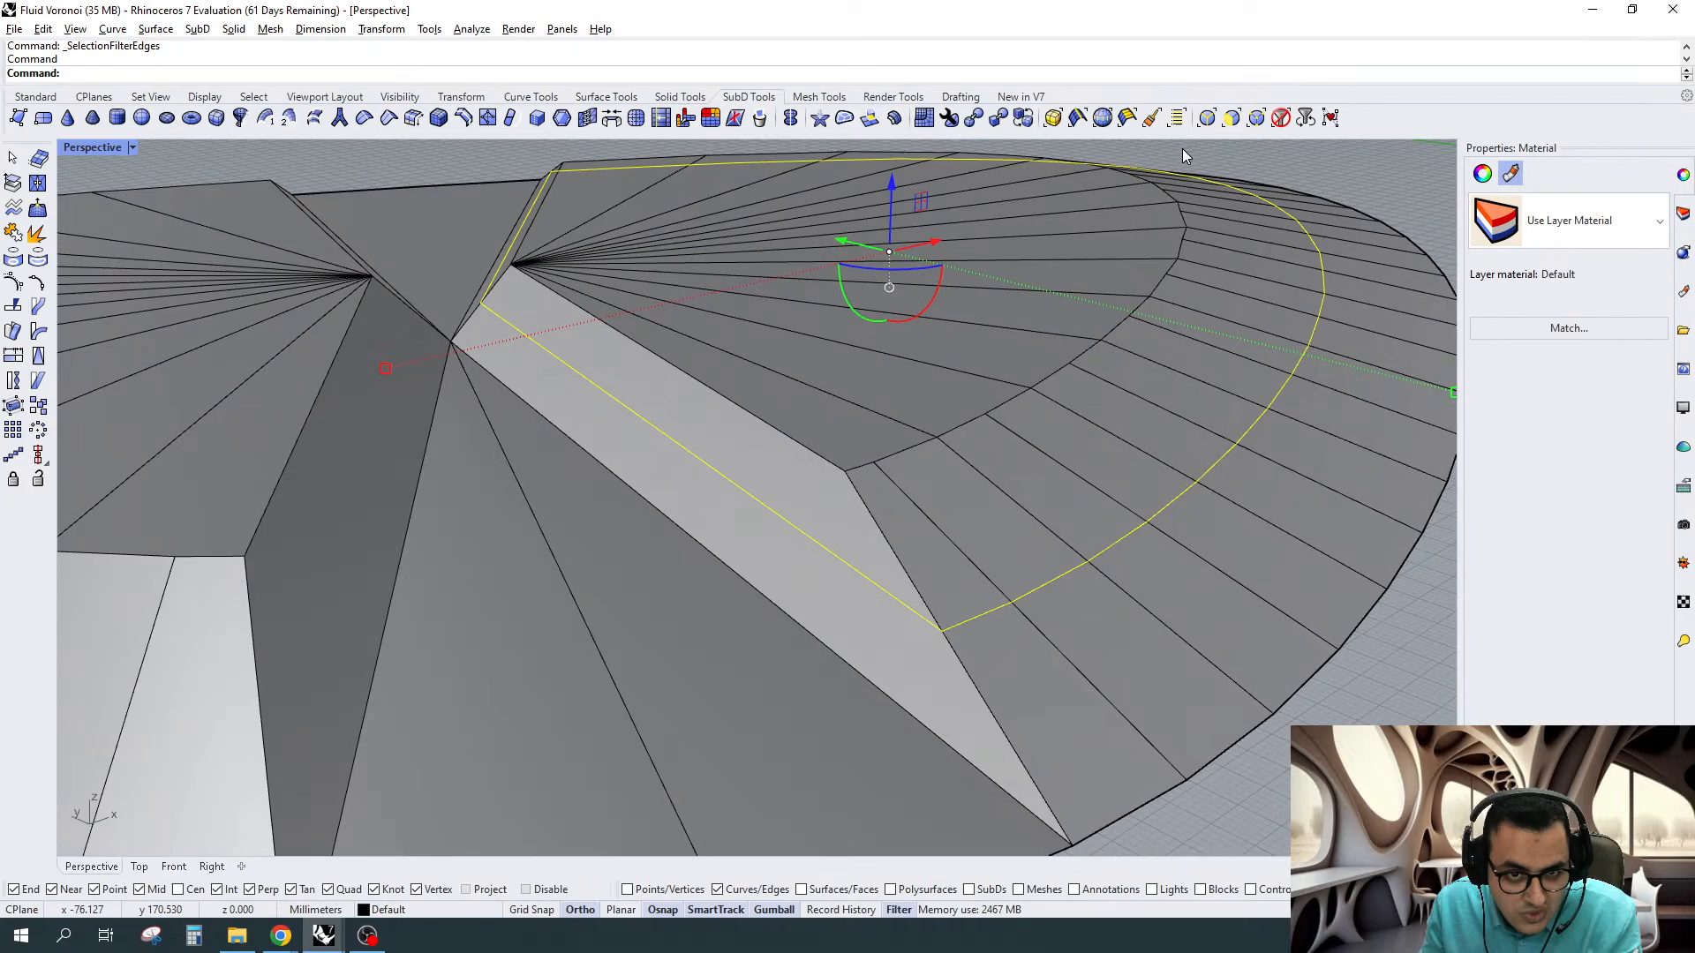
click(1102, 117)
key(Escape)
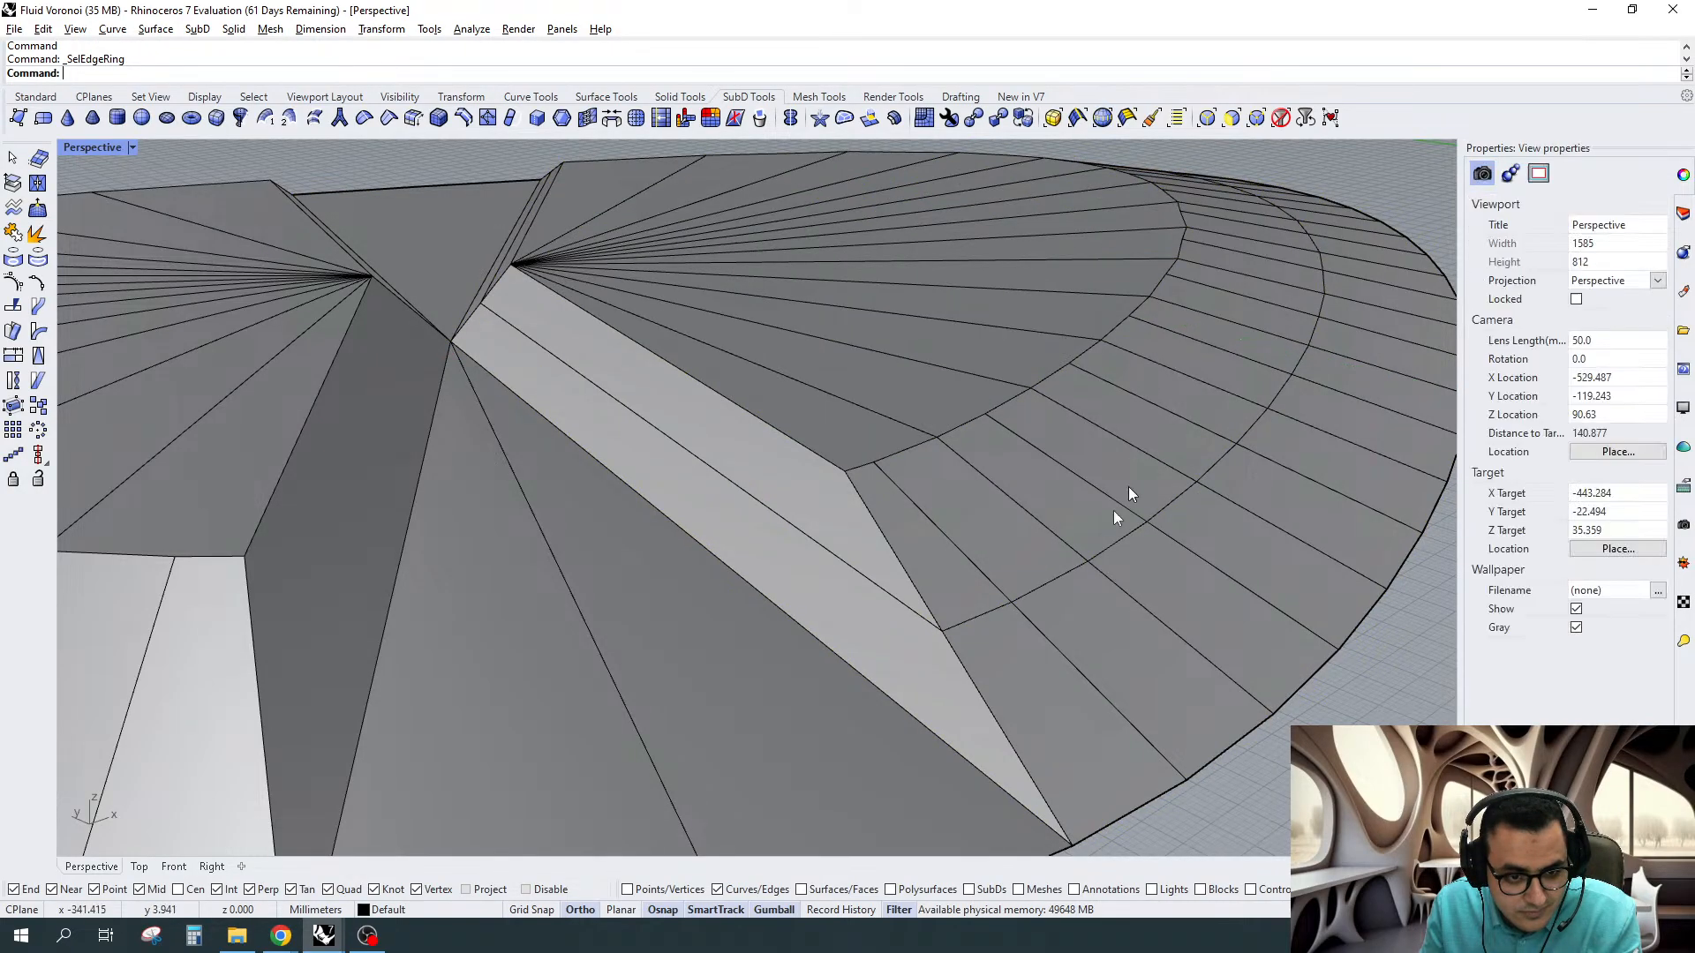
double_click(1143, 526)
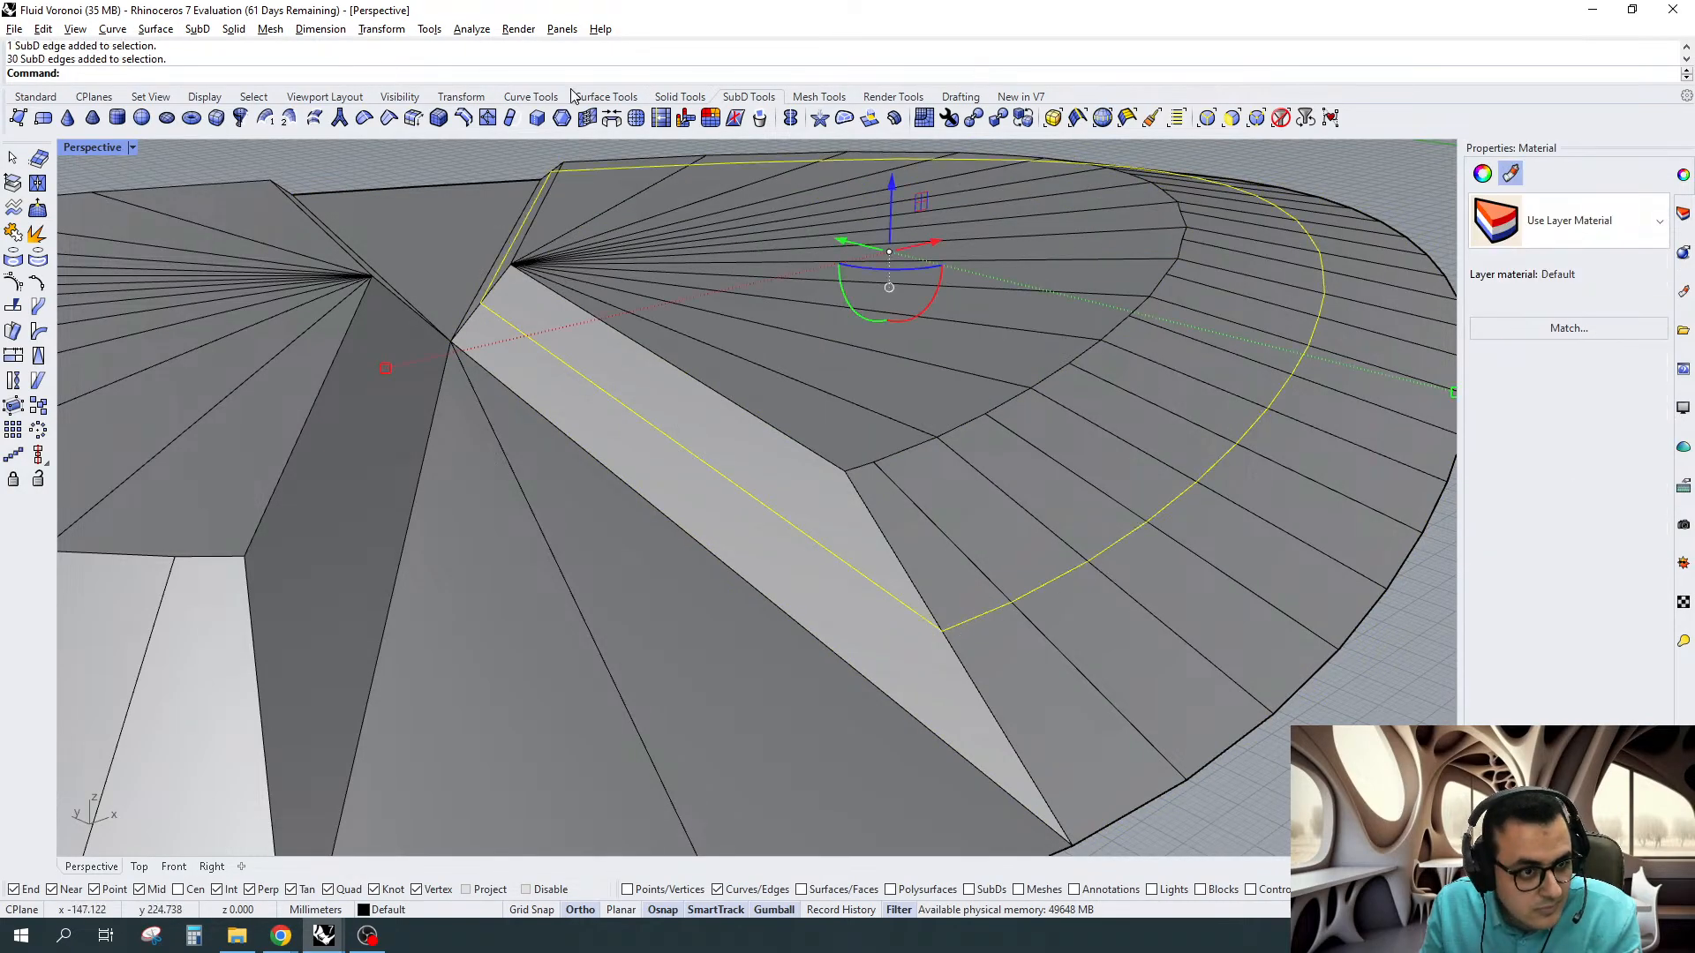
click(462, 118)
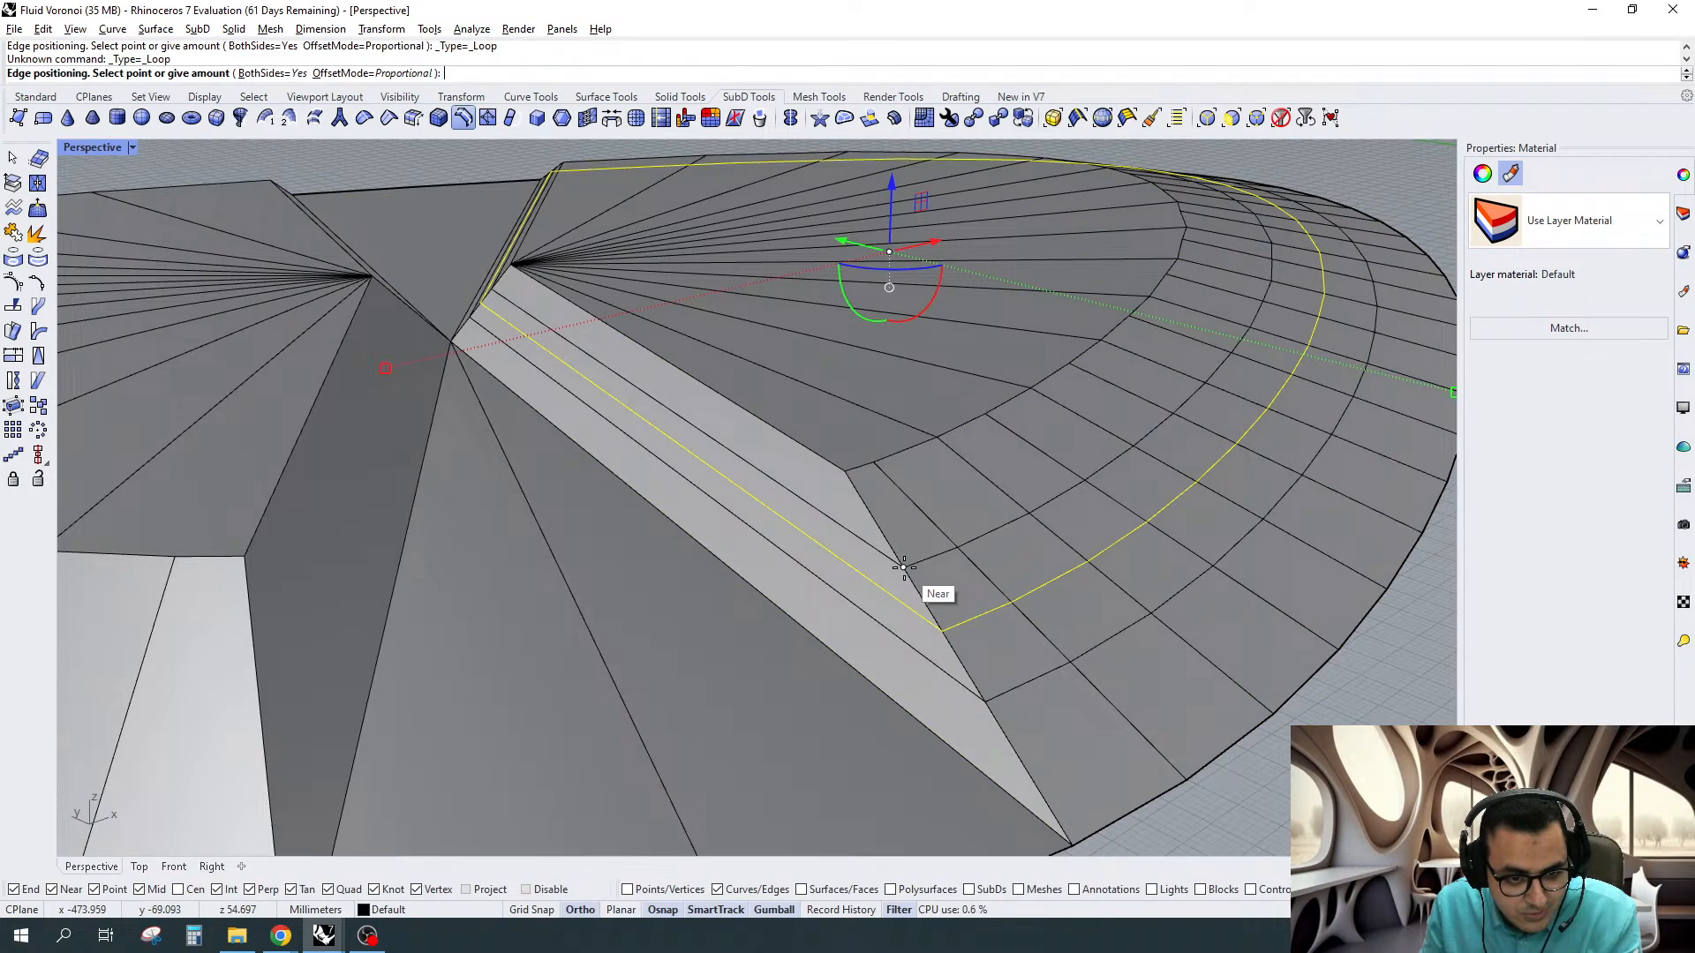
text(.33)
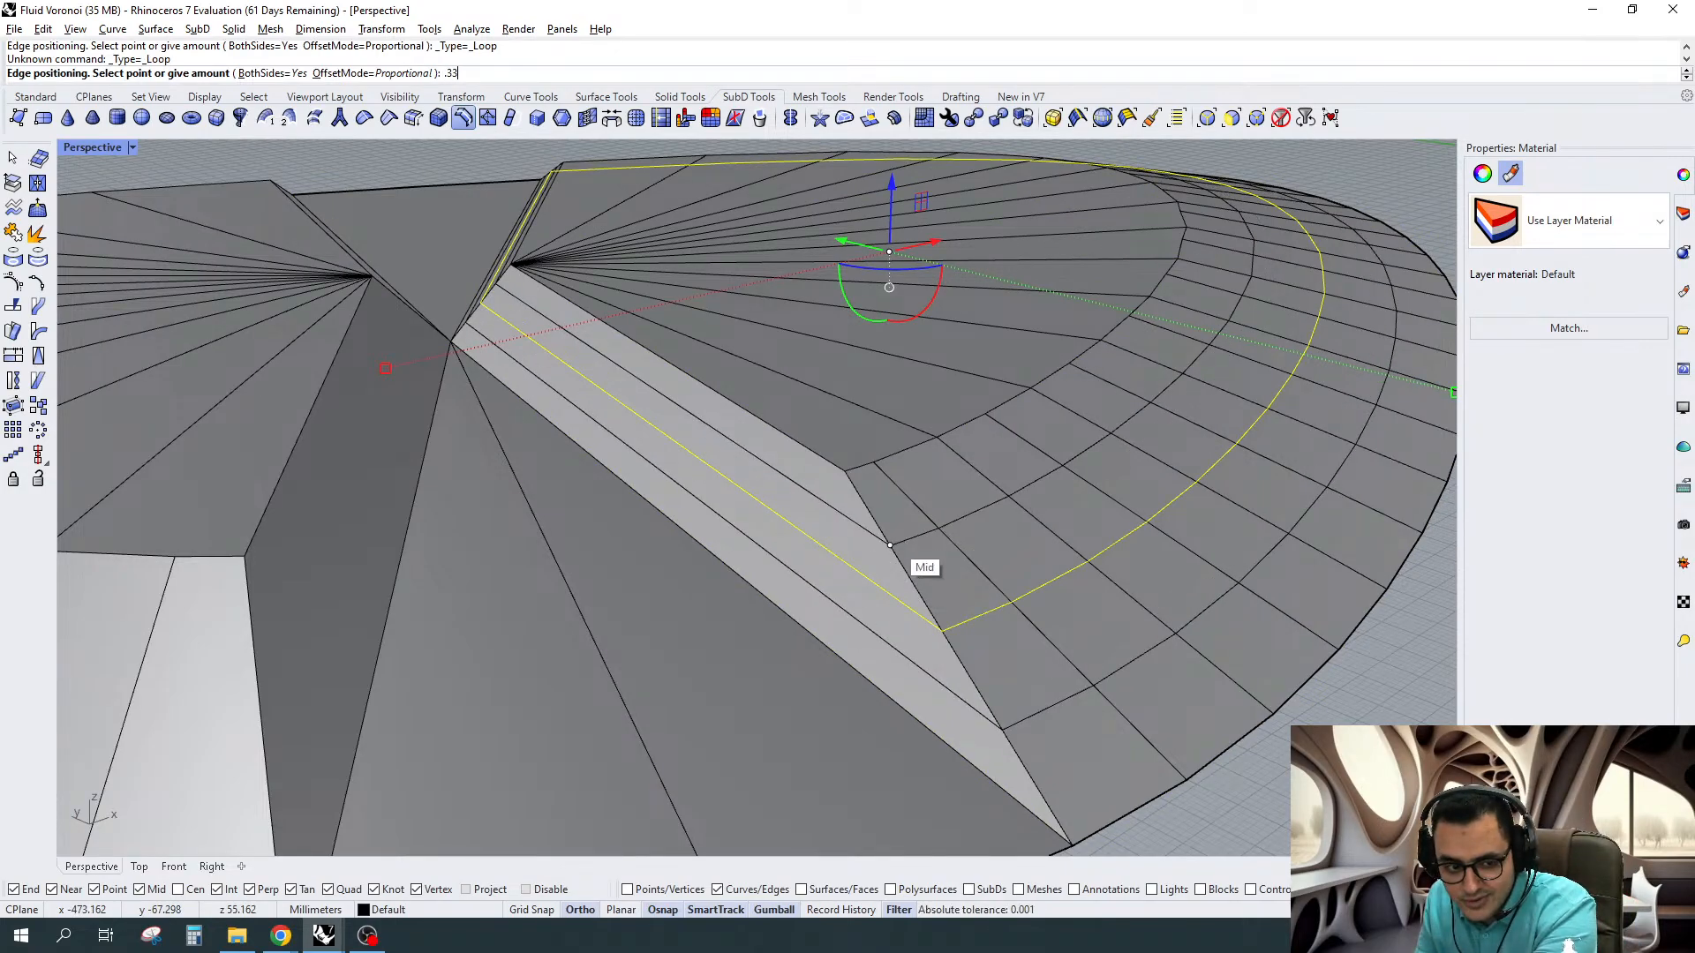
key(Return)
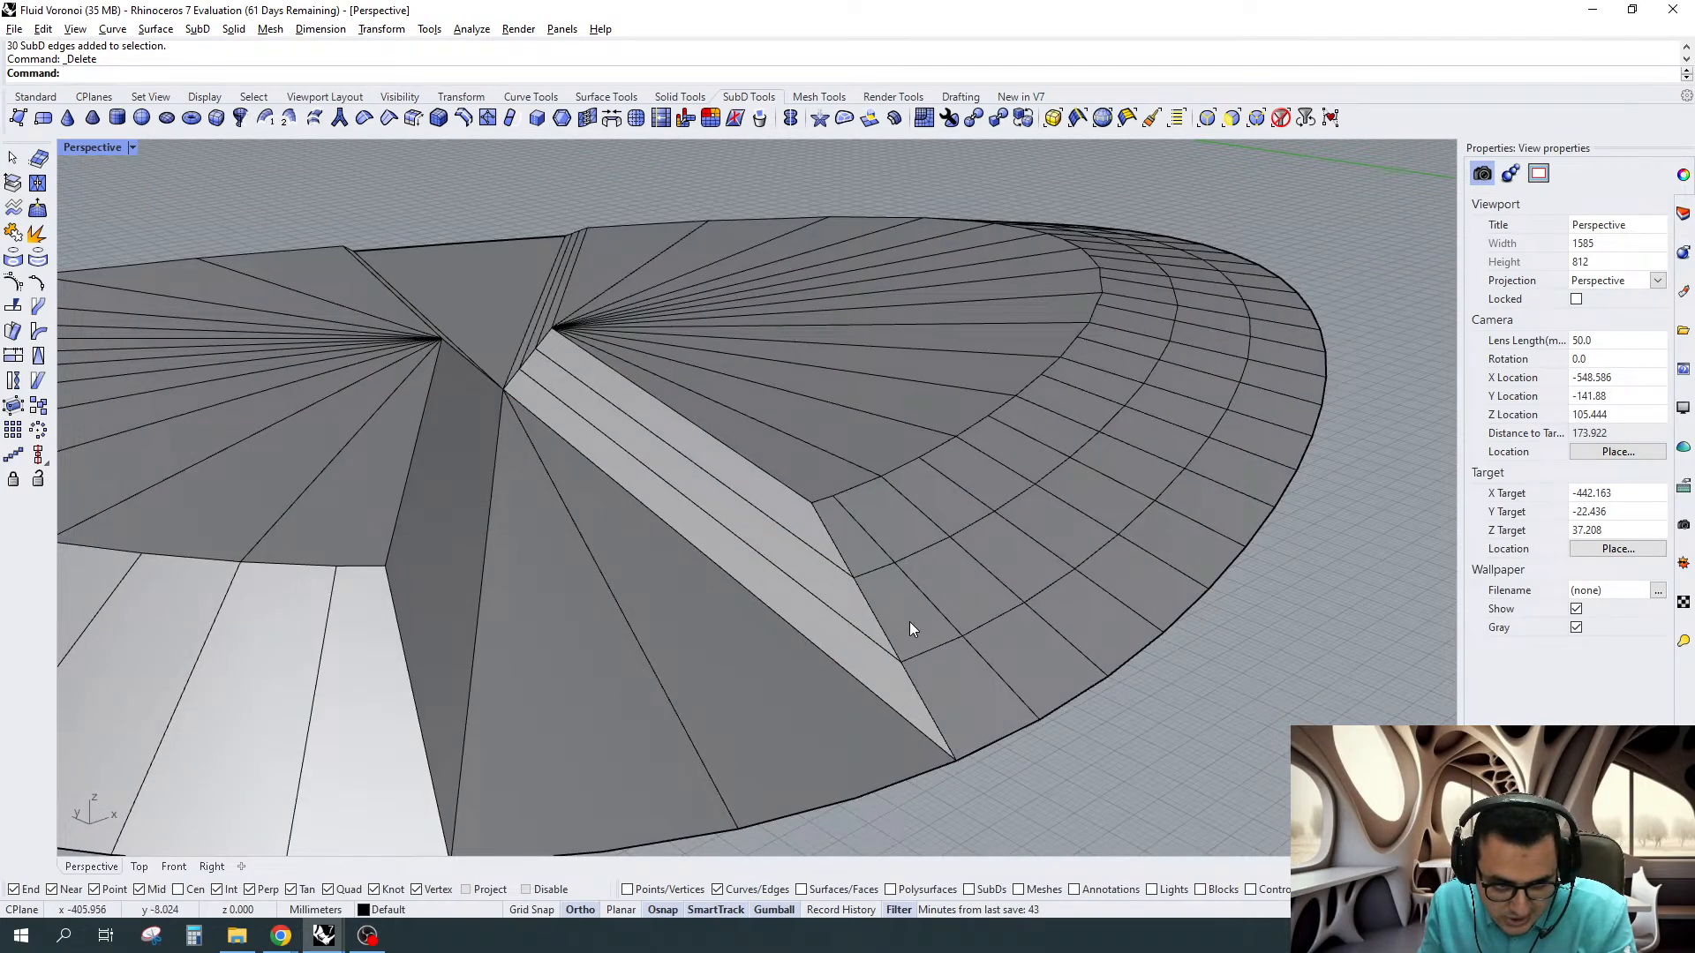
Try to extrude the middle band of faces on the subdivided lobe's slope downward
click(1232, 119)
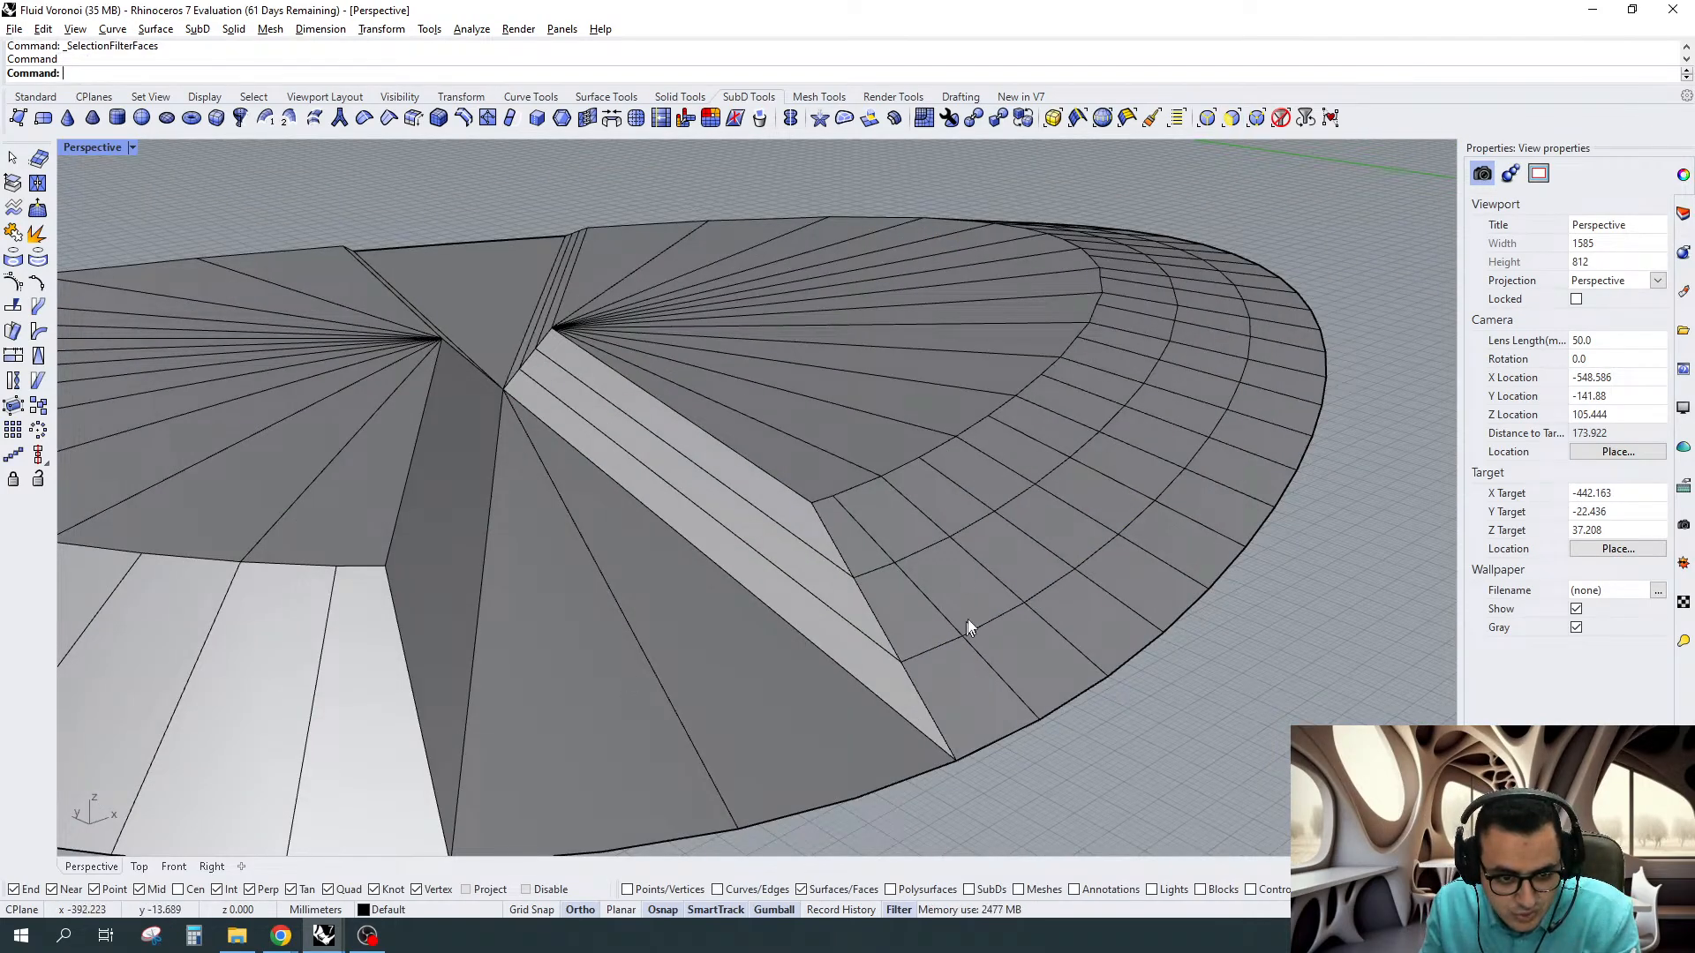
click(968, 627)
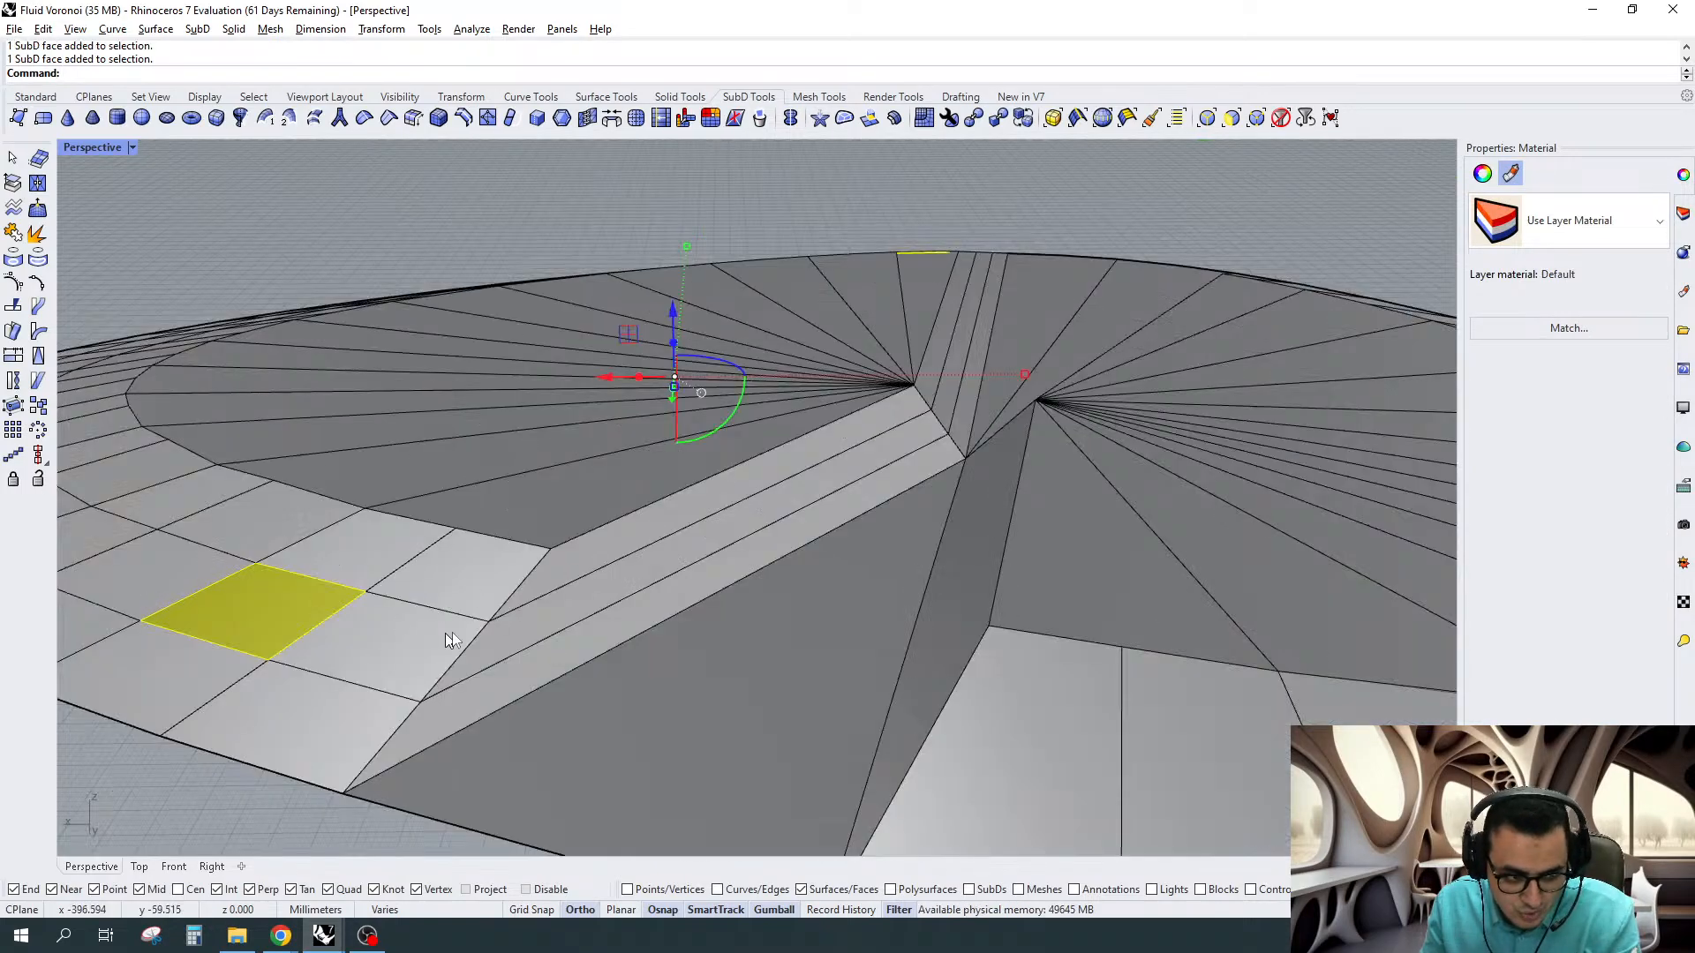
ctrl+shift+double_click(589, 634)
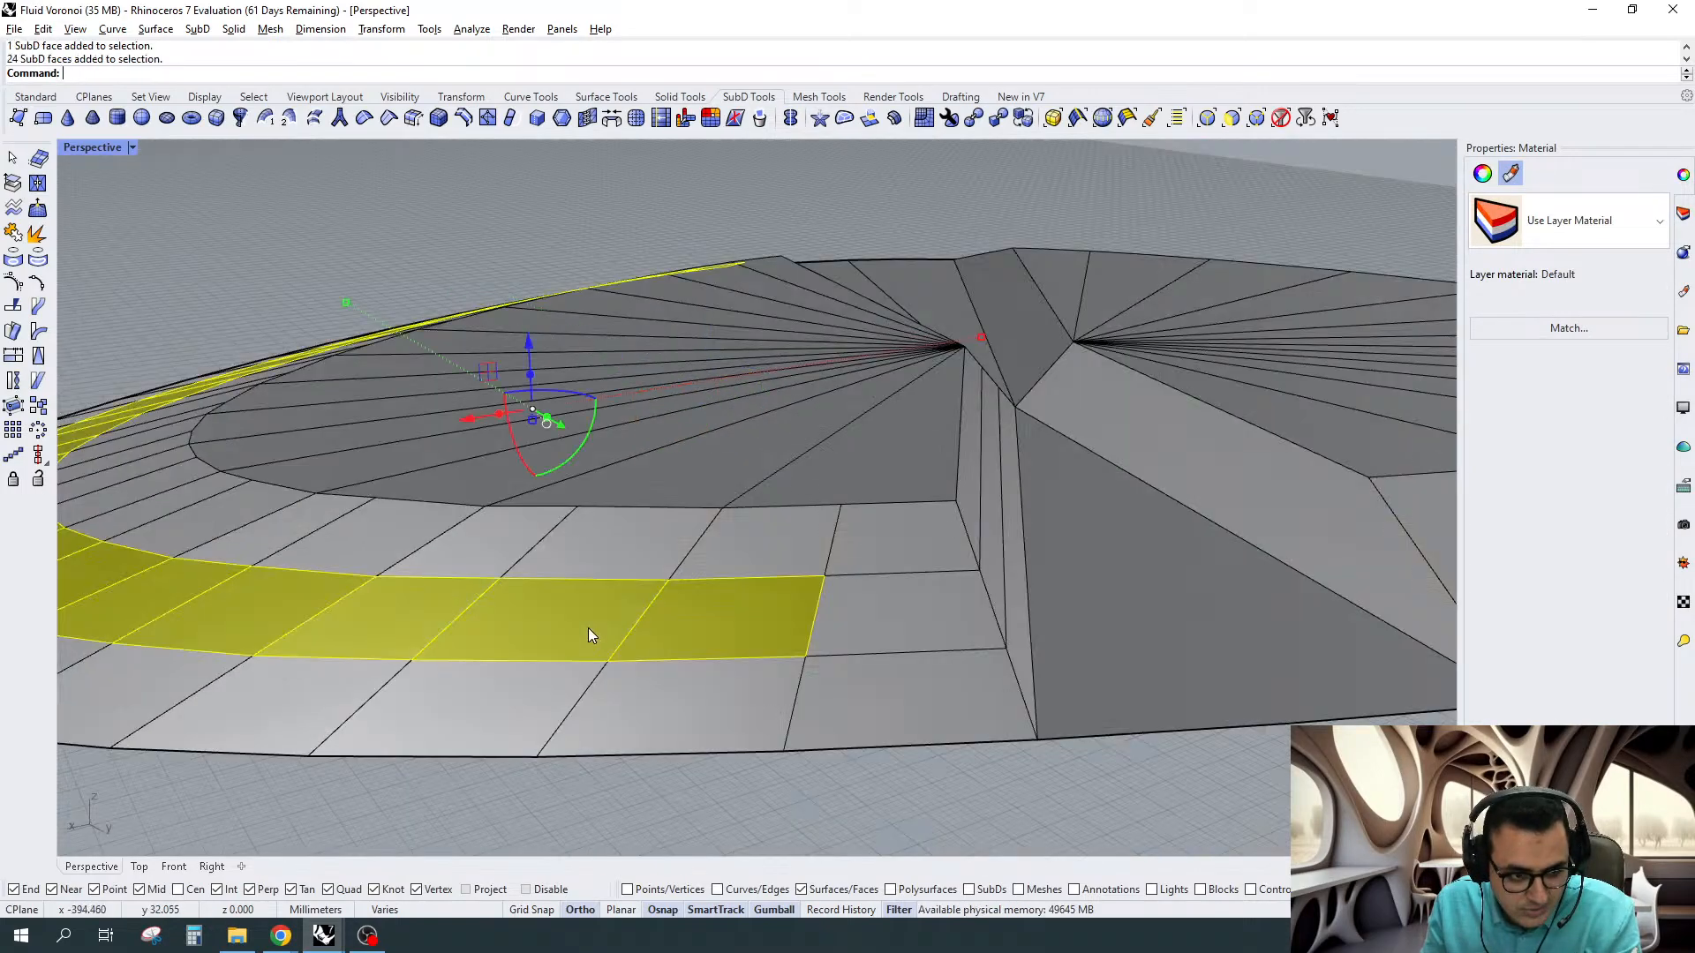
scroll(808, 540, down, 5)
right_drag(808, 541, 616, 447)
drag(613, 442, 639, 515)
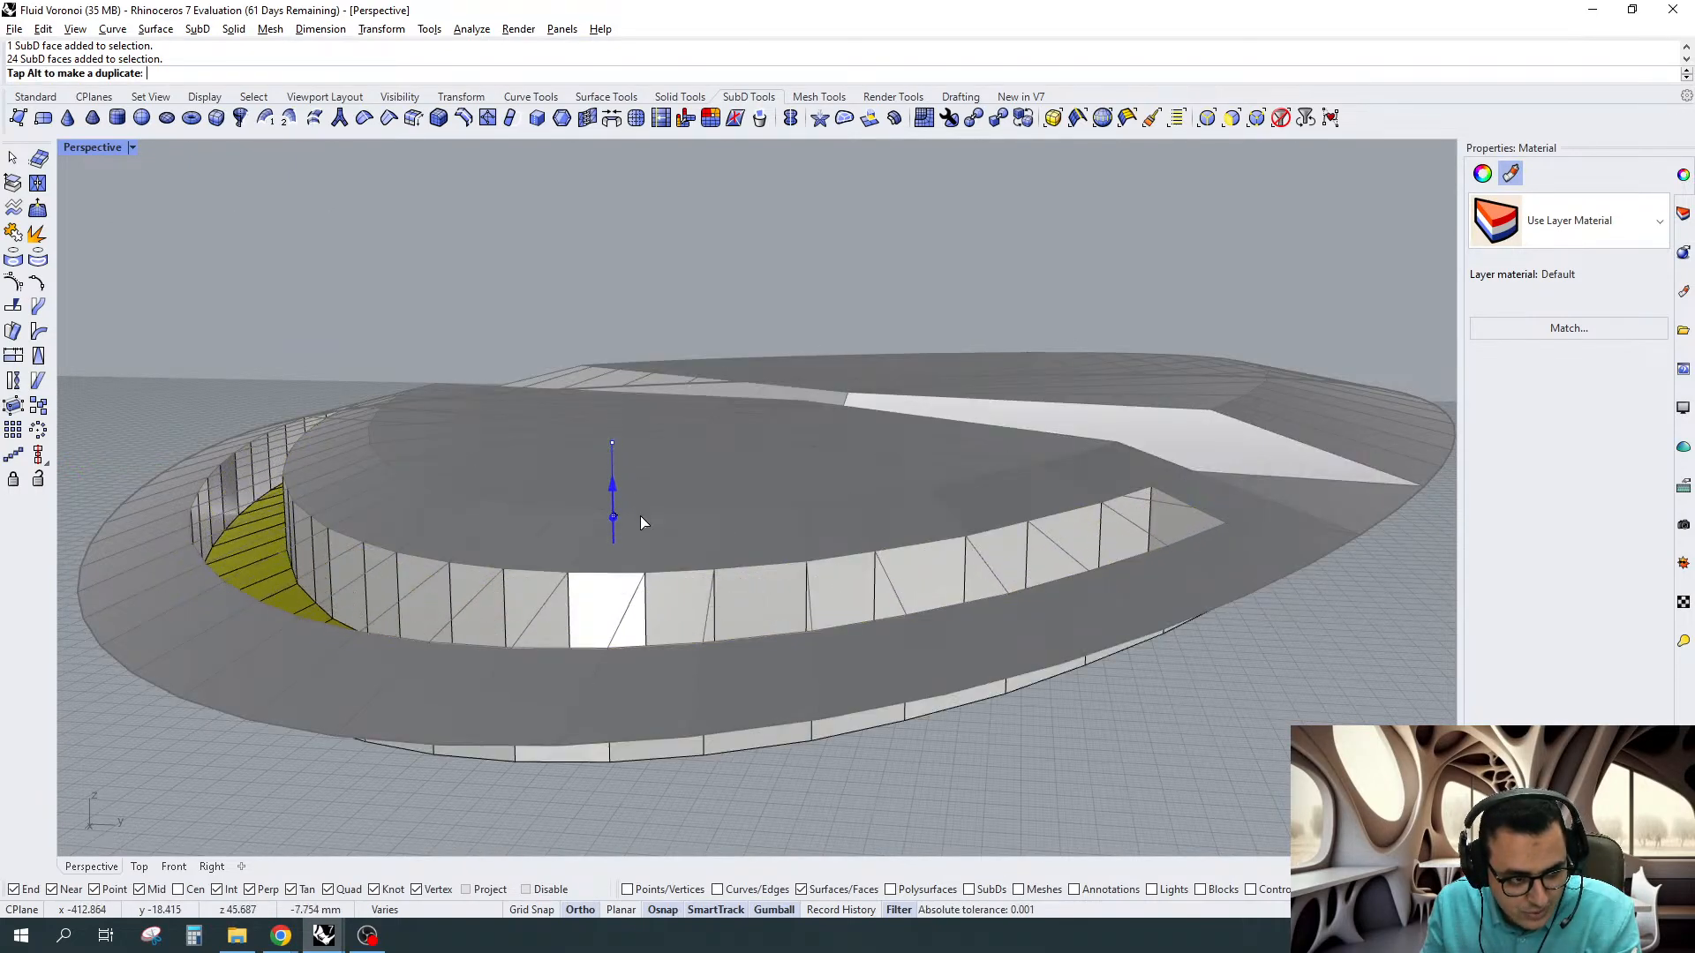
key(Escape)
key(ctrl+z)
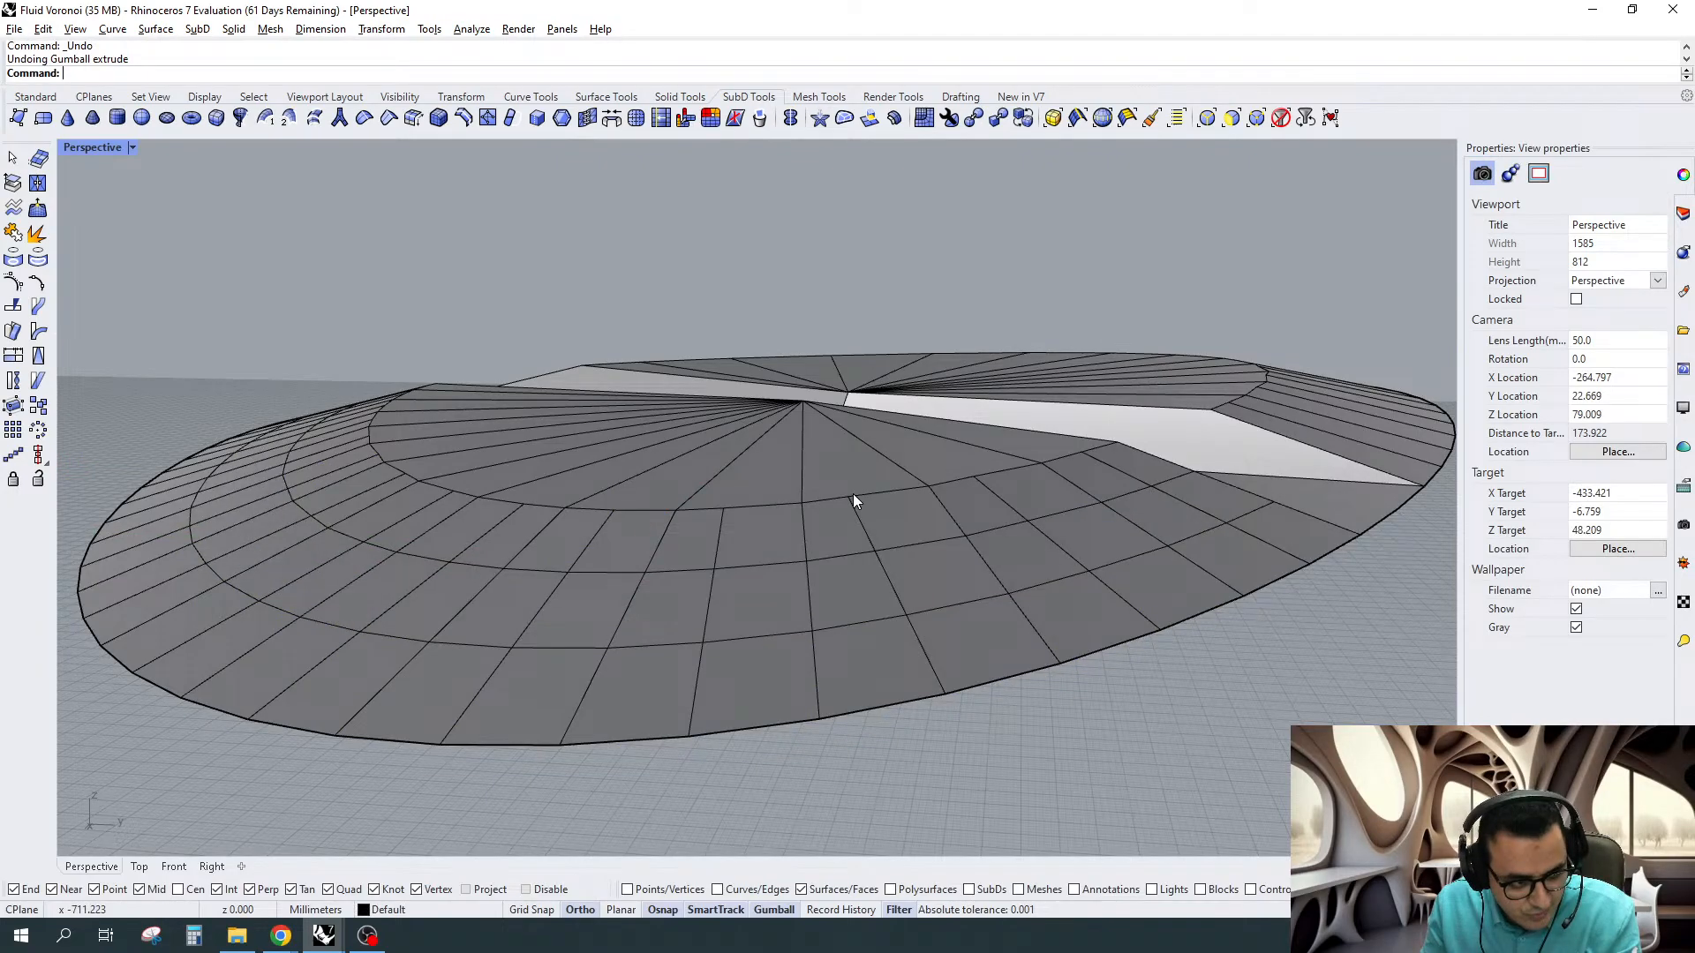
Insert an edge loop about midway through the ring of sloped faces around the cap's other lobe
scroll(852, 494, down, 6)
right_drag(852, 495, 439, 602)
scroll(1194, 517, up, 6)
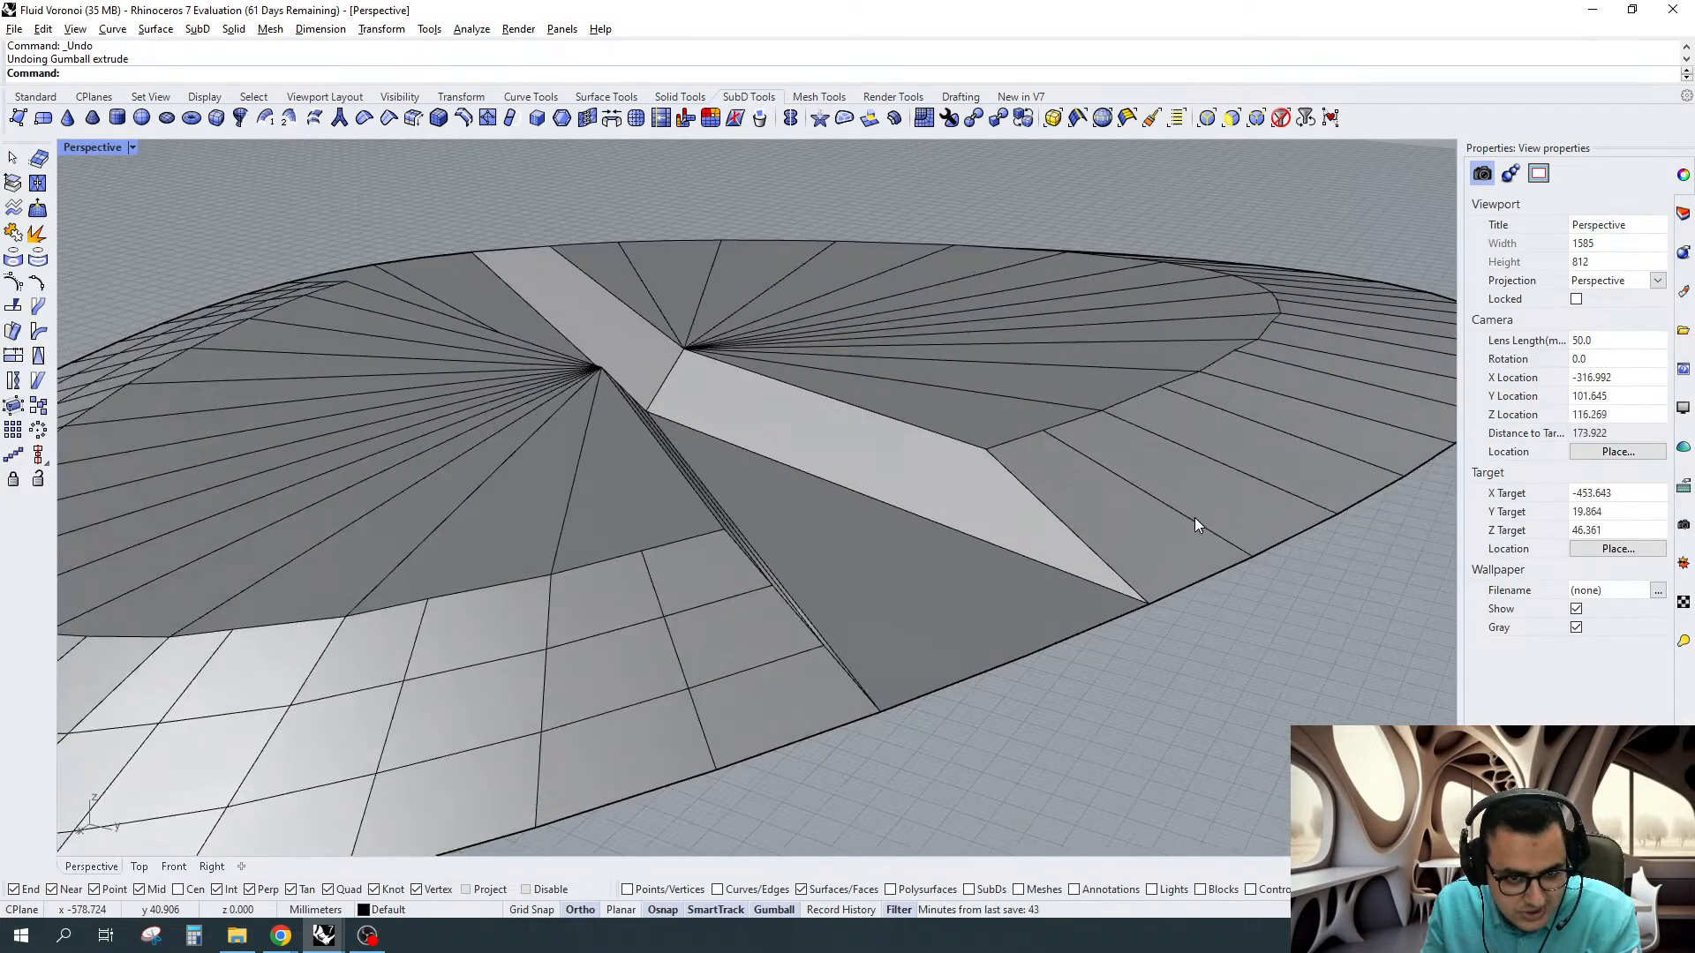
click(1062, 526)
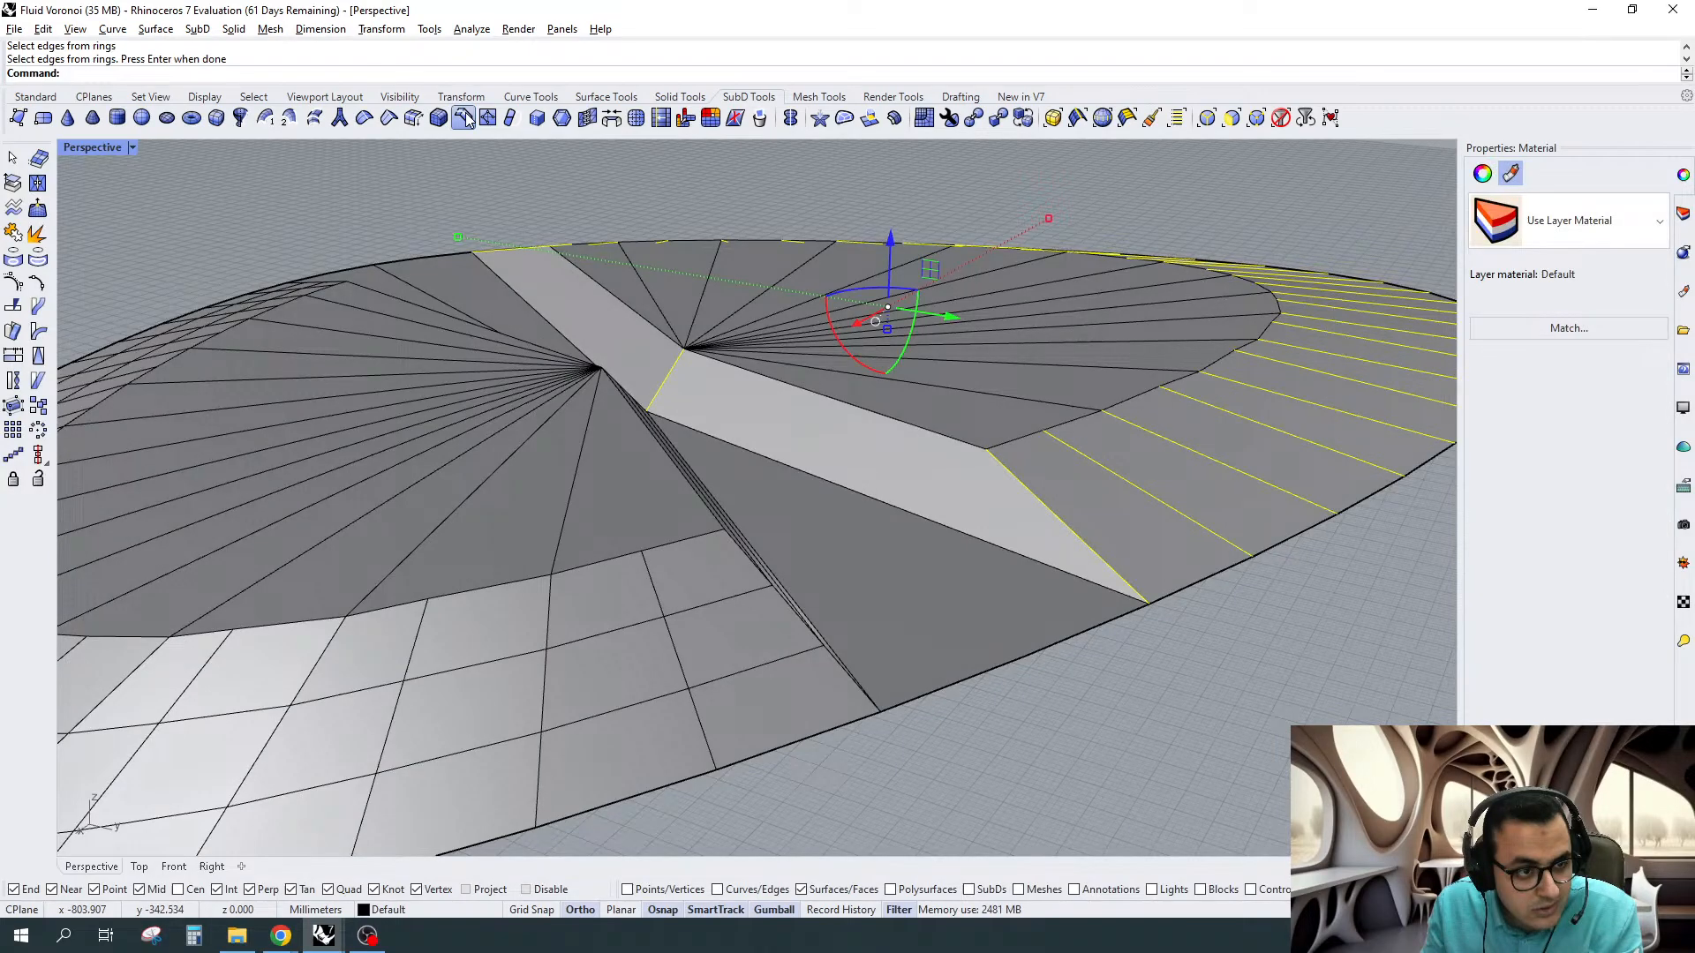
key(Escape)
Offset the second lobe's middle edge loop to both sides by a proportional 0.33 and delete the original loop
ctrl+shift+click(1089, 519)
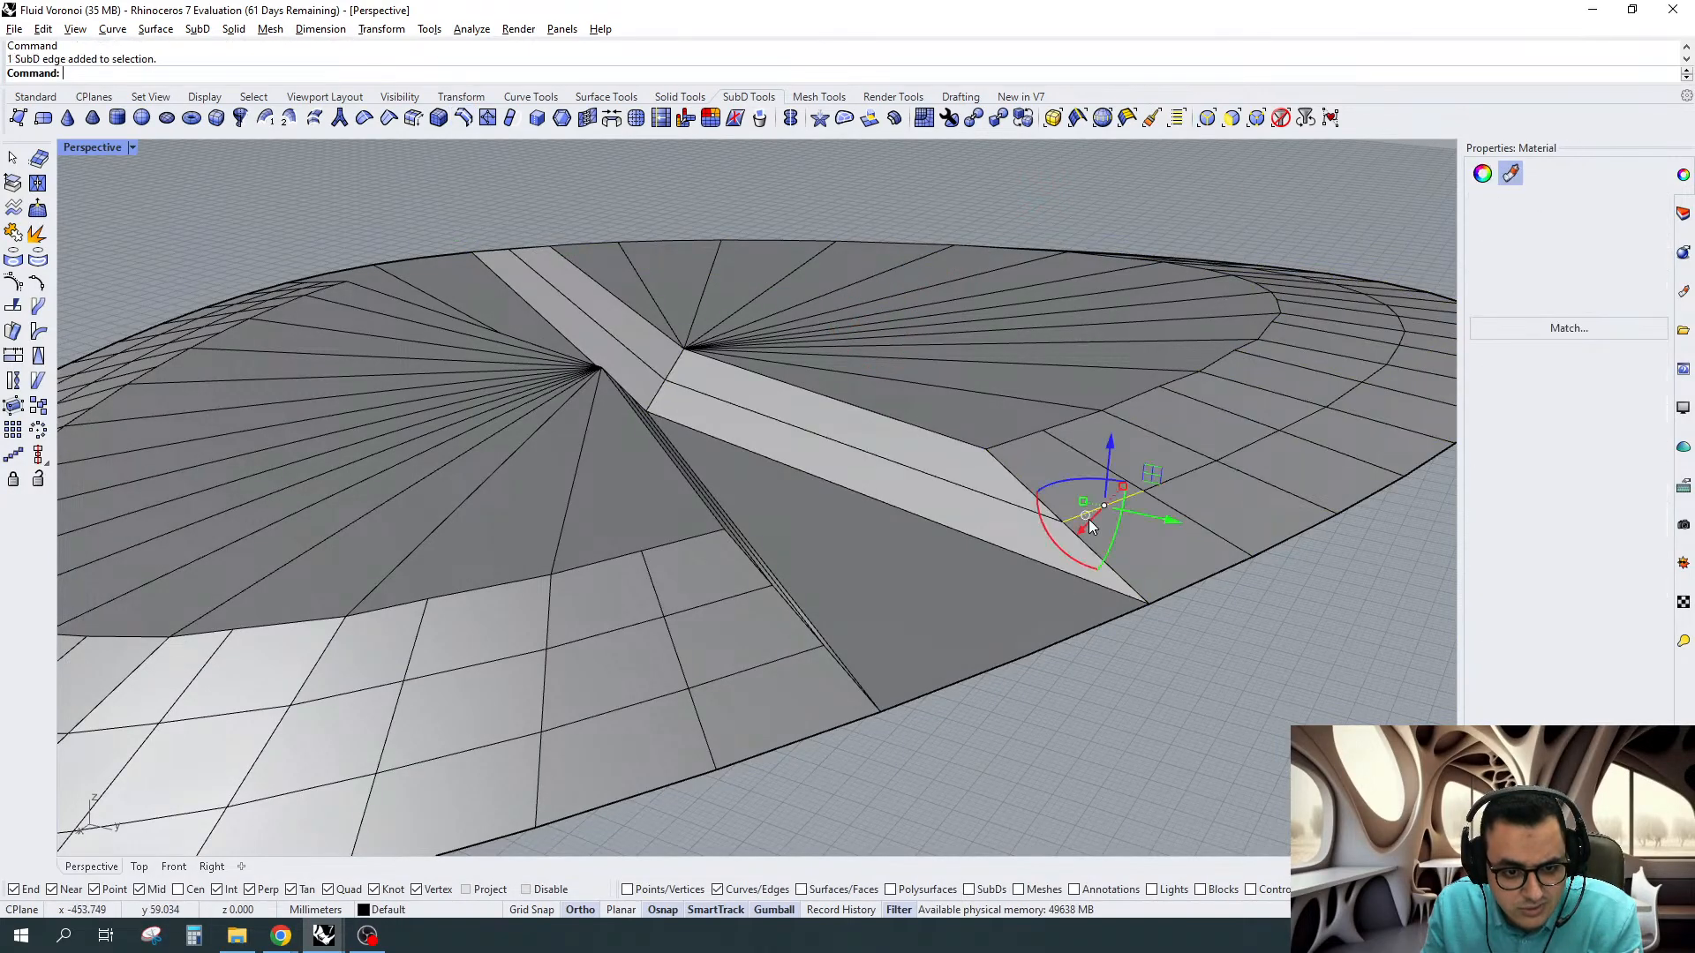
ctrl+shift+double_click(1089, 519)
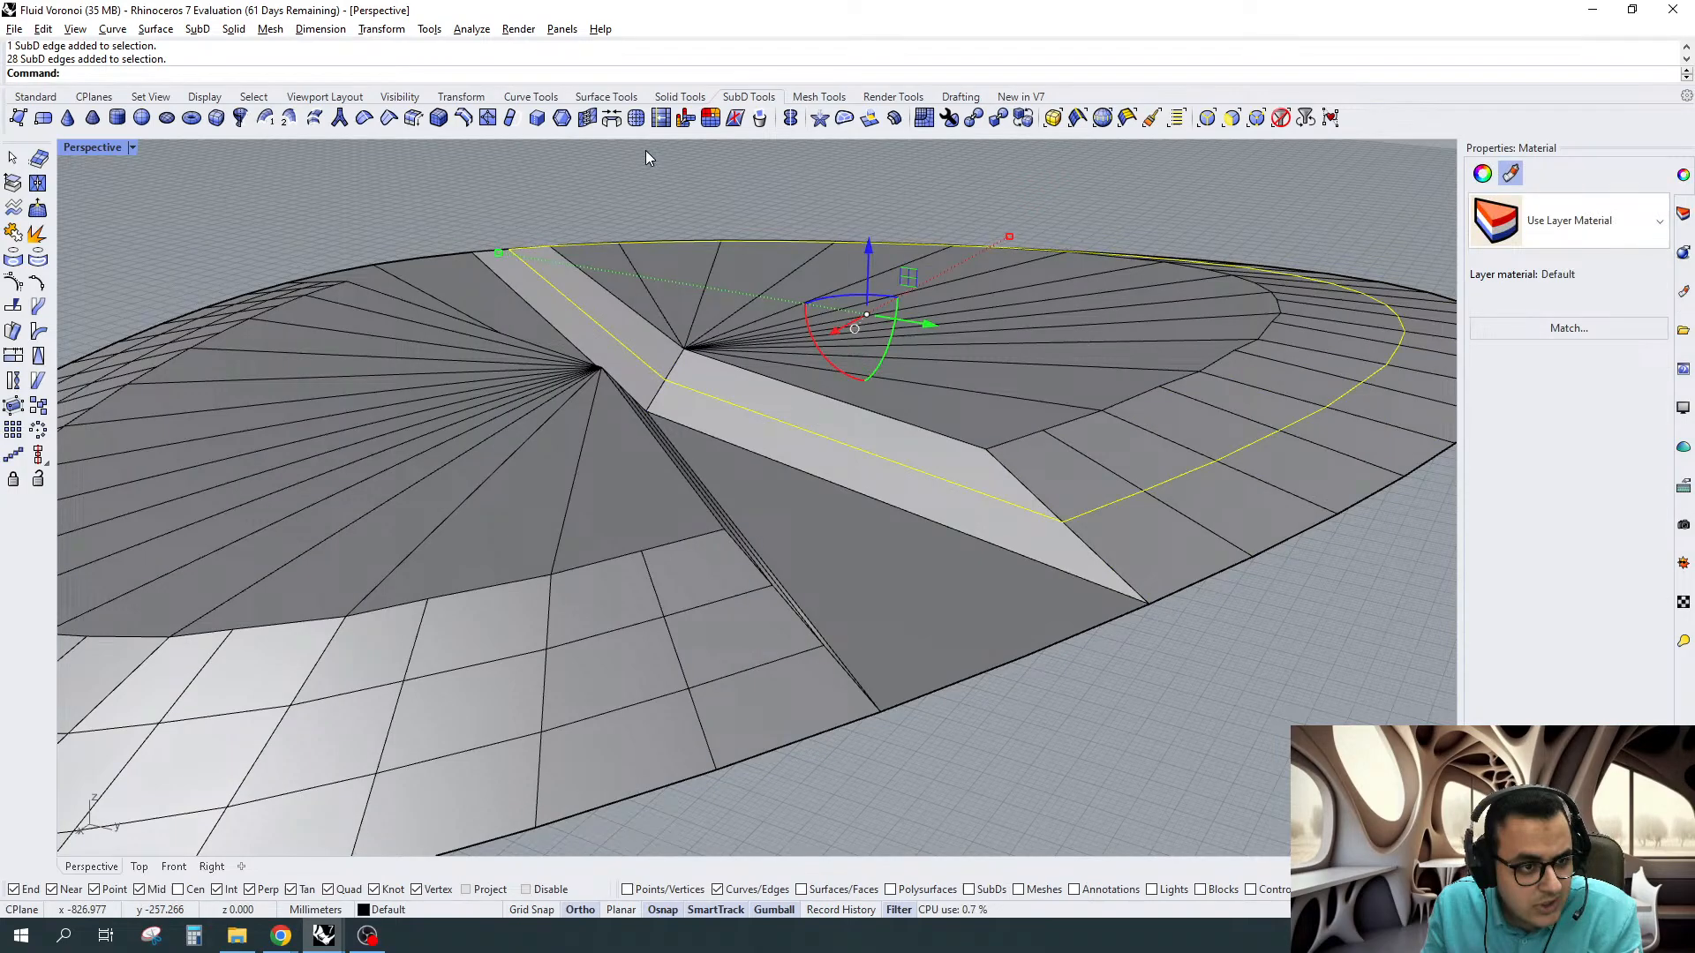
click(660, 119)
text(.33)
key(Return)
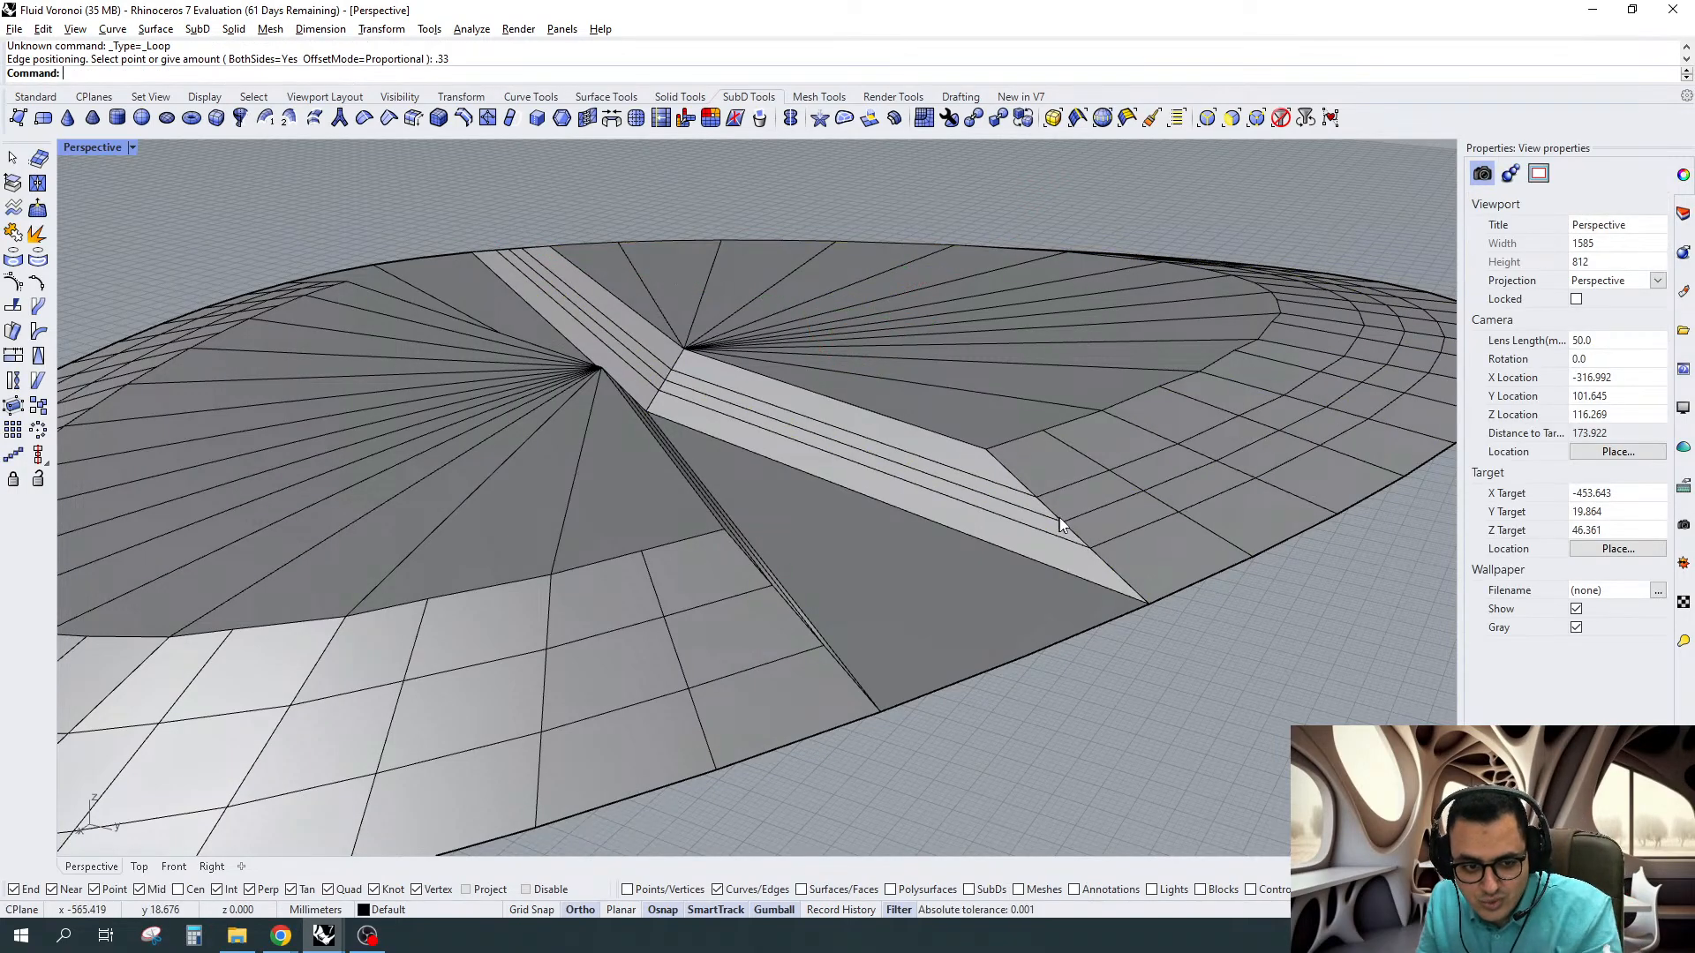
ctrl+shift+double_click(1078, 518)
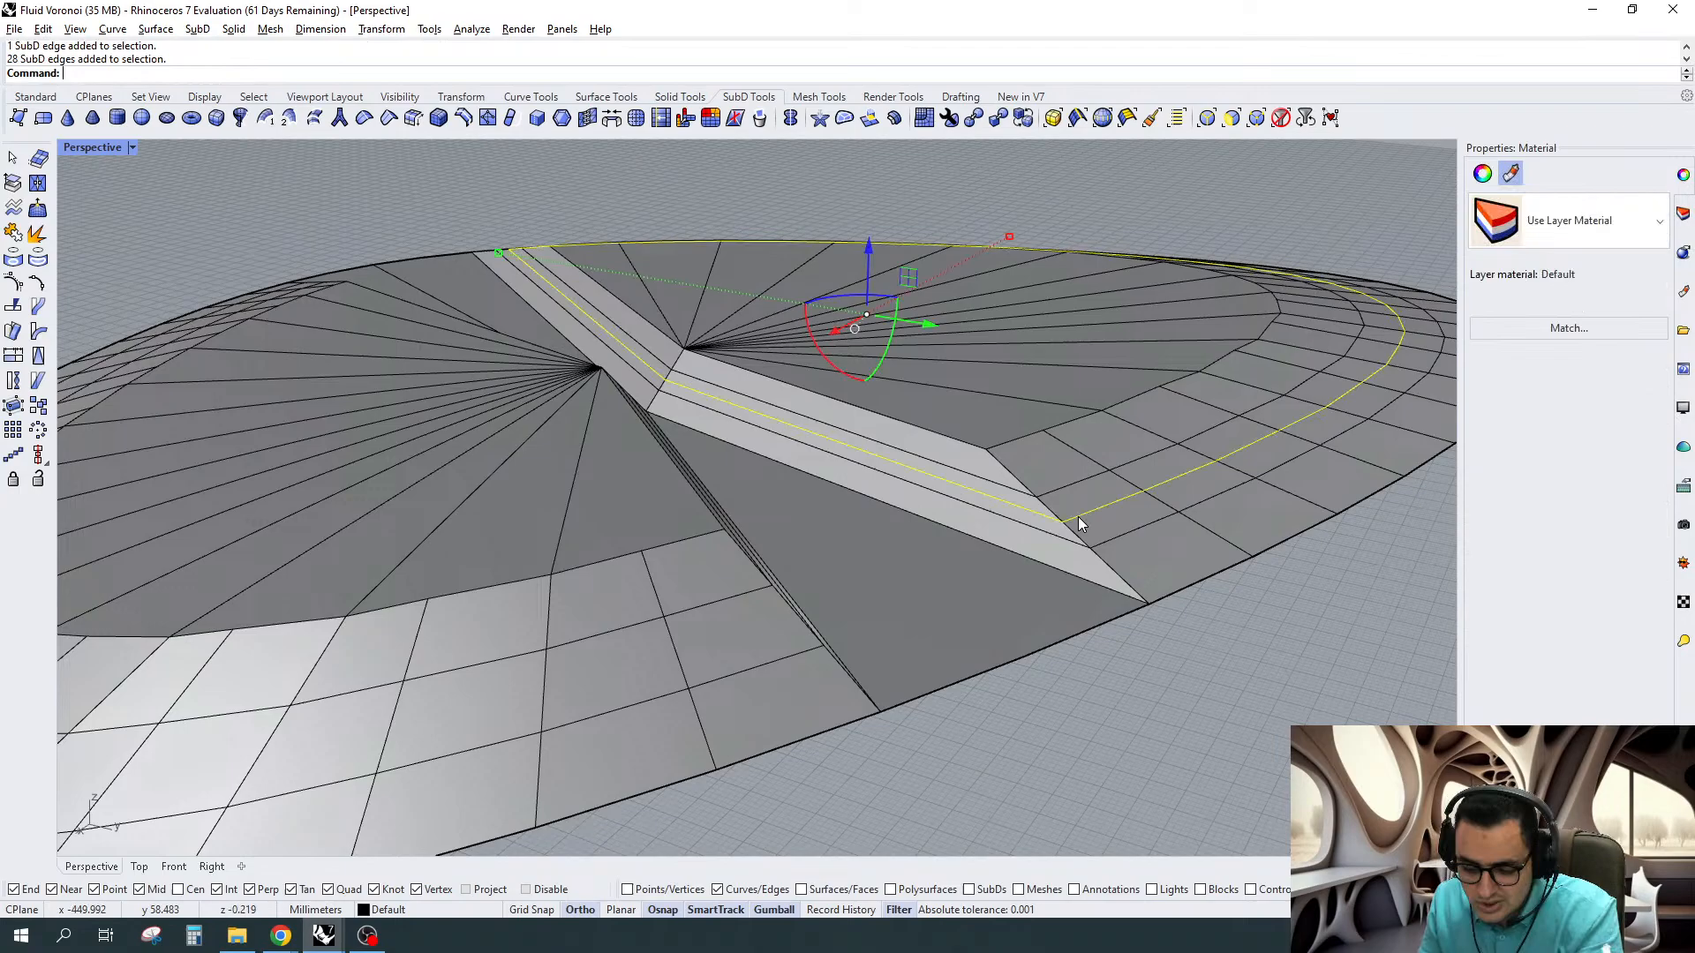
key(Delete)
Extrude the middle bands of outer slope faces on both lobes downward together and scale the extruded faces vertically
ctrl+shift+click(1158, 483)
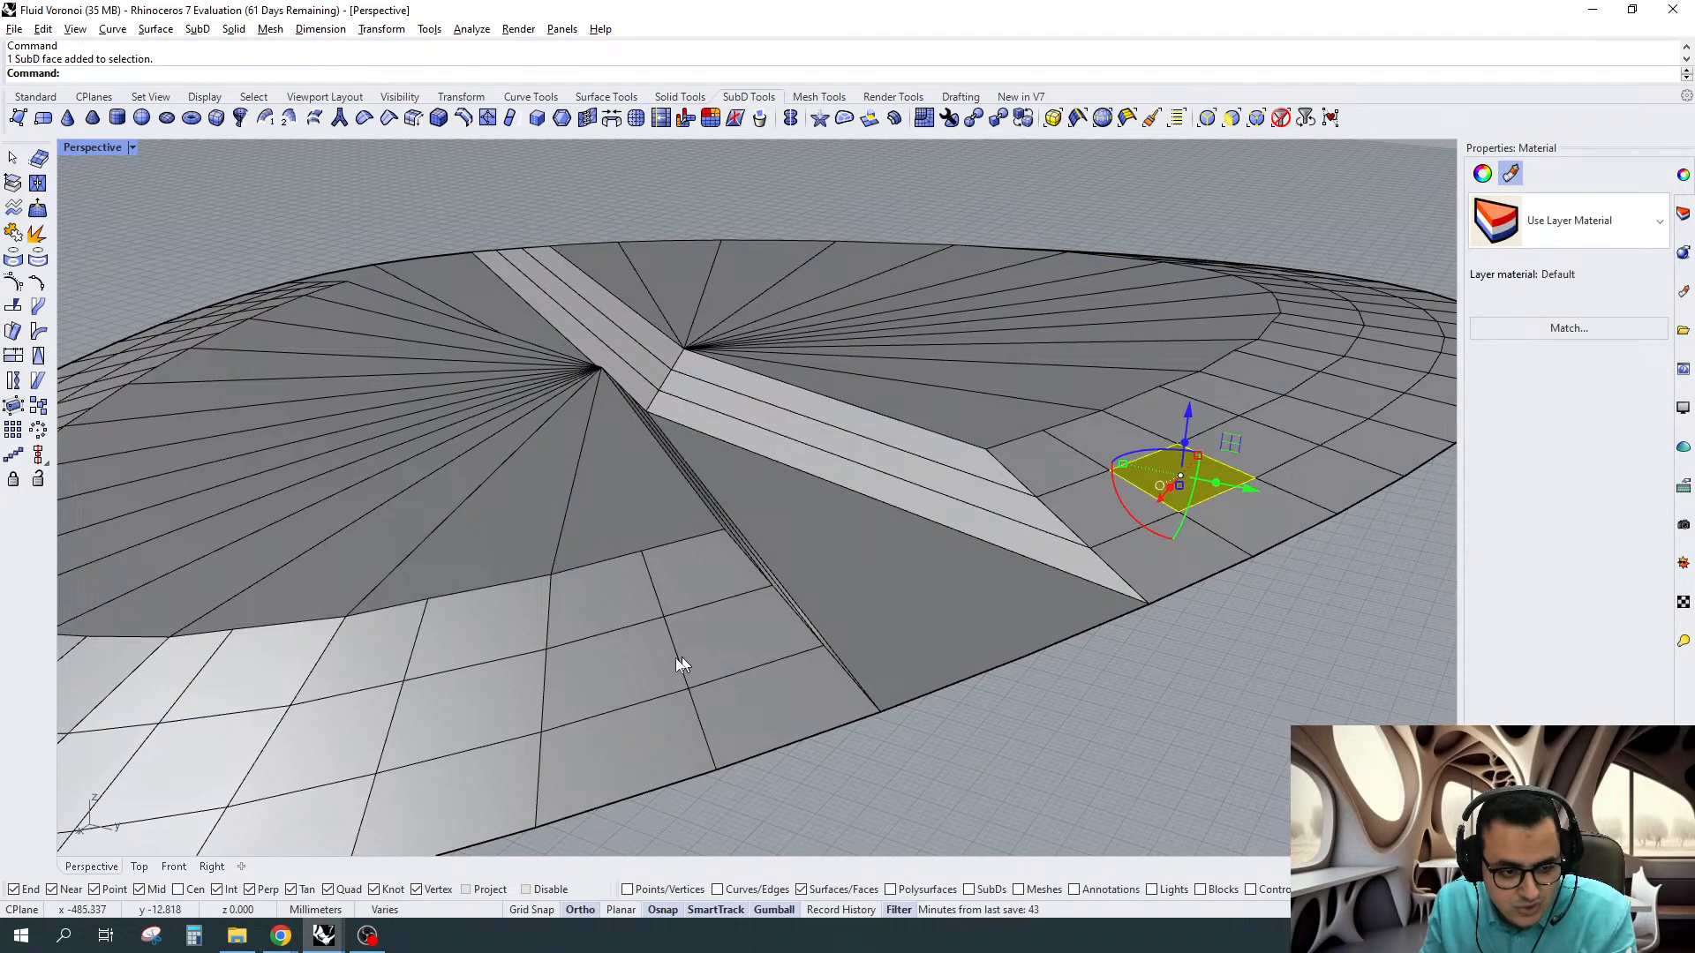
ctrl+shift+click(660, 660)
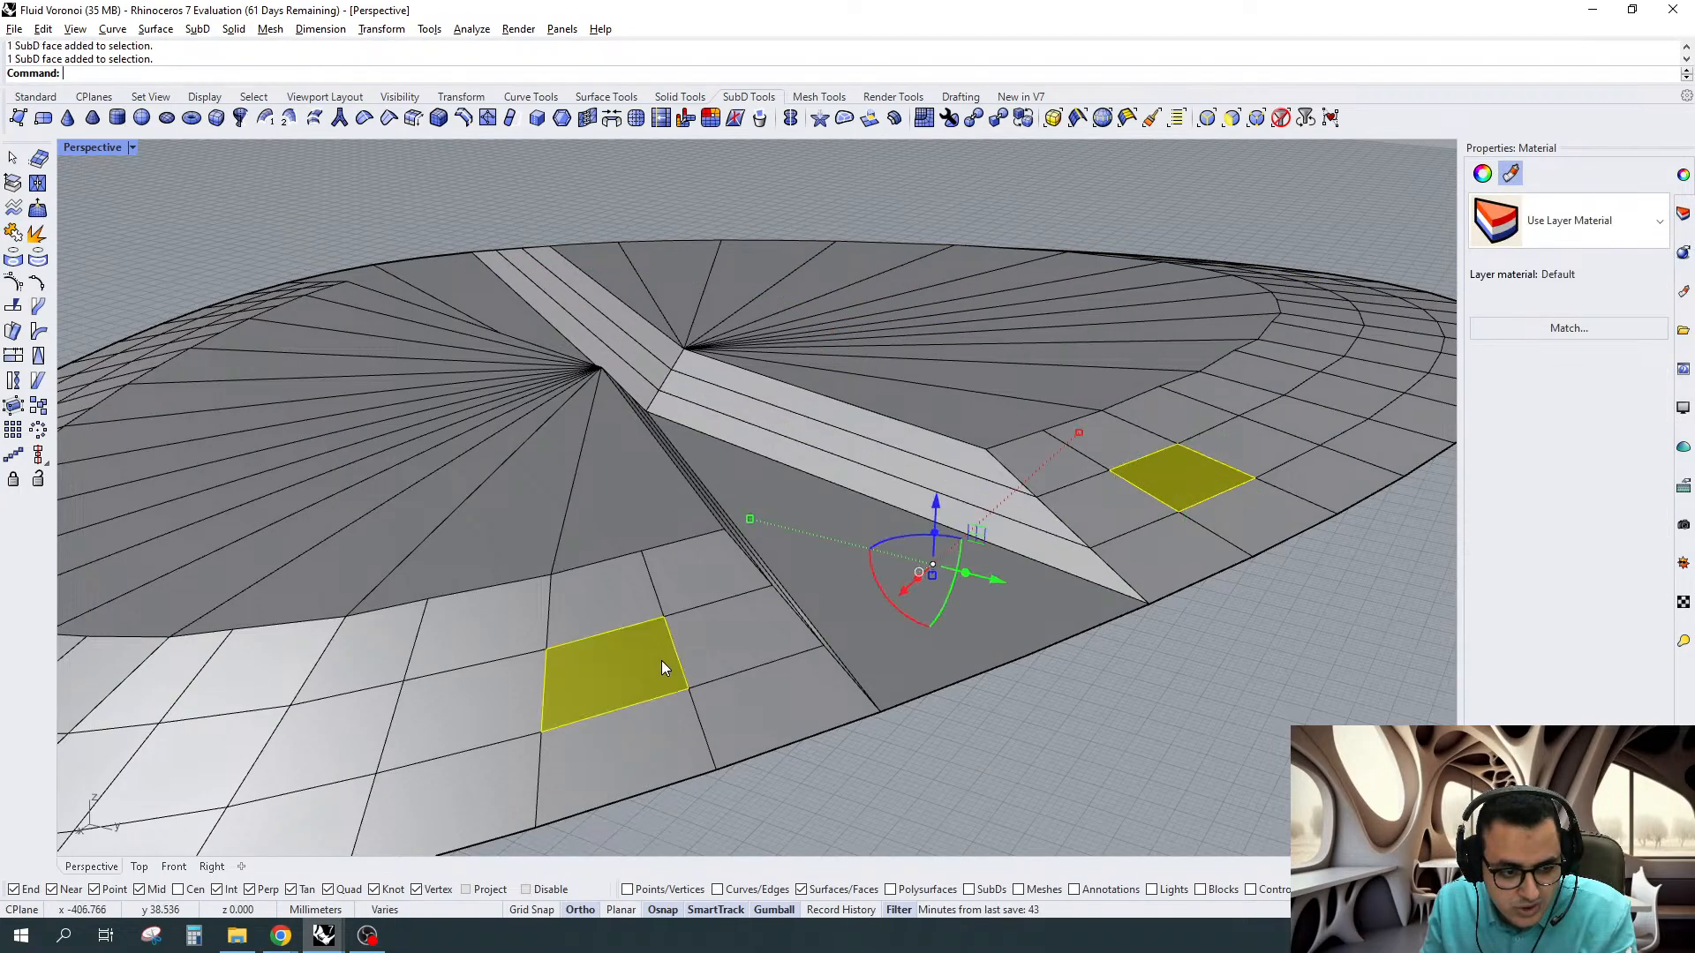
right_drag(662, 662, 719, 609)
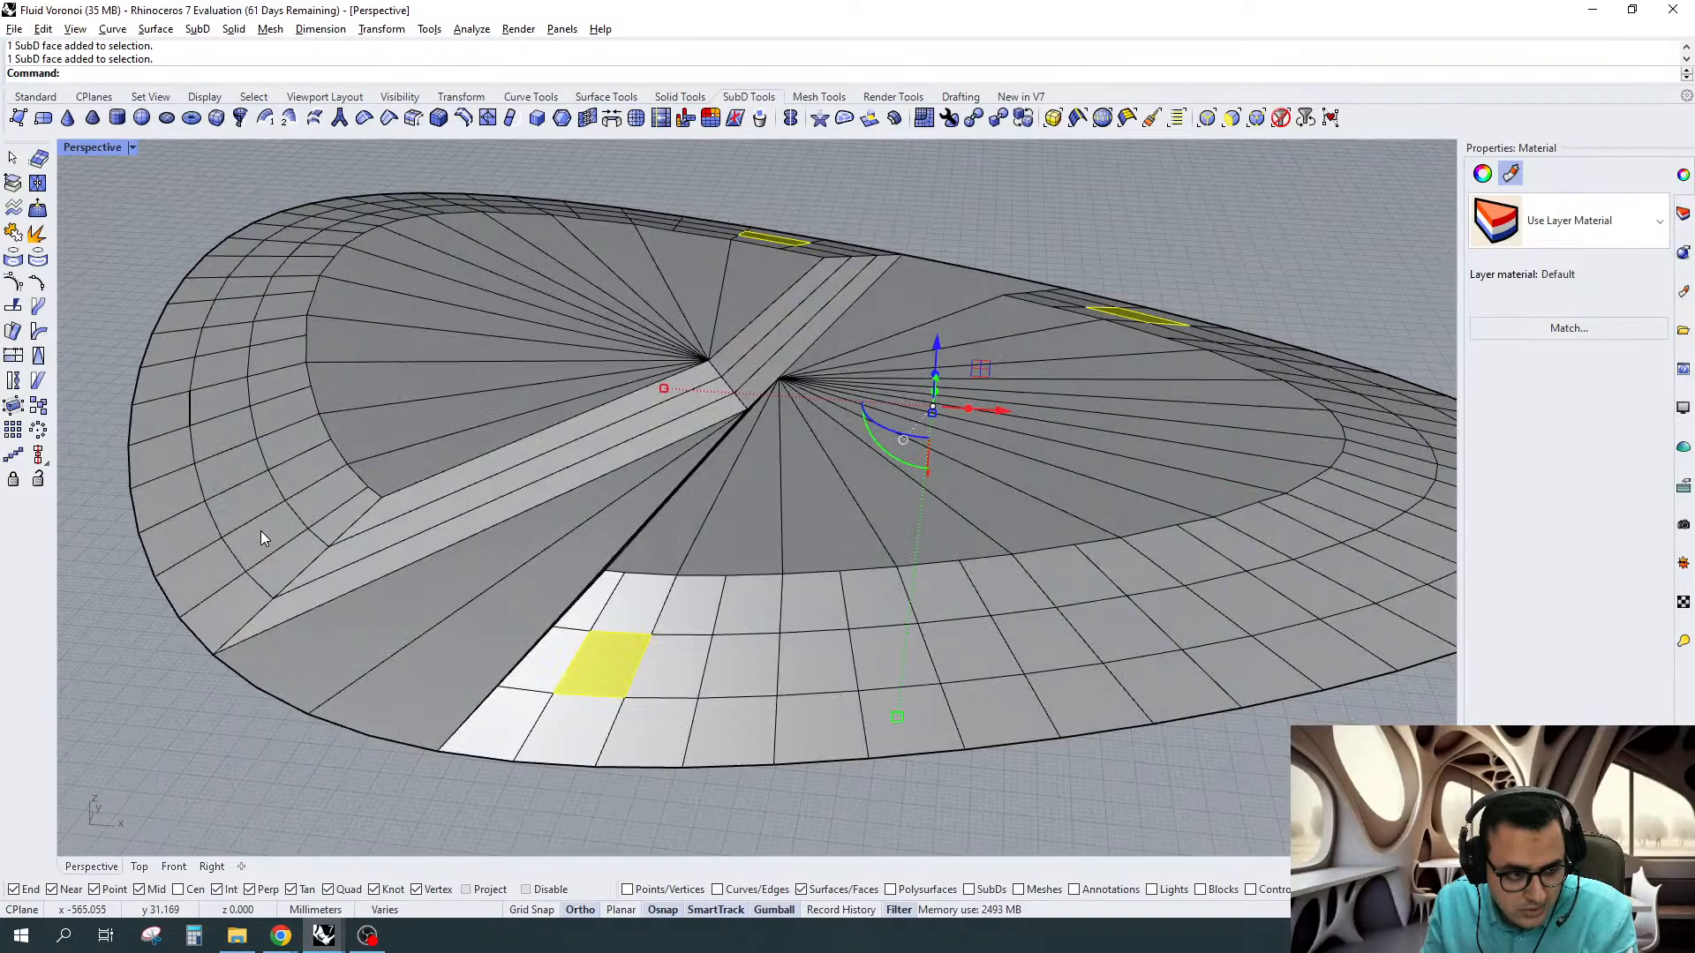
ctrl+shift+click(261, 531)
ctrl+shift+double_click(250, 500)
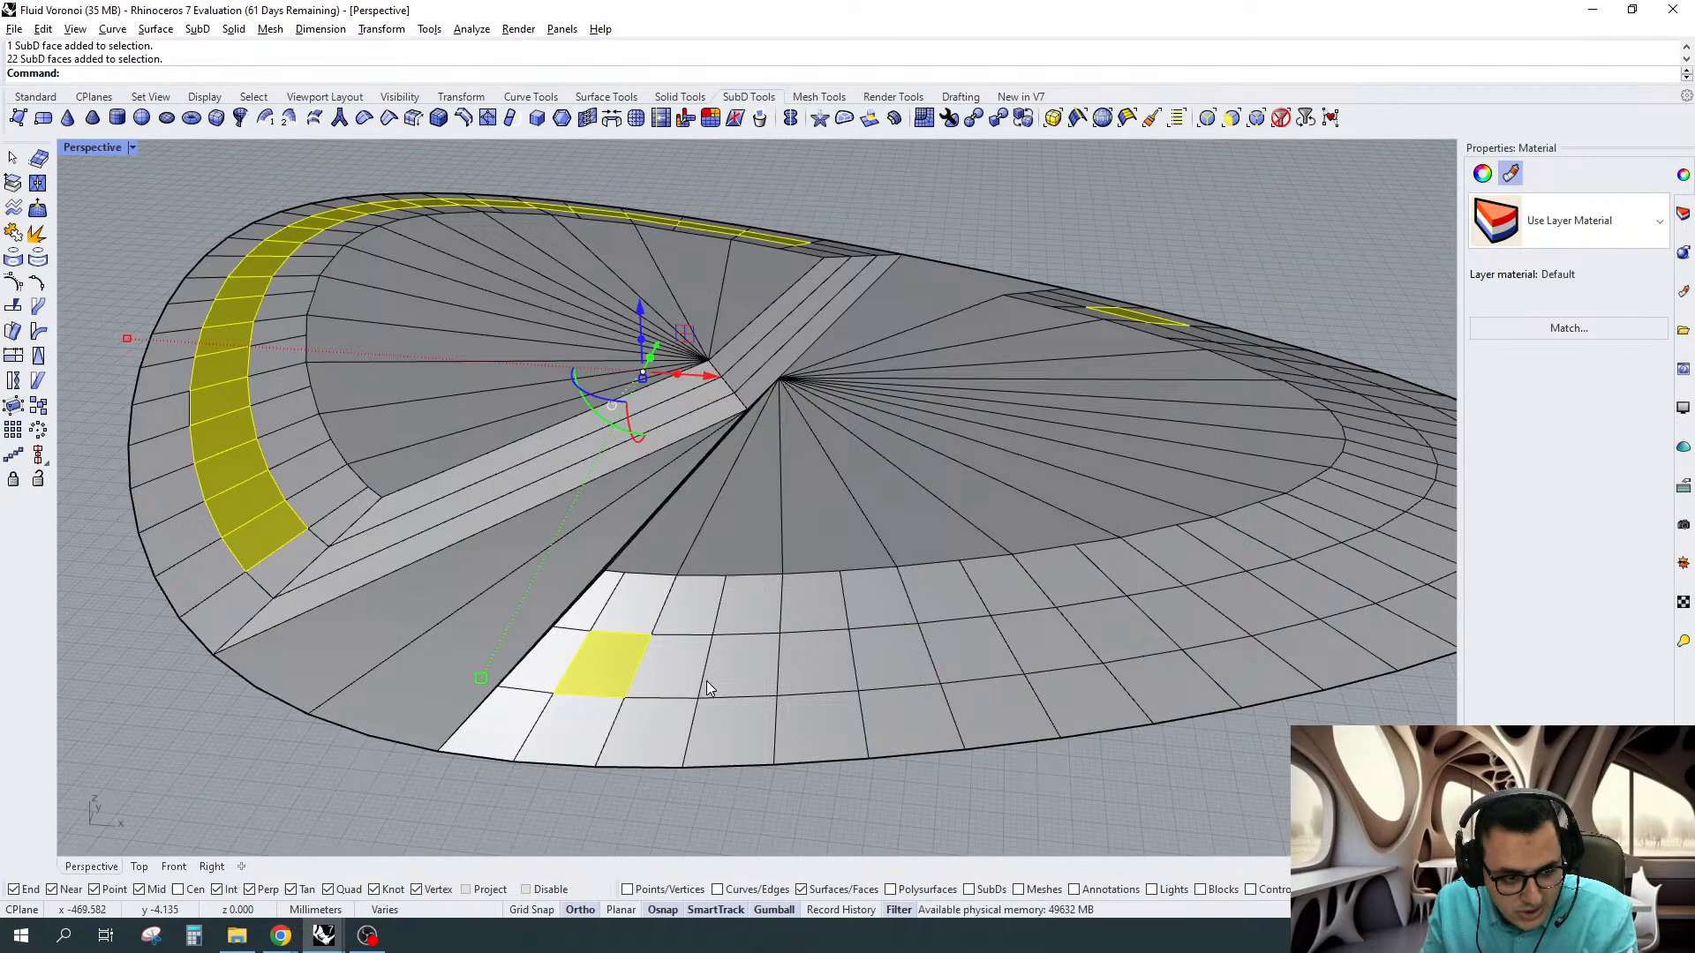
right_drag(709, 688, 750, 501)
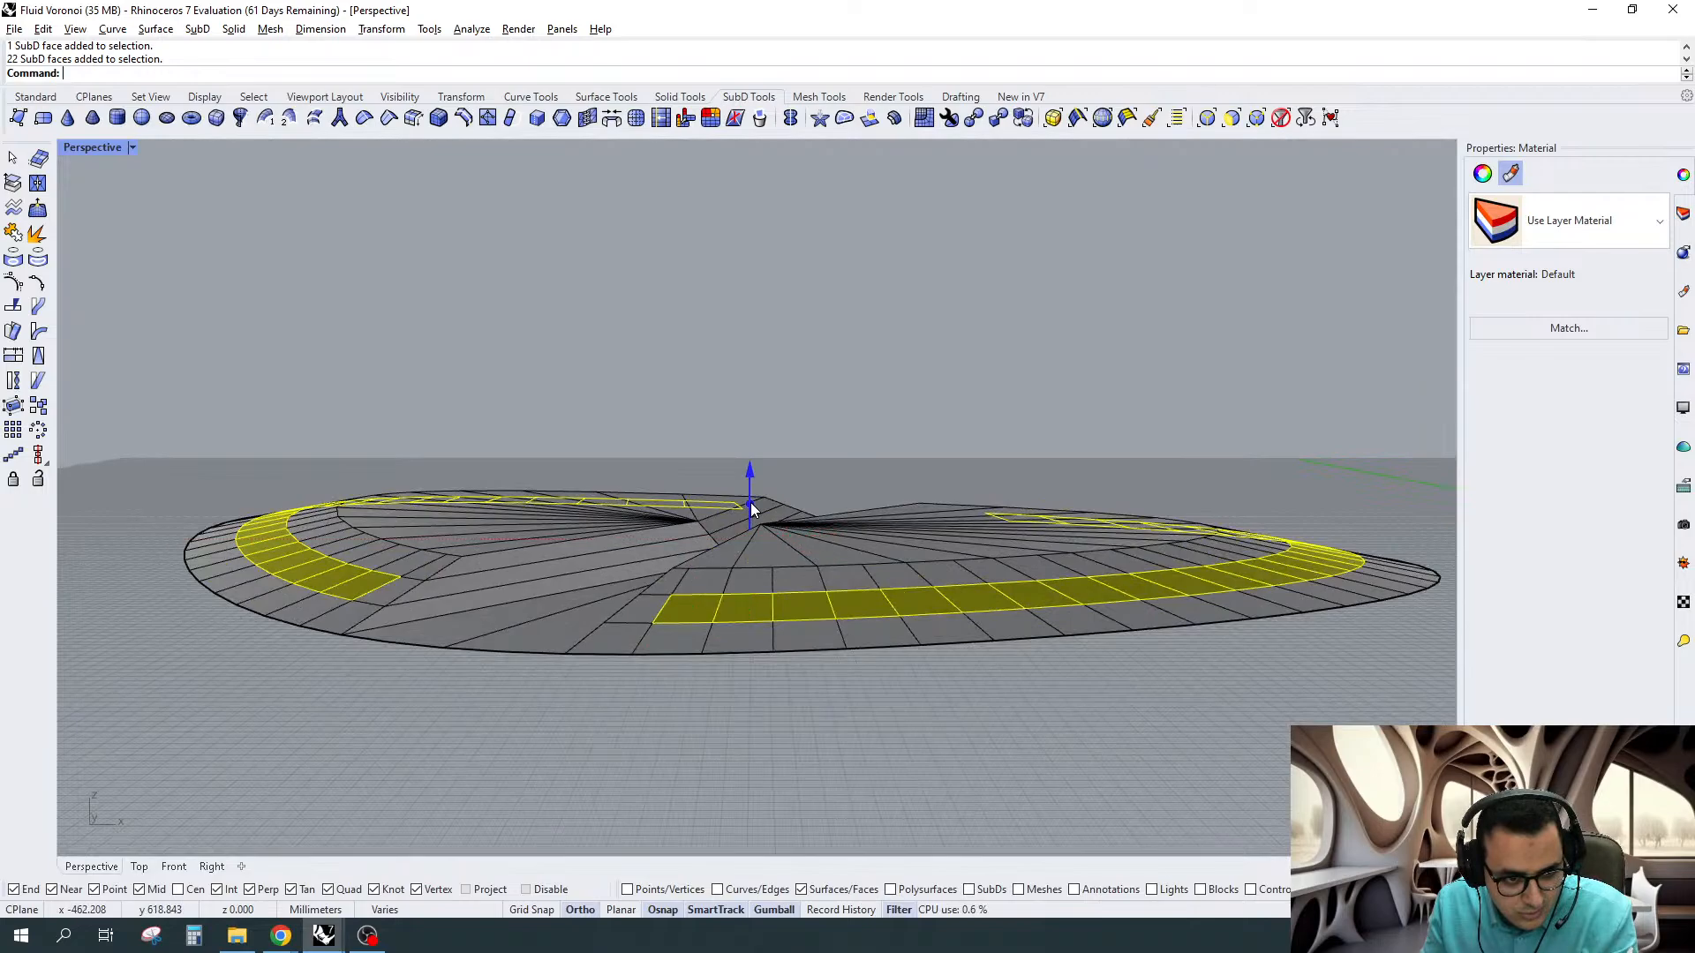
drag(750, 501, 766, 562)
right_drag(706, 643, 821, 612)
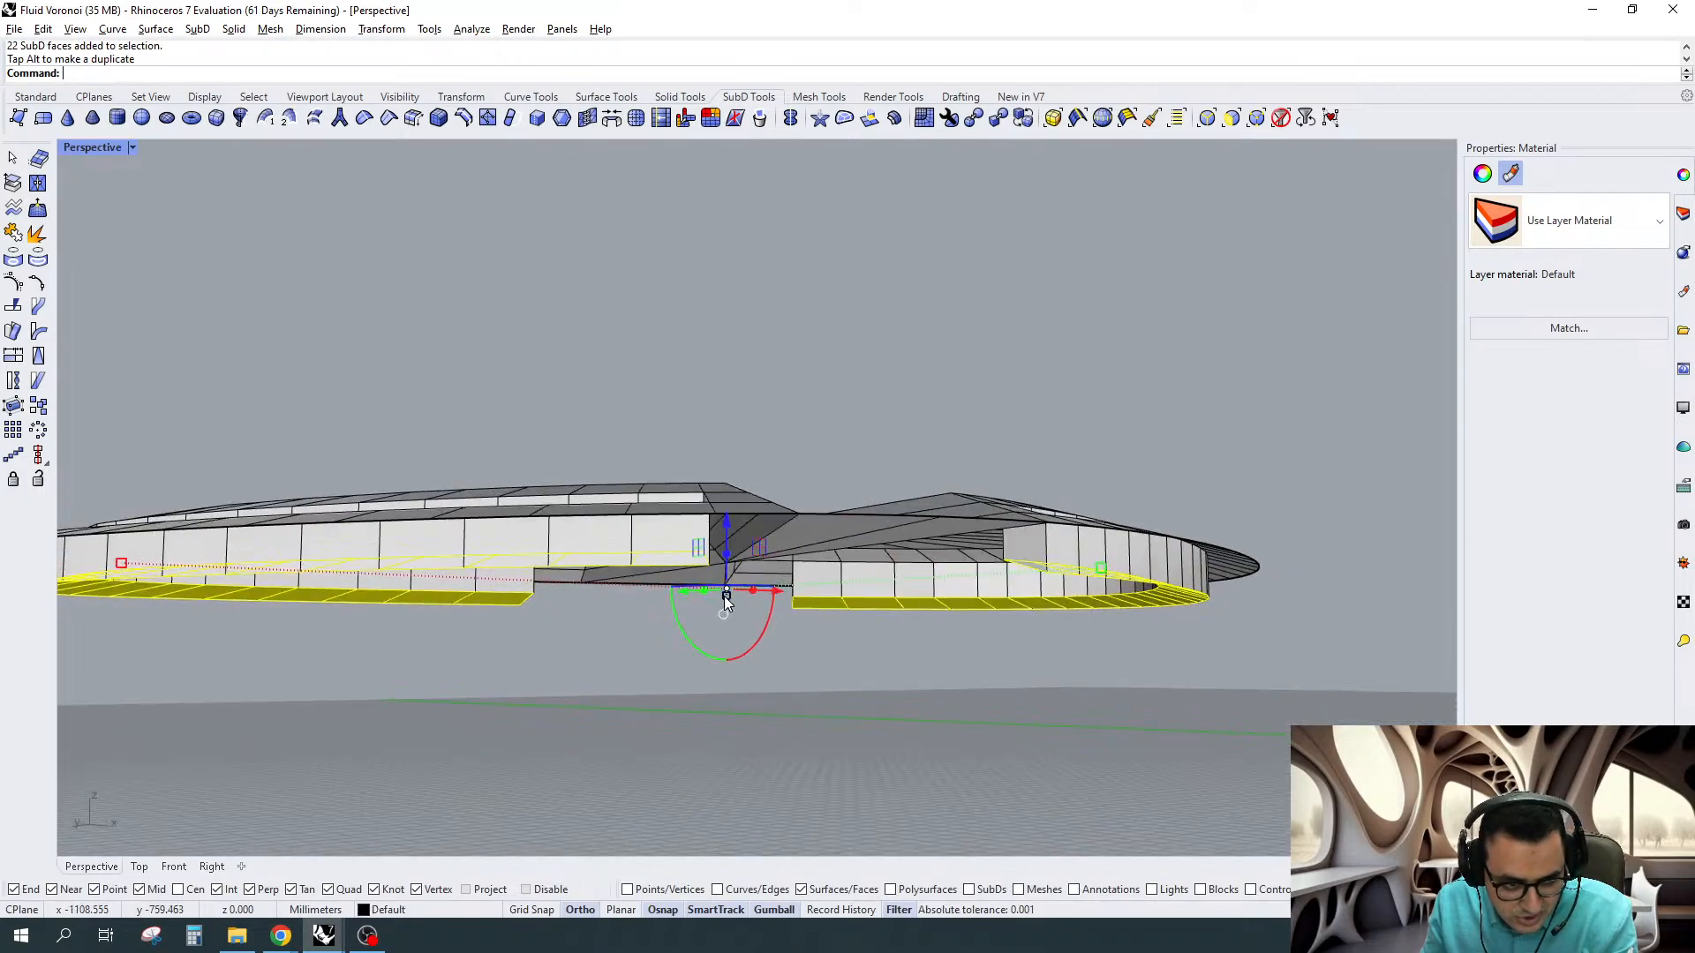
drag(727, 601, 728, 597)
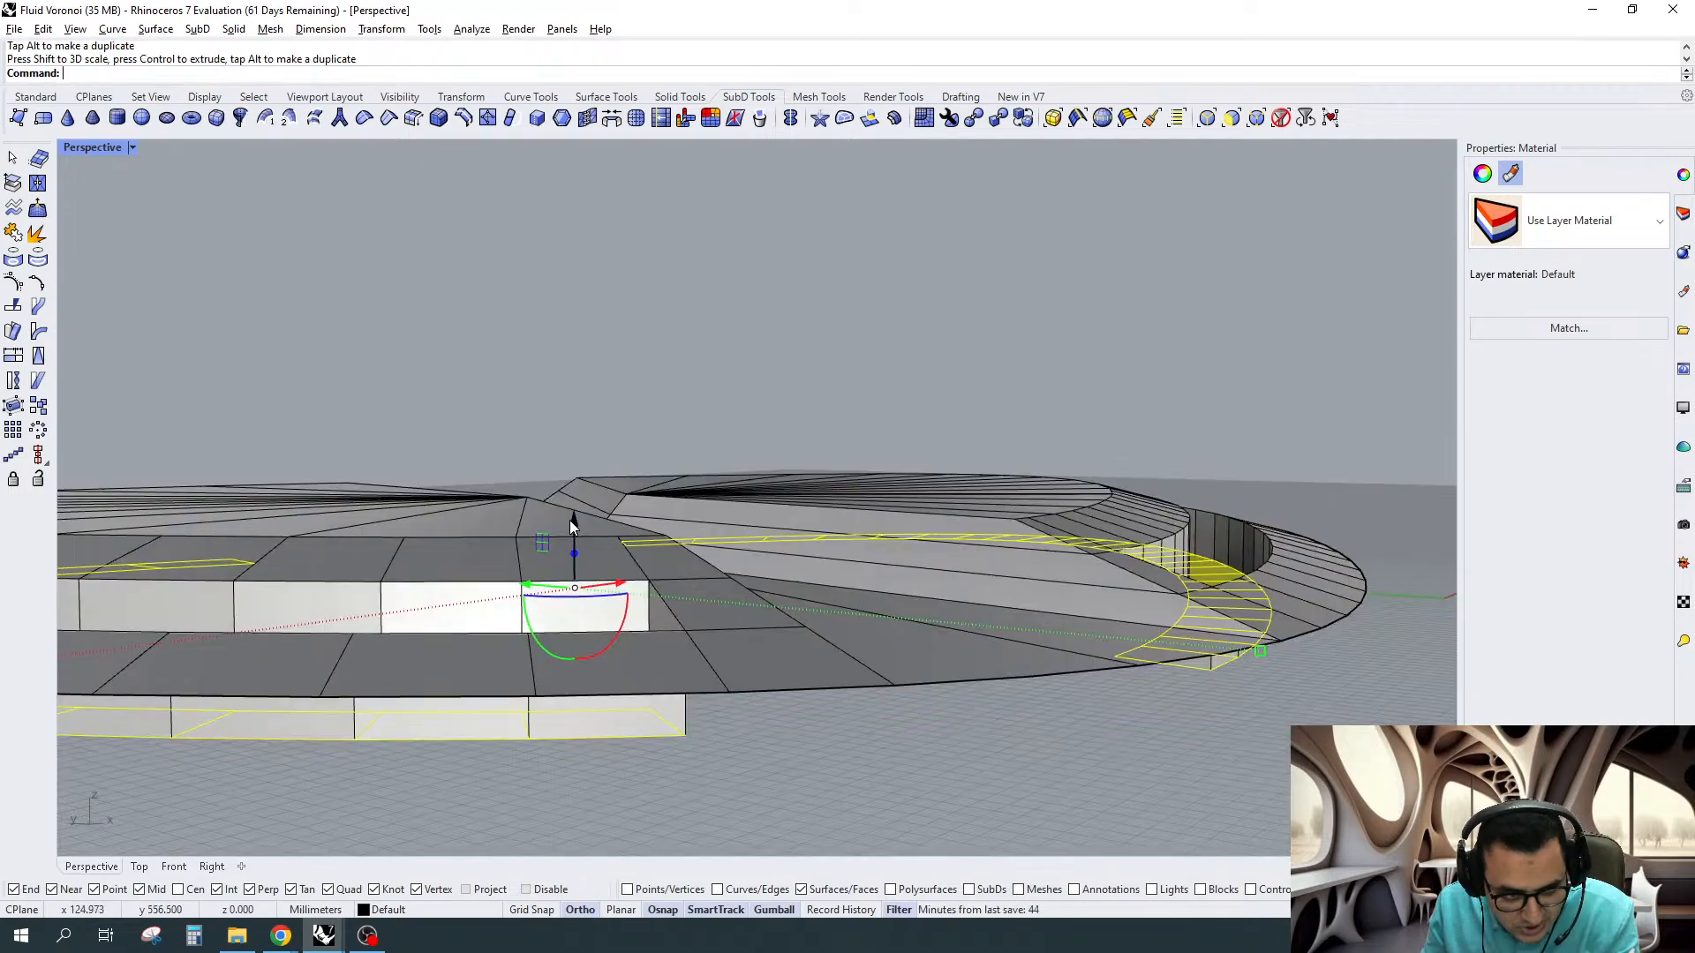
Raise and re-extrude the floor faces of both lobes' grooves and crease the edge loops partway down the groove walls
drag(570, 521, 565, 480)
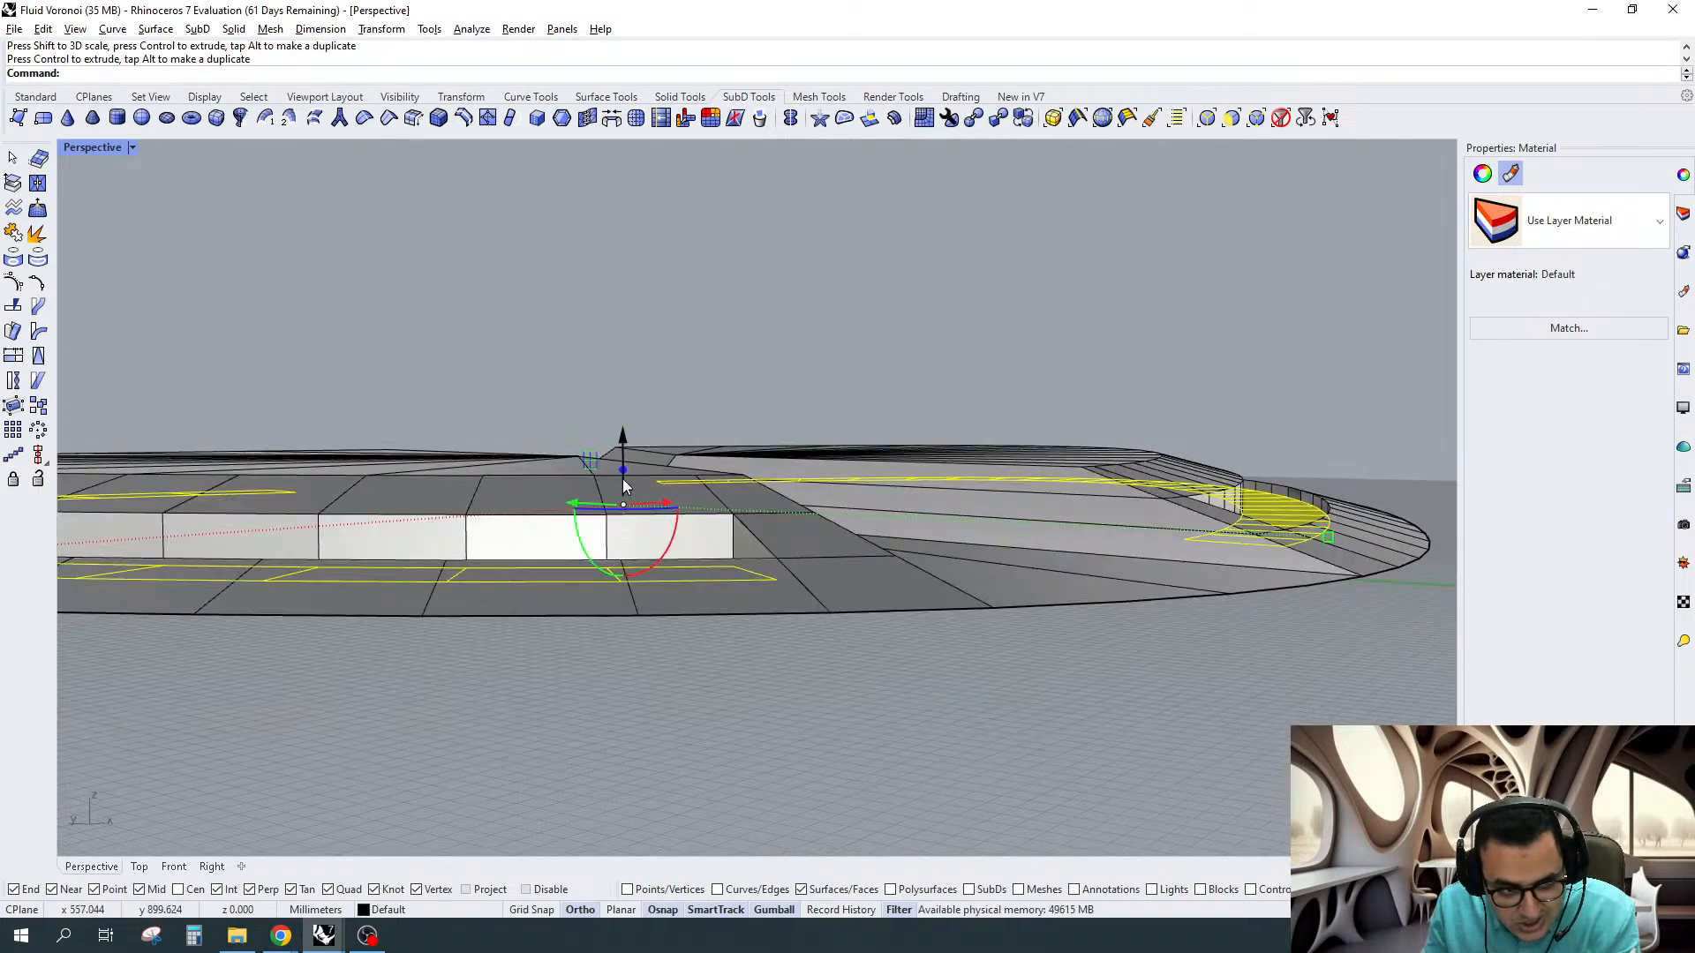
drag(622, 480, 637, 491)
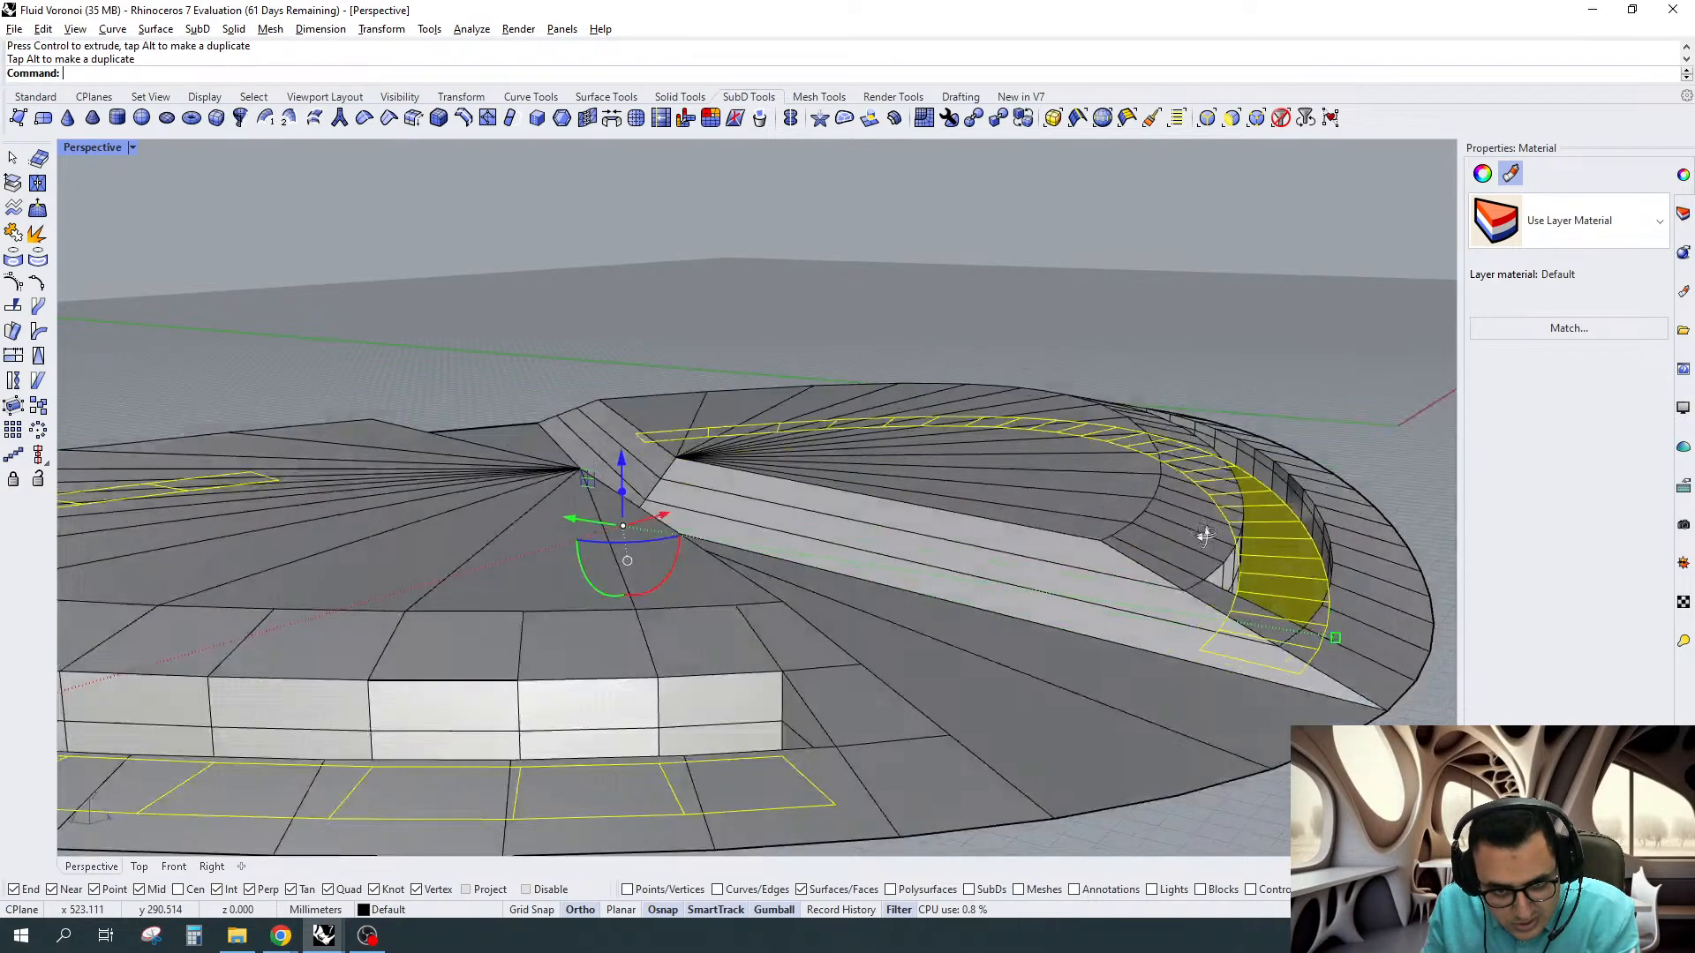
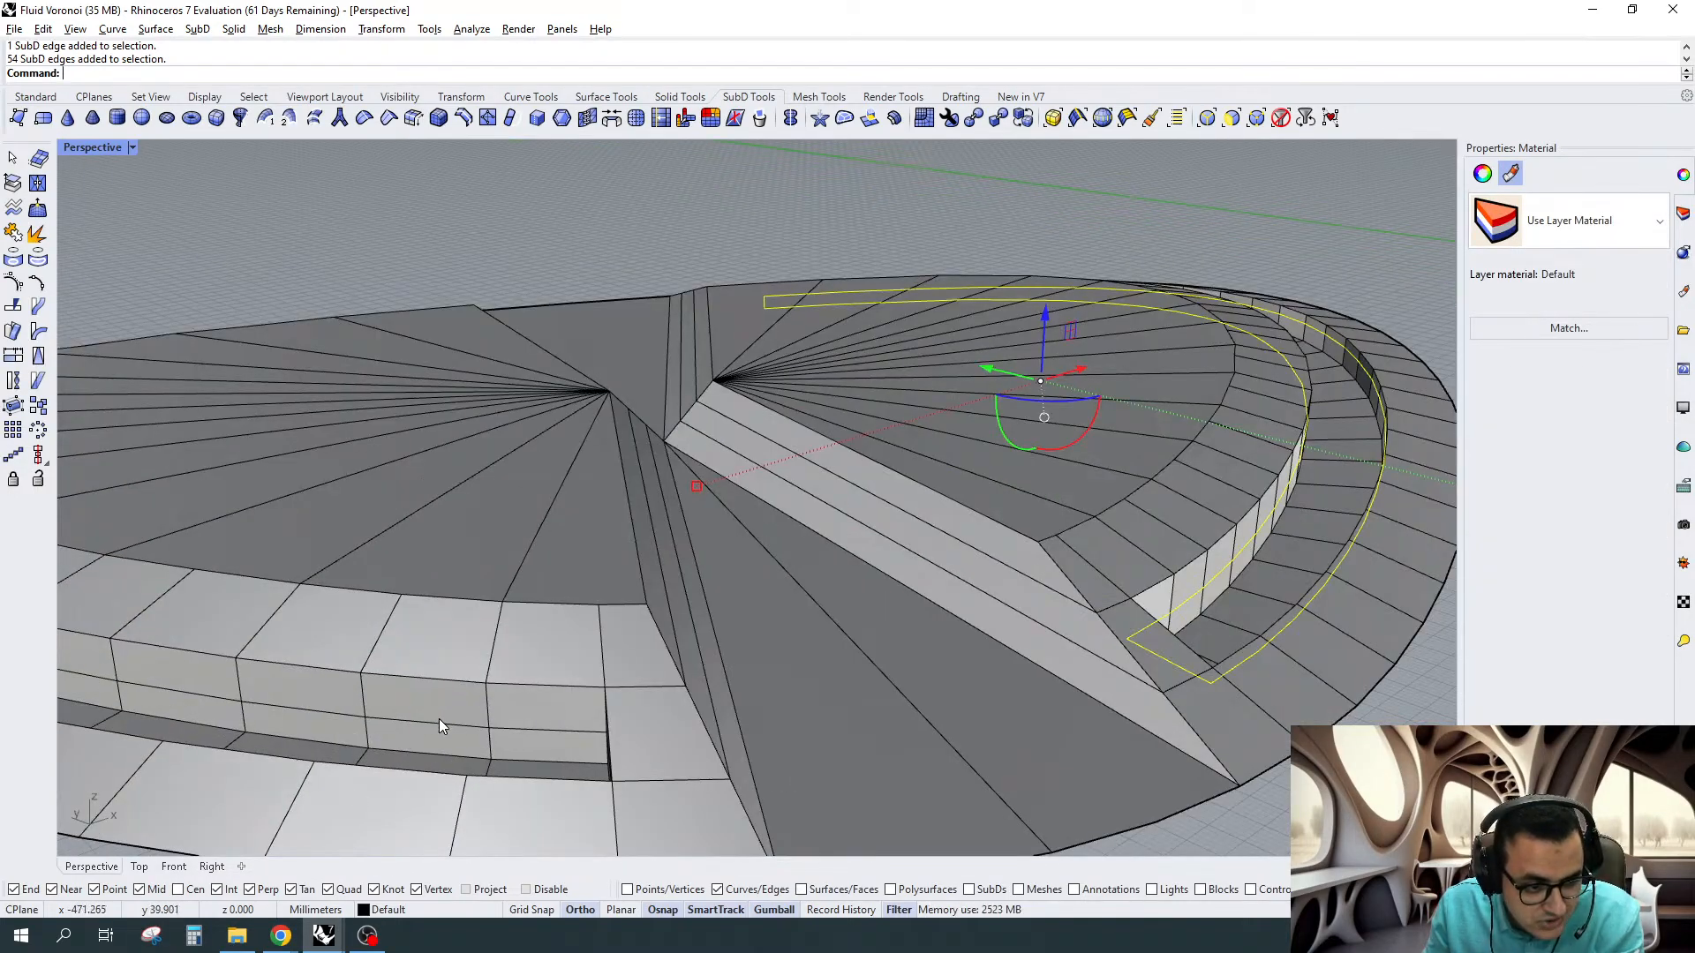
key(Tab)
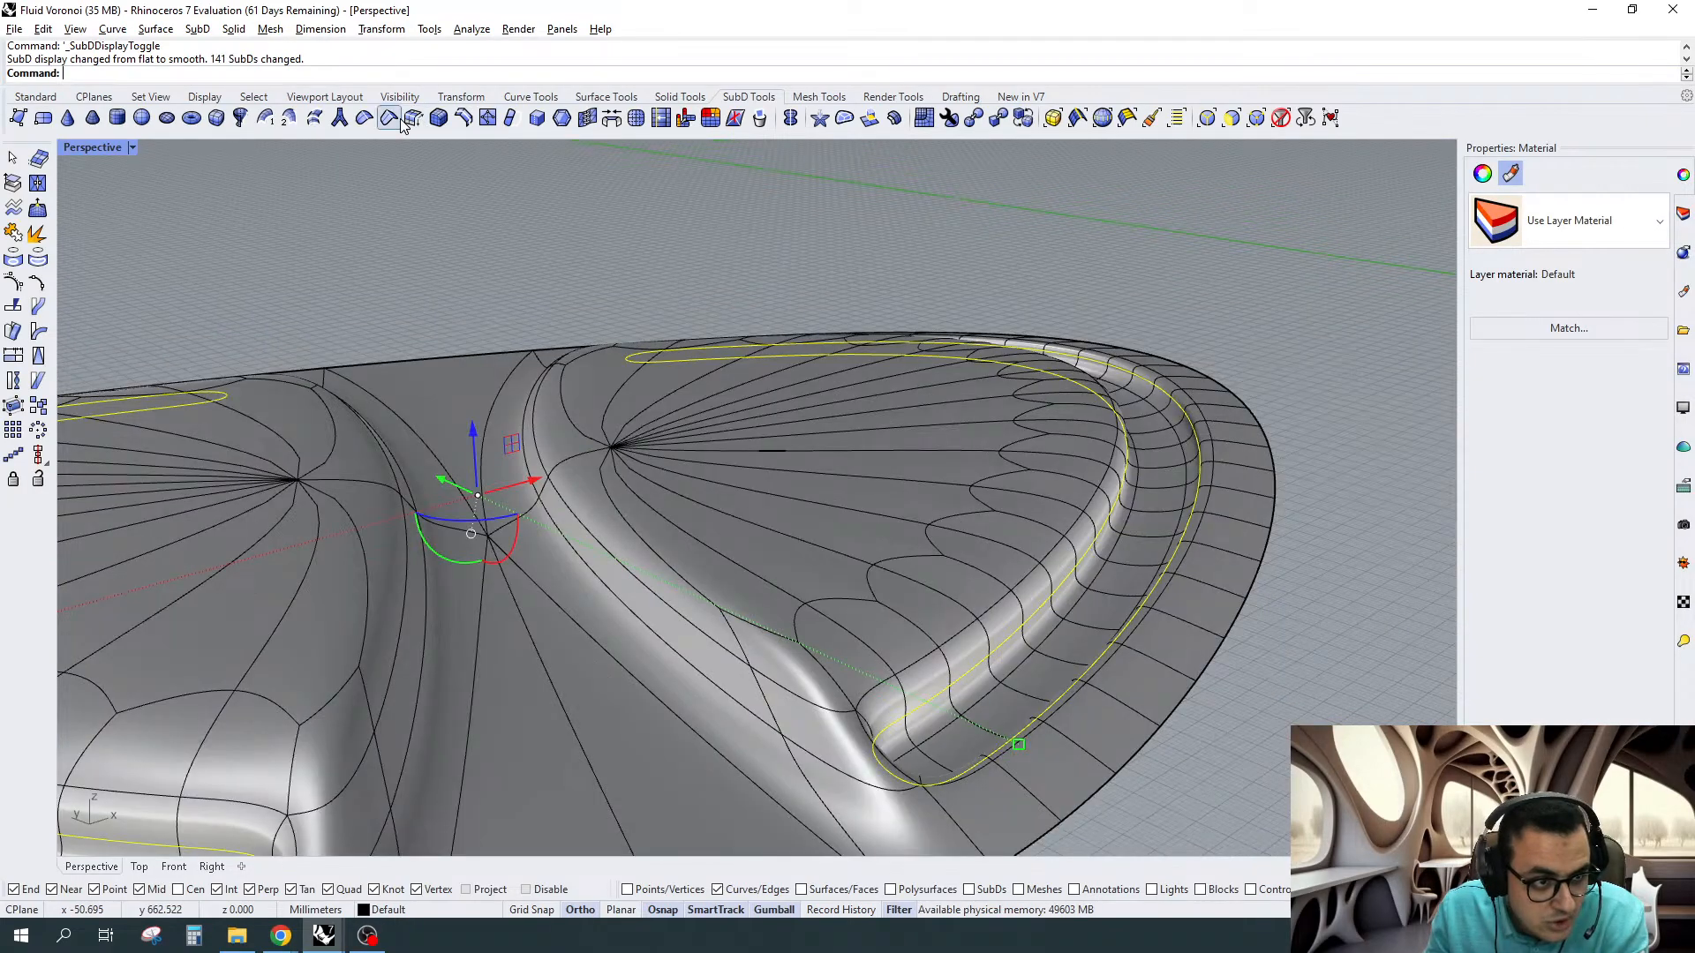
click(389, 119)
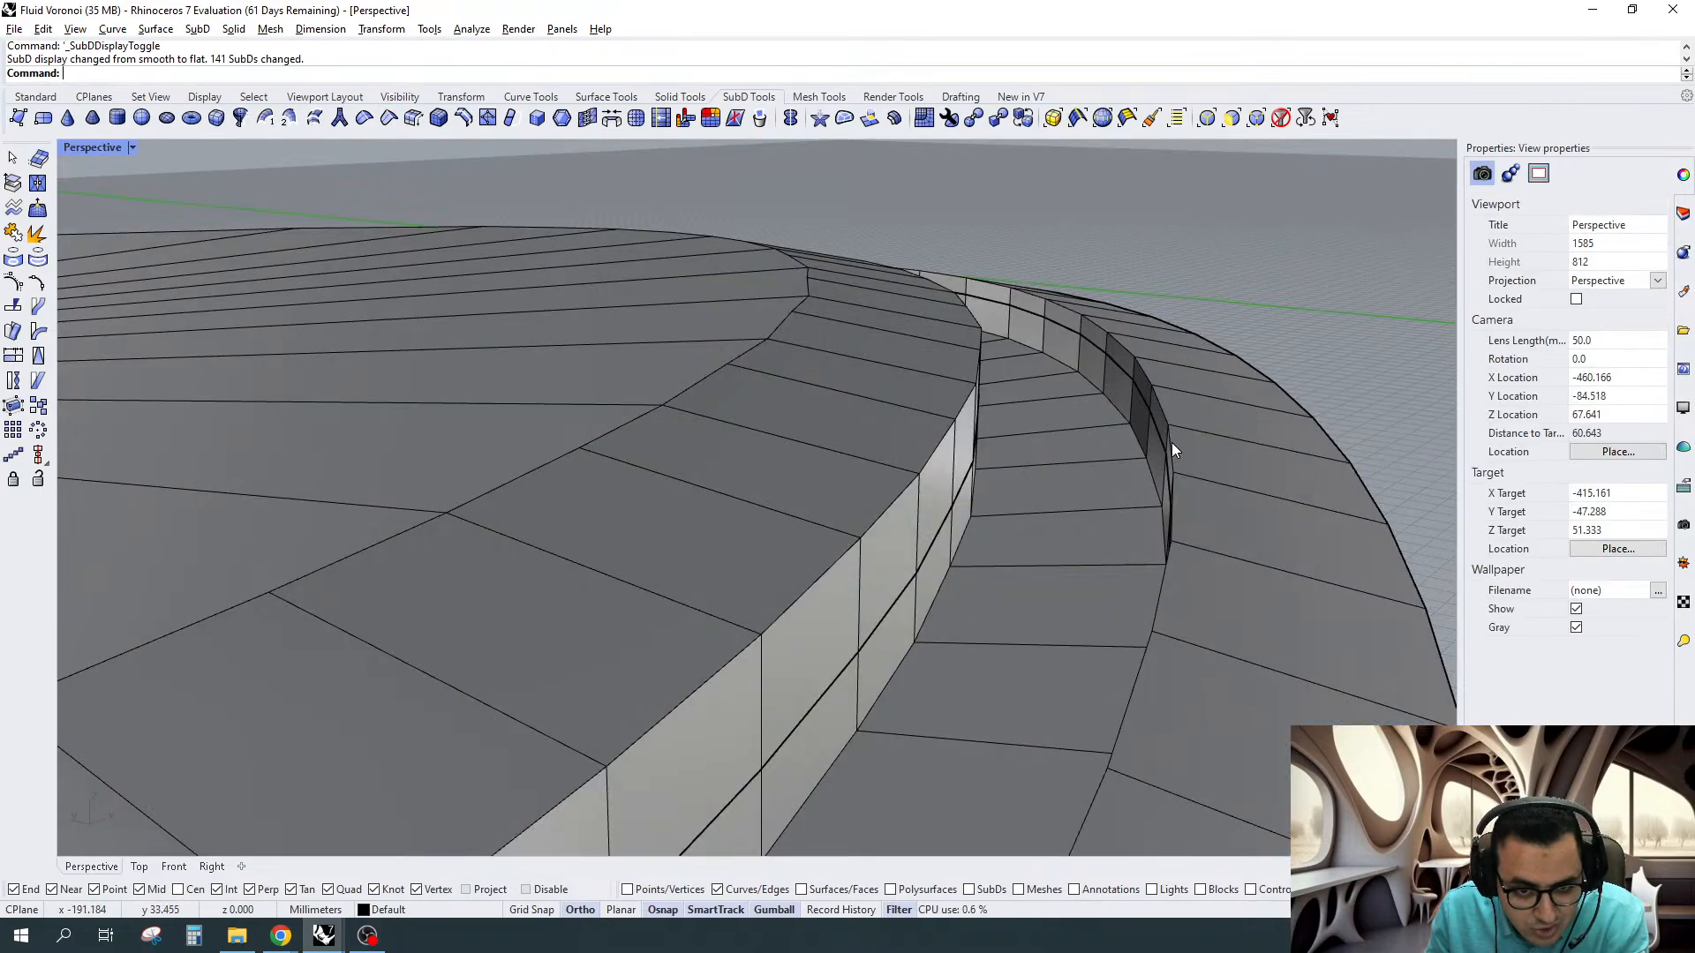
Crease the complete upper rims of the grooves on both lobes, including the short edges at the groove ends
ctrl+shift+click(1171, 451)
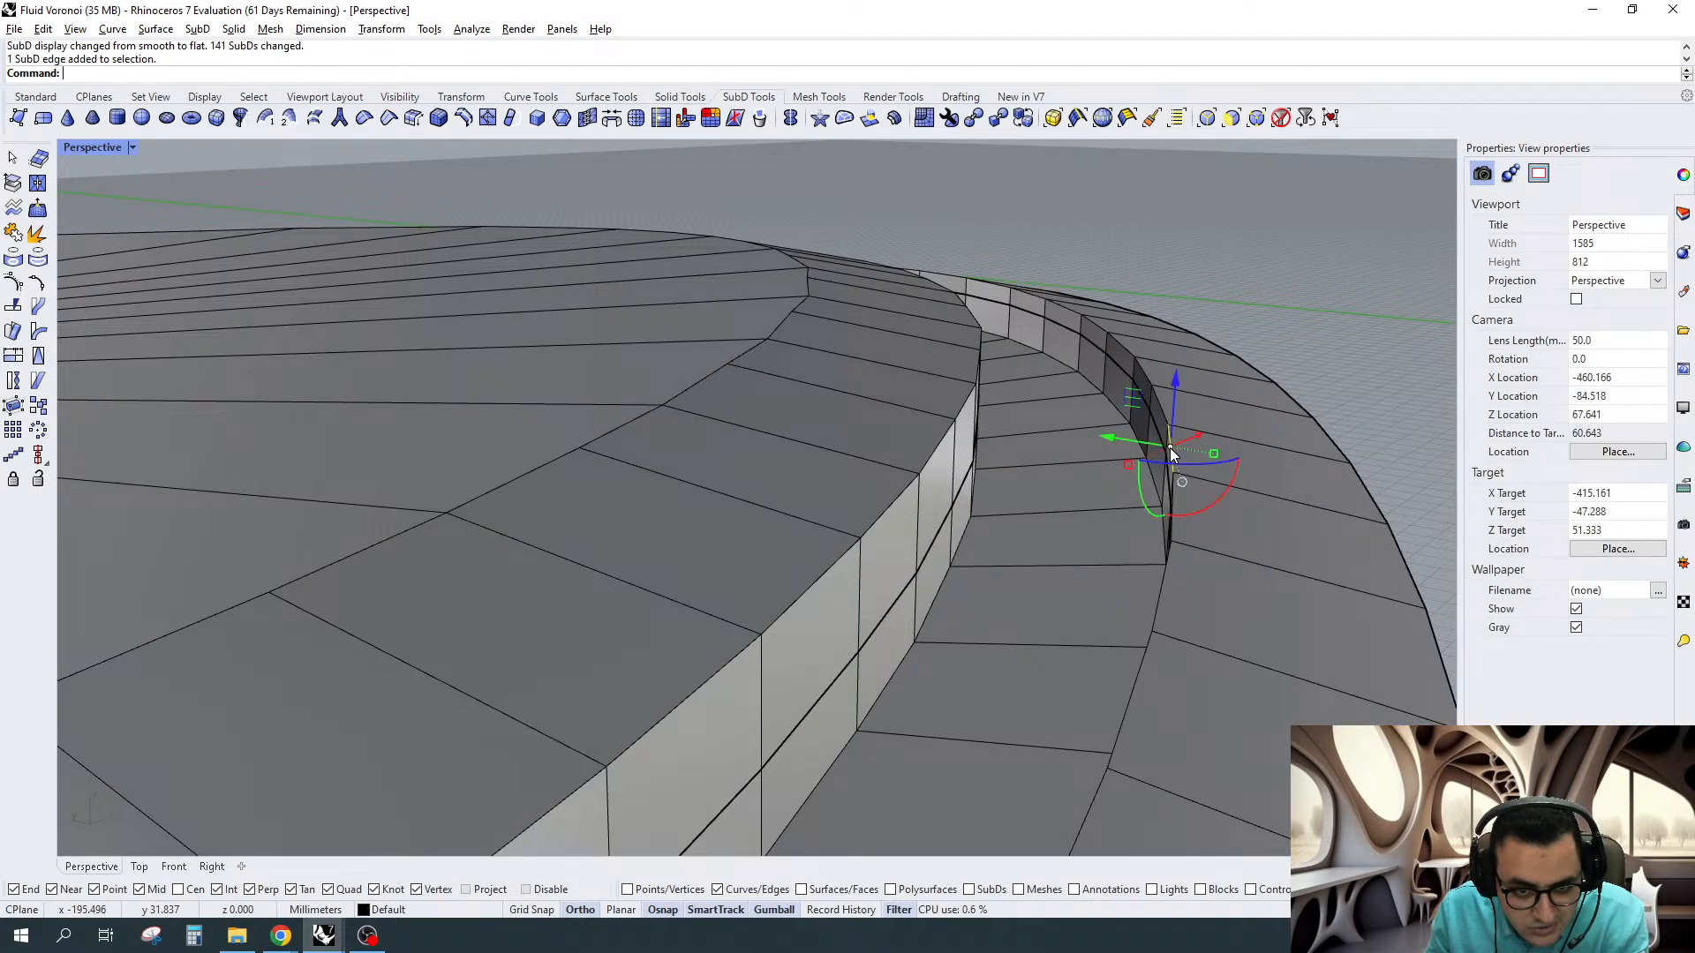
ctrl+shift+double_click(1171, 450)
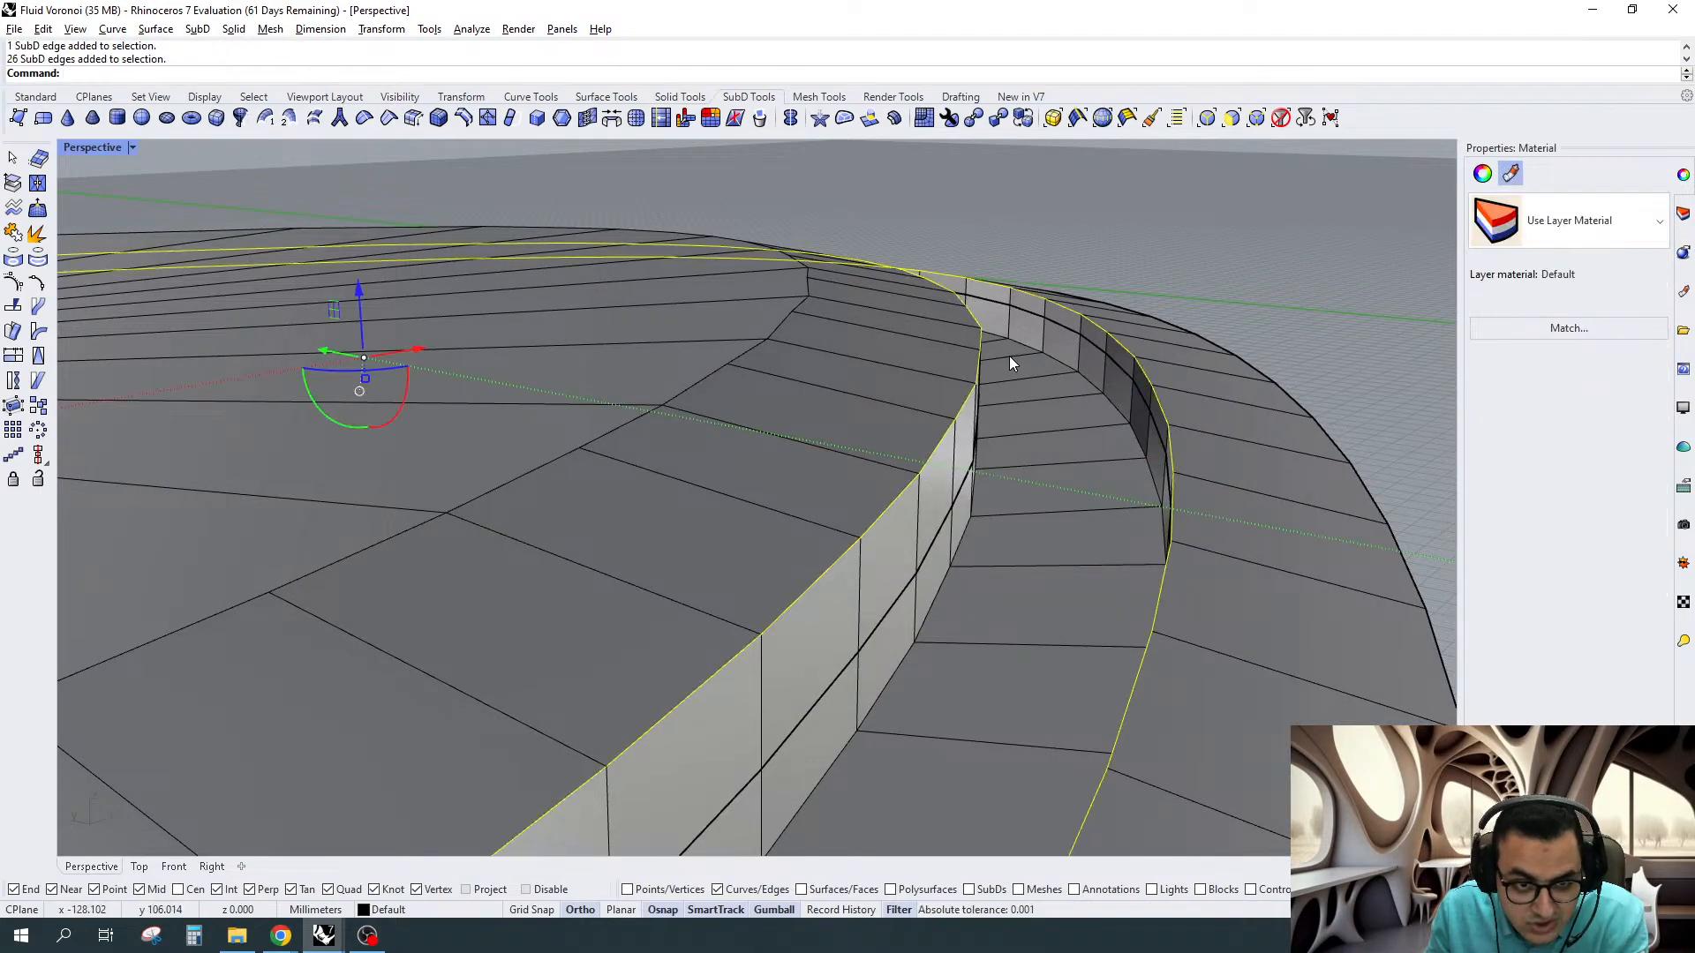
scroll(1089, 326, down, 8)
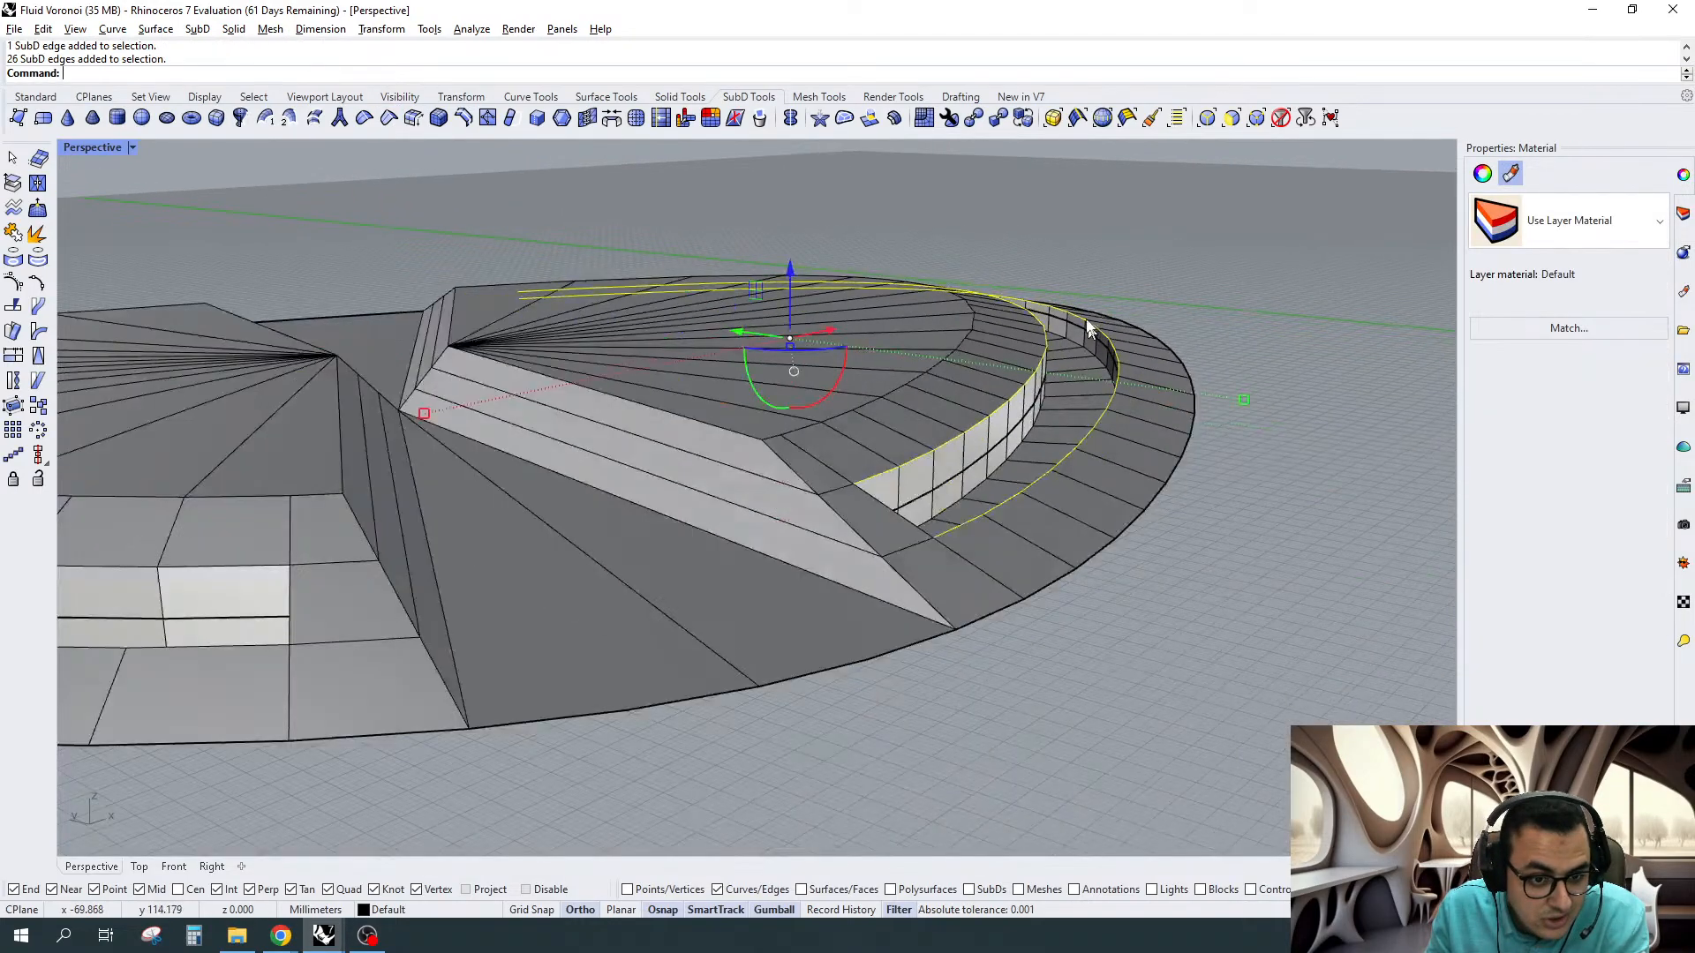
scroll(506, 509, up, 4)
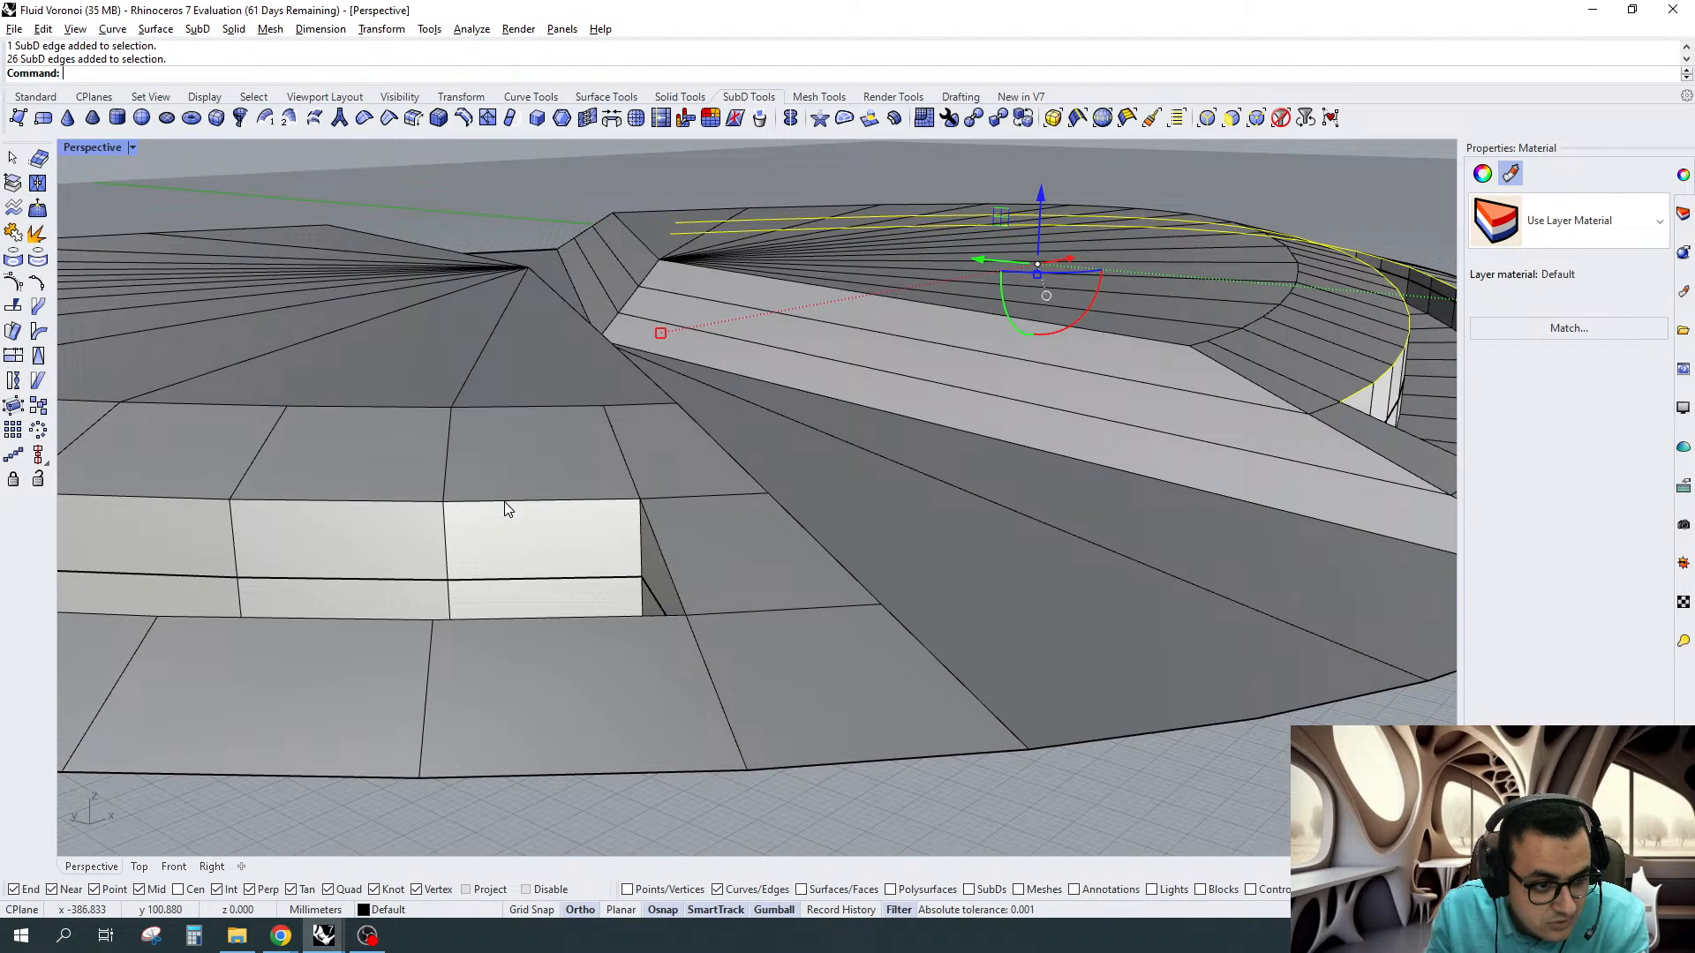
ctrl+shift+double_click(505, 500)
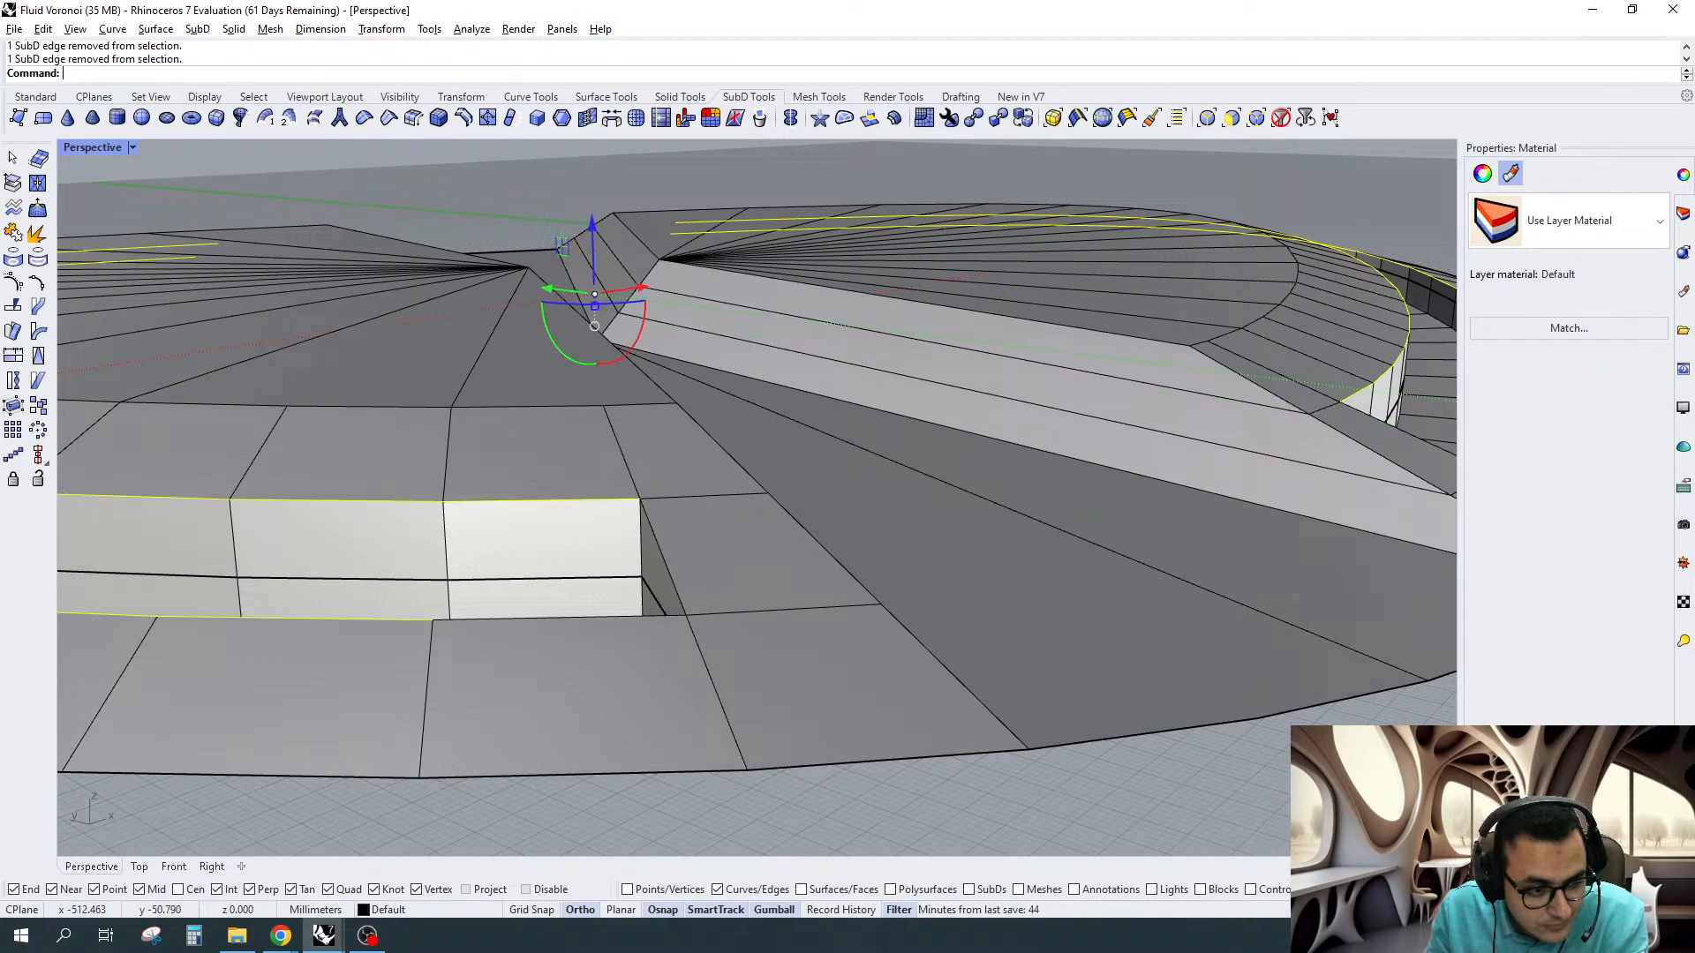
ctrl+shift+click(670, 573)
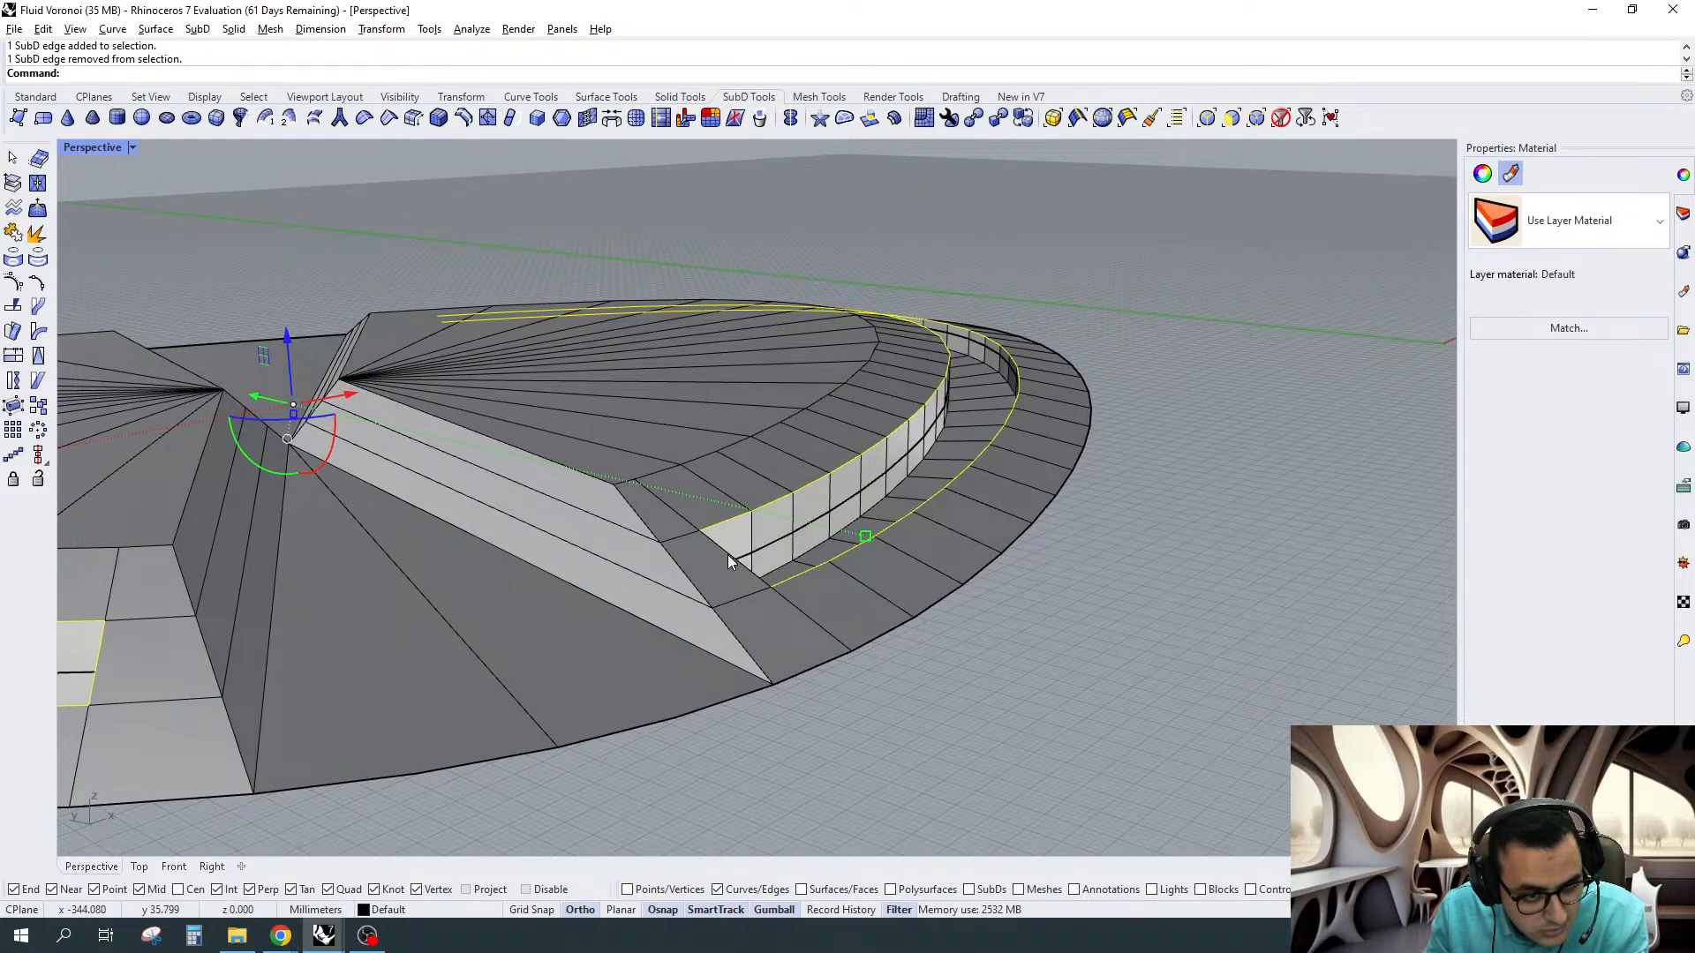
ctrl+shift+click(729, 561)
scroll(1051, 546, up, 5)
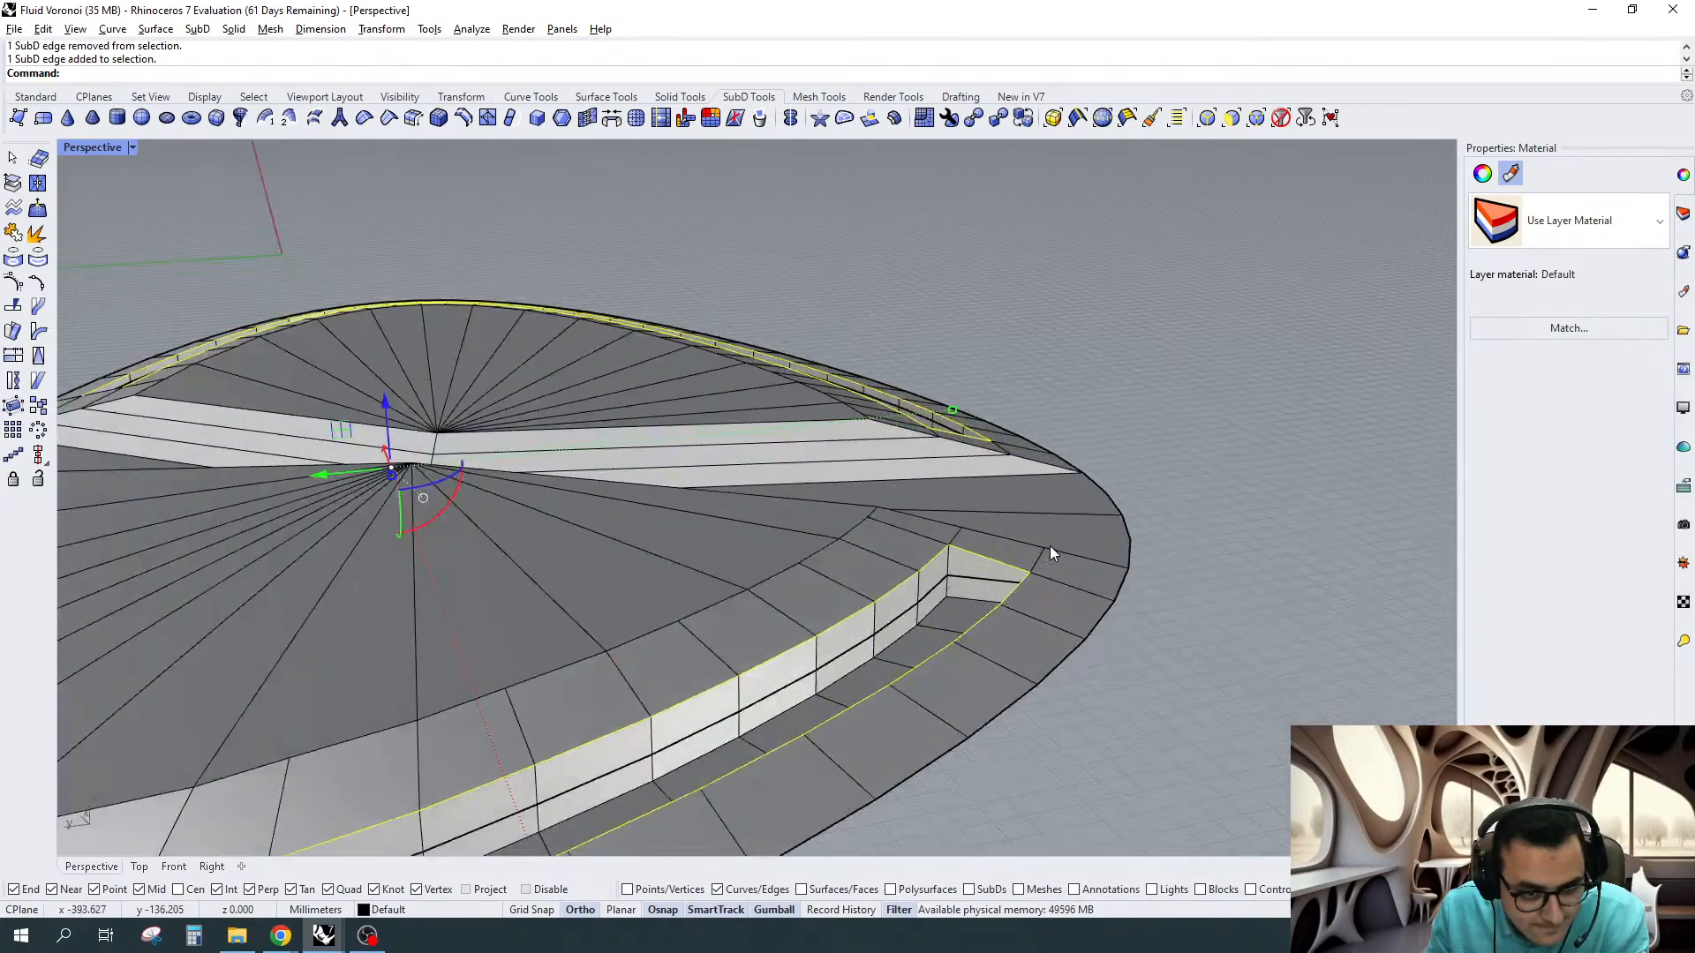
scroll(1050, 545, down, 8)
right_drag(709, 592, 709, 601)
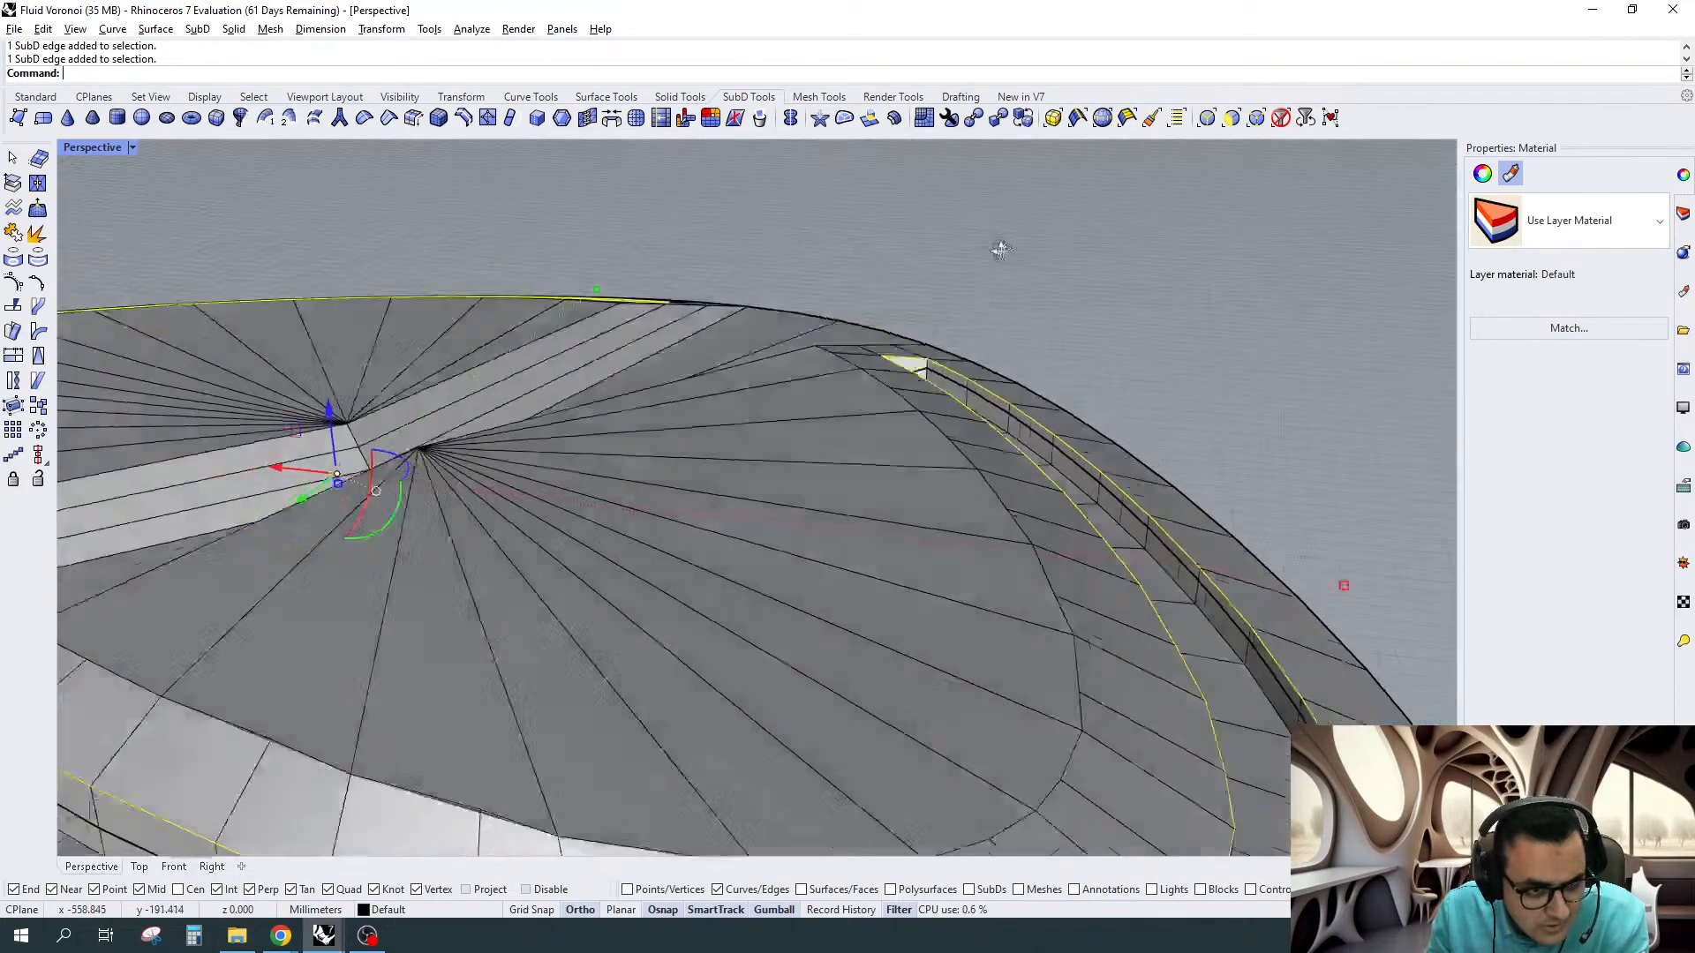
right_drag(999, 250, 1154, 496)
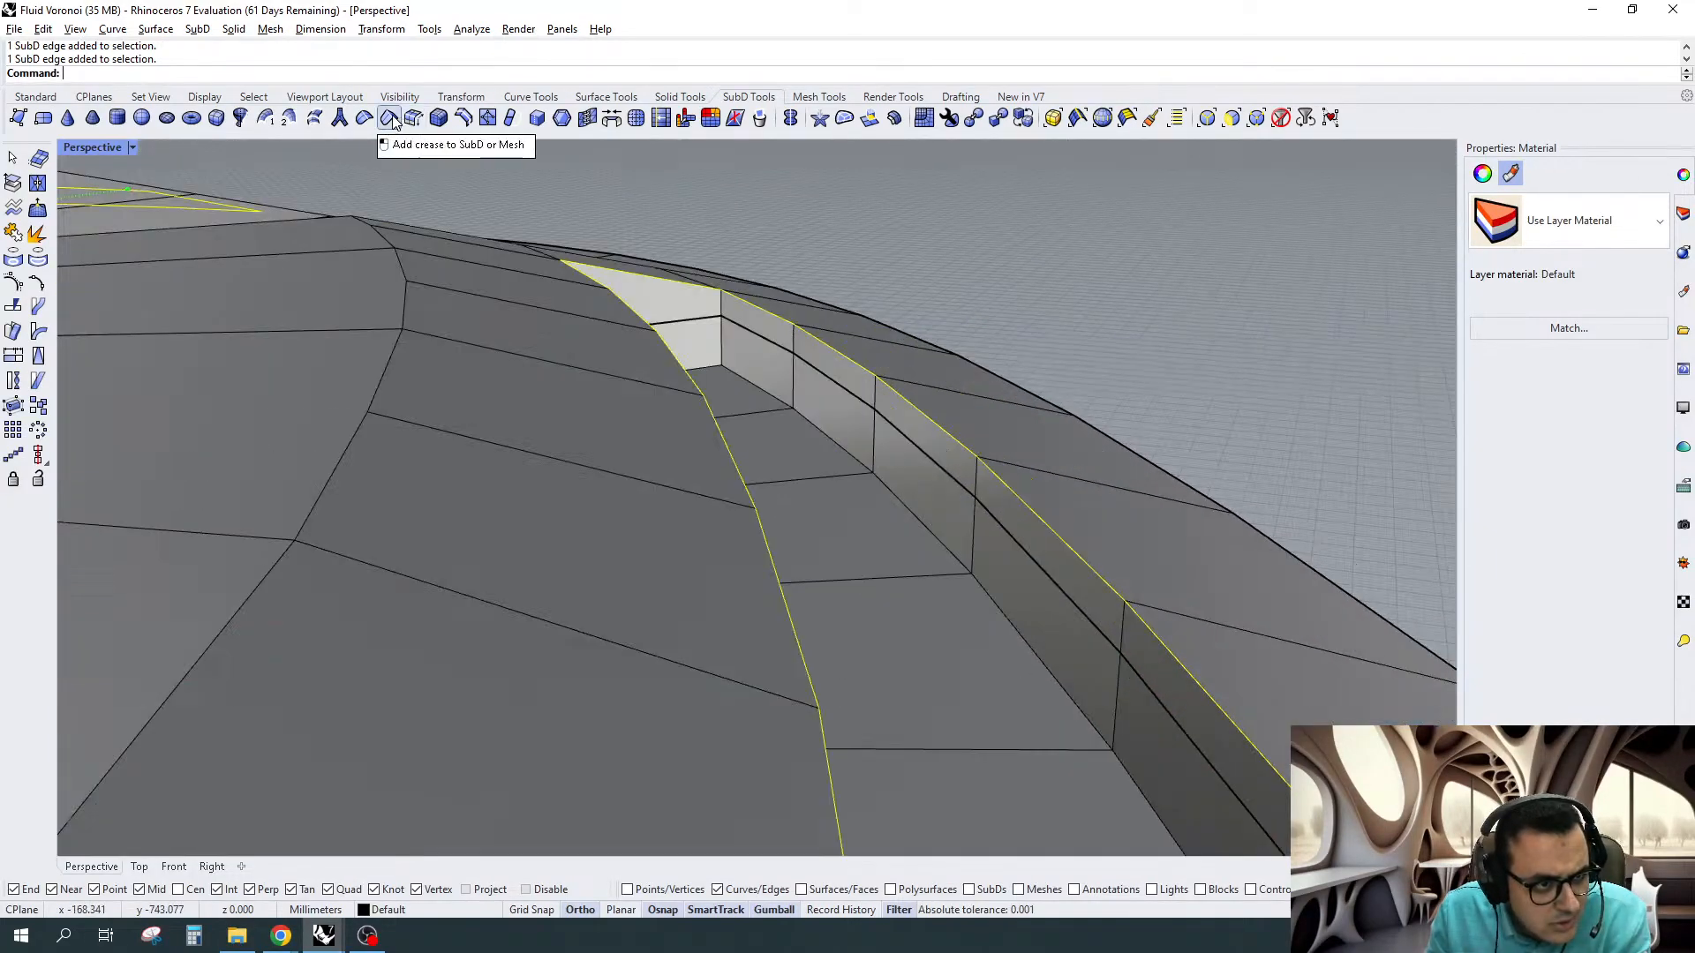
click(390, 120)
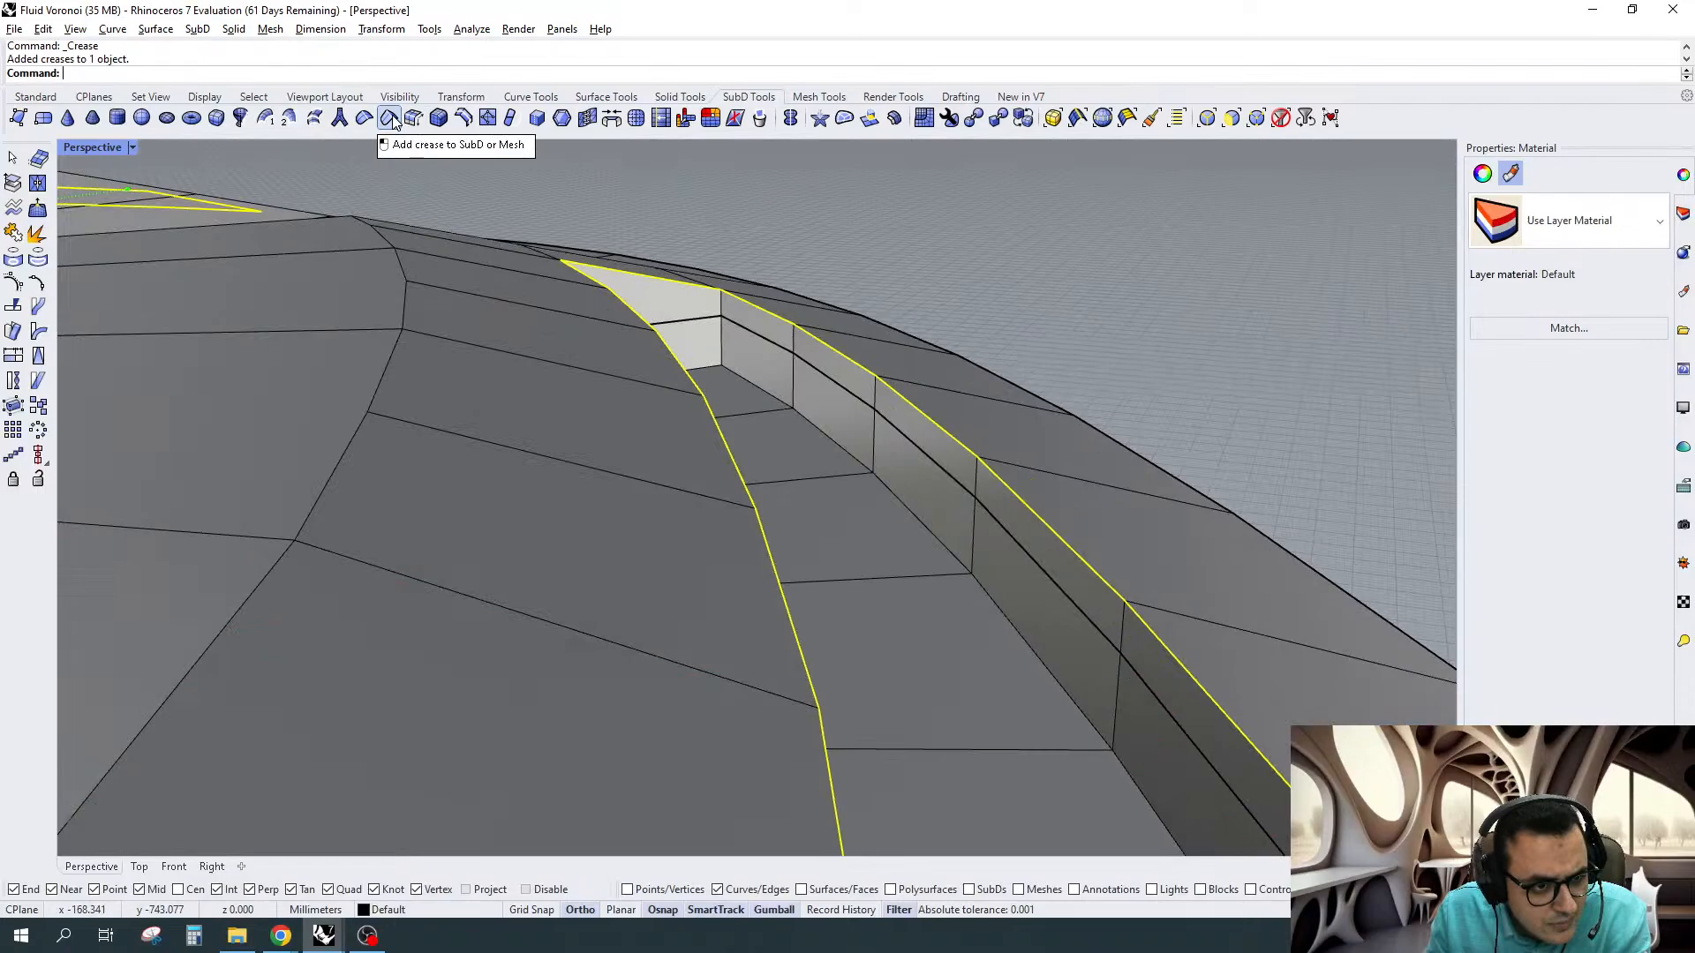
Bevel the creased rim edges of both grooves narrowly with one segment, absolute offset and creases kept
scroll(909, 334, down, 3)
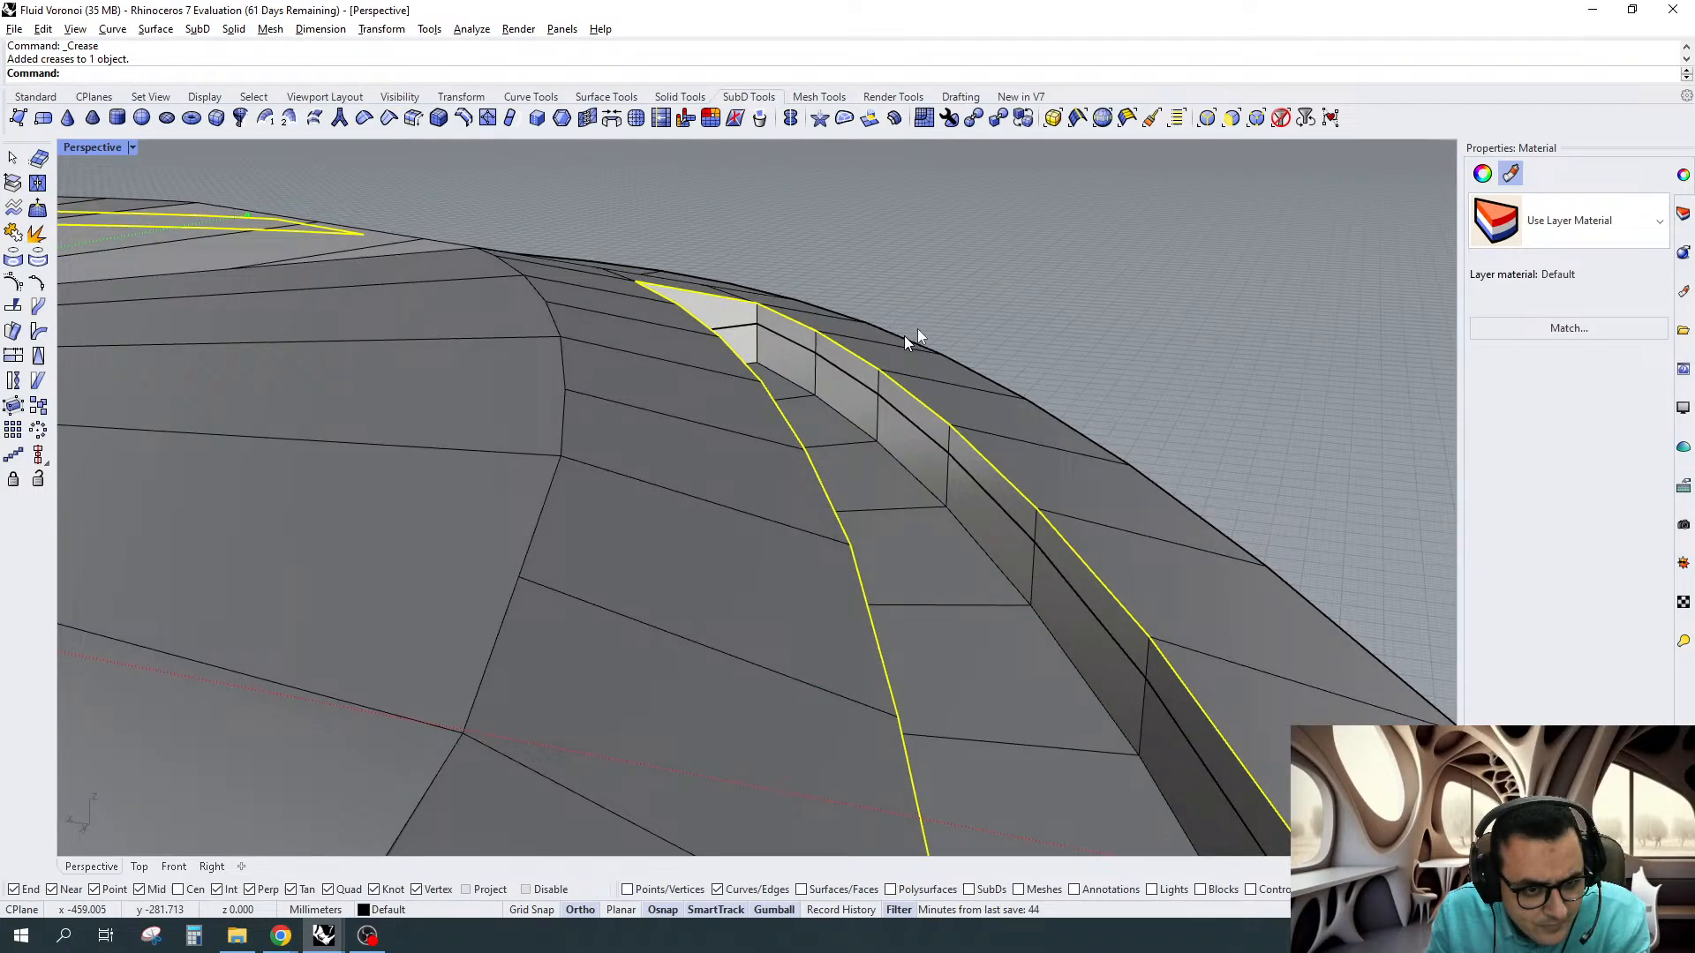
scroll(908, 338, up, 5)
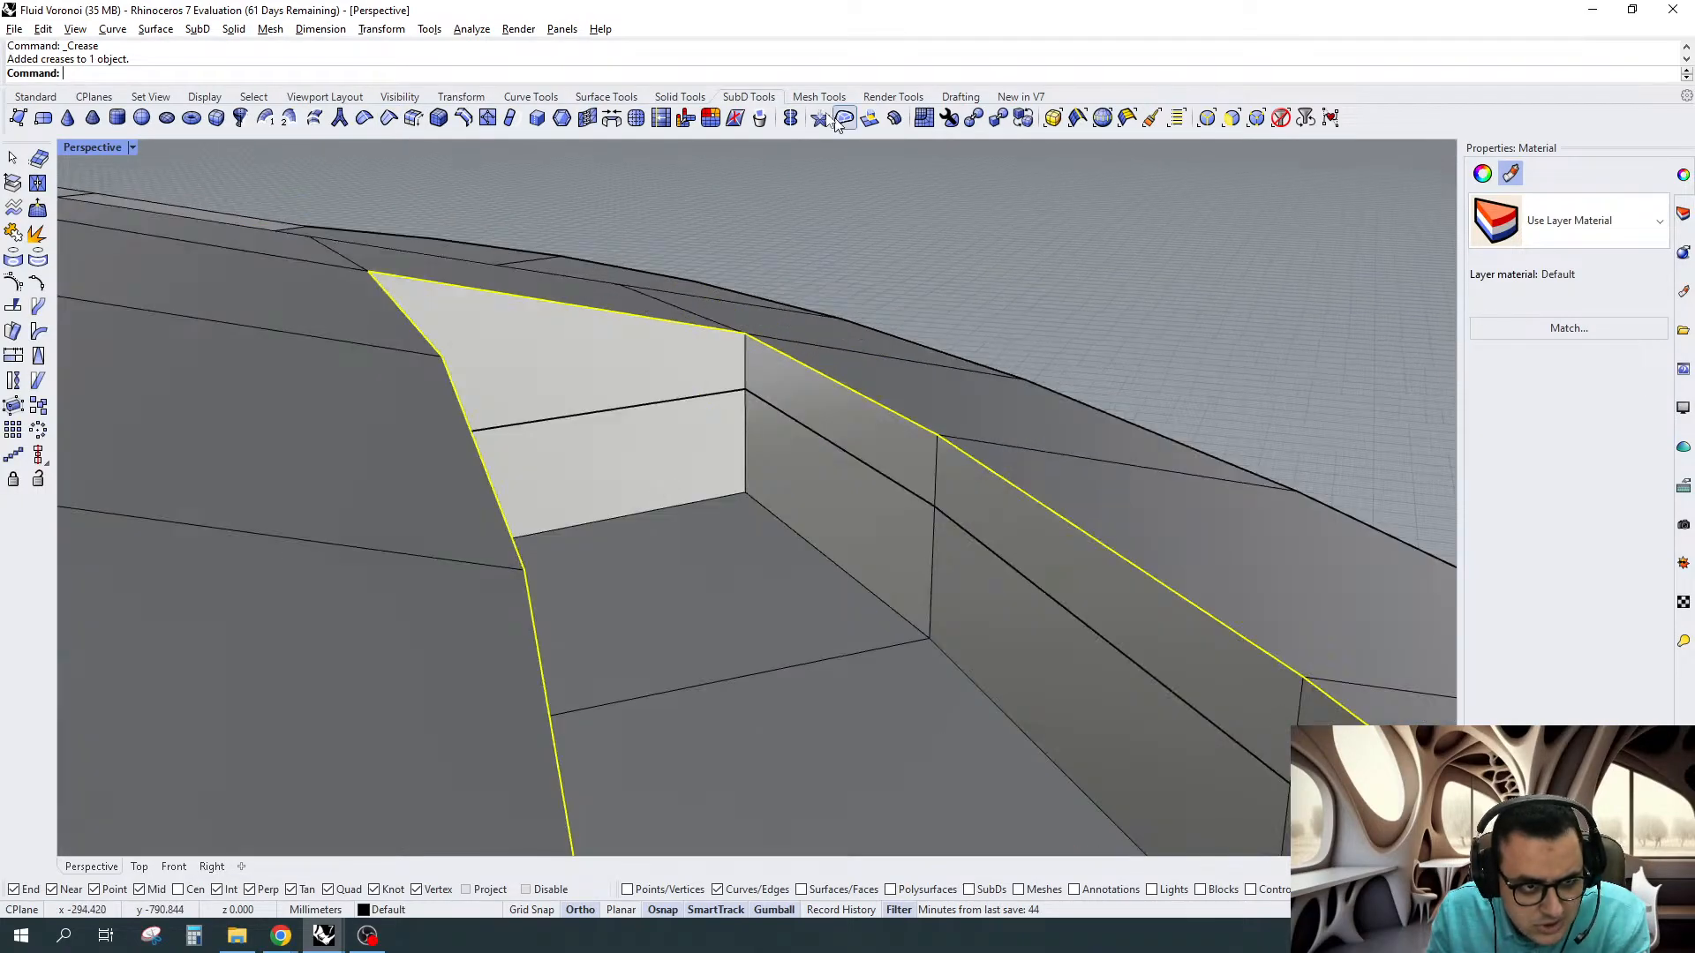
click(433, 122)
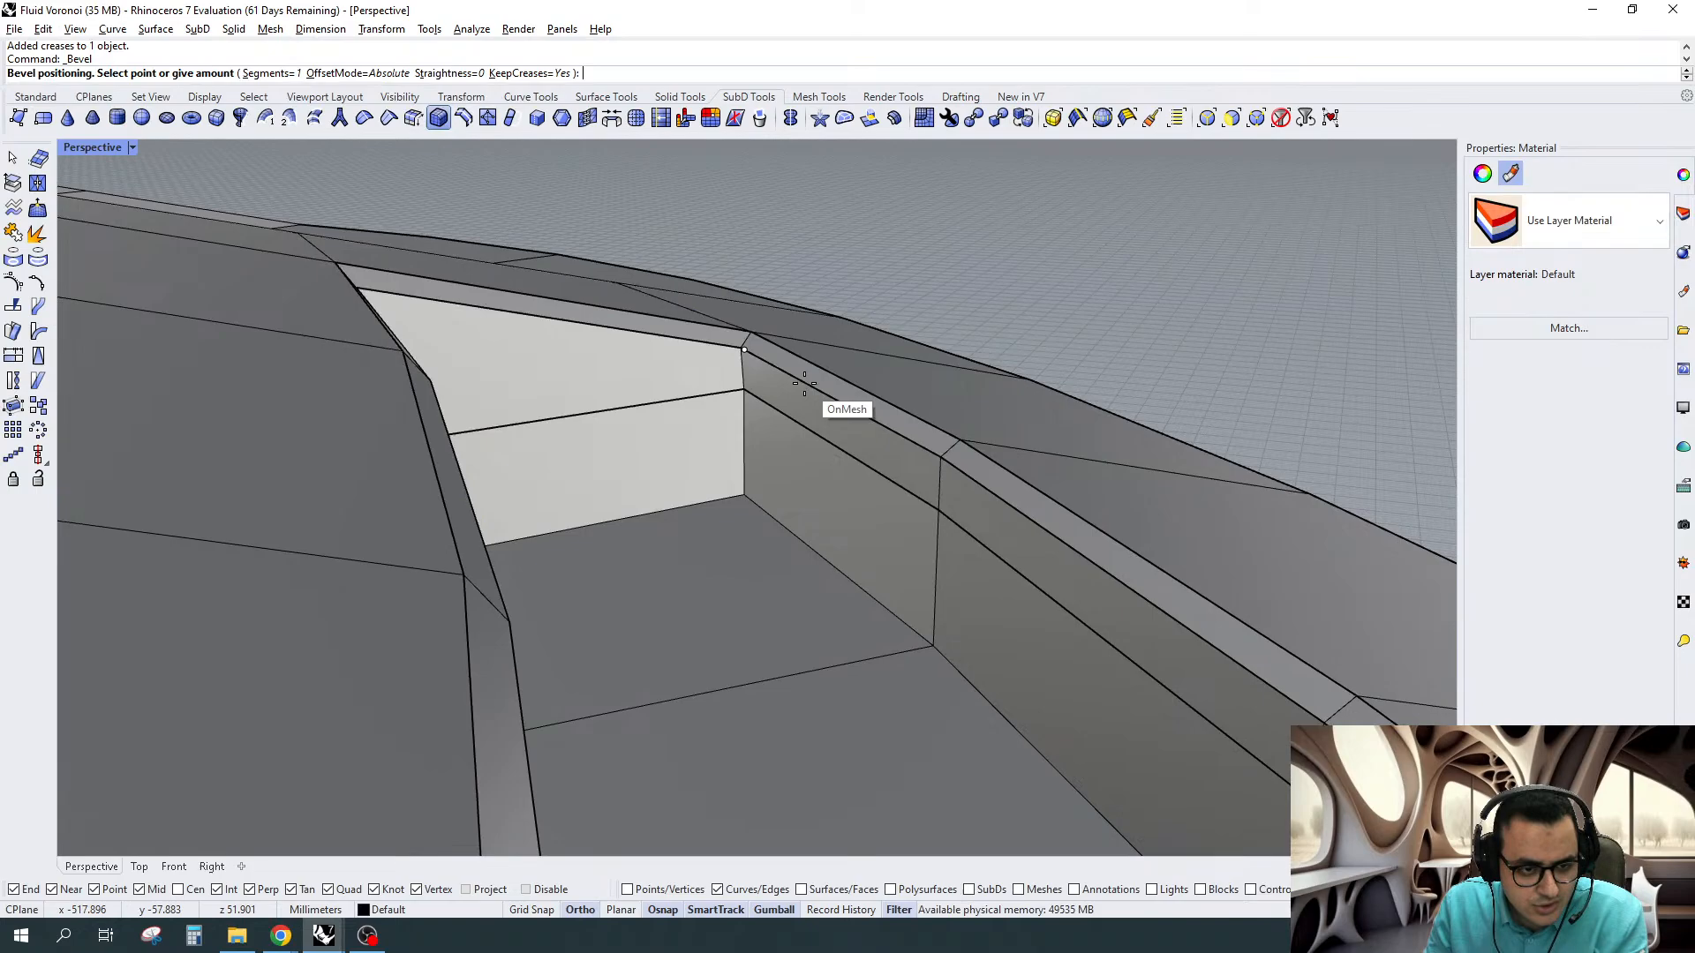
Try to bevel the paired rim edge loops of both grooves by 0.2 with KeepCreases set to No
shift+double_click(856, 413)
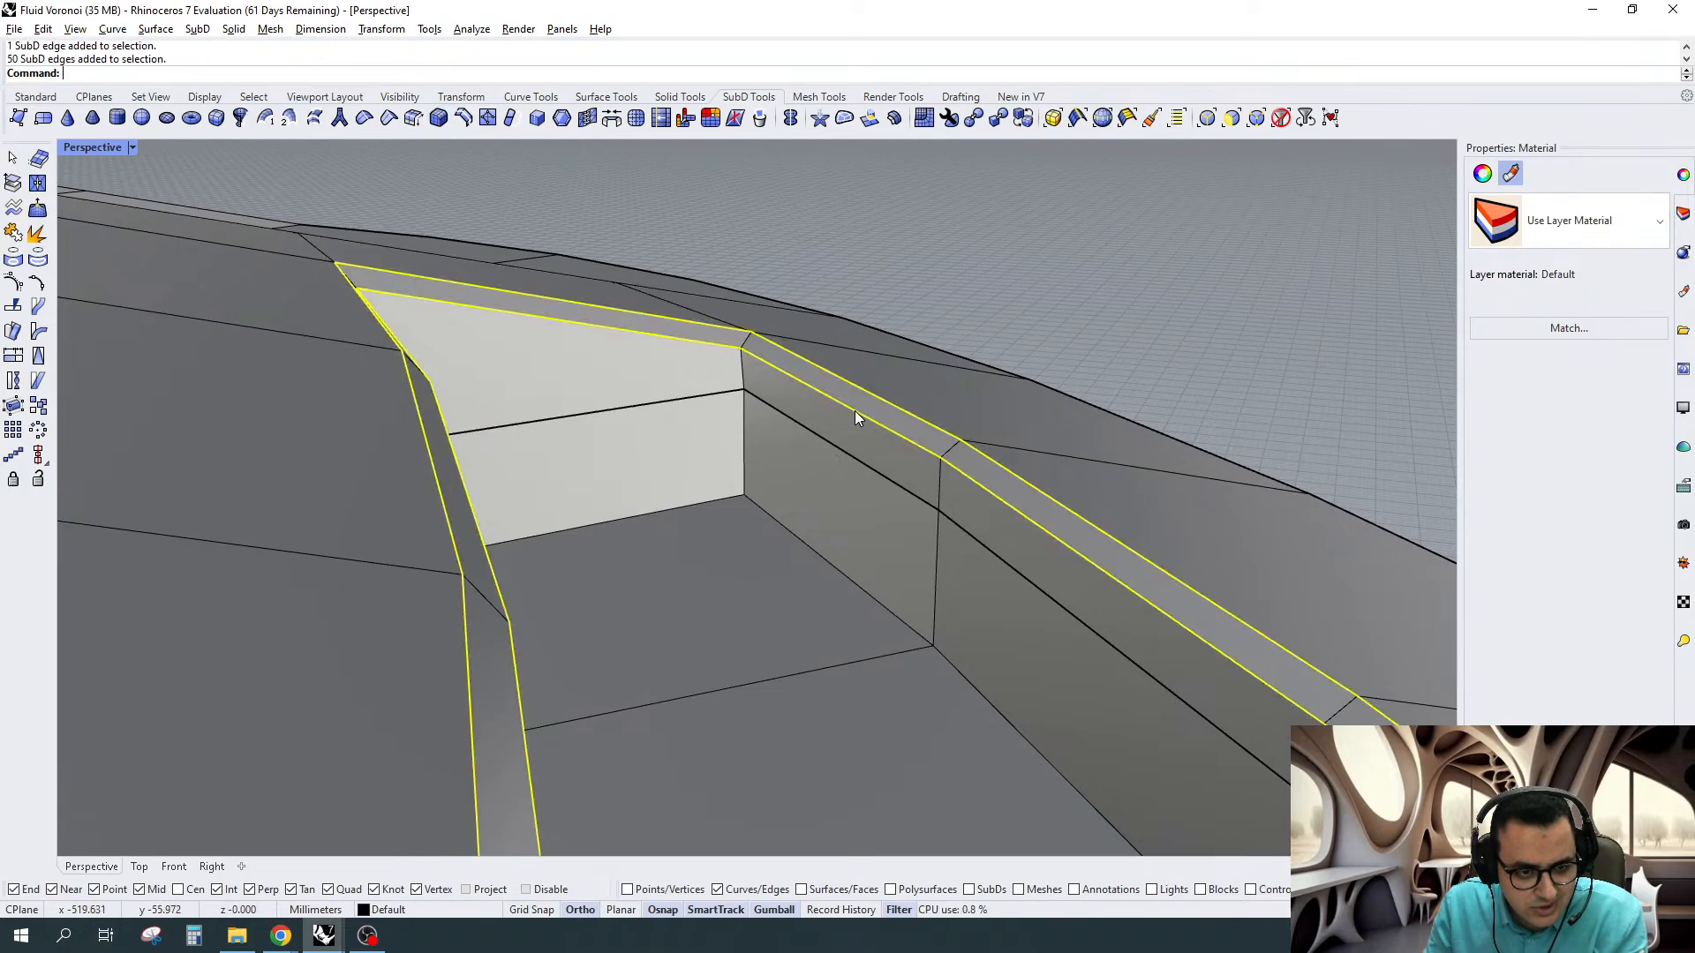
right_drag(858, 416, 905, 409)
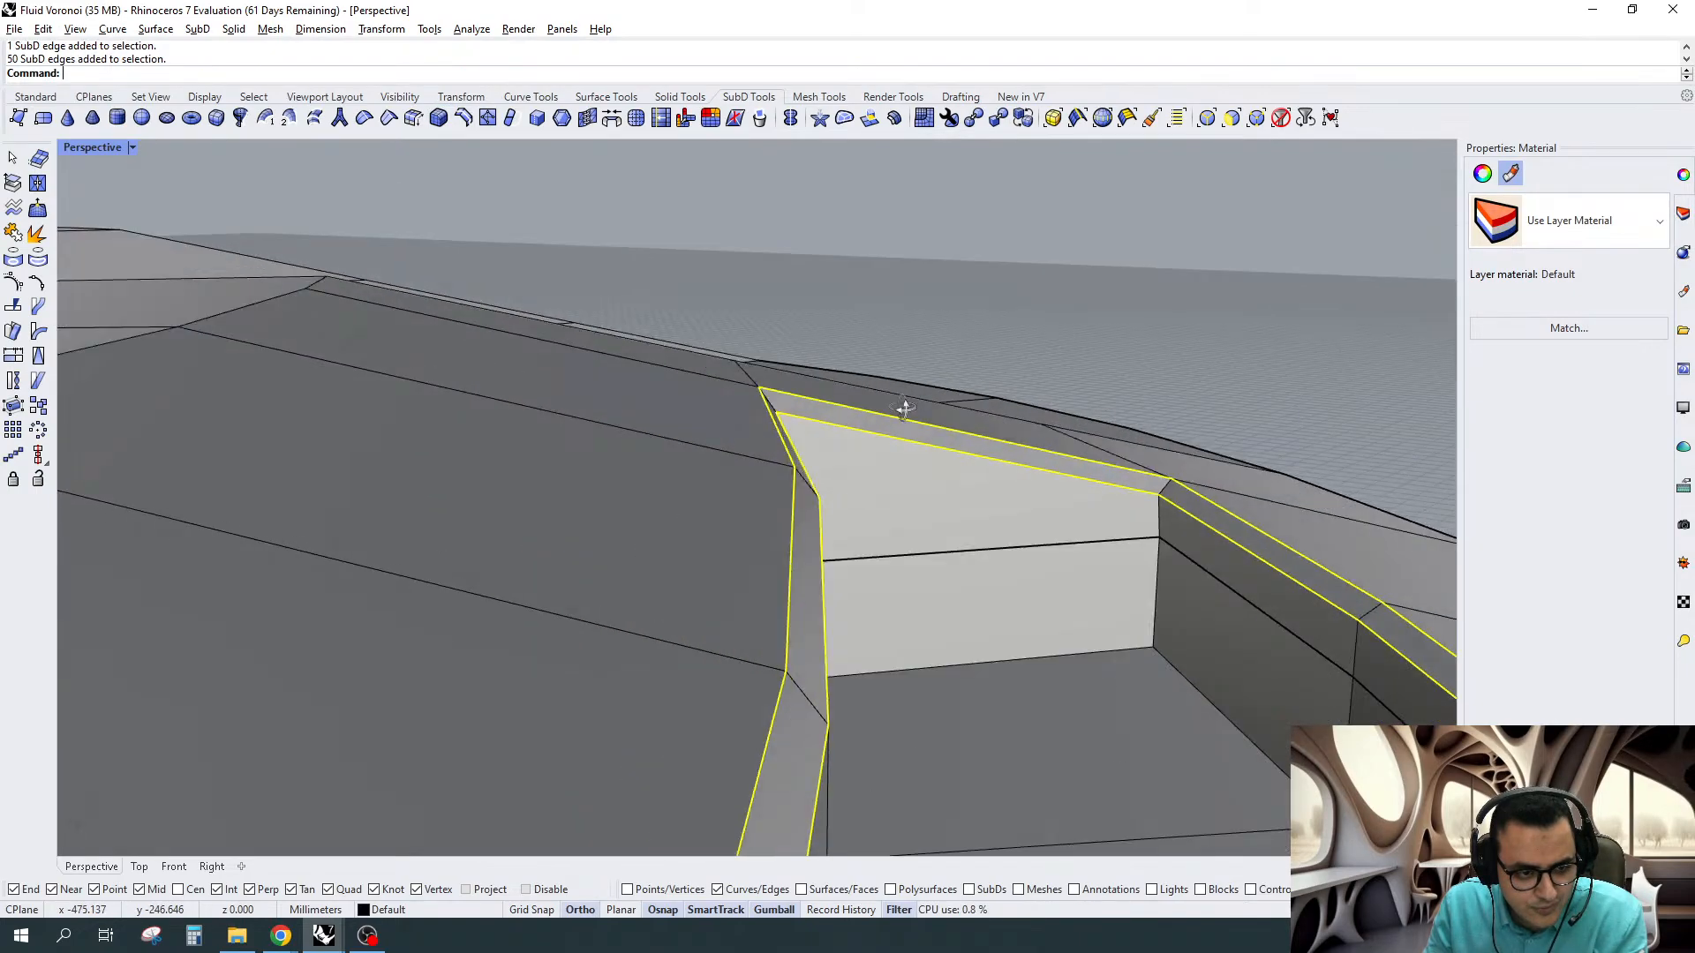
scroll(496, 422, down, 3)
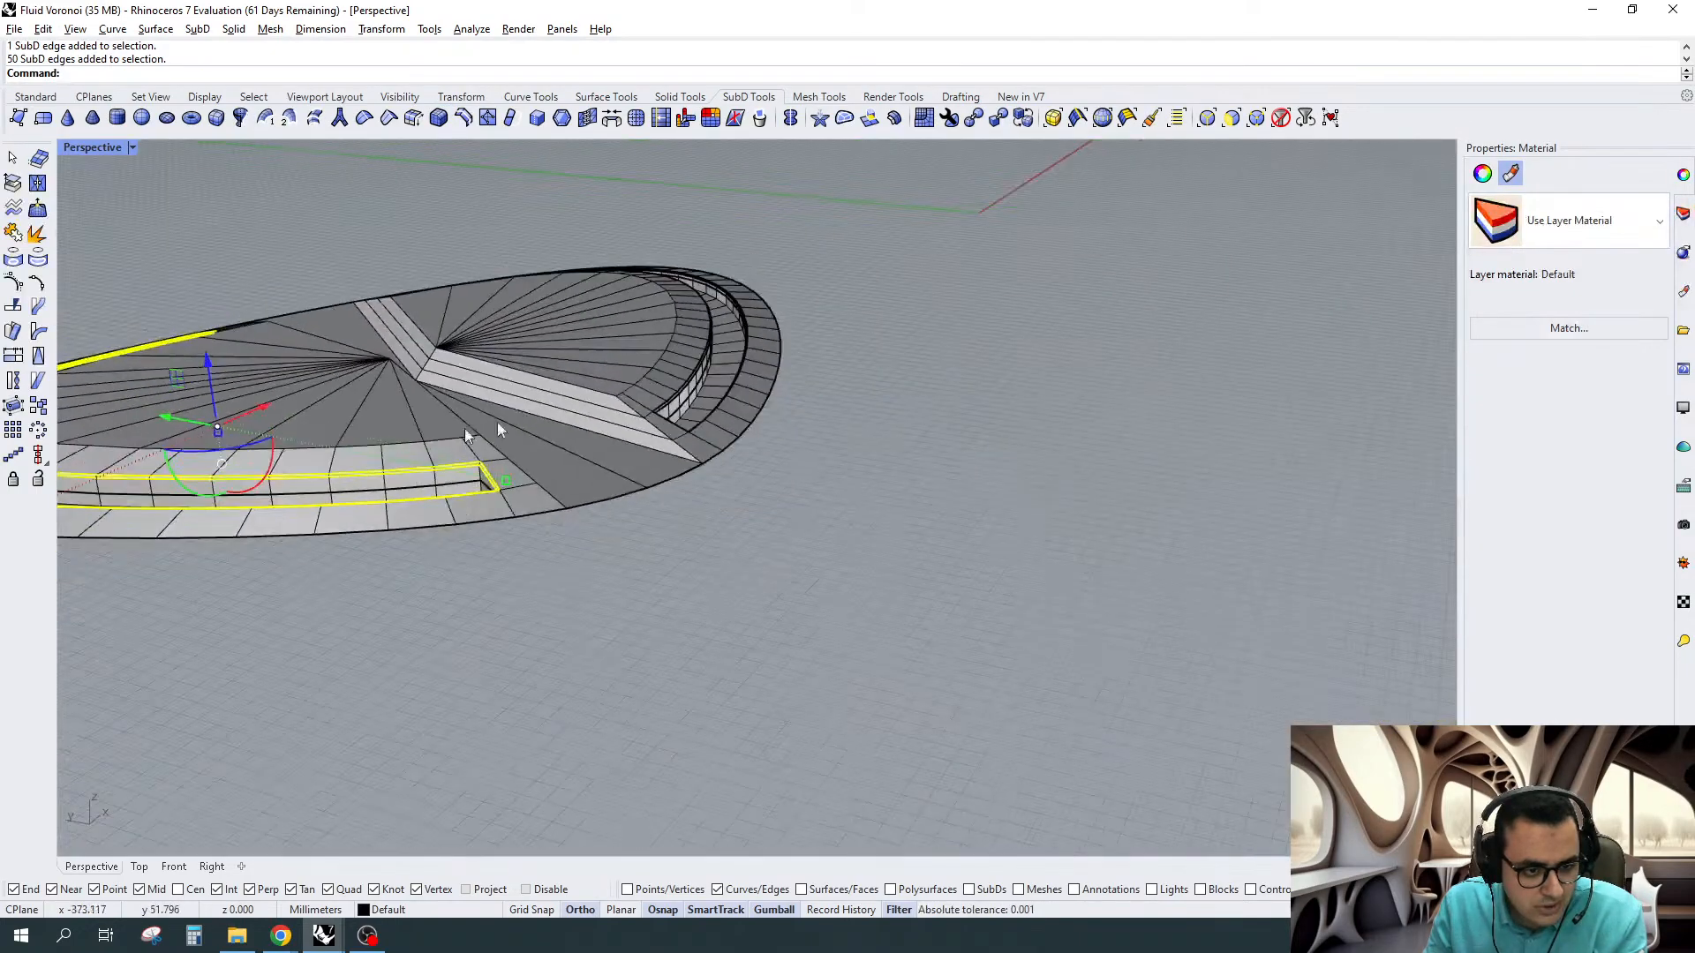
scroll(618, 422, up, 9)
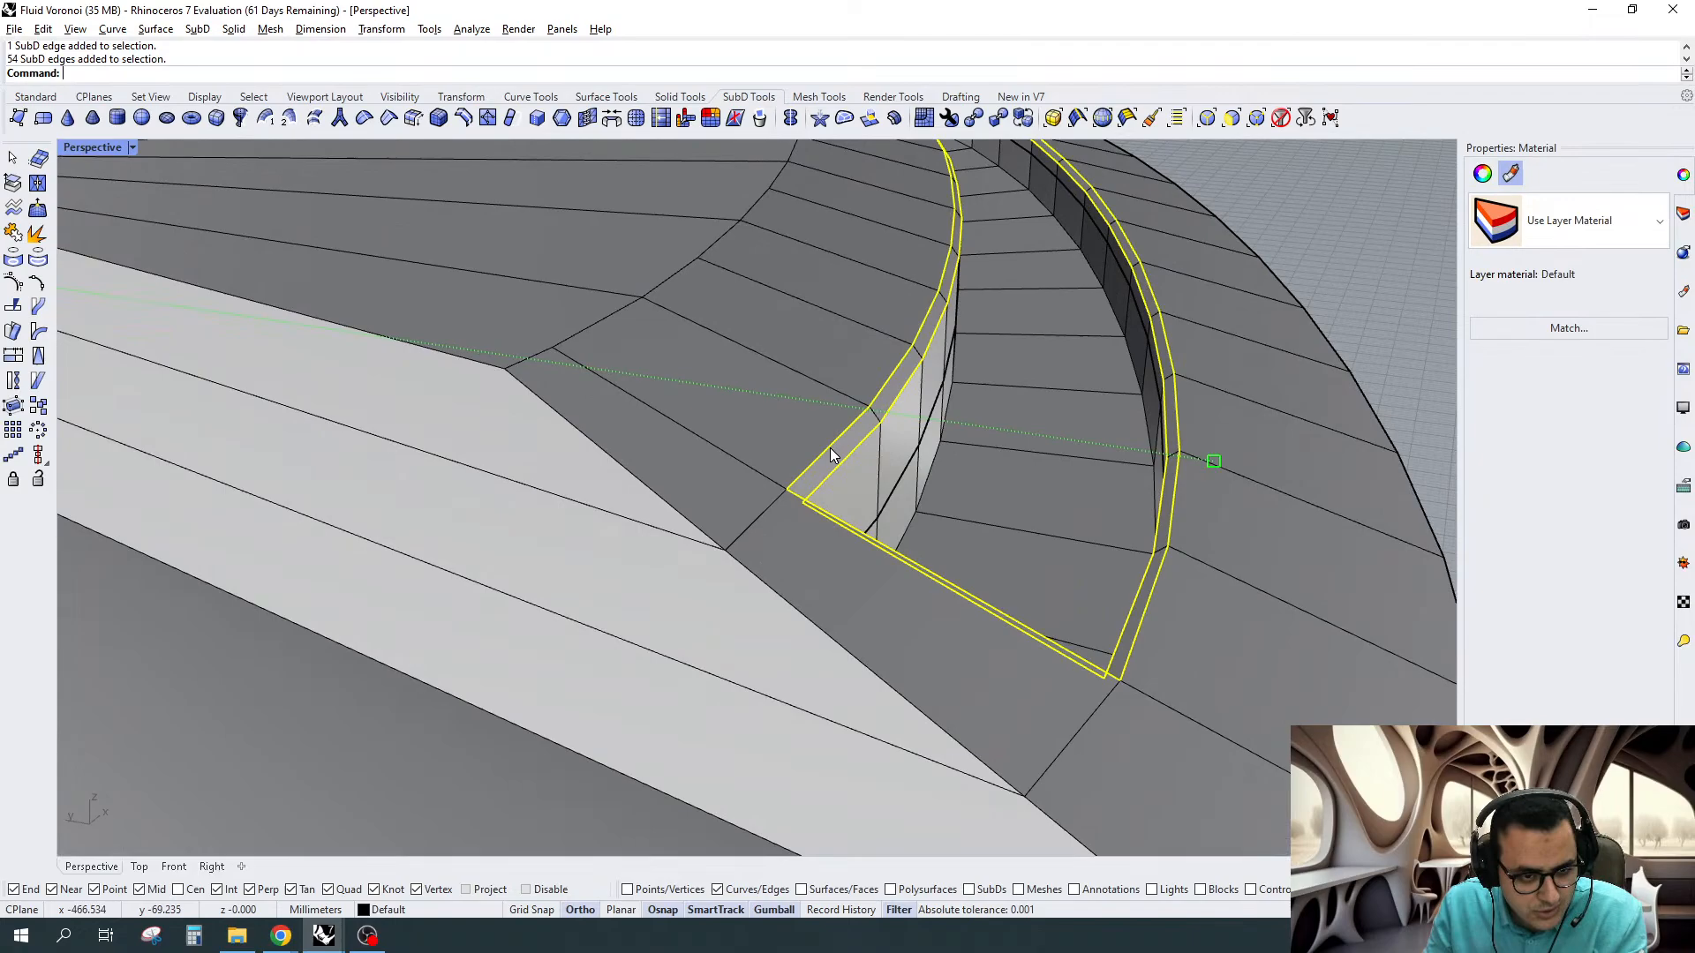
right_drag(1174, 530, 1057, 456)
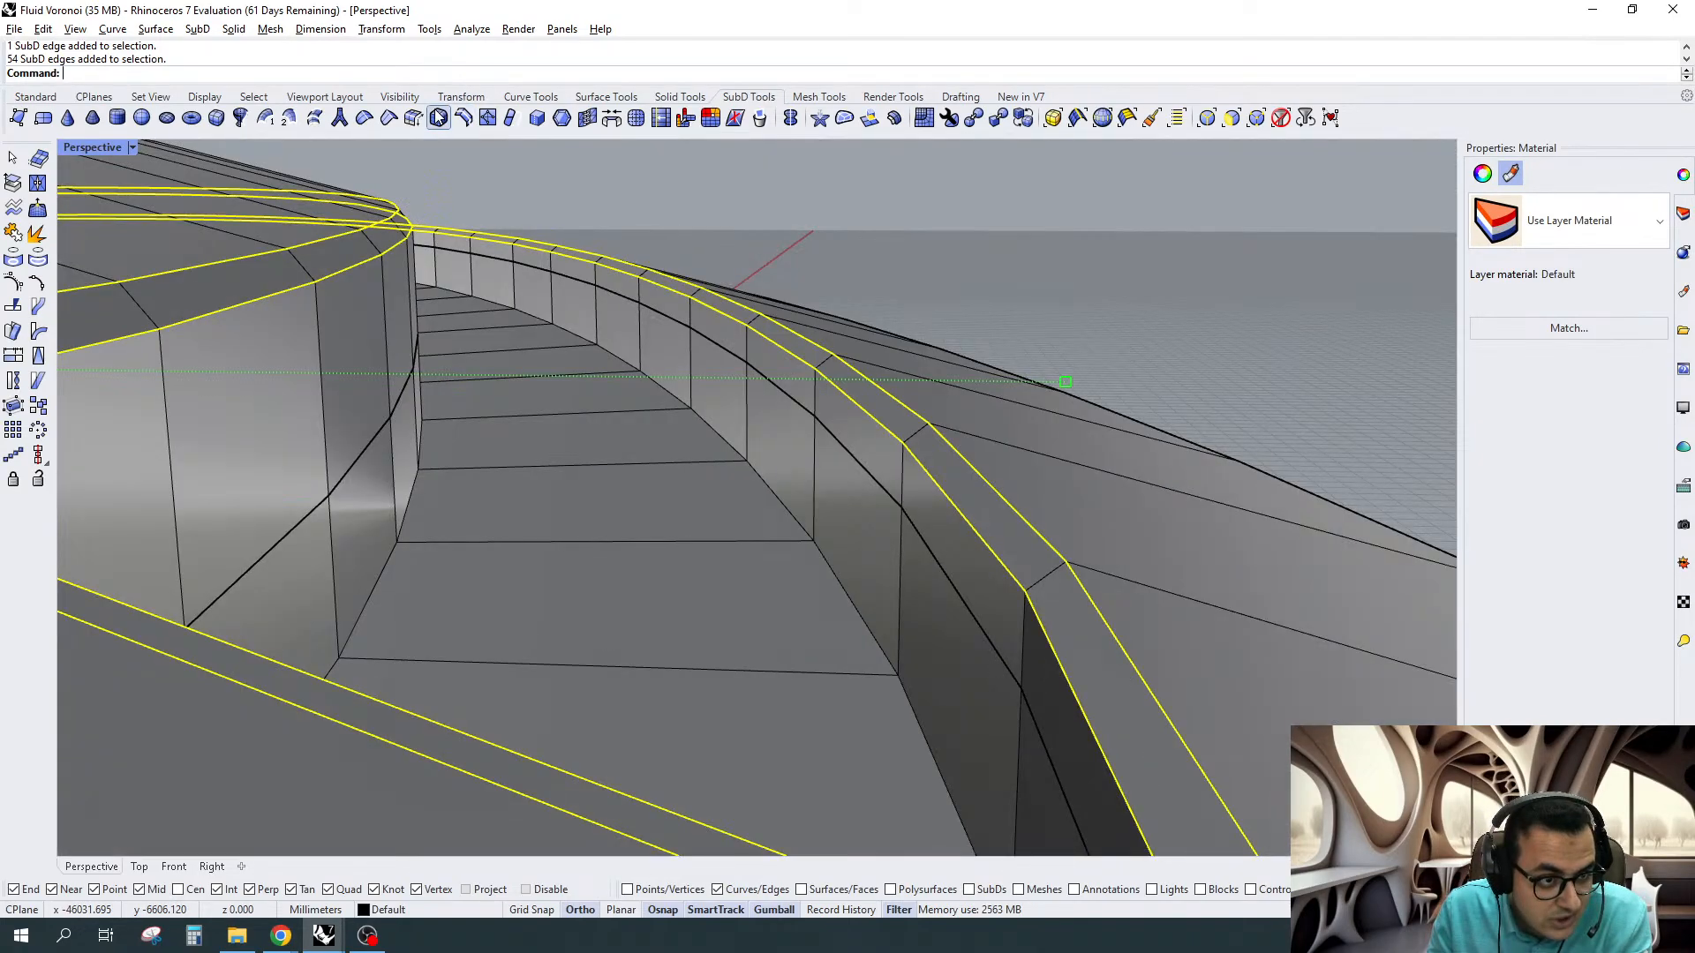
click(463, 119)
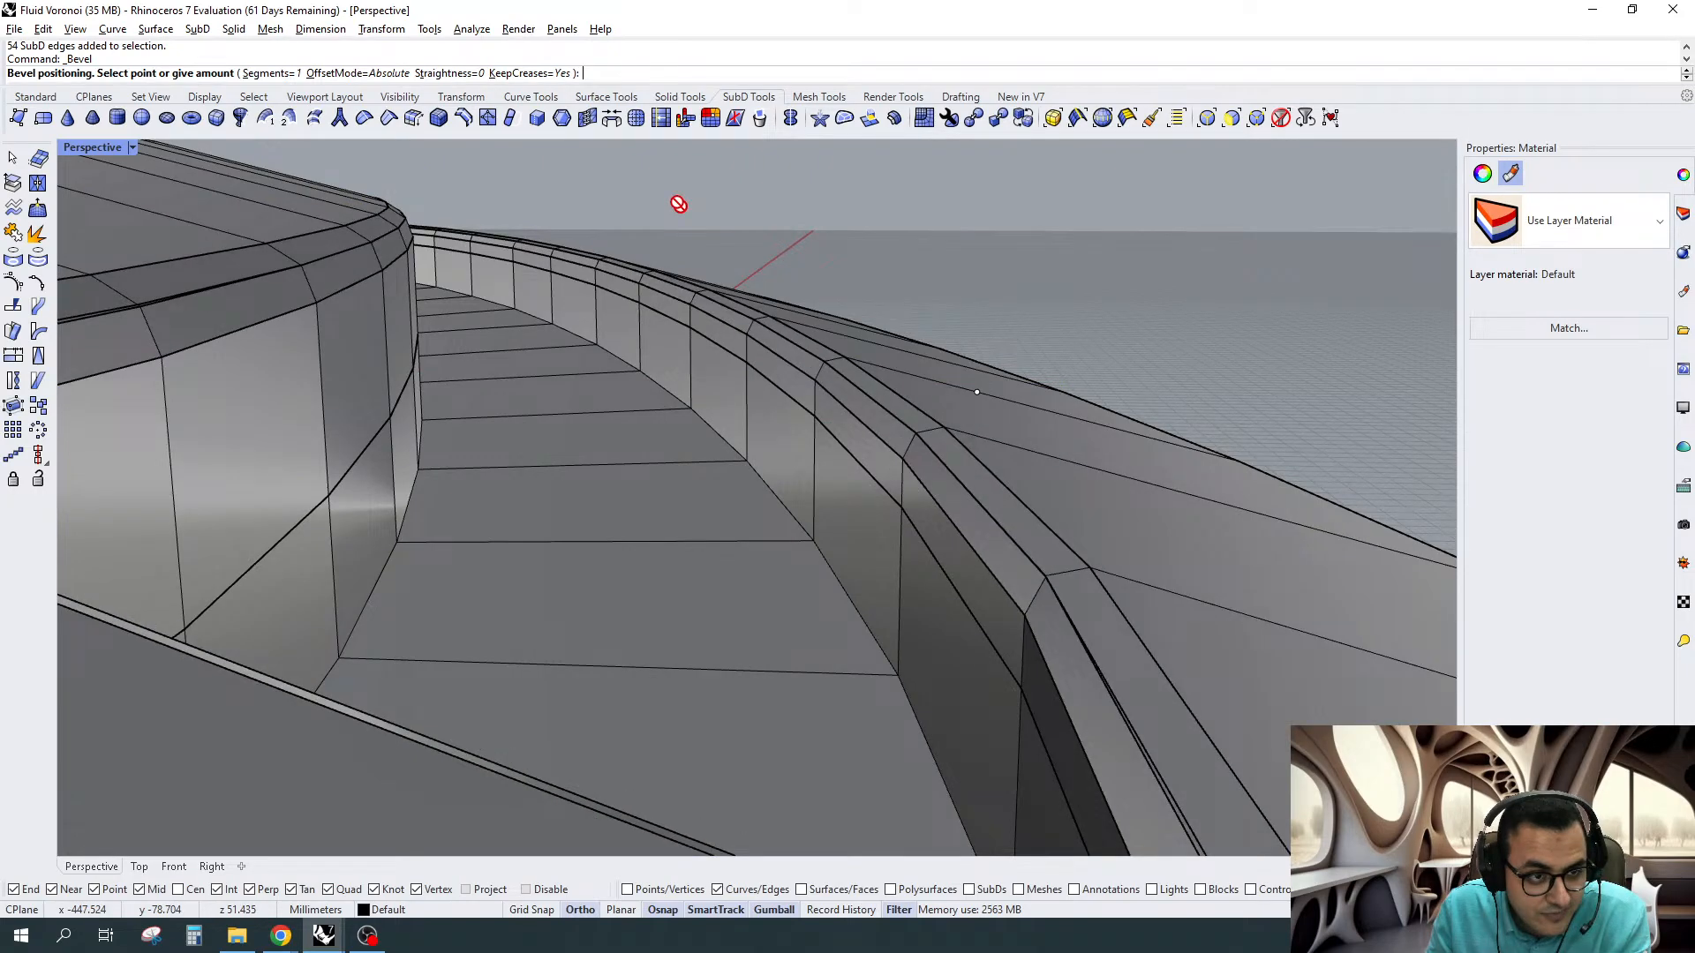
click(530, 73)
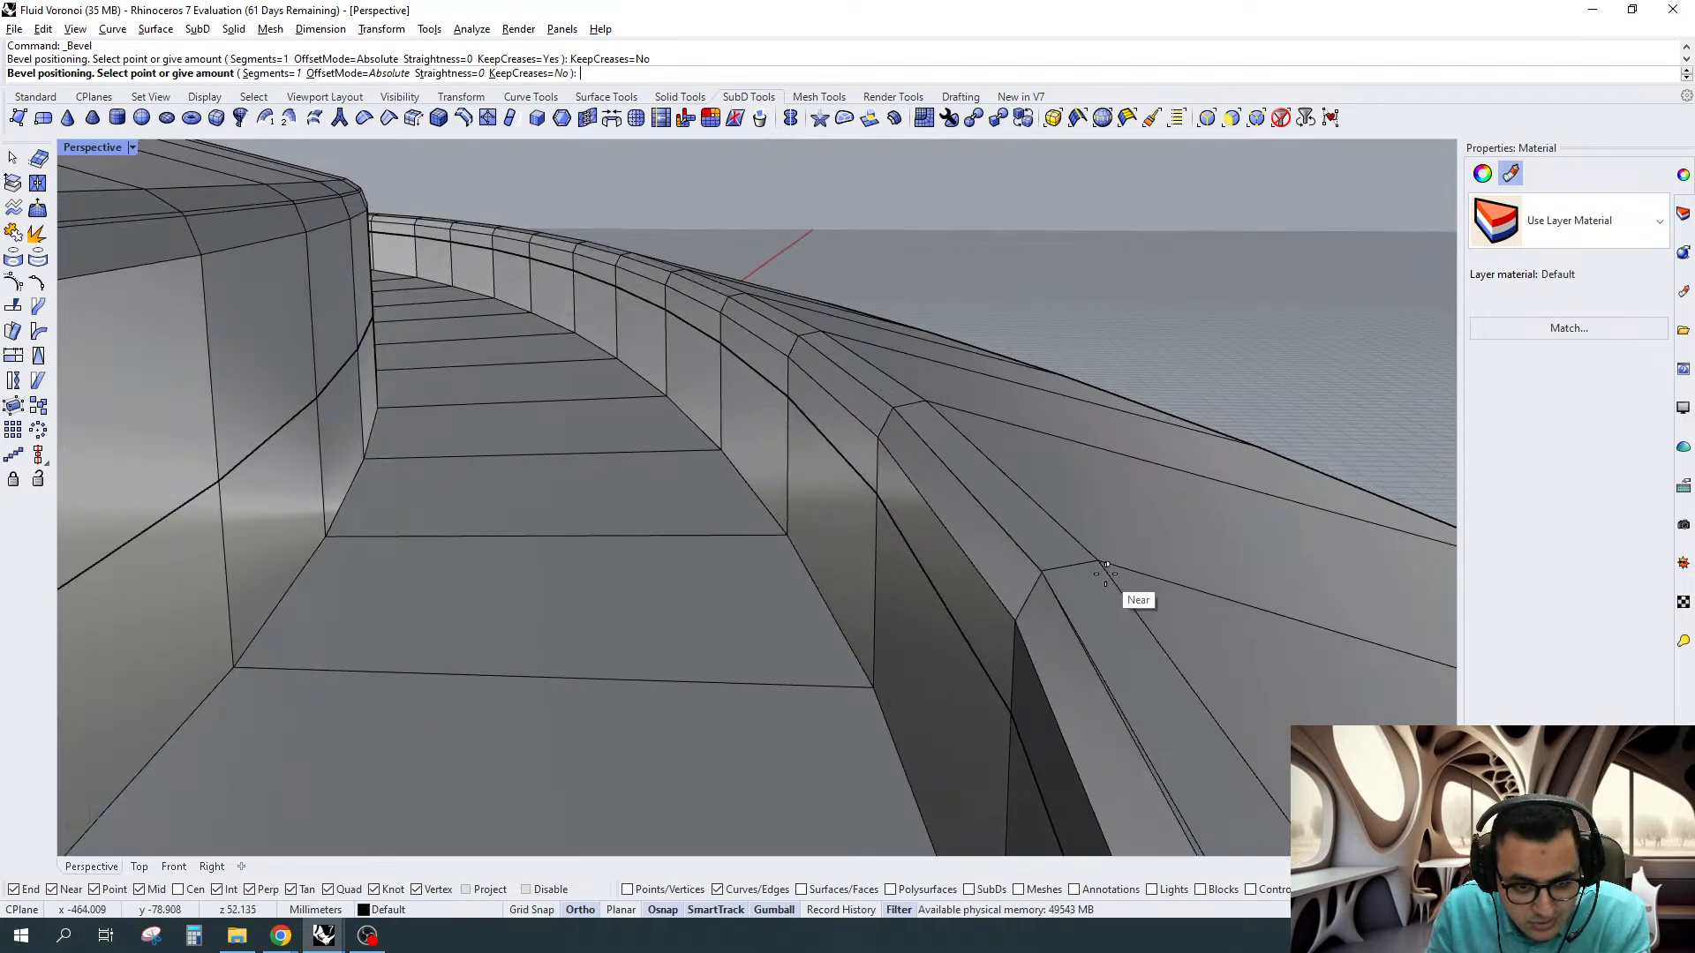
key(Tab)
key(Tab)
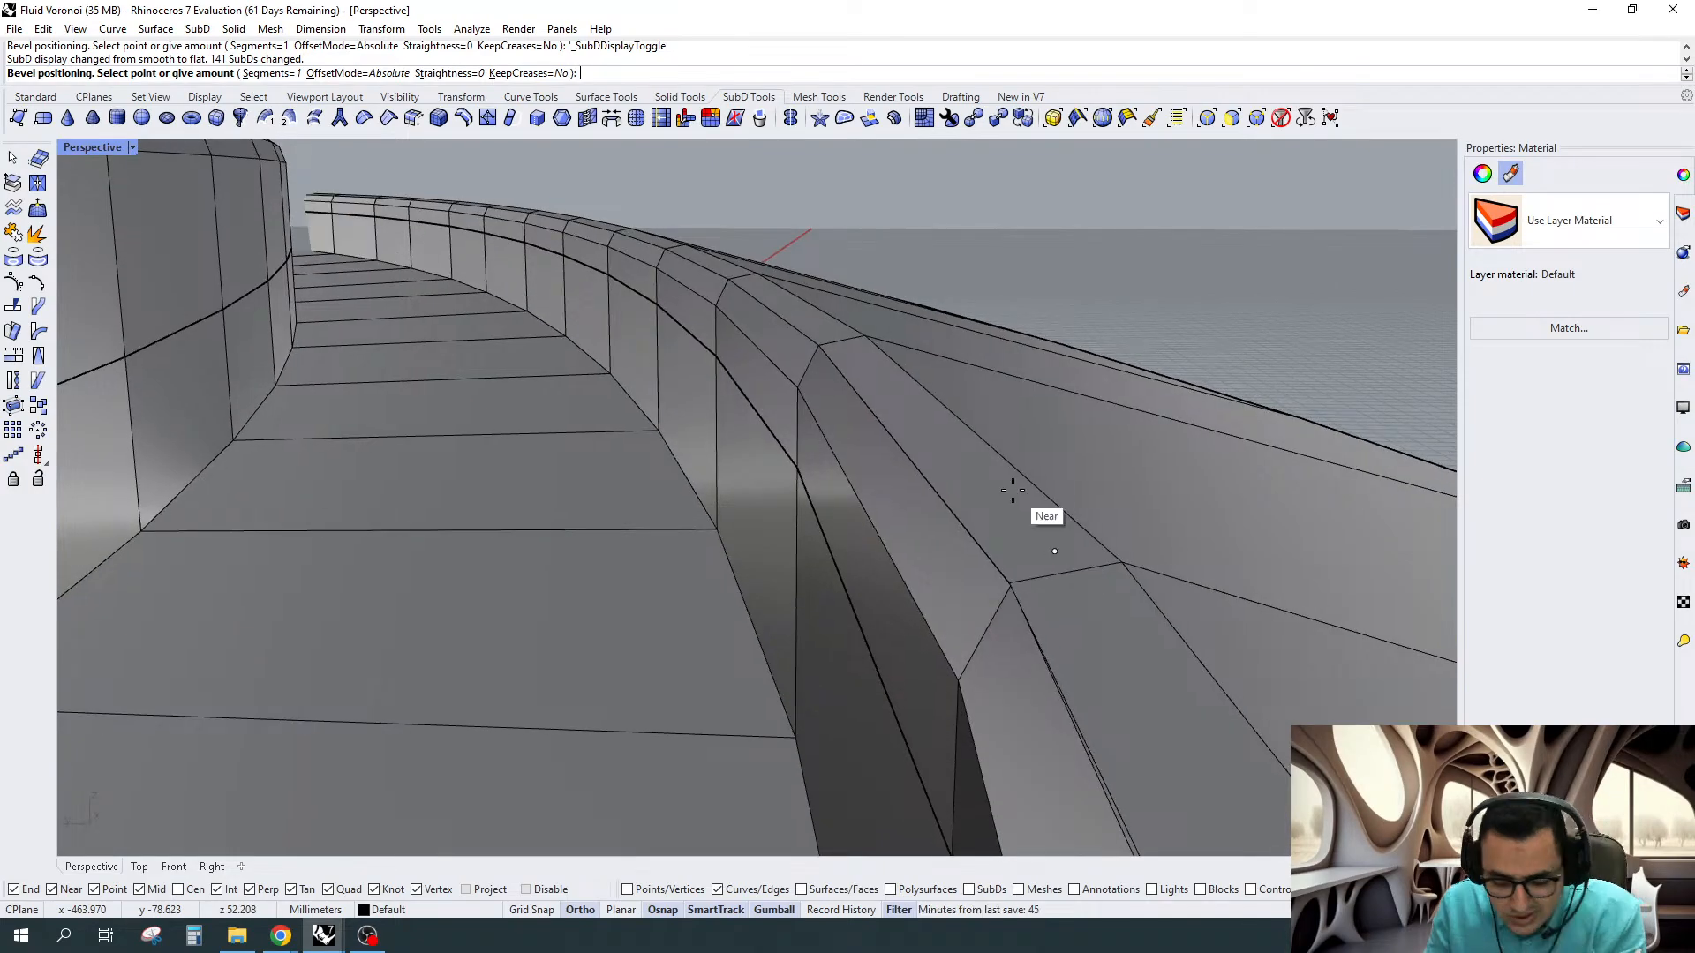
text(.2)
key(Return)
key(ctrl+z)
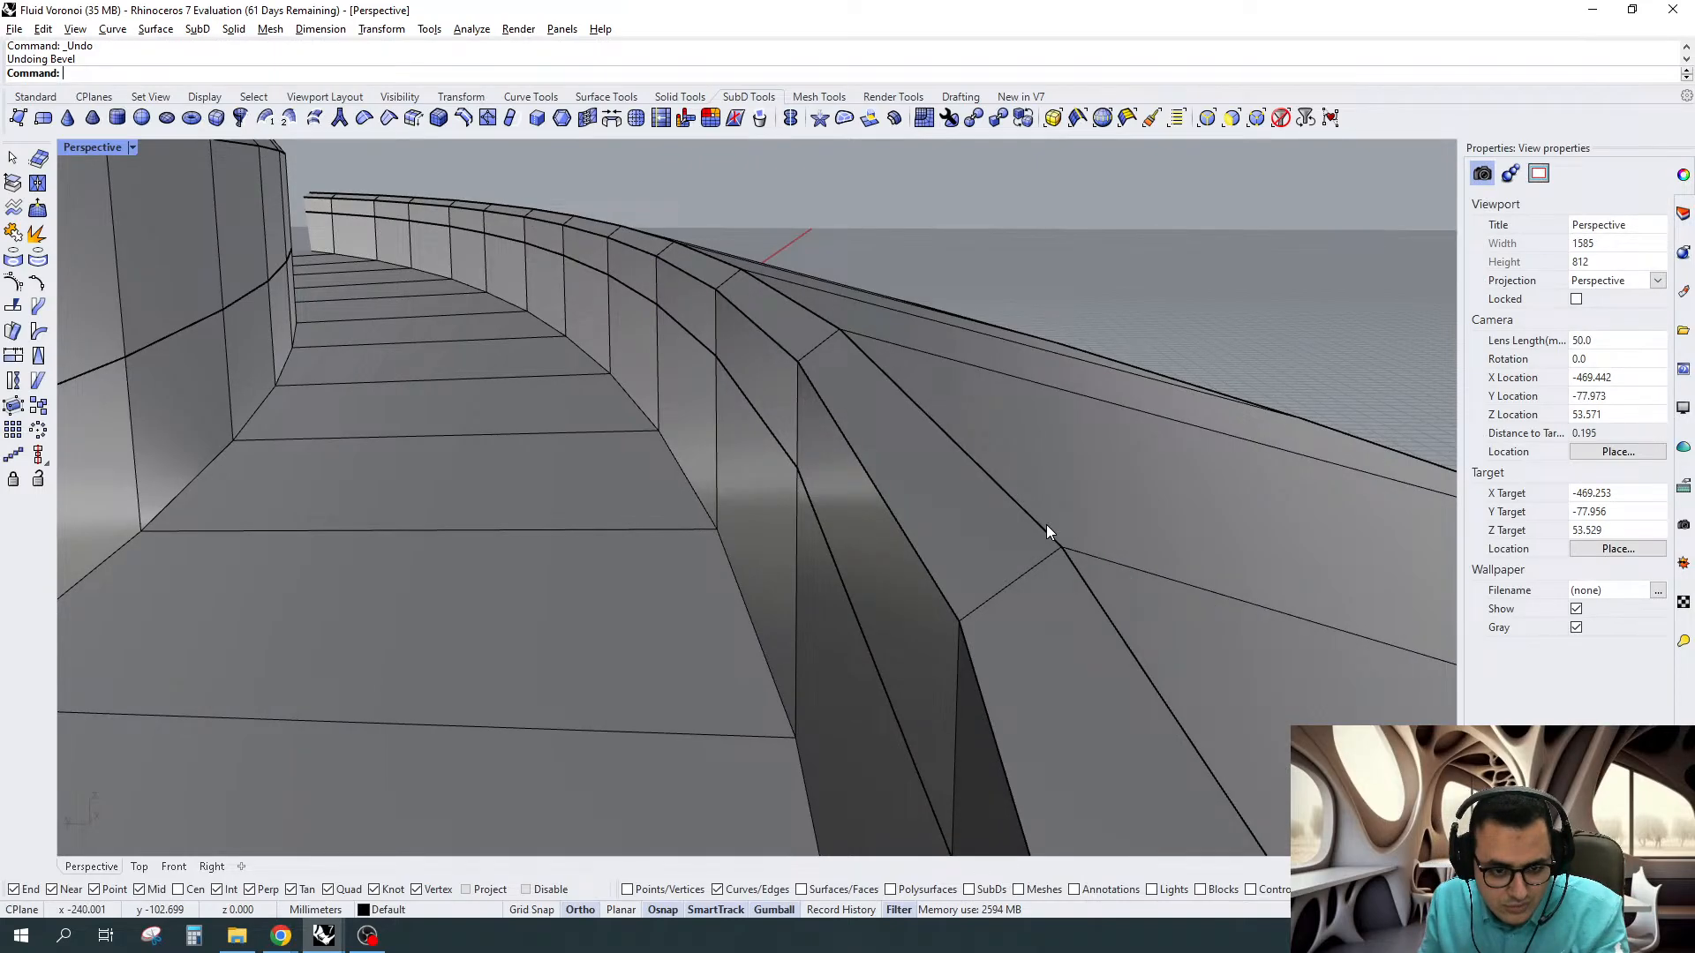
Try a smaller 0.1 bevel on the paired rim edge loops of both grooves and inspect it in smooth display
double_click(1046, 525)
ctrl+click(930, 587)
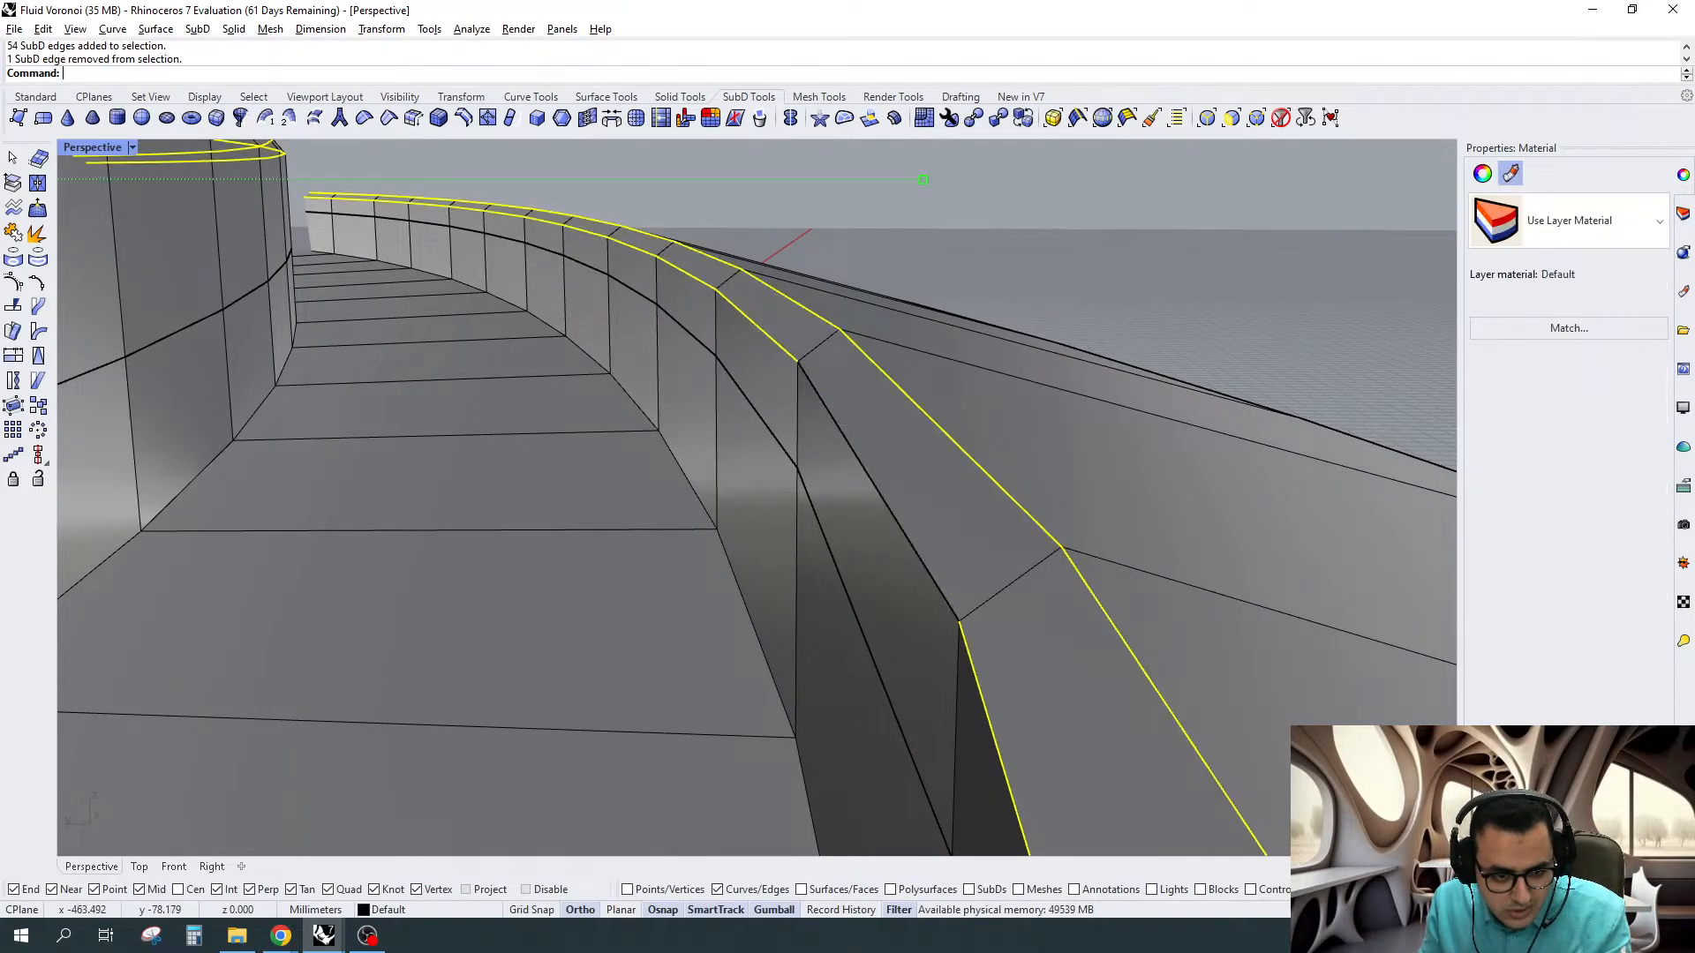
shift+double_click(926, 572)
scroll(952, 293, down, 8)
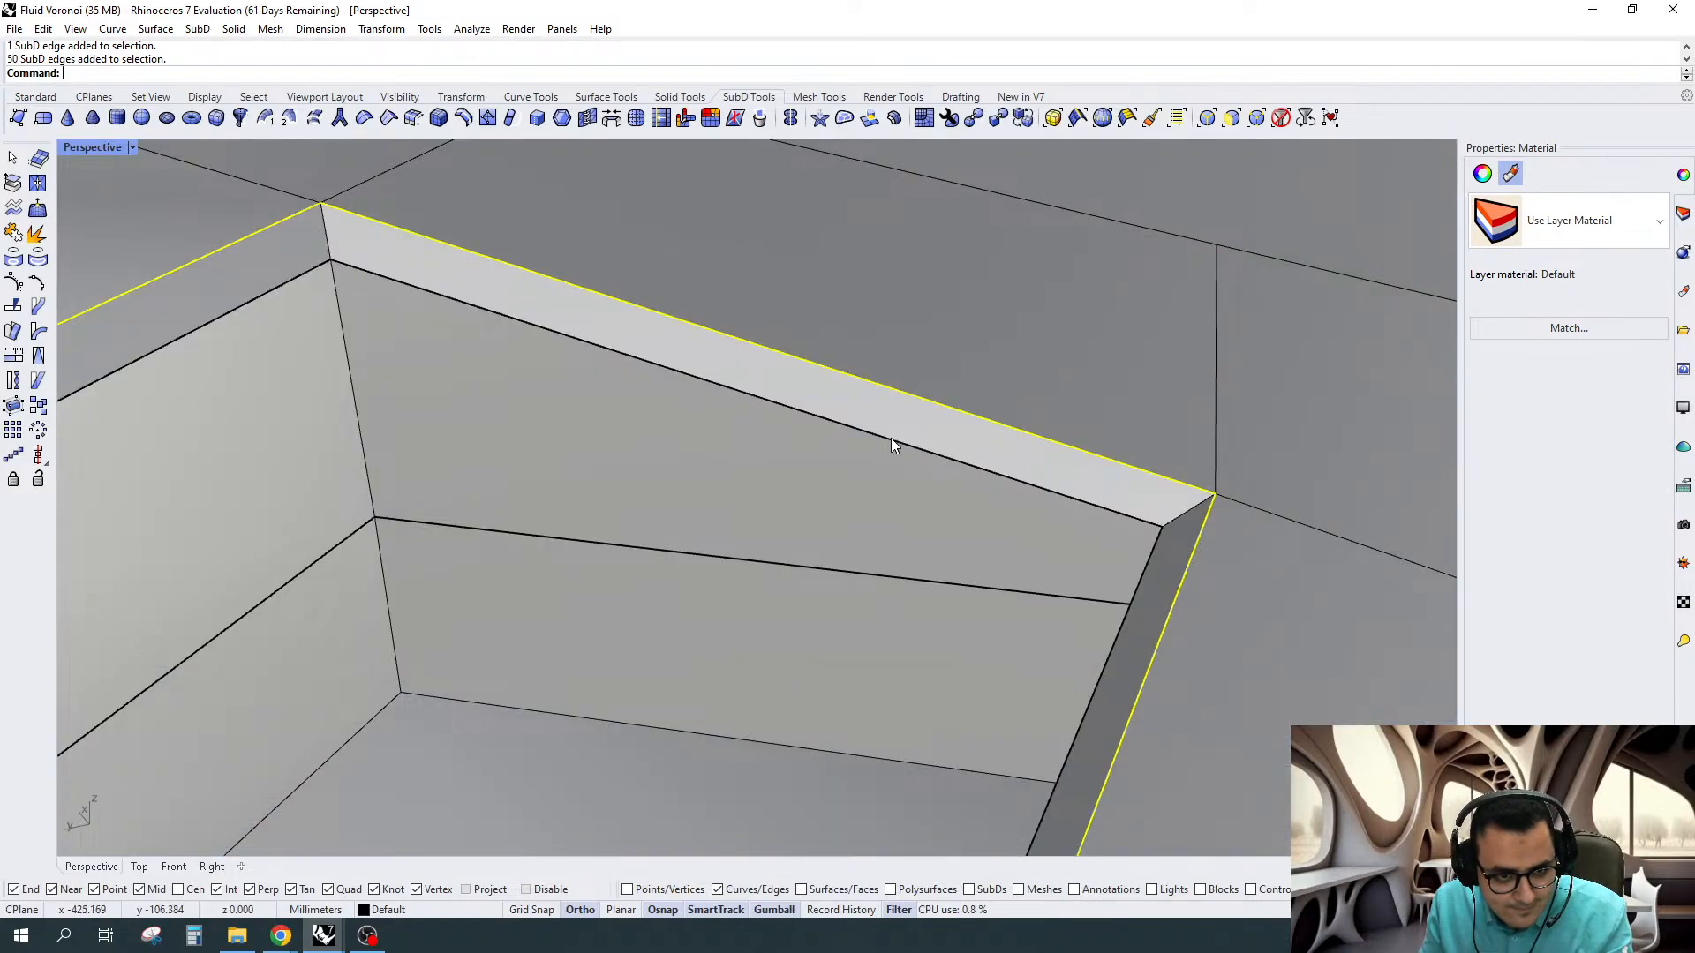
click(439, 117)
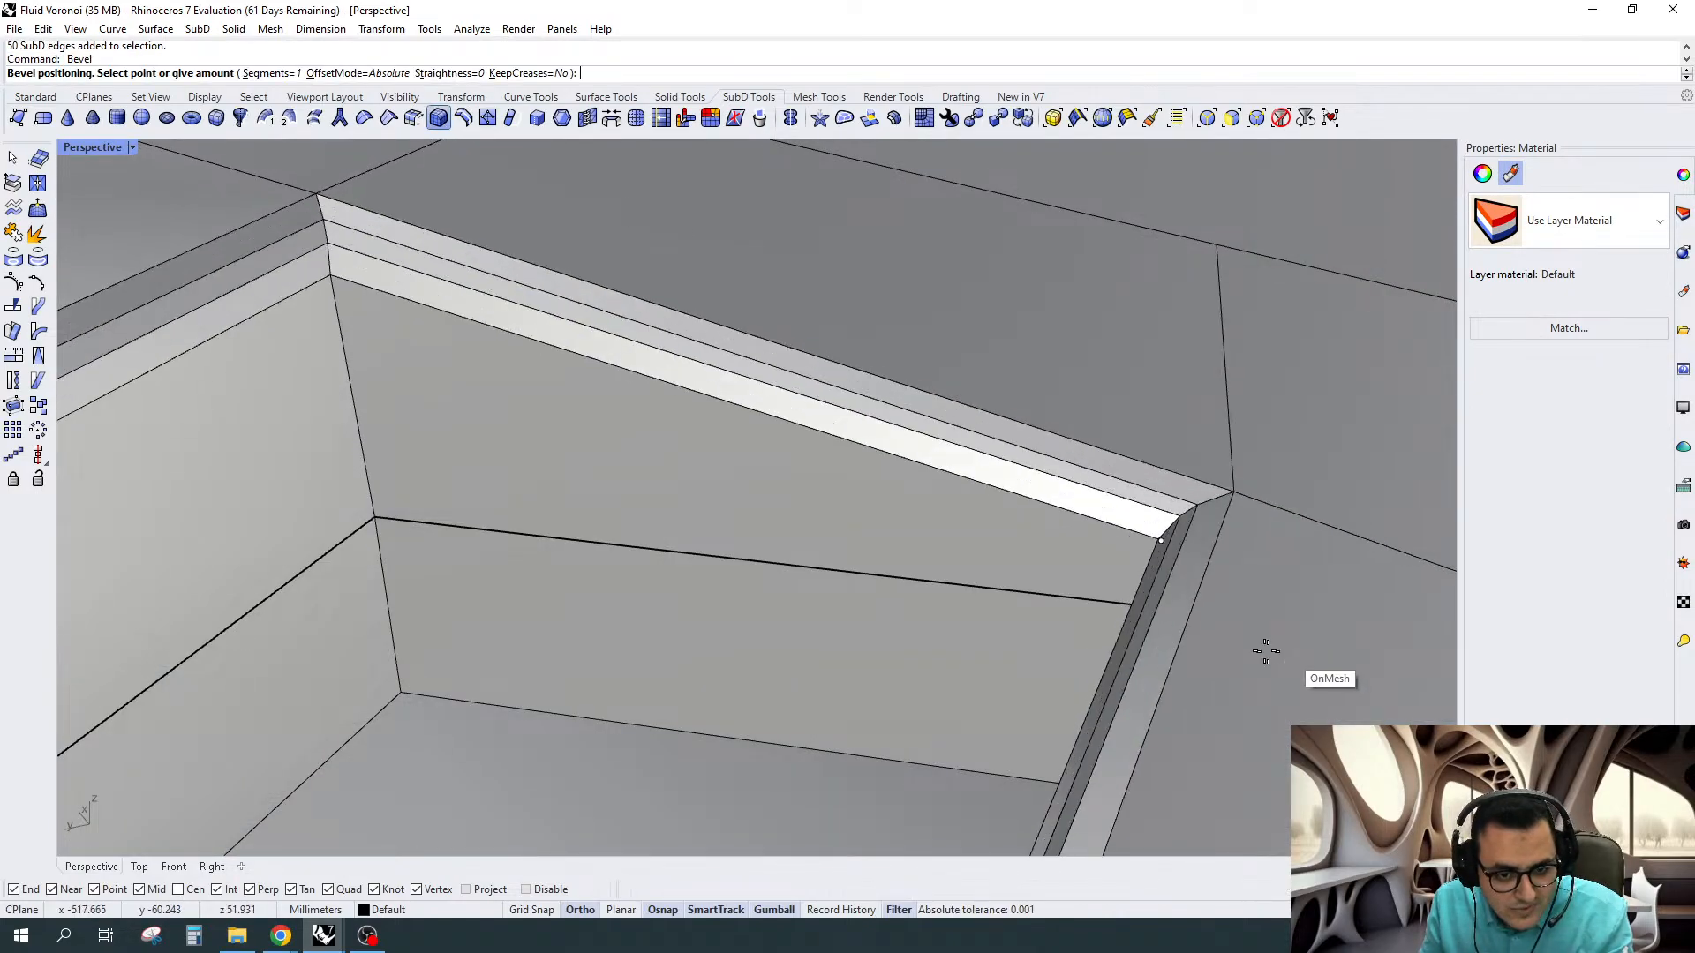
text(.1)
key(Return)
scroll(1237, 640, down, 6)
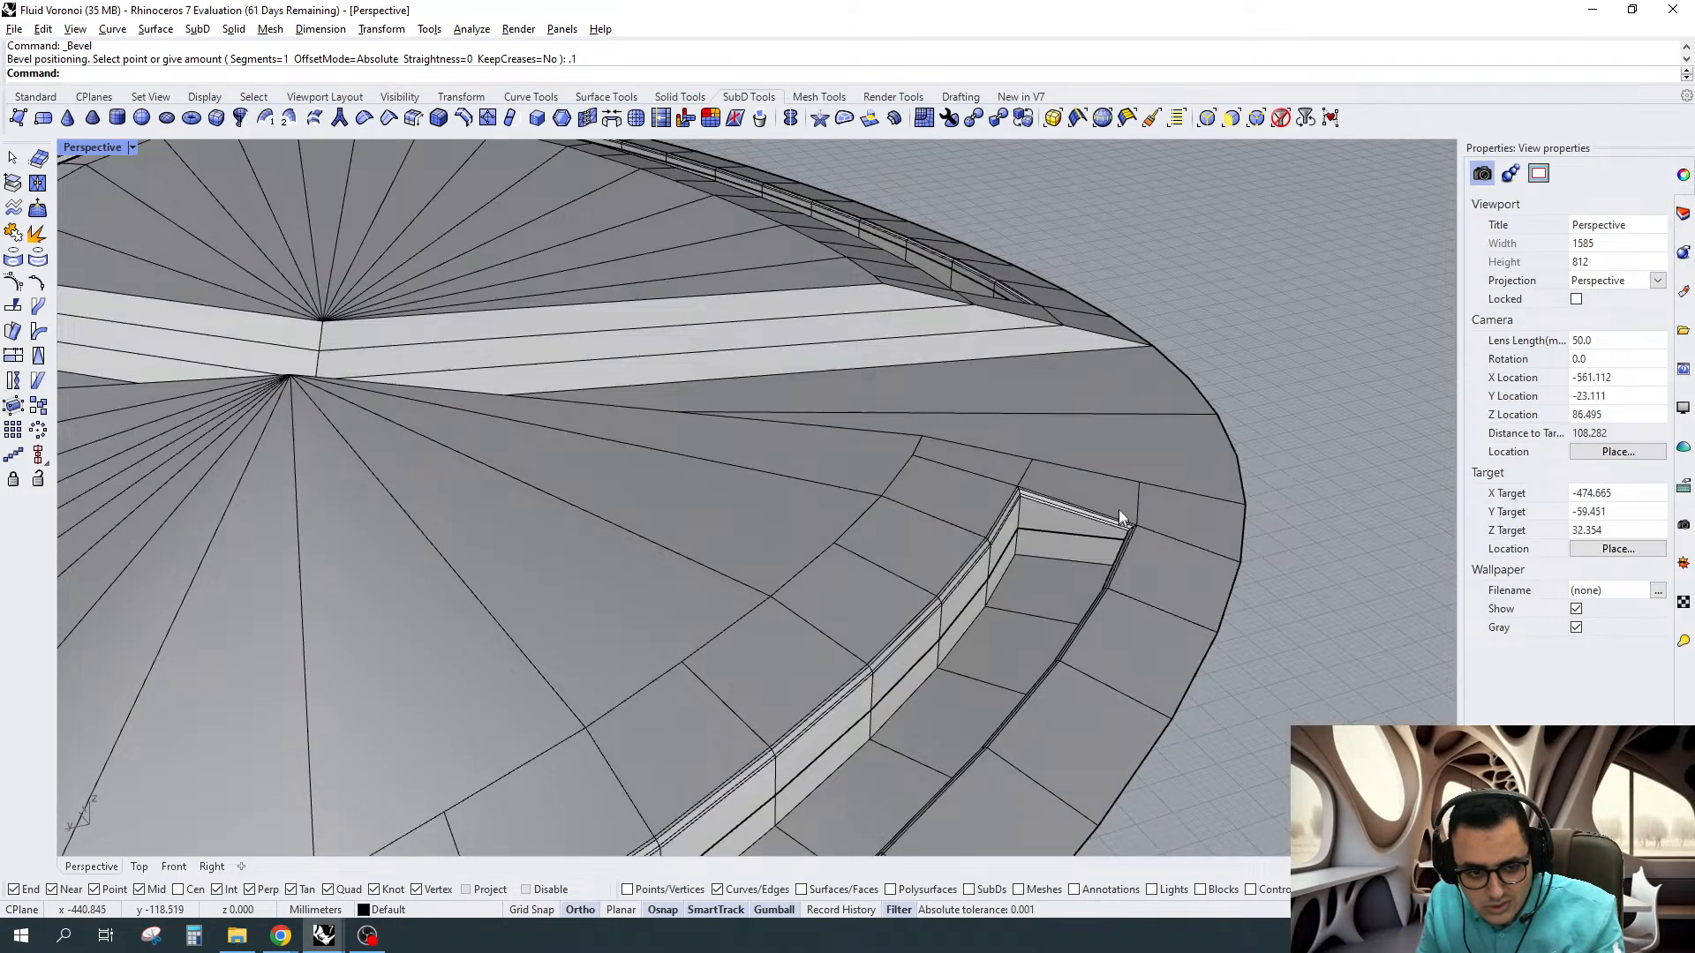
key(Tab)
right_drag(1119, 510, 1169, 437)
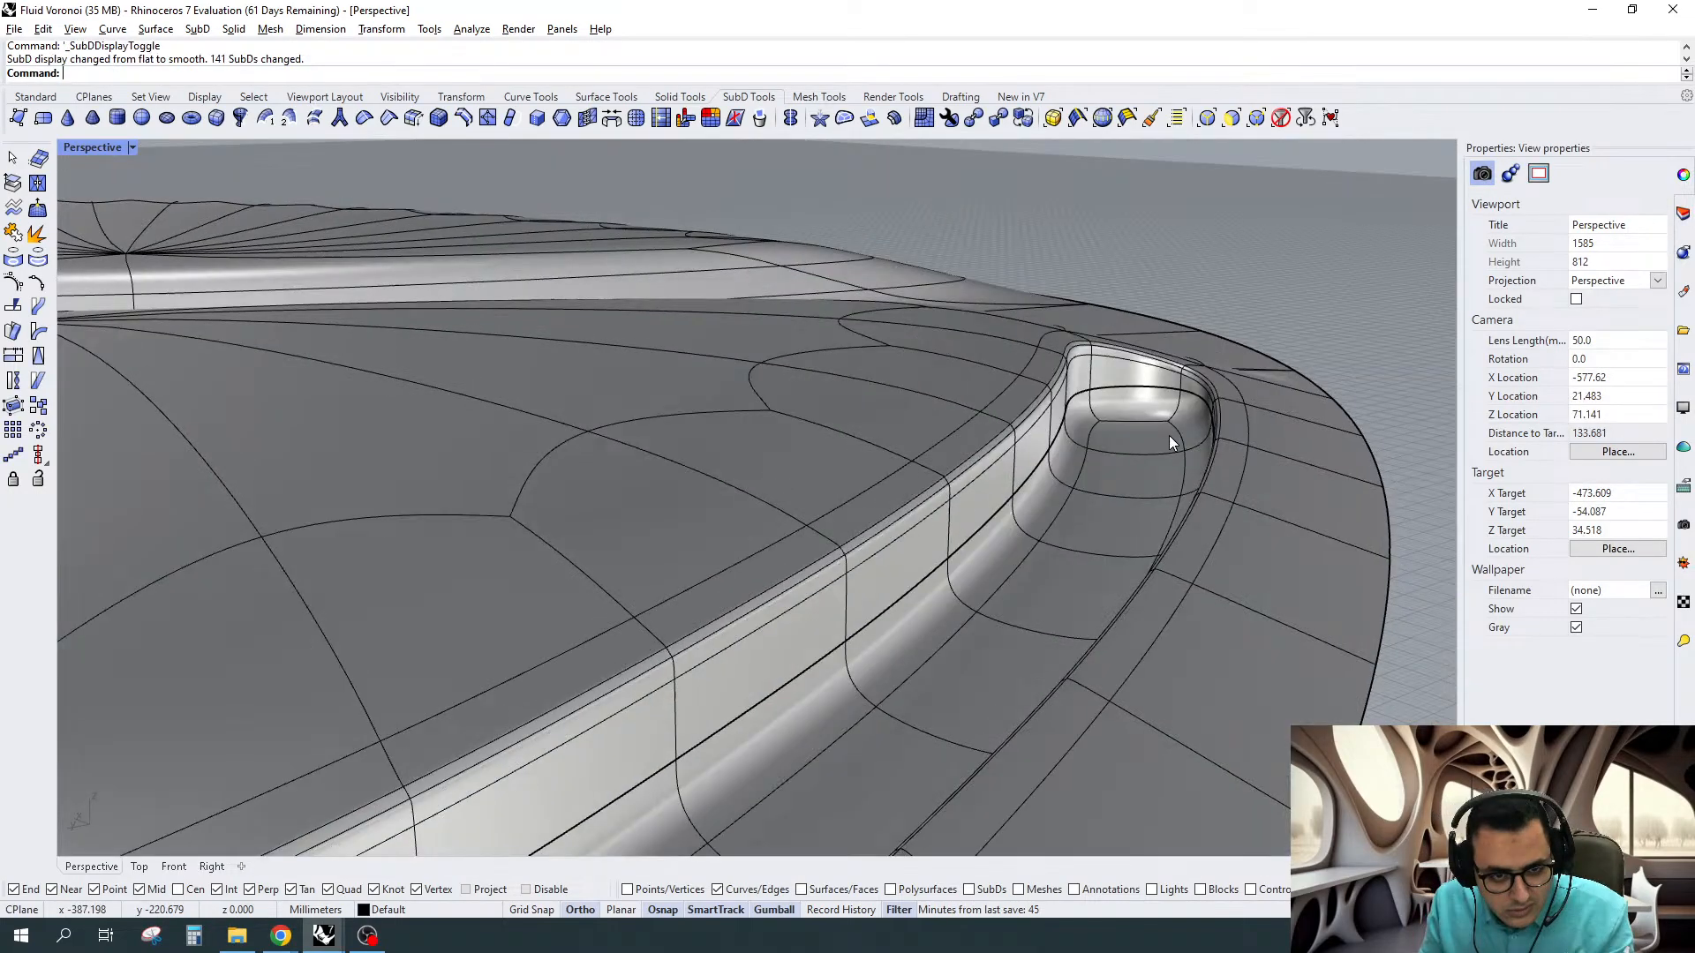
scroll(1168, 436, up, 4)
key(ctrl+z)
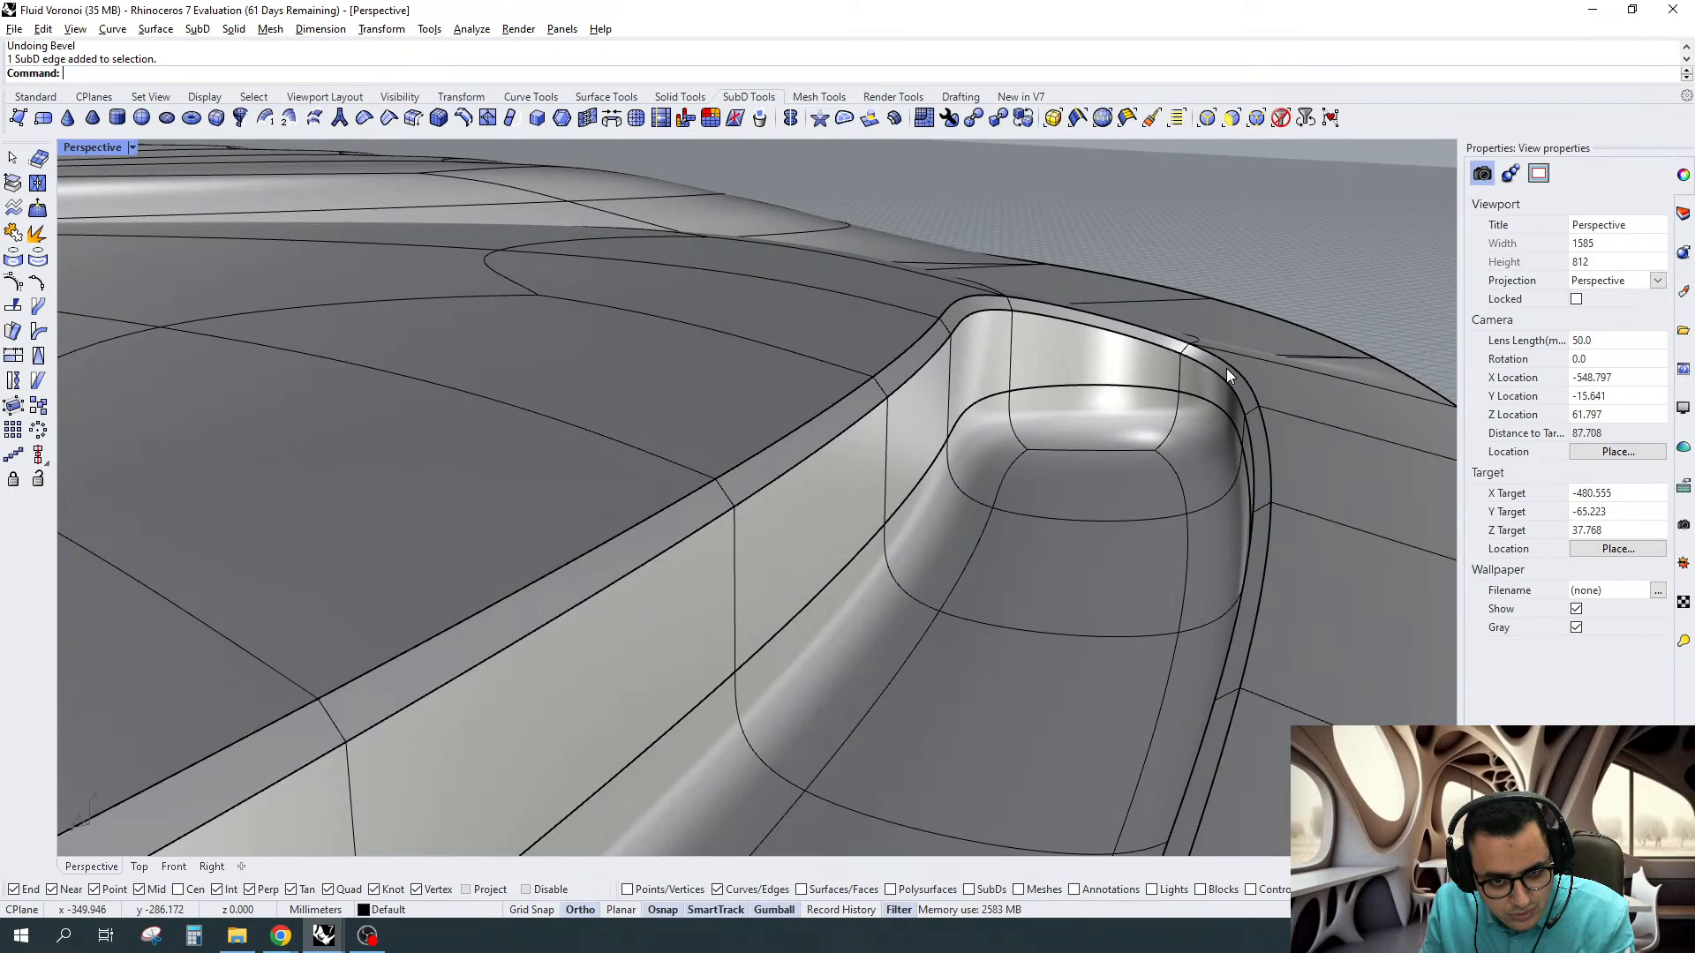
Bevel the paired rim edge loops of both grooves by 0.02 with one segment, absolute offset and KeepCreases set to No
double_click(1226, 368)
right_drag(1226, 368, 1009, 659)
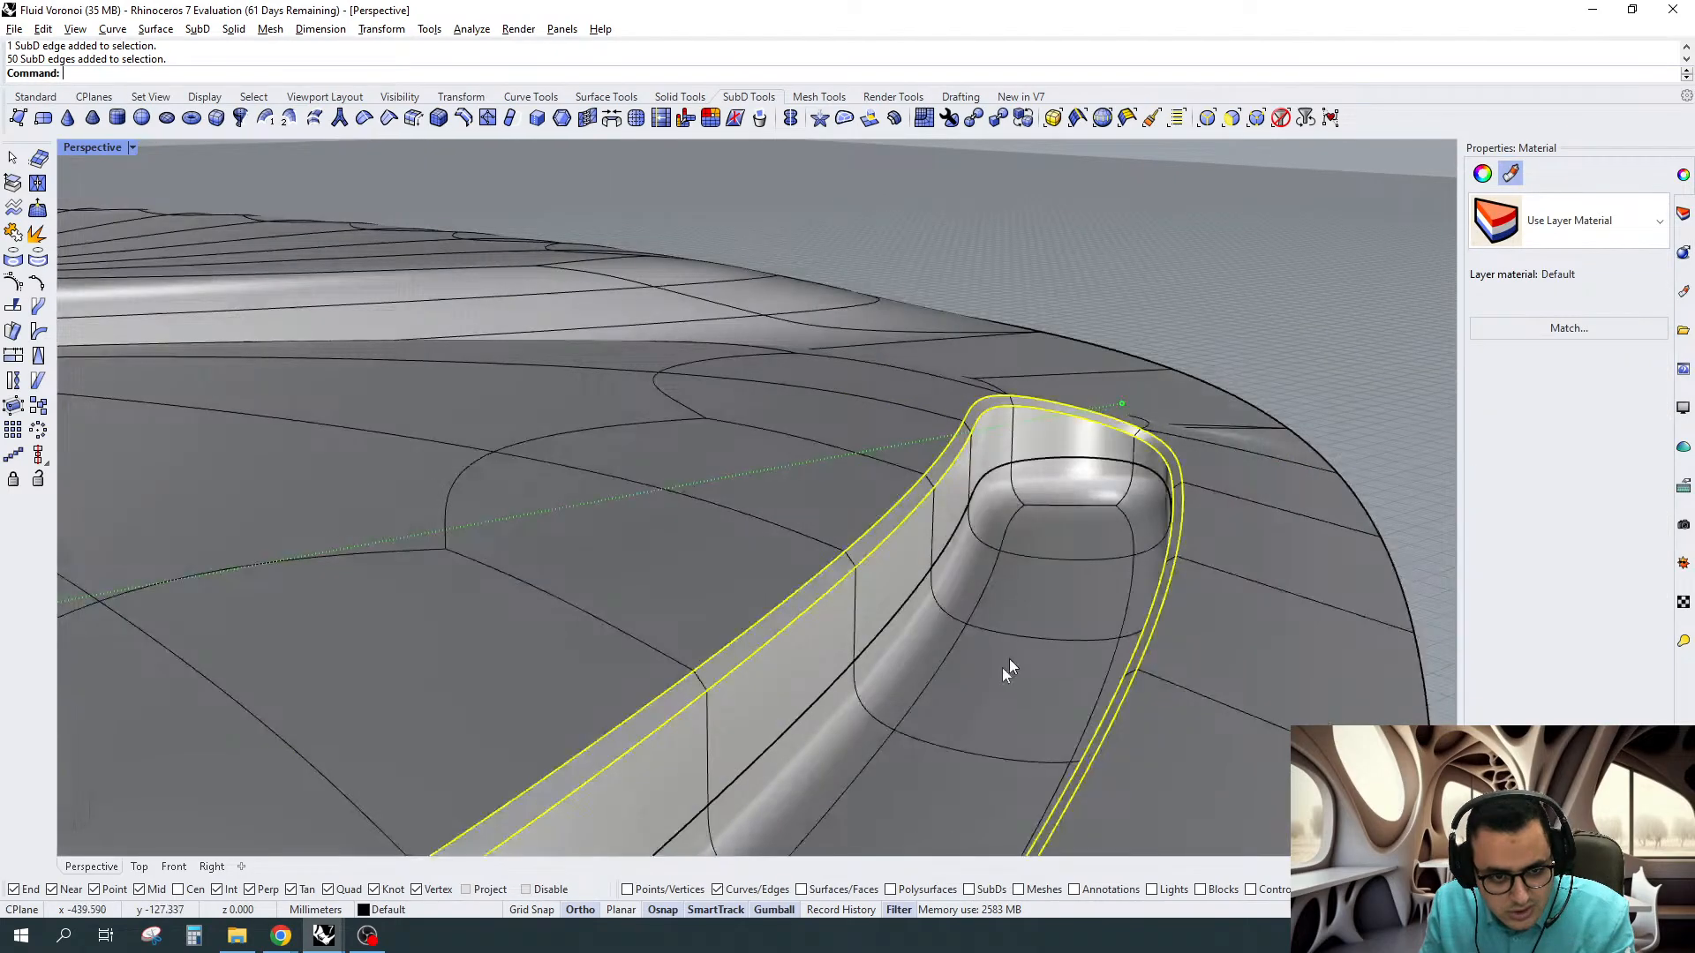
shift+double_click(726, 480)
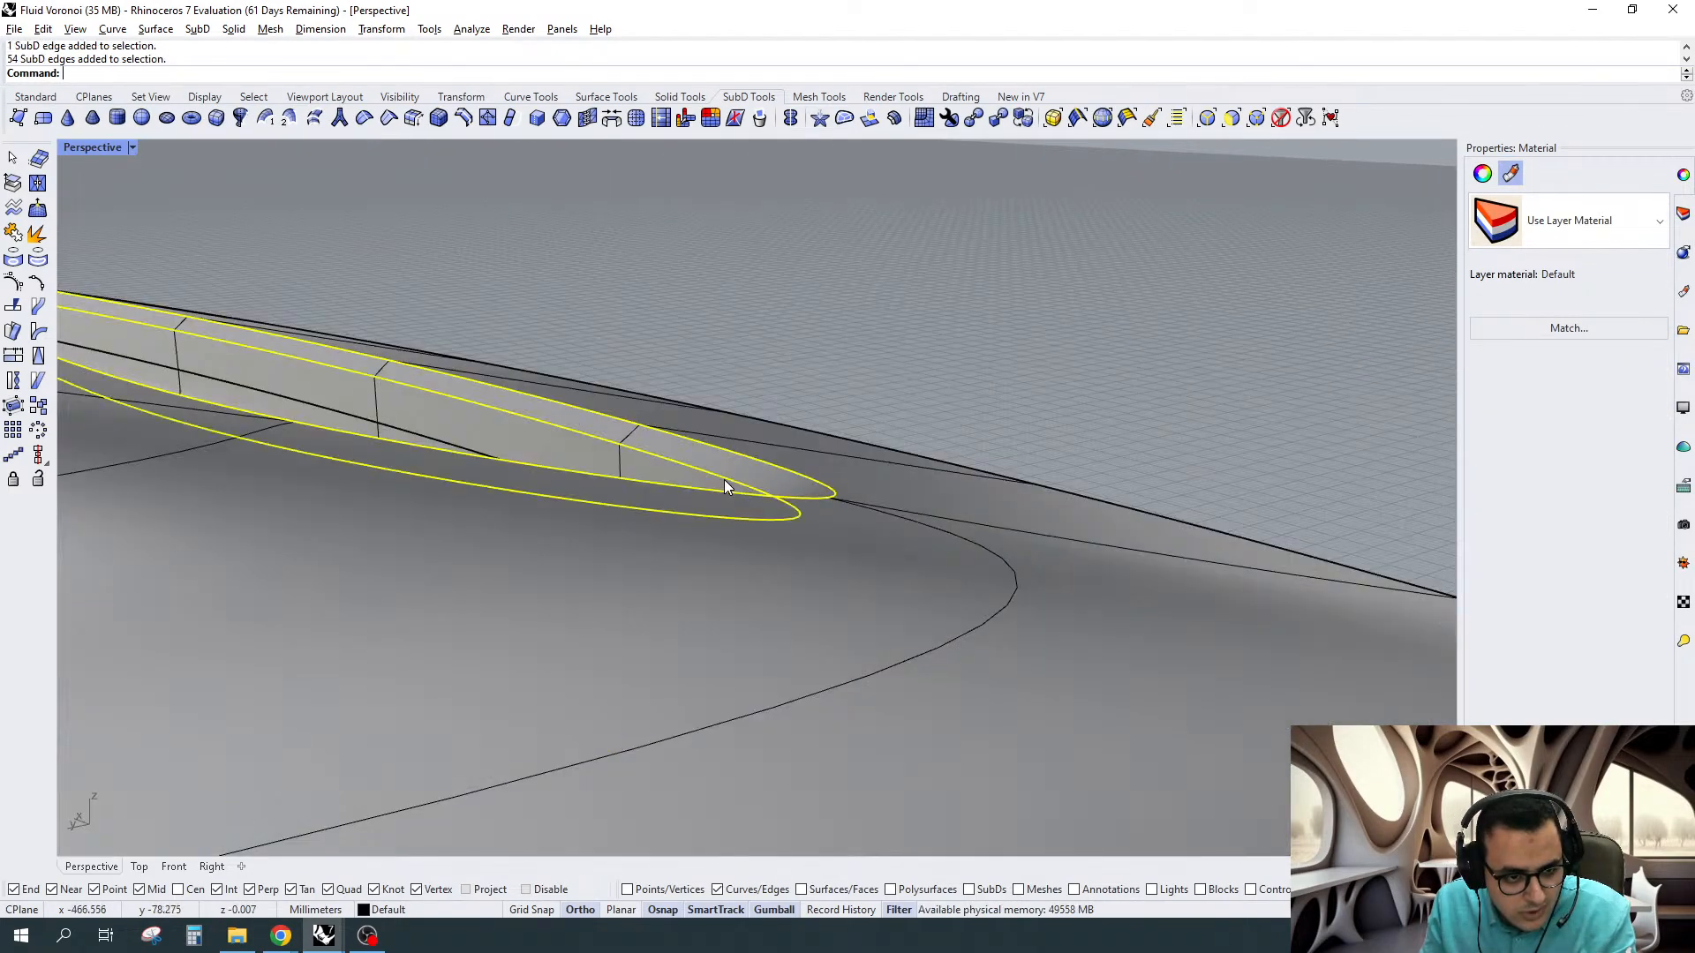
scroll(510, 415, up, 3)
scroll(752, 370, up, 1)
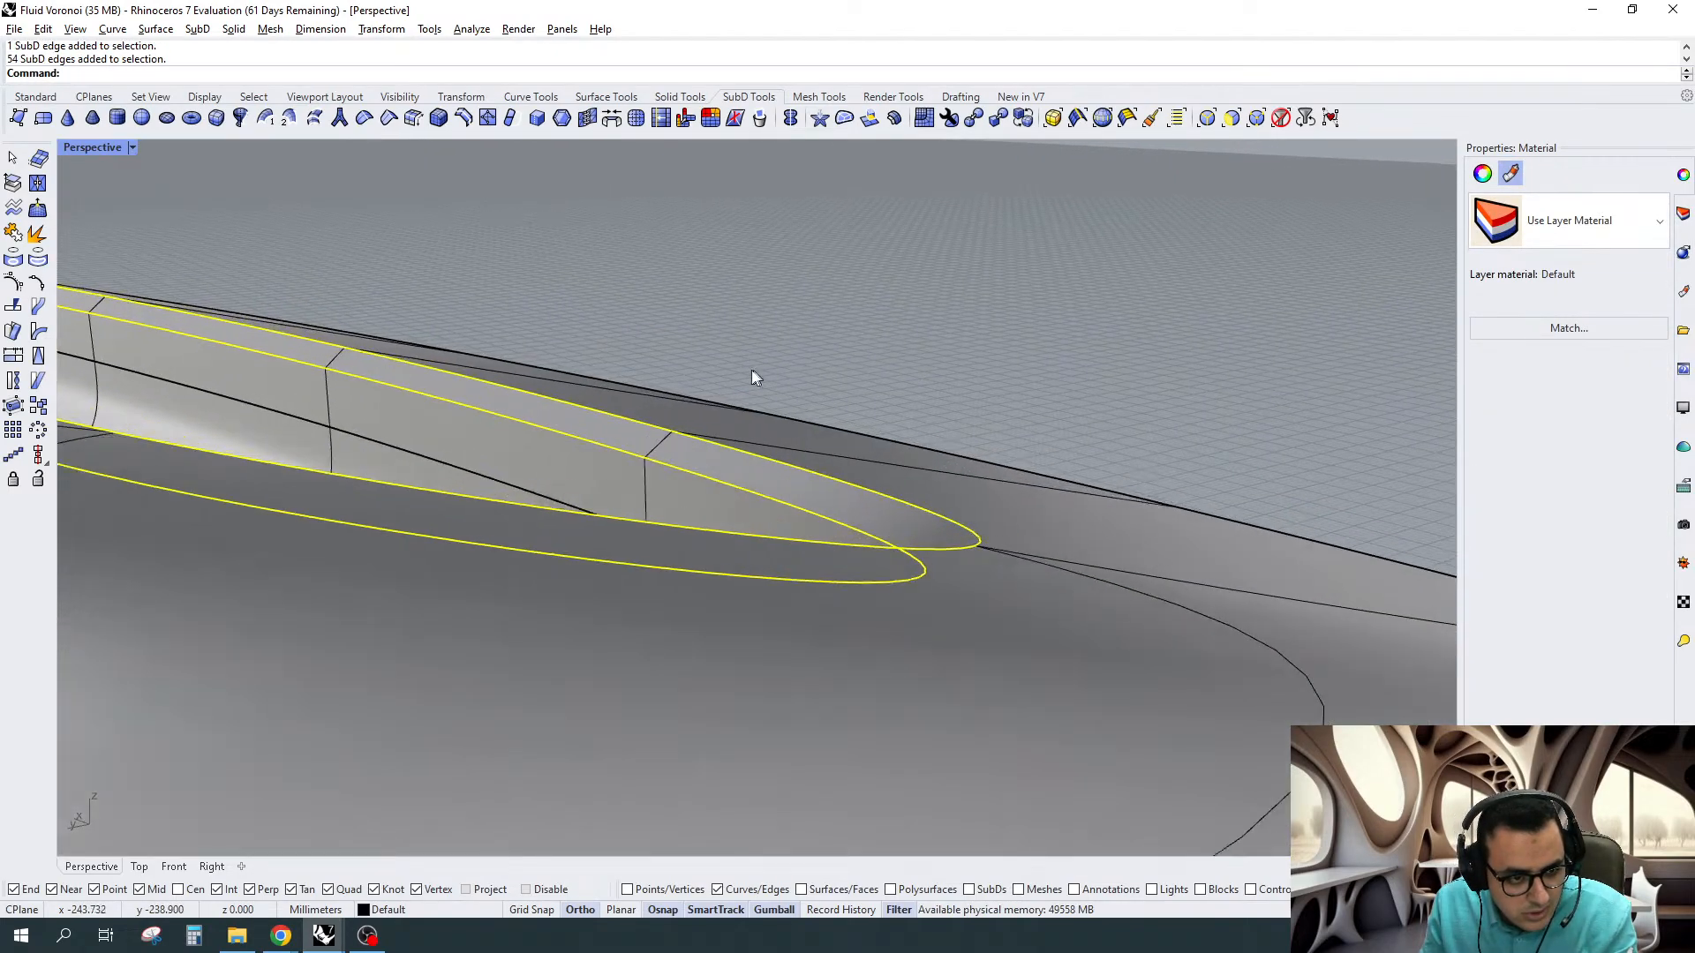
scroll(753, 375, up, 1)
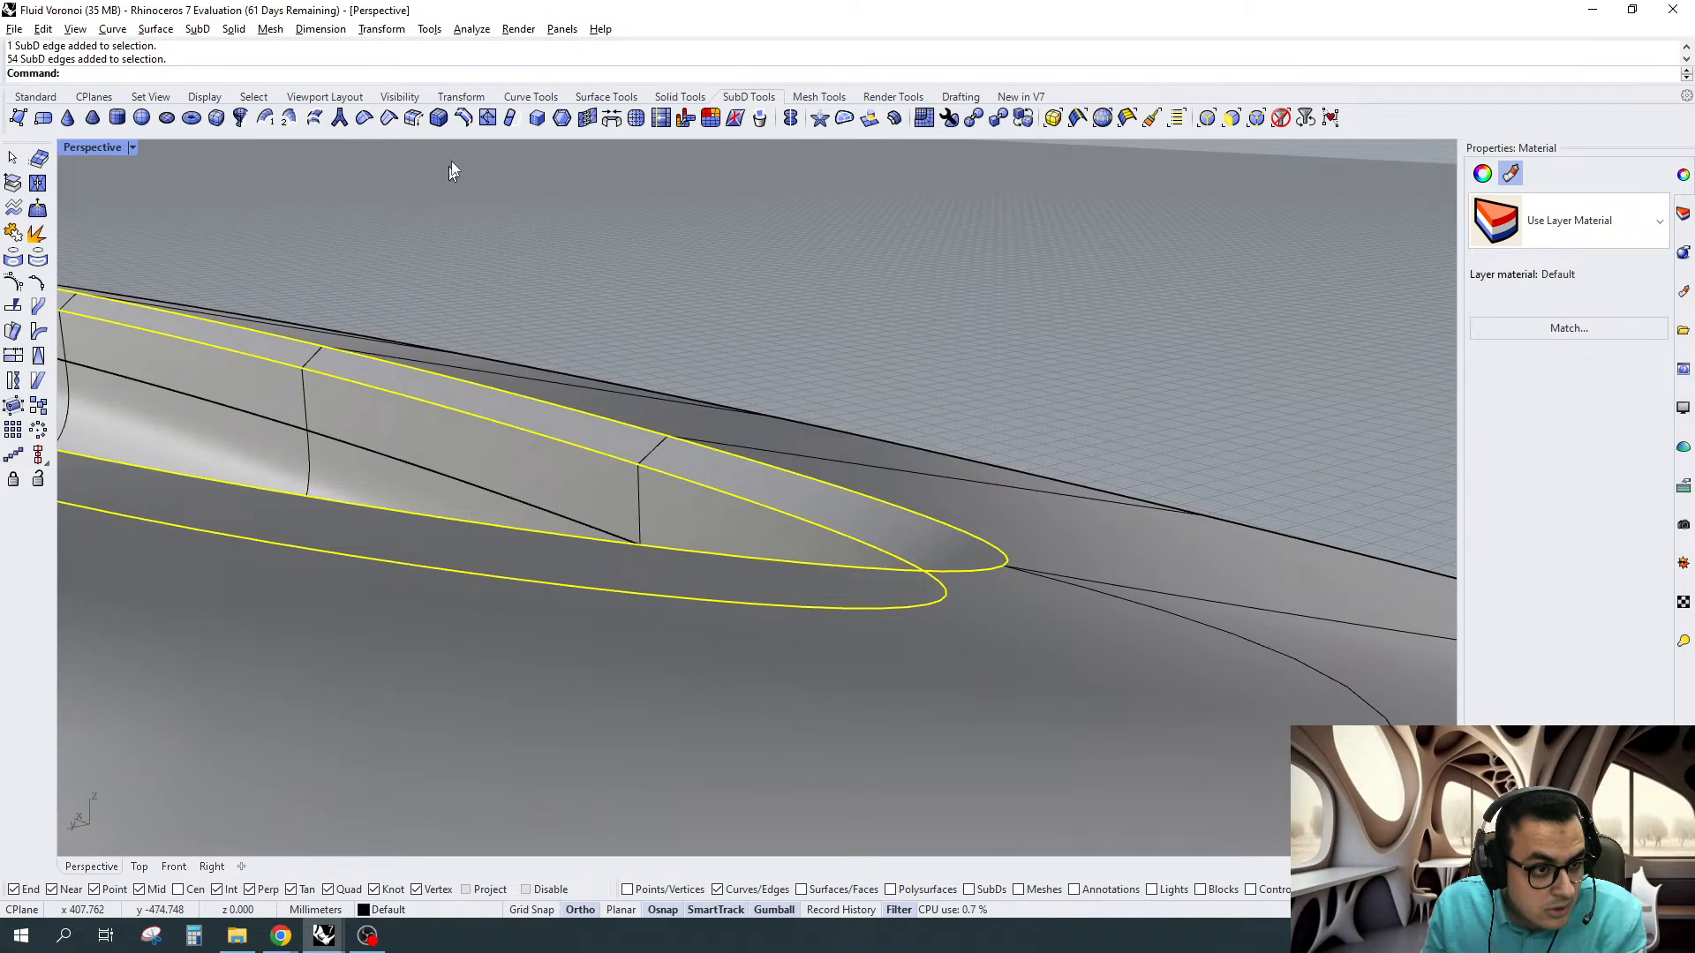
click(439, 117)
text(.02)
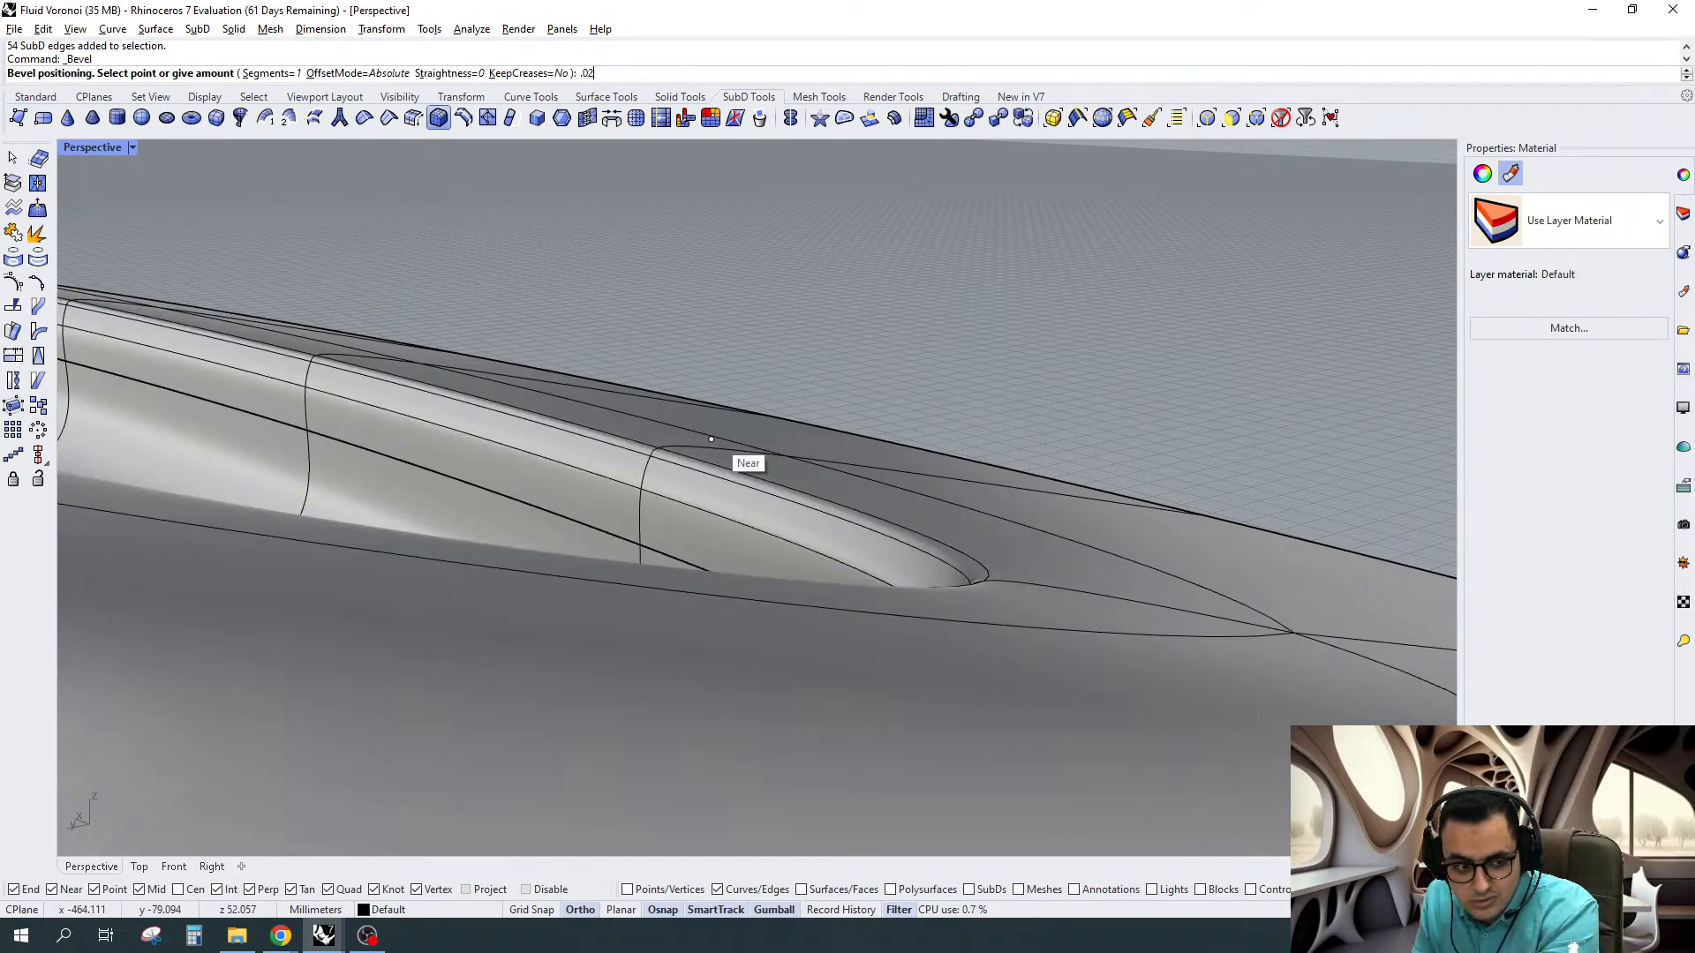
key(Return)
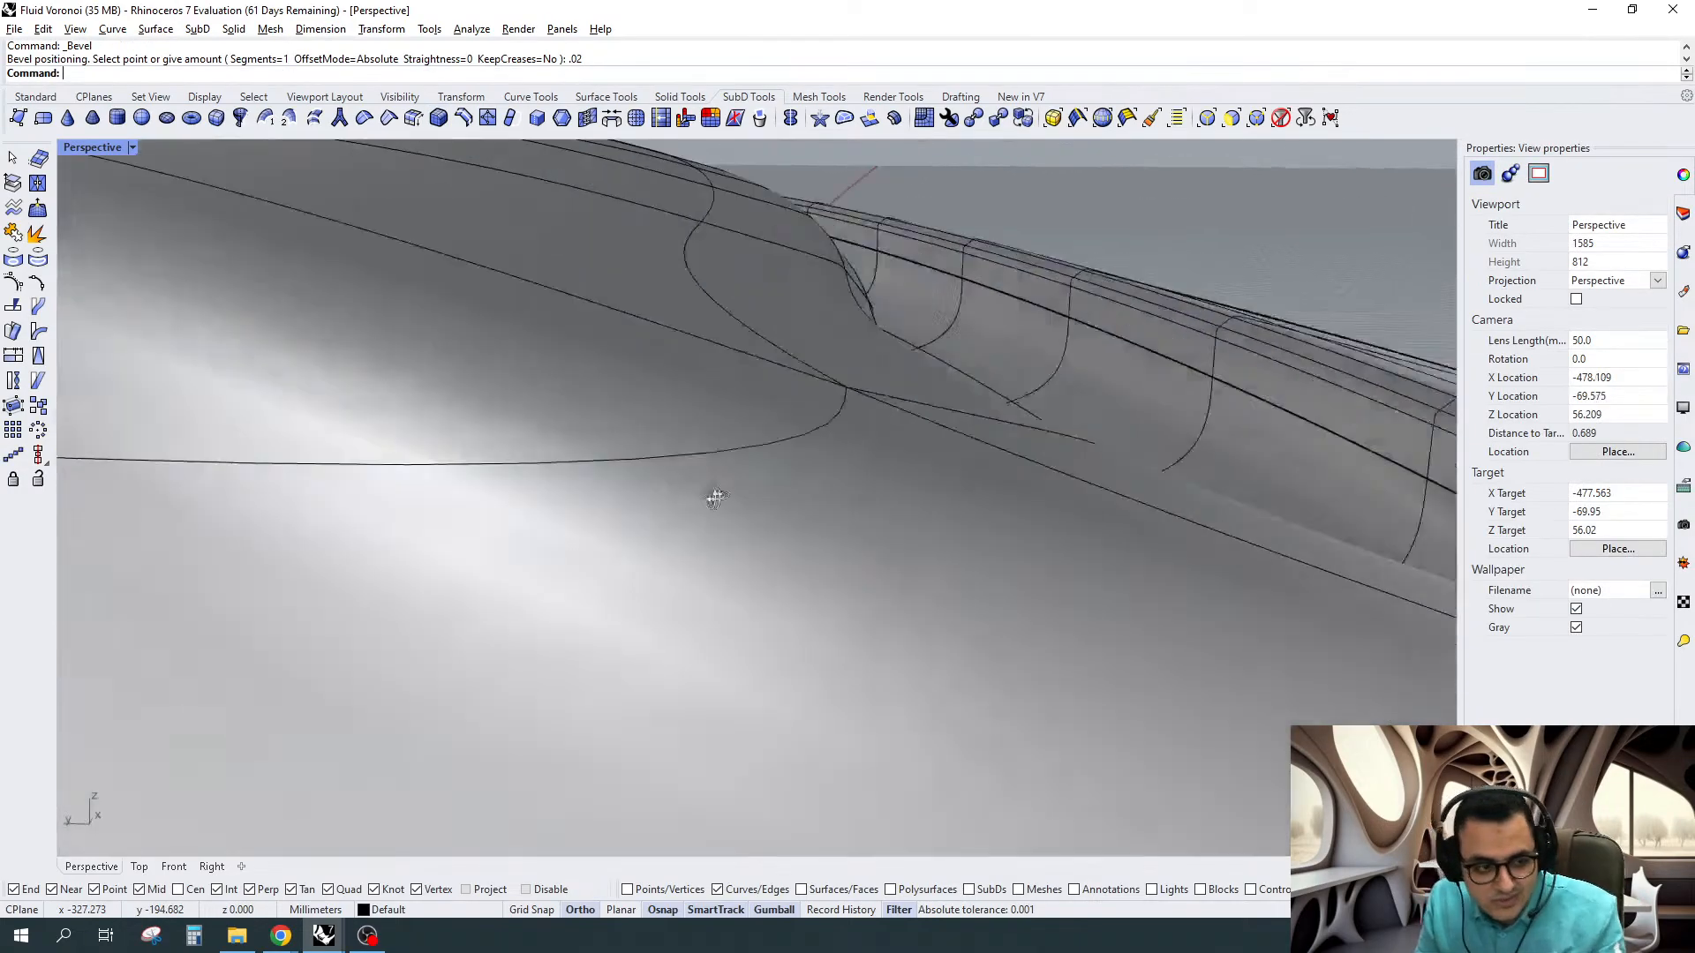
right_drag(711, 495, 543, 509)
scroll(517, 510, down, 1)
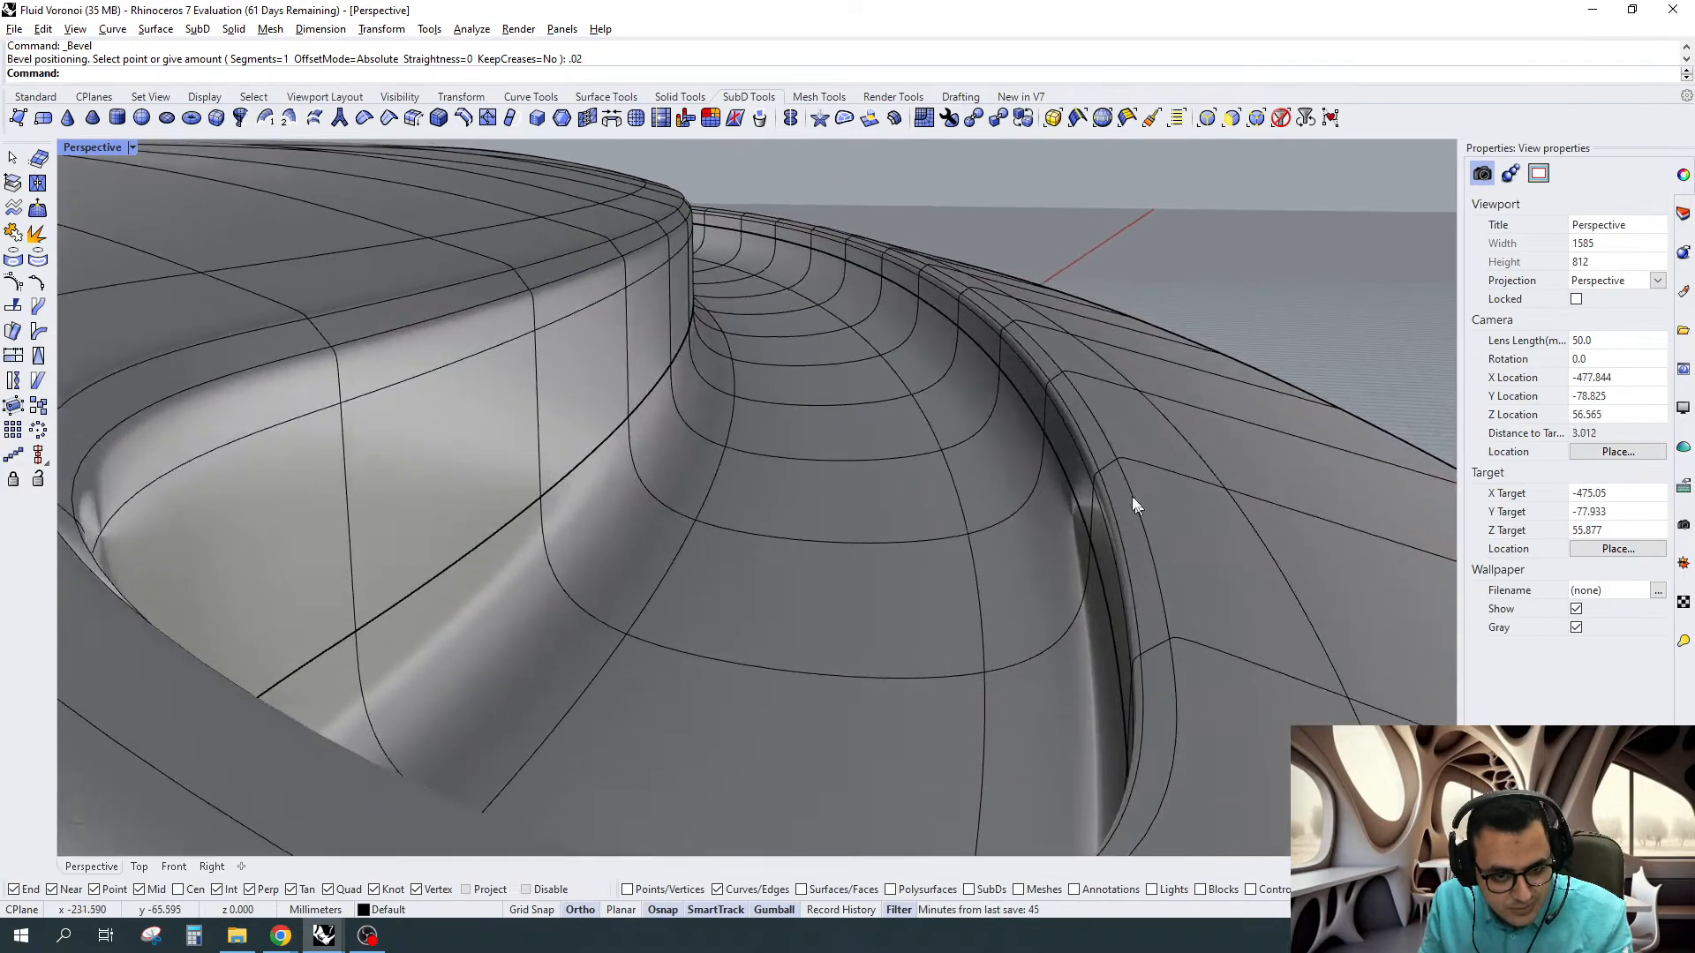
right_drag(1135, 492, 1097, 462)
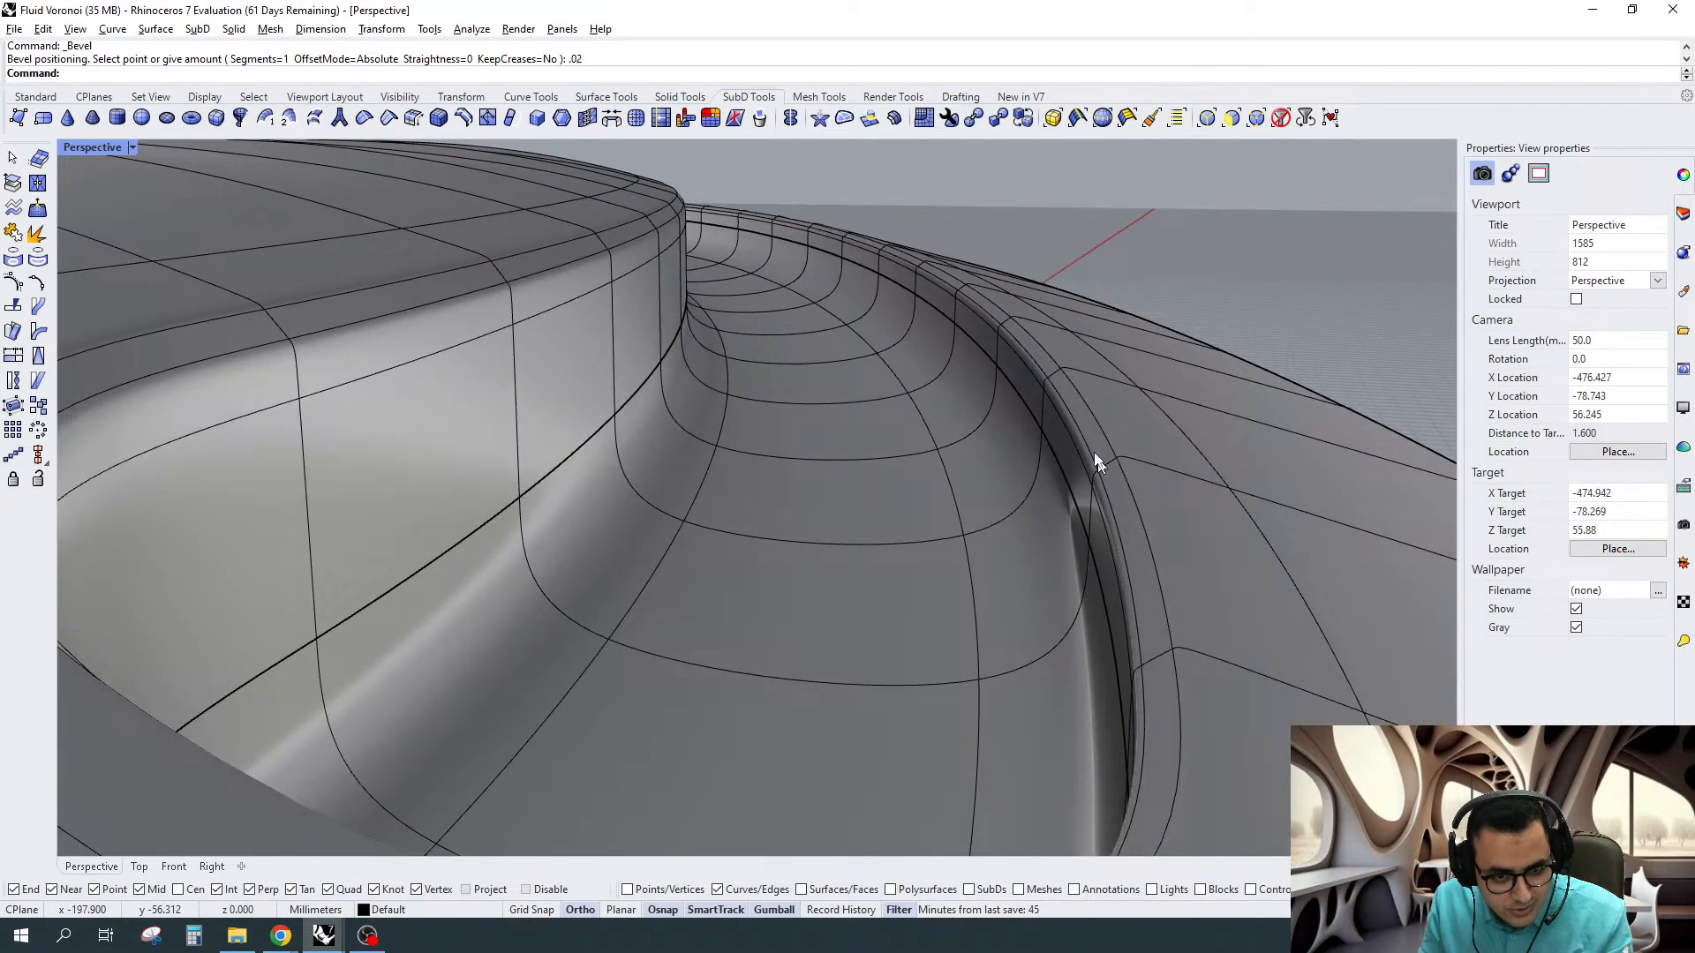
Copy the creased edge loops inside both lobes' grooves straight up above the cap as separate curves
ctrl+shift+click(919, 433)
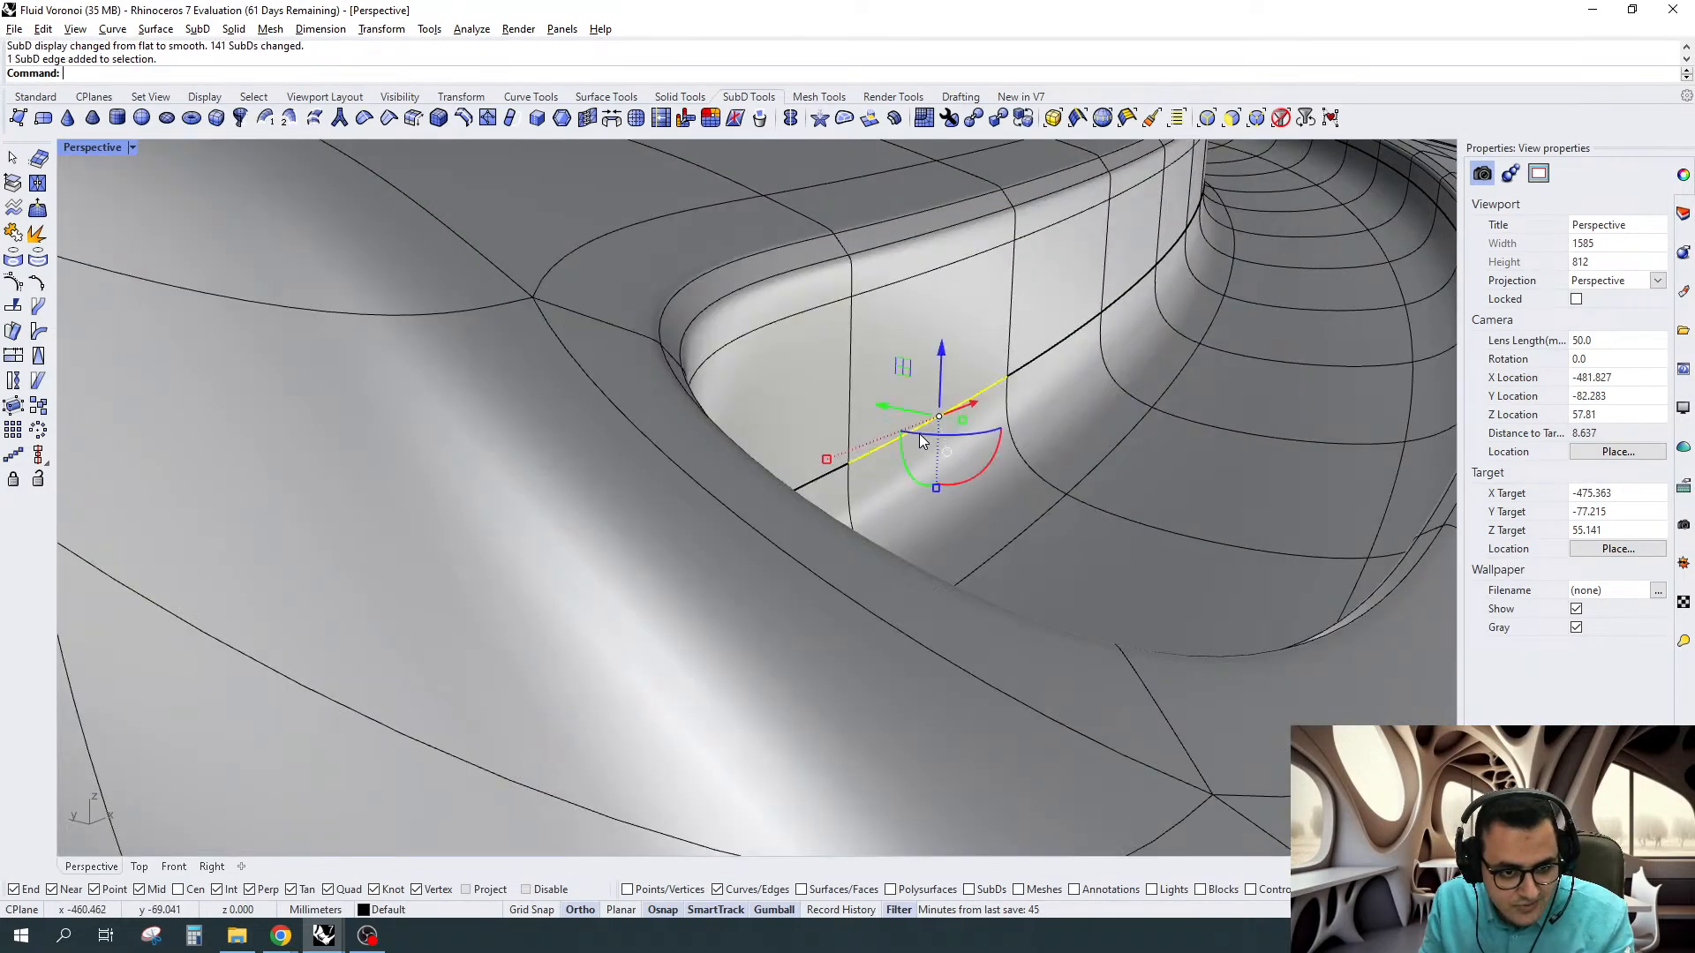
ctrl+shift+double_click(919, 432)
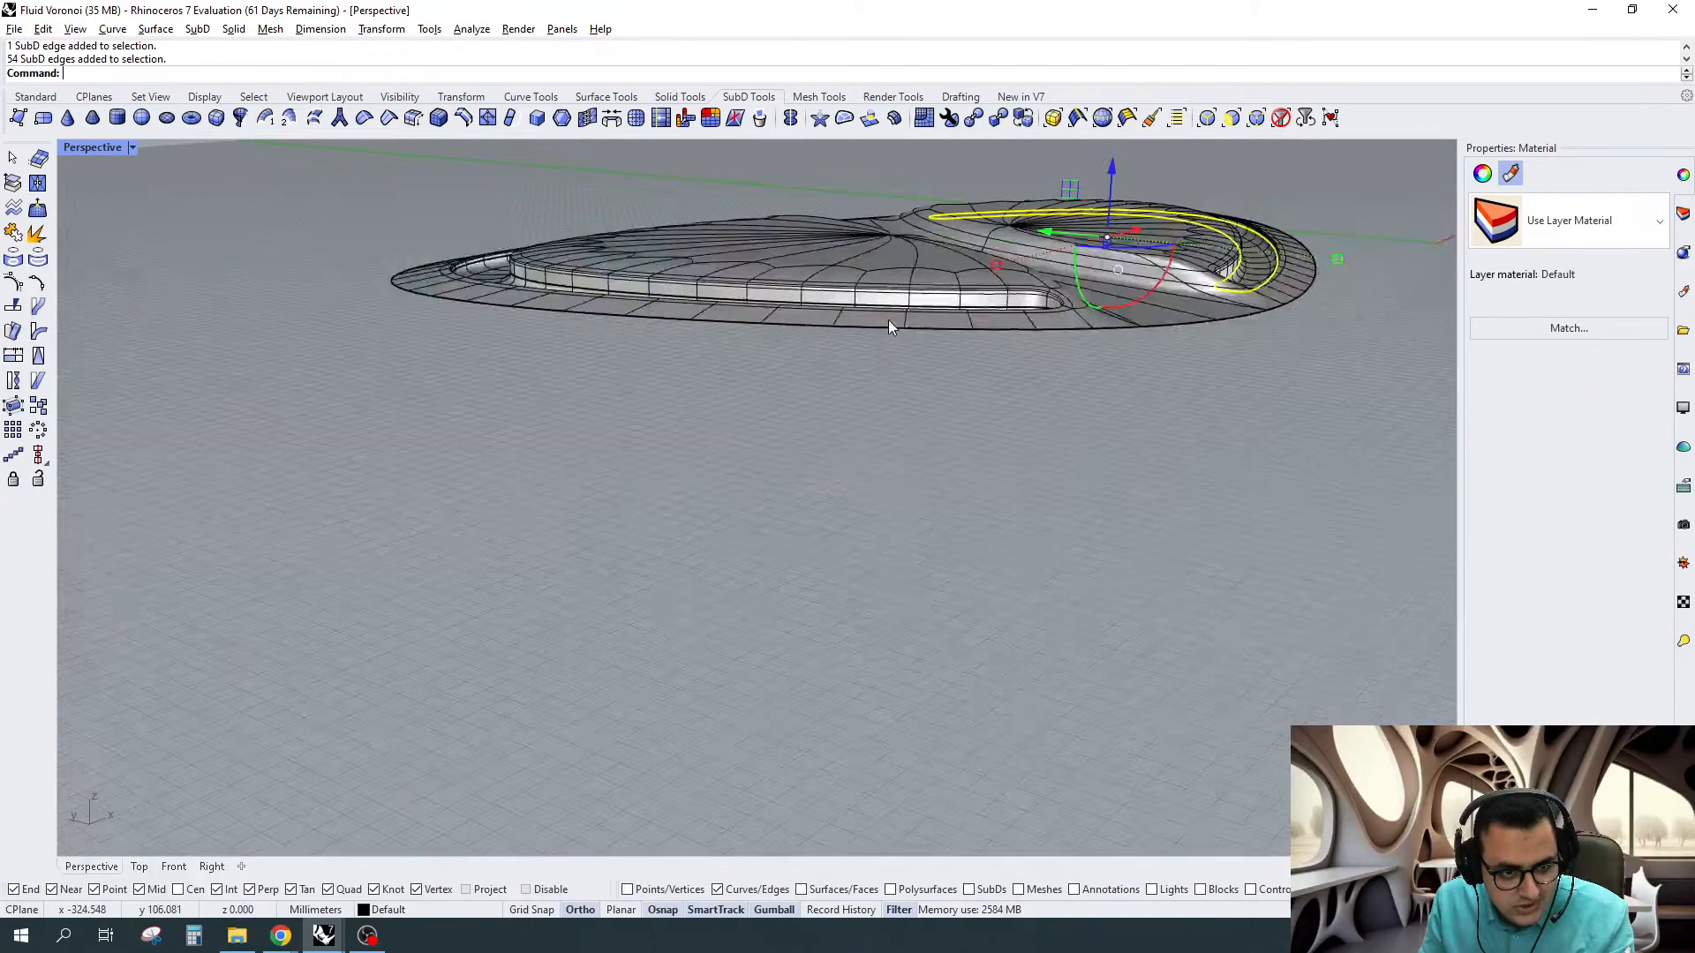
scroll(1109, 348, up, 5)
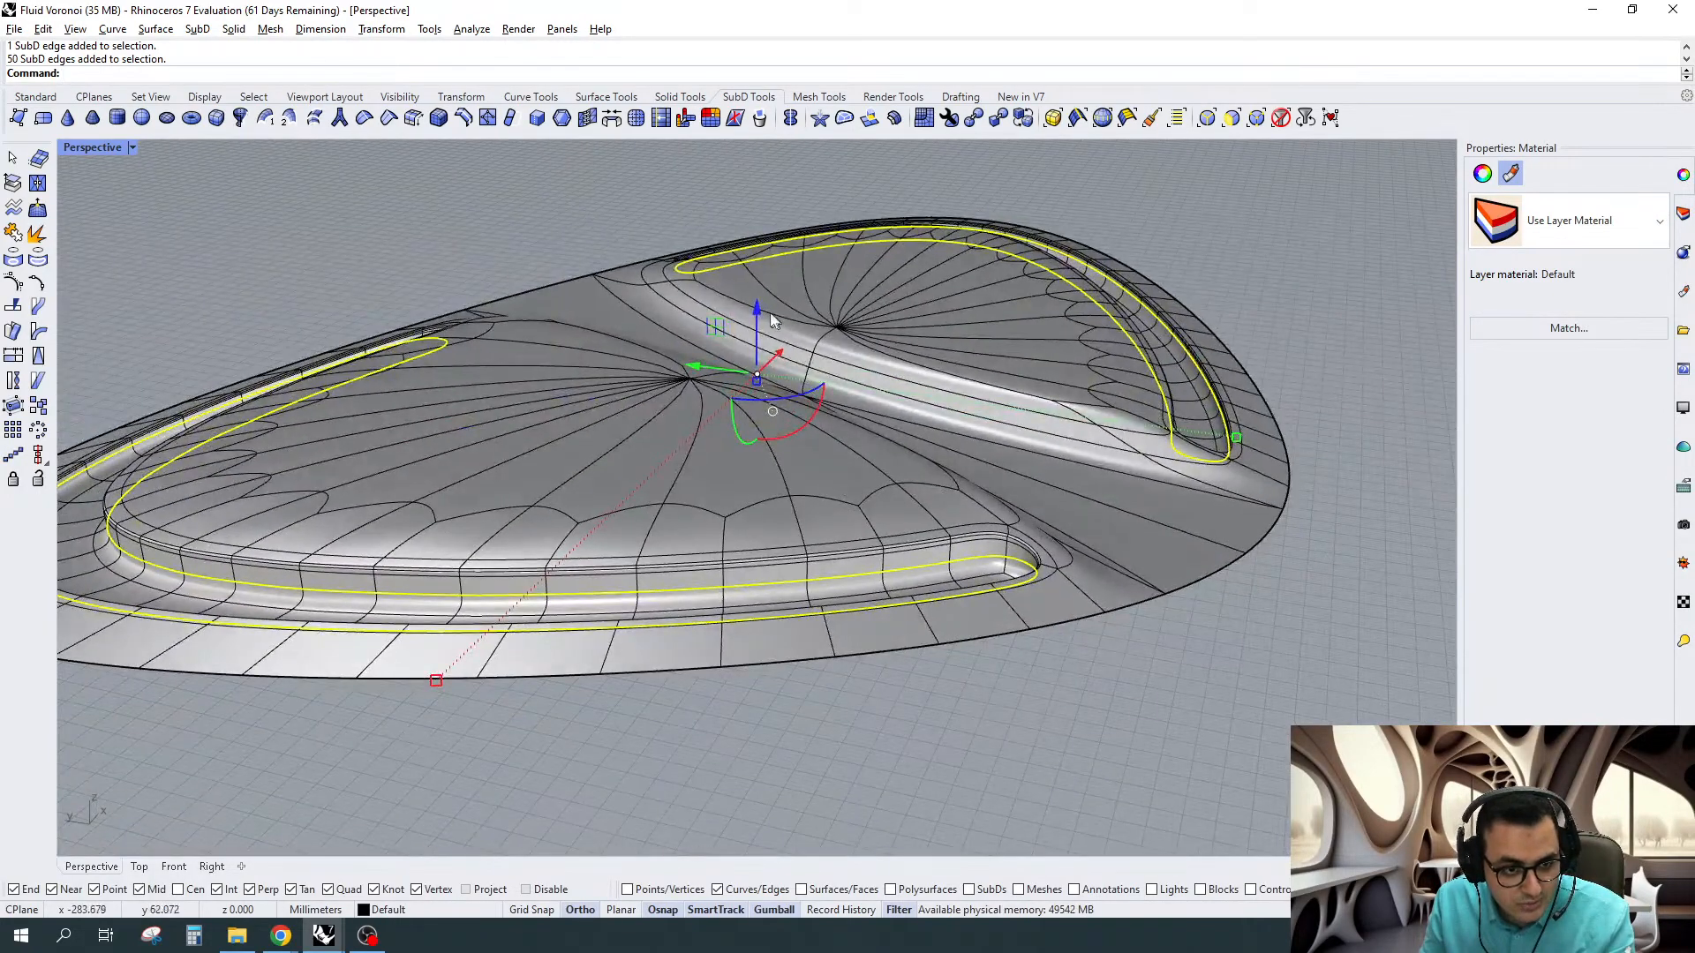
click(757, 314)
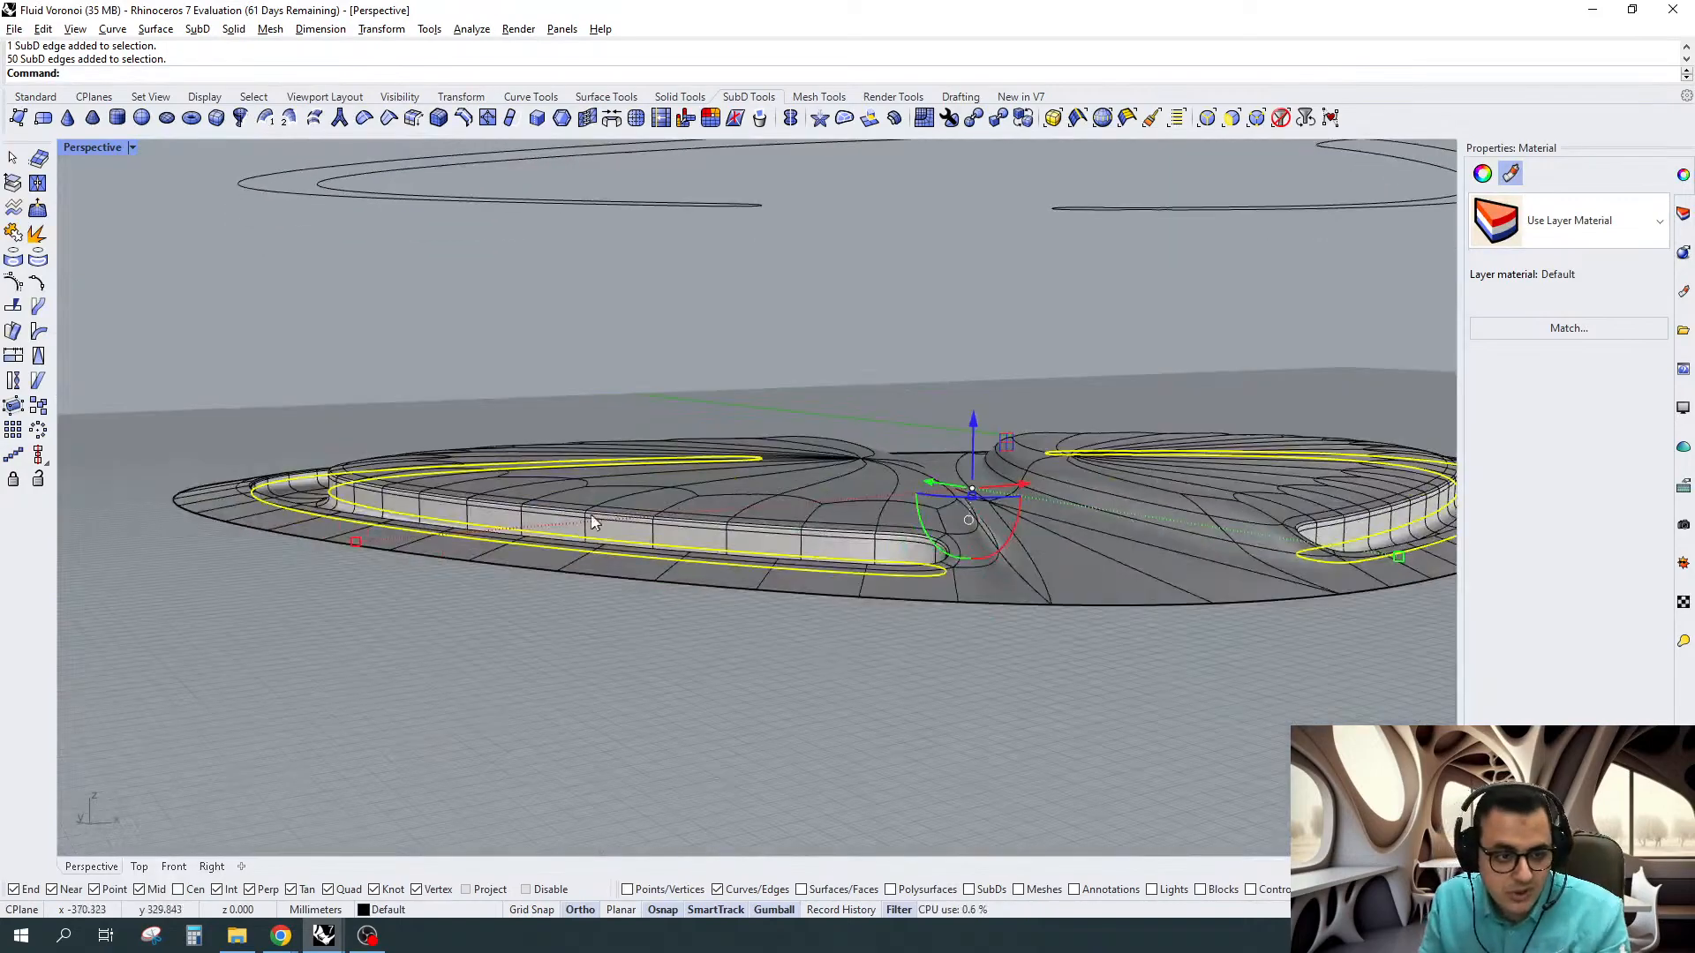
Join all the copied edge curves above the cap into closed loops
scroll(785, 362, down, 4)
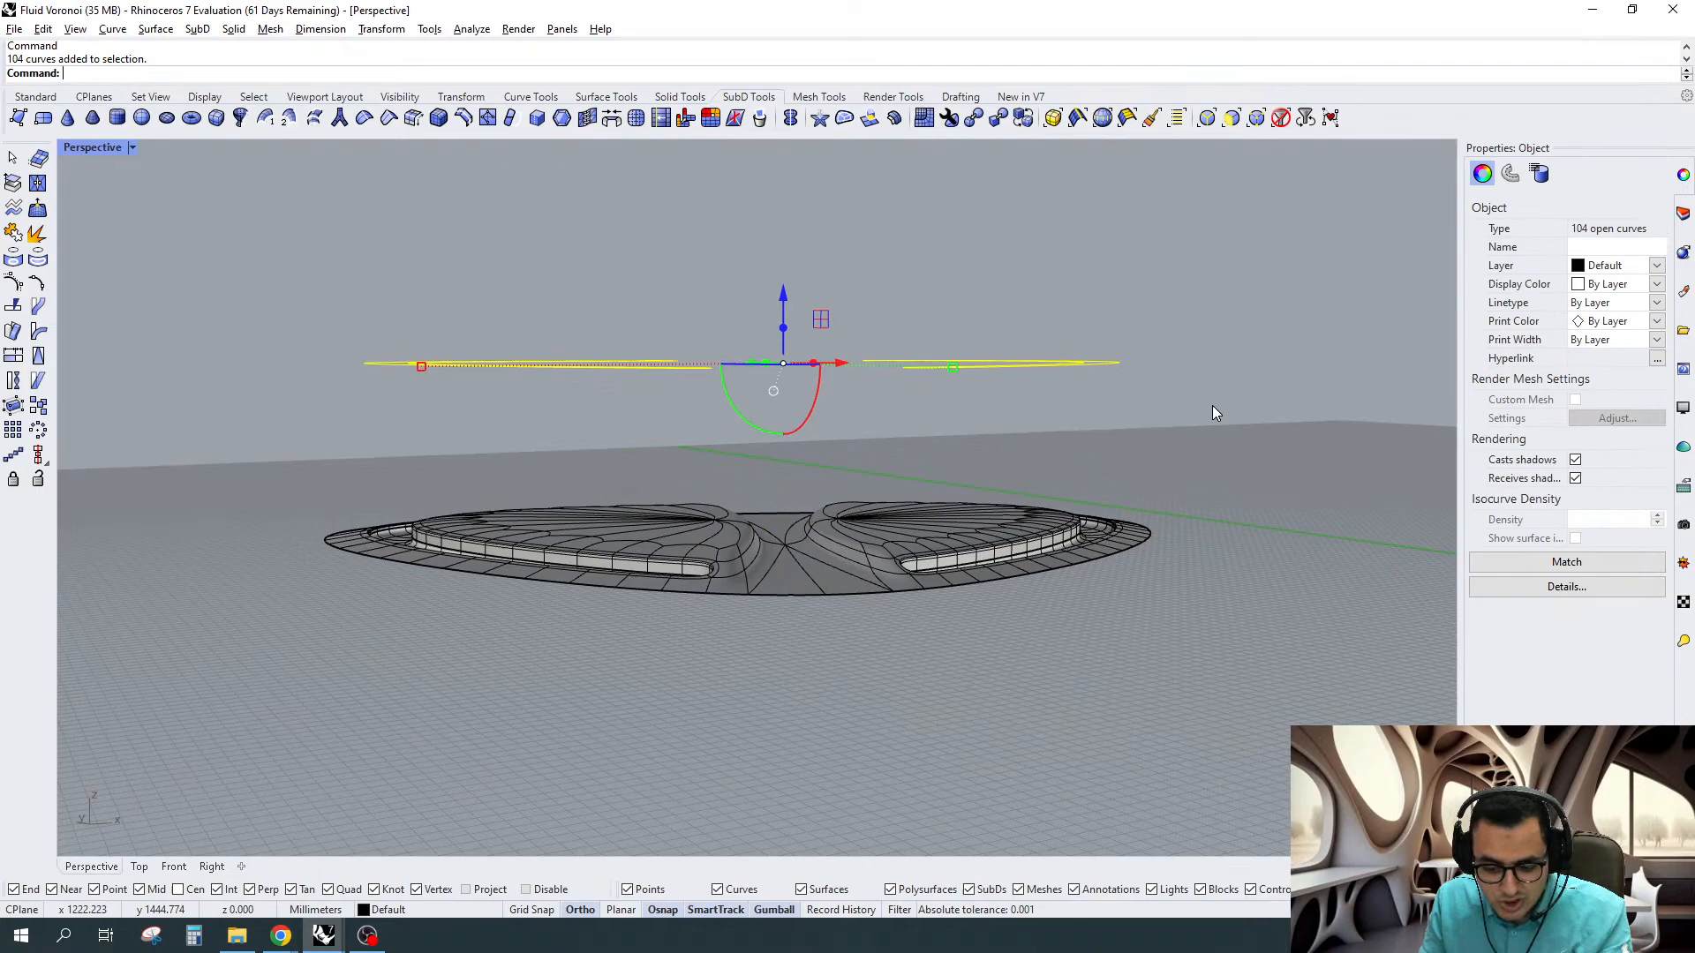
text(join)
key(Return)
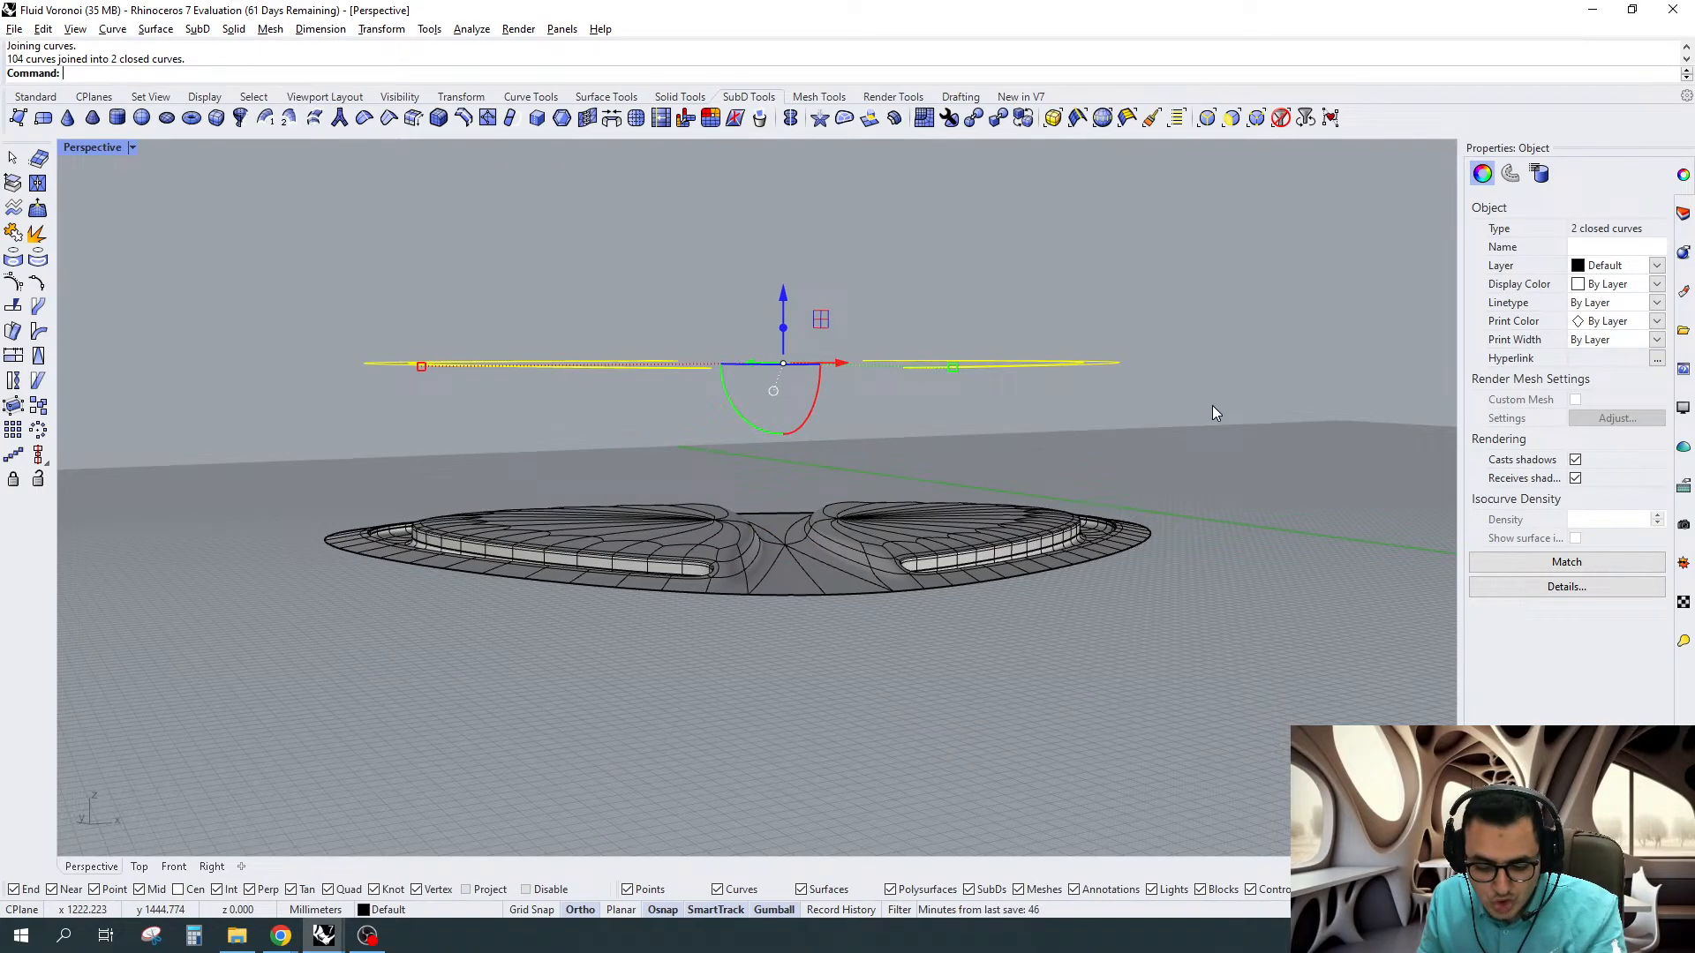
Create planar surfaces from the two closed curves and move them -50 mm vertically, down to the SubD shell
text(Pl)
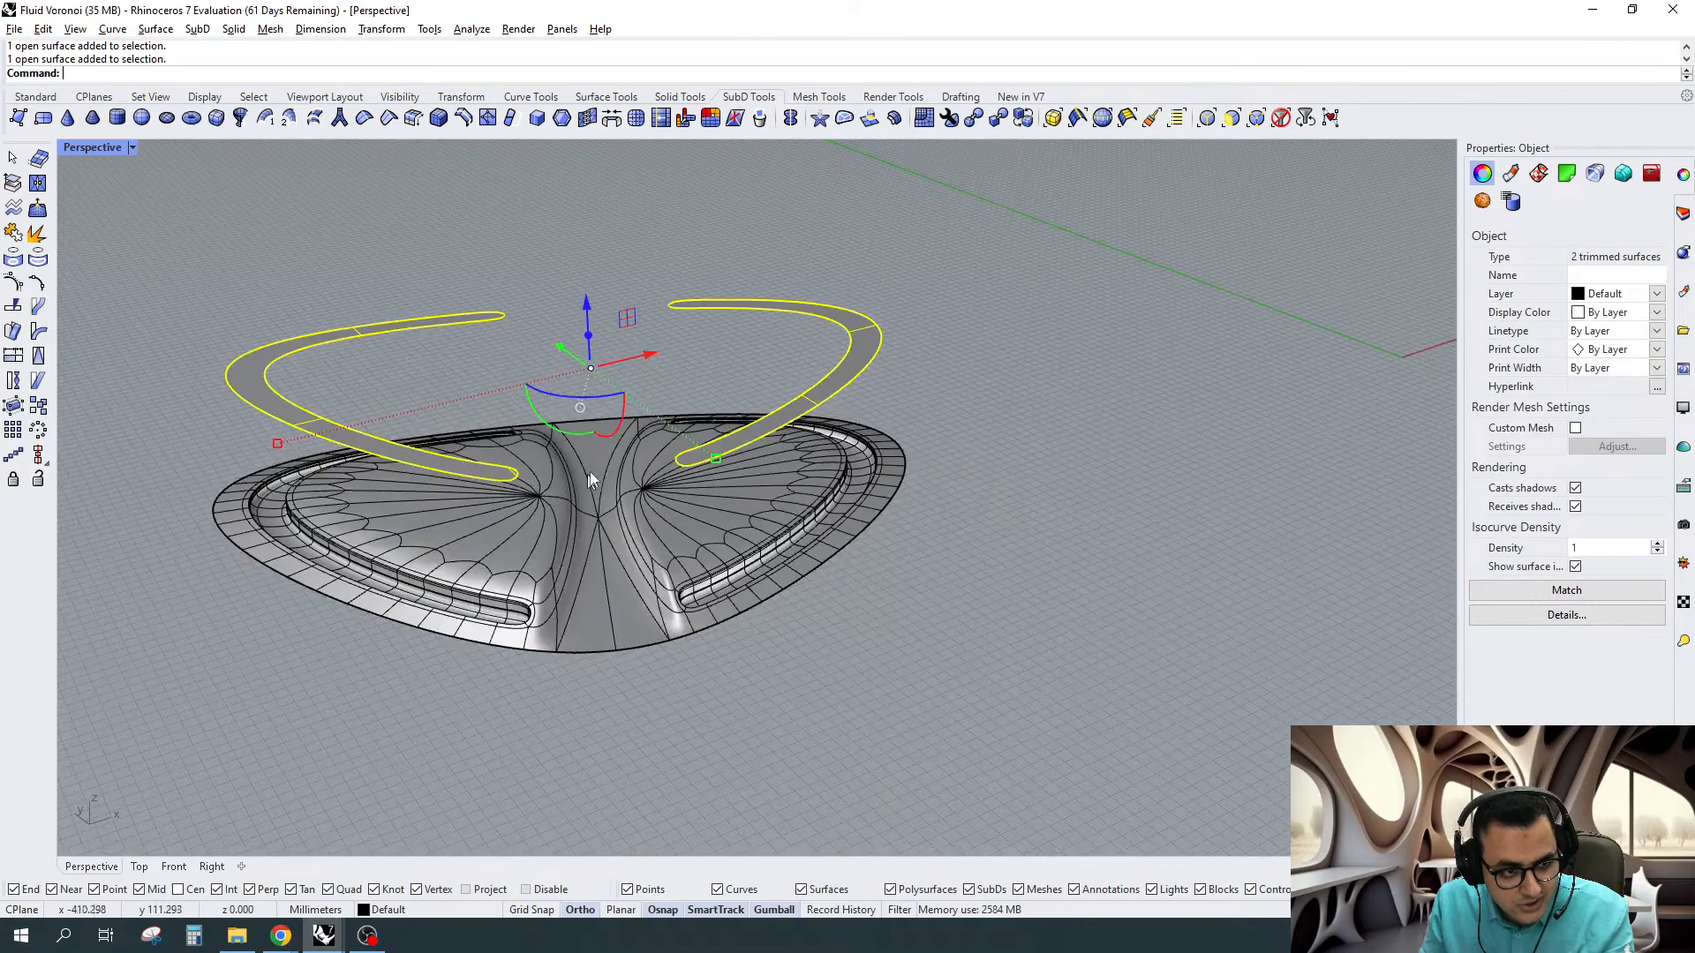
click(587, 305)
text(-50)
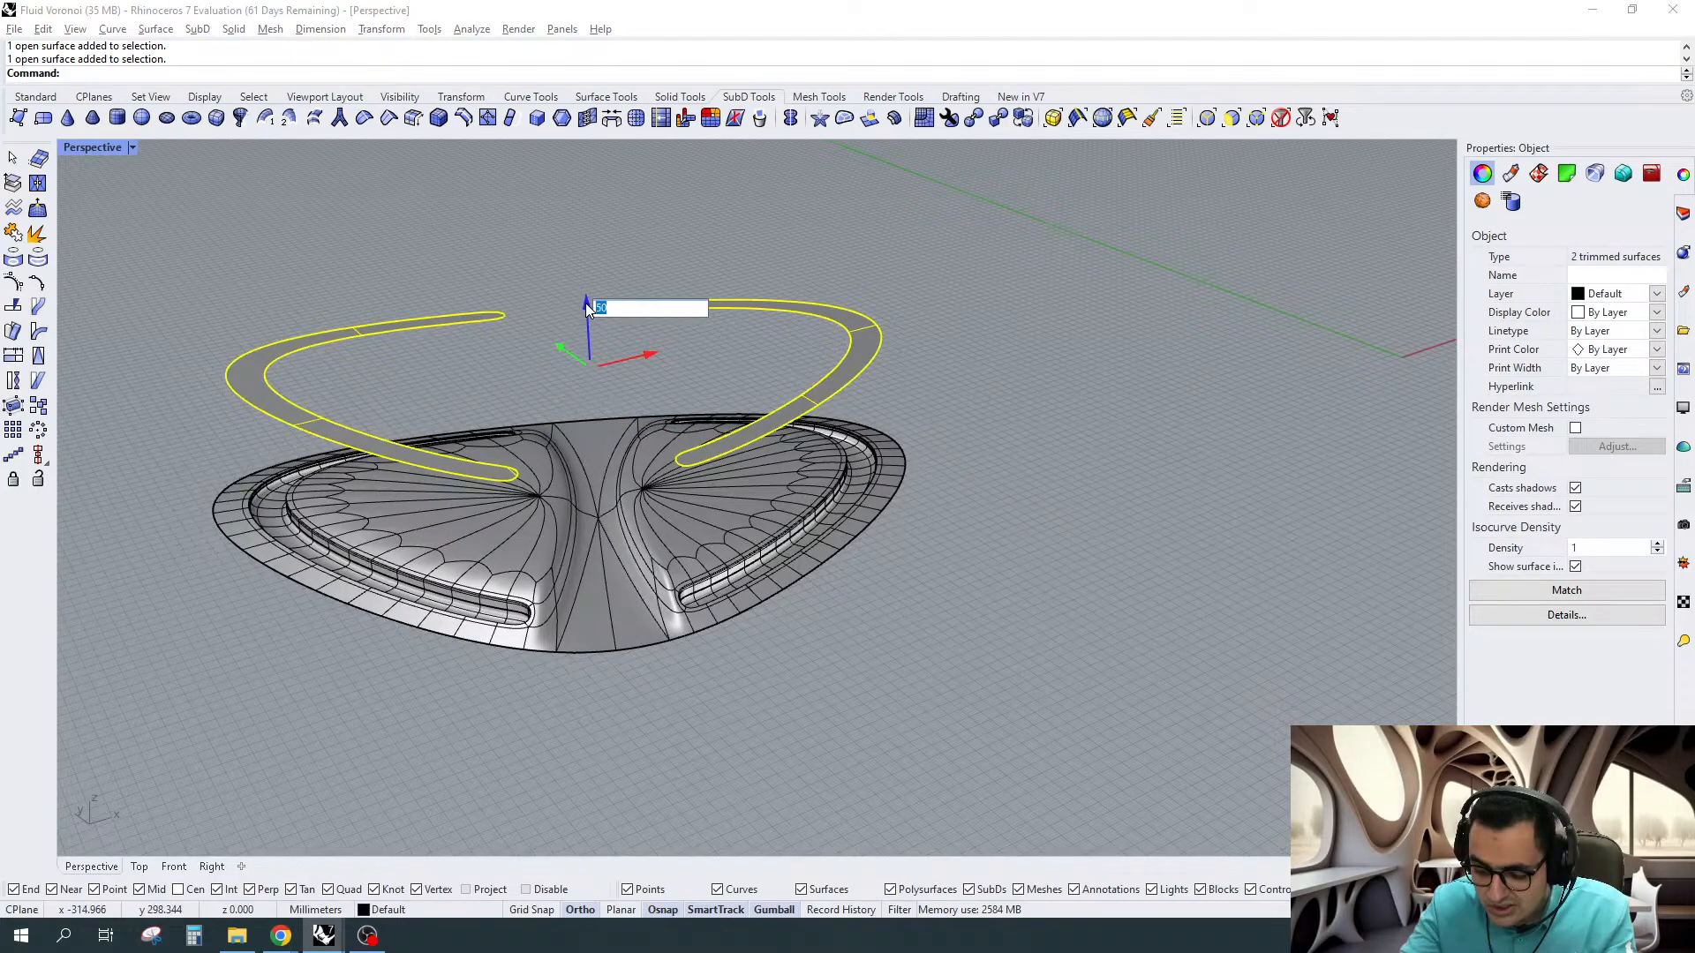
key(Return)
key(Escape)
Switch the SubD shell from smooth to flat display and restrict selection to faces
scroll(627, 496, up, 5)
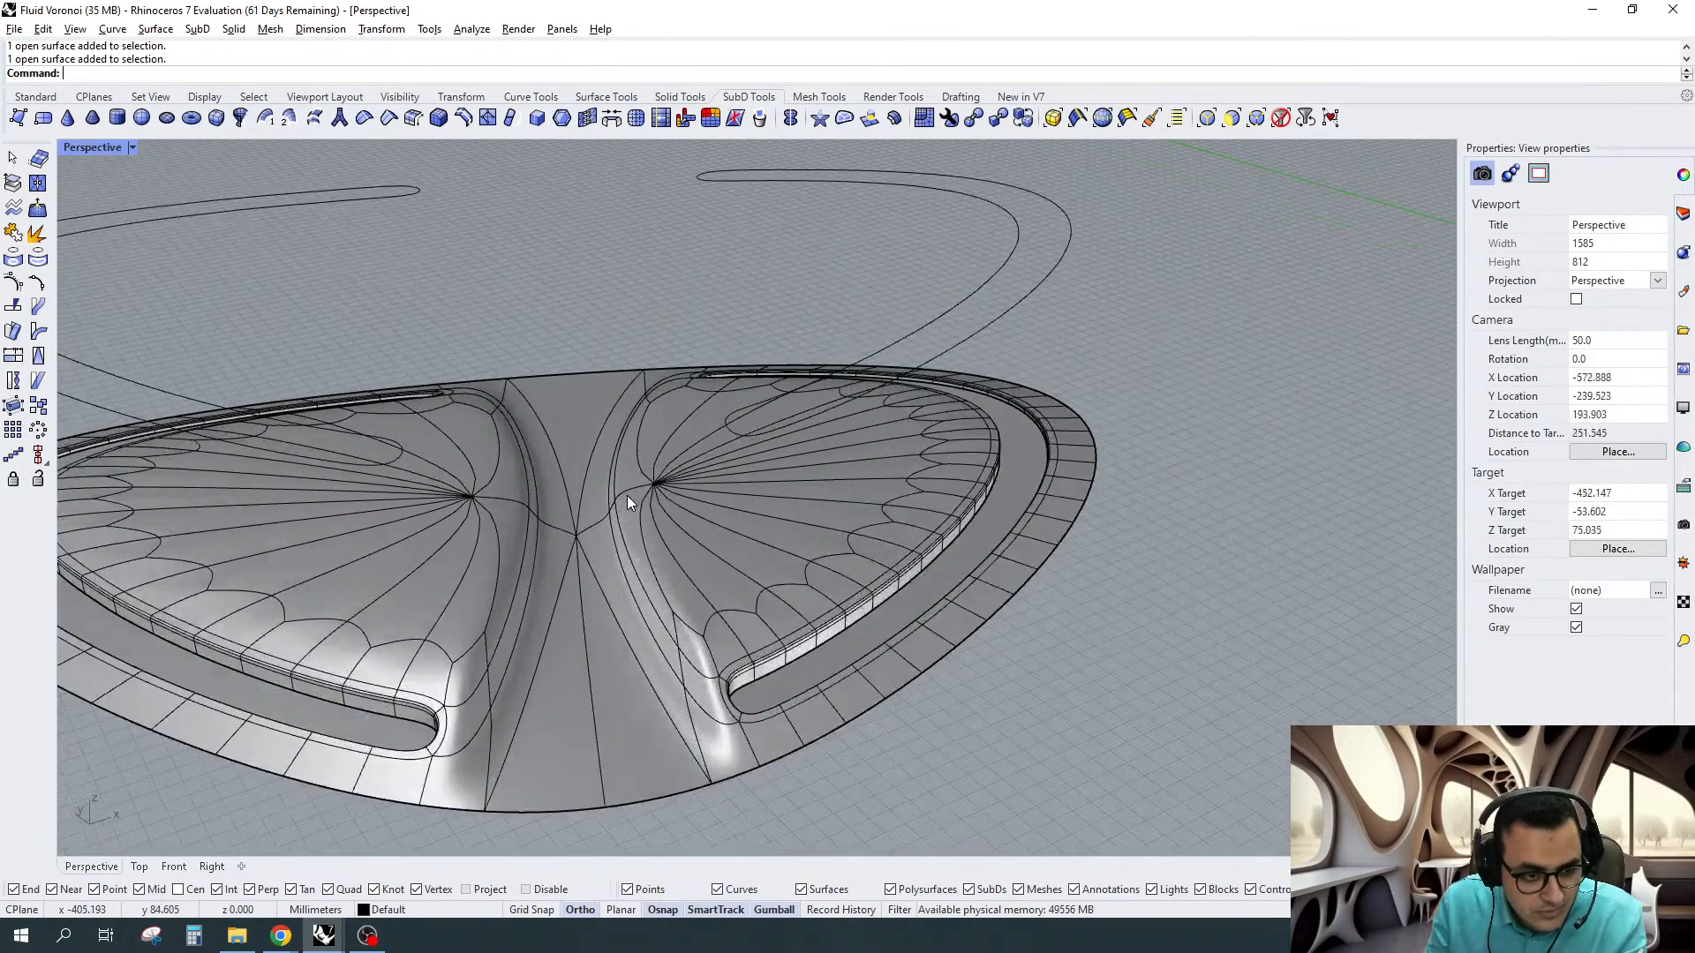
key(Tab)
scroll(896, 600, up, 4)
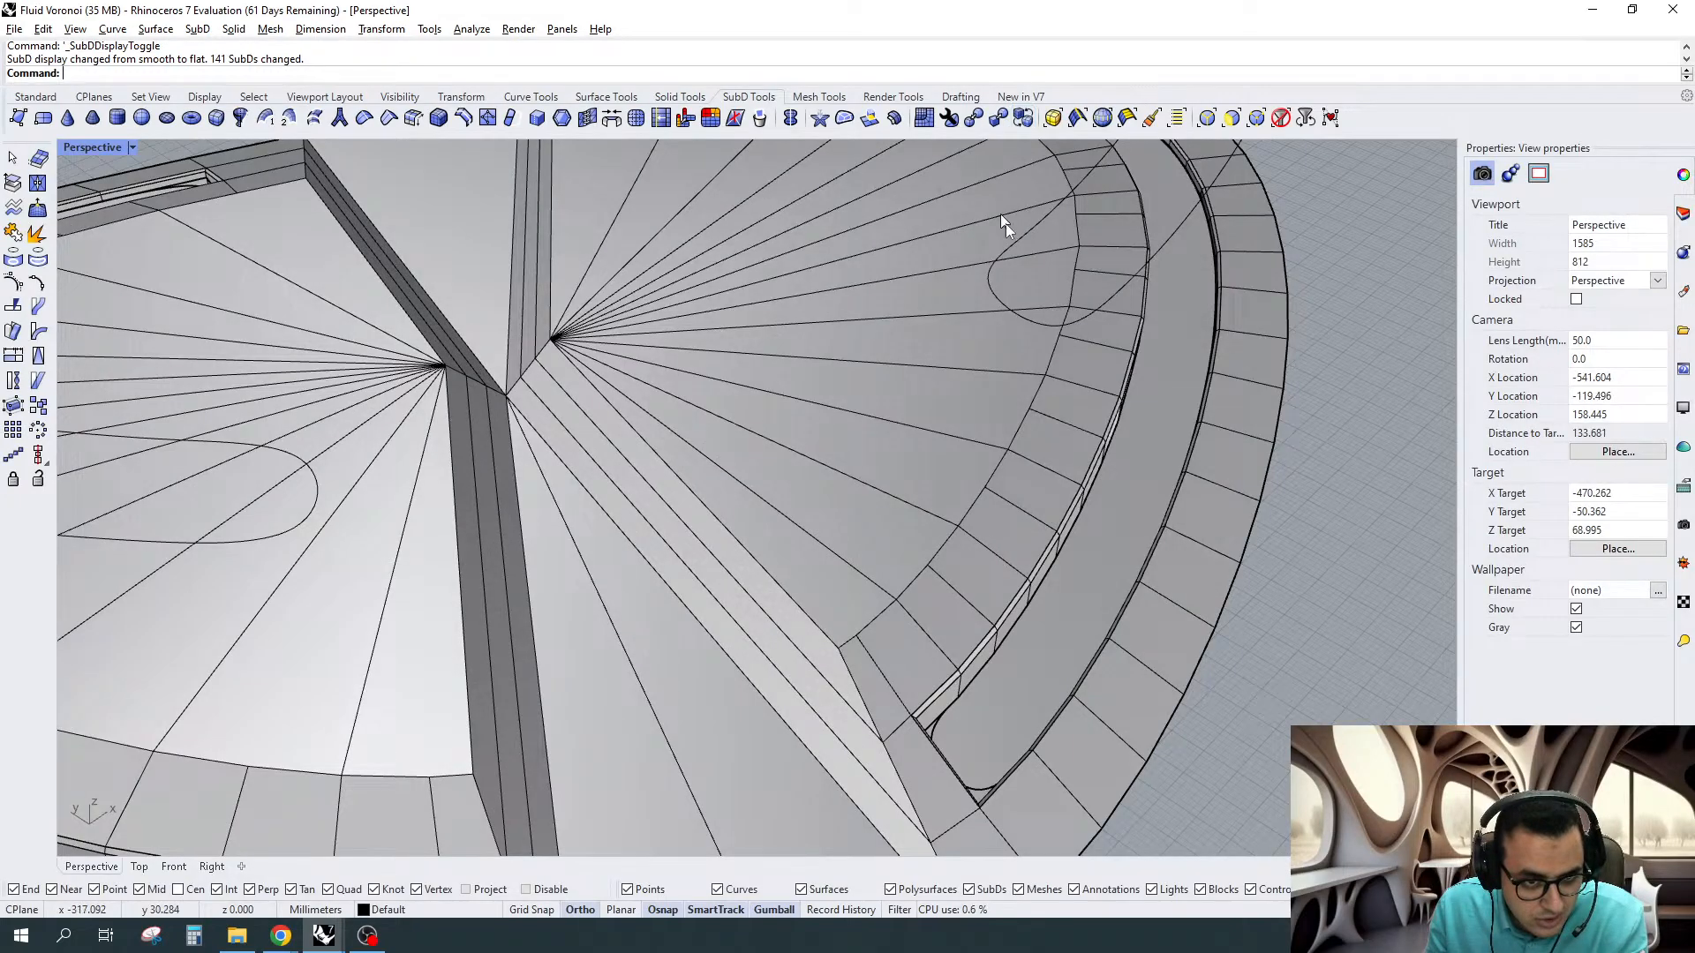
scroll(933, 351, up, 2)
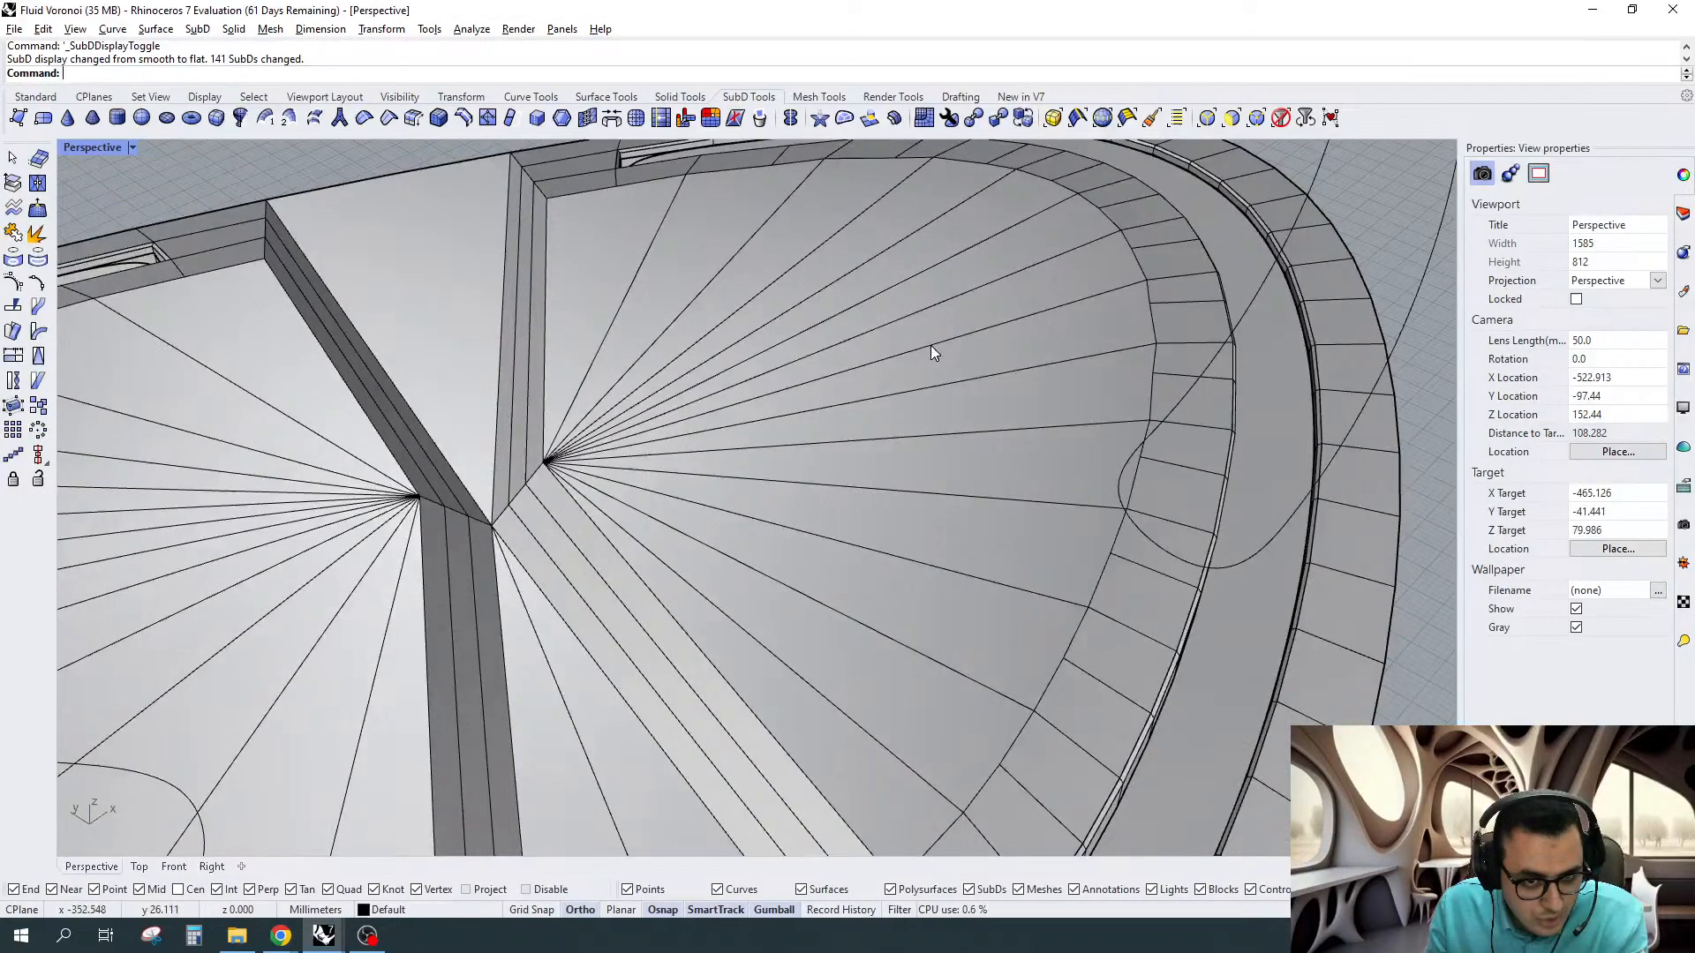
key(F3)
Brush-select the fan-shaped inner faces of the shell's right lobe in the Top view
click(140, 867)
scroll(971, 541, down, 8)
right_drag(1009, 544, 1021, 485)
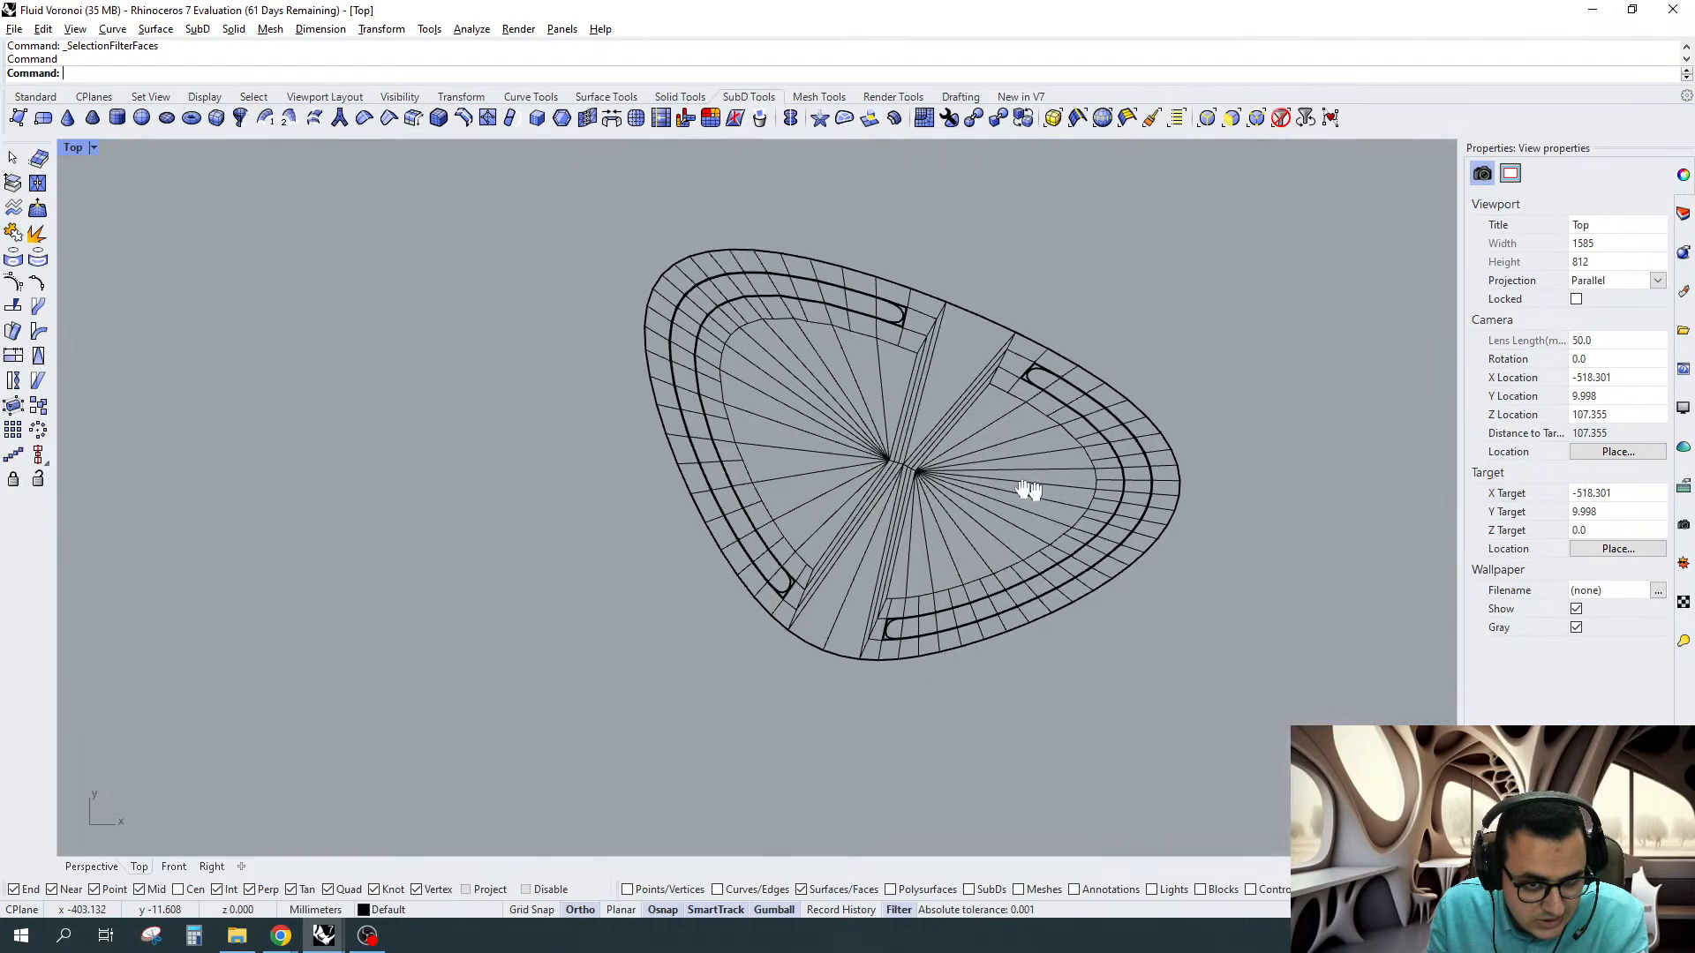
scroll(989, 415, up, 5)
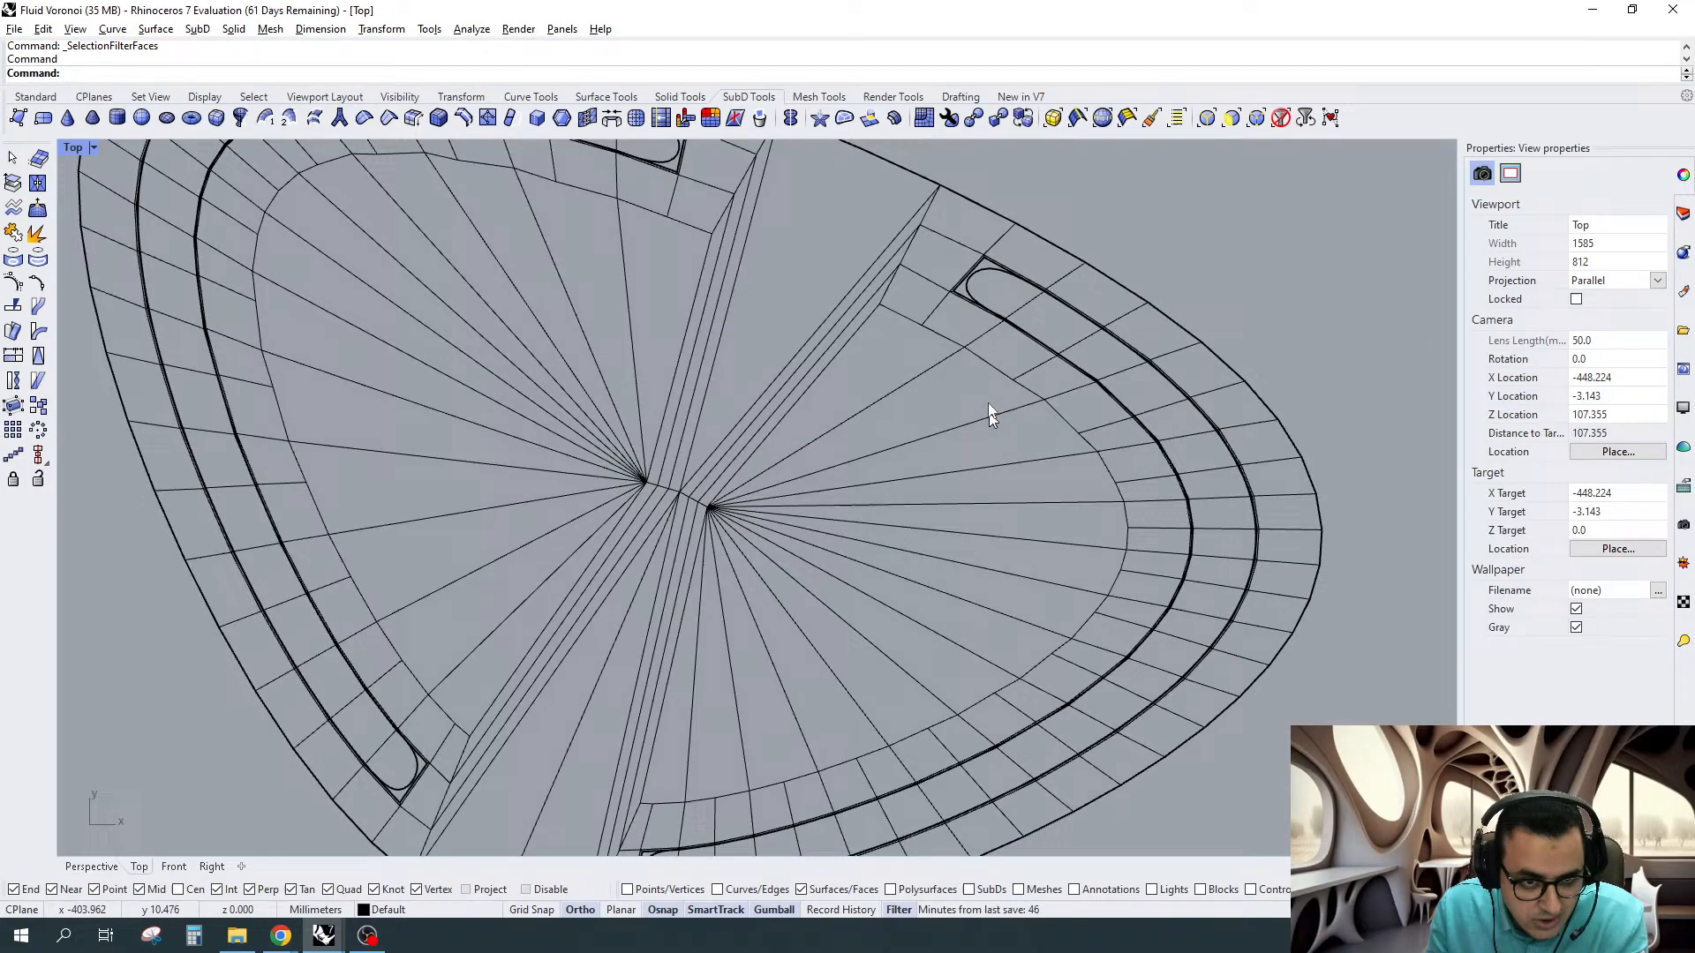
click(1151, 118)
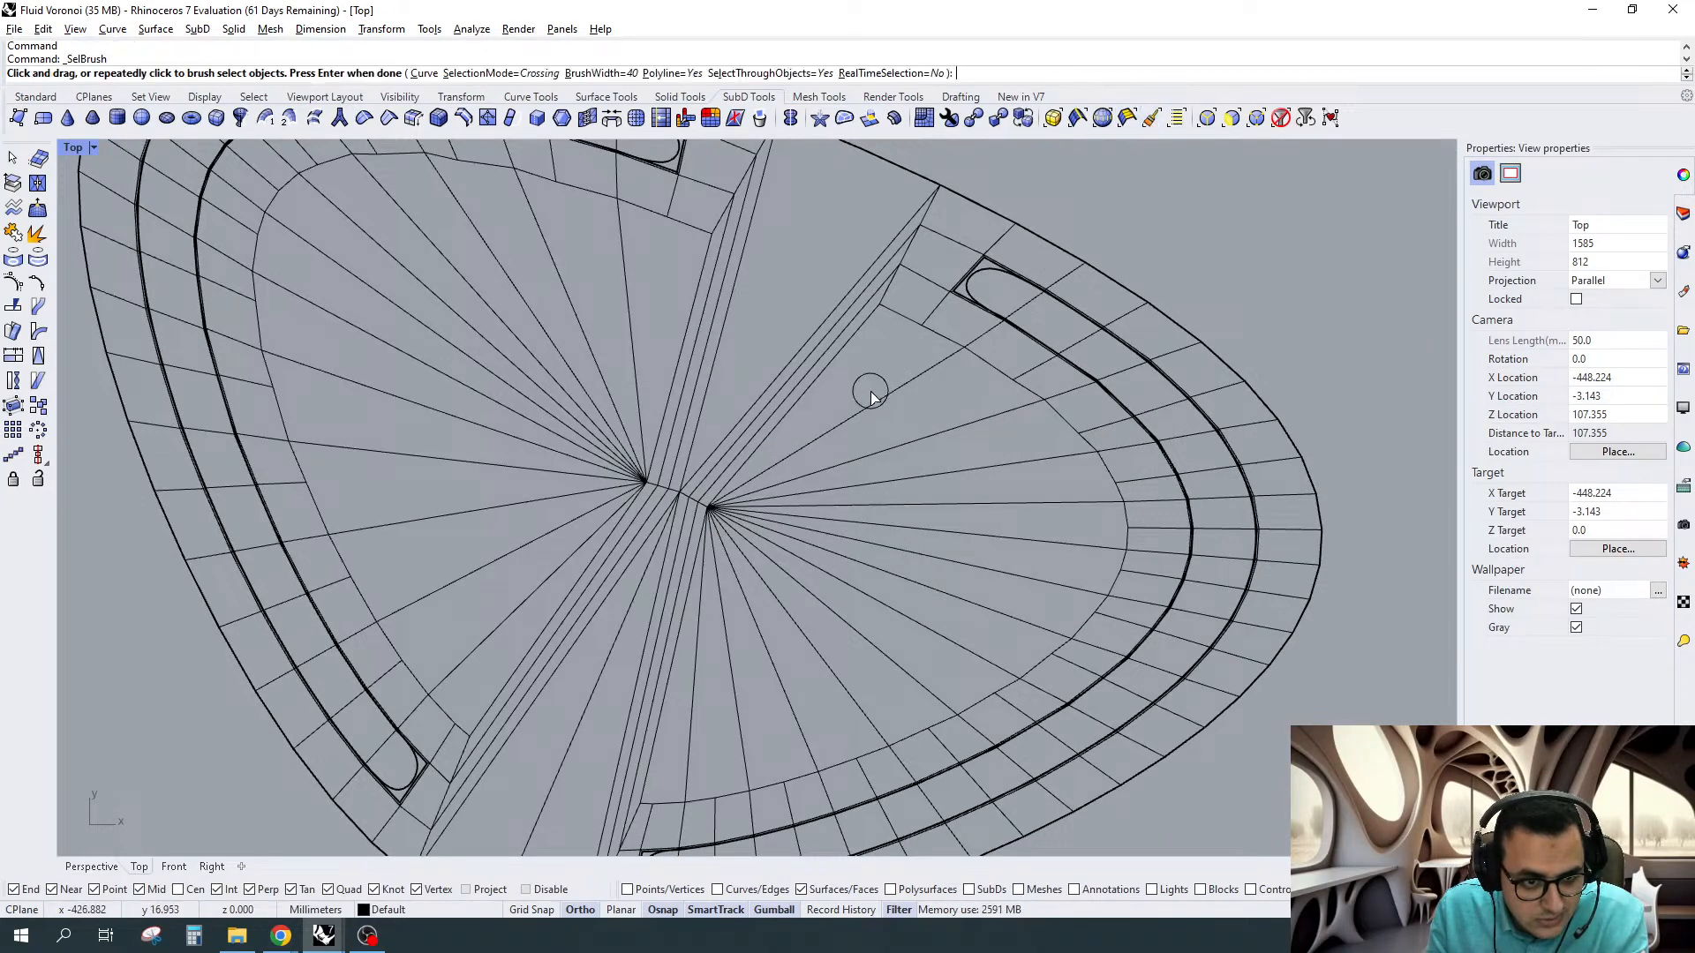
drag(870, 396, 691, 727)
key(Return)
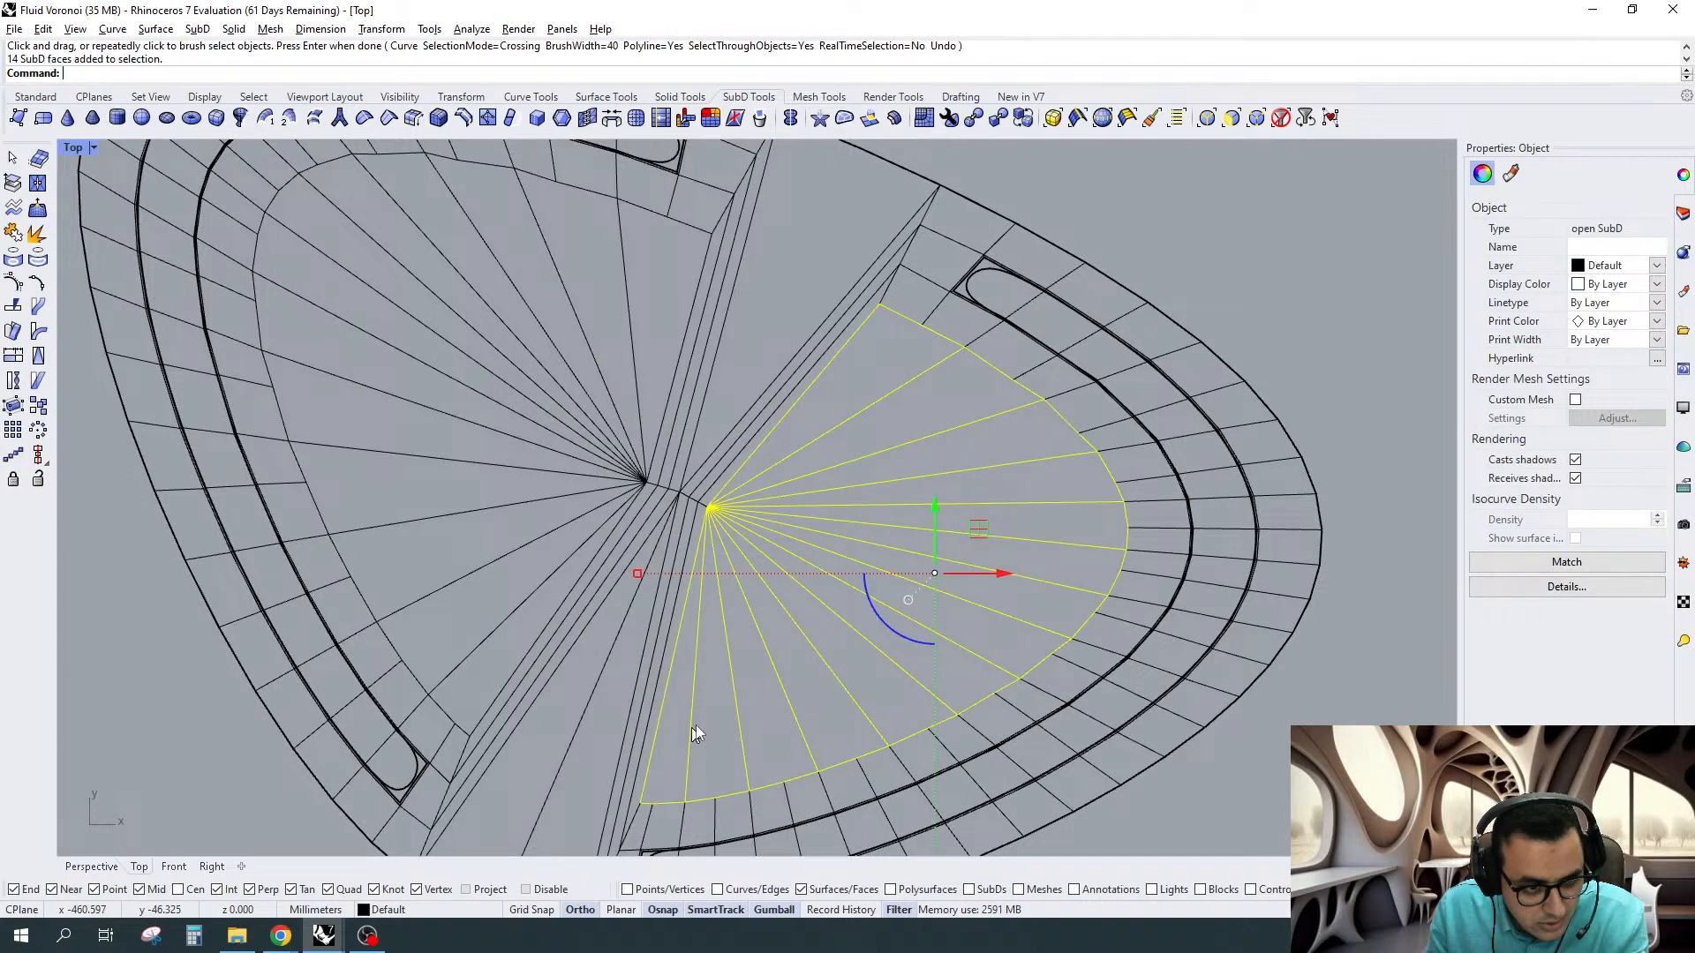
Try to inset the right lobe's selected fan faces by 1 mm
scroll(781, 499, down, 4)
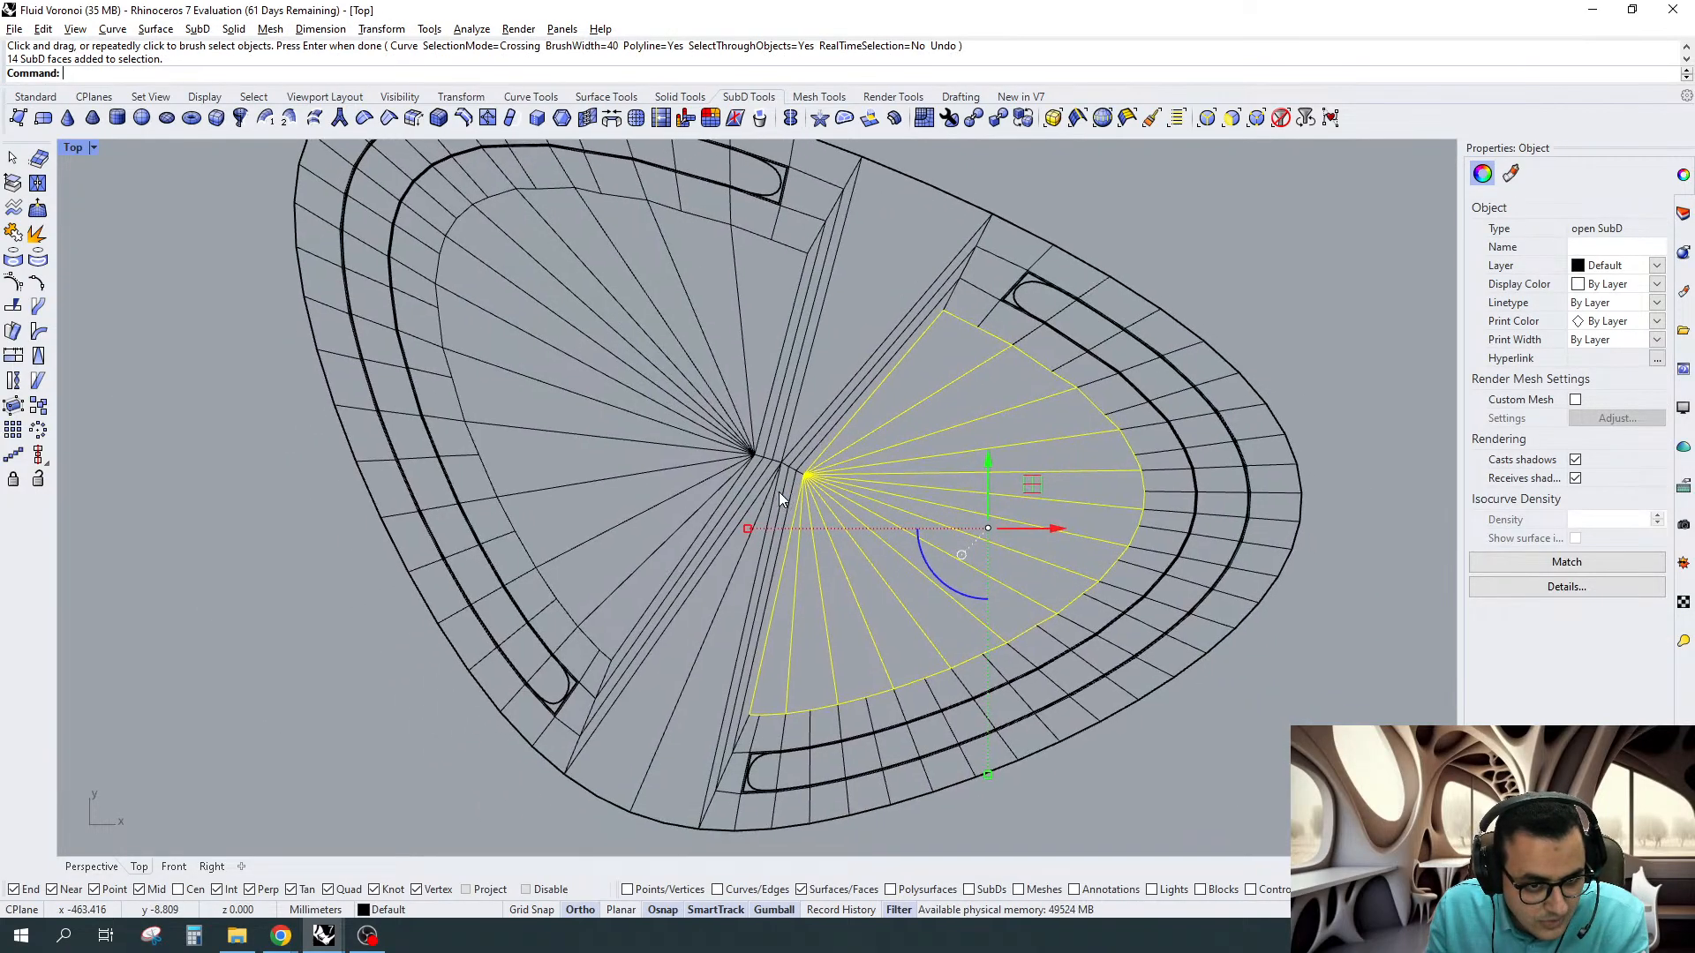
click(561, 120)
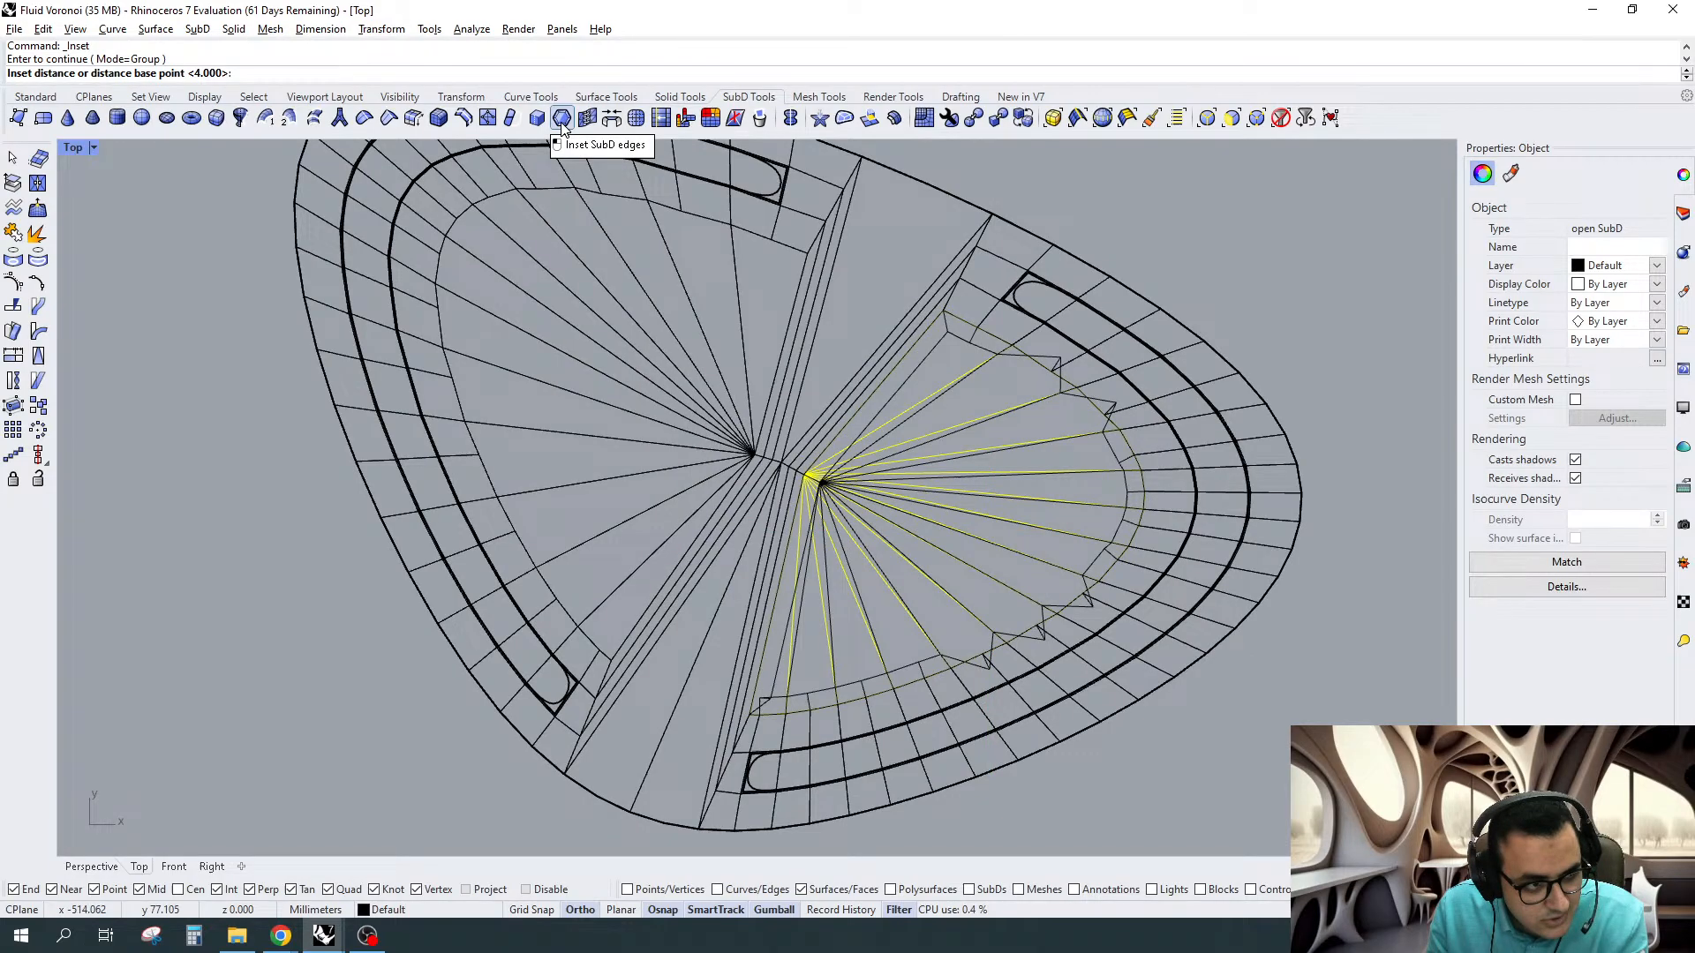
text(1)
key(Return)
key(Return)
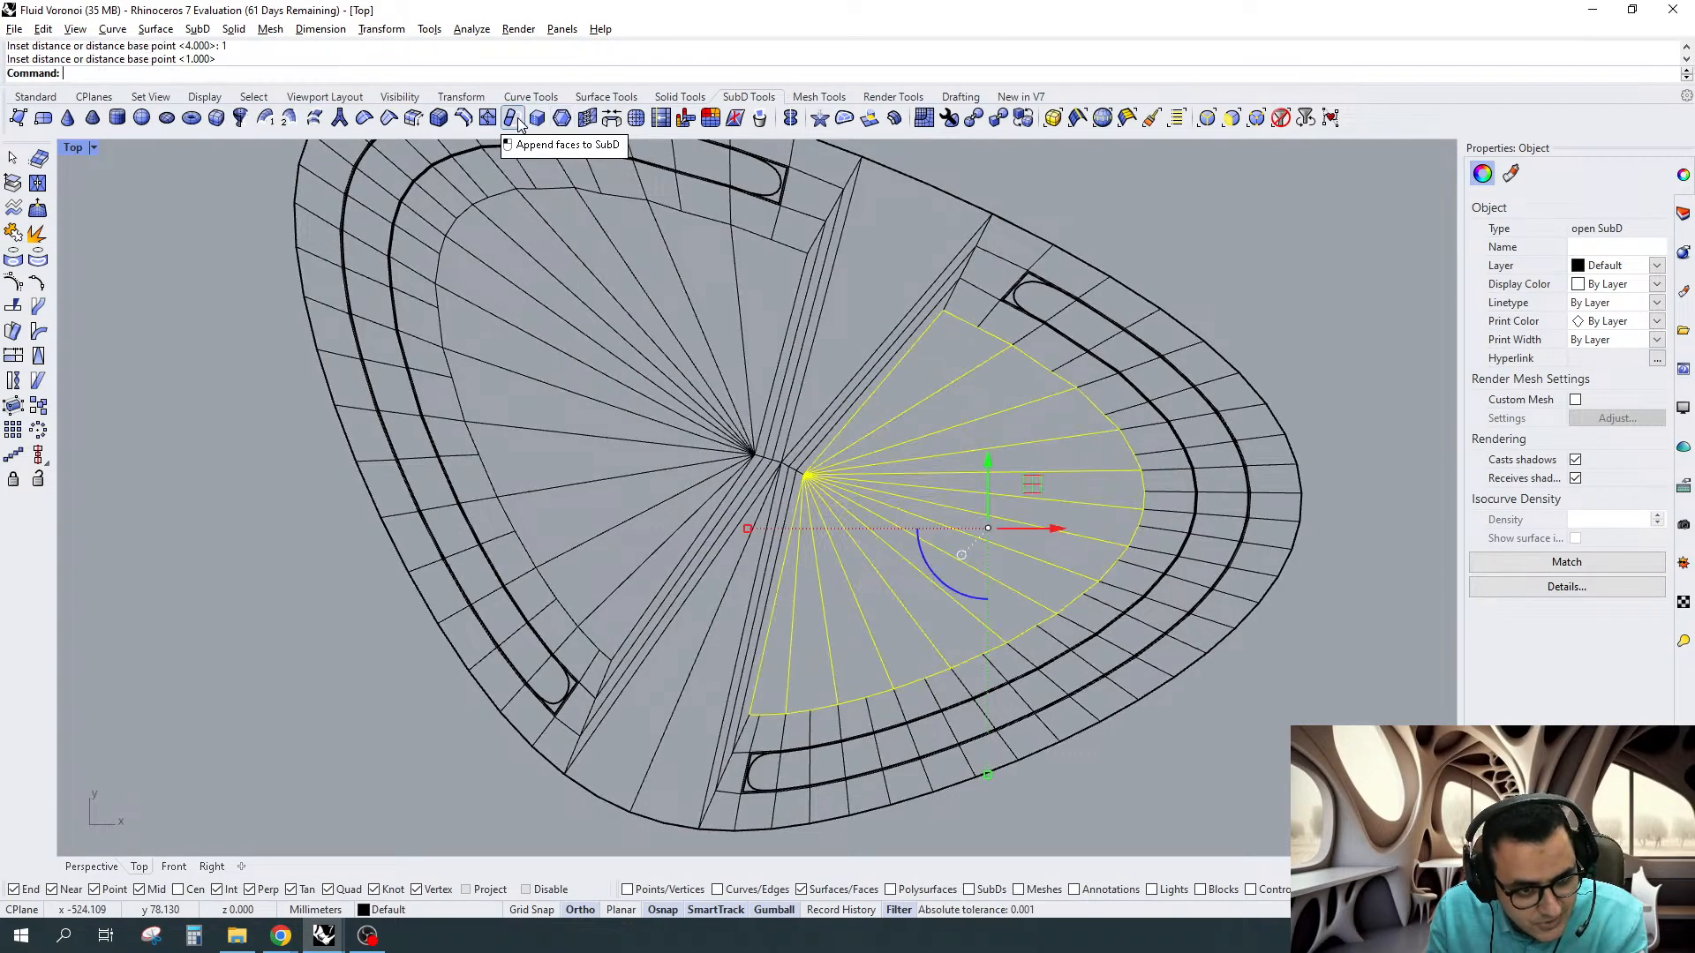
Add the fan-shaped inner faces of the left lobe to the selection with the selection brush
click(1238, 122)
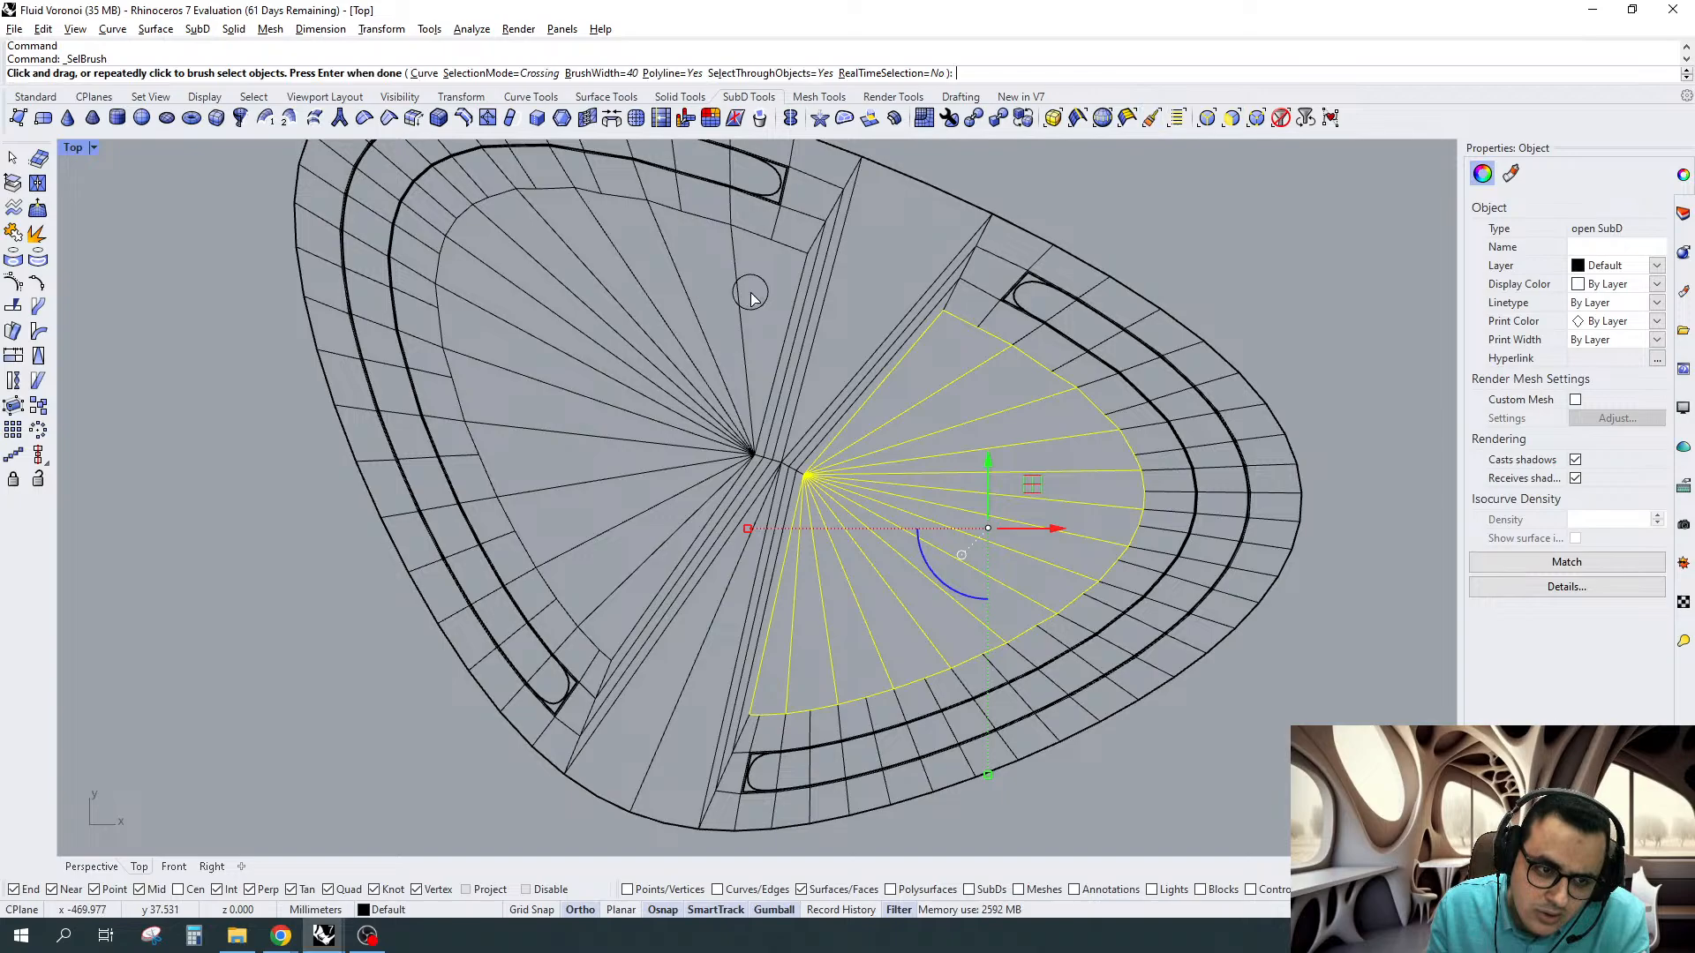
mouse_move(751, 296)
mouse_down()
mouse_move(641, 320)
mouse_move(560, 446)
mouse_move(606, 594)
mouse_up()
key(Return)
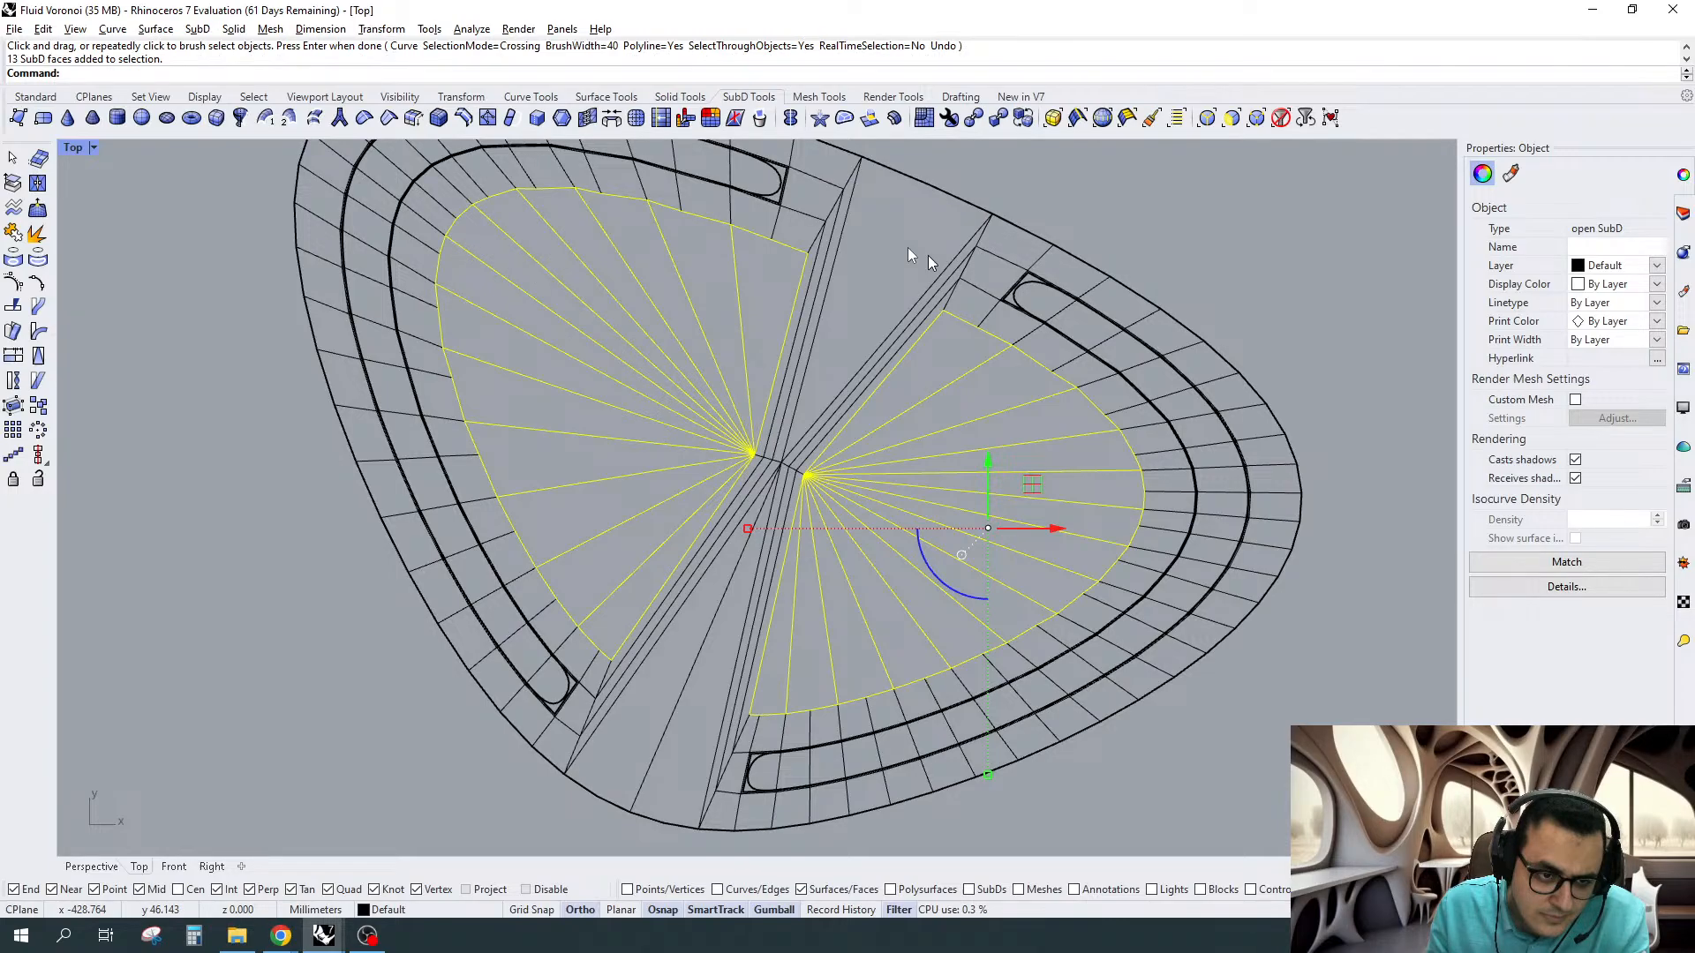
Extrude the selected fan faces of both lobes slightly upward in the Perspective view
key(ctrl+F4)
right_drag(830, 437, 841, 468)
scroll(854, 474, up, 1)
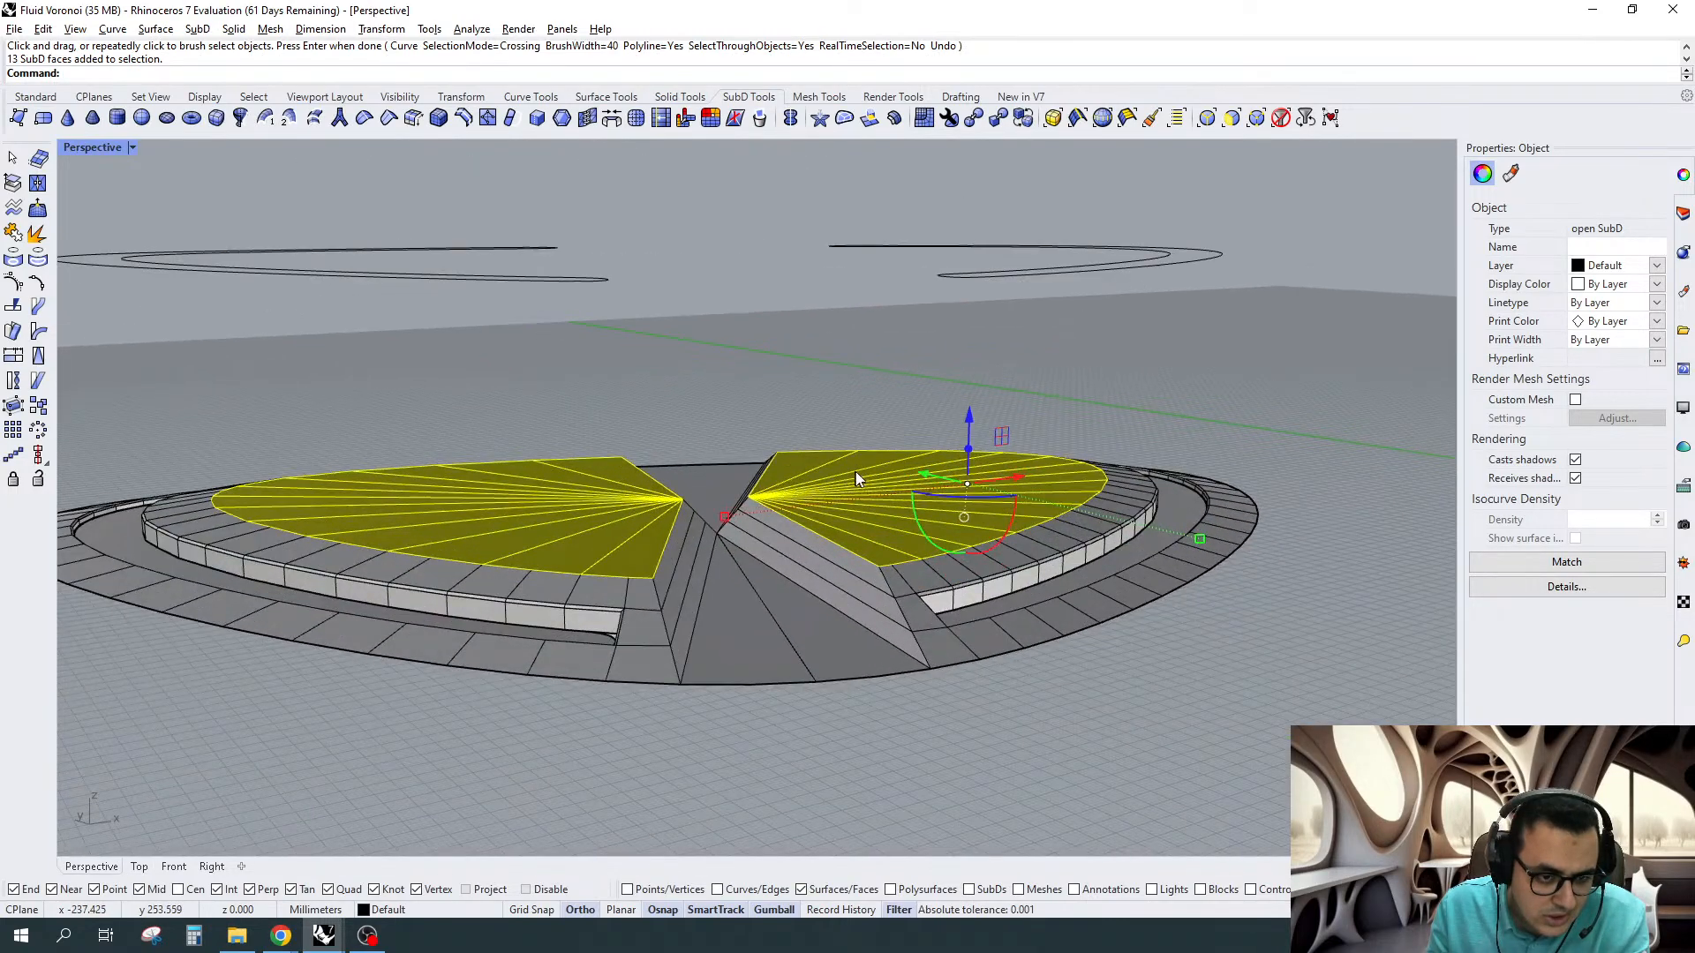
click(968, 449)
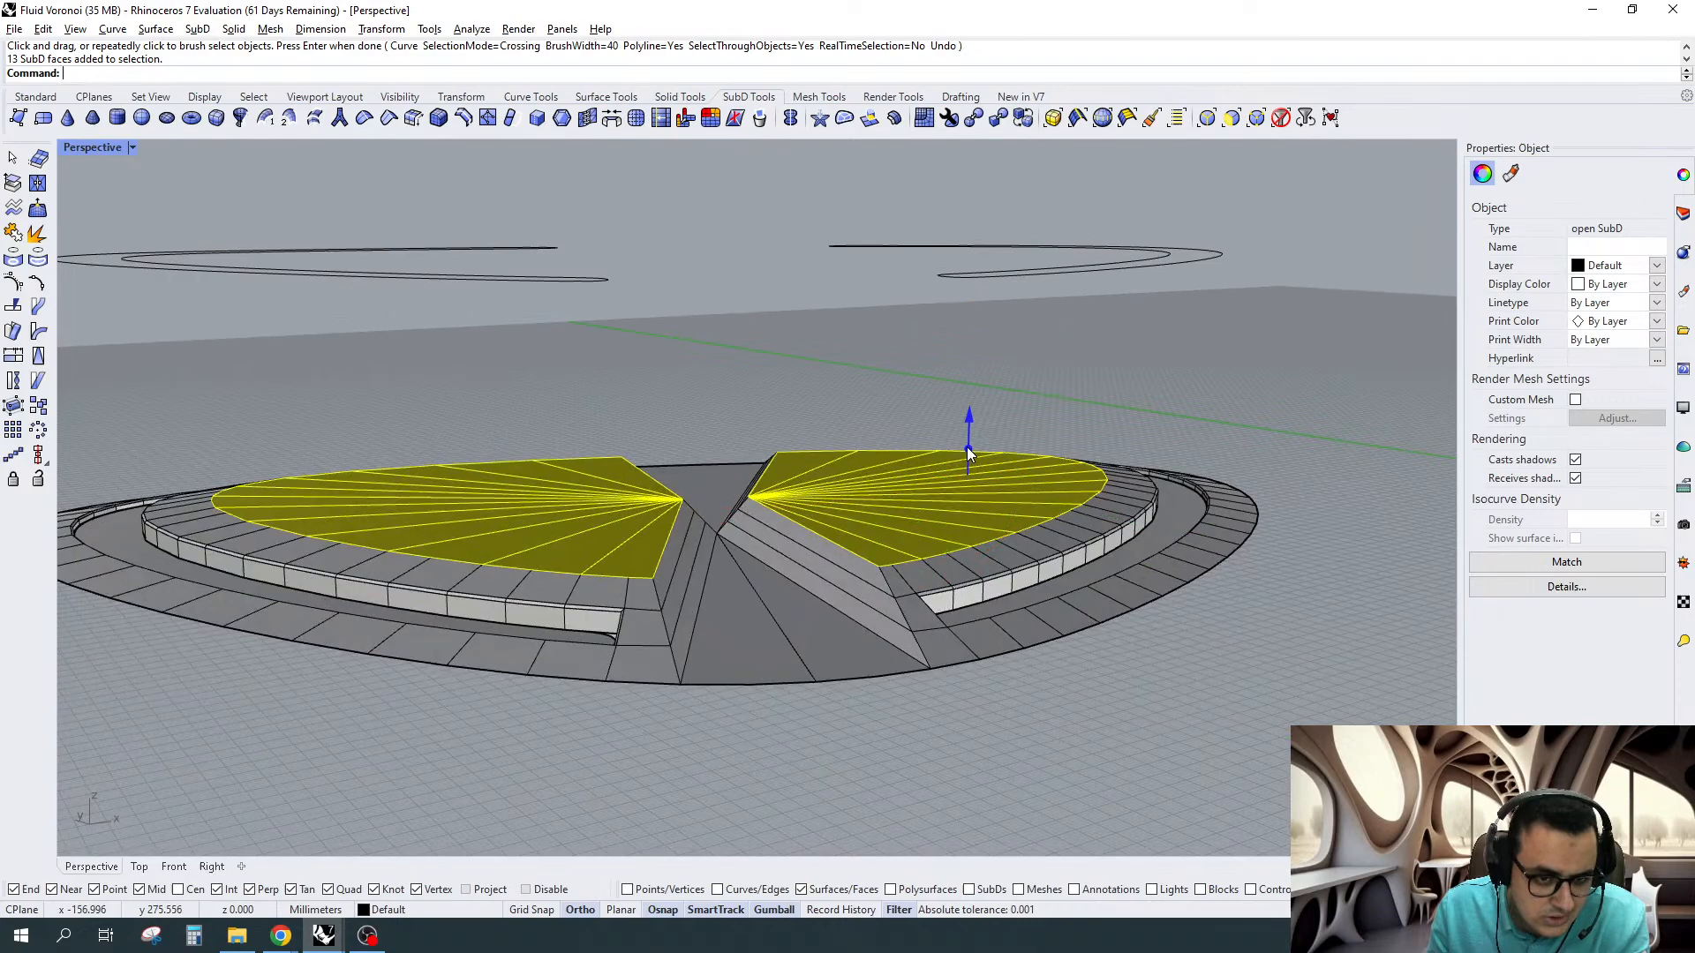
drag(968, 449, 968, 439)
right_drag(1102, 505, 1061, 479)
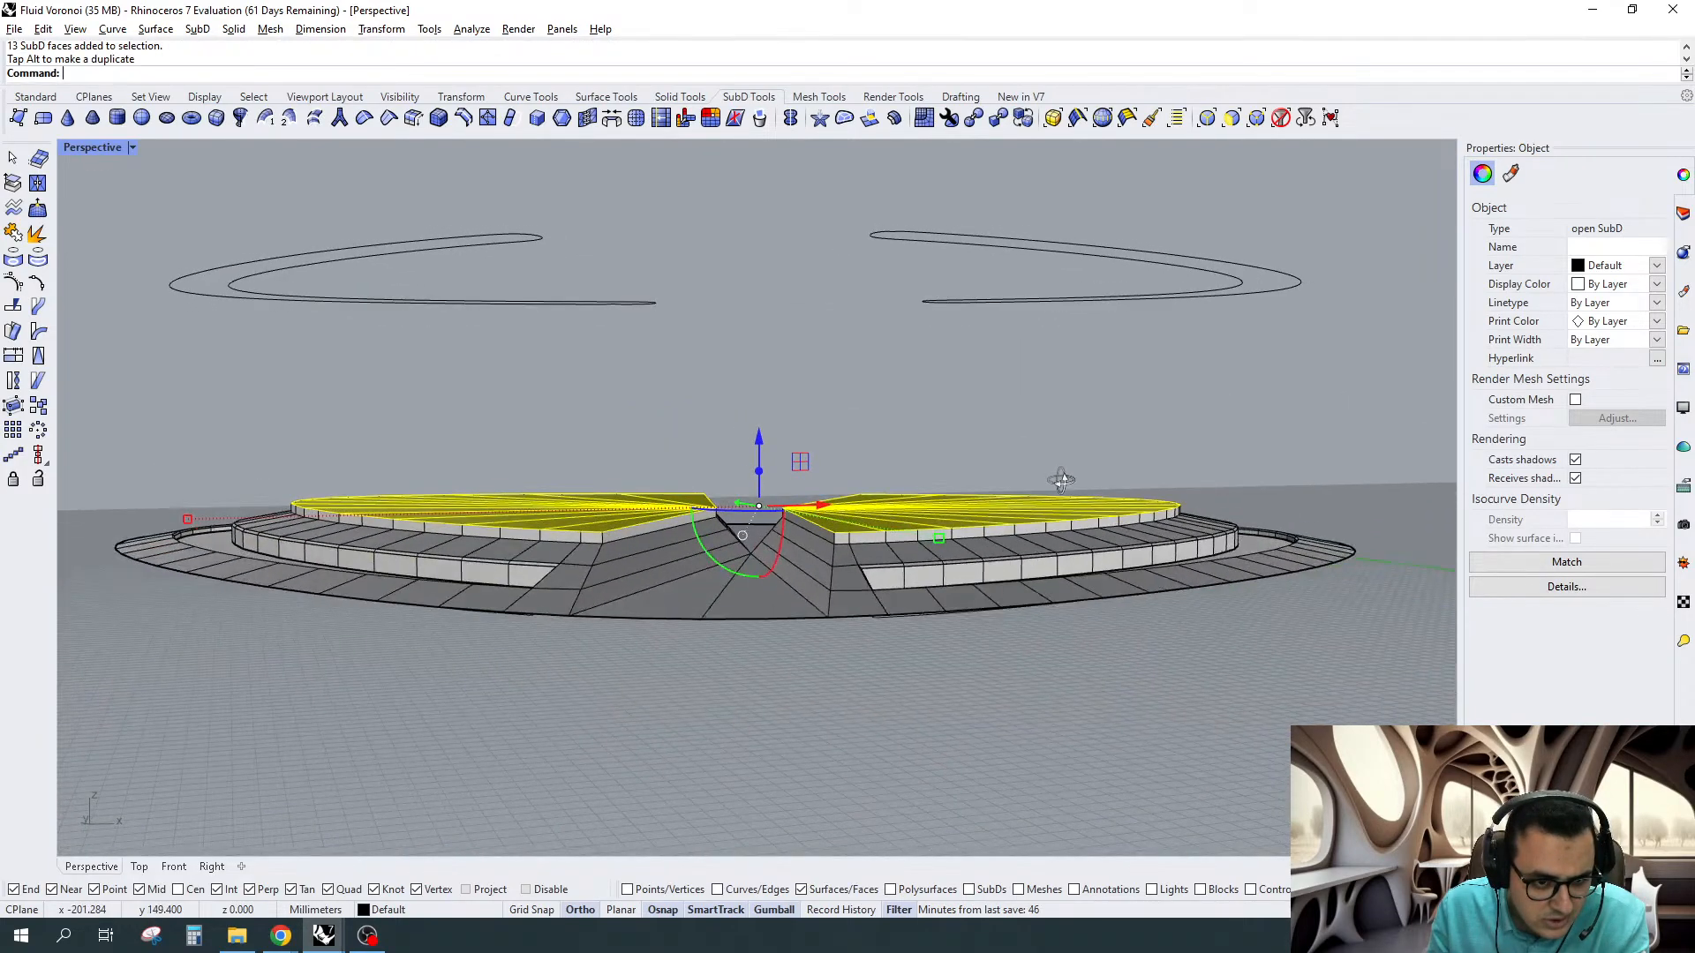
Scale the raised fan faces slightly inward so the extruded sides slope
scroll(1062, 479, up, 3)
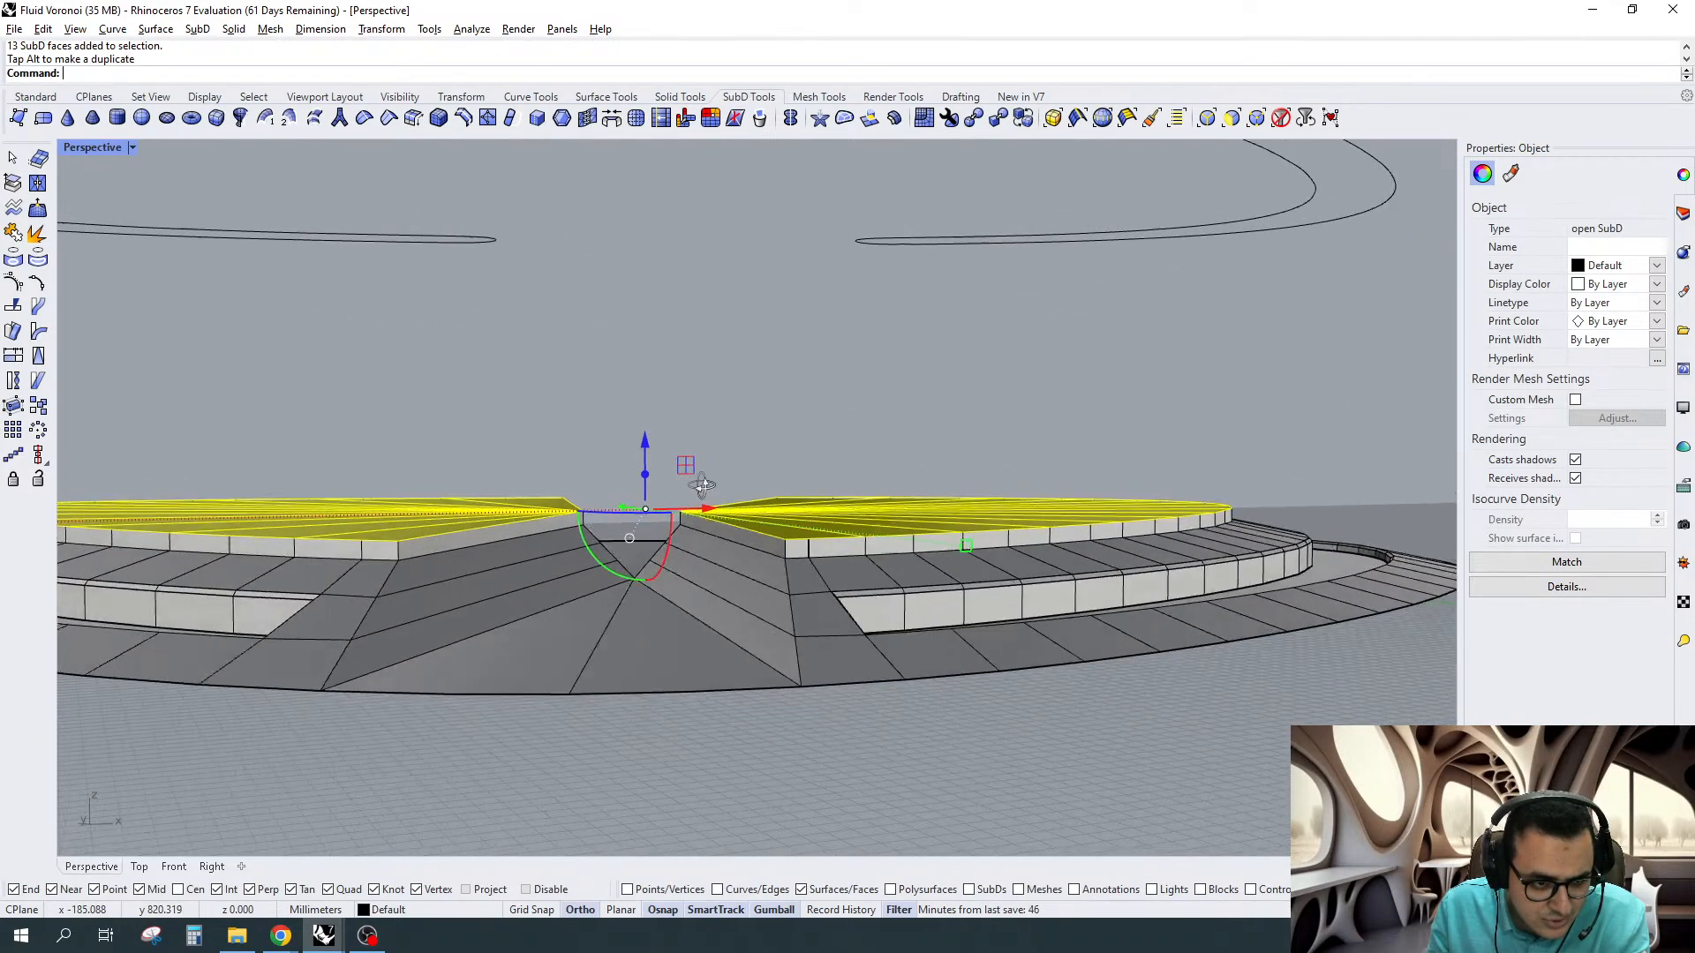
drag(967, 545, 934, 540)
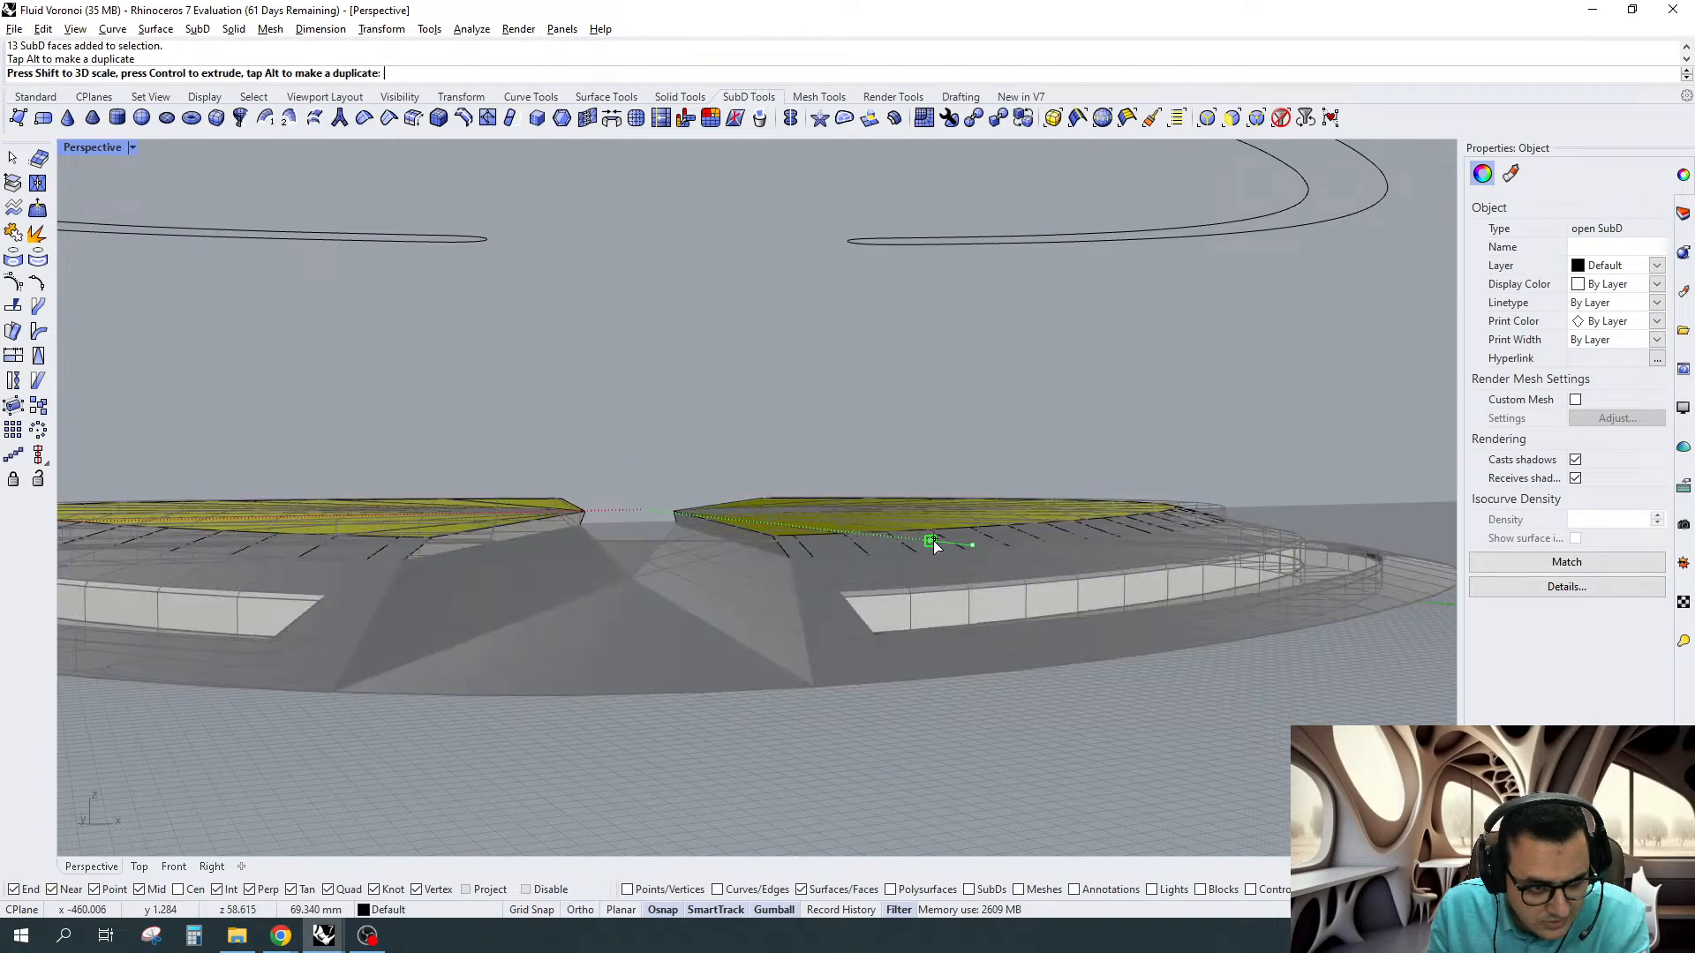
right_drag(934, 540, 748, 421)
drag(748, 421, 768, 425)
Reselect only the fan-shaped top faces of both lobes, leaving the sloped side faces out of the selection
scroll(994, 306, down, 4)
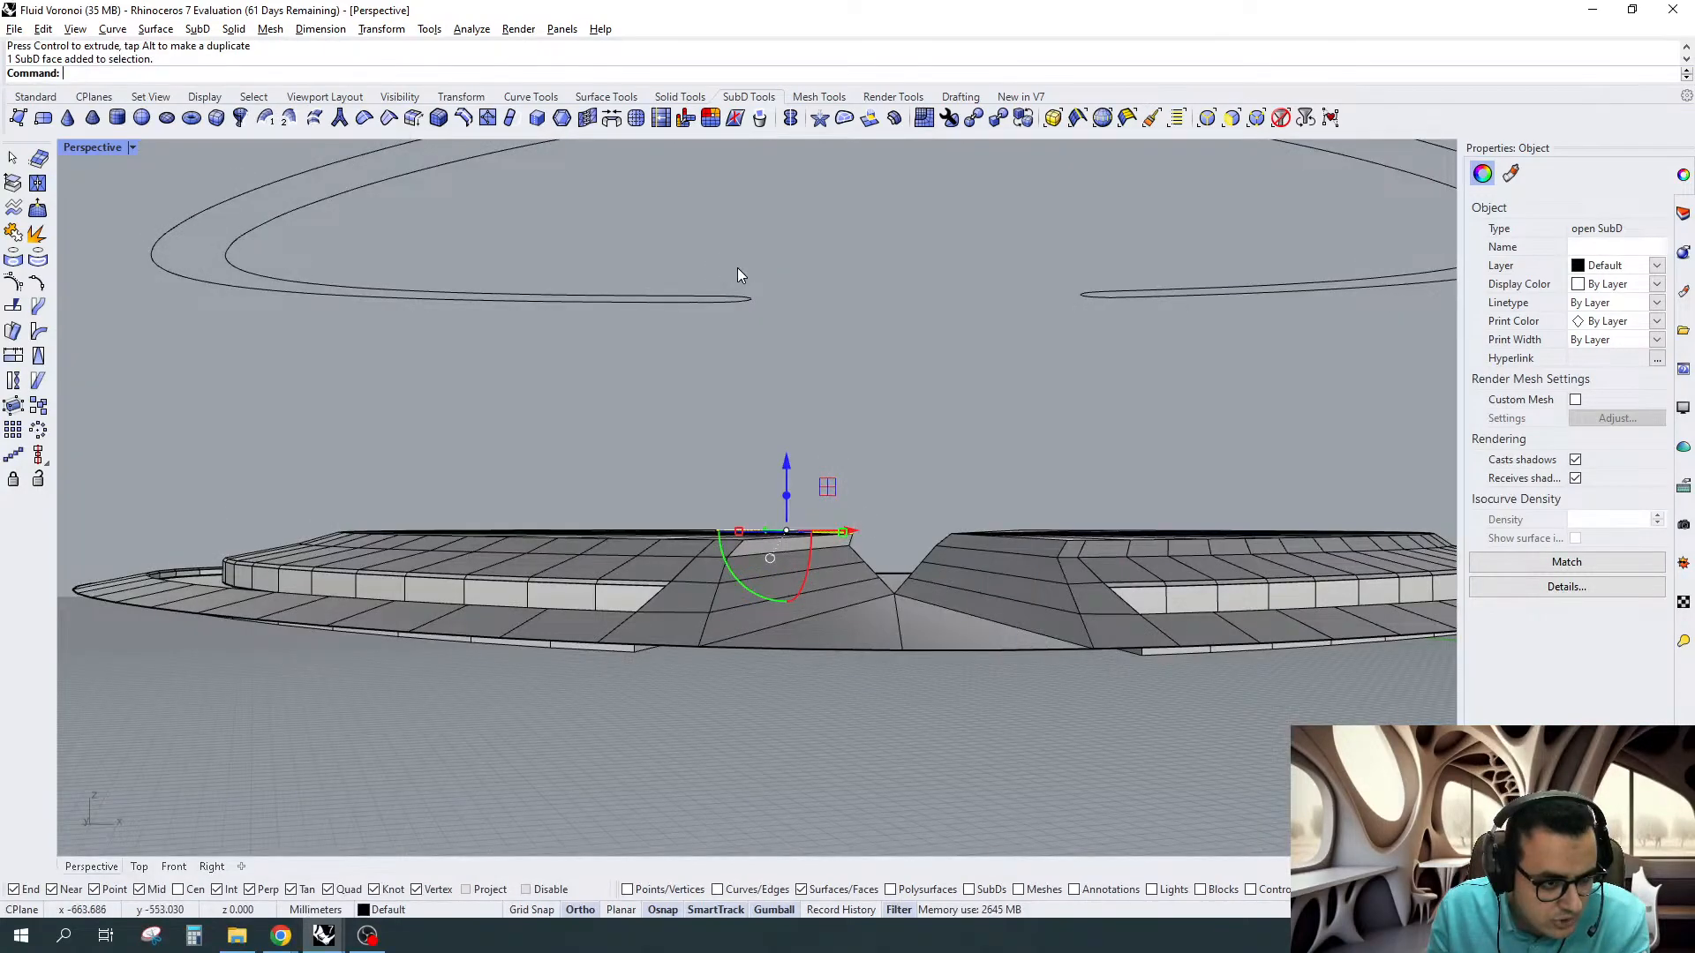
right_drag(500, 496, 504, 496)
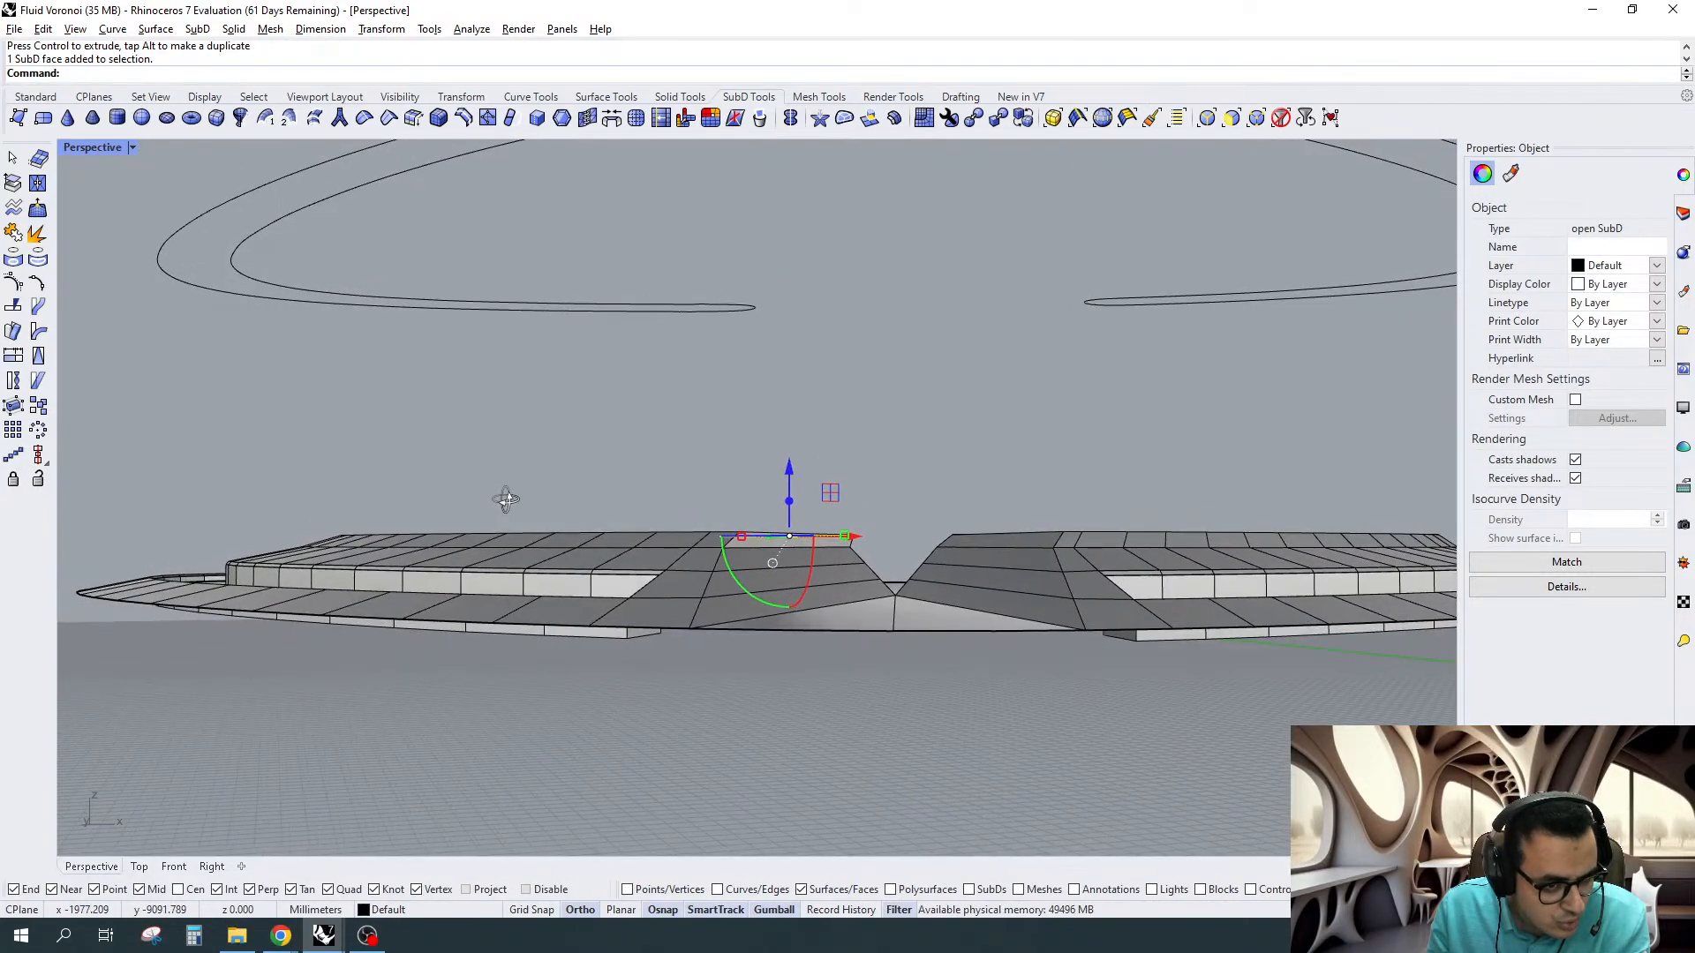
click(262, 480)
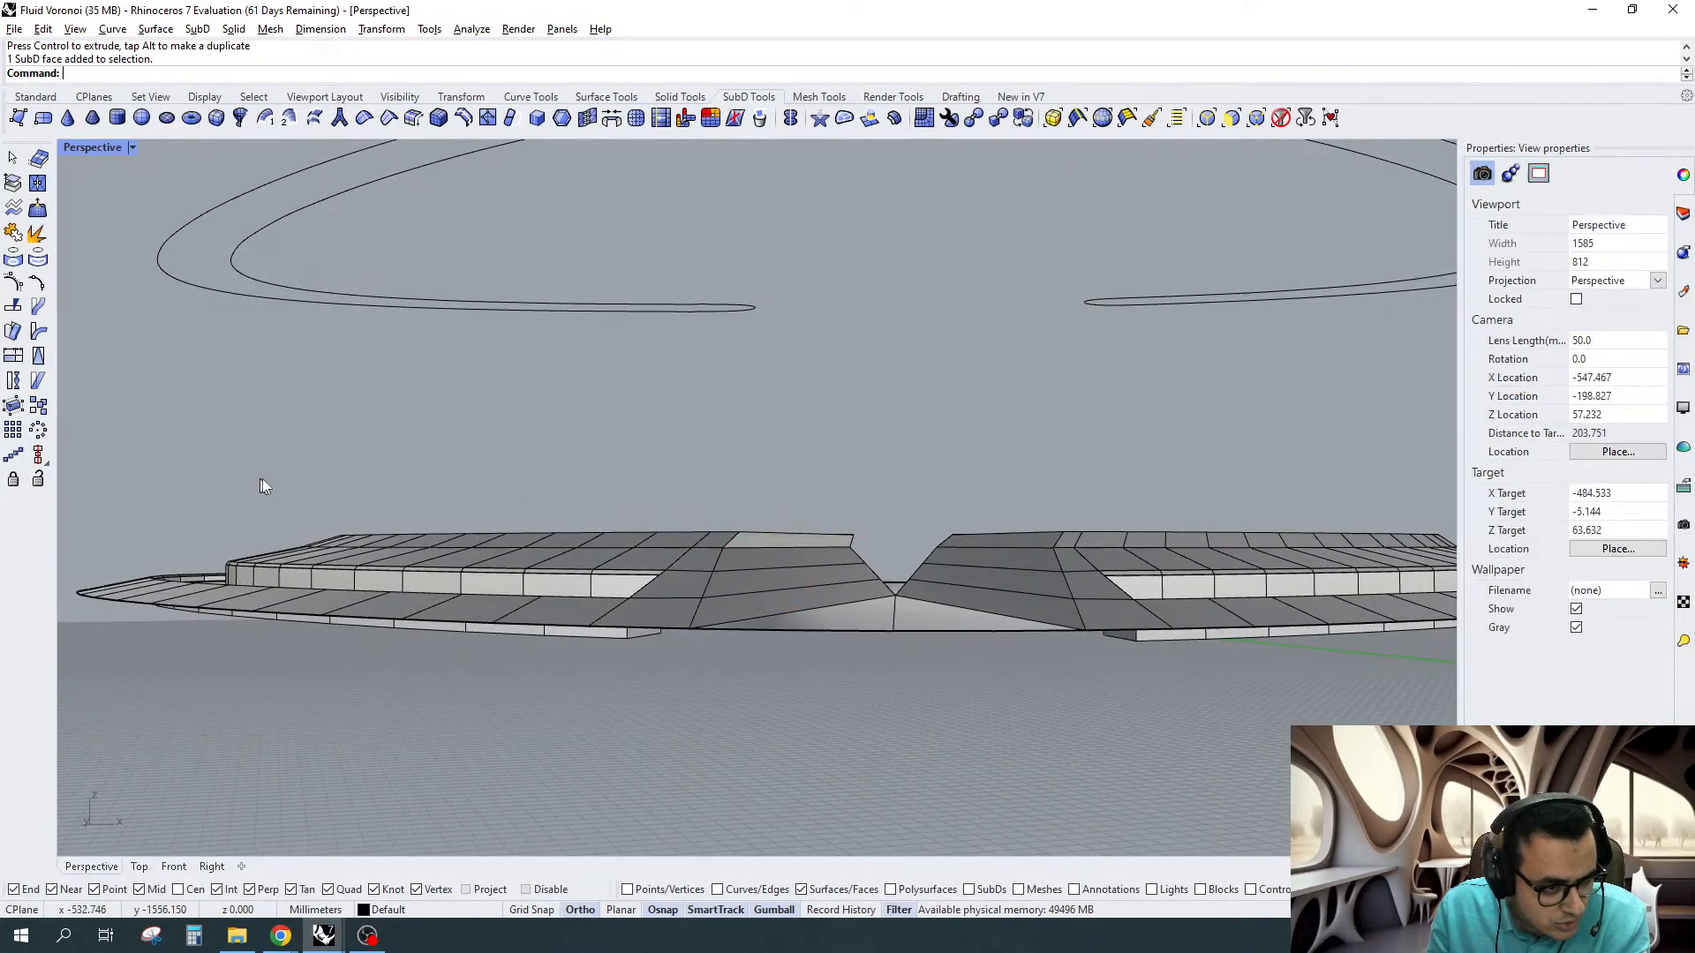
ctrl+shift+drag(262, 479, 929, 543)
right_drag(604, 392, 615, 482)
drag(615, 482, 600, 489)
right_drag(600, 488, 1073, 411)
drag(744, 505, 1310, 573)
right_drag(1310, 574, 642, 788)
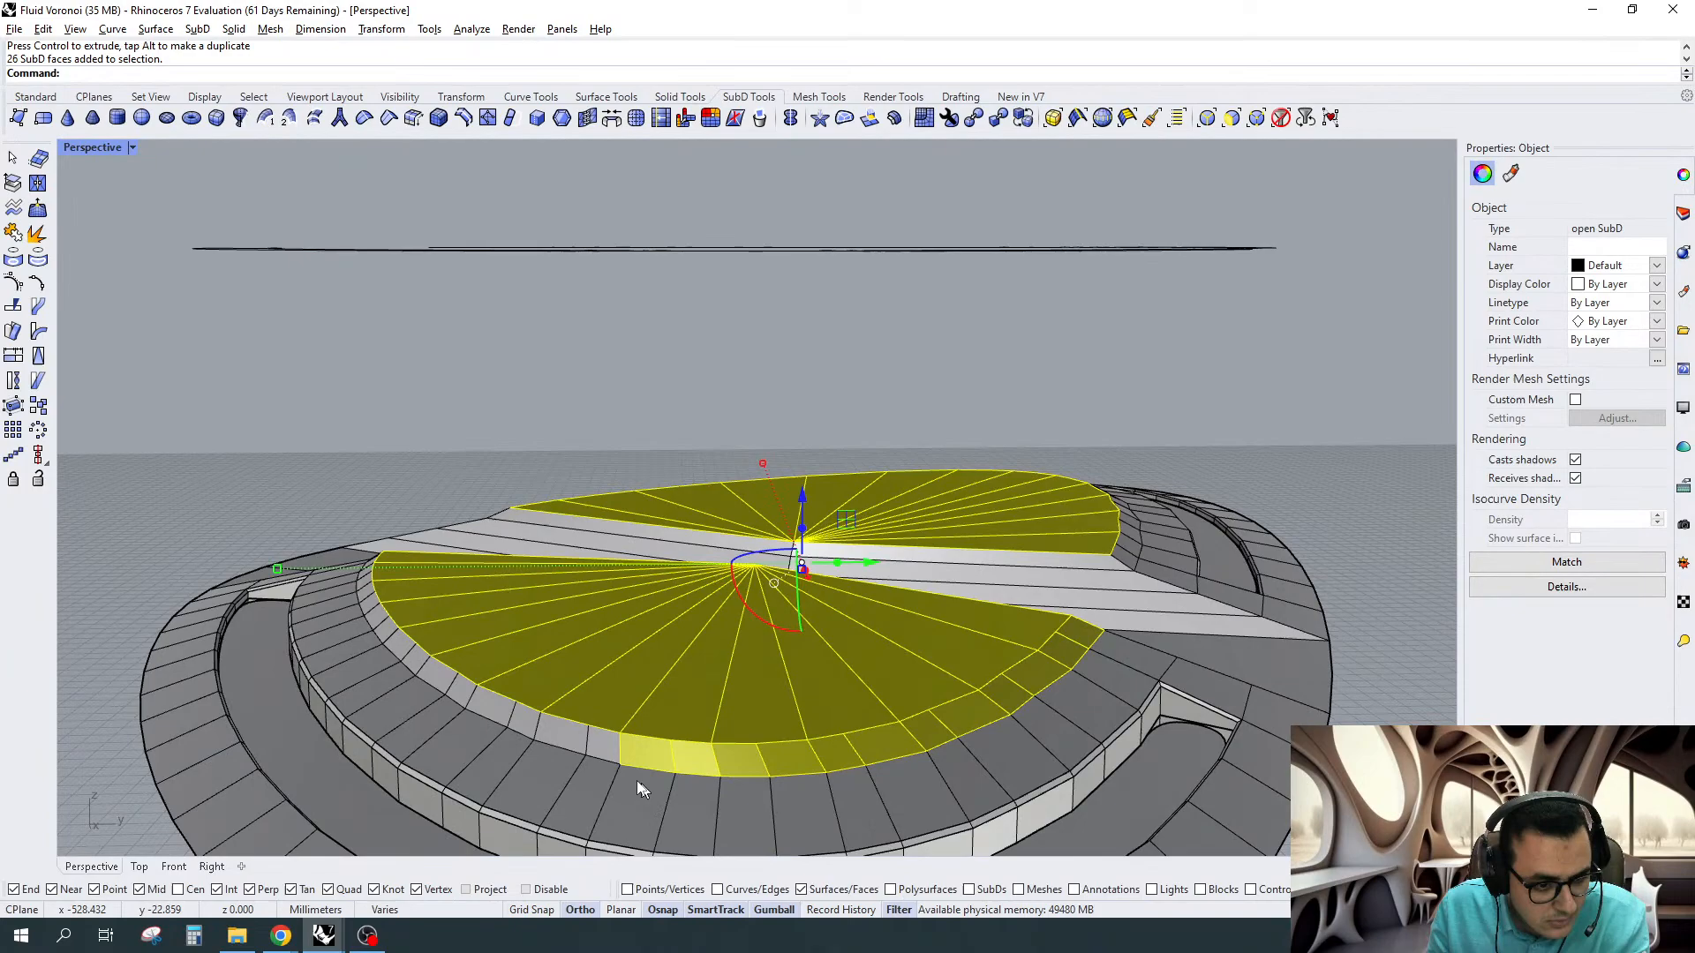
right_drag(628, 632, 1175, 635)
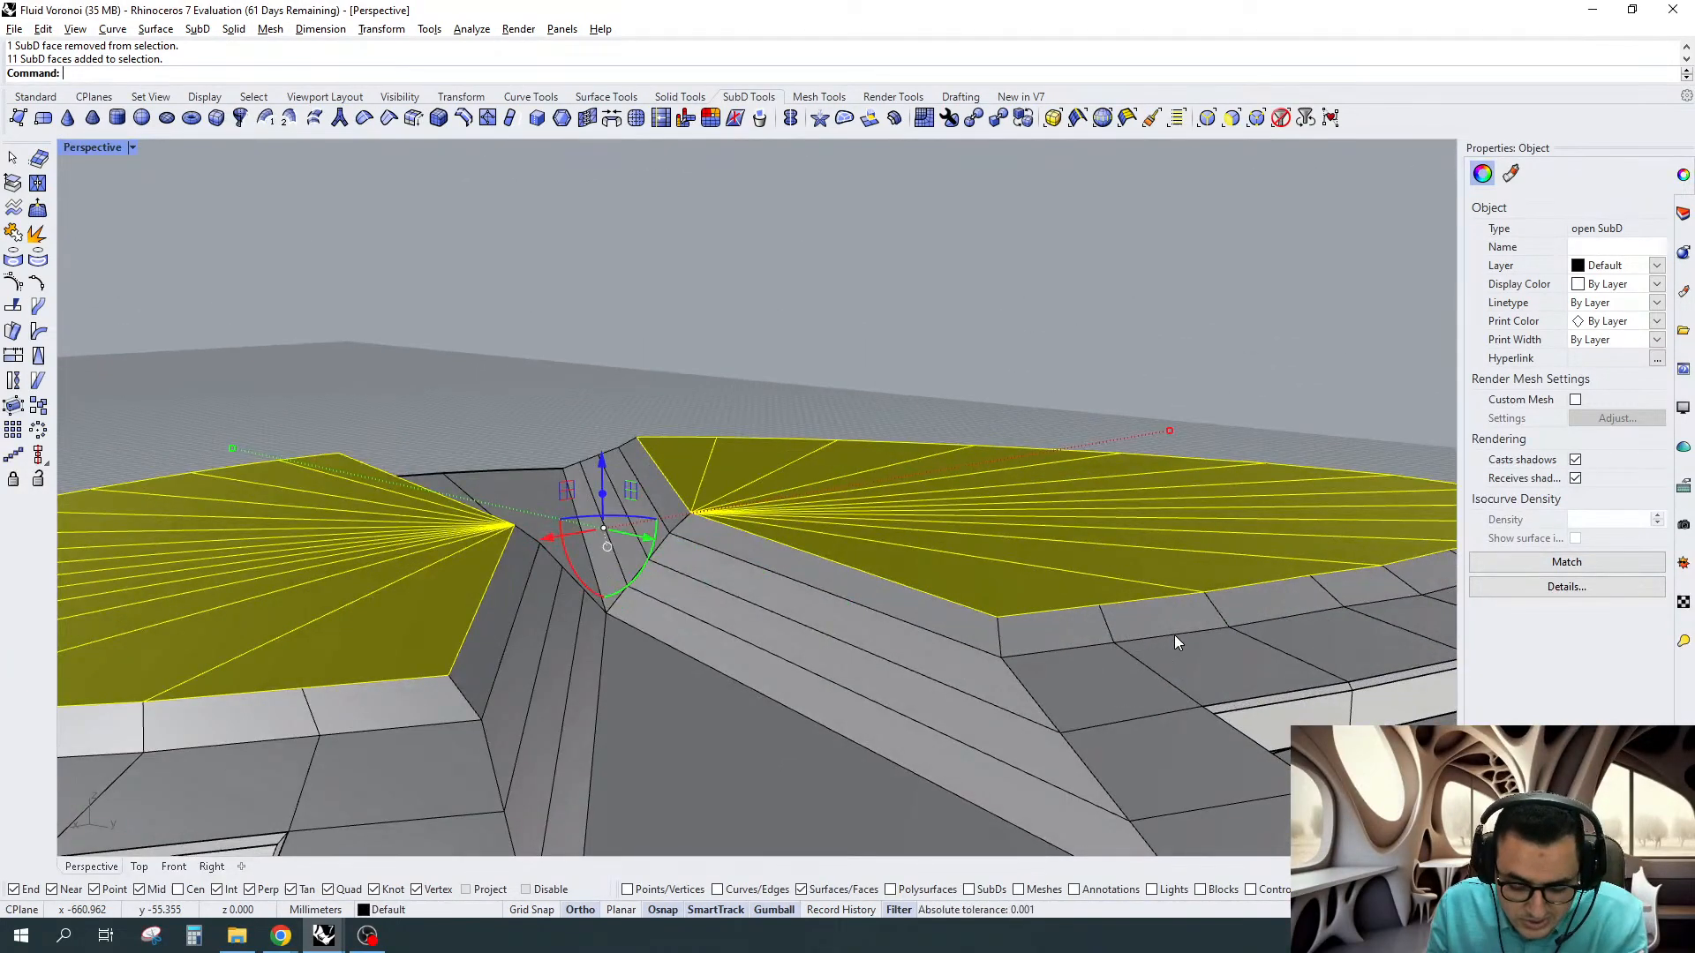
Relocate the gumball to the lower corner of the sloped side beside the central channel
right_click(1174, 635)
click(1001, 657)
click(1070, 649)
right_click(1069, 649)
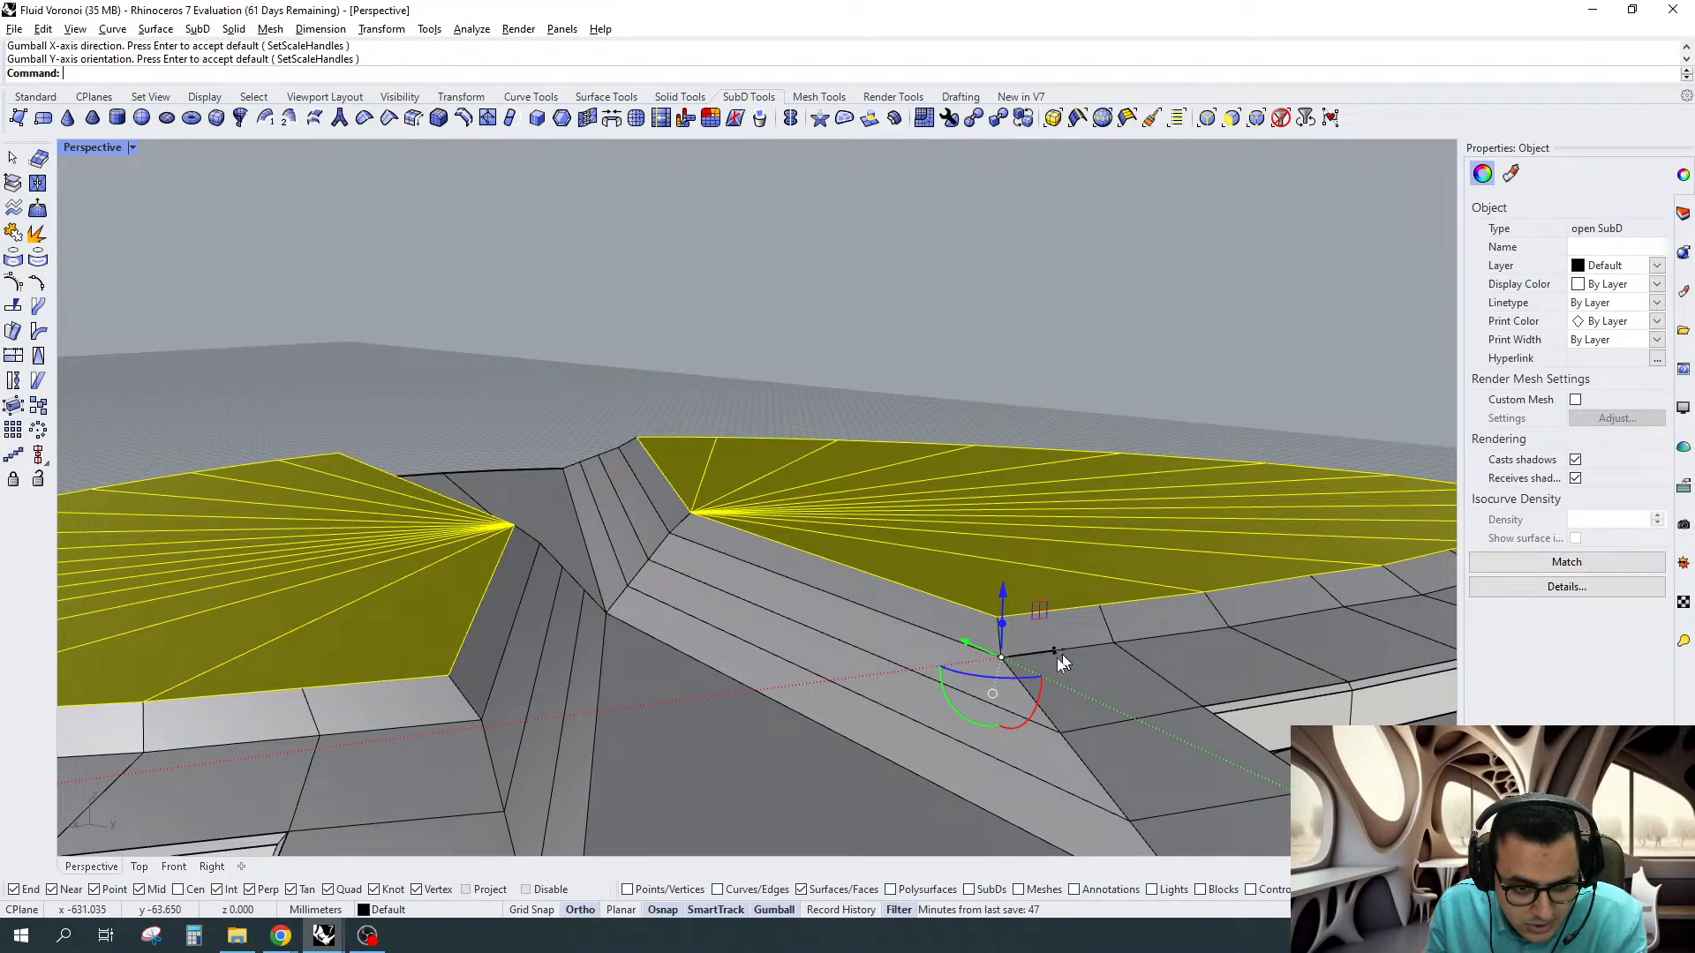
scroll(1059, 653, down, 4)
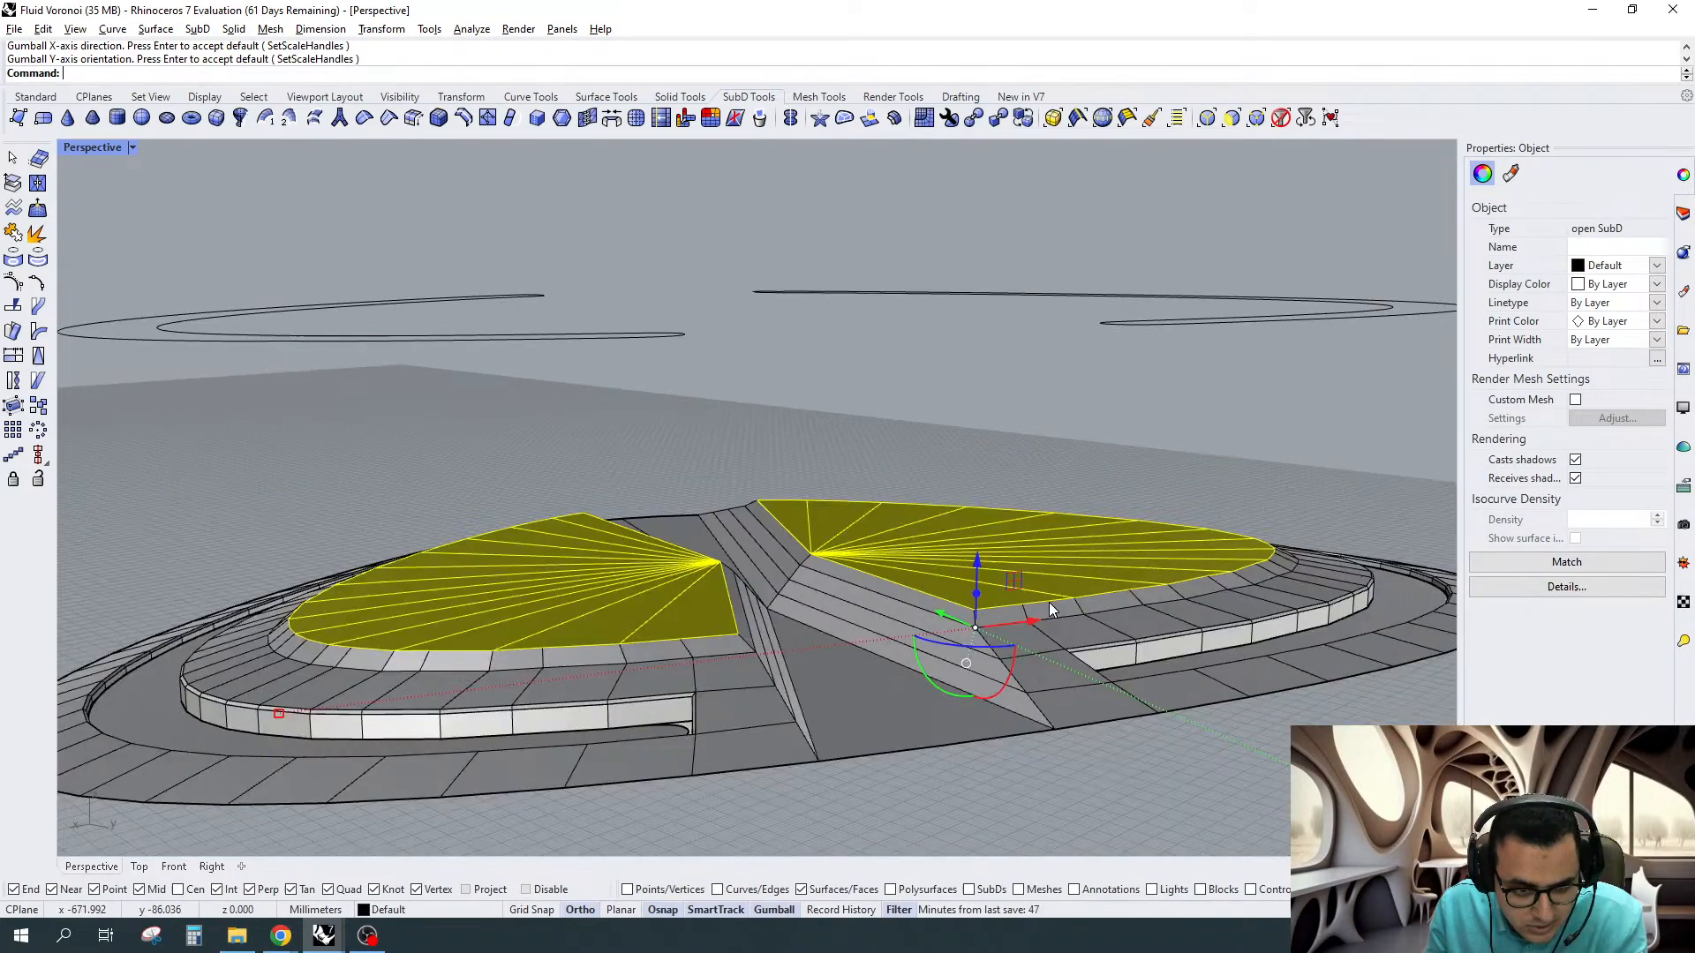
Relocate the gumball to the lower rim vertex below the top faces and flatten the selection vertically with a scale factor of 0
scroll(1048, 602, up, 5)
ctrl+shift+click(1070, 631)
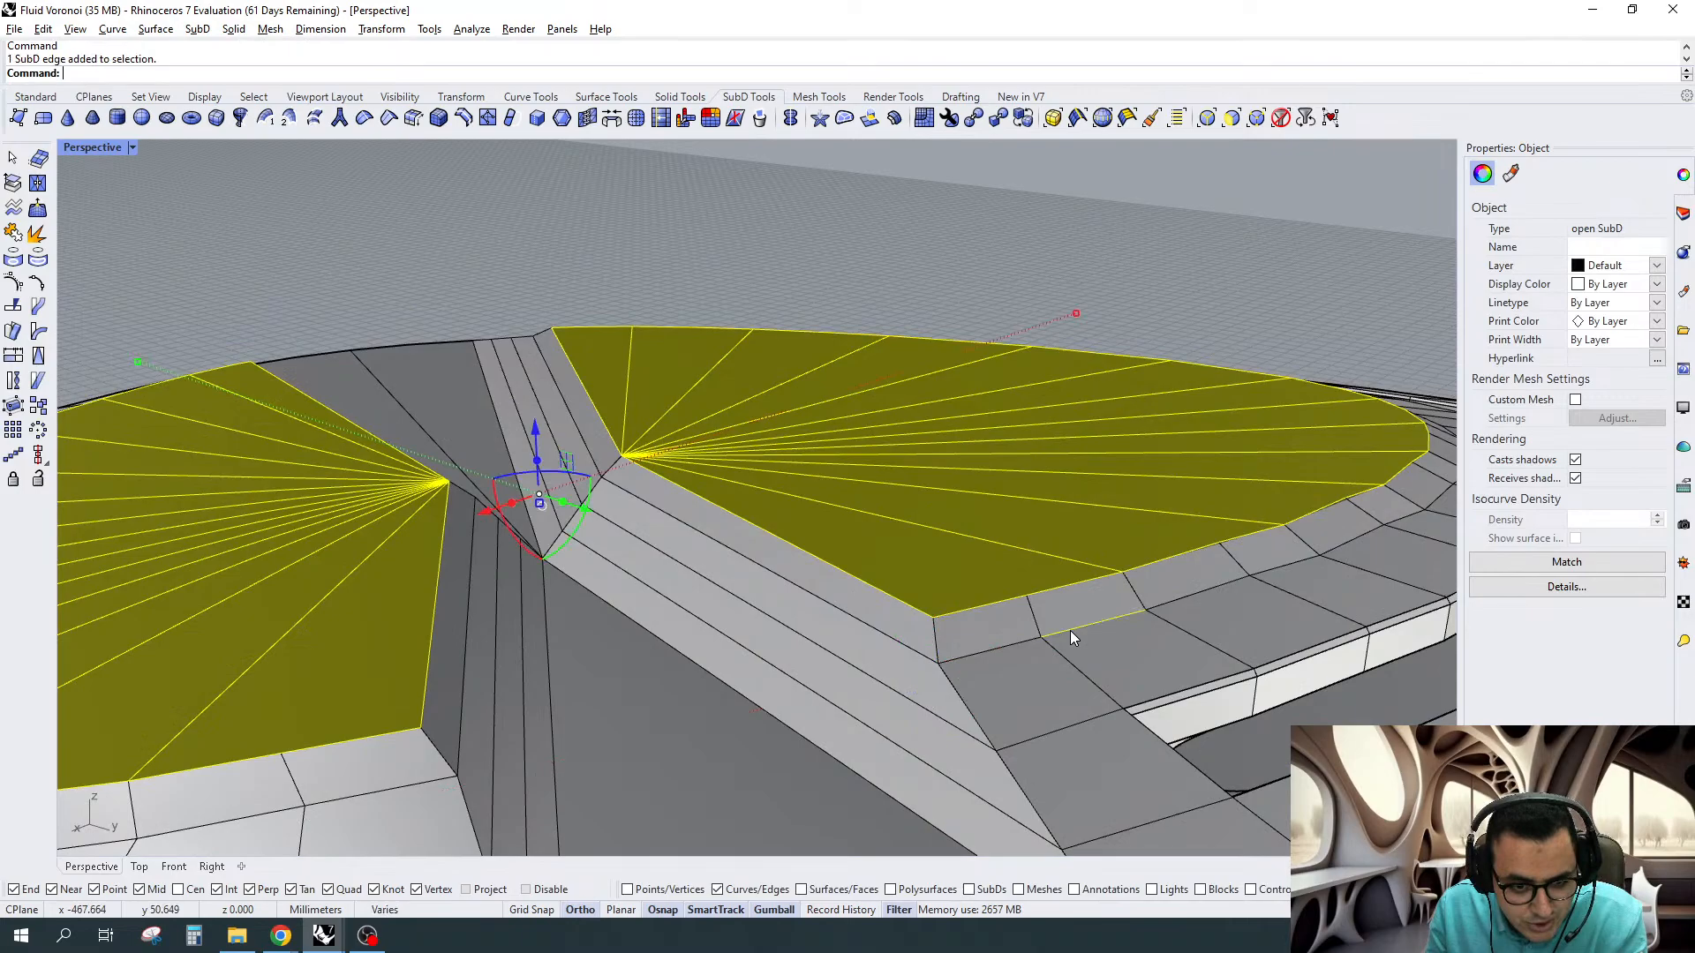
text(g)
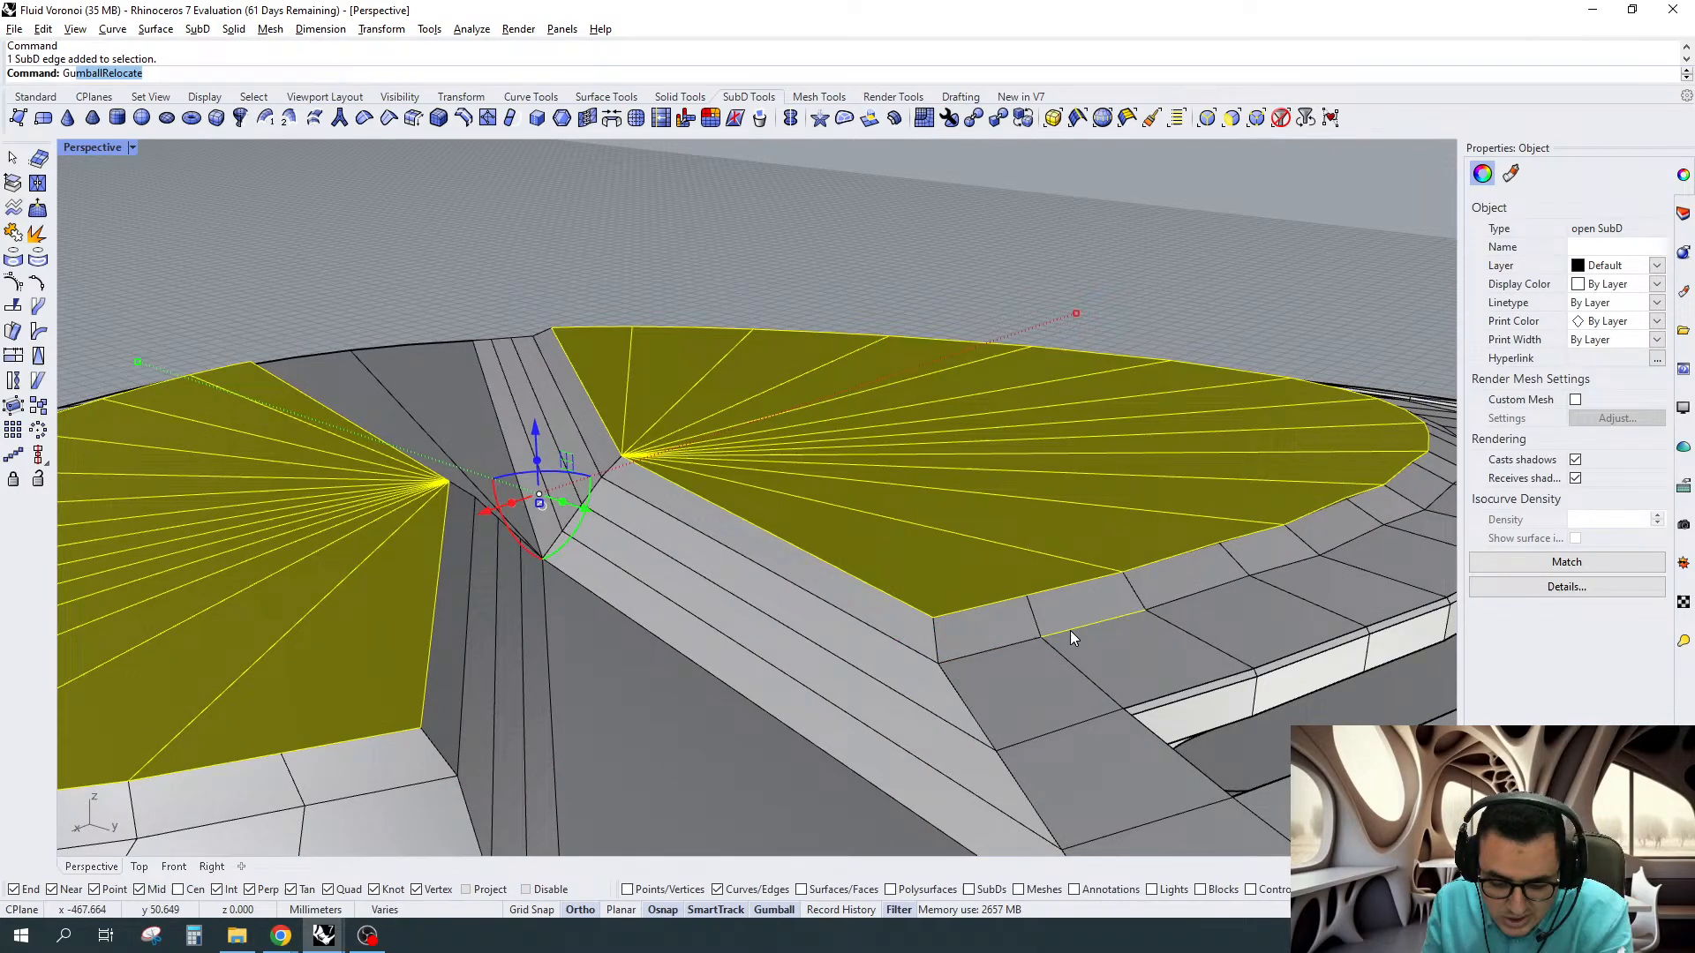
key(Return)
click(1039, 648)
key(Return)
key(Return)
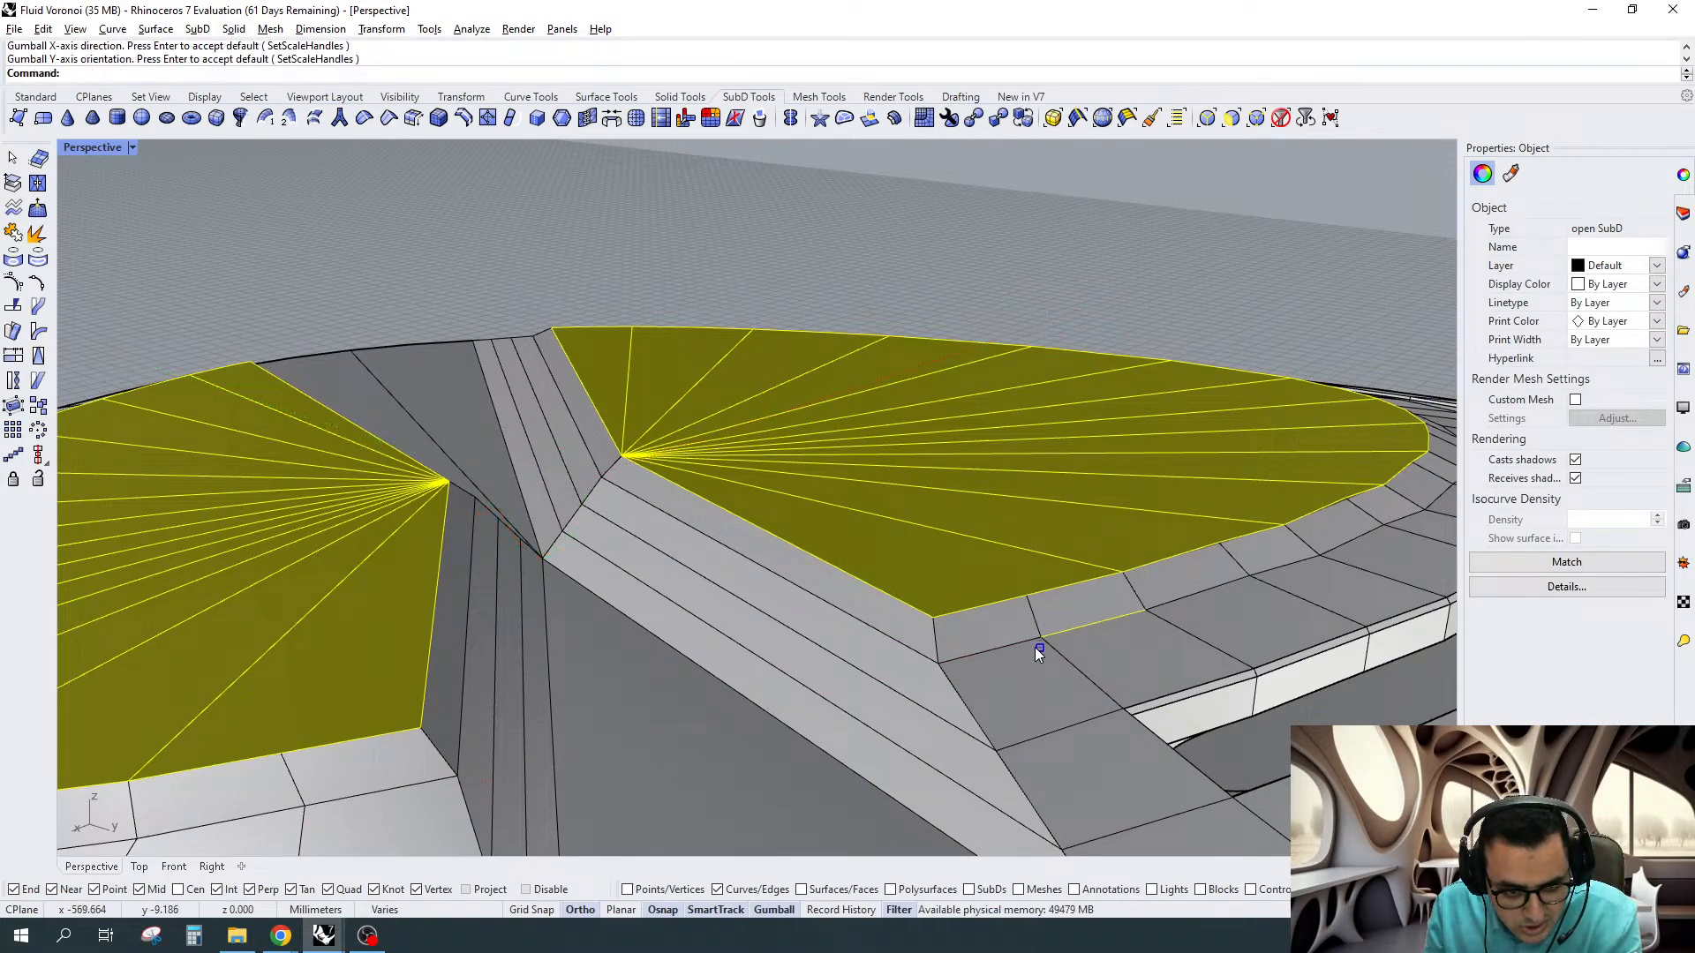
click(1037, 649)
text(0)
key(Return)
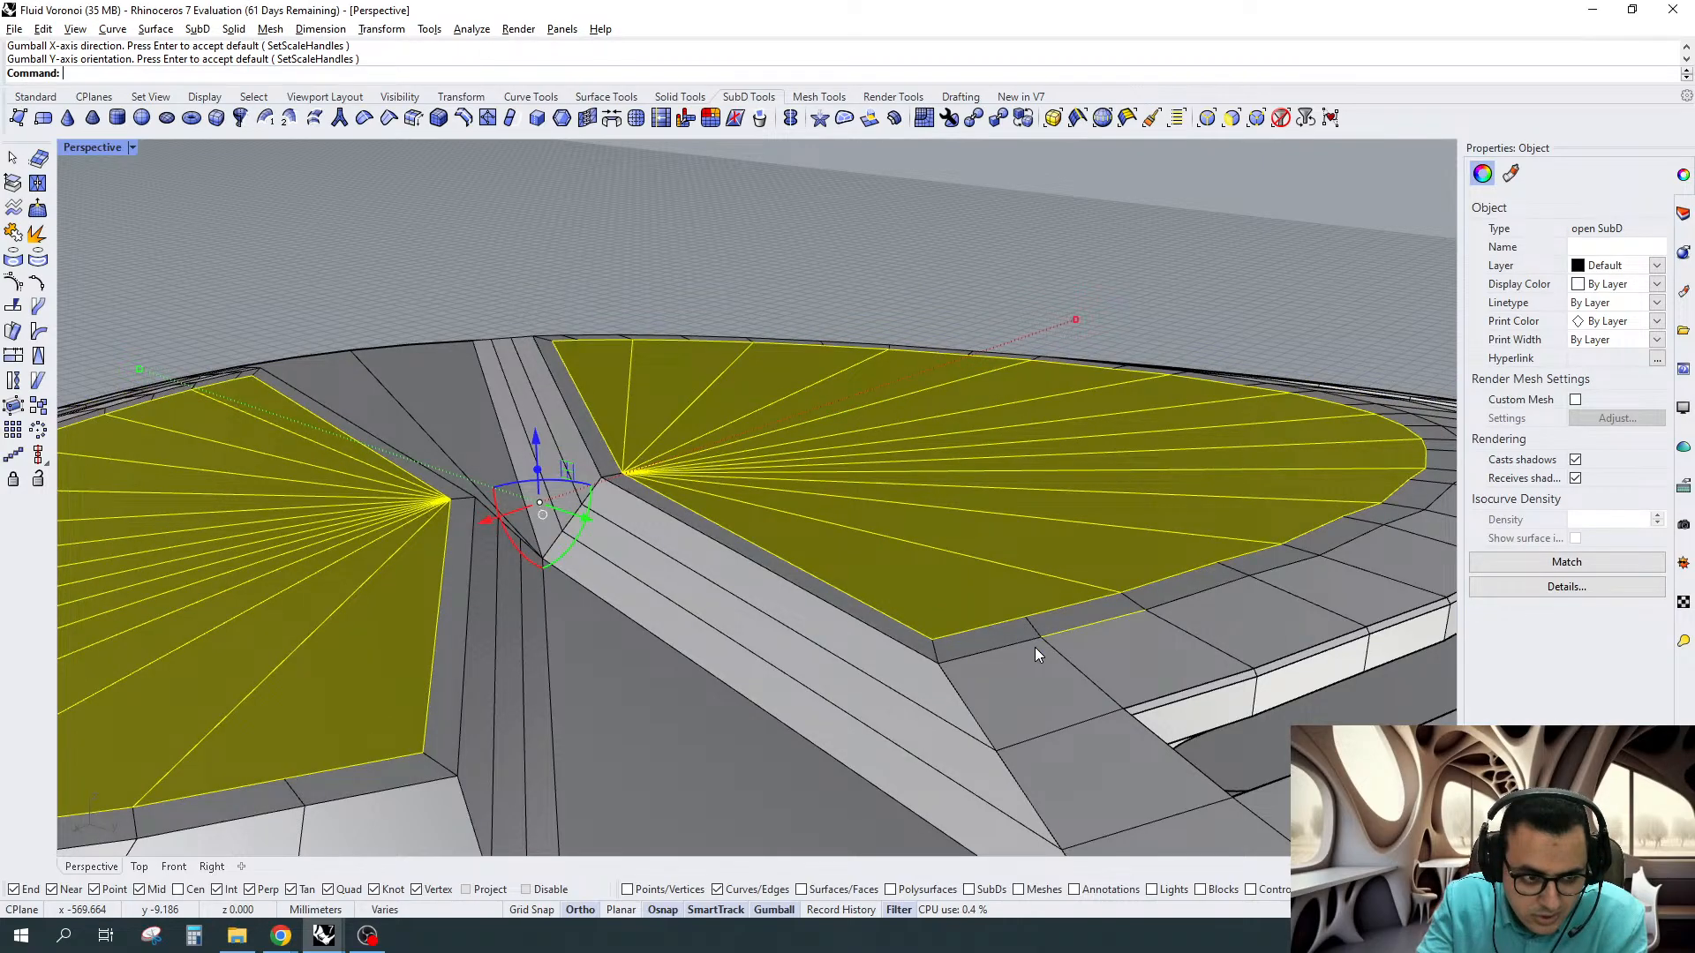
key(Escape)
Select an end fan face of the left lobe and brush-select the right lobe's fan faces in the Top view
right_drag(1034, 648, 1045, 584)
scroll(1046, 583, up, 3)
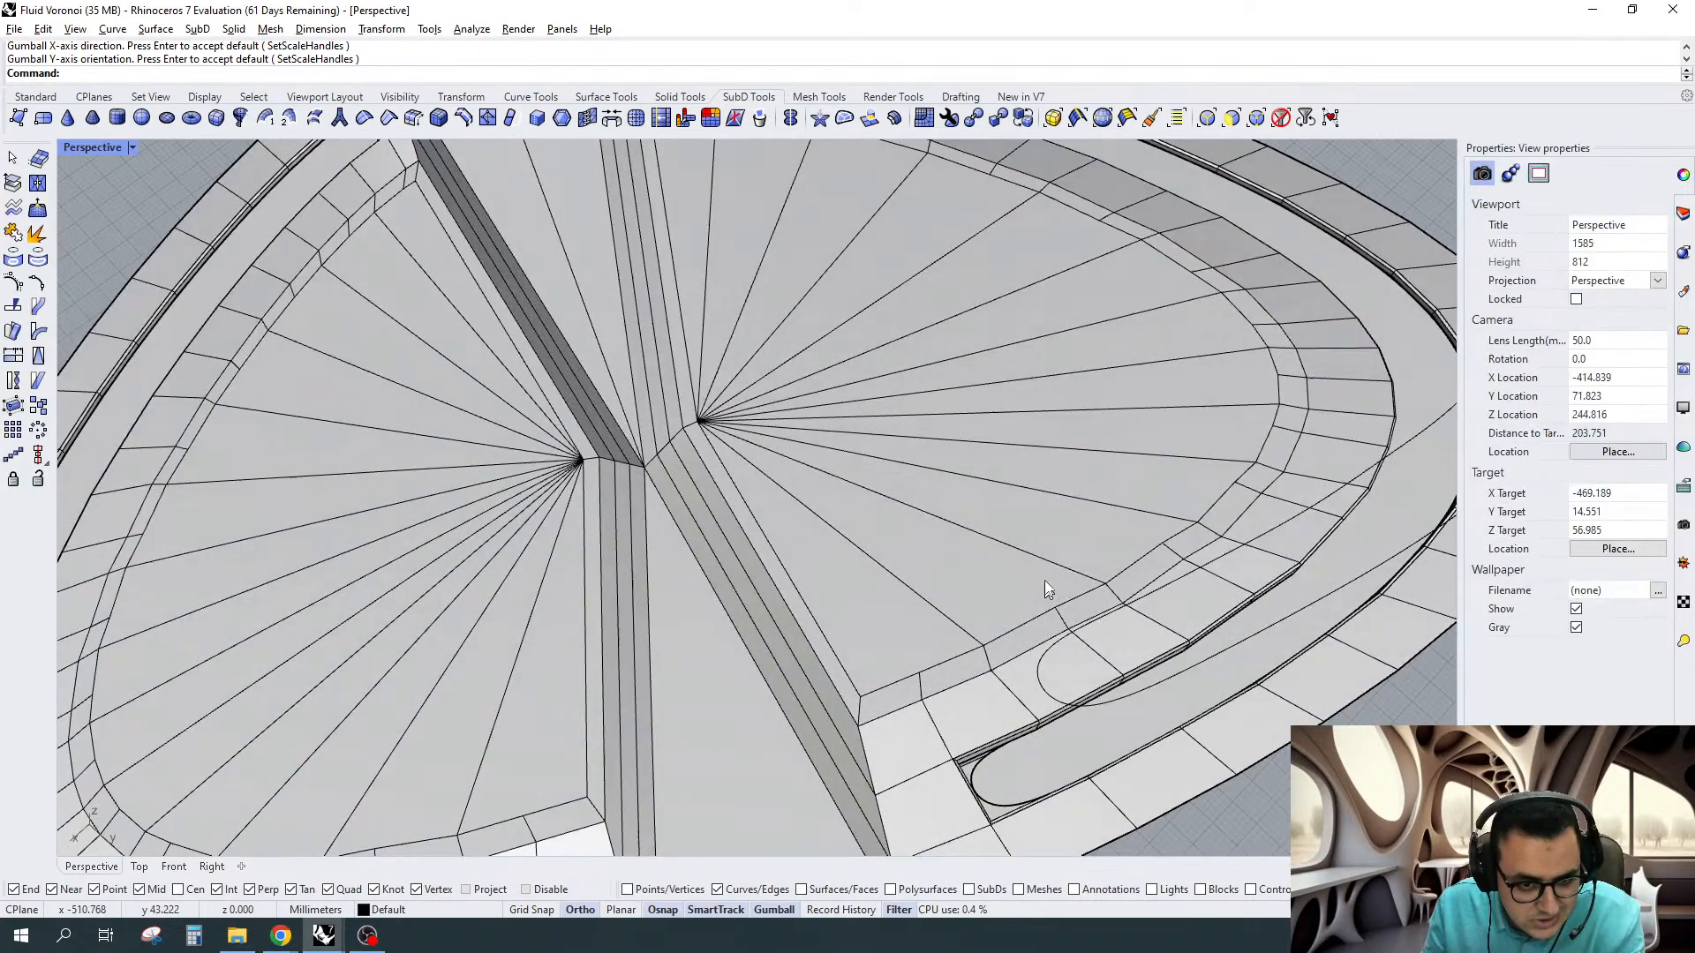
ctrl+shift+click(876, 614)
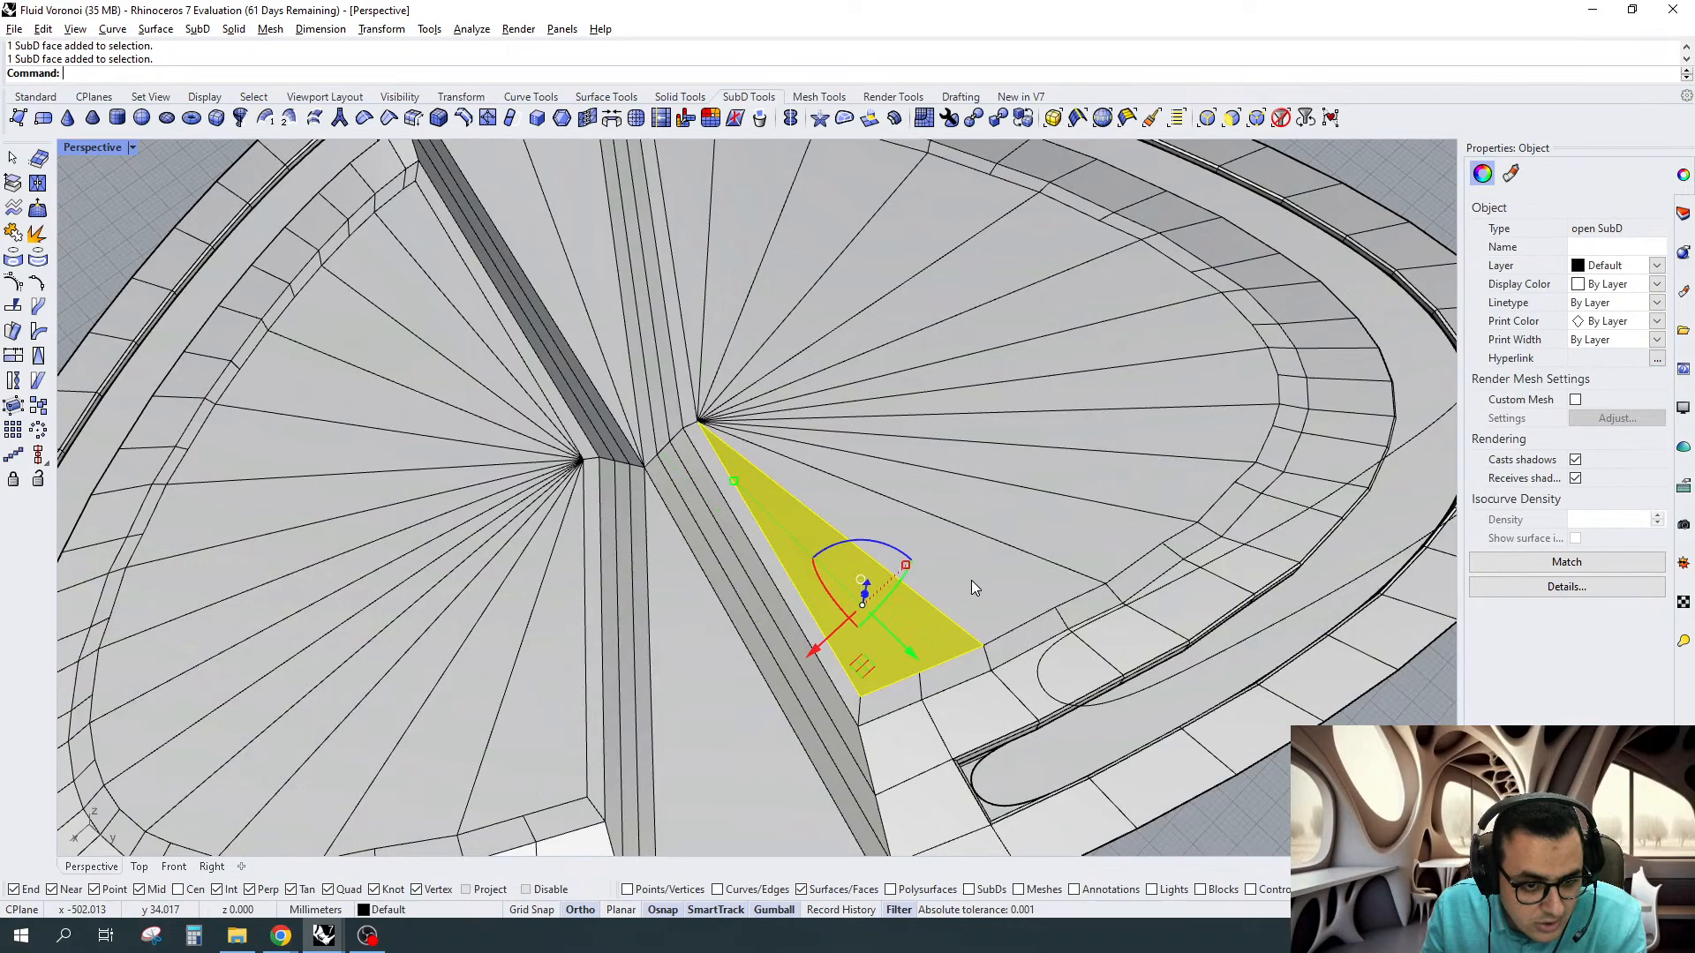
click(142, 867)
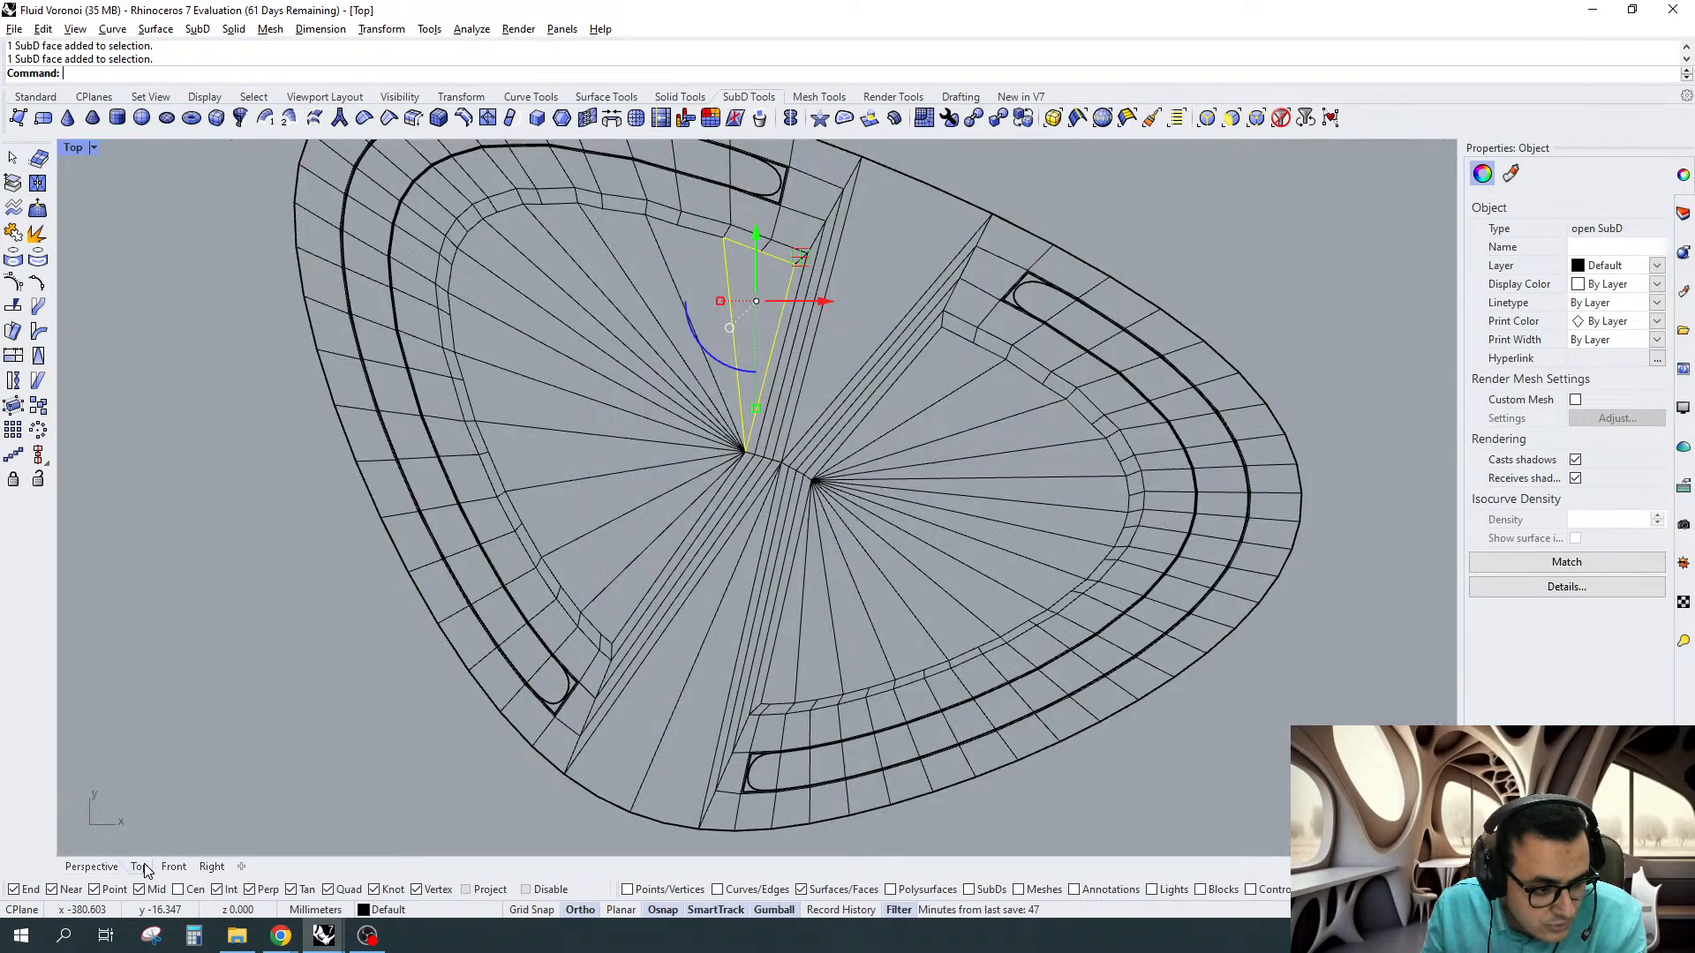
click(1151, 117)
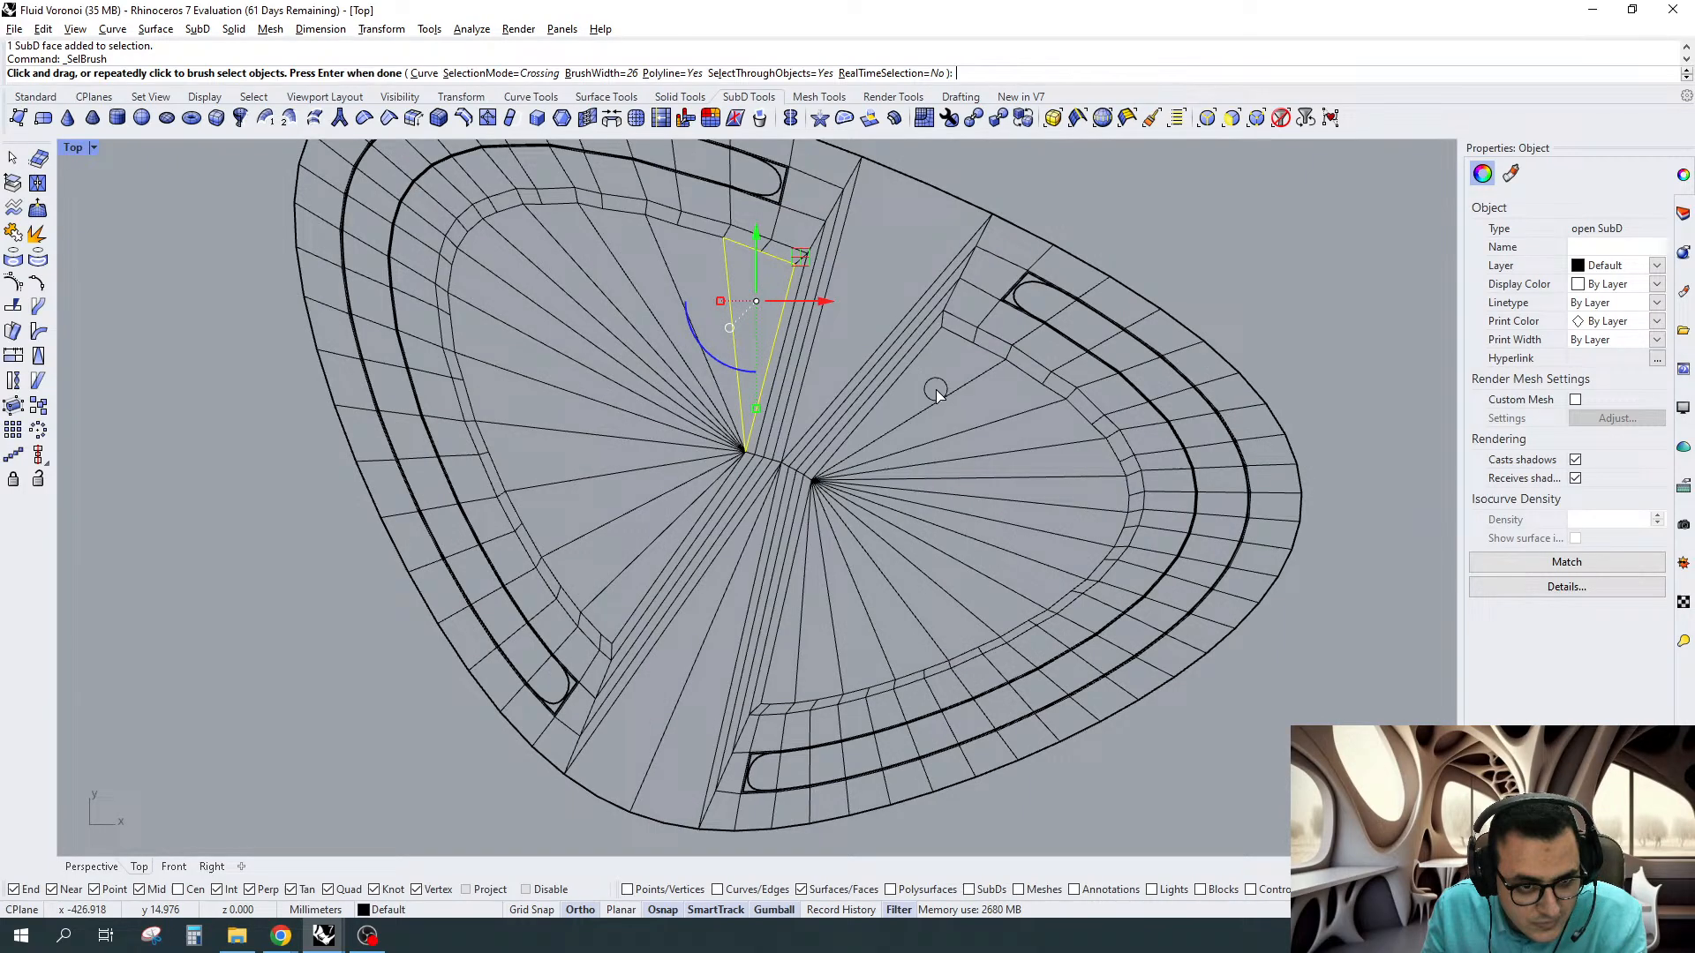
drag(937, 395, 787, 554)
key(Return)
scroll(766, 743, up, 2)
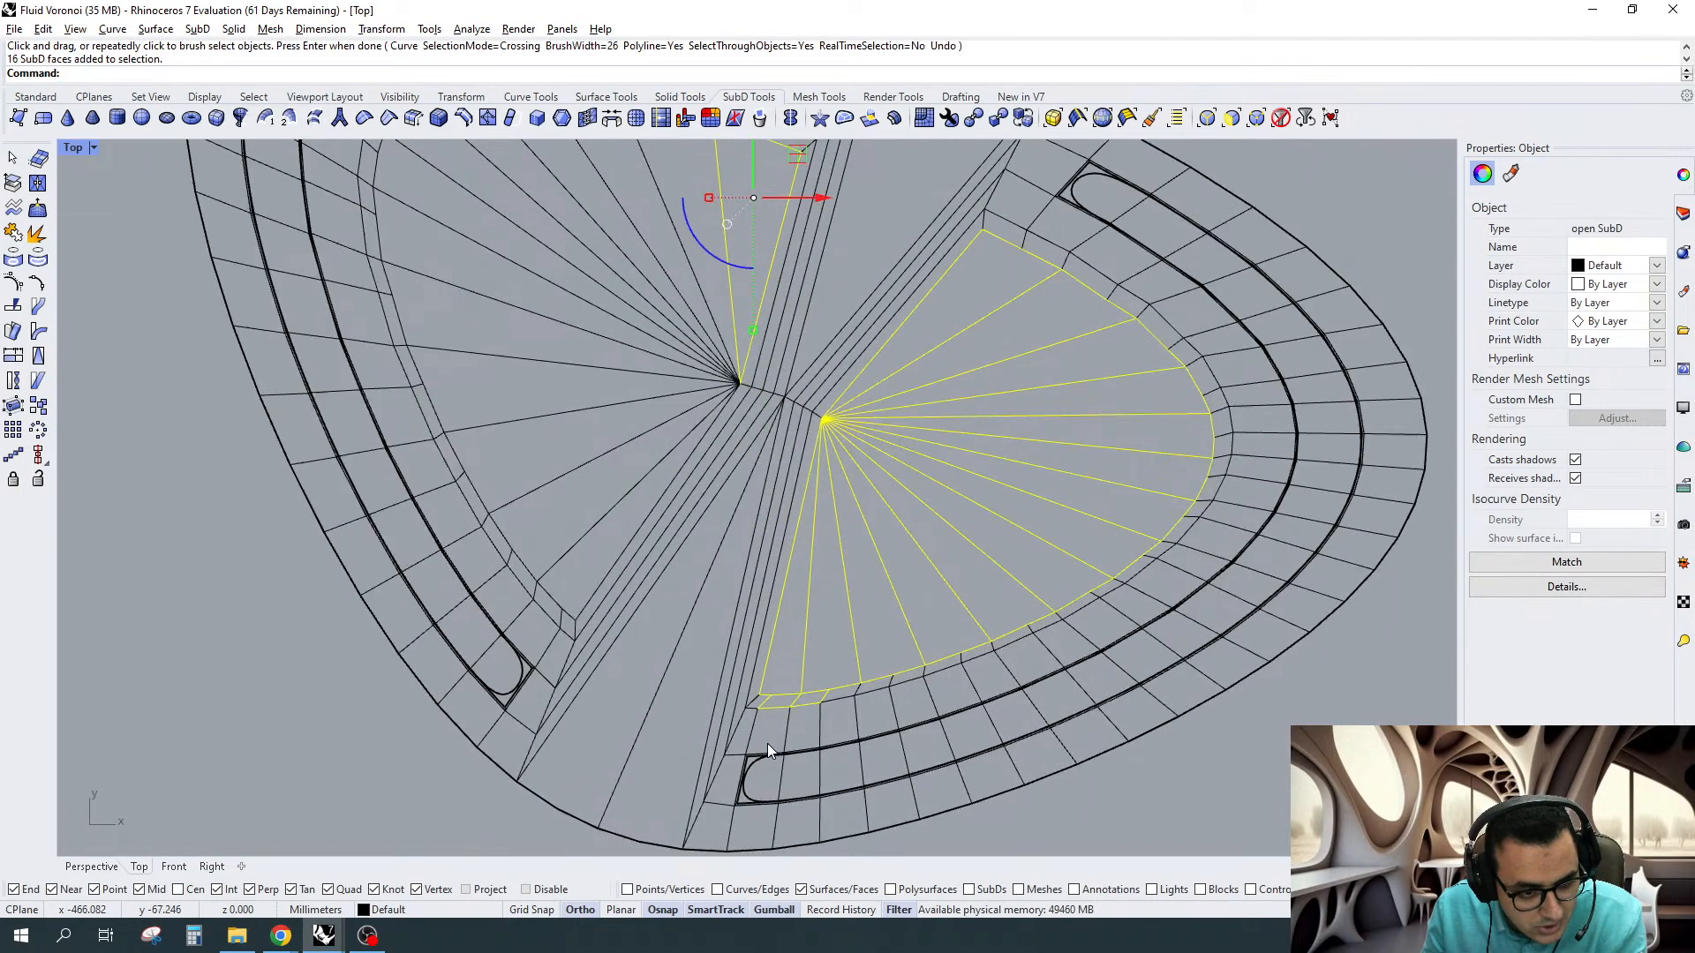
Reselect only the inner fan faces of both lobes and extract them from the shell as separate SubDs
scroll(766, 743, up, 3)
click(830, 672)
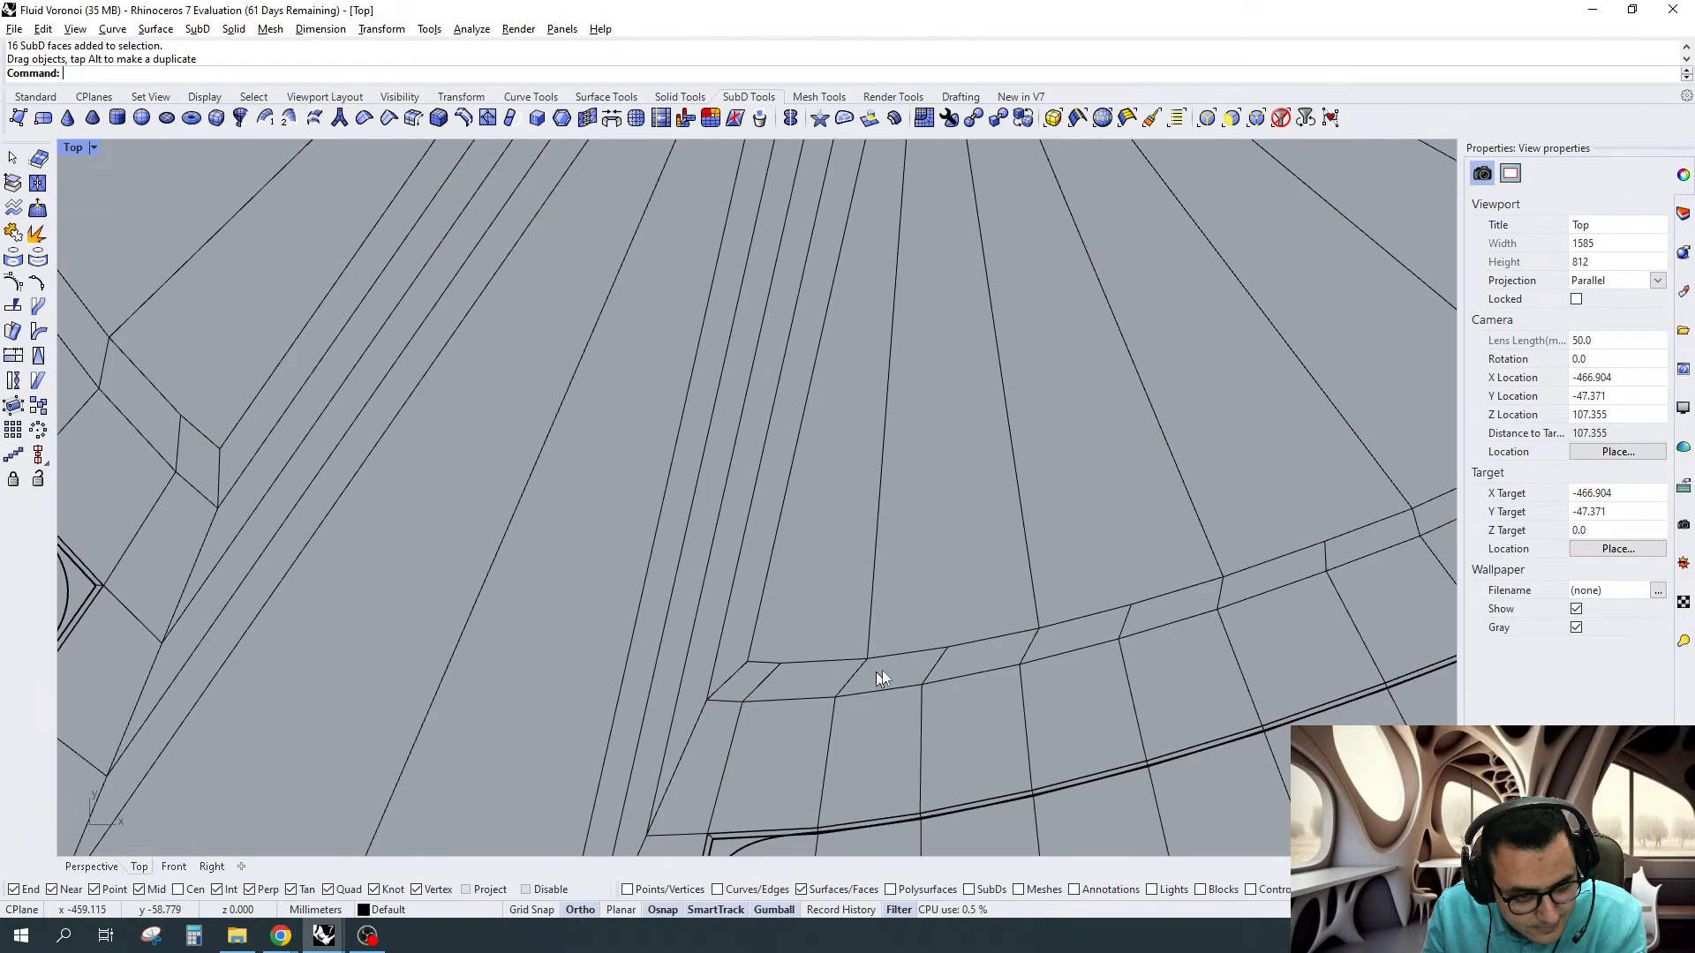
scroll(882, 678, down, 5)
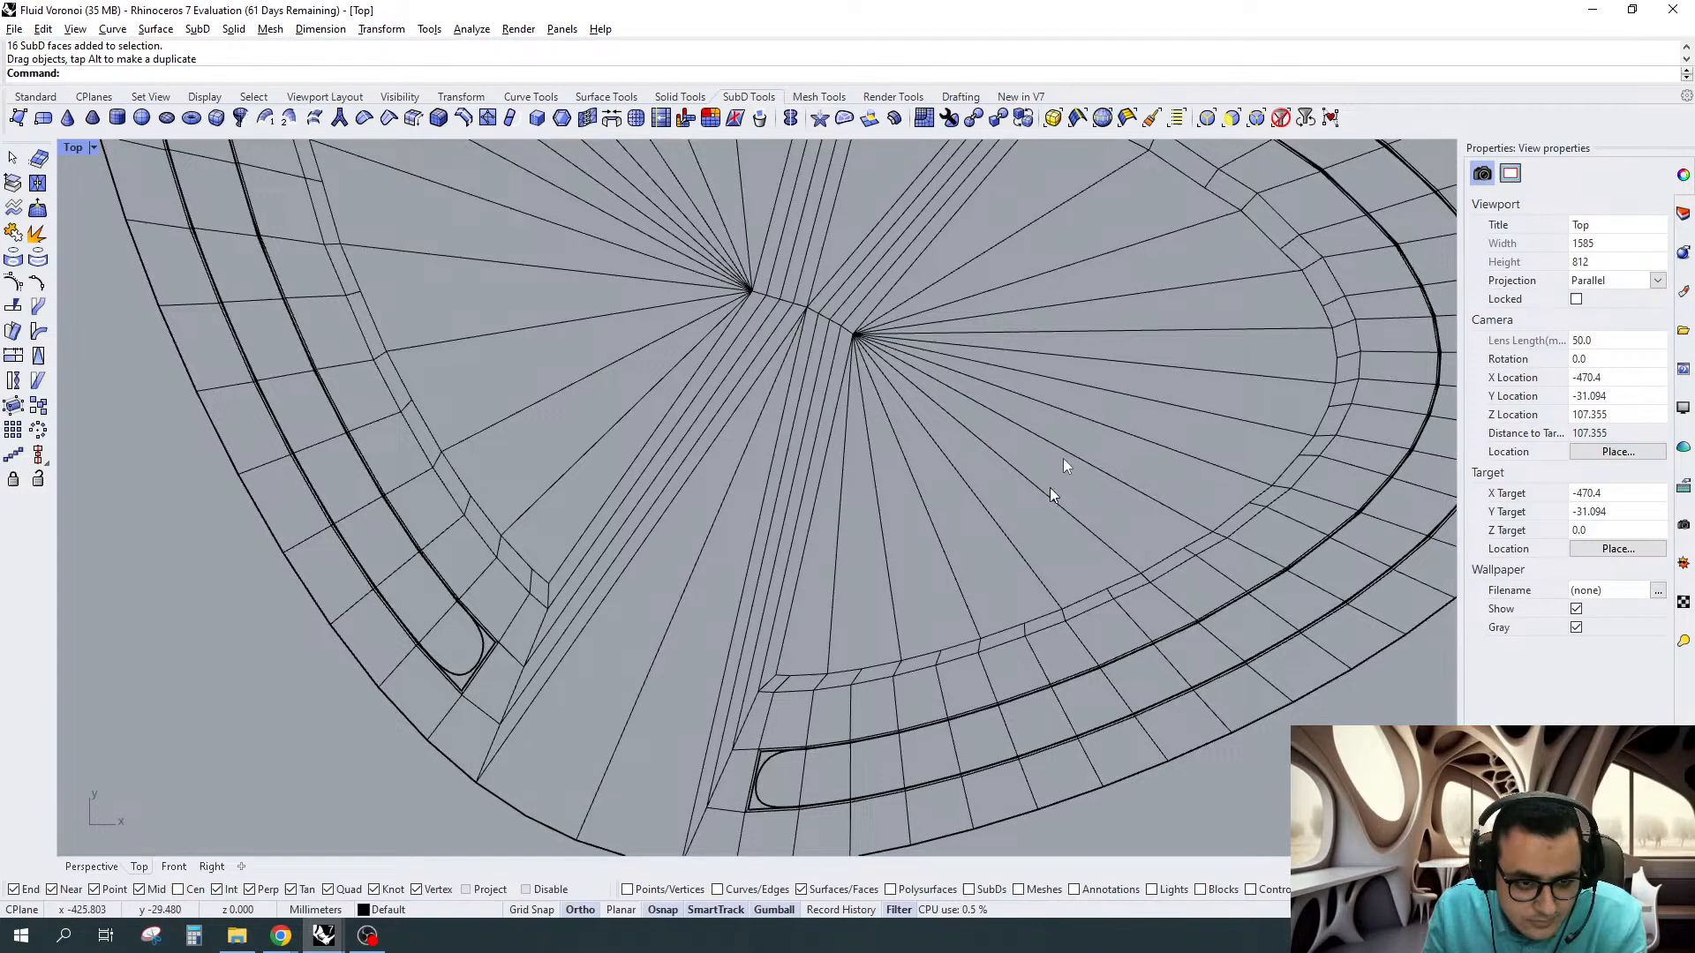
click(1231, 118)
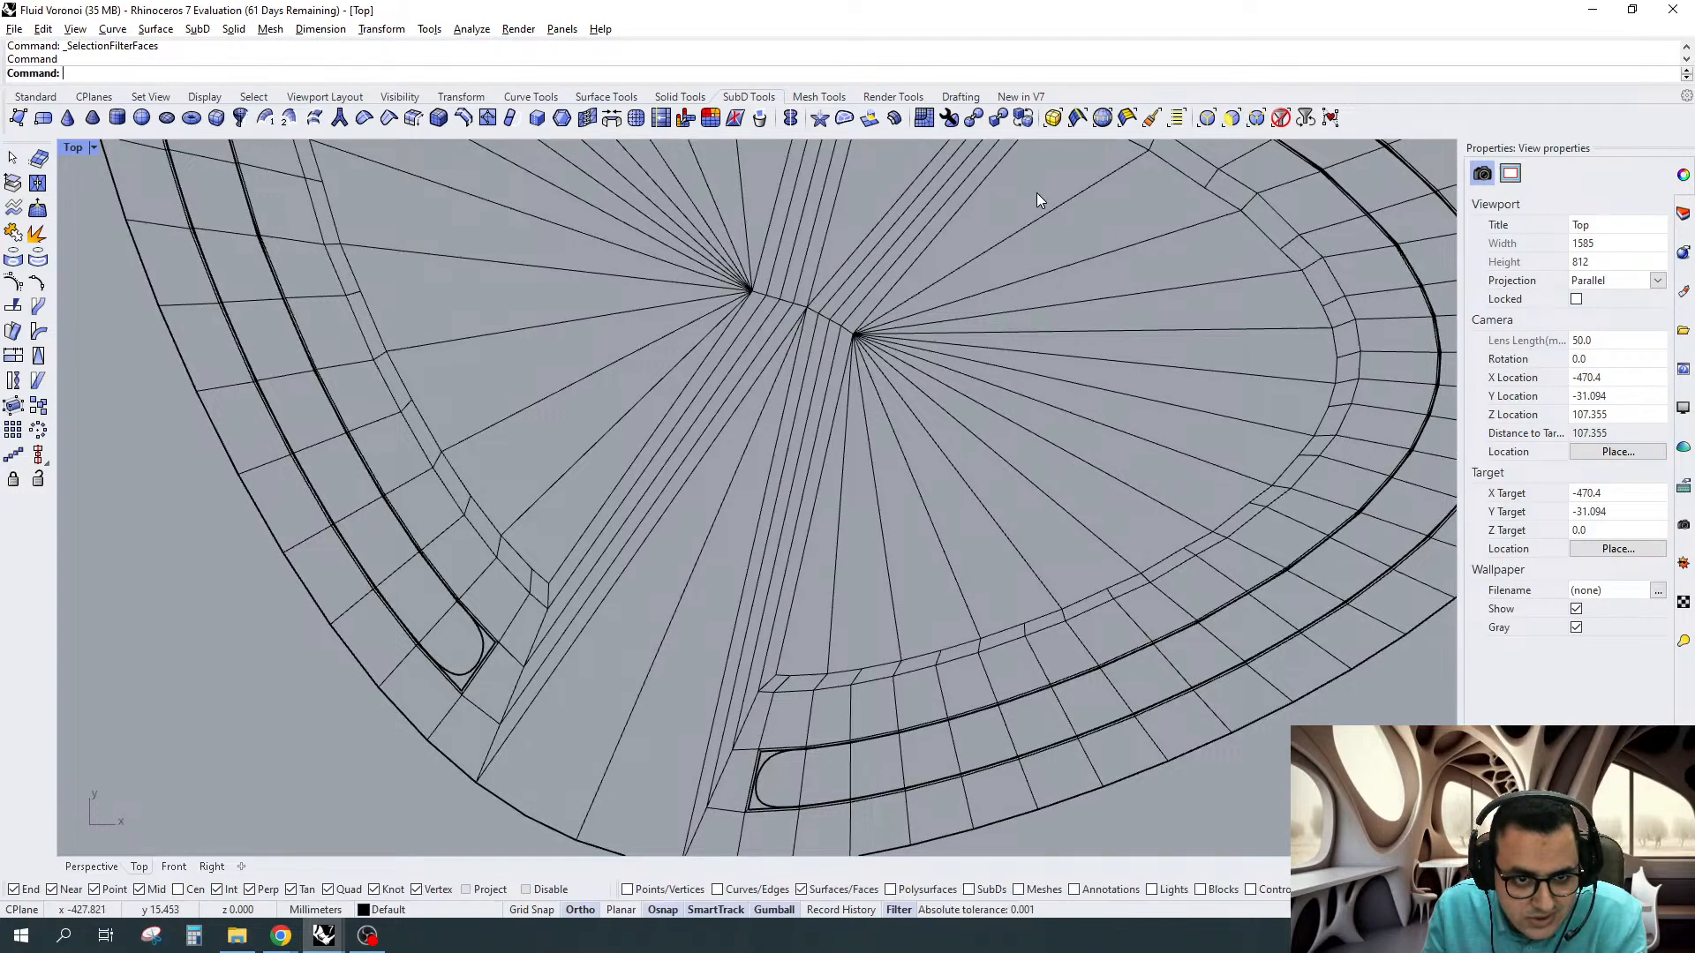
drag(1037, 192, 812, 605)
right_drag(794, 220, 843, 524)
shift+drag(796, 415, 463, 502)
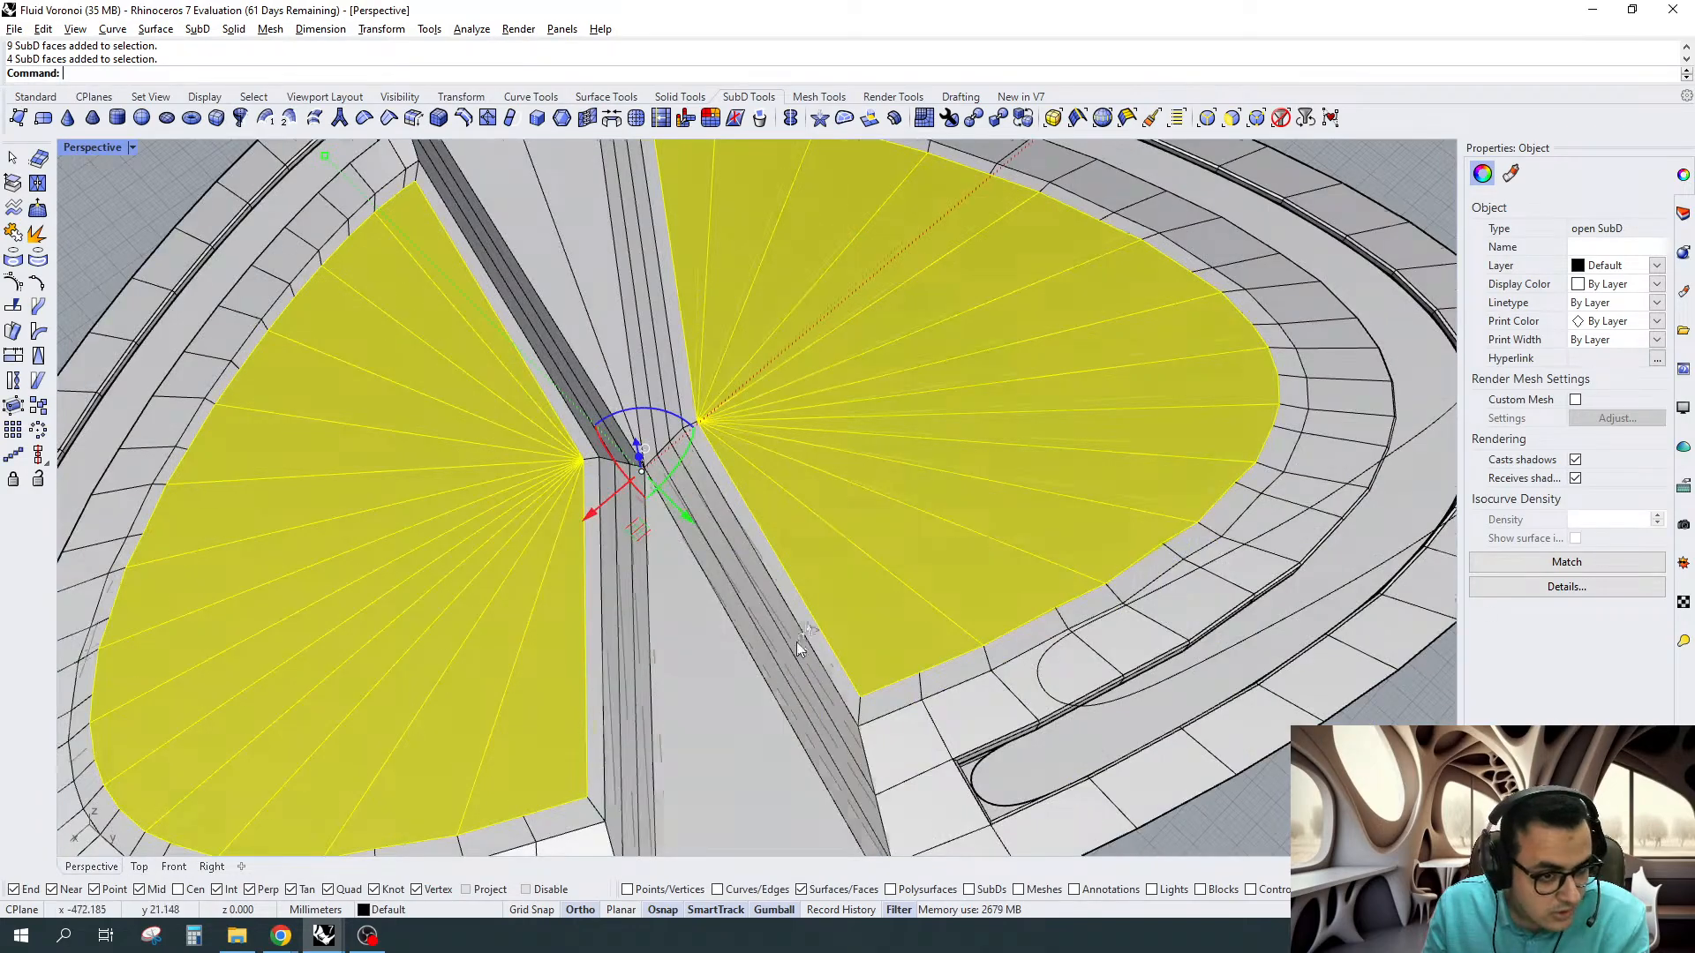
right_drag(796, 643, 786, 483)
click(14, 183)
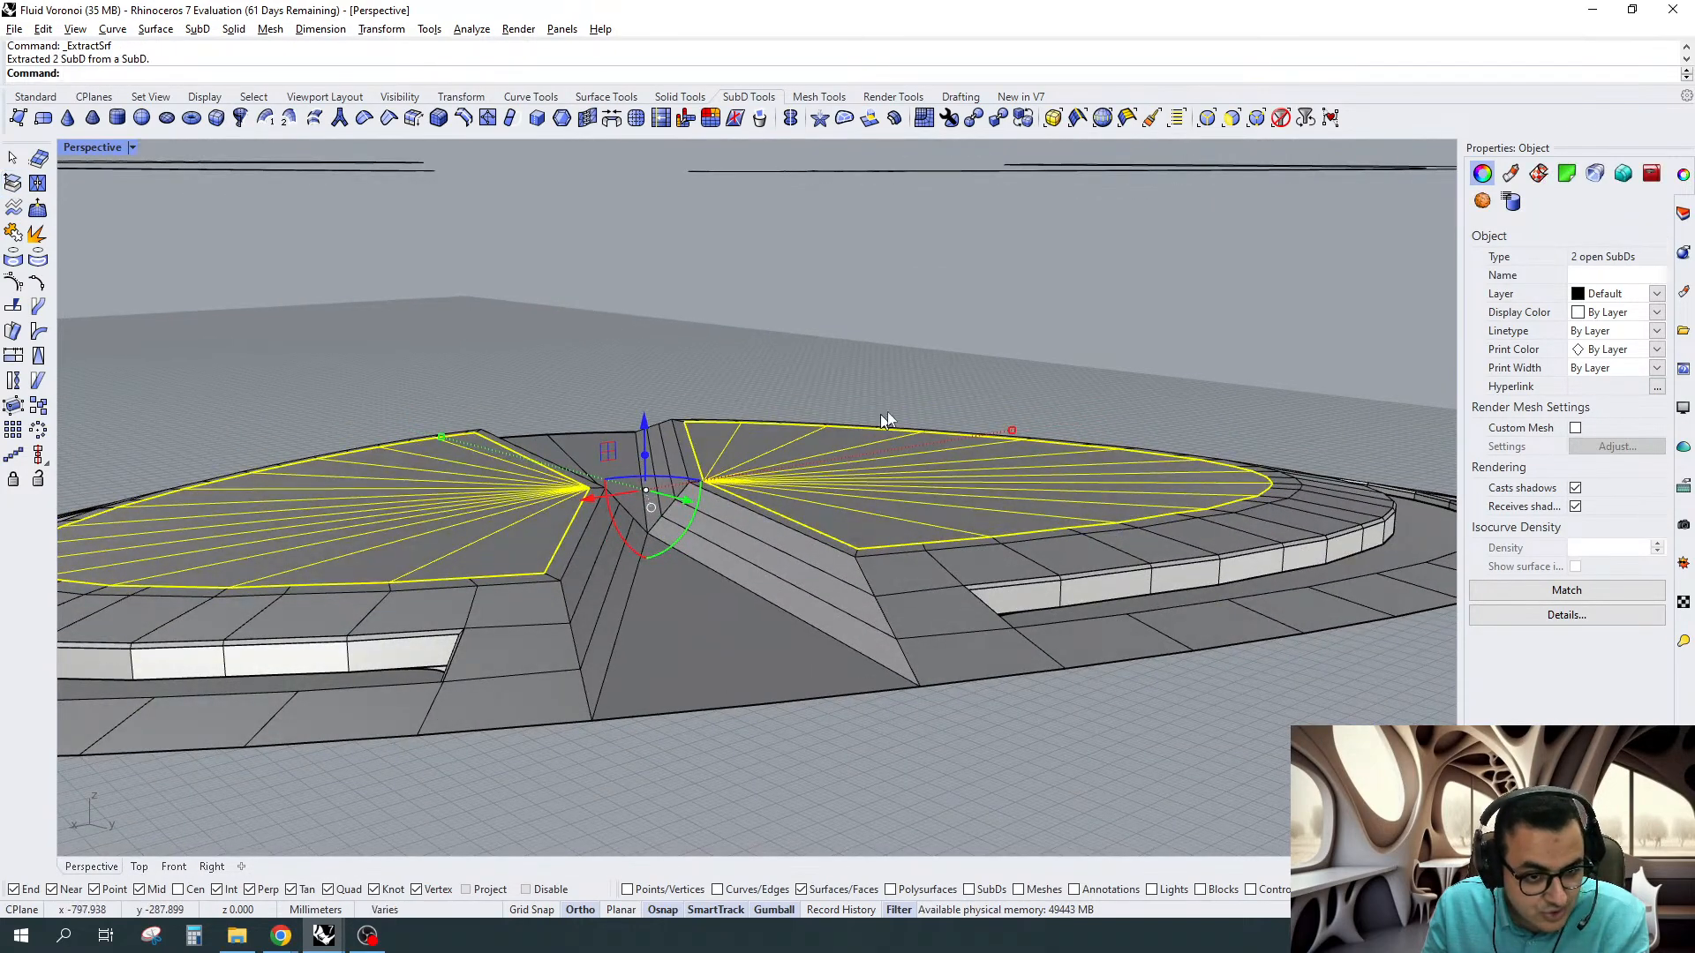
Extrude the two extracted fan patches vertically upward by a small height
right_drag(887, 411, 876, 443)
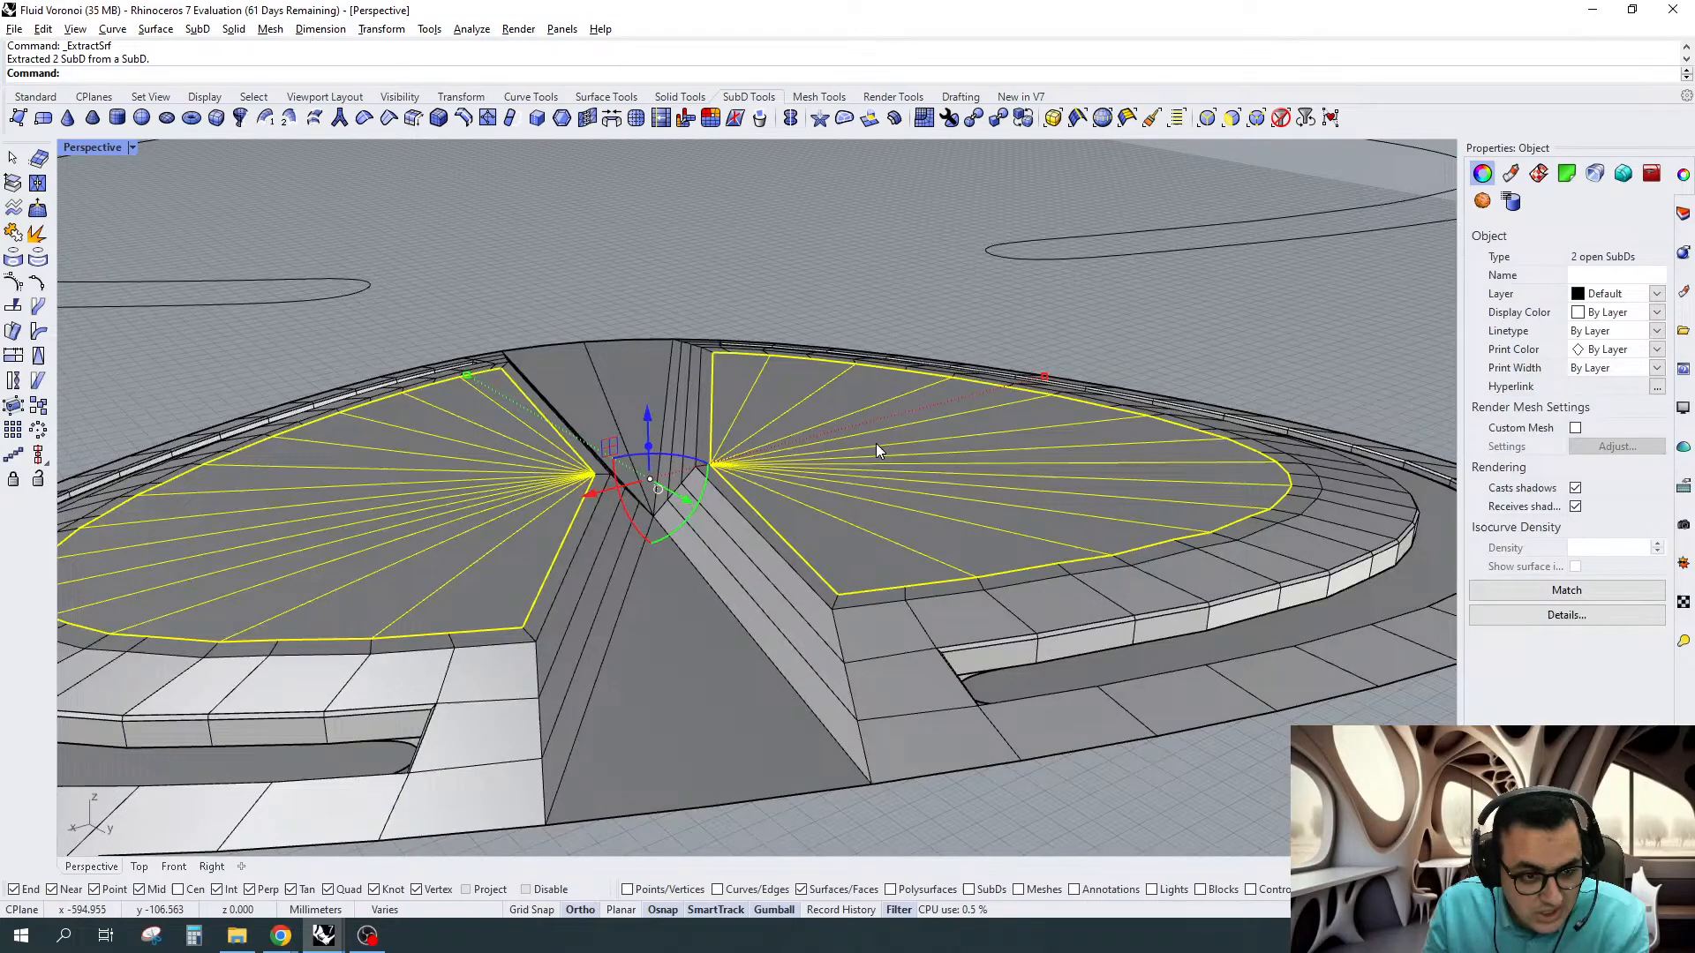
drag(648, 446, 646, 422)
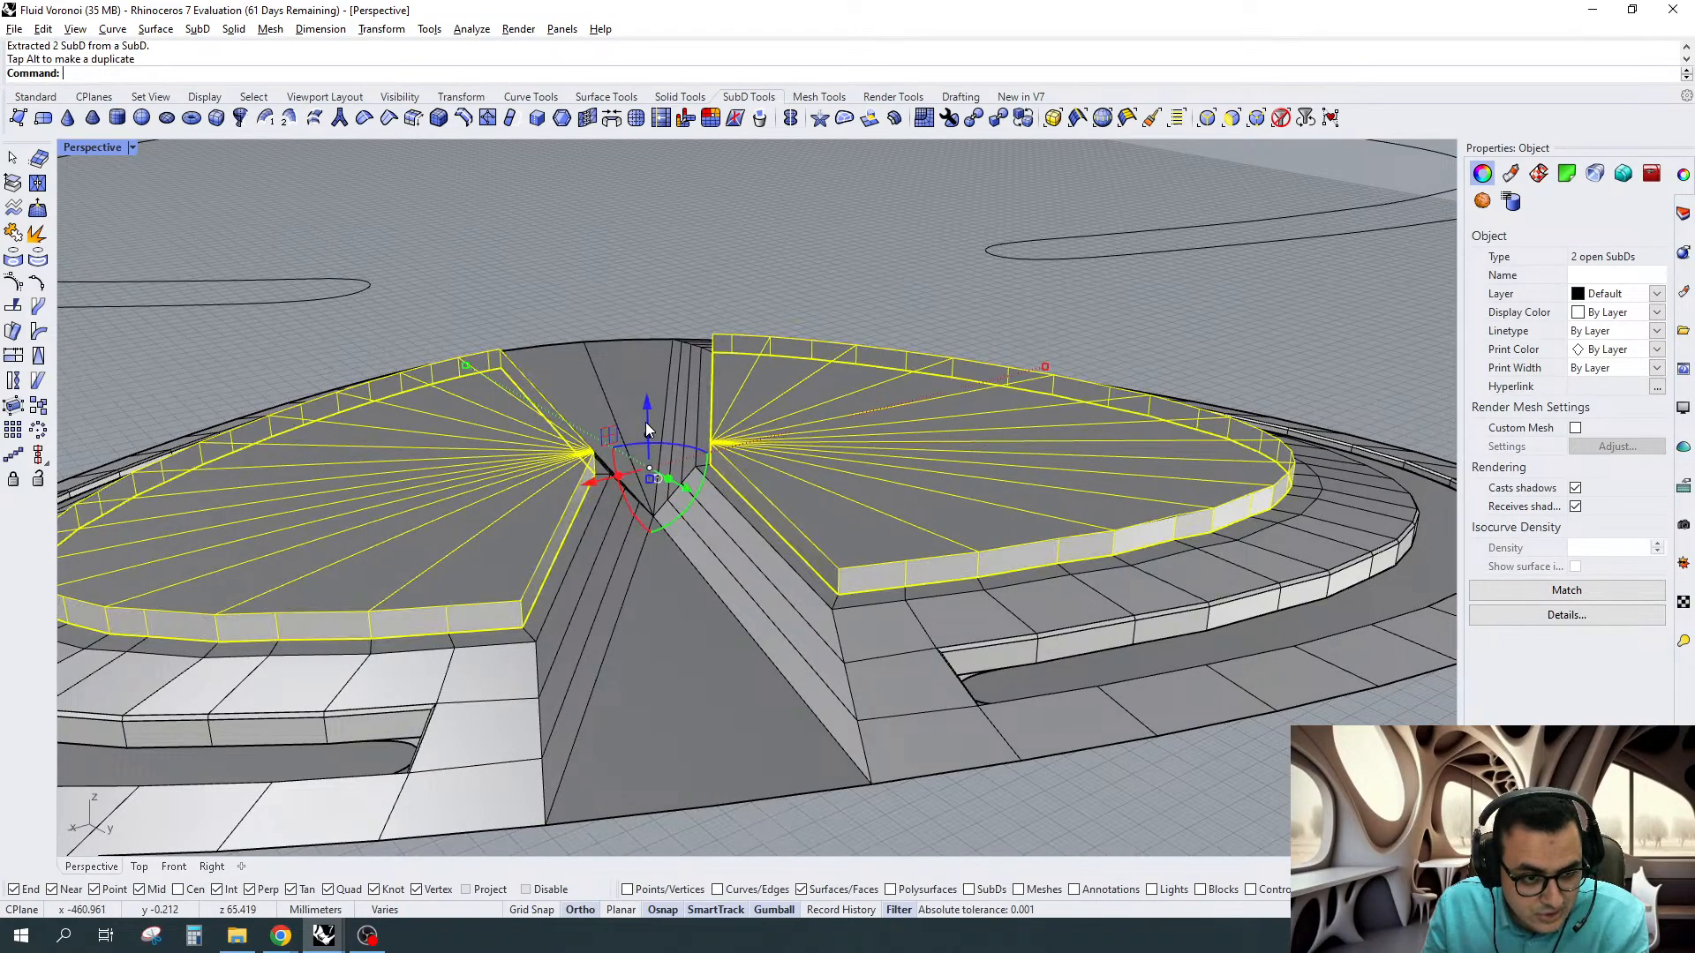
right_drag(644, 422, 769, 382)
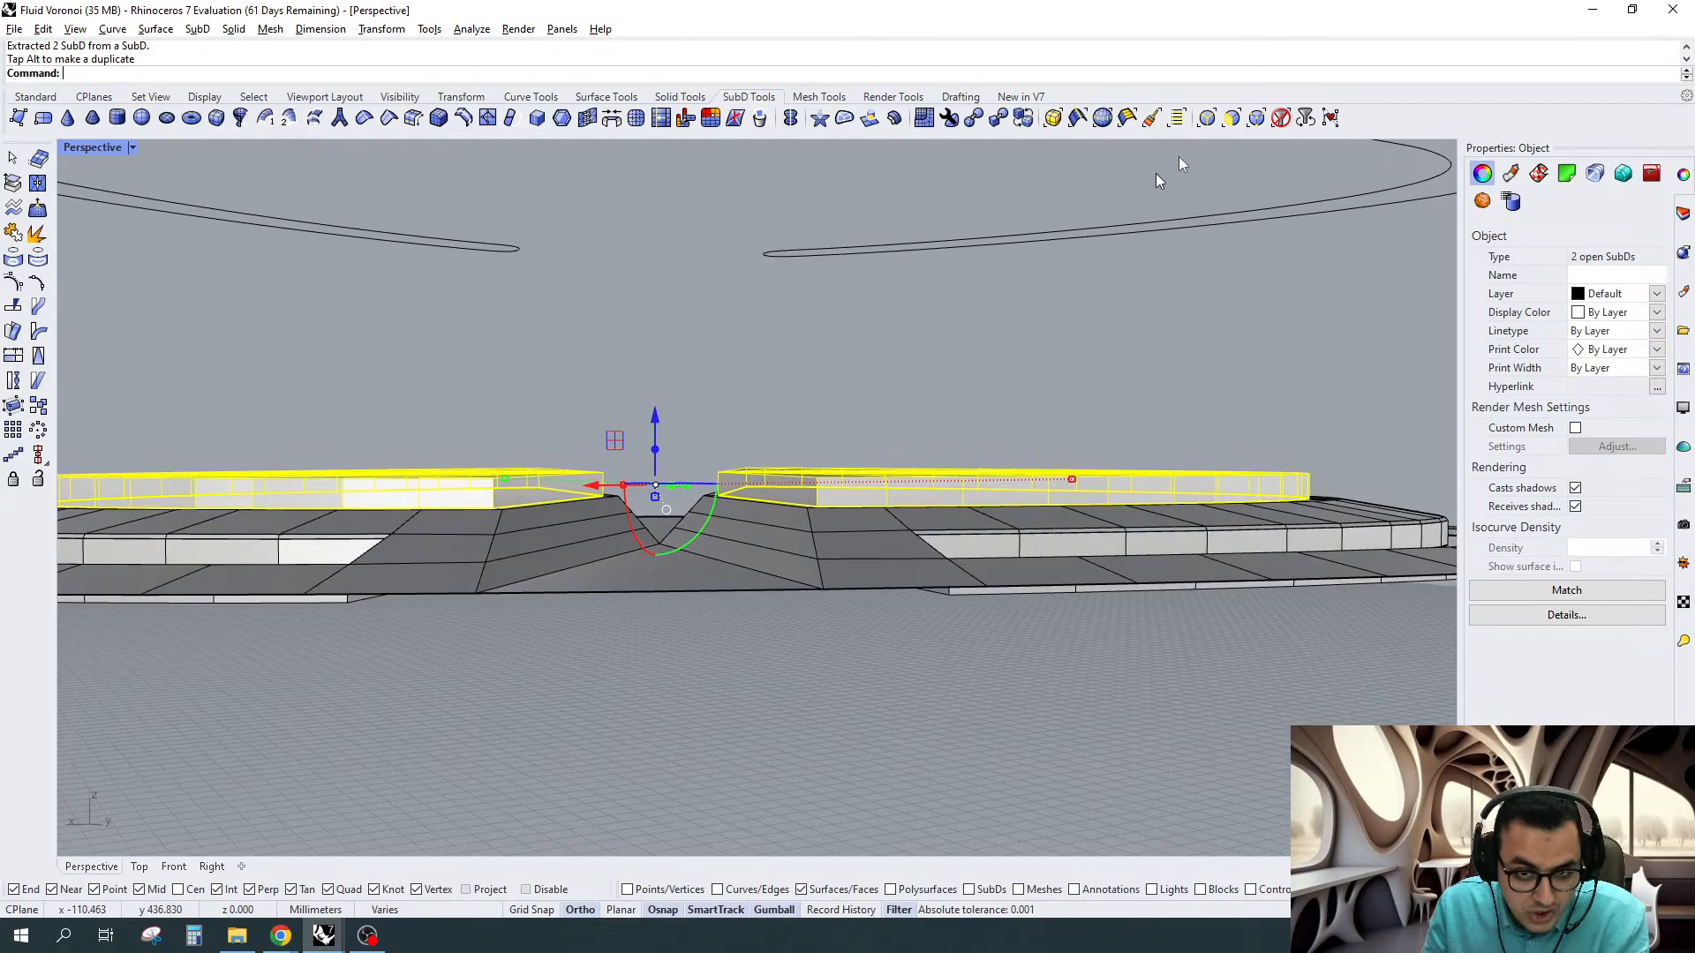
Select only the raised top fan faces of both lobes and scale them inward to taper the extruded sides
click(1281, 119)
right_drag(794, 422, 794, 413)
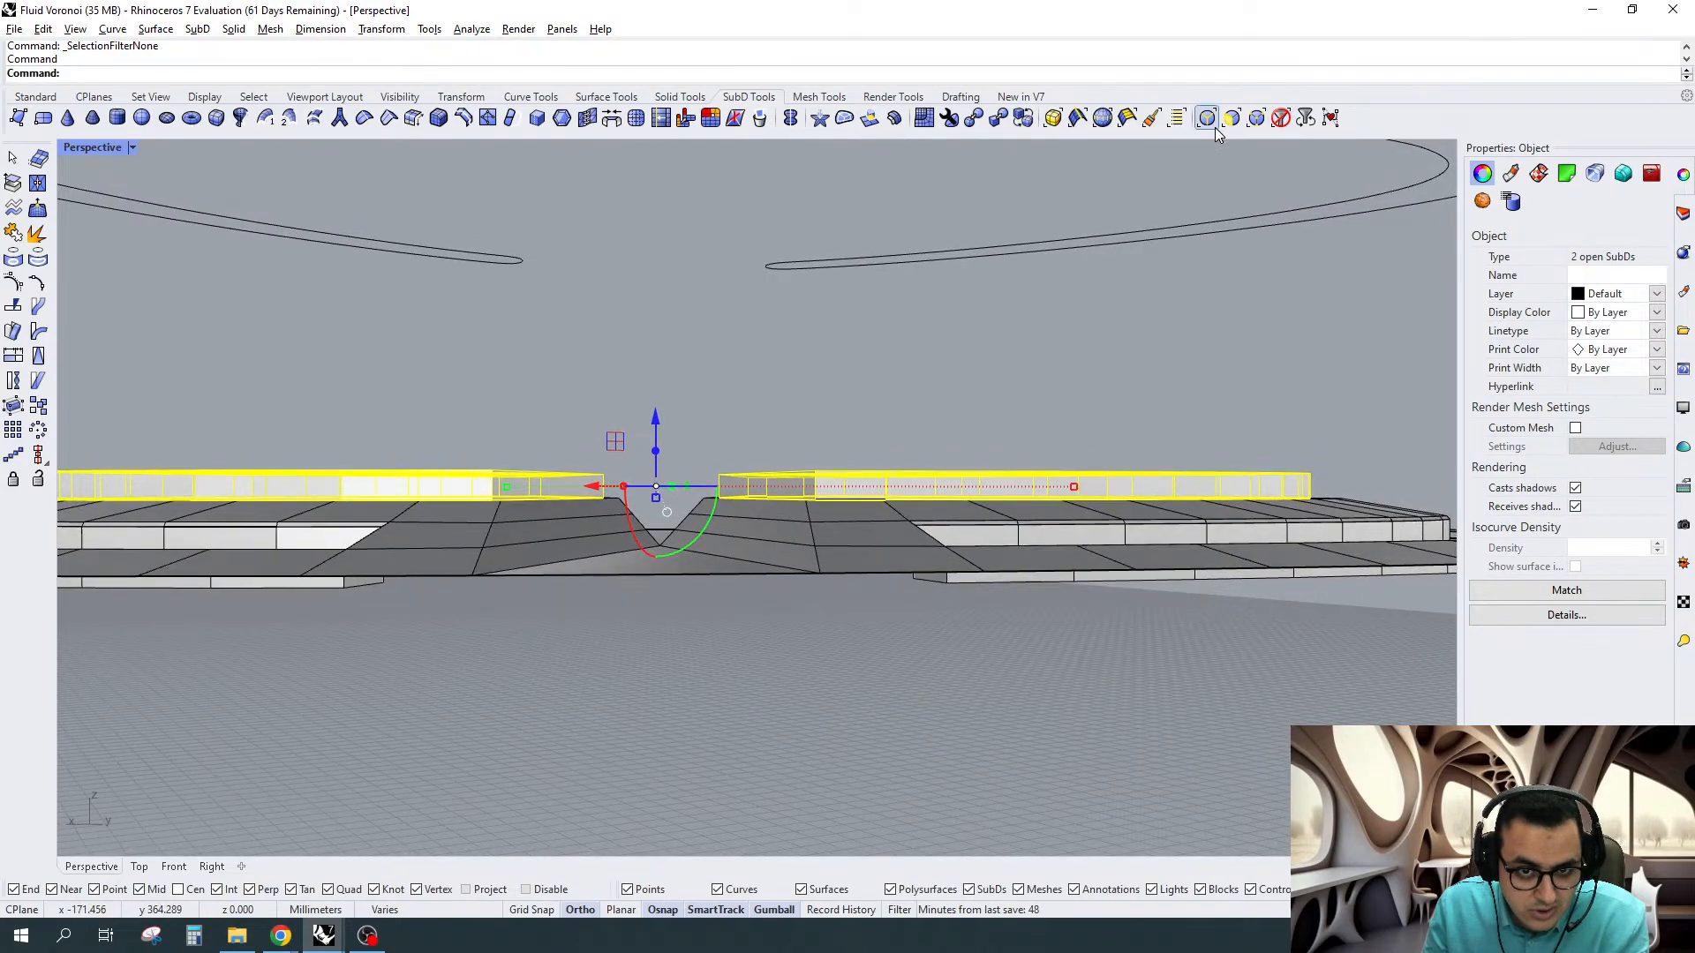
click(1206, 118)
scroll(1098, 469, down, 2)
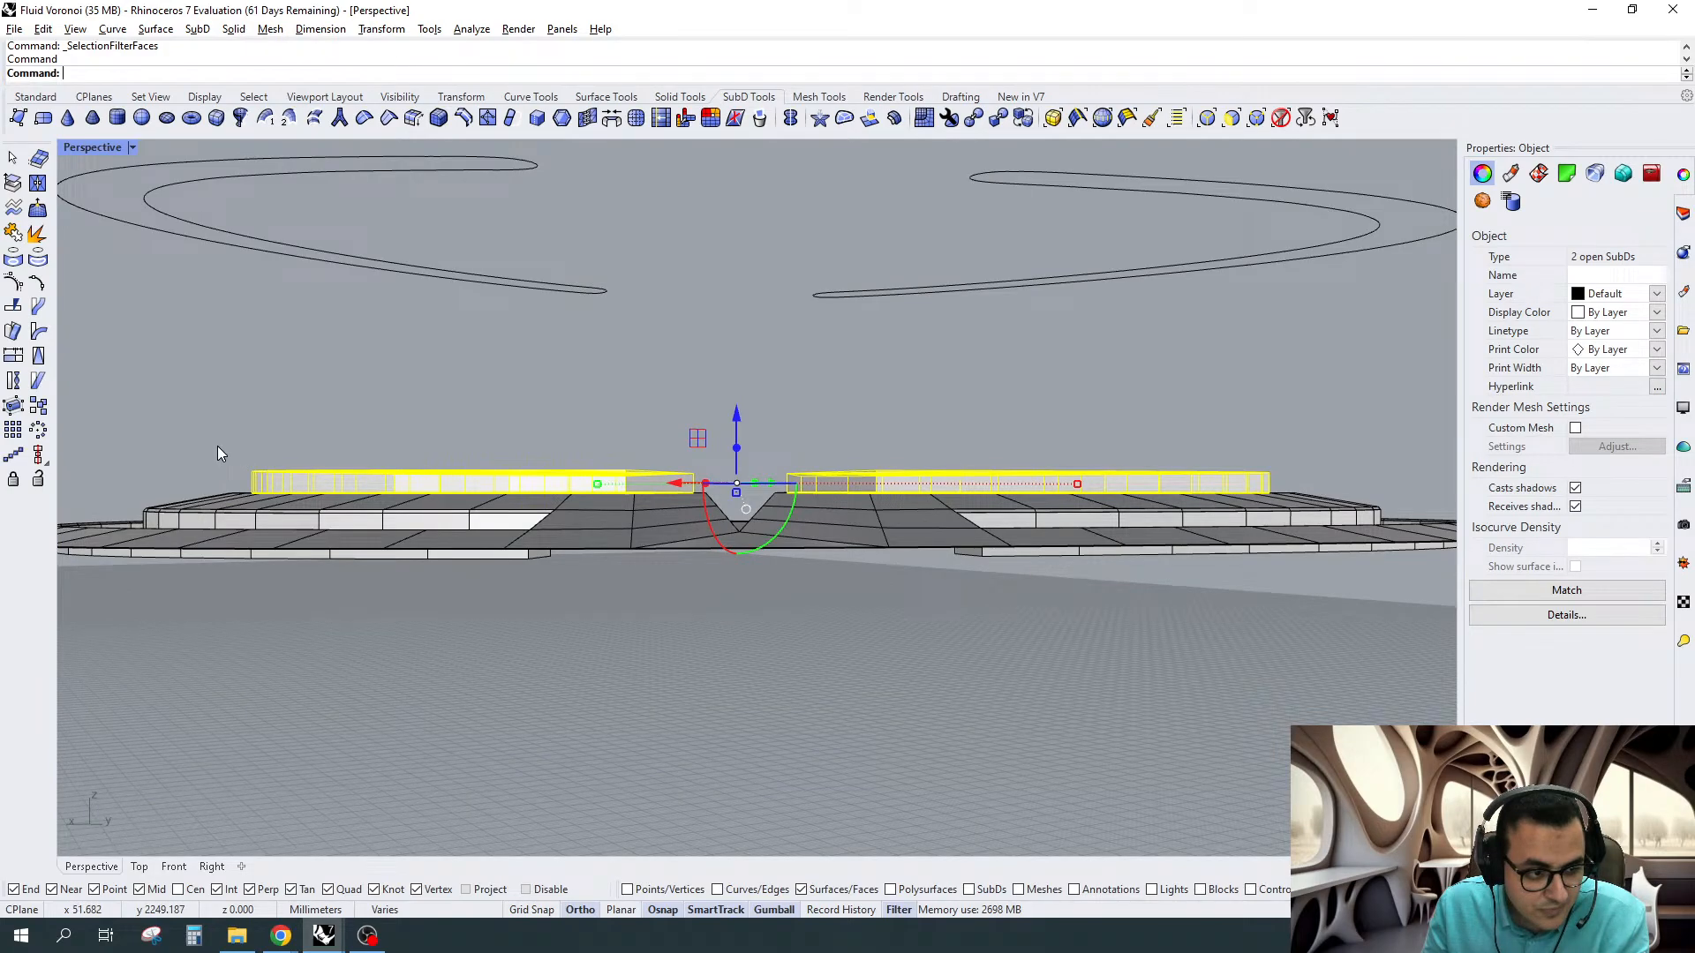
drag(217, 447, 1411, 482)
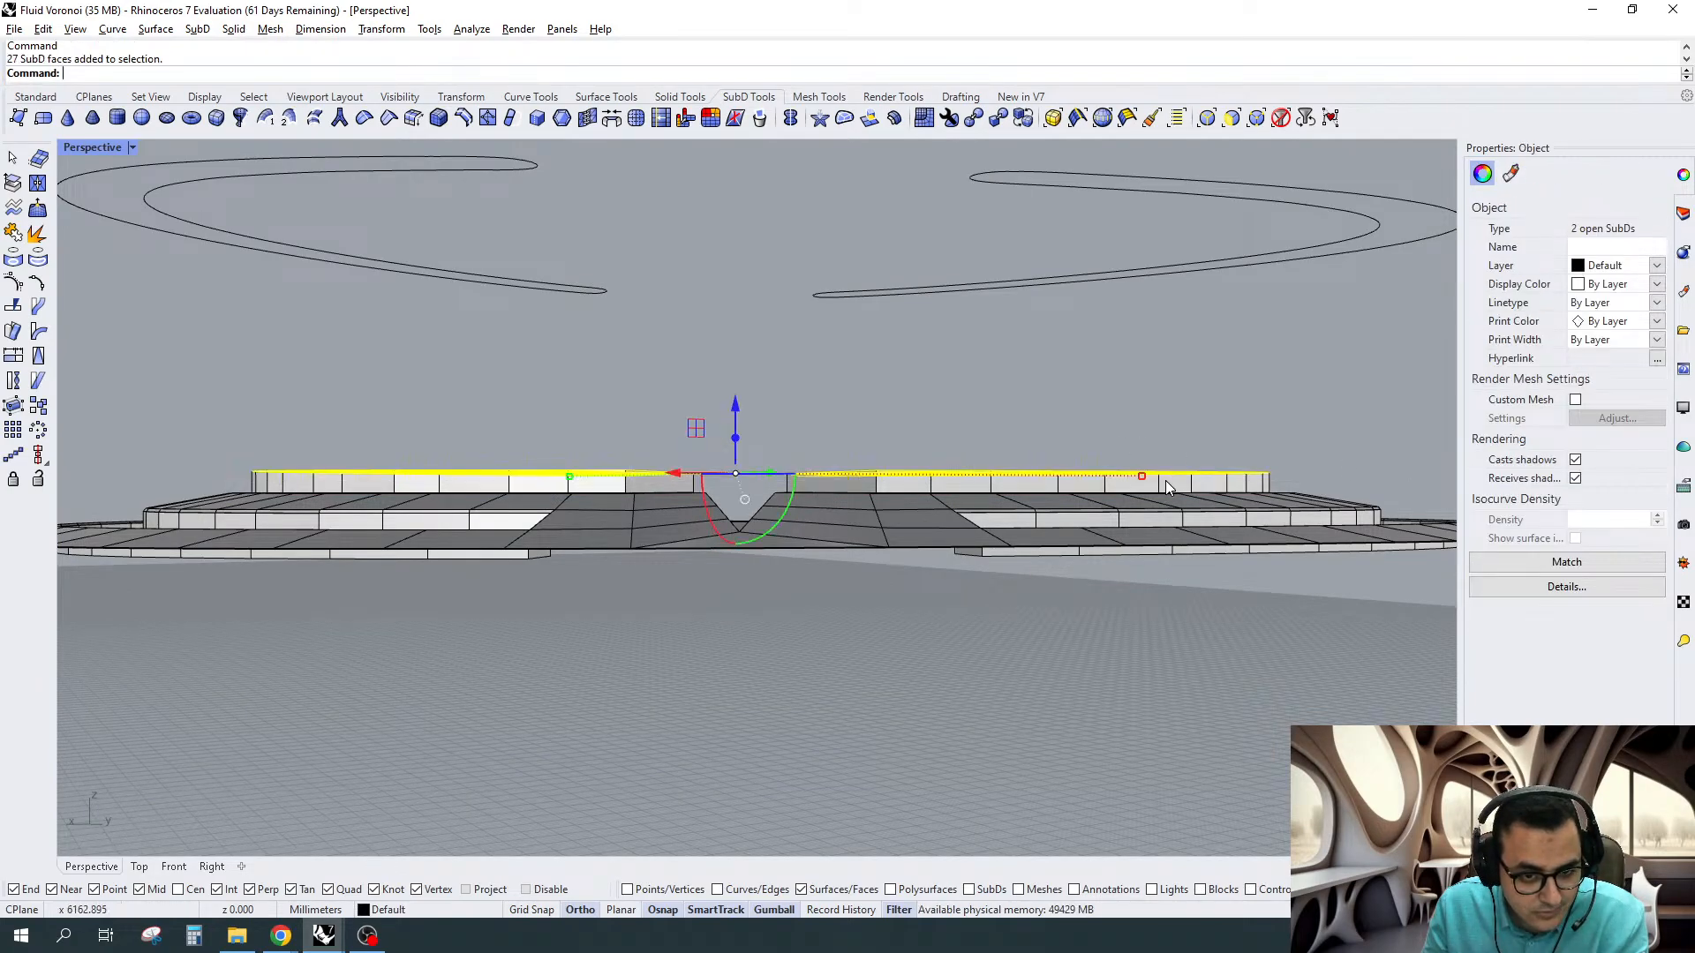
drag(1142, 476, 1055, 475)
Select each lobe's top fan faces separately and adjust them so they sit inset from the rim and the central channel
drag(741, 448, 1377, 466)
right_drag(850, 474, 1008, 649)
drag(936, 434, 979, 435)
right_drag(772, 565, 623, 384)
drag(318, 427, 787, 476)
right_drag(640, 415, 1083, 346)
key(Escape)
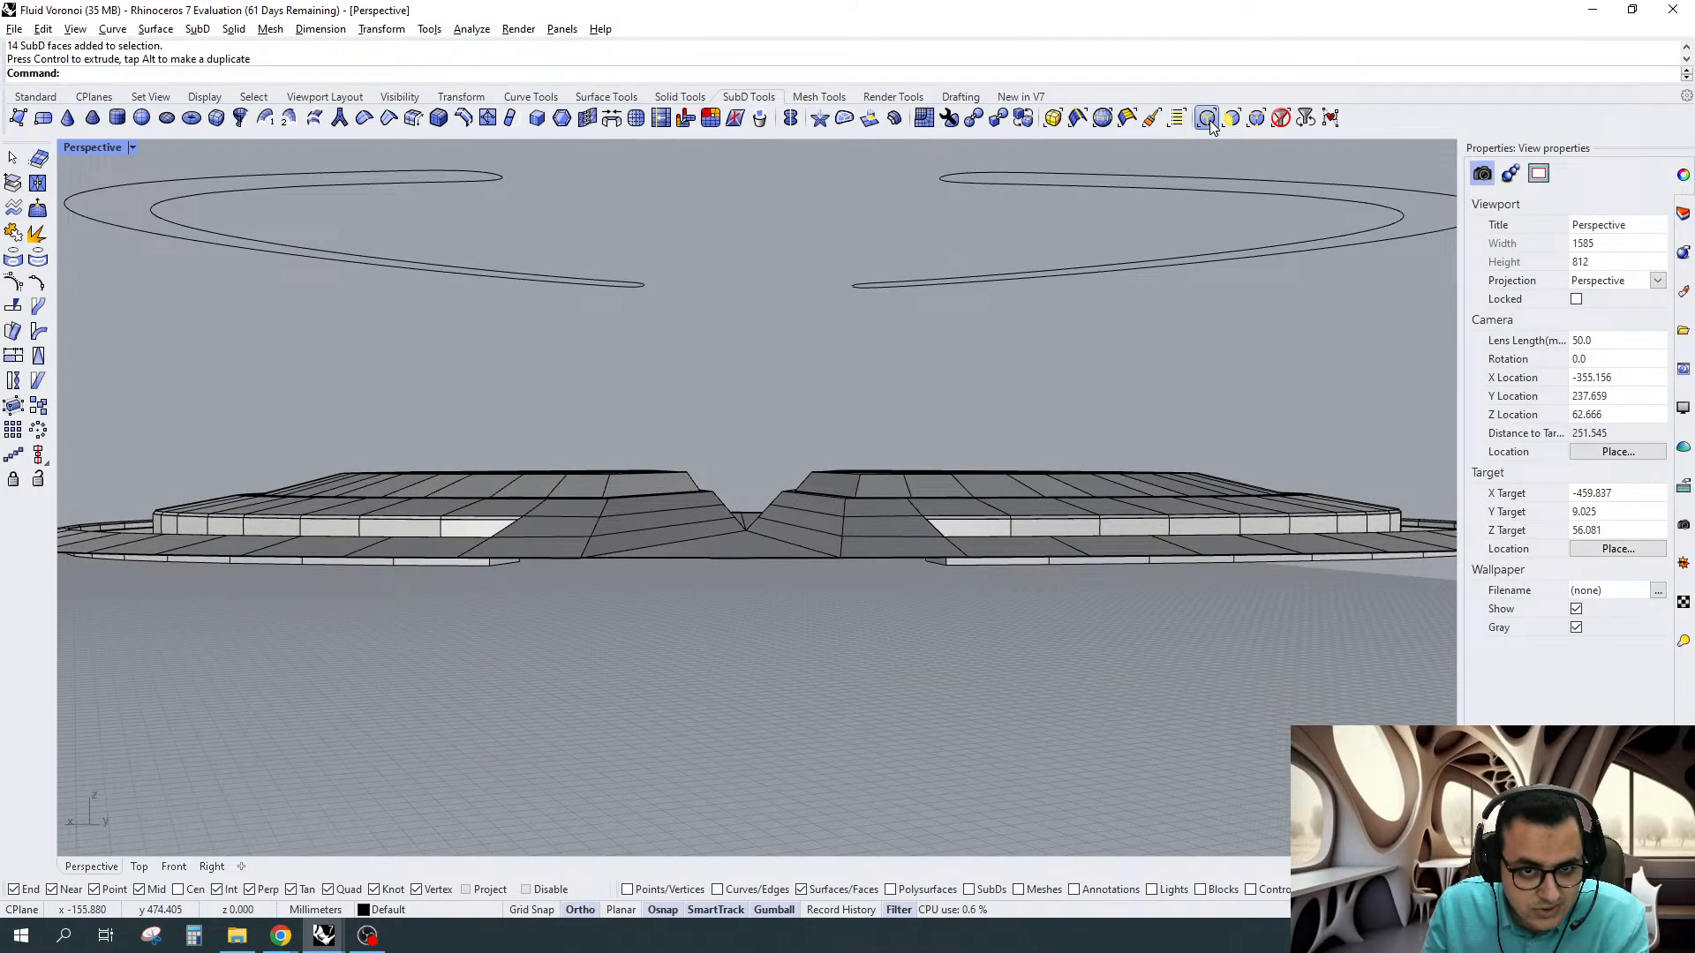
Restrict selection to edges and select the radial edges converging at both lobes' fan centres in the Top view
click(1209, 120)
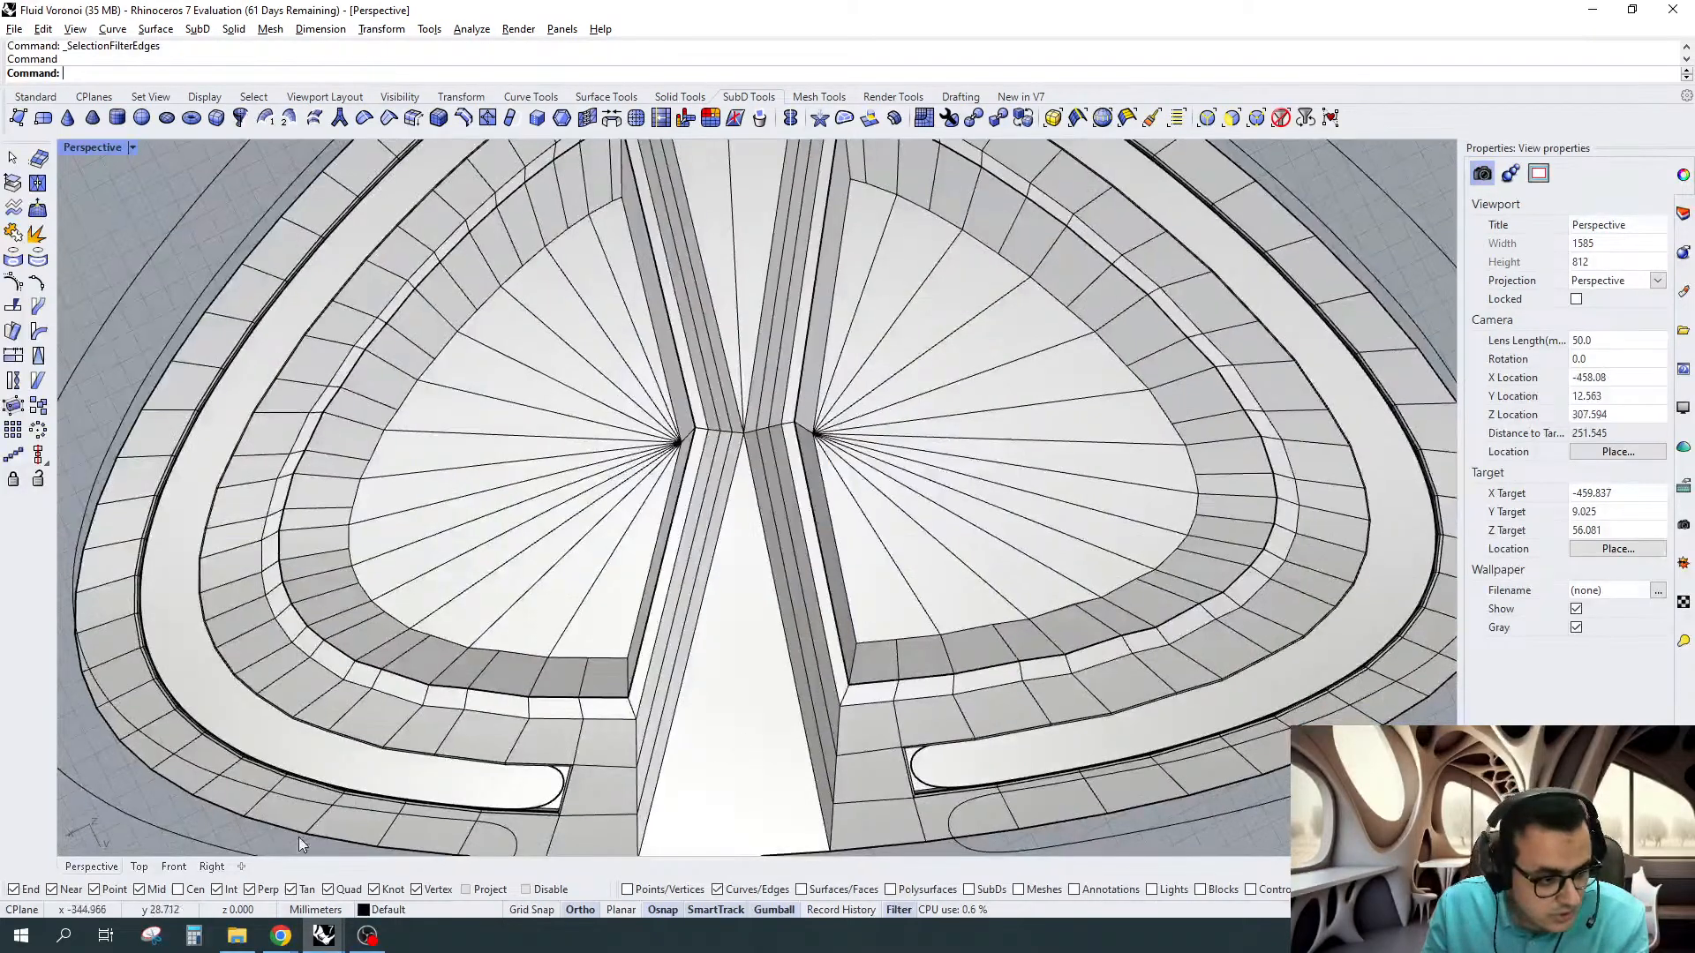
click(140, 868)
scroll(882, 527, up, 3)
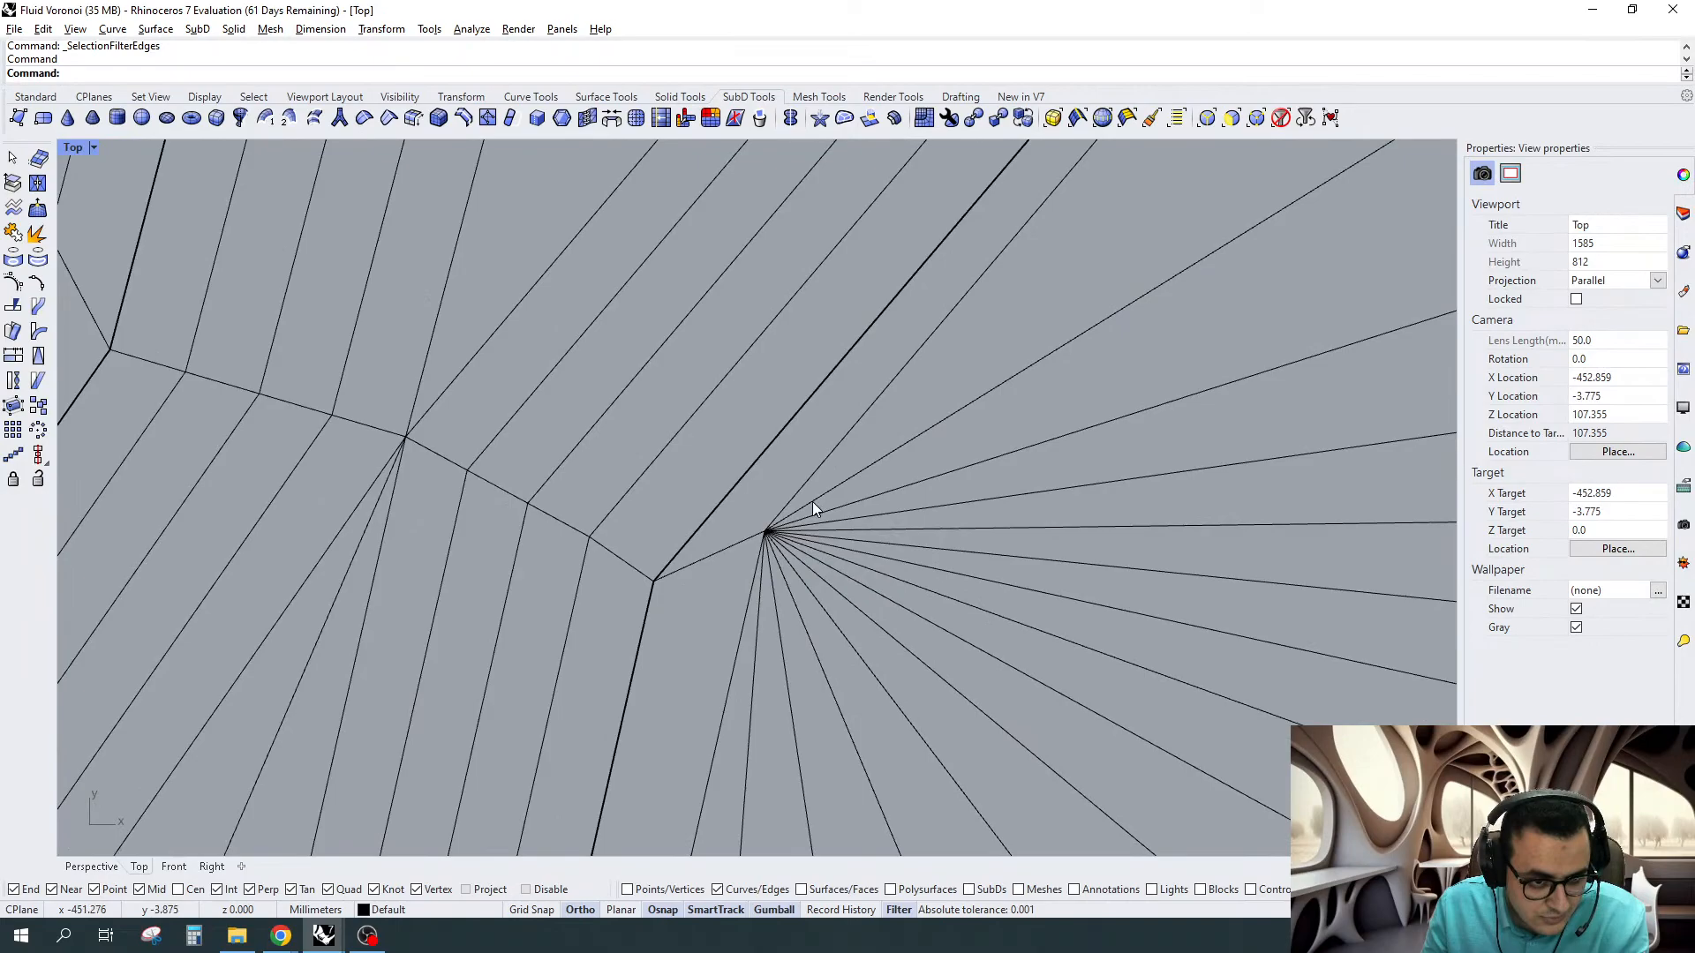
drag(817, 444, 750, 654)
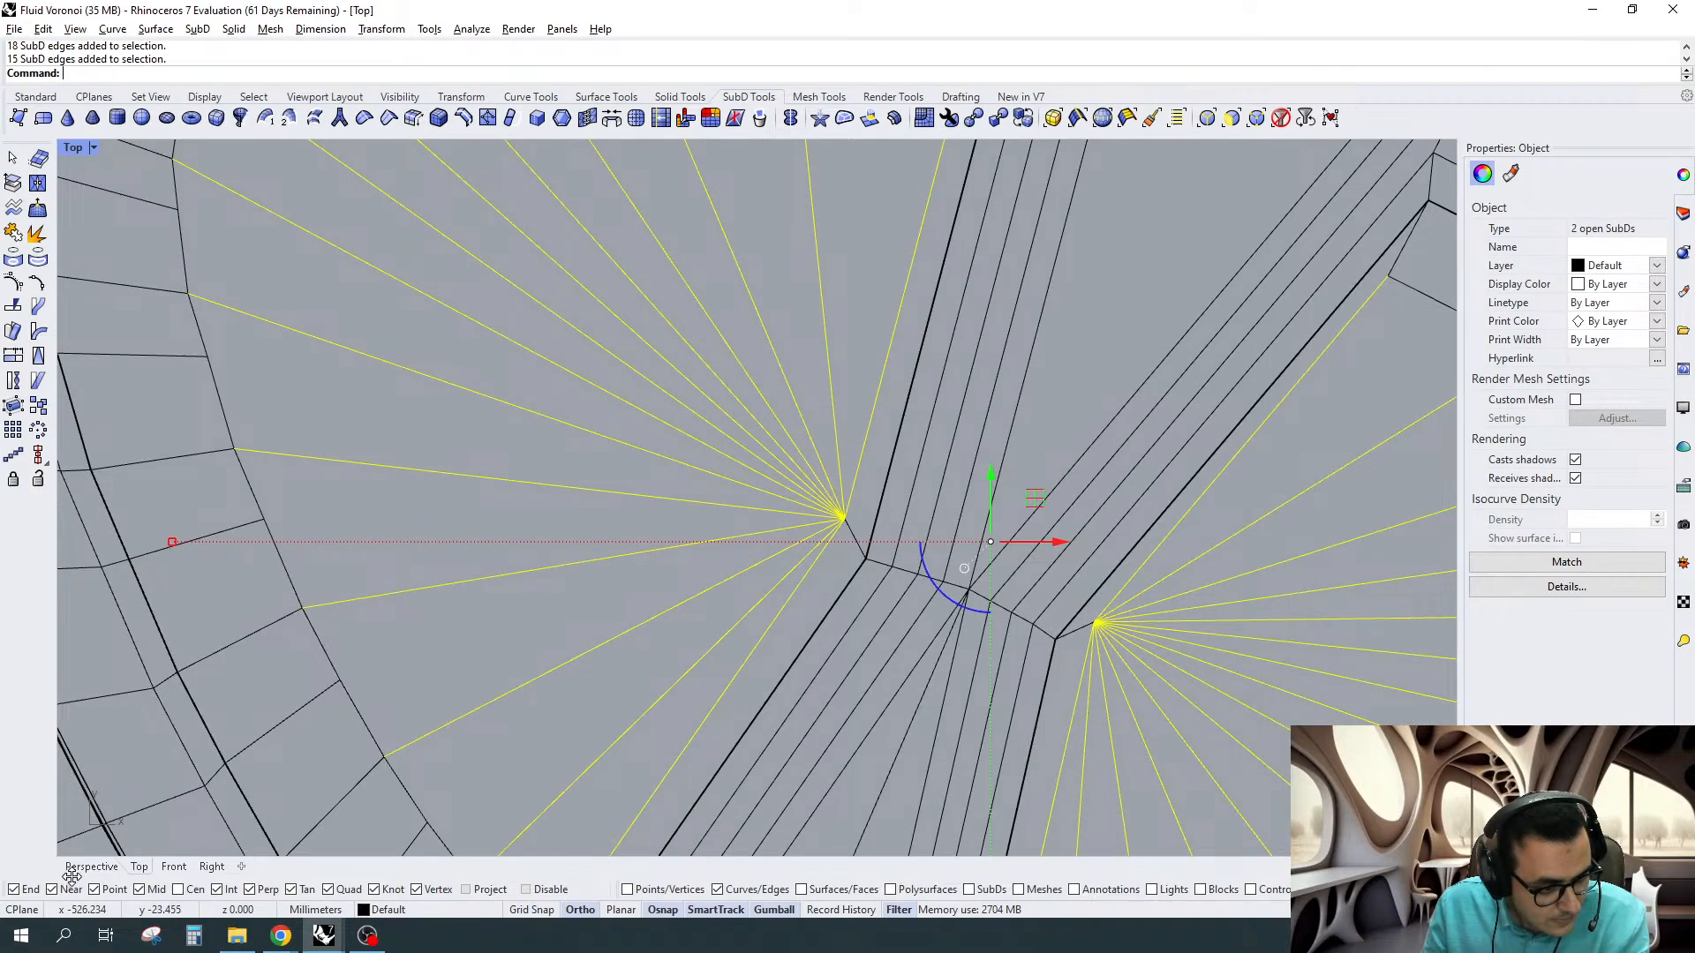
Bevel the selected radial edges in the Perspective view with one segment and a very small absolute offset
click(74, 868)
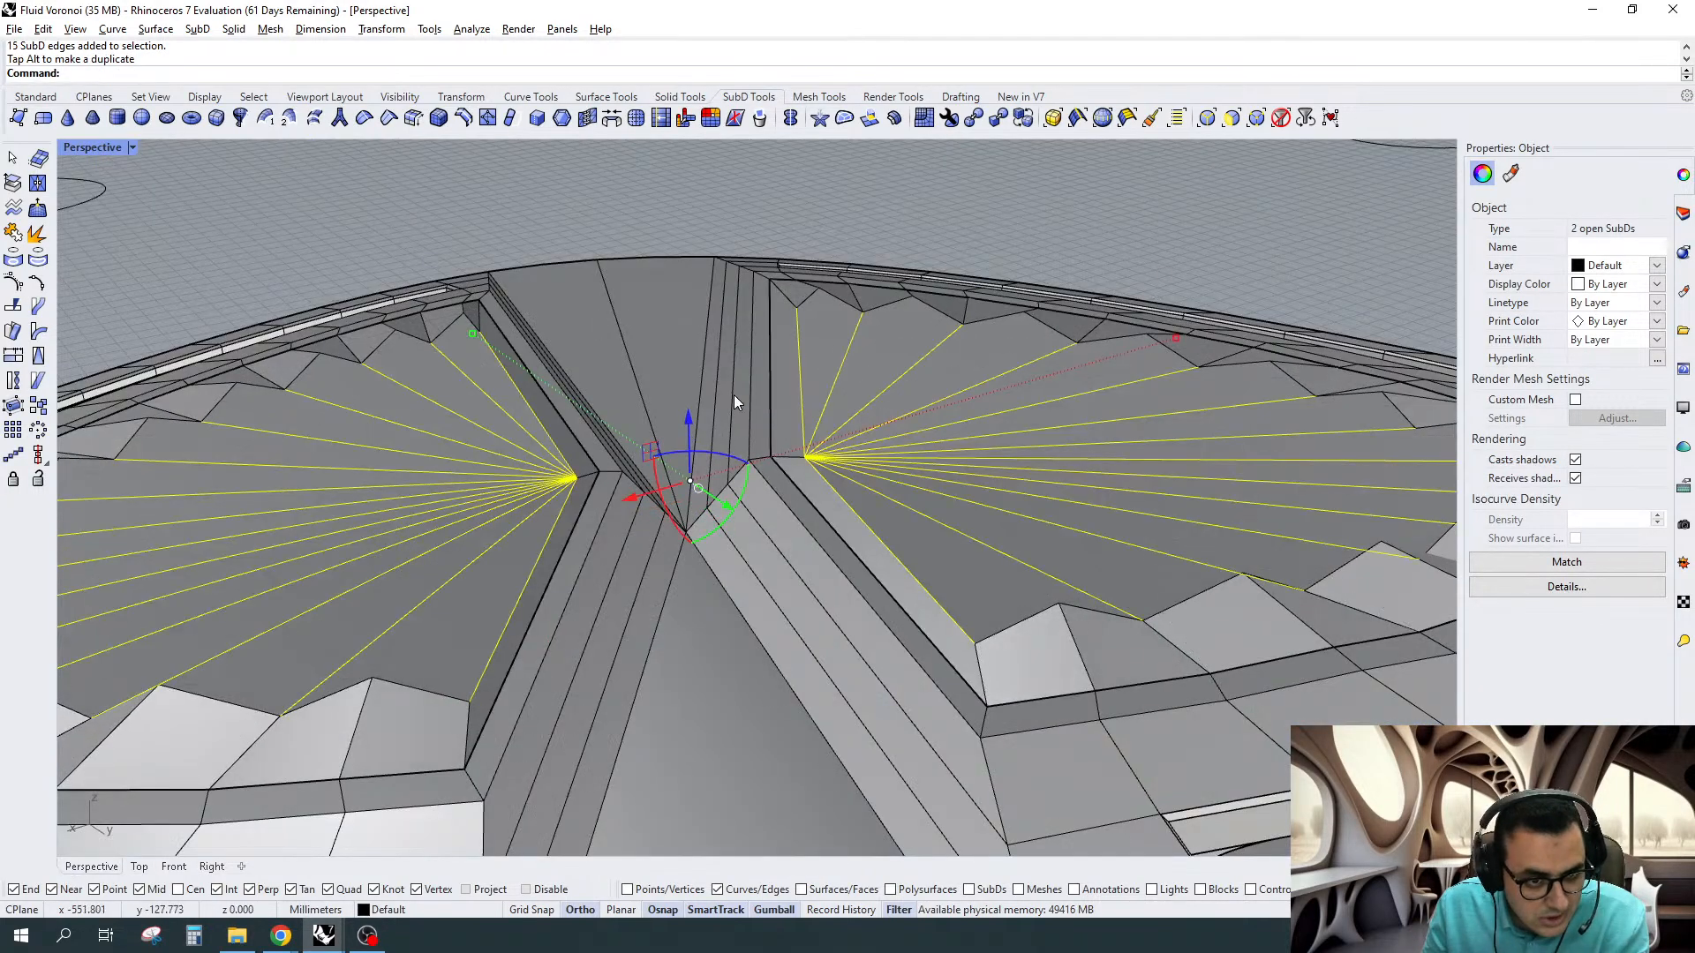
scroll(734, 388, up, 2)
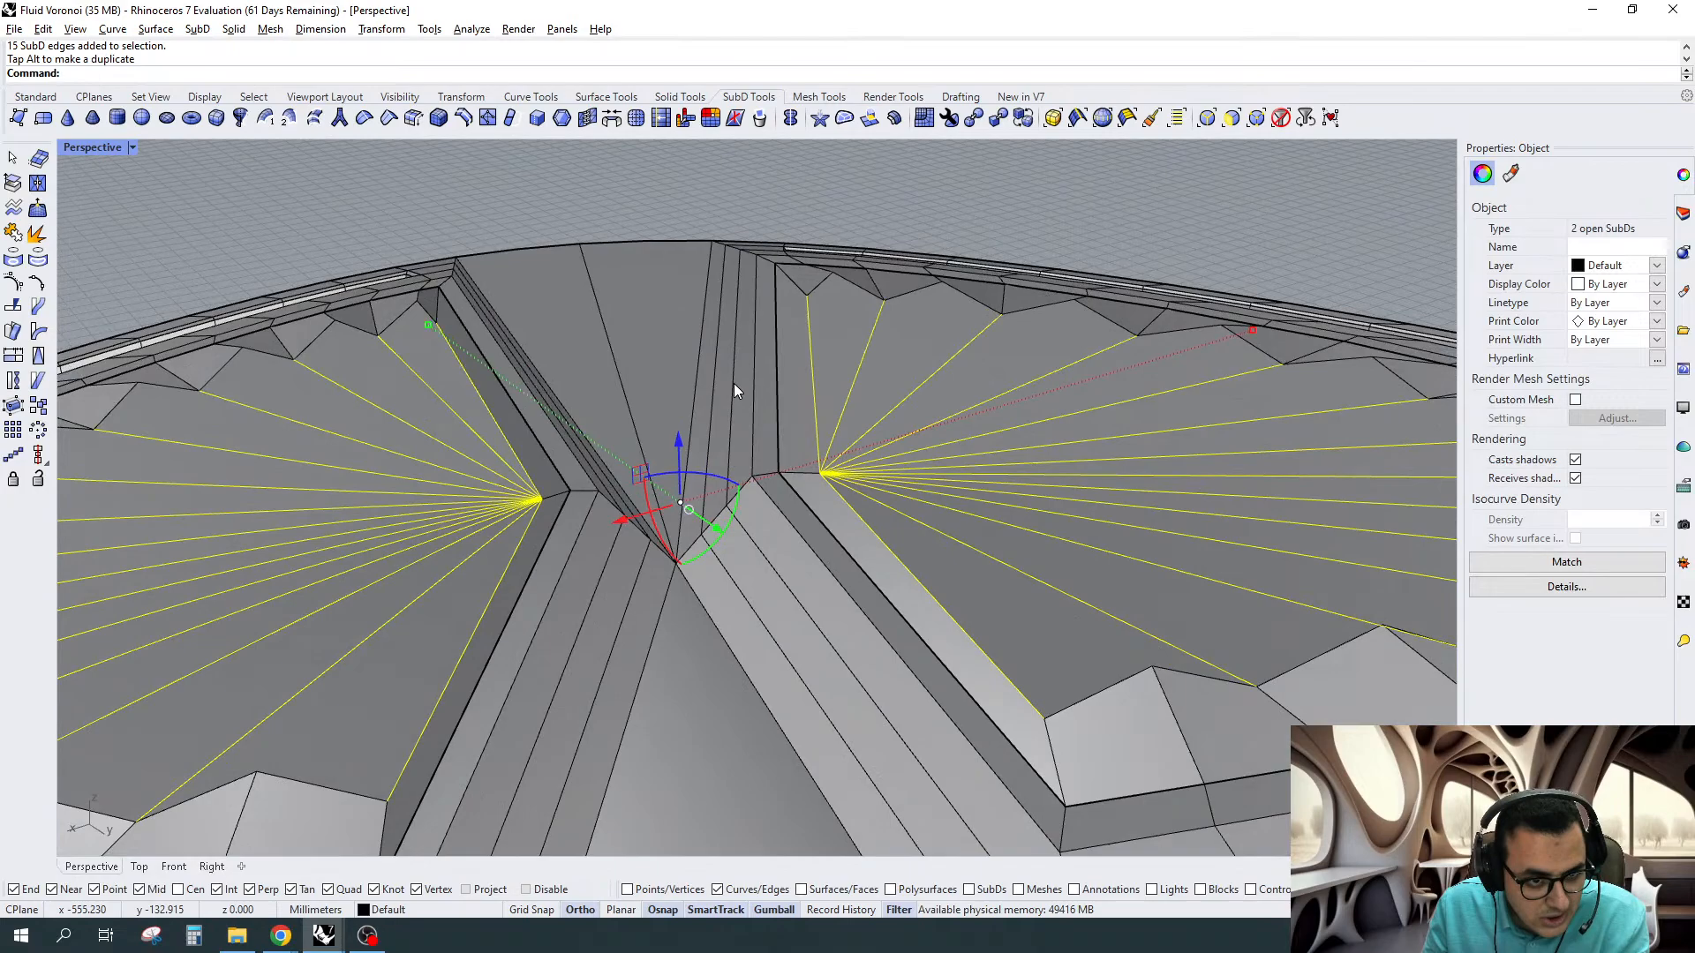
scroll(733, 383, up, 2)
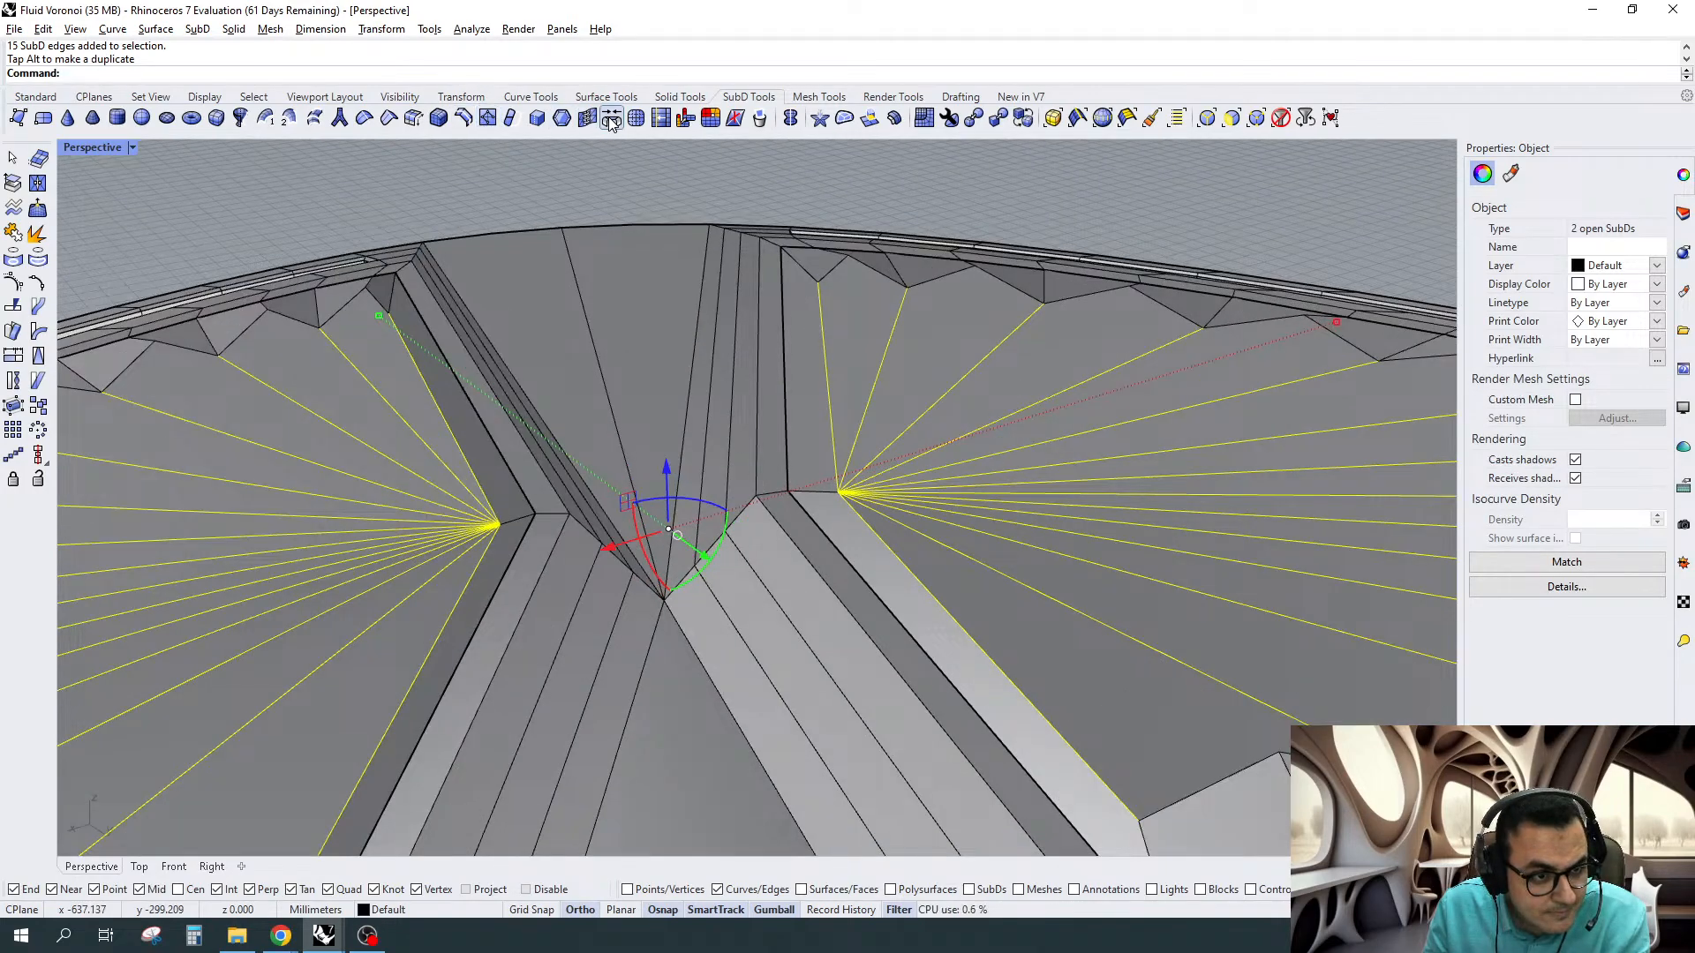
click(438, 118)
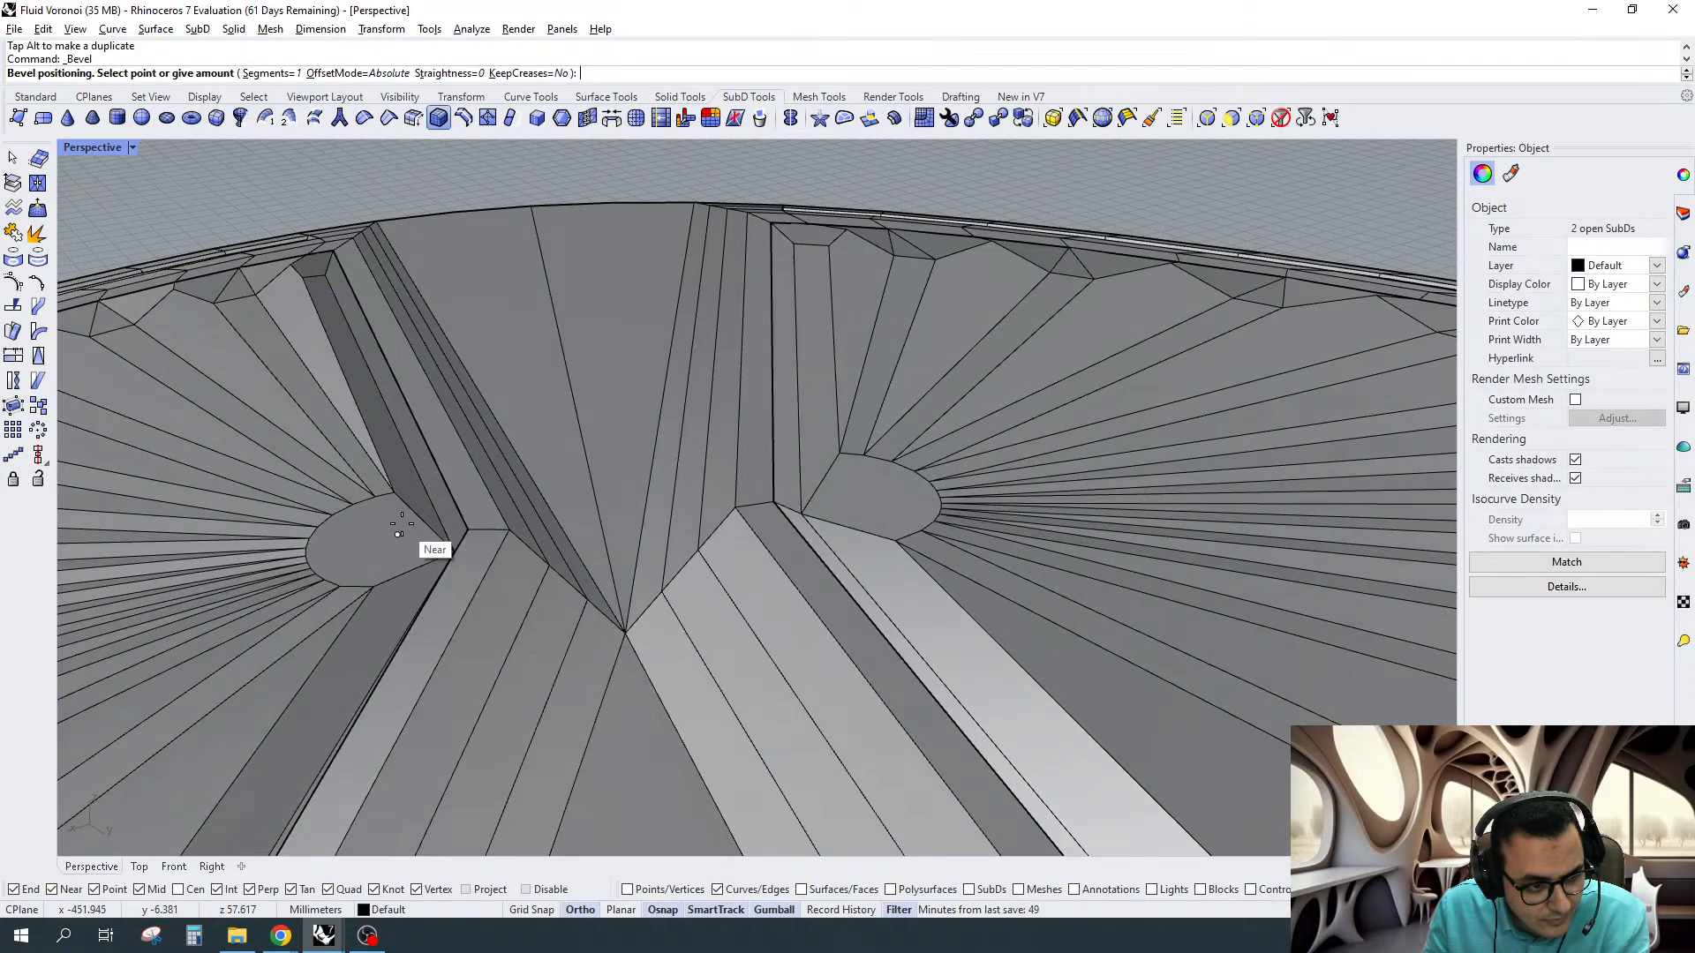
right_drag(399, 527, 477, 651)
scroll(481, 652, up, 2)
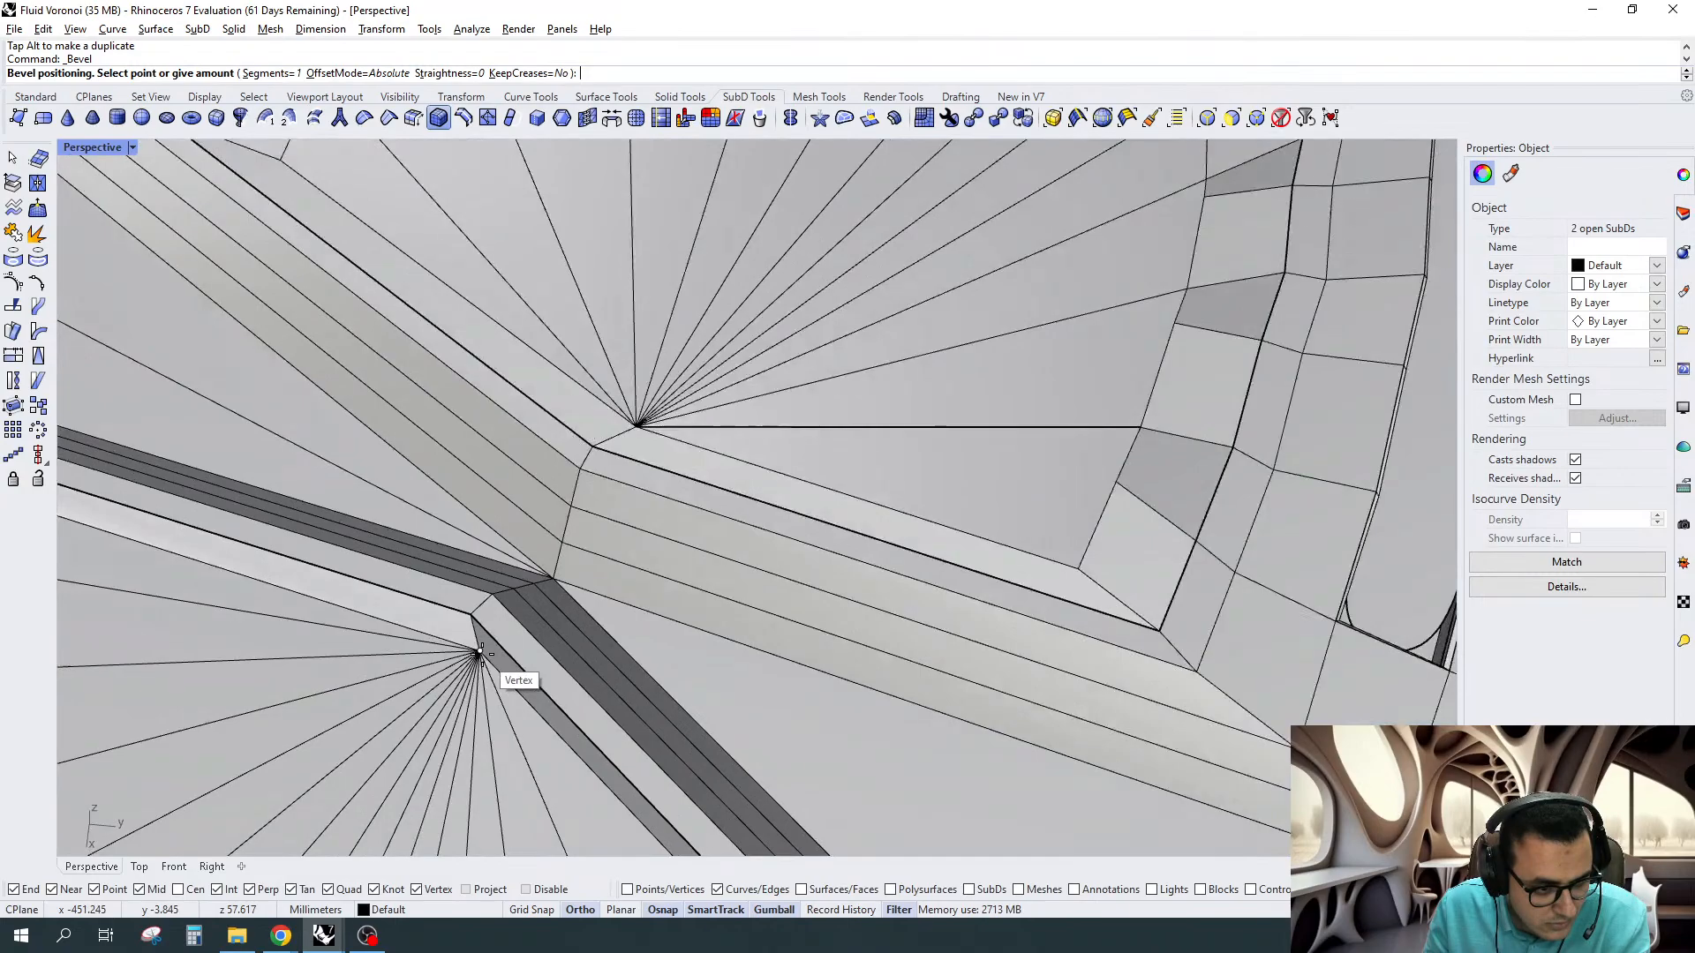
scroll(479, 653, up, 4)
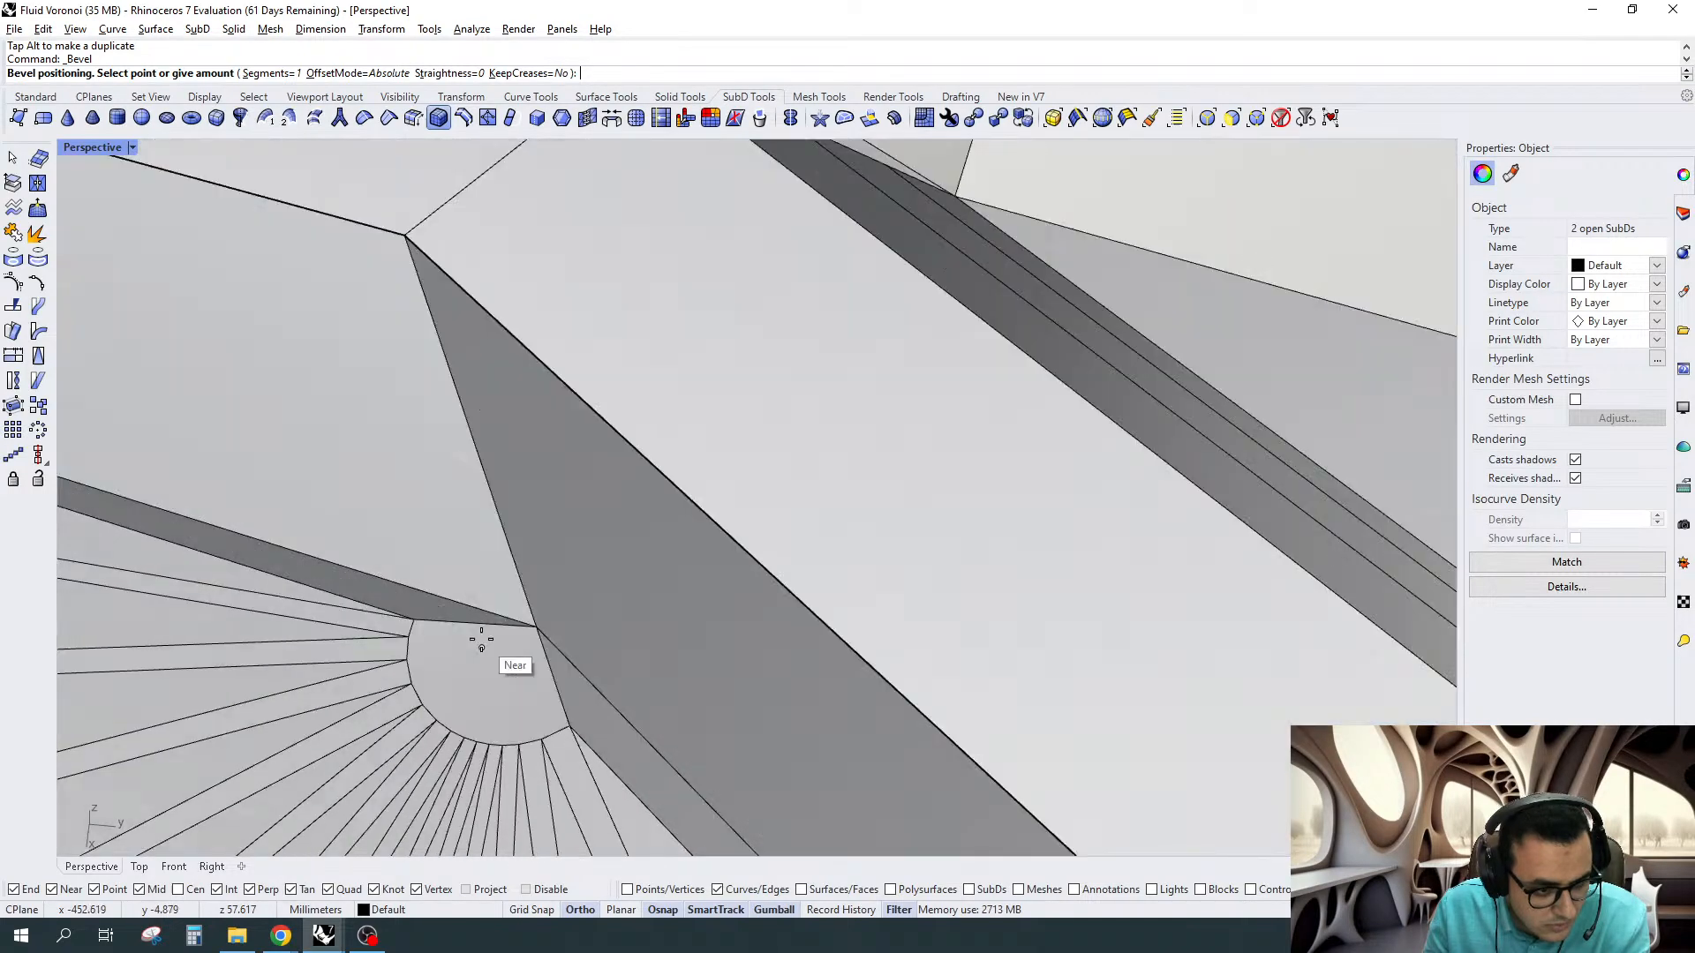
scroll(481, 639, up, 5)
click(518, 707)
scroll(534, 495, down, 10)
scroll(535, 496, down, 2)
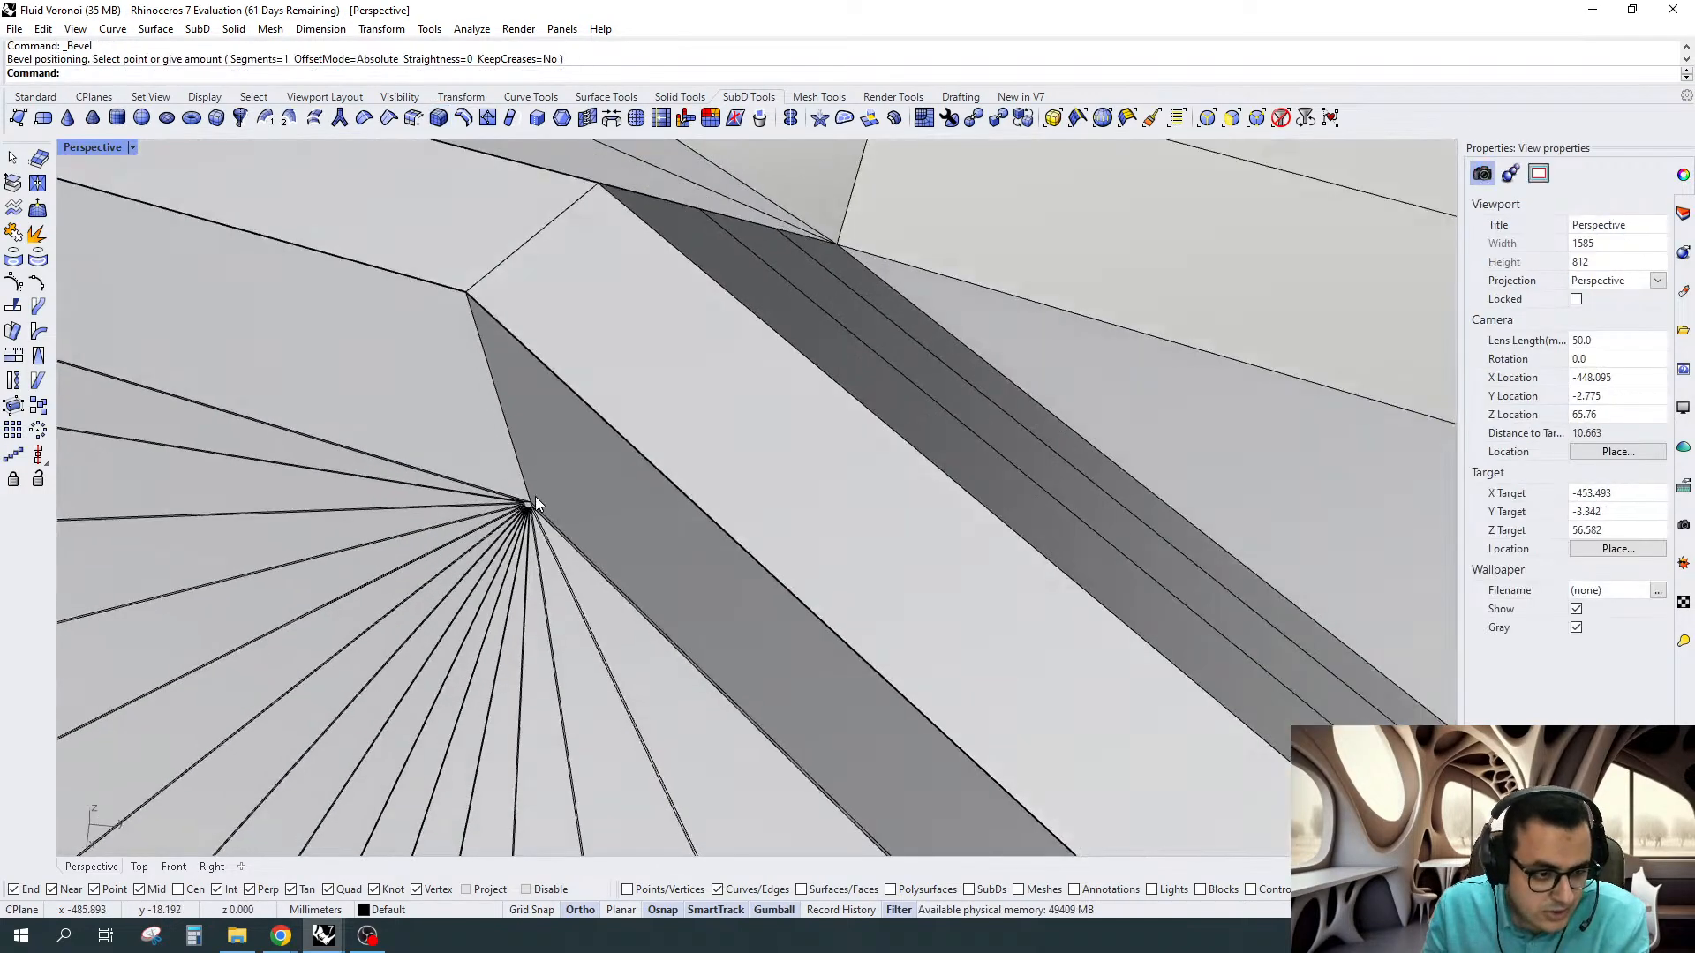
Restrict selection to vertices and stitch the beveled vertices clustered at the lobe's fan centre together
right_drag(535, 496, 618, 459)
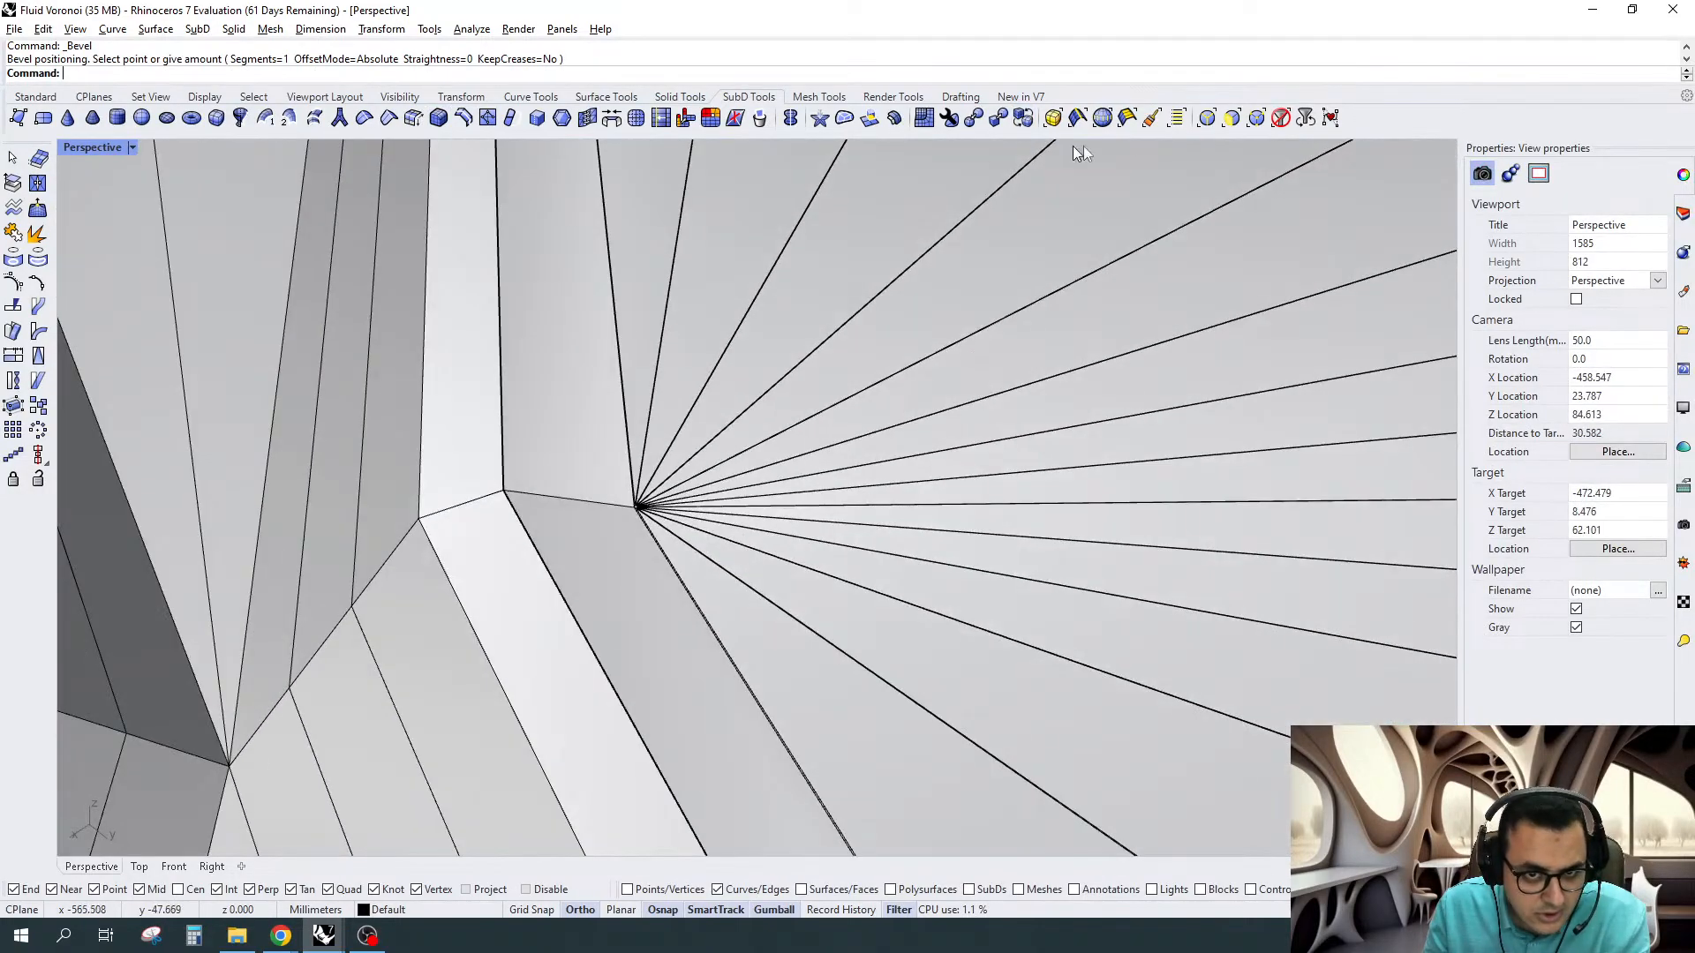
click(1207, 121)
drag(586, 466, 729, 580)
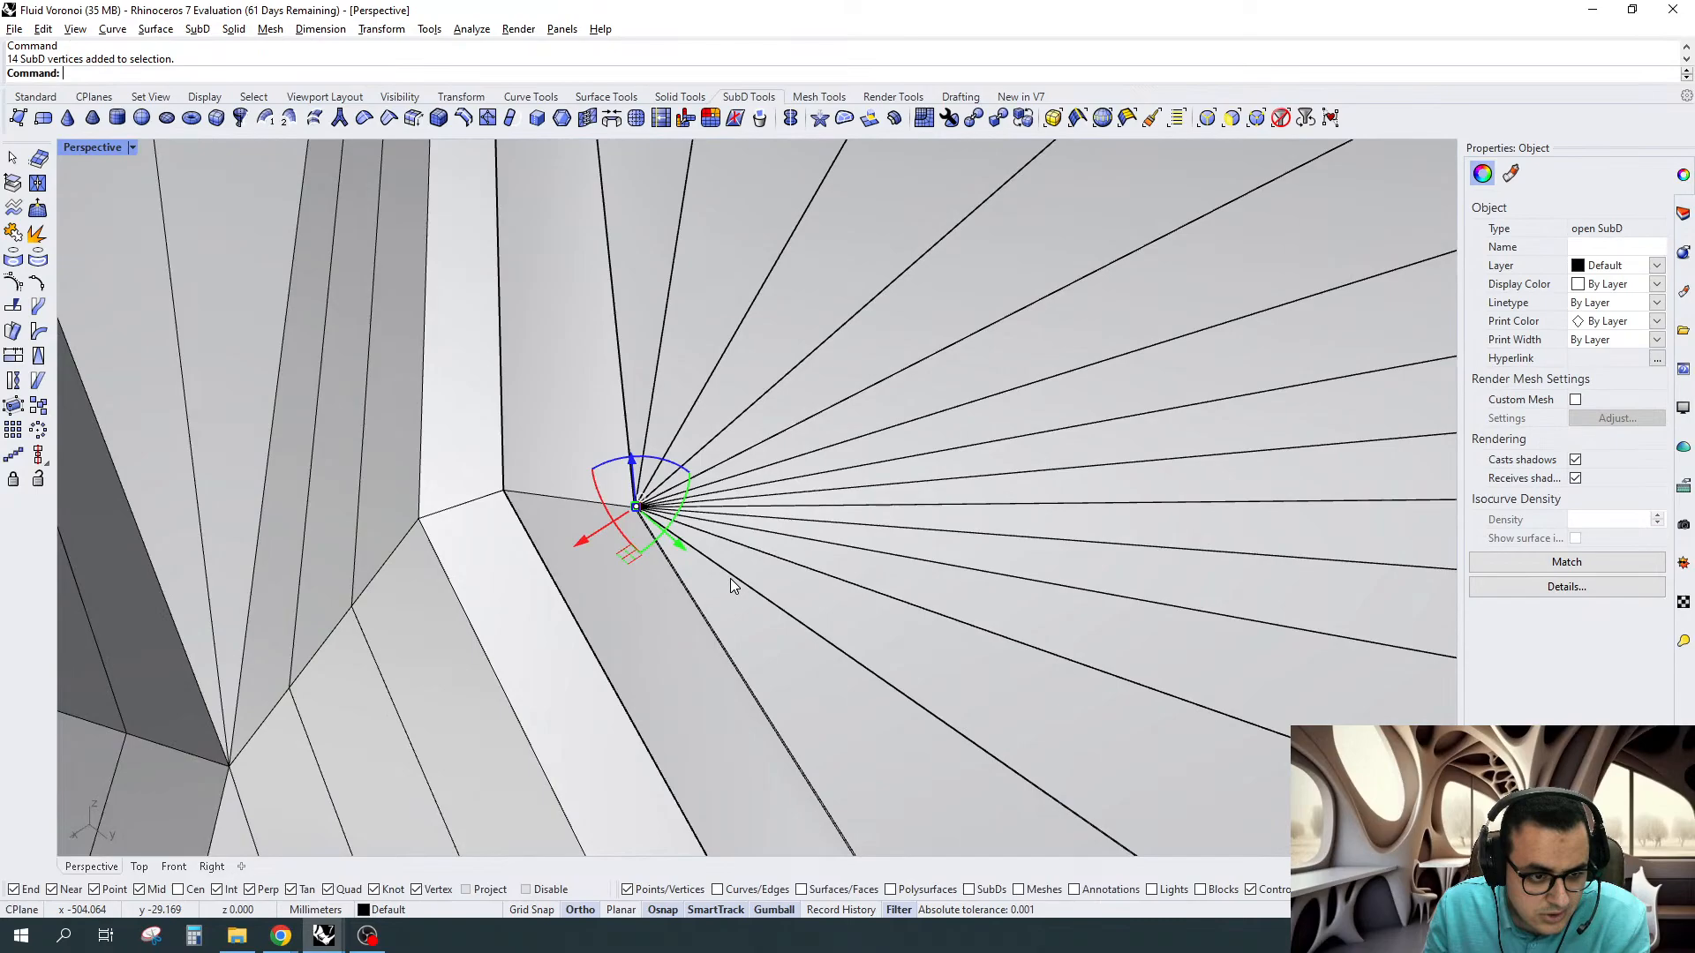
click(587, 120)
scroll(1158, 485, down, 3)
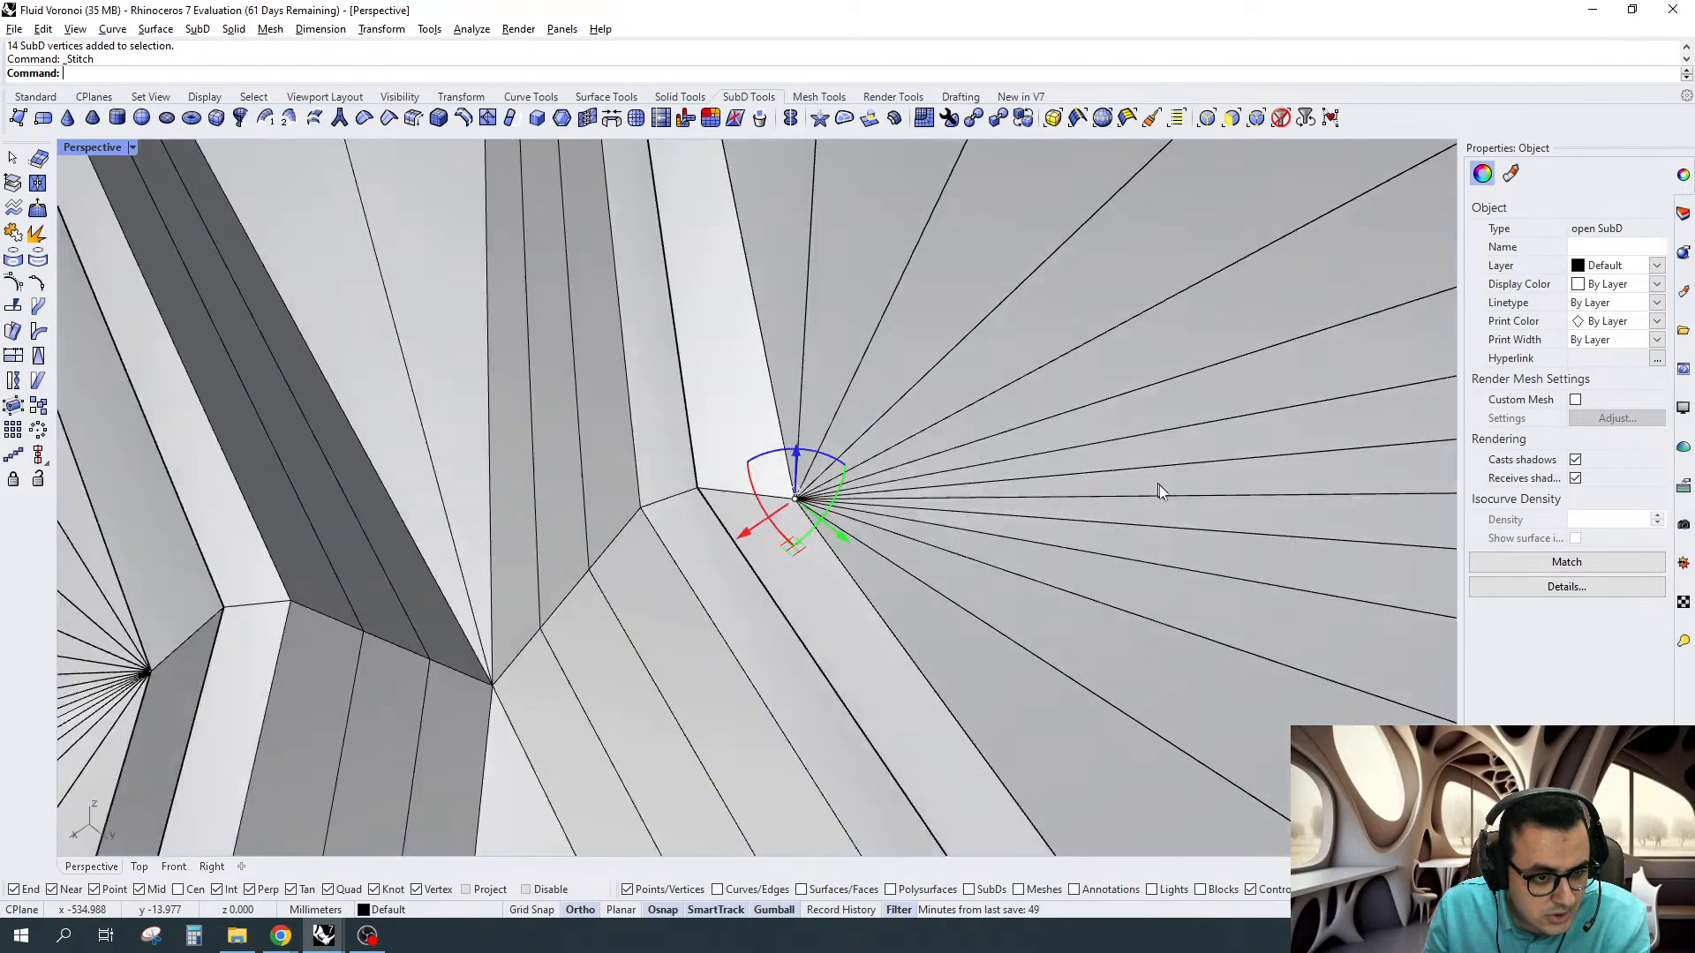
key(Escape)
Switch the SubDs to smooth display and set the Perspective view to Rendered mode to inspect the rippled lobes
right_drag(1159, 490, 630, 467)
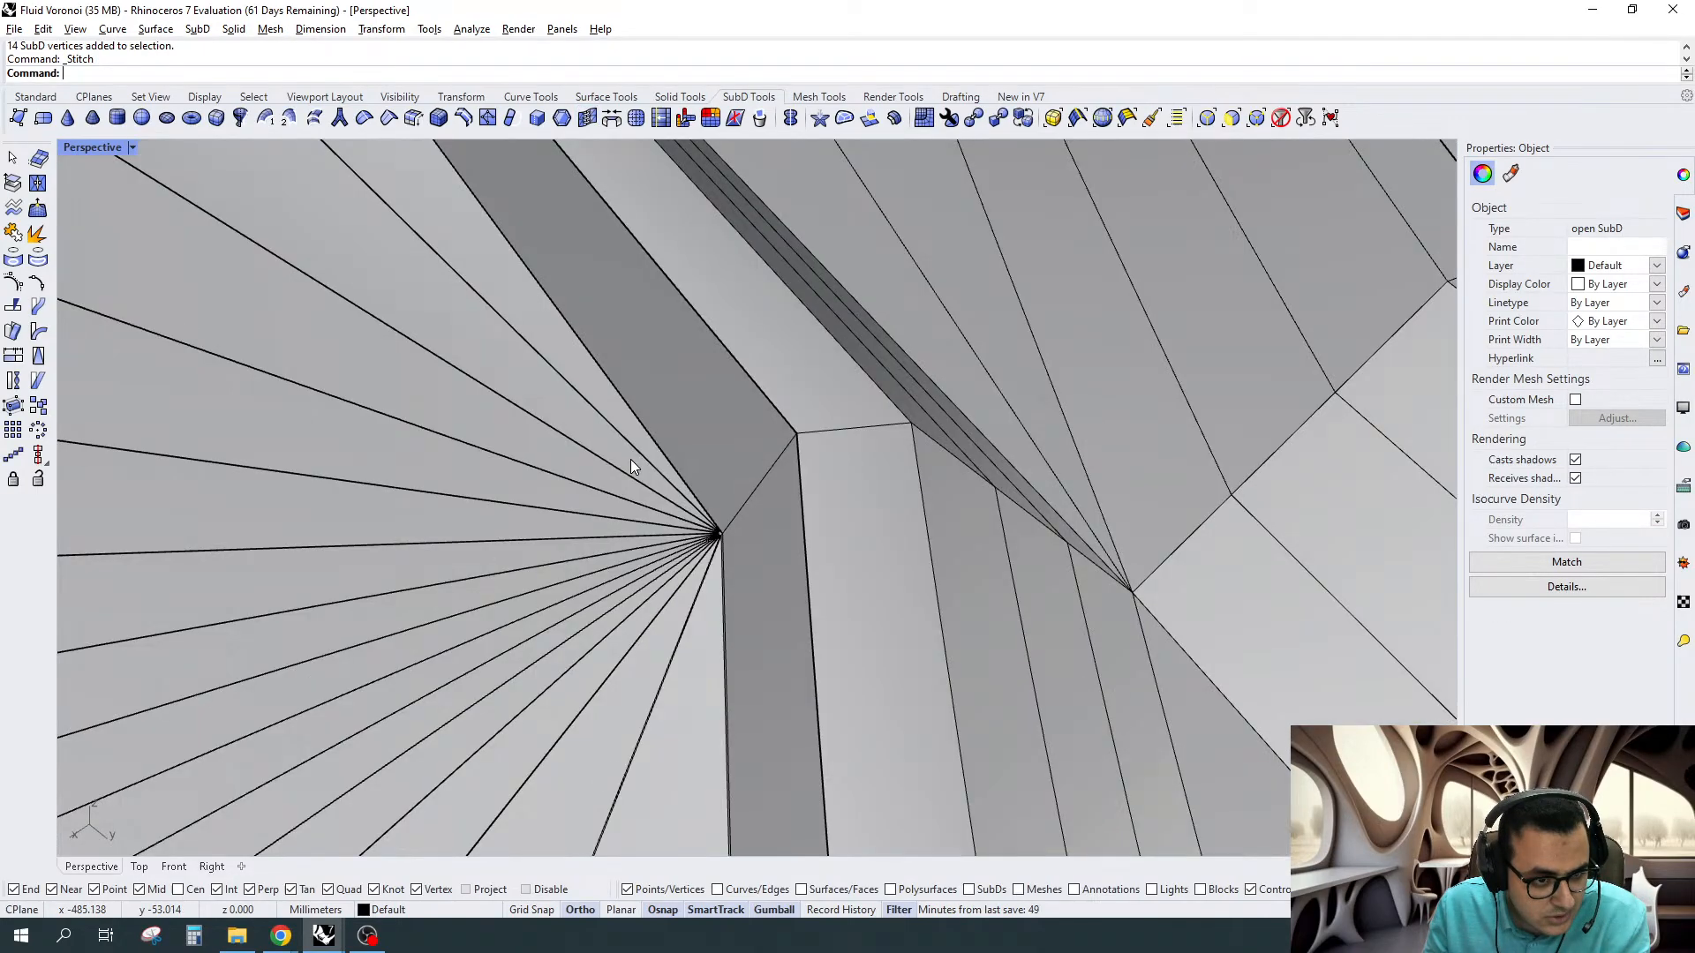
key(Tab)
scroll(630, 459, down, 5)
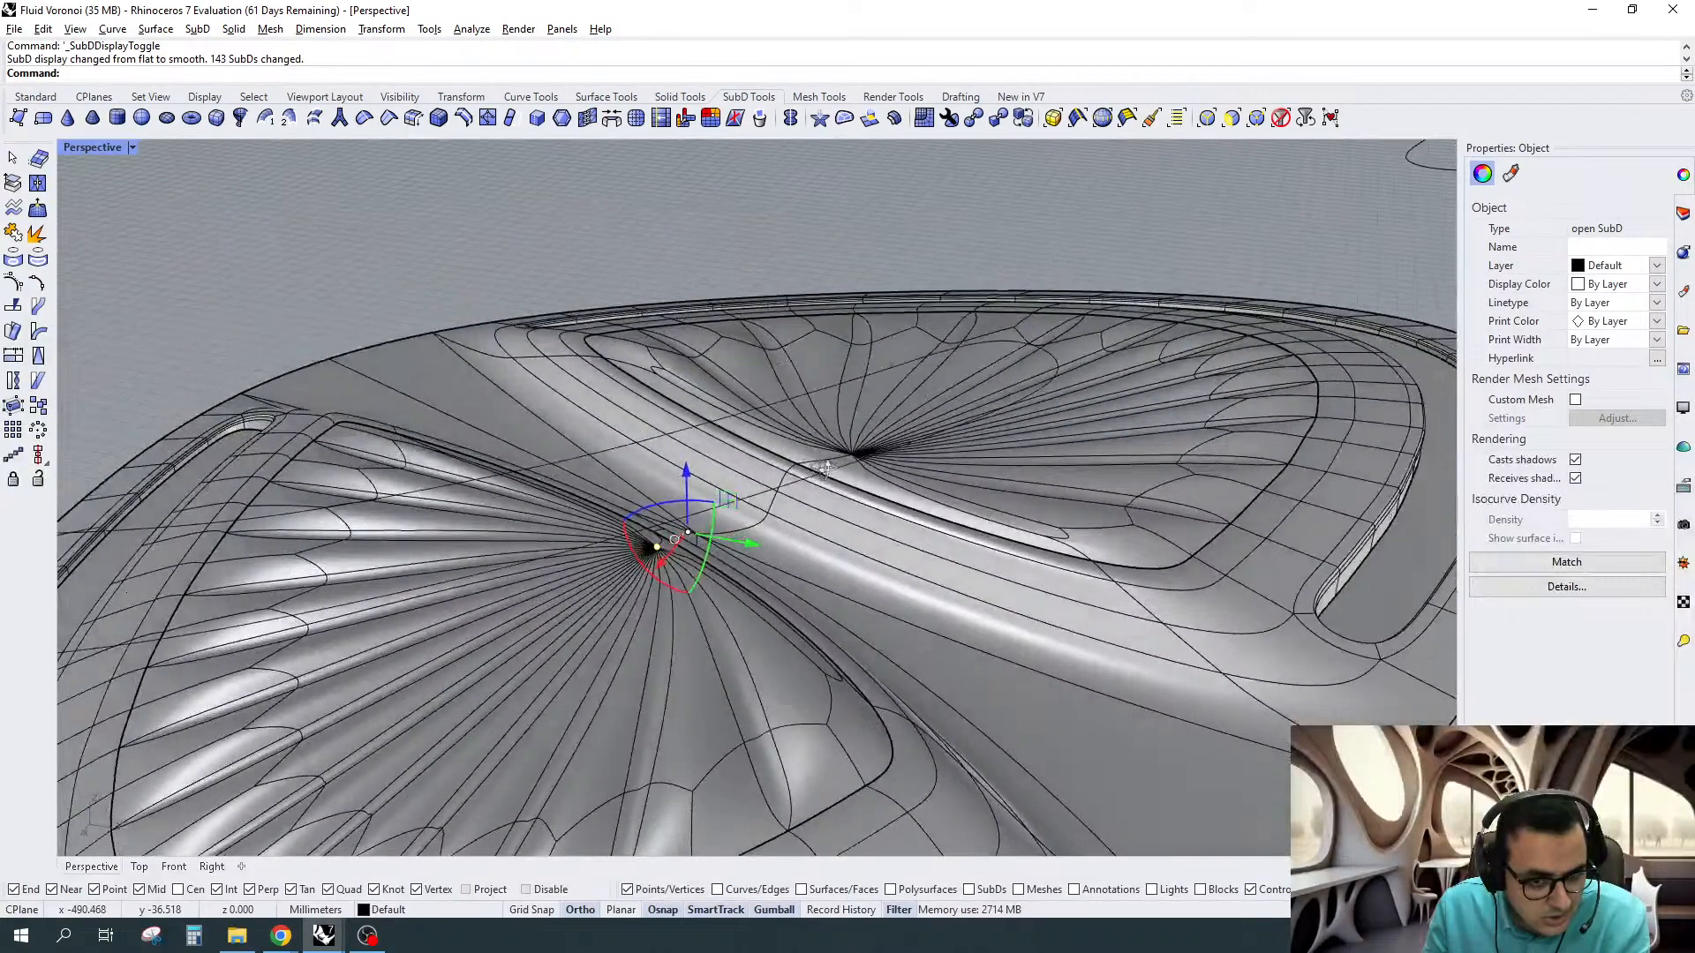
click(92, 148)
click(120, 256)
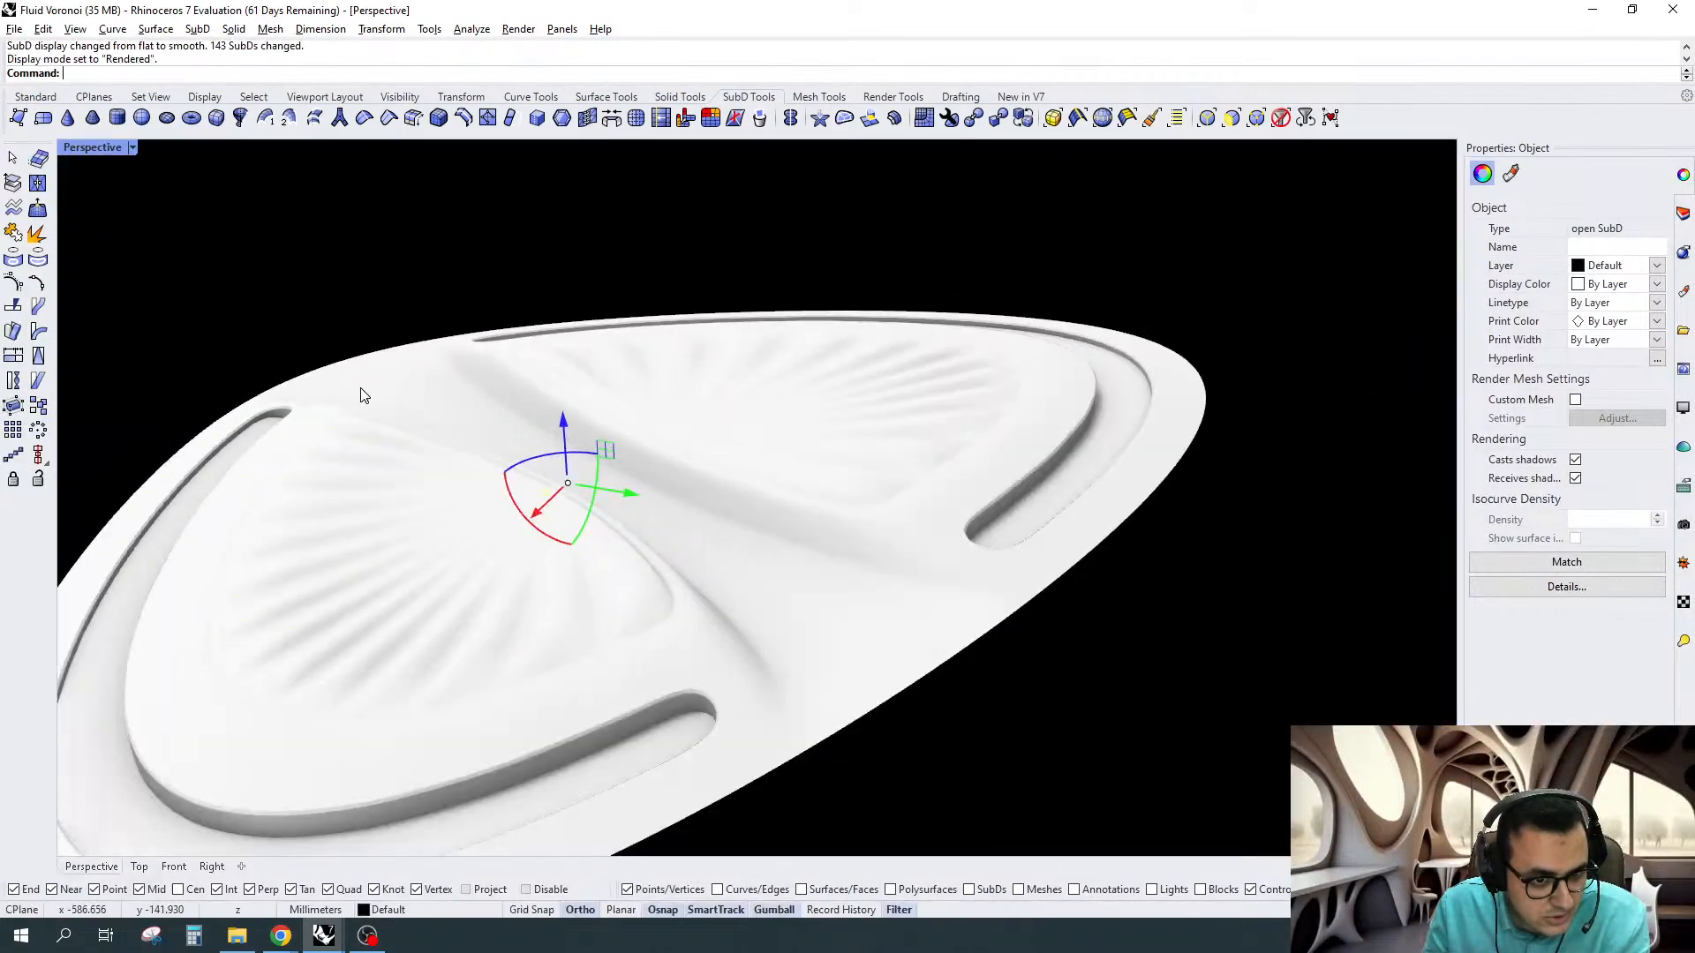
right_drag(360, 395, 615, 400)
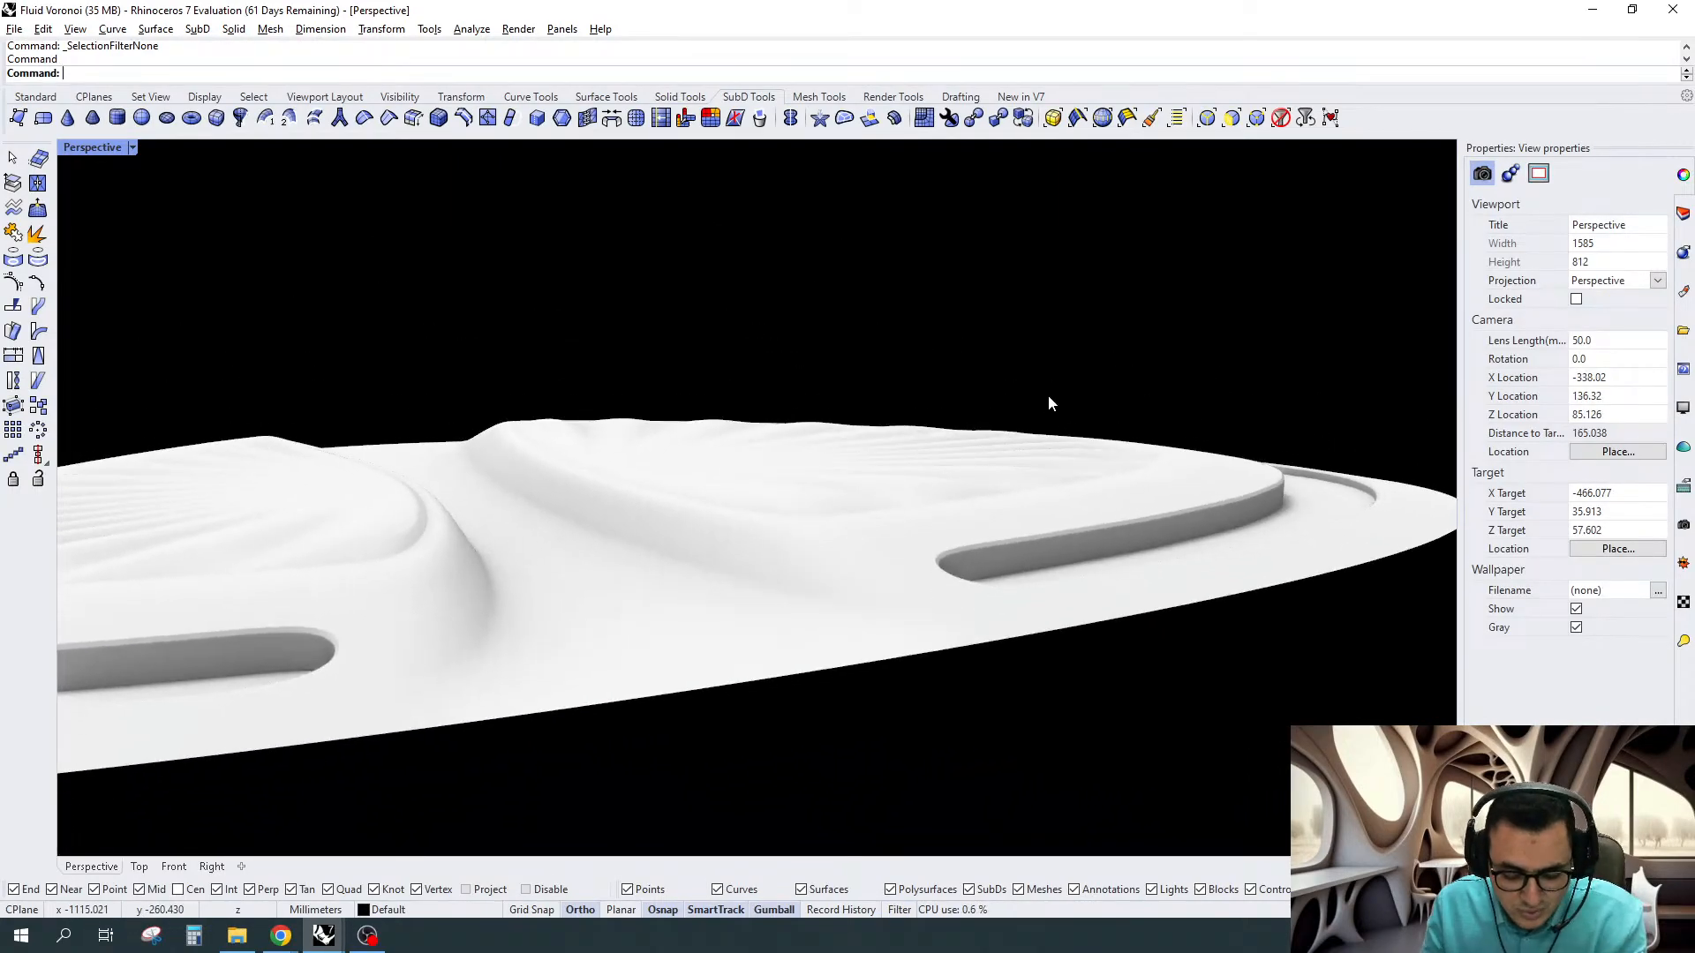
Clear the selection filter and show all hidden objects with the Show command
text(S)
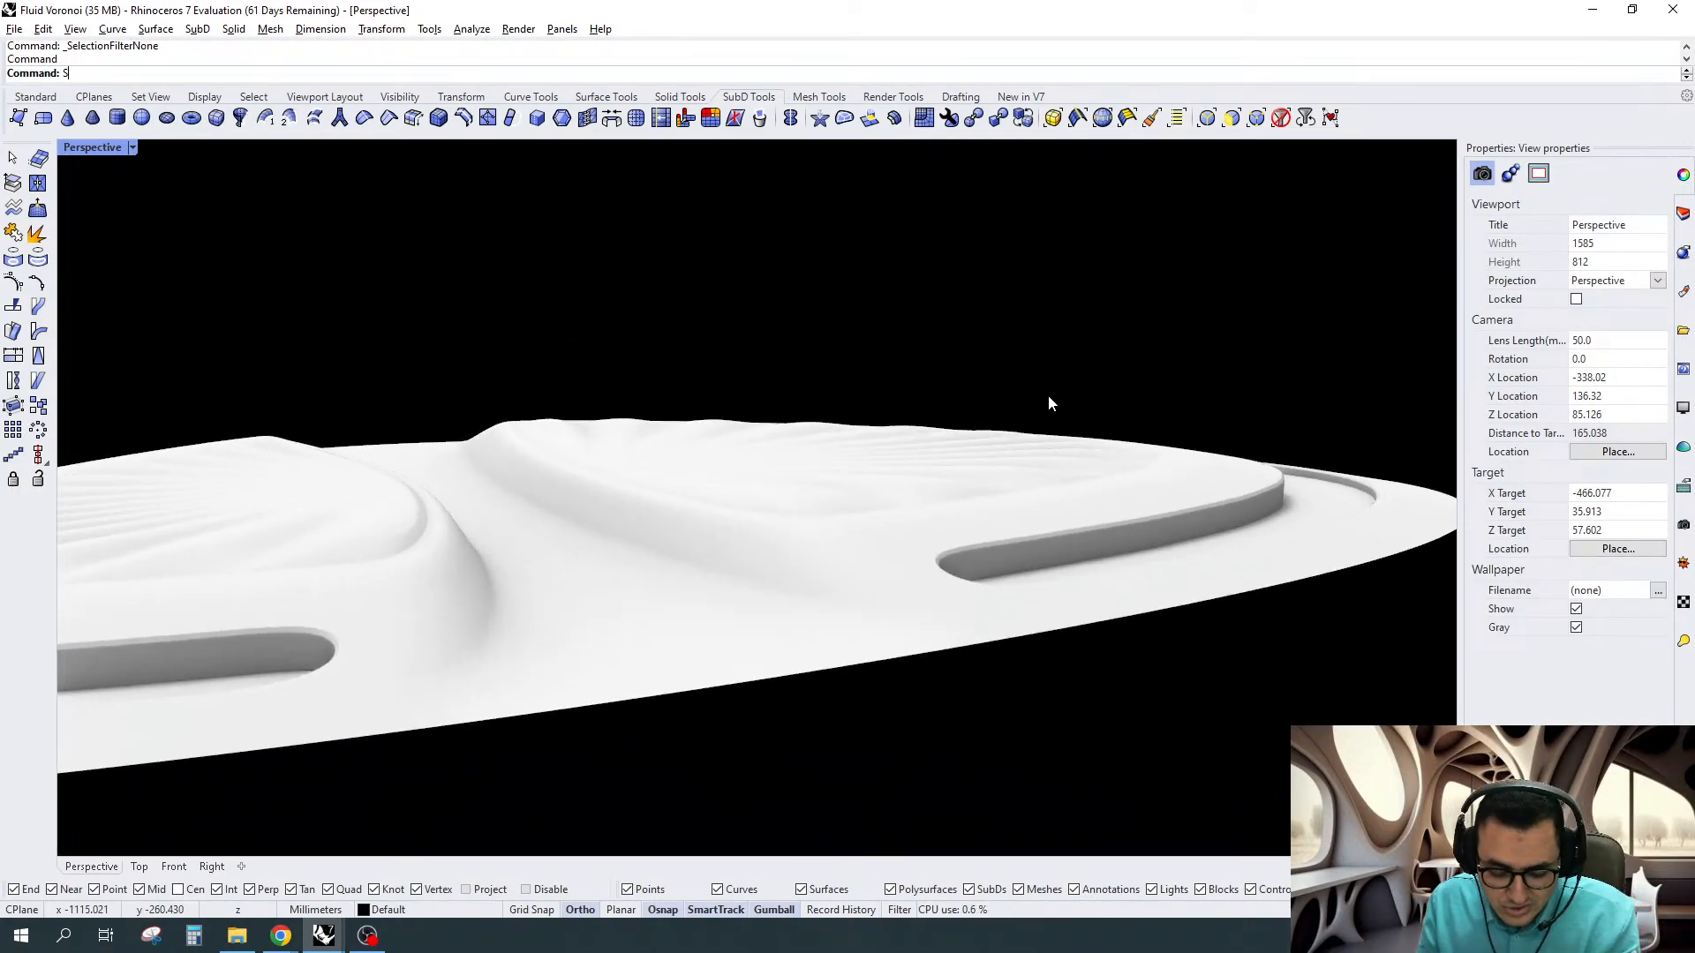
key(BackSpace)
text(Show)
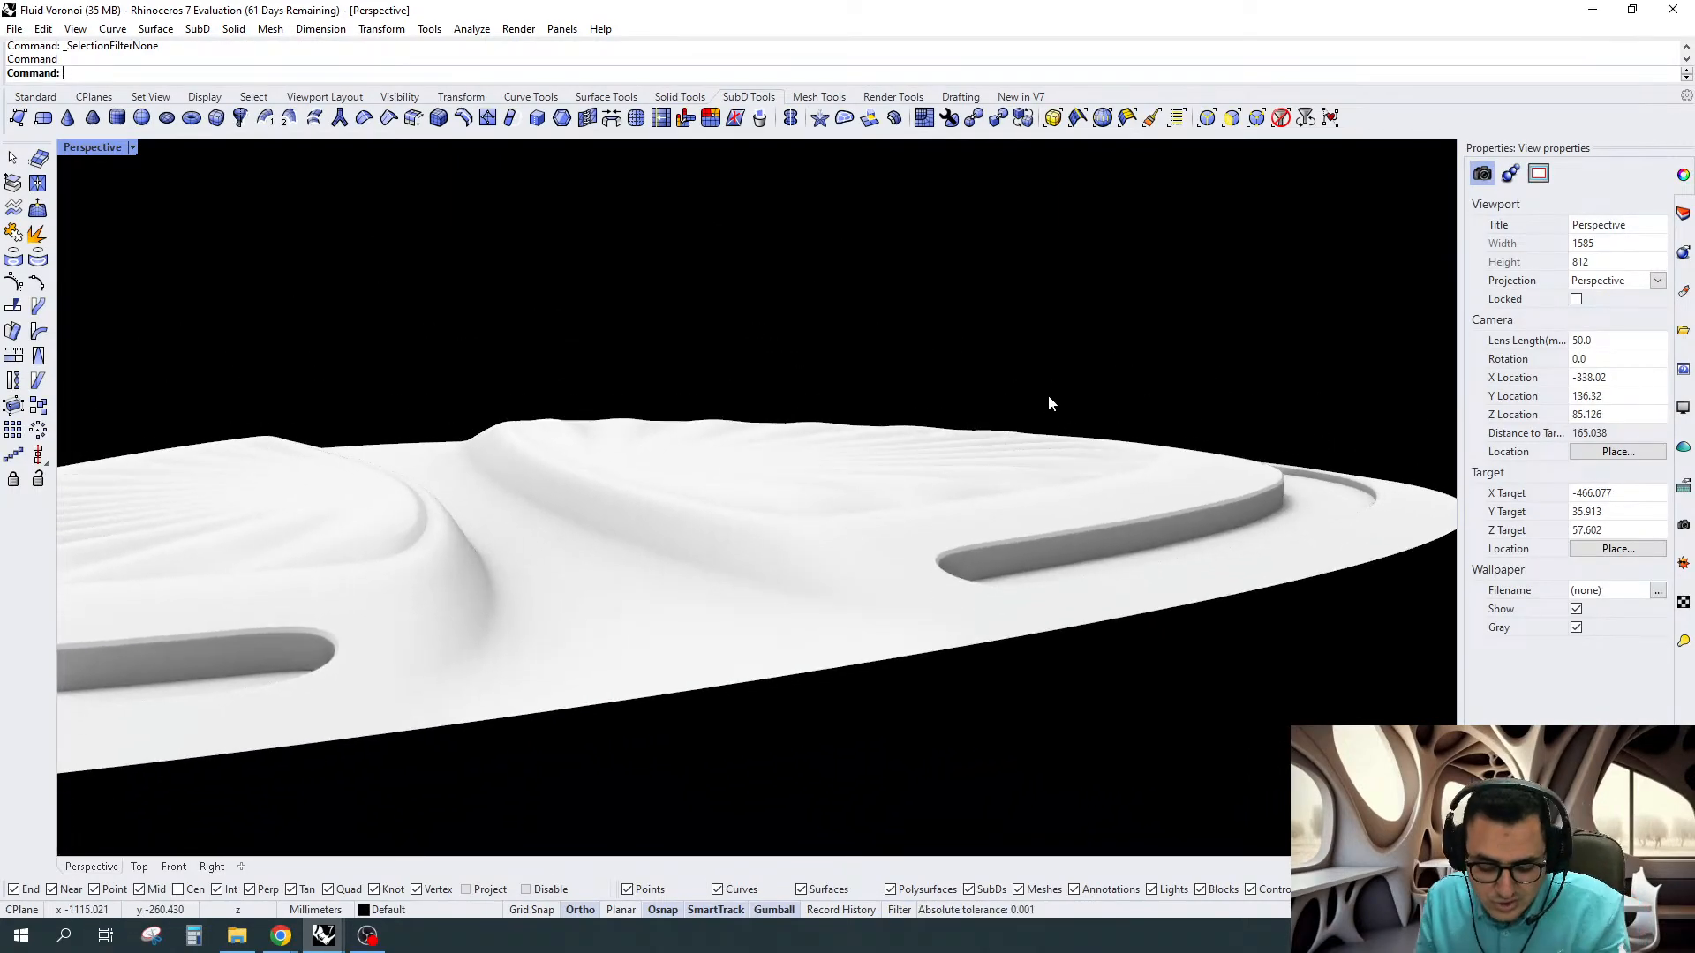
key(Return)
Select the planar surfaces in both lobe slots and match their properties to the blue water ring around the neighbouring green island
right_drag(1013, 473, 1104, 583)
click(438, 675)
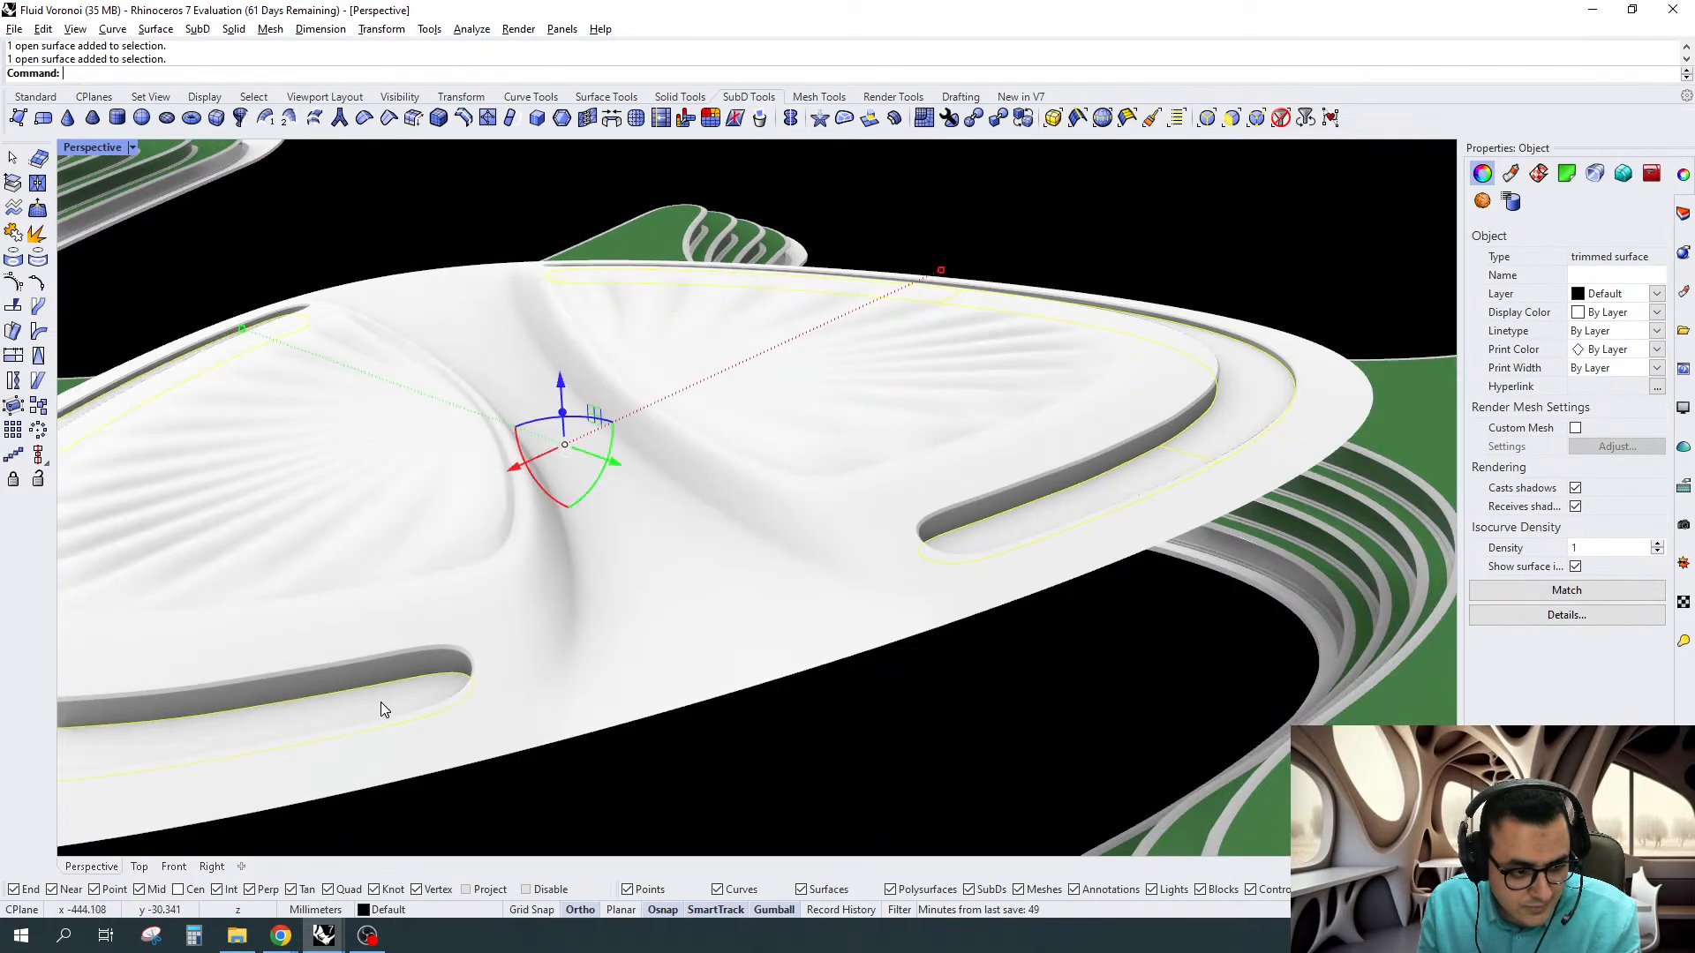
text(MatchProperties)
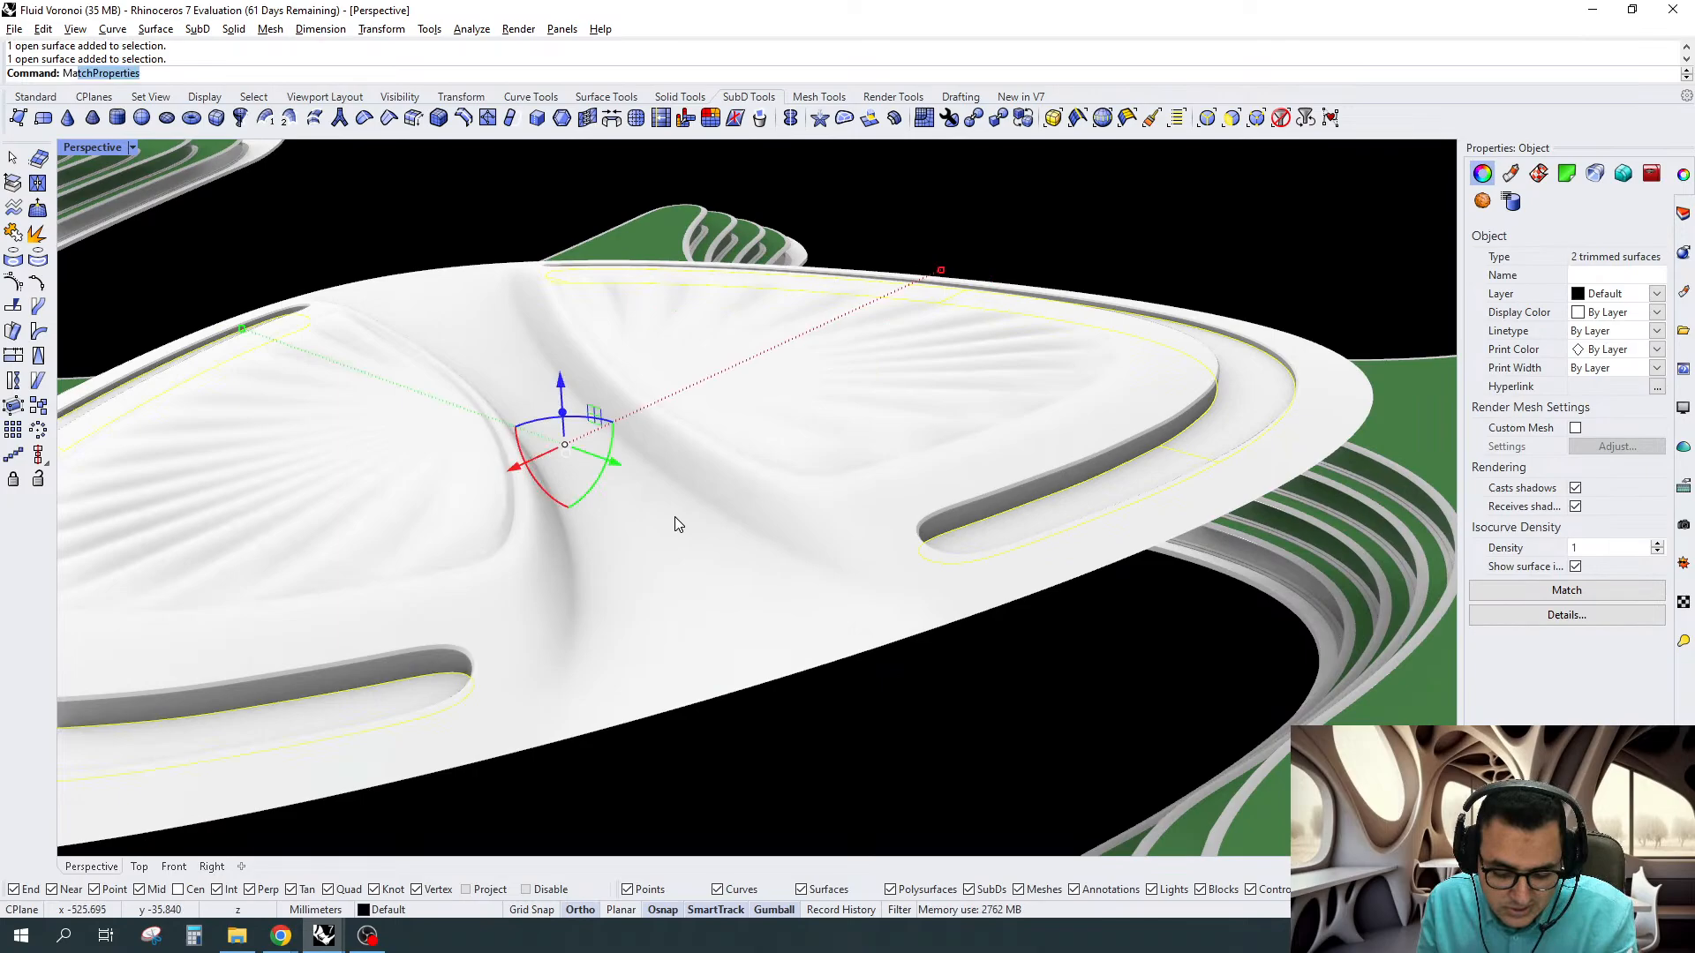
key(Return)
scroll(678, 521, down, 14)
scroll(874, 567, up, 6)
scroll(970, 570, up, 7)
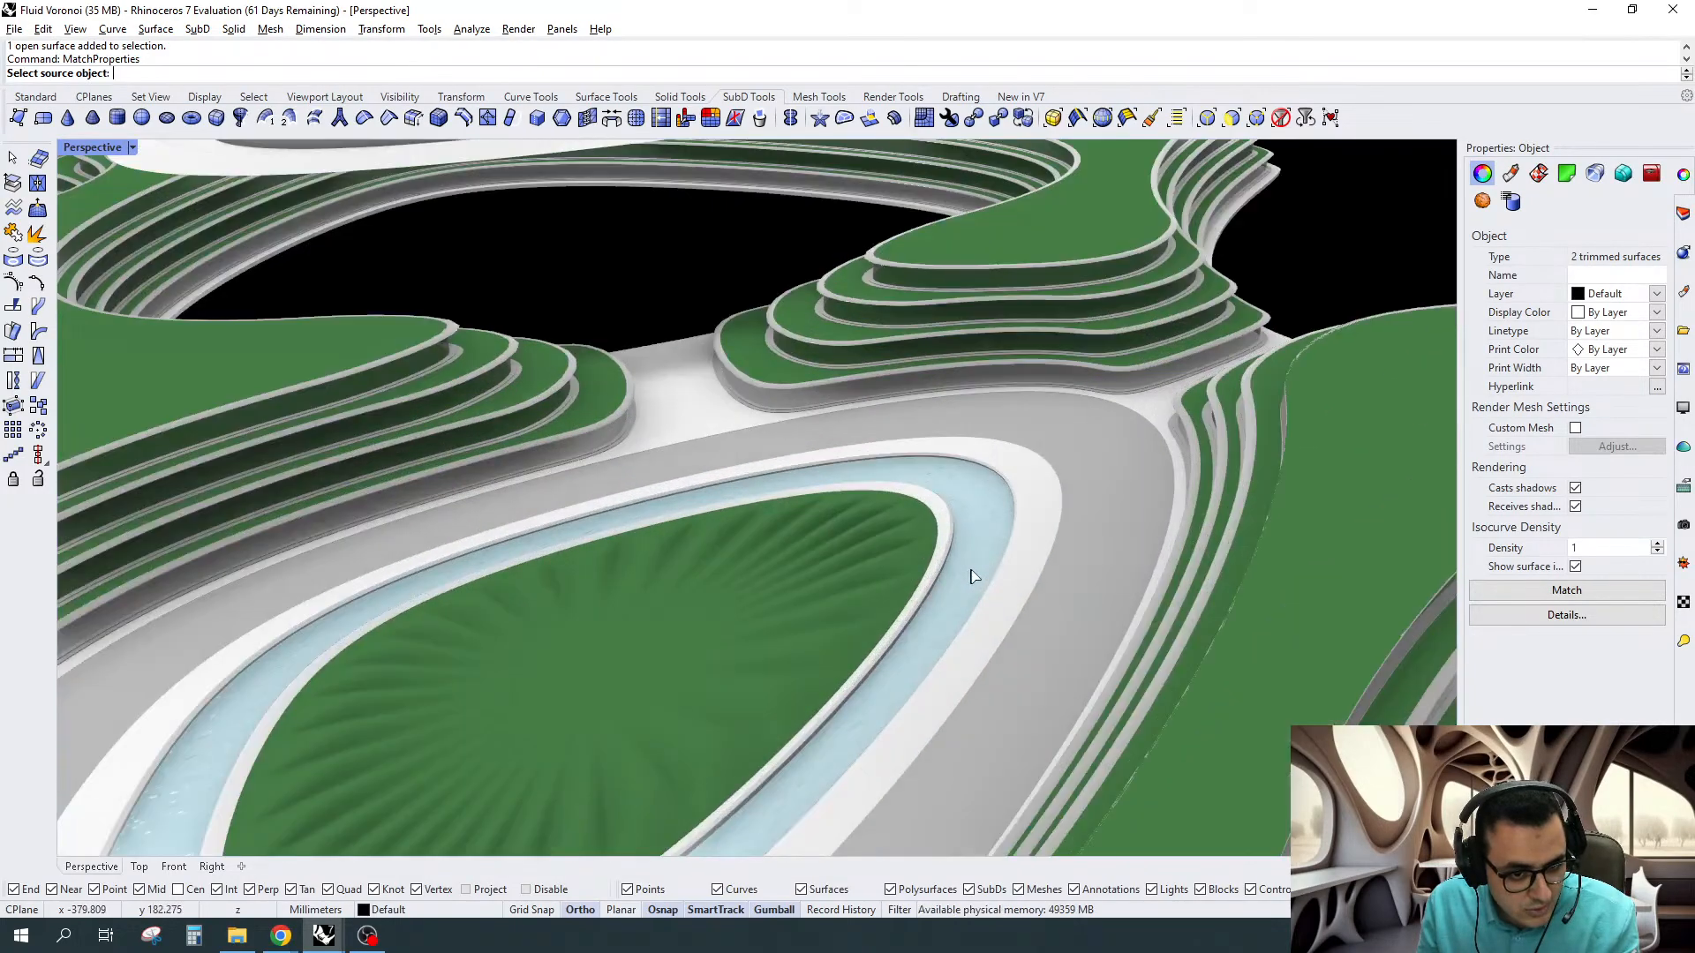
click(971, 577)
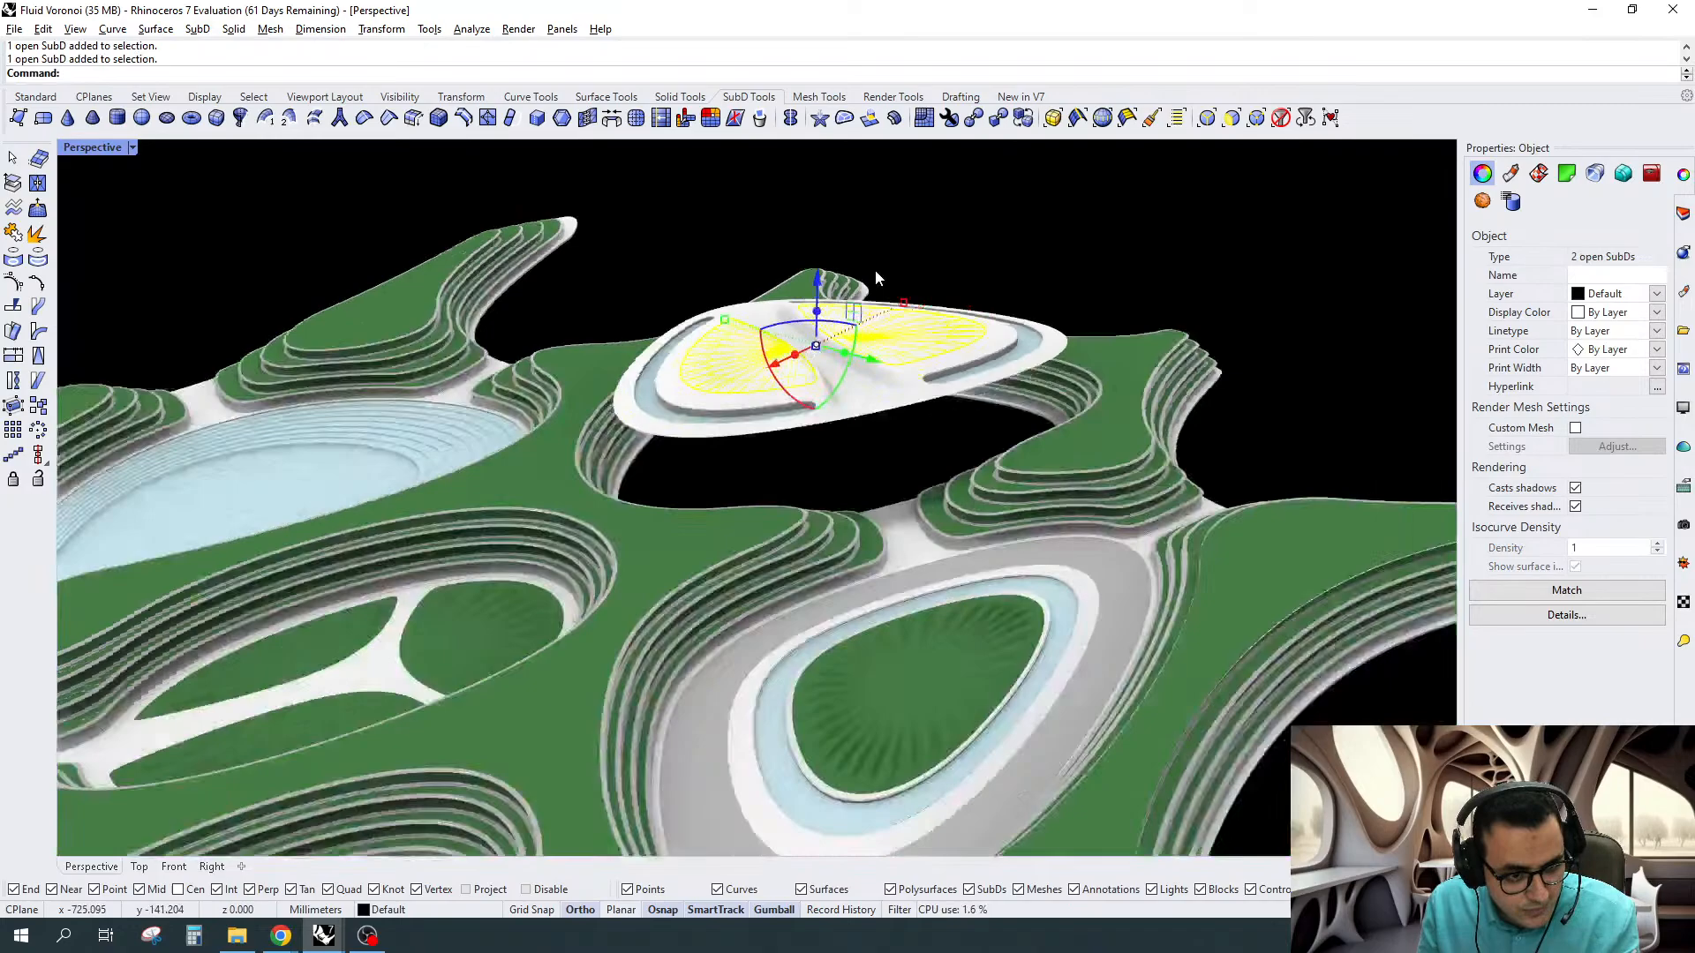
Match the properties of the two selected rippled fan SubDs to the green surface of the neighbouring island
scroll(881, 410, down, 3)
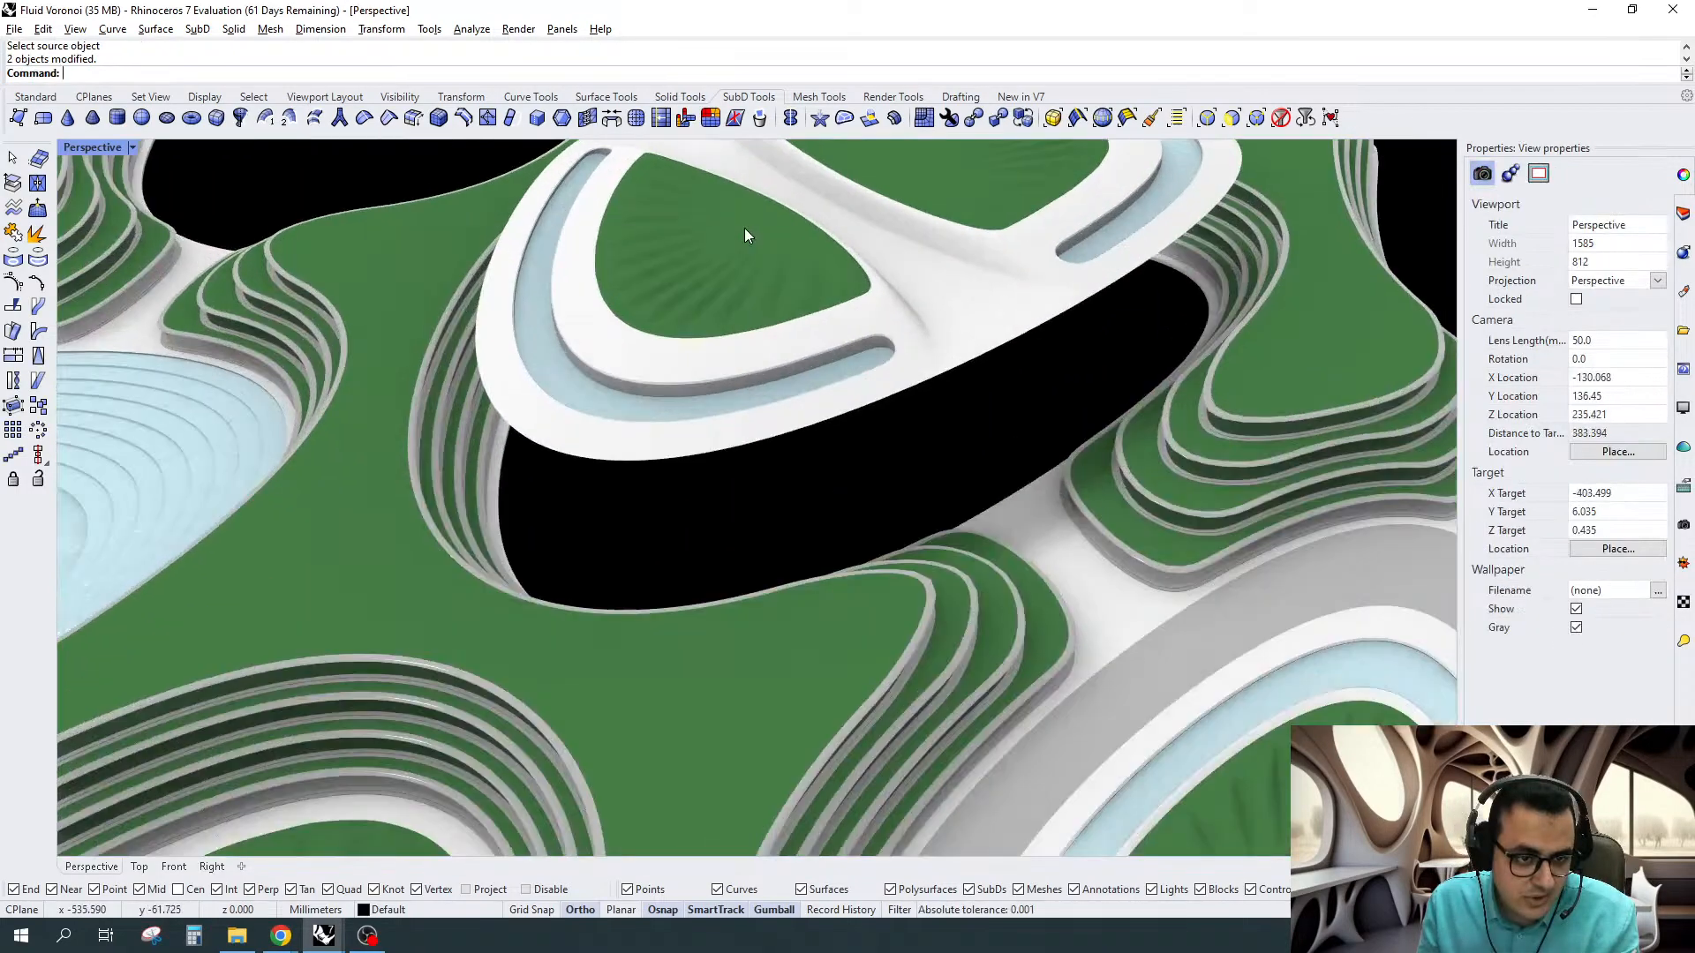
Group all the parts of the two-lobed shell and lower the group vertically into the empty terraced opening below it
right_drag(744, 228, 864, 206)
scroll(865, 206, up, 4)
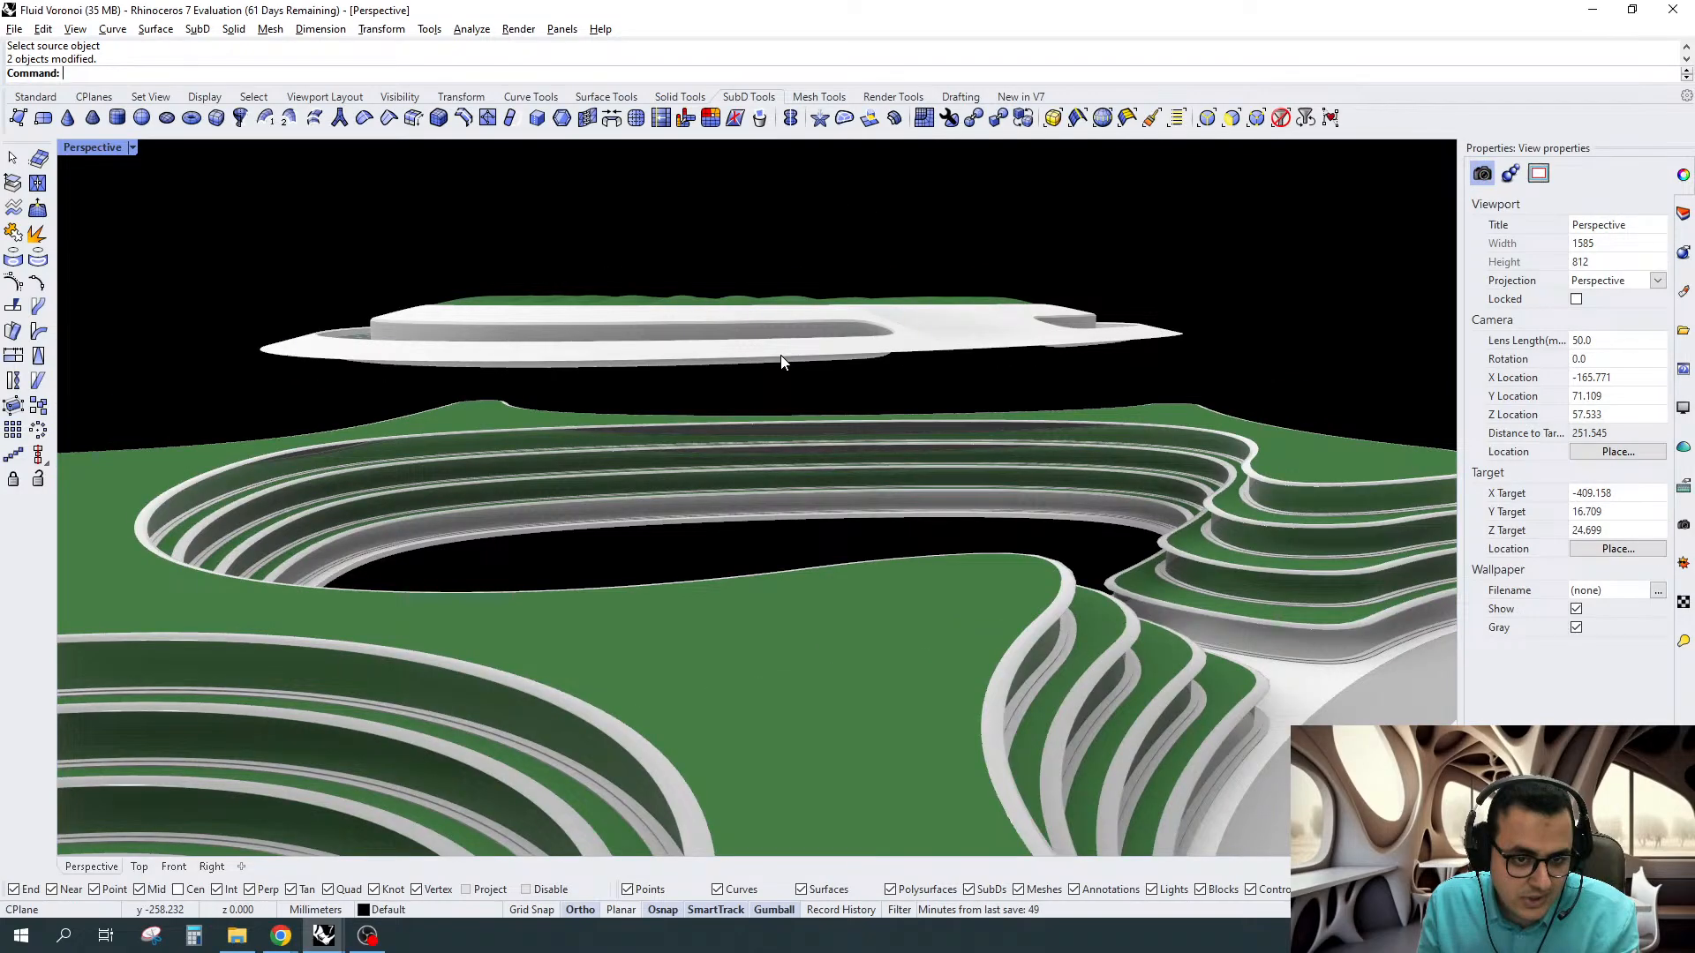
drag(781, 355, 261, 361)
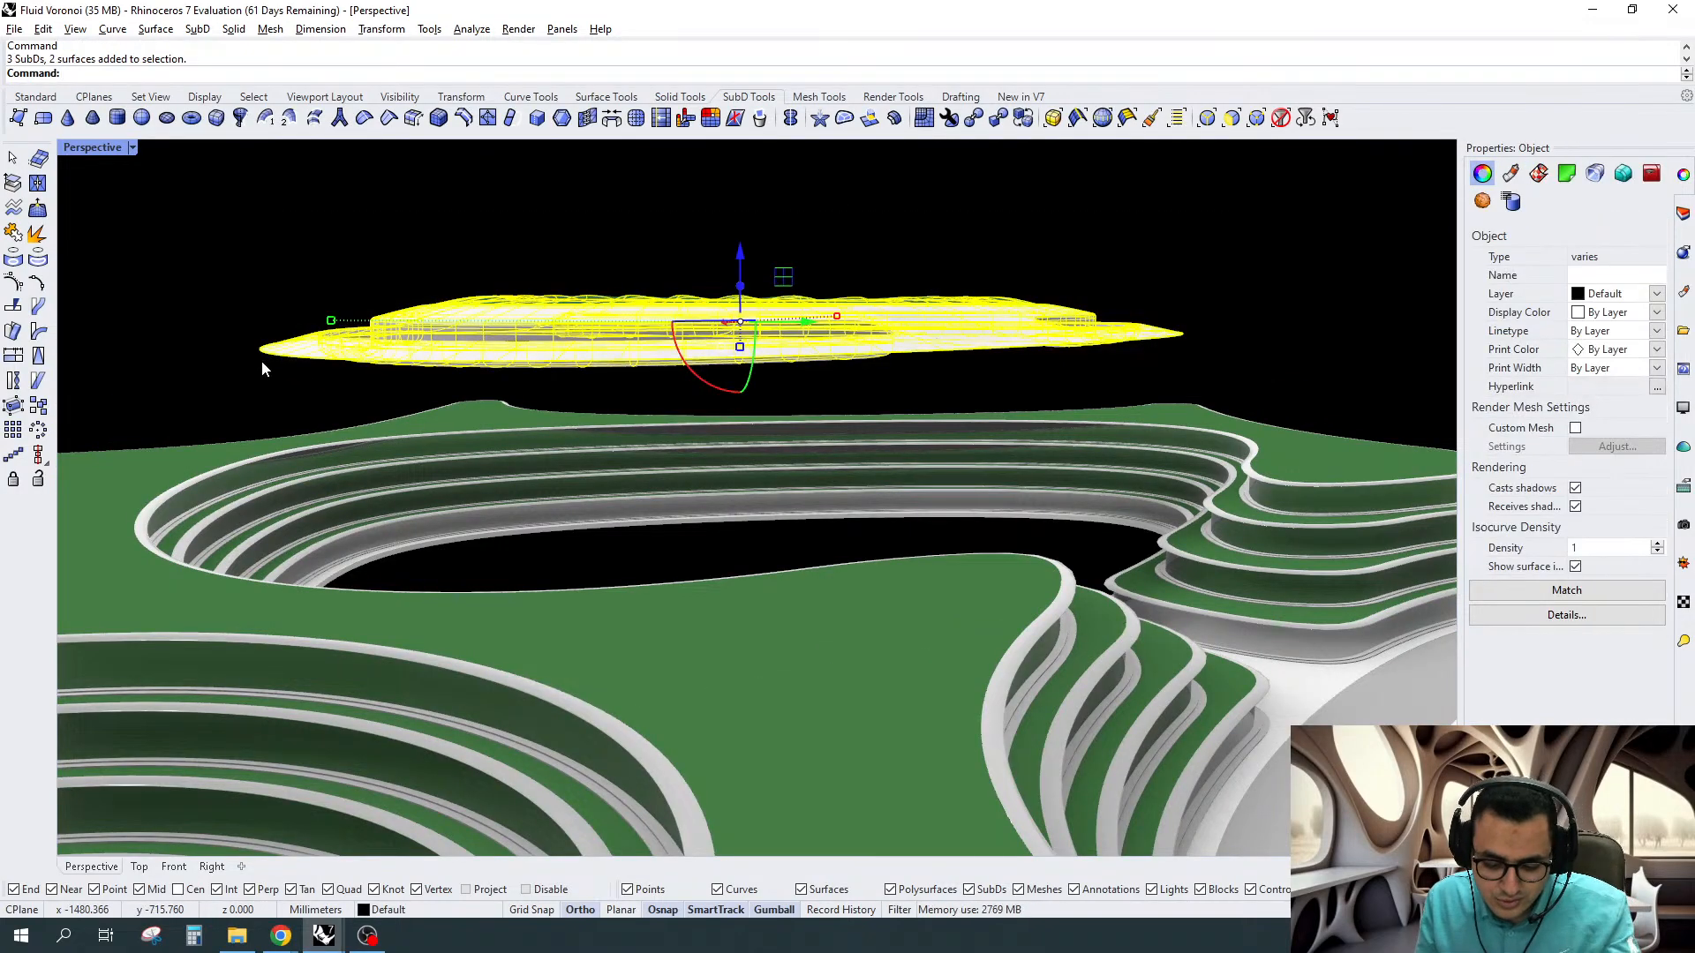
key(ctrl+g)
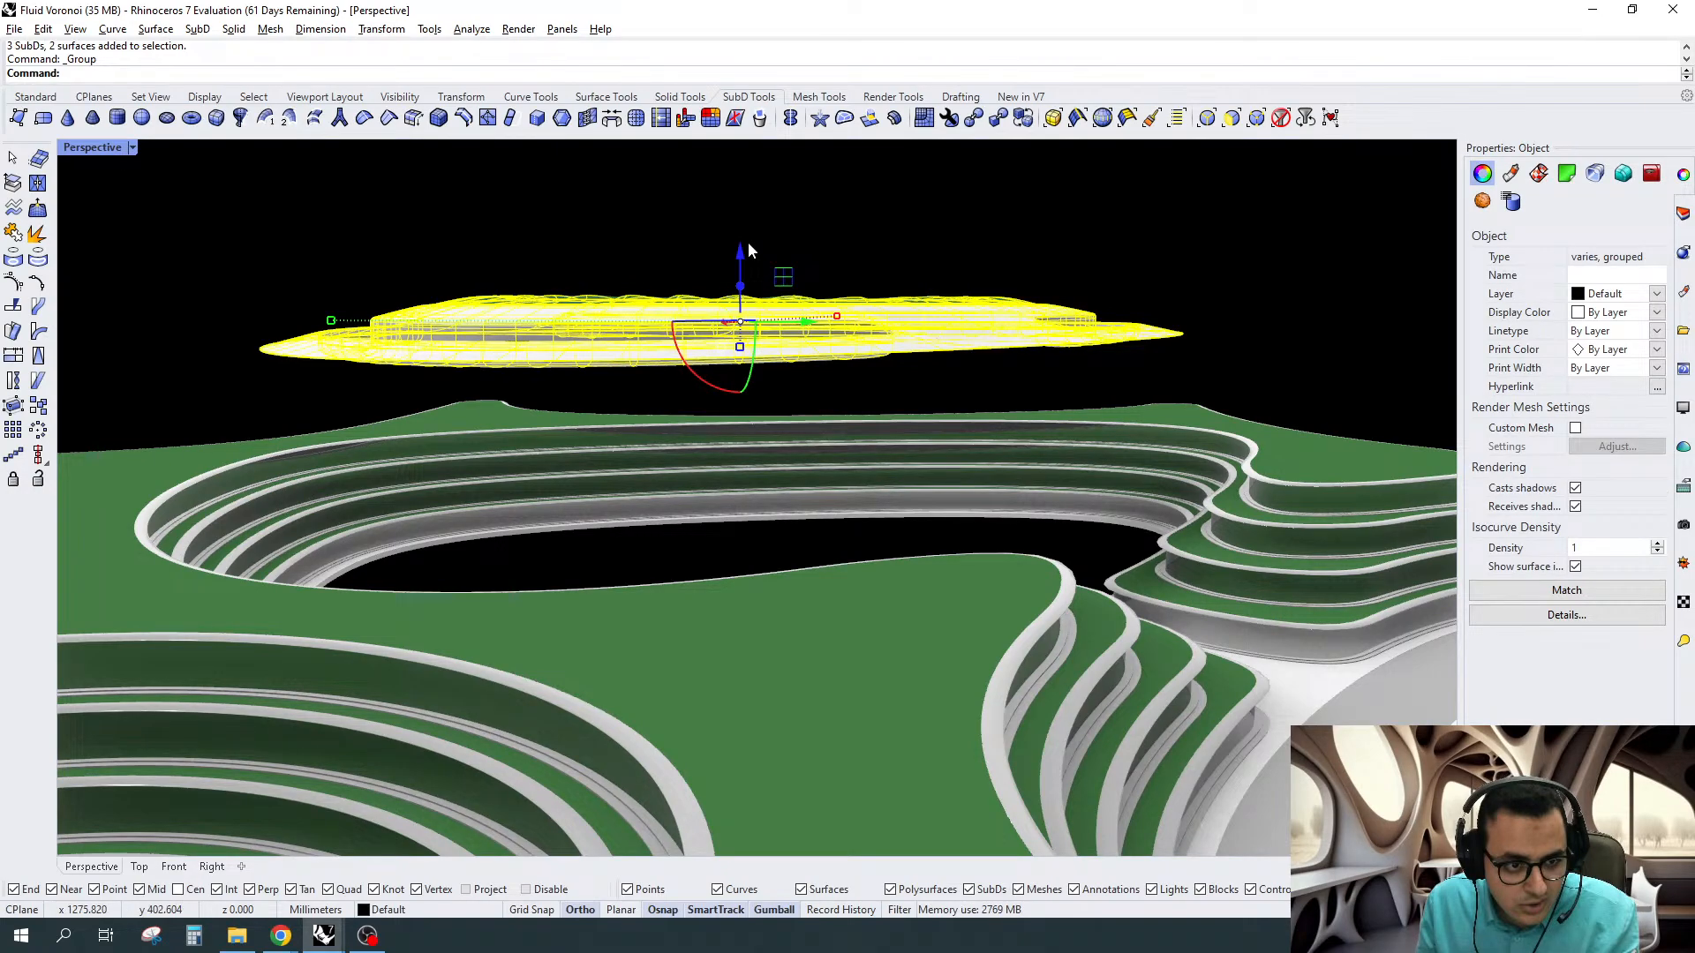
drag(739, 250, 740, 500)
scroll(740, 258, down, 5)
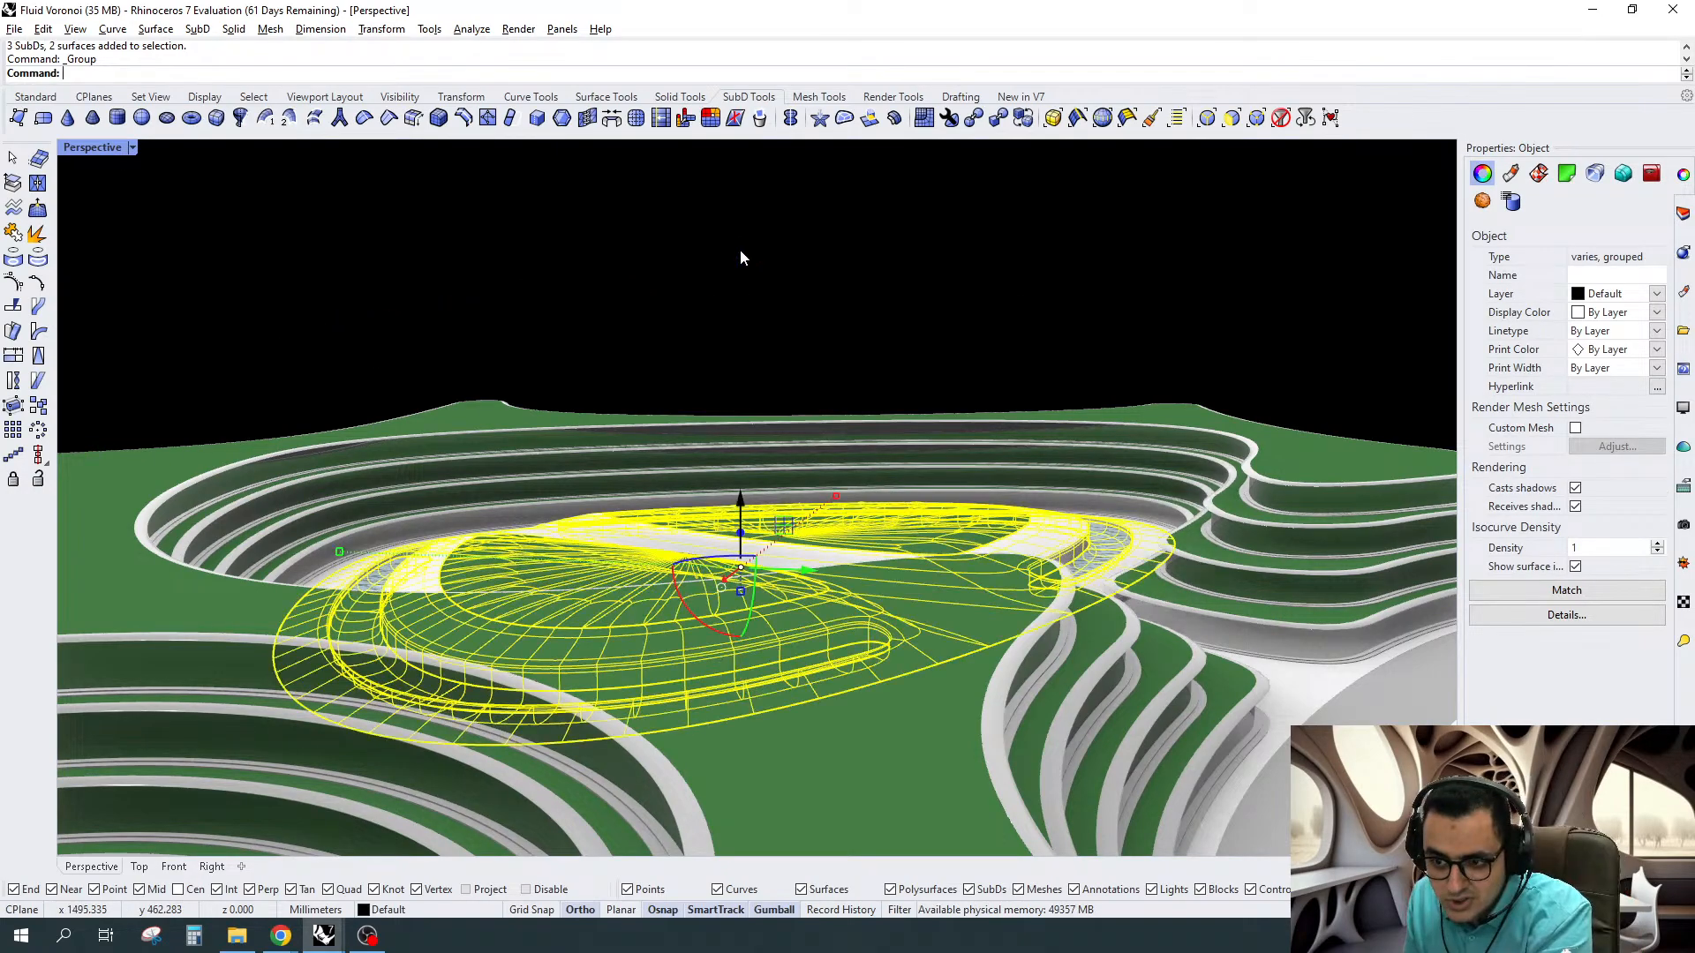
click(739, 258)
right_drag(739, 258, 565, 340)
scroll(826, 401, down, 3)
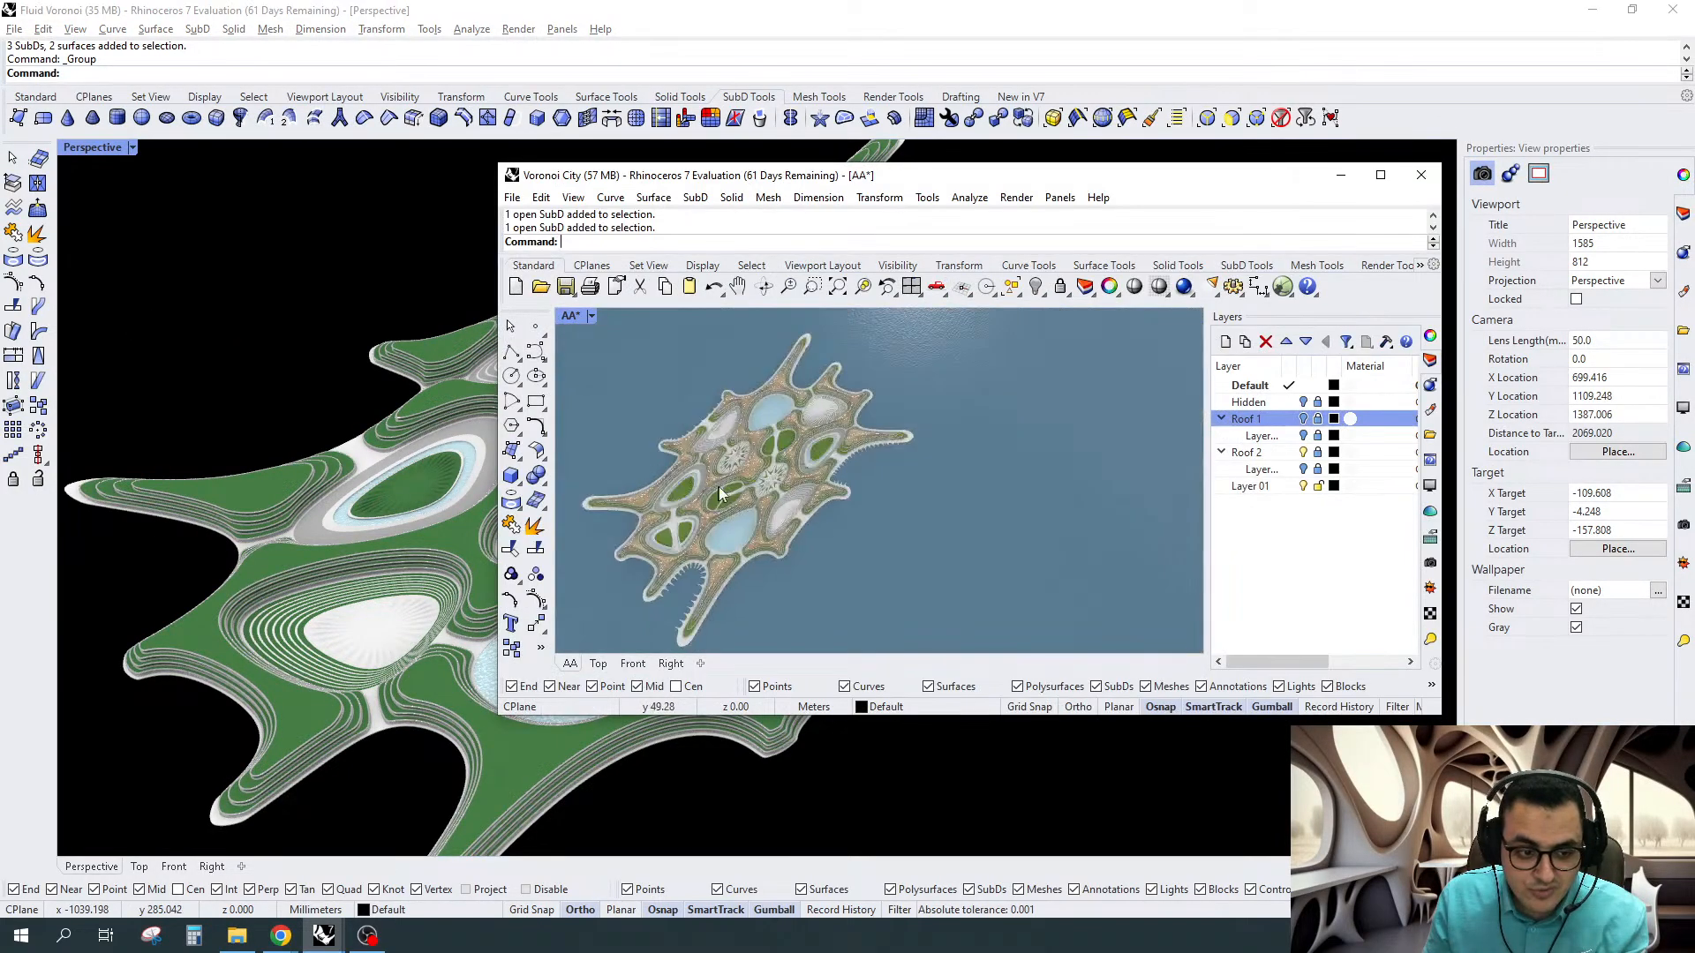
Switch to the Voronoi City model and examine the comb-like docks along the inner shoreline between the island's long arms
right_drag(751, 491, 788, 443)
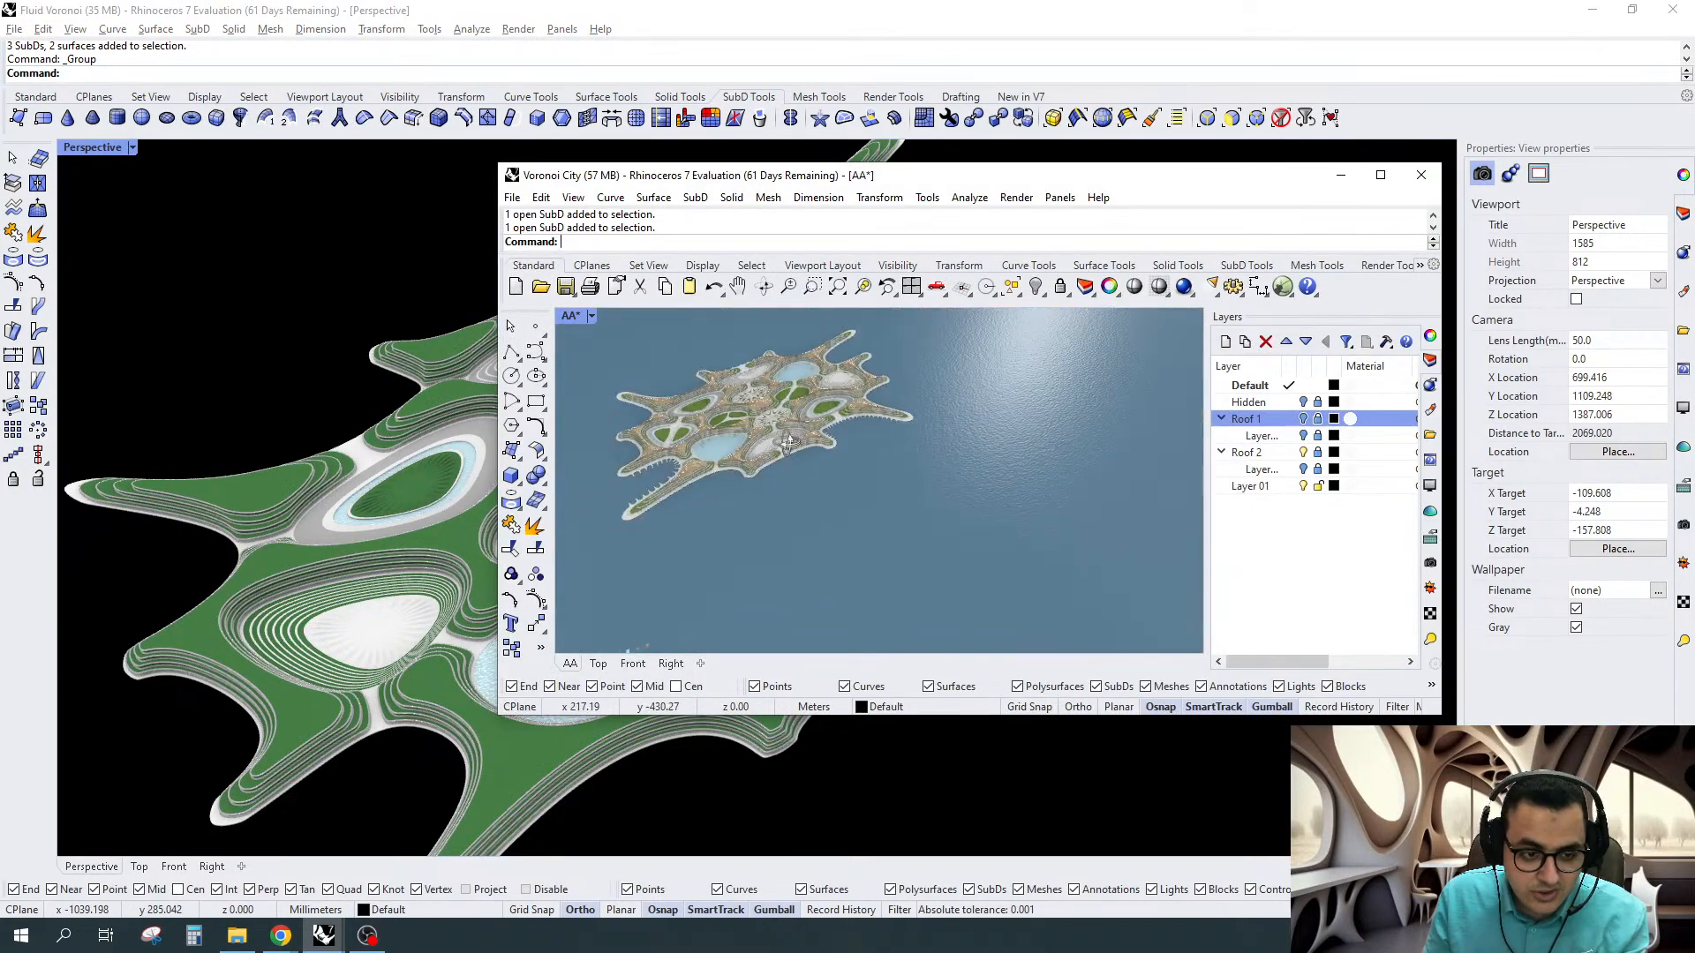
scroll(788, 441, up, 7)
scroll(1009, 422, down, 5)
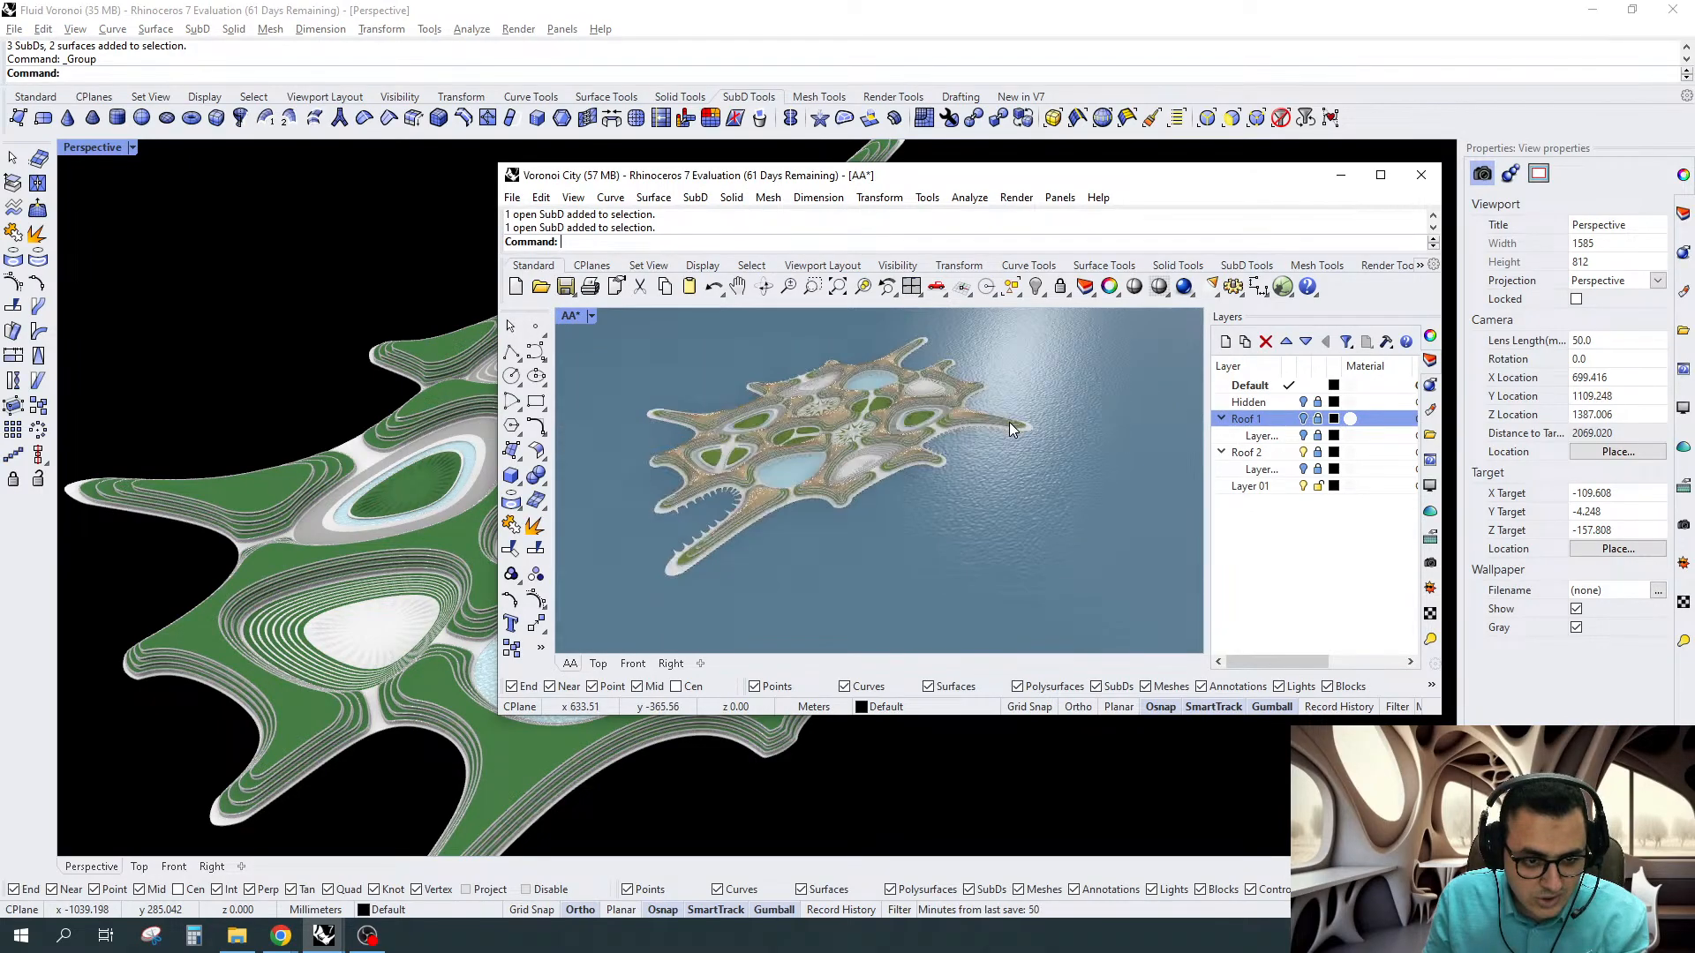
right_drag(1009, 422, 977, 436)
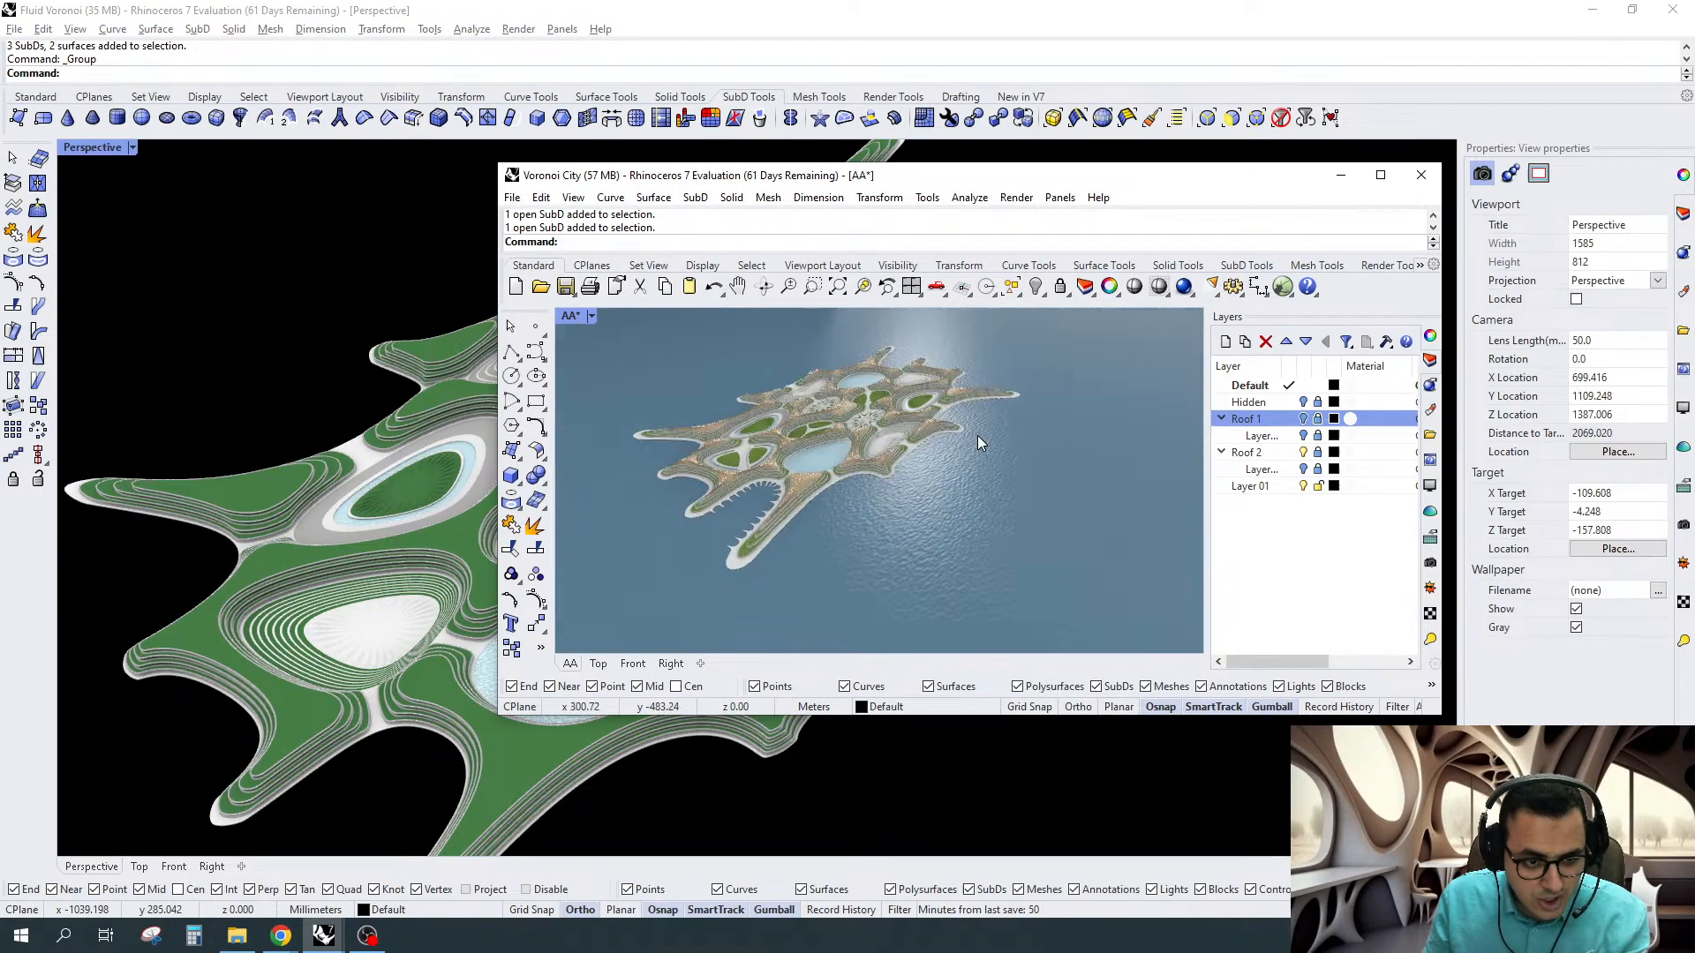
scroll(977, 437, up, 5)
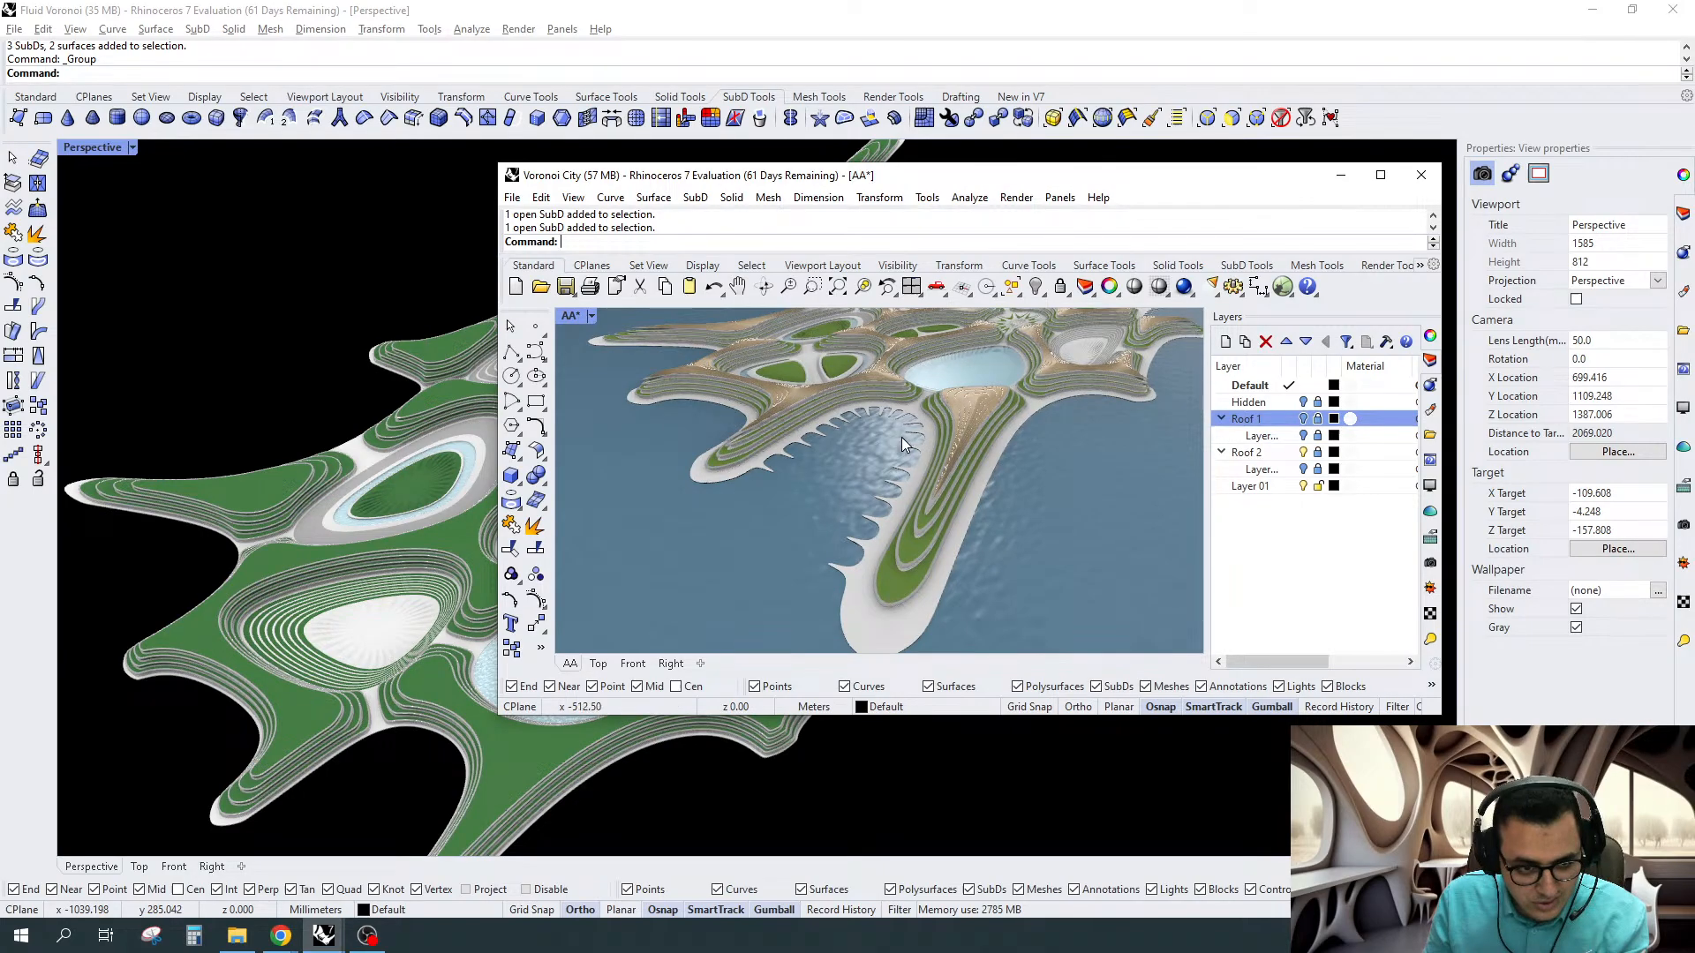
scroll(902, 437, down, 5)
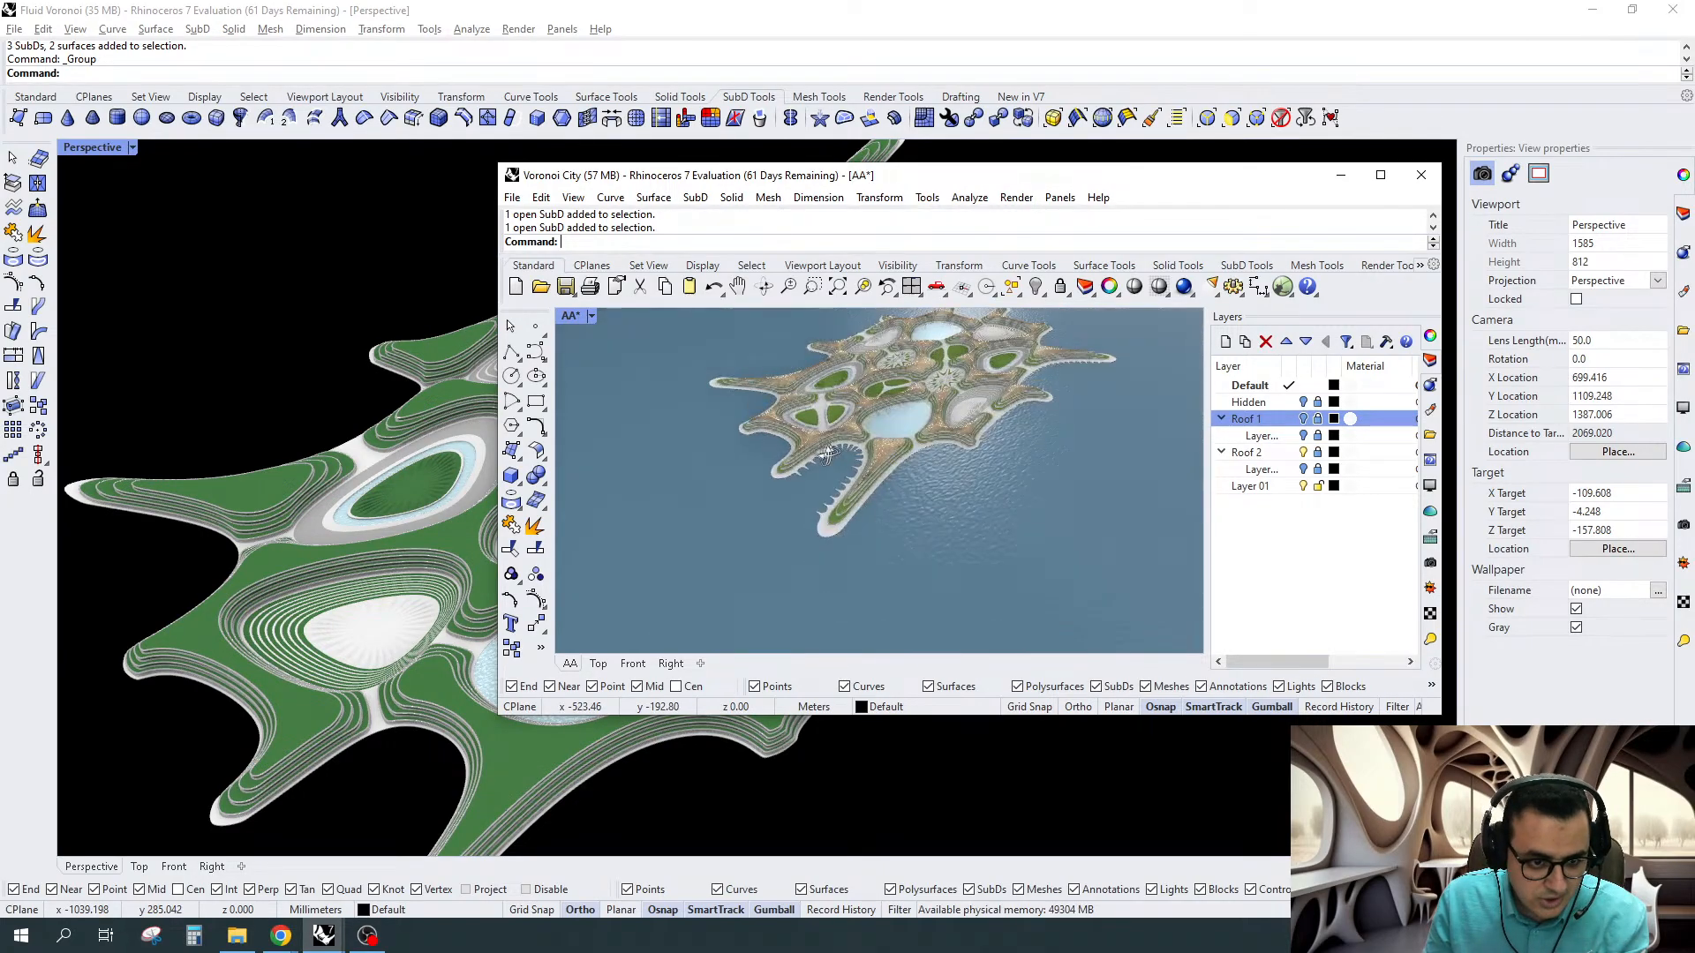
right_drag(827, 454, 801, 496)
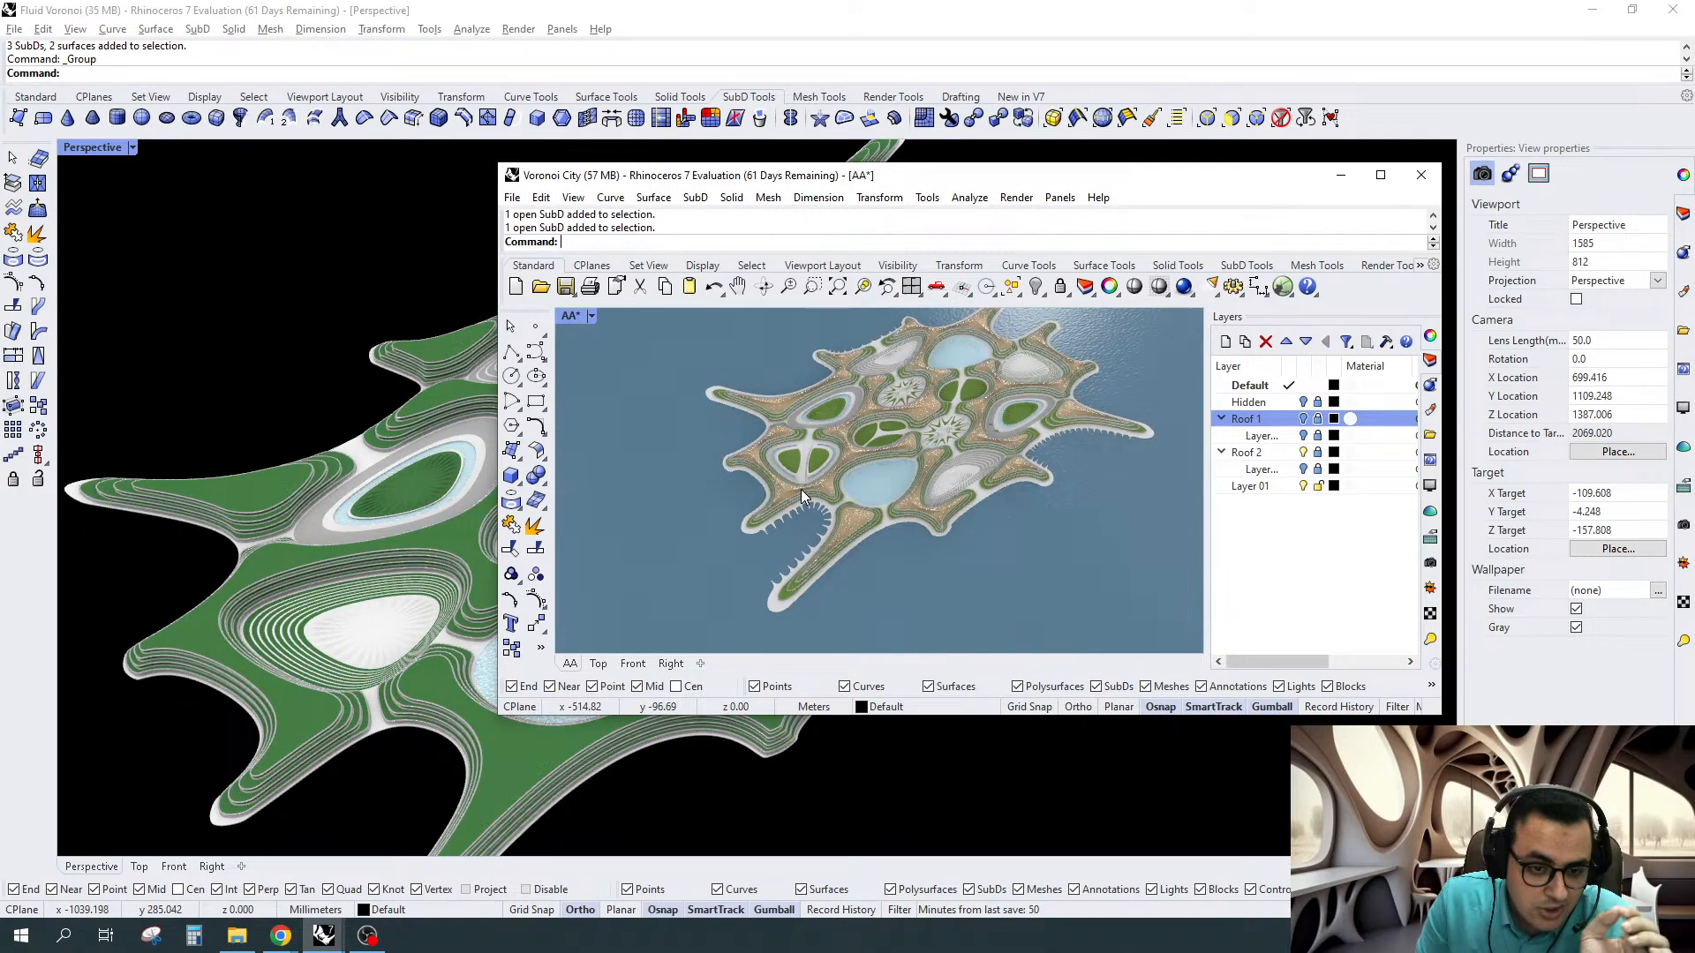
scroll(802, 496, up, 5)
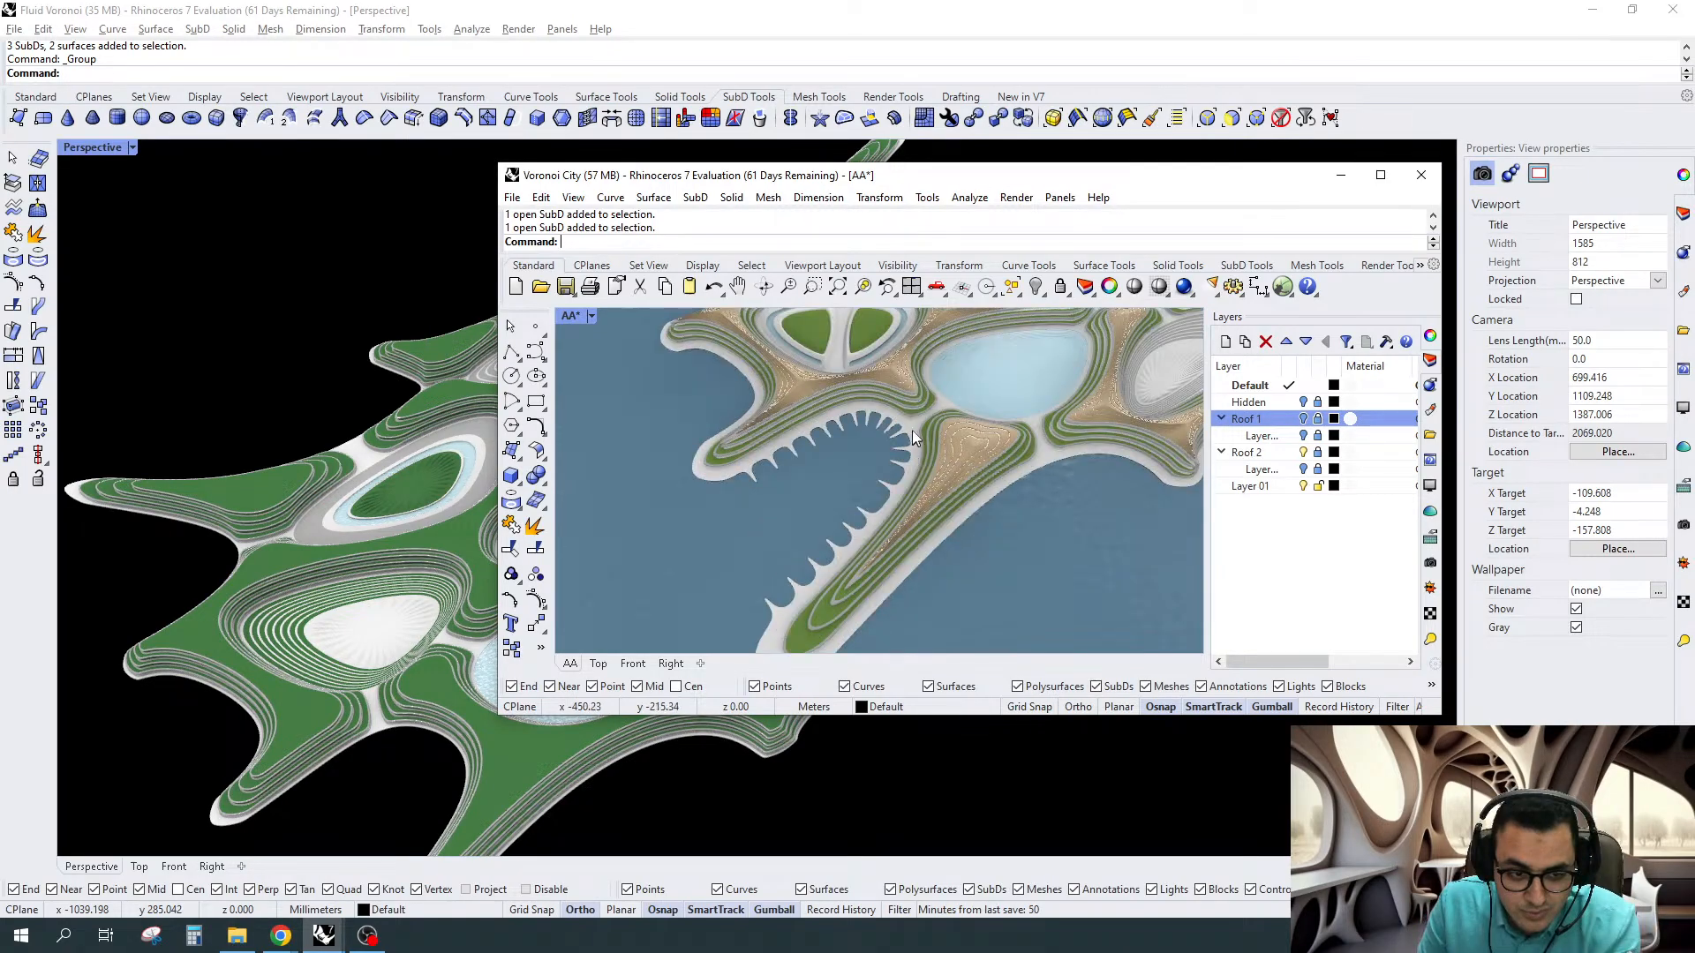
scroll(913, 431, down, 5)
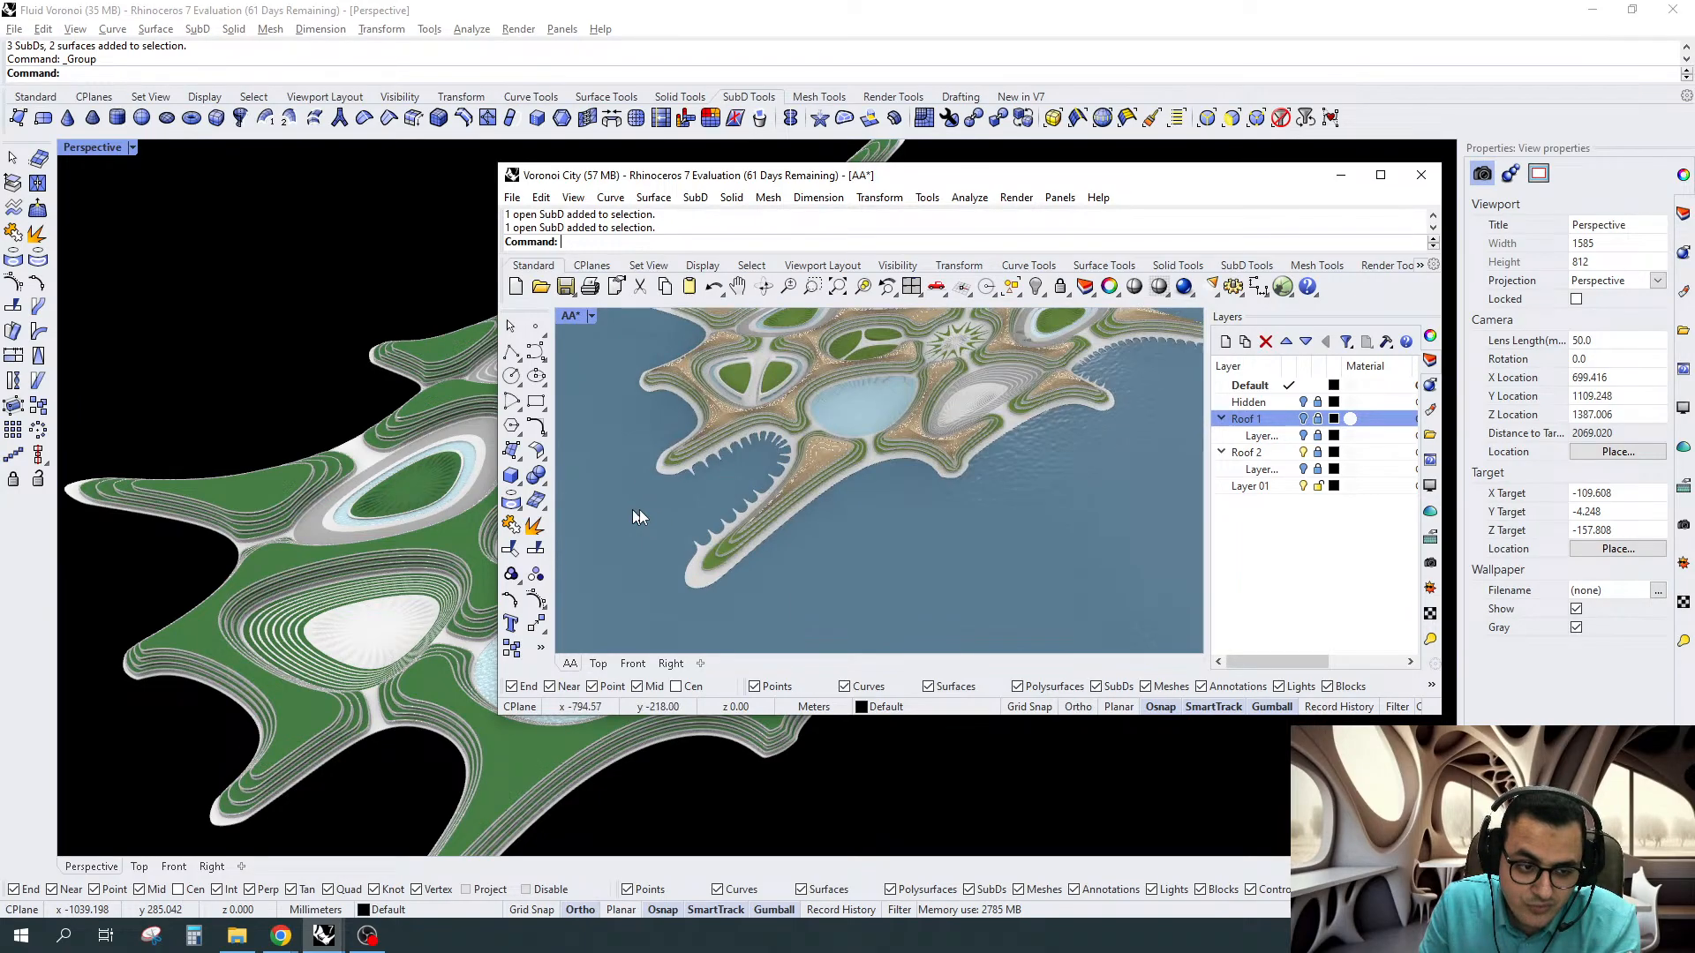
scroll(671, 534, up, 3)
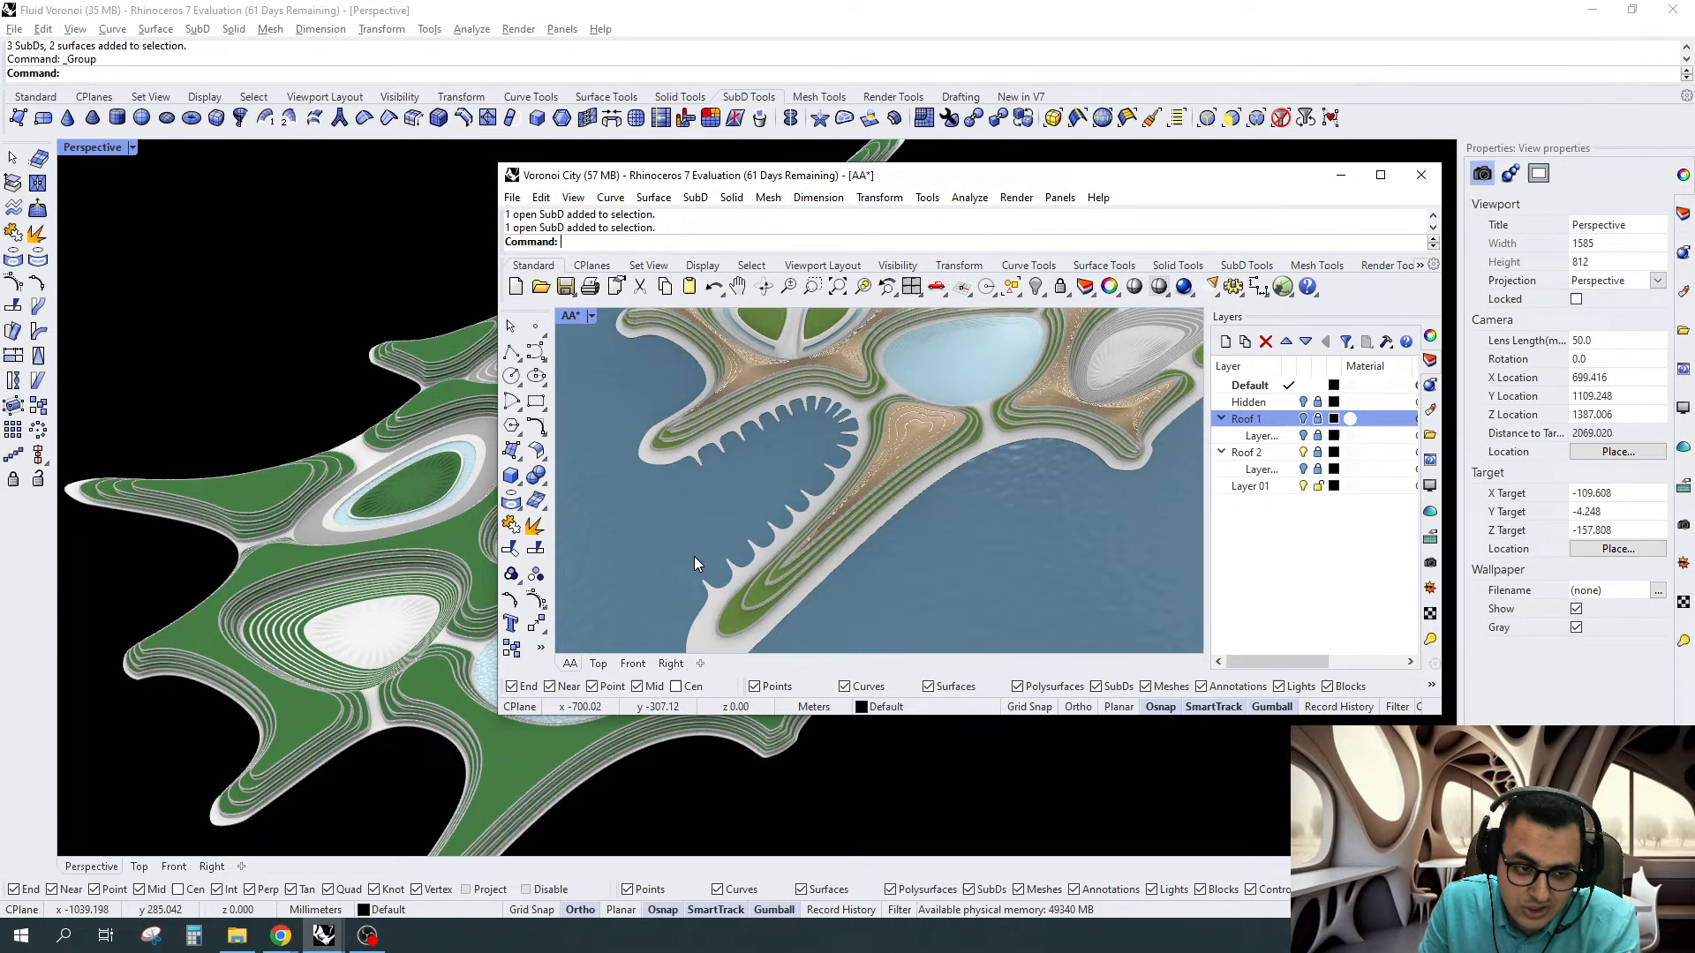
scroll(986, 366, down, 5)
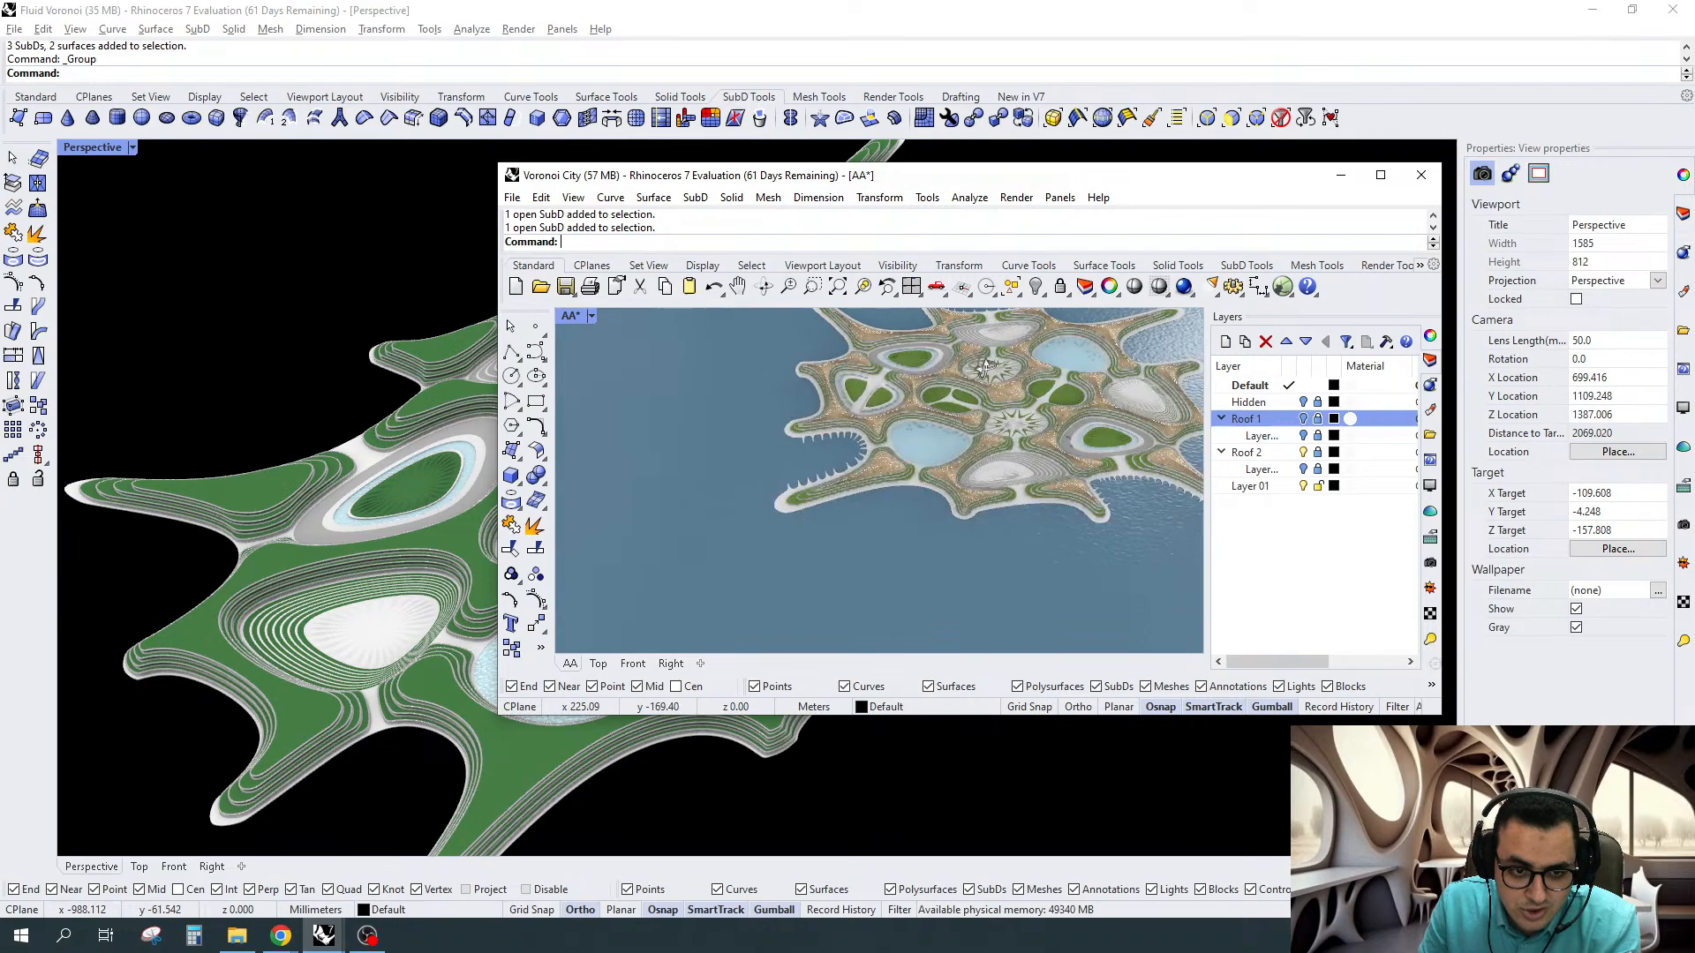
scroll(986, 367, up, 3)
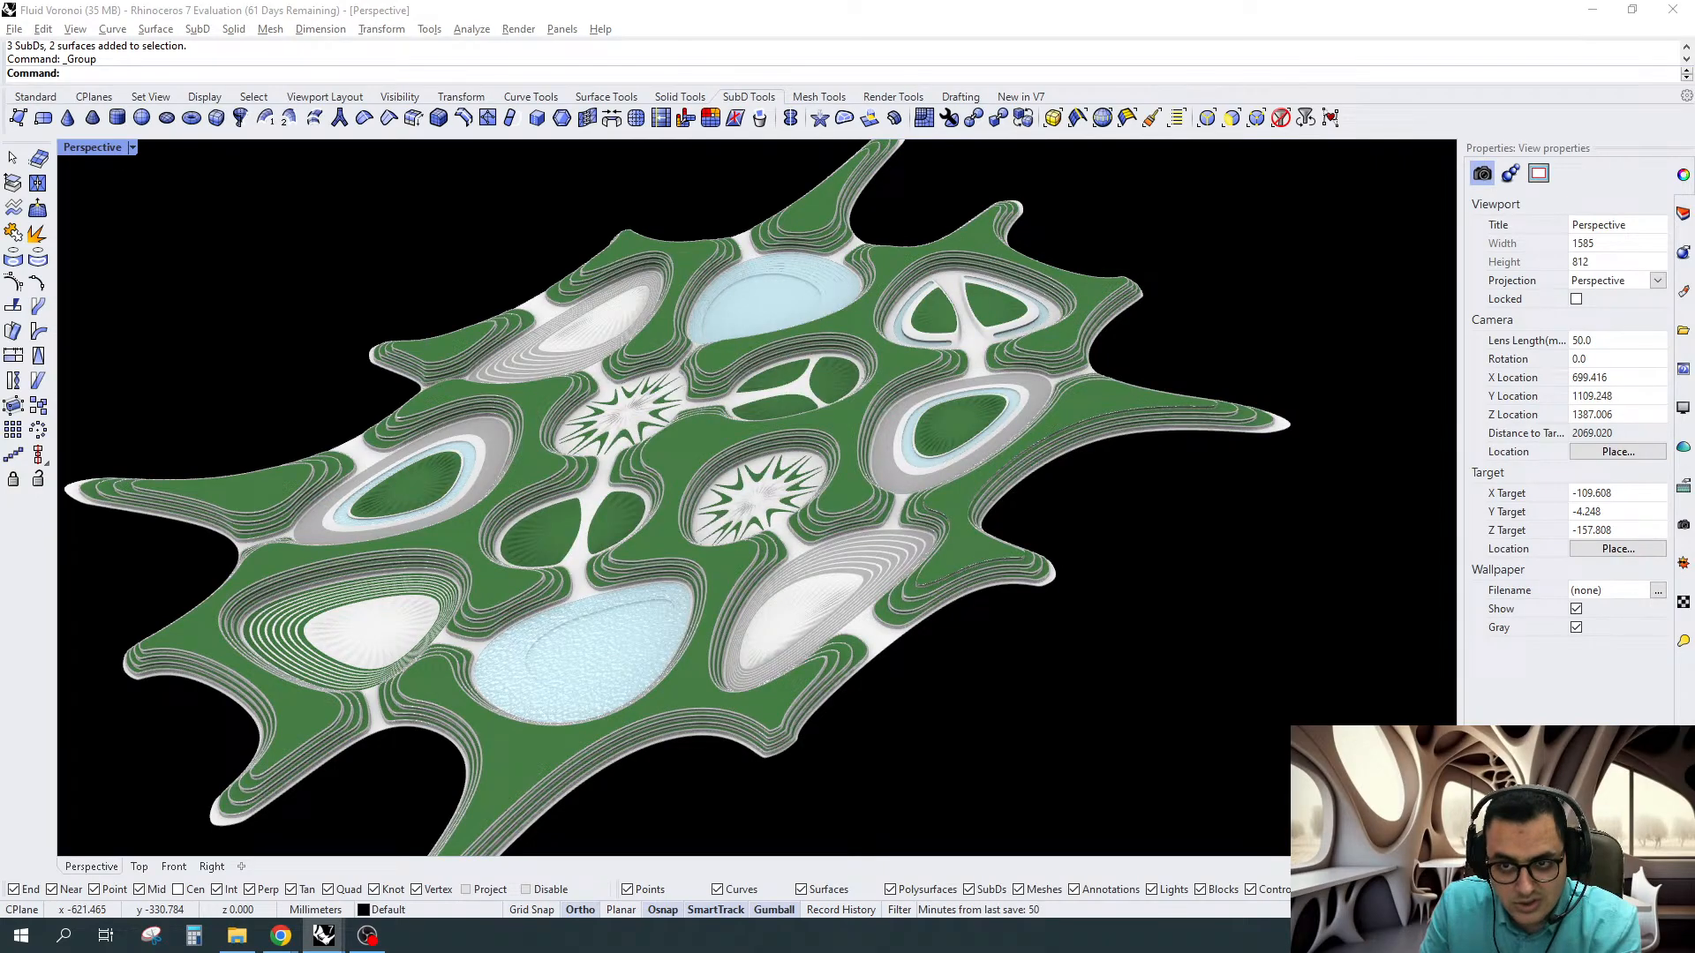
Return to the Fluid Voronoi file, select the base SubD that forms the island's lowest perforated platform, and isolate it with the Isolate command
scroll(662, 473, down, 4)
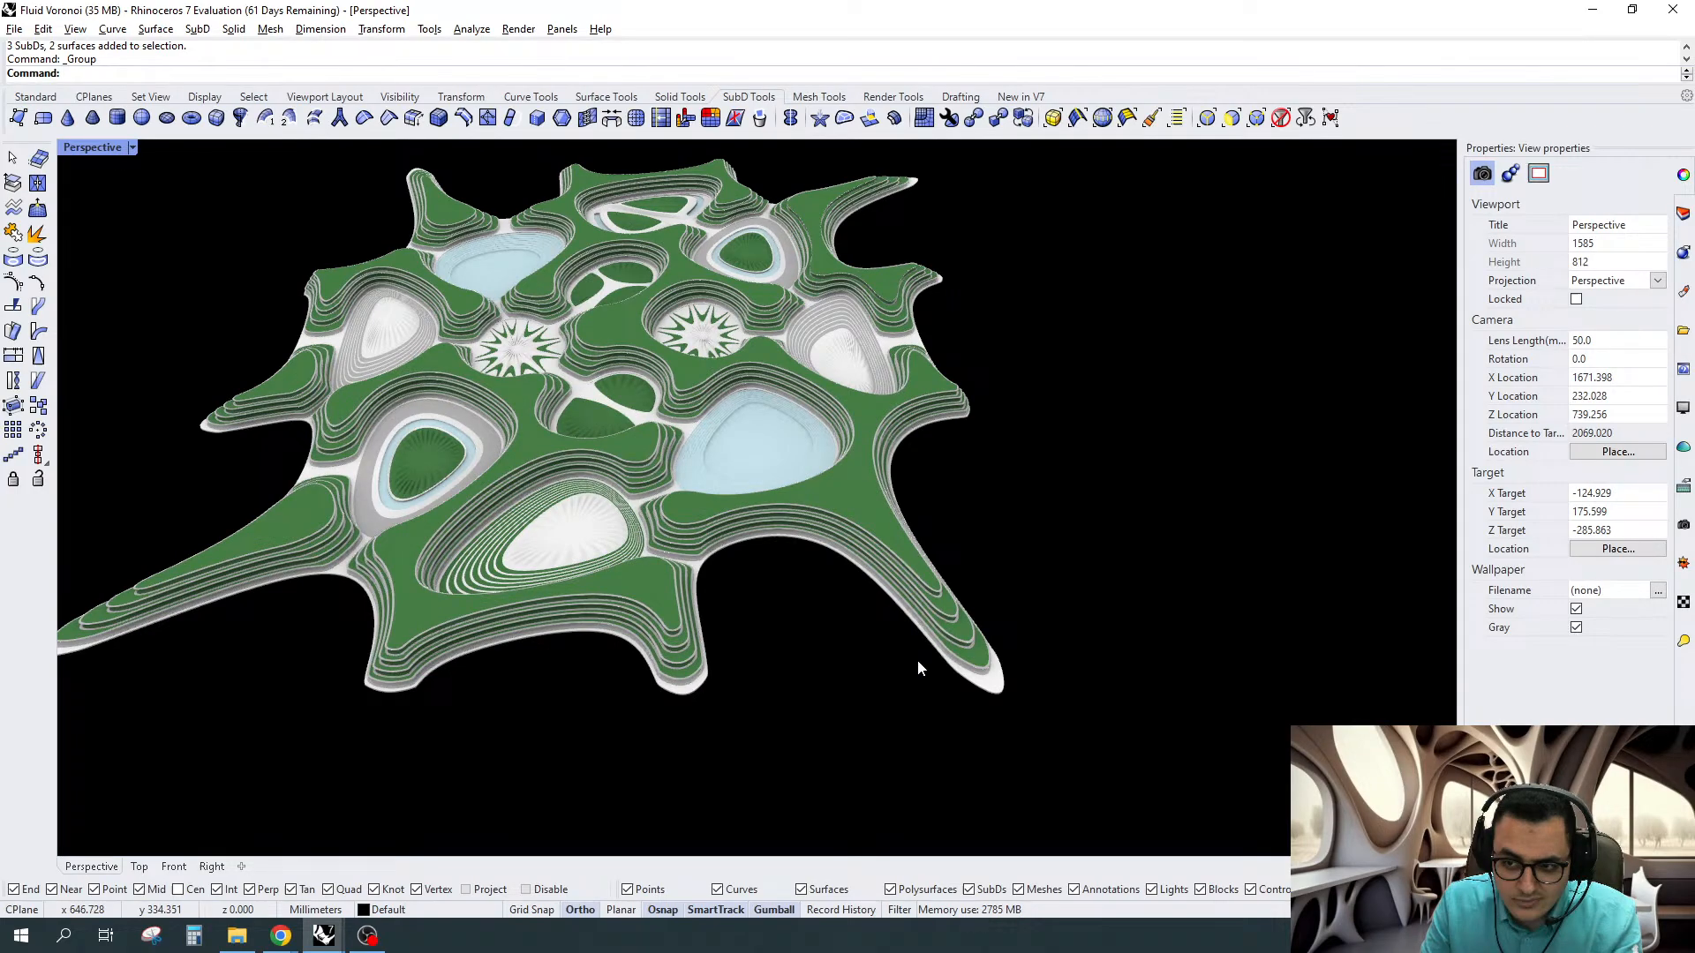
right_drag(925, 616, 702, 561)
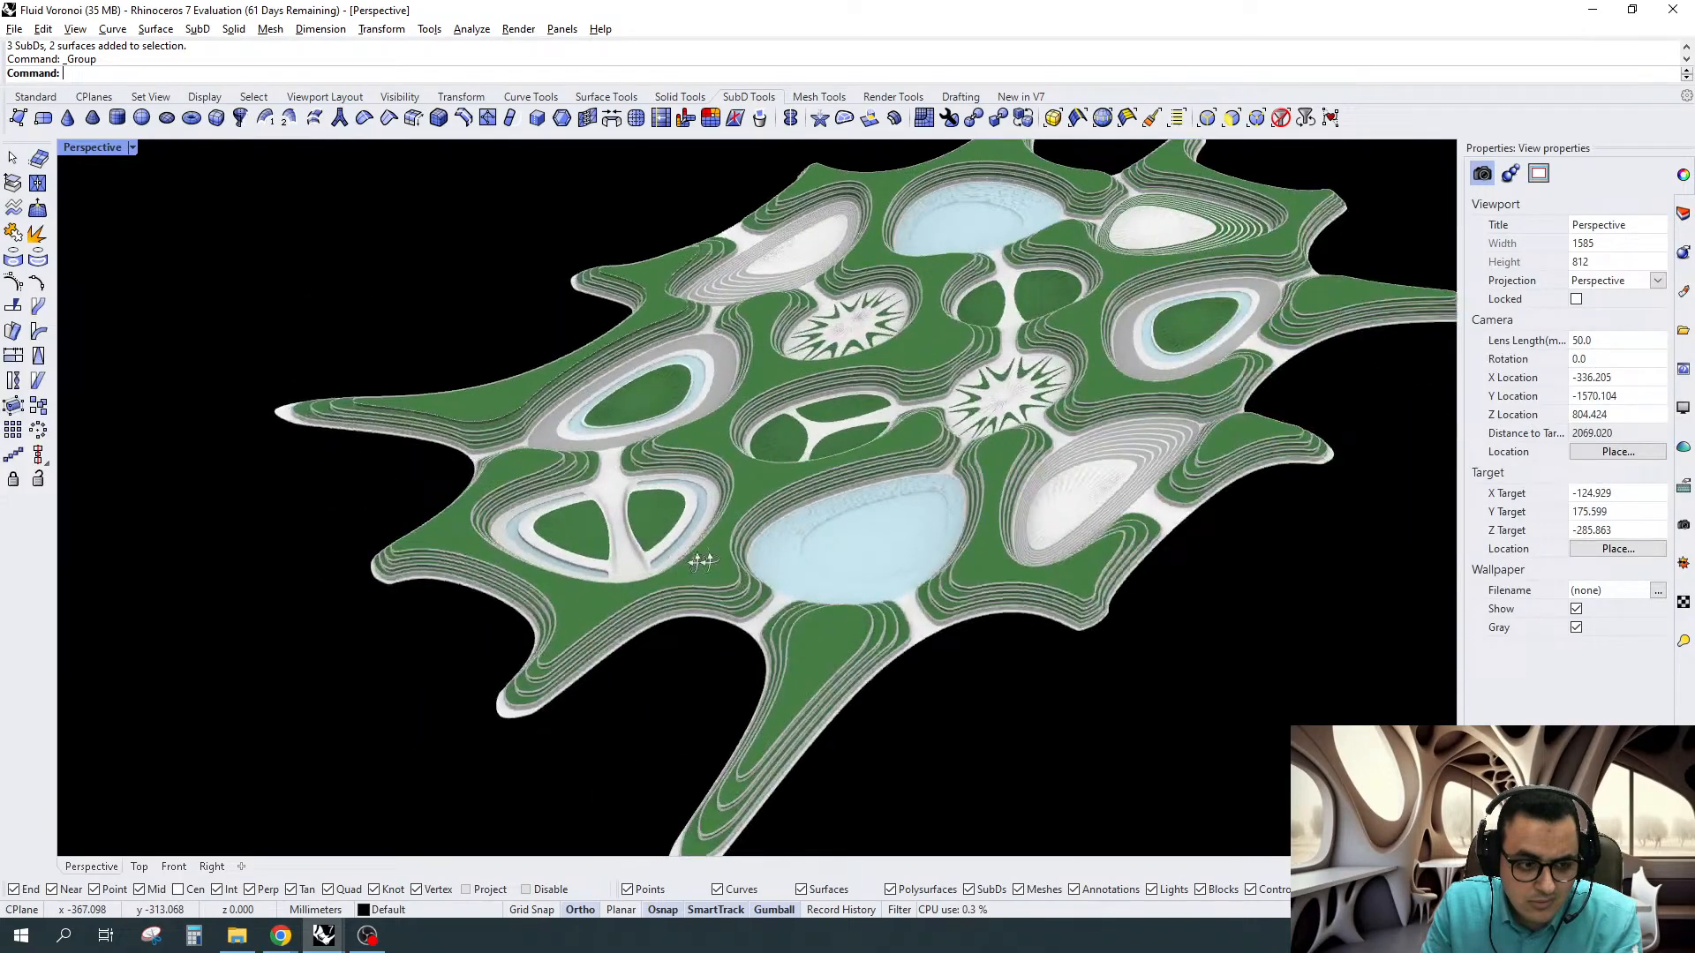
scroll(1044, 265, up, 10)
click(1024, 253)
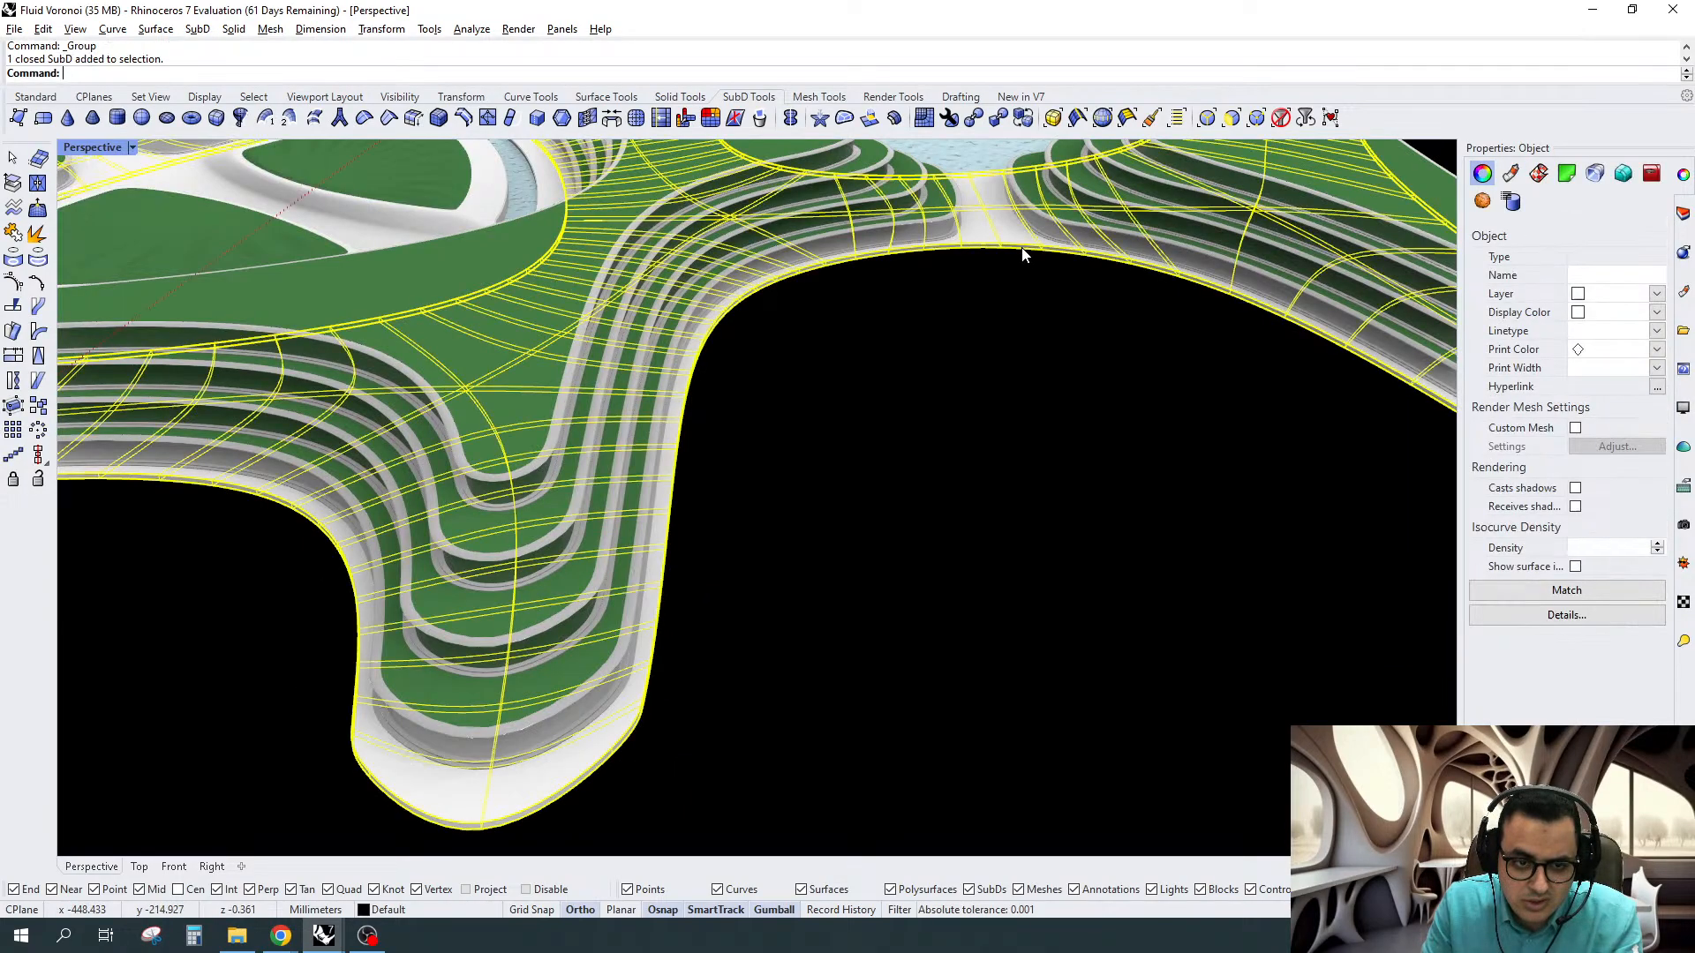
right_drag(1024, 254, 952, 326)
text(IsP)
key(Return)
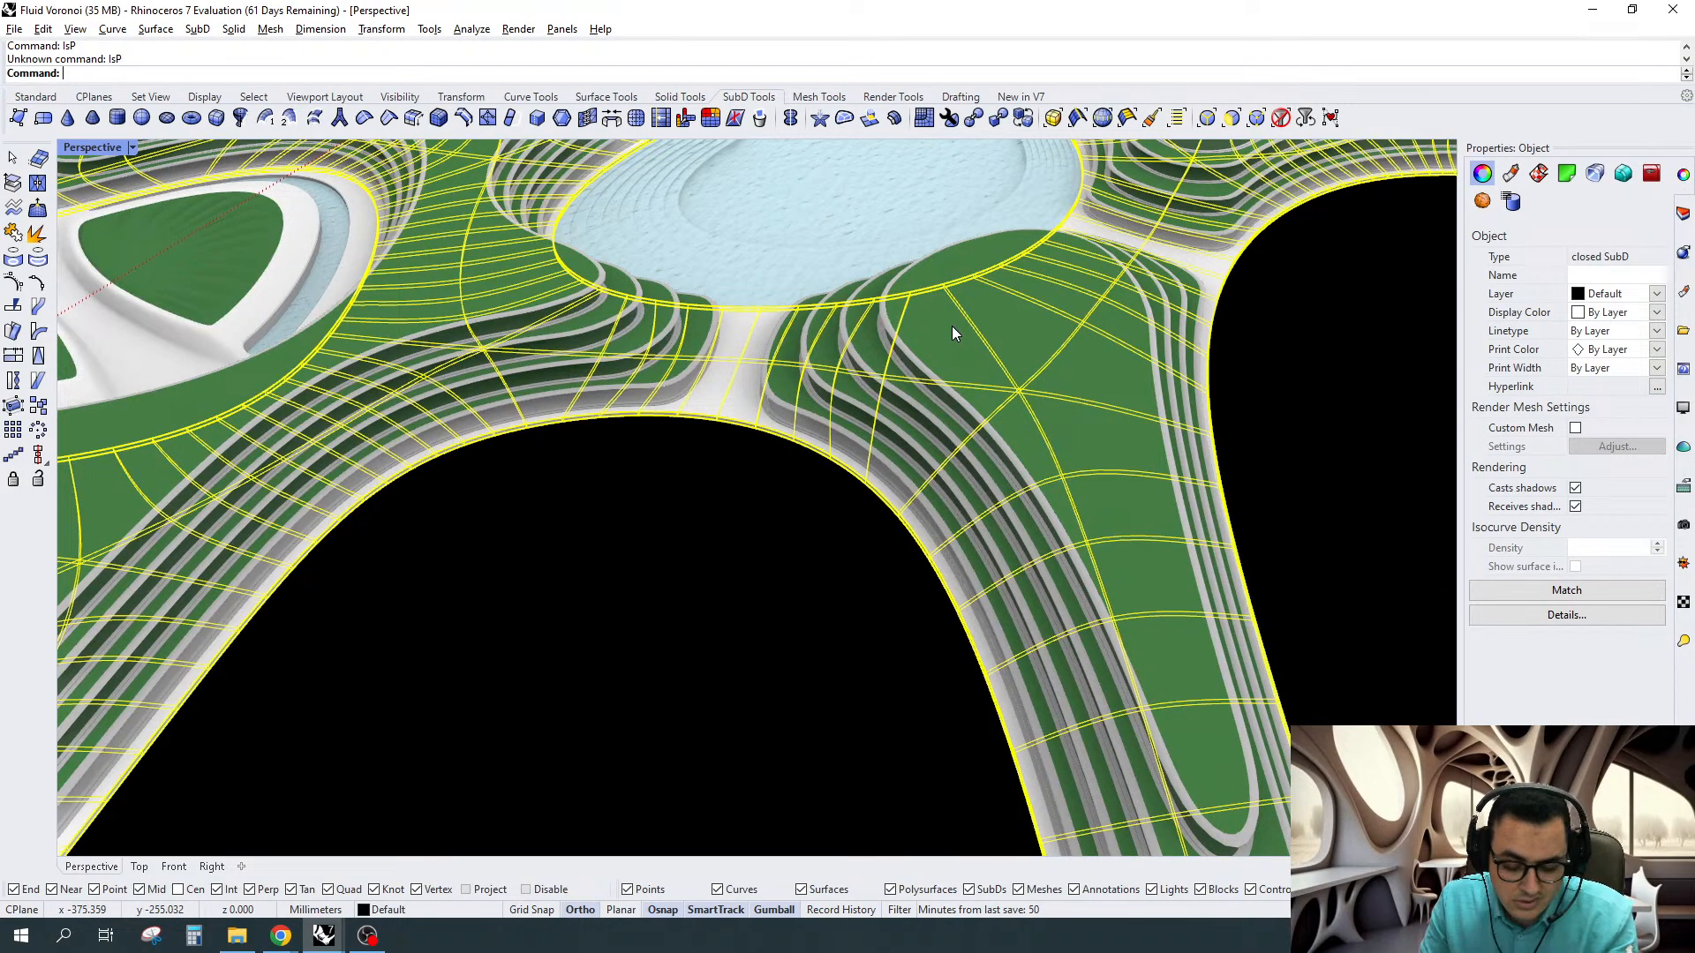
text(Isolate)
key(Return)
scroll(927, 401, down, 10)
right_drag(913, 415, 924, 414)
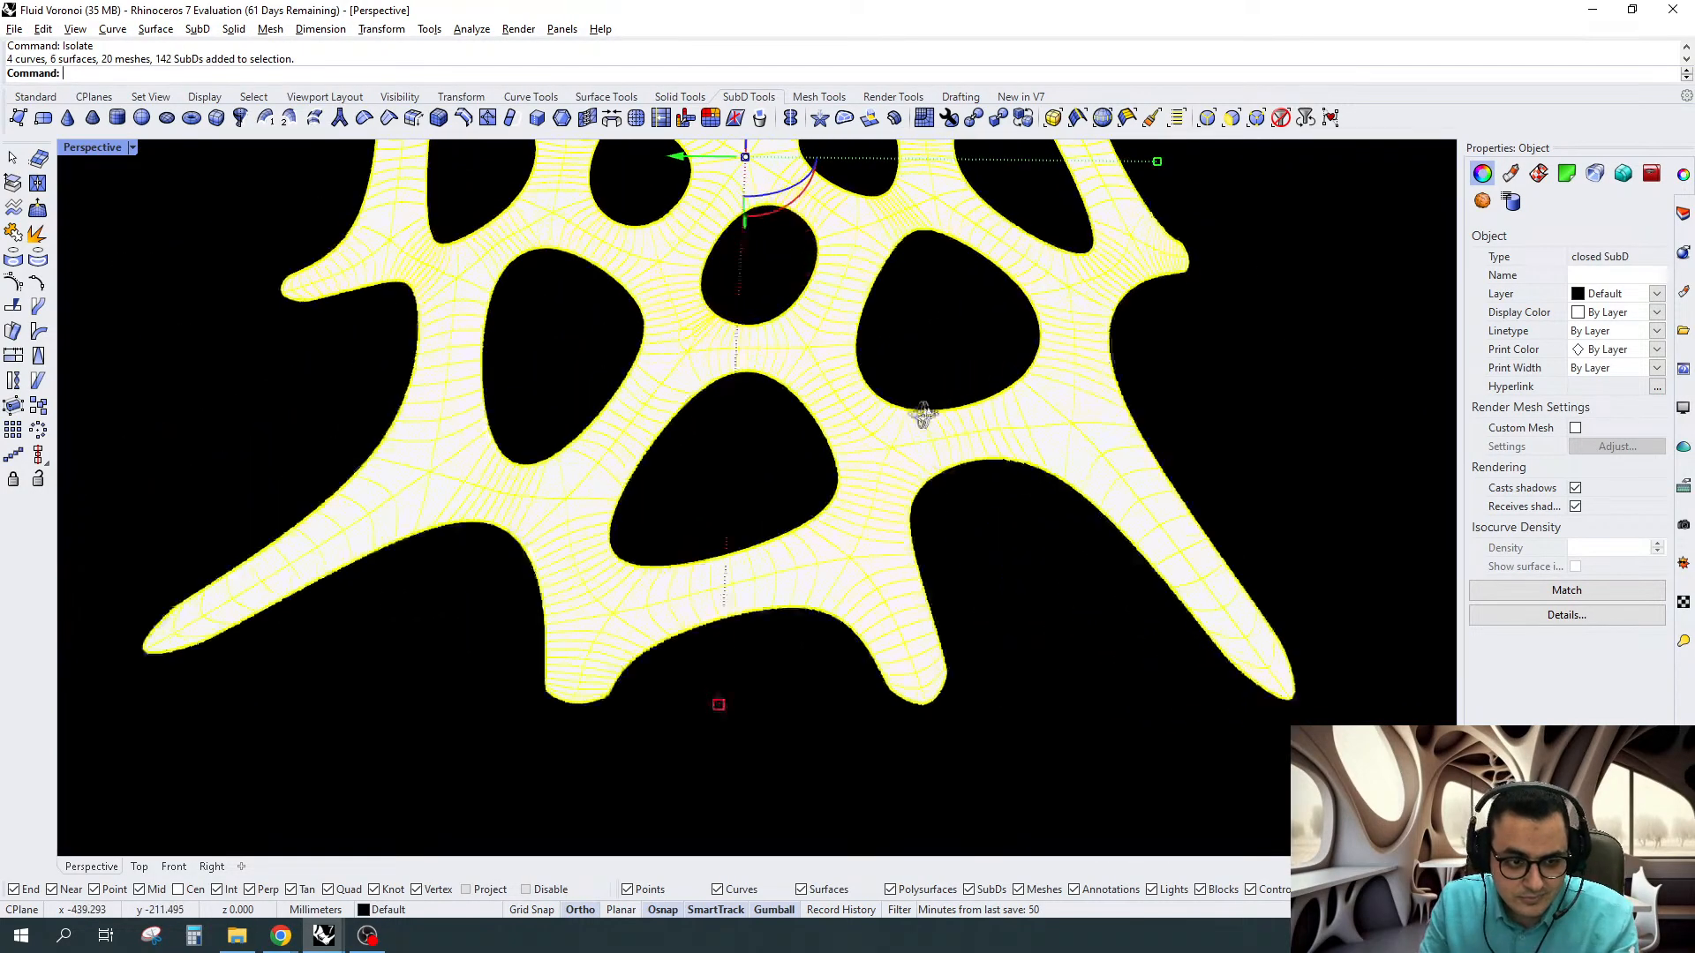
Set the Perspective view to Shaded mode to inspect the isolated platform's edges at the tip of its long arm
click(93, 147)
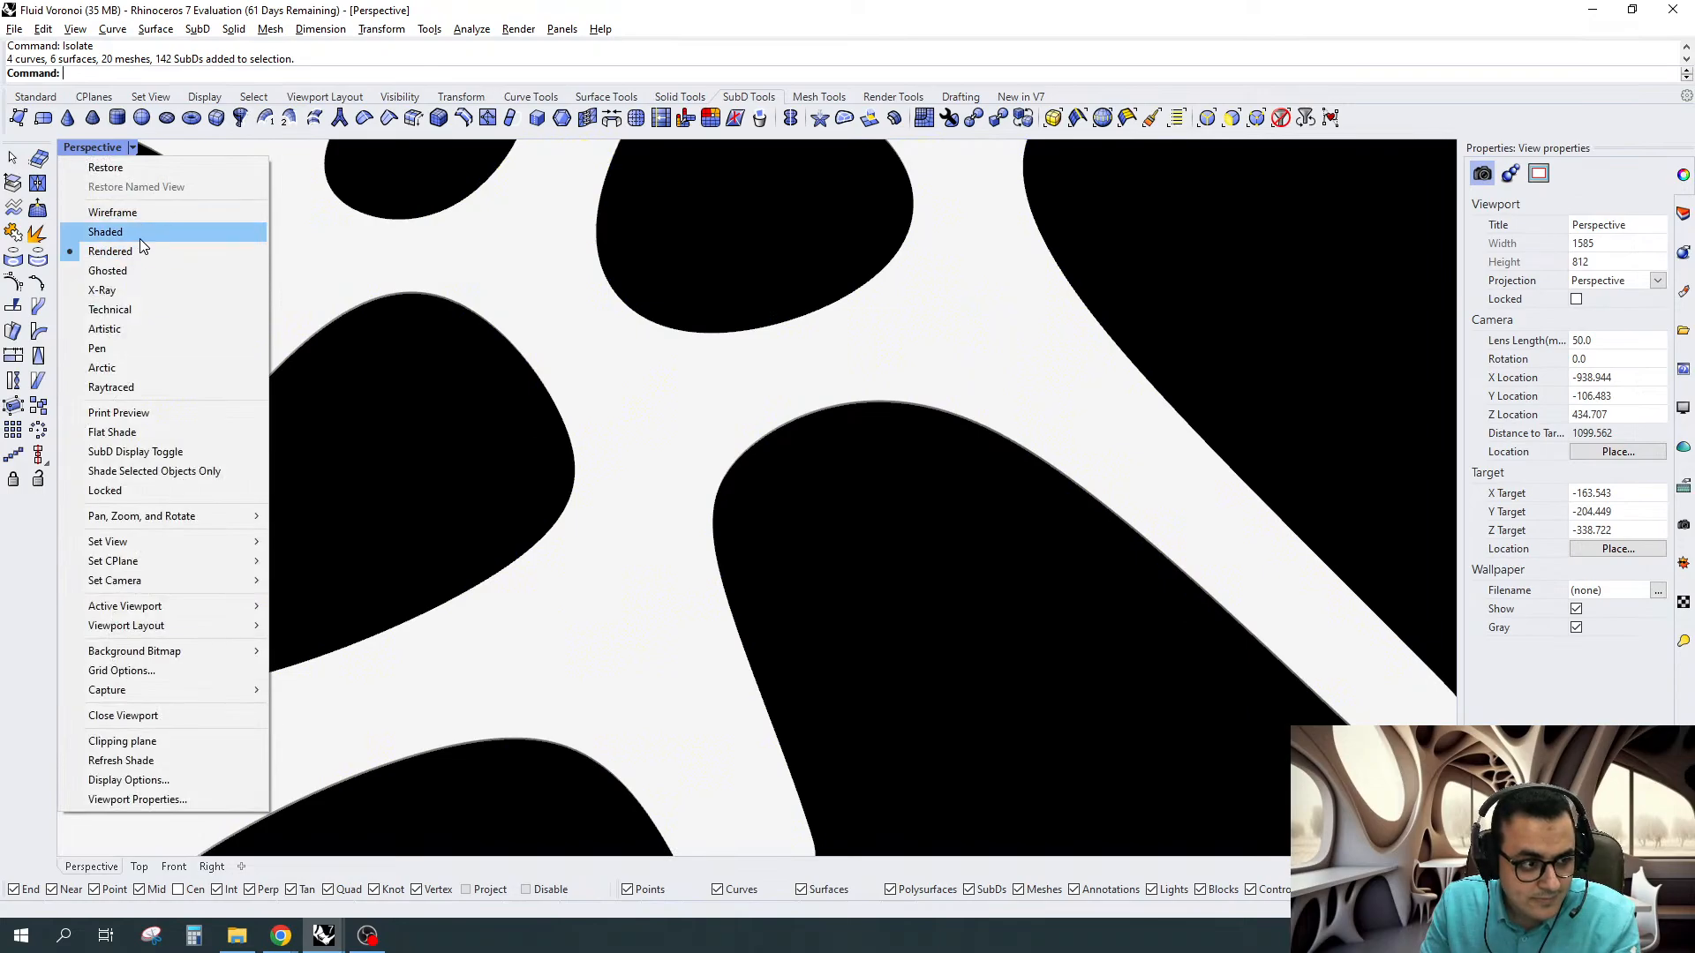
click(139, 231)
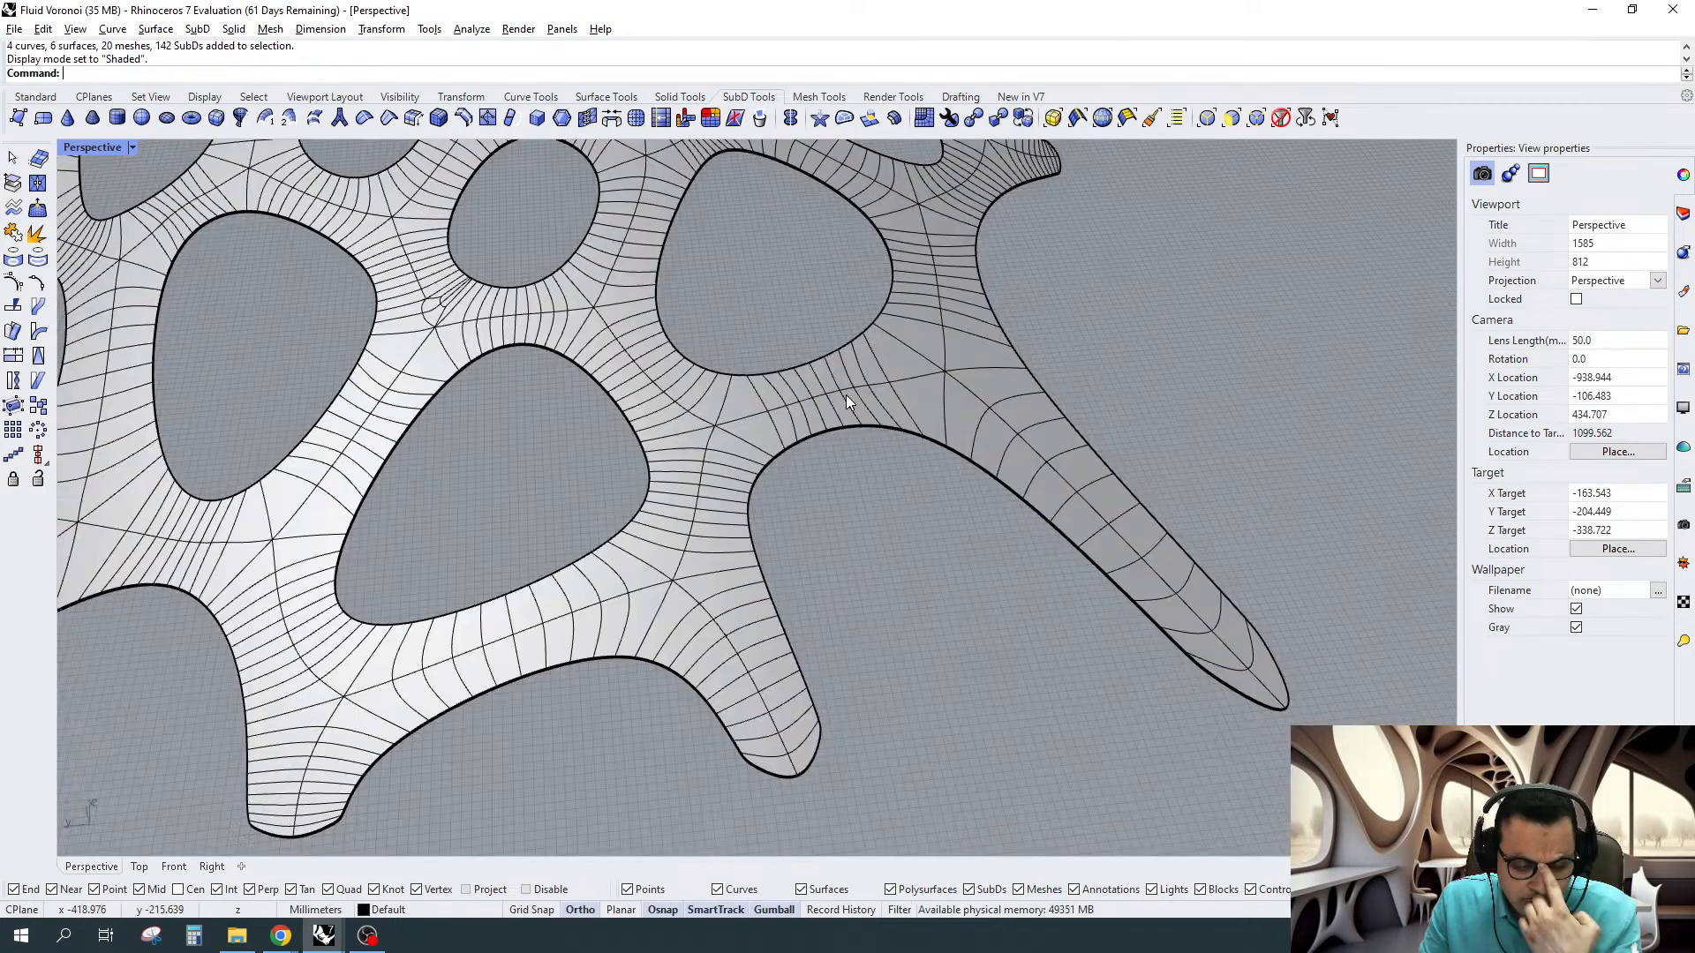
scroll(851, 402, down, 9)
right_drag(851, 402, 1067, 428)
scroll(1004, 275, up, 10)
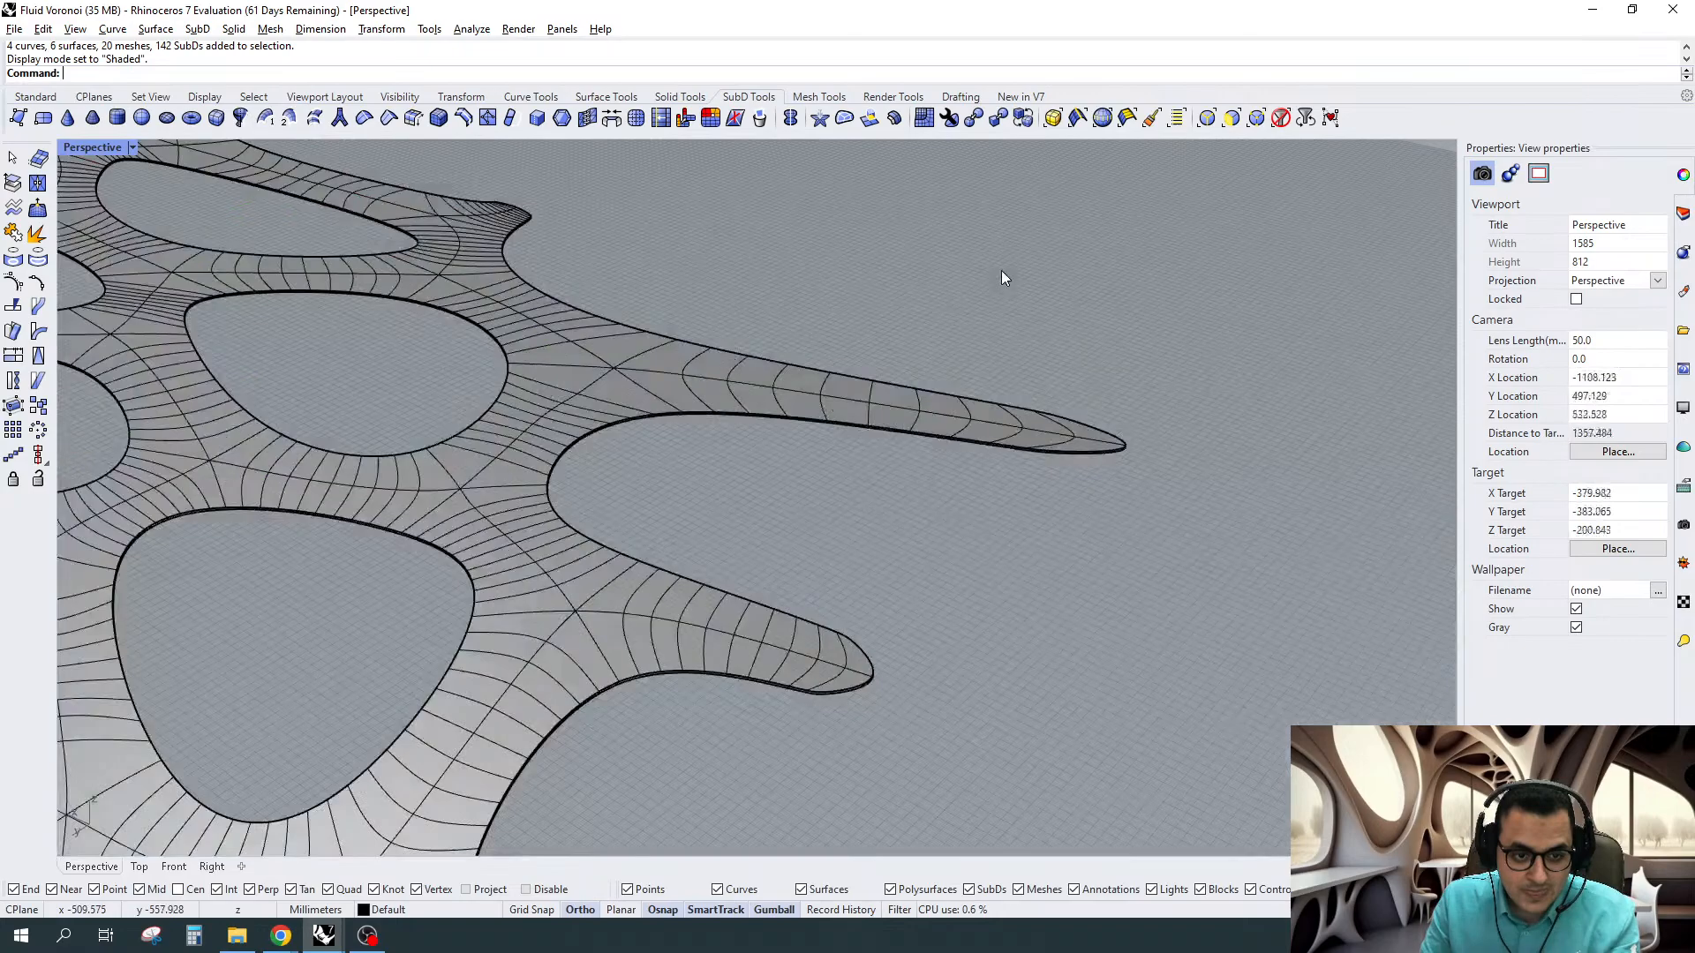
right_drag(1001, 270, 960, 417)
scroll(926, 498, up, 5)
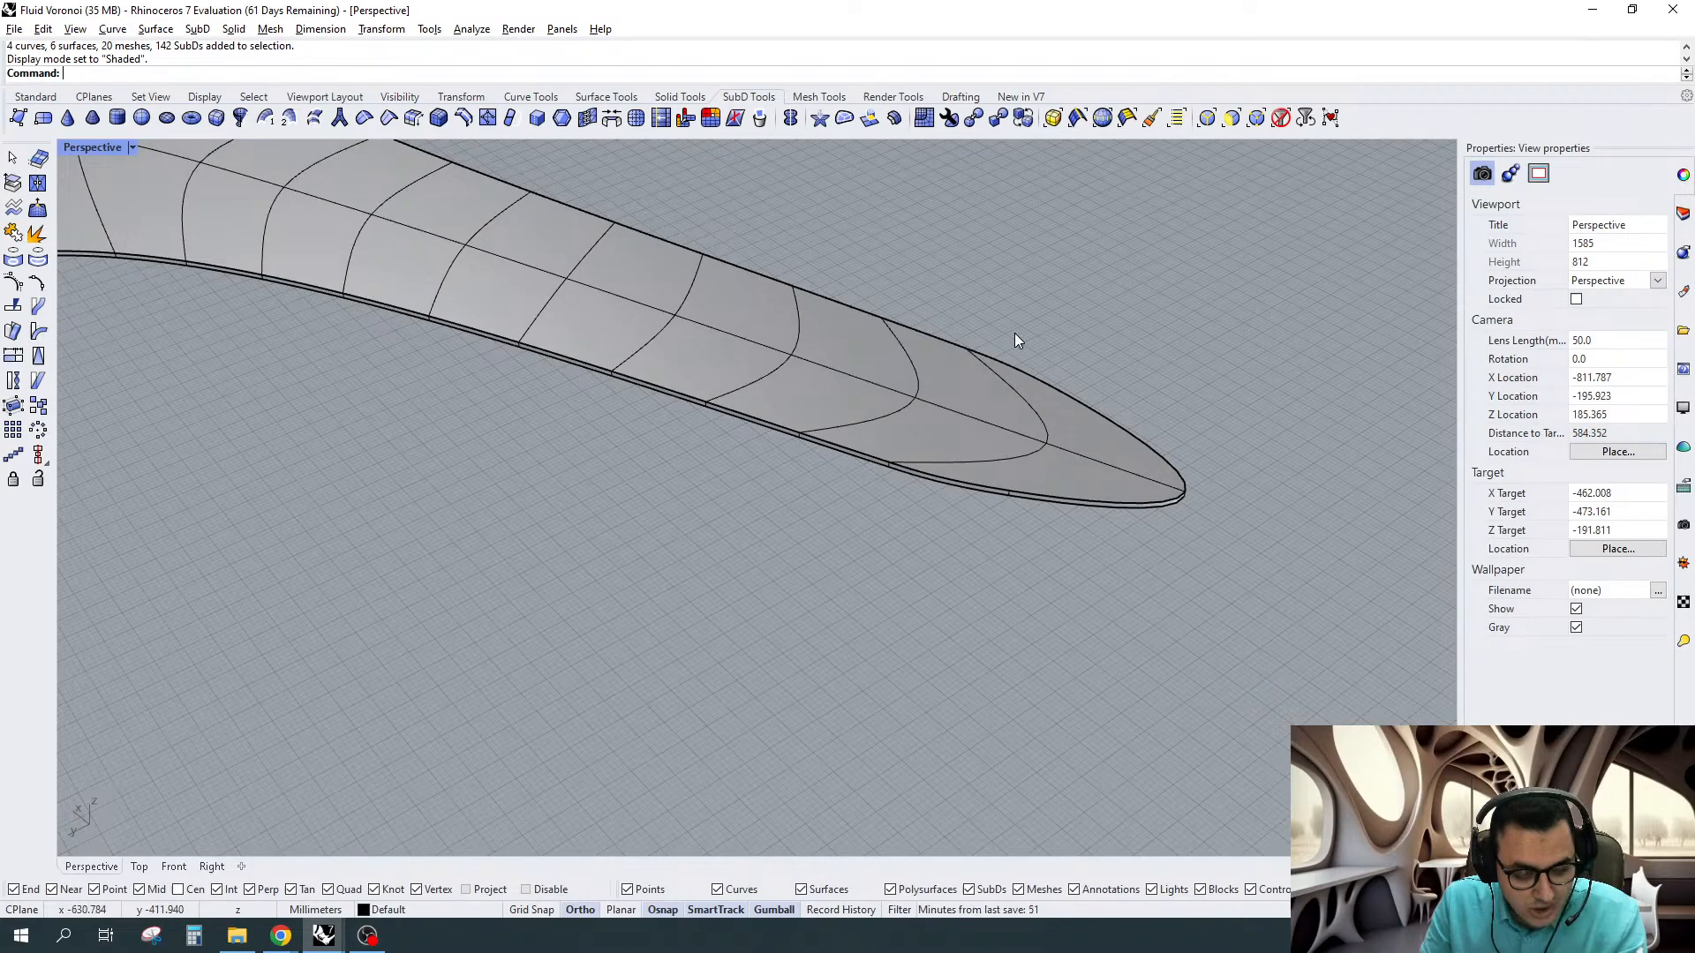
Select the ring of short vertical edges around the platform's outer rim with SelEdgeRing, and restrict the selection filter to faces
key(Return)
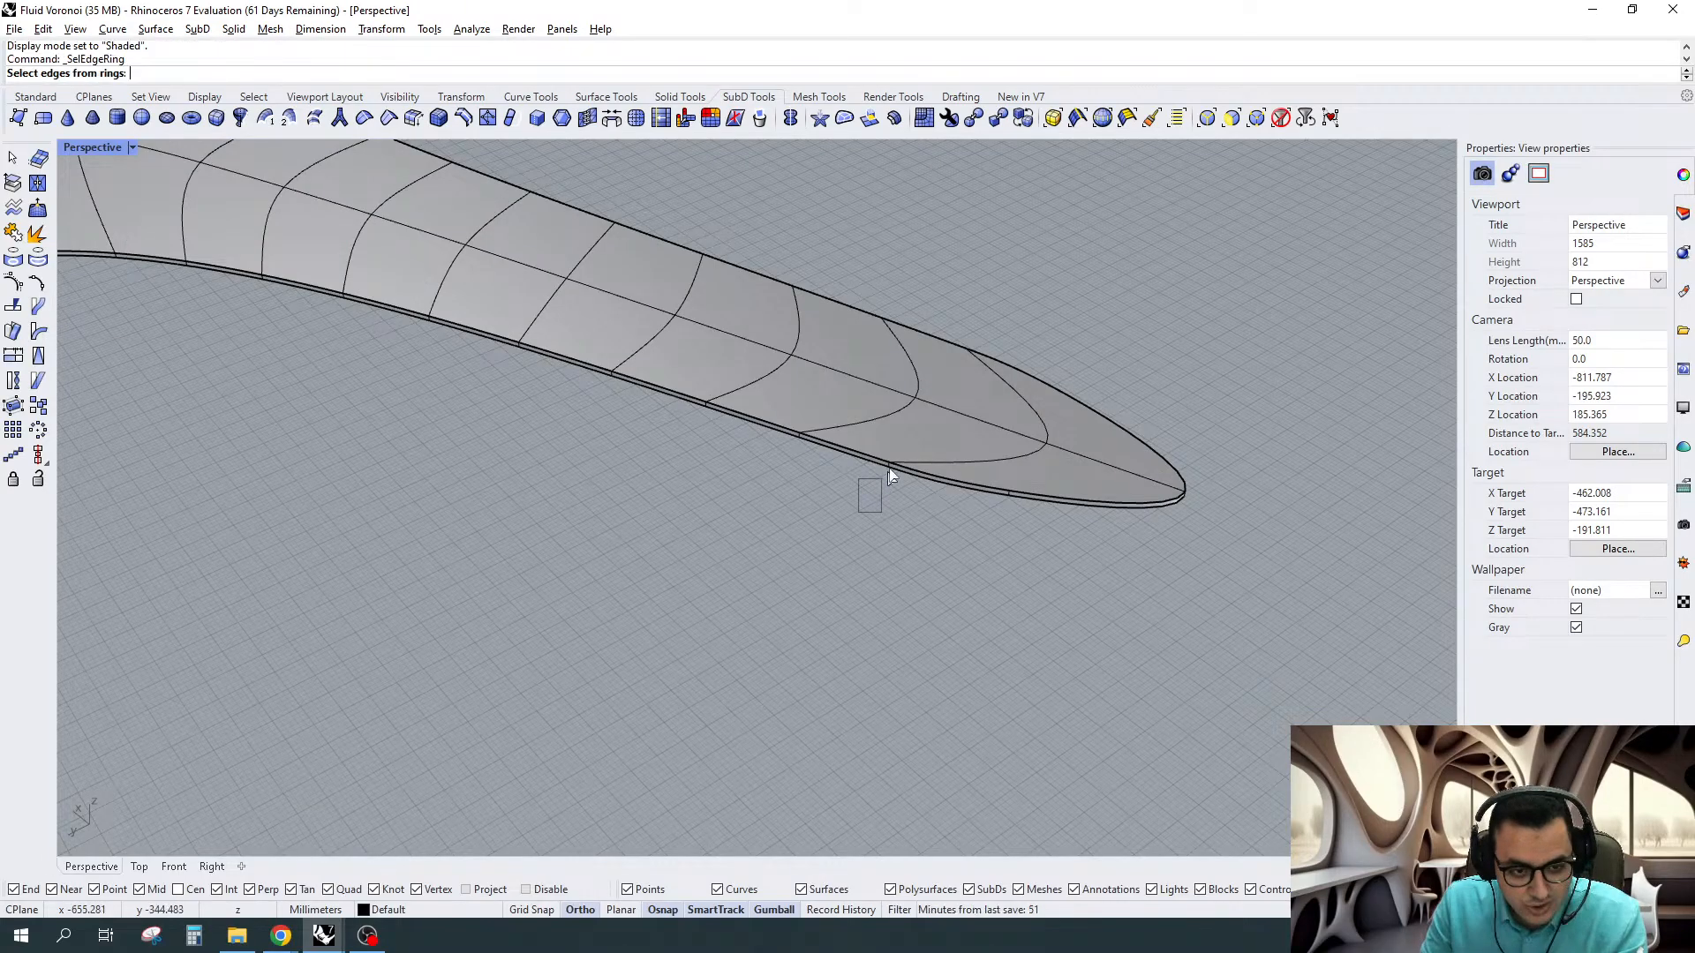
click(890, 465)
key(Return)
scroll(893, 472, up, 5)
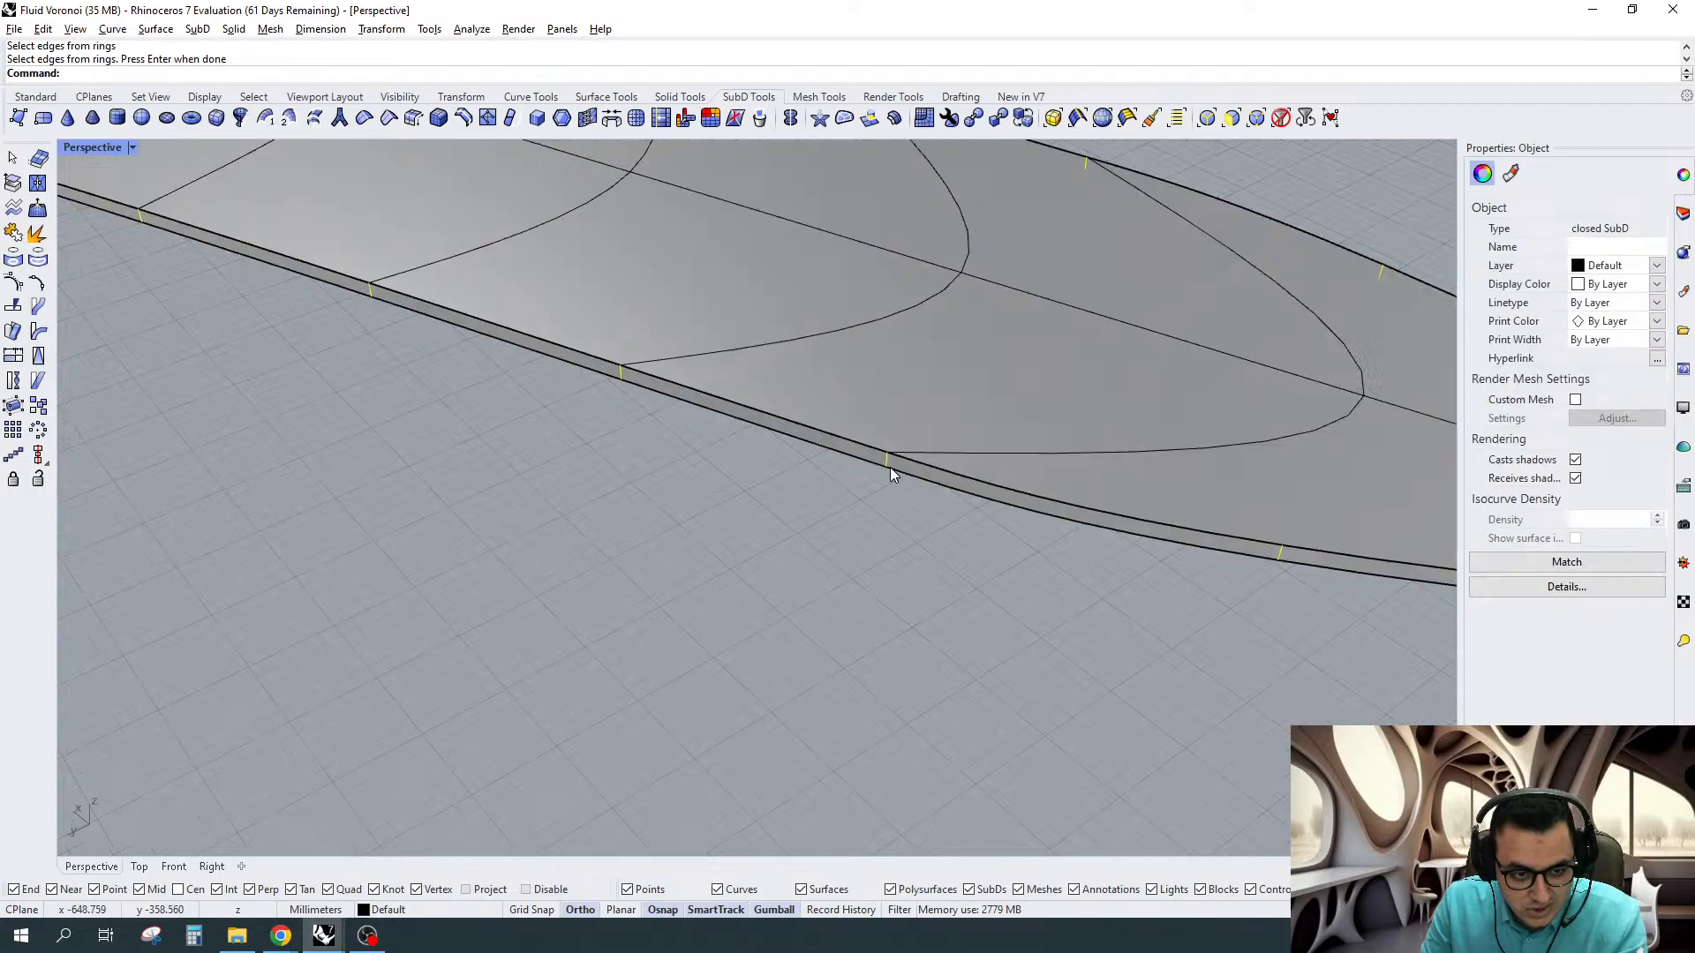
scroll(889, 467, down, 5)
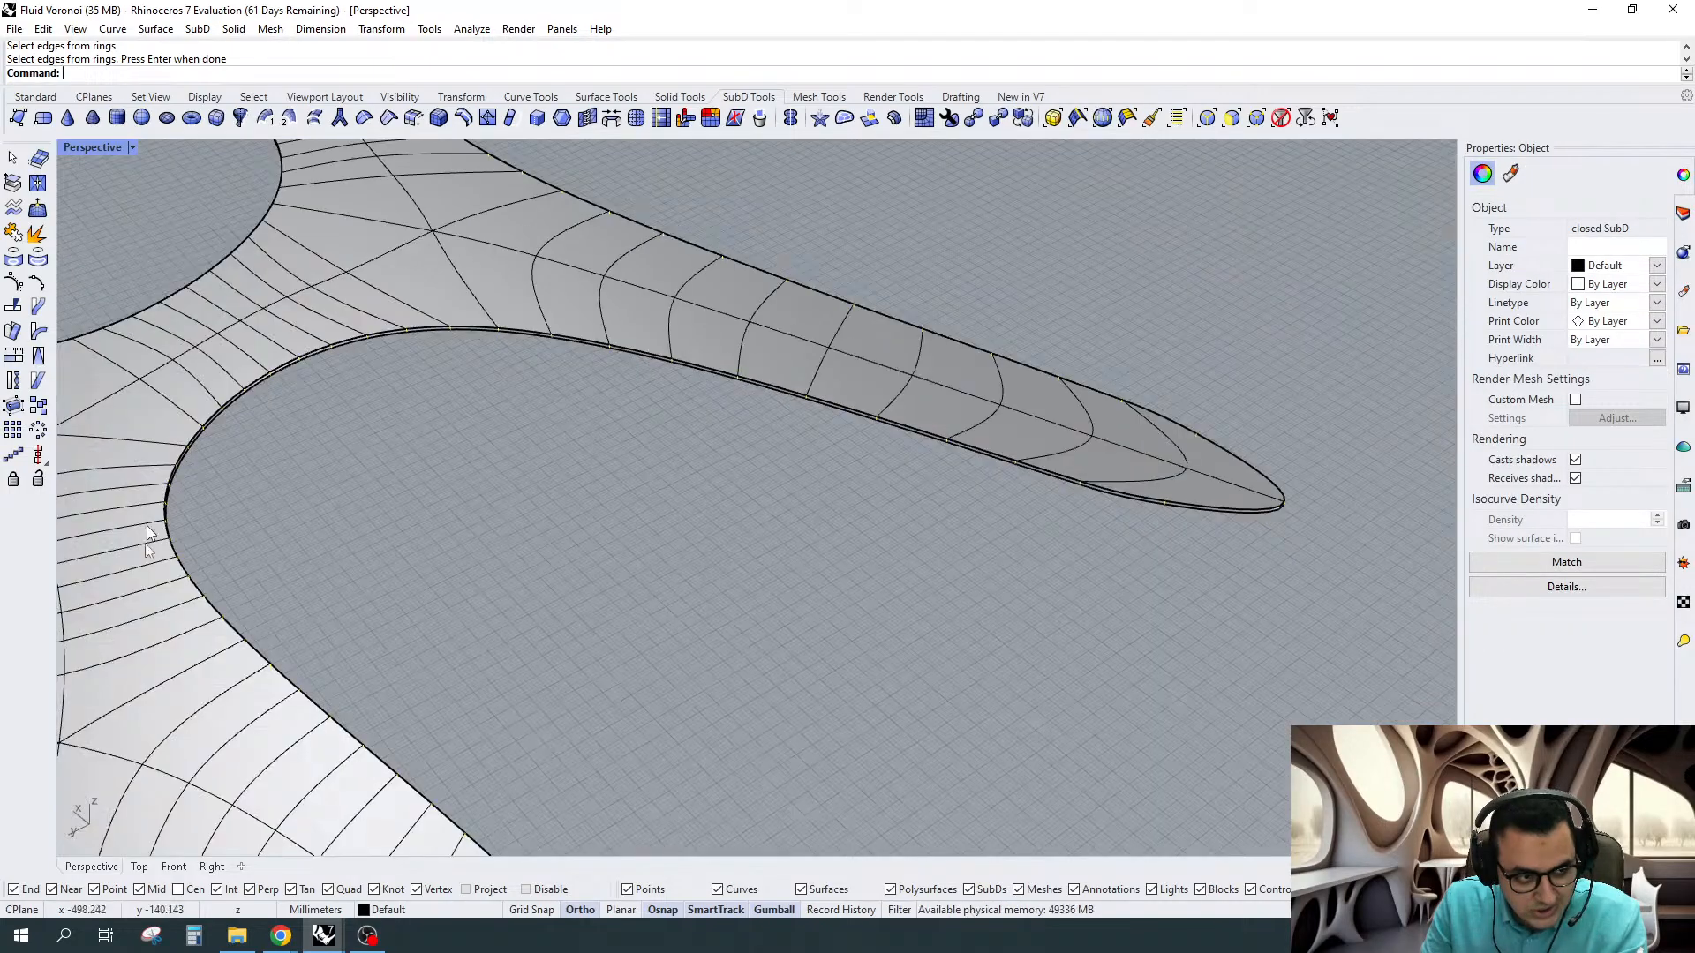
scroll(913, 505, down, 2)
right_drag(914, 505, 285, 294)
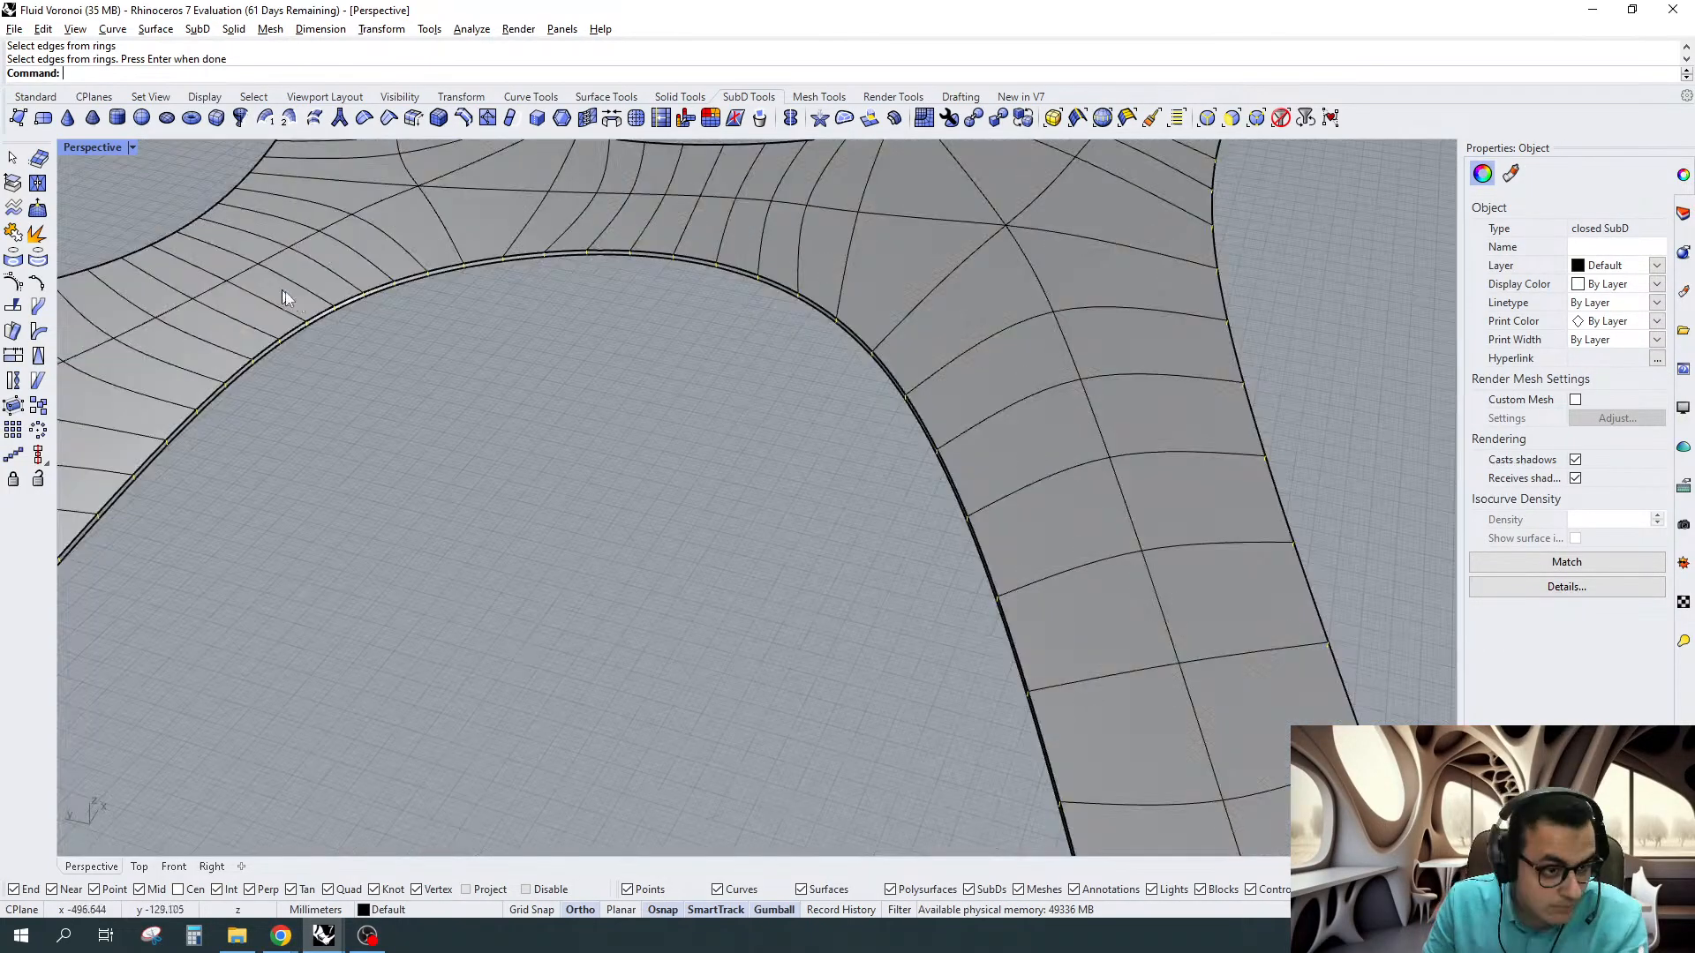
scroll(805, 350, down, 4)
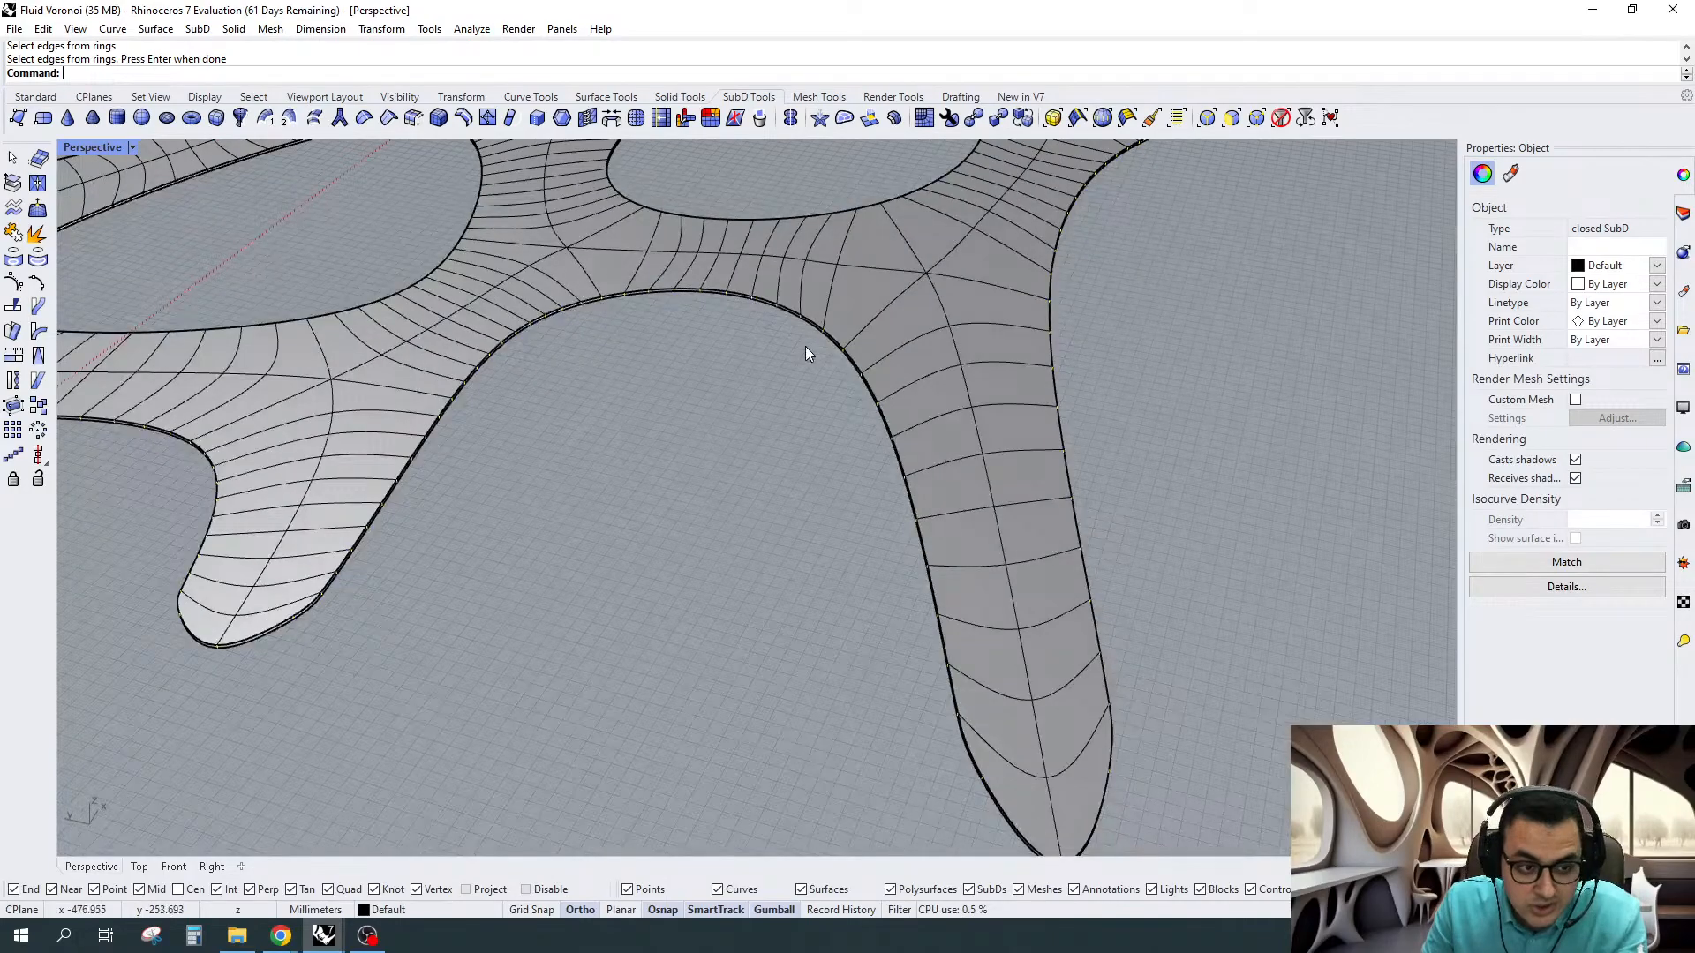
right_drag(805, 346, 867, 381)
scroll(867, 389, down, 6)
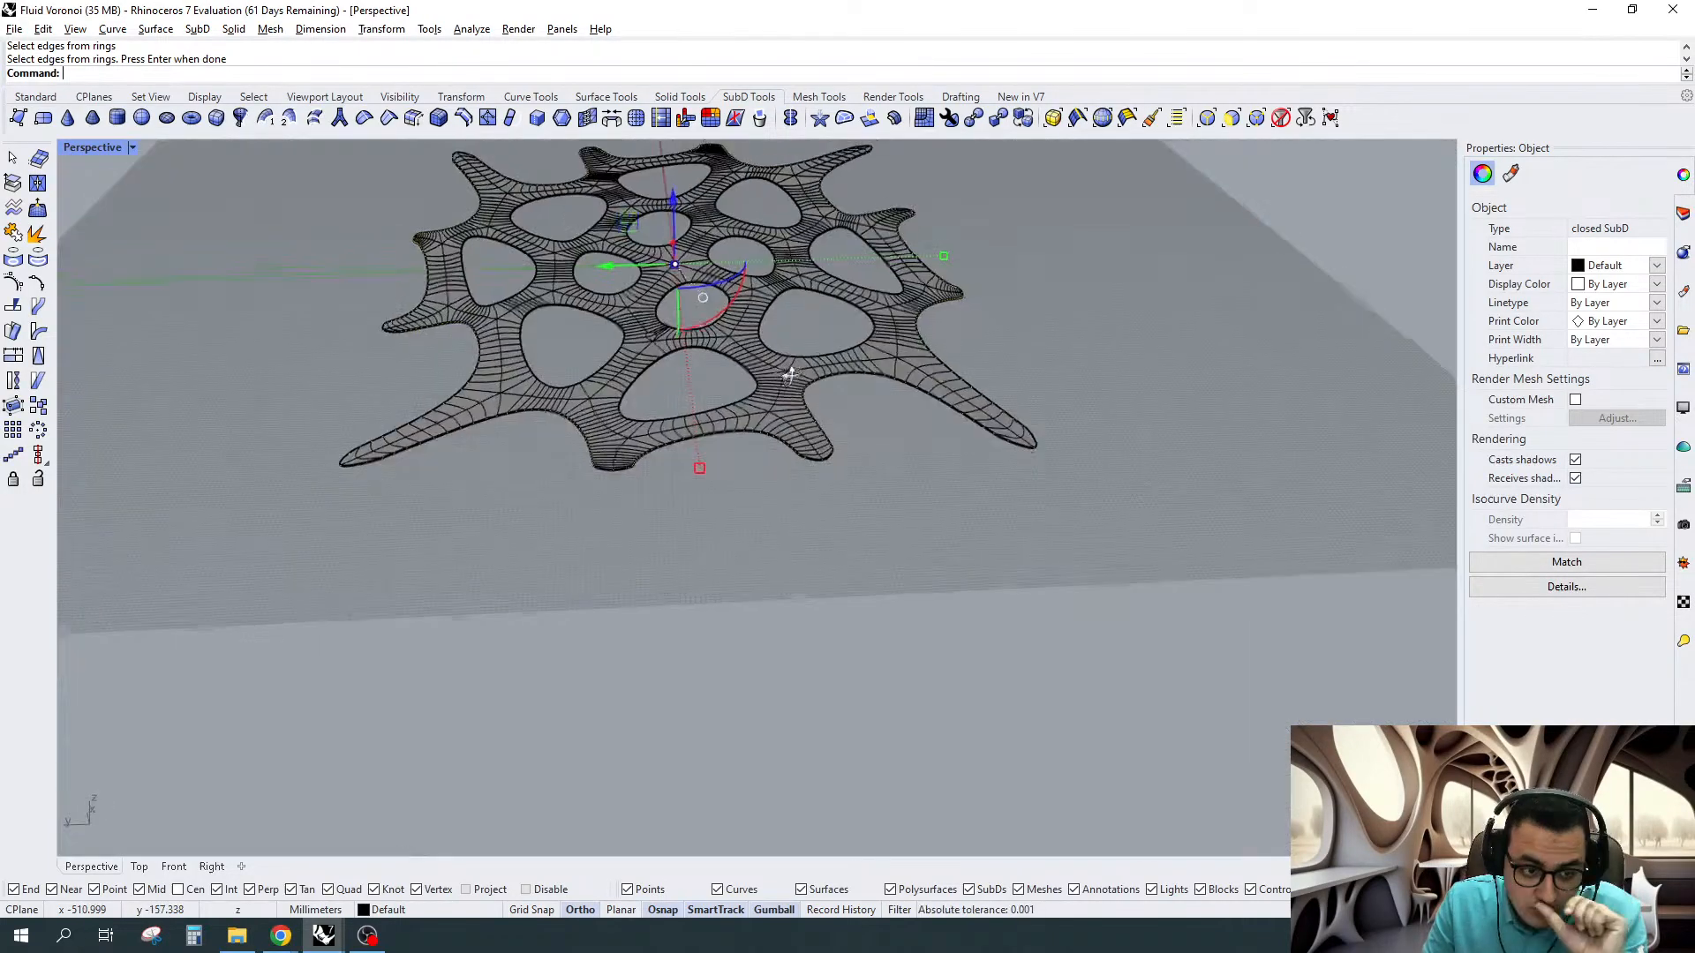
scroll(802, 300, up, 2)
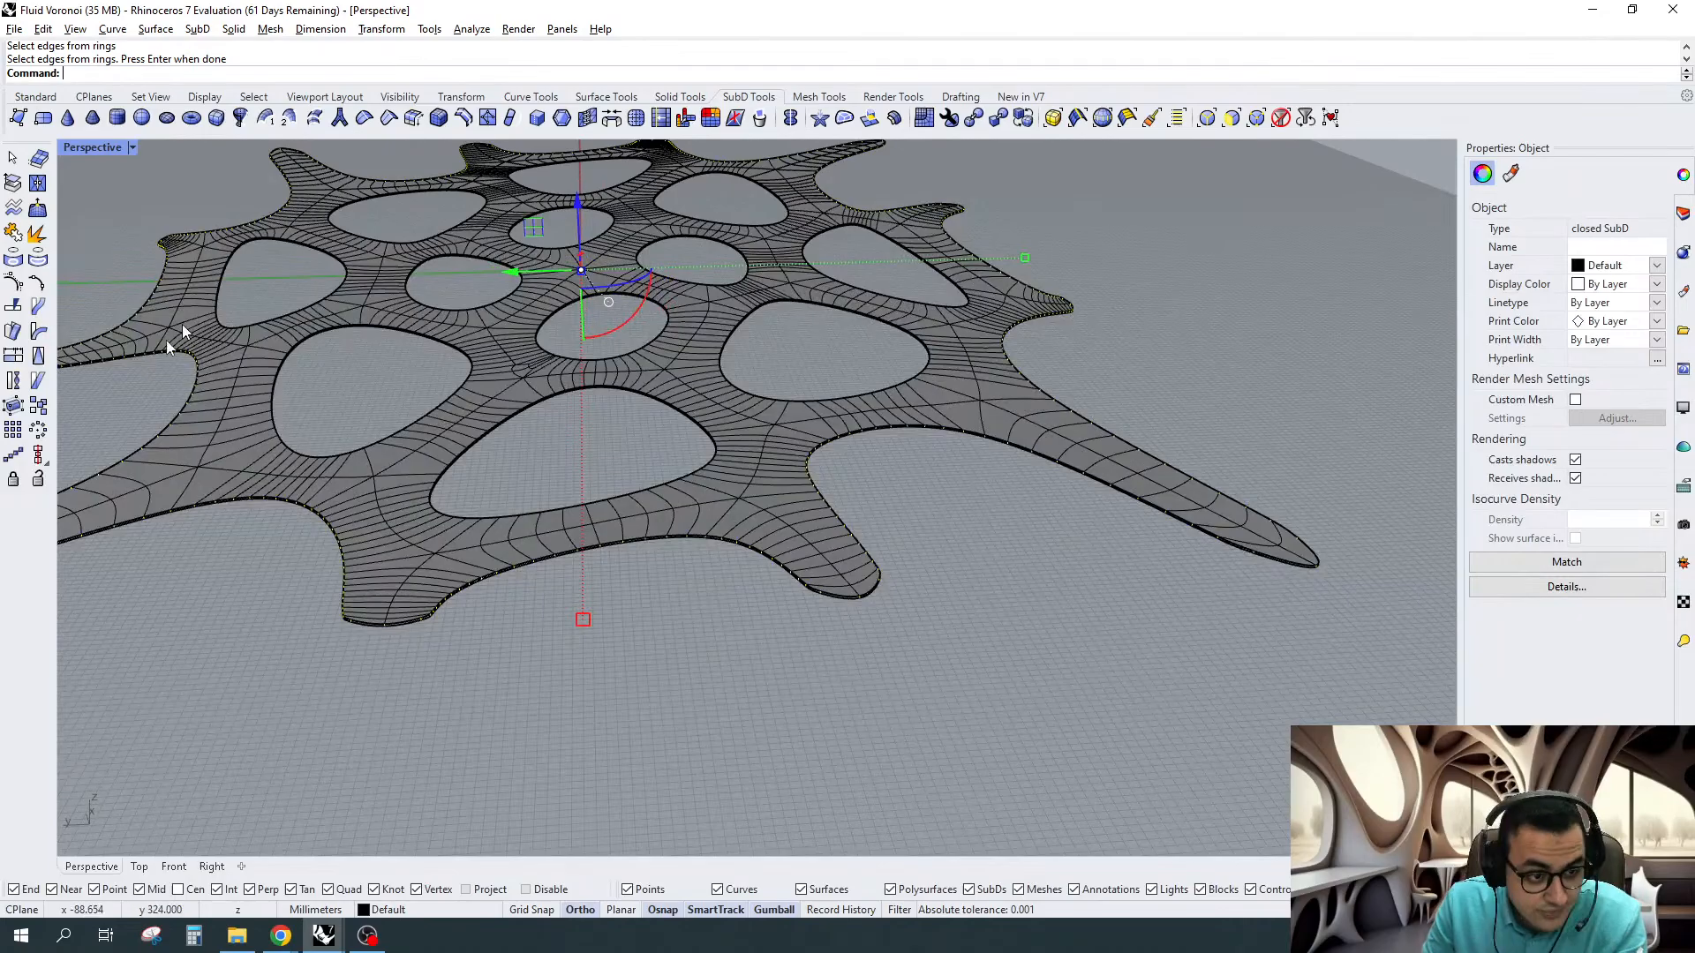
right_drag(954, 594, 1072, 611)
scroll(1206, 549, up, 12)
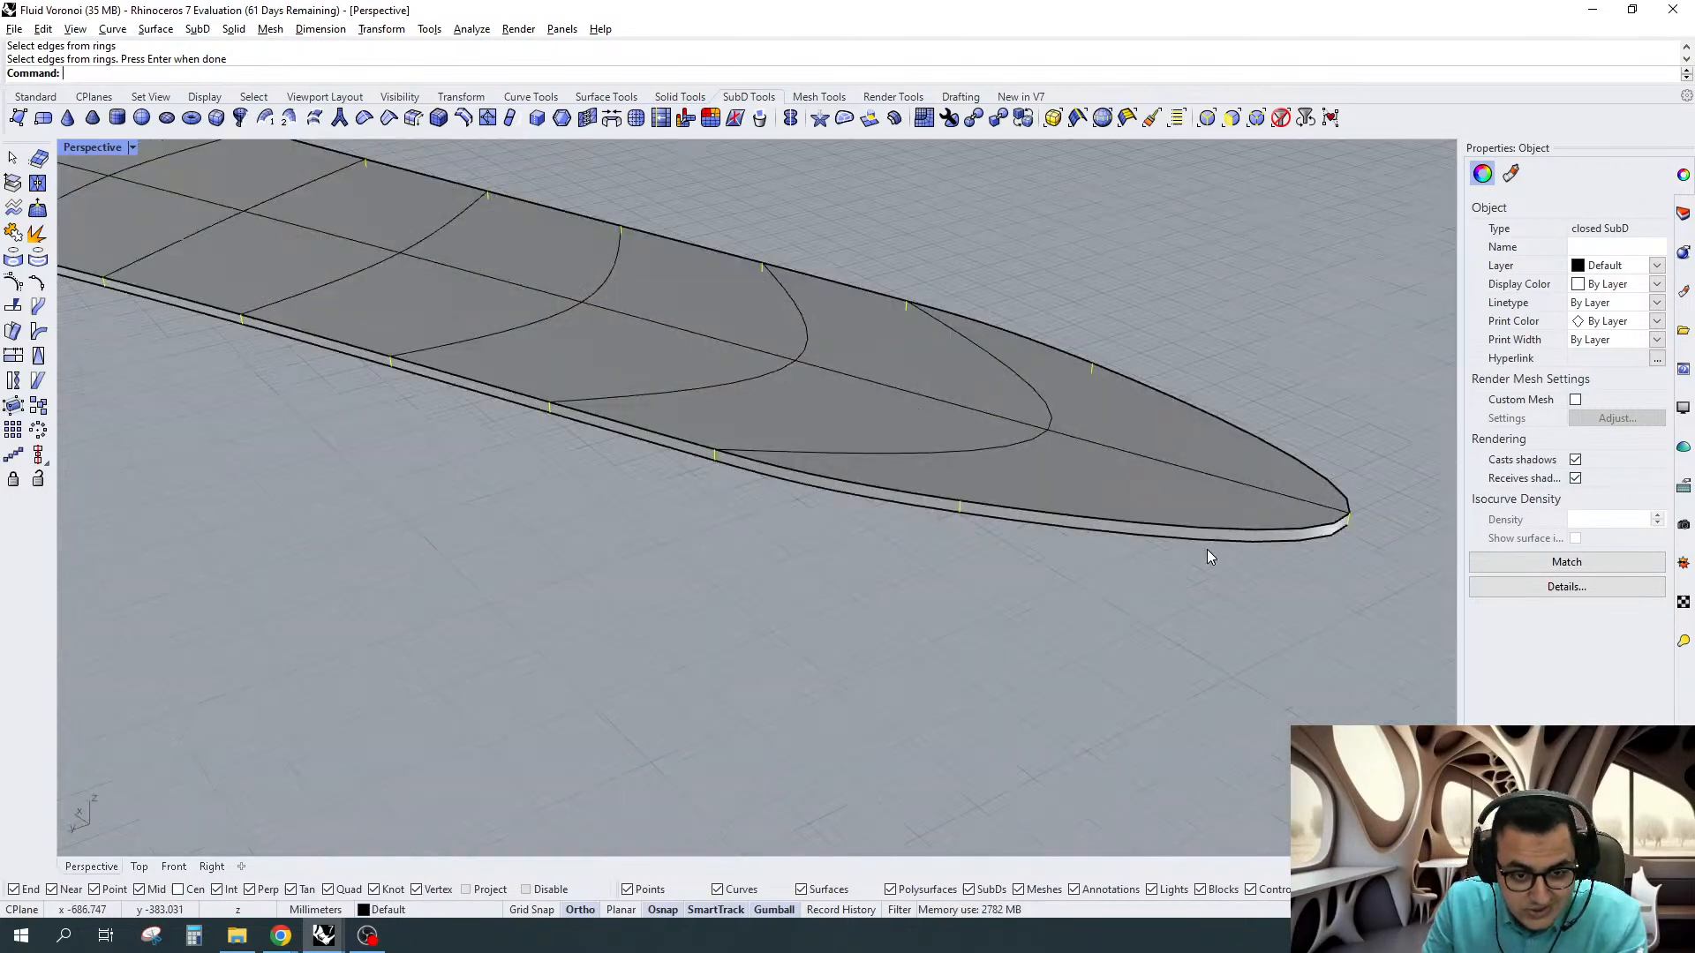
key(Escape)
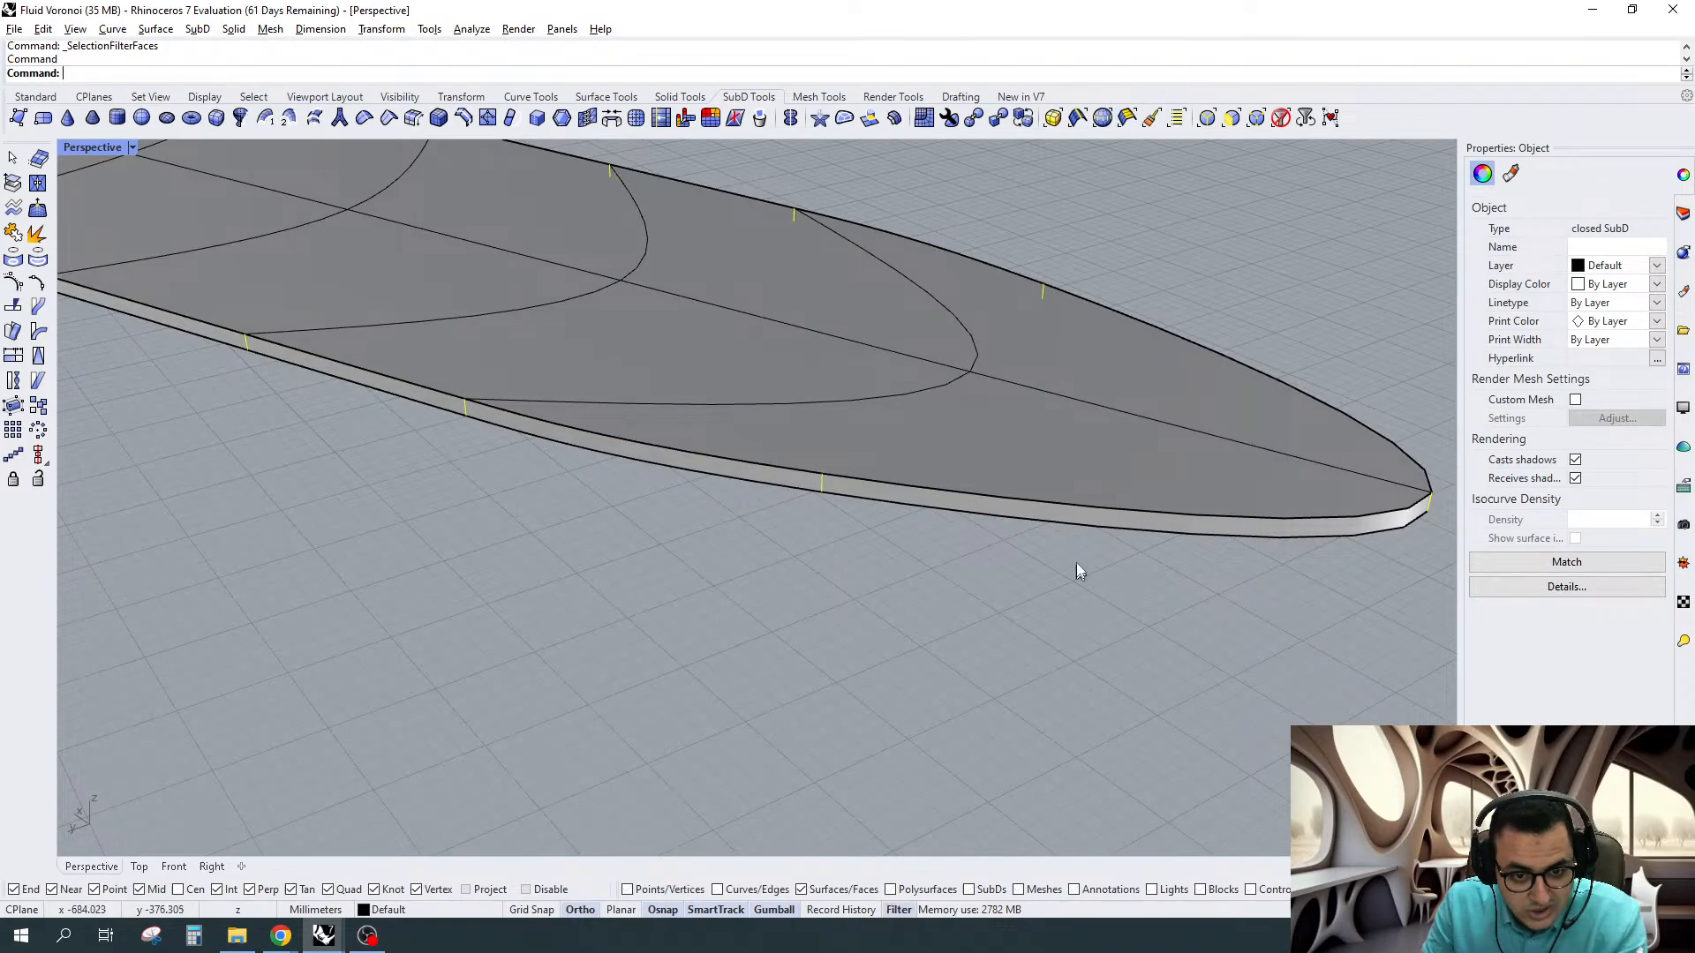
Delete one side face of the rim at each of the two arm tips that bound the inner shoreline
ctrl+shift+click(1093, 521)
key(Delete)
scroll(1068, 332, down, 5)
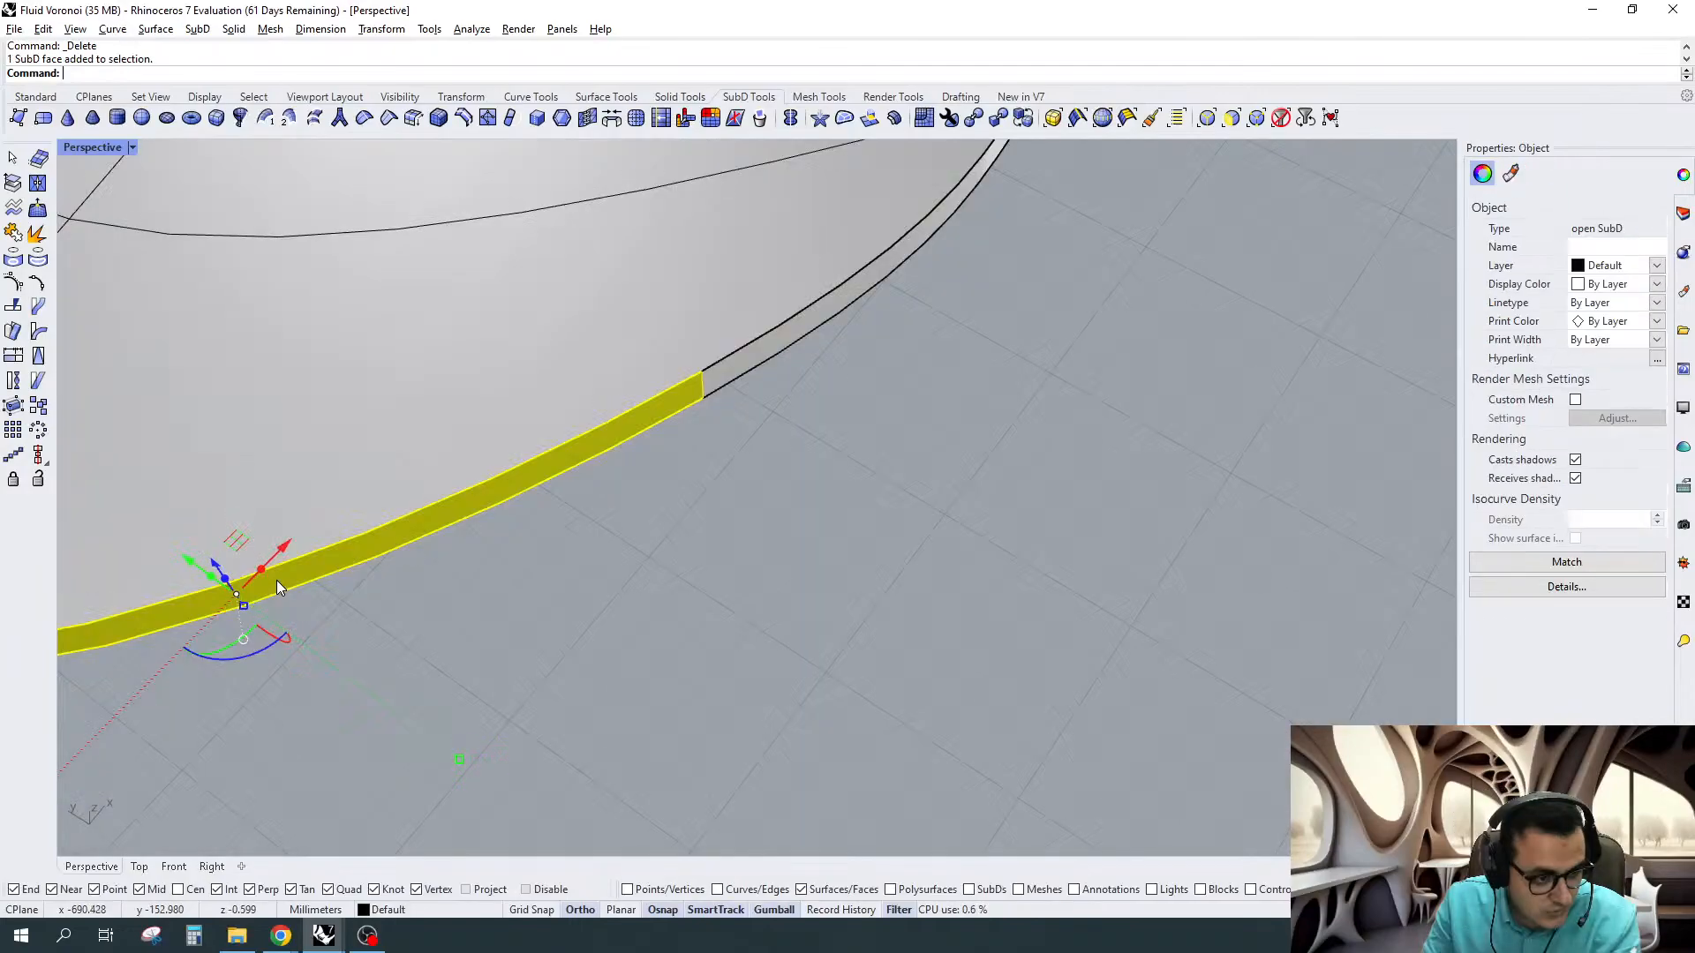
key(Delete)
scroll(277, 580, down, 4)
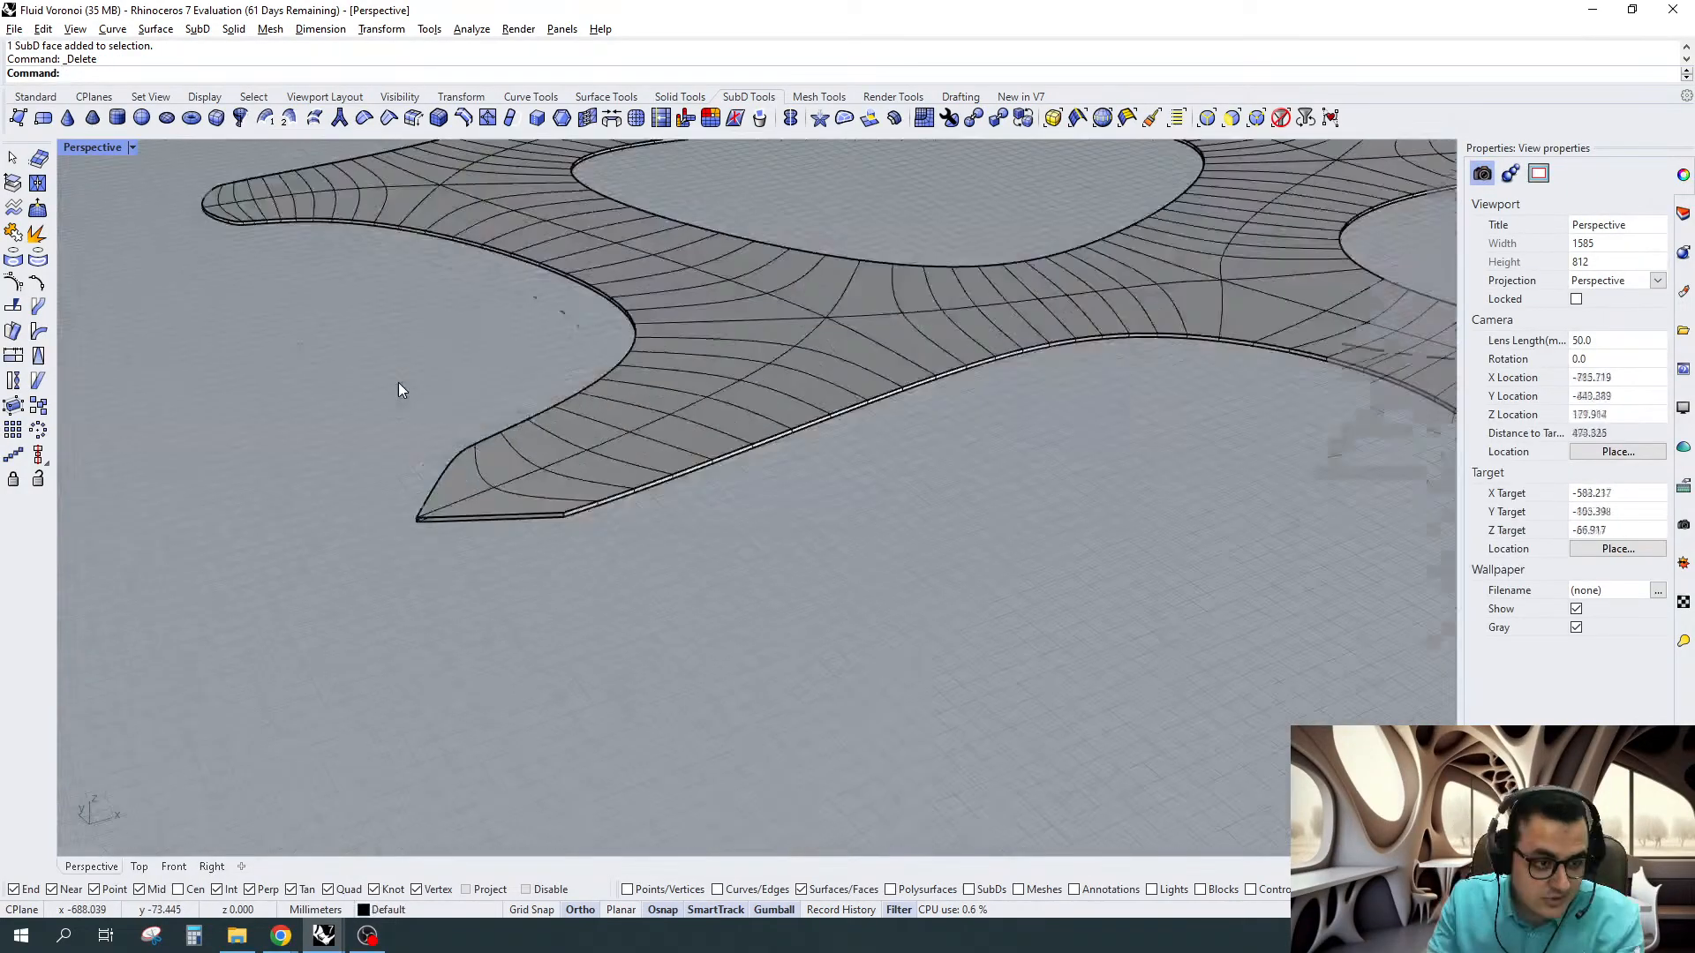
Restrict the selection filter to edges and select the ring of short vertical edges along the shoreline between the two arm tips with SelEdgeRing
scroll(560, 532, up, 10)
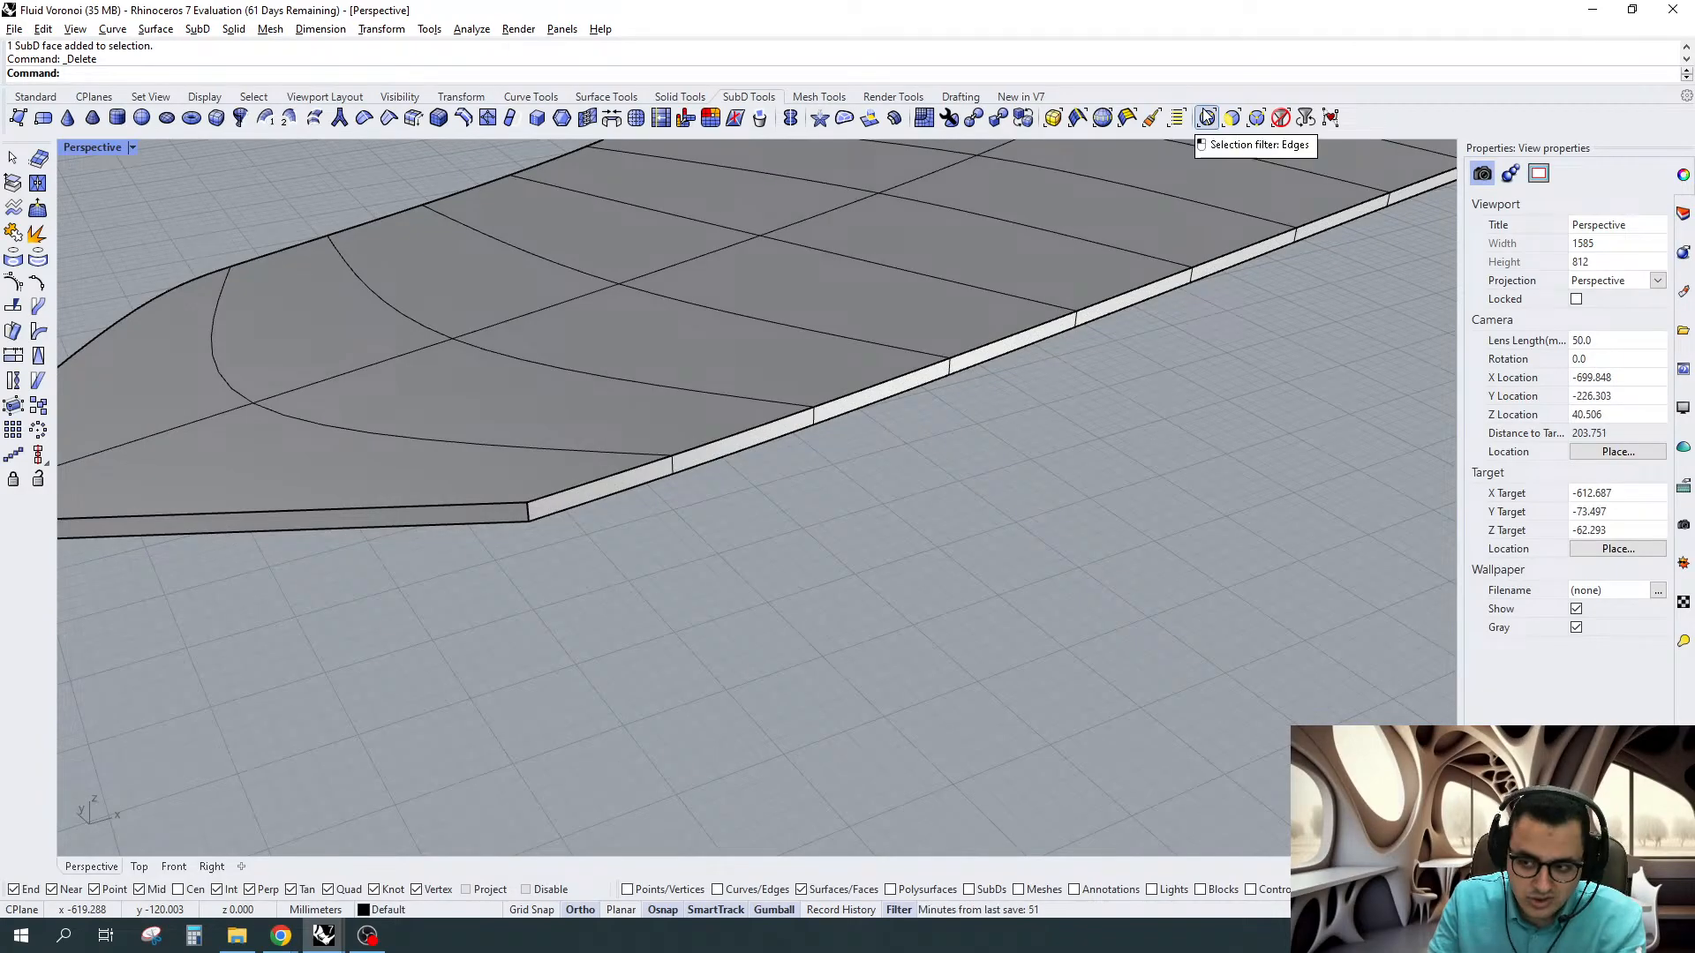
click(1207, 116)
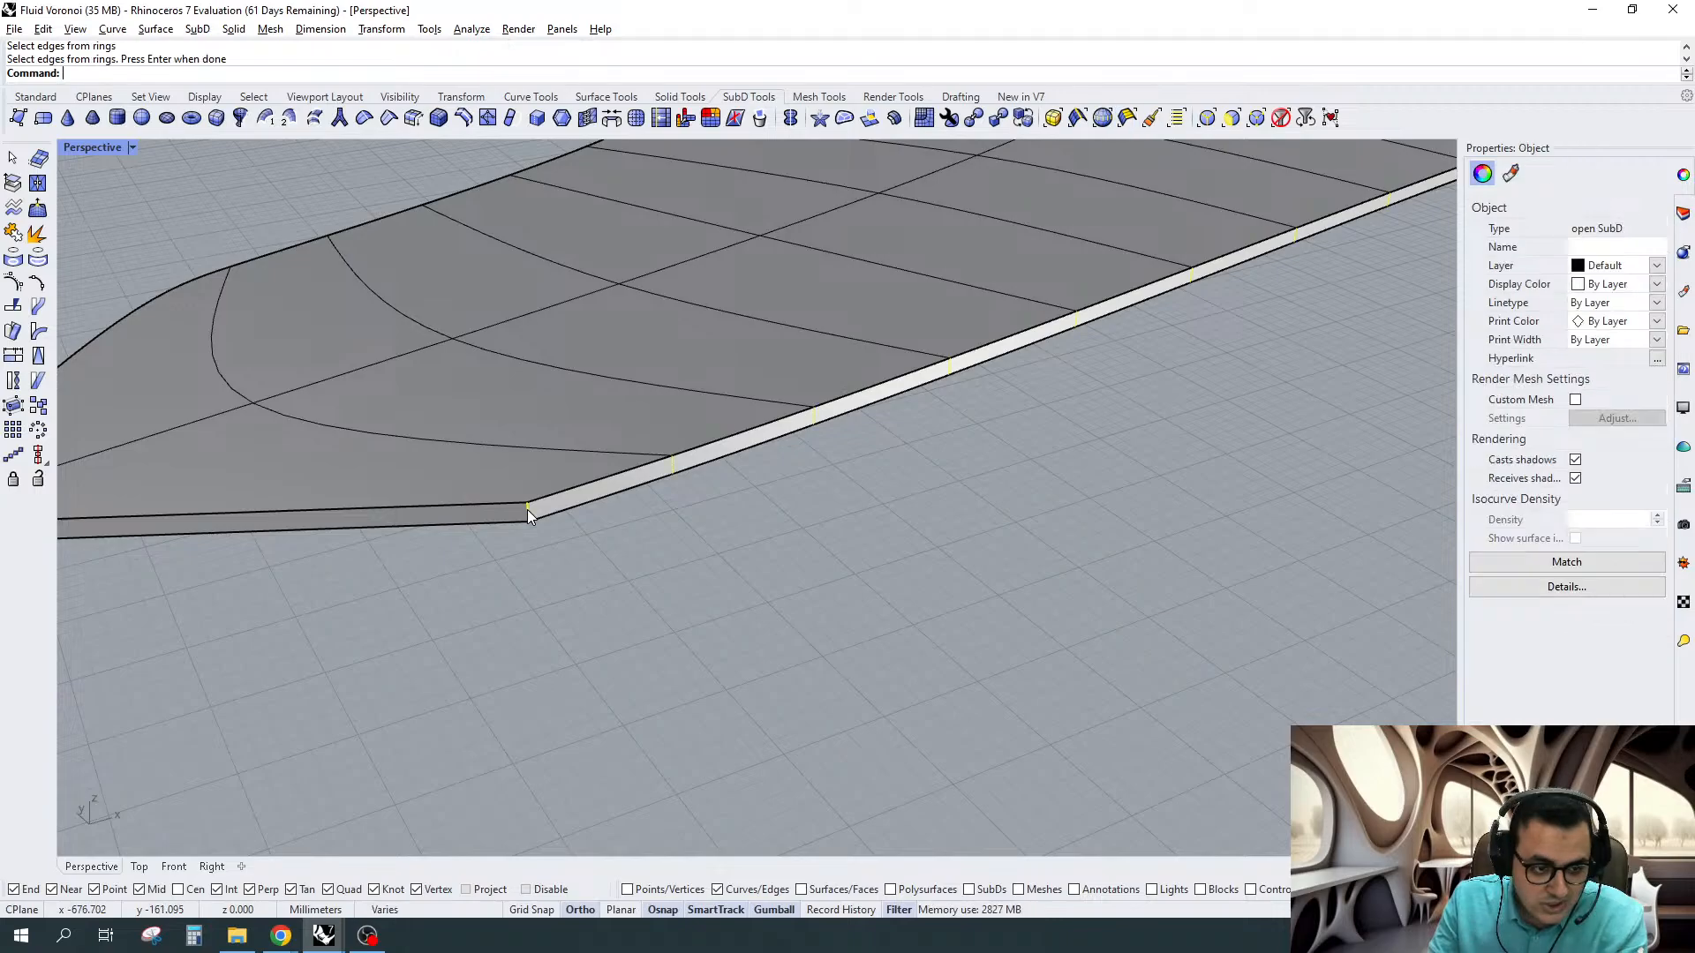
scroll(636, 472, down, 10)
right_drag(649, 464, 860, 441)
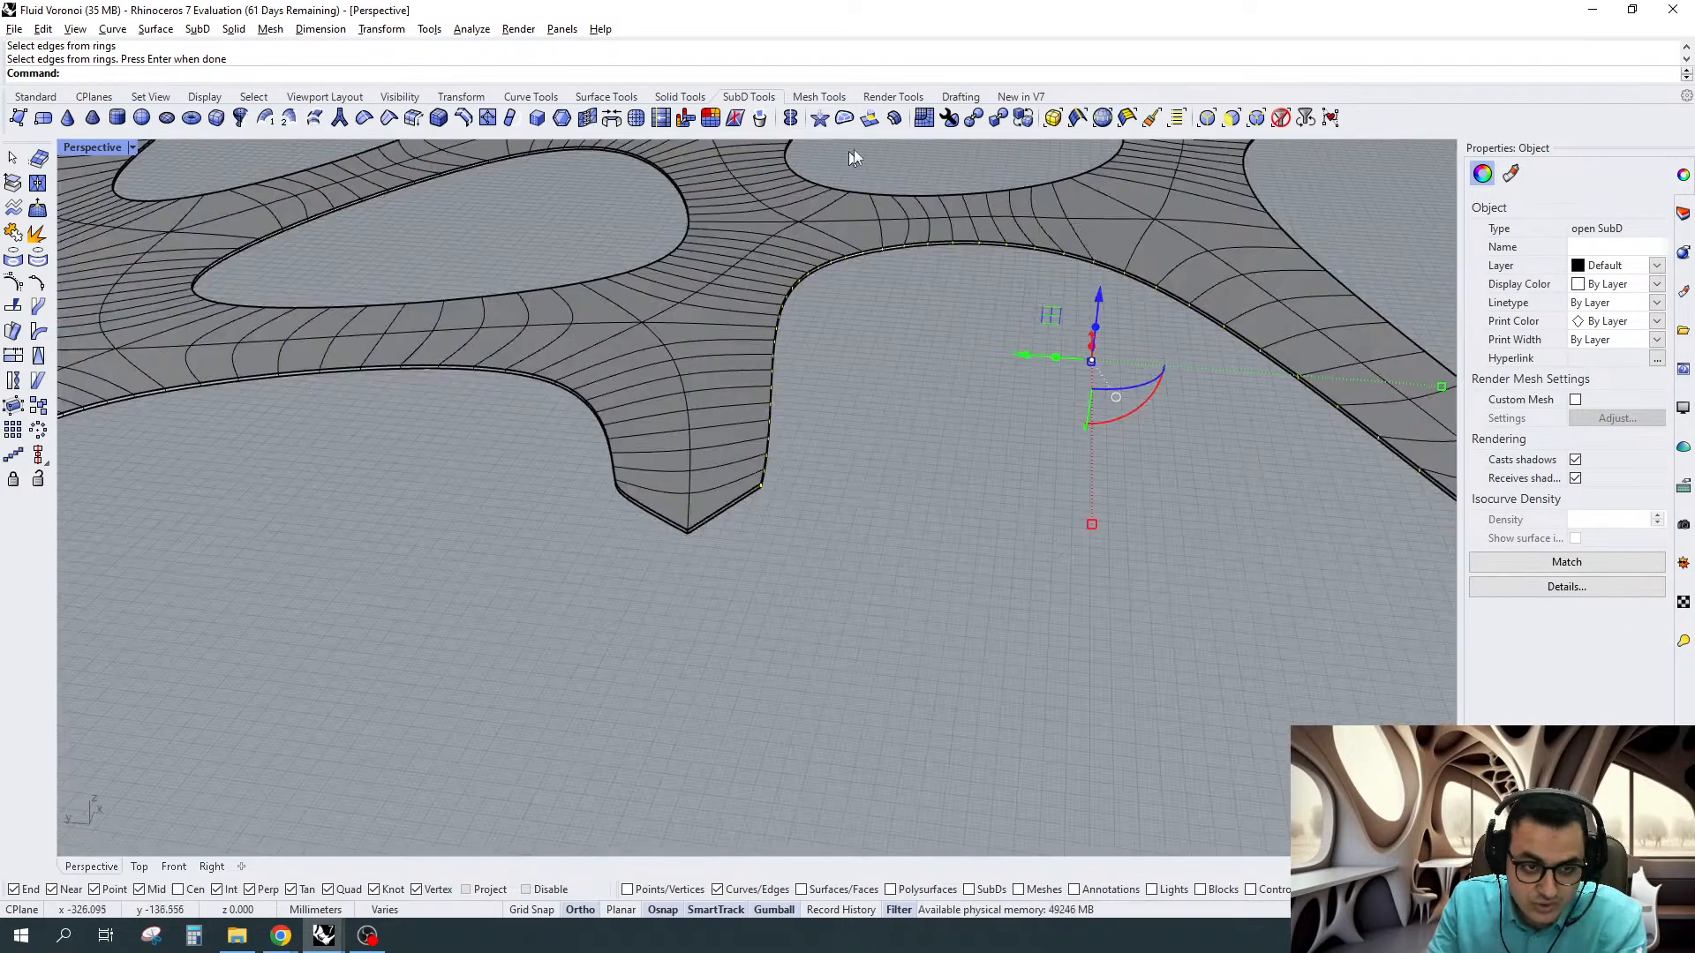
scroll(798, 405, down, 4)
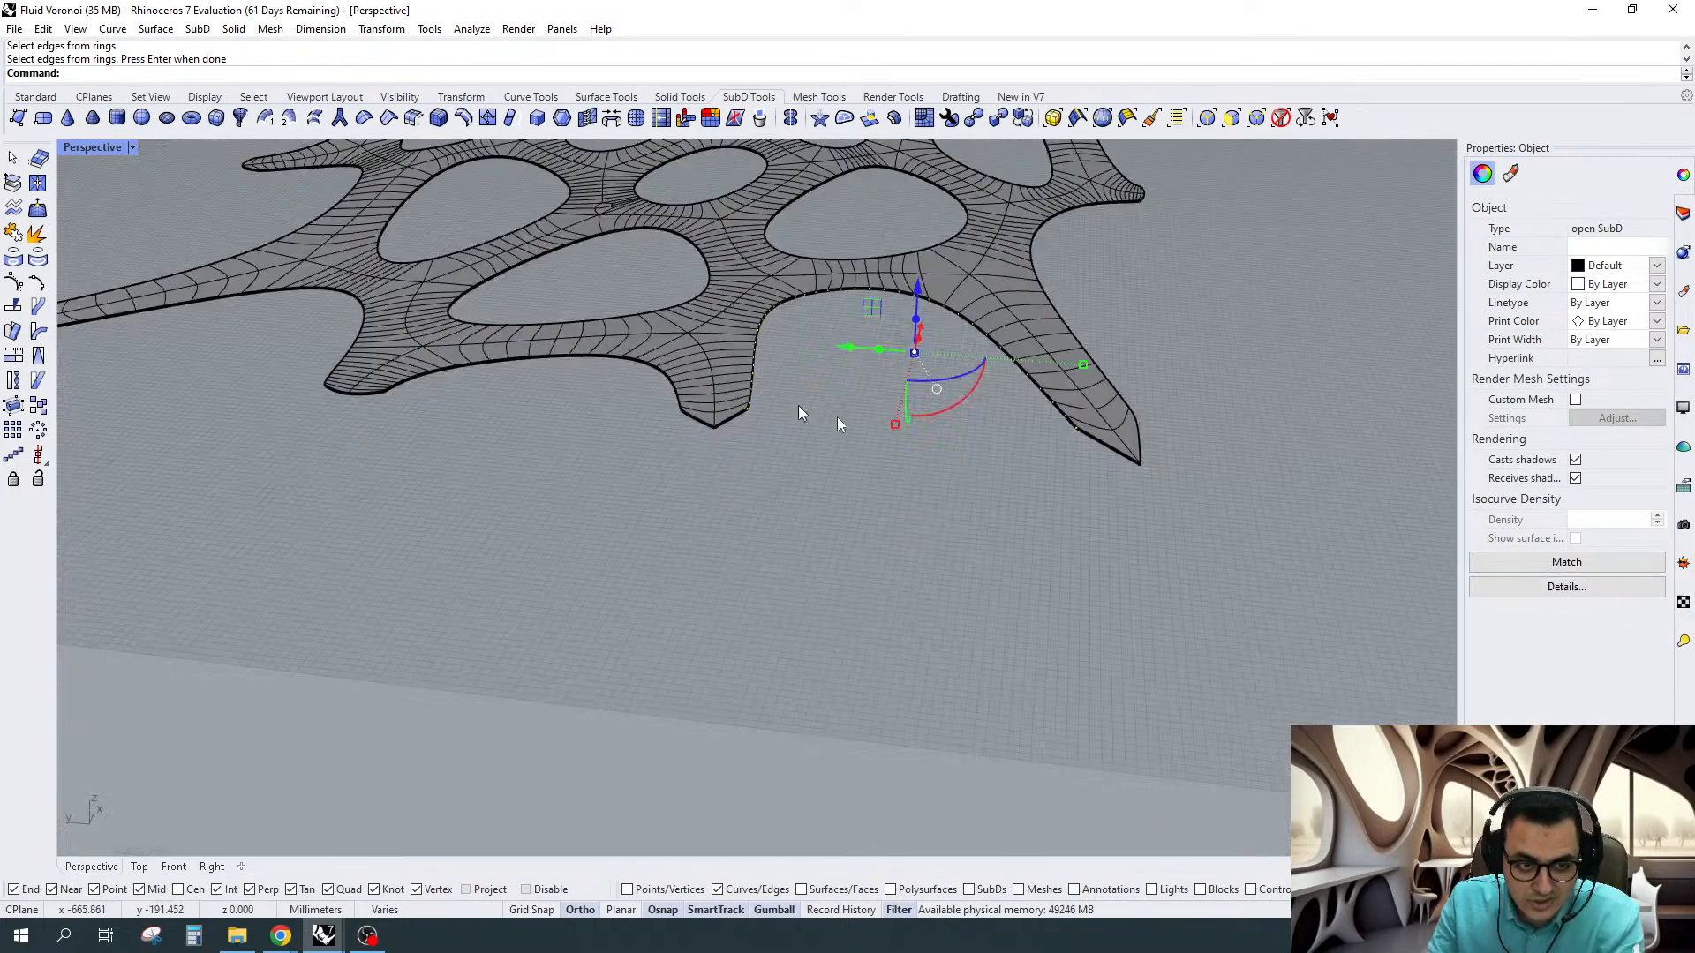
scroll(1068, 389, up, 7)
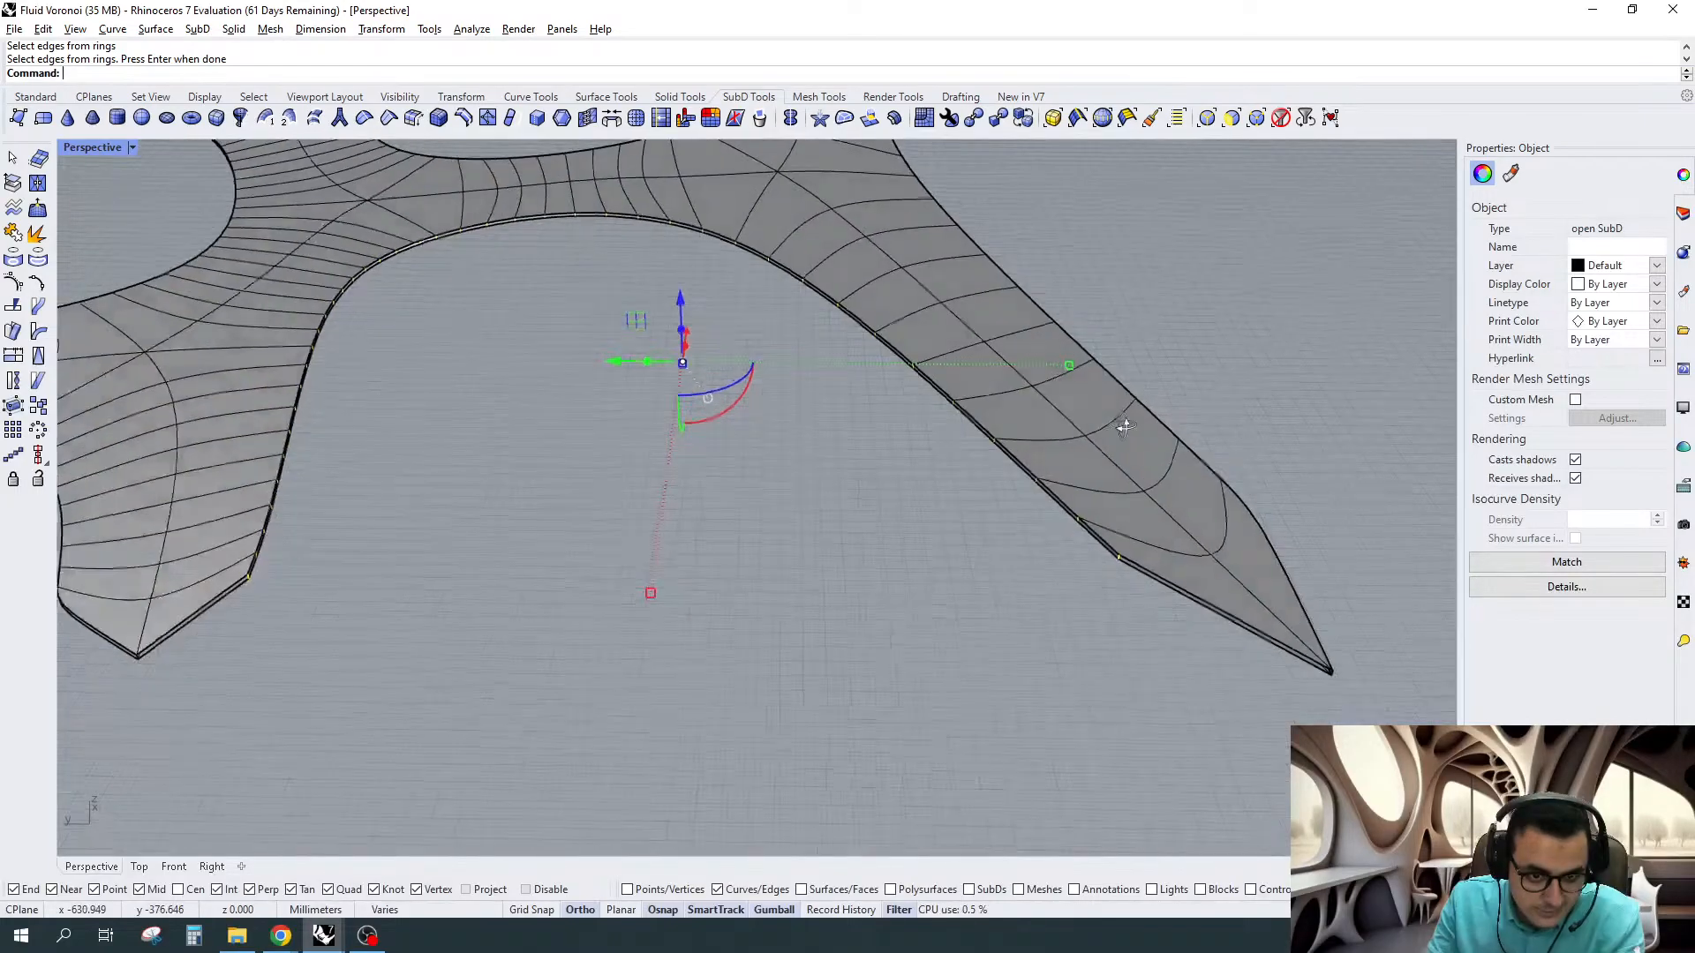
right_drag(1122, 422, 980, 746)
scroll(1010, 553, down, 6)
scroll(989, 523, up, 7)
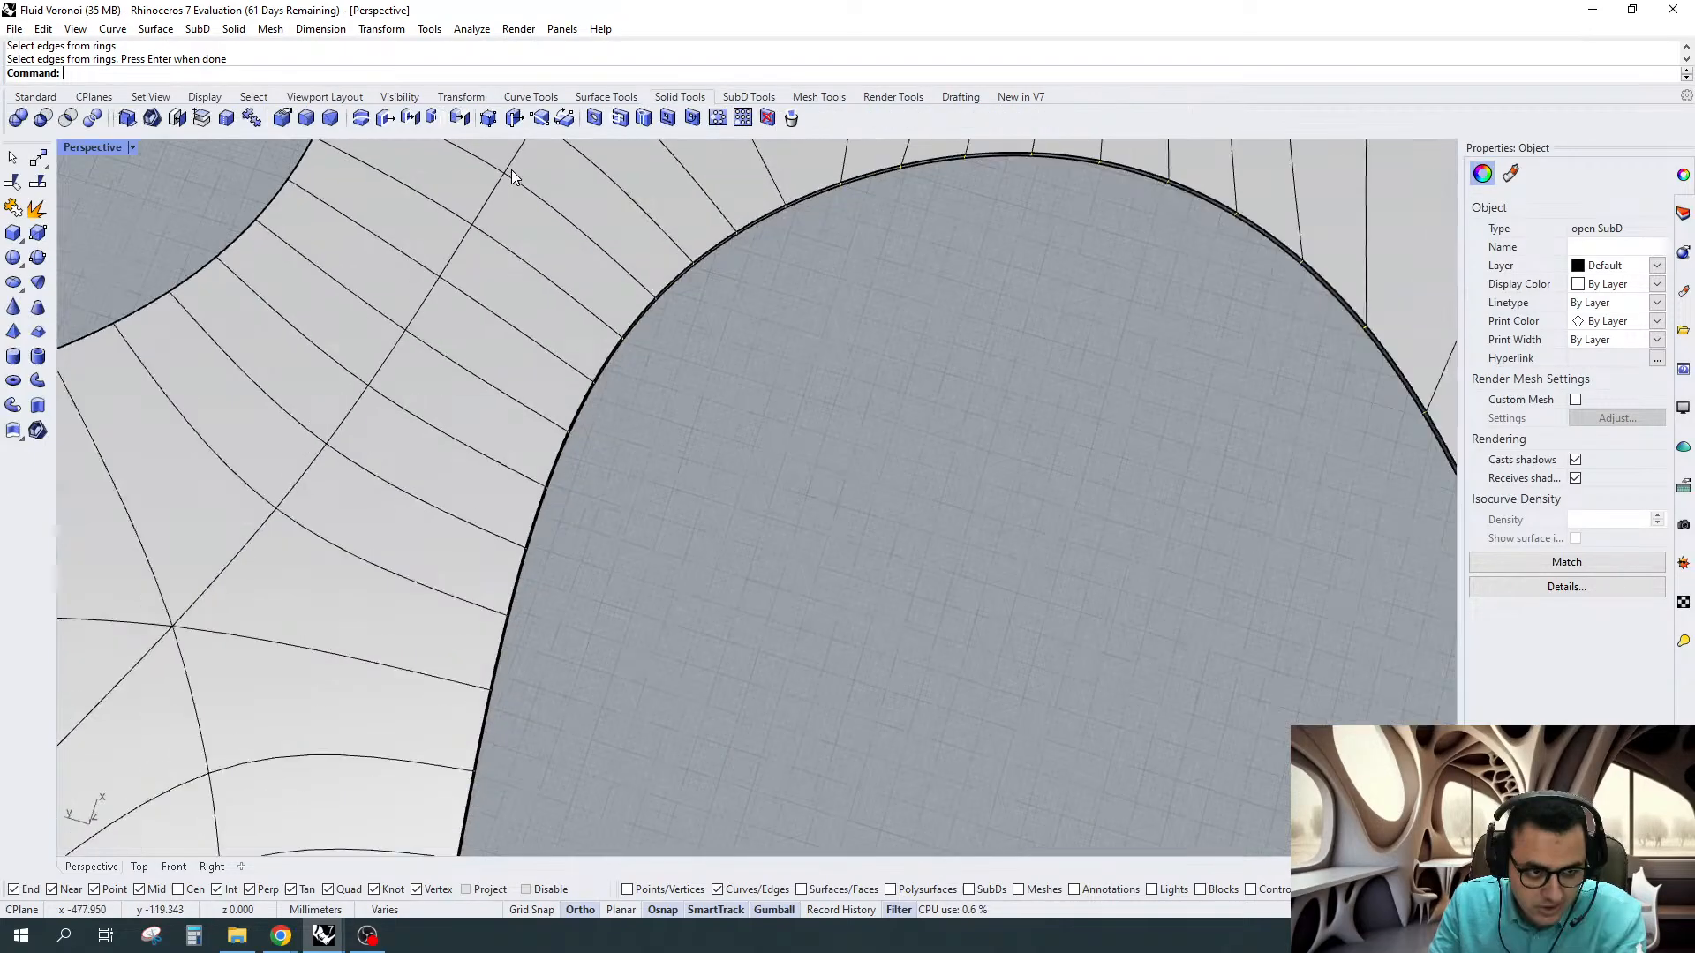
scroll(675, 274, down, 6)
right_drag(758, 370, 859, 264)
scroll(850, 368, up, 3)
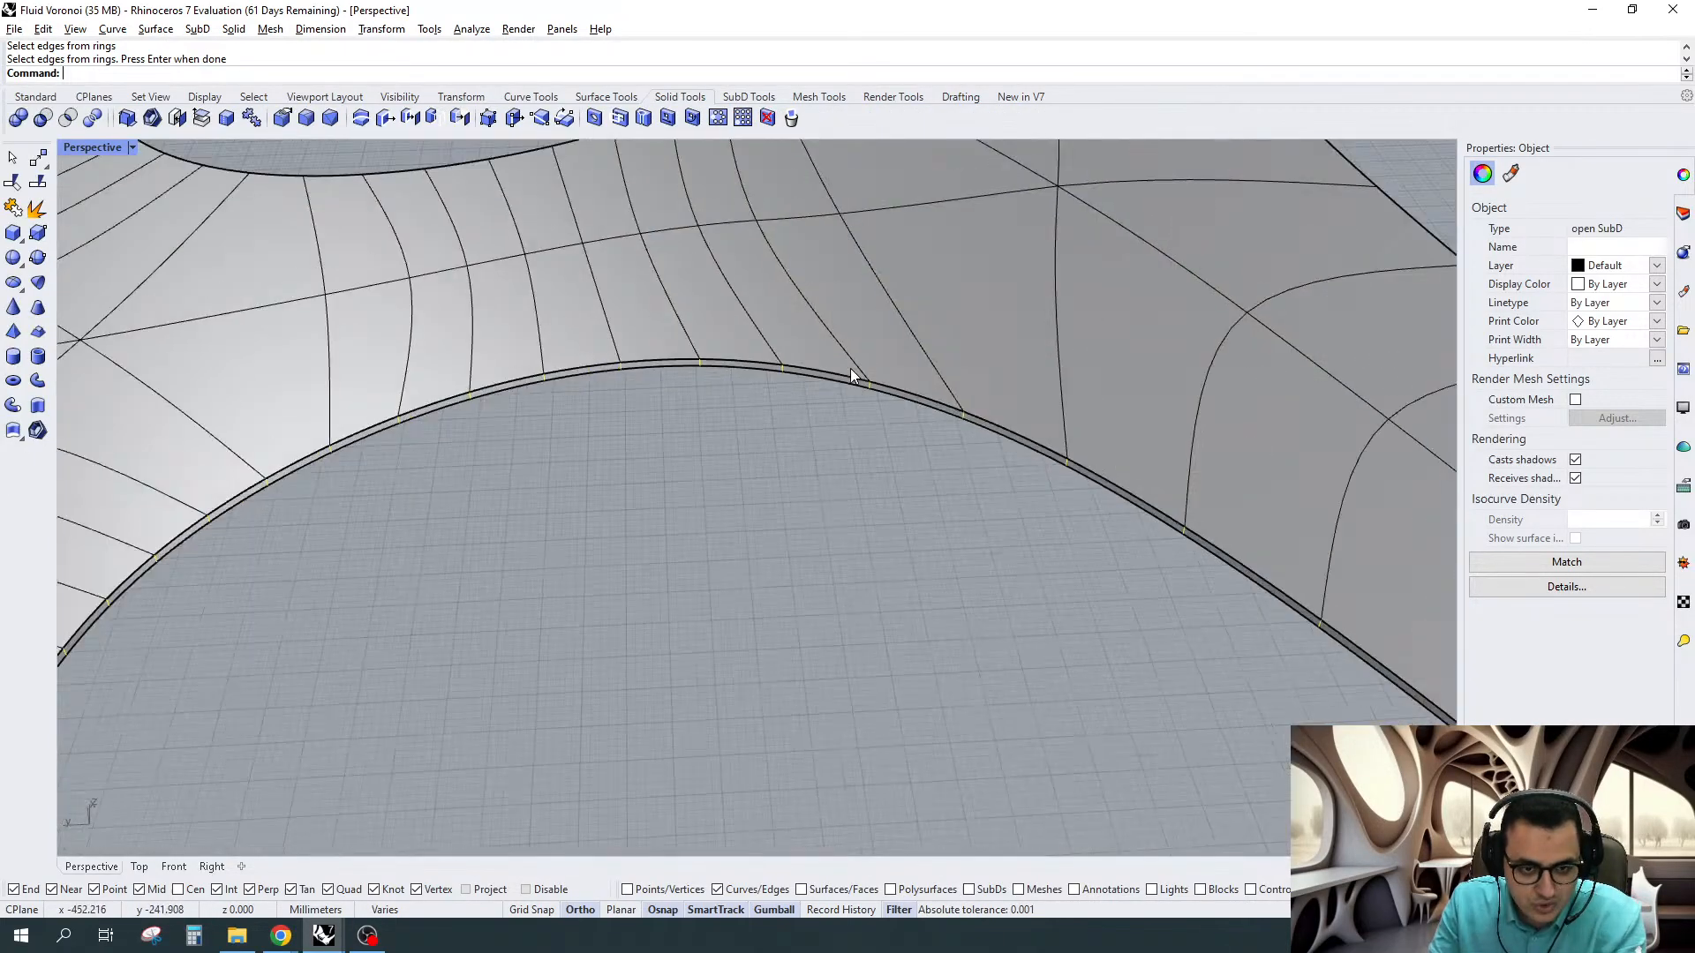
Switch the SubD display to flat and thin the selection to every other short vertical edge along the inner shoreline
key(Tab)
right_drag(877, 399, 993, 390)
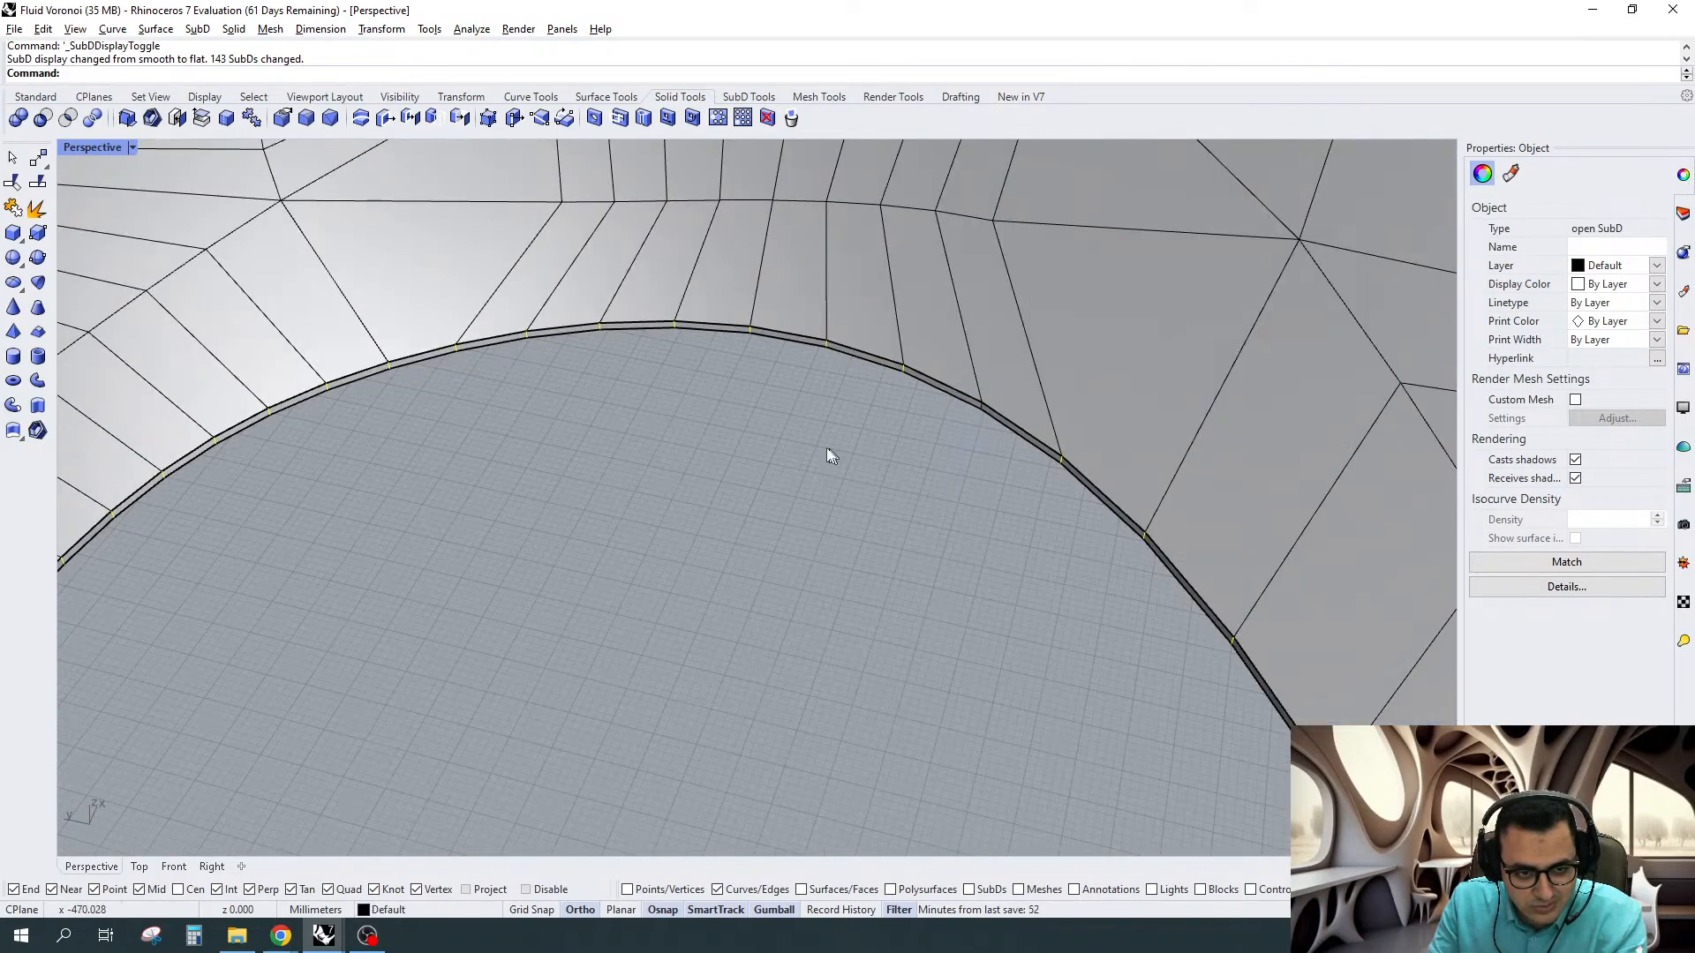
scroll(667, 377, down, 5)
right_drag(667, 377, 668, 321)
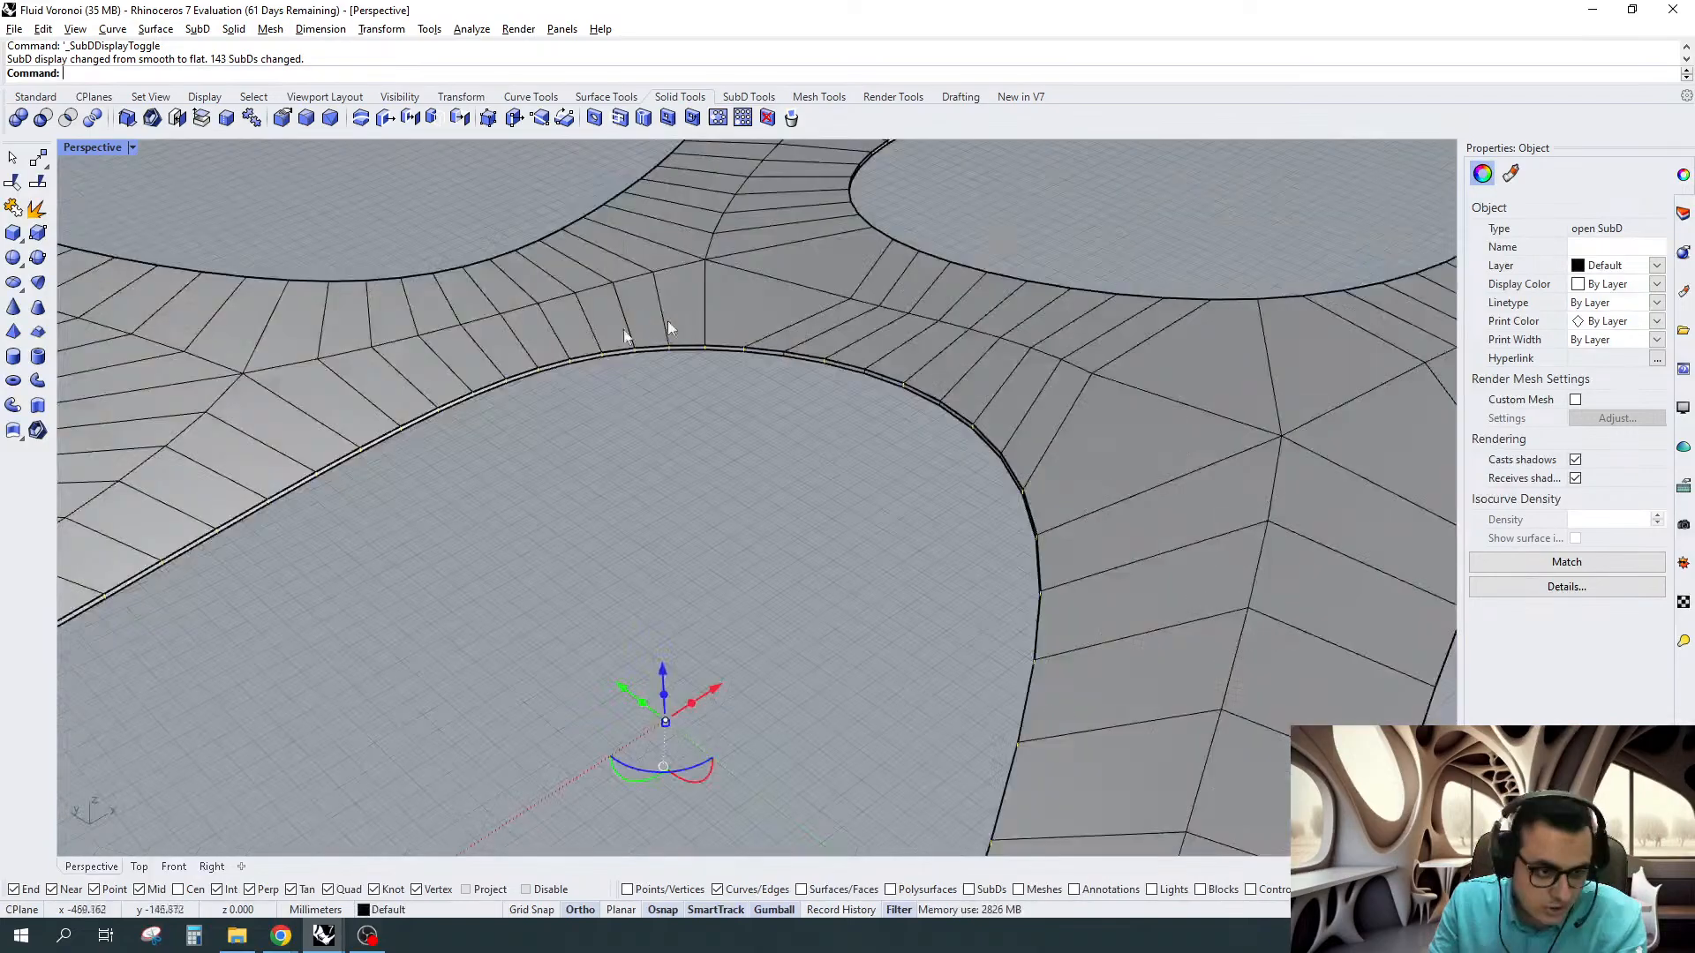
scroll(667, 320, up, 4)
drag(818, 416, 855, 315)
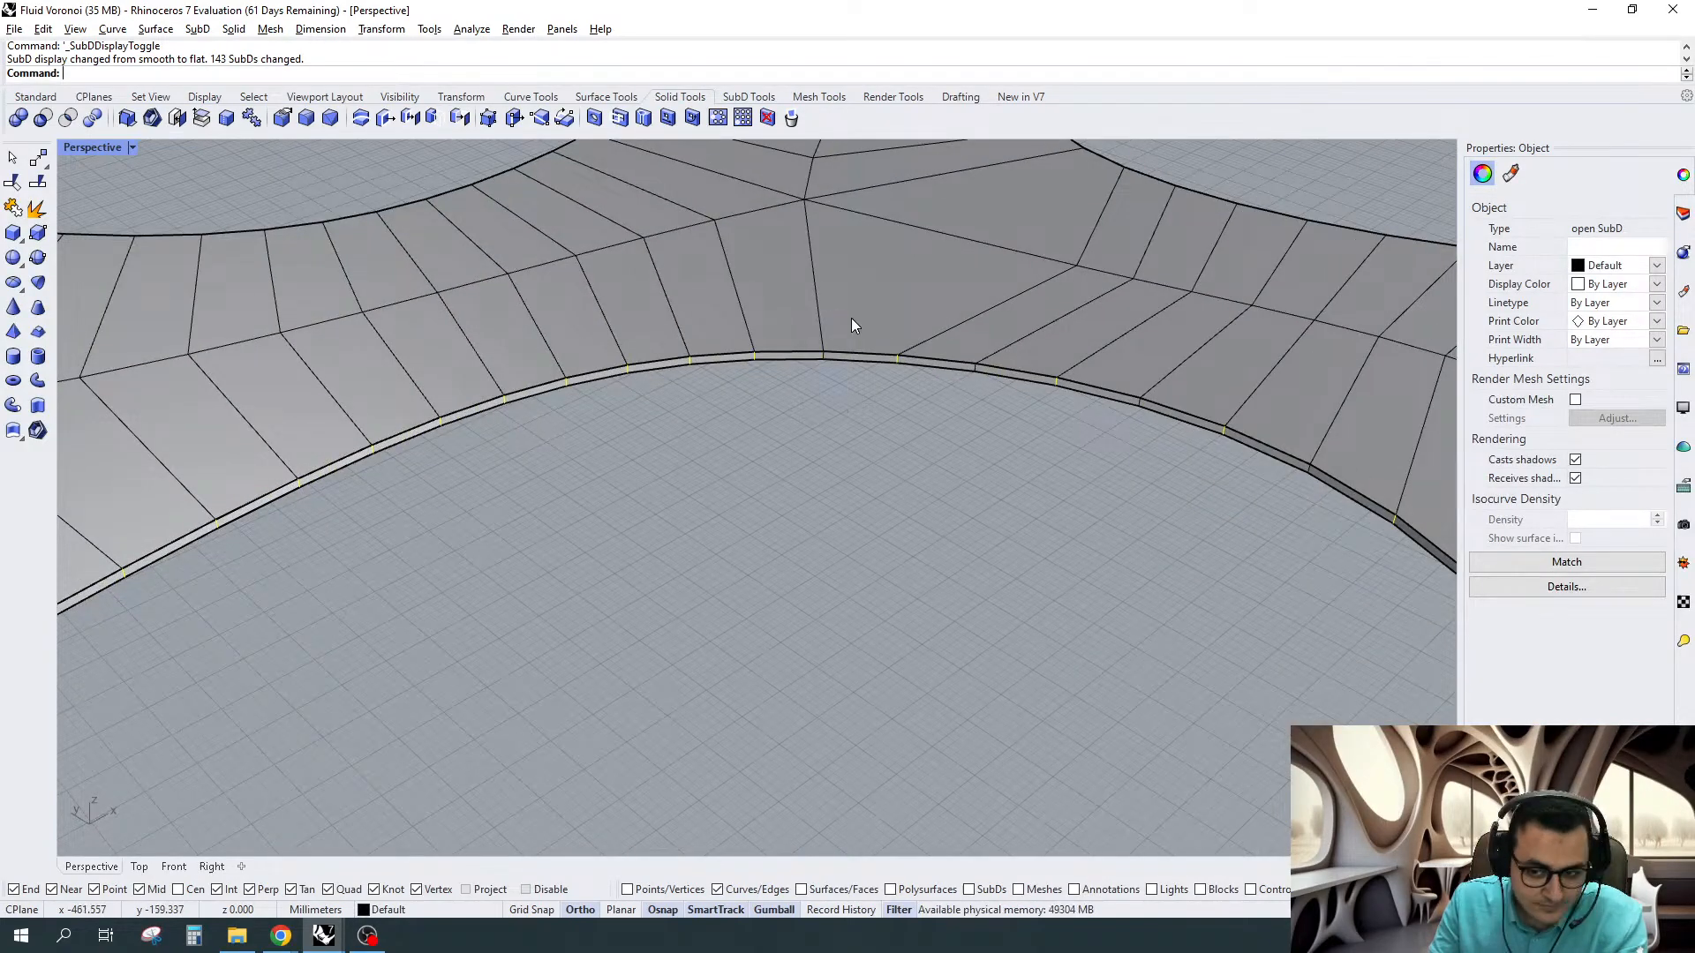
ctrl+drag(579, 426, 599, 332)
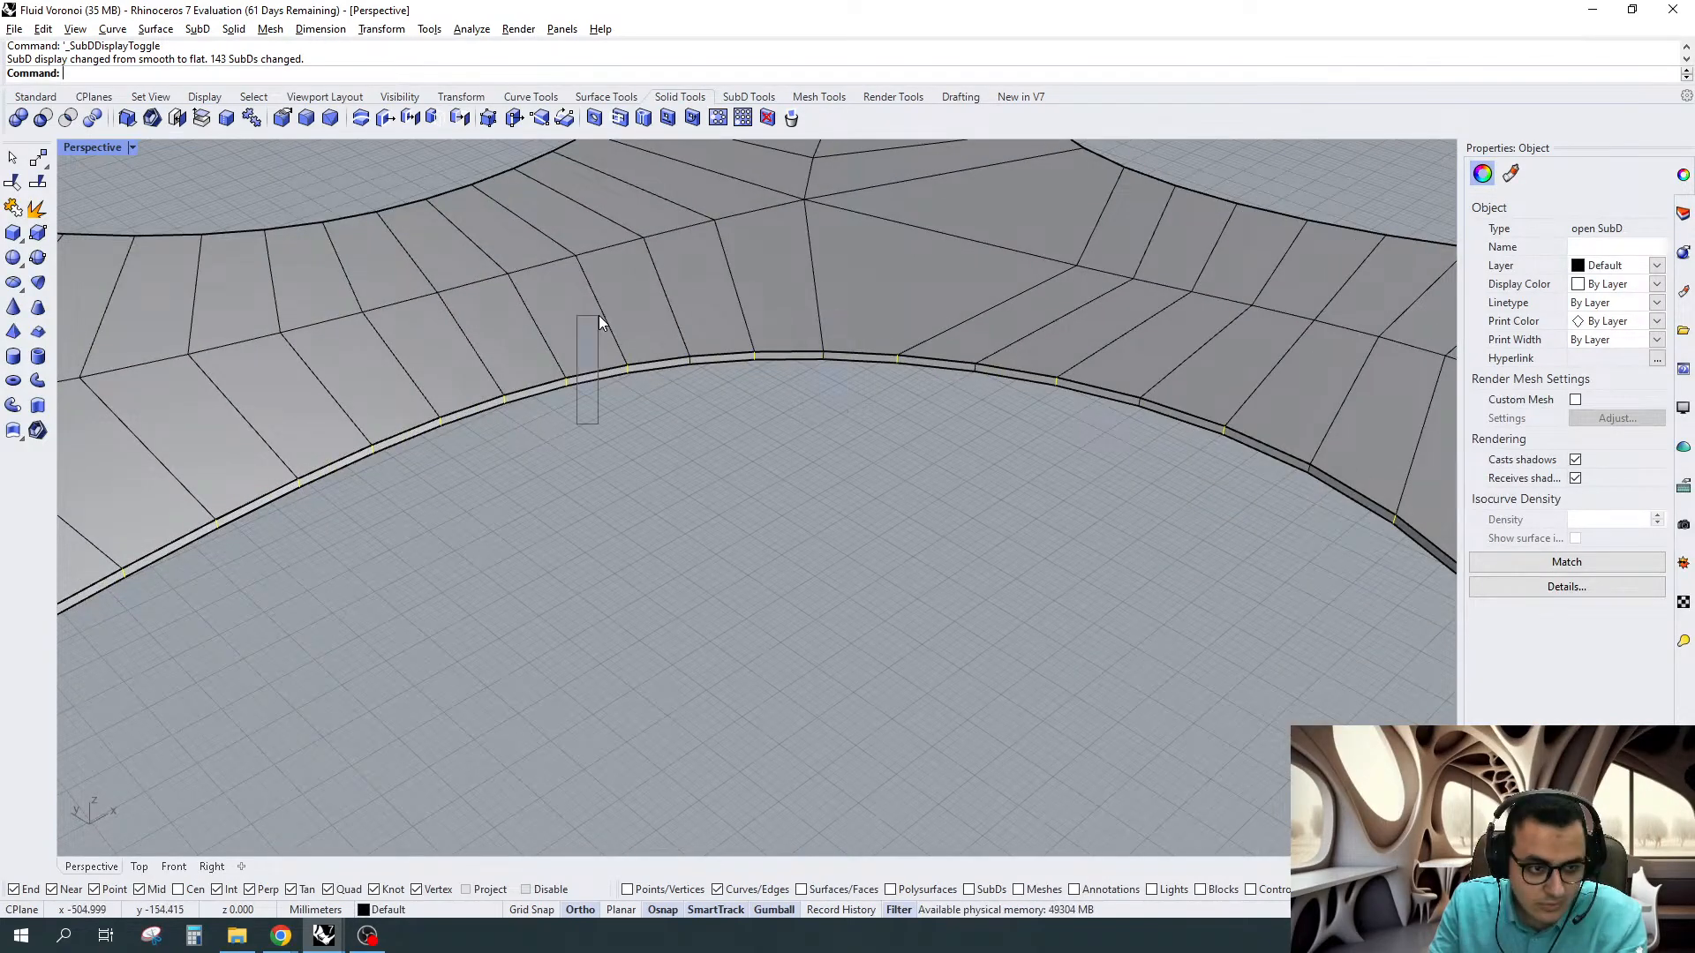
ctrl+drag(540, 467, 585, 335)
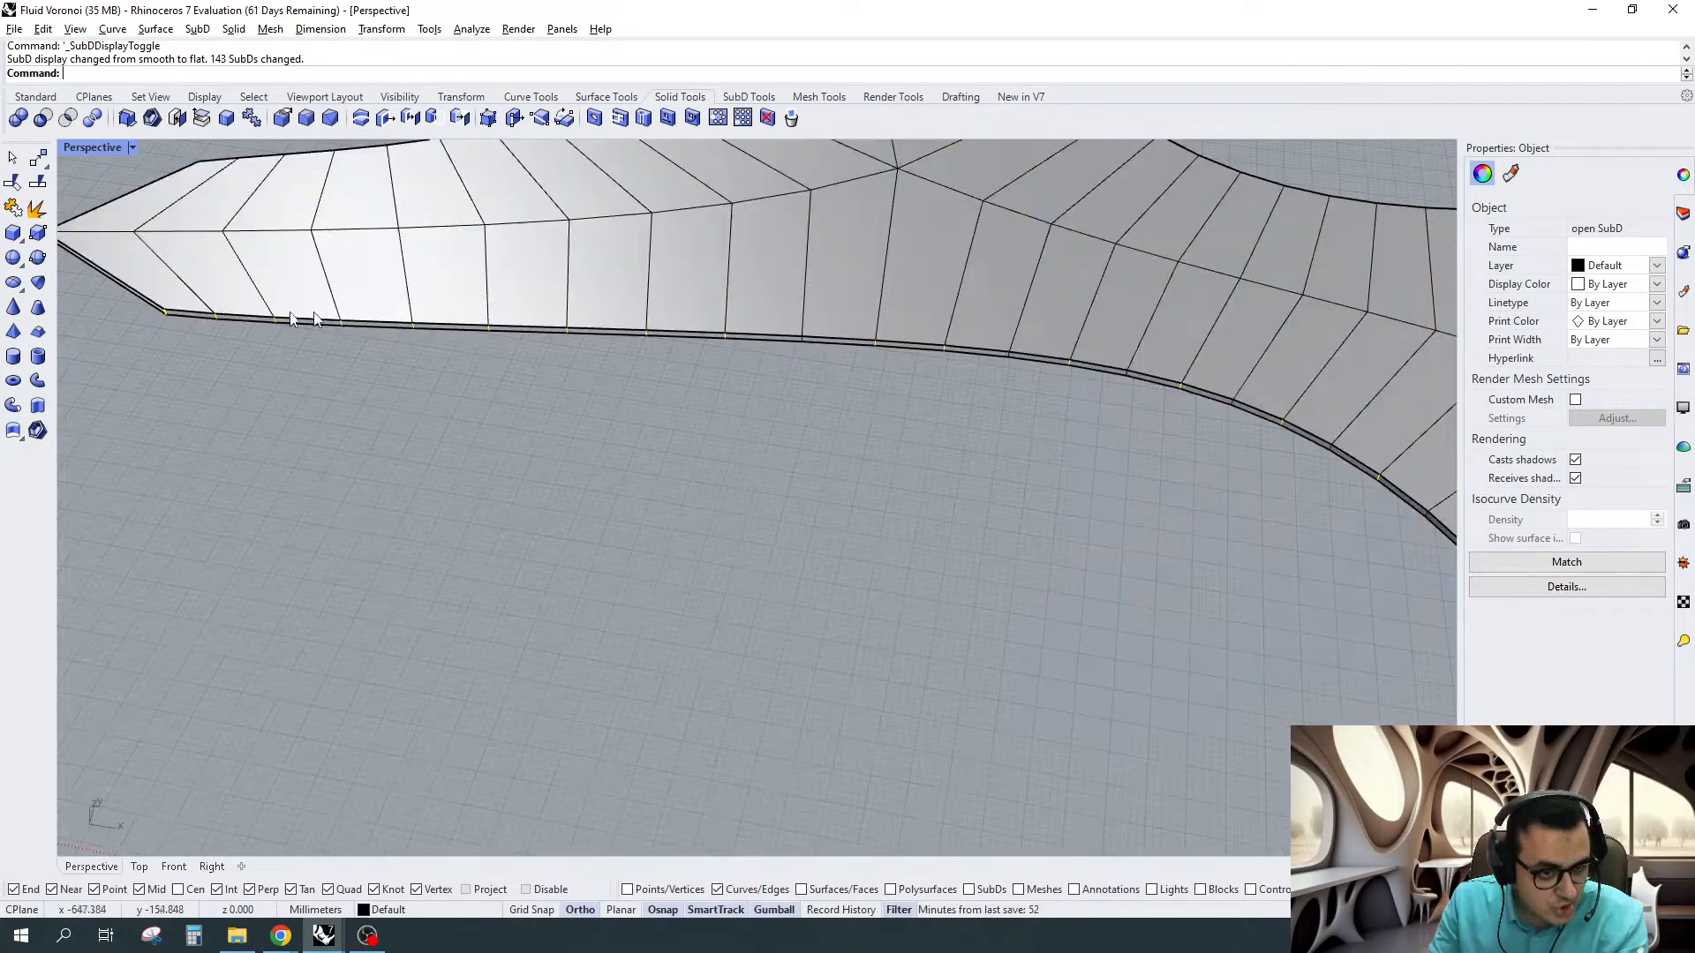
ctrl+shift+drag(717, 381, 817, 301)
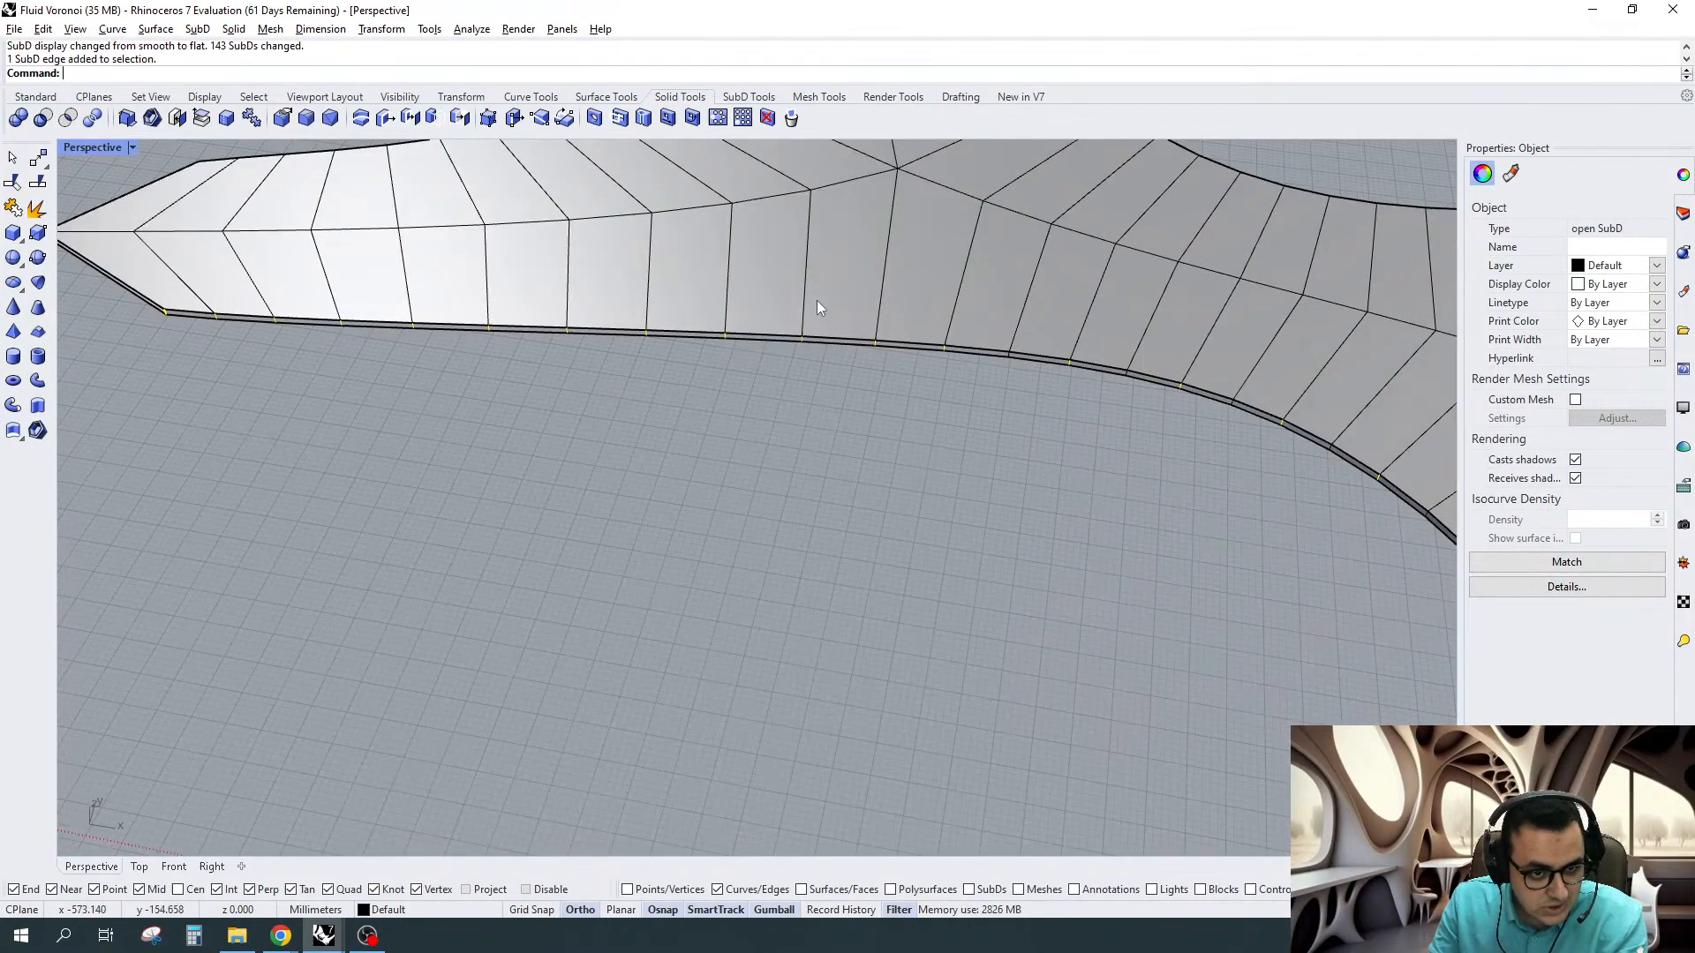
scroll(817, 300, down, 5)
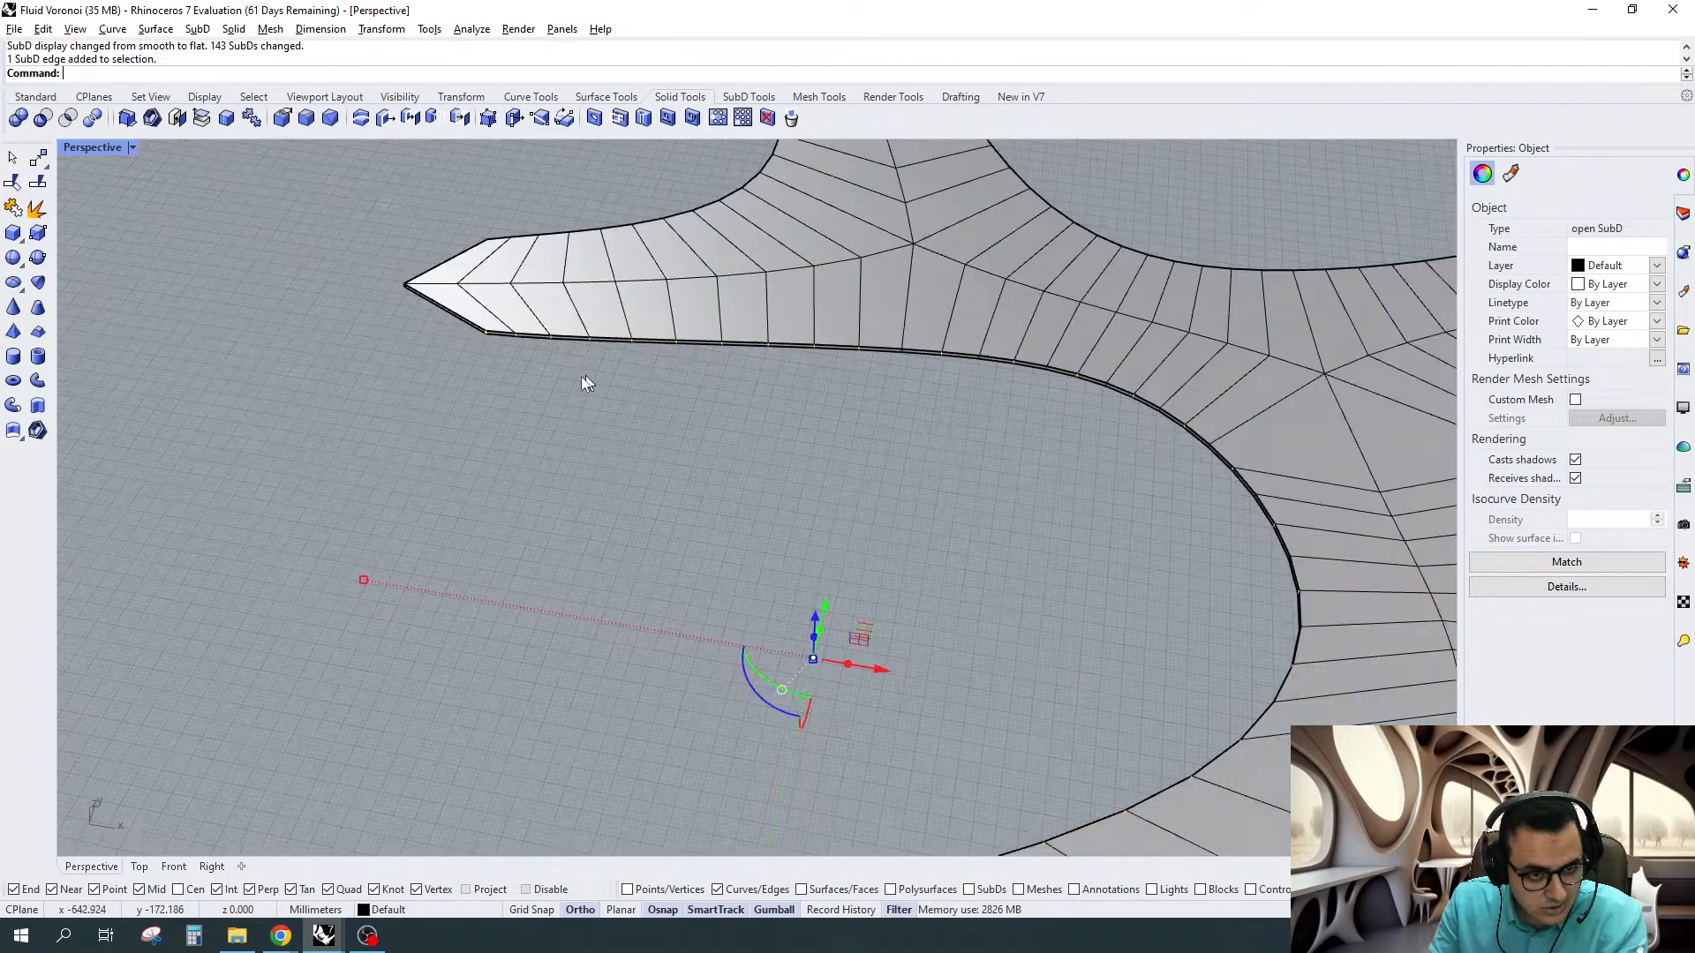
scroll(586, 382, up, 3)
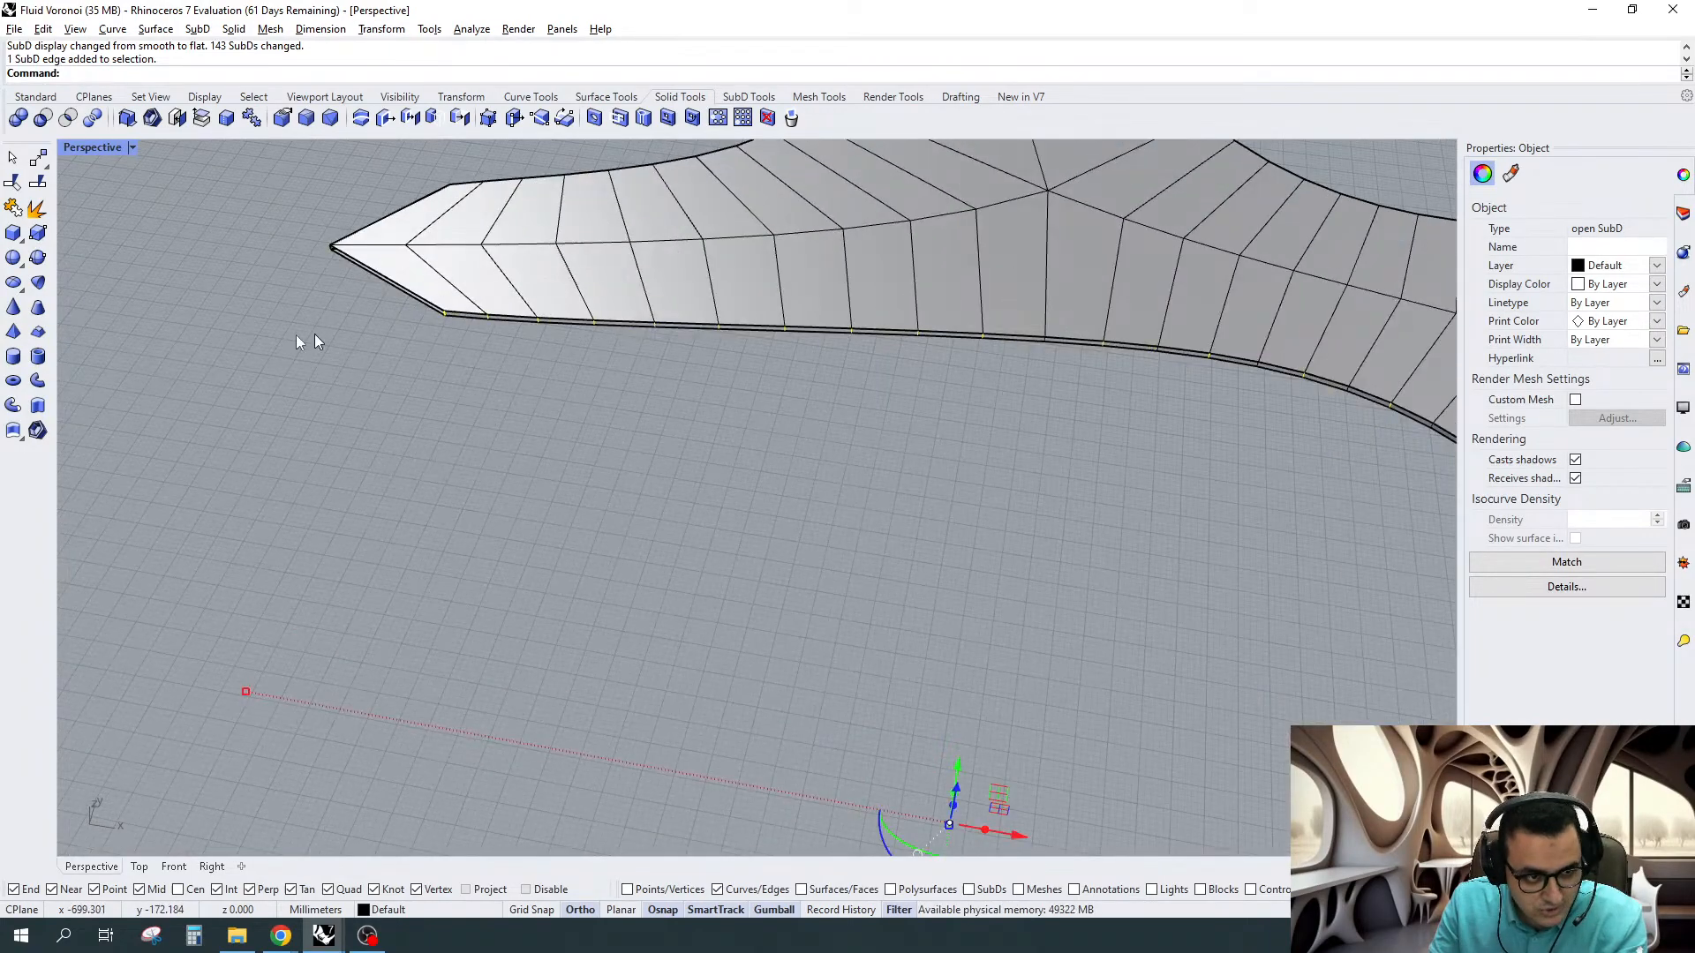
right_drag(315, 336, 1046, 519)
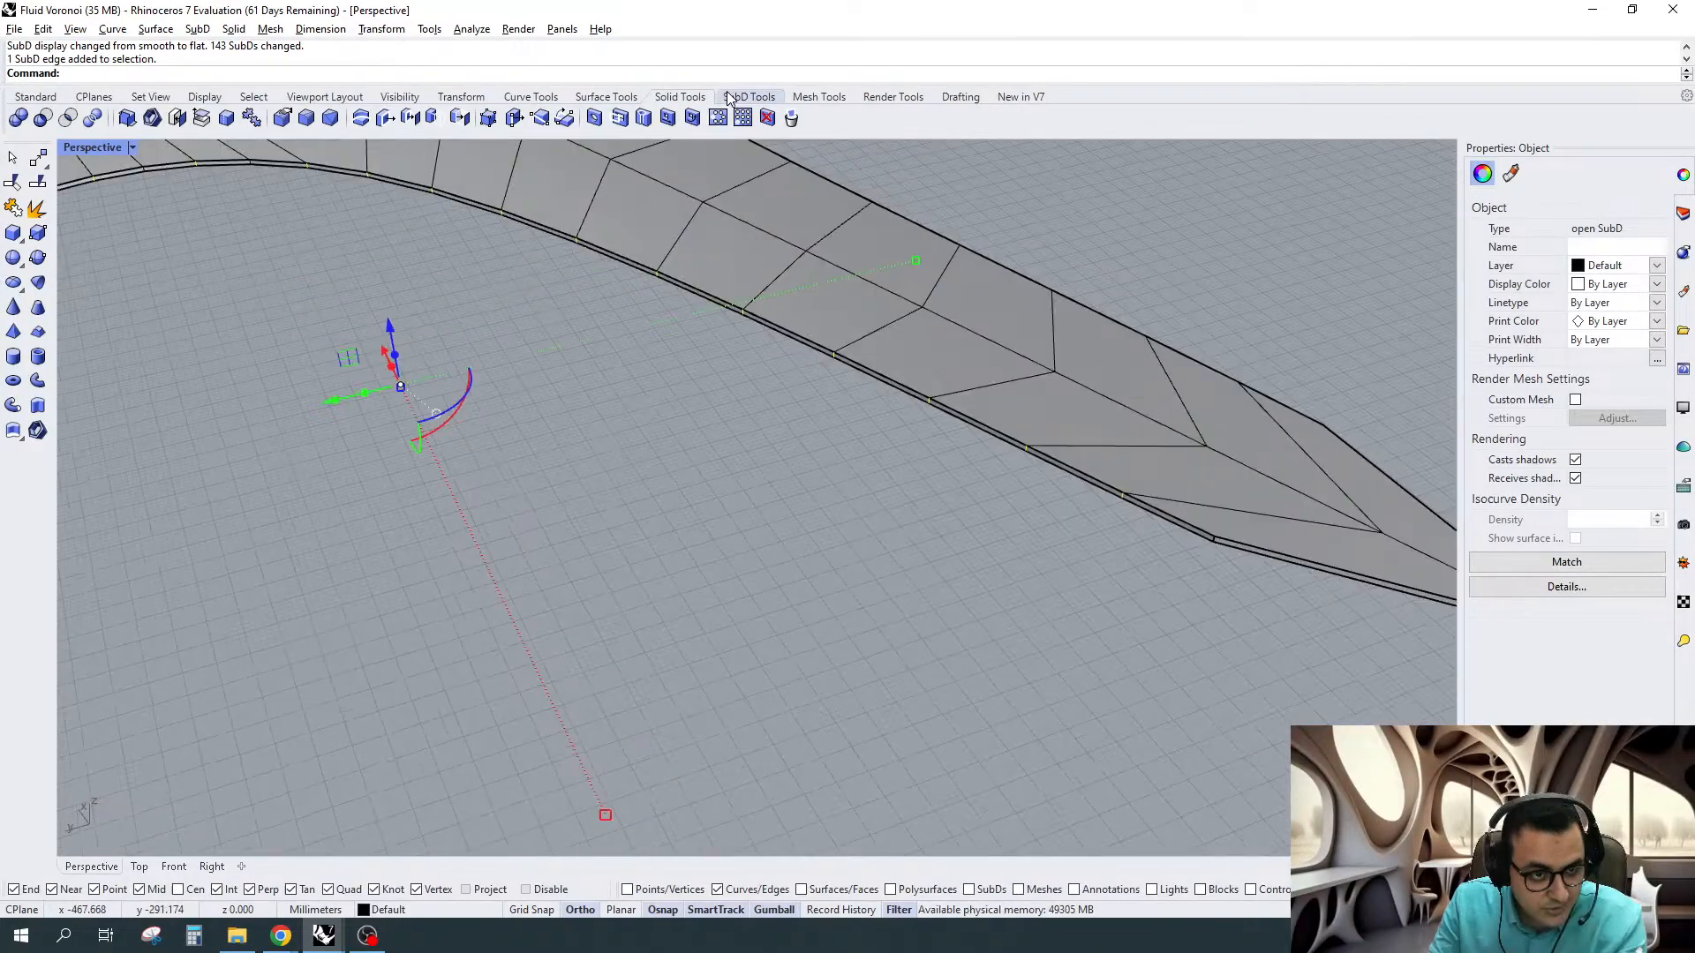
Bevel the selected vertical edges with 1 segment, absolute offset mode and straightness 0, creating narrow faces along the shoreline rim
click(749, 98)
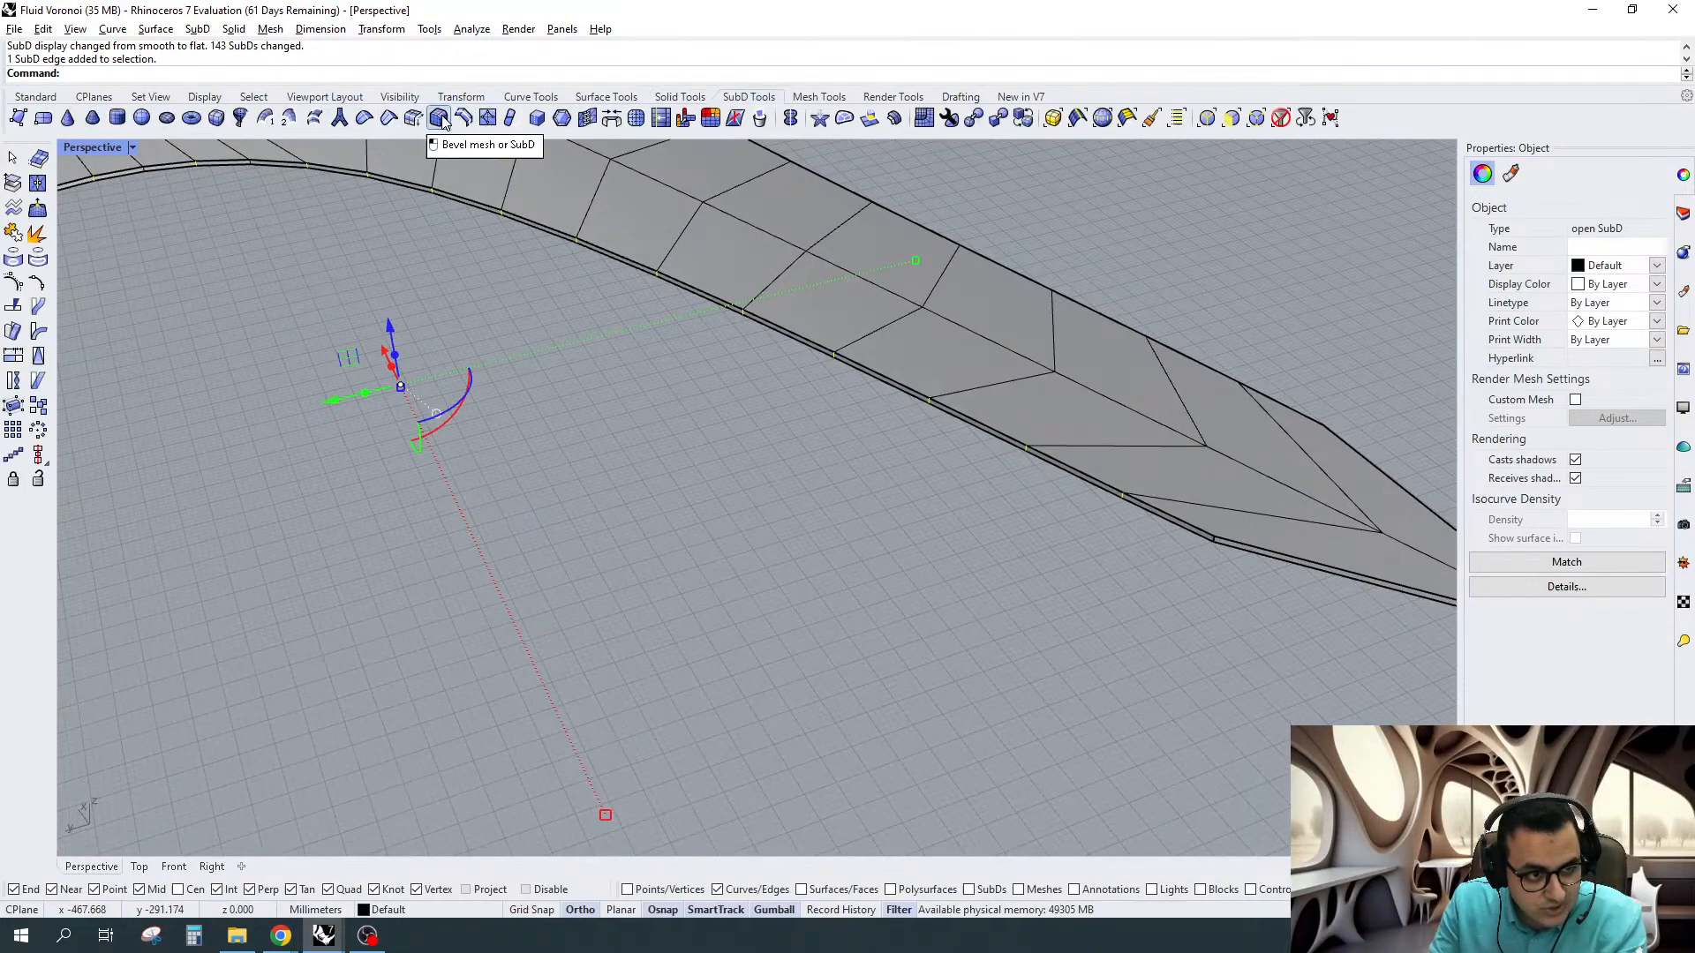
click(439, 118)
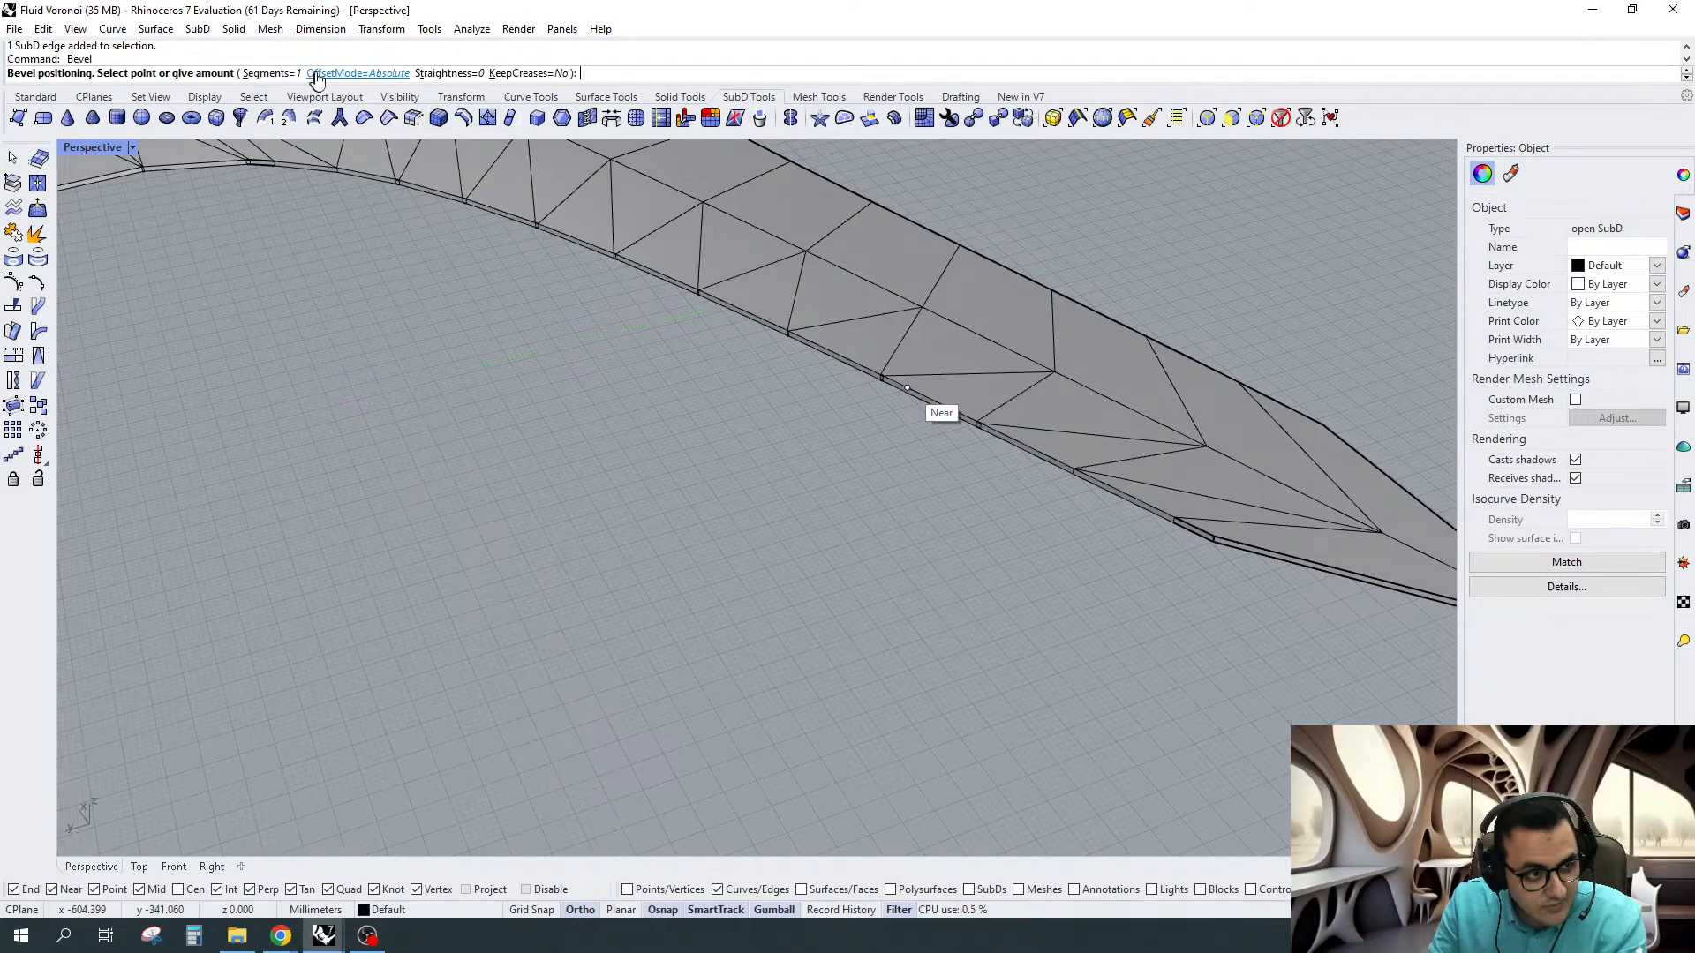
scroll(1176, 541, up, 5)
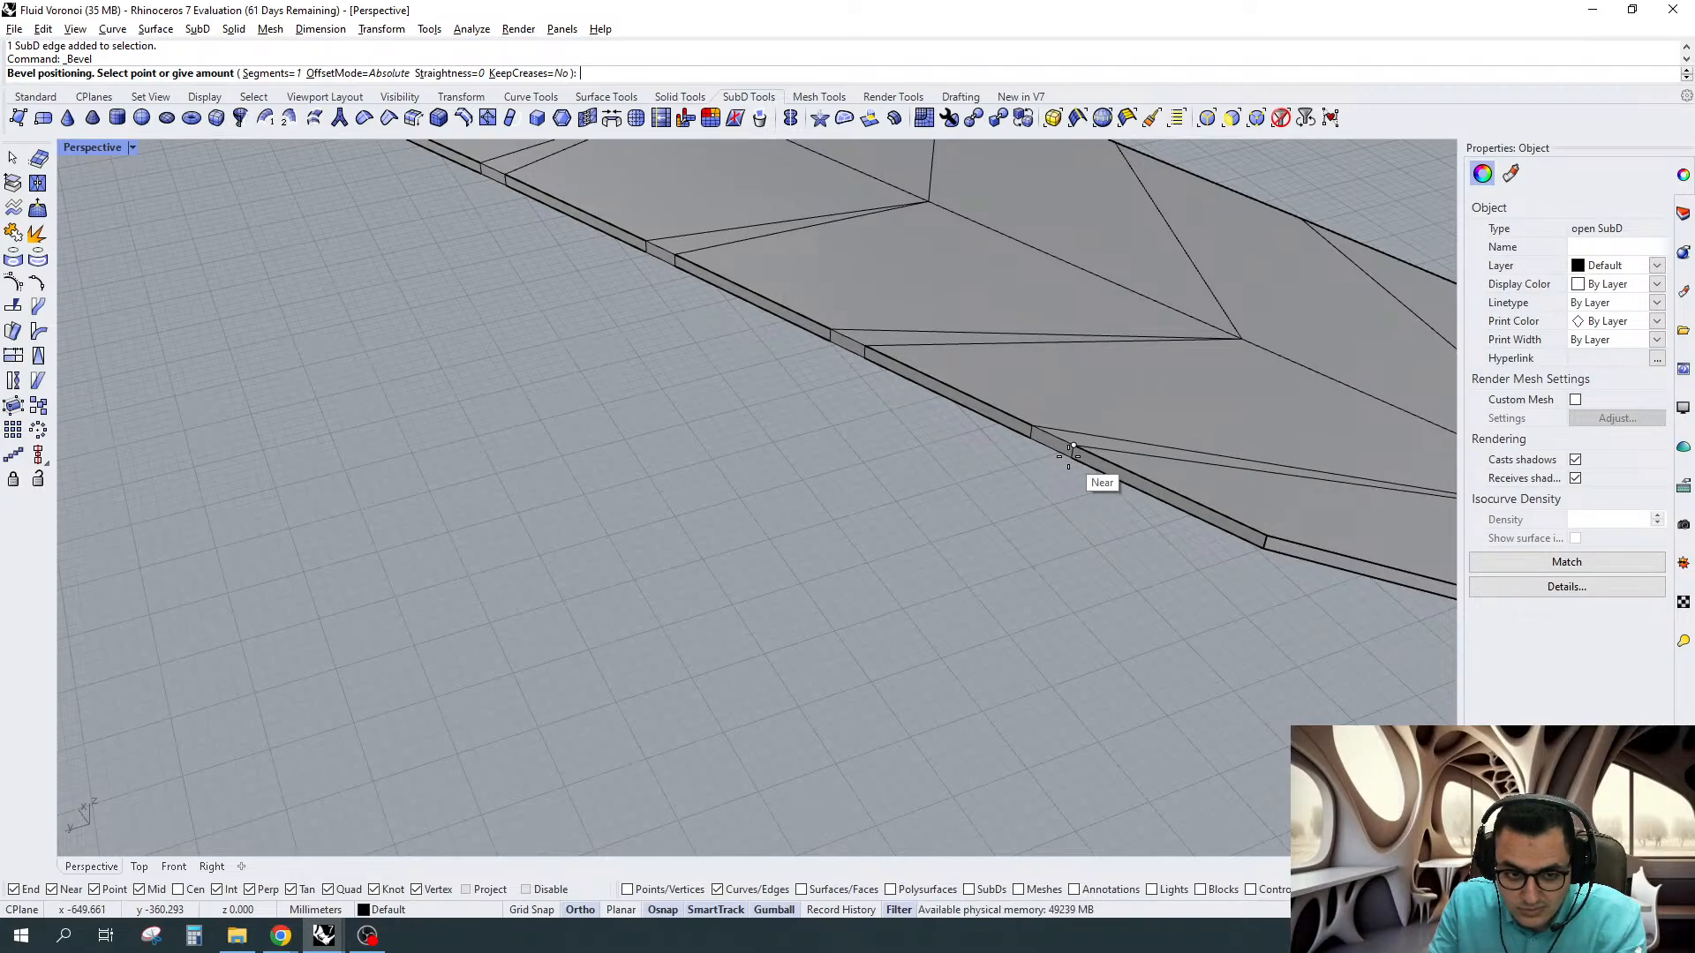
scroll(1069, 454, down, 2)
scroll(1069, 455, down, 8)
right_drag(1069, 455, 794, 491)
scroll(794, 492, down, 5)
scroll(929, 385, up, 4)
scroll(777, 351, up, 3)
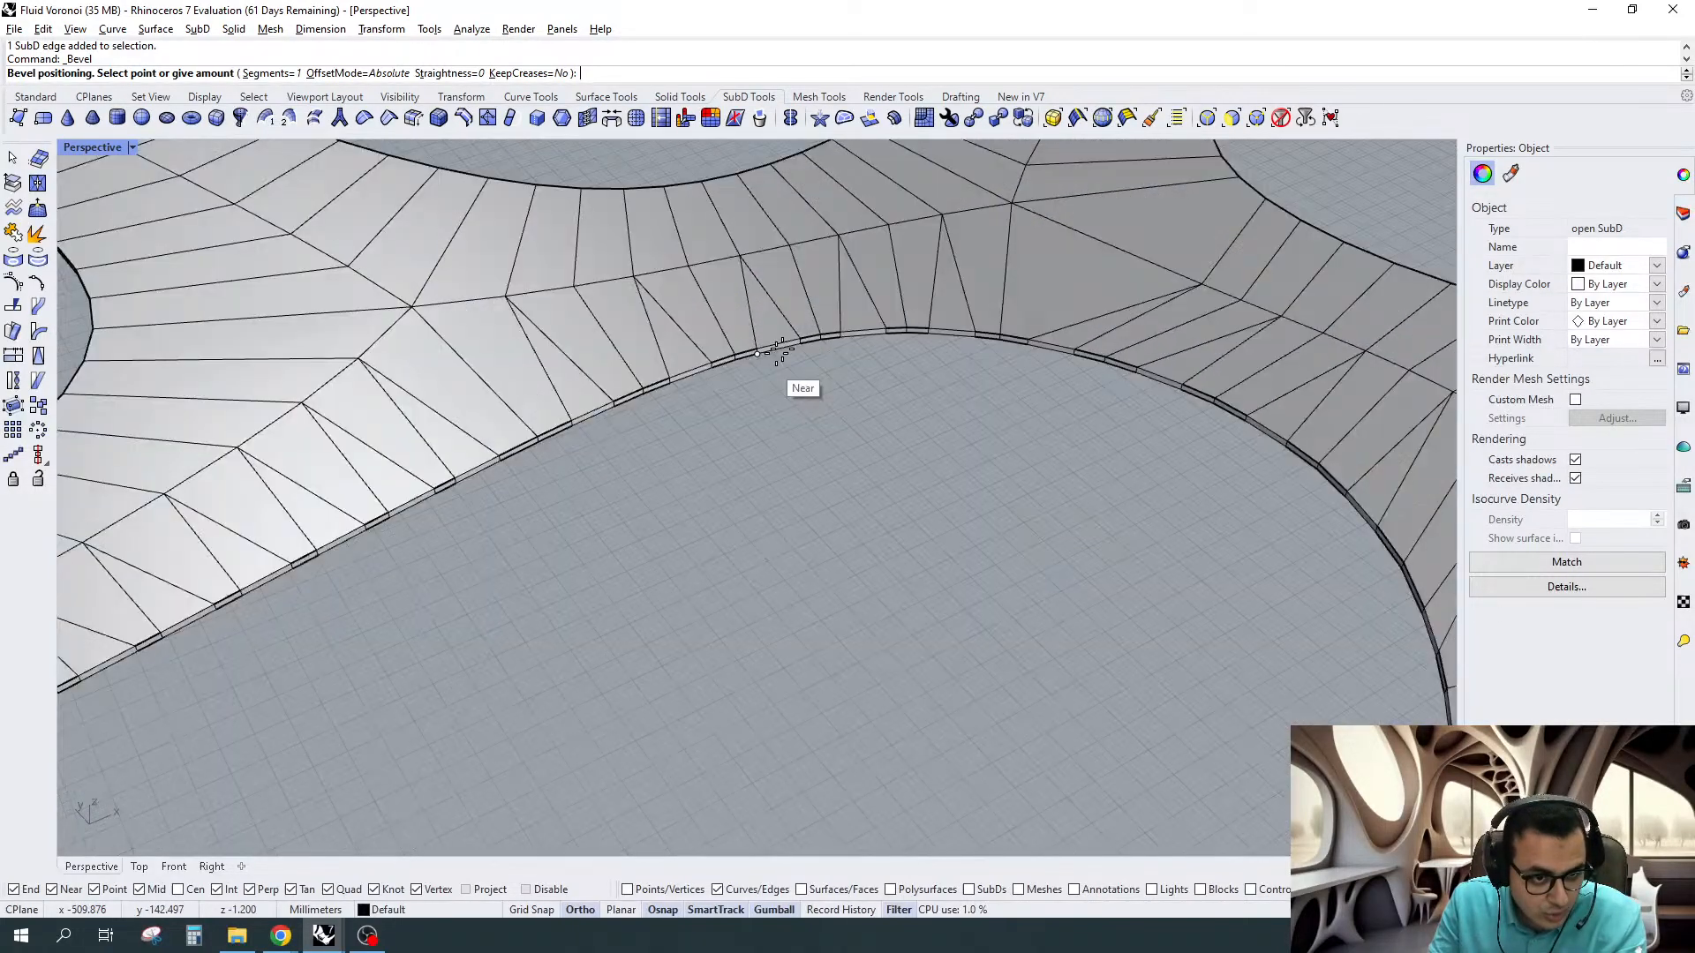
scroll(777, 351, up, 2)
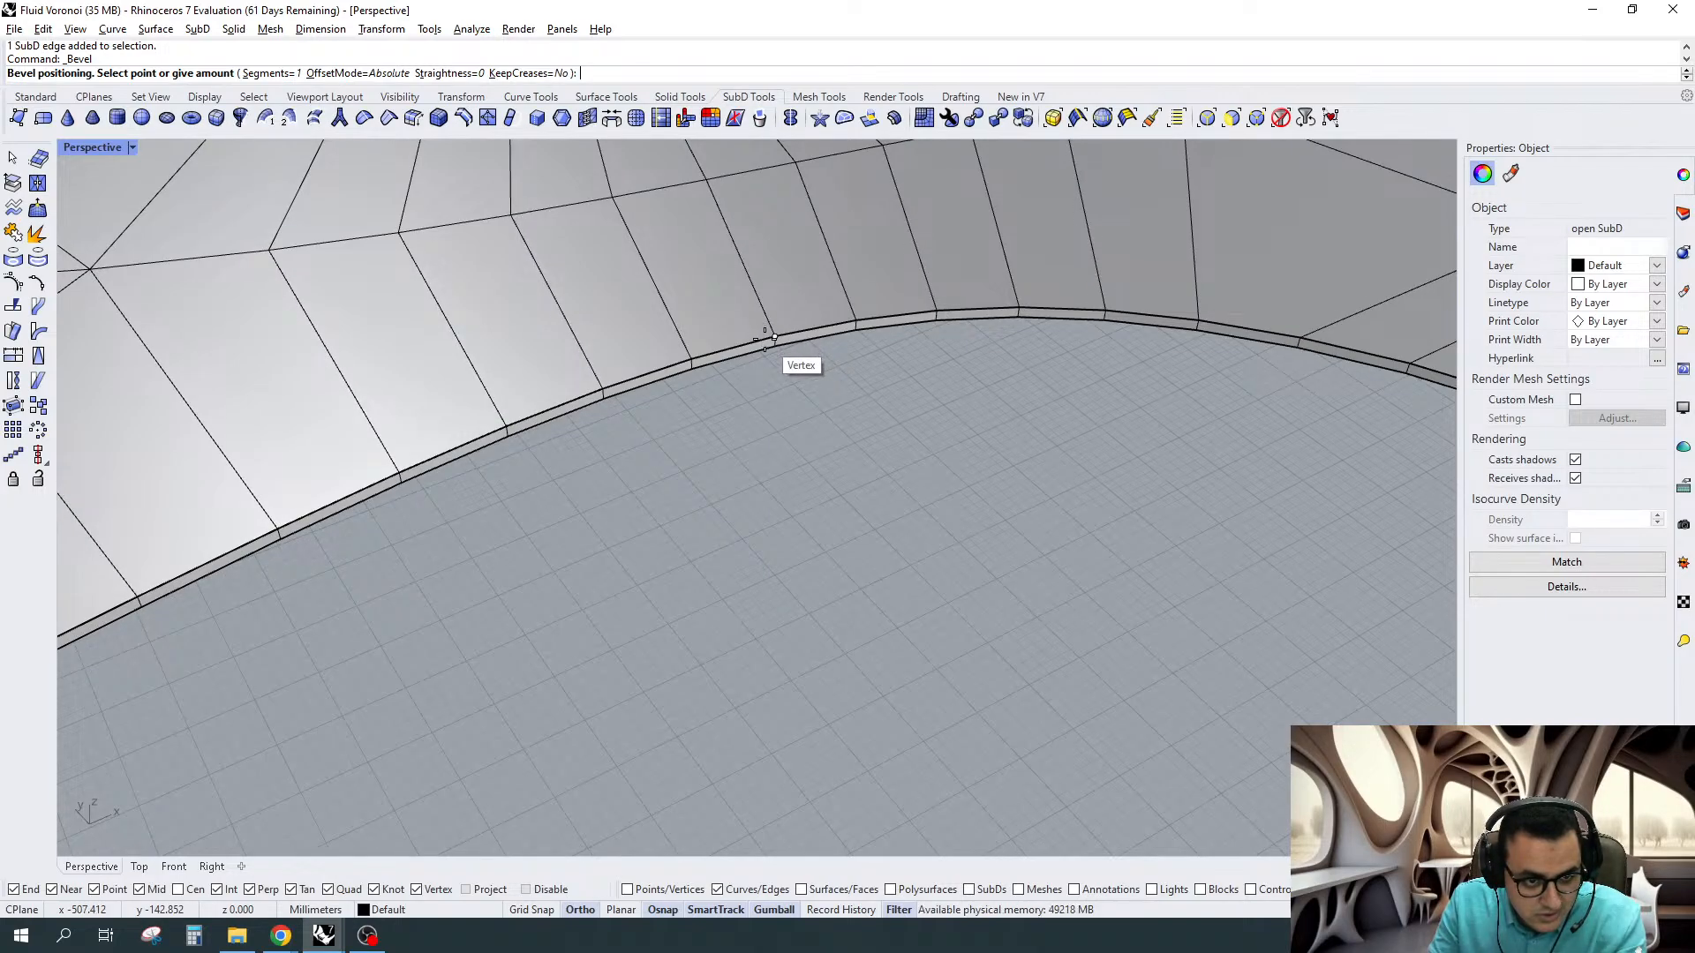
click(764, 343)
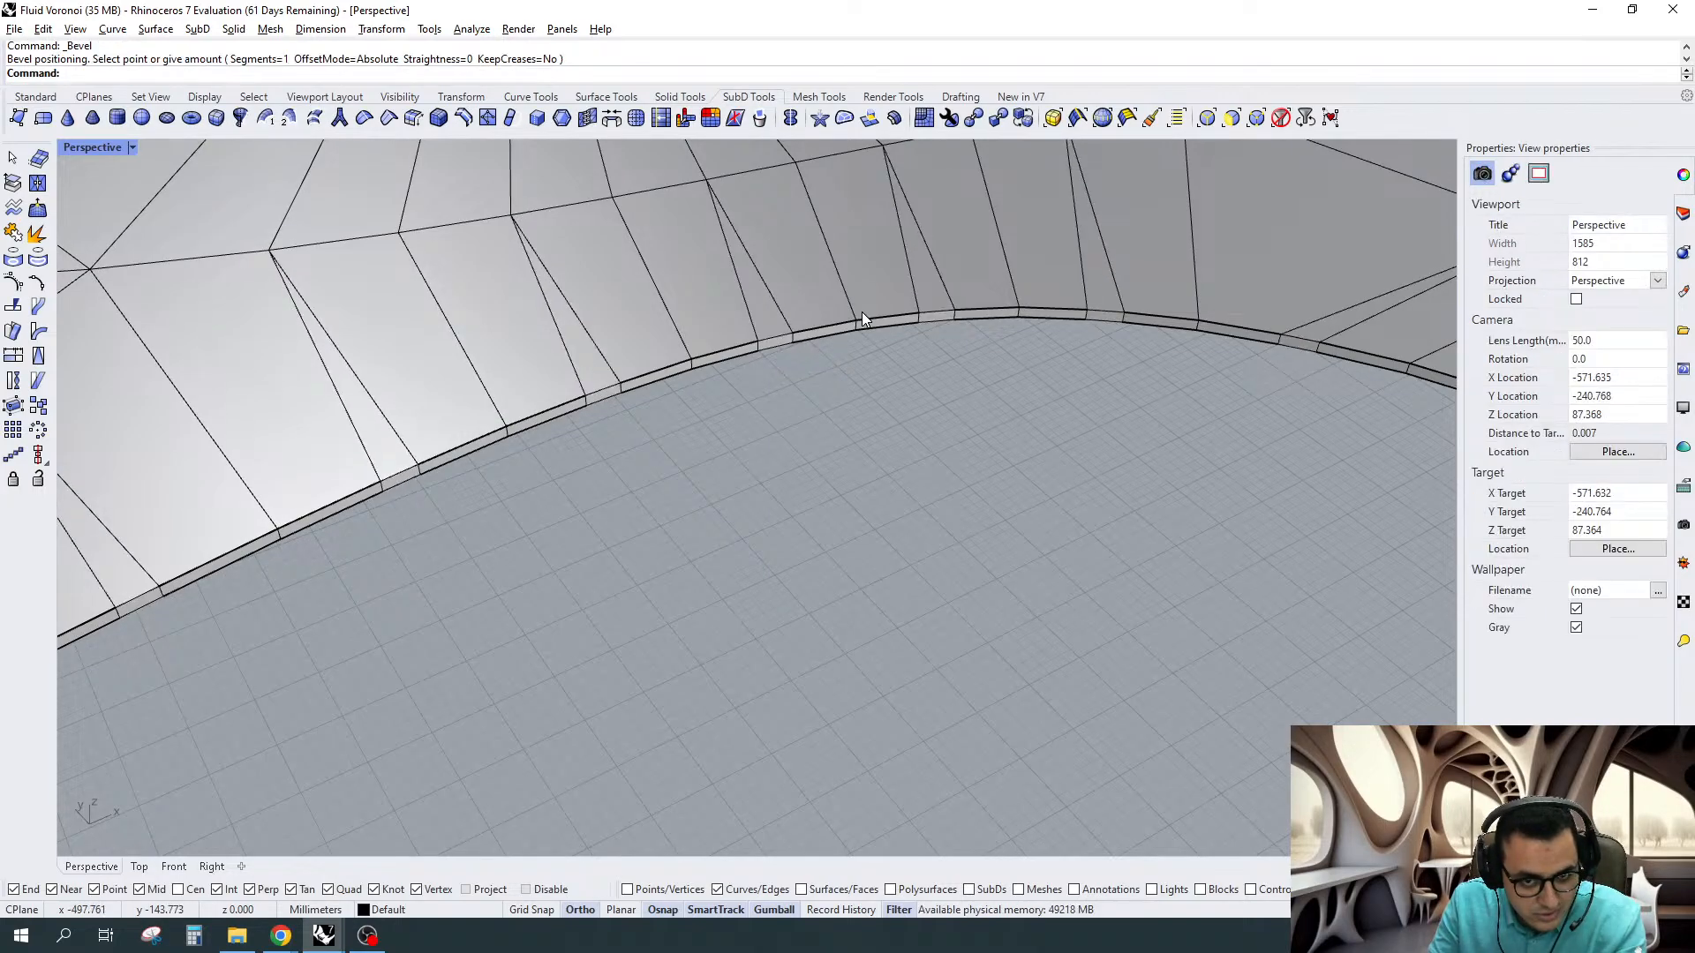
Crease the upper and lower edge loops of the rim along the inner shoreline, and clear the selection
scroll(861, 351, down, 10)
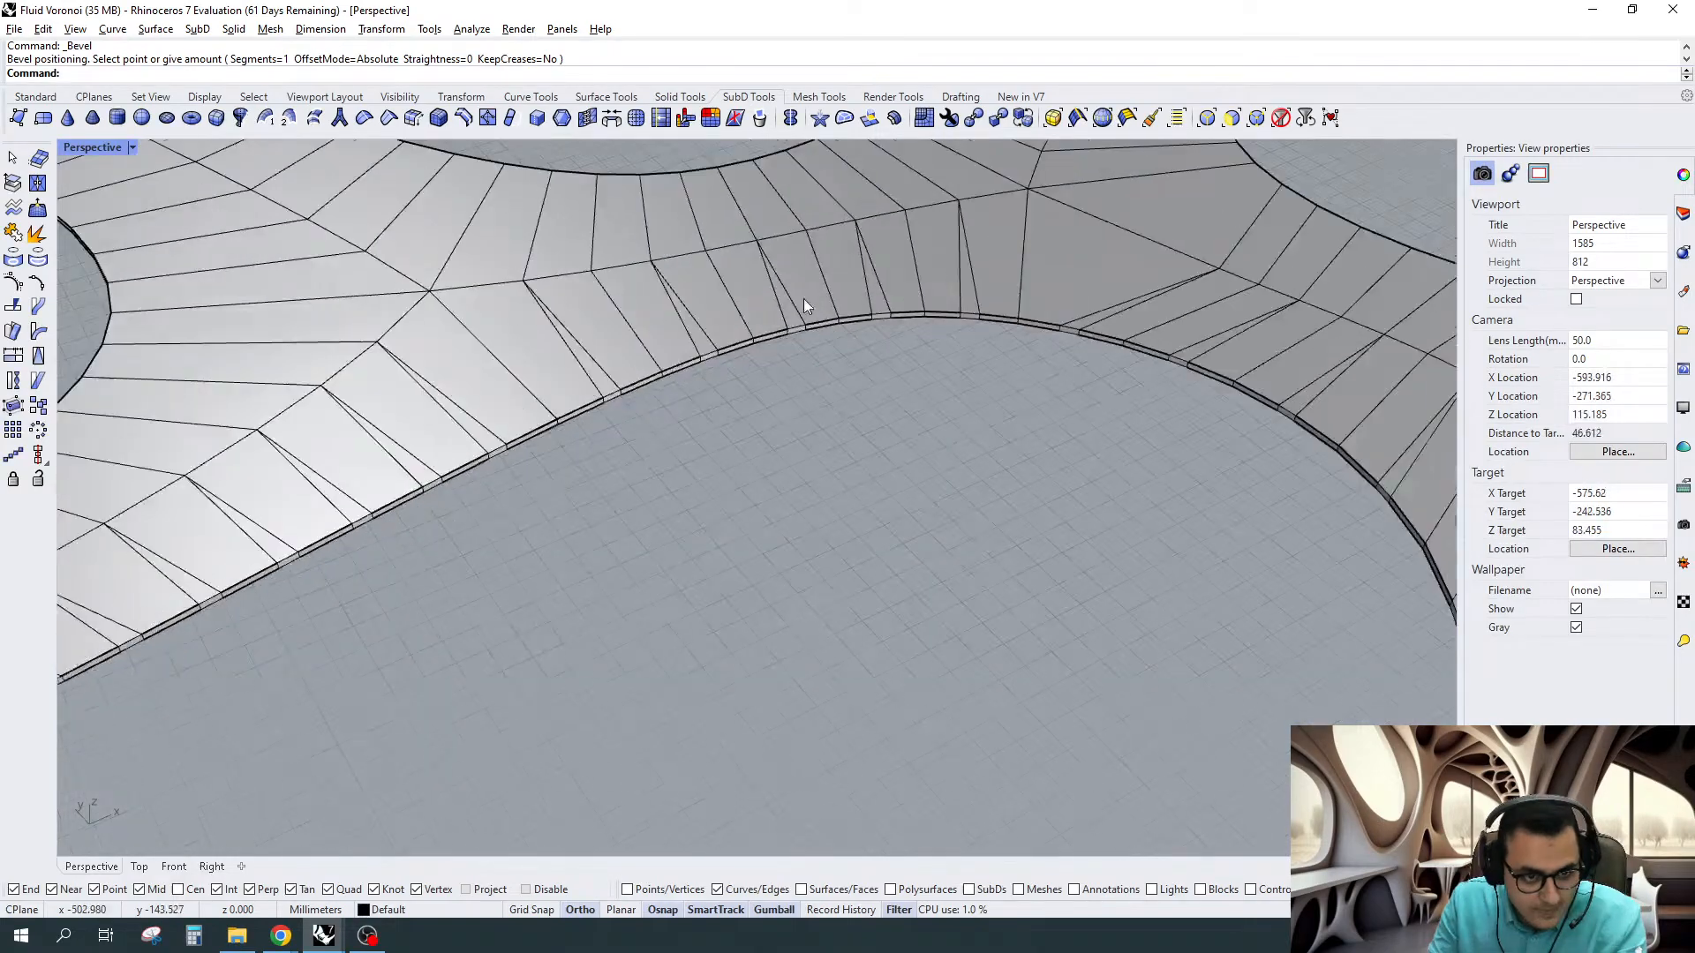
scroll(884, 330, up, 10)
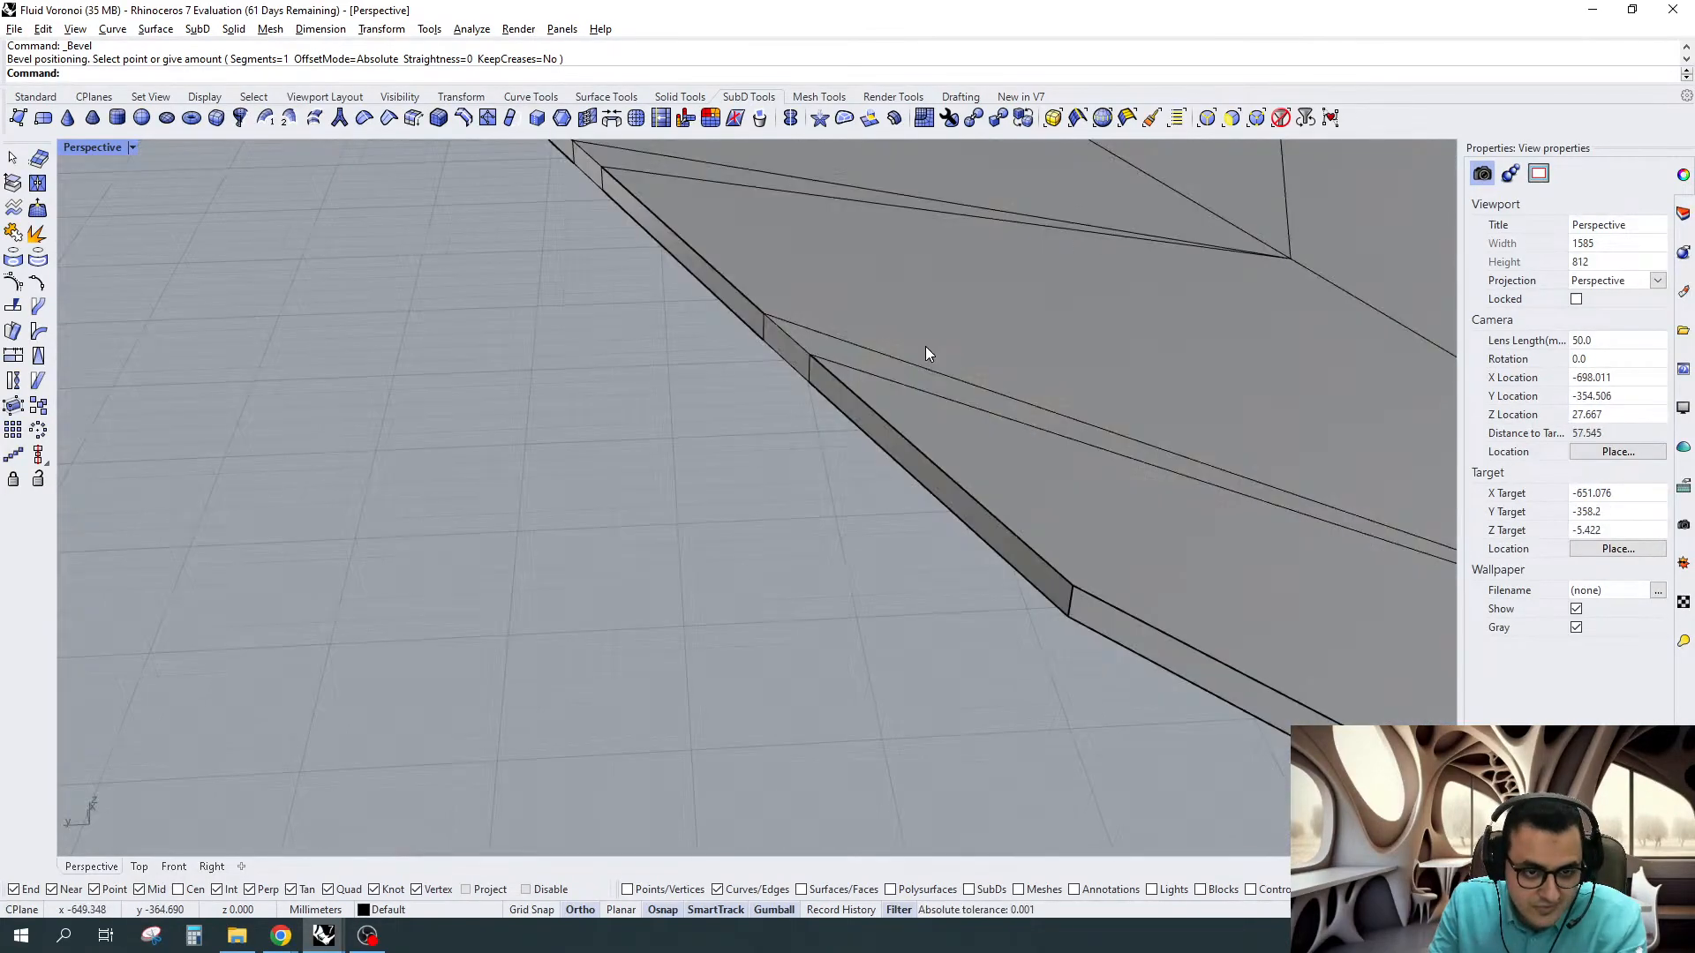
double_click(904, 436)
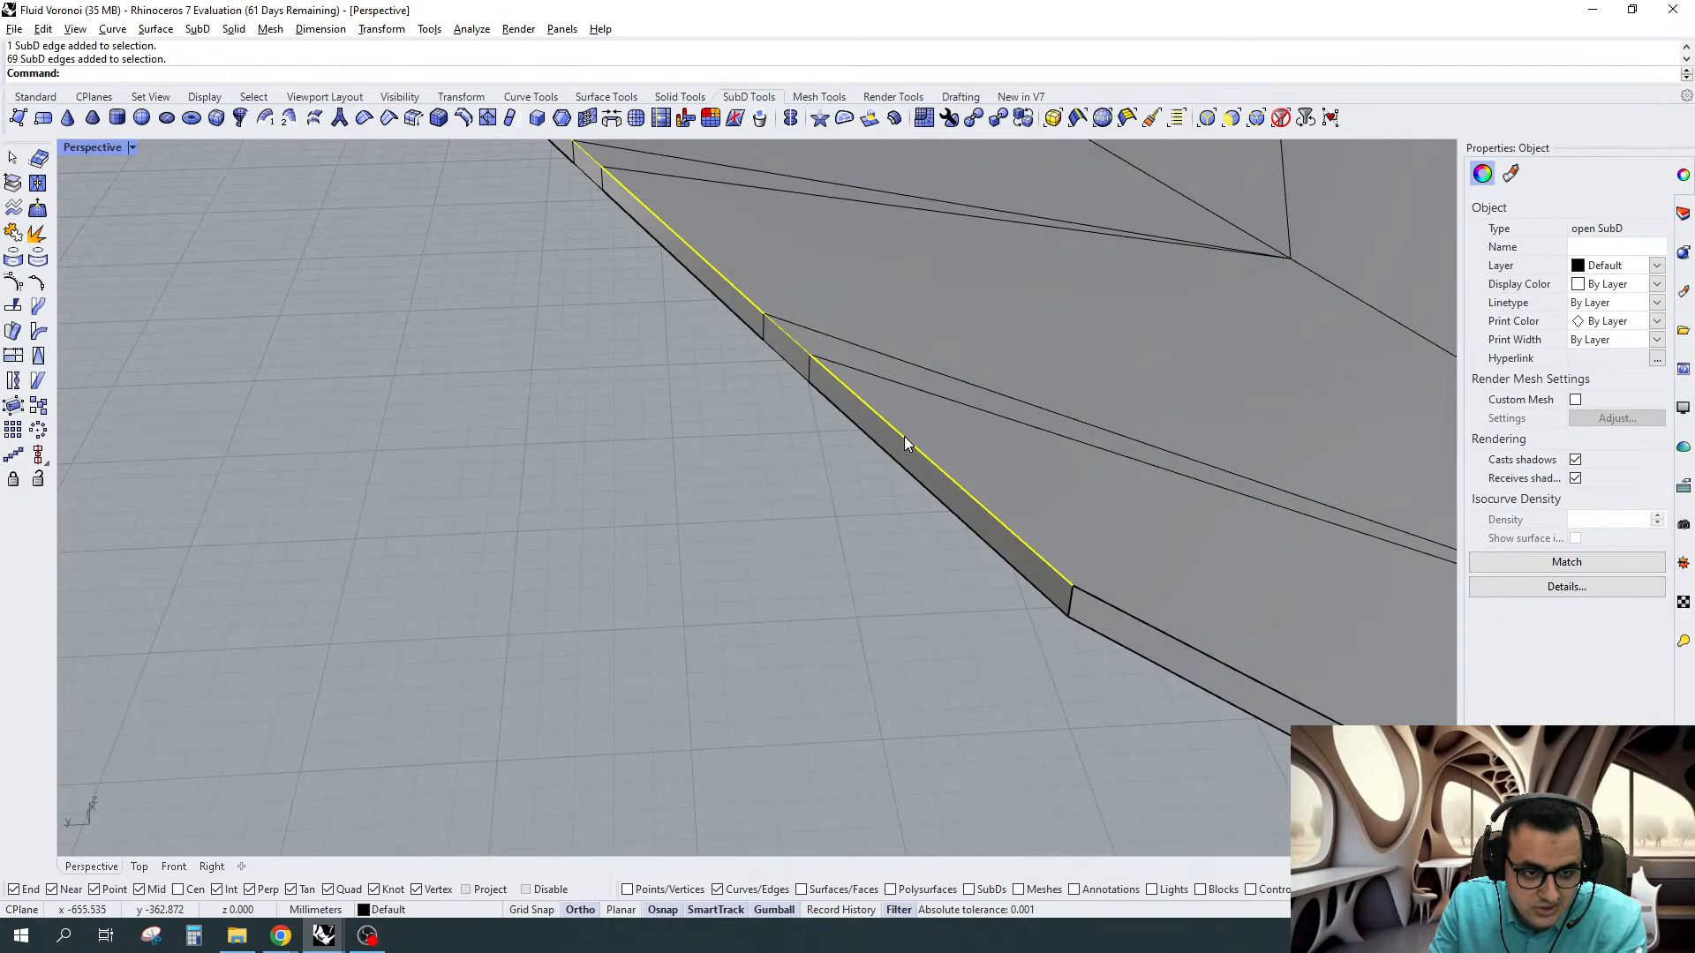
shift+click(892, 452)
shift+double_click(892, 451)
scroll(892, 452, down, 5)
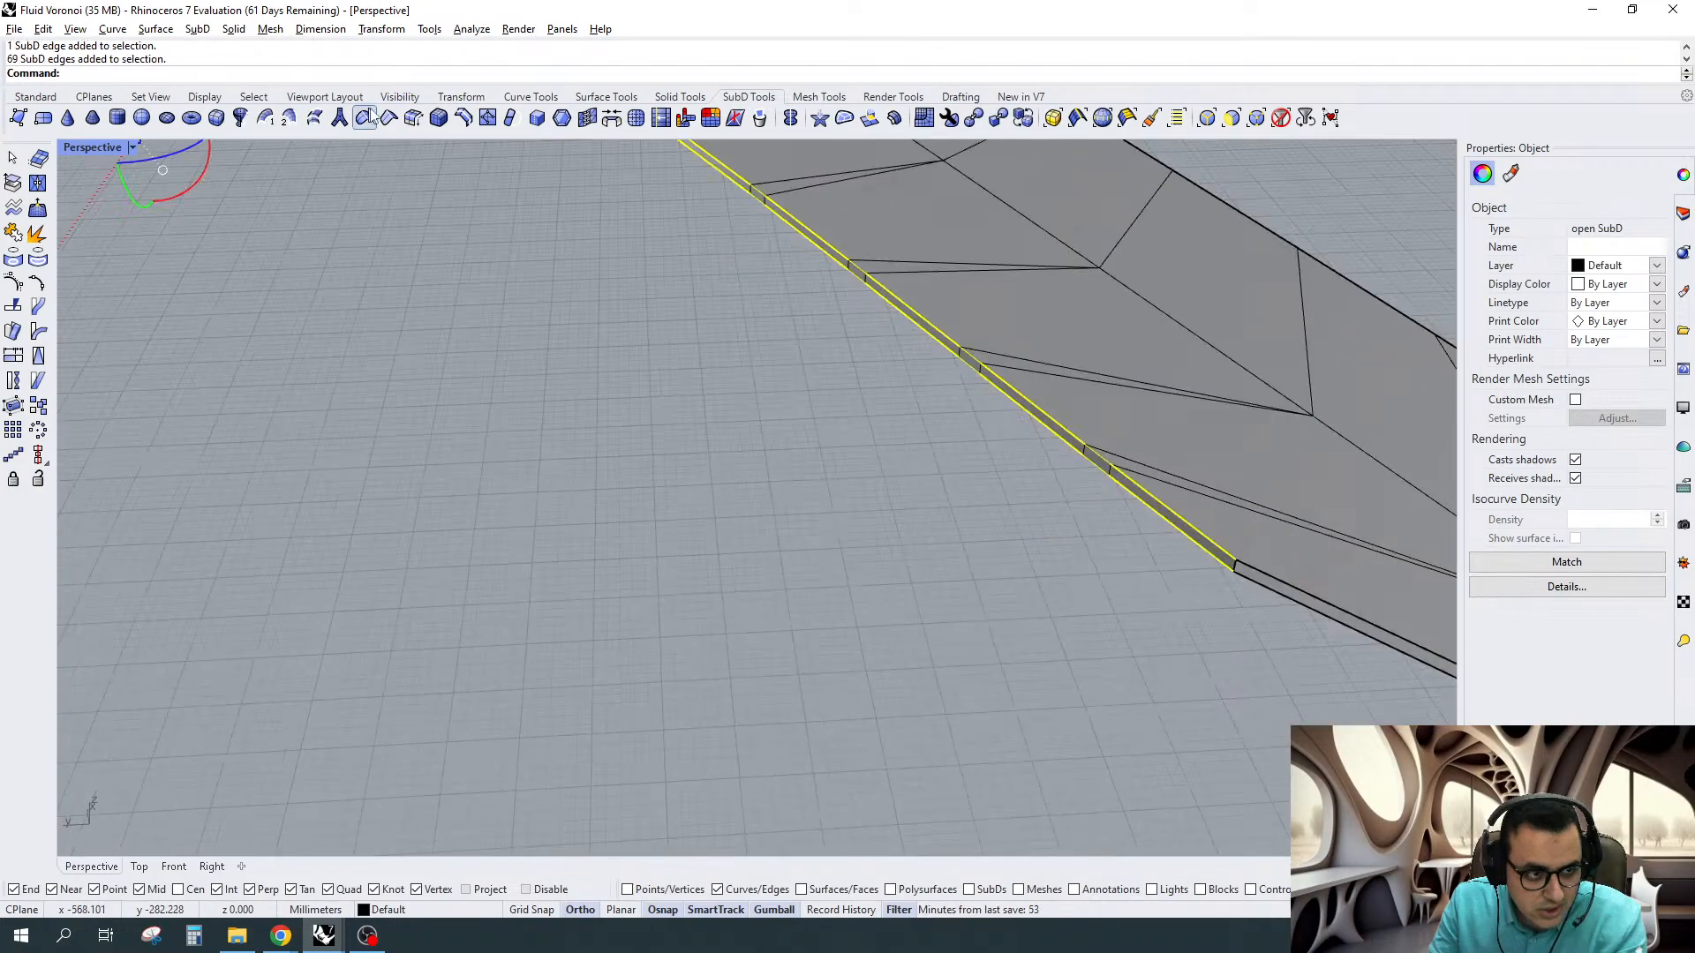
click(390, 118)
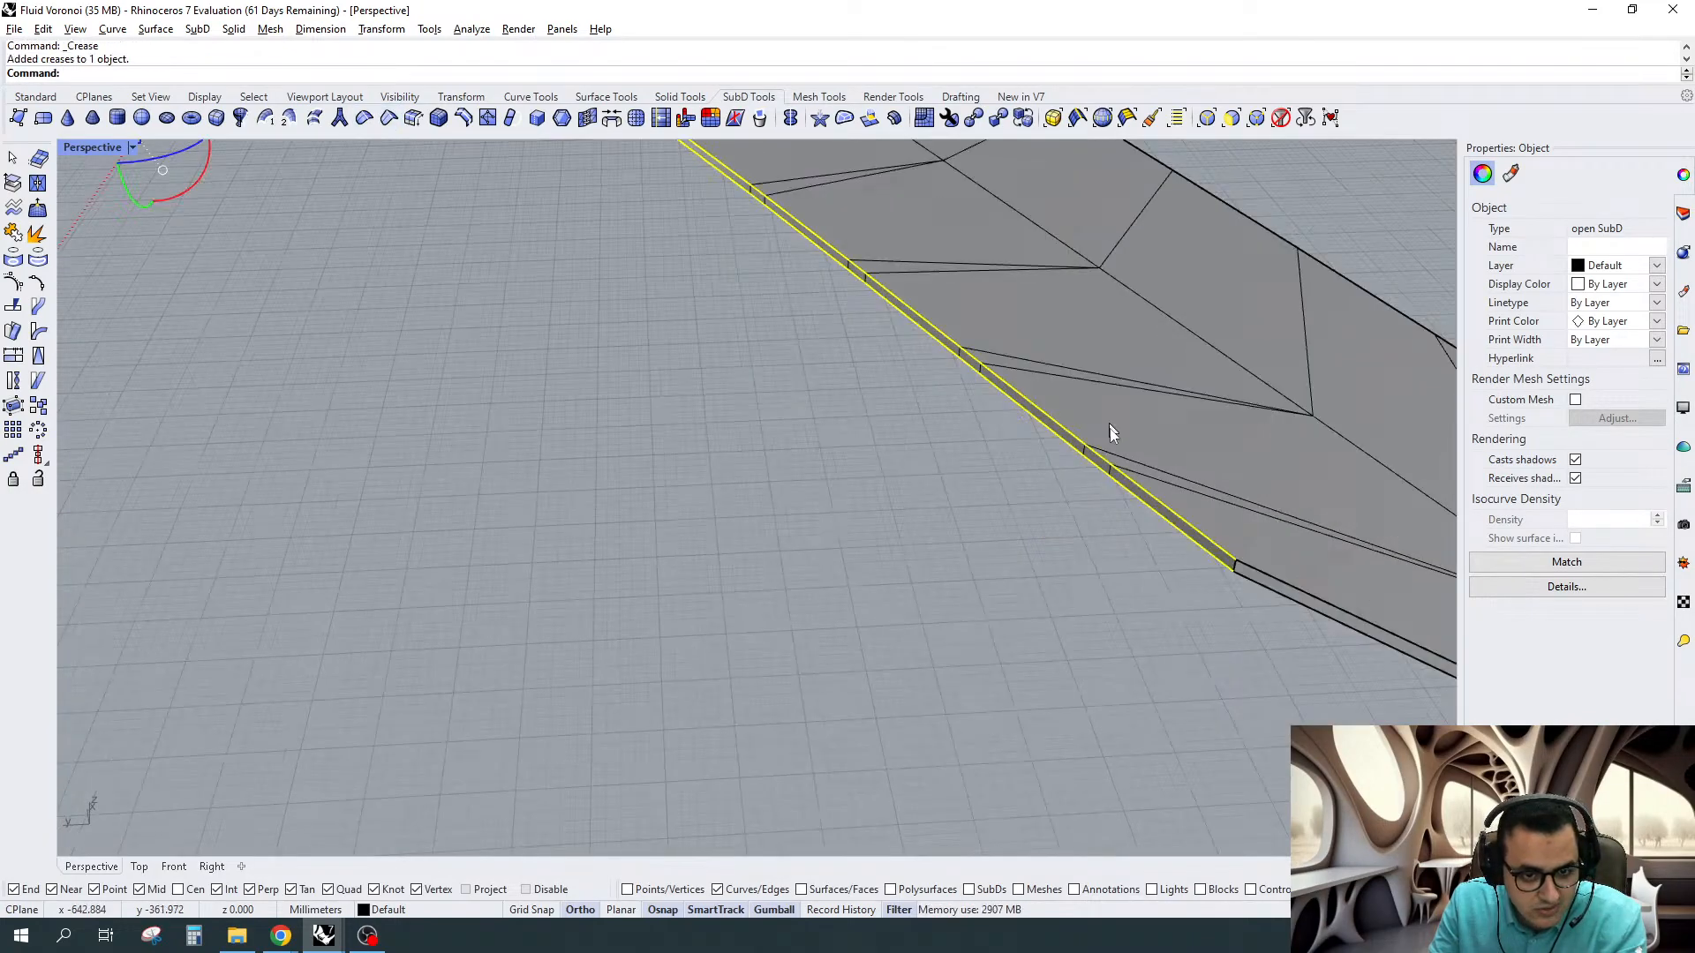
scroll(1099, 446, up, 3)
scroll(1089, 453, down, 5)
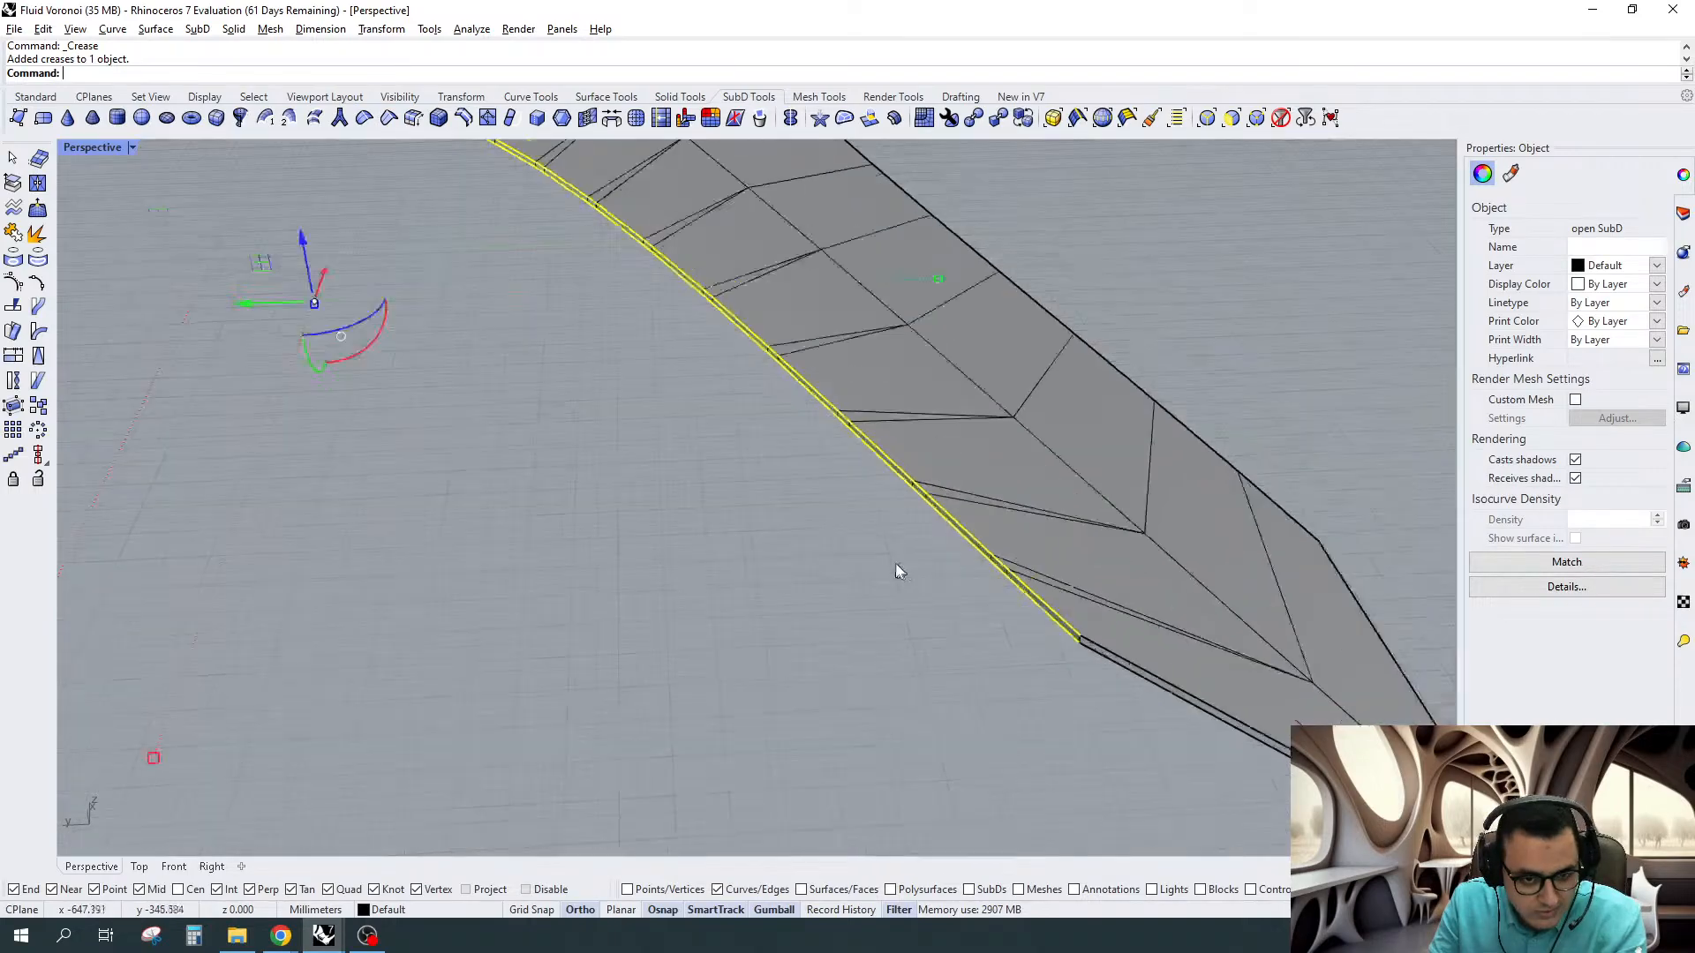
right_drag(895, 563, 1134, 512)
key(Escape)
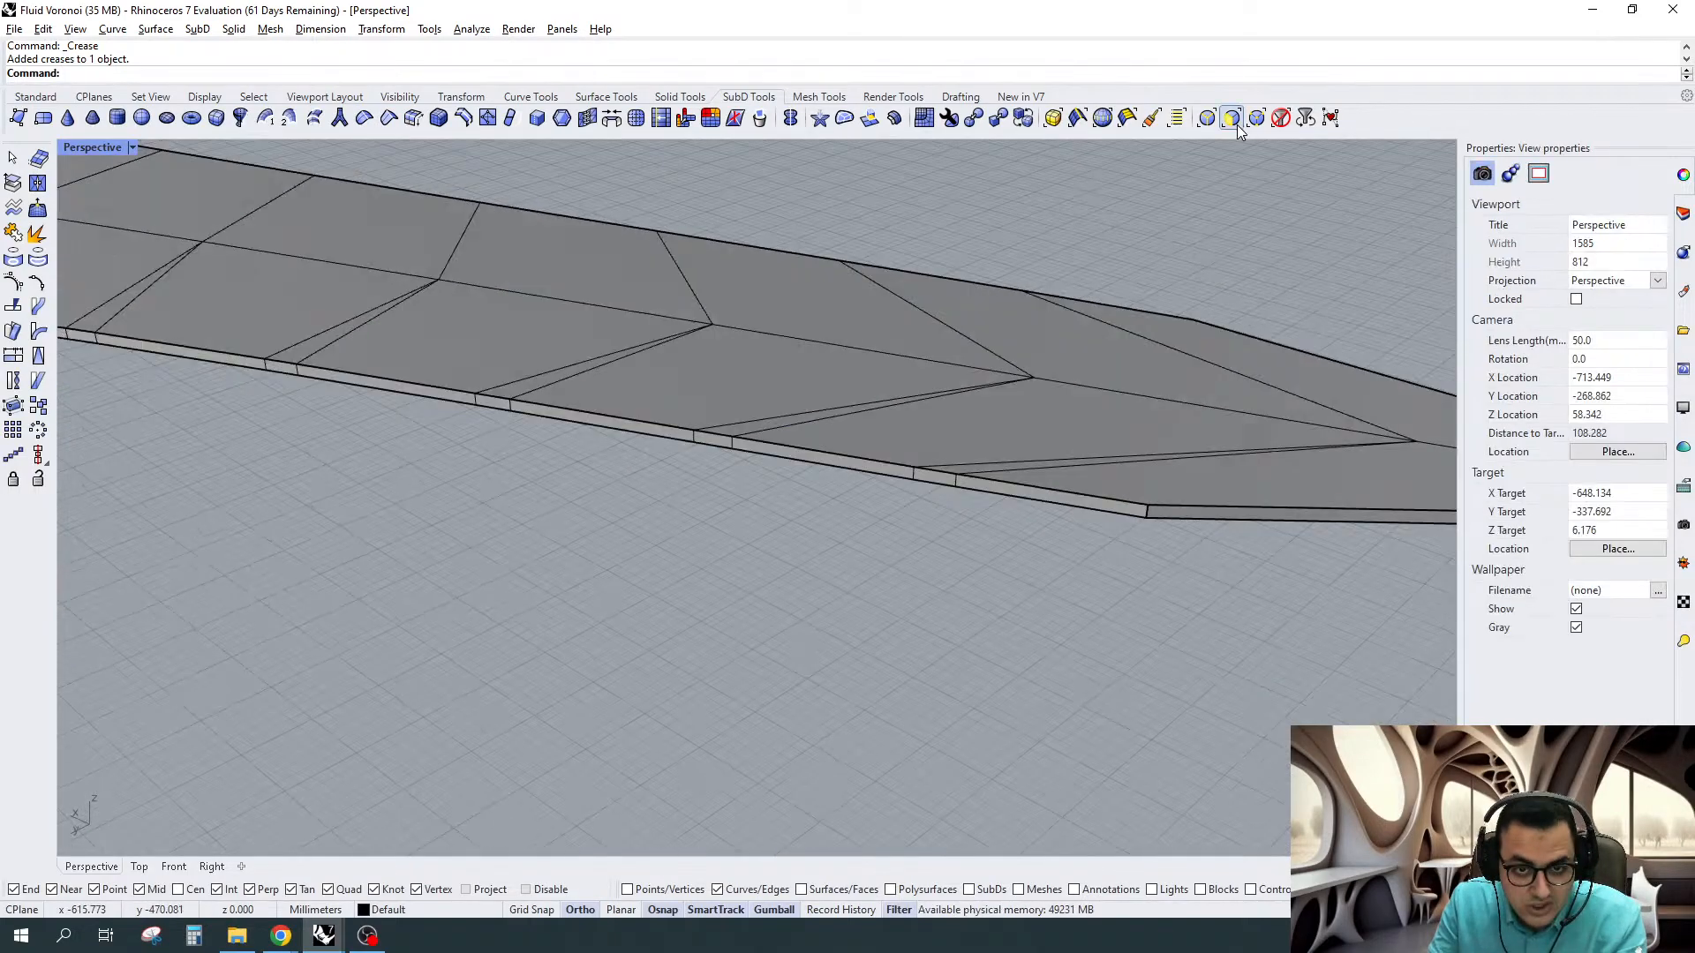
Restrict the selection filter to faces and select the whole loop of rim faces along the inner shoreline between the two arm tips
click(1234, 121)
scroll(1046, 432, up, 7)
click(1049, 510)
click(919, 494)
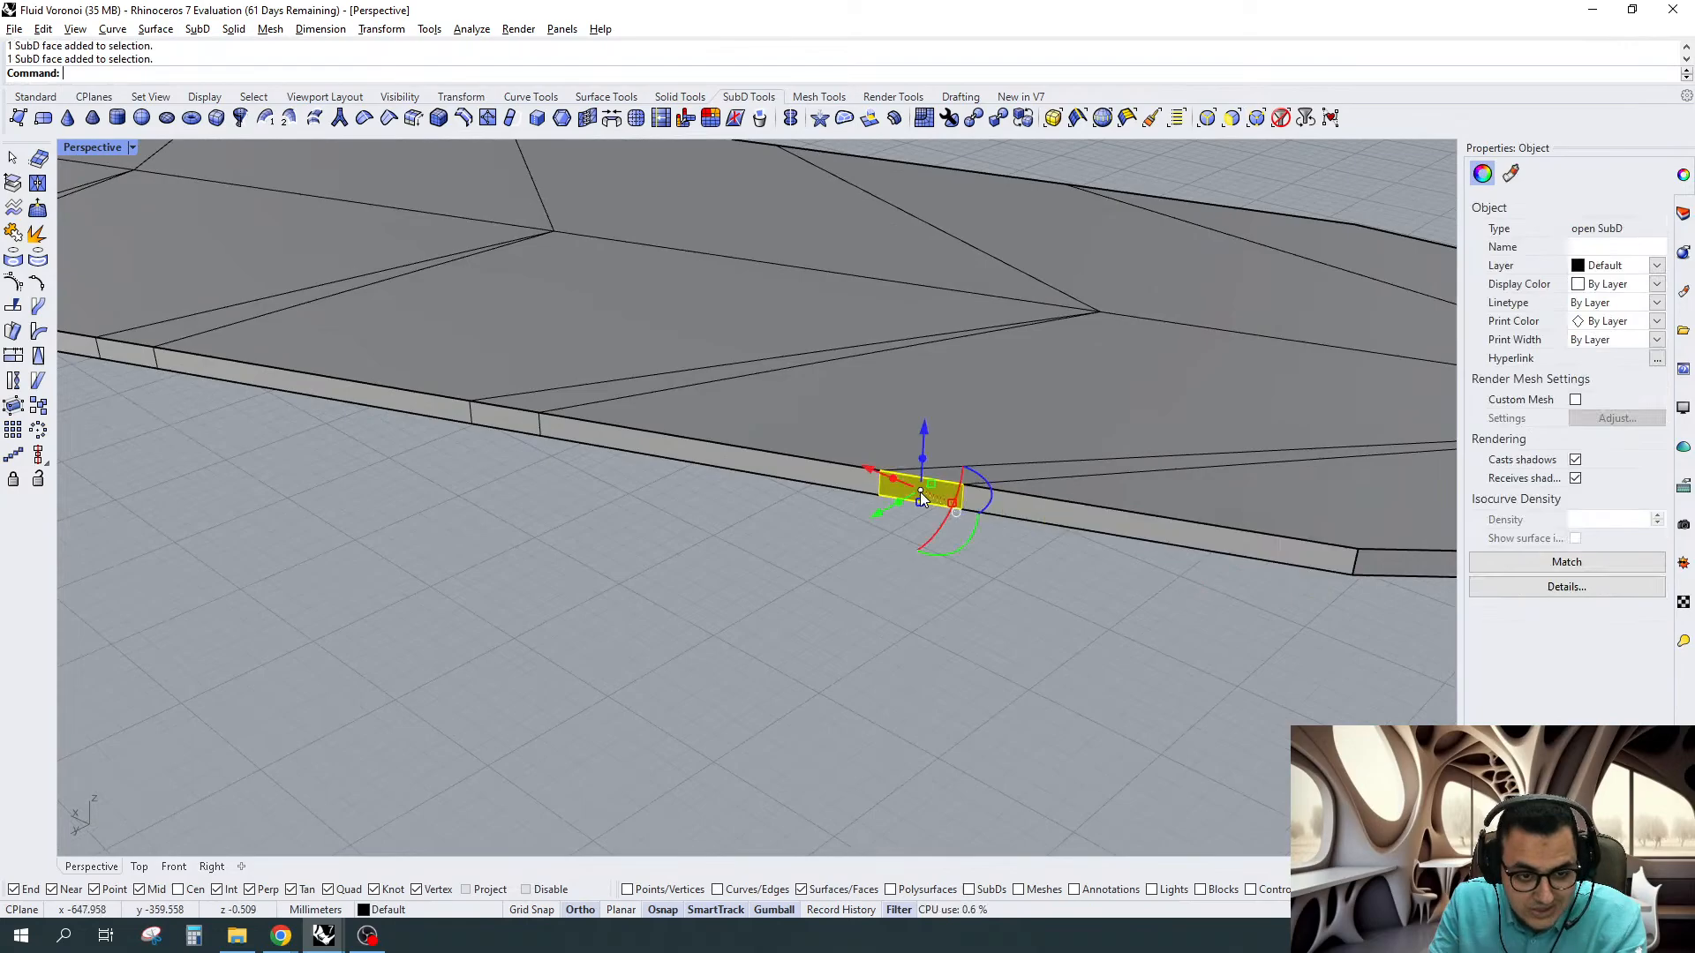
scroll(920, 493, down, 4)
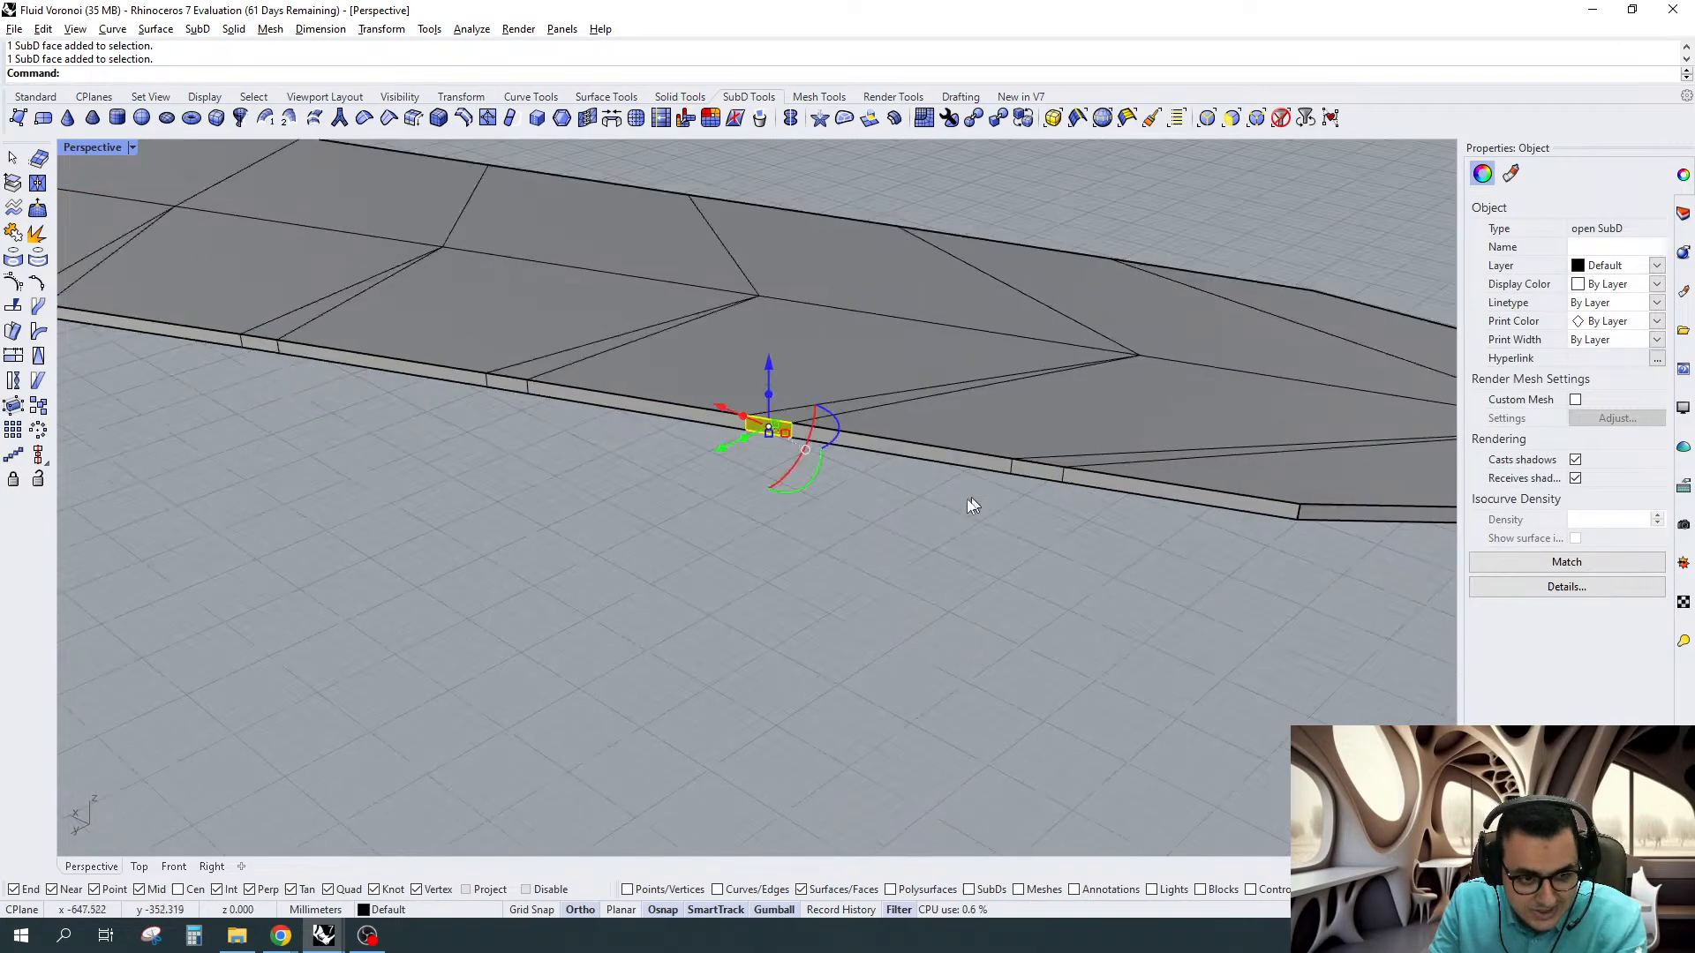
right_drag(972, 503, 1012, 503)
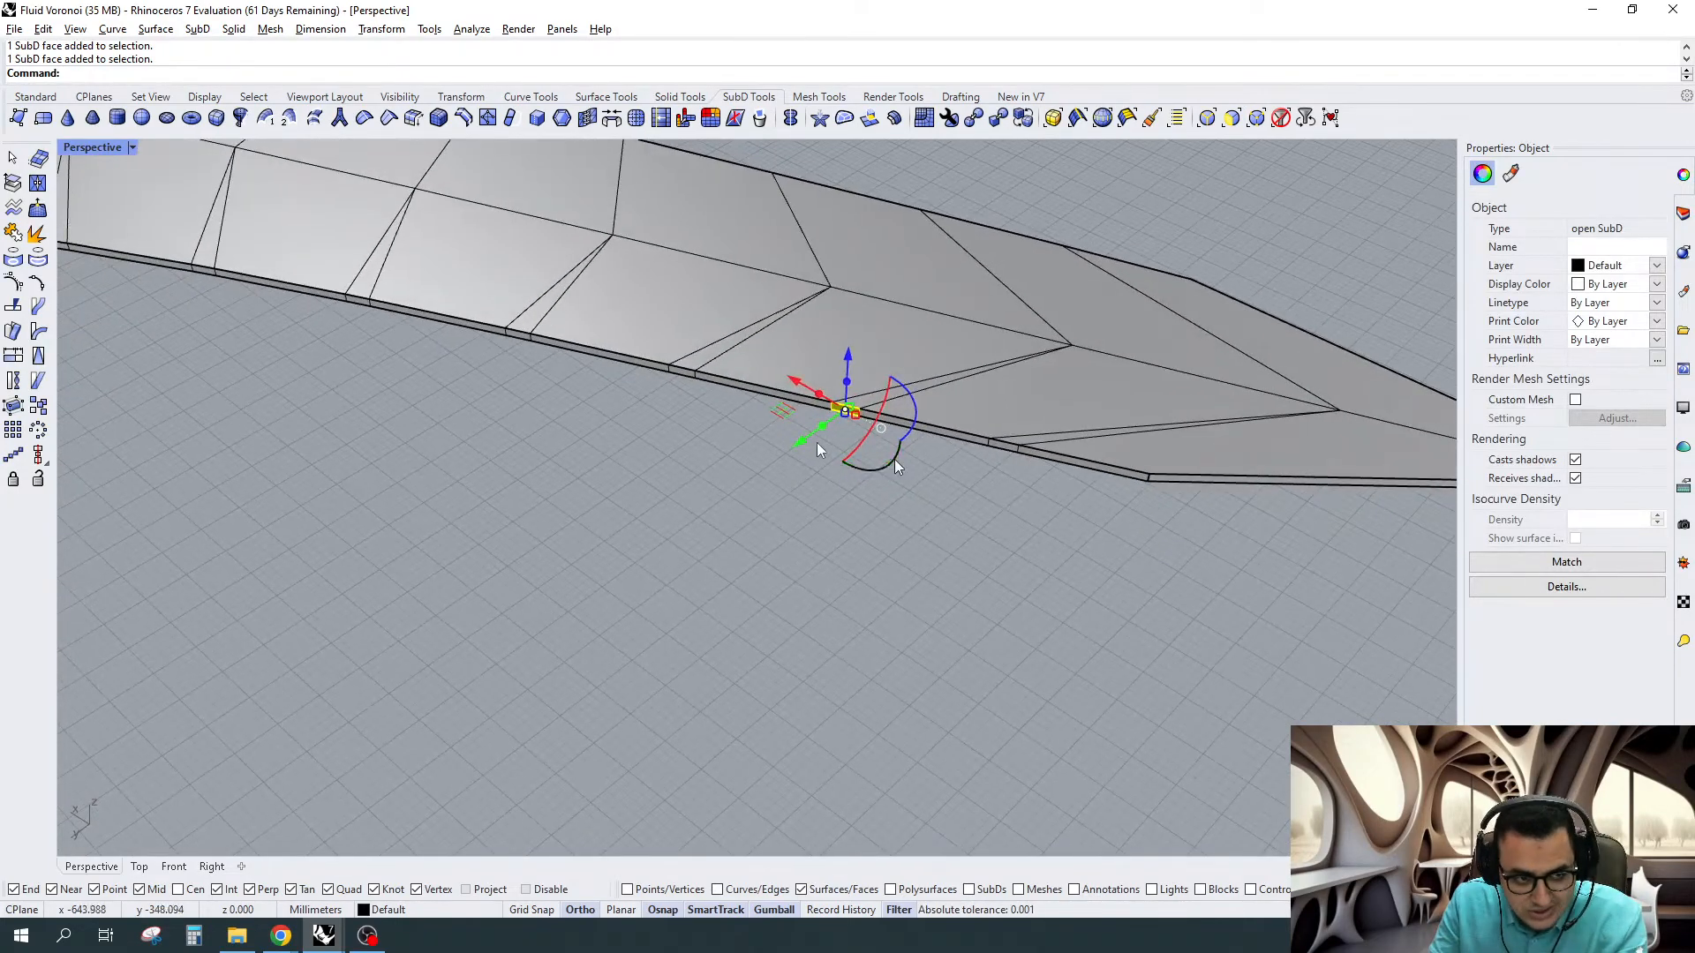
scroll(1003, 484, down, 4)
scroll(999, 484, up, 3)
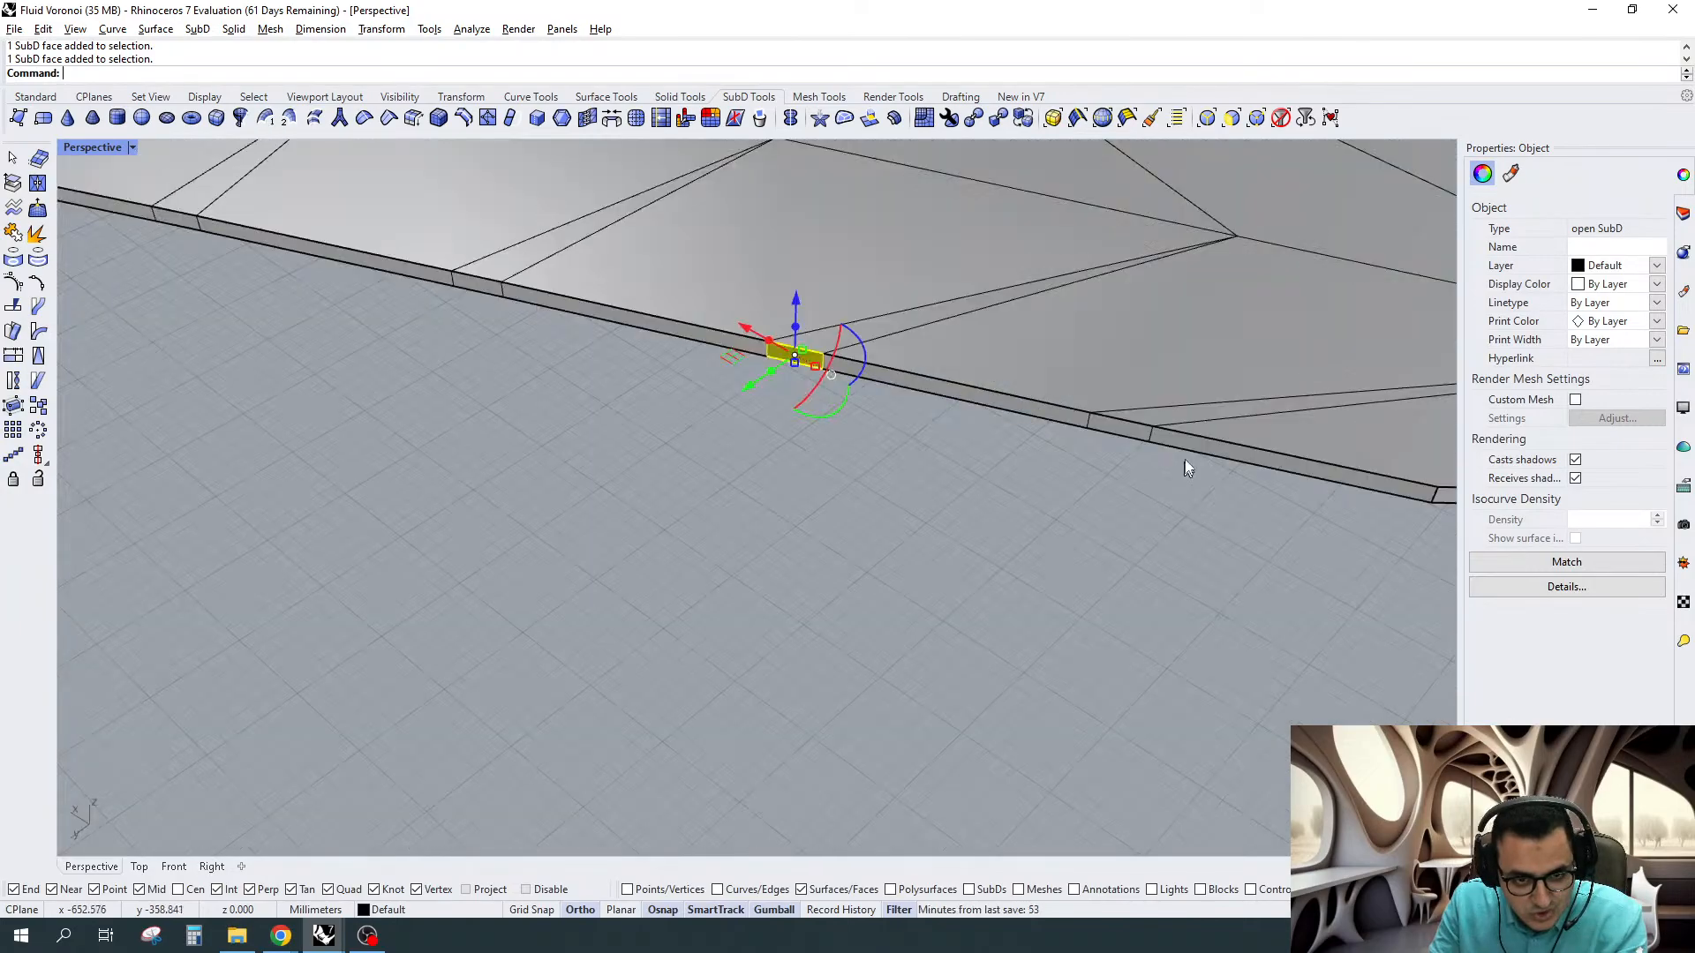
double_click(1152, 431)
scroll(1109, 426, up, 3)
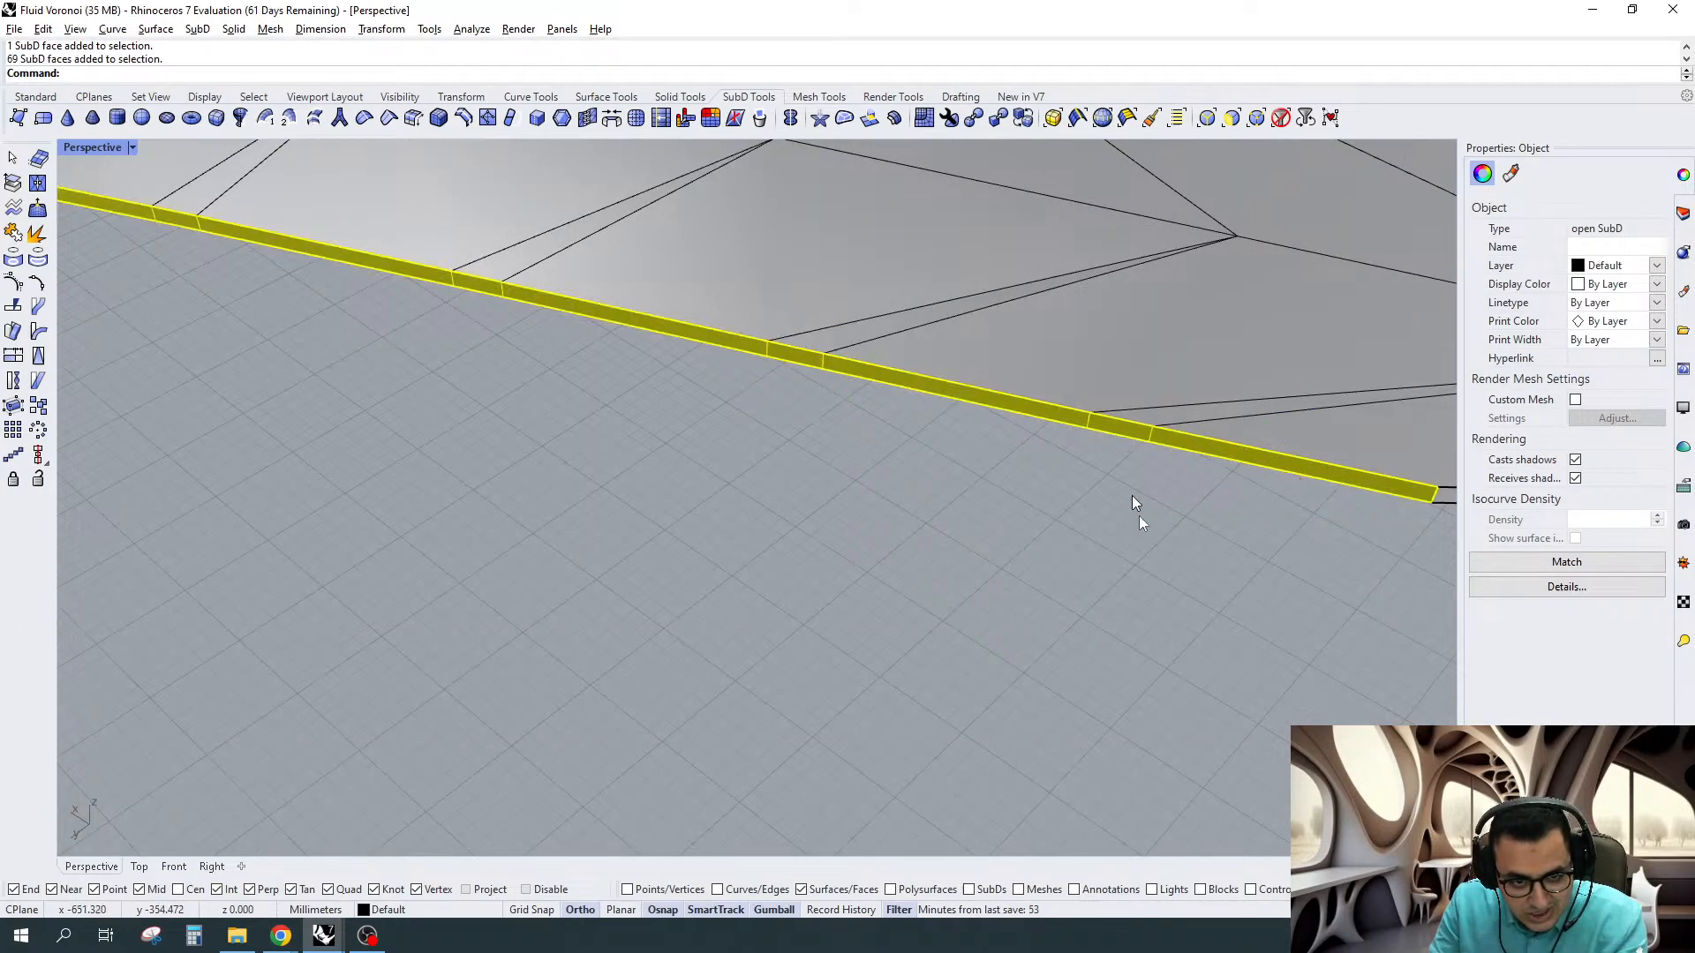
Deselect the wide rim faces along the first arm, starting at its tip and keeping only the narrow bevelled faces selected
ctrl+click(1222, 448)
ctrl+click(971, 394)
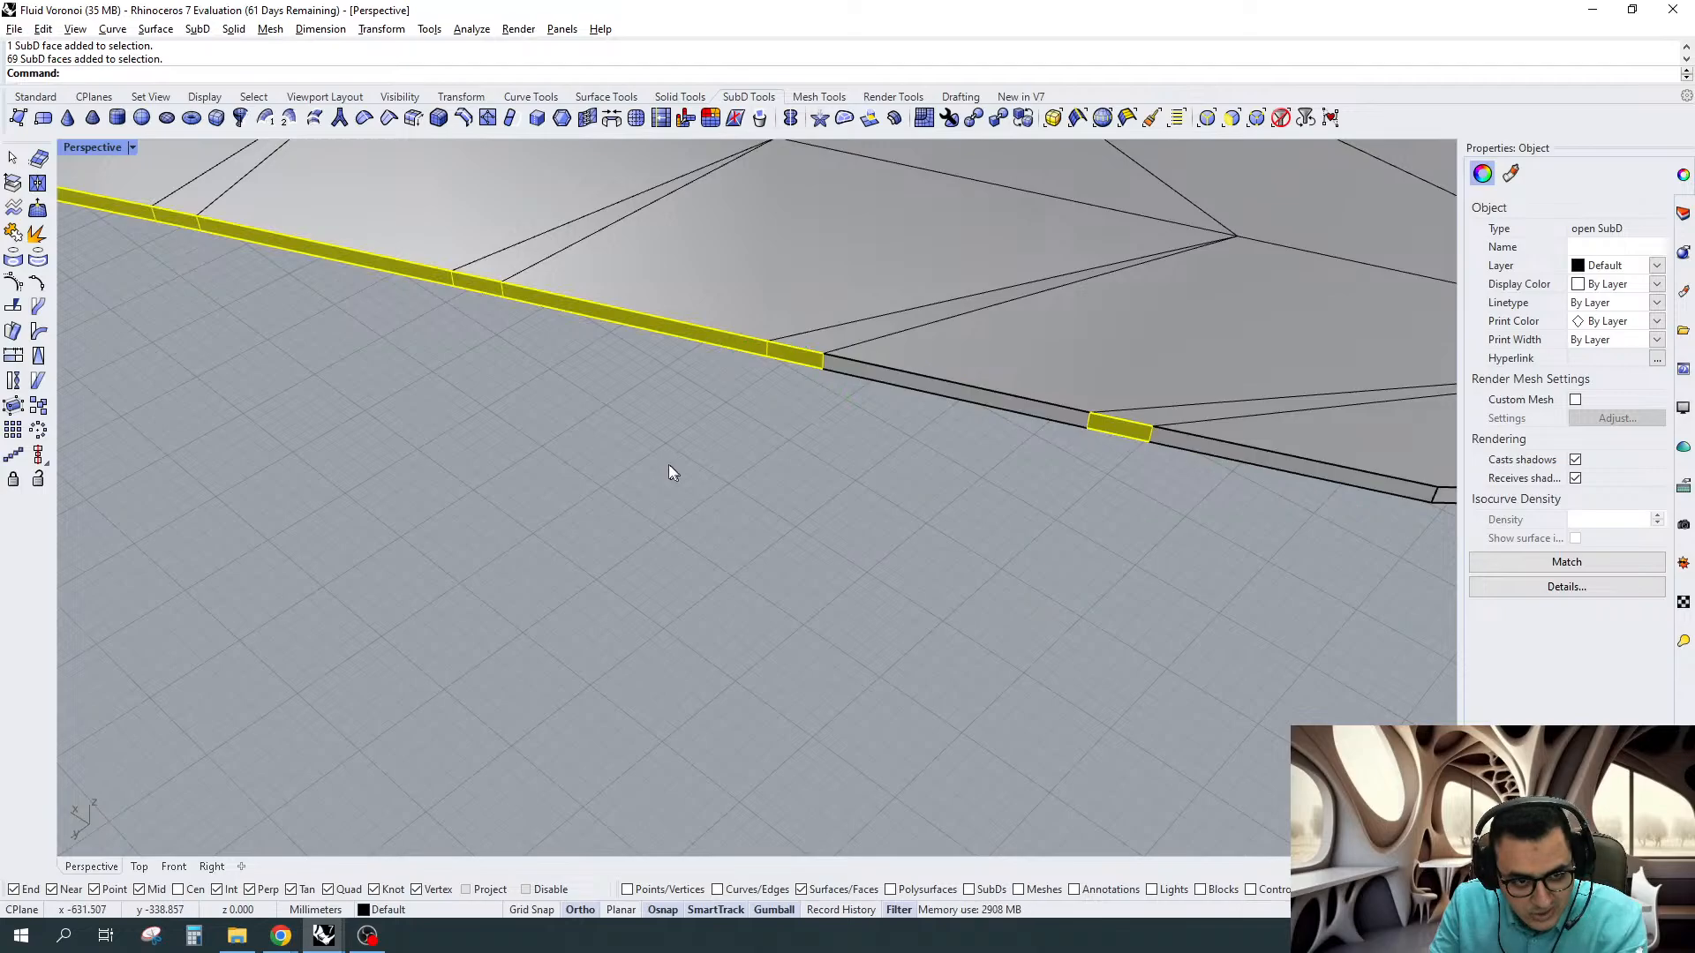
ctrl+click(660, 326)
scroll(1176, 586, down, 8)
ctrl+drag(715, 605, 652, 309)
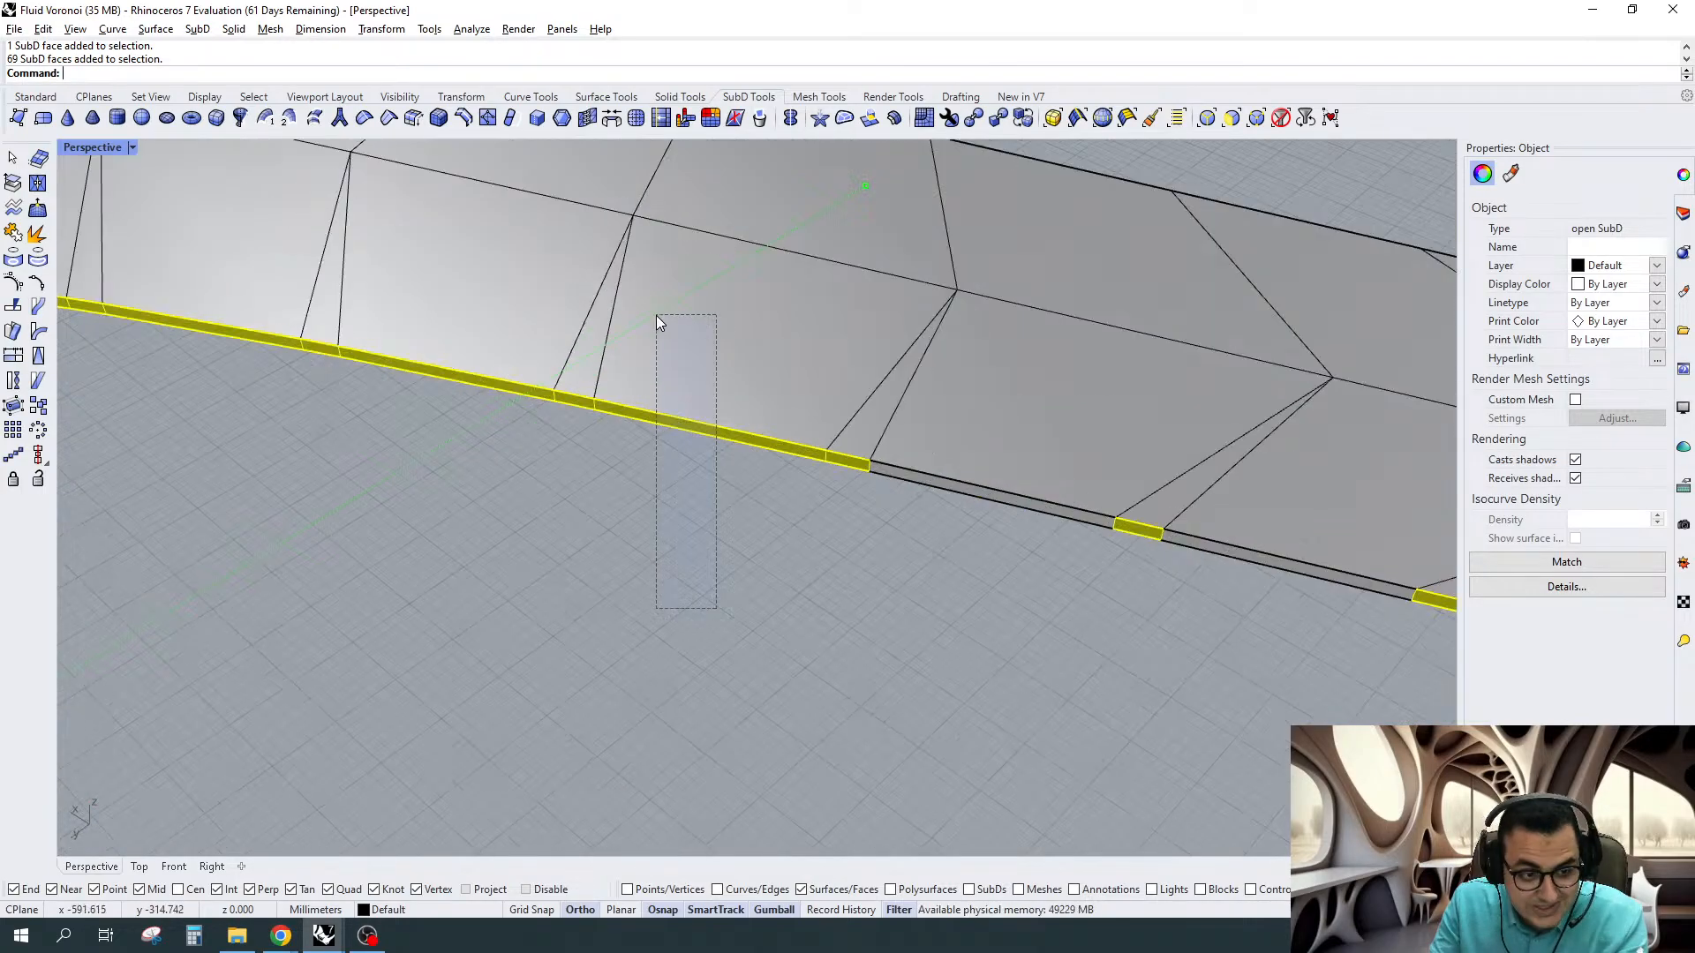
ctrl+drag(412, 500, 387, 291)
scroll(997, 545, down, 1)
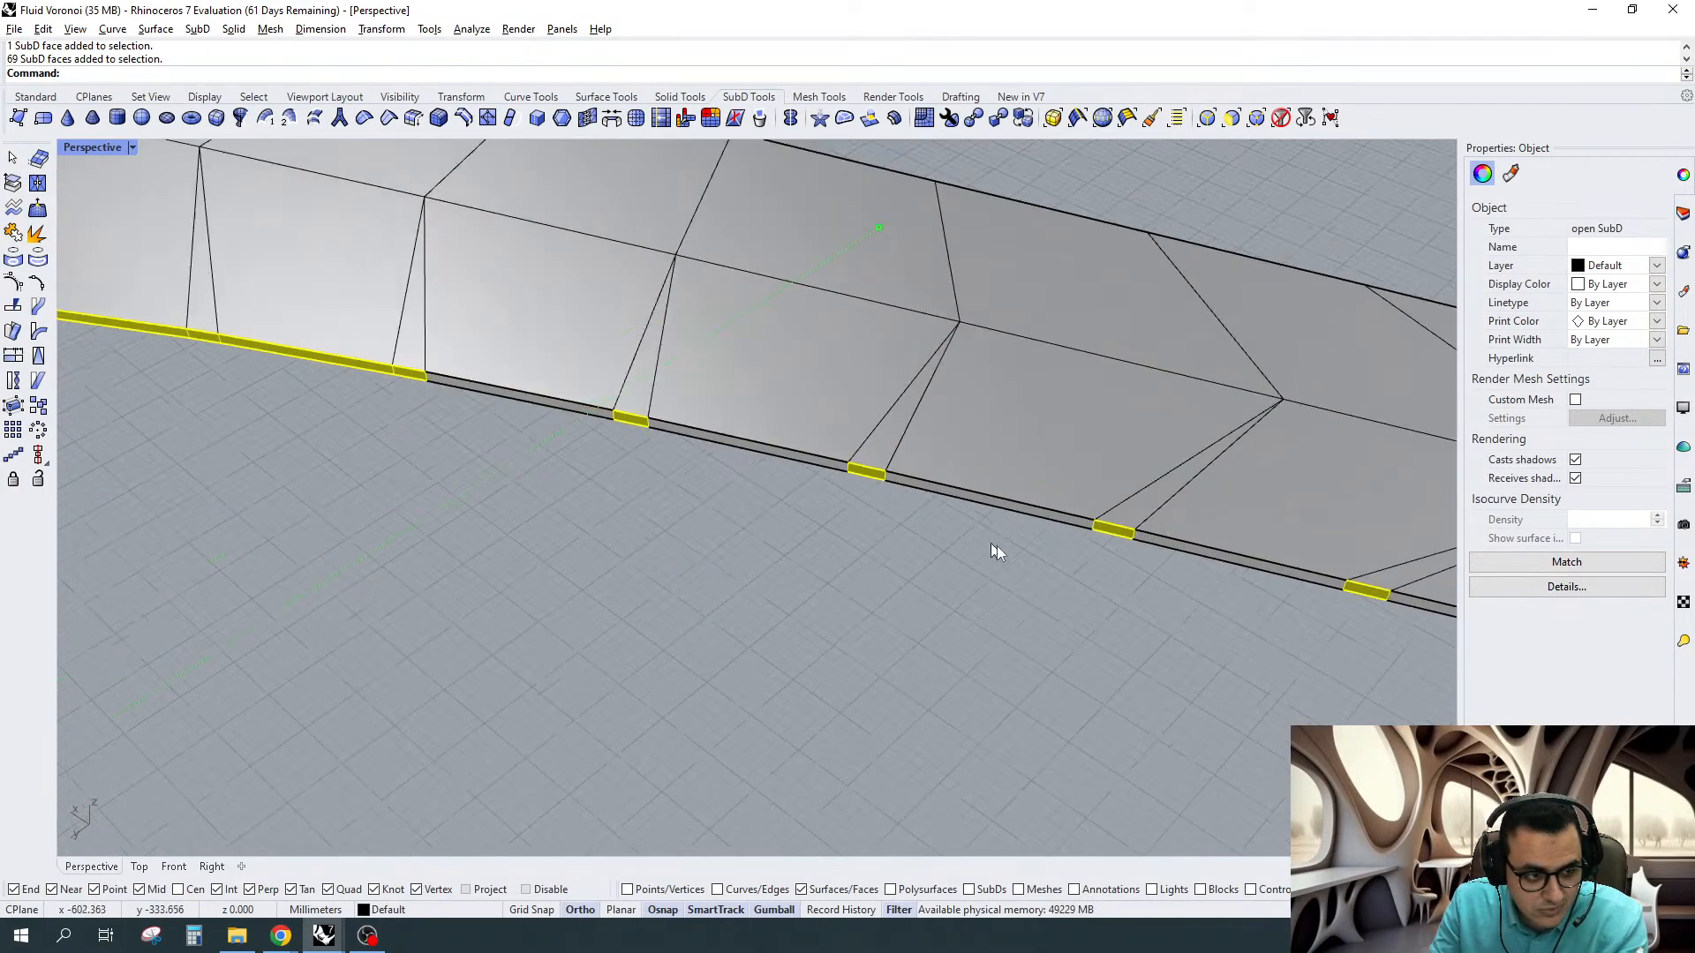
Continue deselecting the wide rim faces from the first arm into the curved bay, leaving the narrow faces selected
shift+right_drag(998, 546, 1360, 589)
ctrl+drag(781, 433, 744, 369)
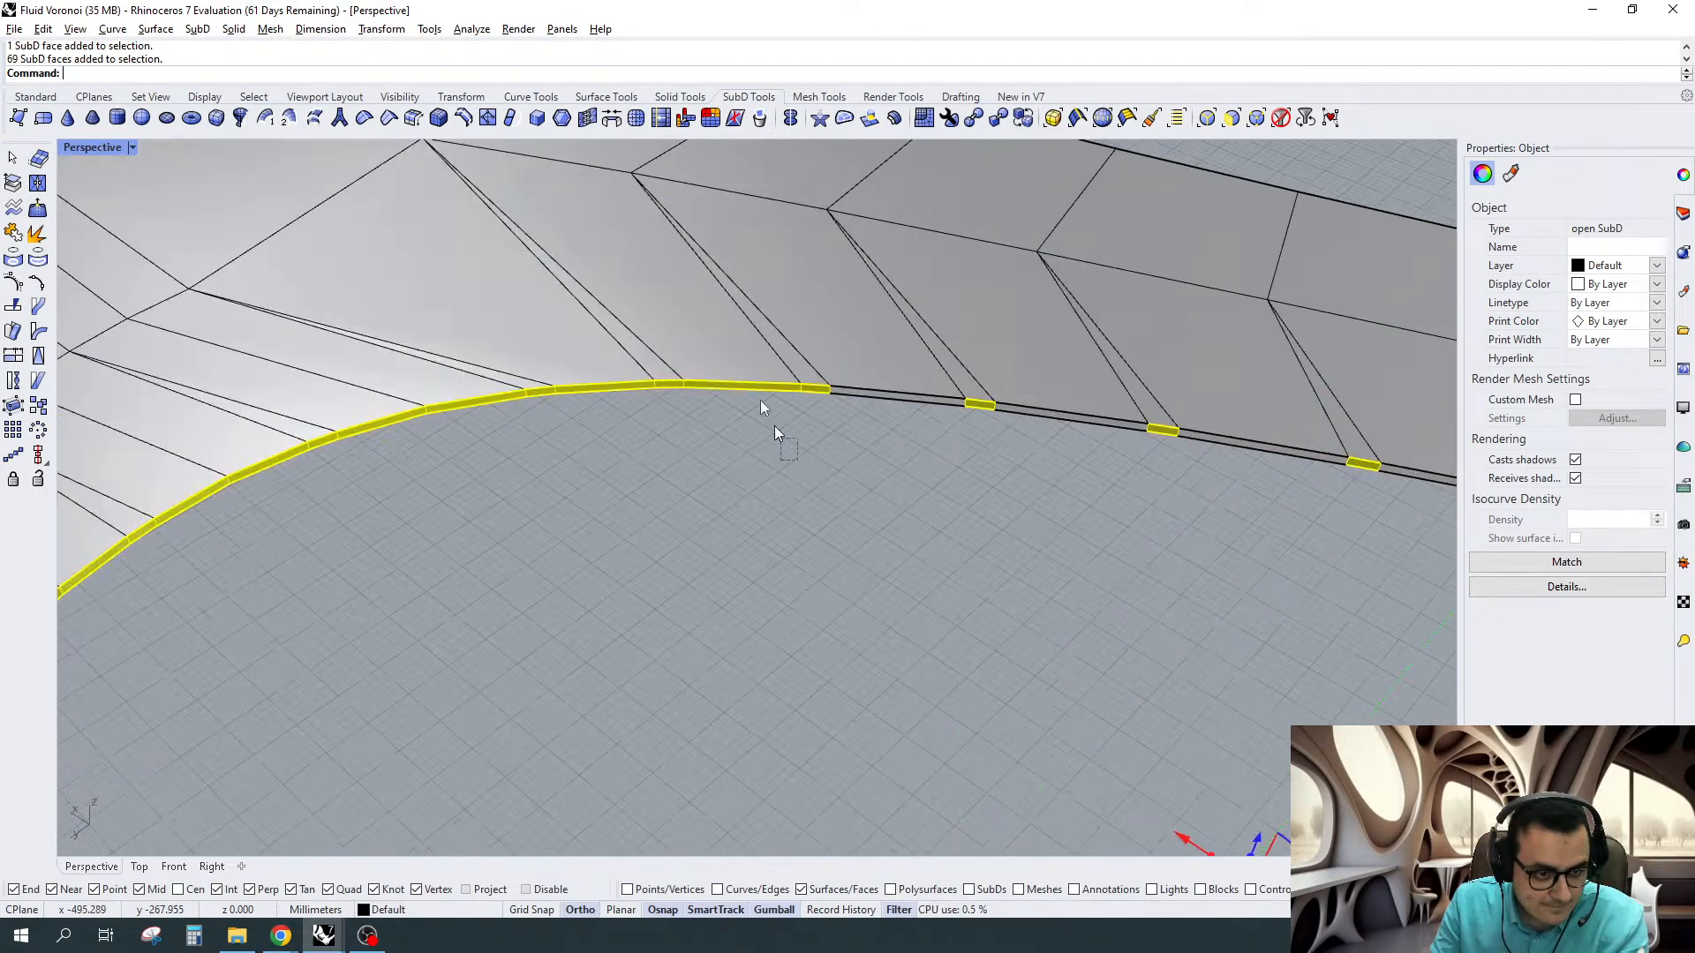
ctrl+drag(618, 481, 387, 500)
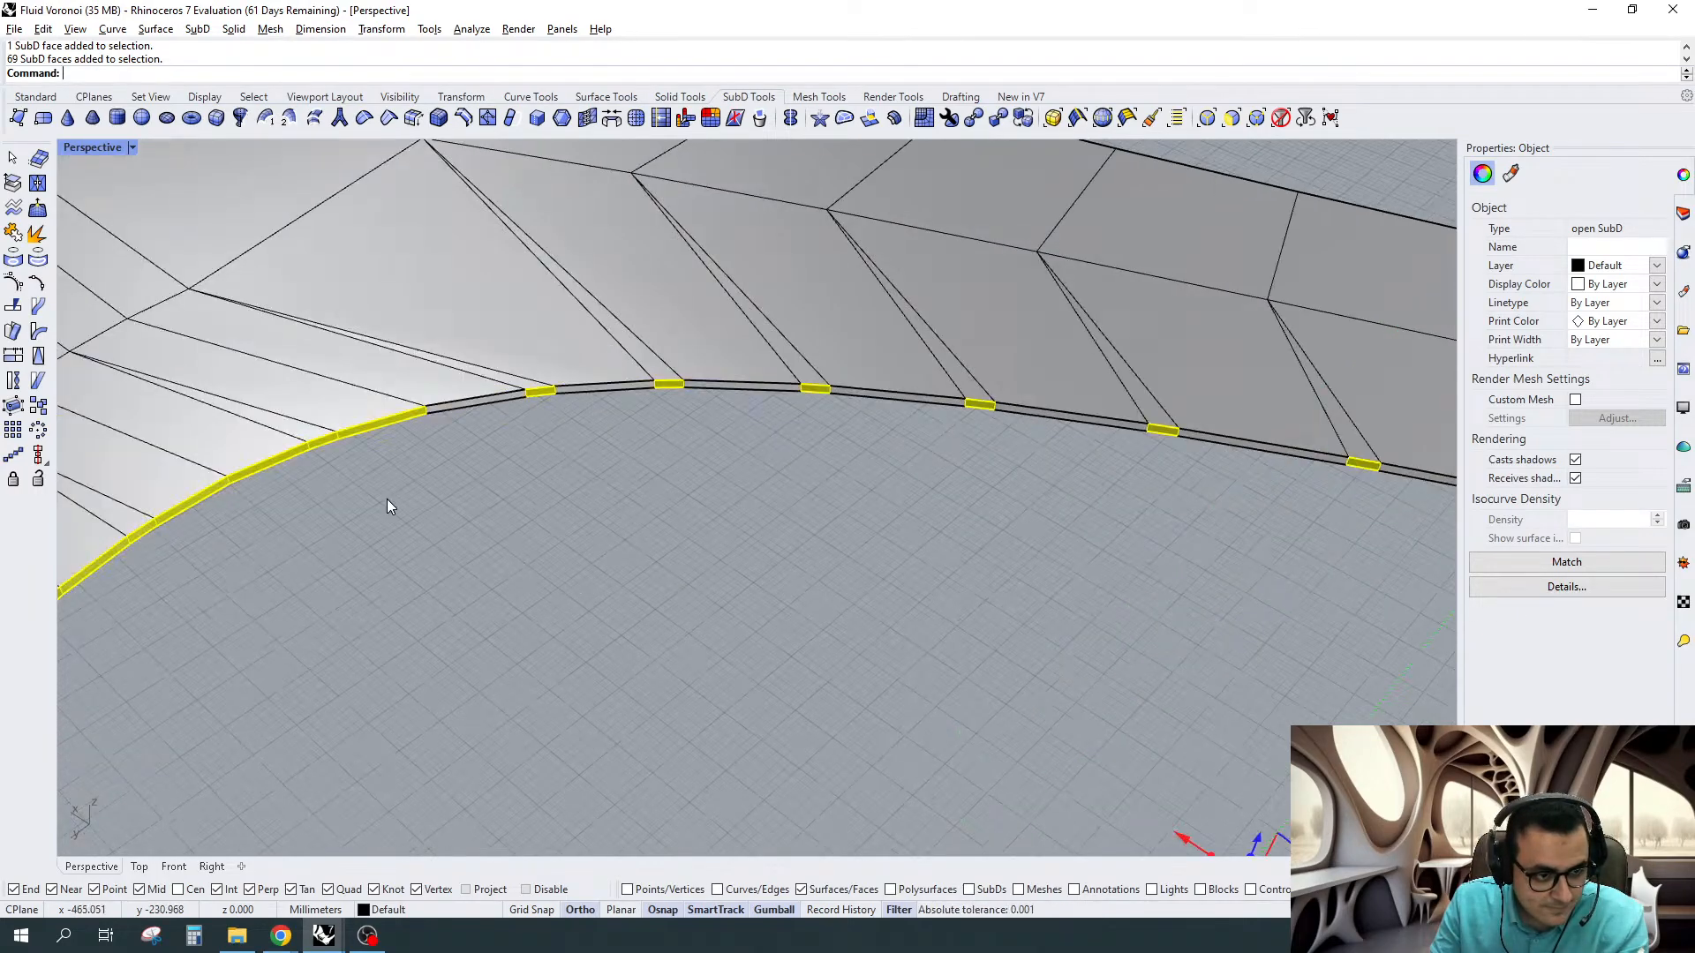
ctrl+drag(870, 485, 799, 402)
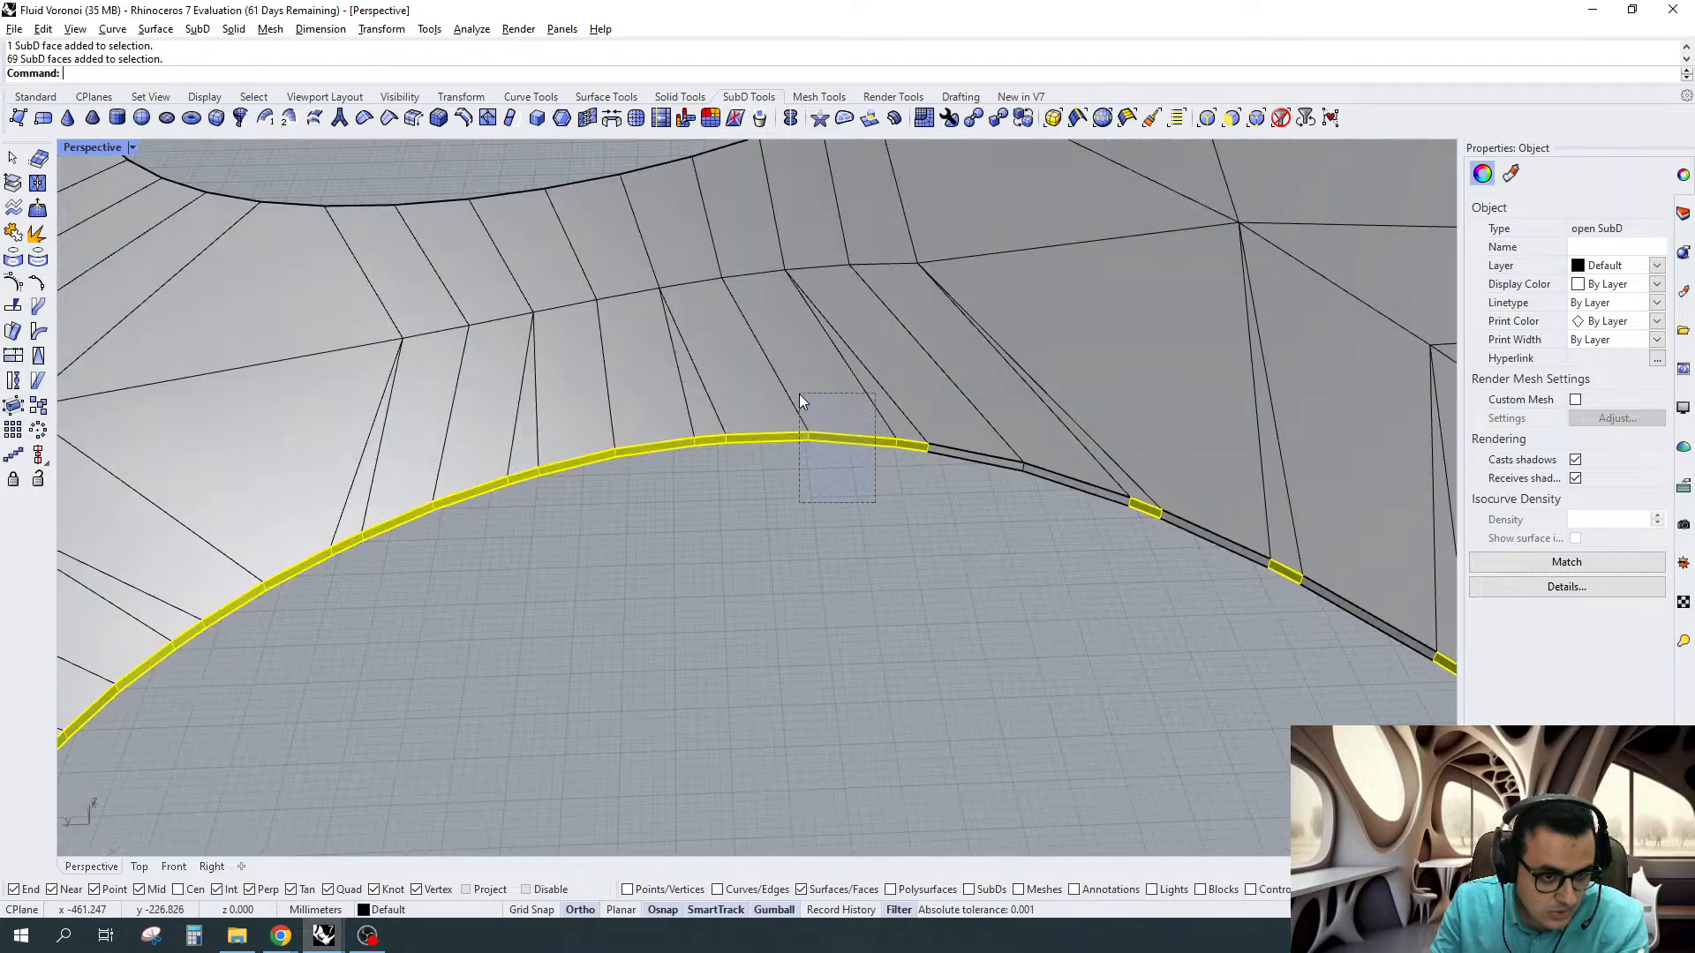
ctrl+drag(706, 468, 549, 378)
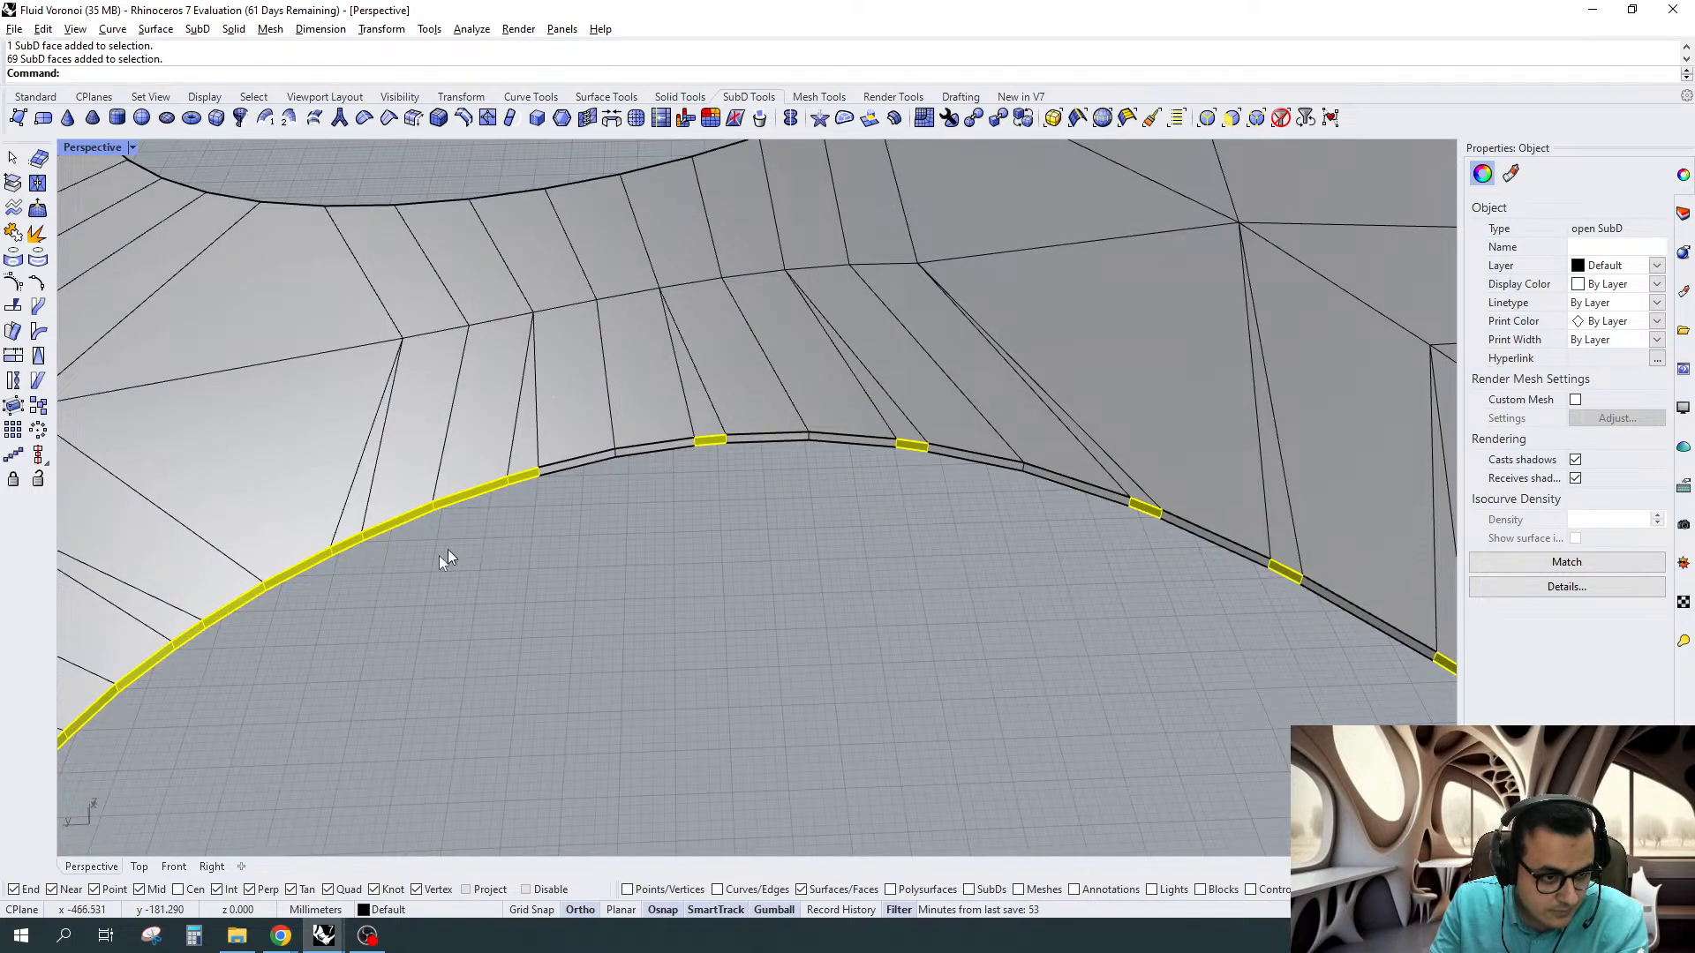
ctrl+drag(446, 551, 392, 514)
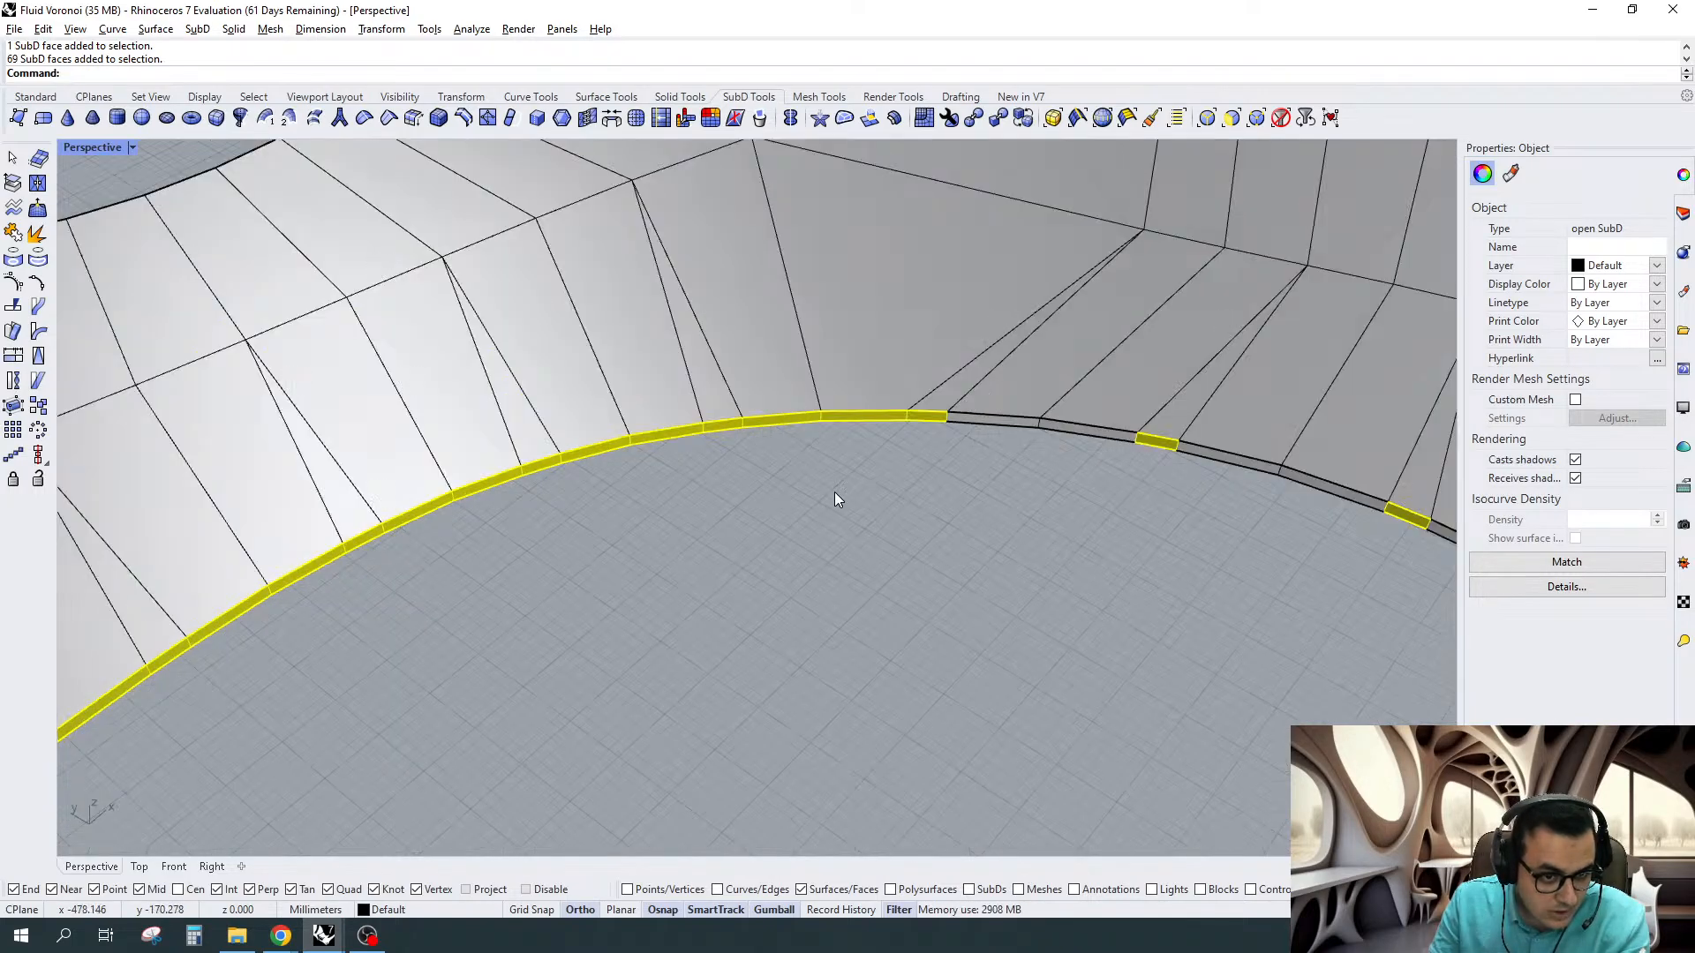
Deselect the wide rim faces around the rest of the bay curve up to the start of the second arm
ctrl+drag(834, 491, 794, 406)
ctrl+drag(613, 505, 575, 390)
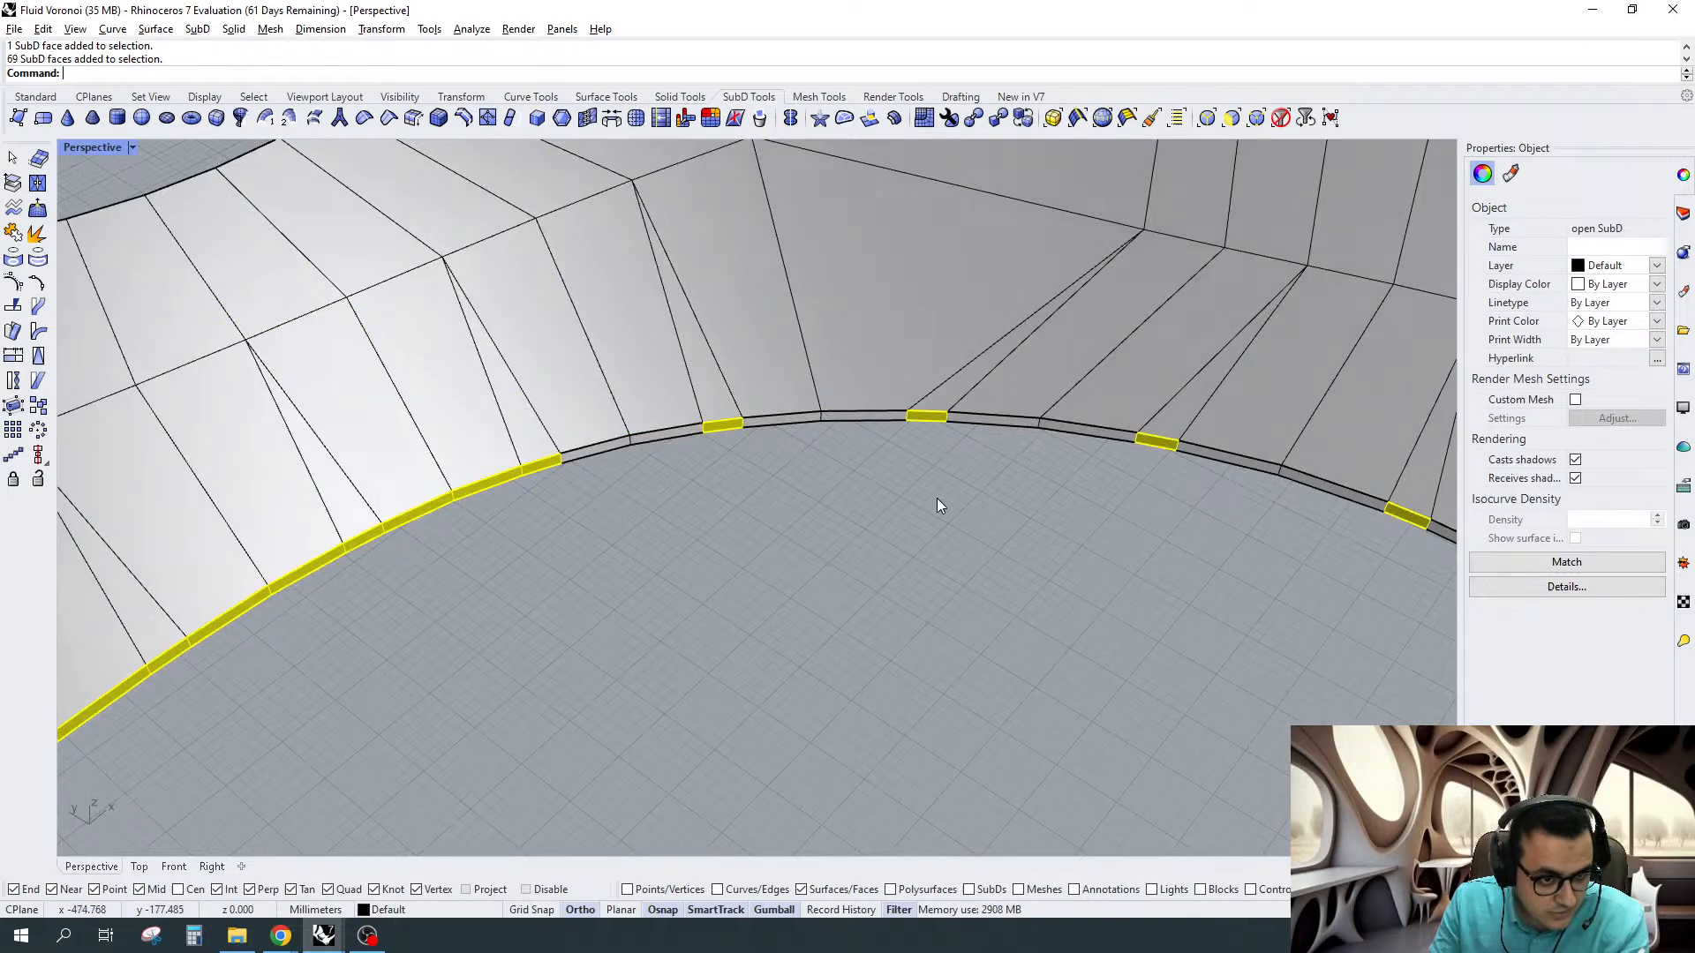
scroll(936, 498, down, 6)
right_drag(935, 498, 951, 470)
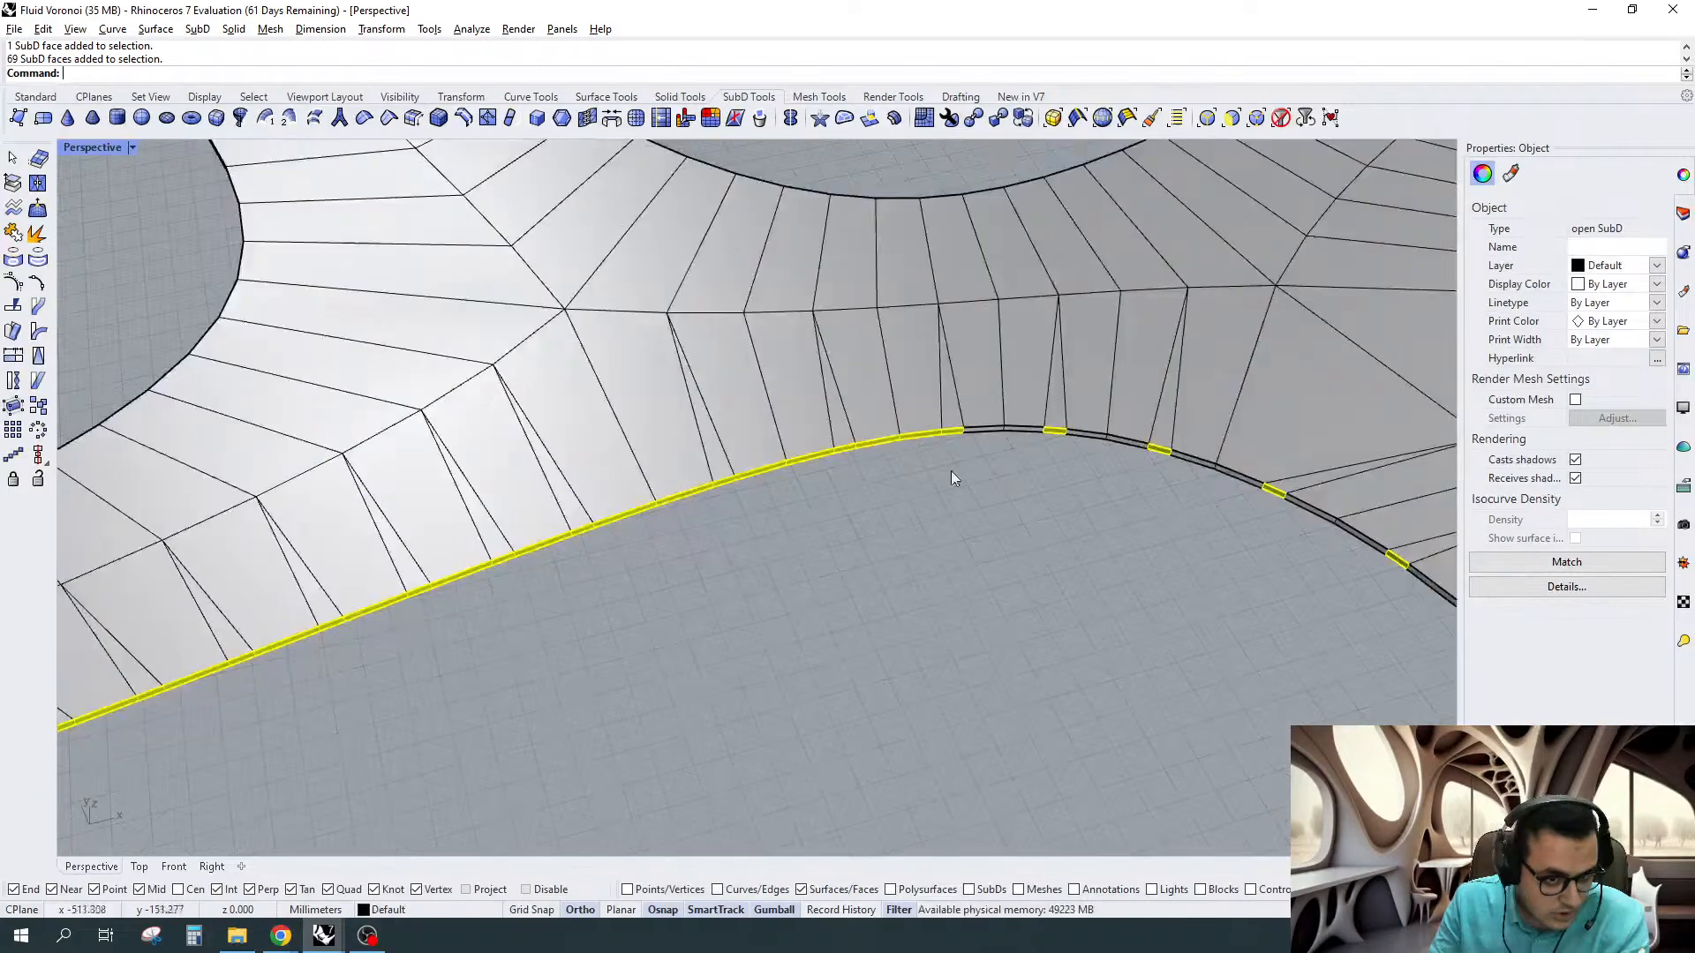
scroll(920, 459, up, 5)
ctrl+drag(920, 452, 883, 380)
ctrl+drag(714, 521, 679, 380)
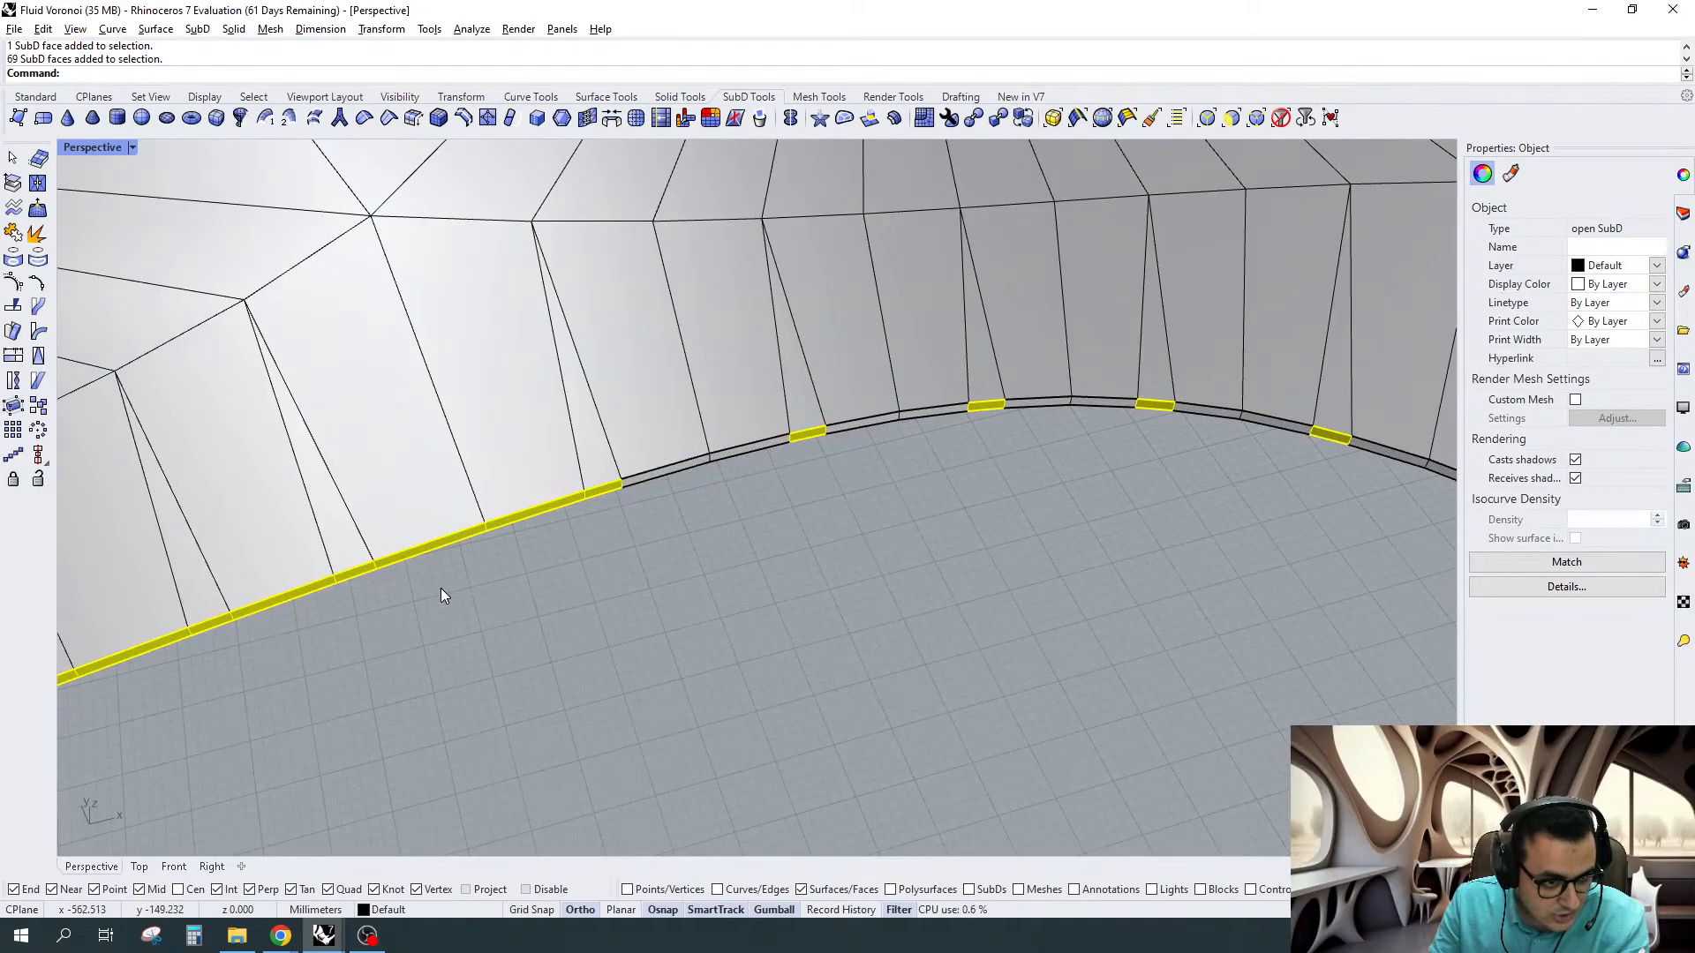
Deselect the wide rim faces along the straight shoreline of the second arm, keeping the narrow bevelled faces
ctrl+drag(853, 496, 839, 406)
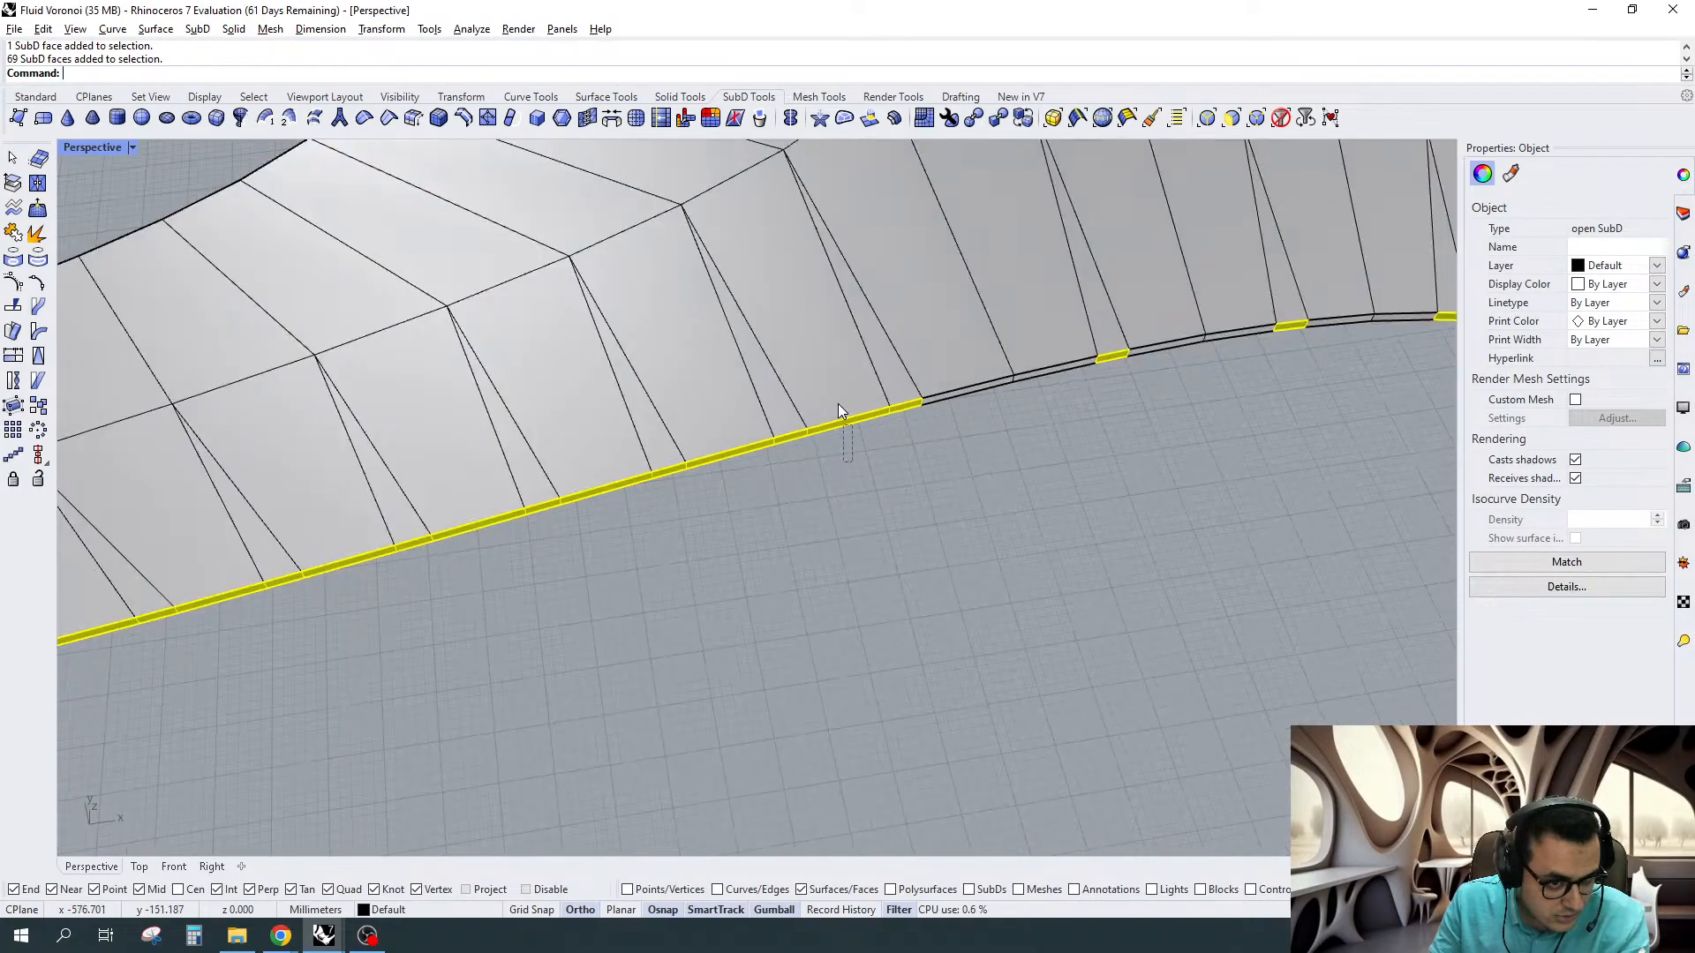
ctrl+drag(719, 528, 710, 422)
ctrl+drag(624, 522, 584, 429)
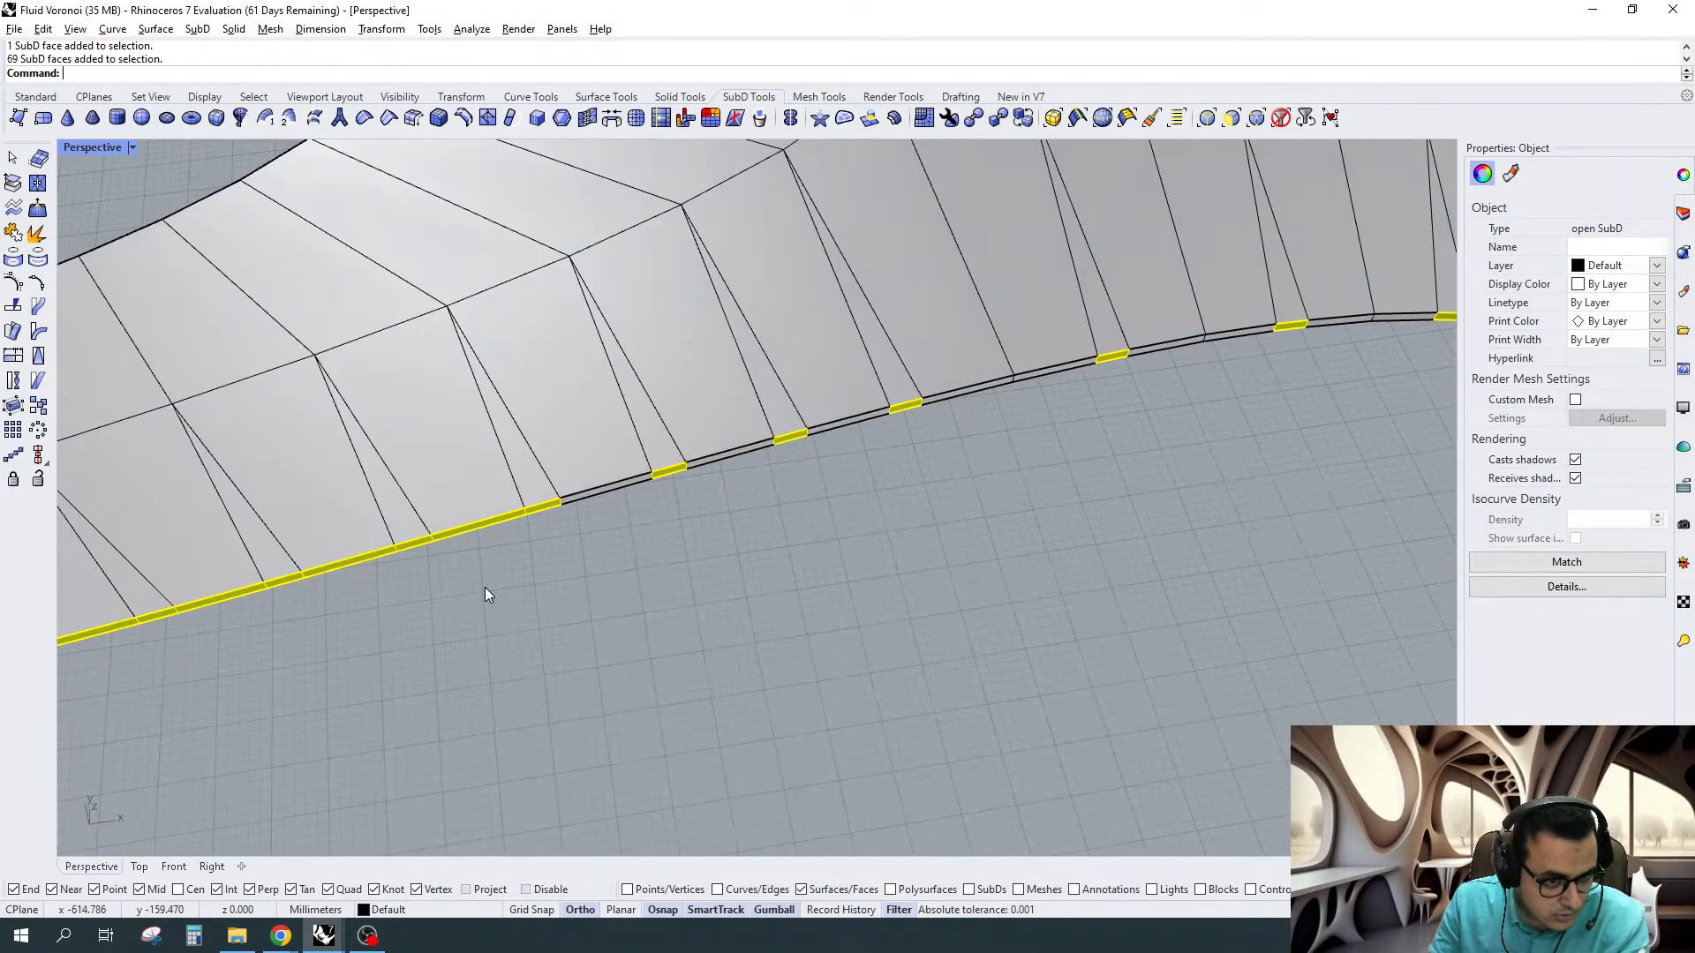
ctrl+drag(485, 586, 470, 507)
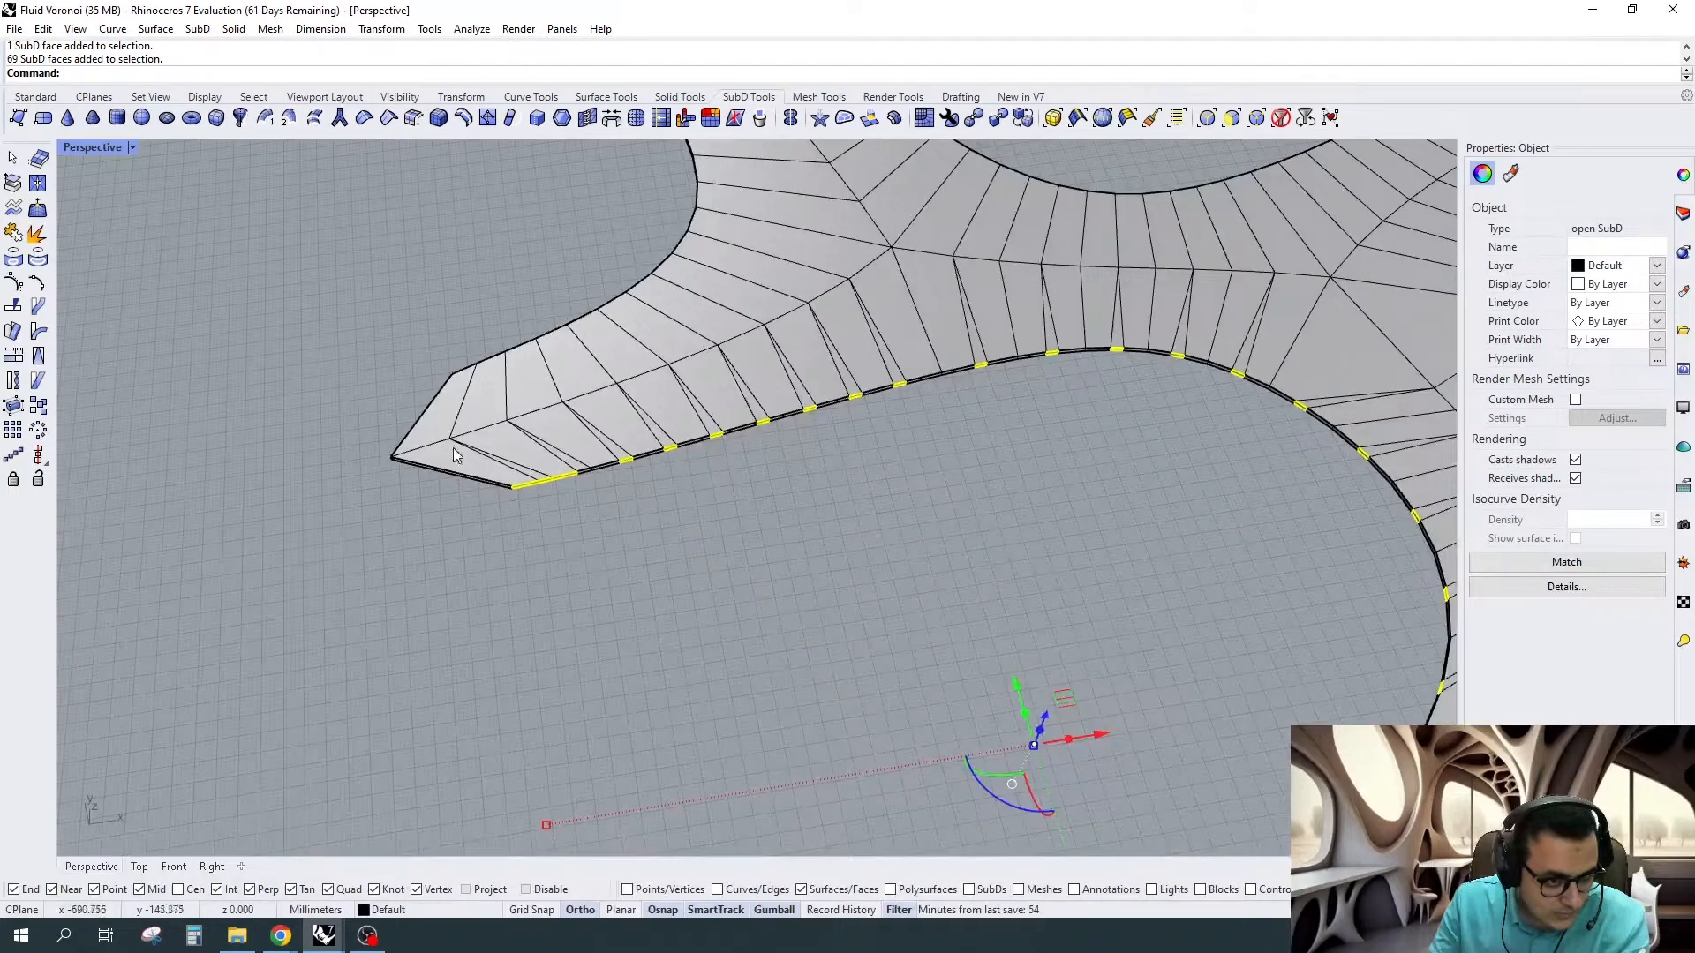
Deselect the remaining wide faces at the second arm's tip and add the missing narrow face back to the selection
scroll(463, 454, up, 10)
ctrl+drag(835, 580, 801, 489)
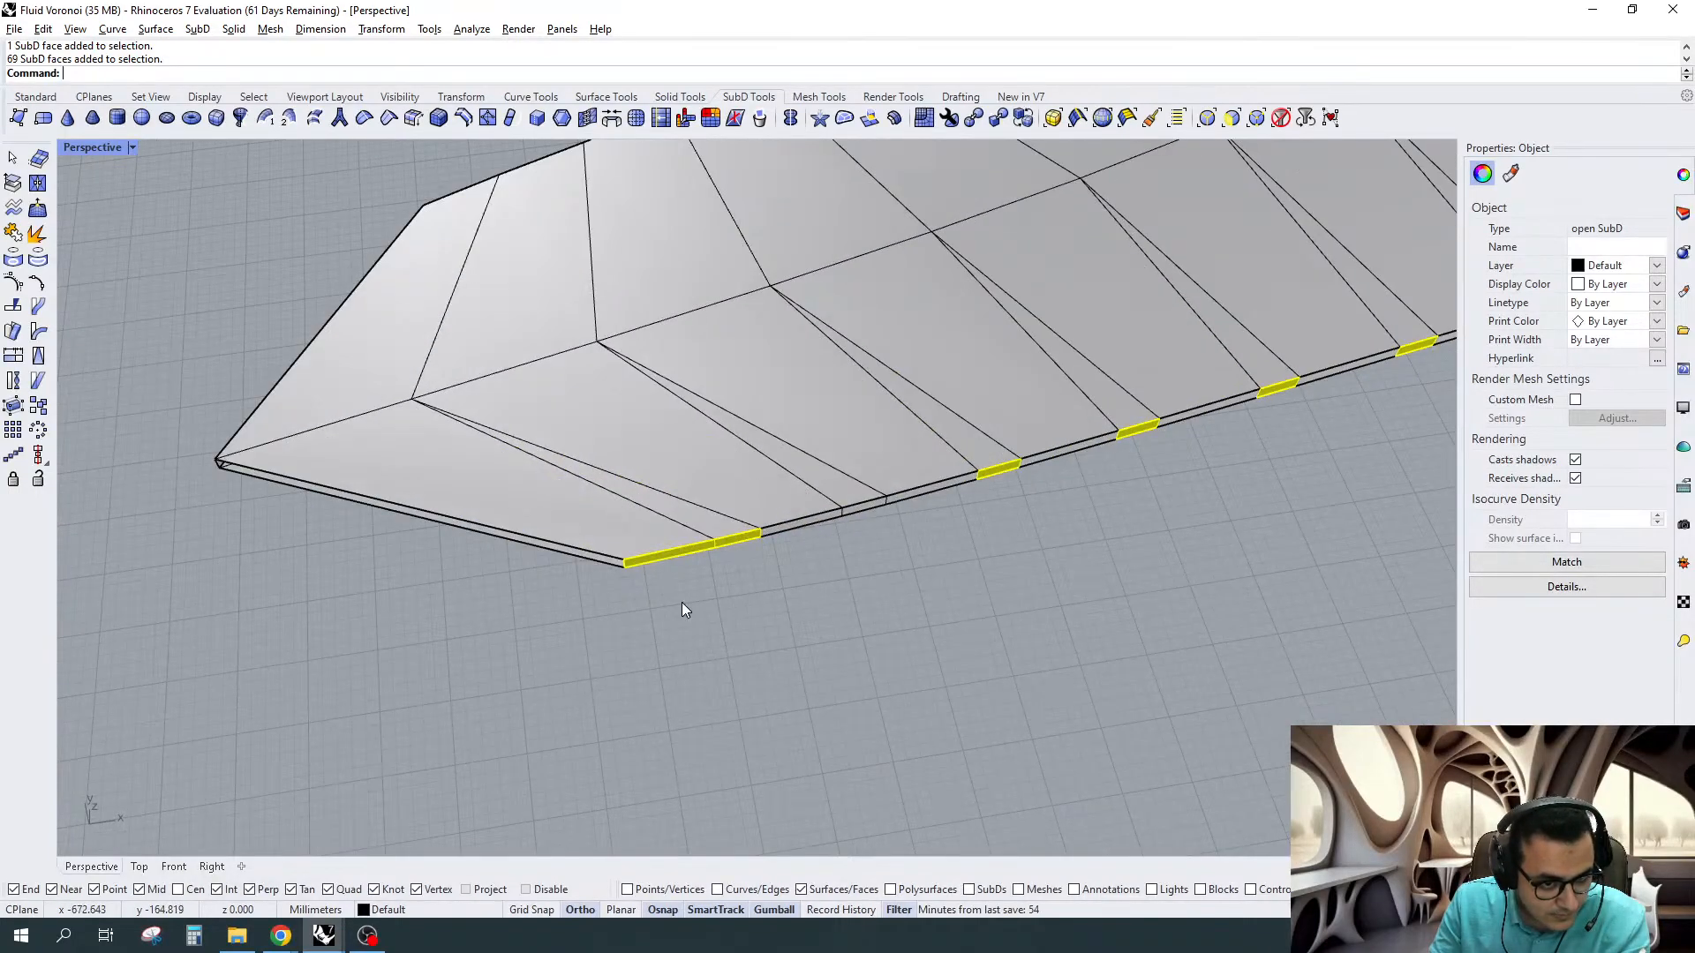
scroll(832, 520, up, 5)
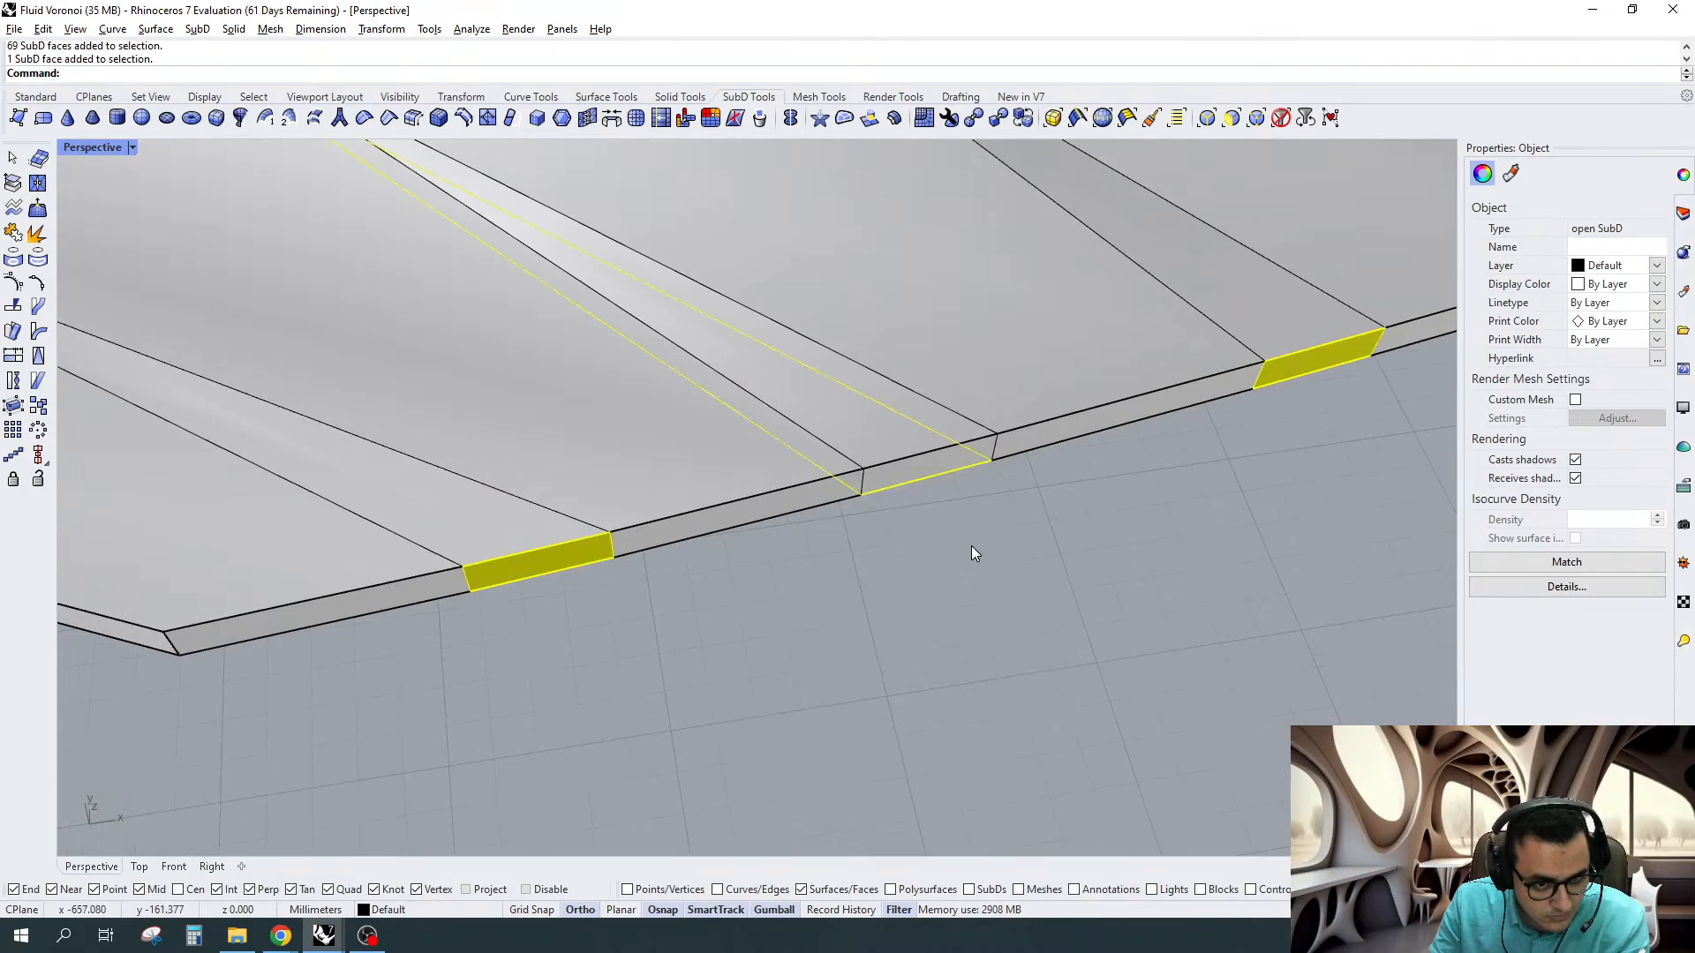
shift+click(898, 474)
scroll(791, 431, down, 2)
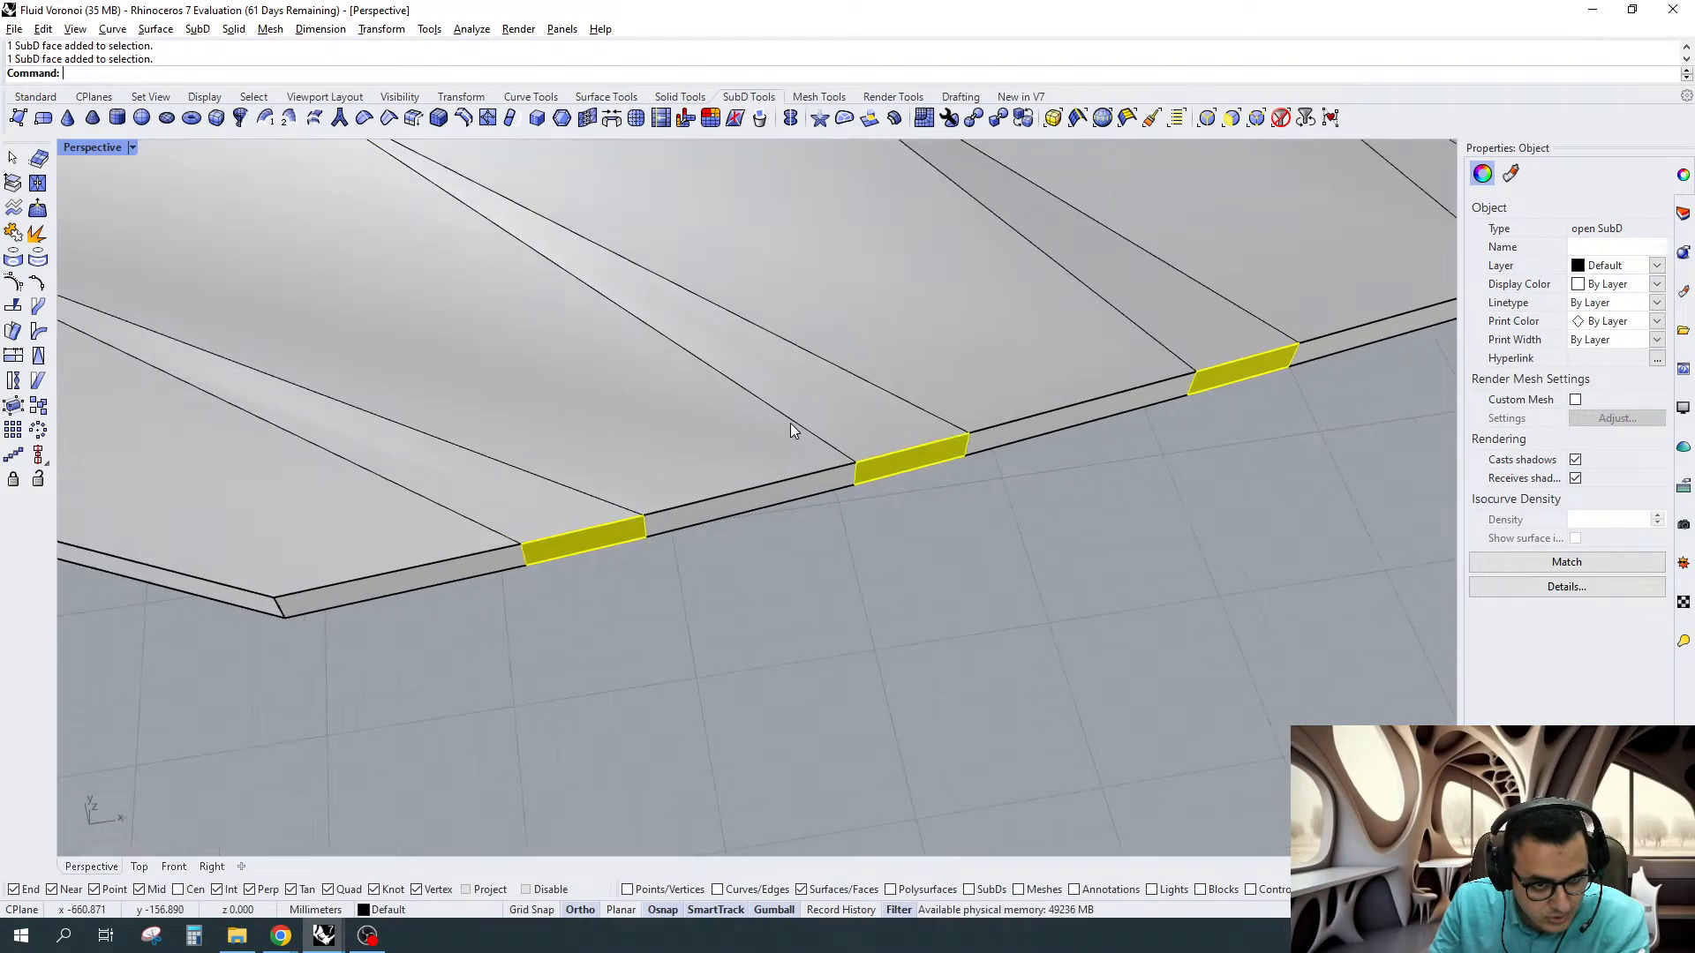
Extrude the selected narrow faces outward along their normals by about 19.5 mm with ExtrudeSubD to form dock fingers
scroll(790, 424, down, 10)
right_drag(791, 424, 912, 432)
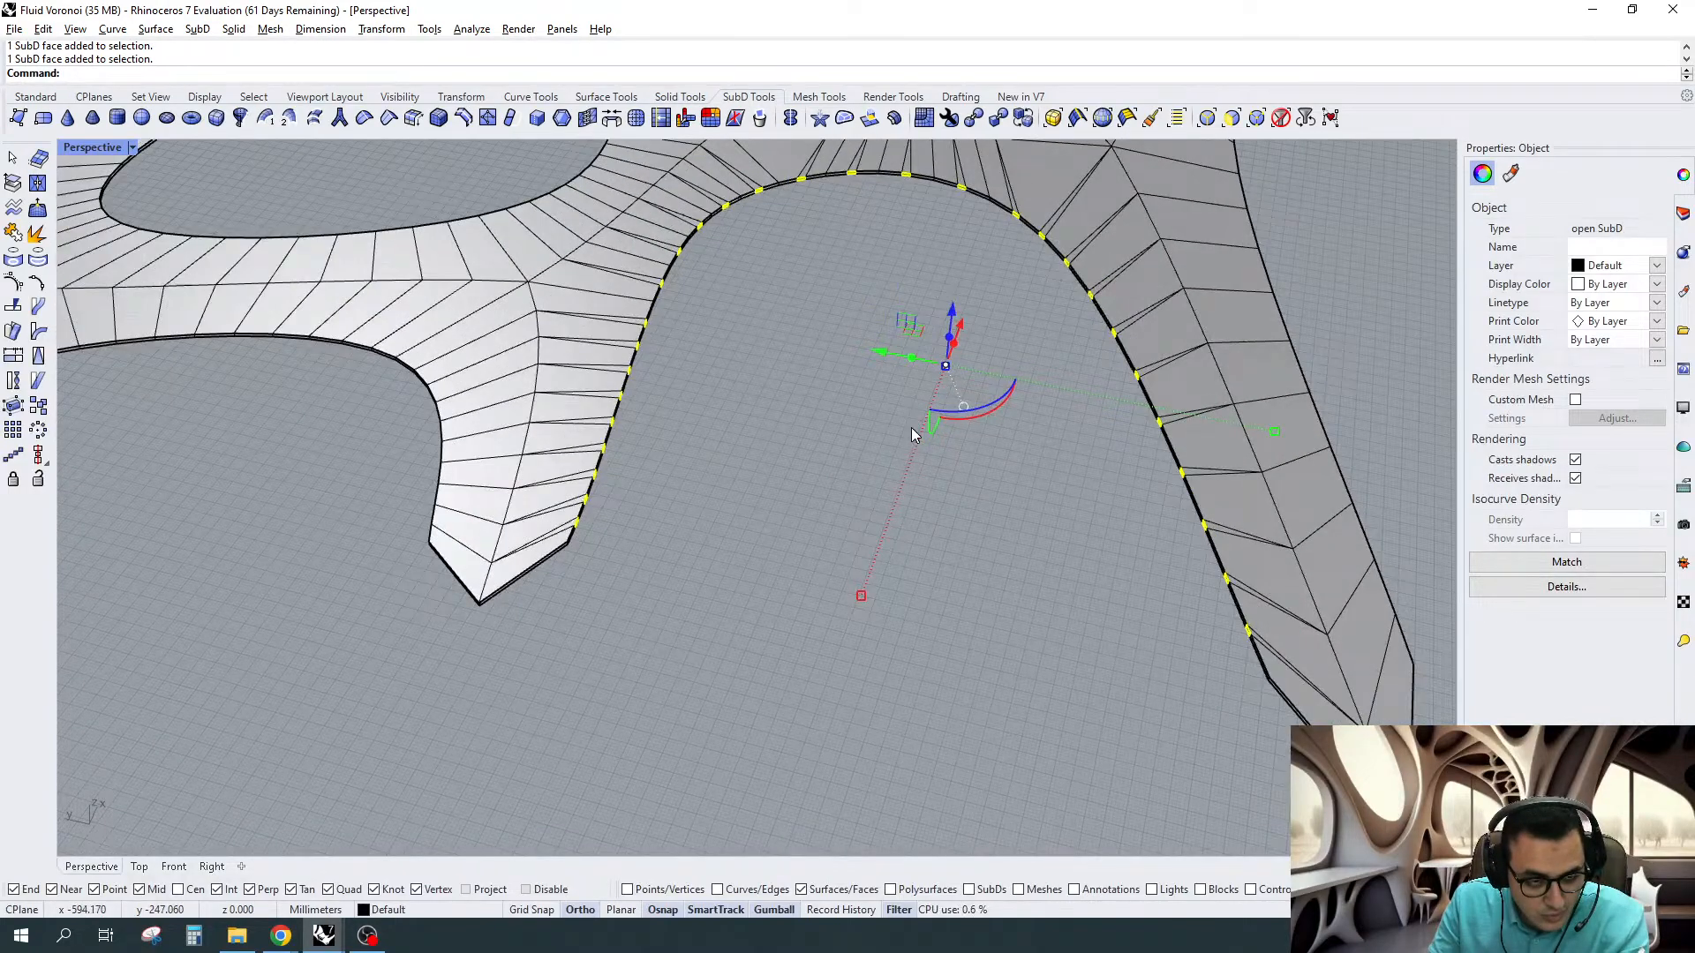
scroll(911, 427, up, 2)
right_drag(839, 367, 885, 348)
click(869, 117)
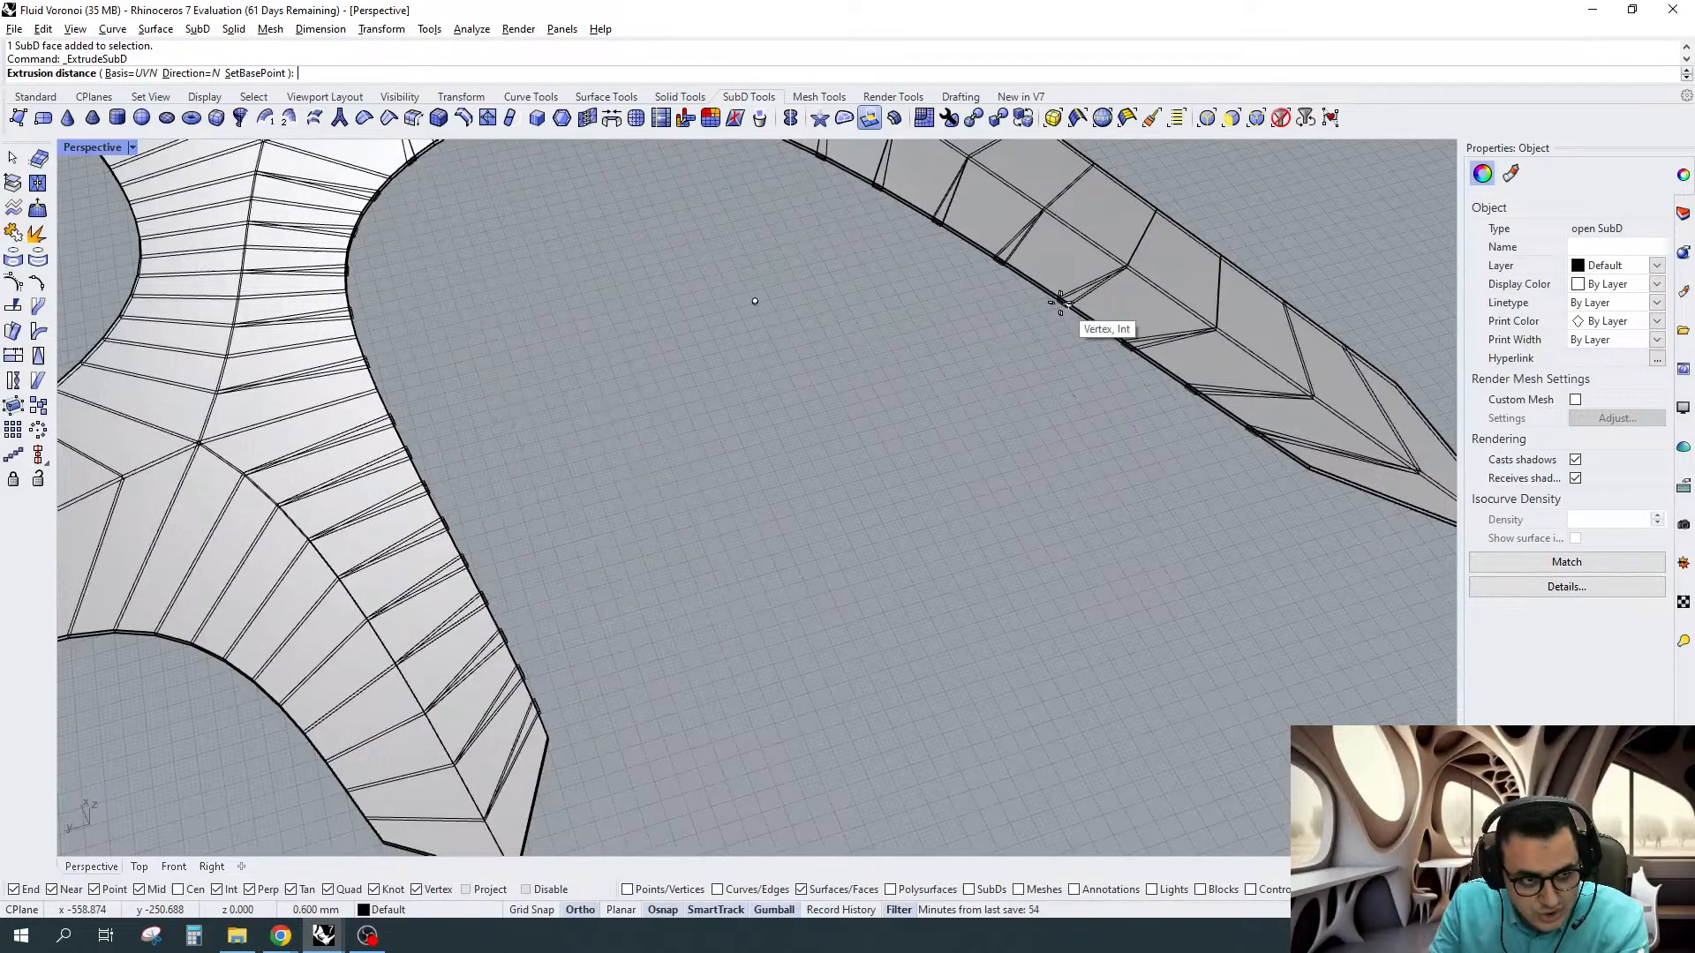
right_drag(1059, 303, 992, 424)
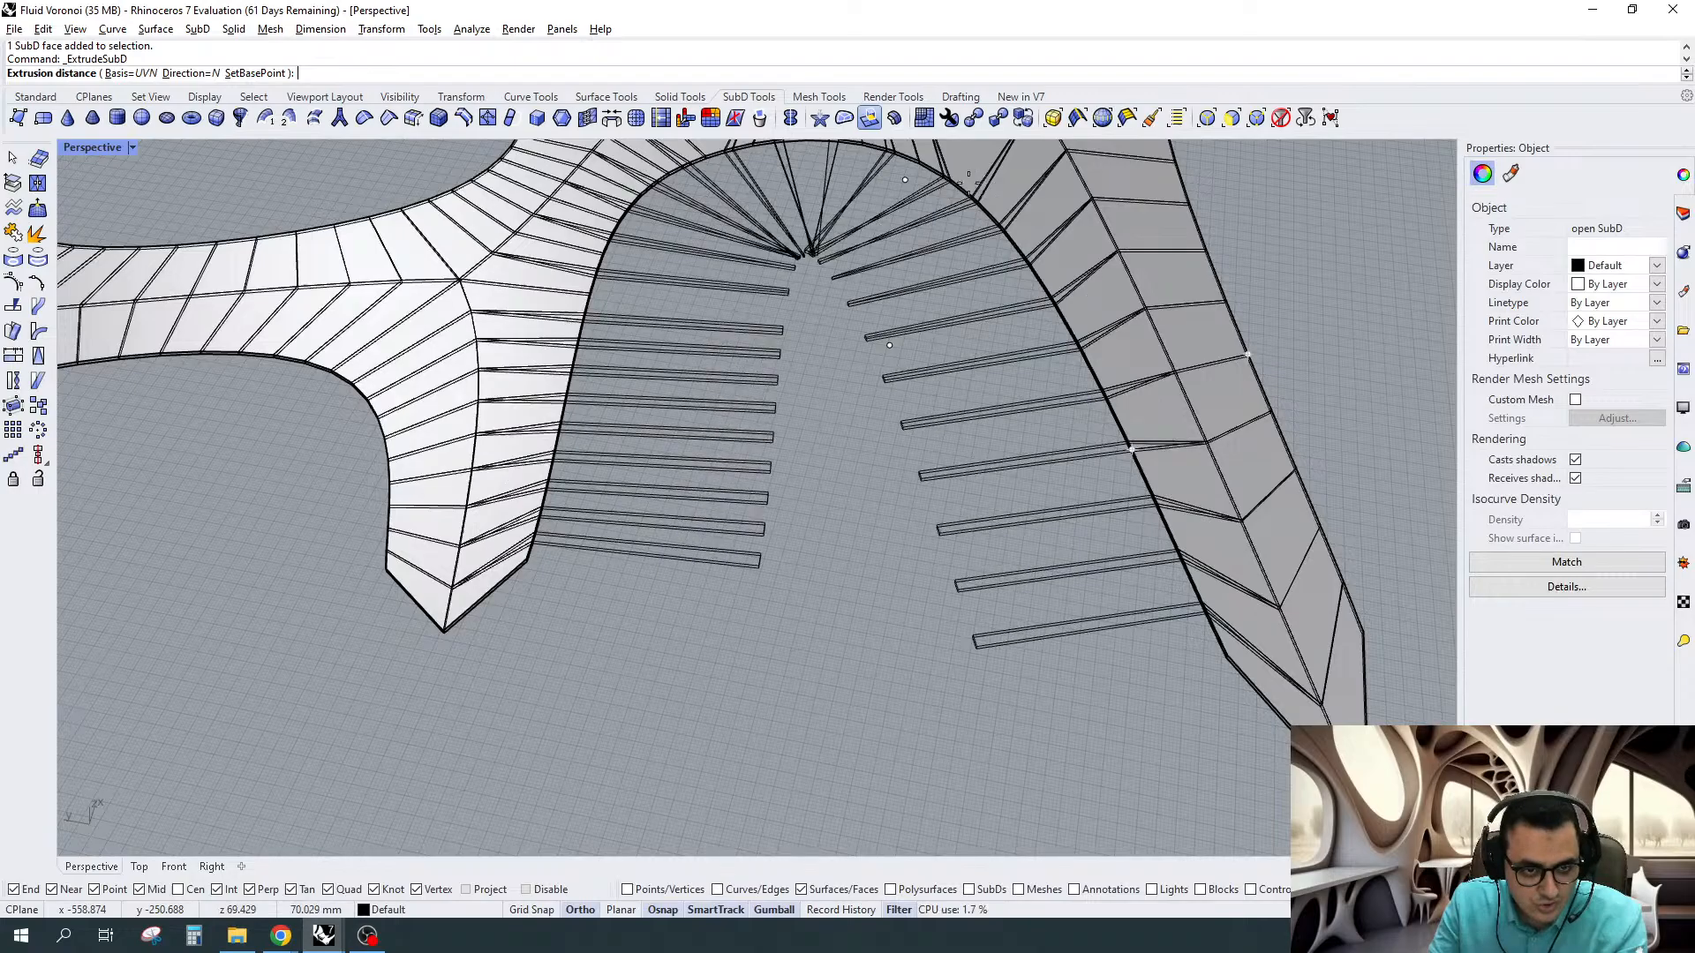
right_drag(808, 241, 845, 270)
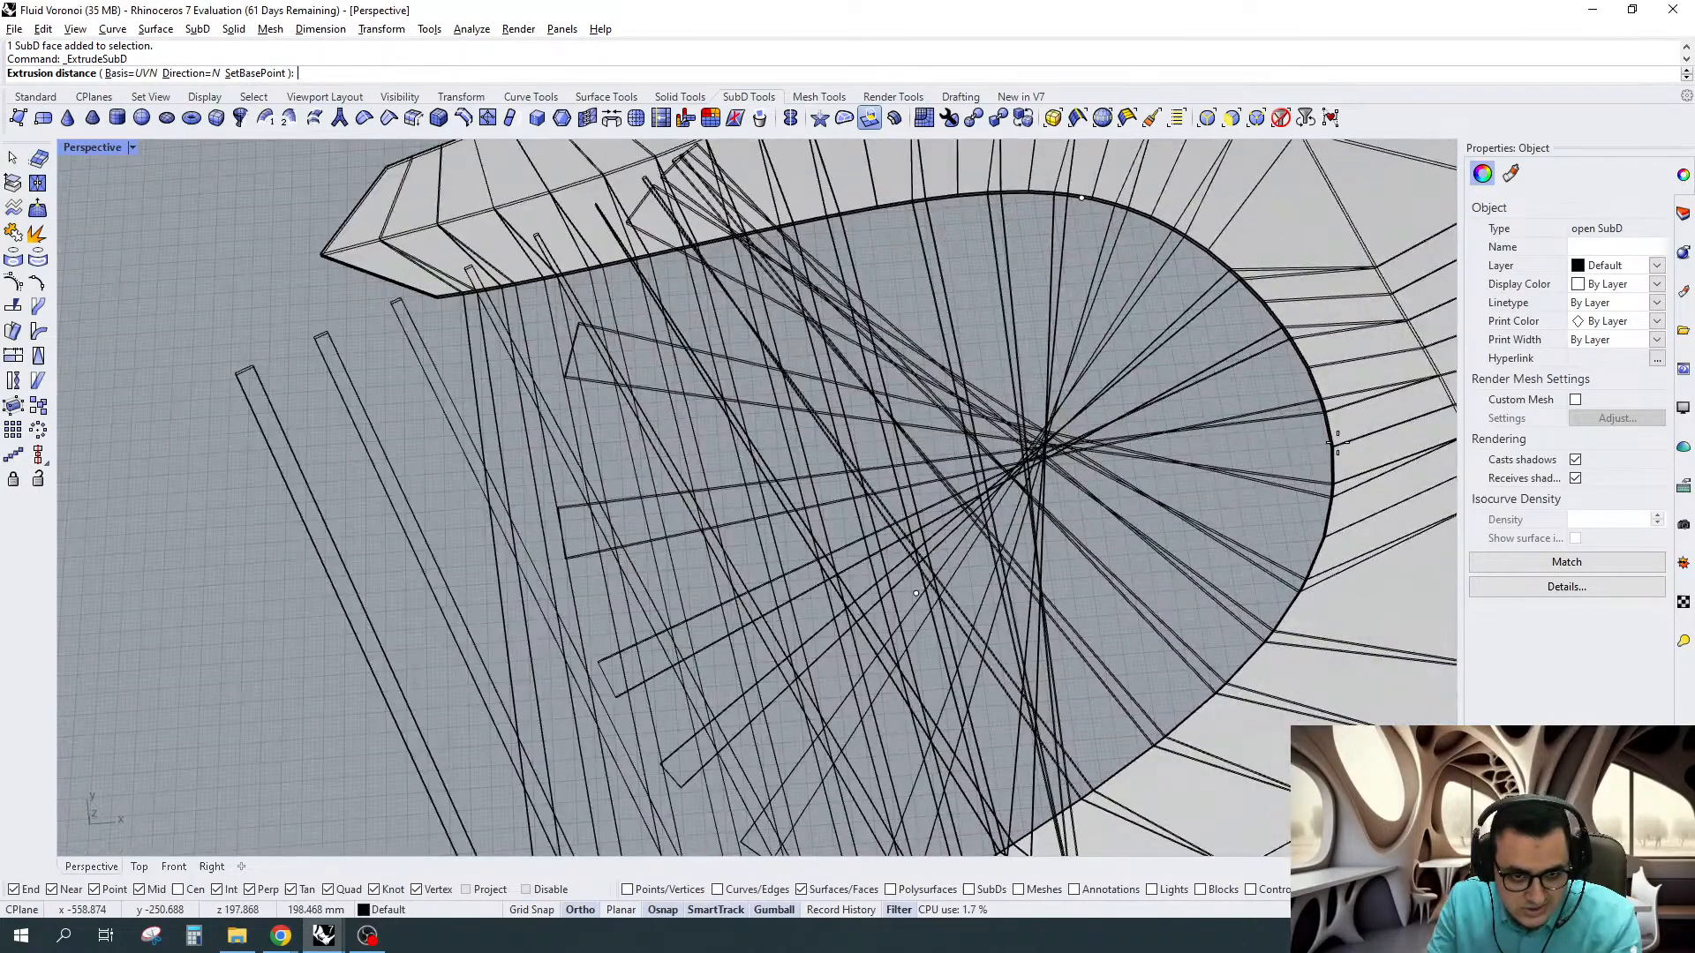
scroll(1337, 441, down, 5)
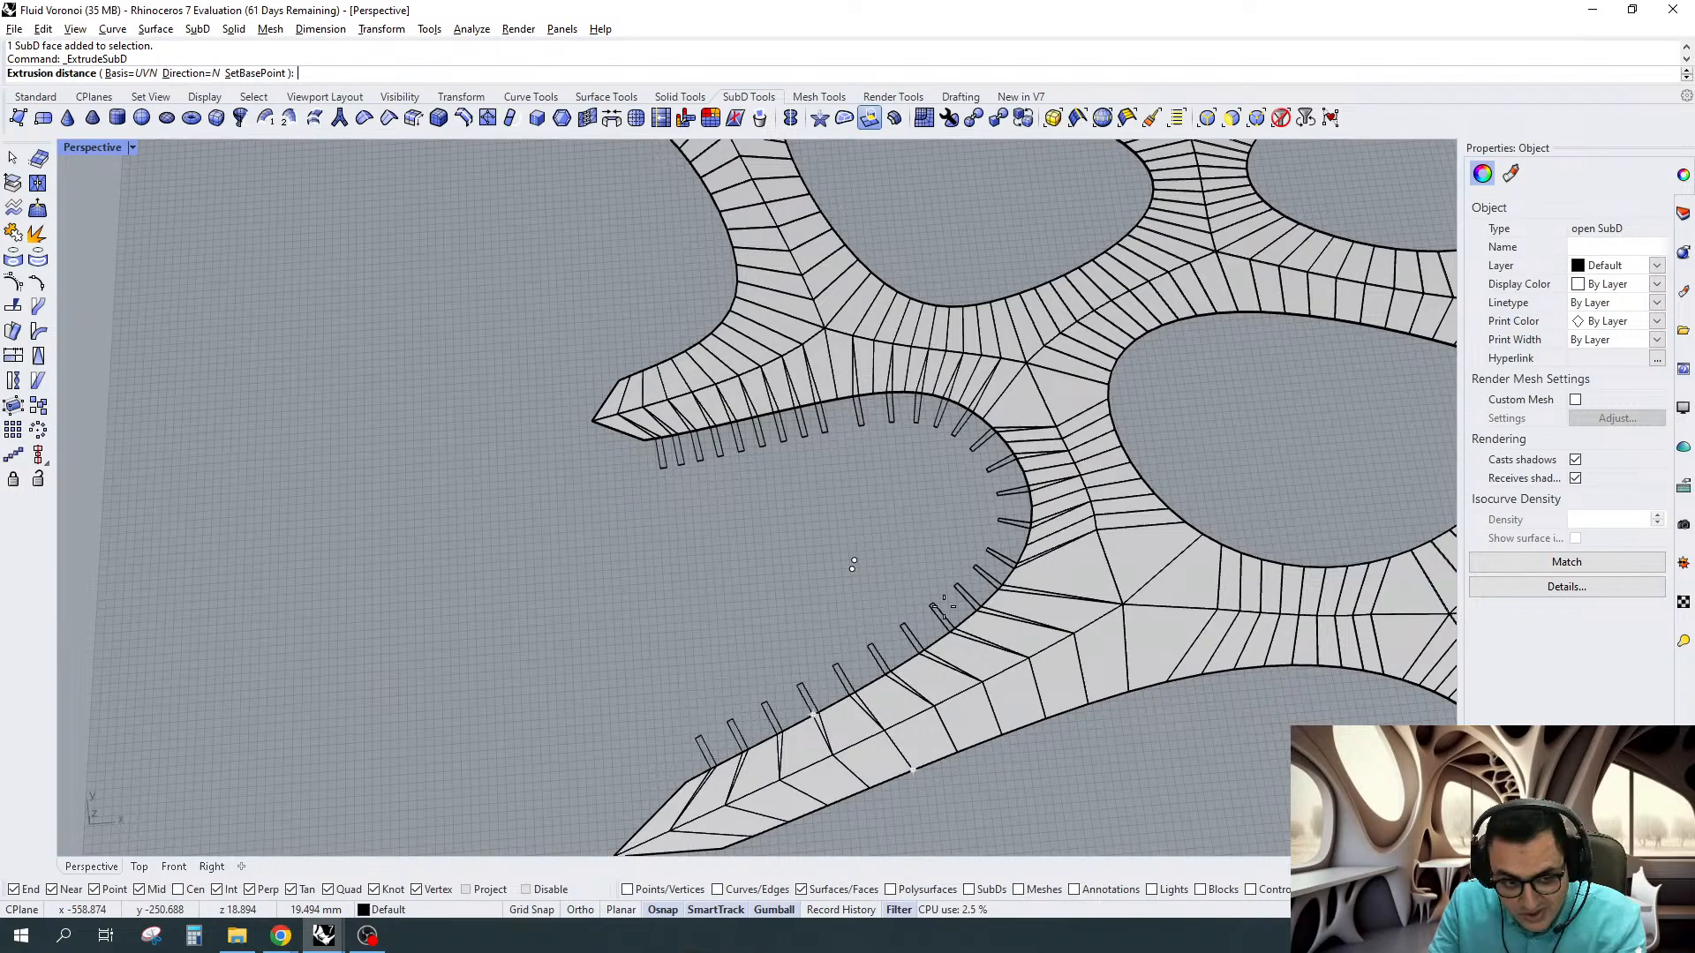
click(945, 606)
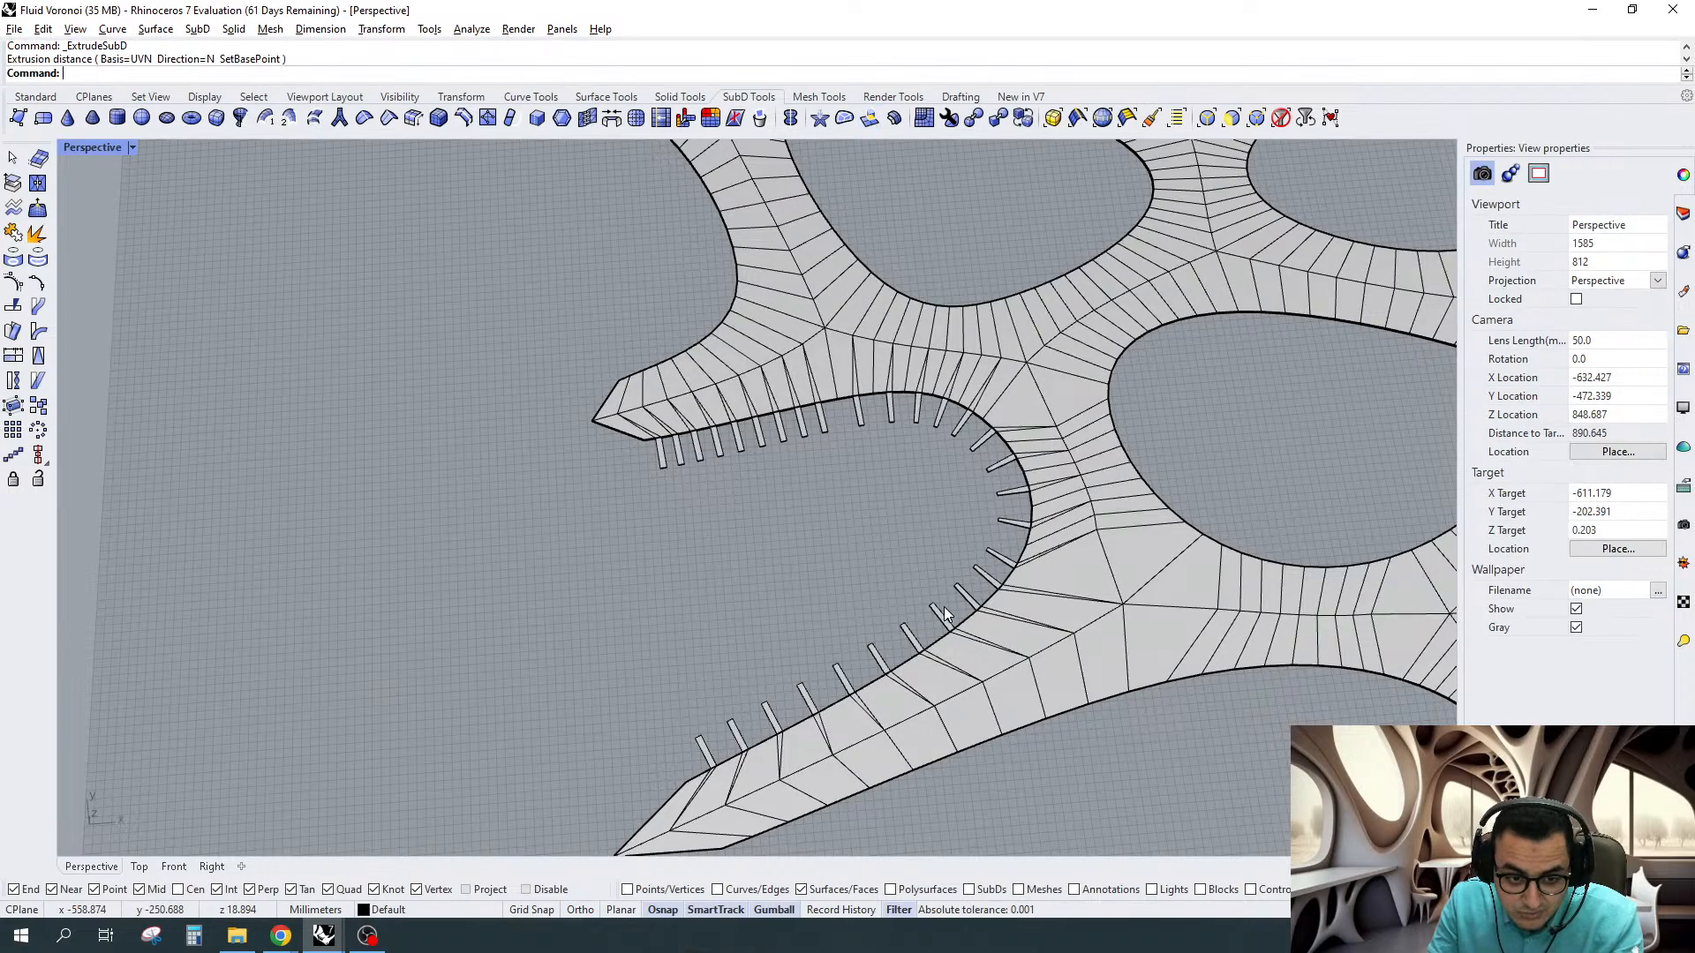
In the Top view, select the end faces of the dock fingers along the upper arm and into the bay curve
right_drag(517, 505, 744, 559)
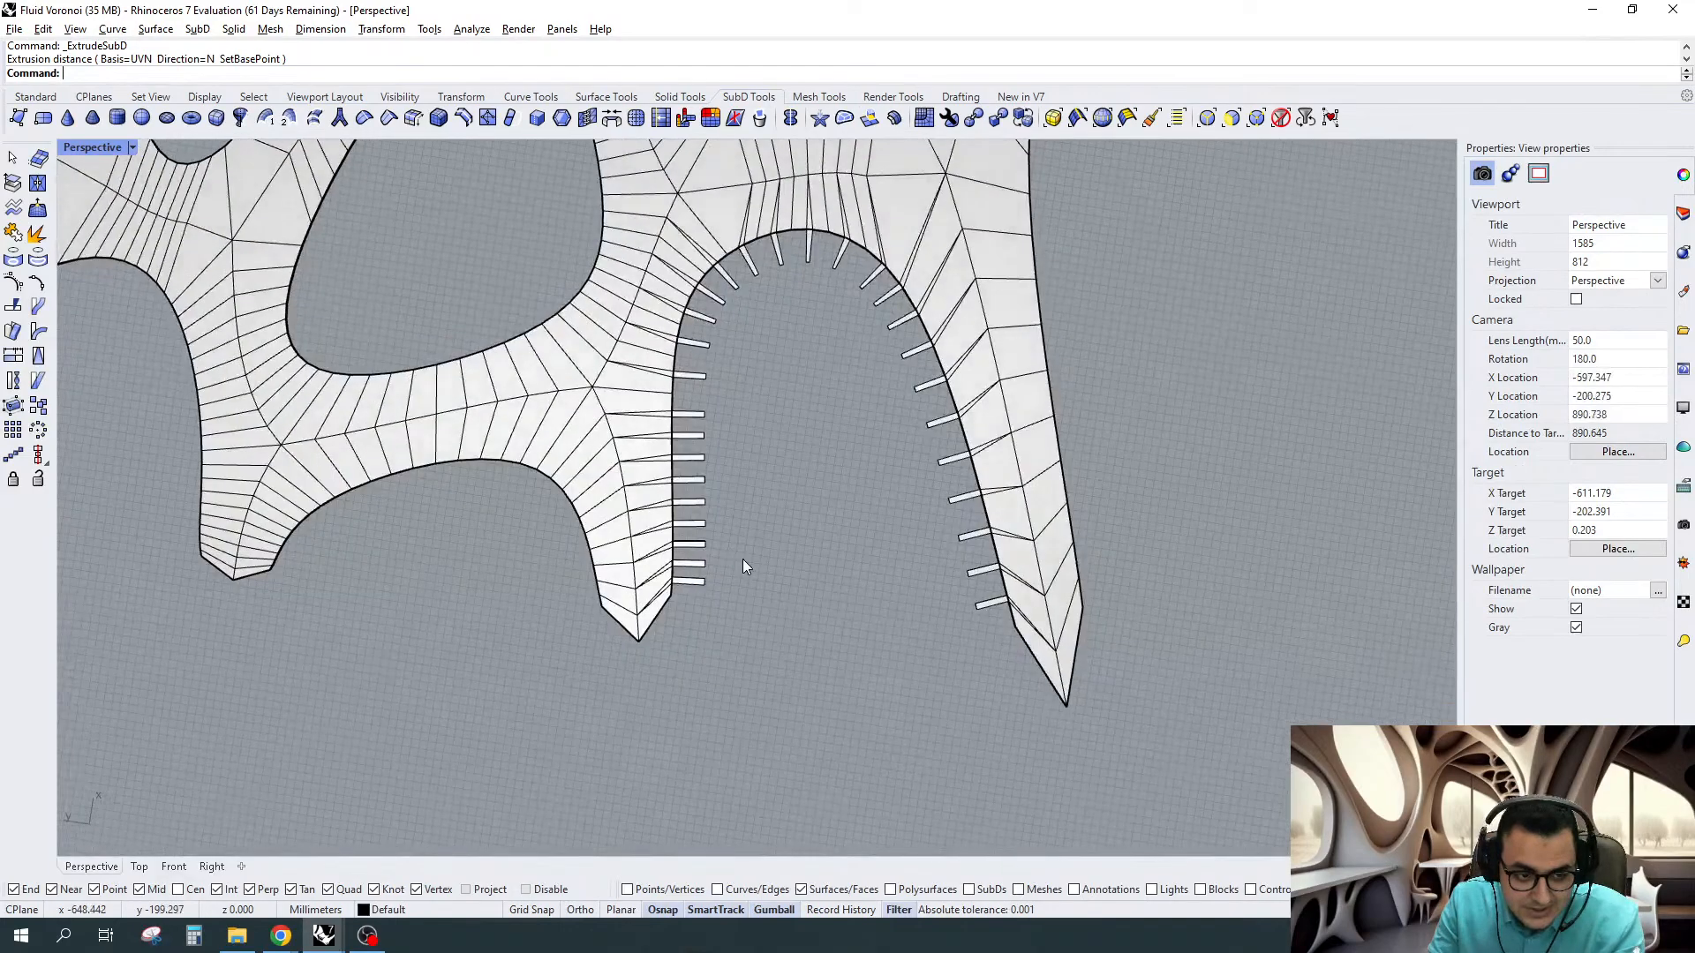
scroll(900, 601, up, 1)
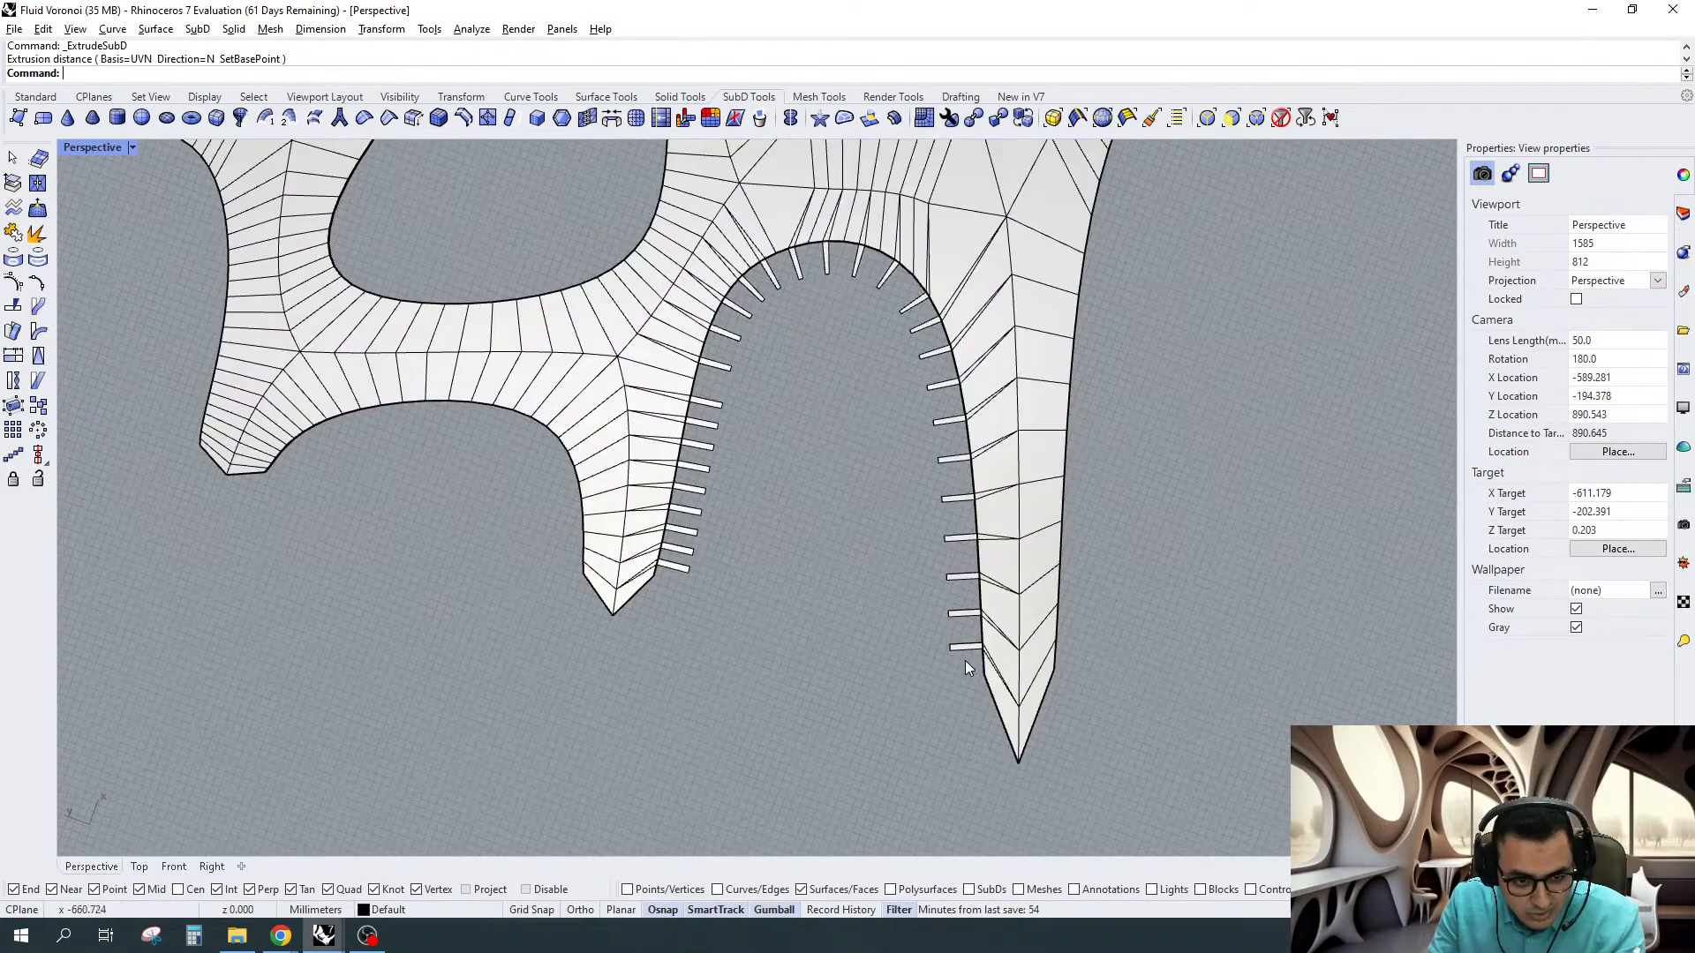
scroll(925, 655, up, 1)
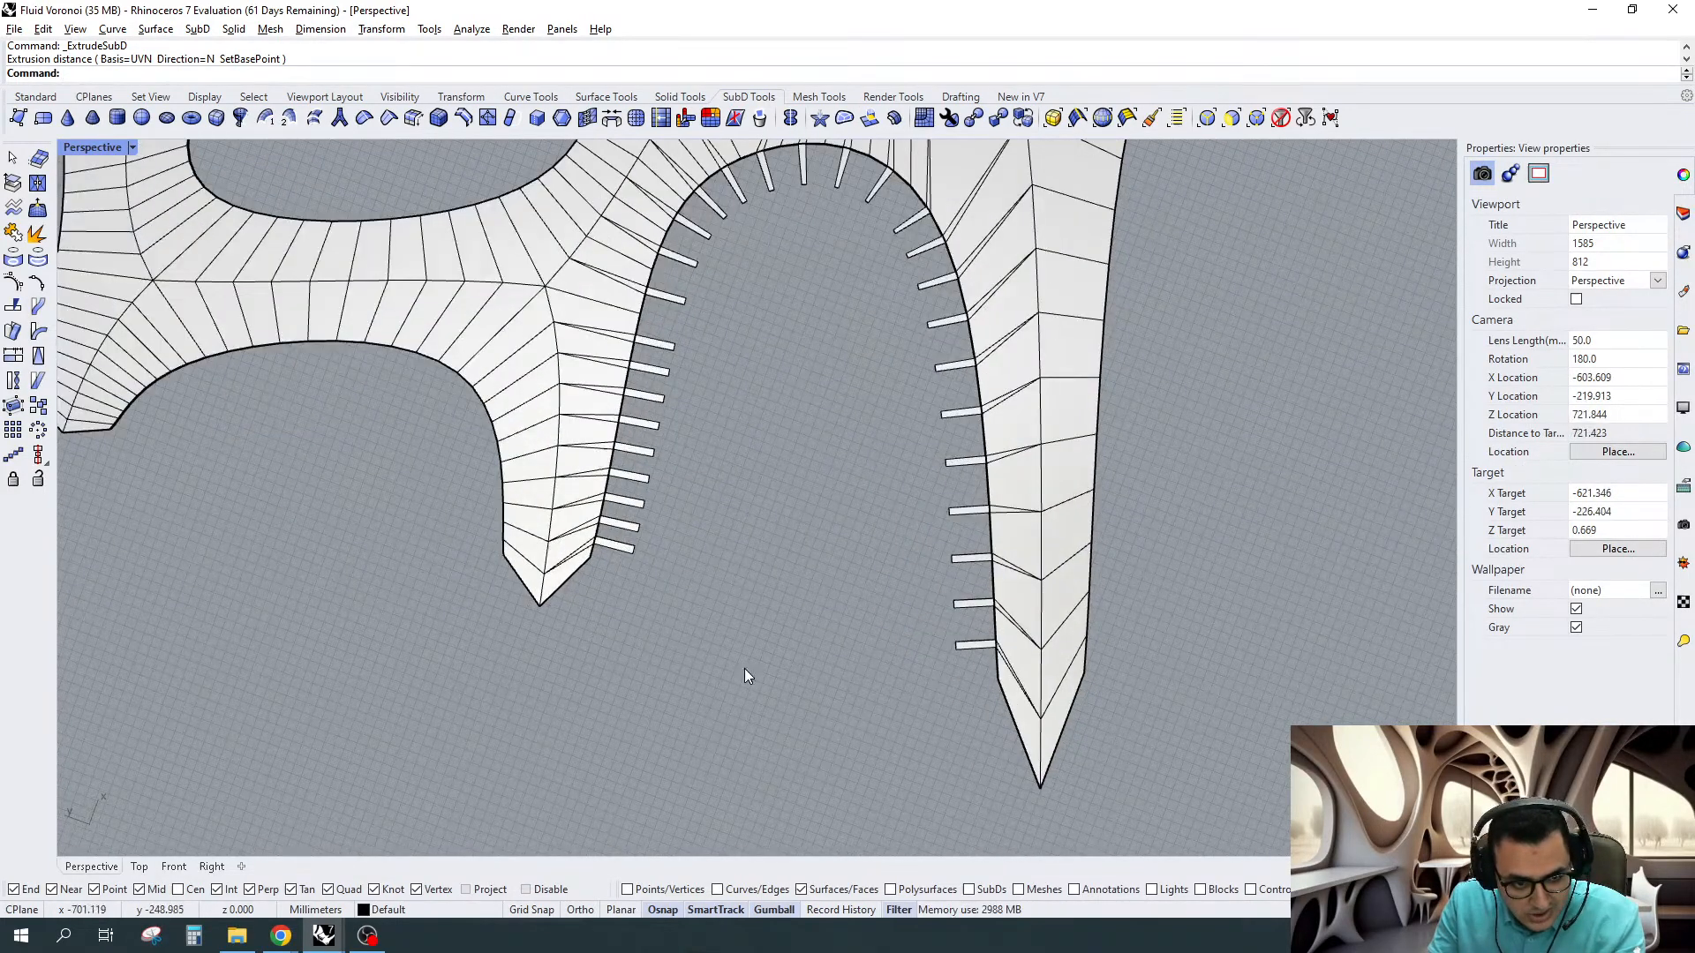
key(ctrl+F1)
scroll(805, 450, down, 15)
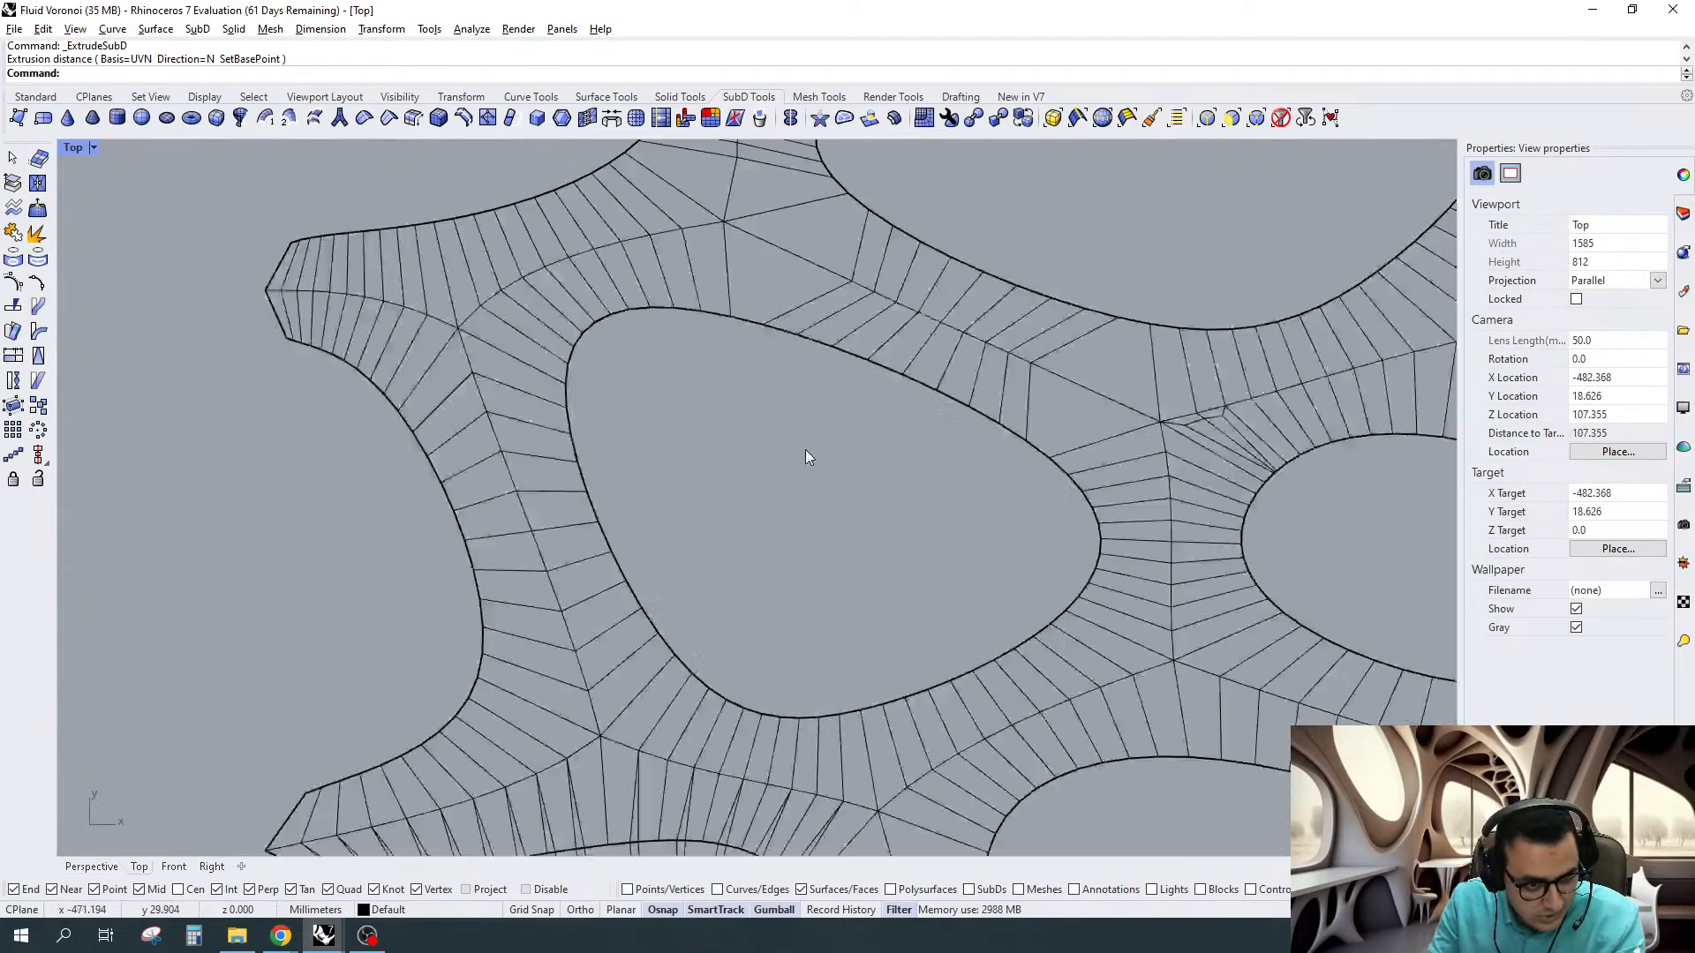
scroll(792, 516, up, 11)
scroll(791, 516, up, 3)
drag(384, 623, 859, 436)
drag(803, 524, 970, 416)
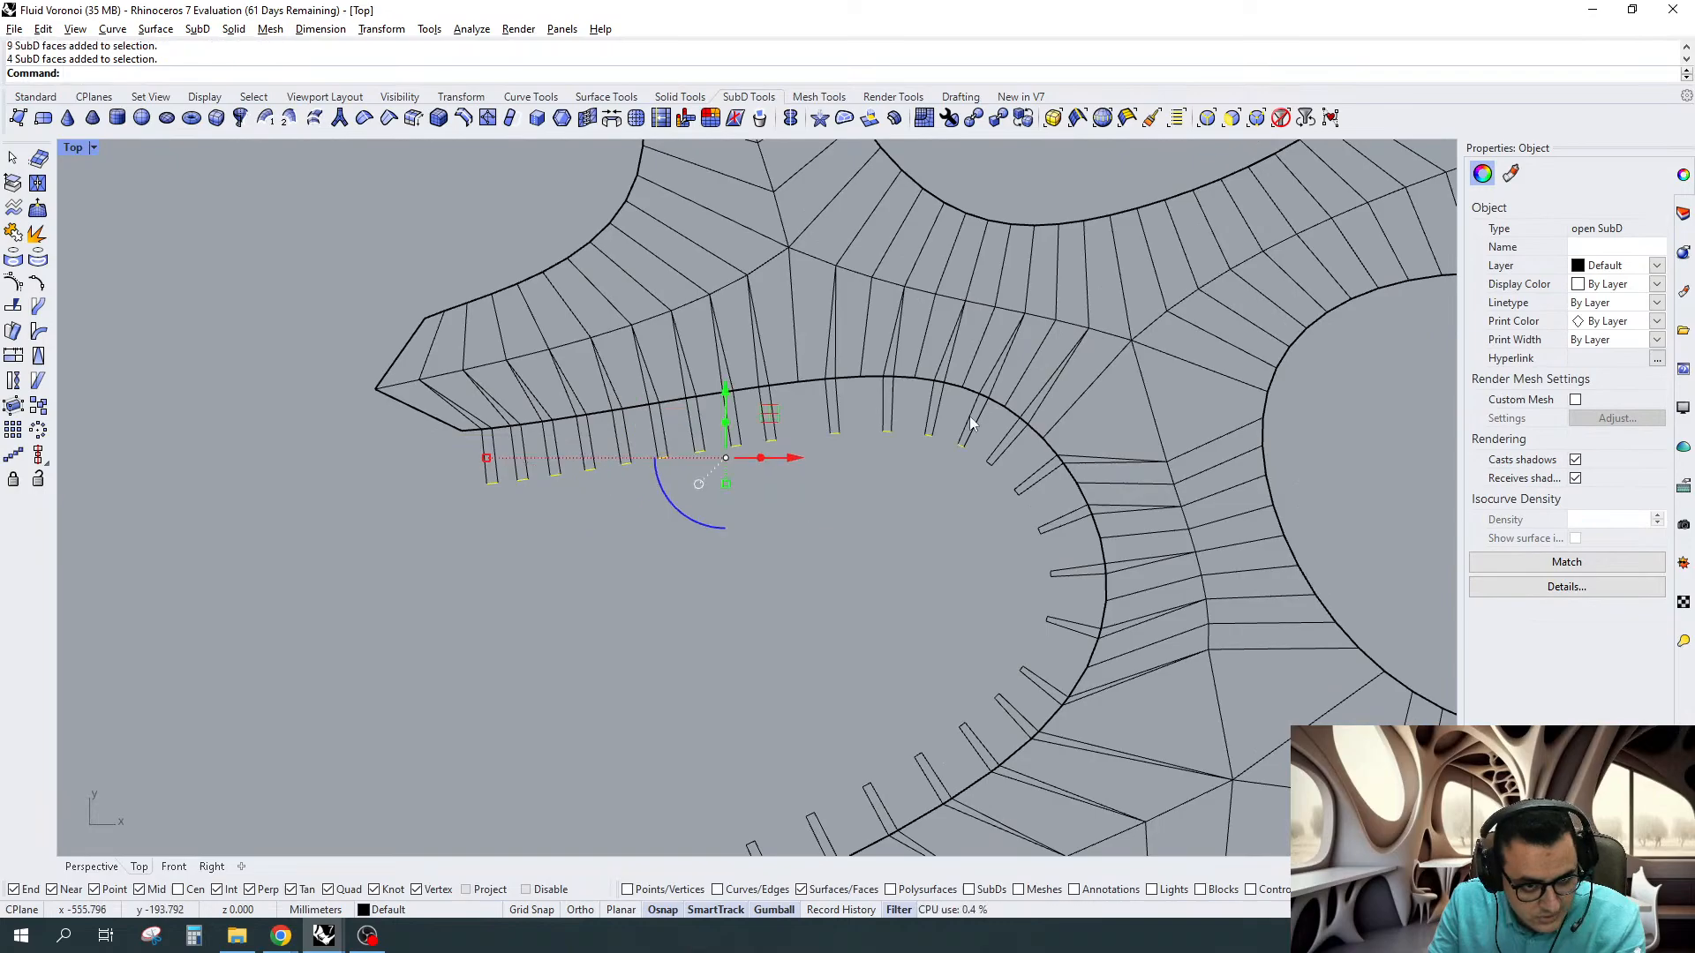
Add the end faces of the remaining dock fingers around the bay curve and along the lower arm to the selection
drag(763, 715, 1052, 479)
scroll(945, 707, up, 4)
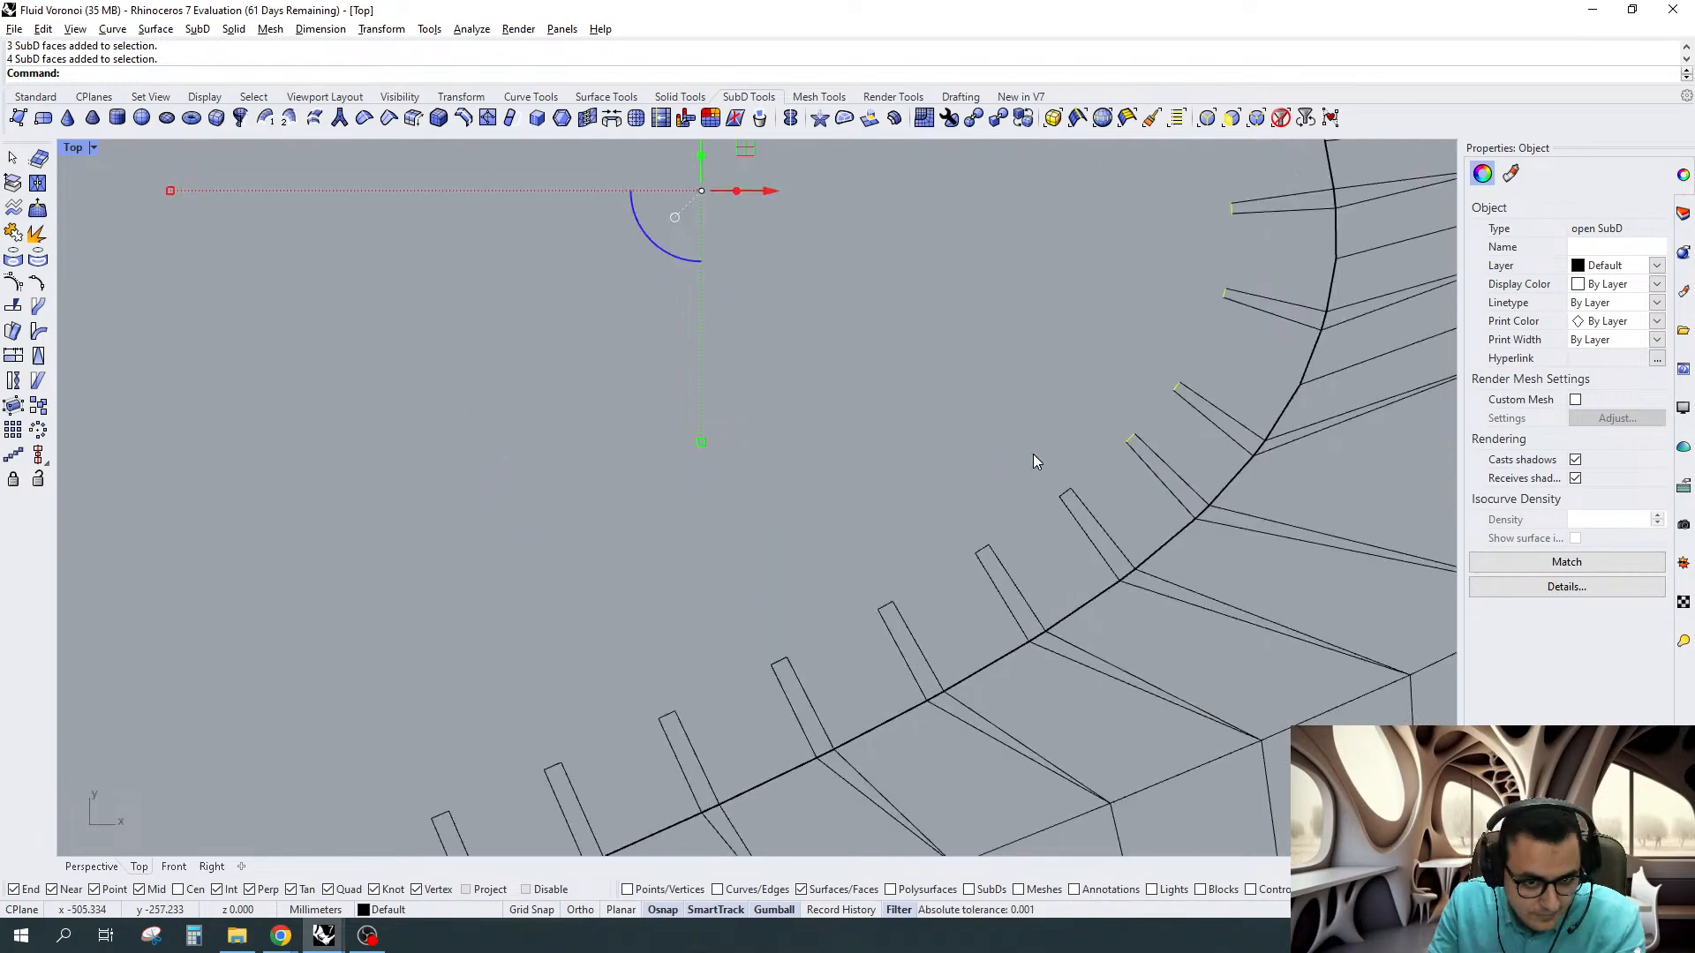
drag(662, 580, 841, 685)
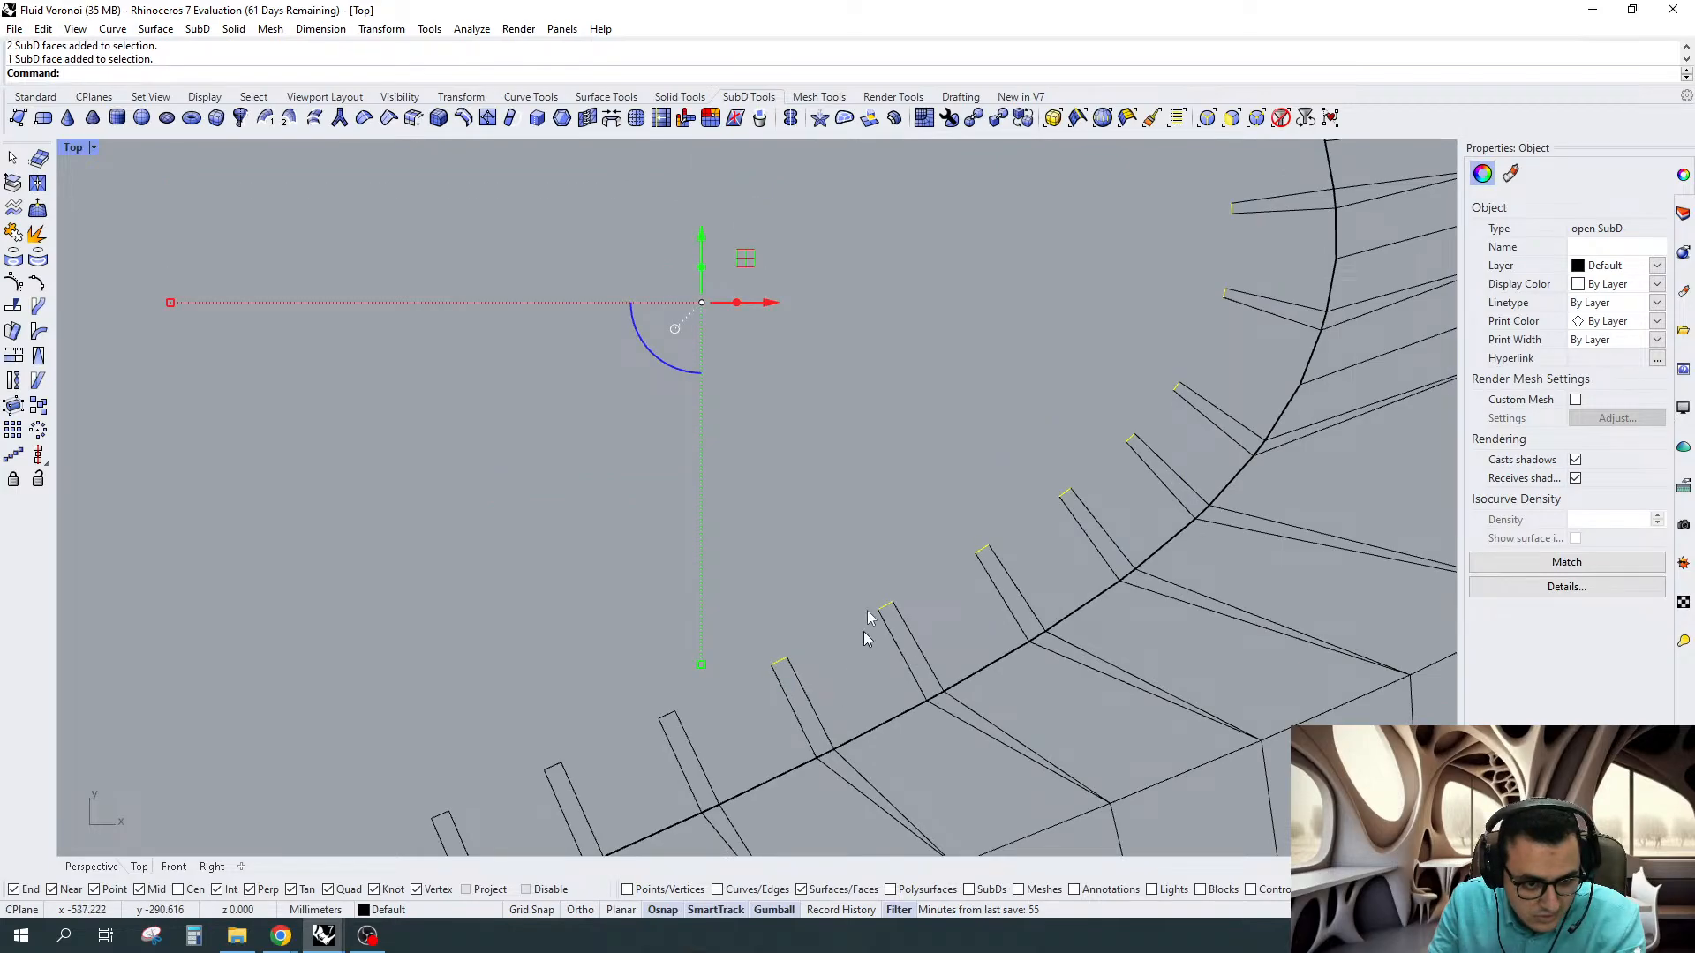
right_drag(866, 636, 1151, 428)
drag(405, 556, 664, 711)
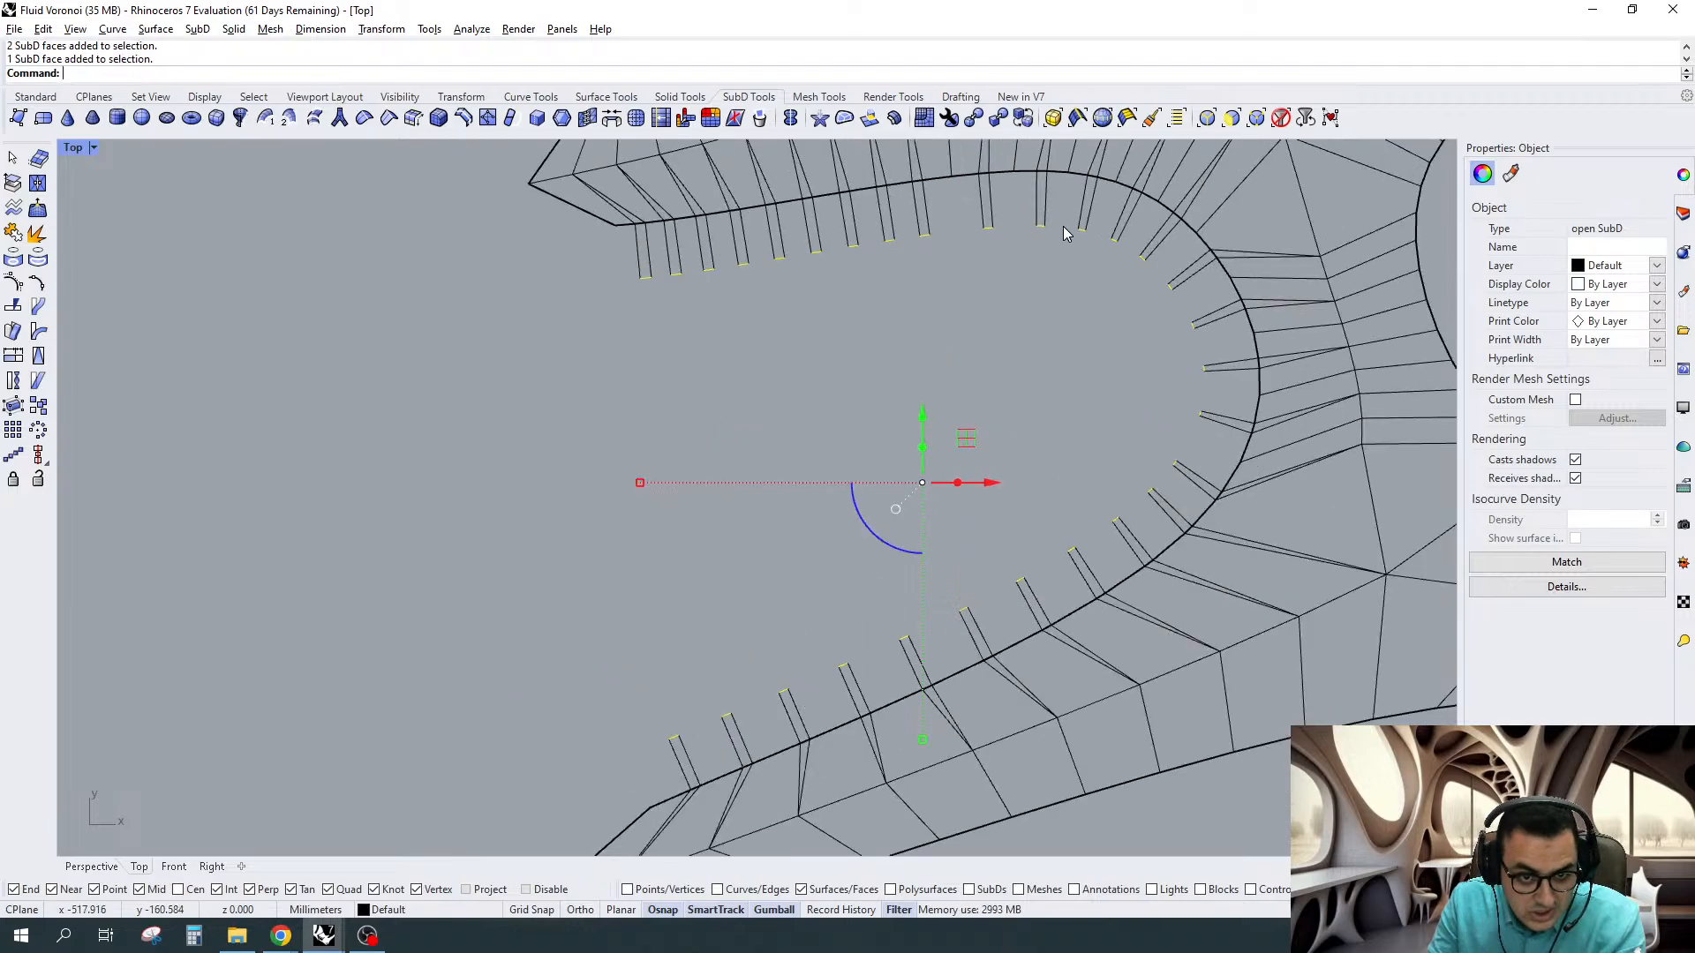
Scale the selected dock finger end faces slightly inward with Scale2D, using a base point near the bay's mouth
right_drag(1144, 277, 928, 325)
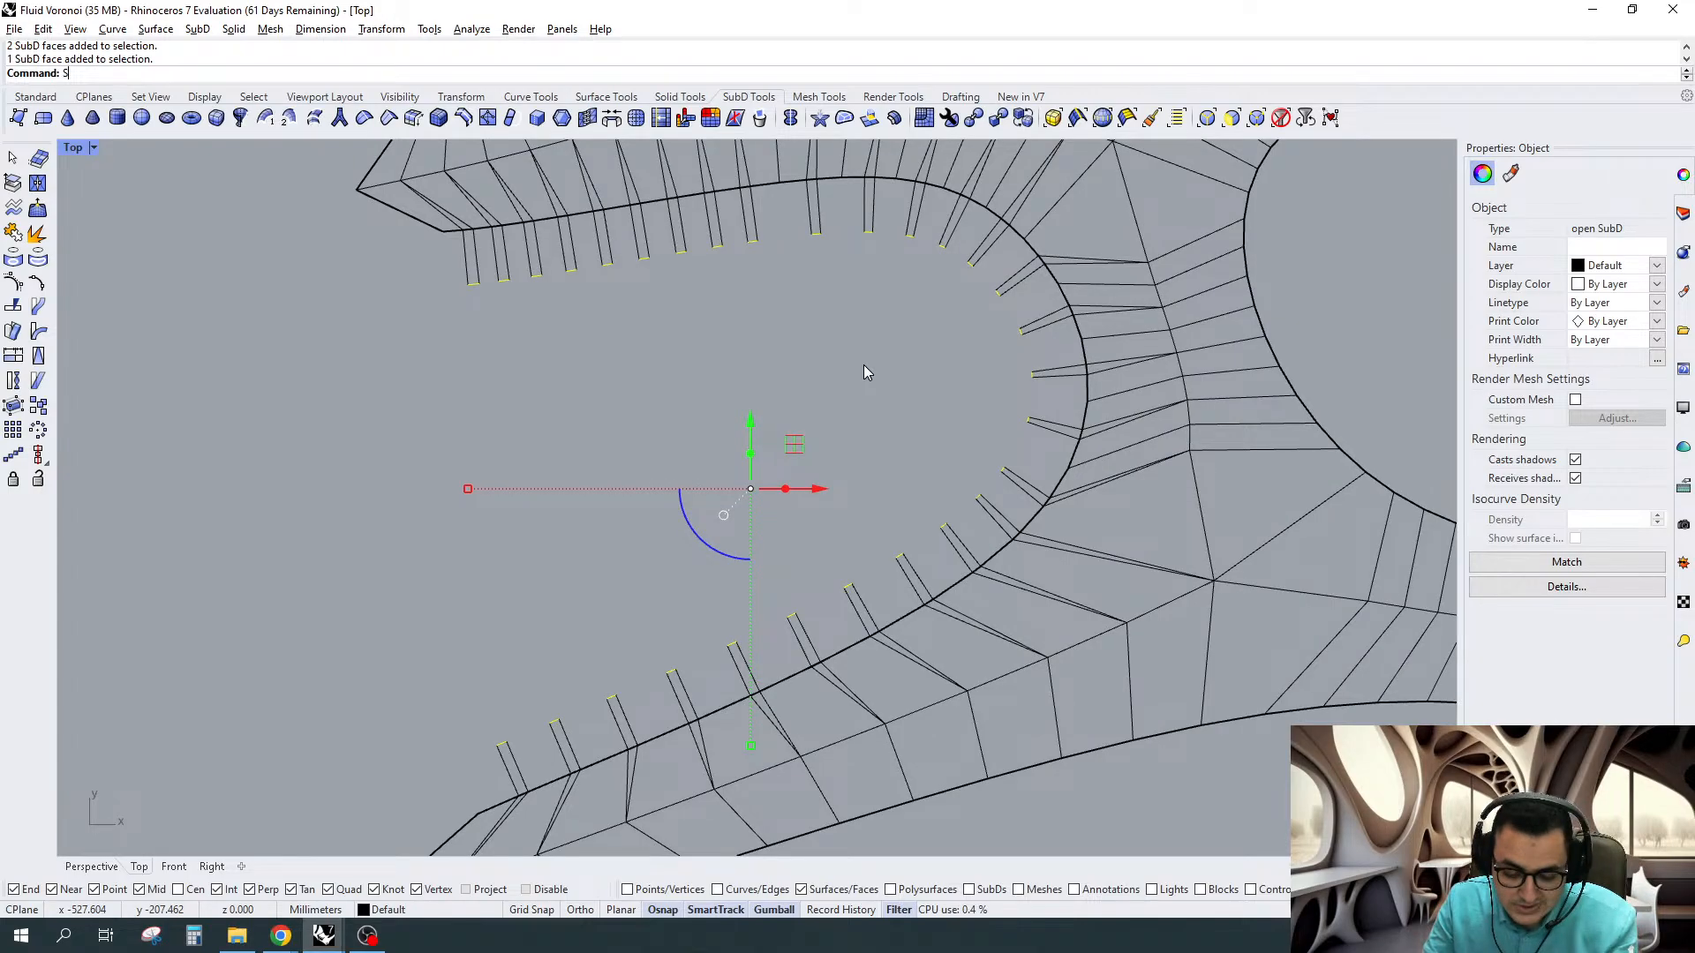
text(cale2D)
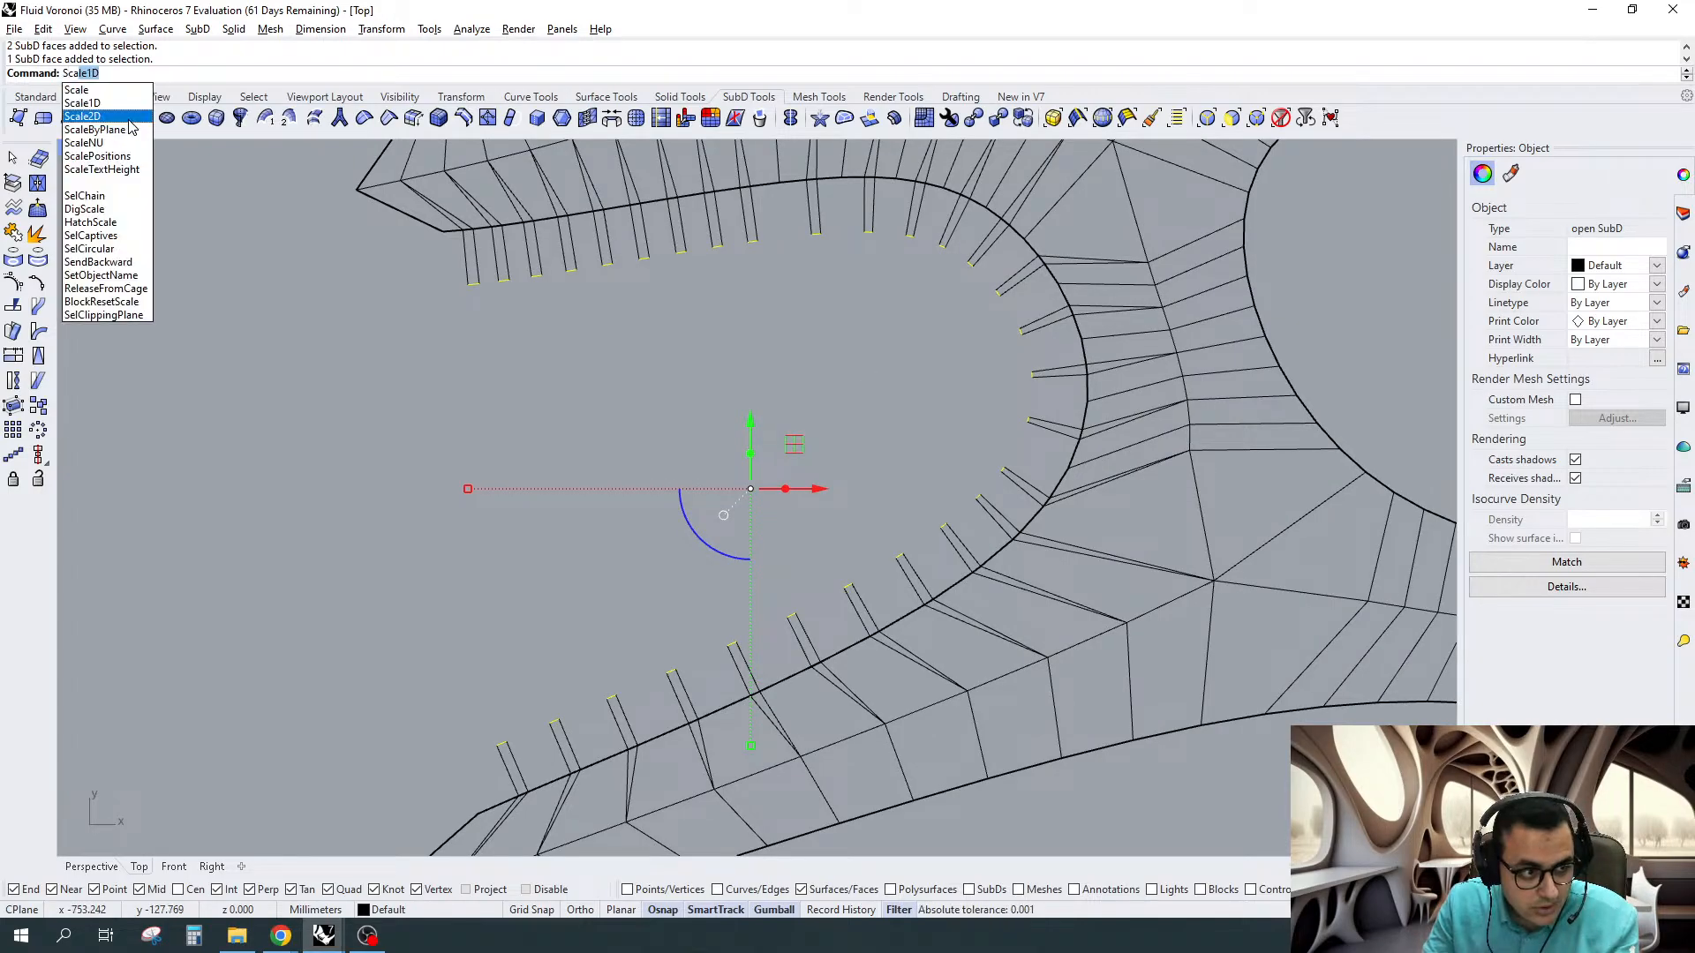
key(Return)
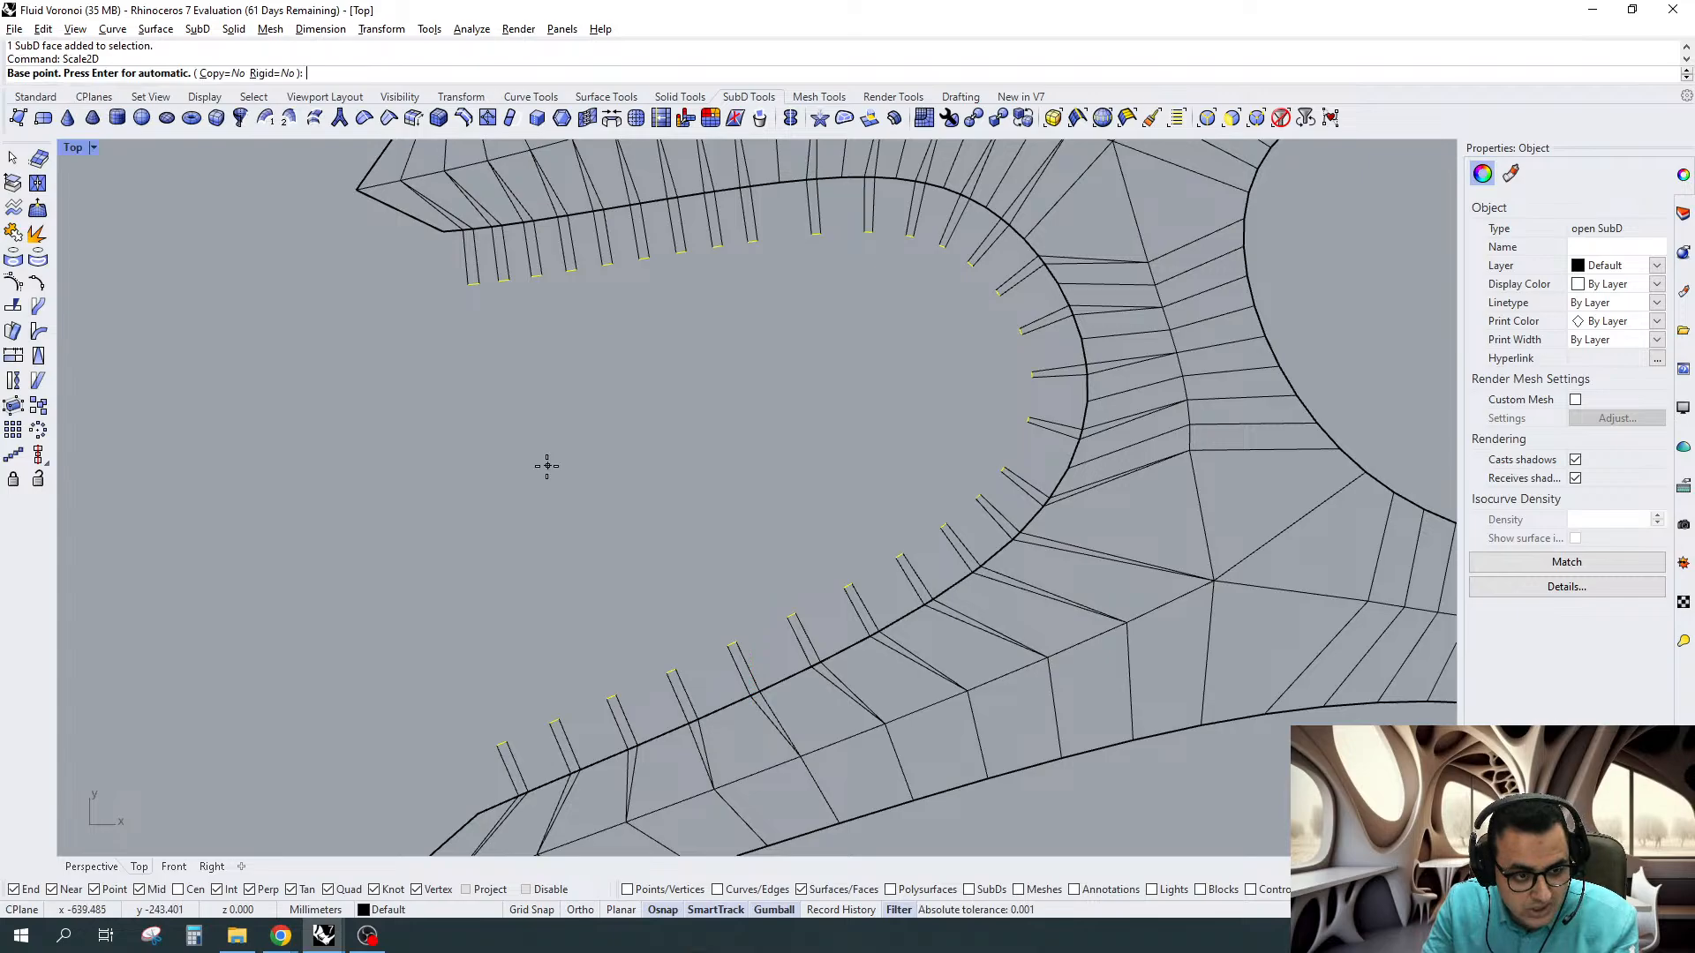
click(473, 503)
click(937, 384)
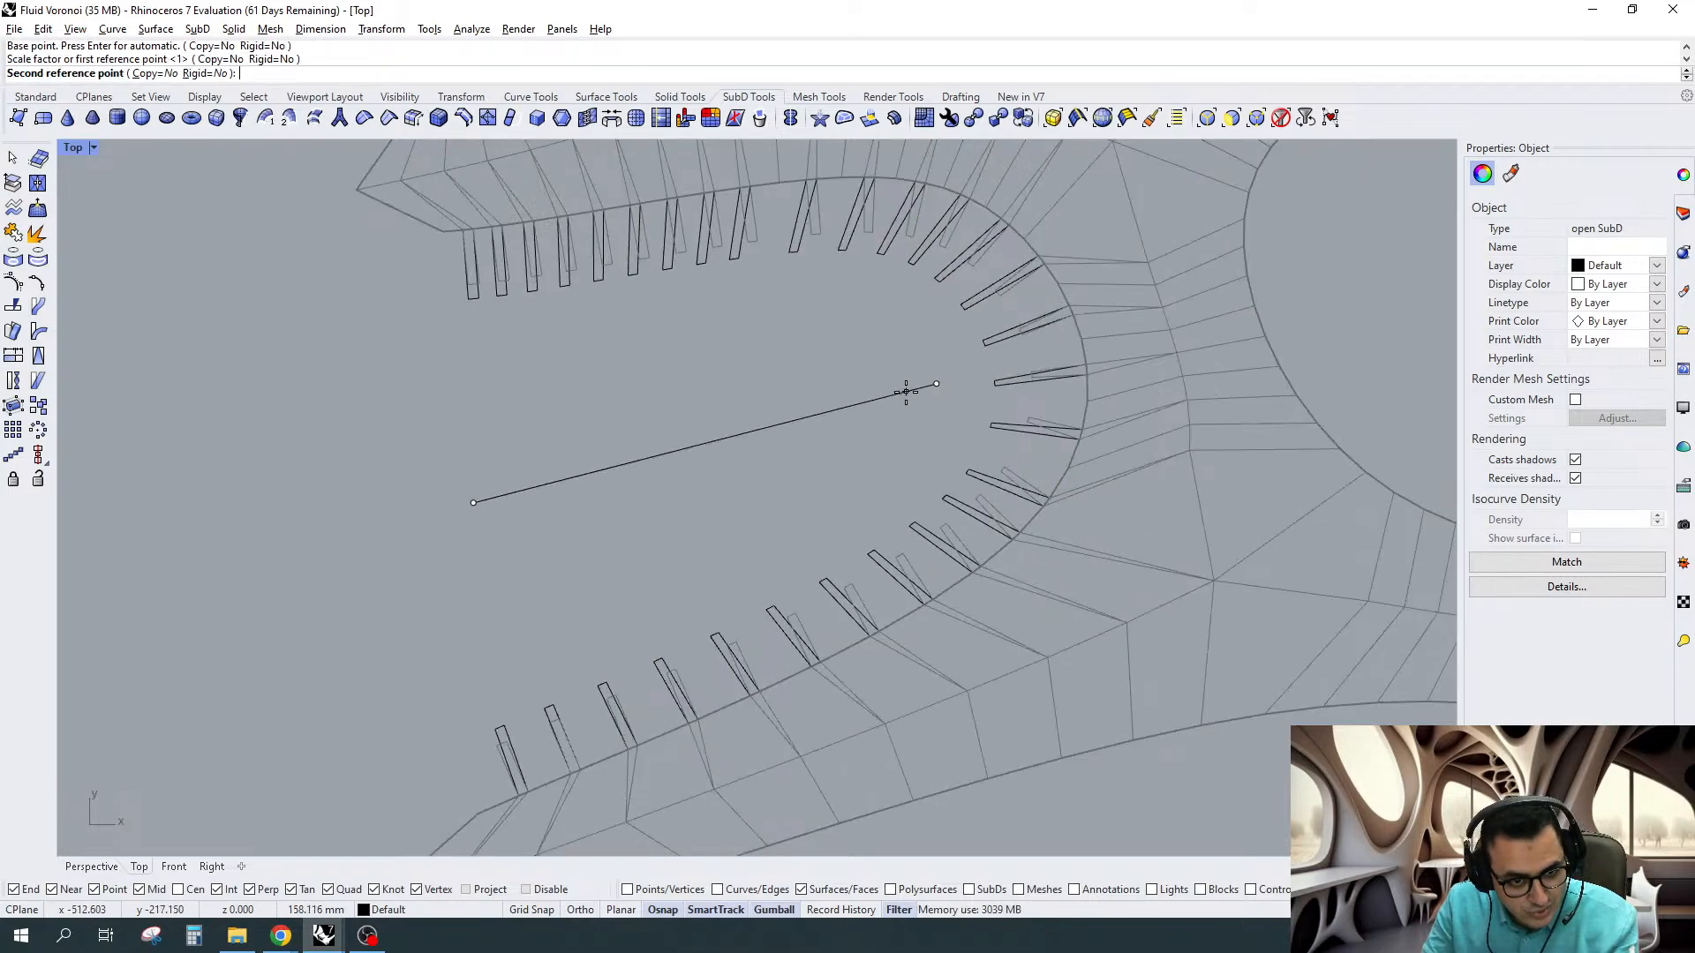
click(904, 394)
key(Escape)
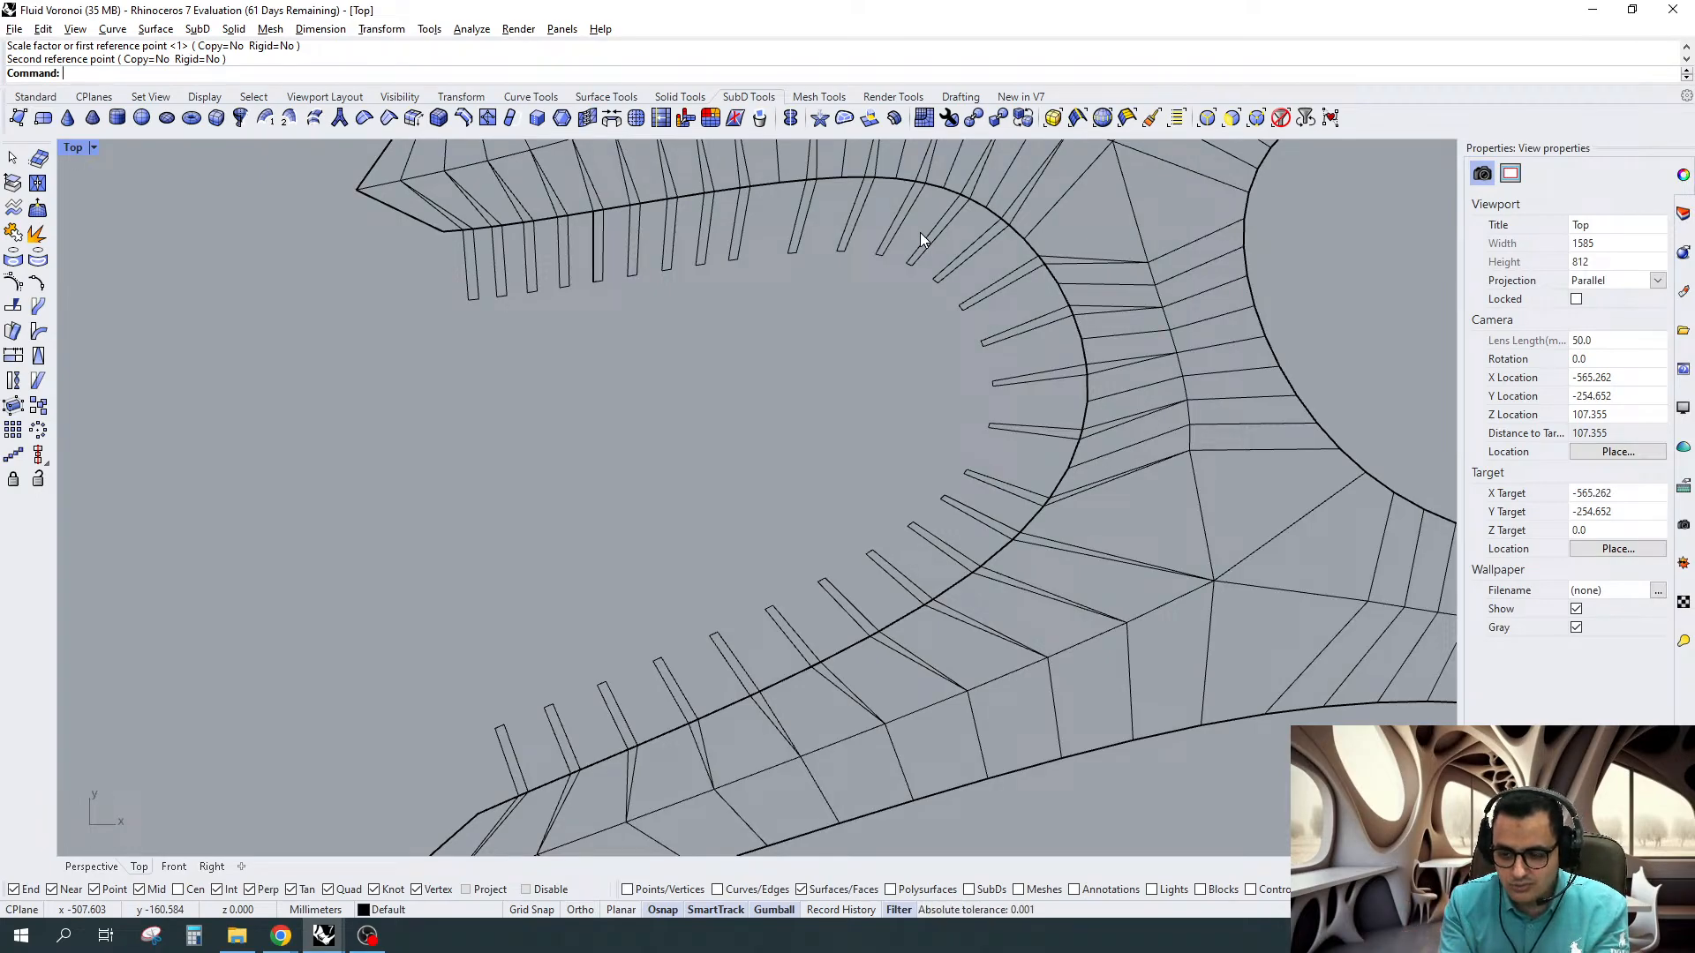
Select the edges of the dock fingers along the lower arm, up to the start of the bay curve
scroll(677, 657, up, 3)
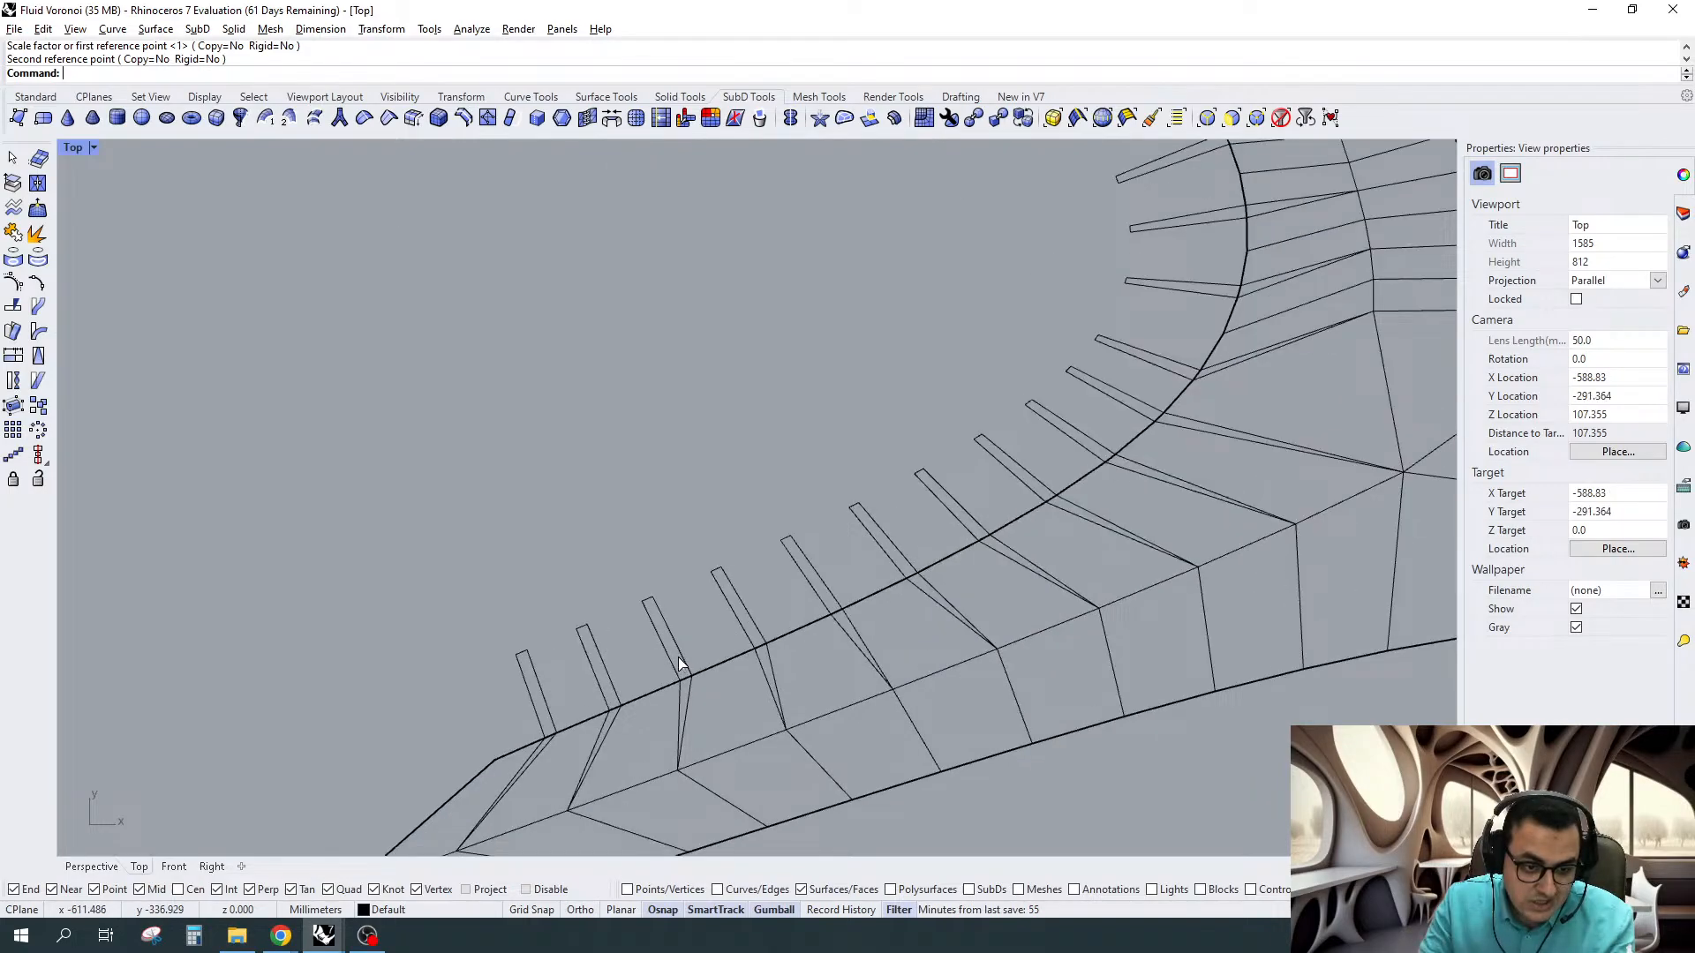
key(Tab)
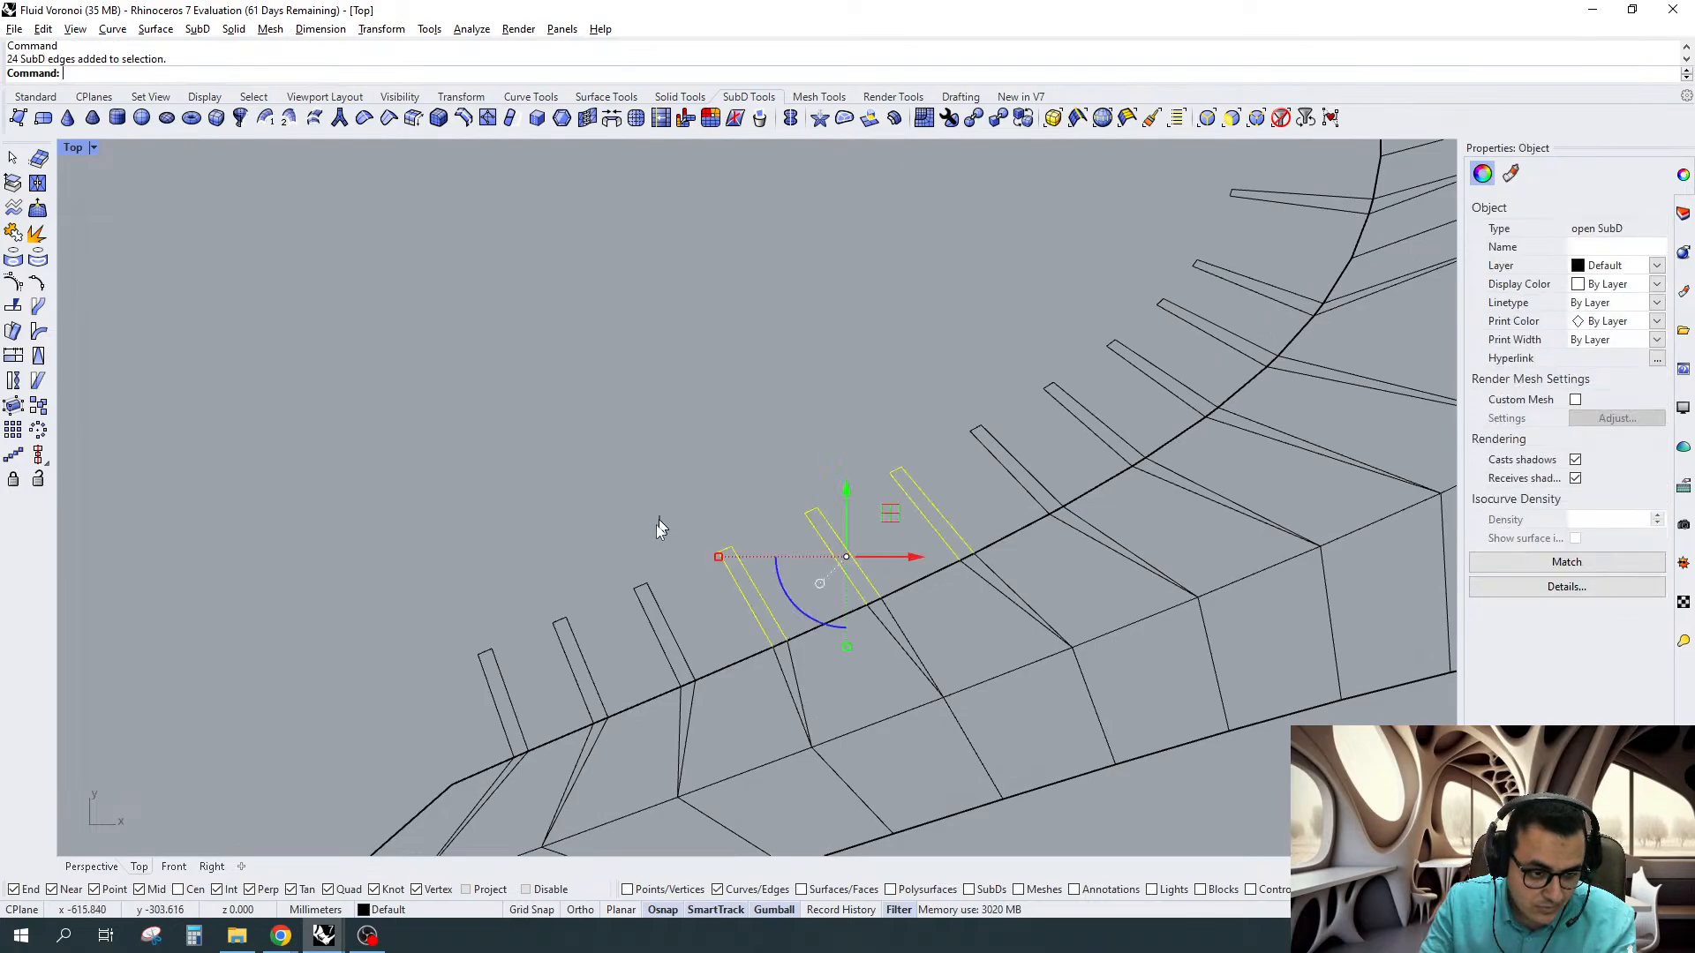
shift+drag(659, 512, 382, 699)
scroll(504, 720, down, 2)
right_drag(913, 409, 800, 611)
scroll(800, 611, up, 2)
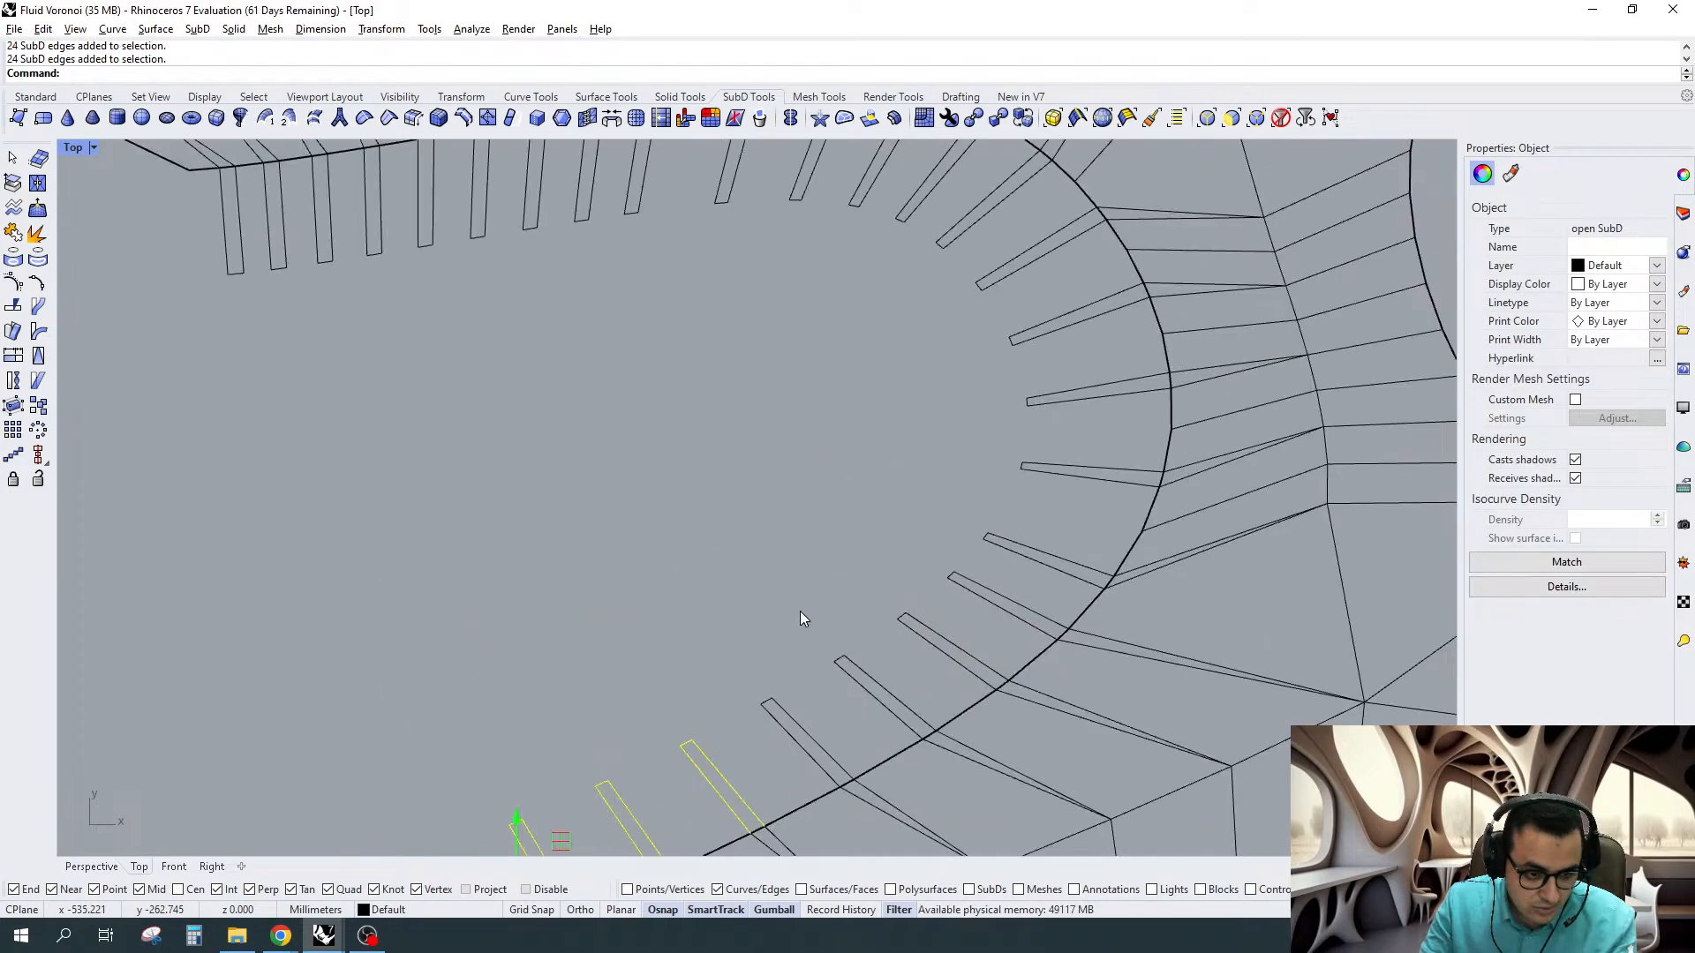
shift+drag(990, 536, 692, 743)
scroll(819, 699, down, 2)
scroll(821, 697, up, 2)
shift+drag(1034, 606, 907, 678)
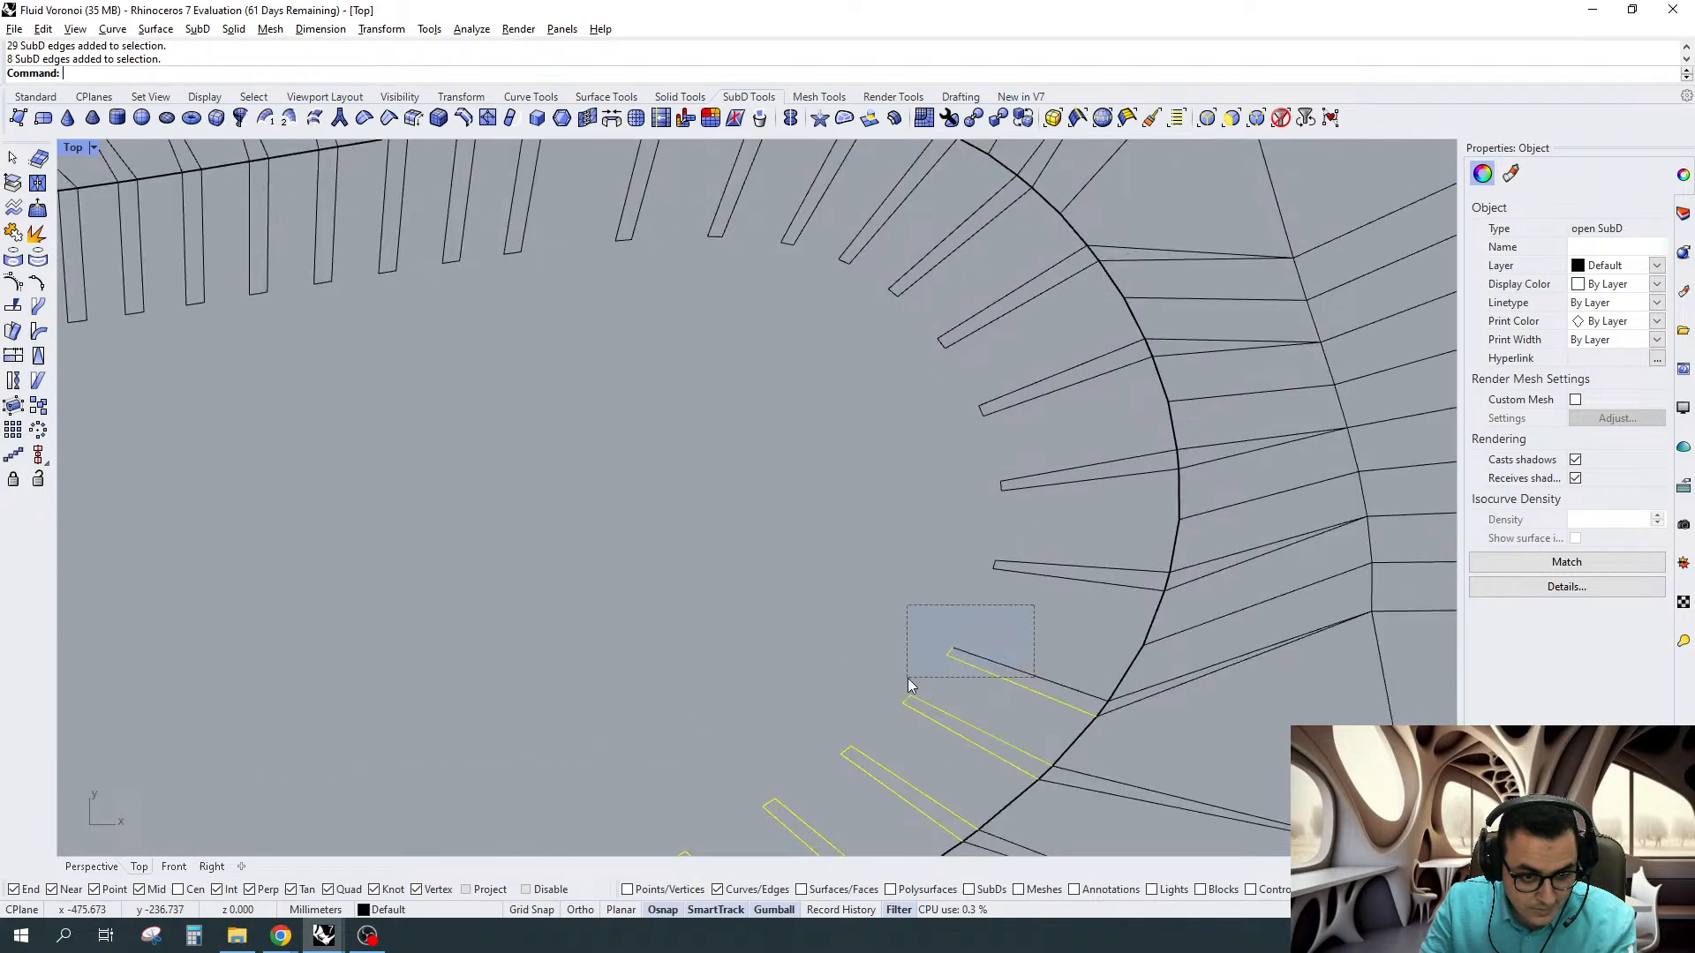
Add the finger edges around the bay curve and along the upper arm to the selection, and crease them all
shift+drag(1041, 600, 923, 331)
scroll(805, 368, up, 2)
shift+drag(965, 424, 389, 258)
scroll(914, 427, down, 2)
scroll(915, 428, down, 2)
scroll(361, 431, up, 6)
shift+drag(941, 609, 90, 281)
scroll(821, 404, down, 6)
right_click(533, 480)
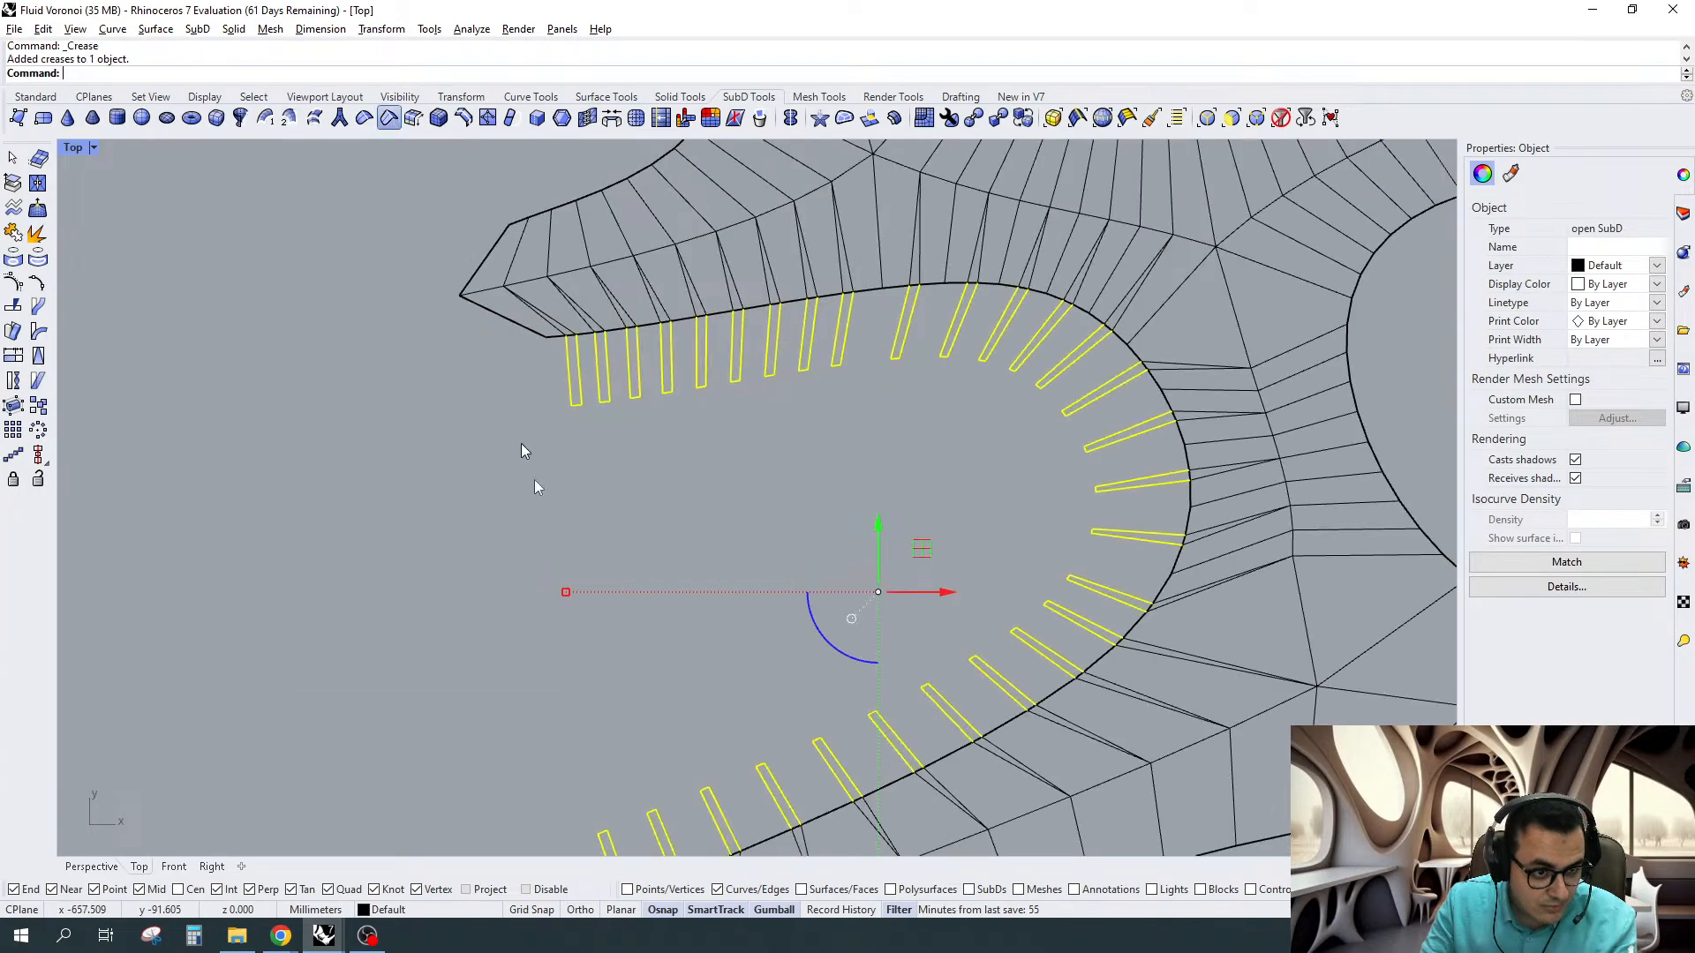
Examine how the first dock fingers join the rim at the upper arm's tip, using flat SubD display and the Perspective view
click(533, 479)
scroll(589, 381, up, 5)
key(Tab)
scroll(552, 320, up, 4)
click(500, 252)
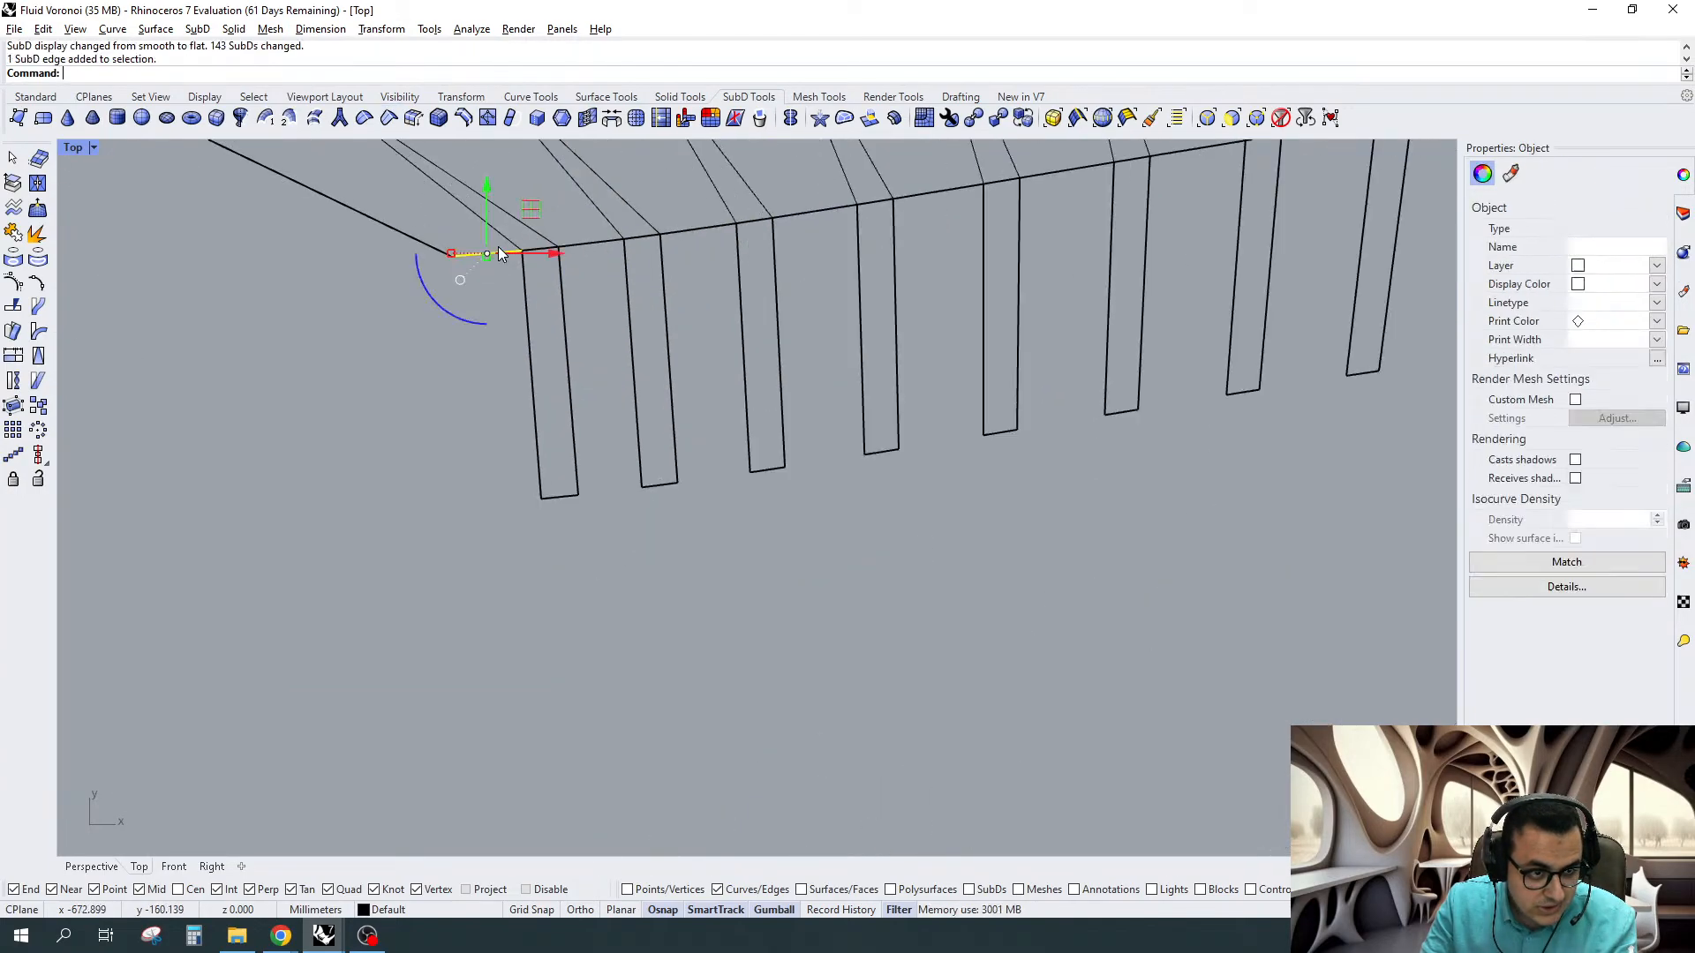
key(Escape)
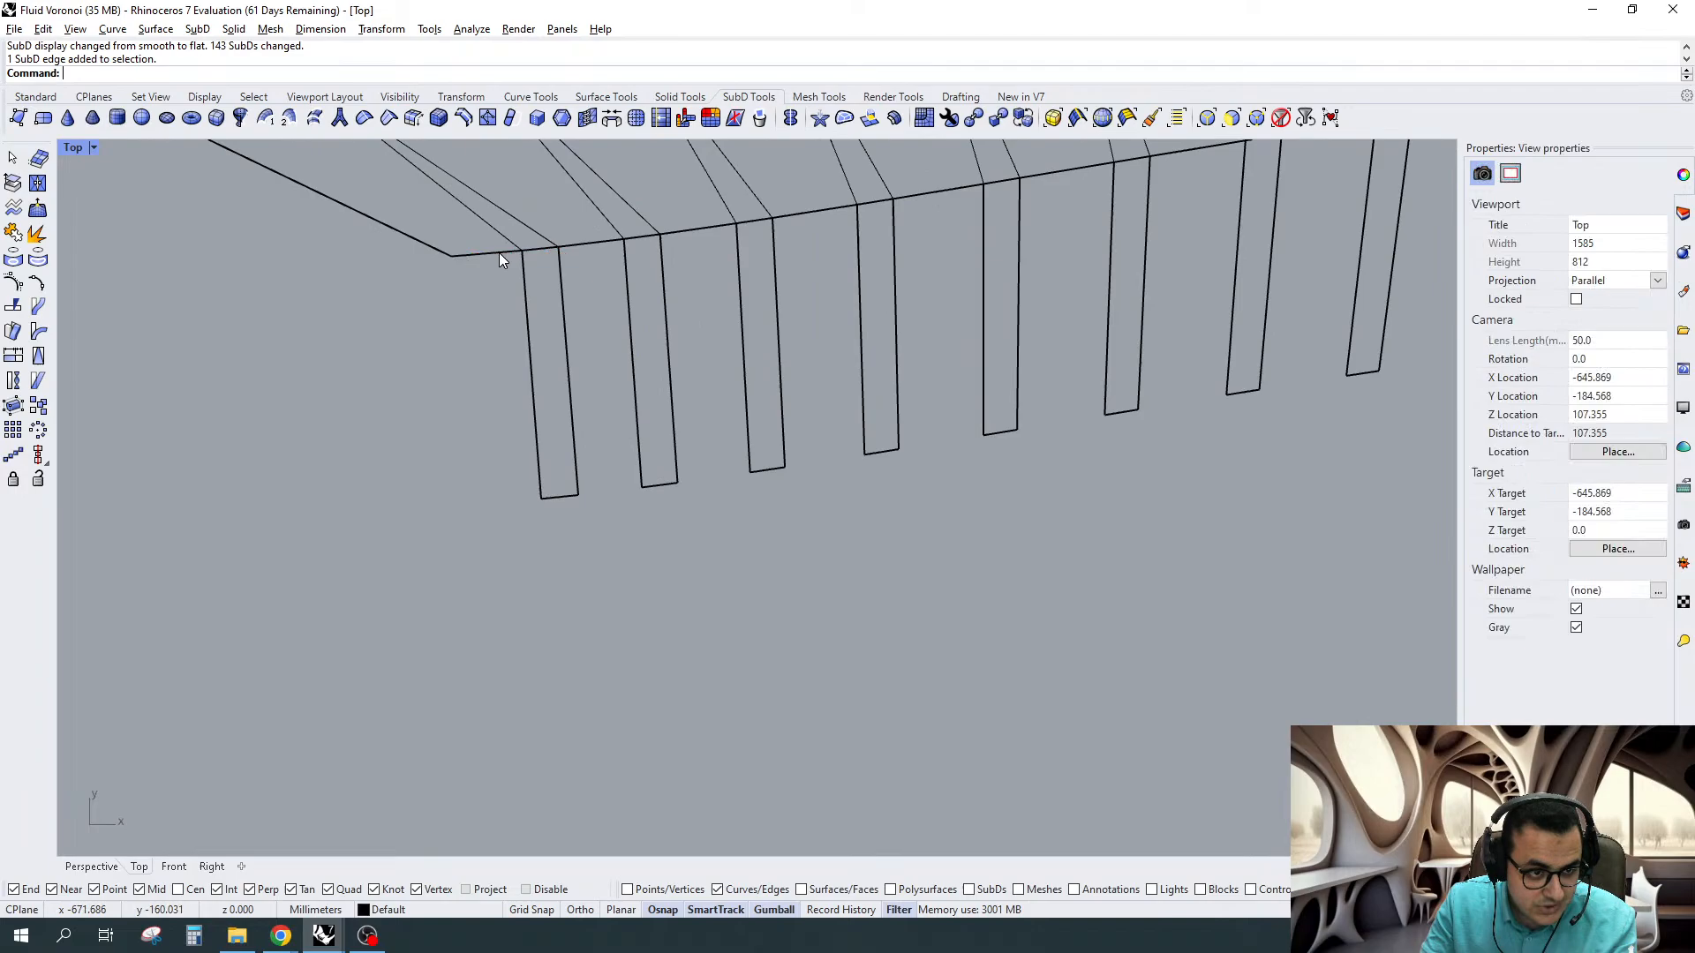
click(98, 871)
click(633, 468)
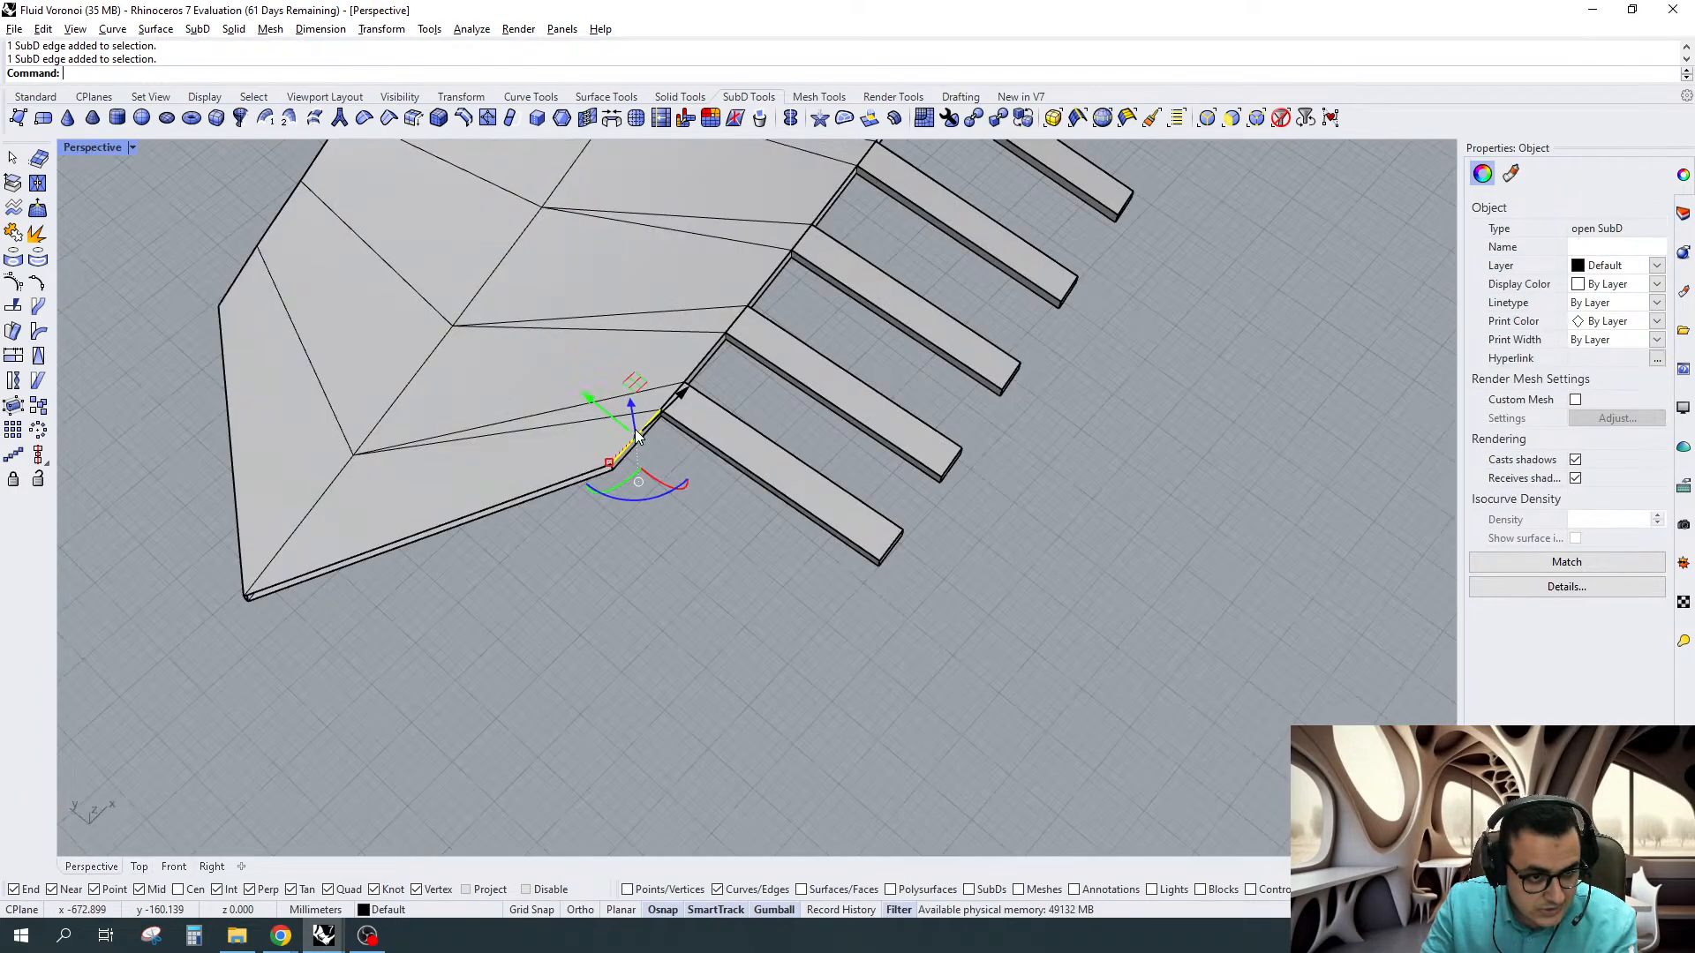
key(Escape)
scroll(620, 544, down, 6)
right_drag(620, 544, 557, 547)
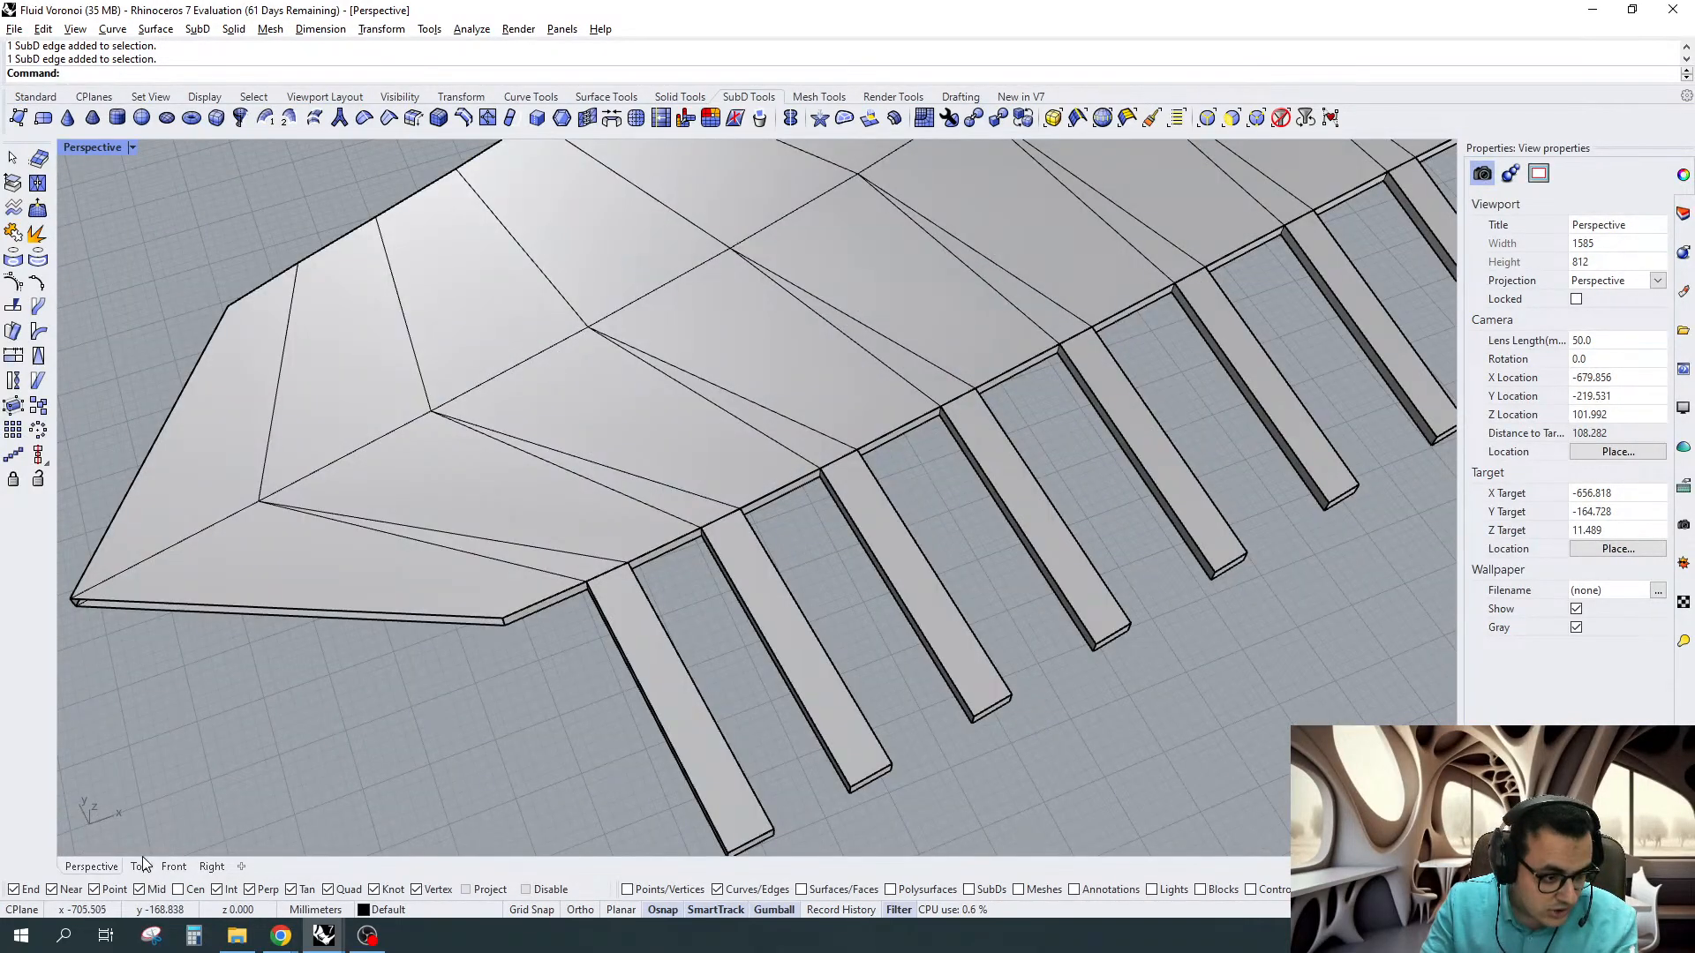
click(140, 867)
scroll(669, 538, down, 2)
scroll(574, 618, up, 4)
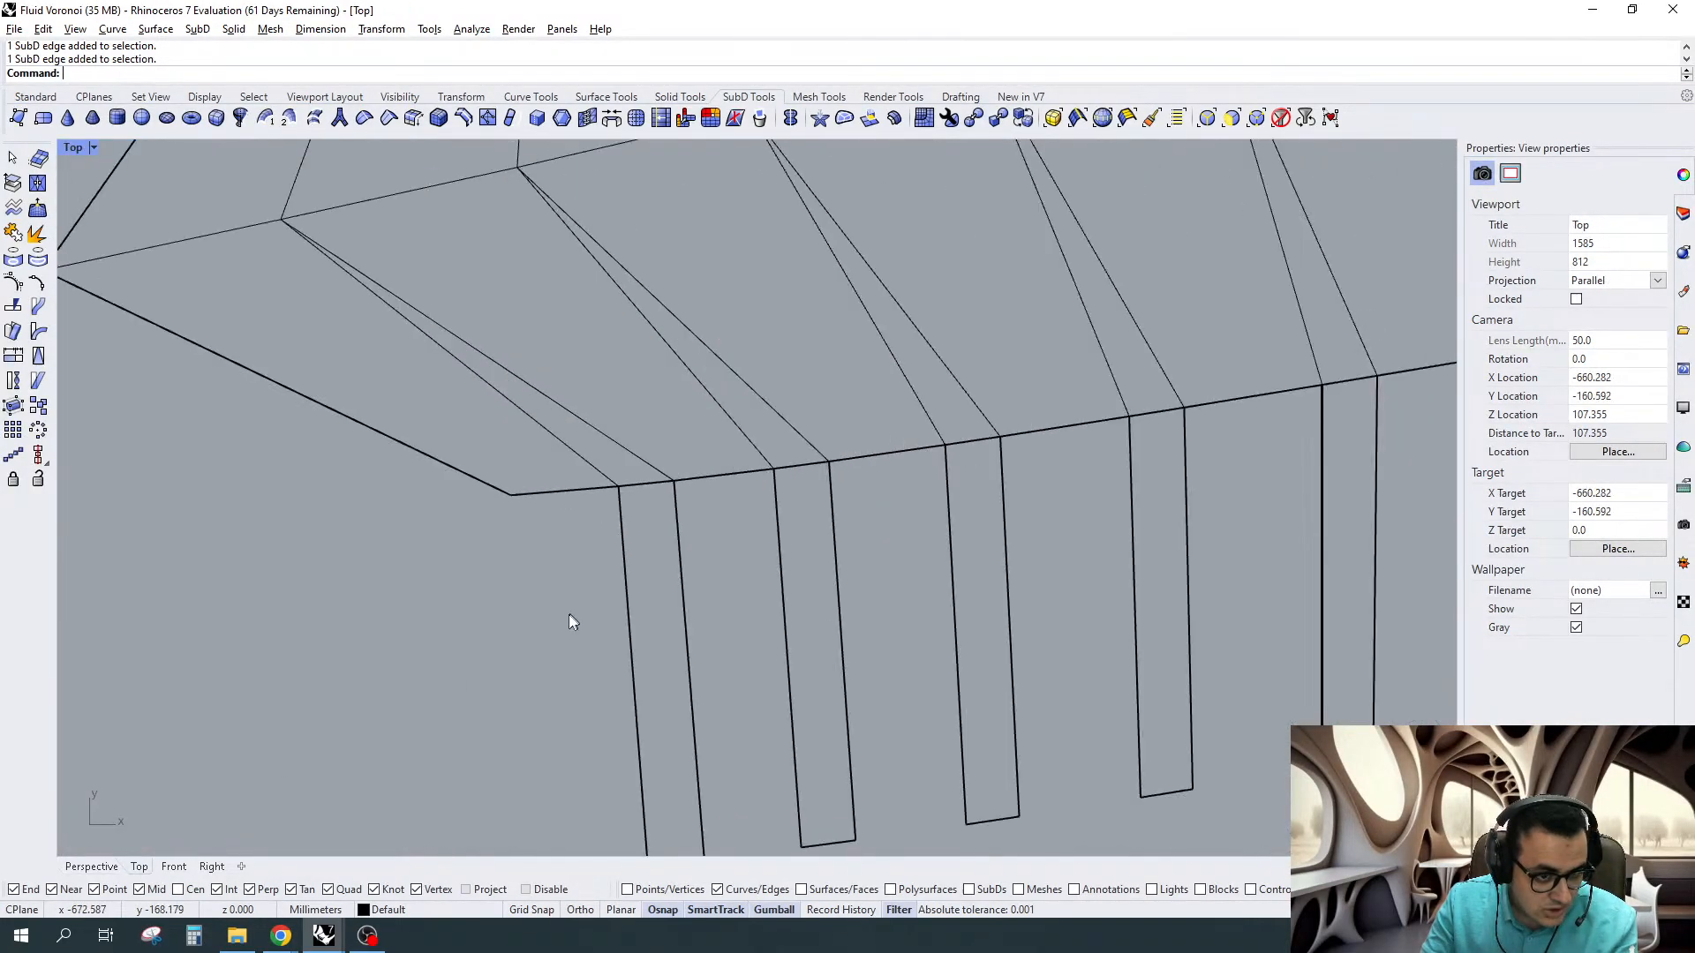
right_drag(569, 615, 439, 674)
scroll(439, 674, down, 2)
ctrl+shift+drag(443, 640, 553, 532)
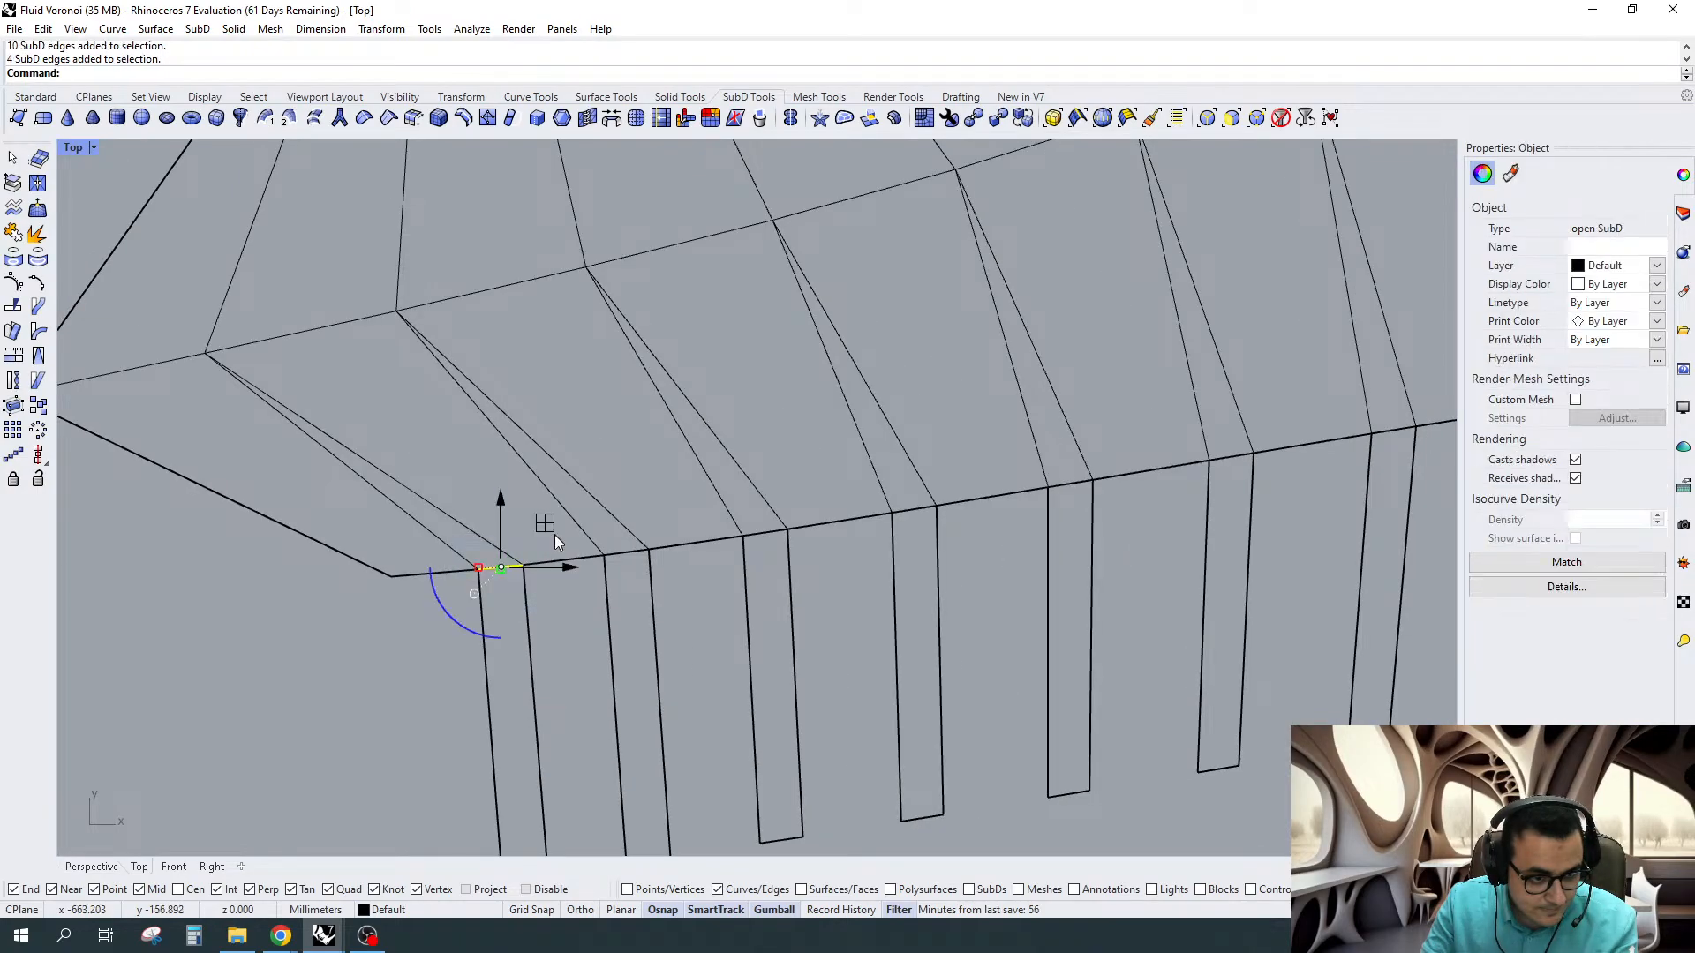
ctrl+shift+drag(575, 634, 685, 517)
ctrl+shift+drag(694, 597, 814, 500)
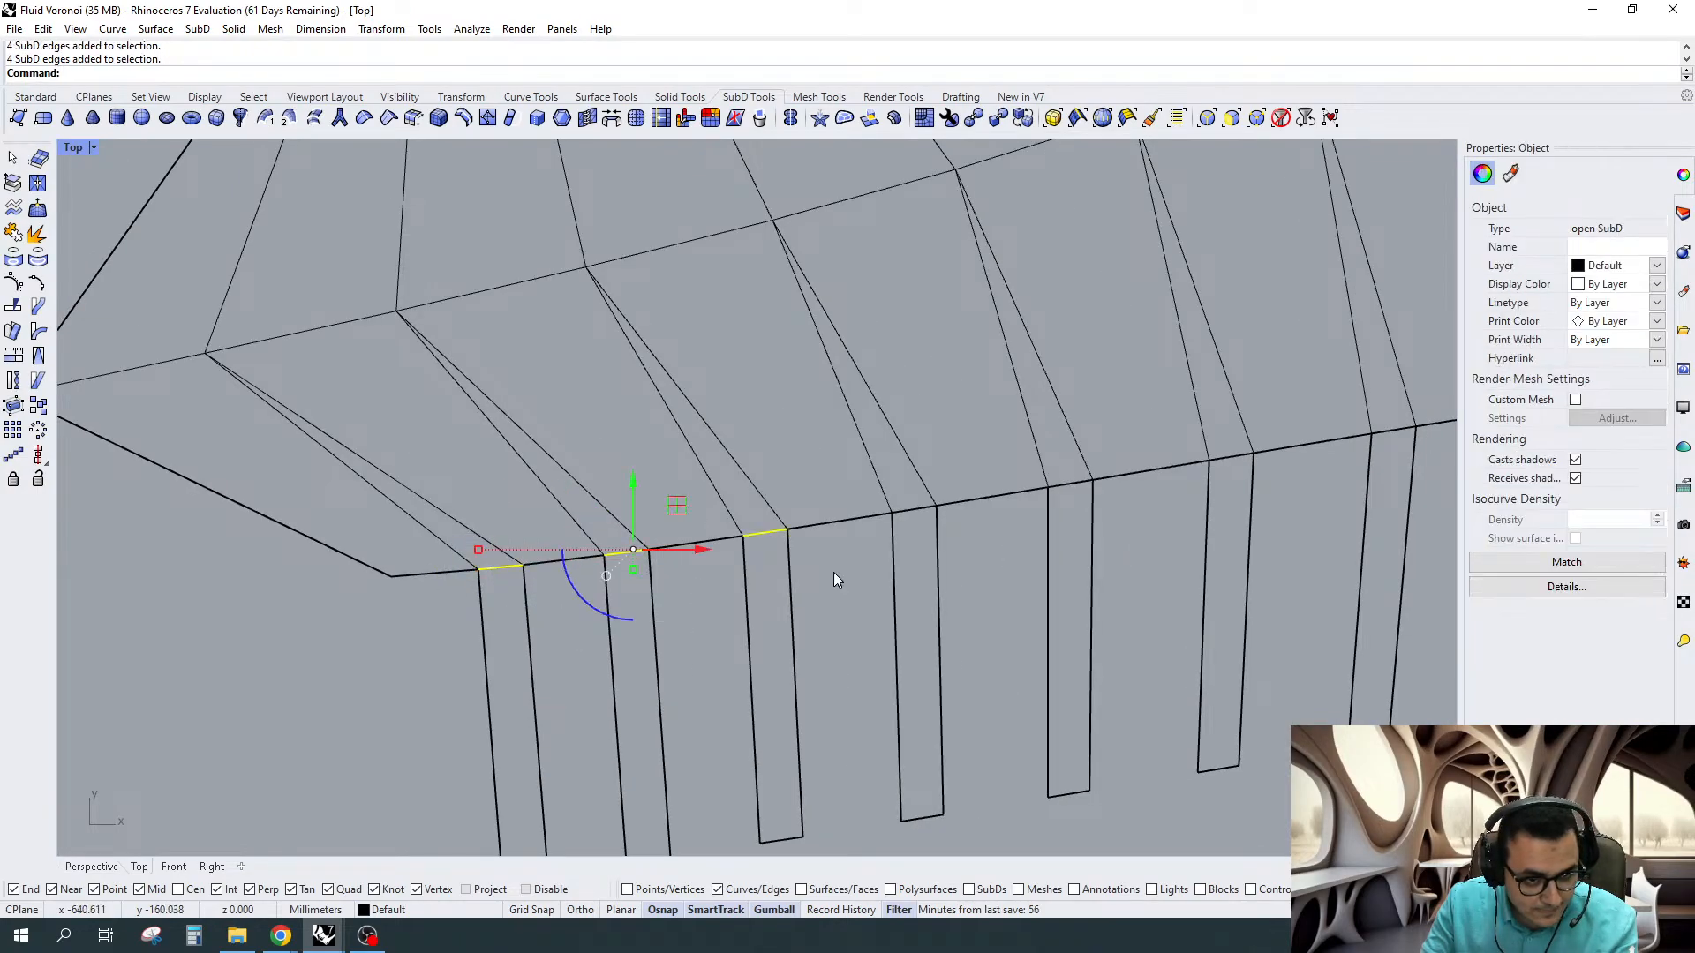
right_drag(833, 572, 1148, 360)
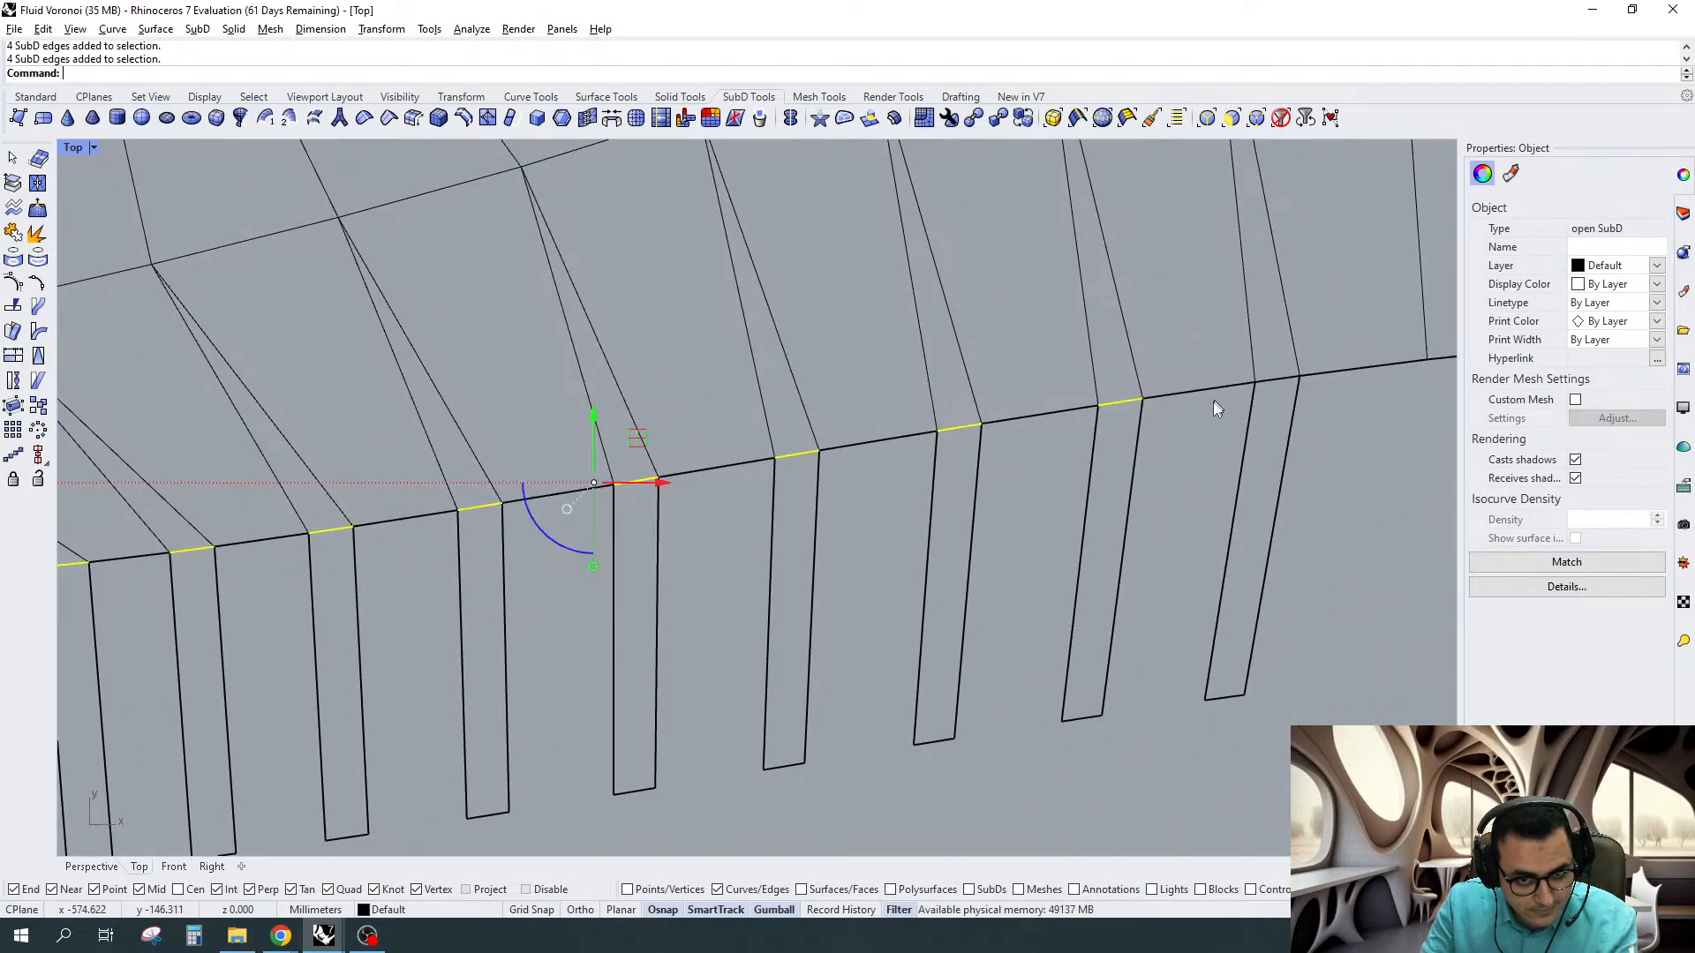
right_drag(1297, 441, 1004, 324)
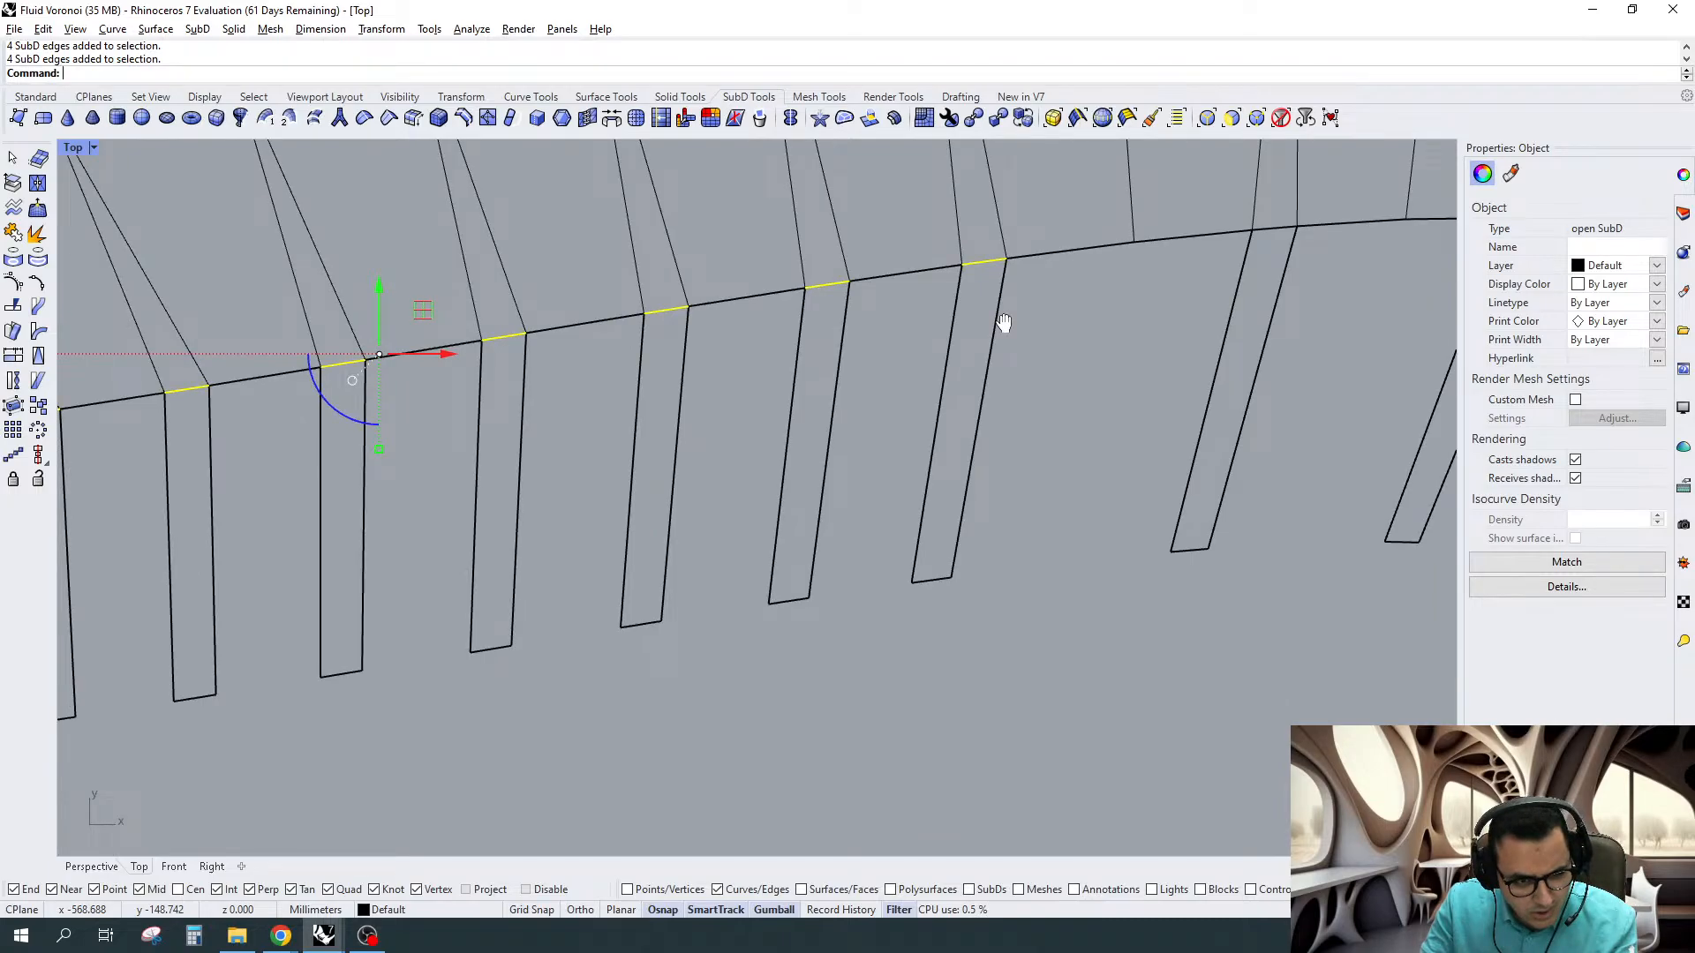
Select the ring of vertical rim edges from the upper arm's corner, remove their creases, and show the SubD smooth
key(ctrl+F4)
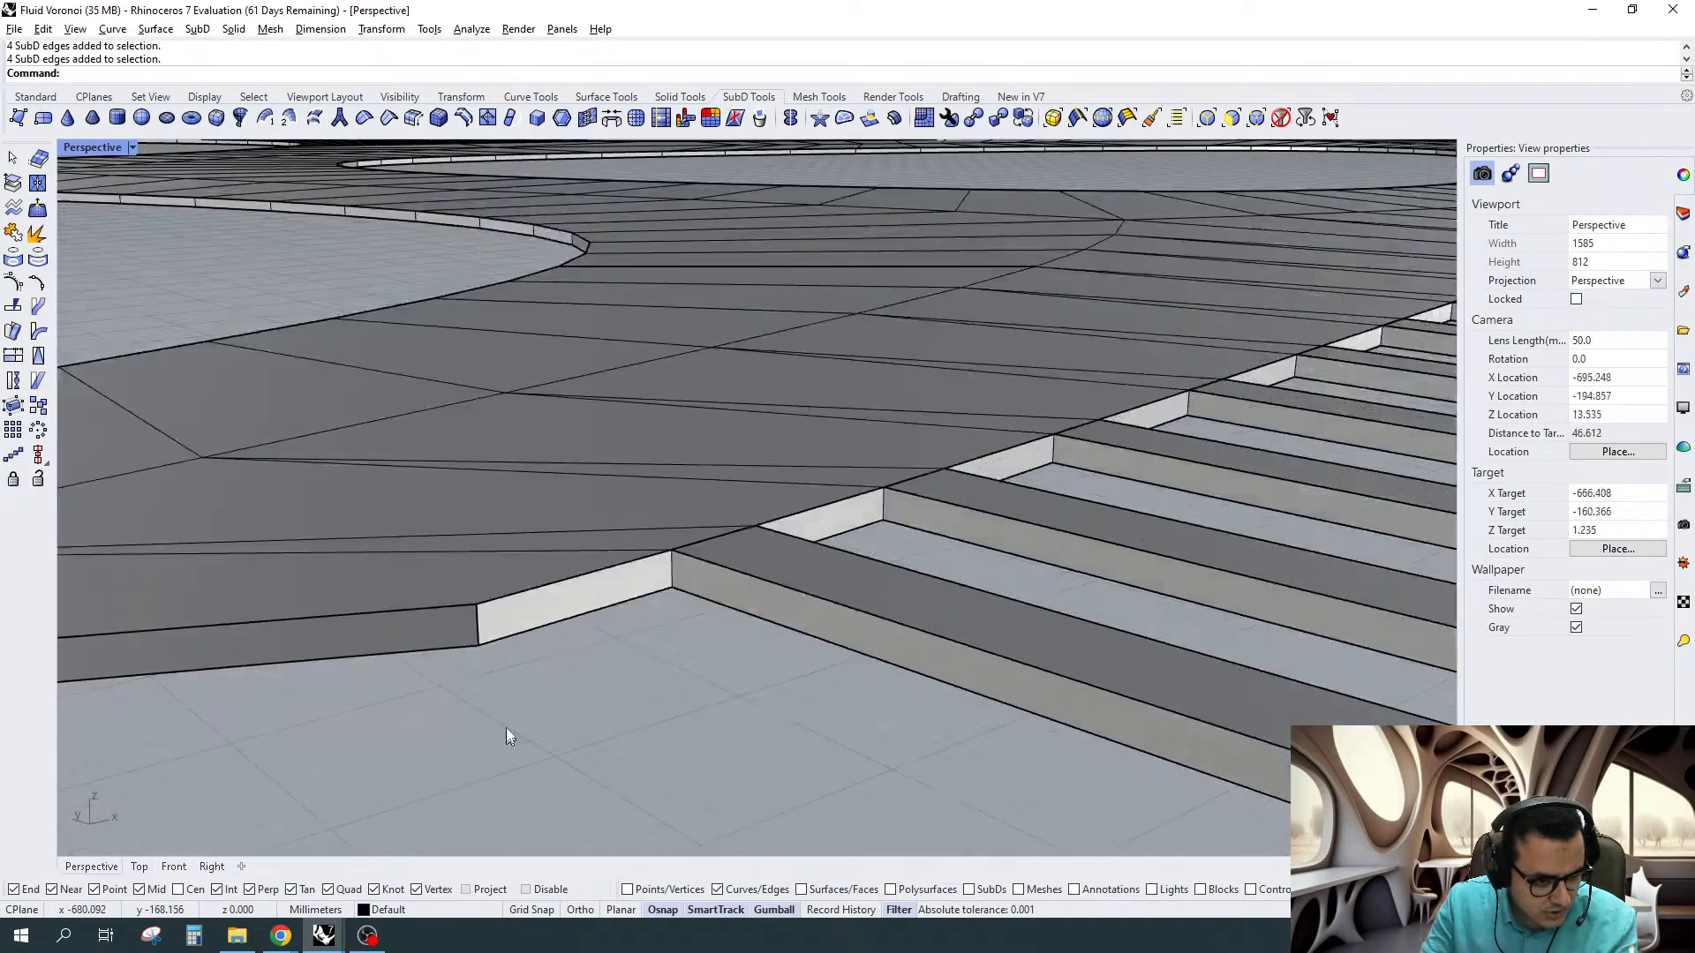
ctrl+shift+click(468, 633)
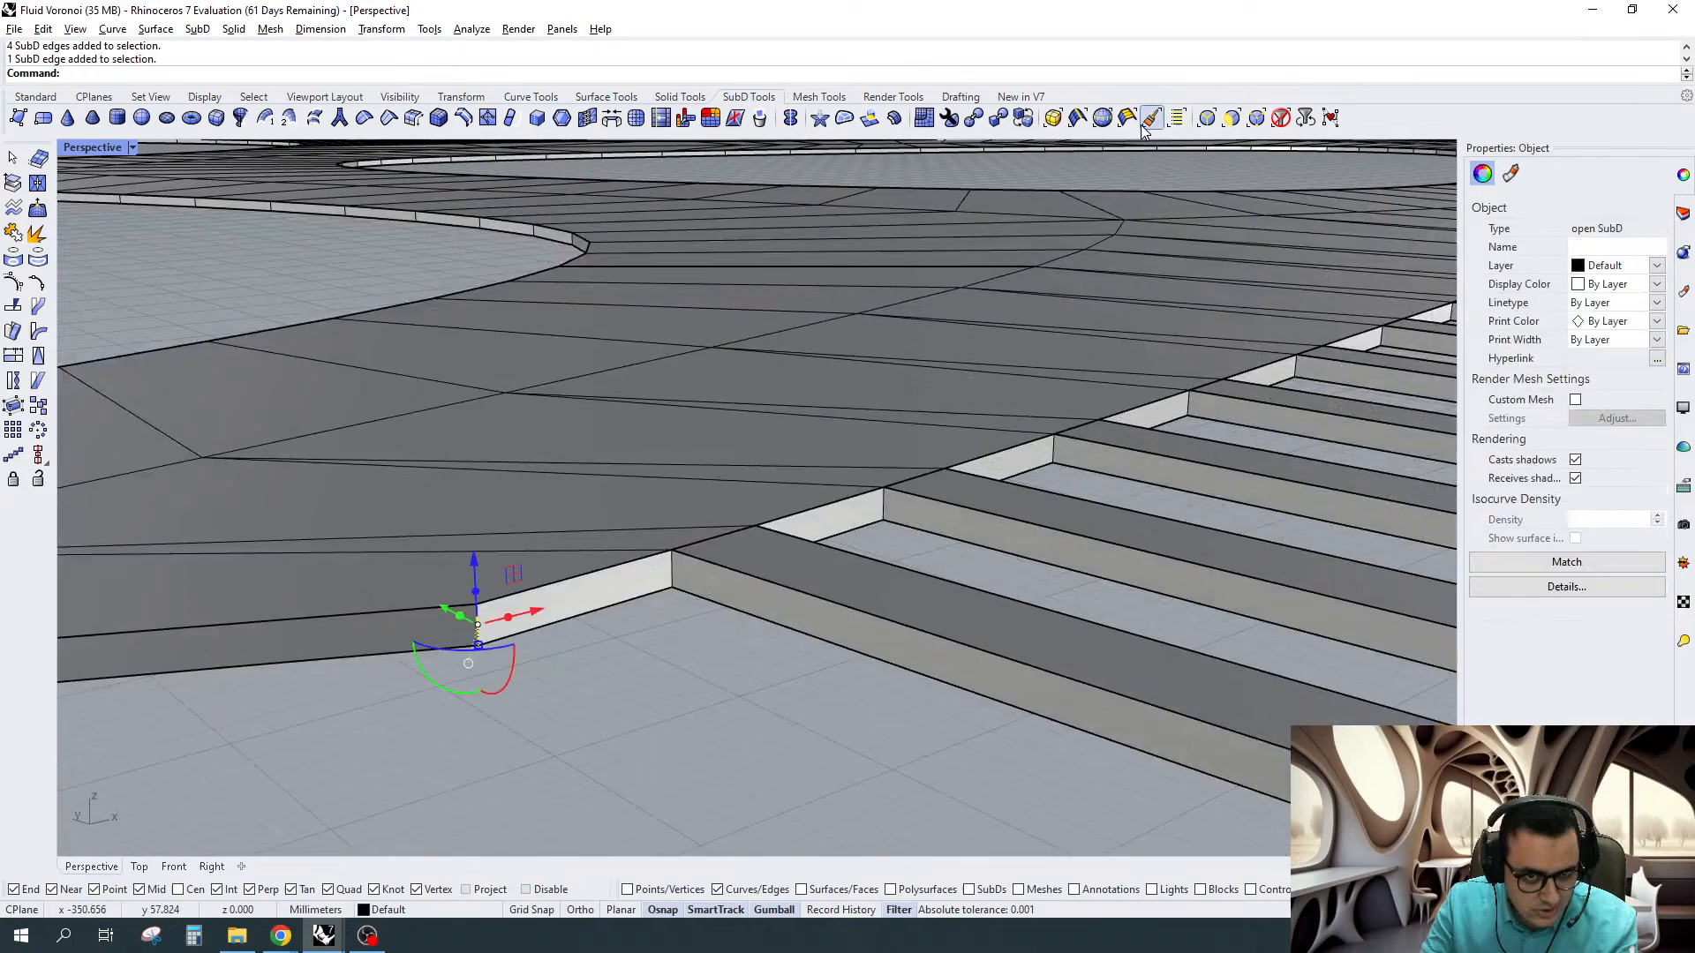
click(1103, 118)
scroll(635, 488, down, 4)
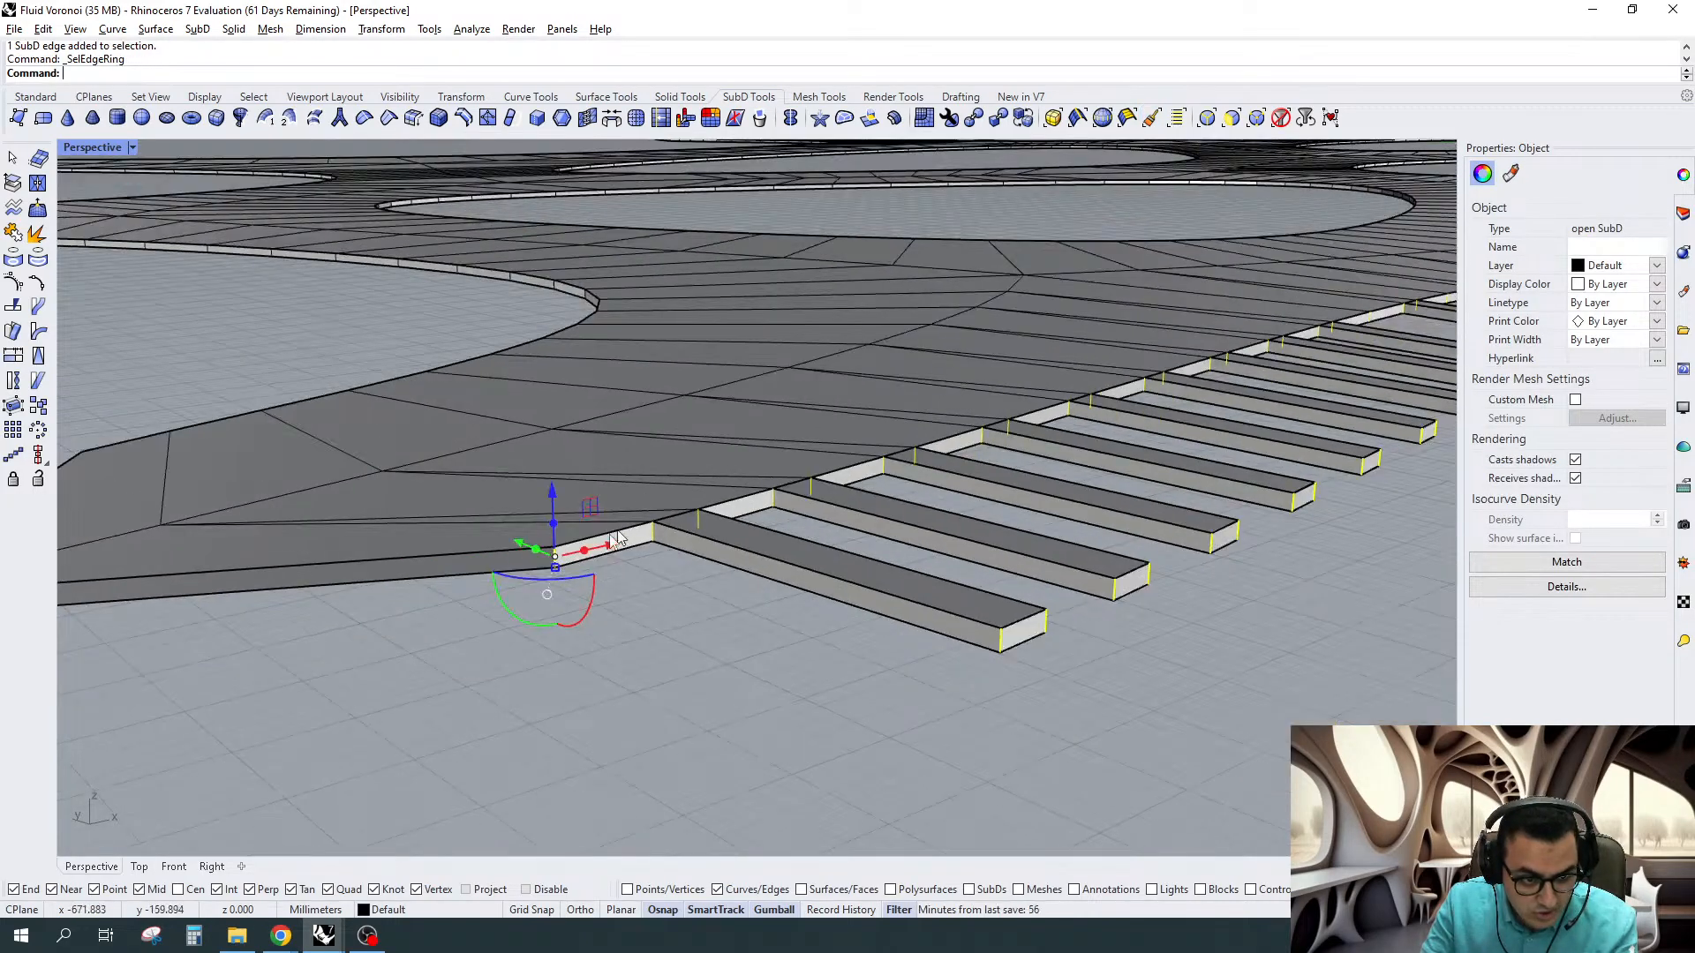
click(364, 124)
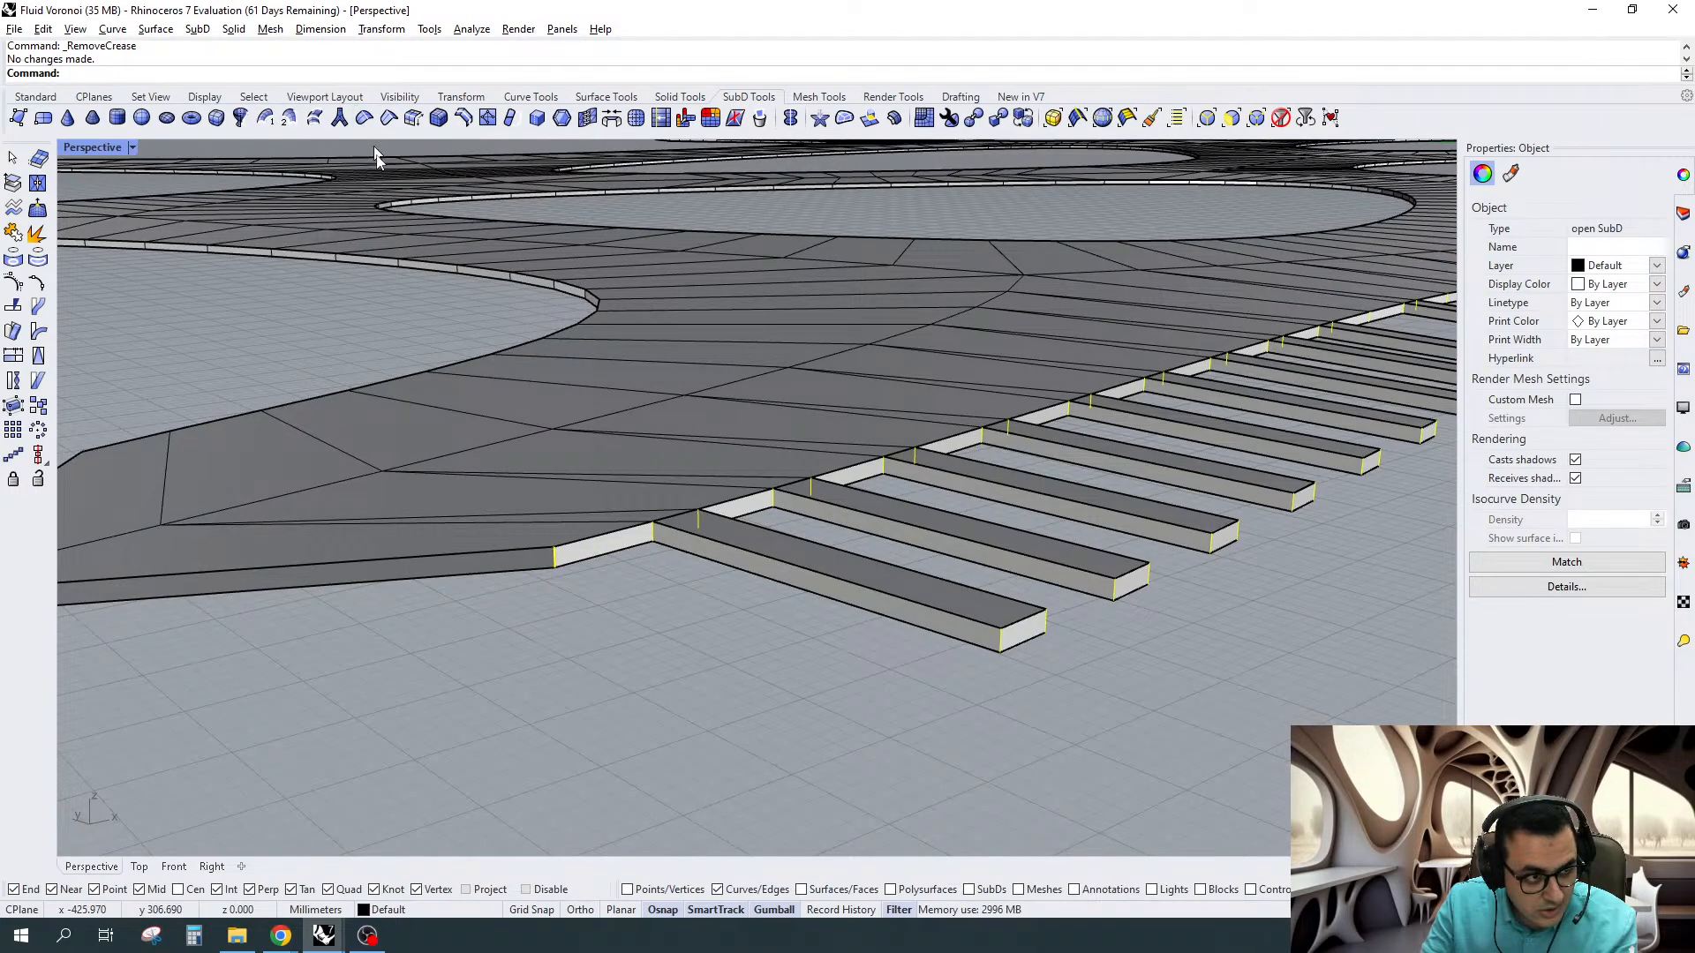
scroll(696, 712, up, 2)
key(Tab)
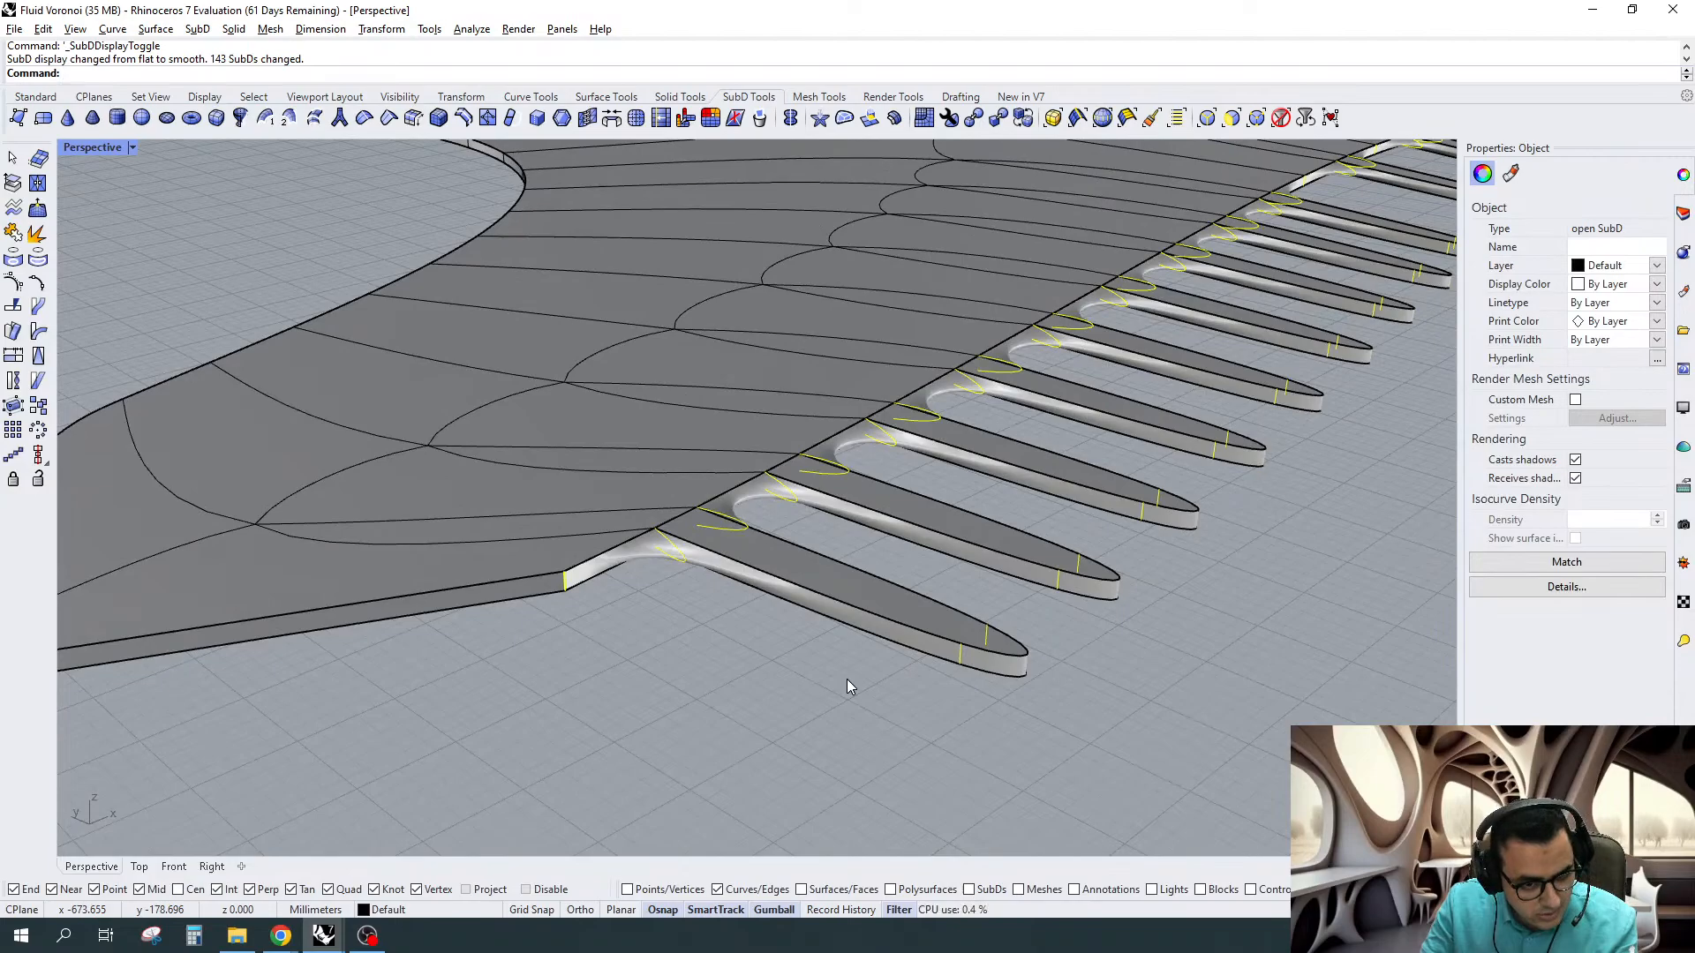
scroll(730, 518, up, 3)
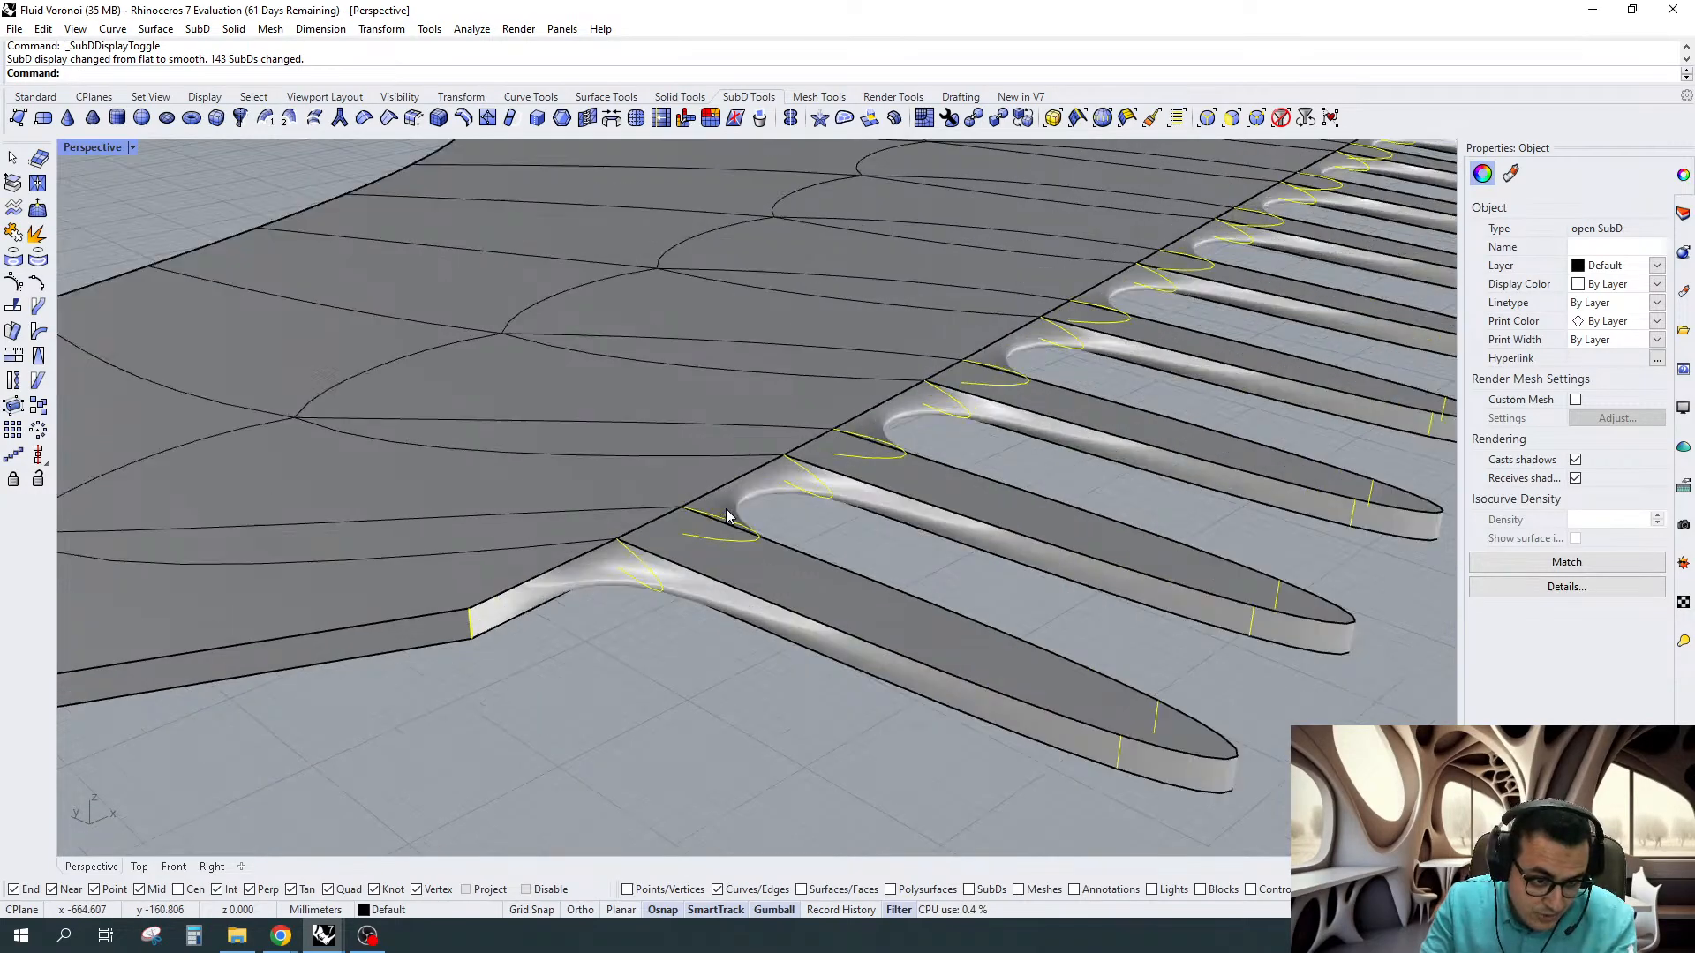
Select the short edges where the first dock finger meets the shoreline at the upper arm's tip
ctrl+shift+click(618, 530)
ctrl+shift+click(547, 578)
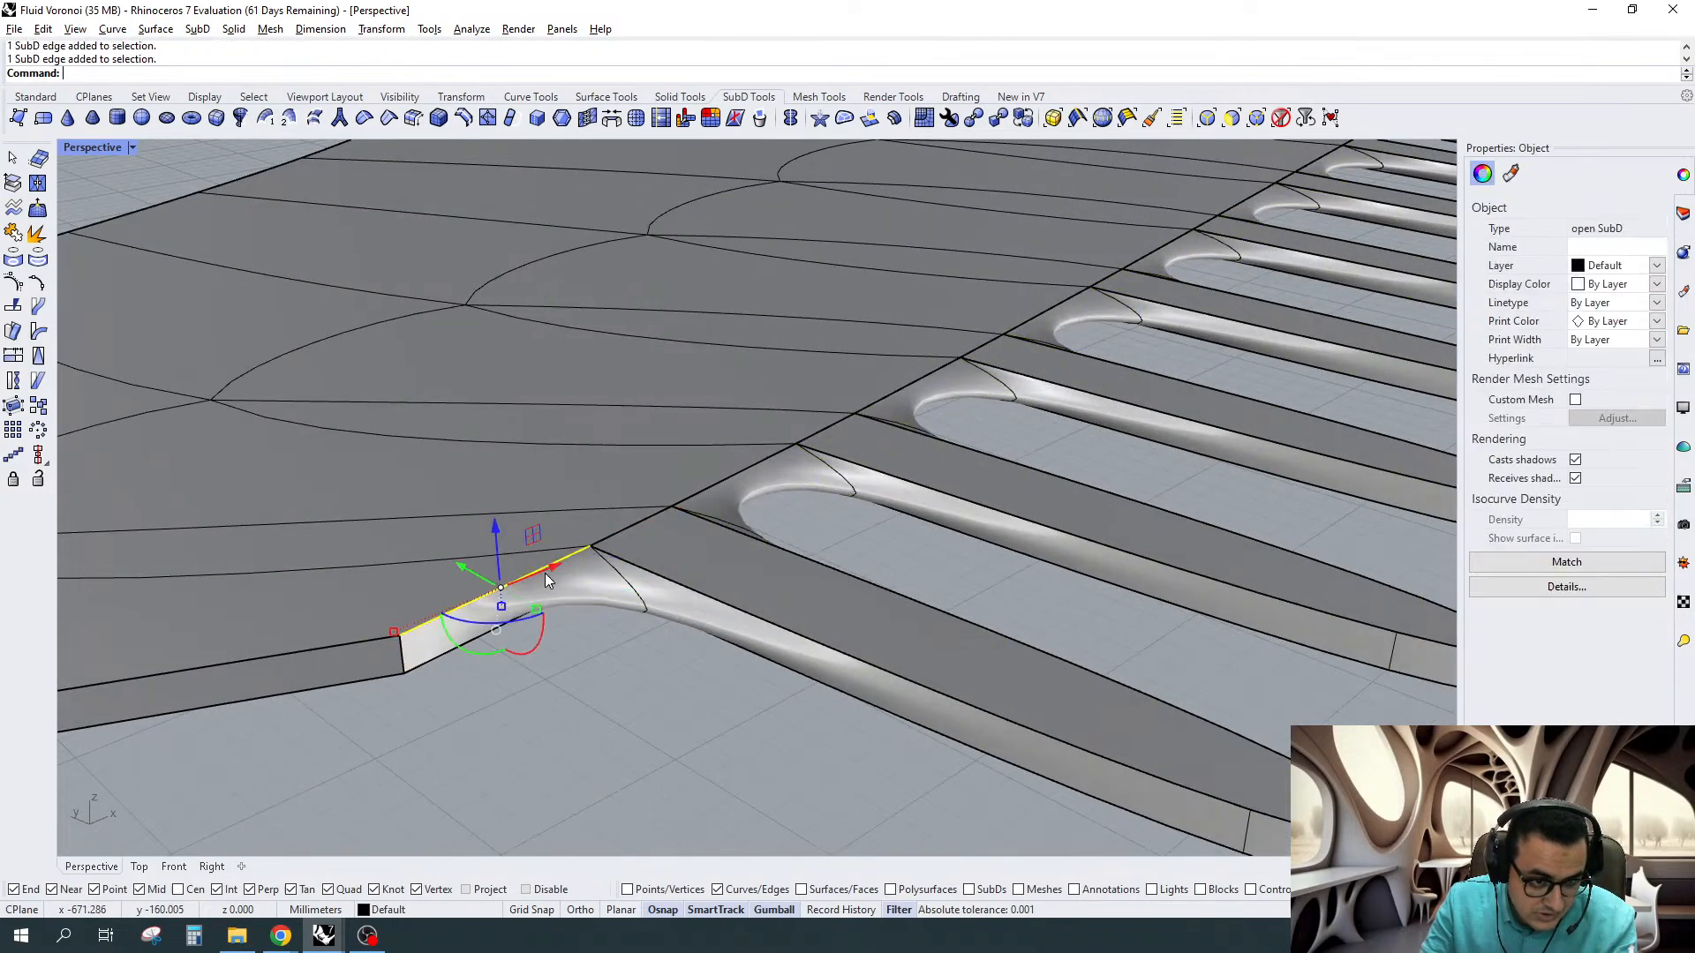
scroll(544, 573, down, 3)
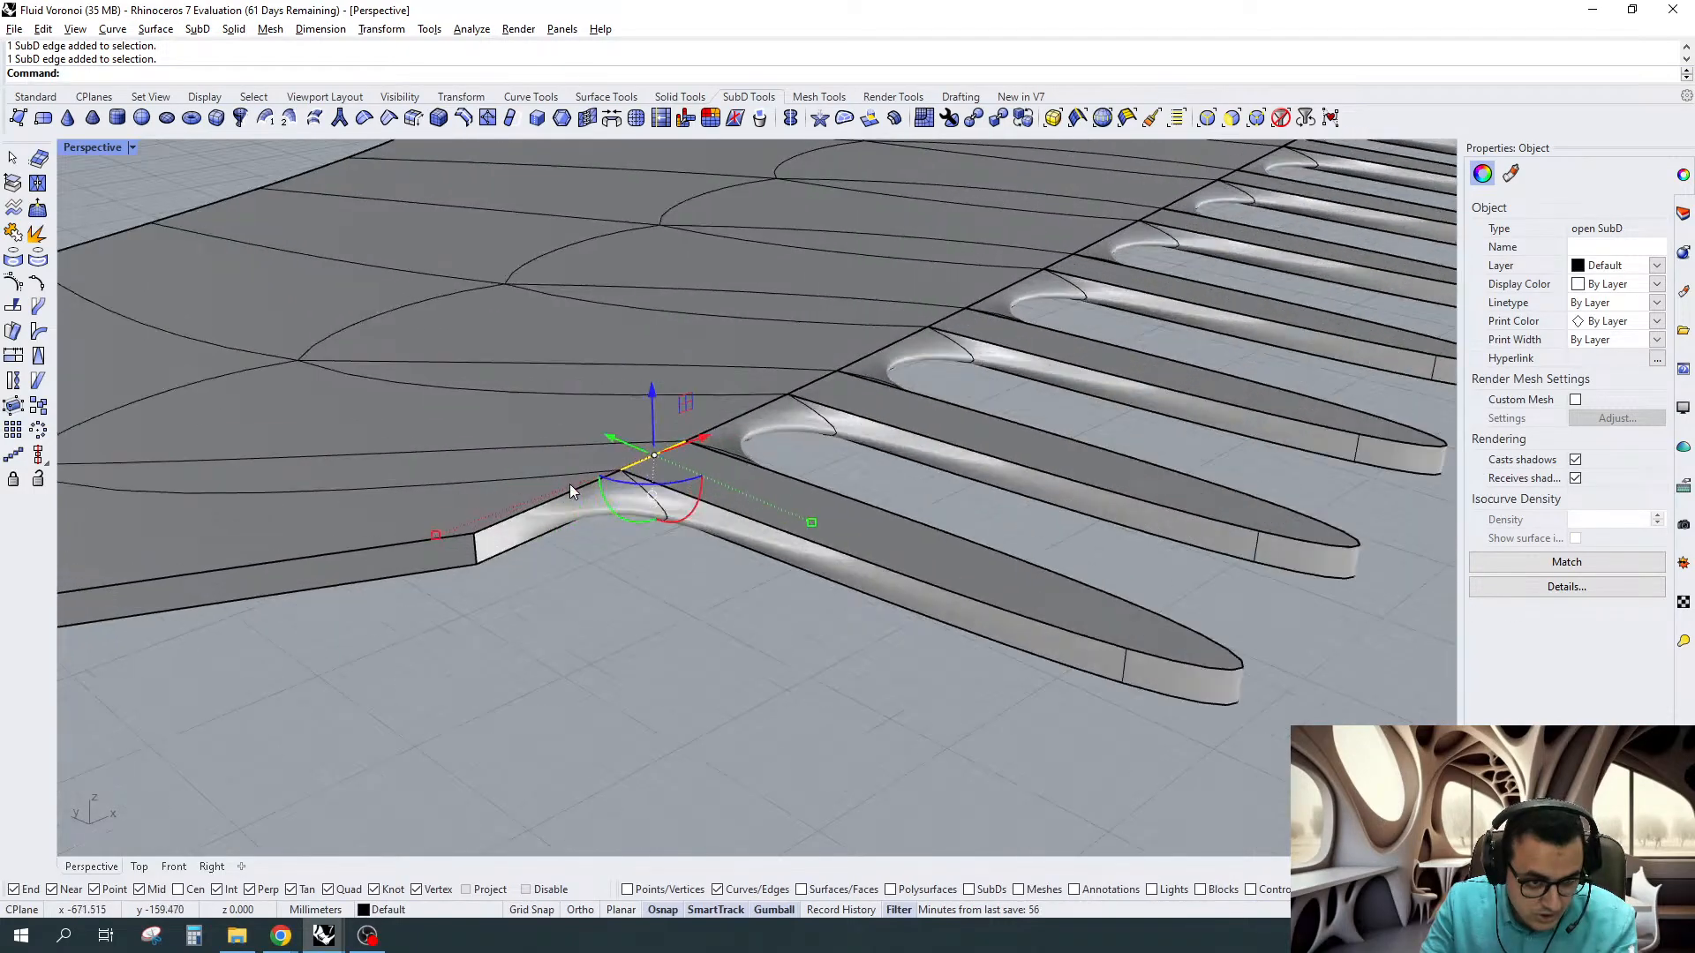
click(139, 866)
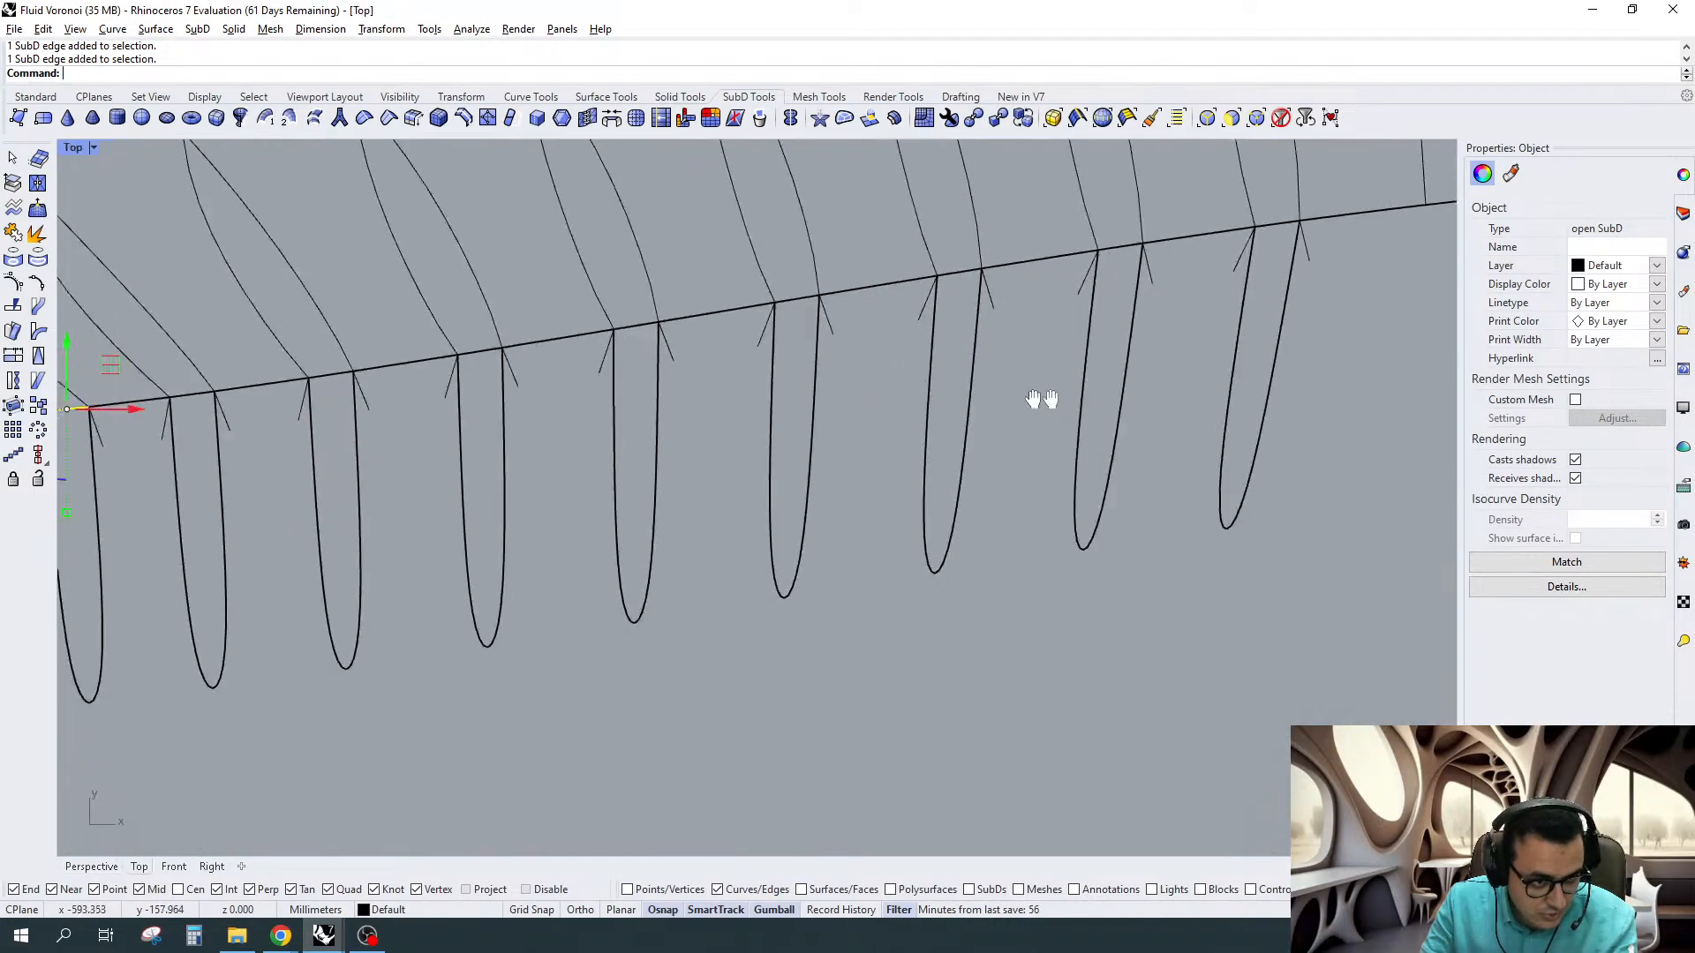
right_drag(1041, 397, 1448, 393)
scroll(676, 383, up, 4)
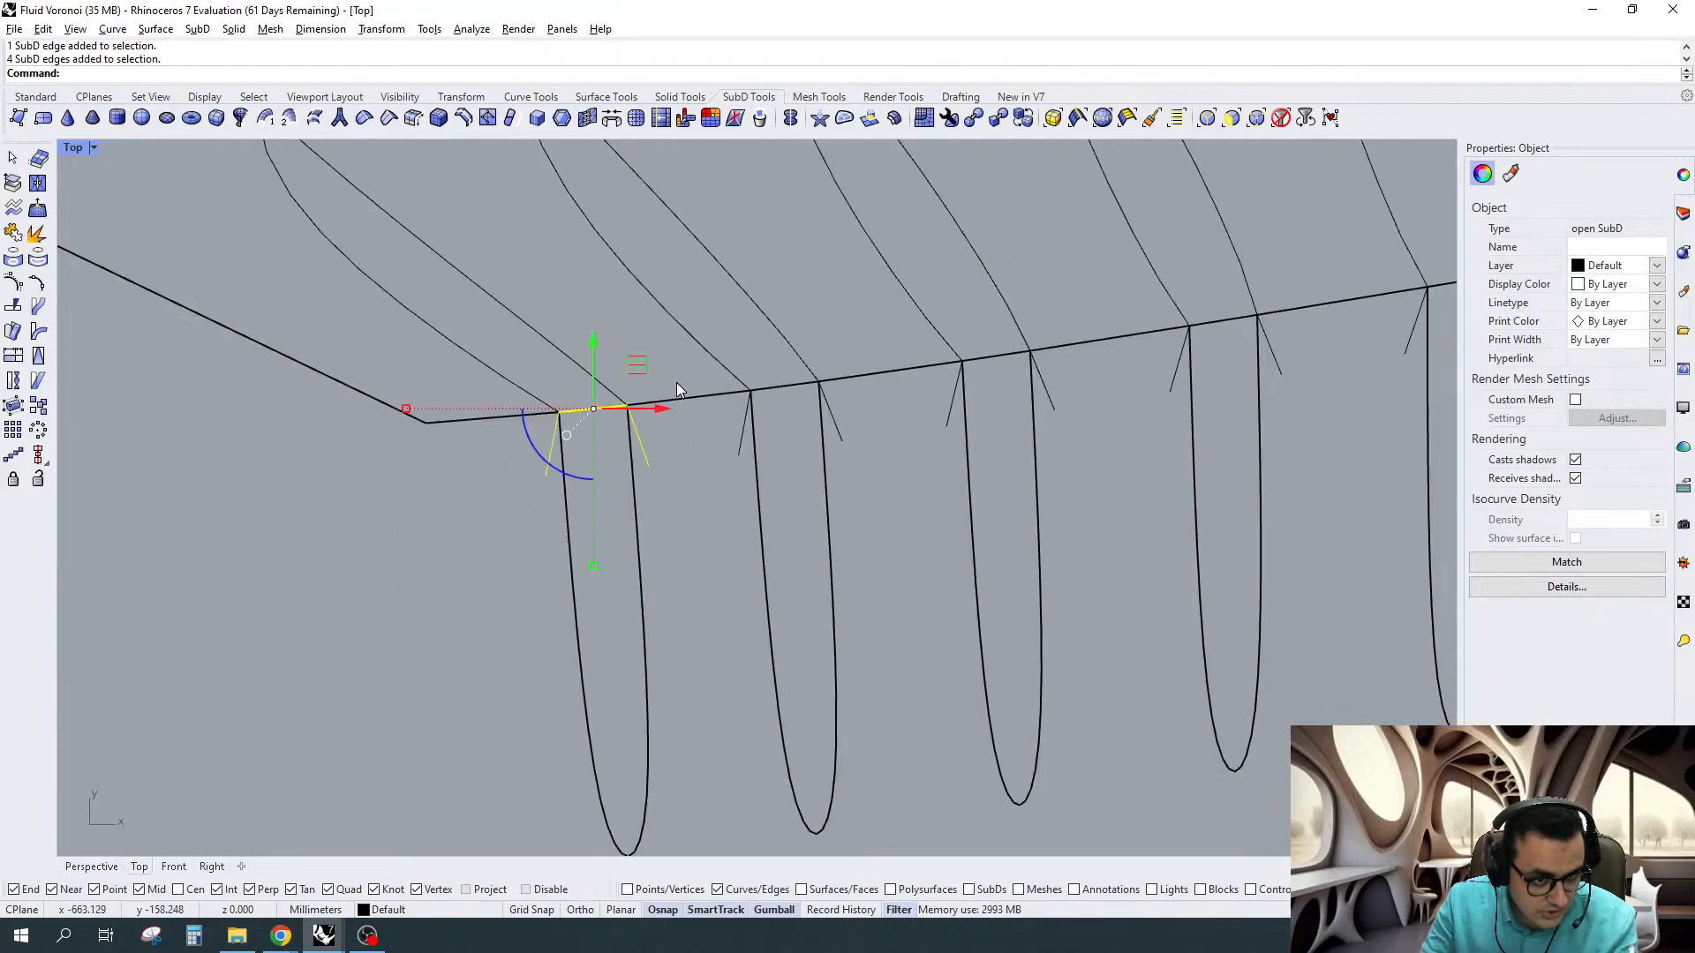
scroll(677, 383, down, 7)
right_drag(676, 384, 606, 551)
Add the short root edges of the next dock fingers along the upper arm's straight shoreline to the selection, using flat SubD display
key(Tab)
scroll(606, 550, up, 2)
scroll(606, 551, up, 6)
ctrl+shift+drag(553, 534, 706, 395)
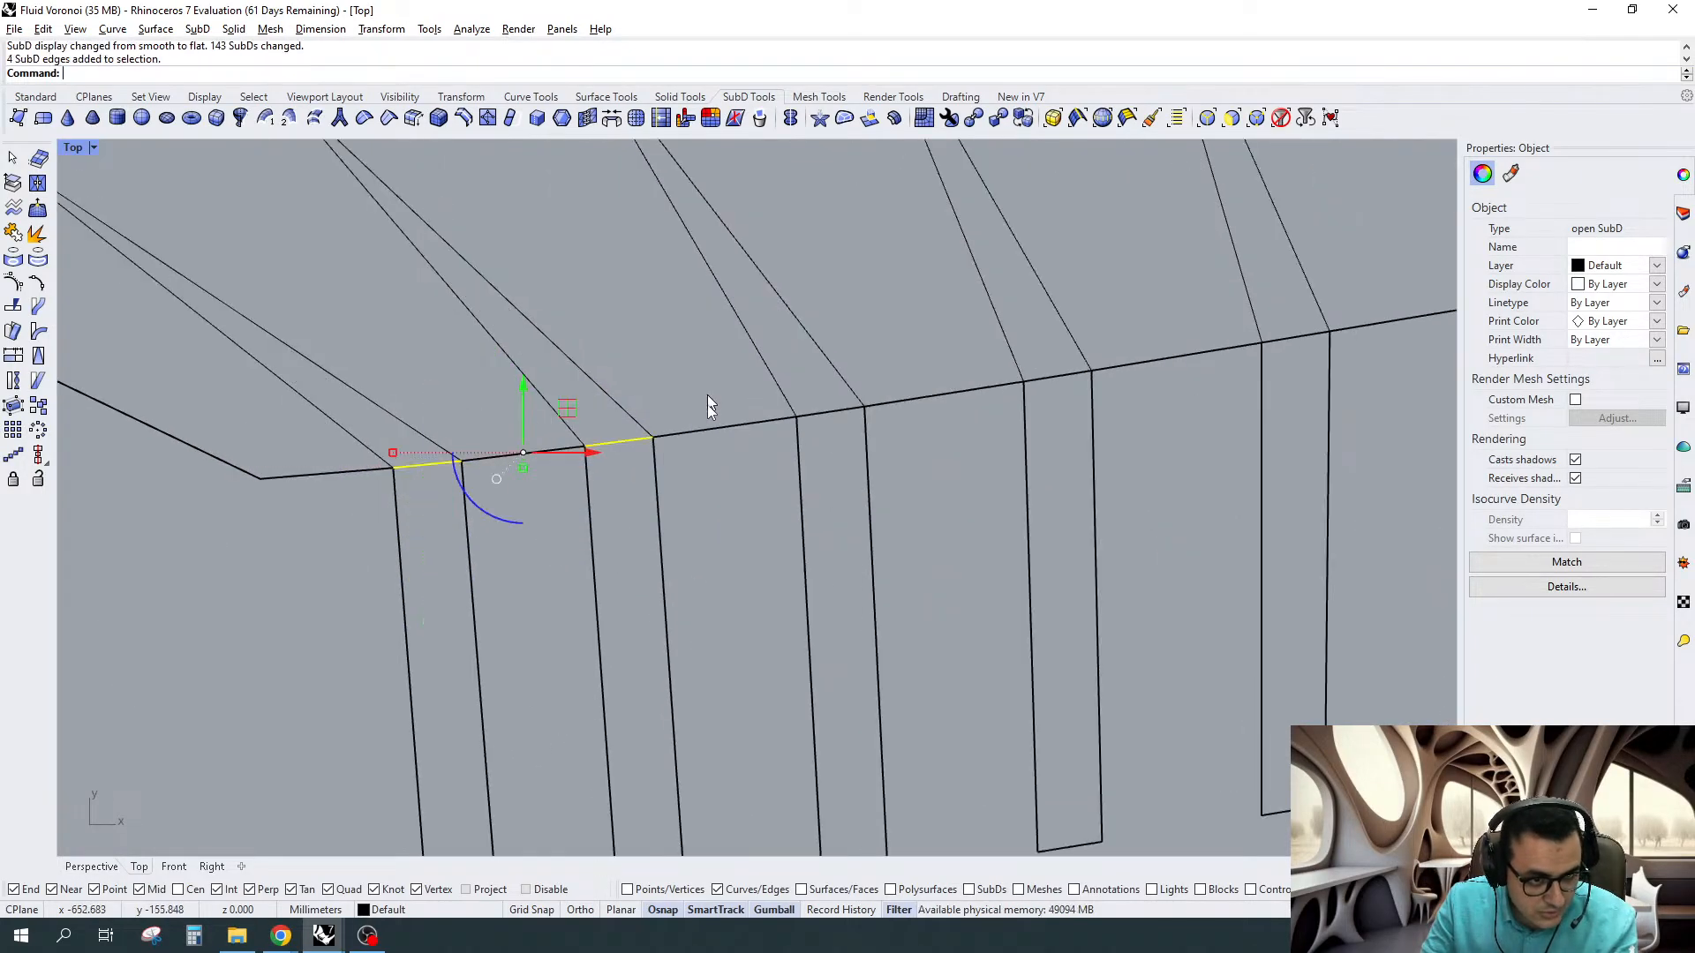
ctrl+shift+drag(758, 572, 968, 345)
right_drag(1056, 435, 848, 392)
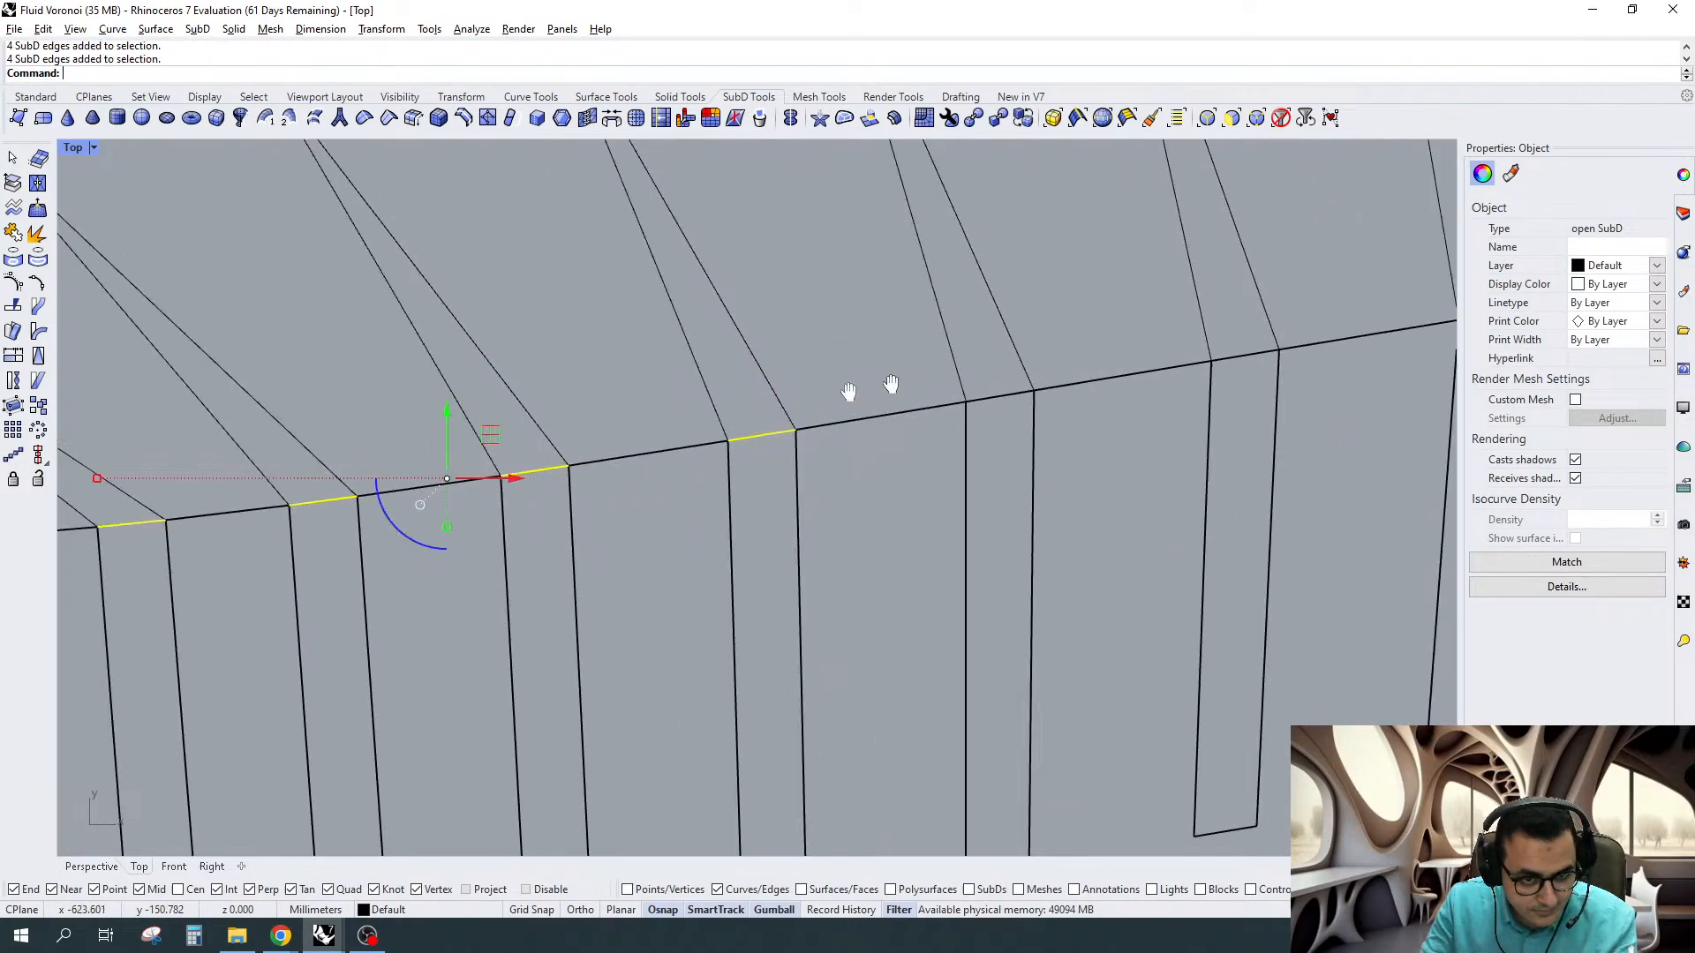
right_drag(849, 392, 671, 424)
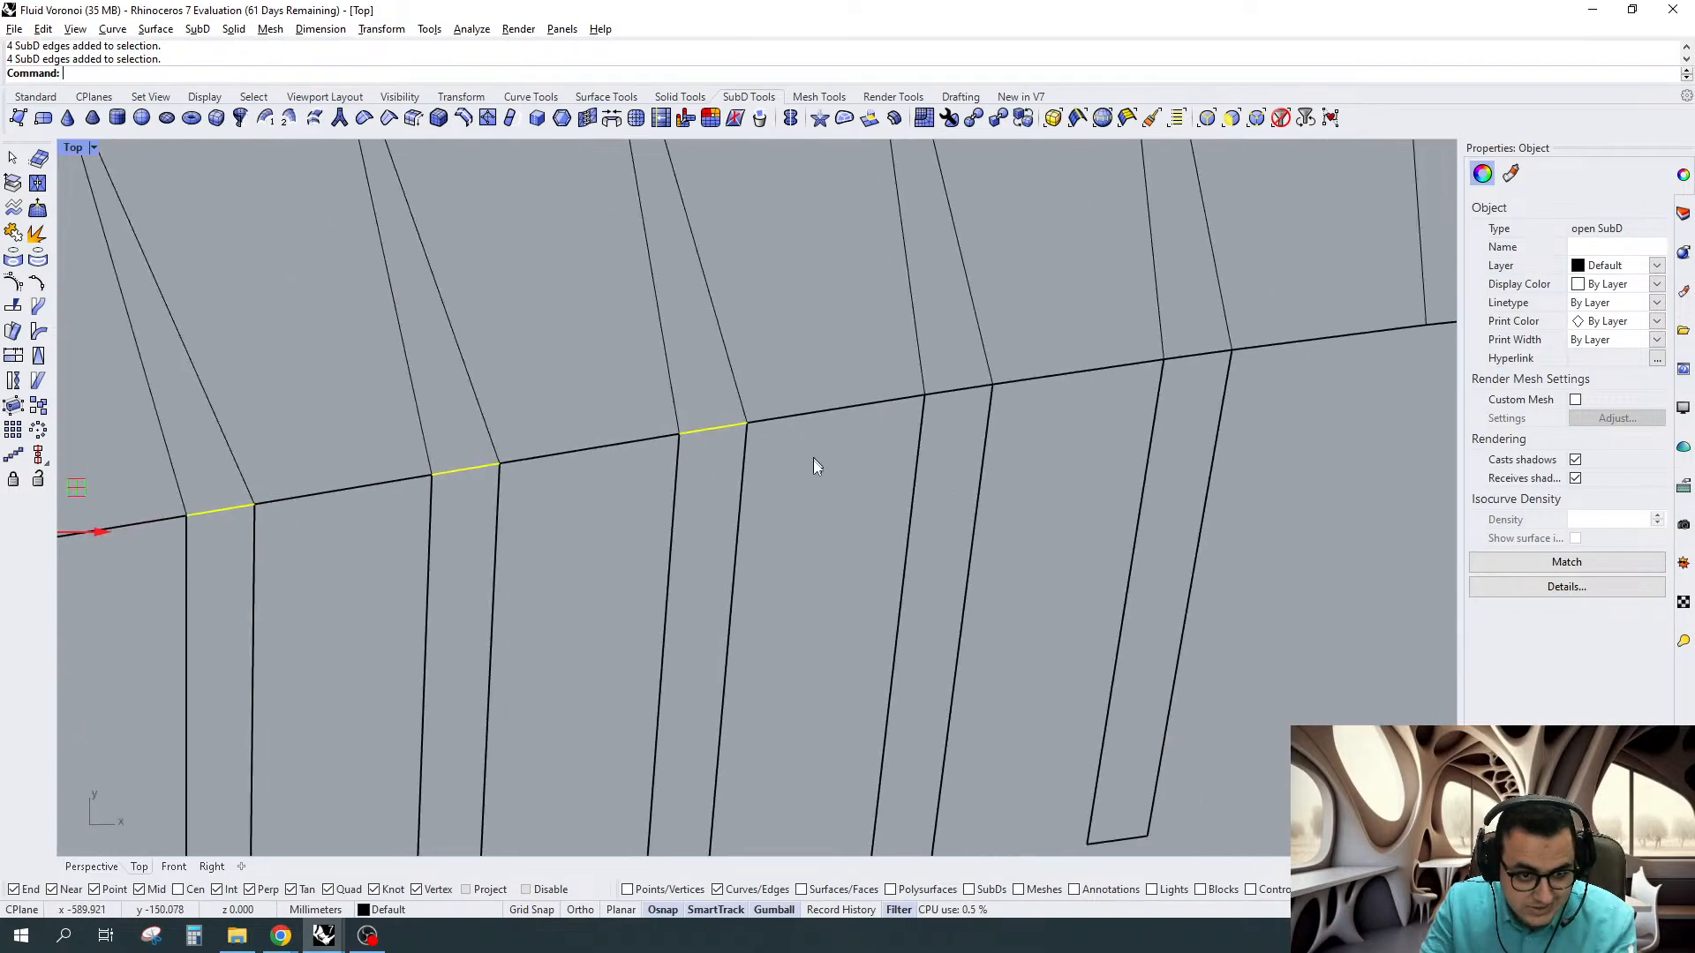
ctrl+shift+drag(813, 457, 1145, 262)
scroll(944, 278, down, 6)
key(Tab)
scroll(803, 276, down, 4)
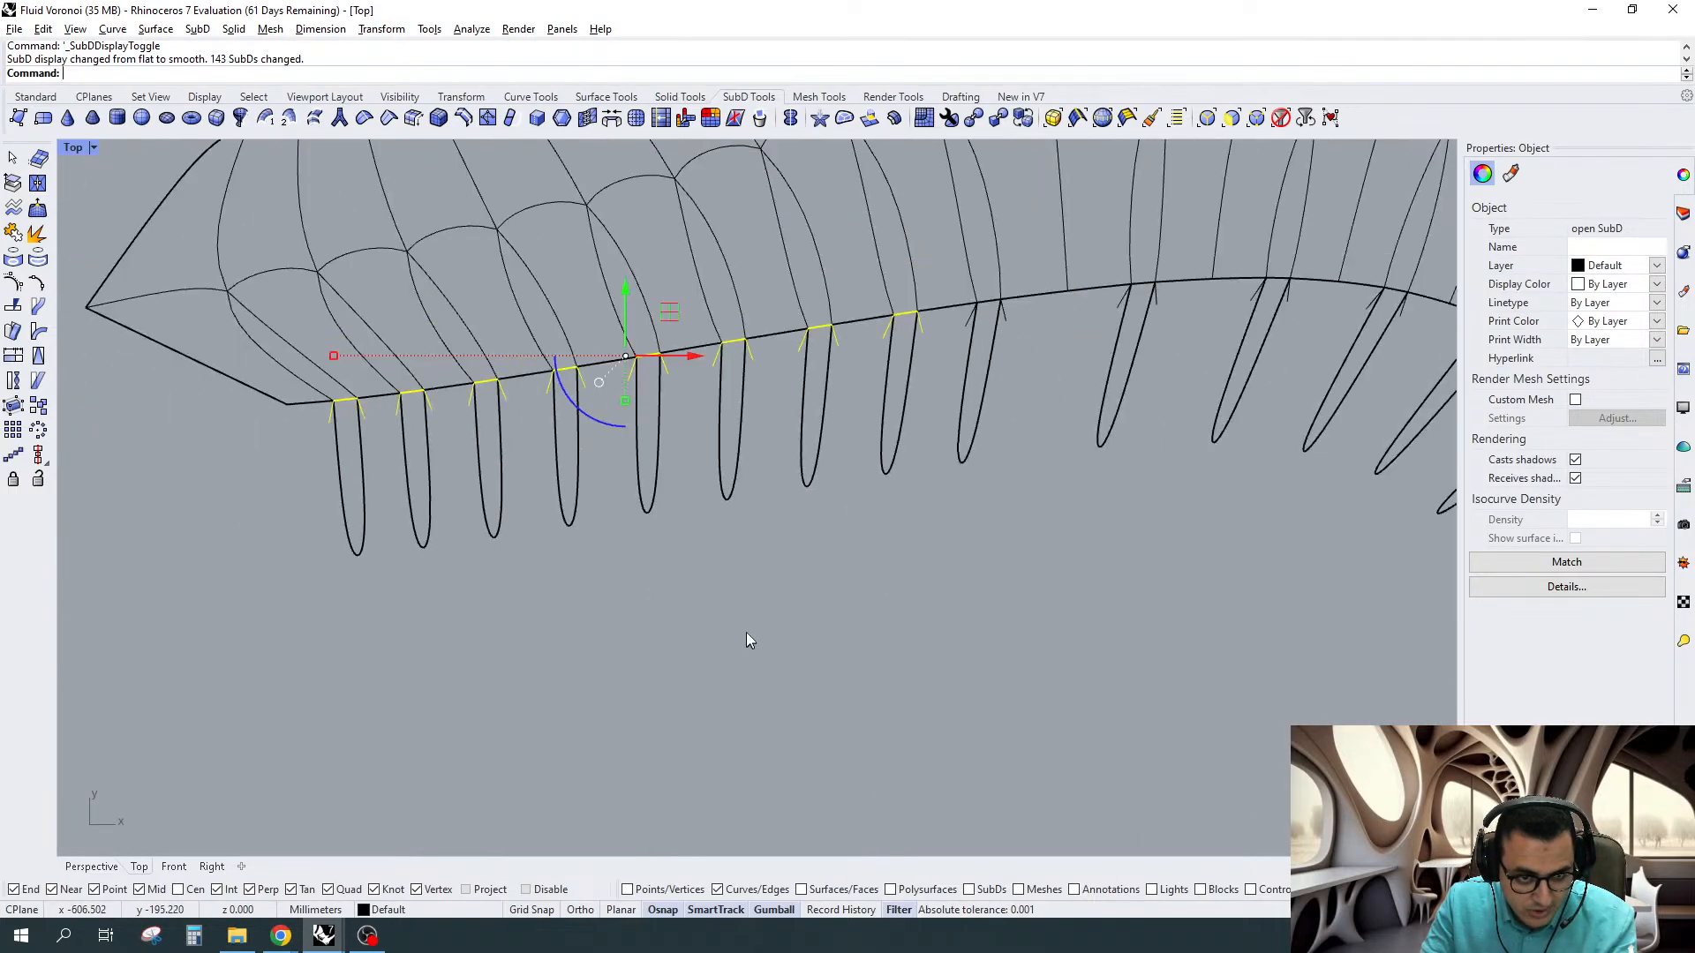
Extend the selection to the finger root edges where the upper arm begins curving into the bay, excluding the stray rim segment
key(Tab)
scroll(956, 313, up, 8)
right_drag(956, 313, 901, 466)
right_drag(864, 567, 809, 506)
ctrl+shift+drag(791, 484, 952, 284)
ctrl+shift+drag(1025, 461, 1259, 330)
ctrl+click(1092, 384)
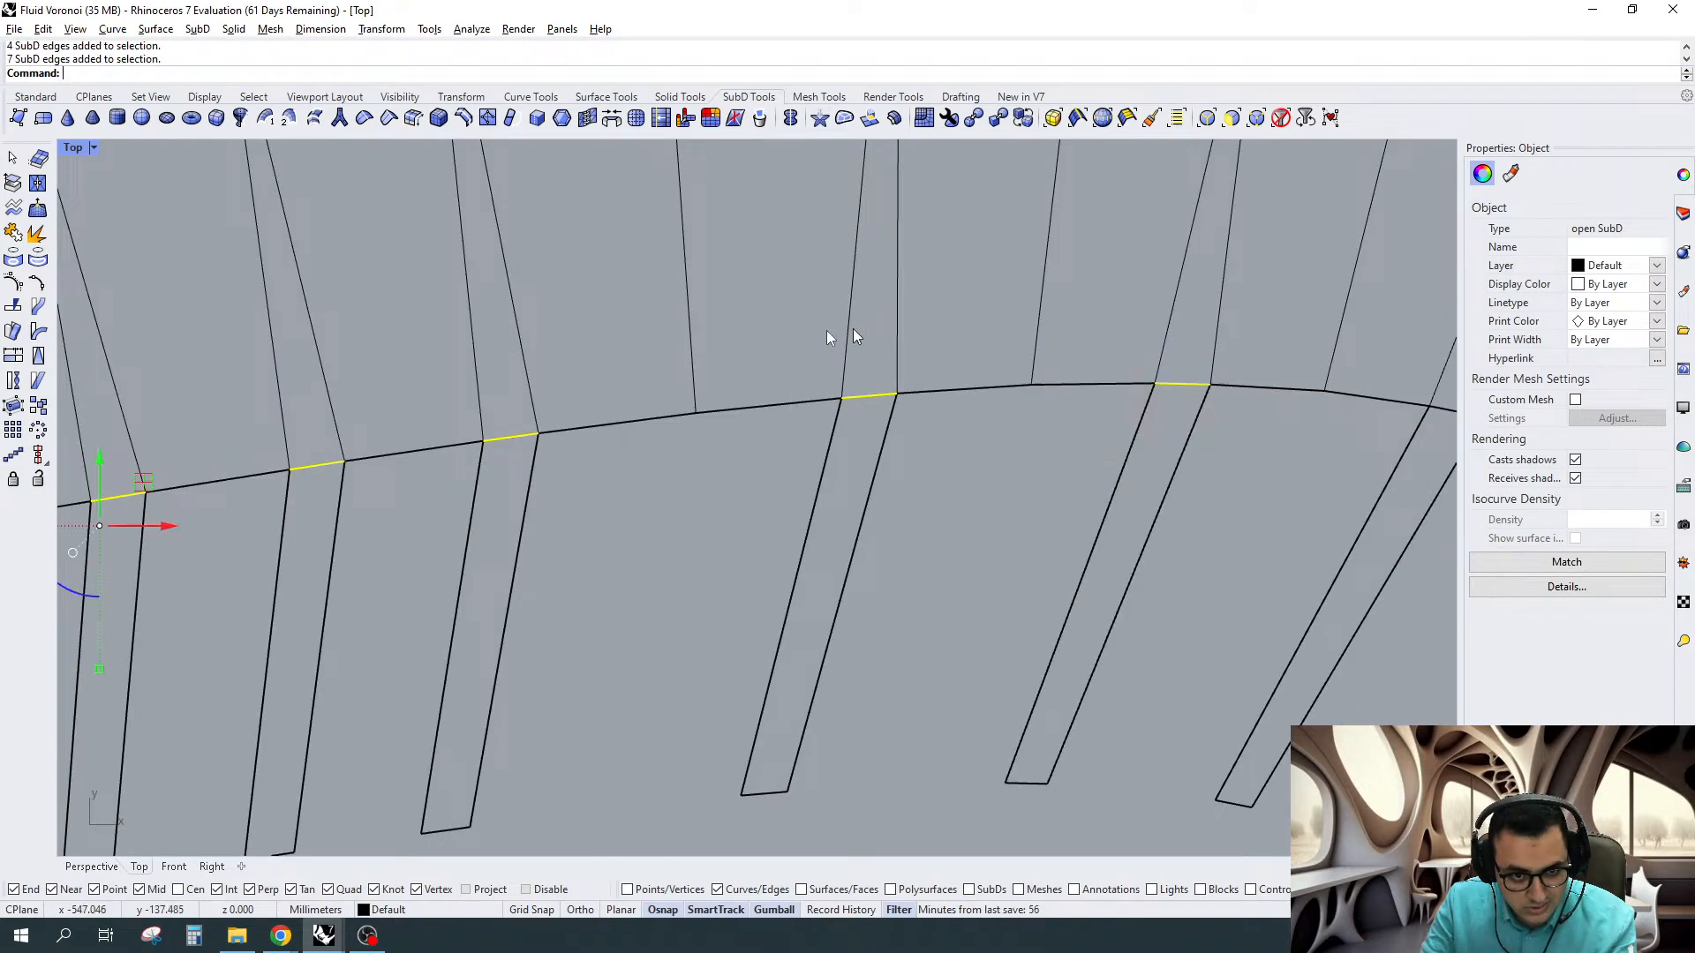
Add the next three finger root edges around the bay's upper curve to the selection, deselecting the rim segments caught between fingers
right_drag(853, 329, 187, 305)
ctrl+shift+drag(627, 442, 834, 331)
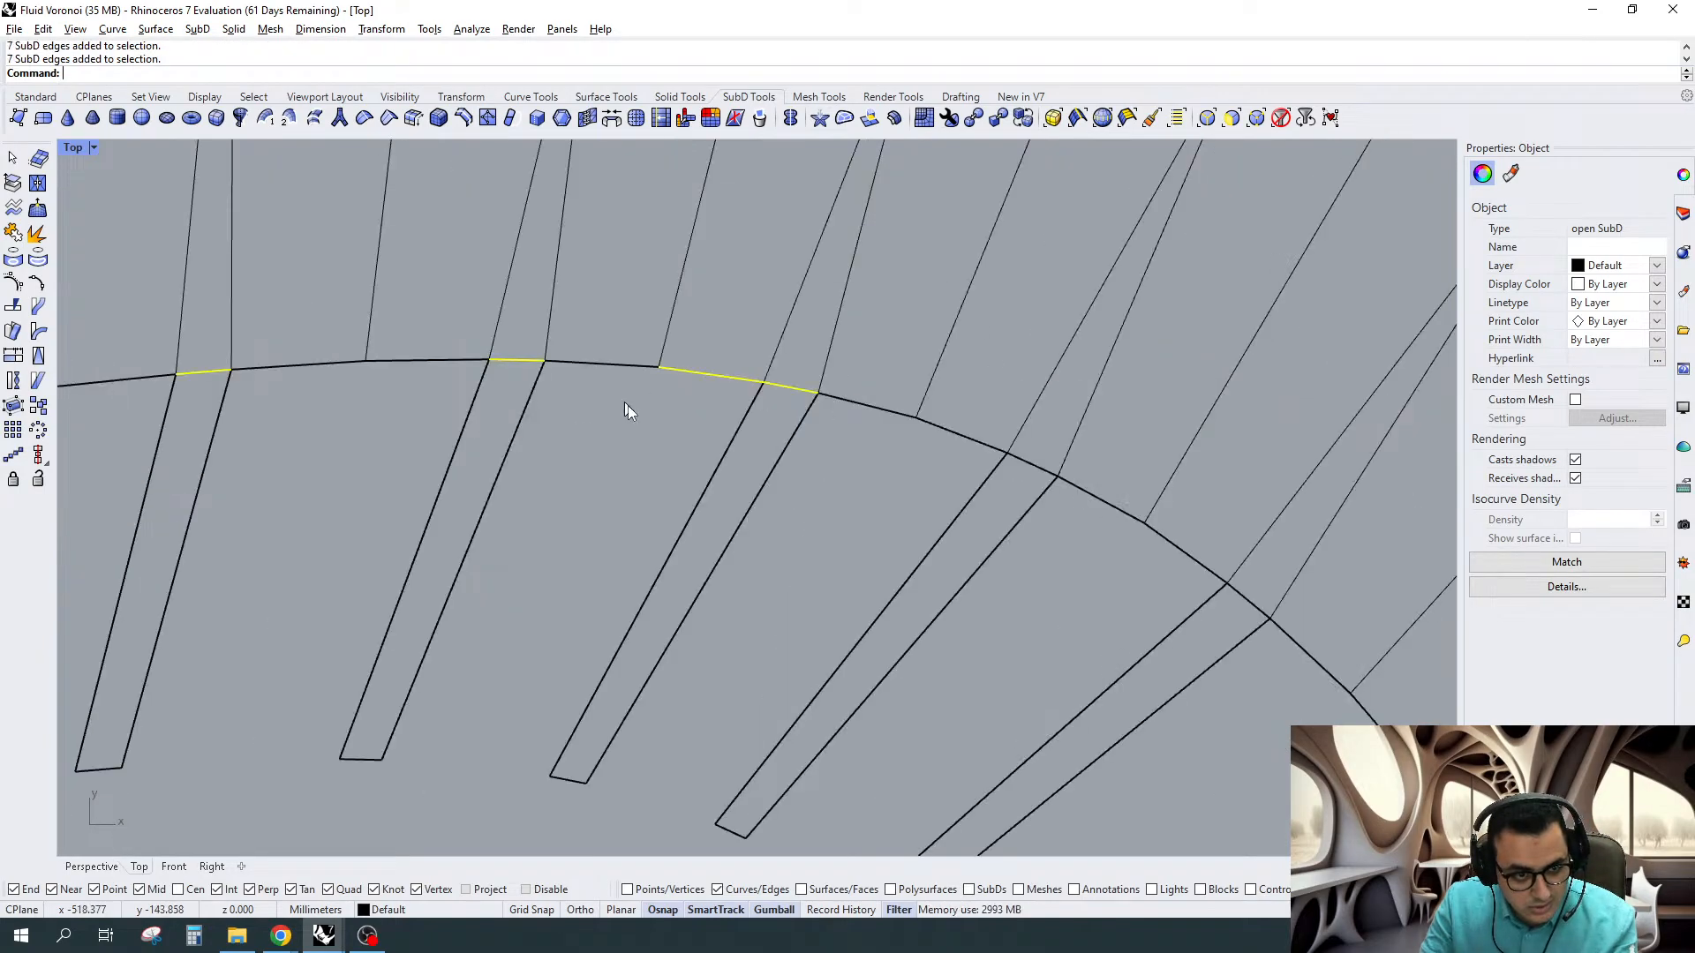
ctrl+drag(673, 416, 625, 320)
ctrl+shift+drag(919, 530, 1149, 425)
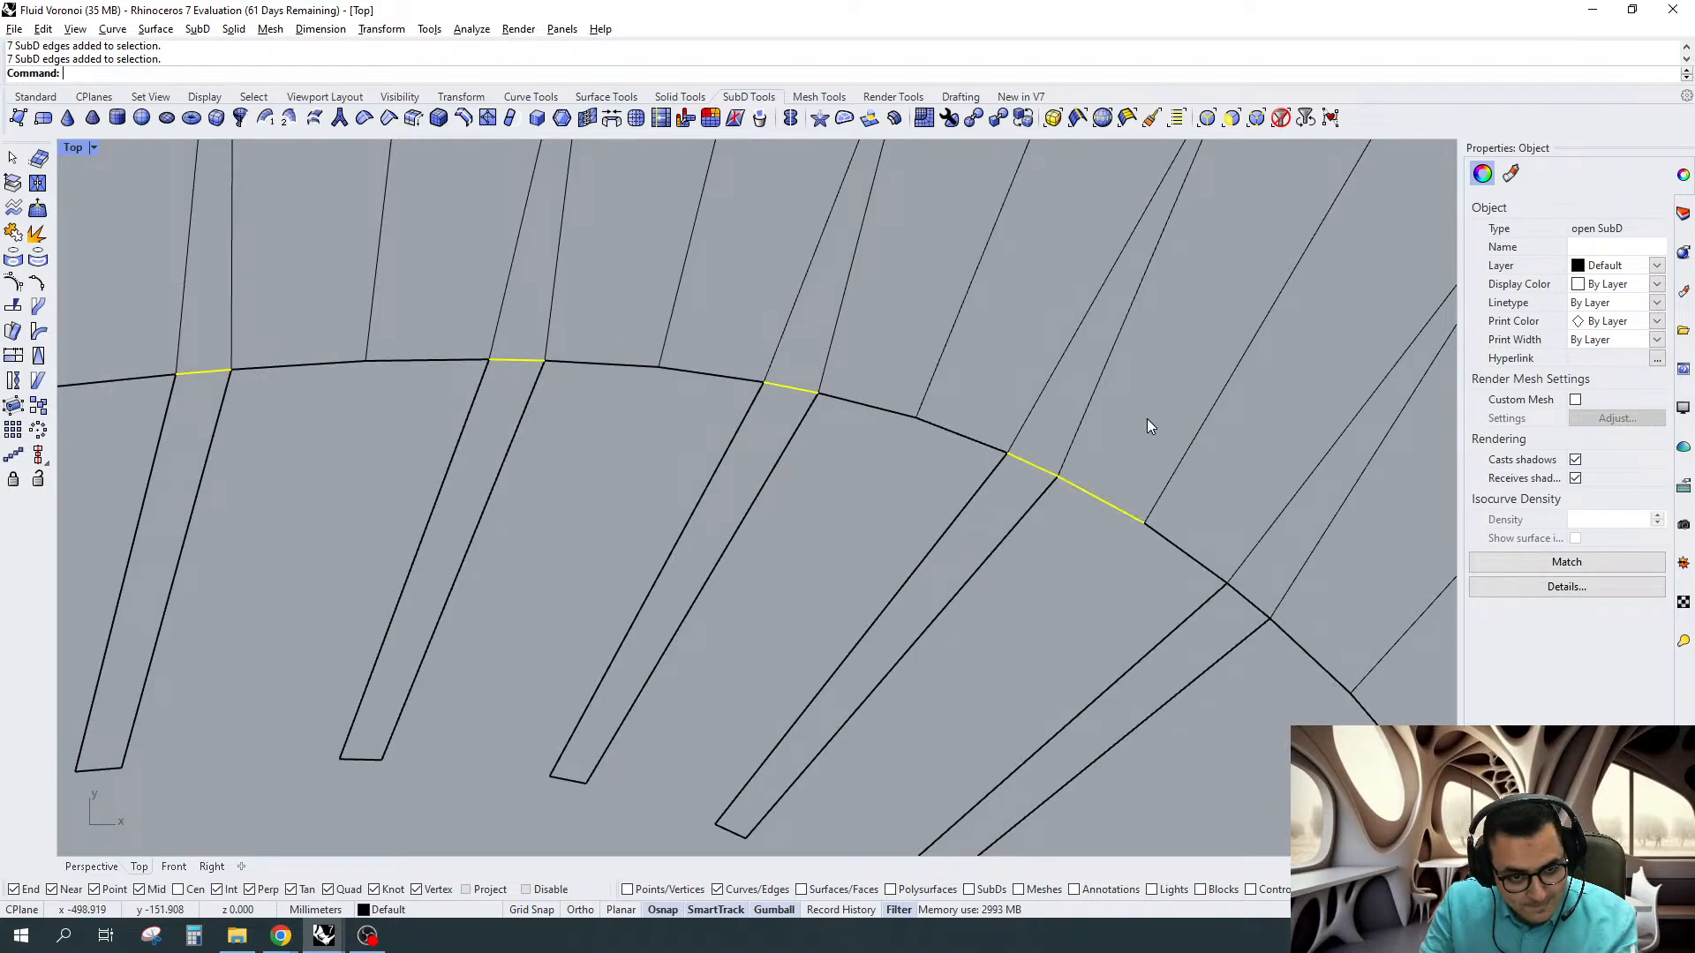
ctrl+click(1101, 500)
scroll(1101, 501, down, 2)
right_drag(1101, 609, 947, 485)
ctrl+shift+drag(947, 484, 1094, 417)
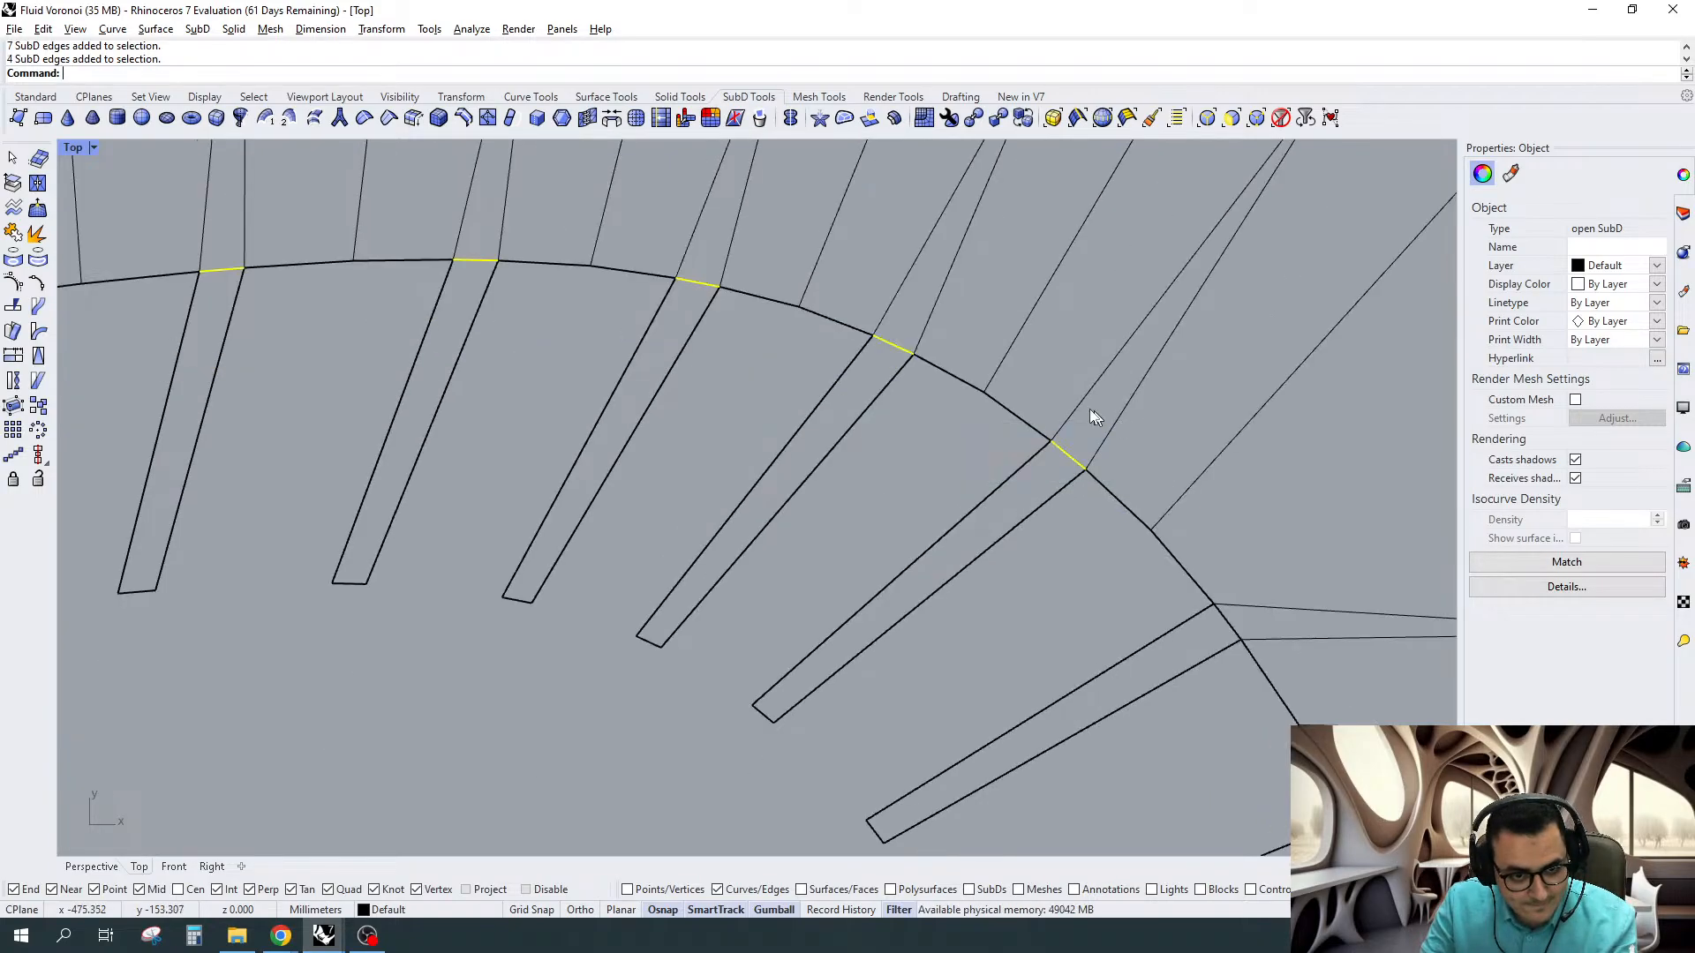
Continue adding the finger root edges around the bay's innermost curve to the selection
right_drag(1076, 582, 1062, 457)
scroll(1063, 457, down, 2)
scroll(1063, 457, up, 2)
ctrl+shift+drag(1067, 459, 1255, 523)
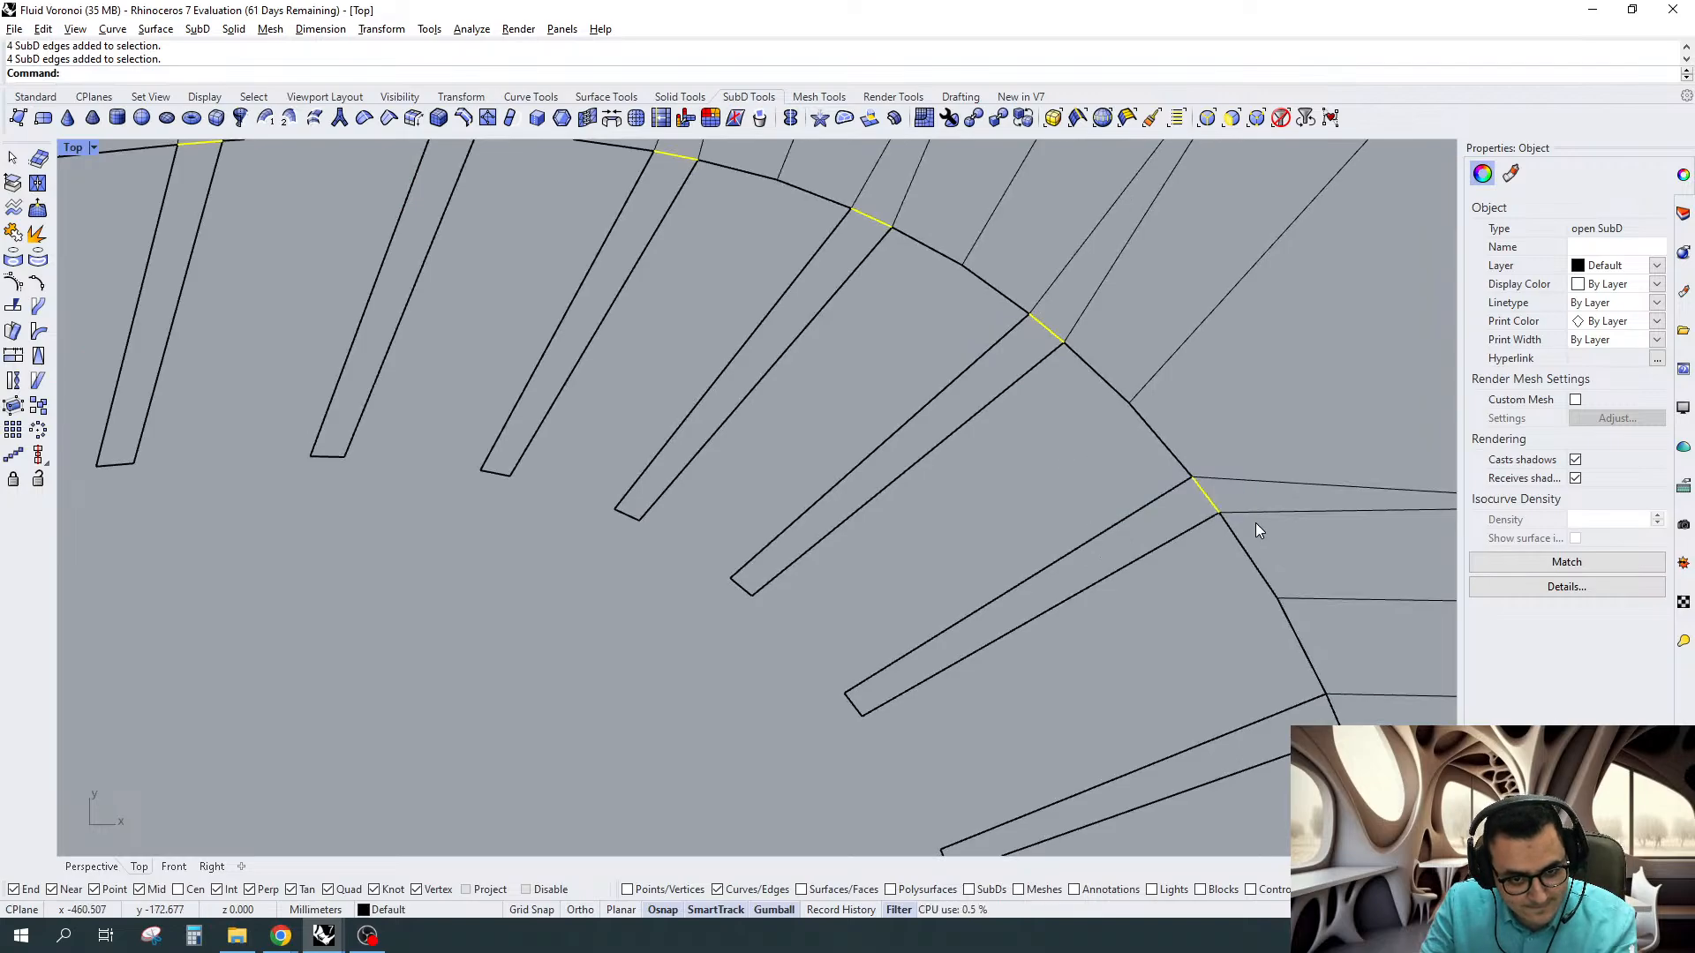
scroll(1130, 372, down, 3)
scroll(1089, 355, up, 3)
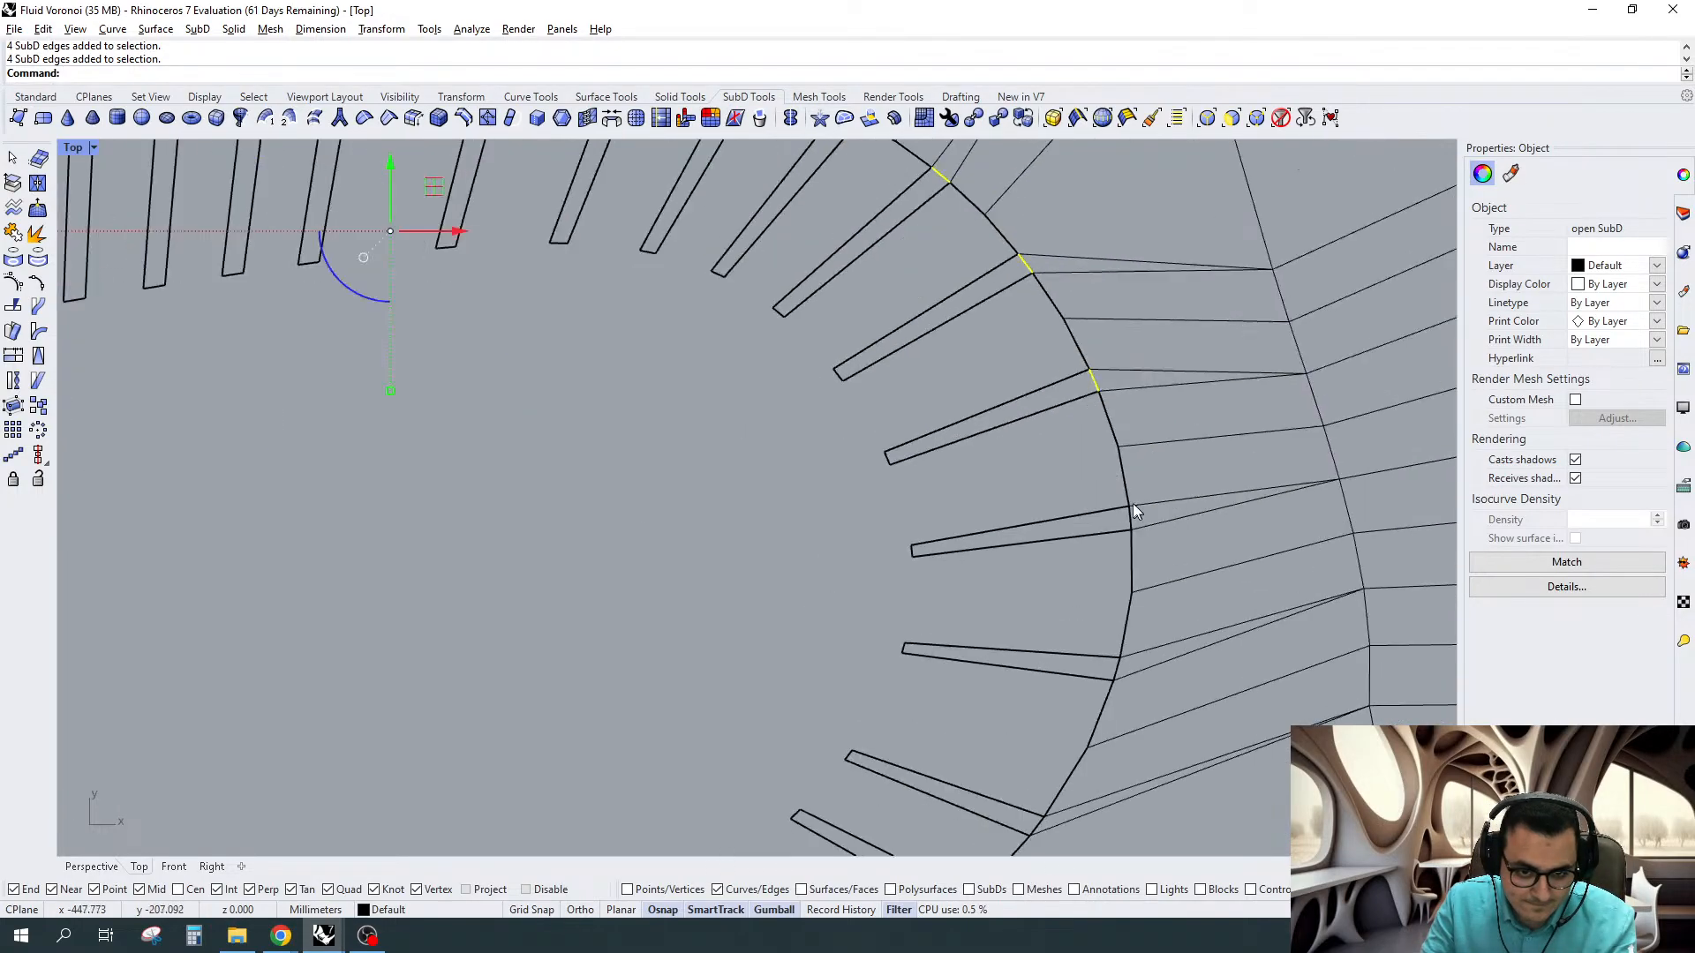
ctrl+shift+drag(1092, 471, 1166, 635)
scroll(1179, 590, down, 3)
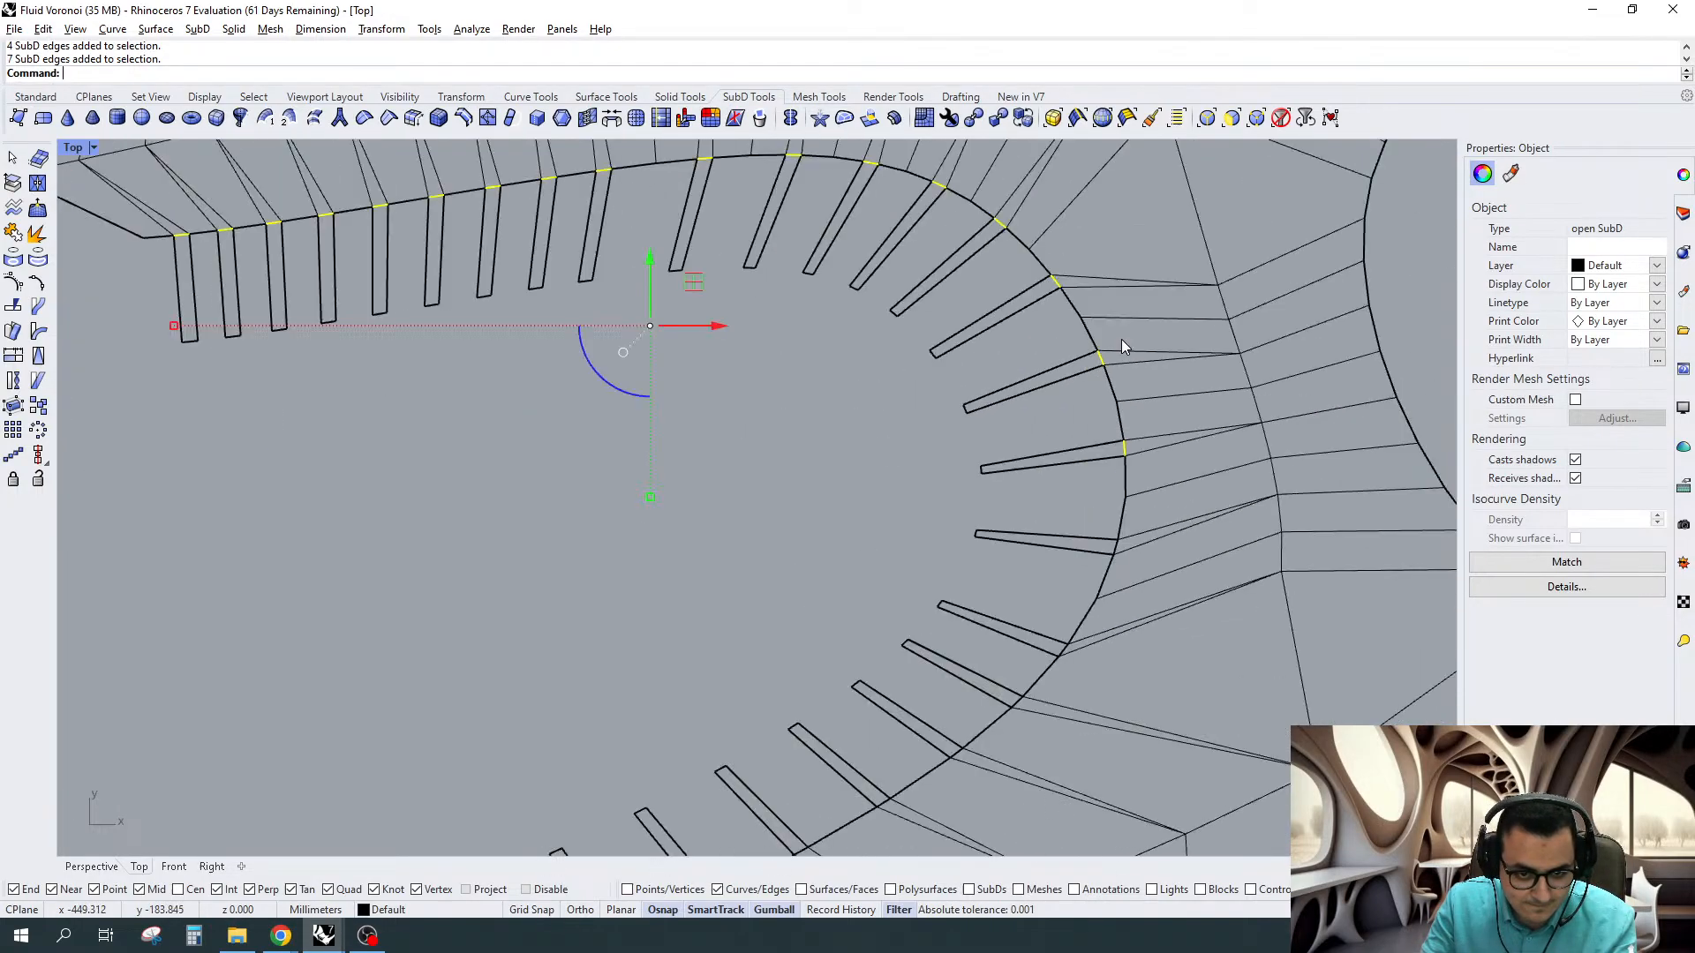
scroll(1121, 339, up, 3)
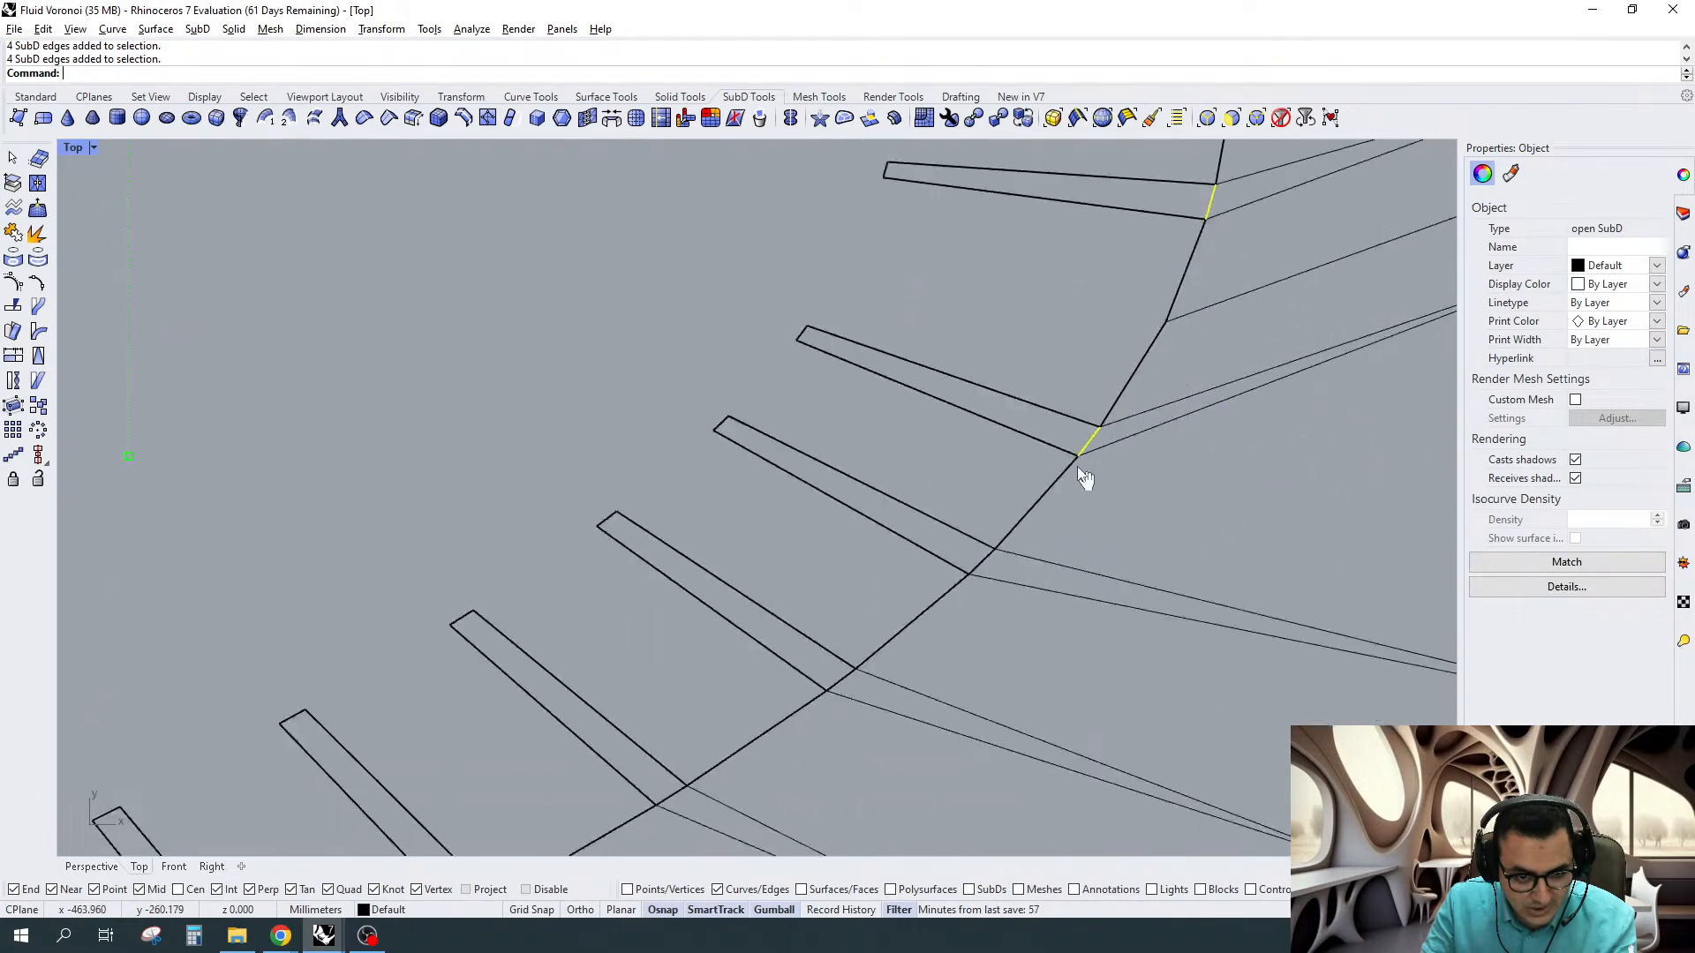
Add the finger root edges where the bay curve runs into the lower arm to the selection
ctrl+shift+drag(935, 482, 995, 611)
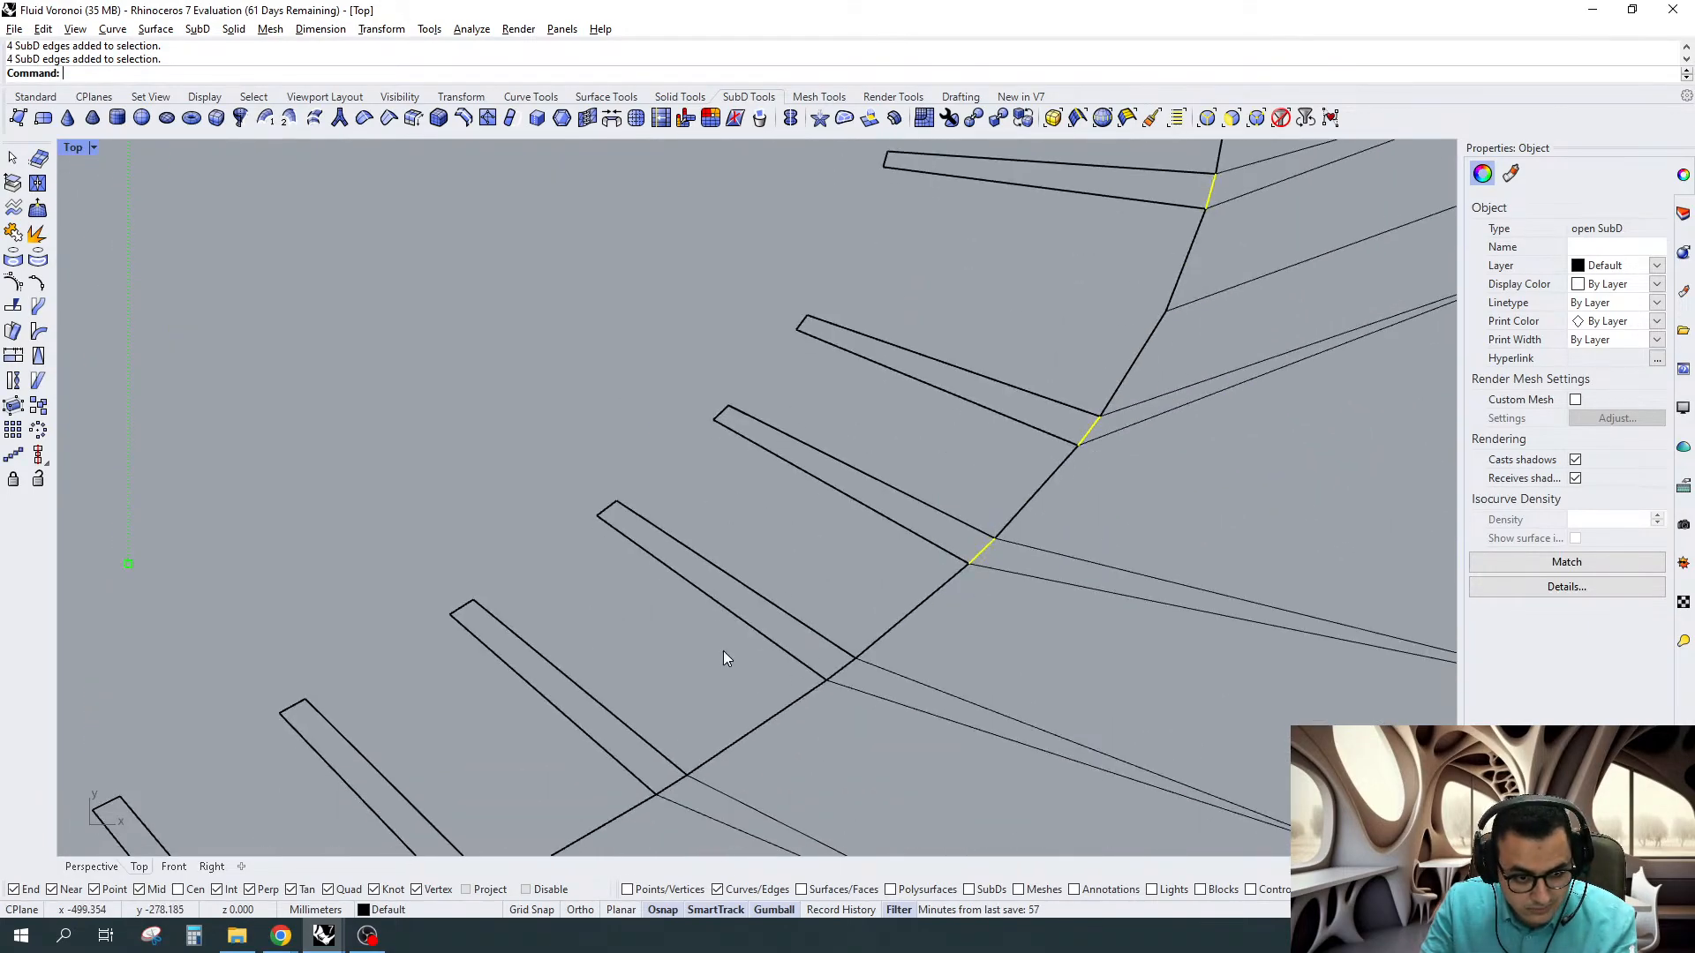
ctrl+shift+drag(723, 650, 861, 706)
ctrl+shift+drag(578, 751, 706, 820)
right_drag(530, 777, 741, 574)
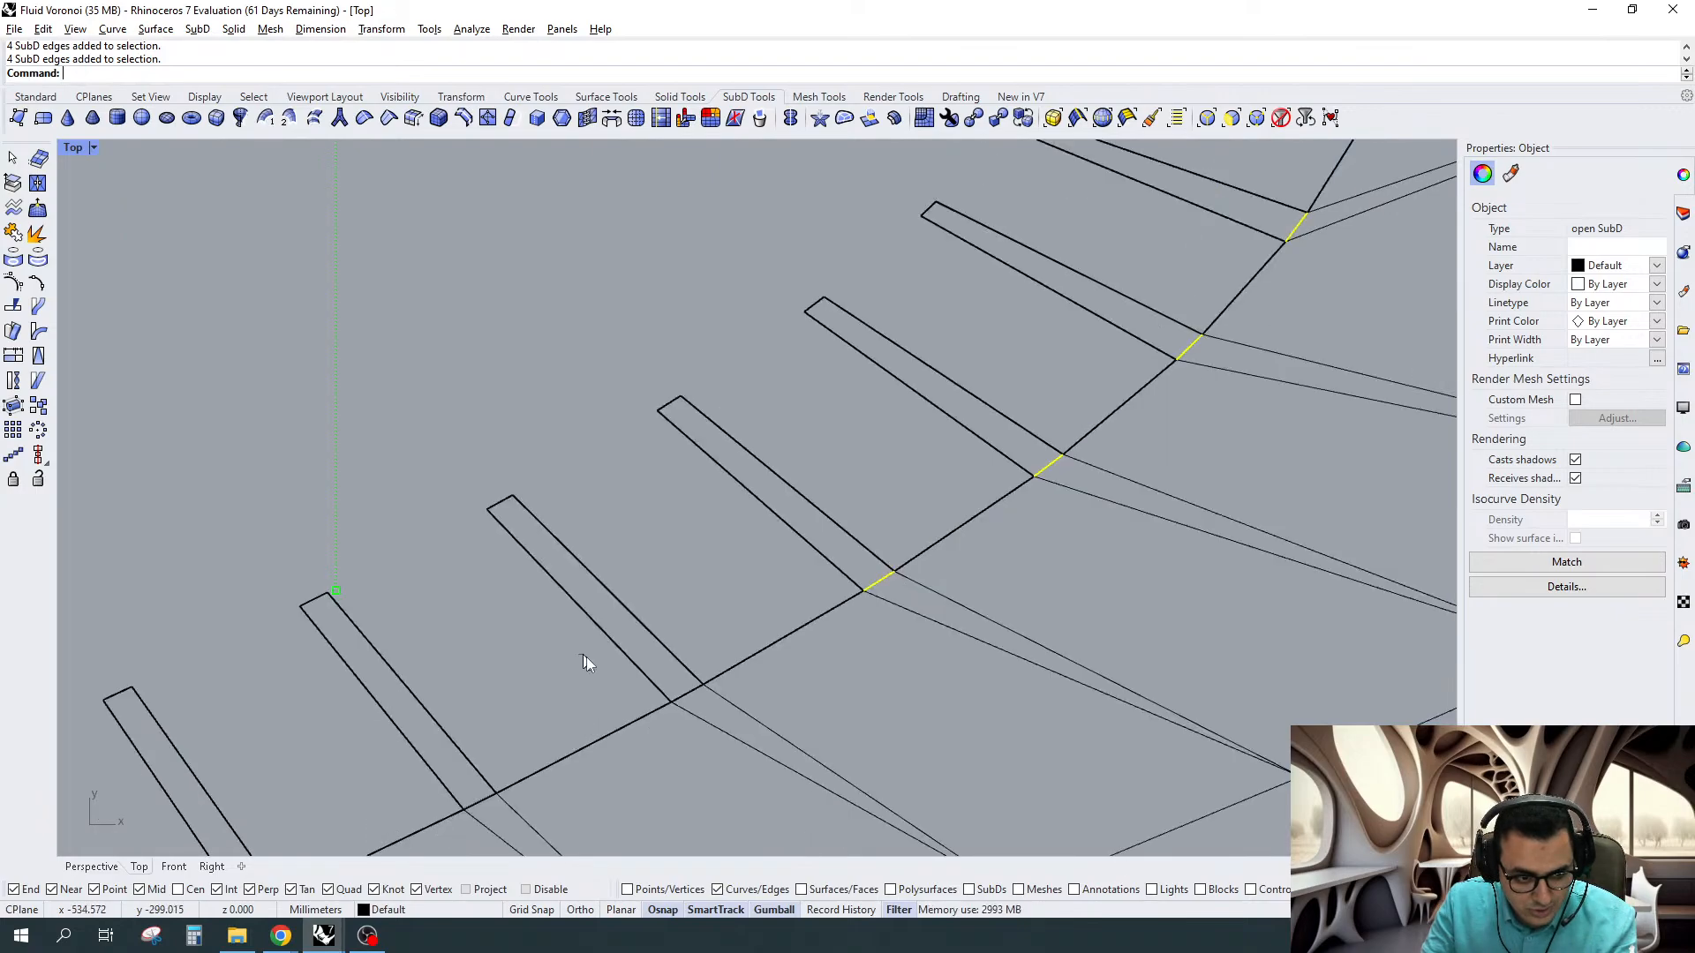
ctrl+shift+drag(586, 652, 719, 746)
right_drag(974, 554, 1312, 450)
scroll(666, 636, down, 2)
scroll(667, 633, up, 2)
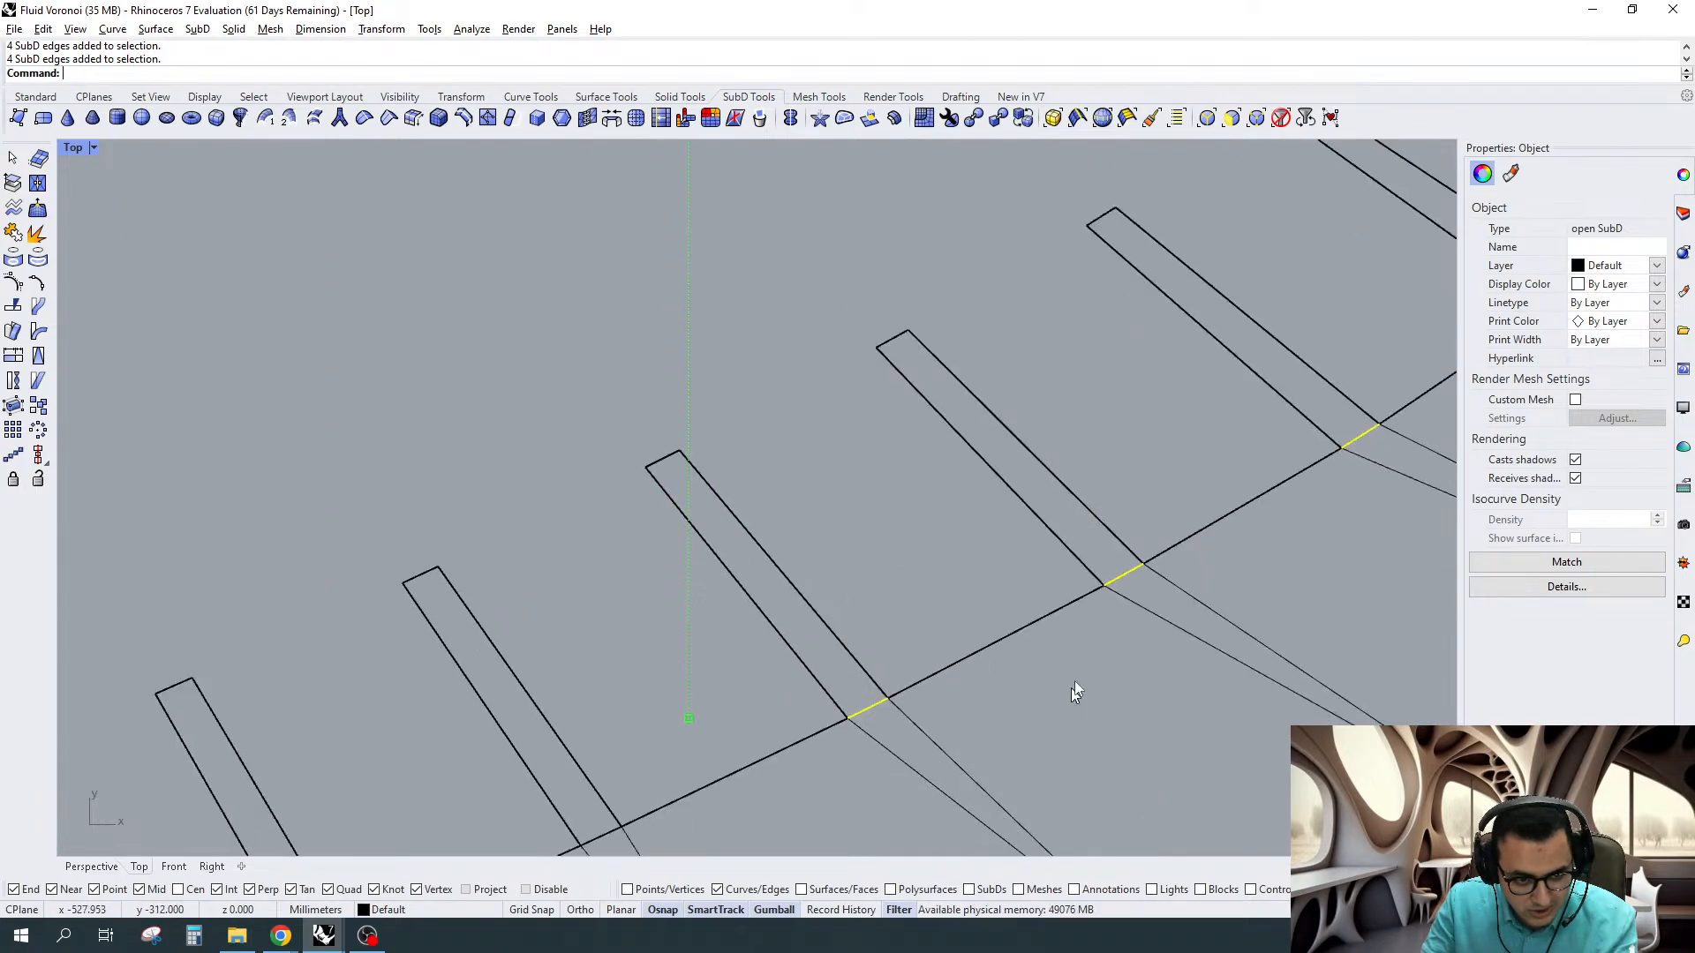
Add the remaining finger root edges along the lower arm, up to its tip, to the selection
right_drag(1073, 687, 1415, 402)
scroll(1415, 402, down, 2)
ctrl+shift+drag(936, 473, 1029, 547)
ctrl+shift+drag(936, 472, 1086, 569)
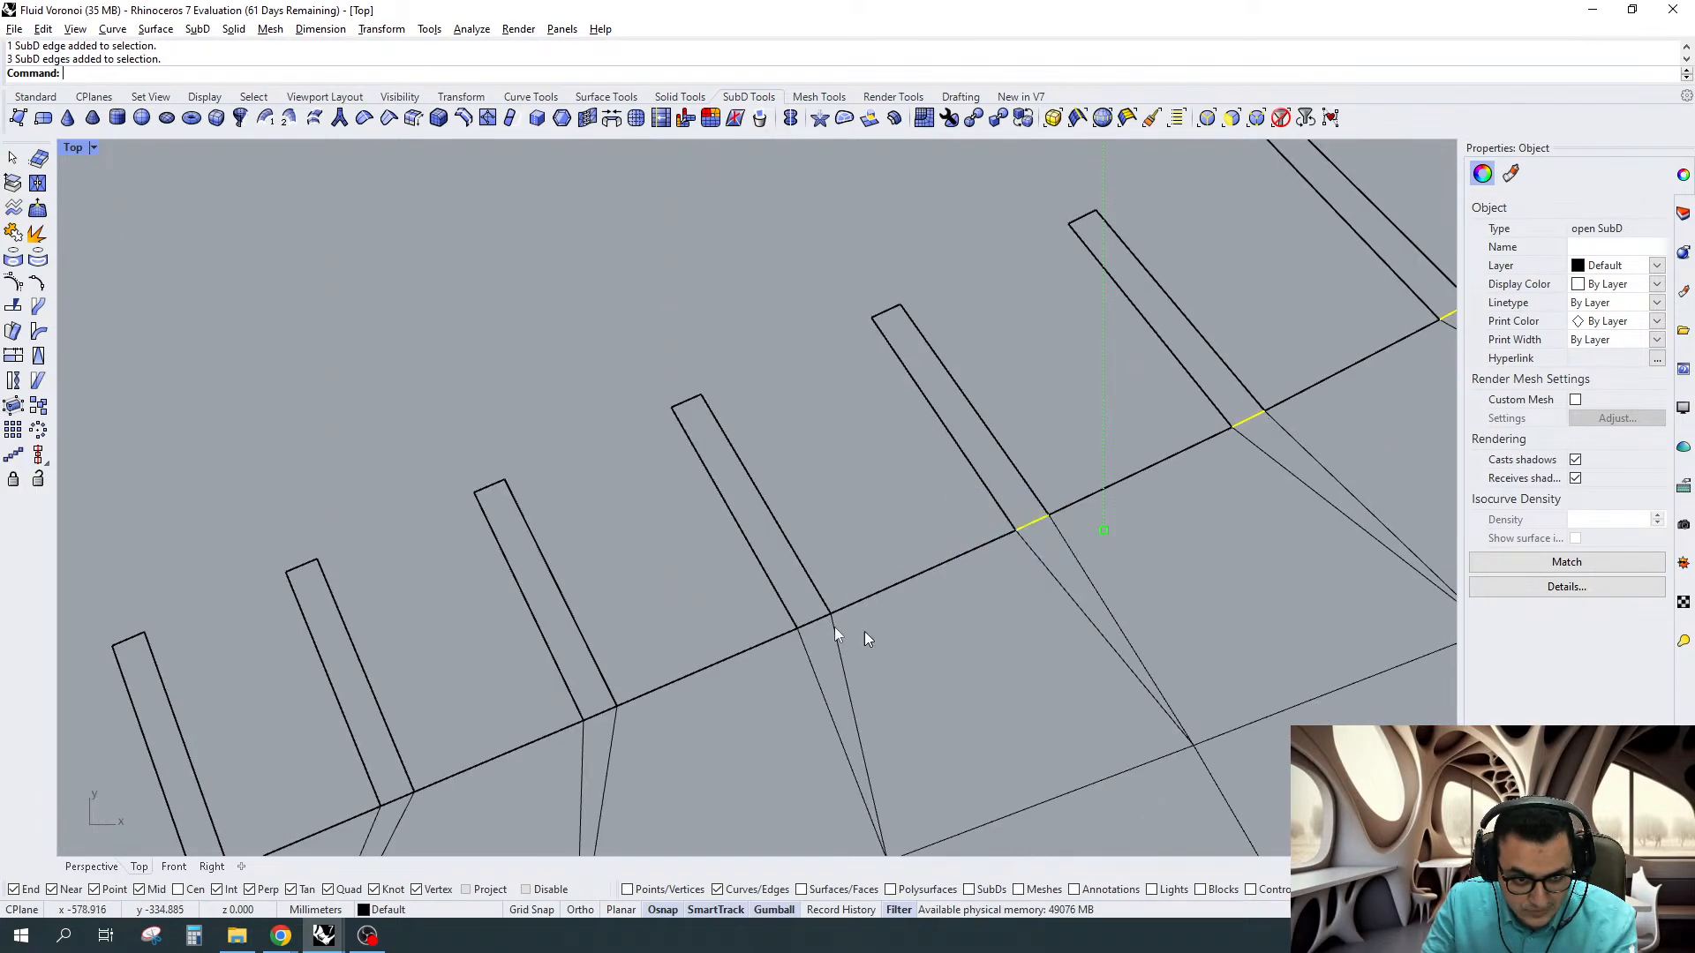
ctrl+shift+drag(695, 576, 865, 649)
ctrl+shift+drag(515, 679, 722, 775)
scroll(671, 777, down, 4)
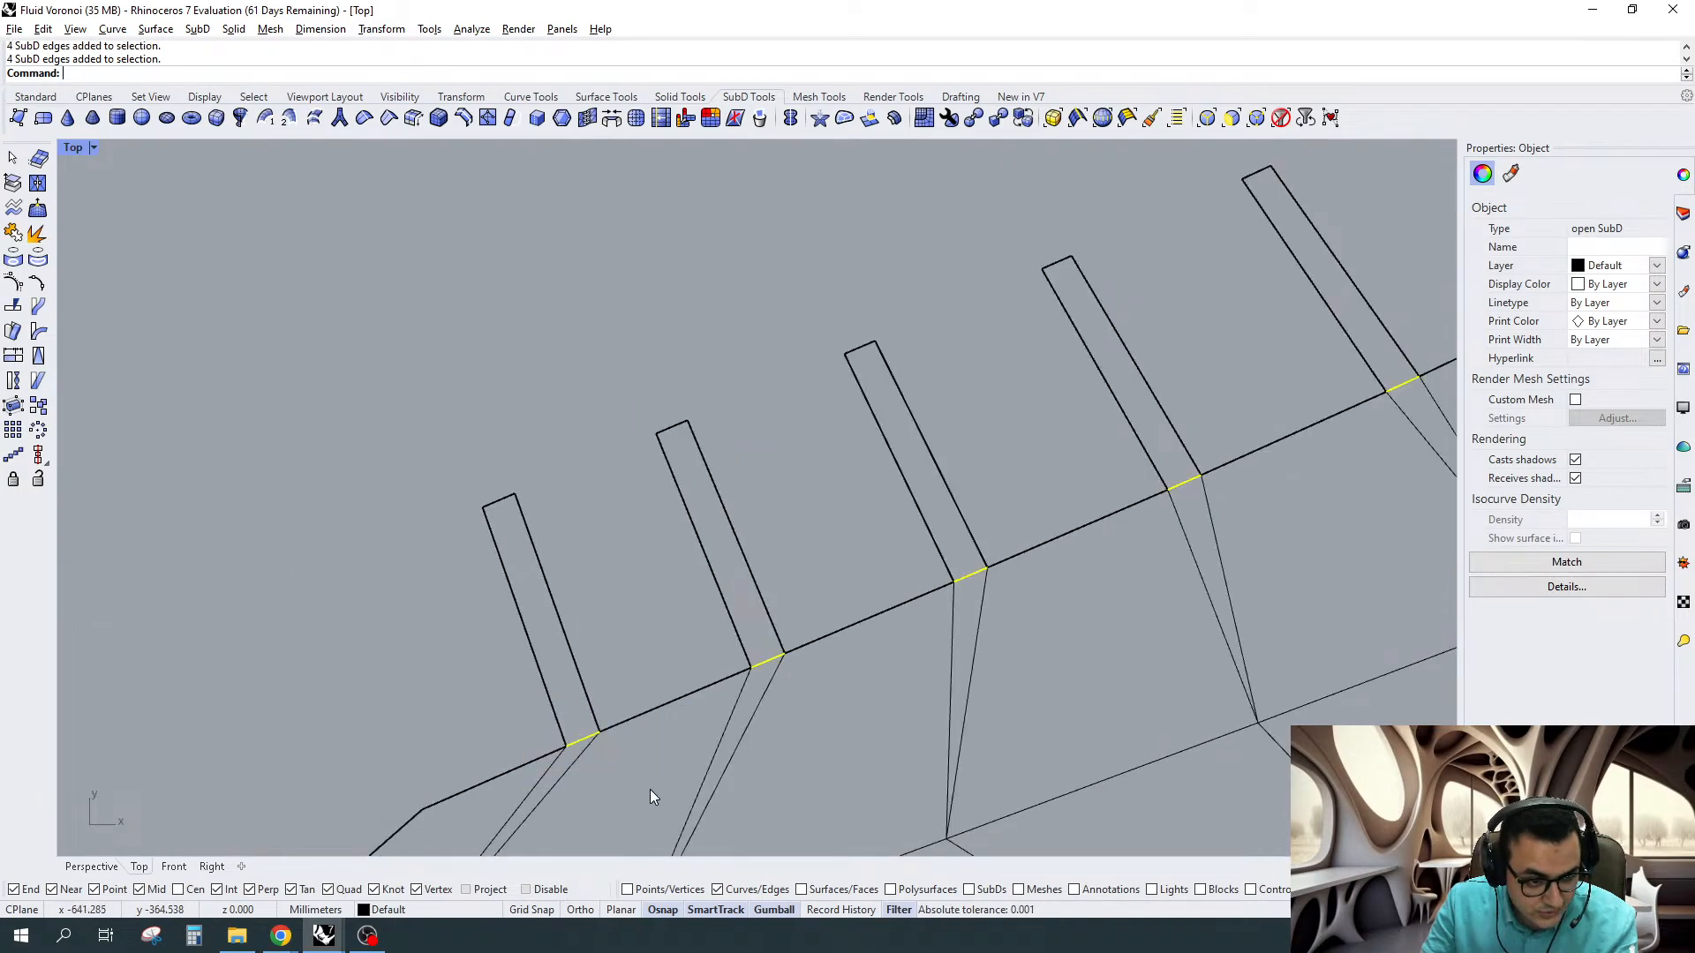
scroll(644, 714, down, 4)
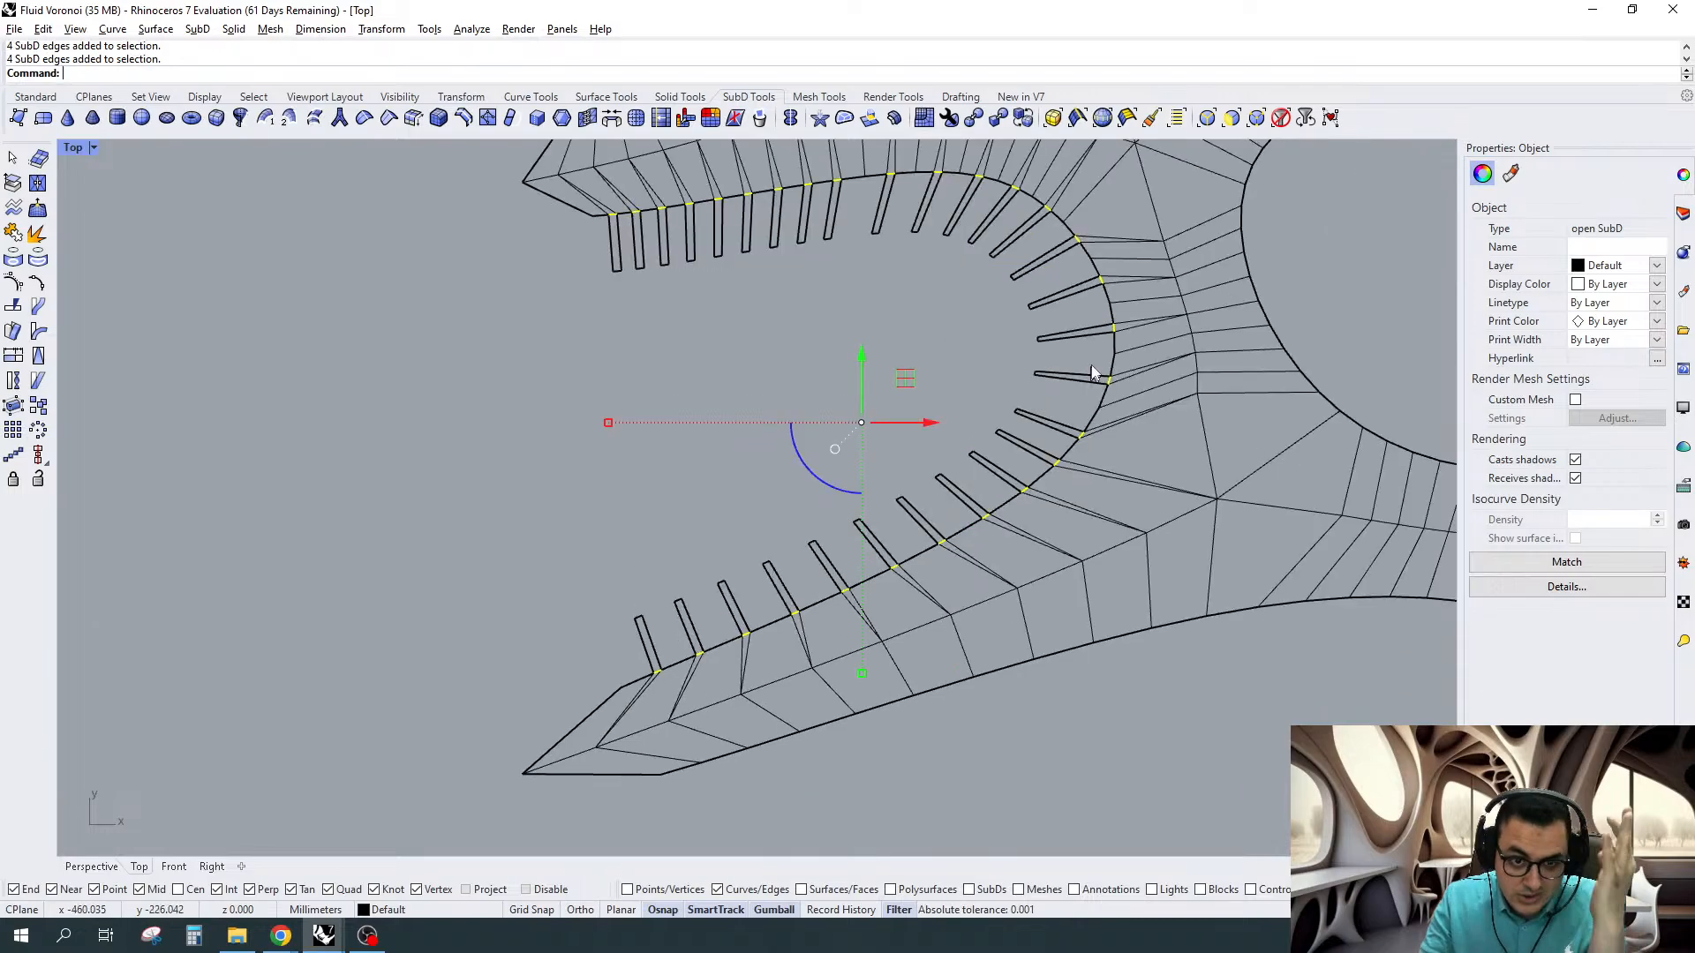
Remove the creases from all selected finger root edges and inspect the smooth SubD fingers in the Perspective view
right_drag(1086, 384, 904, 557)
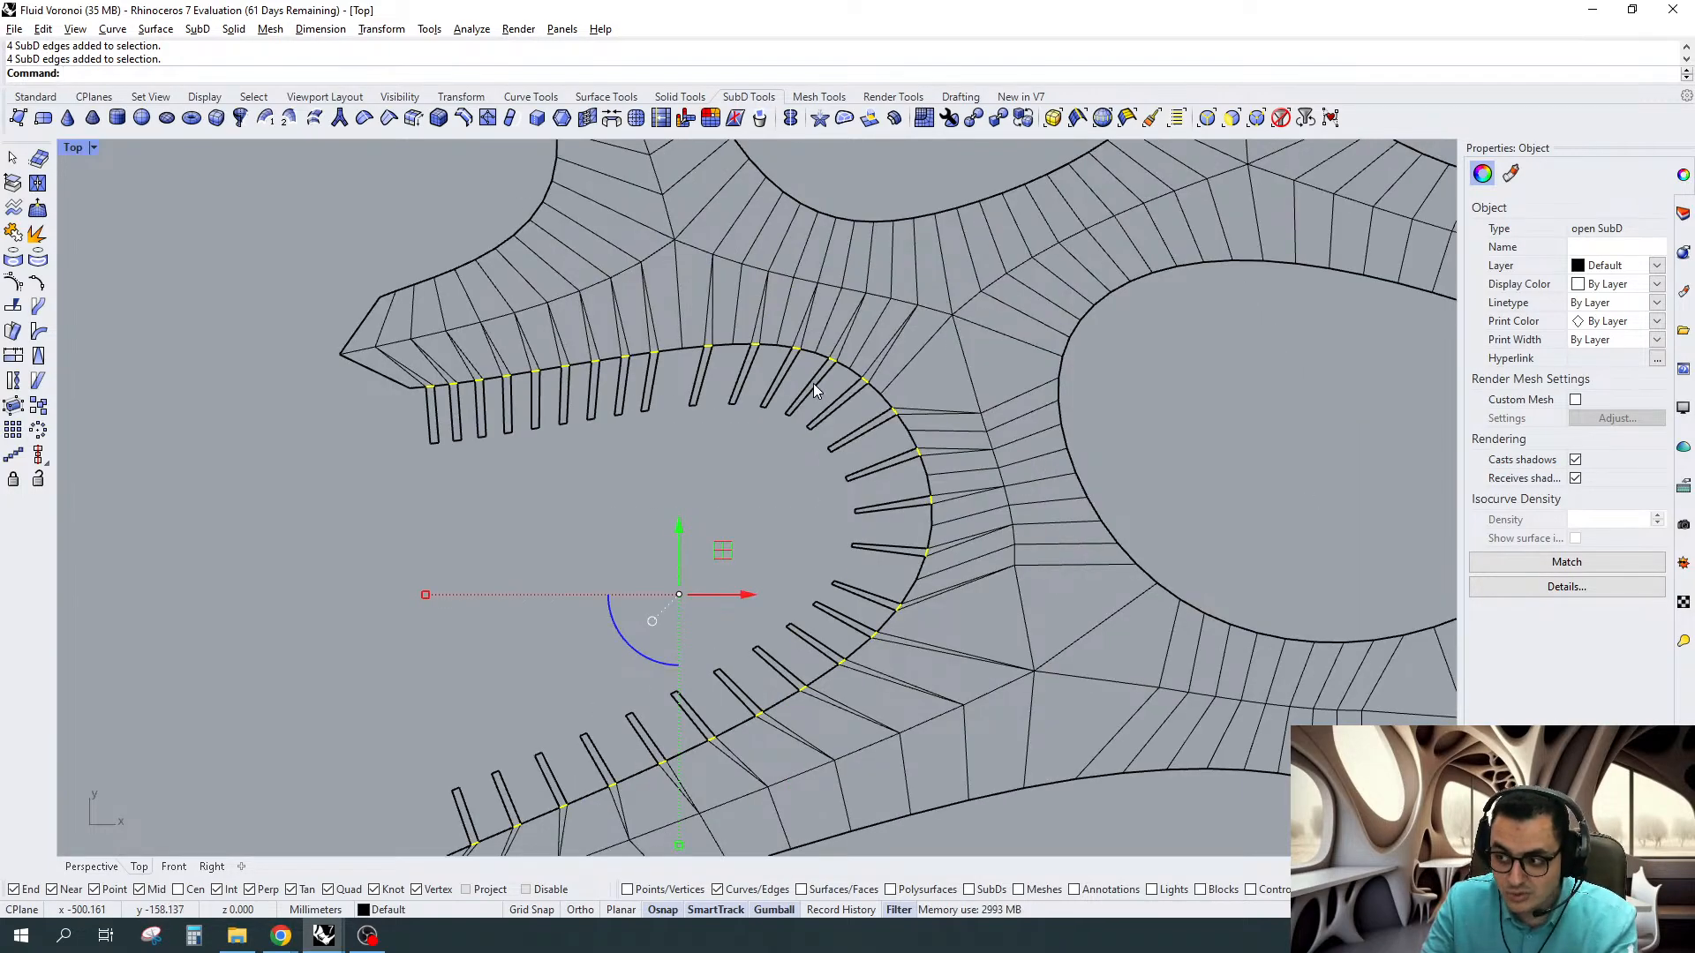
click(363, 117)
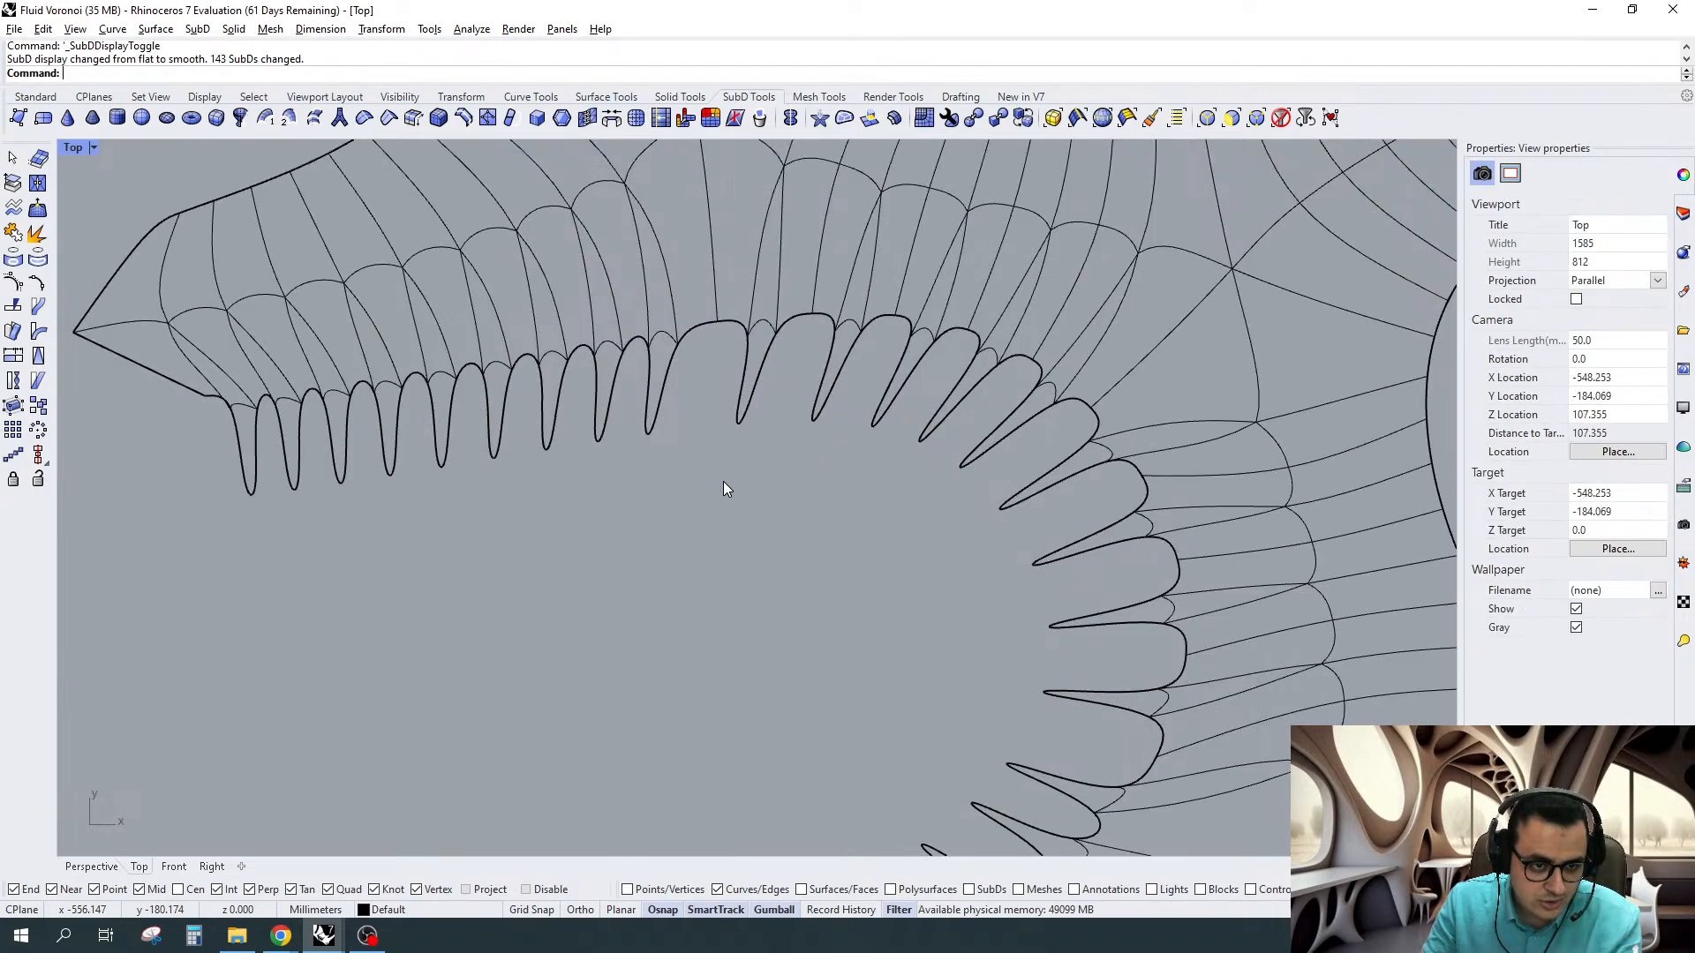
click(91, 867)
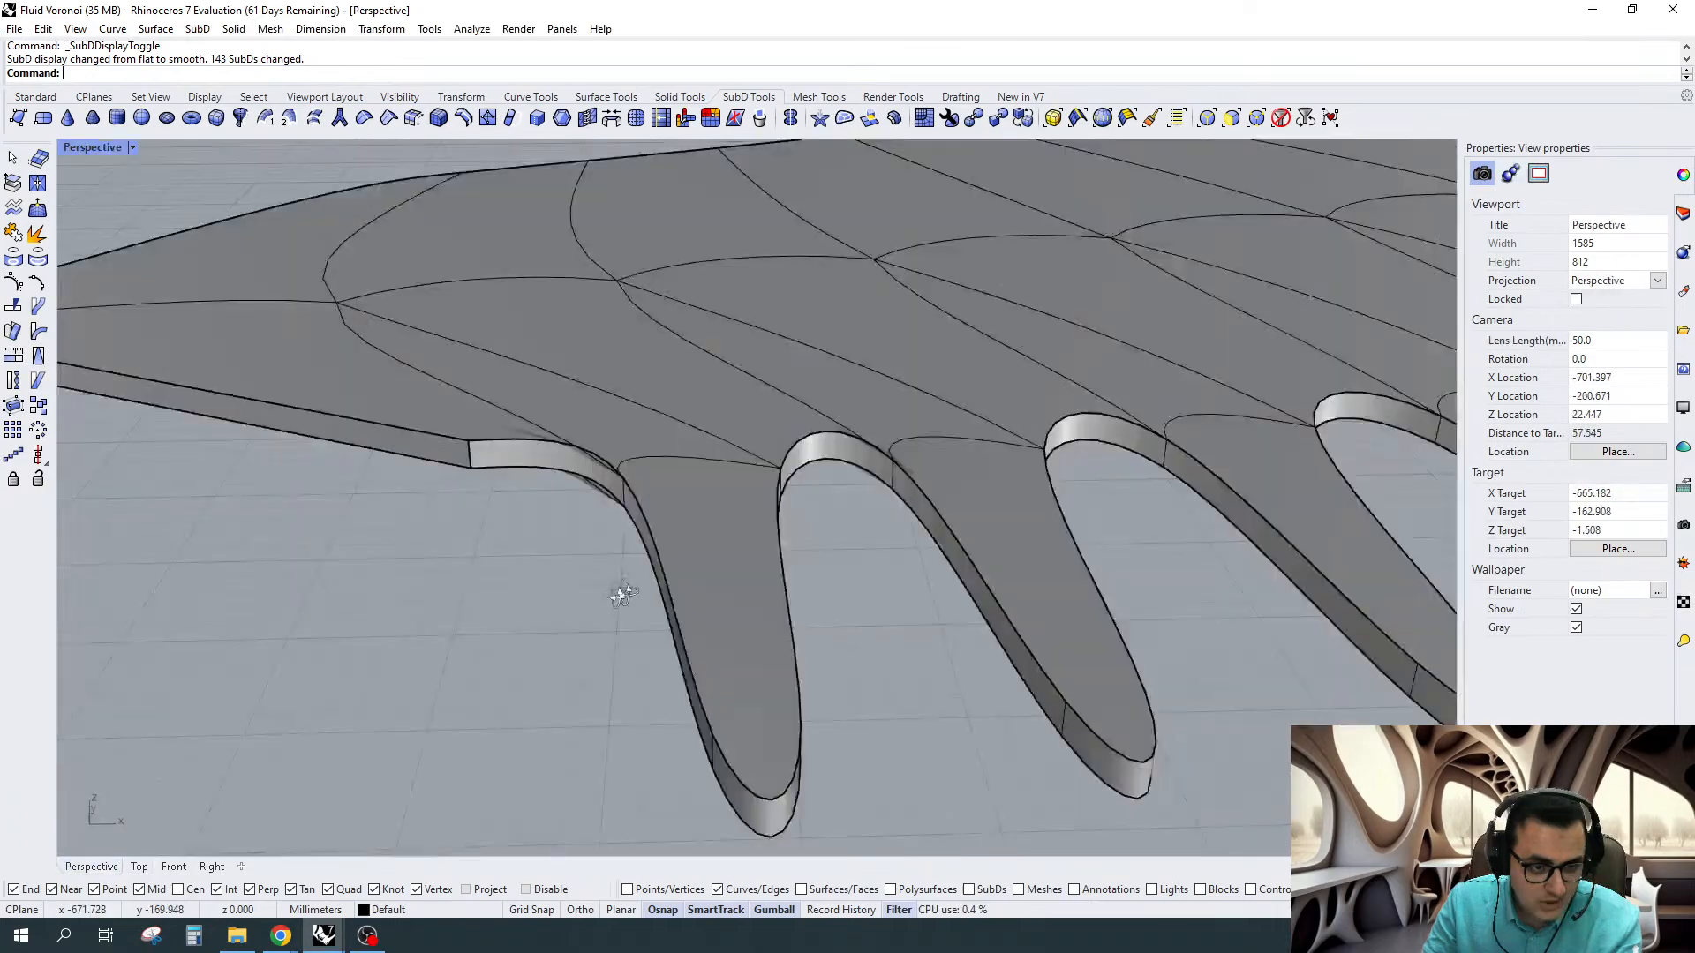
right_drag(623, 595, 887, 328)
scroll(893, 326, down, 20)
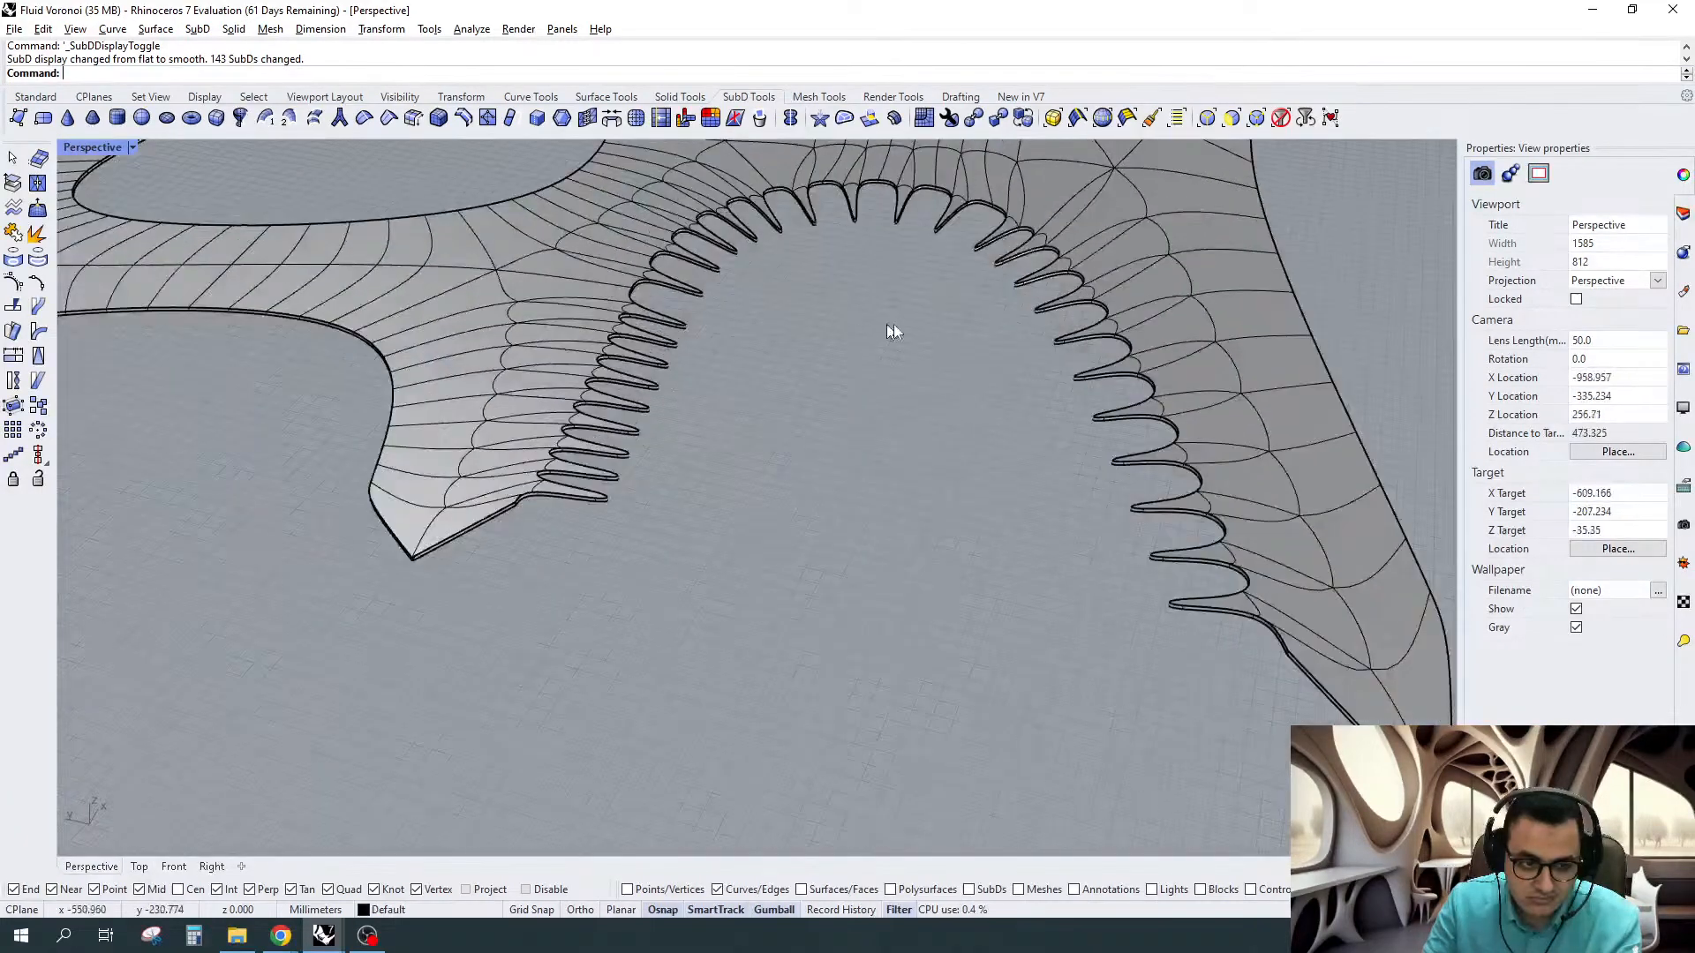
right_drag(1092, 385, 642, 385)
scroll(900, 410, up, 5)
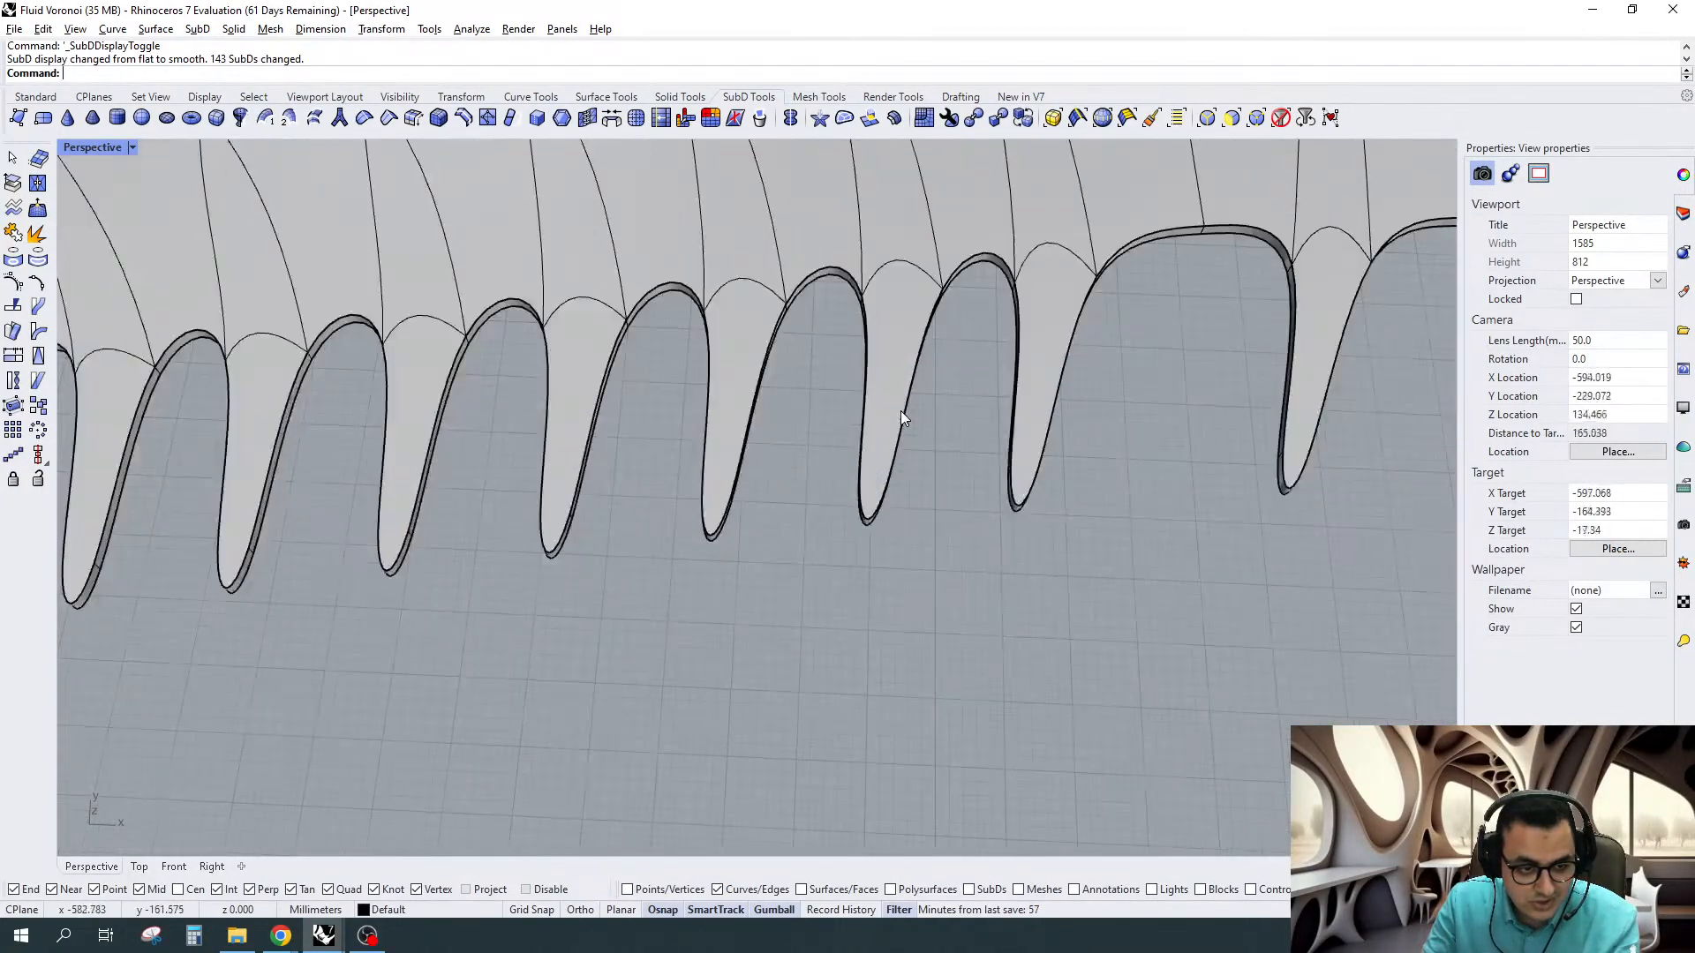
Delete the faces of four alternate dock fingers along the upper arm's straight shoreline, working in flat SubD display
key(Tab)
drag(789, 412, 629, 595)
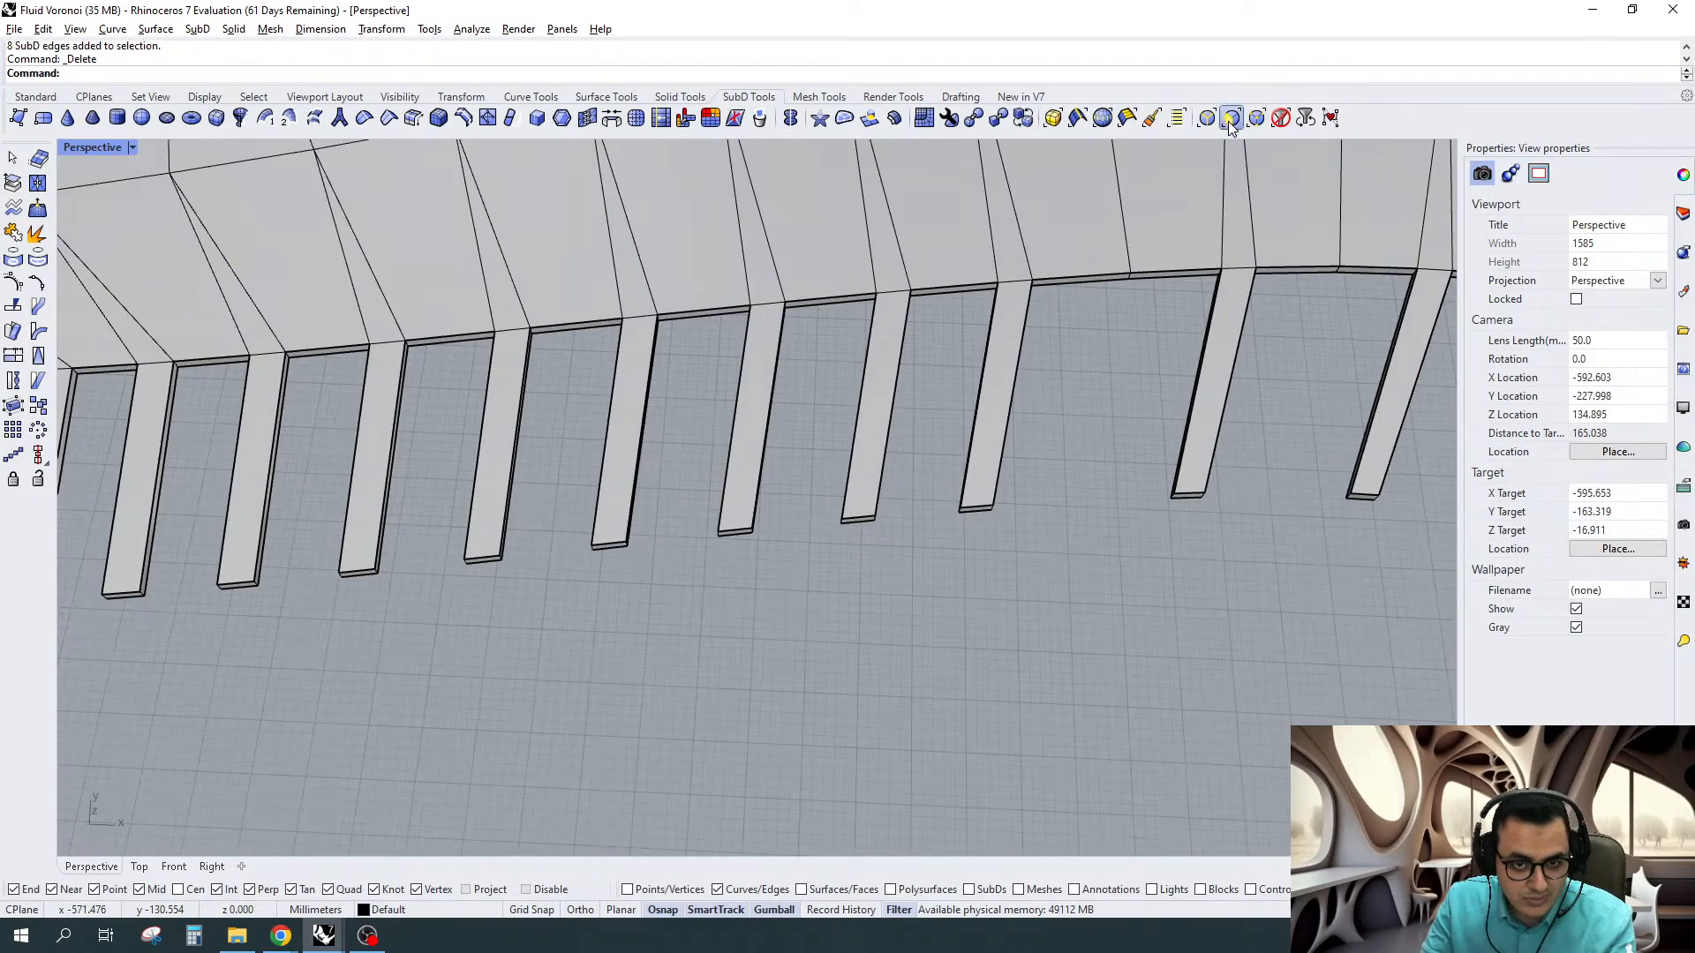
drag(791, 482, 672, 579)
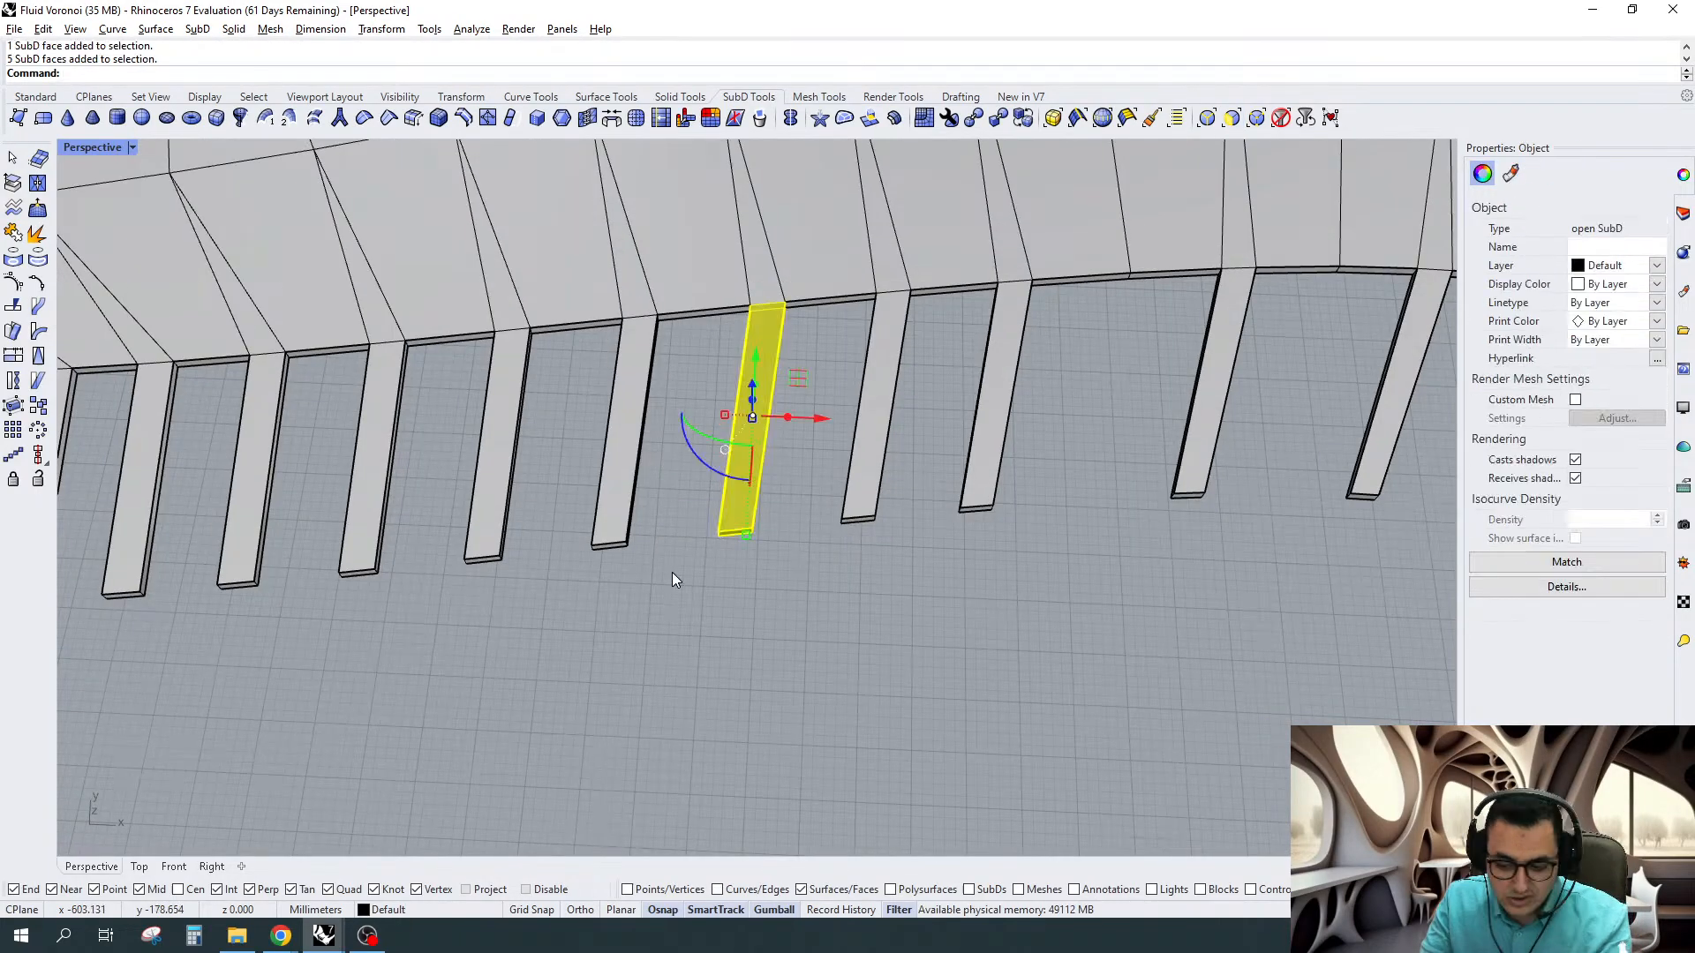
key(Delete)
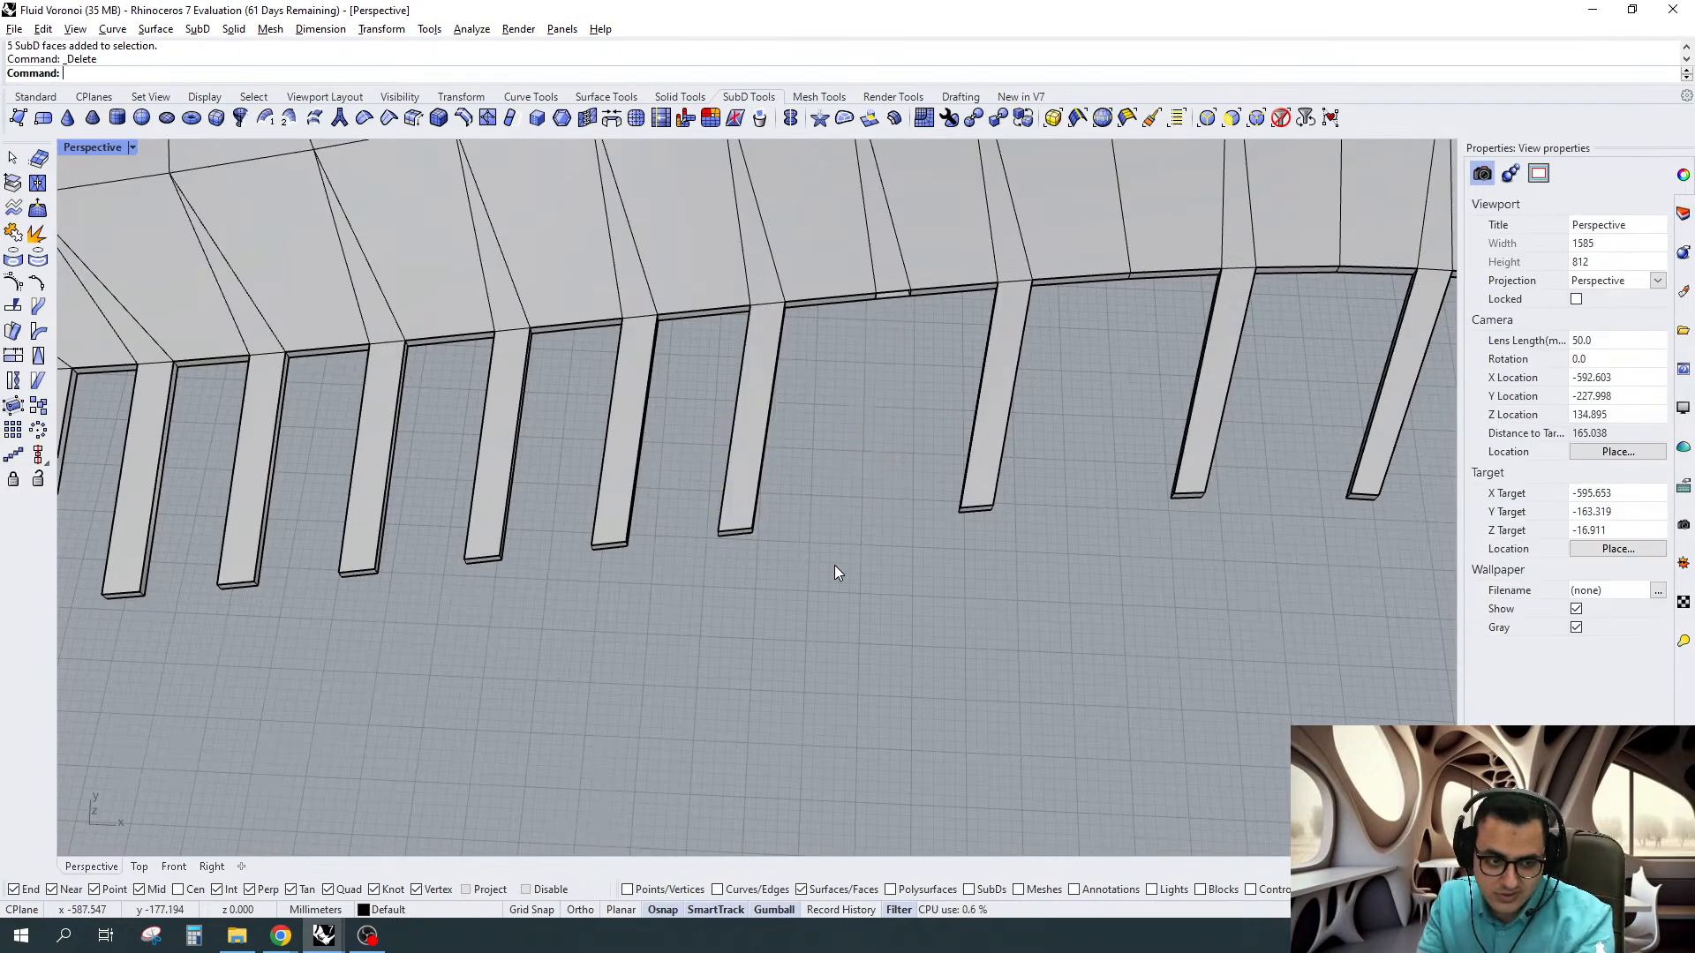
right_drag(834, 565, 1031, 379)
drag(897, 409, 804, 577)
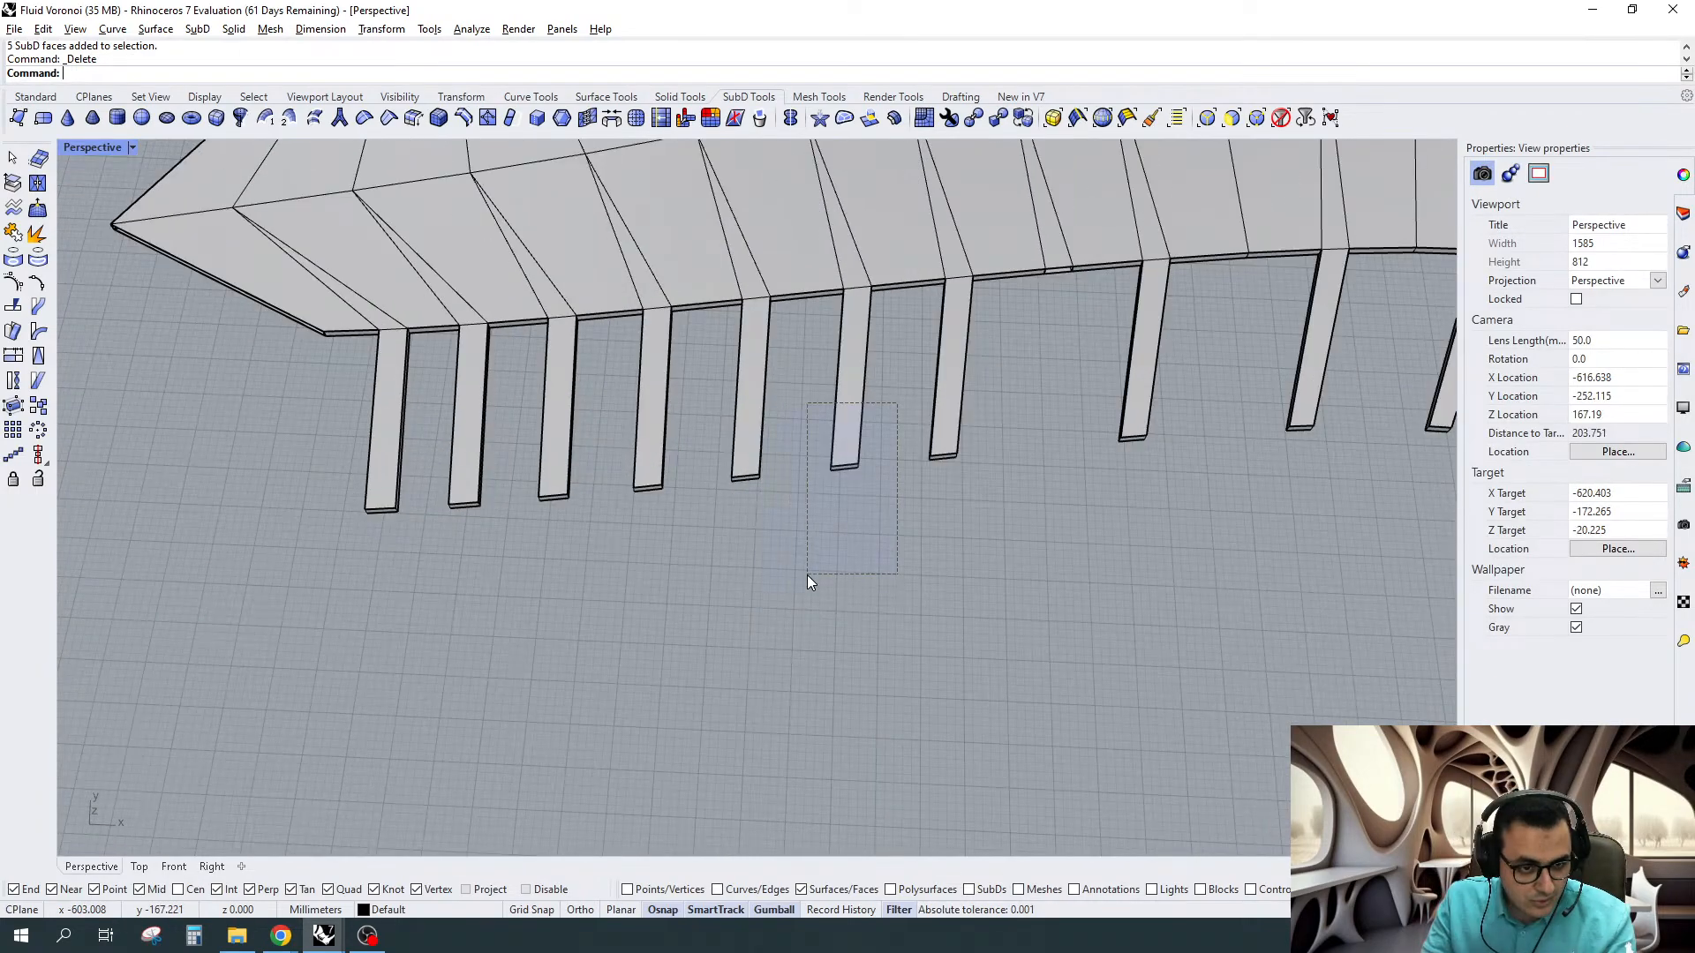
drag(694, 456, 622, 533)
drag(505, 470, 467, 532)
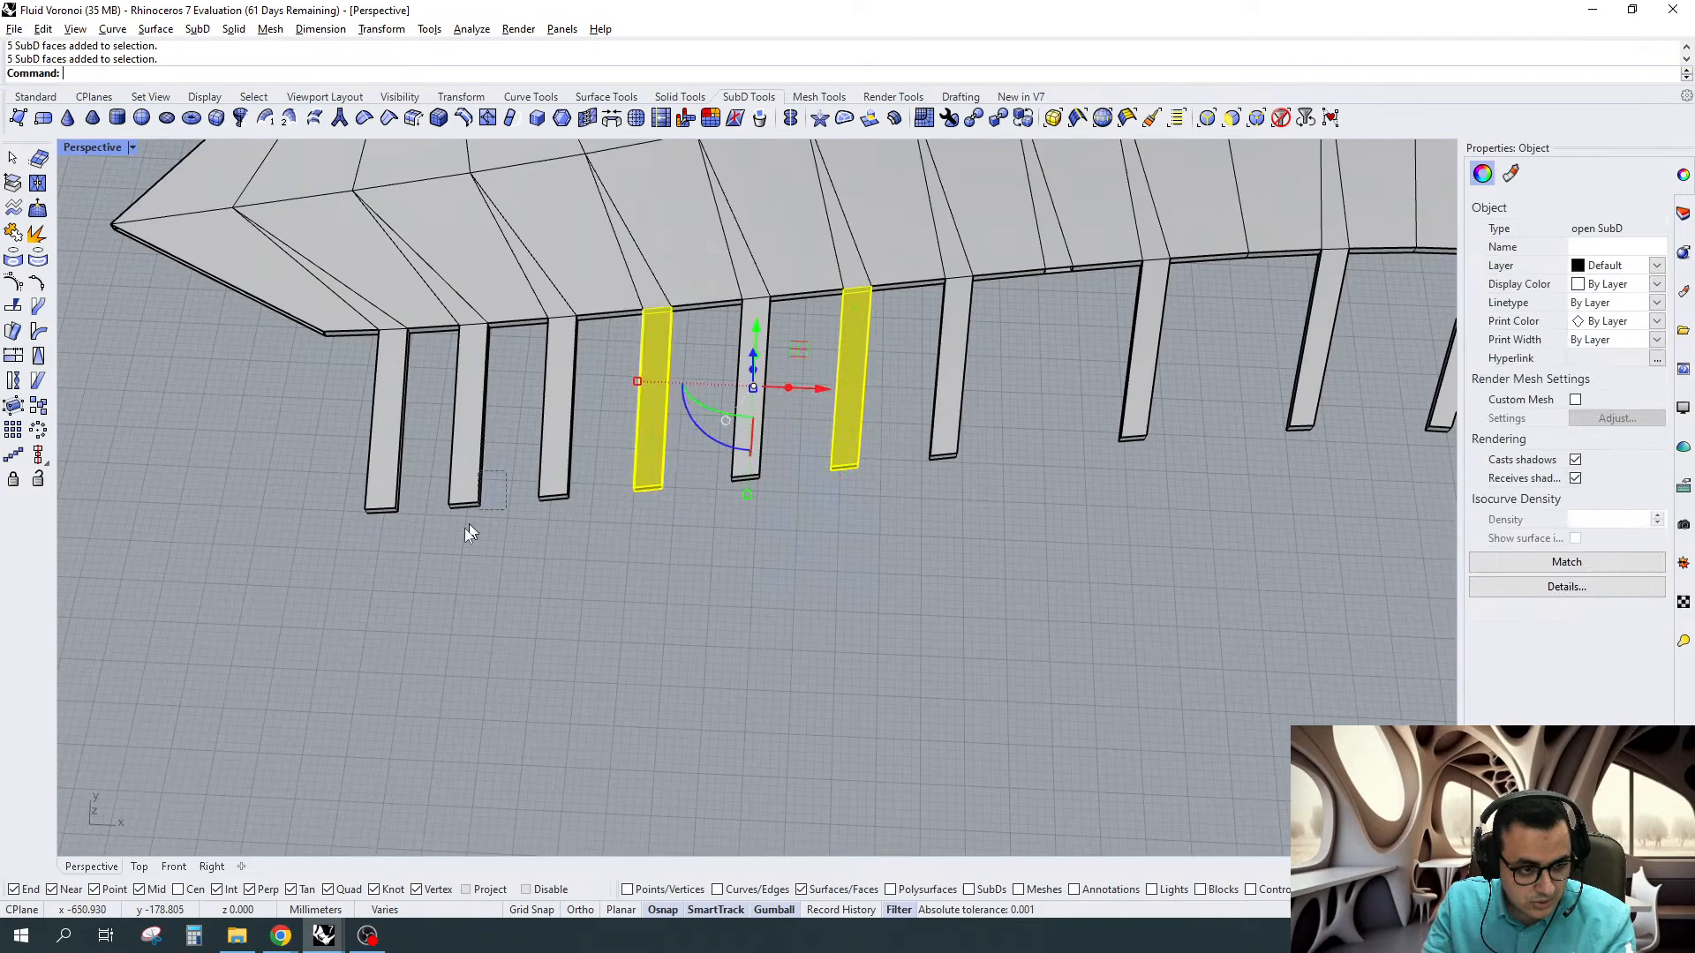
drag(468, 532, 468, 532)
key(Delete)
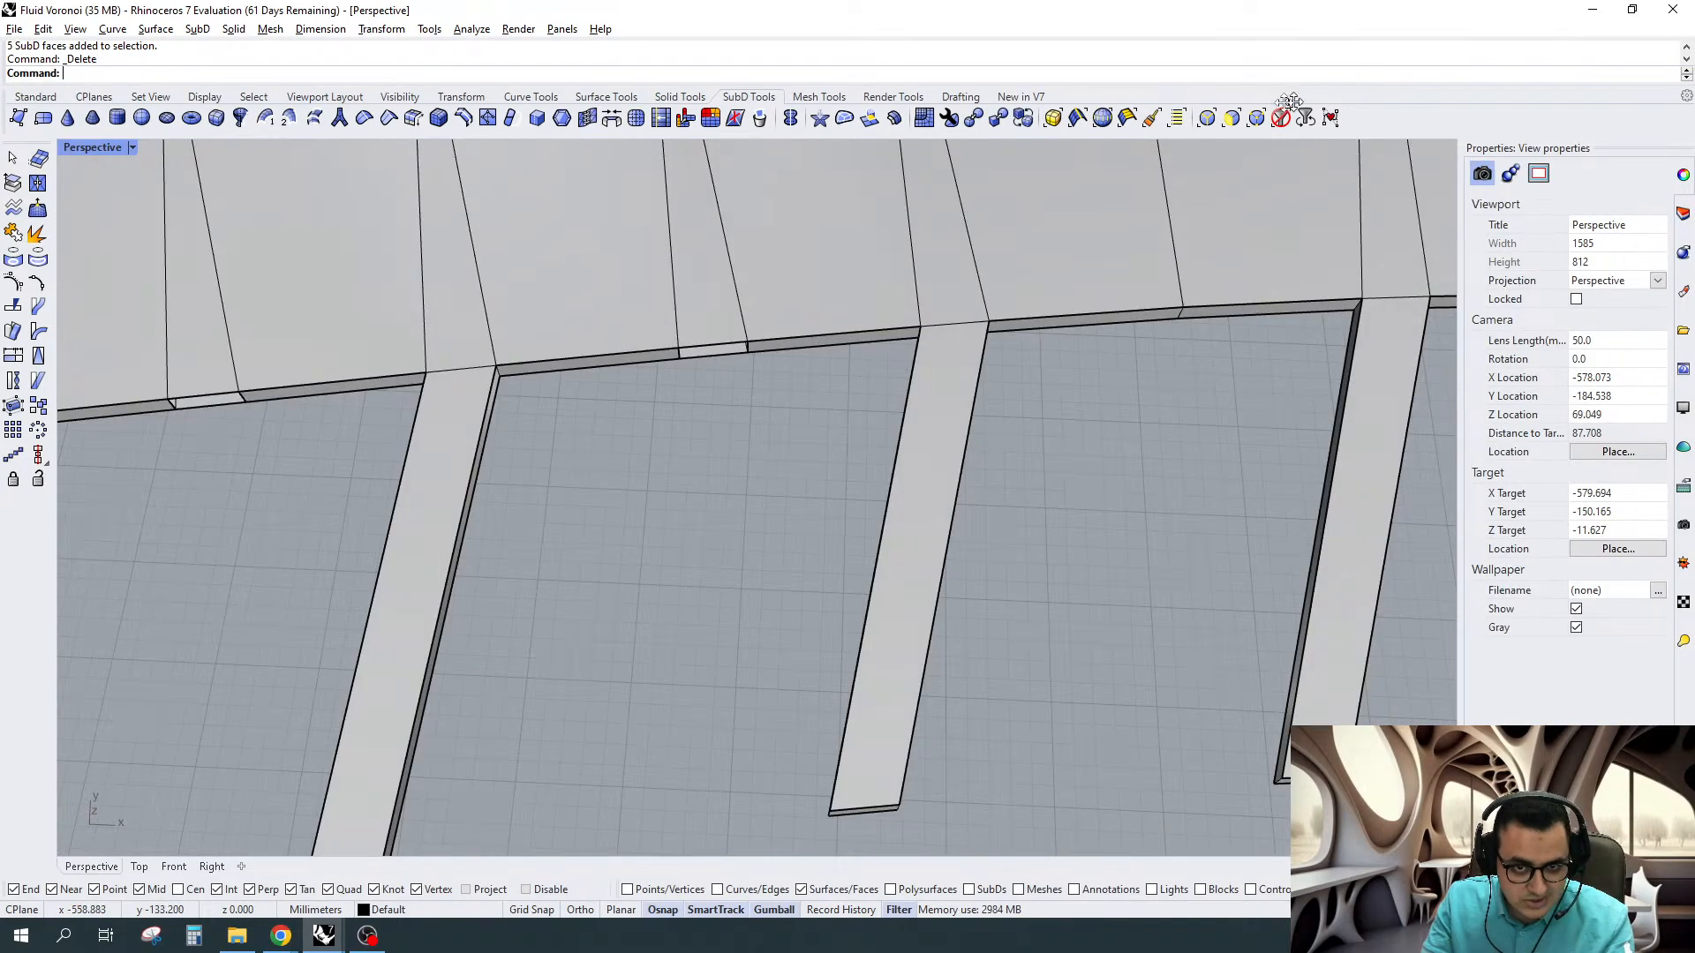
Stitch the paired vertical rim edges at the two deleted fingers nearest the bay curve, using the Average location
click(1207, 118)
drag(625, 493, 751, 323)
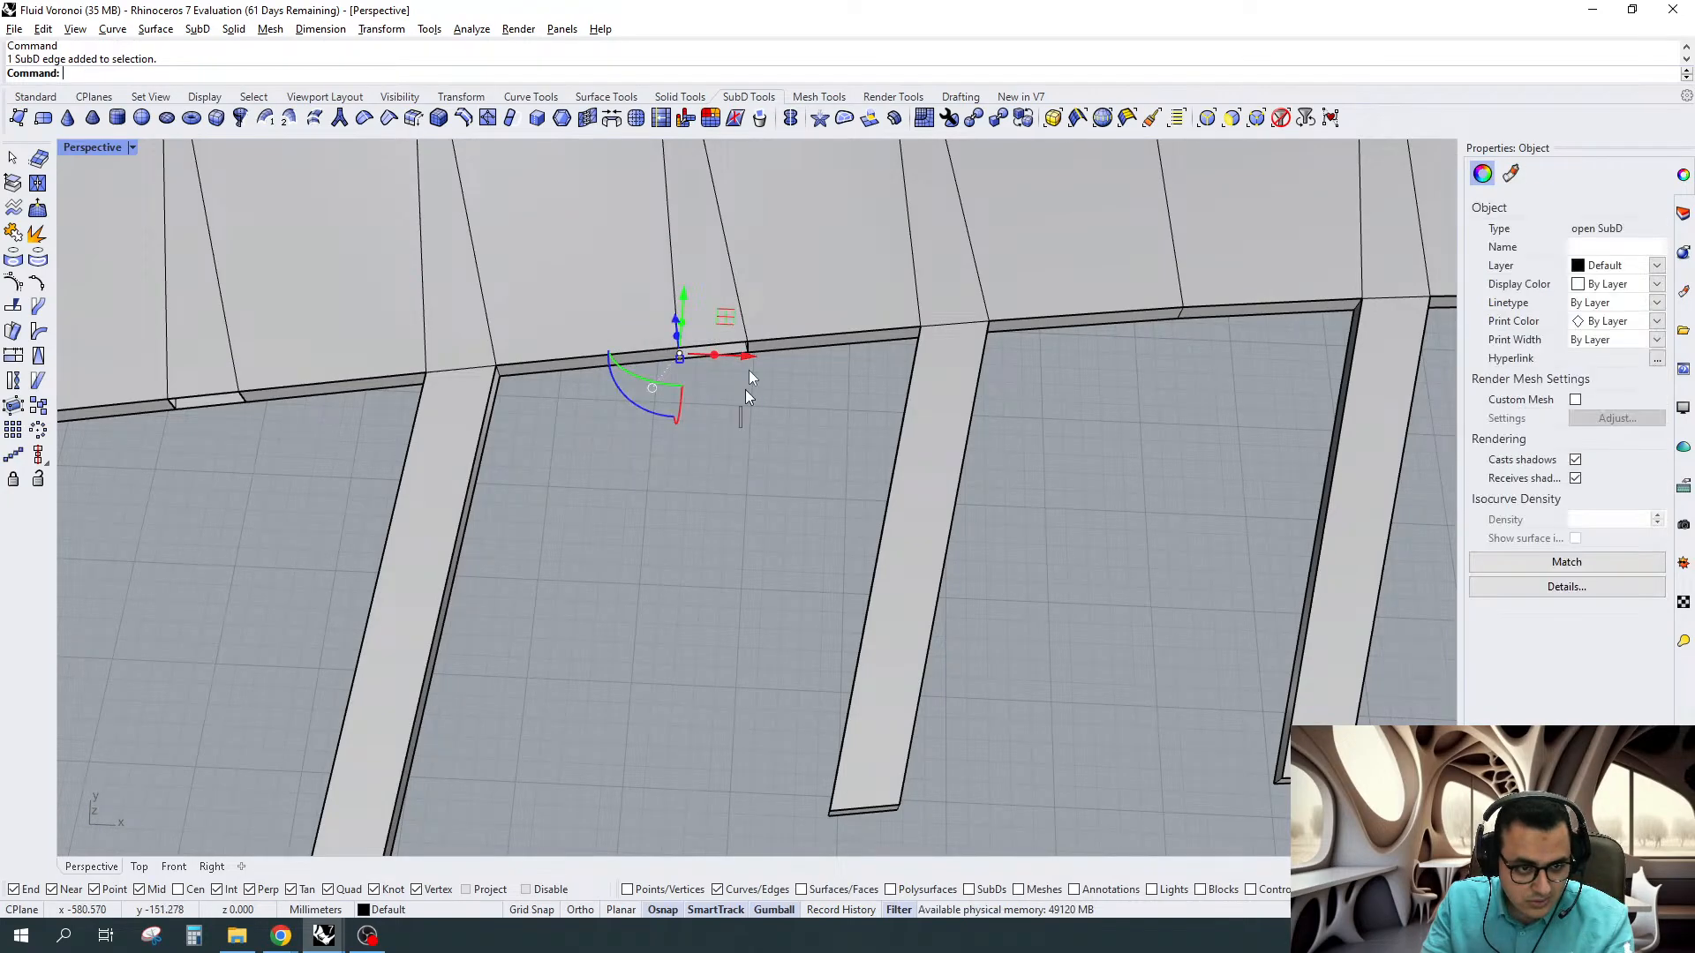
click(588, 122)
drag(643, 435, 742, 344)
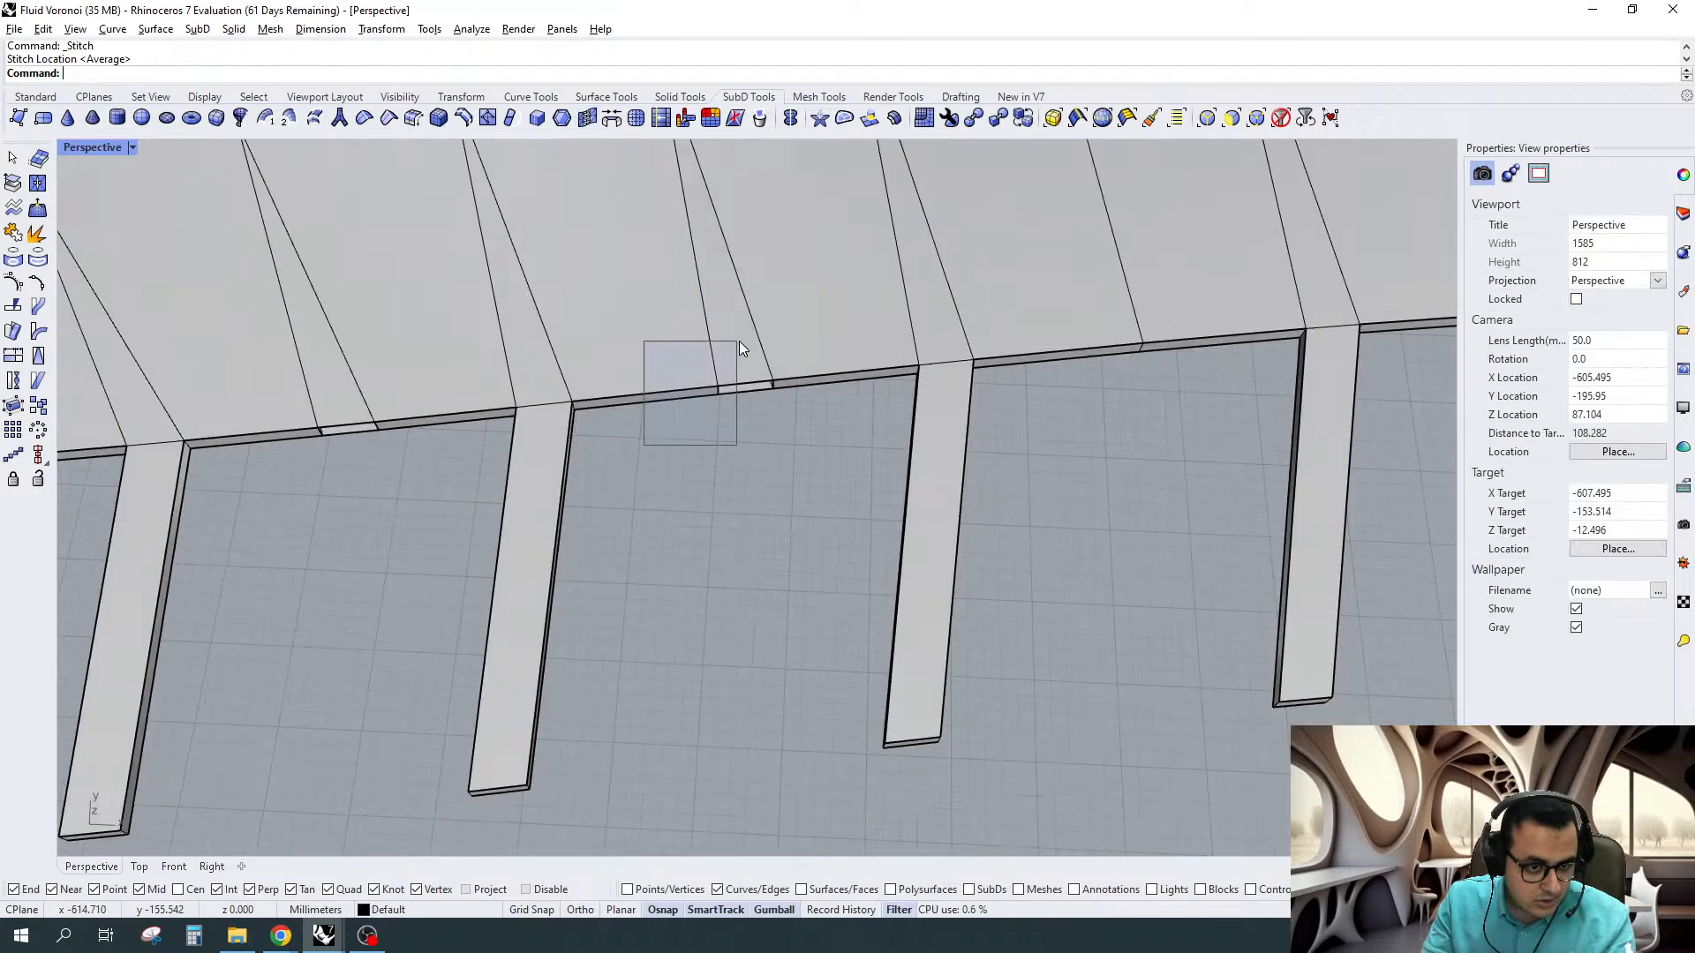
drag(755, 431, 791, 337)
key(Return)
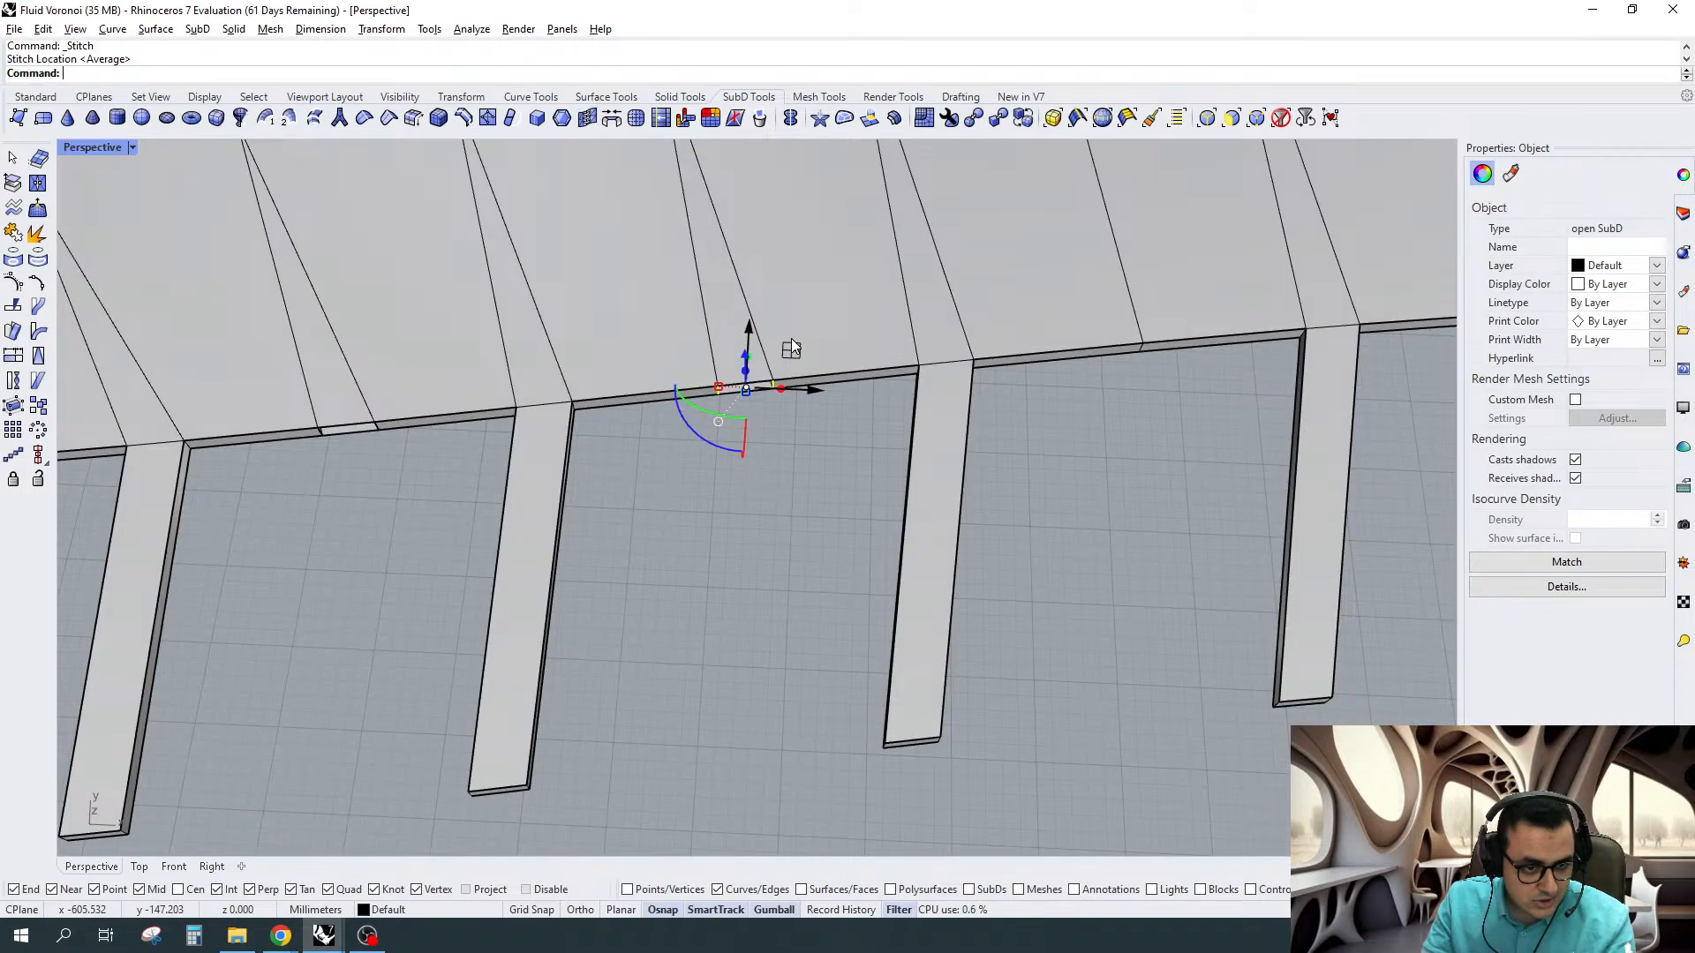
Stitch the paired vertical rim edges at the two deleted fingers nearest the upper arm's tip, using the Average location
drag(357, 481, 410, 385)
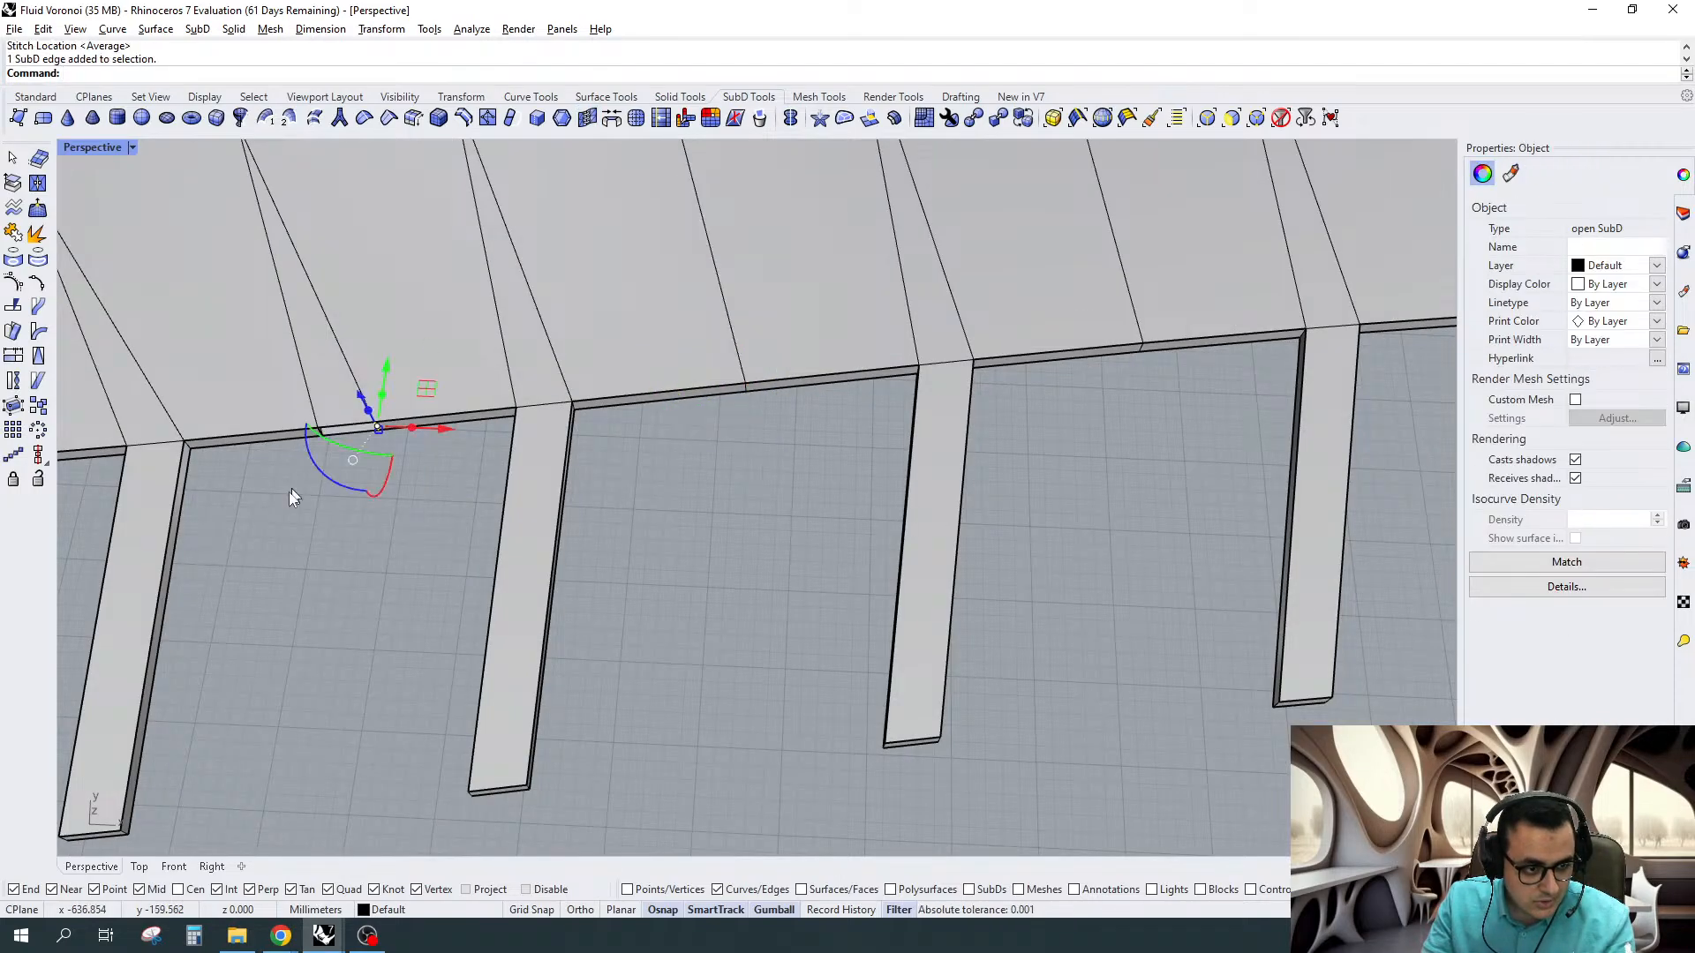
drag(289, 491, 343, 382)
key(Return)
key(Return)
scroll(694, 465, down, 5)
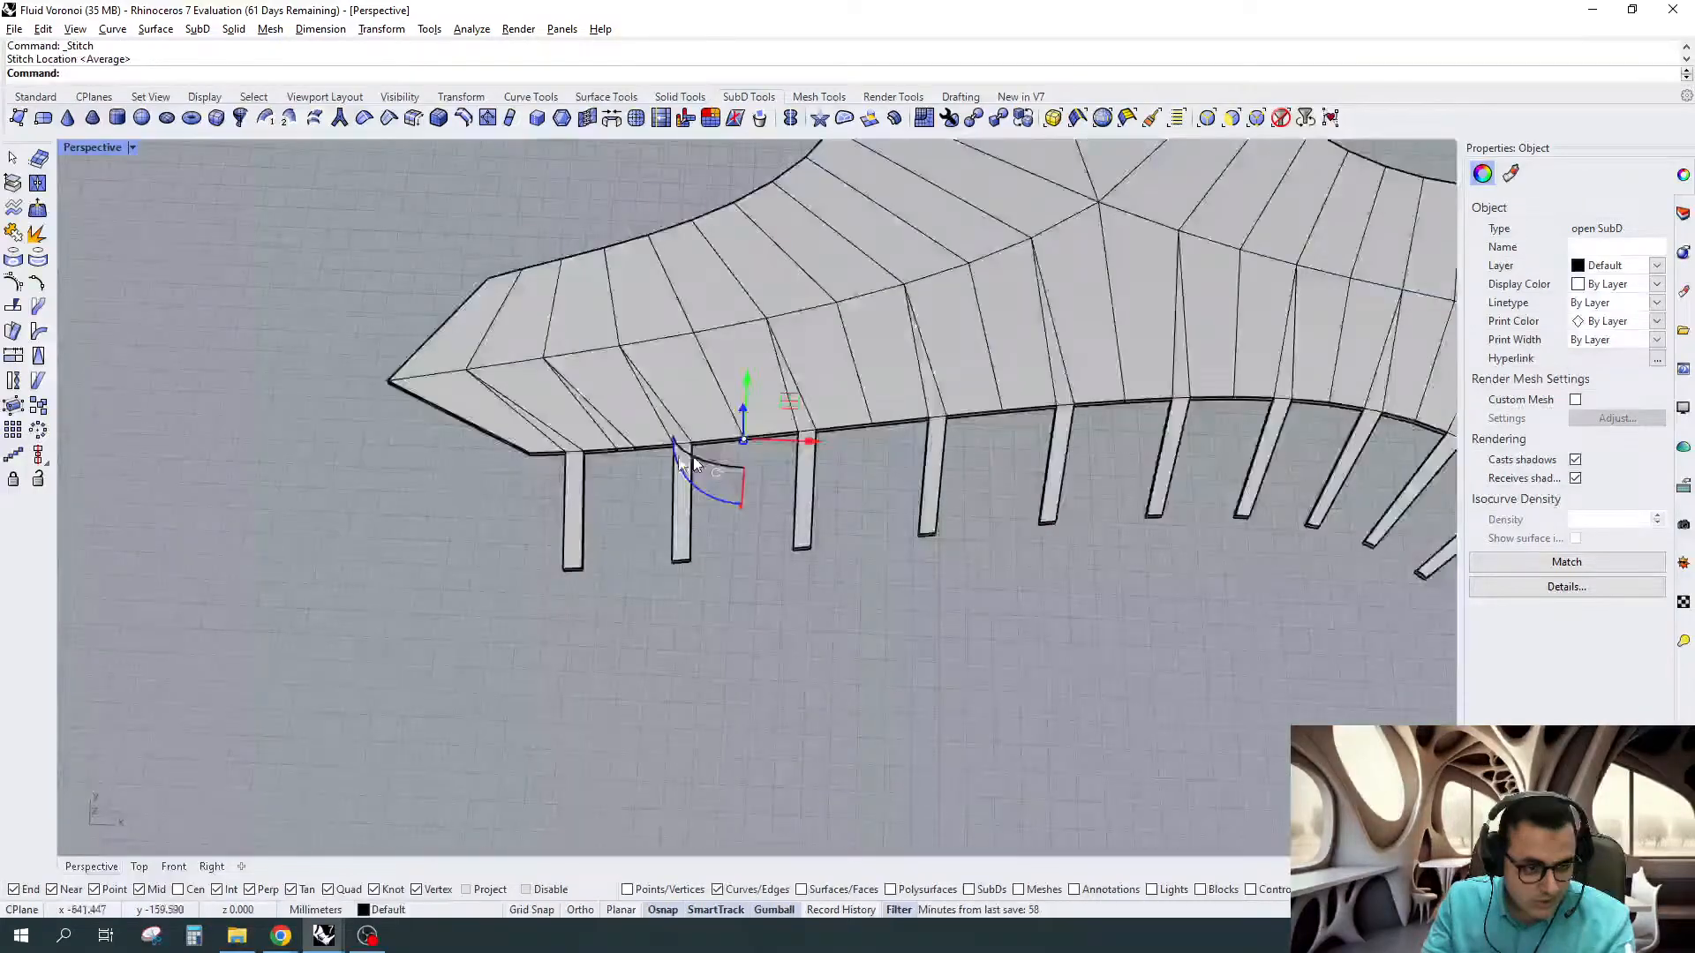
scroll(682, 459, up, 6)
click(667, 413)
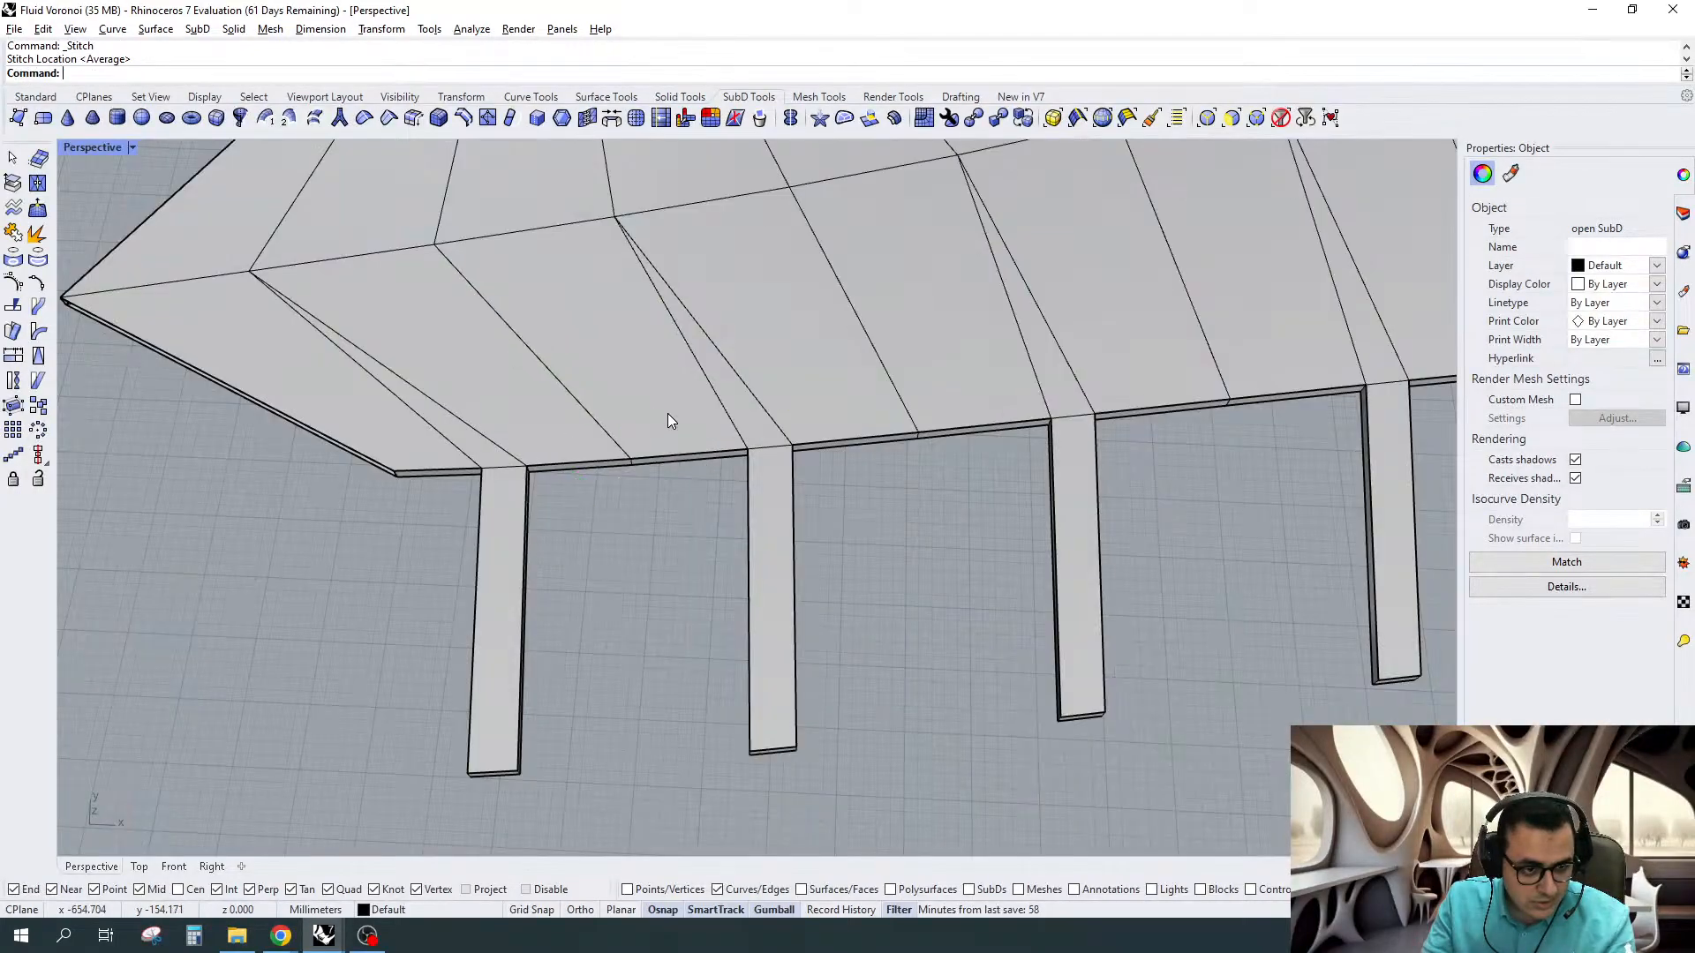
Switch the SubD display to smooth and inspect the thinned-out fingers around the bay
scroll(667, 413, down, 10)
right_drag(692, 485, 860, 421)
key(Tab)
scroll(860, 421, down, 4)
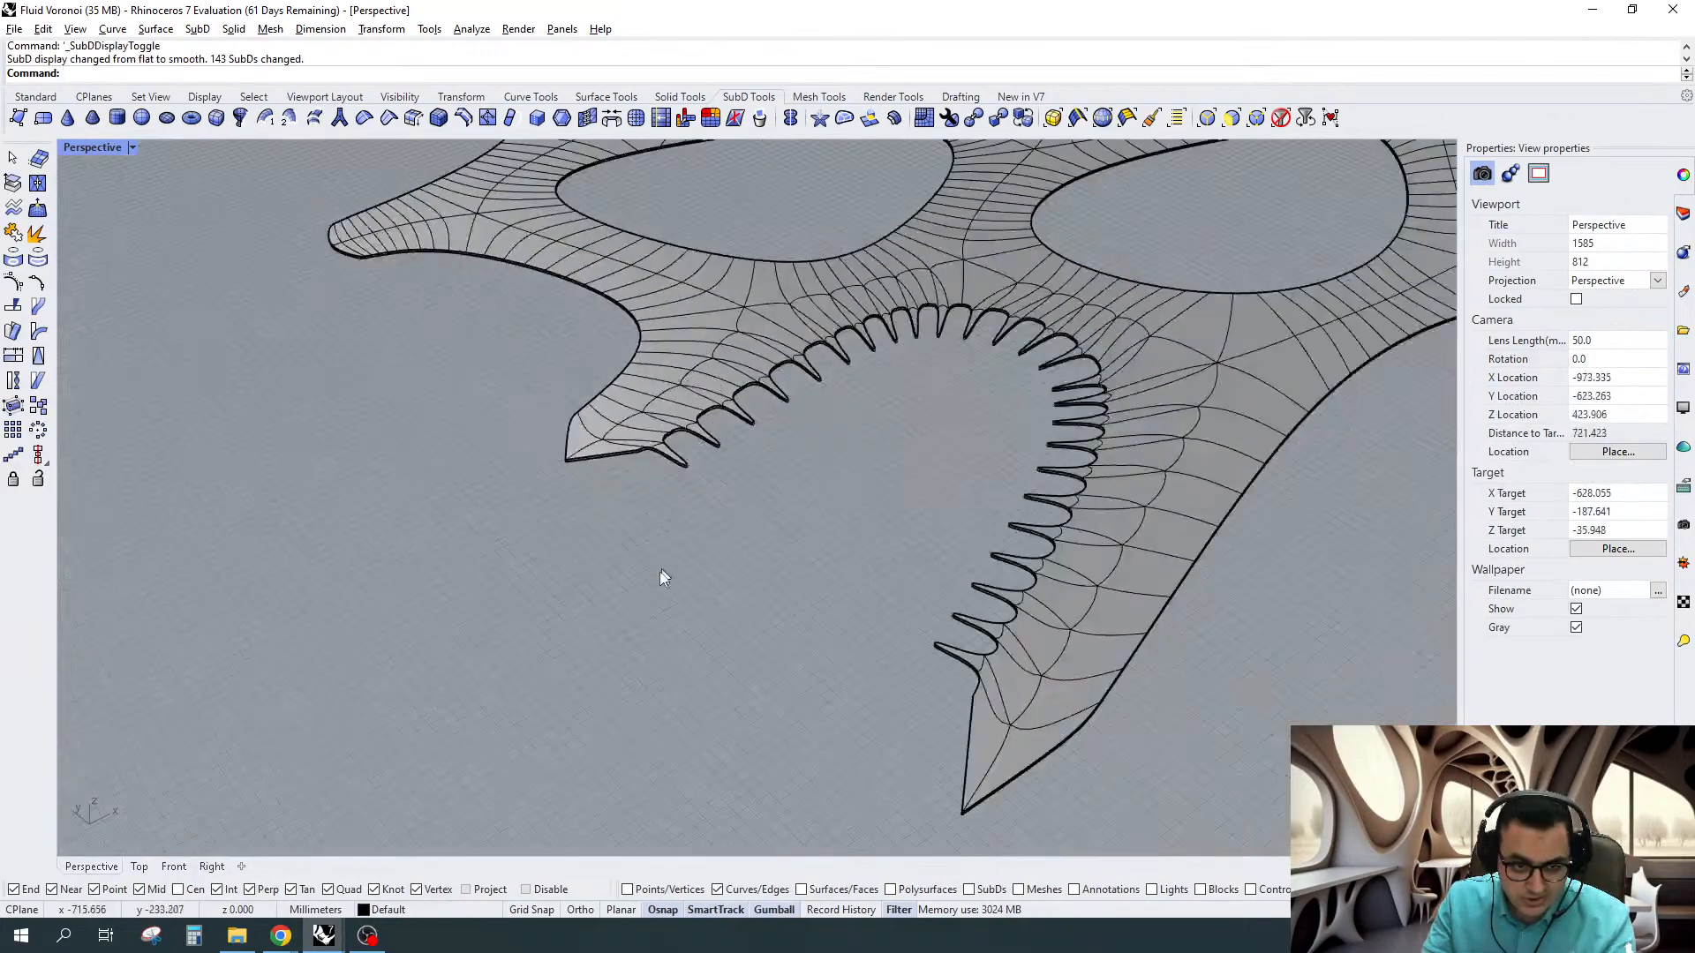
right_drag(1047, 468, 899, 391)
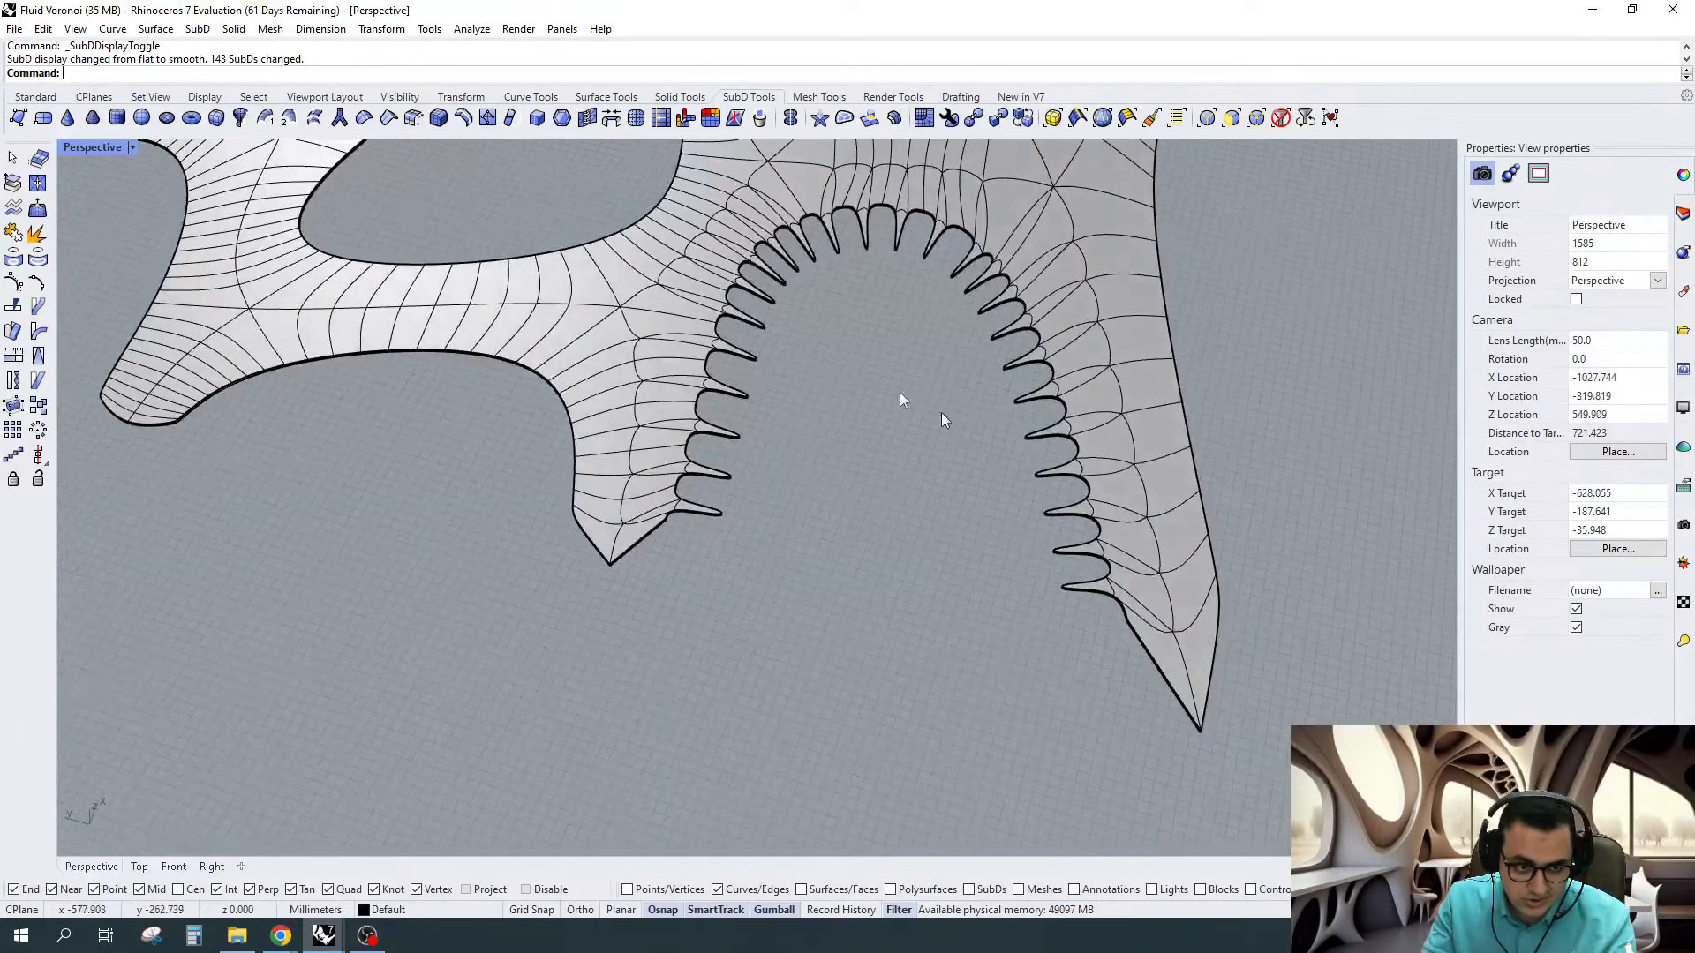
right_drag(780, 275, 716, 307)
scroll(668, 500, up, 8)
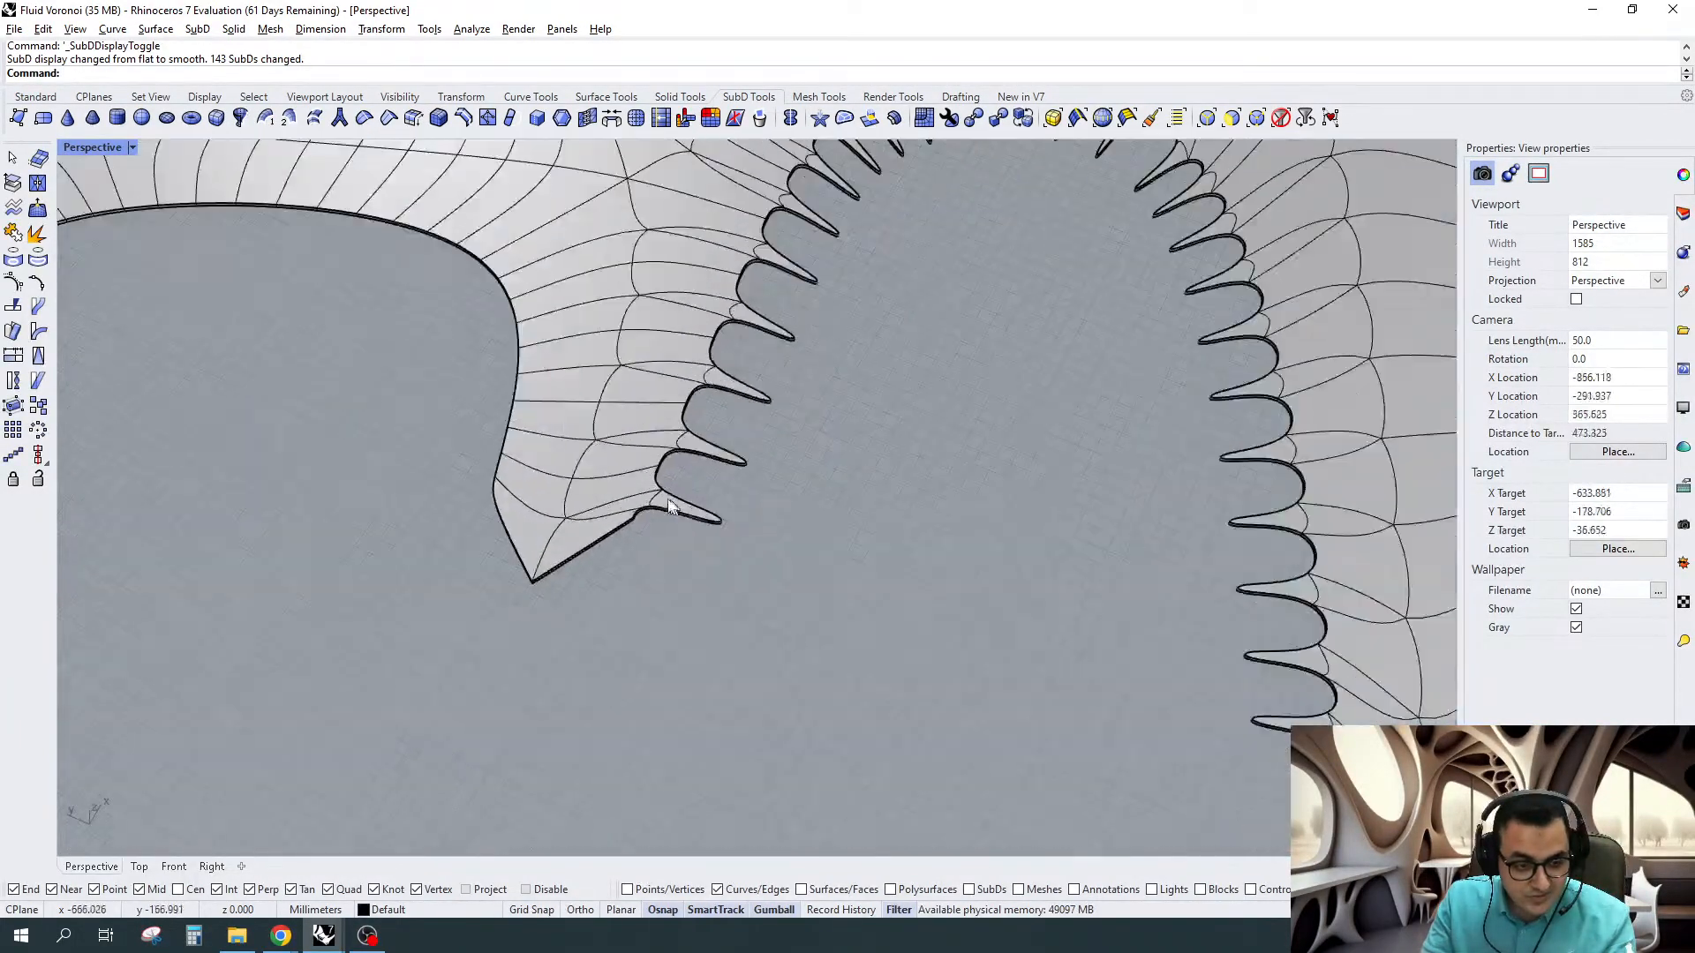
Bridge the two open rim edges at the upper arm's tip with Join and Crease enabled
scroll(496, 612, up, 3)
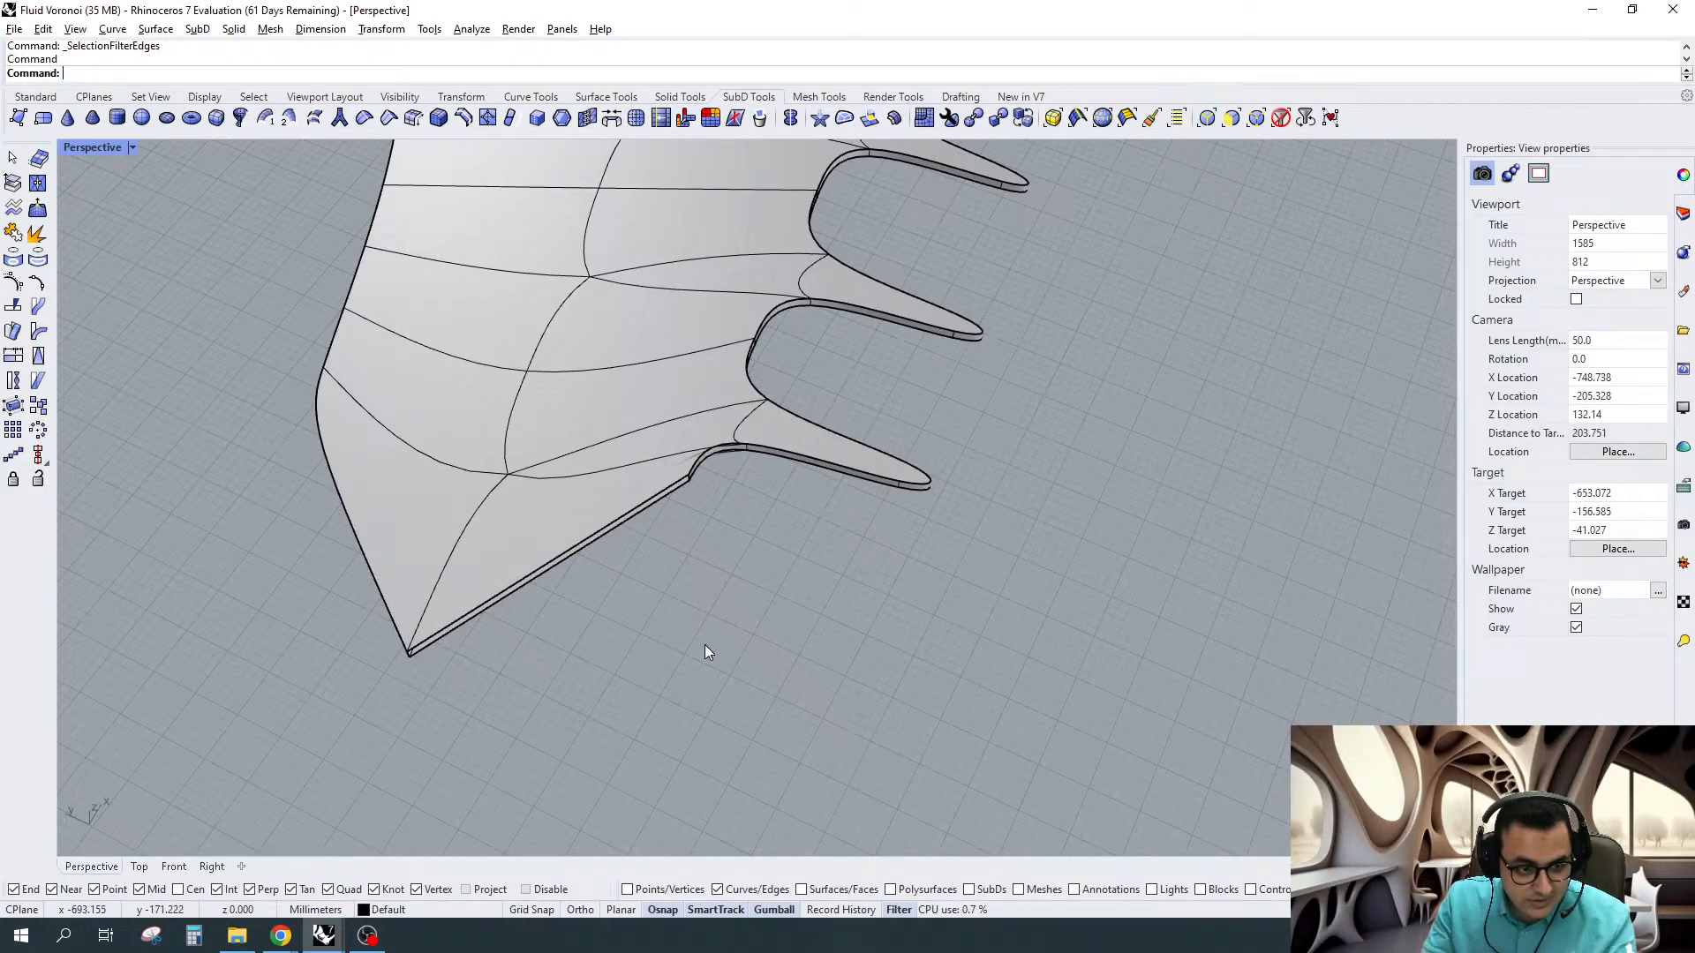
drag(704, 645, 621, 509)
scroll(621, 508, up, 3)
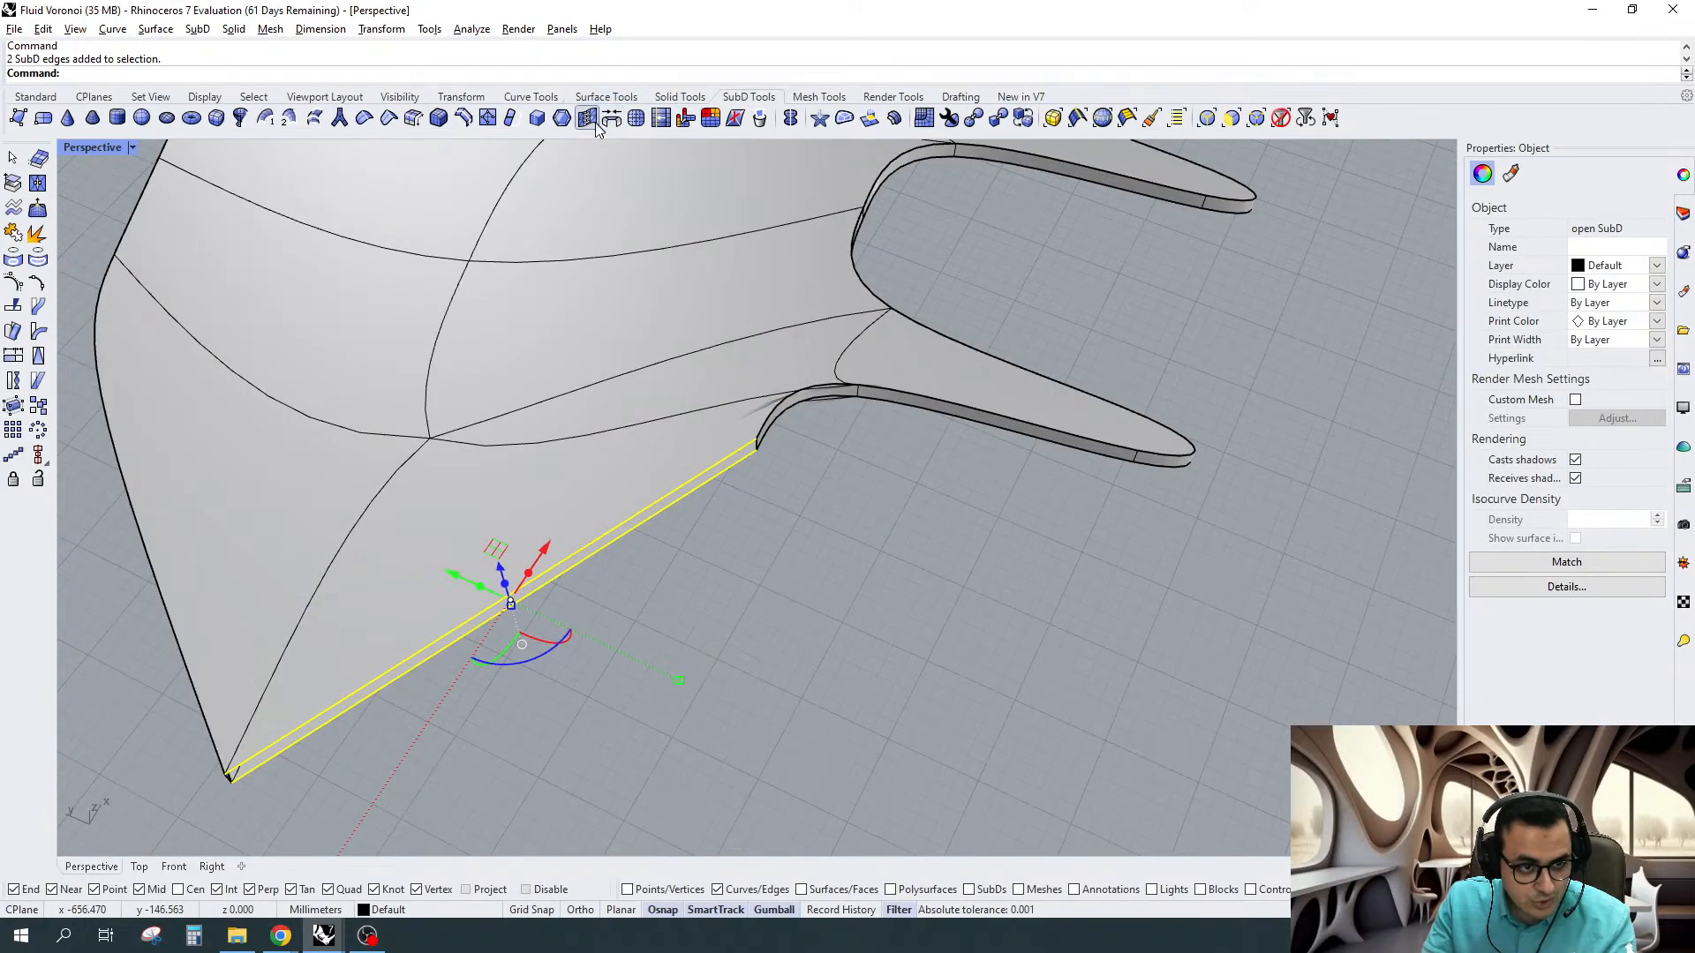
click(610, 117)
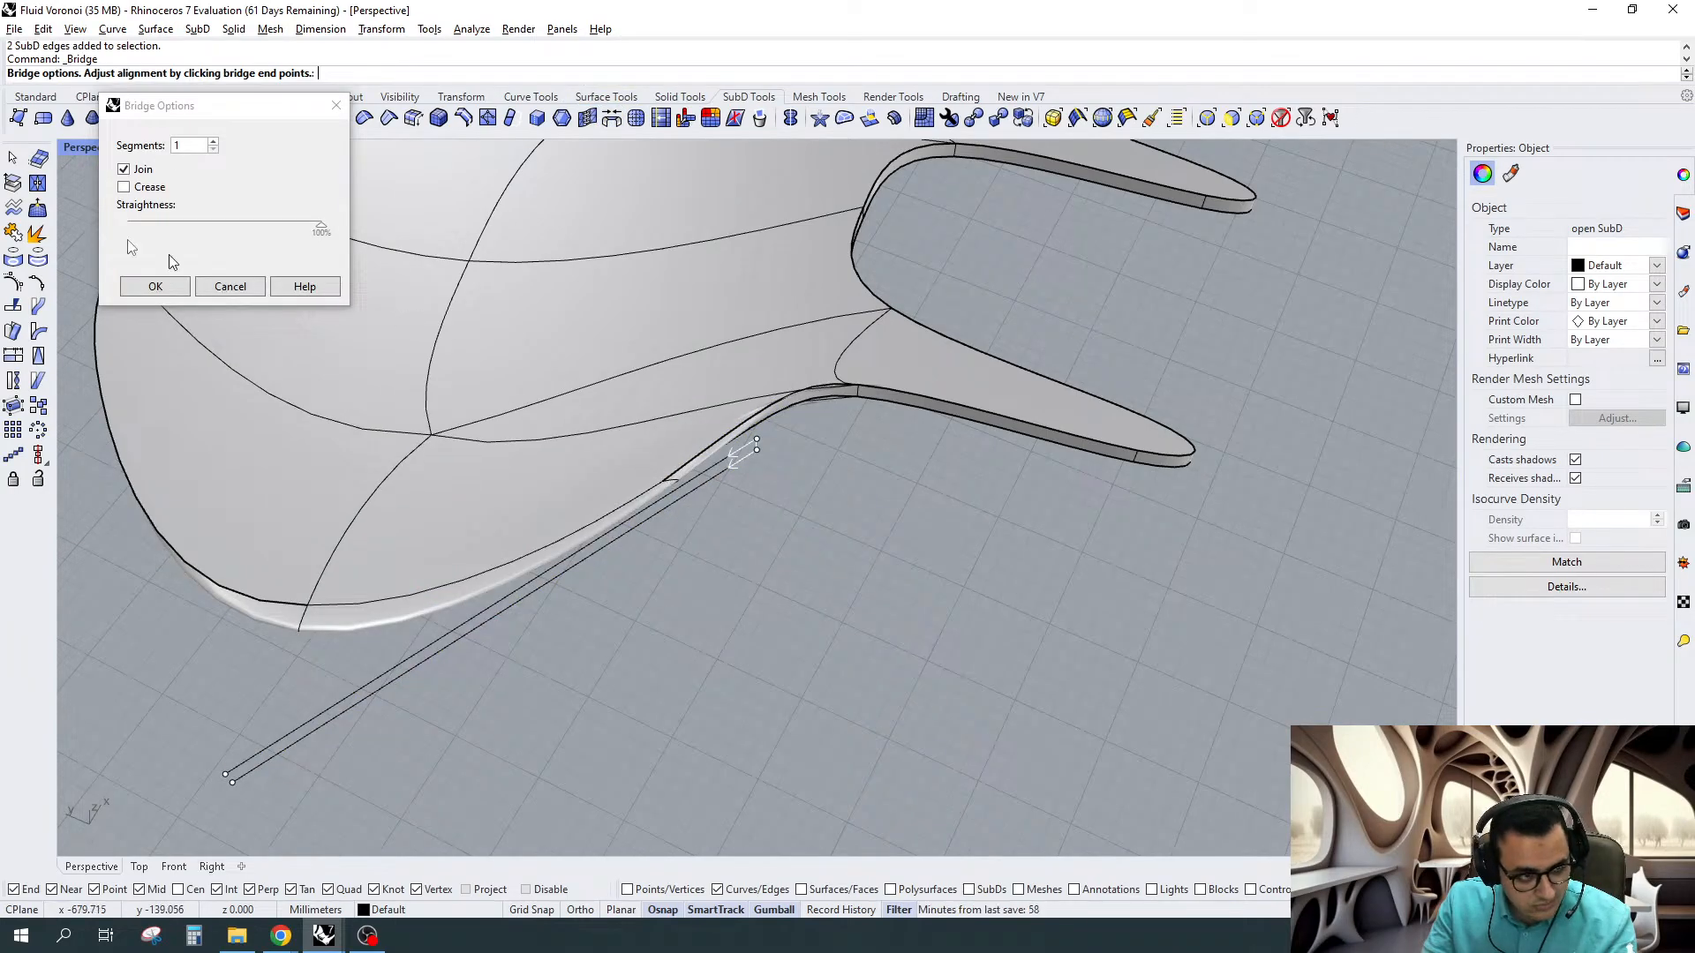
click(124, 187)
click(132, 286)
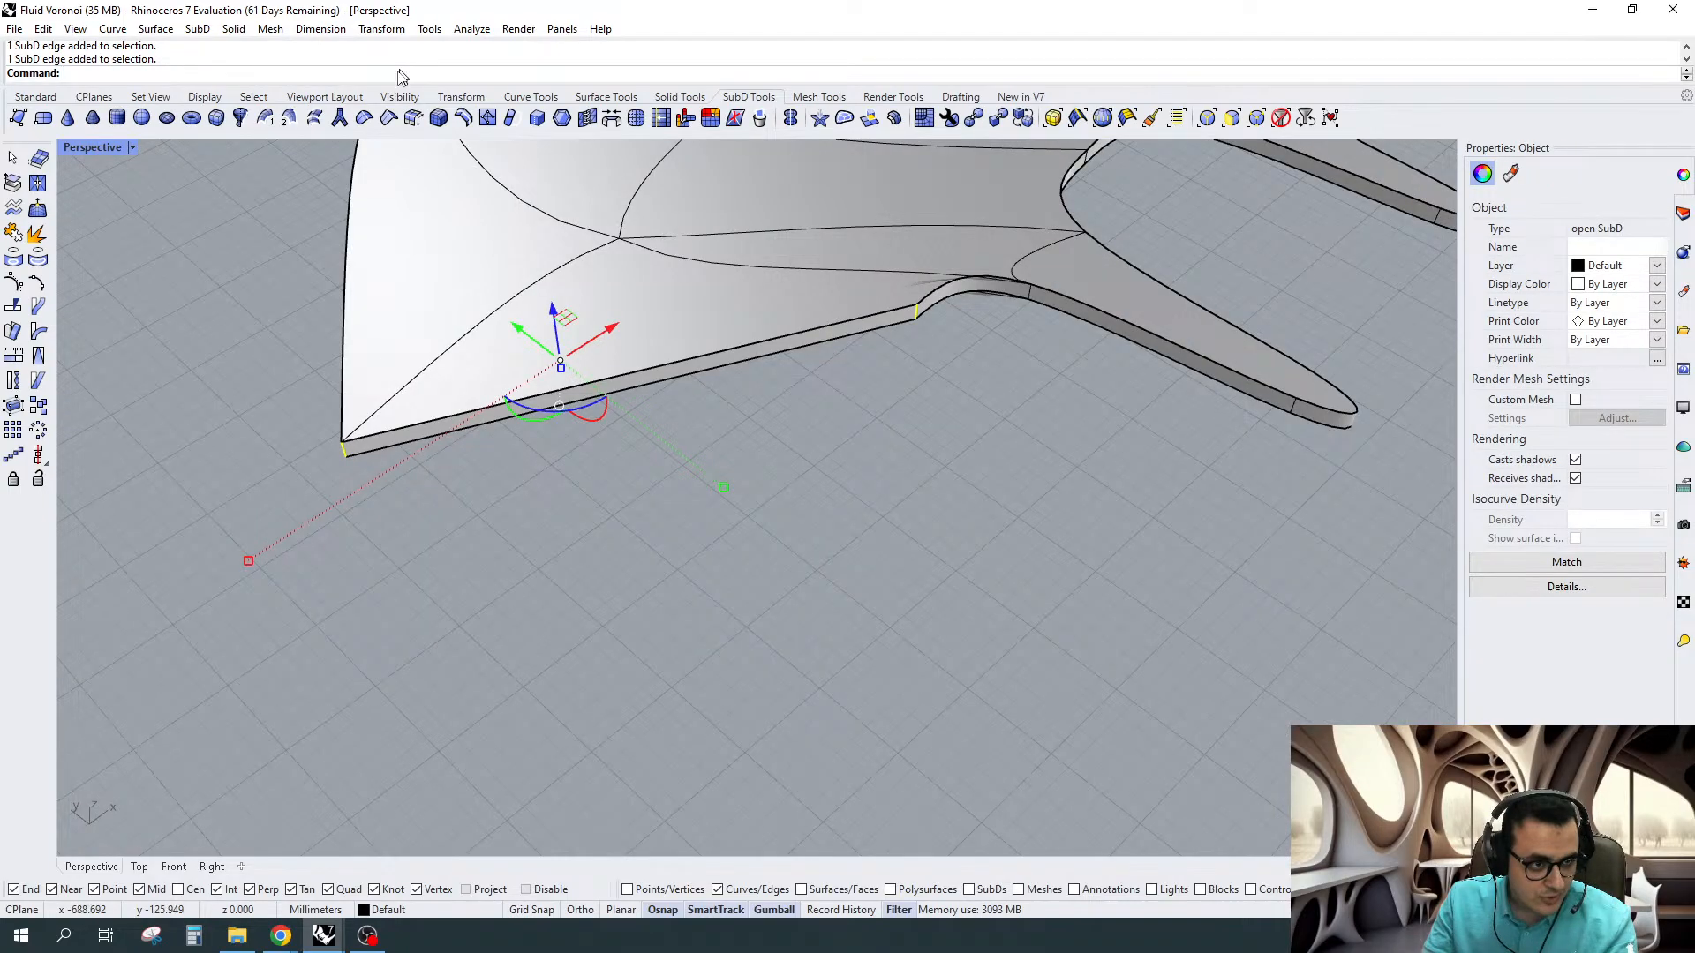
Remove the creases from the two short vertical edges at the ends of the new bridge face
click(365, 118)
scroll(475, 479, down, 8)
key(Escape)
scroll(518, 370, down, 4)
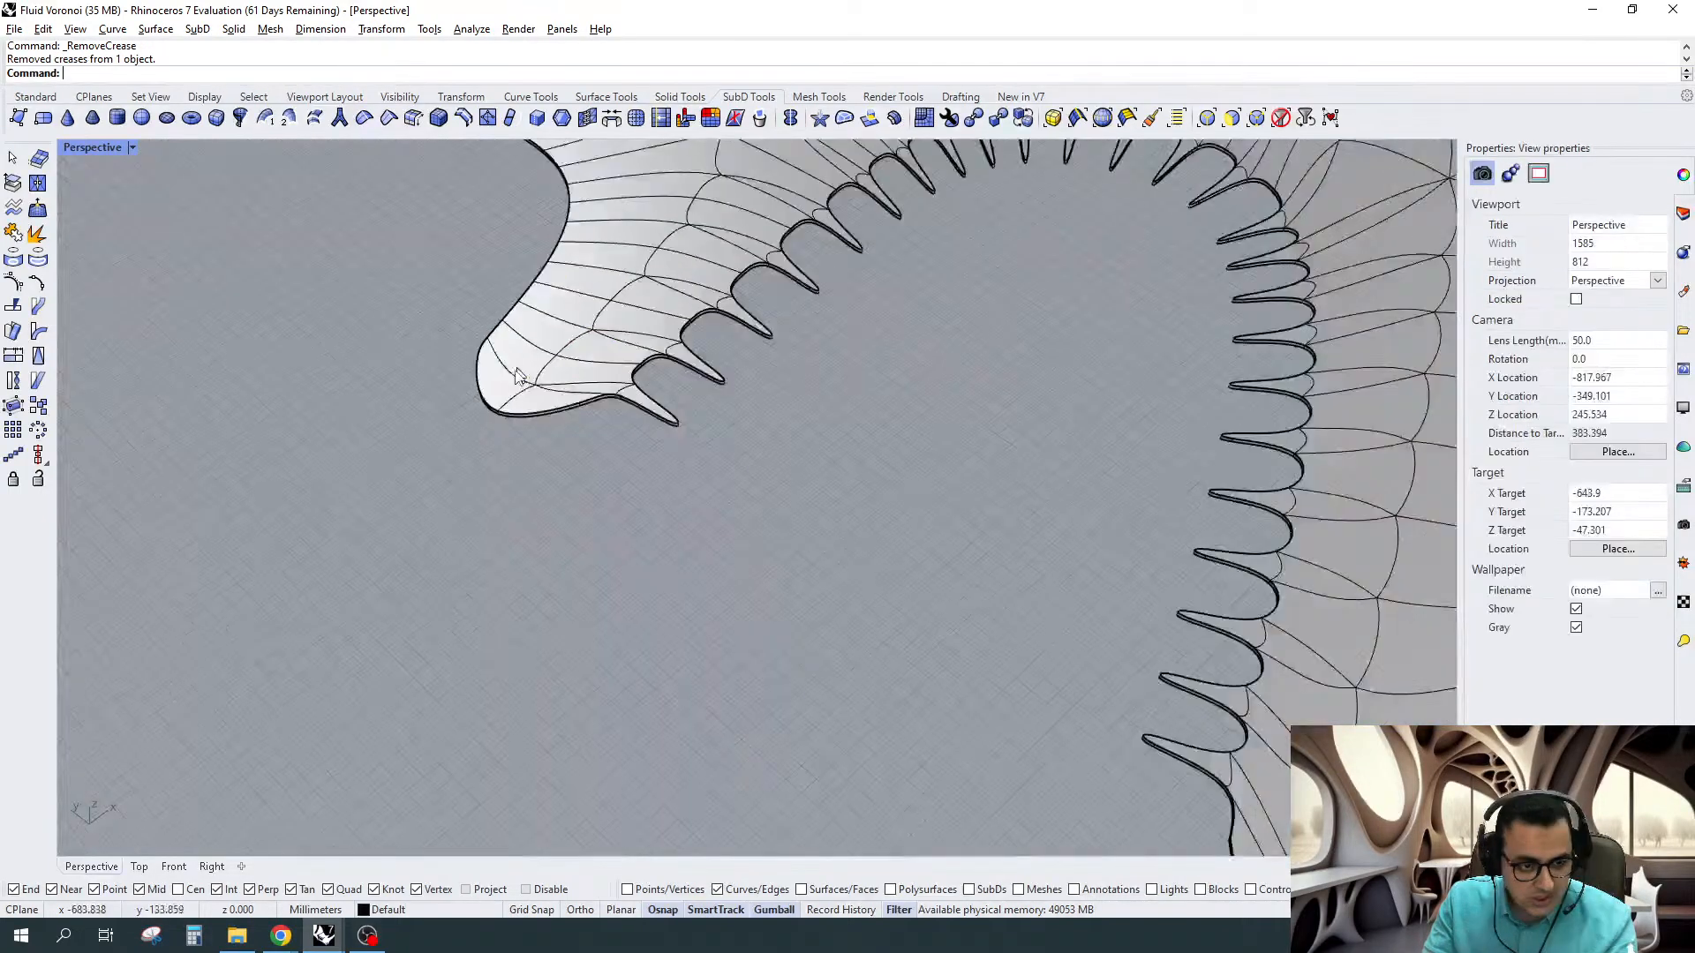
Bridge the two open rim edges at the opposite arm's tip and remove the creases from that bridge's end edges
scroll(1278, 479, up, 5)
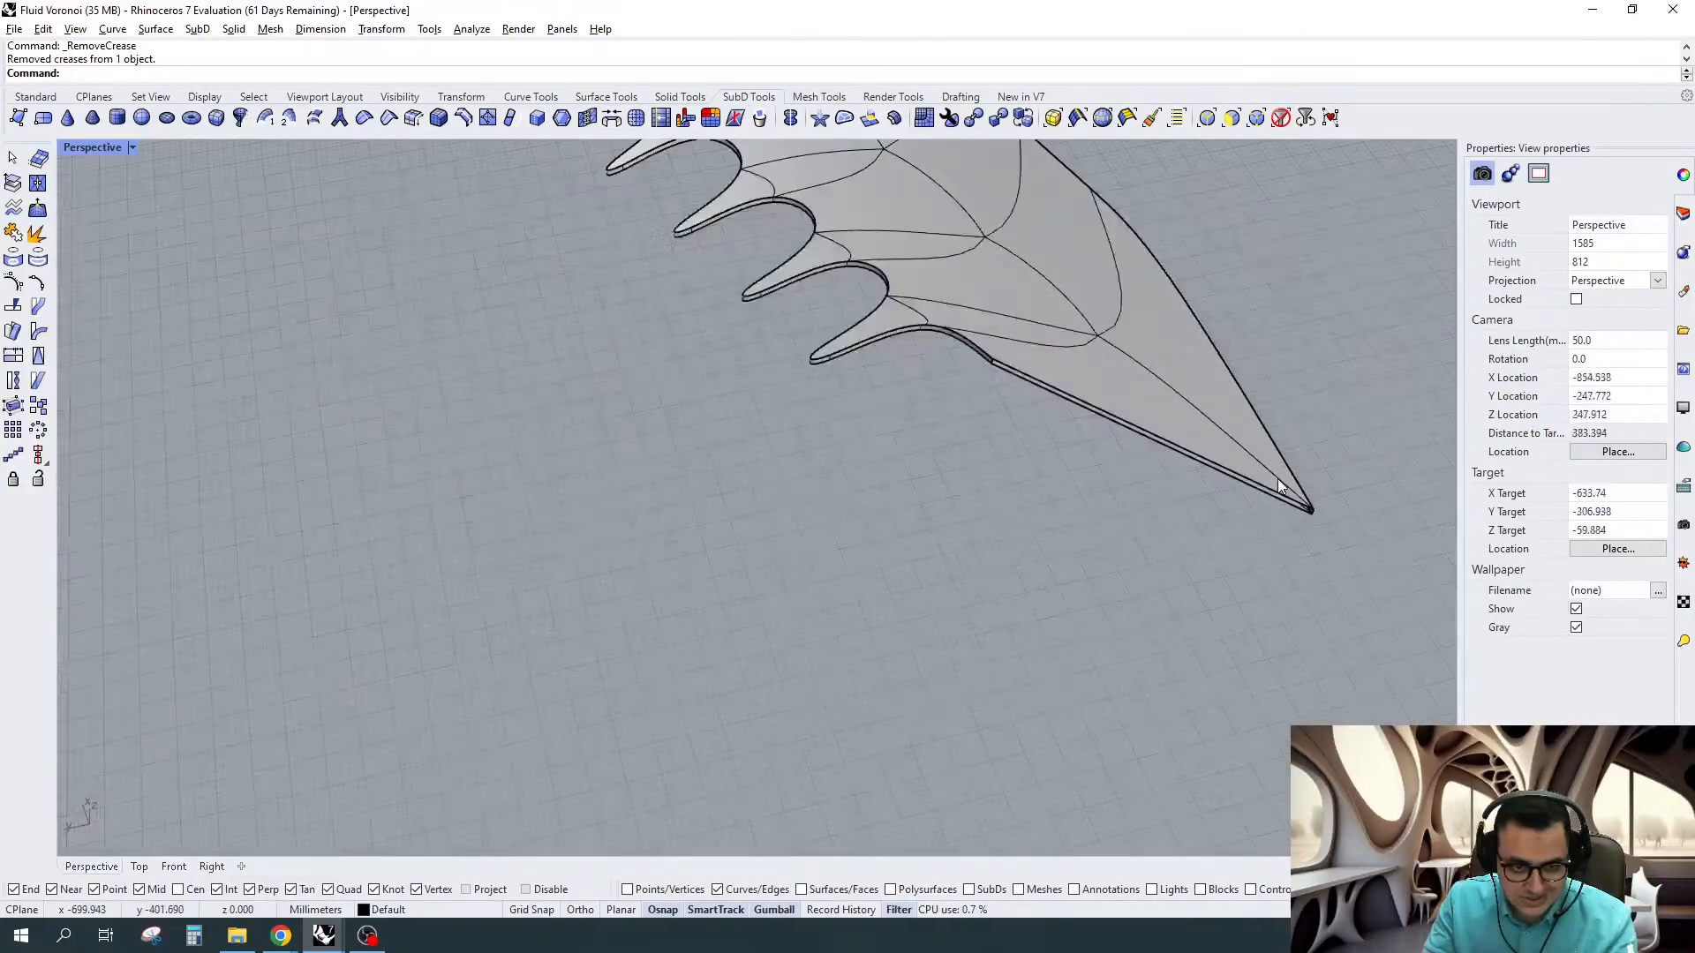
click(1188, 441)
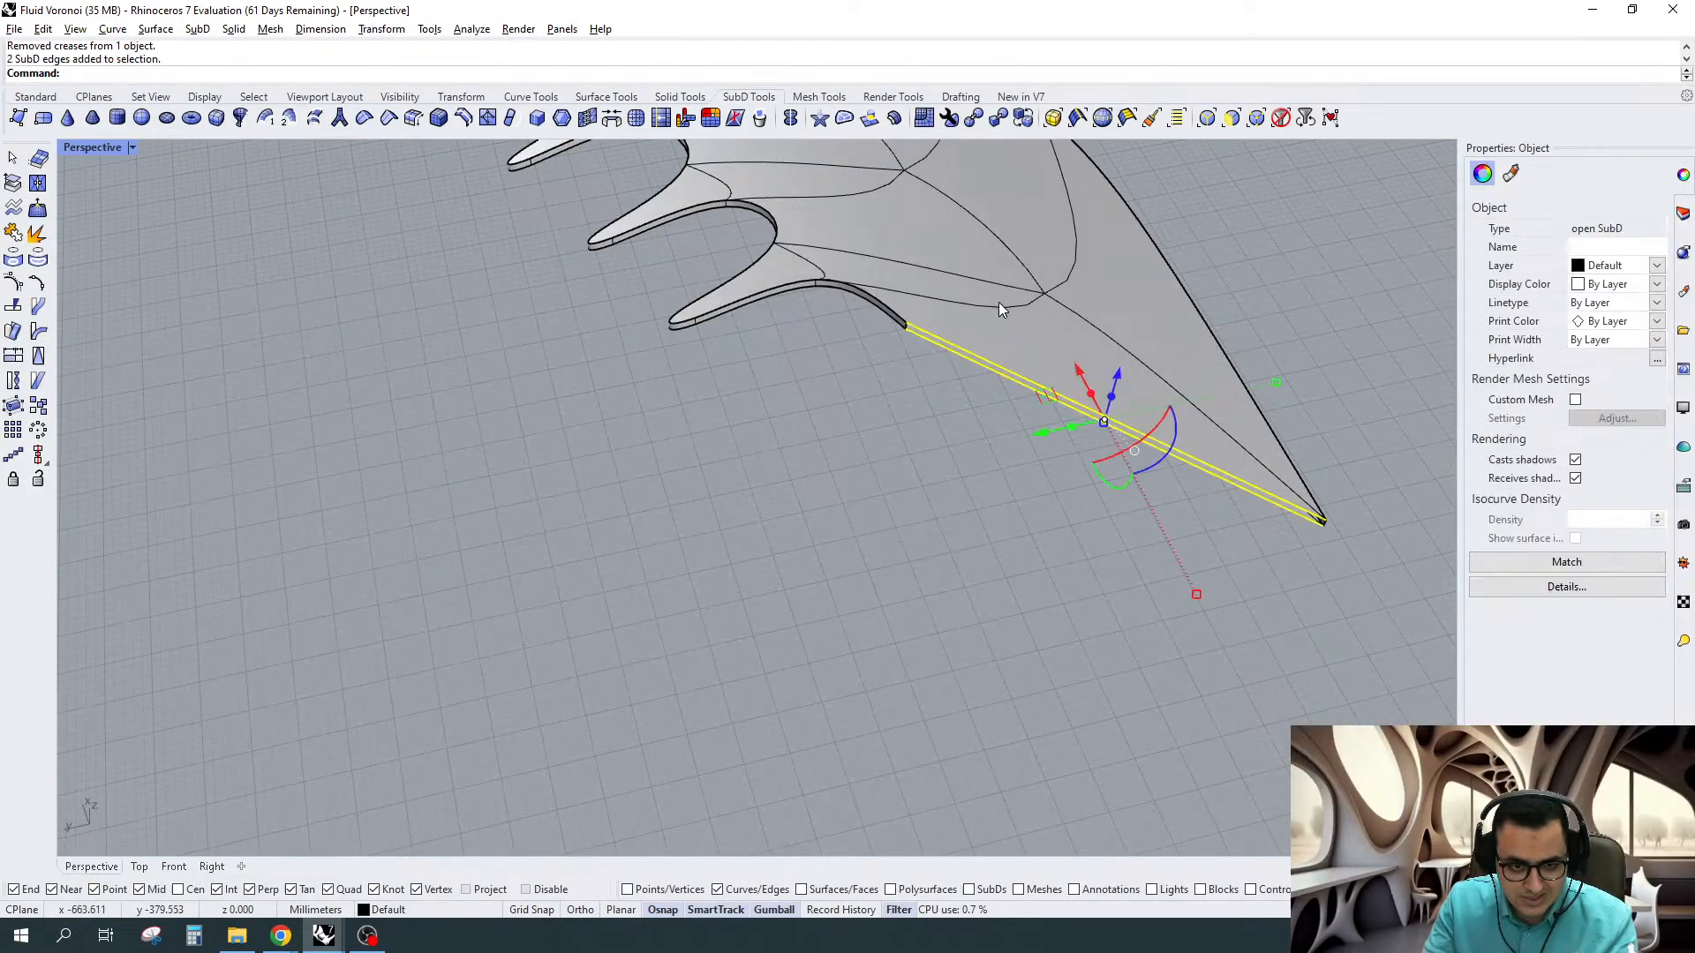
key(Return)
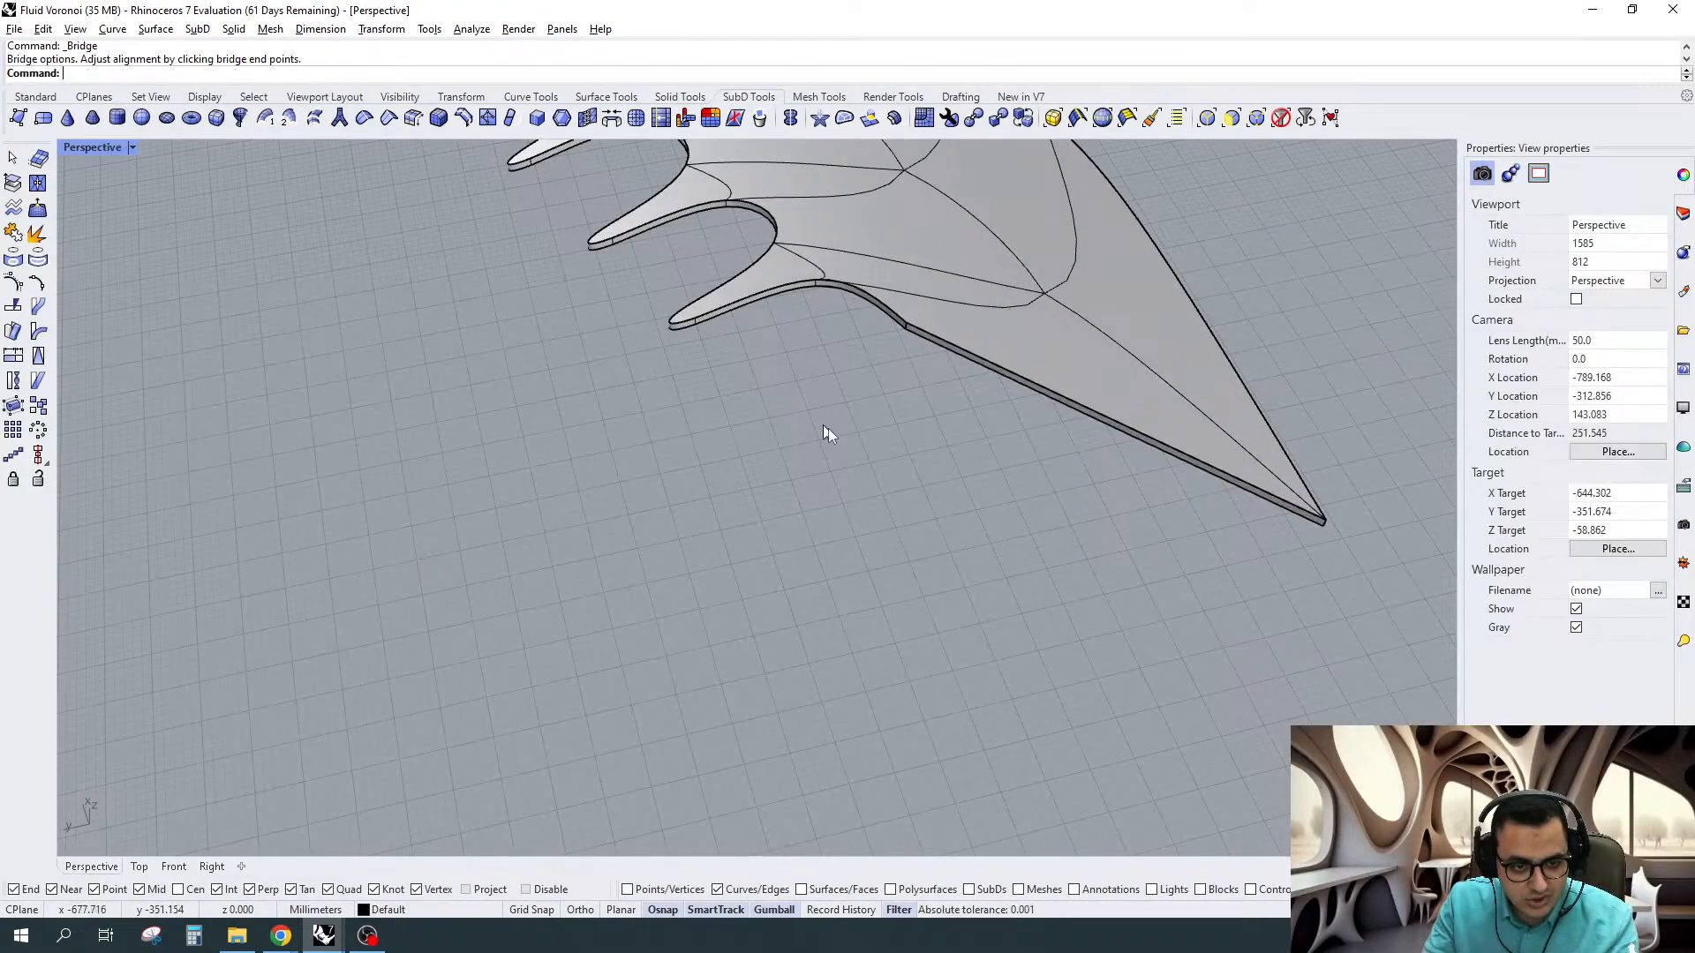
drag(837, 406, 943, 291)
drag(1213, 611, 933, 228)
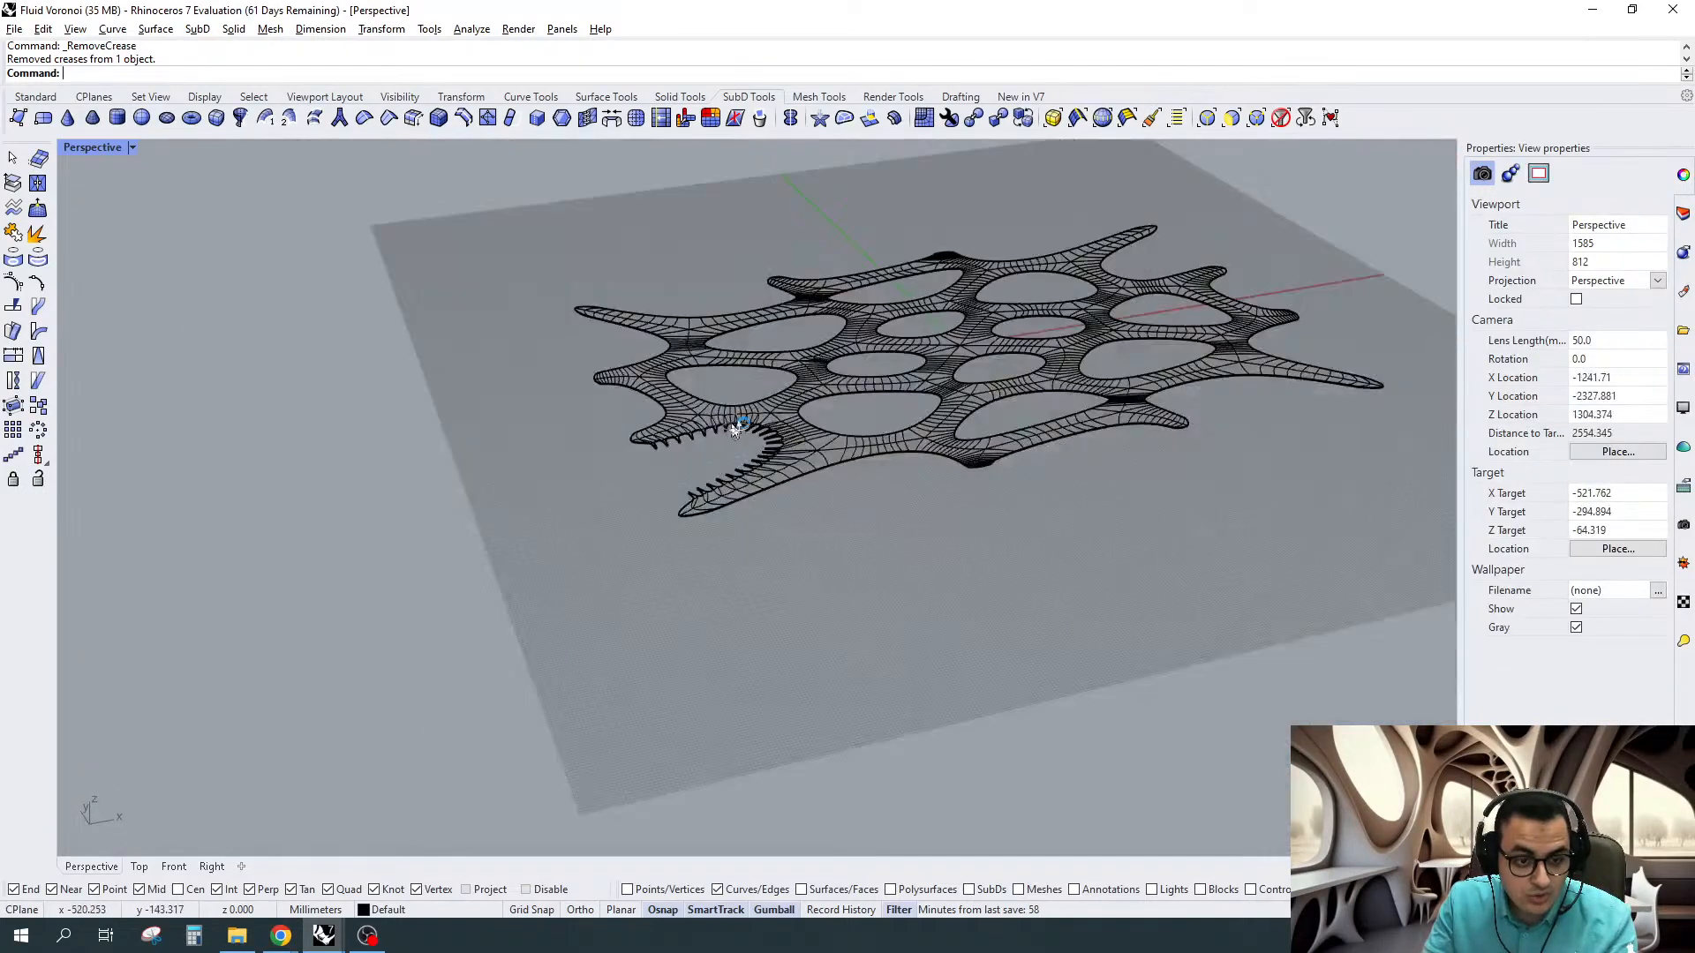
Show all hidden objects and set the Perspective view to Rendered display
right_drag(738, 427, 812, 431)
text(Show)
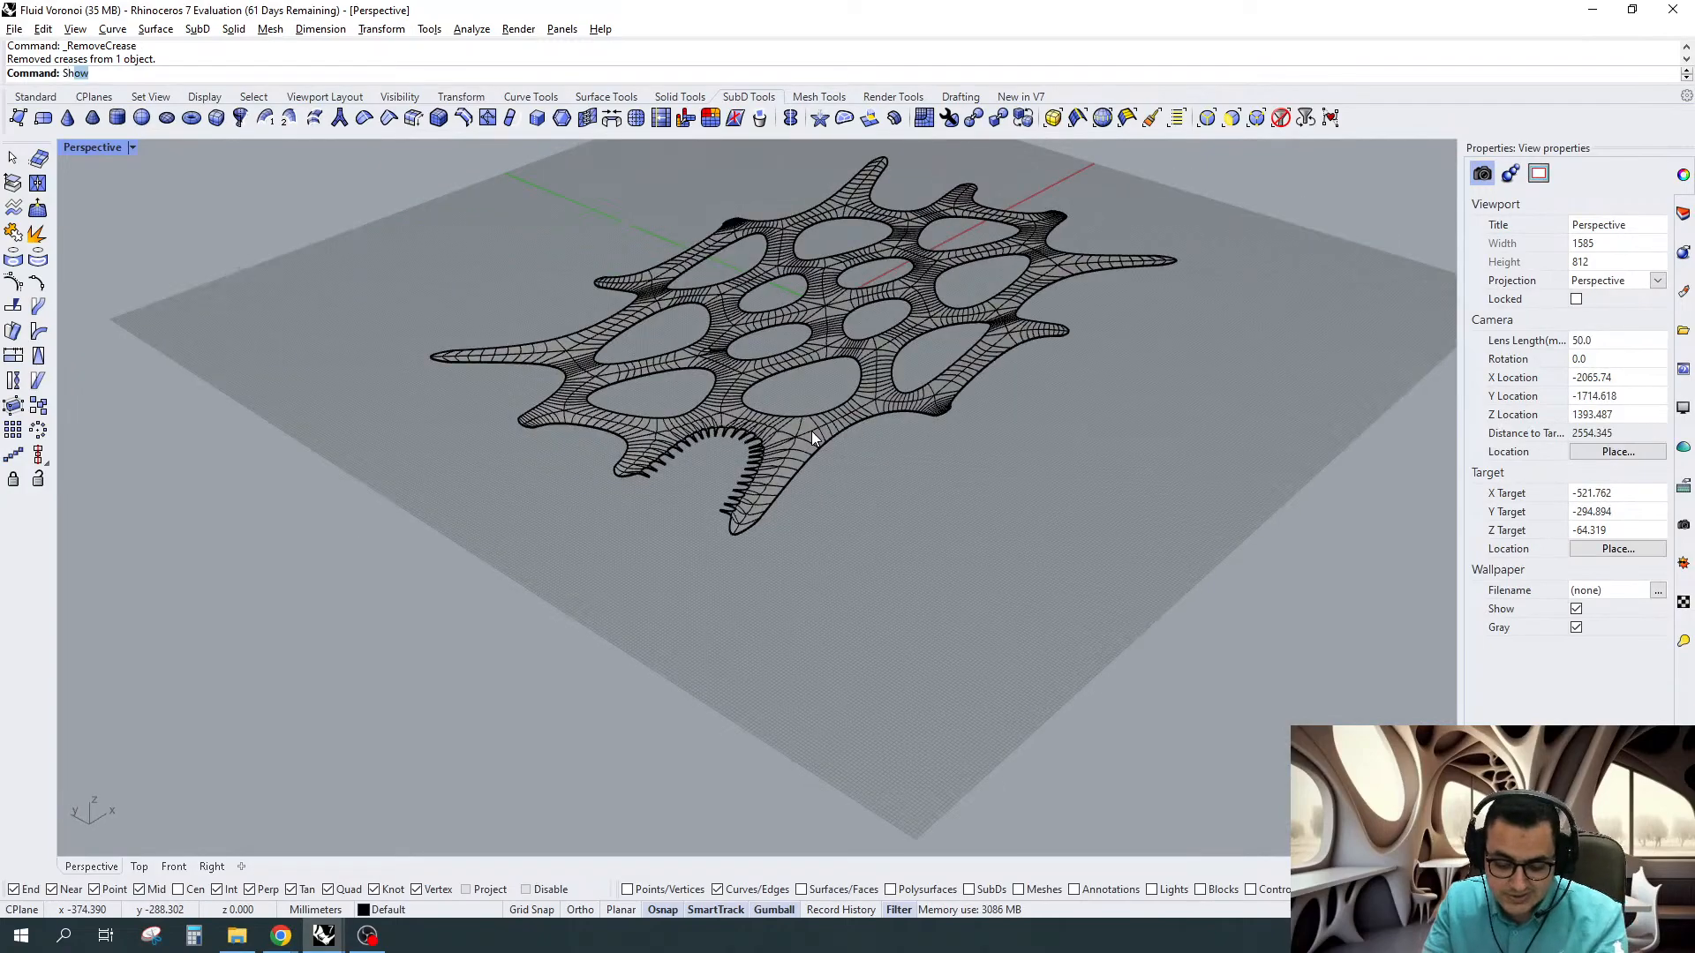
key(Return)
click(131, 147)
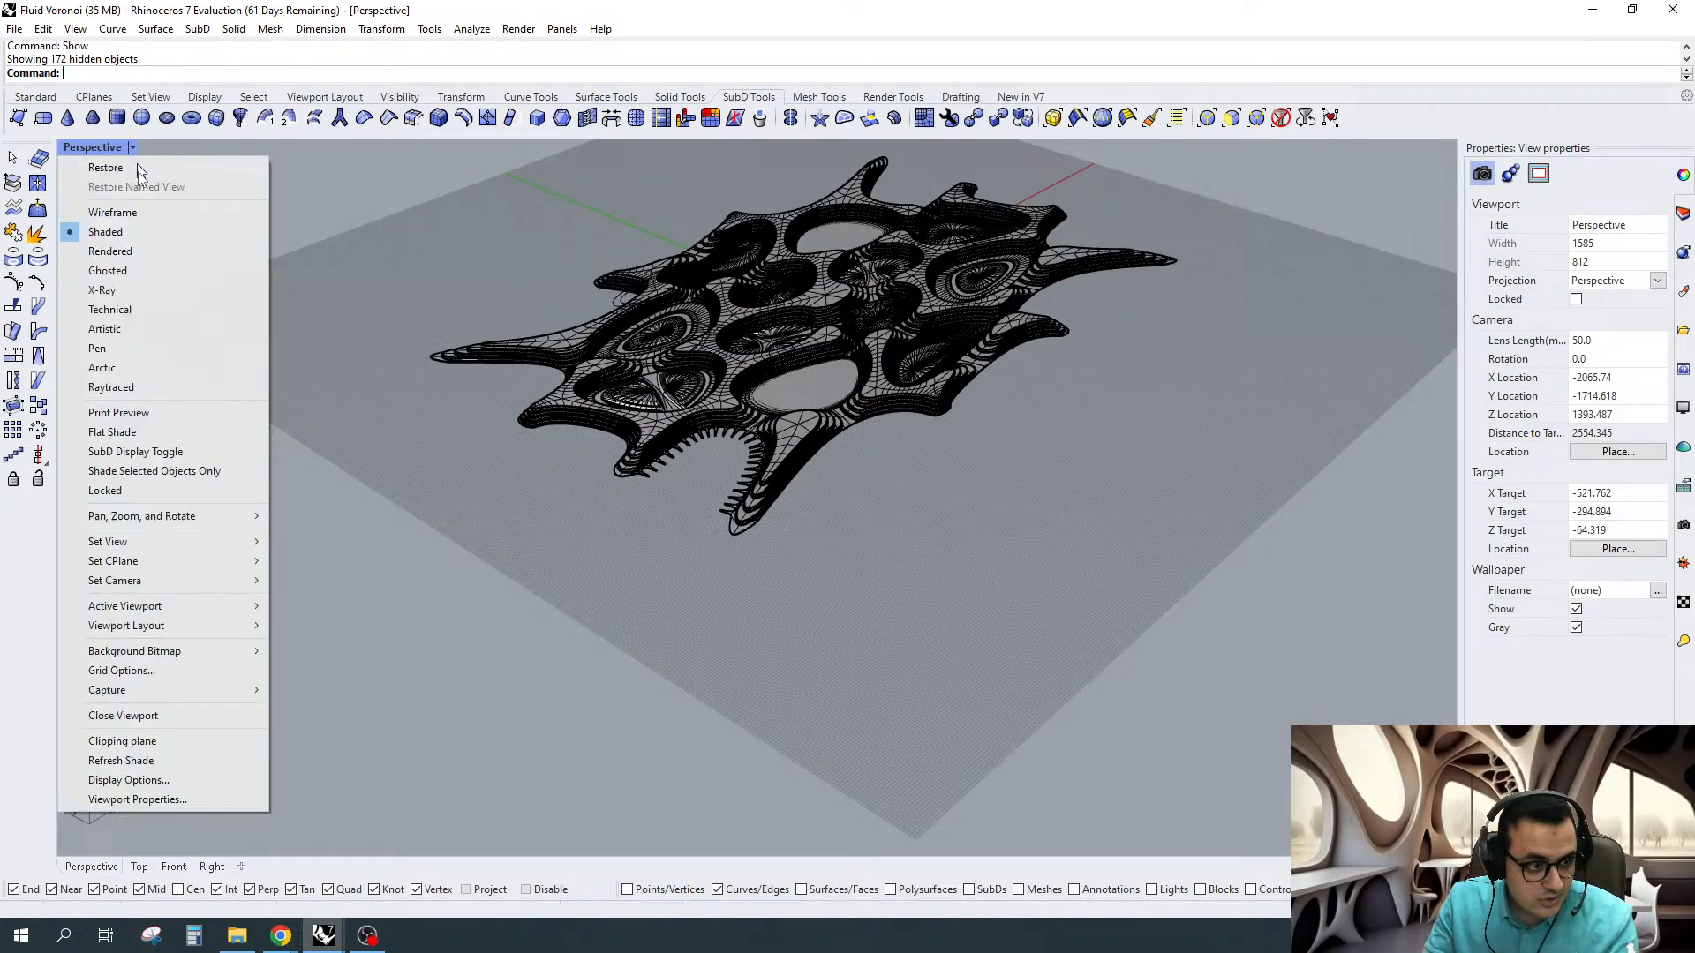
click(111, 252)
Examine the rendered platform with its dock fingers and terraces from several angles
scroll(795, 397, up, 3)
right_drag(795, 398, 673, 388)
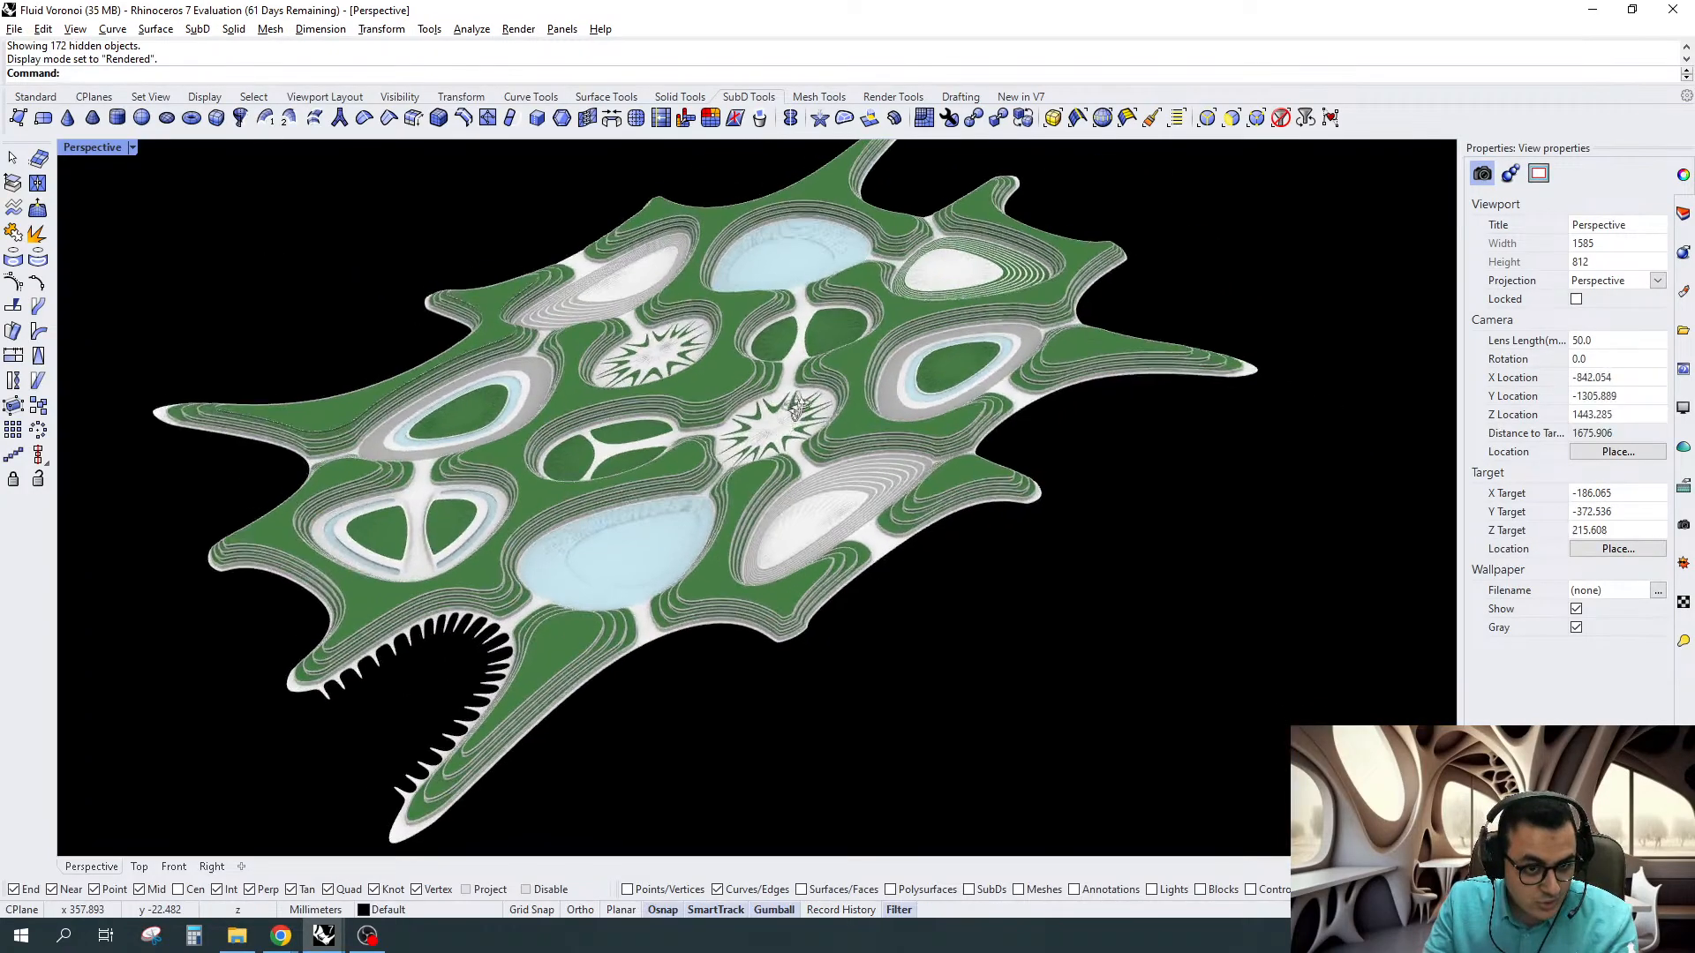
scroll(825, 362, down, 3)
scroll(827, 359, up, 3)
scroll(828, 358, up, 2)
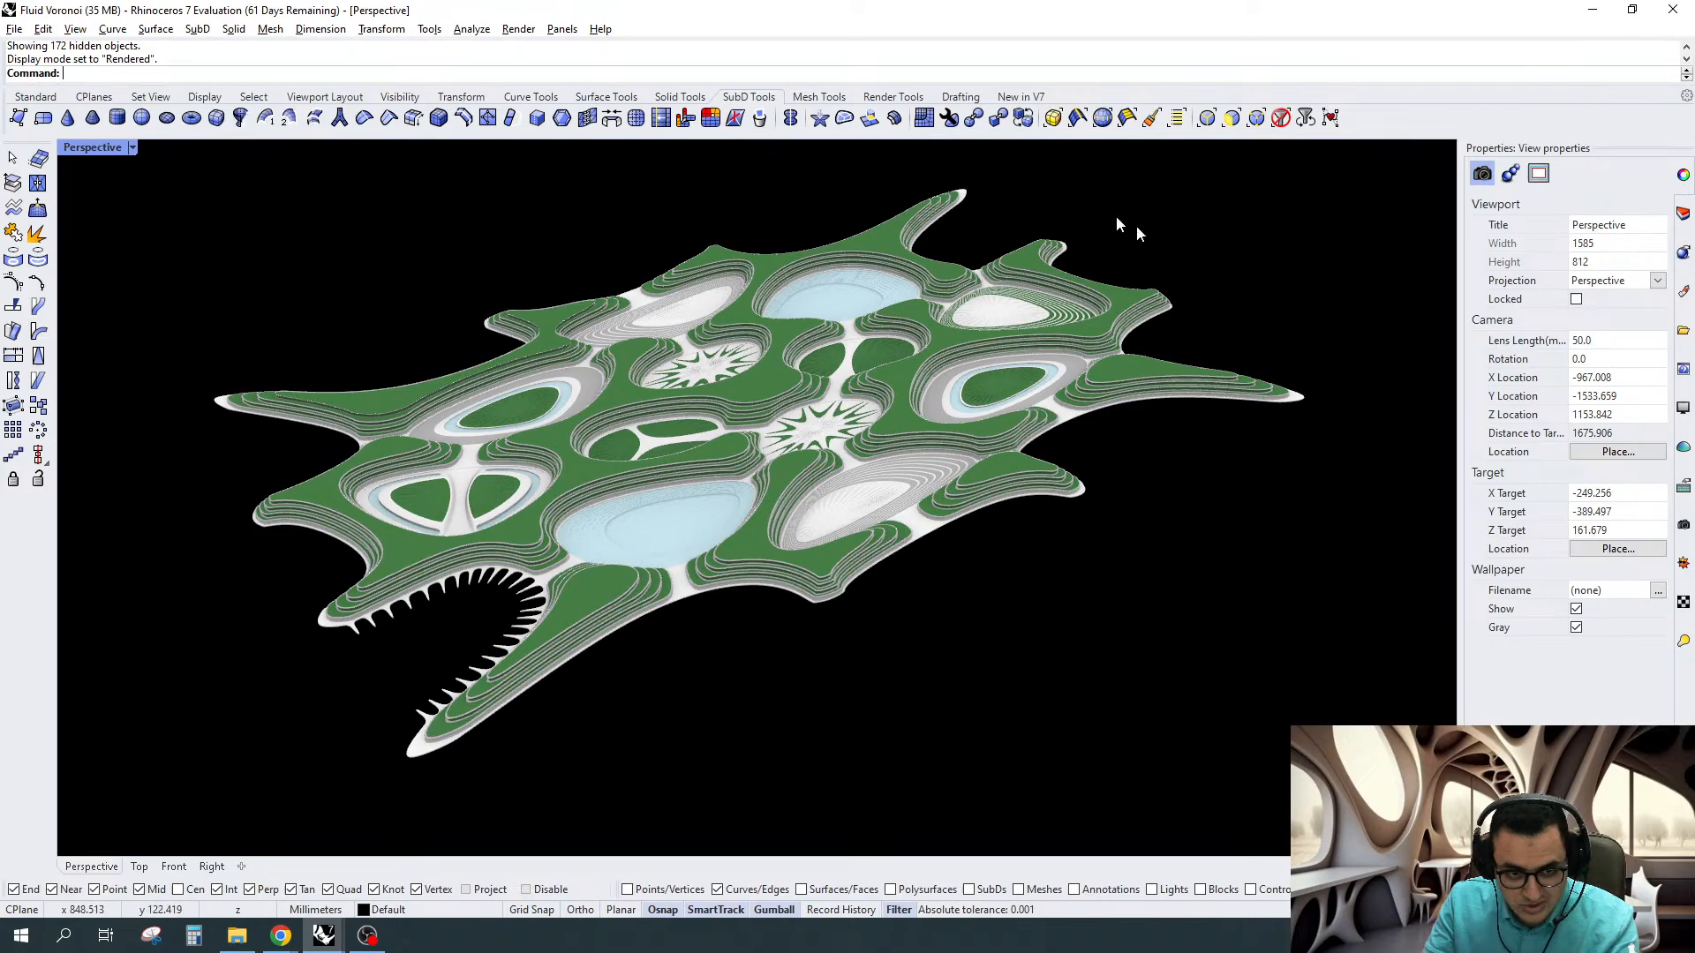
right_drag(813, 399, 565, 618)
shift+right_drag(565, 618, 662, 533)
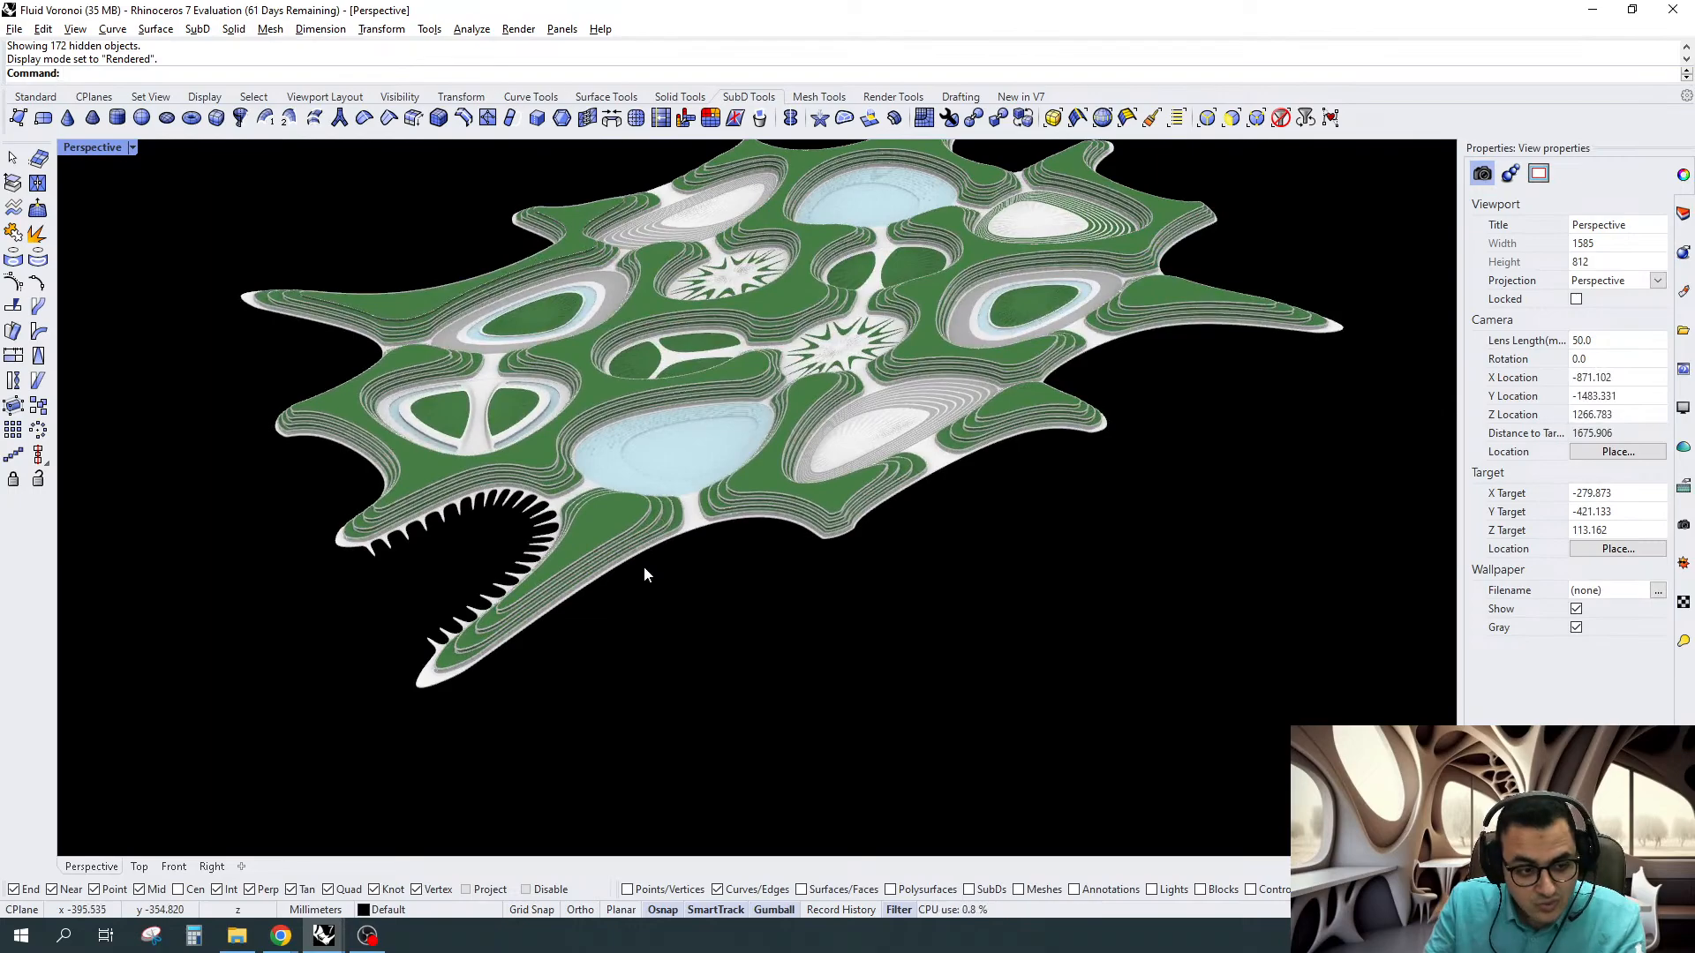
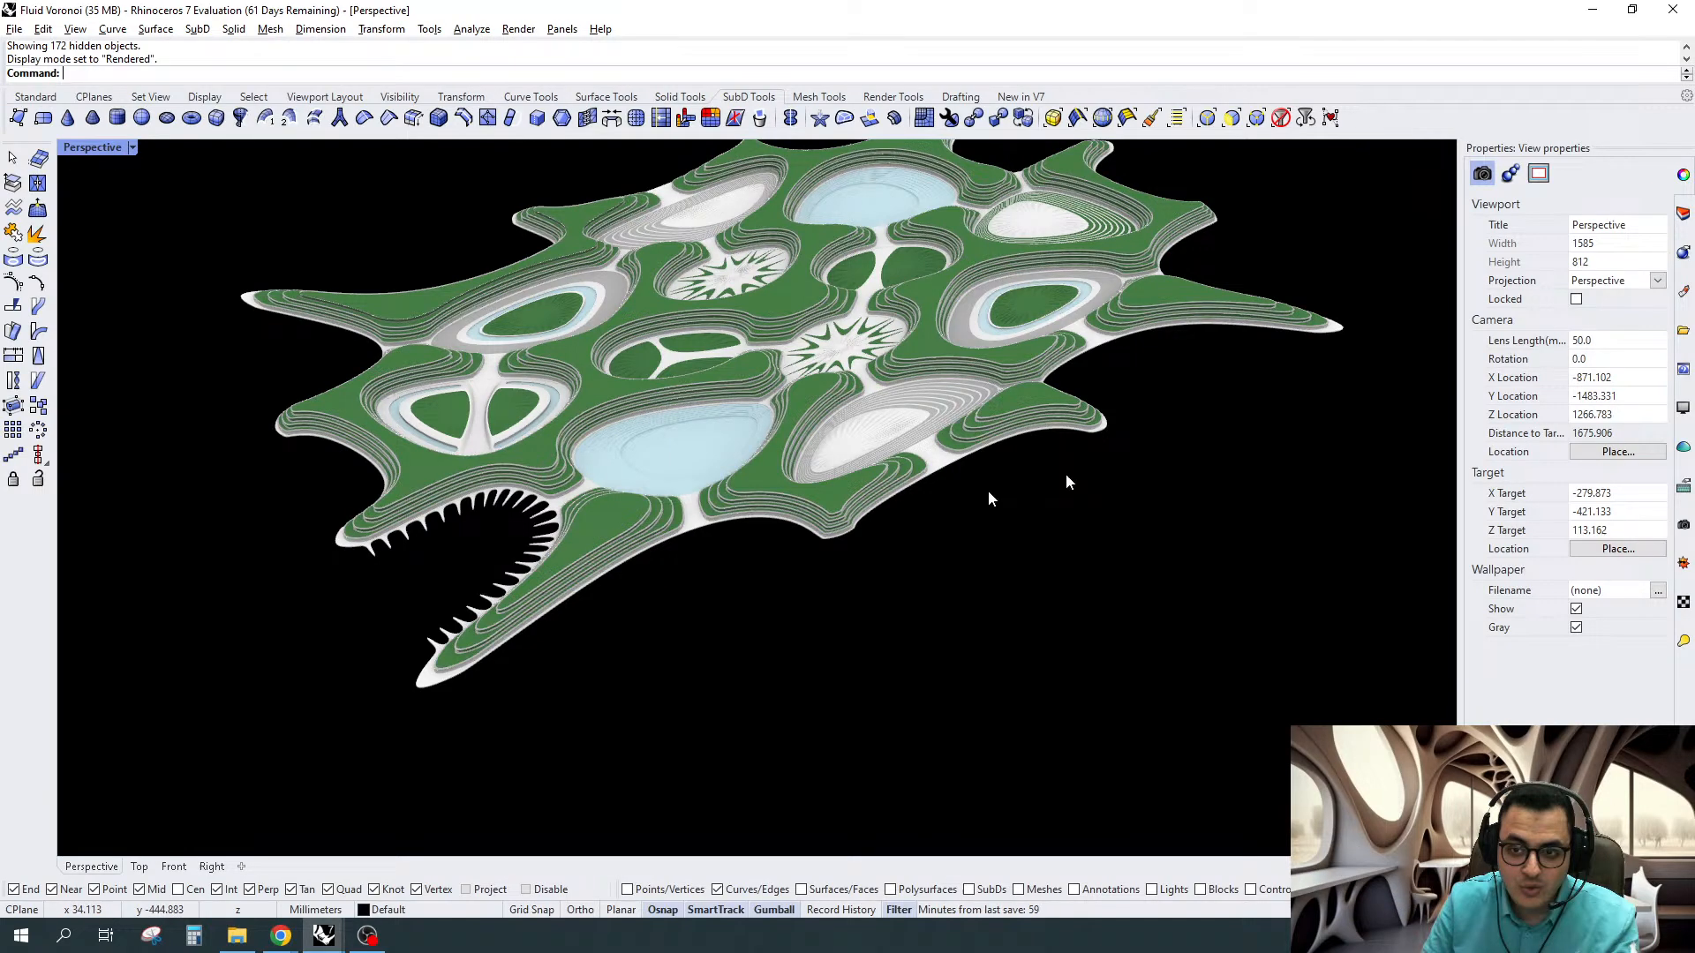
Examine how the platform sits on the surrounding water surface in the Voronoi City file, then minimize that window
right_drag(786, 521, 1017, 339)
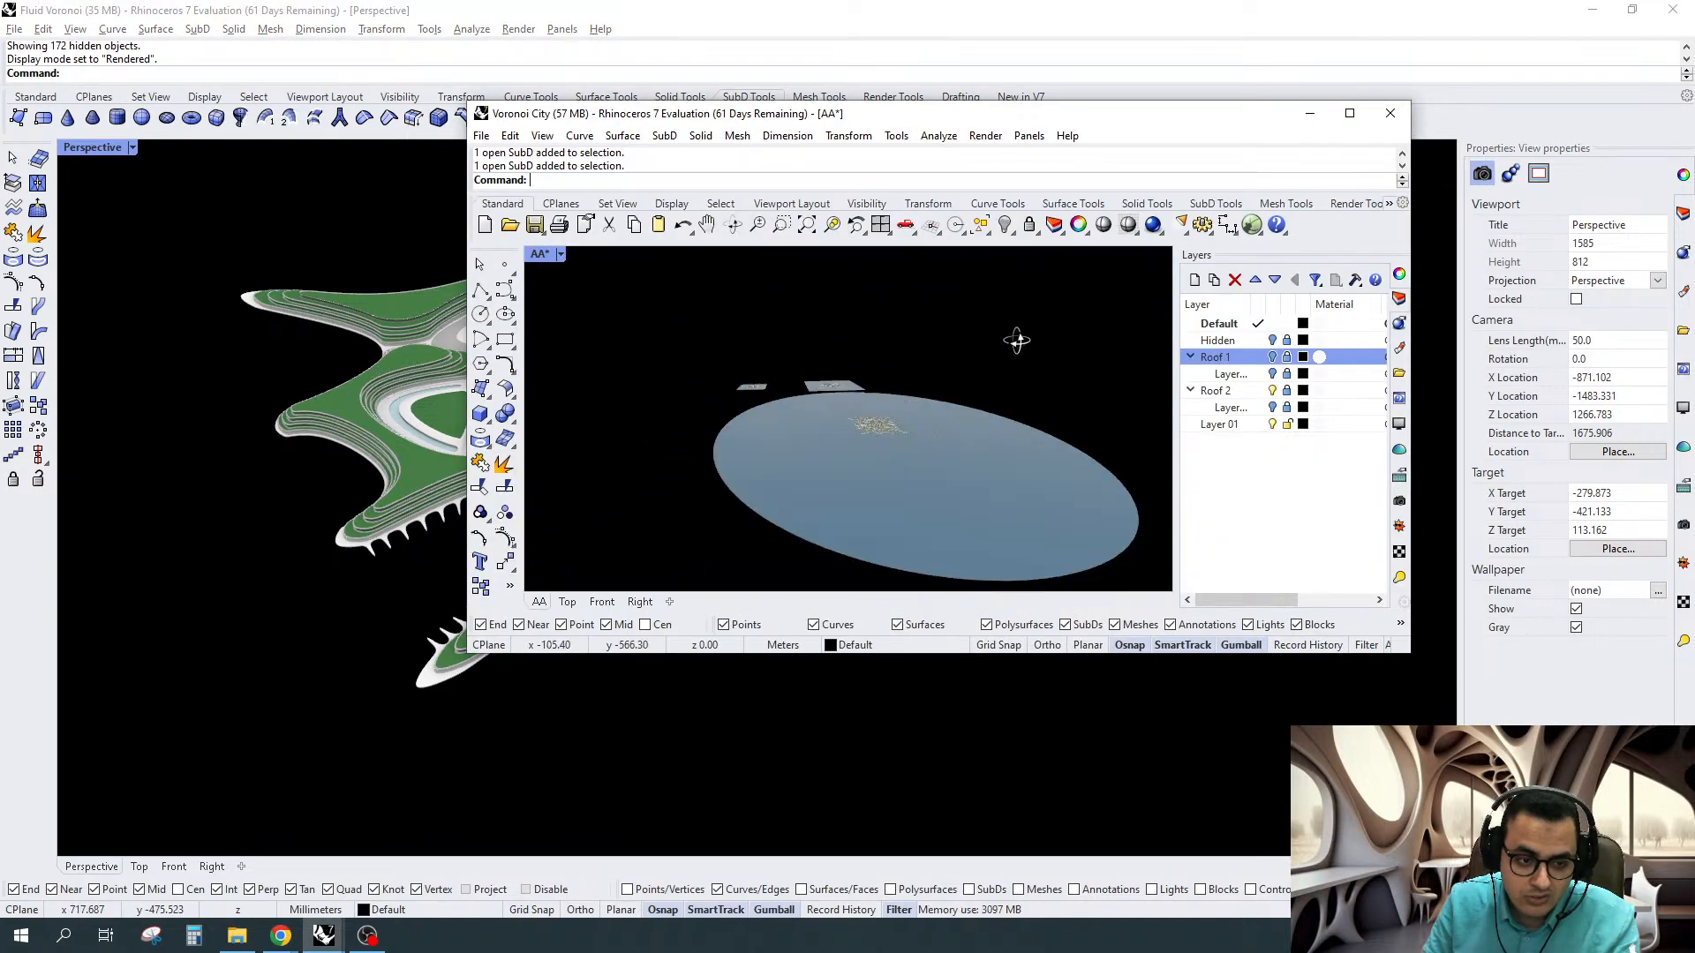
scroll(938, 381, up, 8)
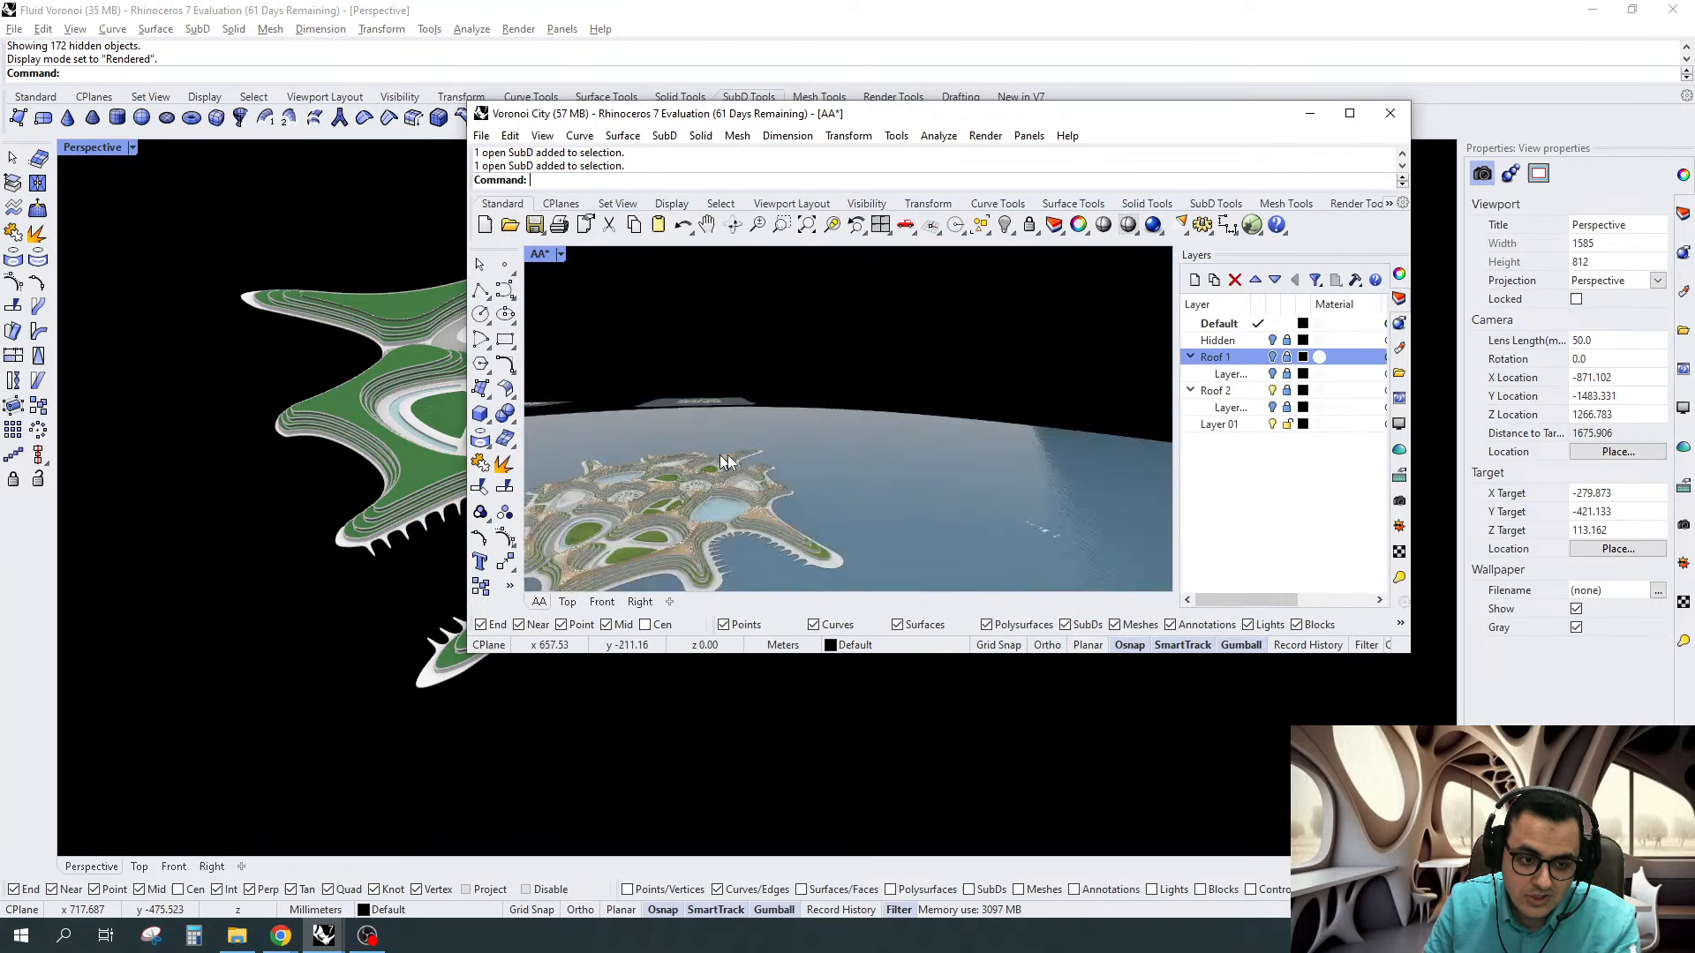
right_drag(728, 456, 746, 340)
scroll(743, 332, up, 2)
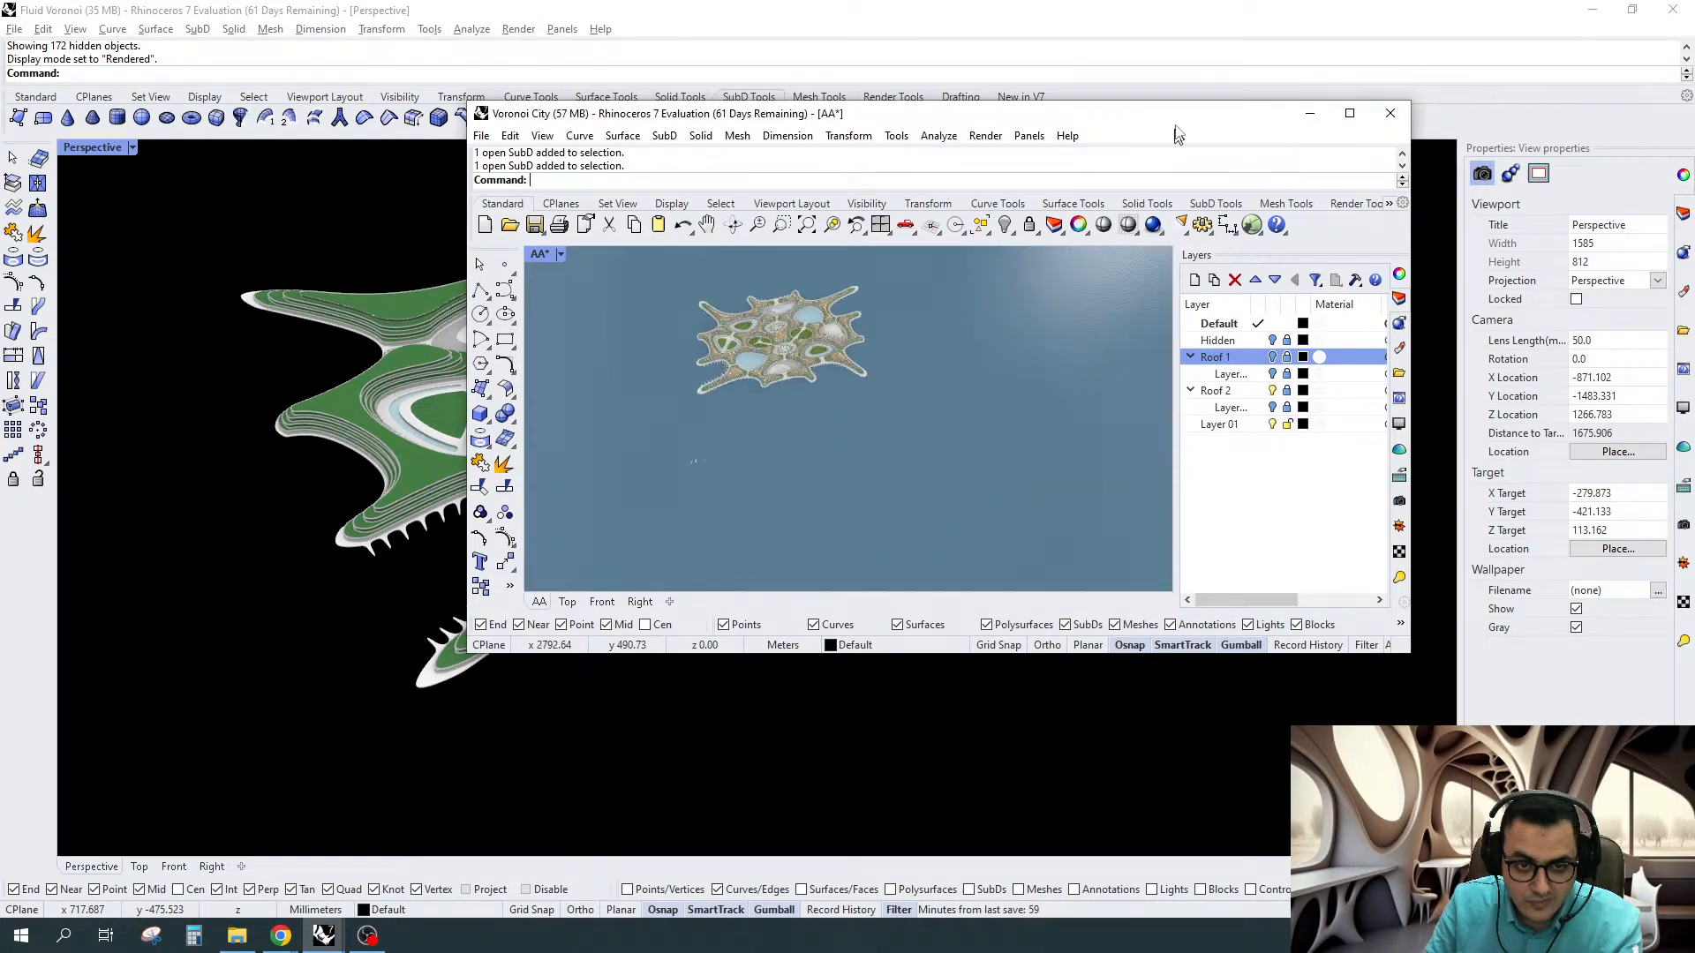
click(1310, 114)
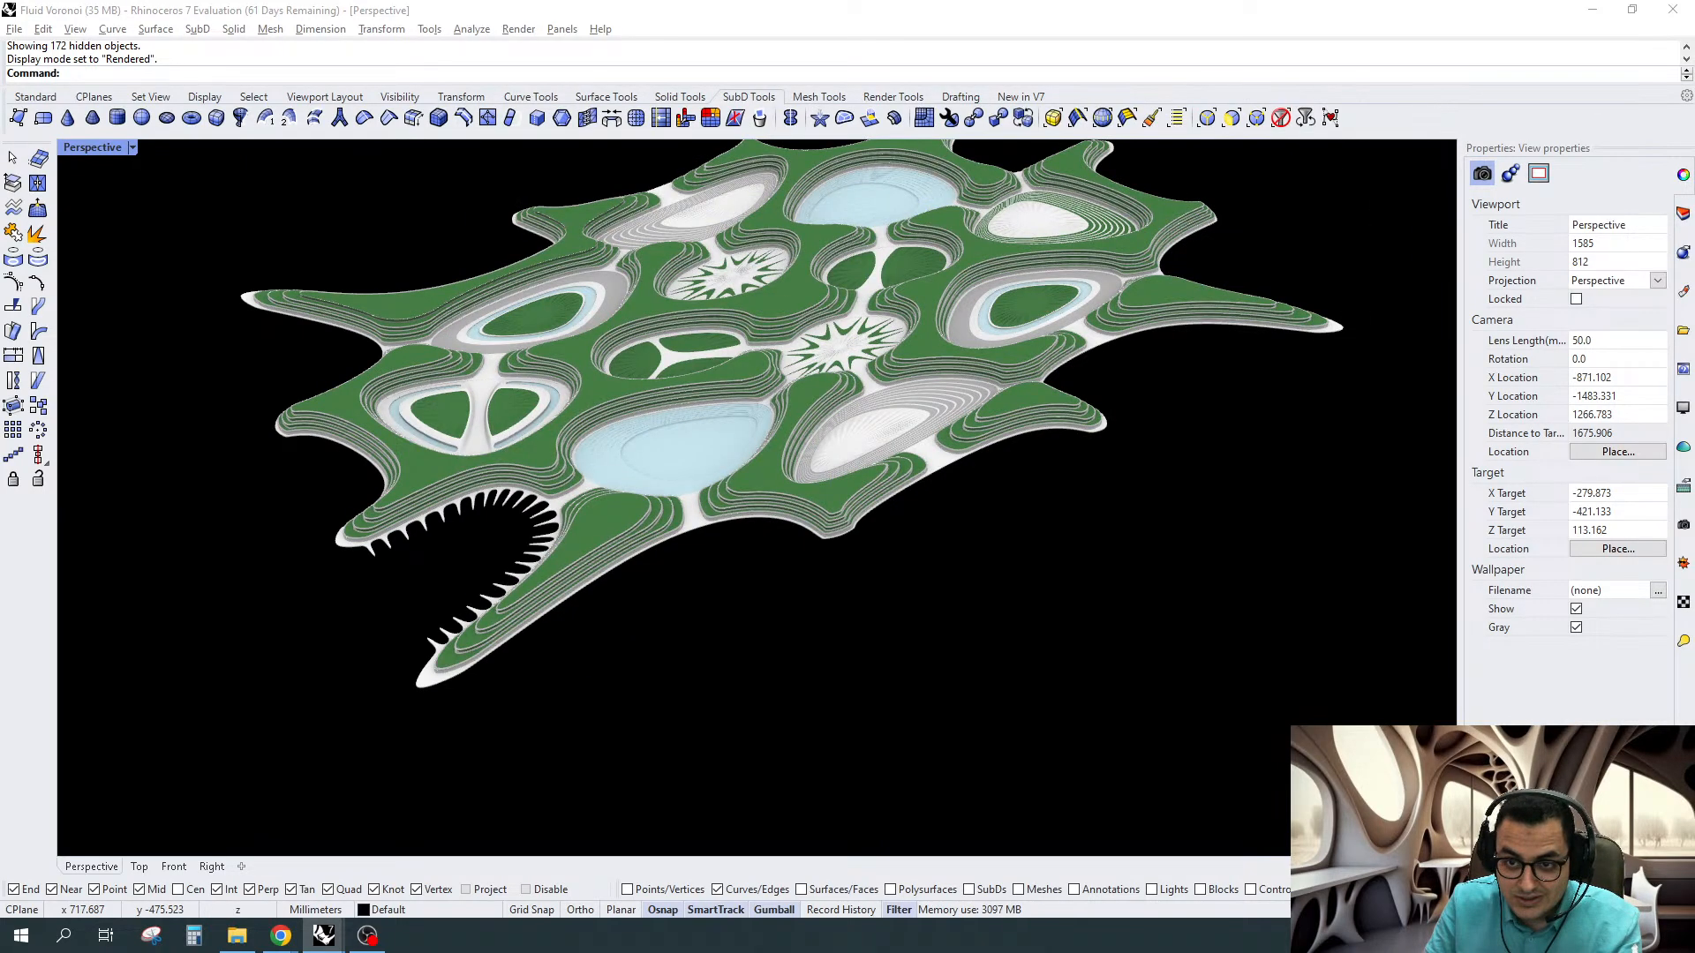
Return the Perspective view to Shaded display with the whole platform in view
right_drag(793, 419, 756, 495)
shift+right_drag(755, 495, 774, 629)
scroll(774, 630, down, 2)
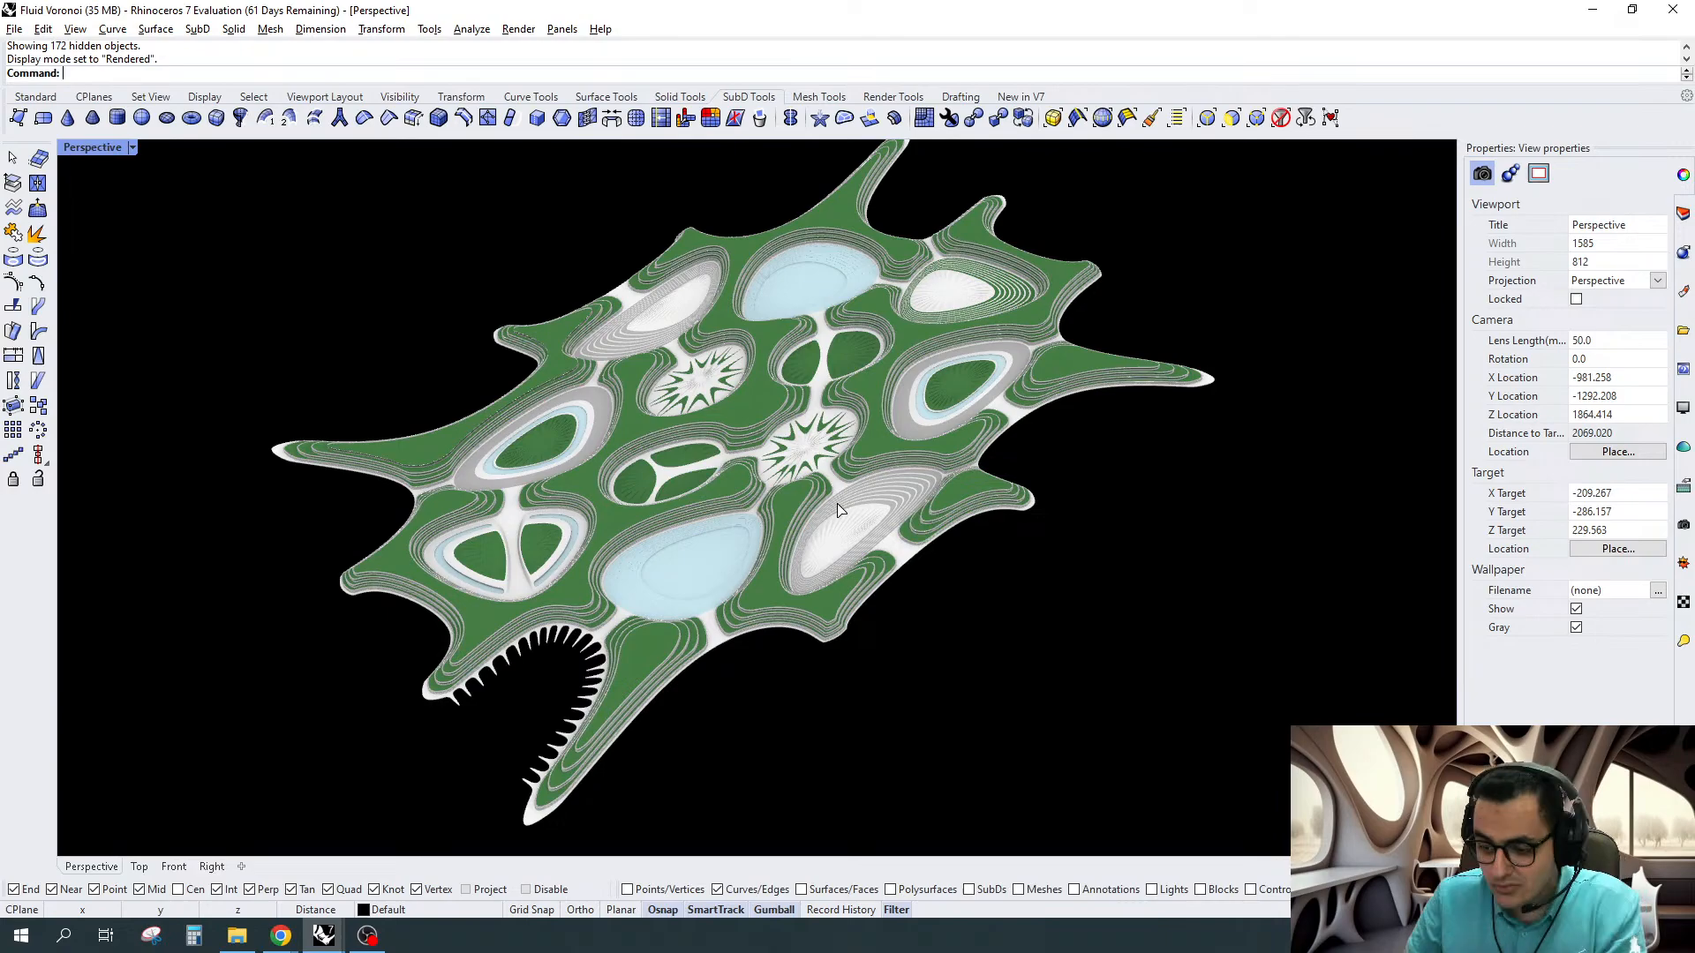
key(ctrl+alt+s)
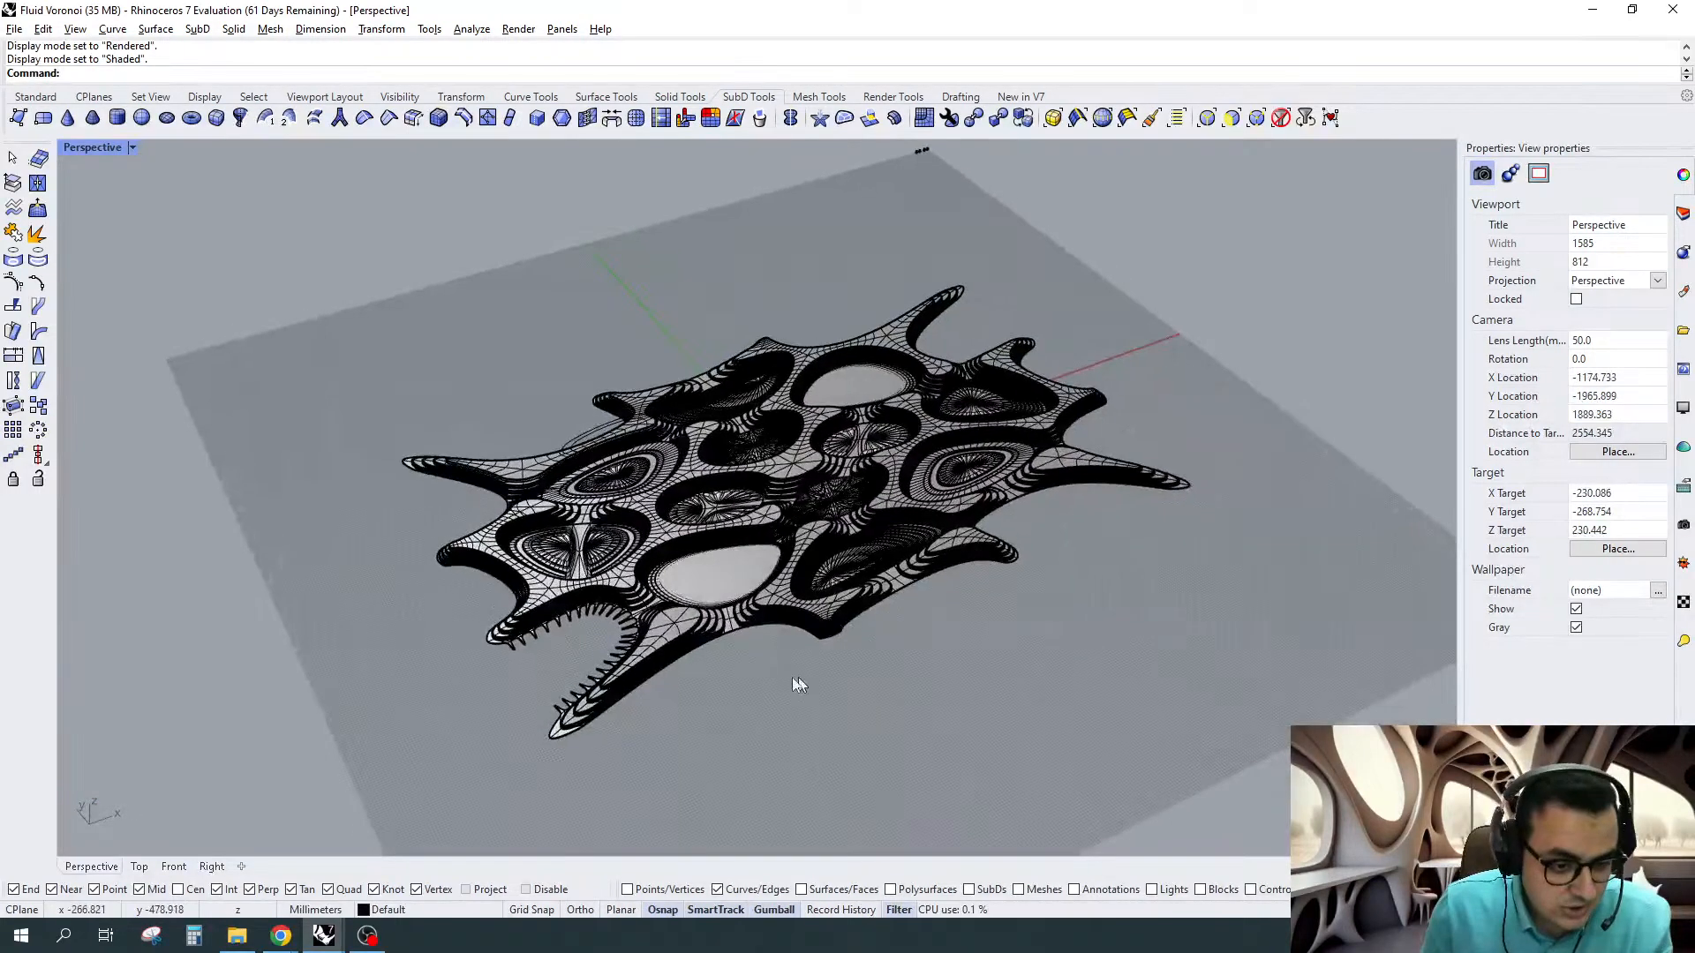
Select the platform's full outer boundary edge loop and copy it straight up along Z as an outline curve above the model
scroll(902, 492, up, 10)
scroll(902, 492, up, 3)
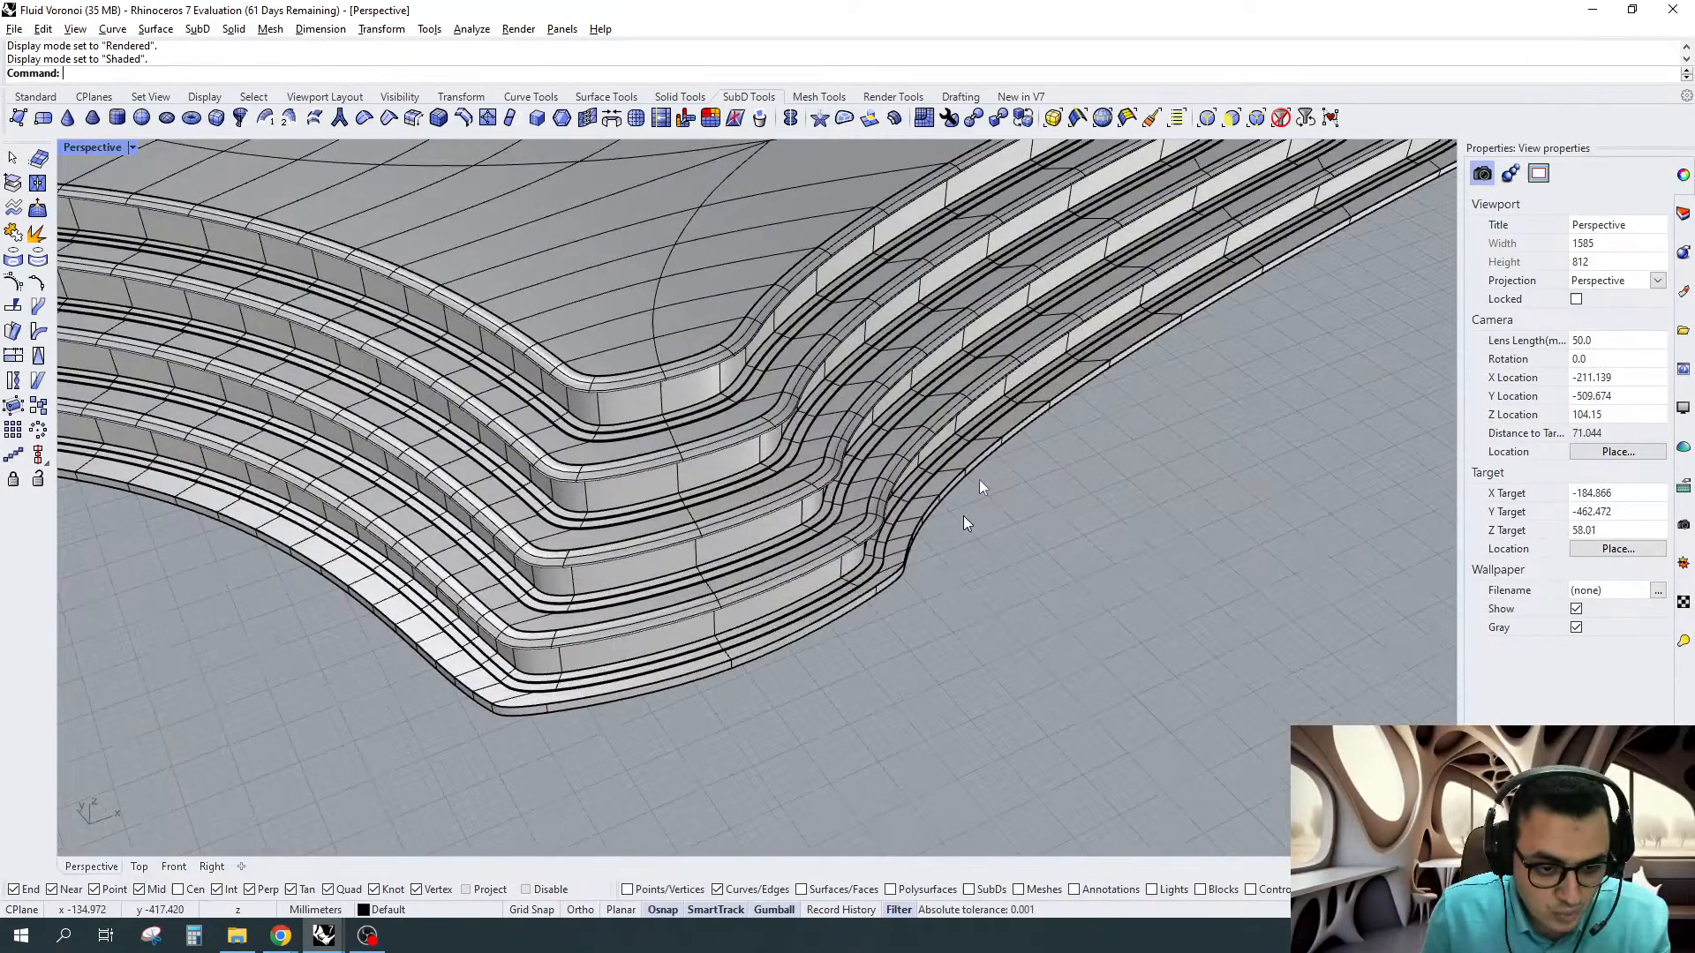
ctrl+shift+click(883, 577)
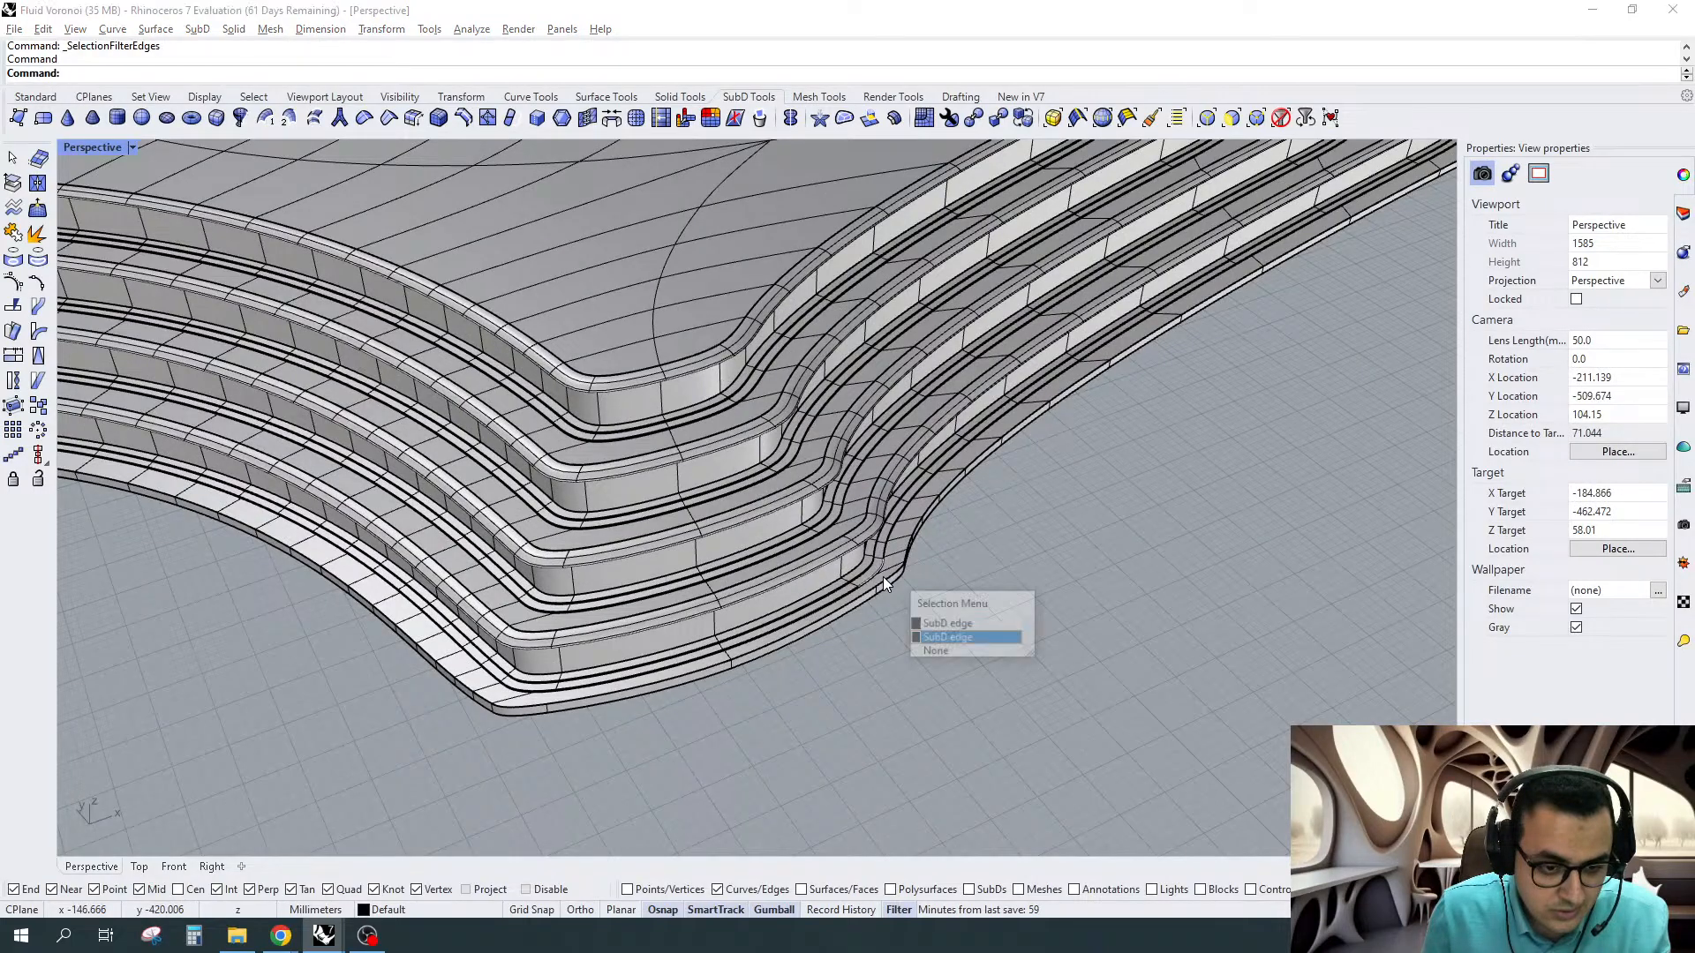
ctrl+shift+double_click(889, 580)
scroll(888, 580, down, 8)
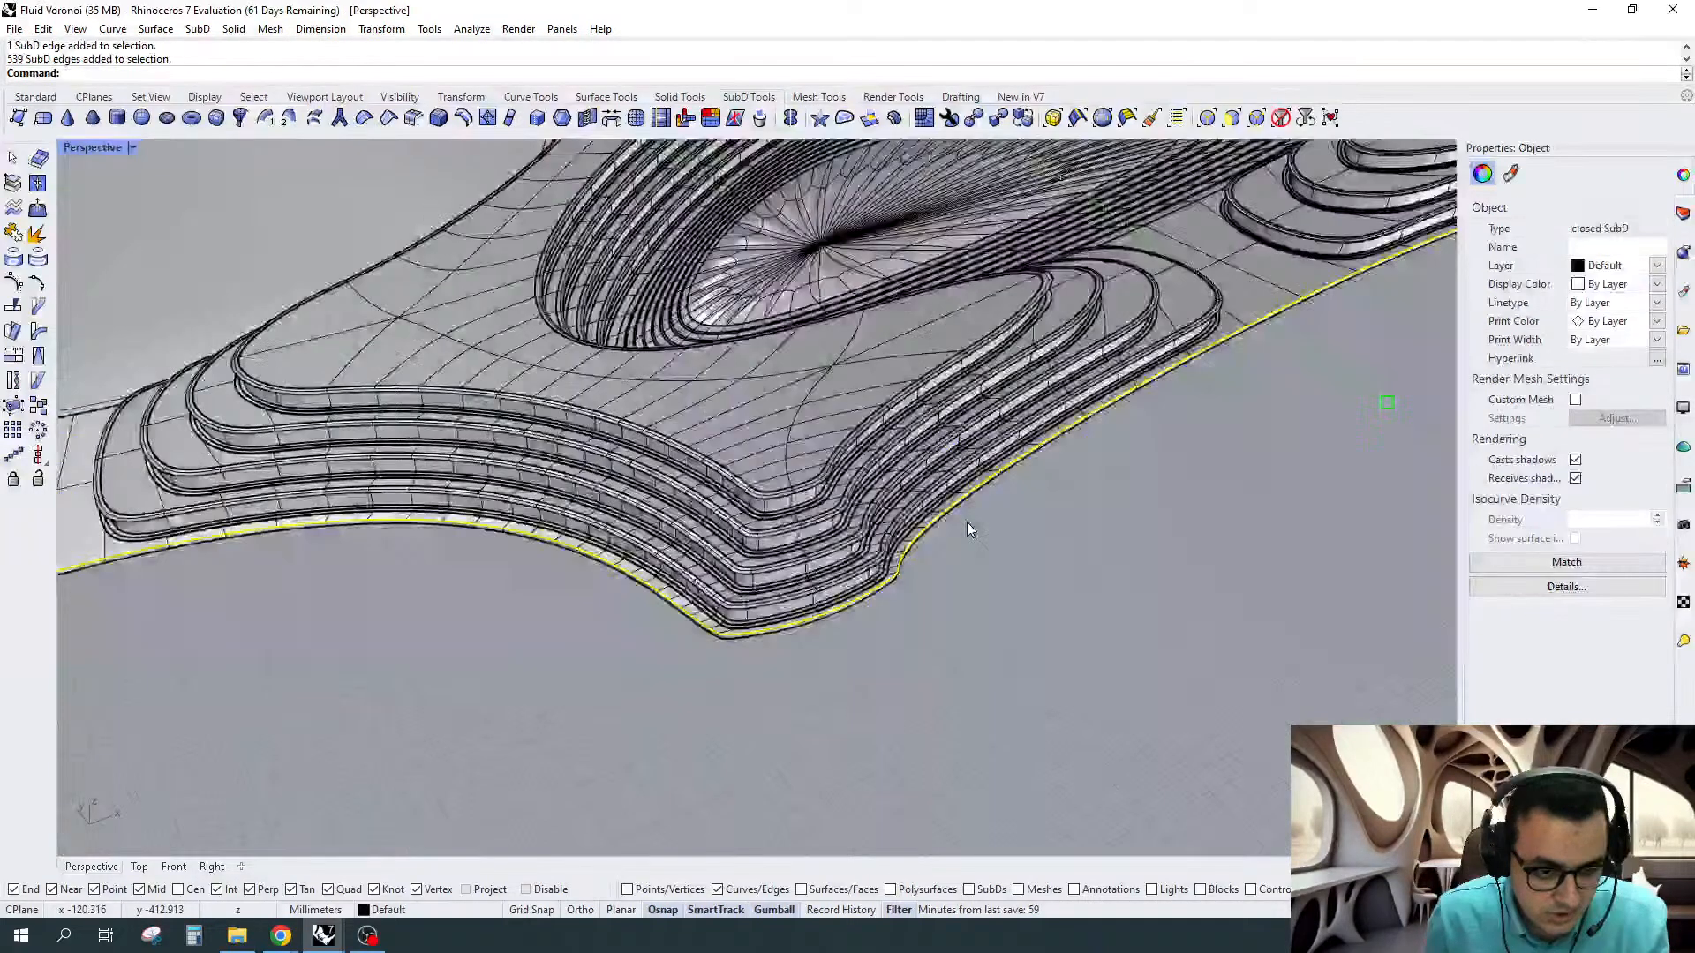
scroll(967, 528, down, 15)
click(918, 436)
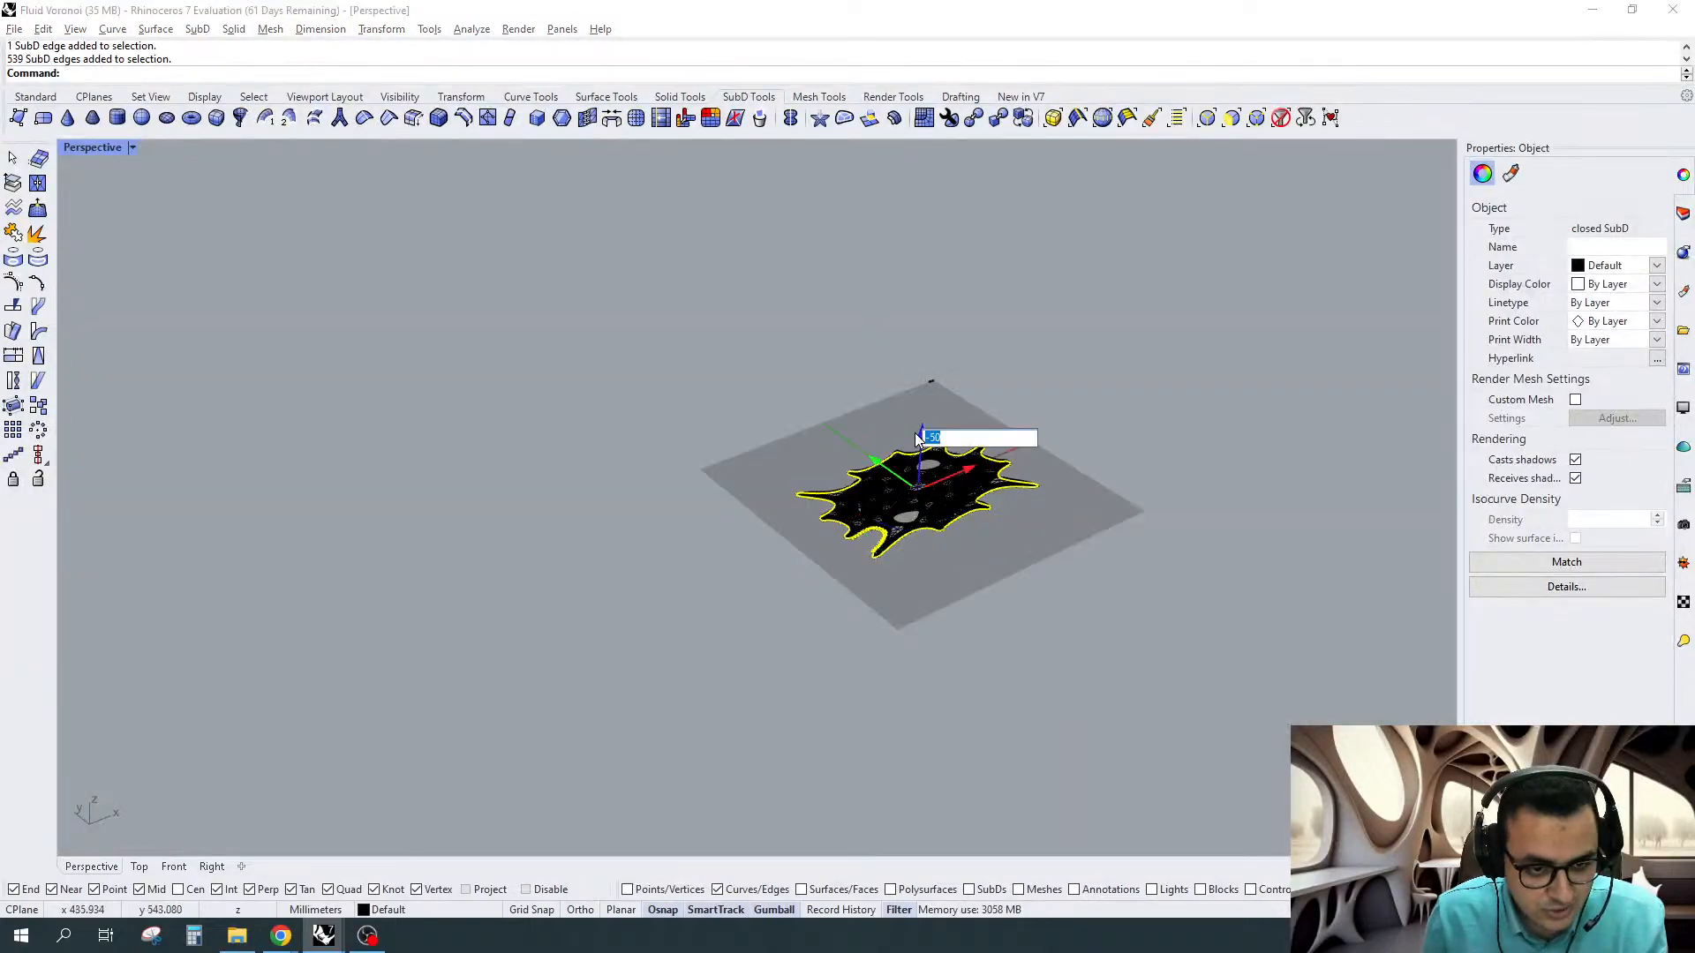
text(50)
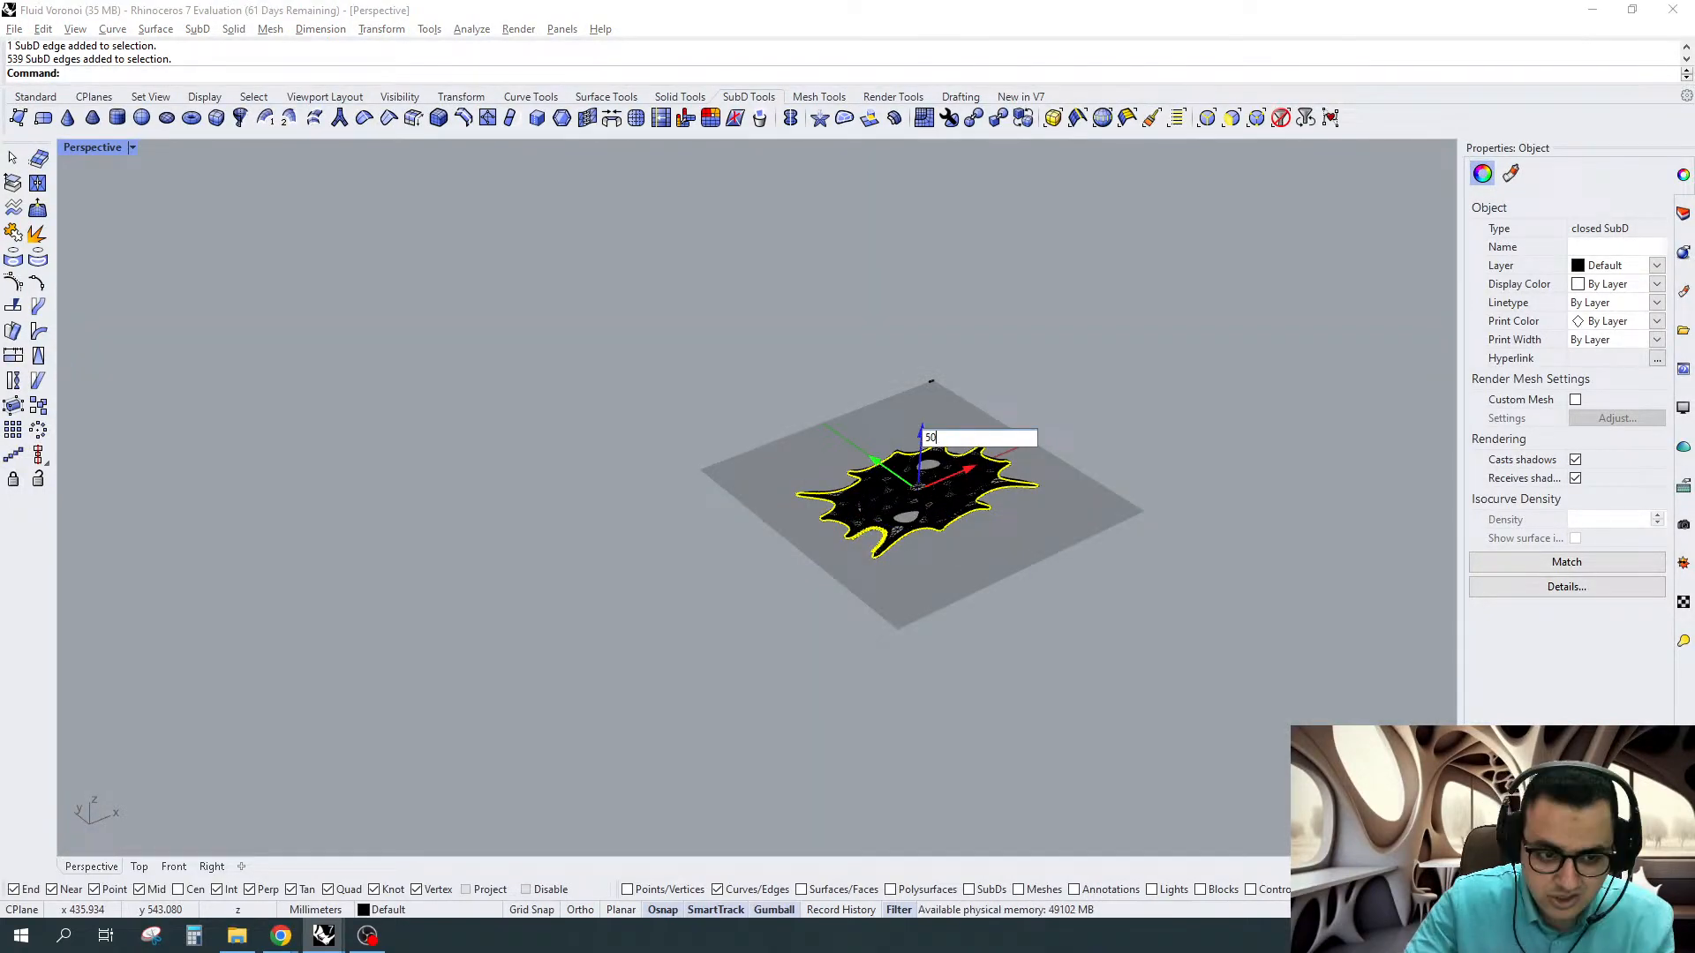
key(Return)
key(Escape)
right_drag(918, 436, 950, 380)
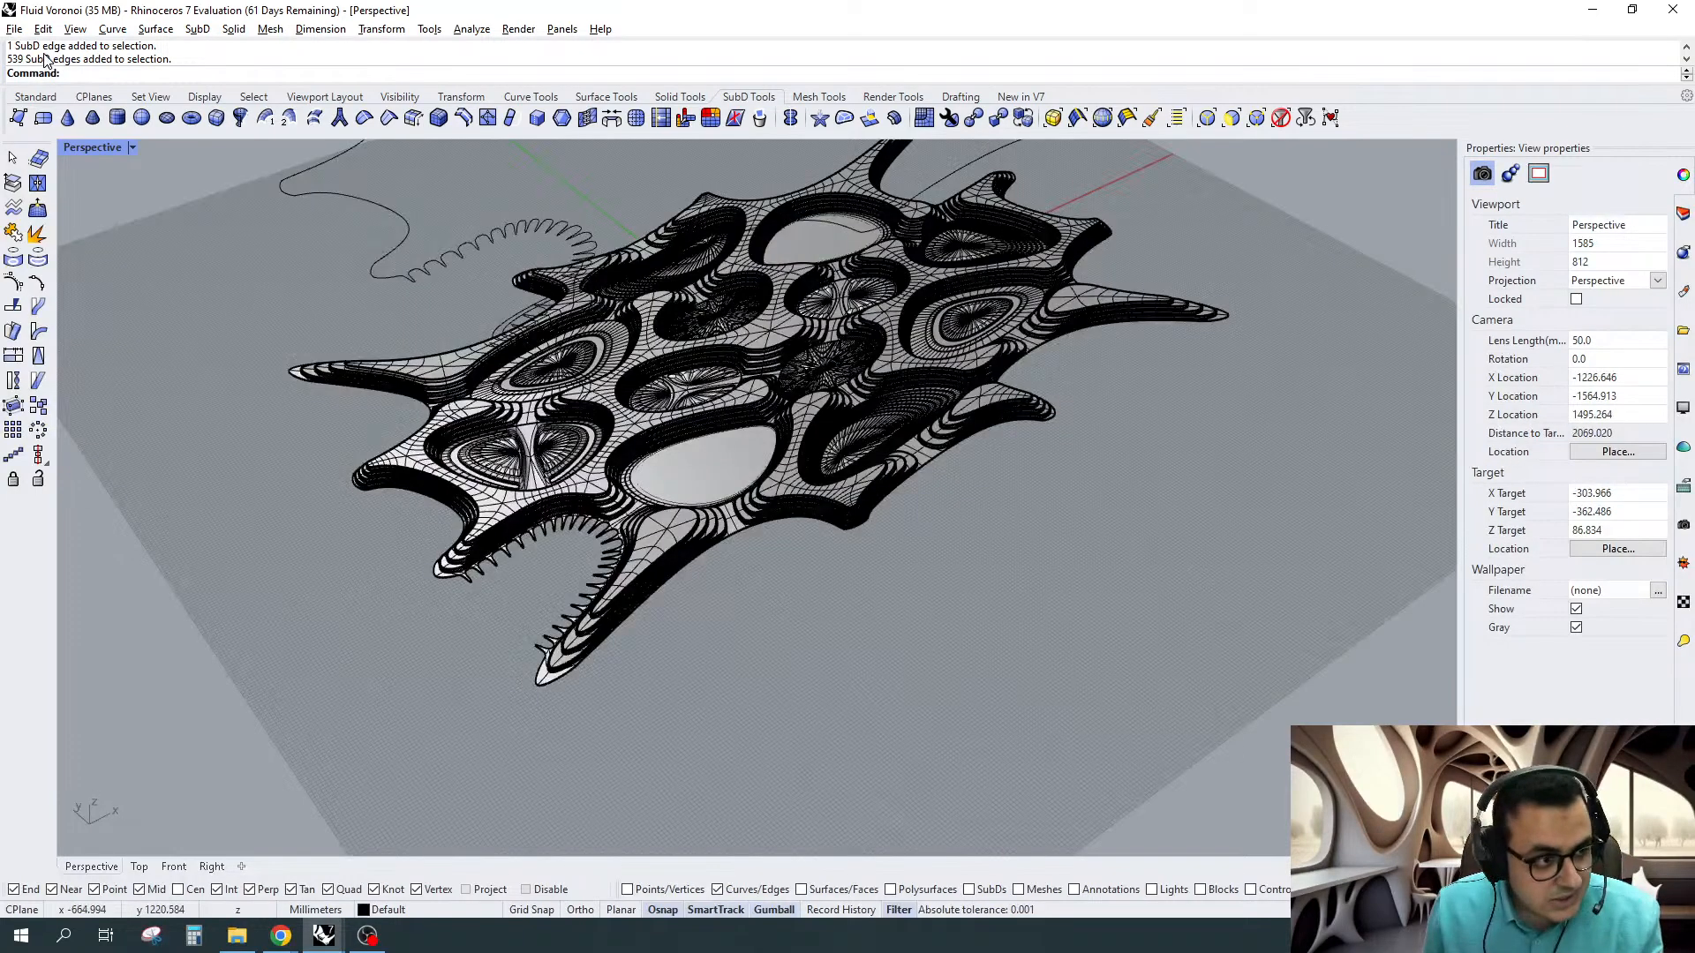
Draw an ellipse around the platform centred at the origin with Ortho on, reaching about 780 mm along Y and 1400 mm along X
click(40, 97)
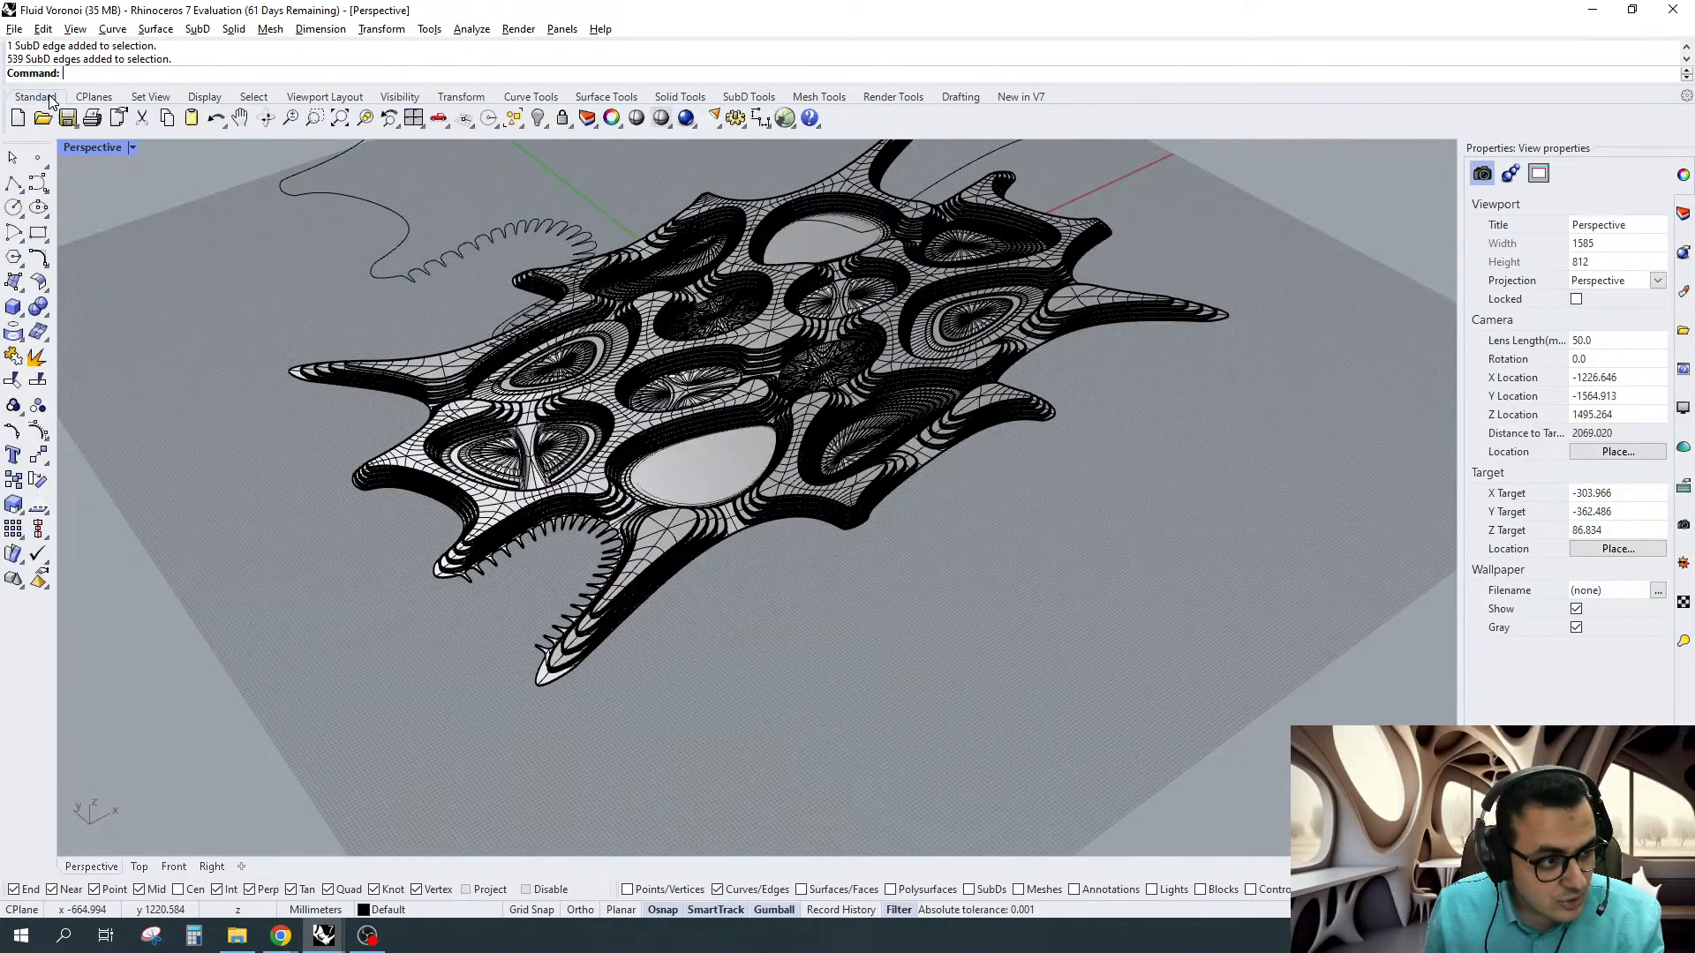
click(38, 207)
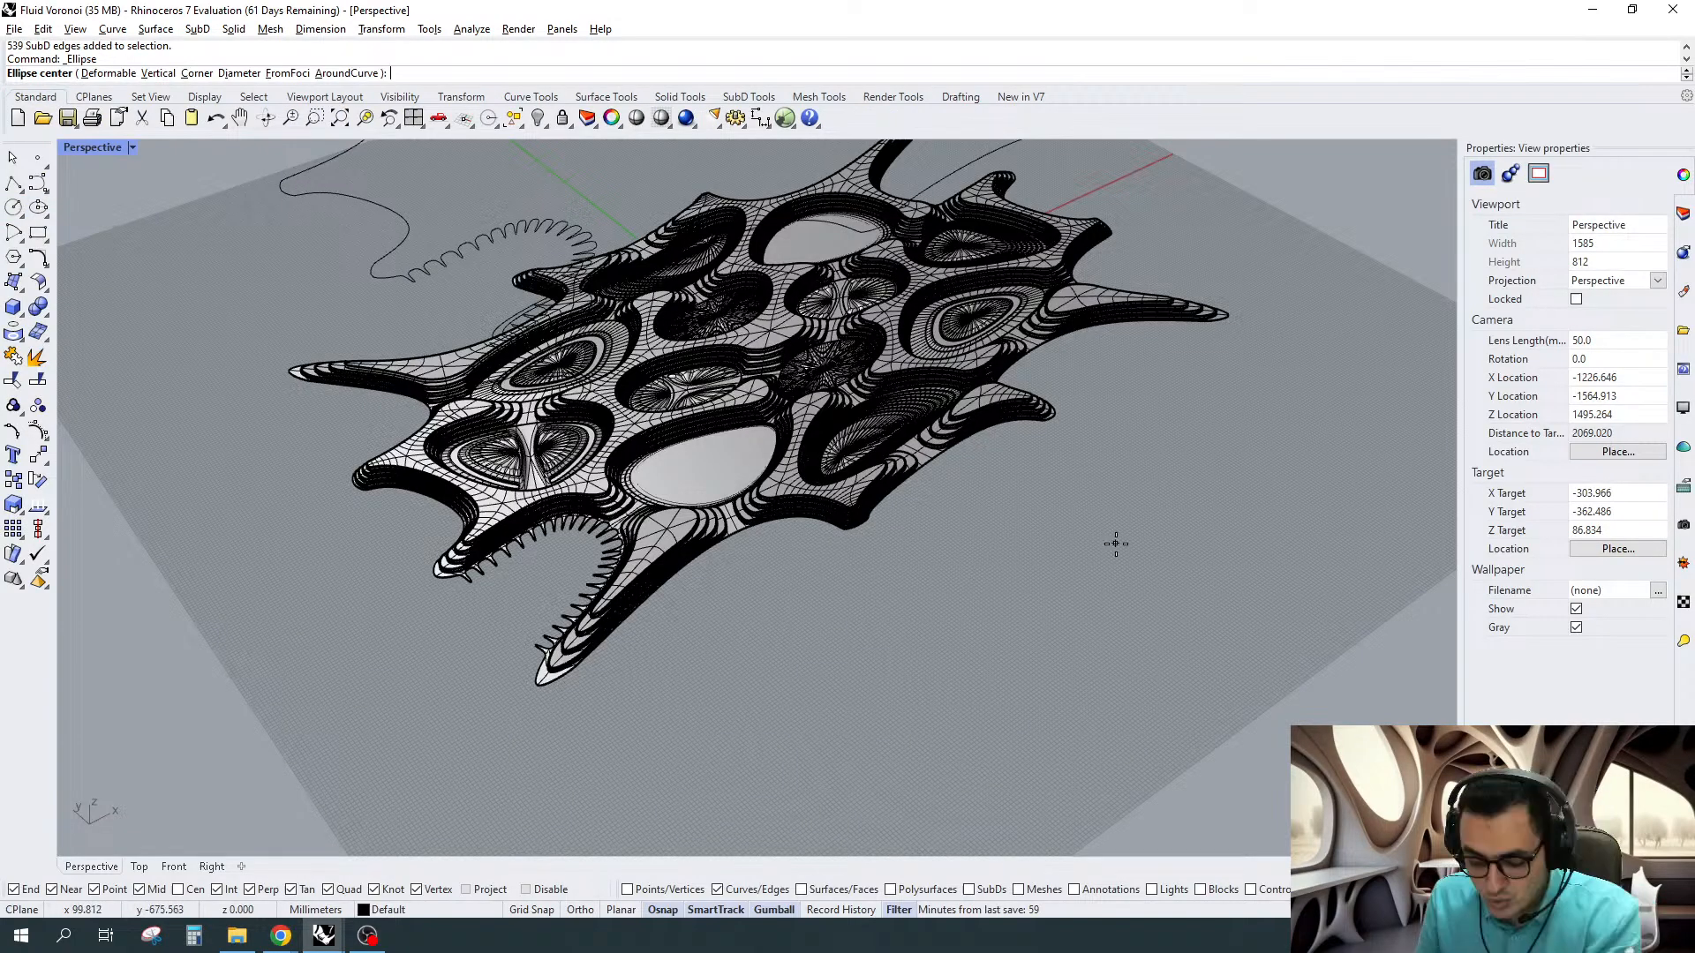
scroll(962, 609, down, 7)
text(0)
key(Return)
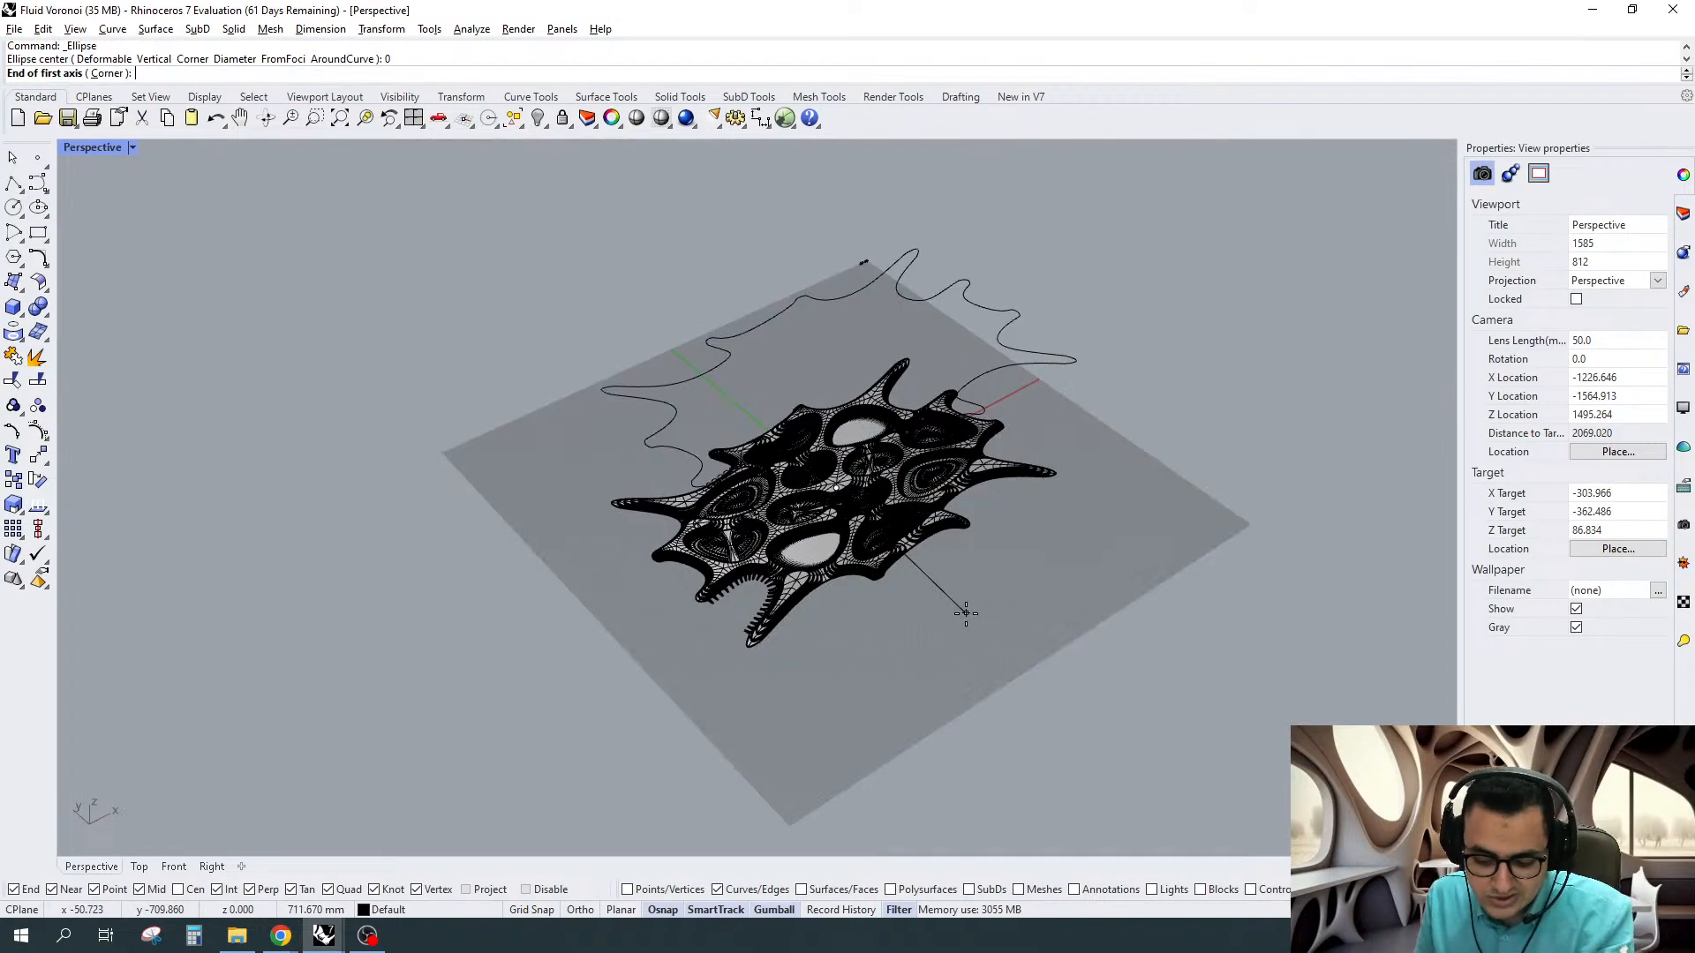
key(F8)
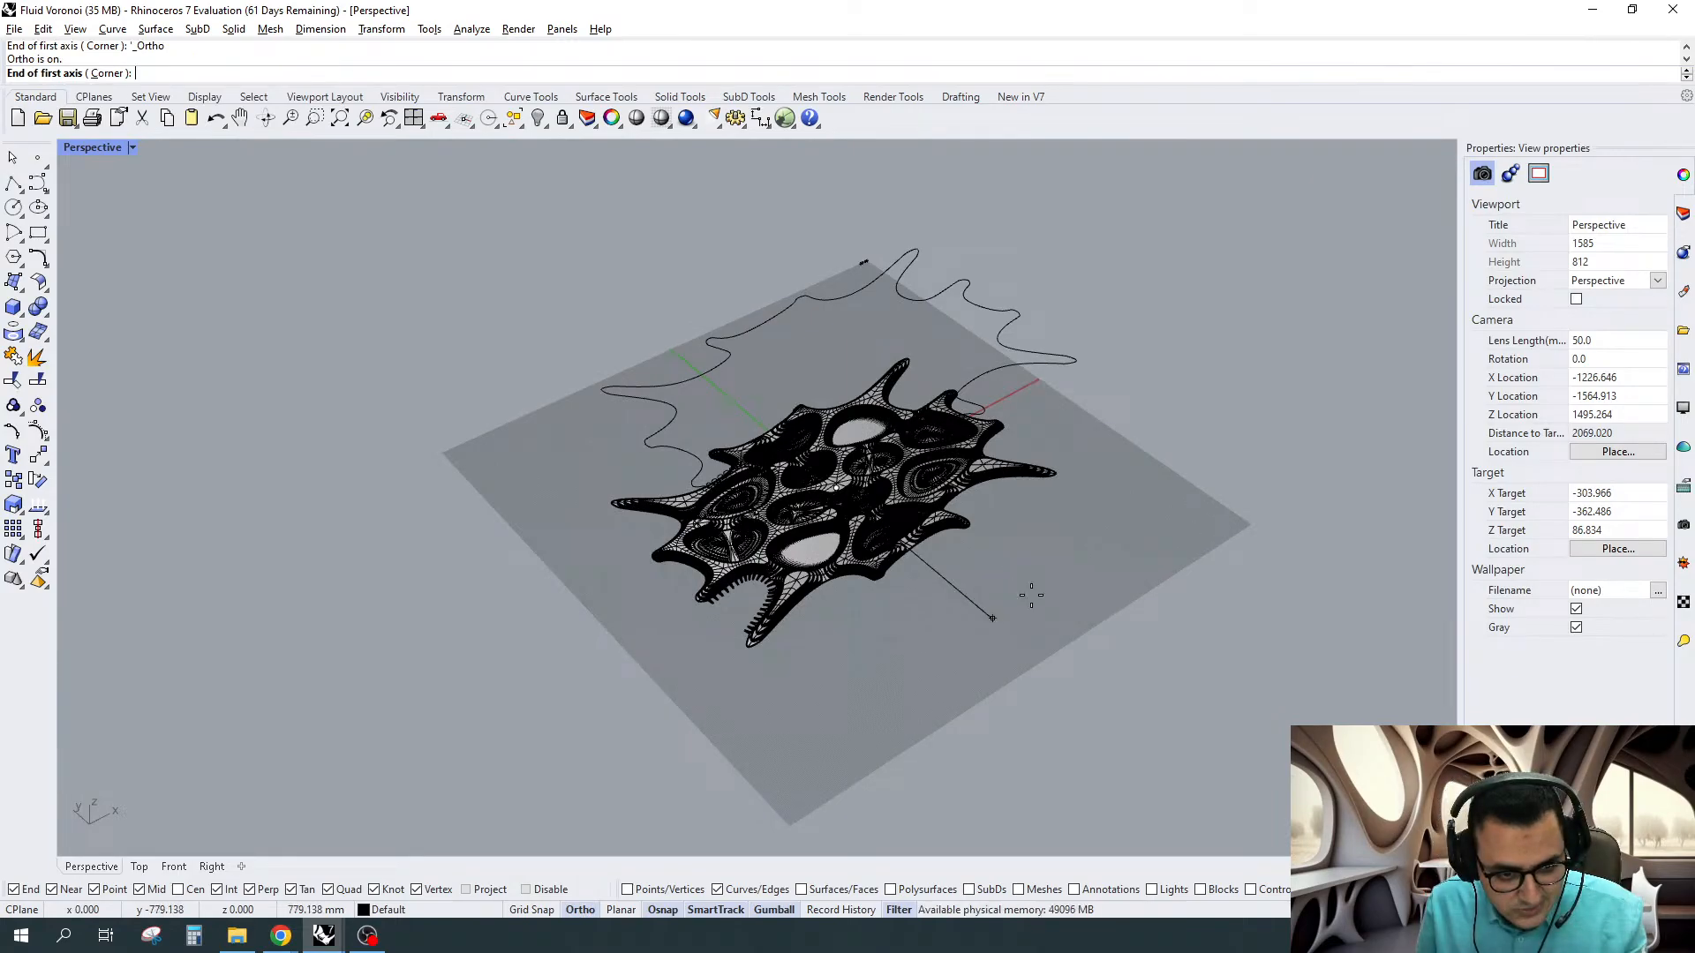
click(1024, 593)
click(1220, 507)
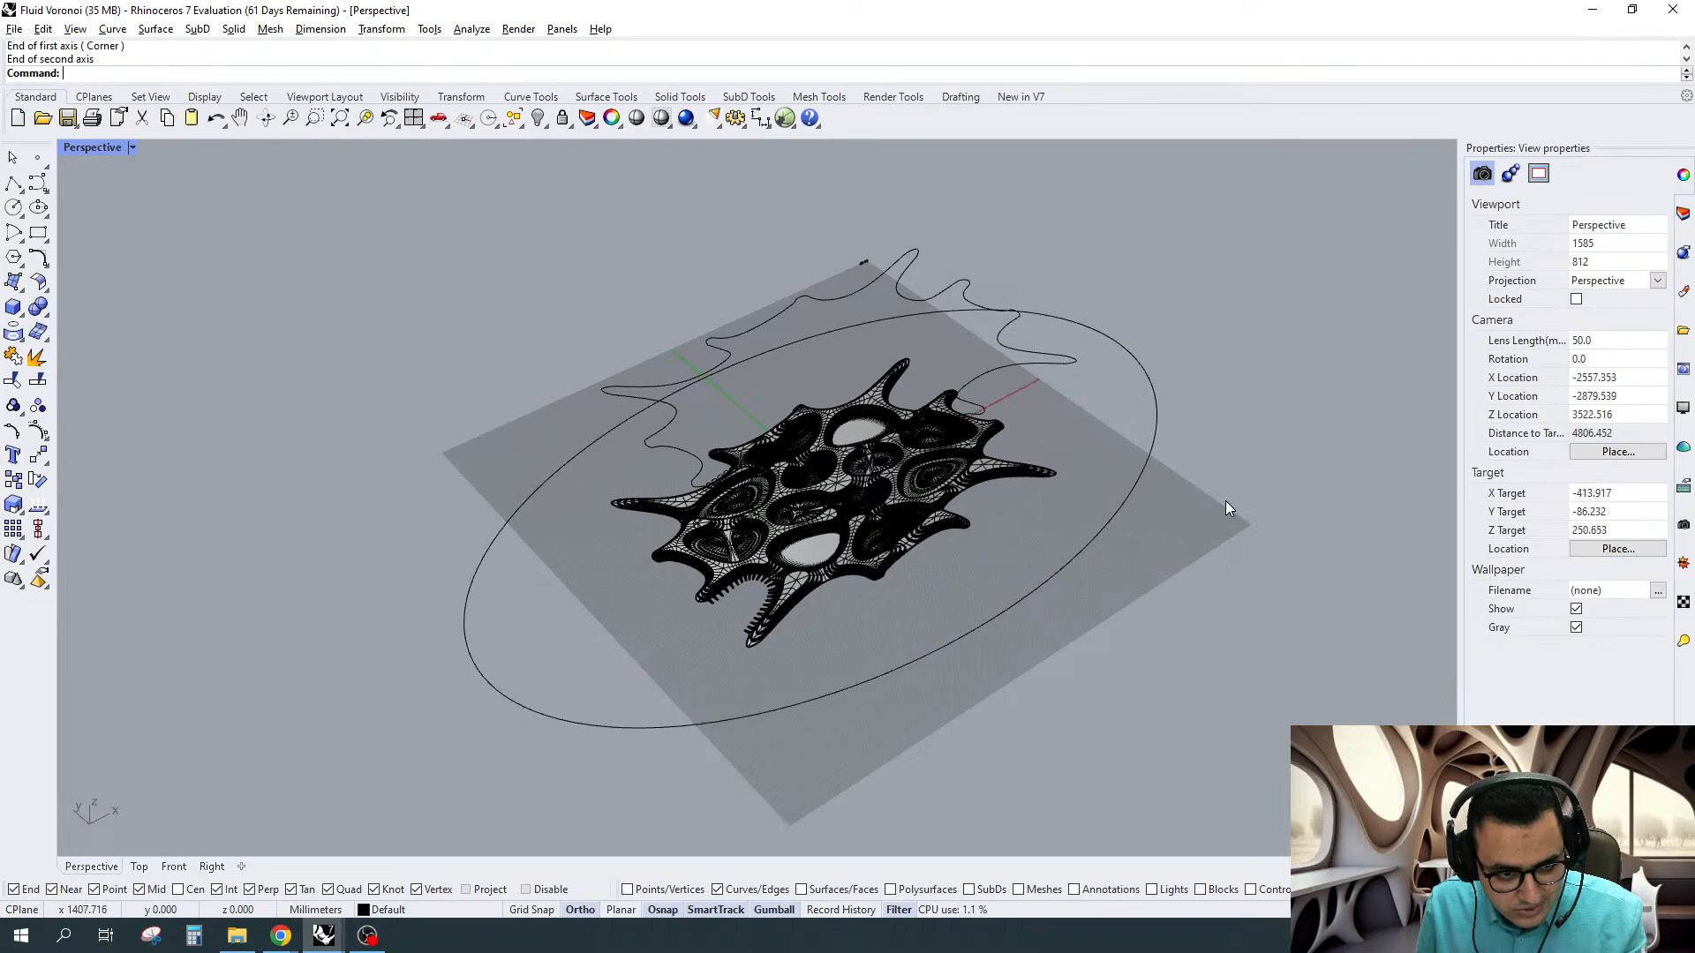
Scale the ellipse up uniformly to several times its size around the platform, then raise it 500 mm along Z
scroll(875, 512, down, 9)
click(924, 549)
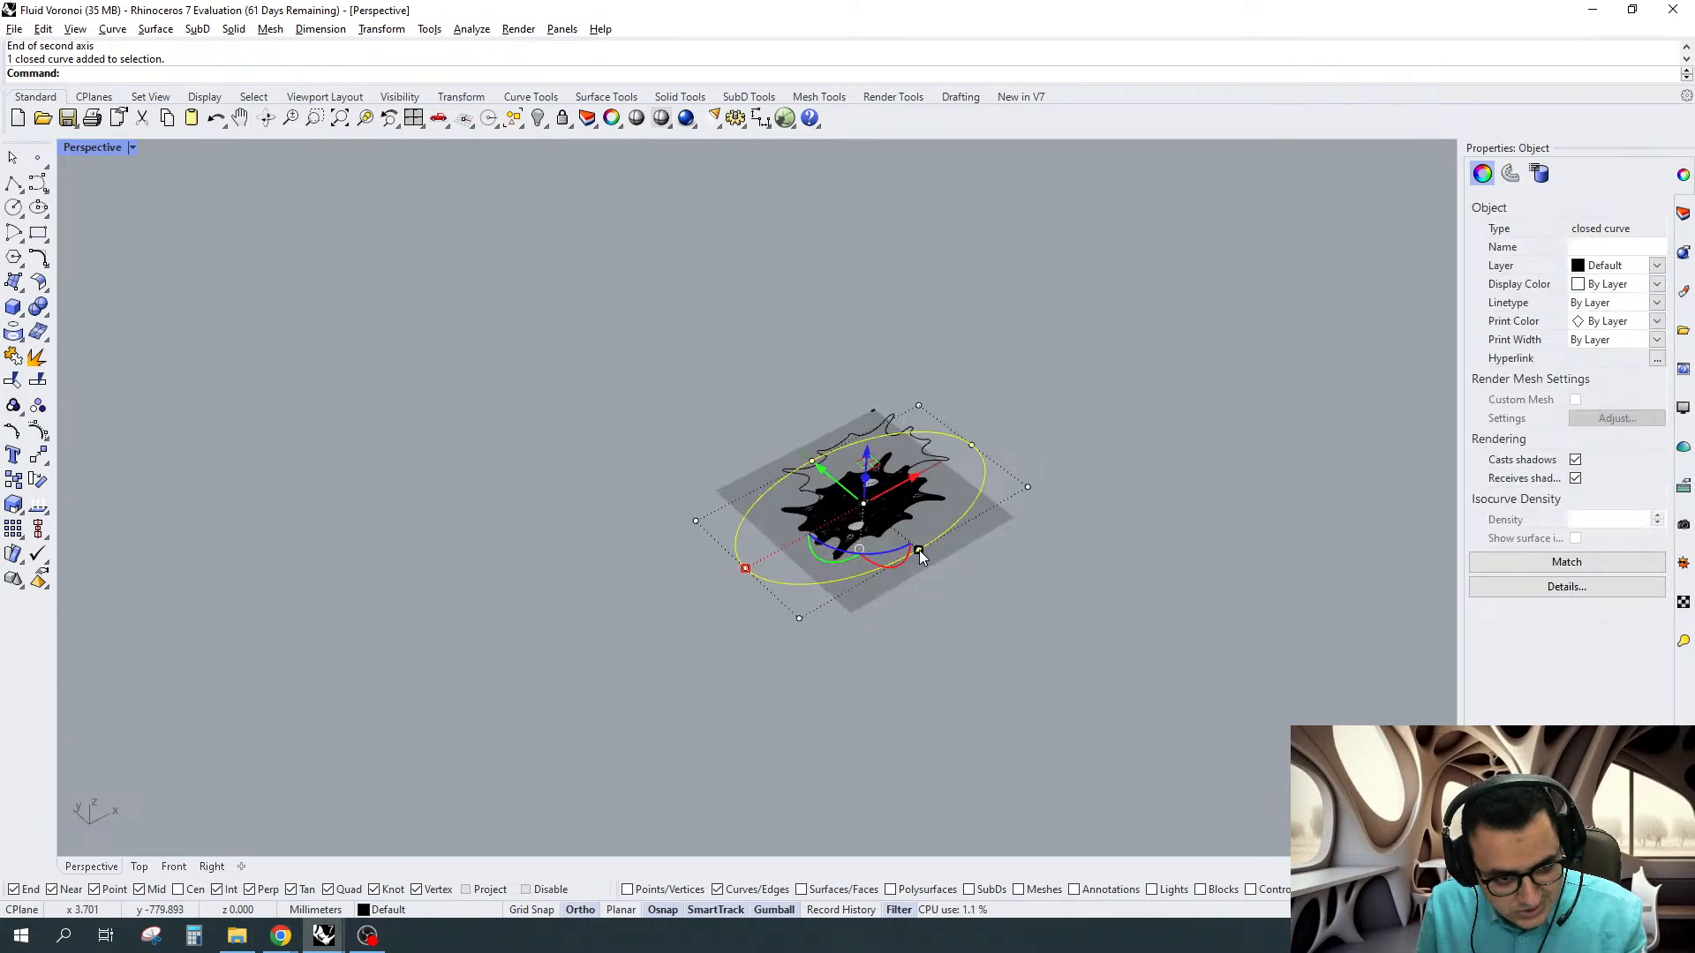
shift+drag(918, 551, 1117, 697)
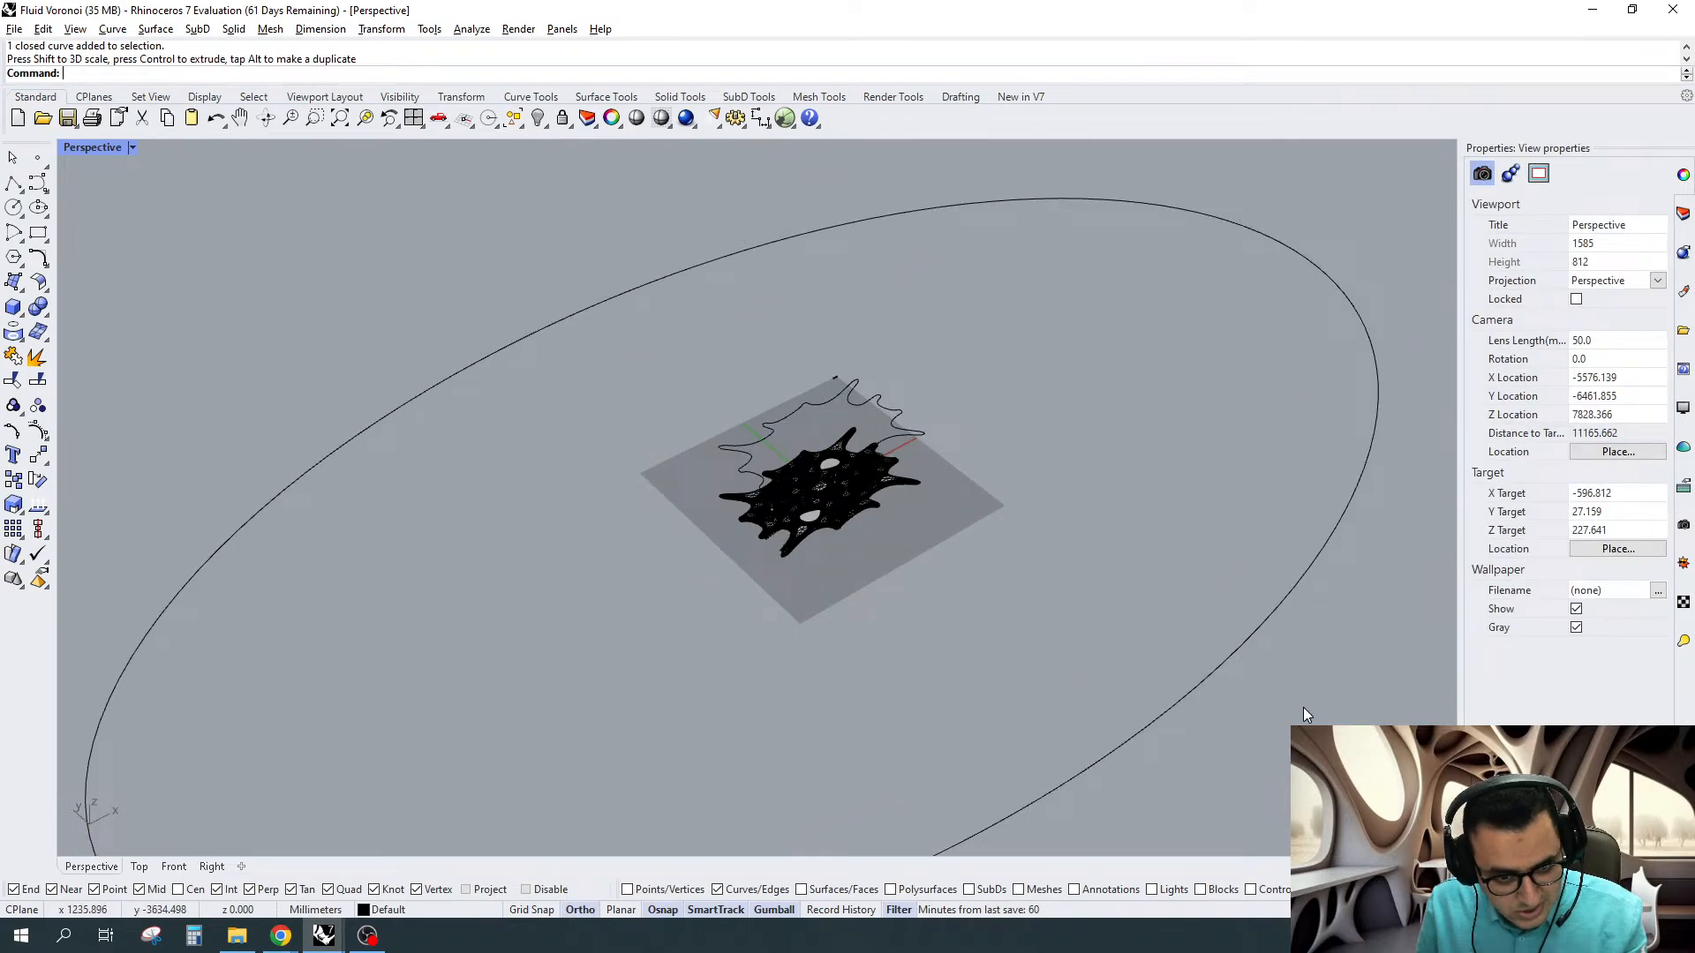
click(1240, 646)
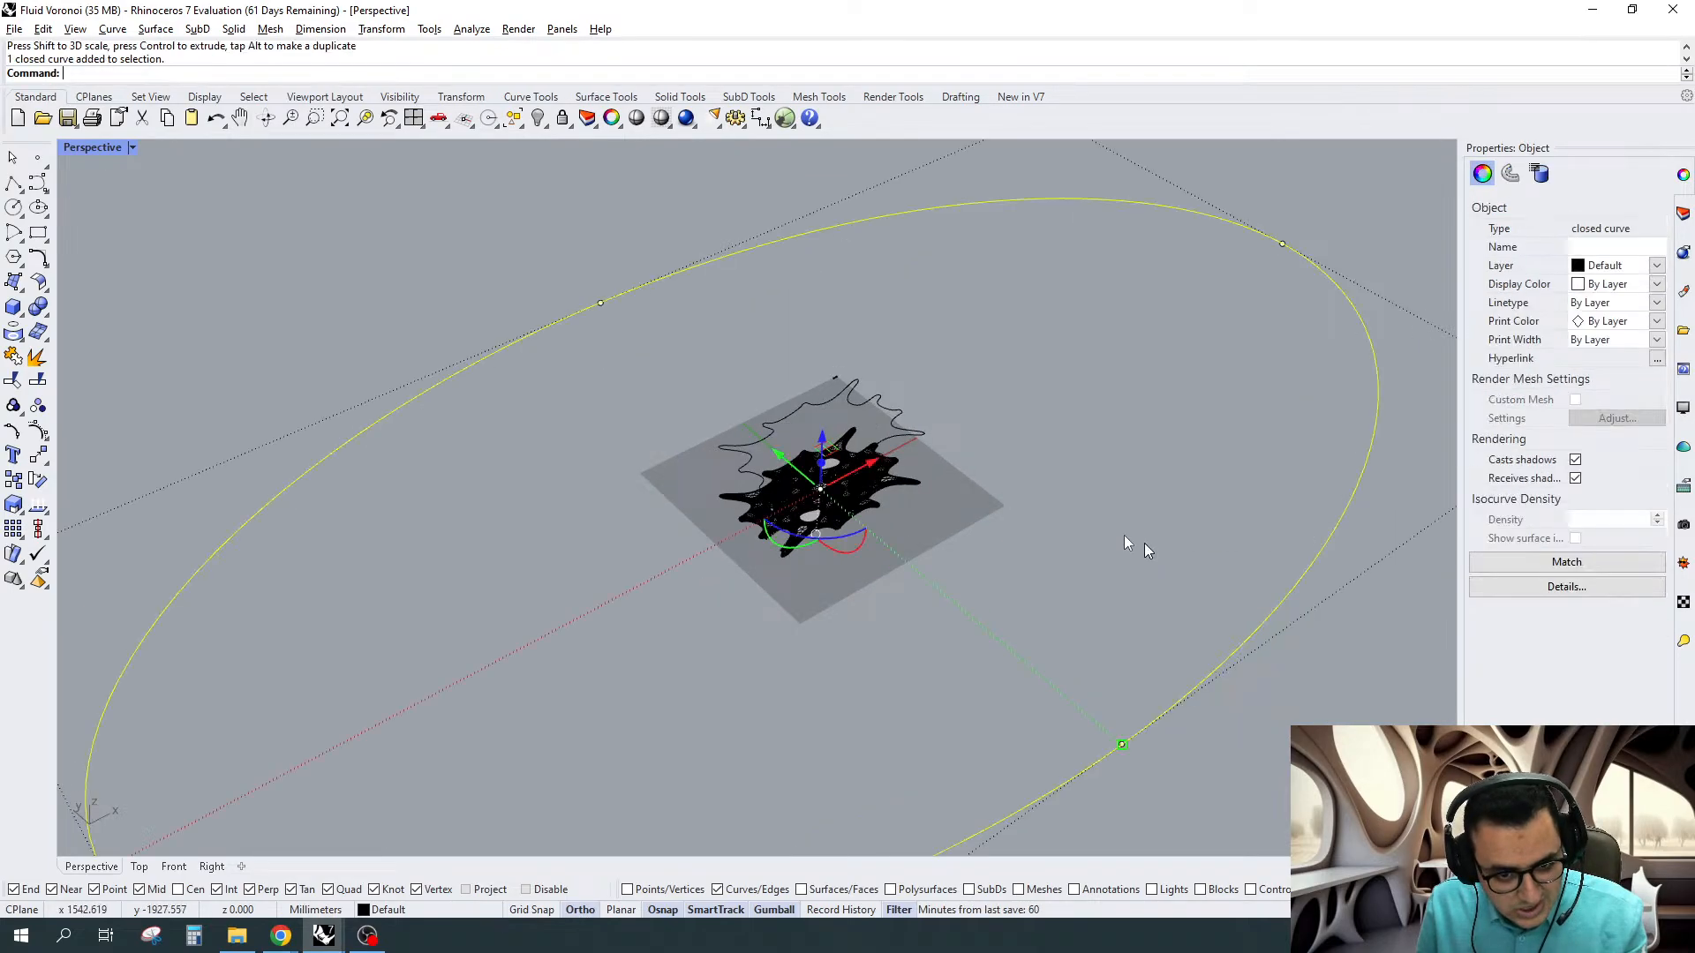
click(825, 446)
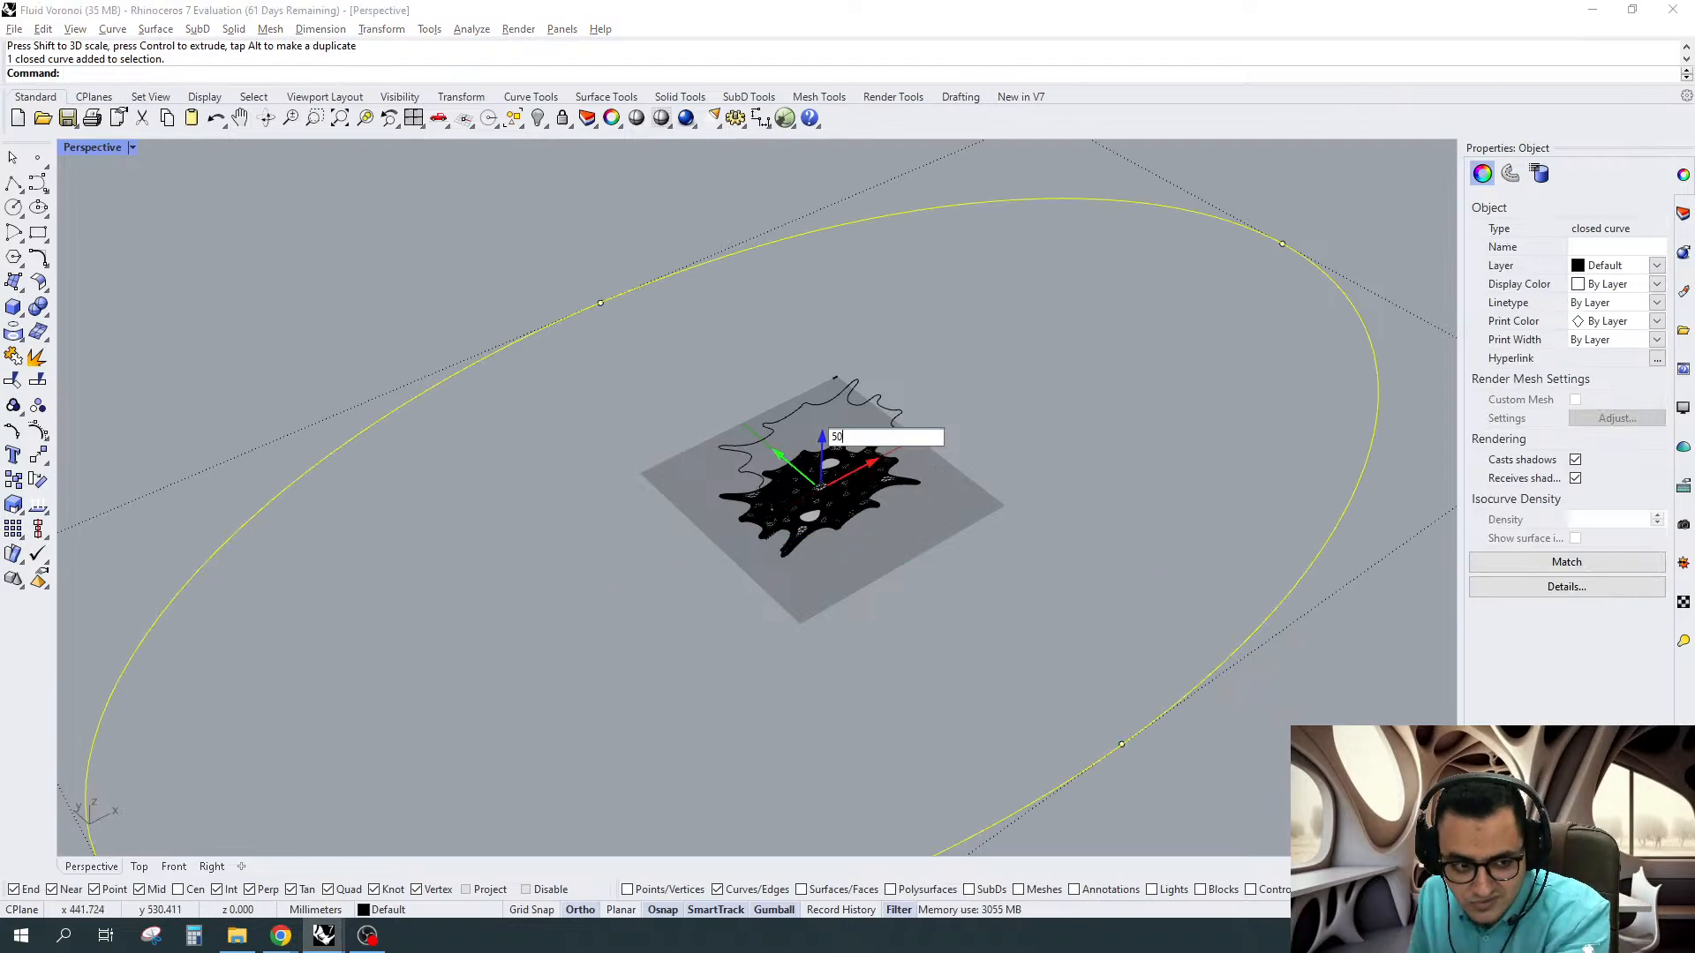
text(500)
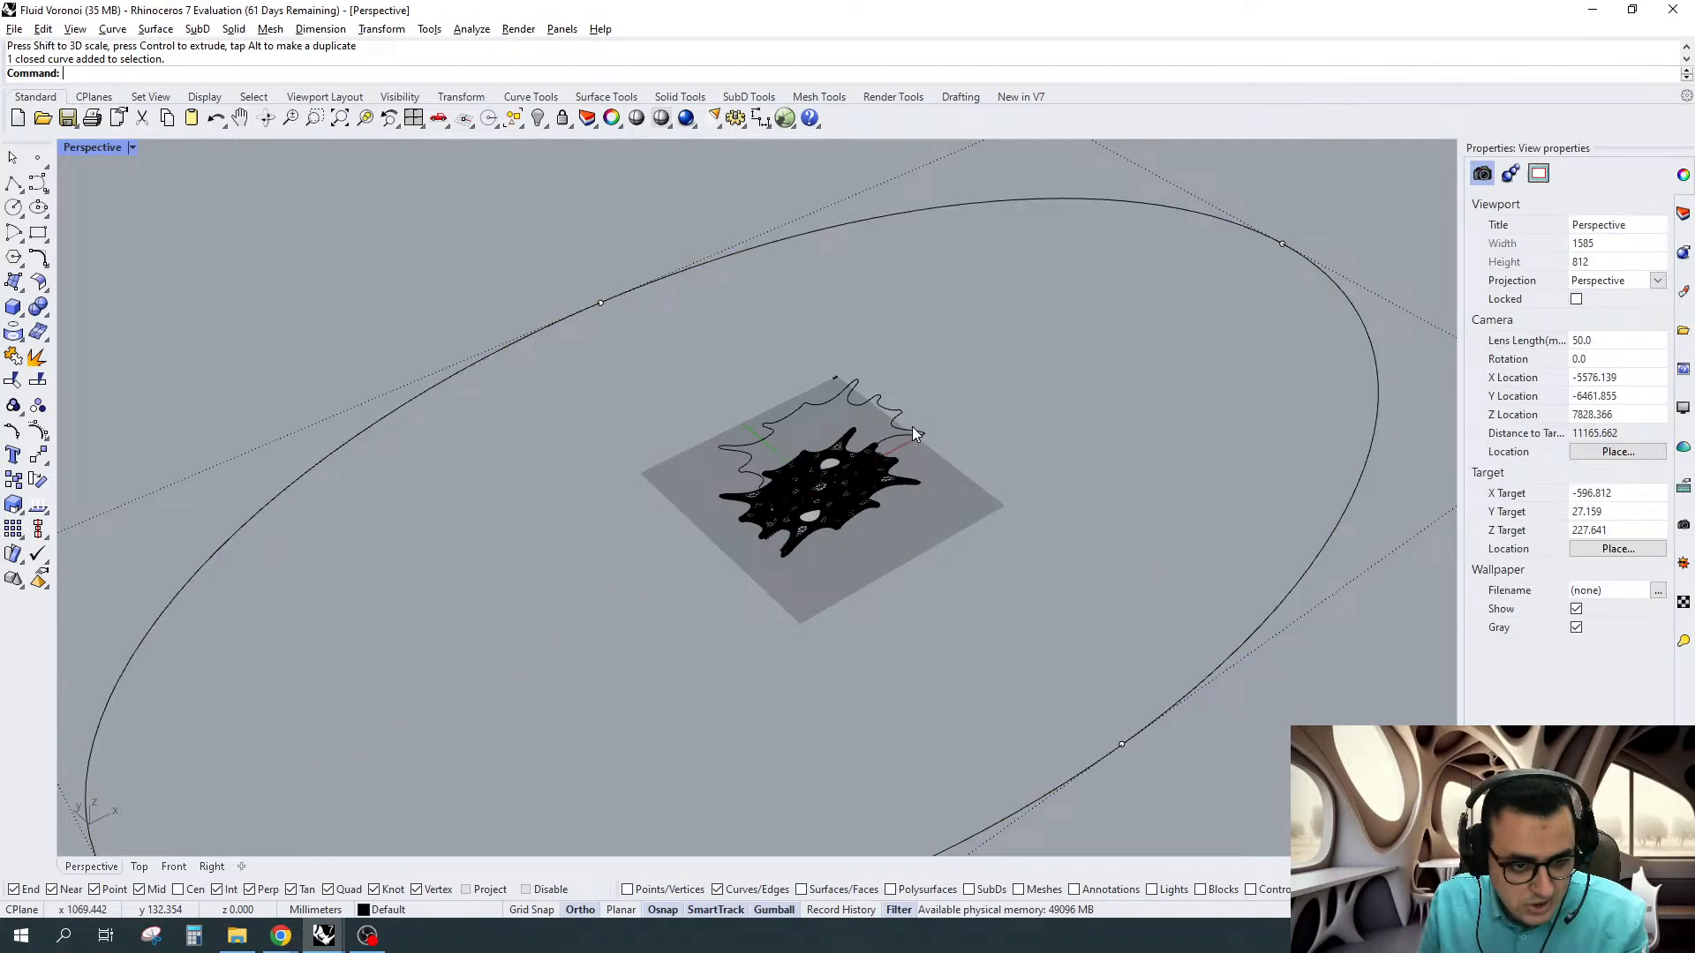
Select all the raised outline segments above the platform and join them into one closed curve
click(913, 427)
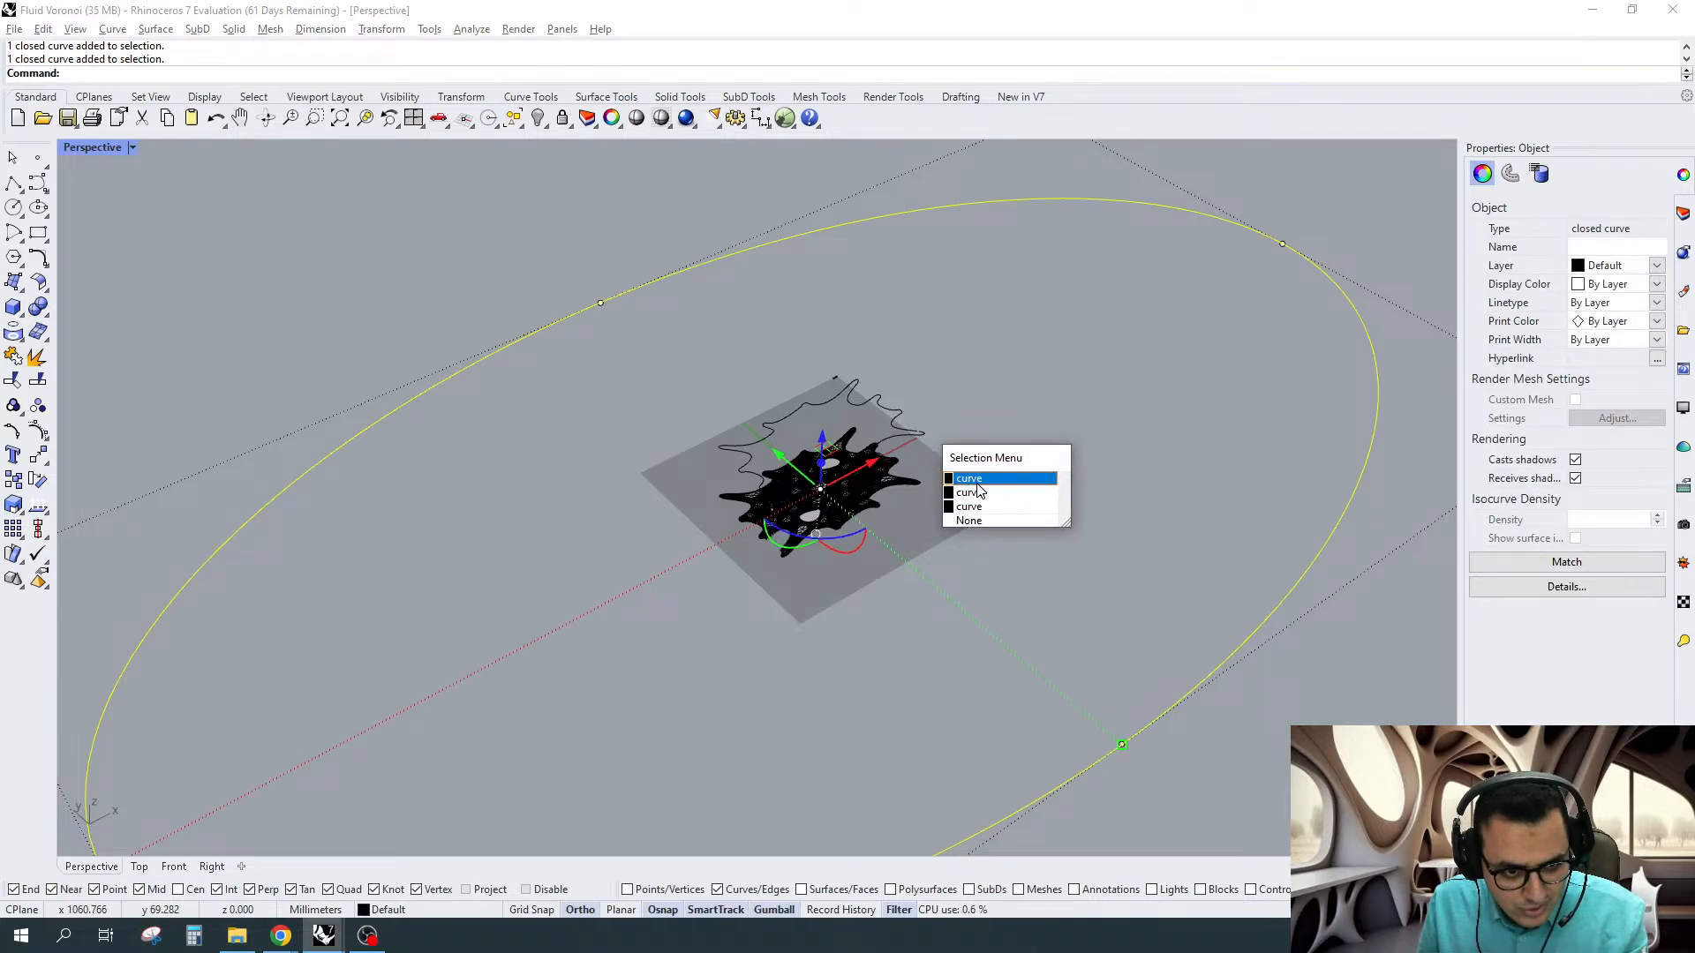
click(969, 521)
right_drag(960, 533, 766, 406)
drag(679, 398, 1120, 515)
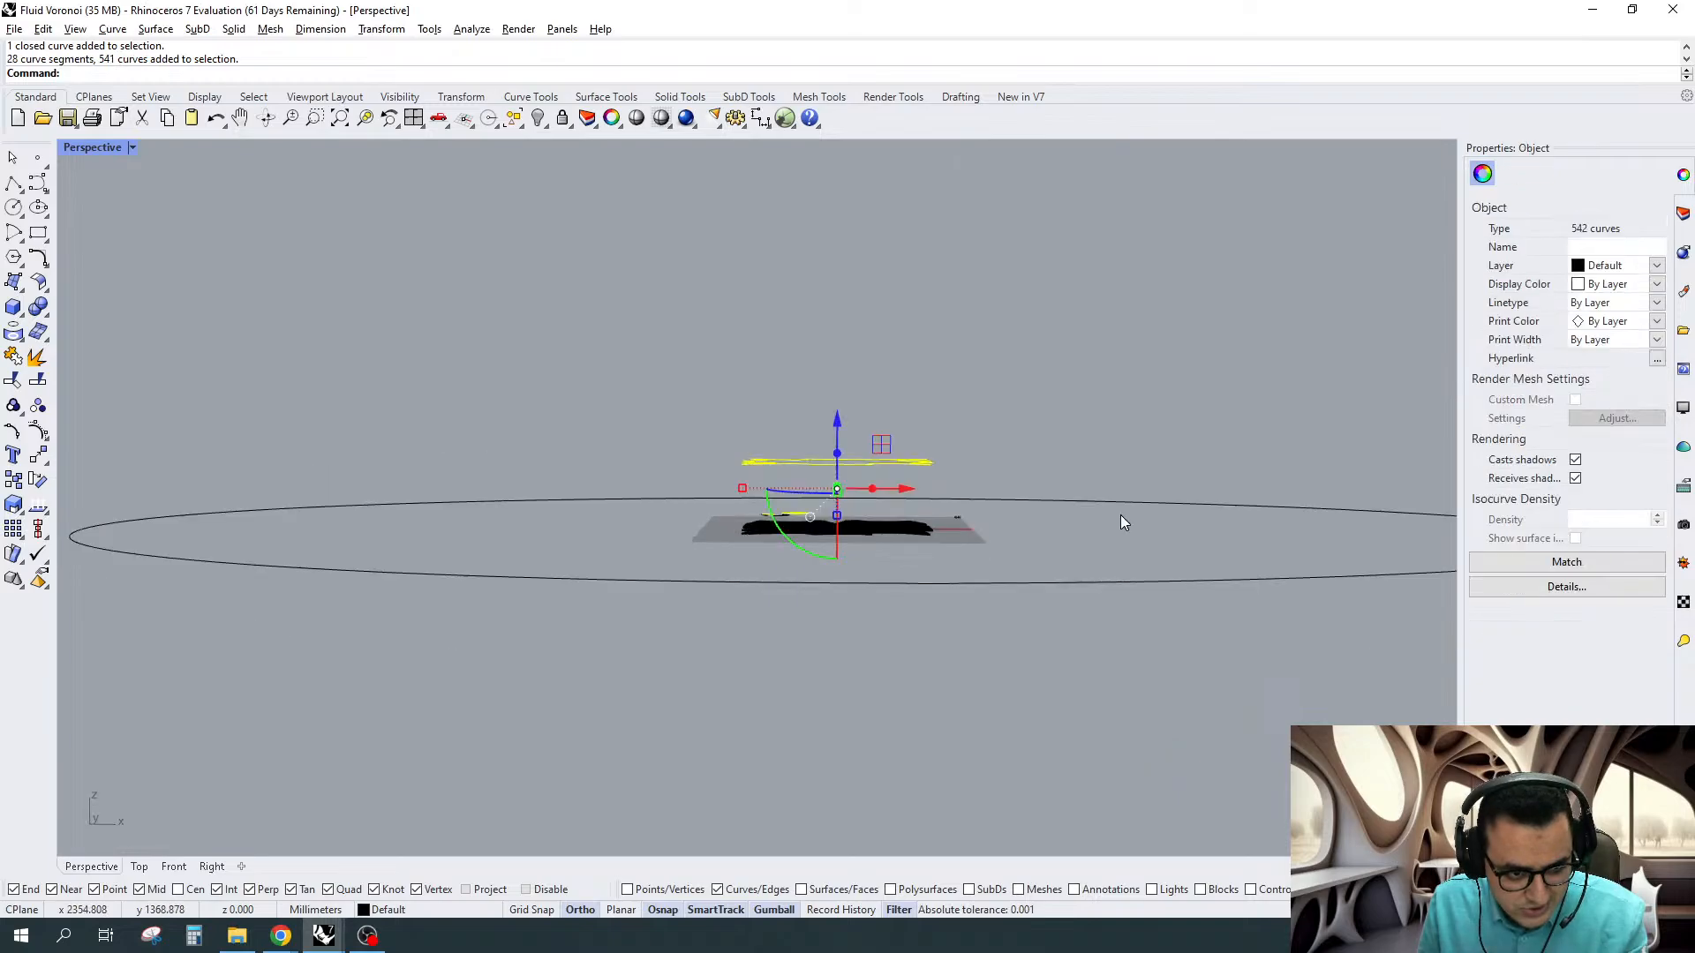
click(676, 404)
drag(676, 405, 1058, 491)
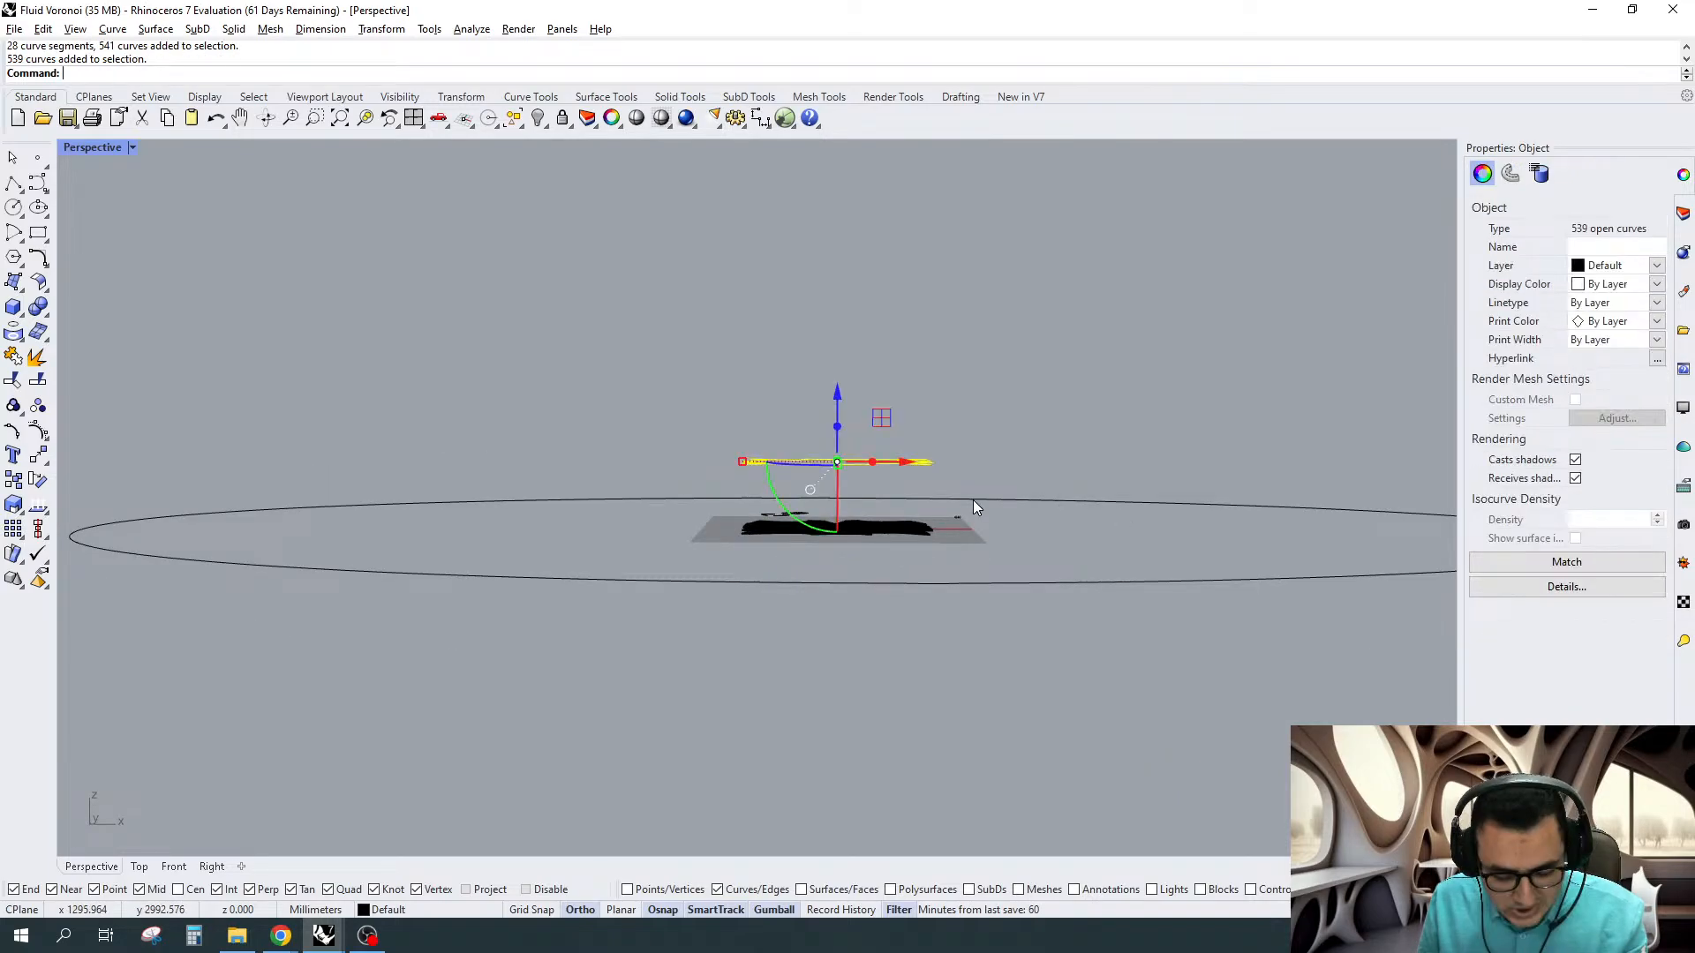
click(898, 450)
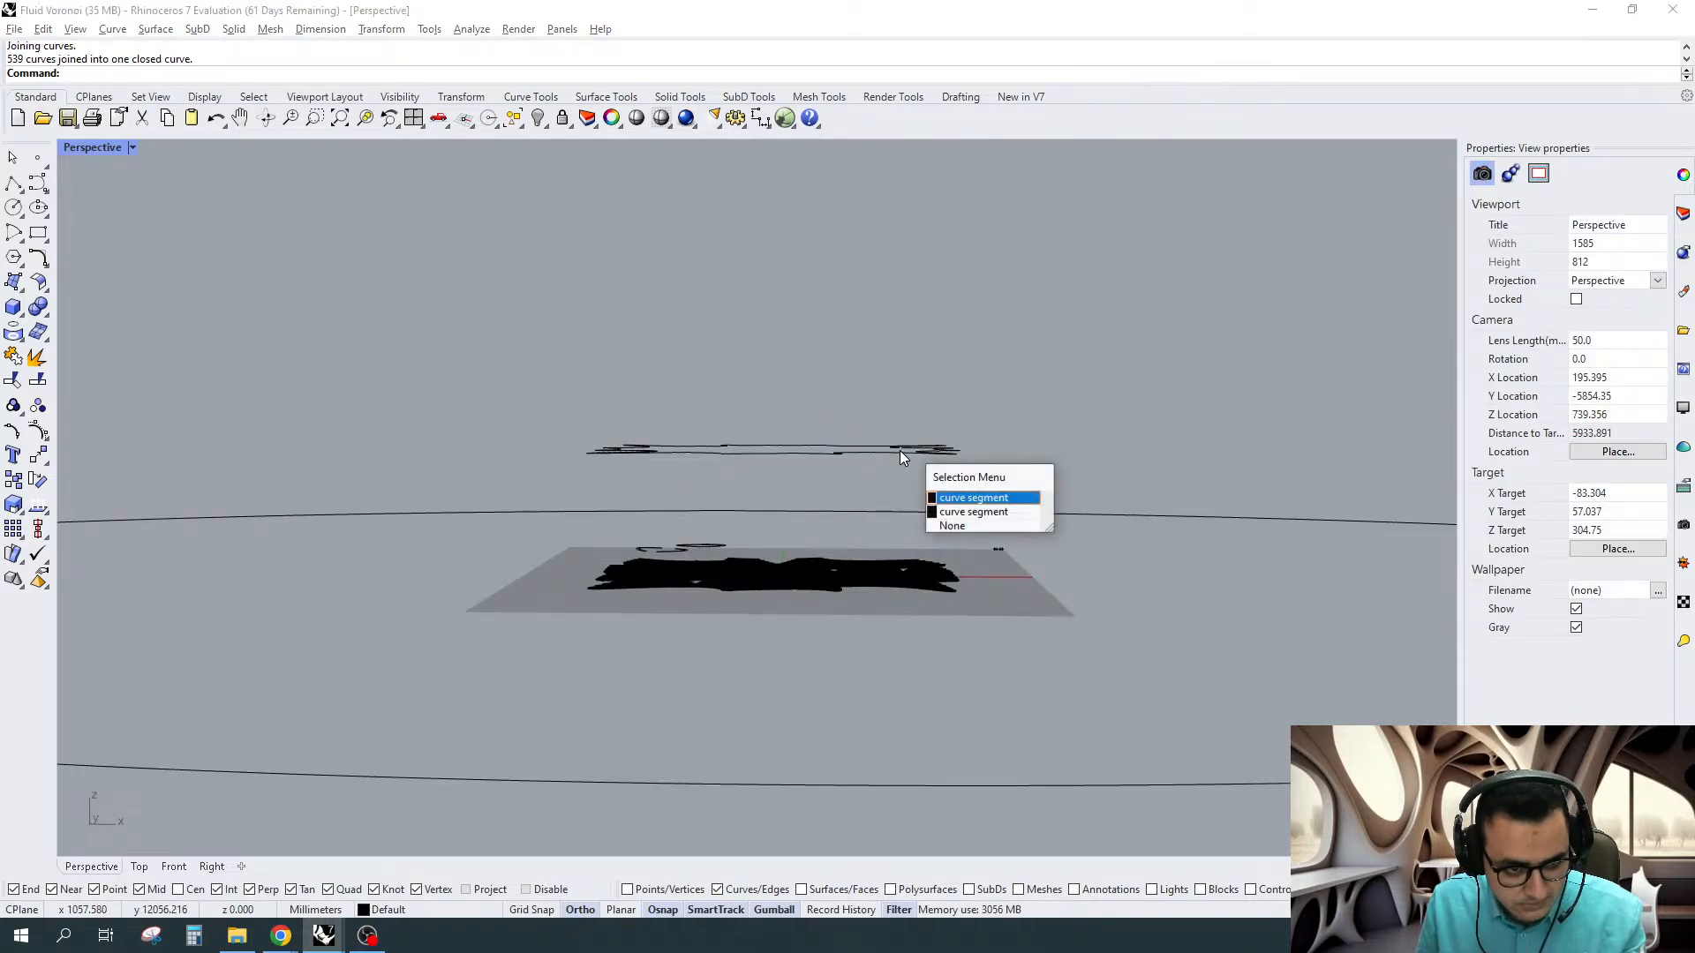
key(Escape)
Select the ellipse and the joined outline together and relocate the gumball origin onto the outline curve, keeping the default axis directions
click(746, 96)
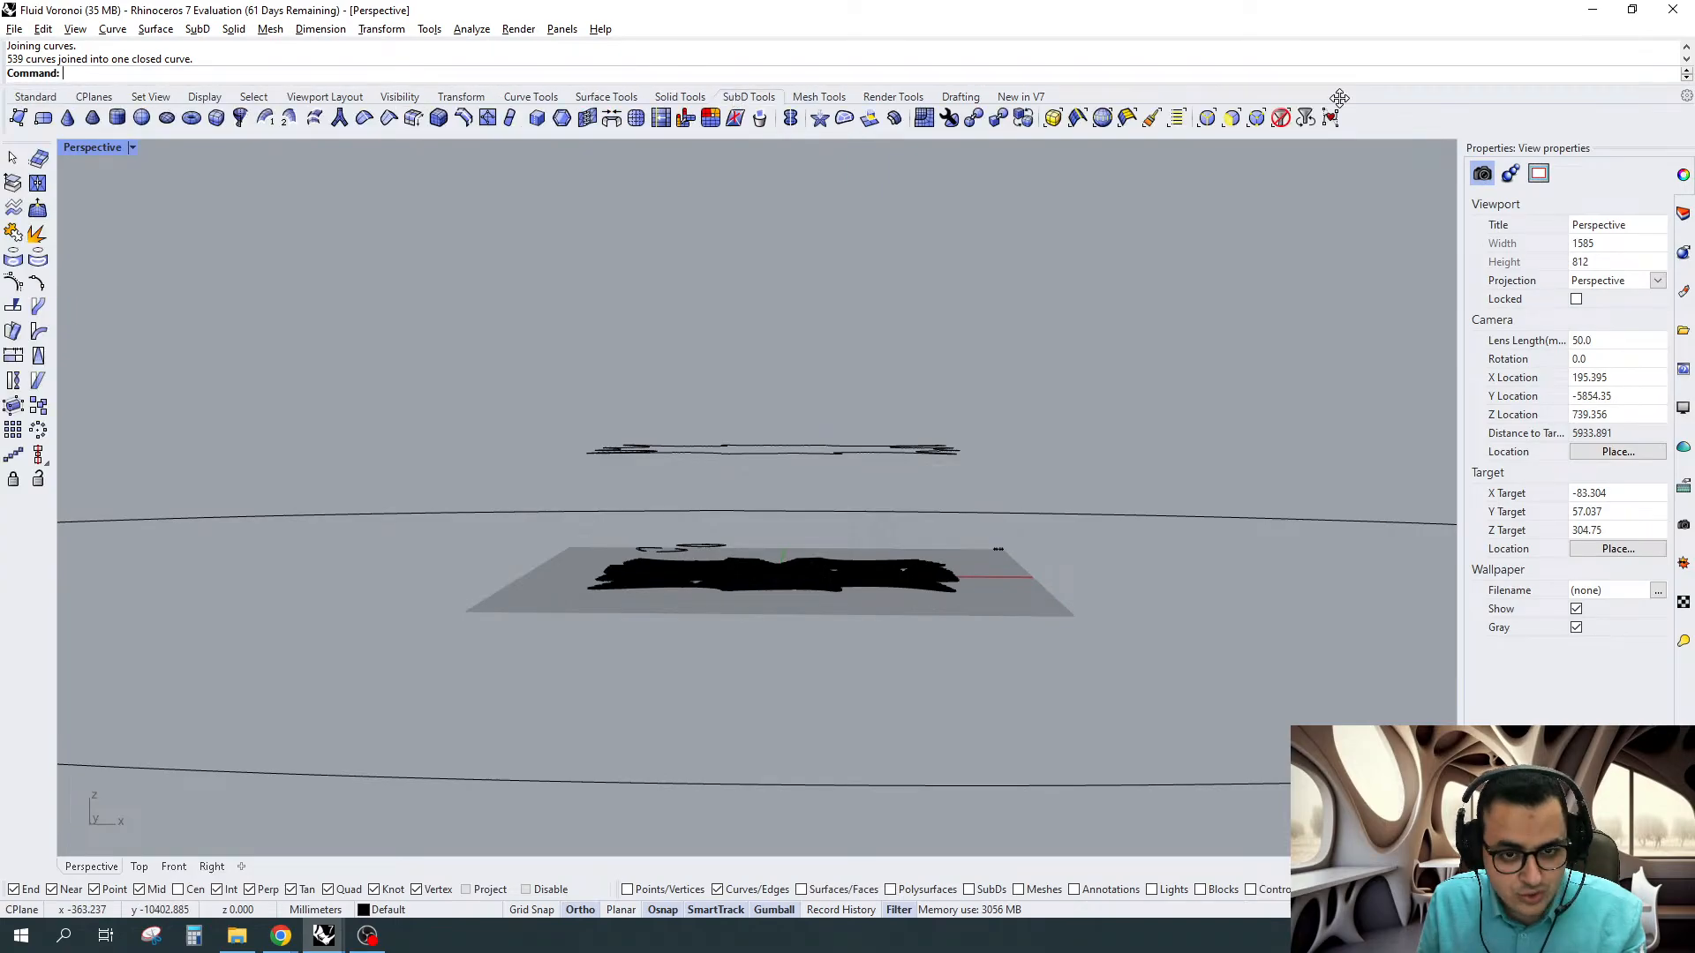
drag(874, 422, 794, 526)
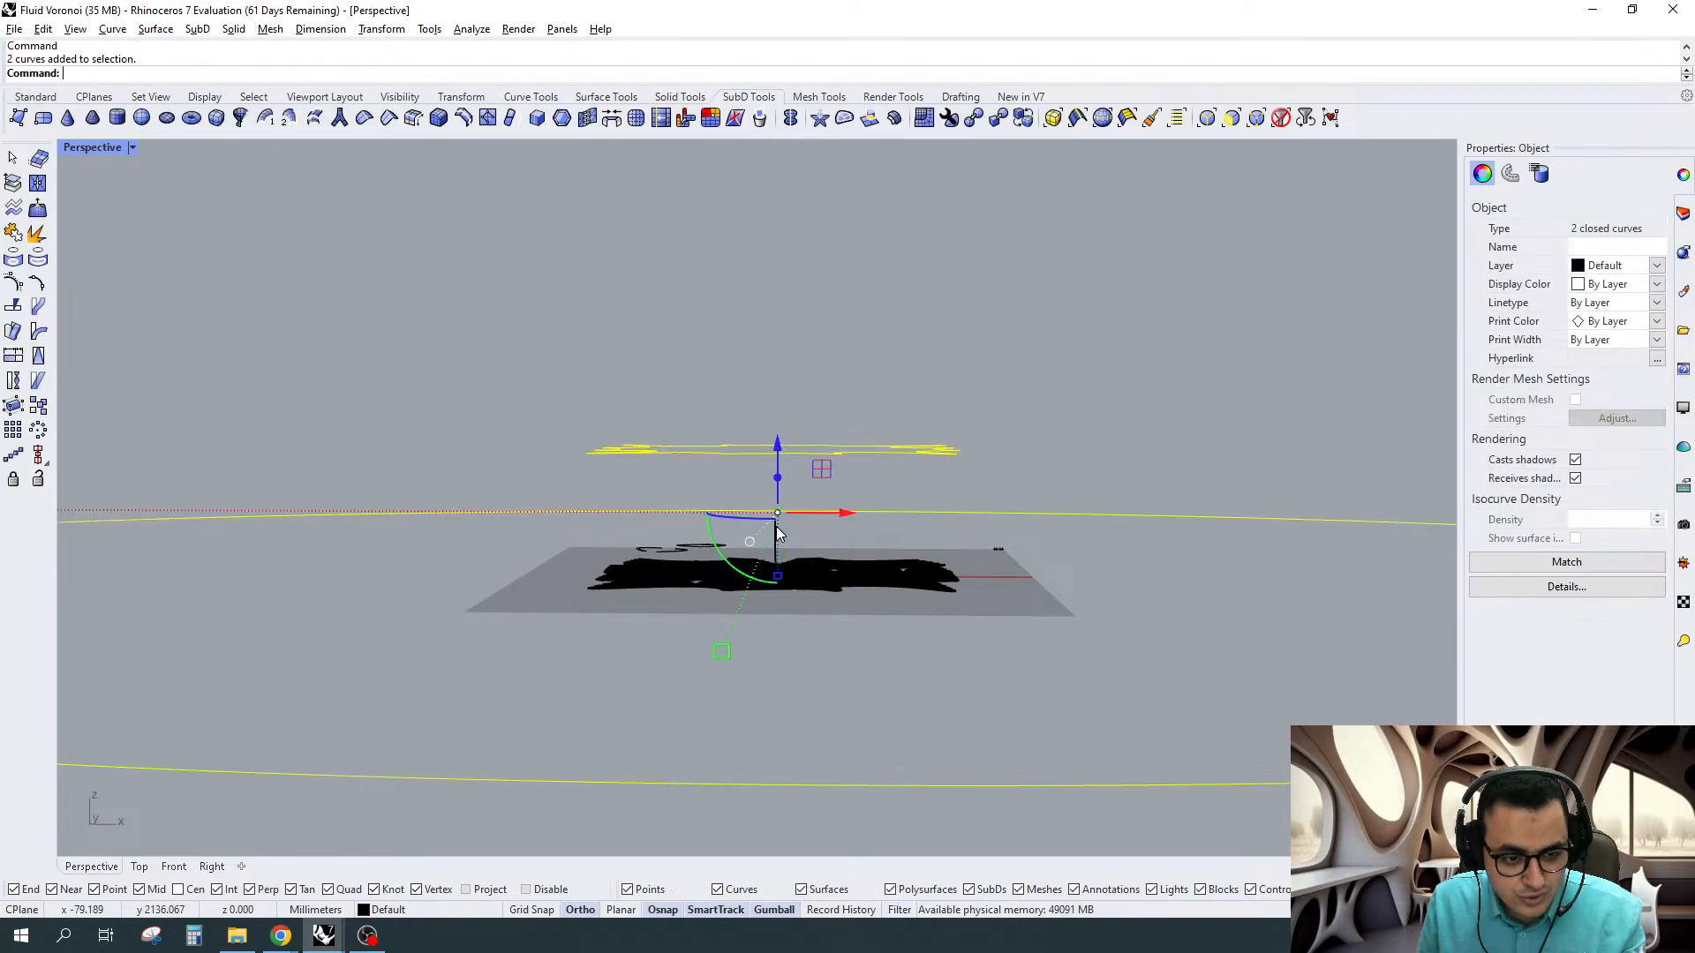
right_drag(799, 482, 977, 519)
scroll(978, 519, up, 3)
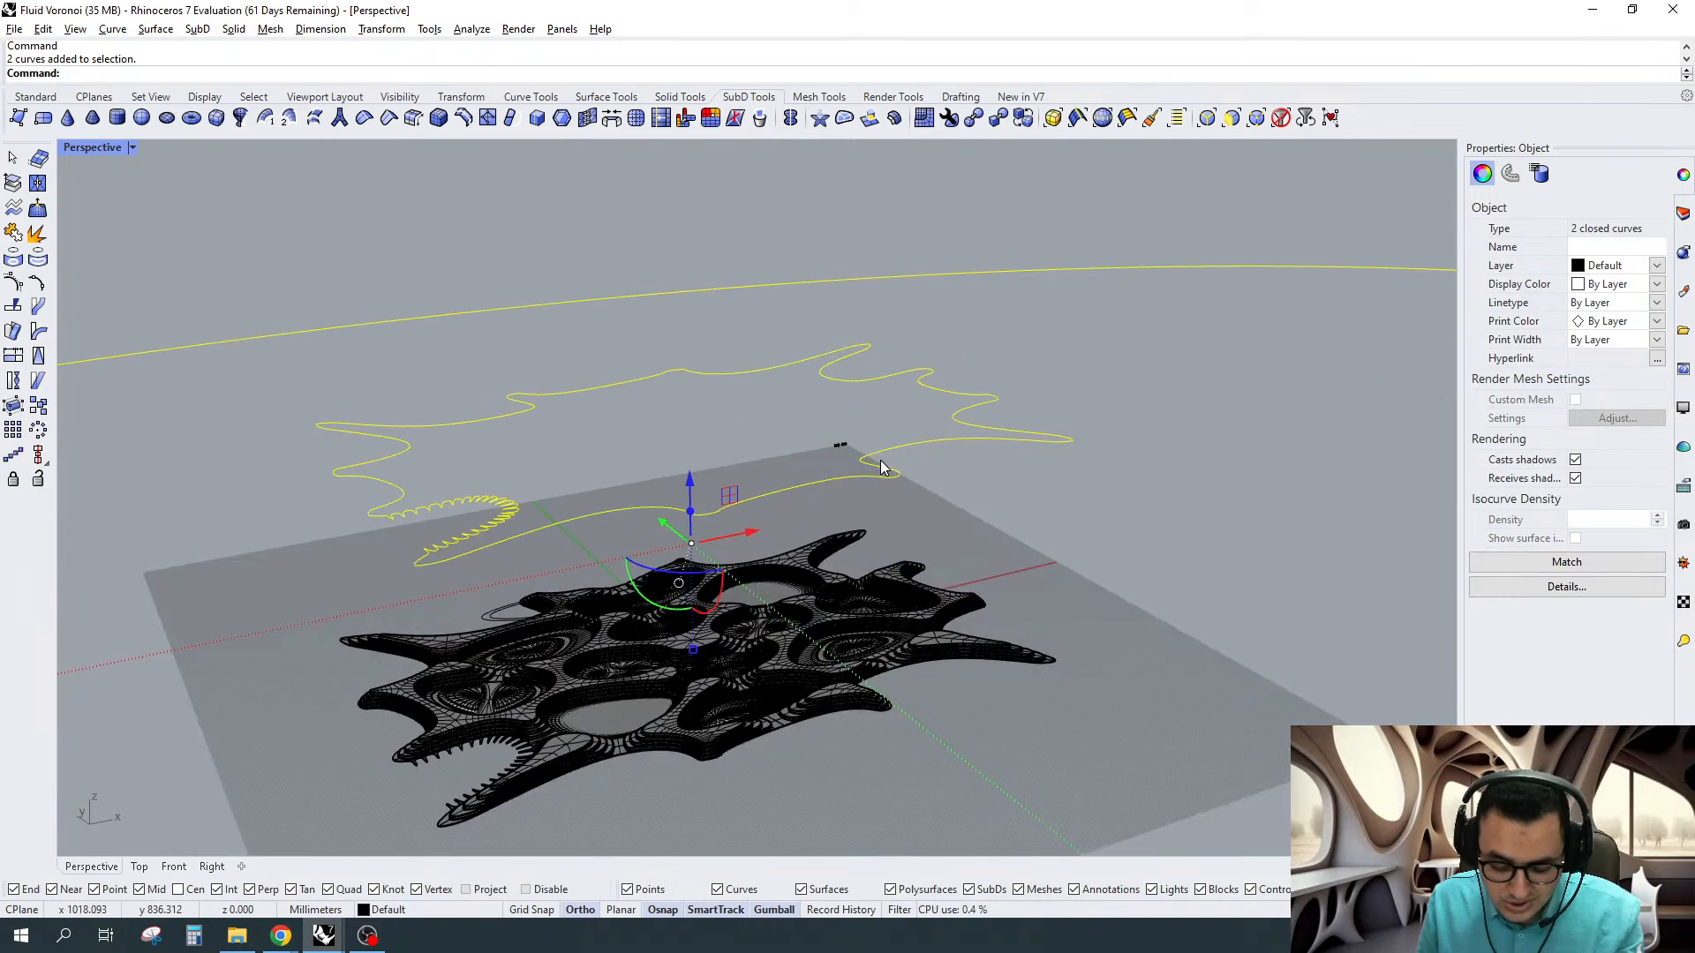
text(Gum)
key(Return)
key(Return)
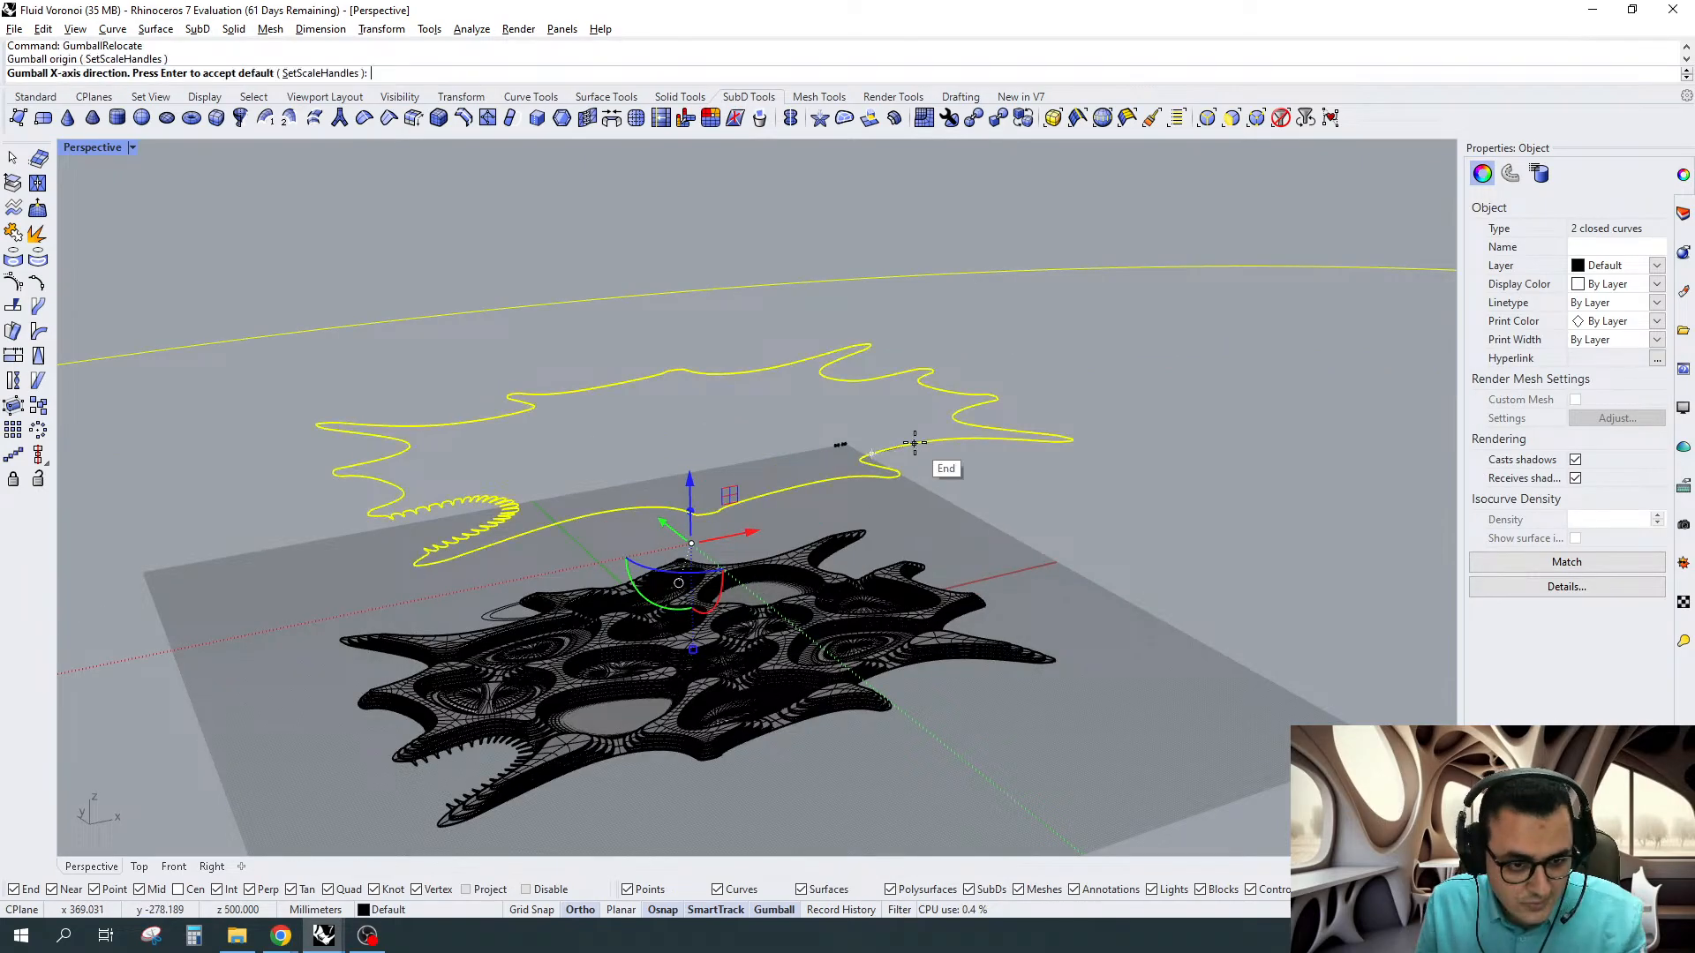
key(Return)
key(Return)
scroll(914, 443, down, 2)
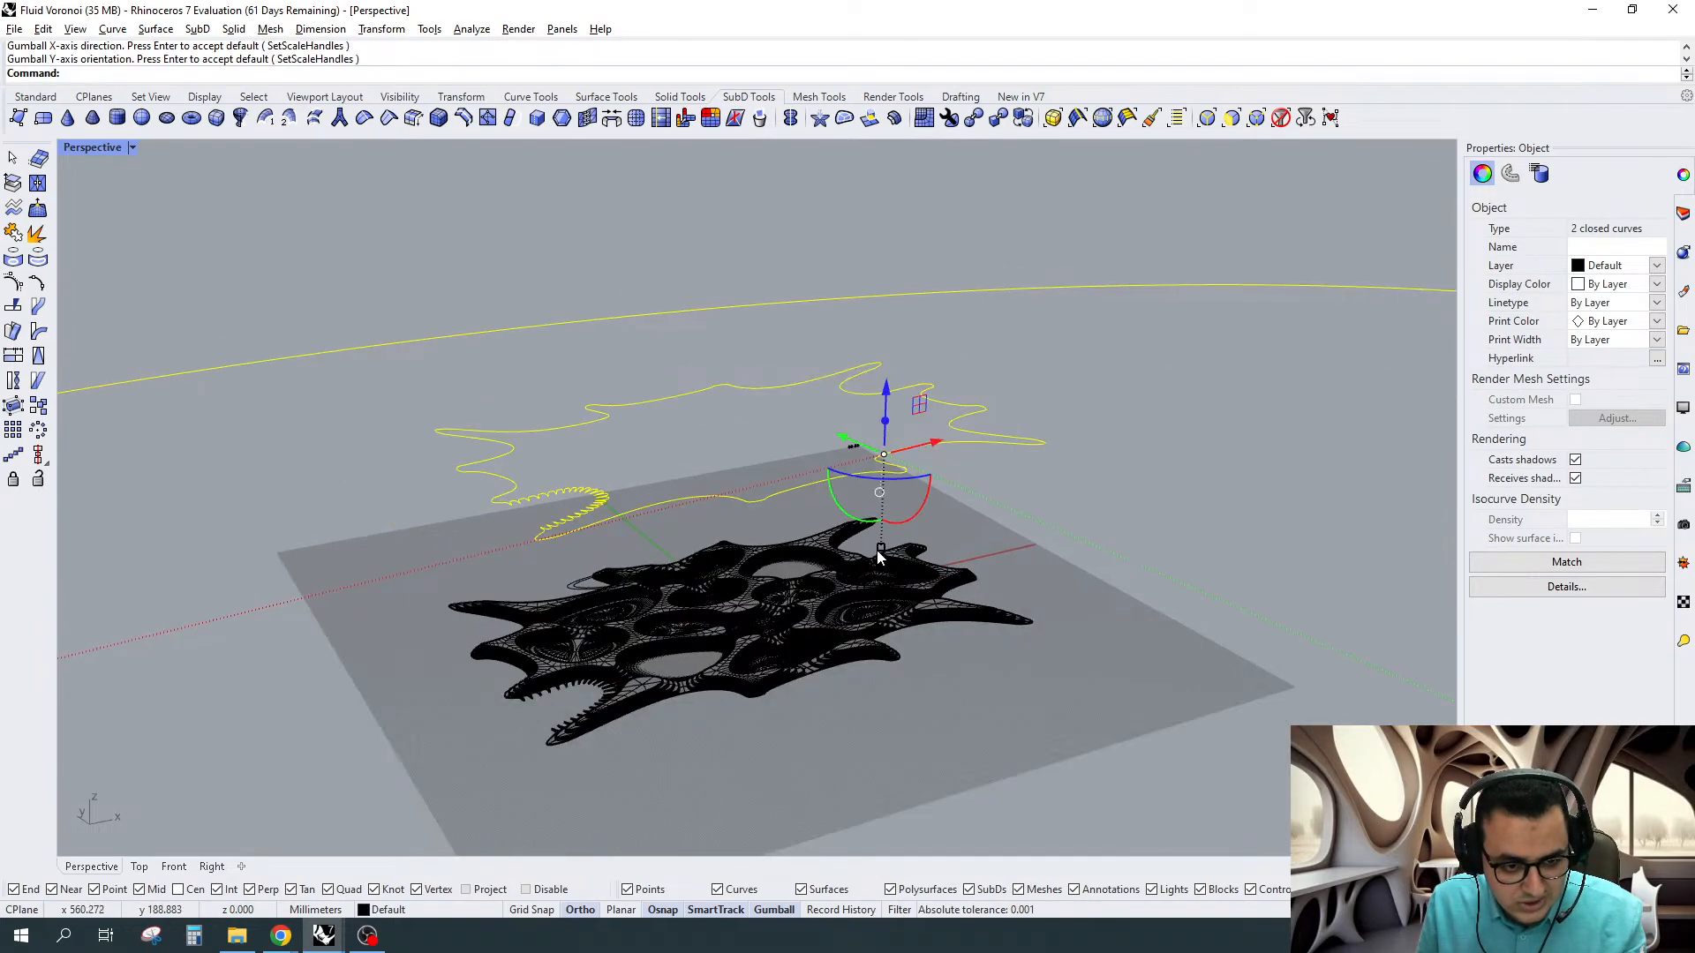
Flatten the ellipse and the outline onto one plane by scaling them to 0 along Z
click(876, 549)
text(0)
key(Return)
scroll(845, 344, down, 6)
click(1119, 440)
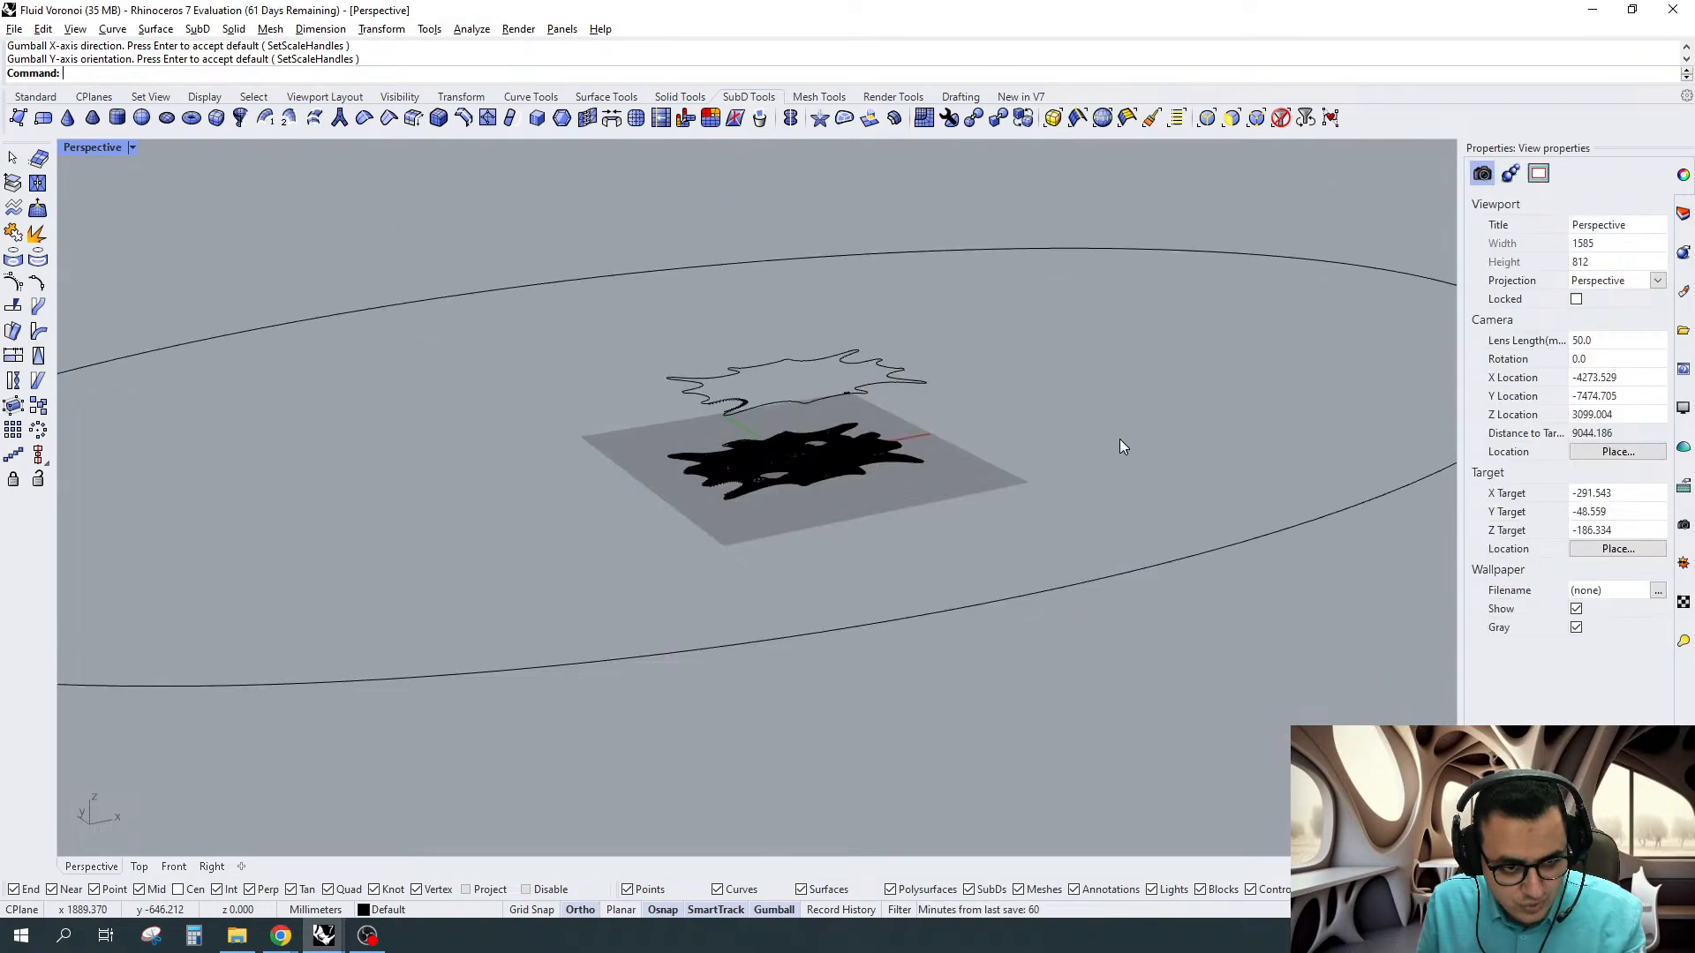
Create a planar surface between the ellipse and the outline with PlanarSrf
key(ctrl+a)
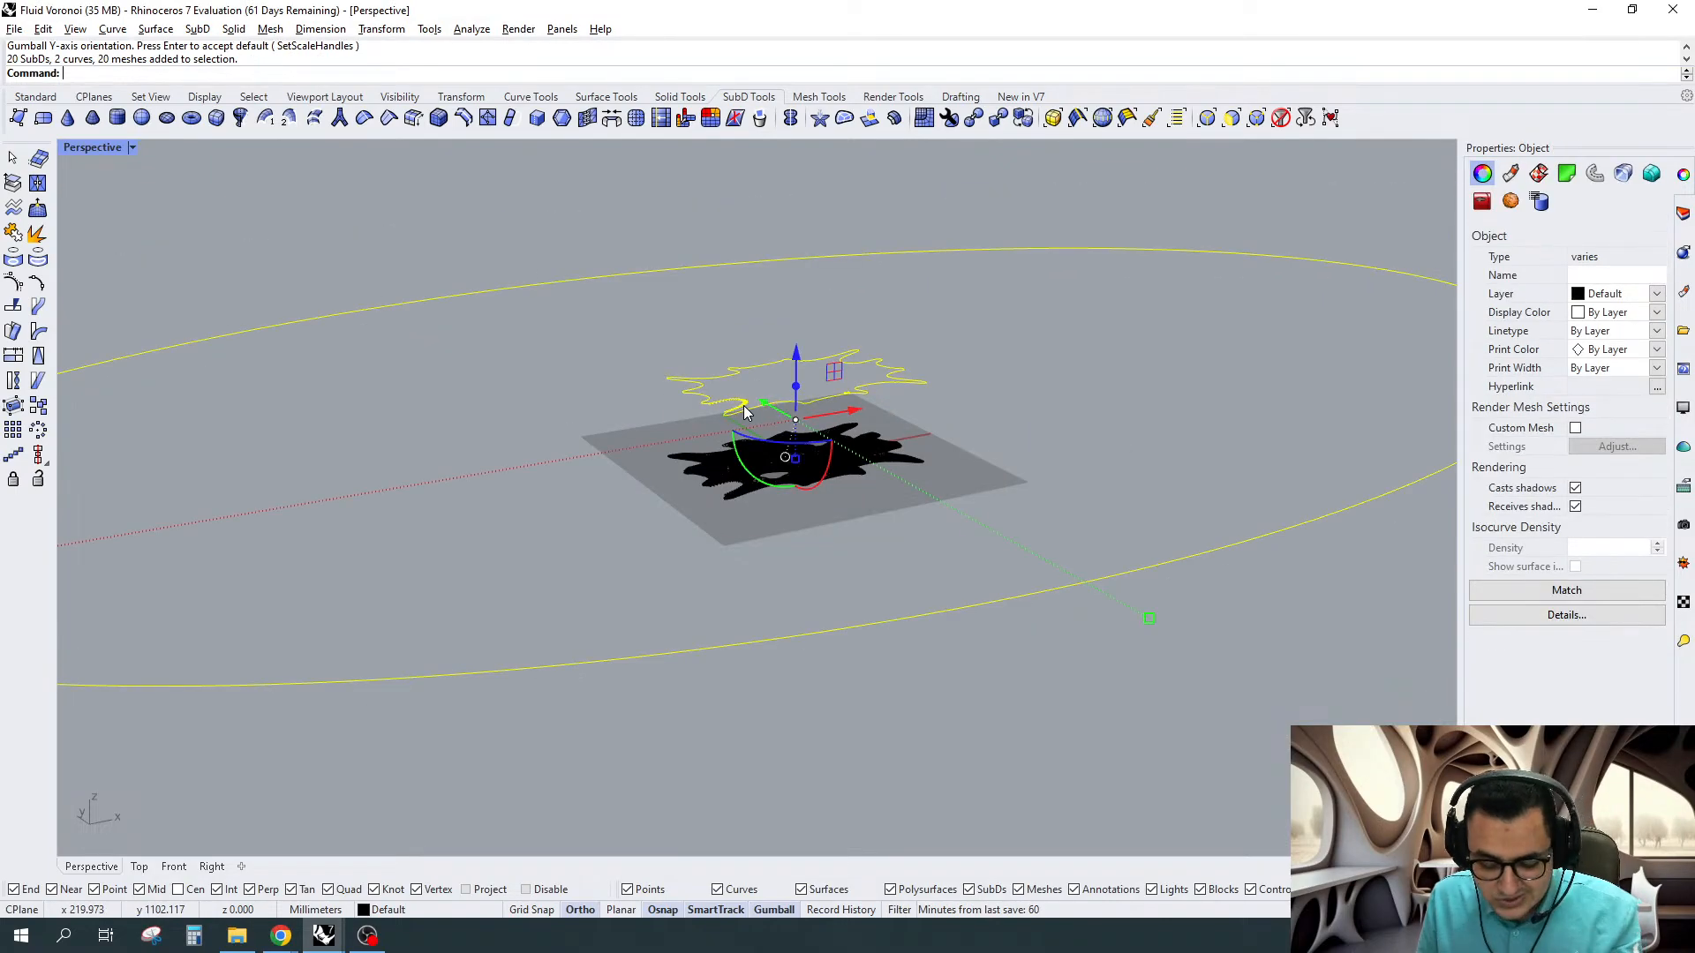
text(p)
key(Return)
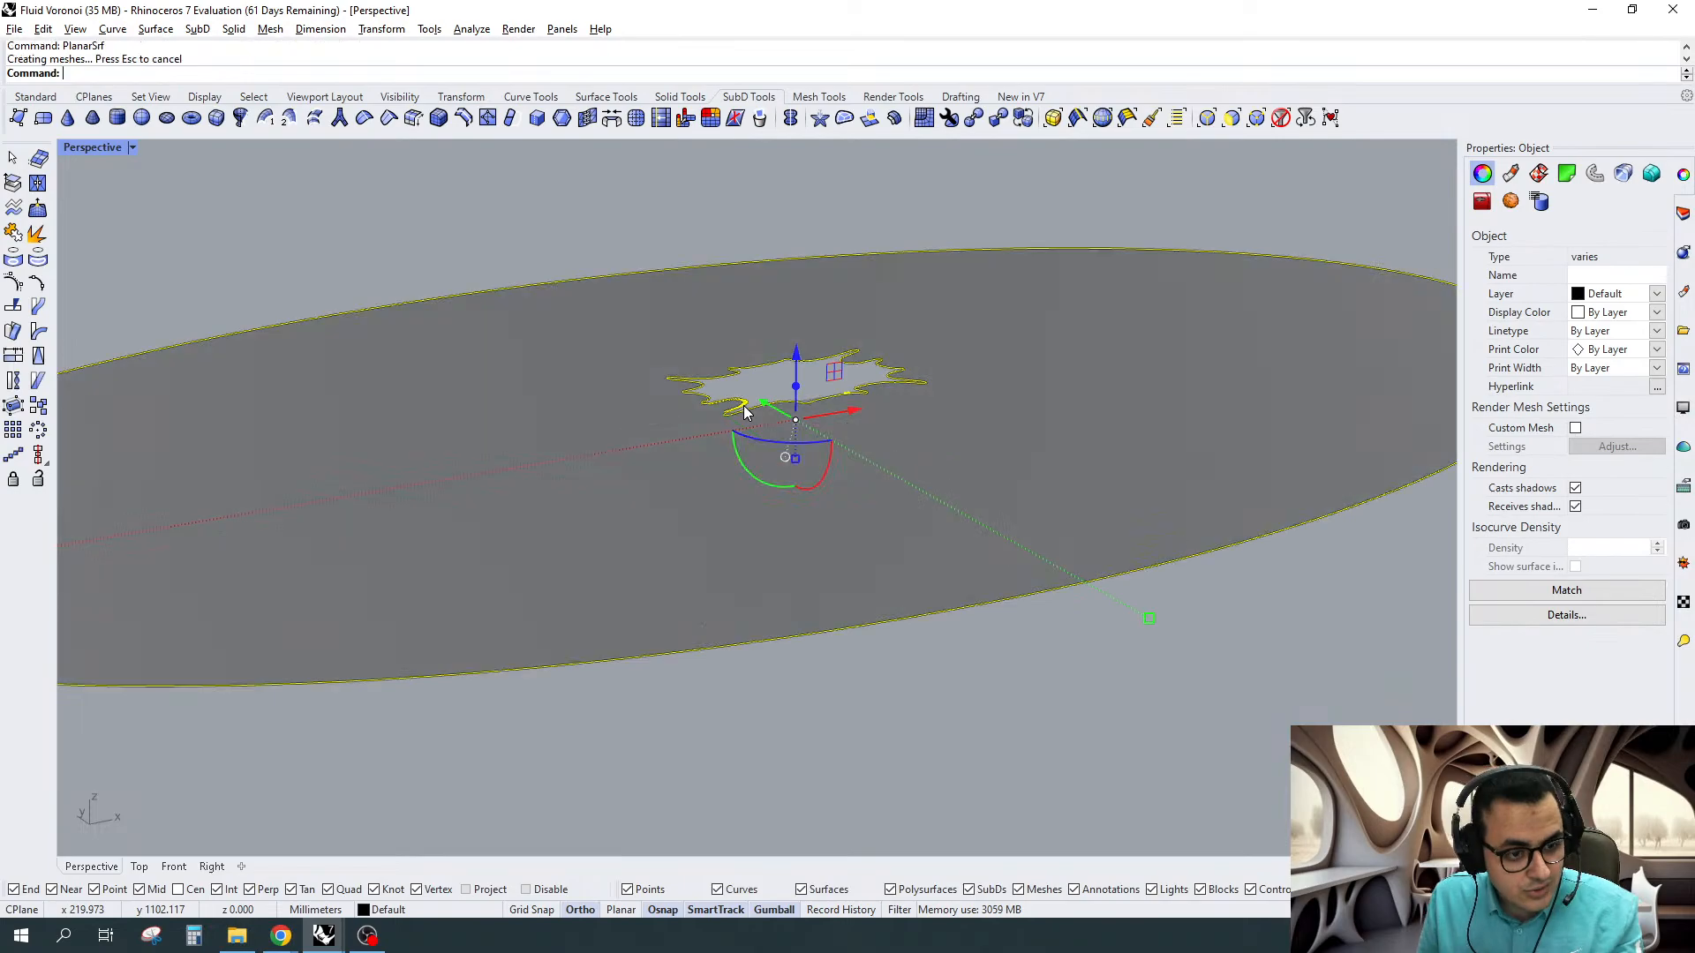
Move the new water surface -500 mm along Z, down to the platform
click(744, 412)
click(796, 334)
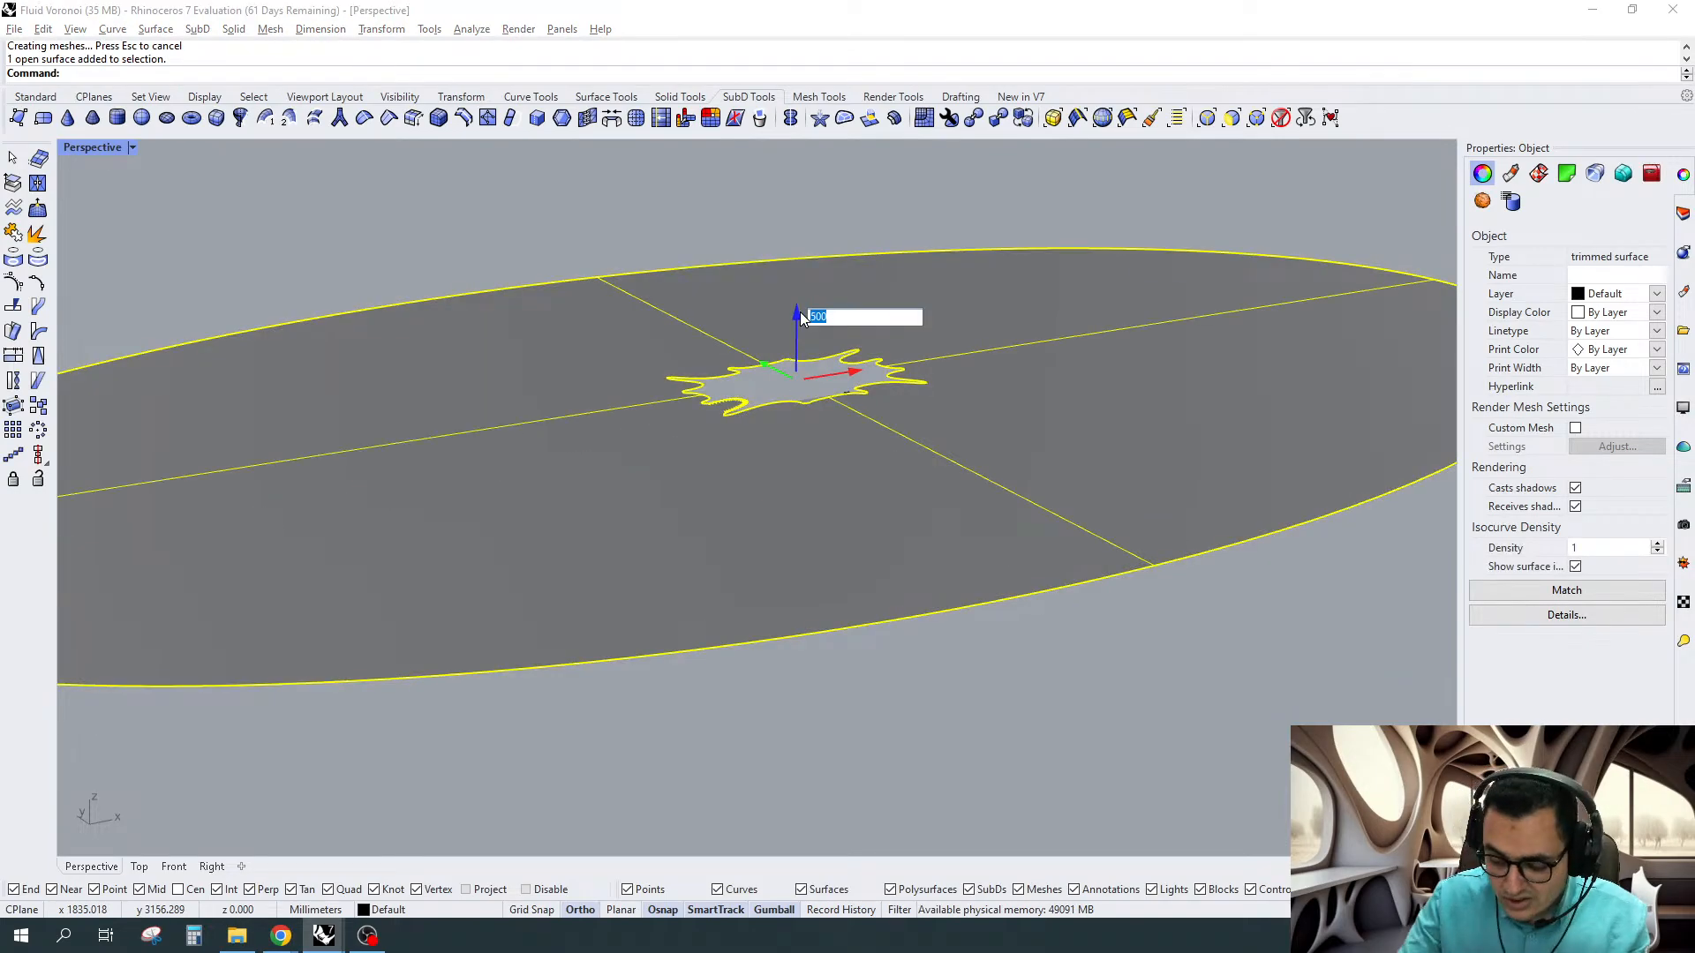
text(-50)
key(Return)
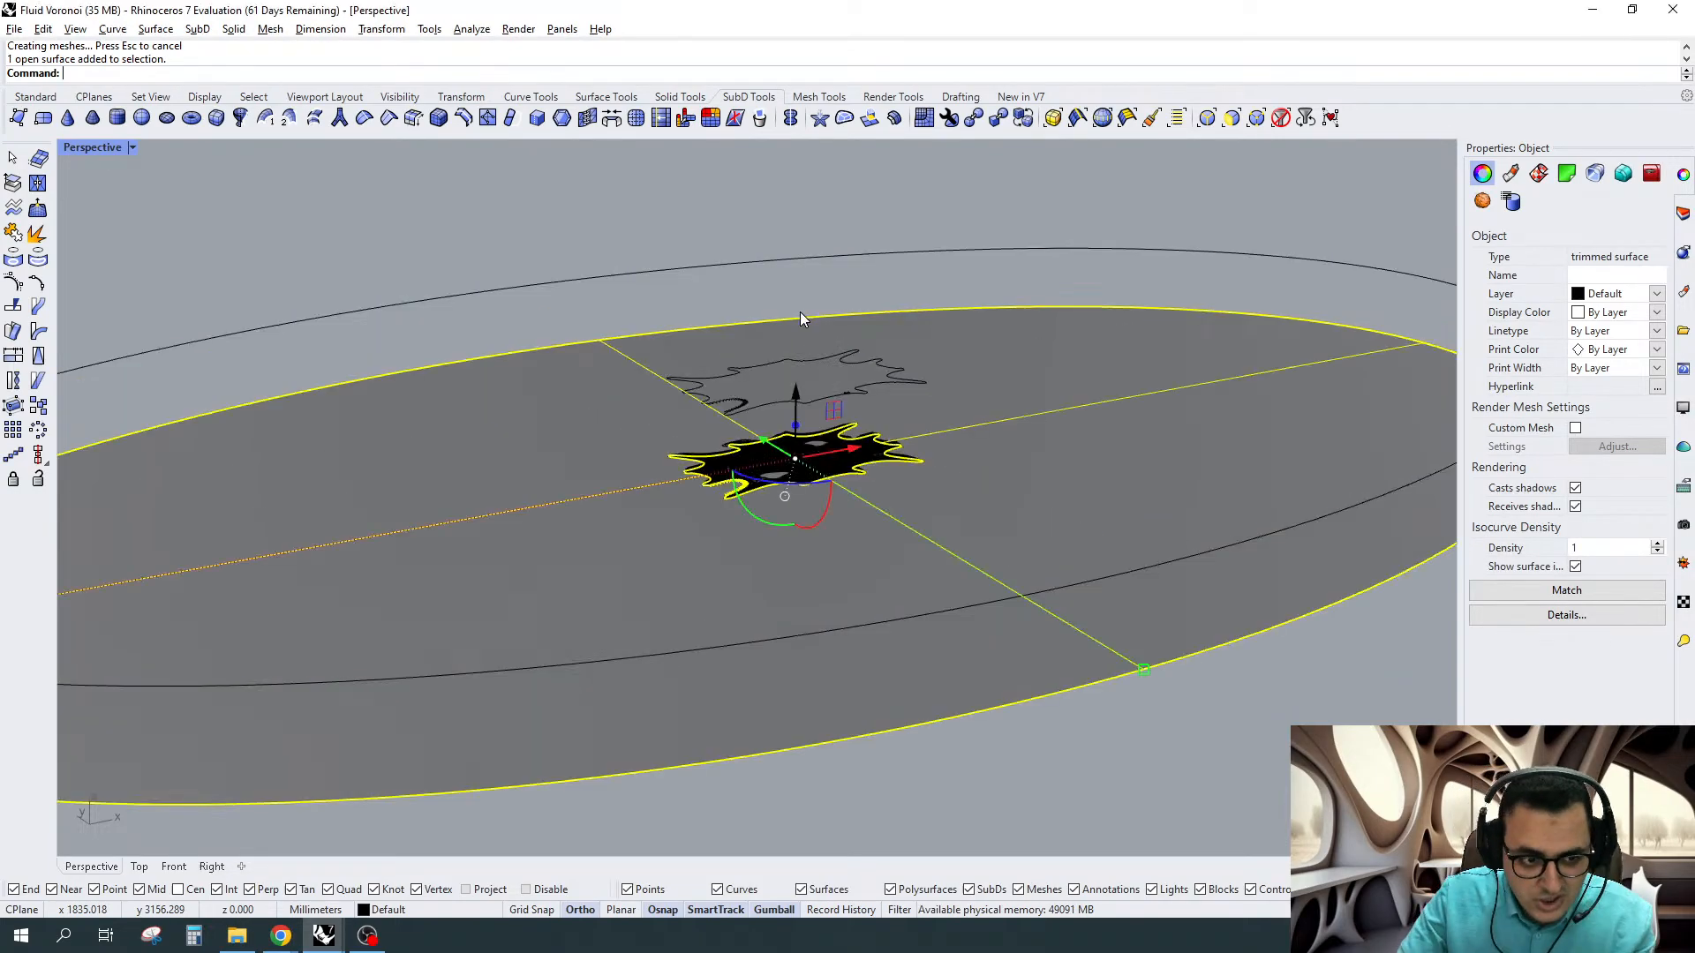
Adjust the water surface's height along Z against the platform's lower outer edge
scroll(852, 477, up, 18)
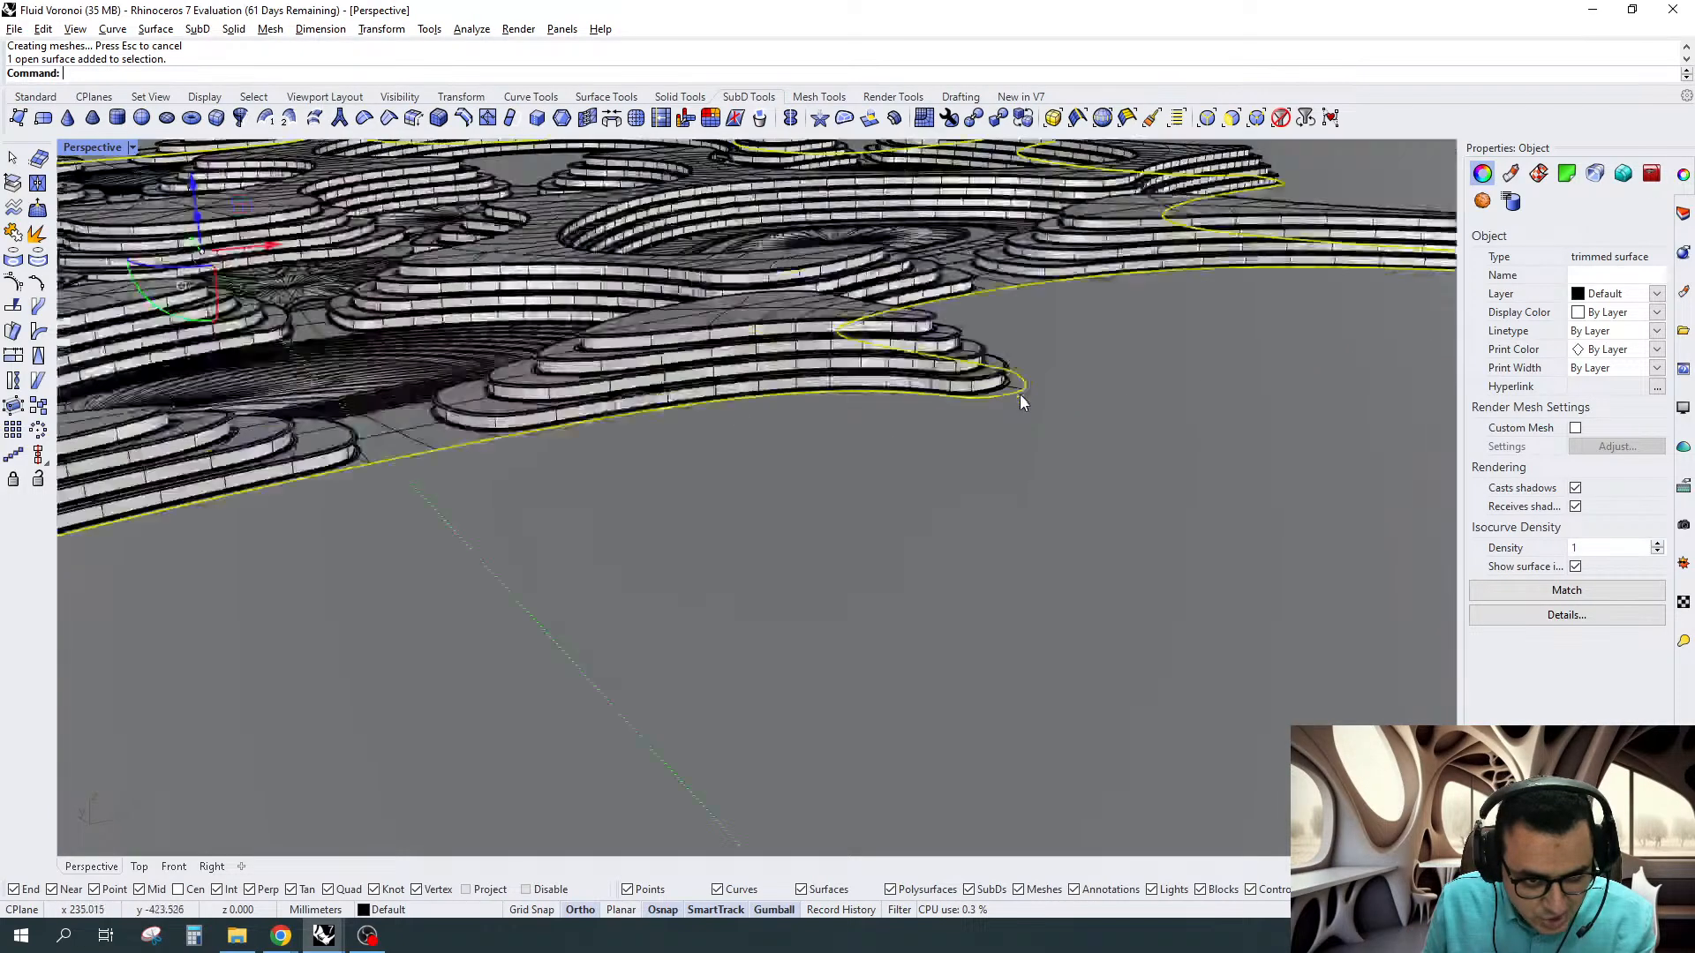
scroll(1019, 394, down, 5)
click(554, 250)
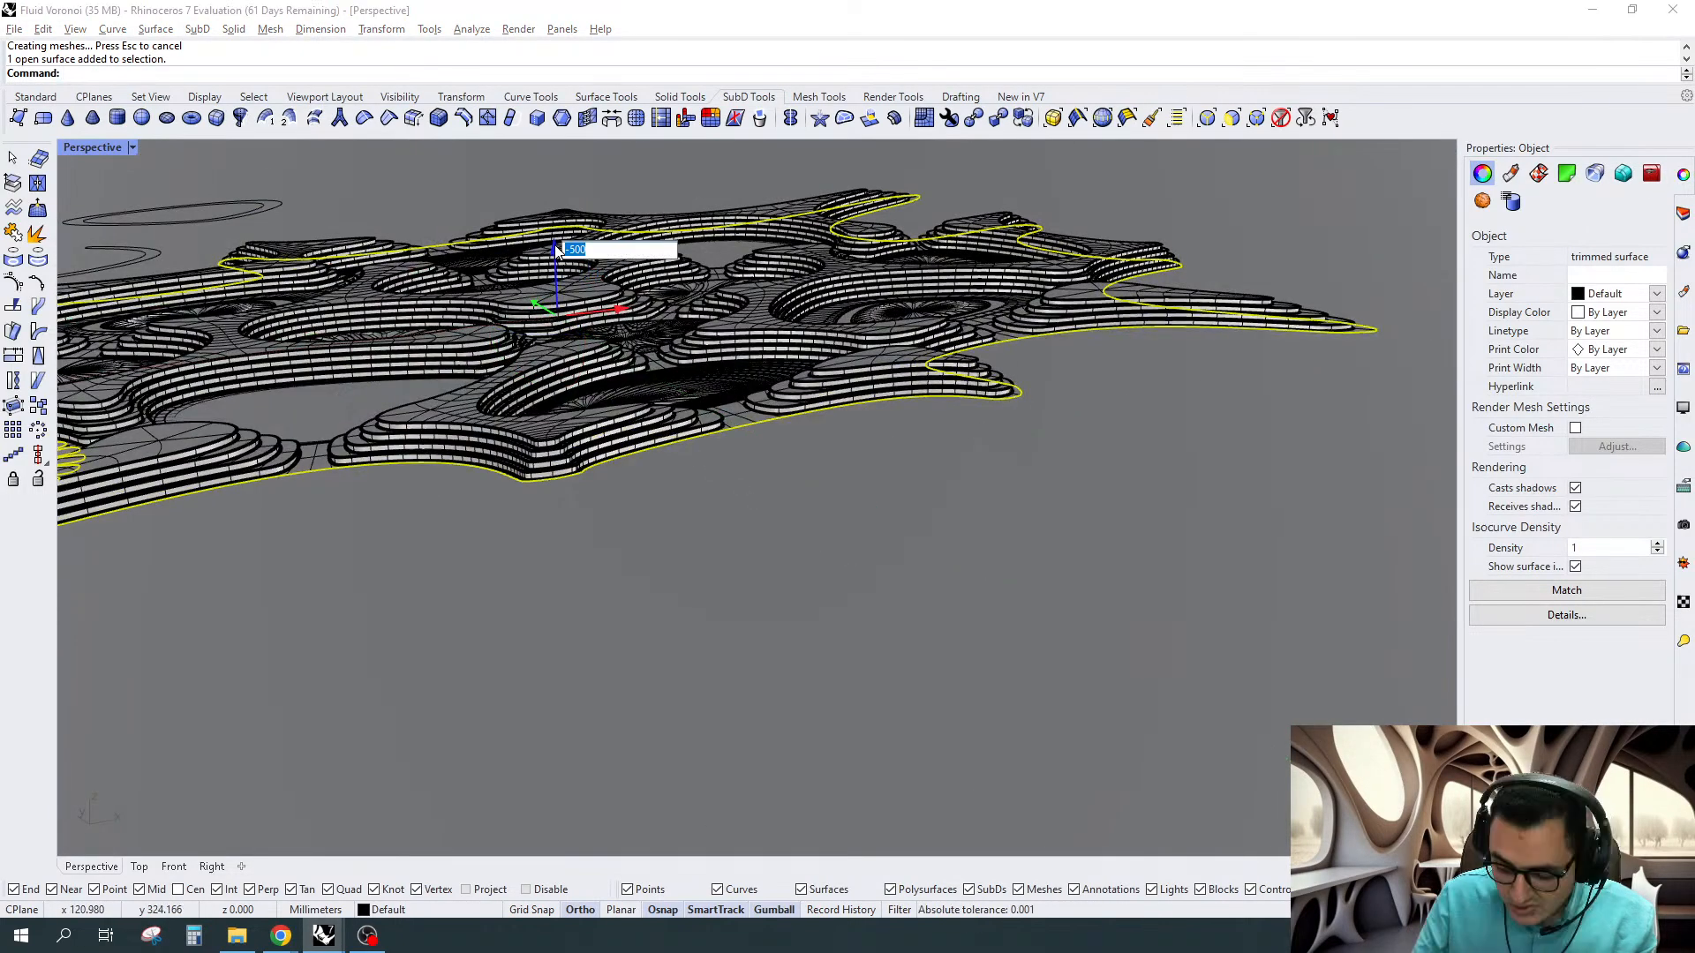
scroll(784, 432, up, 15)
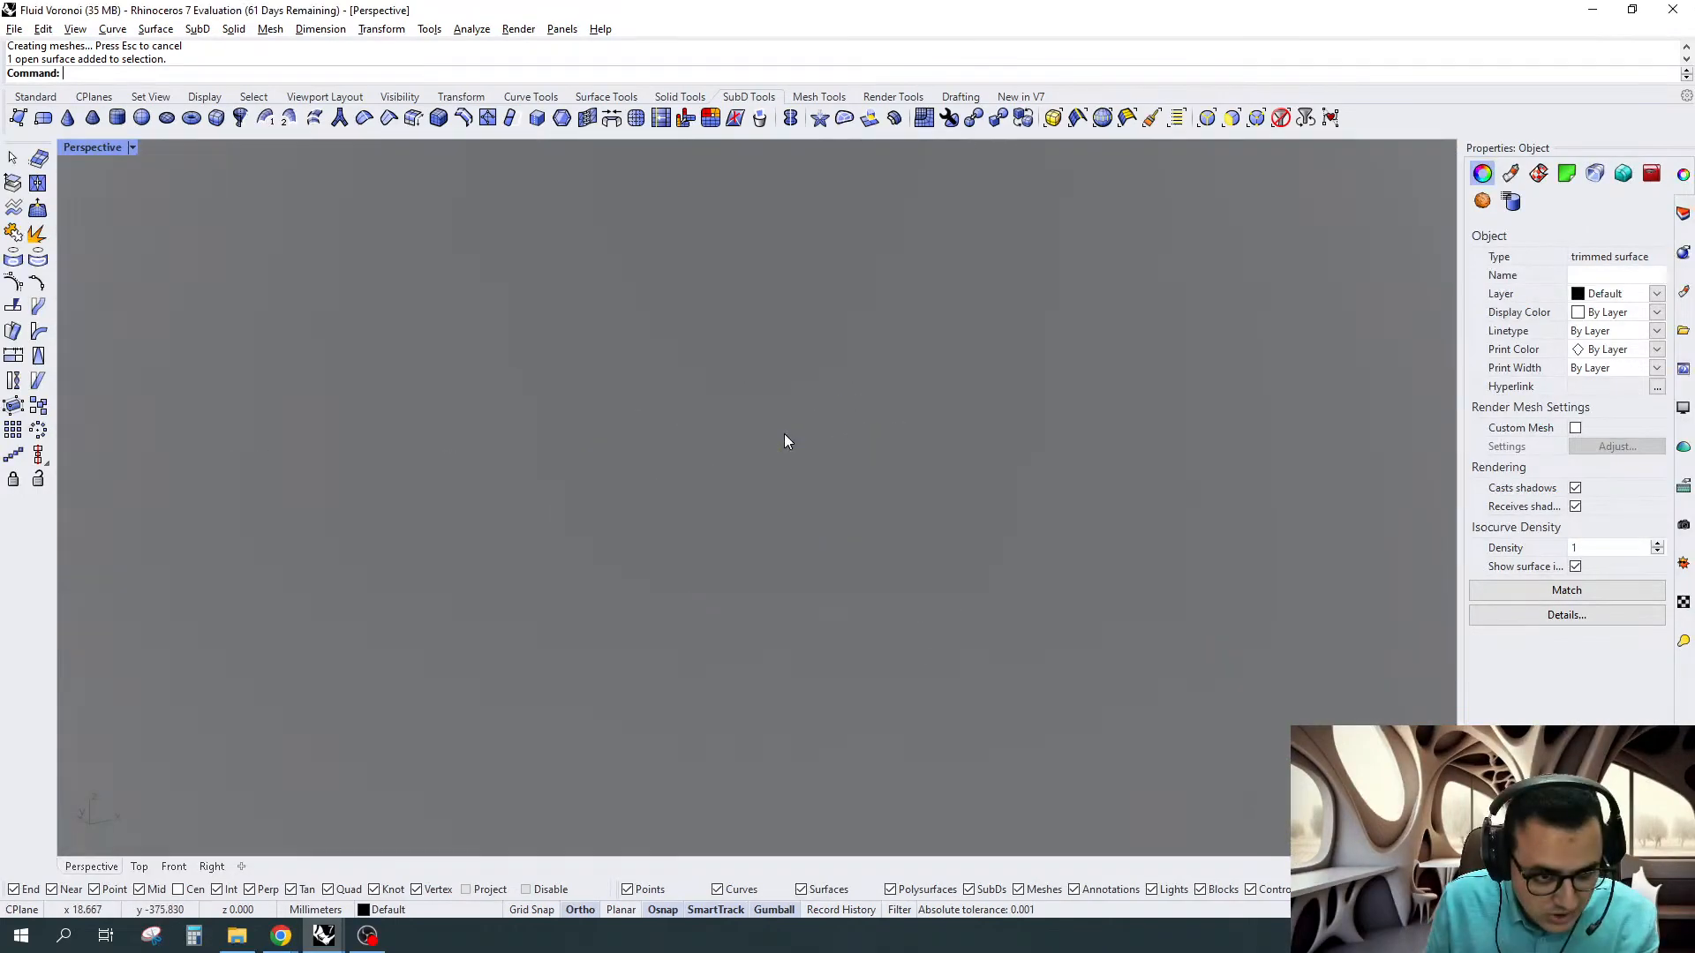
scroll(783, 433, down, 6)
scroll(781, 441, down, 8)
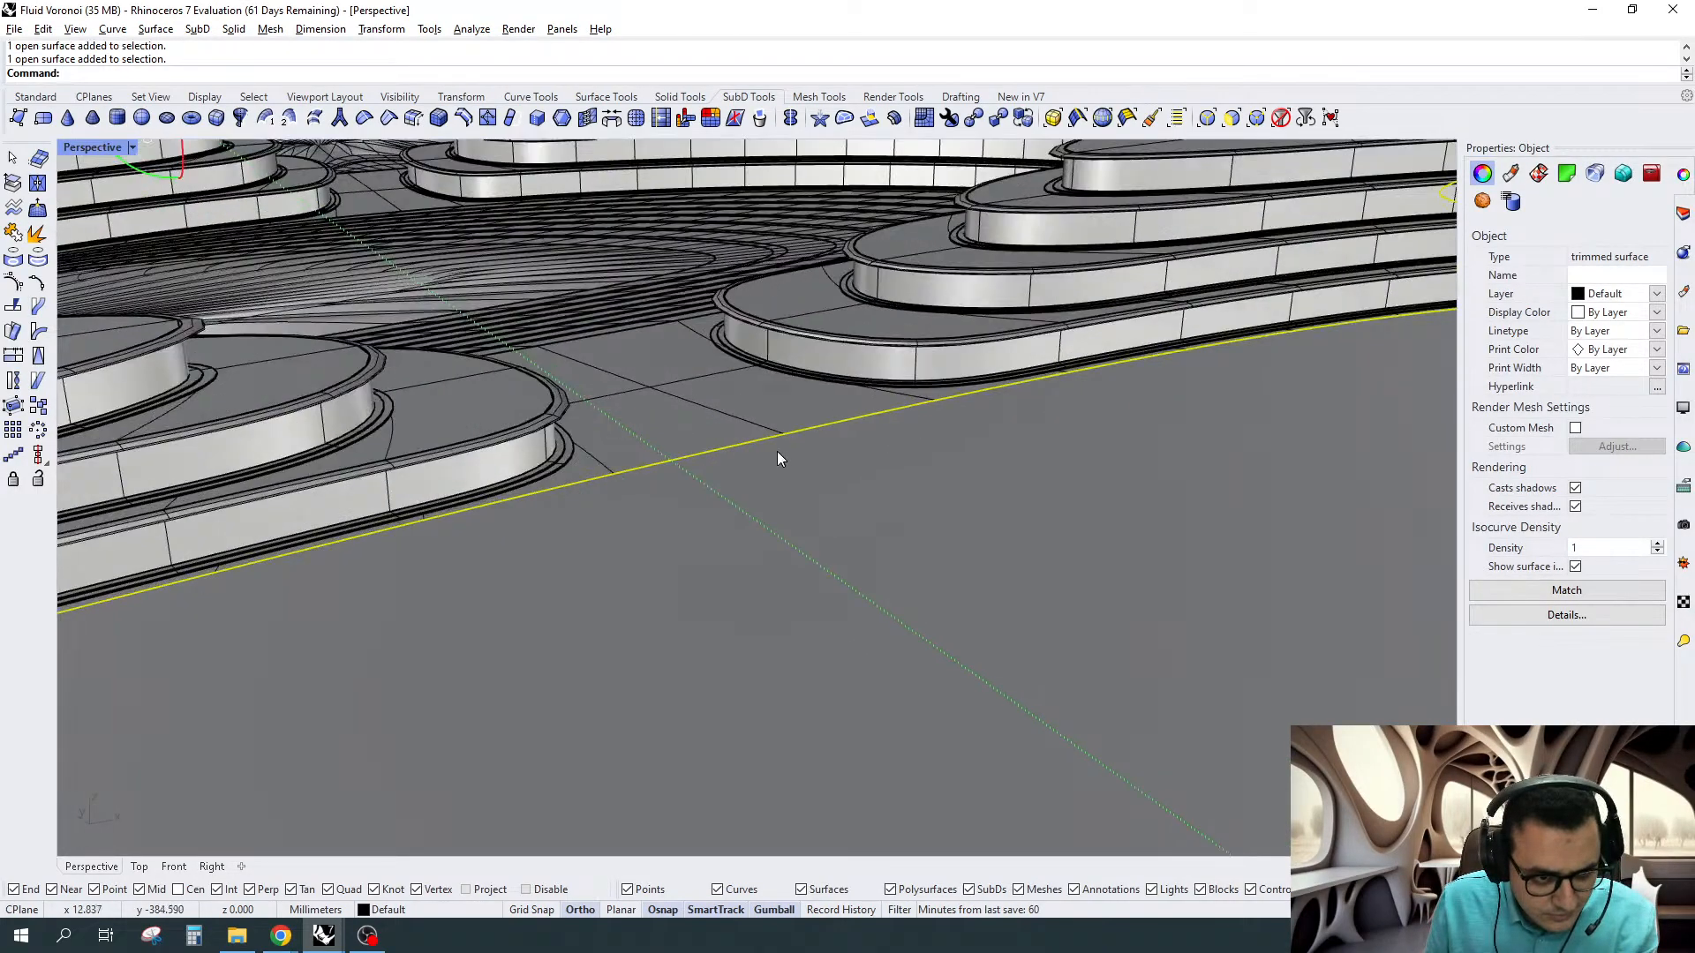
Lower the water surface 1 mm along Z and check its fit along the platform's edge
click(566, 273)
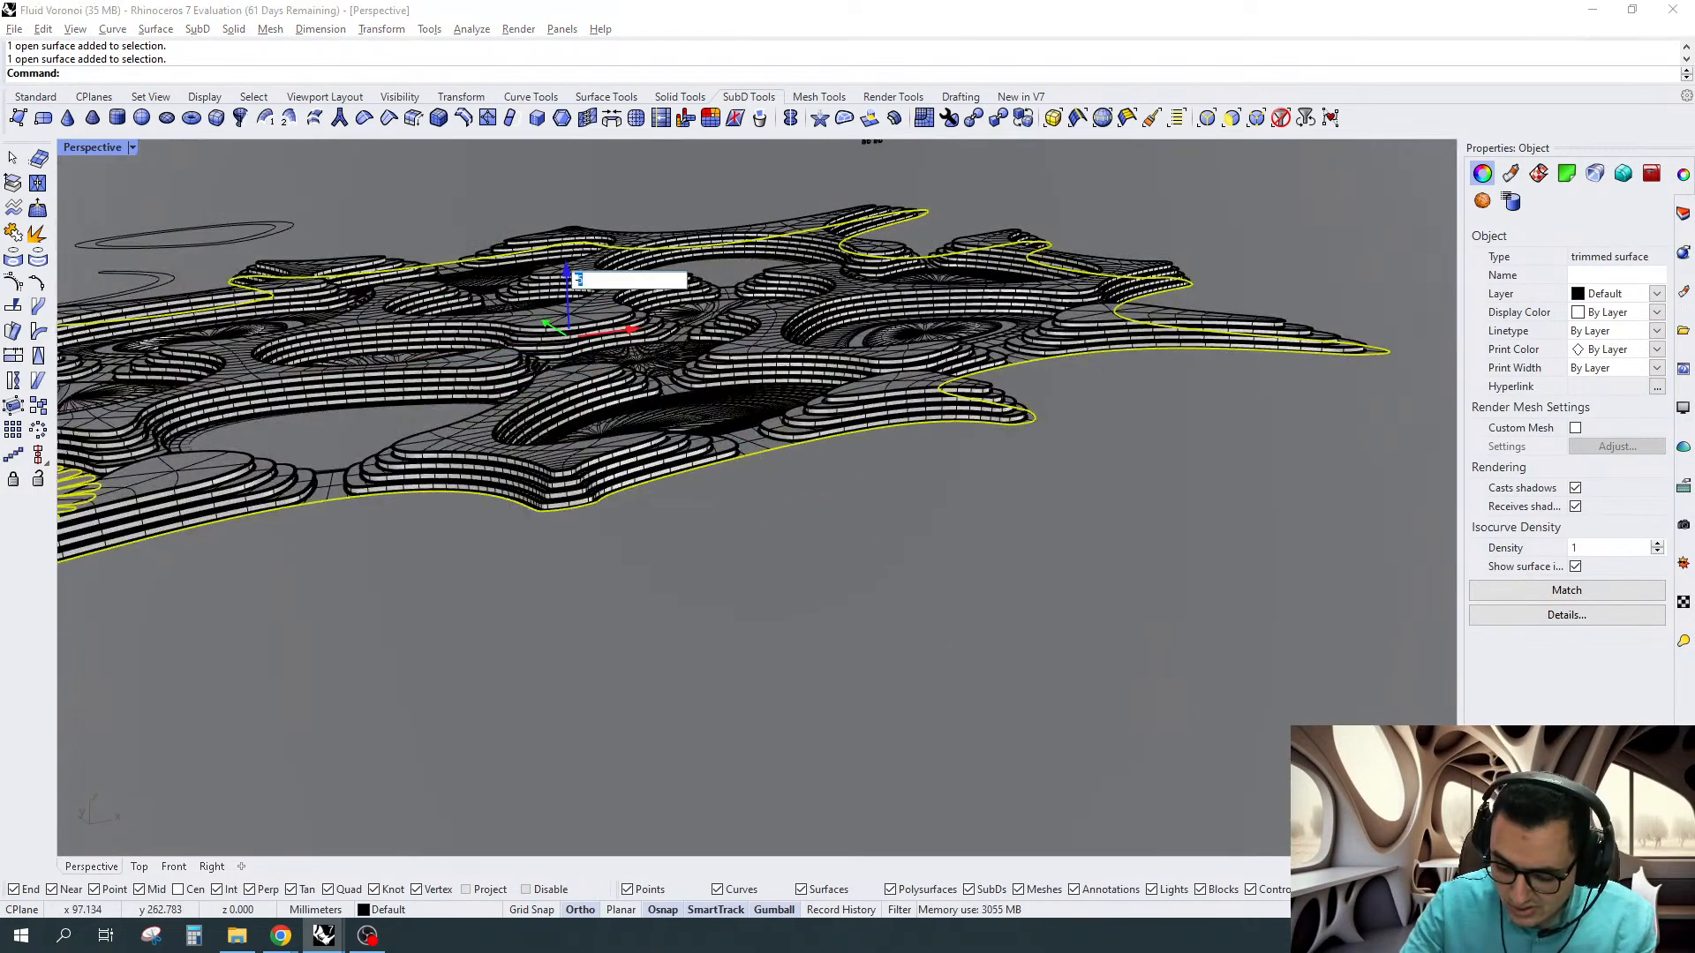
text(-1)
key(Return)
scroll(796, 481, up, 4)
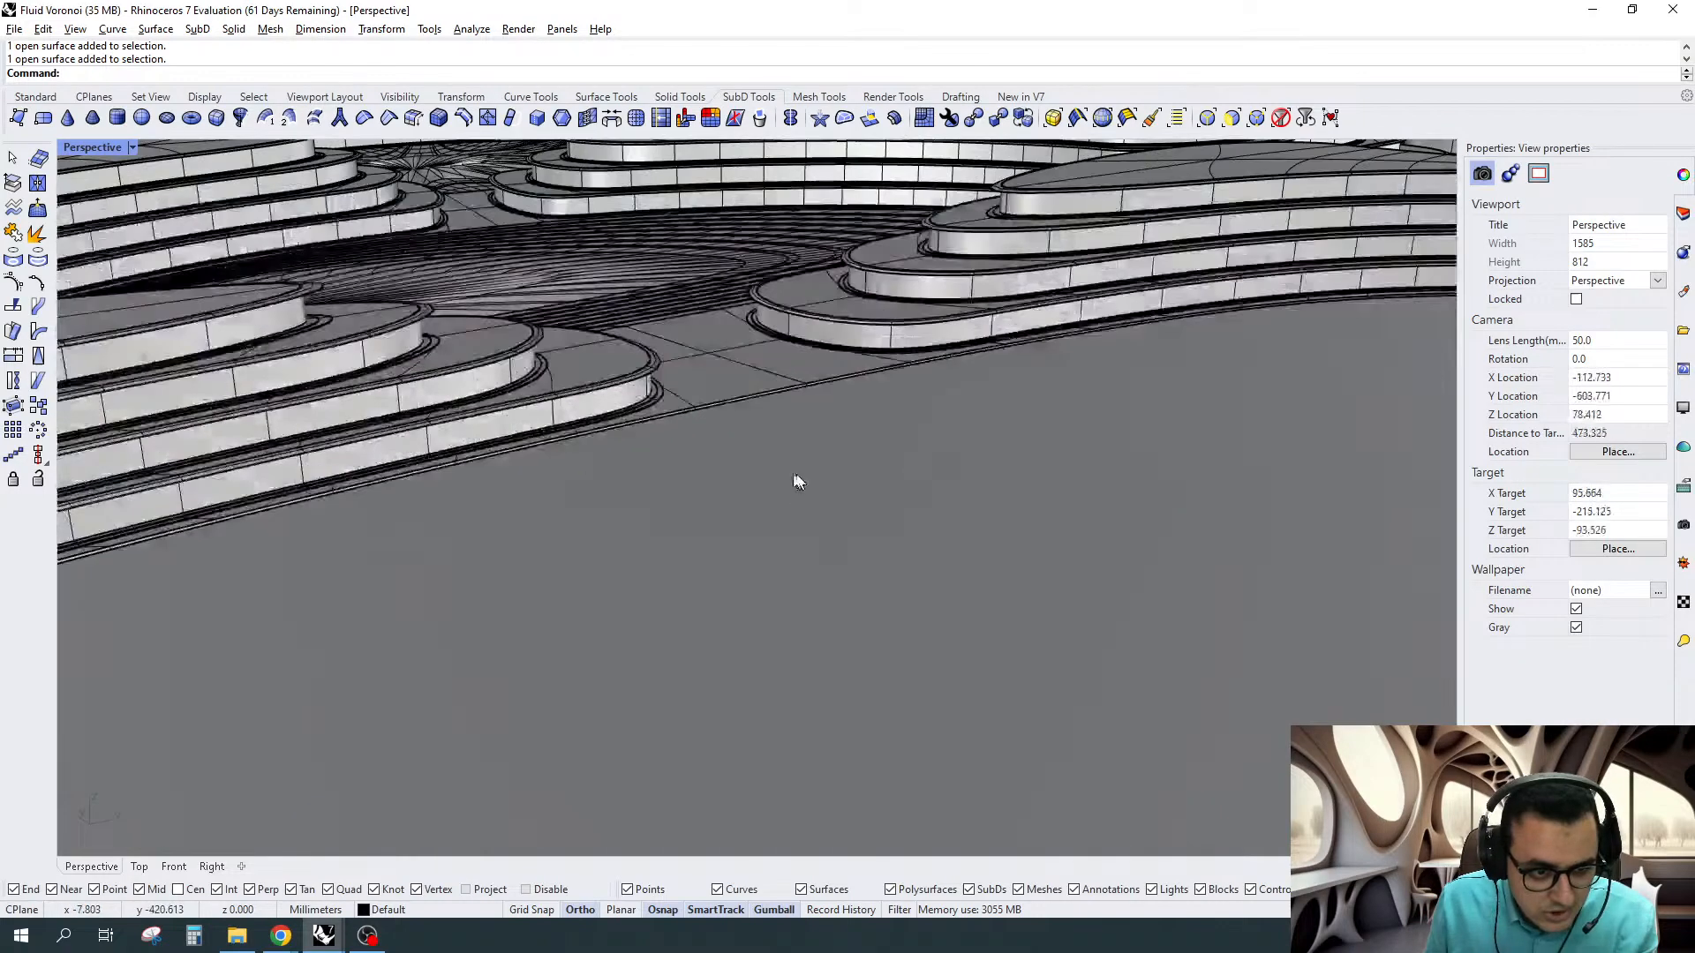
scroll(738, 432, up, 3)
Select the outline copies and leftover curves floating above the platform and hide them
scroll(735, 426, down, 10)
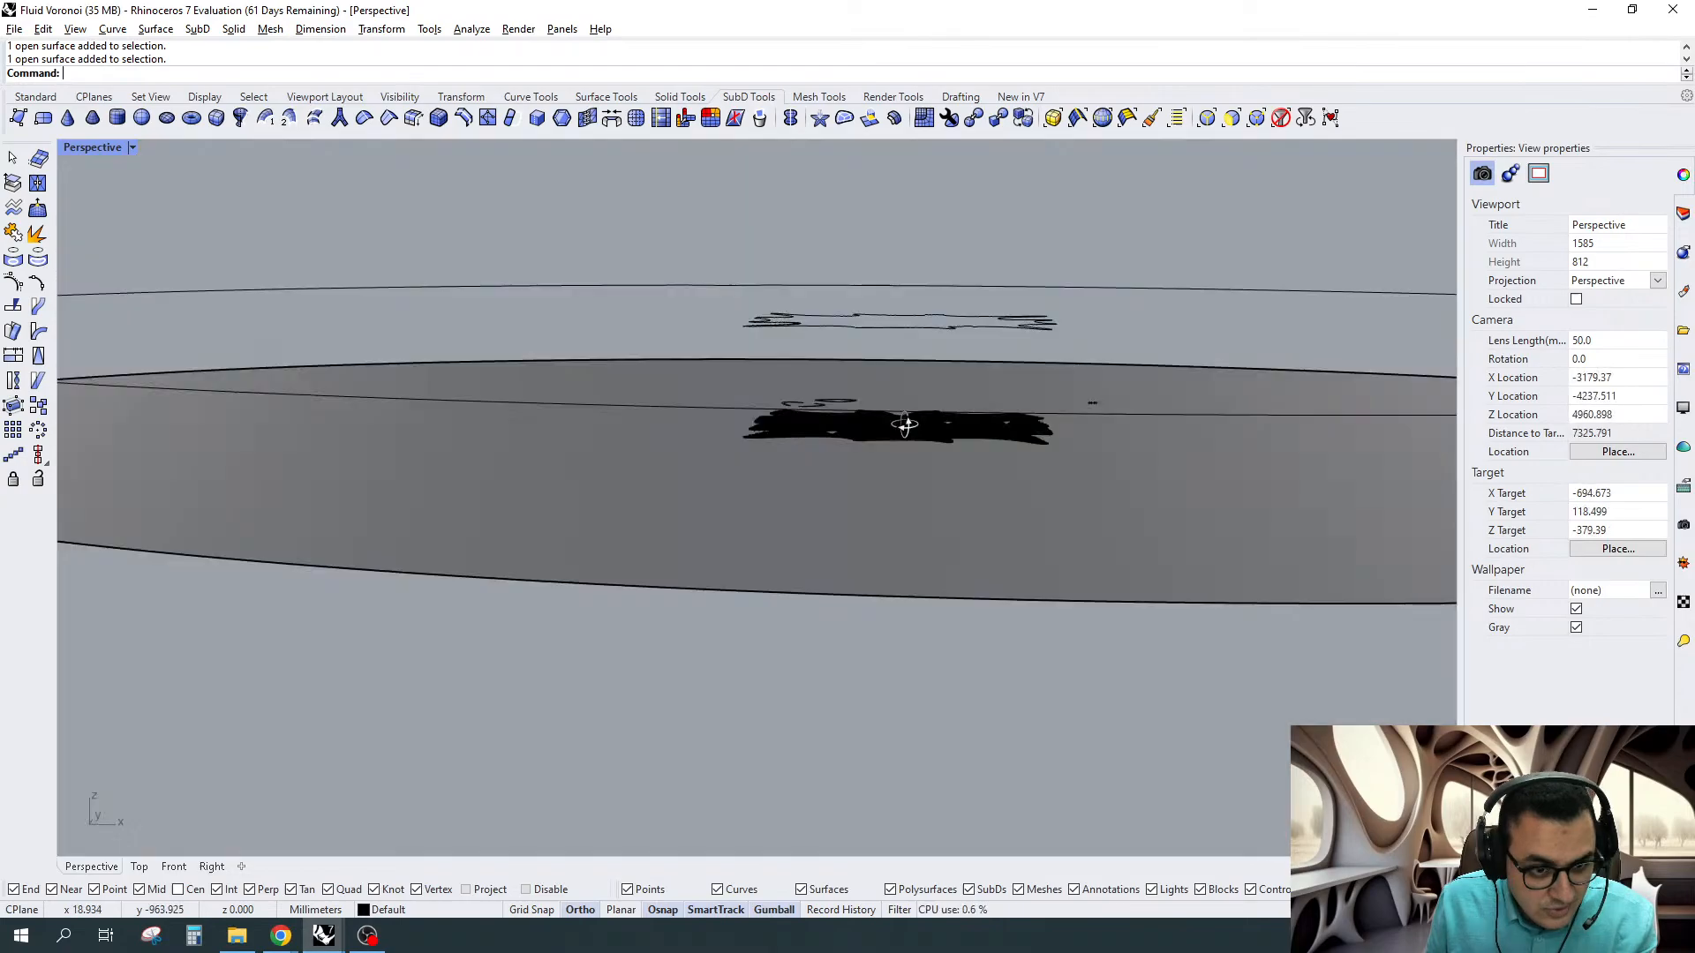
drag(639, 207, 1411, 425)
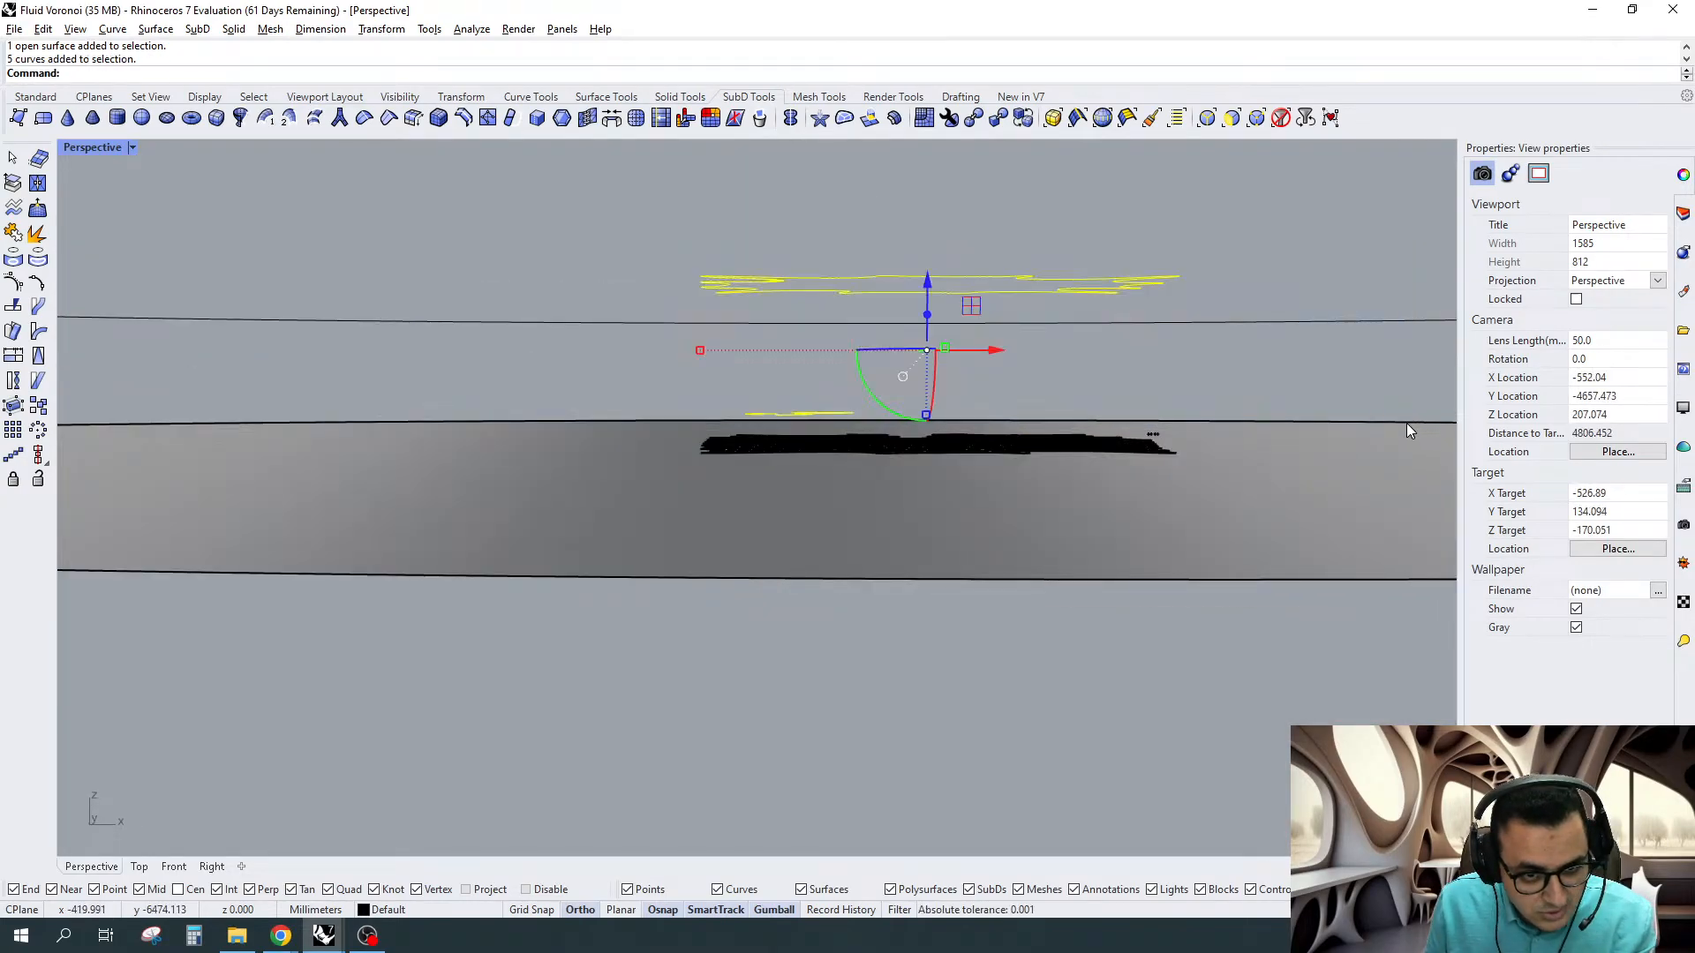
Select the group of small box objects beside the platform
scroll(1171, 384, up, 8)
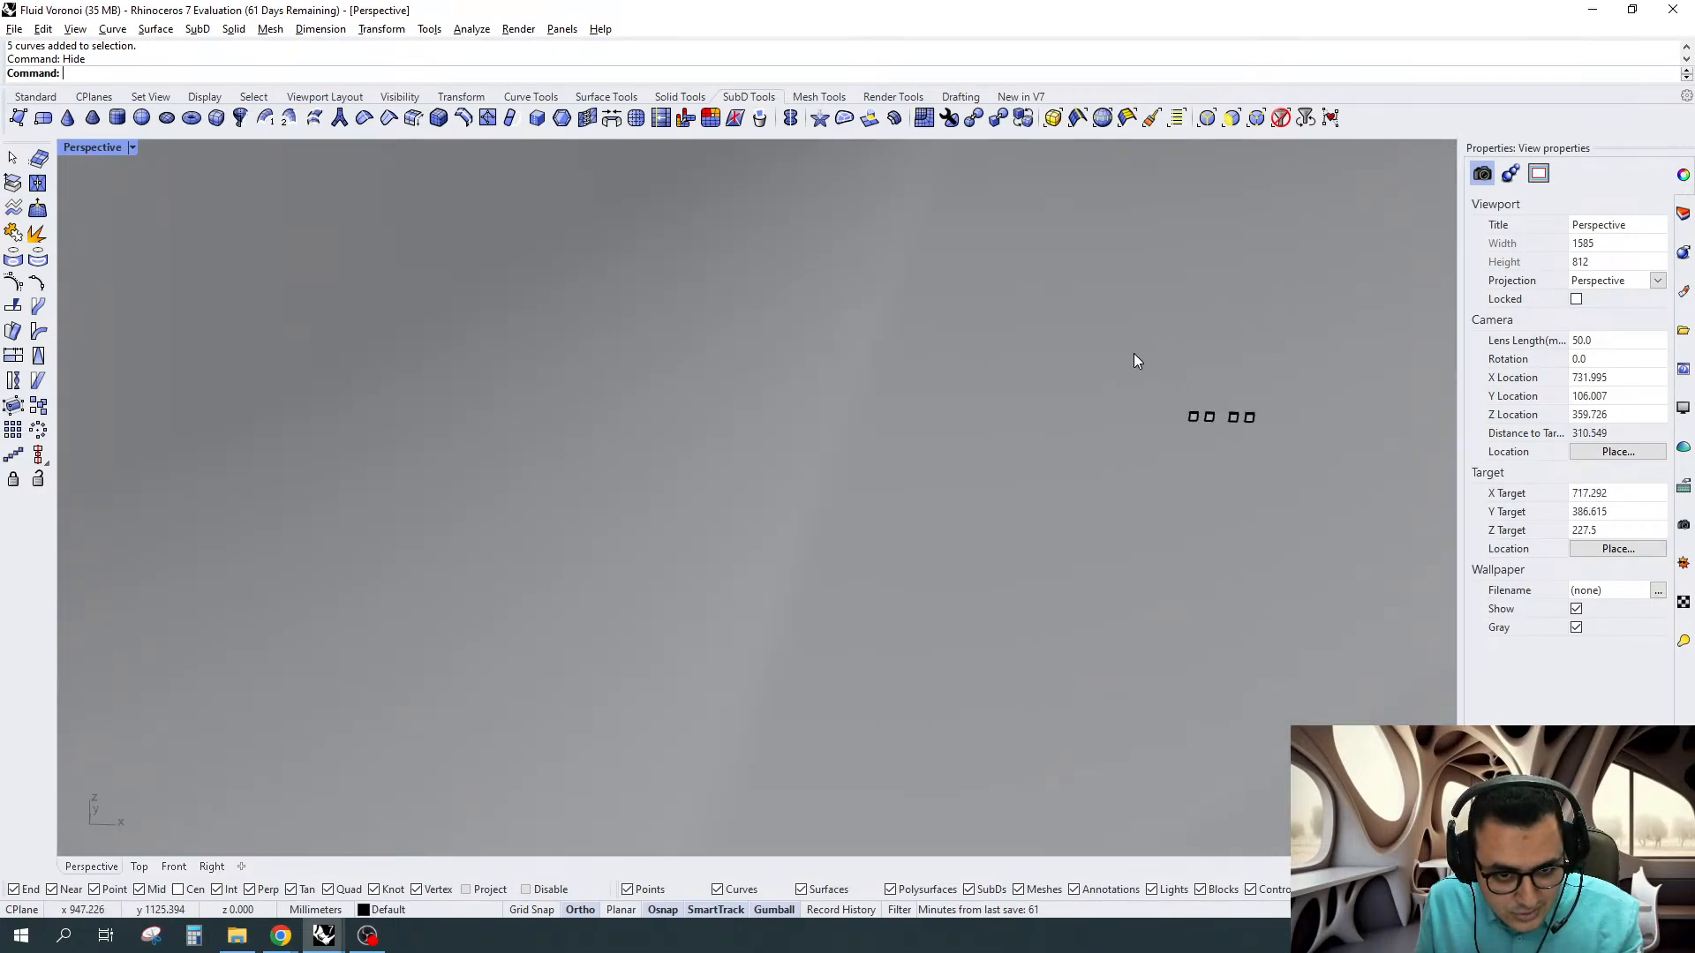
scroll(960, 434, down, 10)
right_drag(1039, 487, 1038, 410)
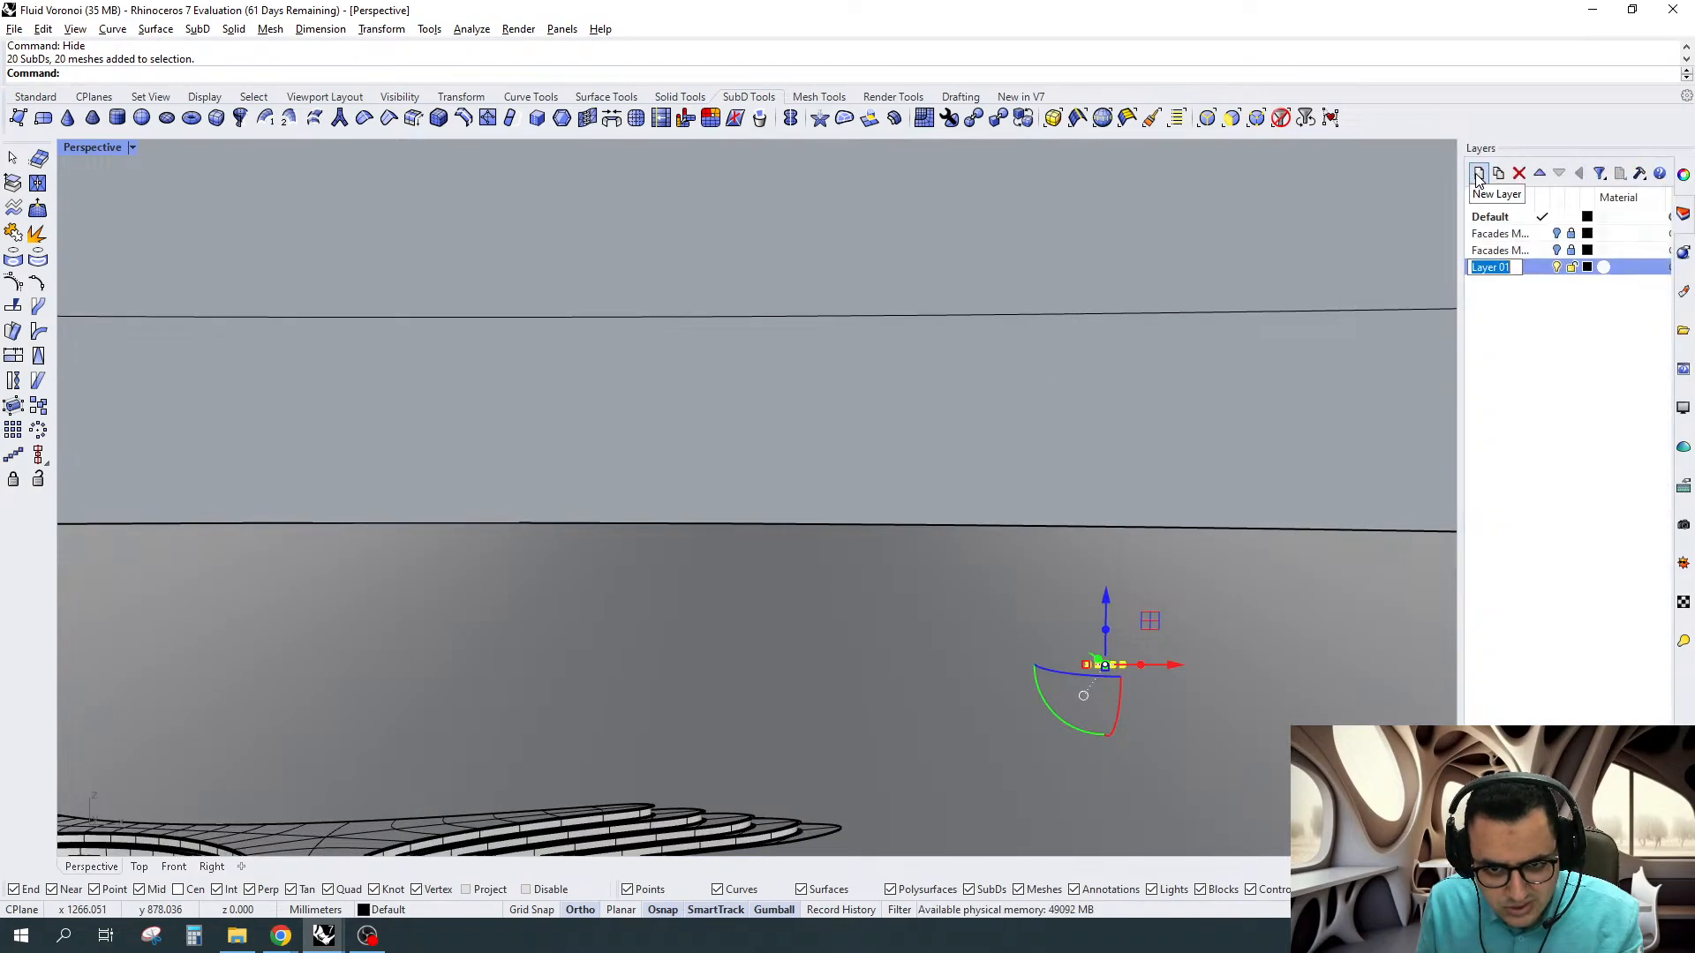
text(h)
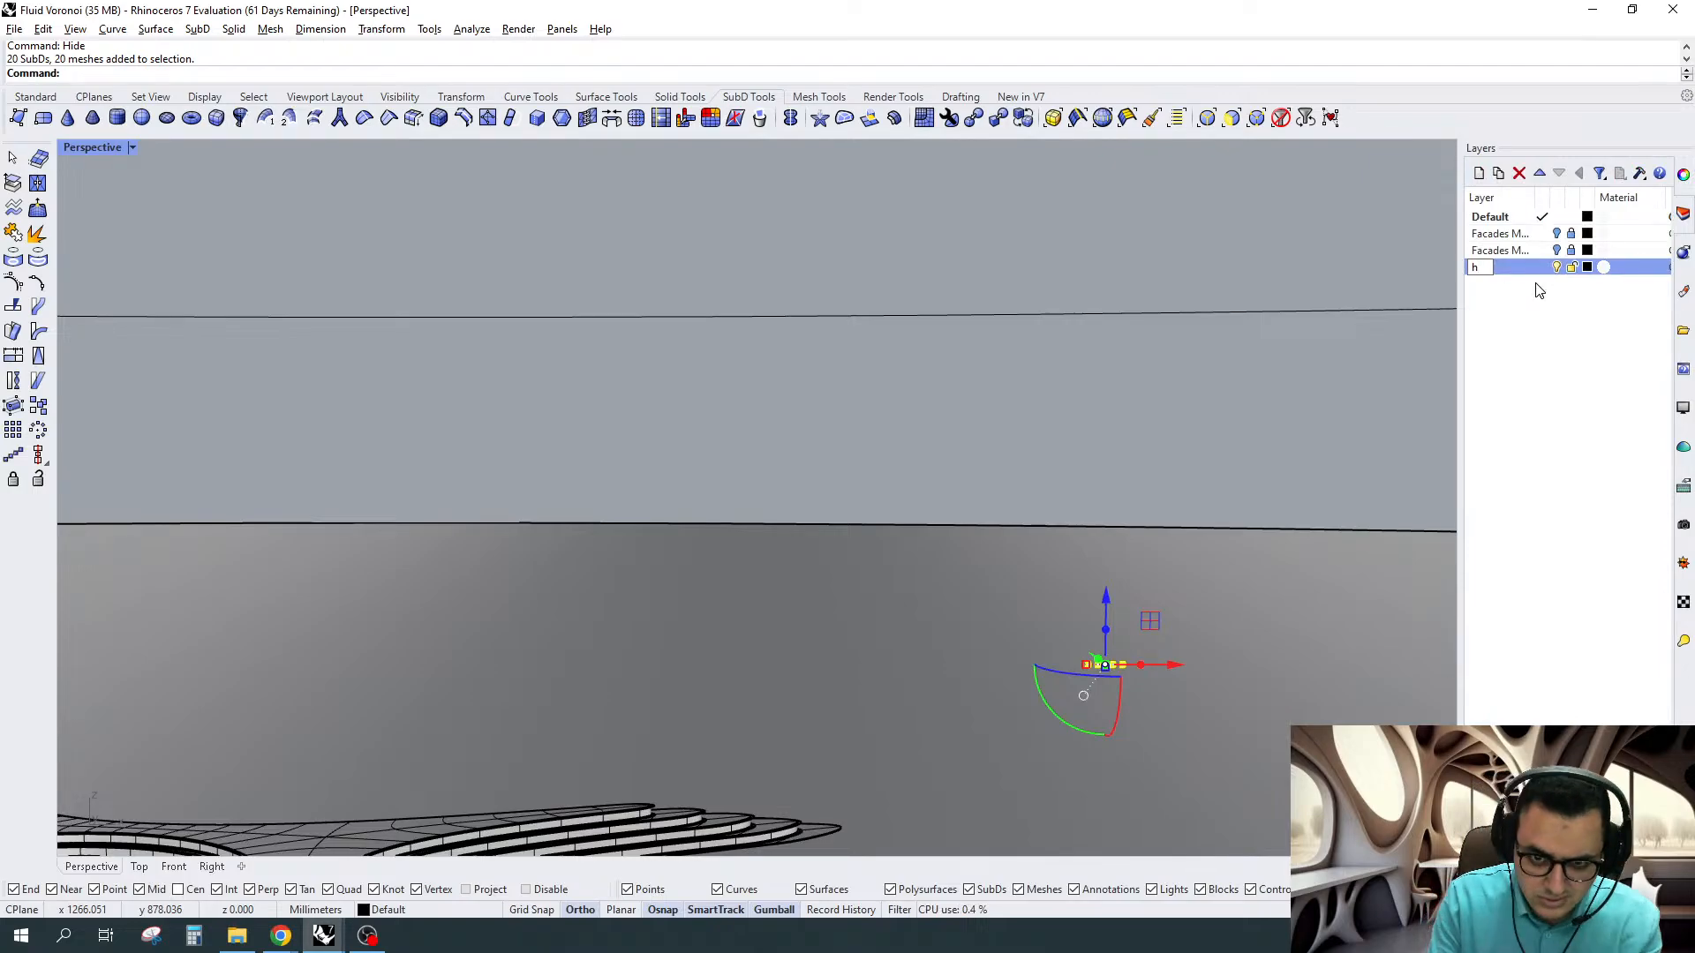
key(Tab)
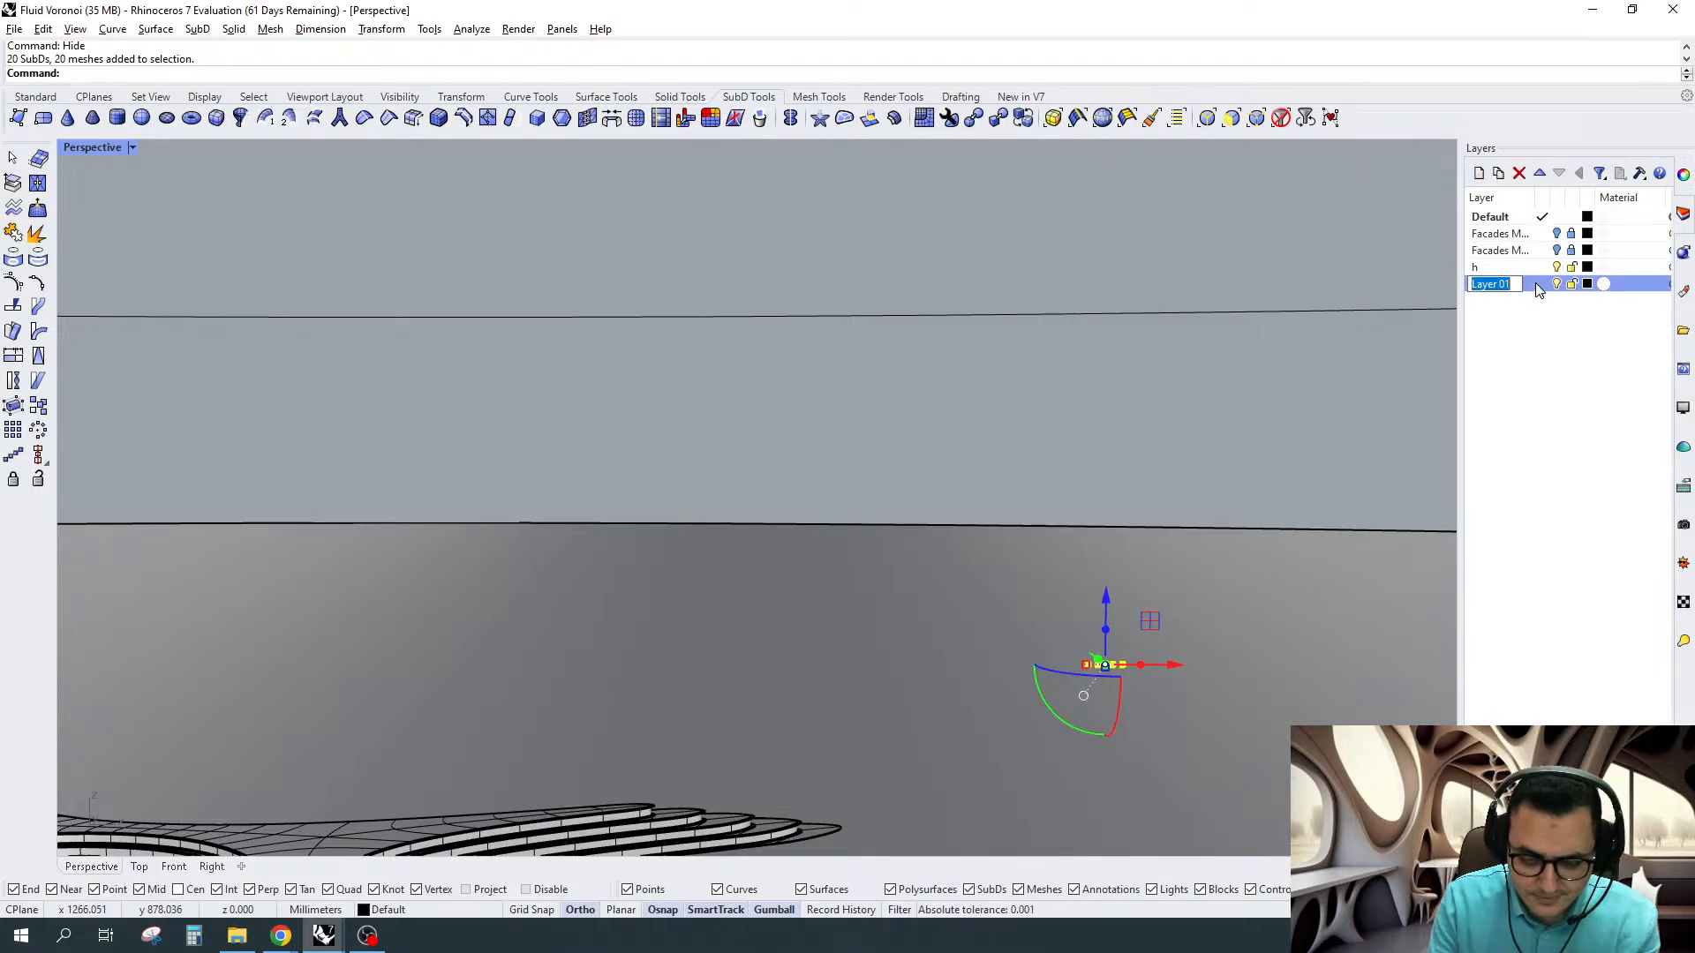
key(Return)
click(1508, 269)
double_click(1507, 269)
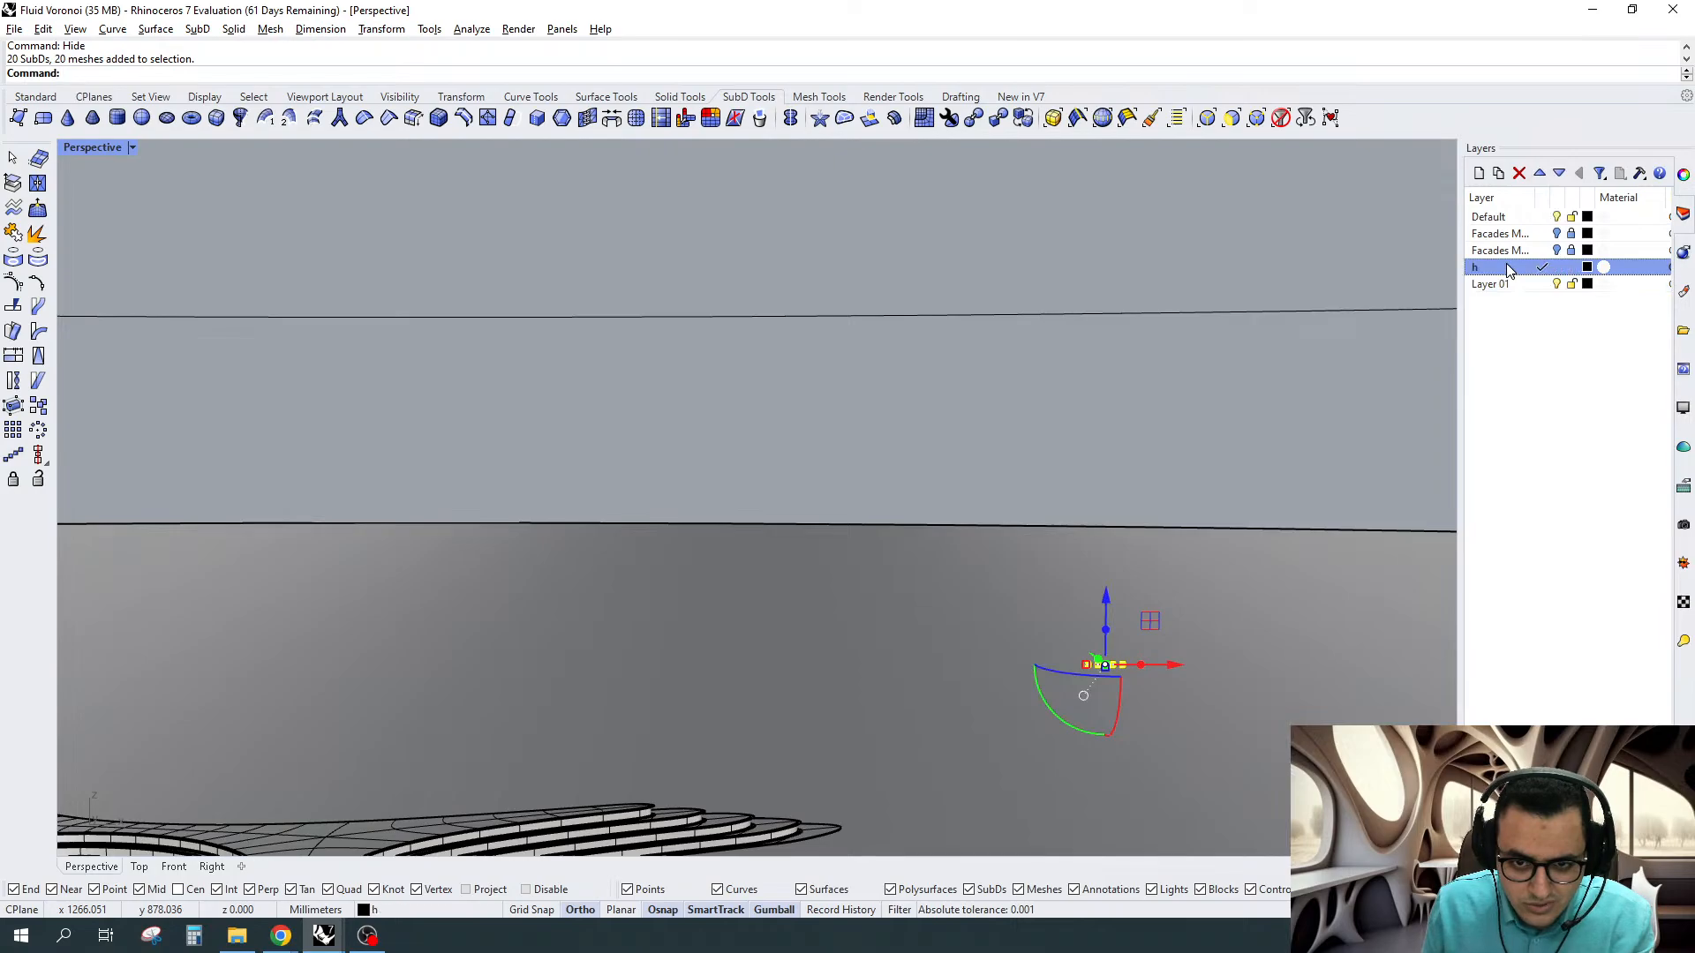
double_click(1489, 216)
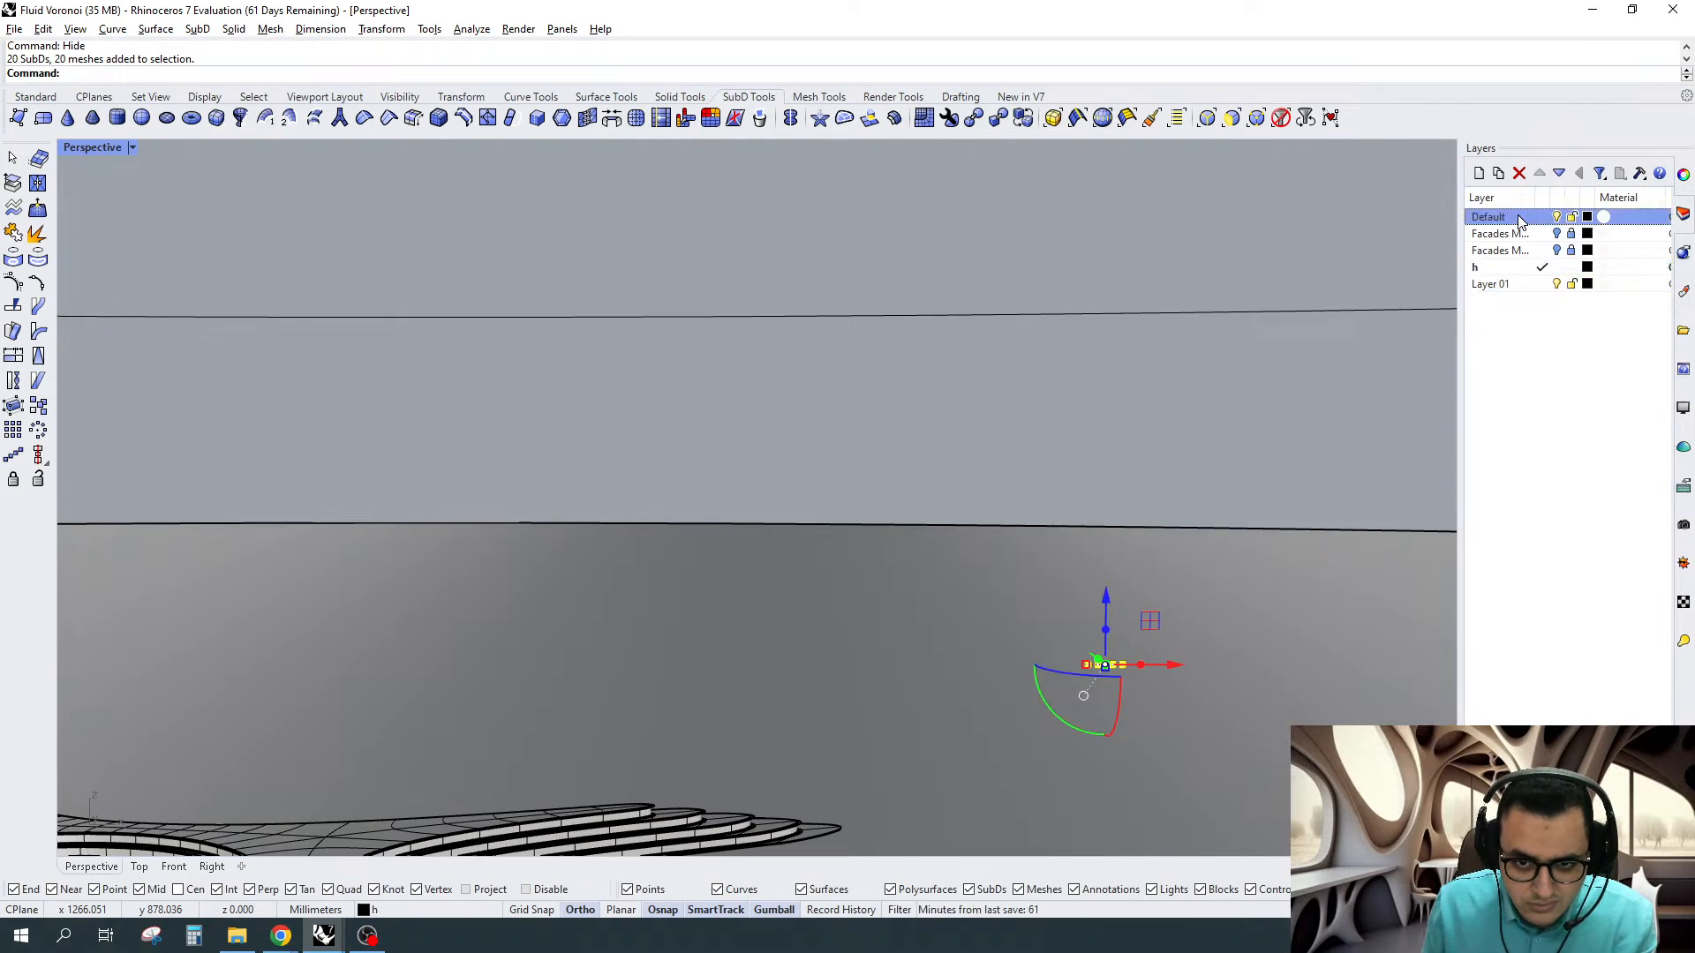
click(1492, 270)
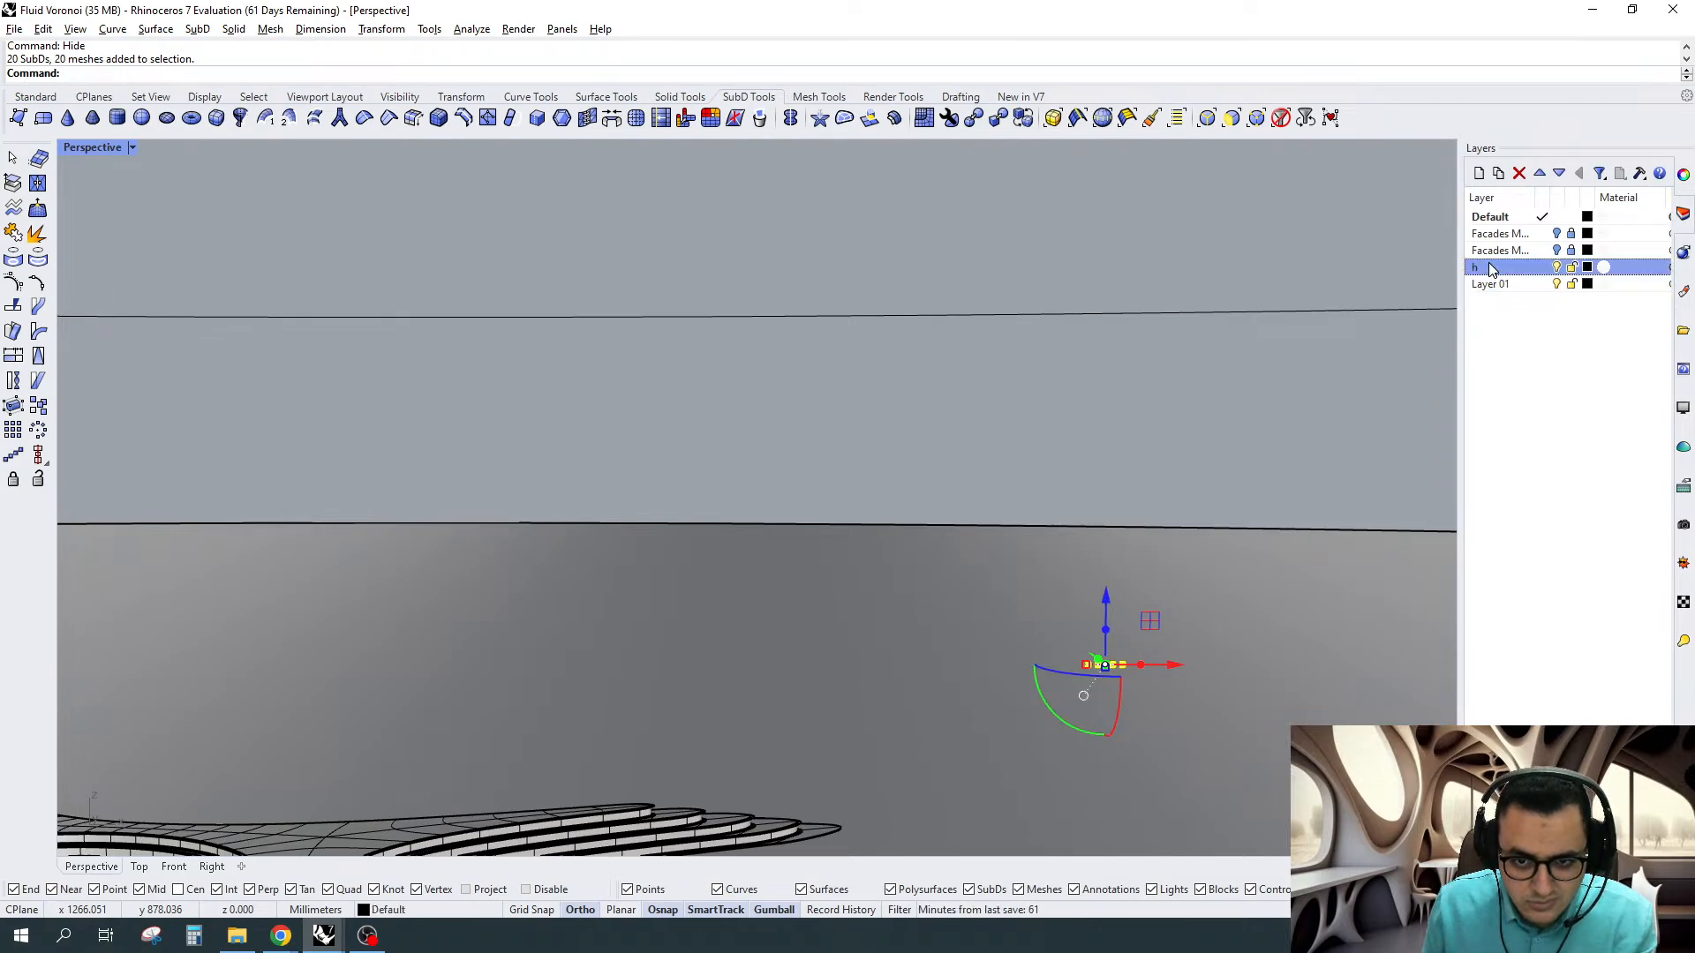
click(1514, 179)
click(1514, 179)
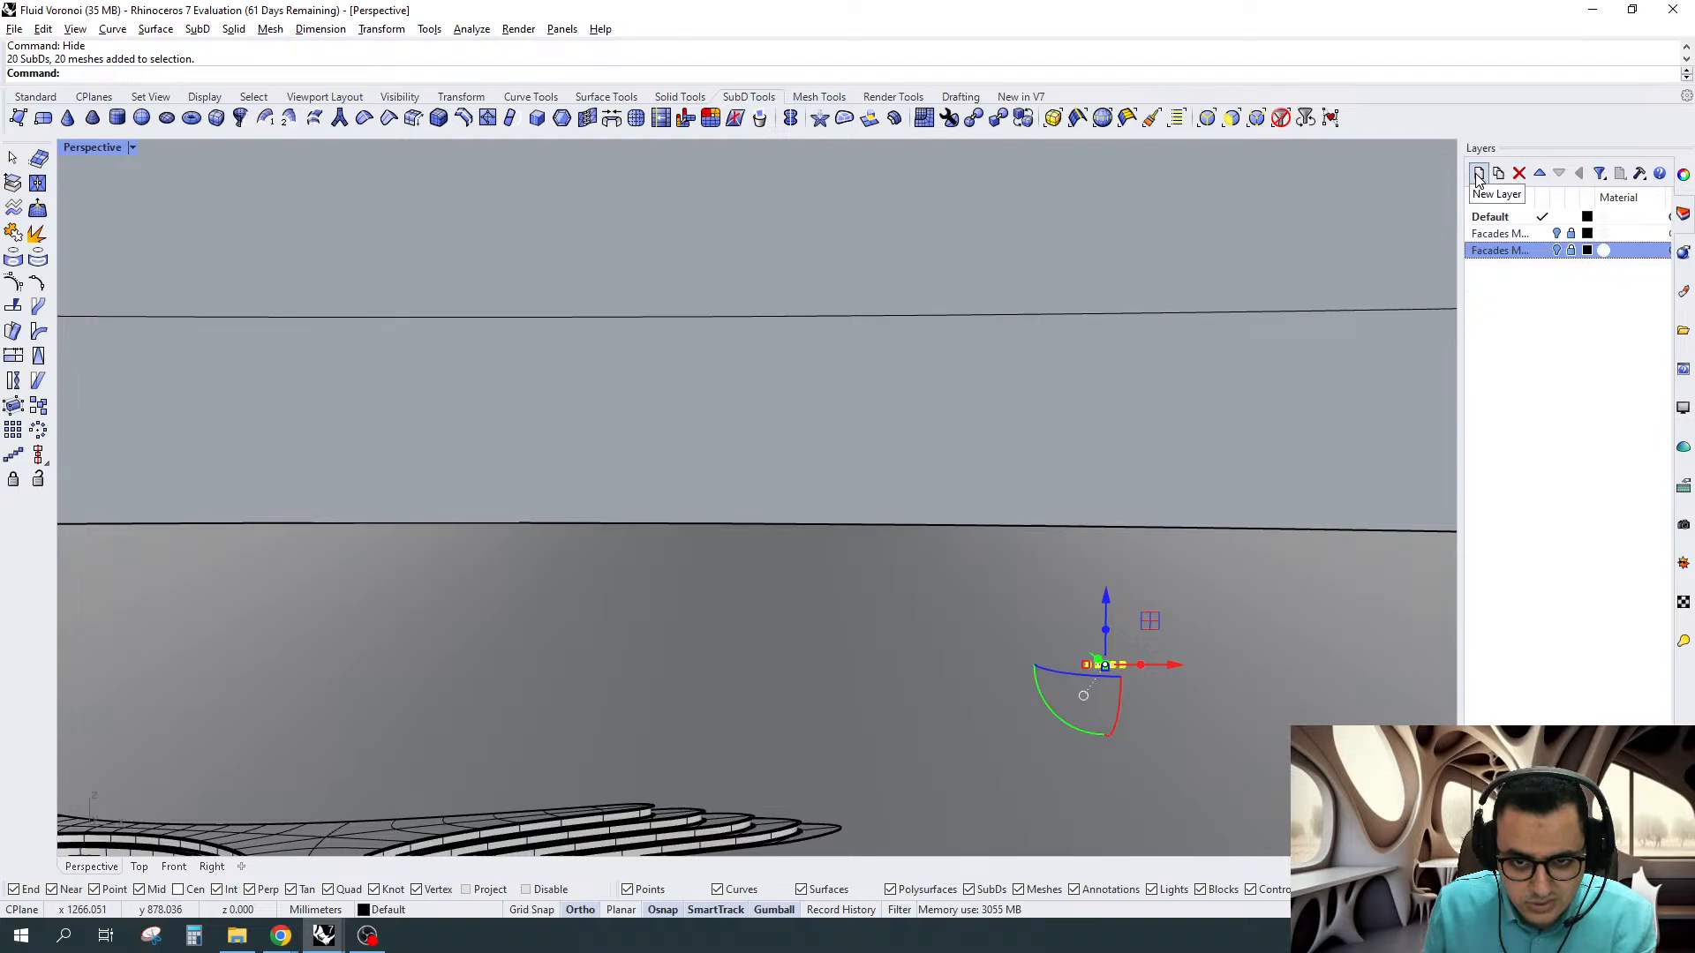
Create a new layer named Hidden
click(1478, 176)
text(H)
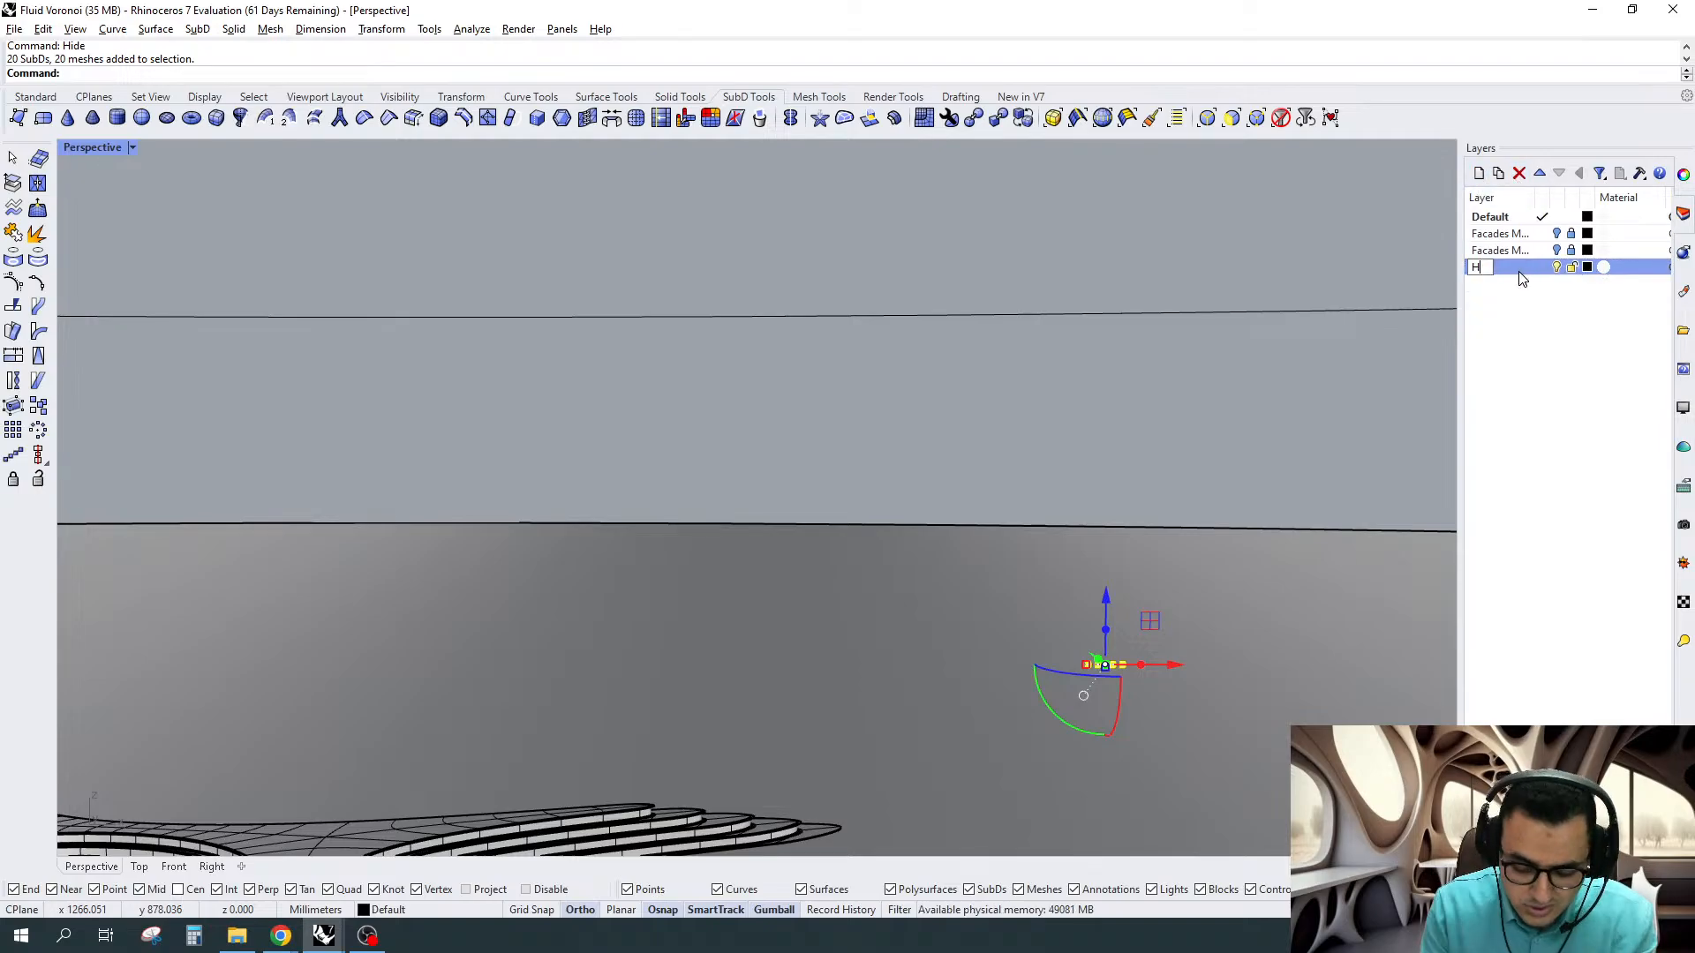
text(idden)
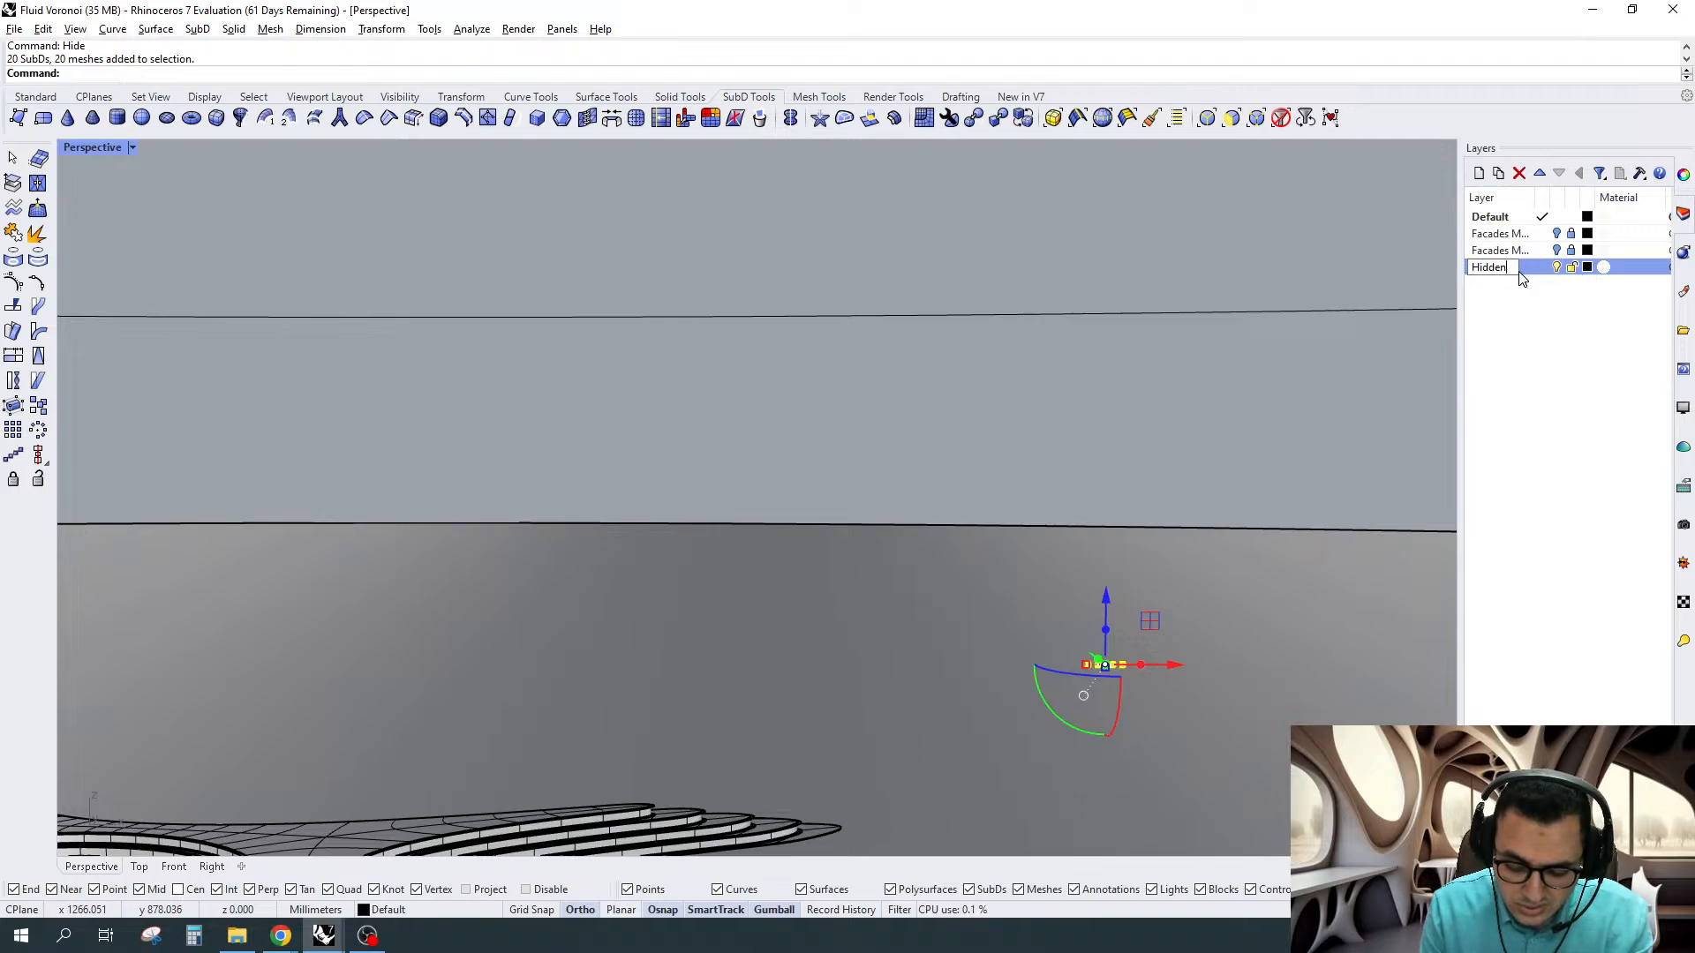
key(Return)
Move the selected box objects to the Hidden layer, then lock that layer and turn it off
right_click(1513, 269)
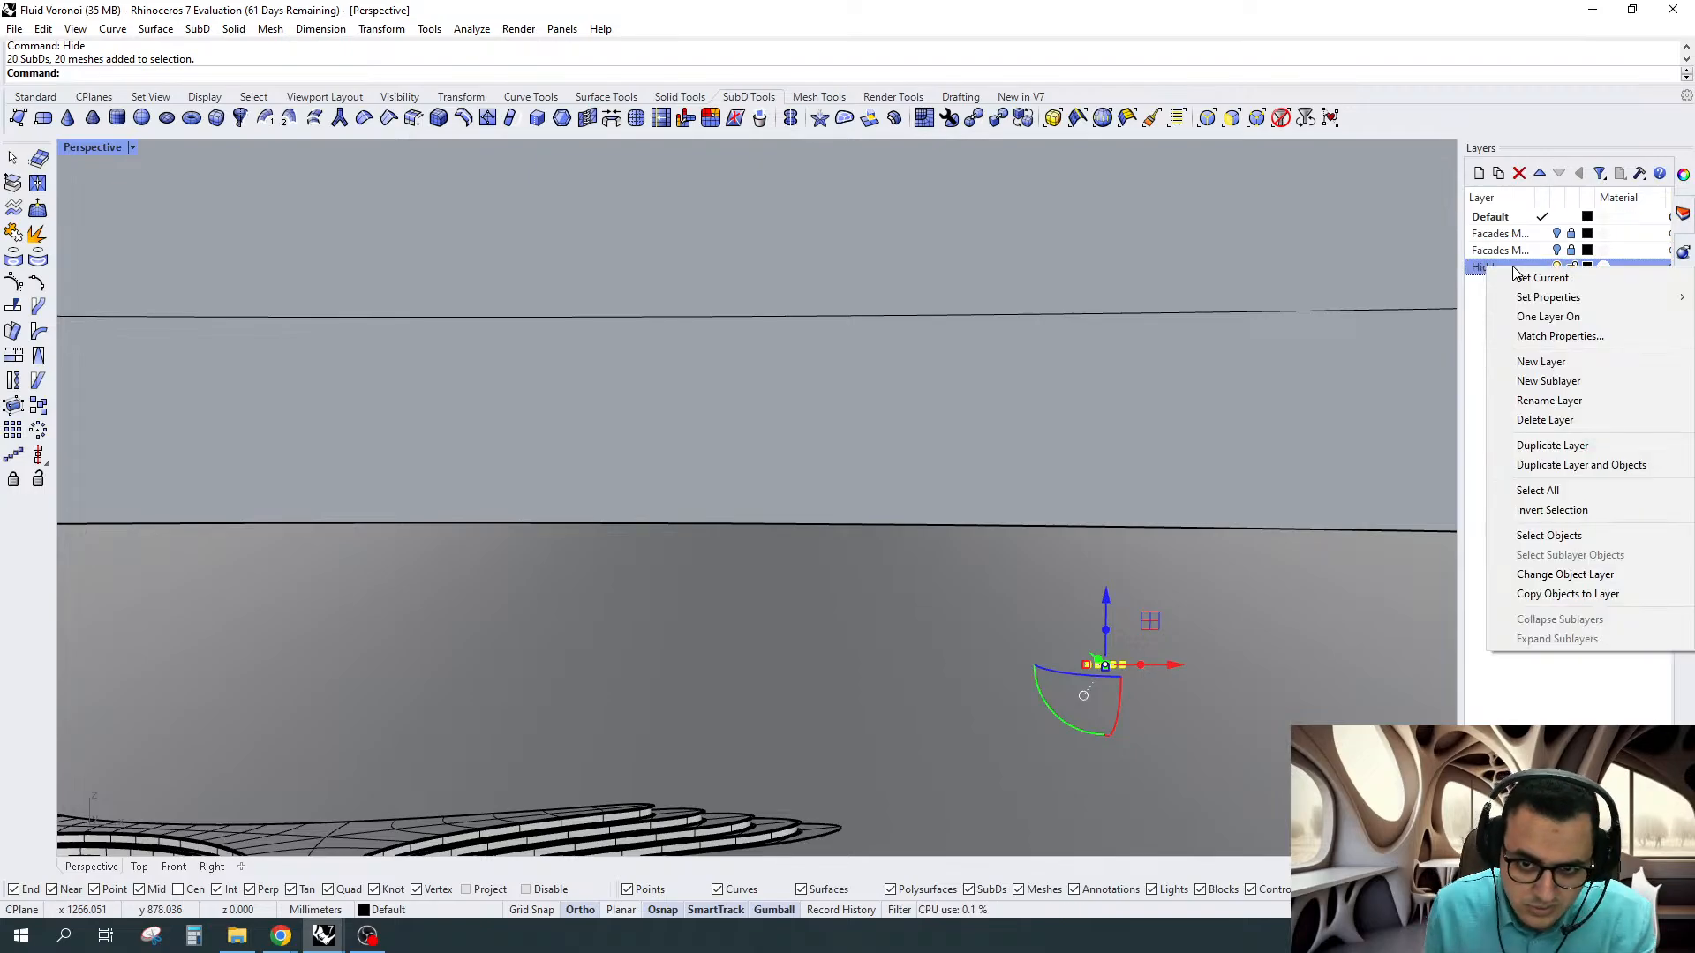
click(1565, 574)
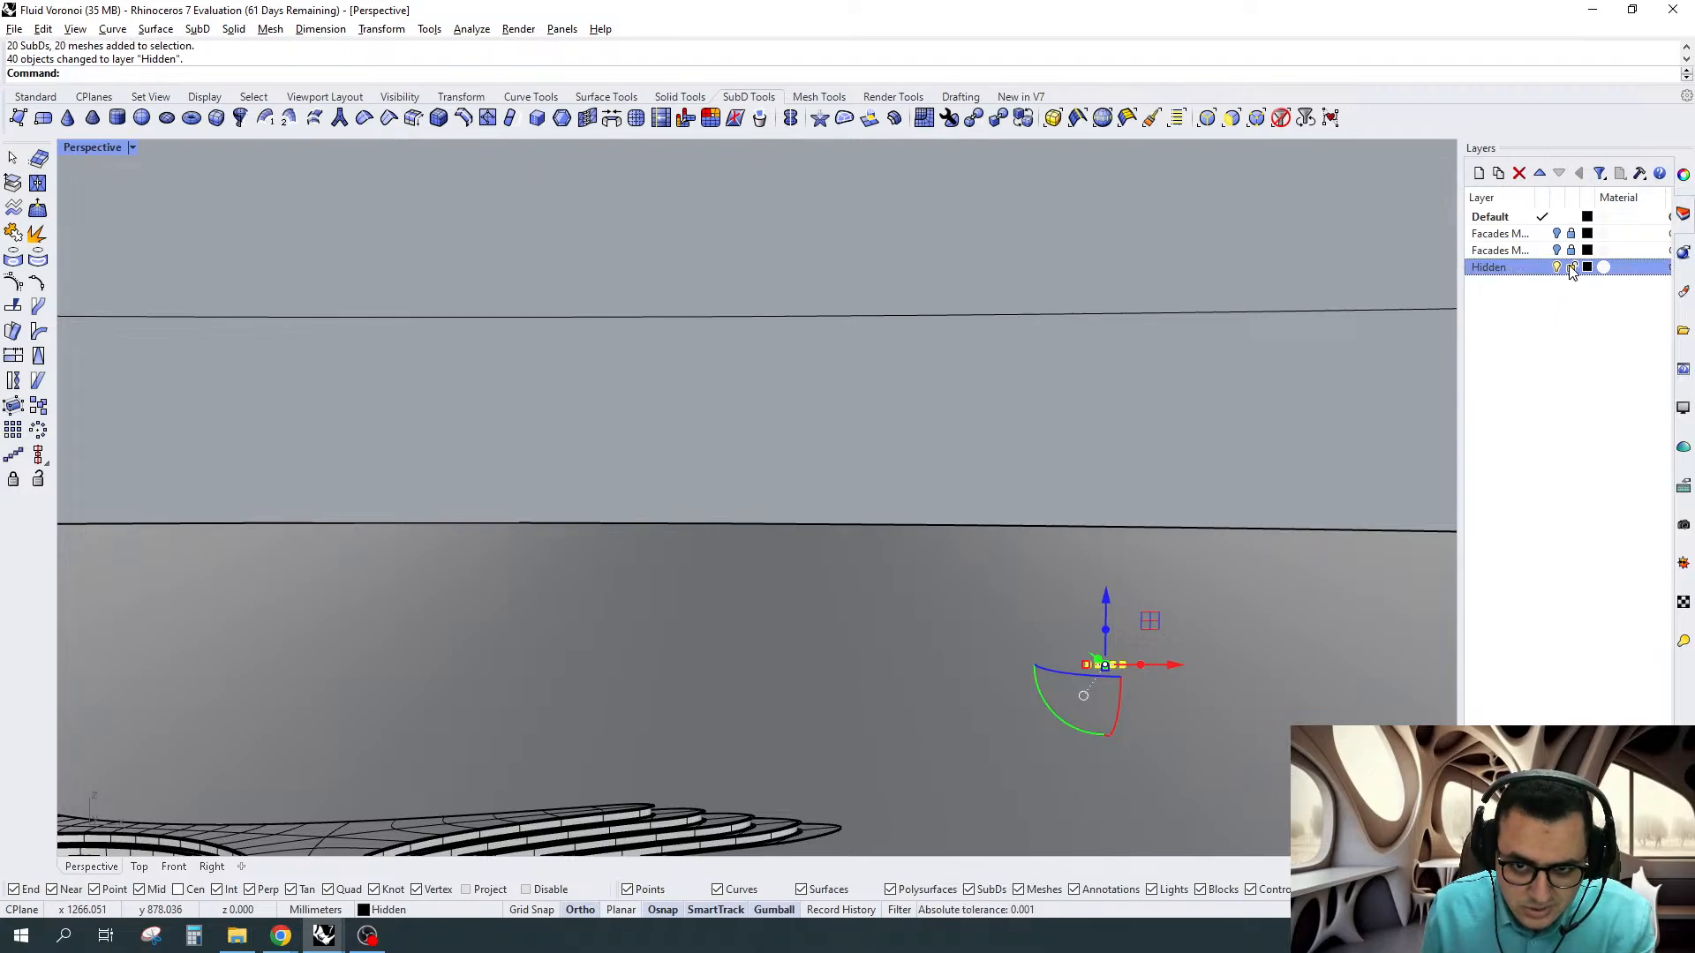
click(1571, 268)
click(1558, 268)
Delete the large closed elliptical curve floating above the water surface
scroll(1029, 457, down, 3)
right_drag(1029, 464, 925, 516)
scroll(925, 515, down, 6)
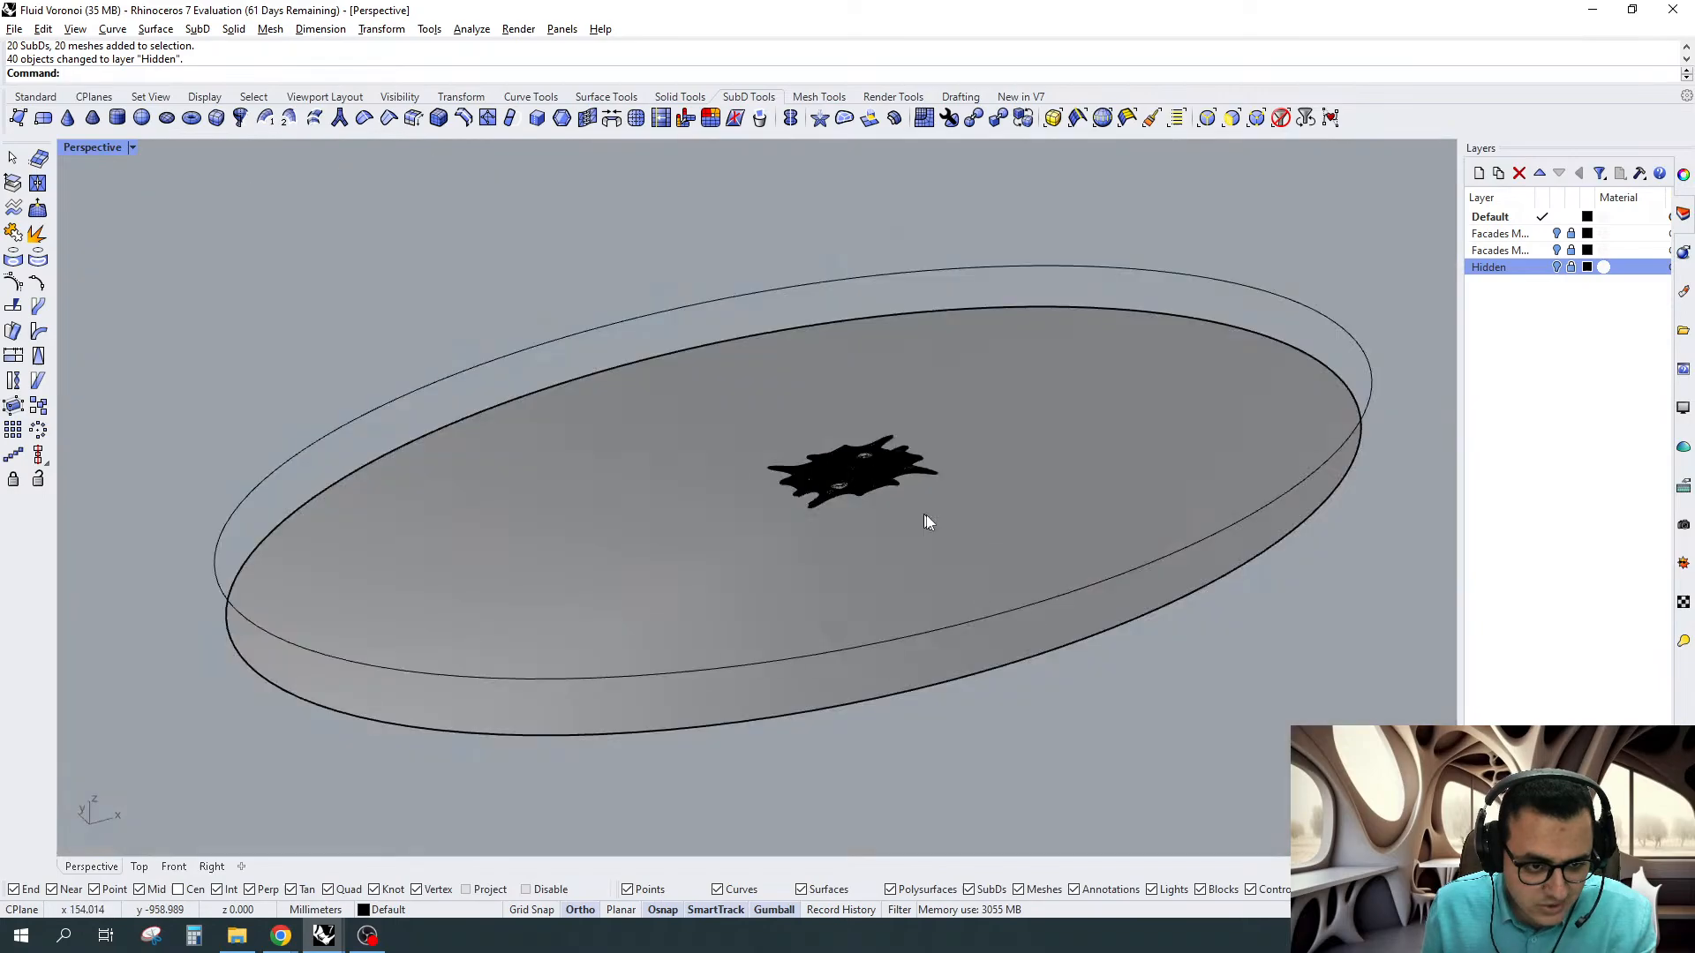
click(1029, 383)
key(Delete)
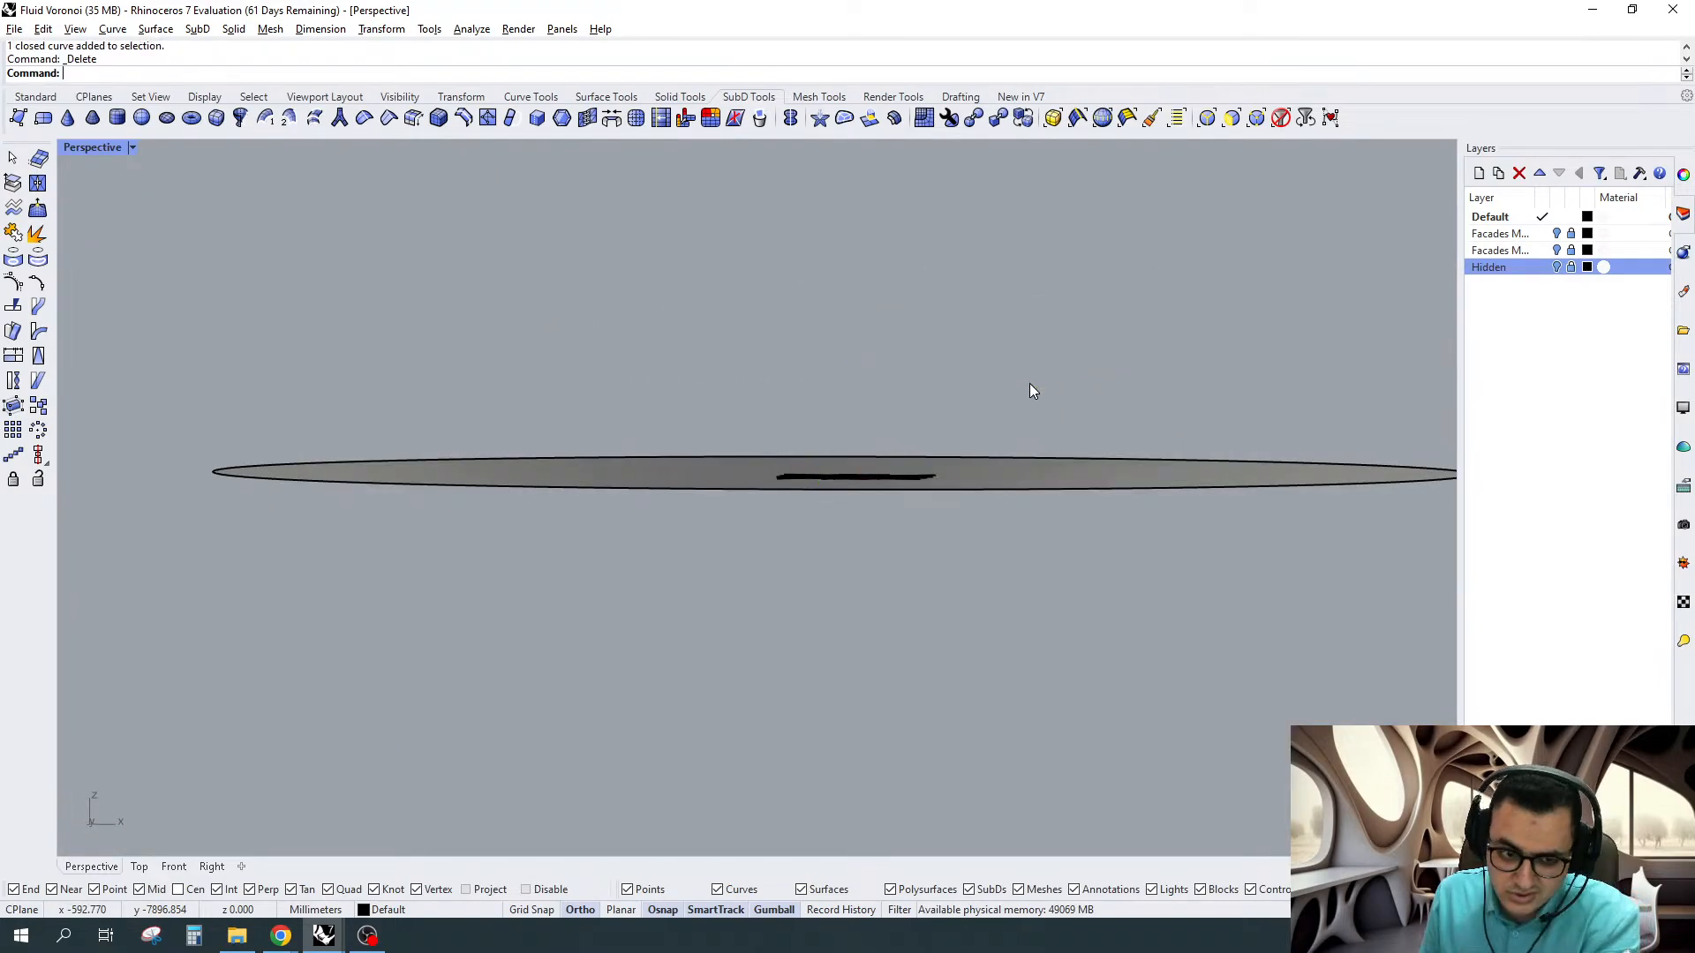
Set the Perspective viewport to Rendered display mode with the platform in close view
right_drag(1029, 383, 865, 560)
scroll(864, 571, up, 10)
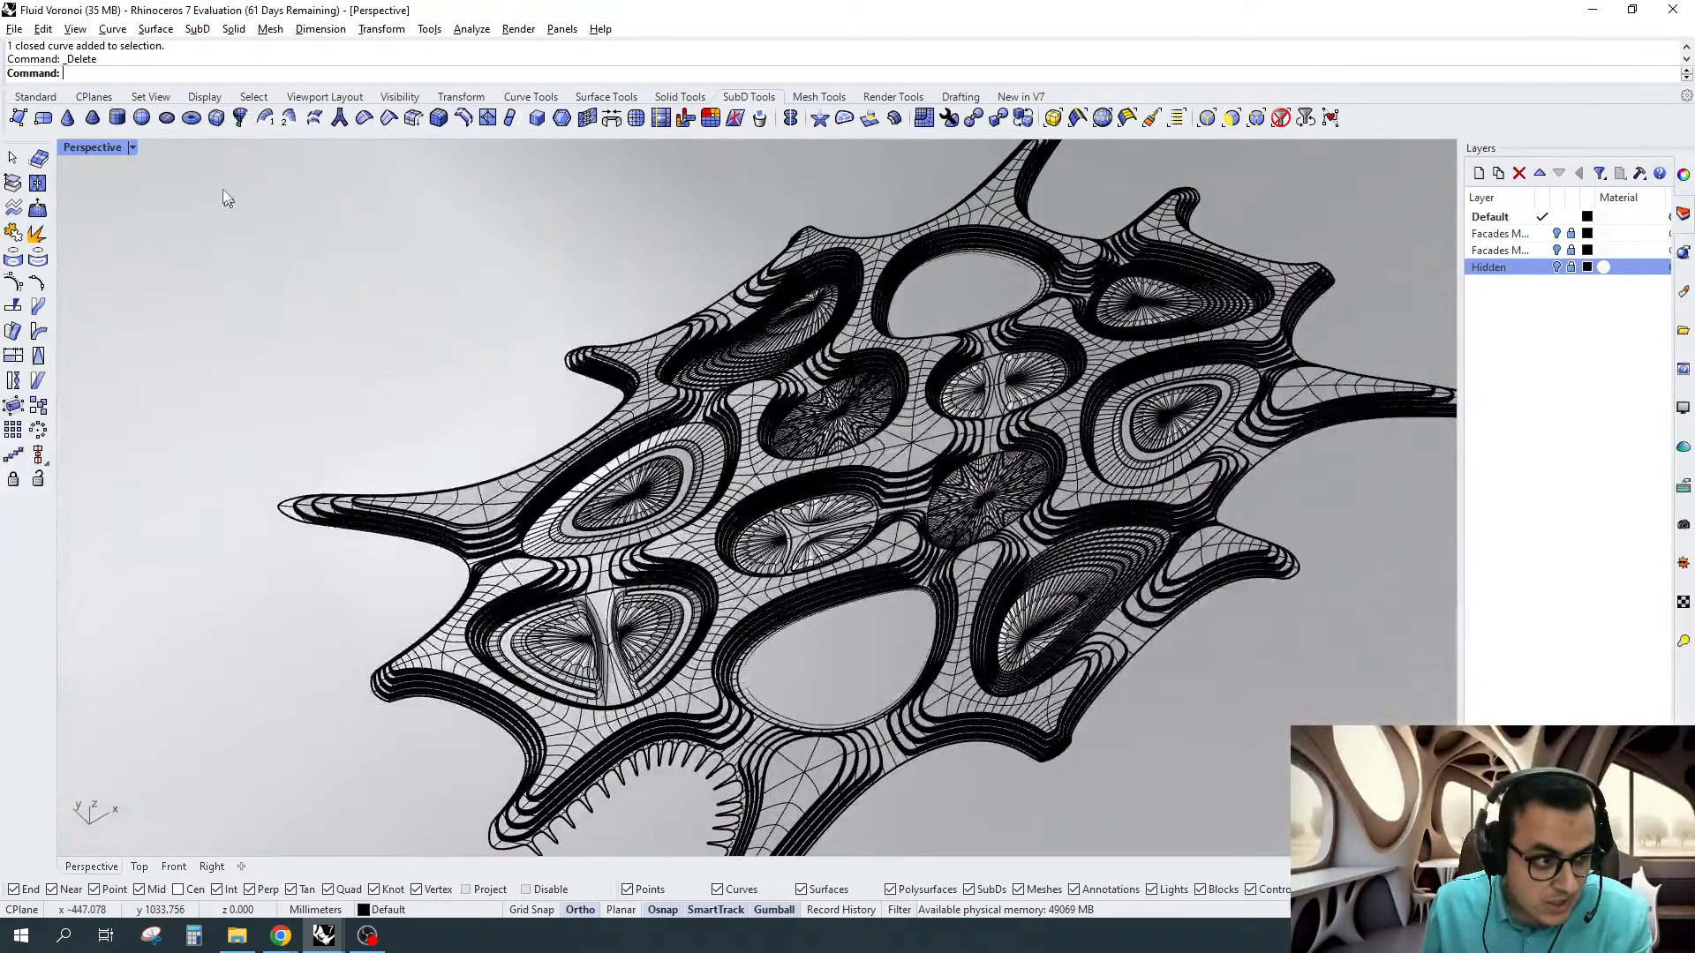
click(131, 148)
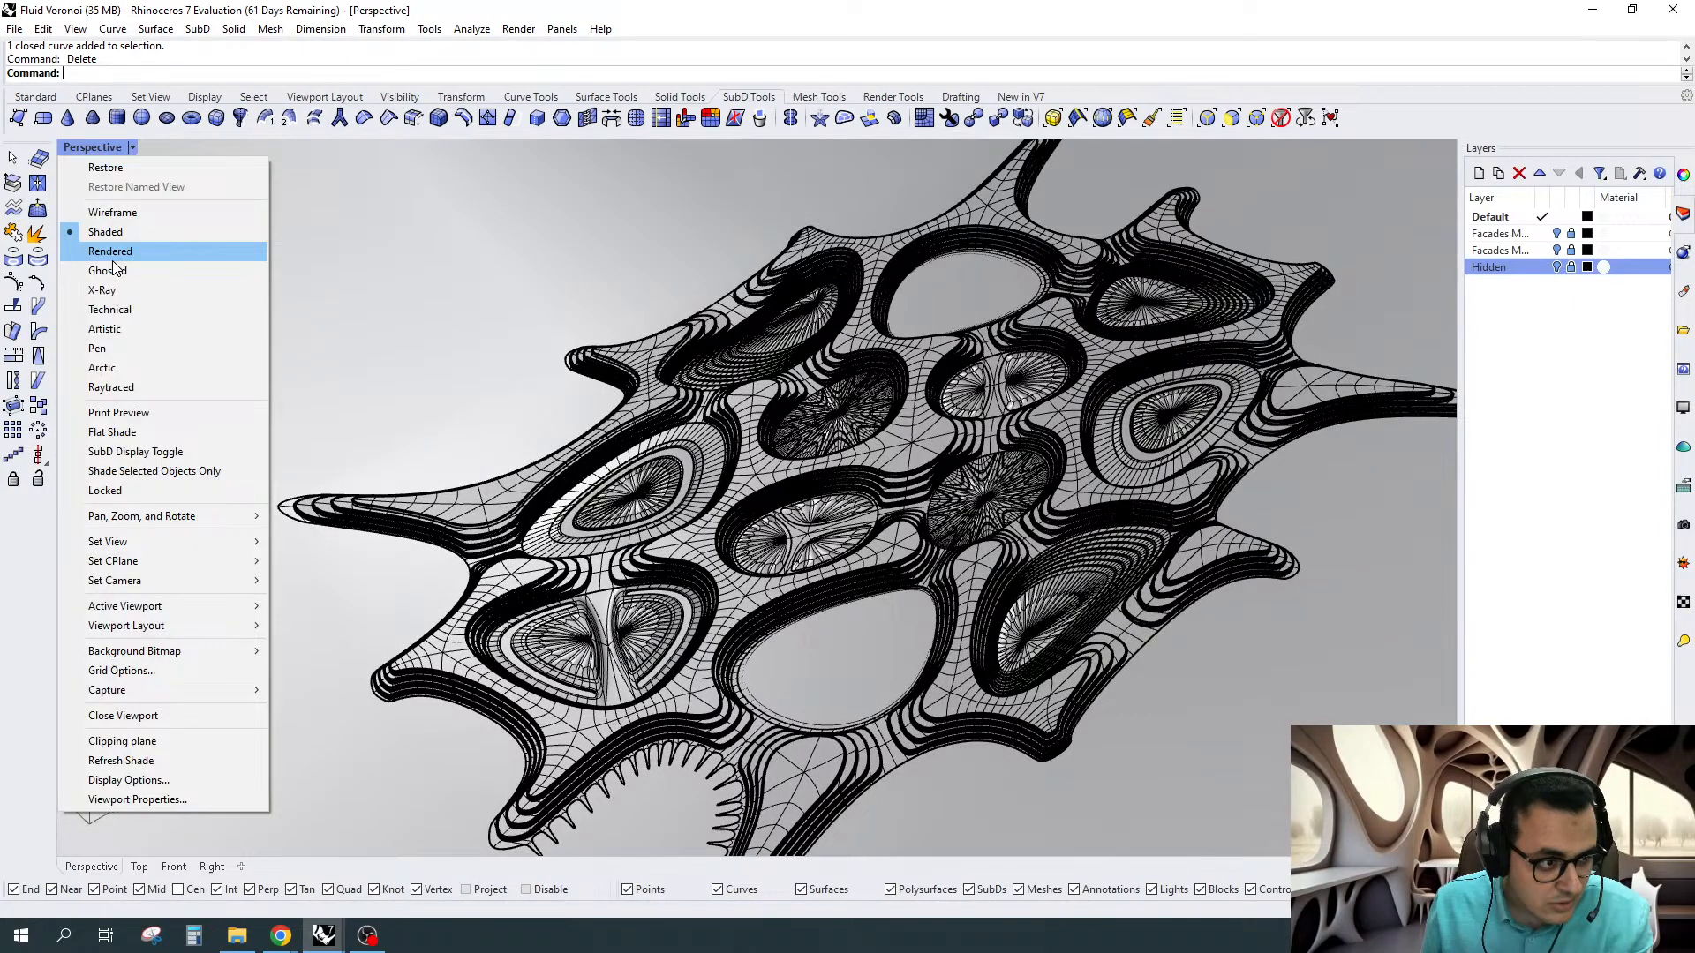
click(112, 257)
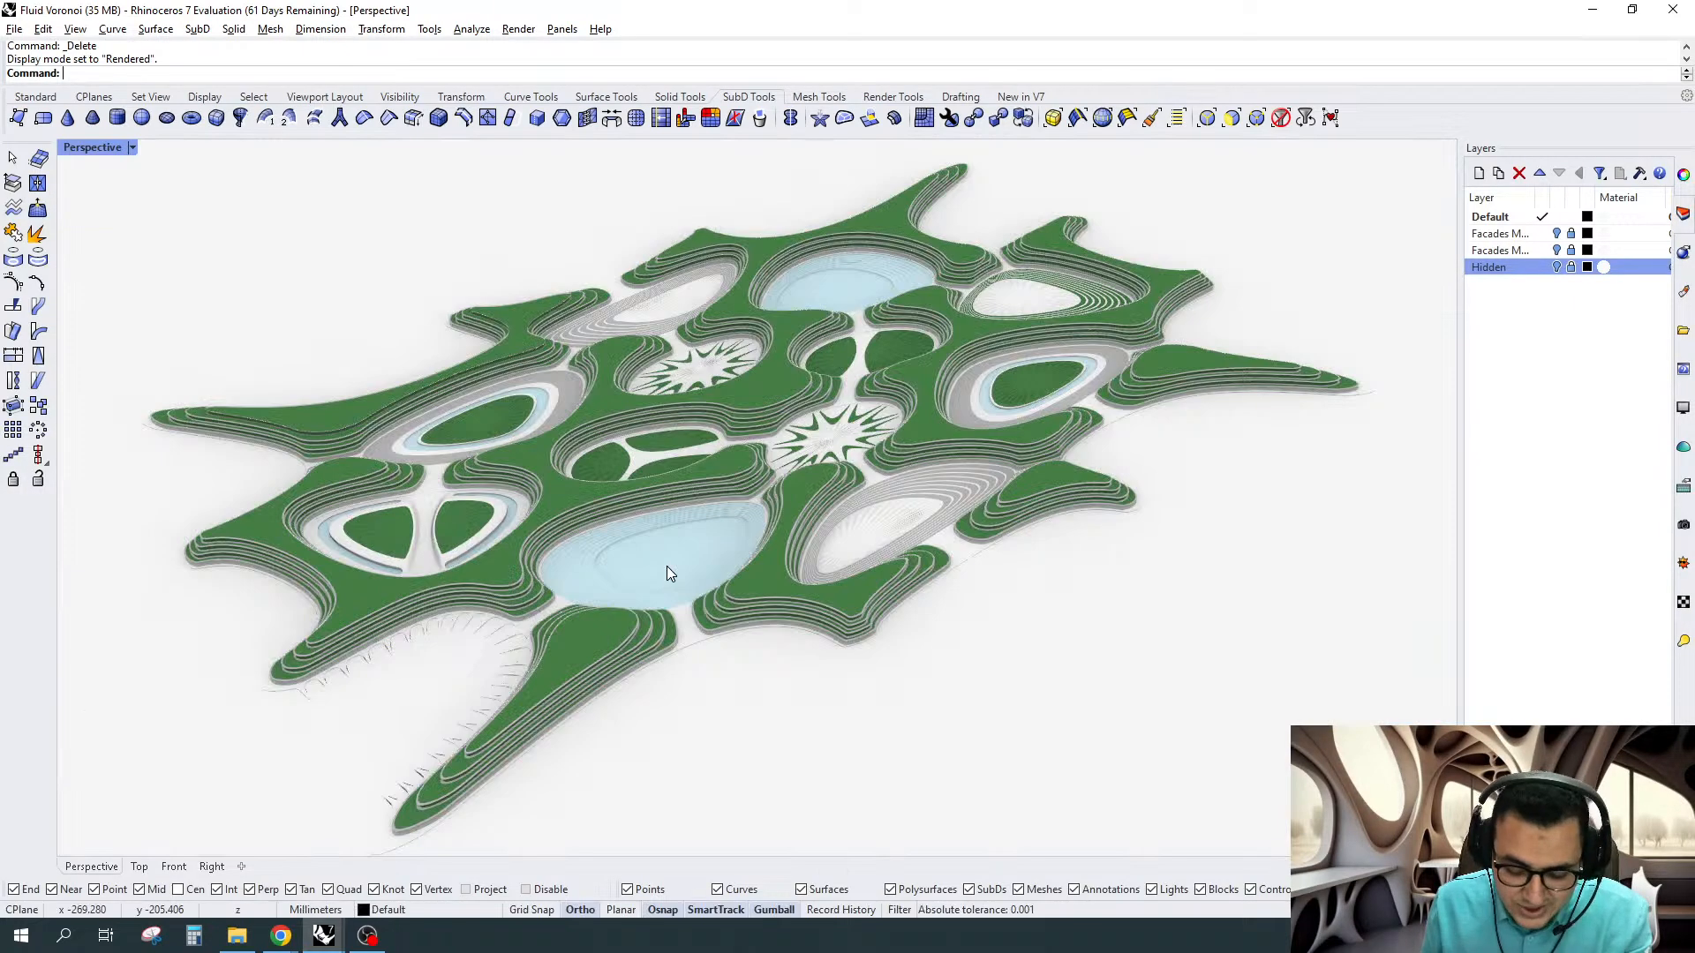
Use MatchProperties to give the large water surface the properties of the platform's pool water, and select that surface
text(MatchProperties)
key(Return)
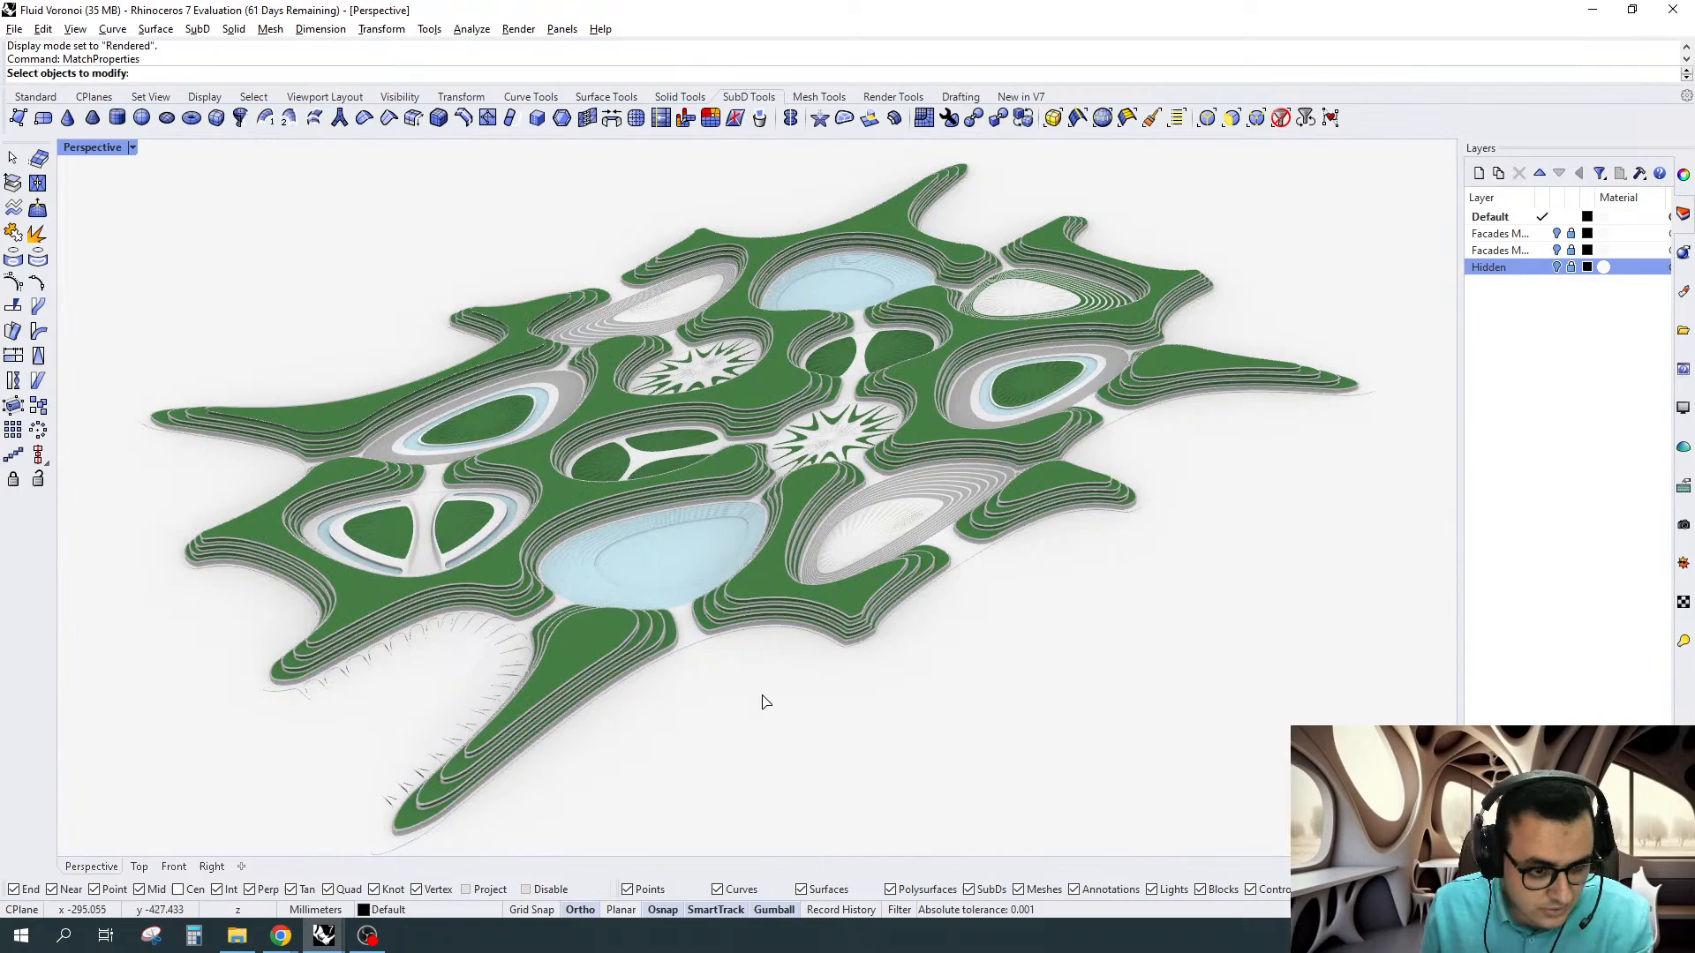
click(685, 621)
key(Return)
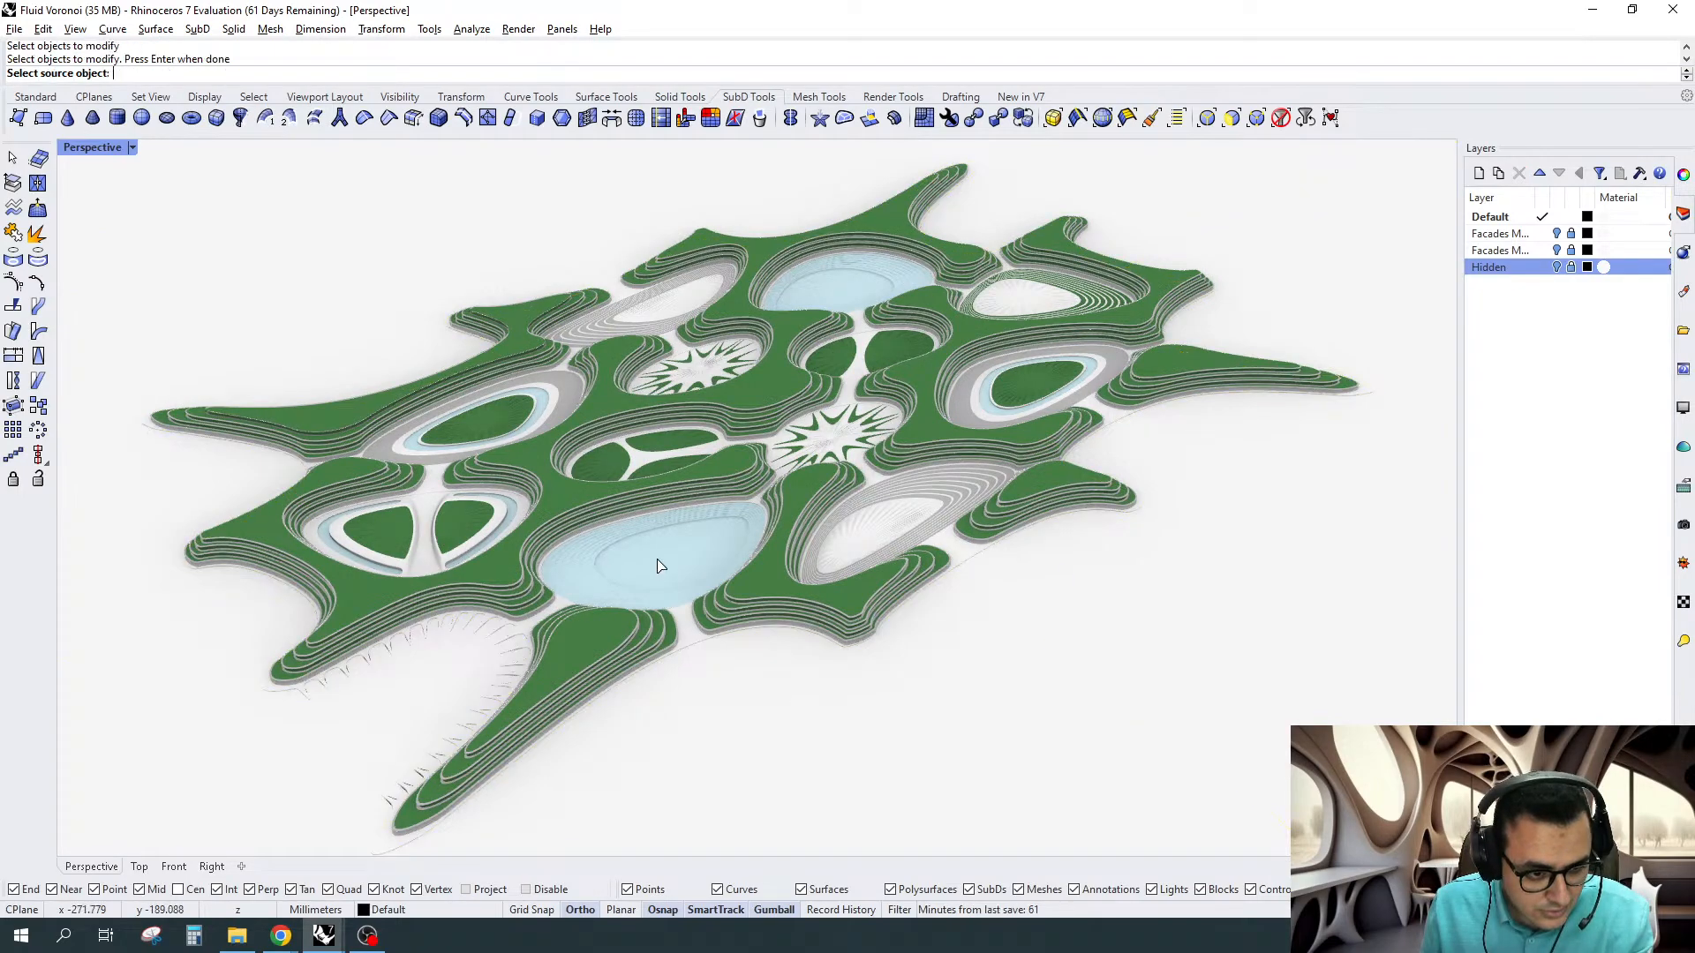
click(656, 559)
click(656, 558)
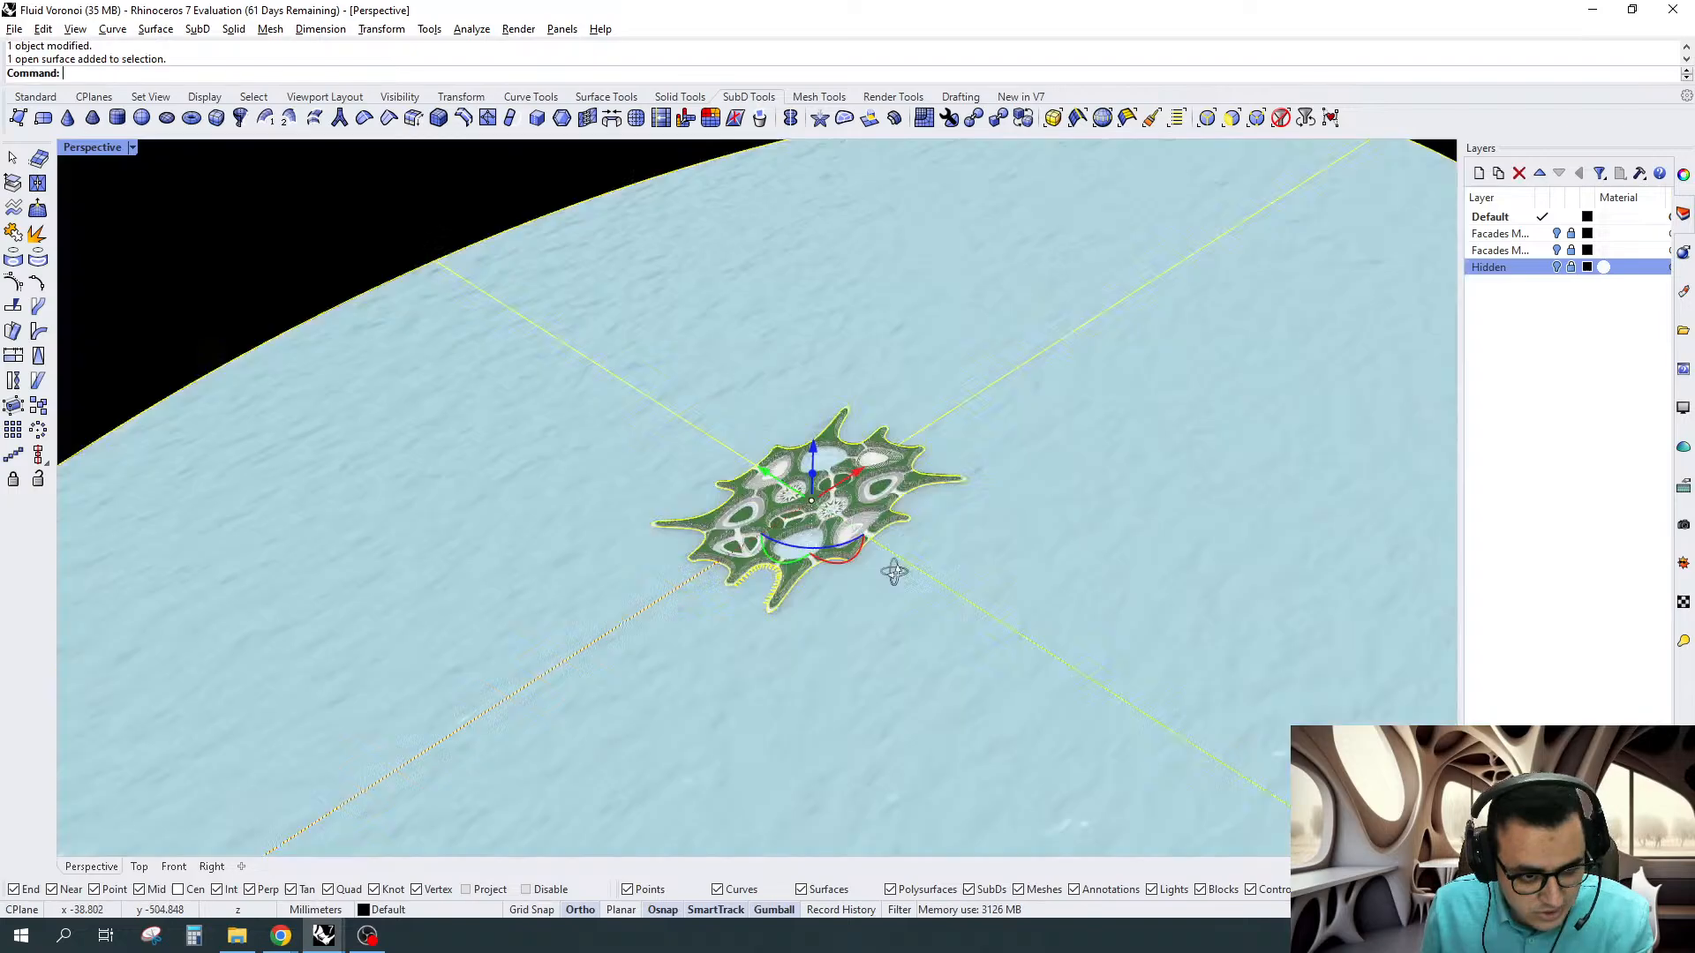
right_drag(892, 571, 858, 570)
scroll(858, 570, up, 5)
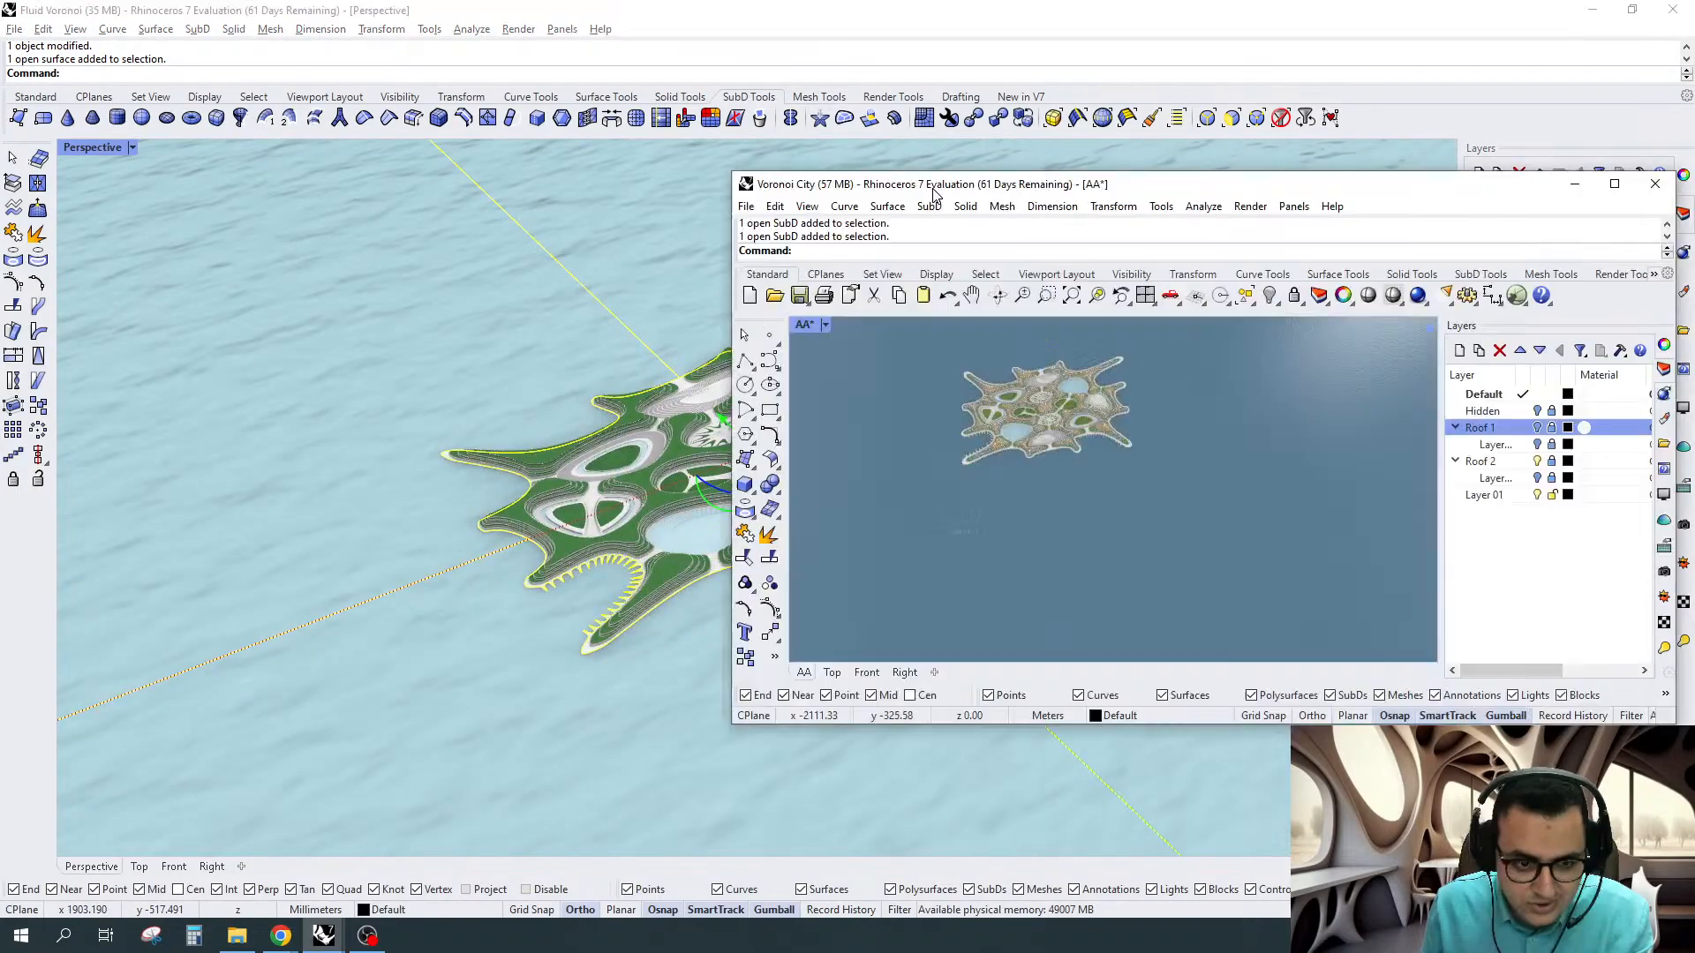
In the Voronoi City file, select the water surface and examine its material settings
mouse_move(934, 189)
mouse_down()
mouse_move(908, 176)
mouse_move(926, 175)
mouse_up()
click(1262, 478)
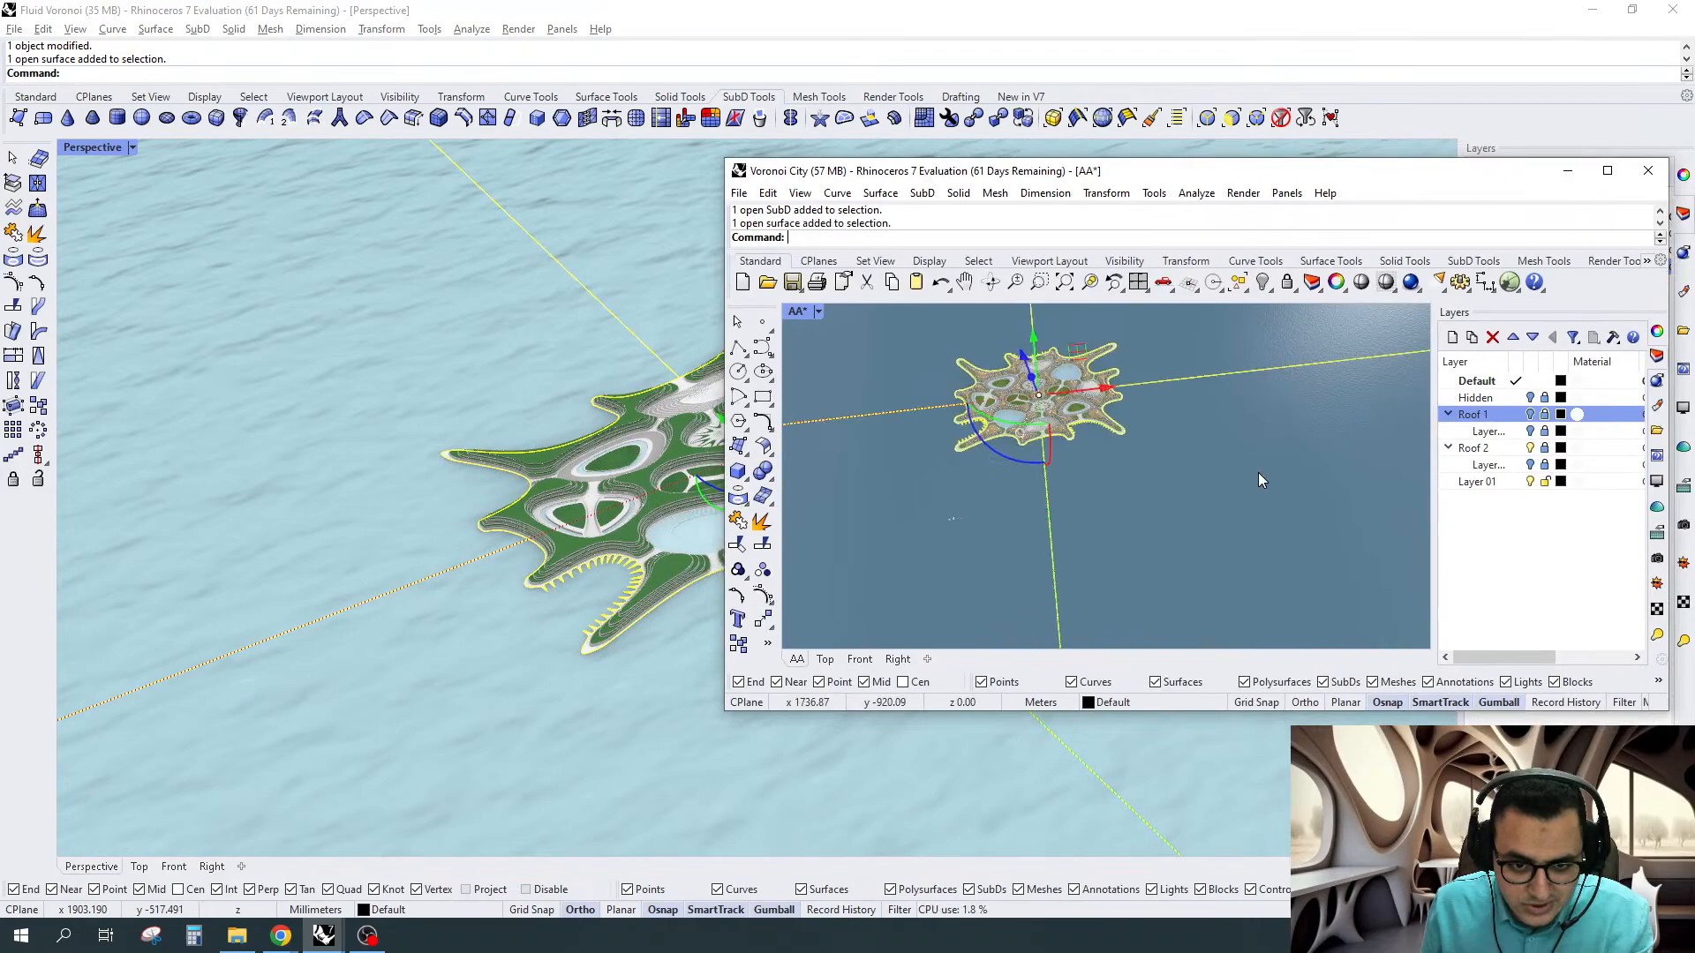
click(1659, 332)
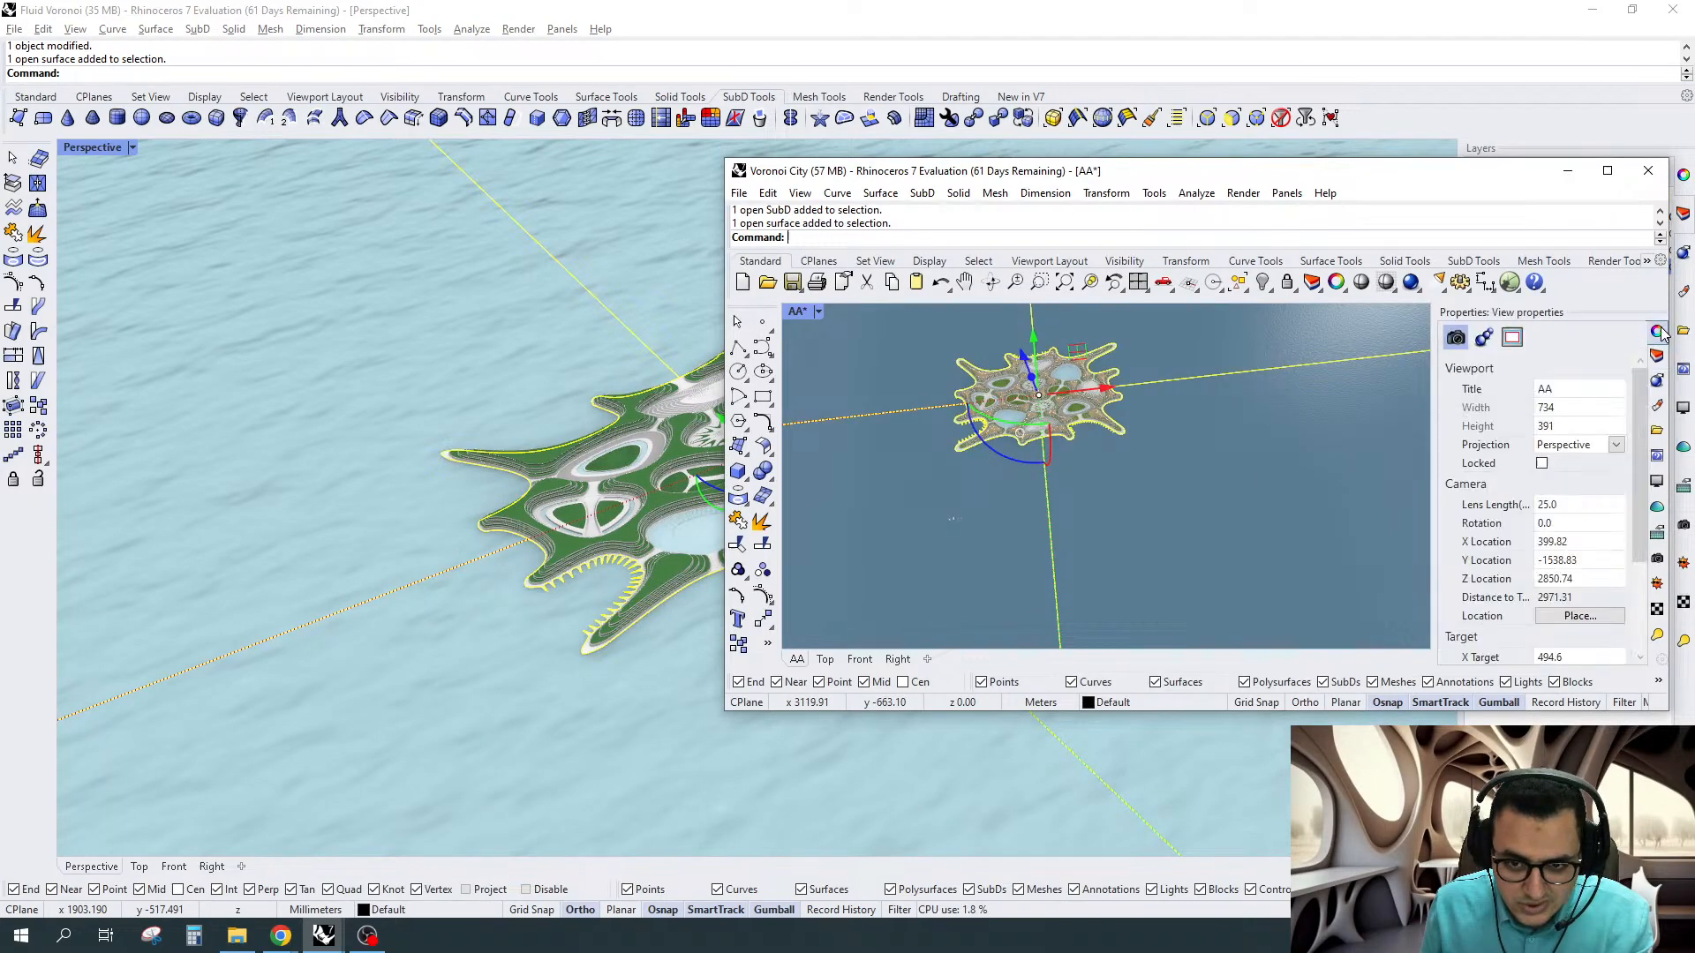
click(1658, 356)
click(1659, 334)
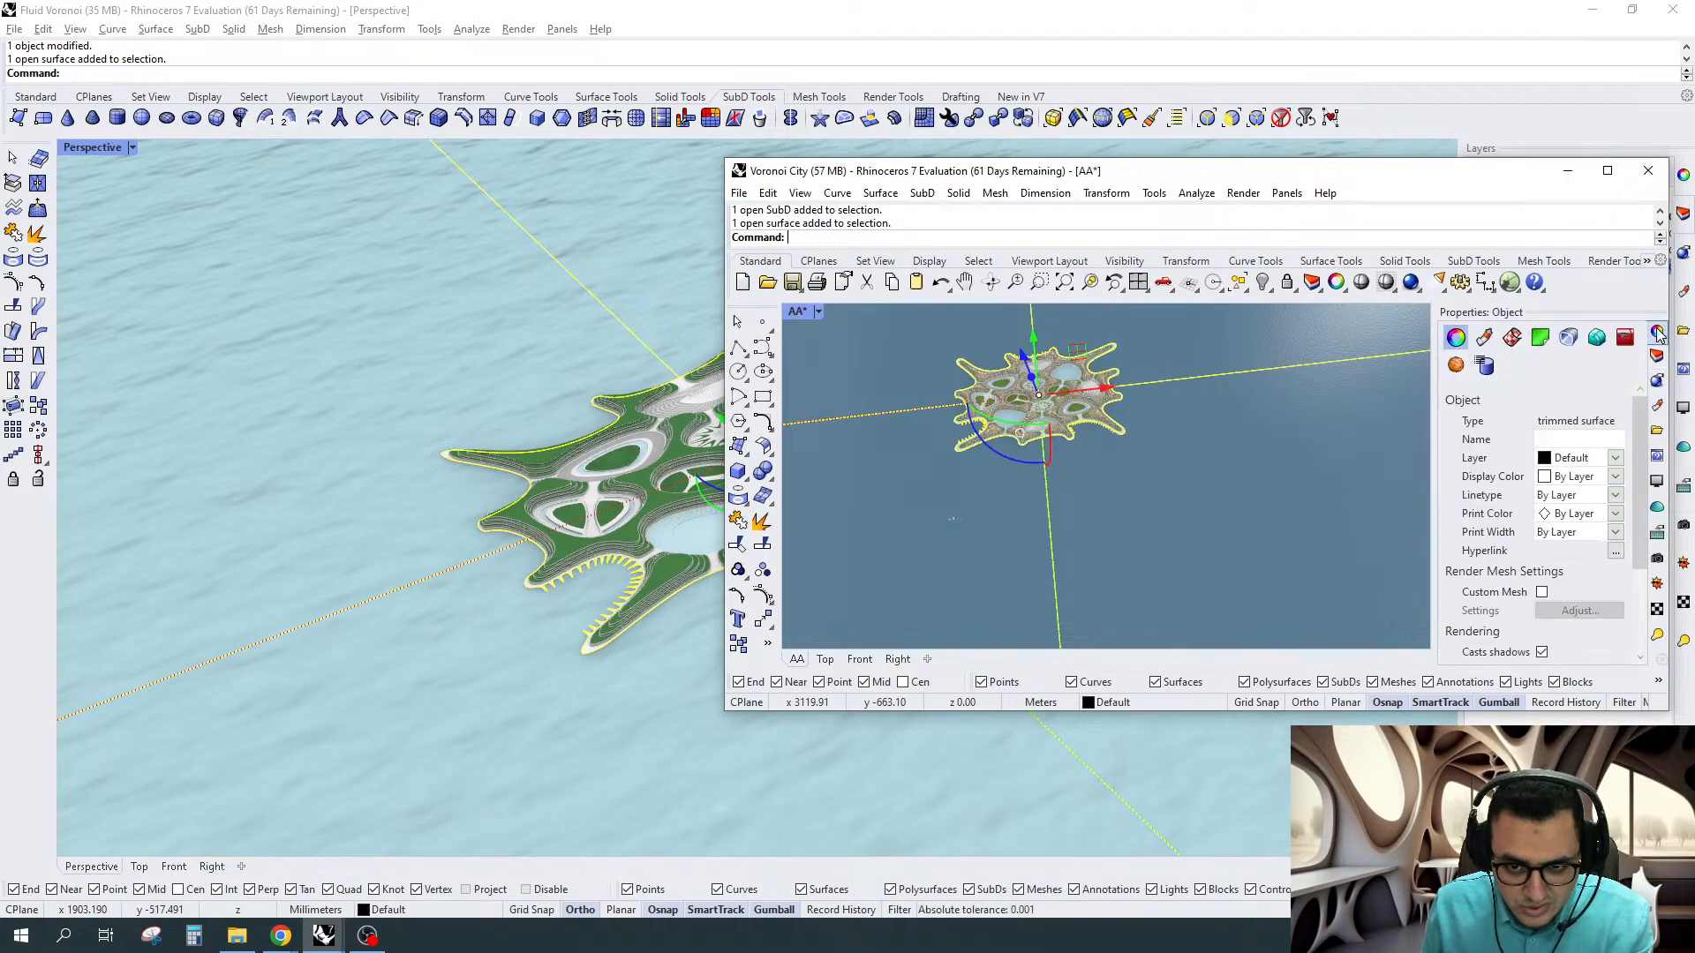
click(1484, 340)
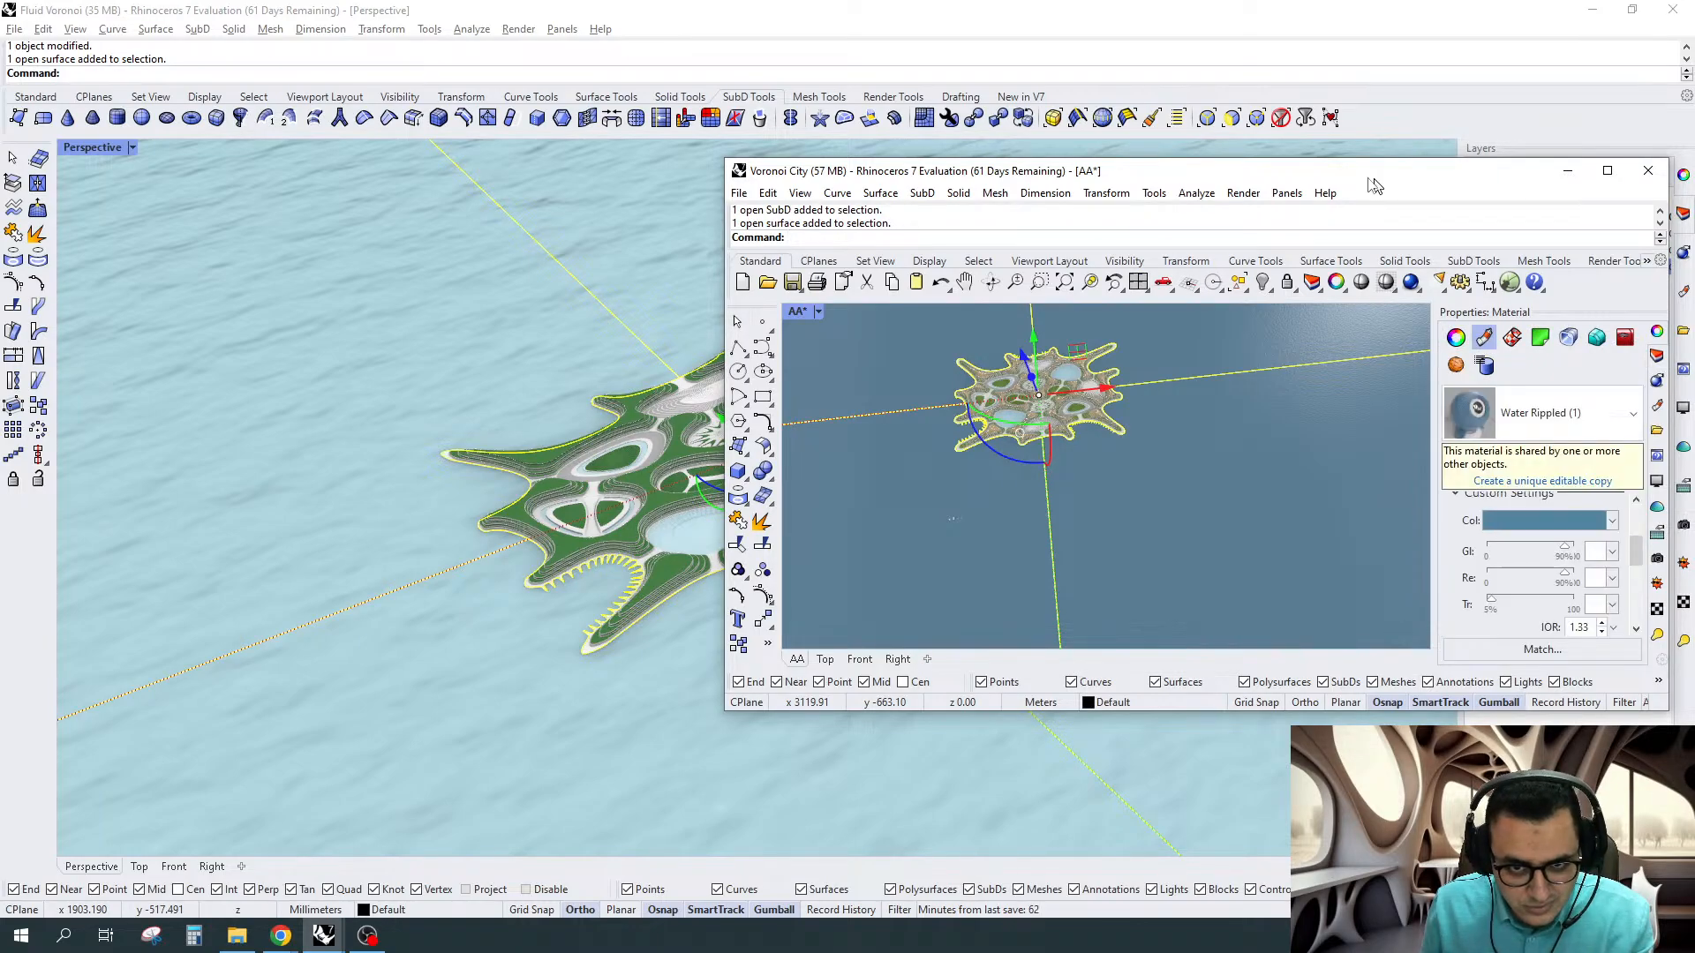
Switch back to the Fluid Voronoi file and duplicate the Water Rippled material
drag(1378, 187, 1122, 492)
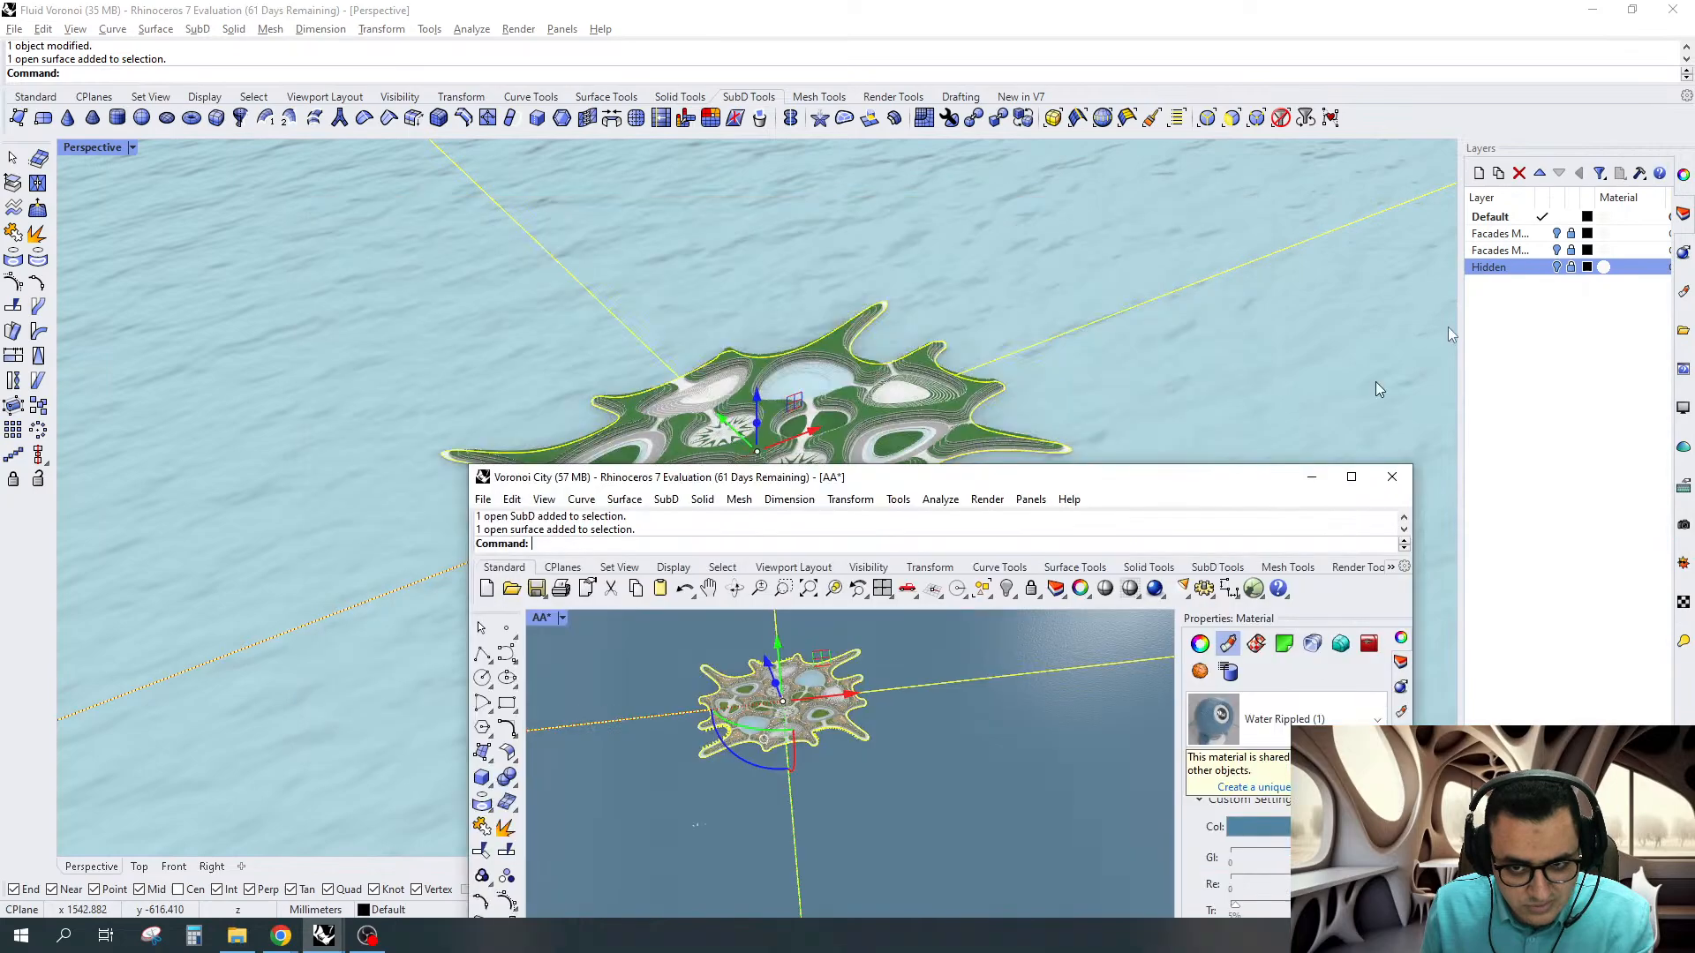
click(1376, 381)
click(1683, 369)
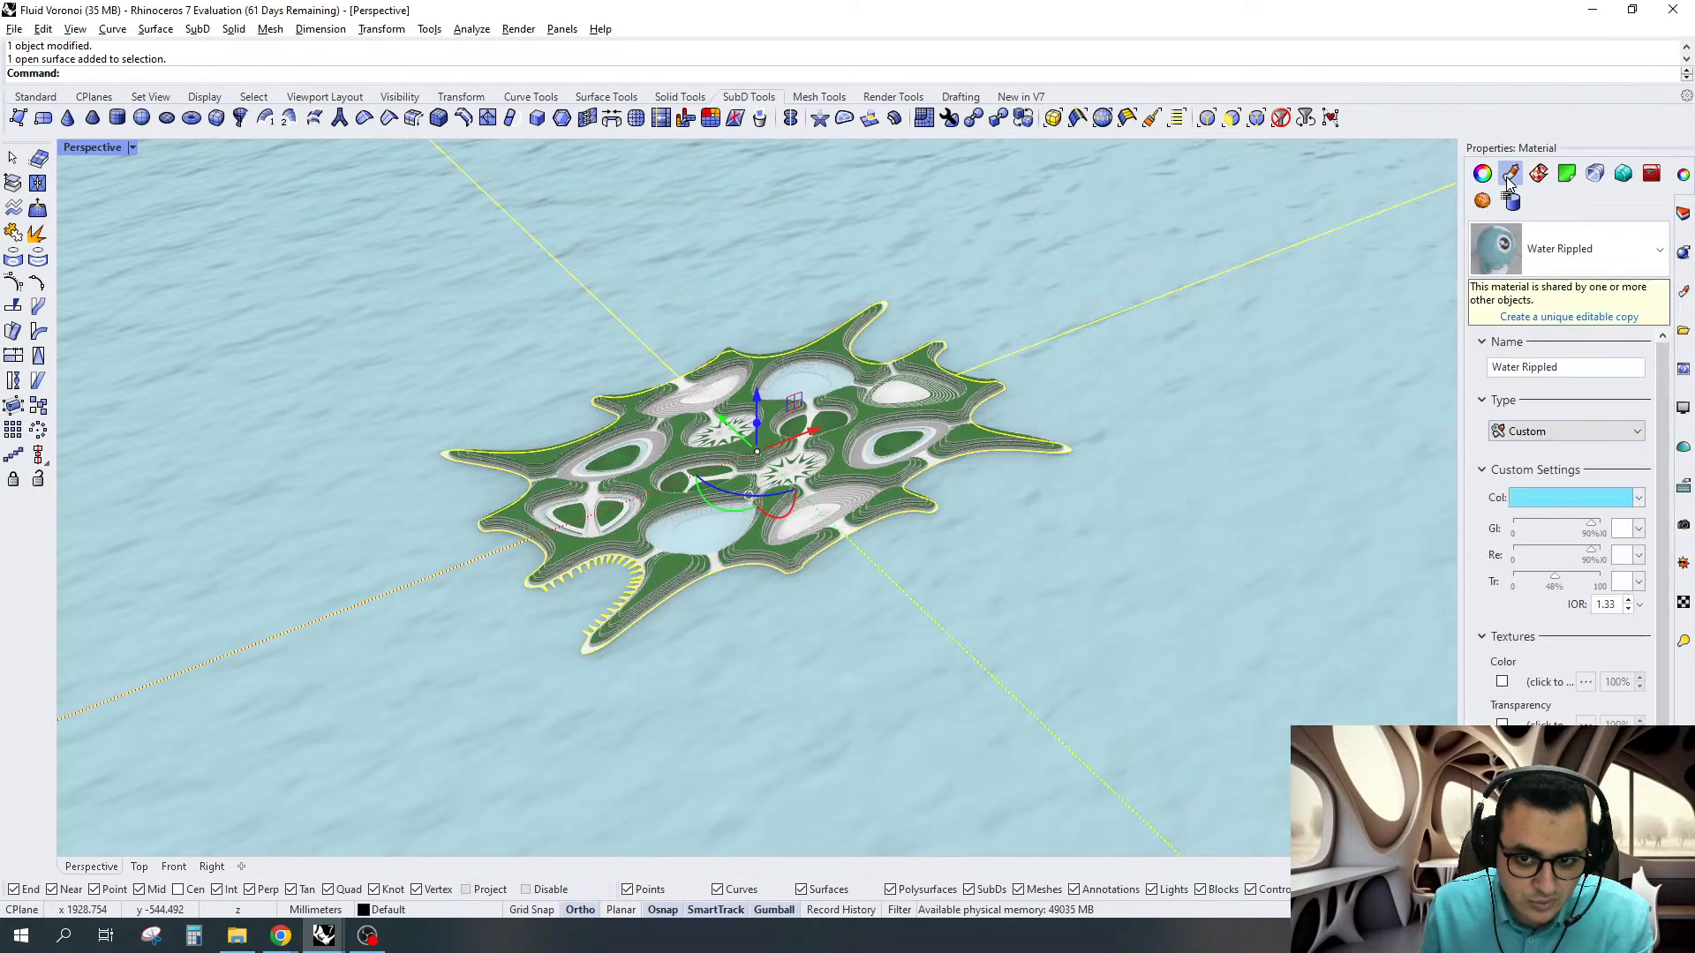
click(1683, 411)
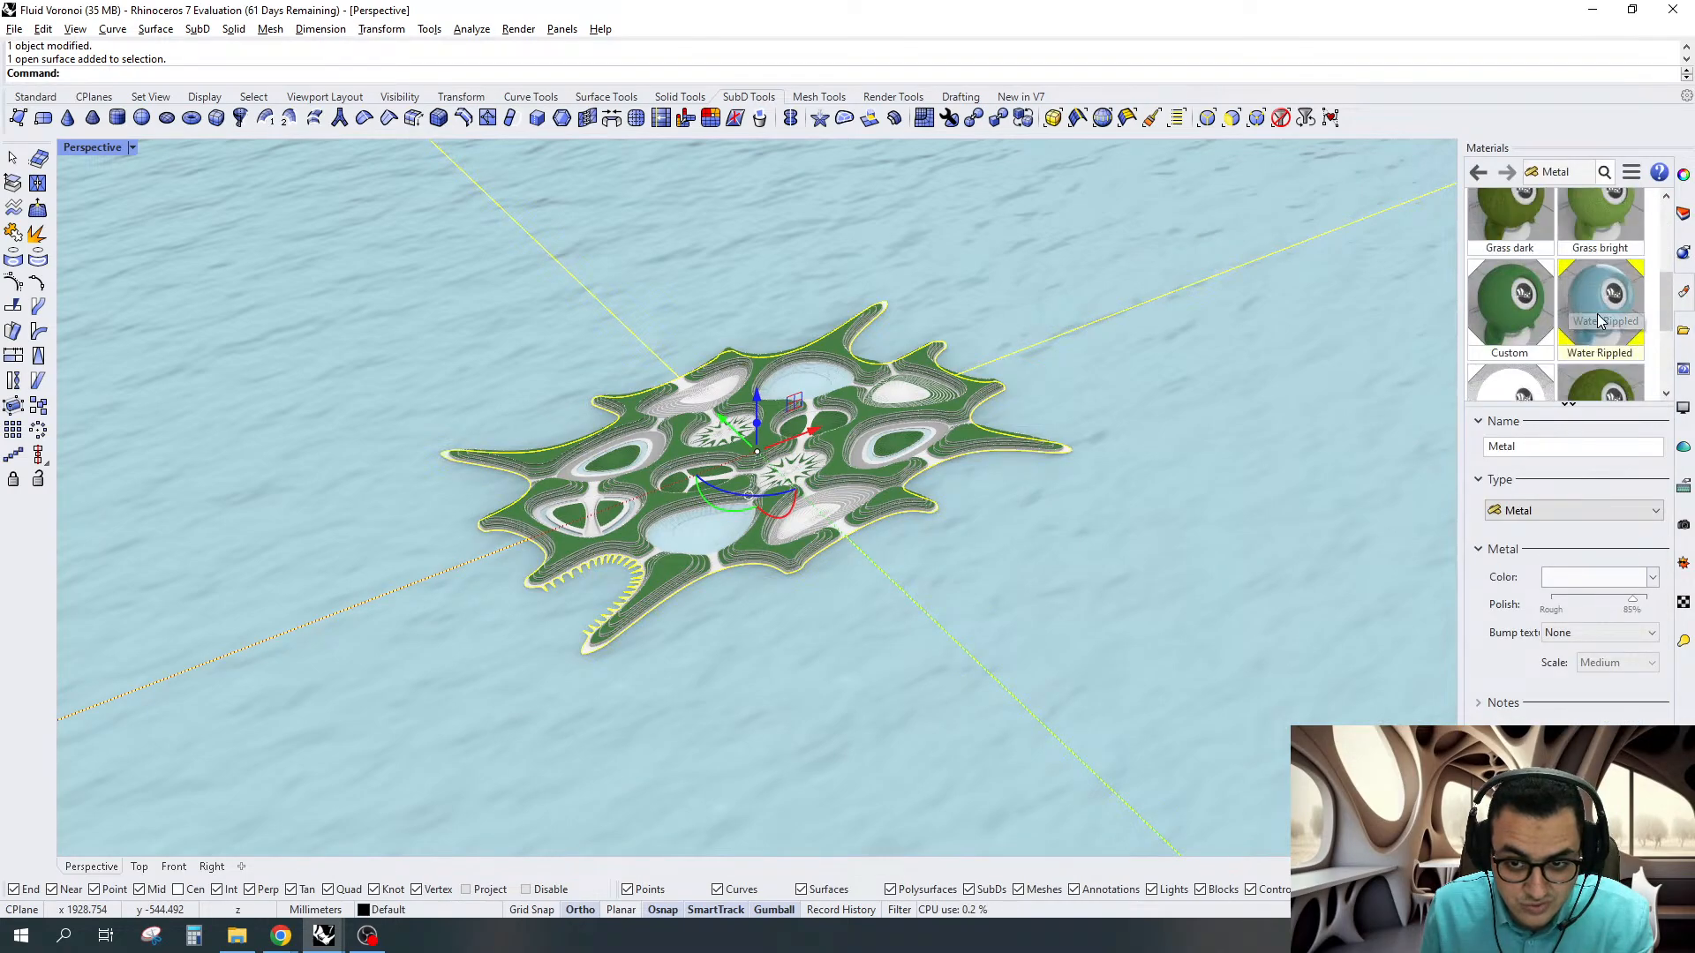
click(1596, 314)
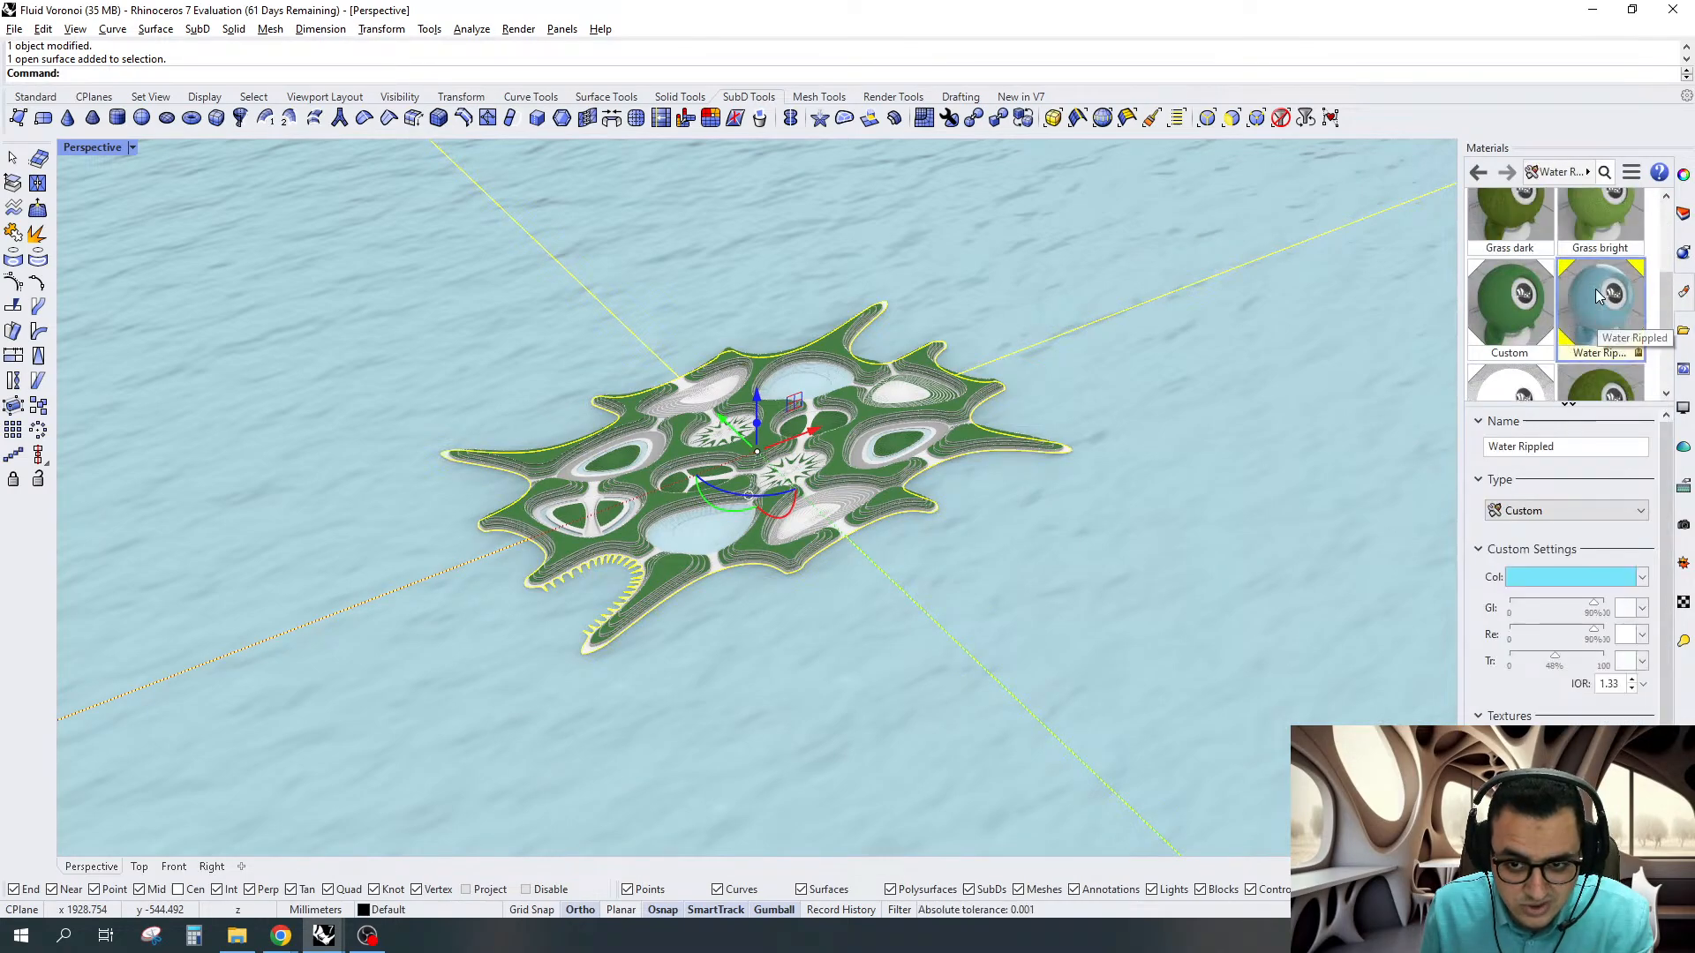
right_click(1596, 288)
click(1474, 533)
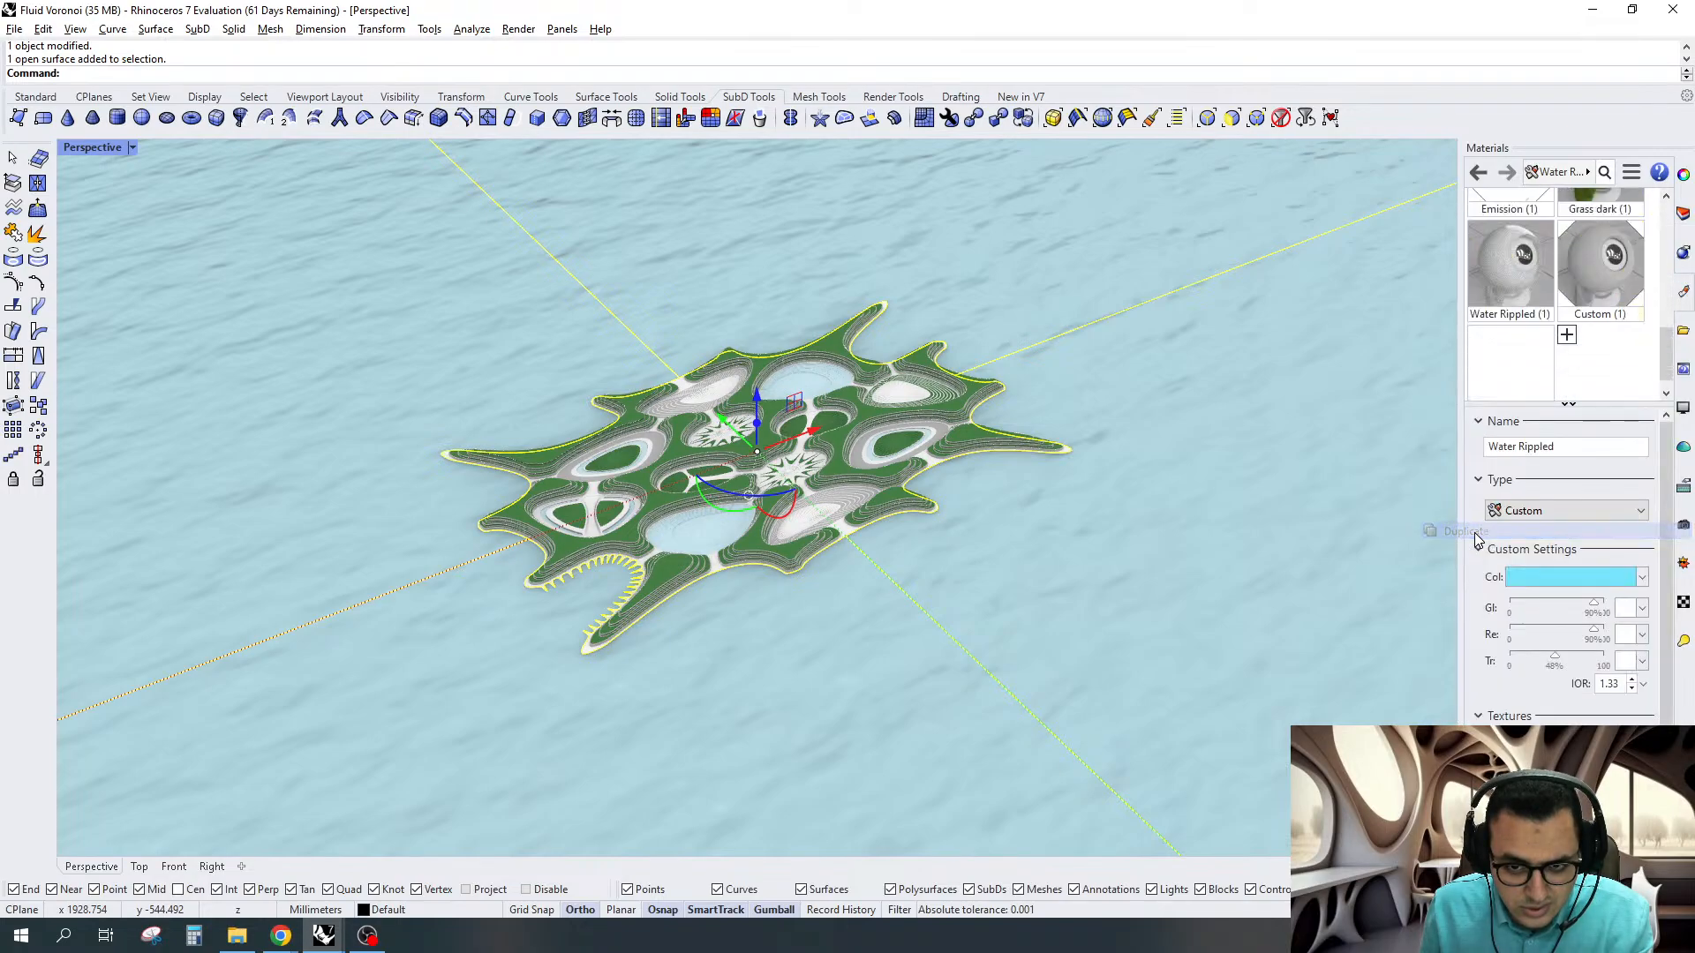
Assign the duplicated water material to the large surface around the platform and reselect that surface
right_click(1529, 327)
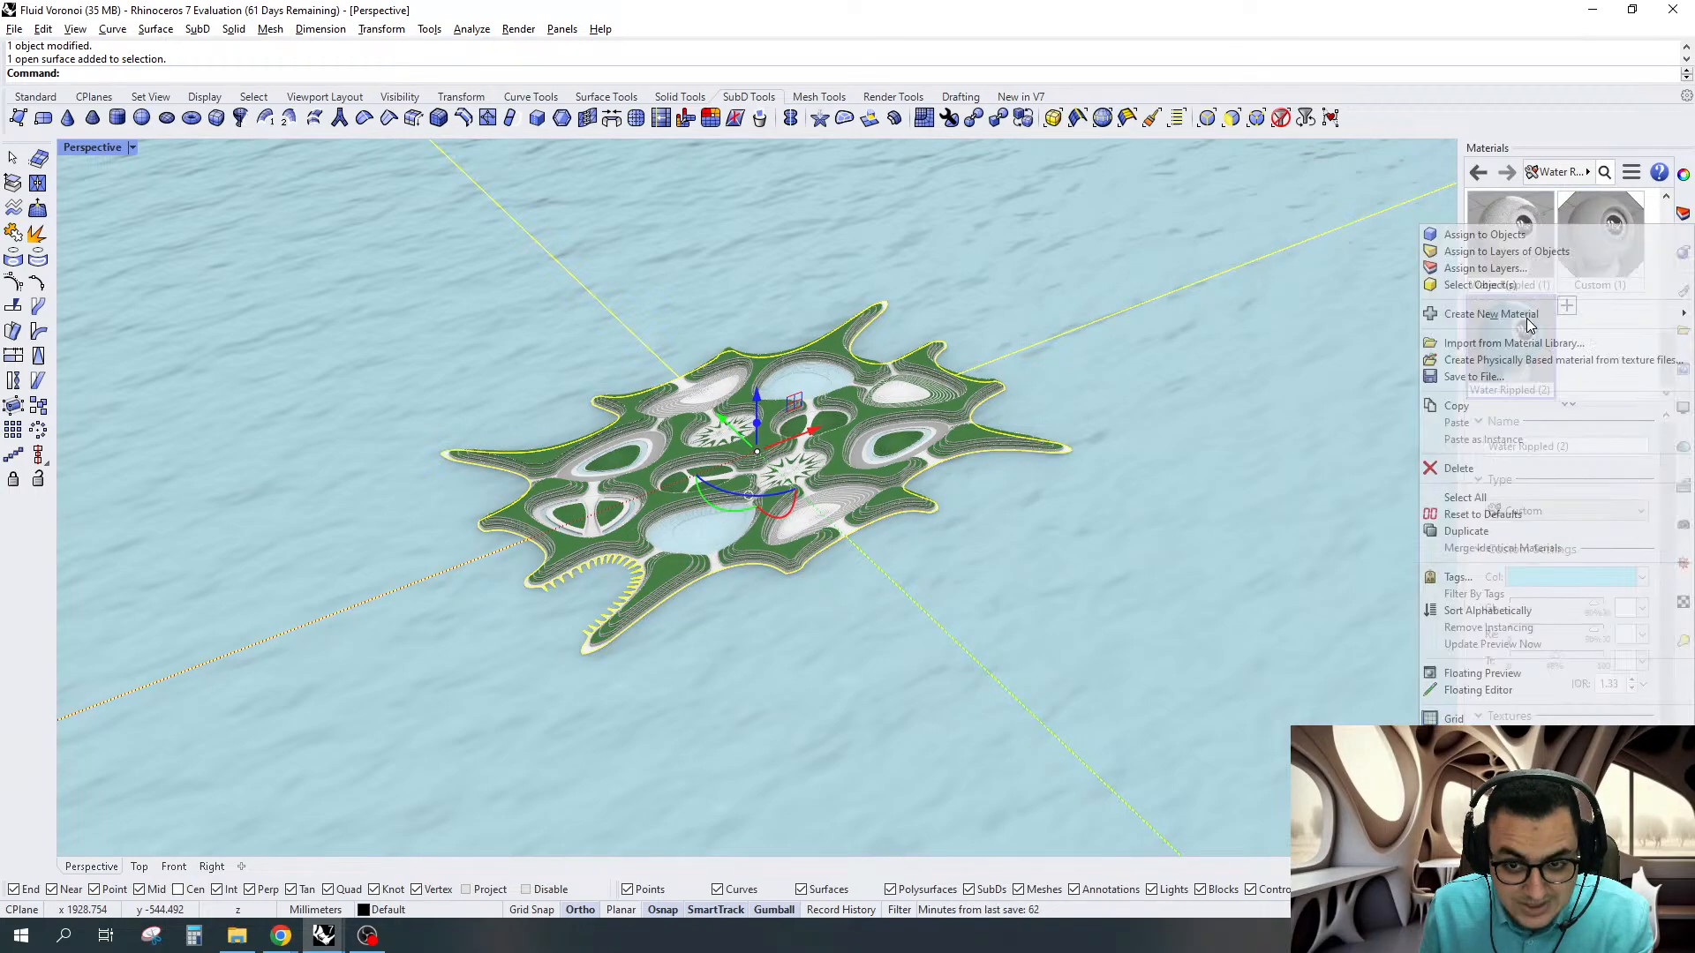
click(1484, 234)
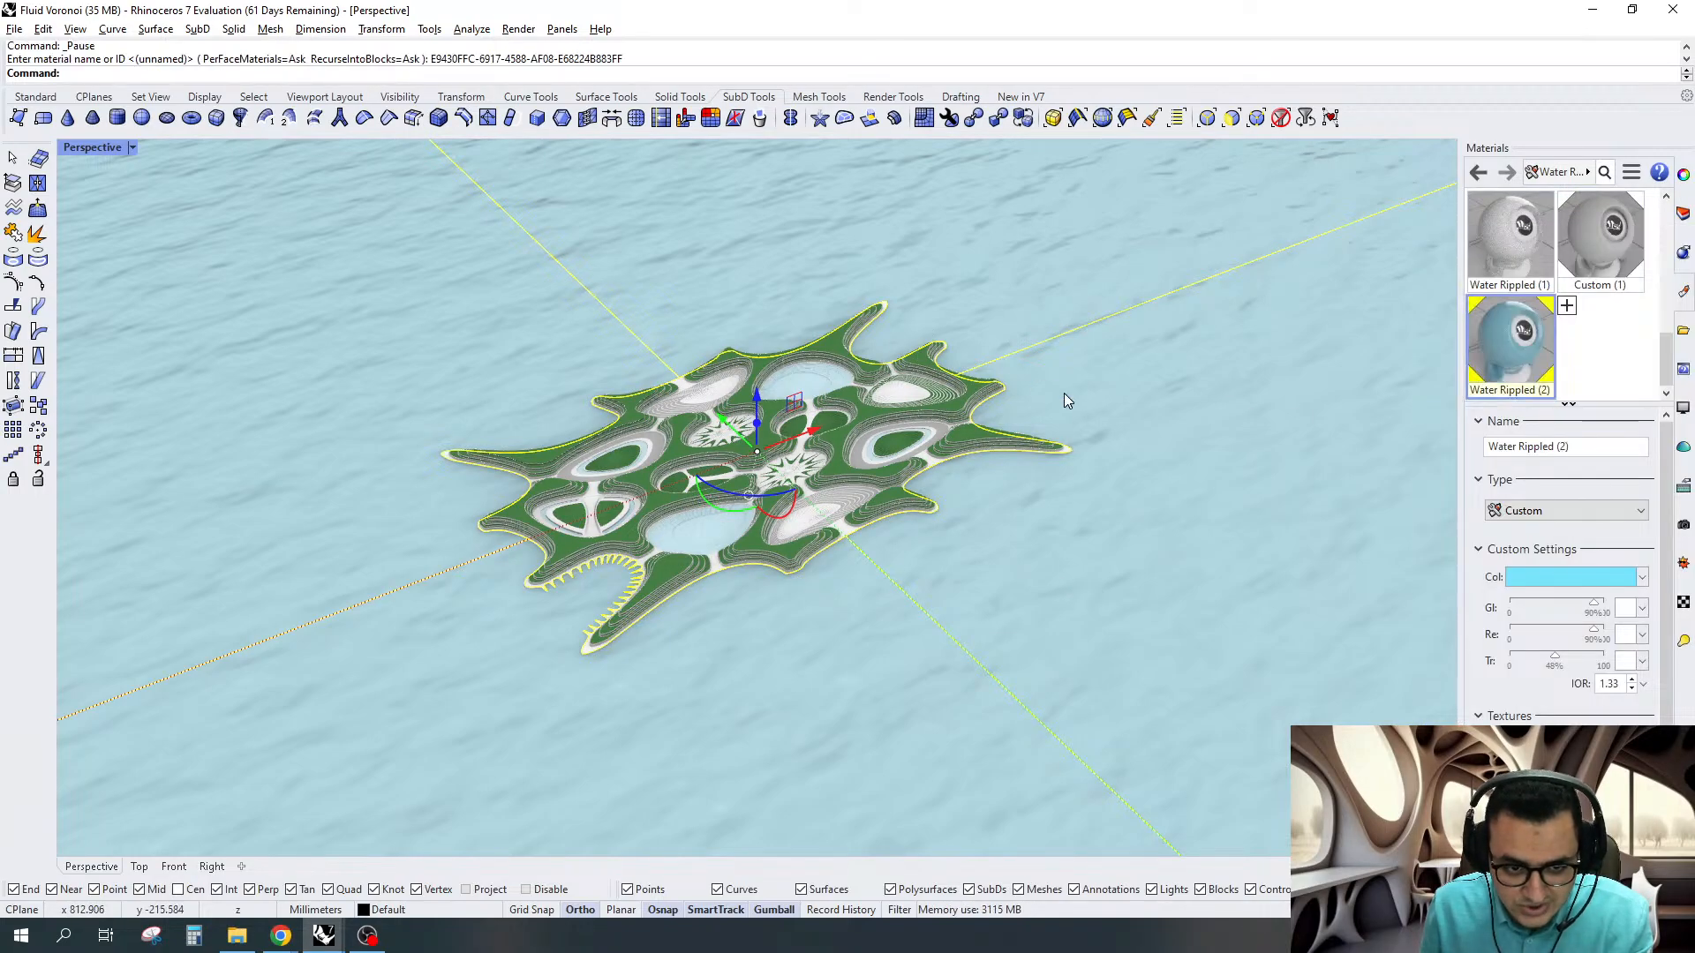
key(Escape)
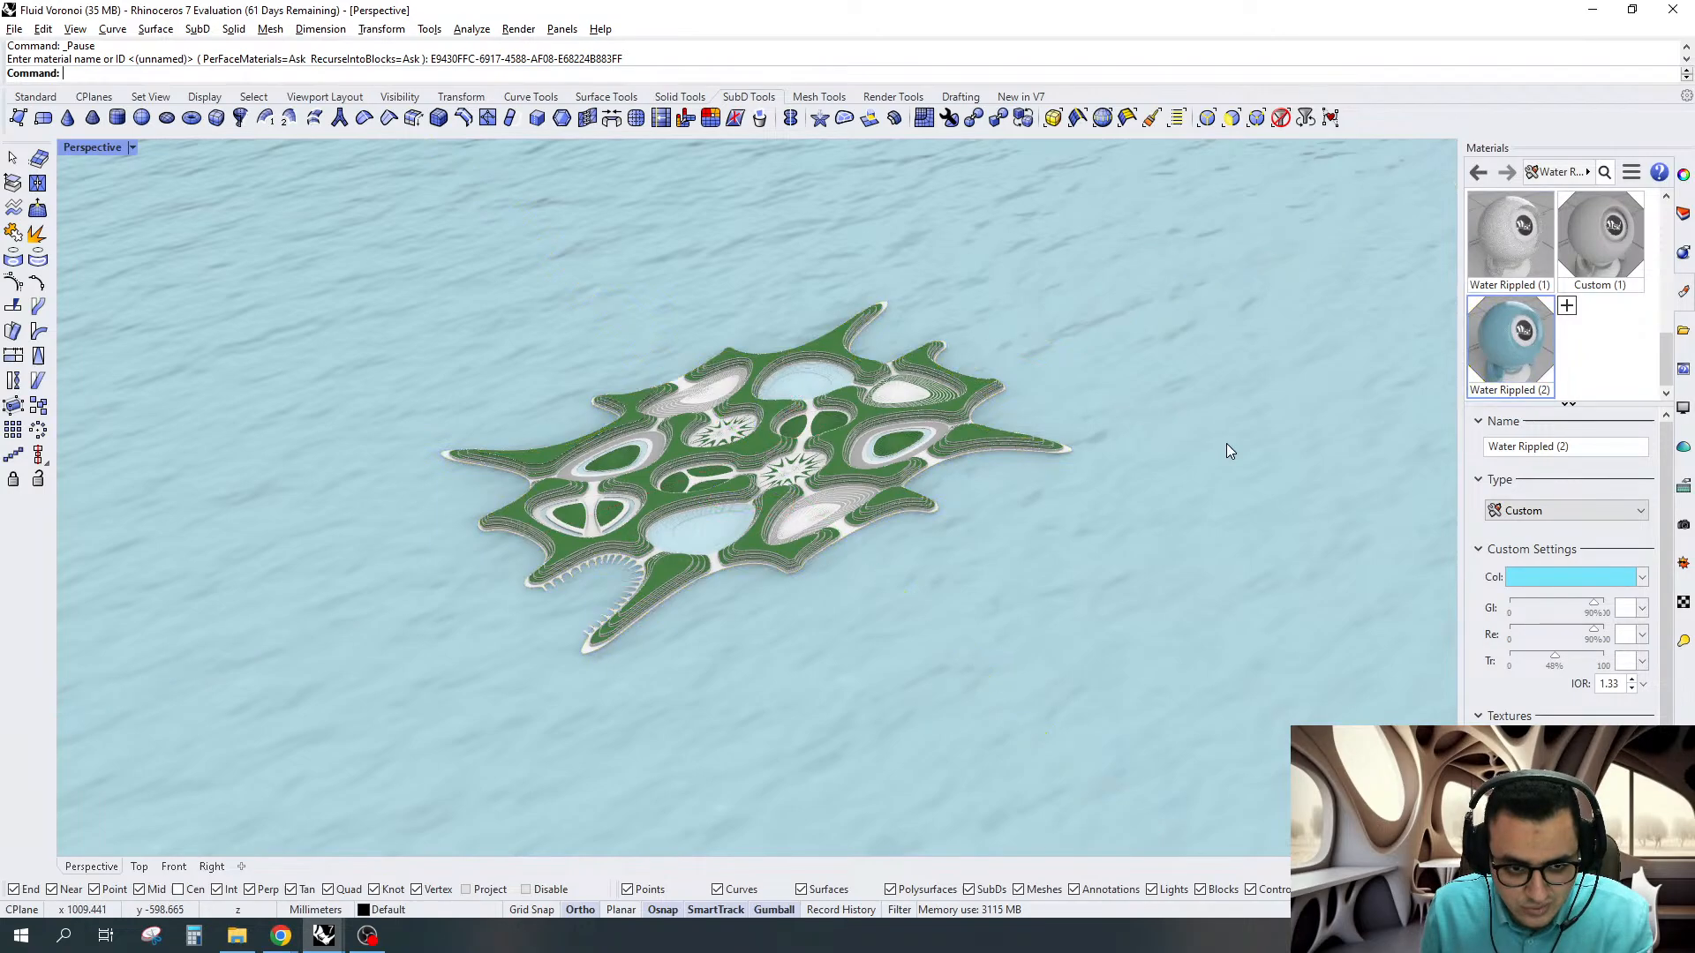
click(1226, 444)
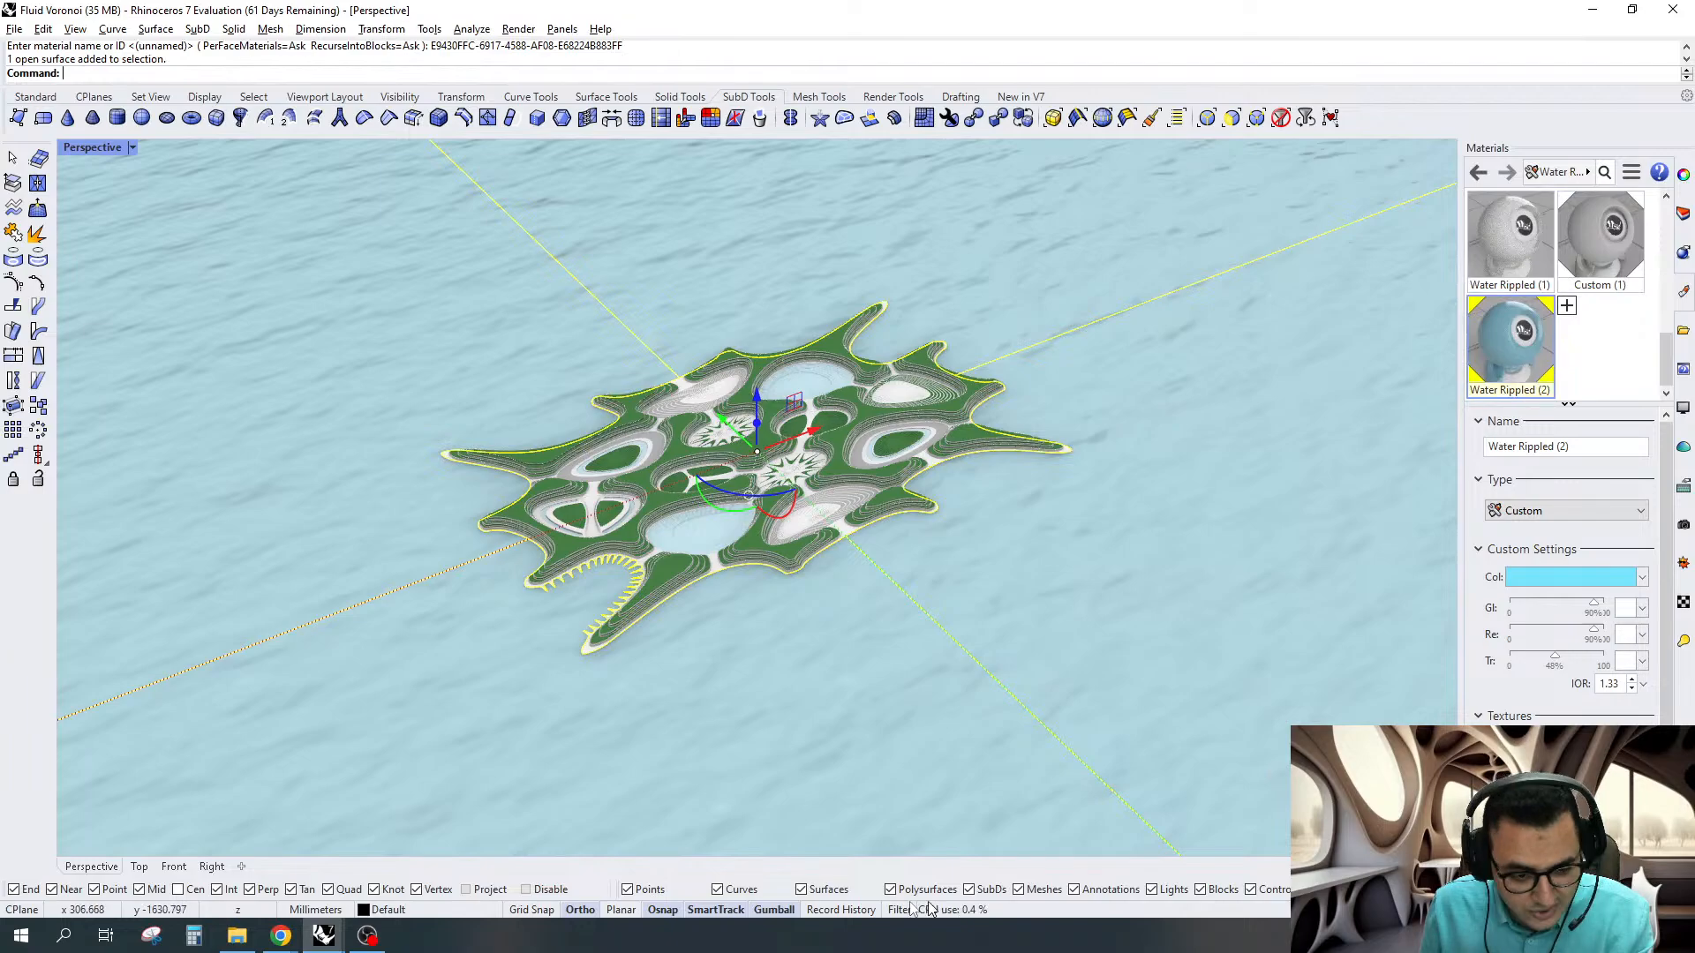
Set the duplicated water material's transparency to 5% and compare it with the Voronoi City water material
key(alt+Tab)
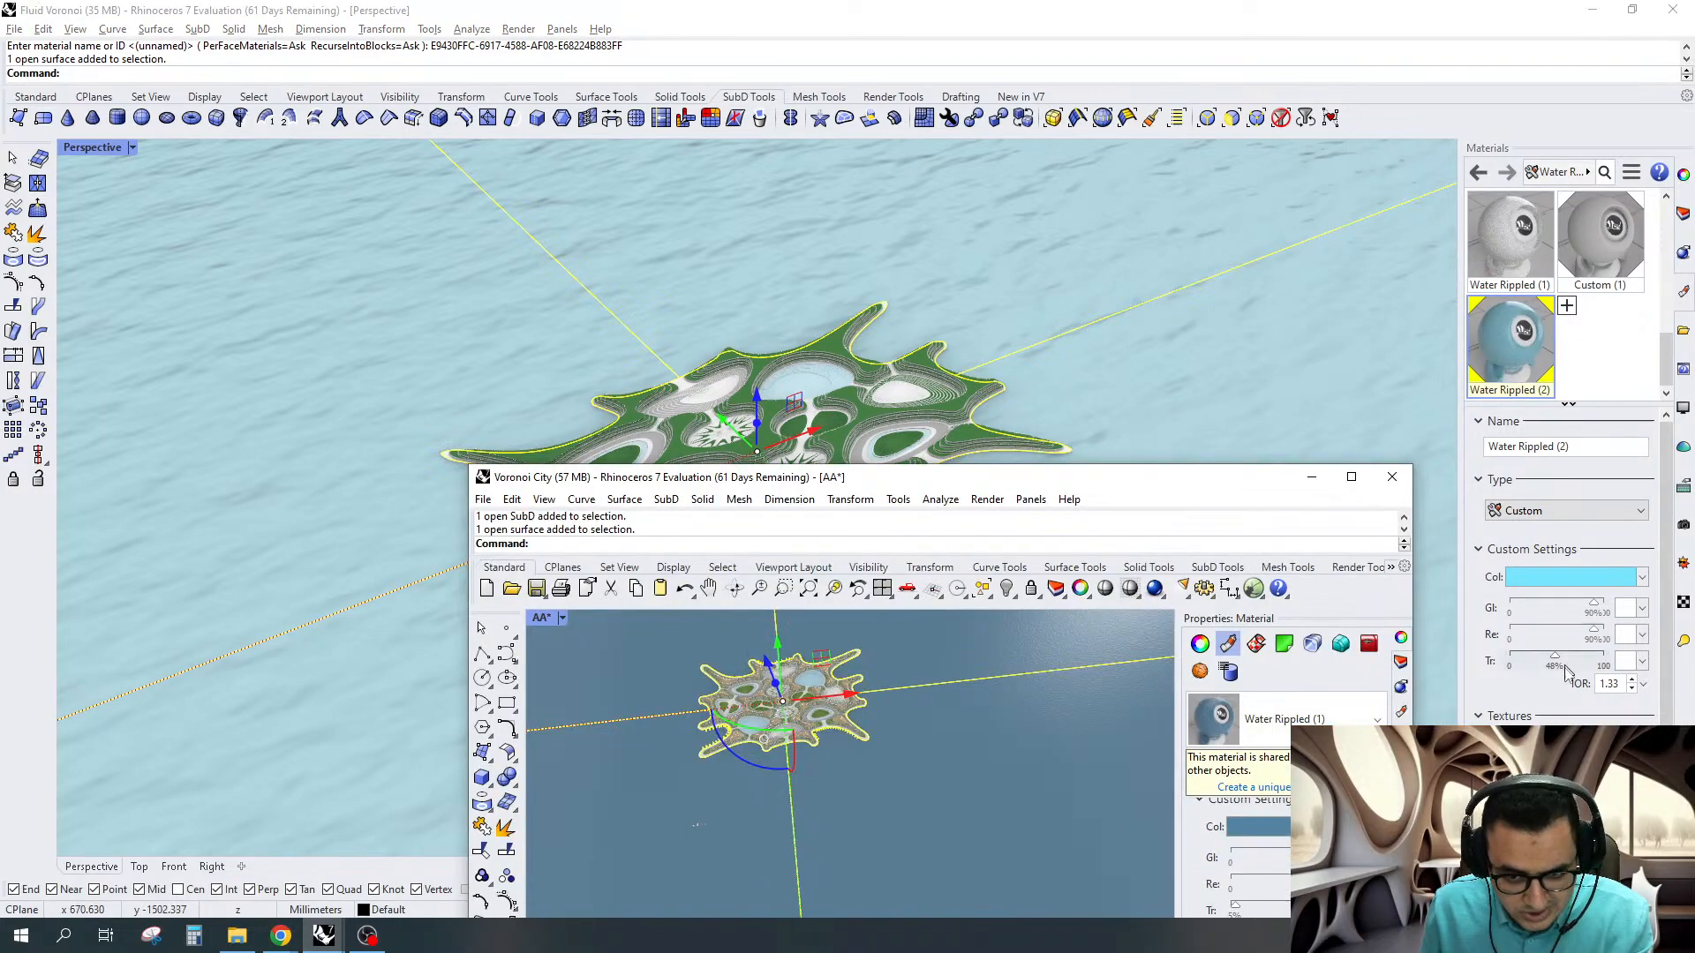
drag(1567, 673, 1515, 668)
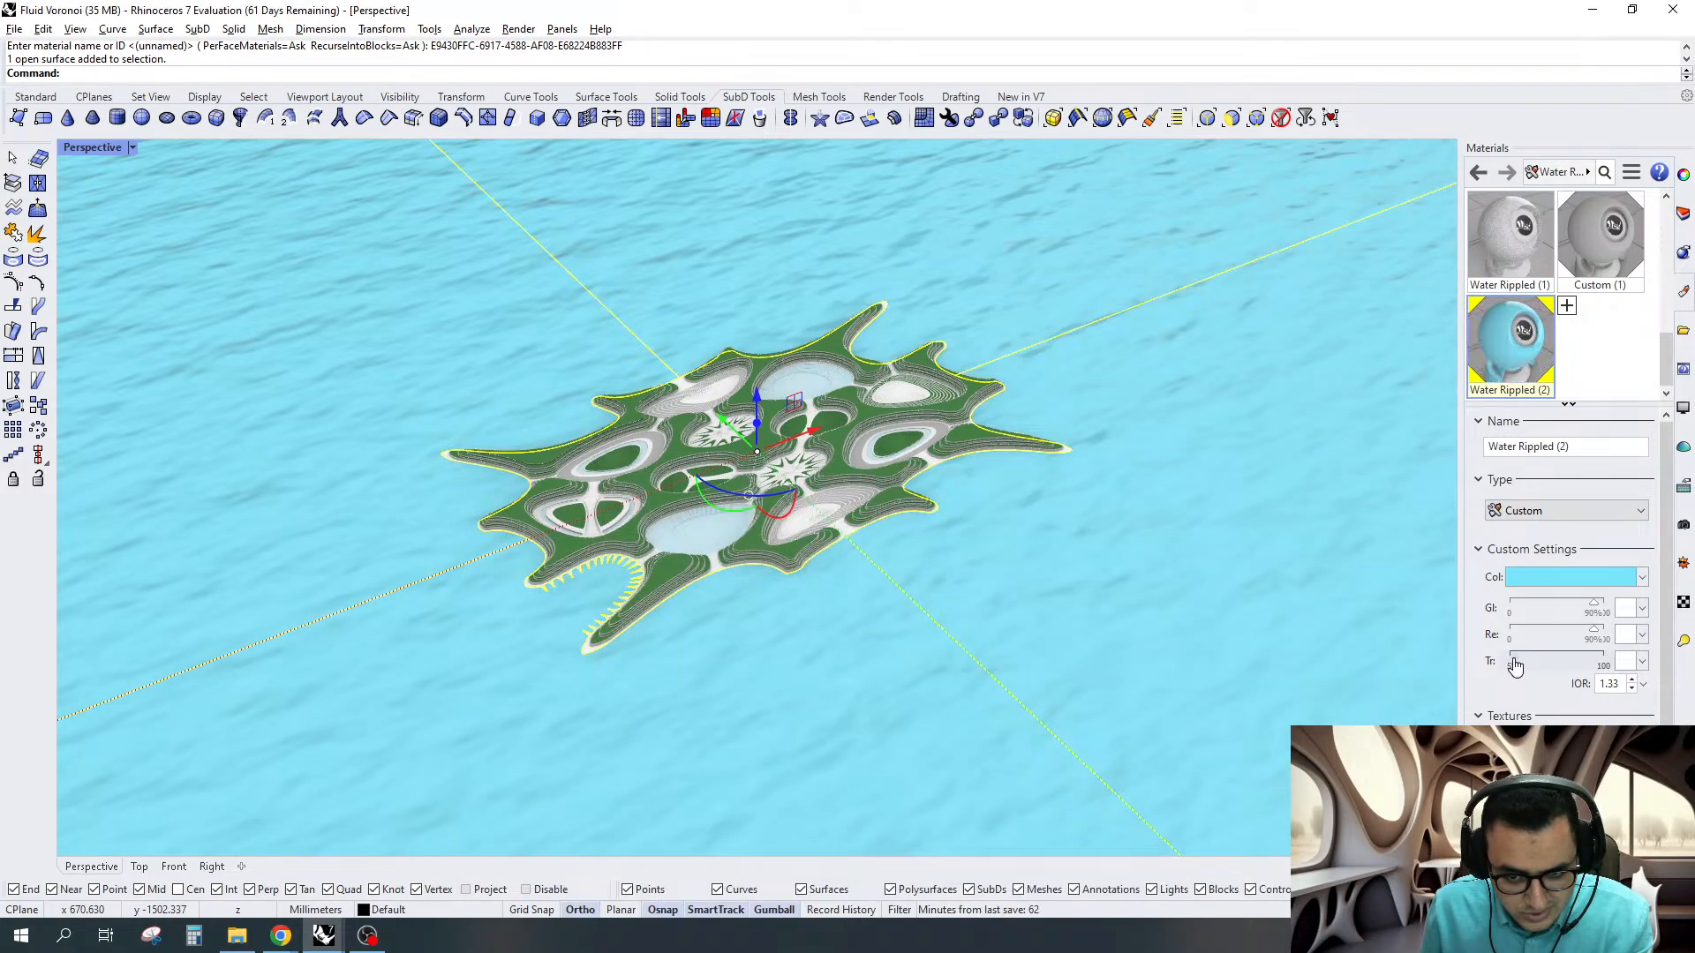
mouse_move(340, 938)
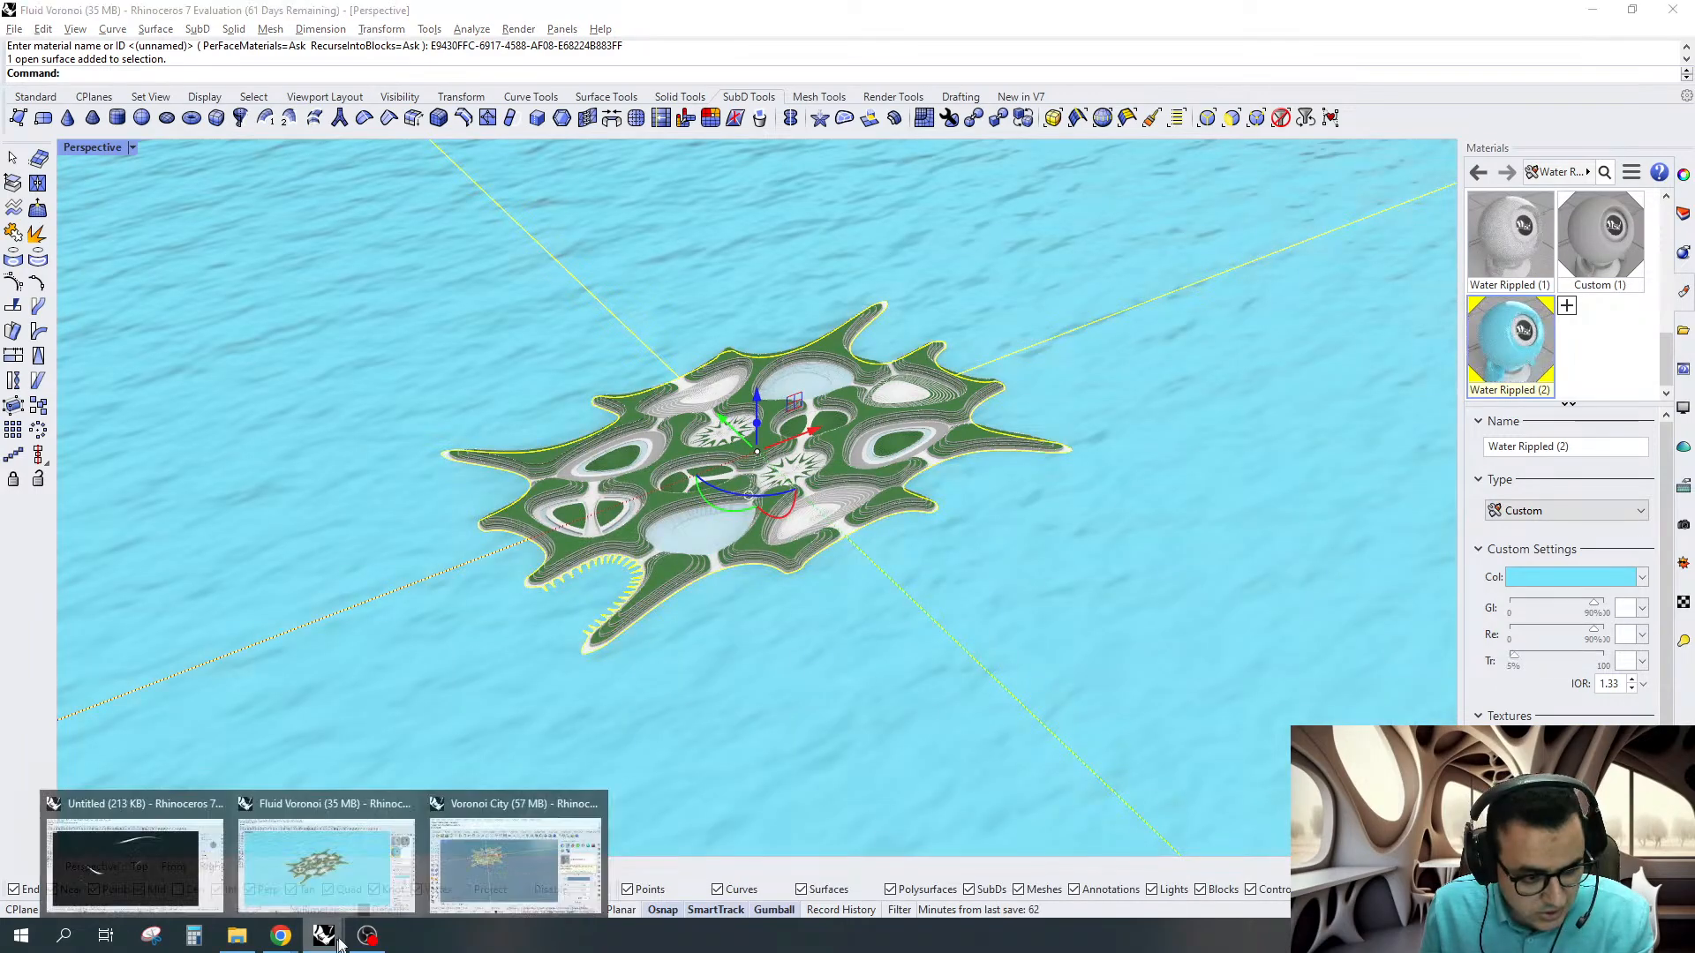
click(515, 861)
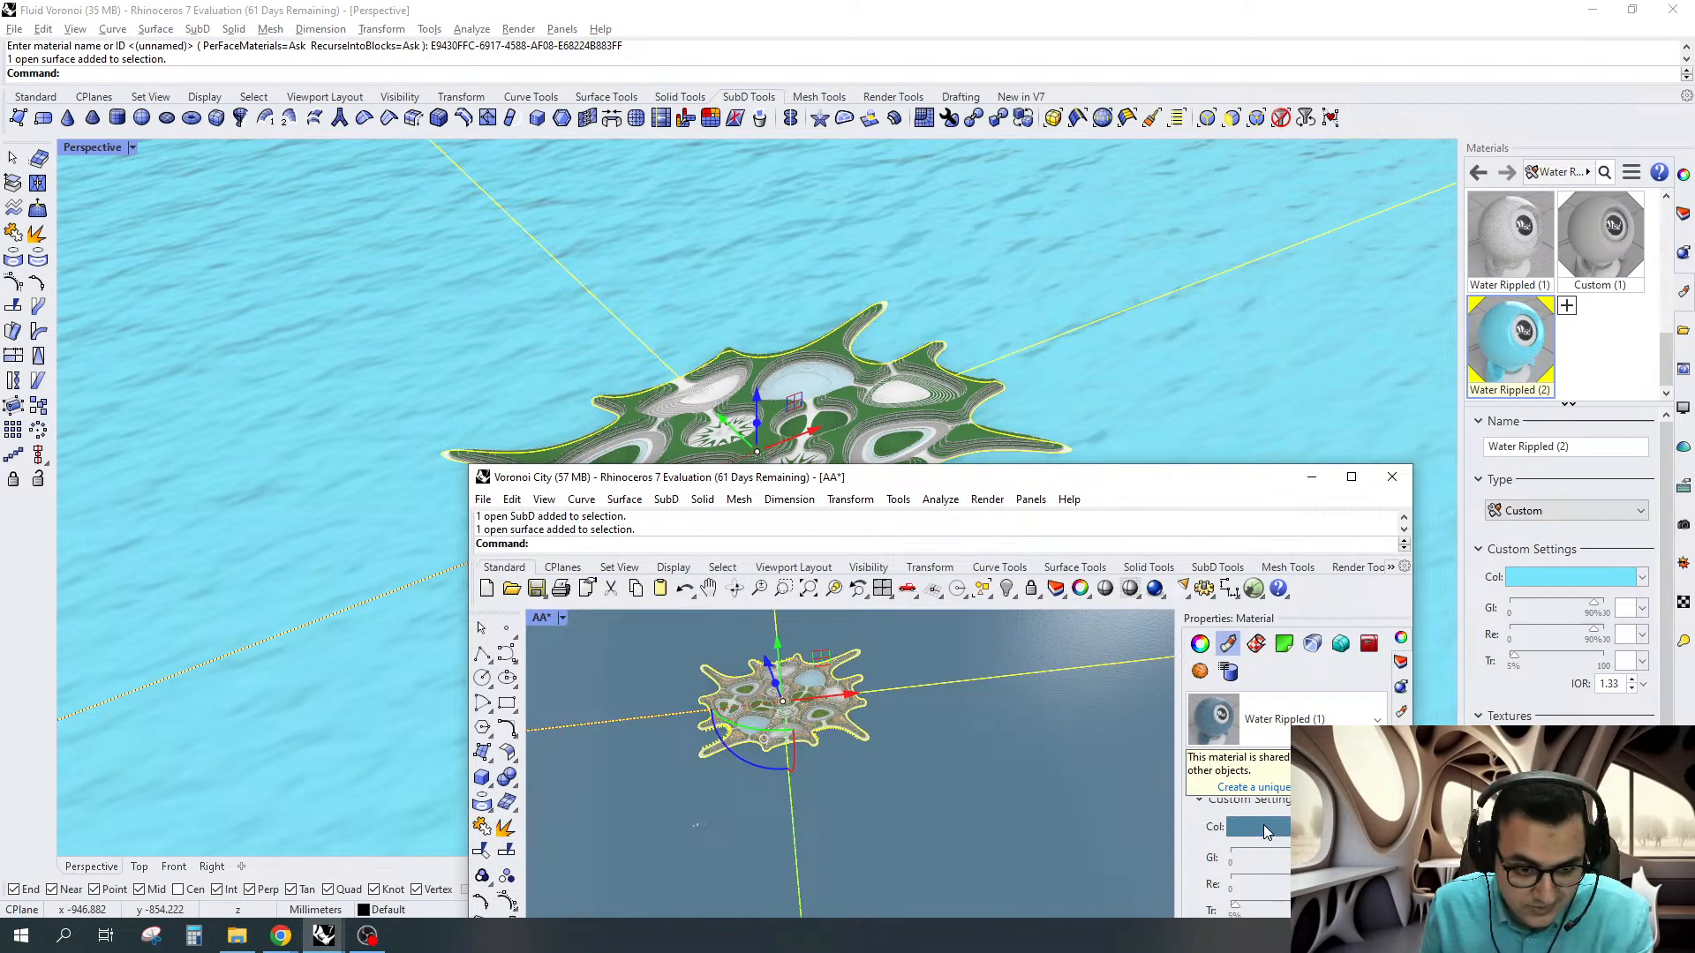
click(1114, 367)
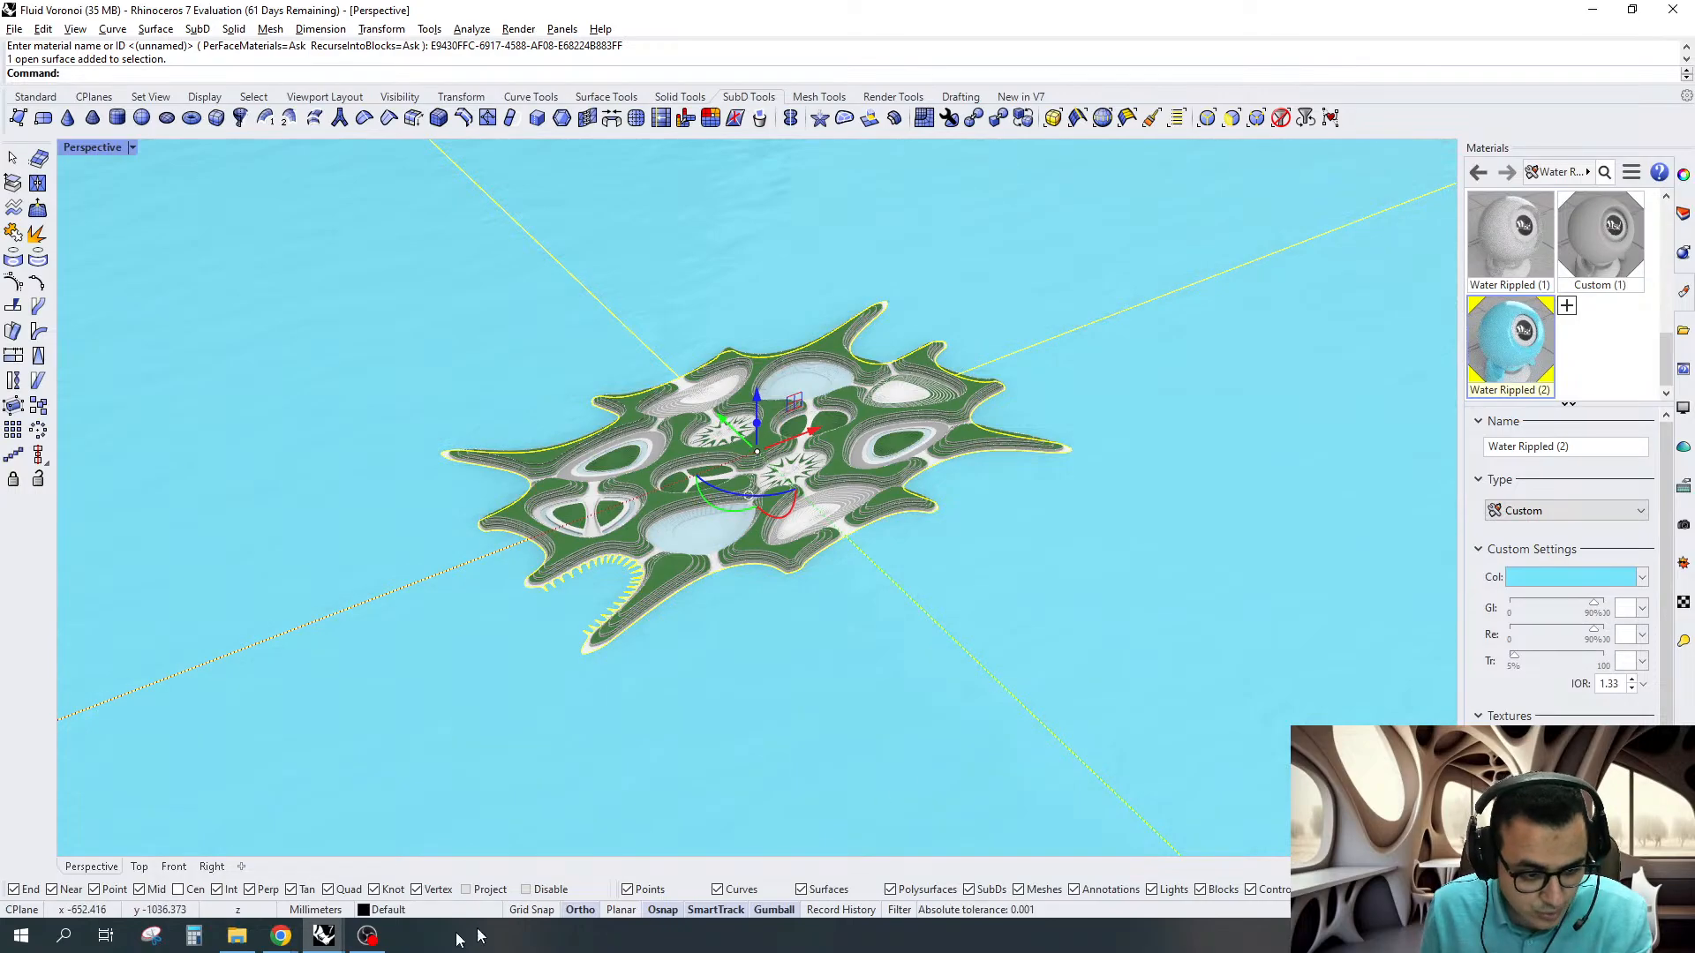
Arrange the Fluid Voronoi and Voronoi City windows so both files' material settings are visible together
click(324, 936)
click(482, 875)
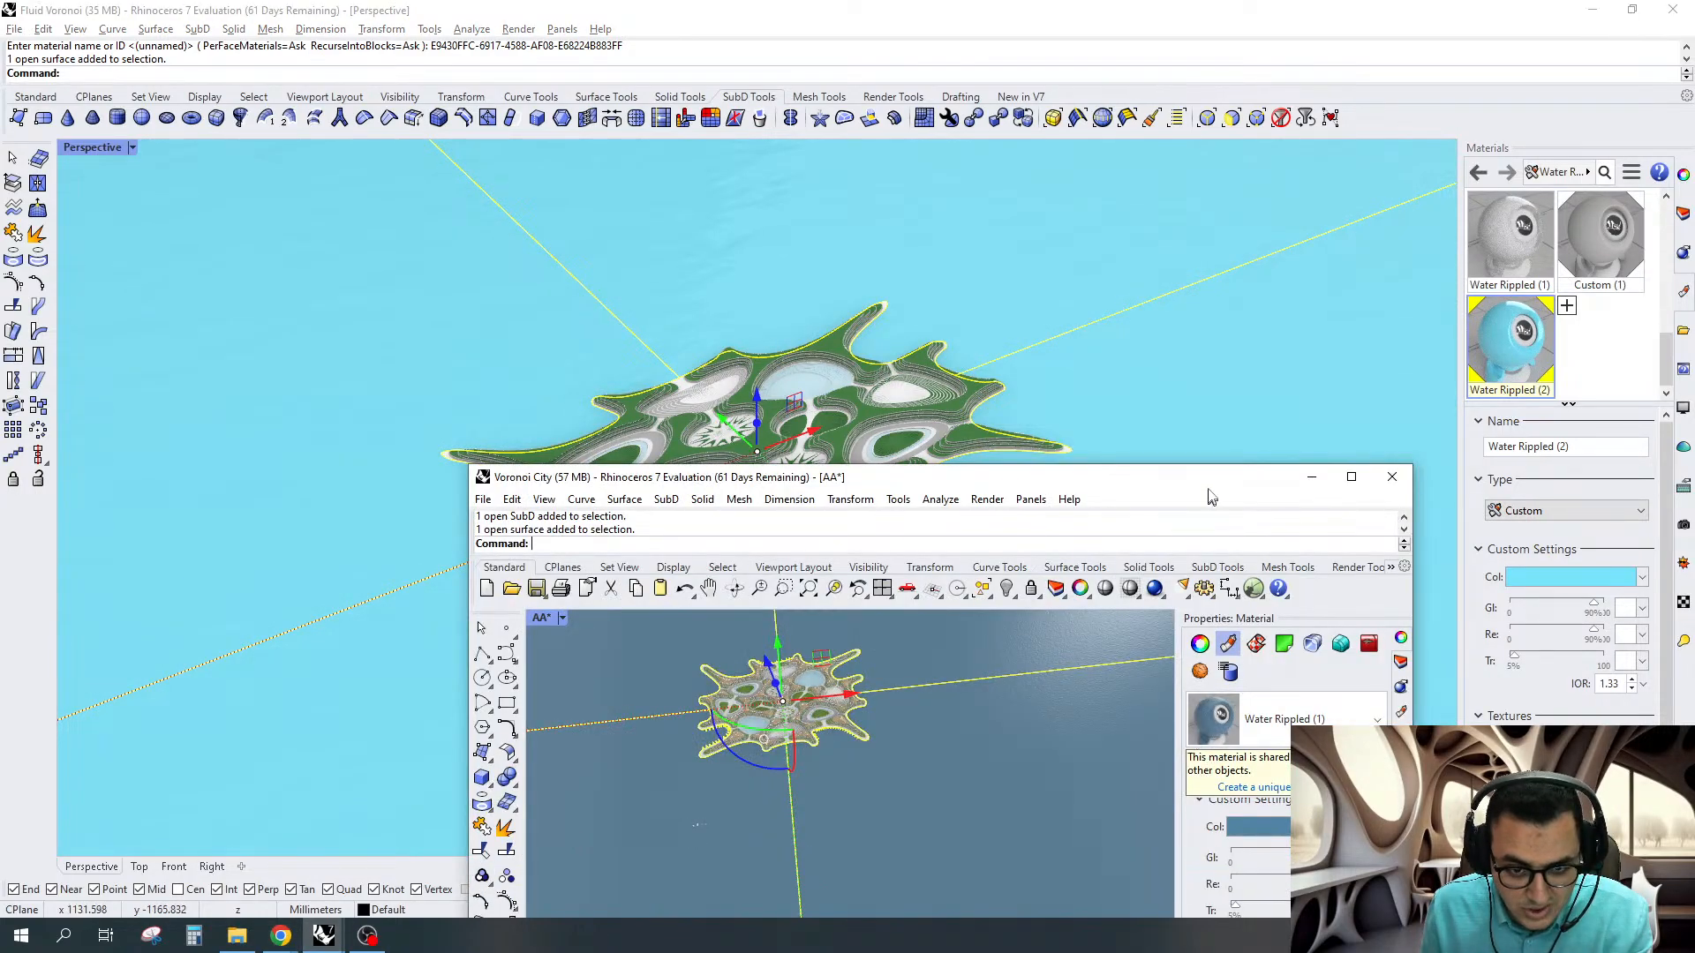
drag(883, 477, 1002, 212)
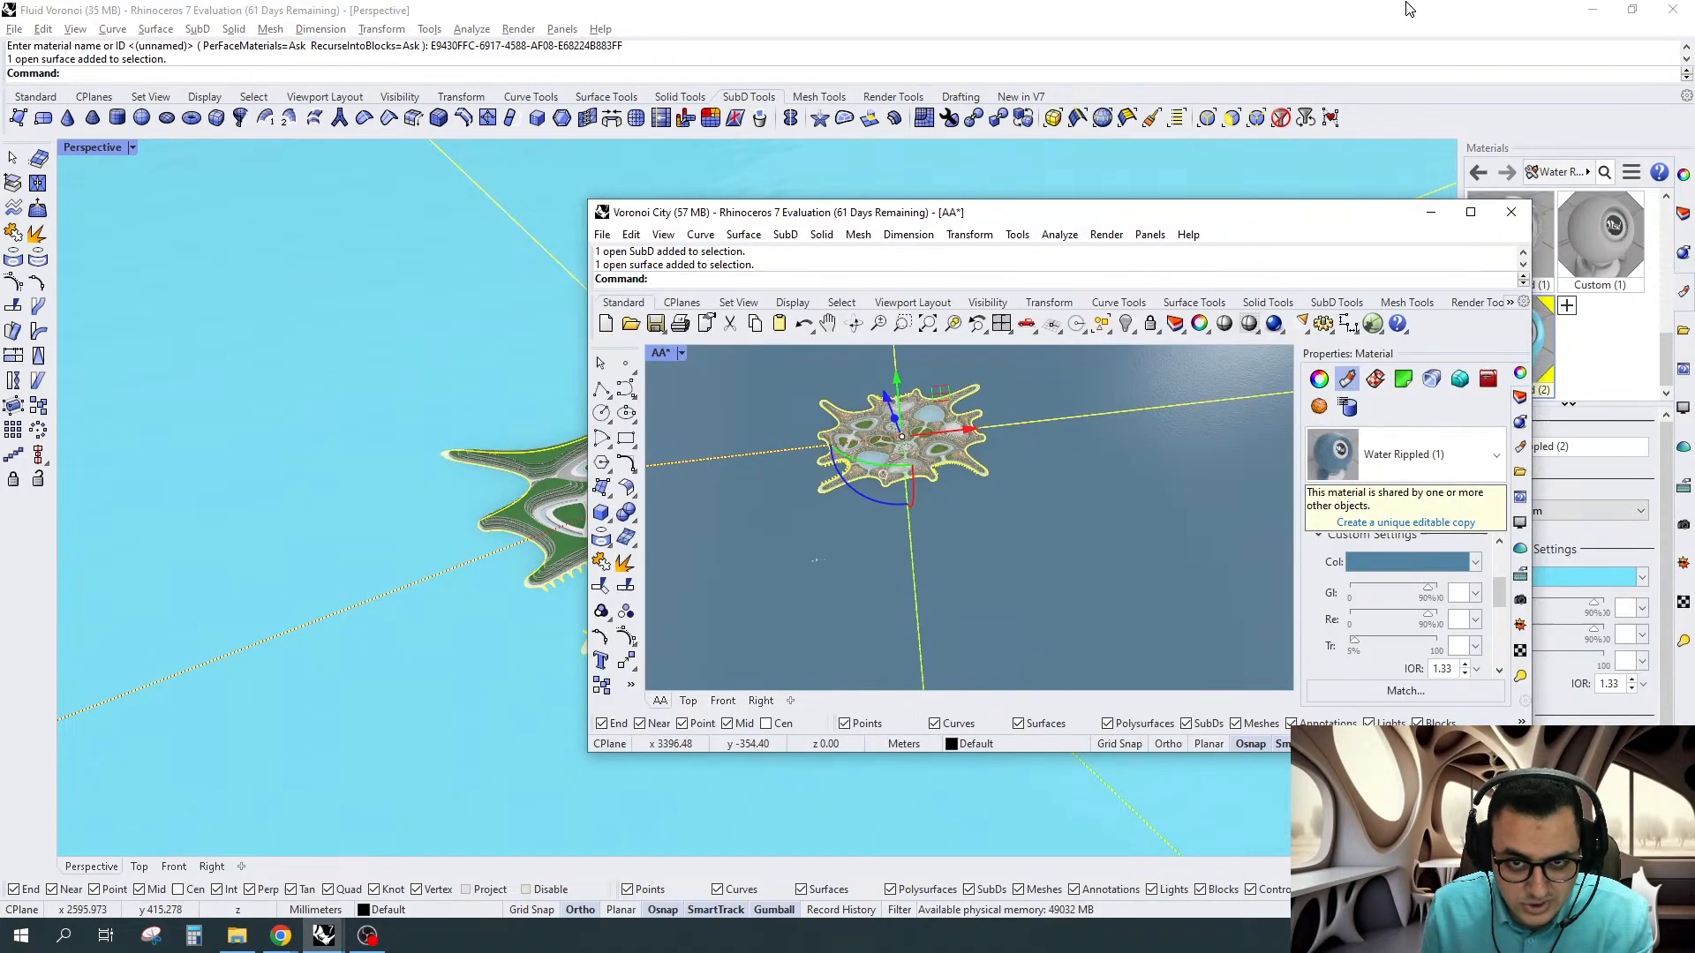
double_click(1410, 9)
drag(1401, 20, 743, 108)
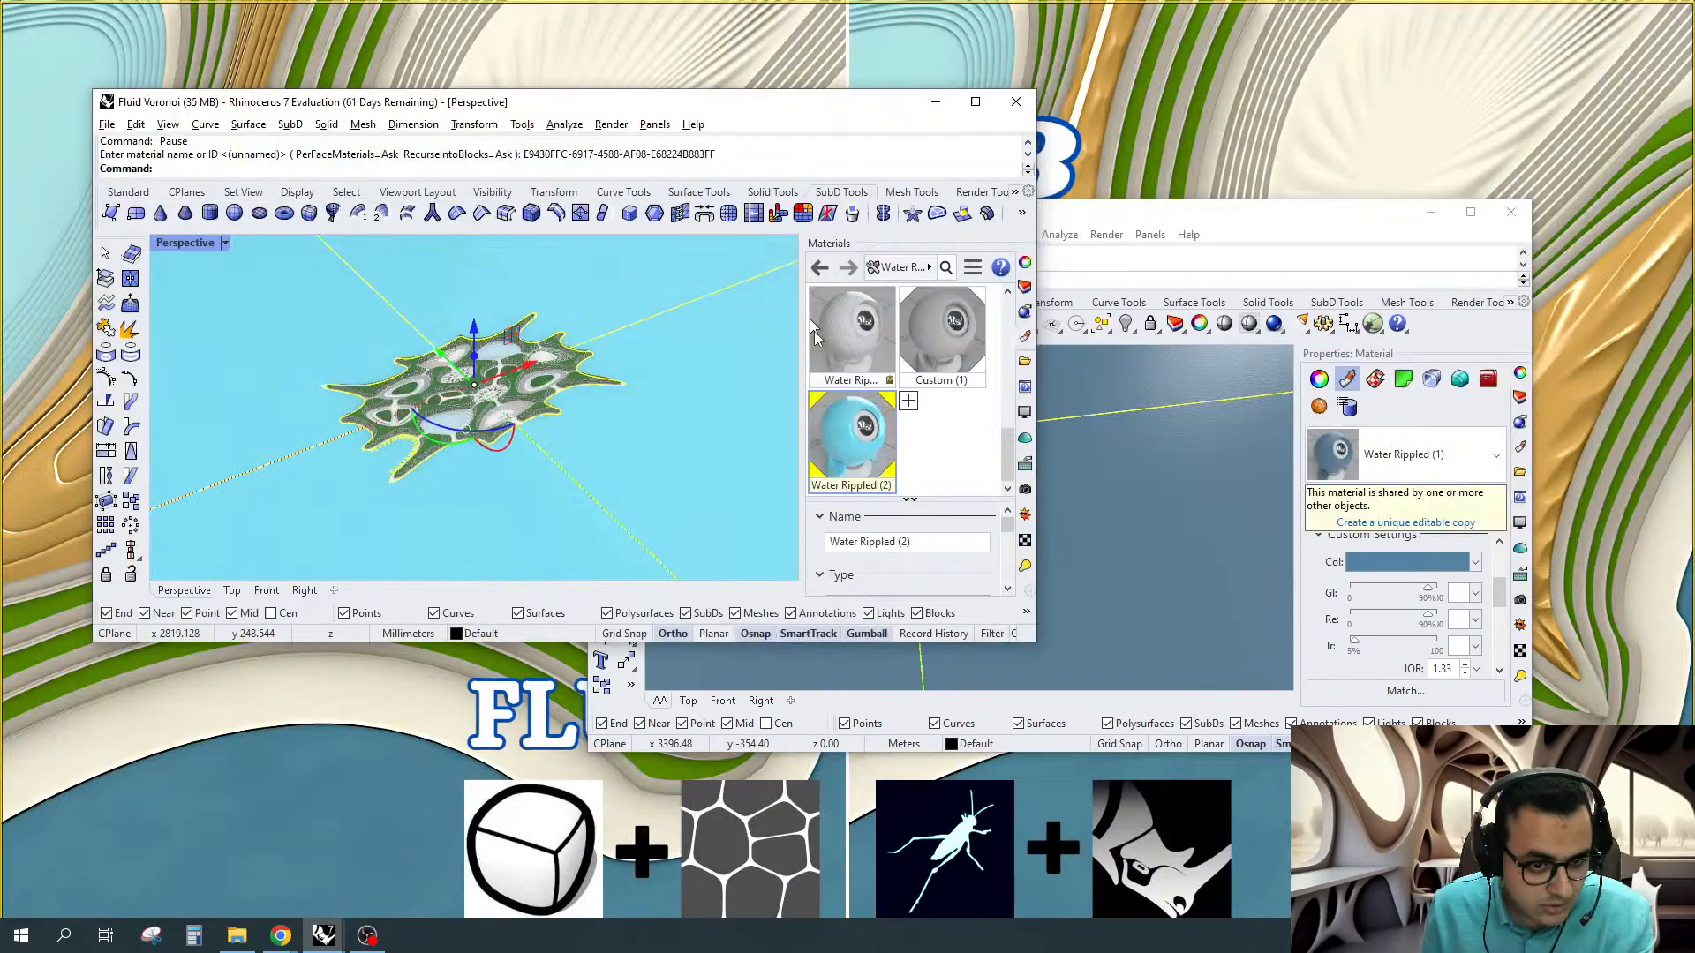
Sample the Voronoi City water's blue color (#5284A2) and apply it as the color of the Water Rippled (2) material
scroll(924, 545, down, 3)
click(918, 567)
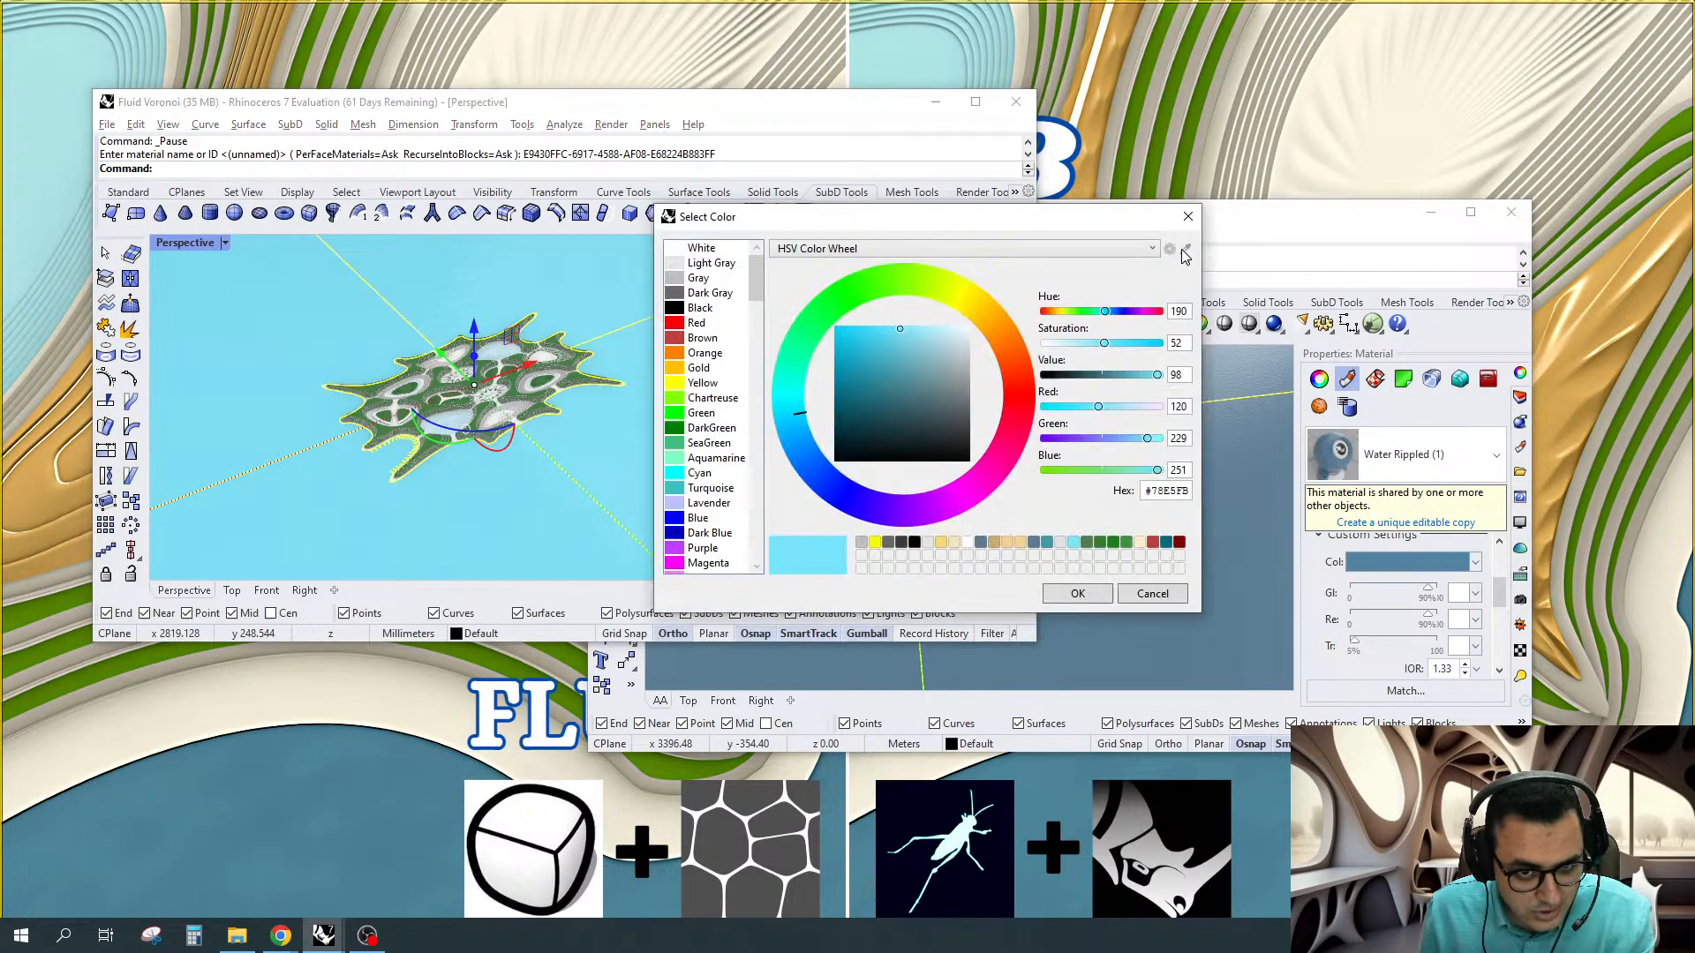
click(1186, 250)
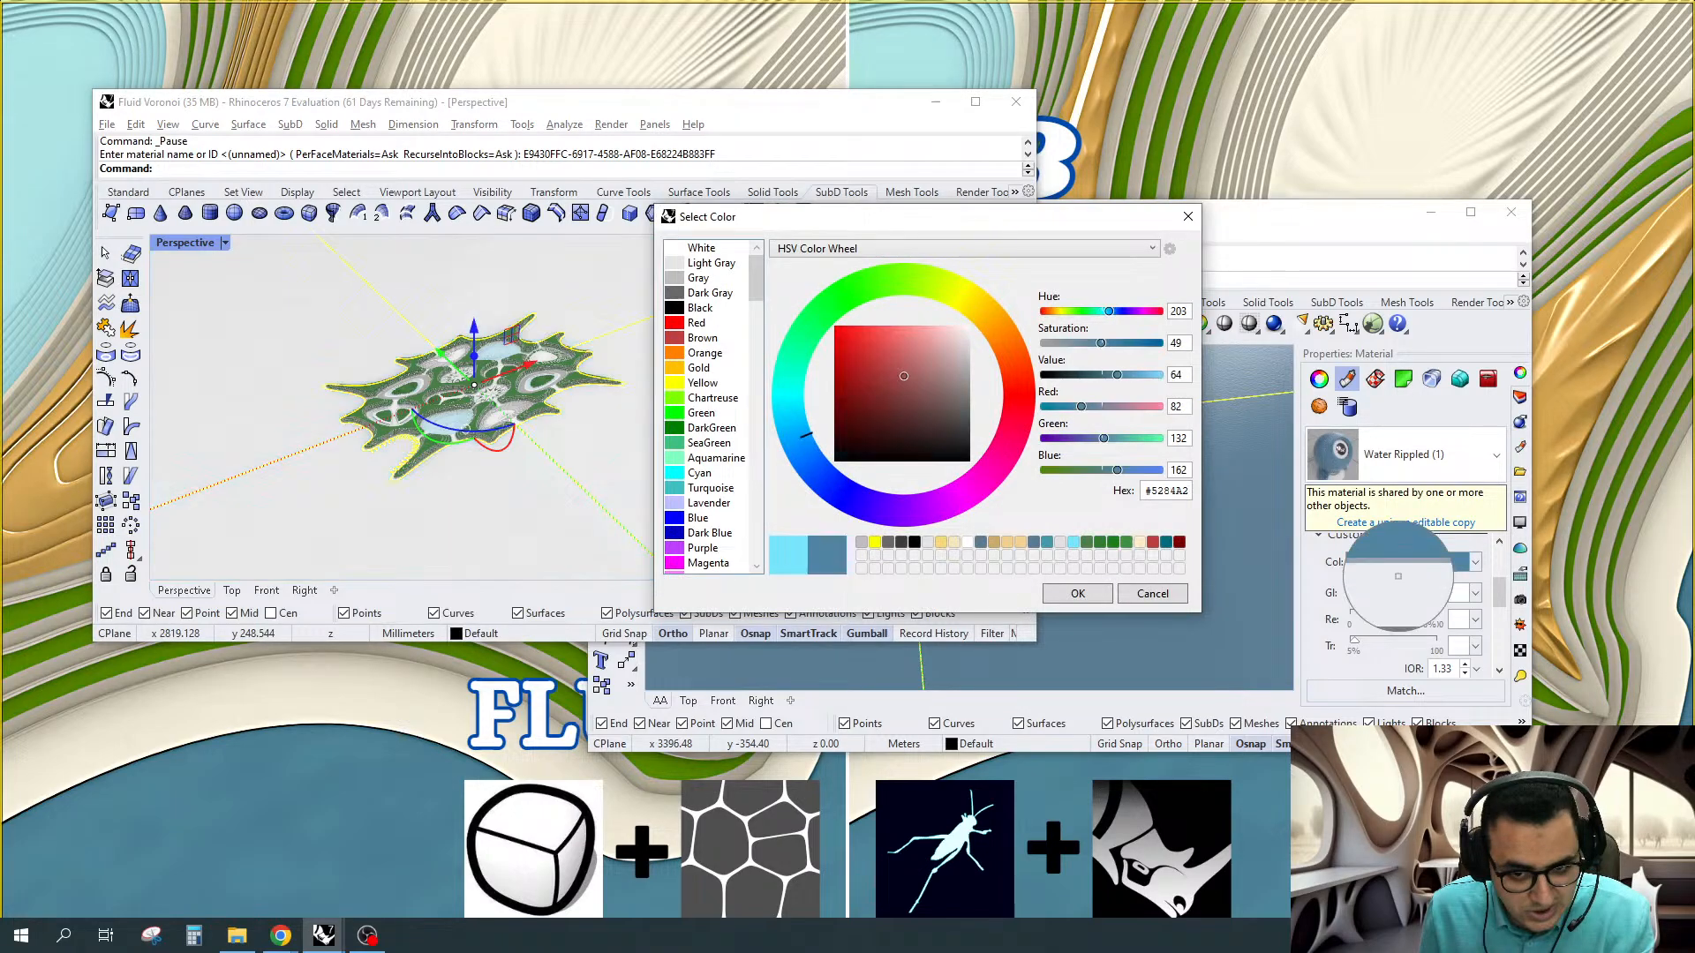
click(1394, 561)
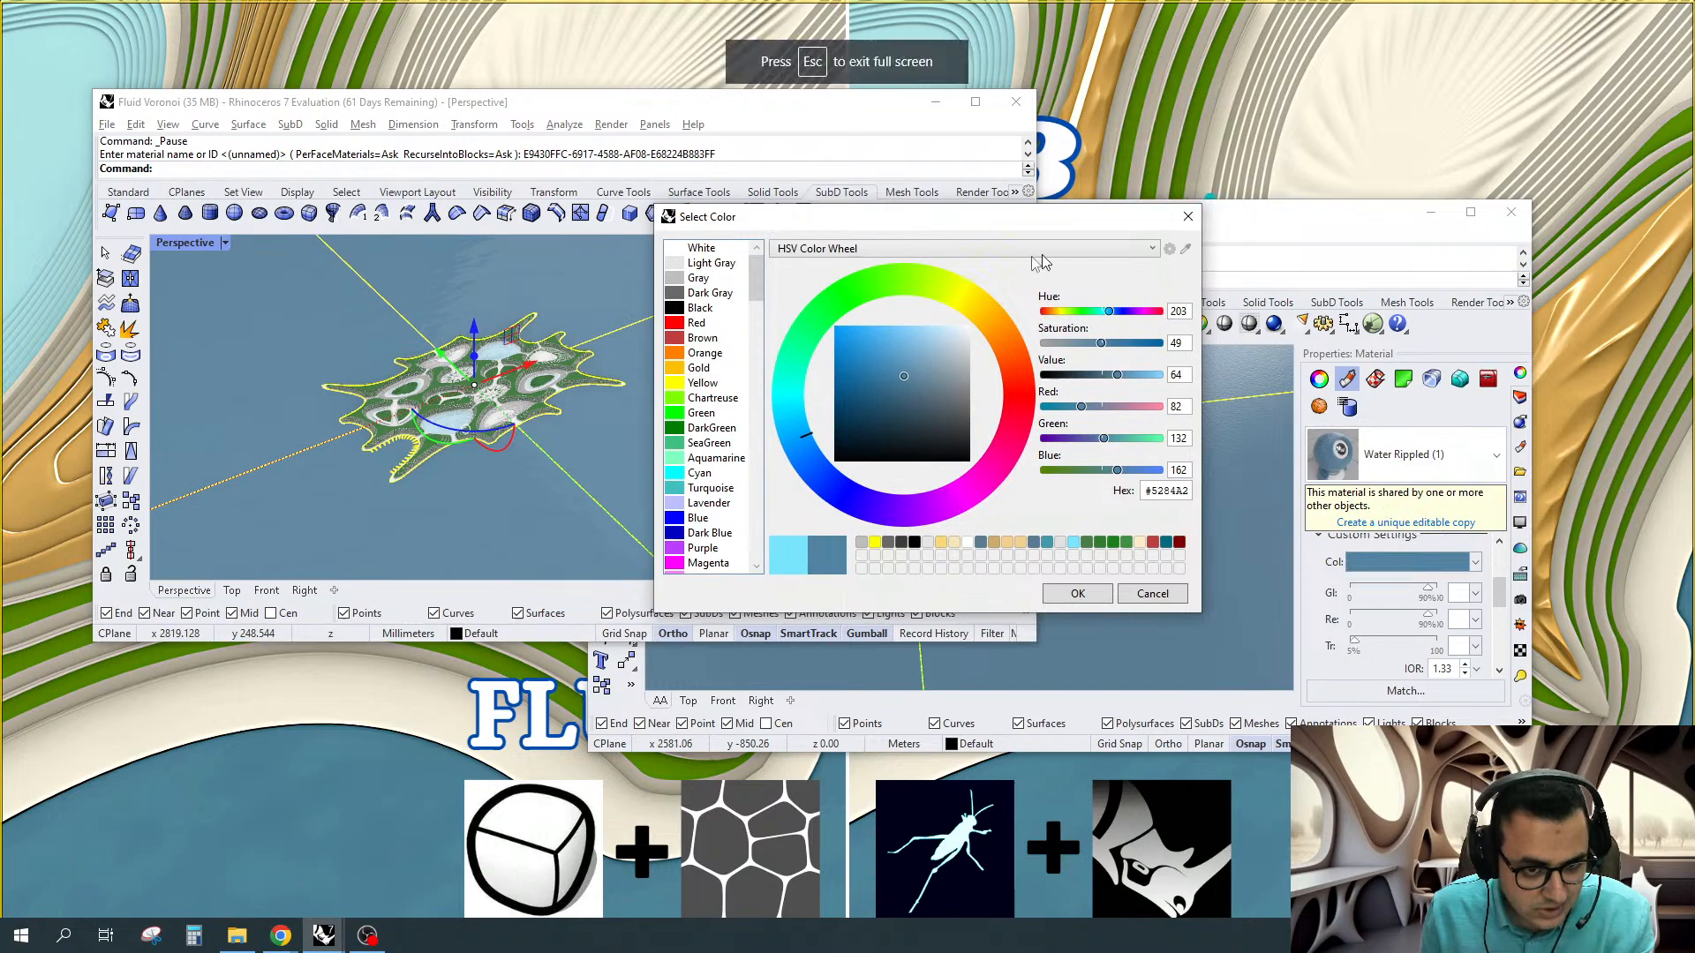
drag(995, 226, 694, 248)
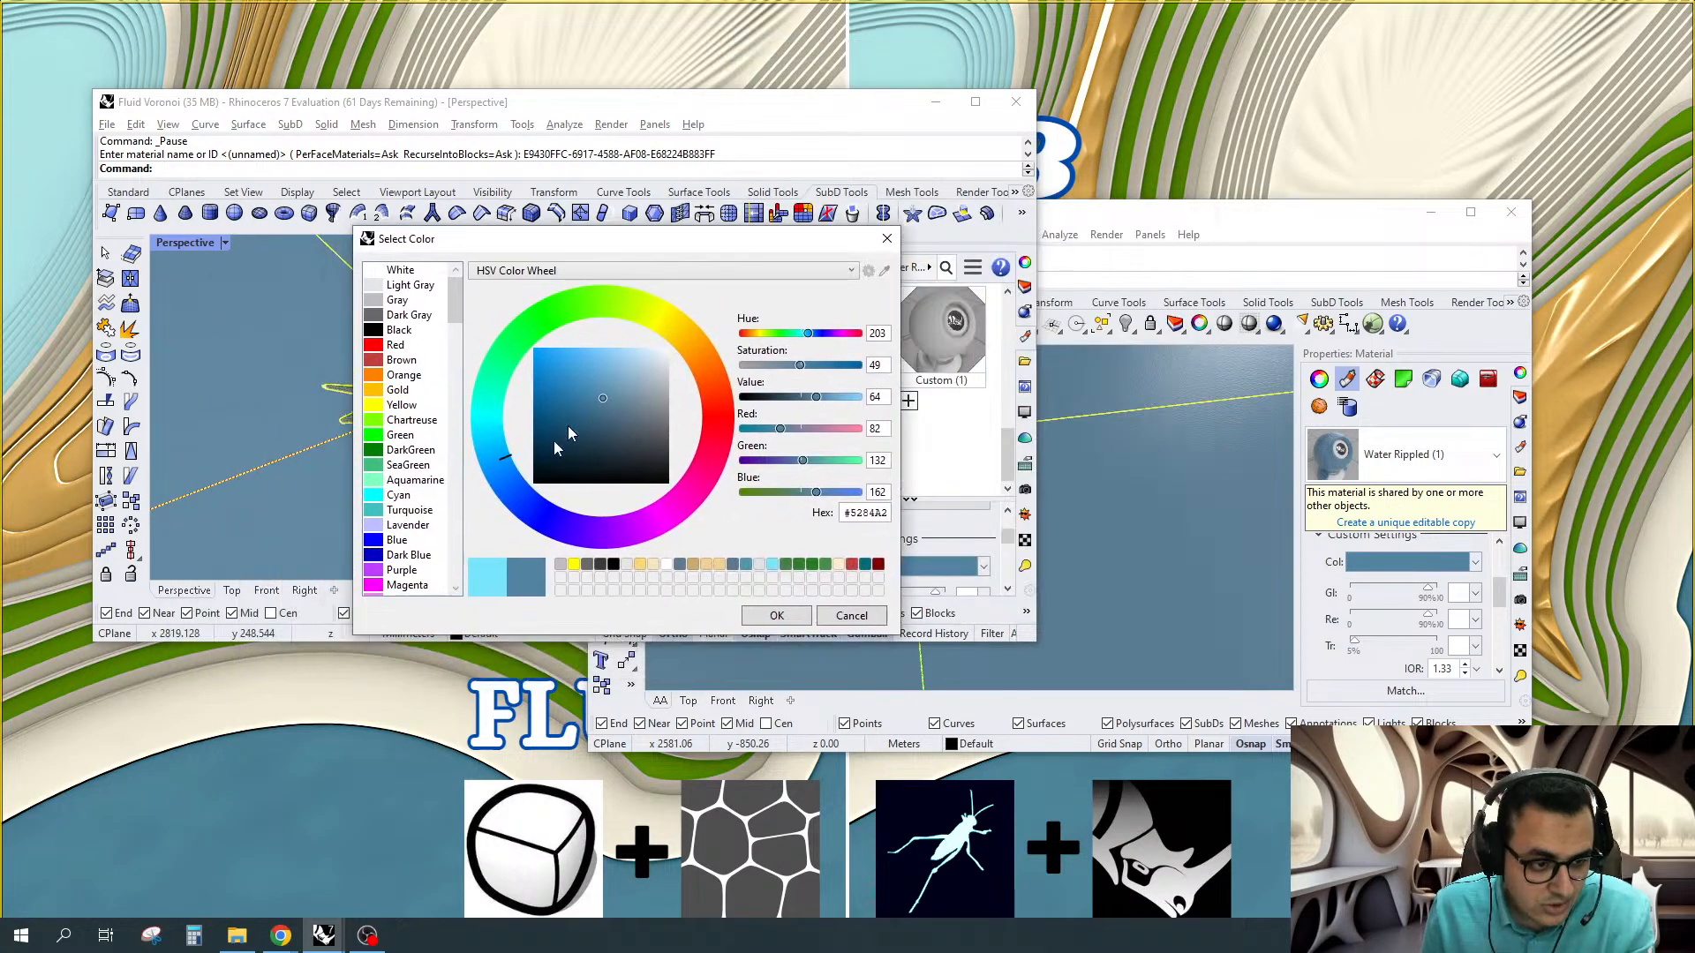
click(777, 615)
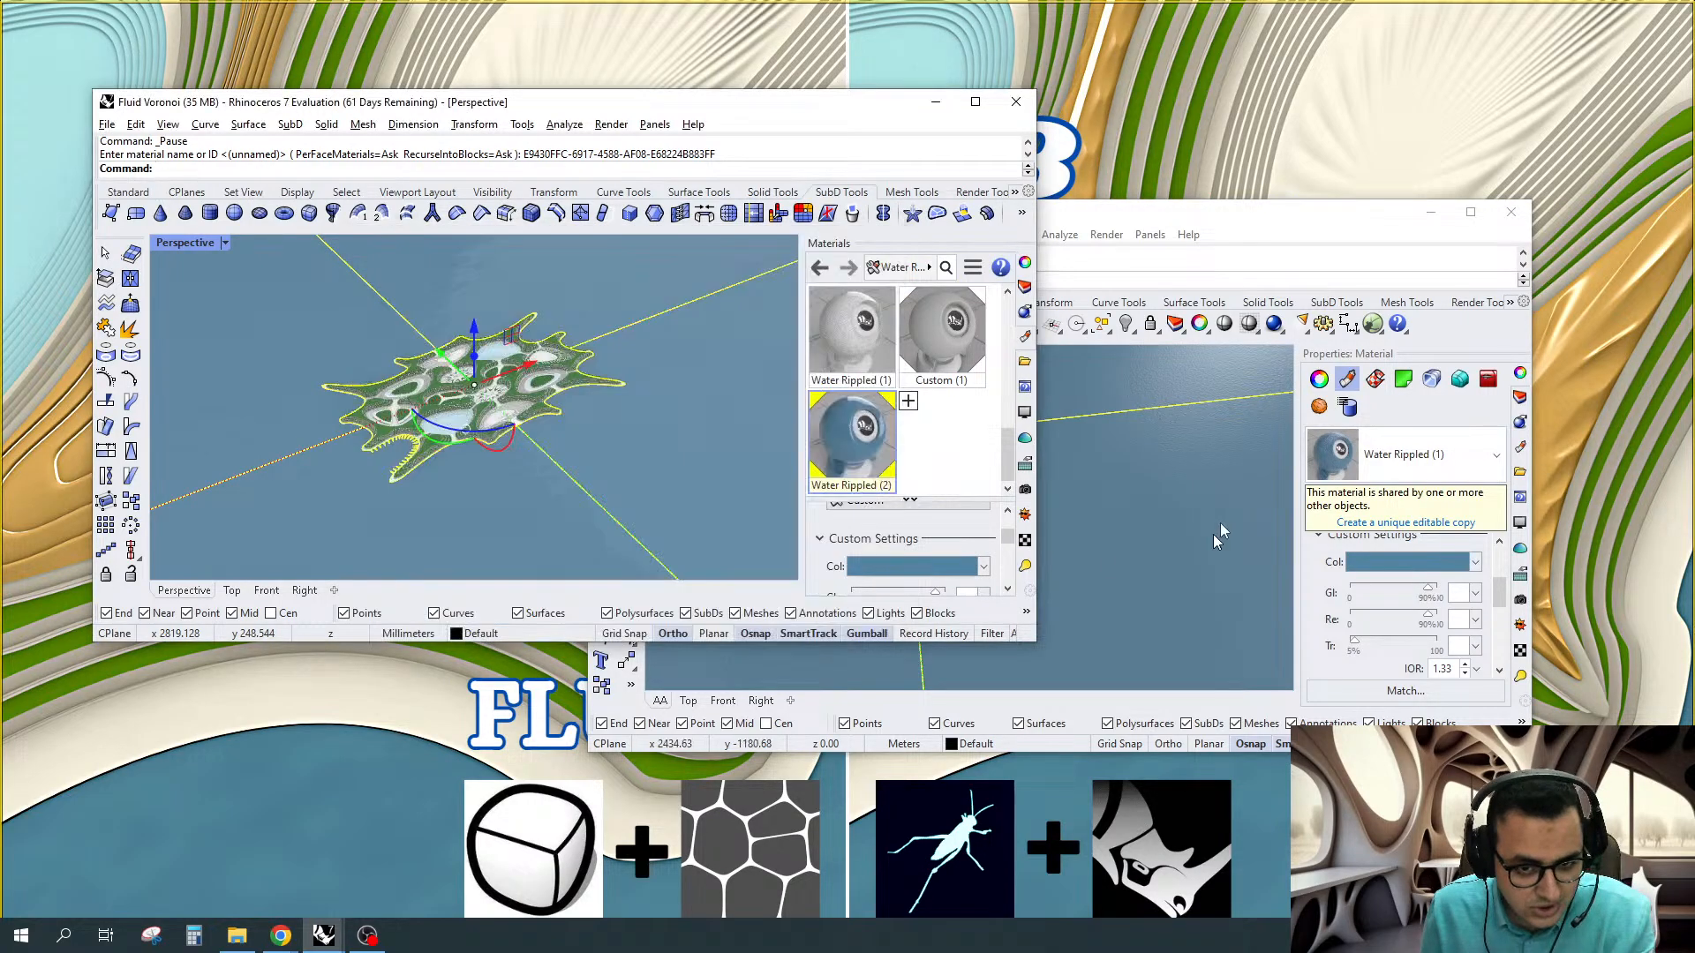
Put the Voronoi City window away and maximize the Fluid Voronoi window
click(1198, 224)
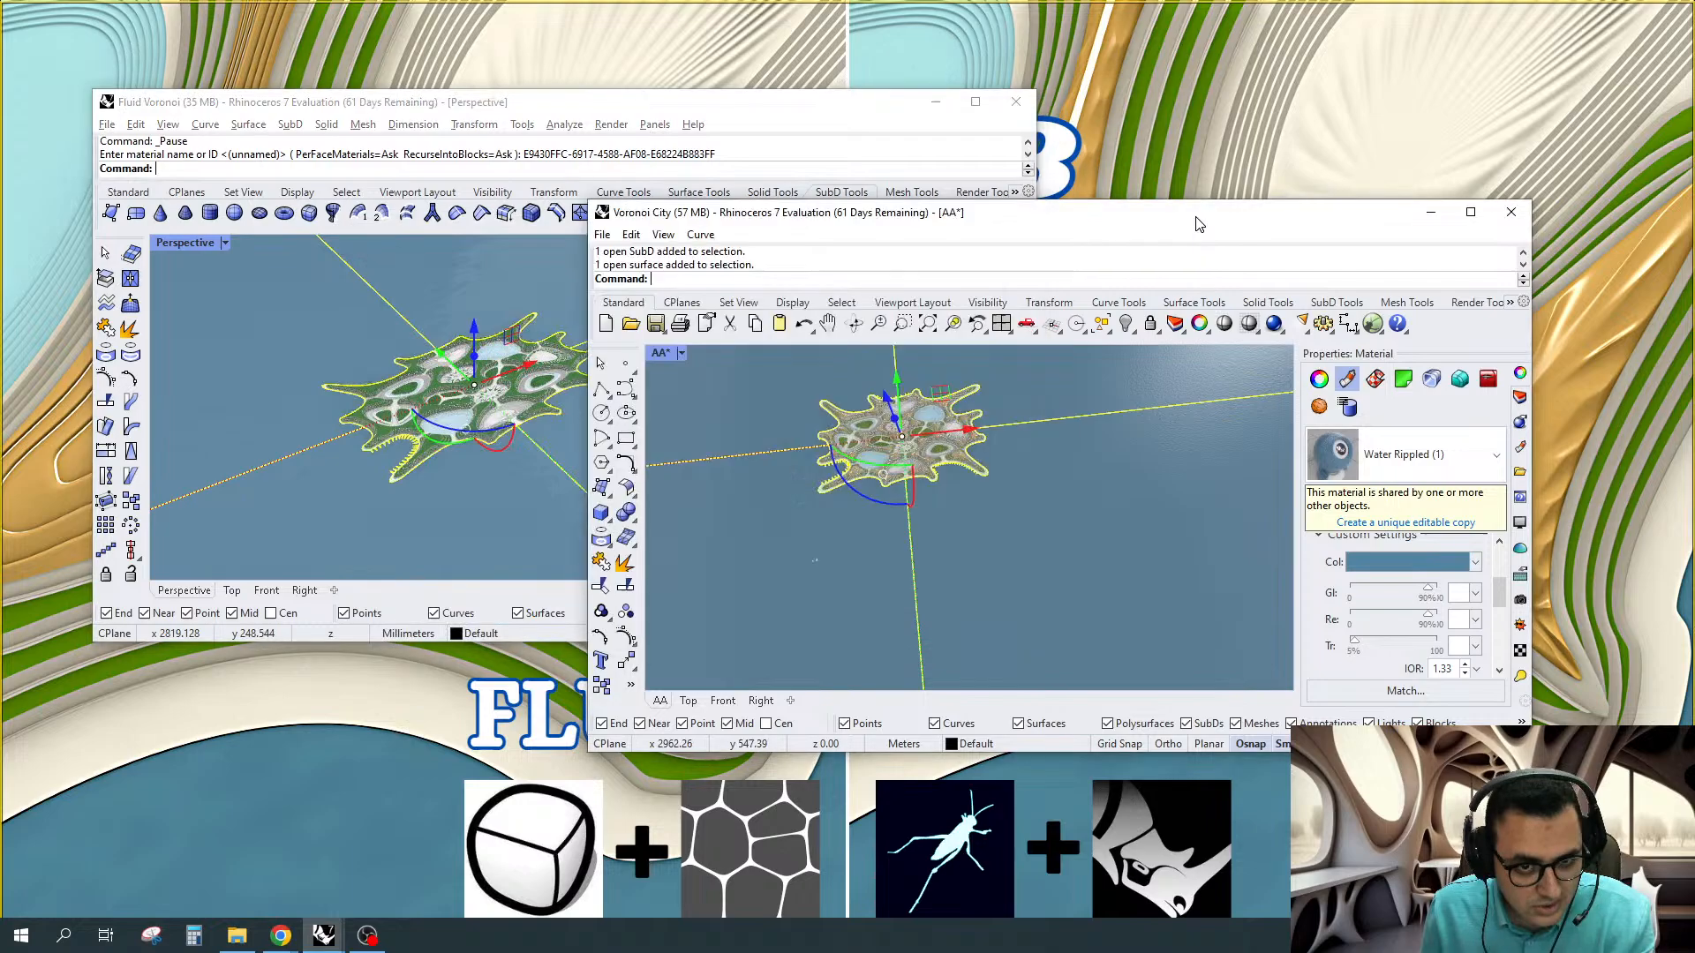
double_click(1195, 218)
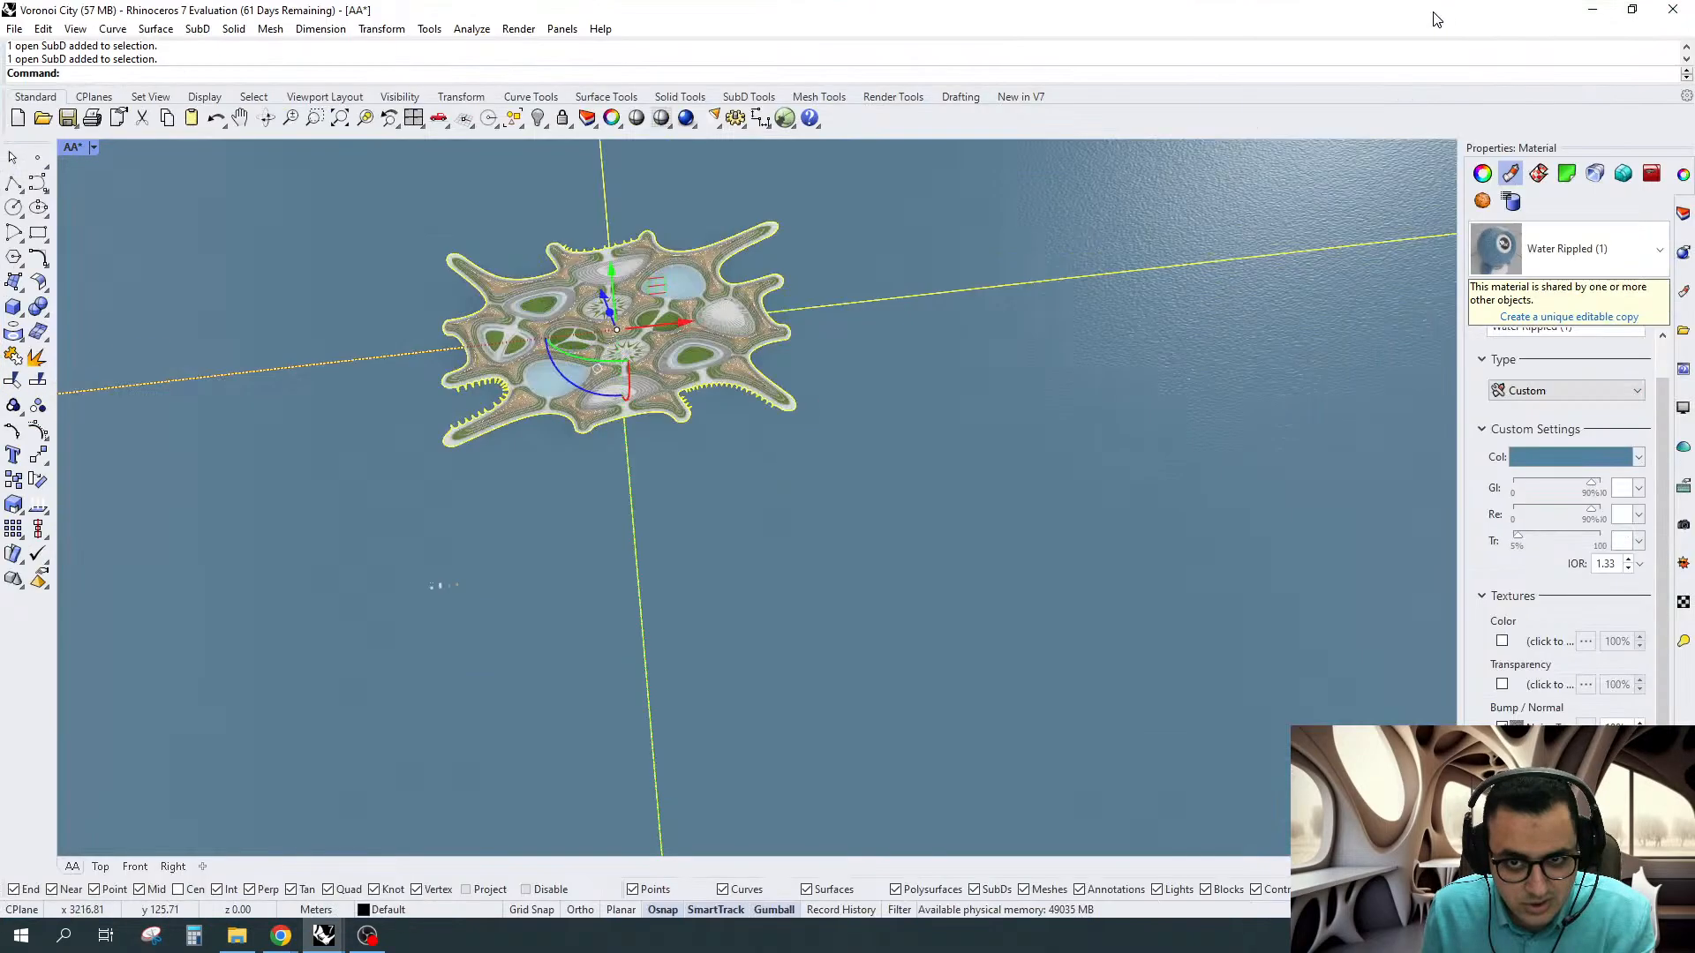
drag(1431, 13, 1694, 63)
click(938, 429)
key(Escape)
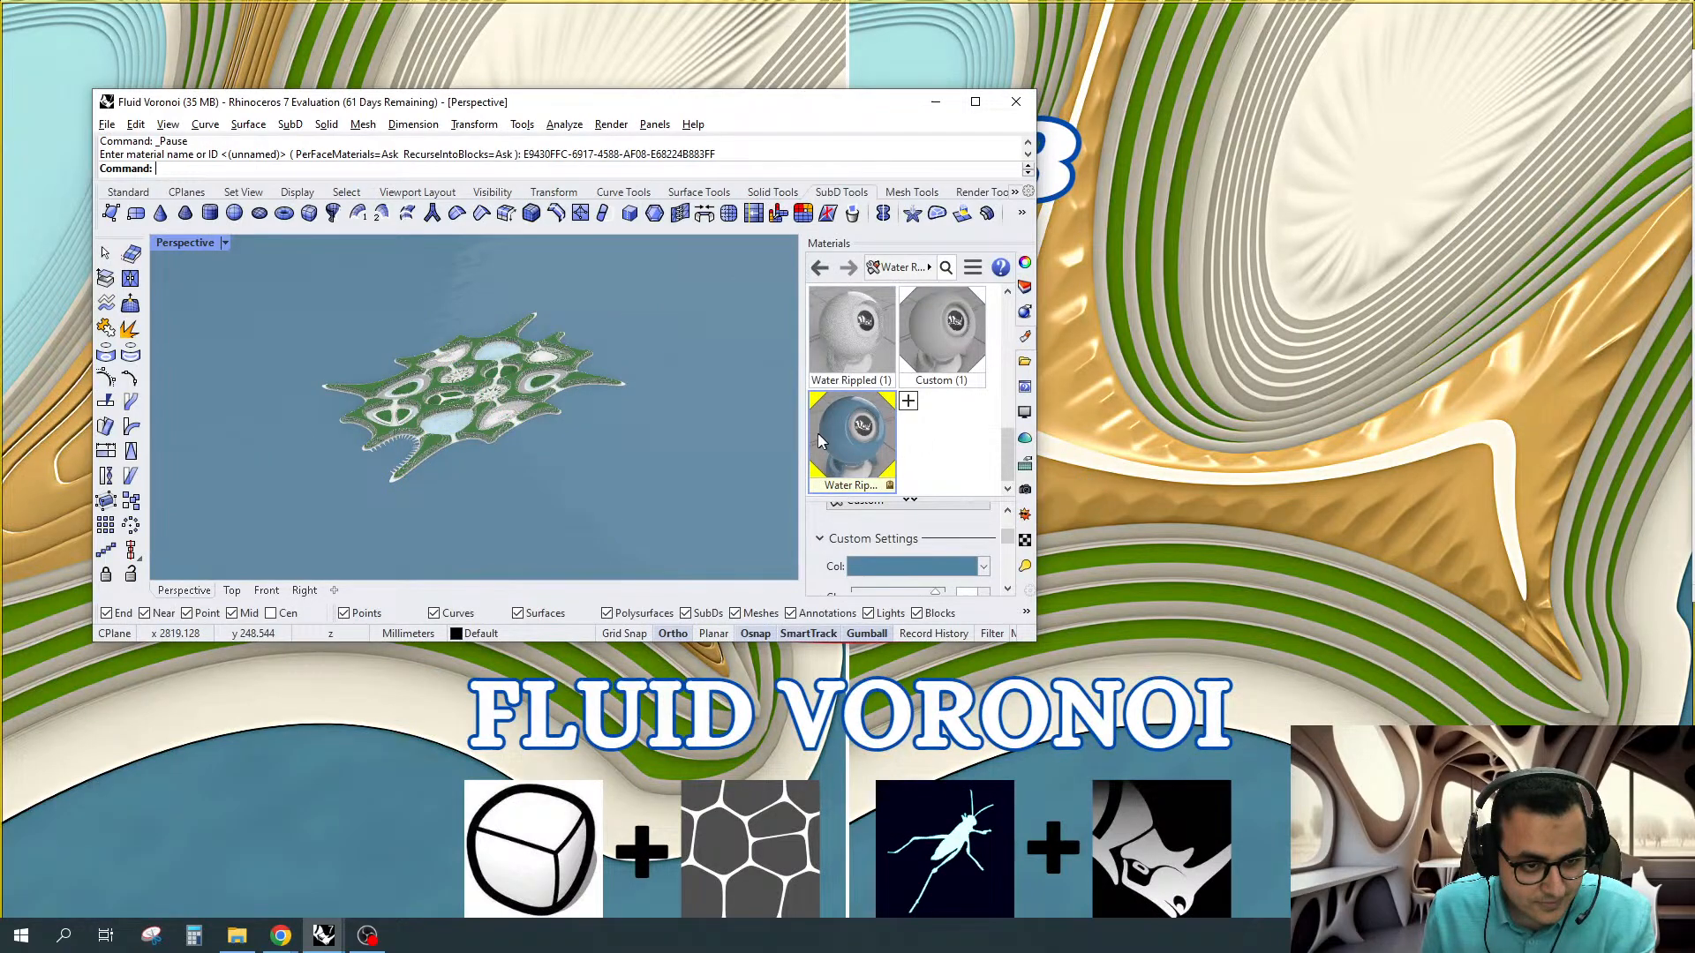
double_click(654, 442)
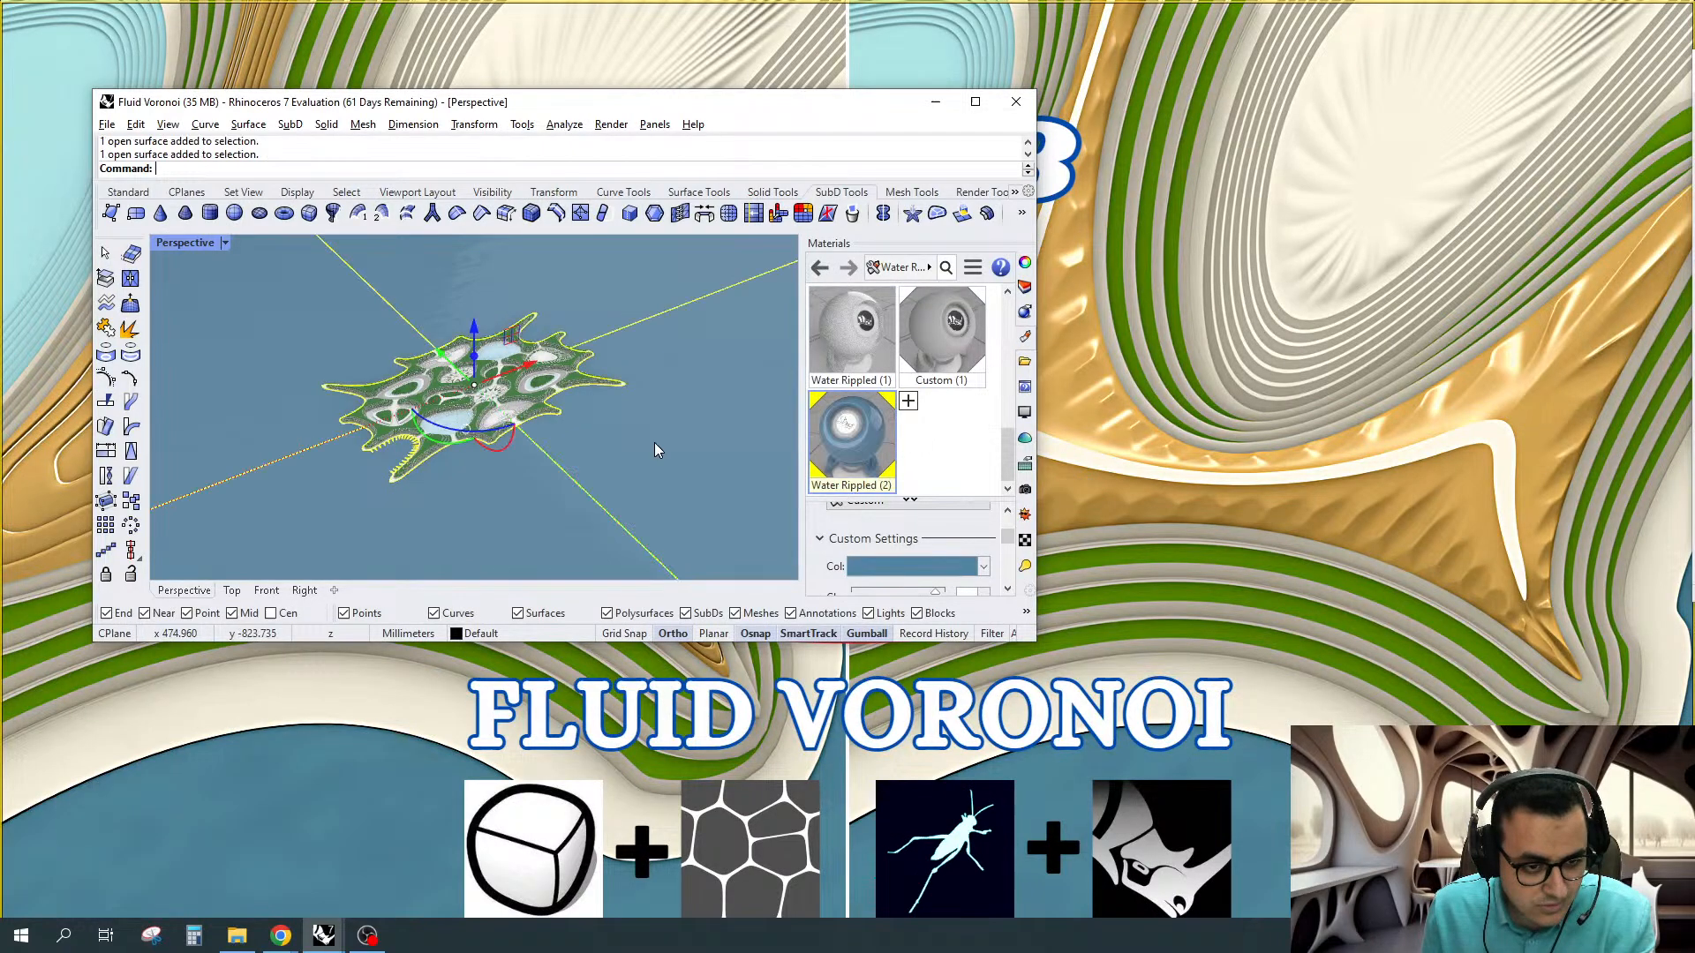
key(Escape)
scroll(654, 442, up, 5)
click(982, 107)
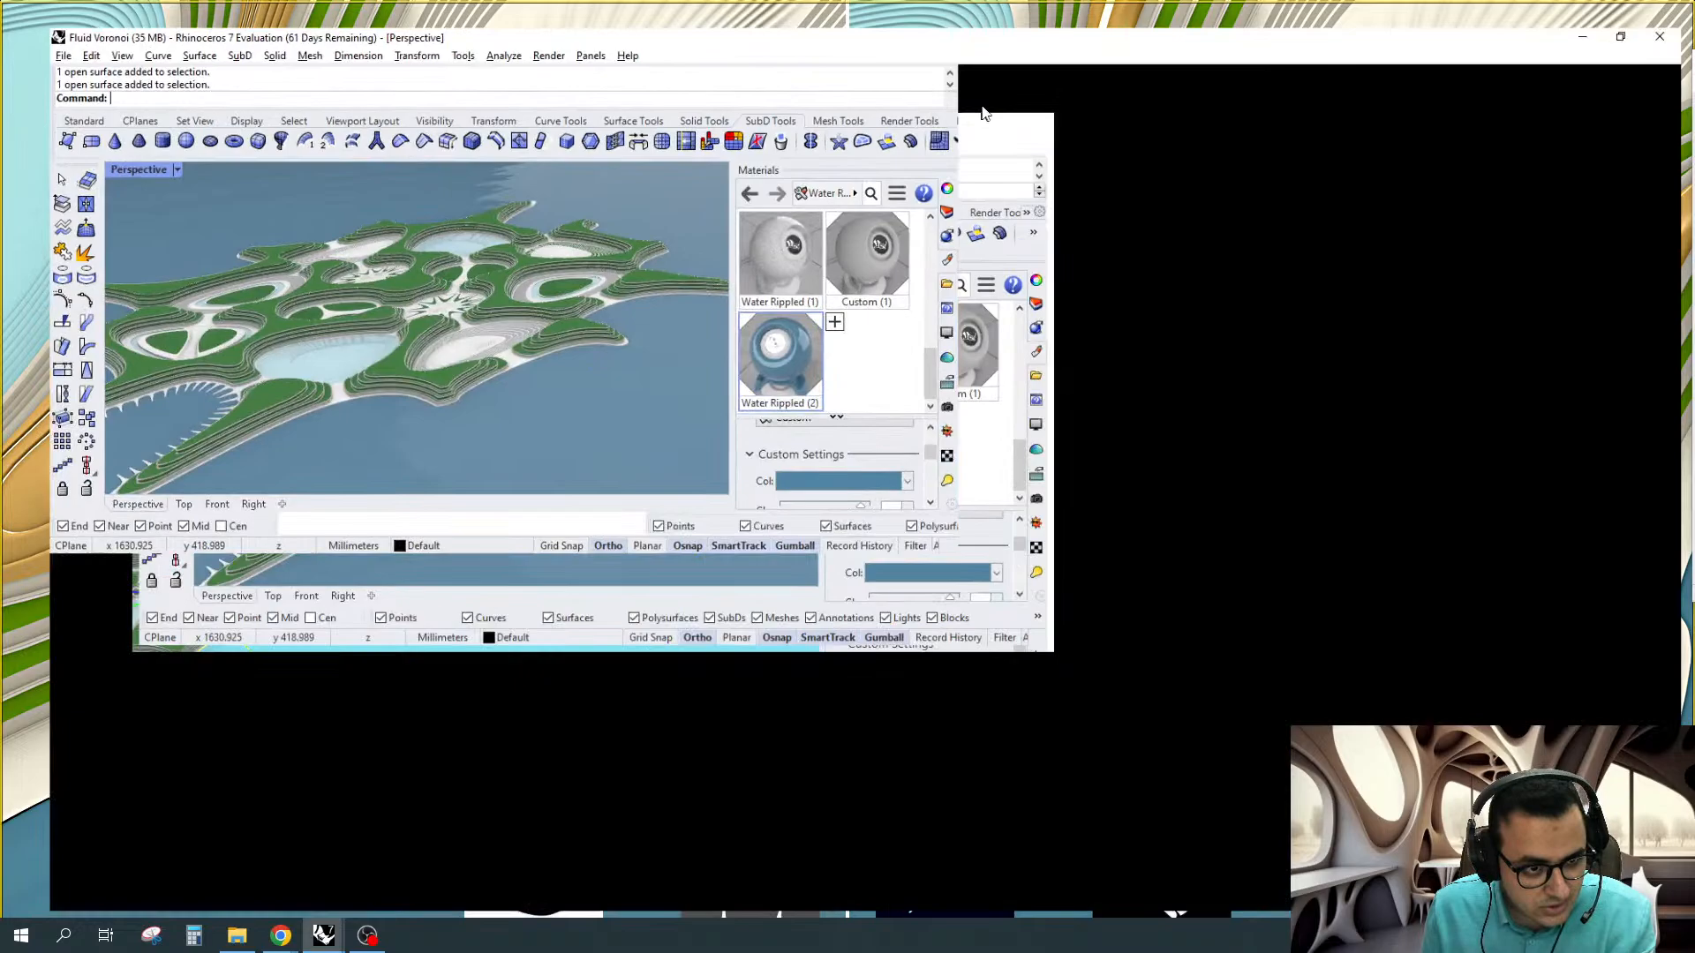
Give the large water surface a box texture mapping with an XYZ size of 1, 1, 1, then deselect it
scroll(909, 488, down, 5)
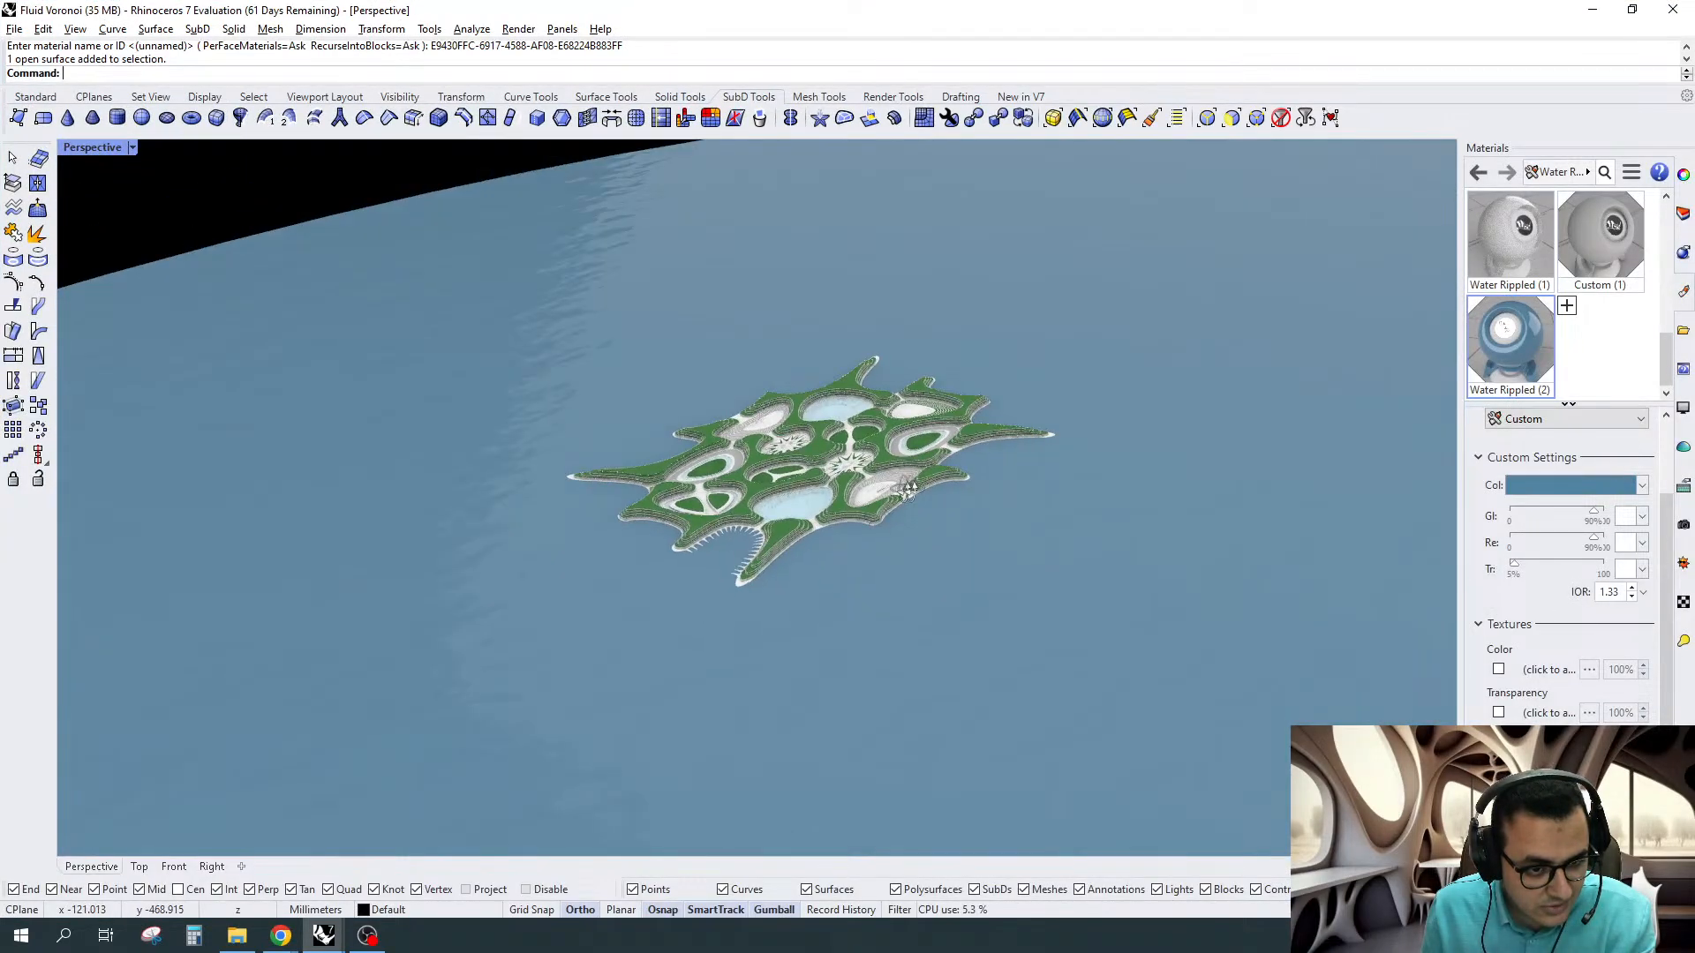
scroll(909, 488, up, 5)
click(1065, 662)
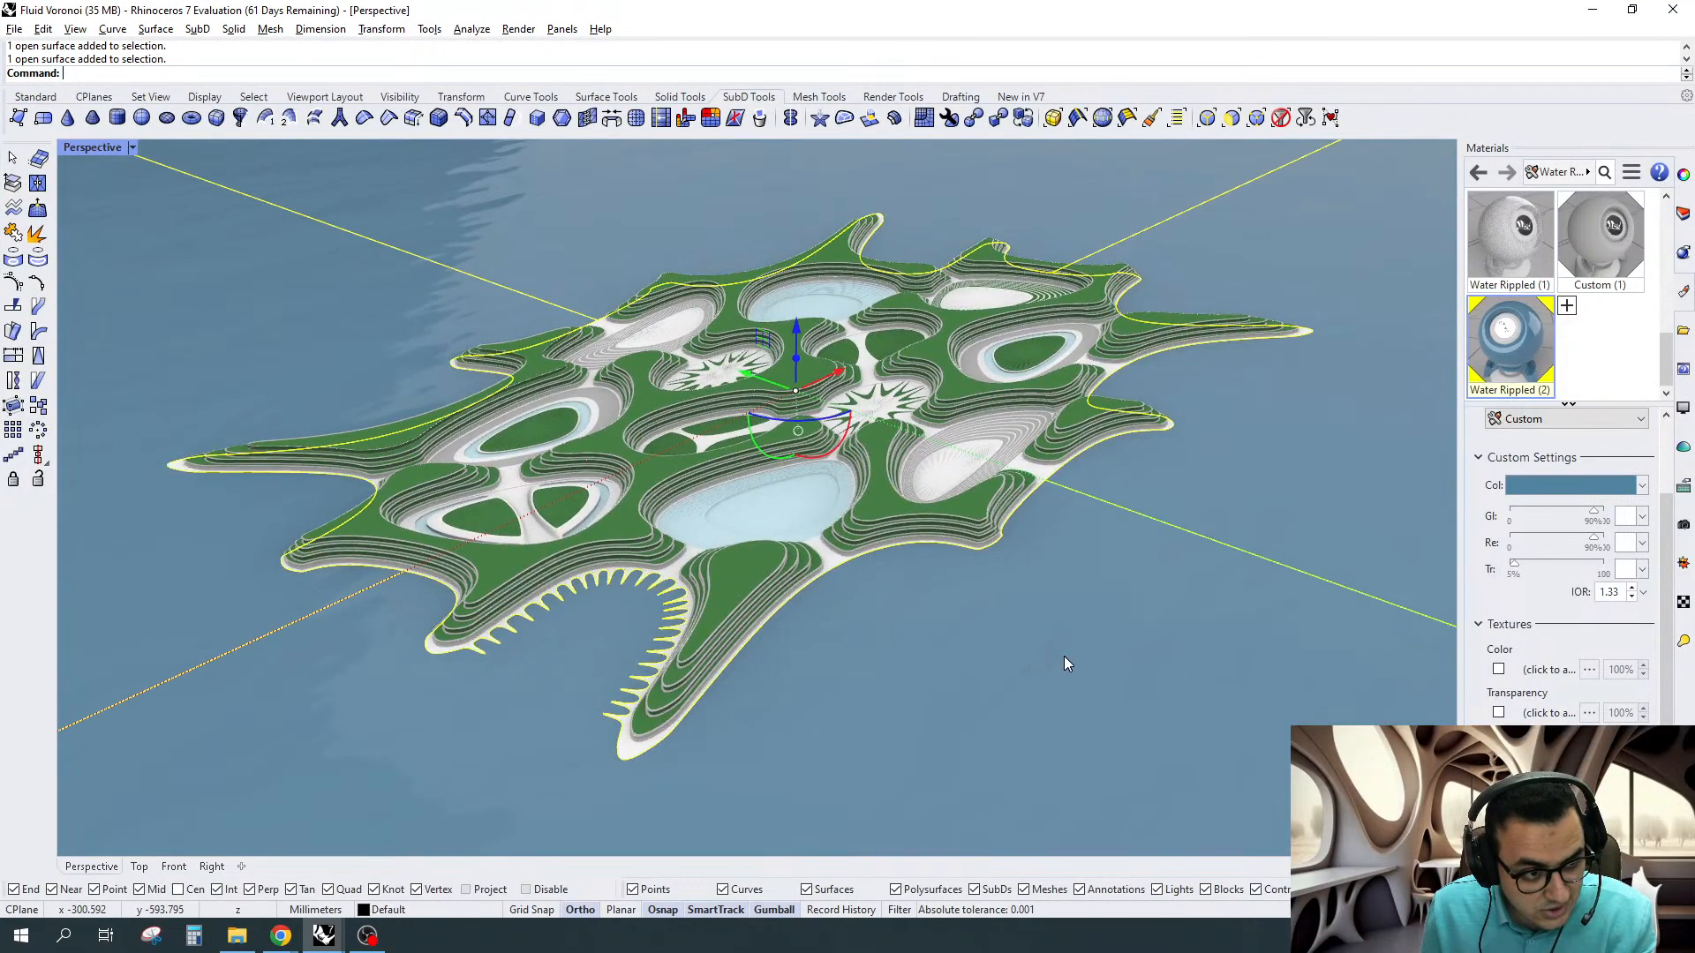
click(1684, 176)
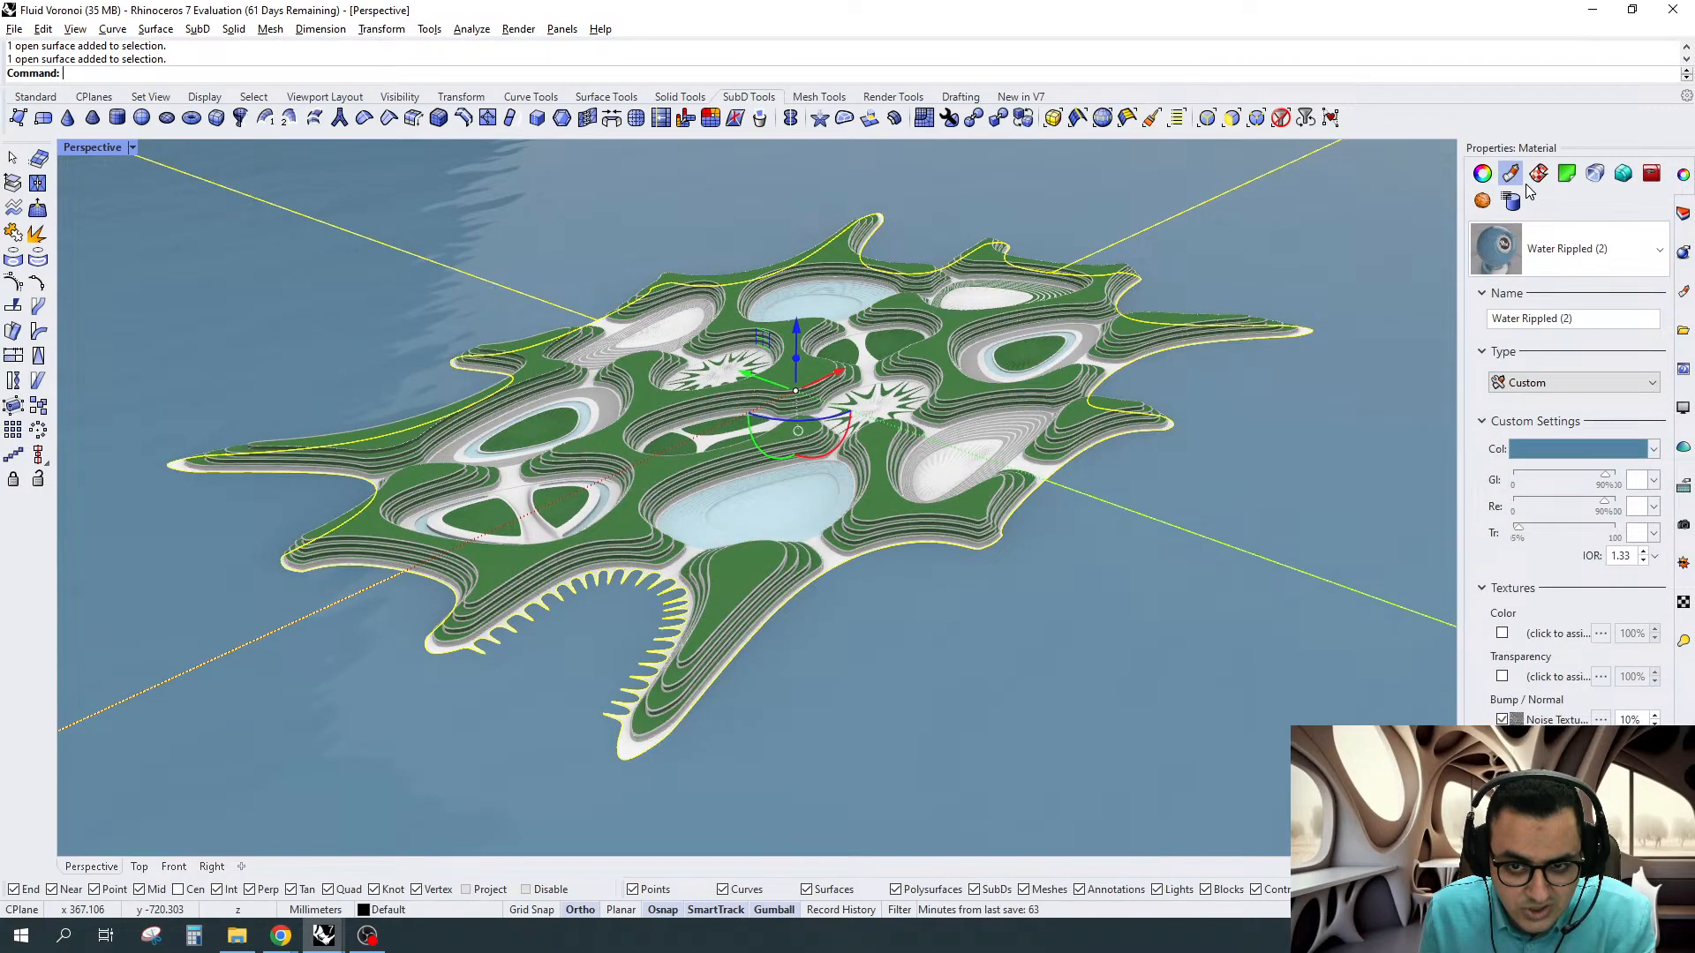
click(1538, 175)
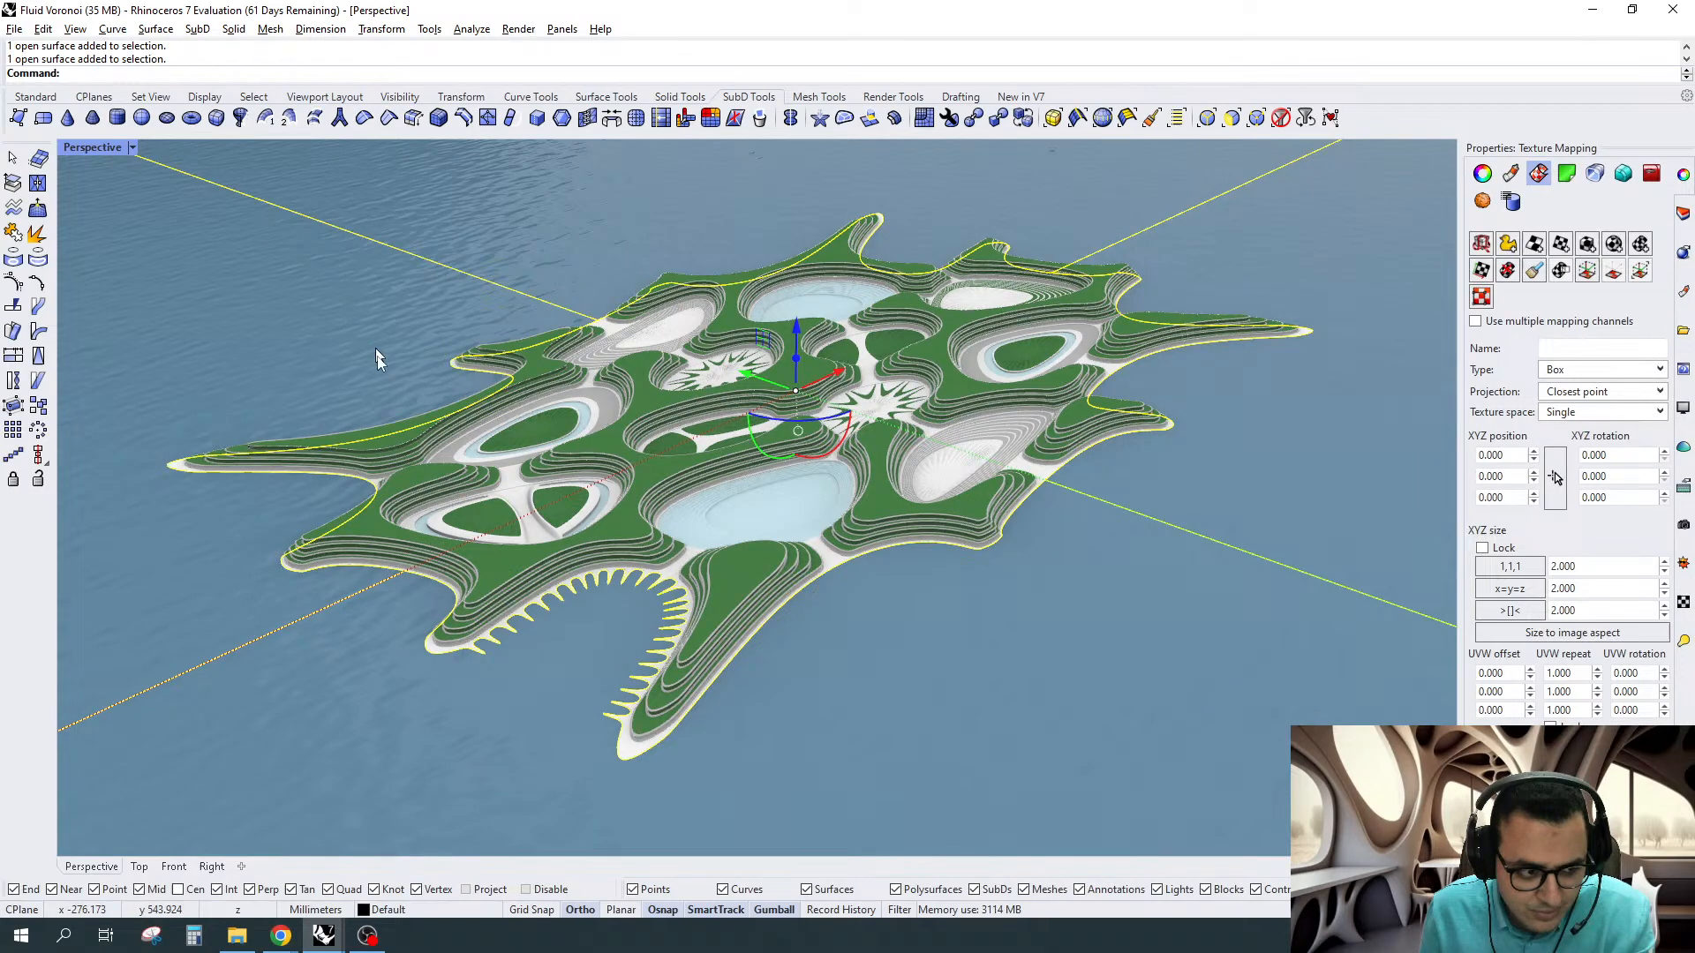
click(1505, 567)
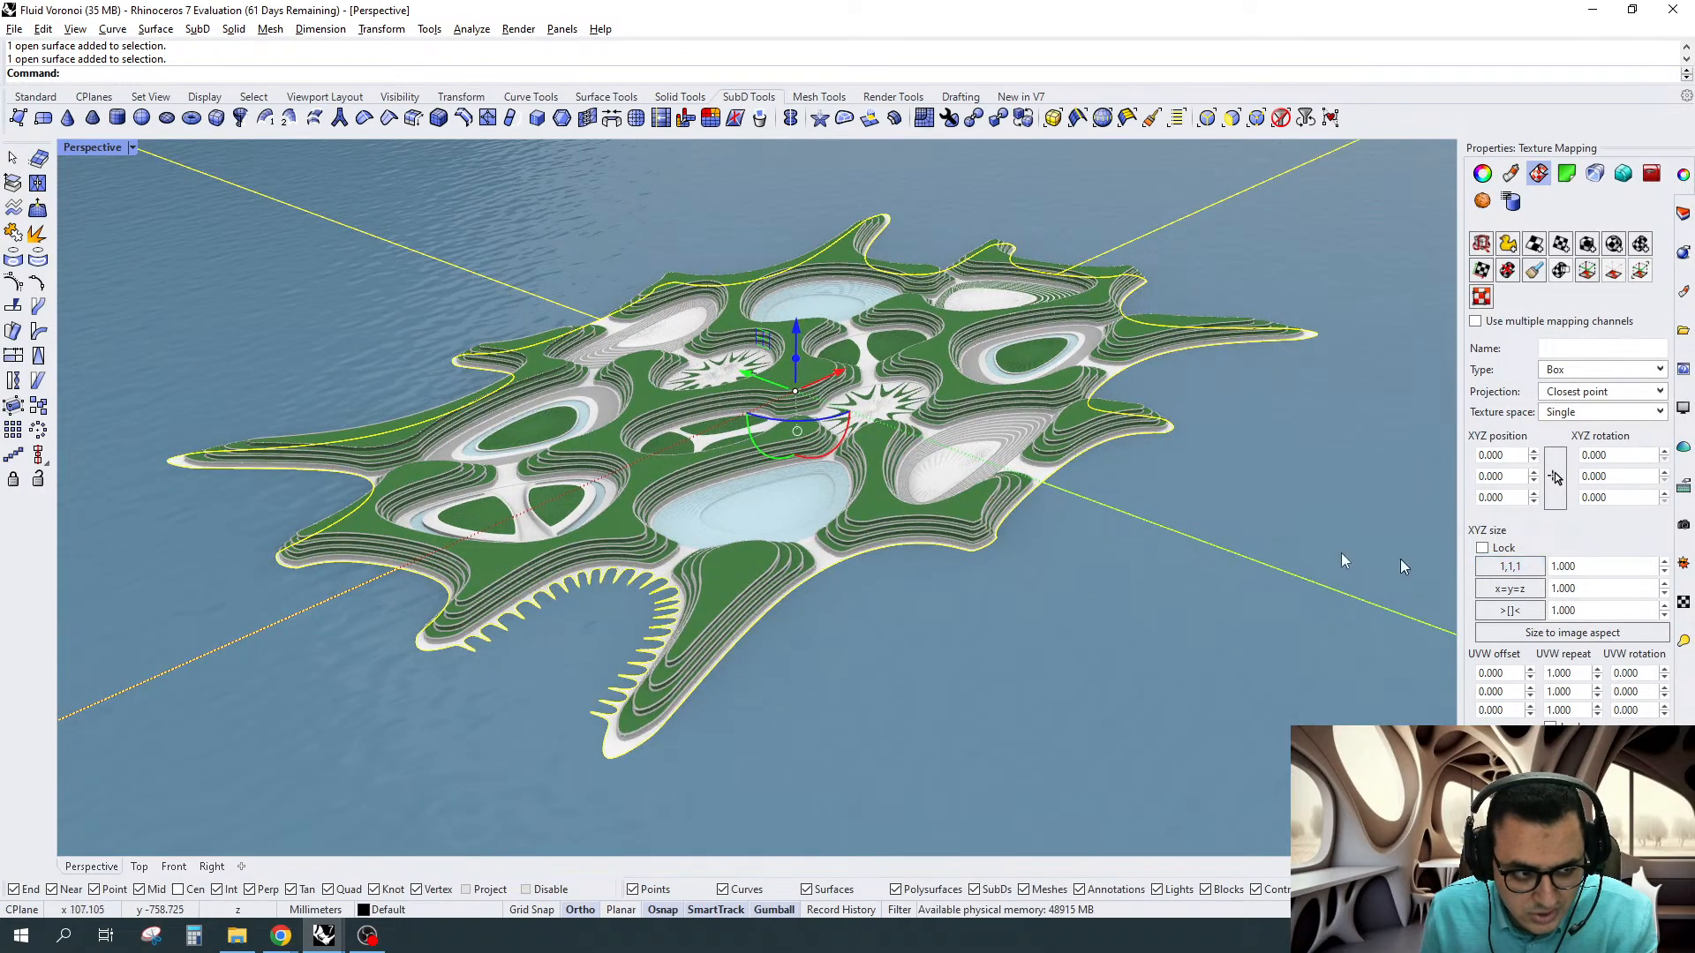
scroll(479, 515, down, 2)
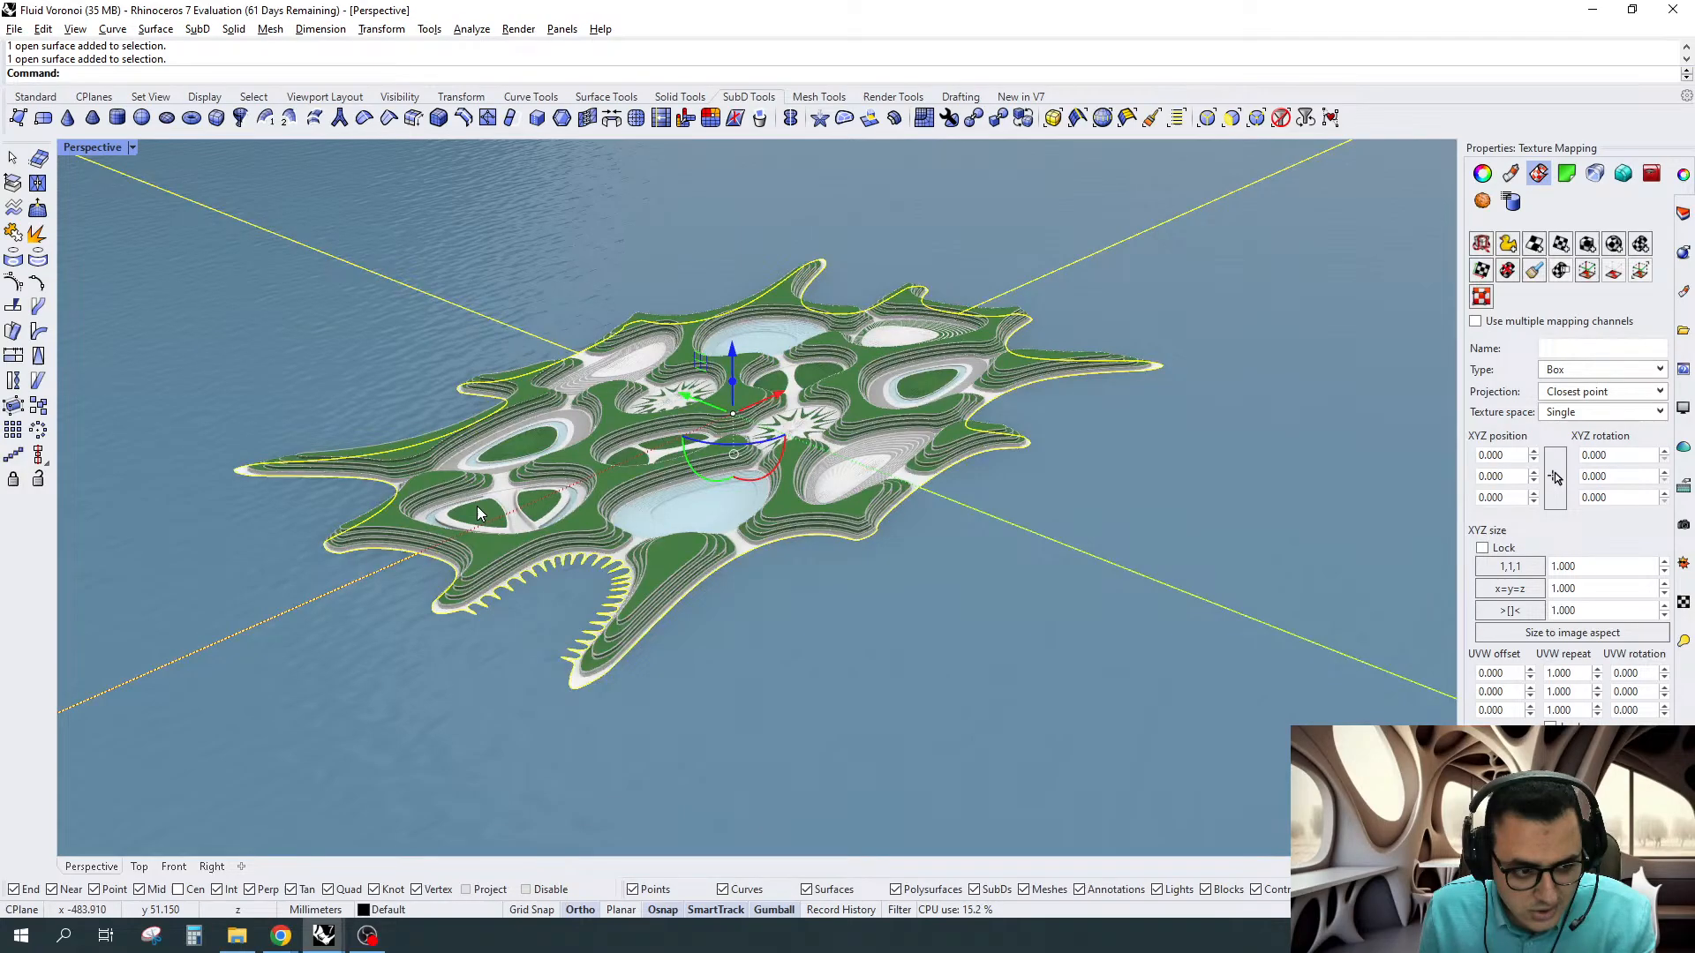
key(Escape)
Set the Perspective viewport's camera lens length to 25
right_drag(479, 515, 851, 448)
click(1683, 641)
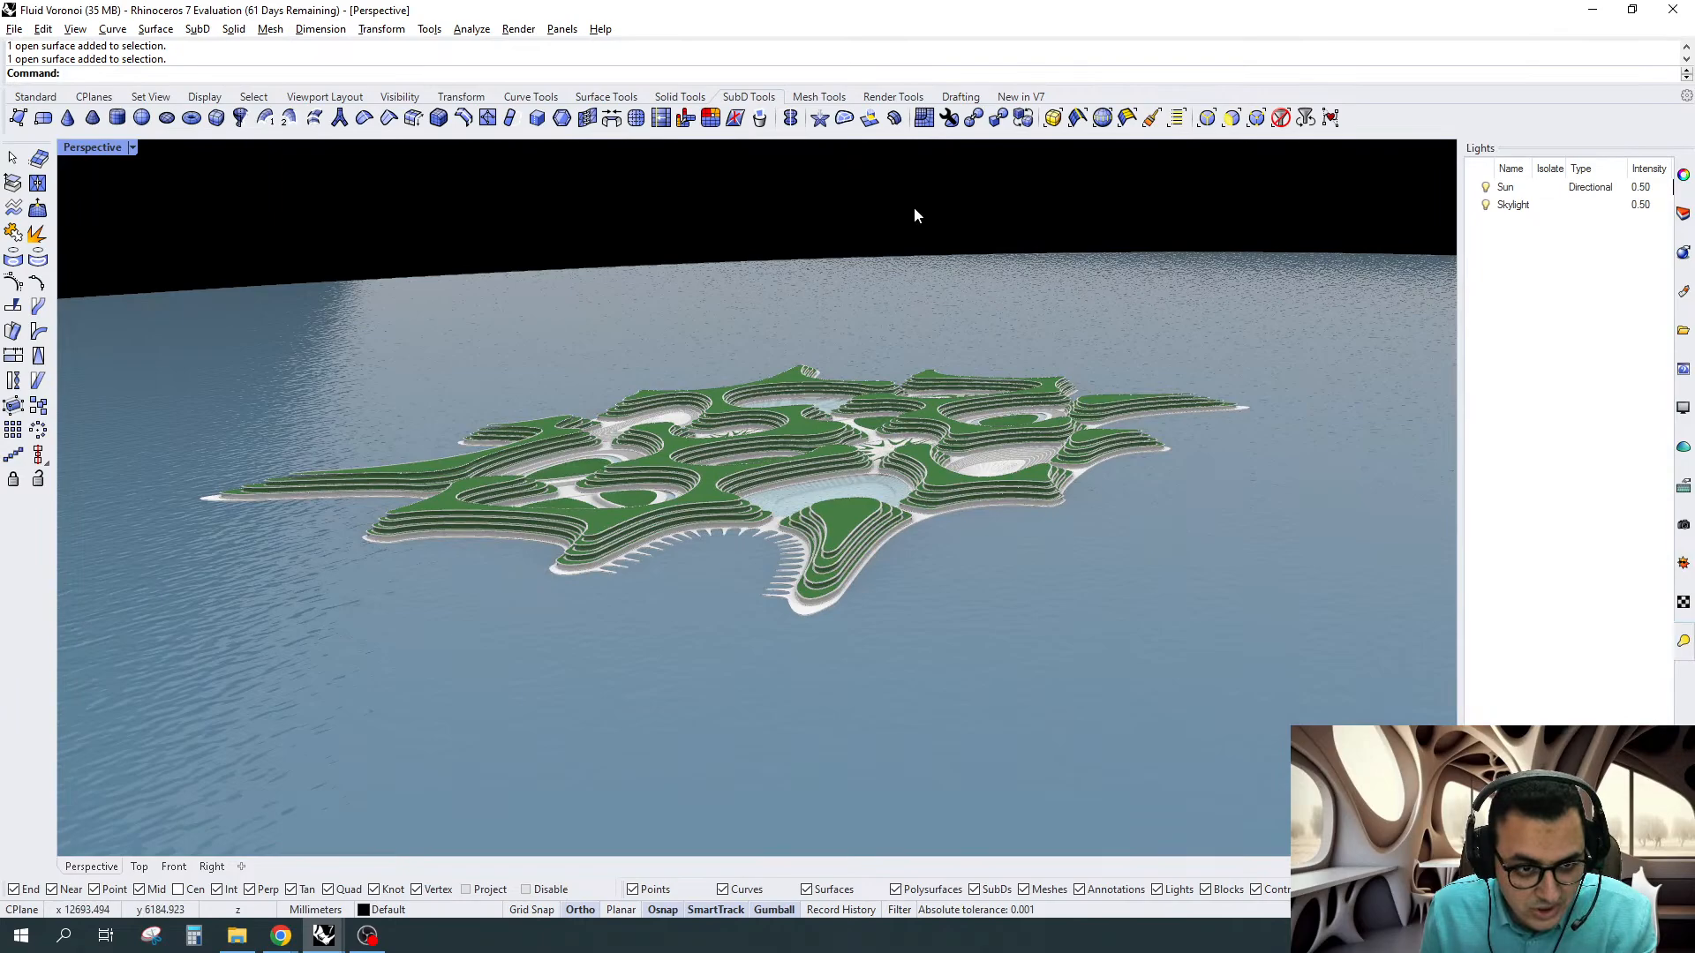
right_drag(914, 212, 1112, 353)
click(1683, 408)
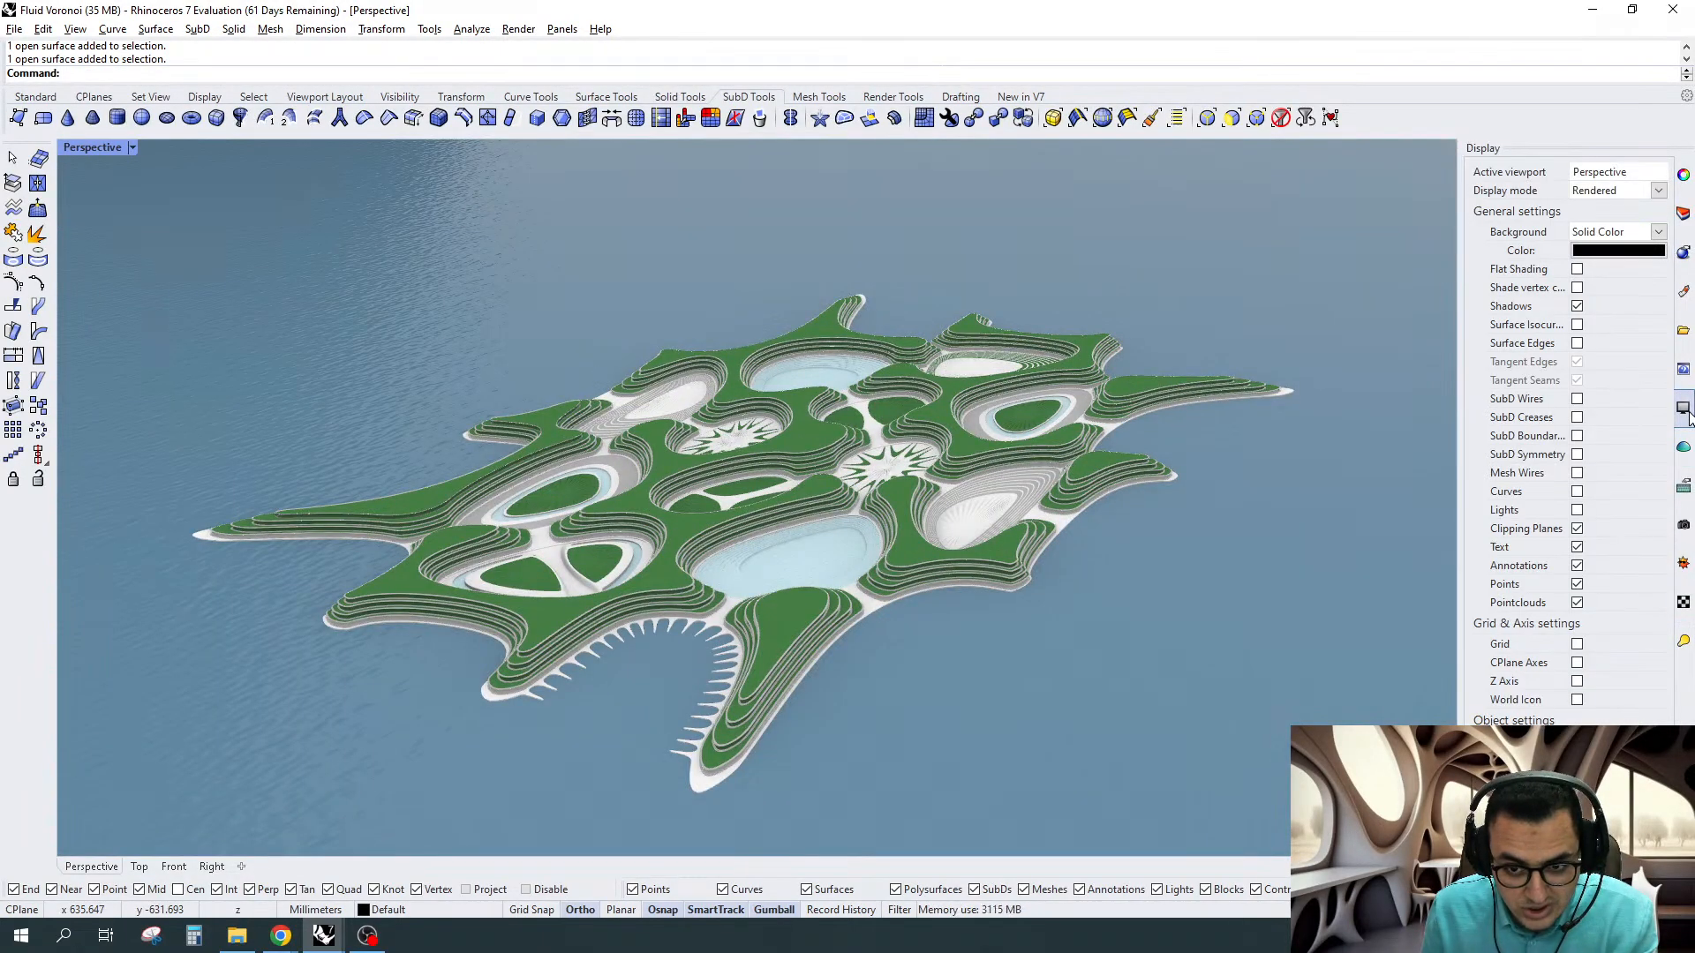
click(1683, 179)
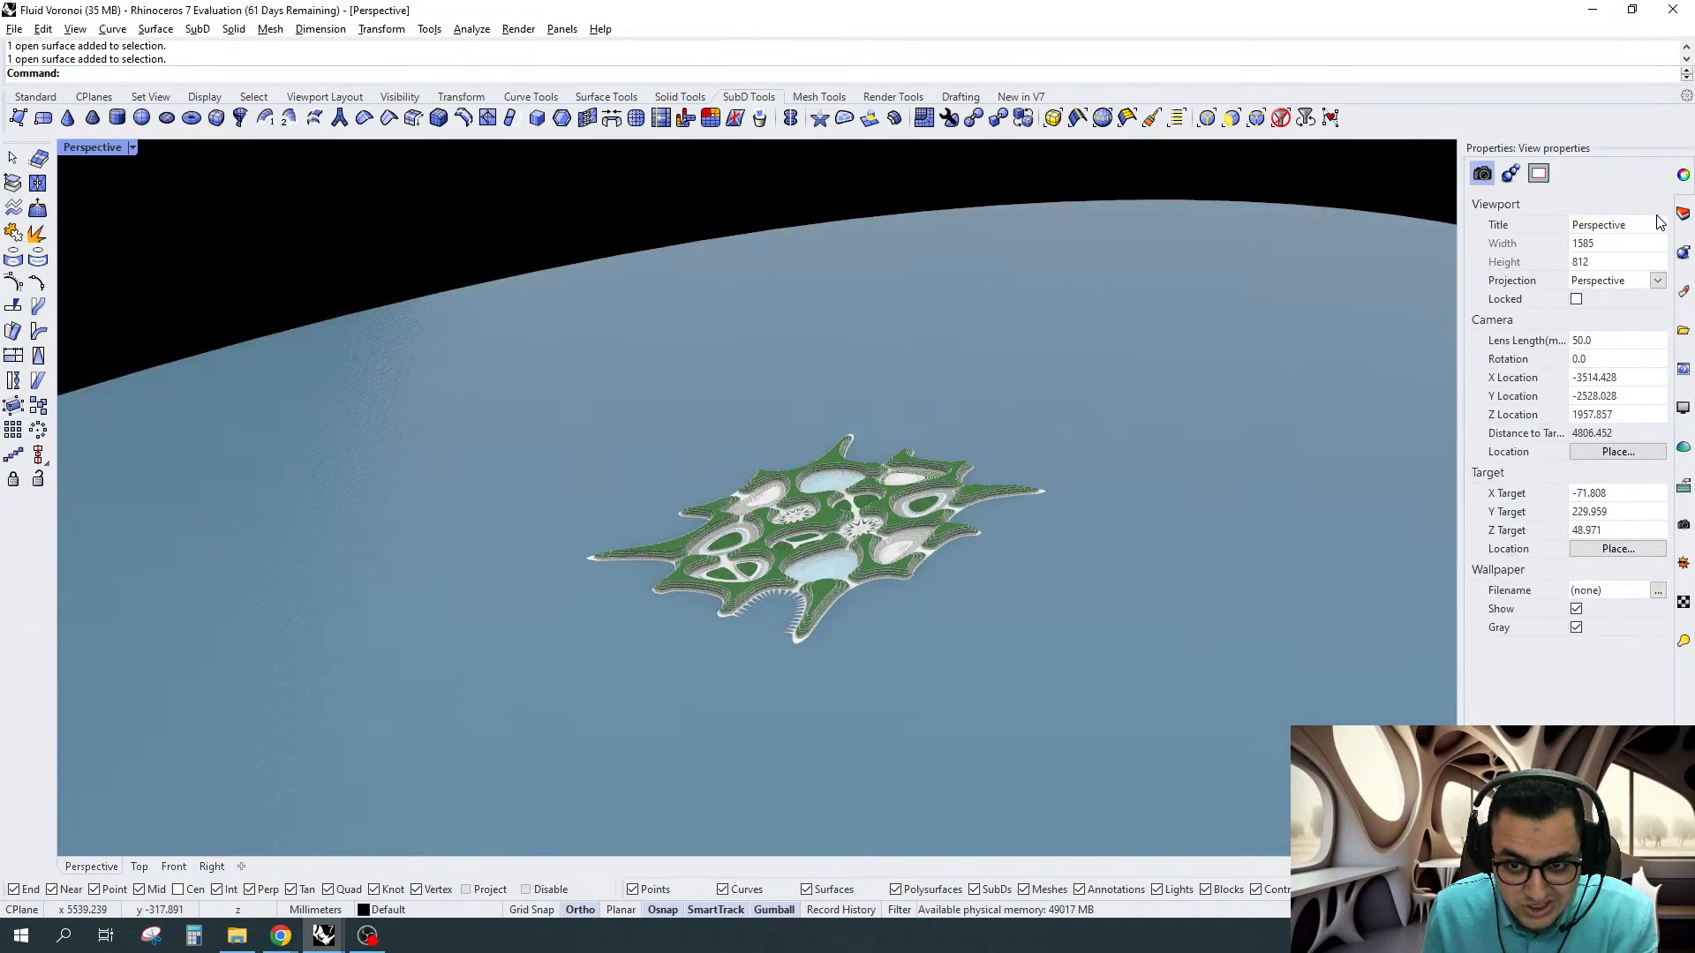
click(1586, 343)
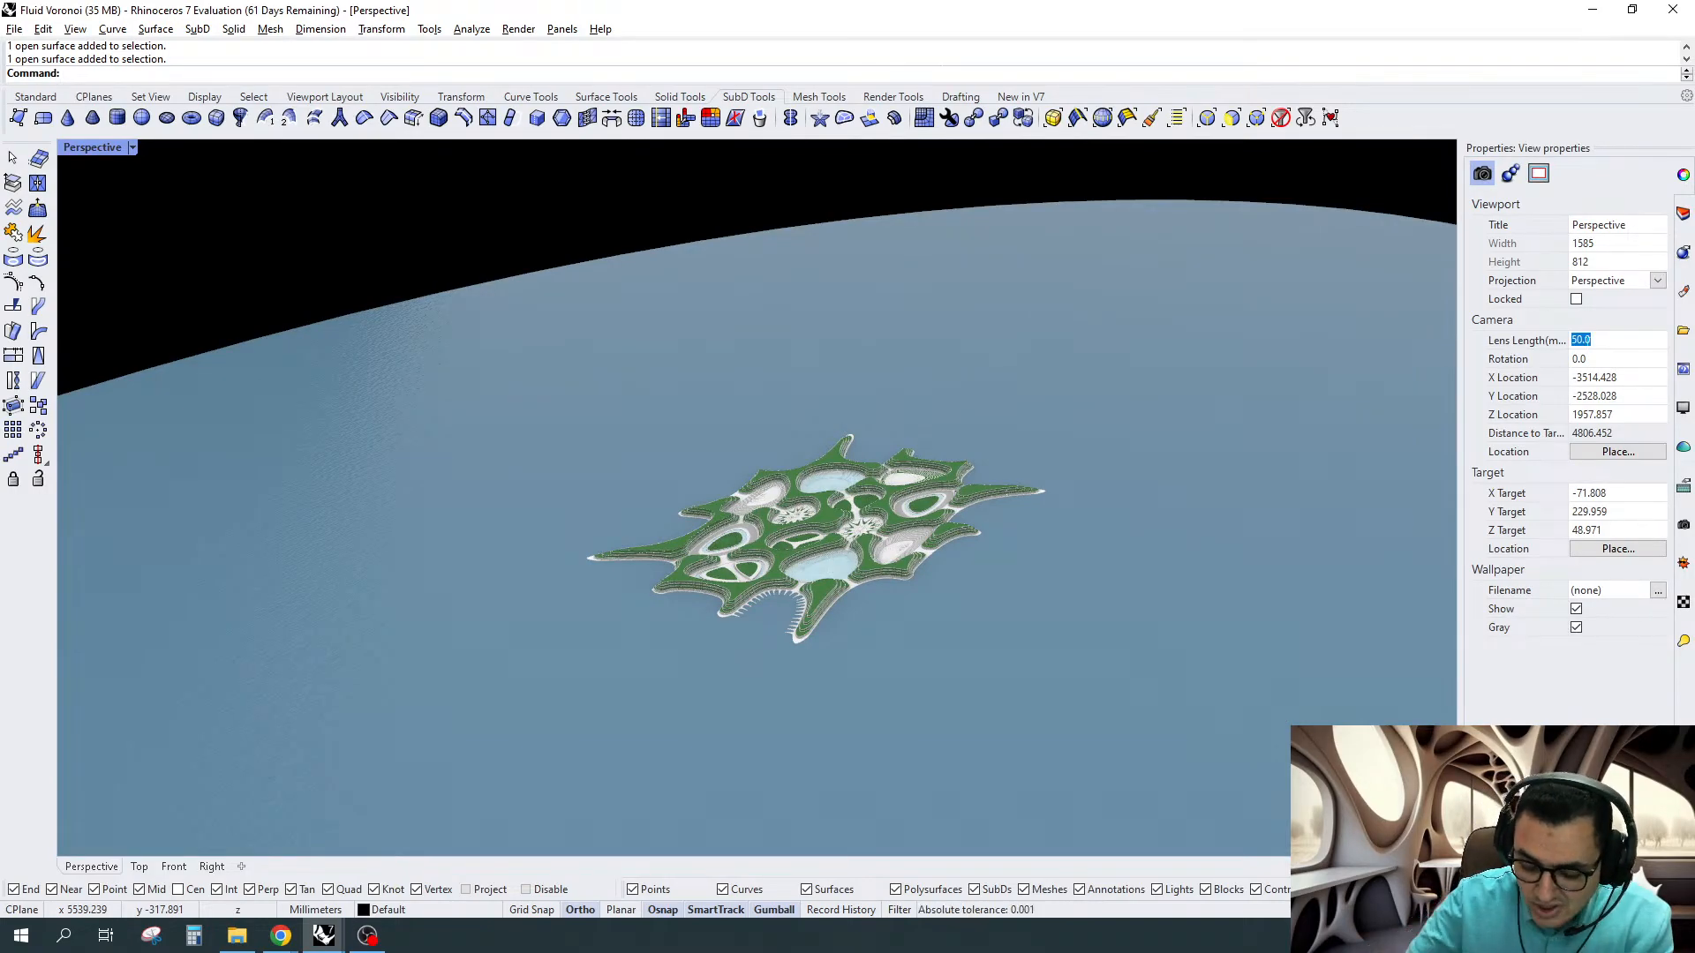
text(25)
key(Return)
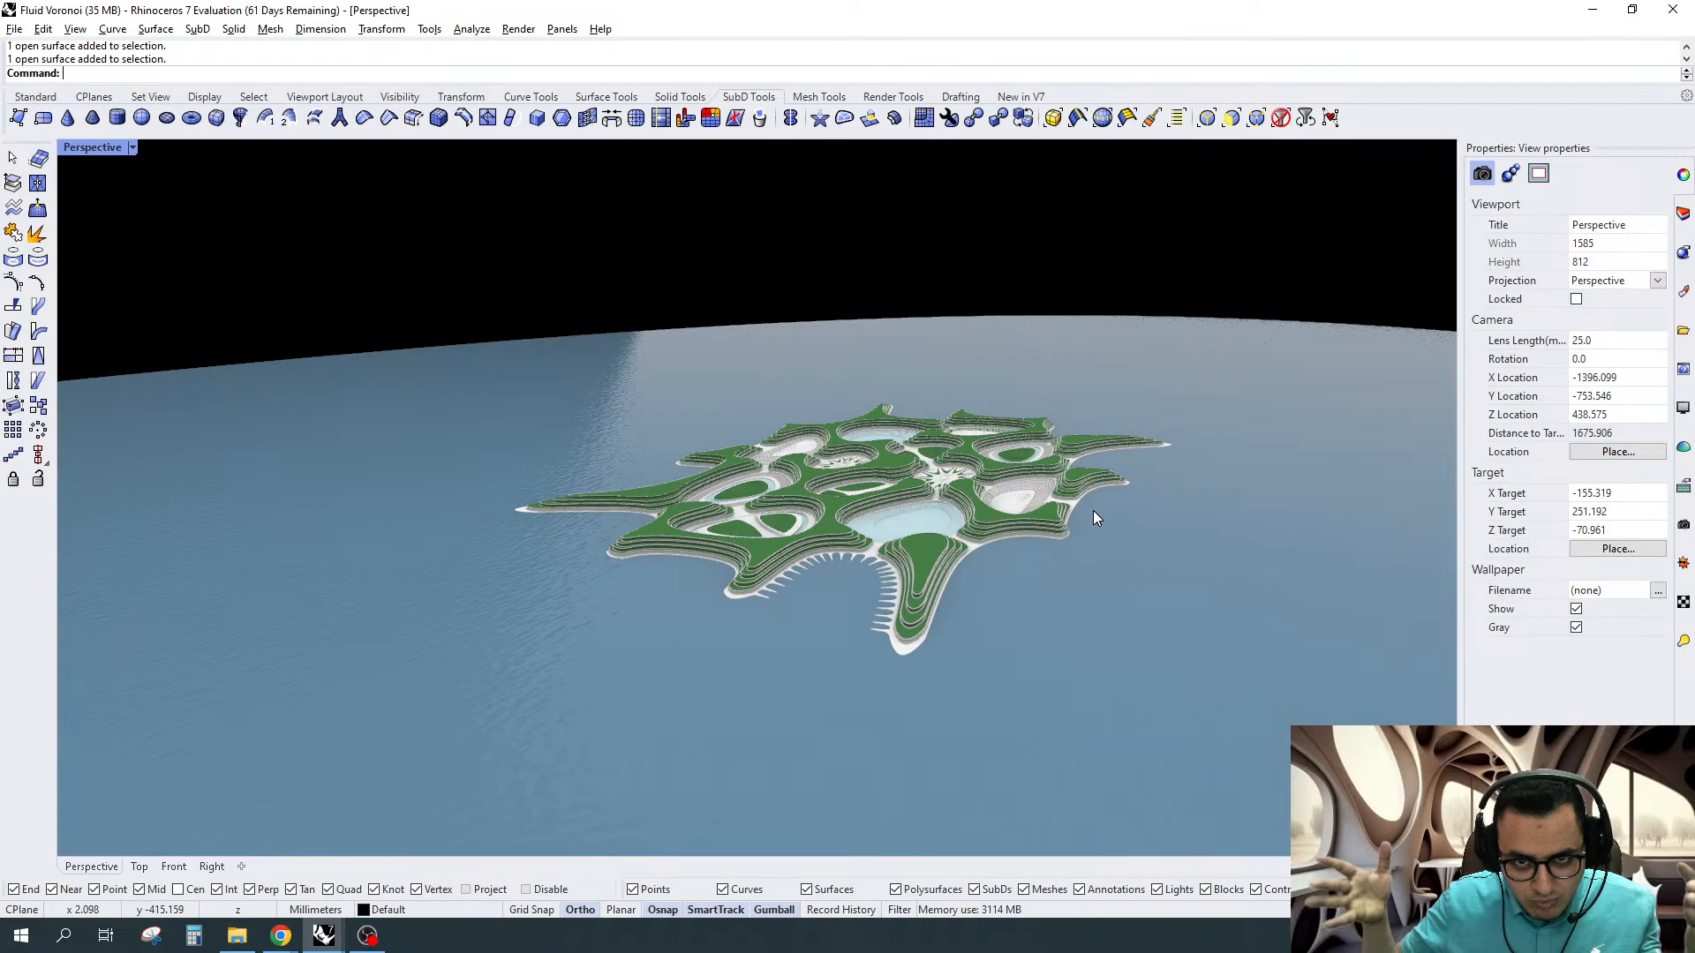
Examine the platform and the rippled water from several angles and distances with the wide lens
scroll(916, 557, up, 2)
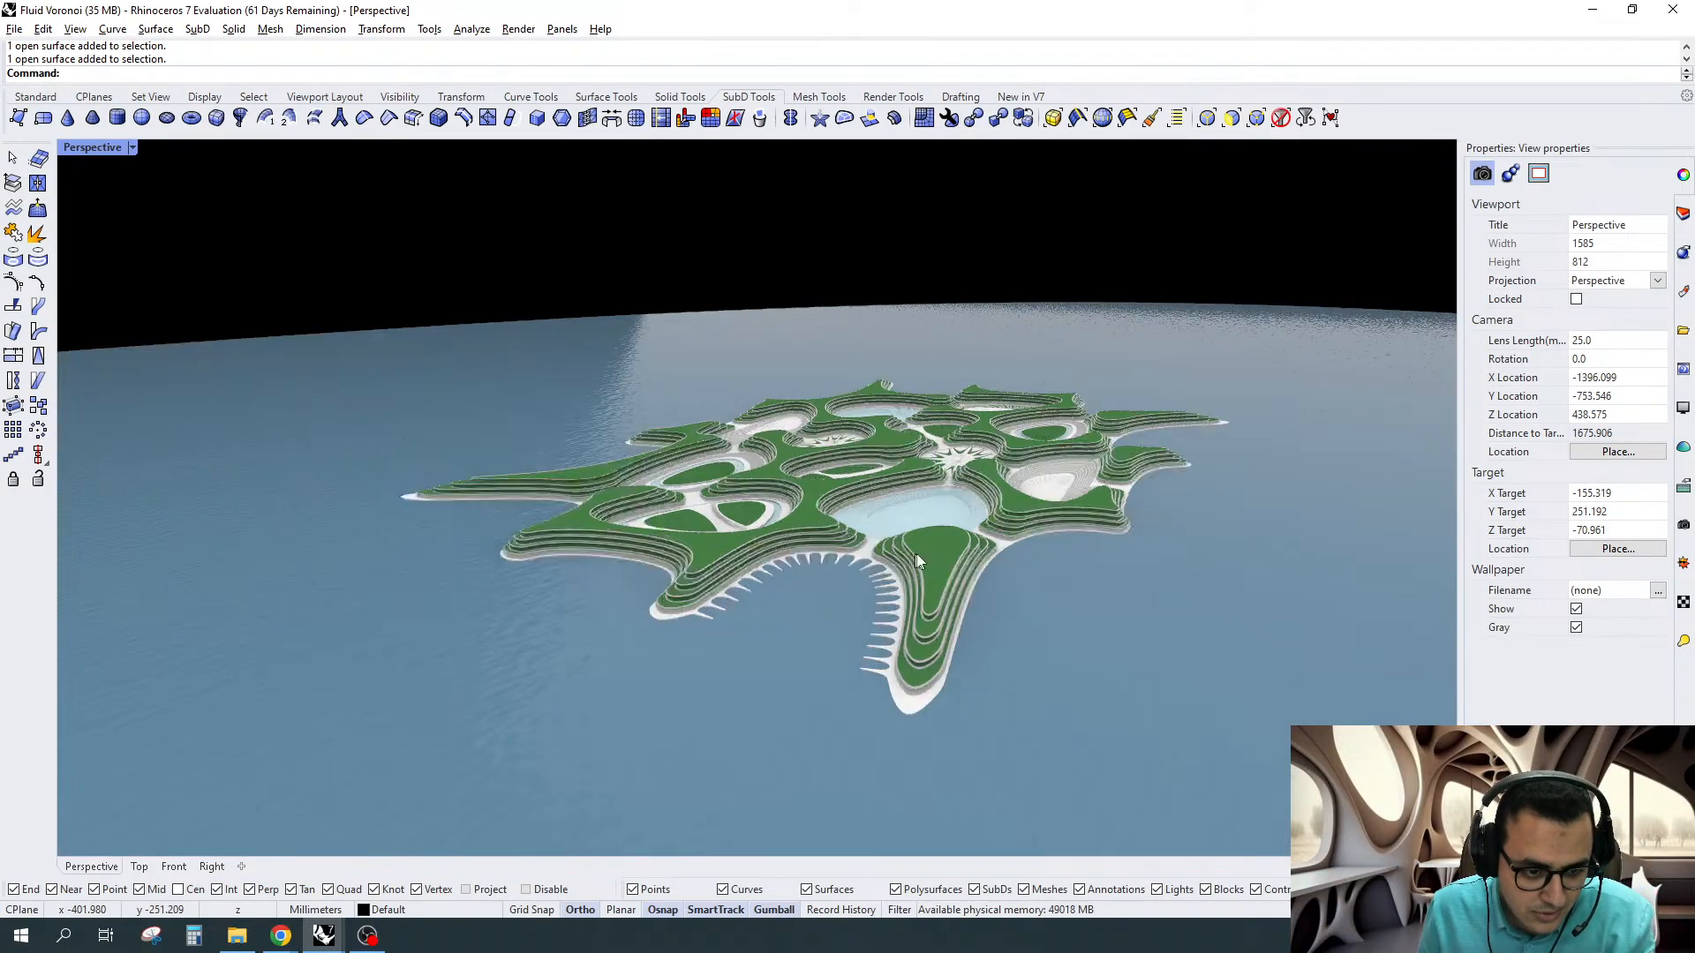
scroll(1069, 565, up, 3)
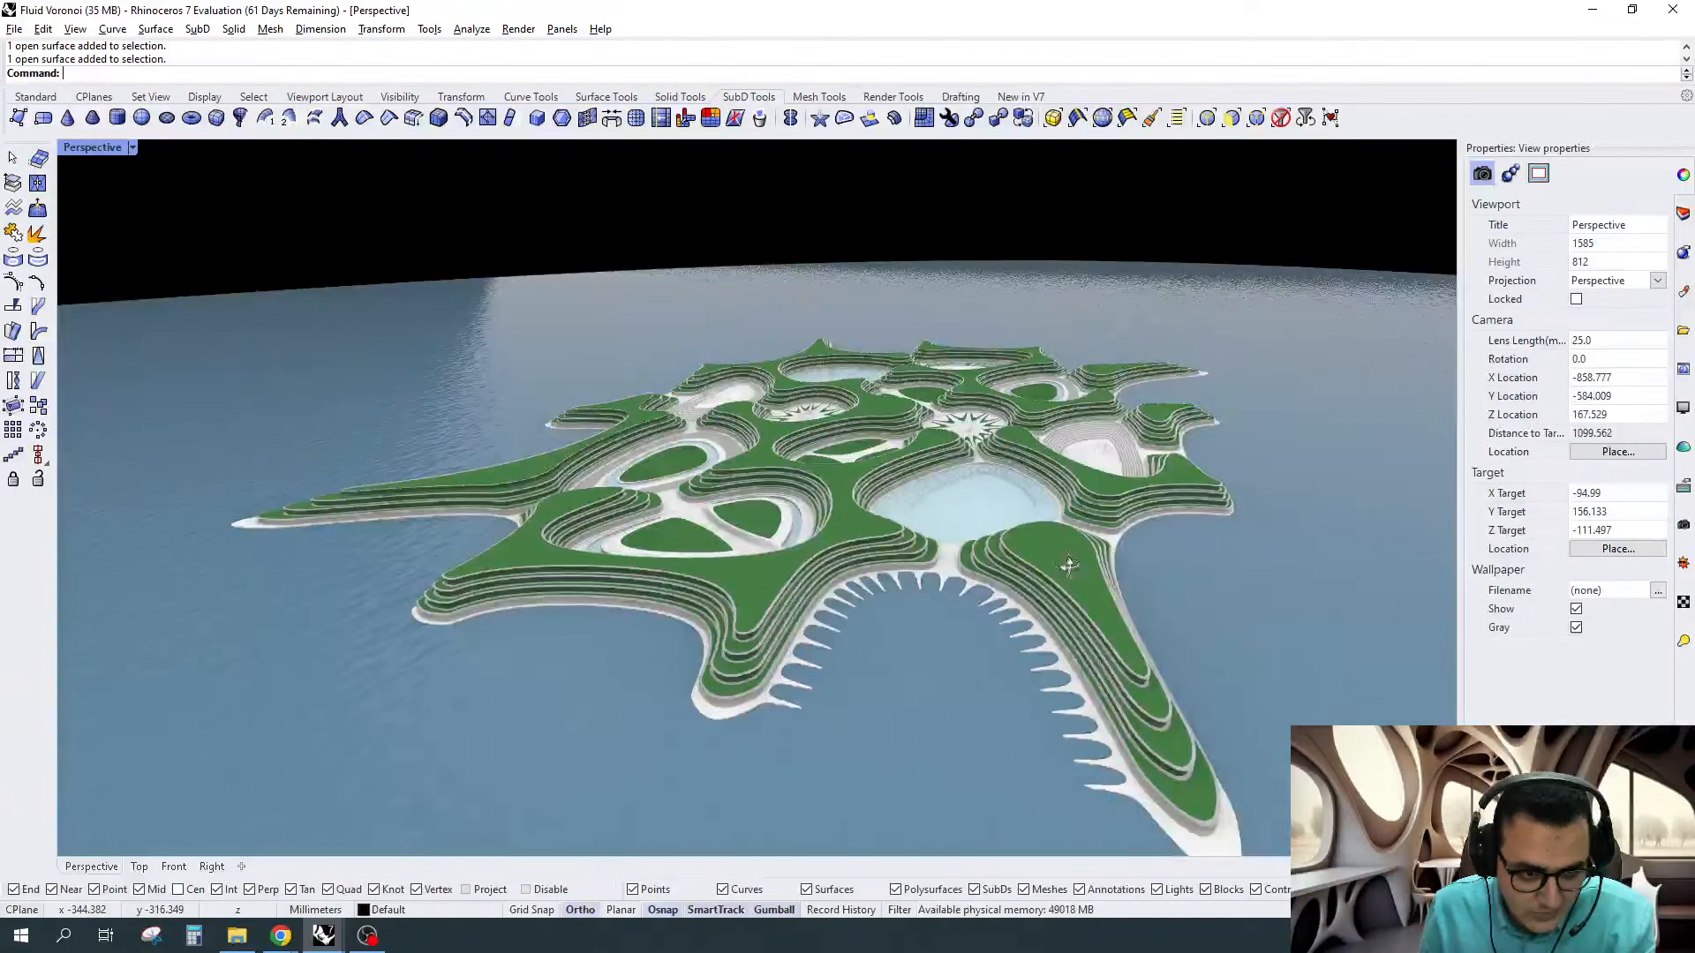
right_drag(1068, 565, 132, 542)
shift+right_drag(600, 413, 765, 386)
scroll(773, 383, up, 2)
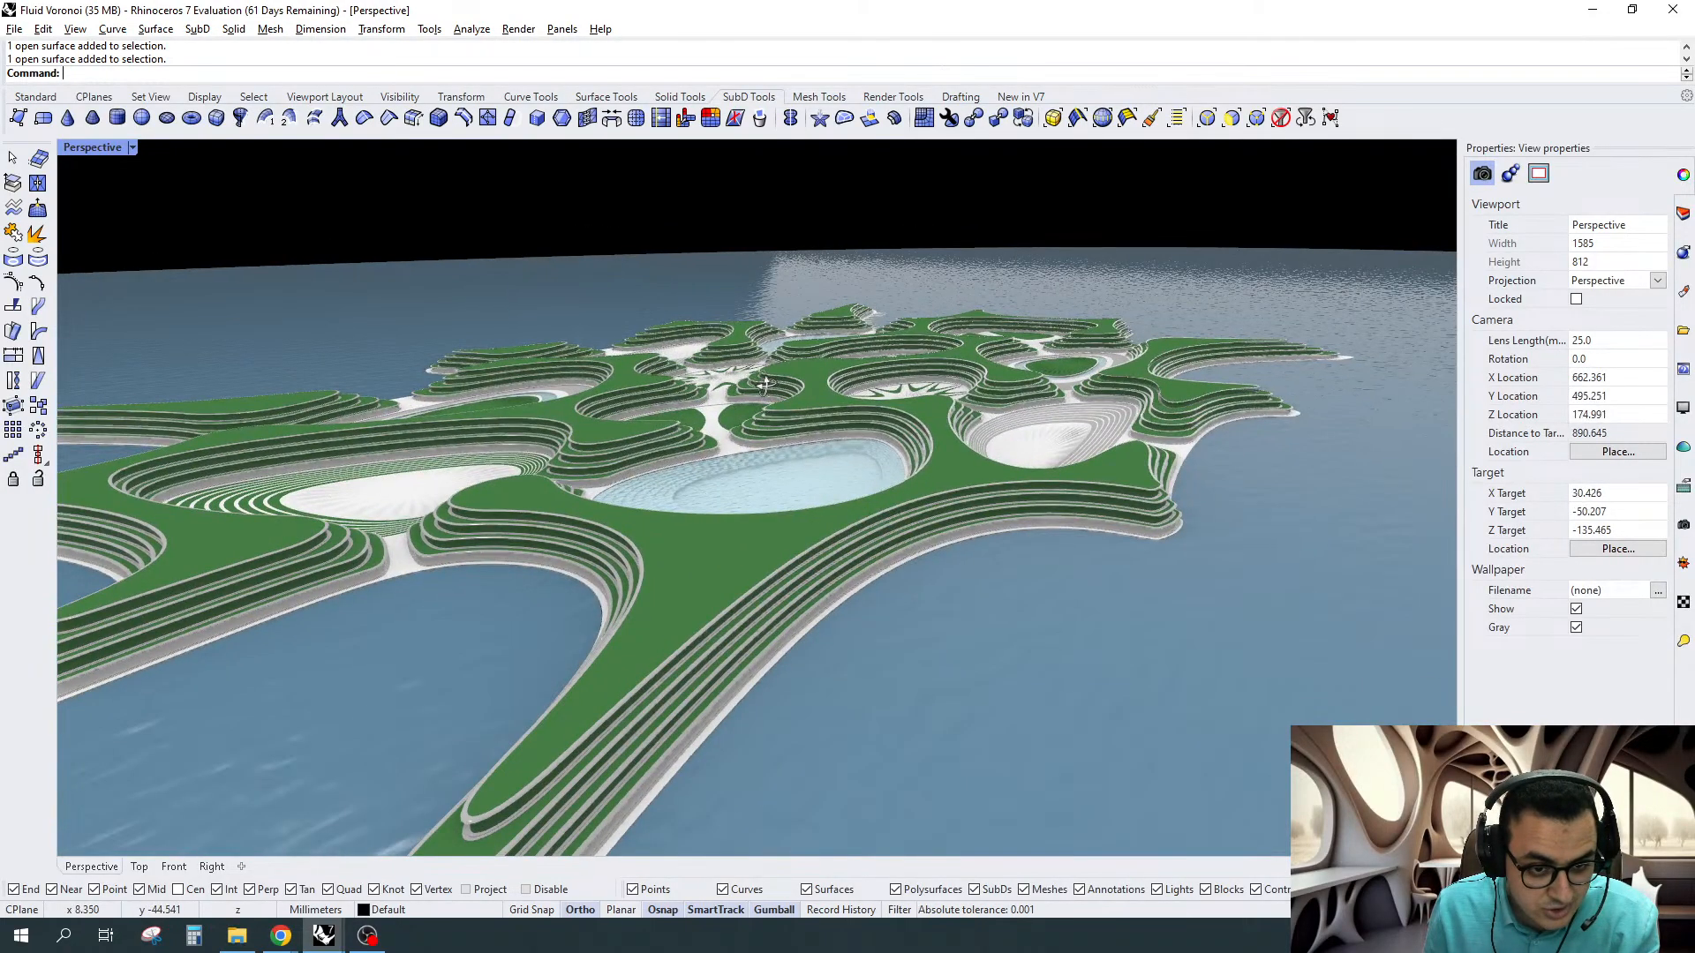
scroll(765, 385, down, 3)
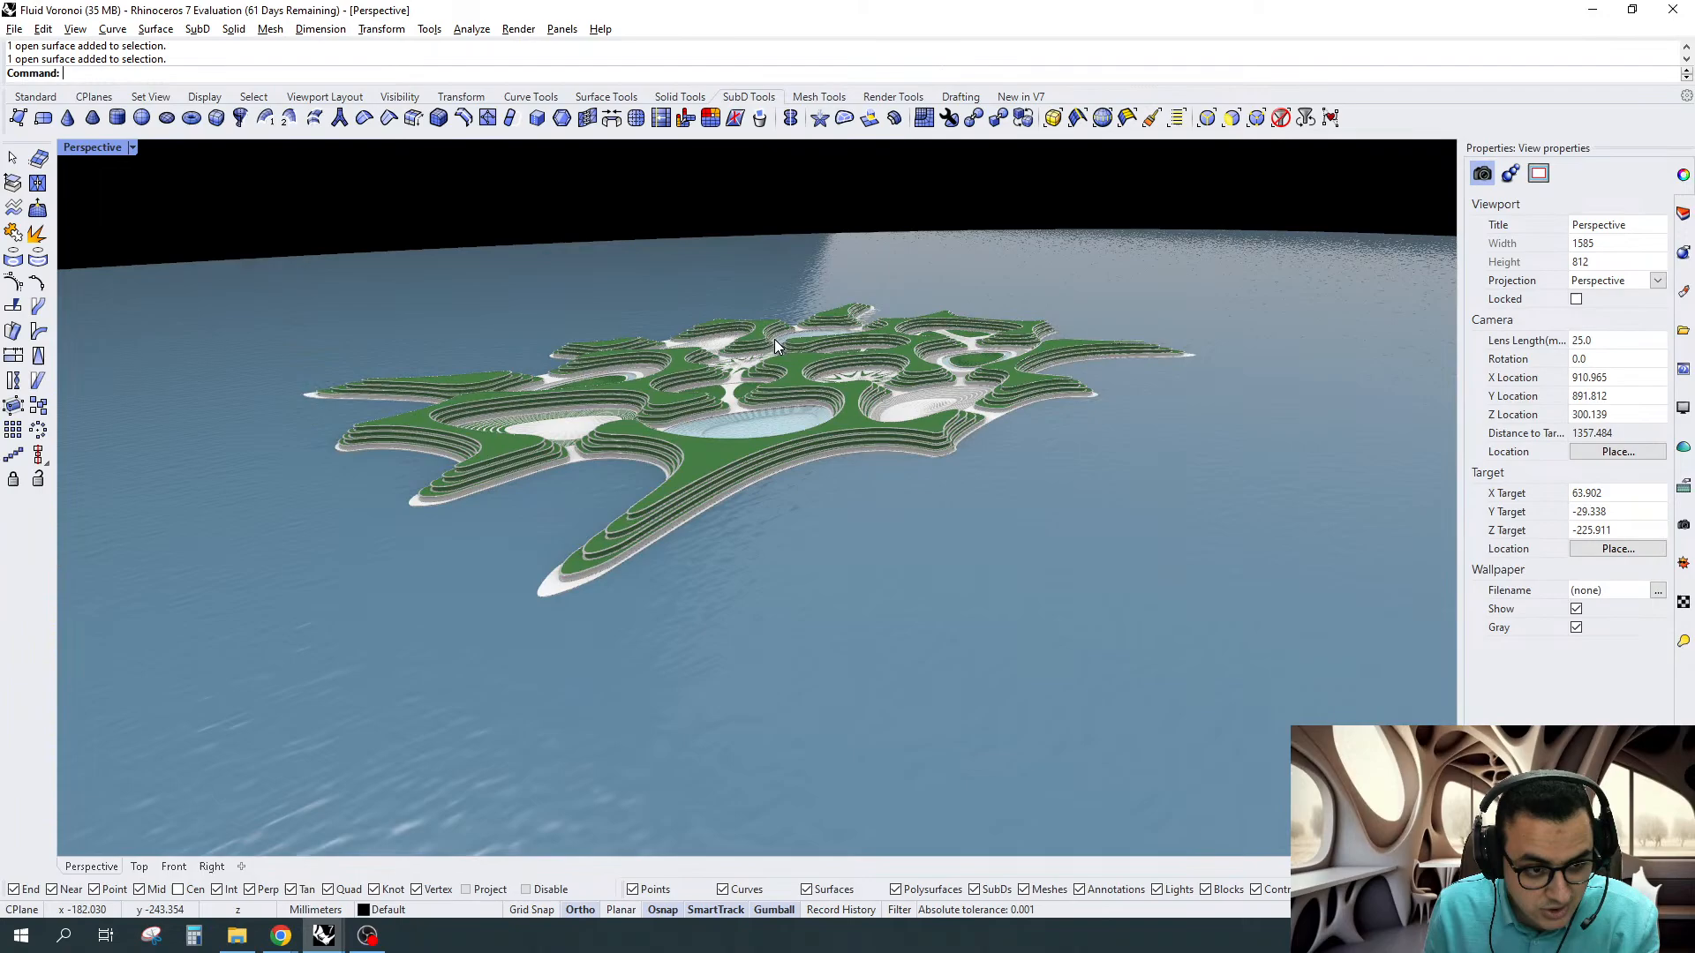
scroll(775, 339, up, 2)
mouse_move(775, 339)
right_down()
mouse_move(766, 379)
mouse_move(772, 339)
right_up()
Set the Perspective camera's lens length to 50 and frame the whole platform for comparison
click(1603, 342)
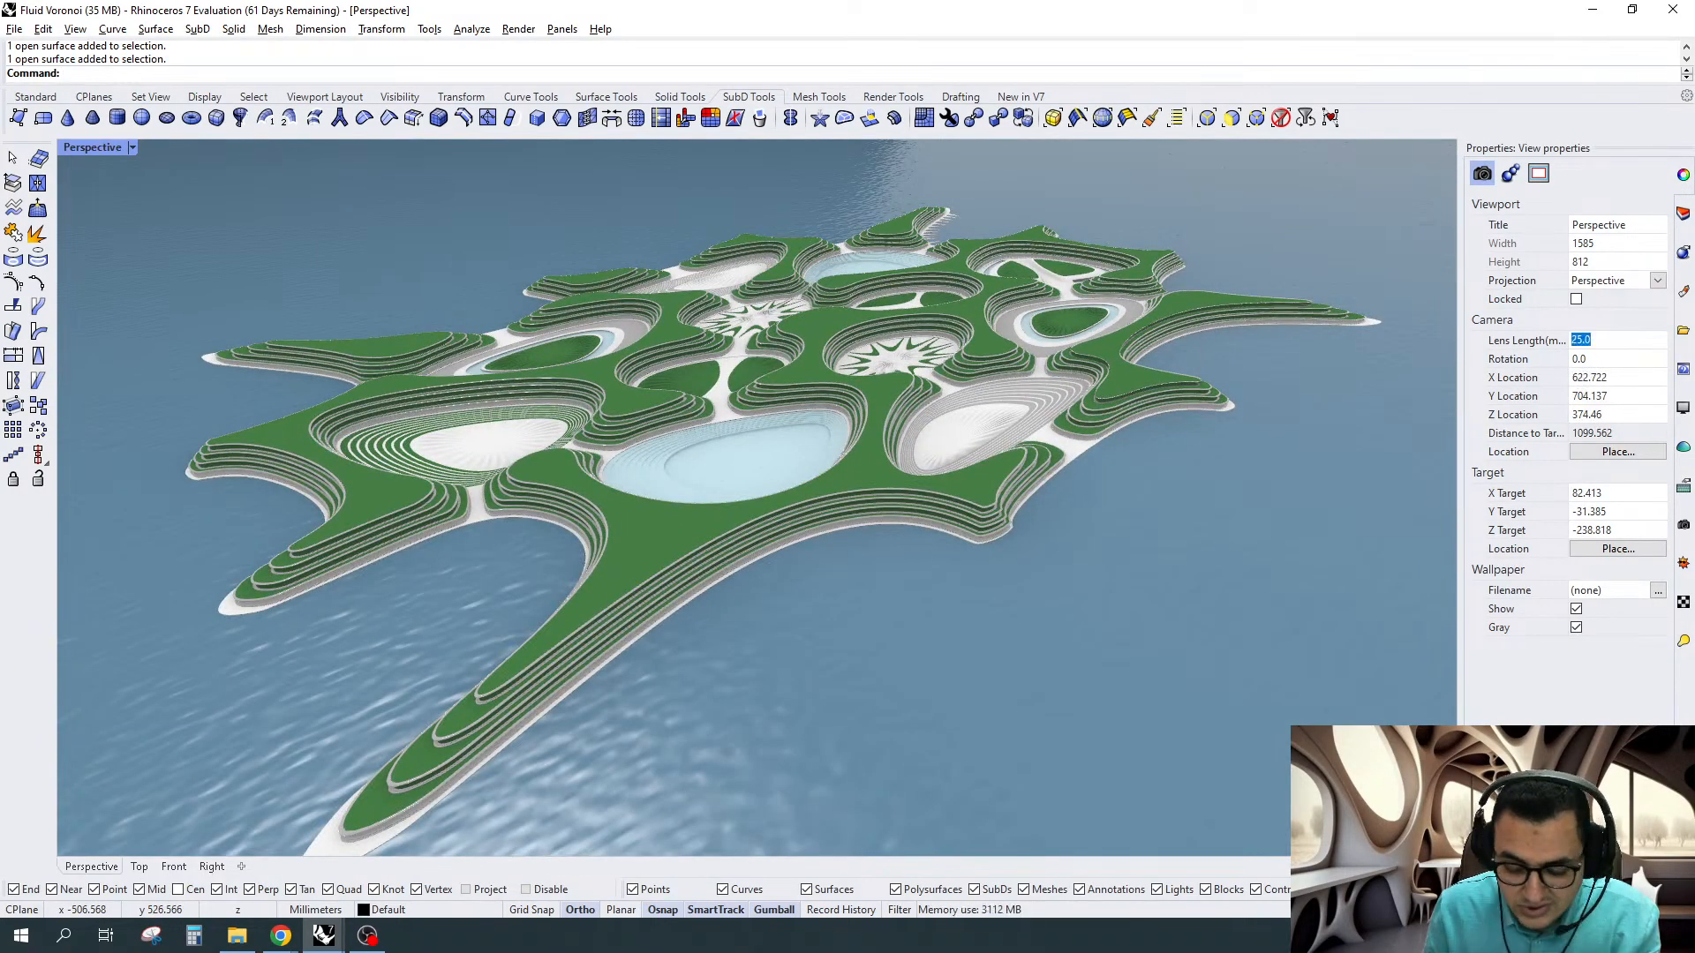
text(5)
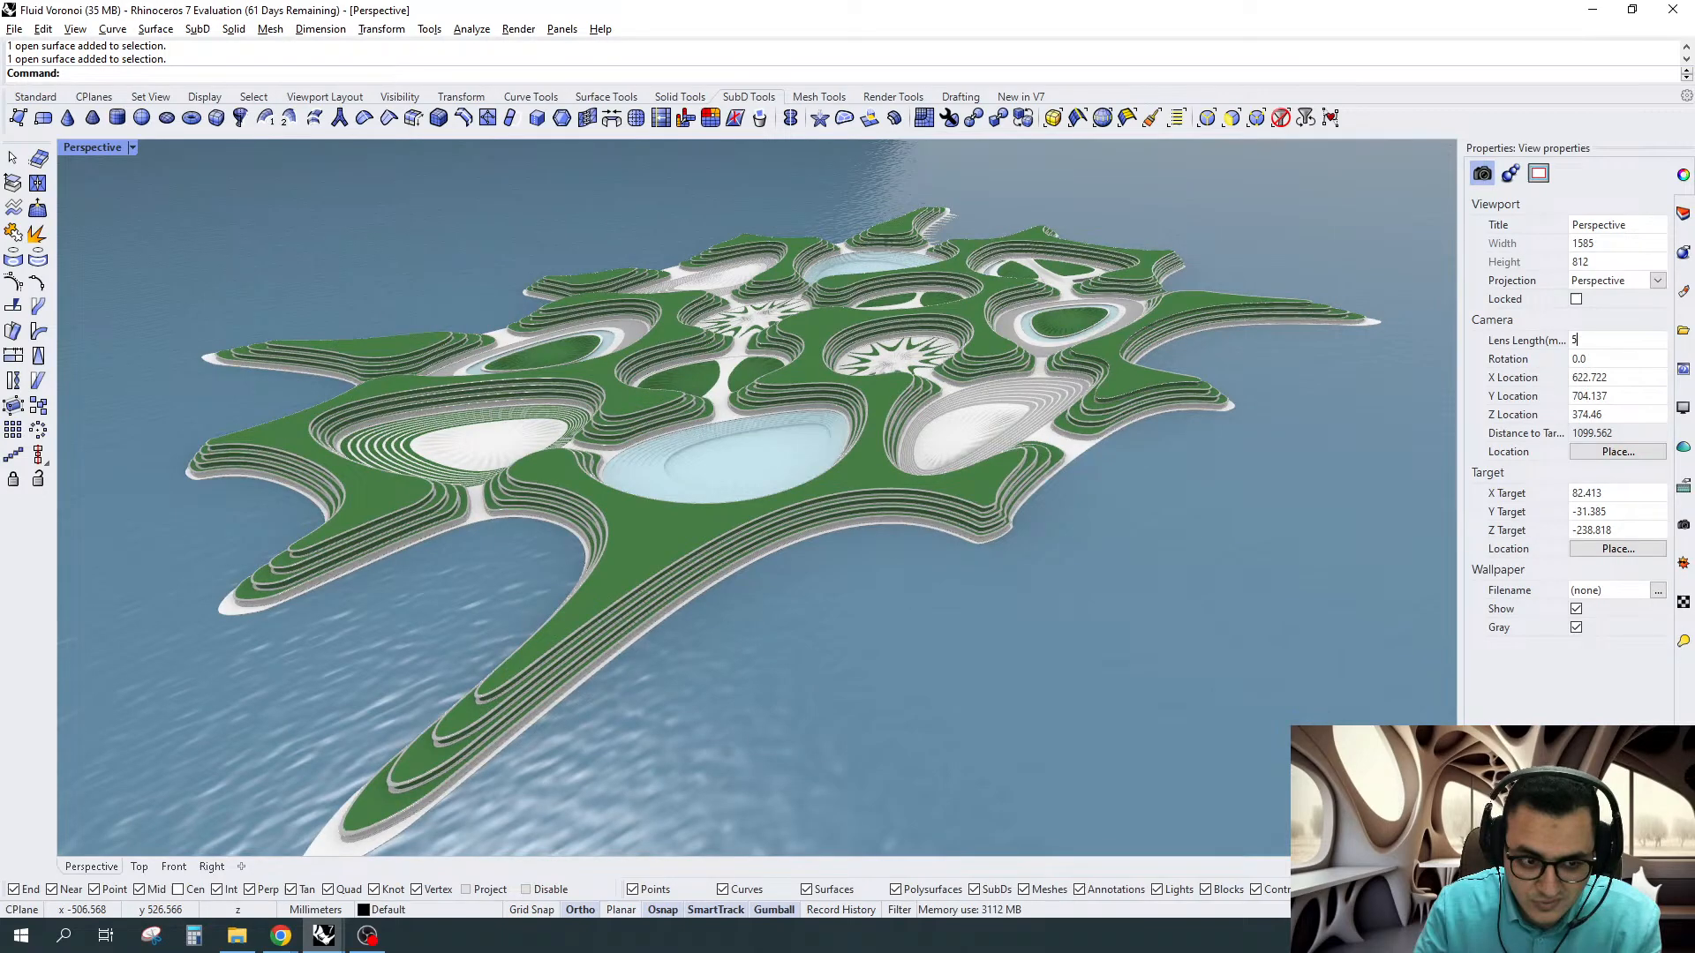
text(0)
key(Return)
scroll(754, 523, down, 5)
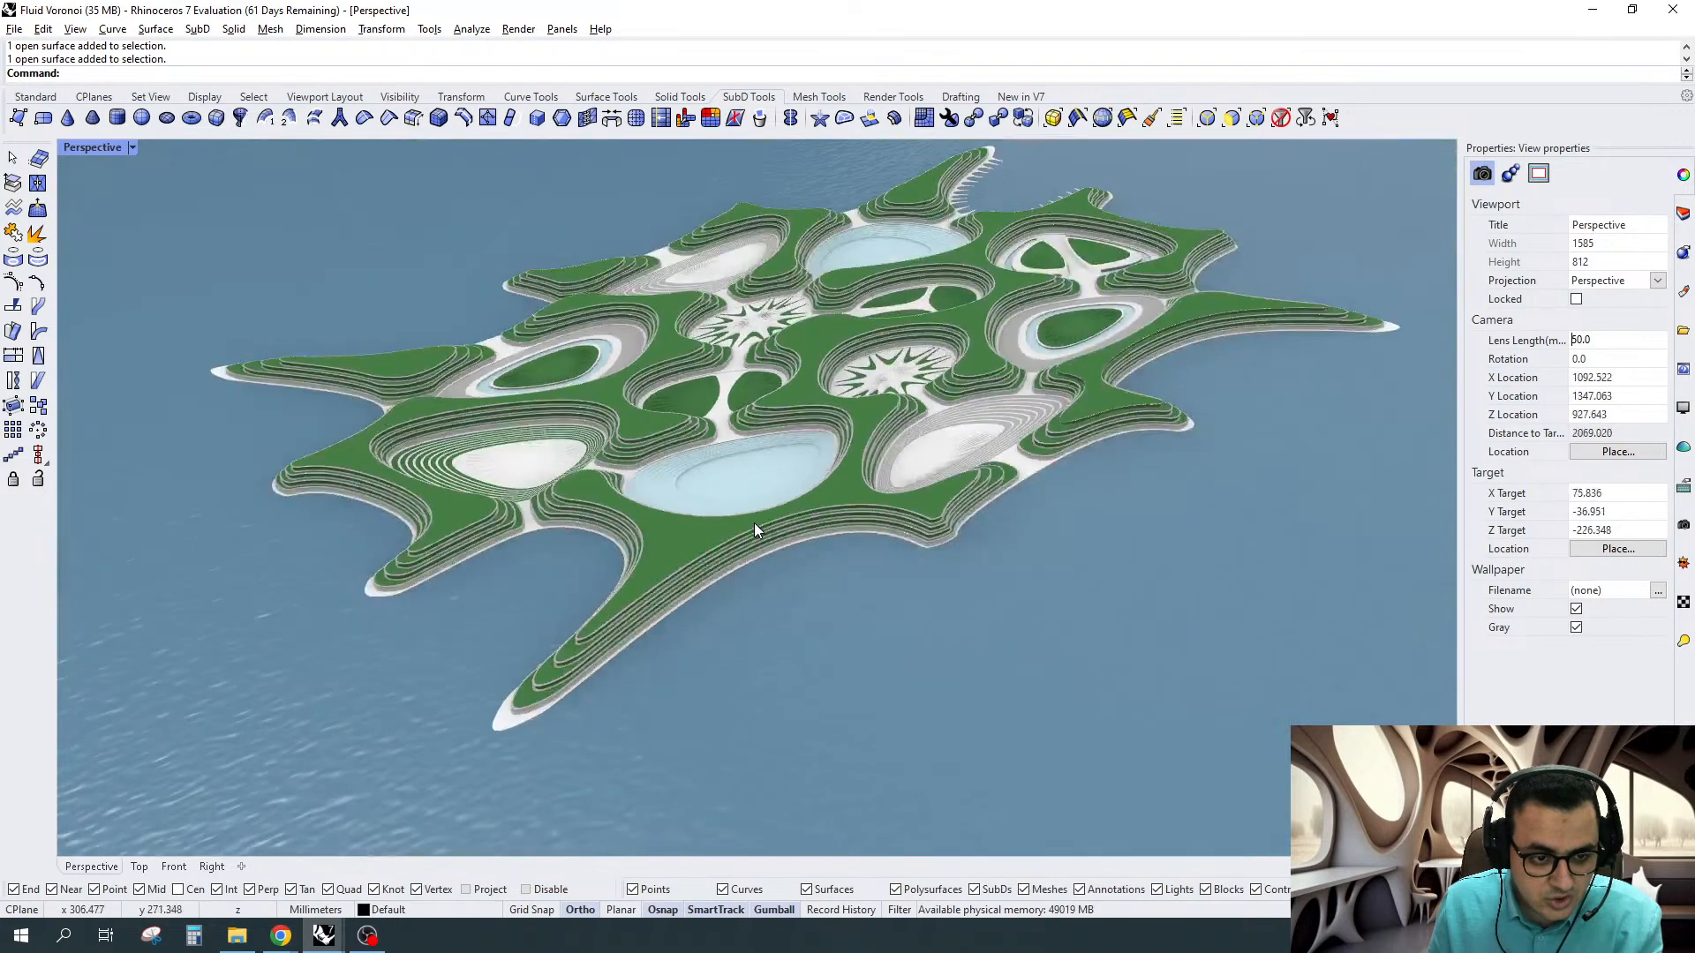
shift+right_drag(815, 337, 749, 396)
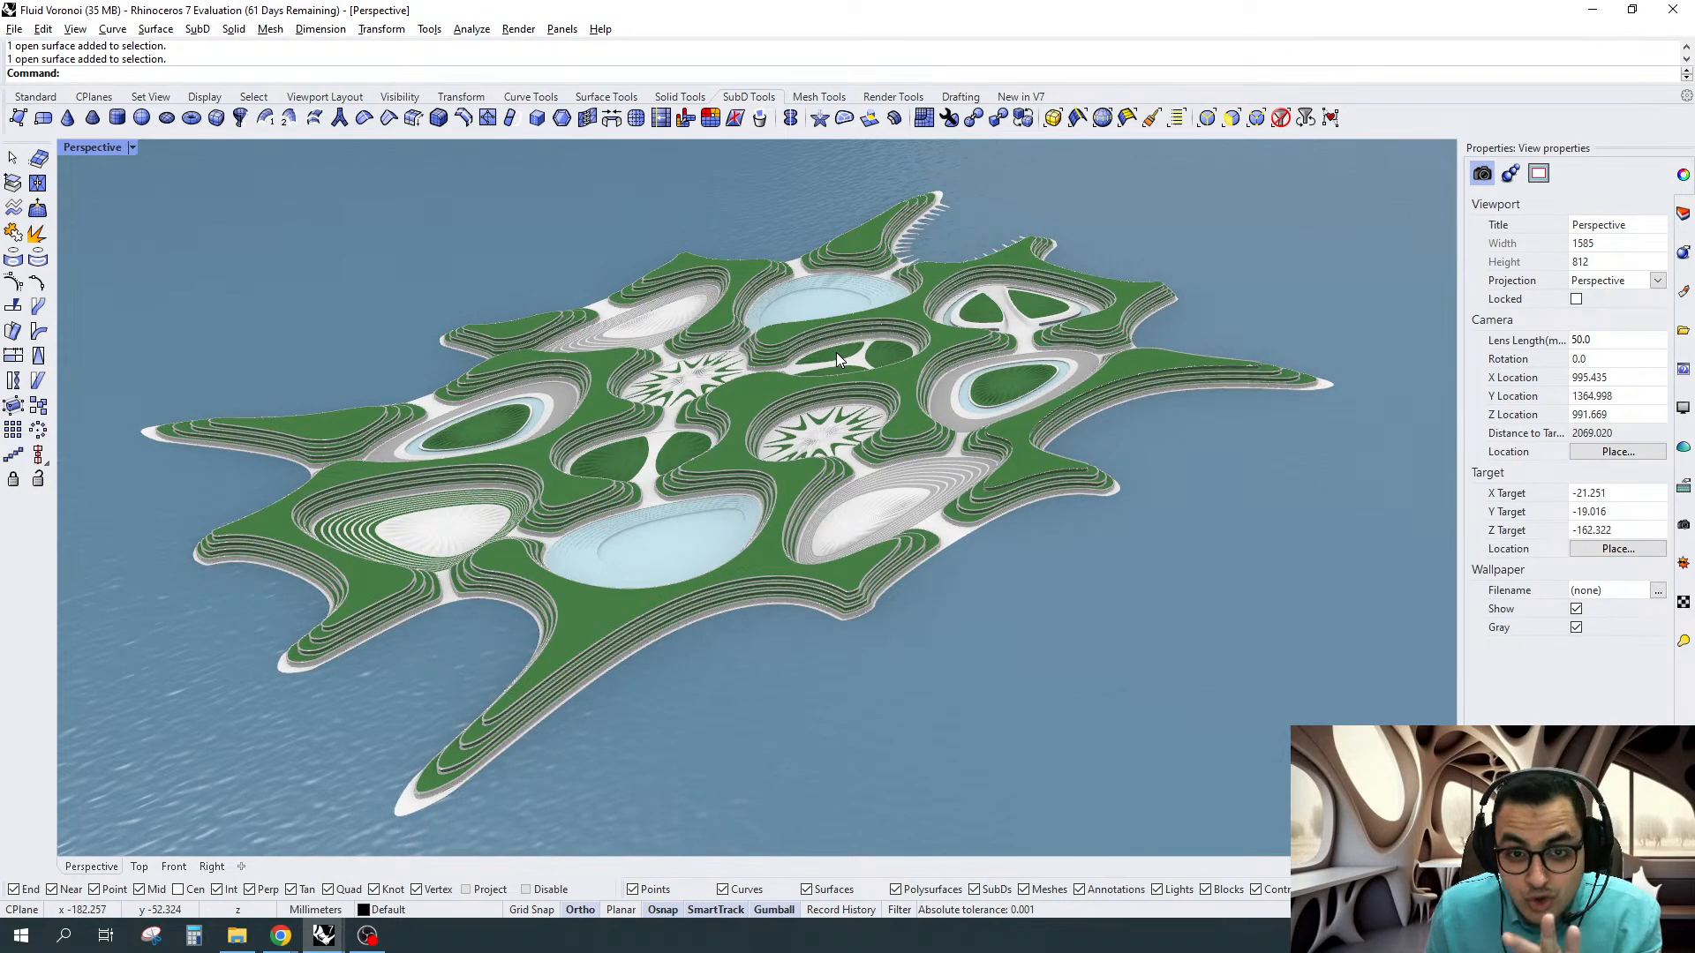
Set the Perspective camera's lens length to 25, frame the platform, and save the Fluid Voronoi file
click(1604, 346)
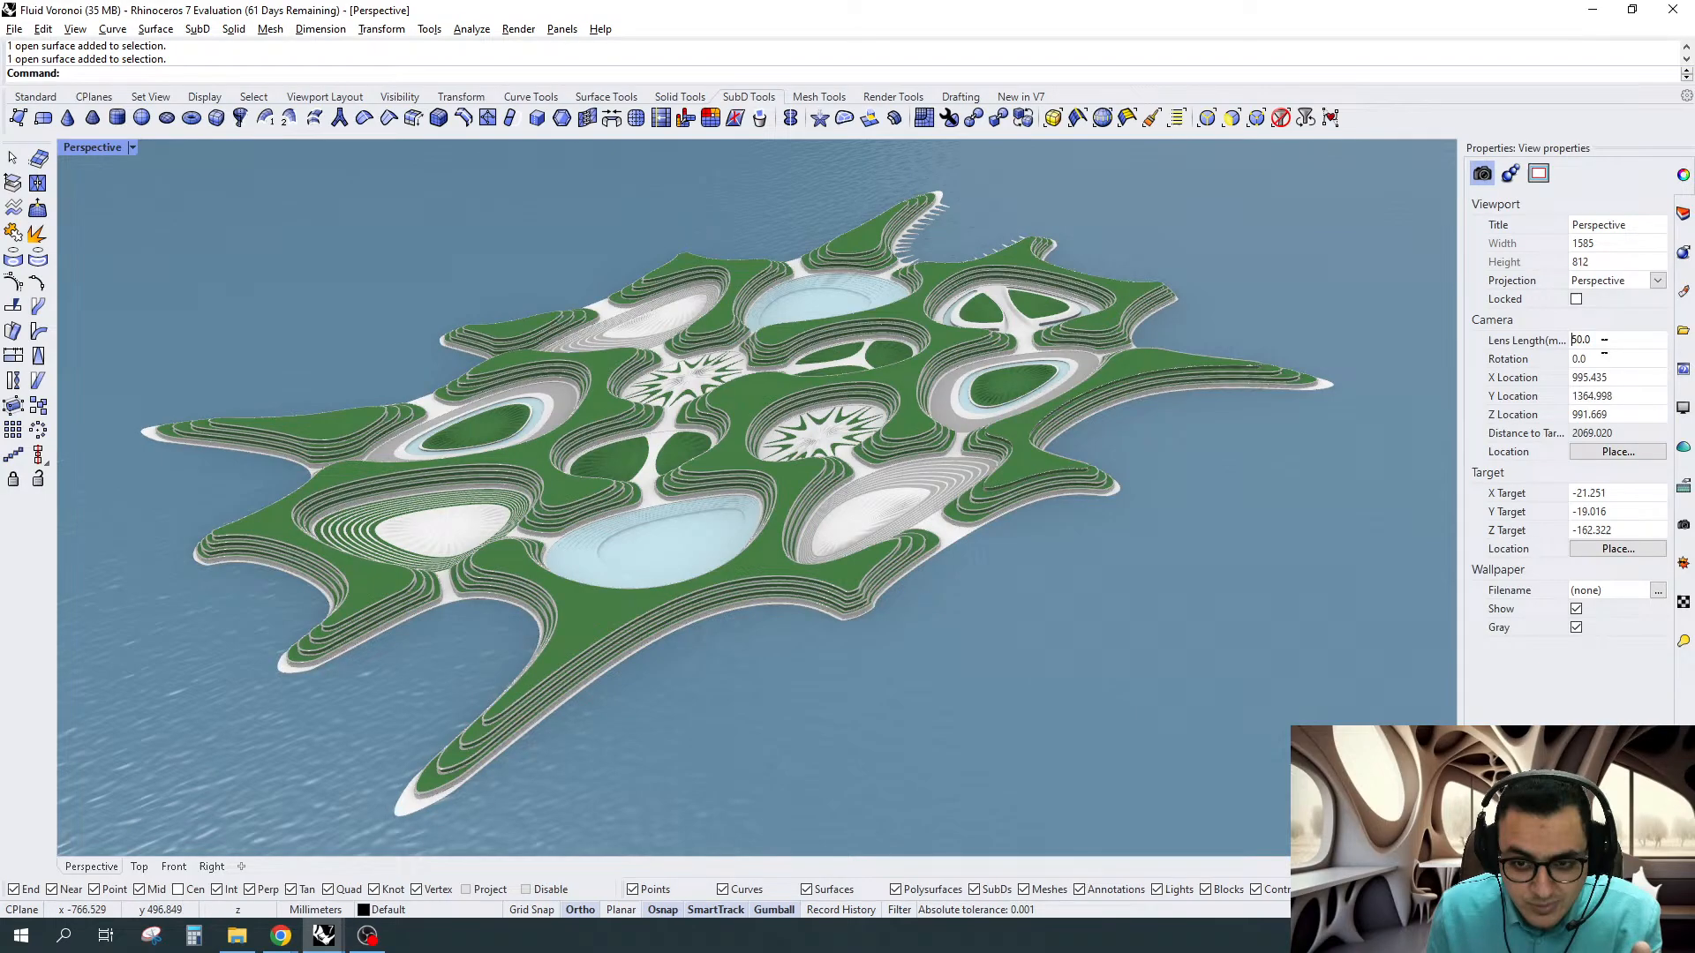
text(25)
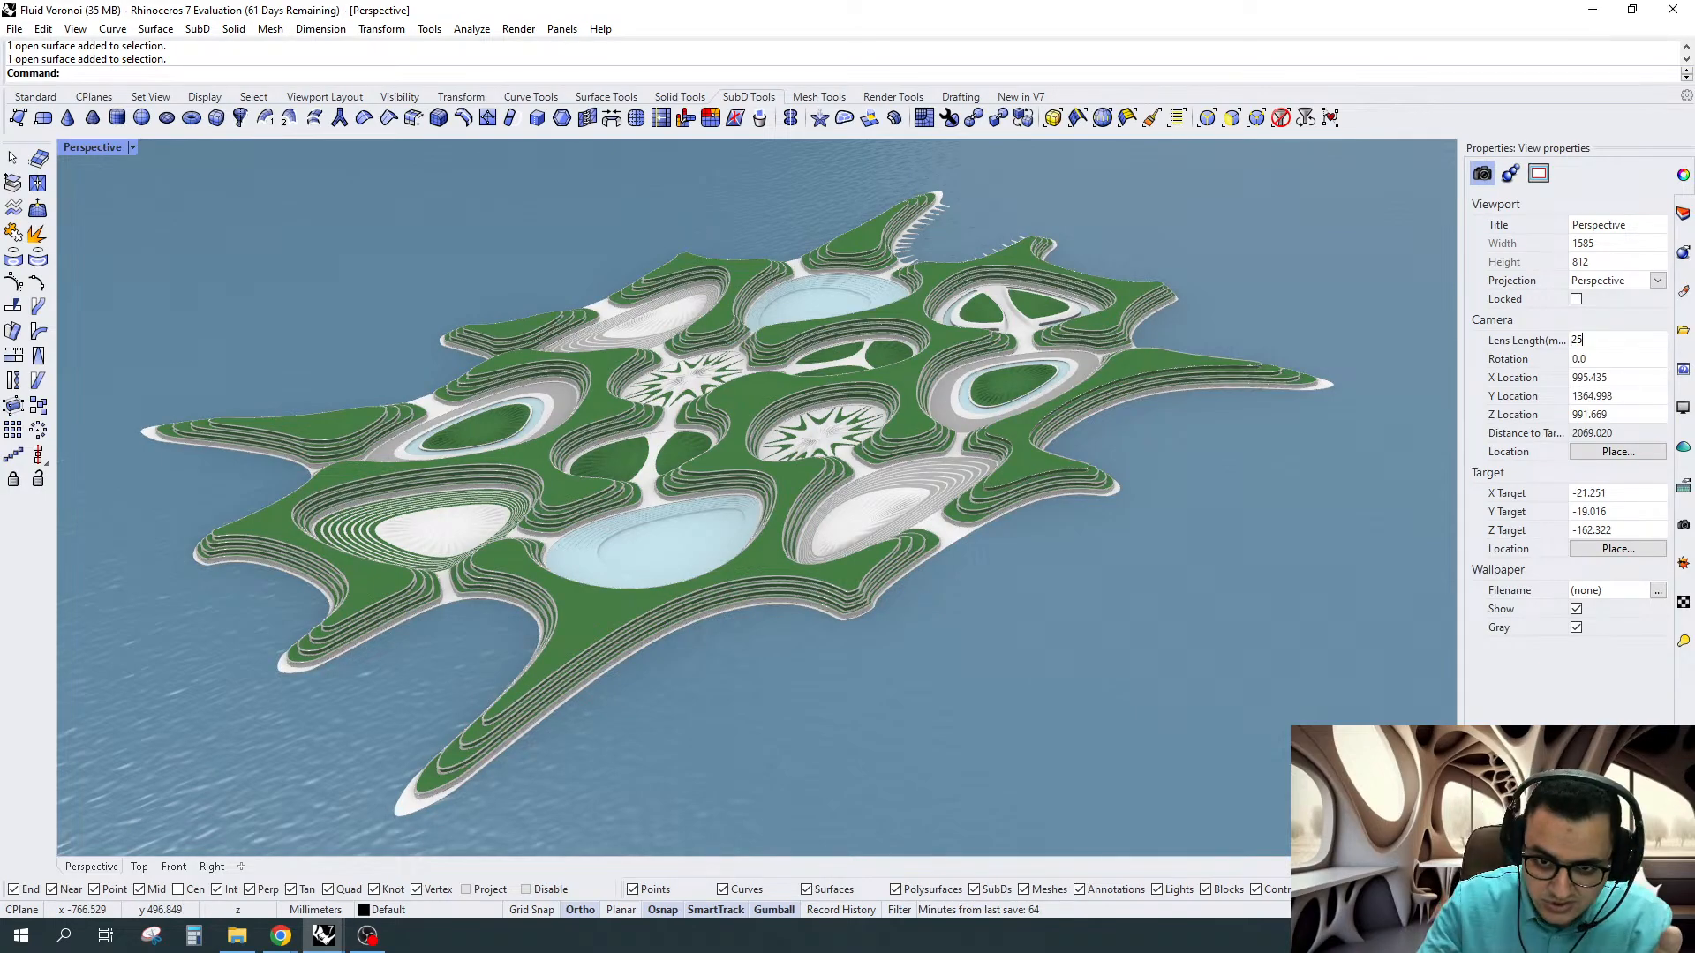
key(Return)
scroll(795, 455, up, 4)
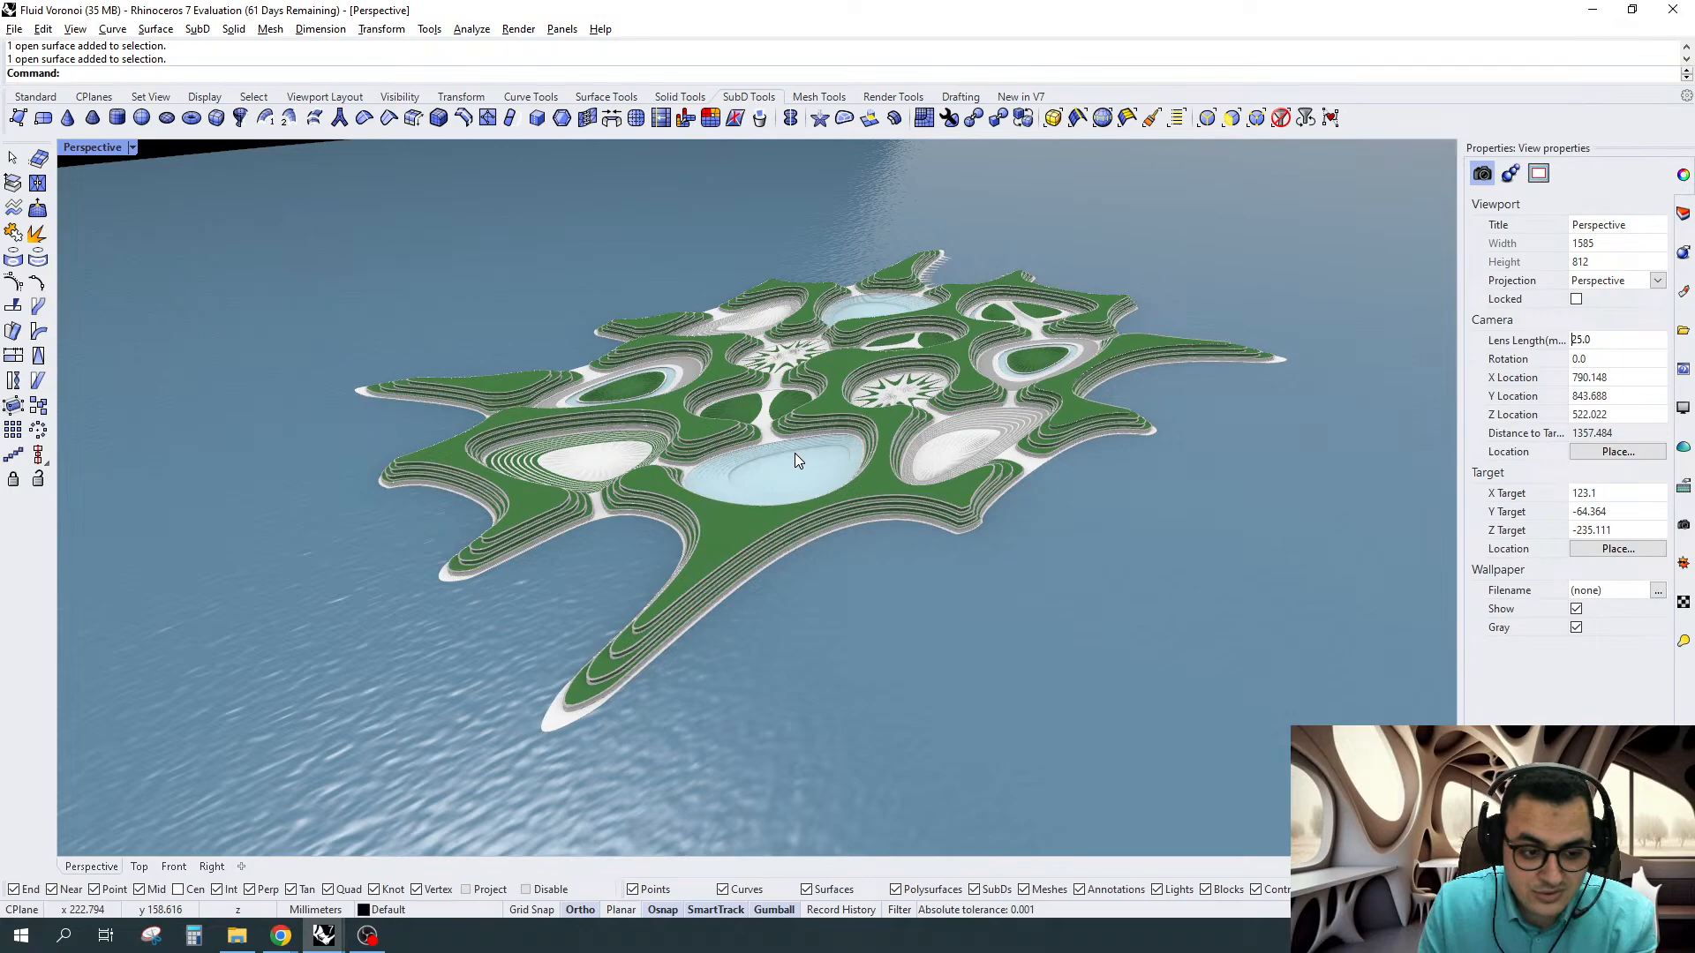
right_drag(795, 455, 801, 470)
key(ctrl+s)
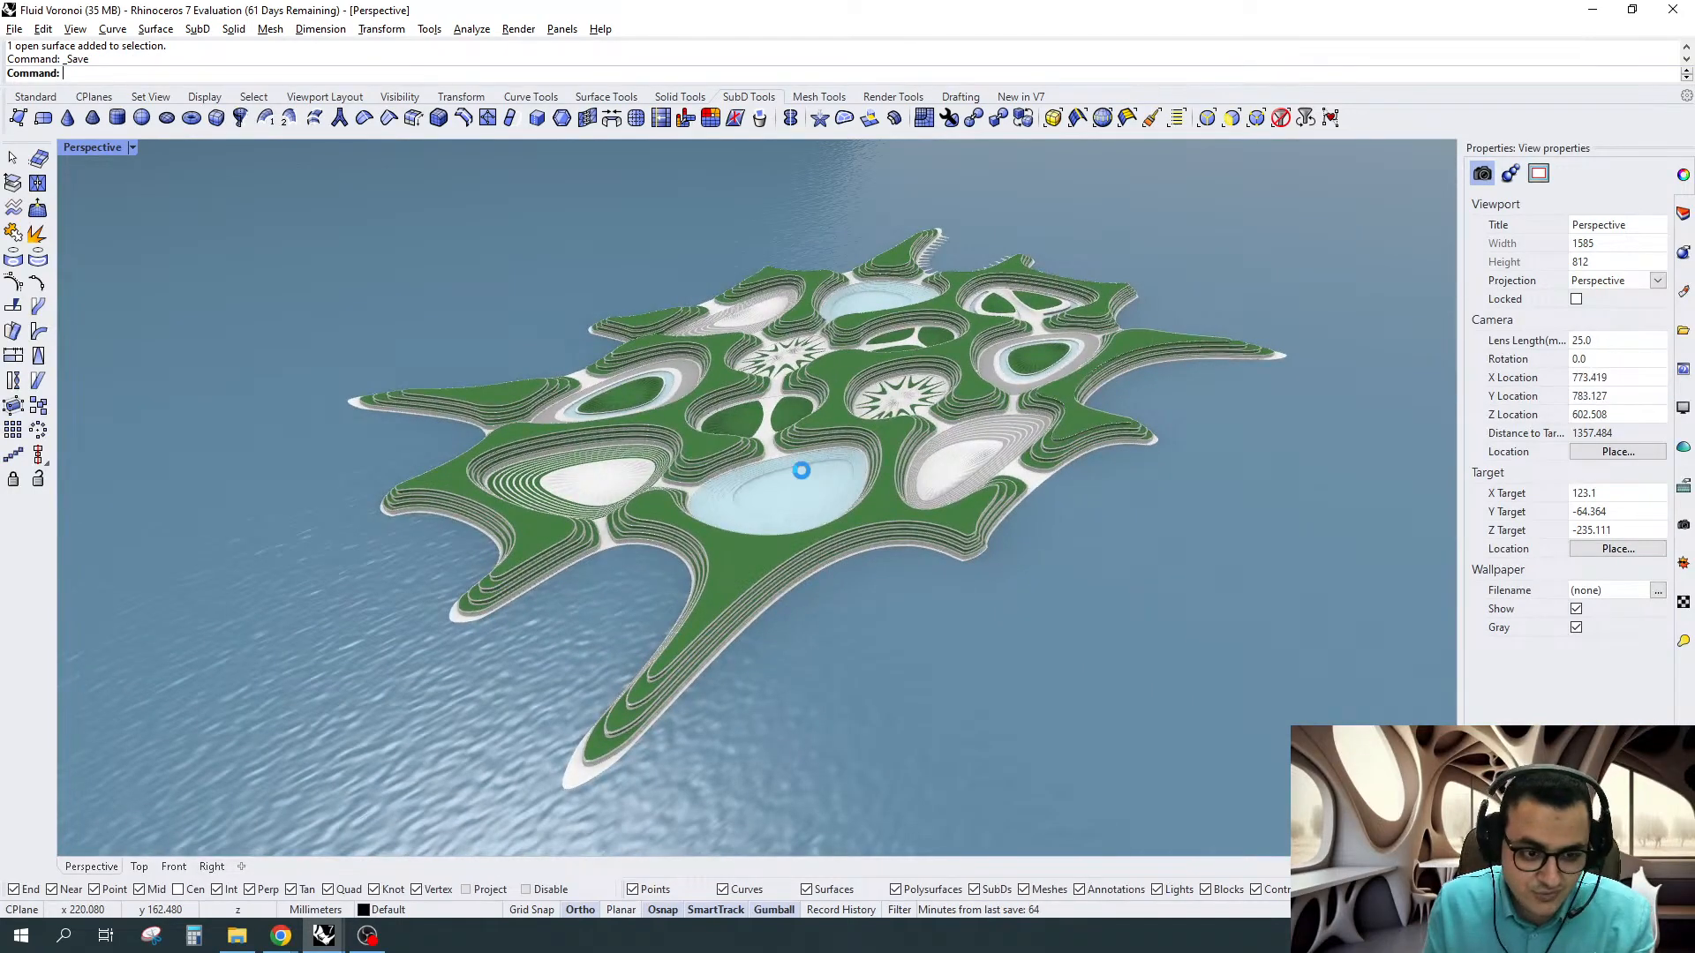
Select the green top SubD of the platform's terraces
scroll(707, 508, up, 2)
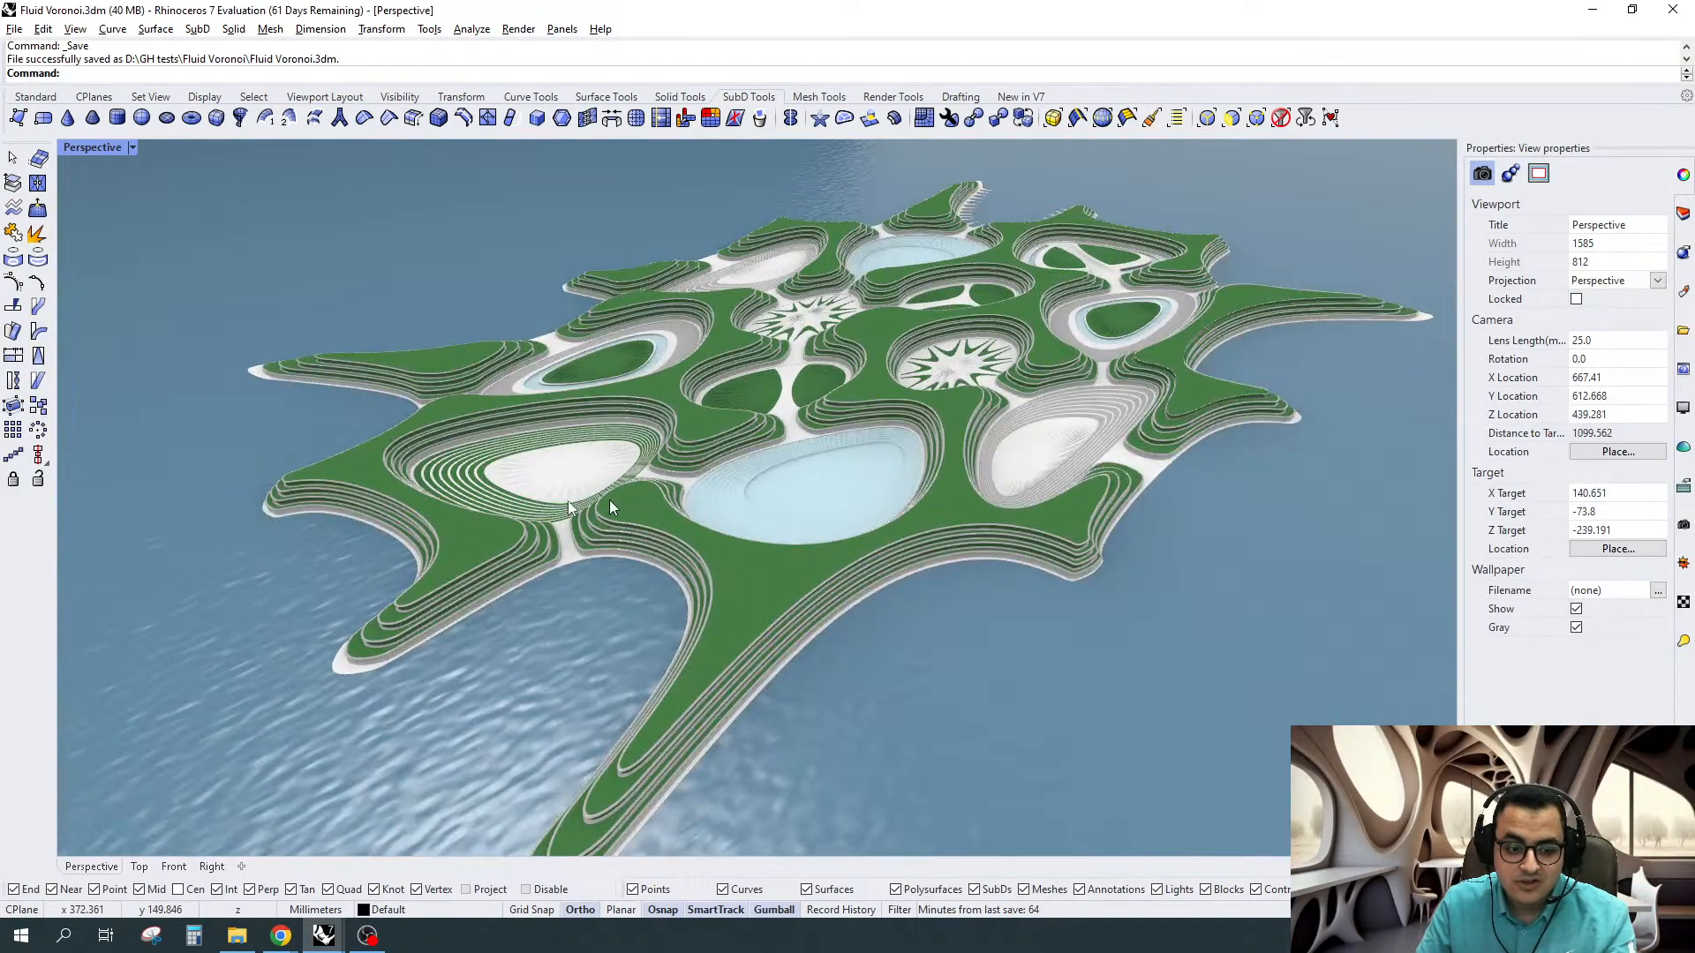
scroll(835, 501, down, 2)
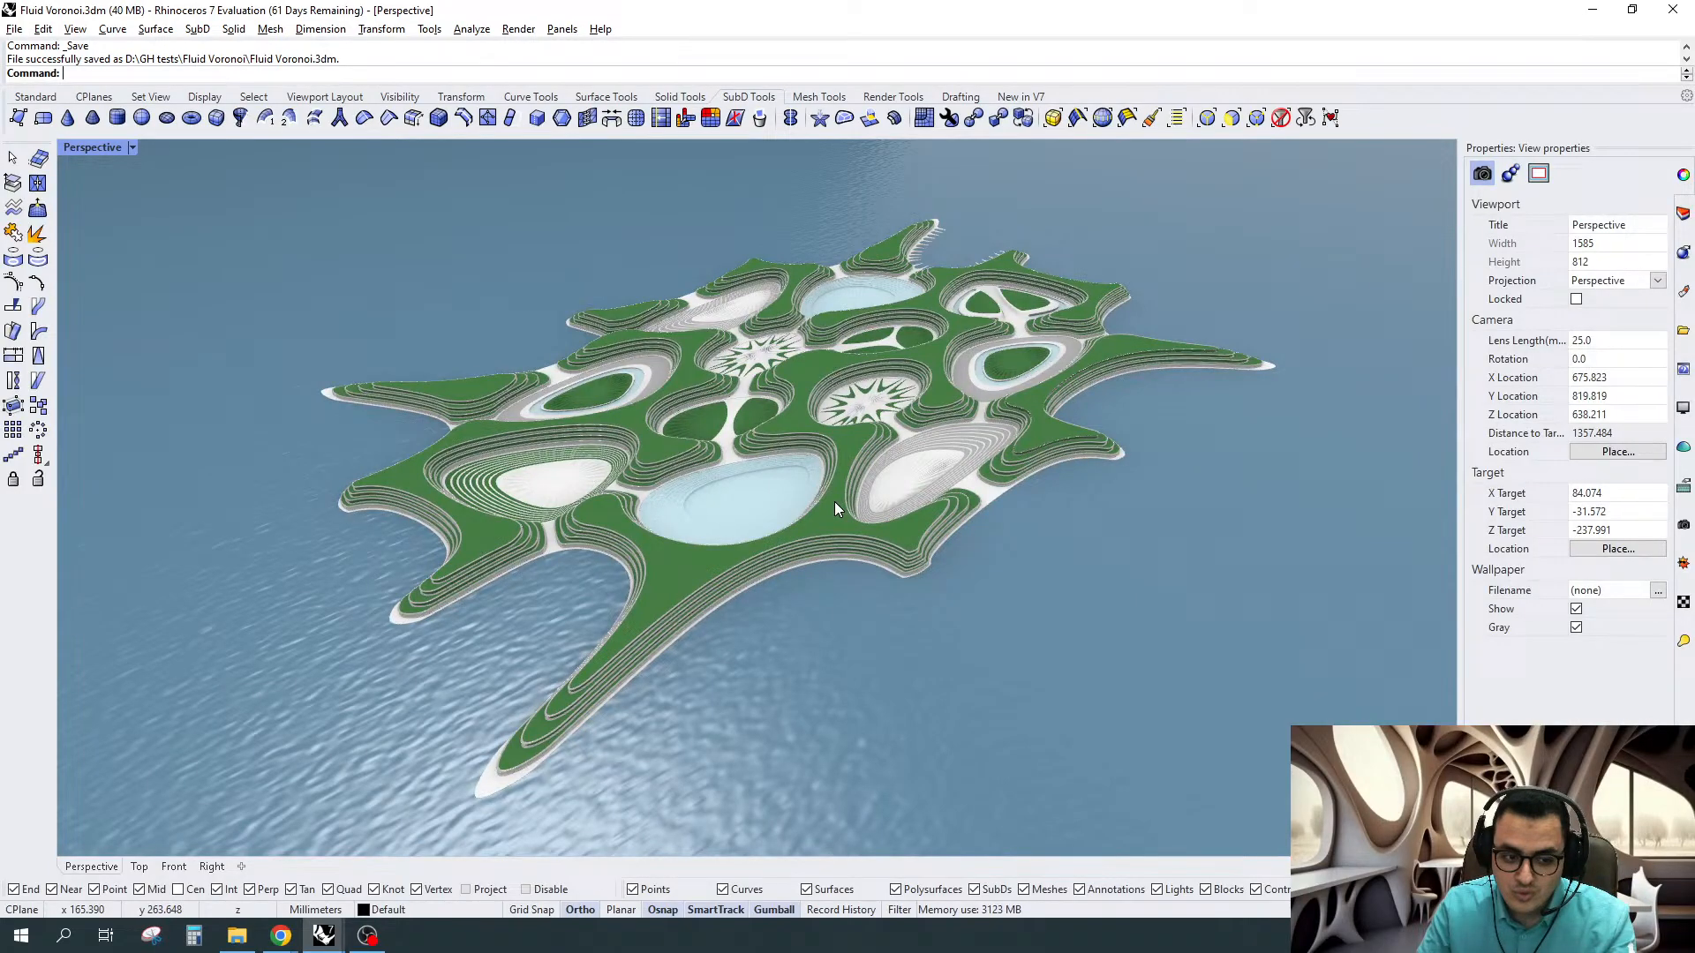
click(834, 507)
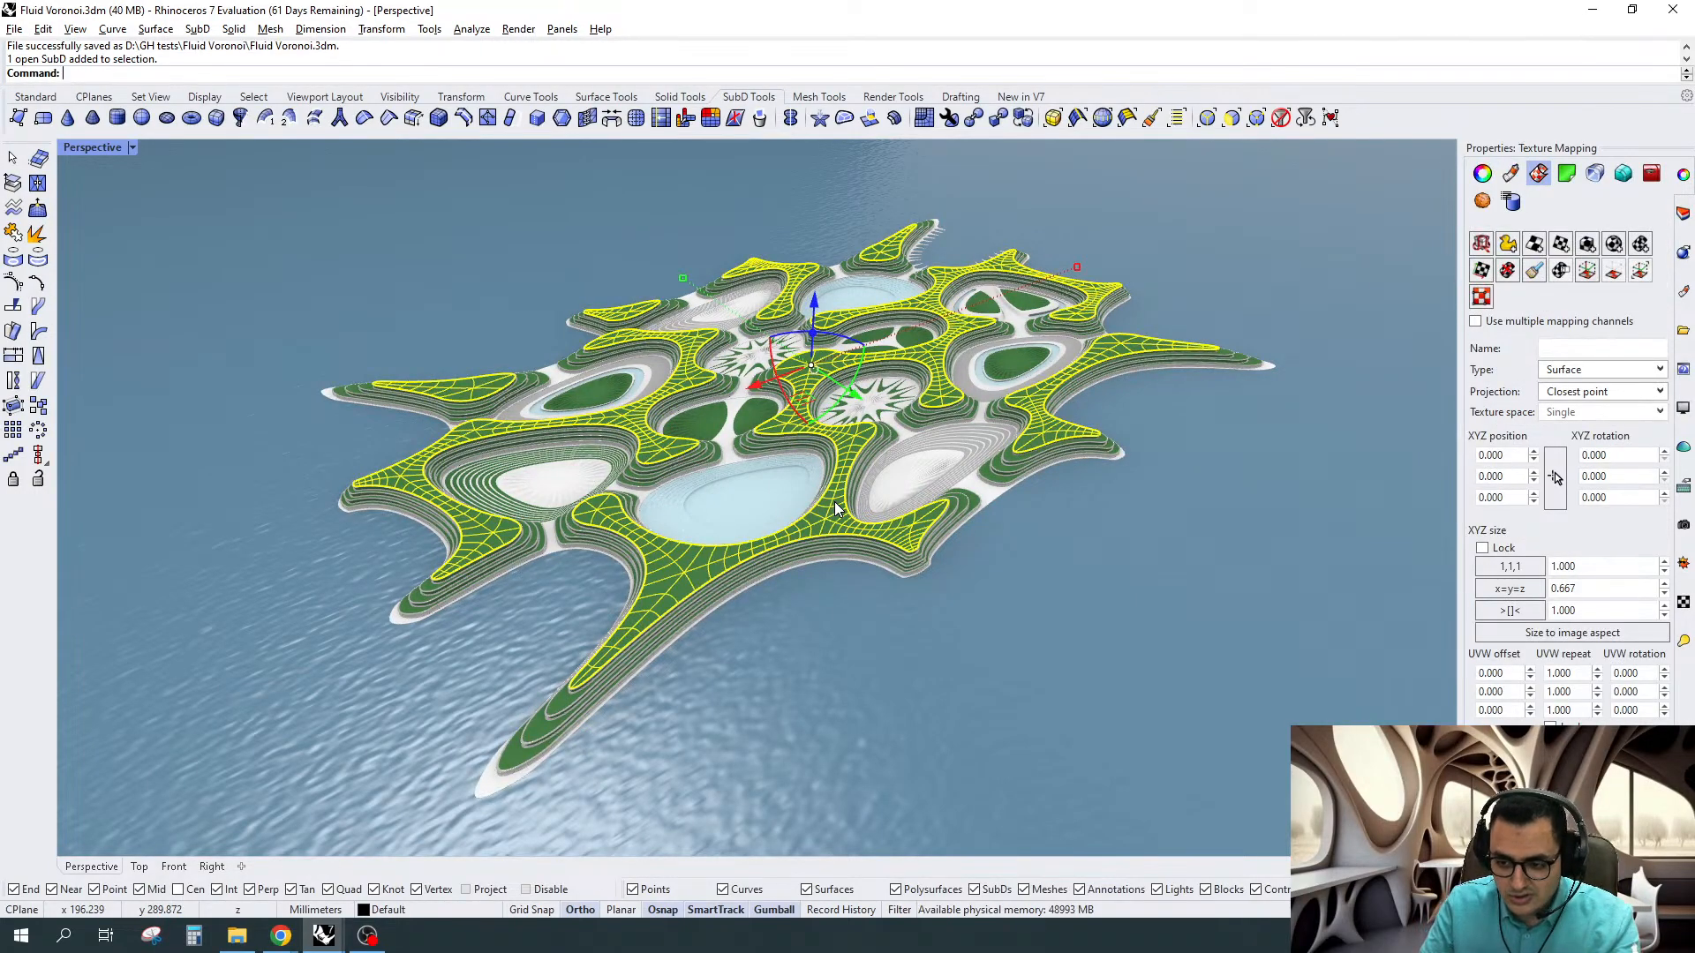